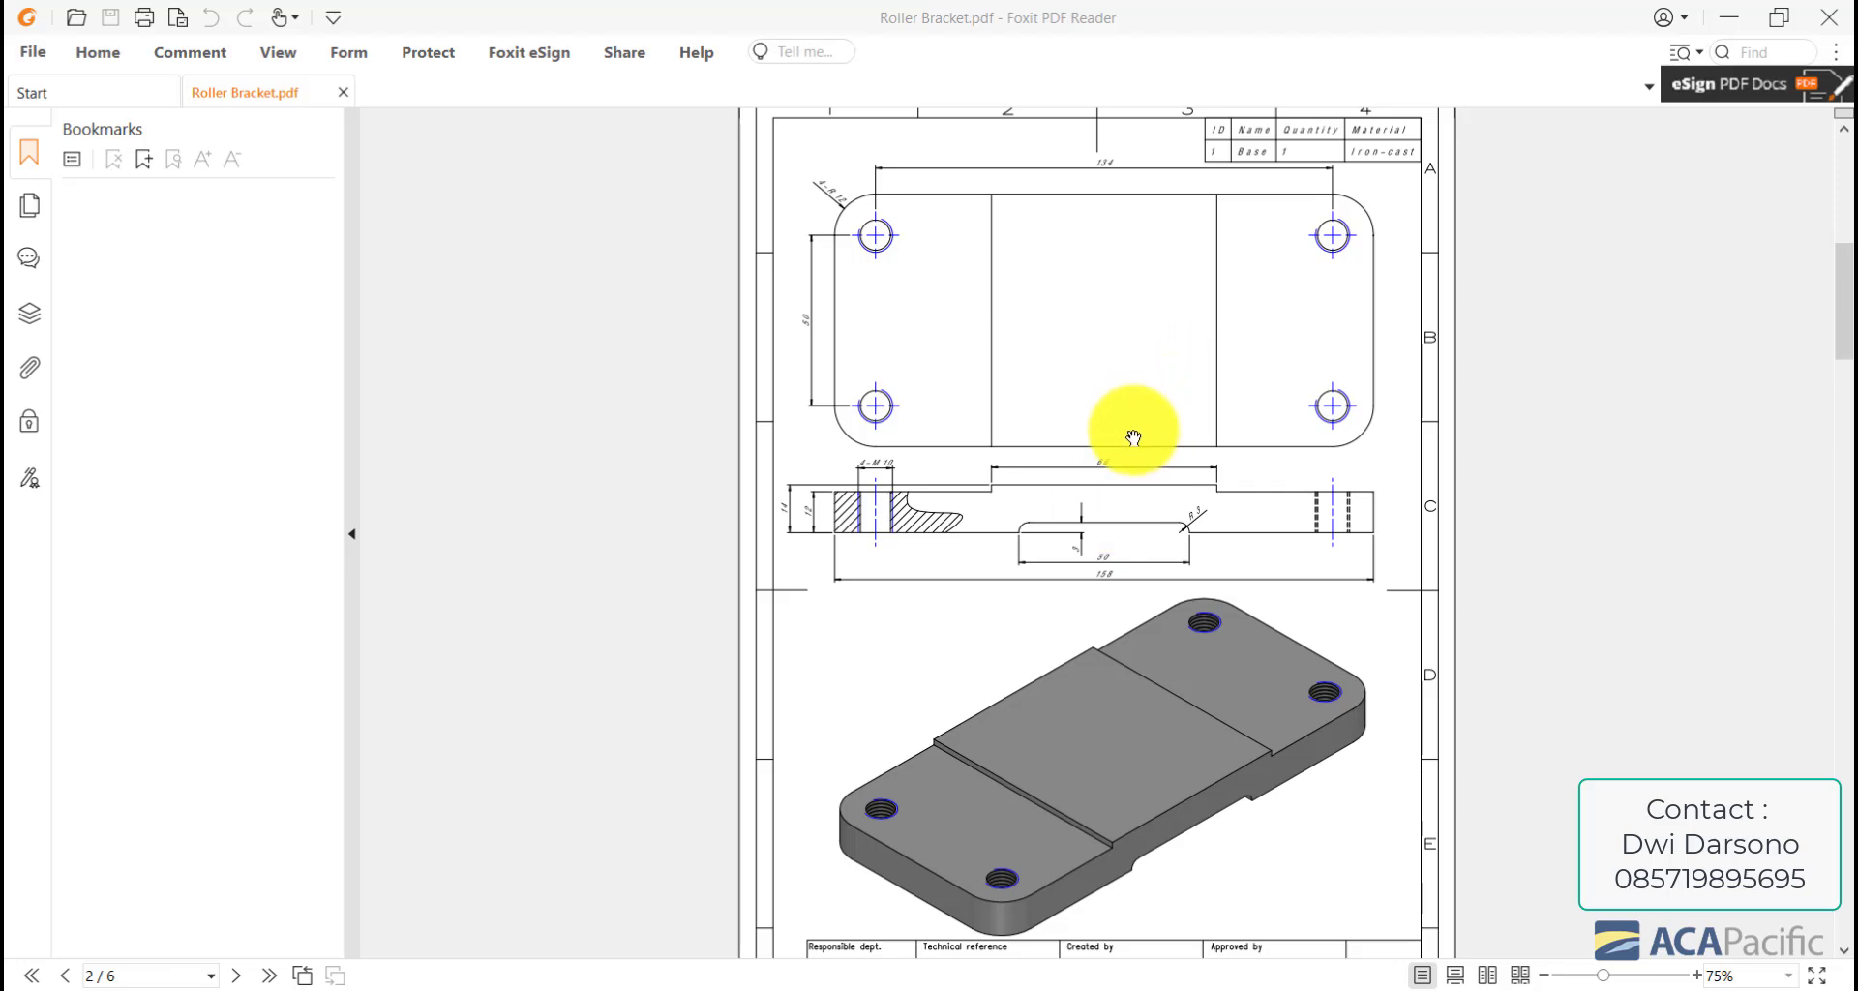
- Switch to ZW3D and set the working folder to Roller Bracket 2, checking that folder for existing files
left_click(1218, 13)
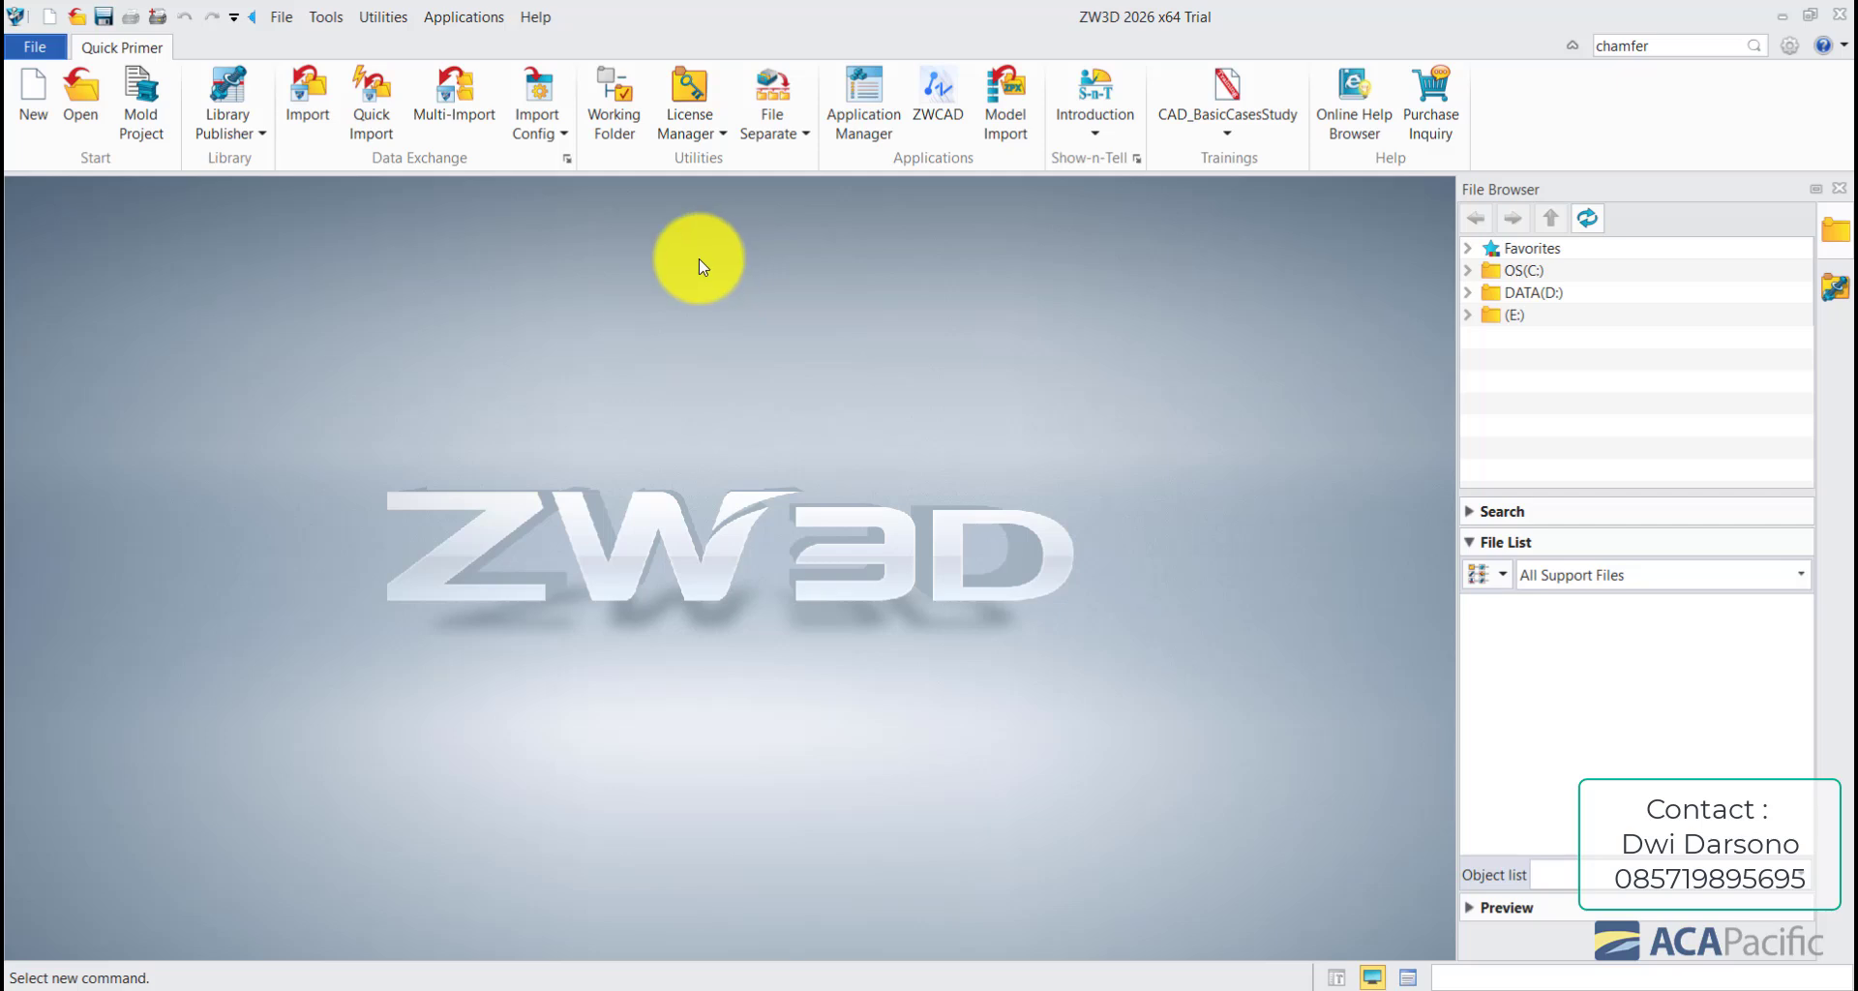
left_click(612, 108)
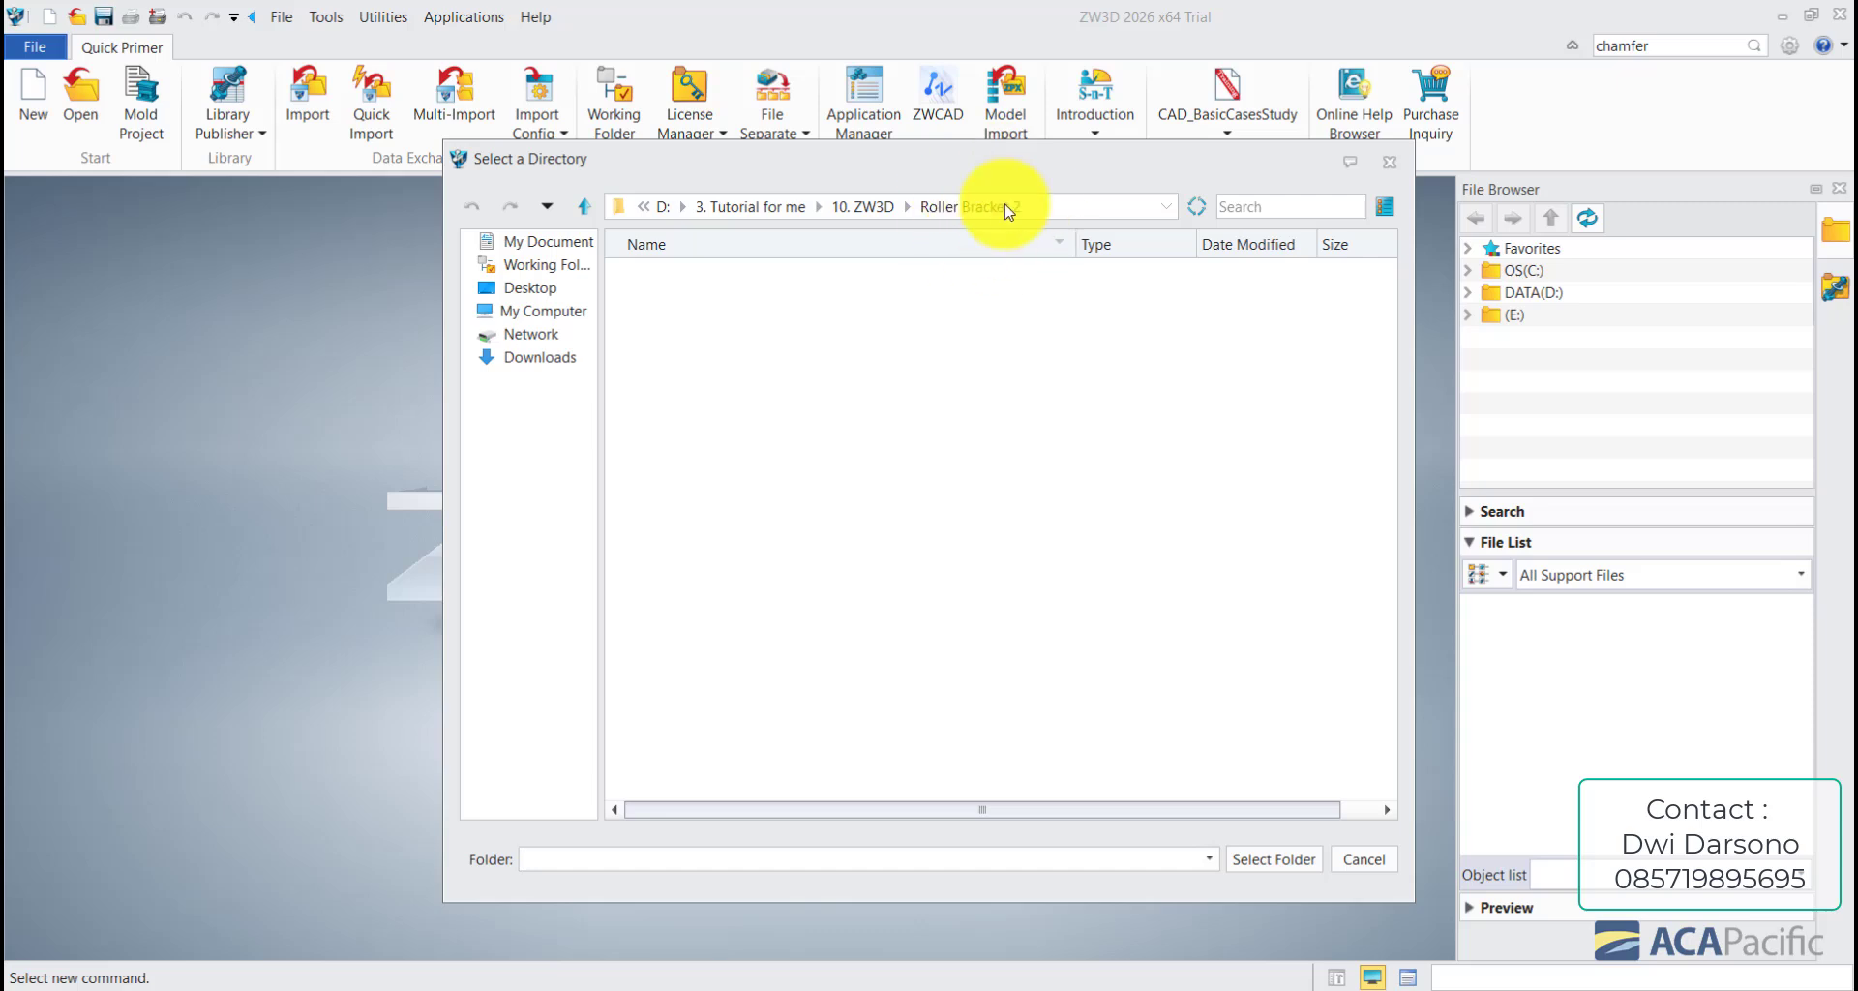
left_click(1271, 855)
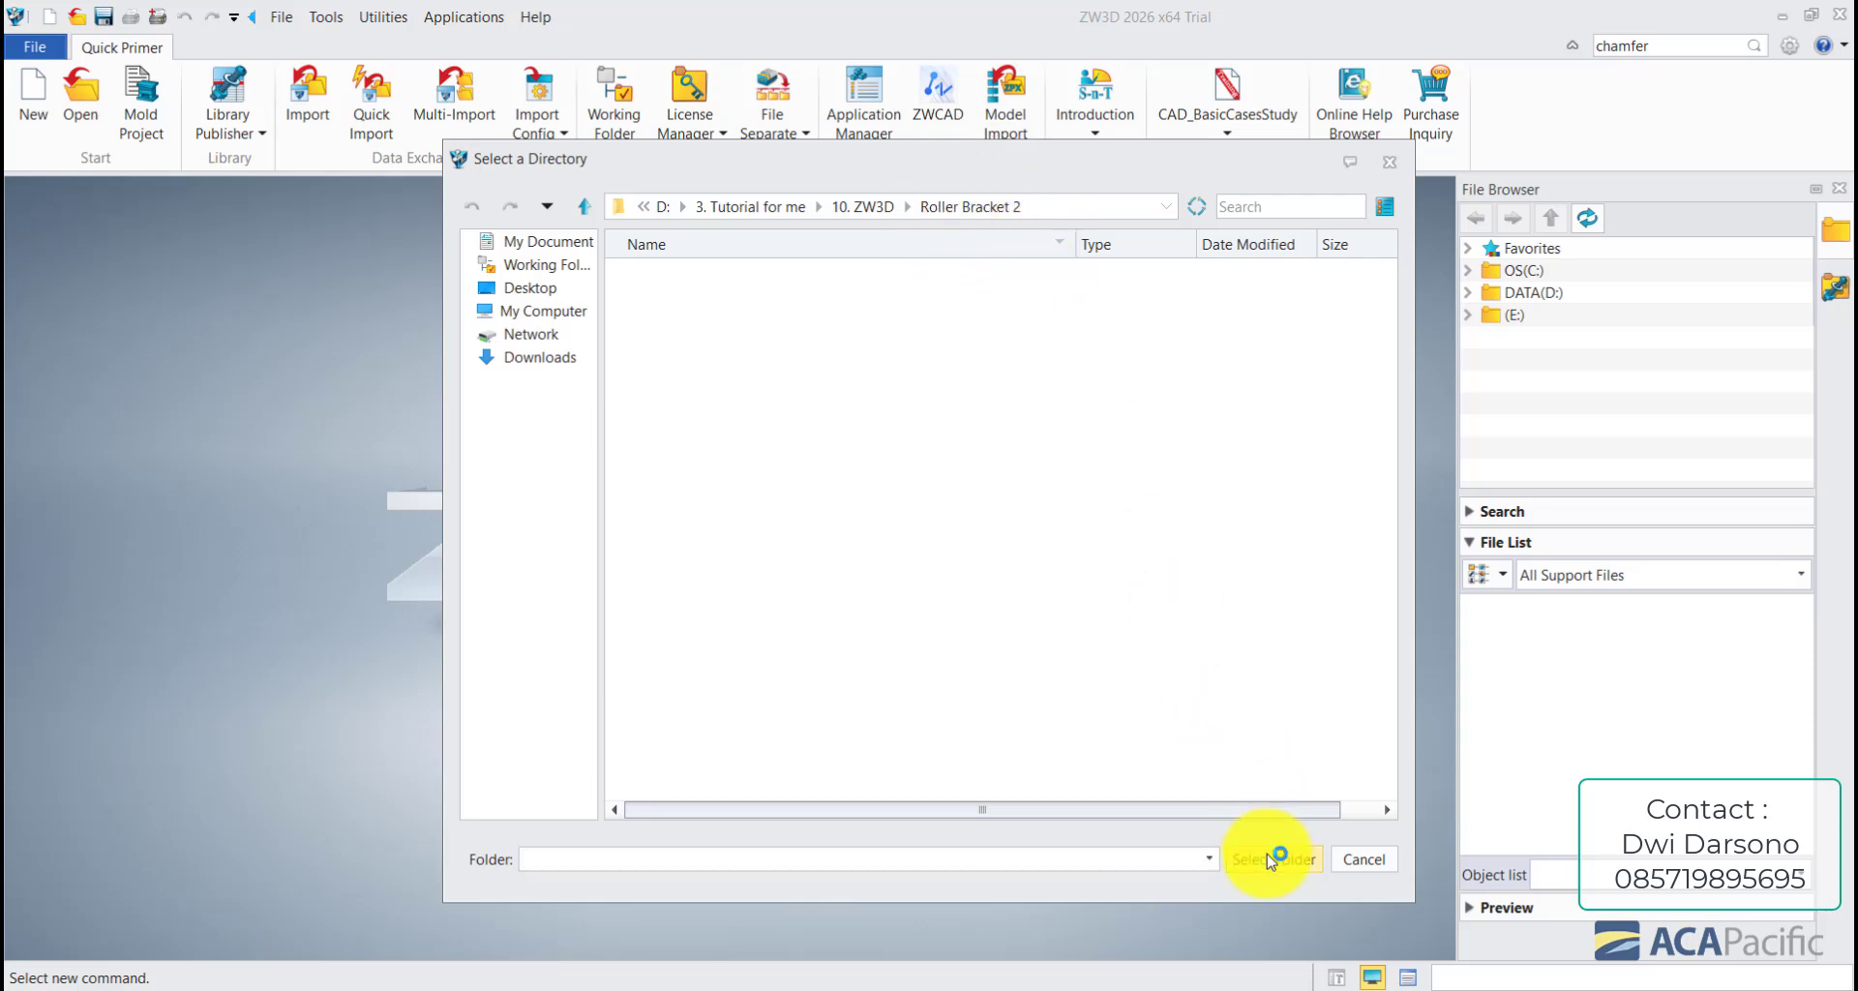
left_click(1270, 855)
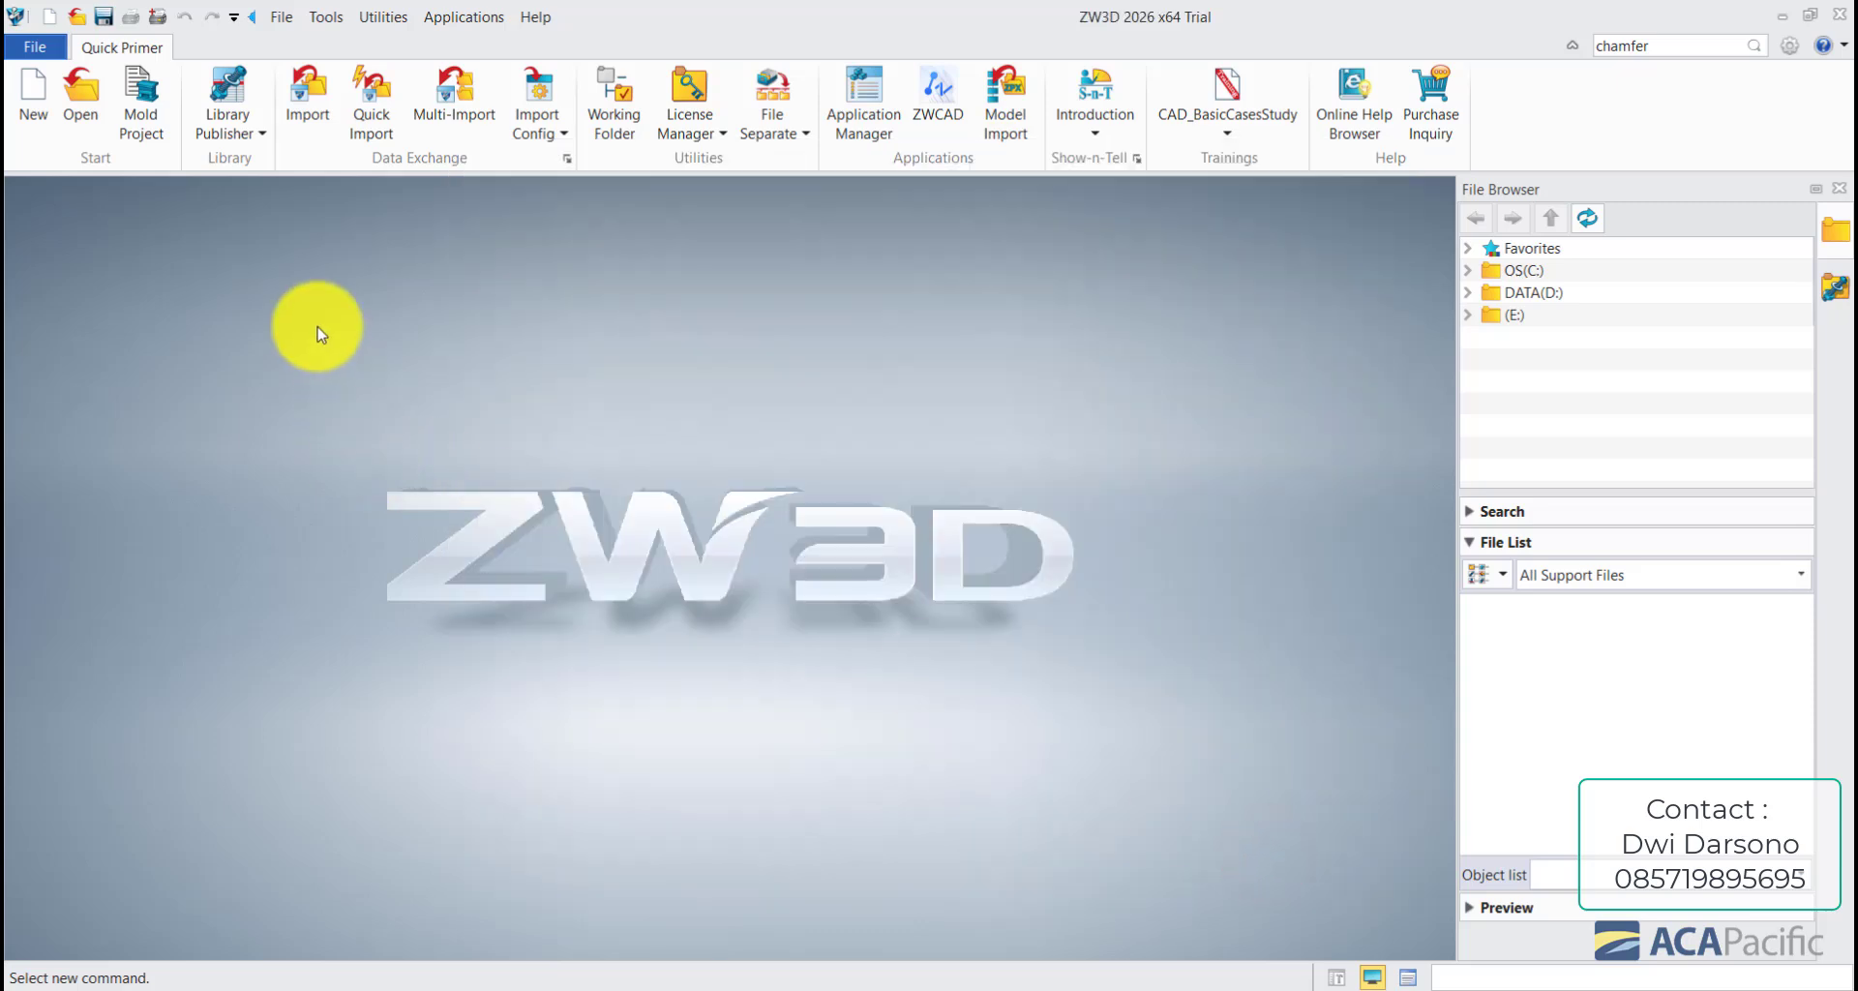
left_click(98, 114)
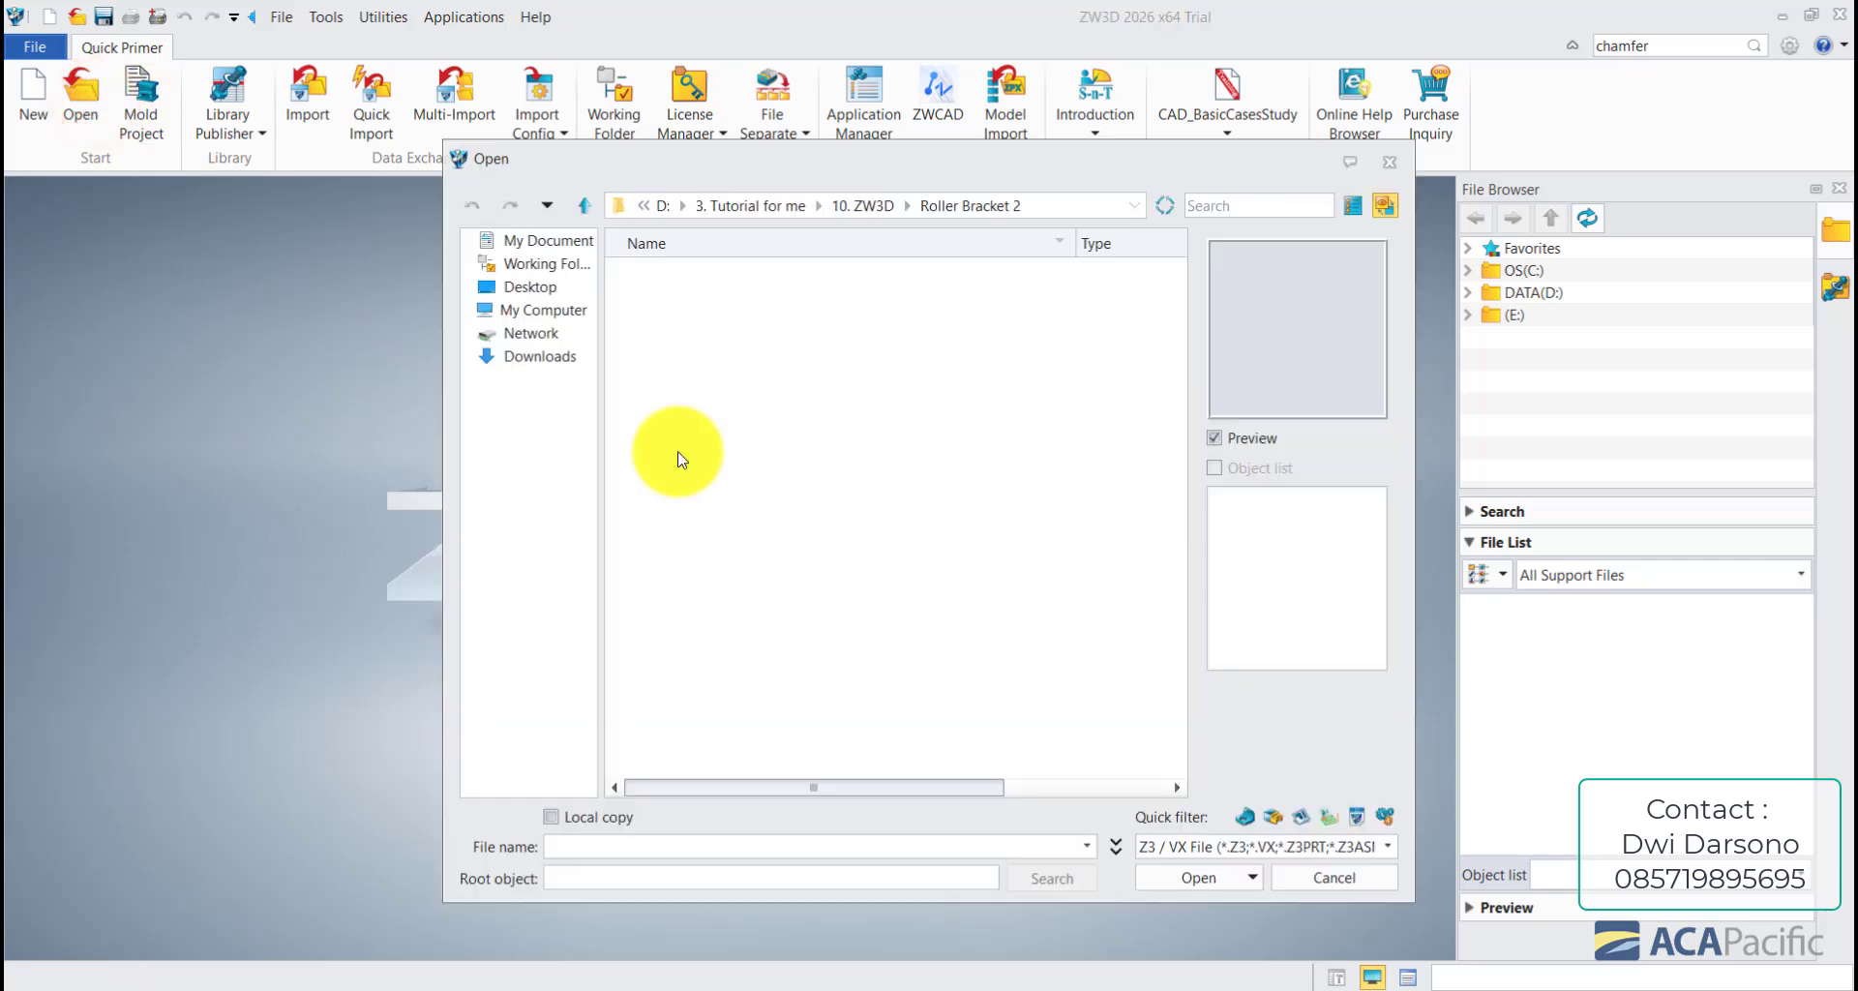
left_click(1318, 884)
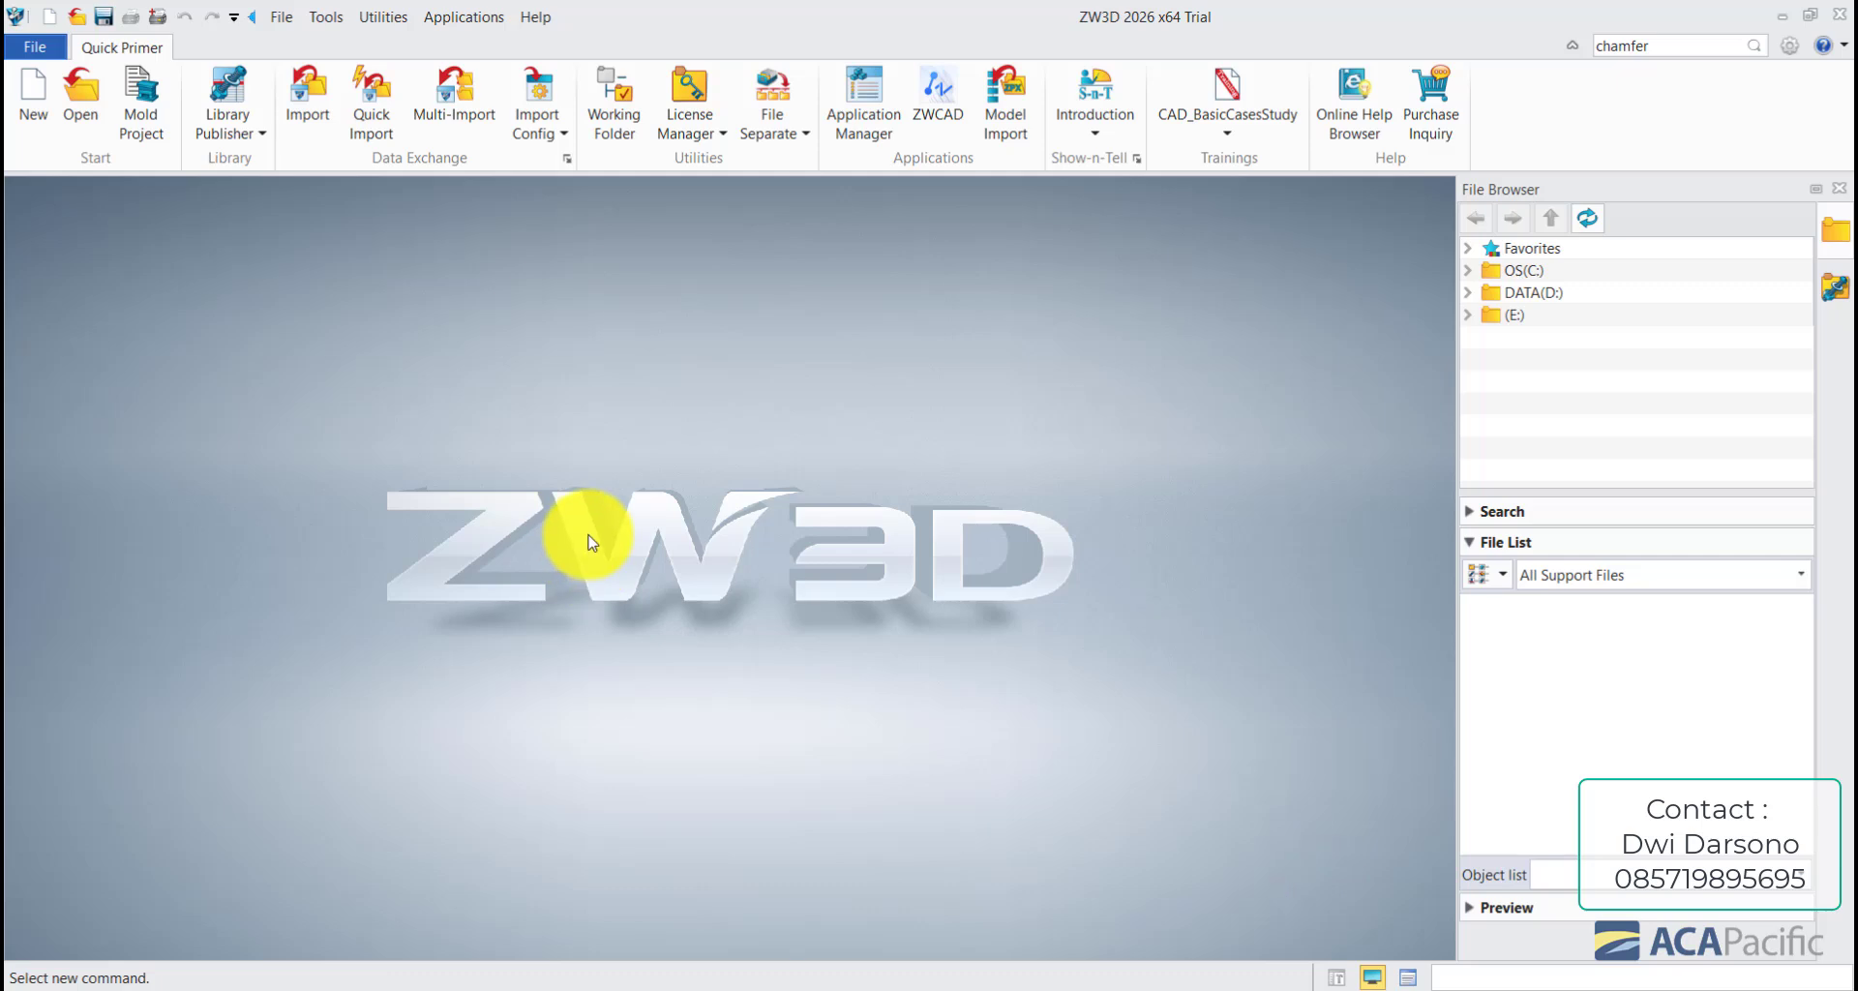
- Create a new standard part file named Base from the blank template and show the shape modeling commands
left_click(35, 96)
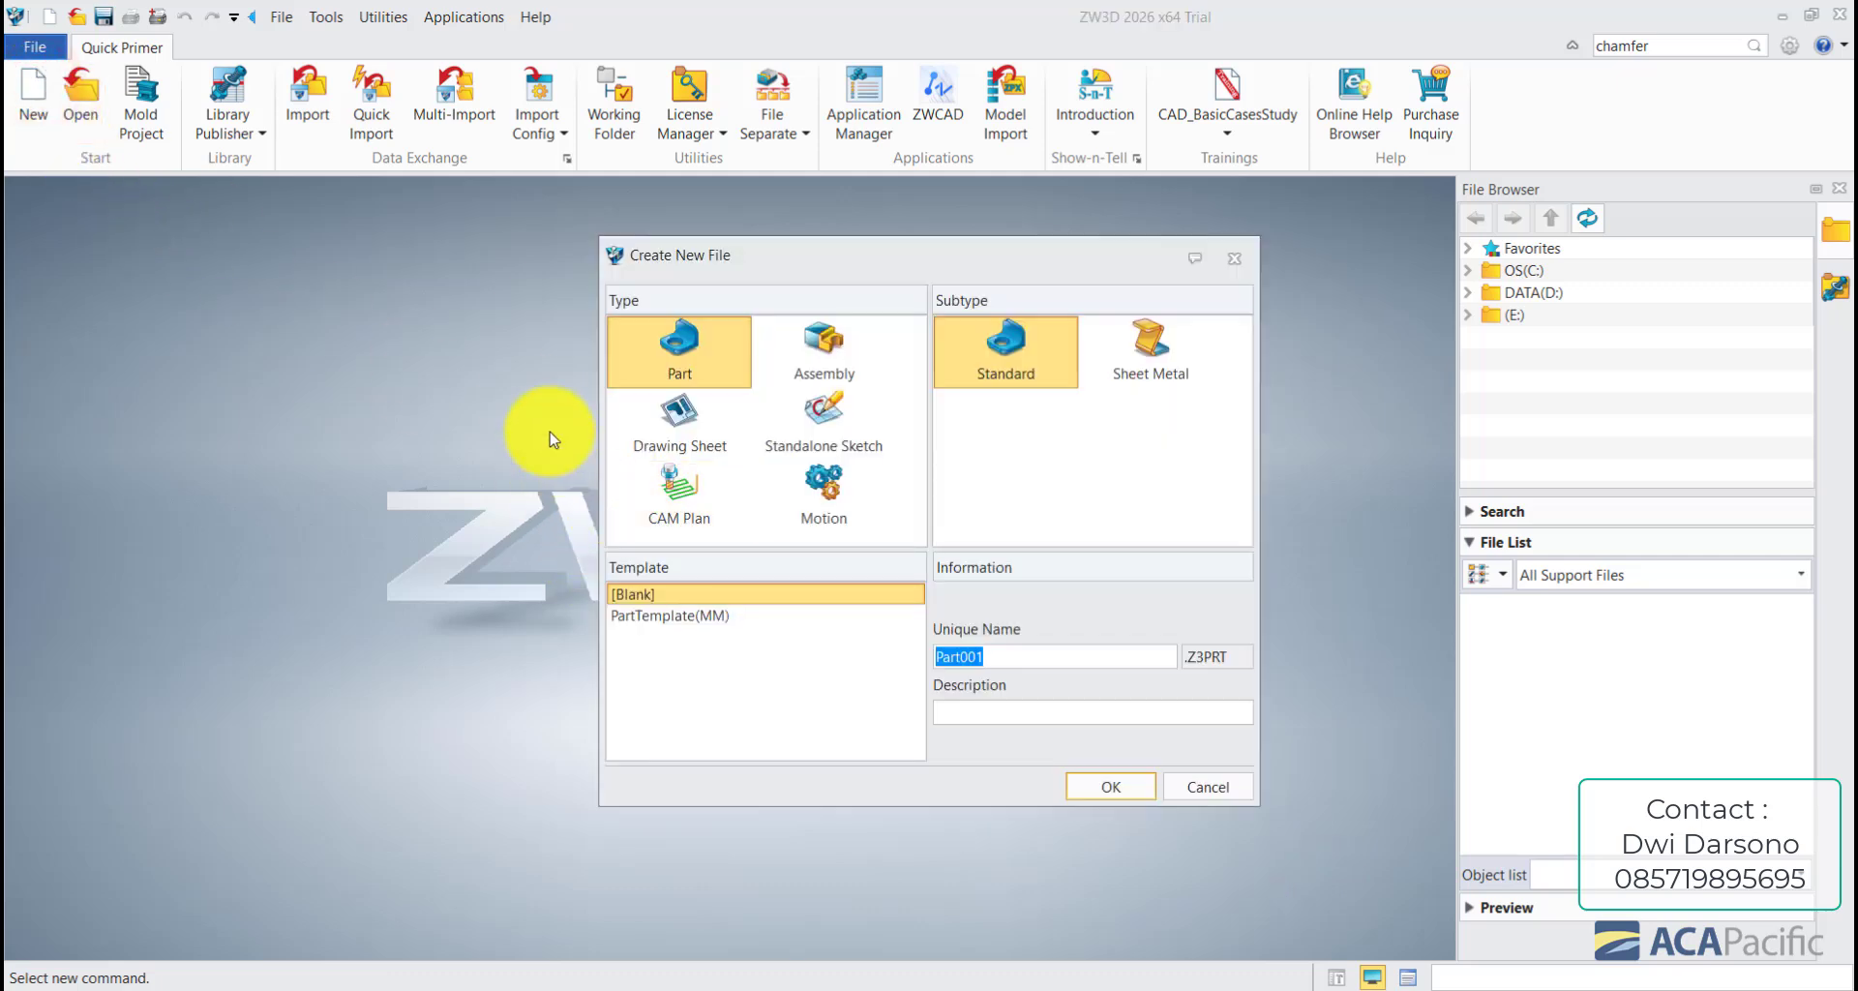
left_click(1001, 364)
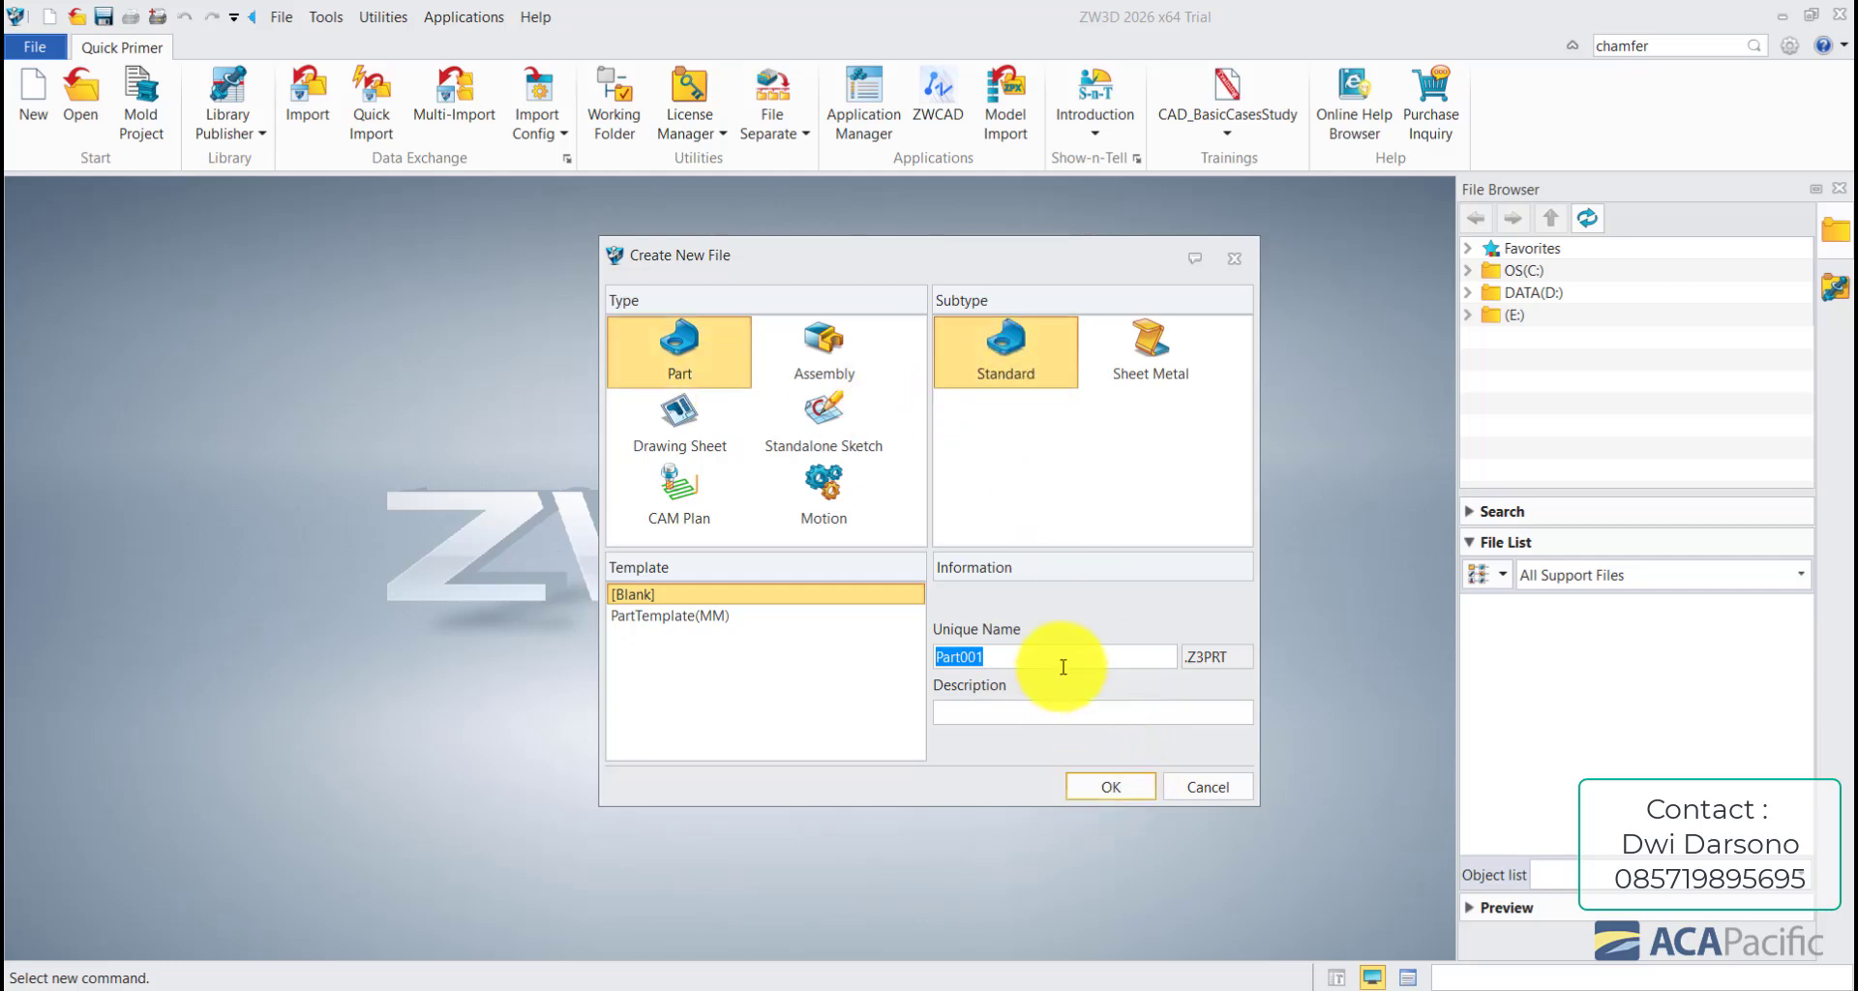
key("ctrl+a")
type("B")
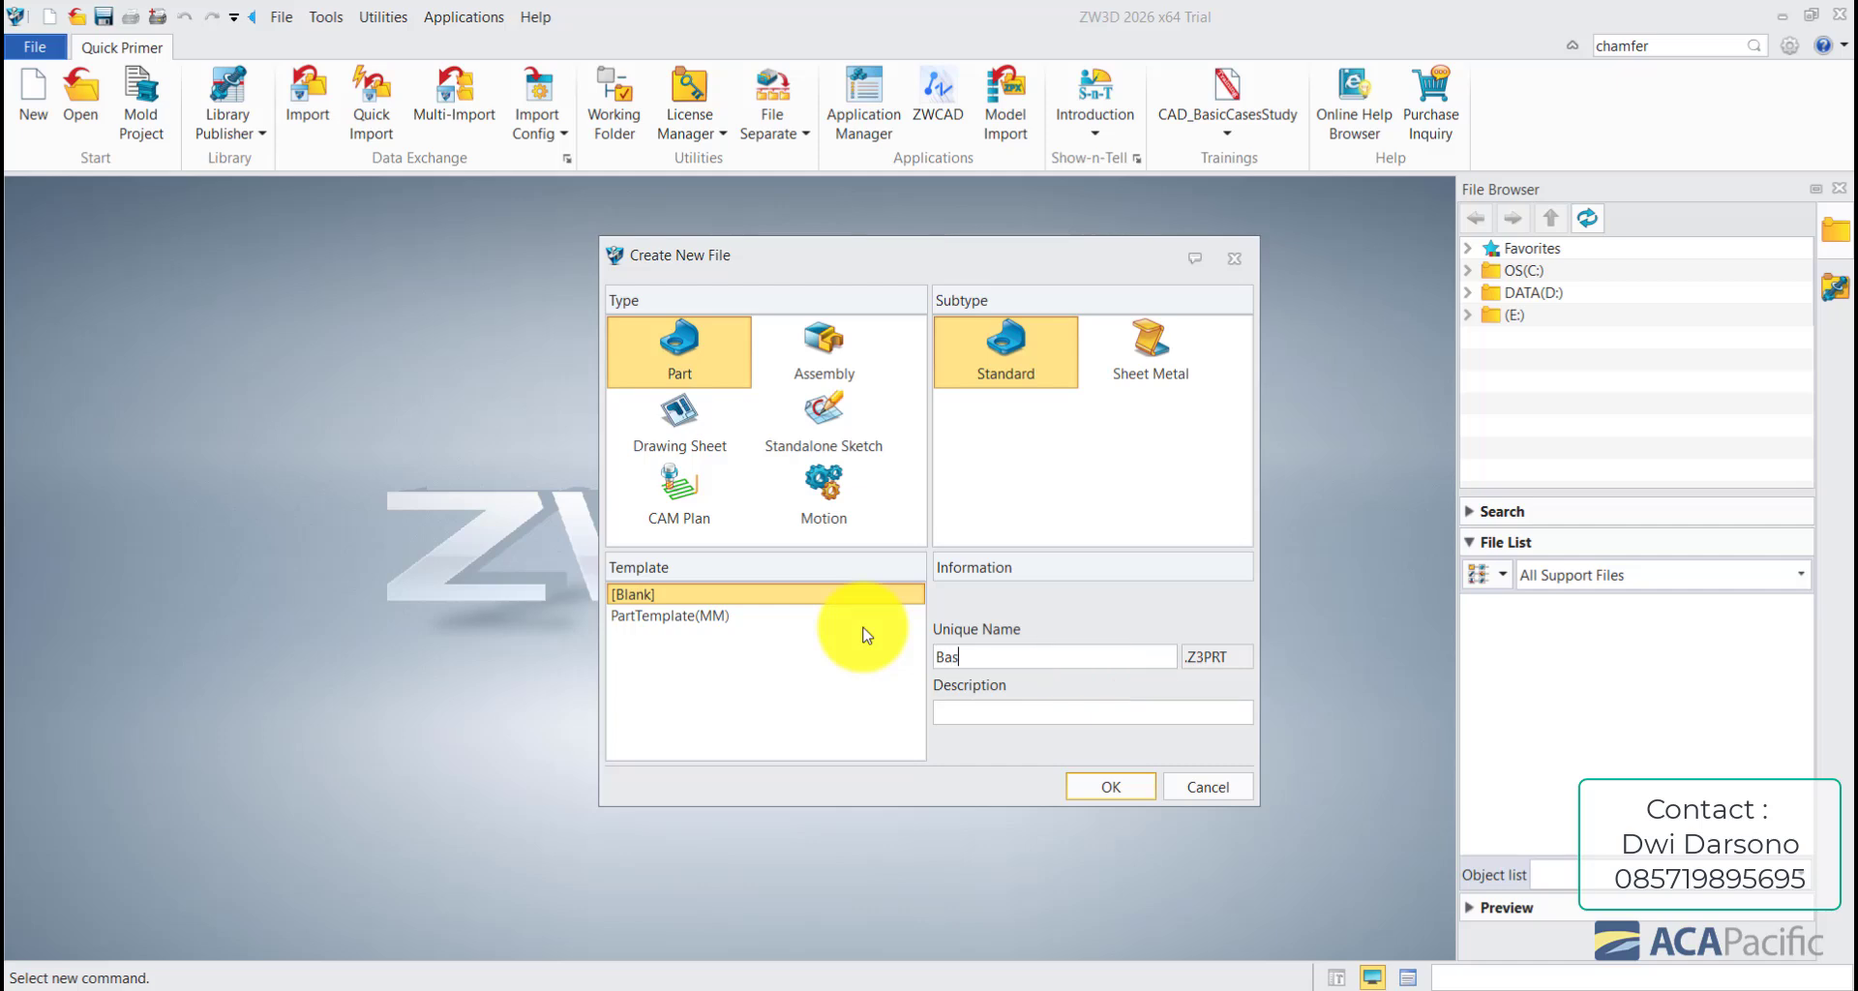
left_click(1113, 786)
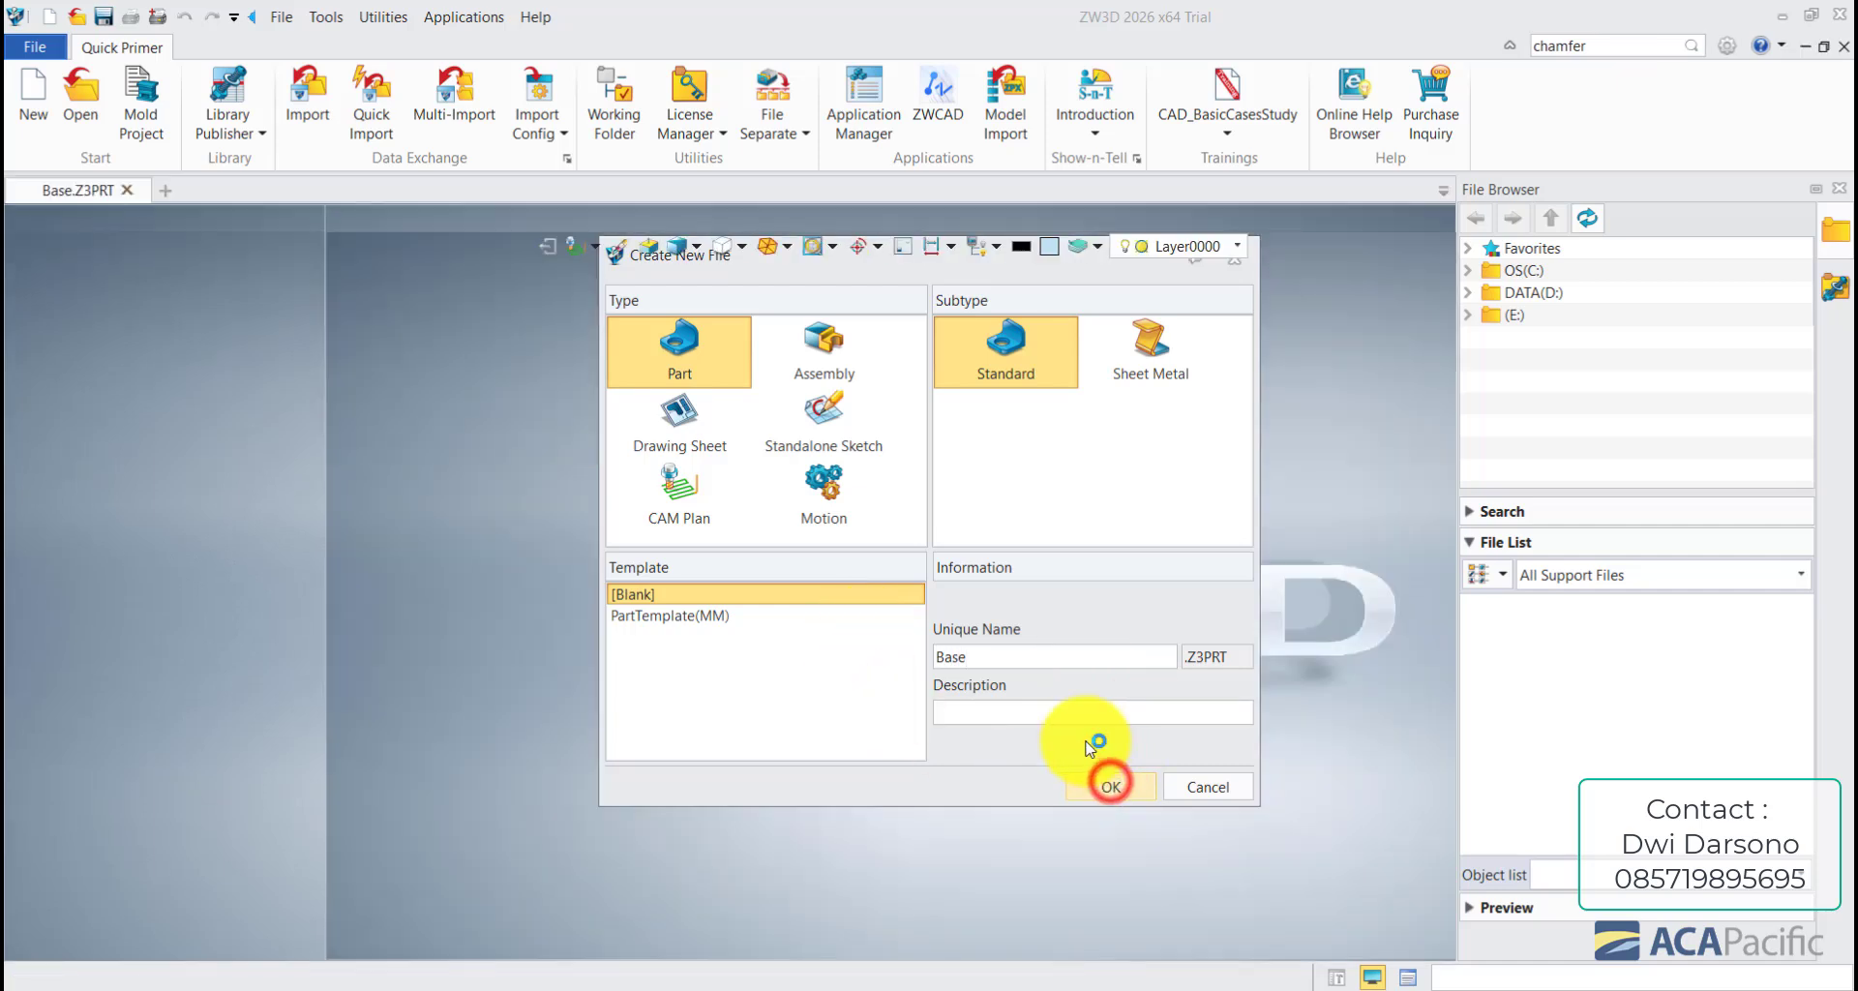
middle_click_drag(985, 455, 1142, 474)
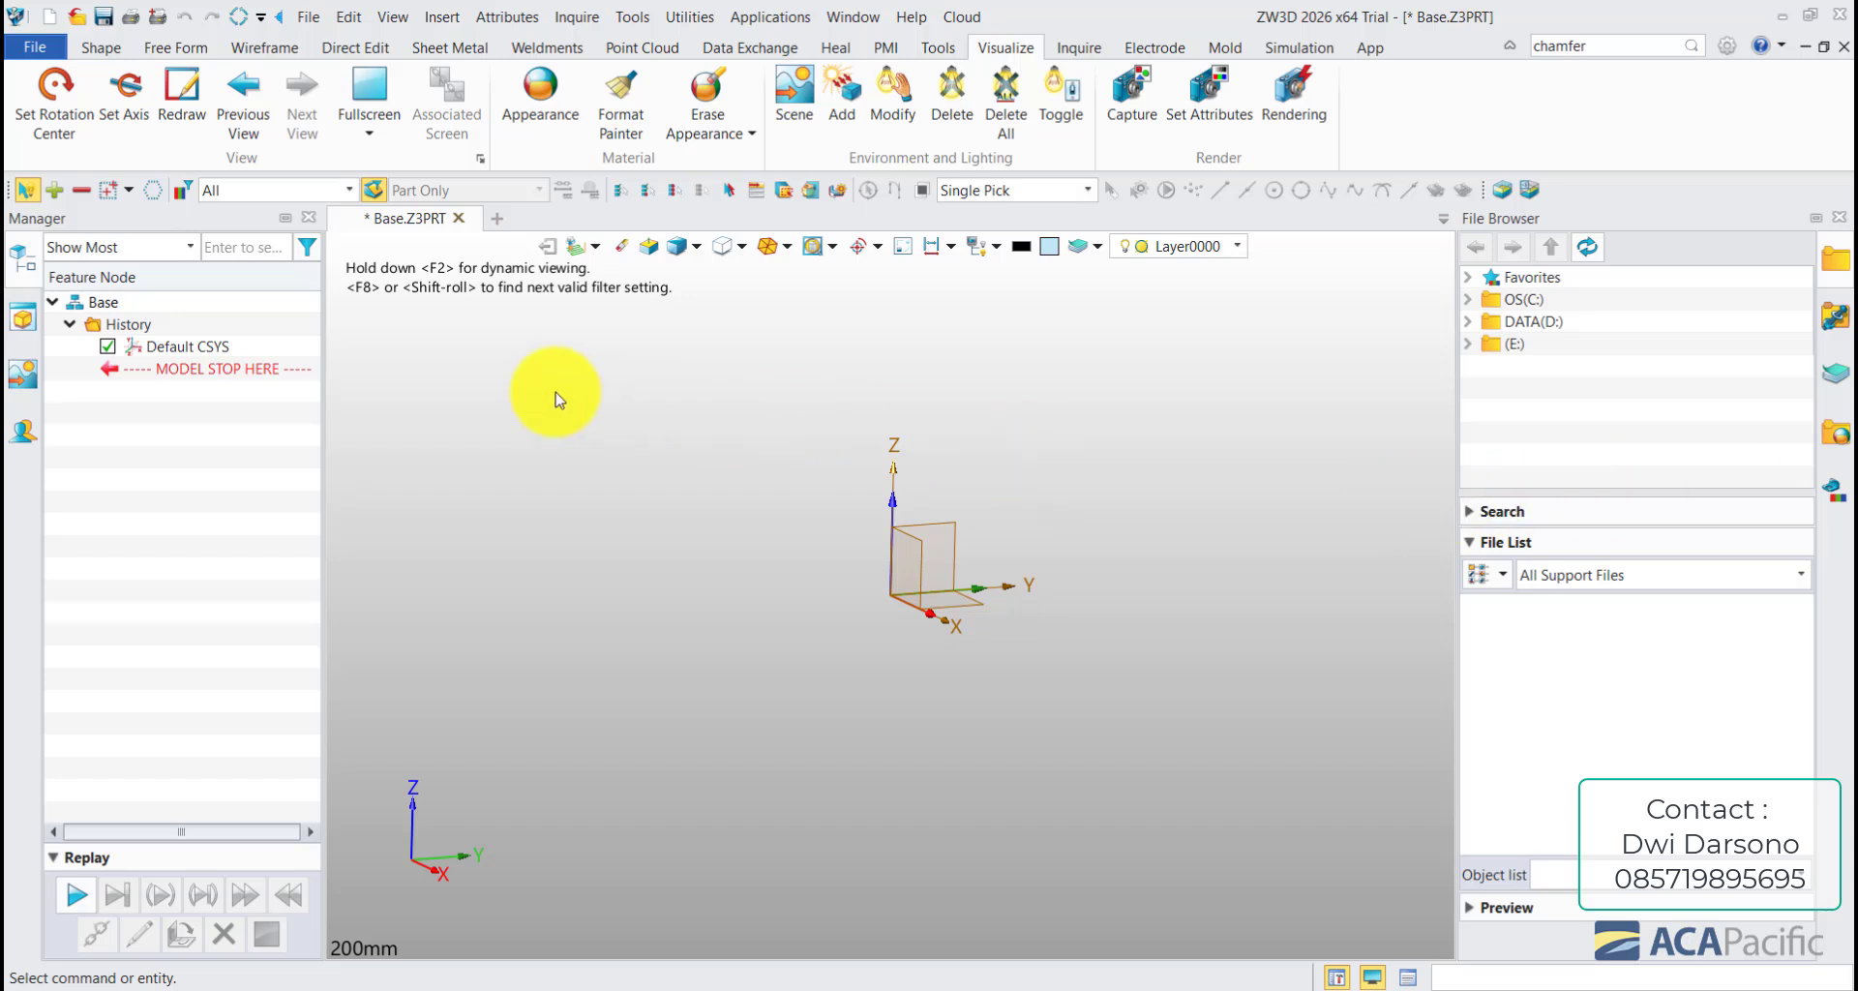
left_click(100, 48)
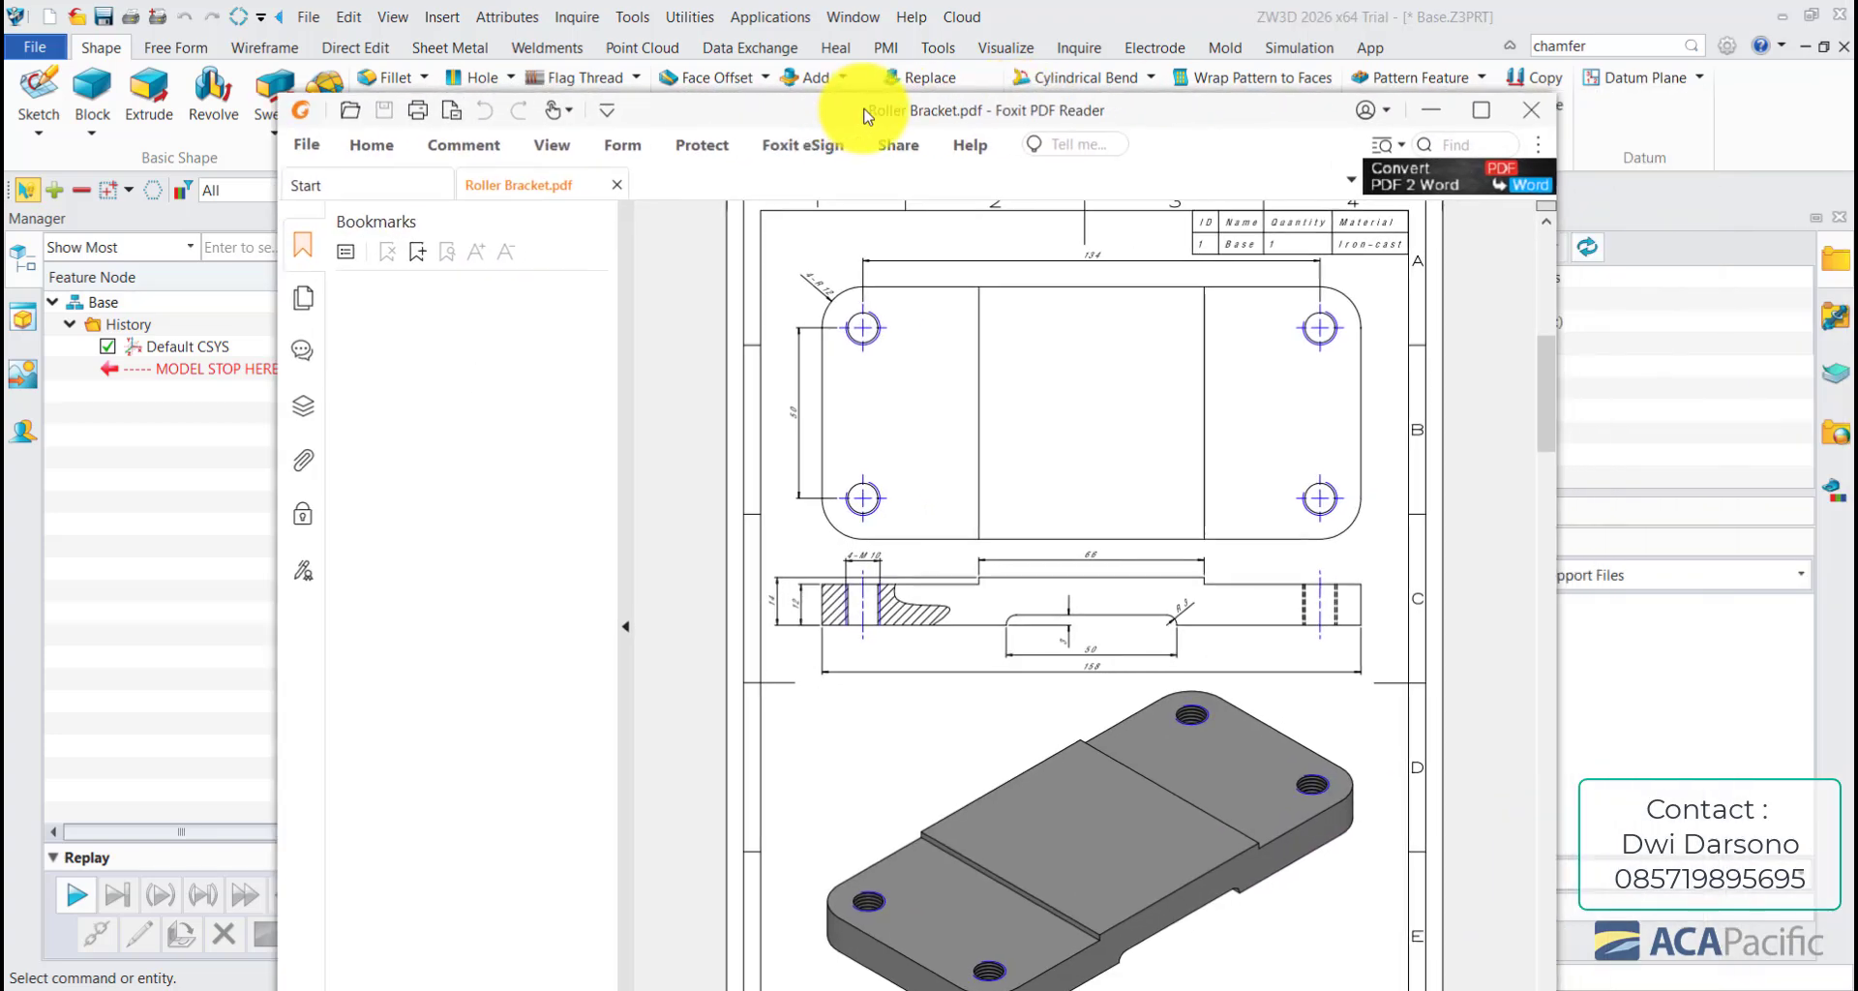
- Switch to Foxit PDF Reader, examine the Base part's dimensions in the Roller Bracket drawing, and return to ZW3D
double_click(919, 114)
scroll(1210, 547, "up", 3, "ctrl")
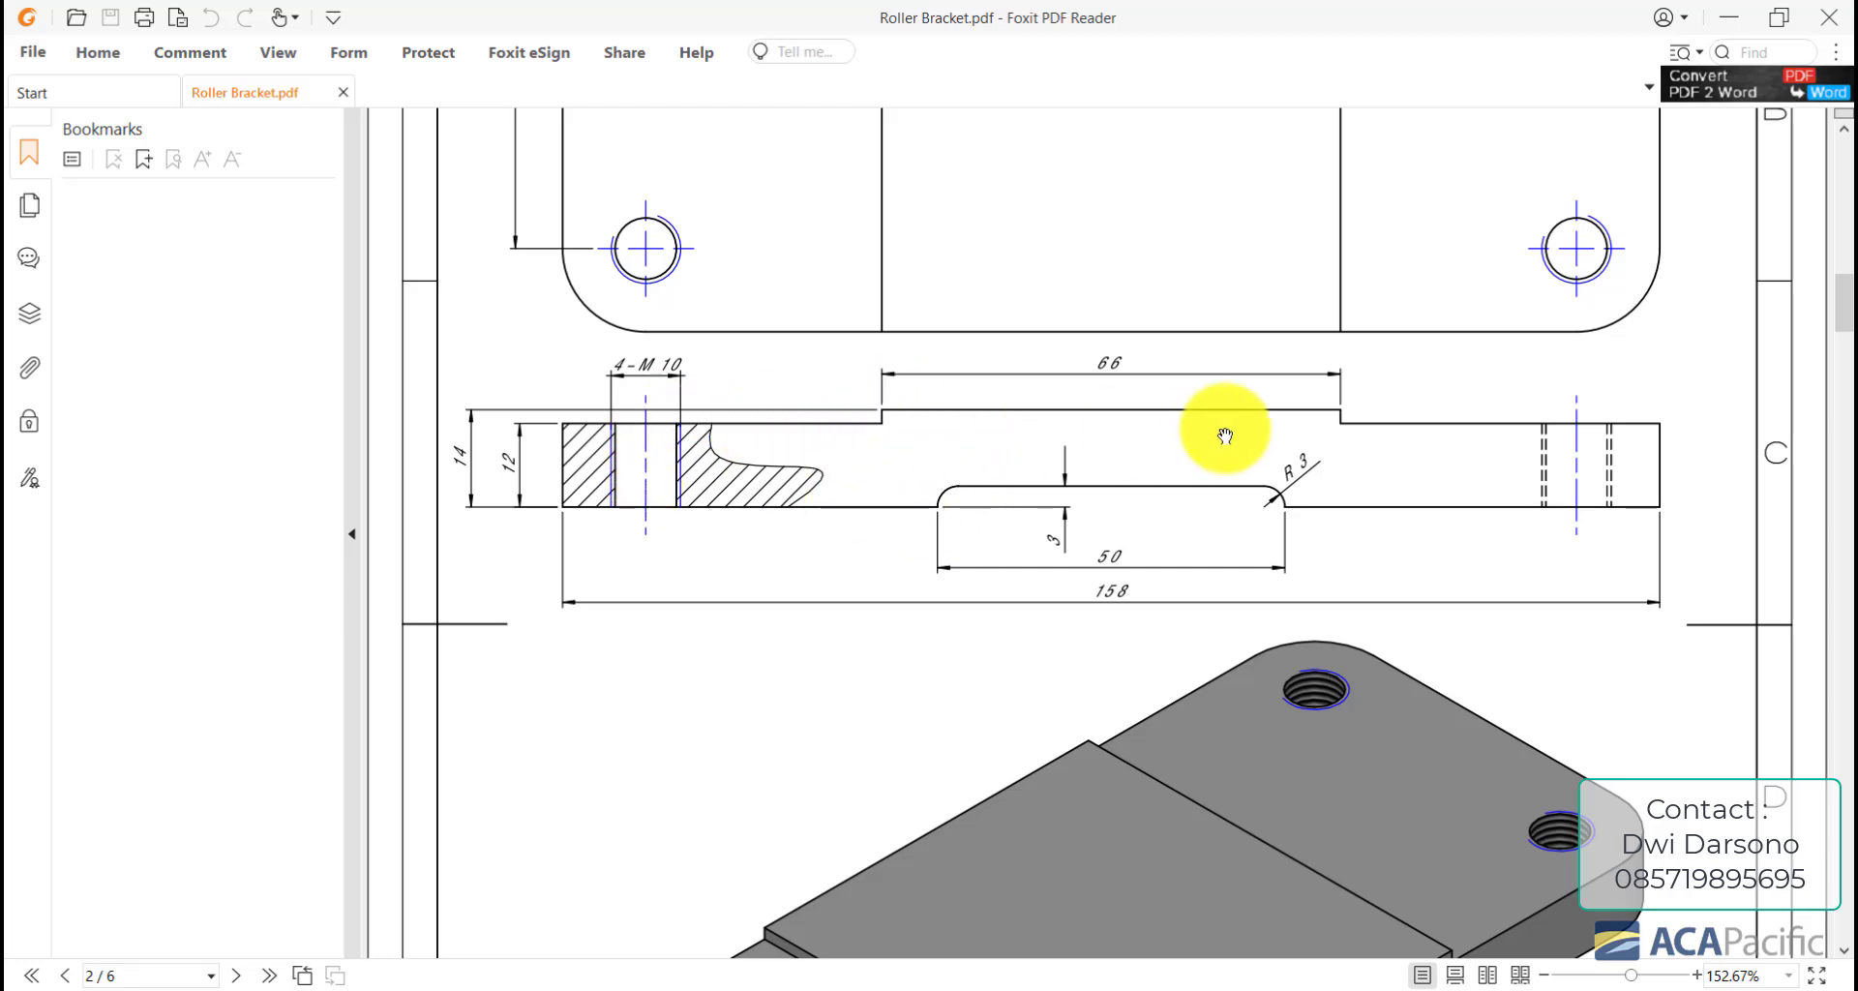
left_click_drag(1158, 341, 1121, 695)
key("ctrl+1")
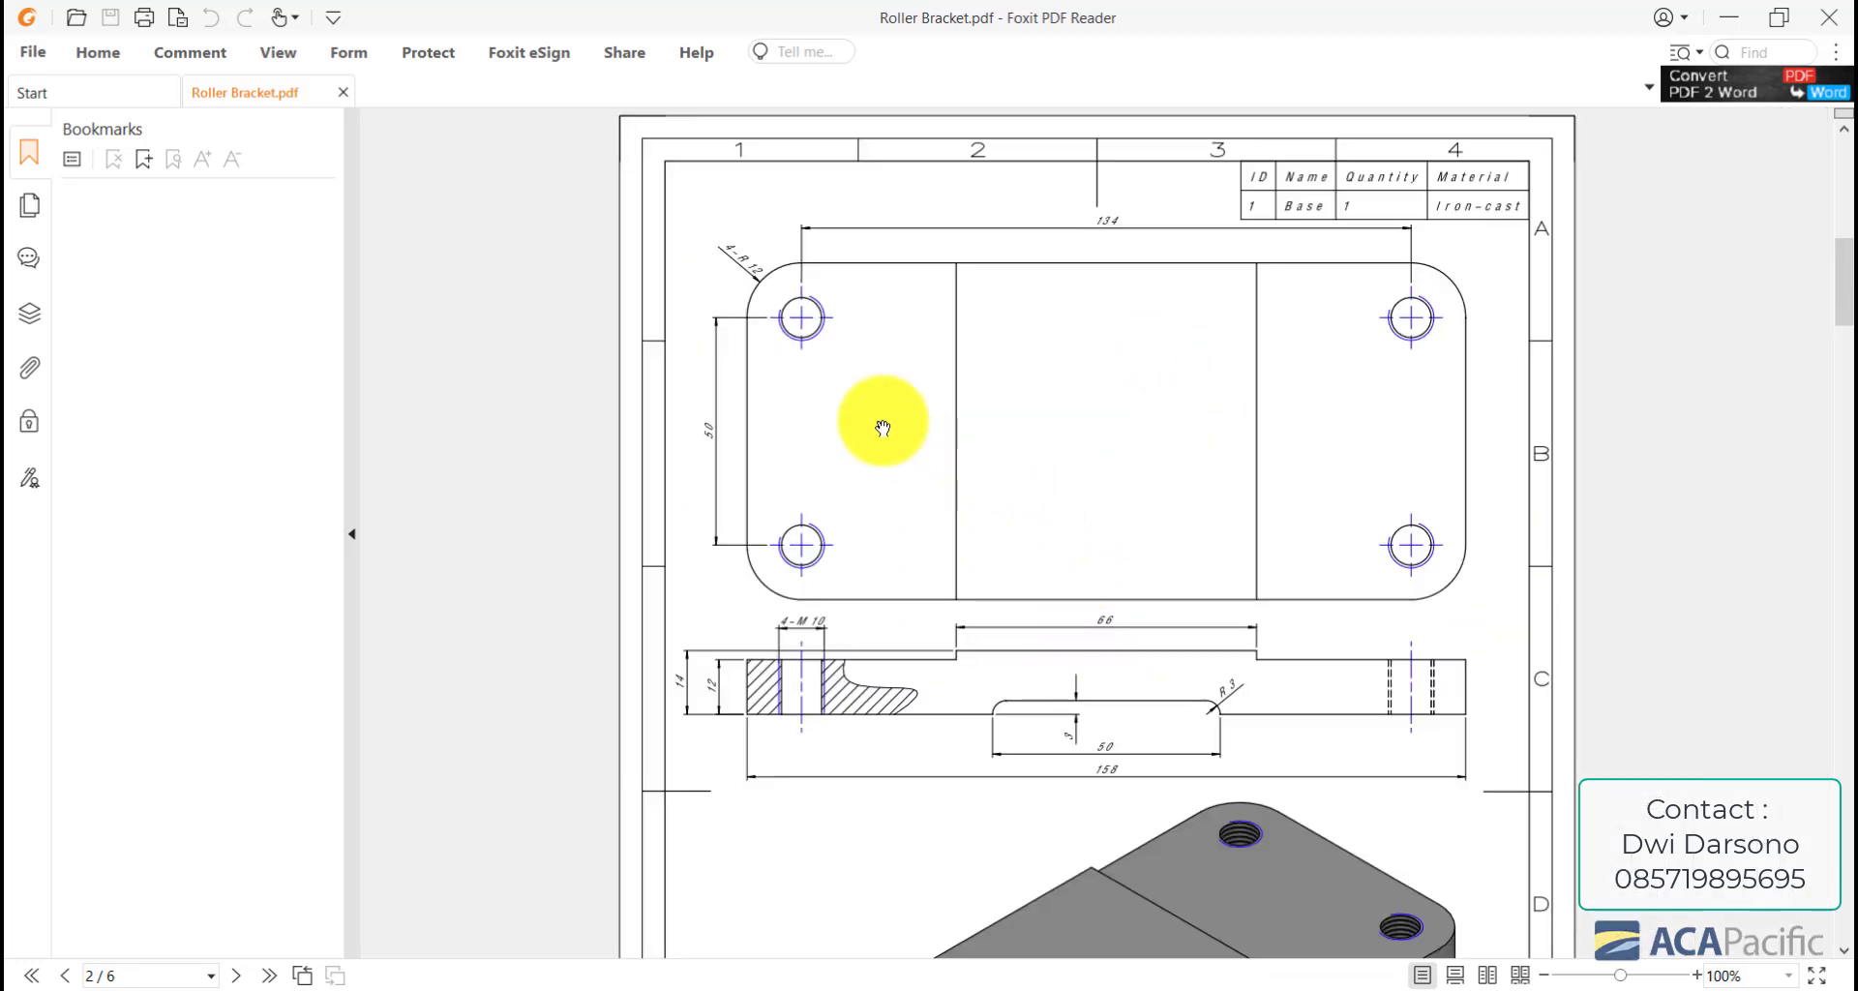
key("alt+Tab")
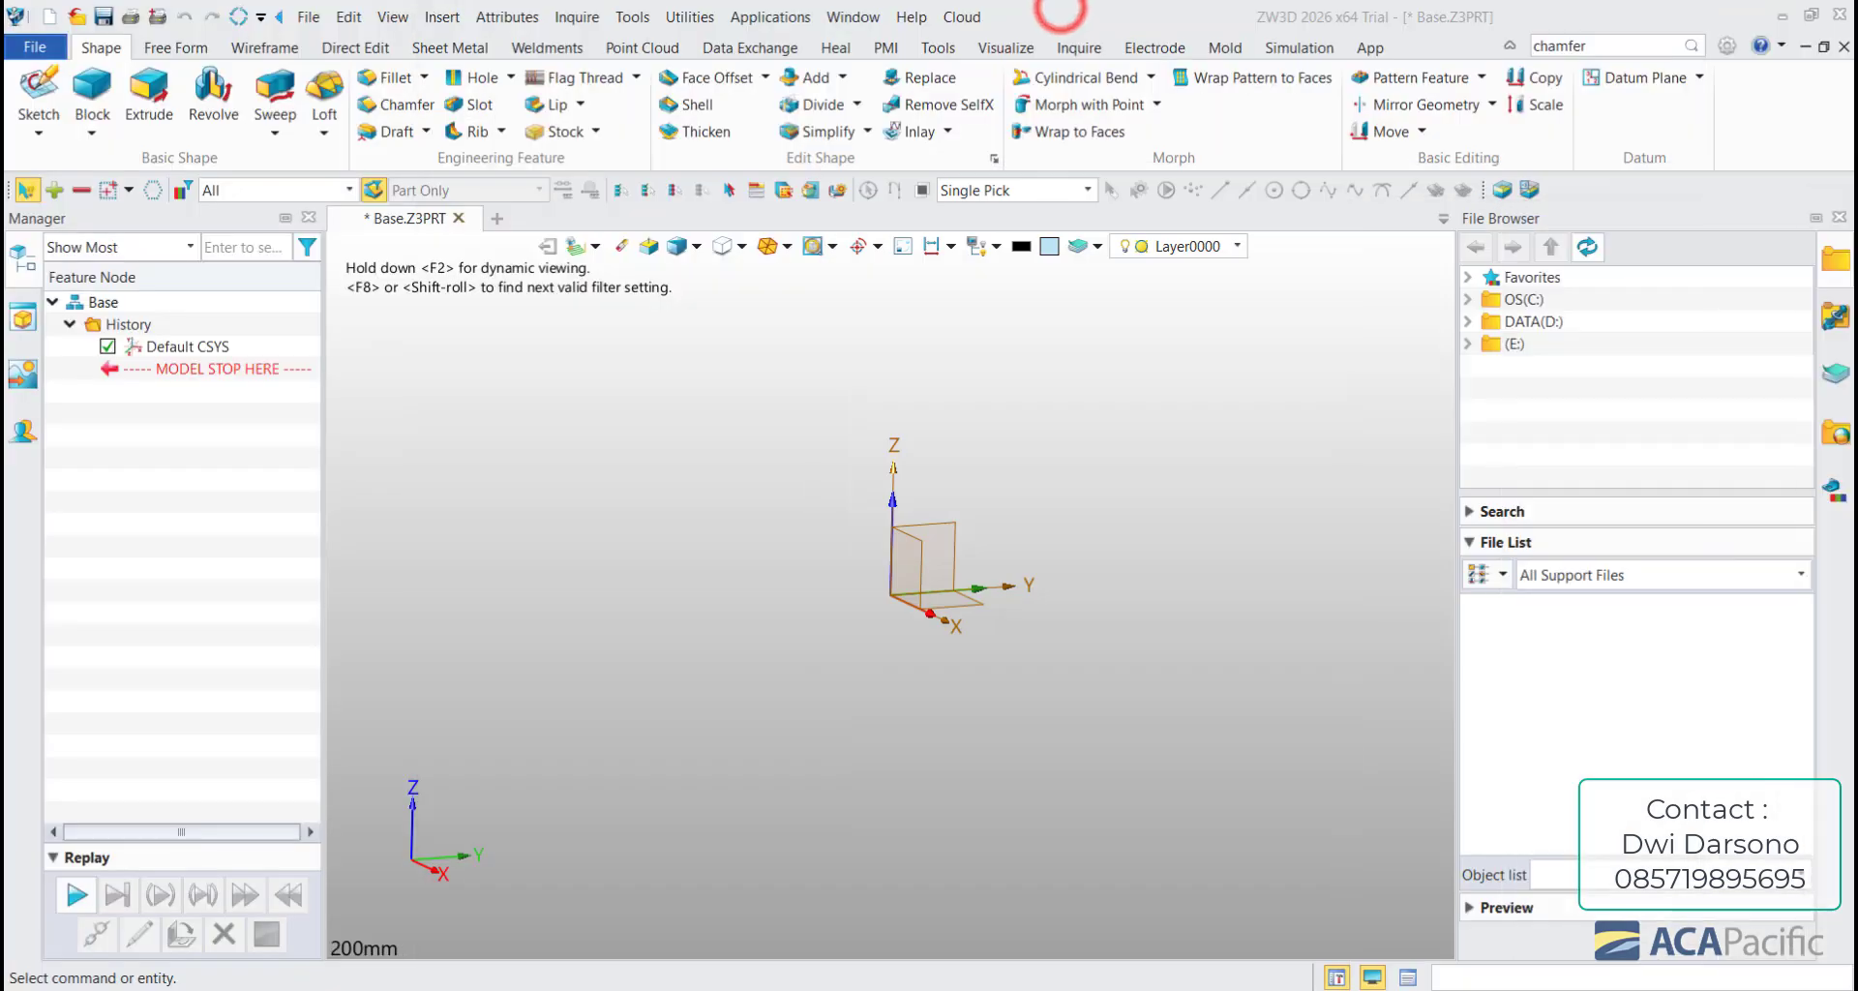
- Review the mouse gesture configuration for the part environment and use gestures to show the top and right views
middle_click_drag(891, 402, 925, 682)
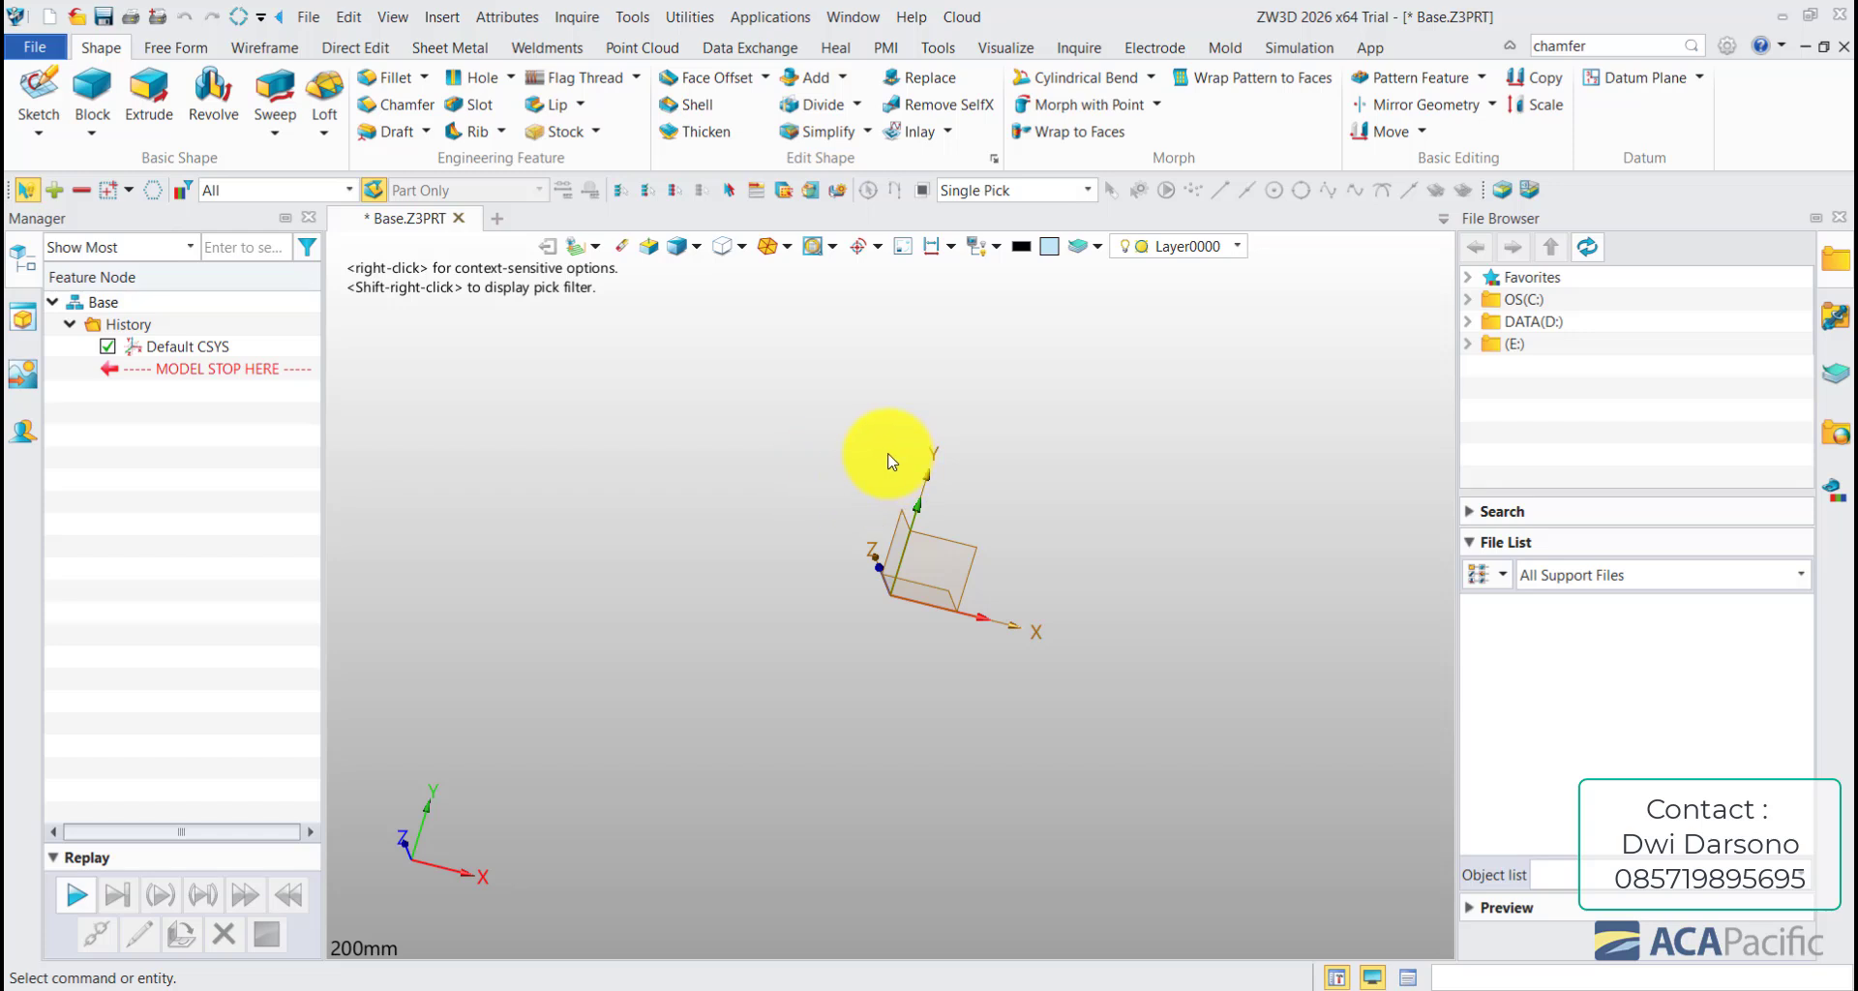
middle_click_drag(883, 476, 824, 494)
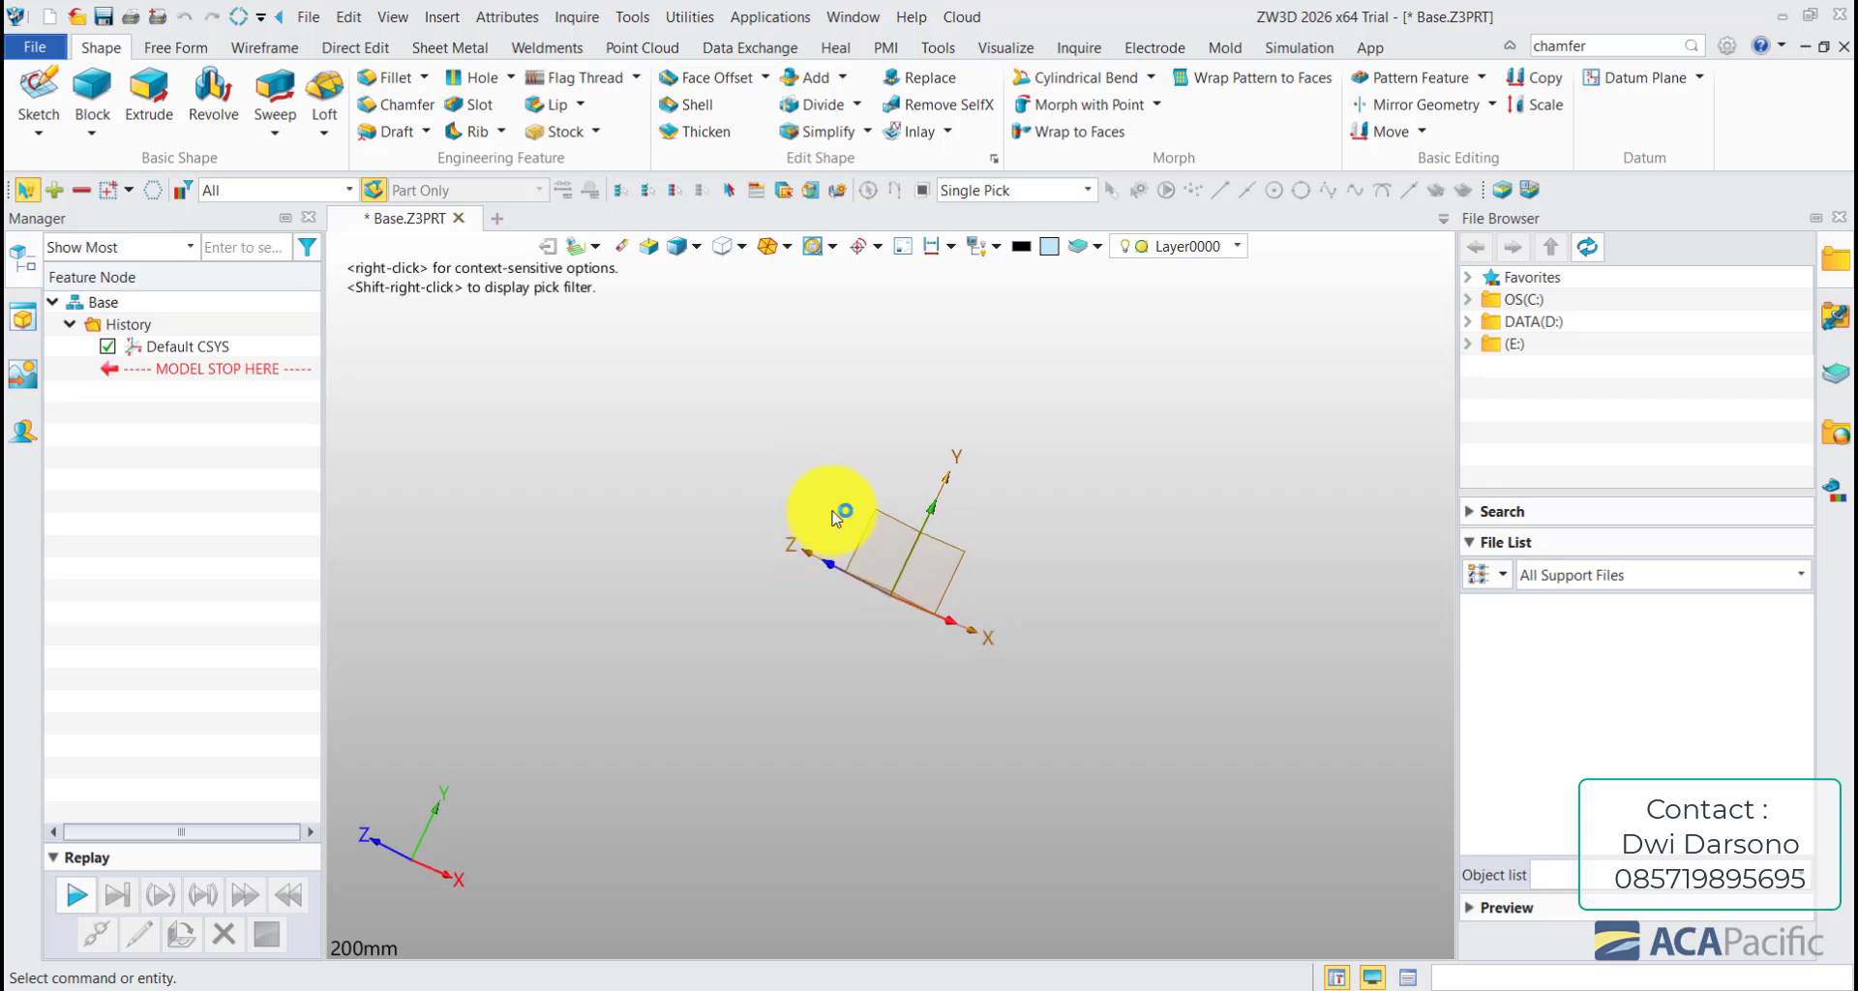
mouse_move(836, 517)
right_mouse_down()
mouse_move(954, 506)
mouse_move(842, 490)
mouse_move(797, 518)
mouse_move(809, 534)
mouse_move(809, 510)
mouse_move(858, 498)
right_mouse_up()
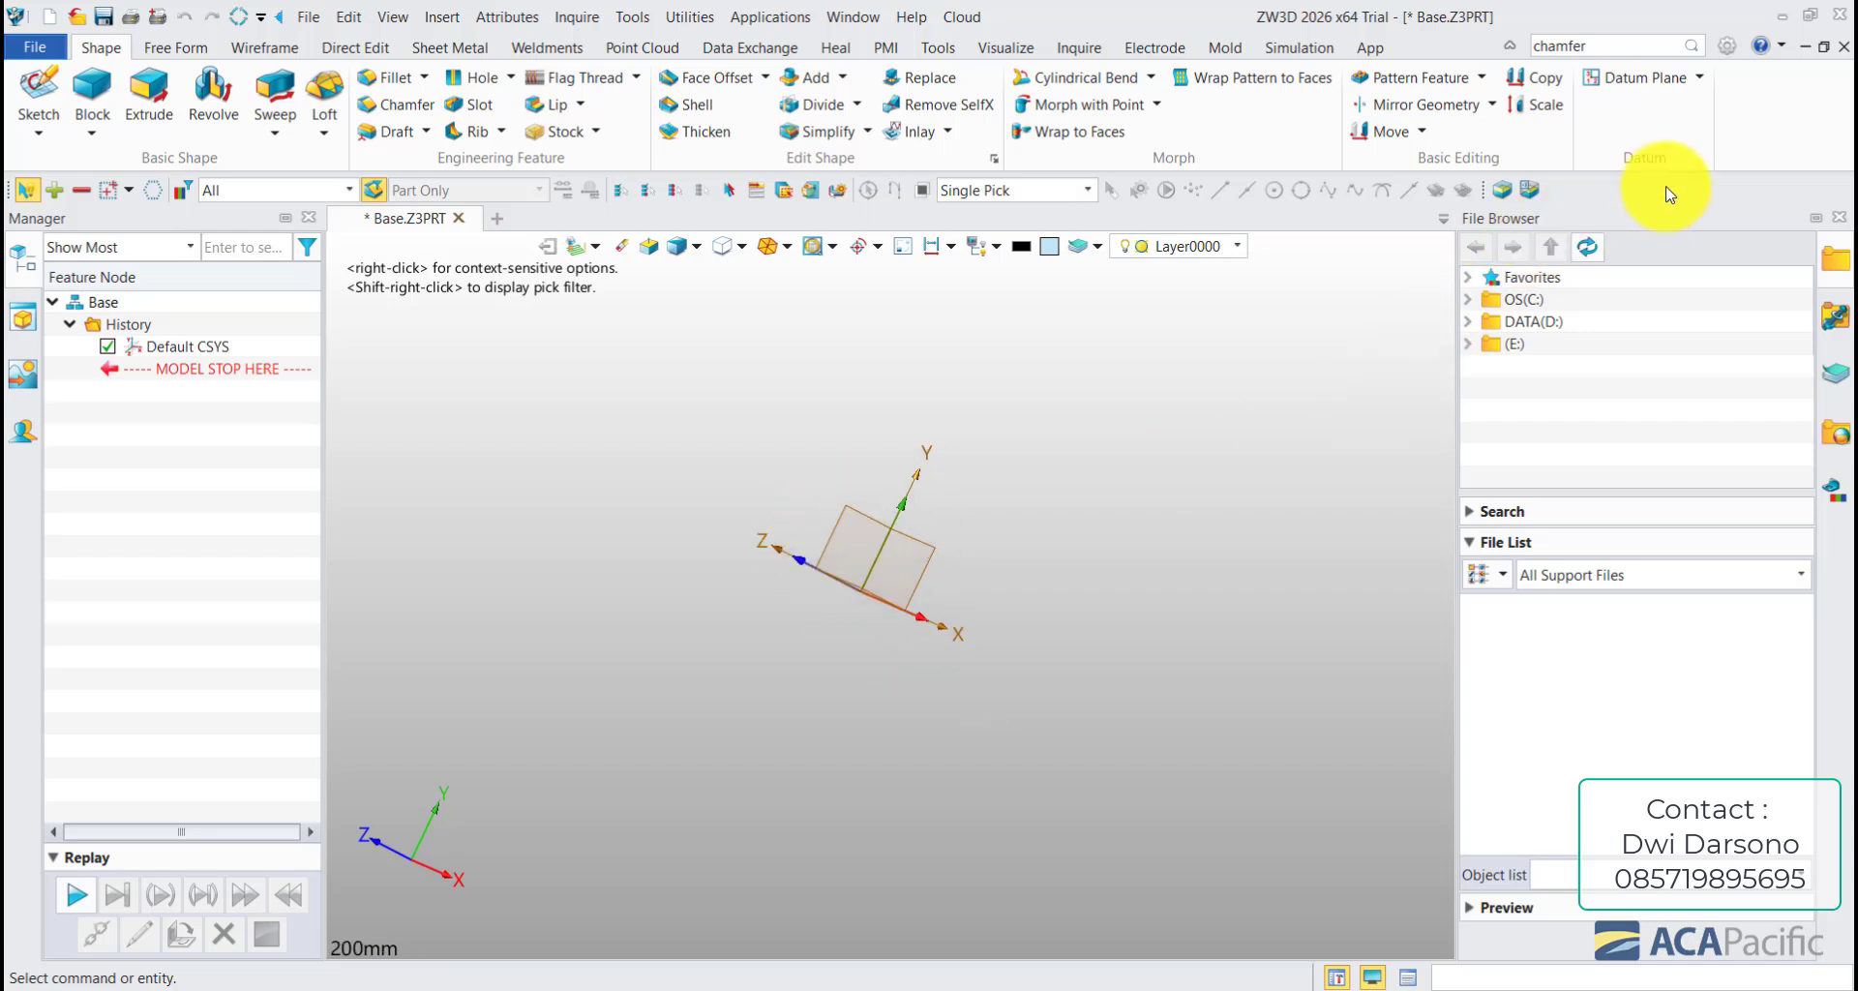
right_click(1735, 123)
left_click(1717, 242)
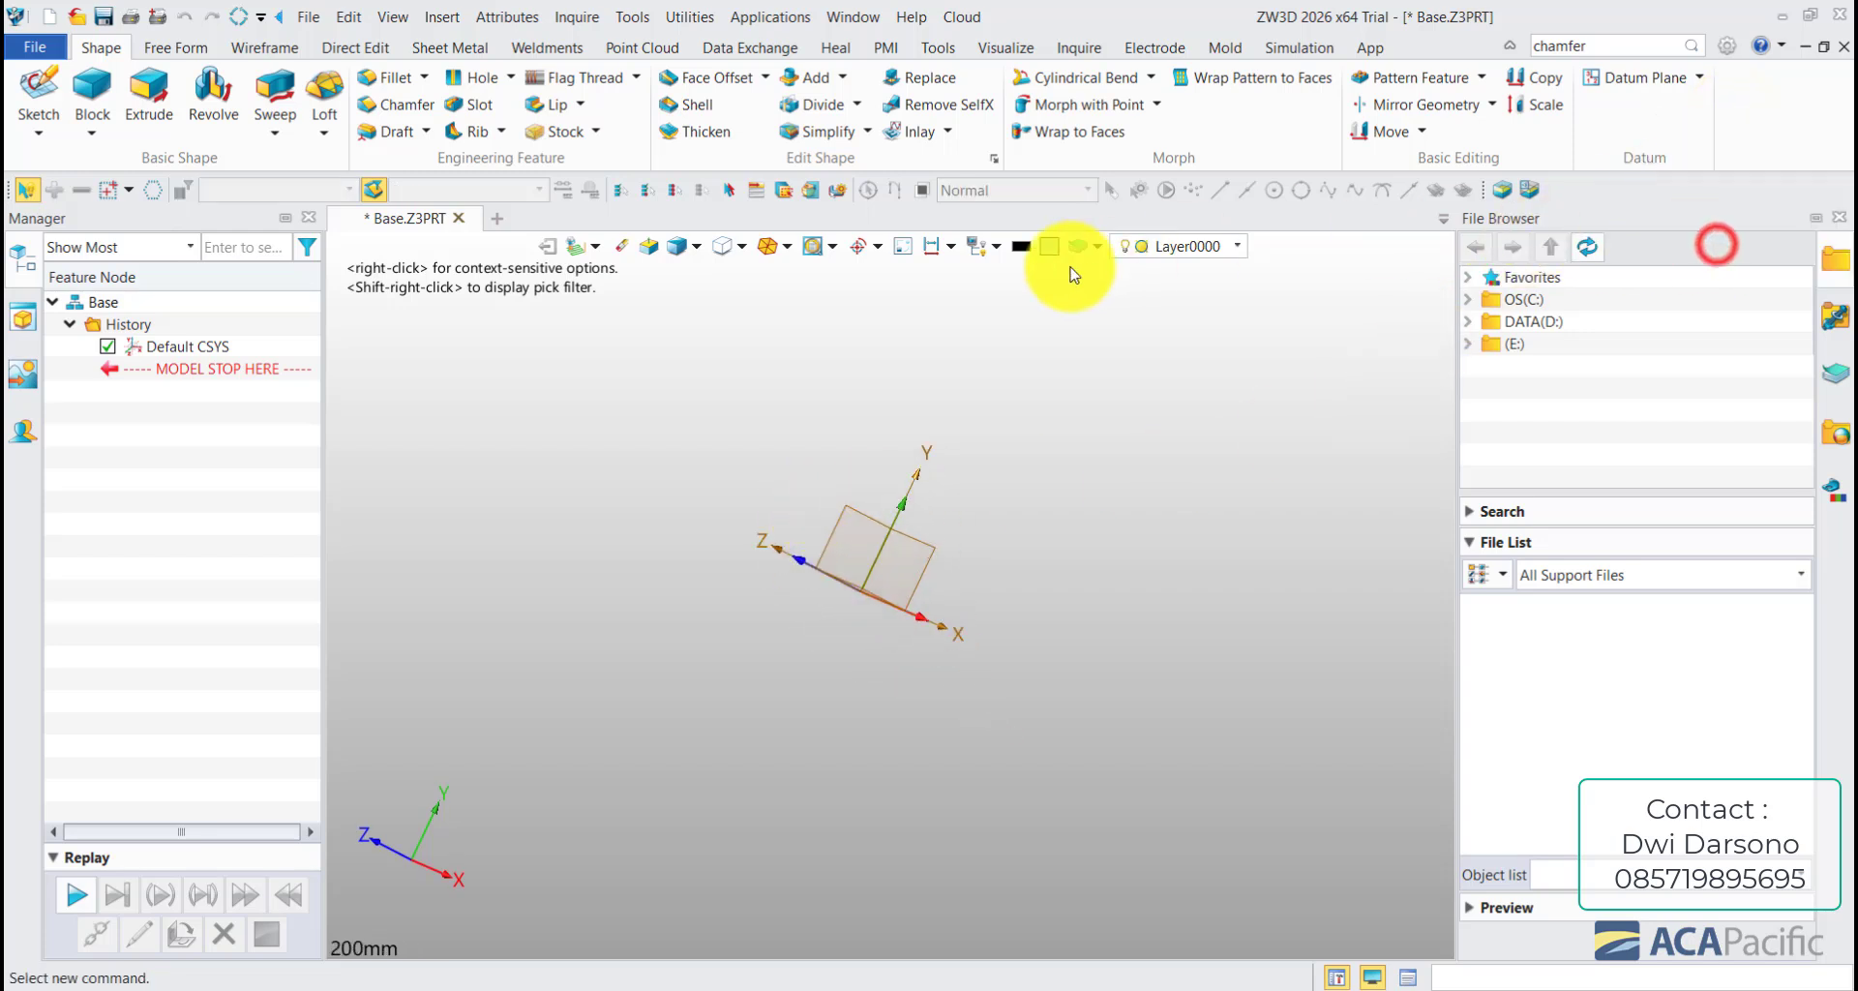
left_click(943, 221)
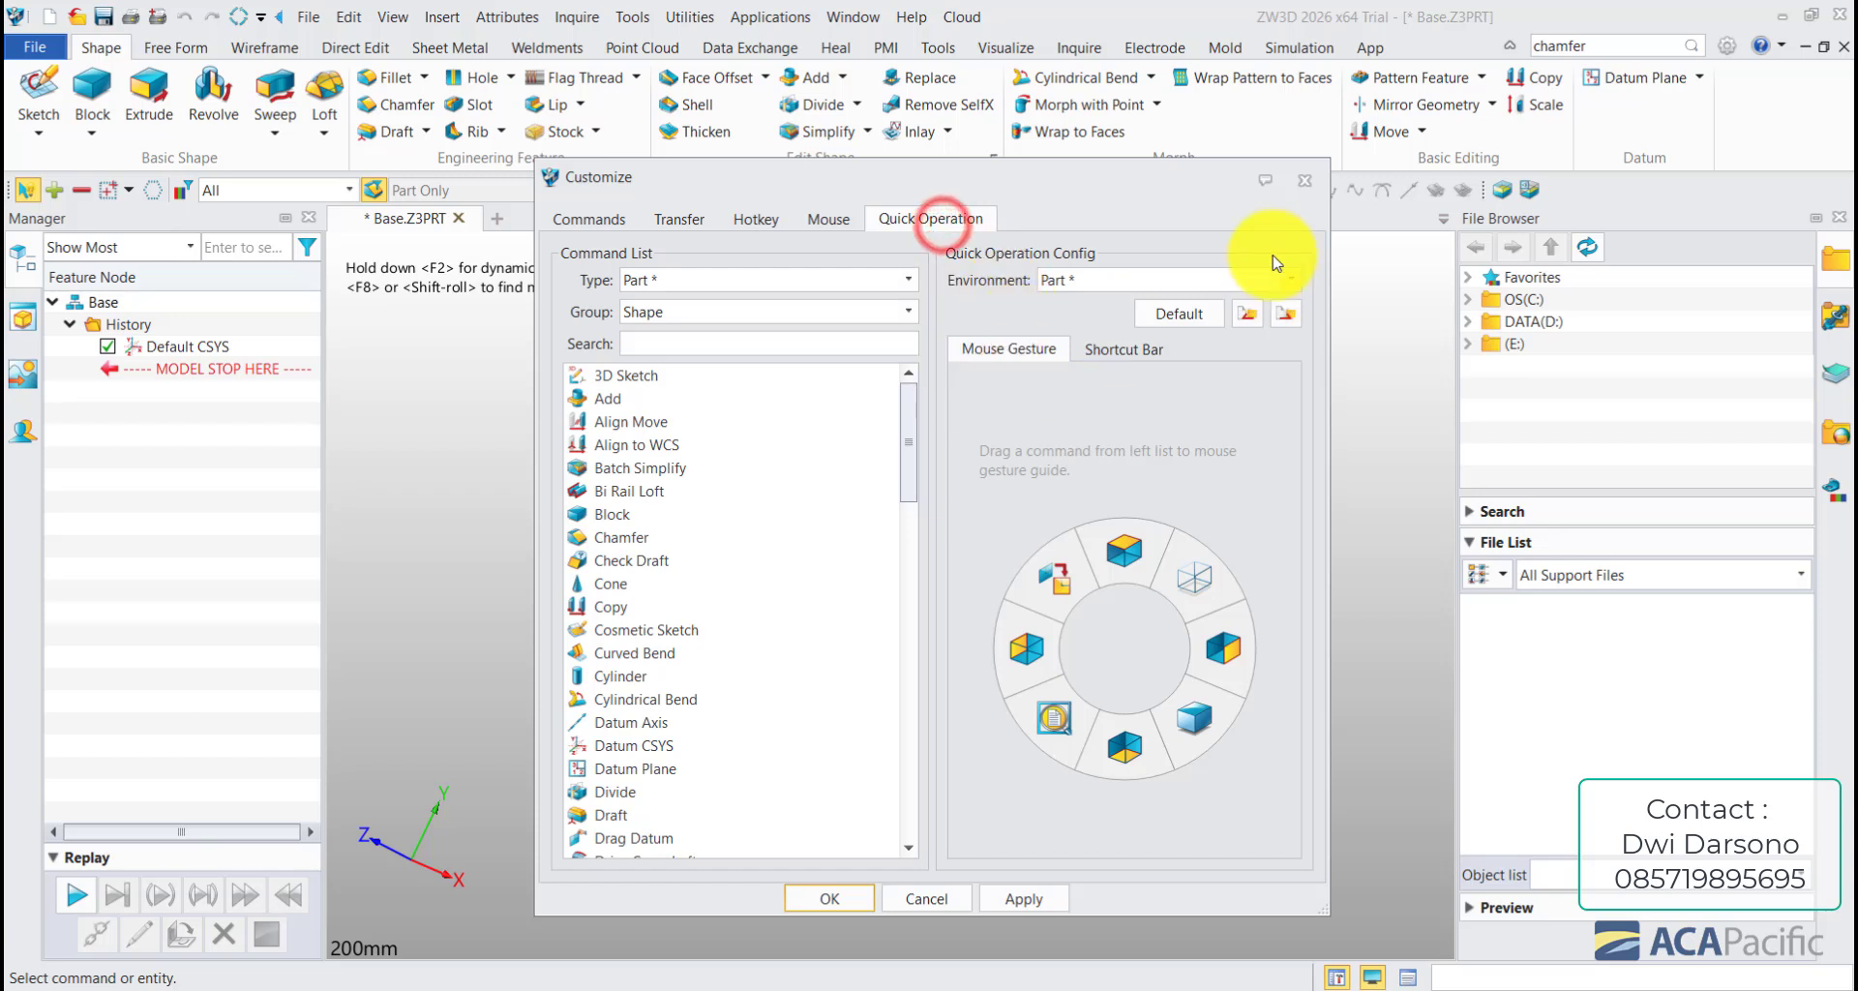
left_click(1302, 190)
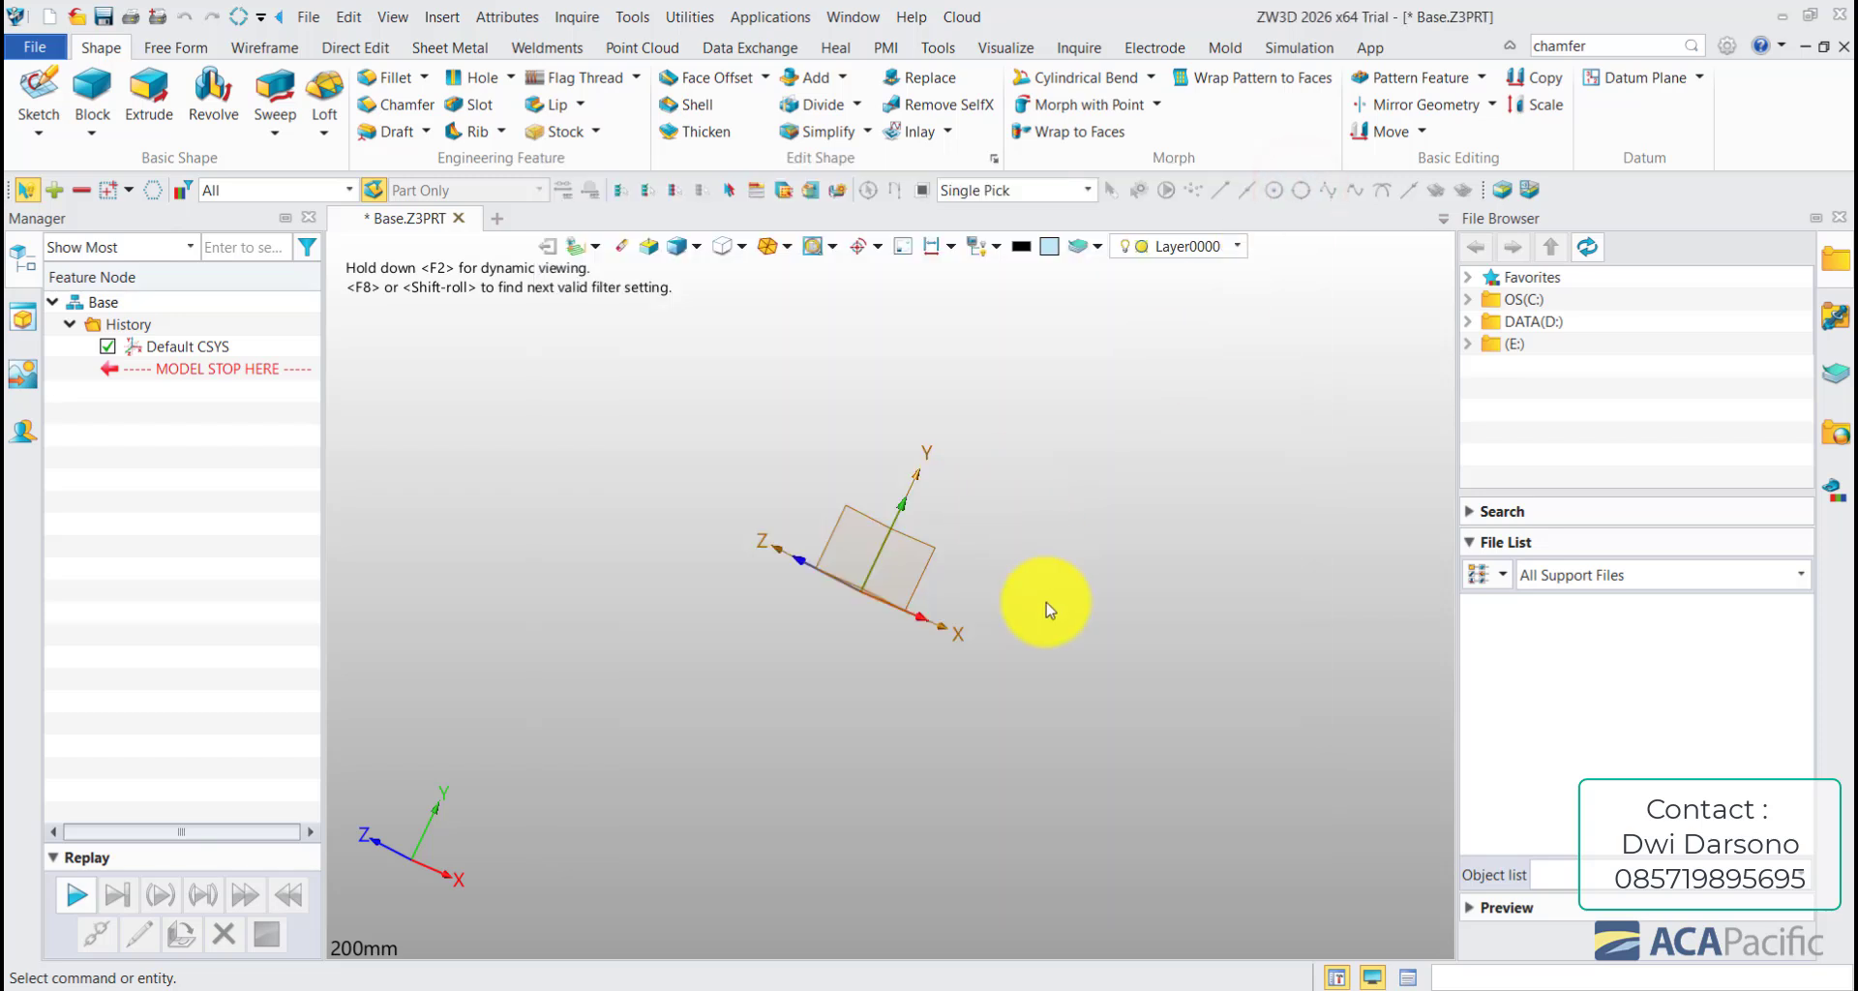
right_click_drag(1054, 629, 1070, 540)
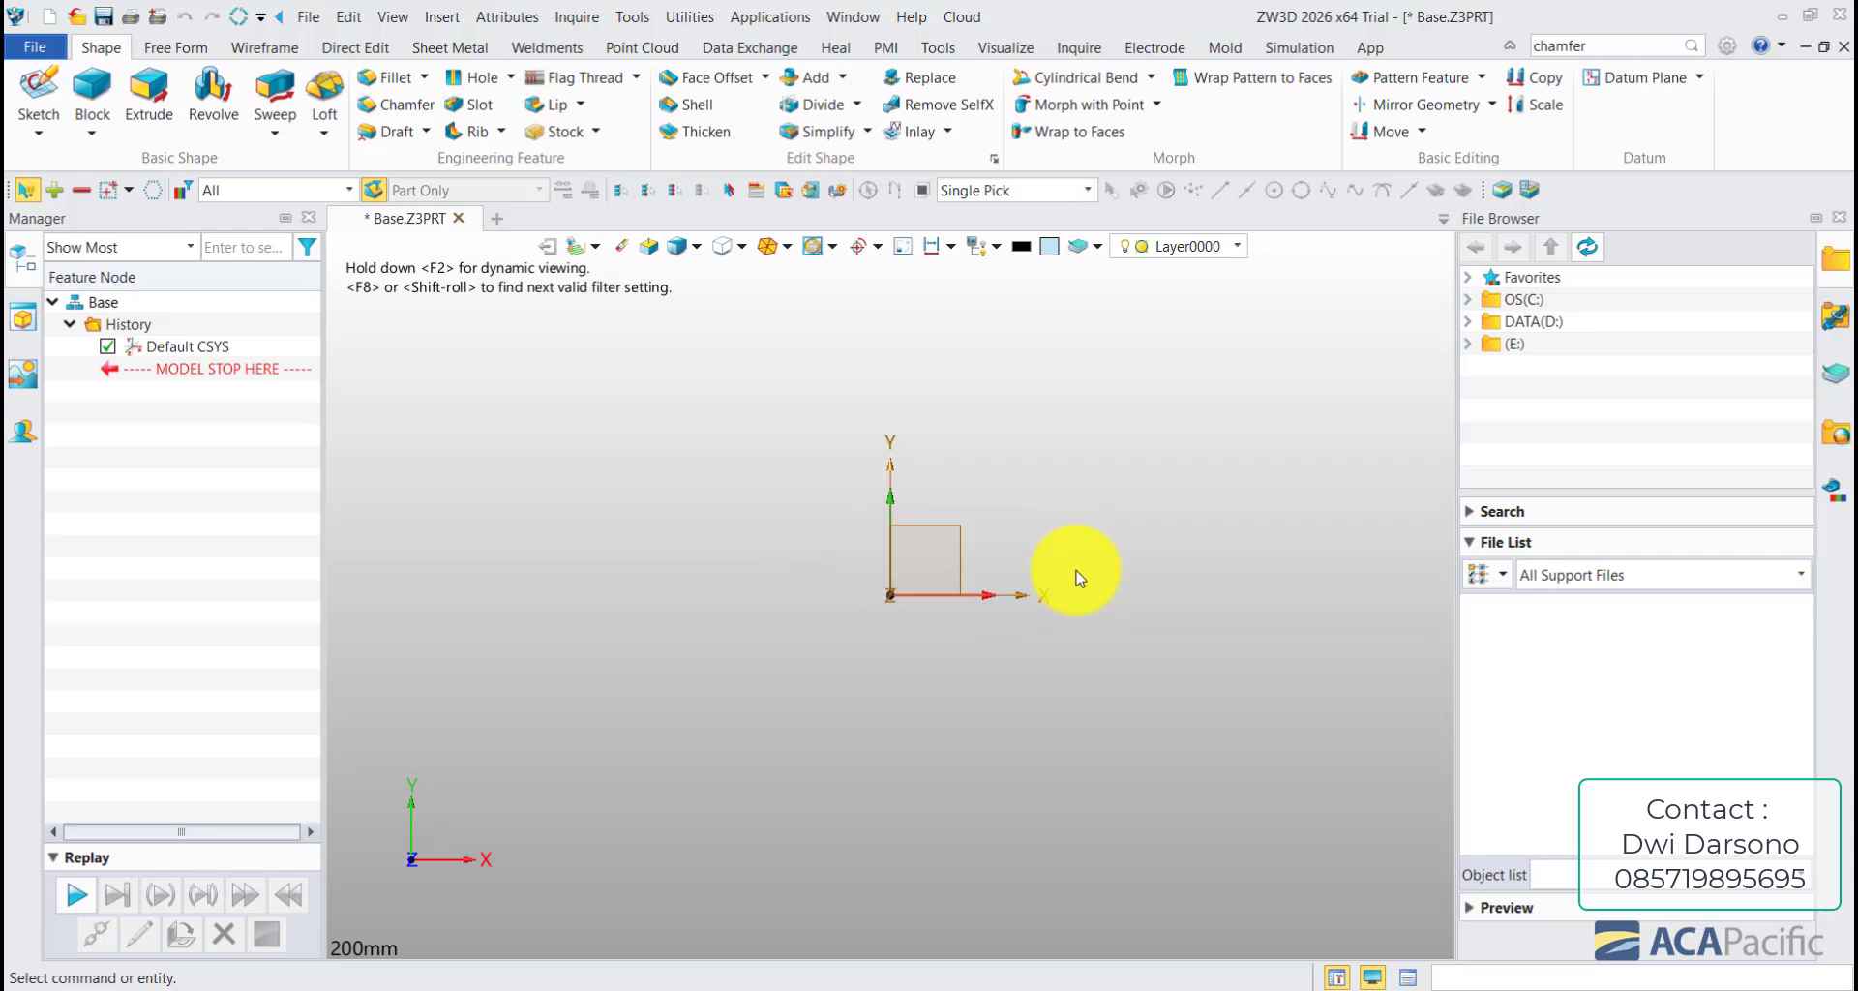
right_click_drag(1079, 710, 1192, 711)
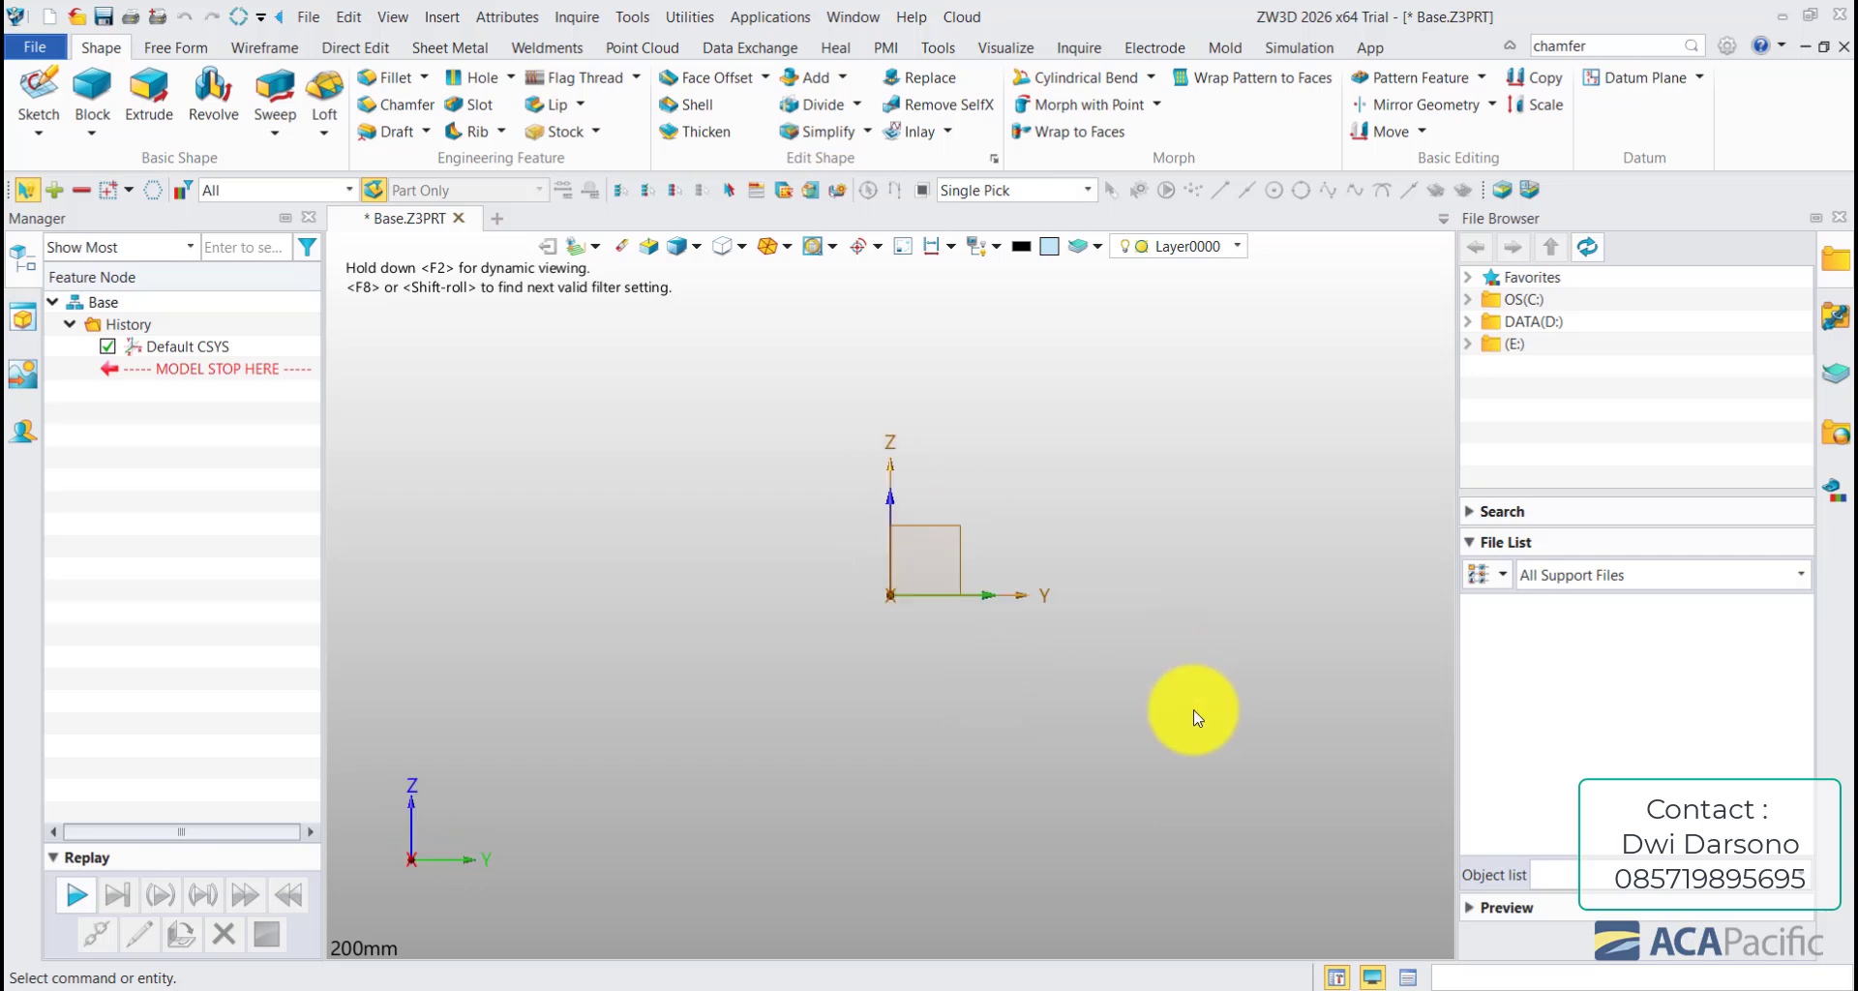
- Try to add the Chamfer command to the part environment's mouse gesture wheel
right_click(1732, 108)
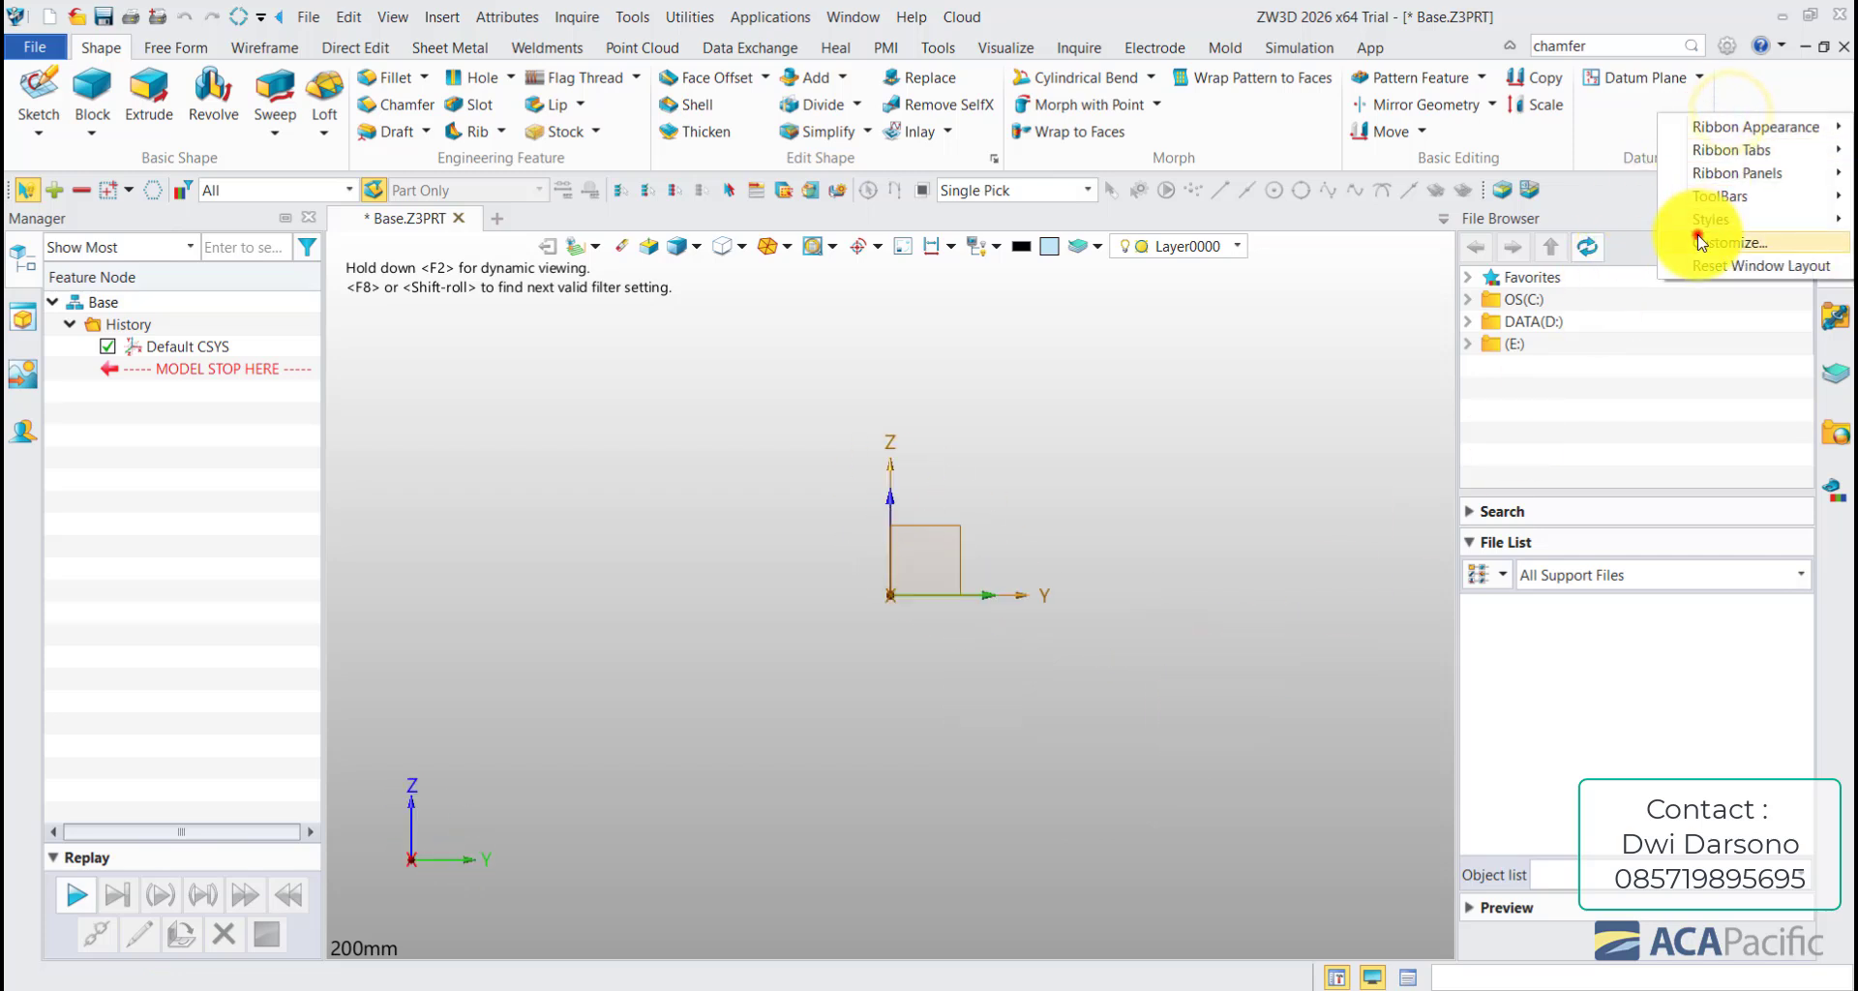
left_click(1700, 242)
left_click(906, 217)
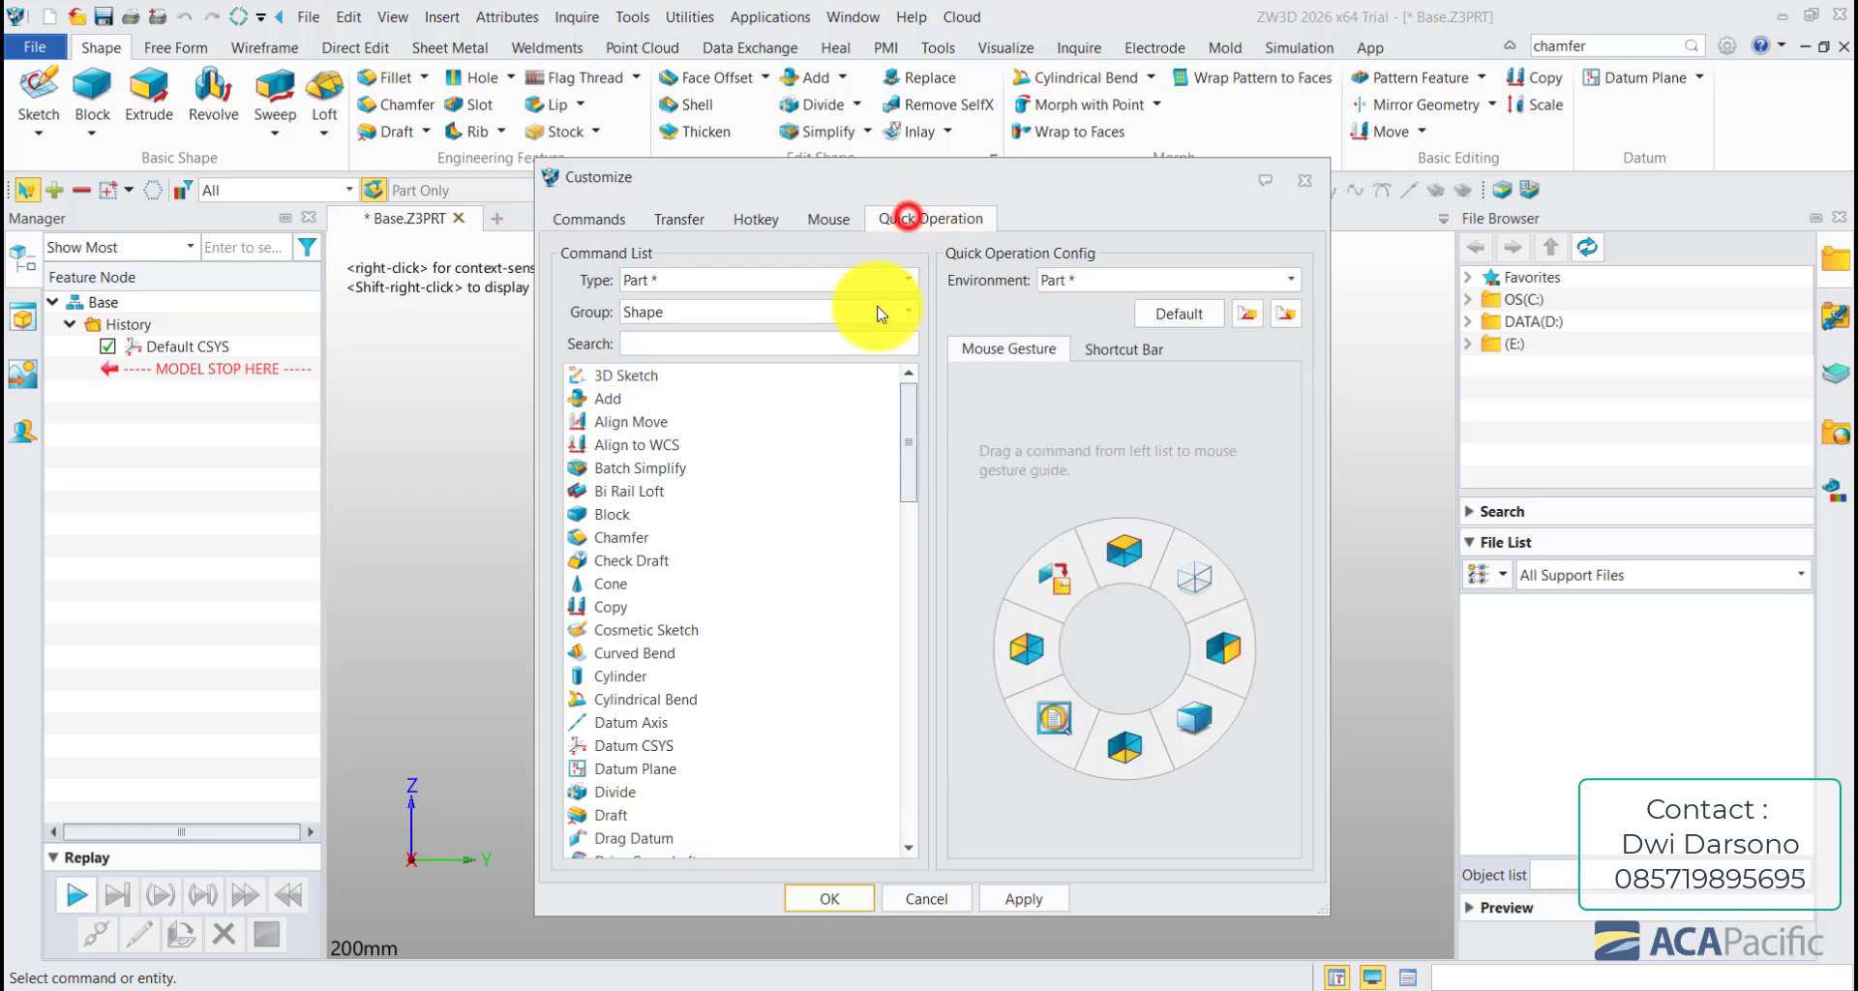
left_click(627, 539)
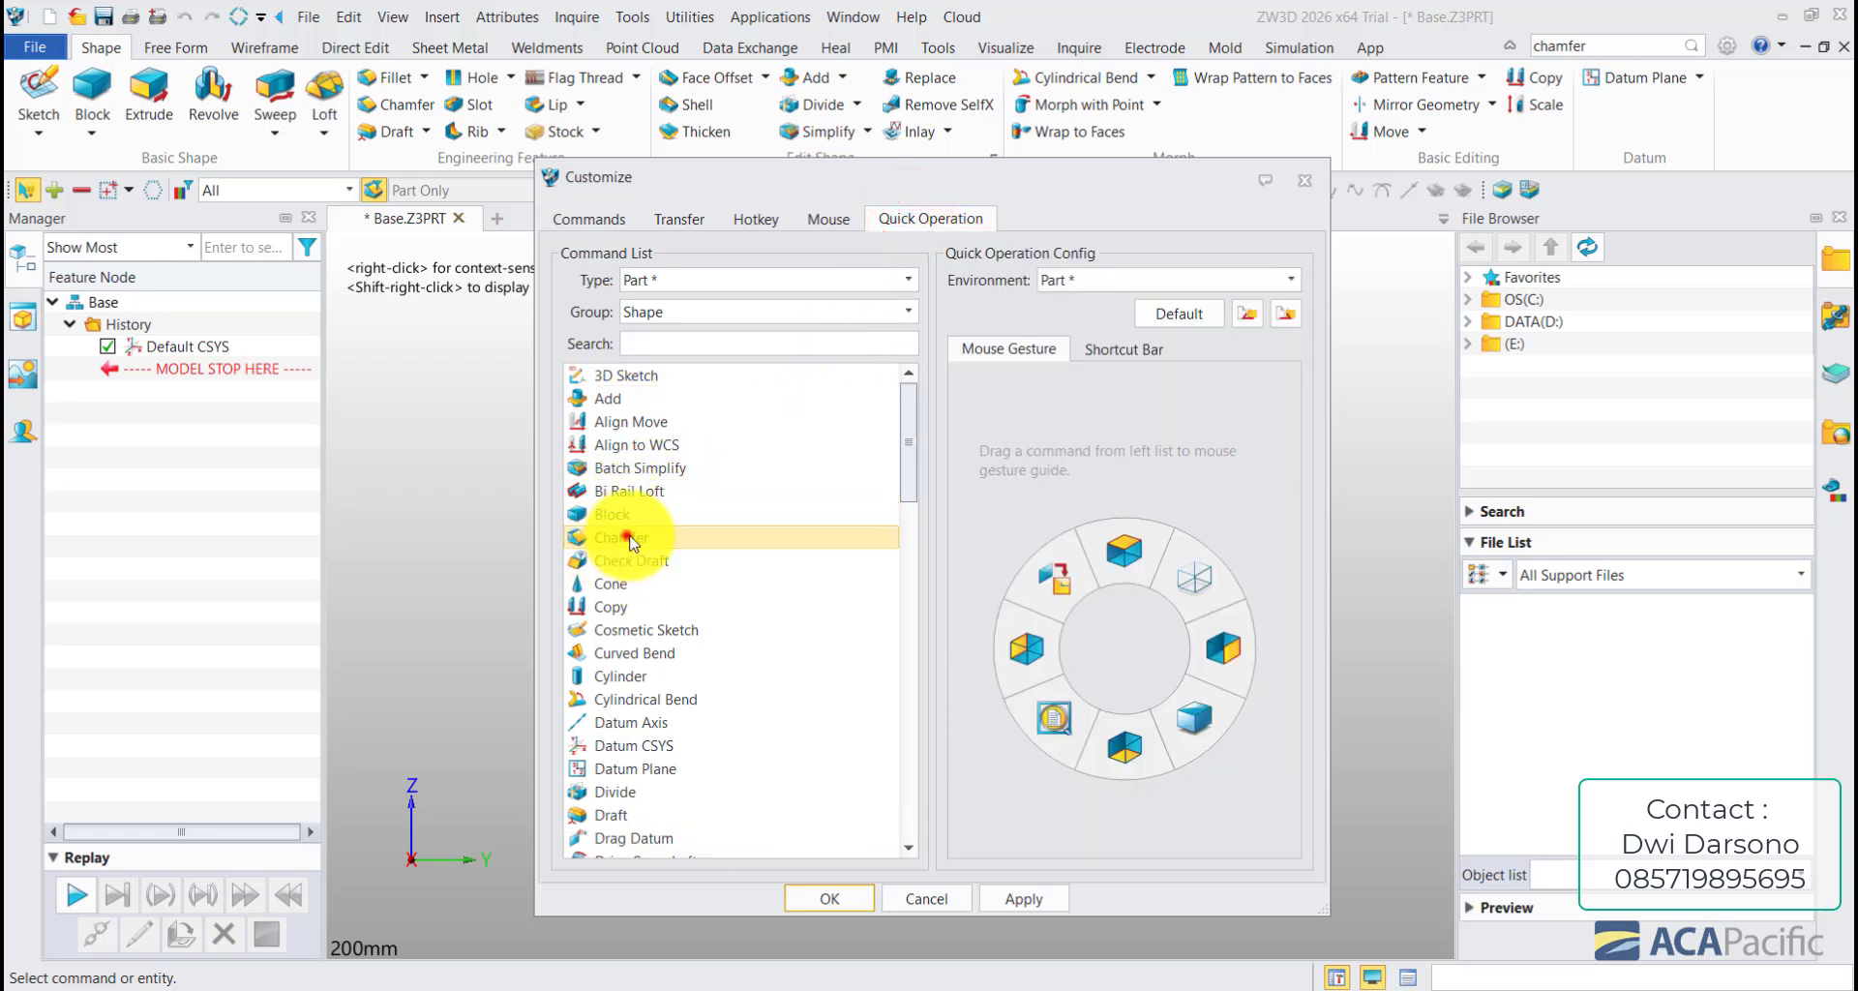
left_click_drag(629, 542, 1059, 553)
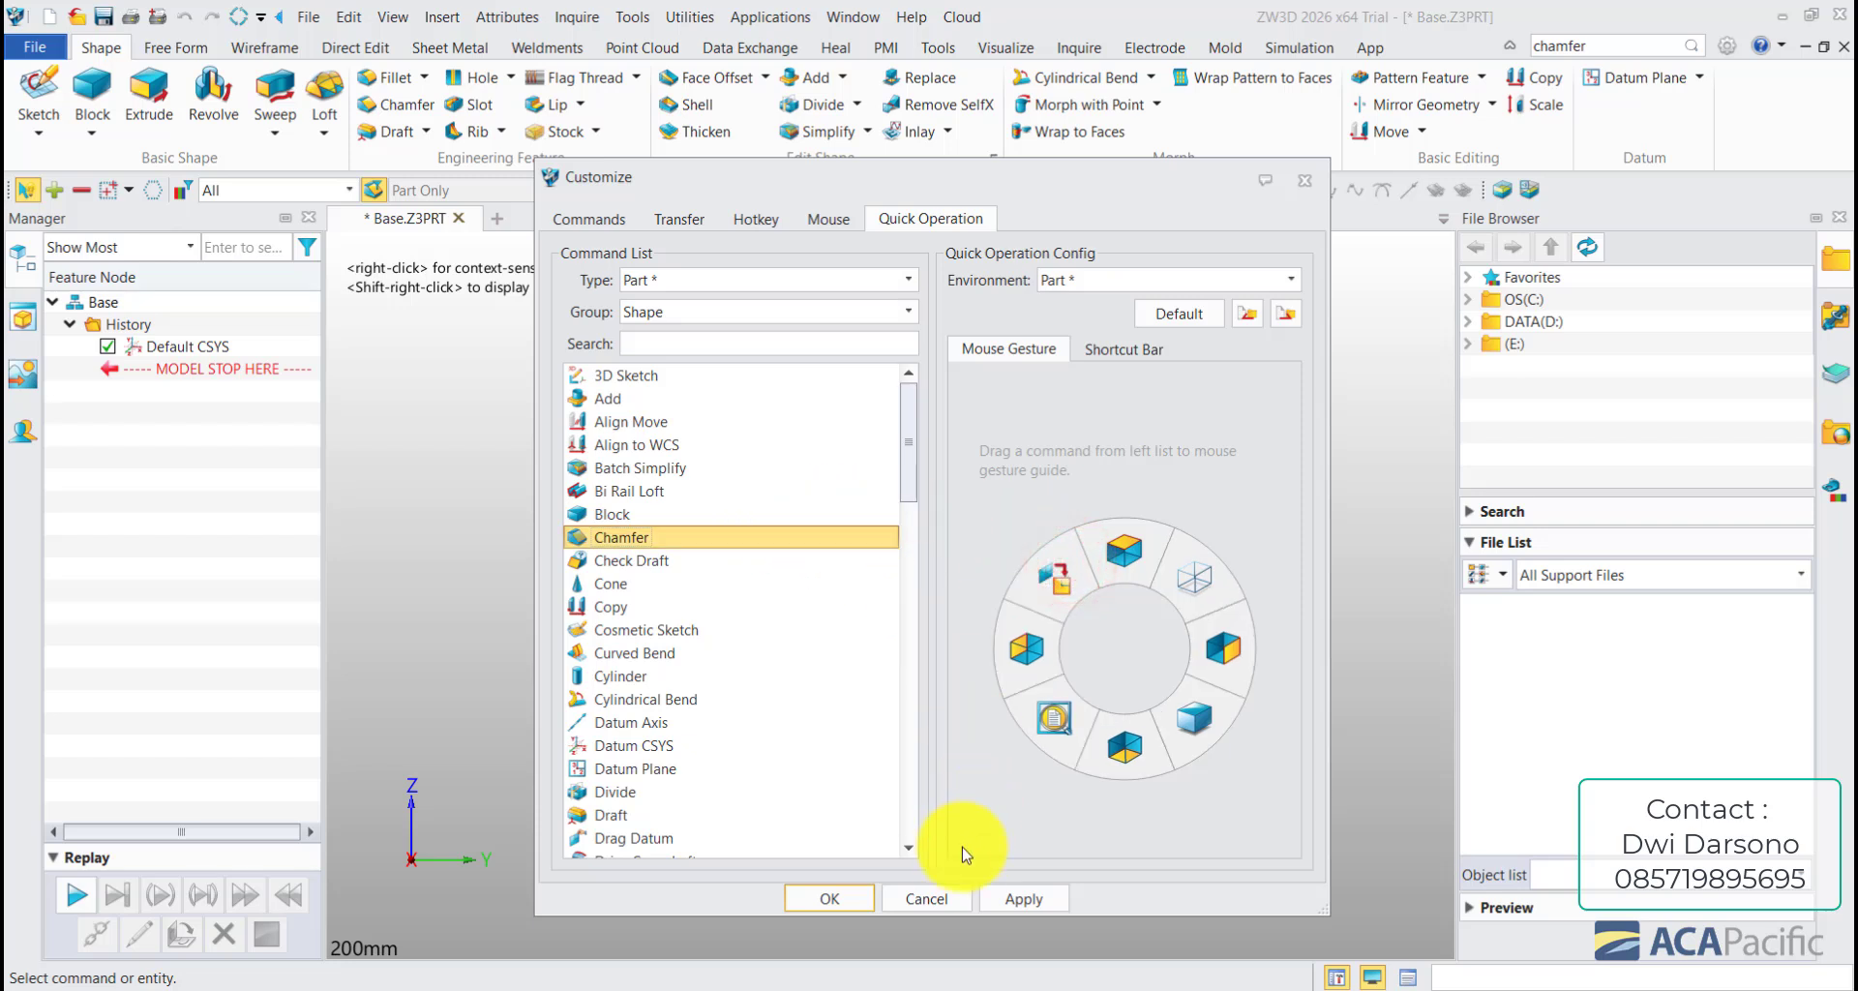
left_click(860, 900)
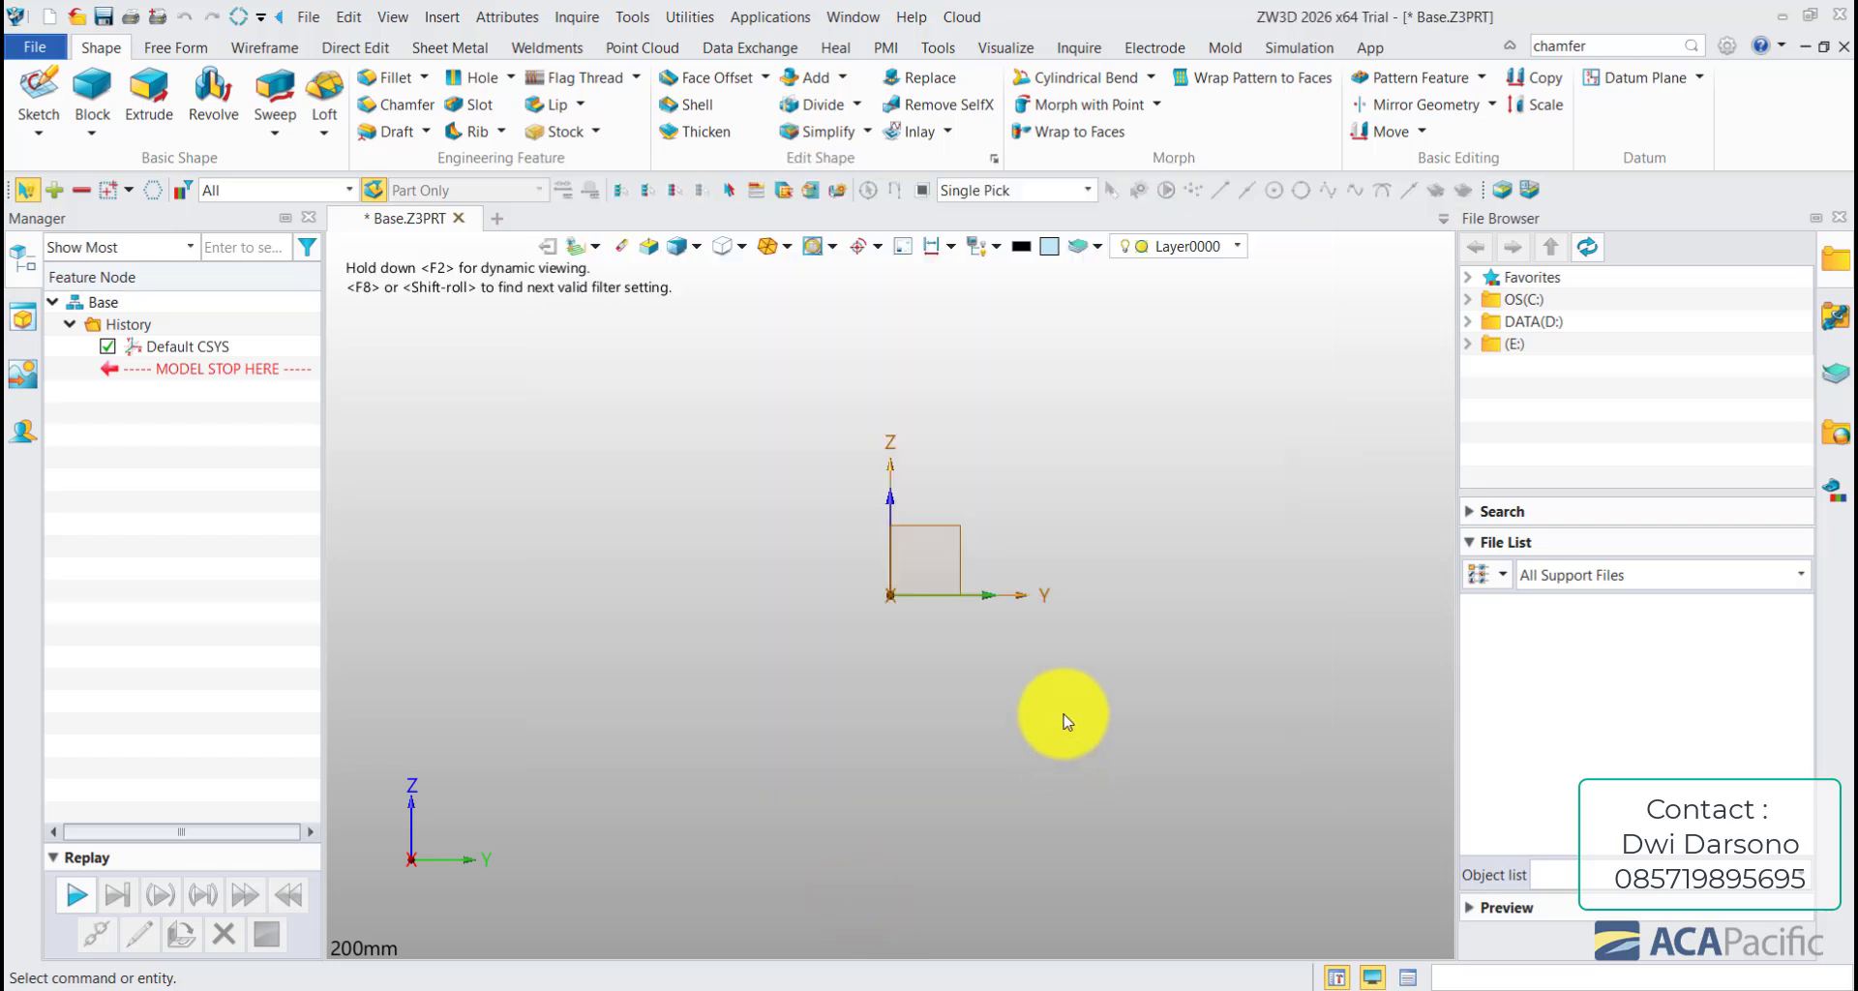
- Start a sketch and choose the default XY plane as its insertion plane
mouse_move(868, 694)
middle_mouse_down()
mouse_move(787, 581)
mouse_move(920, 734)
mouse_move(771, 722)
mouse_move(672, 762)
mouse_move(638, 716)
middle_mouse_up()
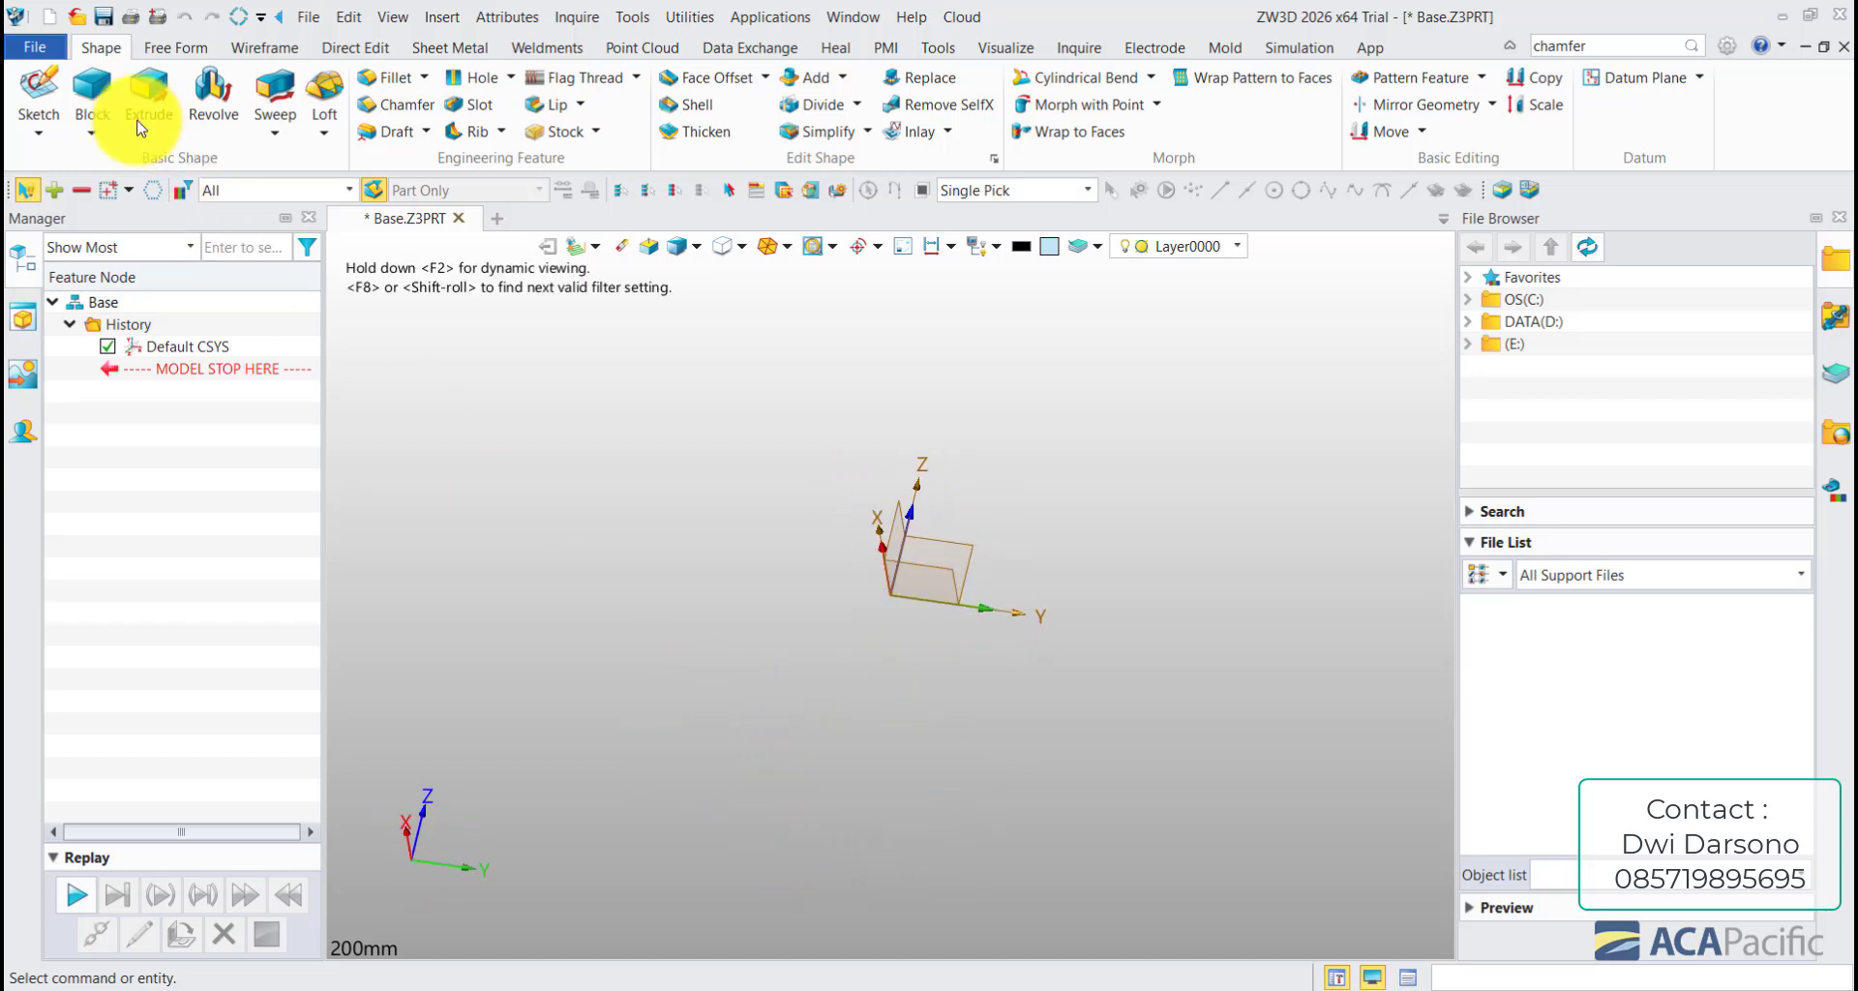
left_click(39, 91)
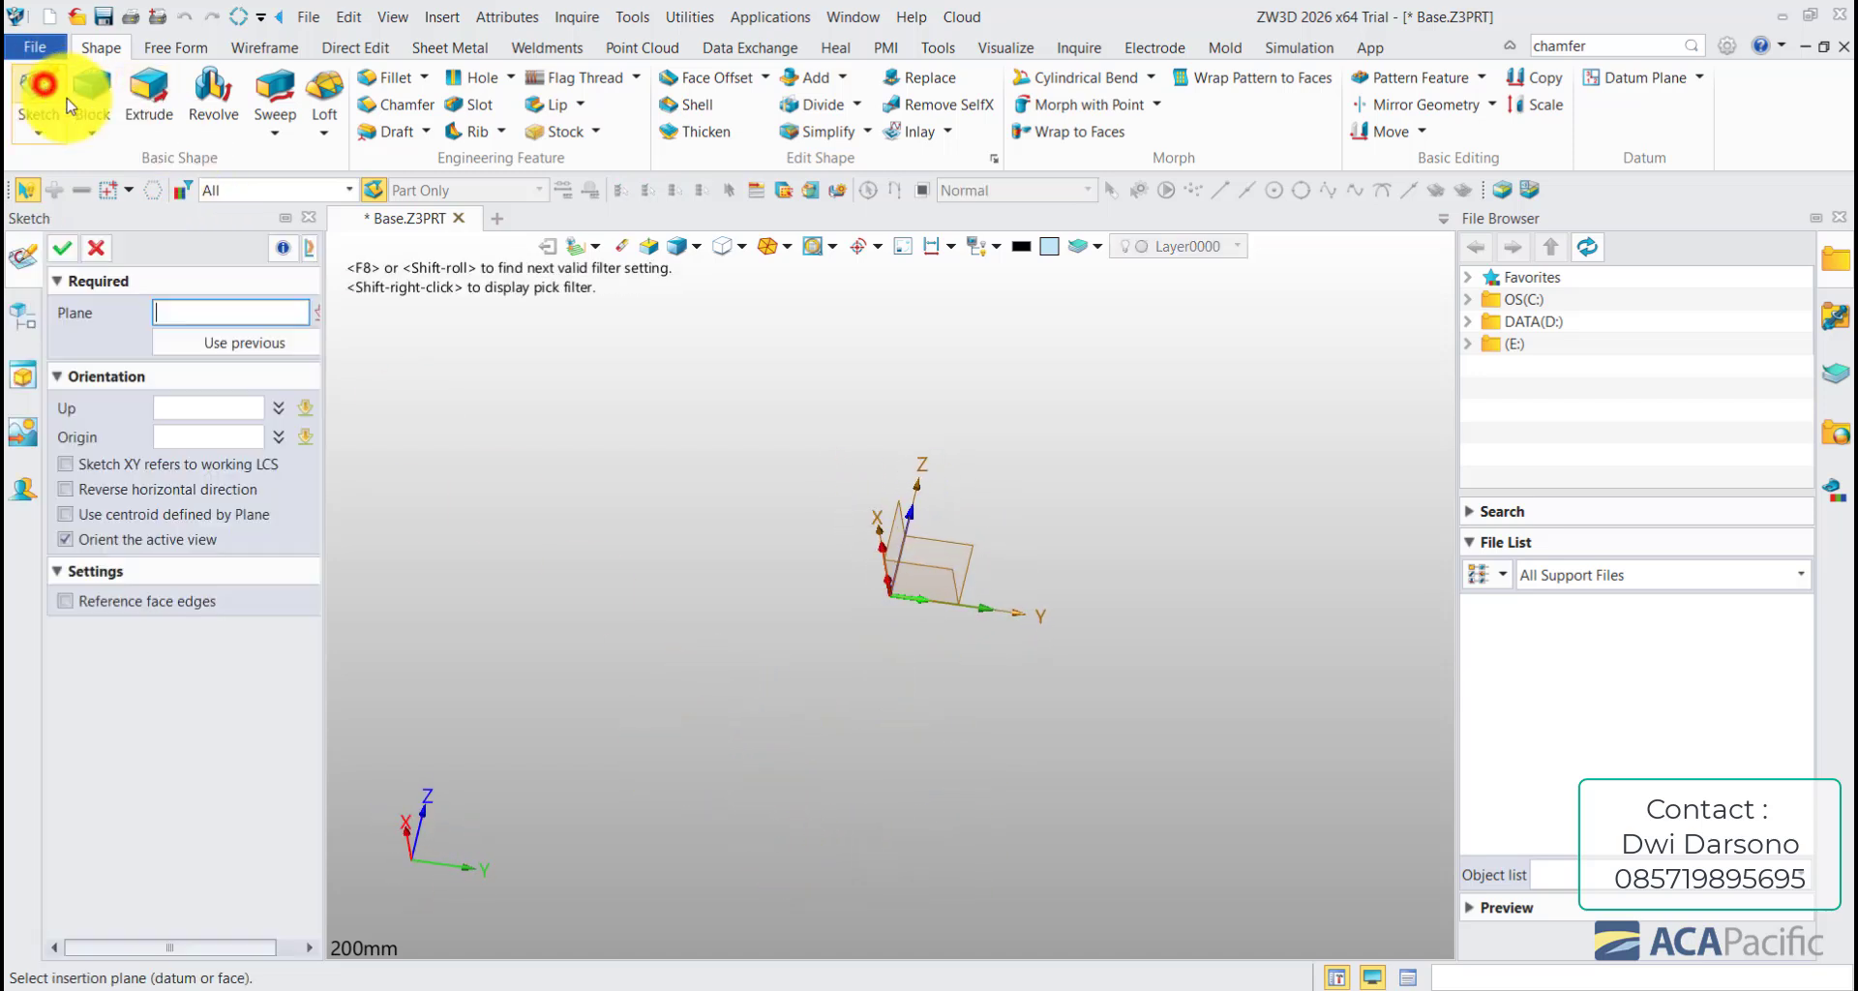
mouse_move(1016, 485)
middle_mouse_down()
mouse_move(962, 531)
mouse_move(975, 601)
mouse_move(1036, 551)
mouse_move(1249, 584)
mouse_move(1020, 539)
mouse_move(985, 553)
middle_mouse_up()
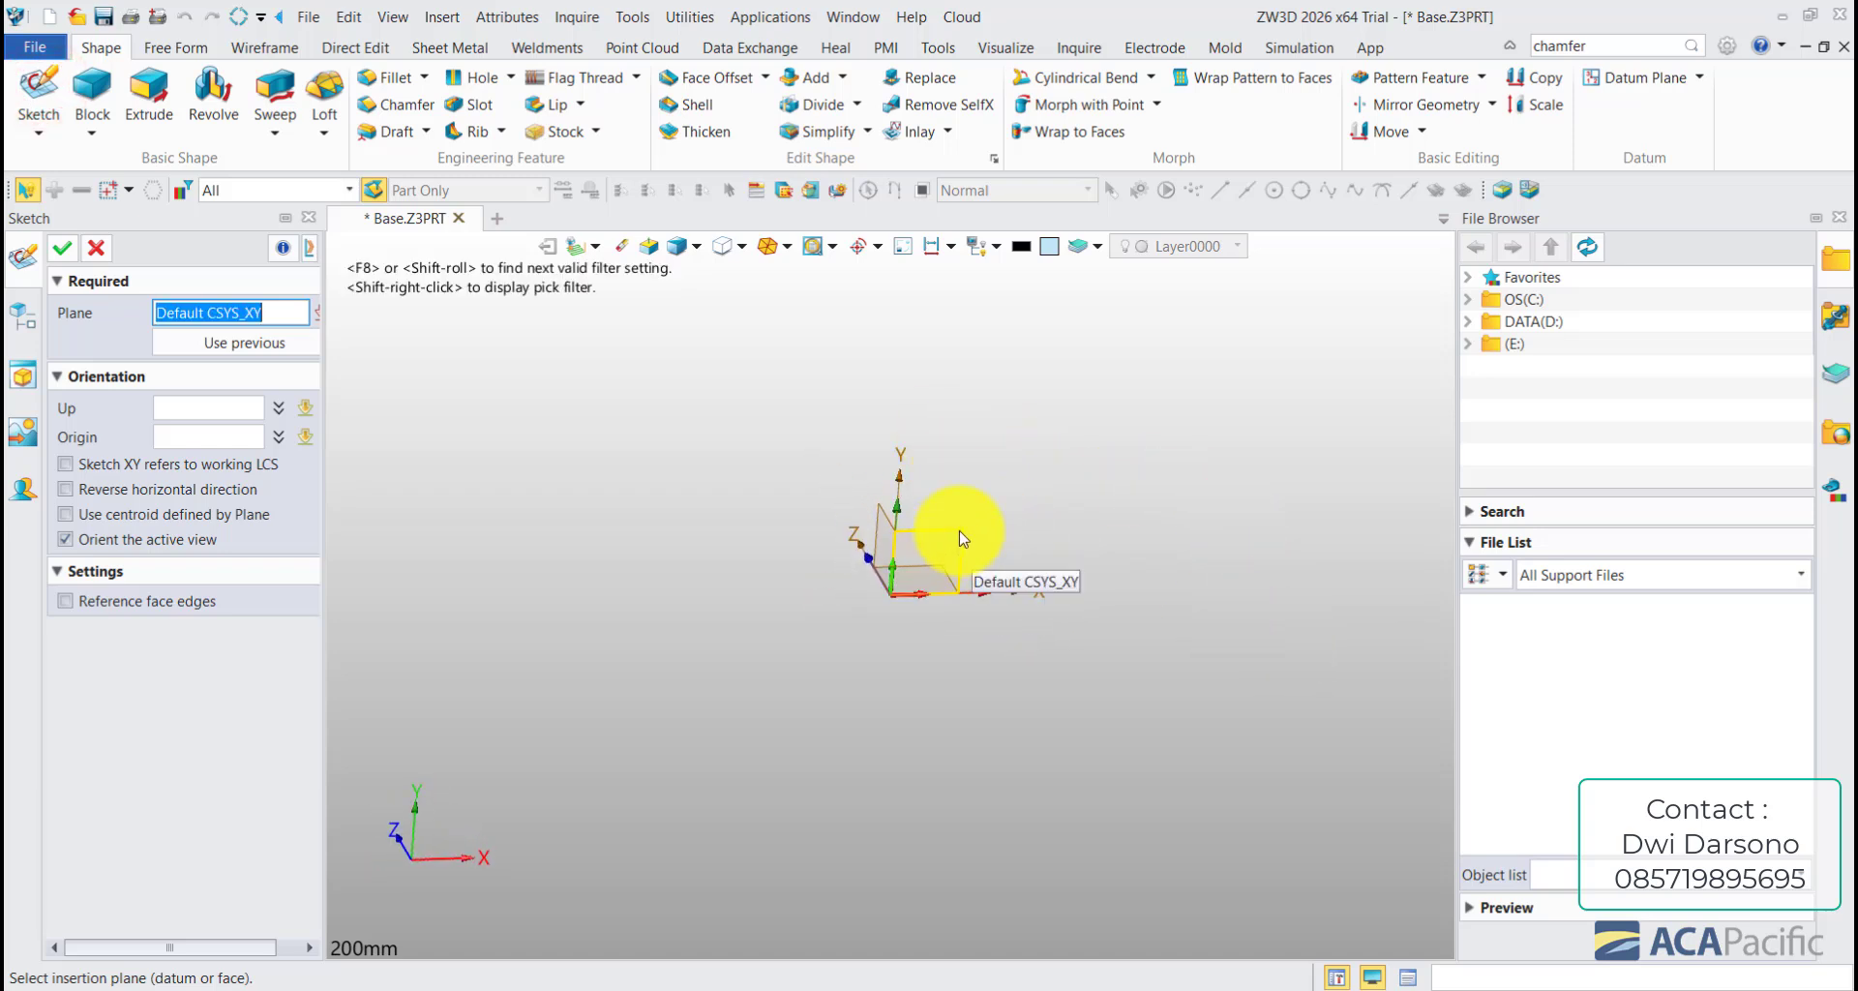
left_click(960, 531)
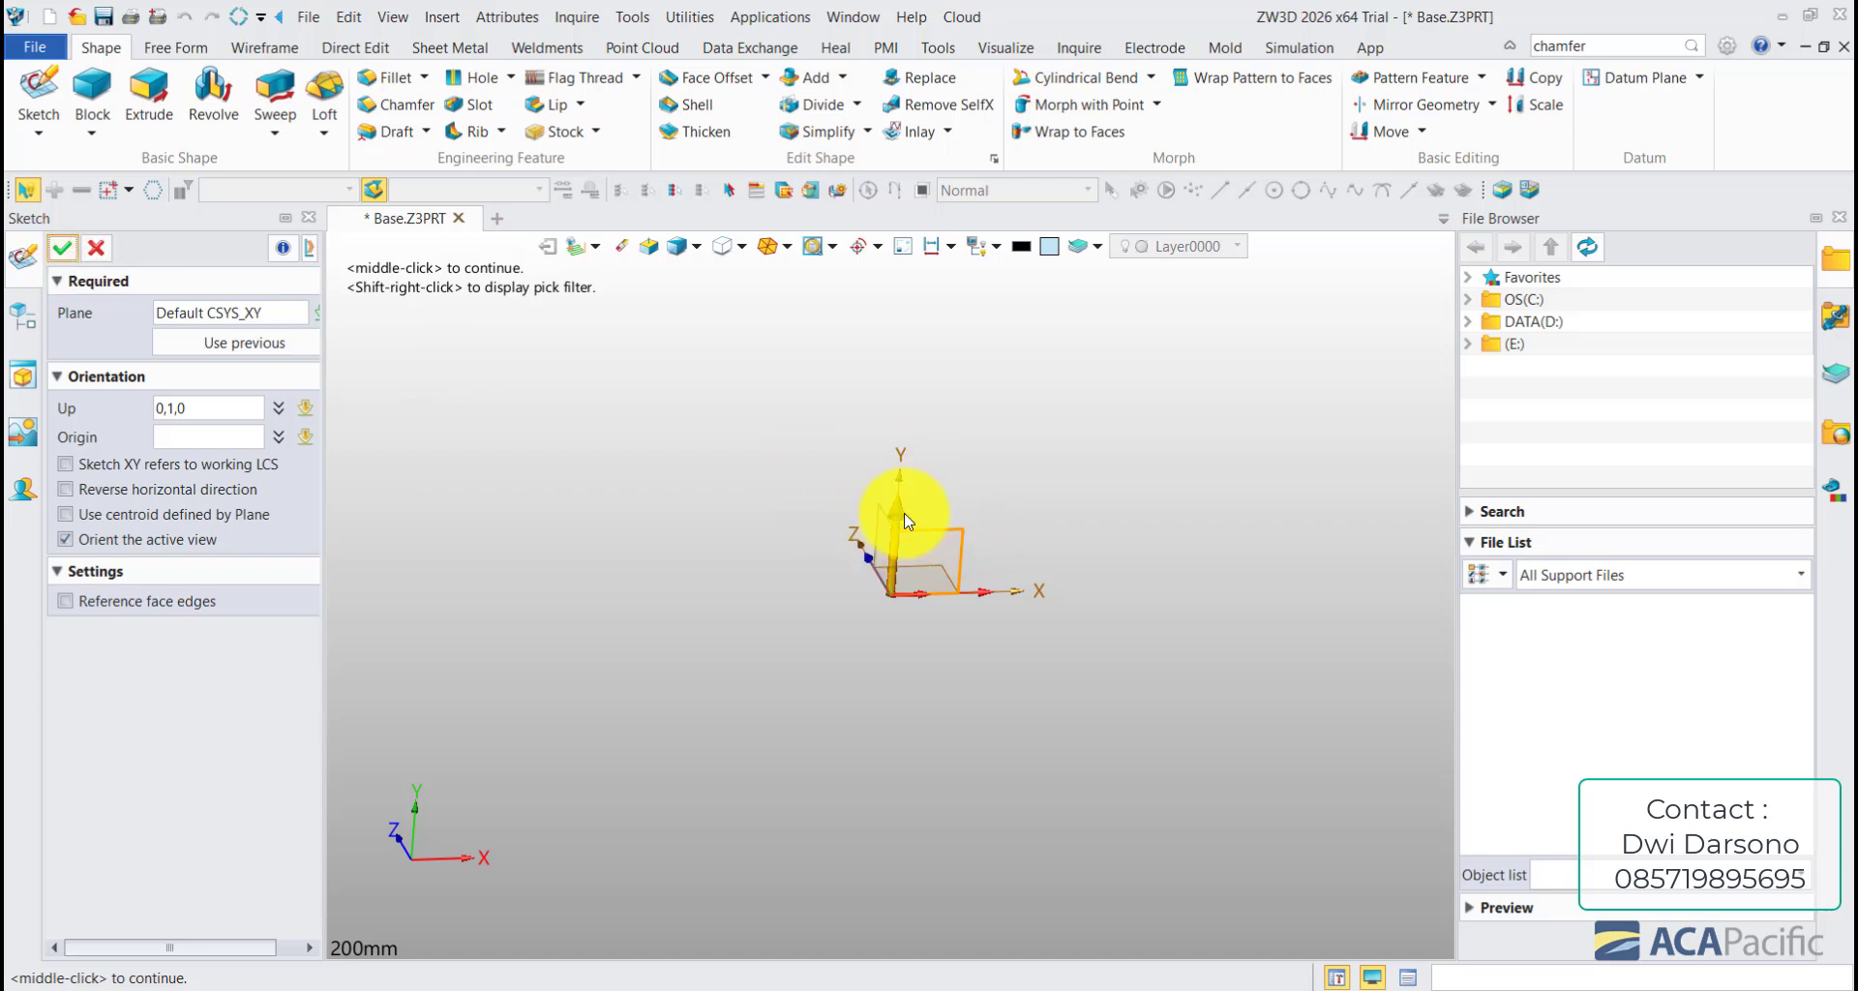
- Try the X axis and the Y axis as the sketch's up direction, and cancel the sketch setup
left_click(282, 410)
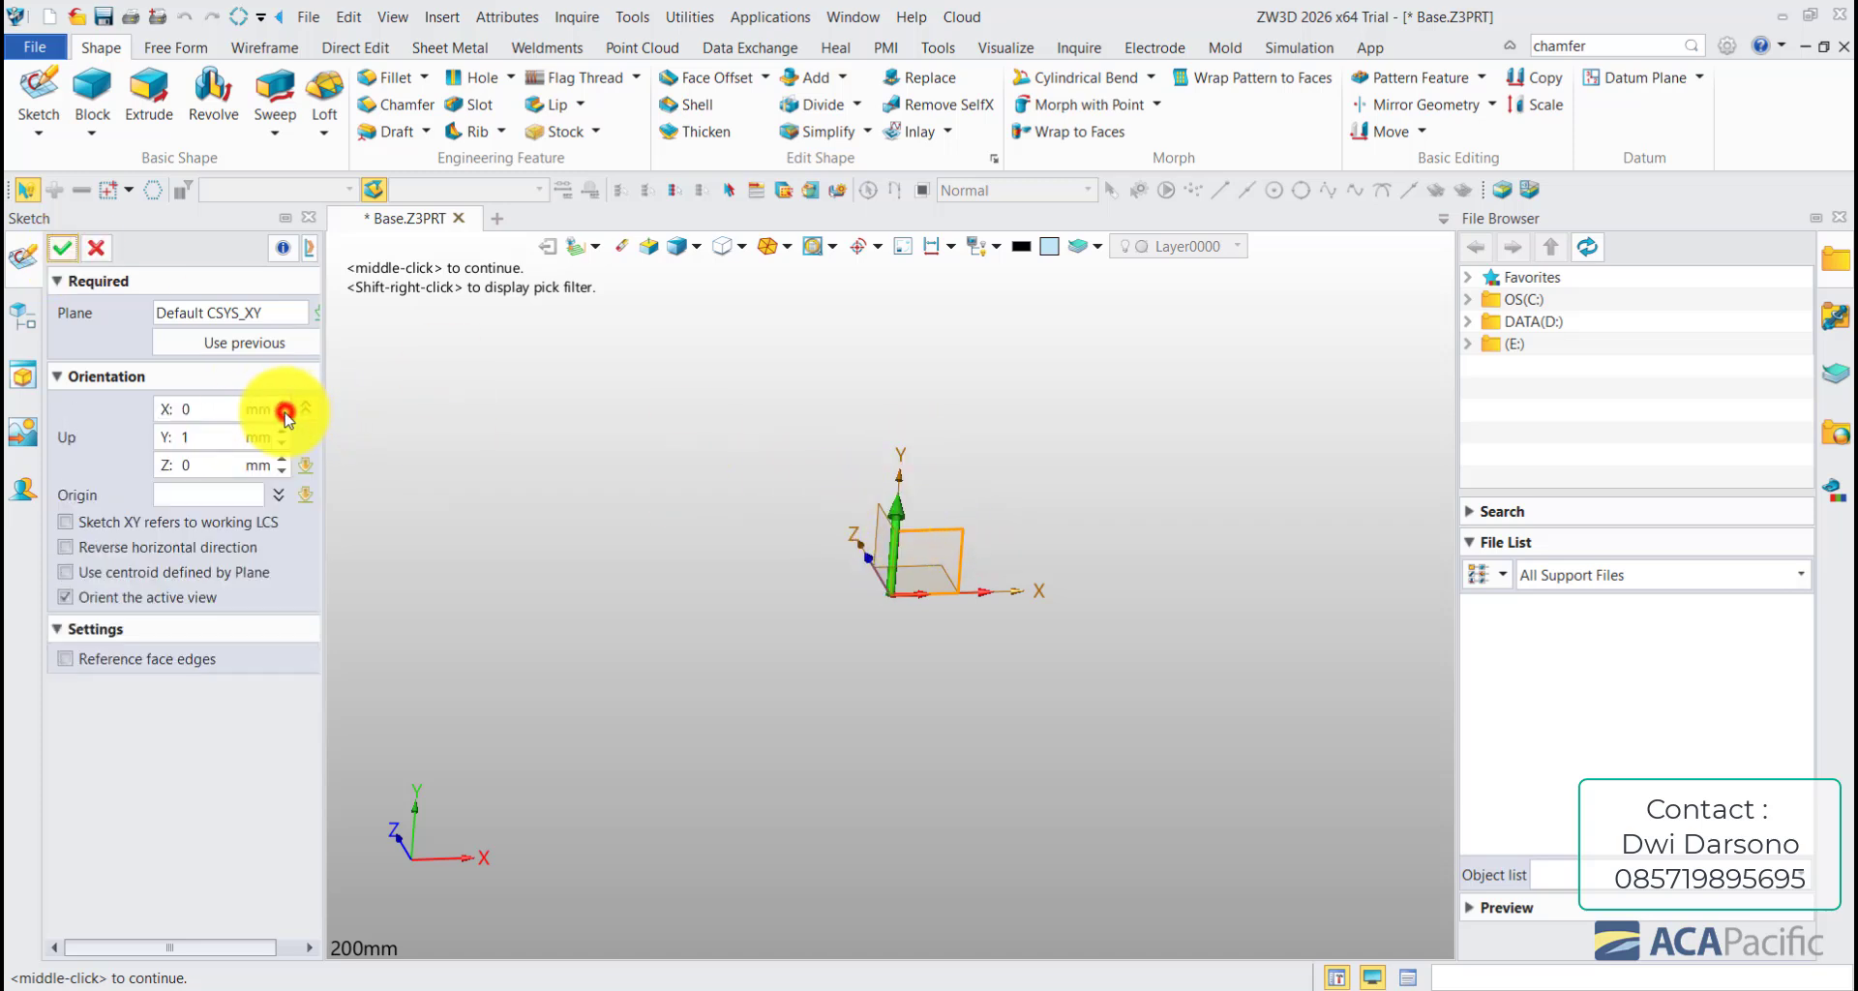
left_click(302, 407)
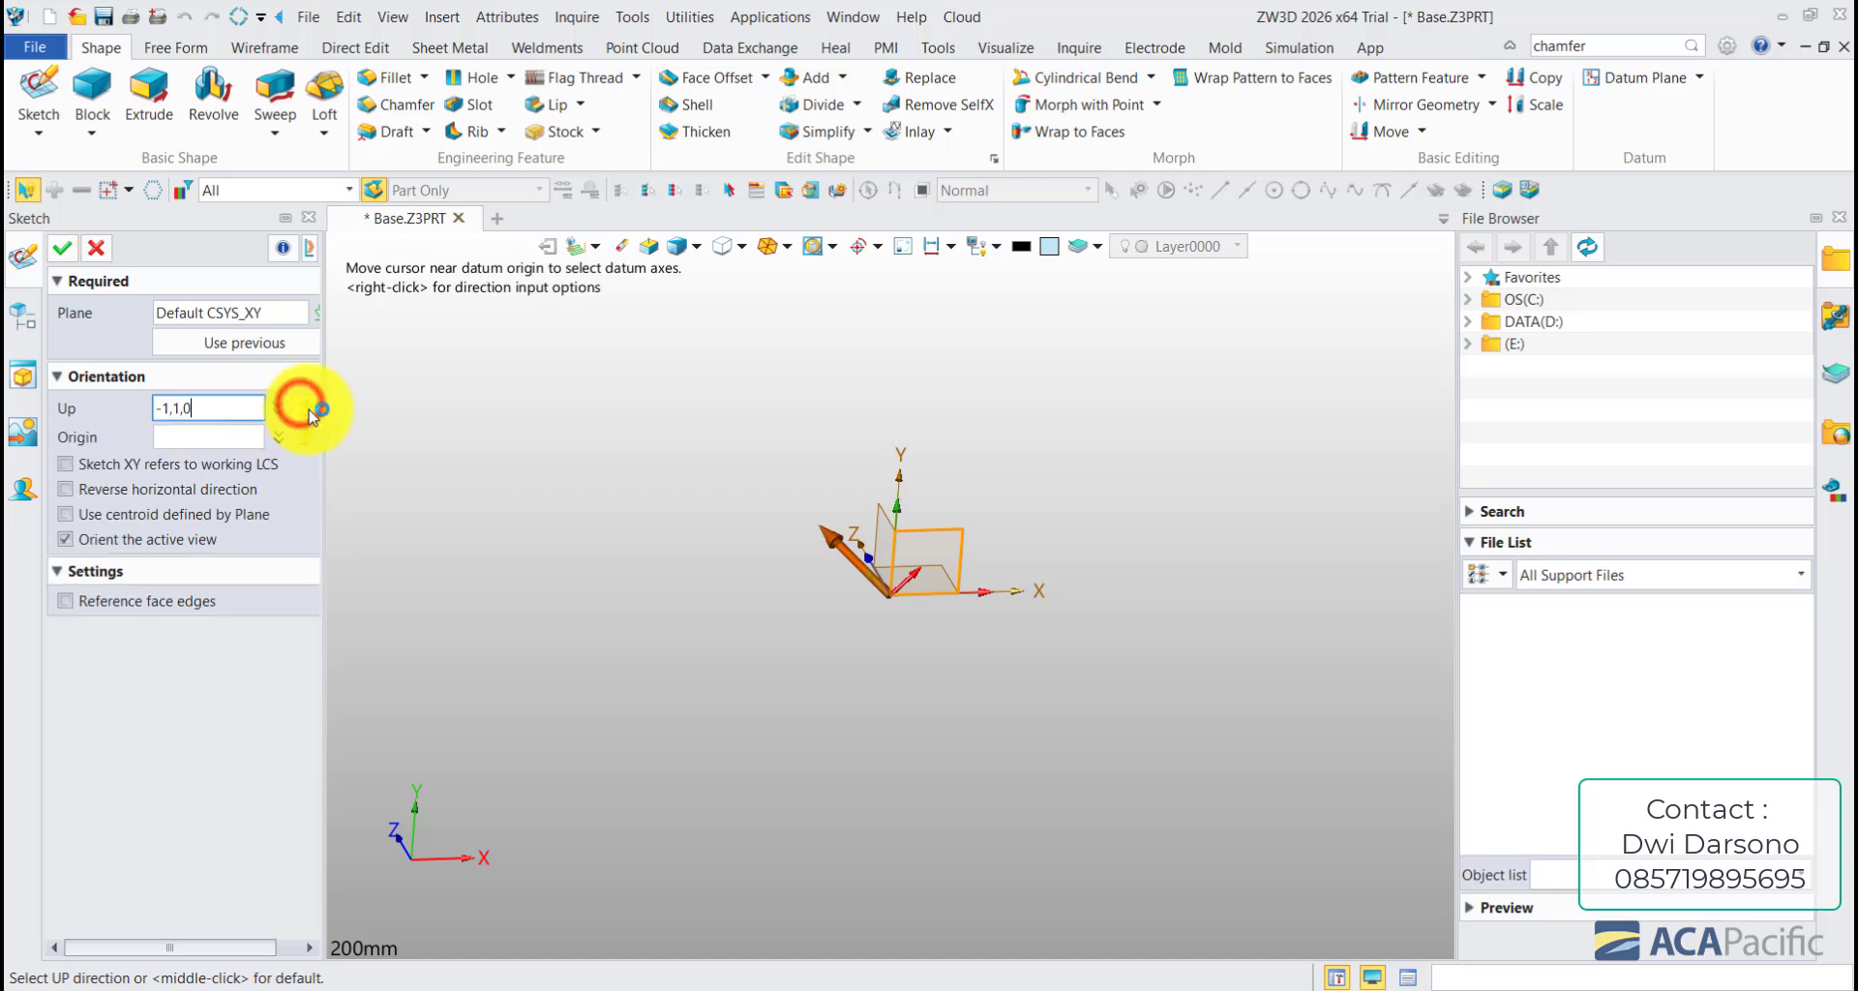
right_click(307, 409)
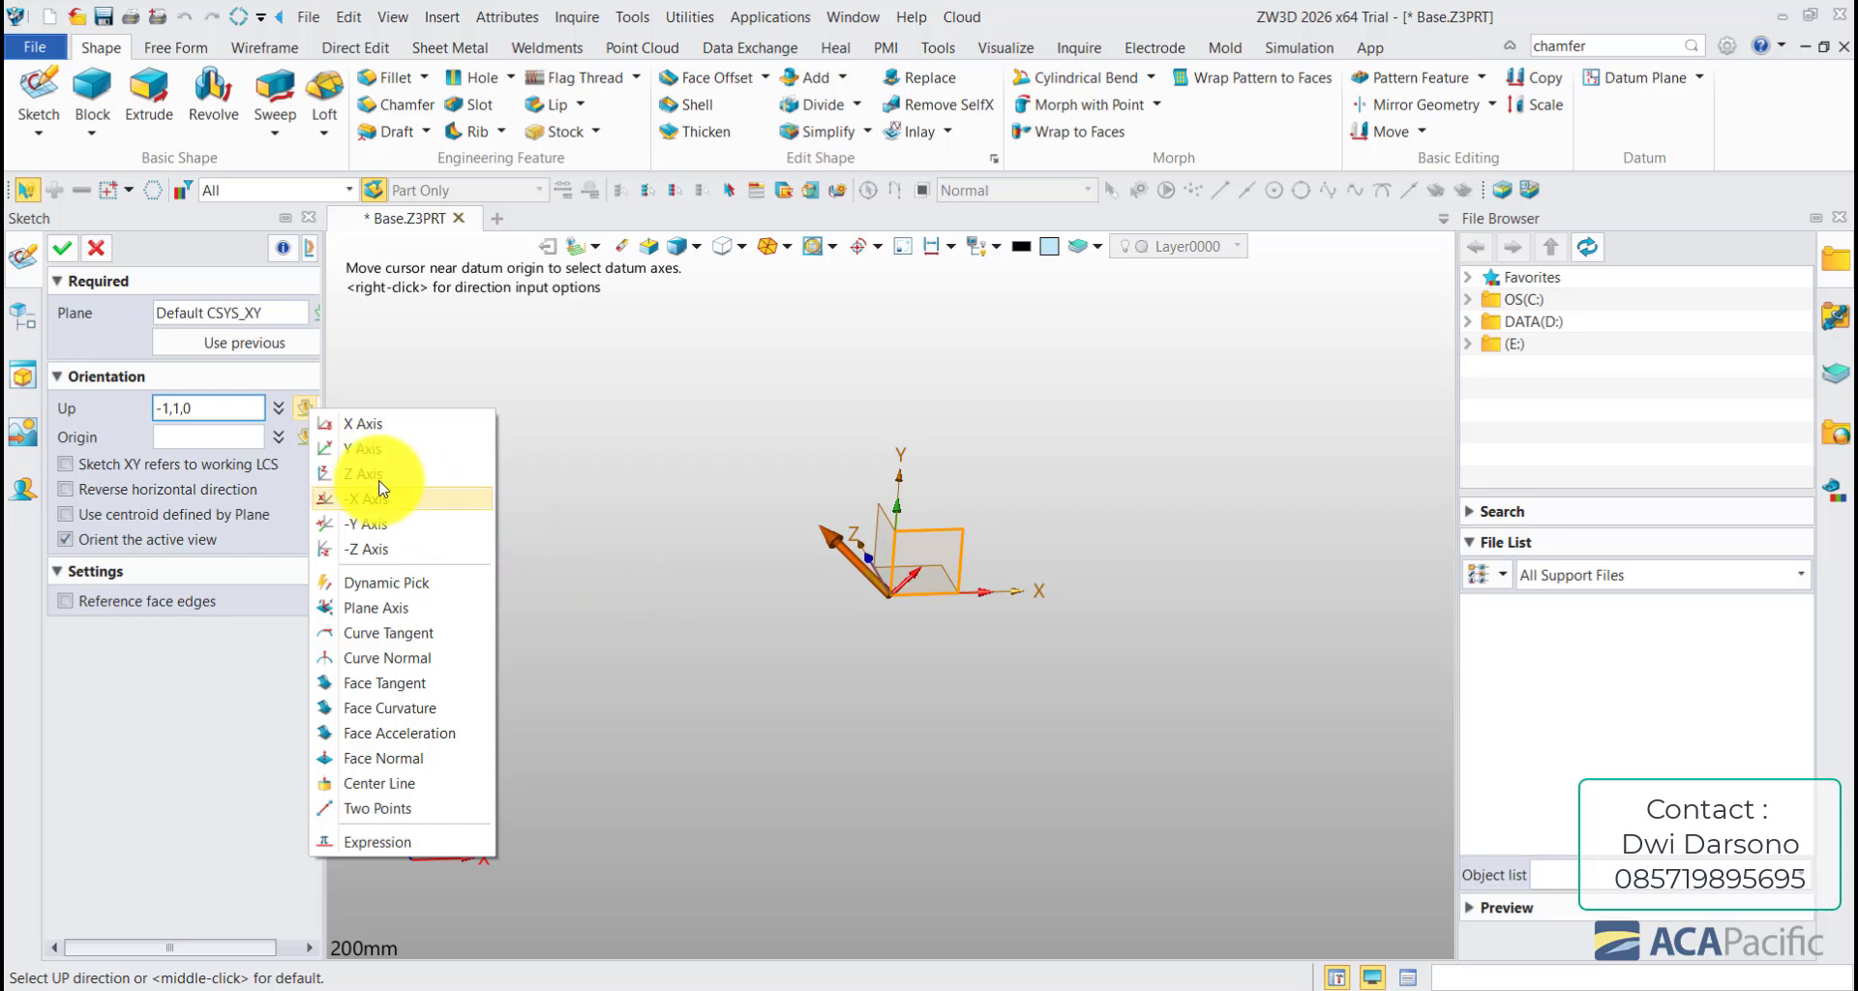
left_click(392, 422)
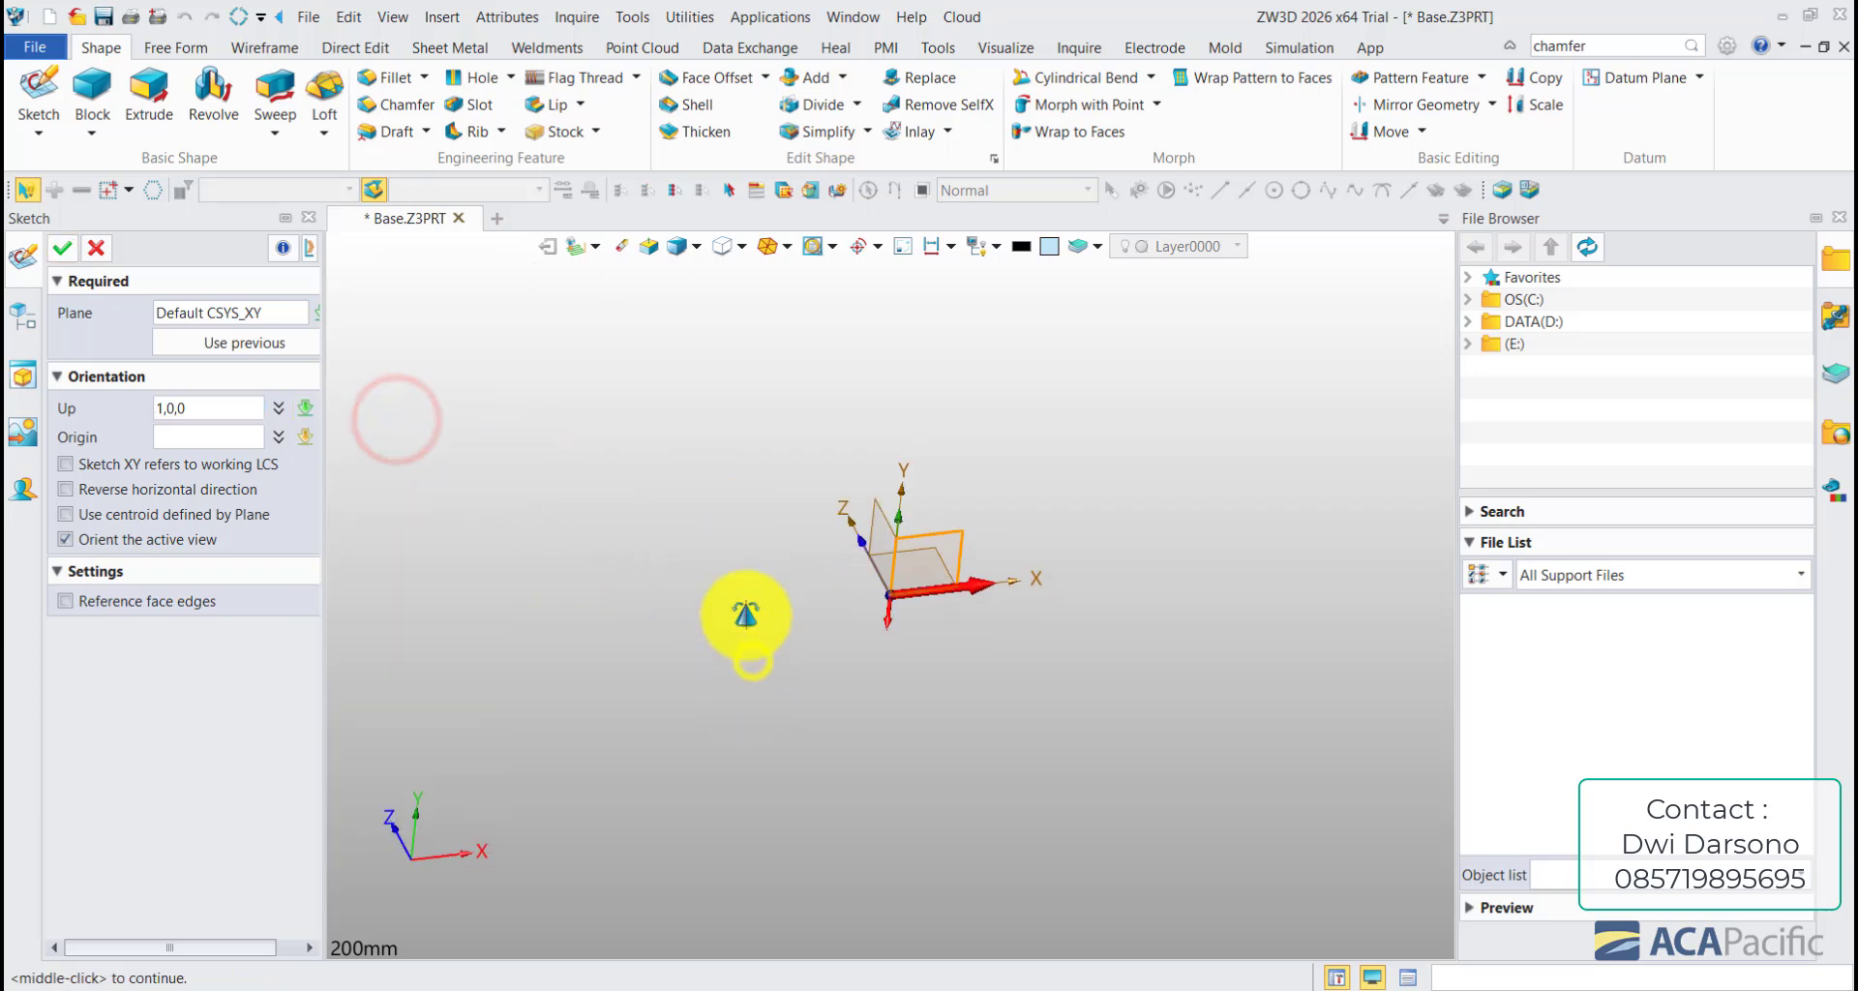
left_click(308, 413)
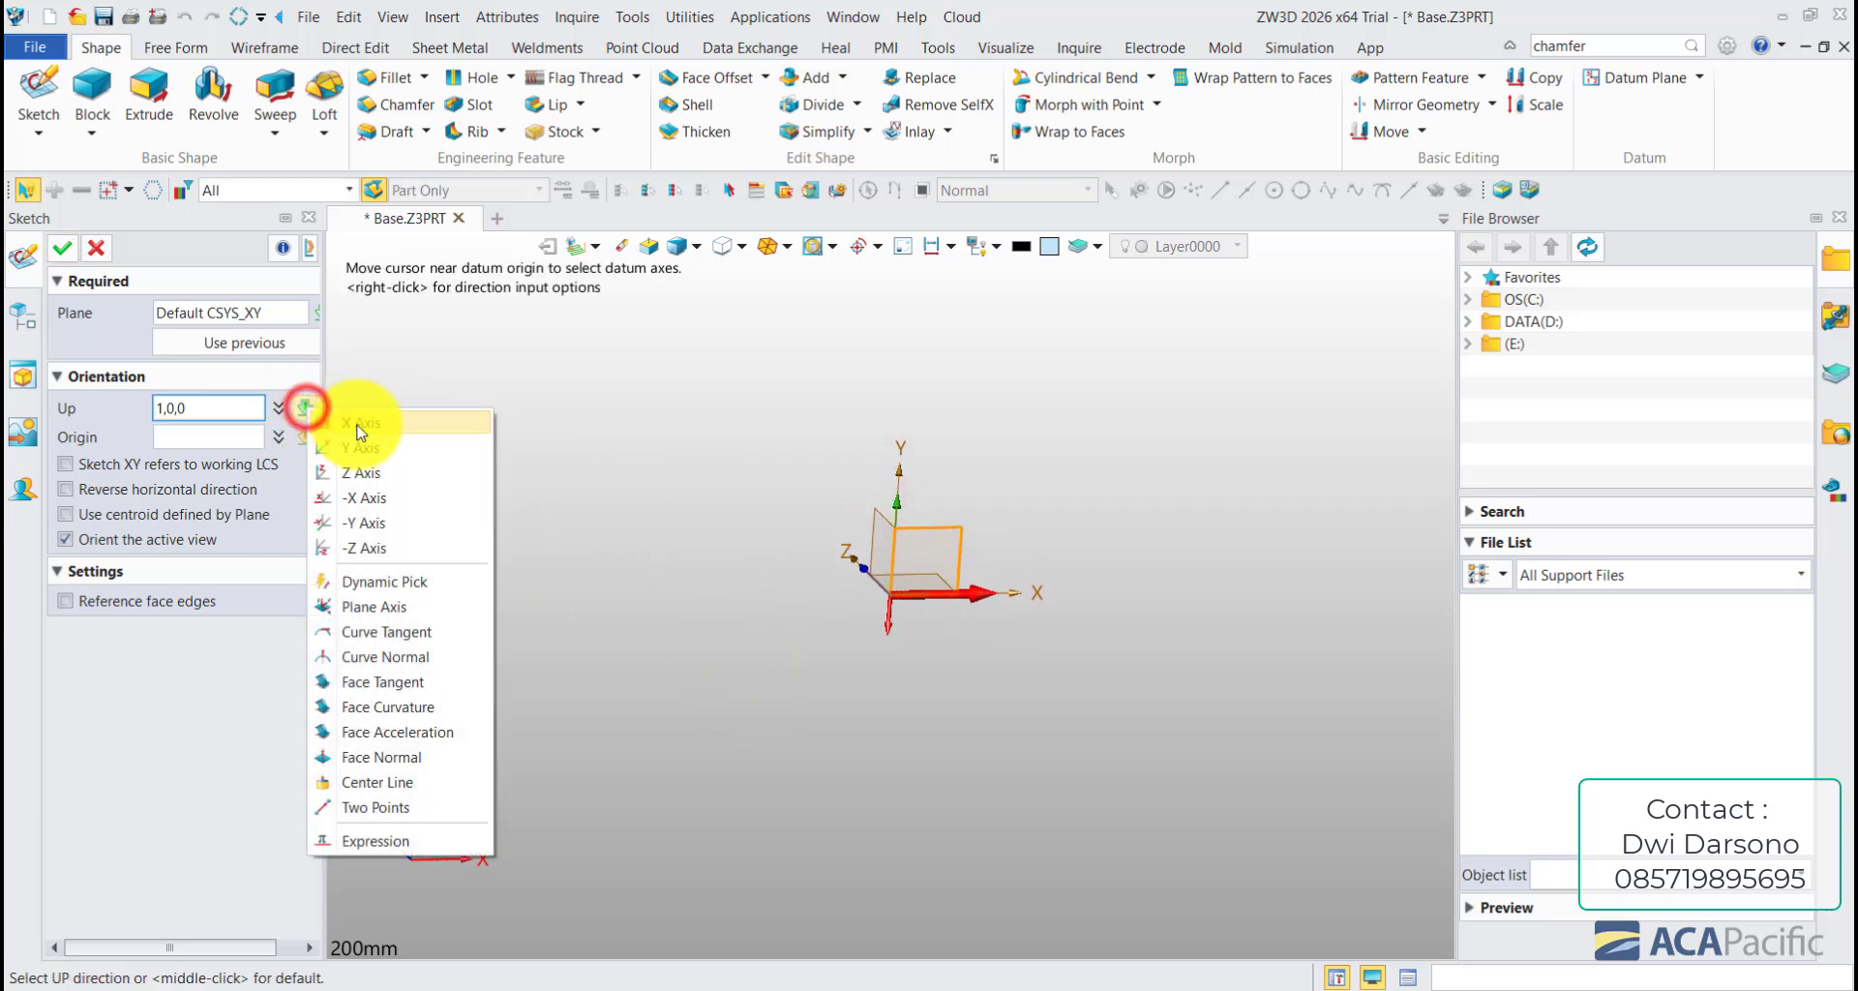
left_click(360, 446)
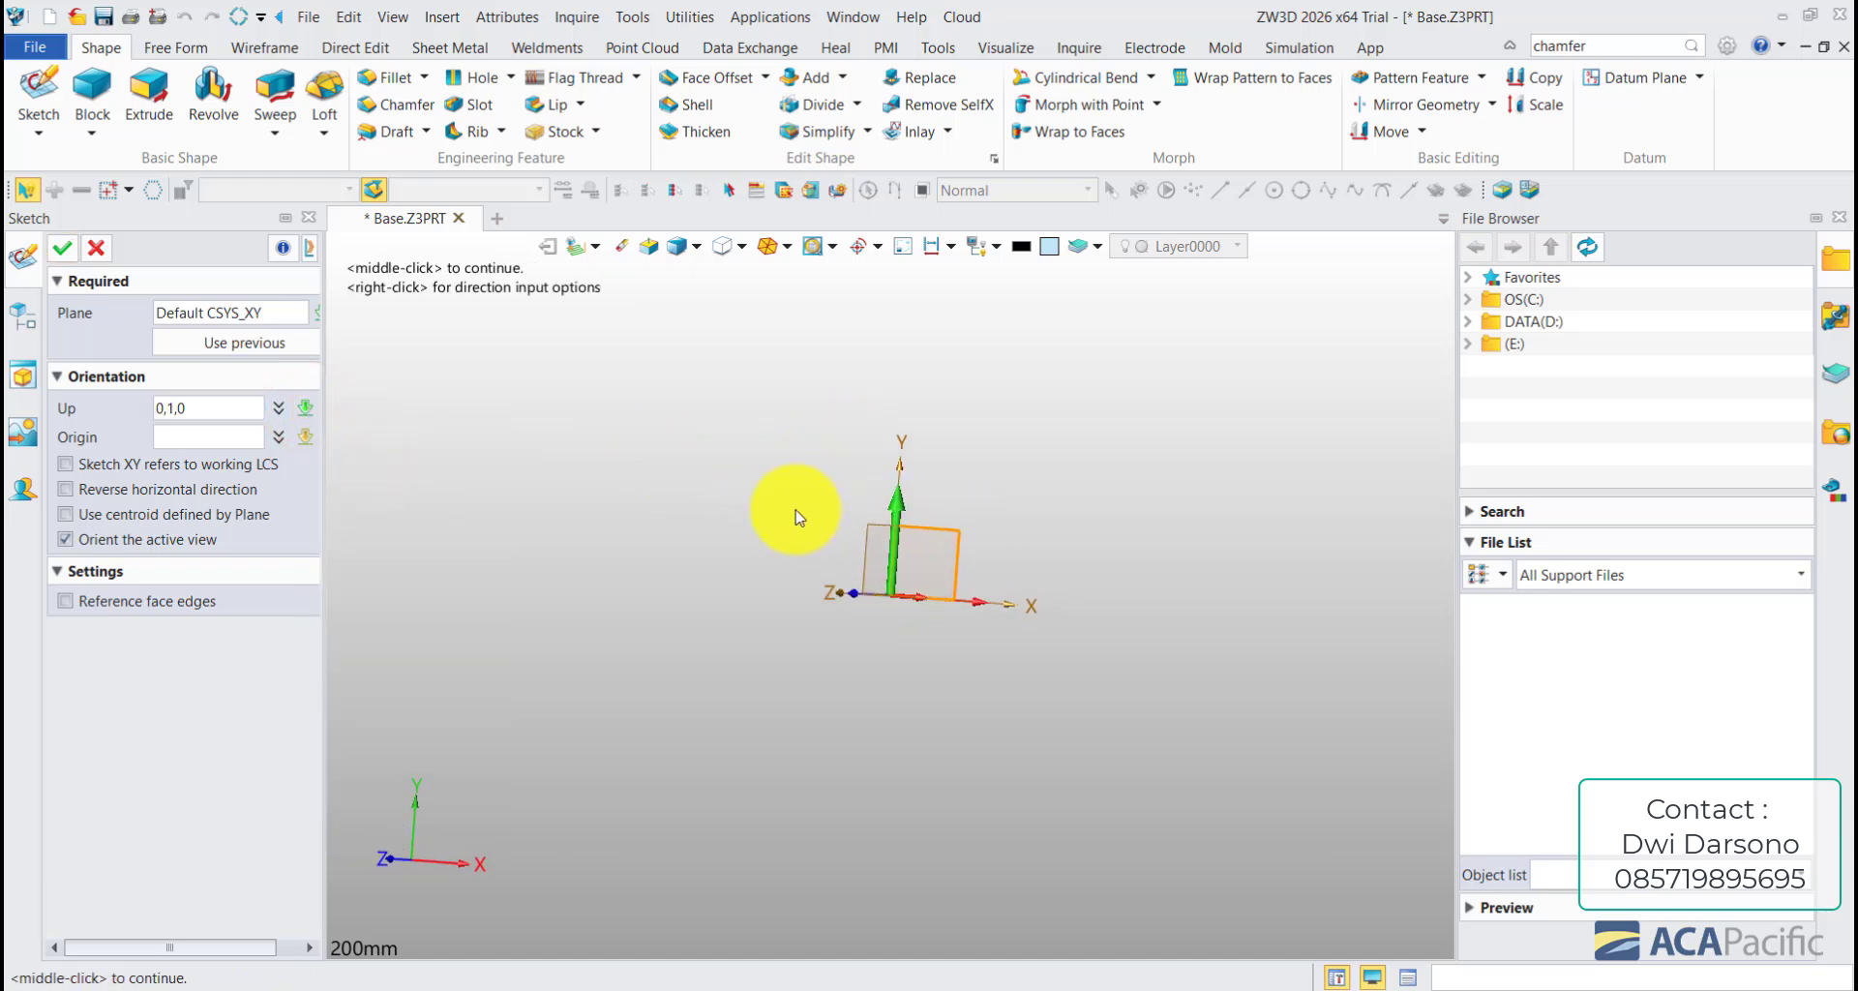
middle_click_drag(842, 585, 888, 593)
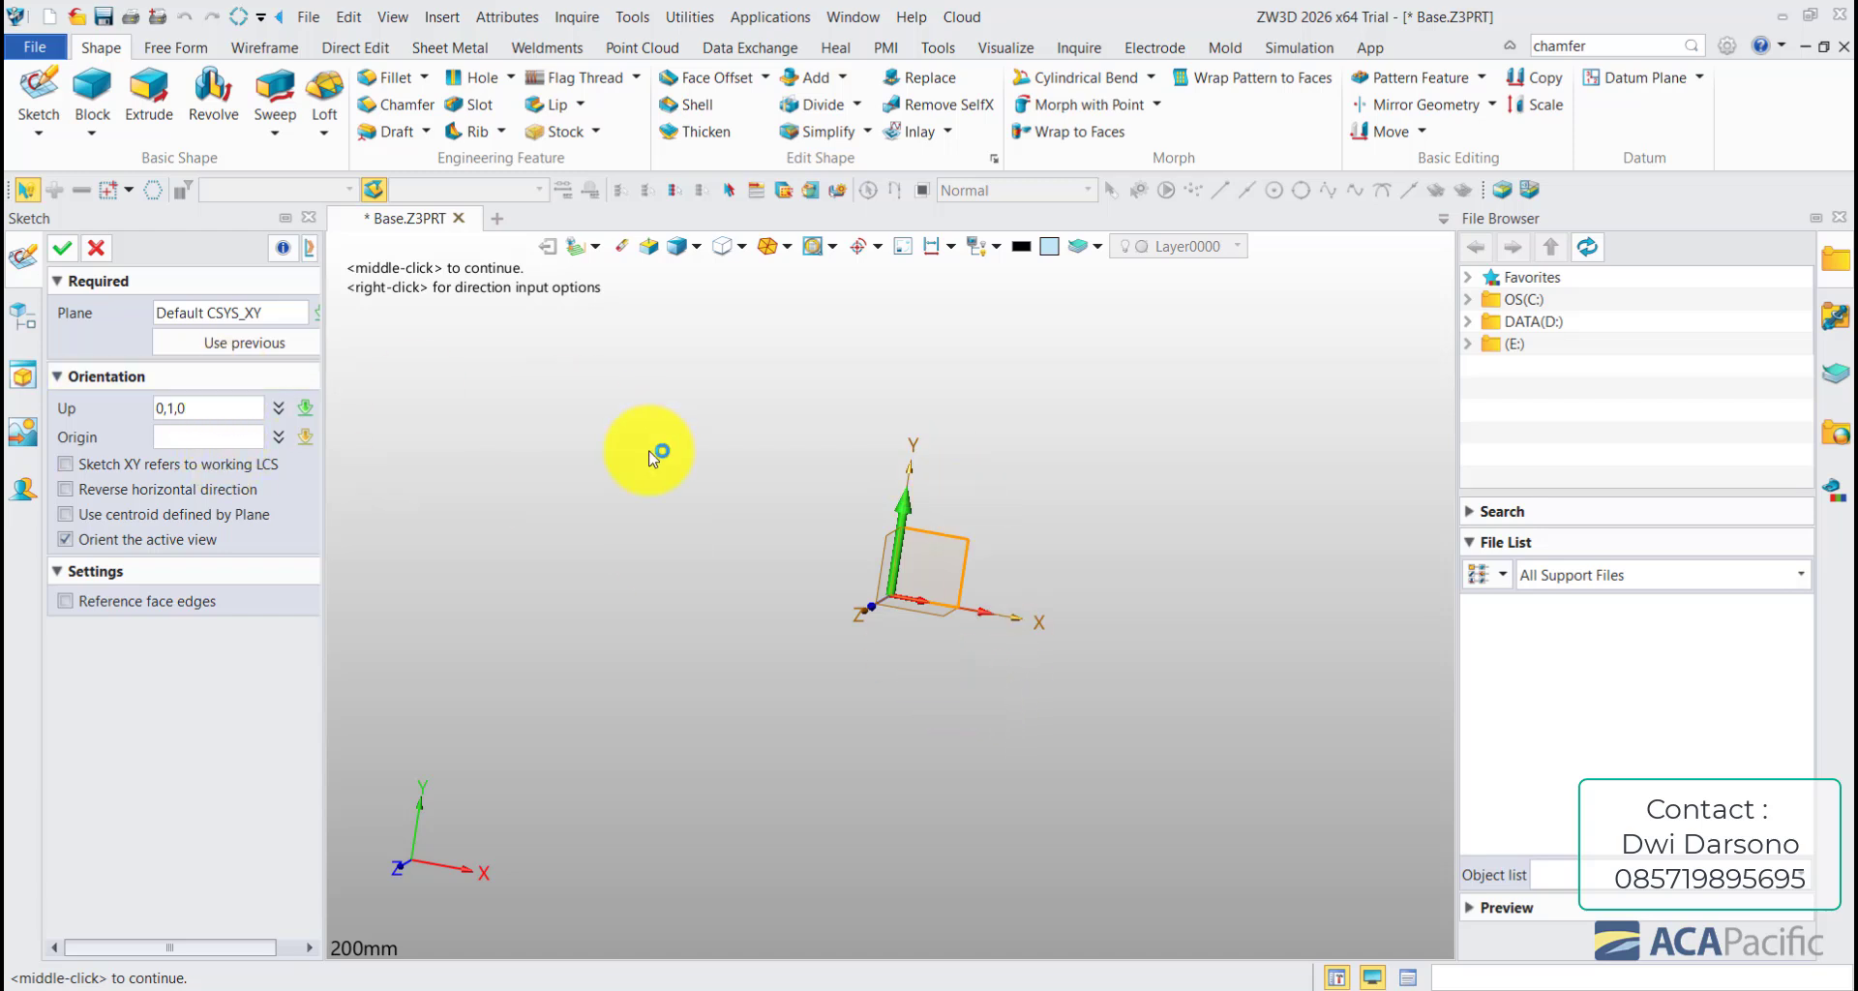
key("Escape")
- Orient the view with the X axis pointing up and try the default XY plane for a sketch to show its orientation
mouse_move(801, 573)
middle_mouse_down()
mouse_move(876, 589)
mouse_move(1087, 704)
mouse_move(931, 594)
middle_mouse_up()
middle_click_drag(1101, 751, 932, 584)
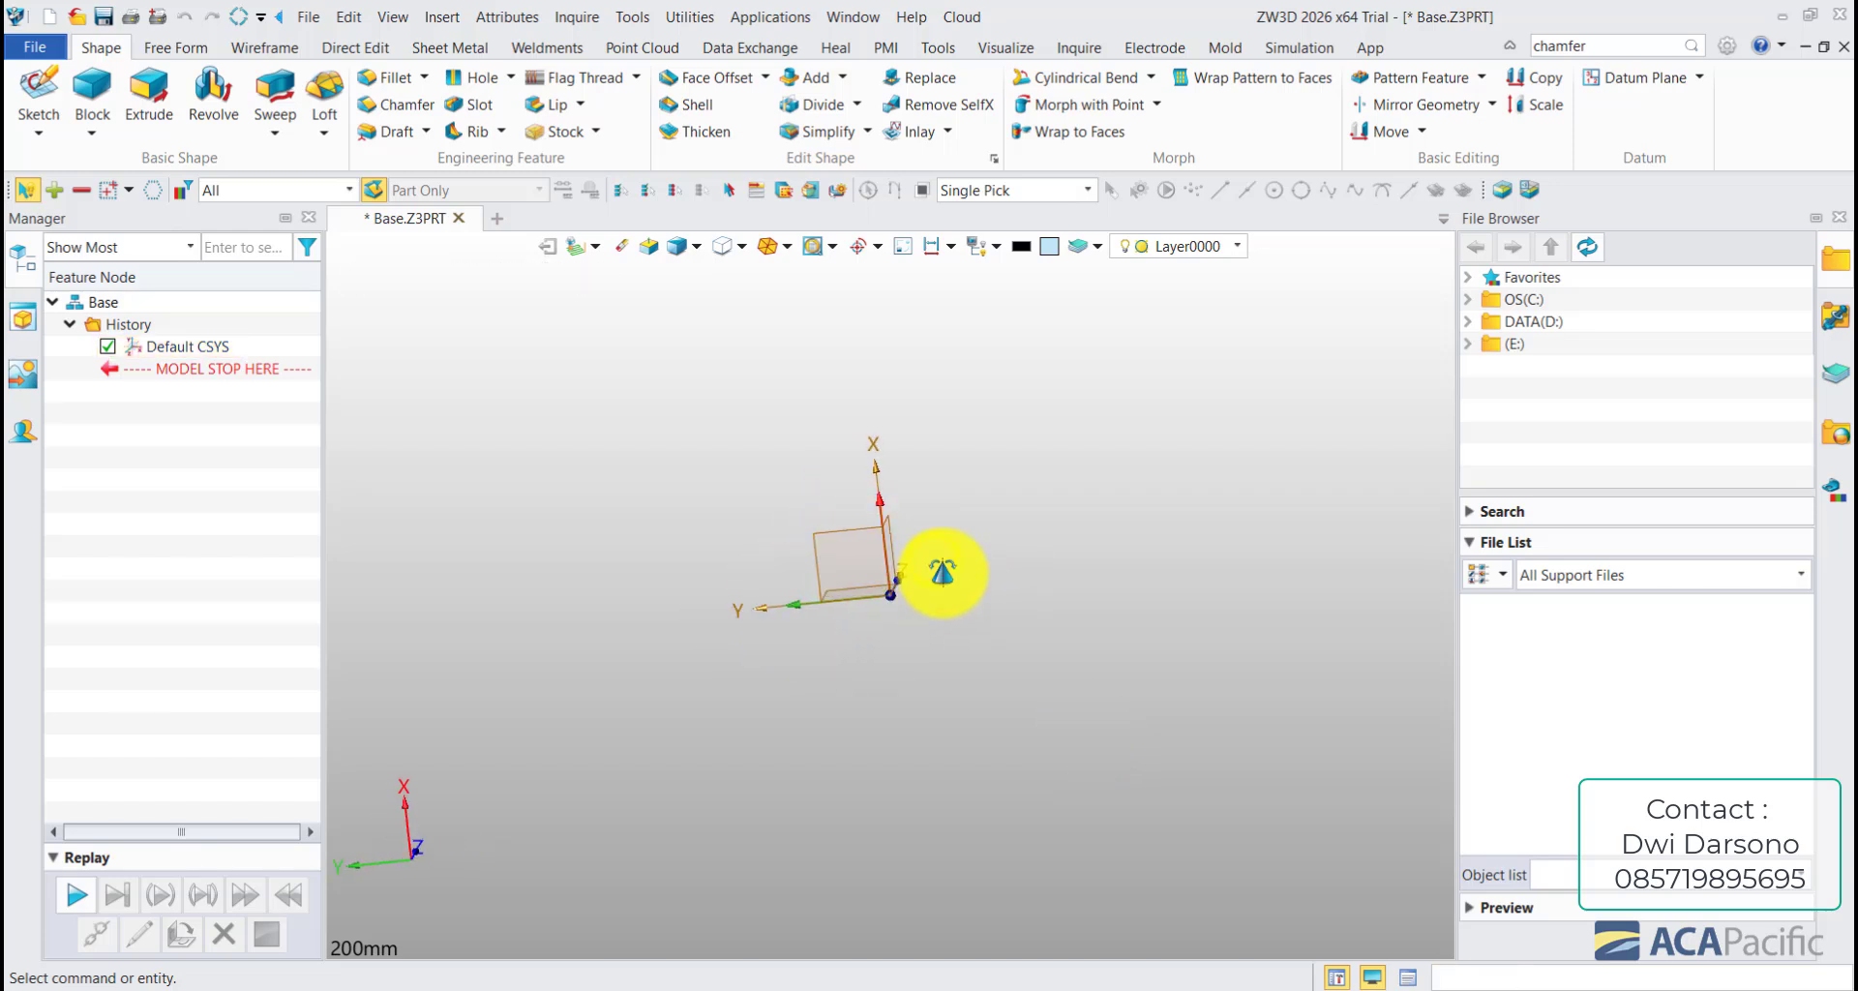
left_click(35, 85)
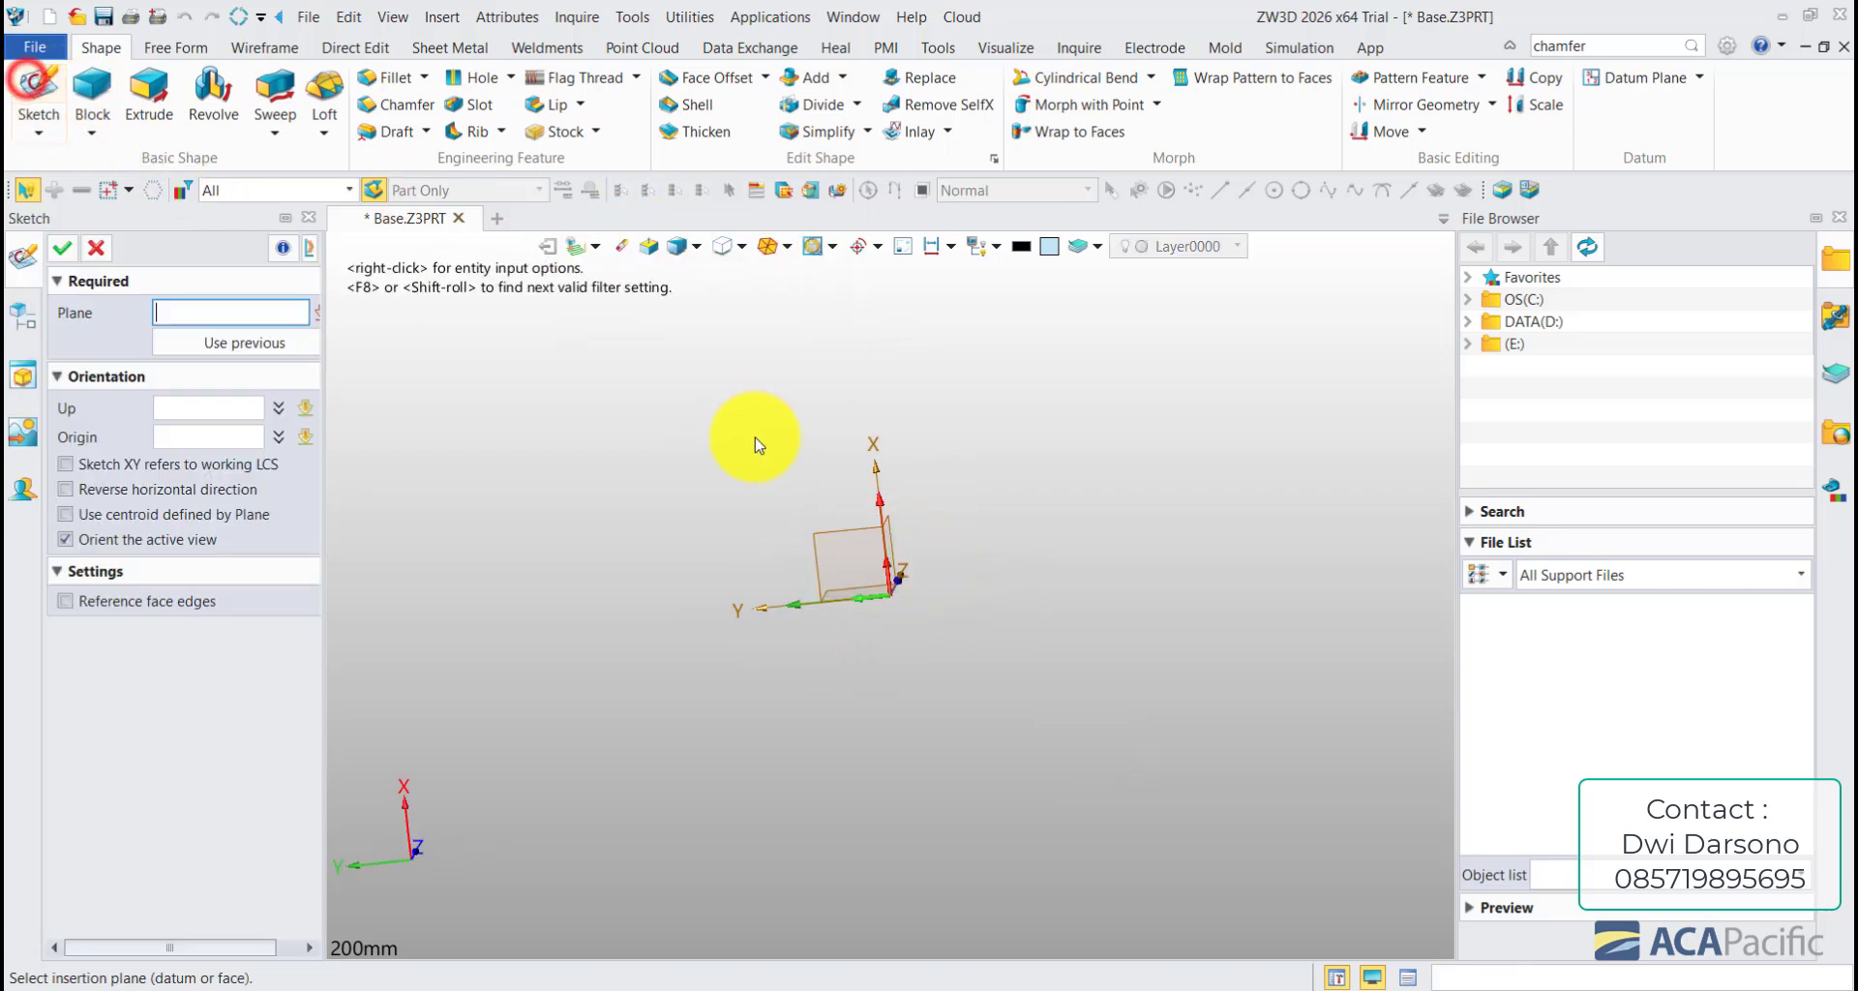
left_click(824, 531)
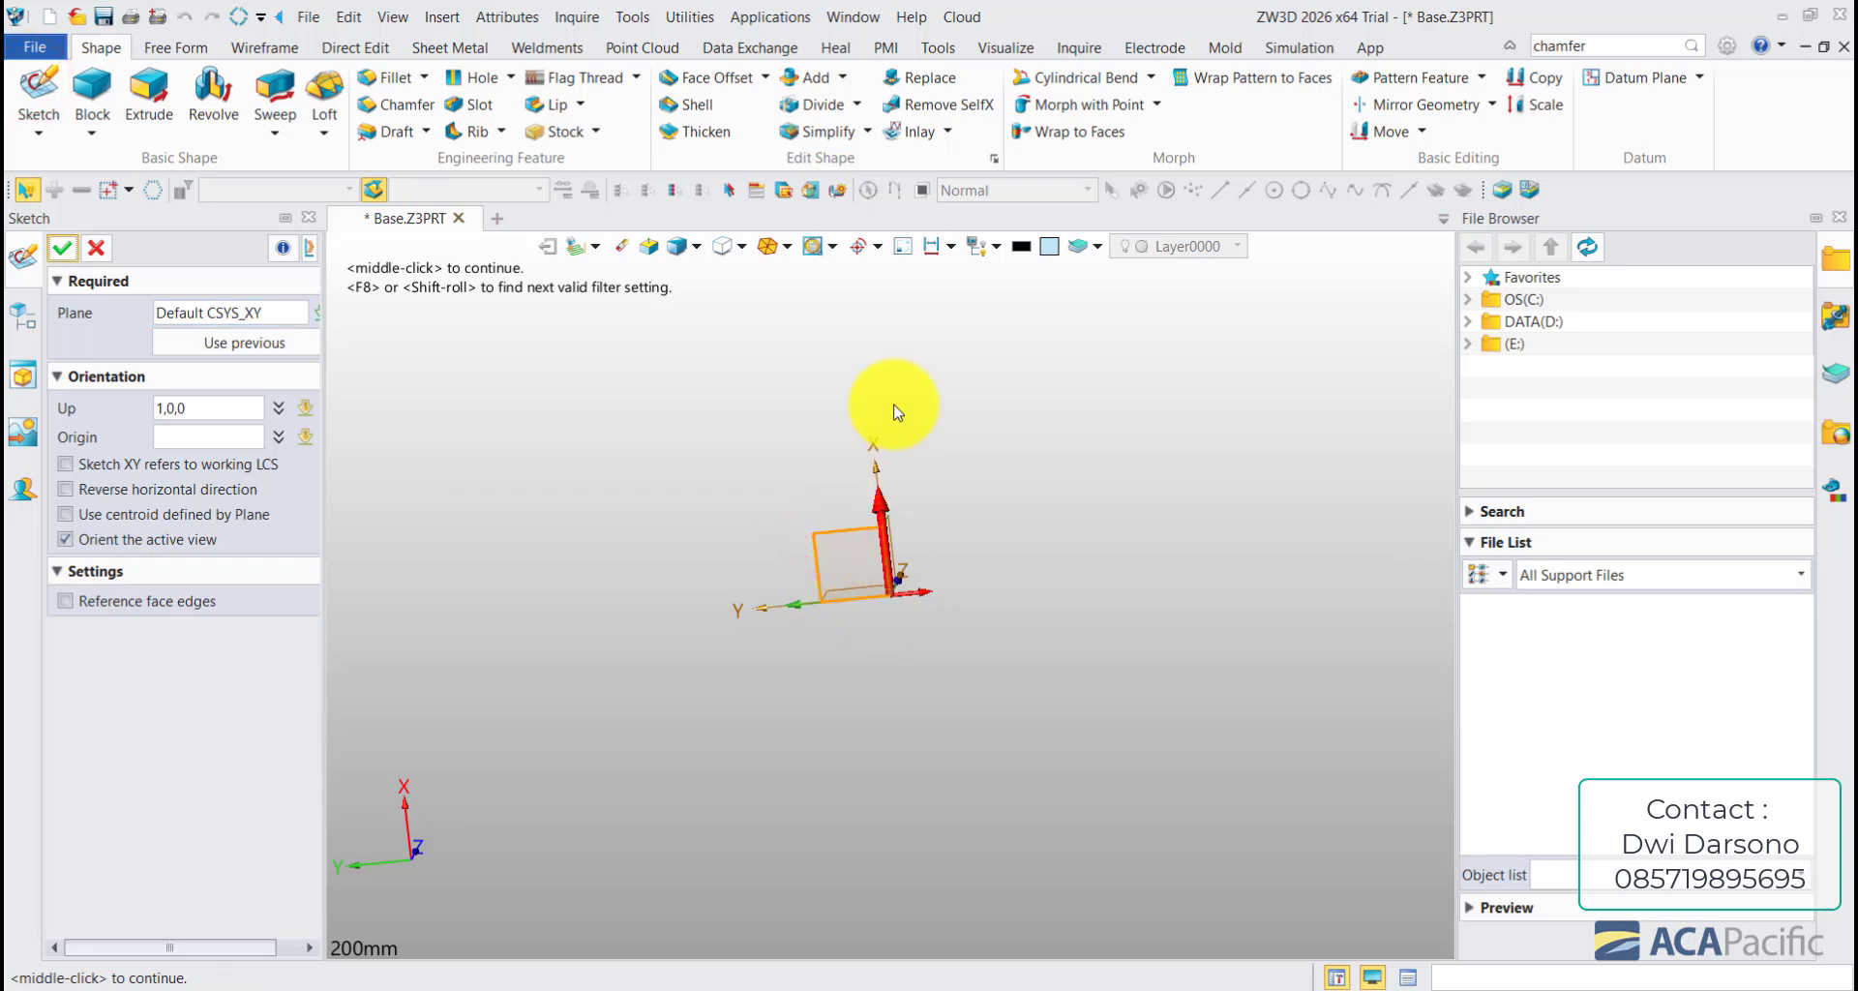
mouse_move(857, 463)
middle_mouse_down()
mouse_move(851, 419)
mouse_move(618, 410)
mouse_move(759, 614)
mouse_move(654, 554)
middle_mouse_up()
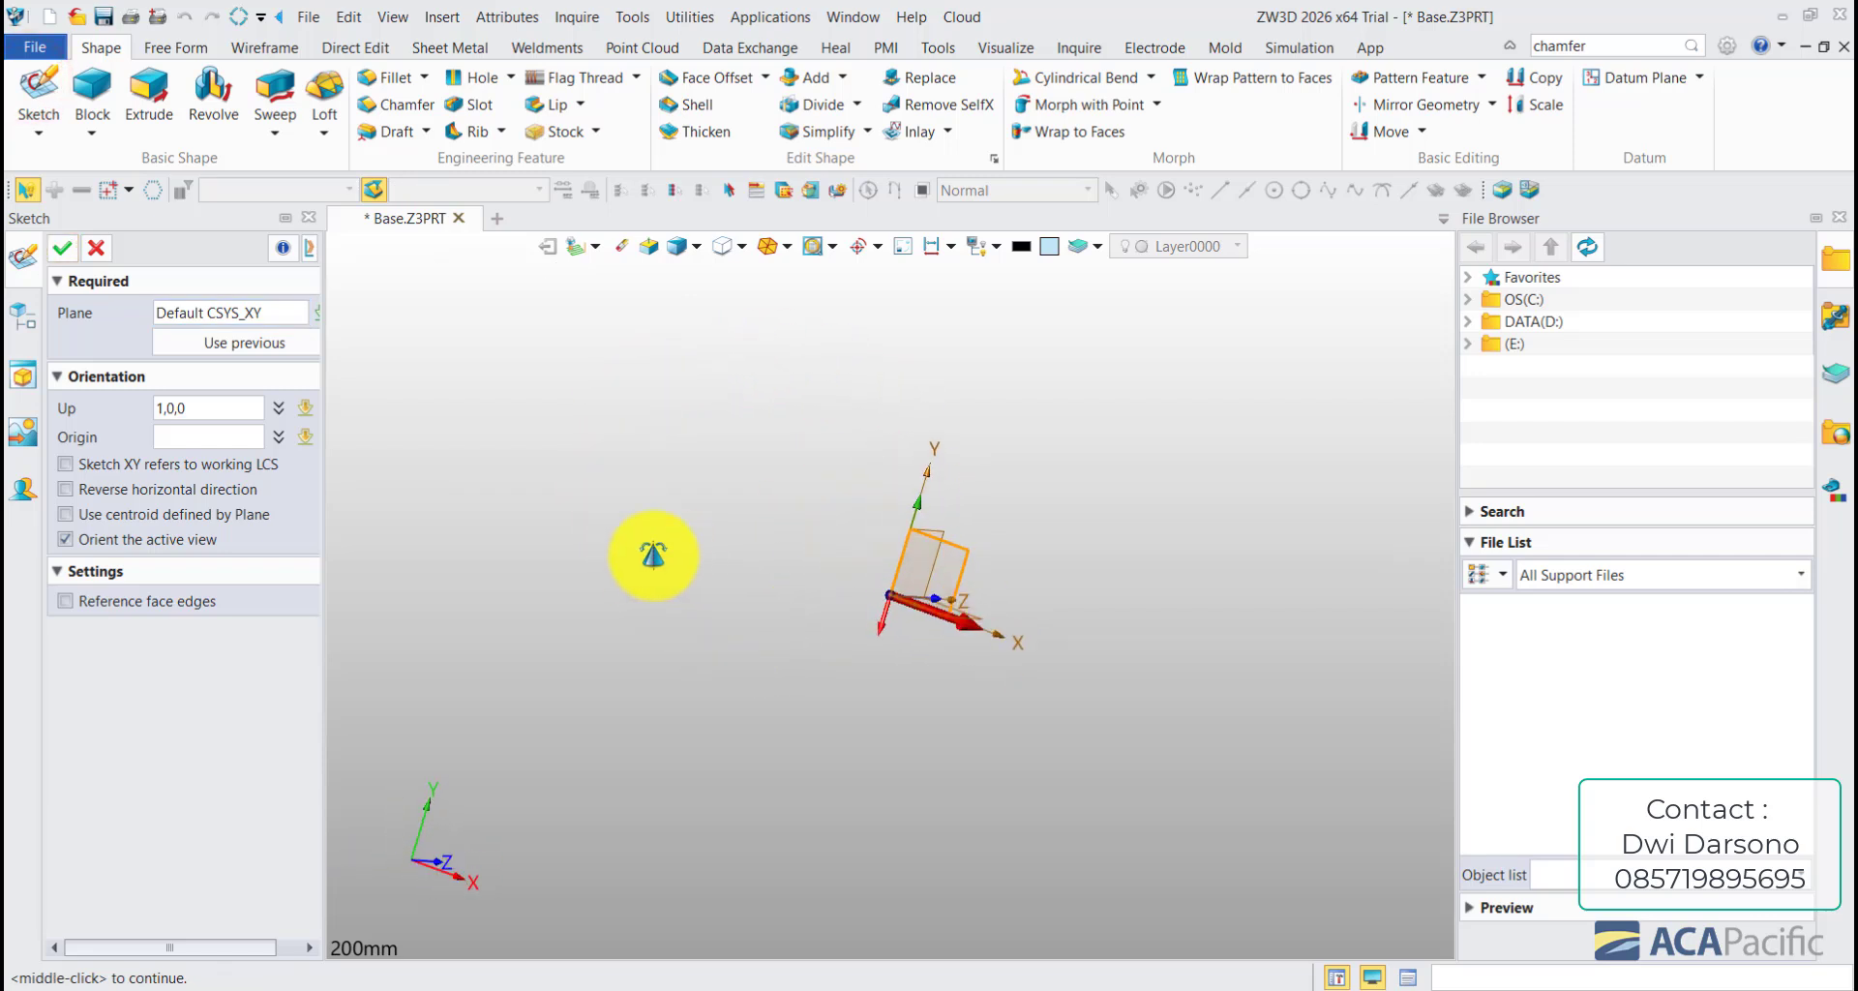
- Restart the sketch on the default XY plane with the Y axis pointing up in the view, and enter it
left_click(41, 88)
mouse_move(803, 489)
middle_mouse_down()
mouse_move(974, 484)
mouse_move(975, 420)
mouse_move(759, 302)
mouse_move(722, 427)
mouse_move(971, 528)
middle_mouse_up()
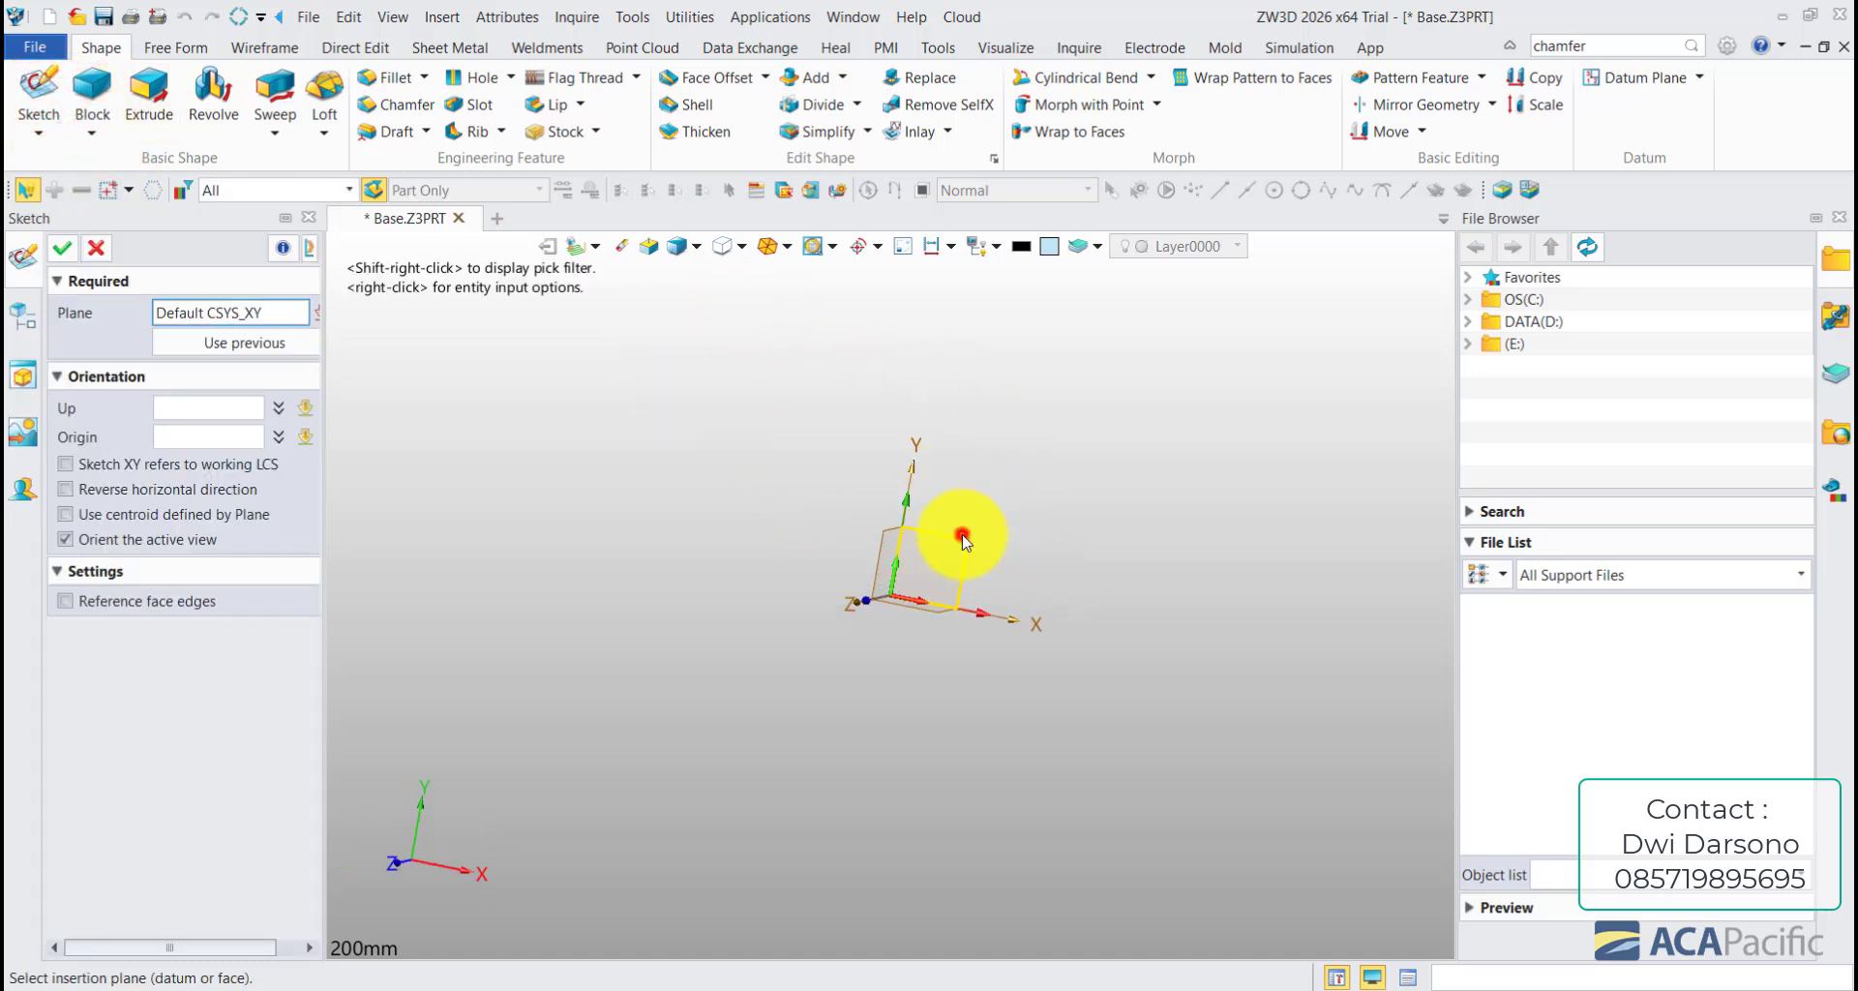
left_click(963, 539)
left_click(62, 247)
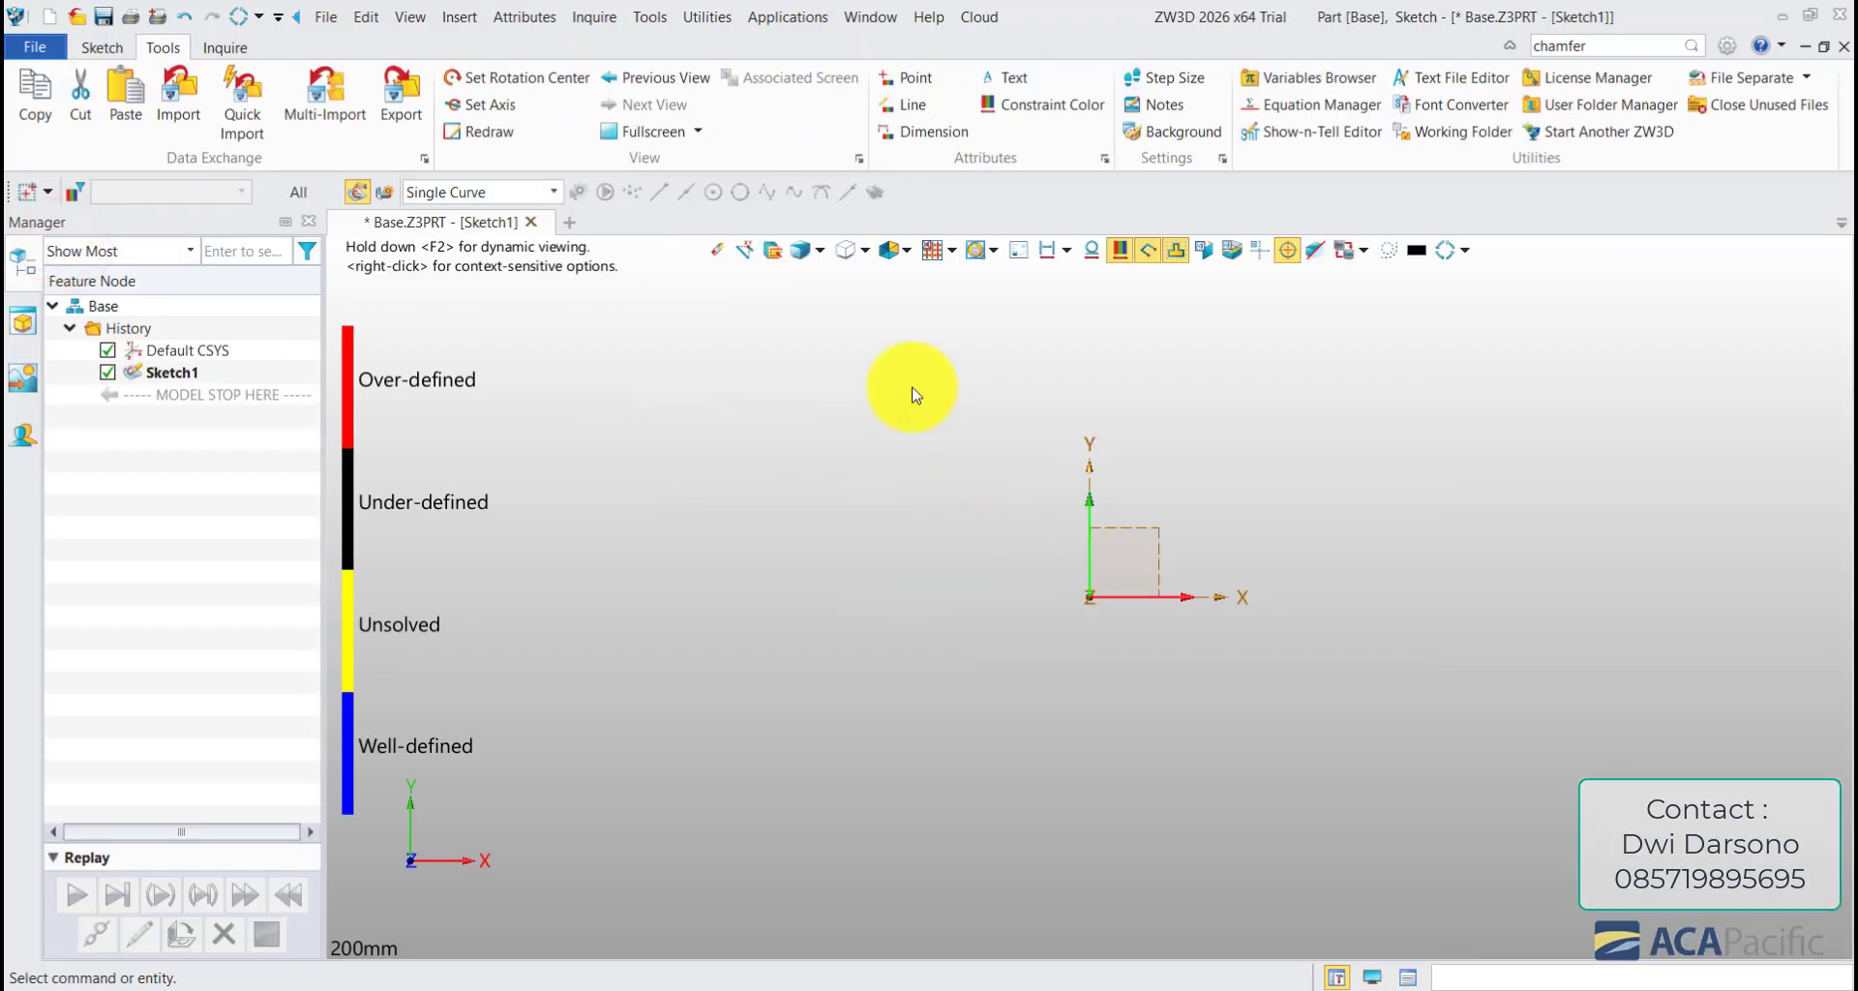
- Draw a center rectangle about 250.6 by 112.1 mm around the sketch origin
left_click(102, 48)
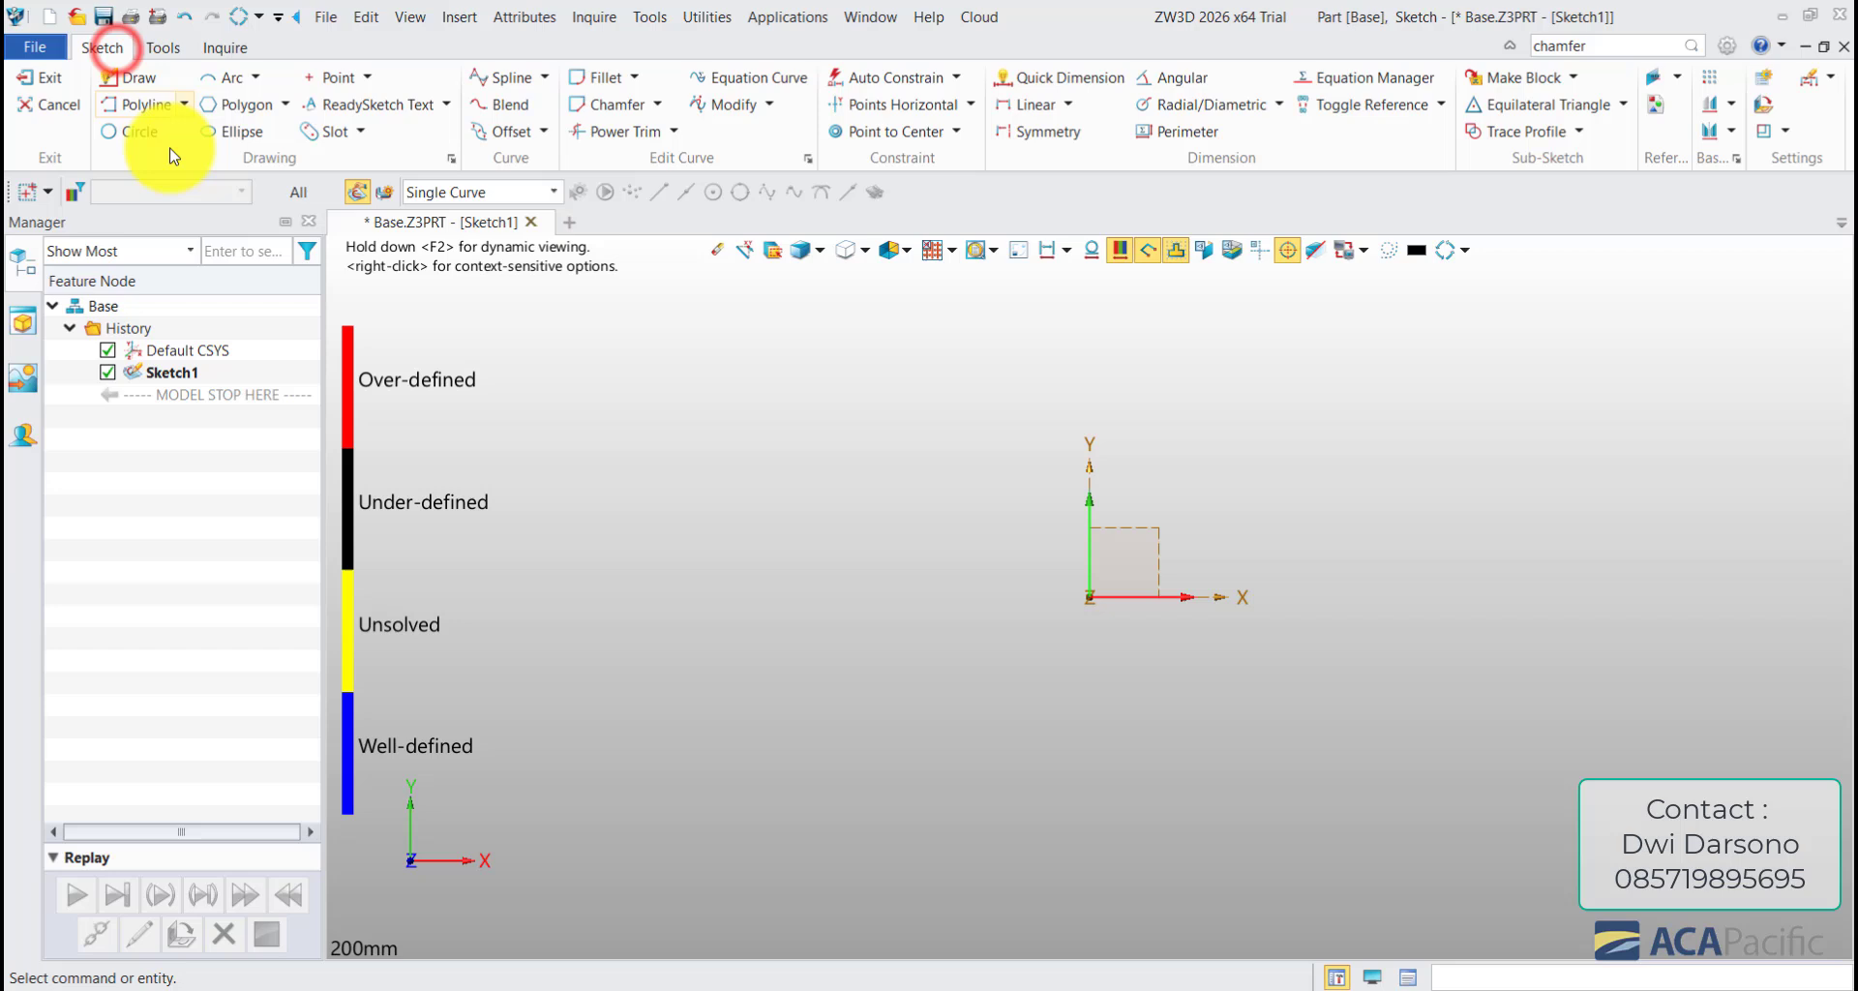
left_click(286, 112)
left_click(282, 135)
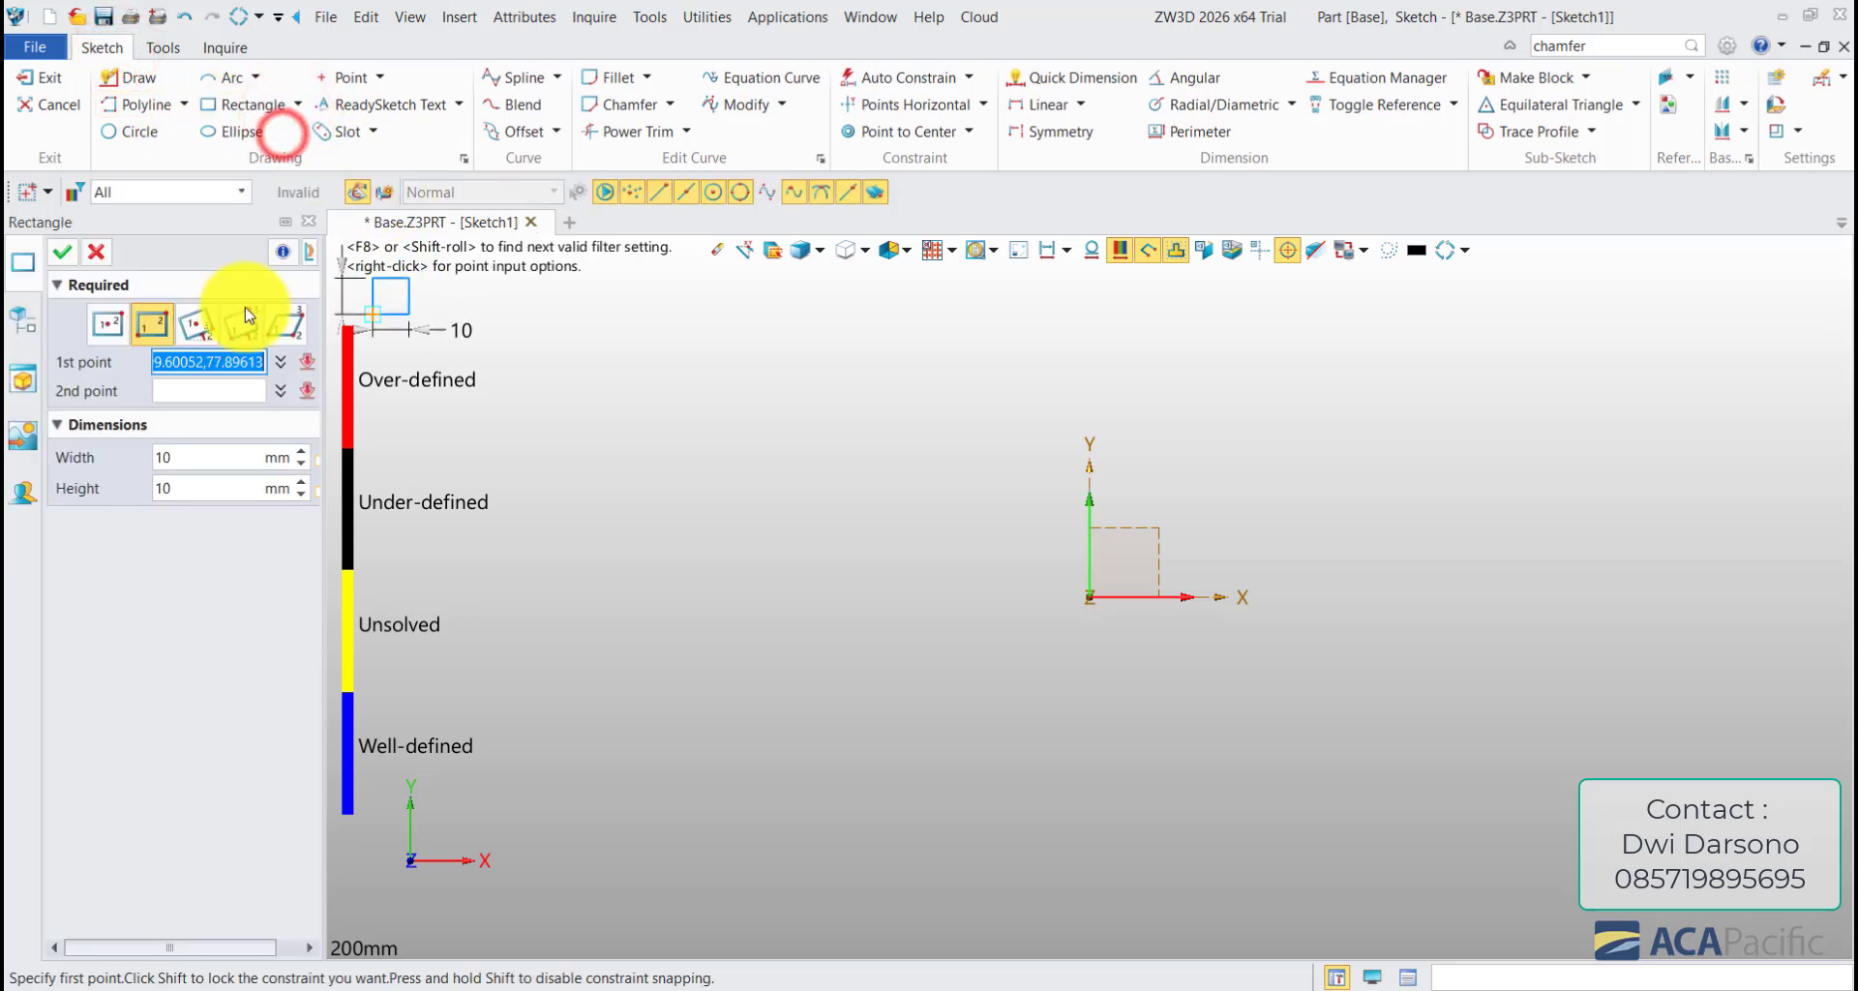
left_click(113, 330)
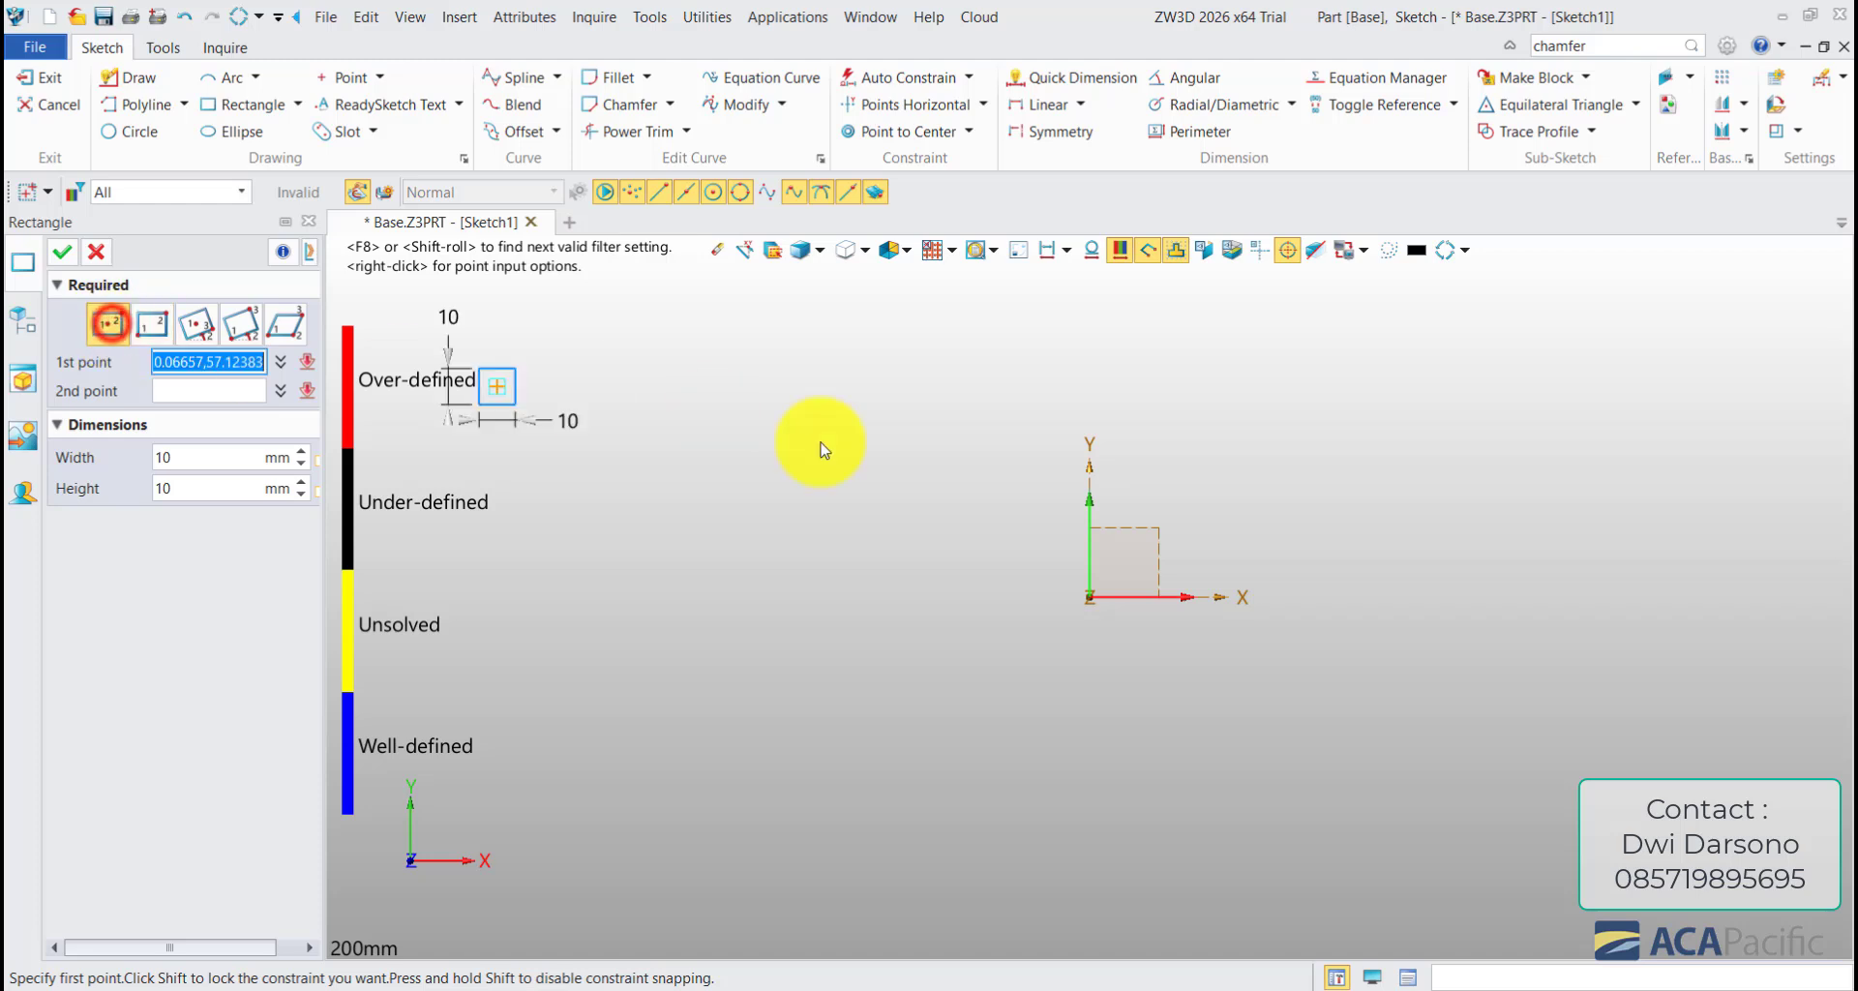
left_click(1090, 597)
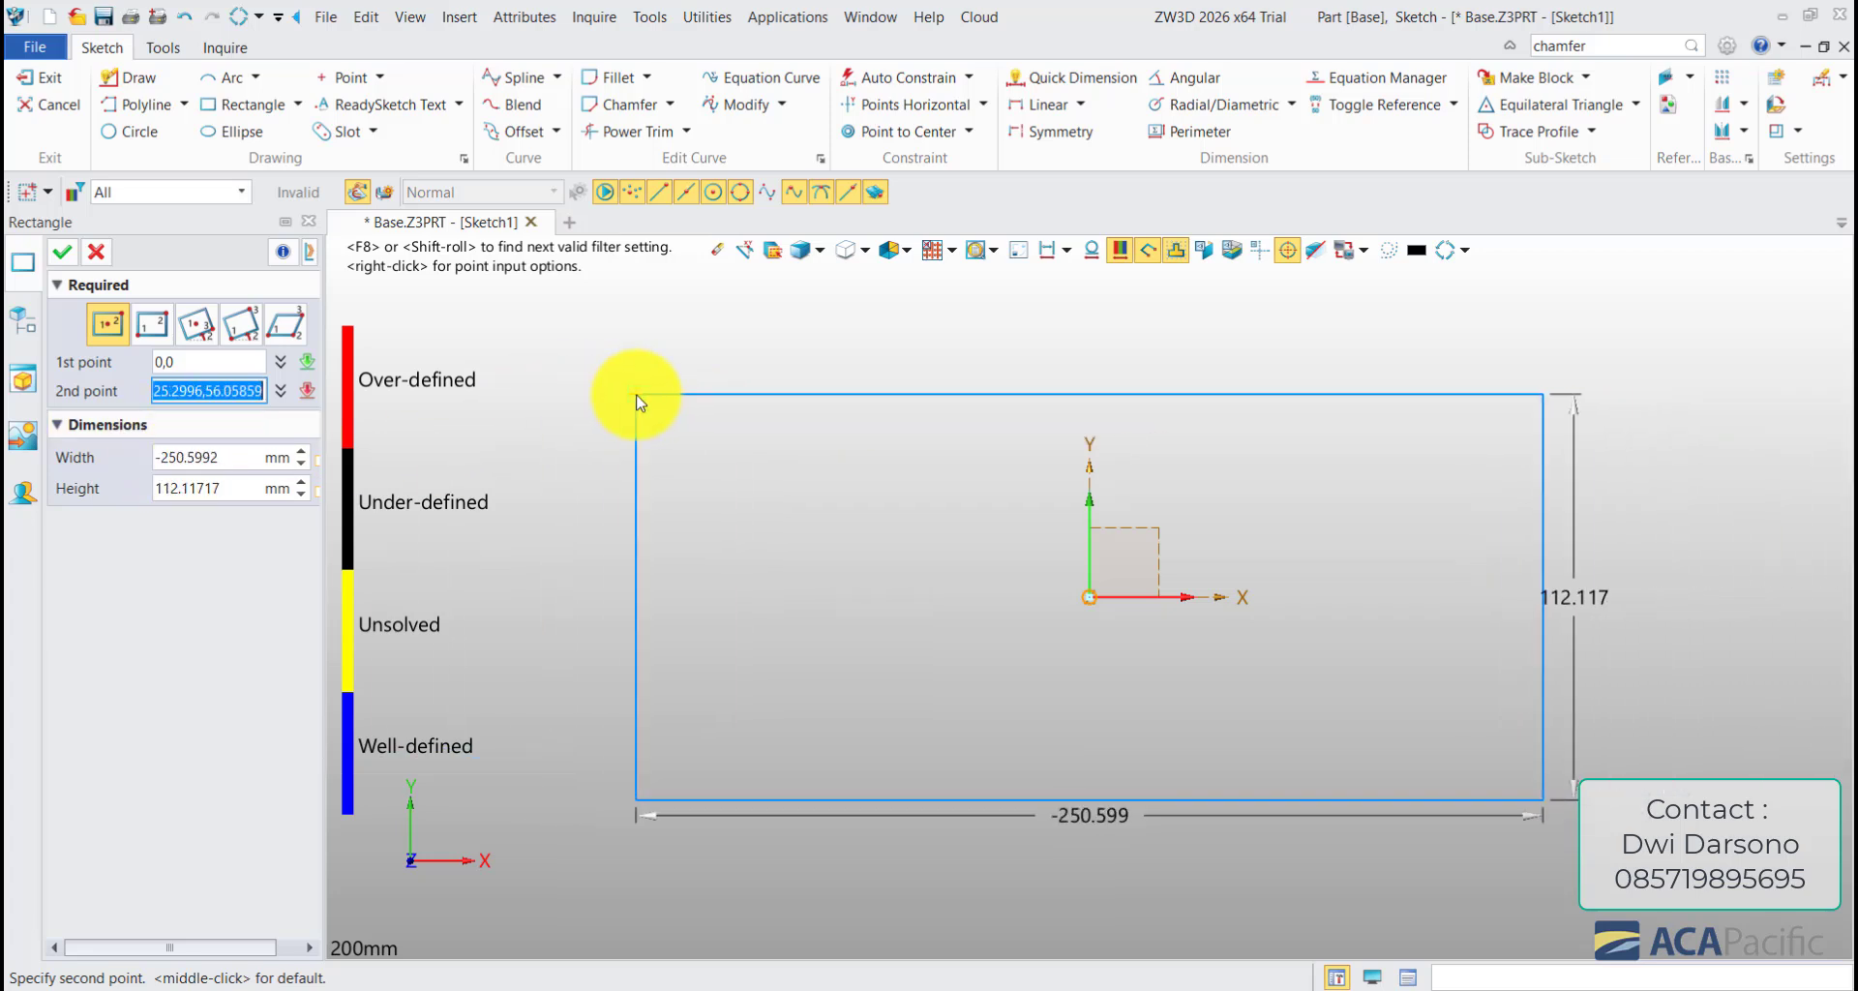
left_click(638, 402)
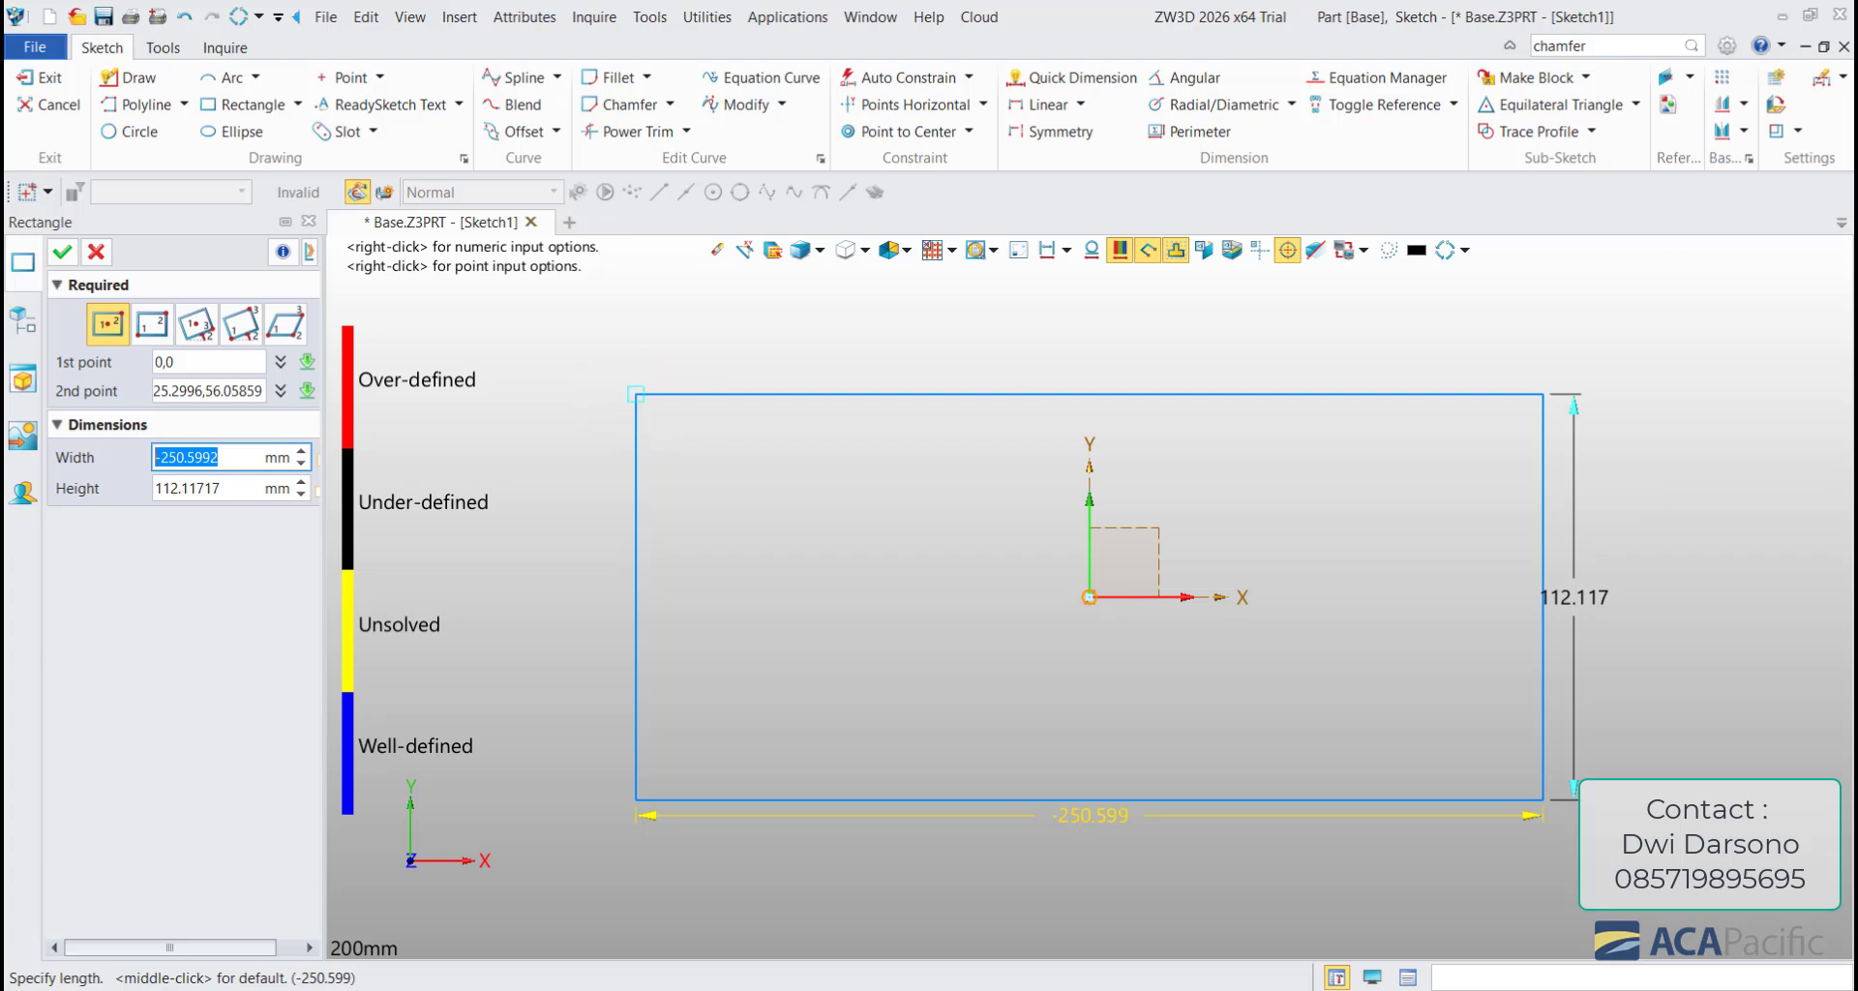
- Set the rectangle's width to 158 mm and its height to 50+12+12 mm, and finish the rectangle
left_click(237, 457)
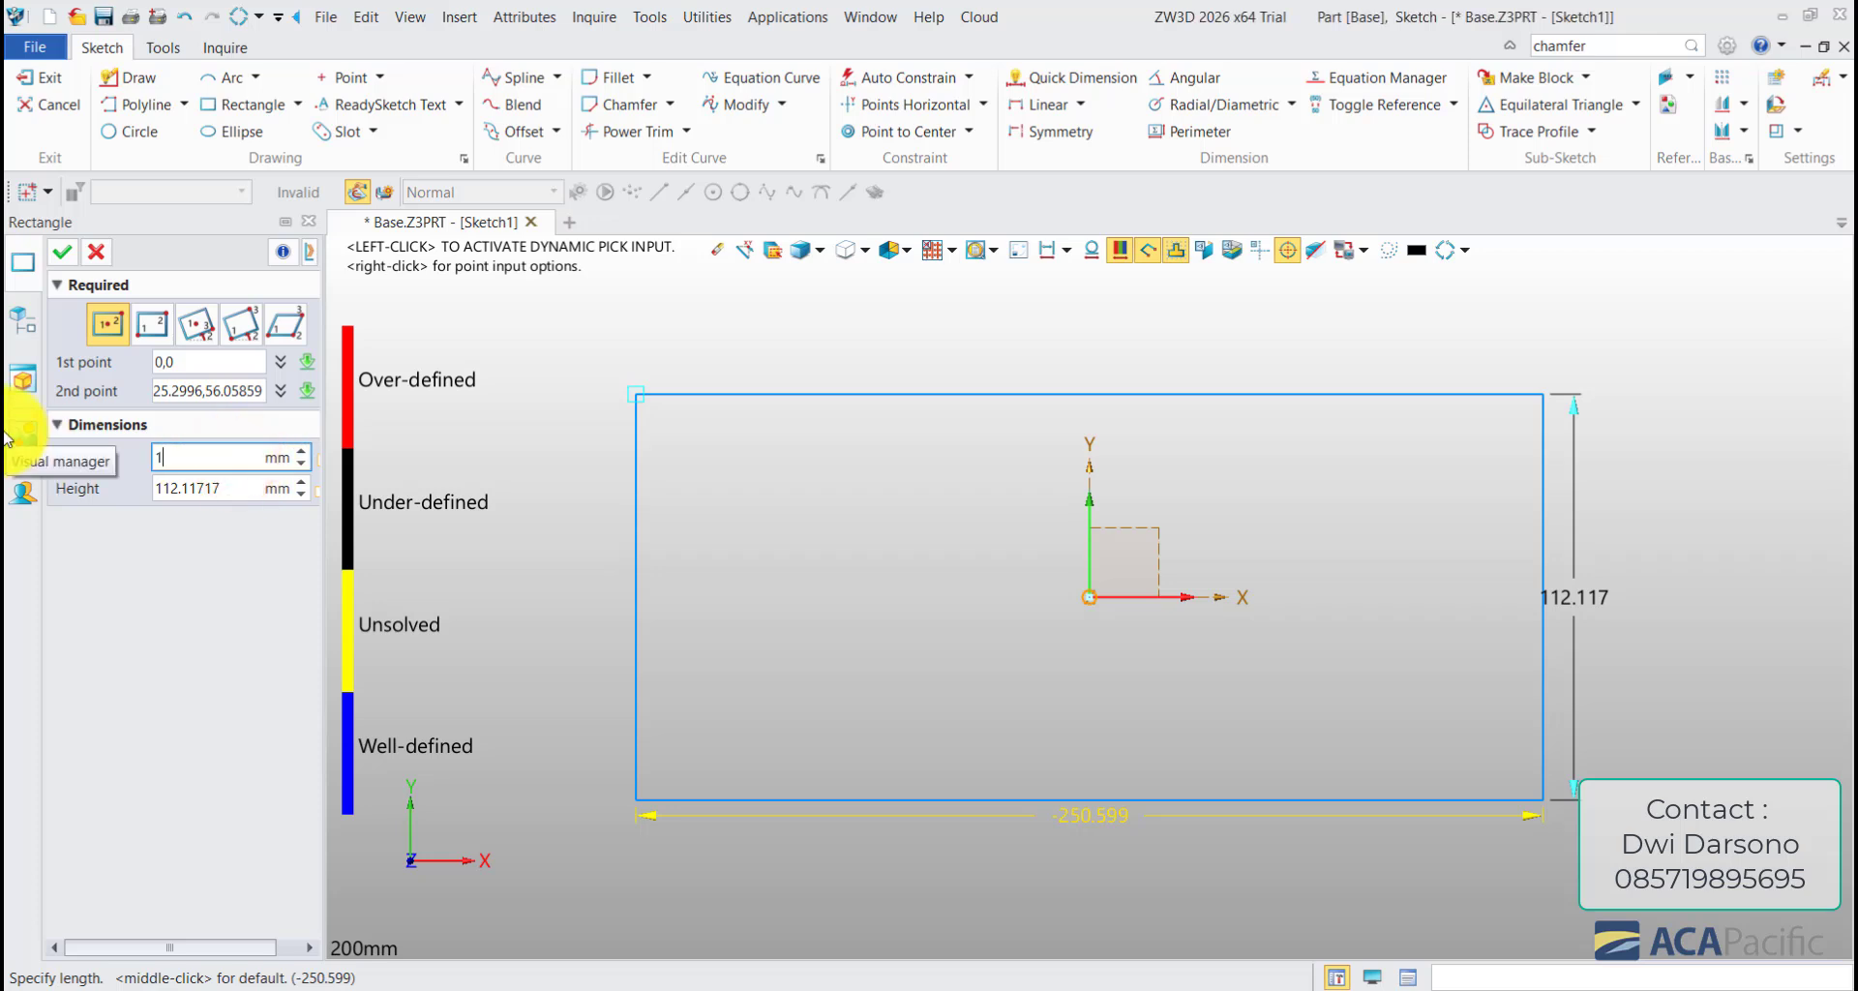
type("158")
key("Tab")
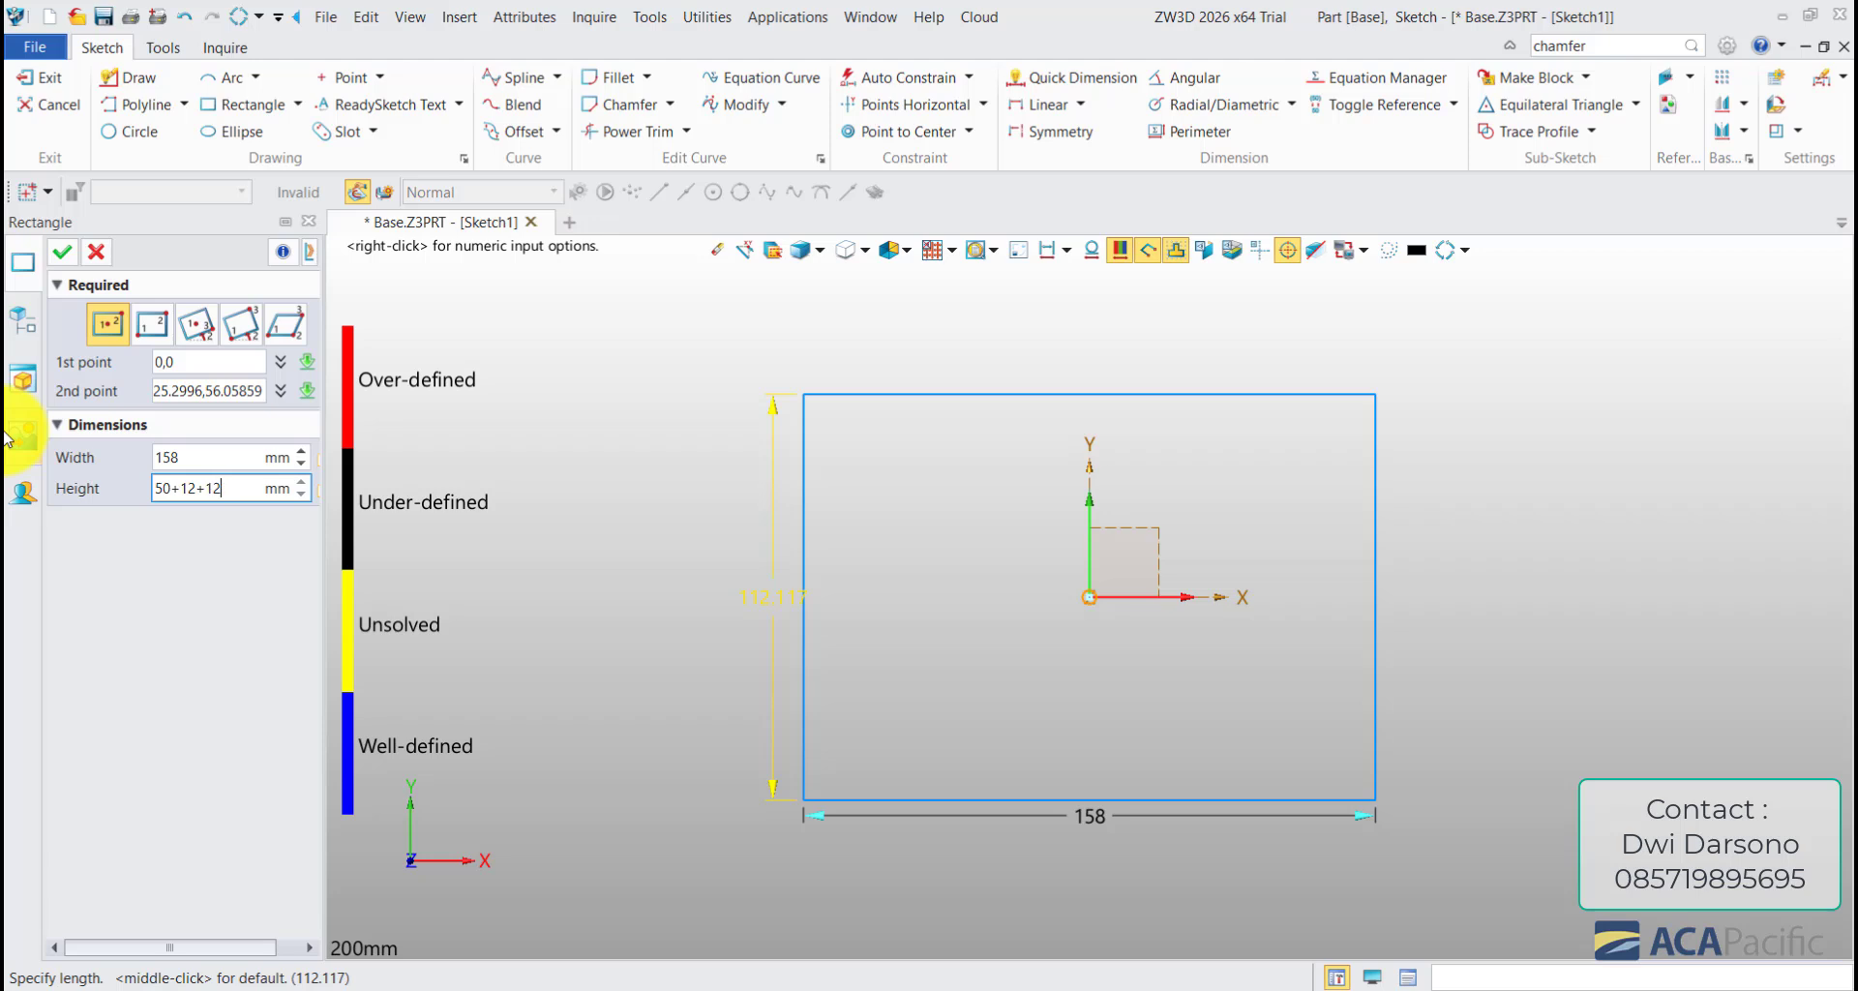
key("Return")
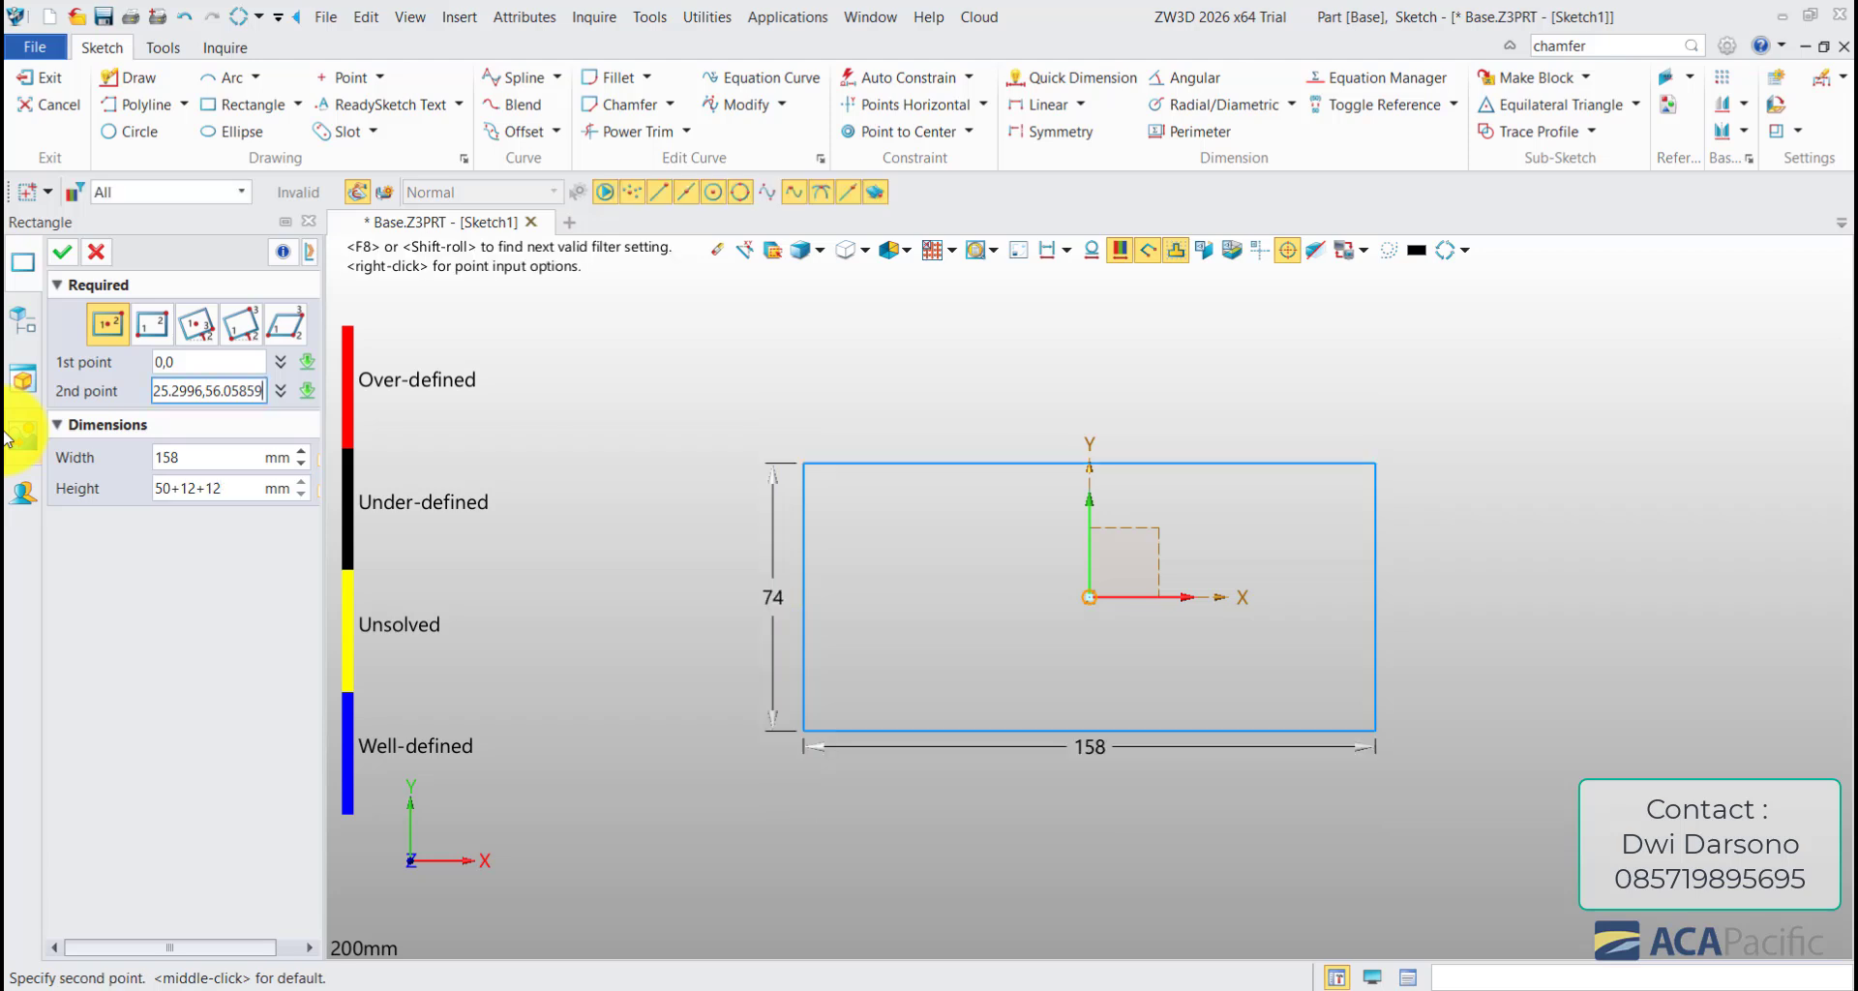
left_click(62, 251)
- Check the expression behind the rectangle's height dimension, keep it, and exit the sketch
double_click(757, 600)
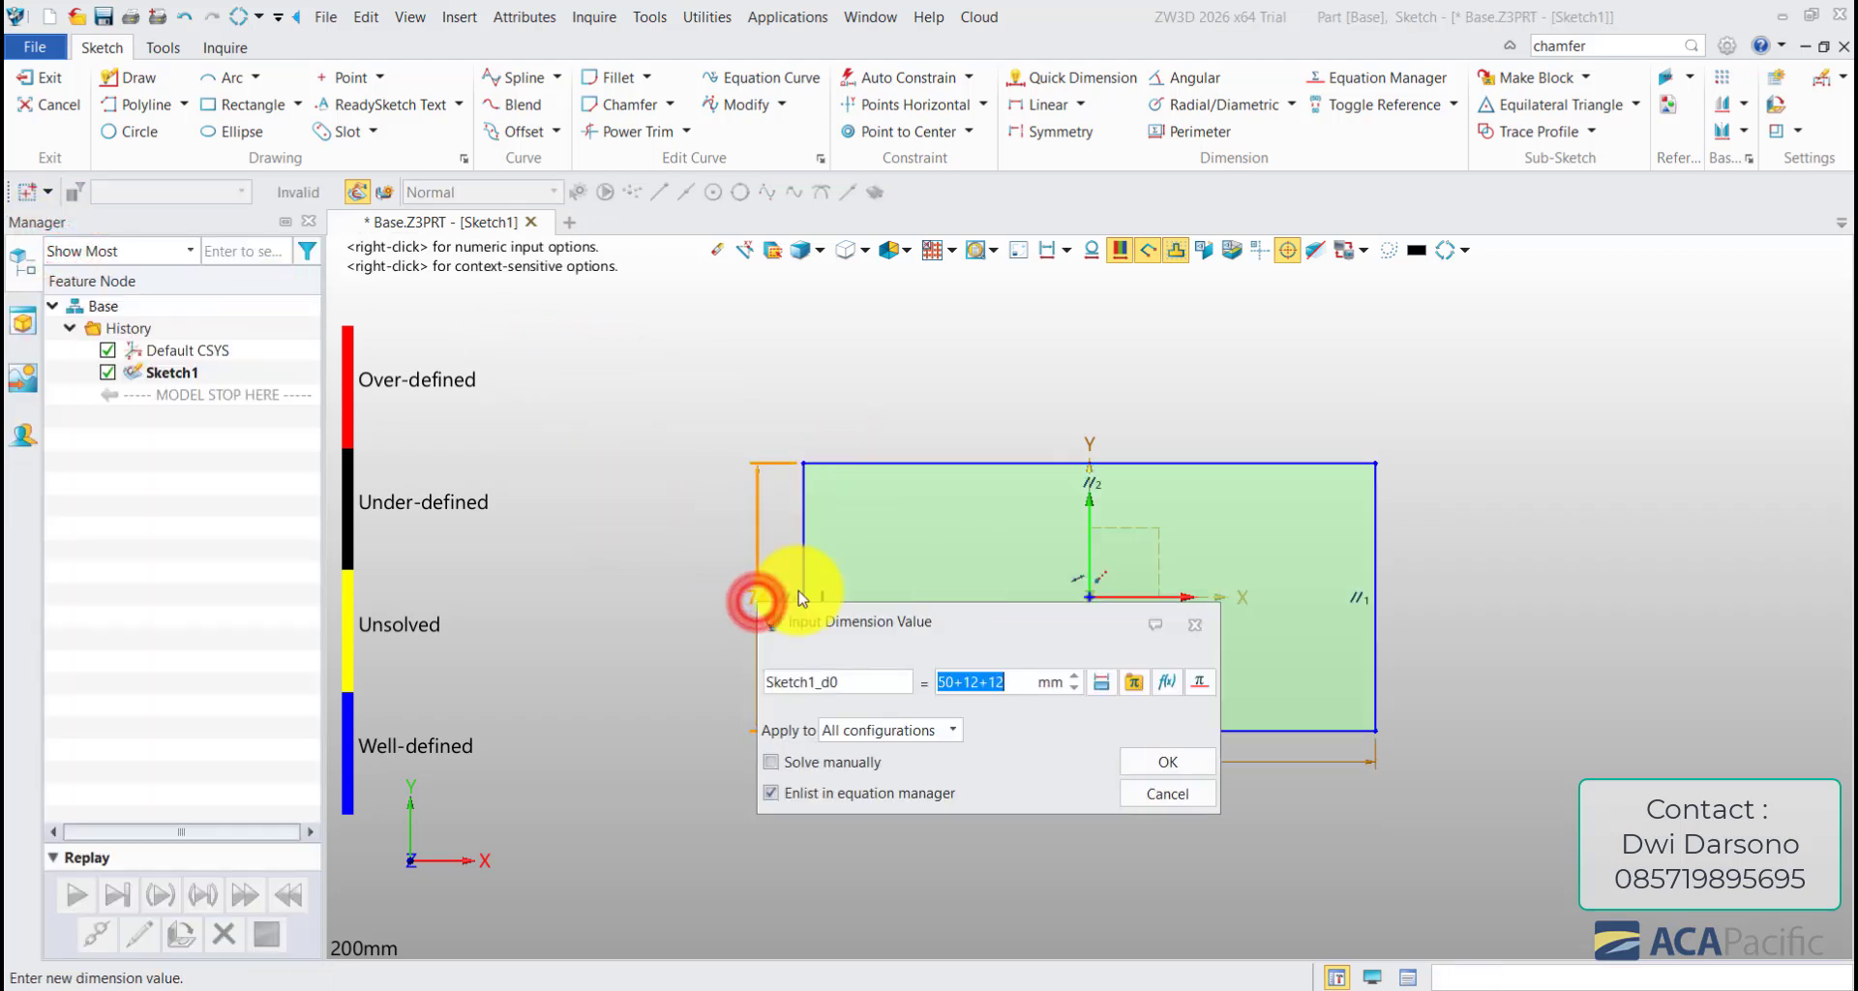
key("Return")
scroll(915, 507, "down", 1)
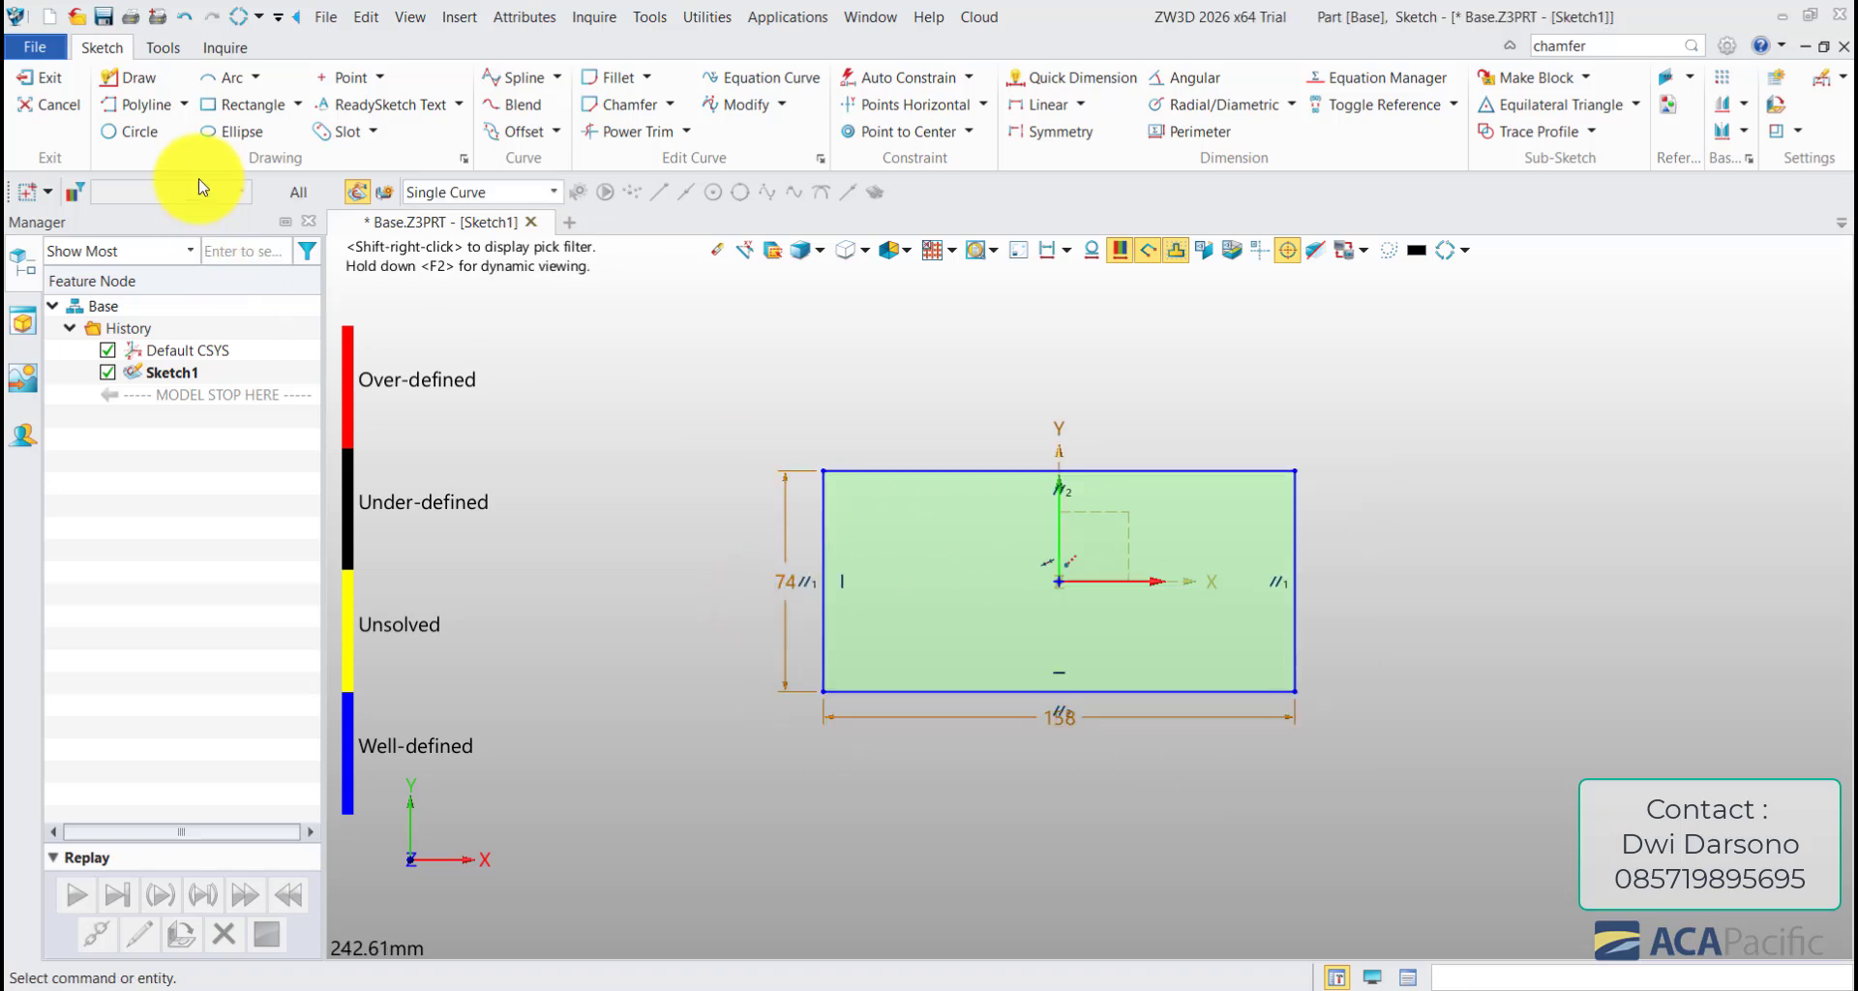
left_click(53, 80)
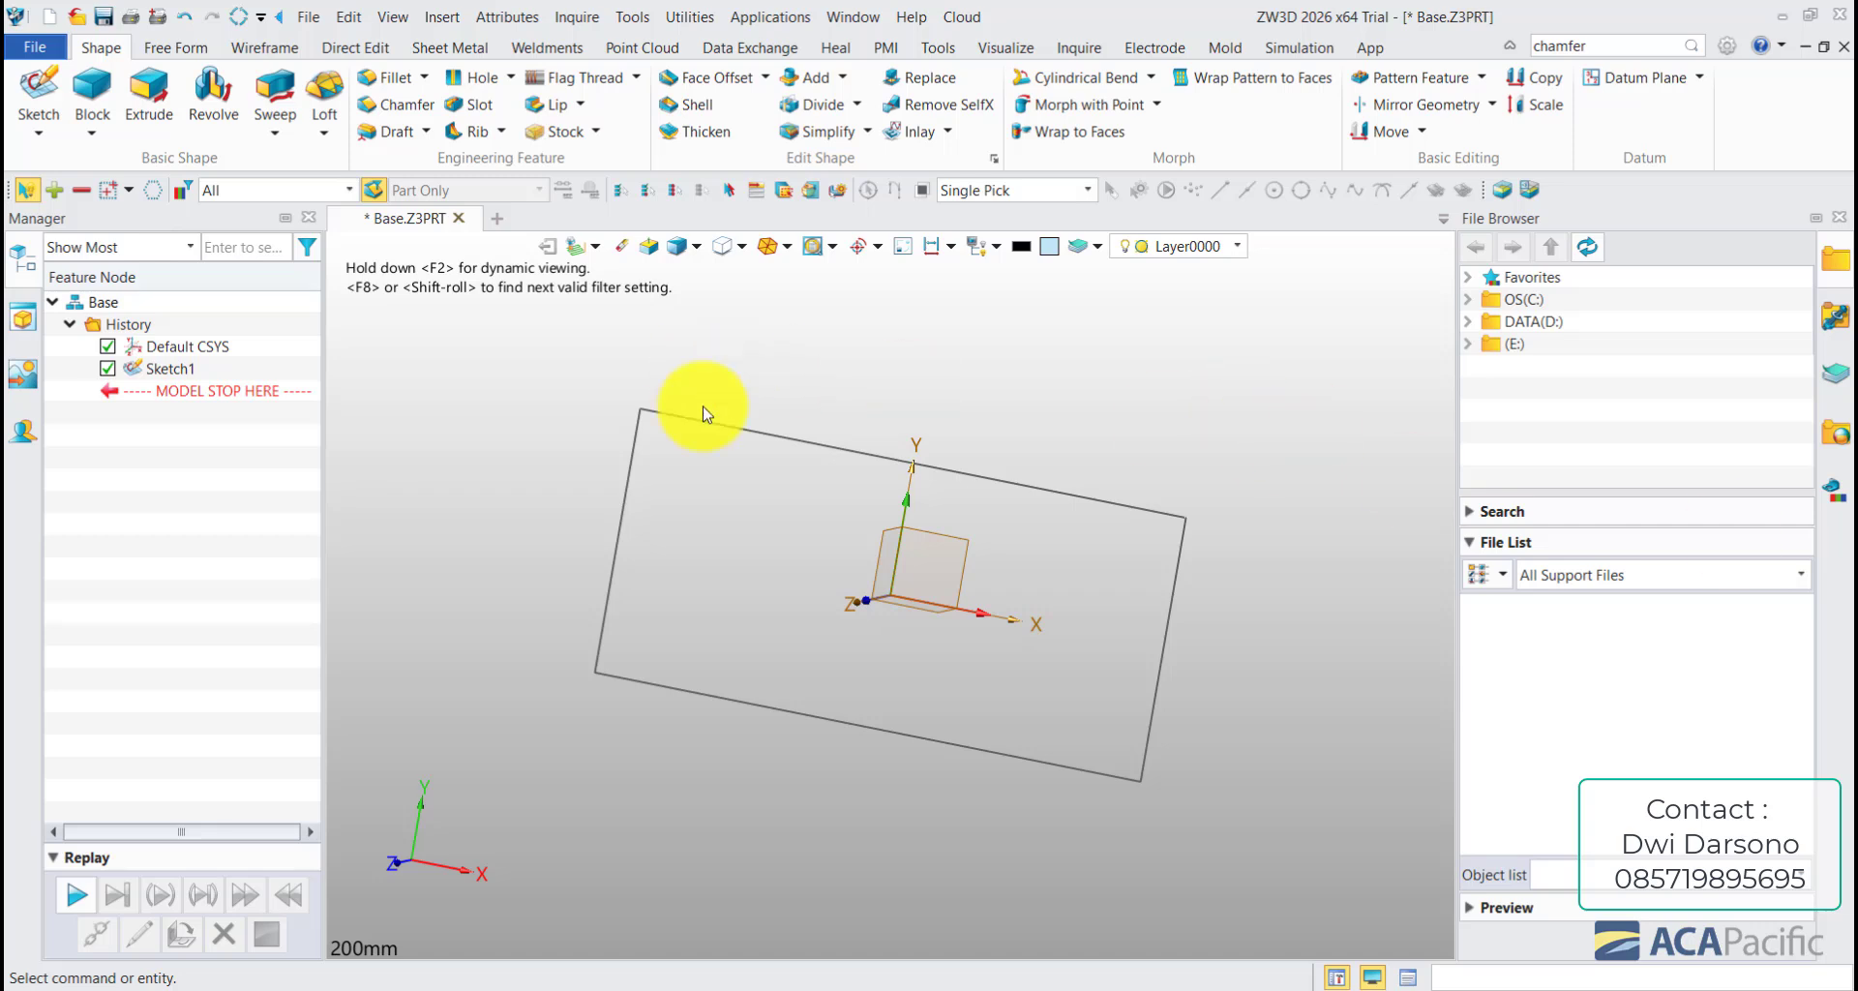
- Extrude the rectangle sketch from 0 to 12 mm to form the base plate
middle_click_drag(702, 414, 771, 382)
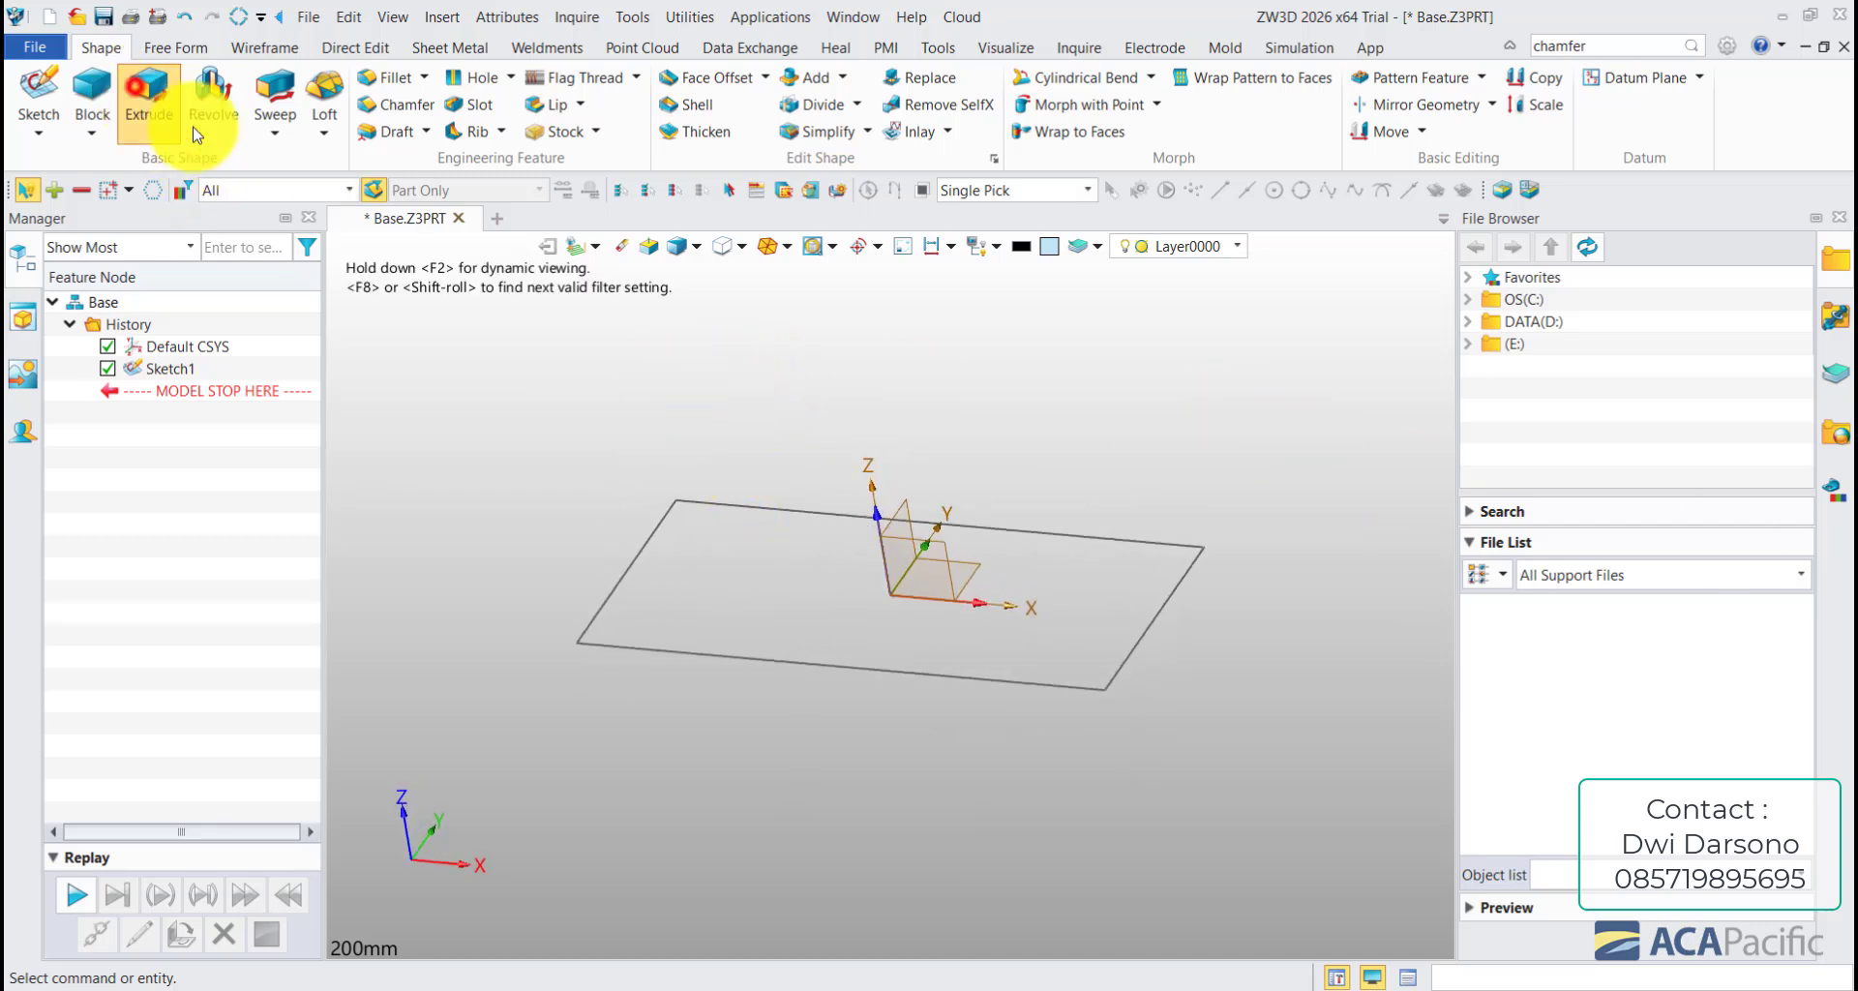
left_click(140, 95)
left_click(1020, 535)
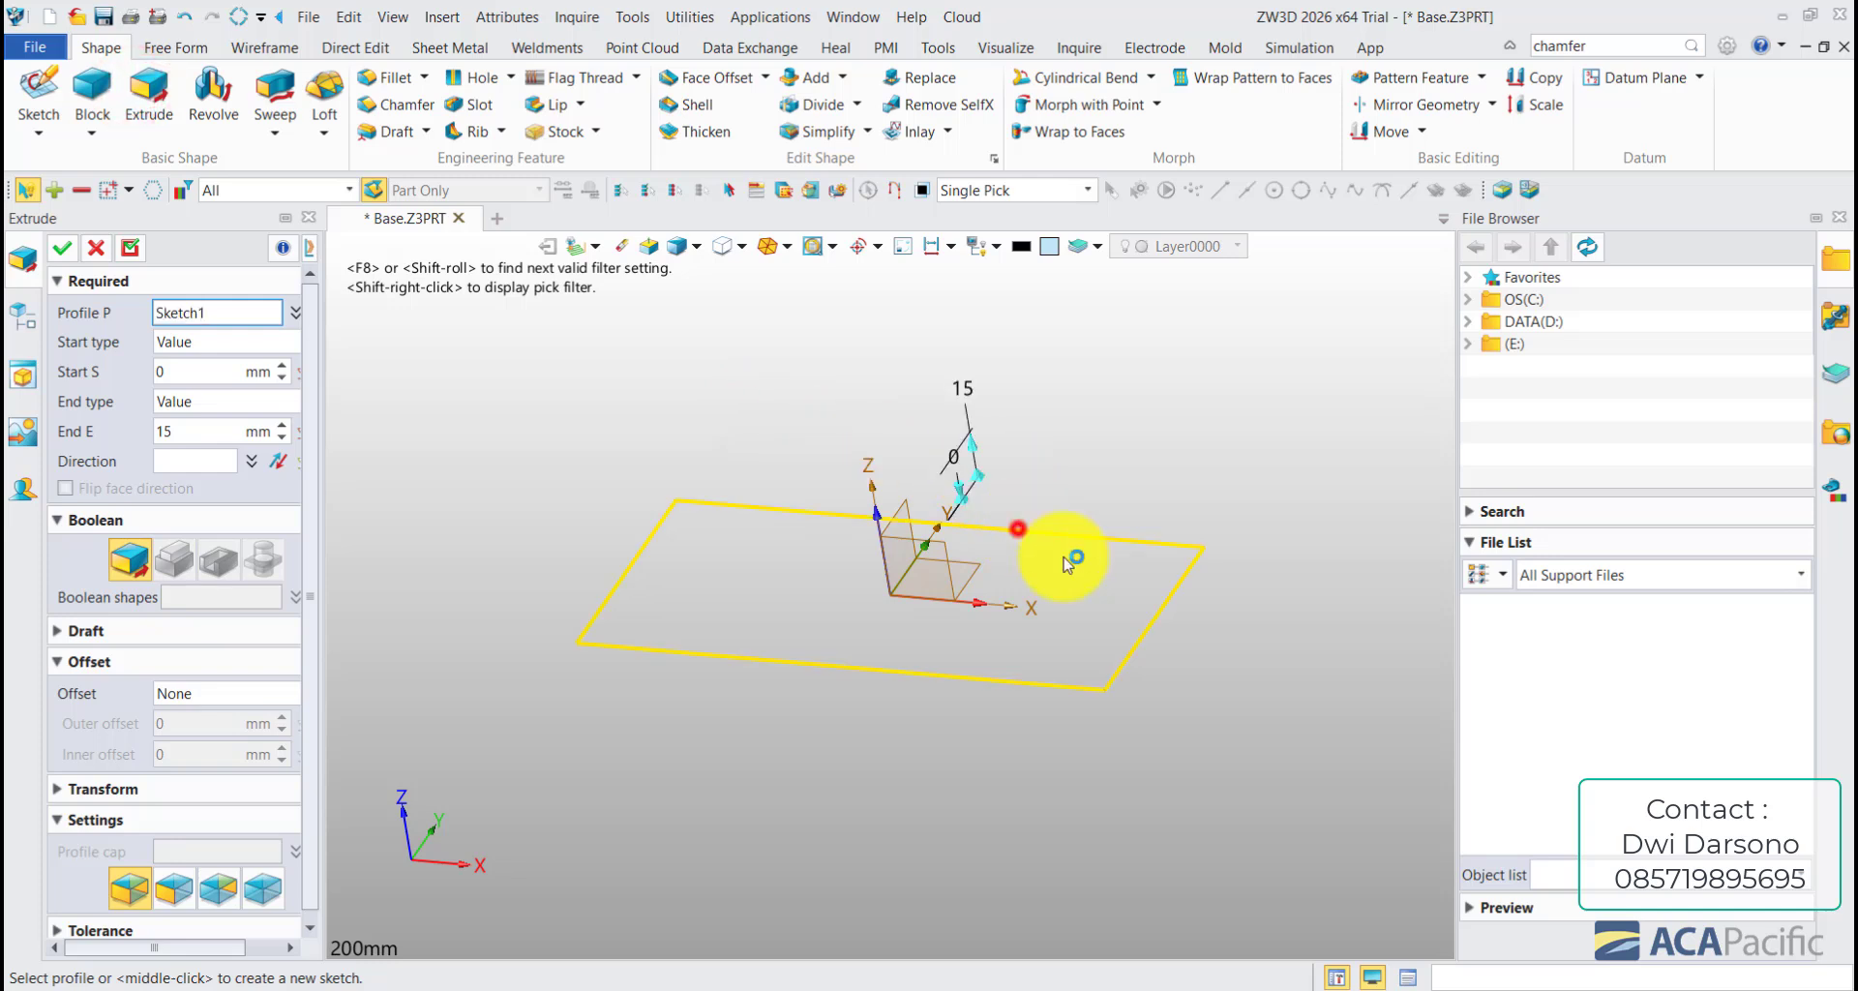
middle_click(174, 431)
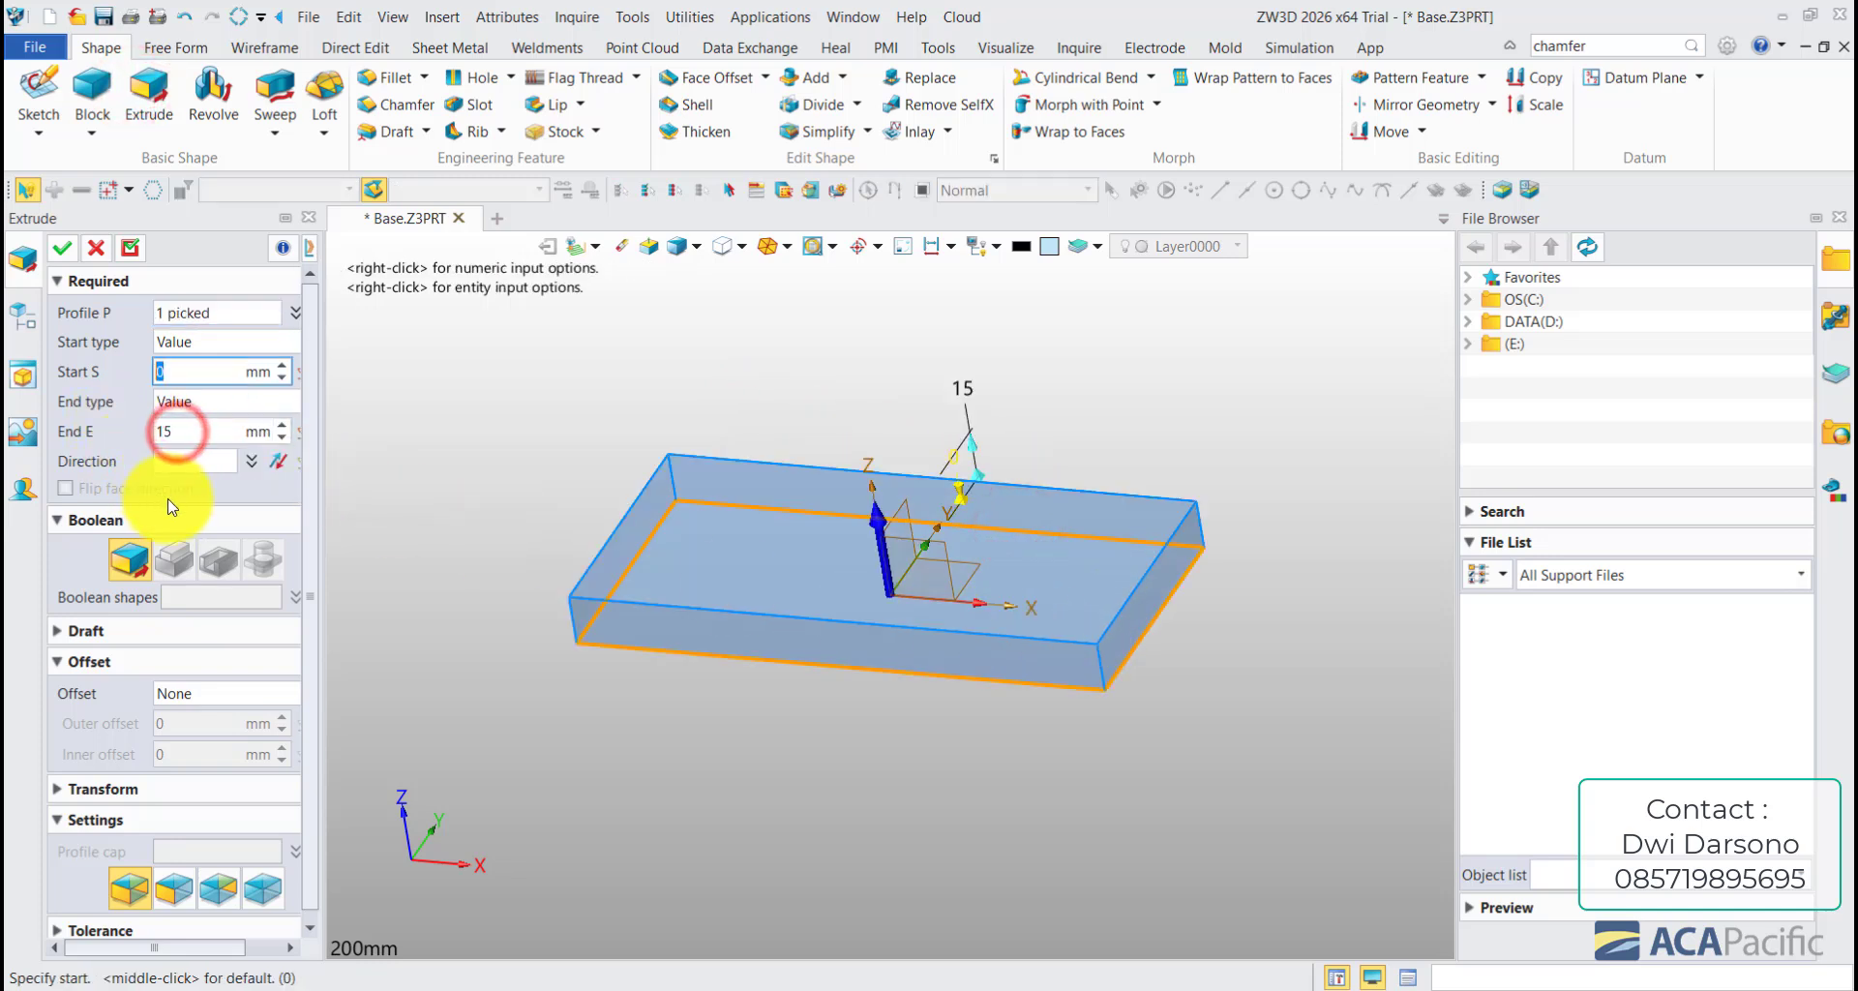
left_click(181, 431)
type("12")
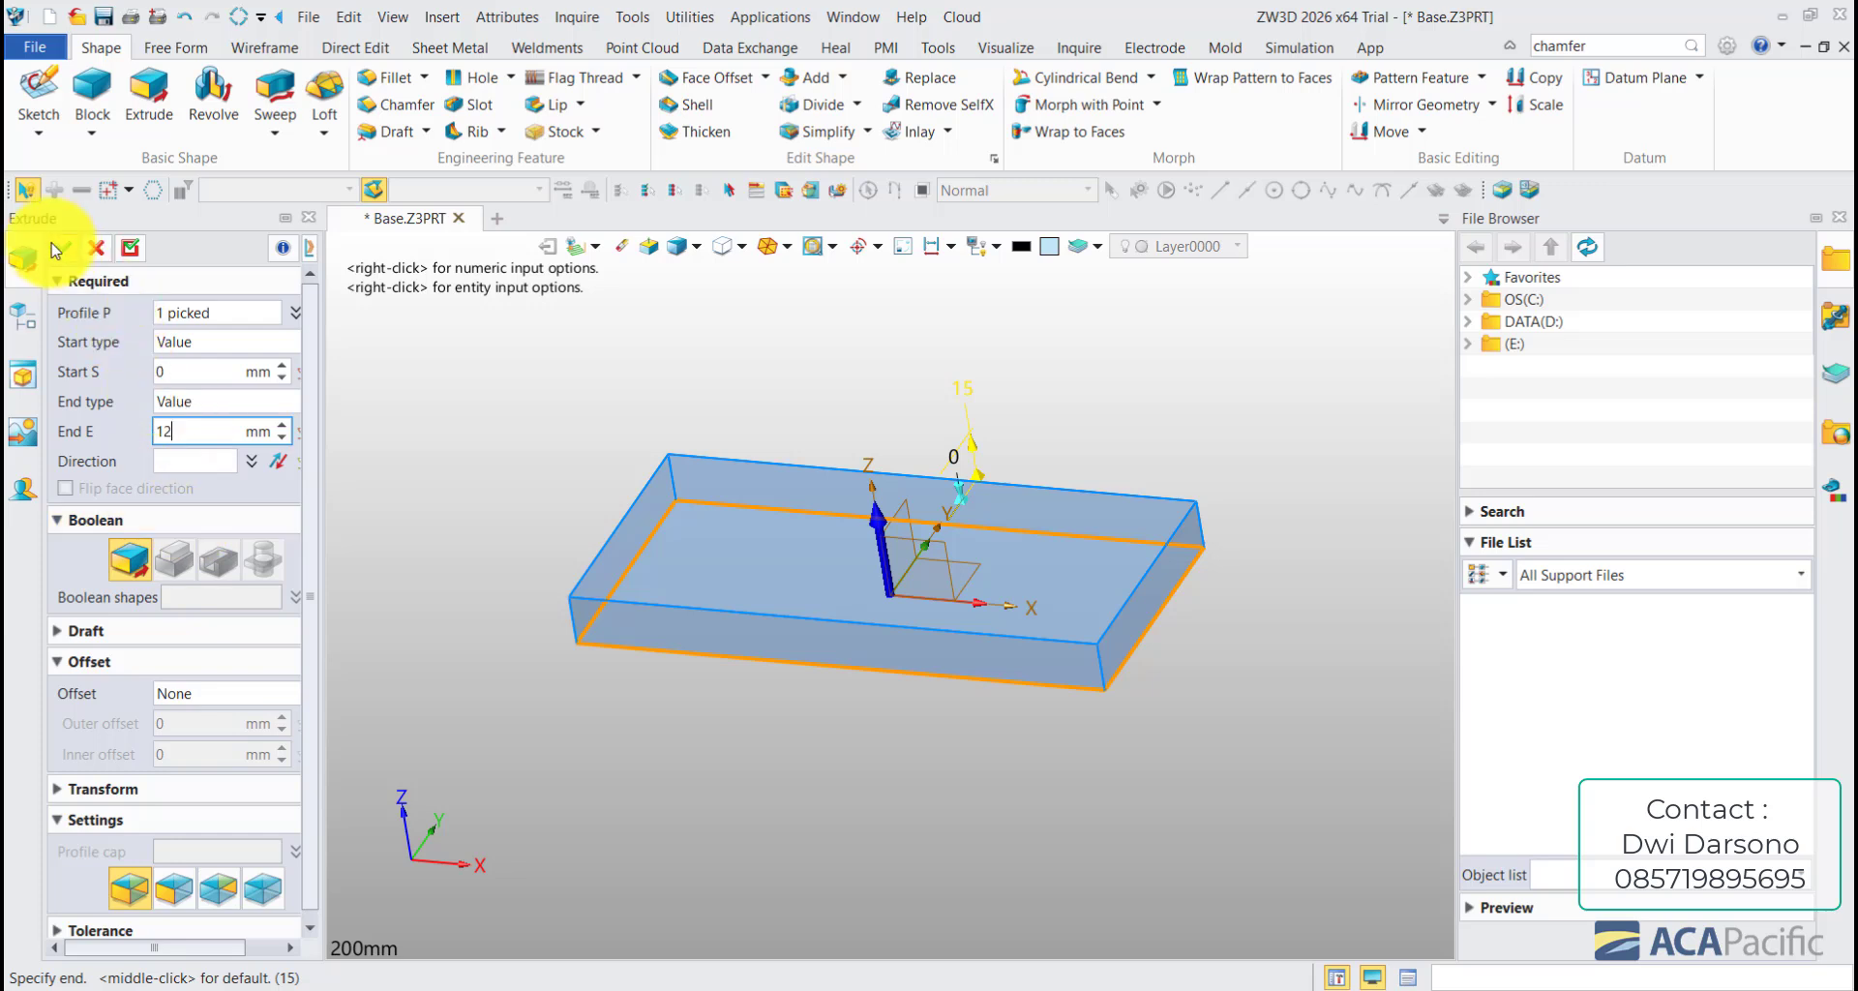
left_click(60, 248)
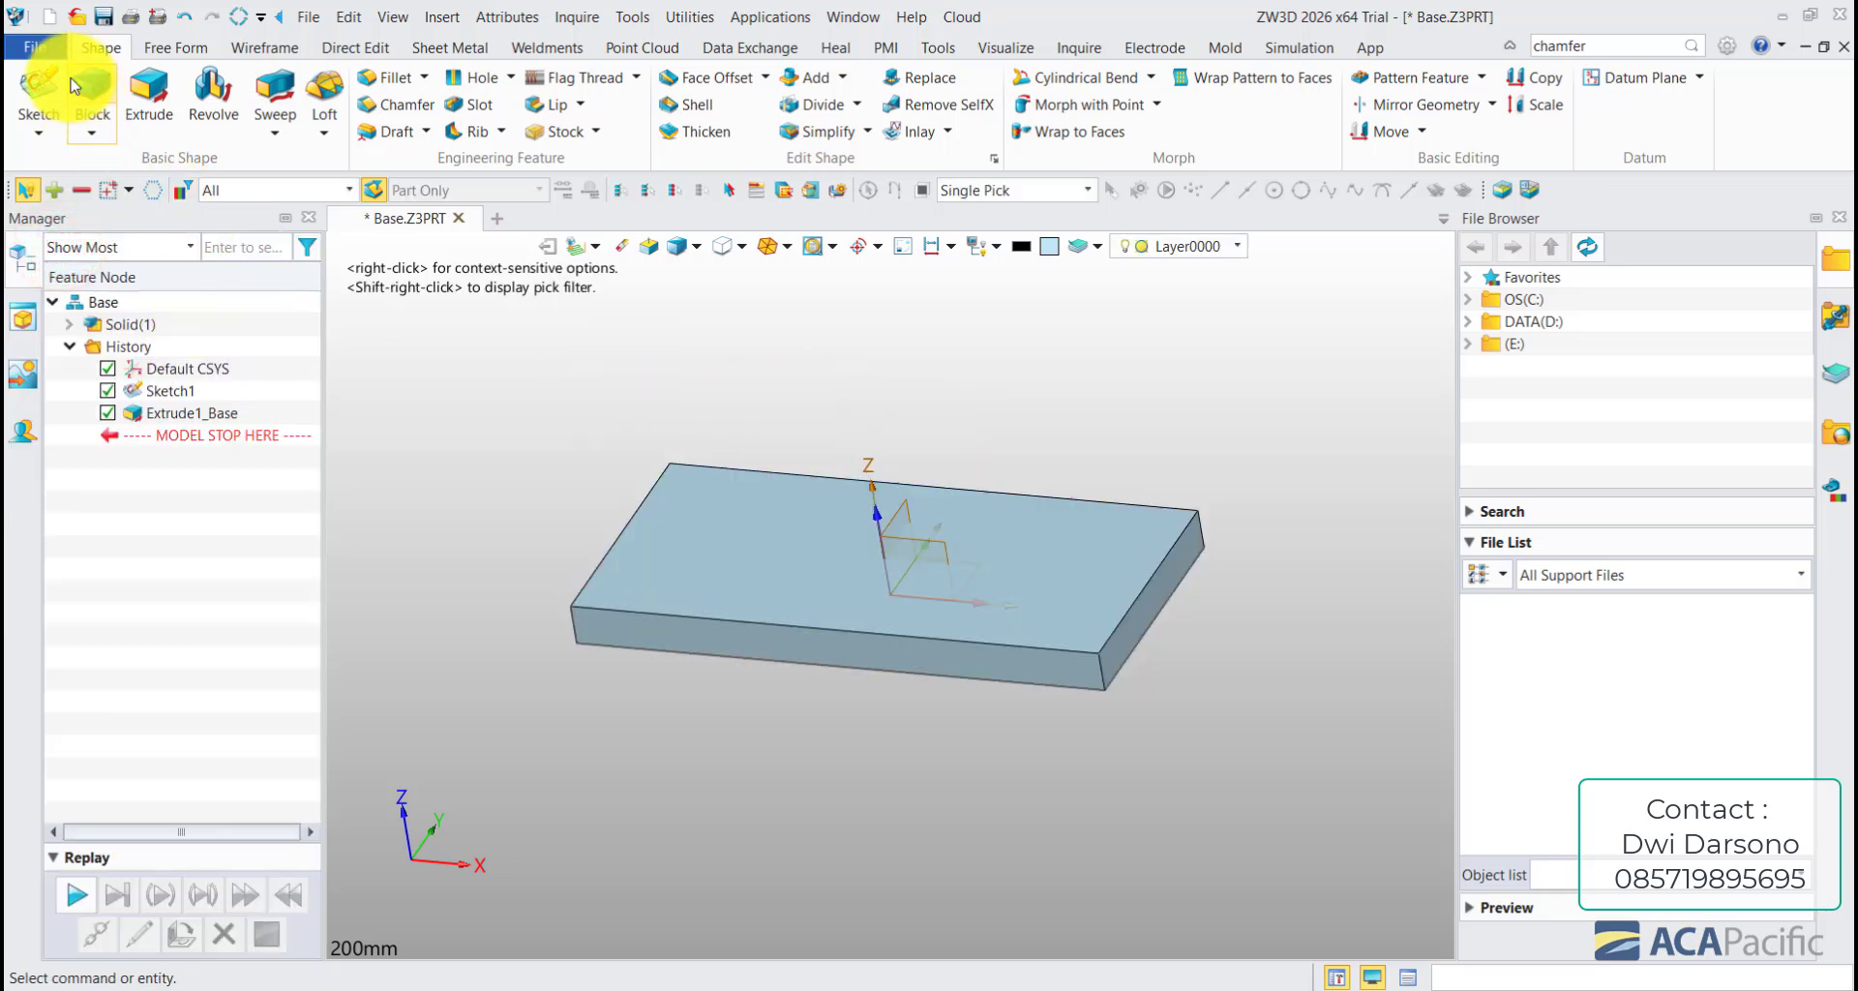
- Start a new sketch on the top face of the base plate
left_click(39, 90)
left_click(753, 510)
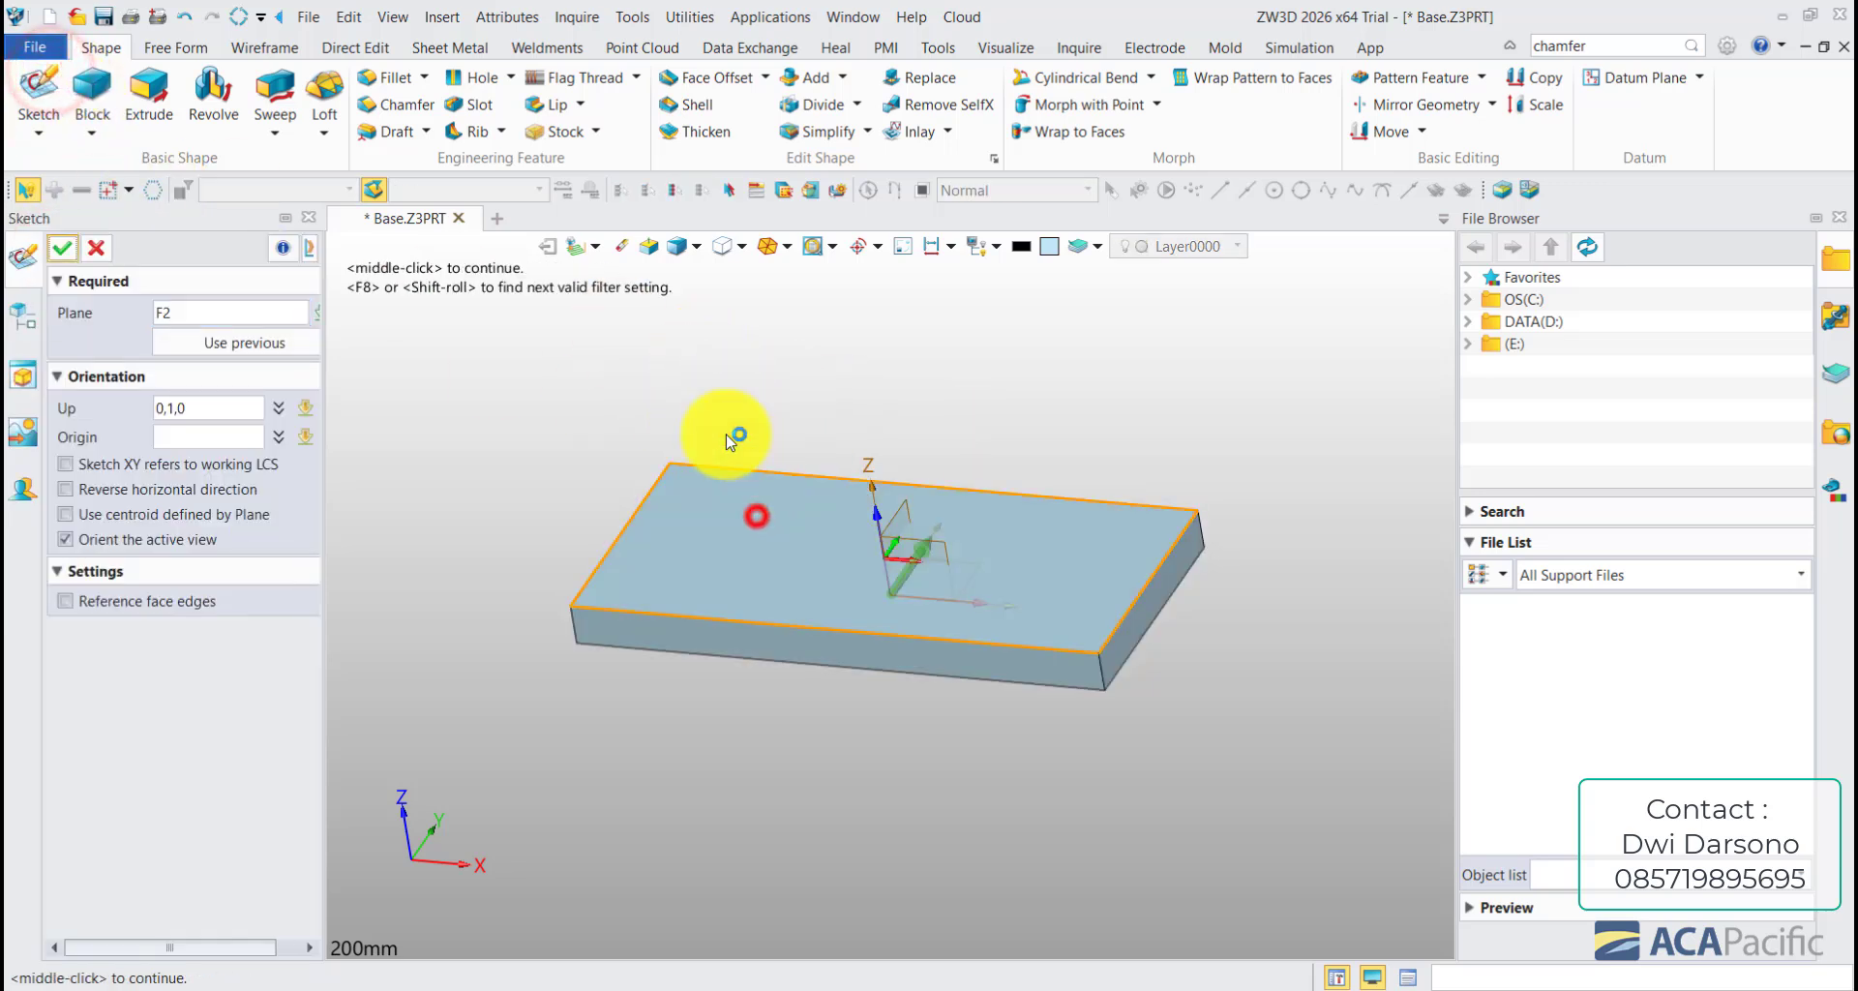
left_click(62, 246)
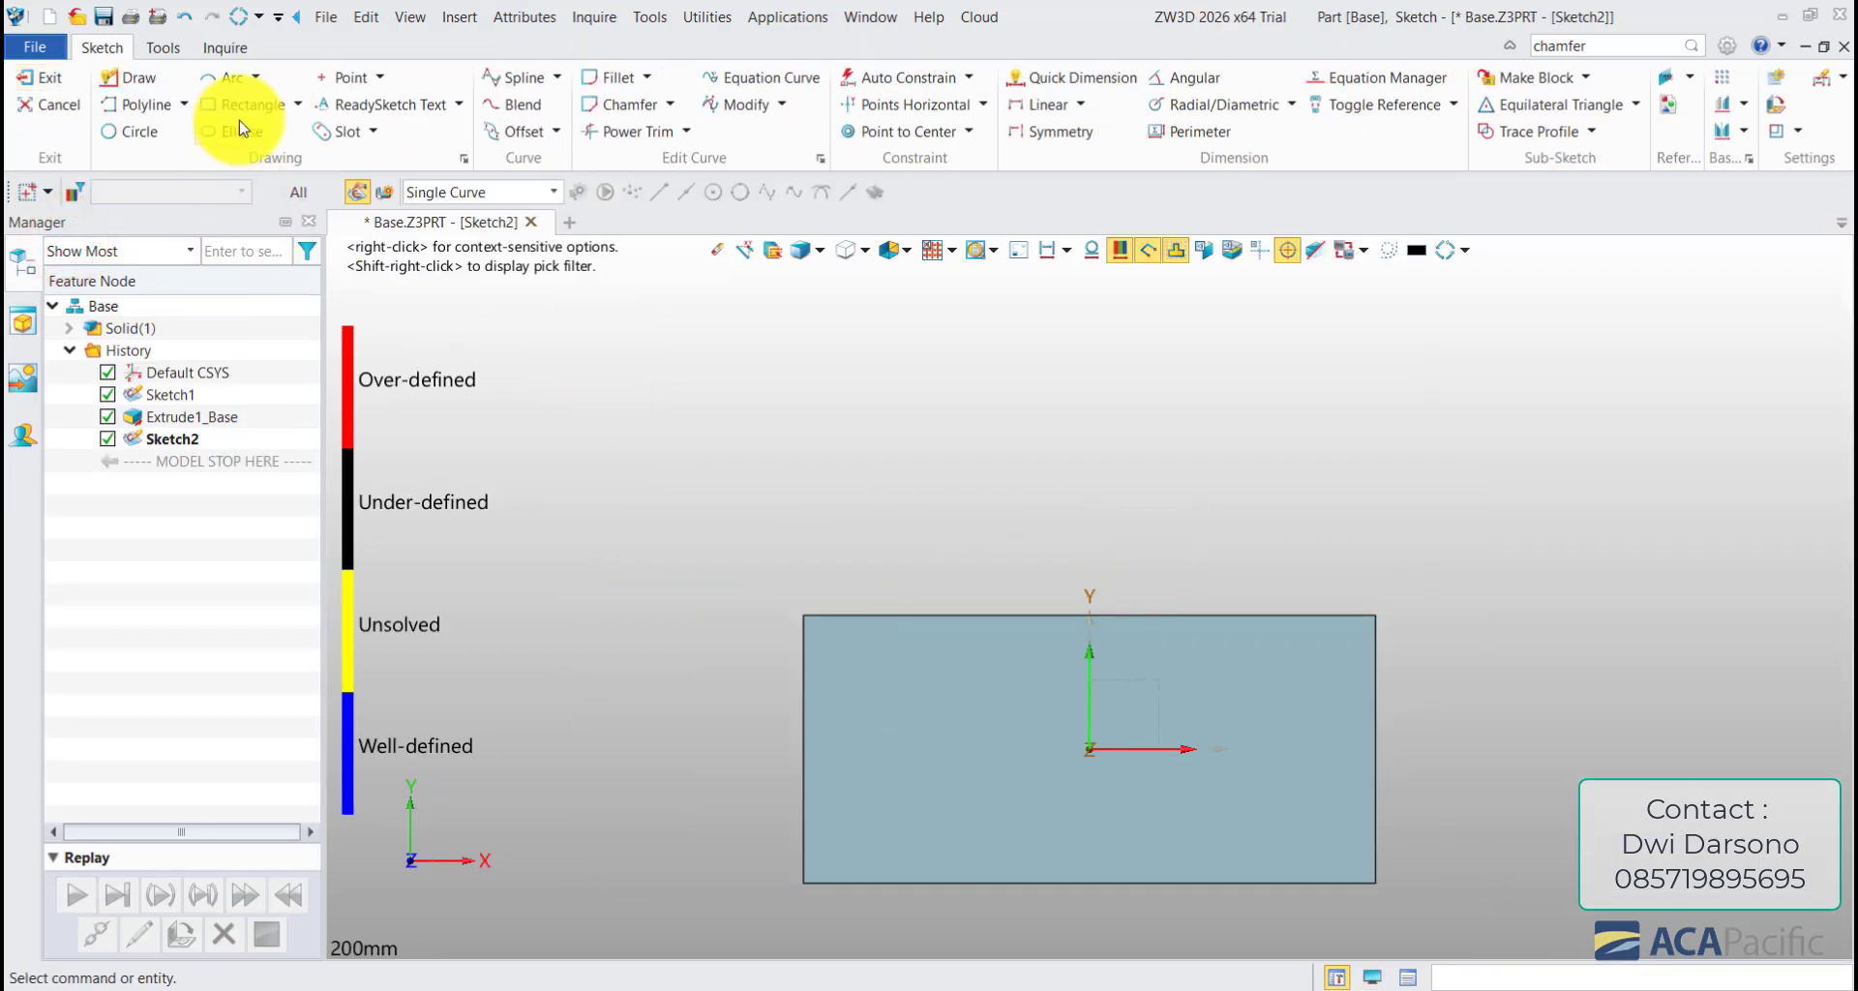
- Draw a center rectangle about 65.78 mm wide at the origin, with its corner snapped to the plate's long edge
left_click(242, 104)
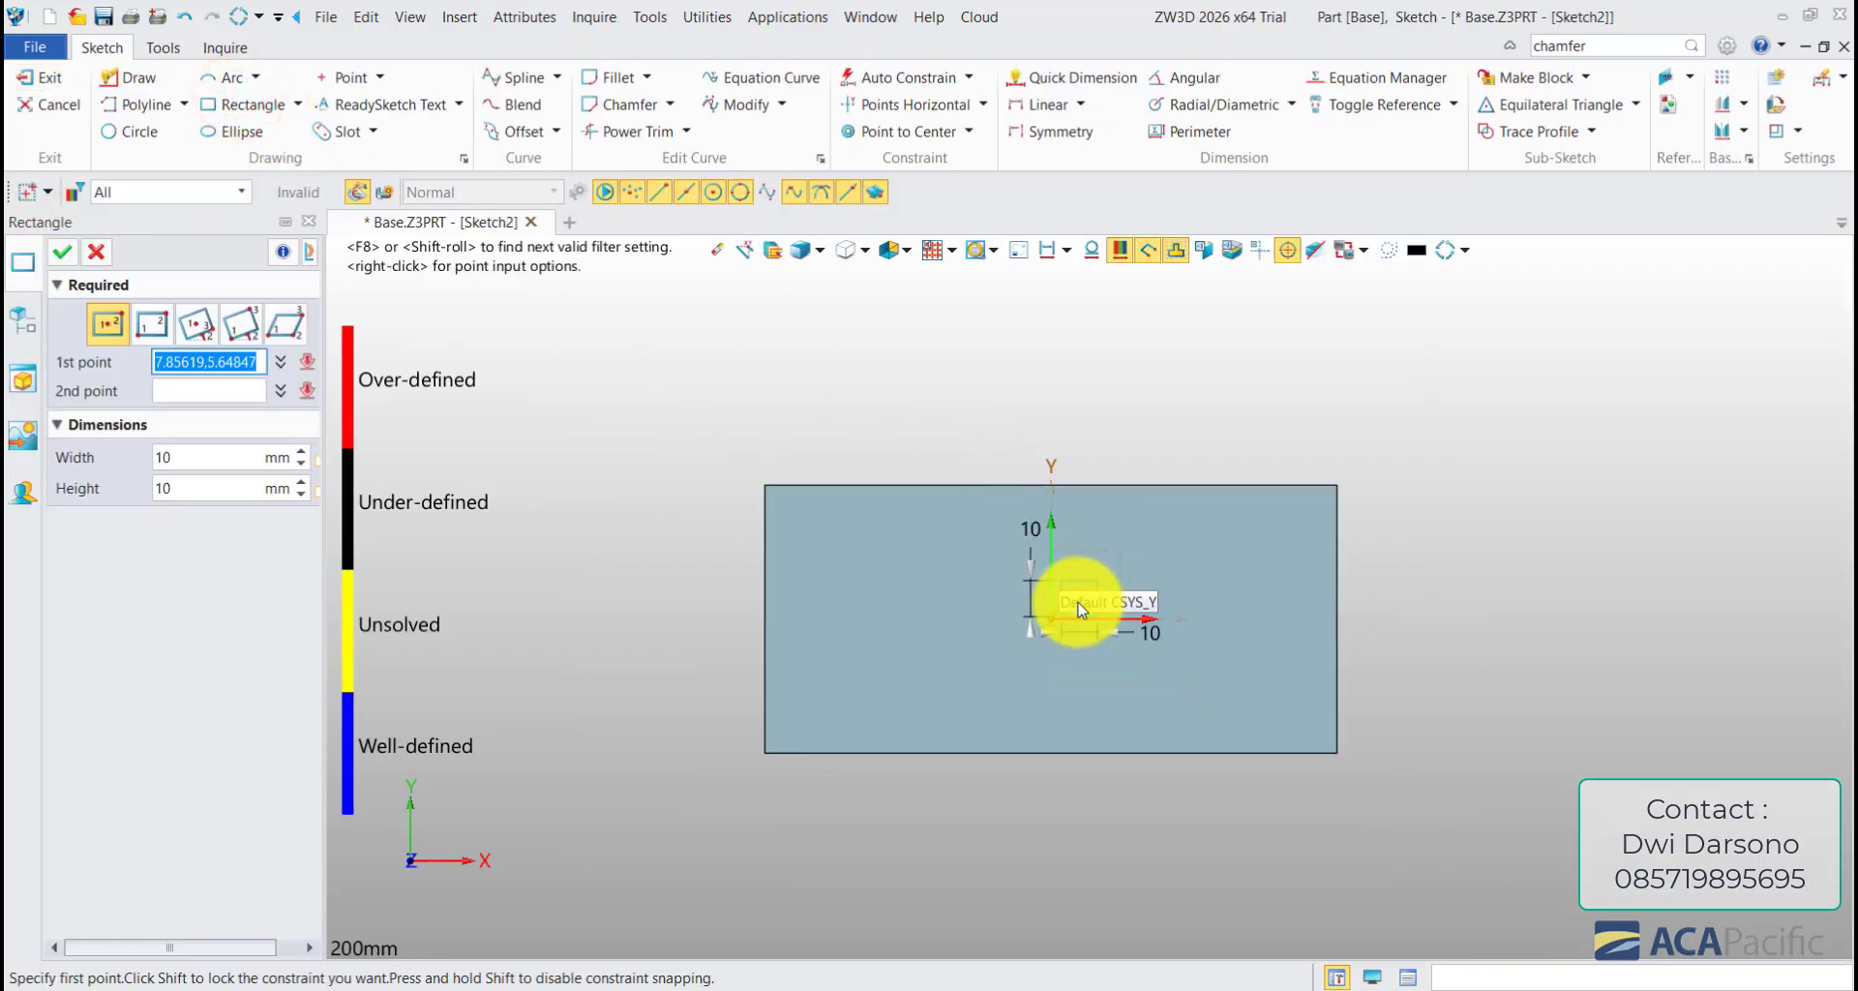
left_click(1051, 620)
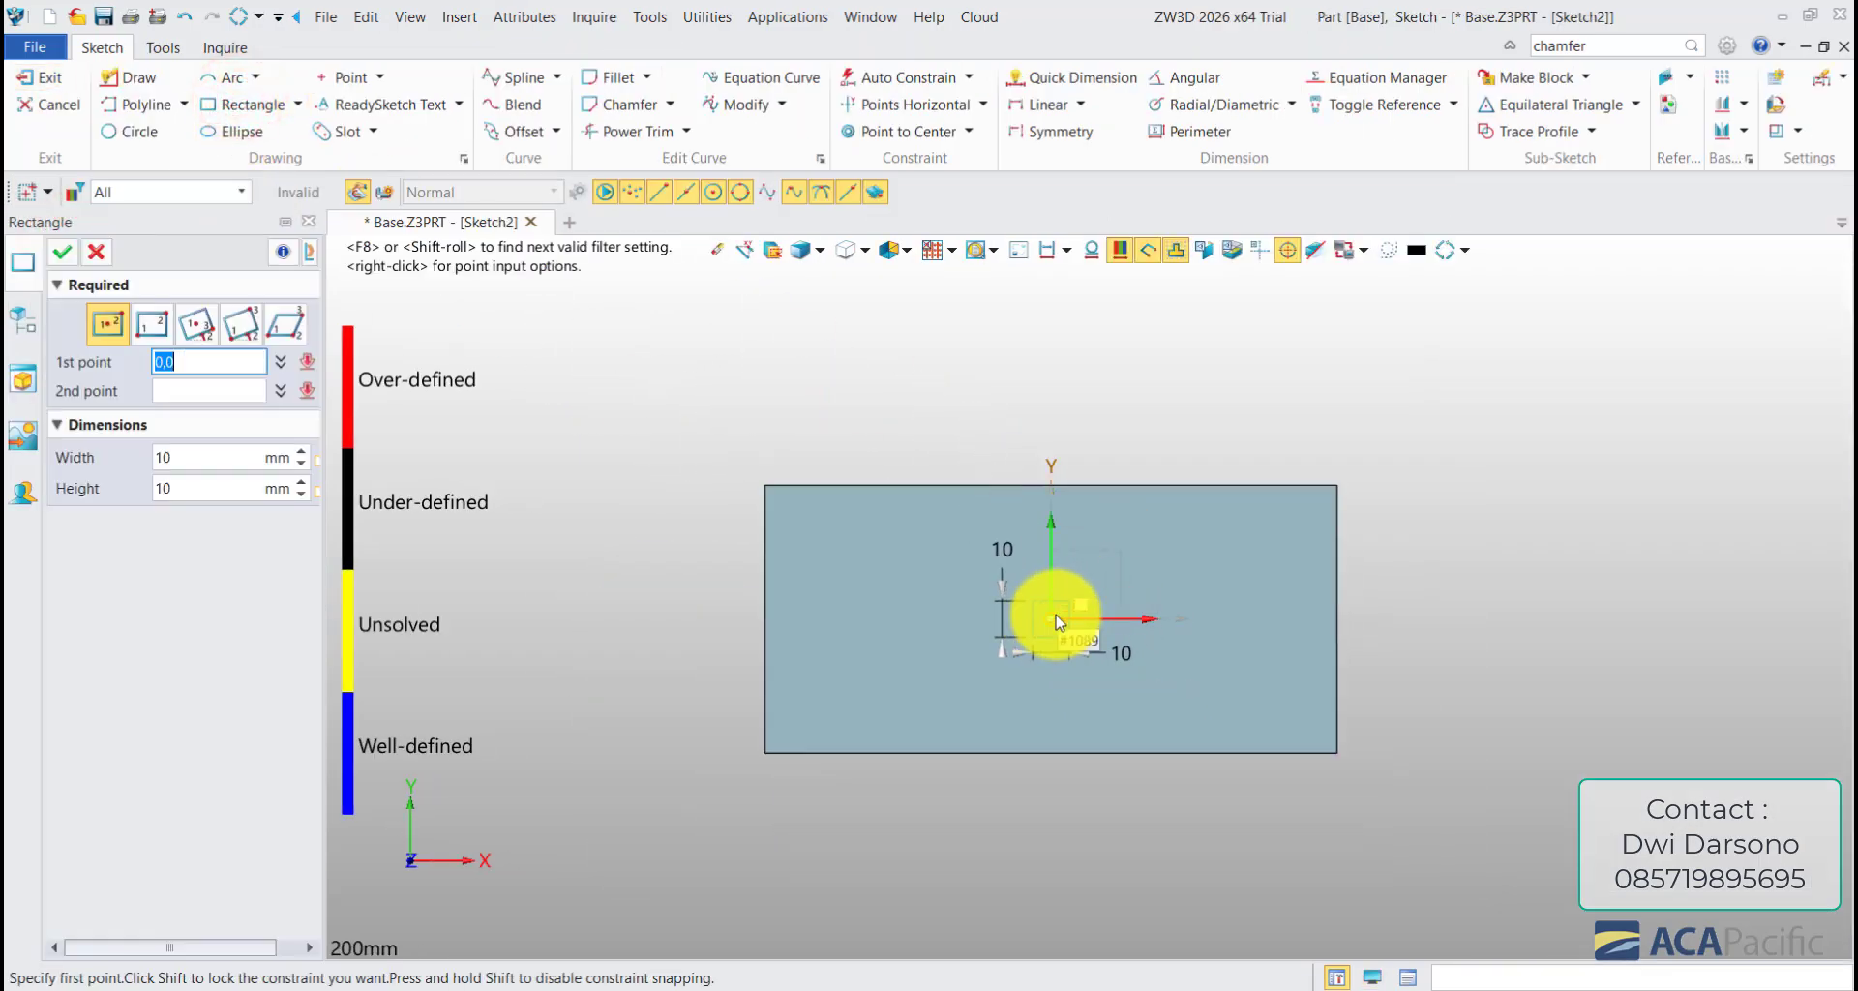
left_click(932, 484)
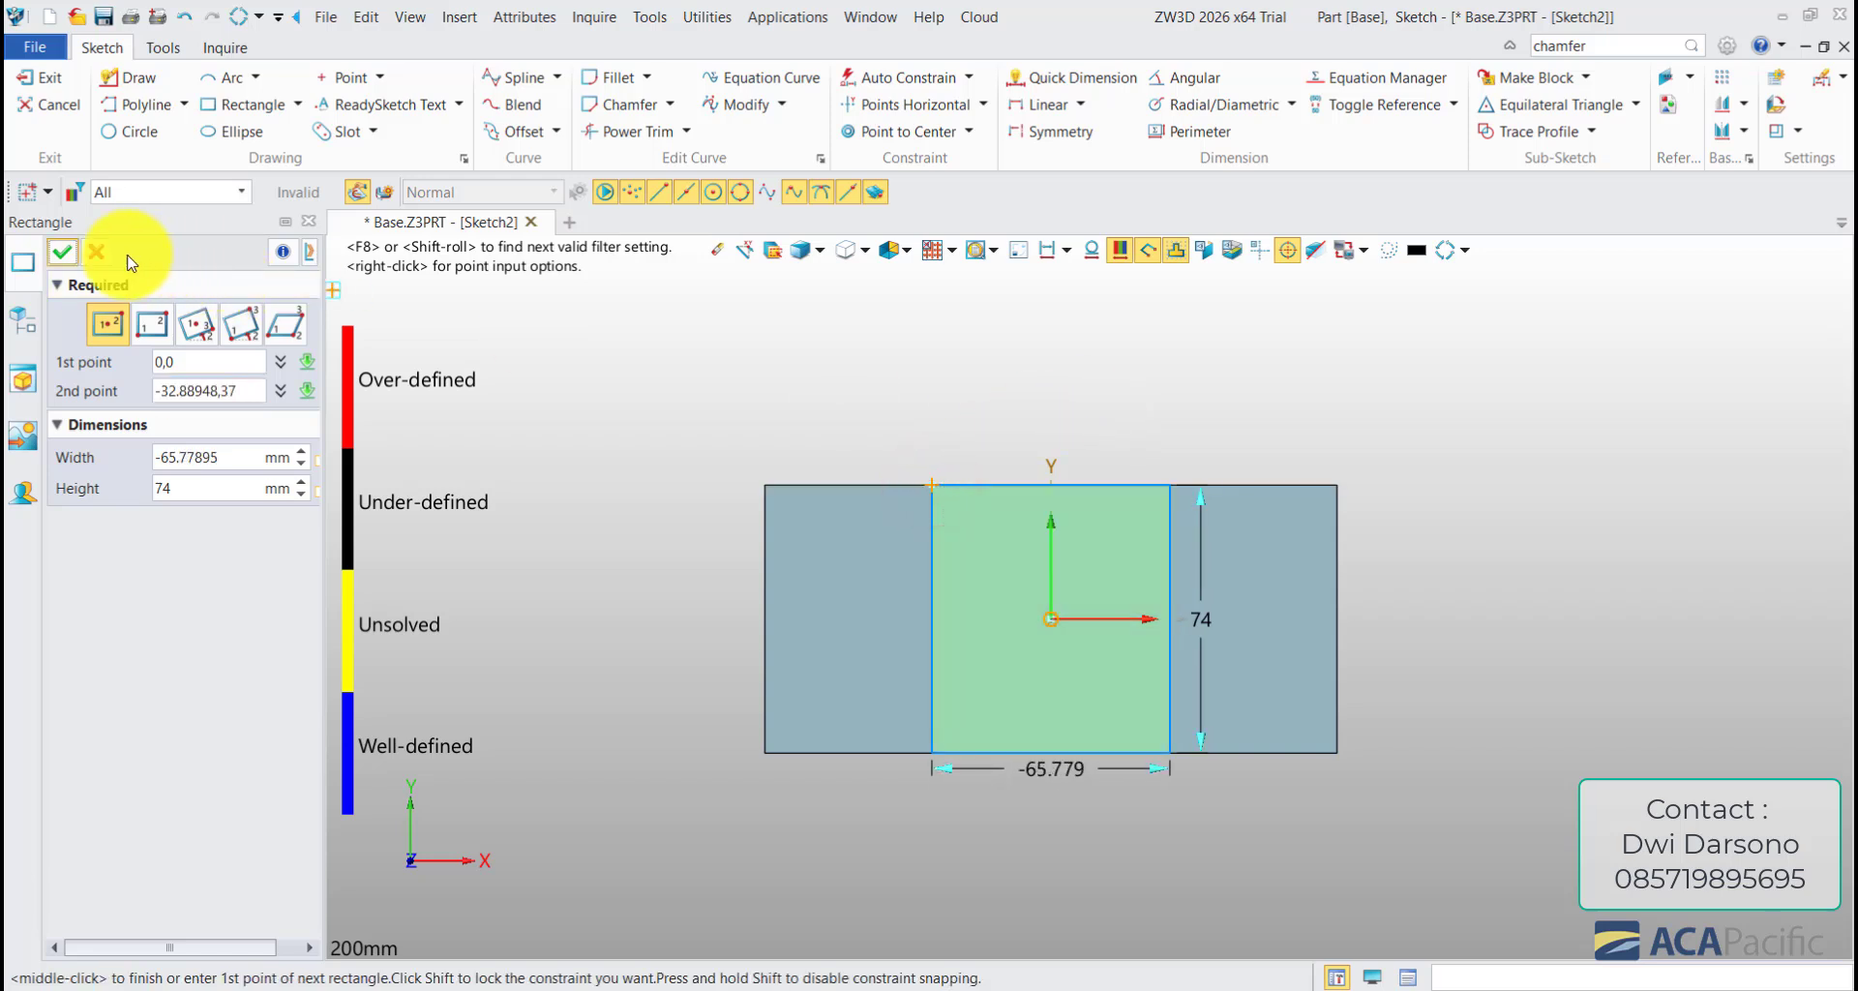
left_click(62, 252)
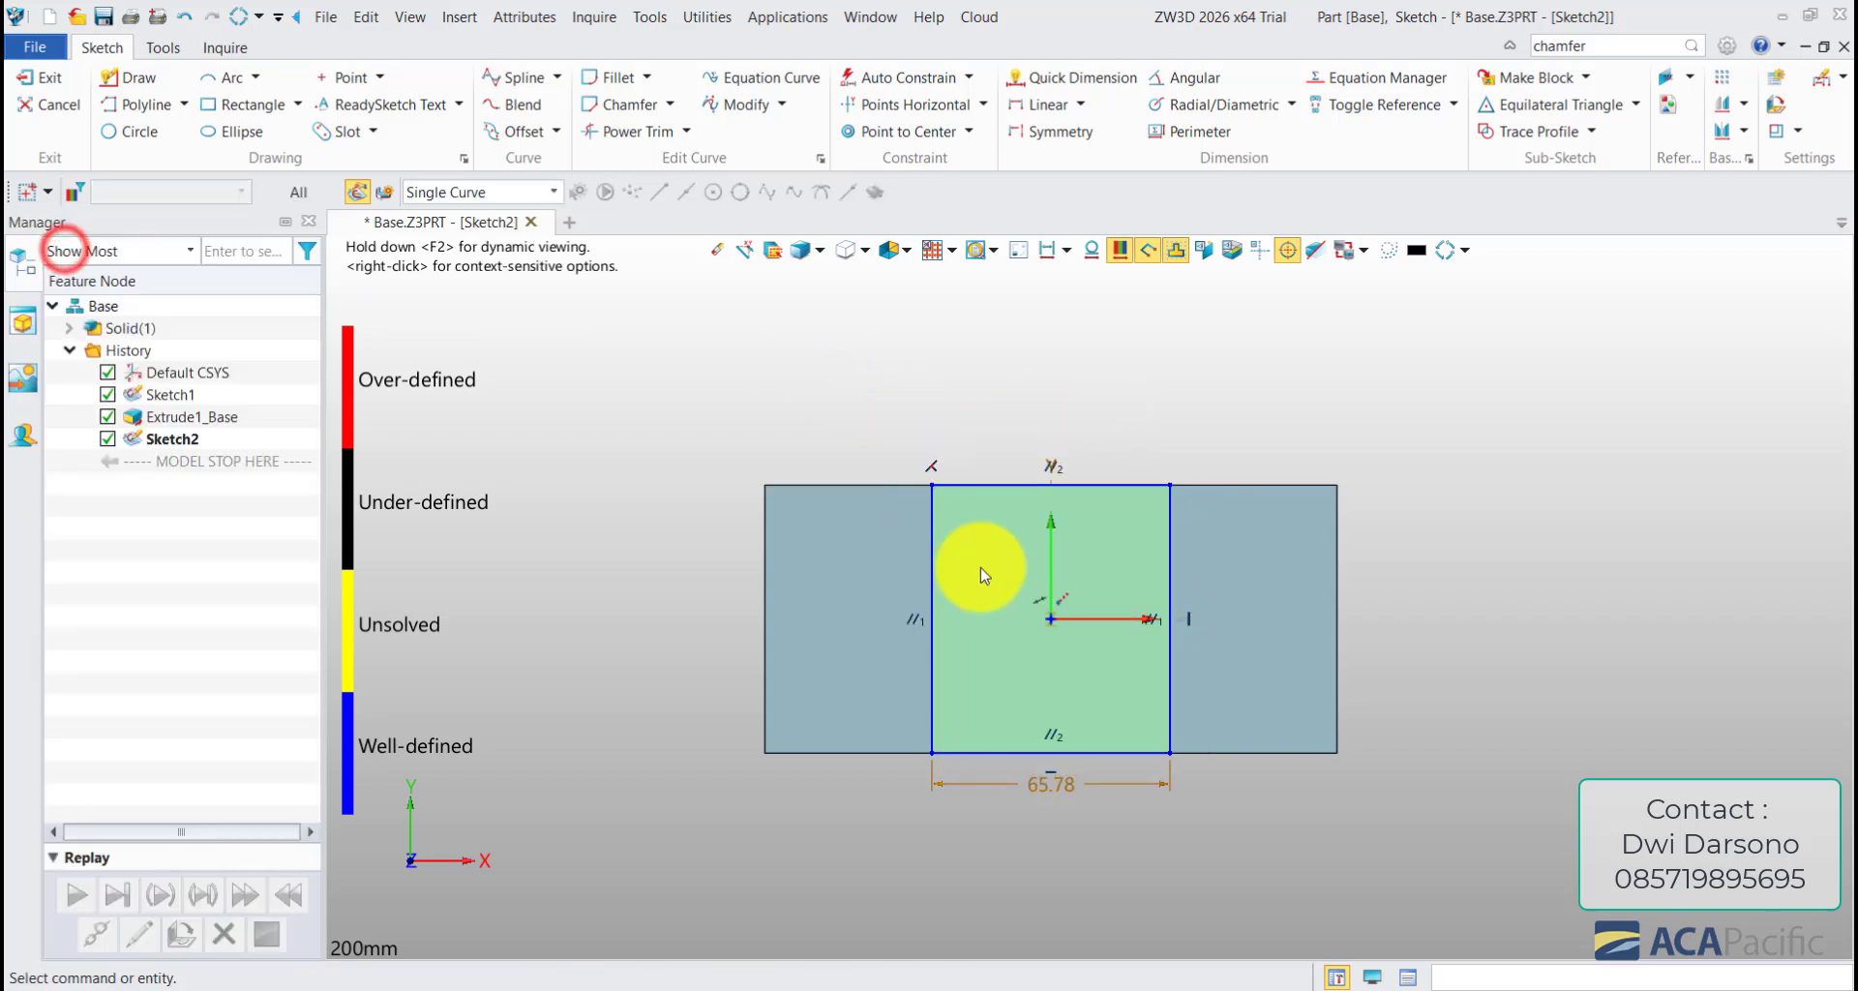
- Set the center rectangle's width to 66 mm and exit the sketch
double_click(1056, 792)
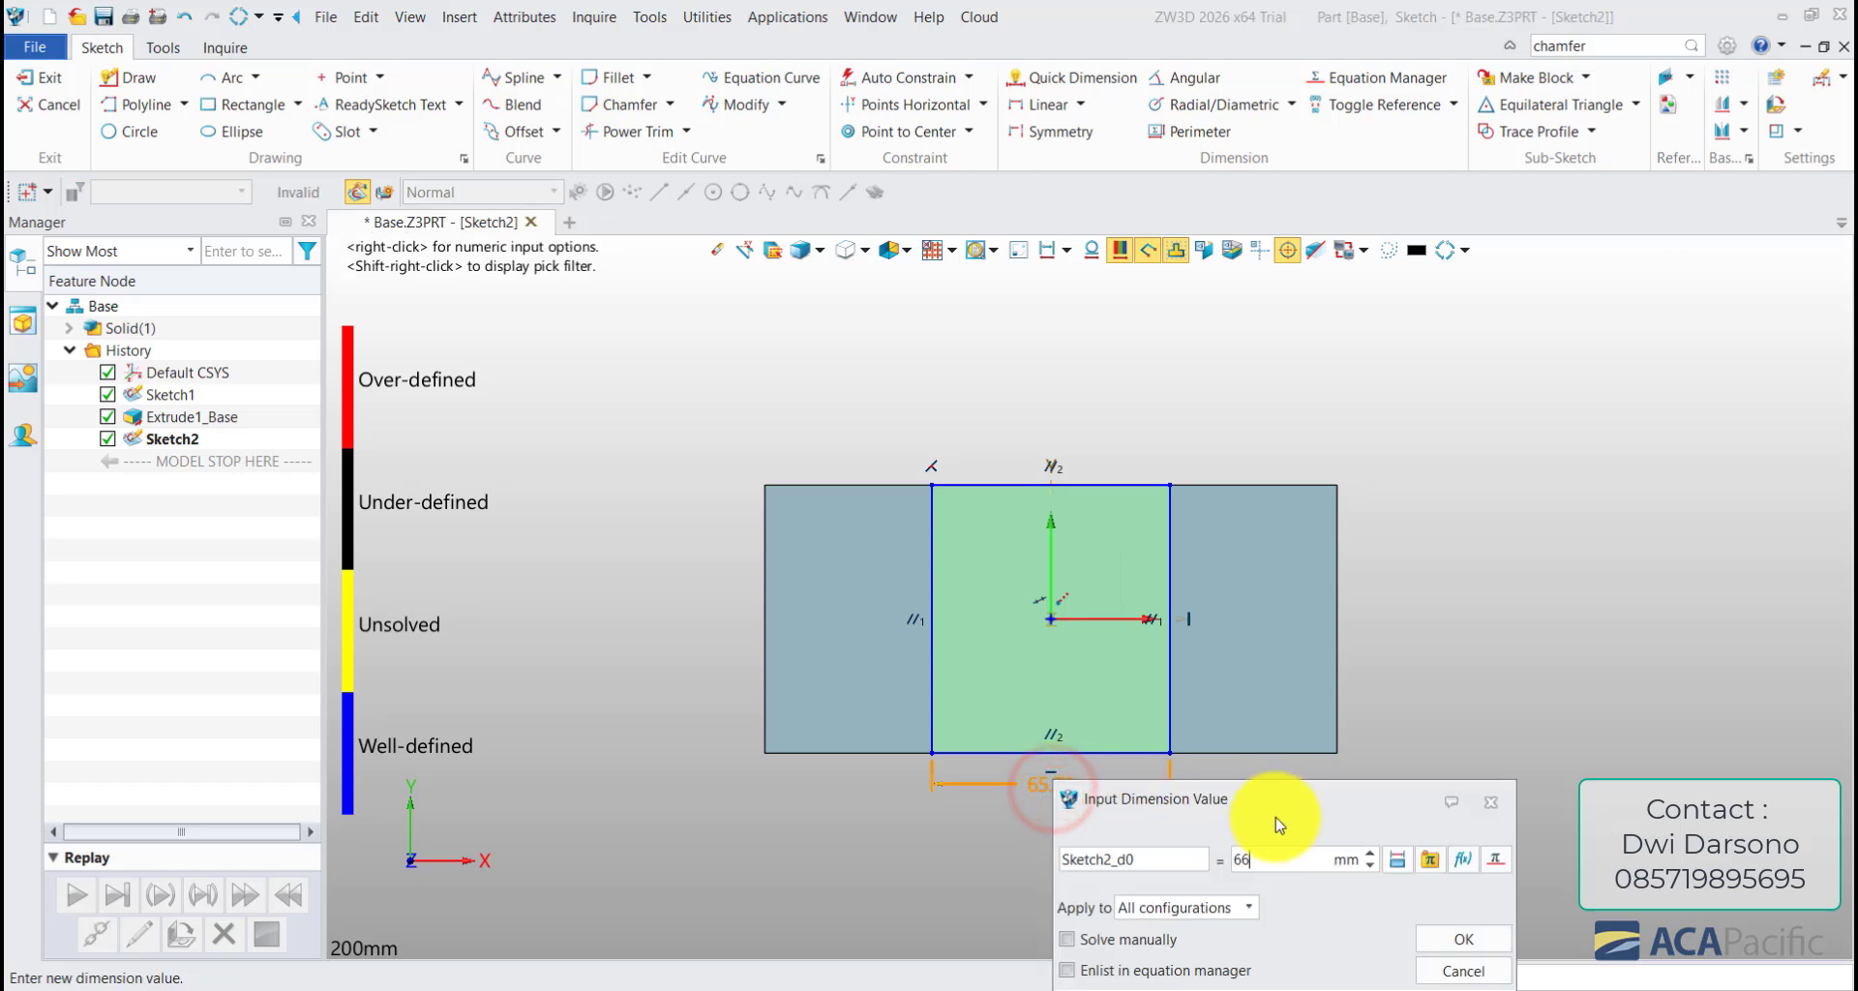
key("Return")
left_click(49, 78)
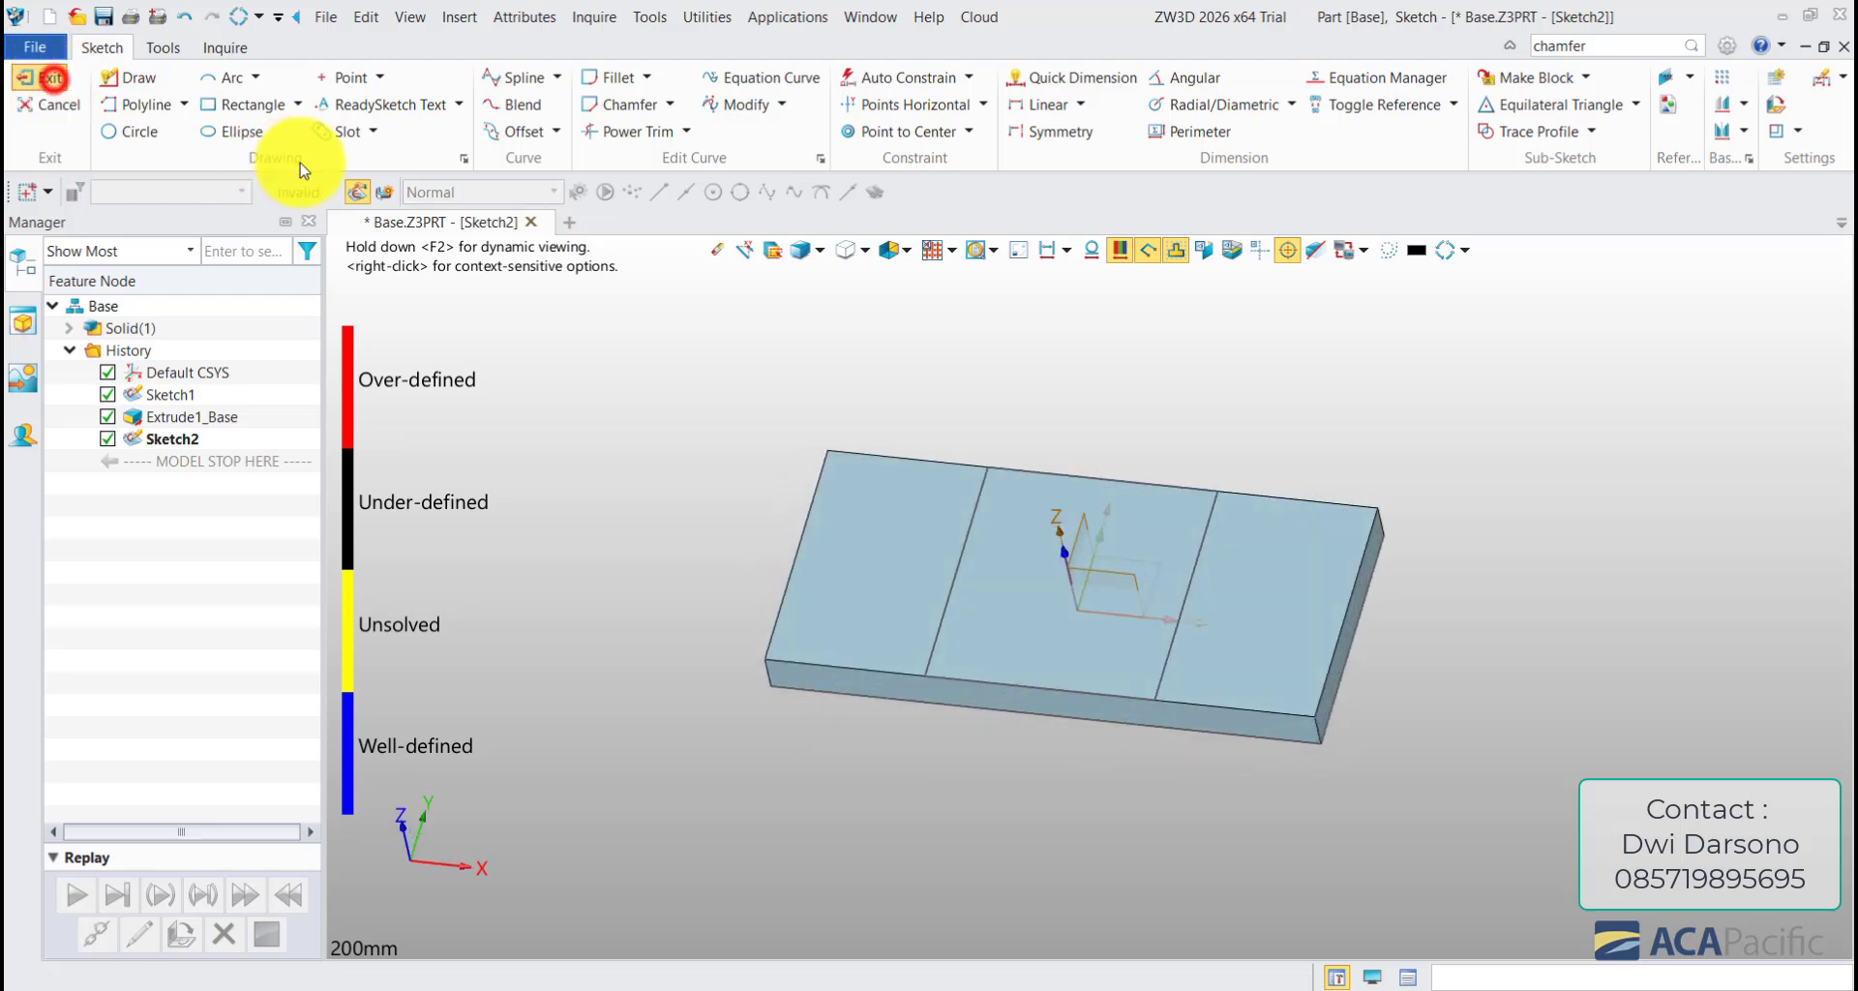
- Extrude the 66 mm wide rectangle from 0 to 2 mm and add it to the base plate as a raised pad
left_click(149, 92)
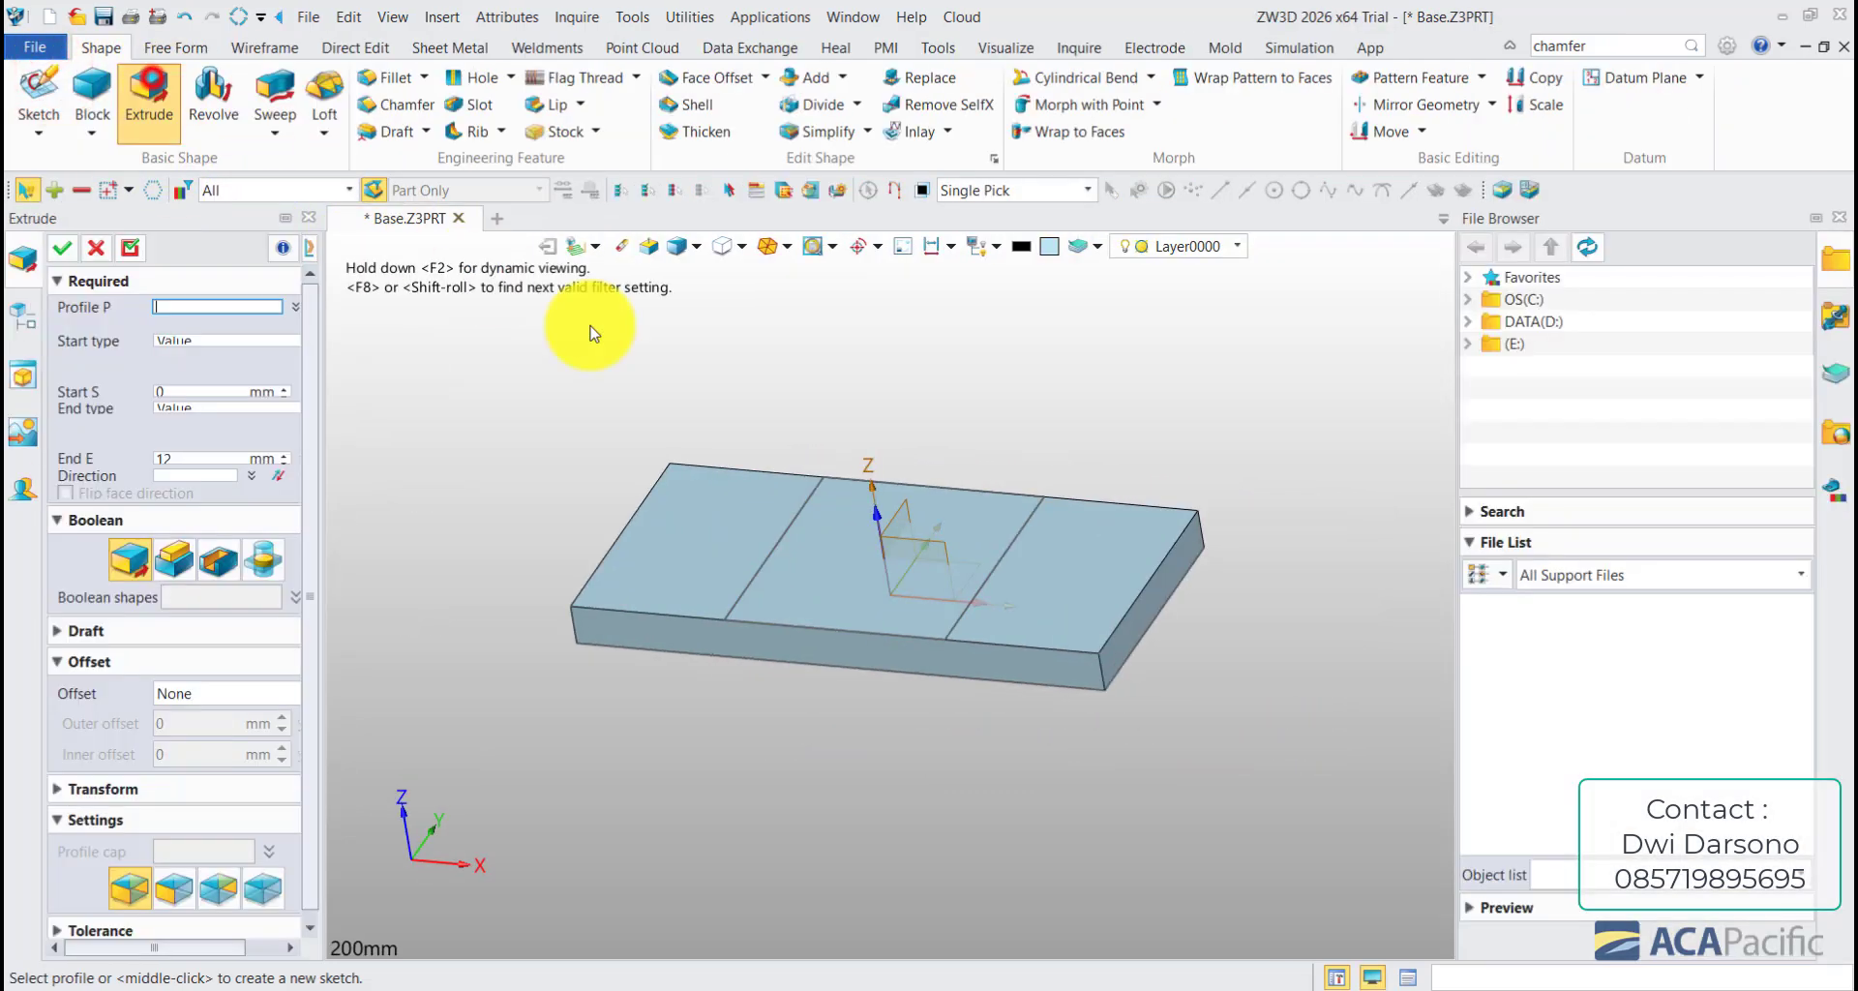
left_click(784, 510)
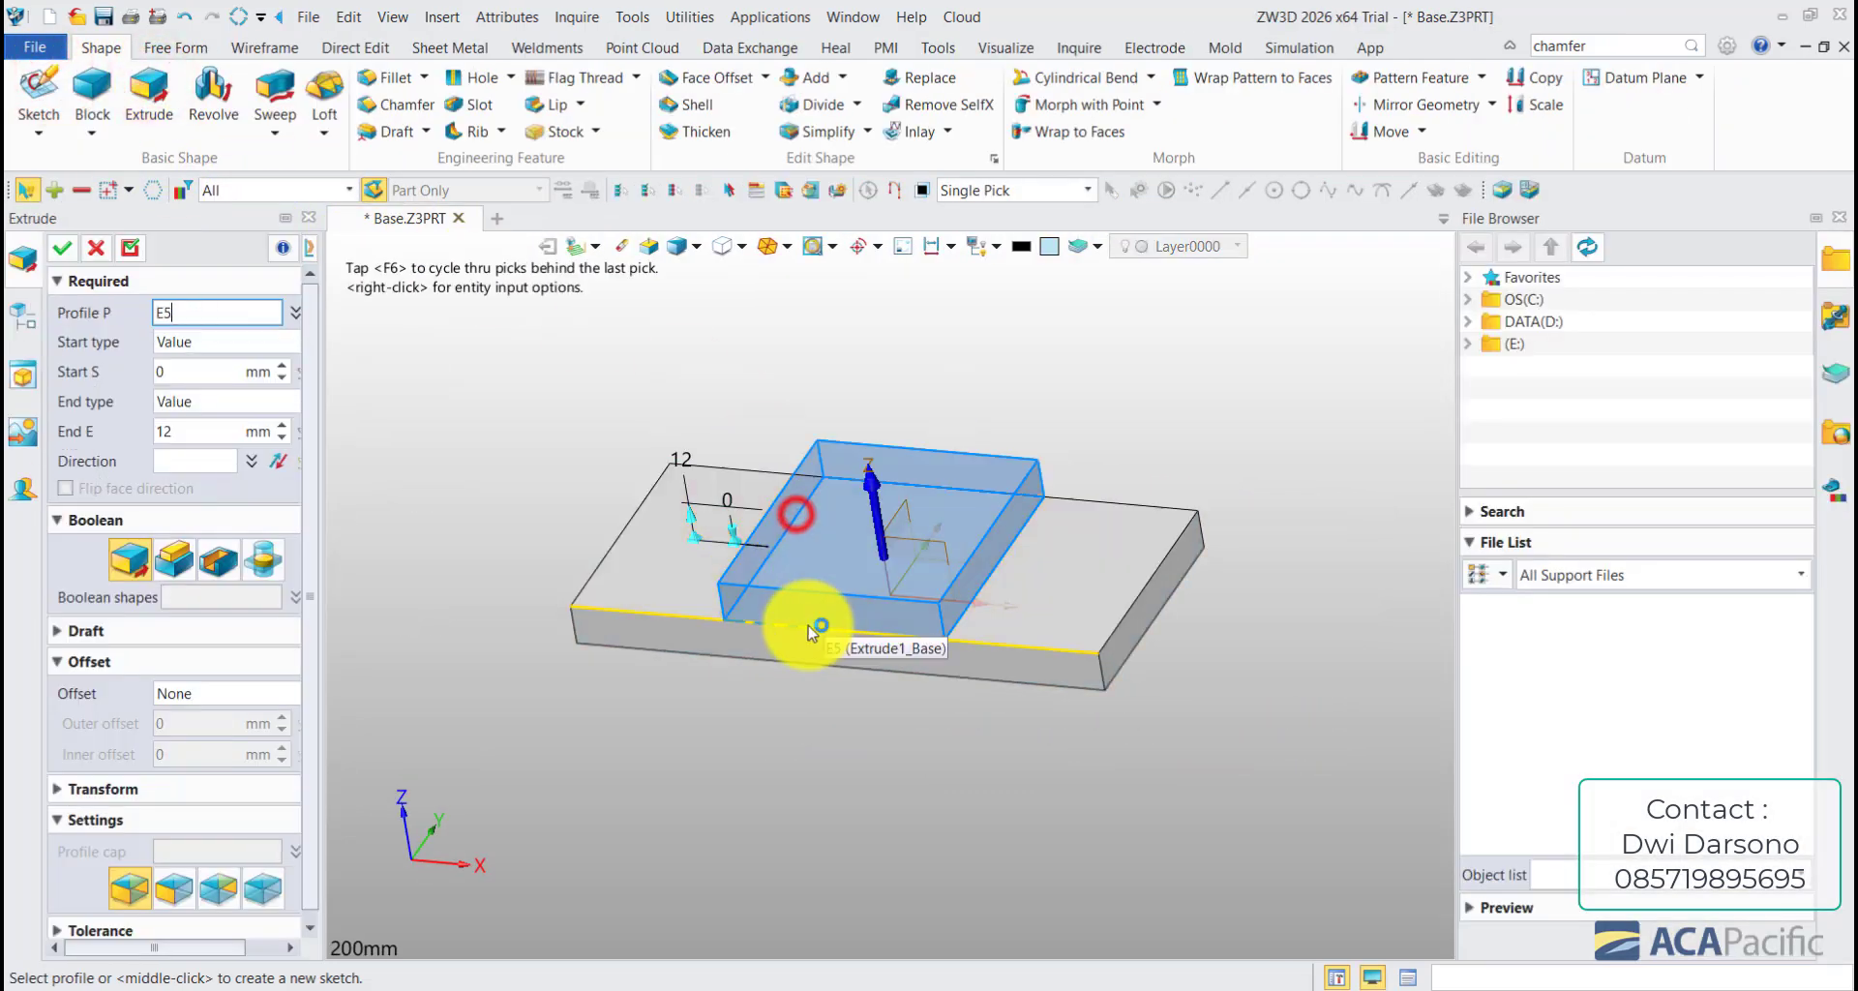
left_click(177, 426)
type("2")
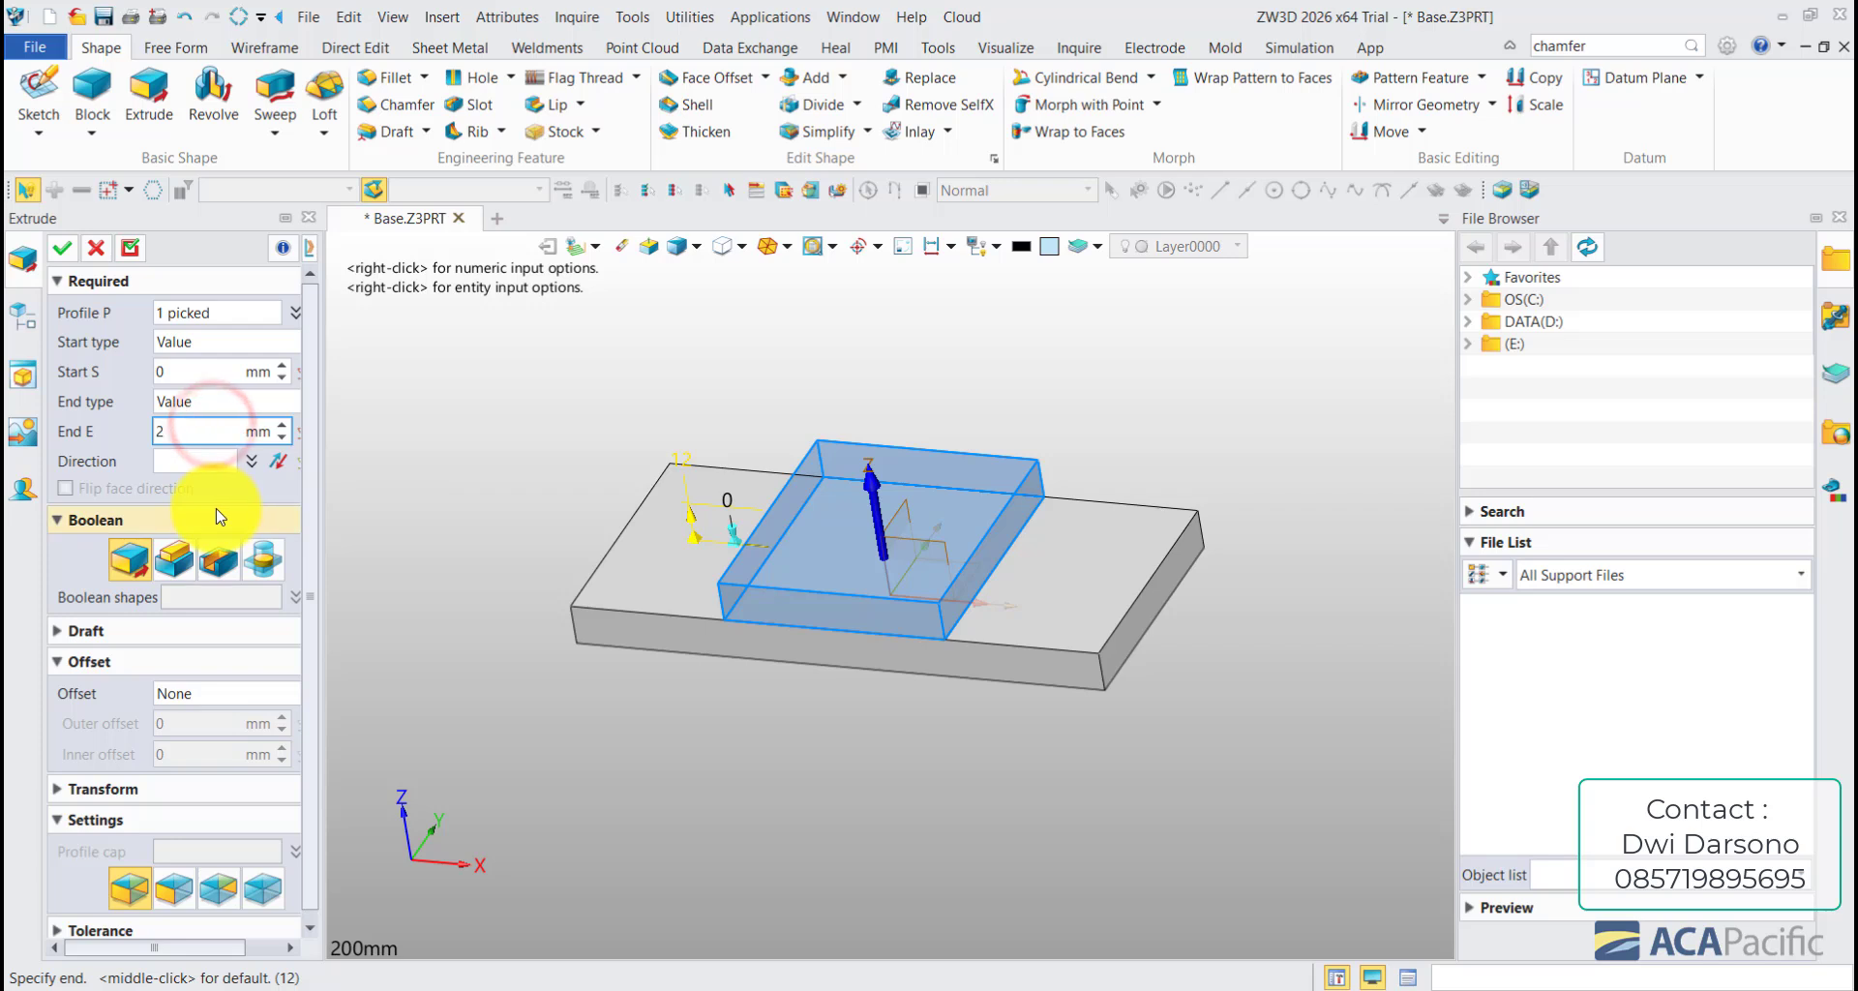
left_click(175, 558)
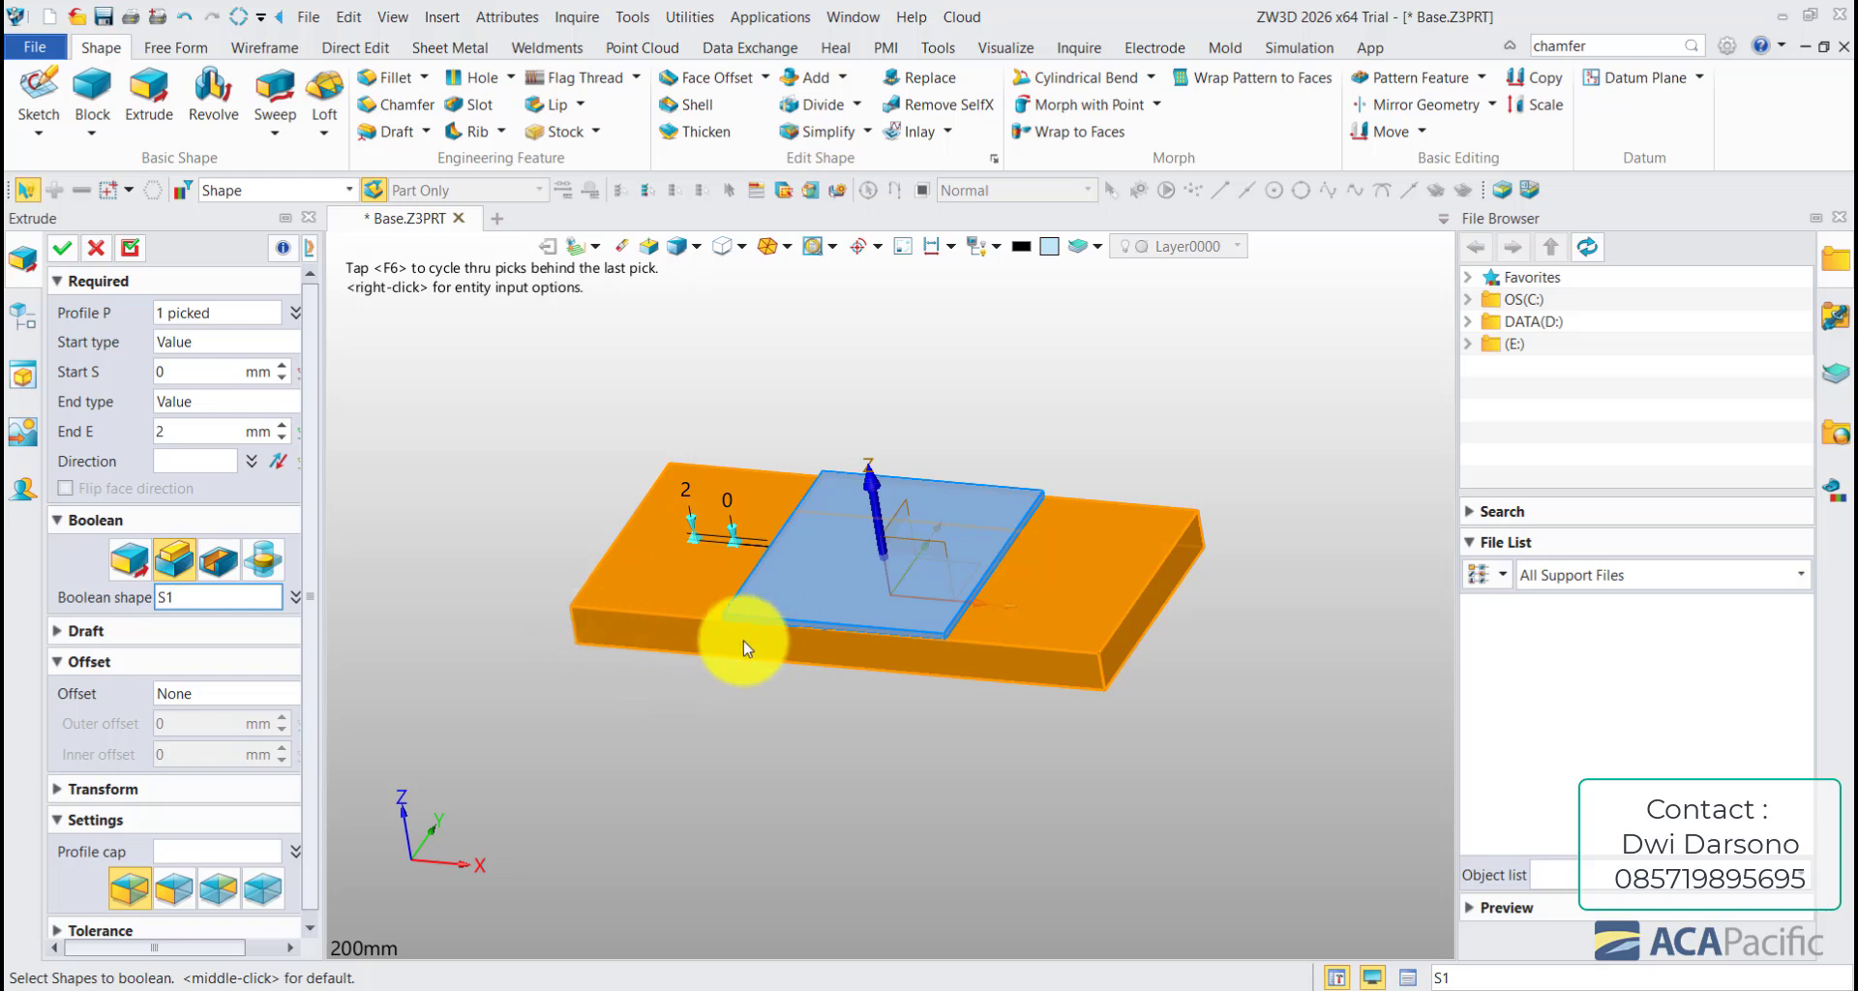
left_click(224, 597)
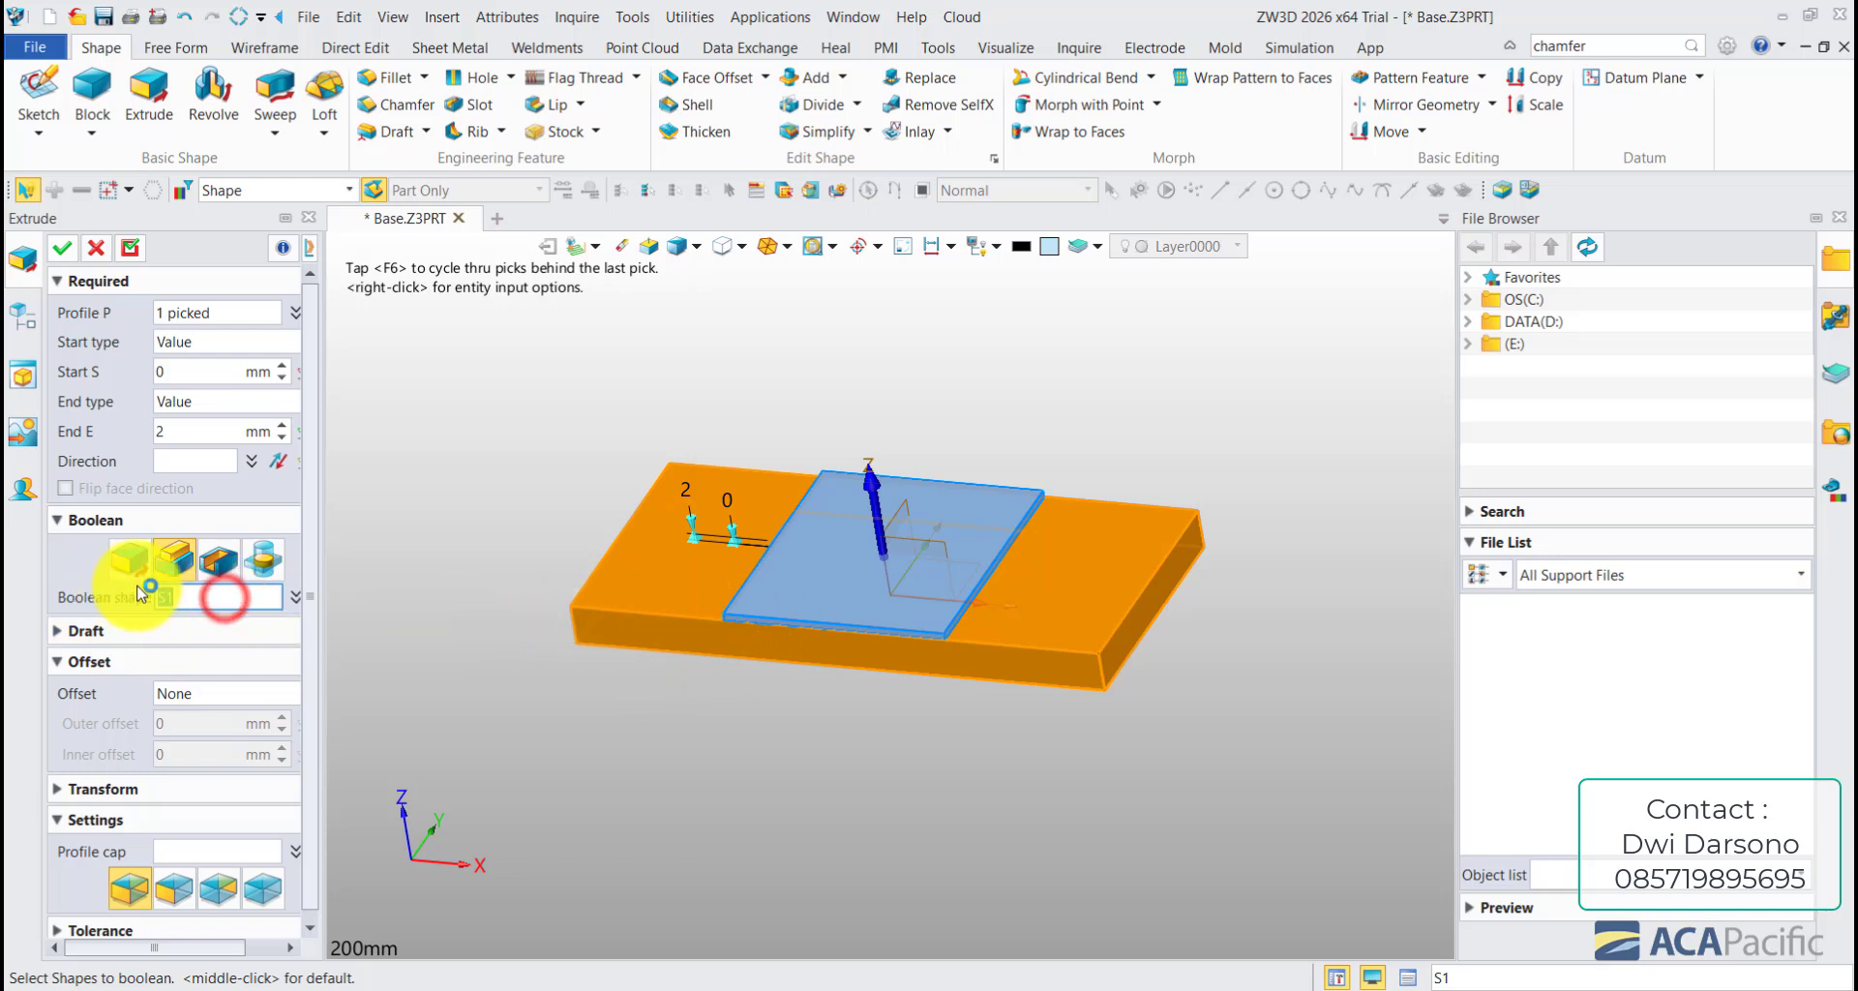
left_click(668, 610)
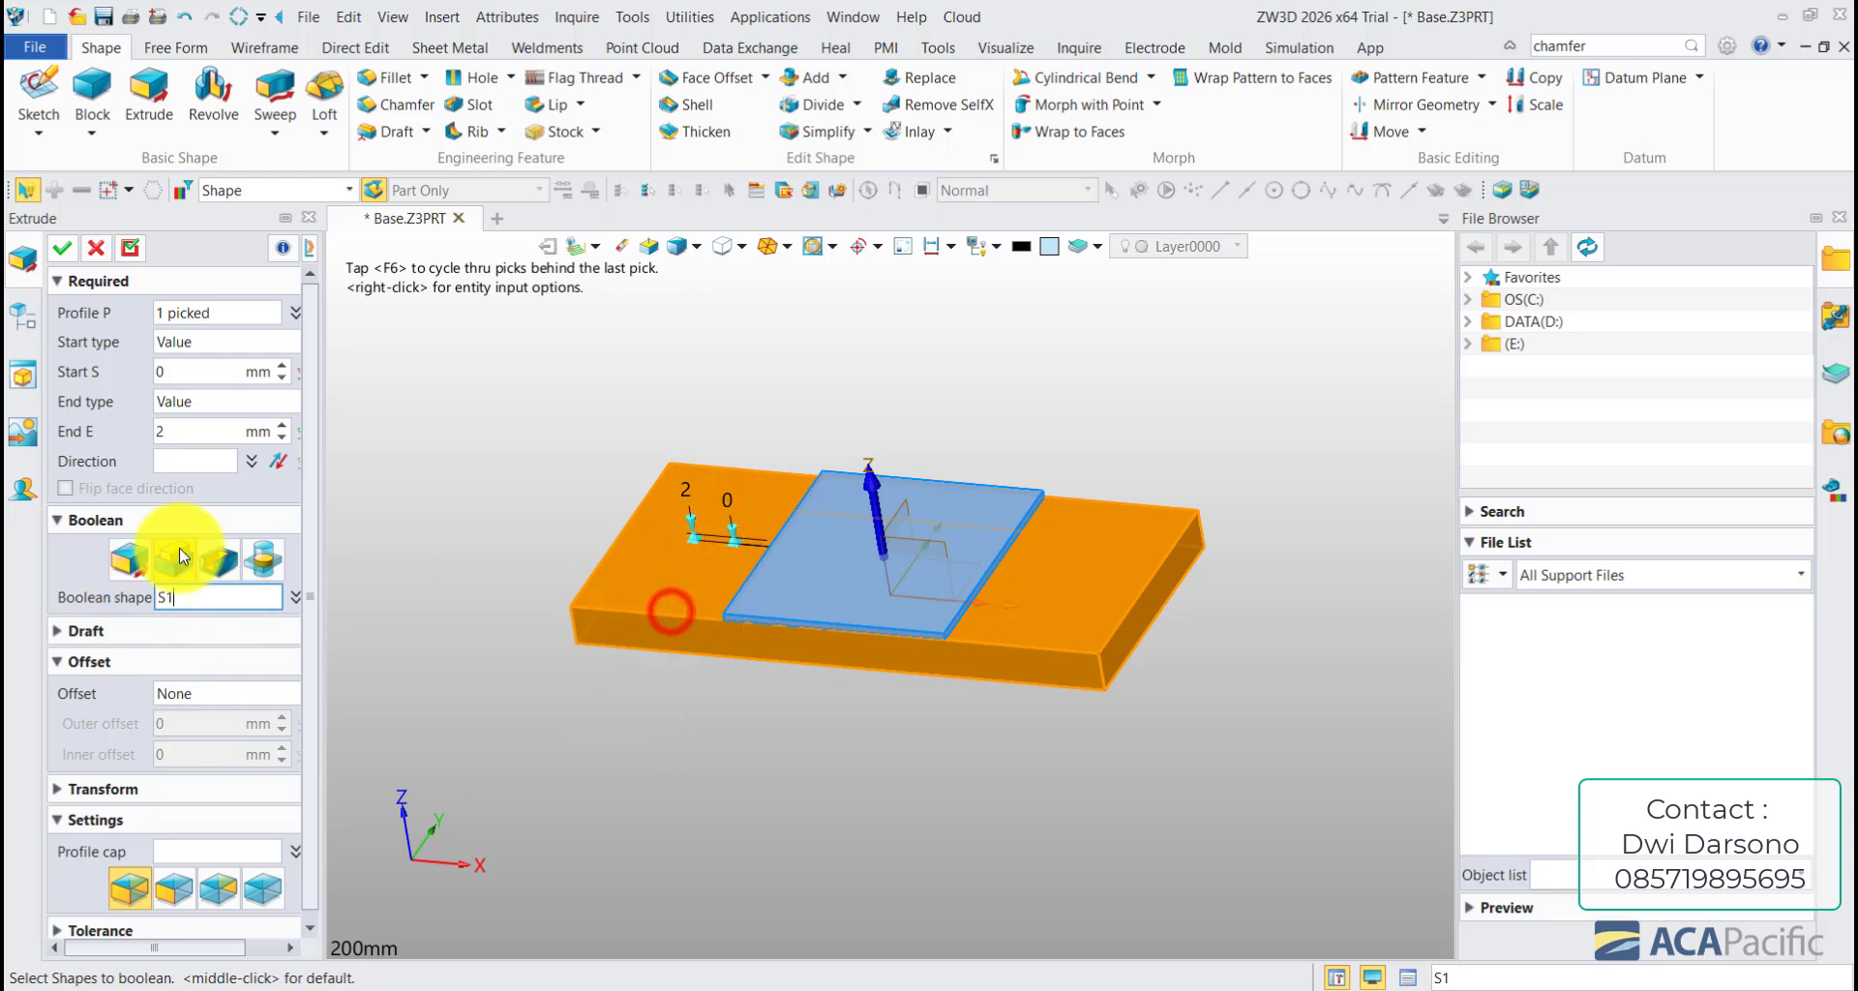
left_click(61, 250)
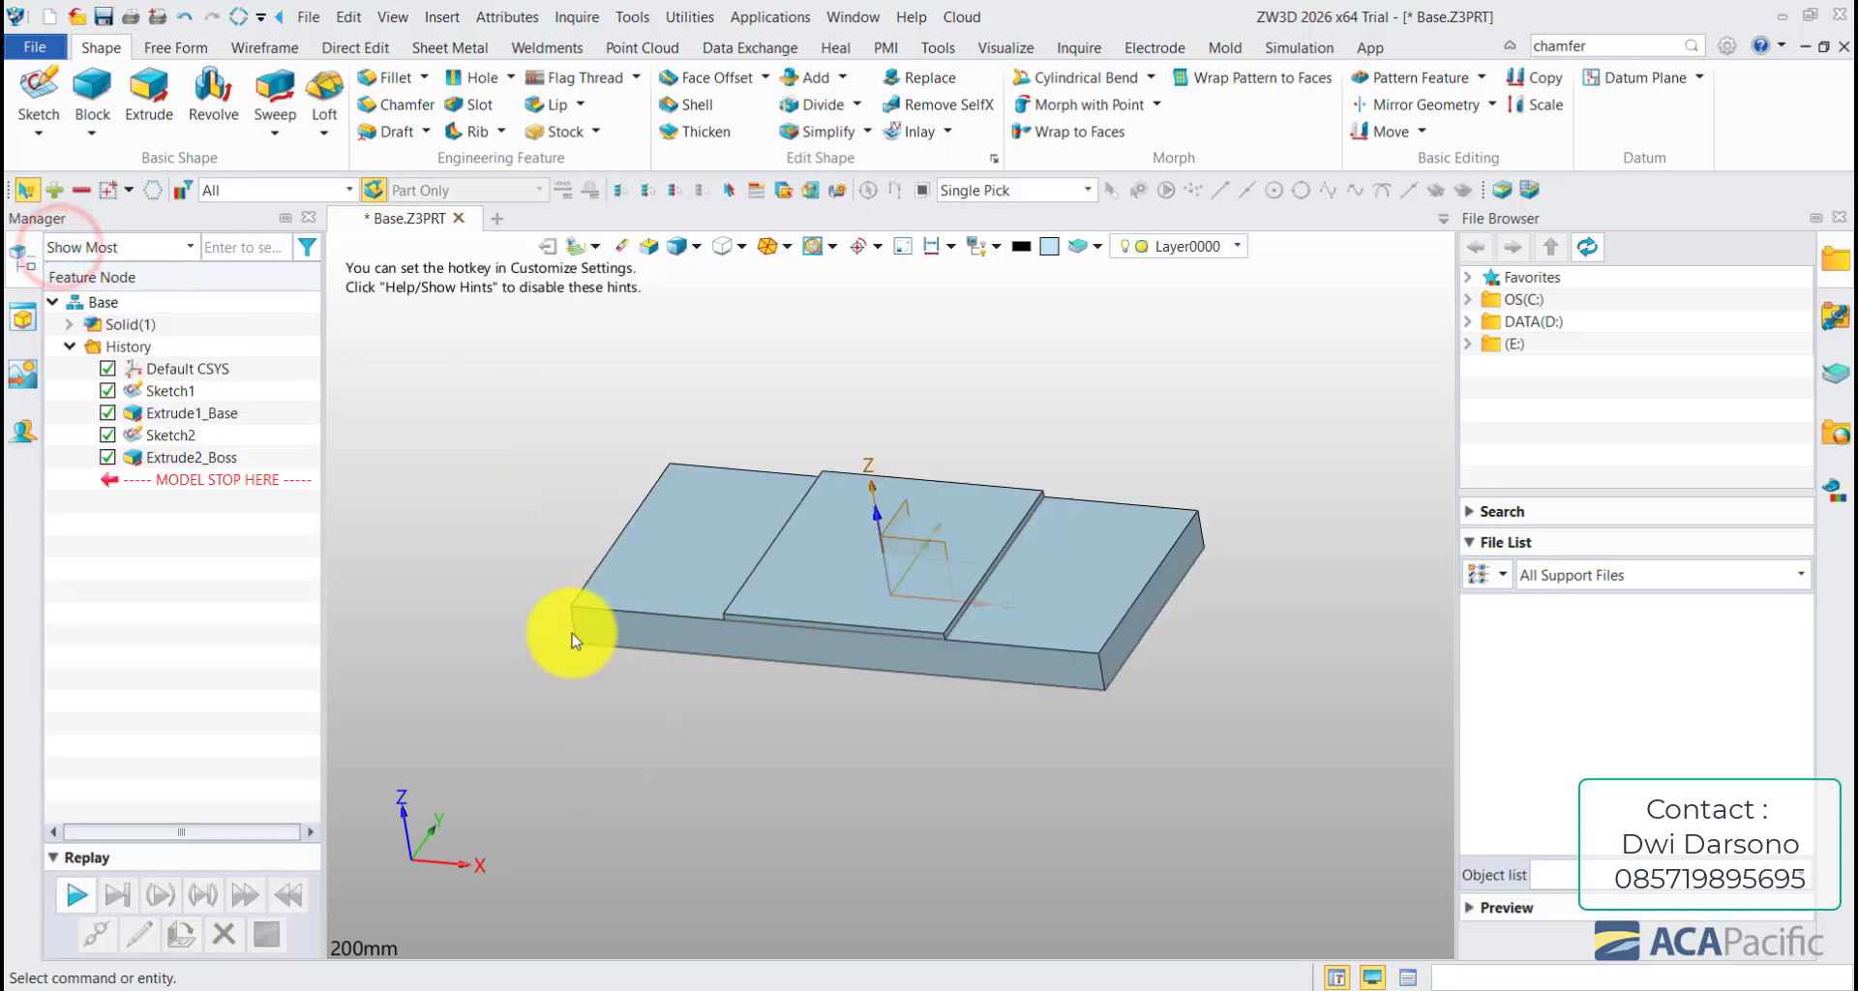
- Start a new sketch on the bottom face of the base plate
mouse_move(609, 714)
right_mouse_down()
mouse_move(613, 411)
mouse_move(564, 435)
right_mouse_up()
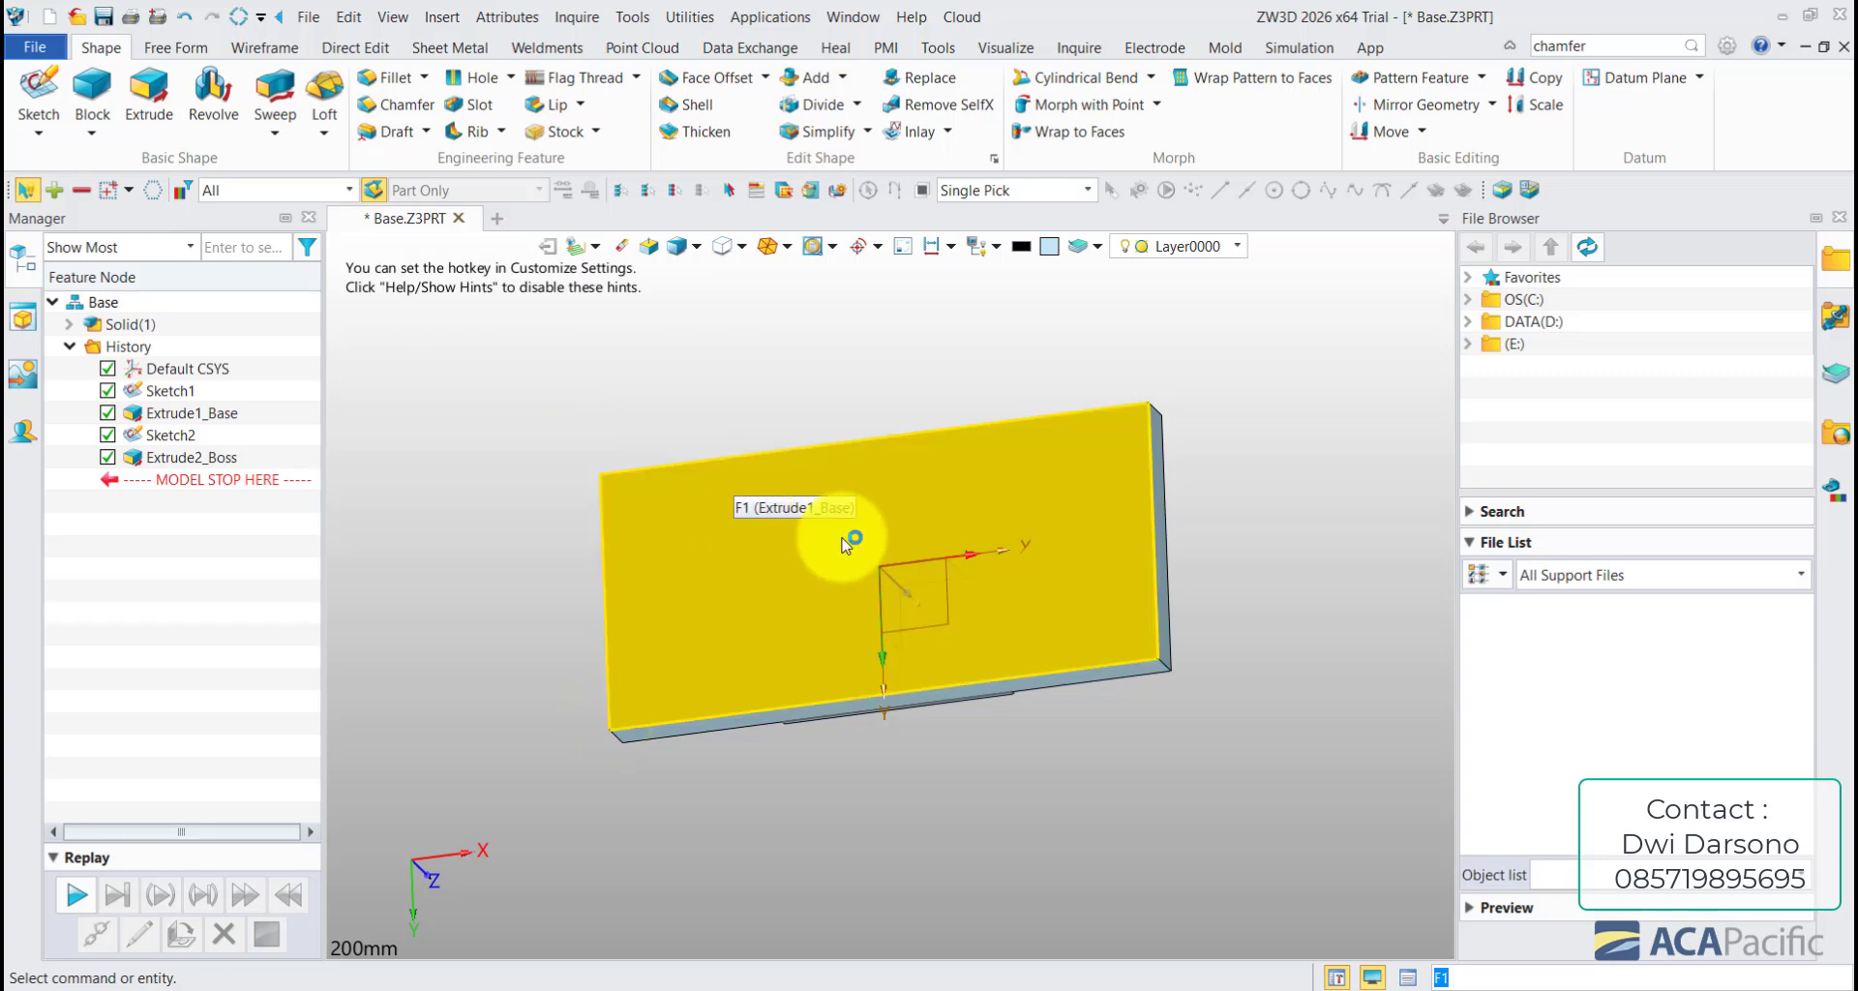
left_click(38, 89)
left_click(771, 489)
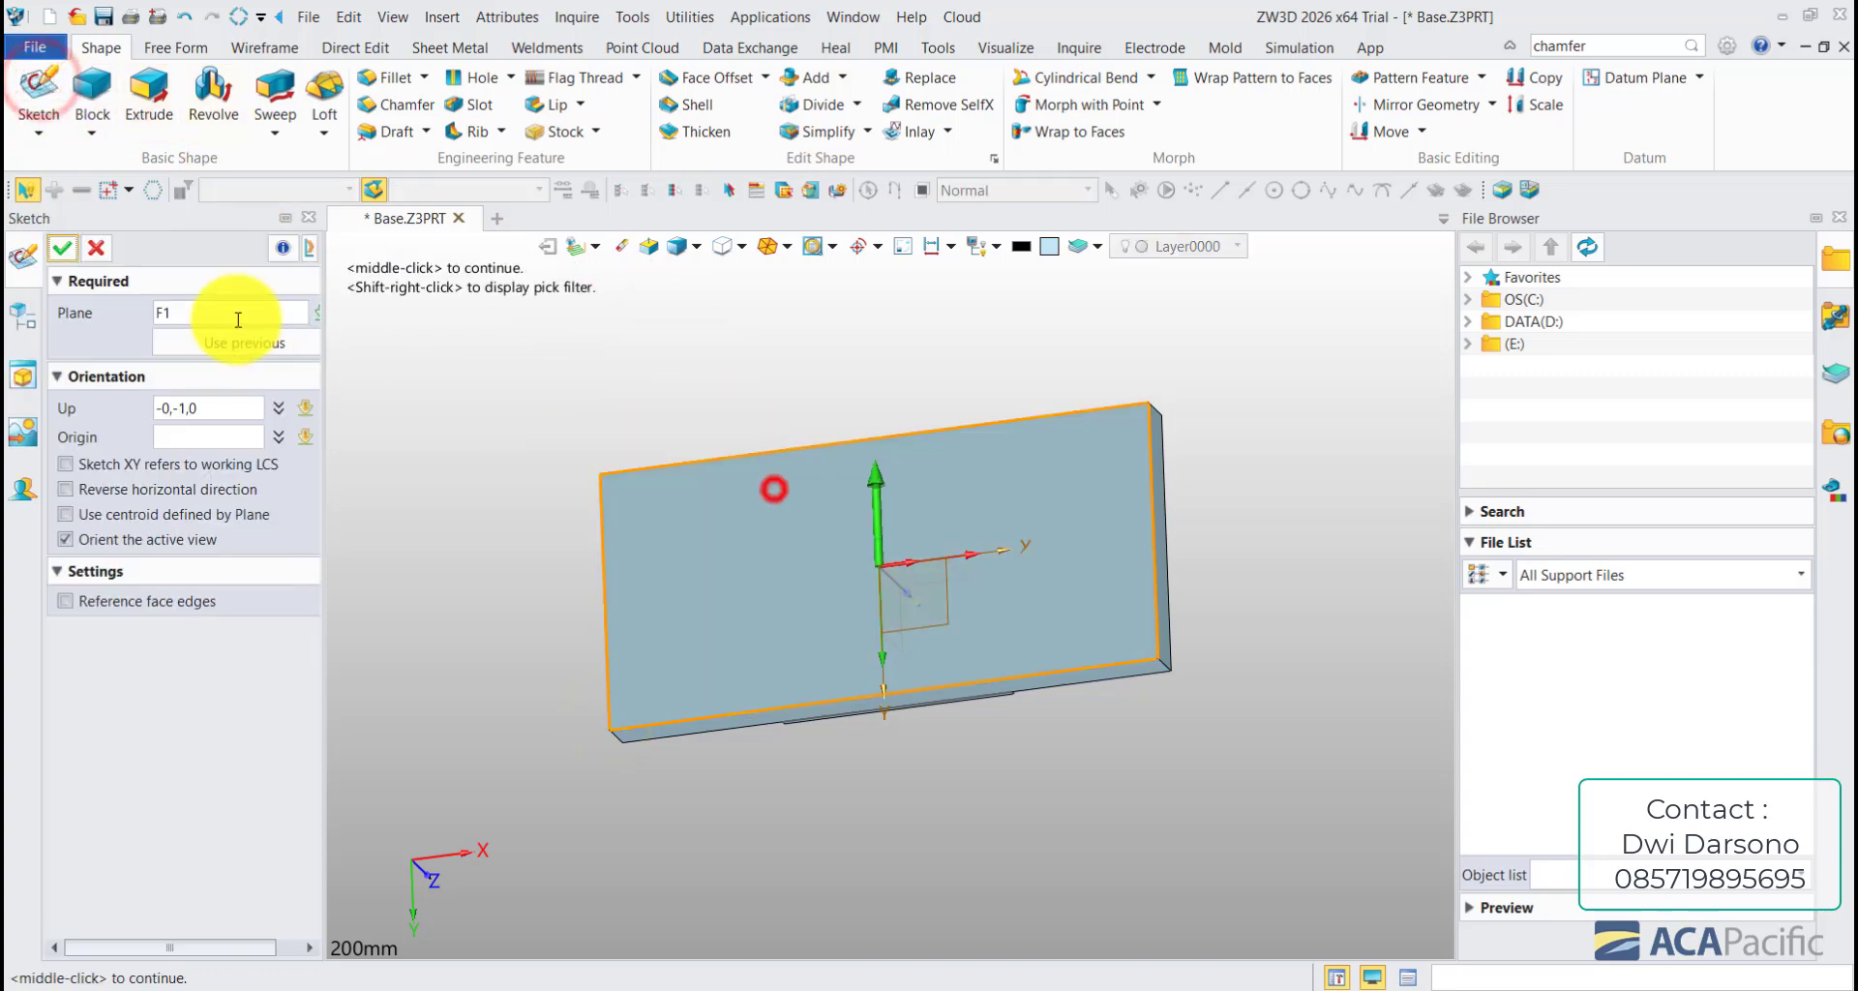
left_click(61, 250)
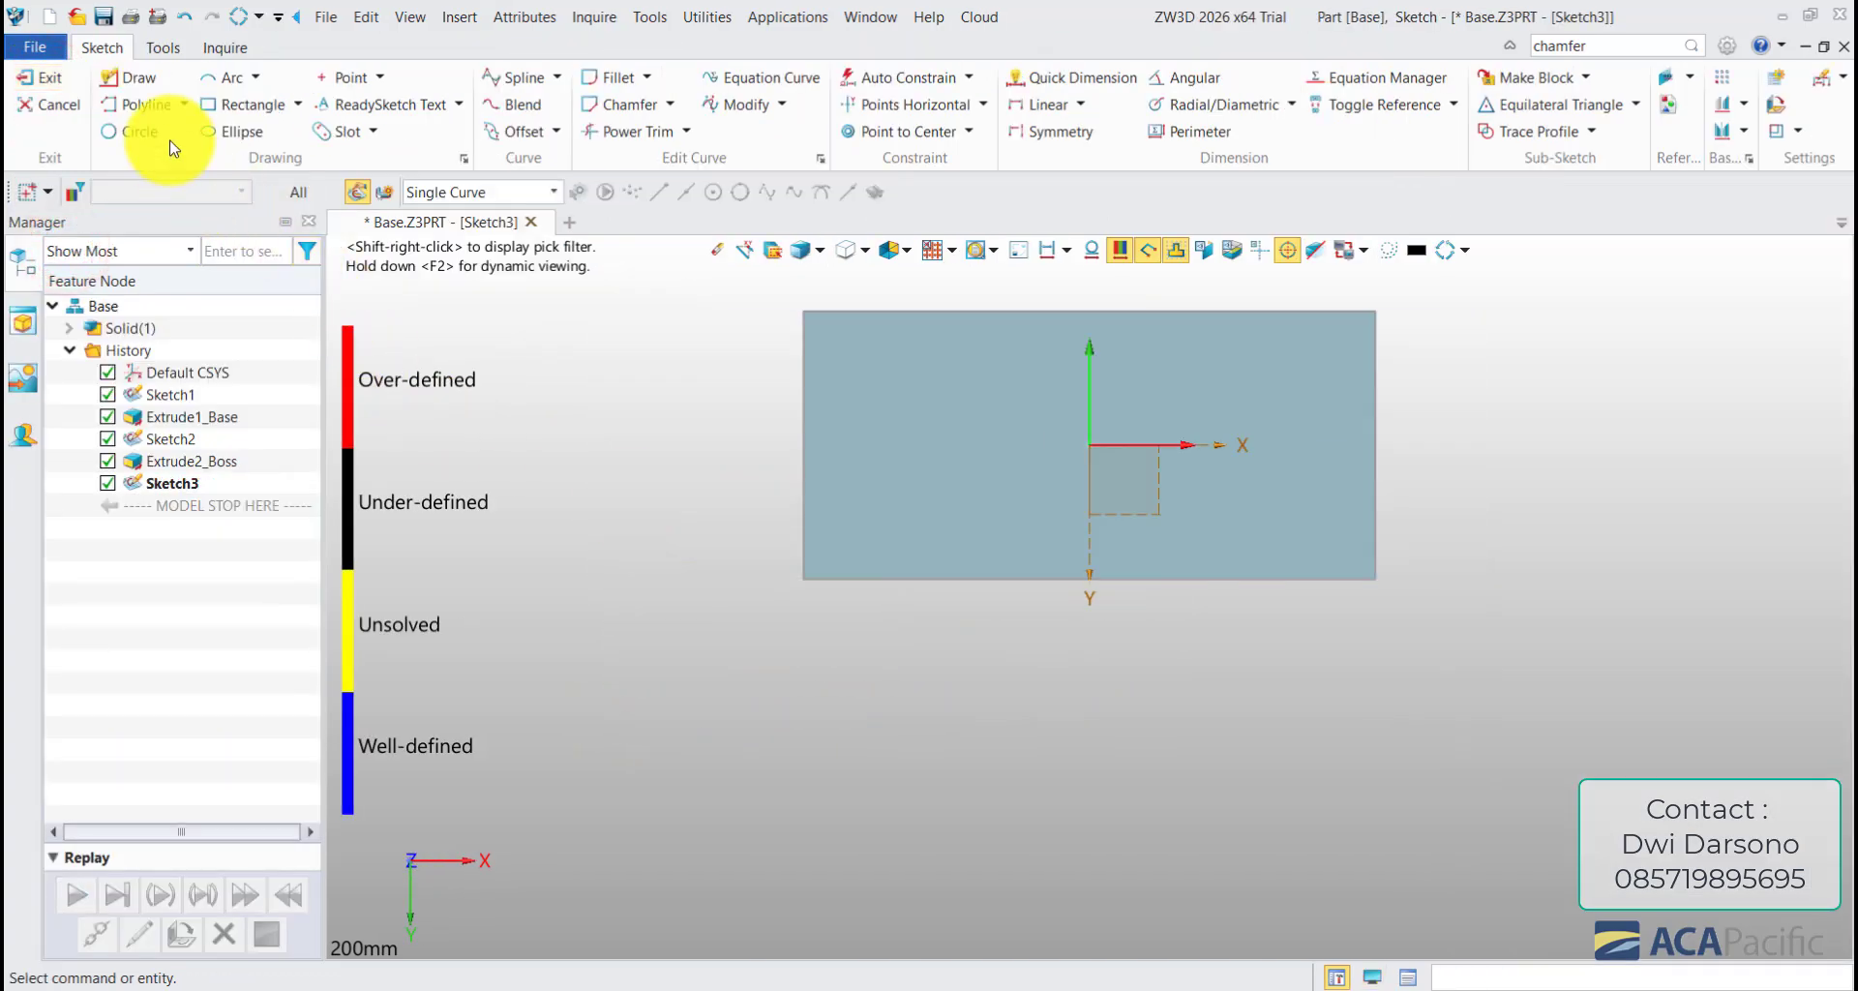
- Draw a center rectangle about 55.66 mm wide at the origin, with its corner snapped to the plate's long edge
left_click(247, 105)
middle_click_drag(1051, 430, 935, 615)
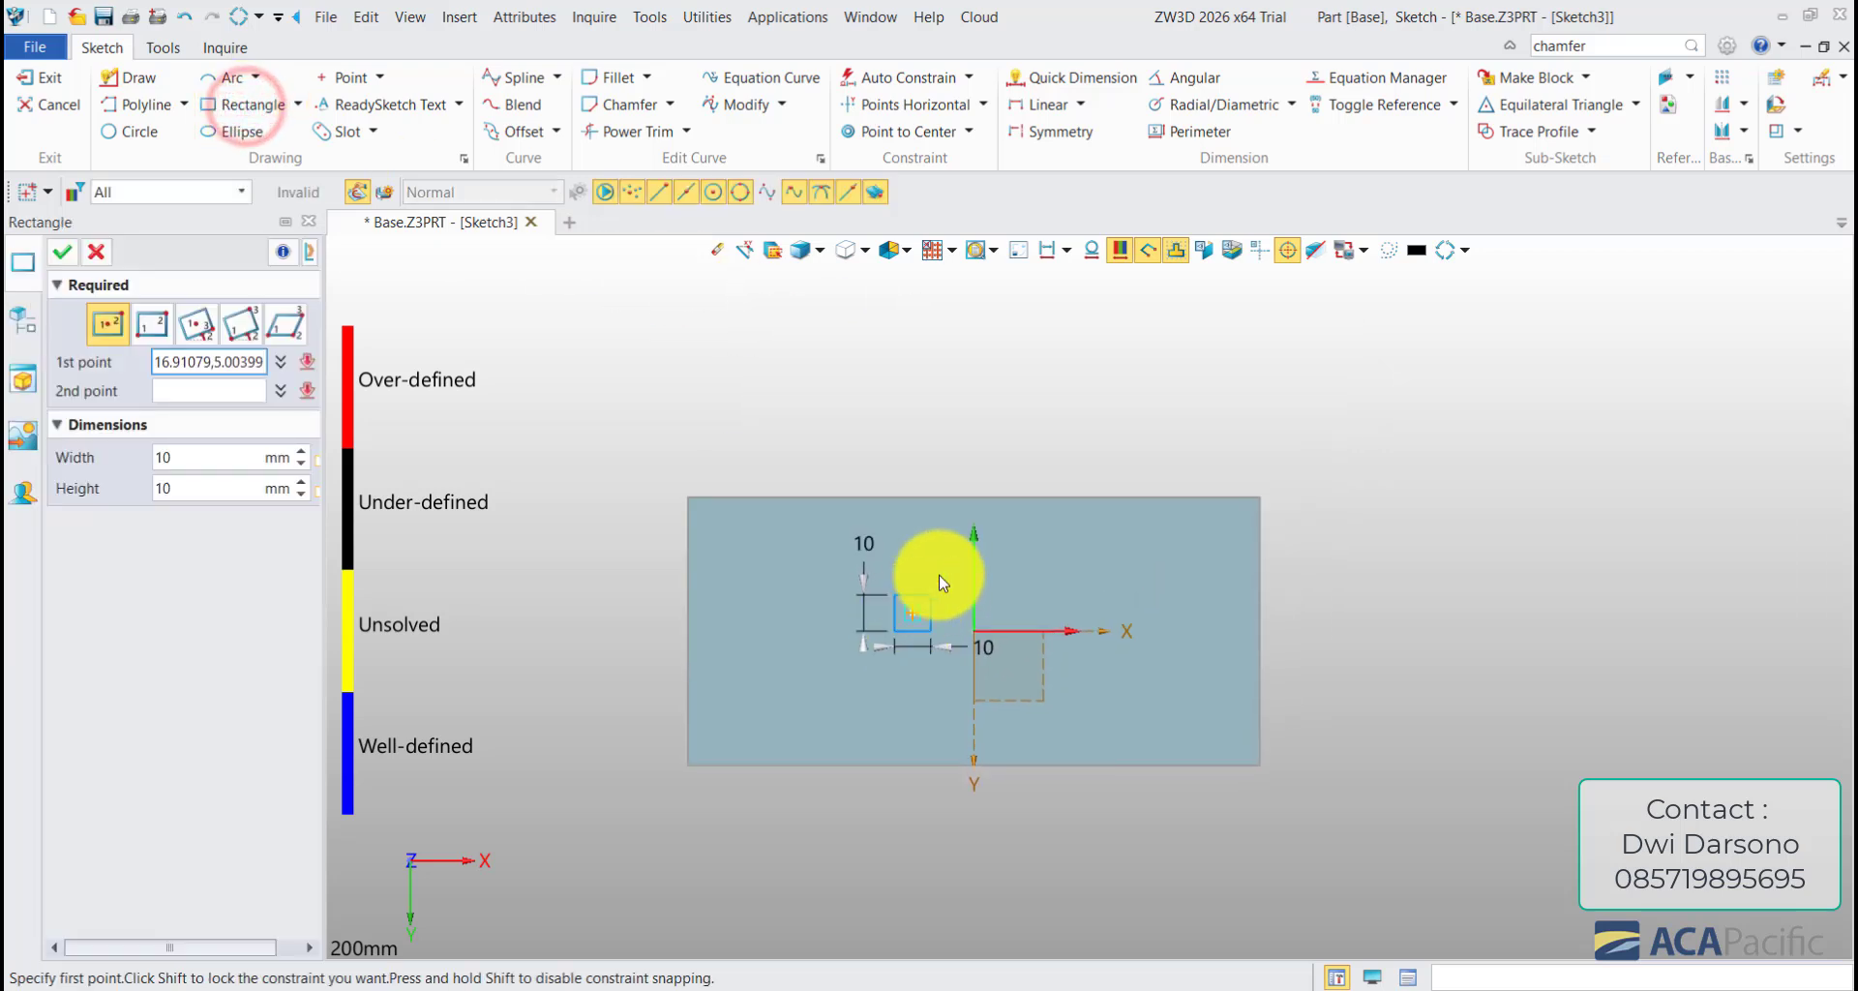
left_click(974, 630)
left_click(873, 497)
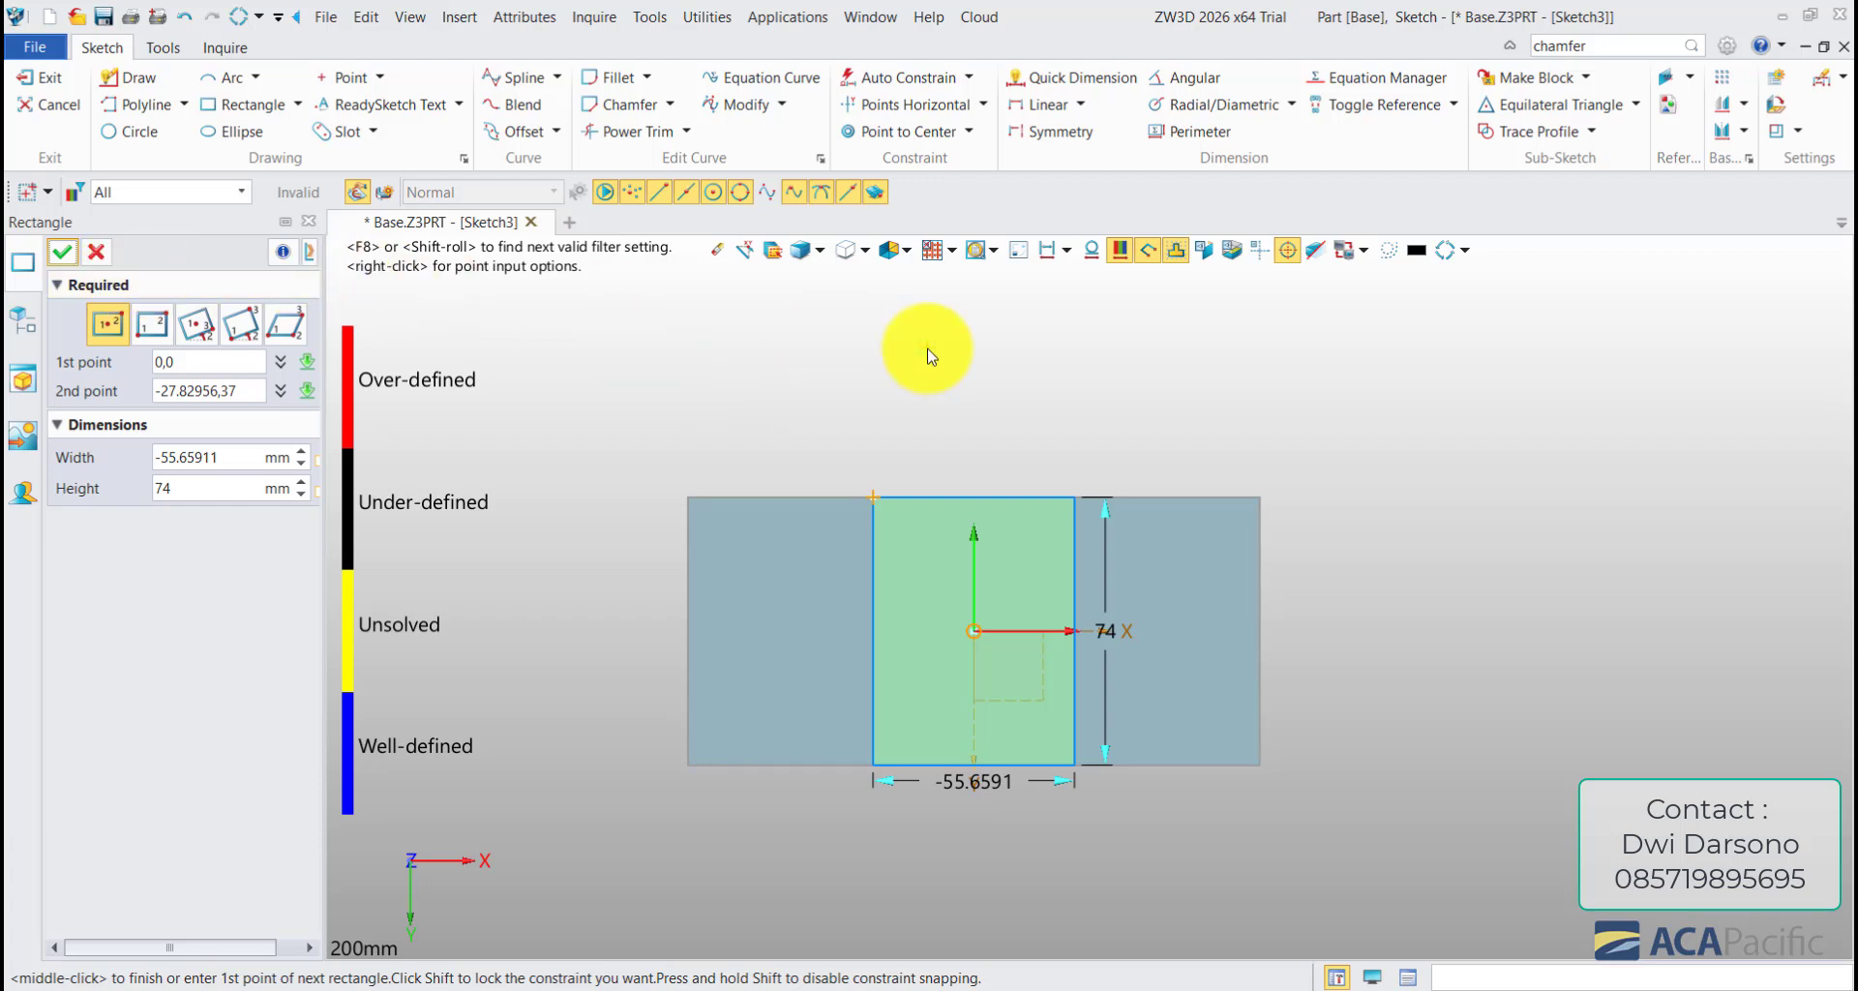
middle_click(983, 406)
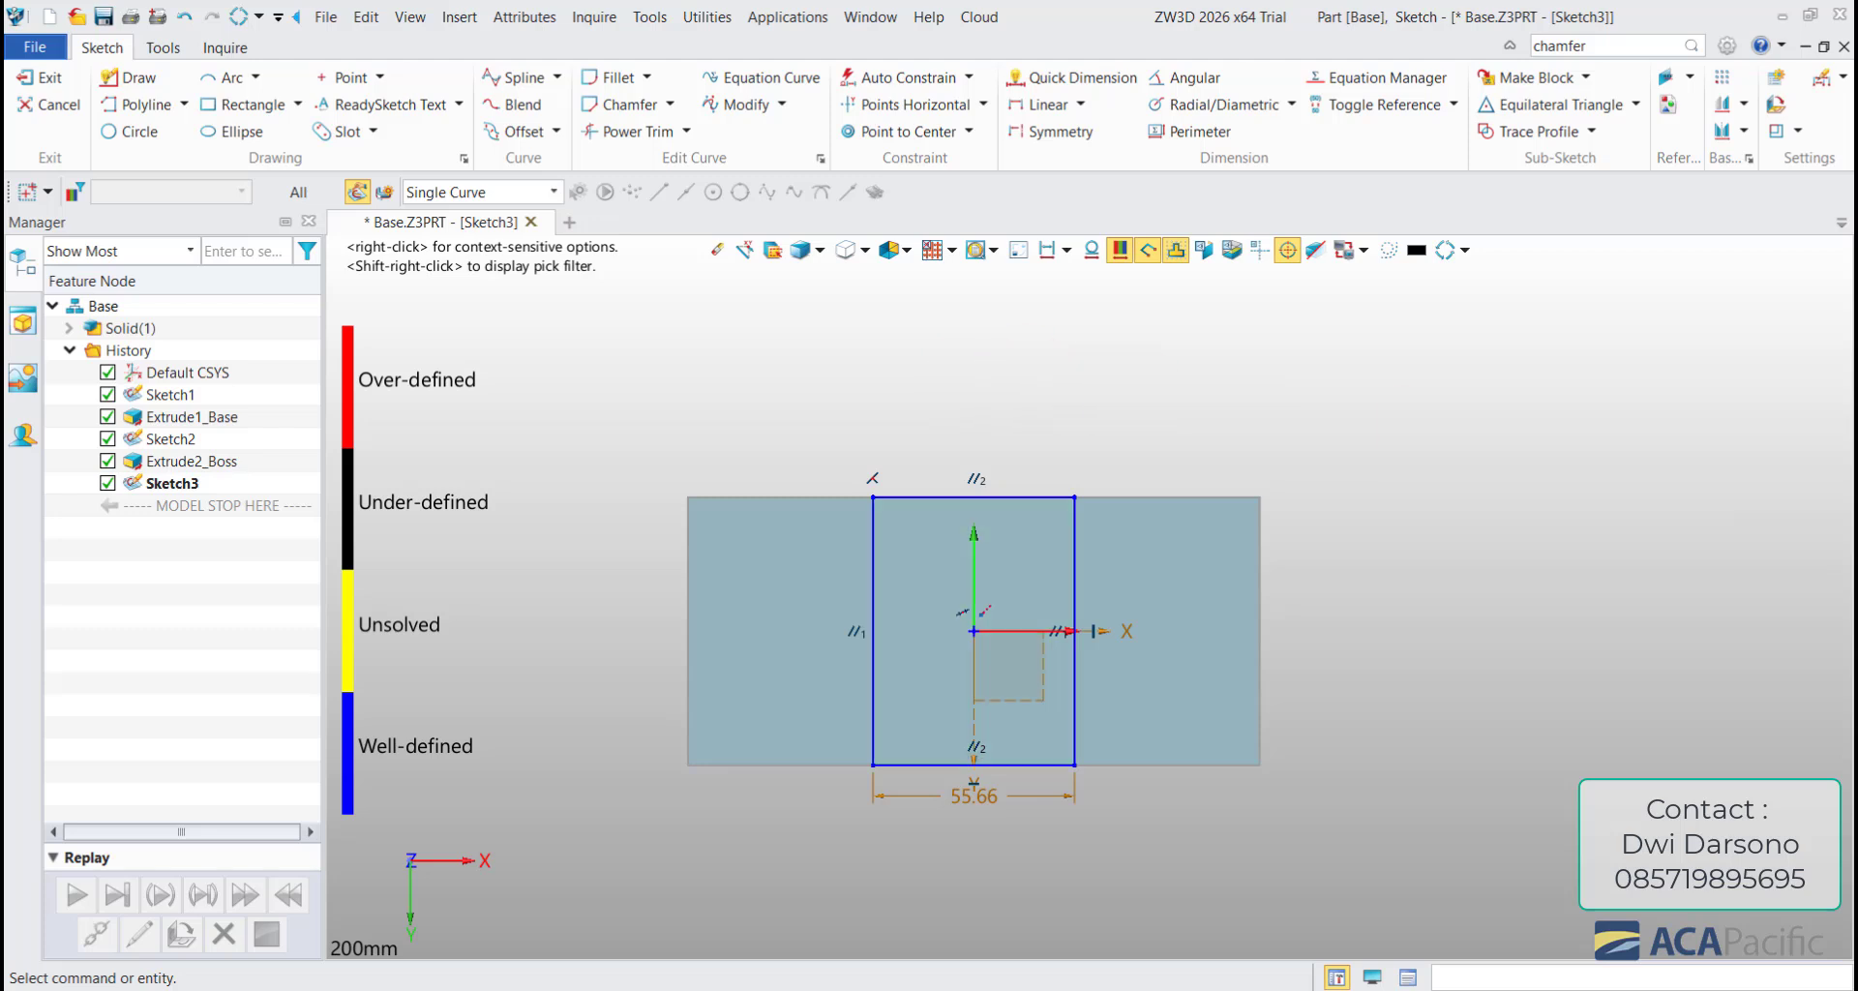
- Set the underside rectangle's width to 50 mm and exit the sketch
double_click(980, 795)
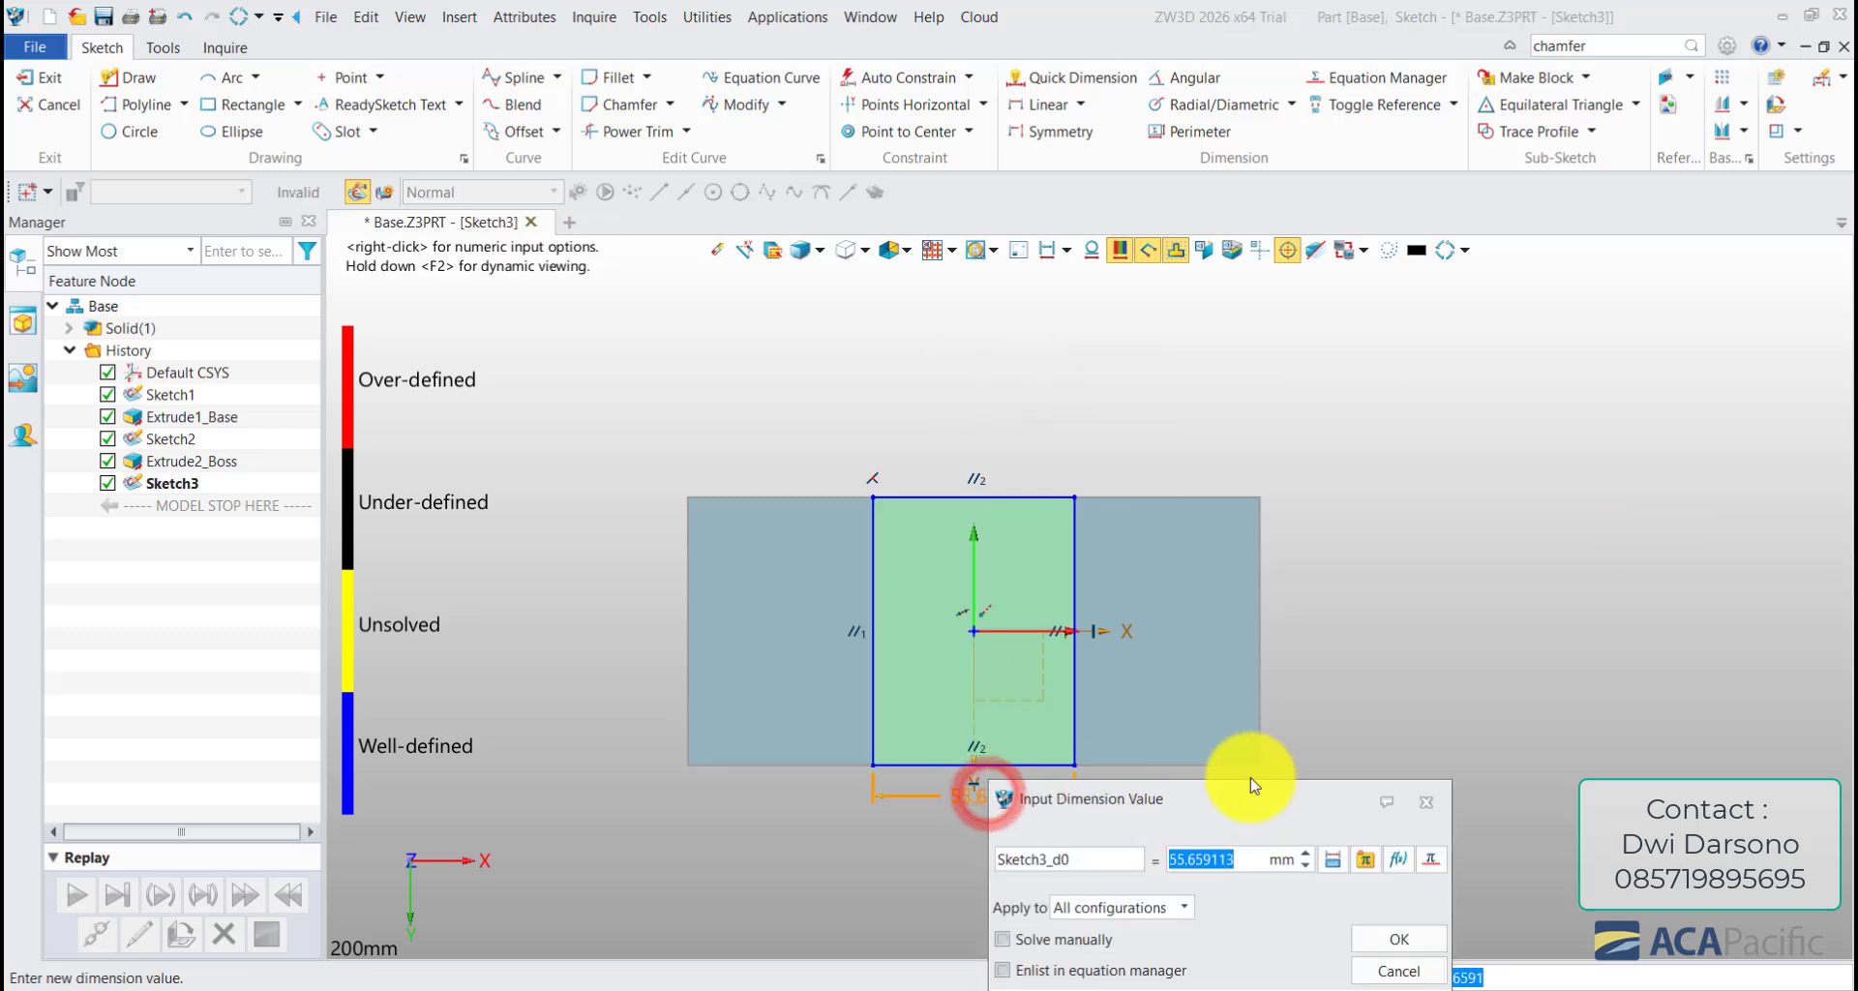
type("50")
key("Return")
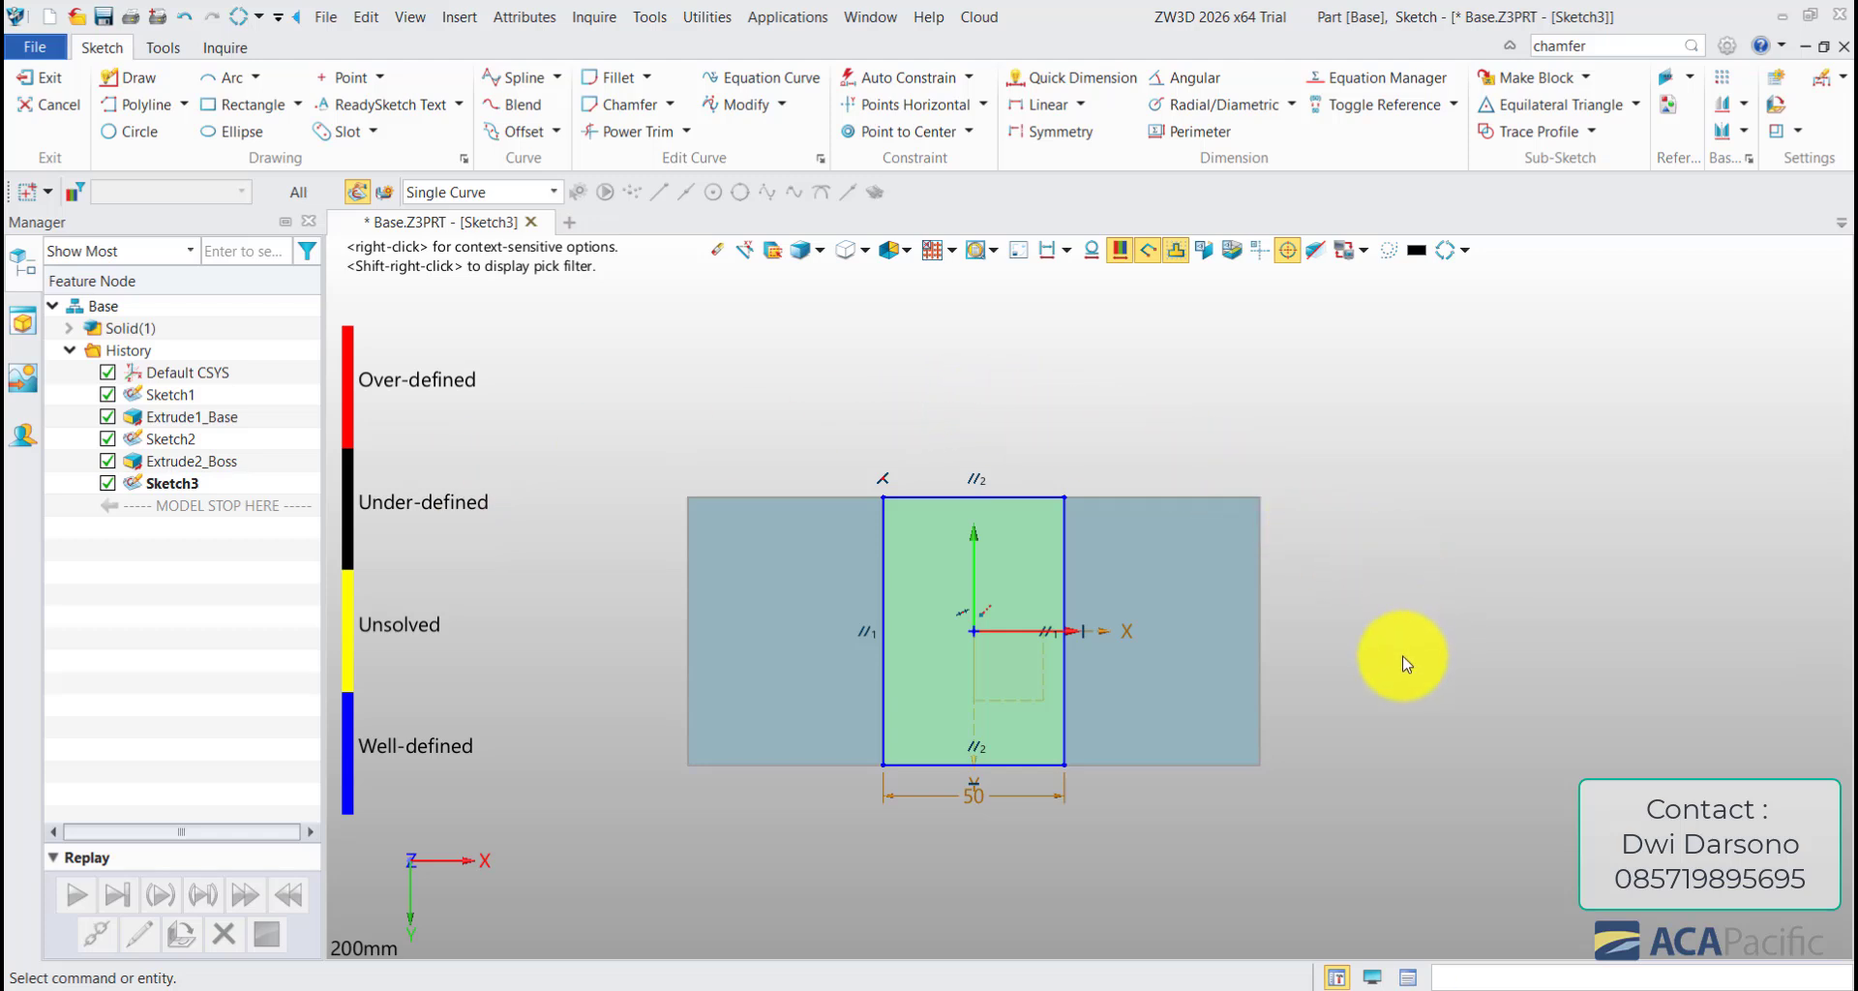
right_click(1408, 673)
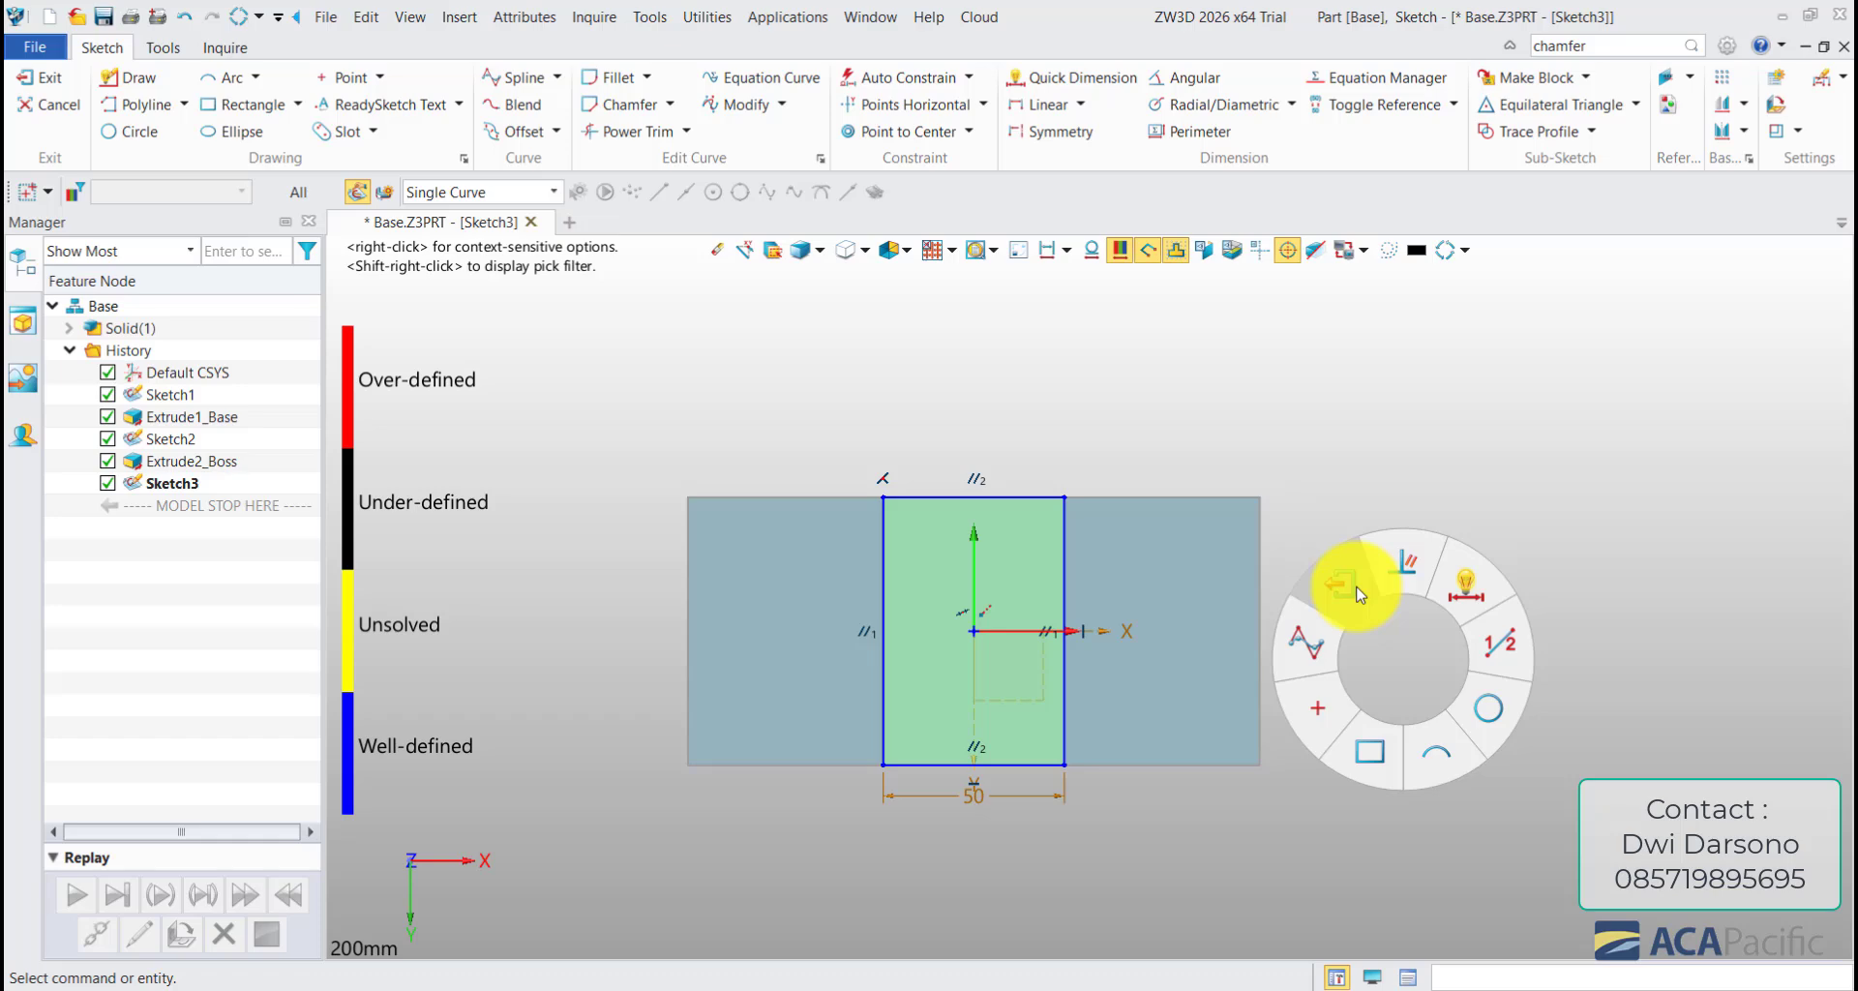
left_click(1360, 592)
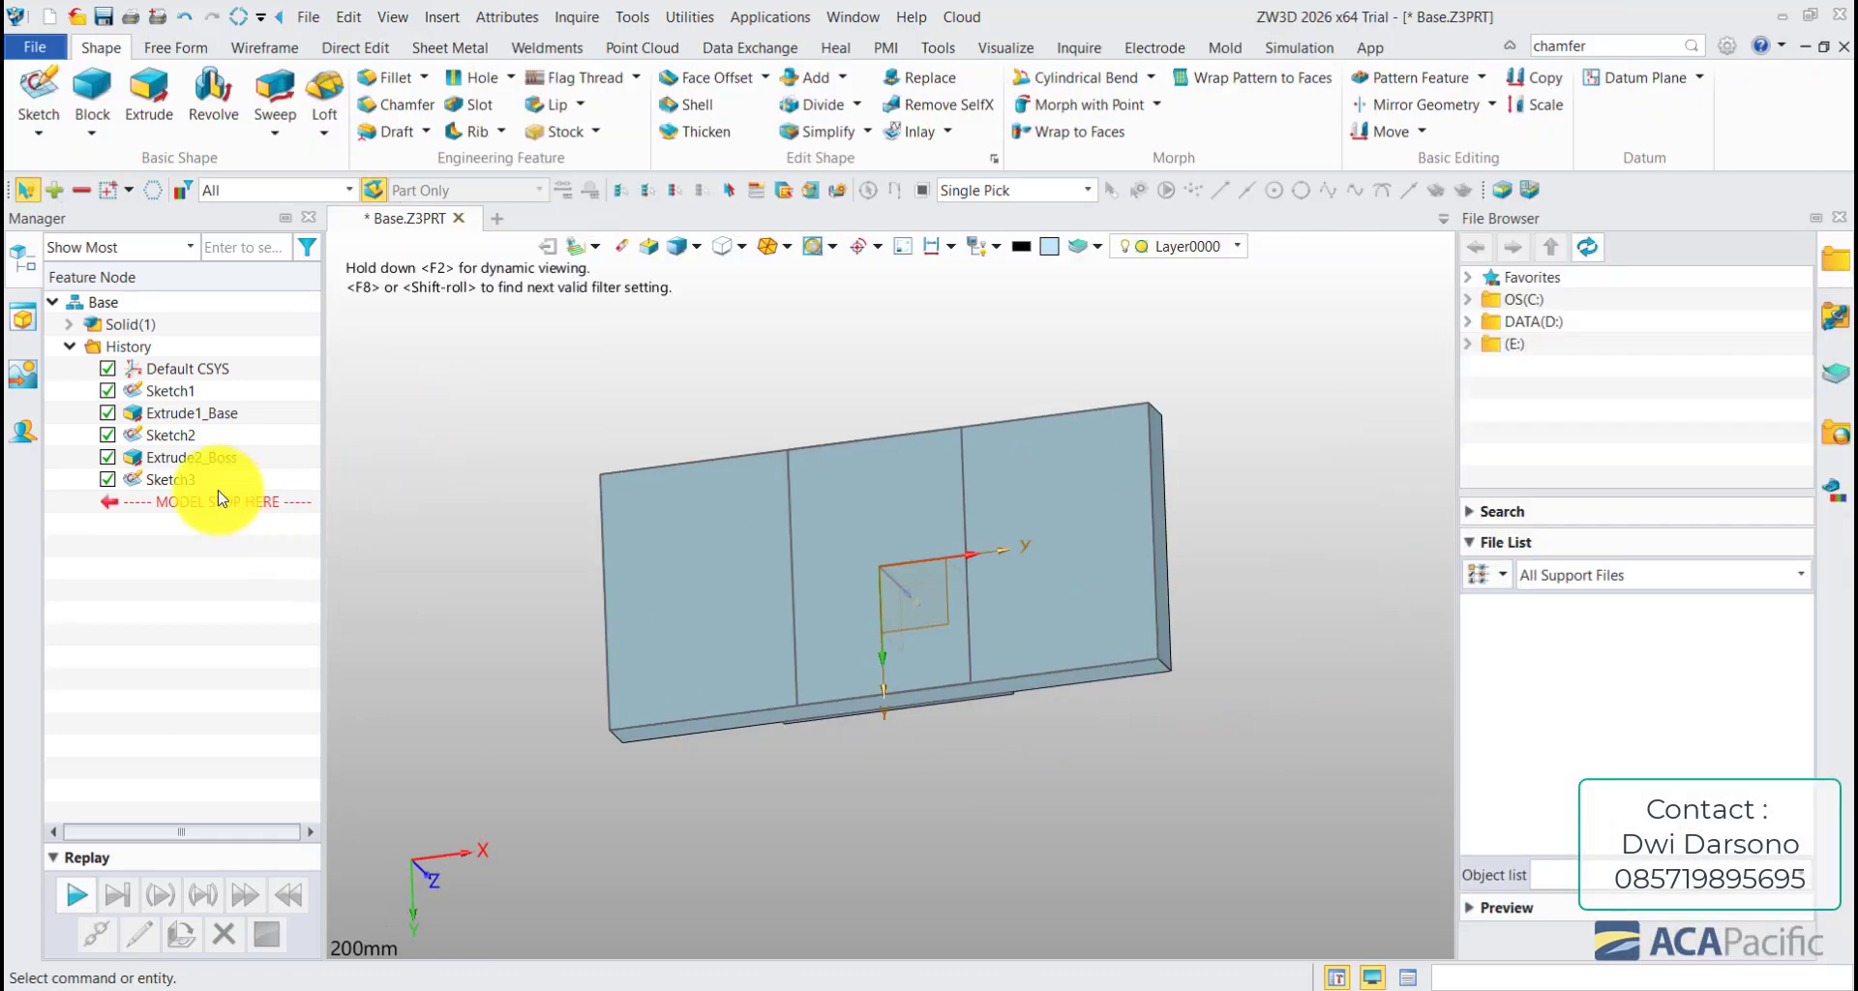
- Reopen the underside sketch for editing and open the Customize settings
left_click(194, 481)
double_click(194, 481)
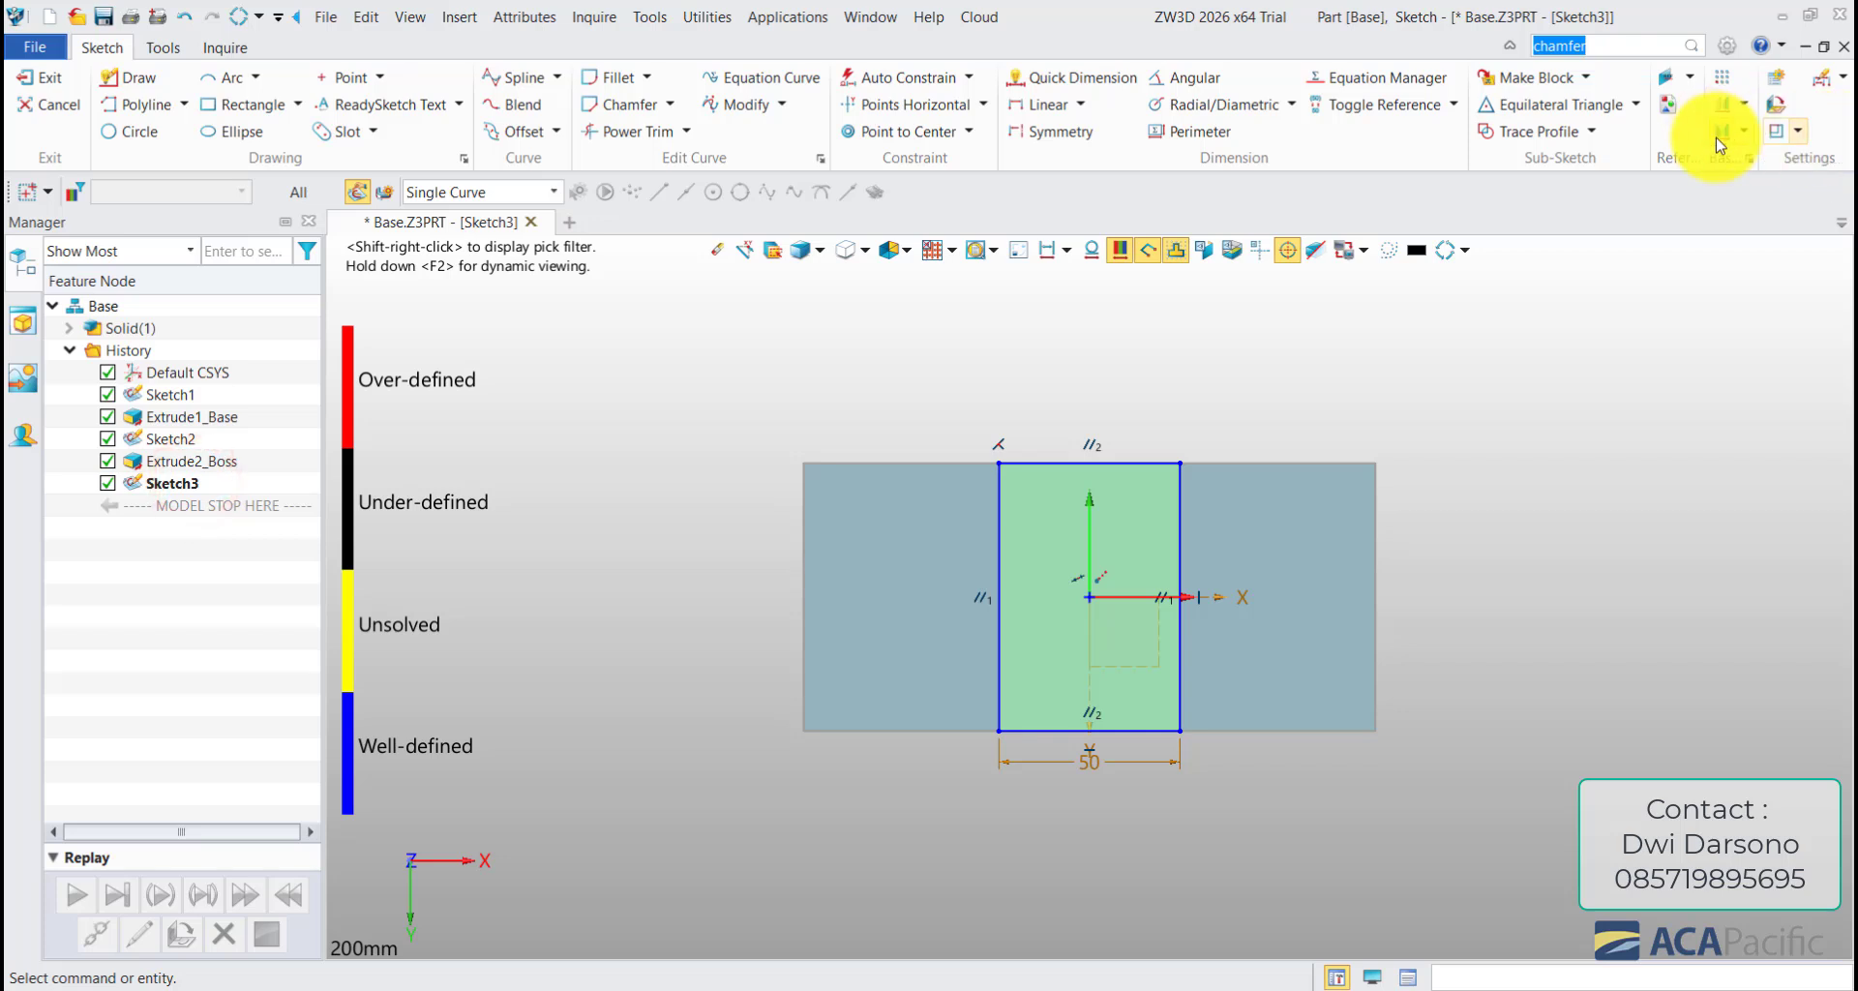
right_click(1843, 133)
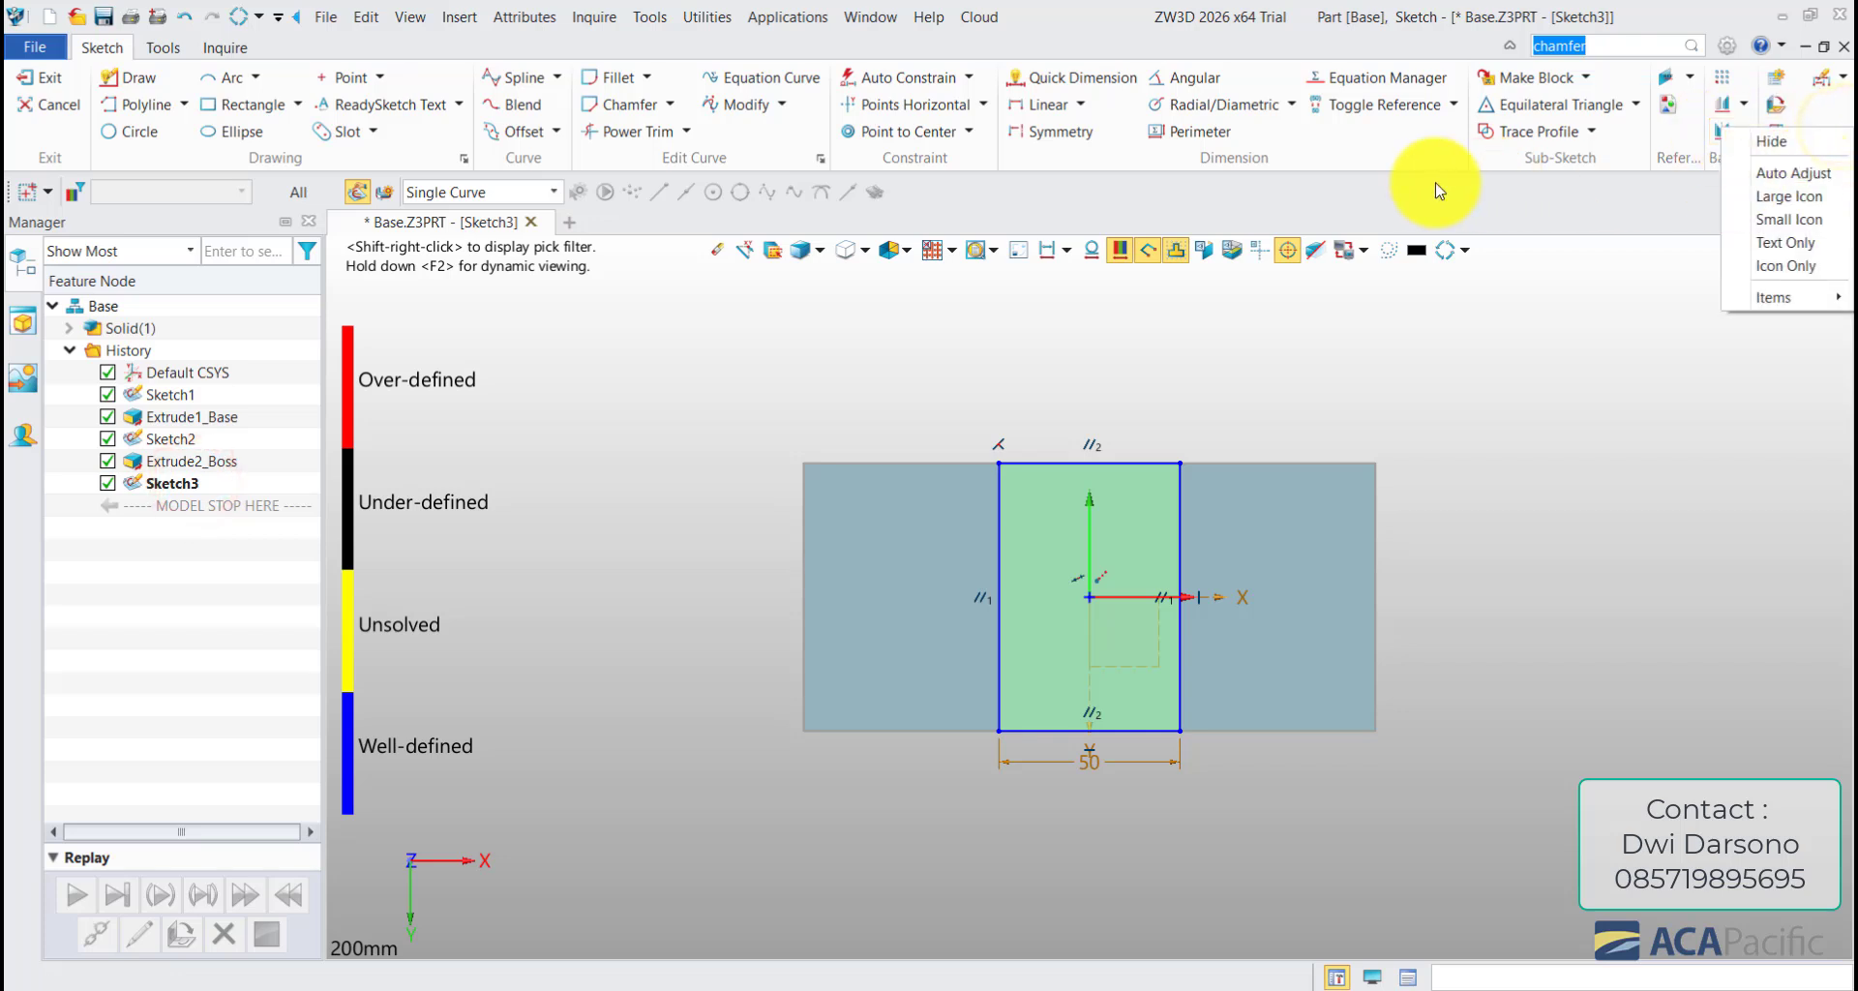
left_click(162, 48)
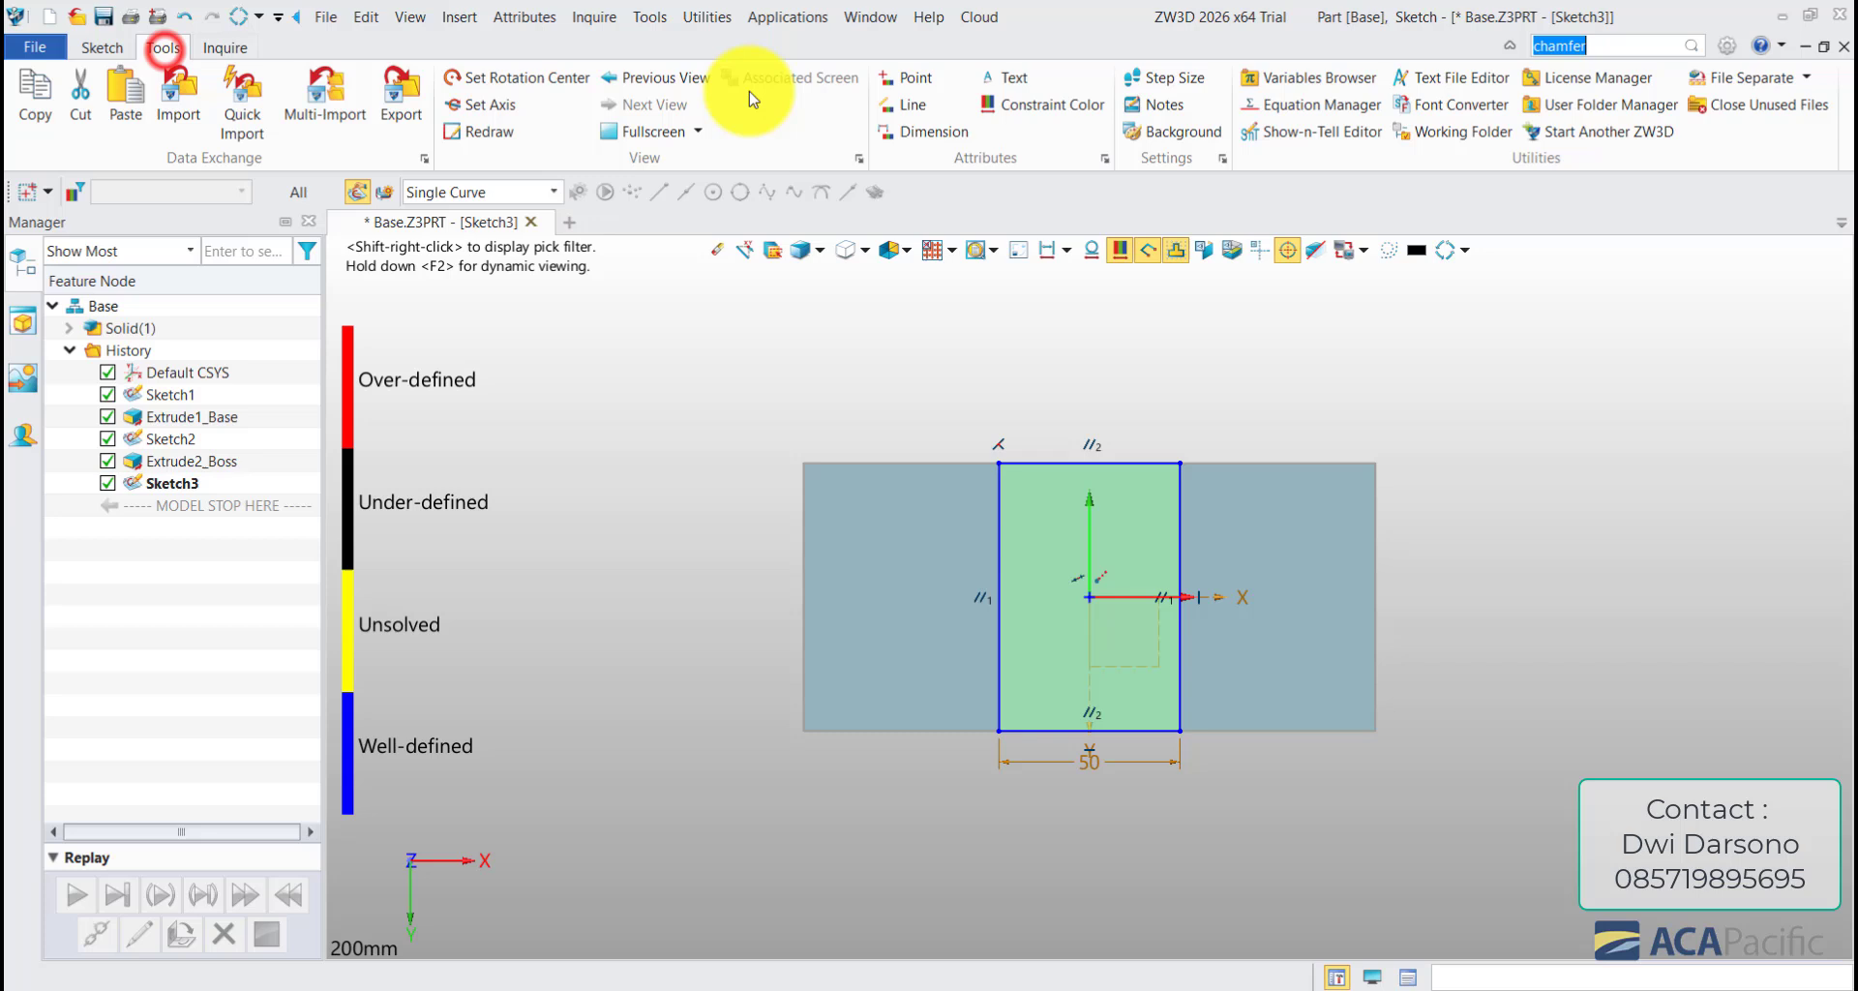
right_click(1849, 134)
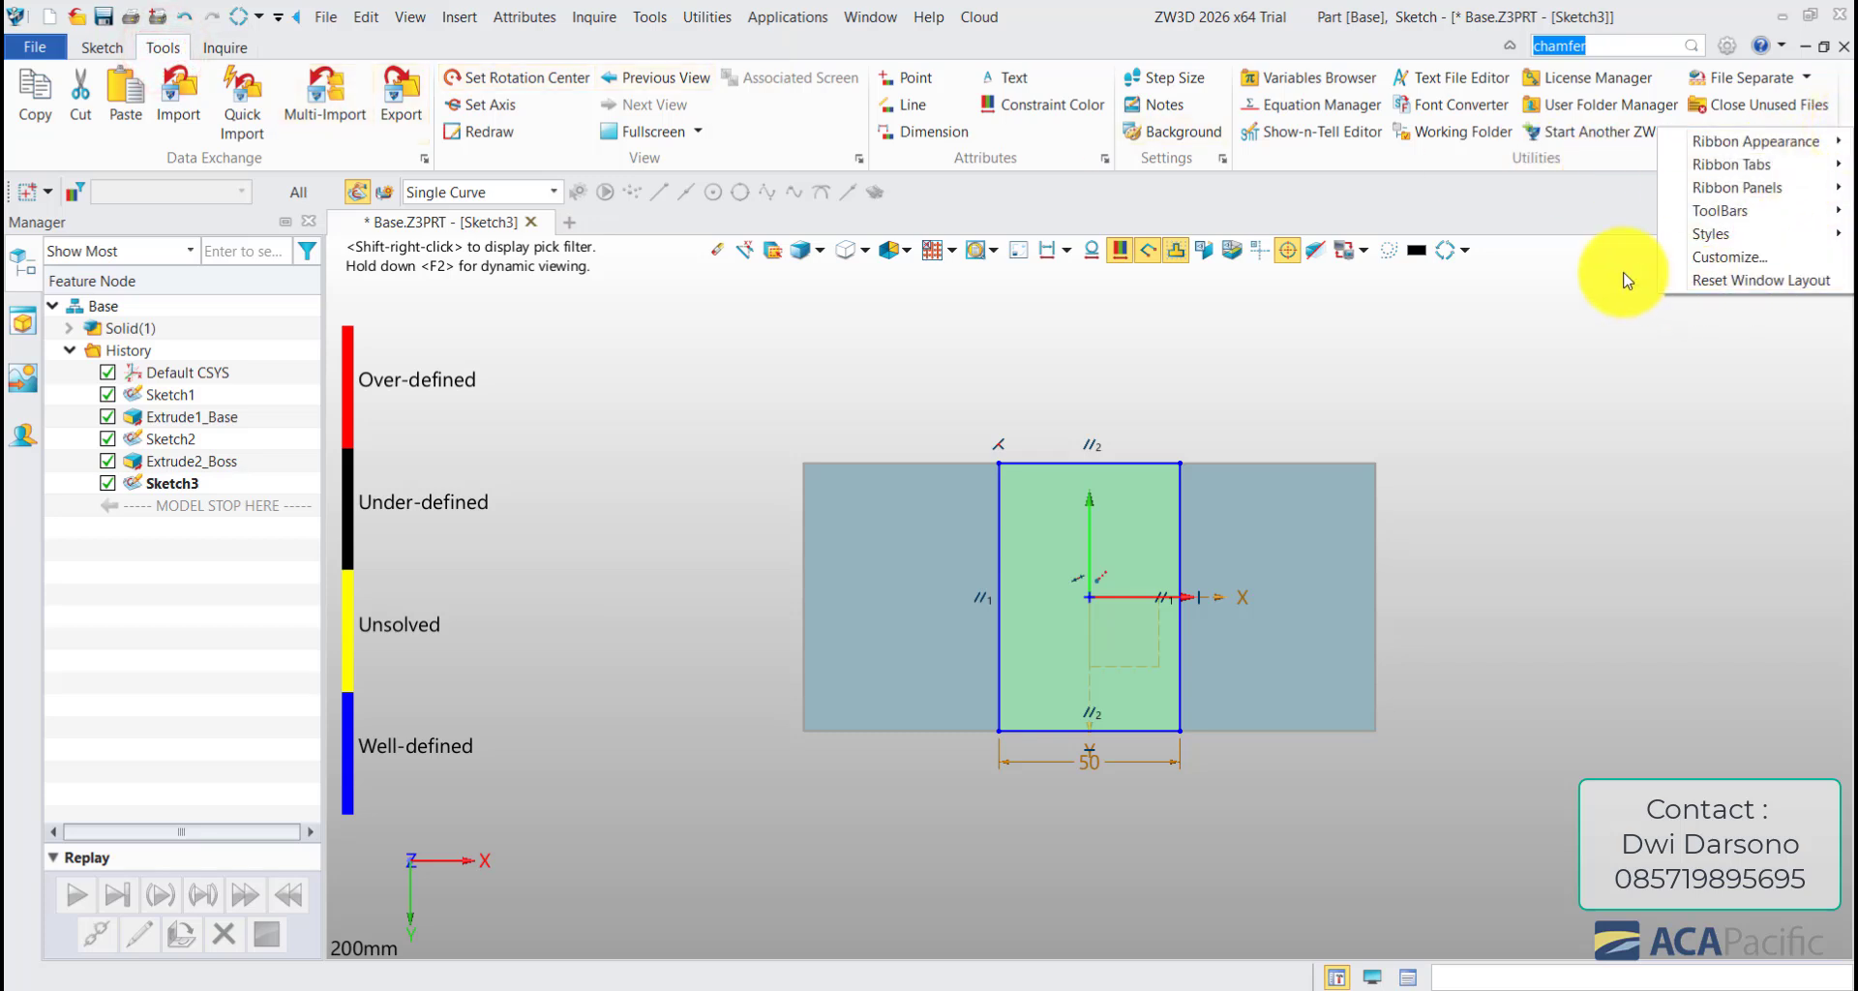
right_click(1628, 163)
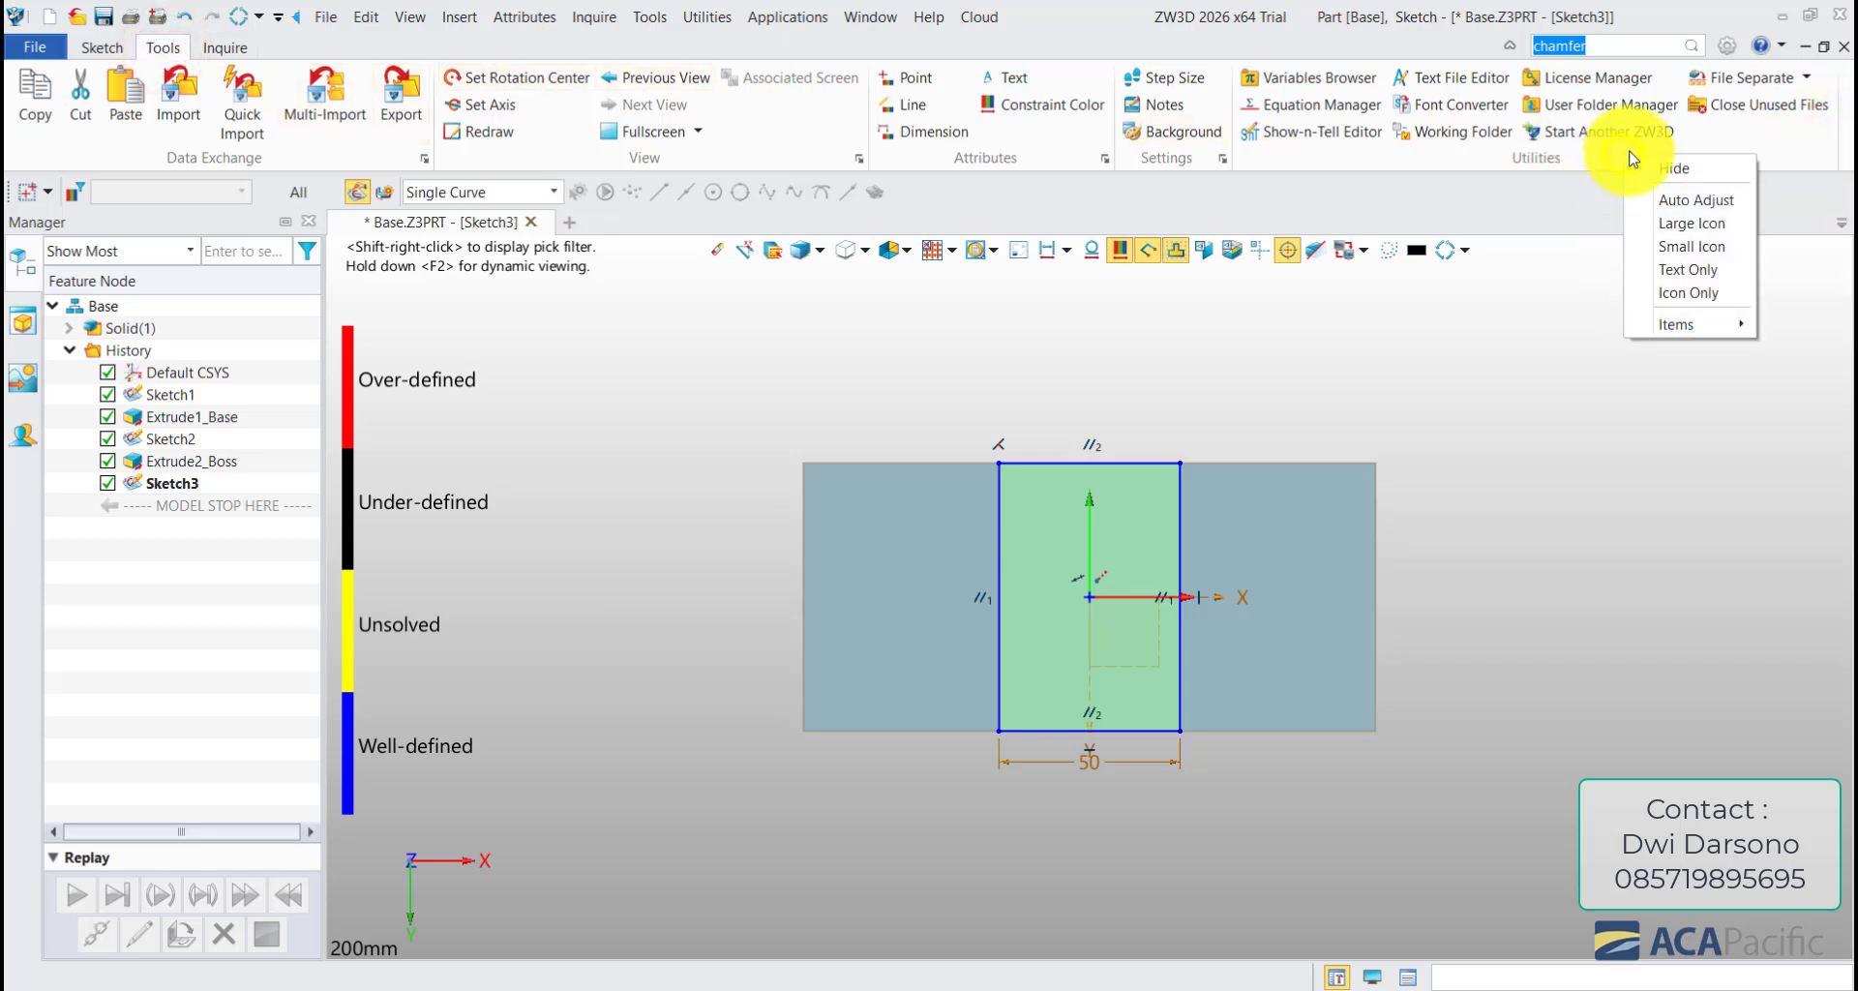
right_click(1848, 124)
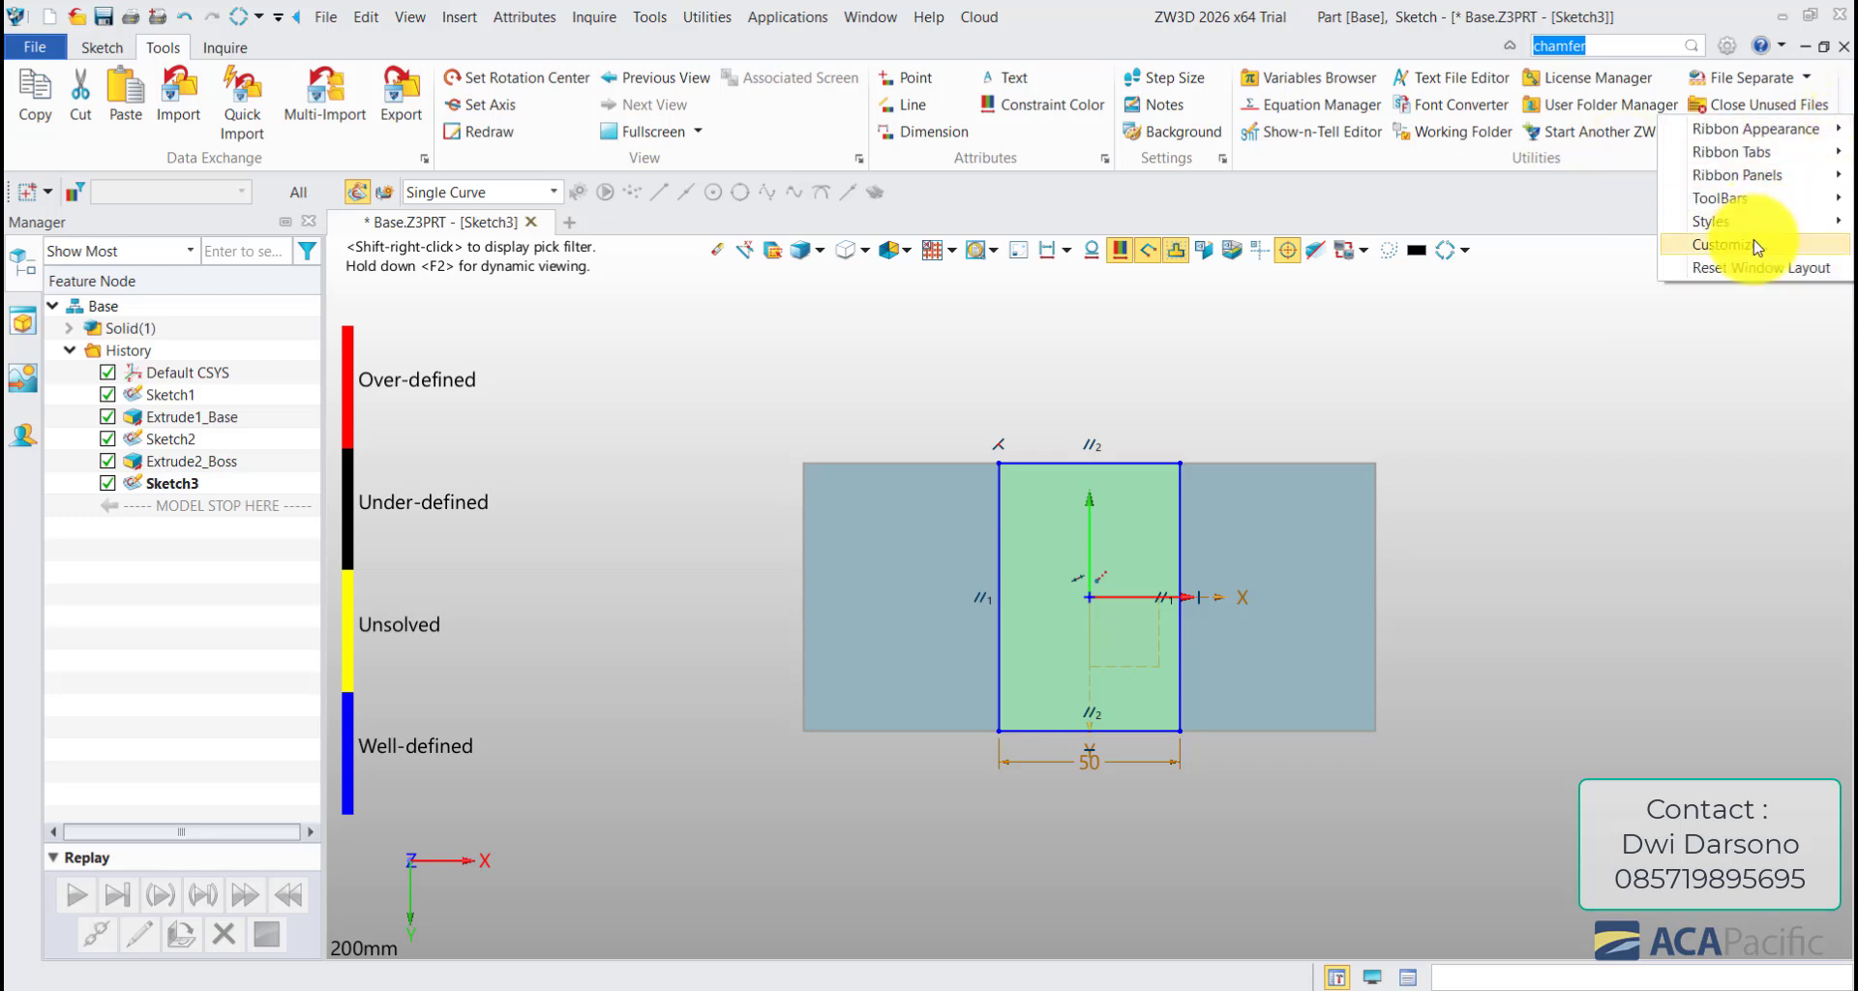
left_click(1753, 240)
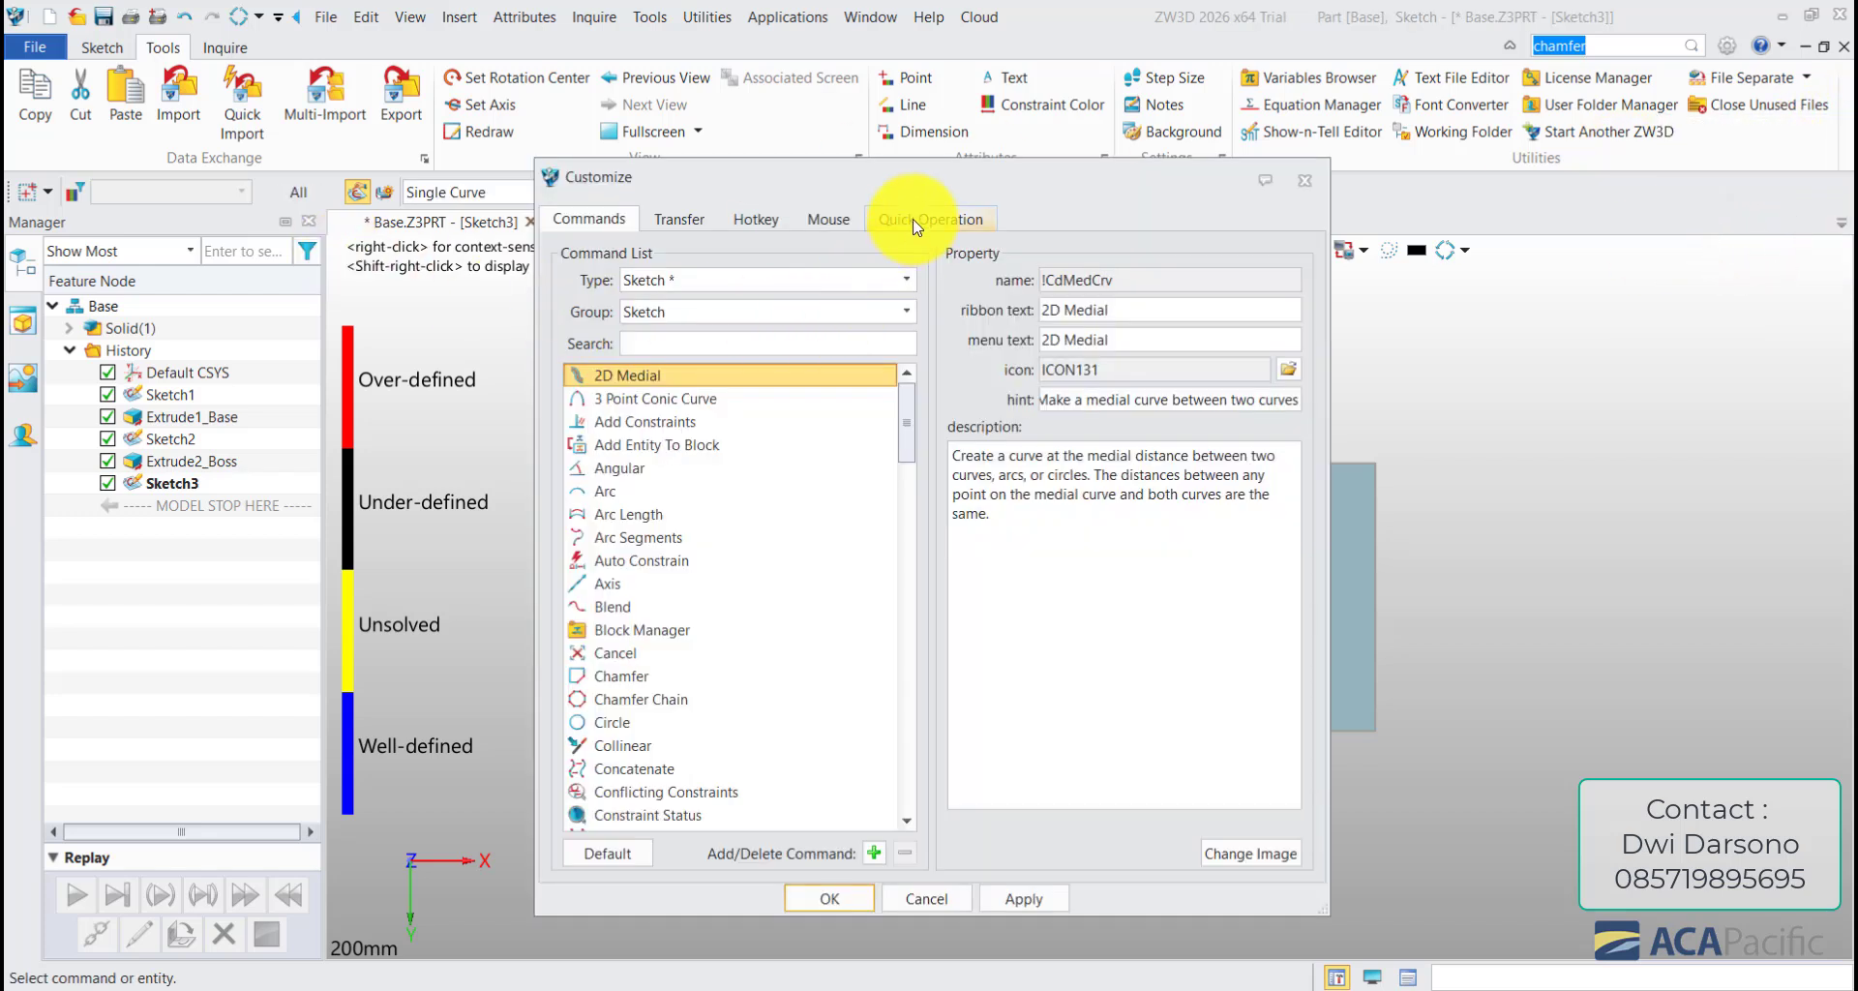
- Assign the Exit command to the mouse gesture wheel for the Sketch environment, save the customization, and exit the sketch
left_click(912, 219)
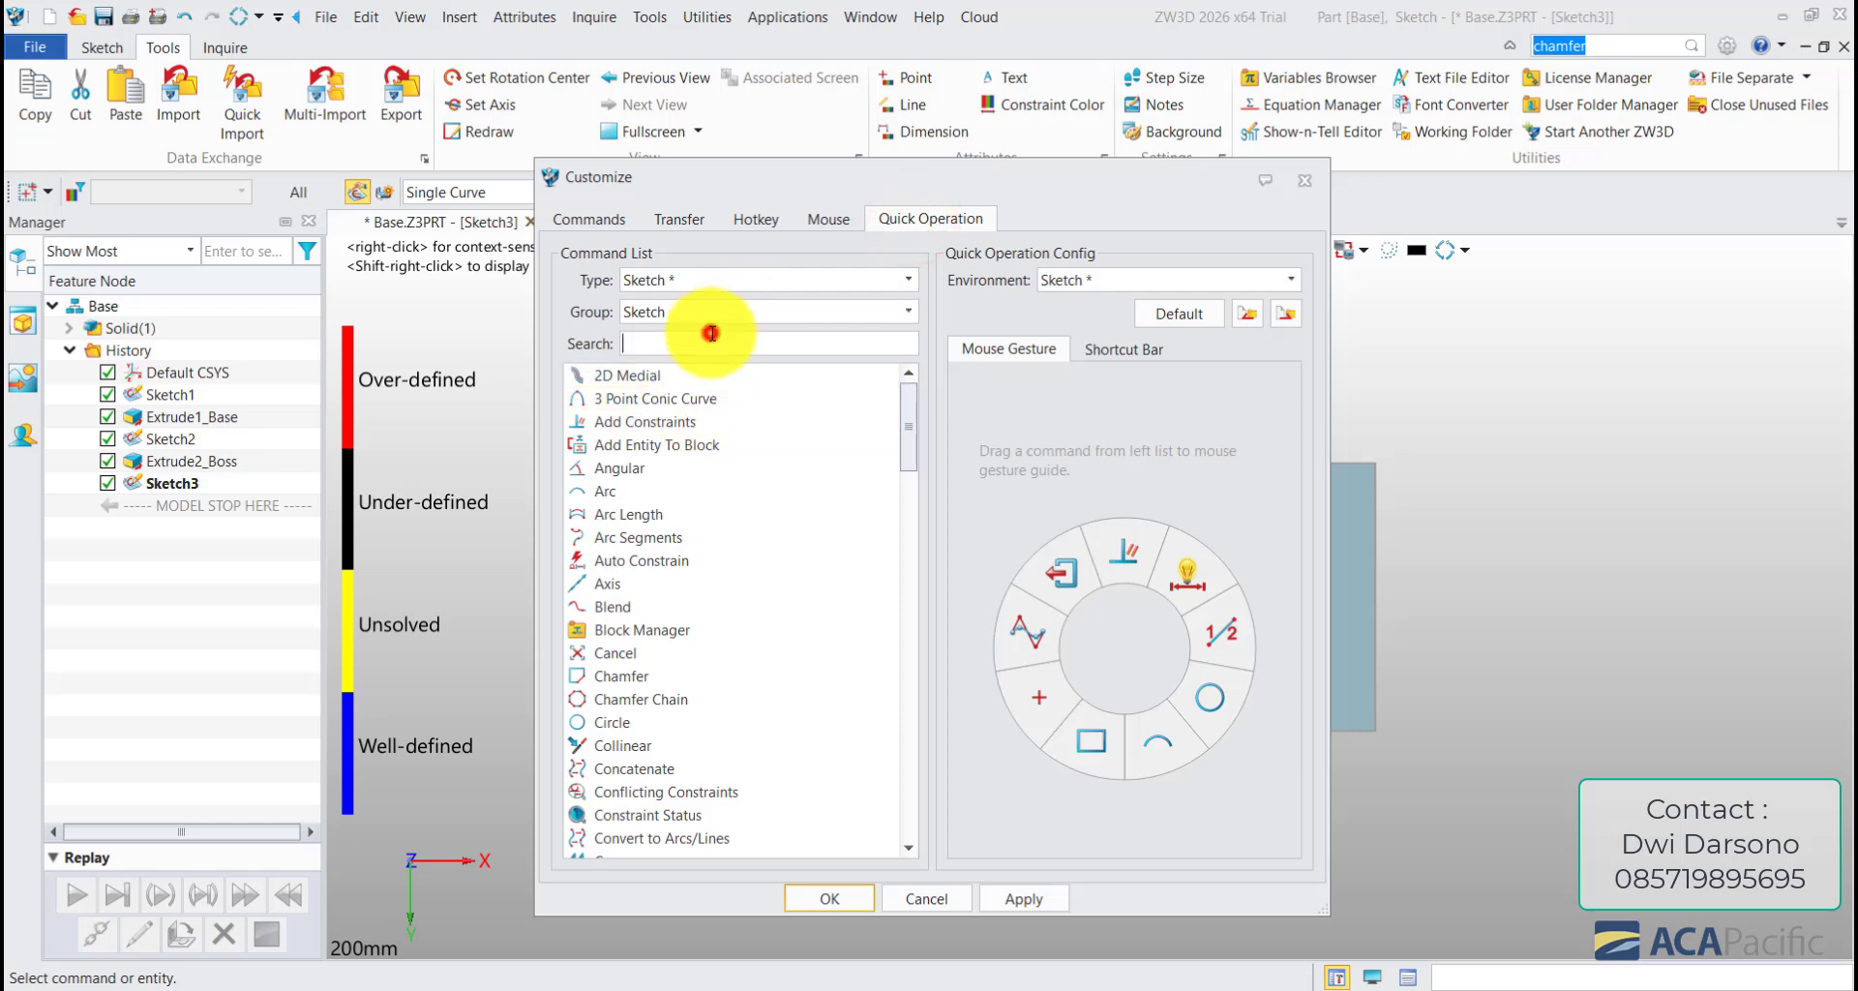
type("exit")
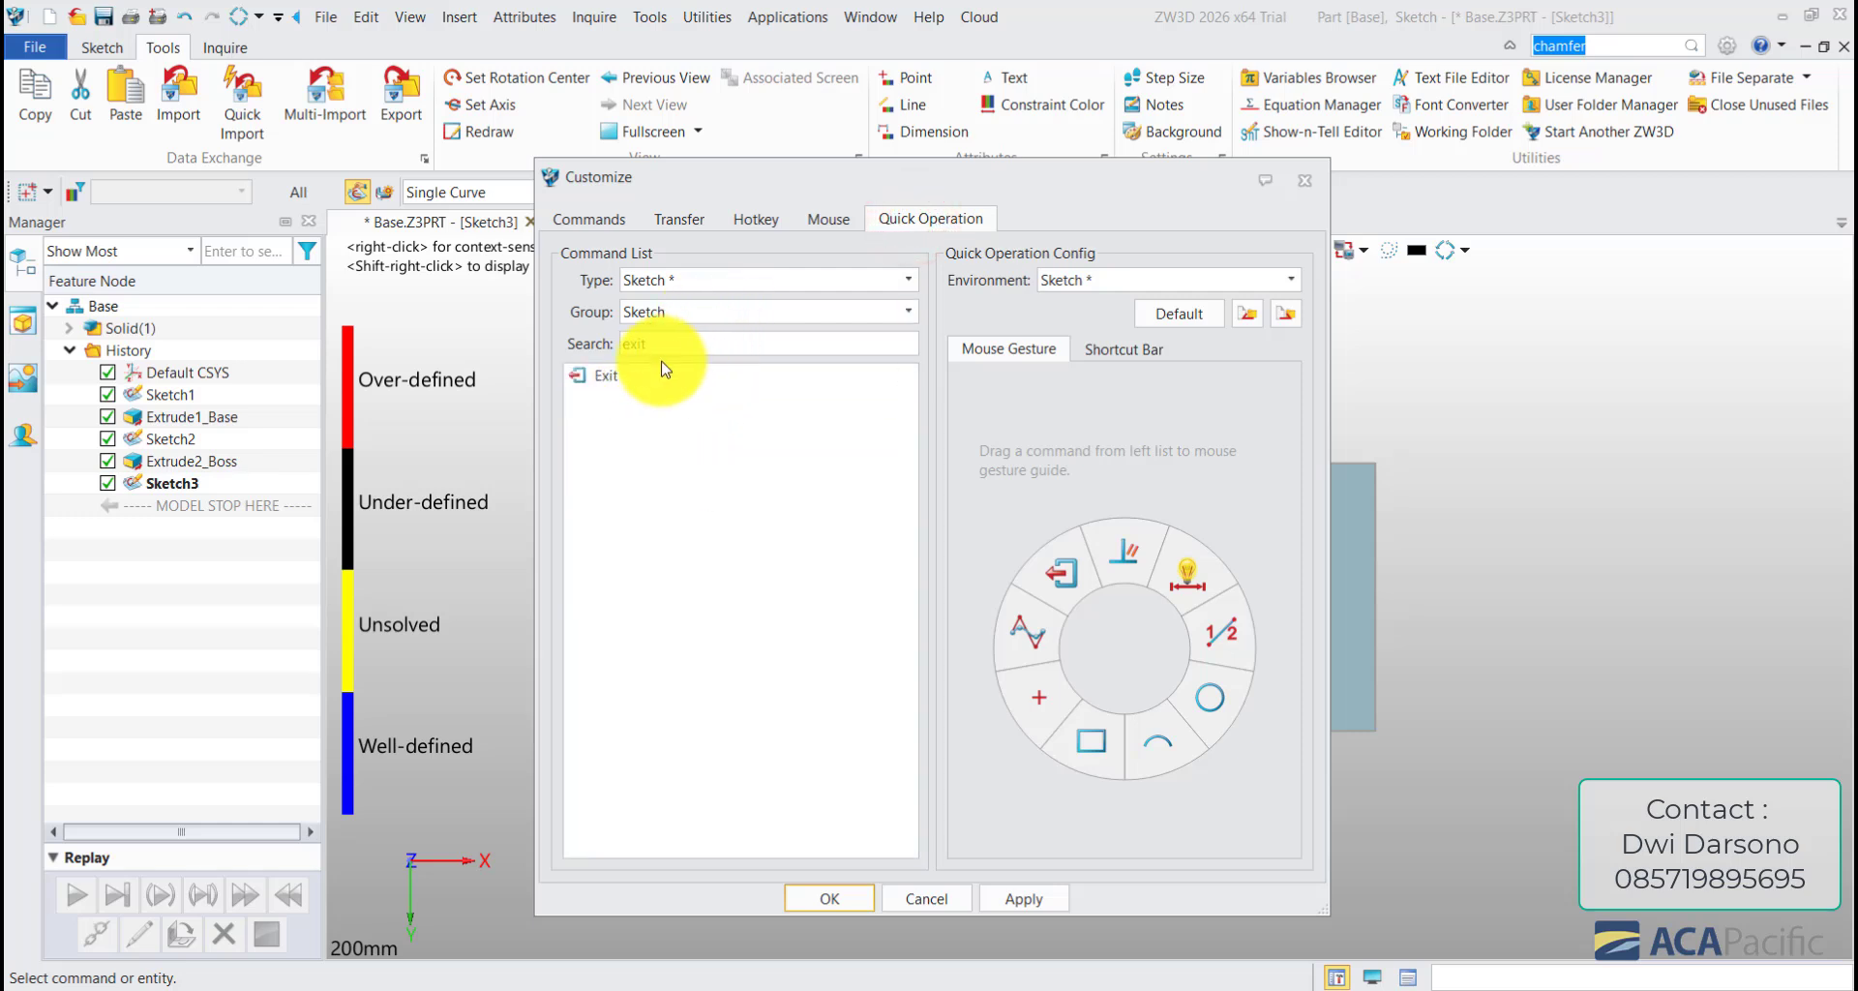
mouse_move(631, 376)
left_mouse_down()
mouse_move(1049, 552)
mouse_move(1051, 574)
mouse_move(842, 448)
mouse_move(725, 456)
mouse_move(600, 374)
mouse_move(925, 444)
mouse_move(1072, 554)
mouse_move(1007, 642)
mouse_move(1028, 714)
mouse_move(1036, 604)
mouse_move(1025, 715)
mouse_move(1049, 610)
mouse_move(1037, 530)
mouse_move(1049, 583)
left_mouse_up()
left_click(934, 540)
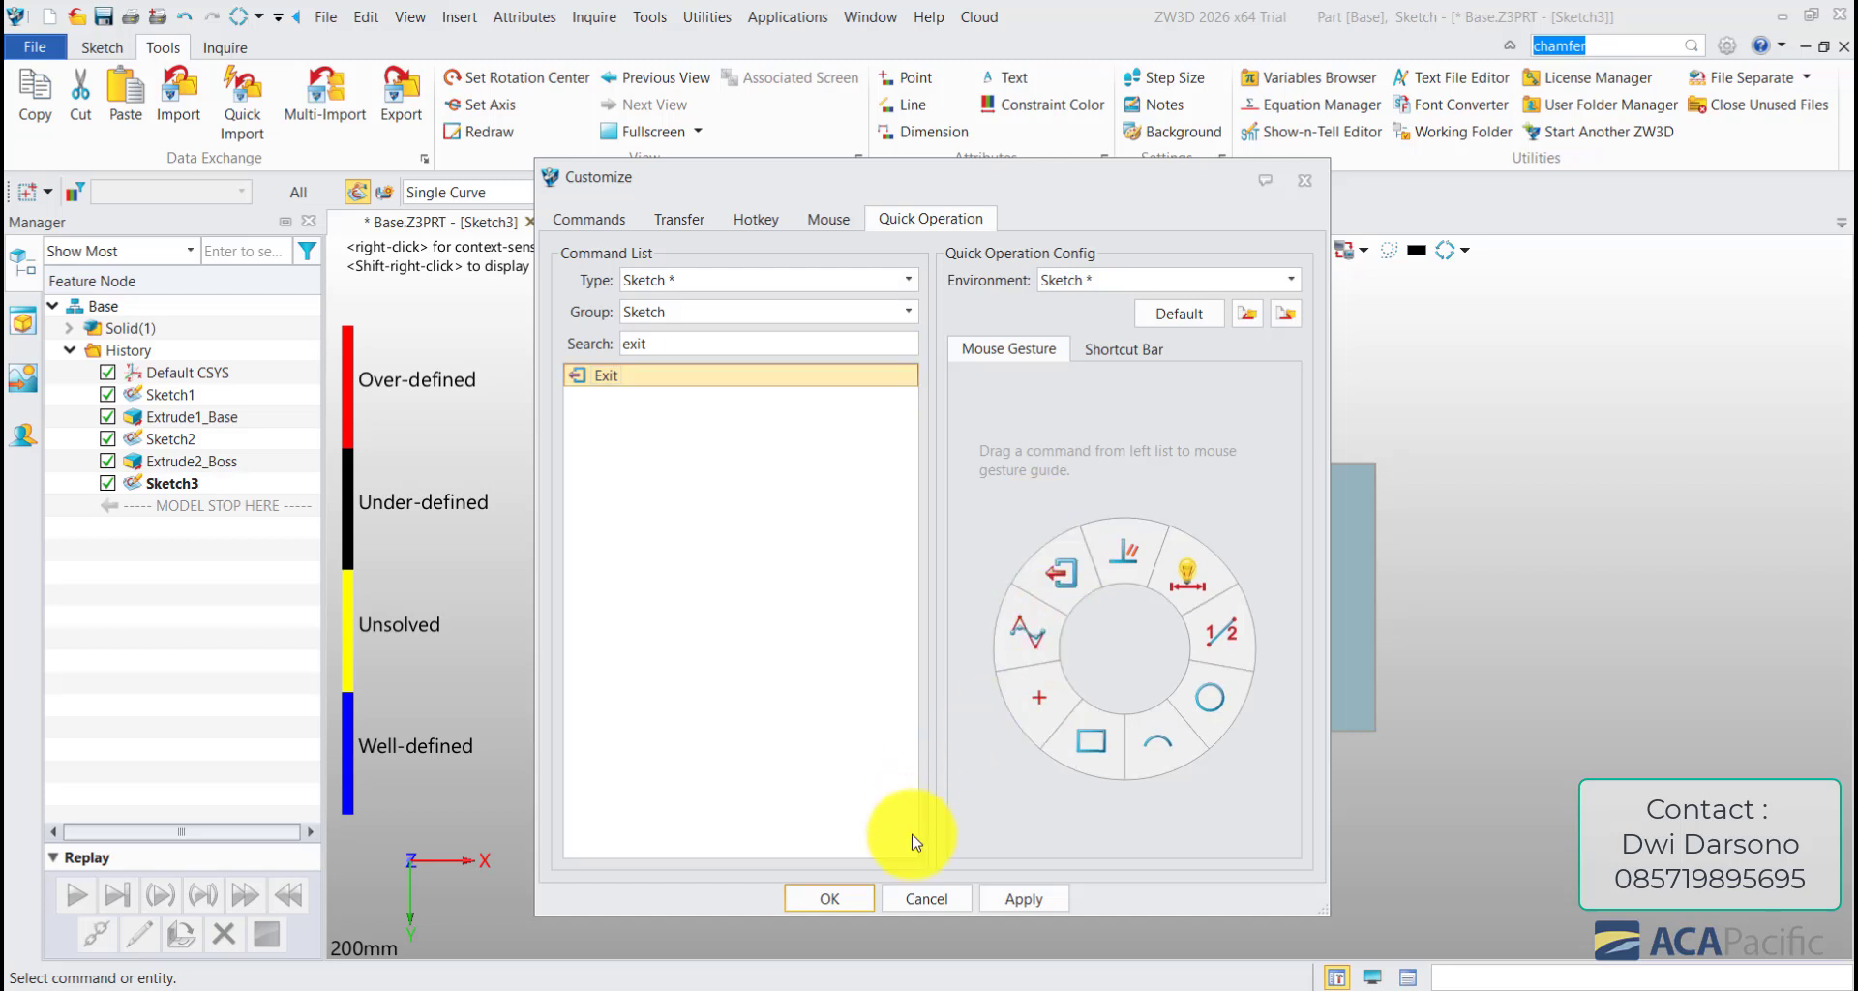
left_click(855, 899)
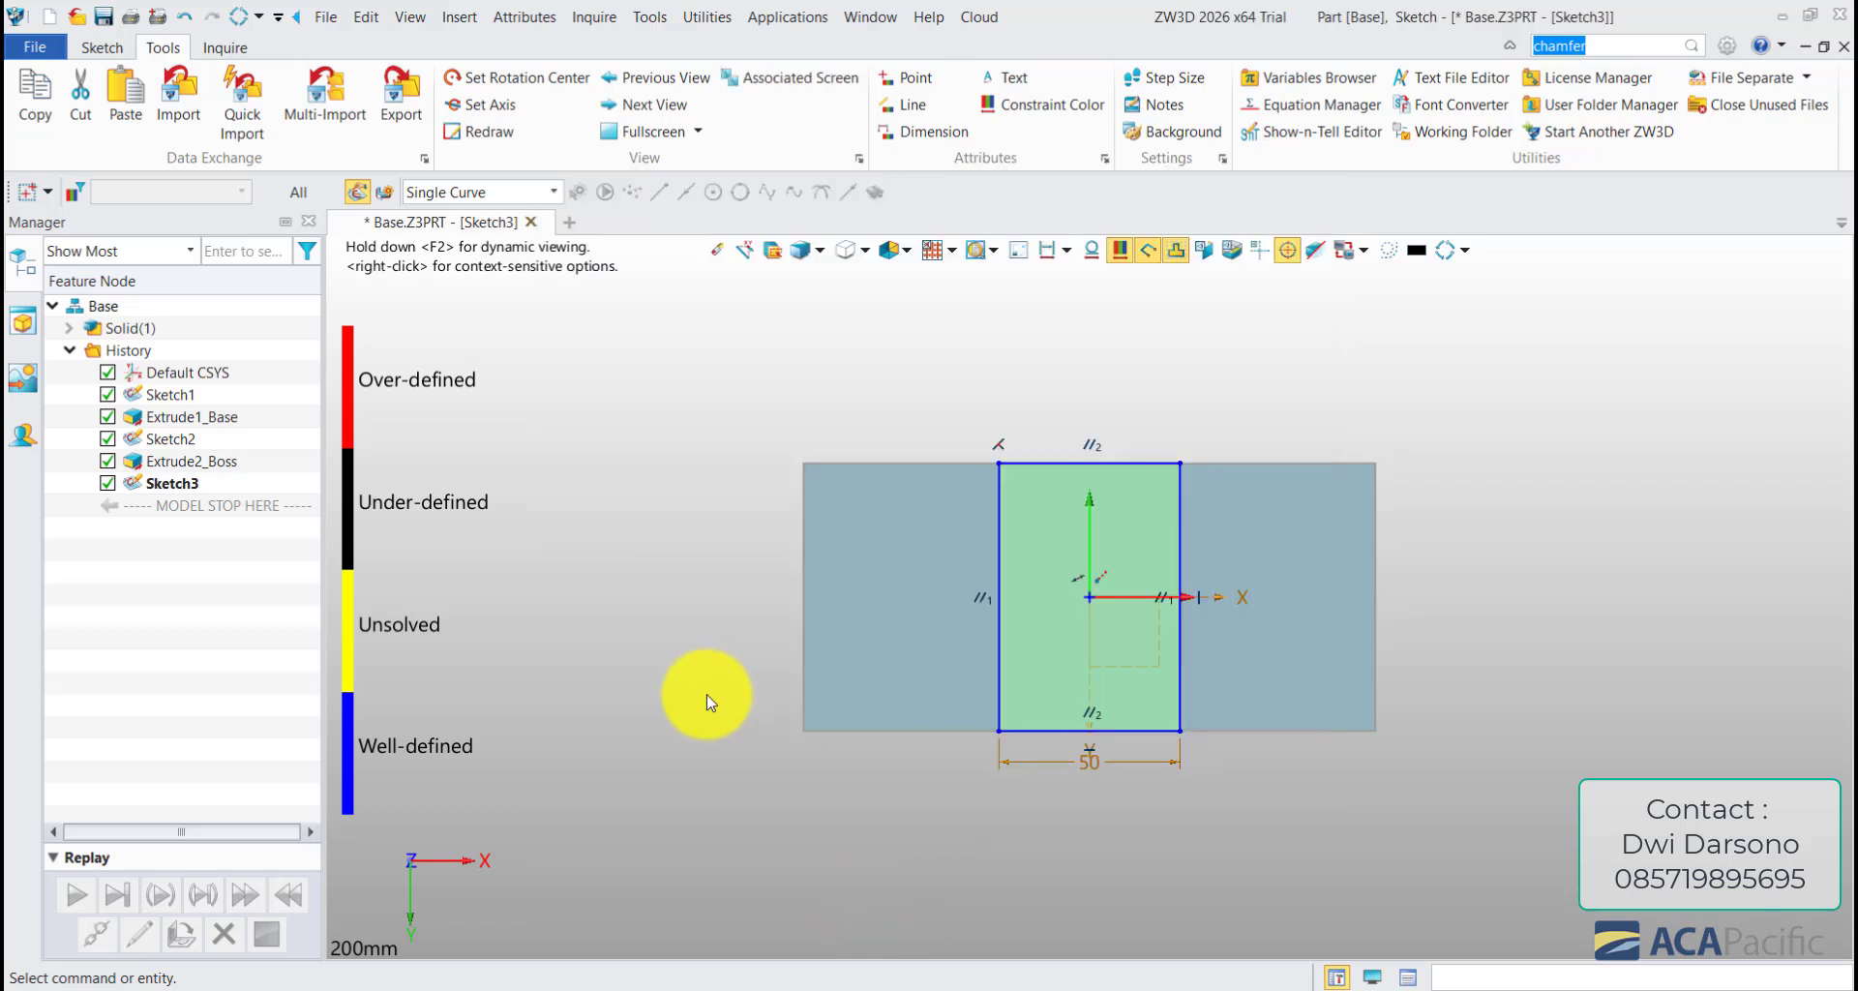
right_click_drag(702, 698, 658, 619)
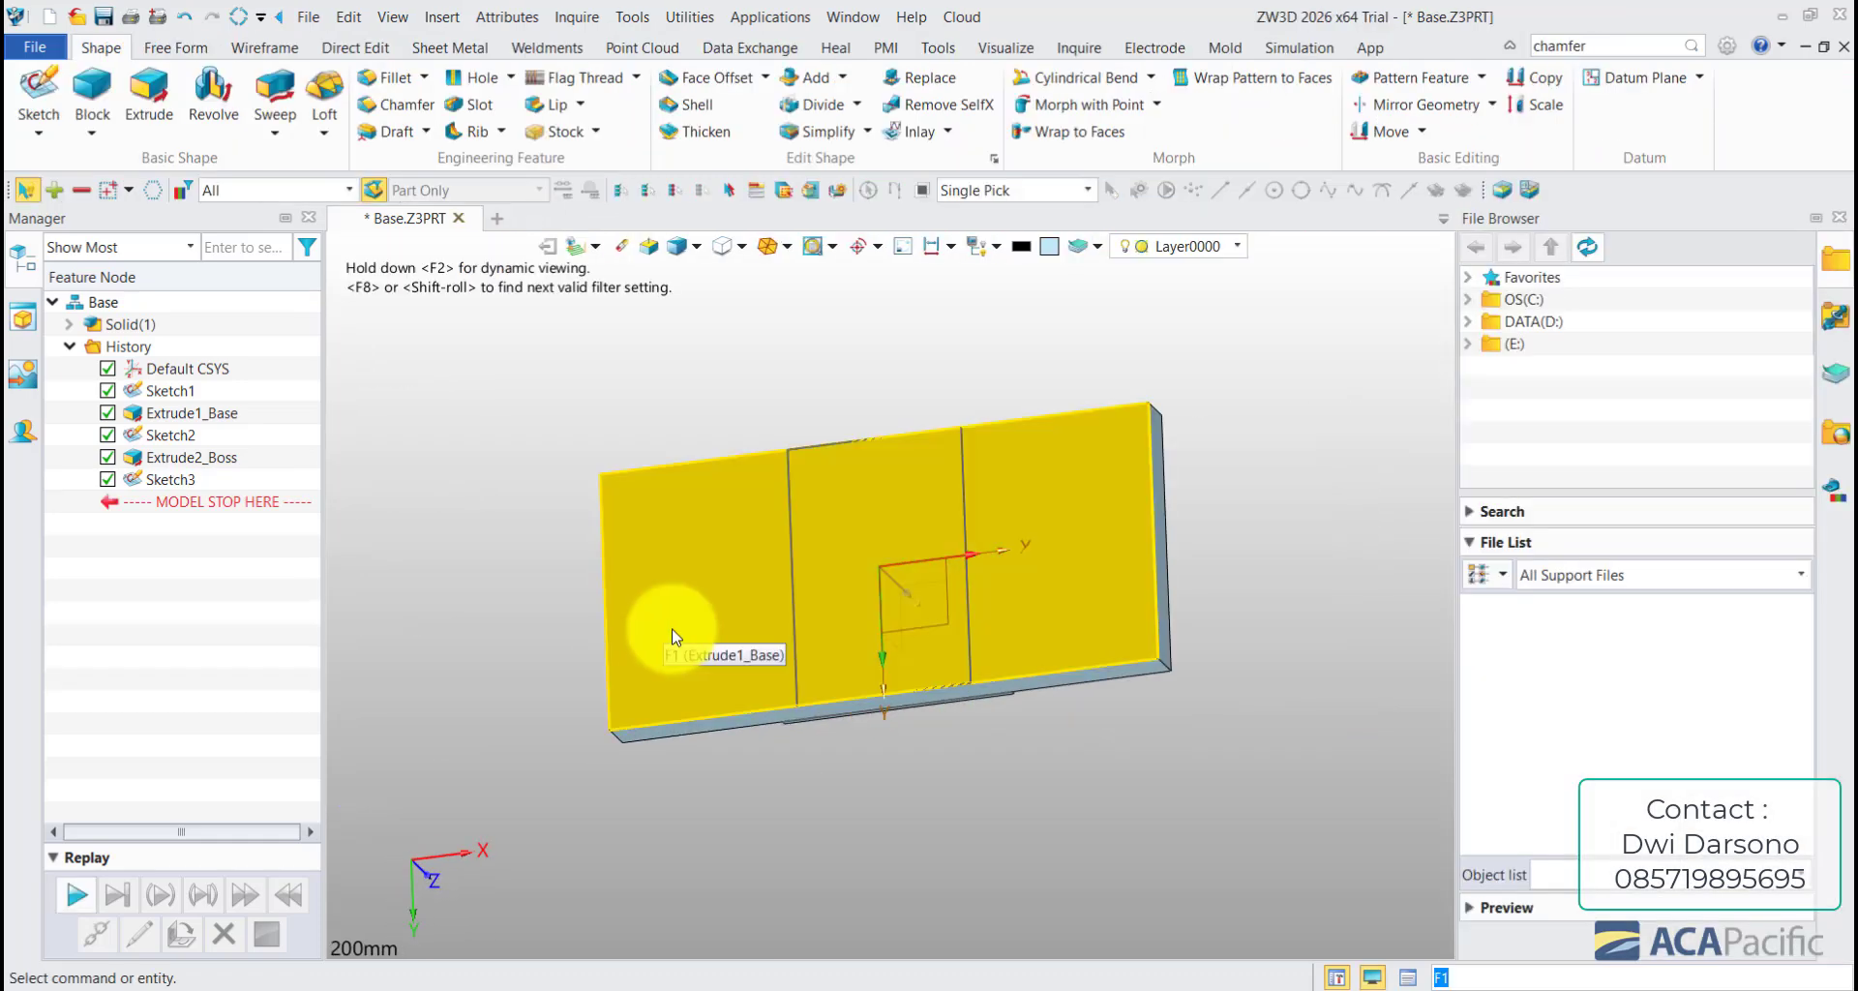
- Extrude the underside rectangle 3 mm upward into the plate as a cut from the base solid
left_click(151, 92)
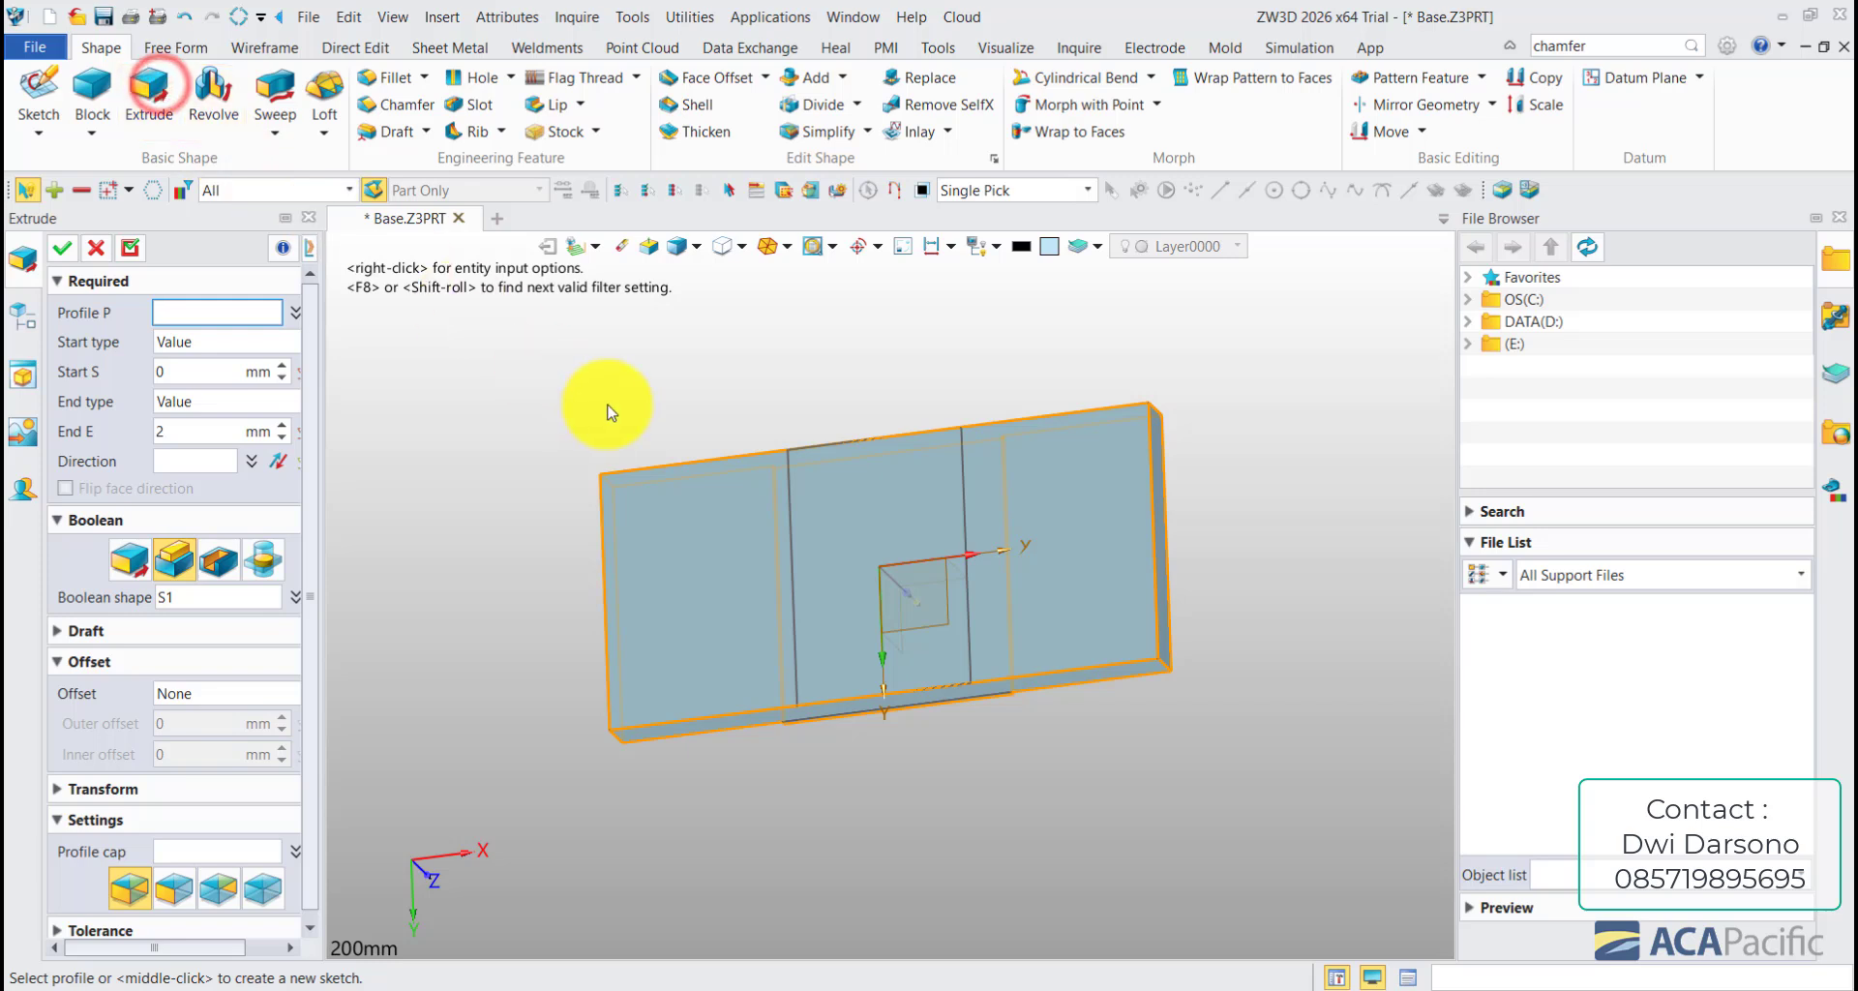
left_click(788, 472)
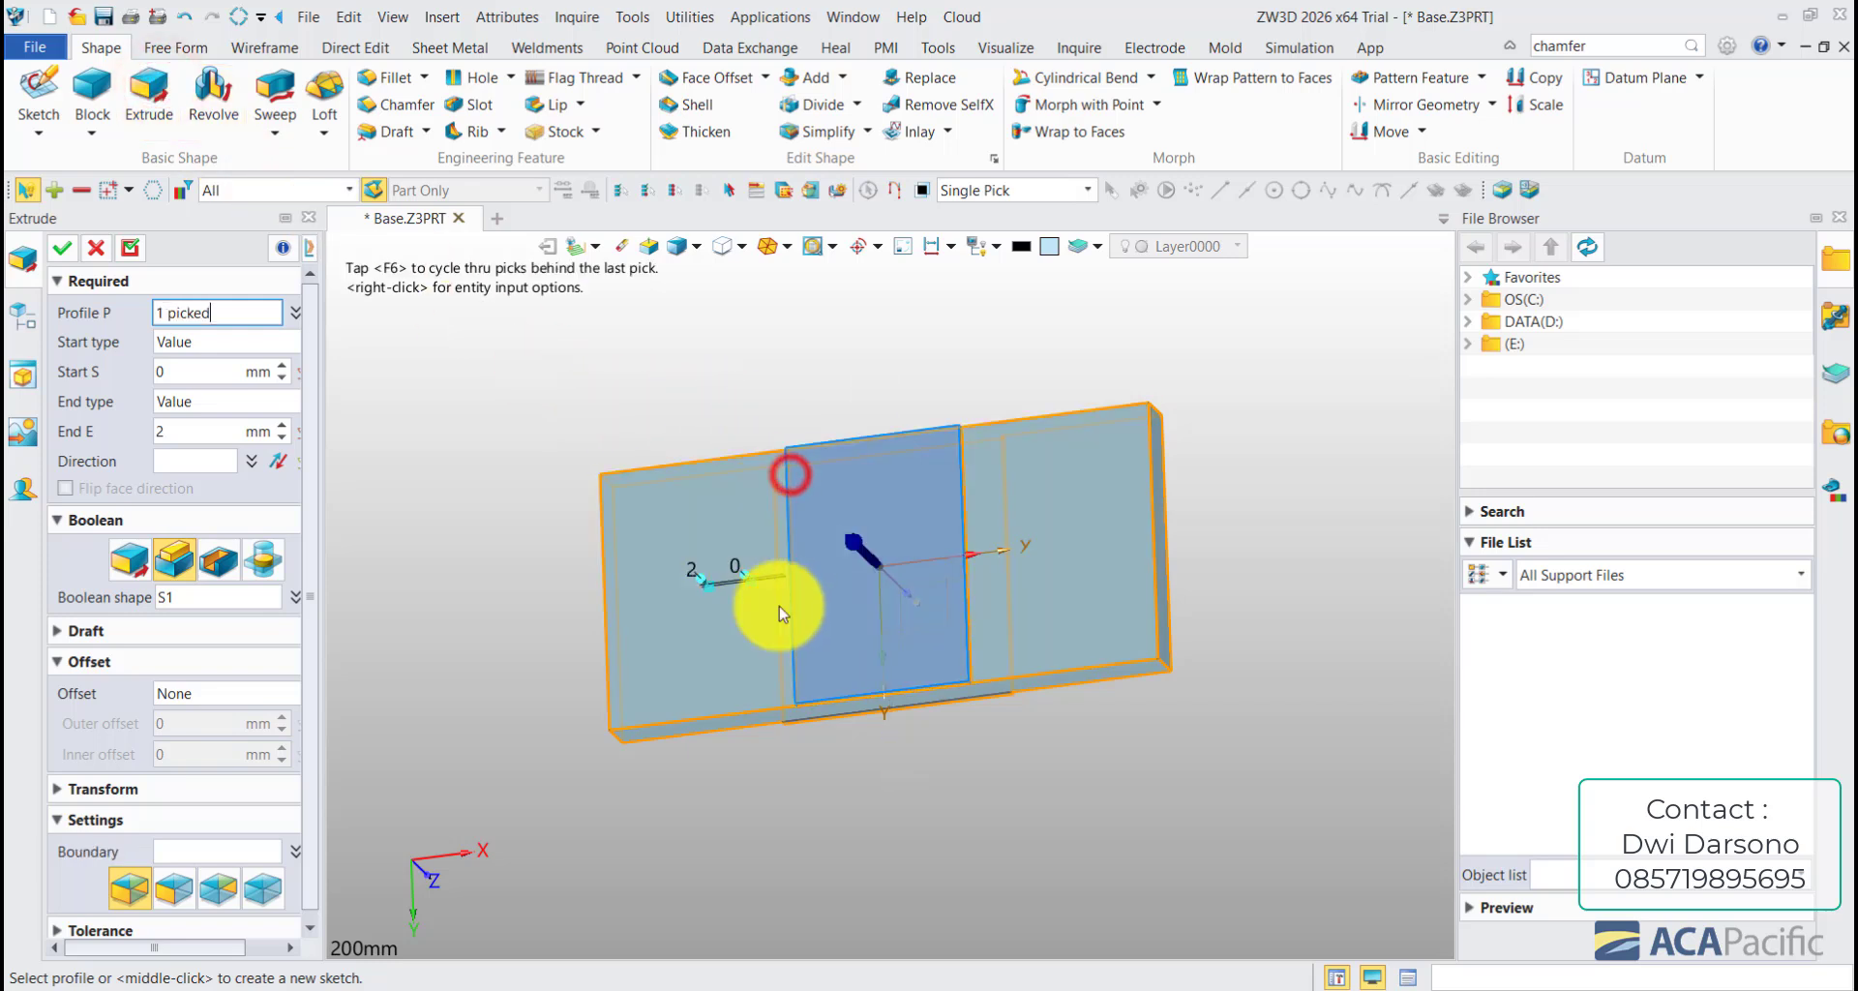
scroll(846, 619, "up", 2)
middle_click_drag(847, 619, 862, 539)
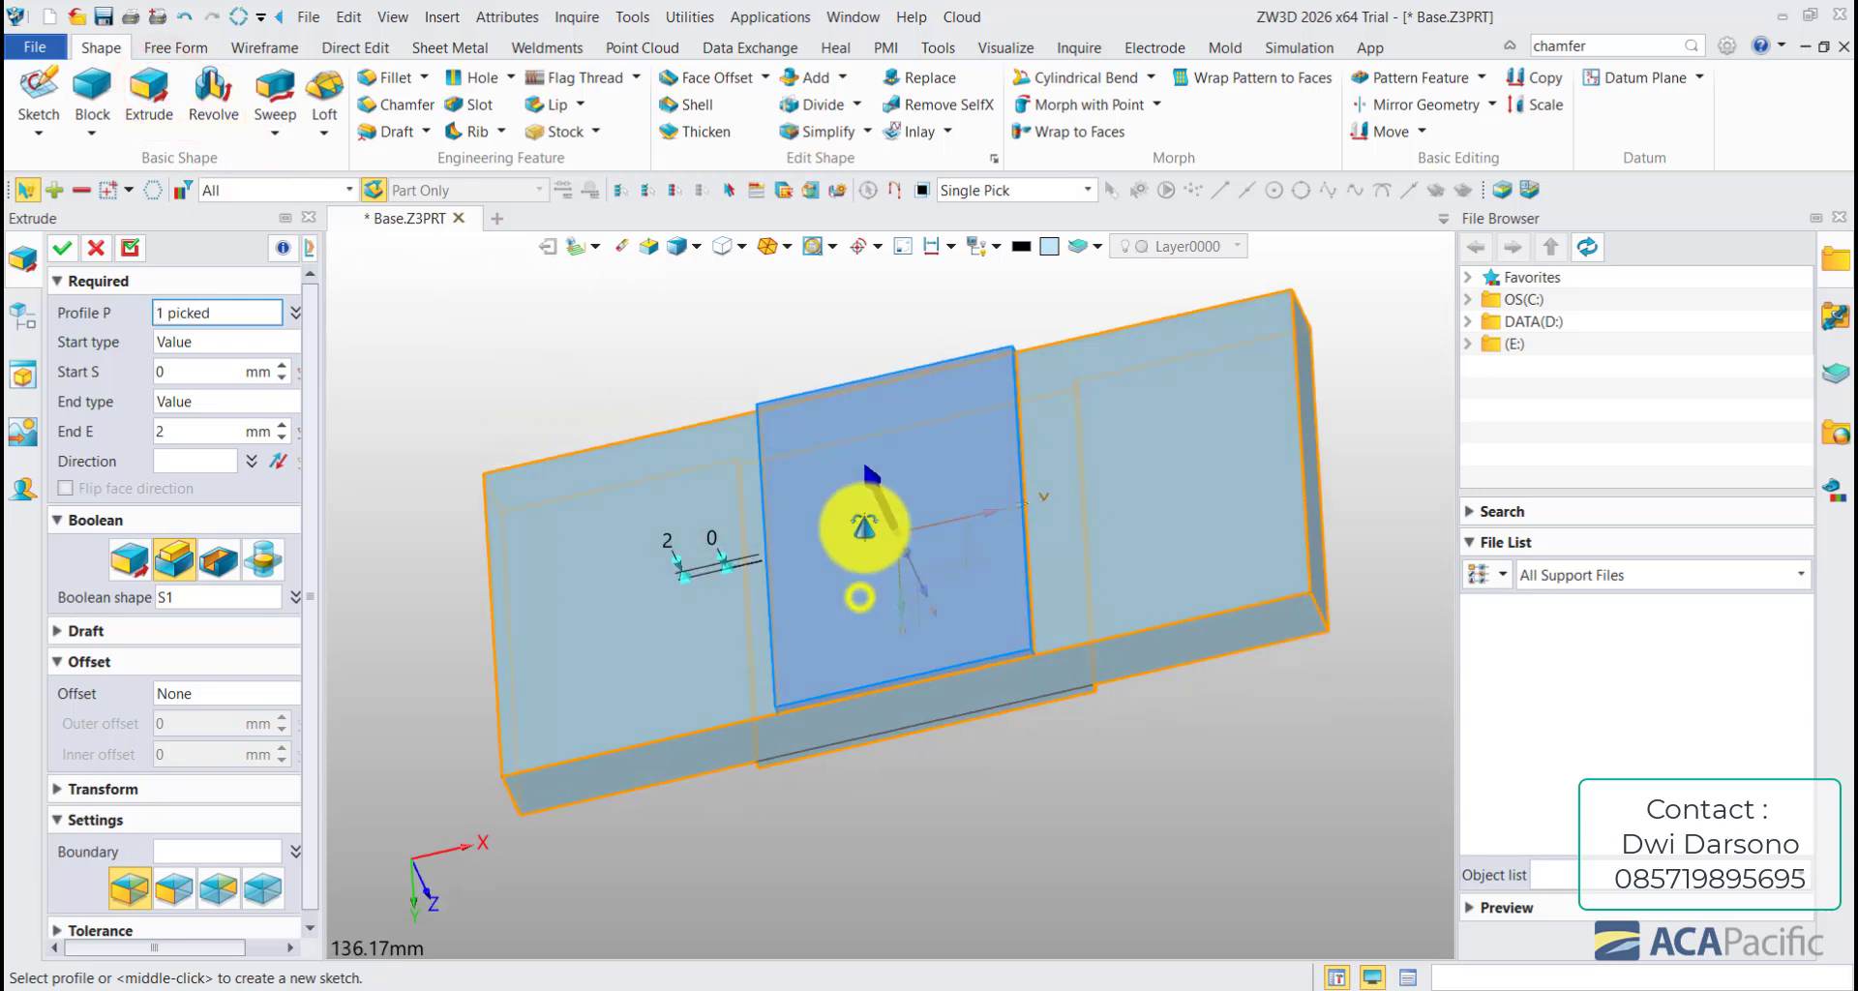
left_click(219, 561)
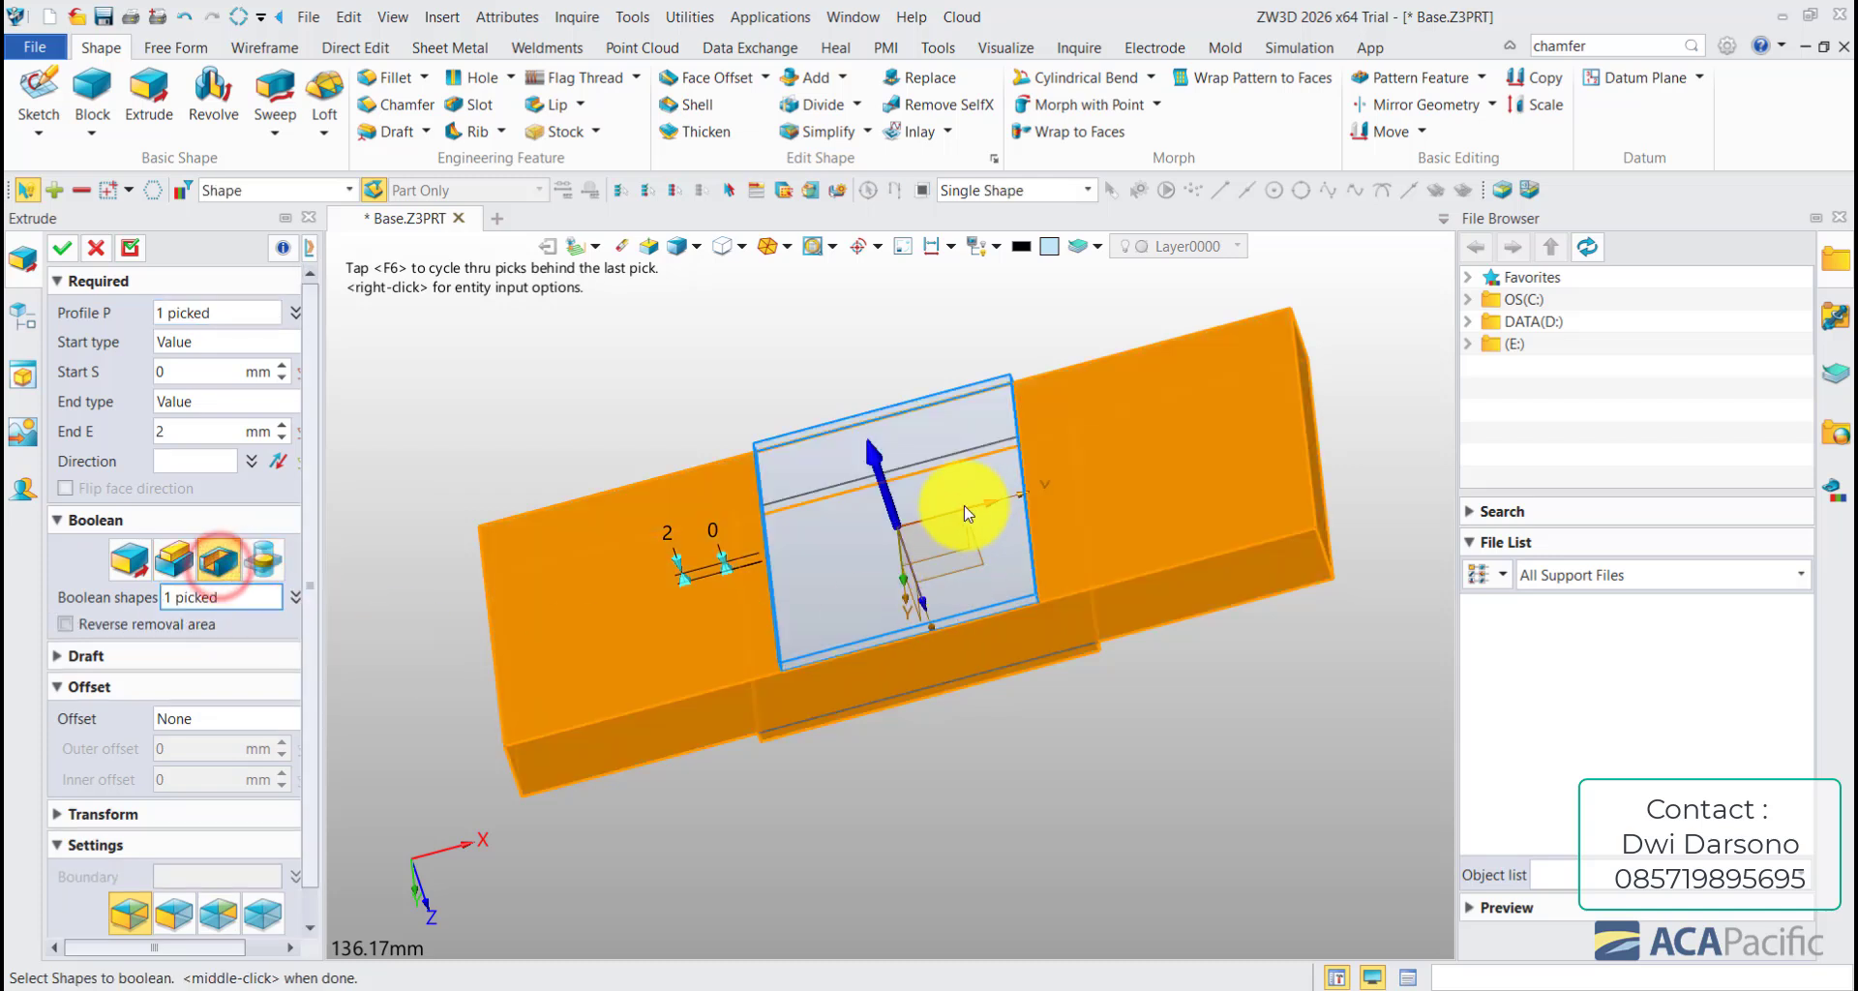
left_click(881, 472)
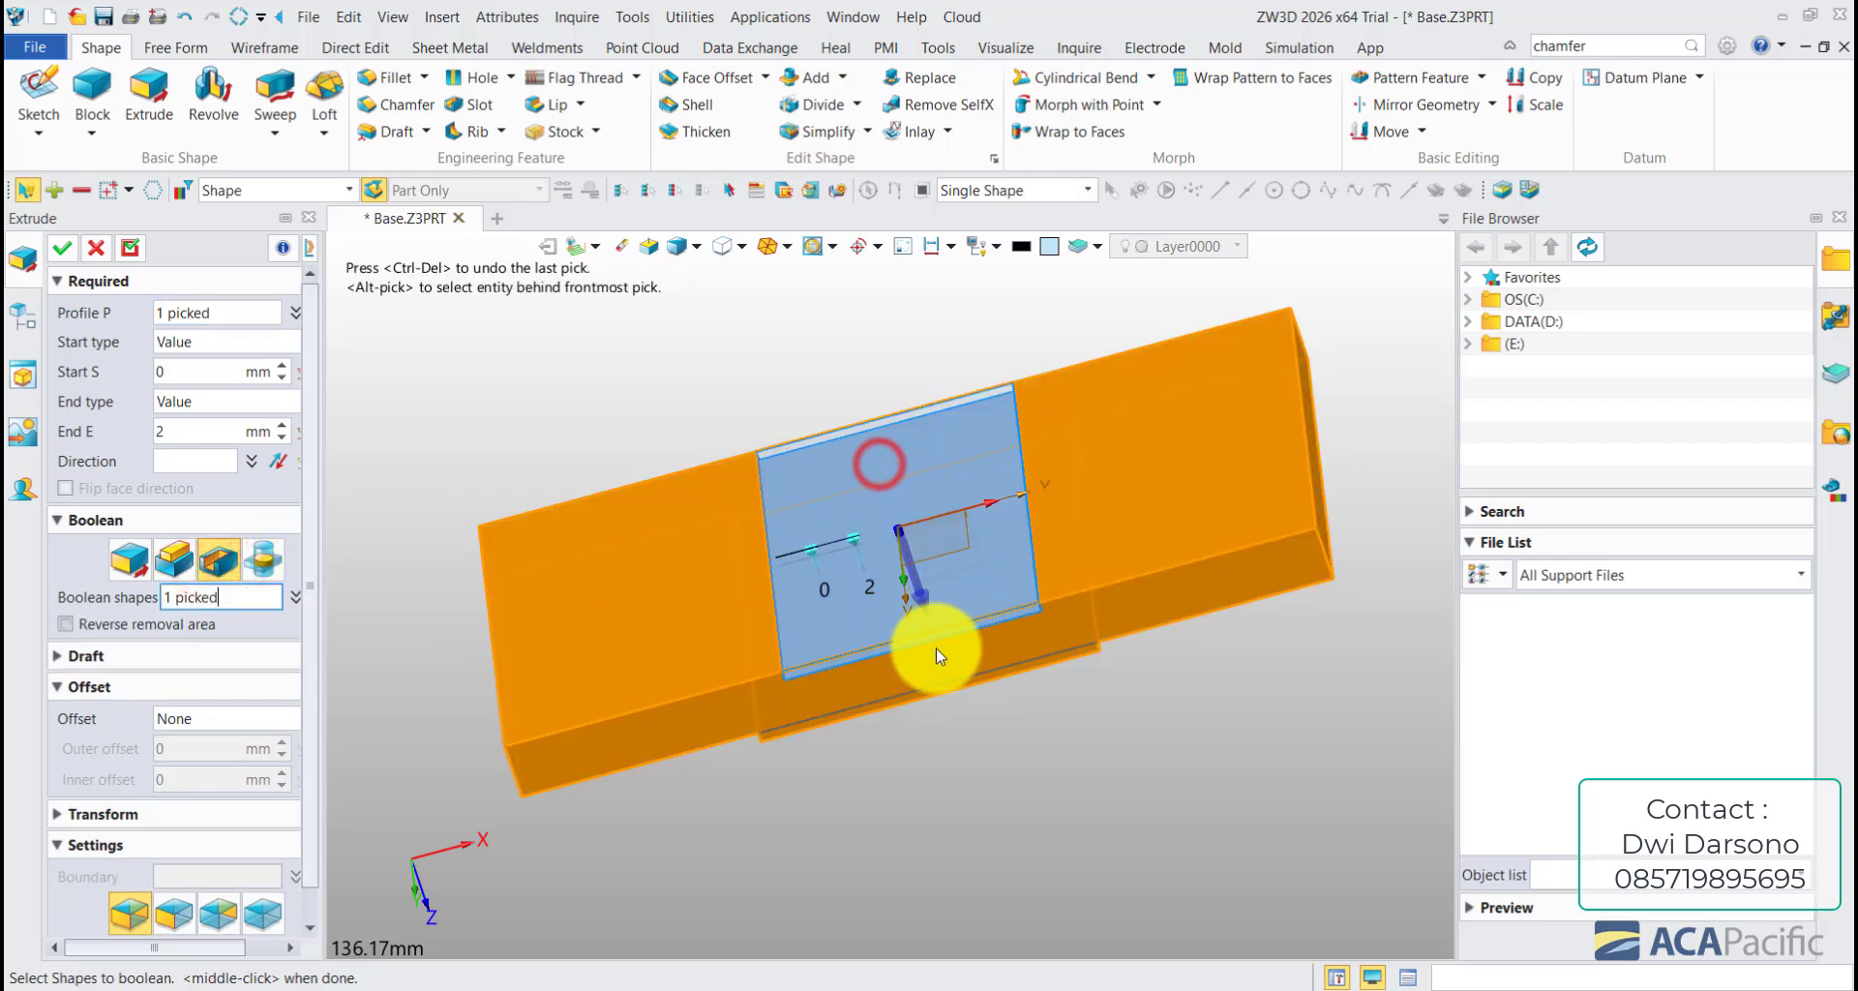
double_click(189, 431)
type("3")
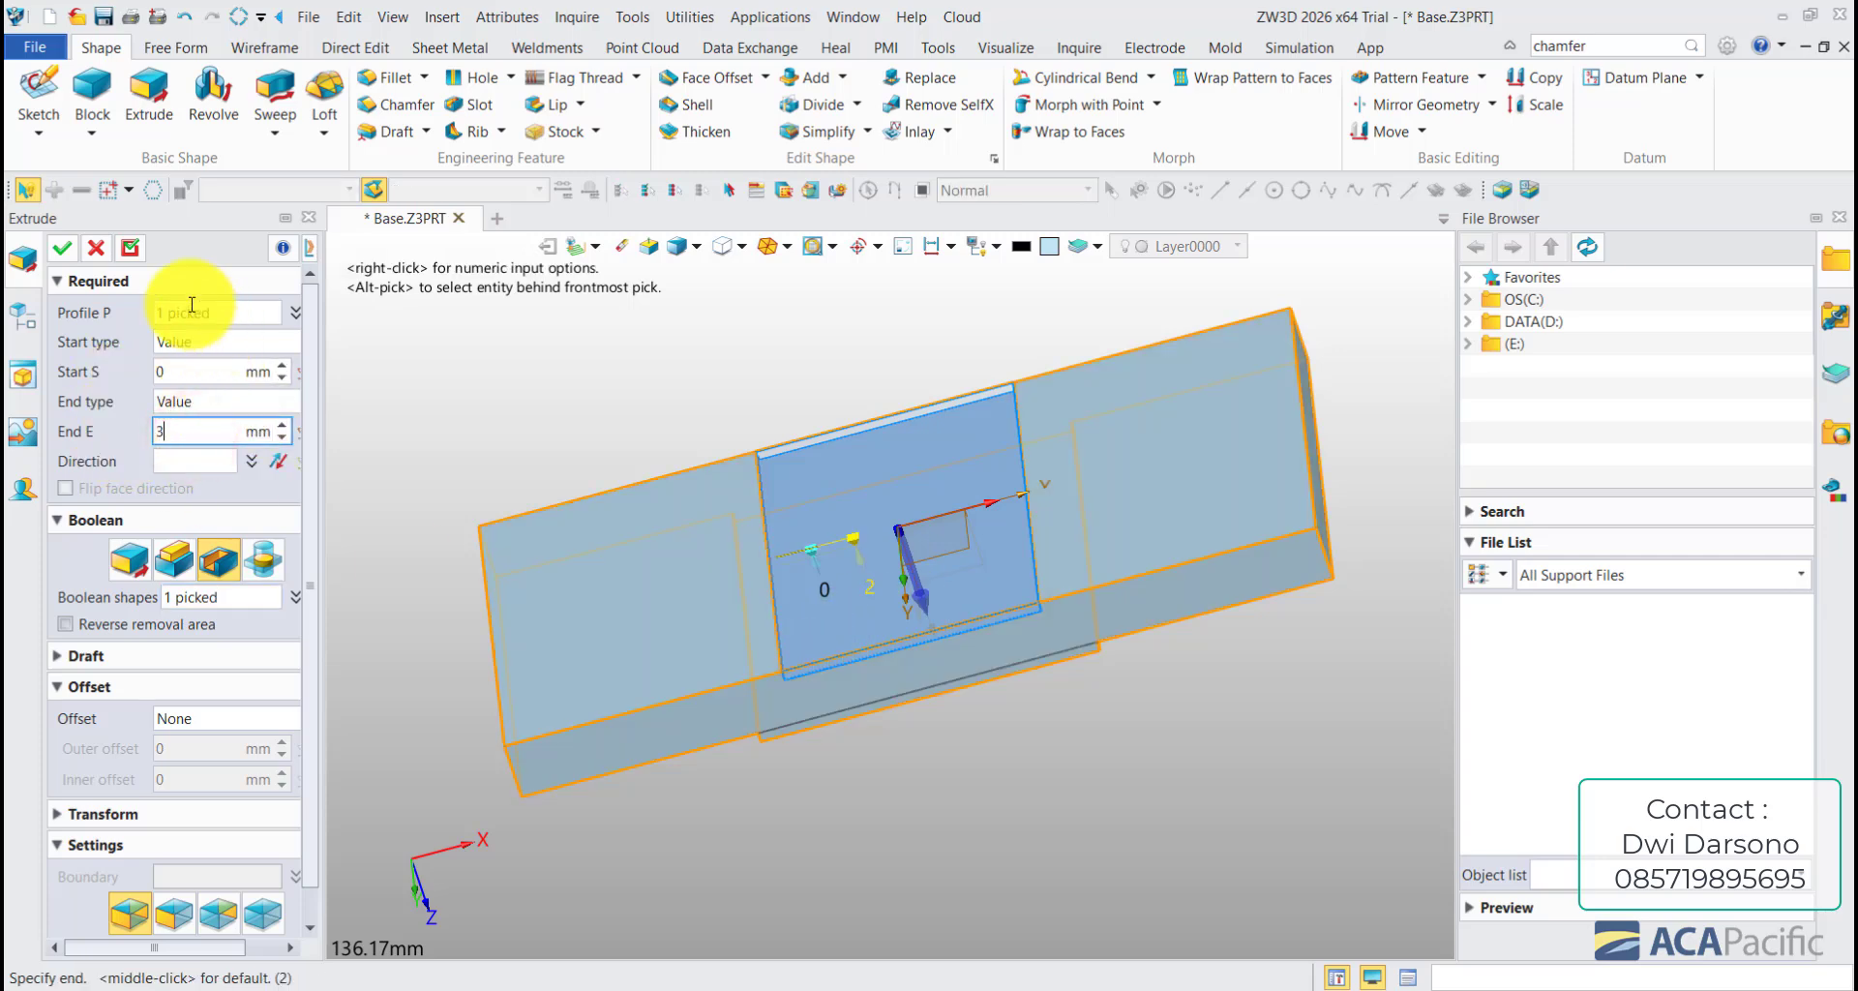
left_click(62, 248)
- Hide the three profile sketches of the plate, the top pad and the underside cut
mouse_move(687, 366)
right_mouse_down()
mouse_move(725, 464)
mouse_move(727, 691)
mouse_move(713, 677)
right_mouse_up()
left_click(152, 478)
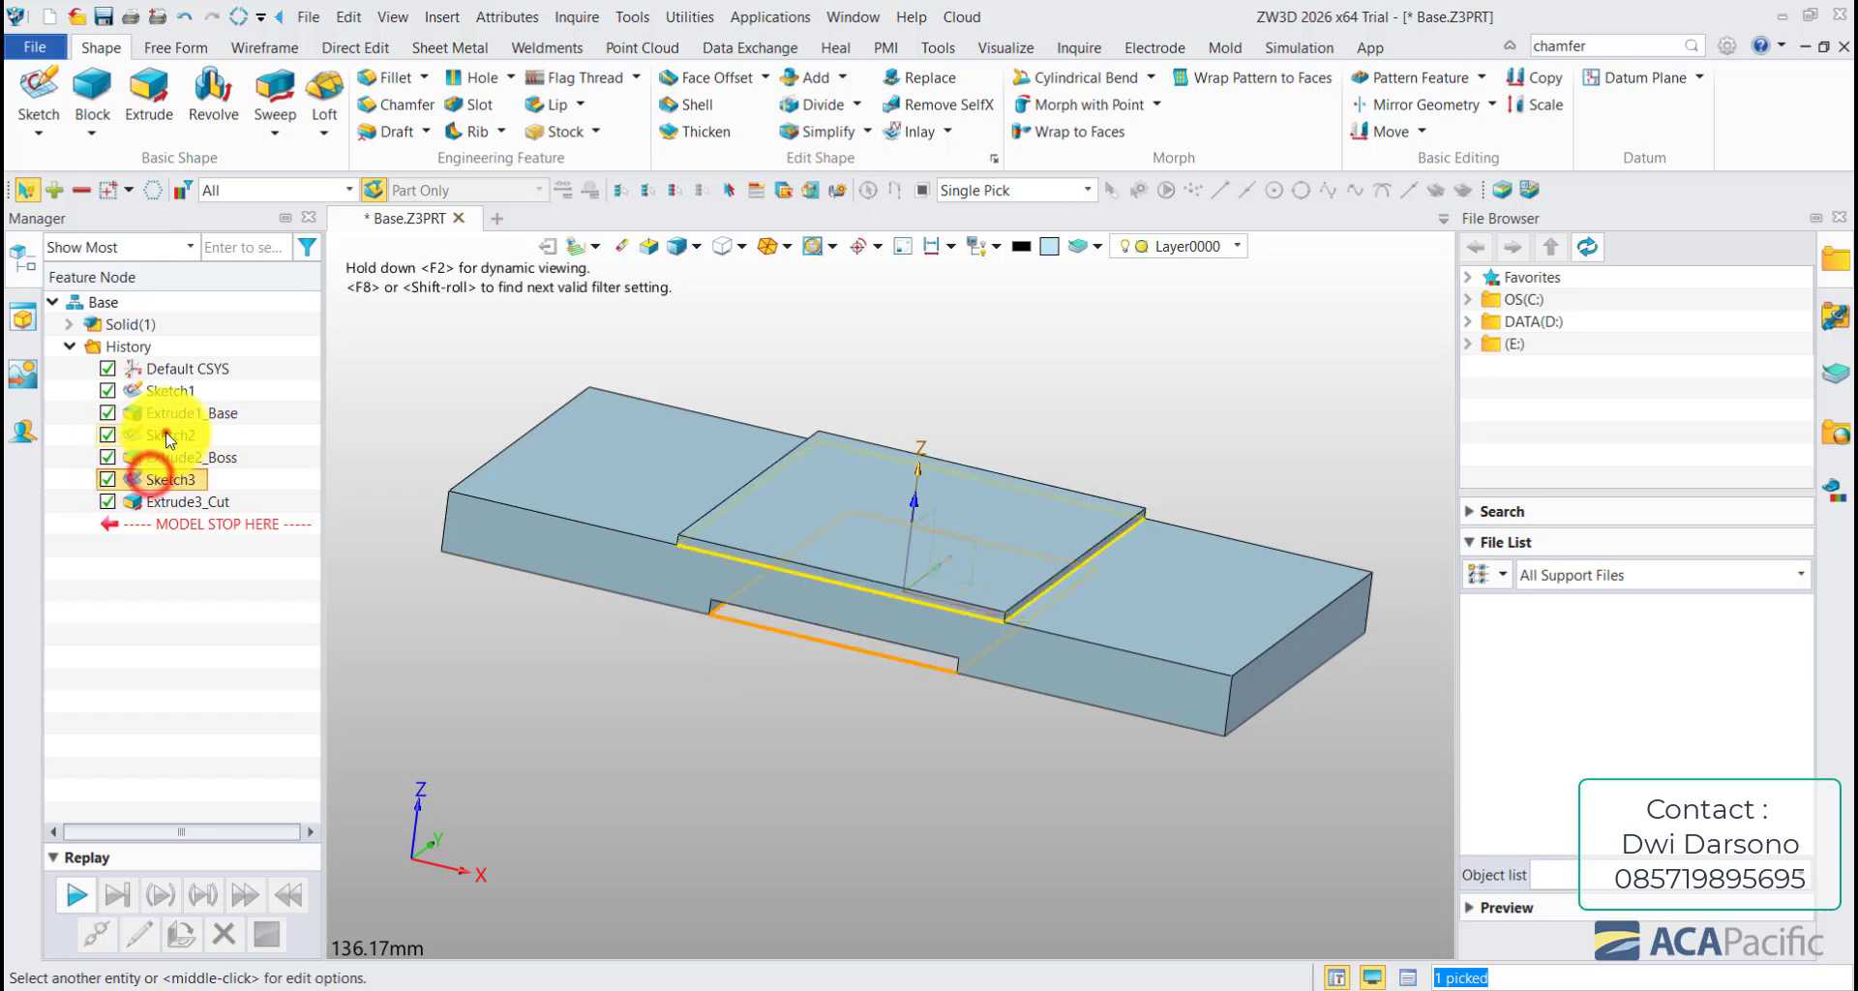
left_click(166, 433)
left_click(172, 388)
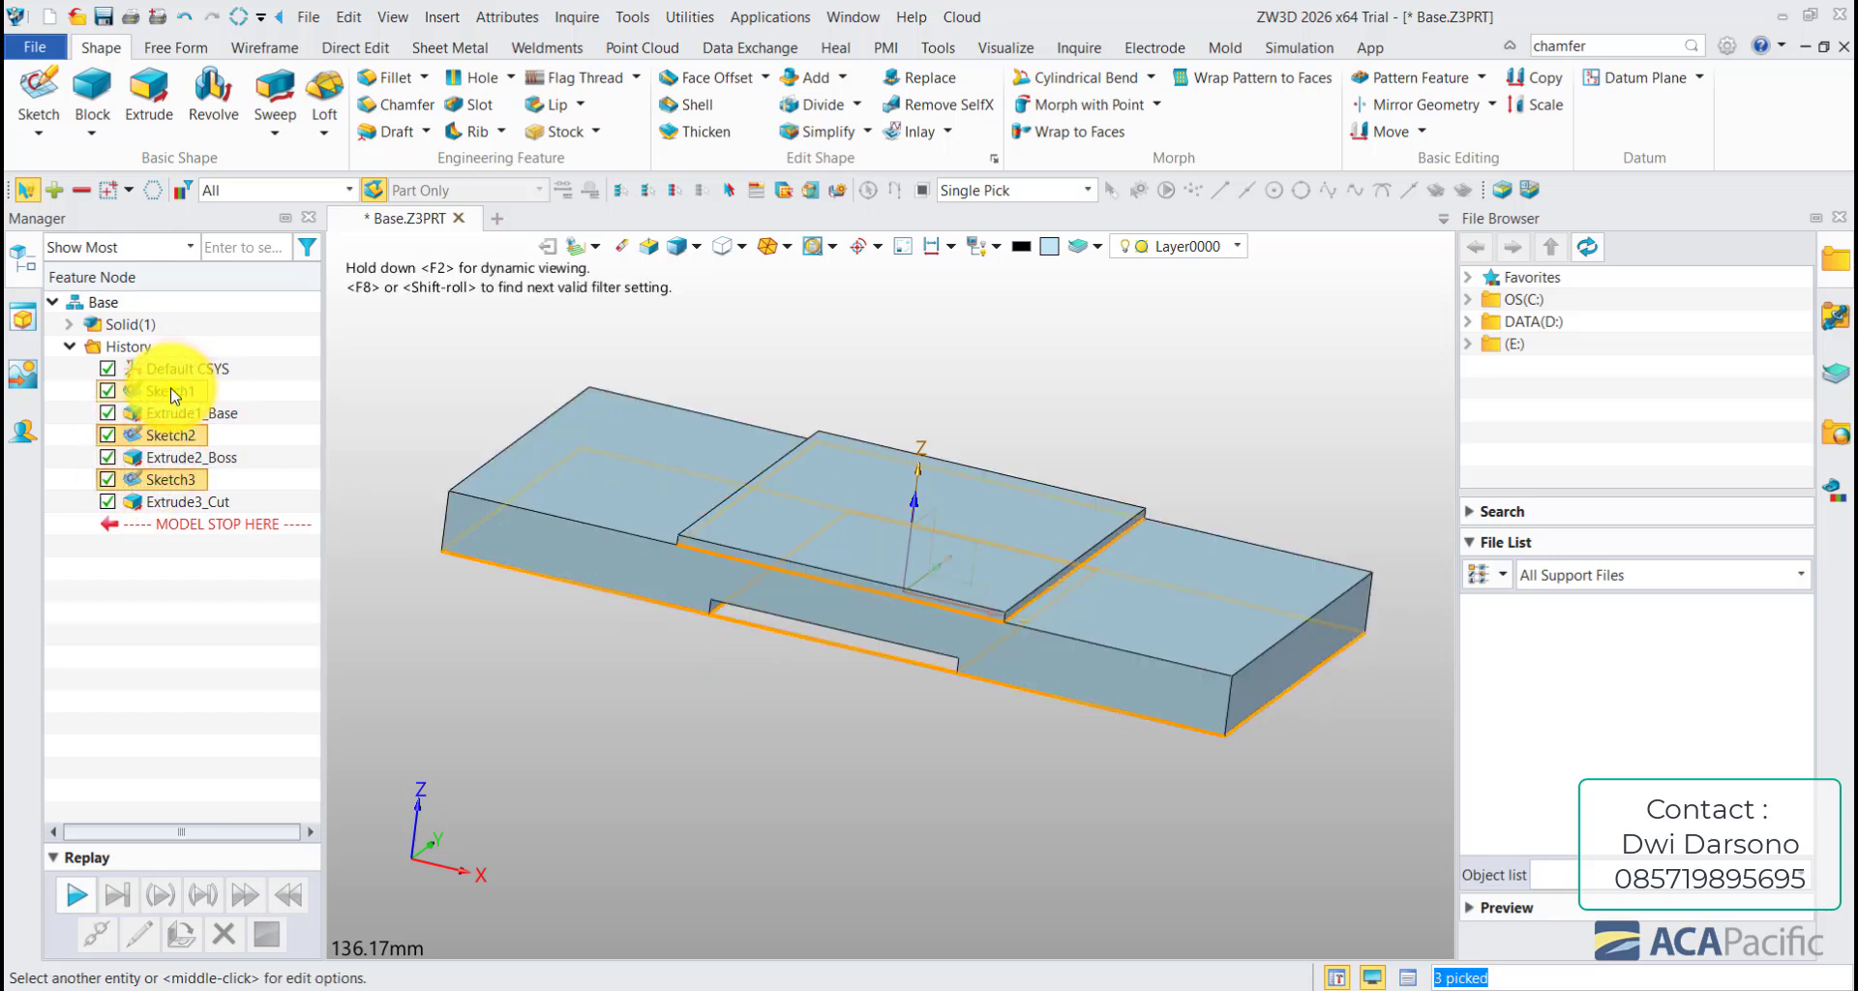
right_click(172, 392)
left_click(237, 395)
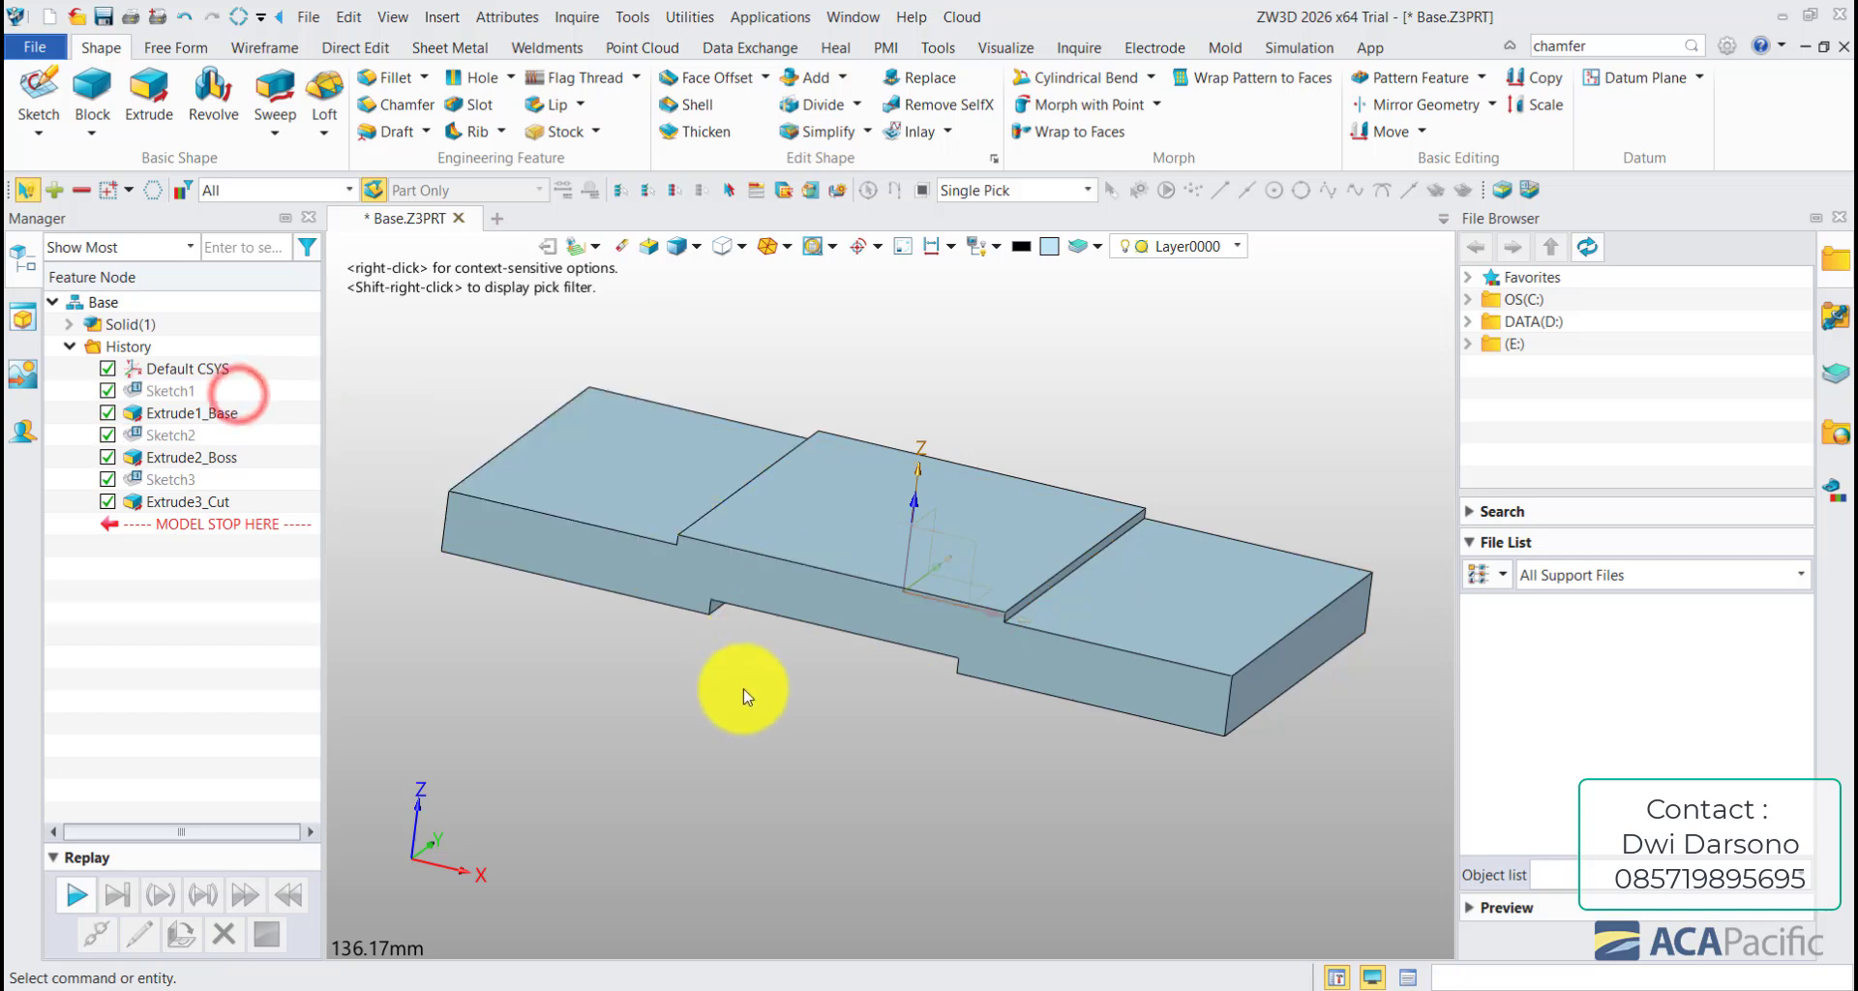
- Start a Fillet on the four vertical corner edges of the plate with a radius of 12 mm
right_click_drag(746, 695, 693, 553)
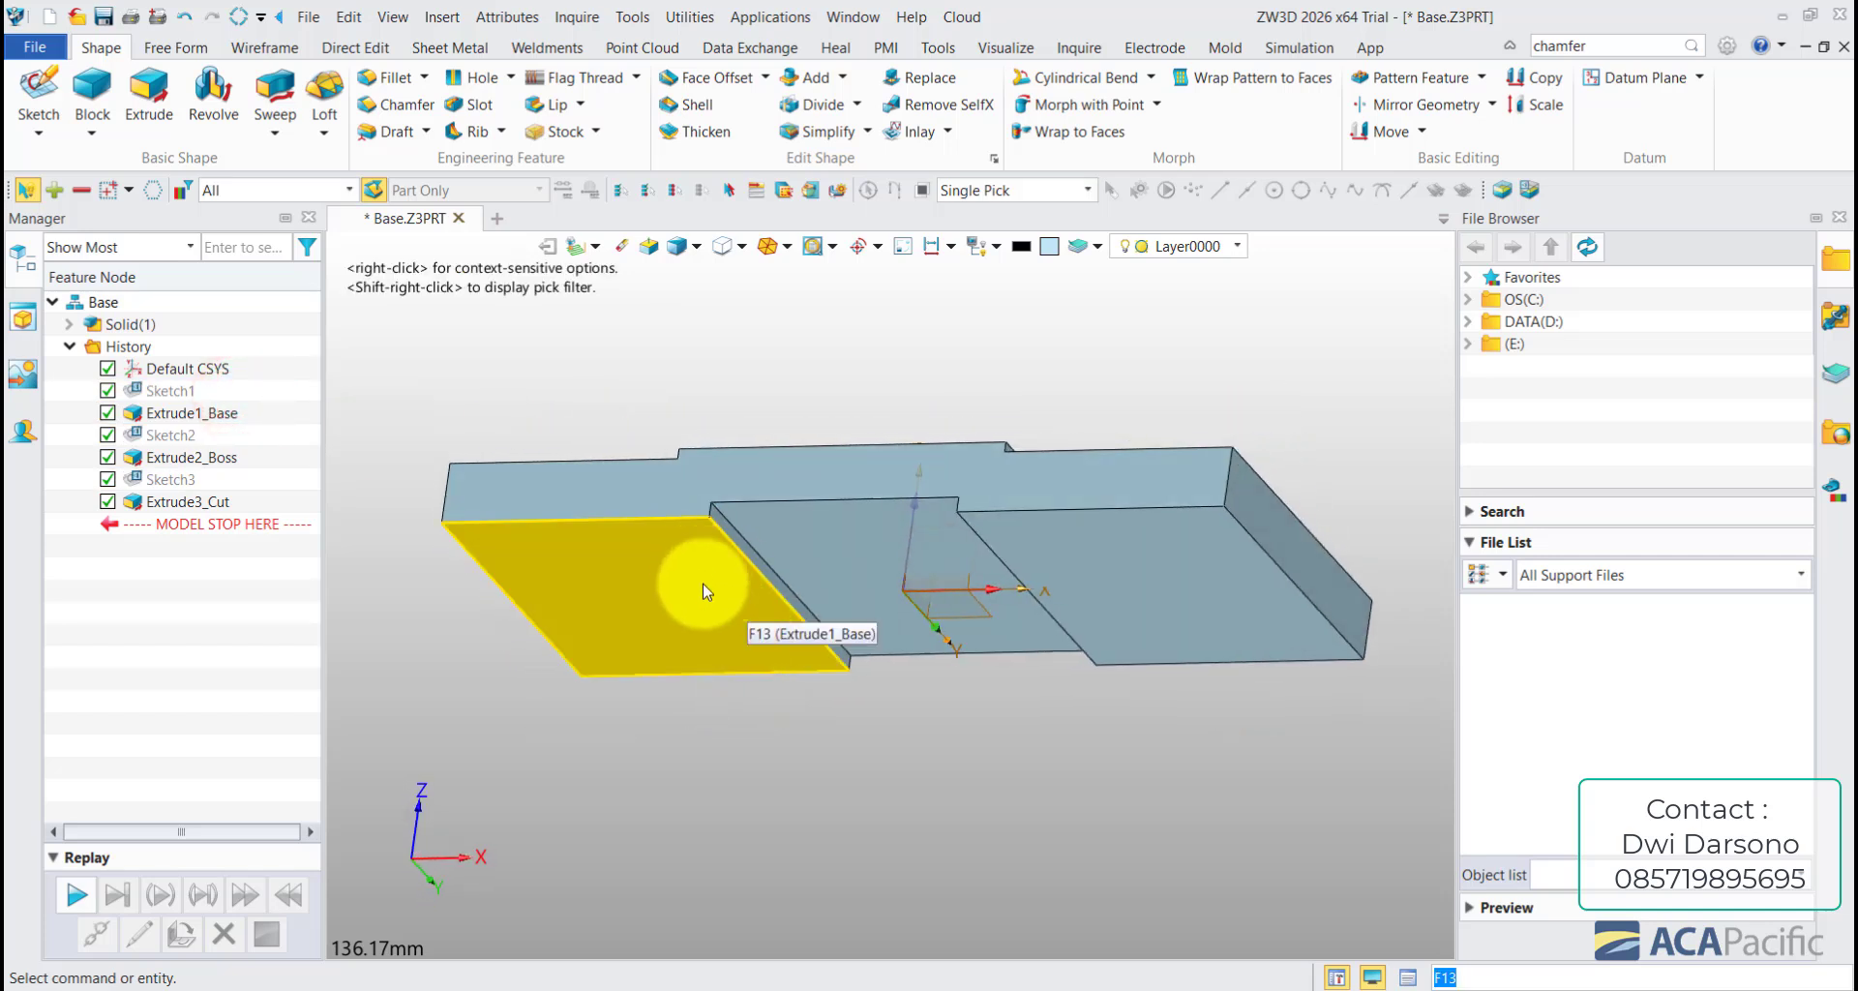
left_click(392, 77)
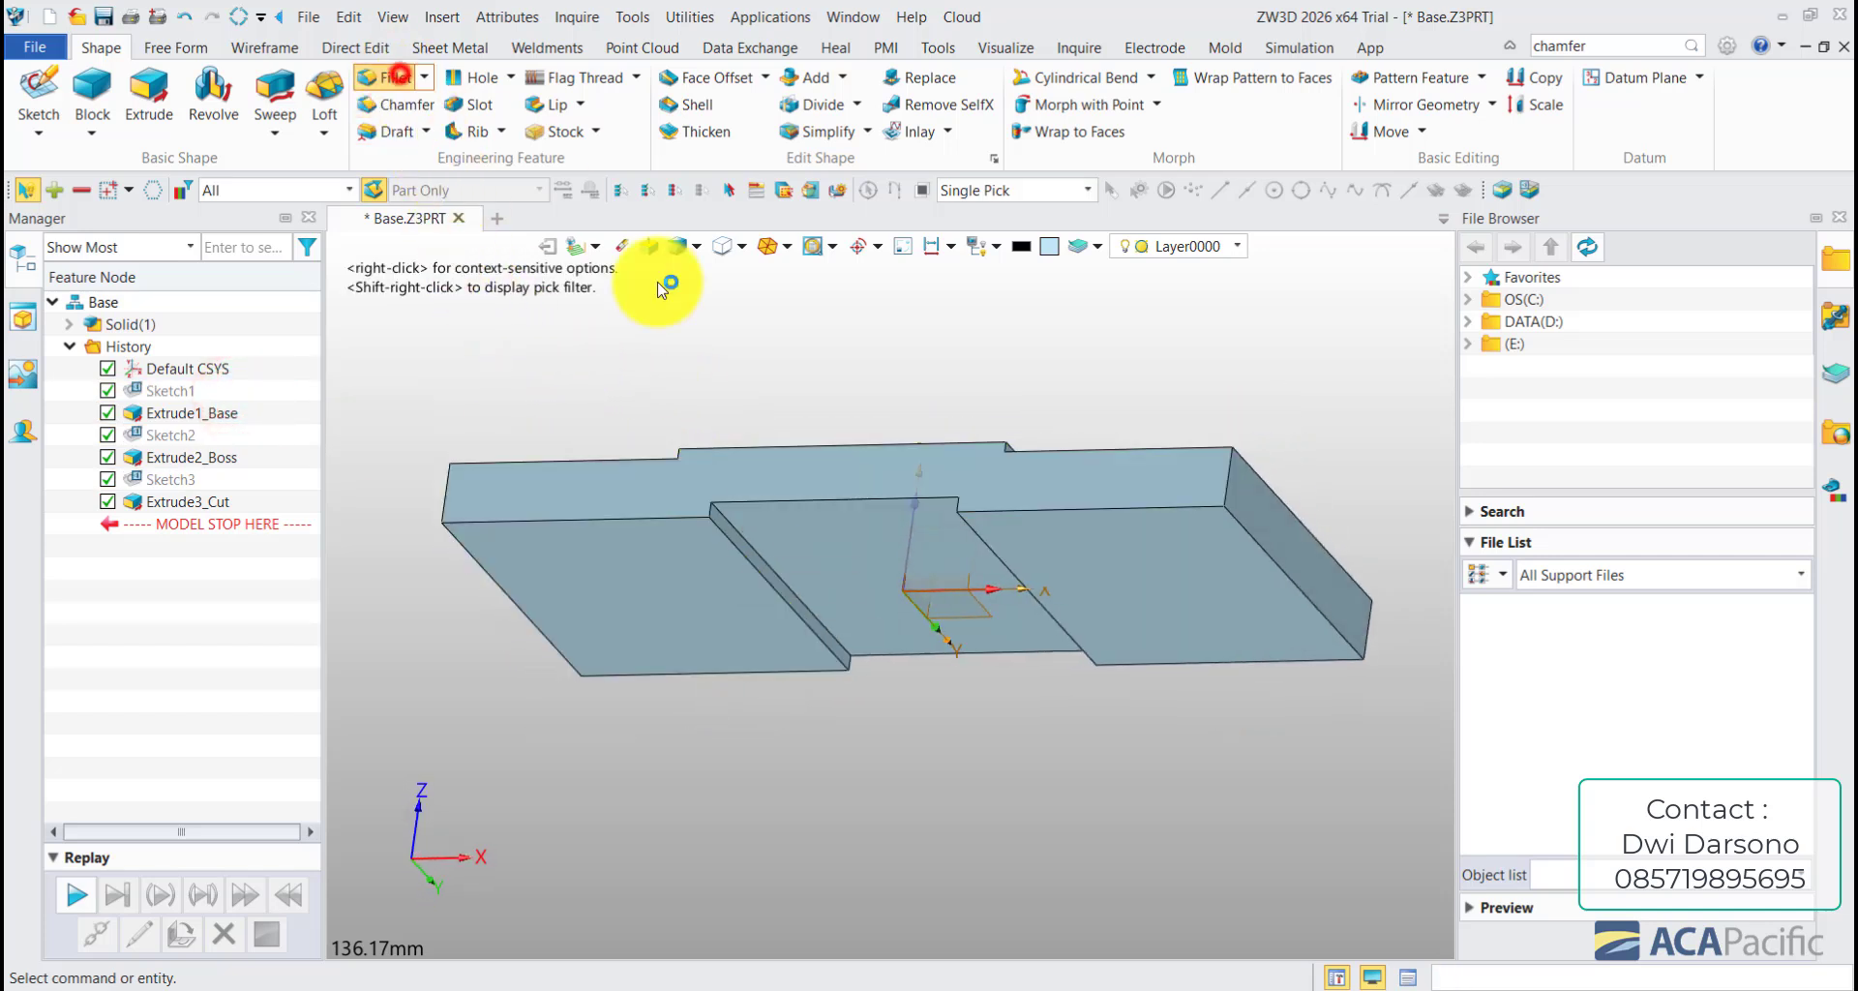
right_click_drag(713, 415, 532, 531)
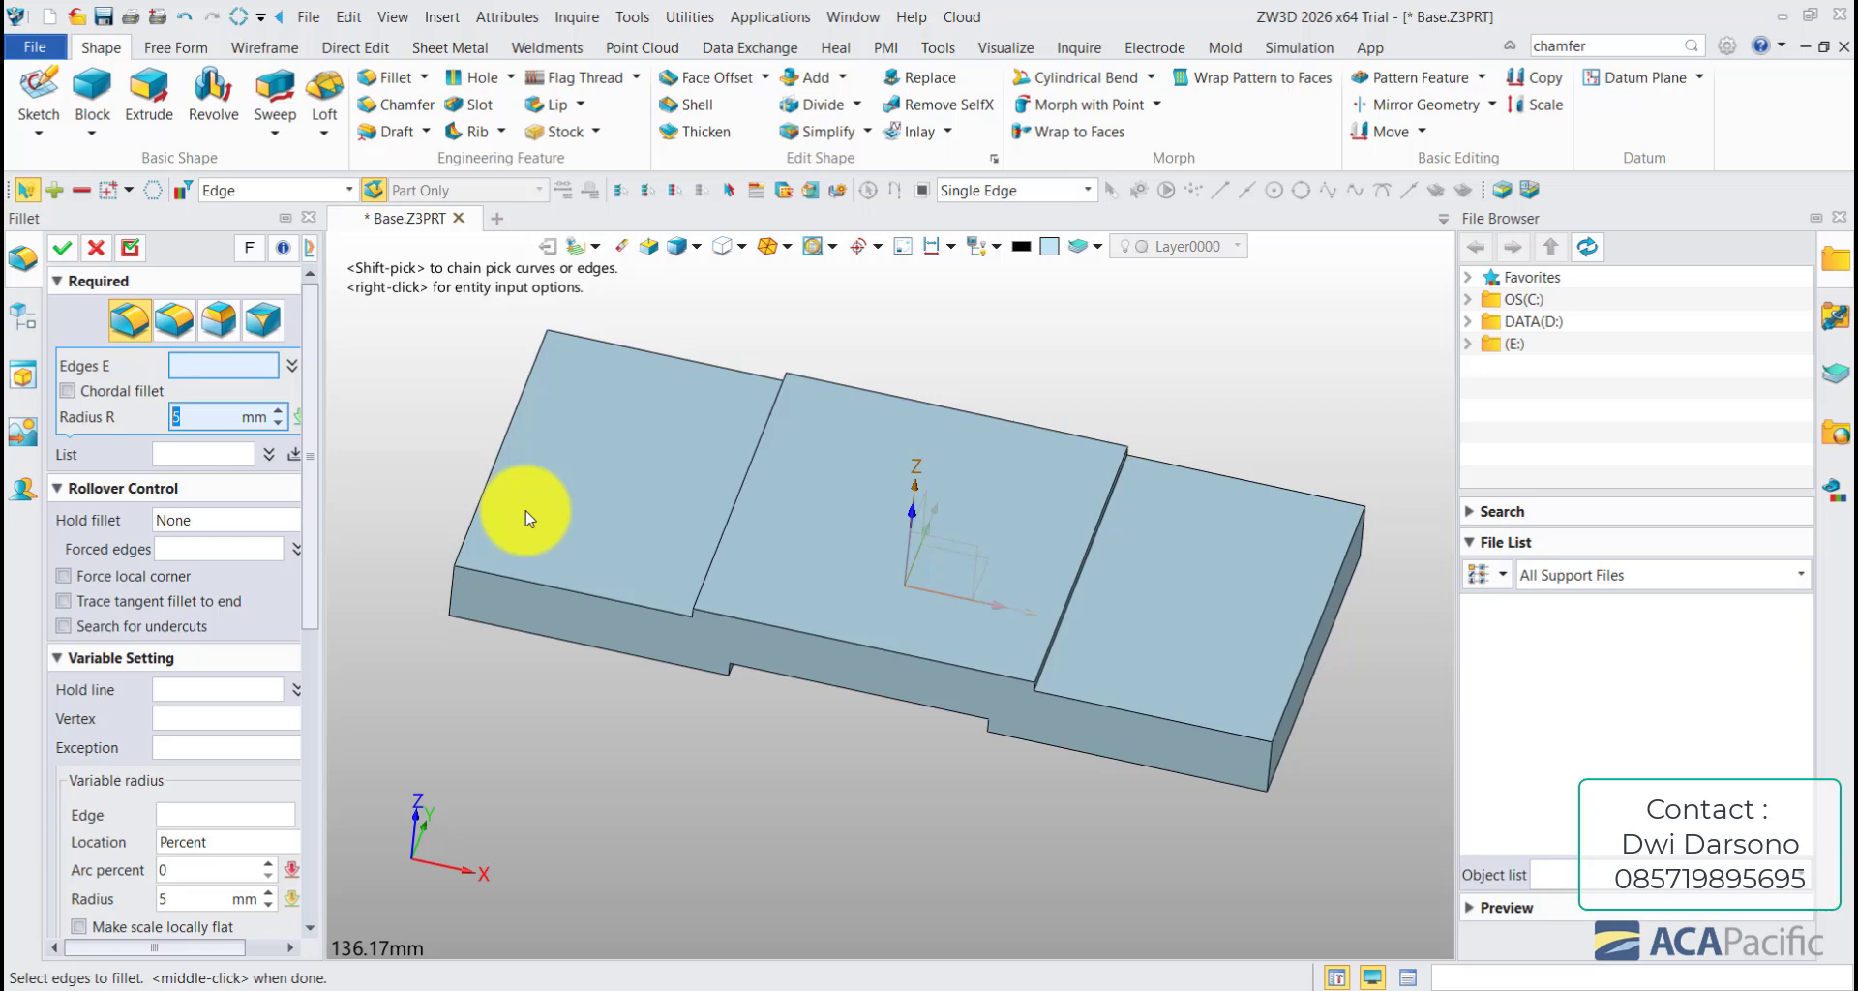
left_click(456, 591)
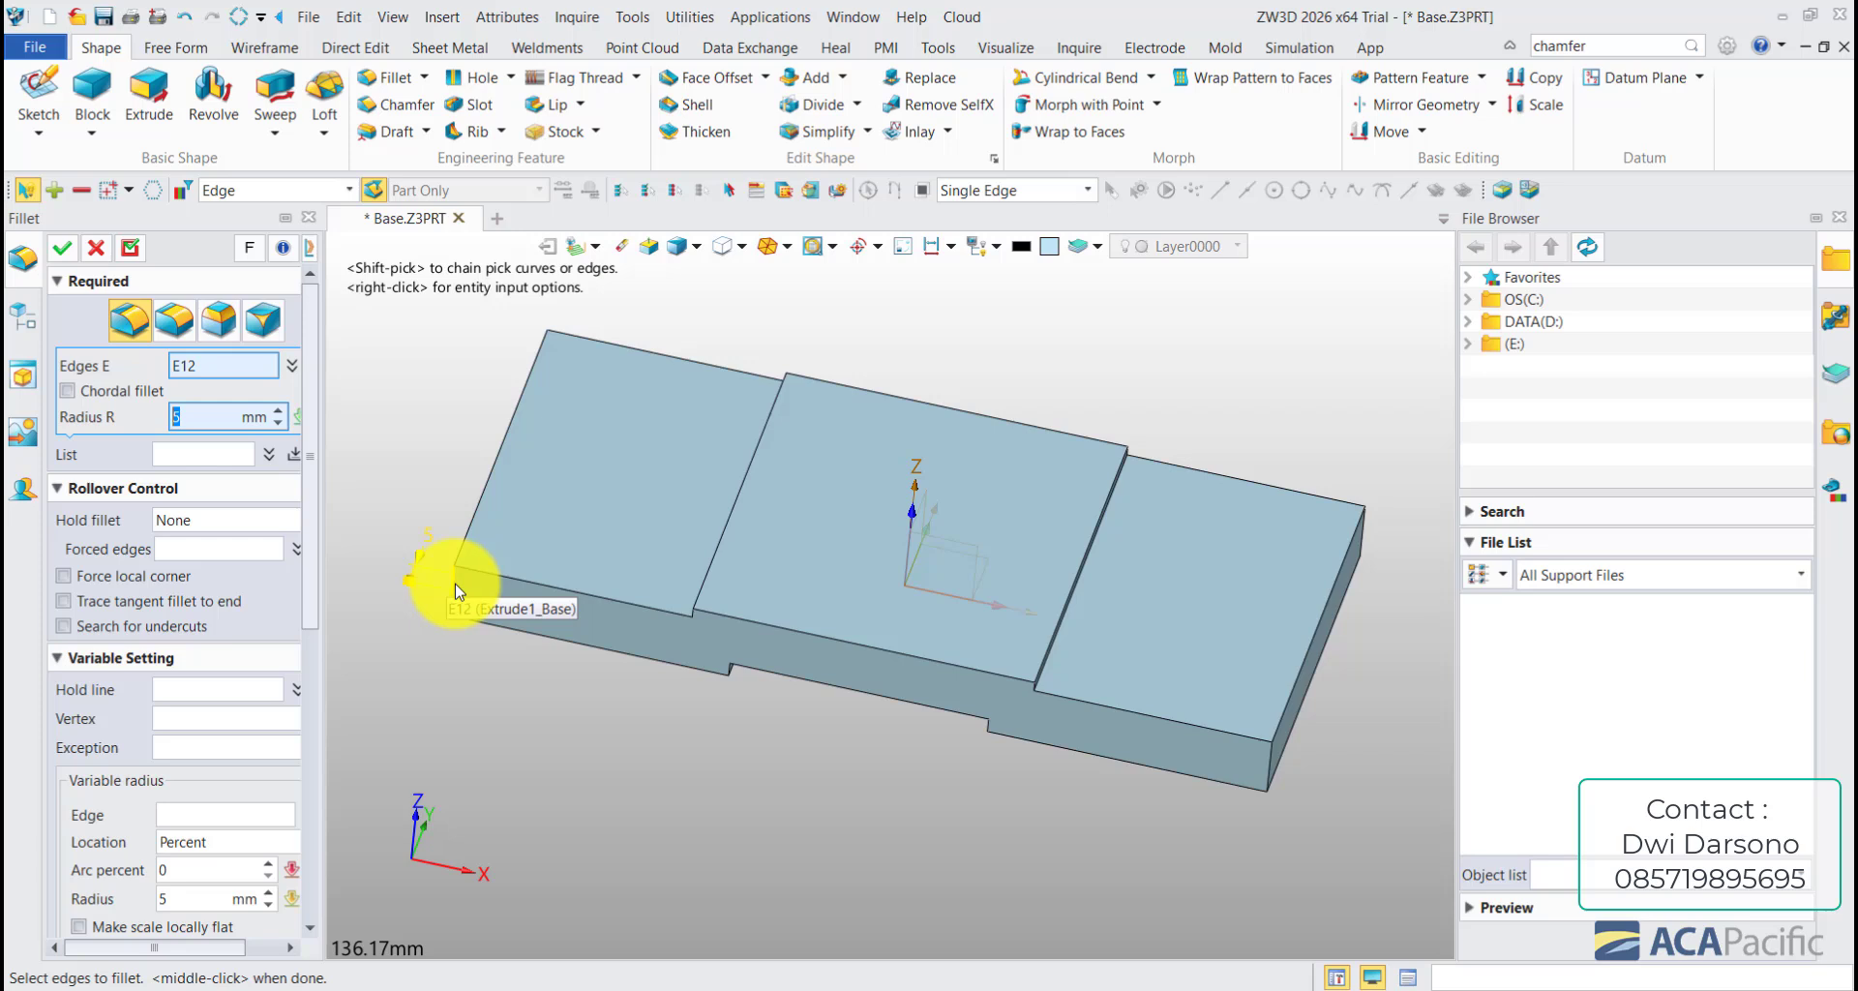
left_click(1265, 759)
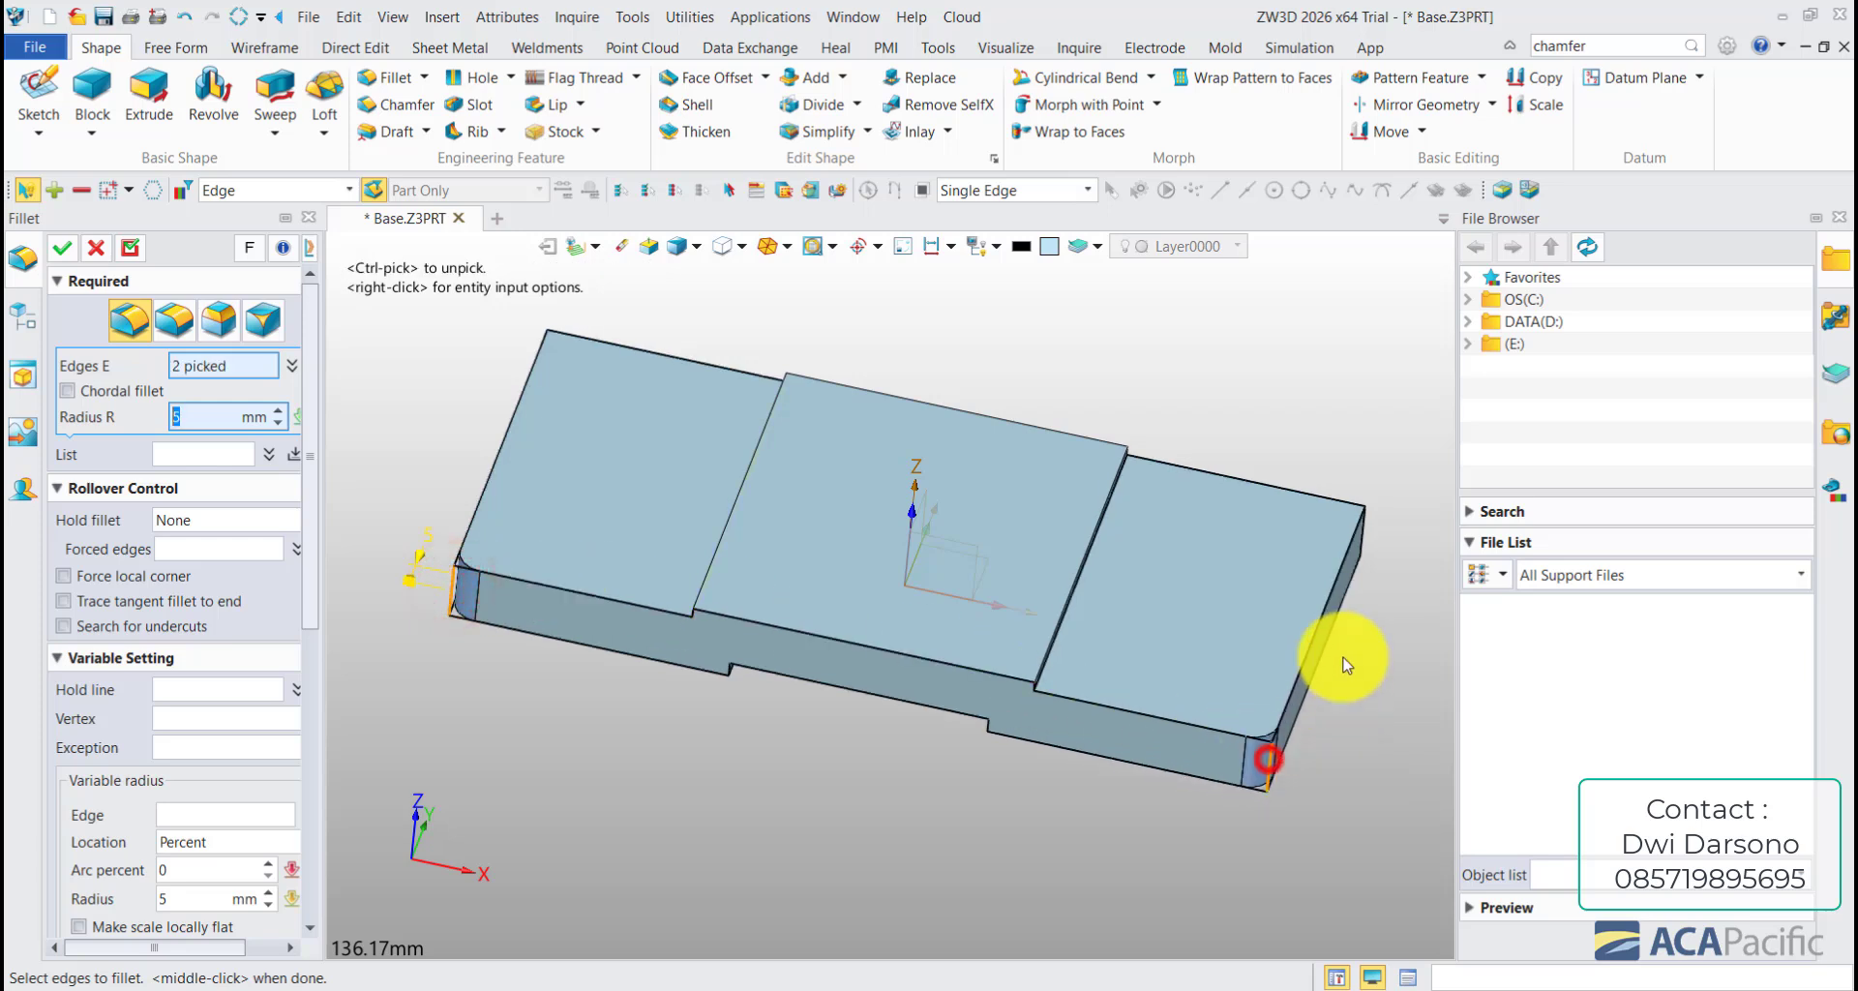
right_click_drag(1360, 528, 730, 462)
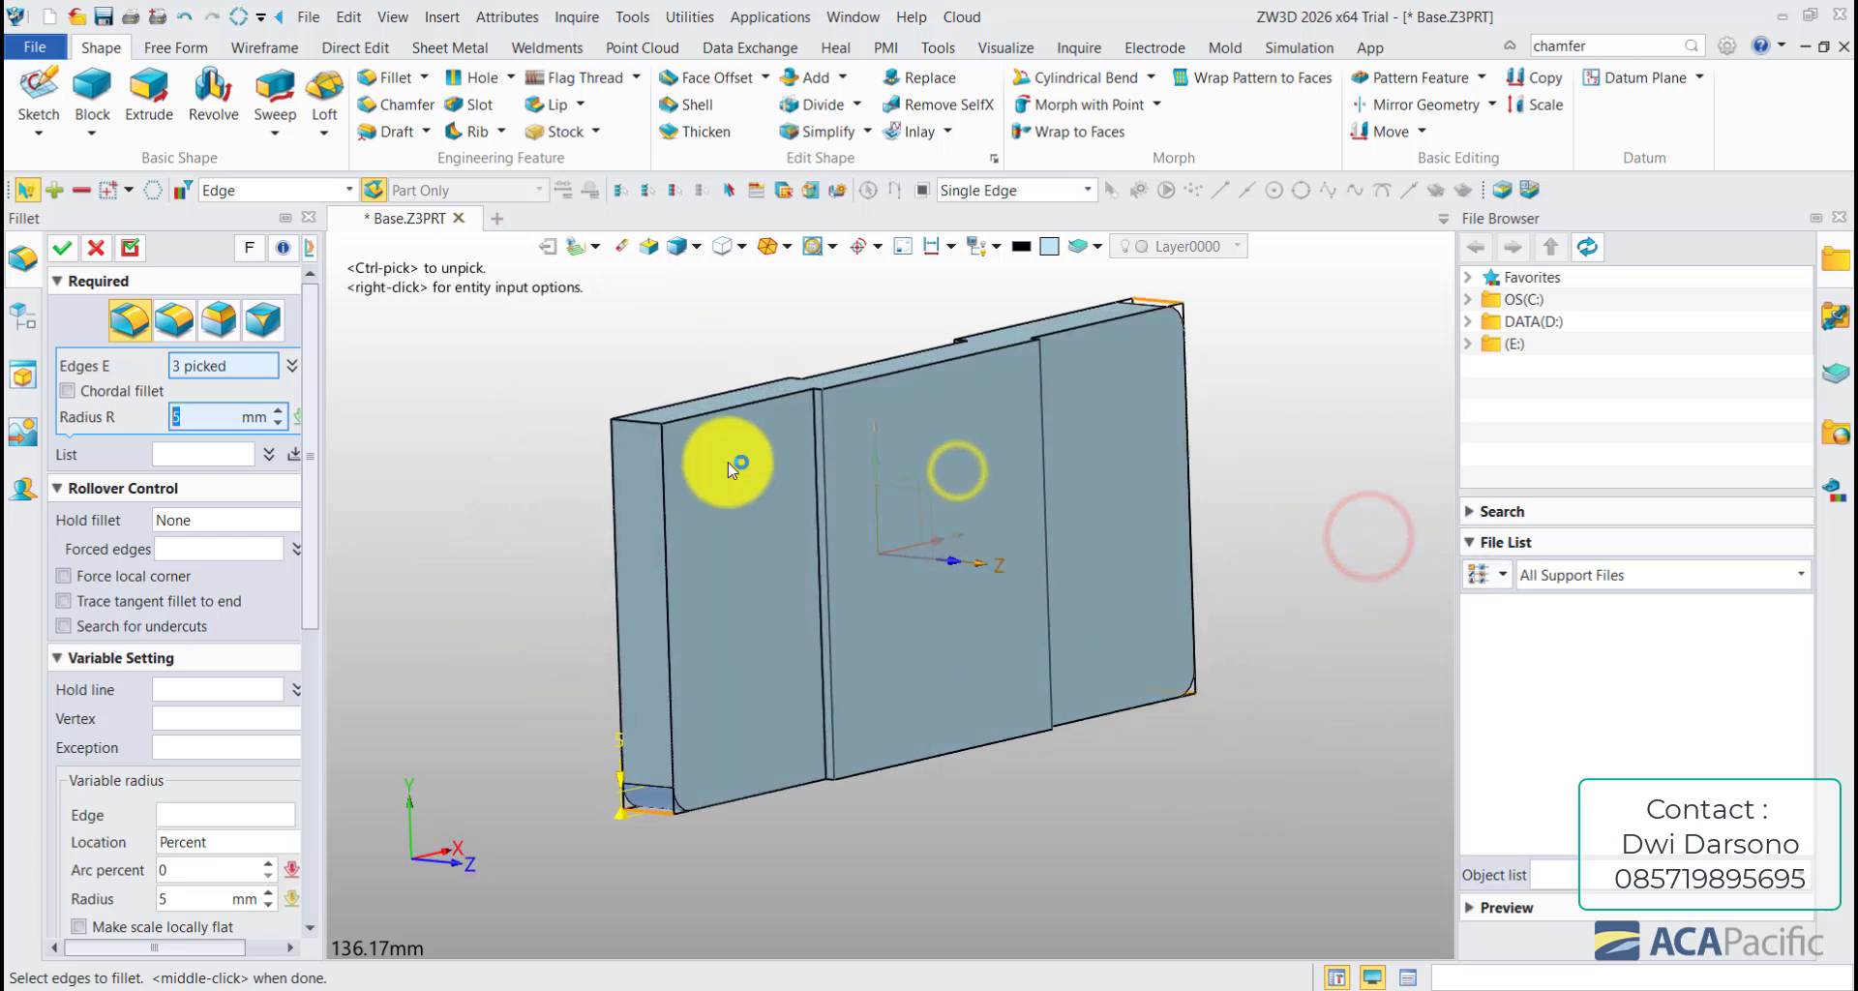
left_click(638, 426)
right_click_drag(920, 622, 810, 532)
left_click(427, 569)
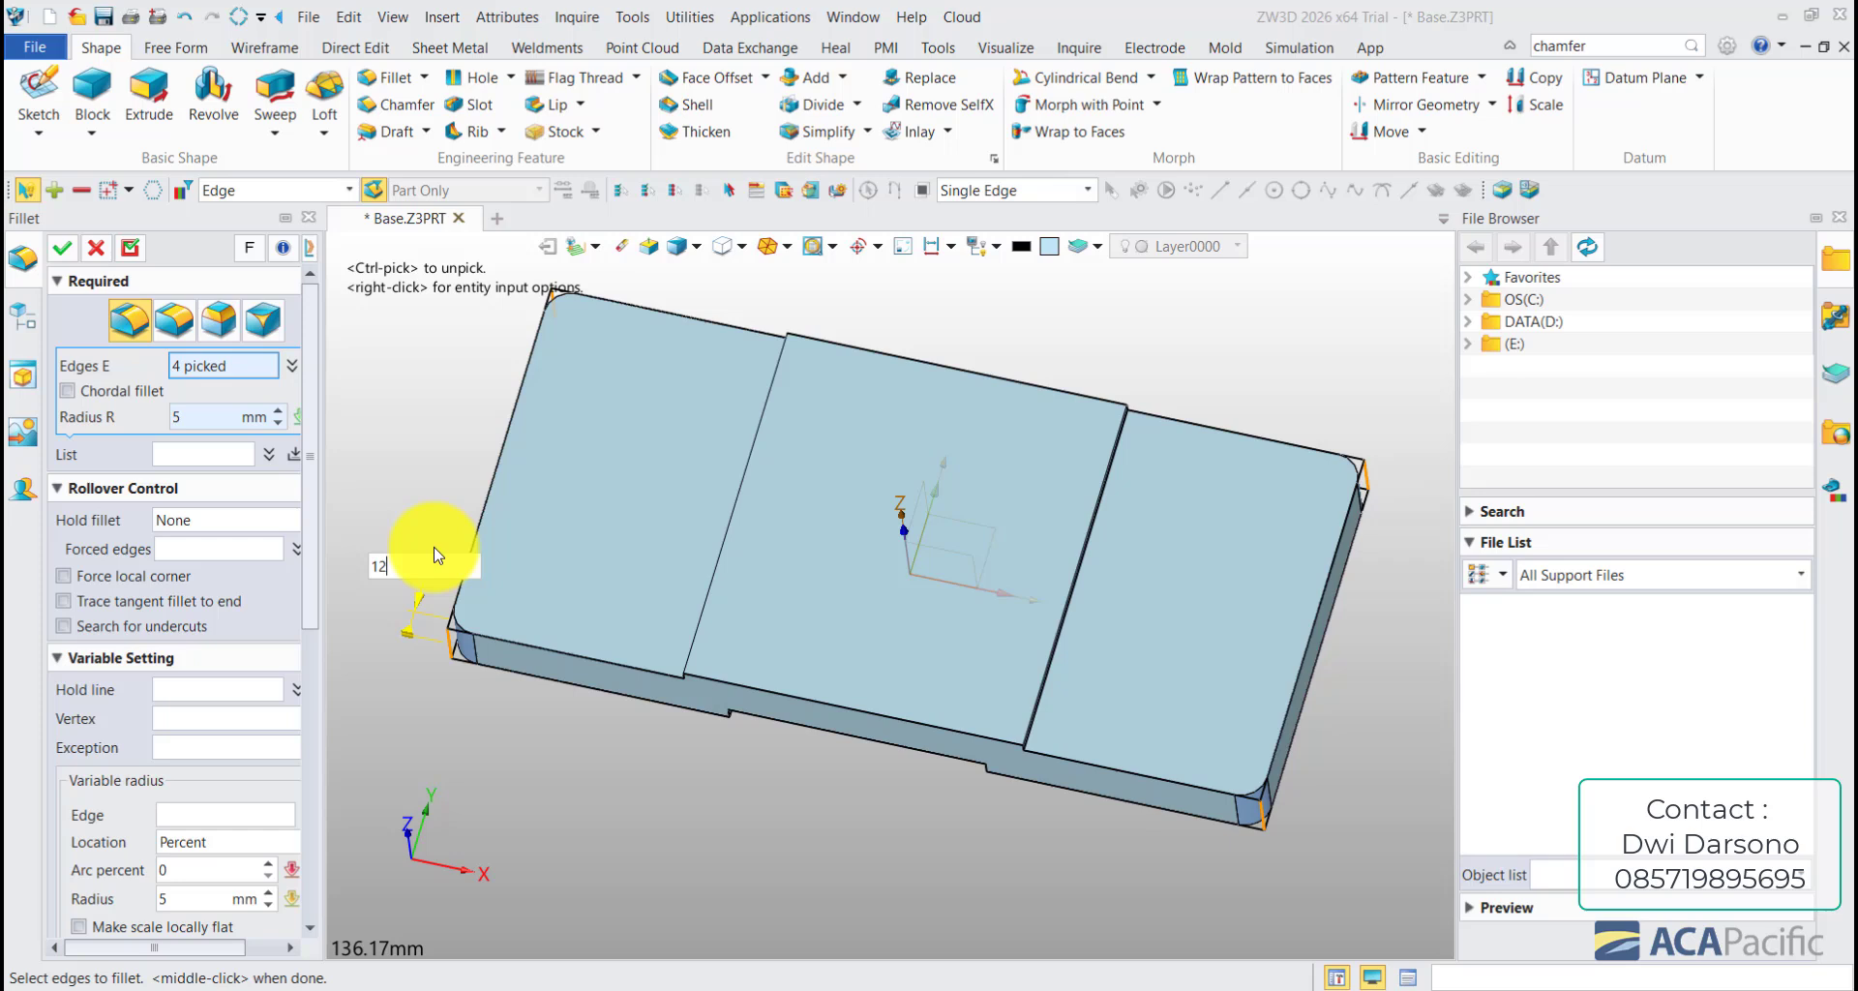
key("Return")
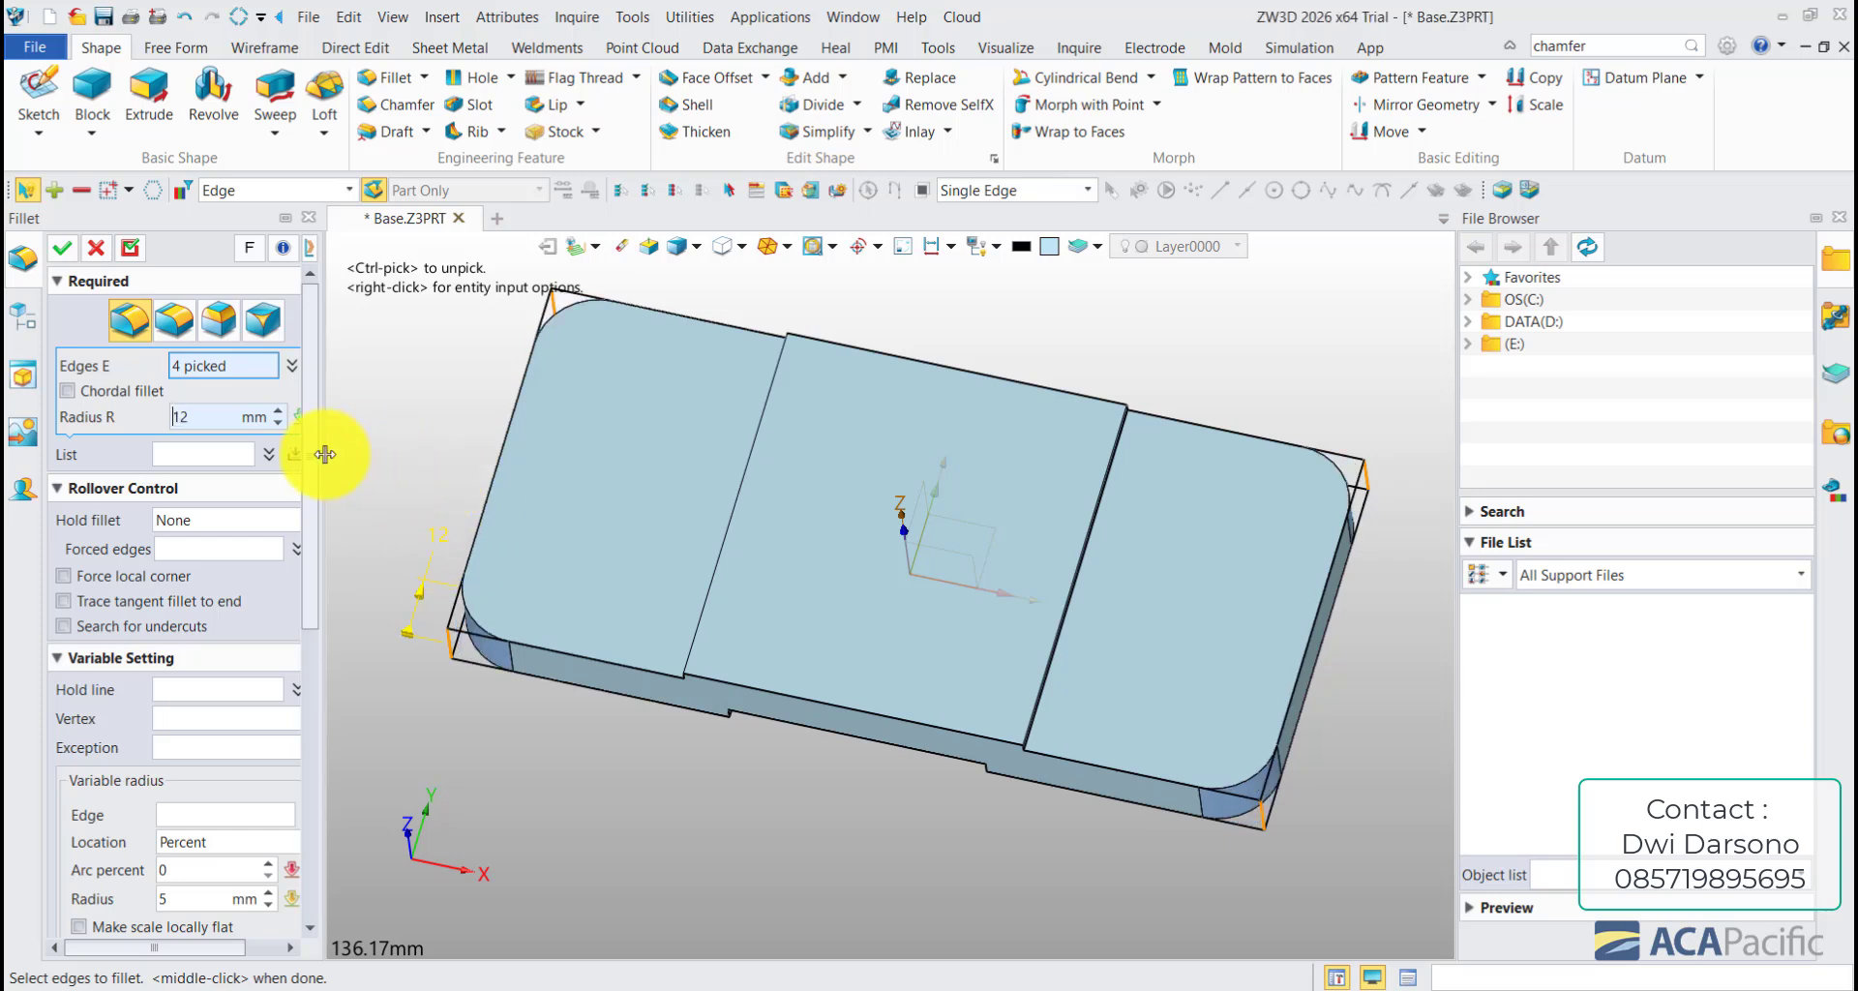
- Widen the fillet settings and add the four 12 mm corner edges to the fillet list as a set
left_click_drag(326, 459, 392, 461)
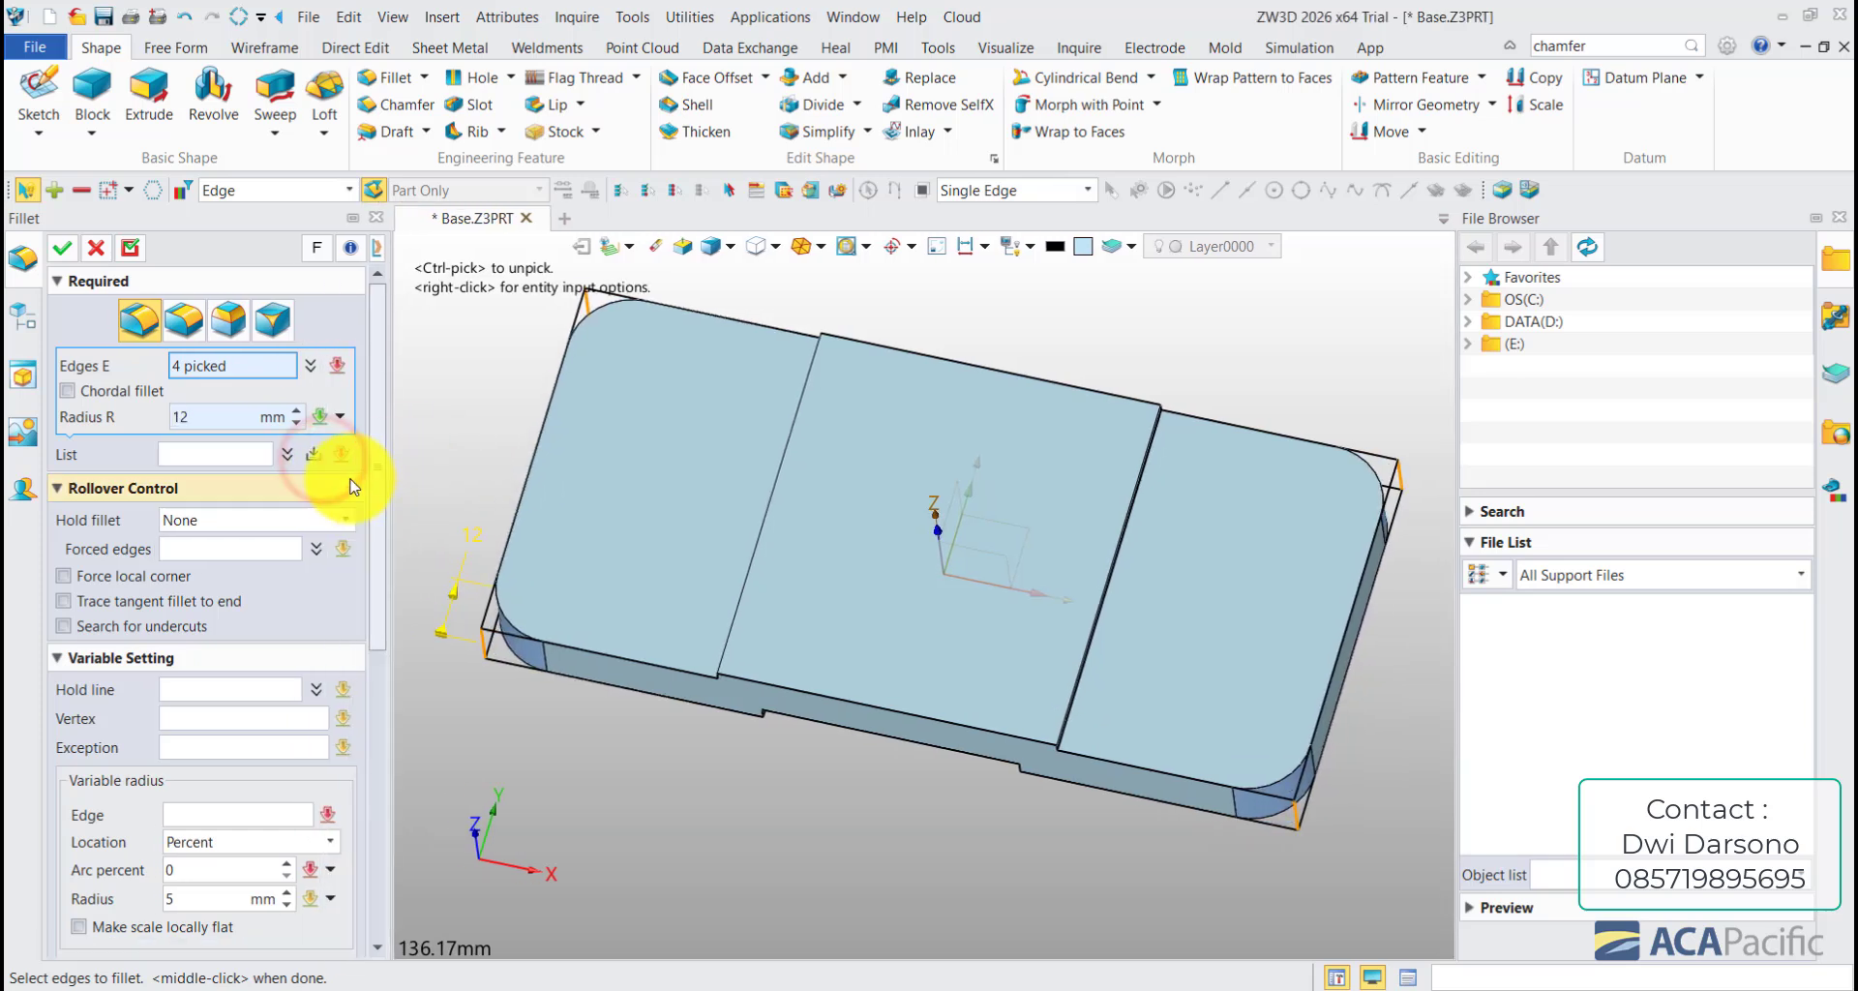
left_click(278, 459)
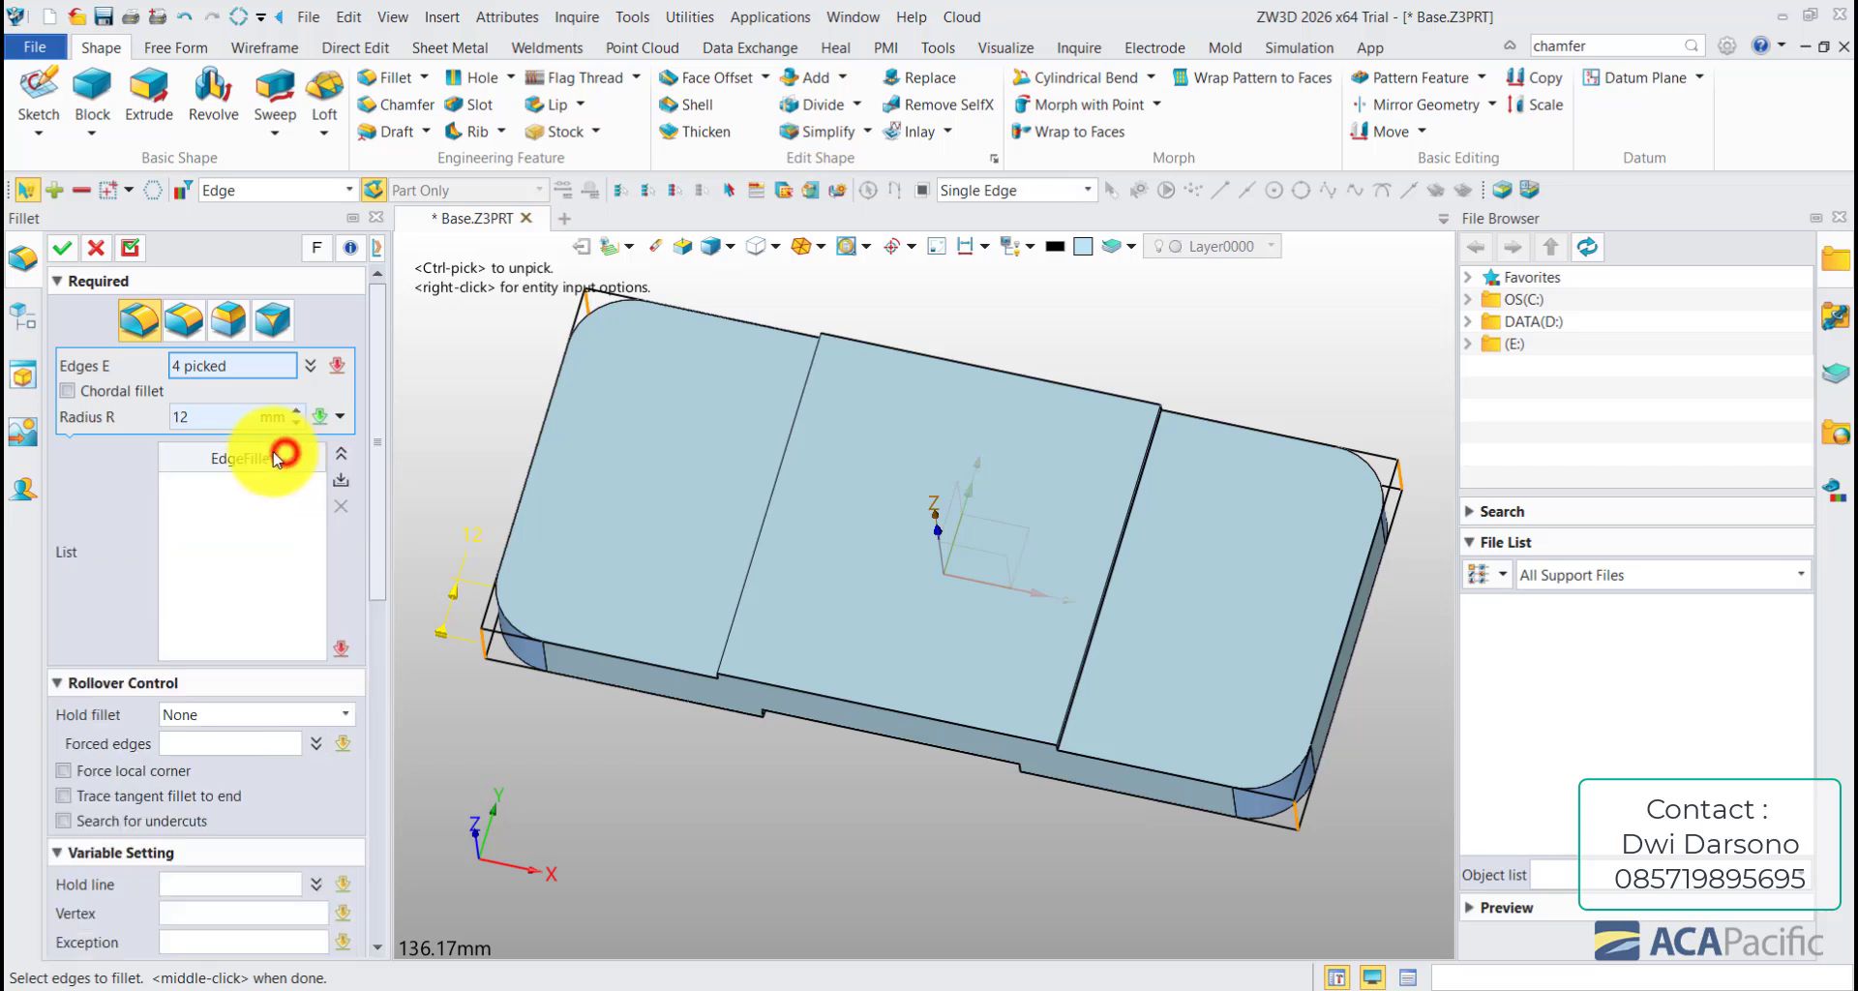
left_click(339, 458)
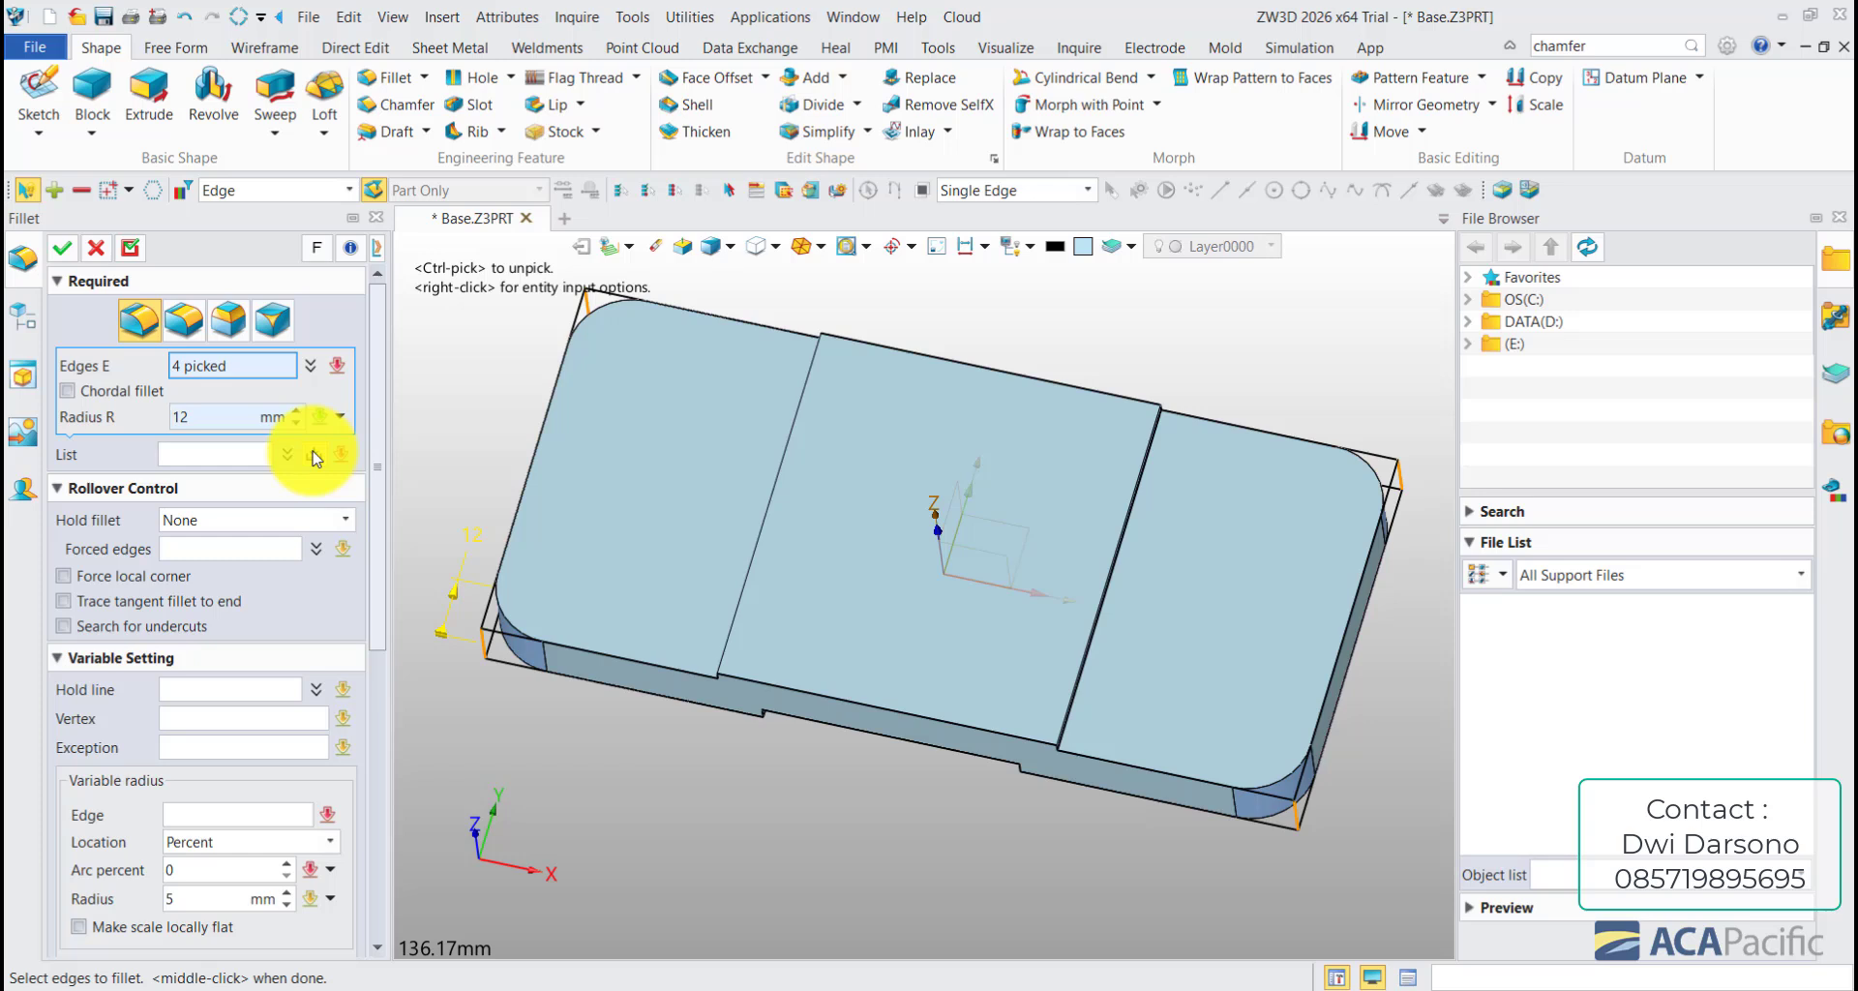
left_click(431, 435)
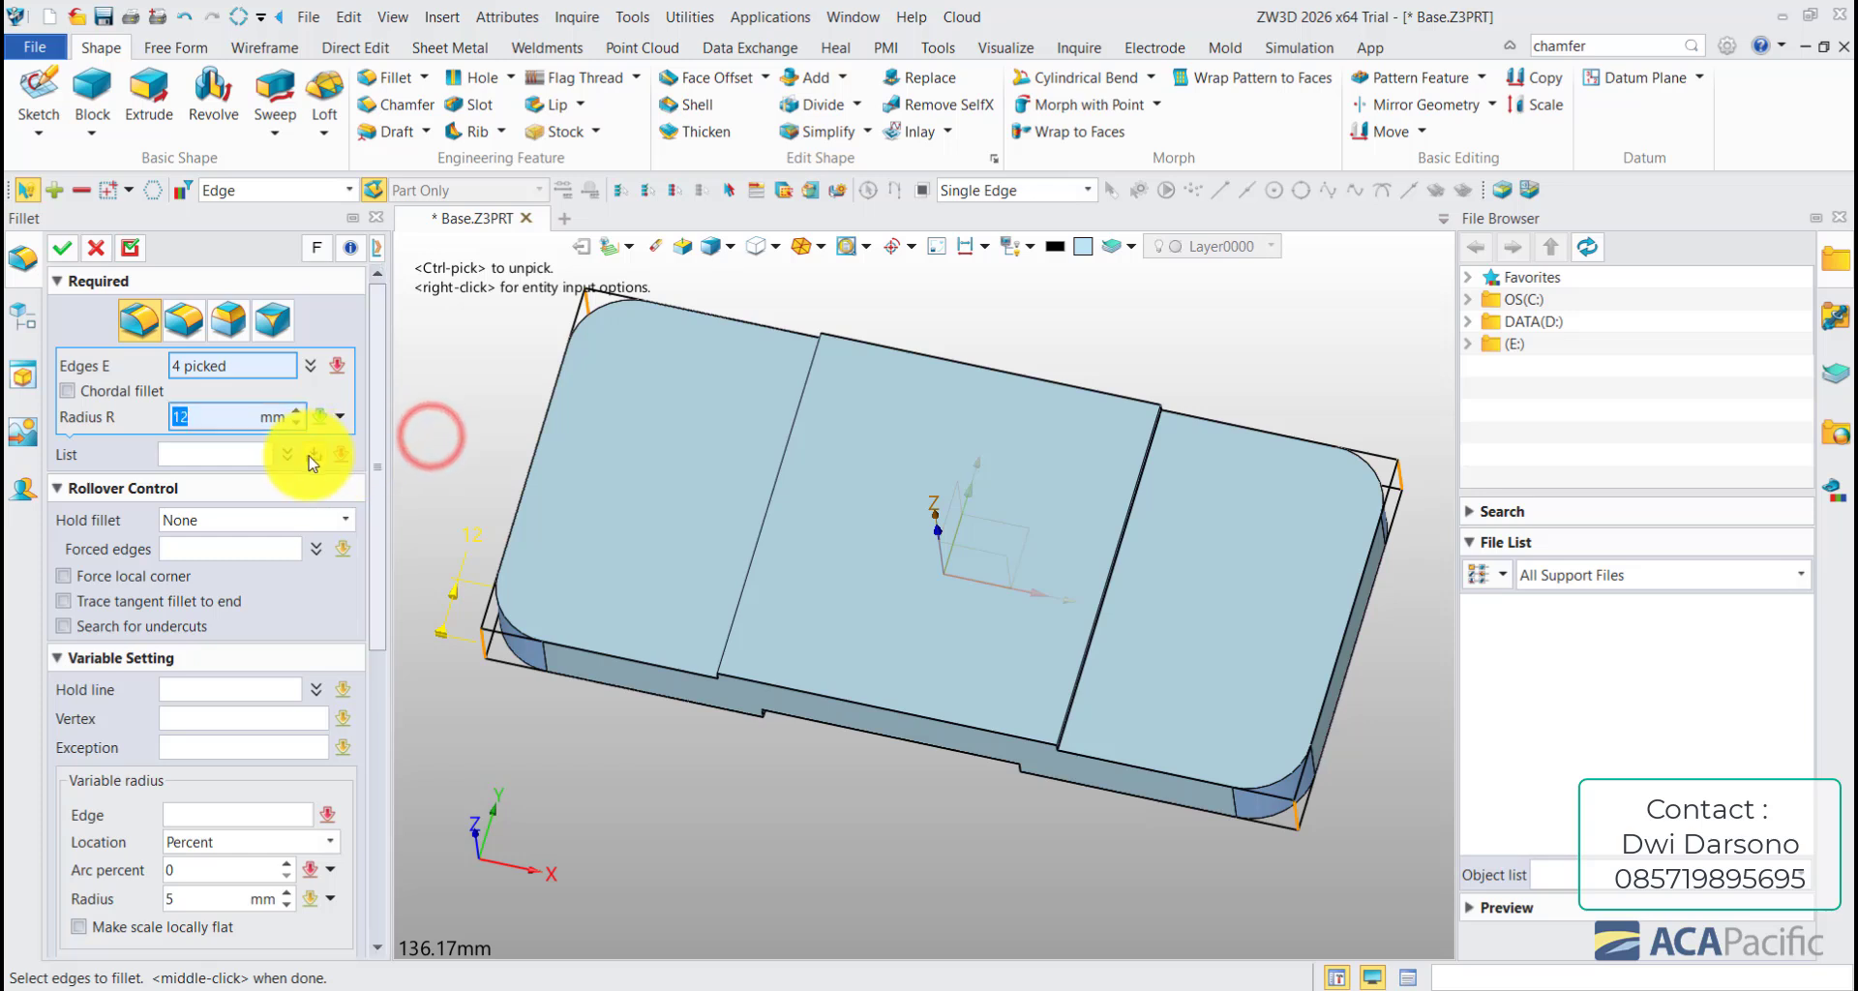
left_click(308, 455)
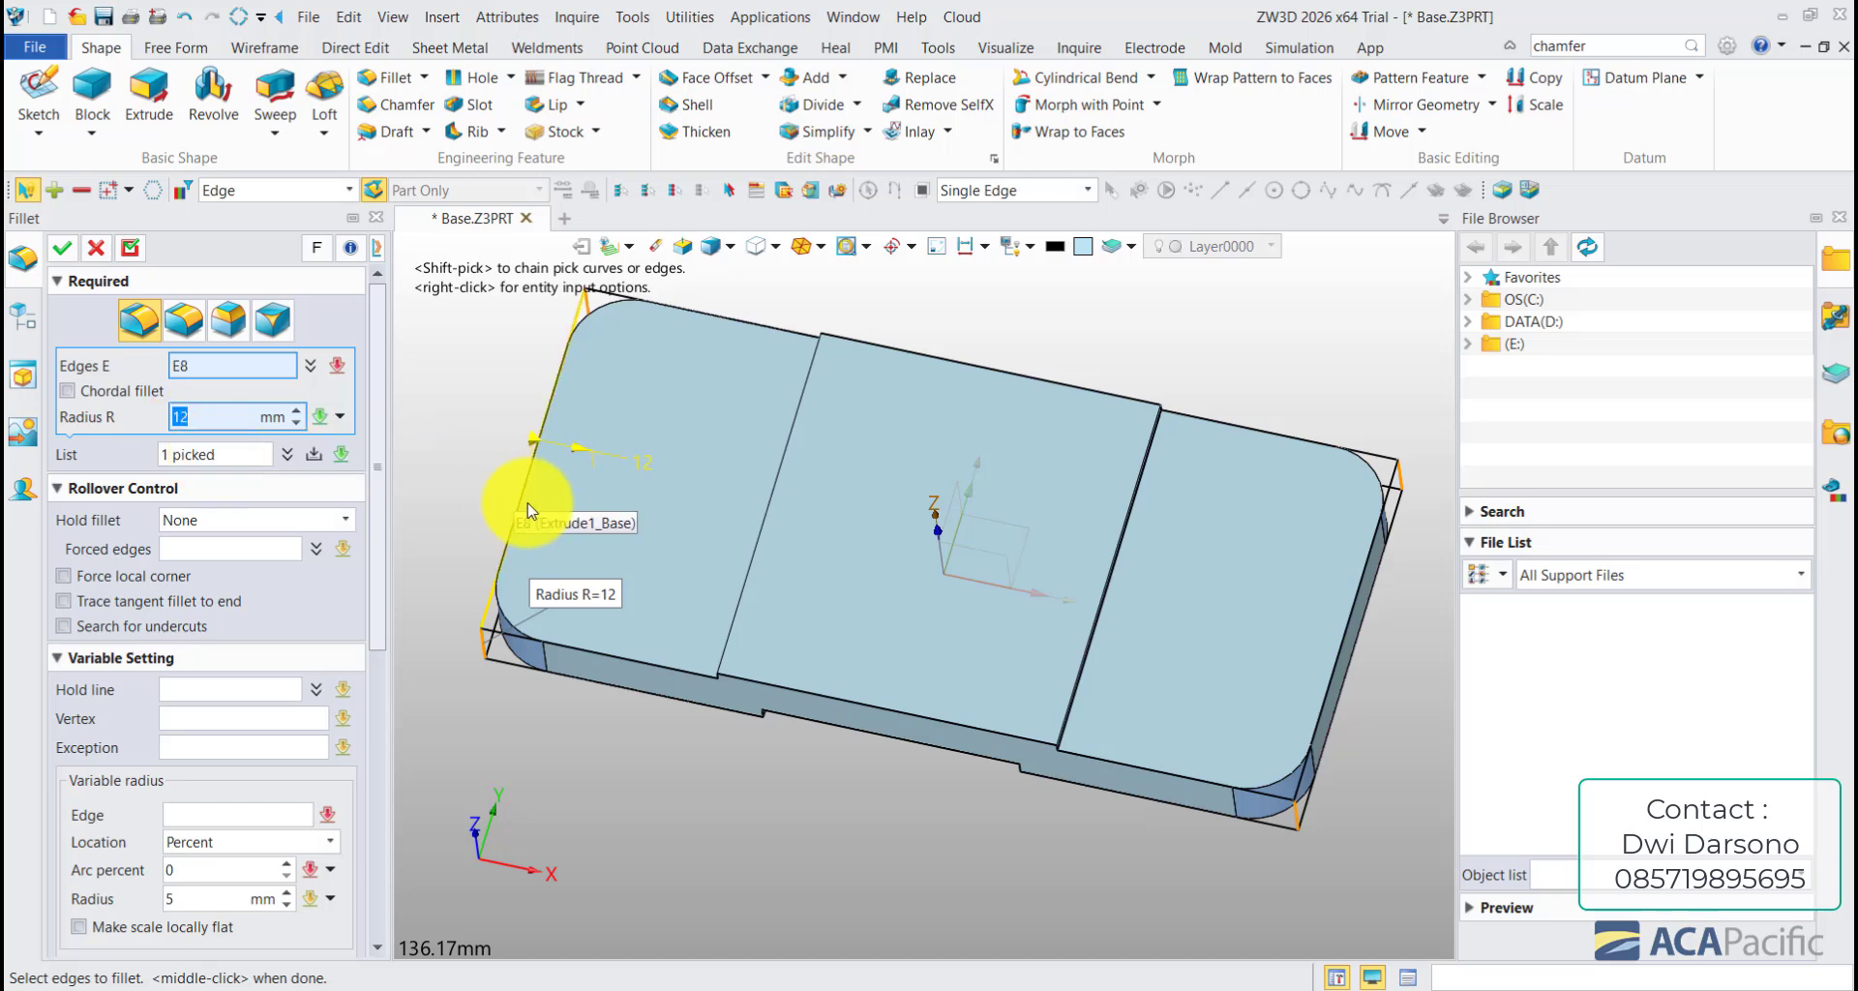
- Add the two inner edges of the underside cut to the fillet list as a second set with radius 3 mm
right_click_drag(759, 677, 747, 589)
left_click(769, 559)
scroll(771, 552, "up", 3)
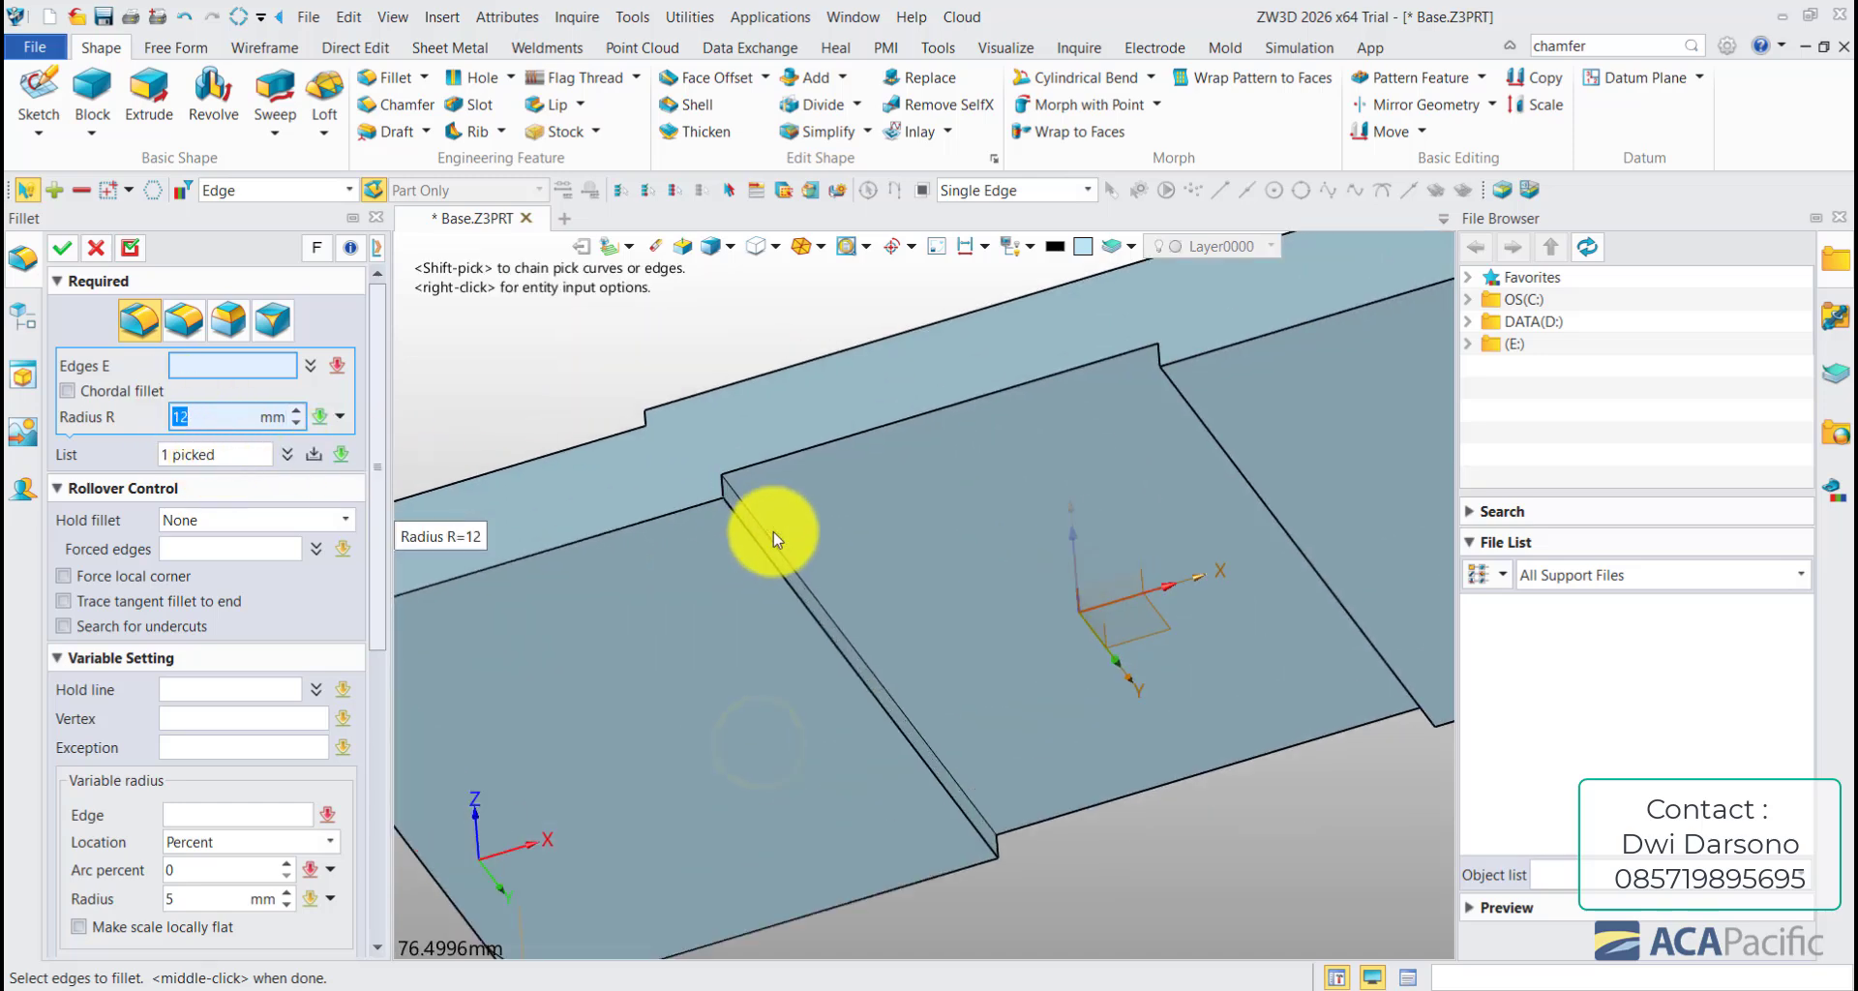
left_click(775, 526)
right_click_drag(1053, 592, 1277, 474)
left_click(1278, 475)
left_click(221, 414)
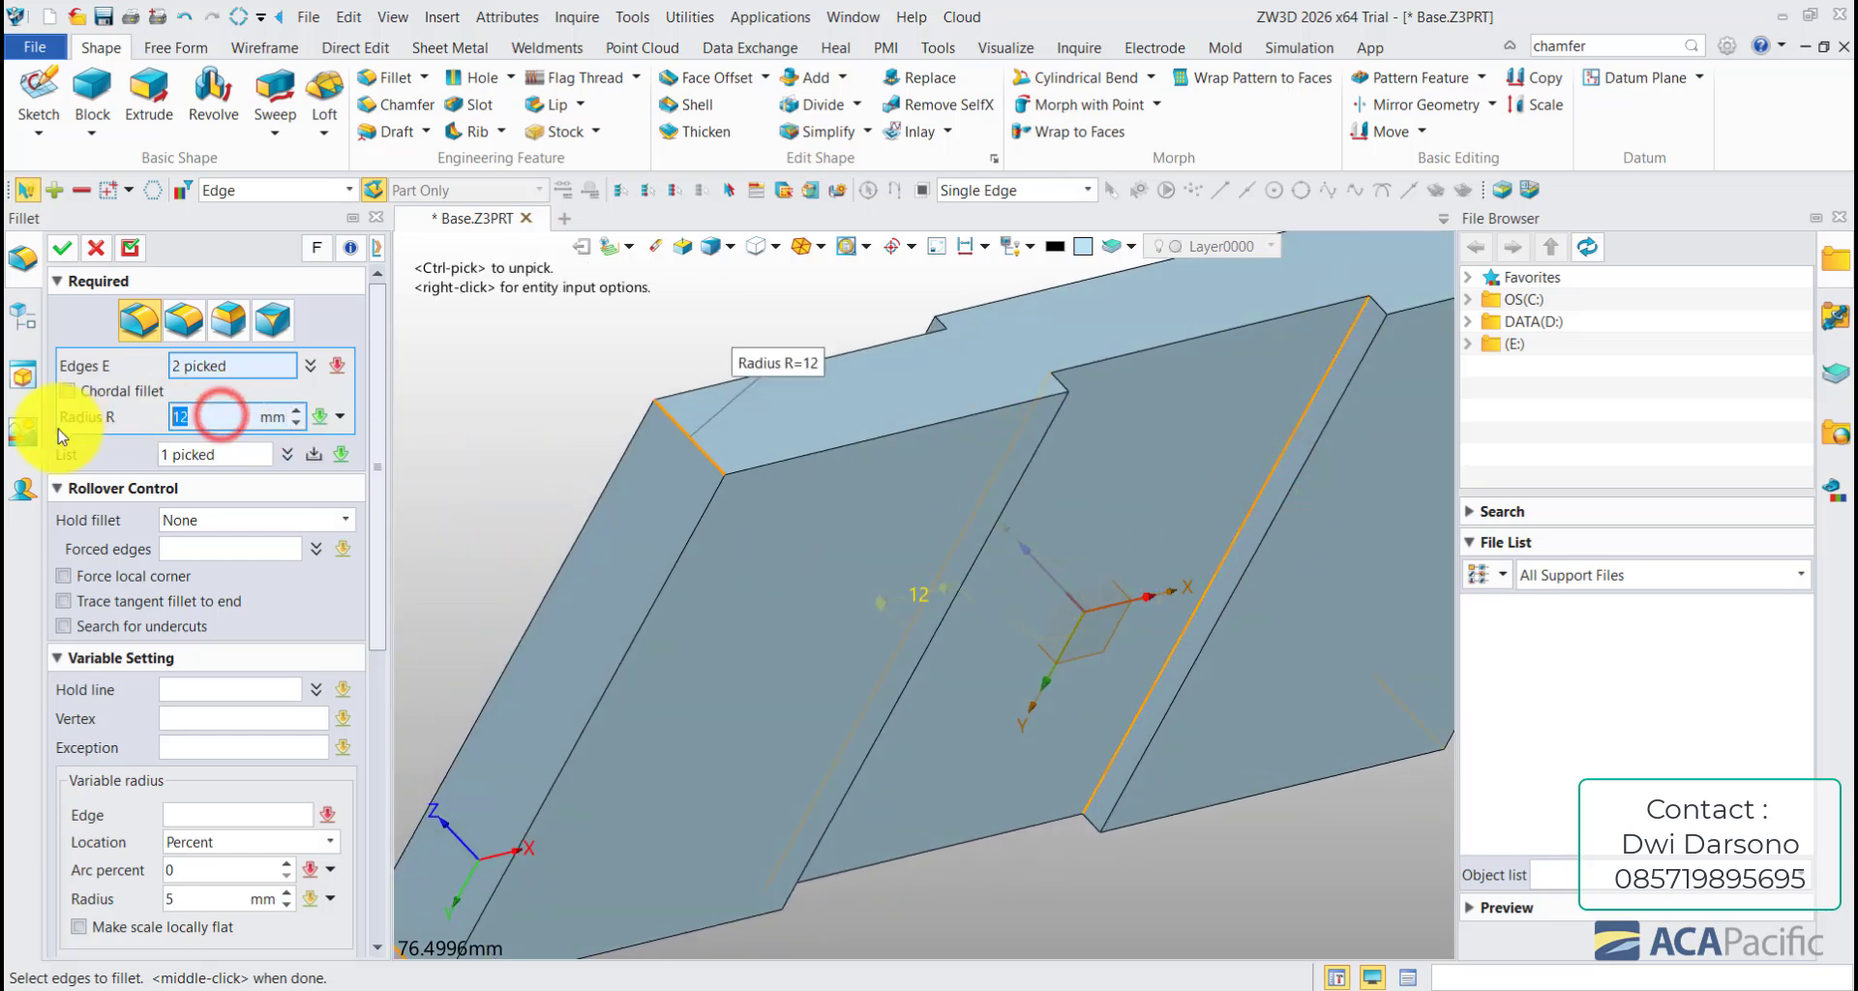
key("Return")
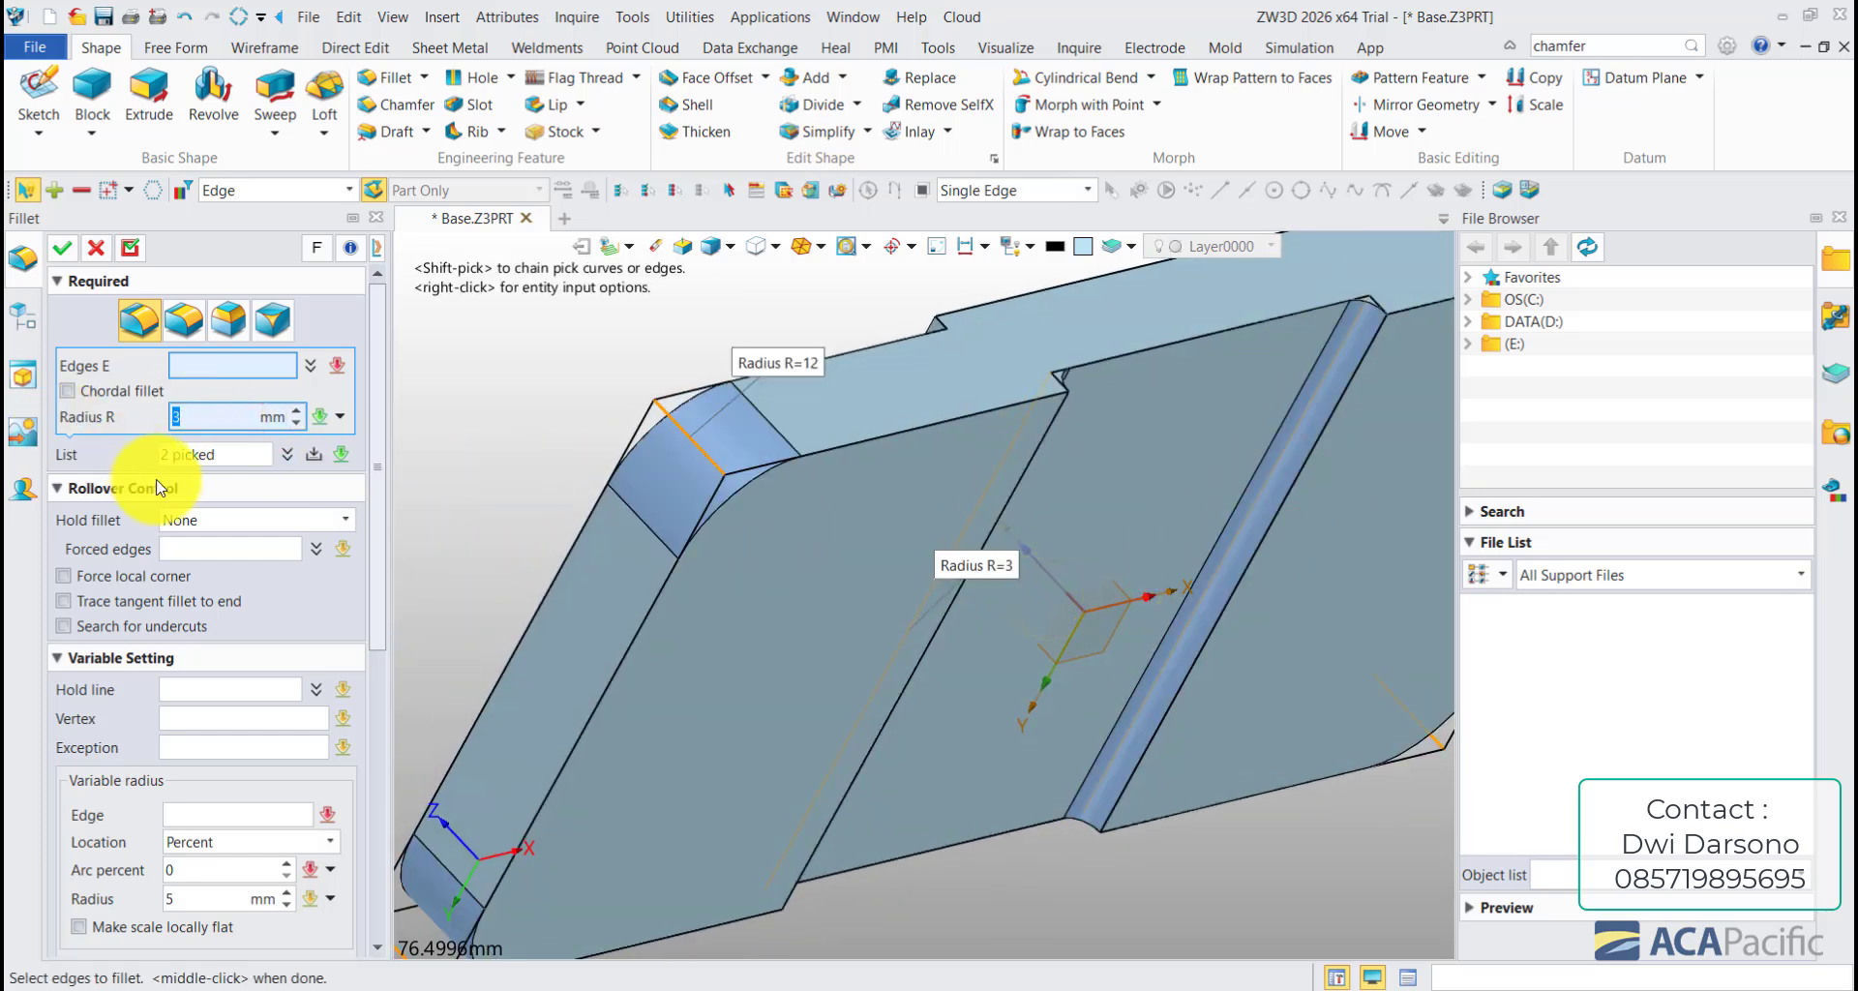
- Expand the fillet list, select the 3 mm set and show the individual edges it contains
left_click(290, 455)
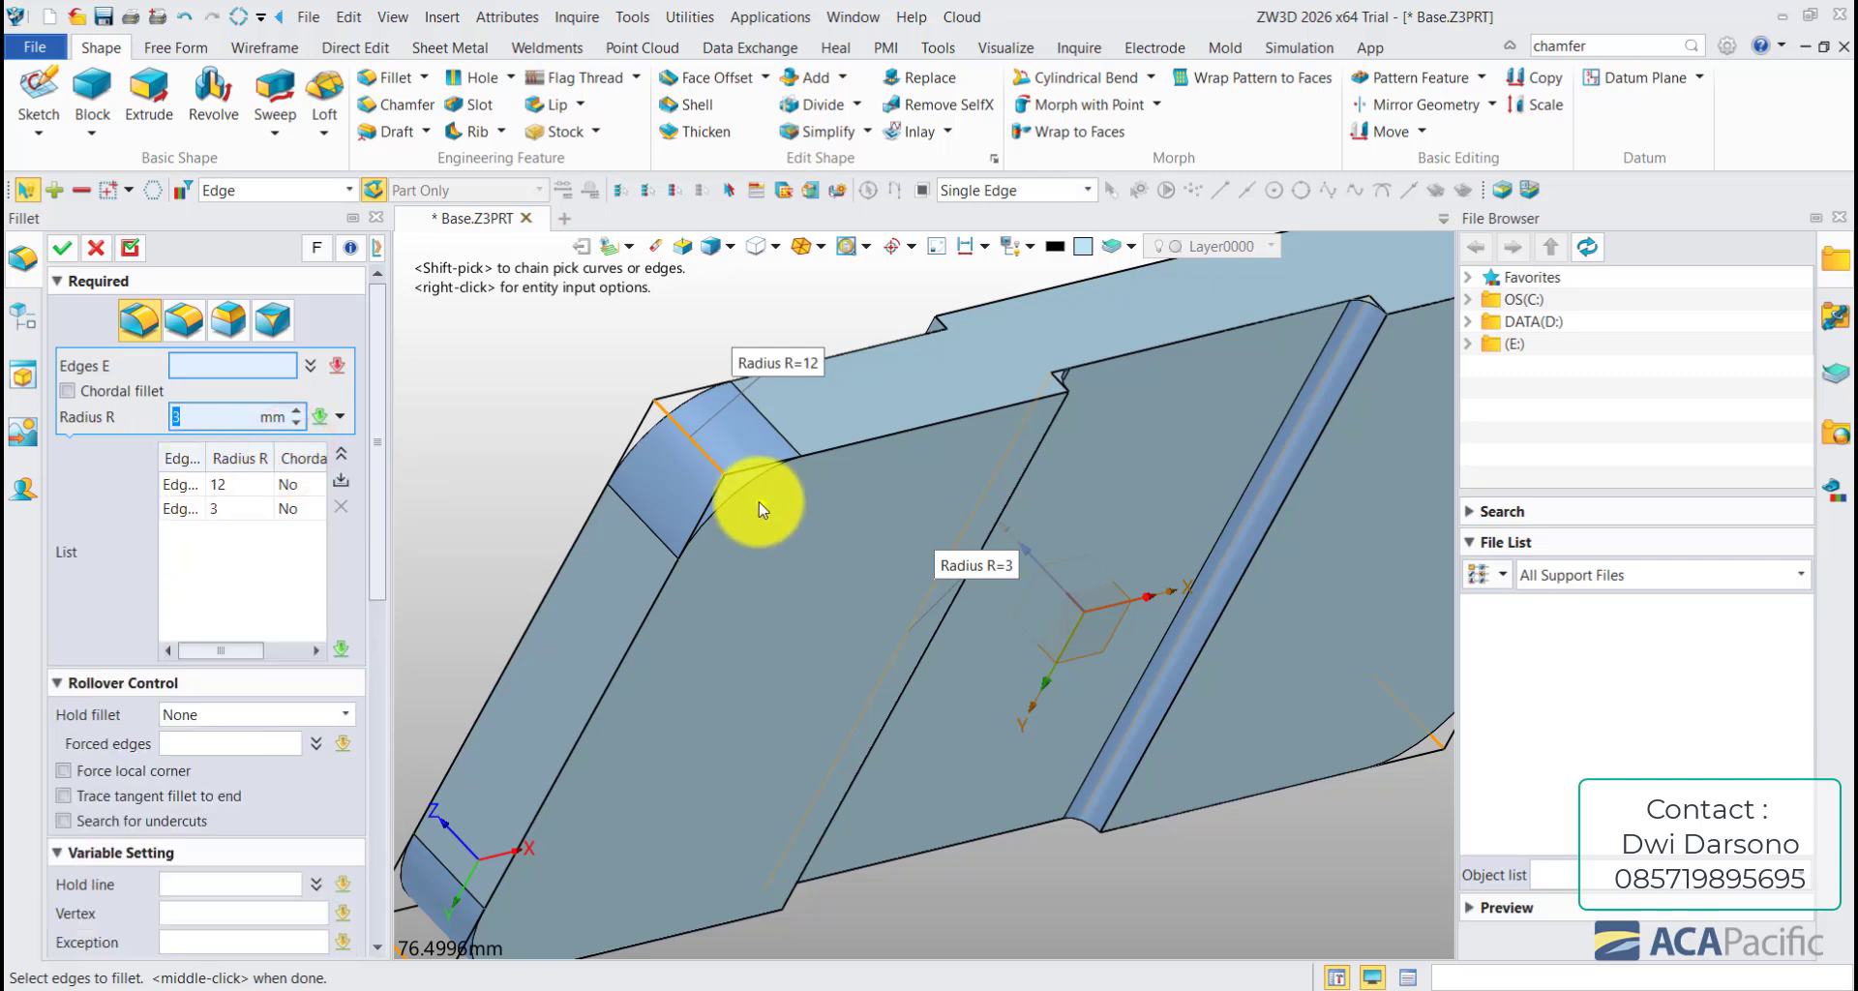
right_click_drag(758, 502, 484, 576)
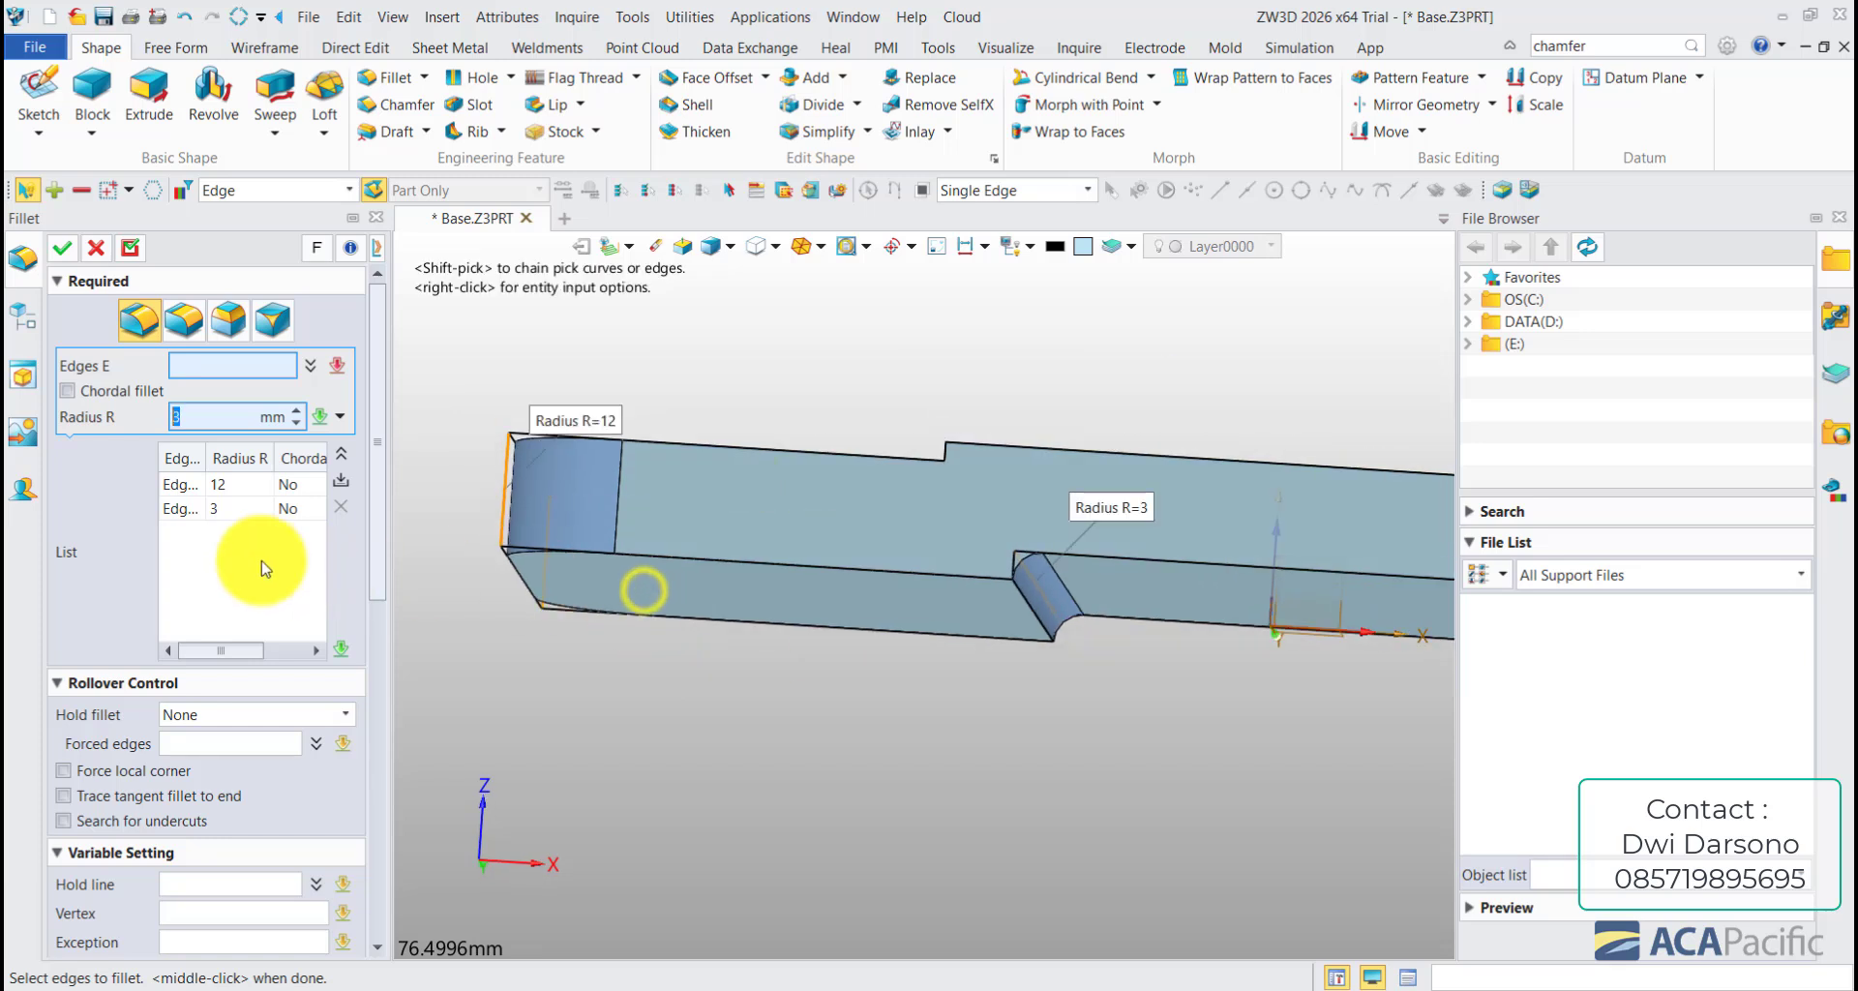
left_click(188, 508)
right_click_drag(556, 621, 842, 643)
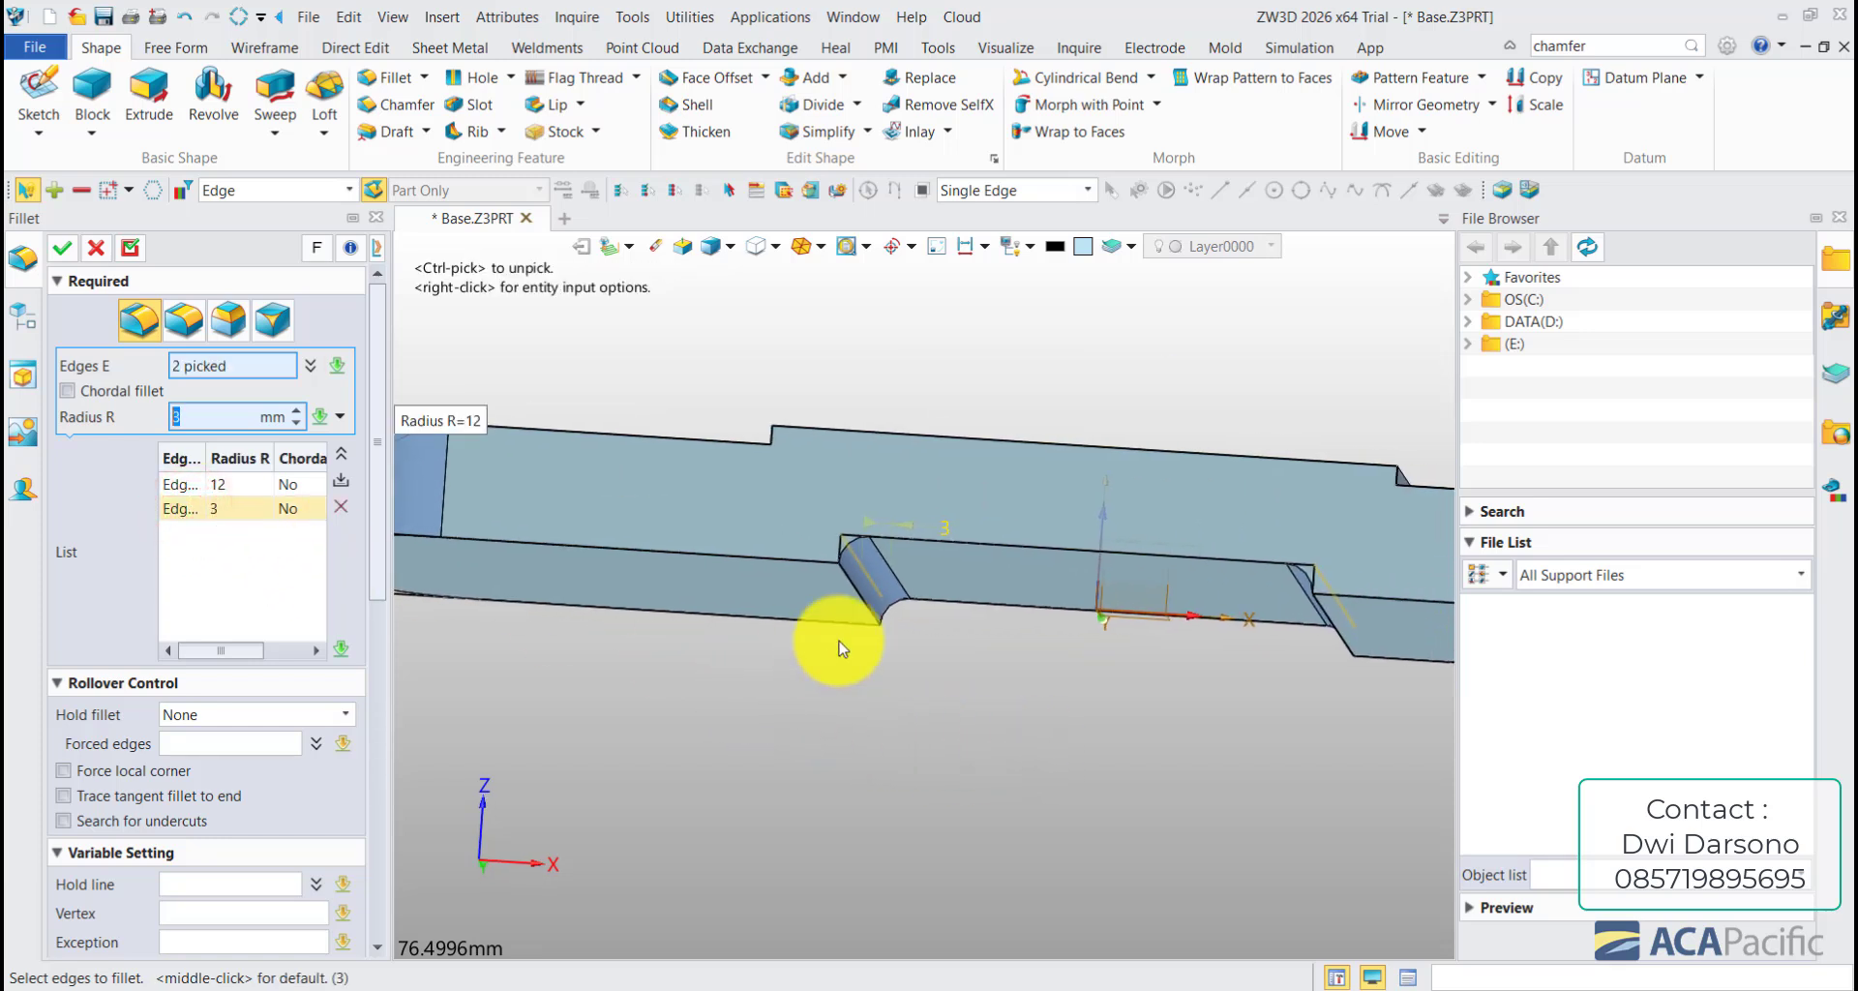
left_click(849, 559)
left_click(310, 364)
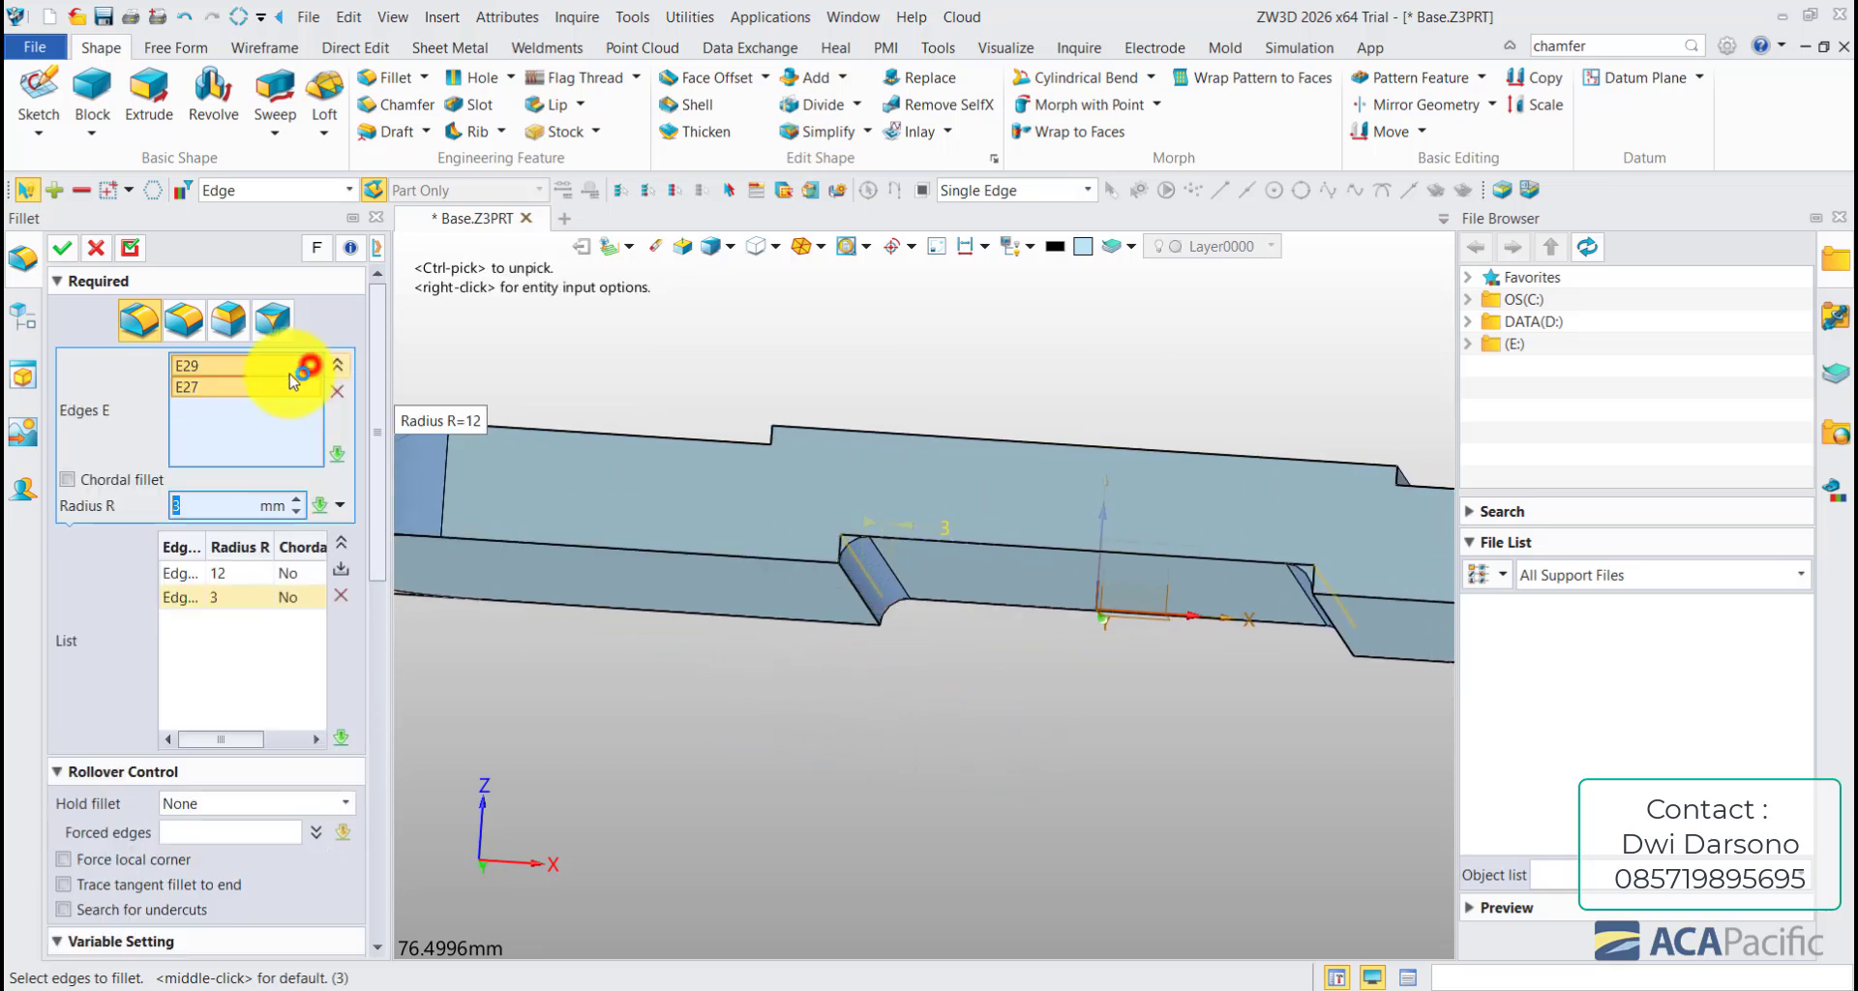
- Remove edge E27 from the 3 mm fillet set and pick that inner edge of the underside cut again
left_click(242, 368)
left_click_drag(242, 373, 232, 387)
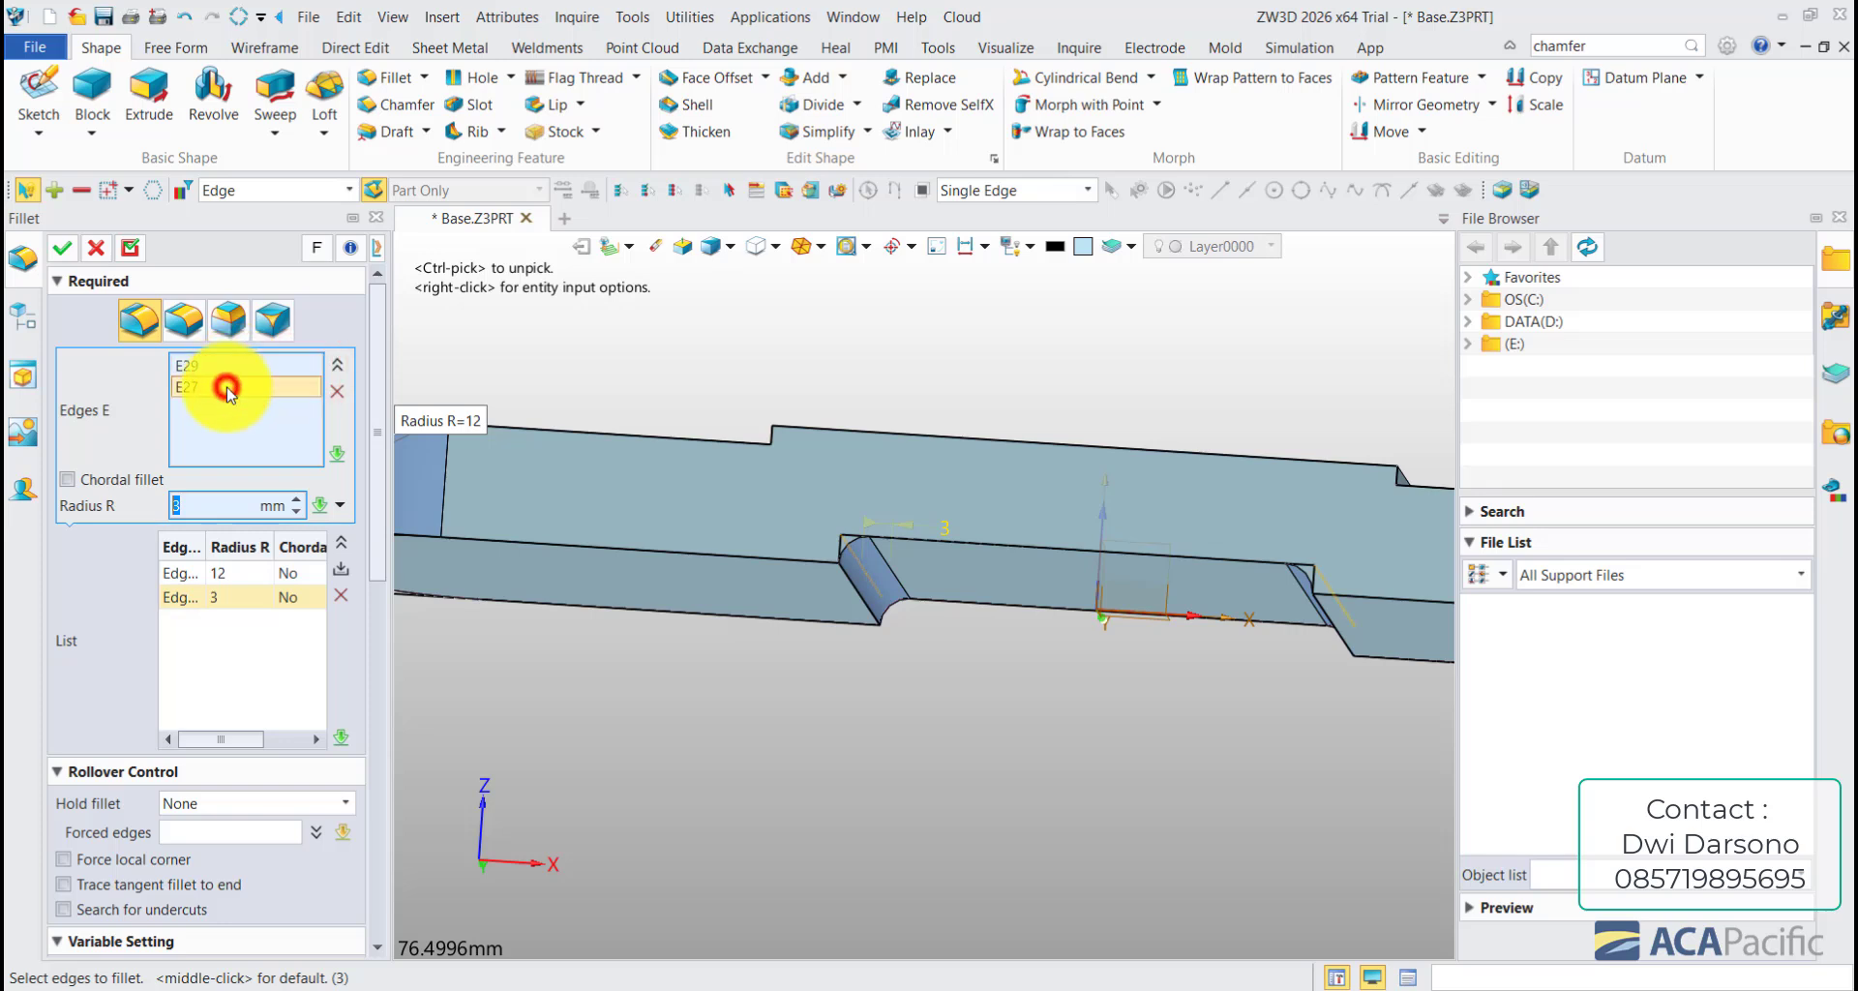
left_click(337, 391)
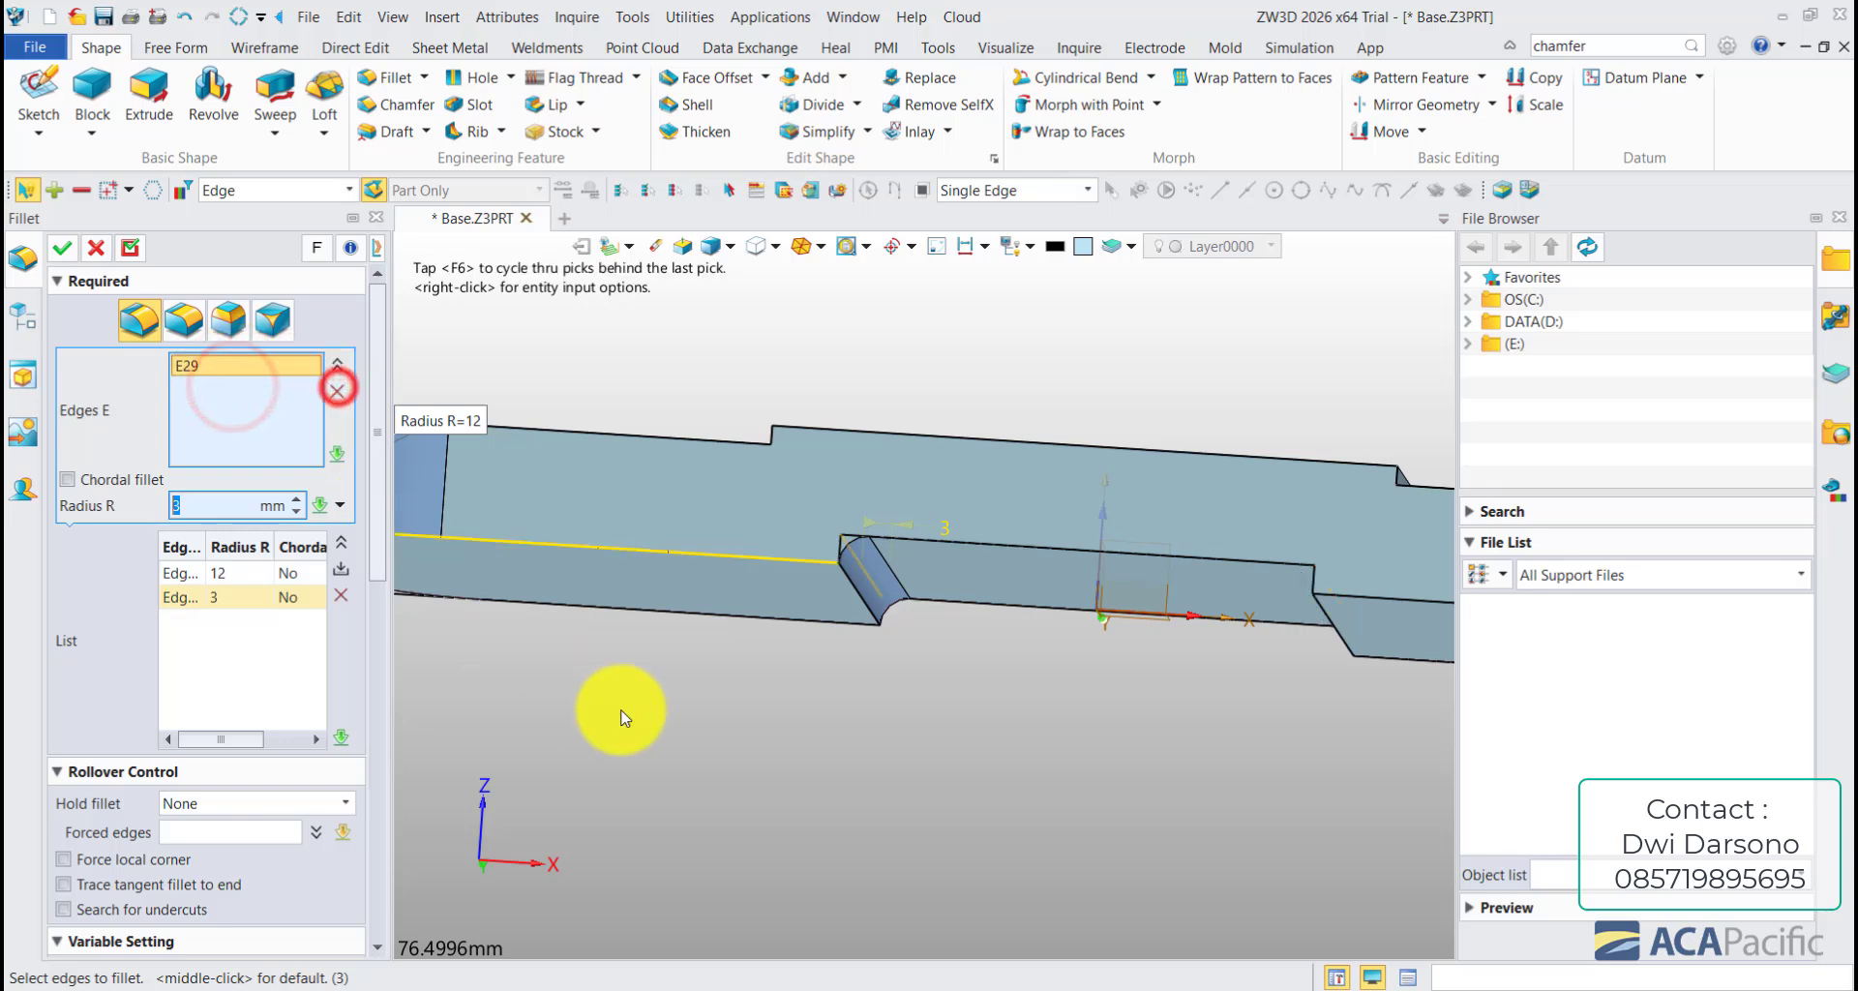
right_click_drag(620, 710, 817, 663)
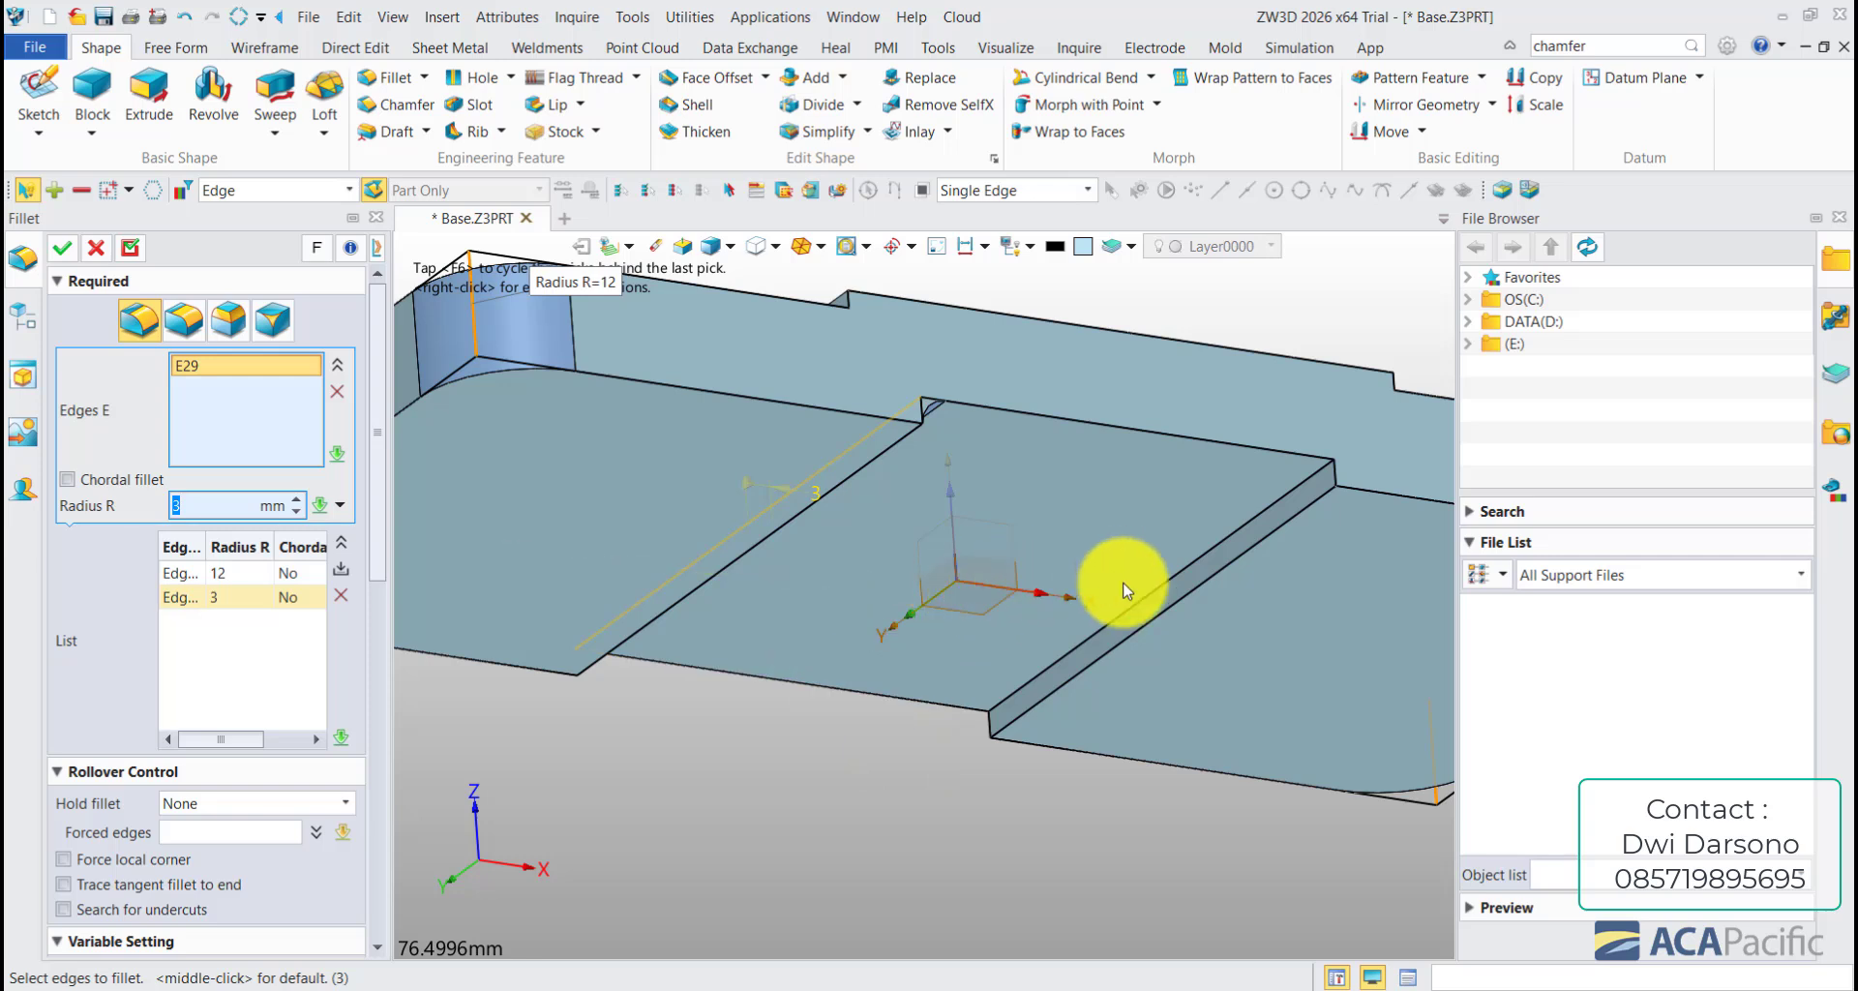
left_click(1171, 586)
- Select the 12 mm set in the fillet list and examine the individual corner edges it contains
left_click(193, 573)
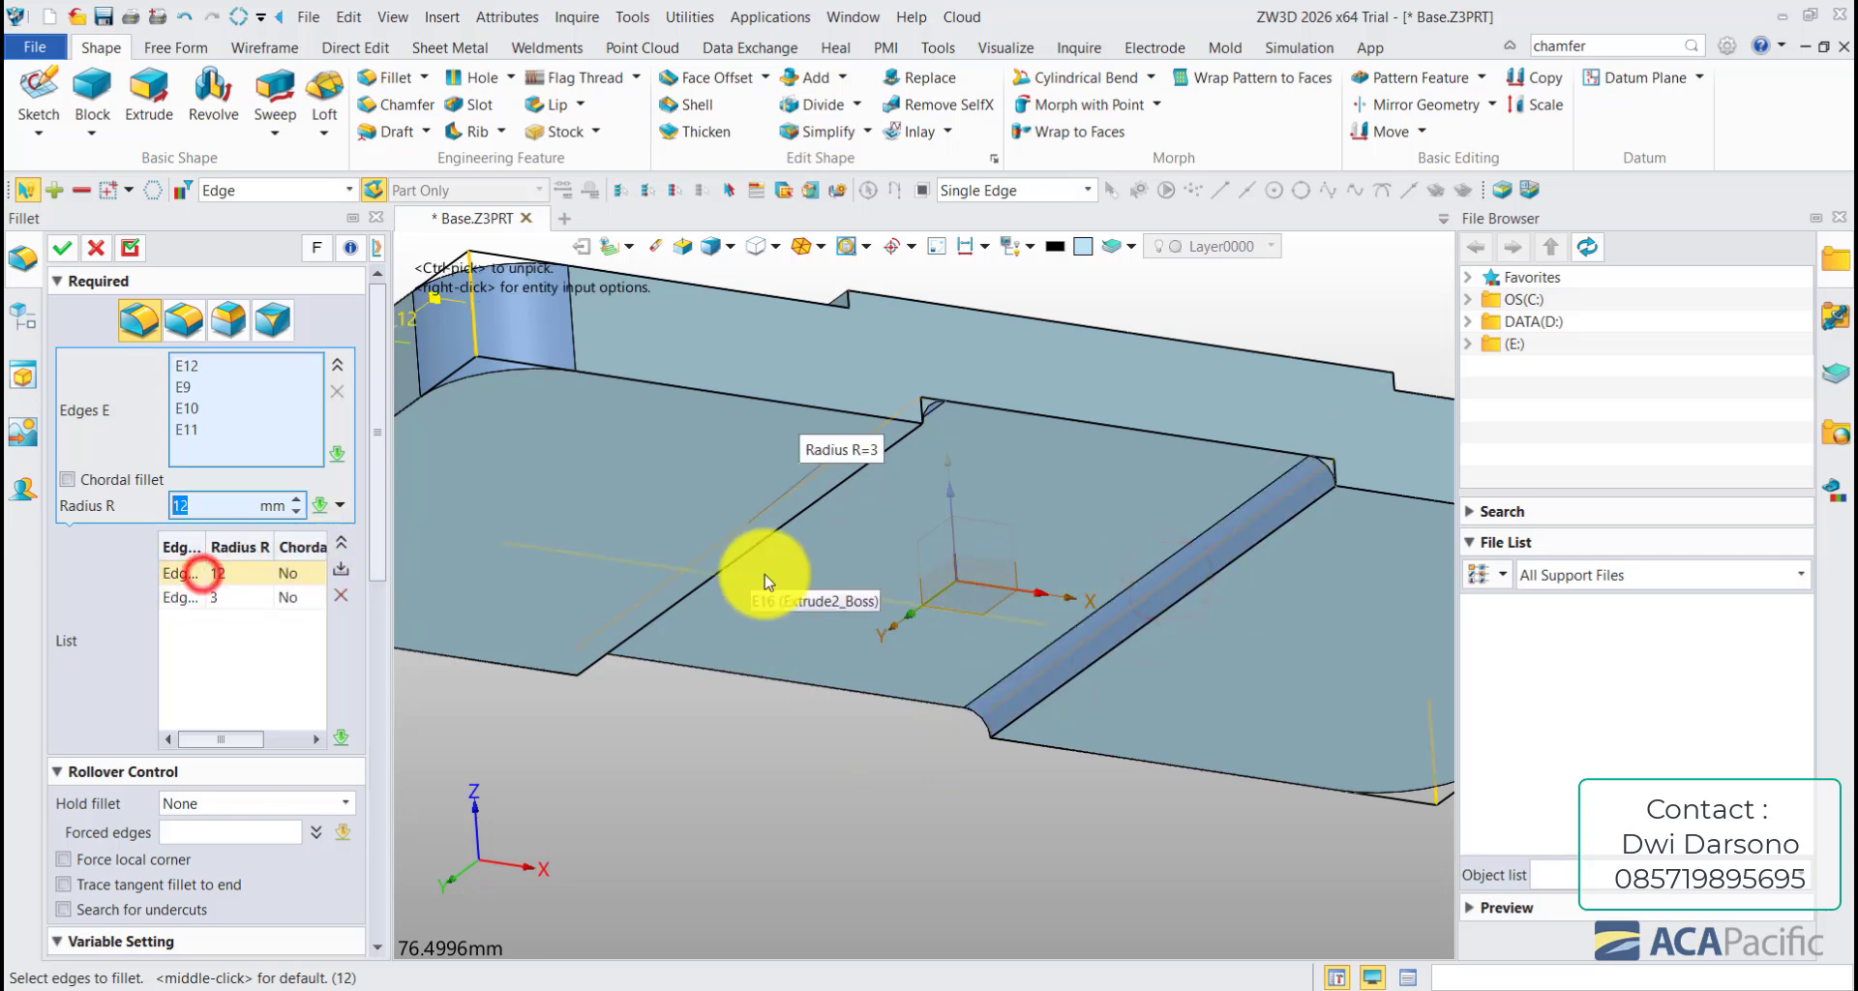
scroll(682, 617, "down", 5)
right_click_drag(682, 617, 223, 474)
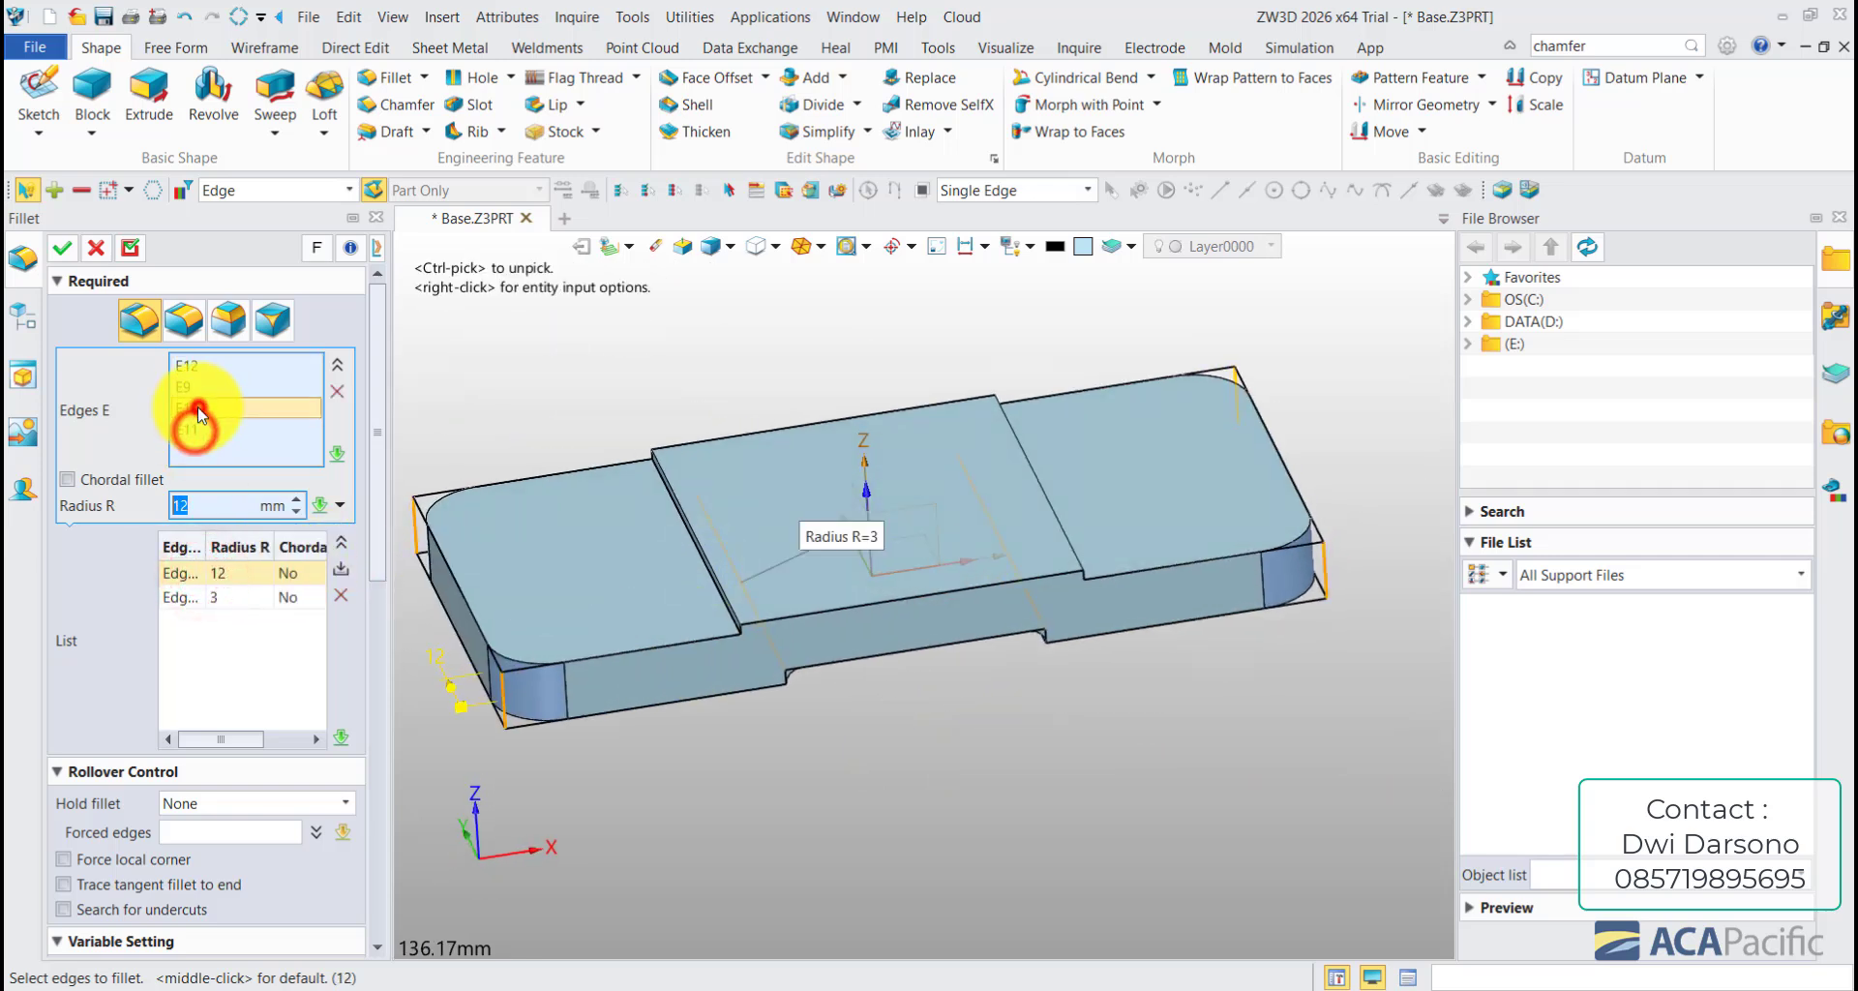
left_click(193, 367)
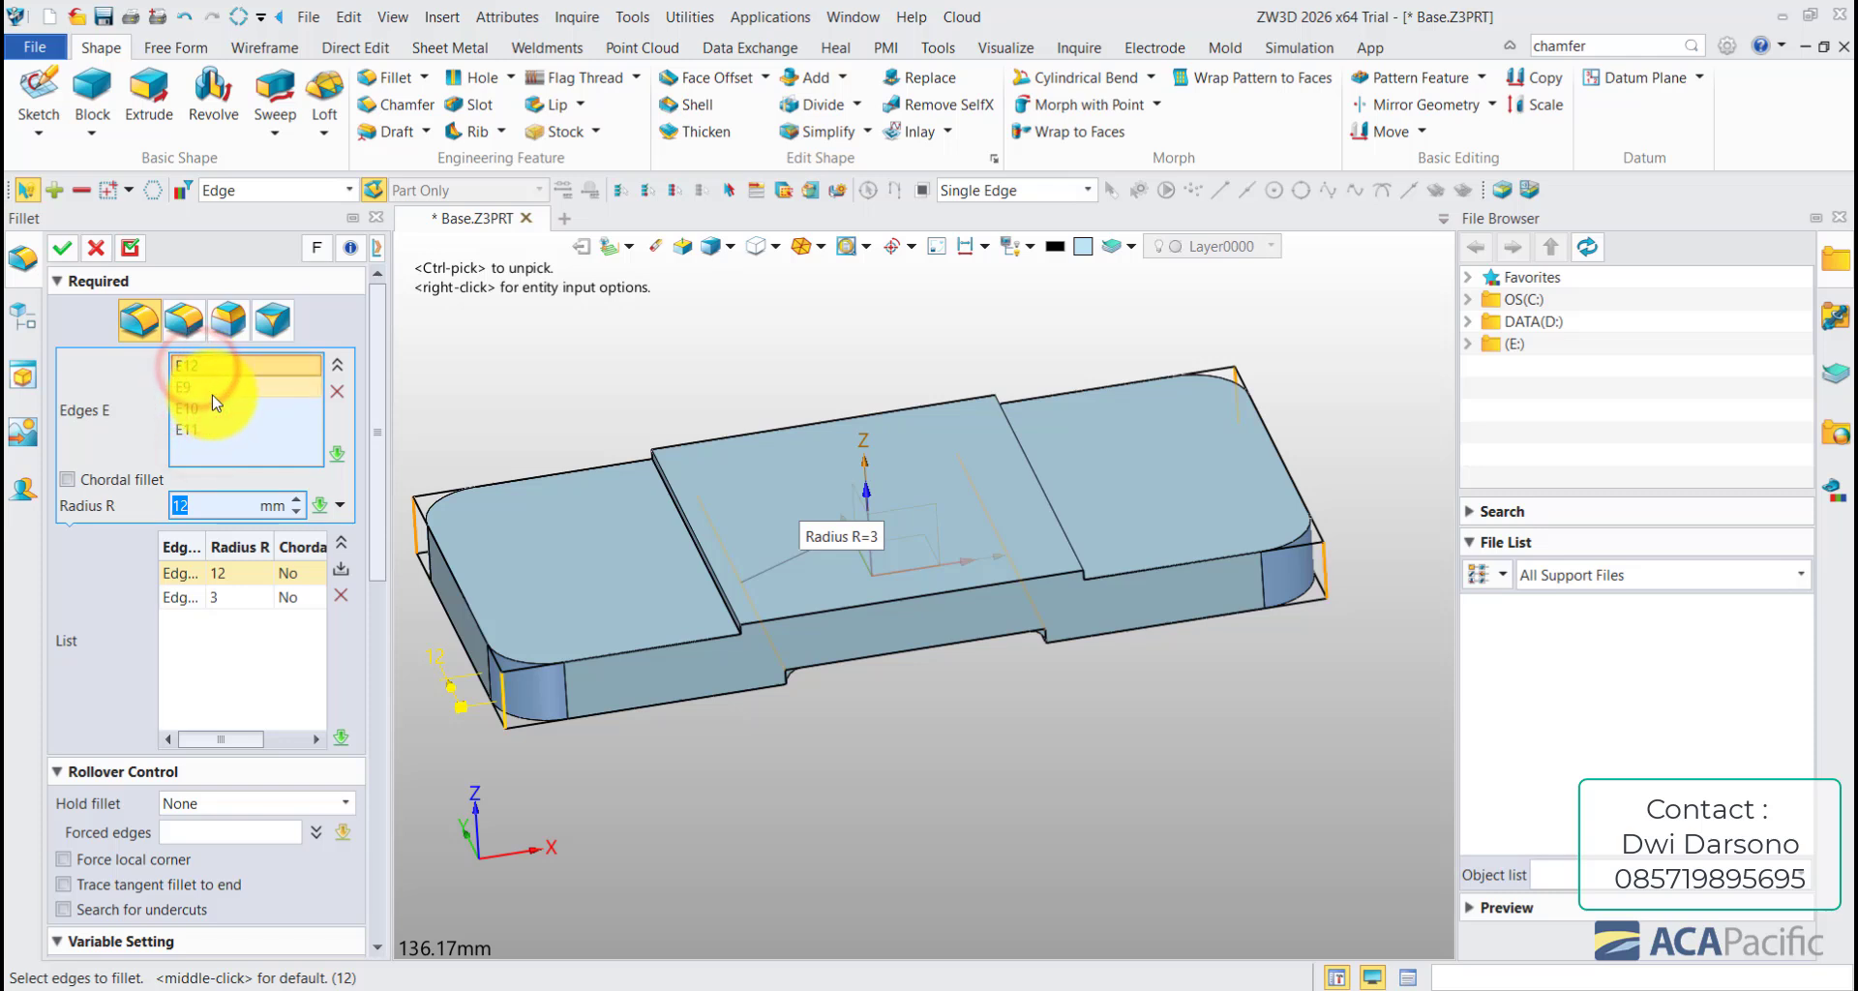
left_click(208, 407)
- Remove corner edge E11 from the 12 mm fillet set, pick that edge again and complete the fillet feature
left_click(206, 429)
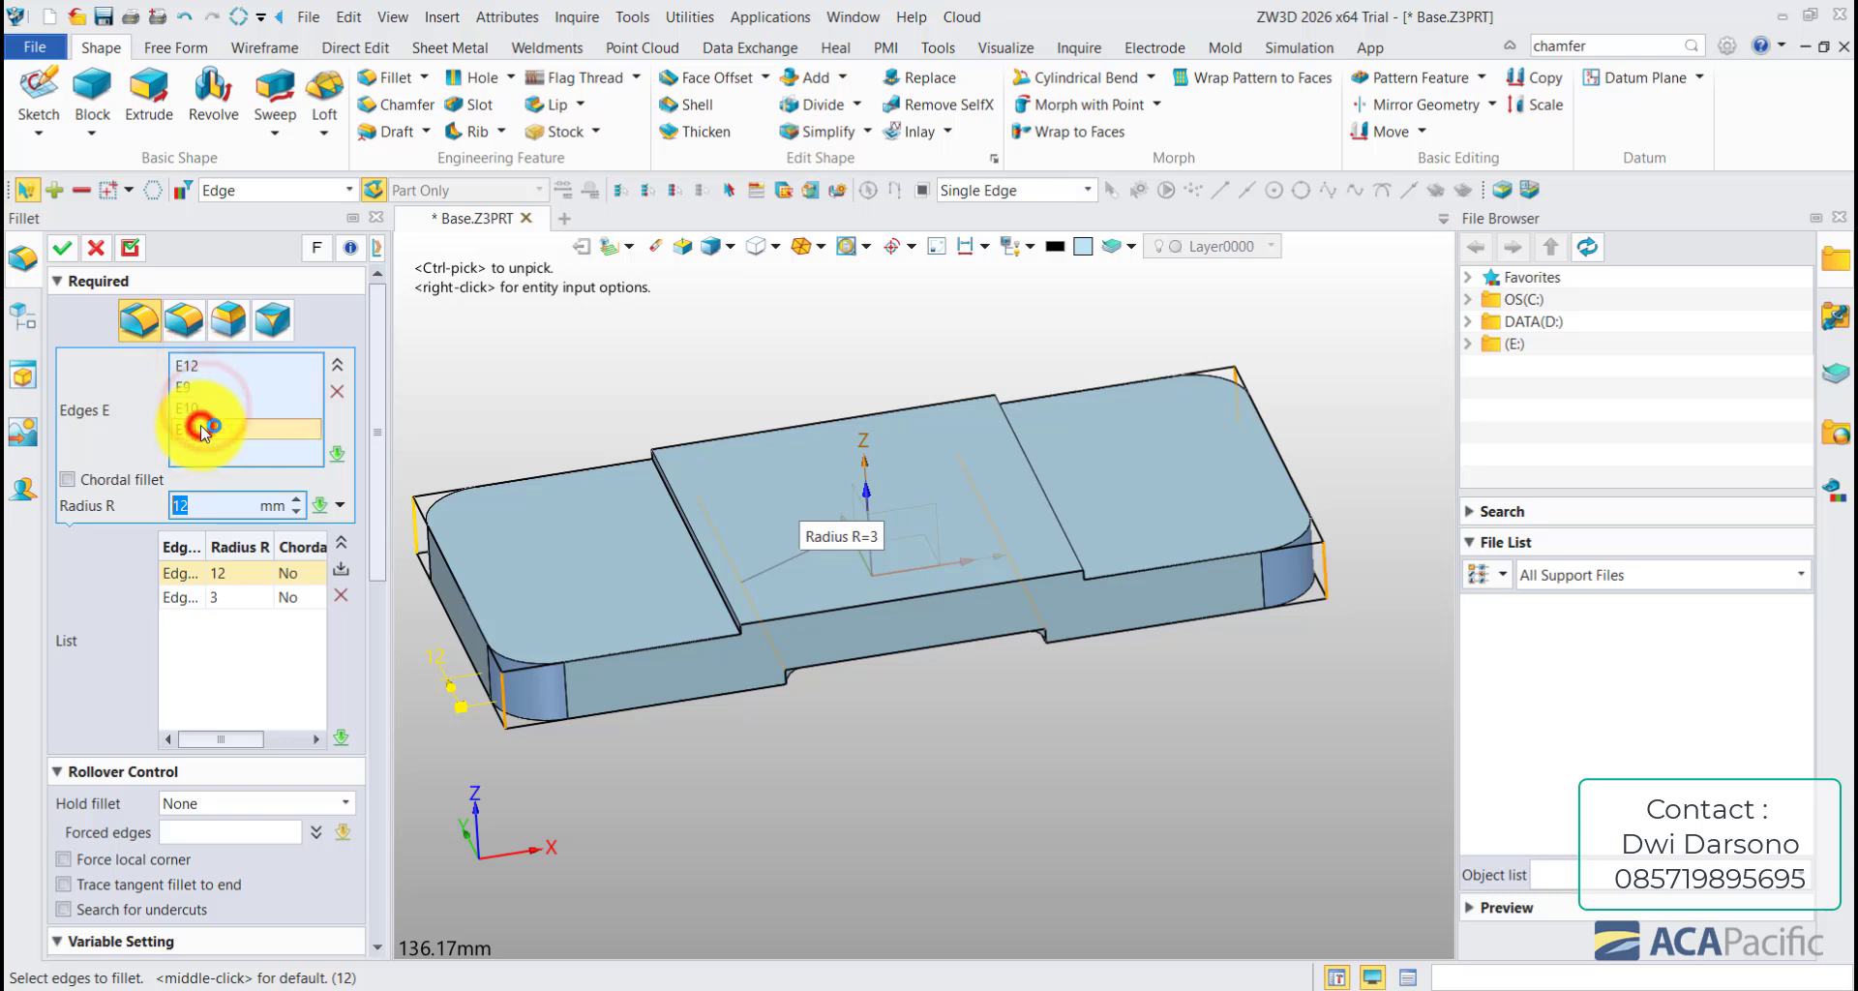
left_click(341, 391)
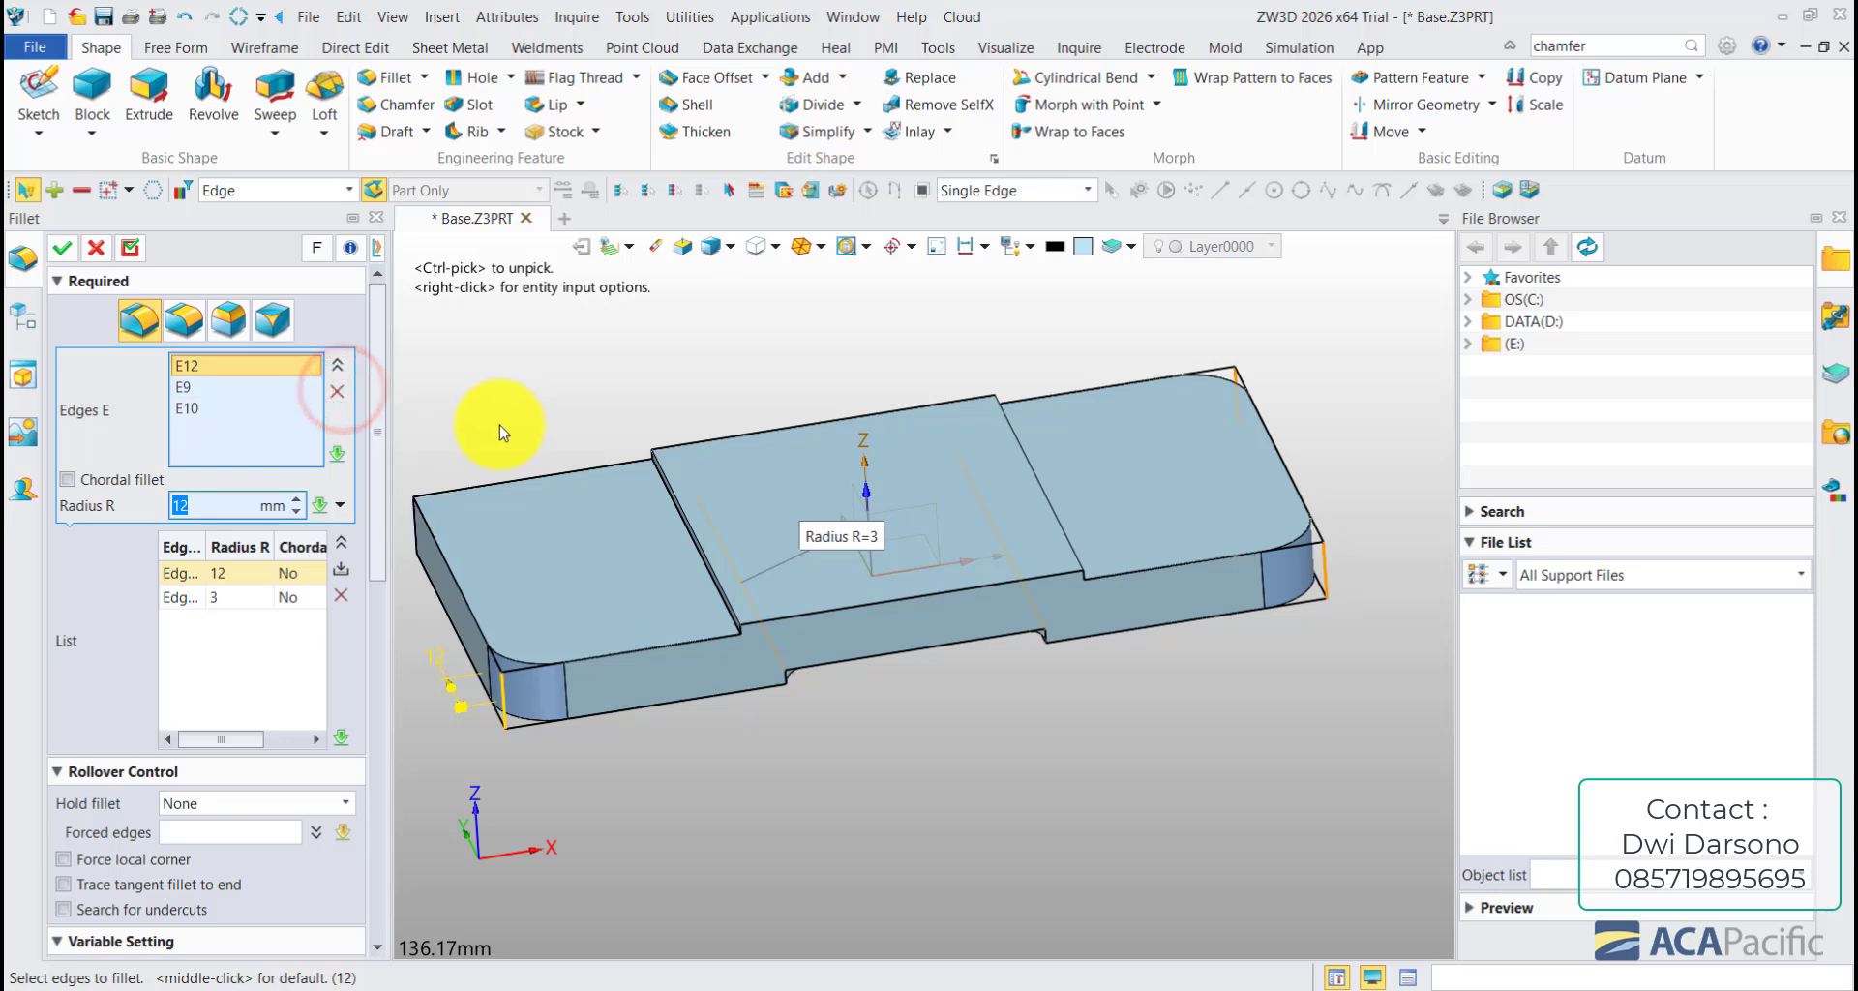
left_click(411, 525)
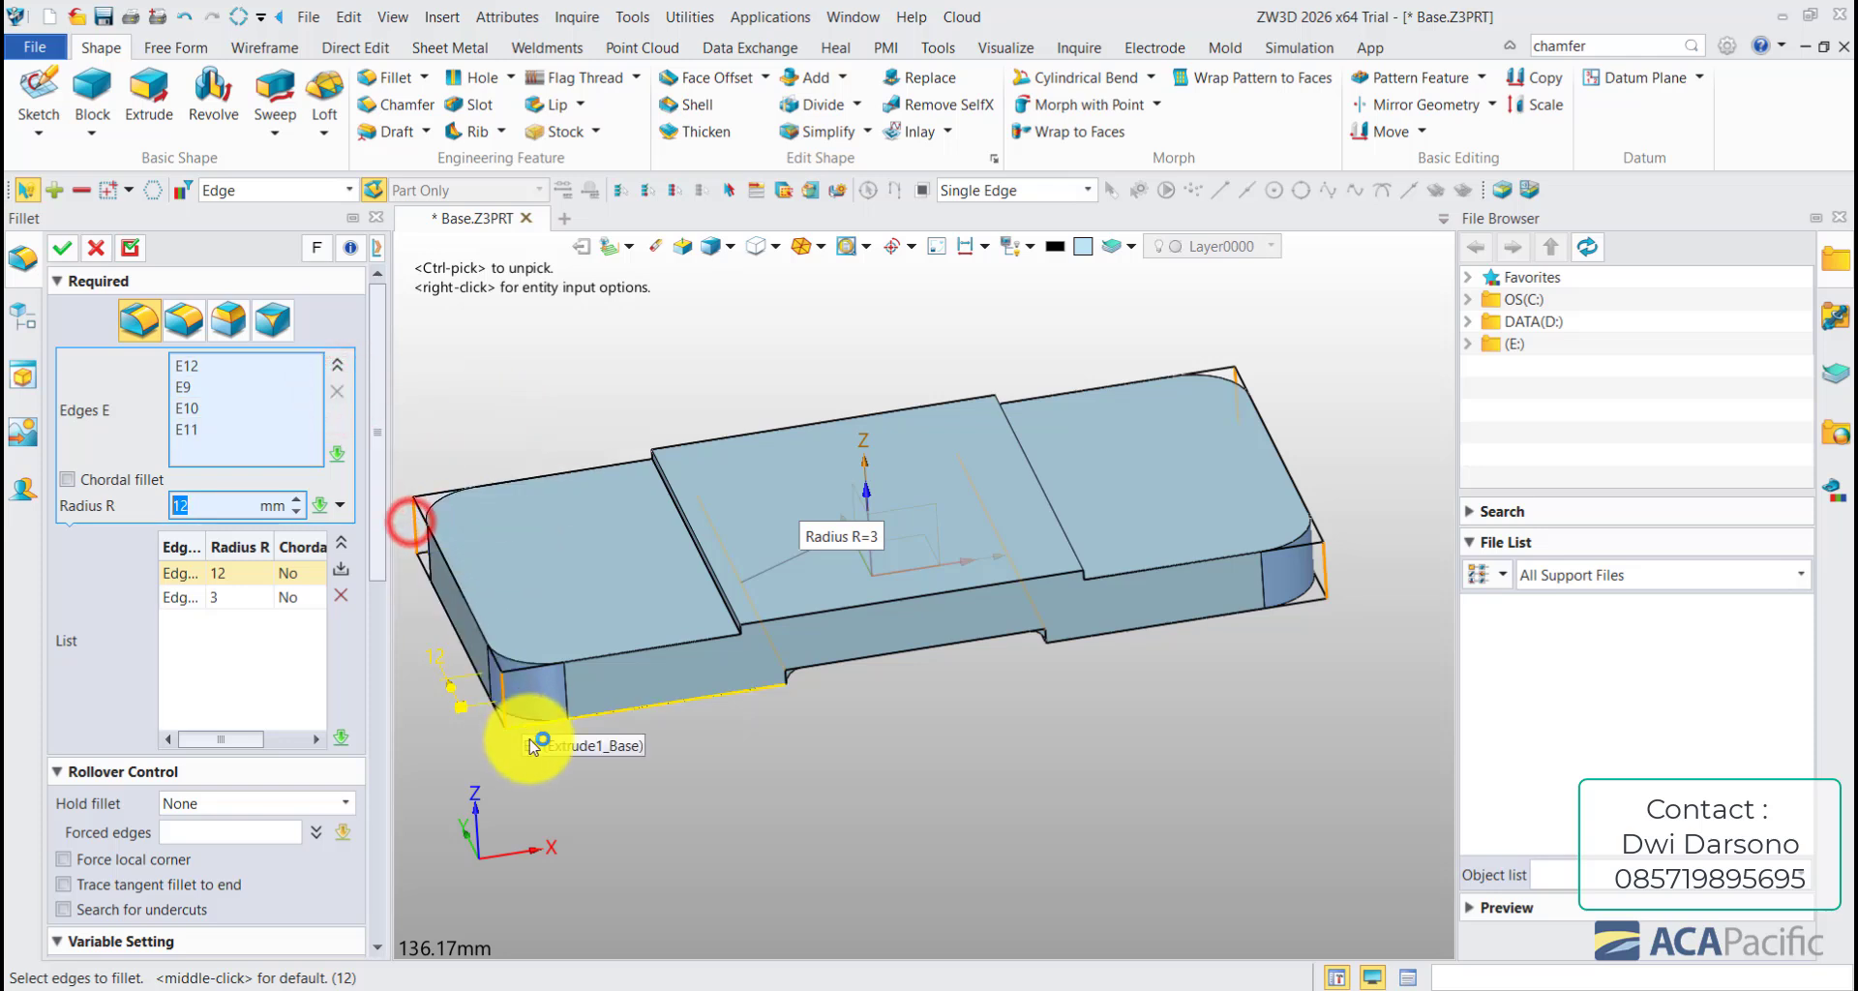
left_click(66, 252)
middle_click_drag(622, 456, 842, 564)
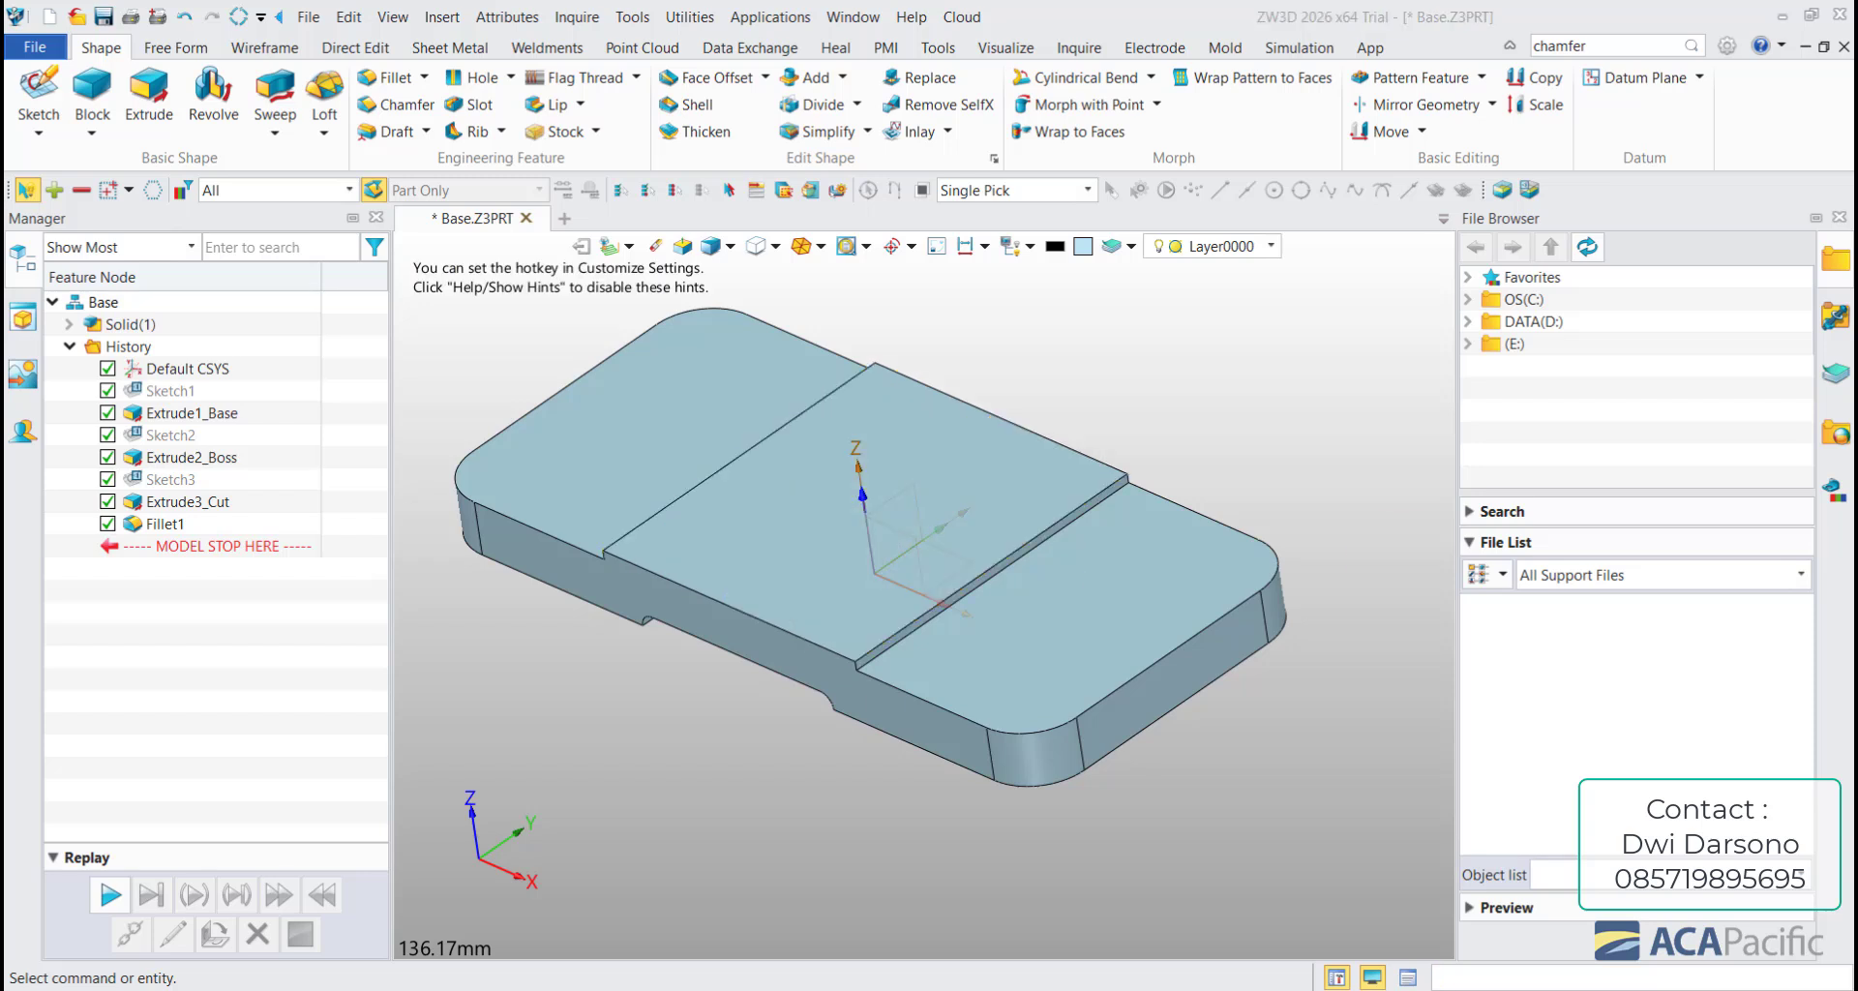
middle_click_drag(696, 405, 767, 414)
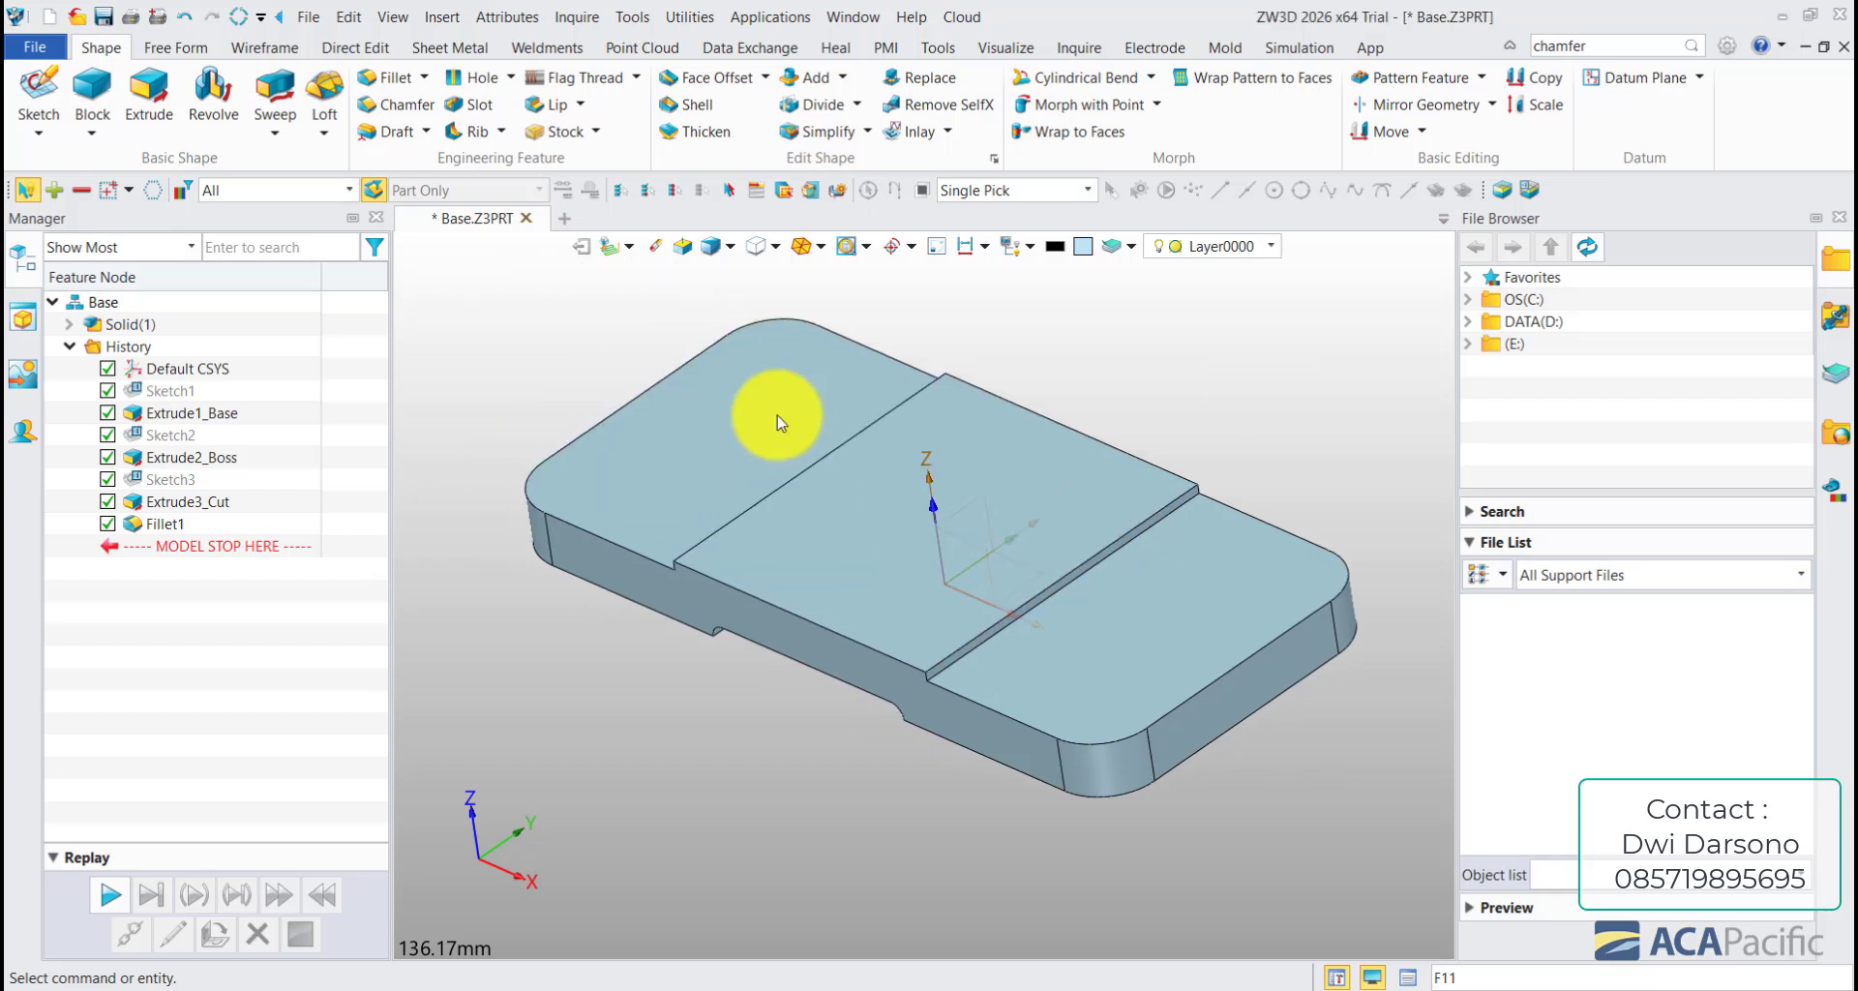
left_click(478, 77)
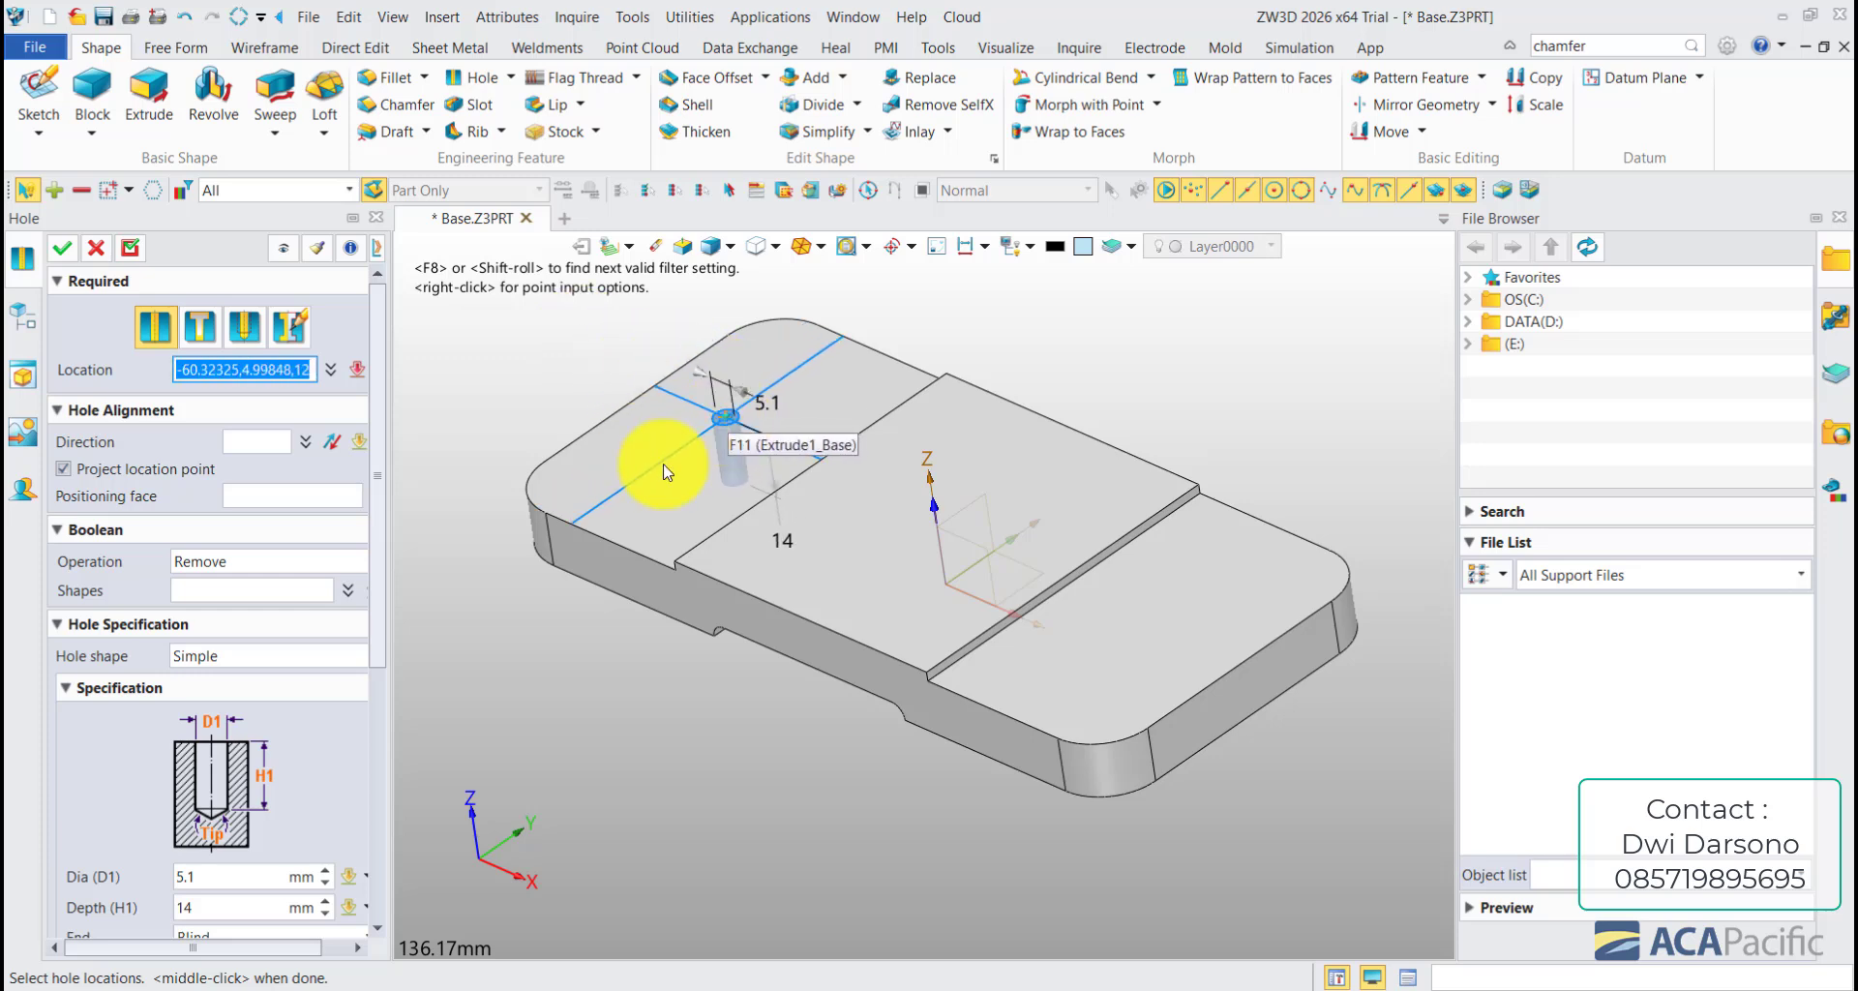
left_click(696, 469)
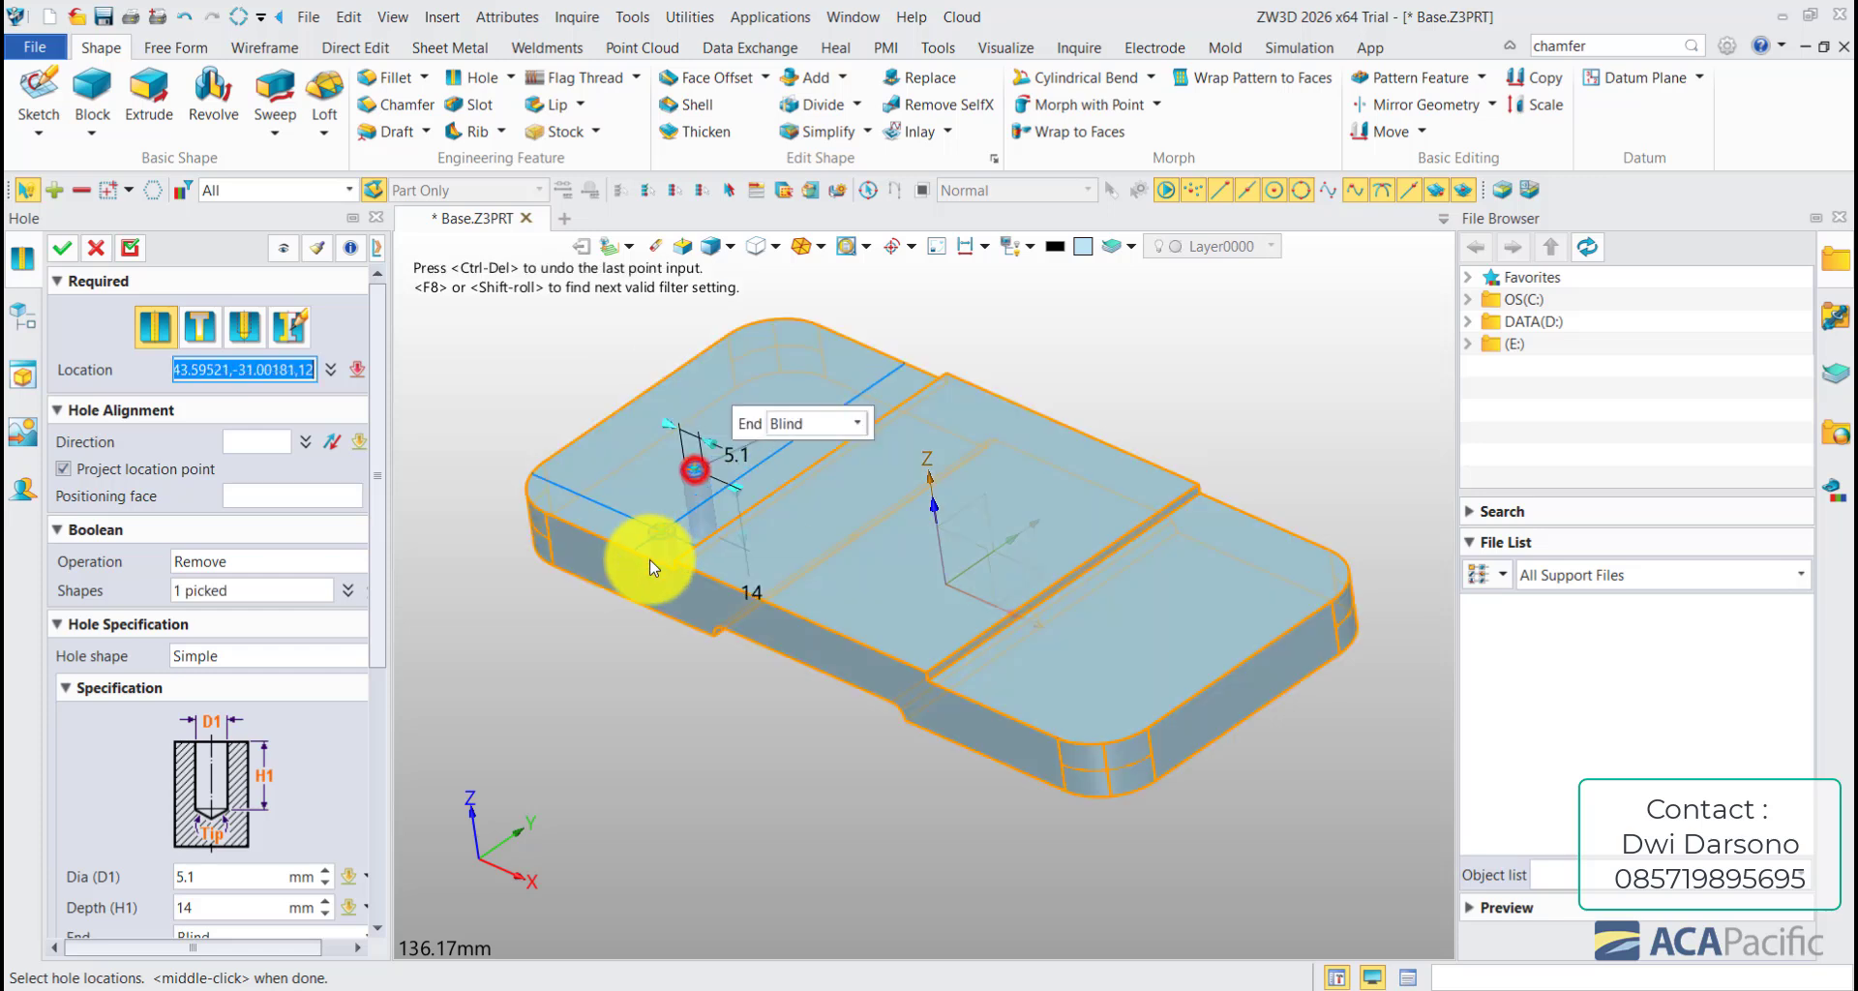
left_click(654, 582)
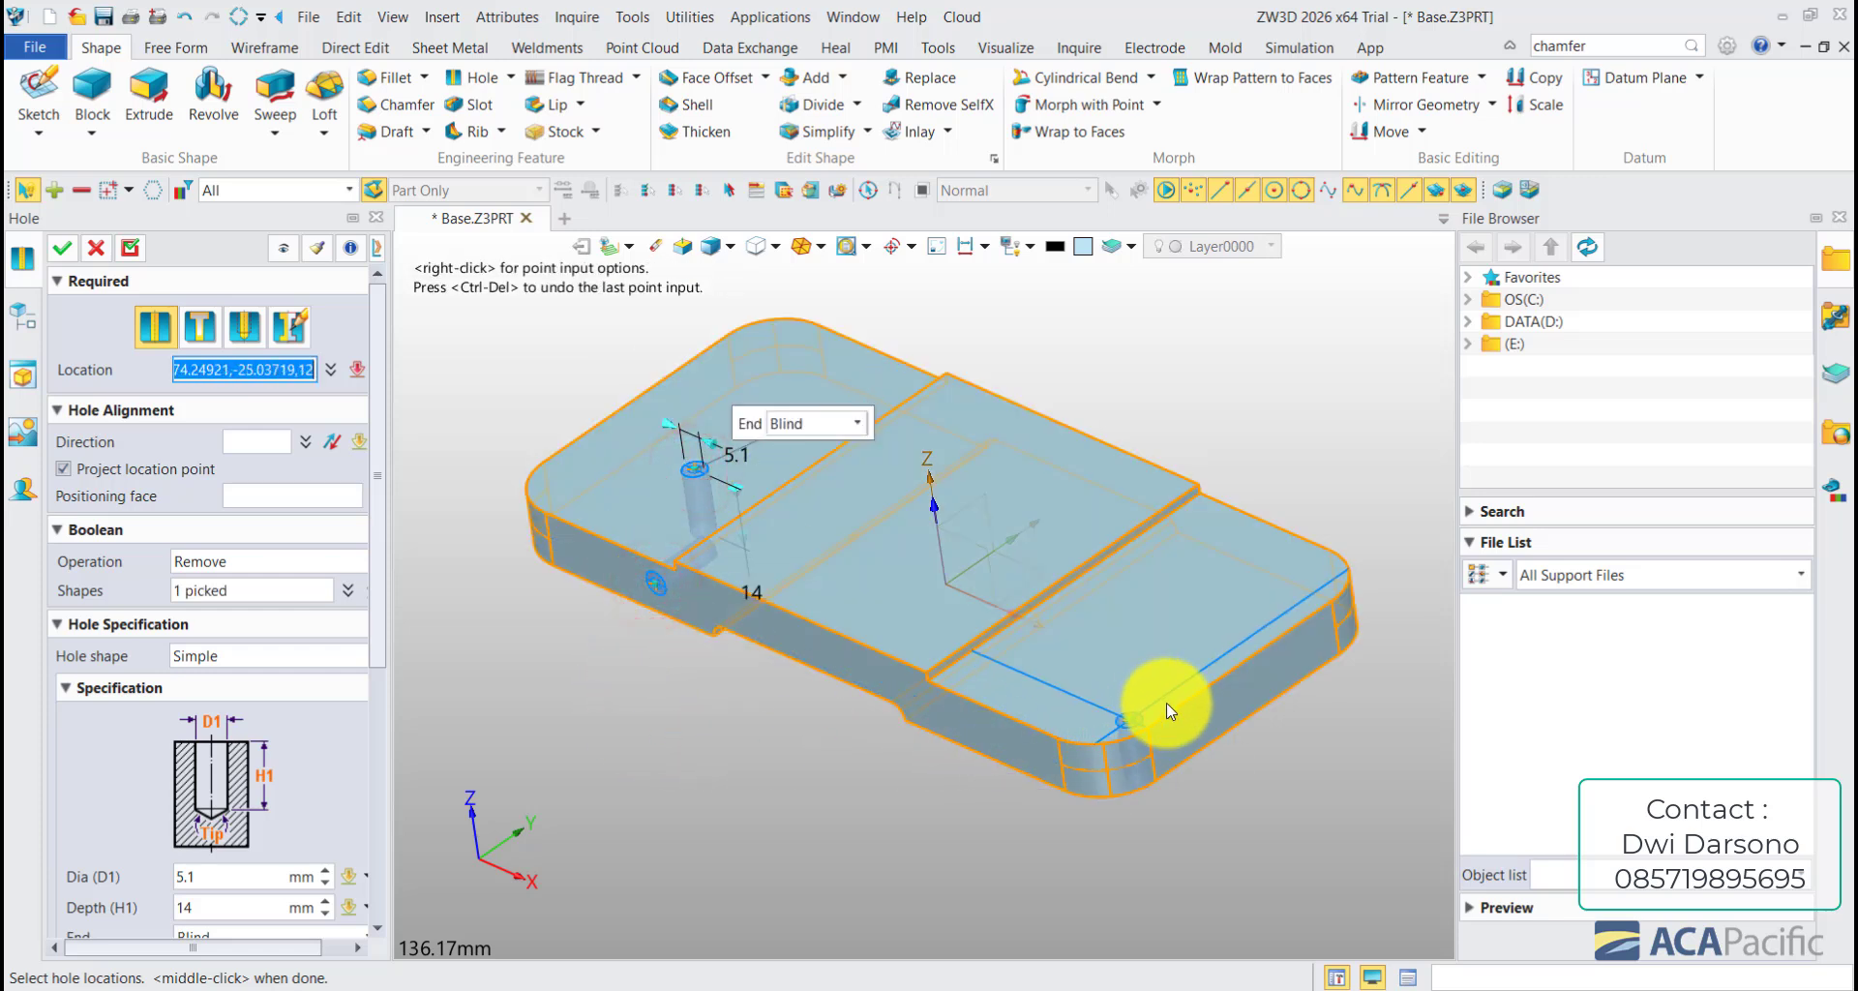
left_click(1220, 701)
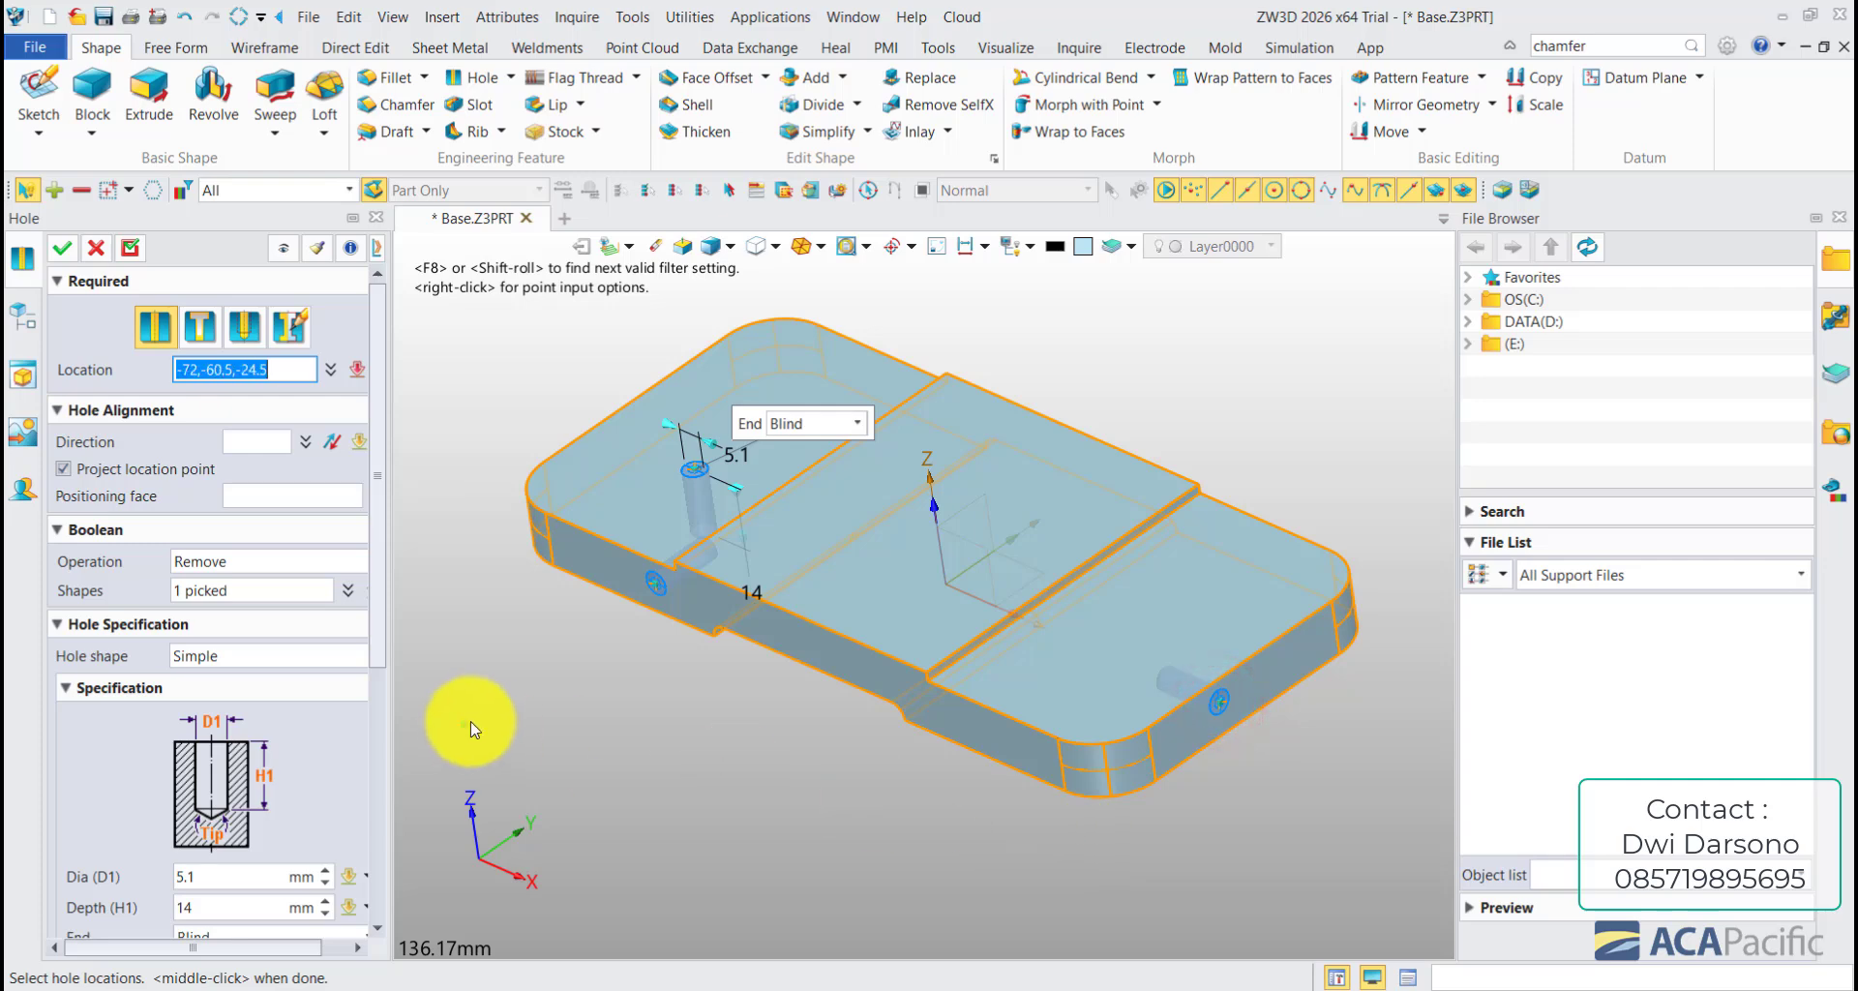
left_click_drag(382, 581, 415, 427)
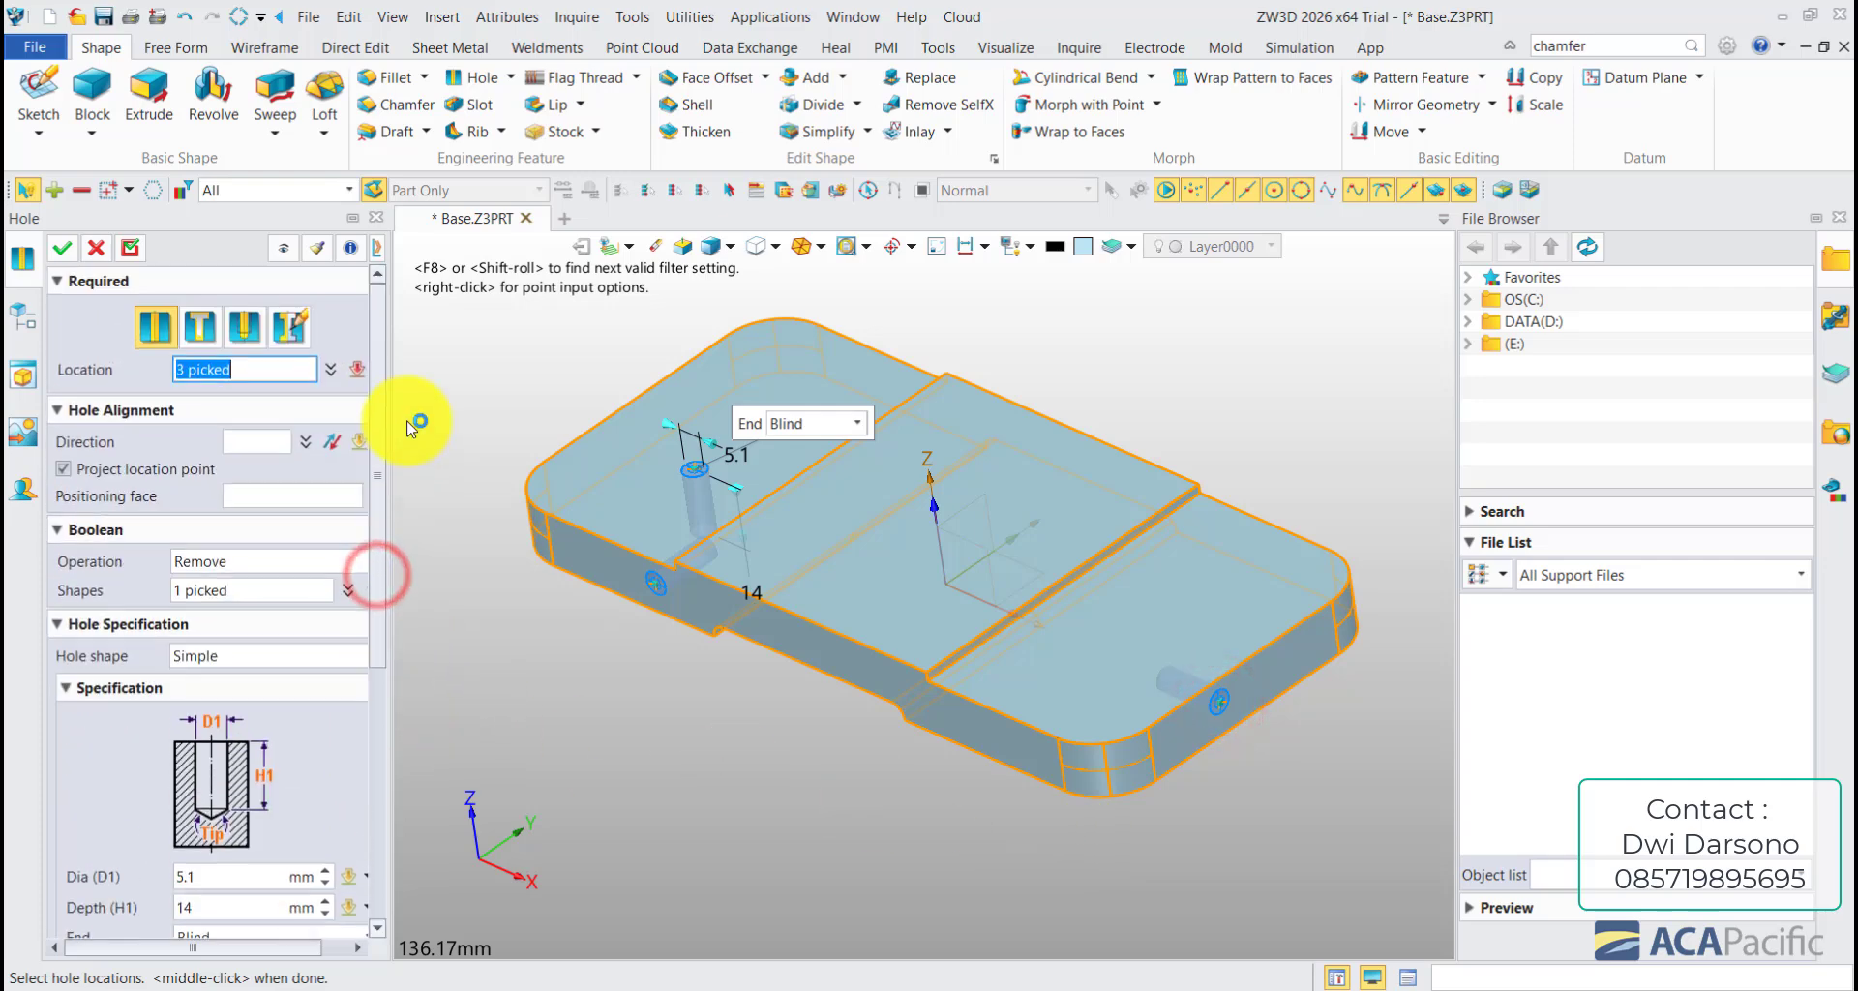
left_click(95, 252)
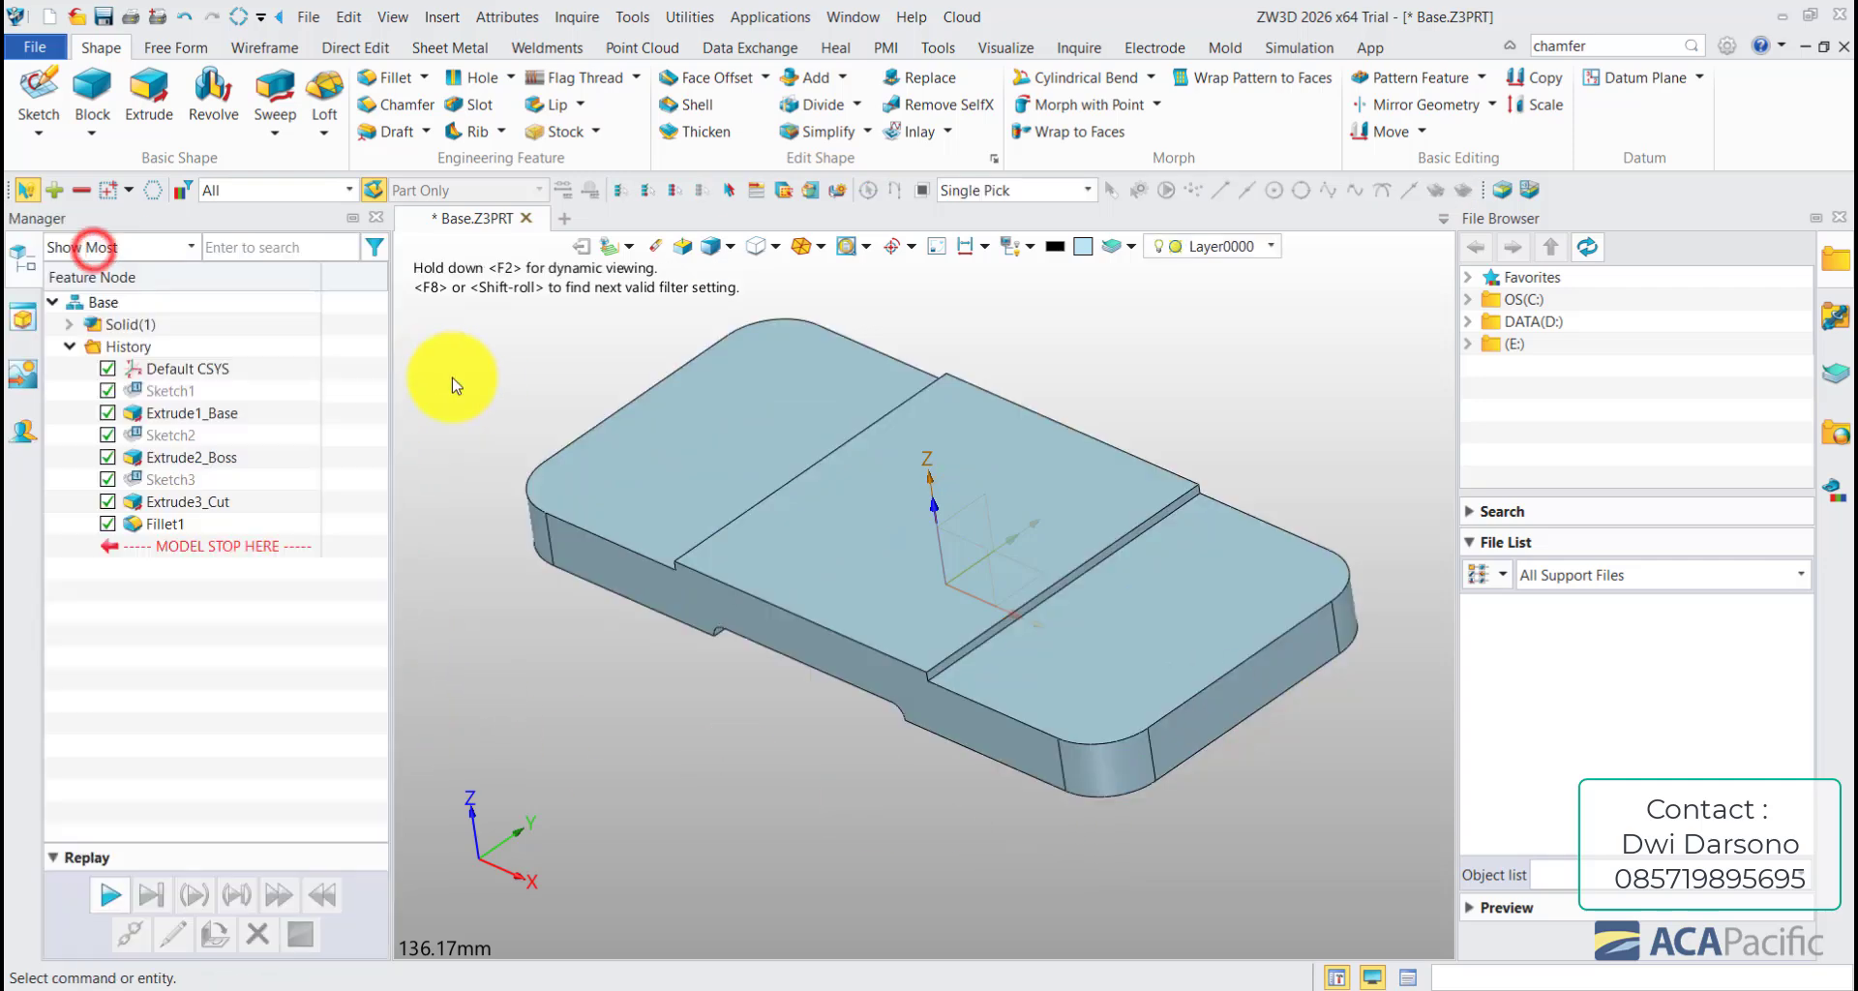
- Start a Hole feature and place its first location at the centre of a rounded corner of the top face, at -67,25,12
middle_click(581, 251)
scroll(601, 435, "down", 1)
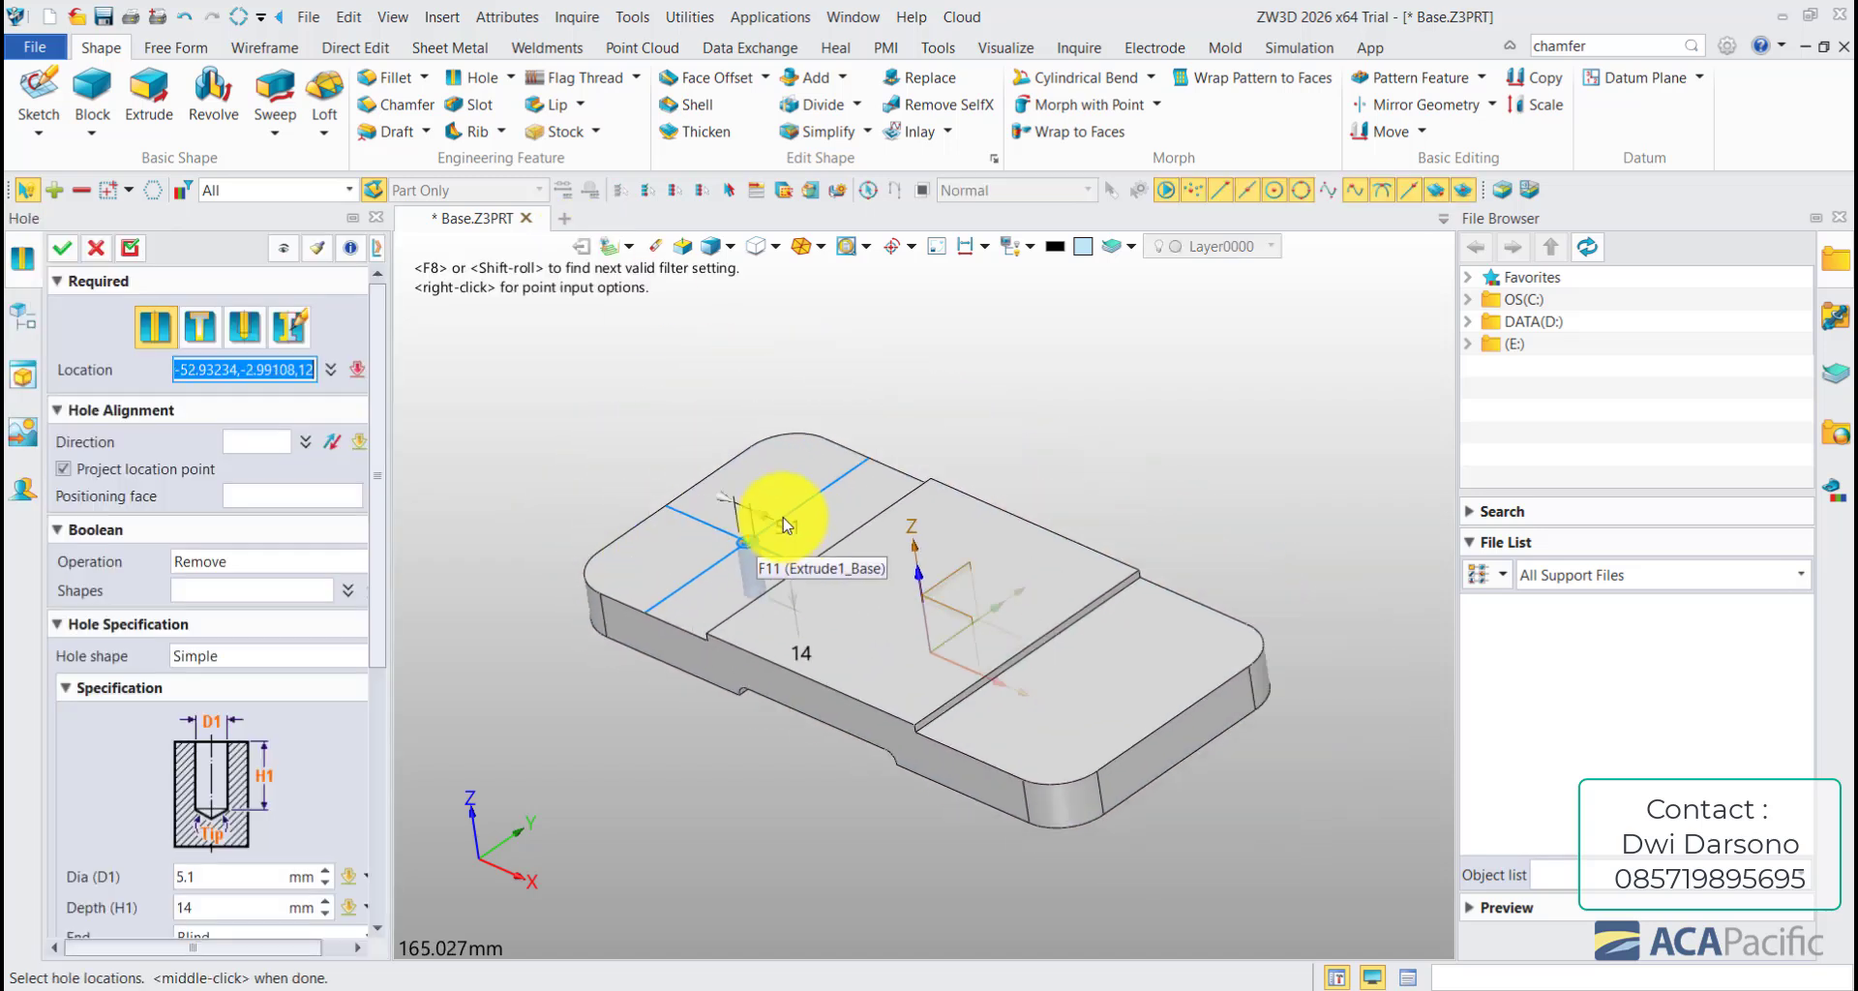
left_click(299, 373)
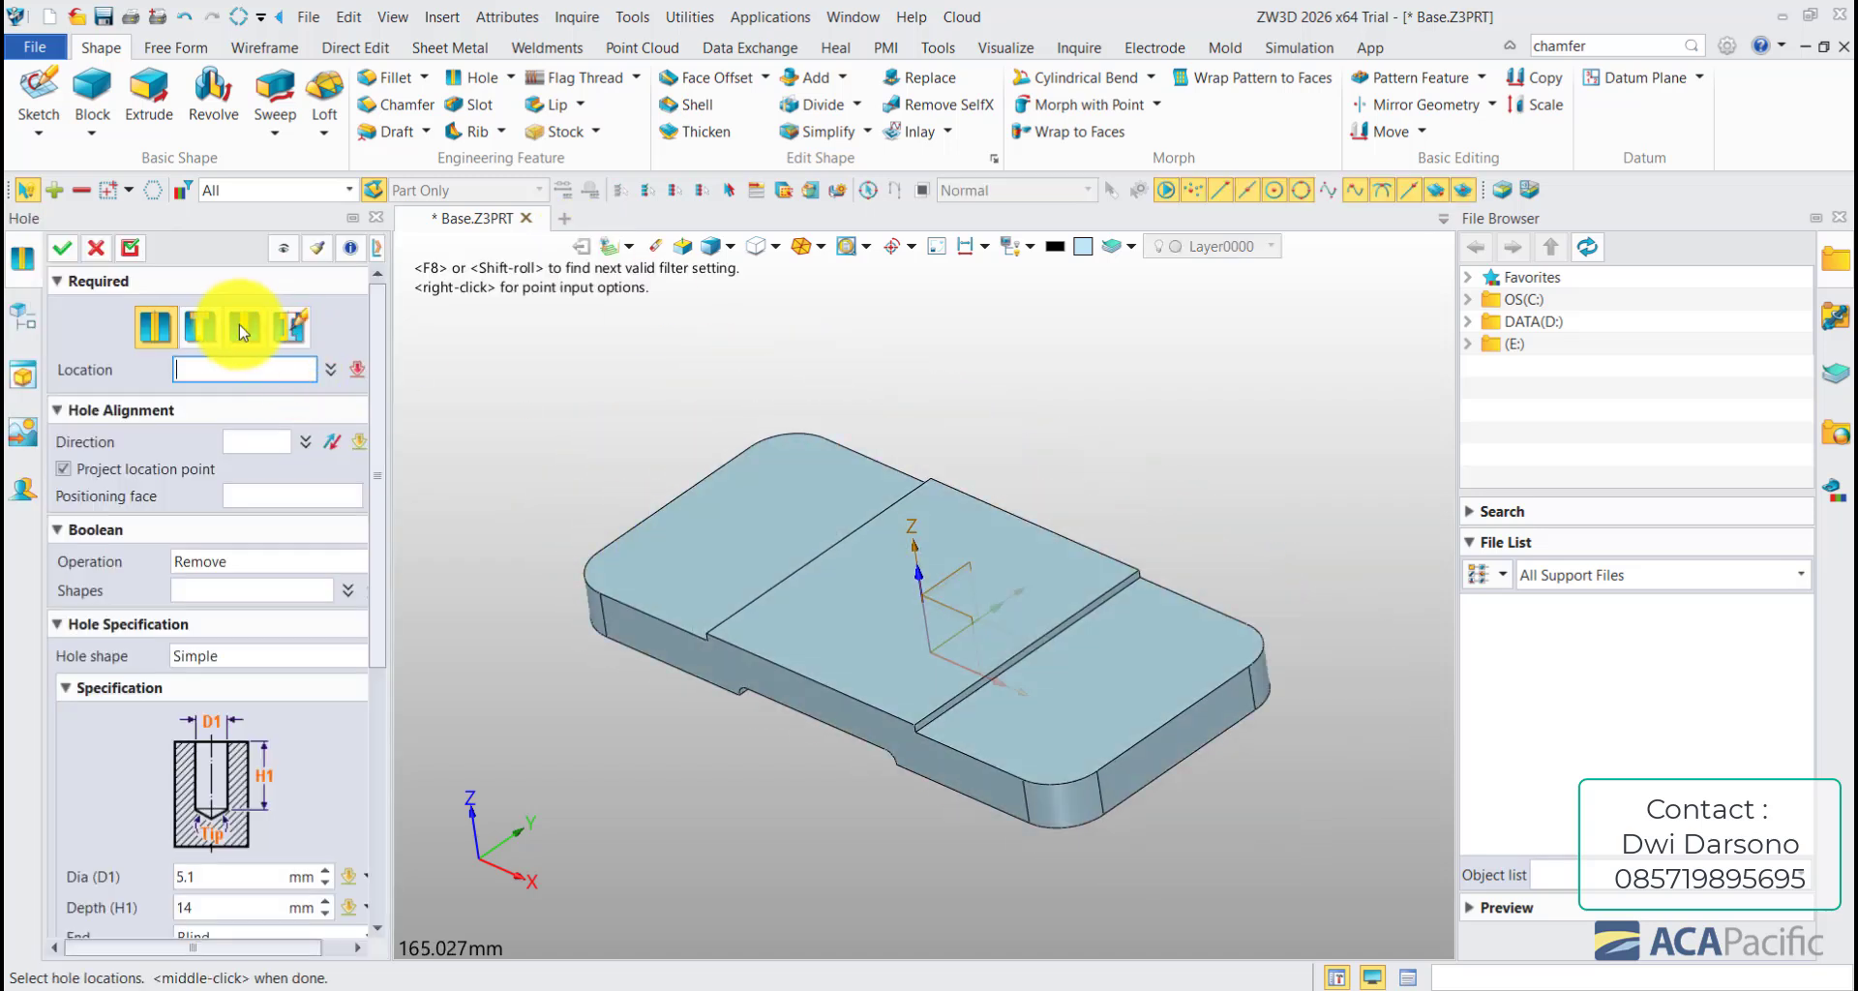
left_click(798, 446)
scroll(809, 450, "up", 4)
mouse_move(809, 450)
left_mouse_down()
mouse_move(796, 406)
mouse_move(790, 474)
left_mouse_up()
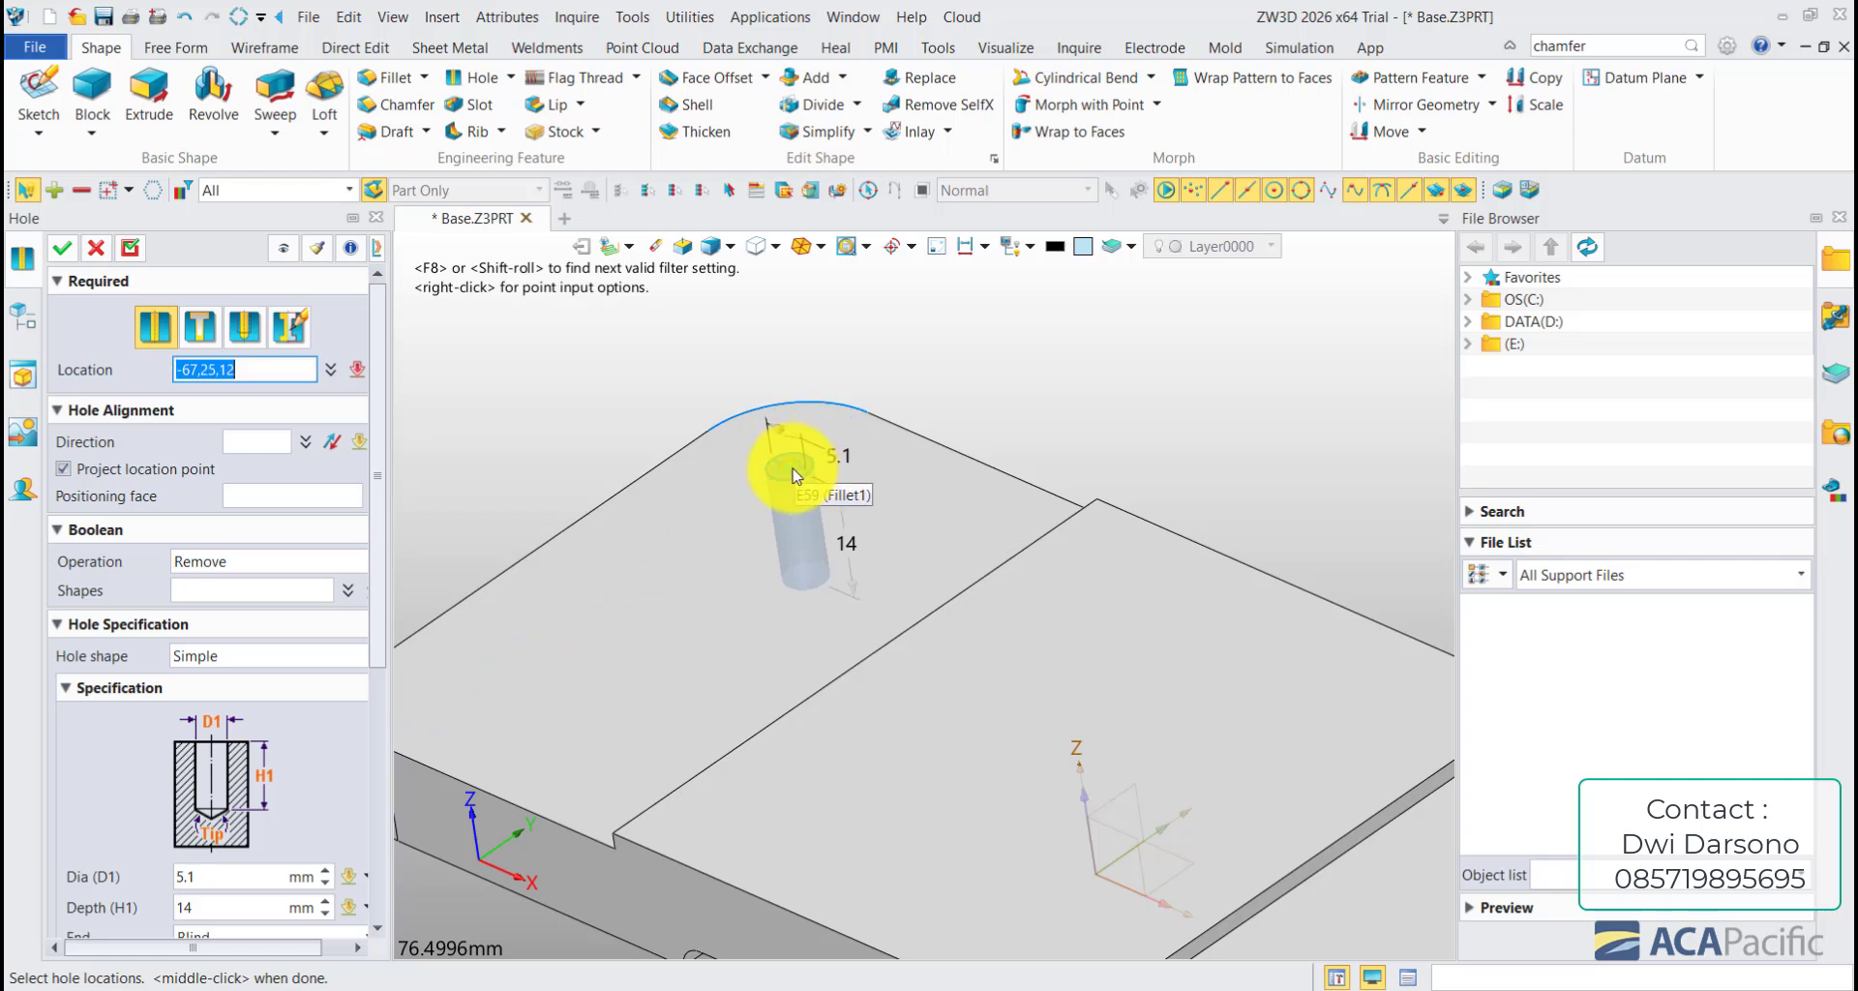
left_click(793, 474)
scroll(808, 352, "down", 3)
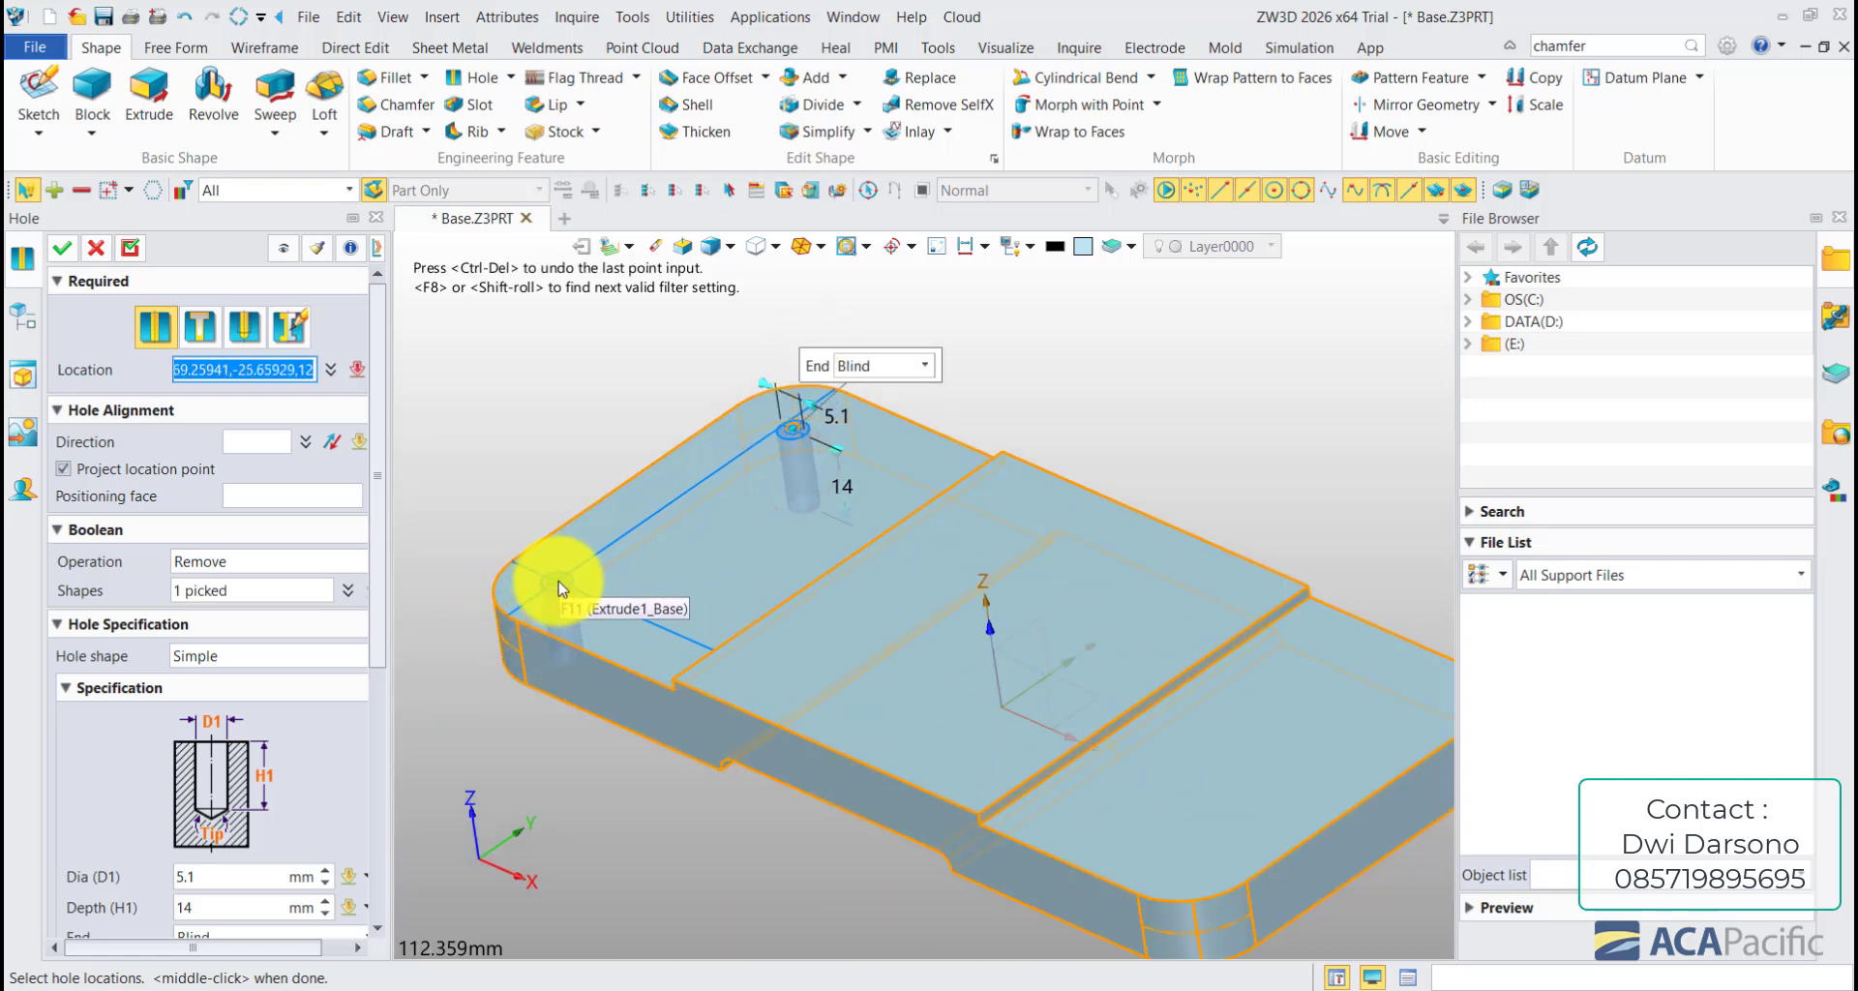
- Add hole locations at the arc centres of the other three rounded corners on the base's top faces
left_click(569, 587)
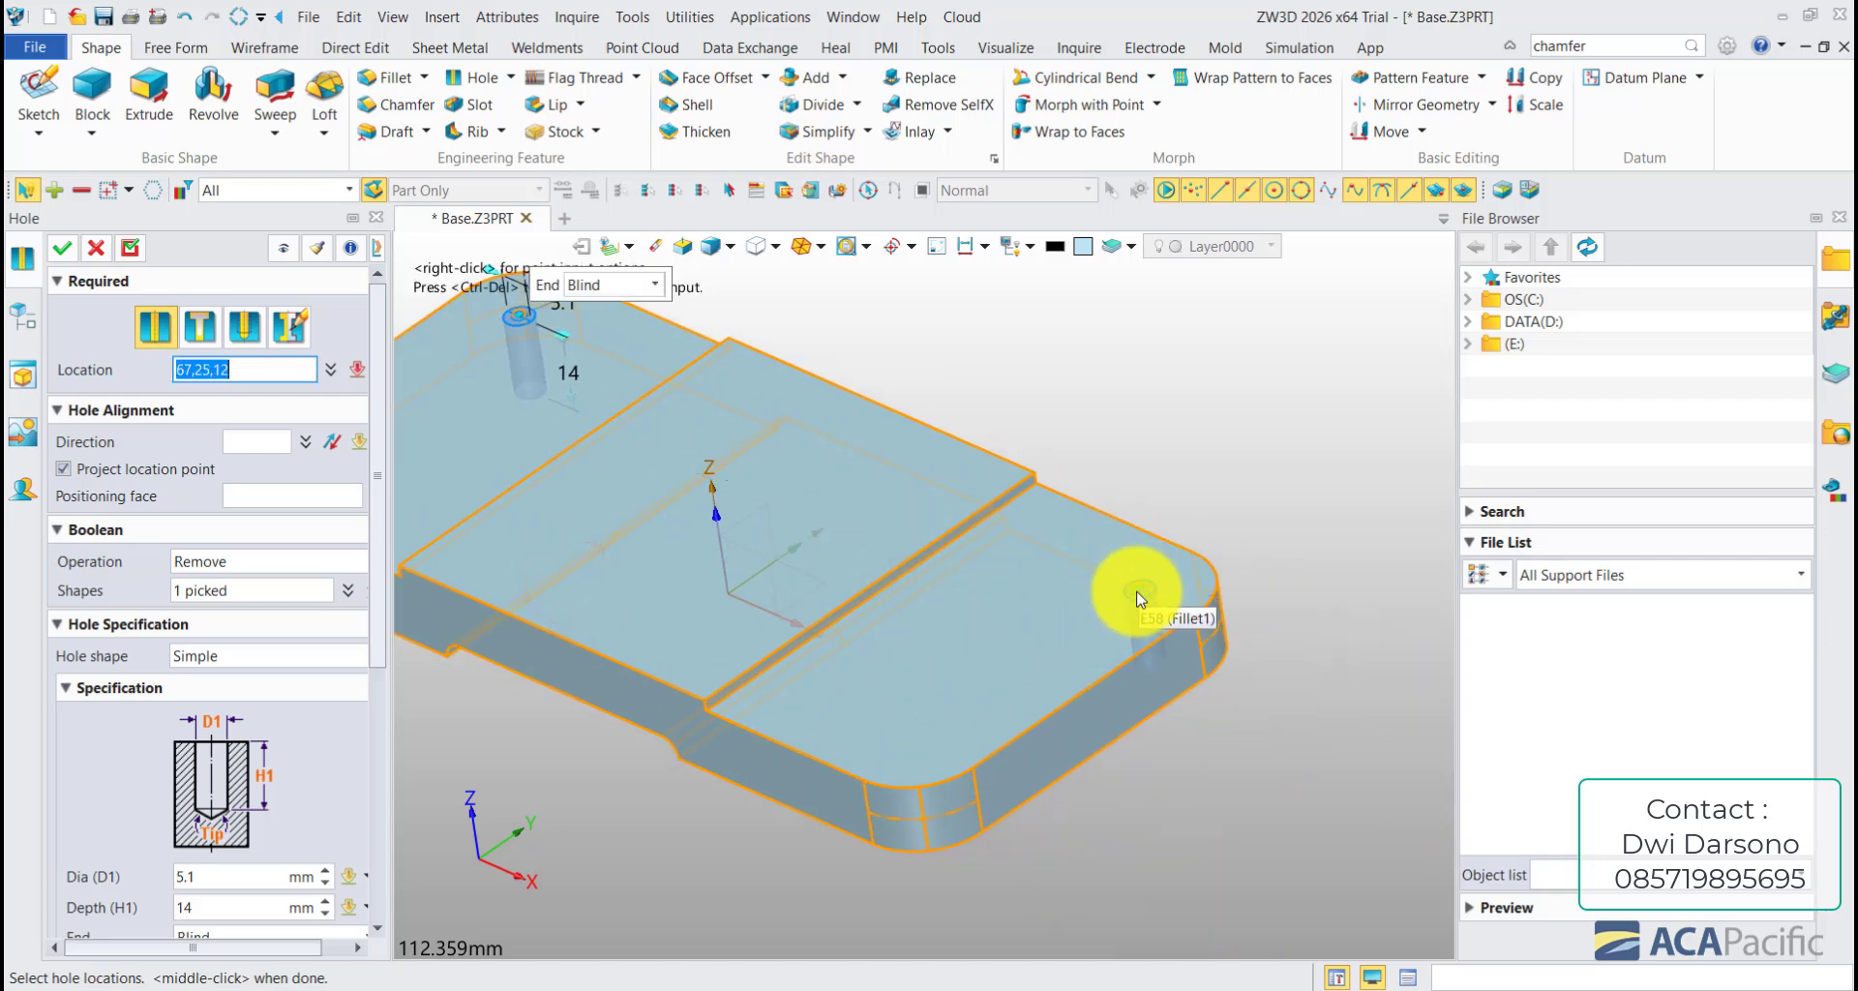
middle_click_drag(1150, 635, 1194, 558)
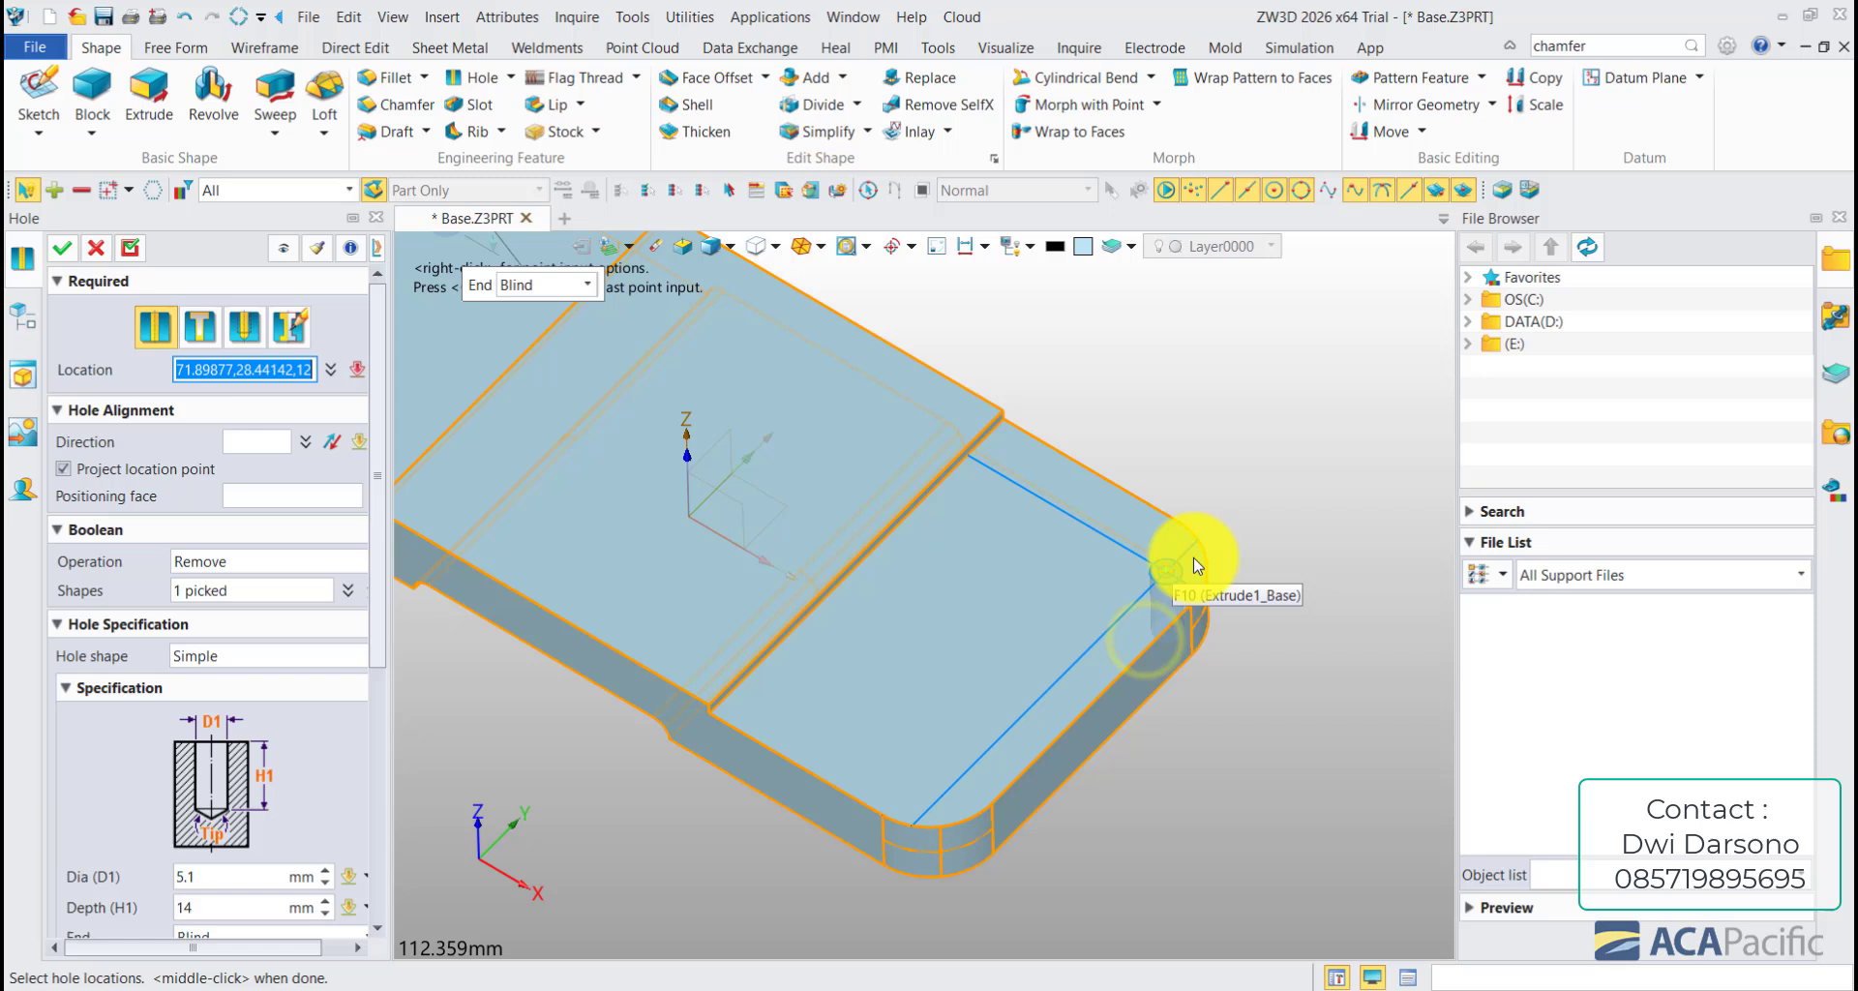
left_click(1128, 569)
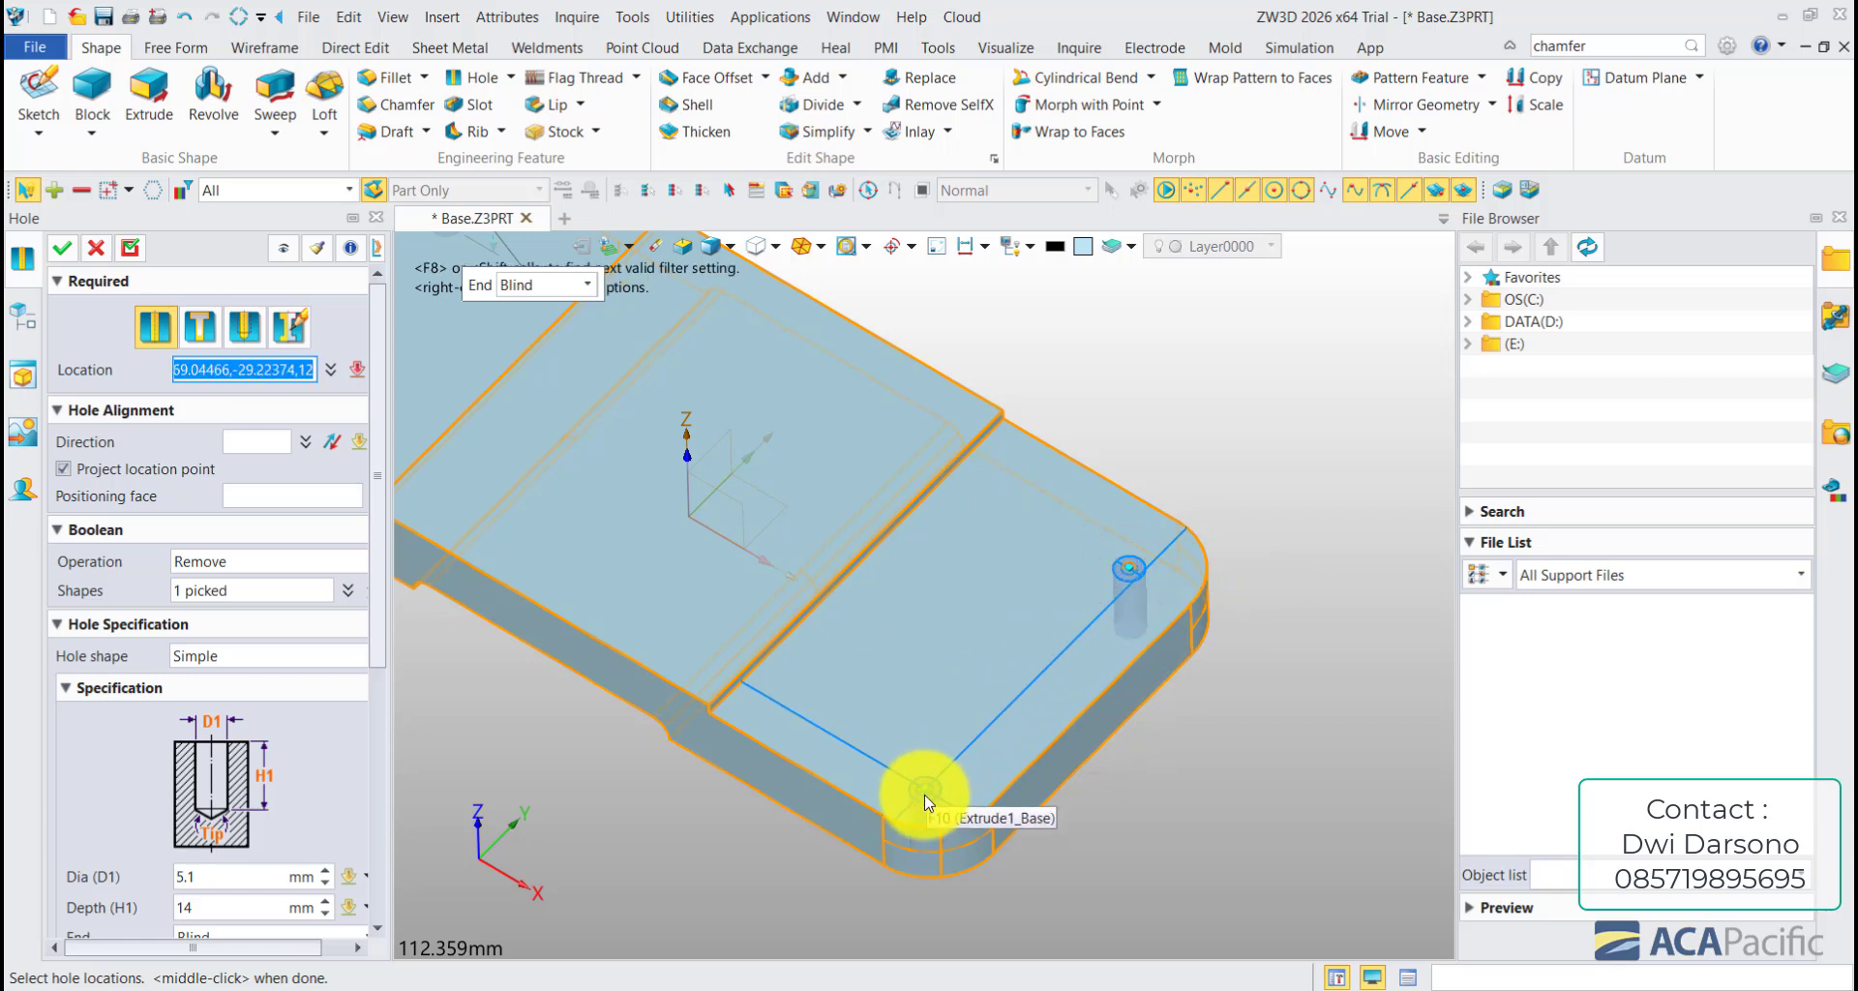
left_click(941, 766)
scroll(968, 728, "down", 1)
middle_click(999, 695)
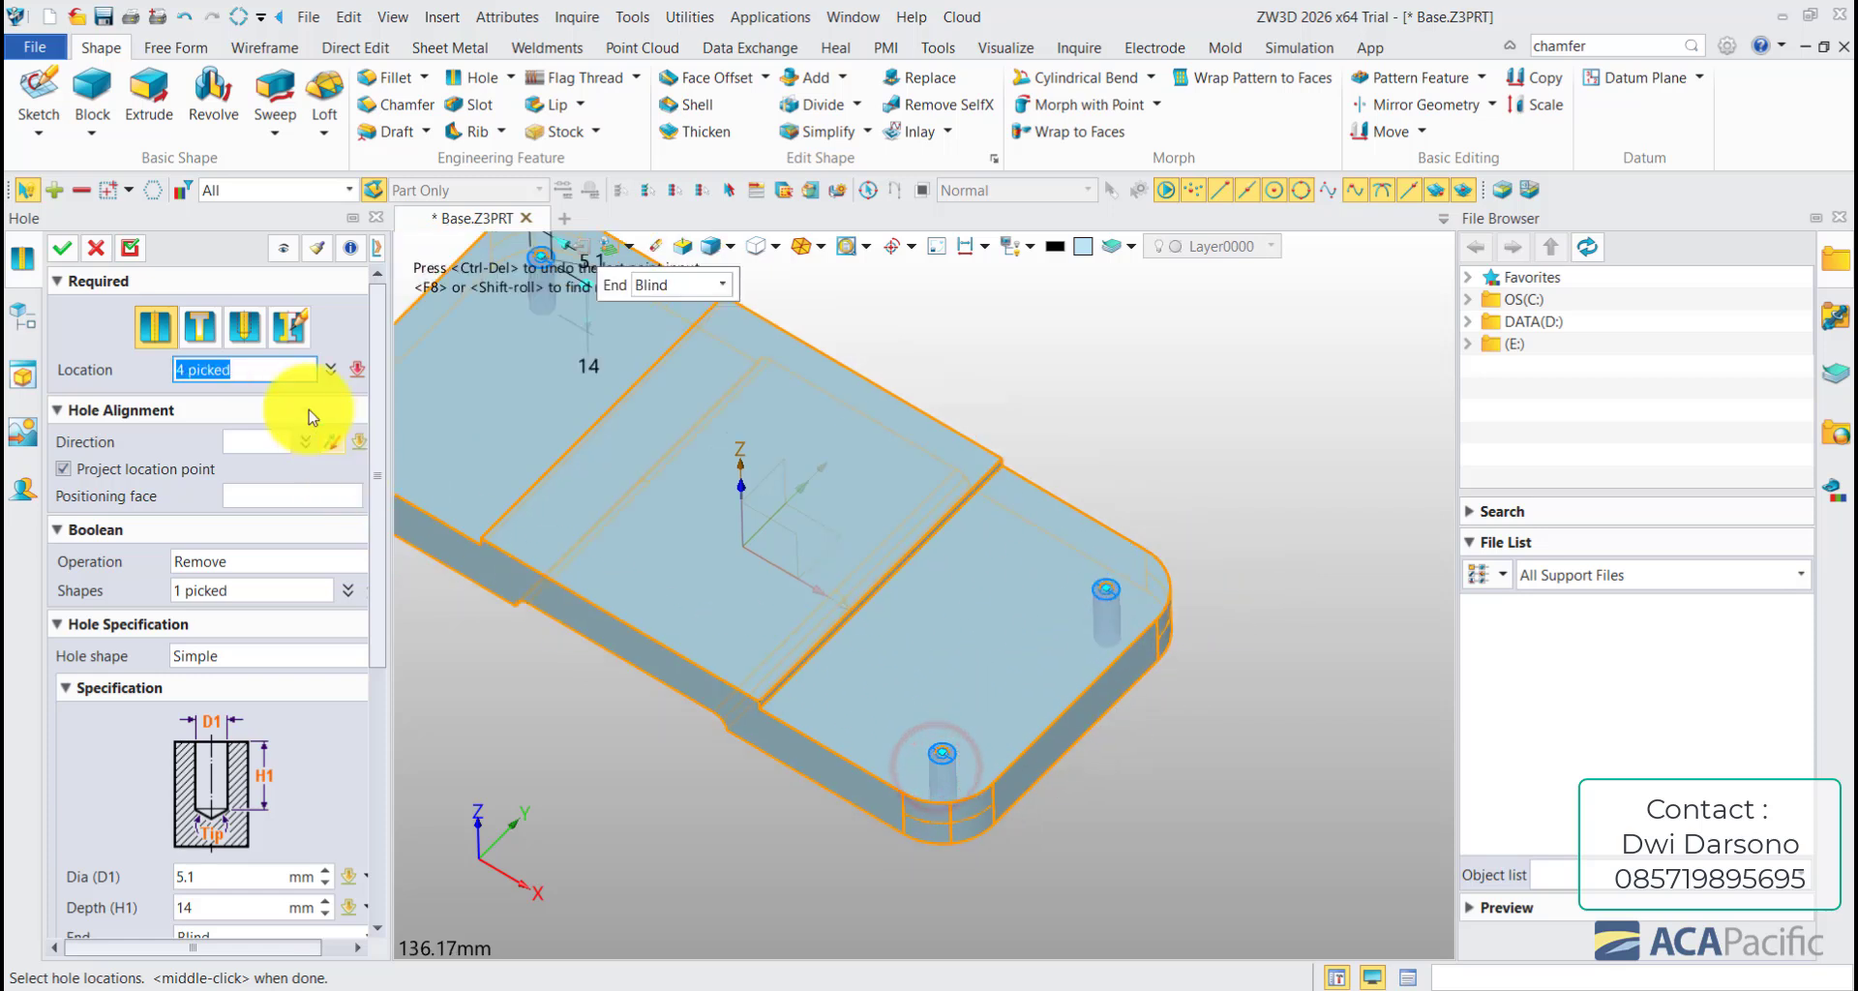
- Make the four holes threaded M10 x 1.25 with full thread depth and a through-all end, and complete the feature
left_click(244, 332)
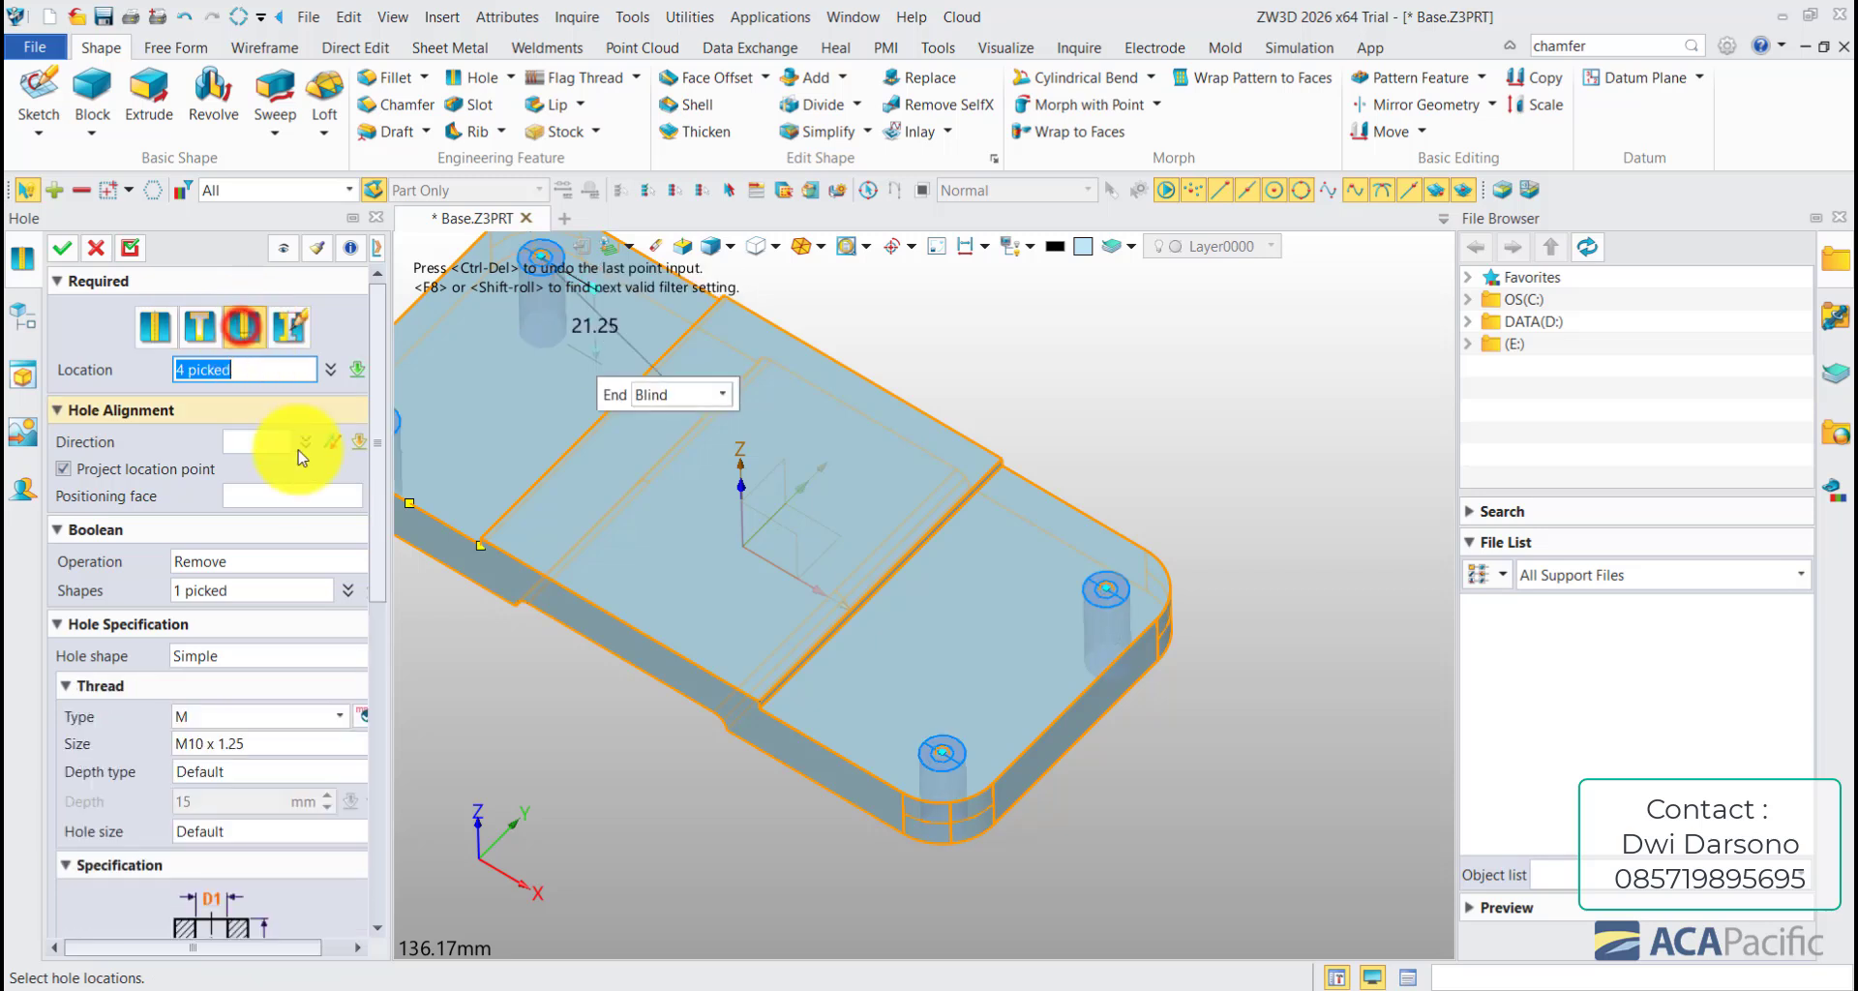
left_click_drag(382, 425, 374, 504)
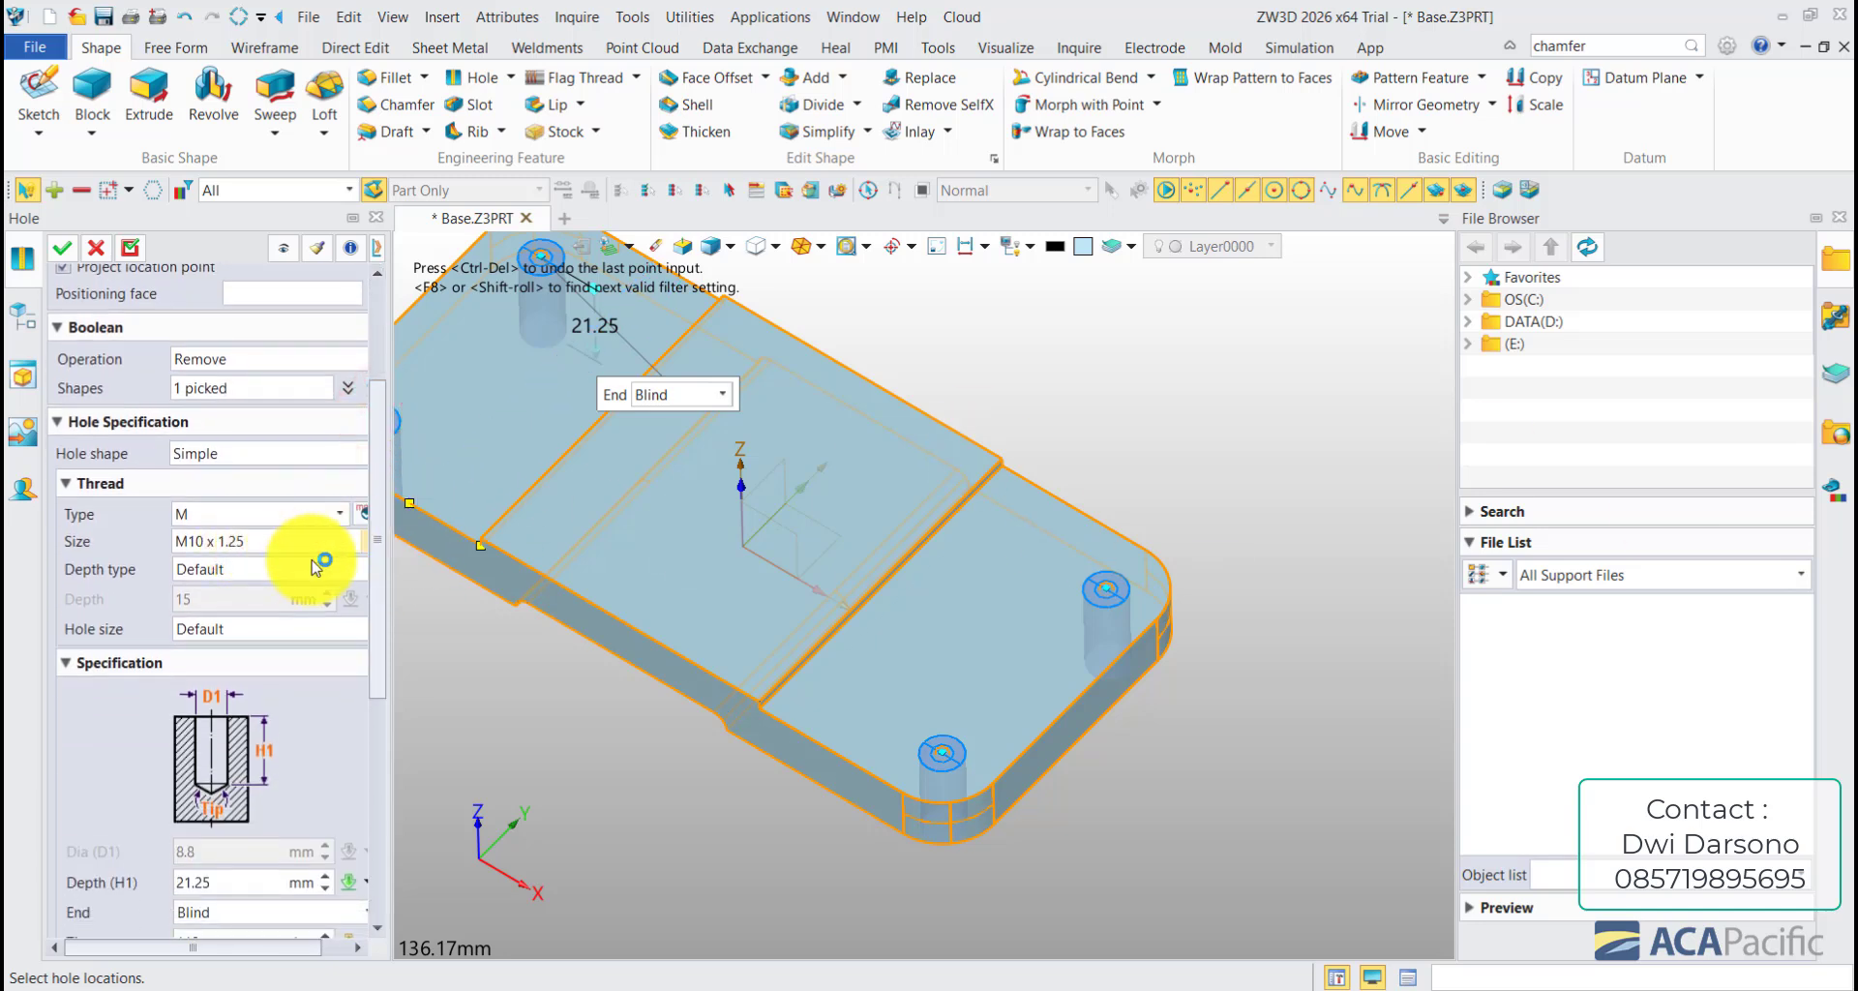
left_click(228, 706)
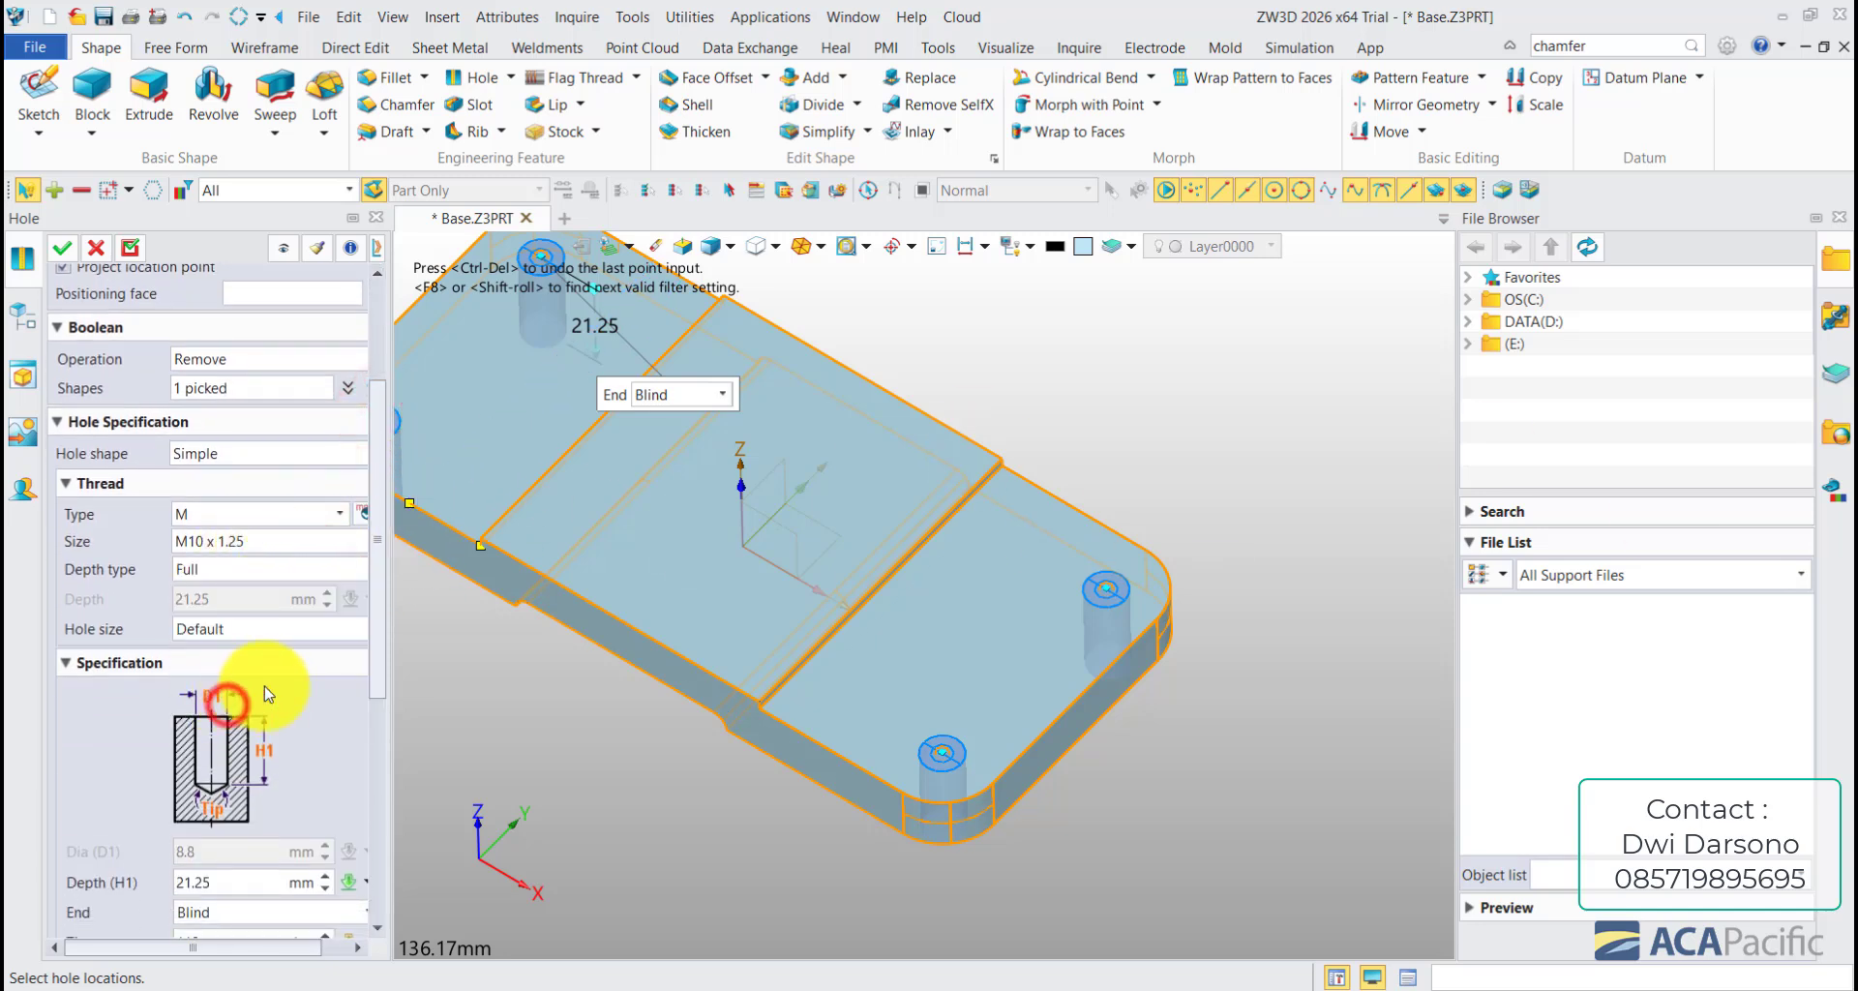
left_click_drag(374, 643, 373, 732)
left_click(259, 723)
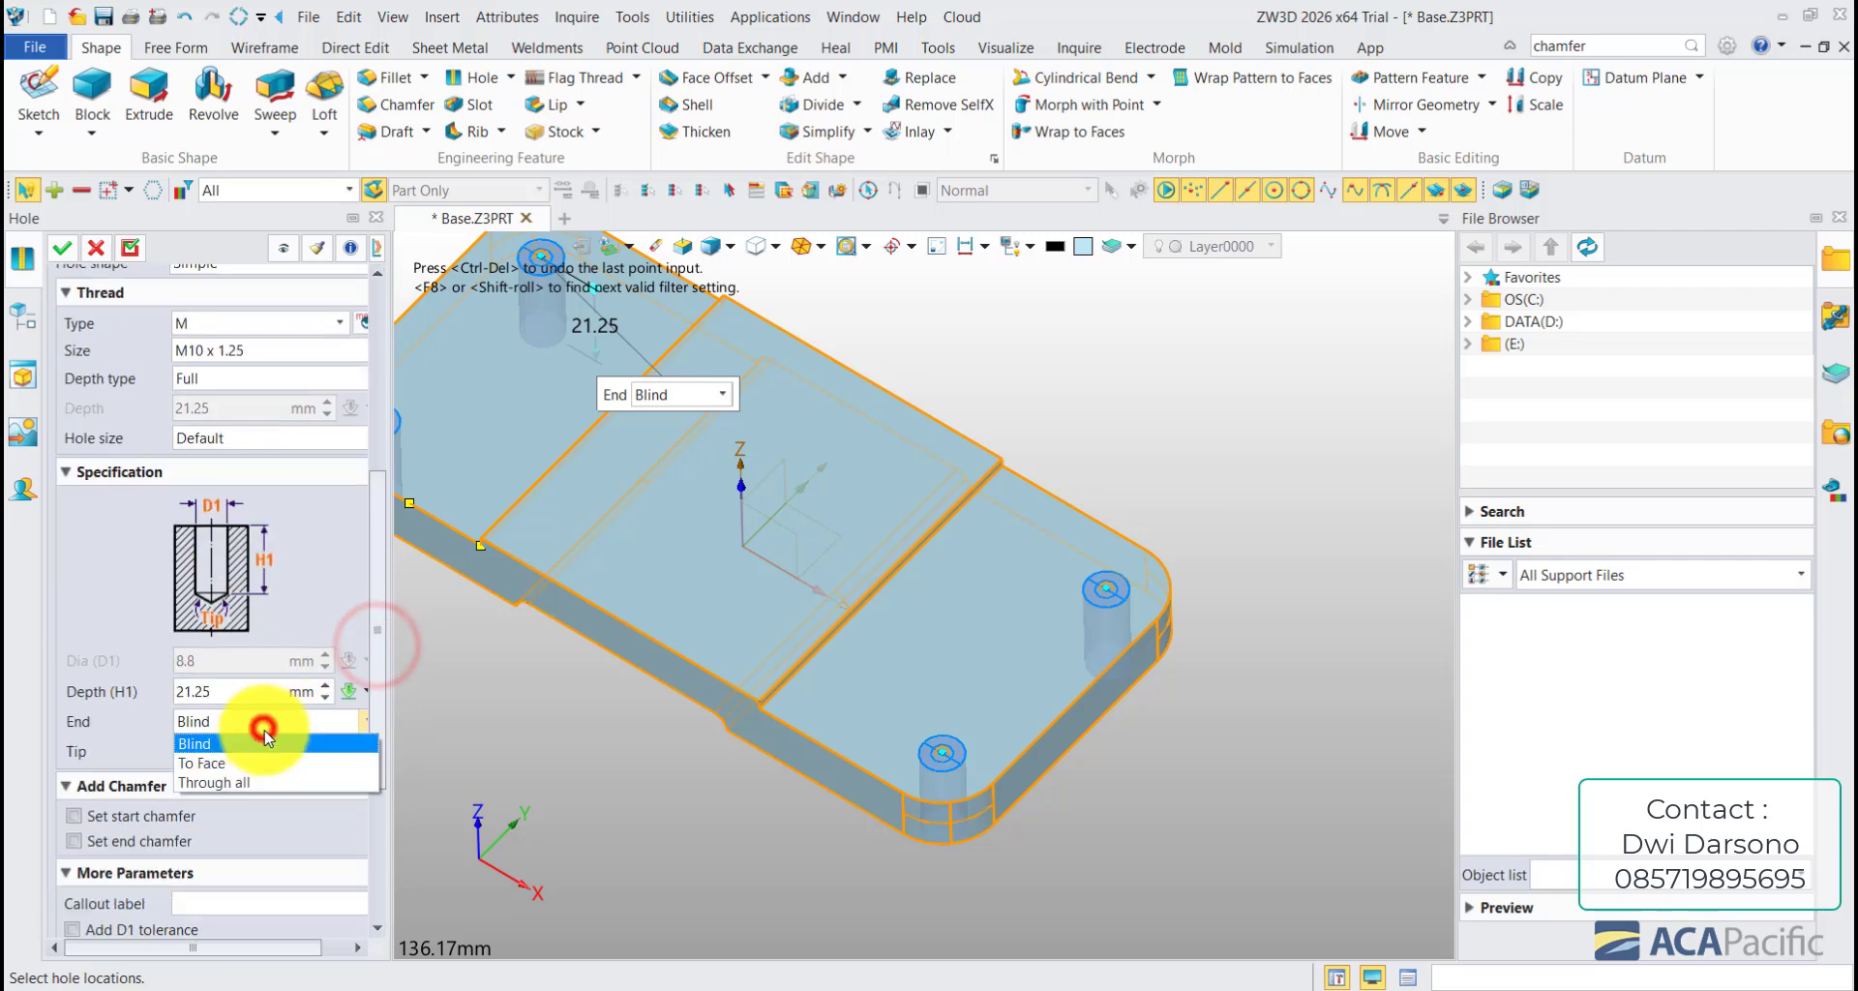
left_click(242, 781)
mouse_move(692, 788)
middle_mouse_down()
mouse_move(677, 738)
mouse_move(695, 788)
middle_mouse_up()
left_click(61, 248)
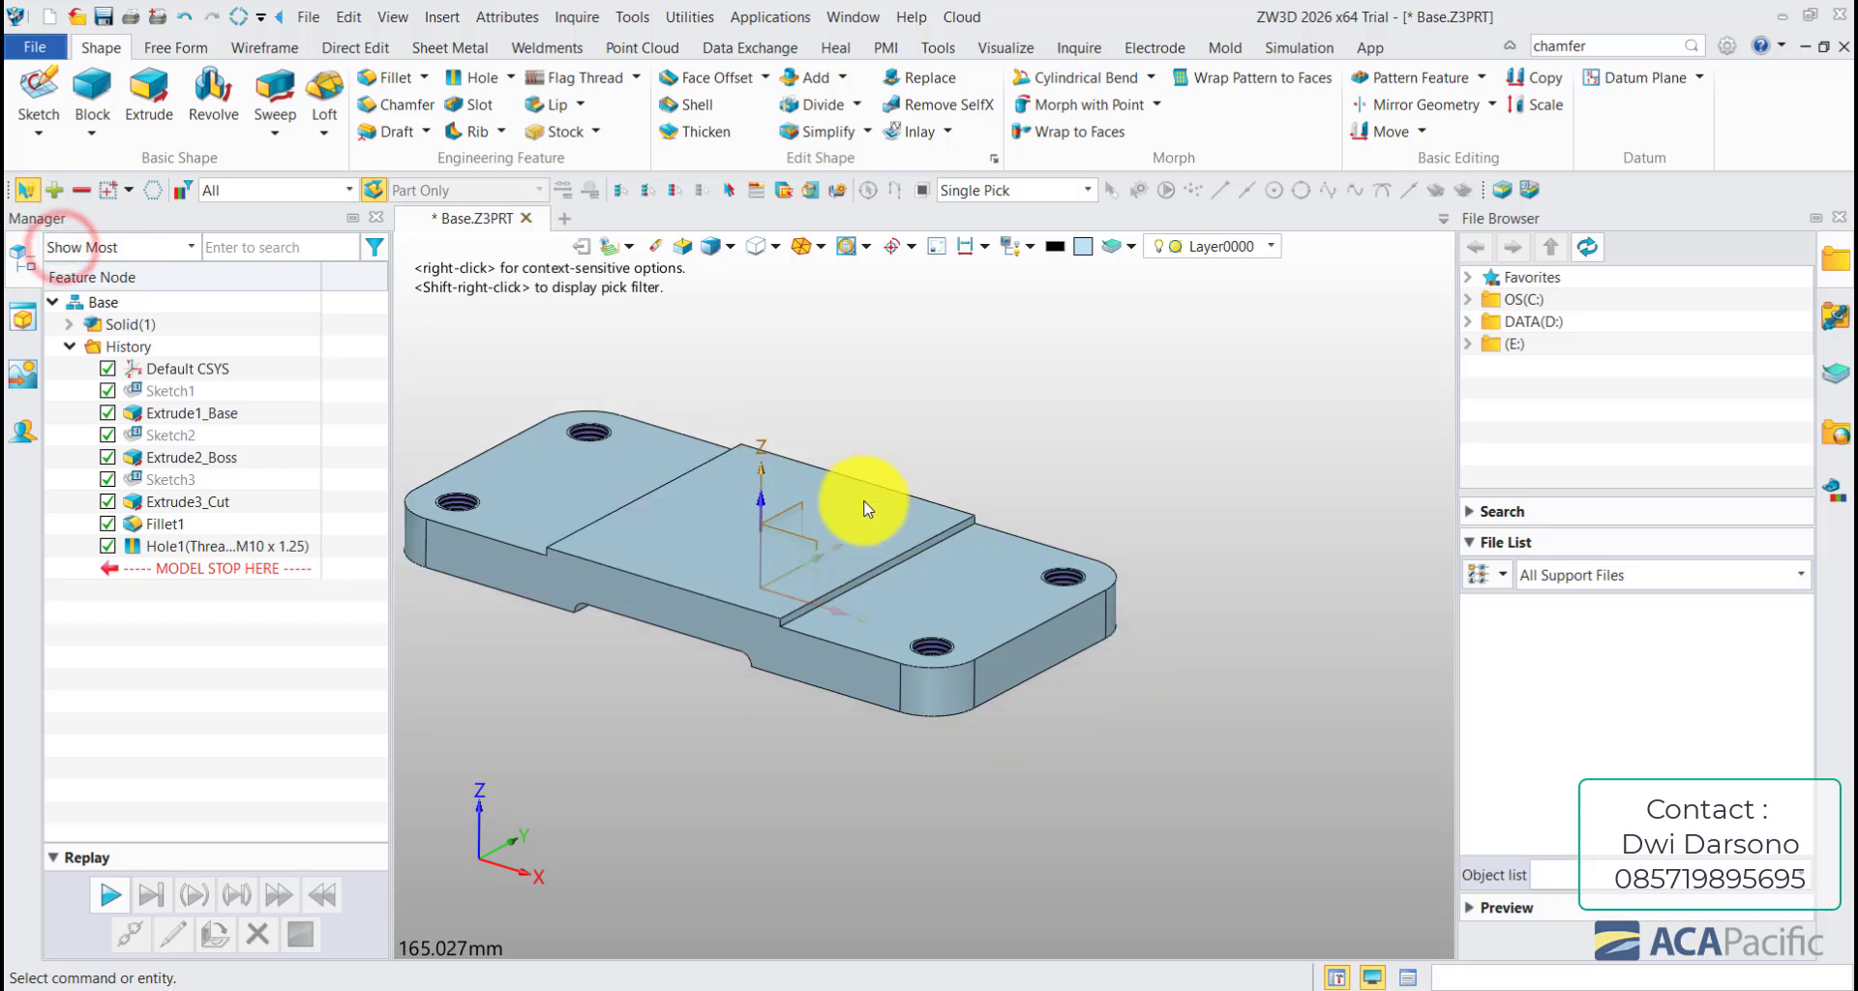
middle_click_drag(858, 506, 965, 423)
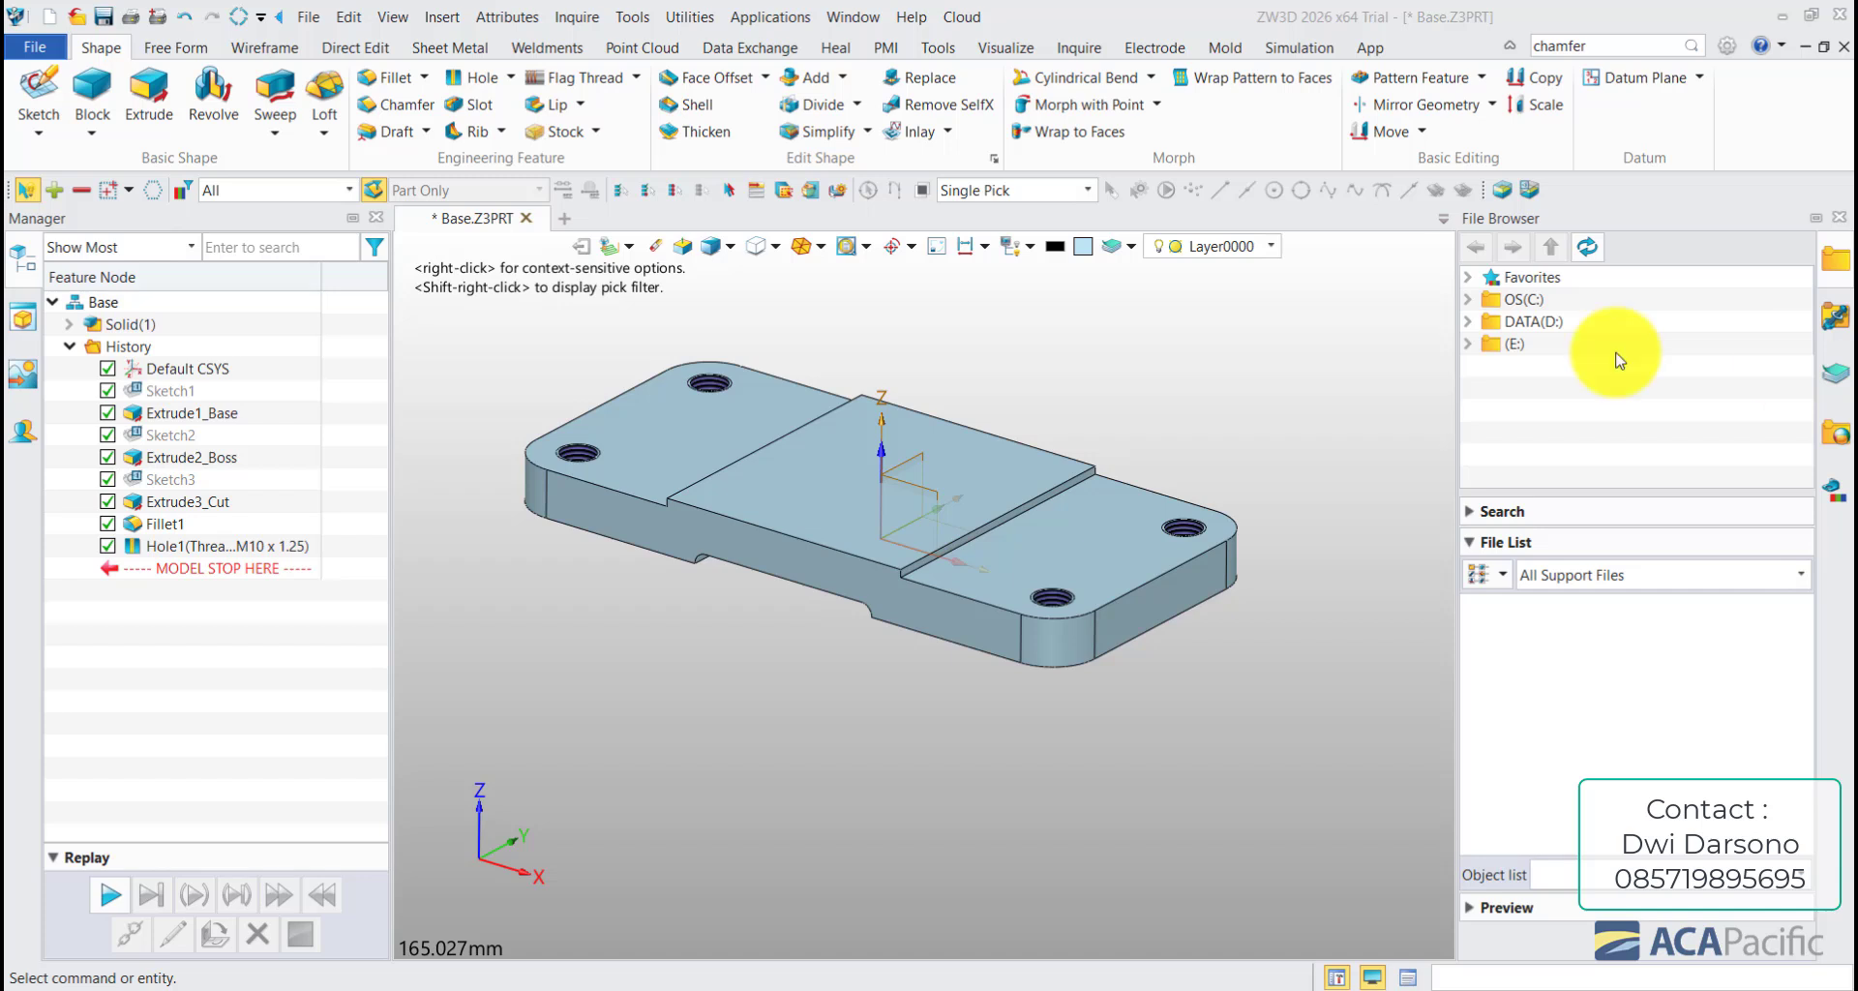
- Open the Base part's physical properties and assign the Iron-pig material from the standard library
right_click(119, 303)
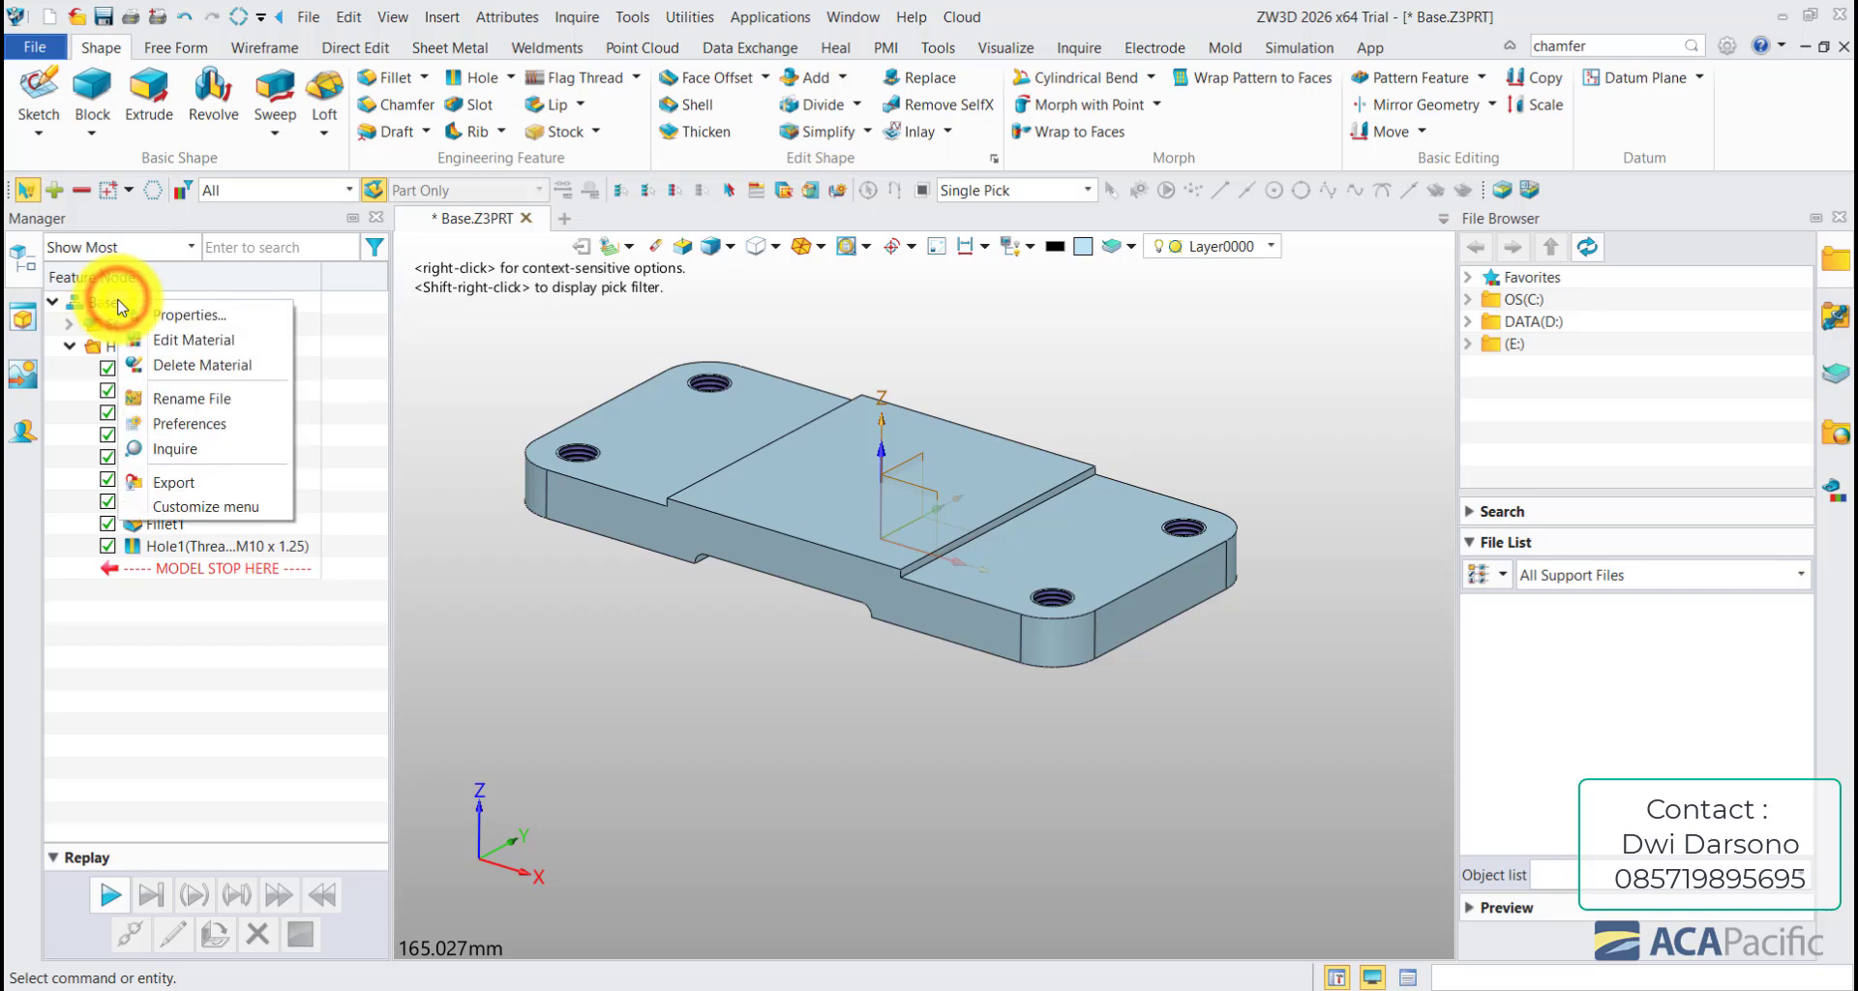
left_click(160, 317)
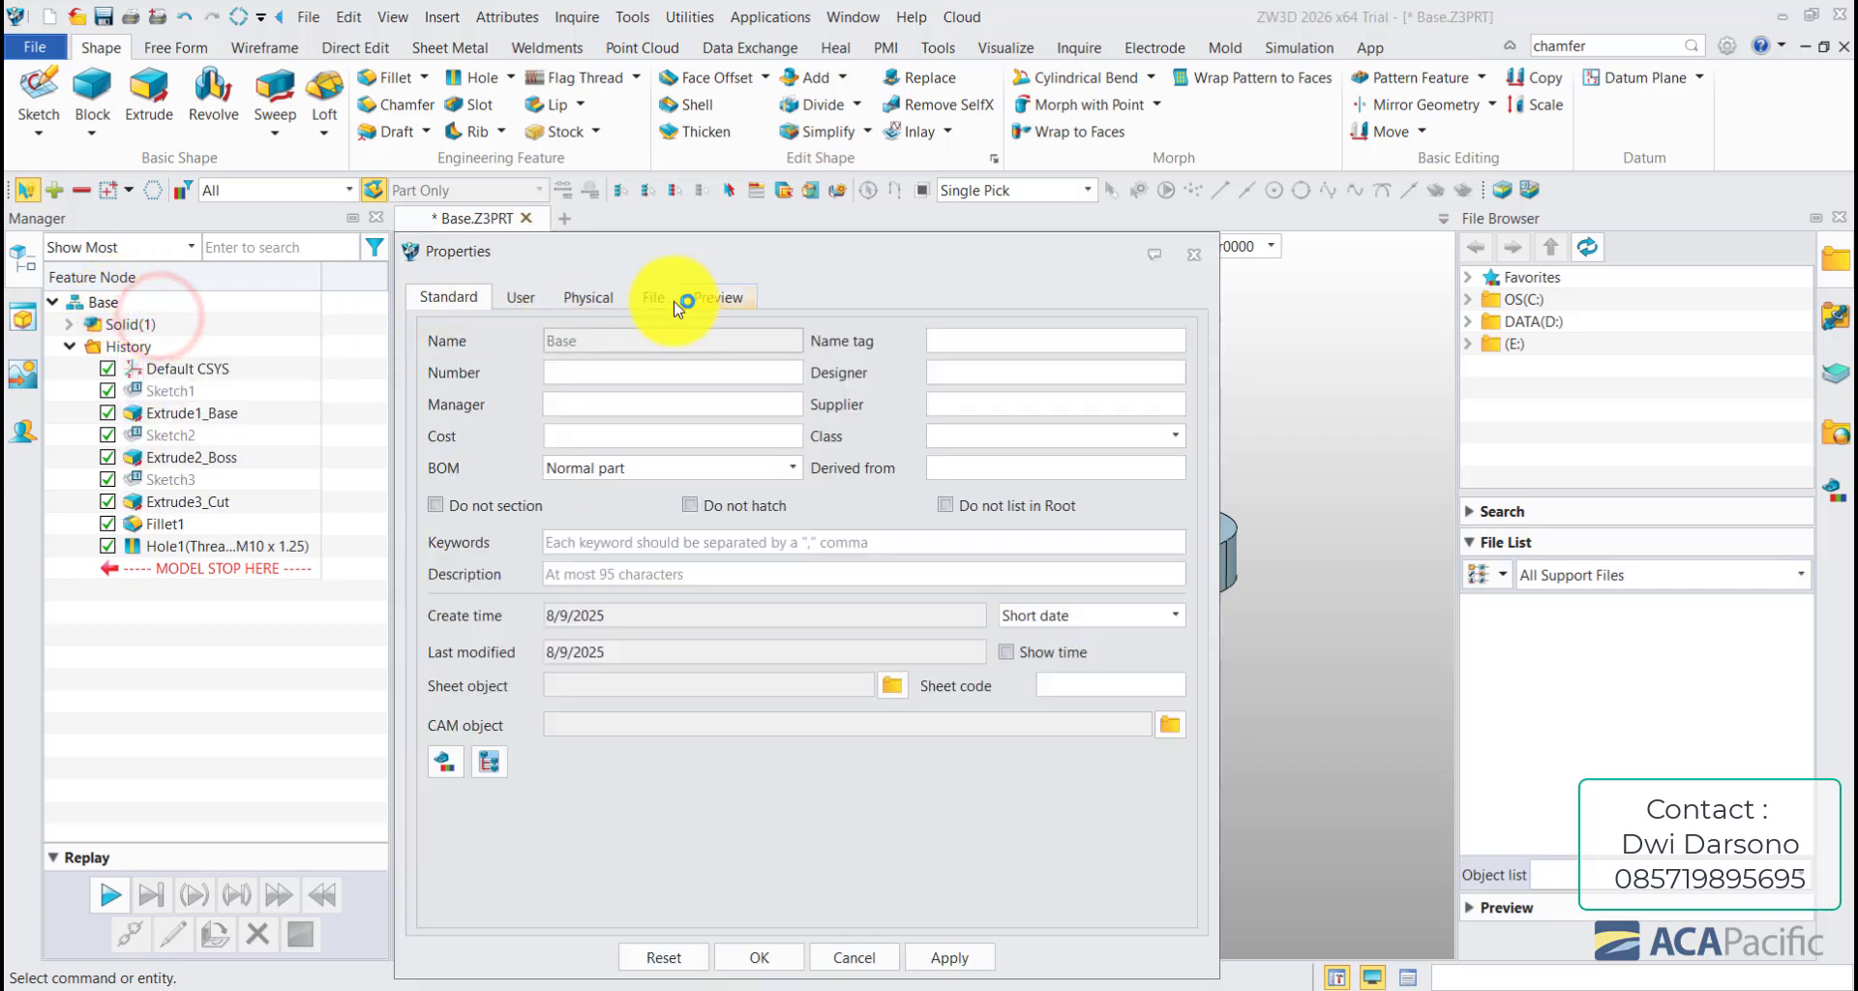
left_click(587, 297)
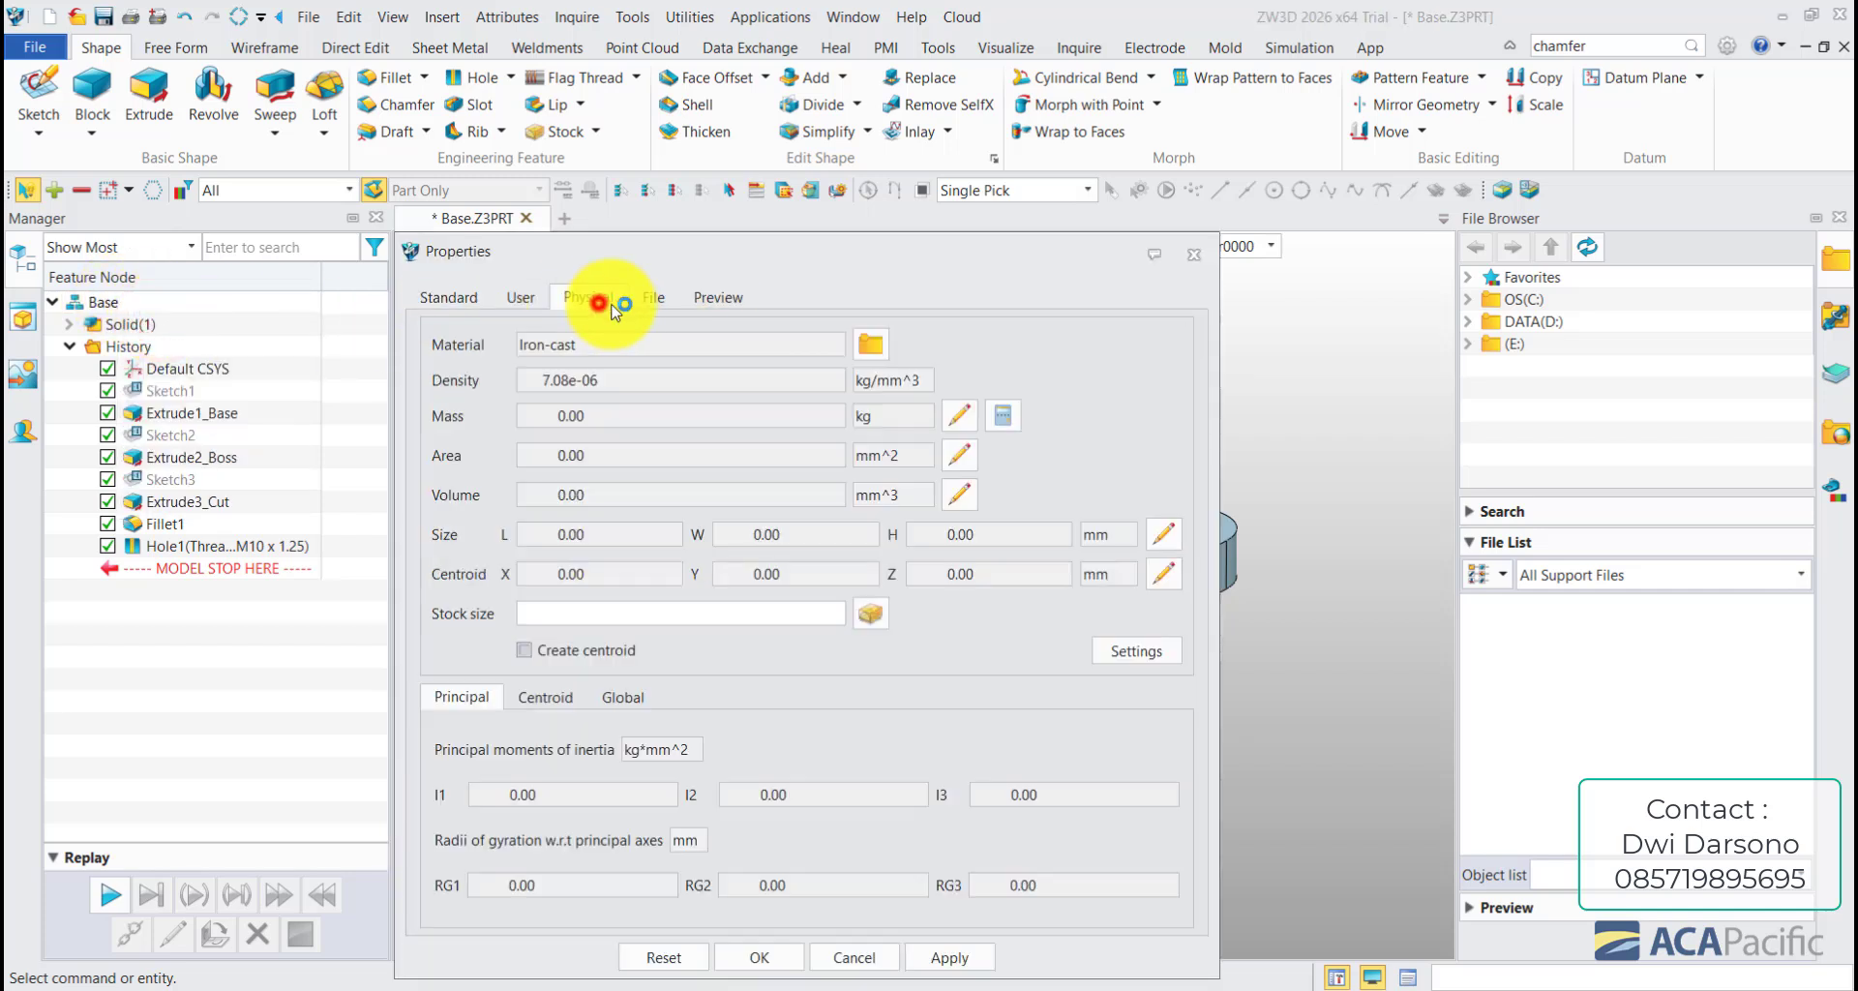
left_click(872, 349)
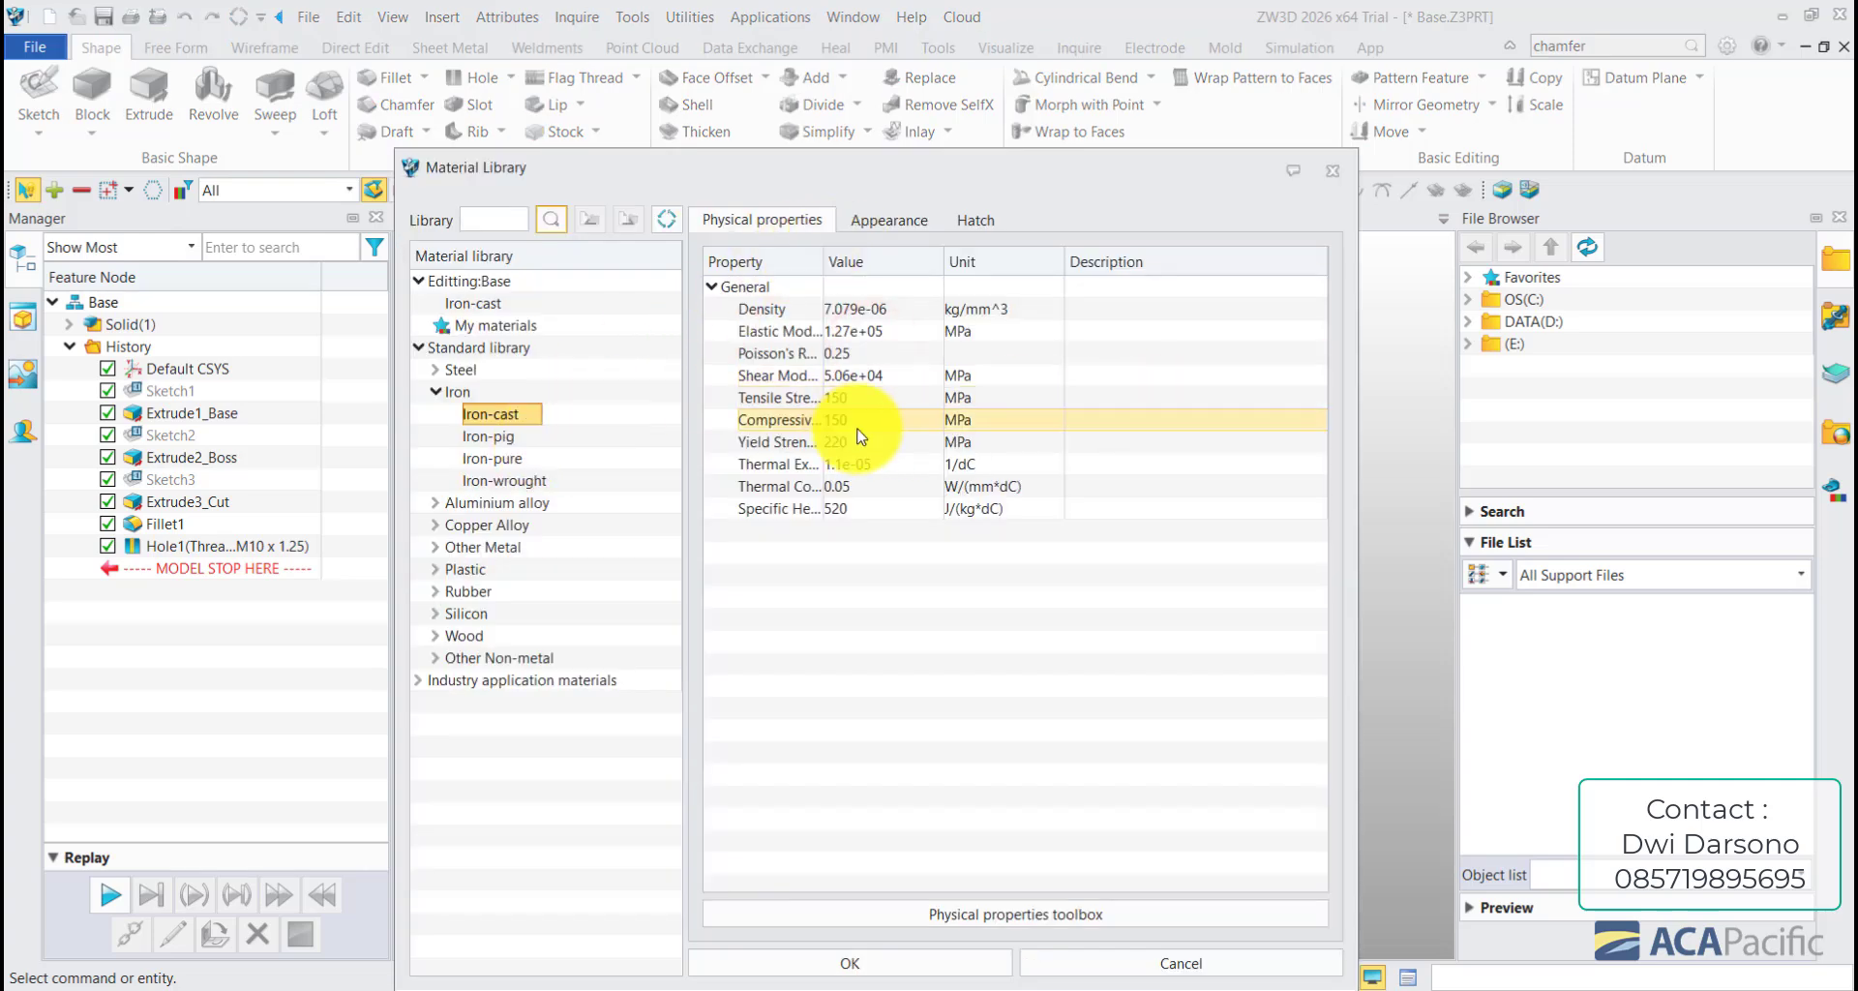
left_click(501, 436)
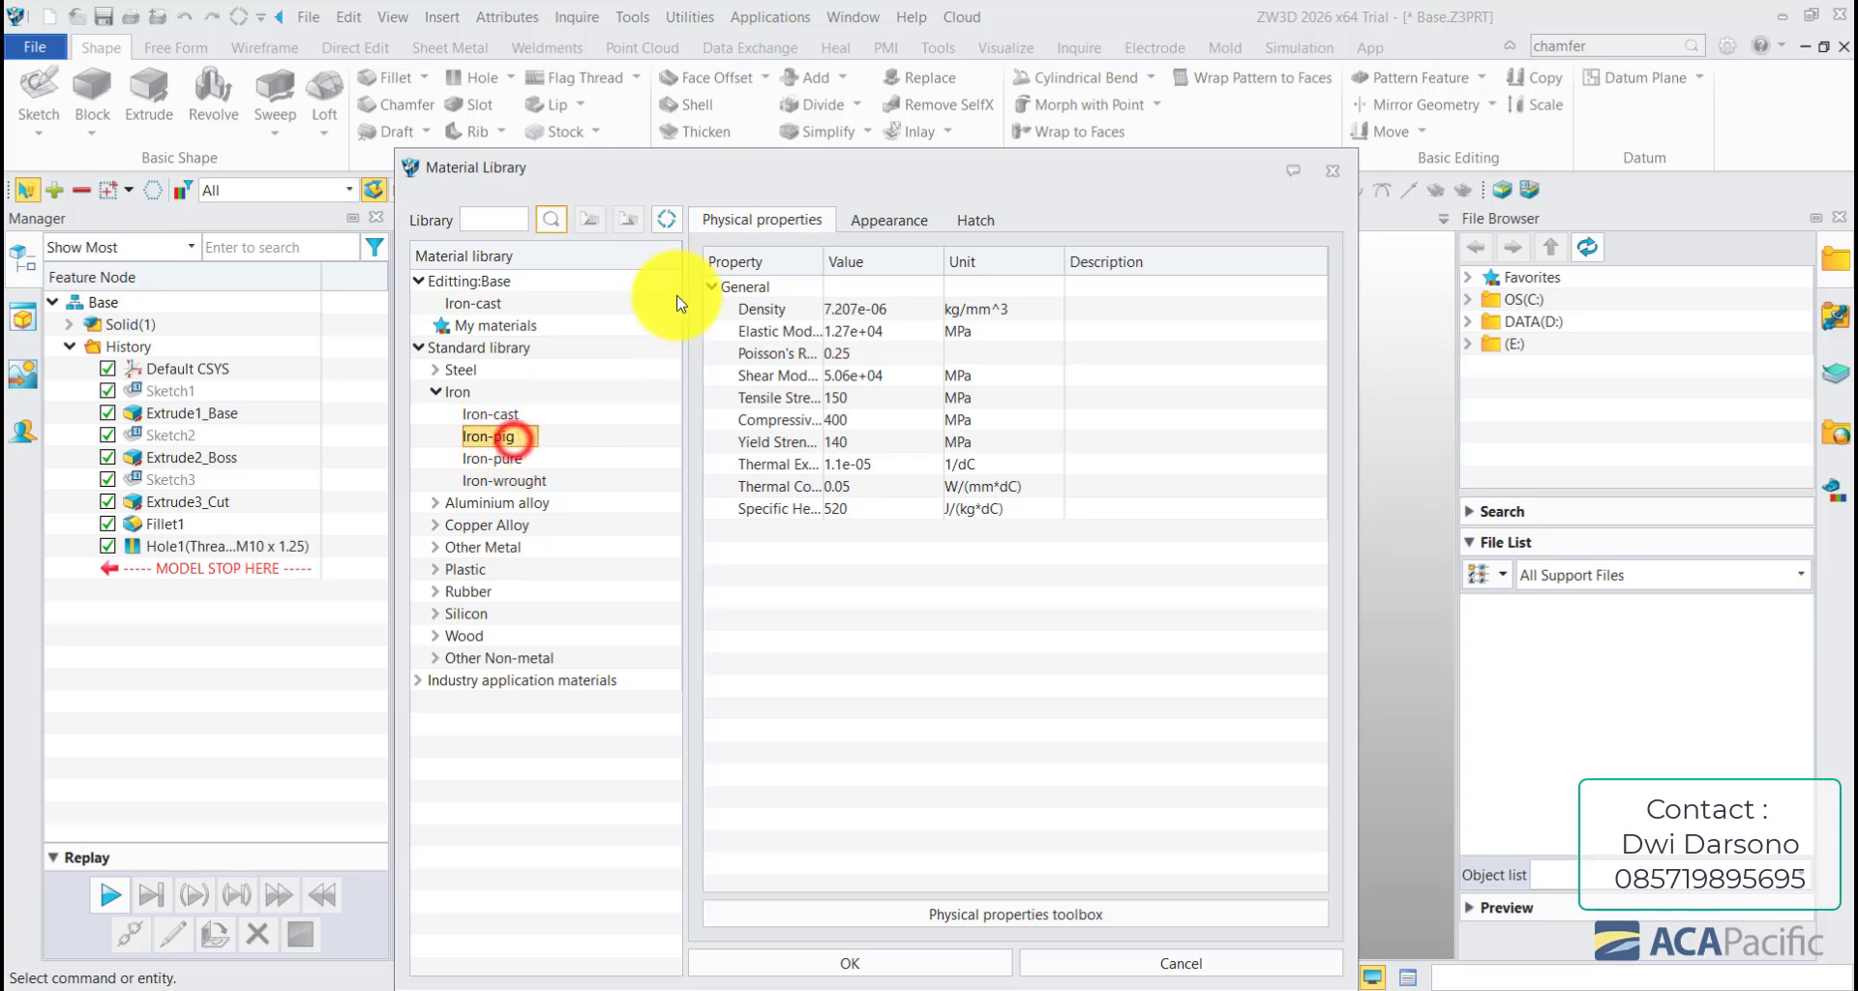
left_click_drag(726, 165, 708, 37)
left_click(745, 179)
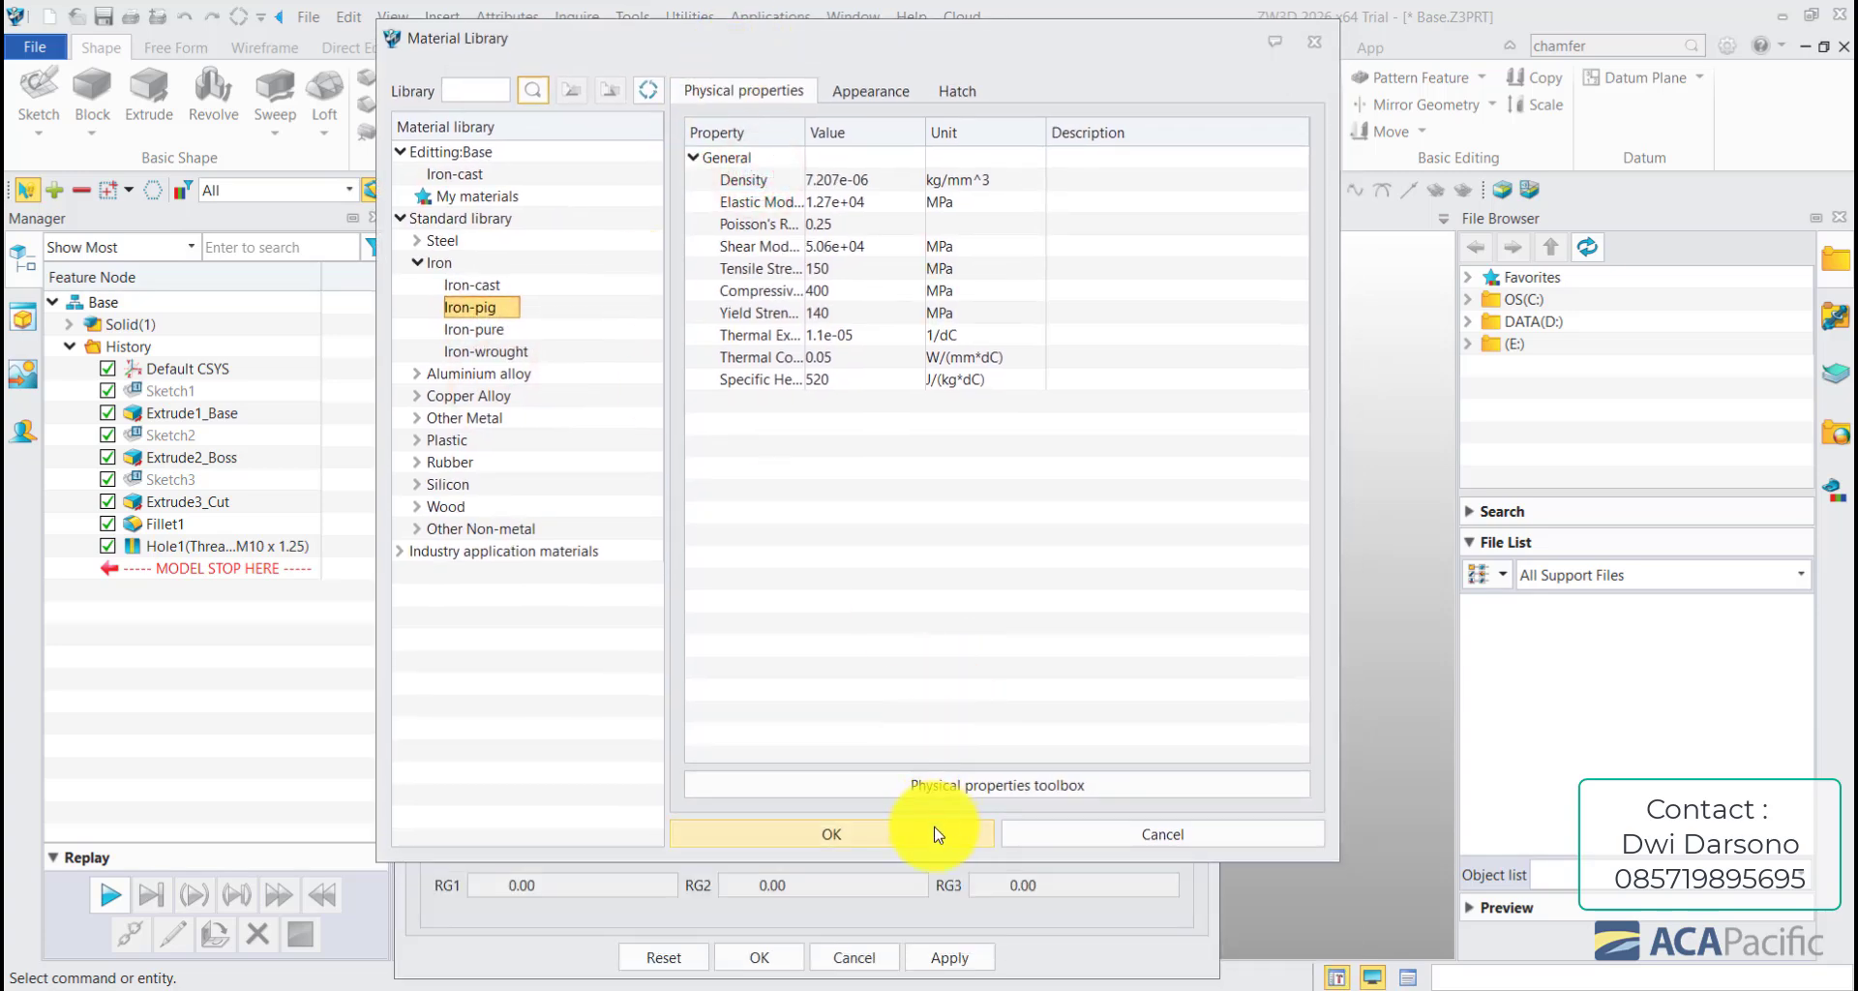
left_click(937, 834)
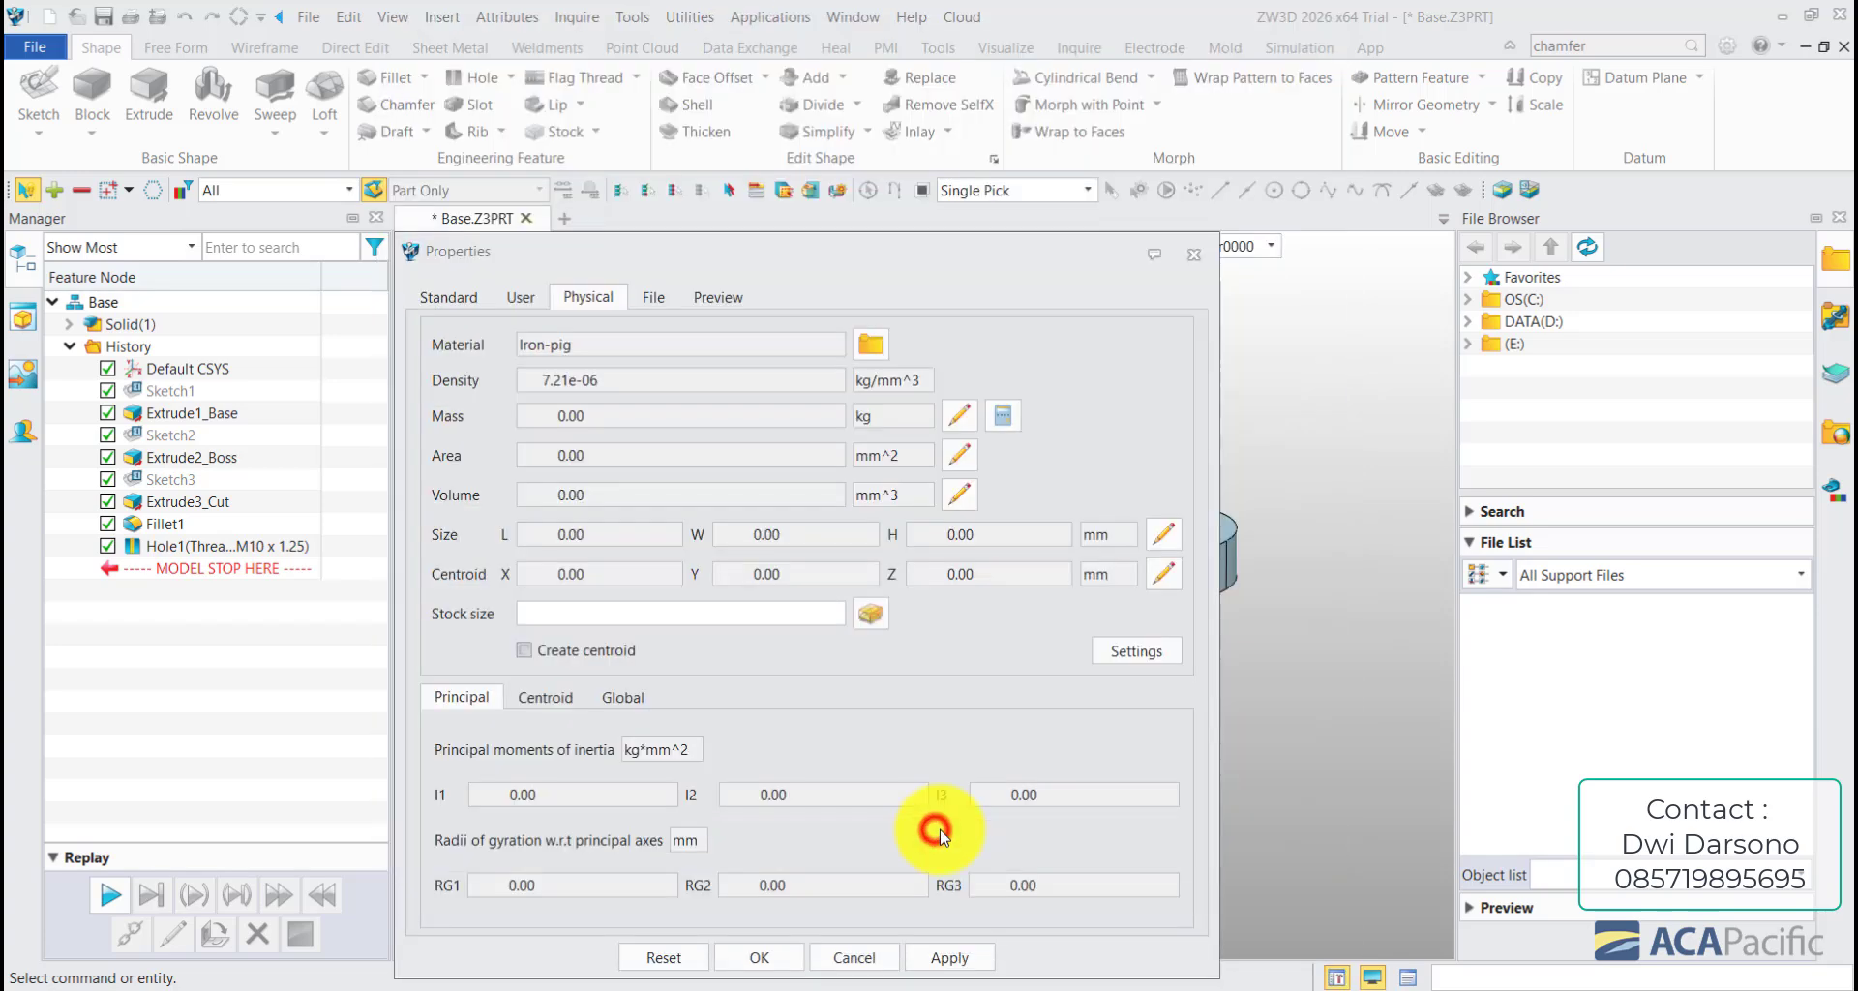
- Change the Base part's material to Iron-cast from the standard library, apply it and close the properties
left_click(927, 958)
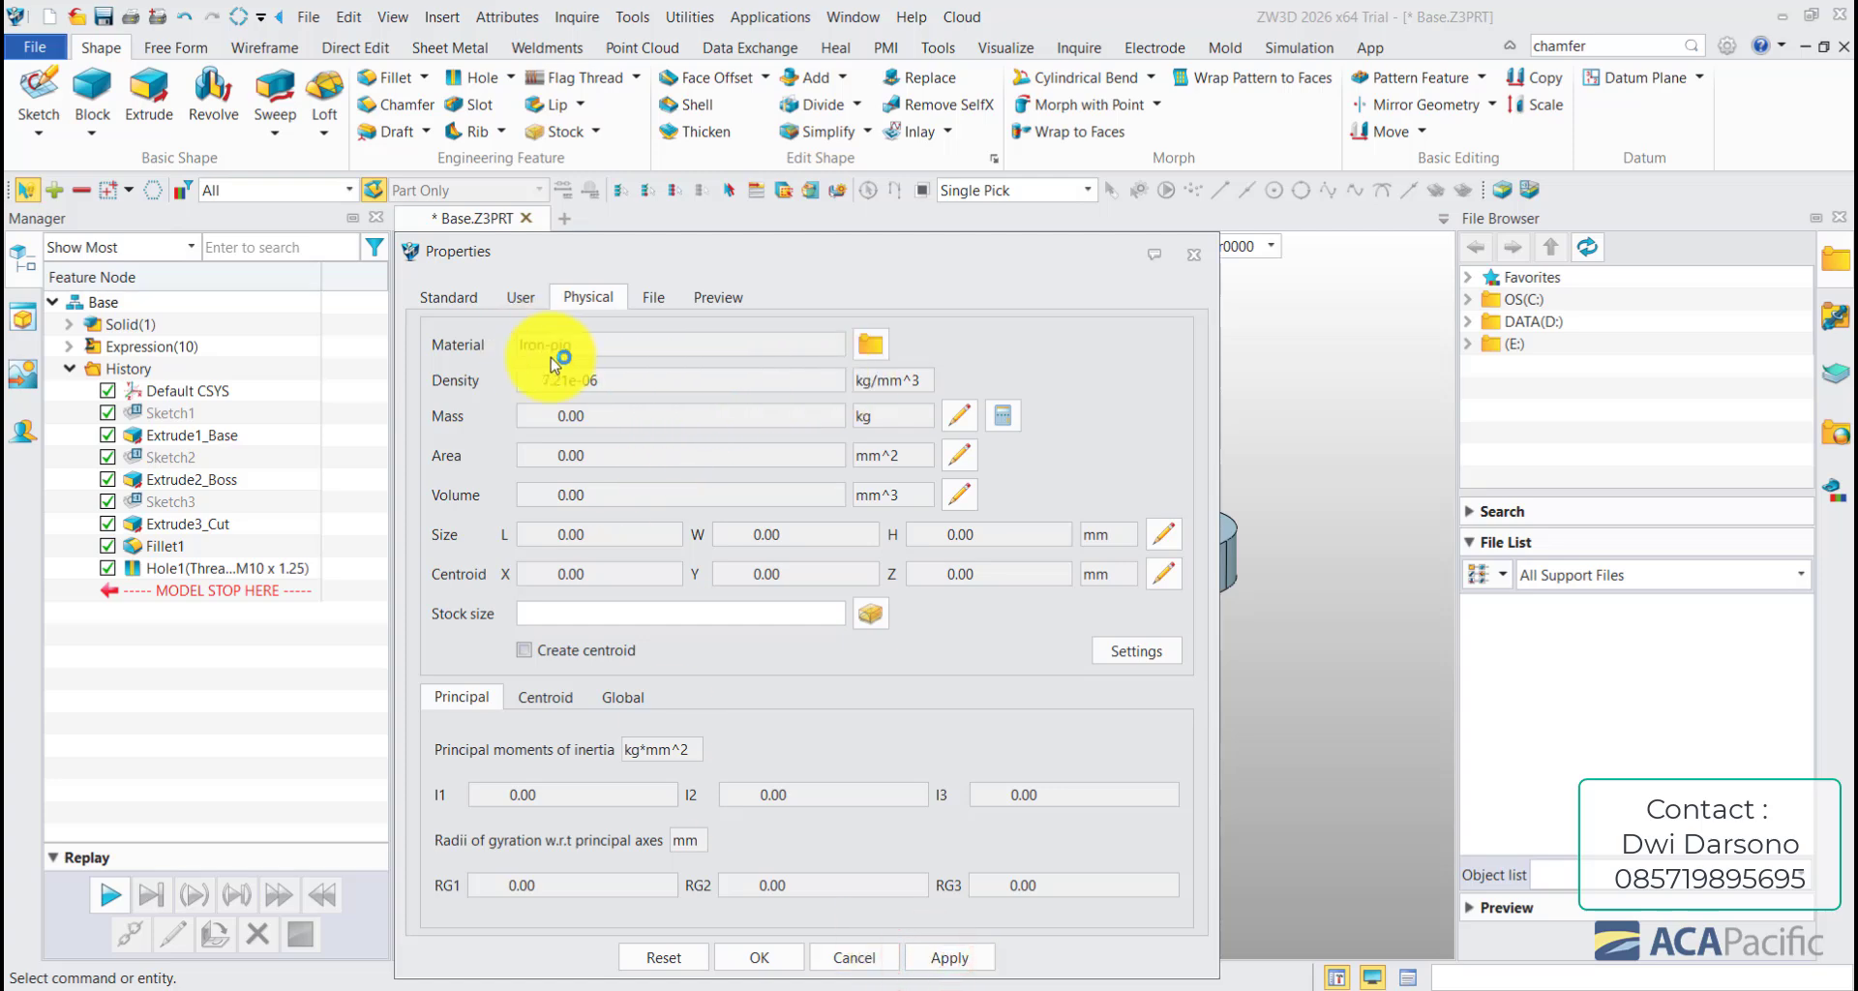
left_click(871, 346)
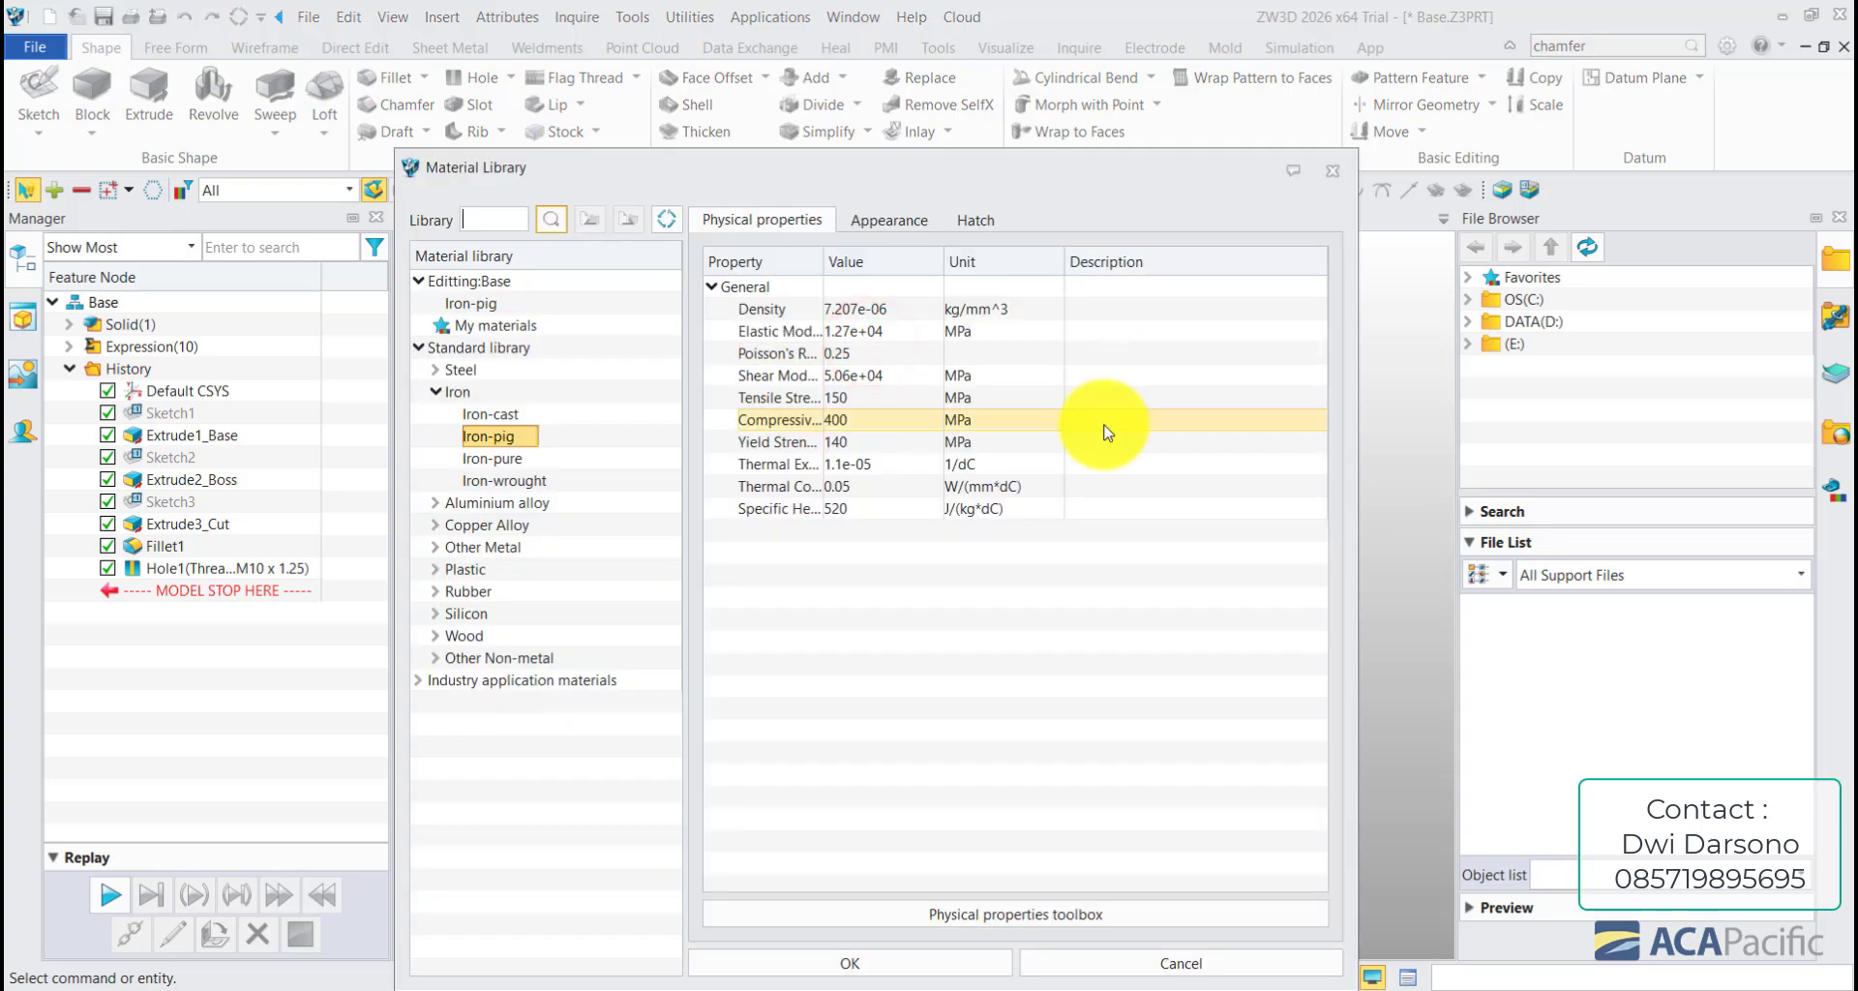
left_click(501, 414)
left_click(943, 963)
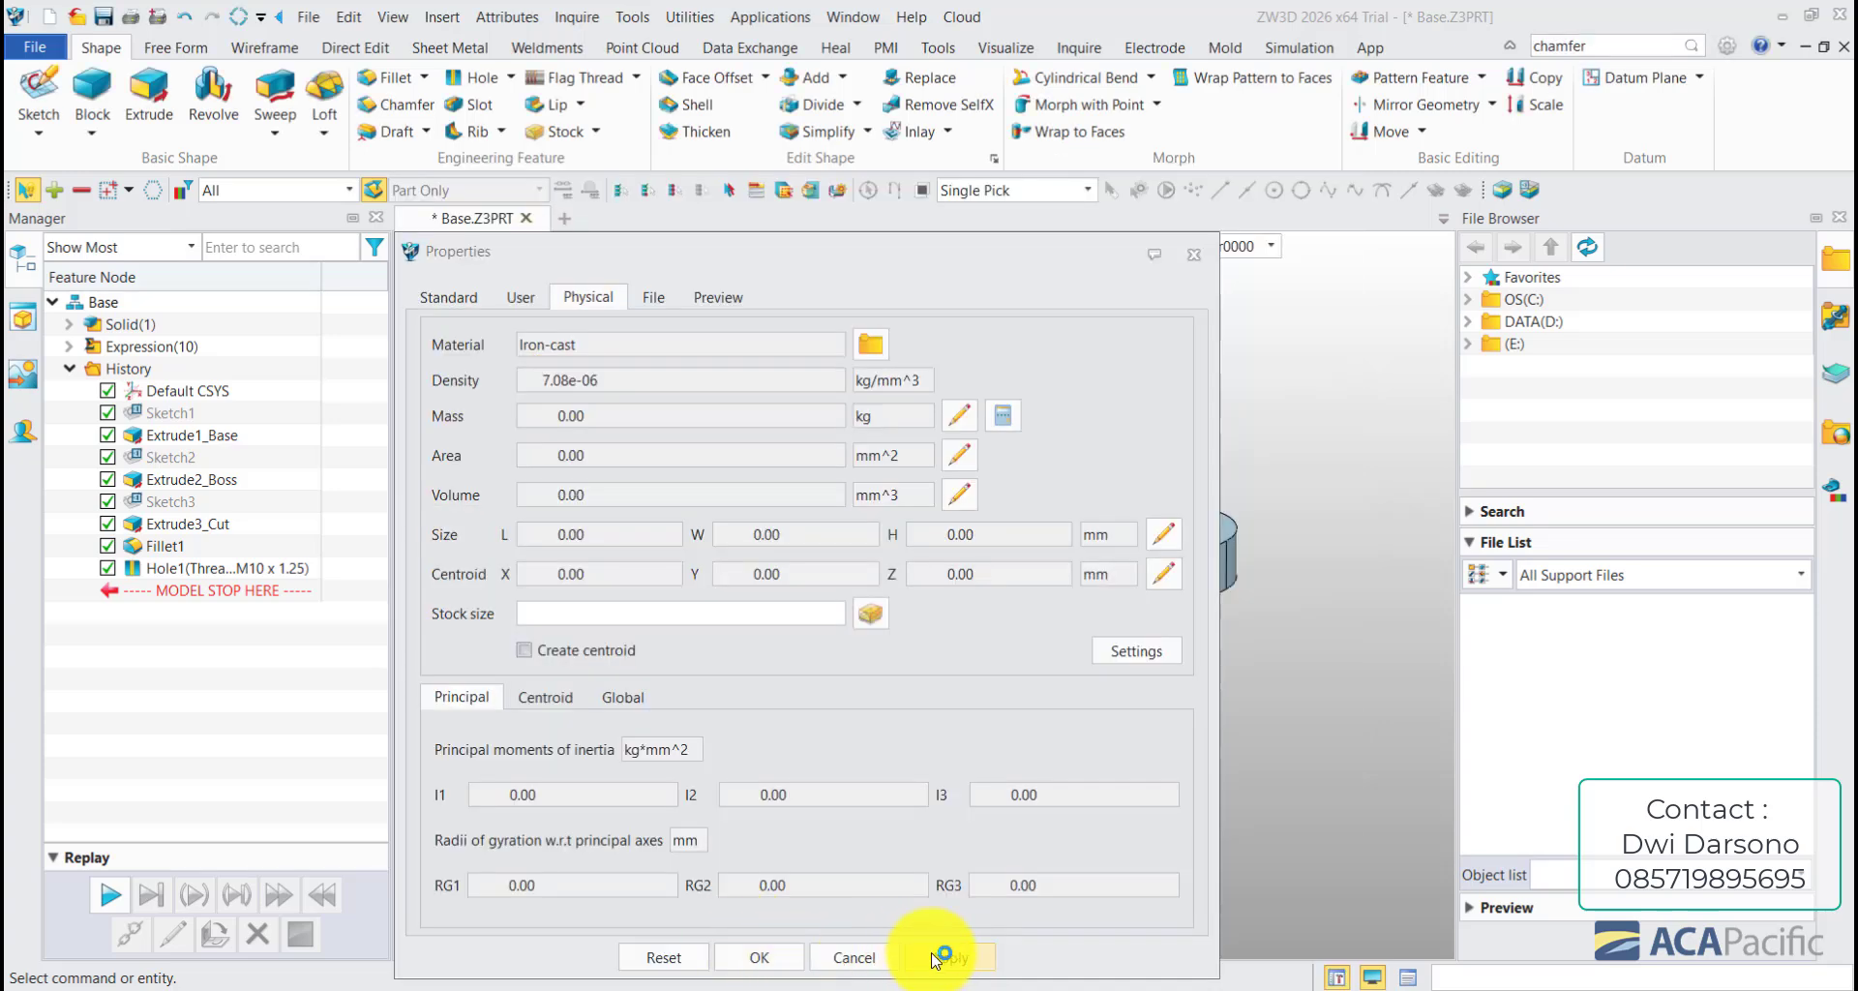
left_click(933, 959)
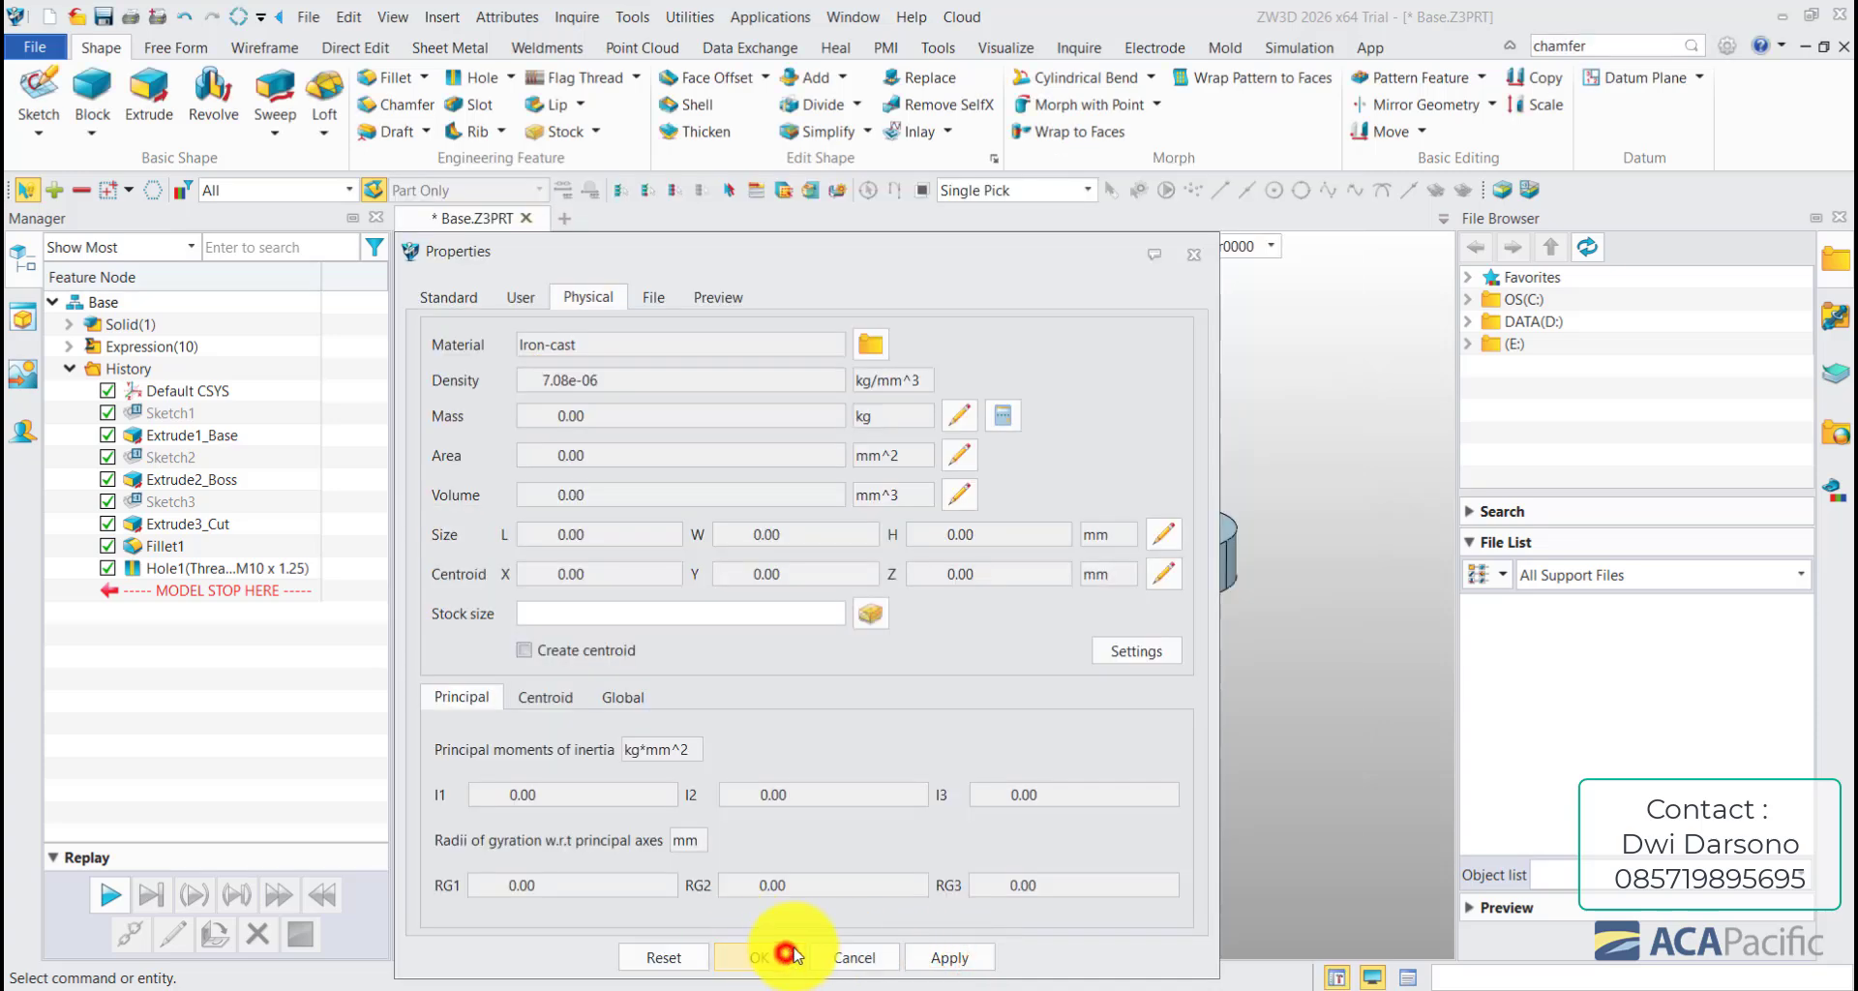
left_click(789, 956)
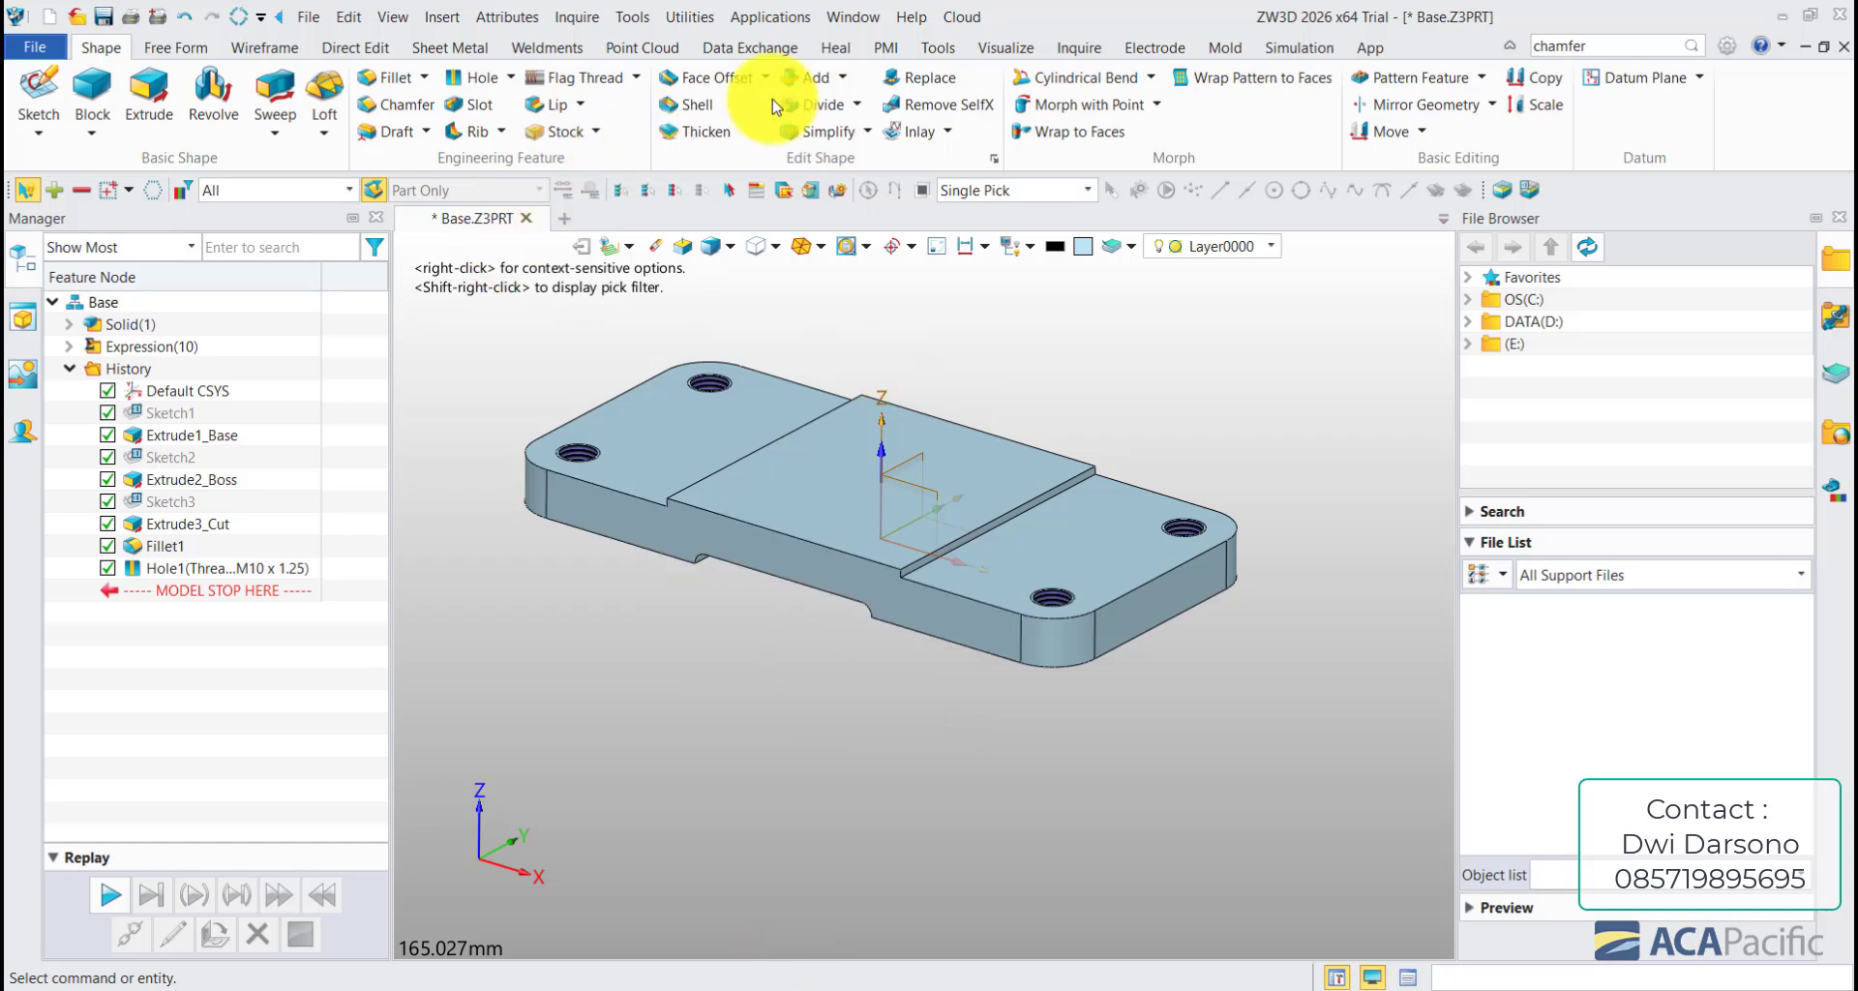
- Apply a dark grey appearance (RGB 96, 96, 96) to the entire base shape
left_click(1002, 50)
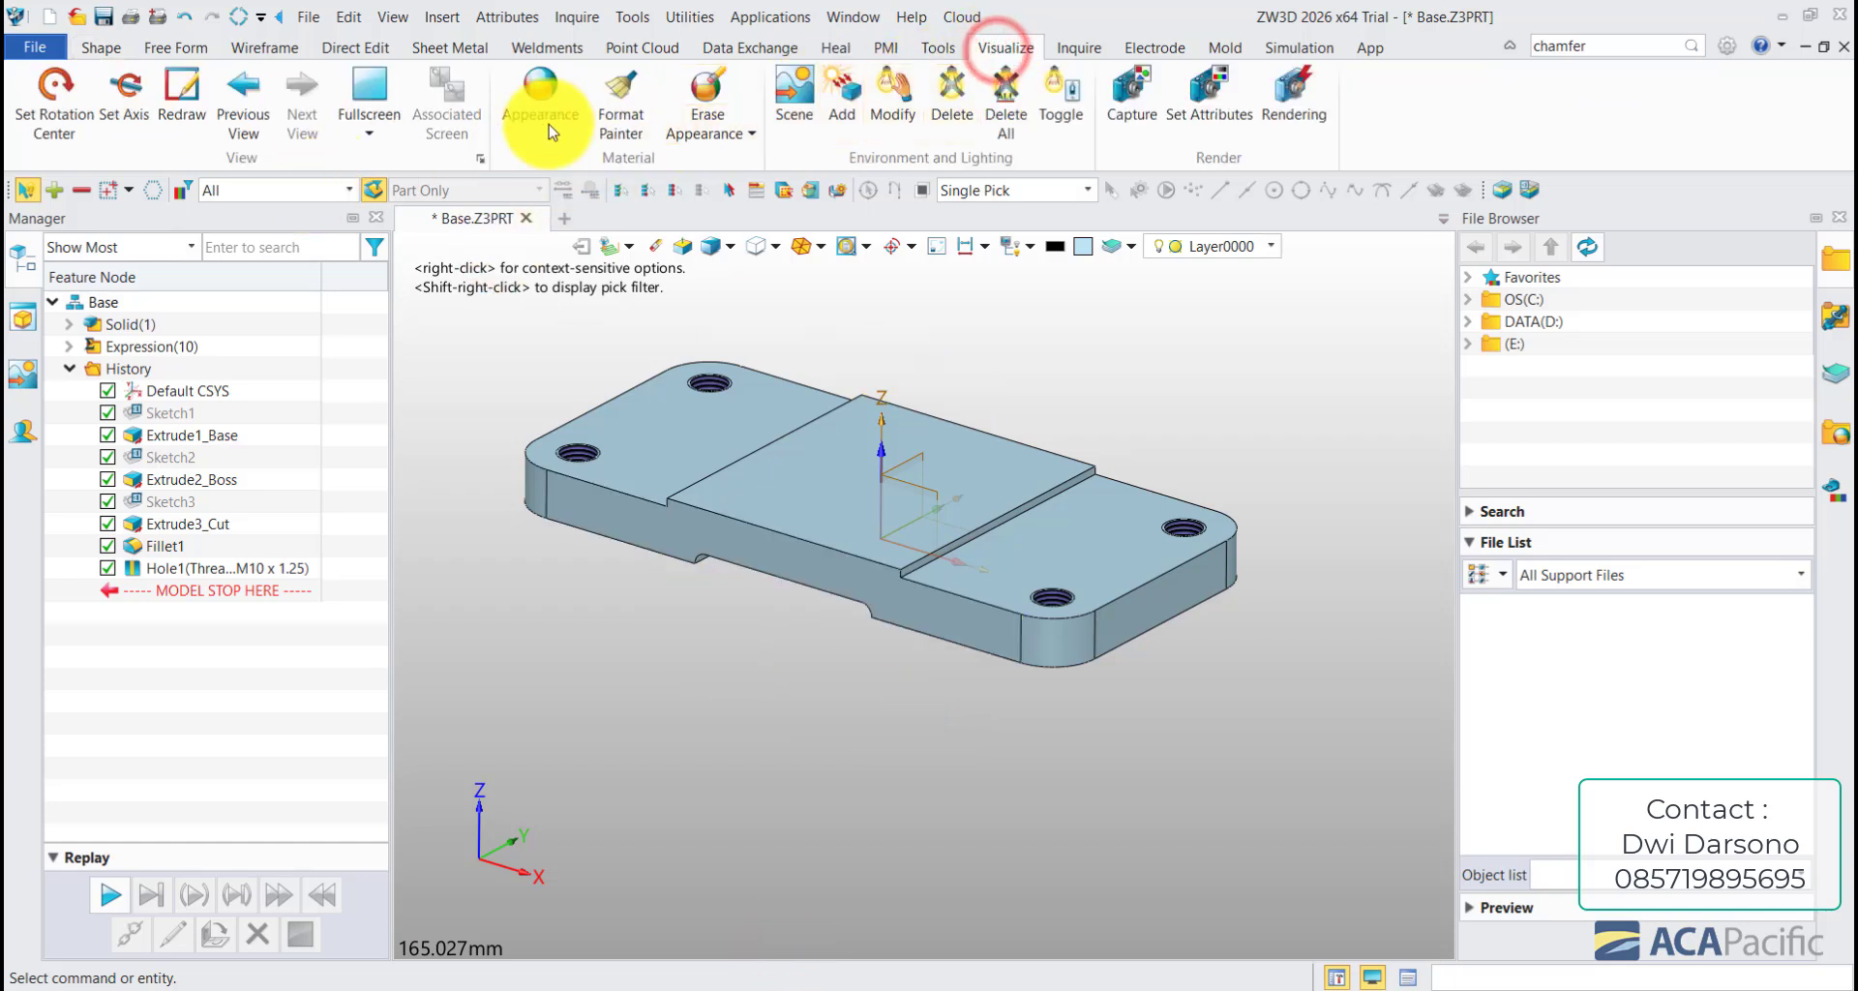
left_click(540, 92)
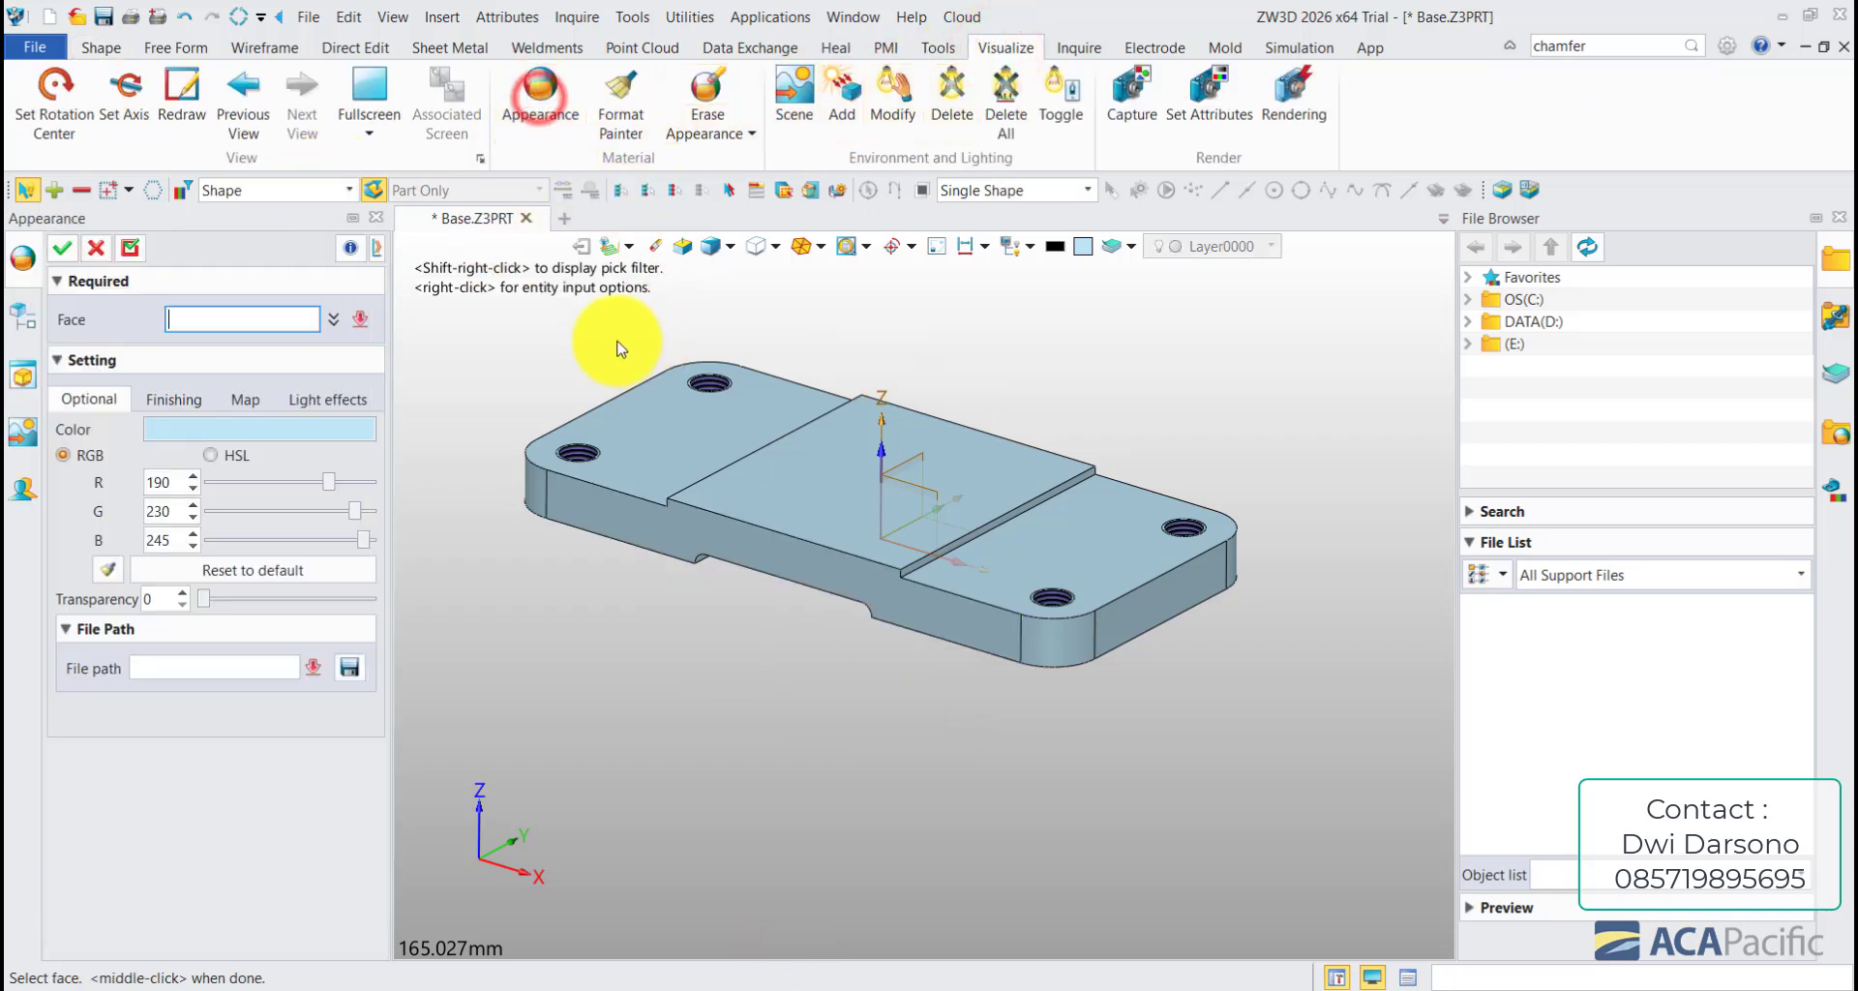
left_click(293, 189)
left_click(271, 232)
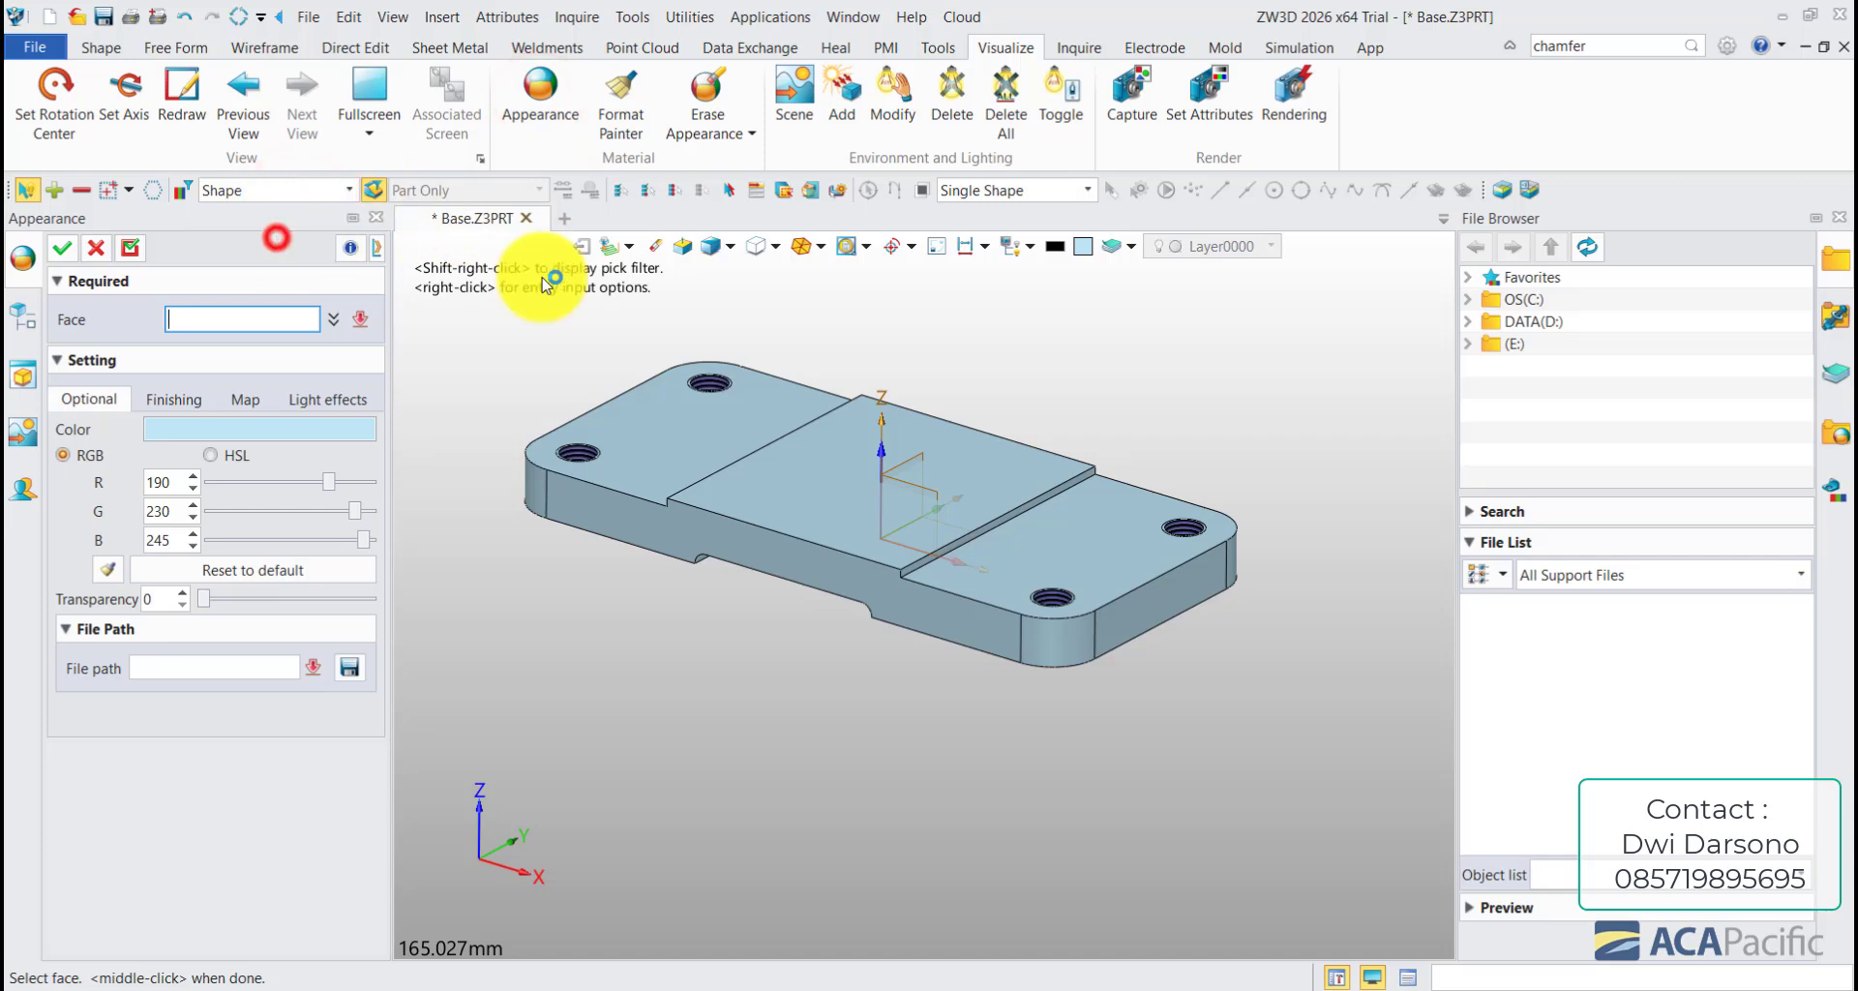
left_click(816, 428)
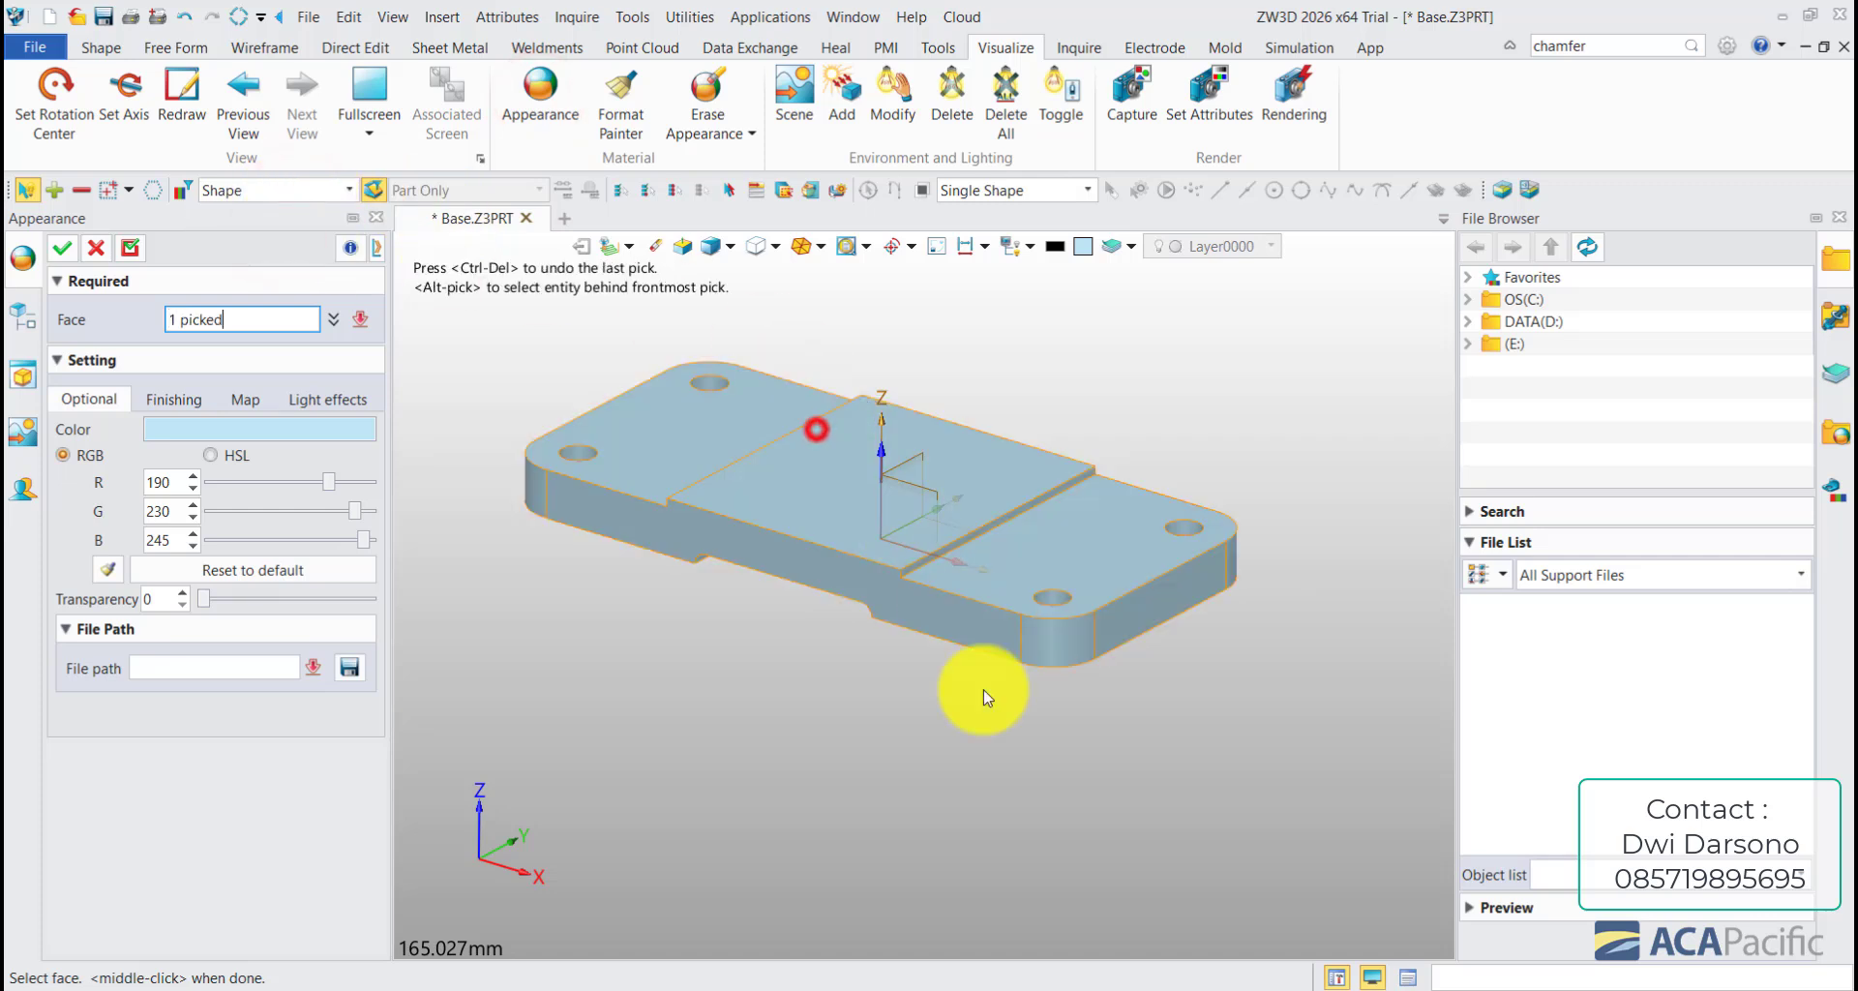
left_click(234, 425)
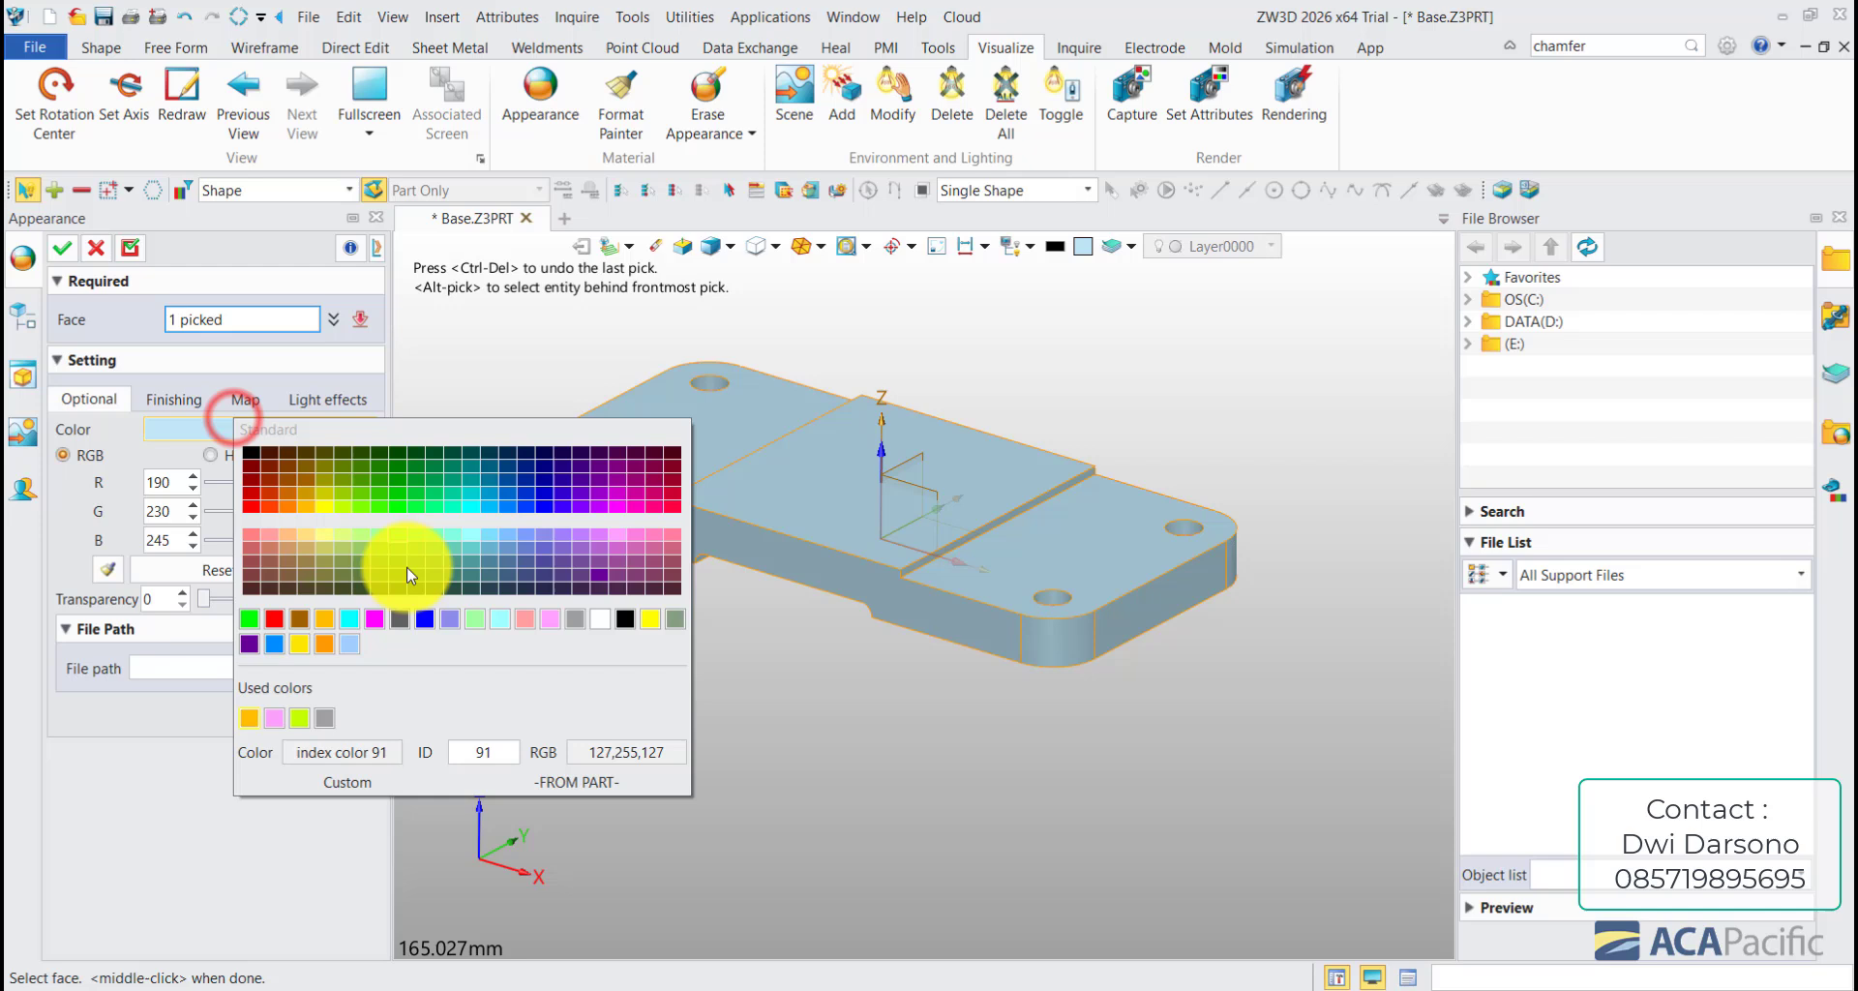
left_click(402, 622)
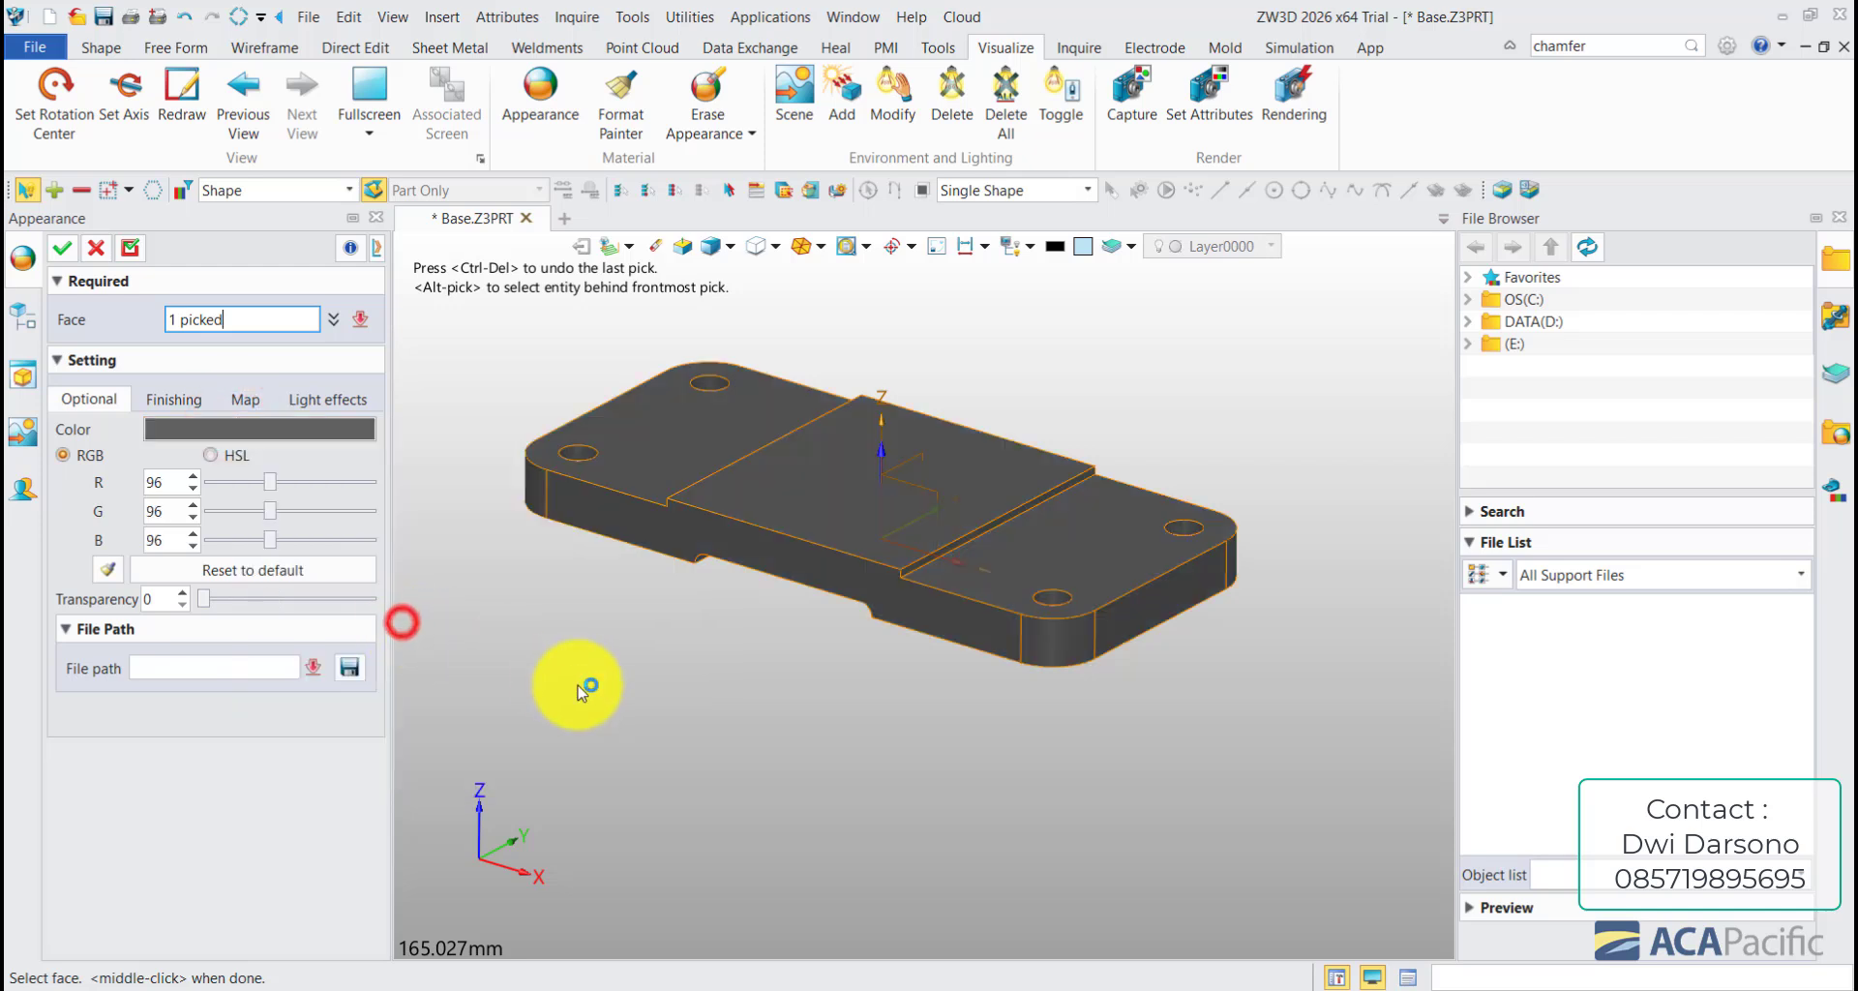
left_click(311, 426)
left_click(646, 619)
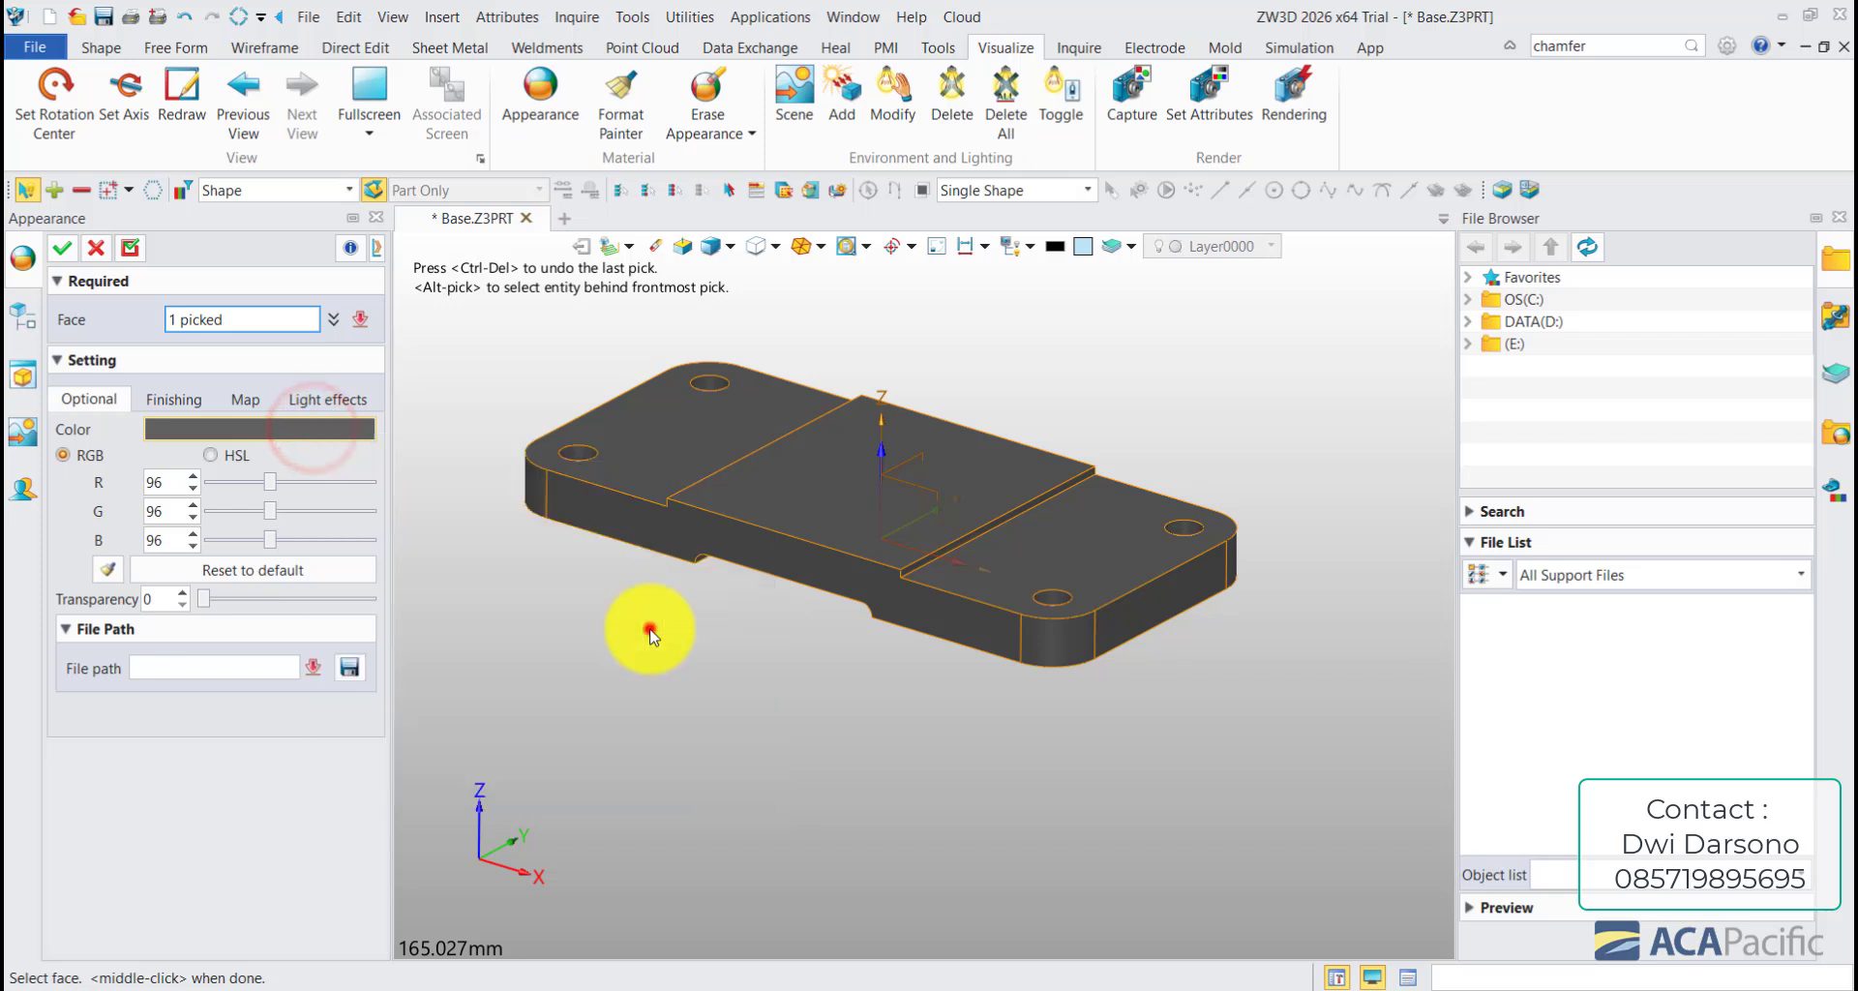
left_click(62, 247)
- Save the part as Base.Z3PRT in the Roller Bracket 2 folder
middle_click_drag(619, 425, 642, 506)
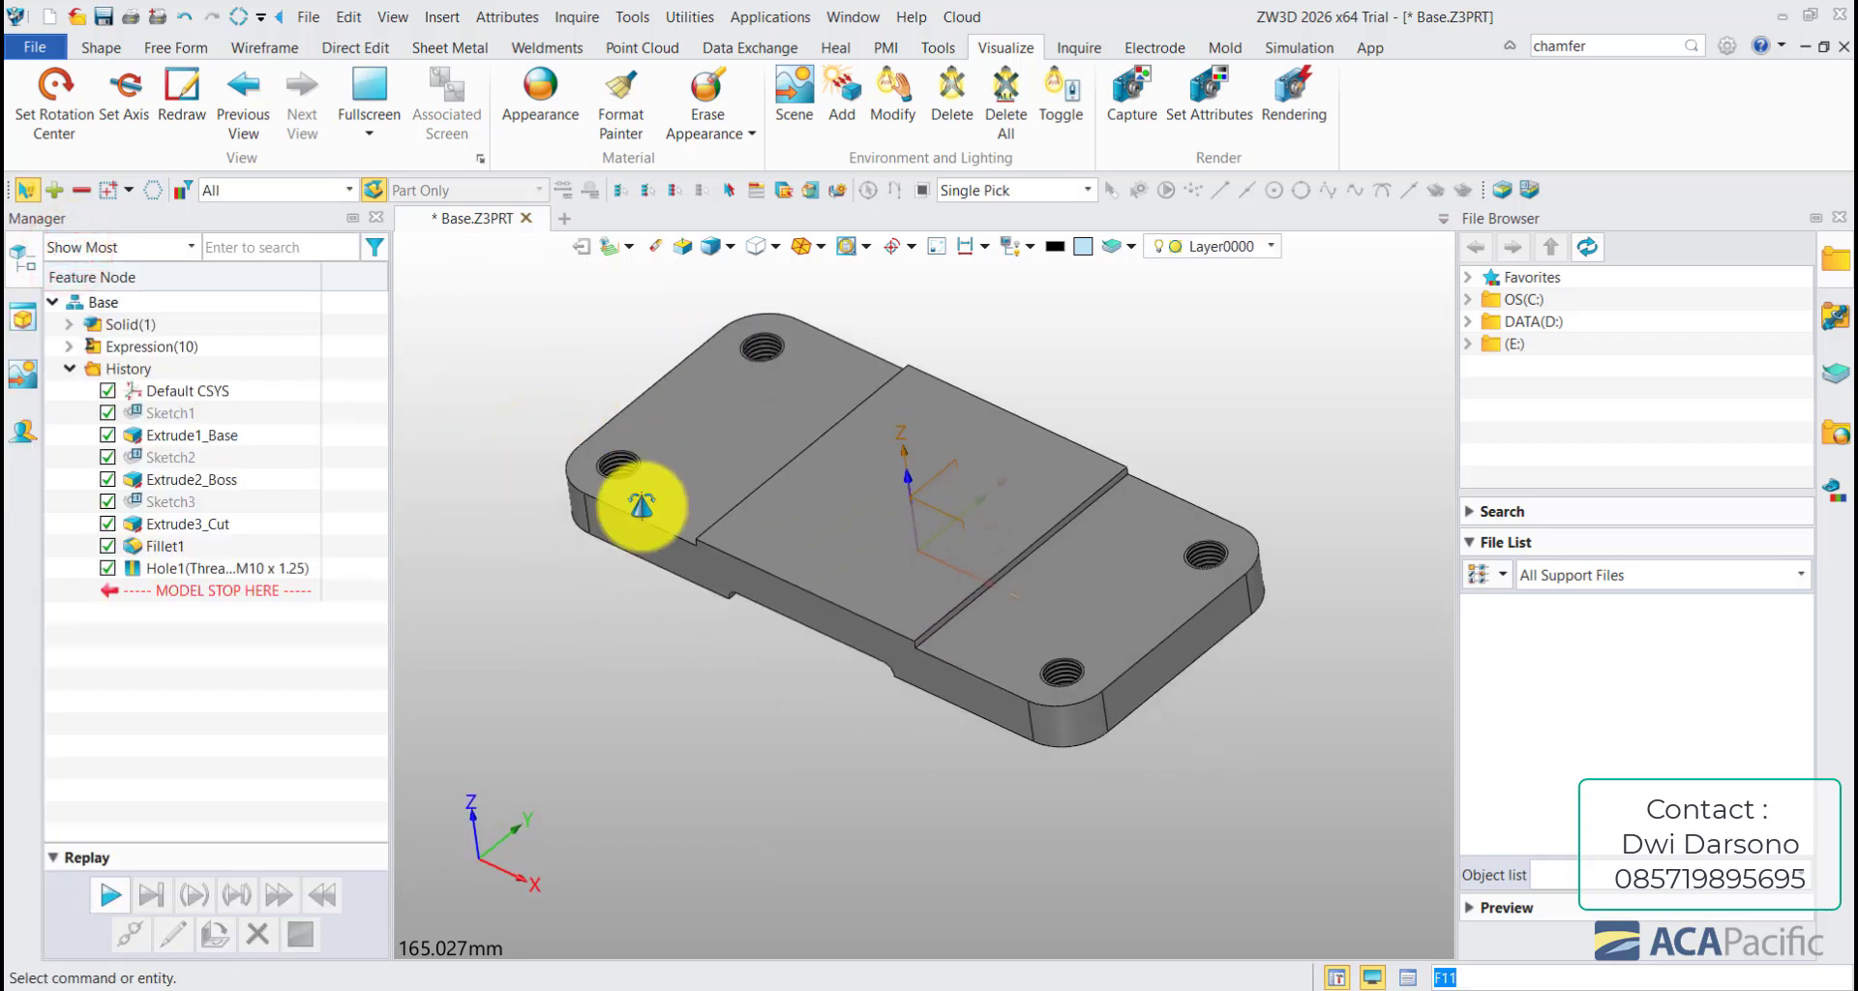
left_click(104, 17)
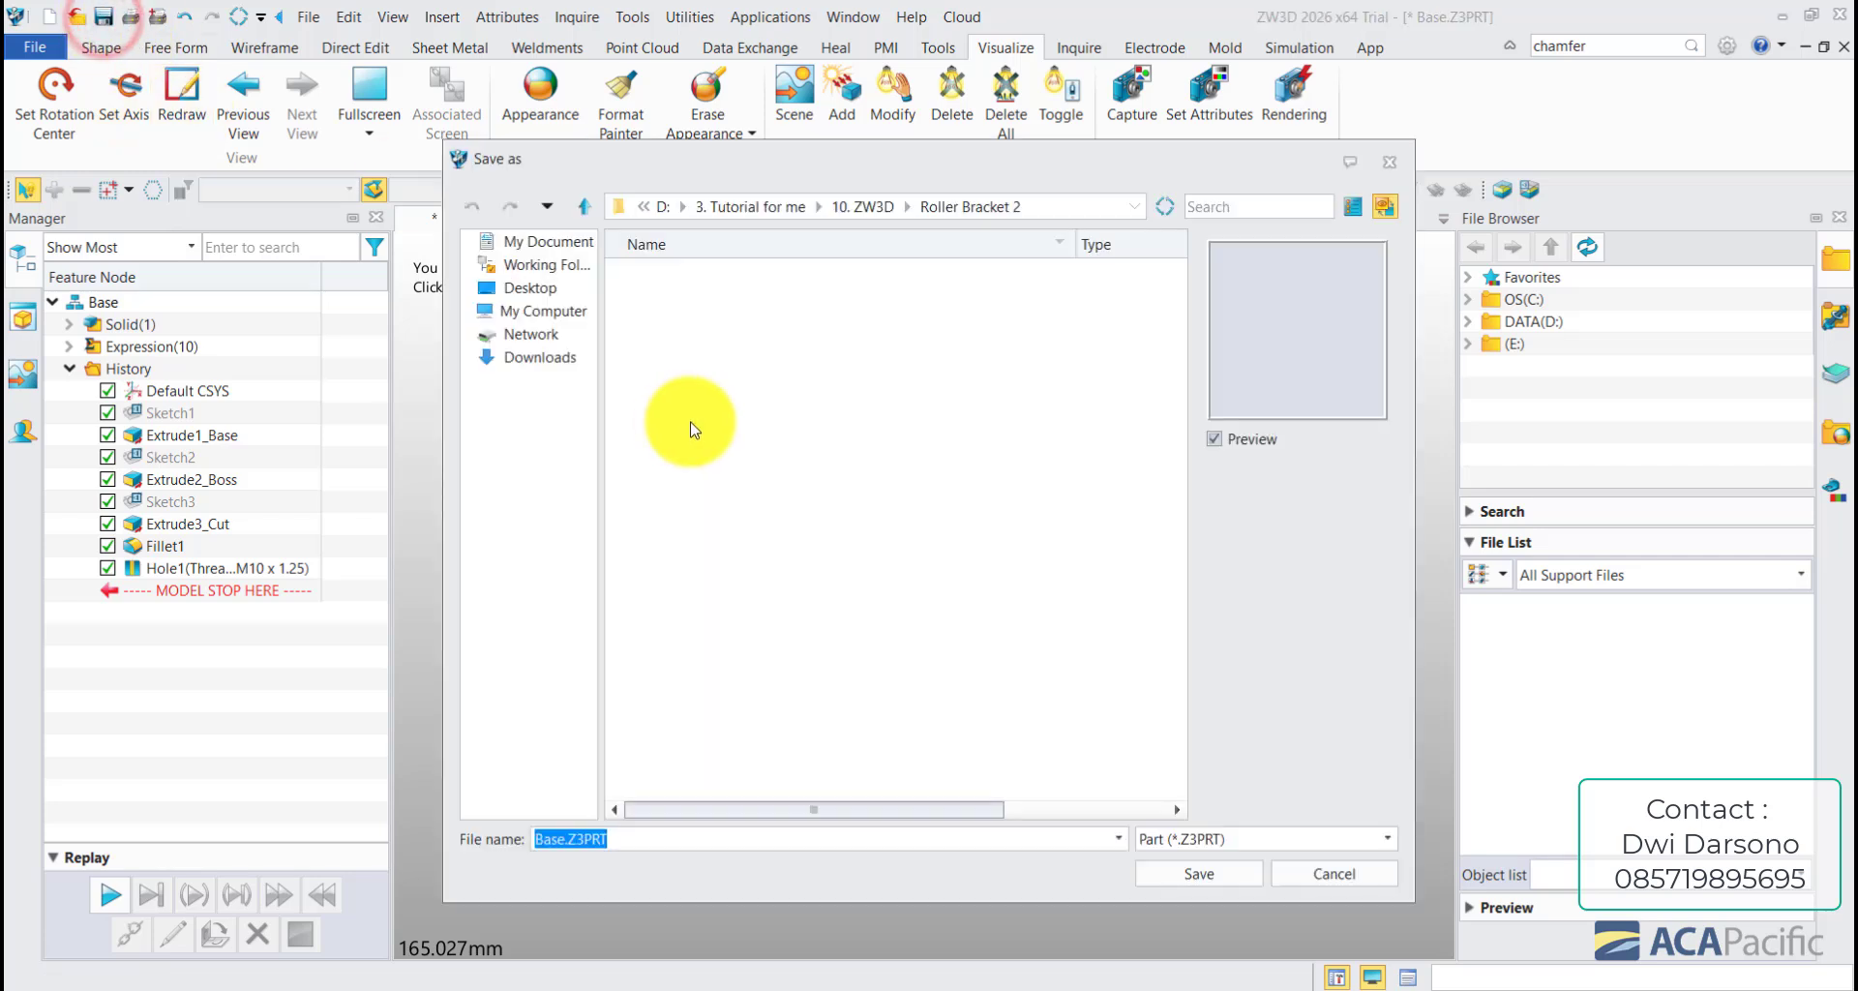
left_click(1168, 875)
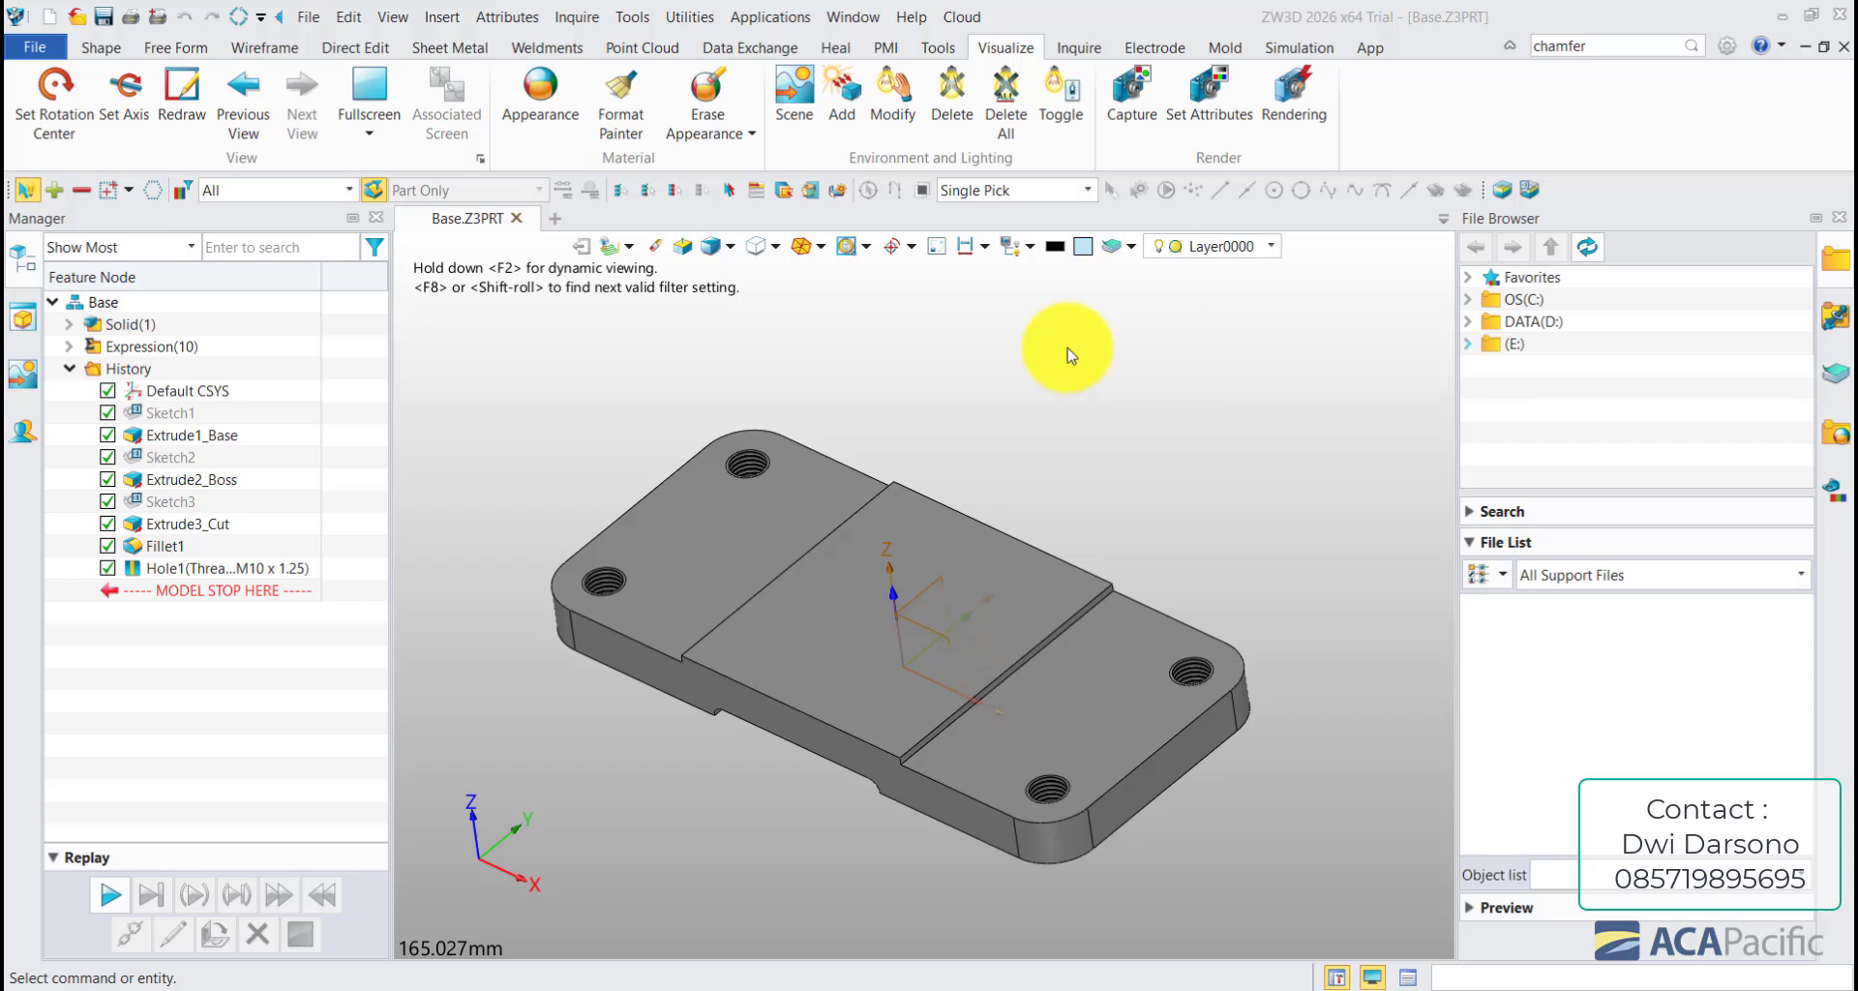
- Create a new standard part file named Bracket with the blank template
left_click(1029, 423)
key("ctrl+n")
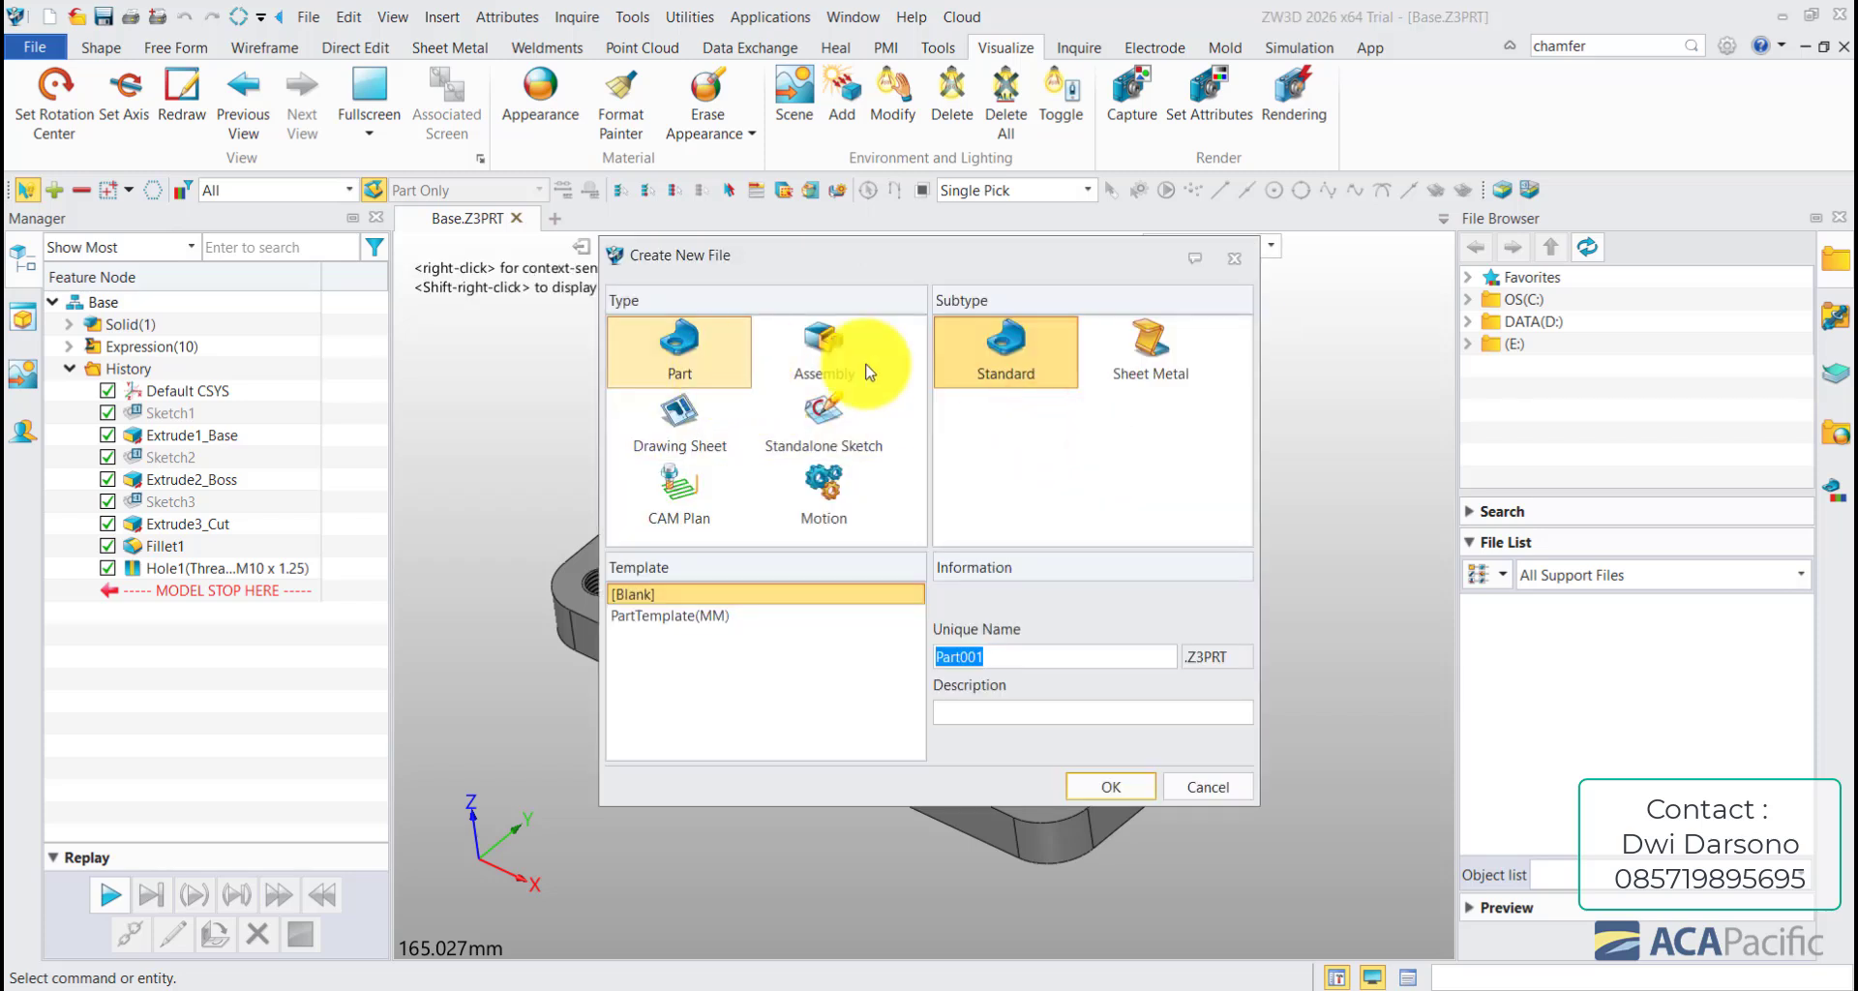
double_click(1018, 654)
type("Bracket")
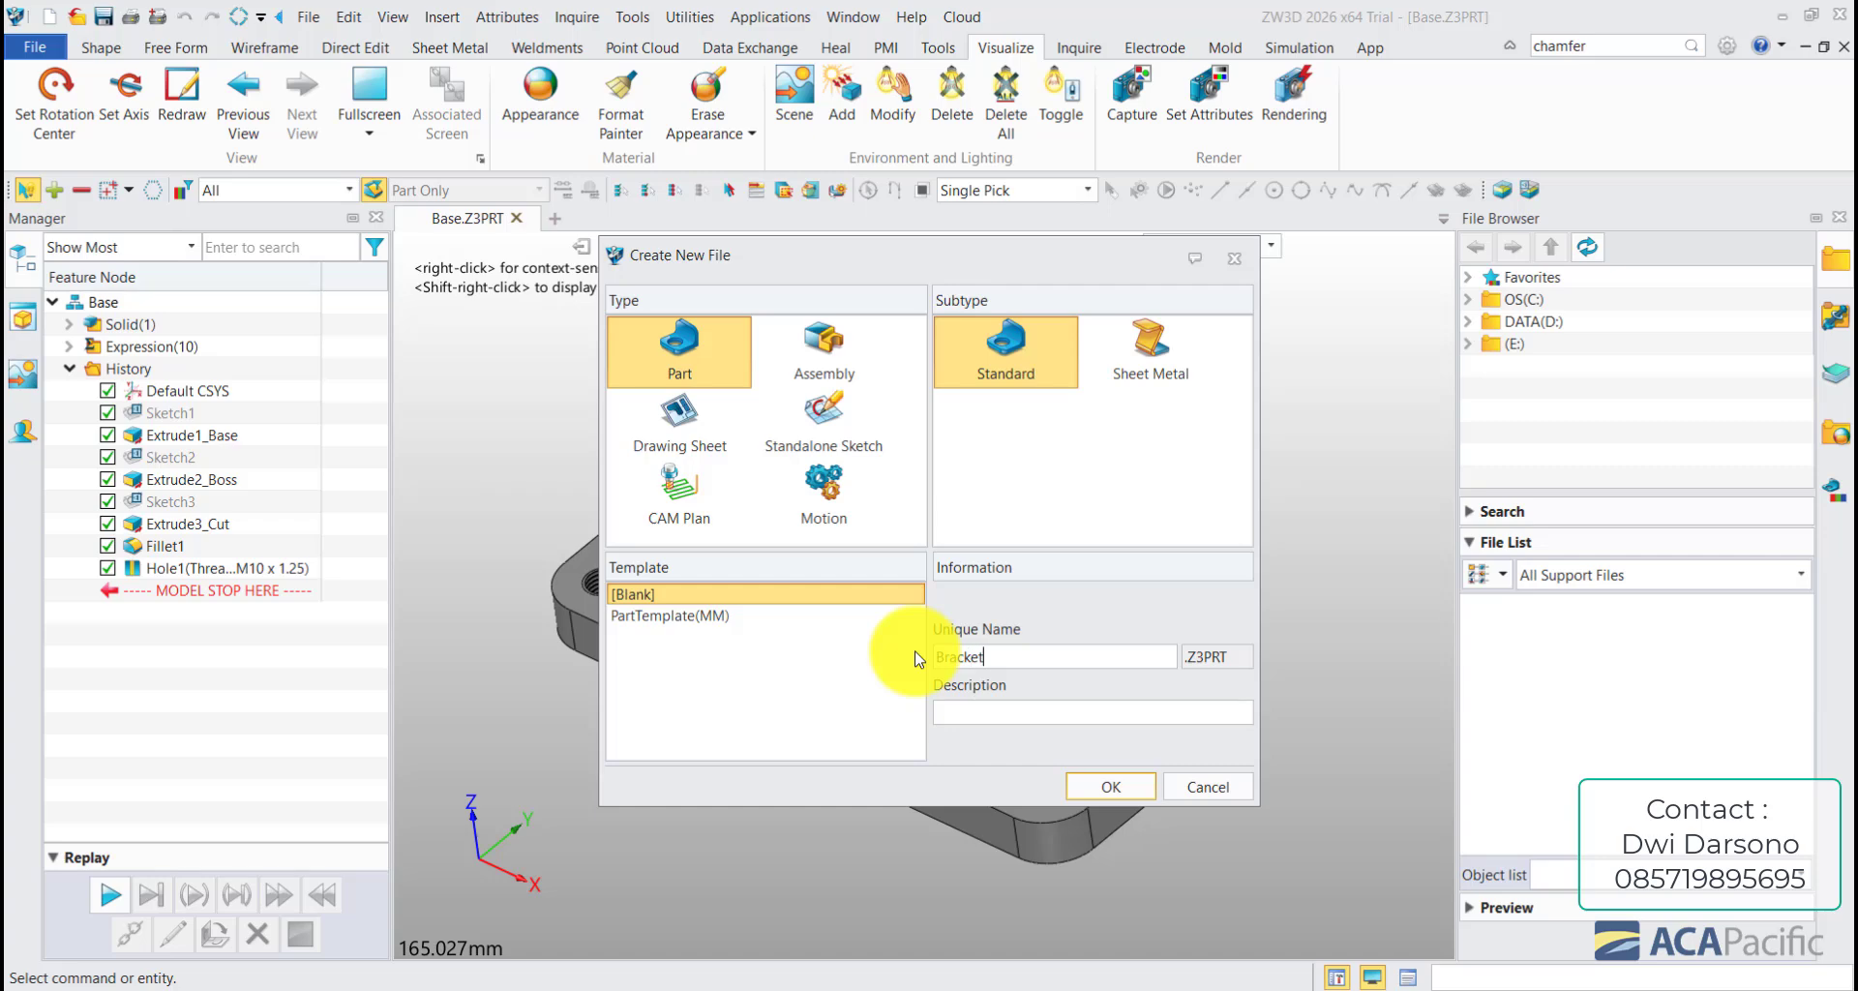
left_click(1111, 785)
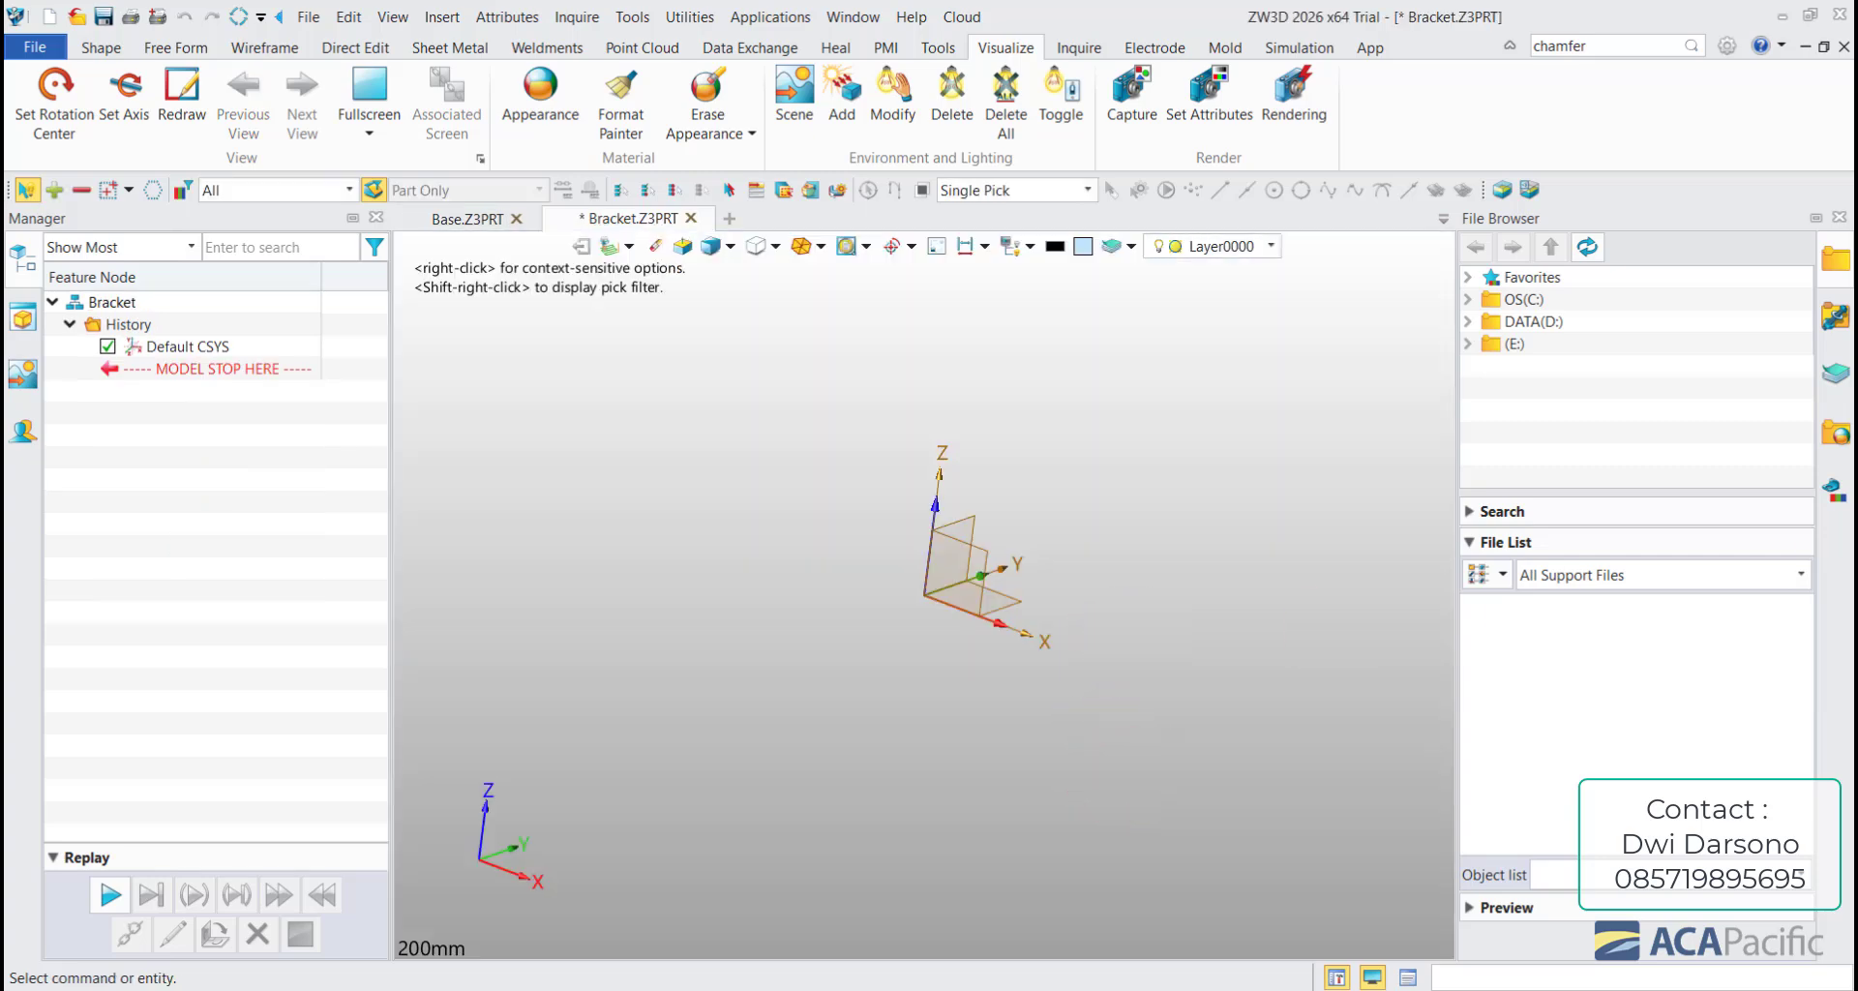
- Examine the Bracket drawing's views and dimensions on page 3 of Roller Bracket.pdf in Foxit PDF Reader and return to ZW3D
key("alt+Tab")
double_click(861, 141)
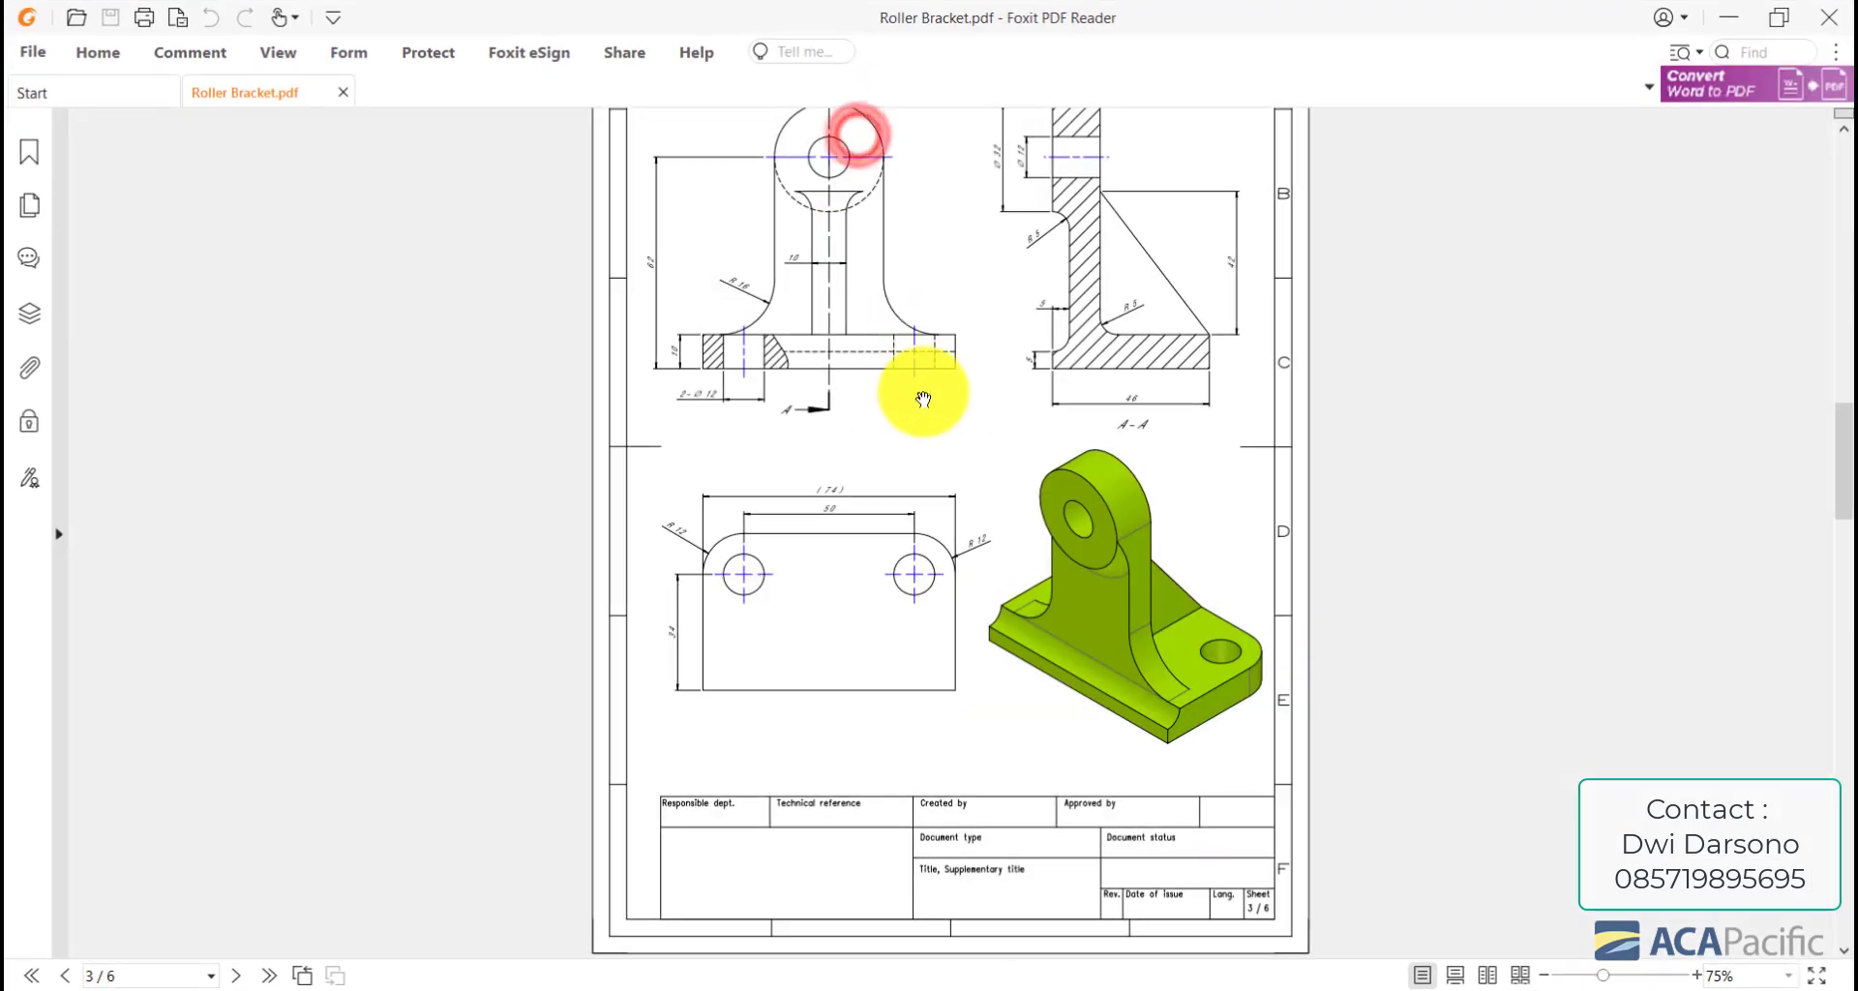
left_click_drag(921, 397, 884, 556)
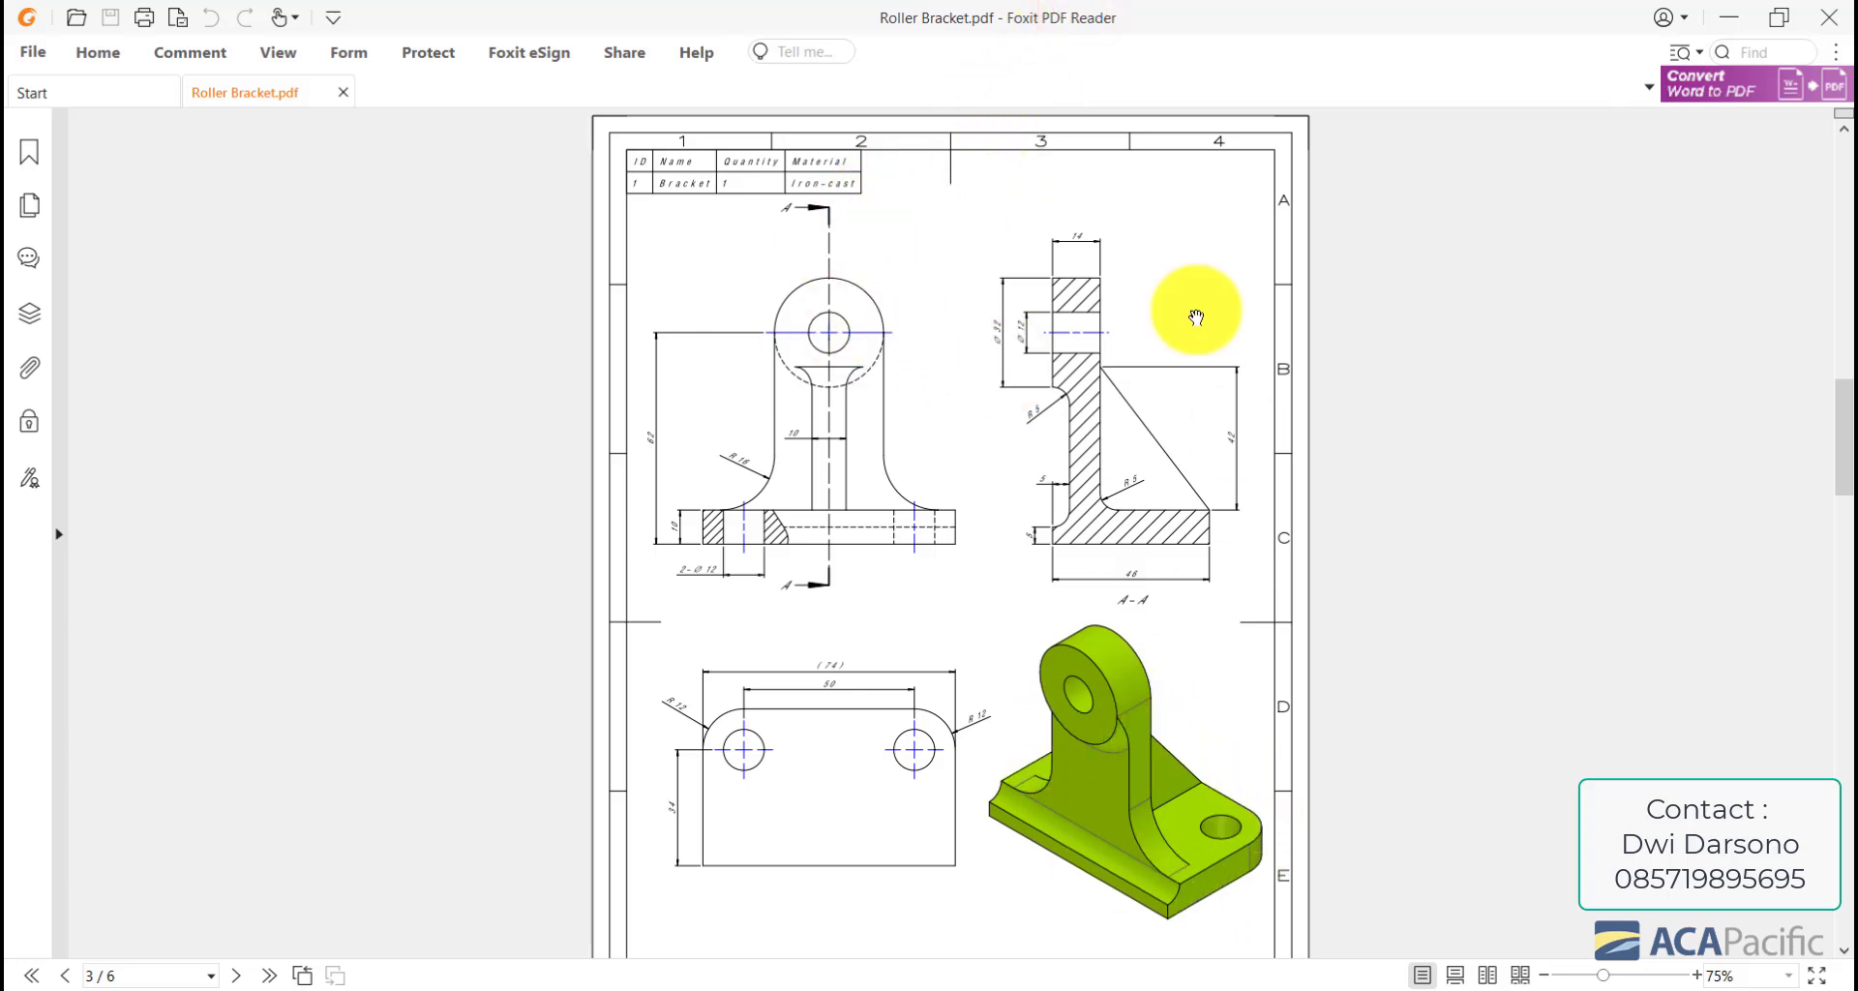
double_click(1094, 14)
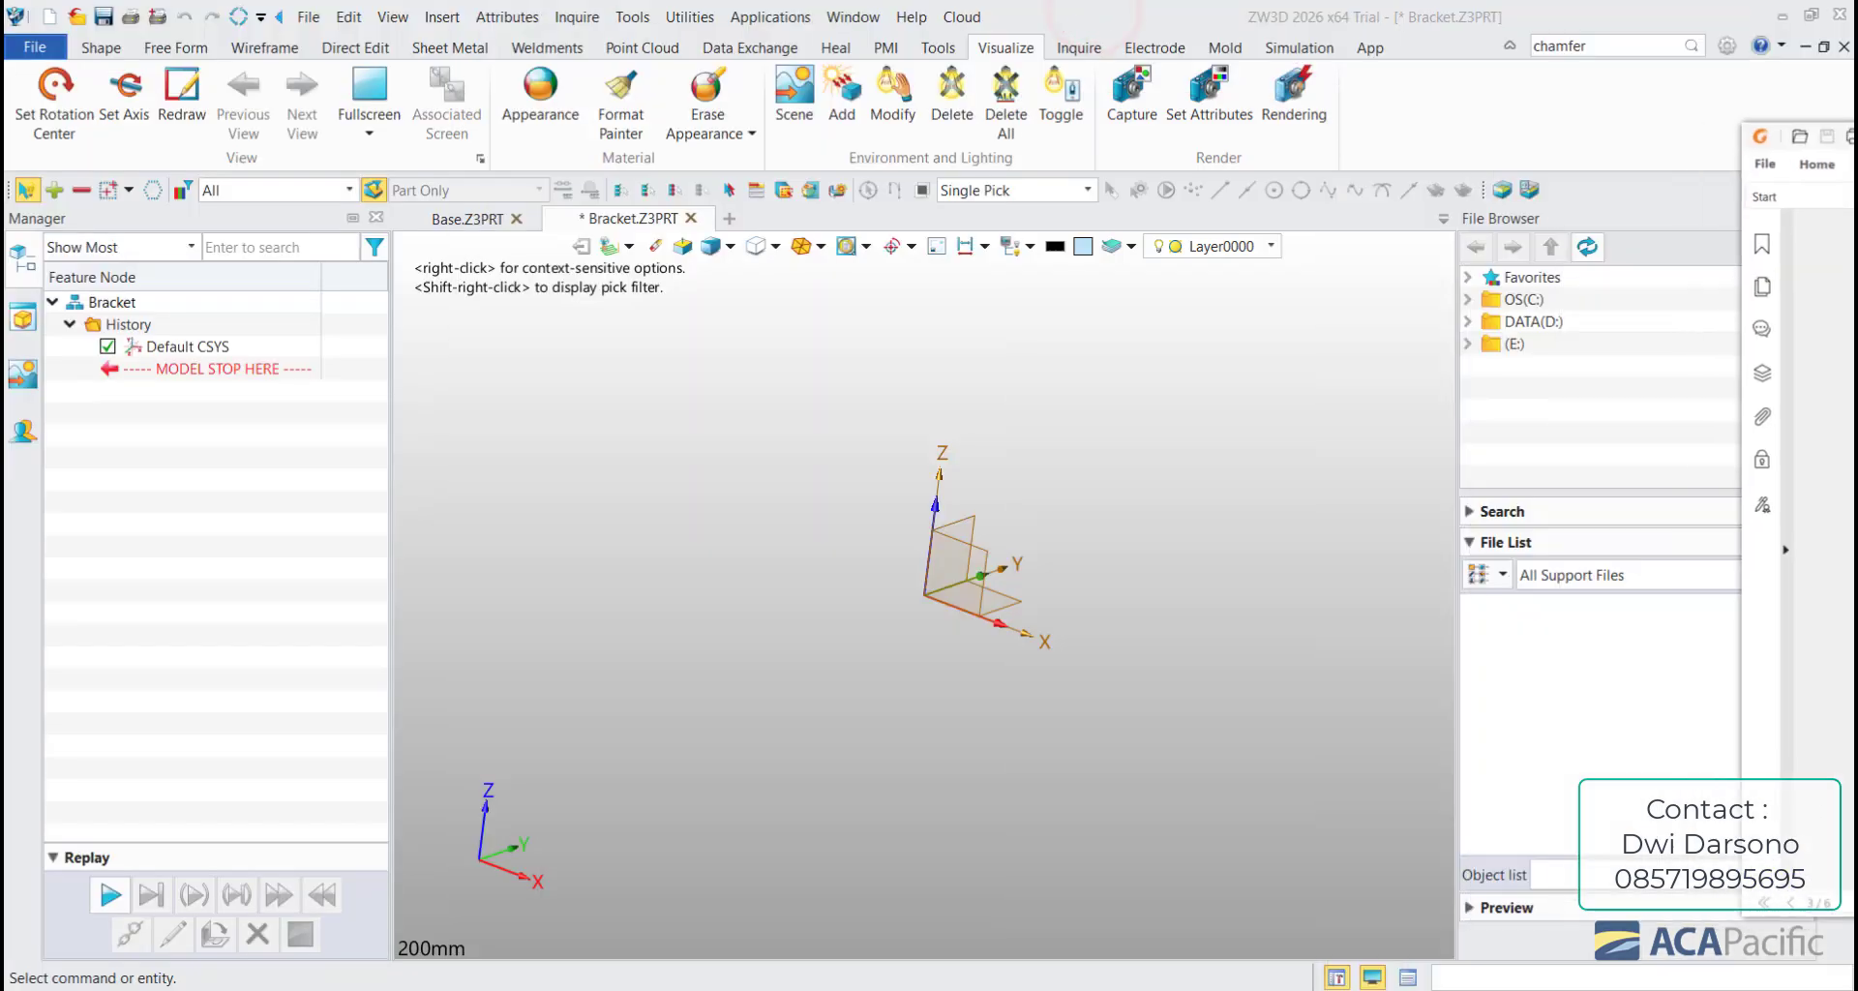
left_click(1093, 15)
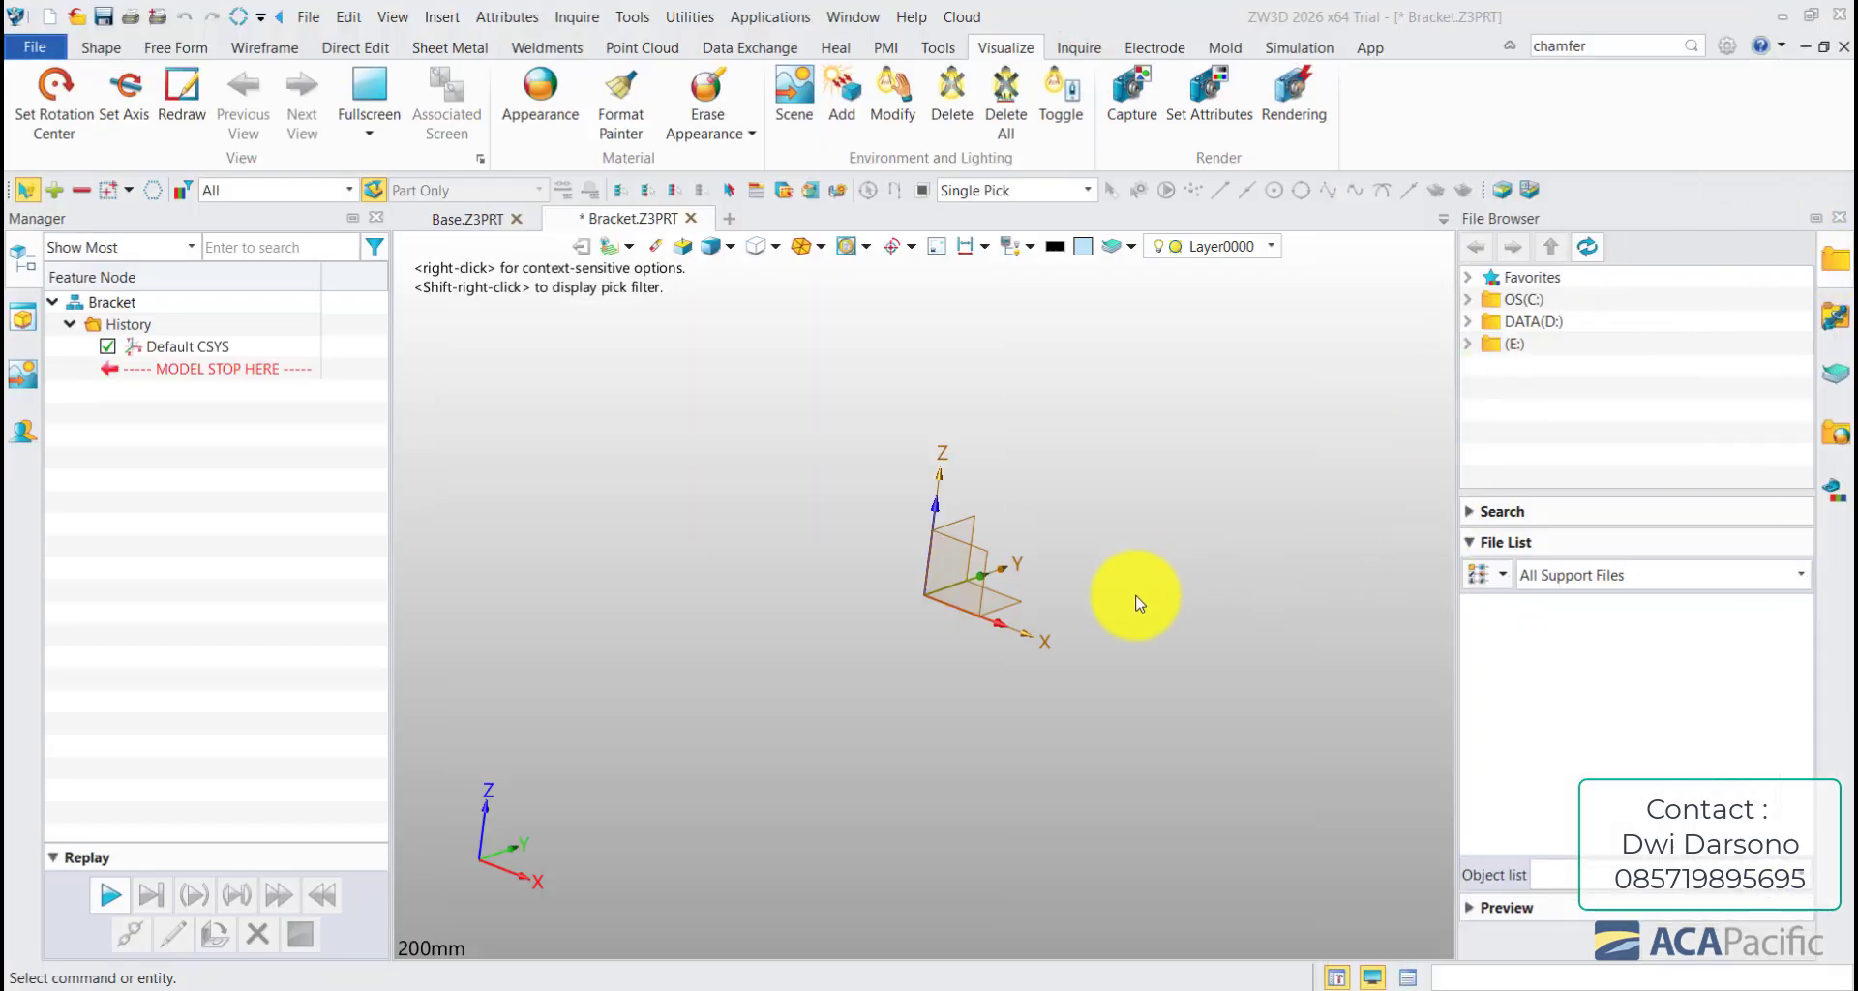
- Start a new sketch on the default XY plane of the Bracket part
middle_click_drag(1128, 601, 1061, 668)
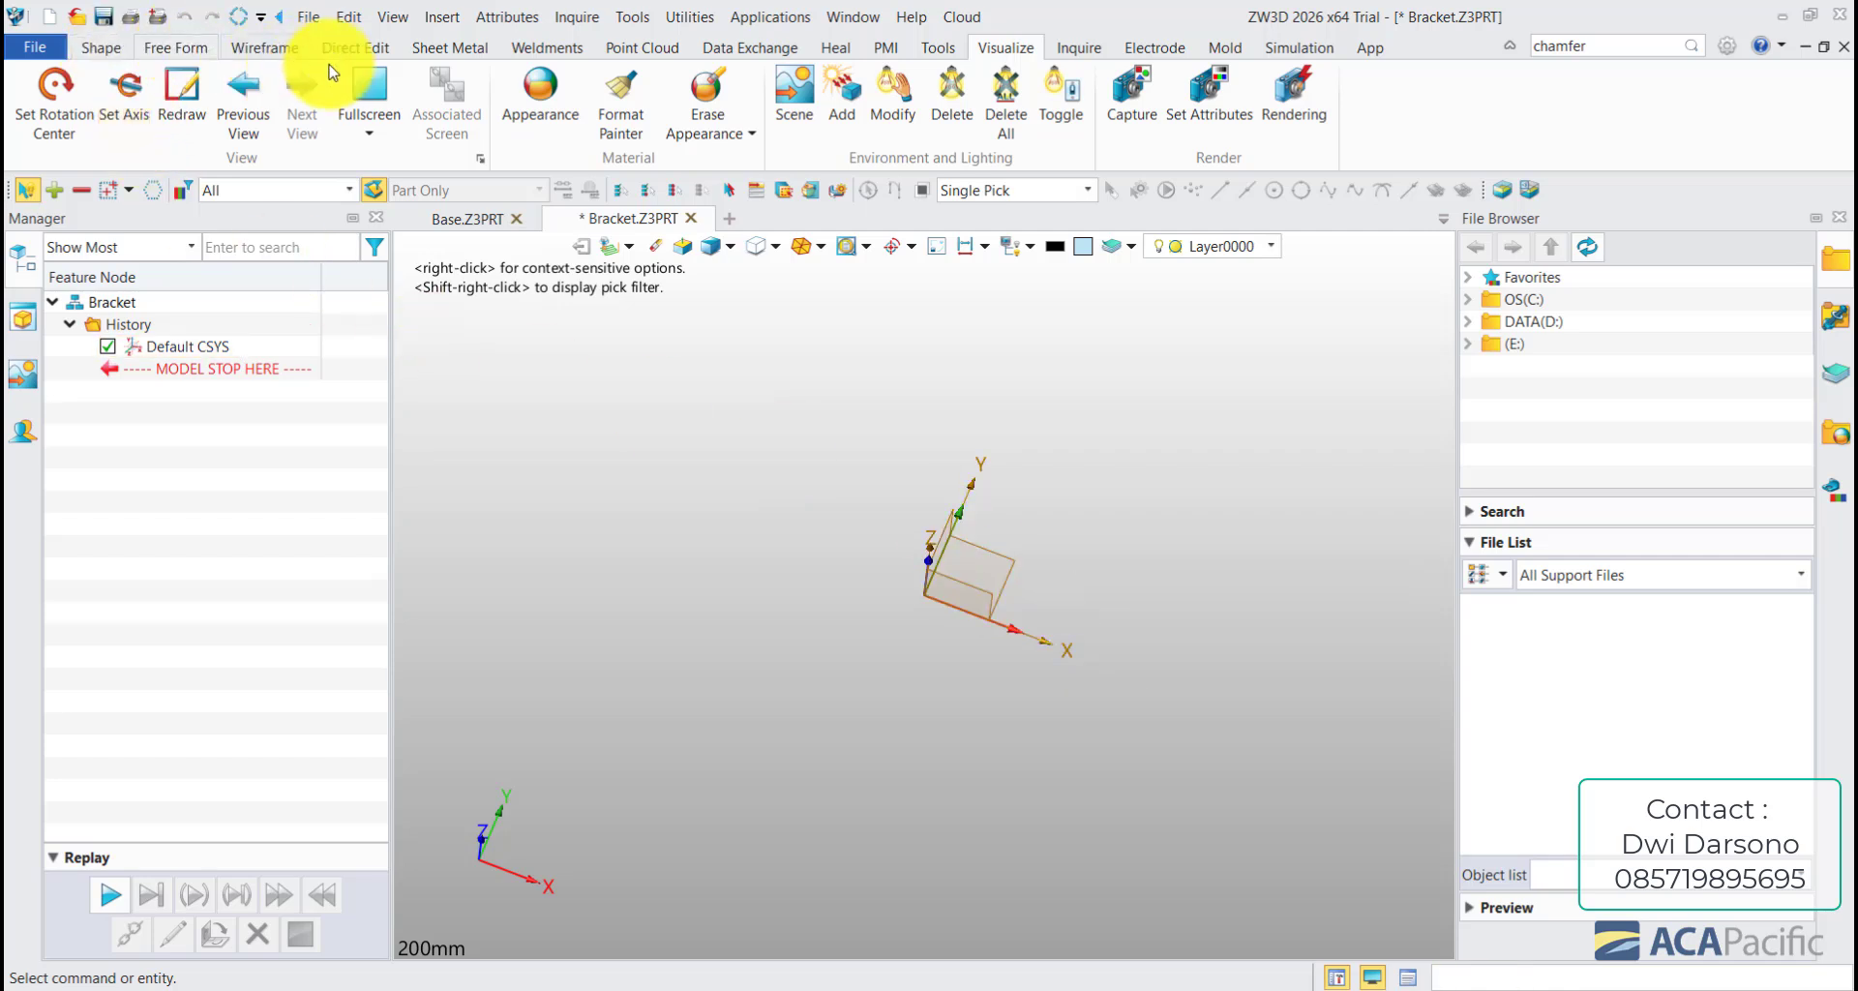
left_click(101, 47)
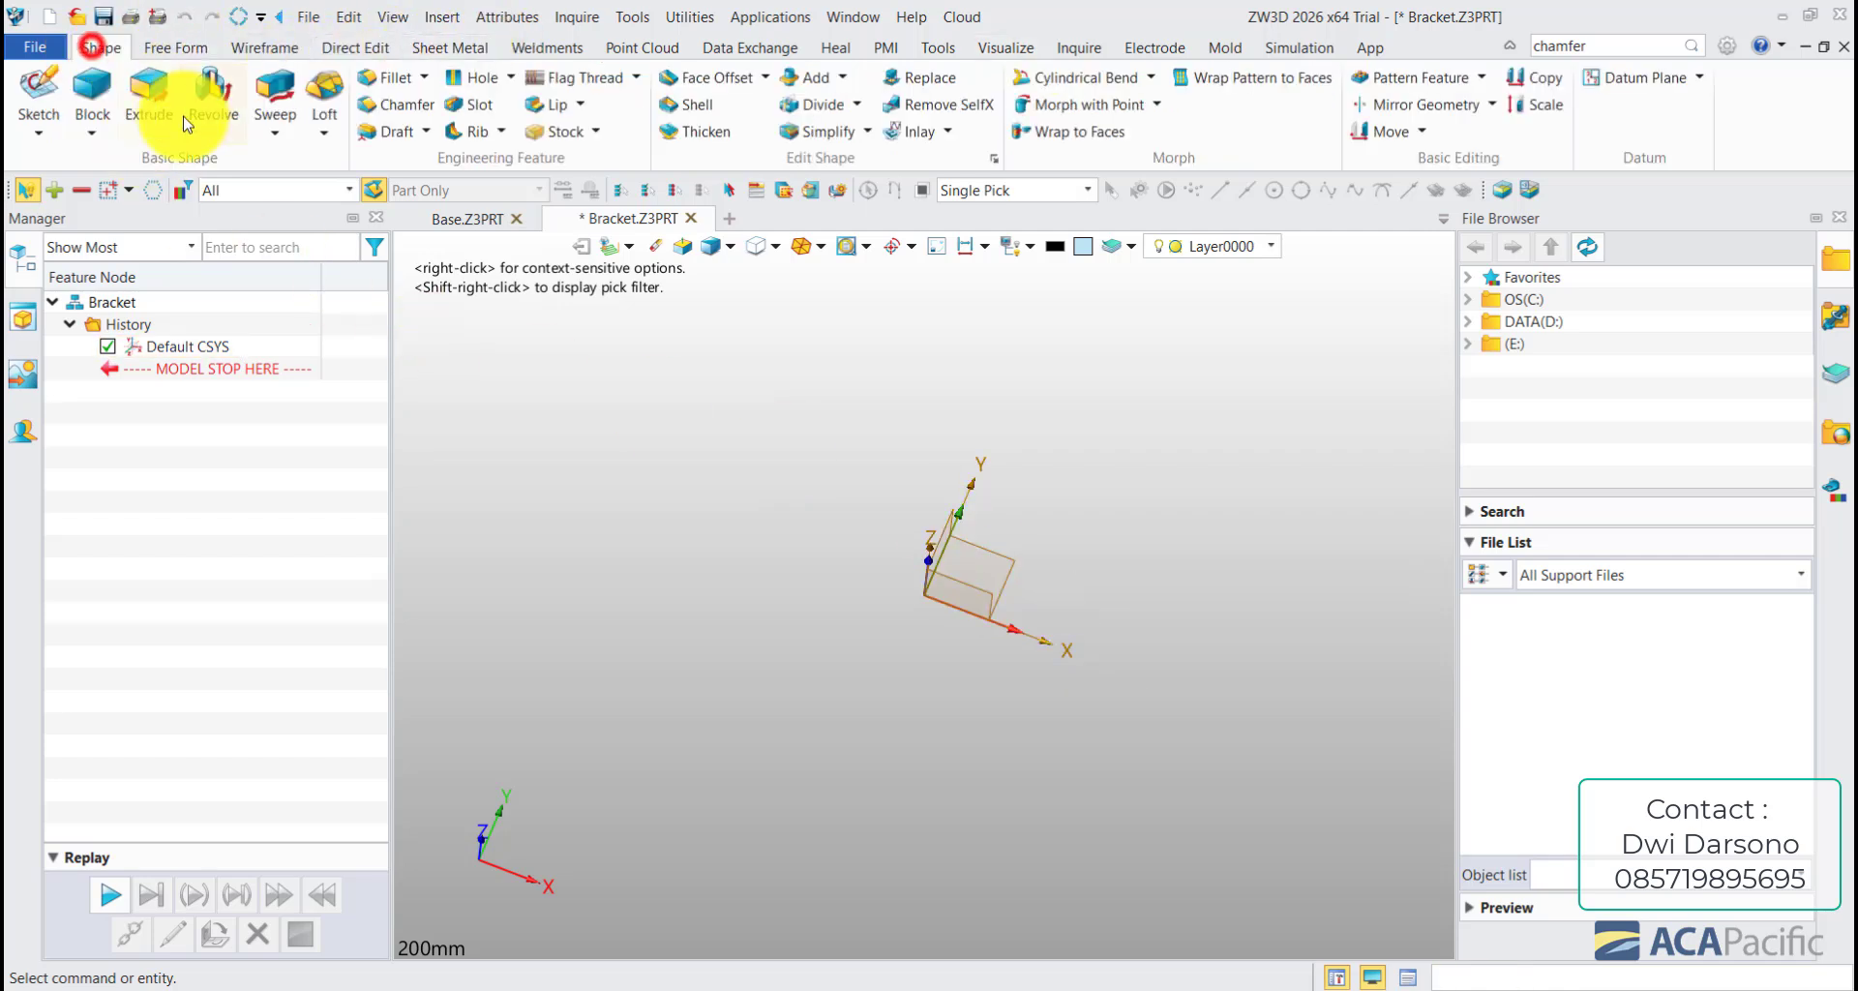
left_click(39, 92)
left_click(990, 560)
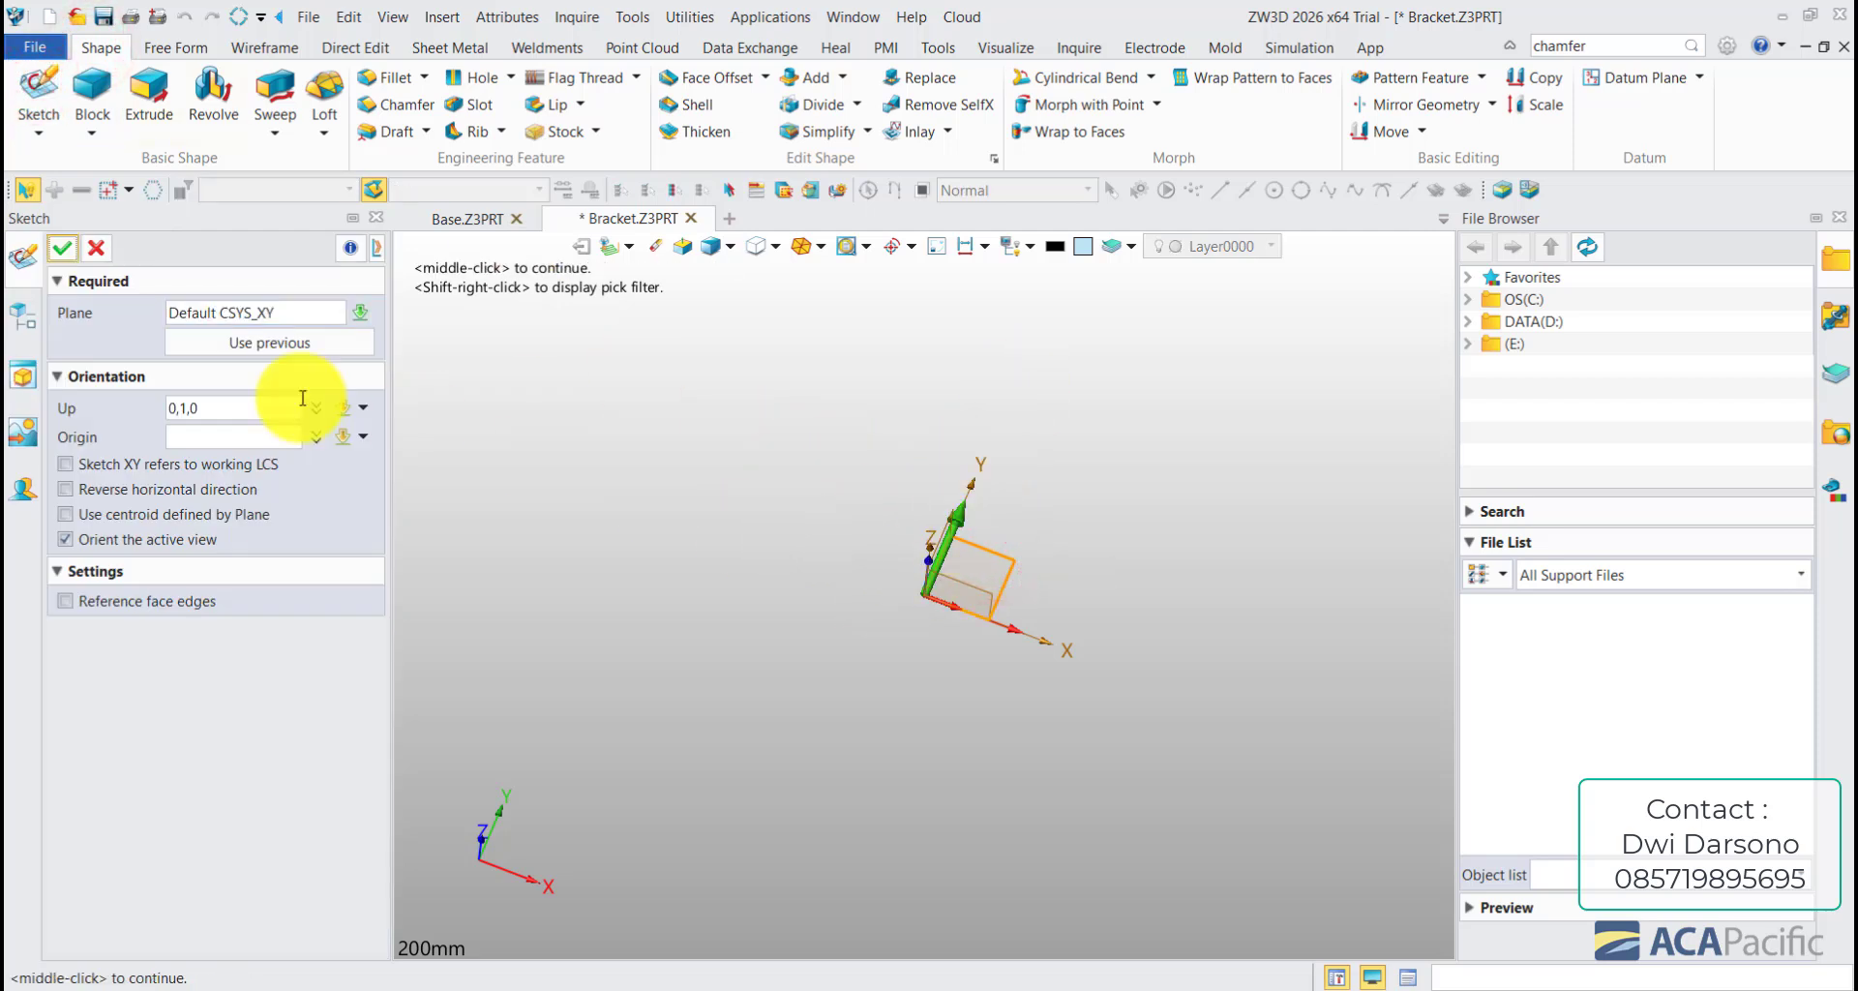
left_click(68, 250)
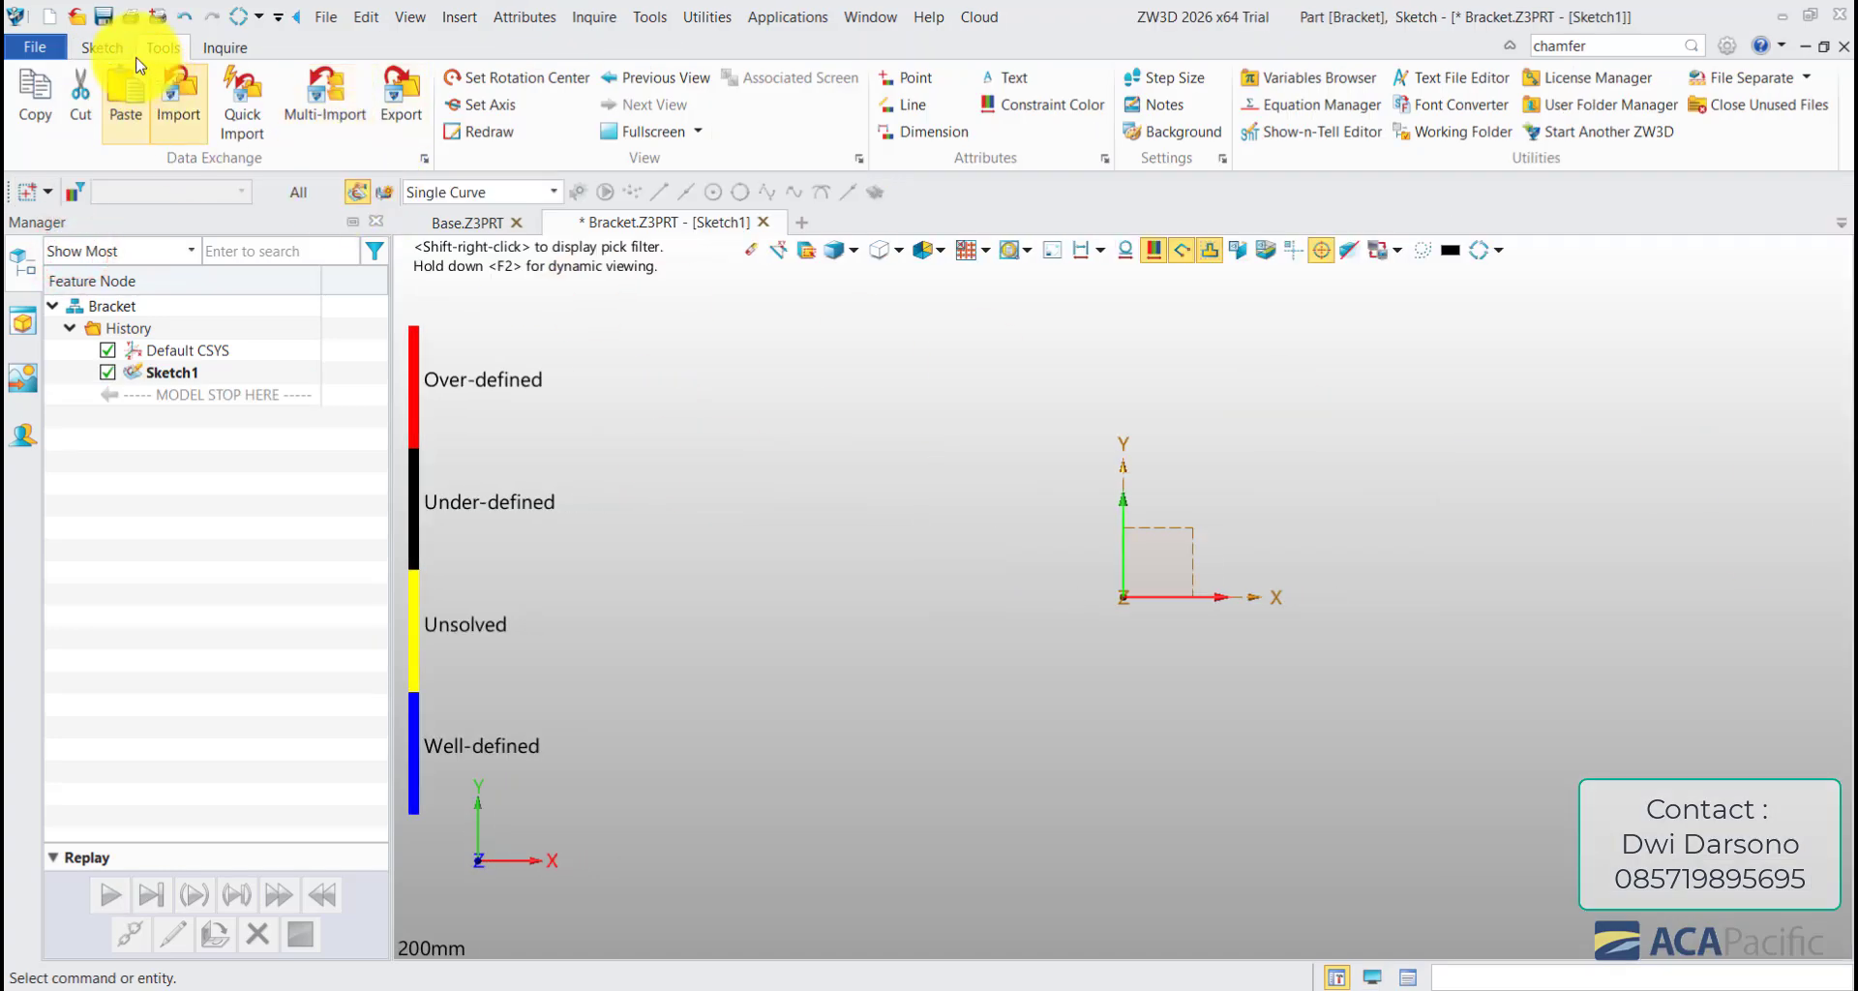
- Draw a corner-to-corner rectangle about 118.5 mm wide and 53 mm high above the sketch origin
left_click(102, 47)
left_click(207, 104)
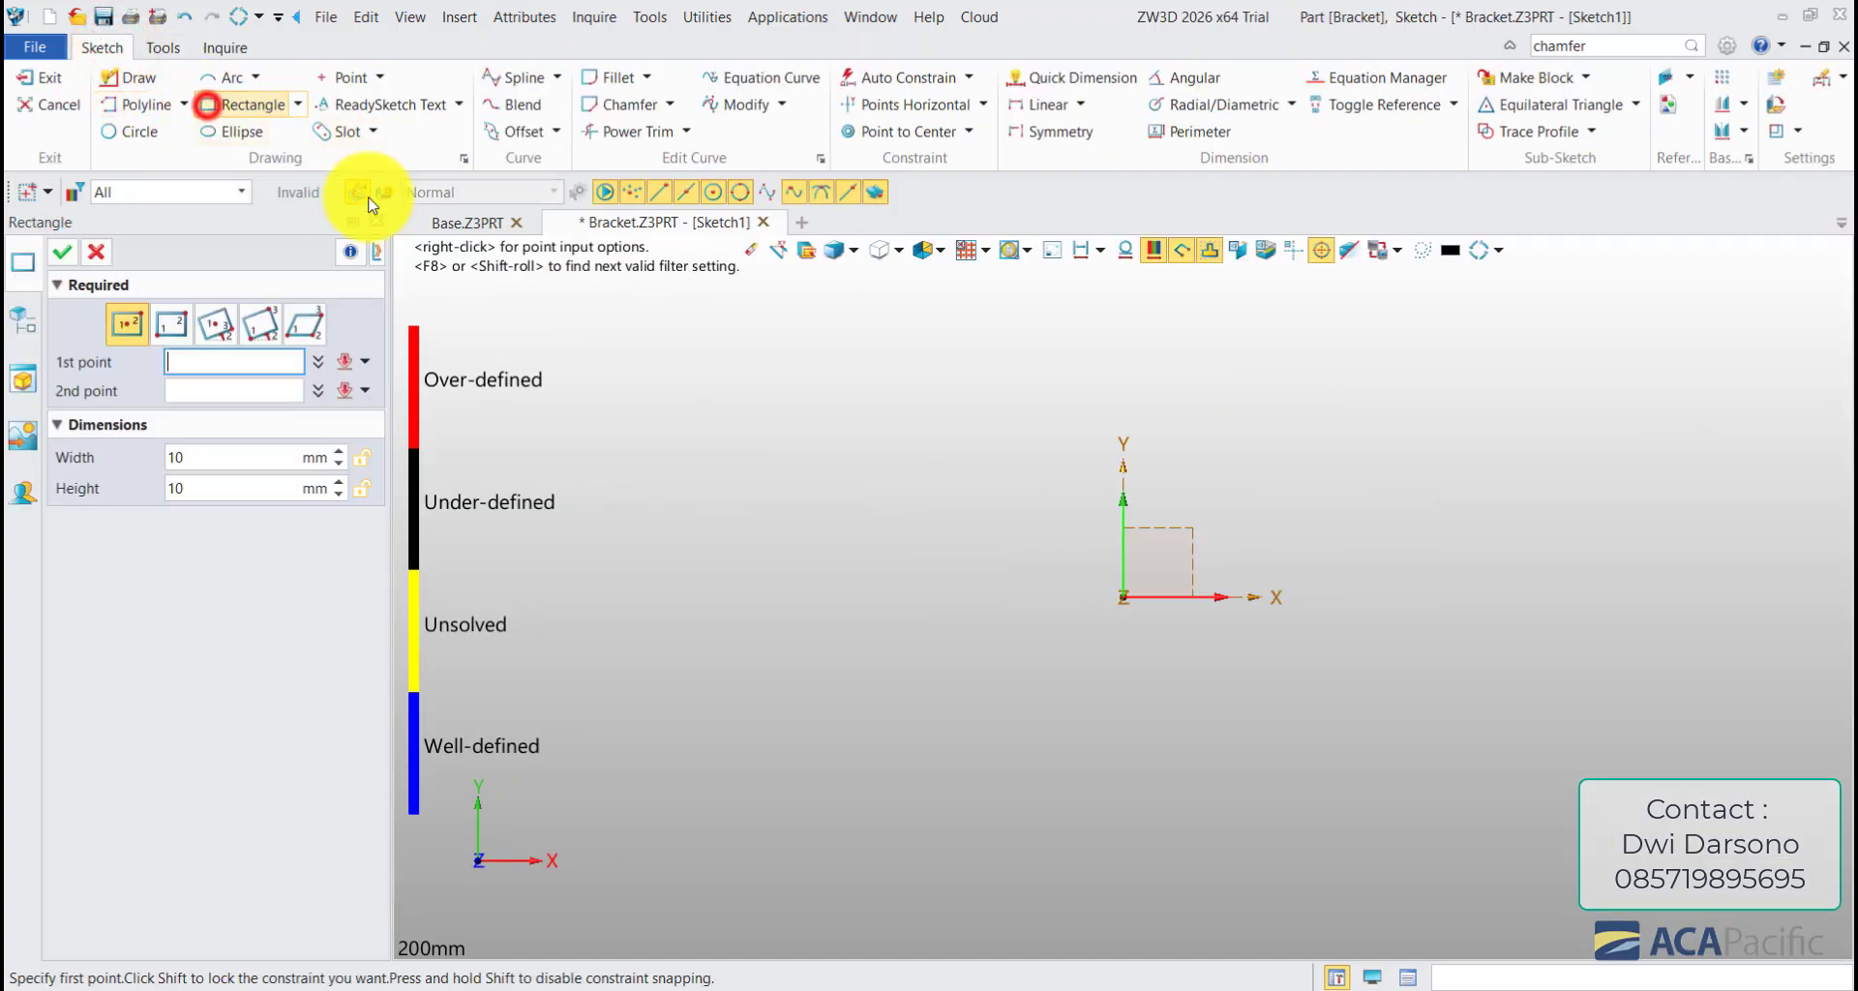
left_click(174, 329)
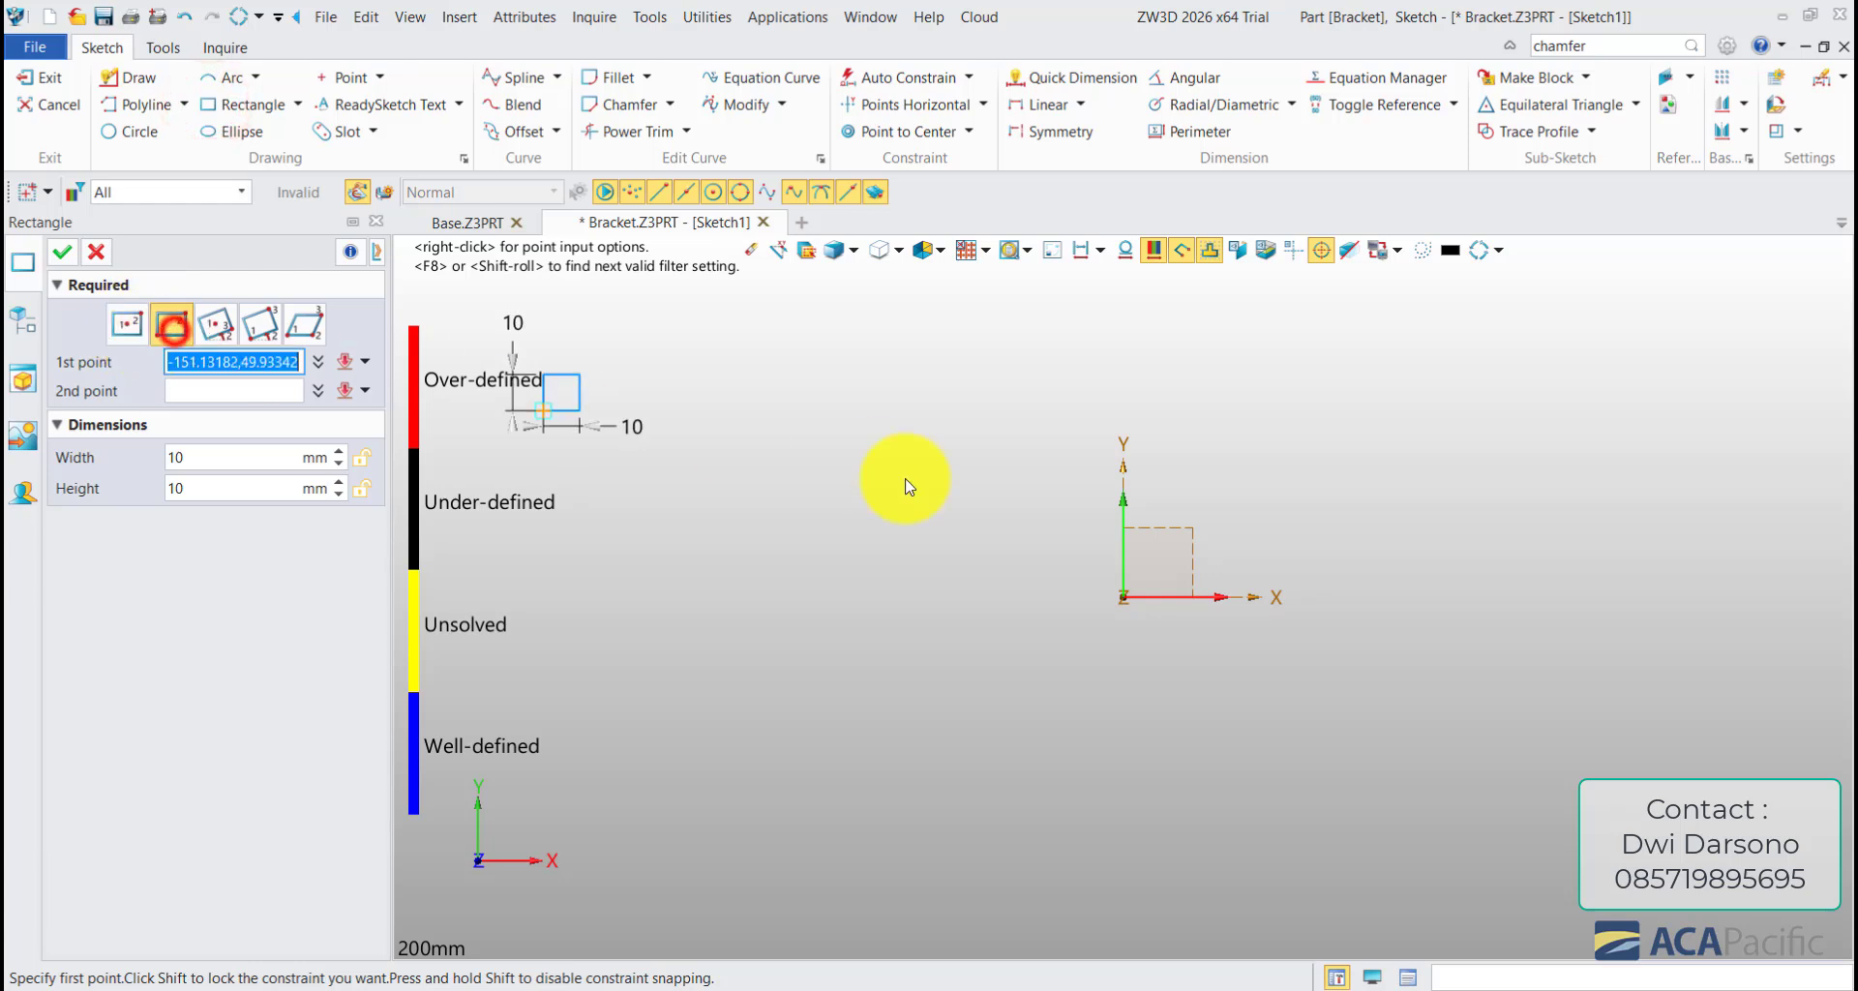
left_click(966, 539)
left_click(1395, 346)
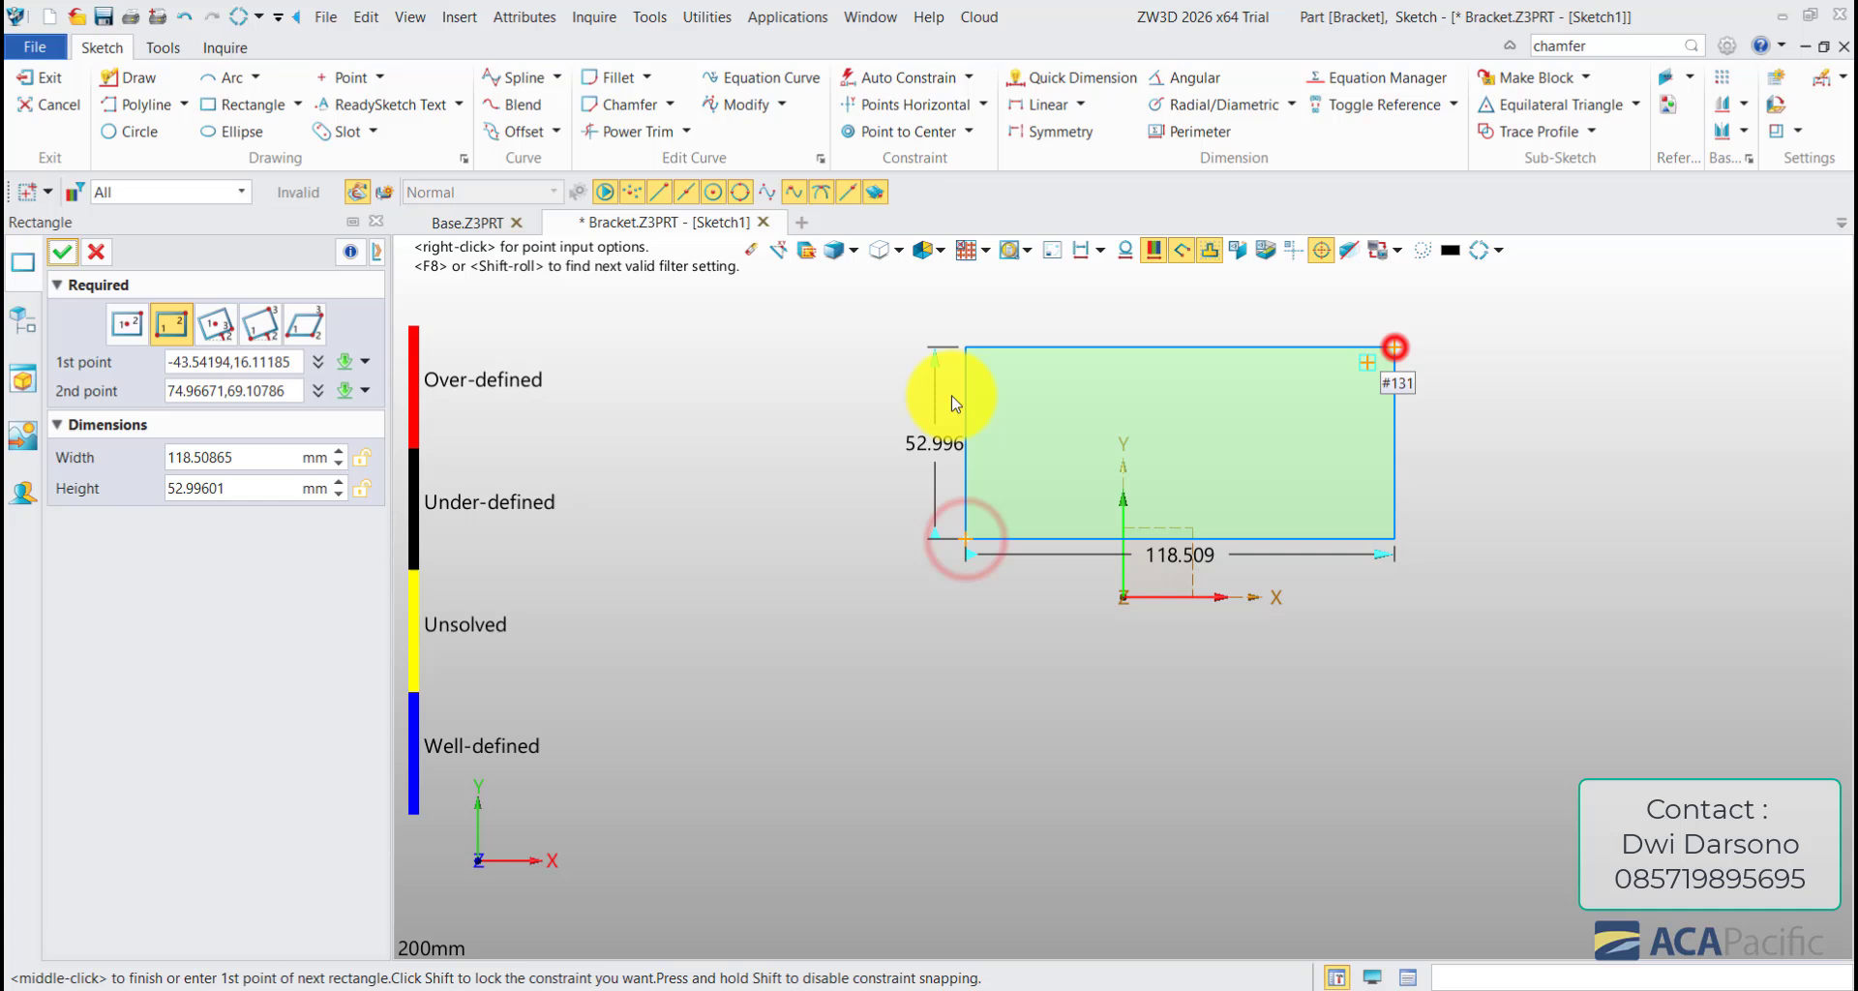
left_click(62, 253)
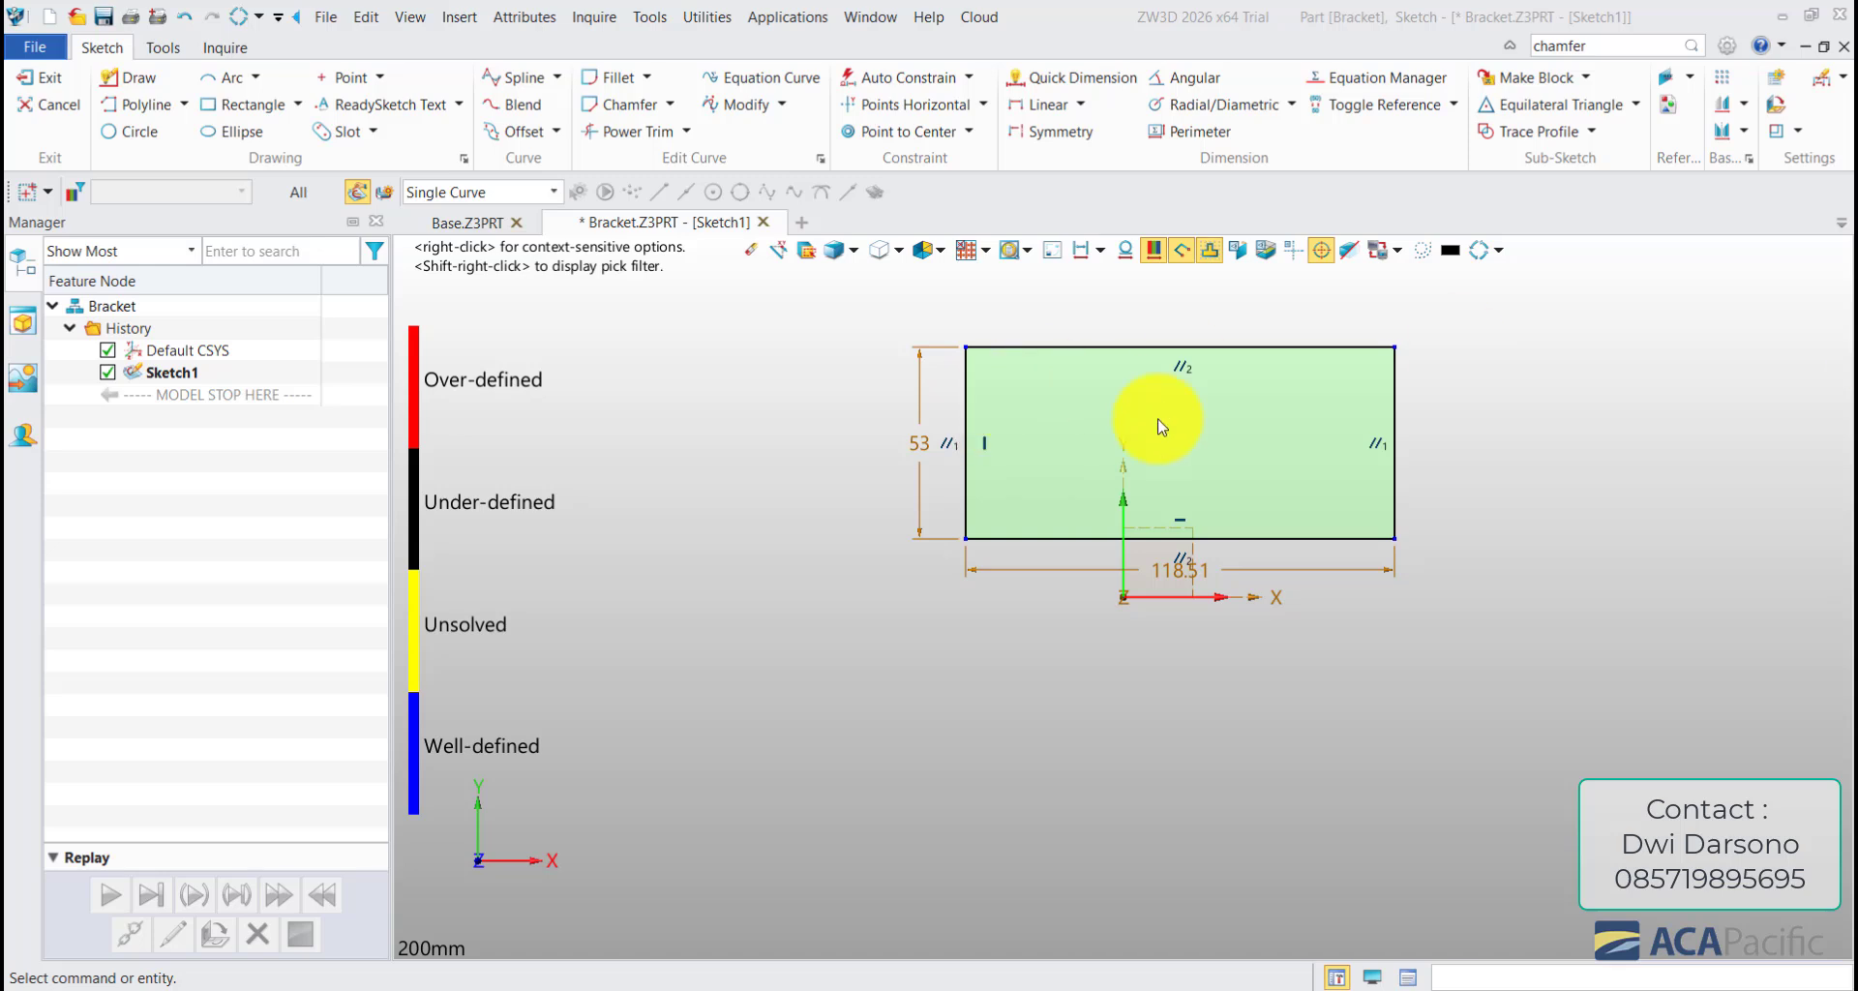
- Set the rectangle's width to 74 mm and its height to 34+12 mm
double_click(1191, 569)
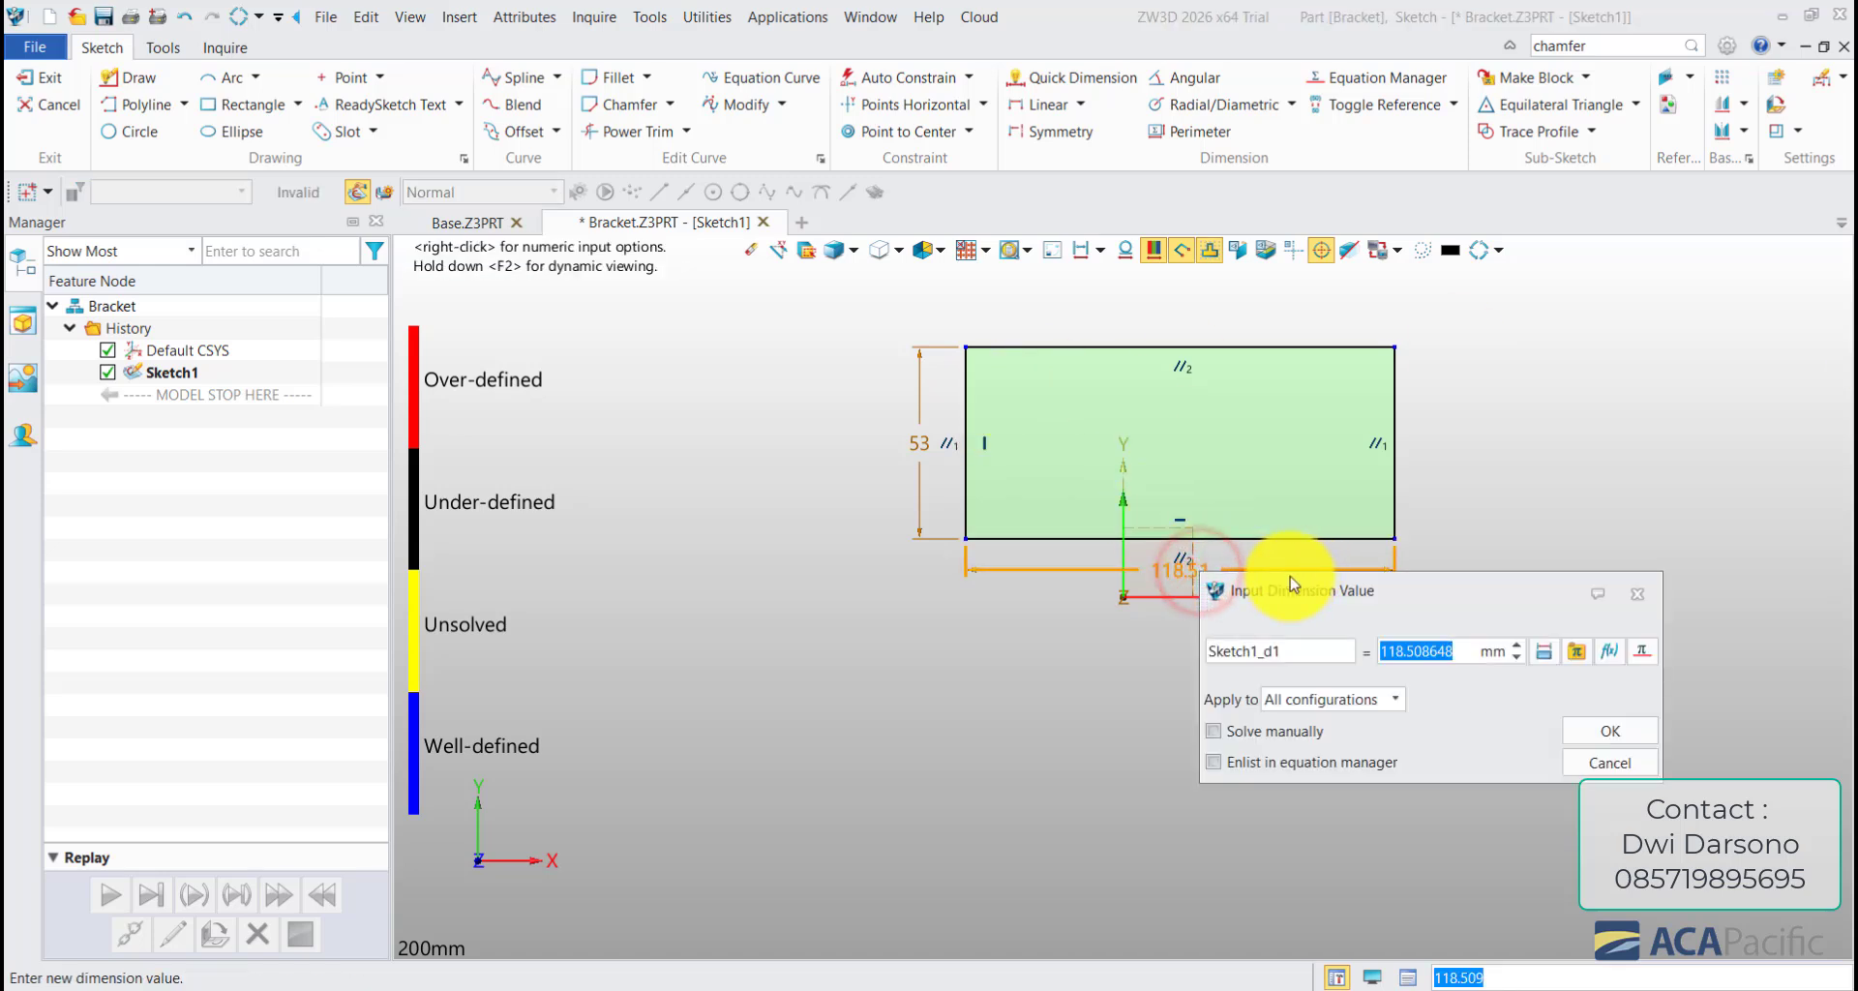
key("Return")
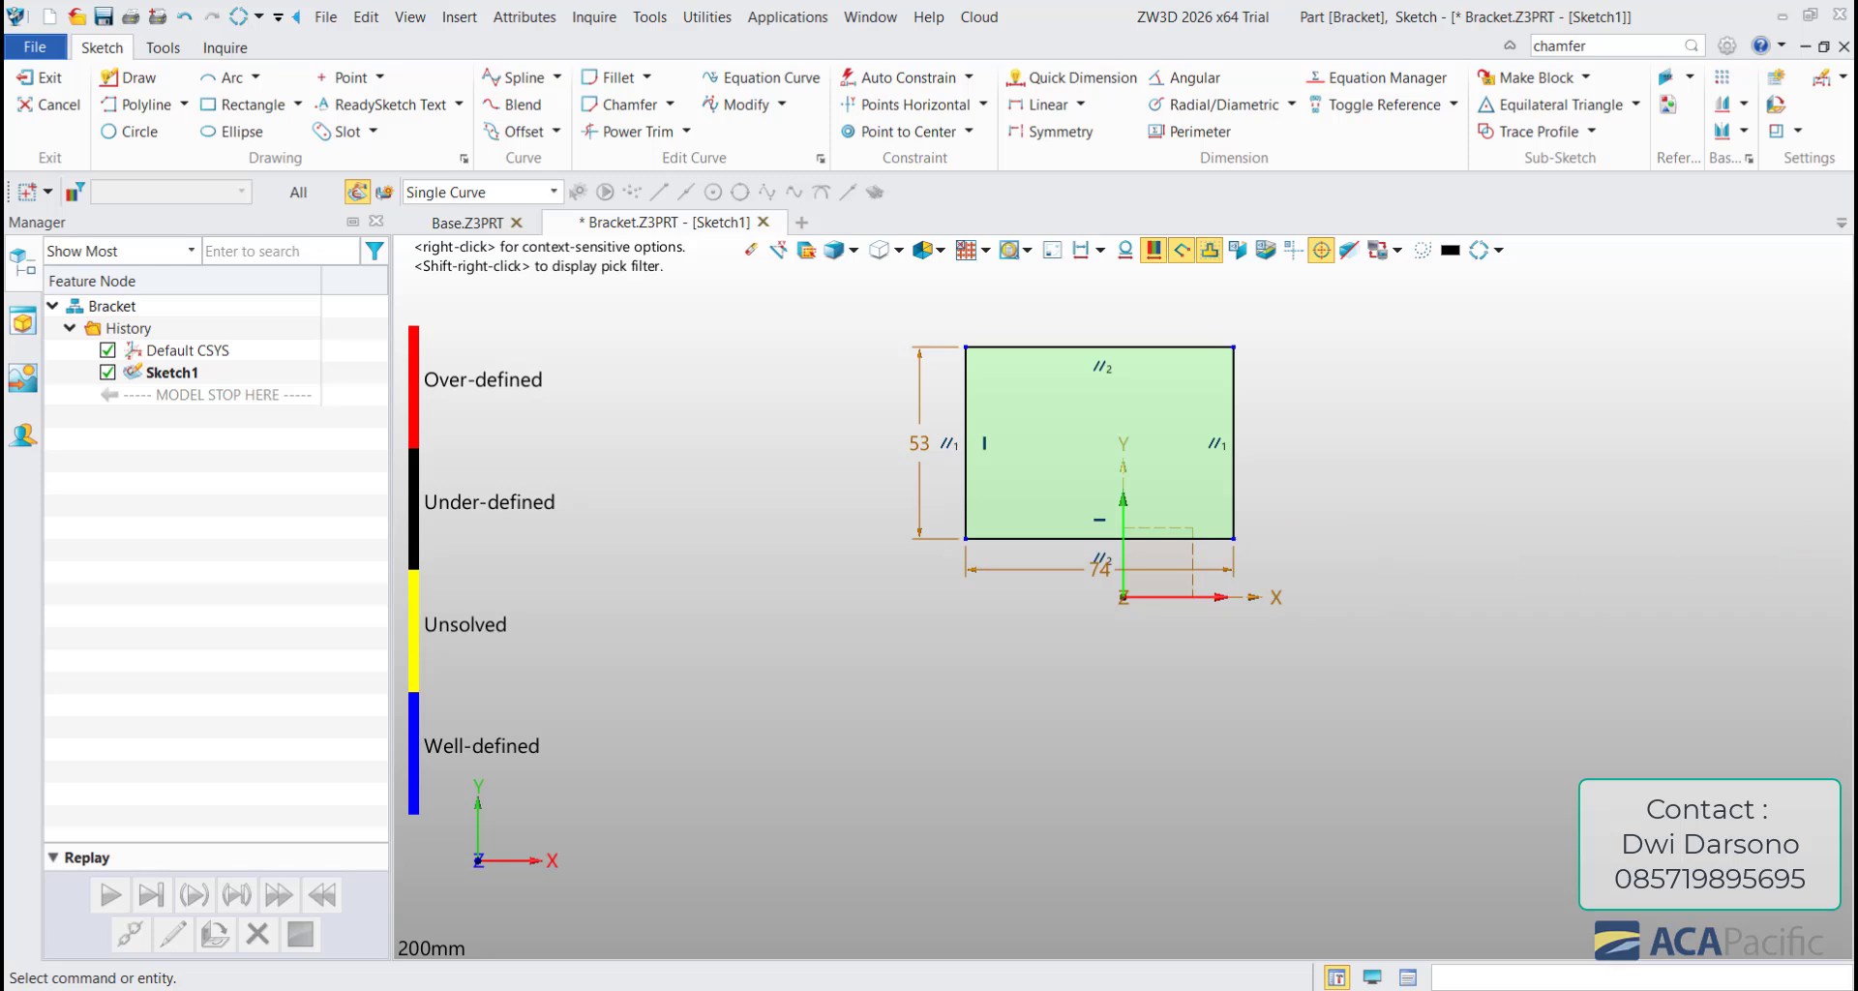
double_click(917, 446)
type("34+12")
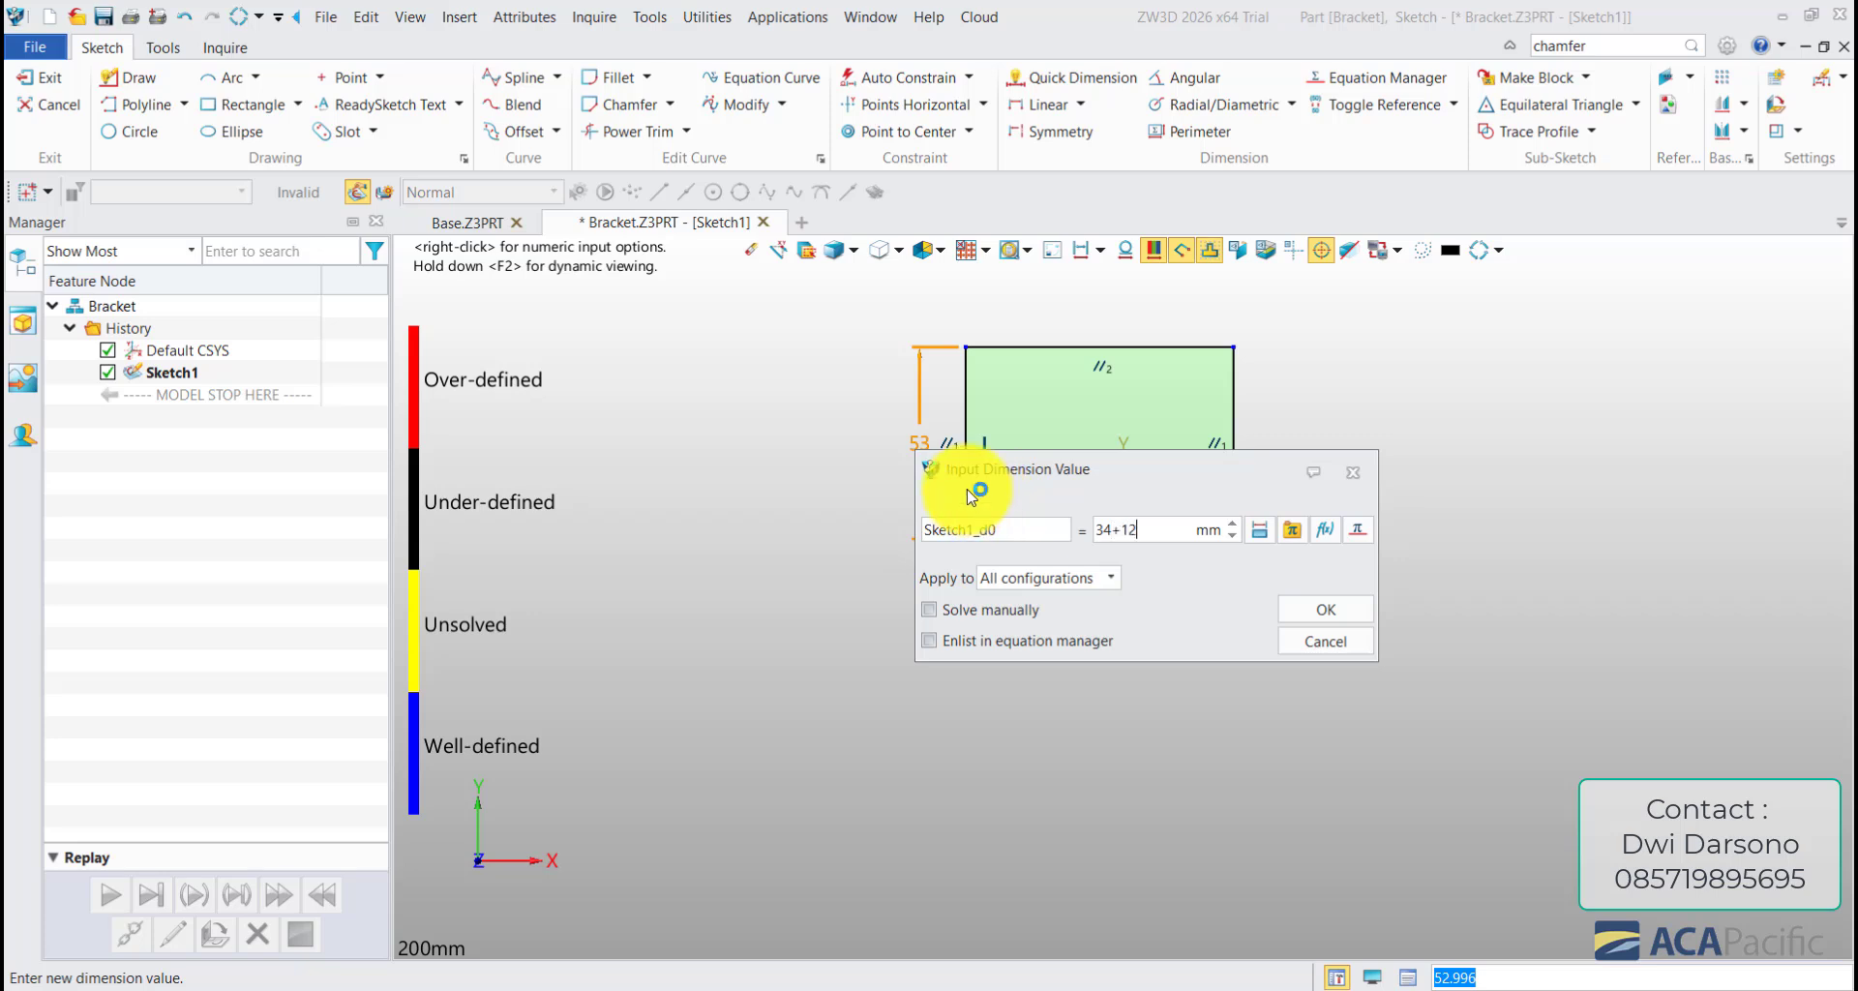
key("Return")
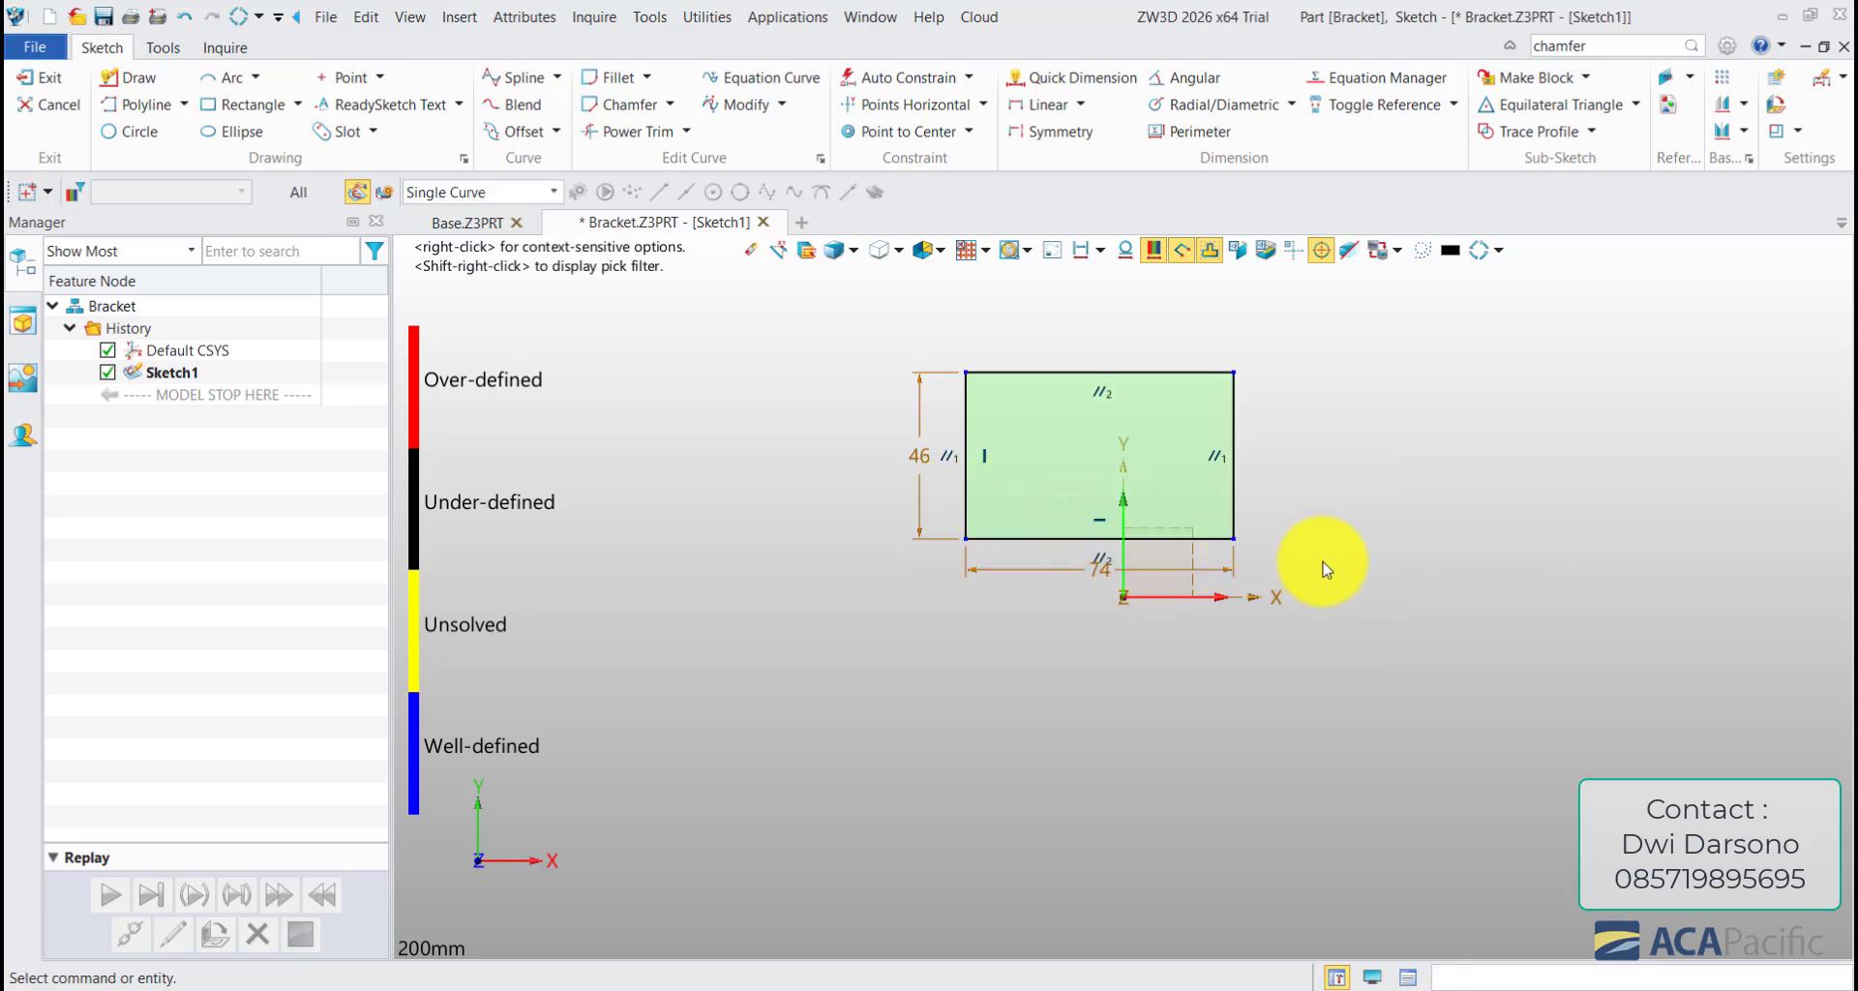
scroll(1321, 563, "up", 2)
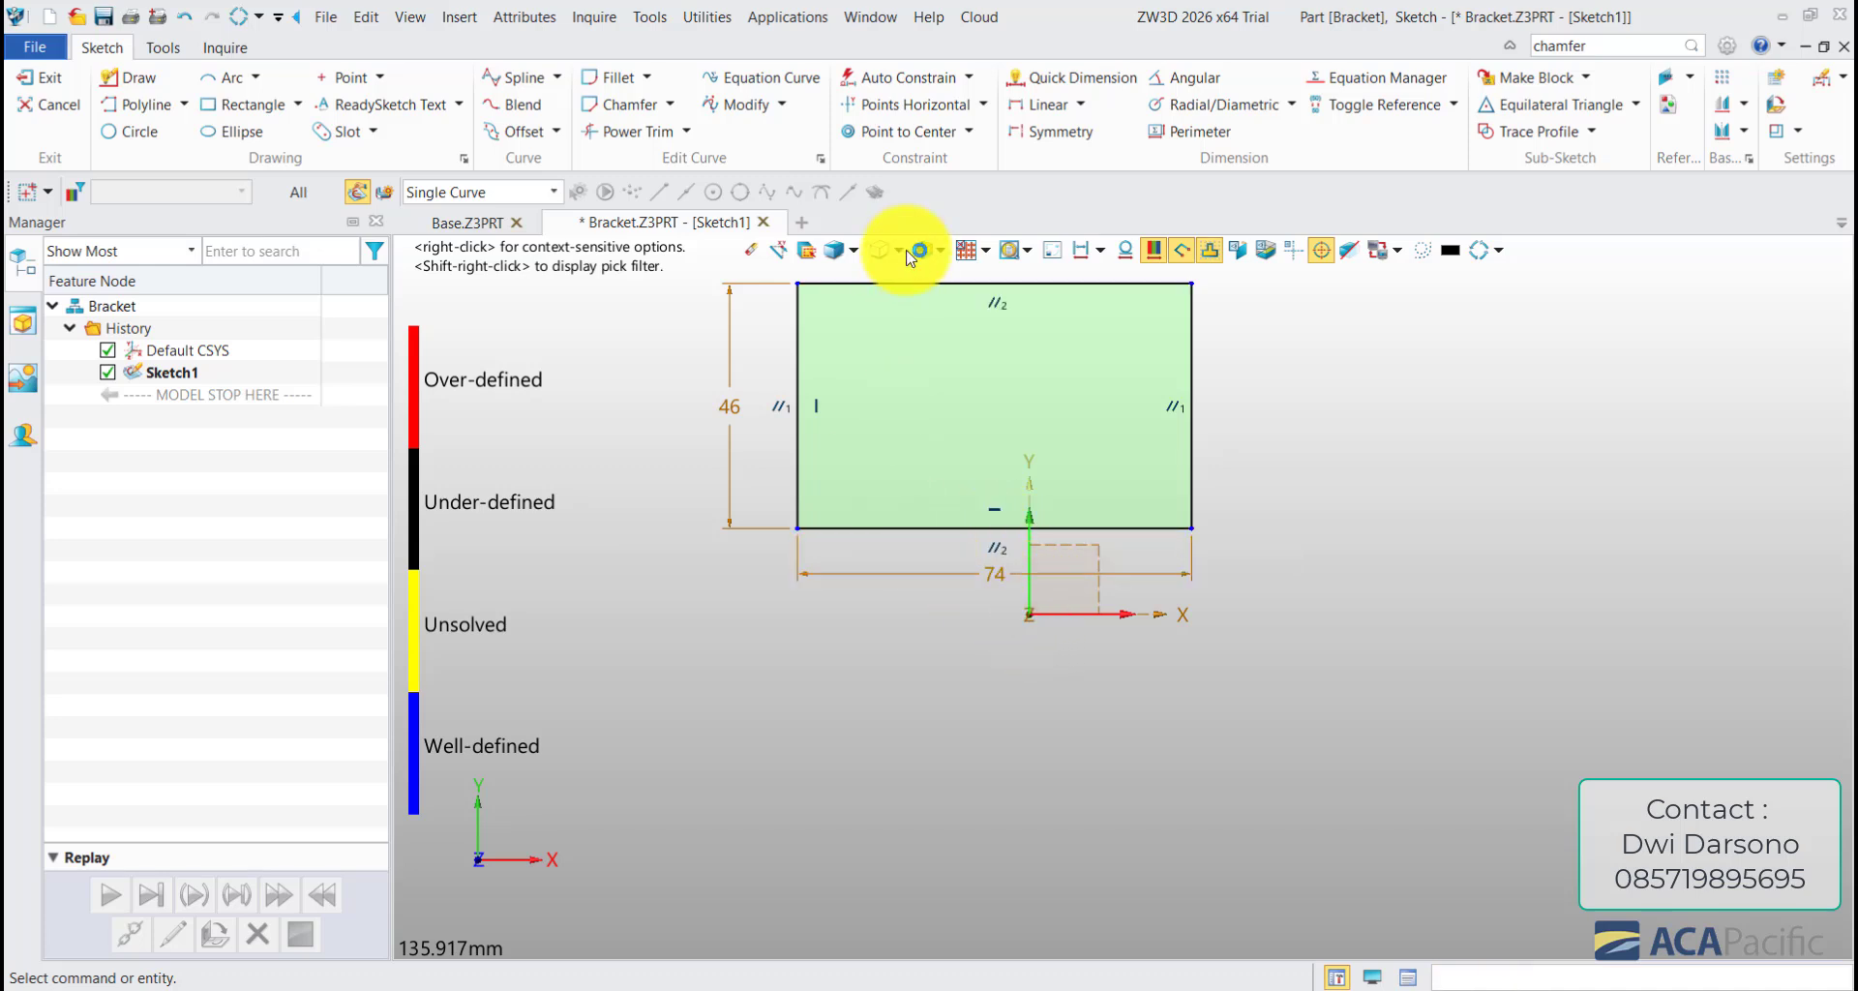
- Constrain the midpoint of the rectangle's lower edge to coincide with the sketch origin, and finish the sketch
left_click(969, 76)
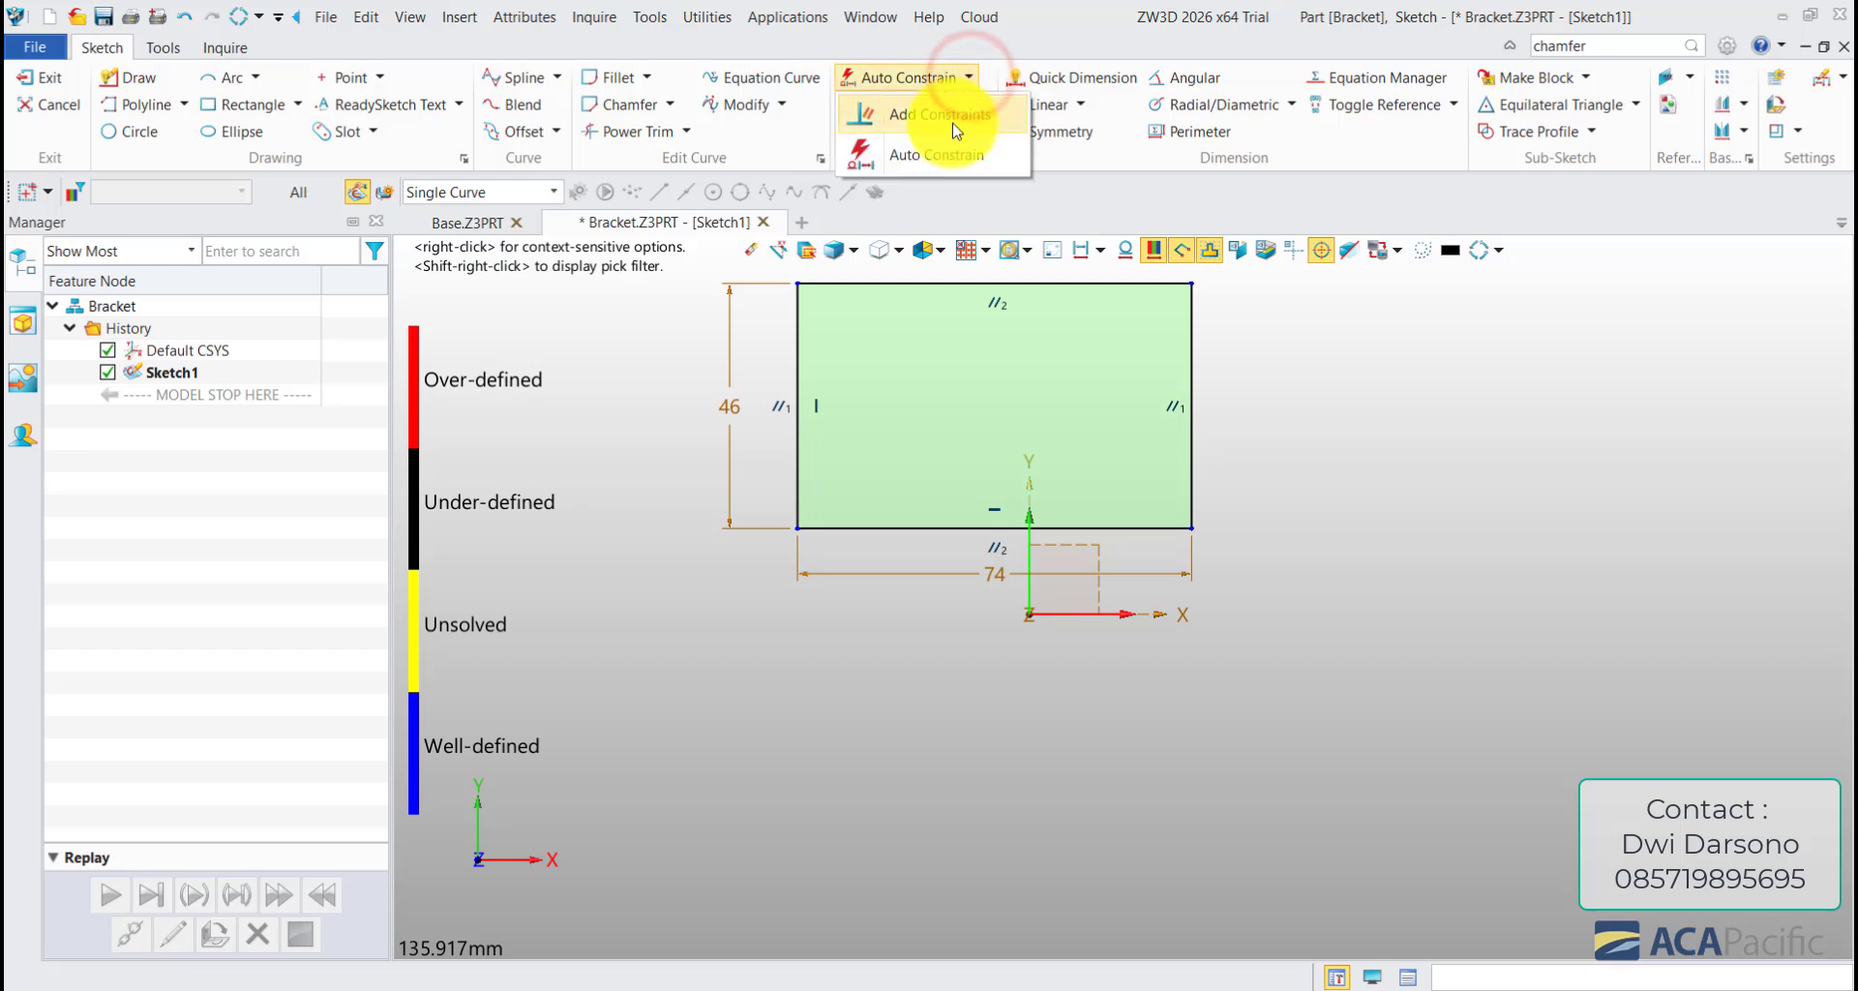
left_click(955, 123)
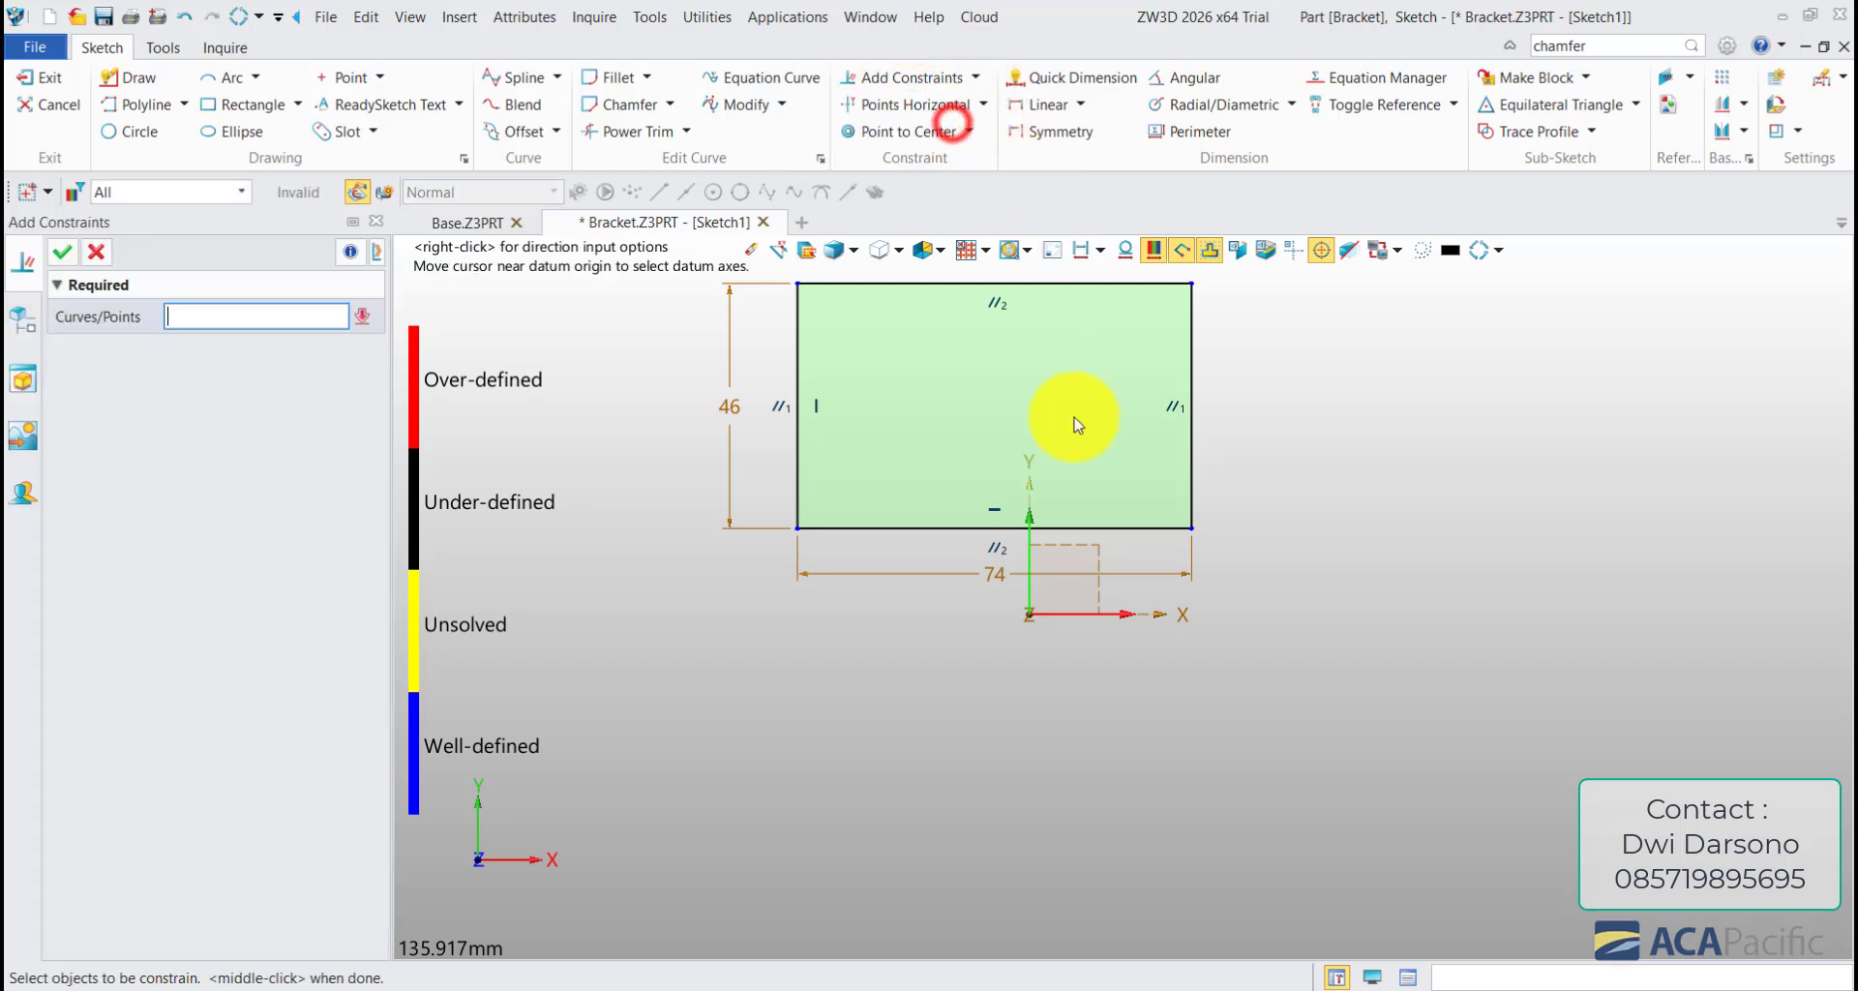
left_click(994, 529)
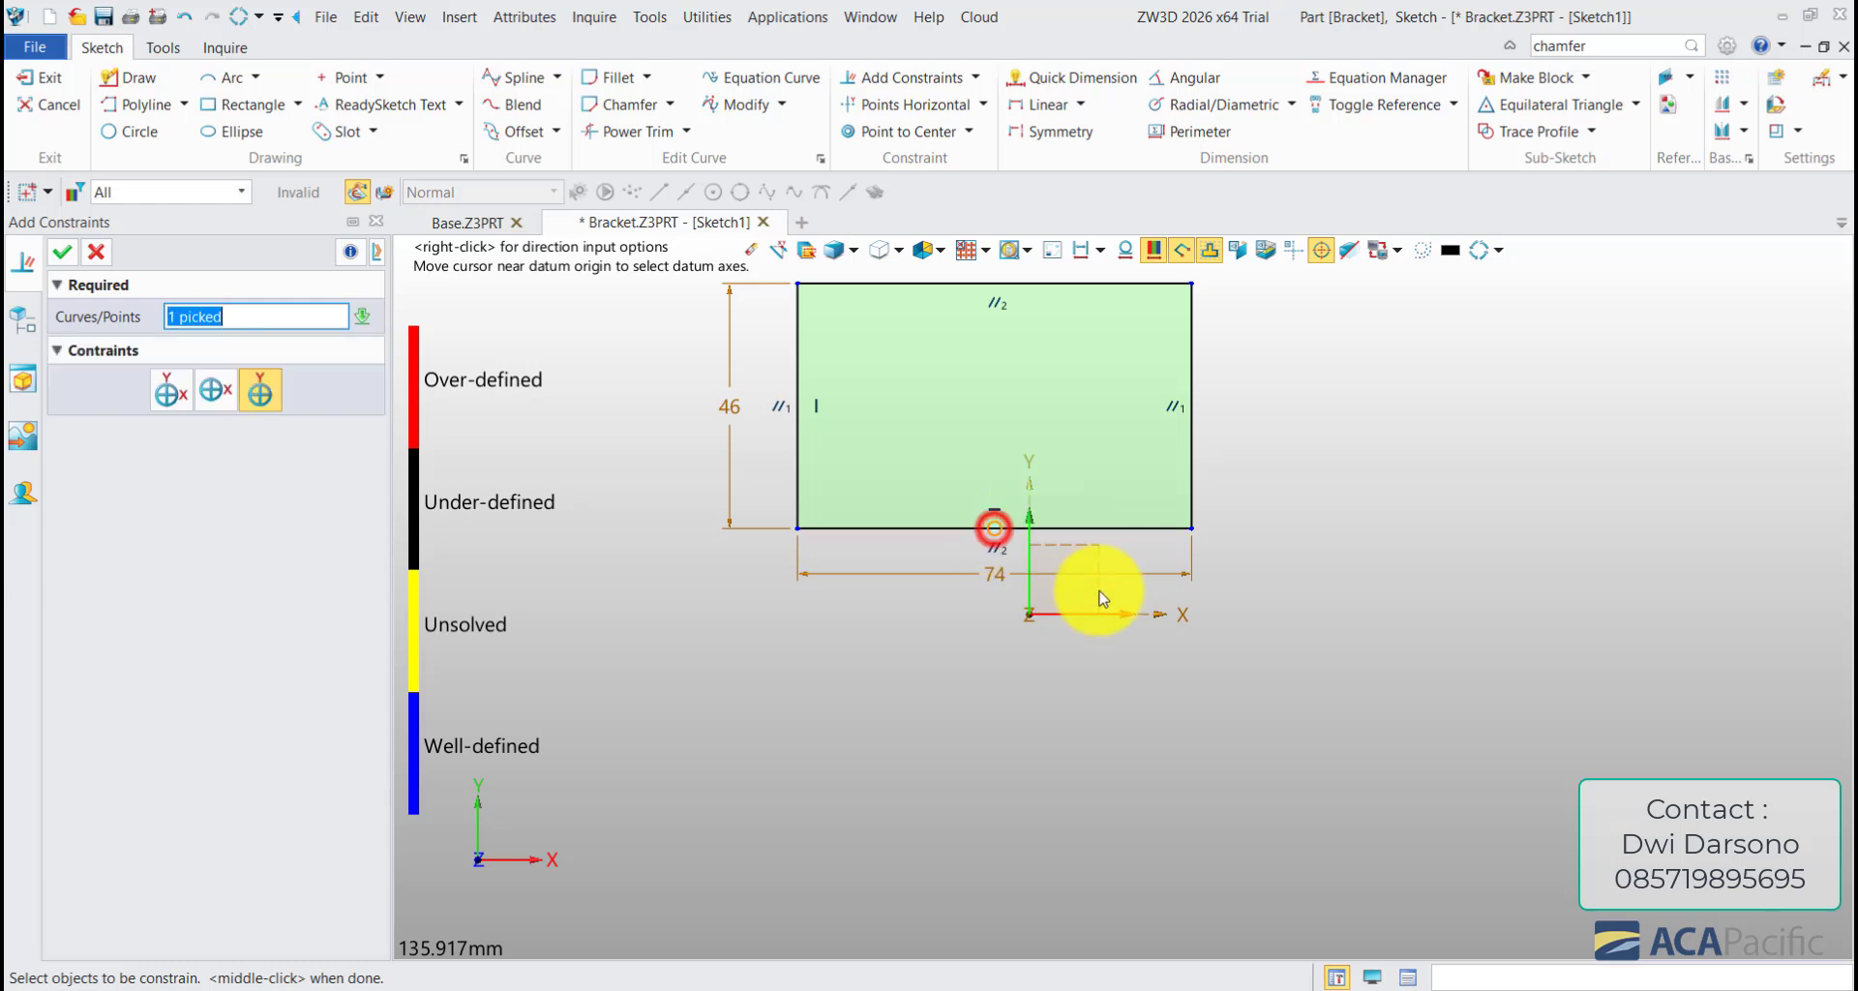
left_click(1029, 615)
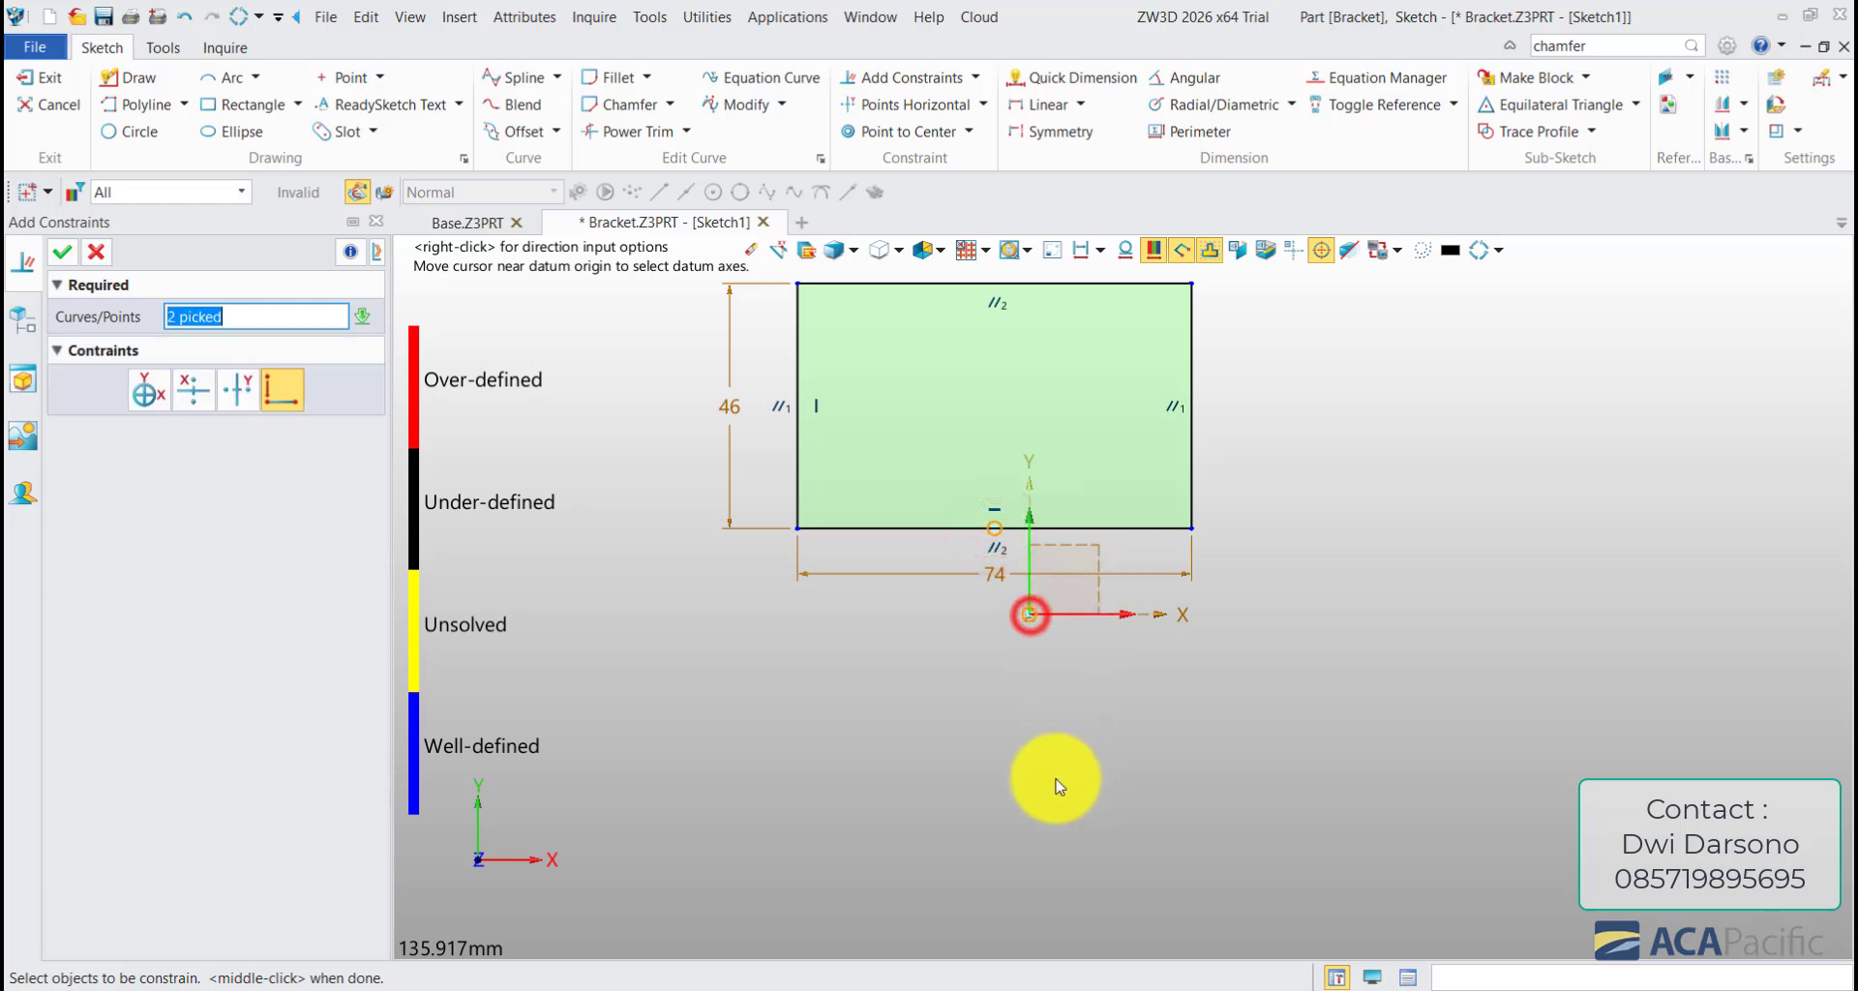
left_click(282, 387)
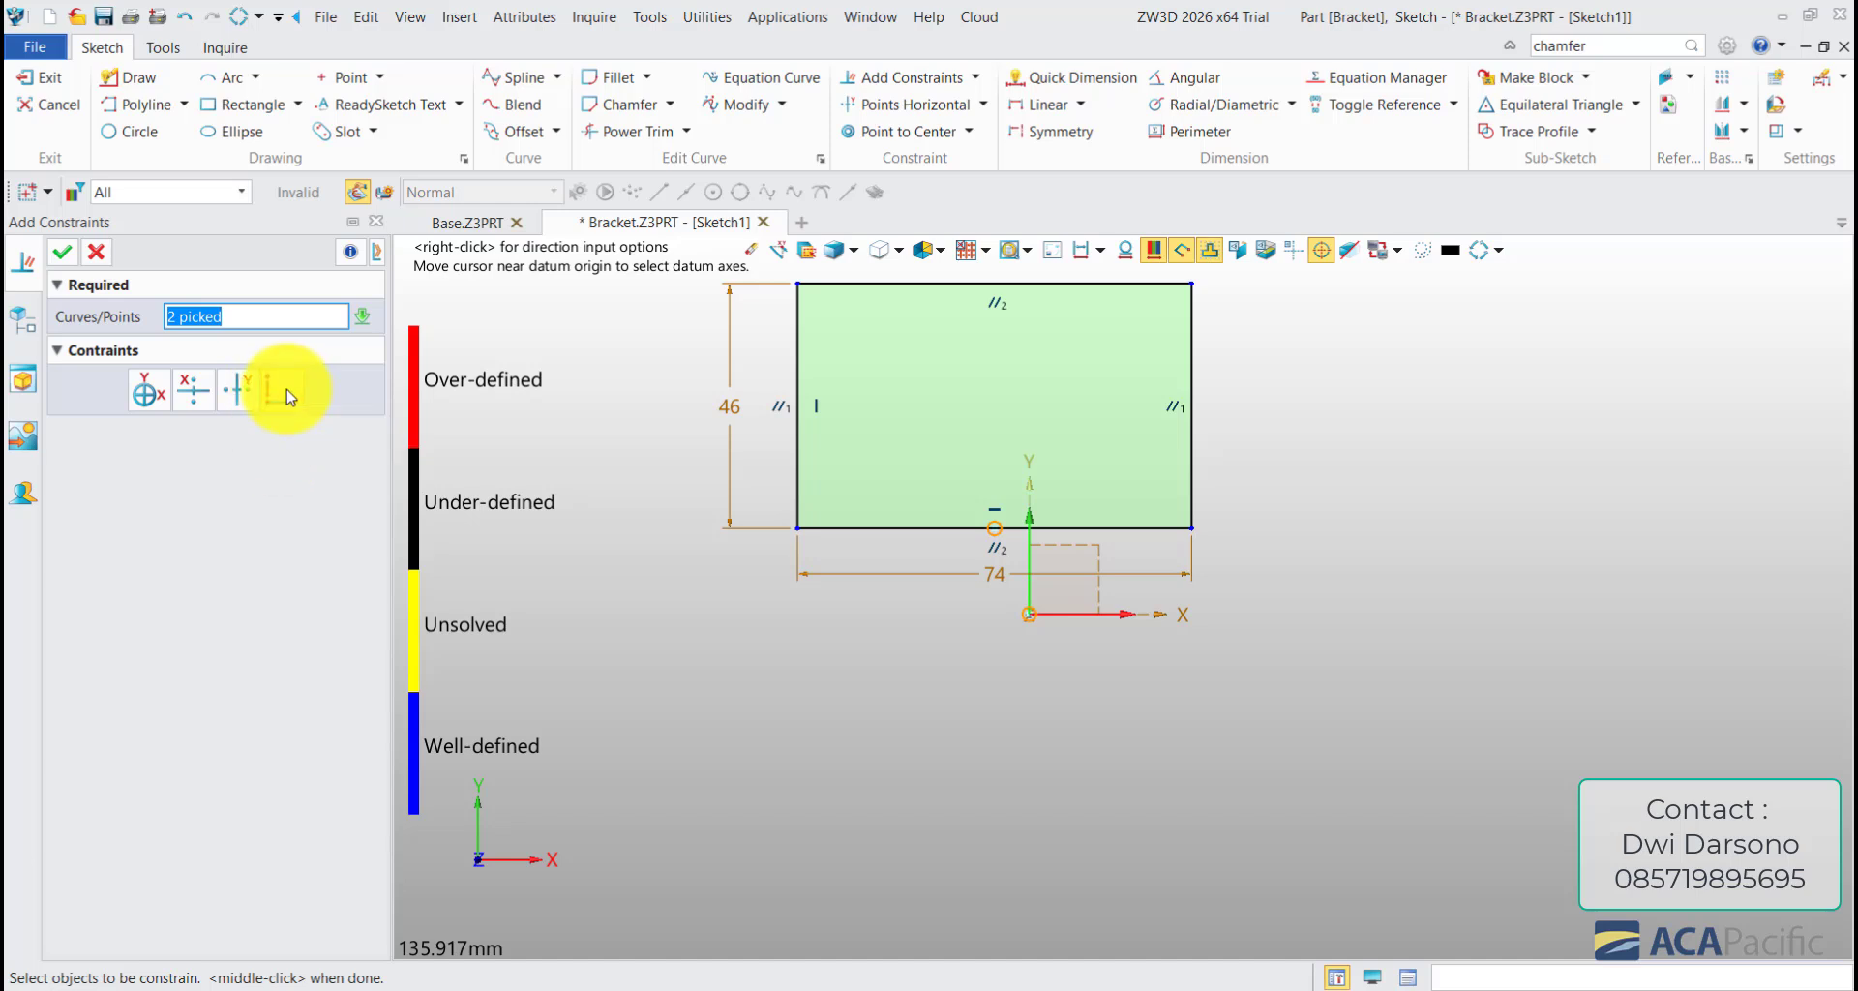
left_click(61, 251)
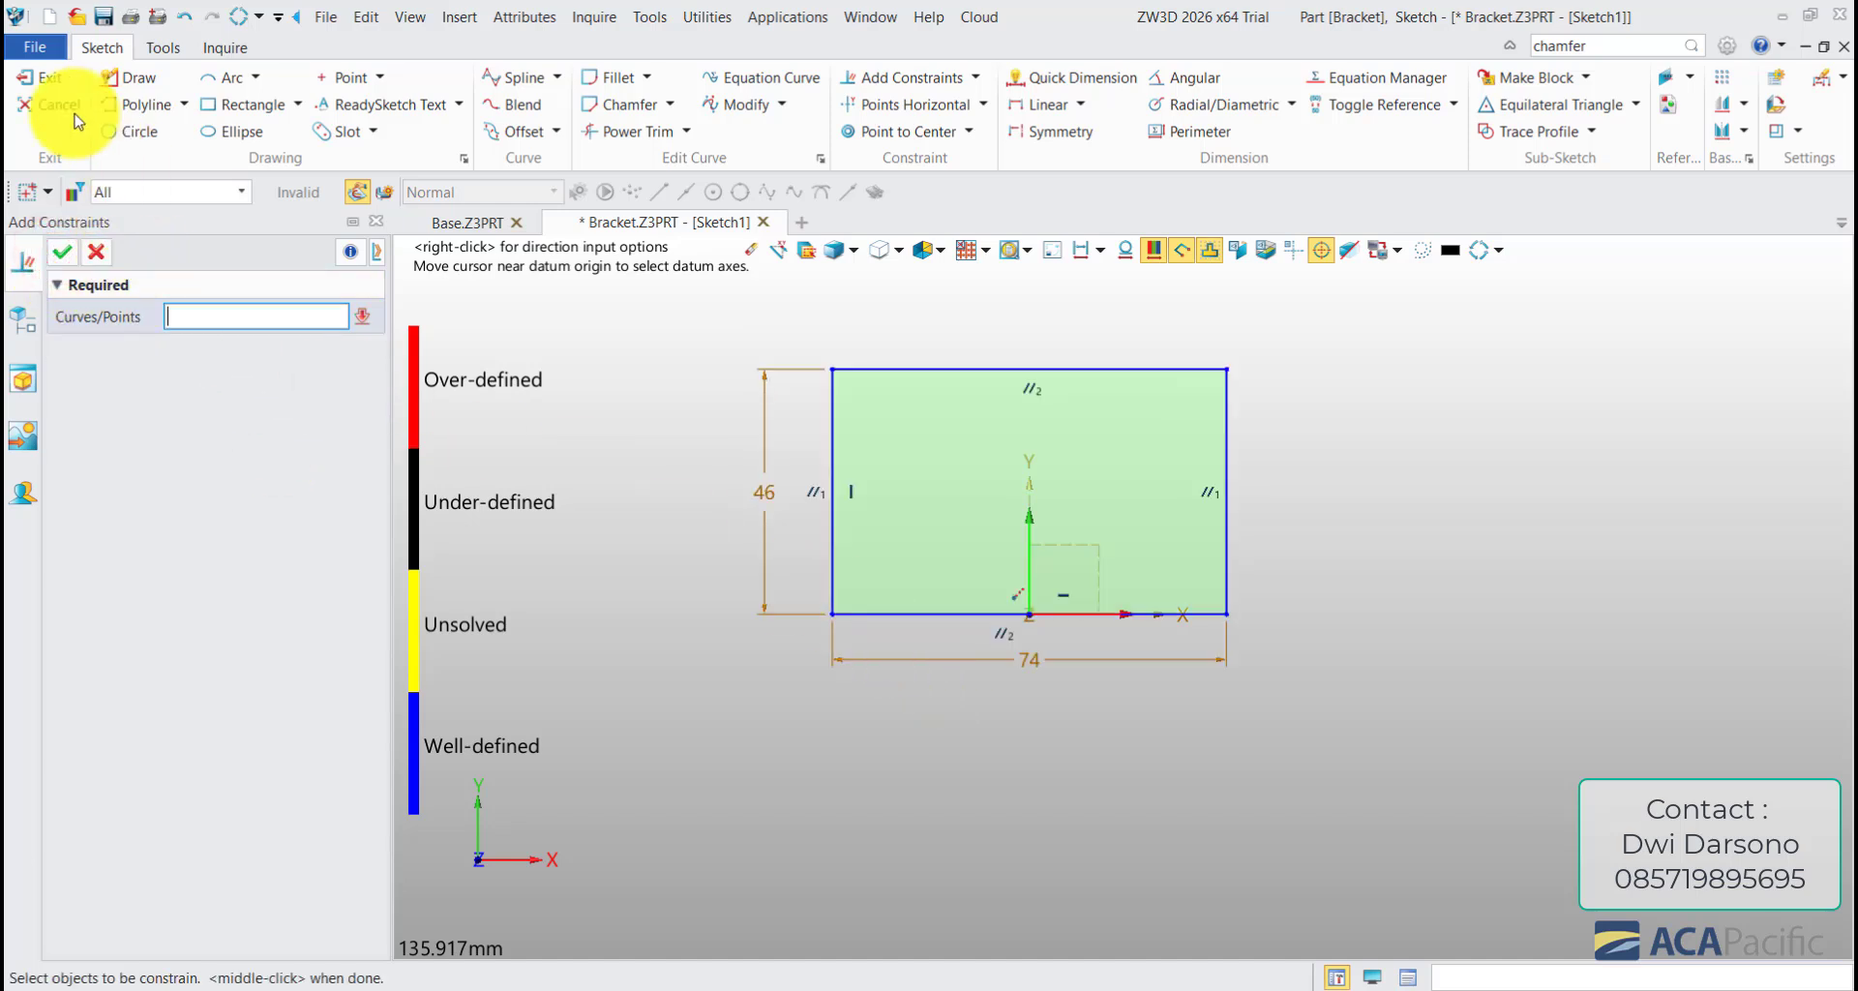
left_click(42, 77)
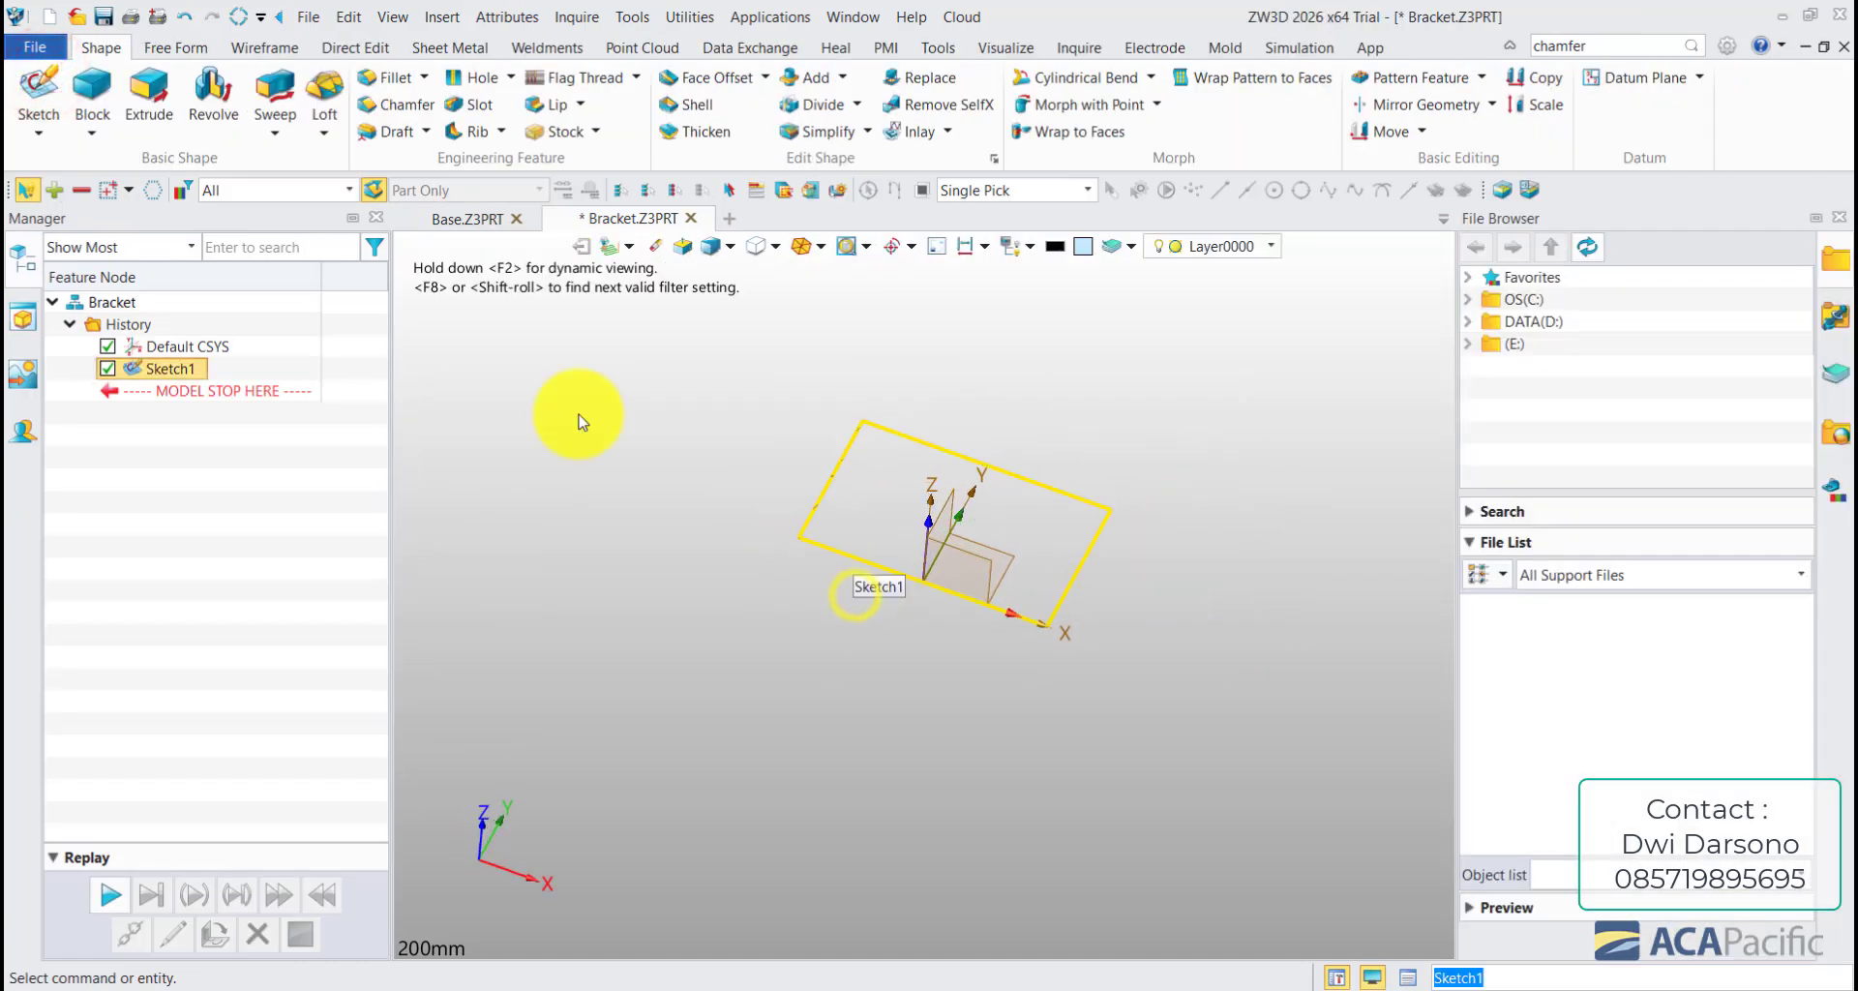
- Start an extrusion as a new base body, with the rectangle sketch as its profile
left_click(148, 99)
left_click(931, 434)
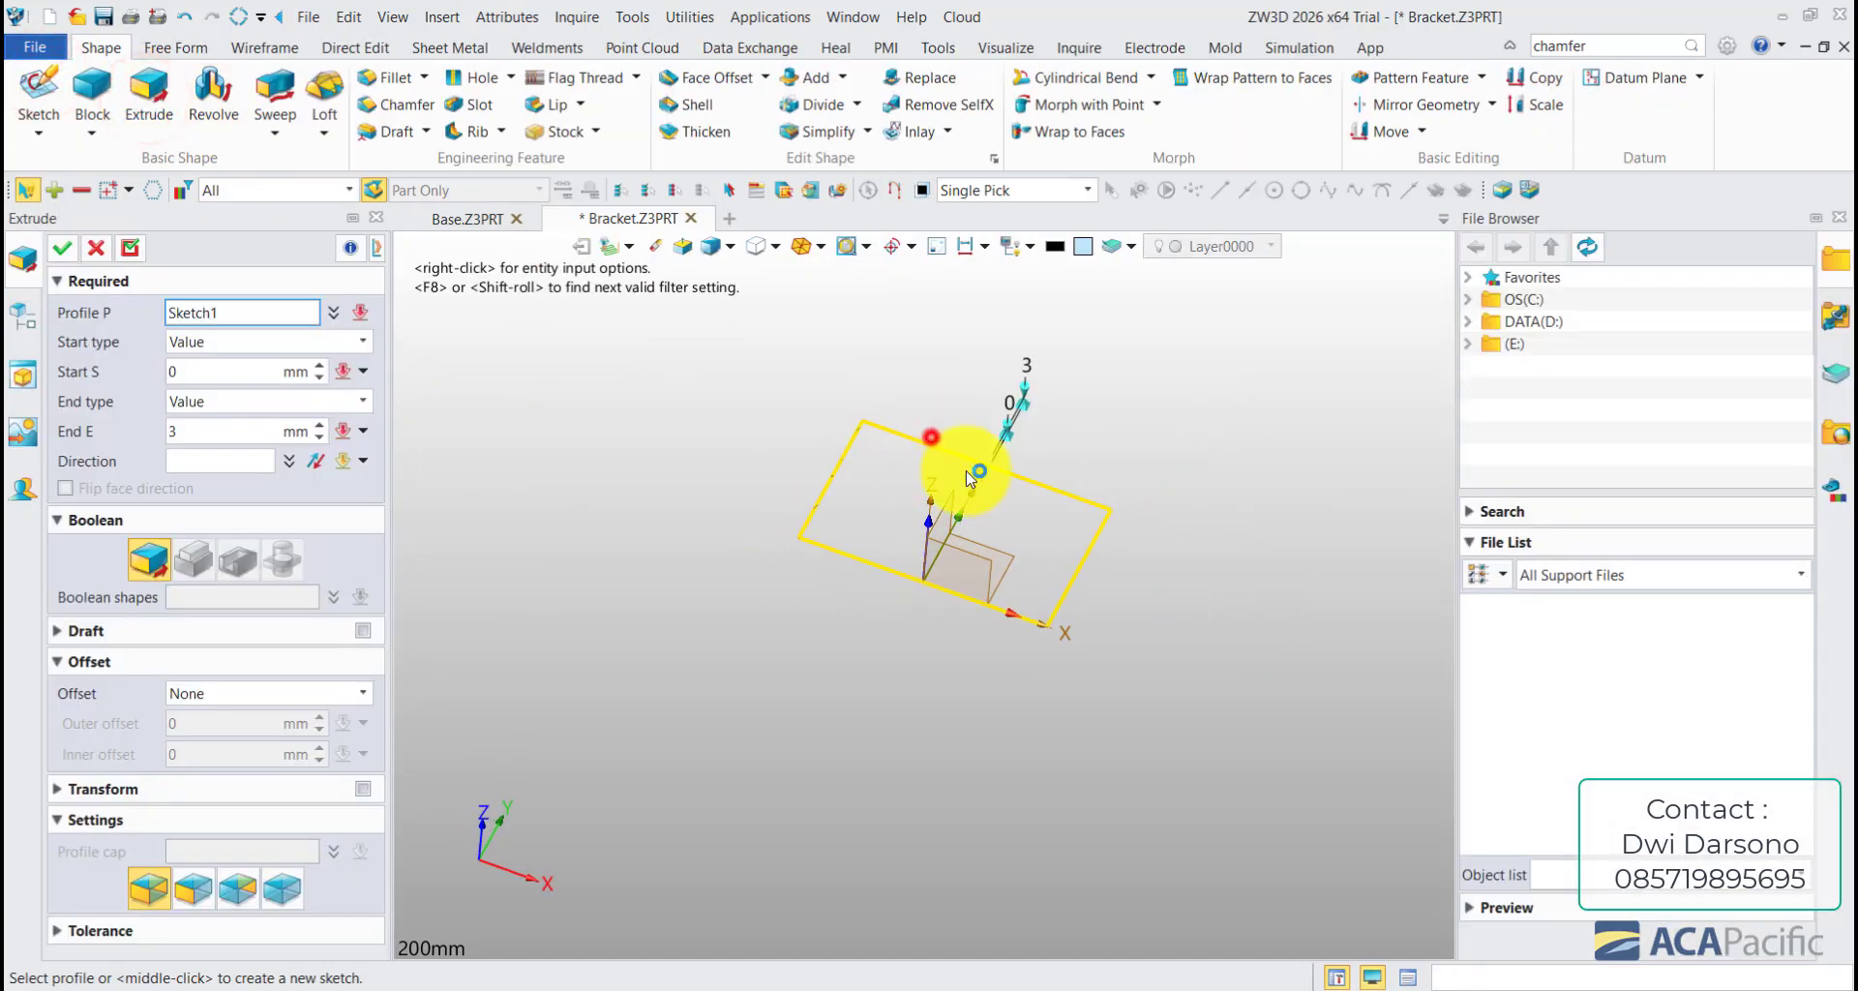
right_click_drag(1012, 699, 991, 623)
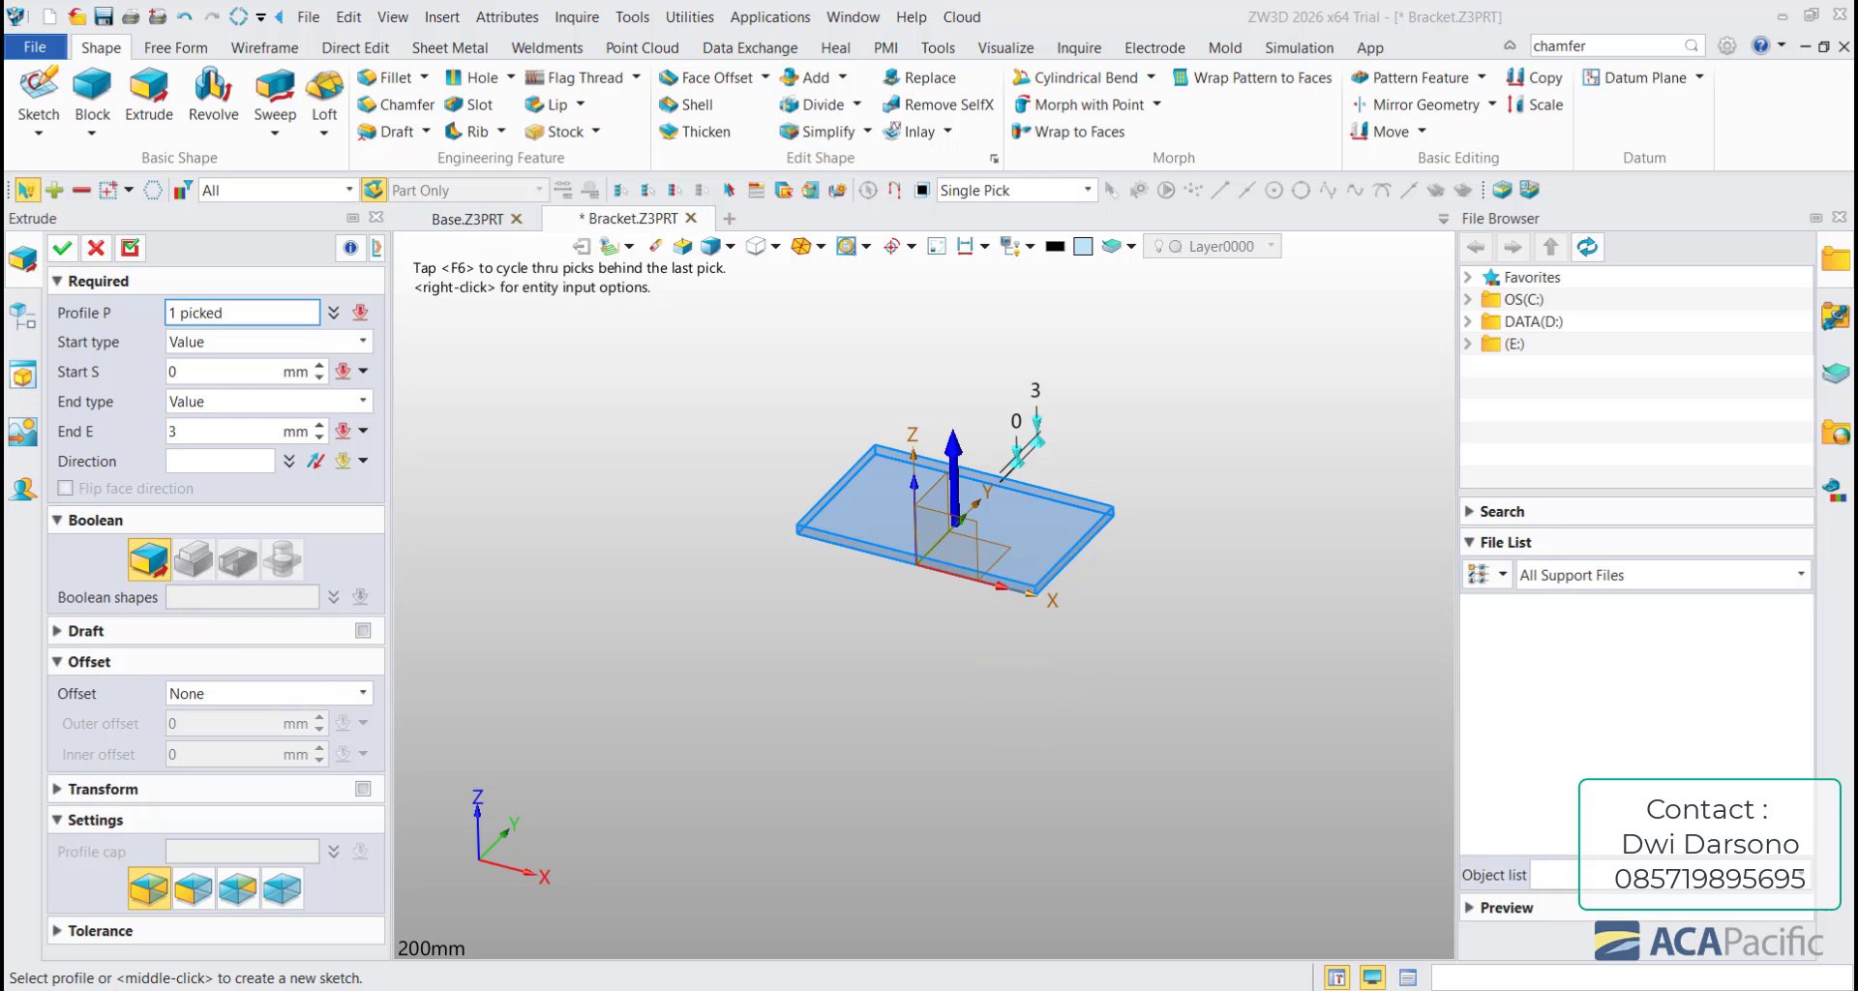
left_click(198, 378)
left_click(188, 432)
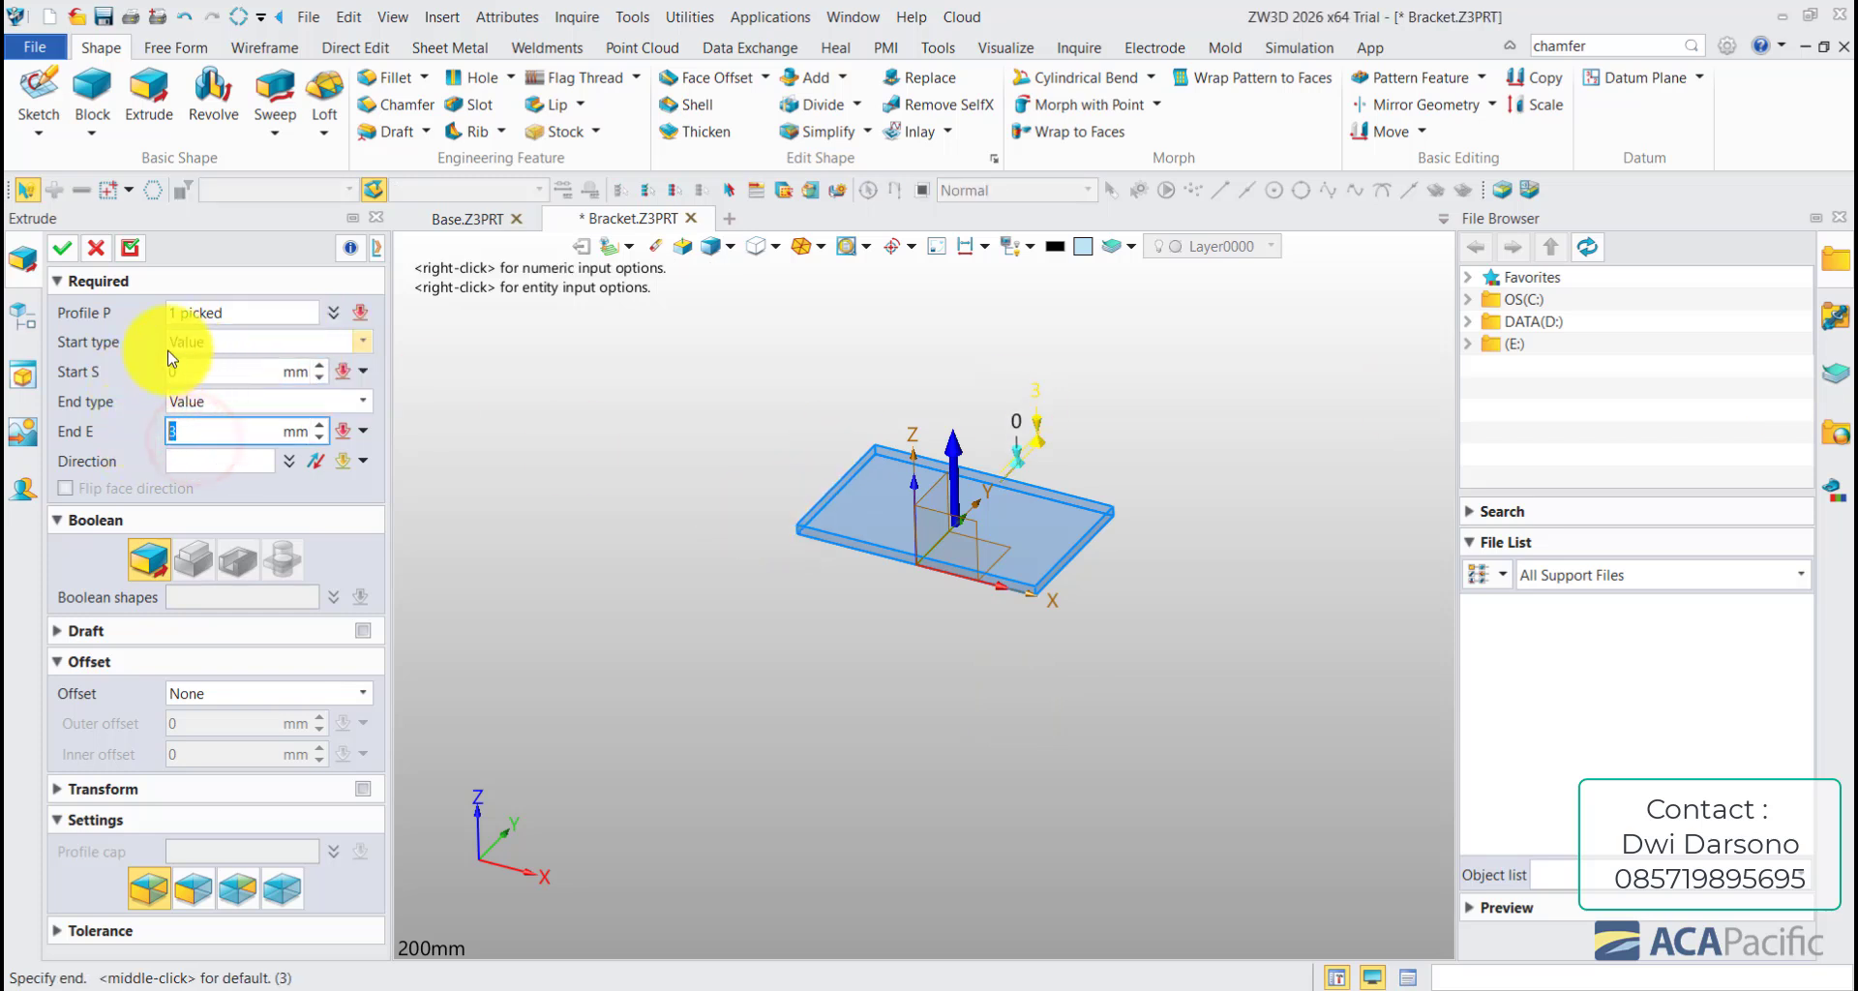
left_click(205, 427)
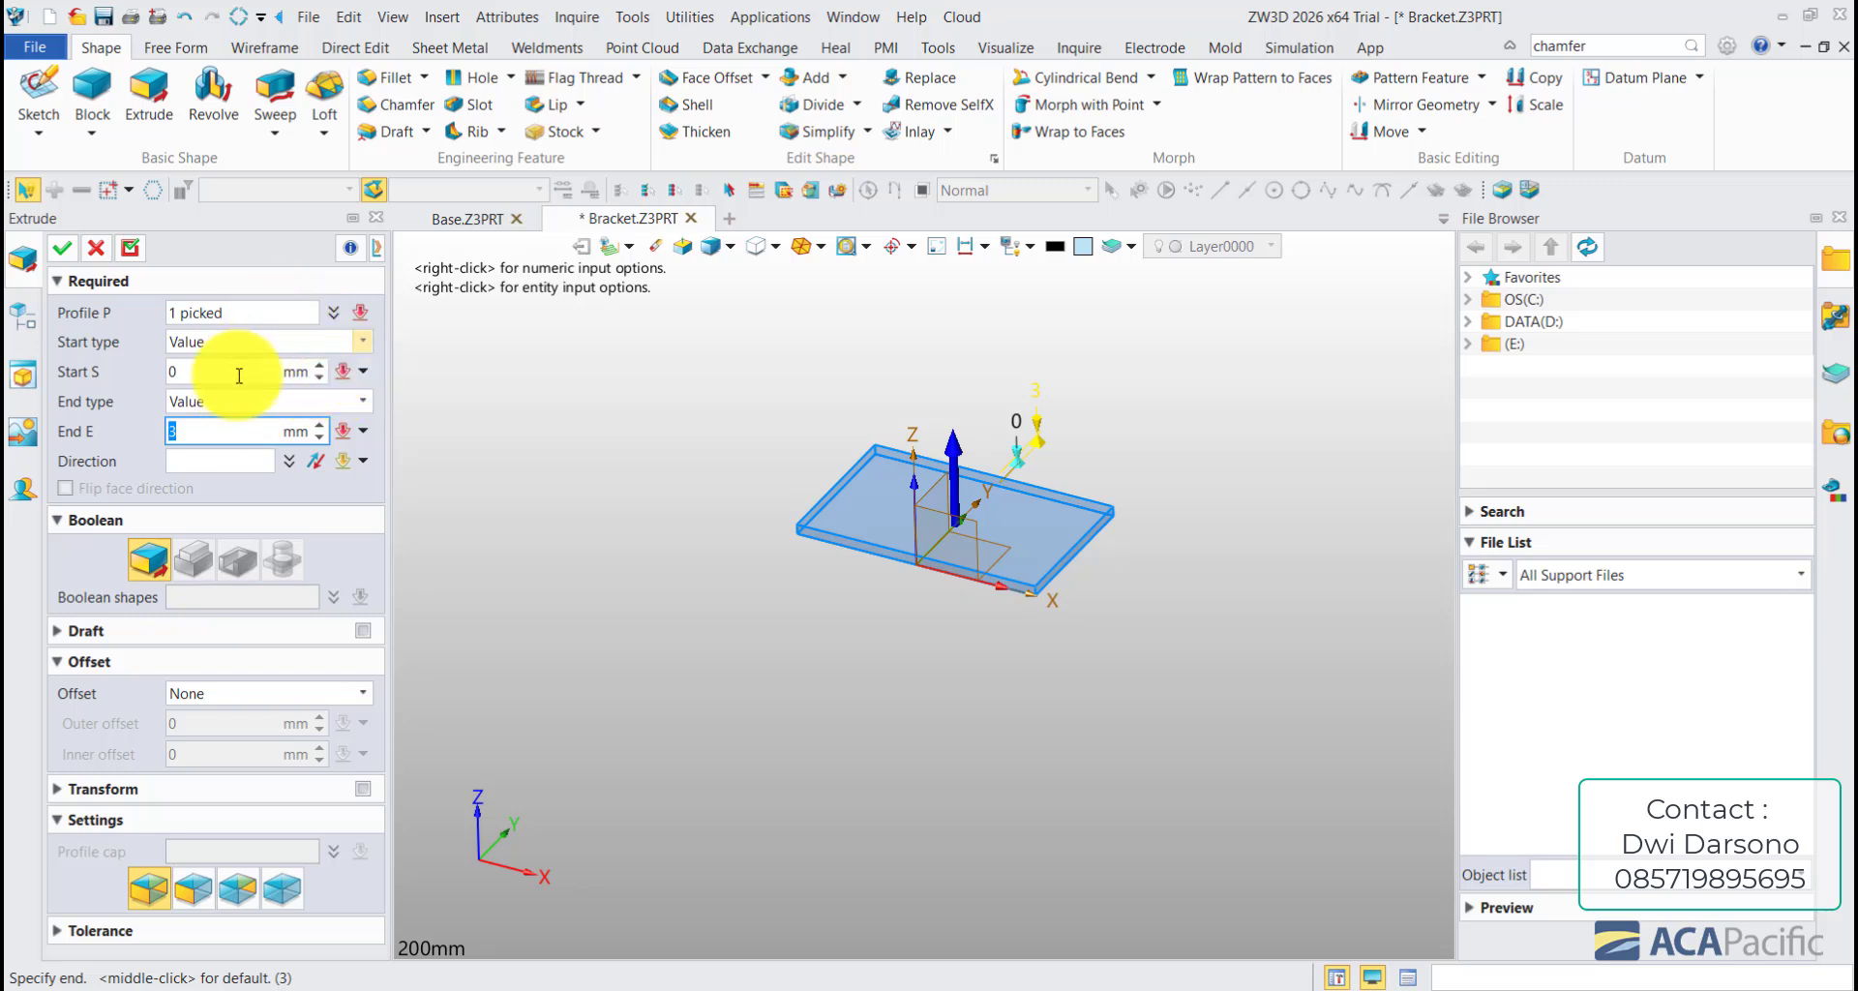
- Try different start offsets for the extrusion, stepping up to 4 mm and down to -11 mm
left_click(320, 365)
left_click(321, 365)
left_click(320, 365)
left_click(320, 365)
left_click(320, 378)
left_click(321, 378)
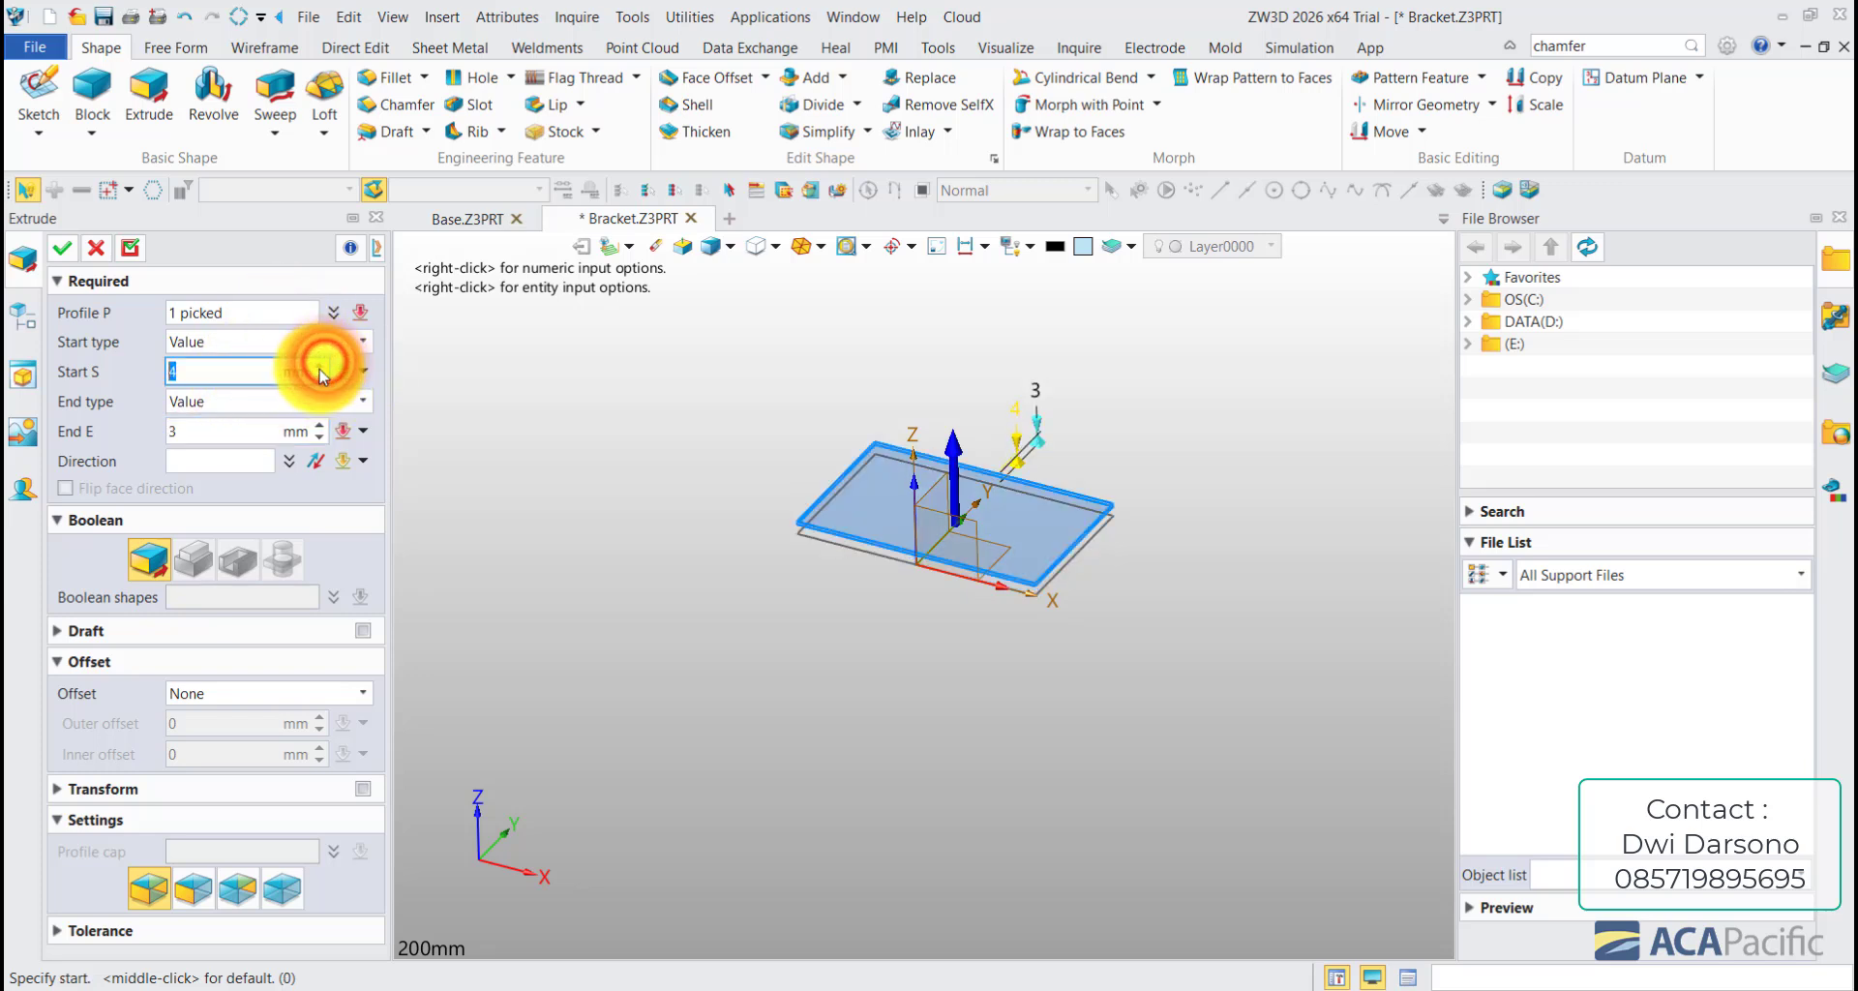
left_click(320, 378)
left_click(320, 378)
left_click(321, 378)
left_click(320, 378)
left_click(320, 379)
left_click(321, 379)
left_click(320, 379)
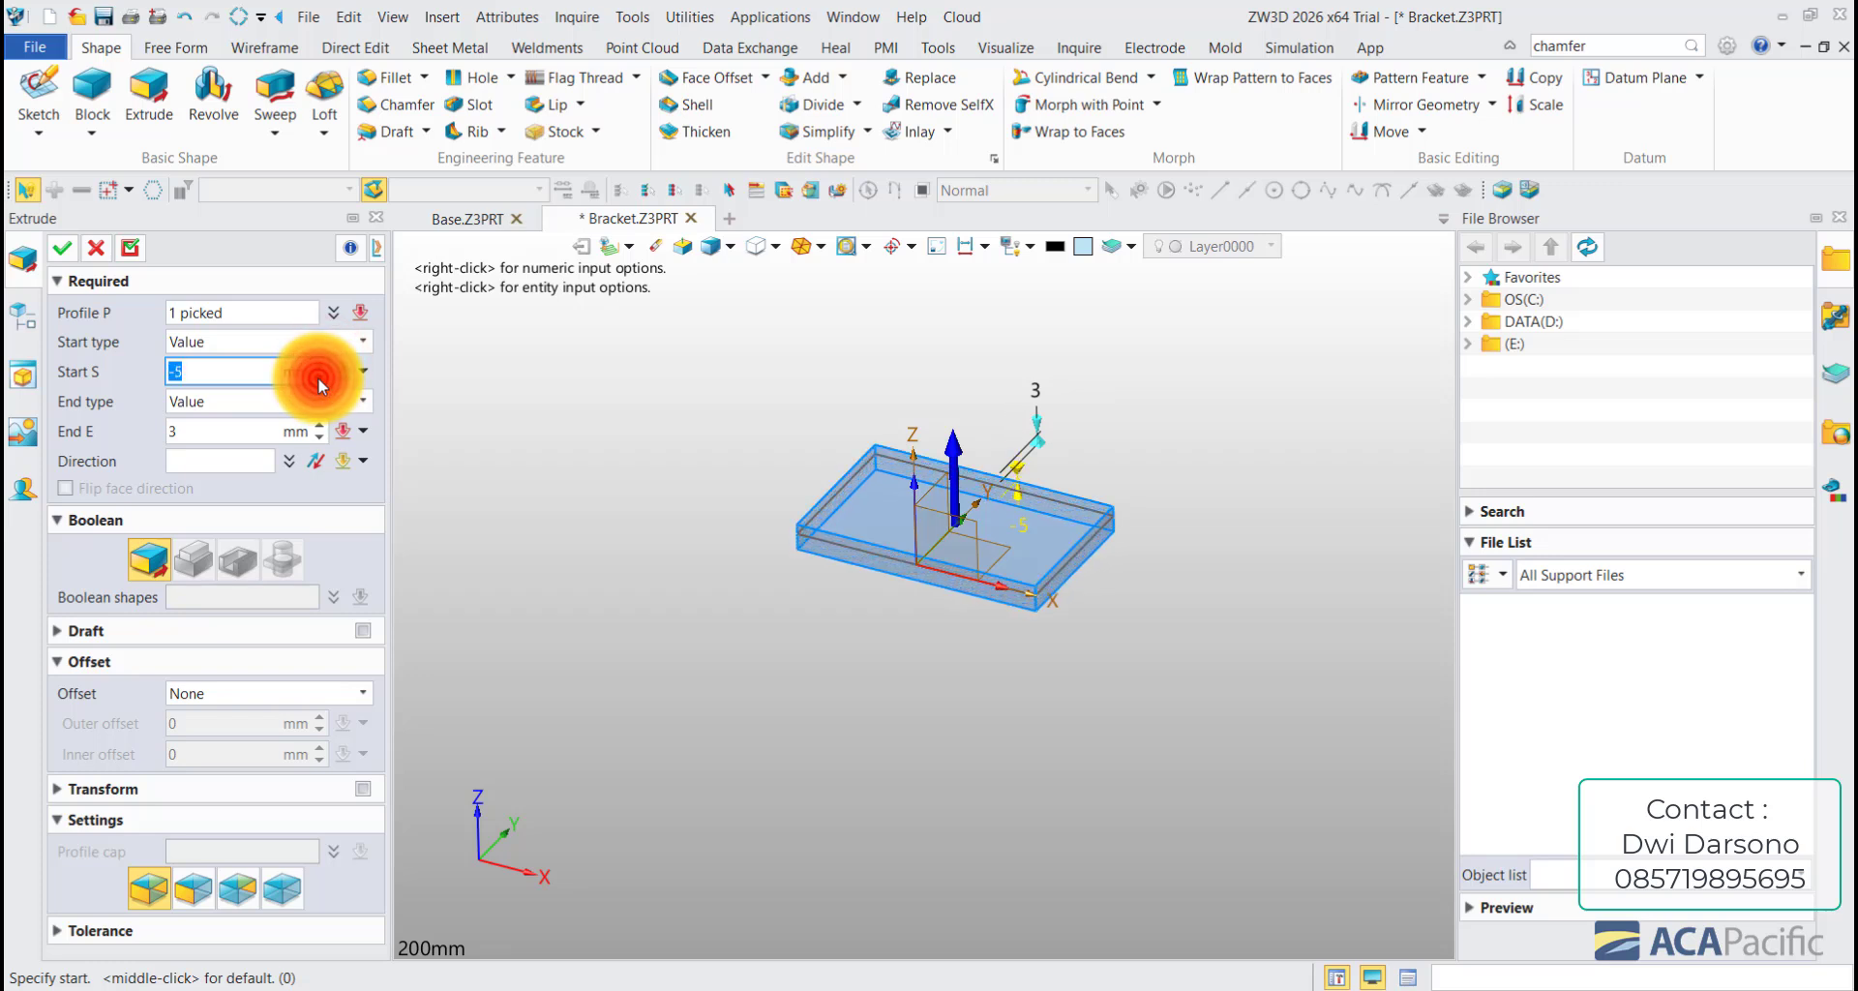
left_click(320, 379)
left_click(320, 379)
left_click(321, 378)
left_click(321, 379)
left_click(321, 379)
- Enter a start of 0 mm and an end of 10 mm for the extrusion, and create the base block
type("0")
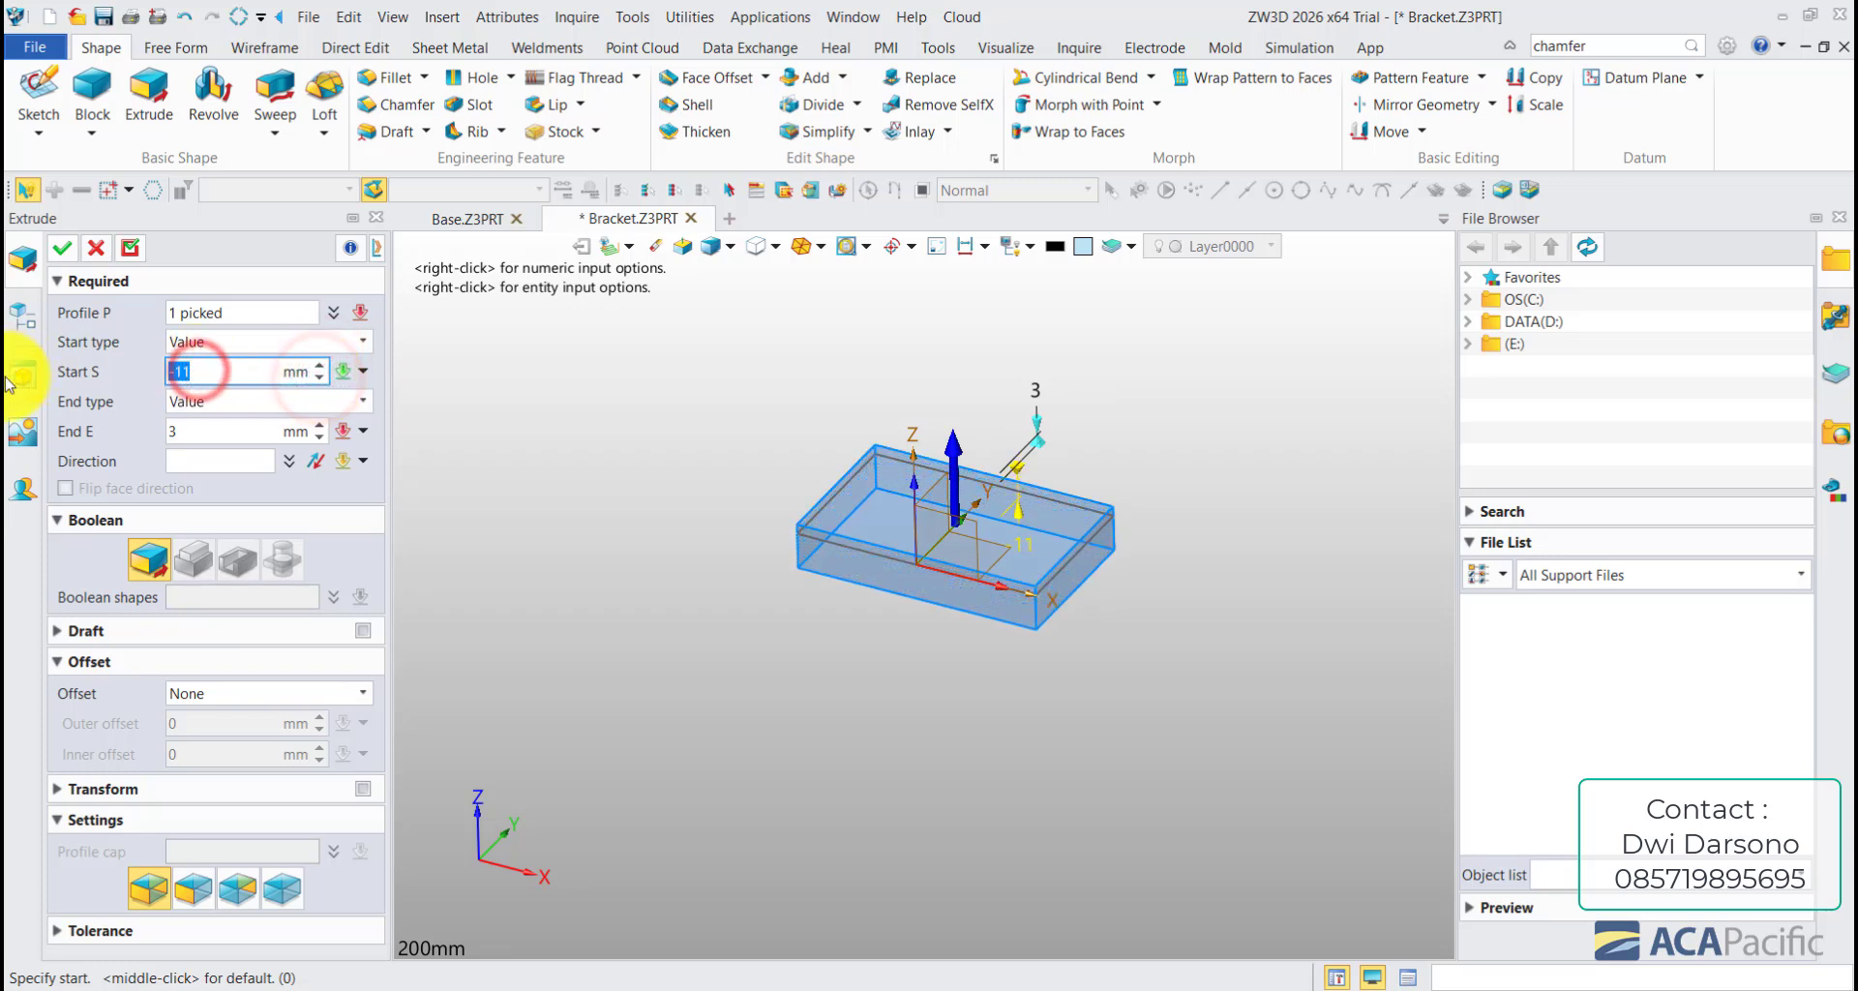
left_click(194, 435)
type("10")
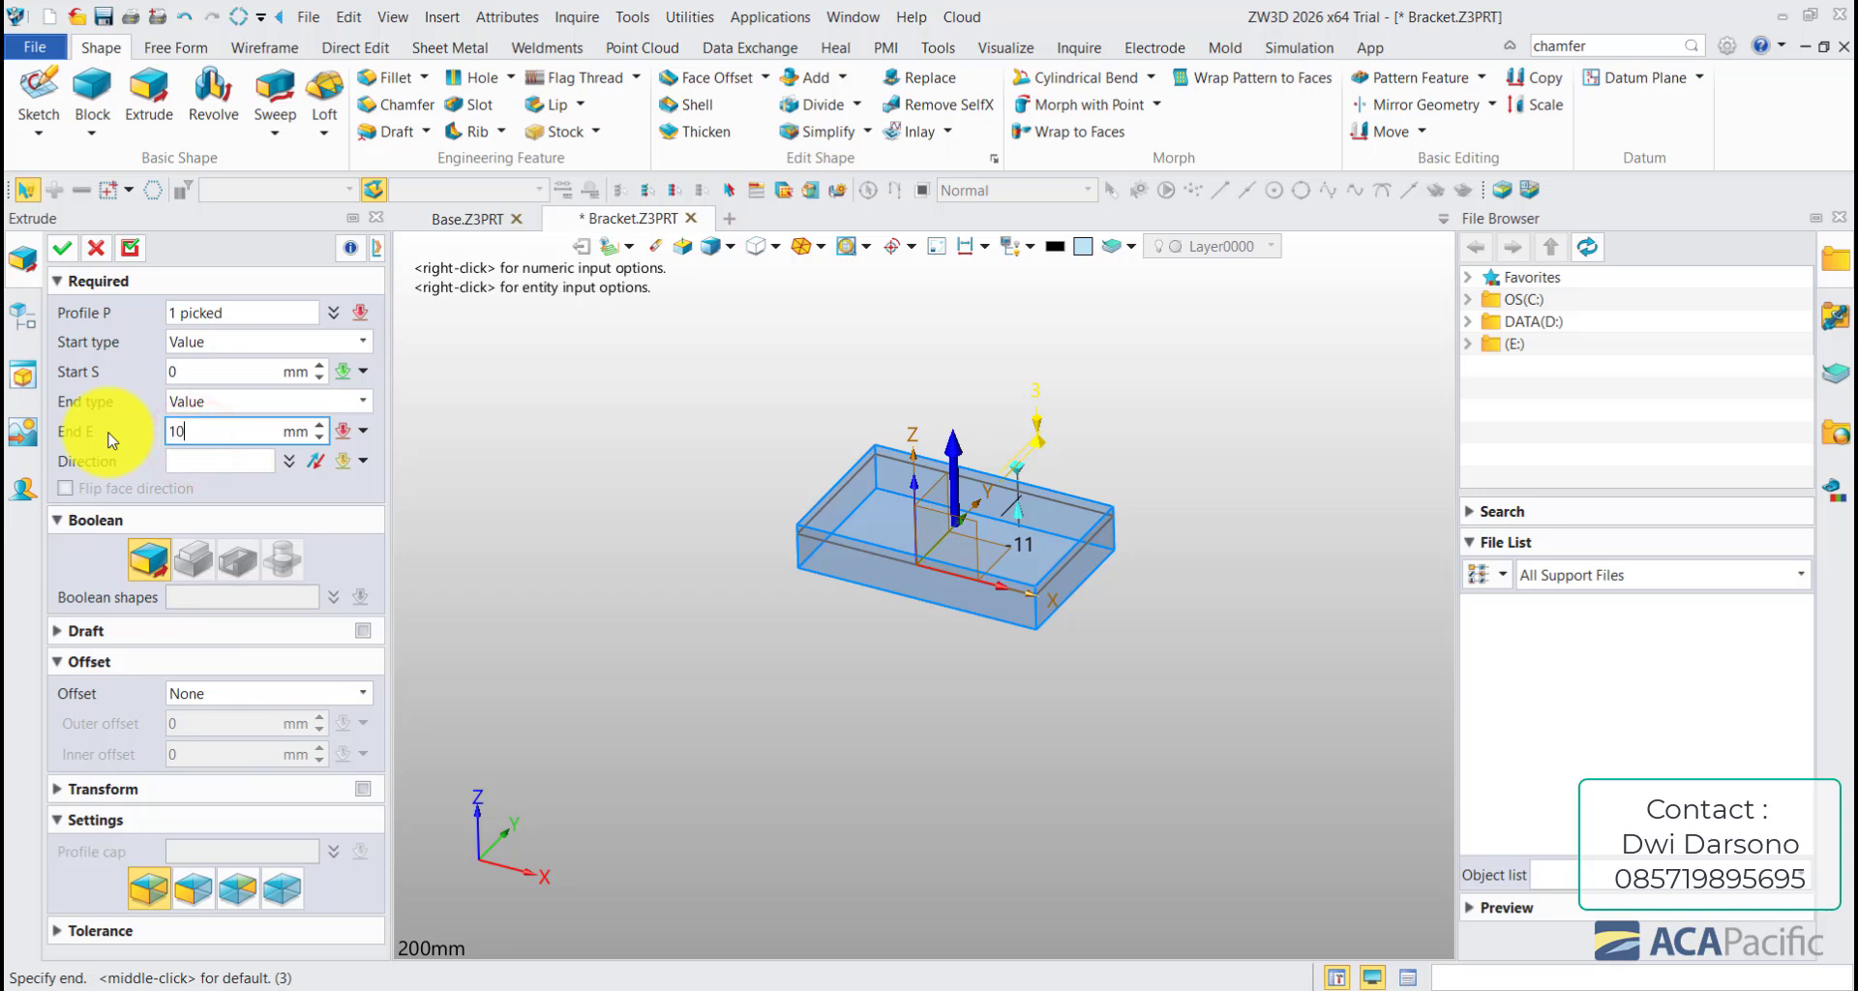
key("Return")
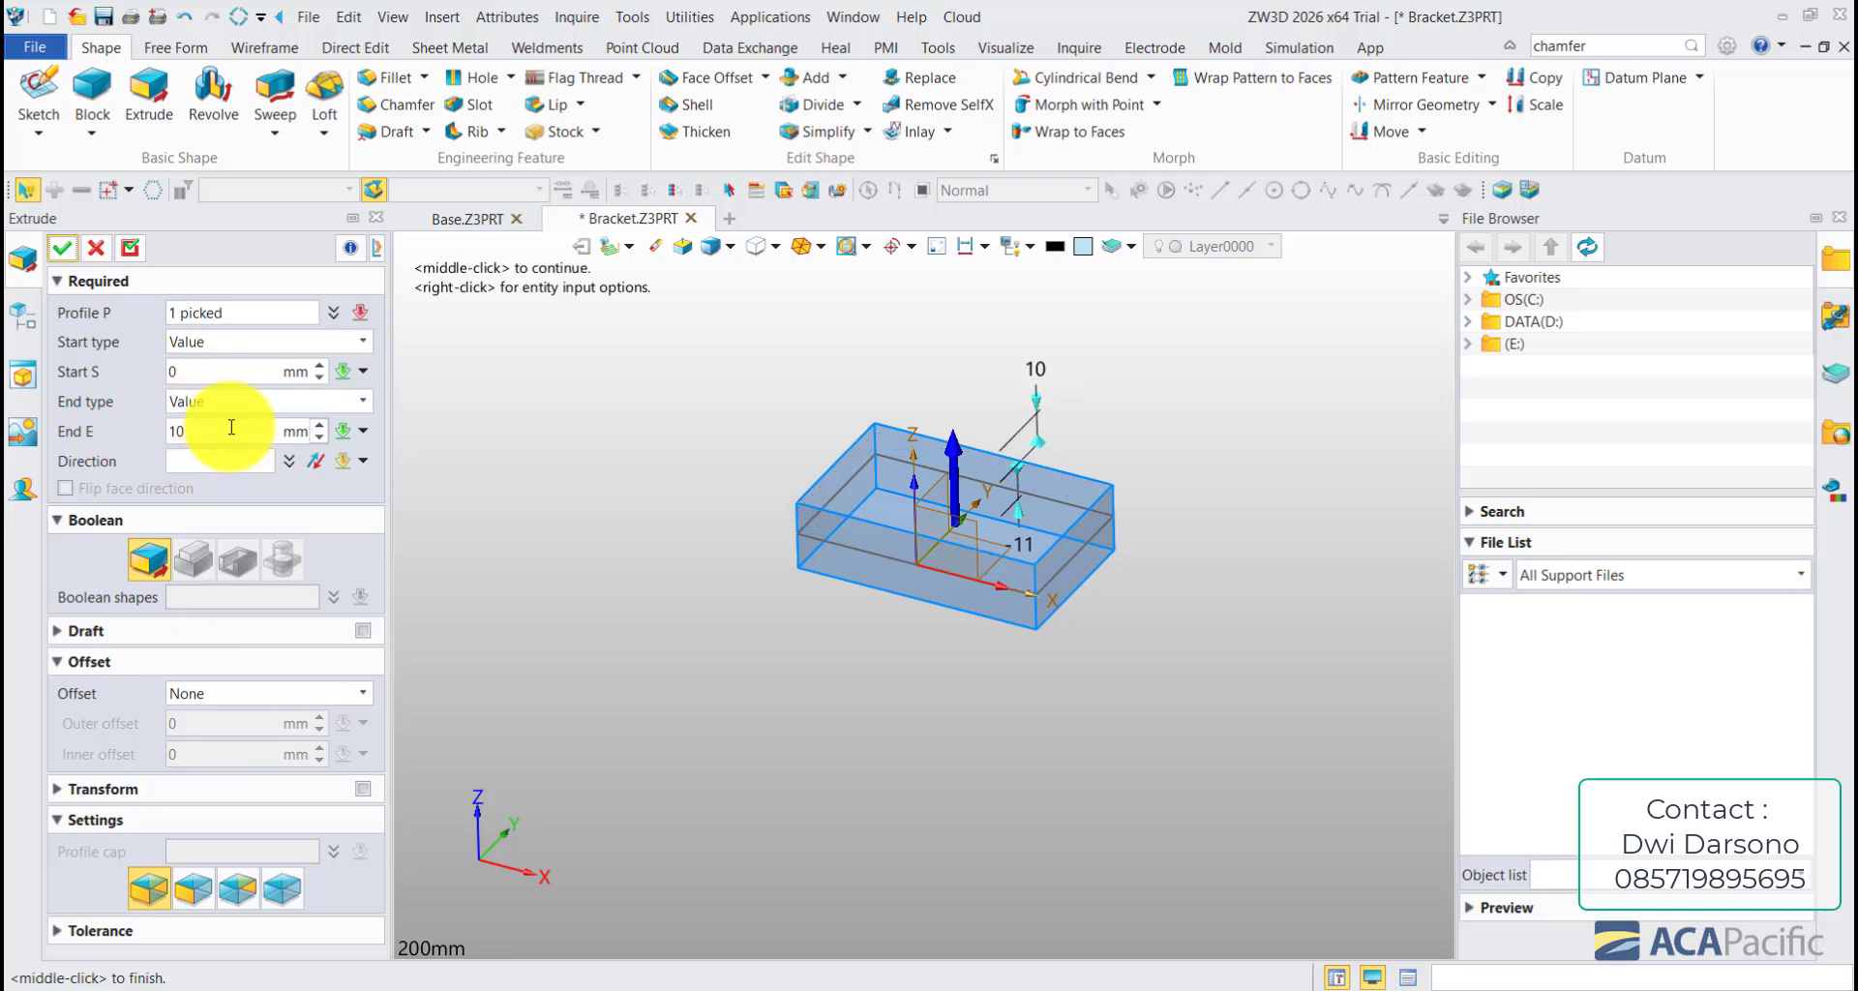
left_click(208, 371)
middle_click_drag(813, 585, 514, 481)
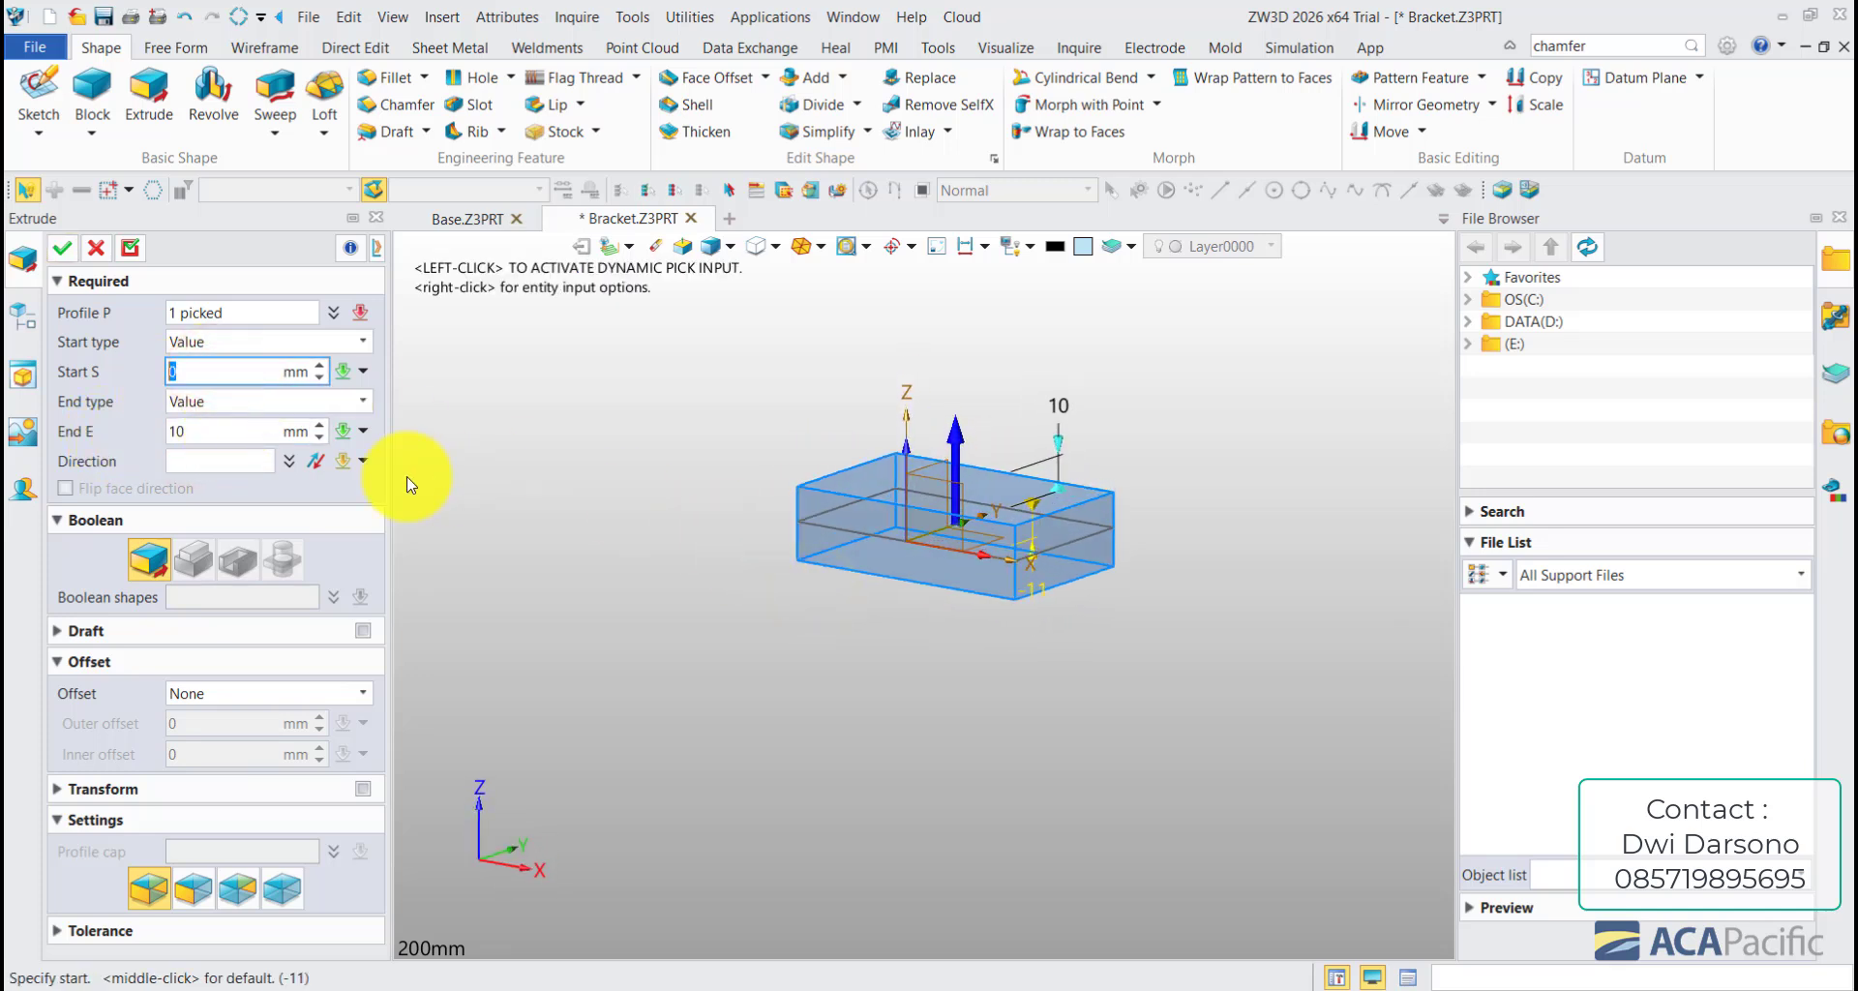
left_click(63, 247)
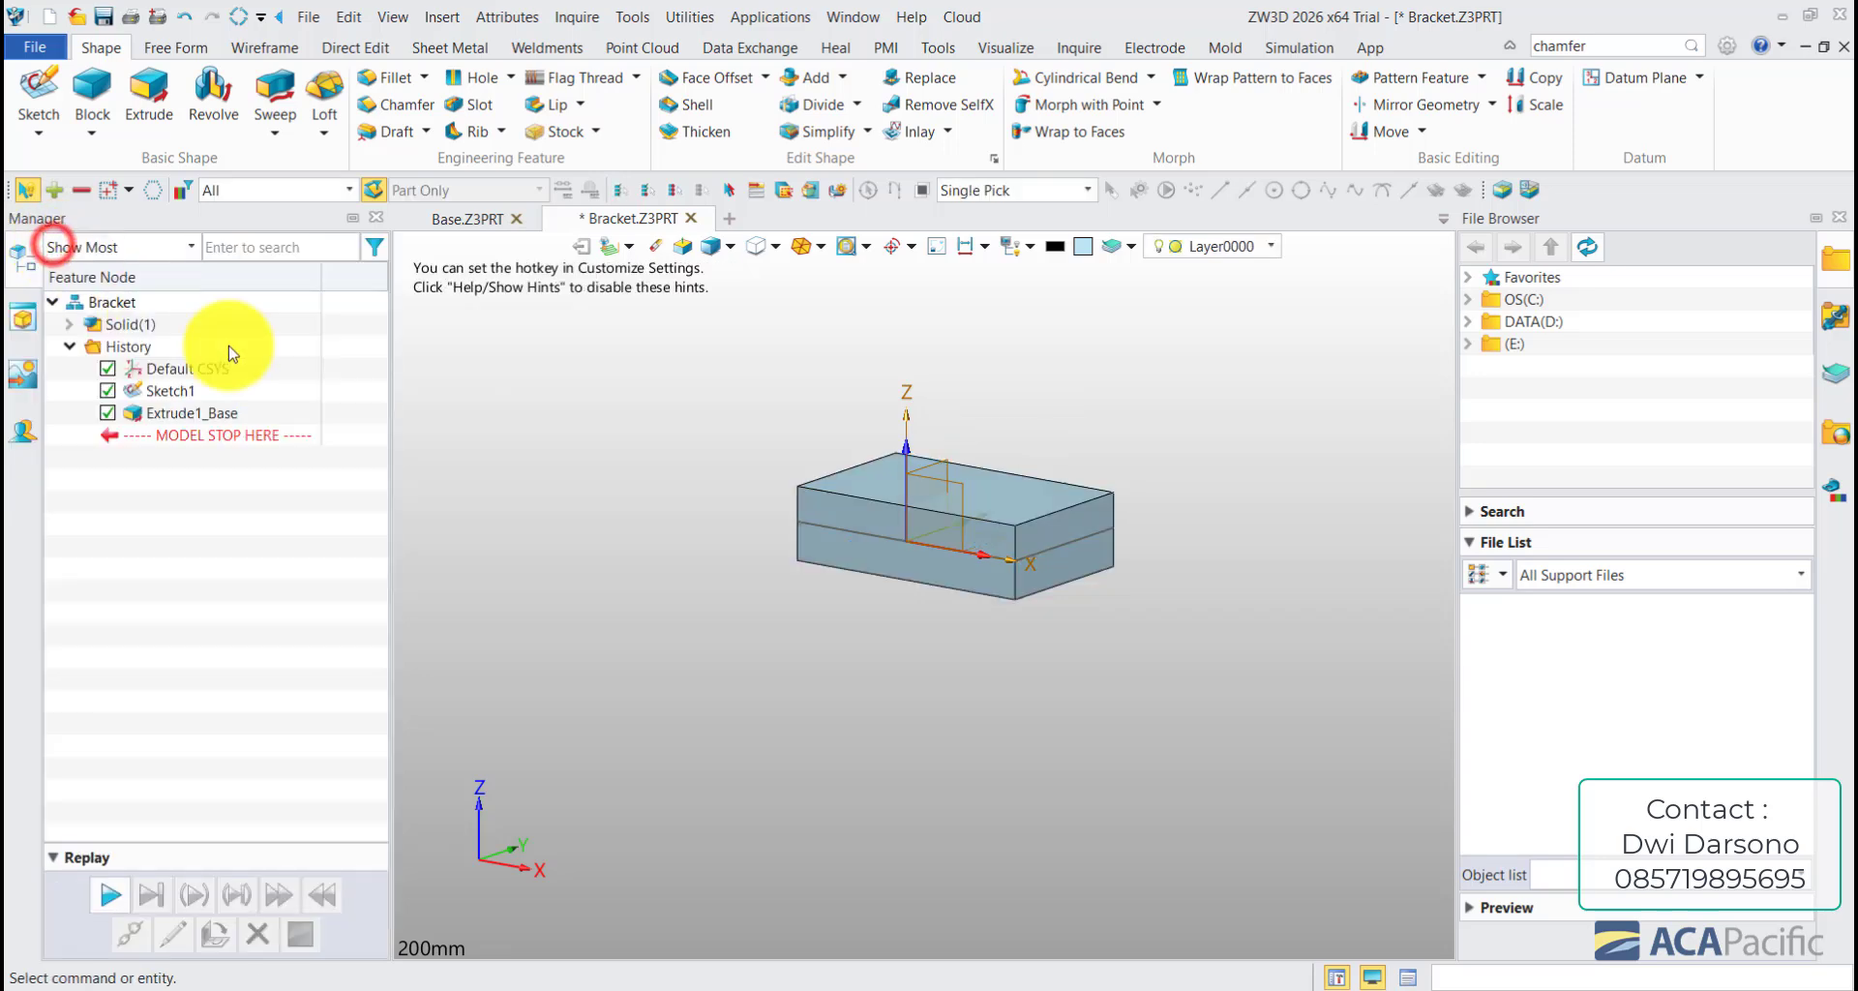
- Reopen the base block's extrusion and set its start value to 0 mm
scroll(895, 556, "up", 2)
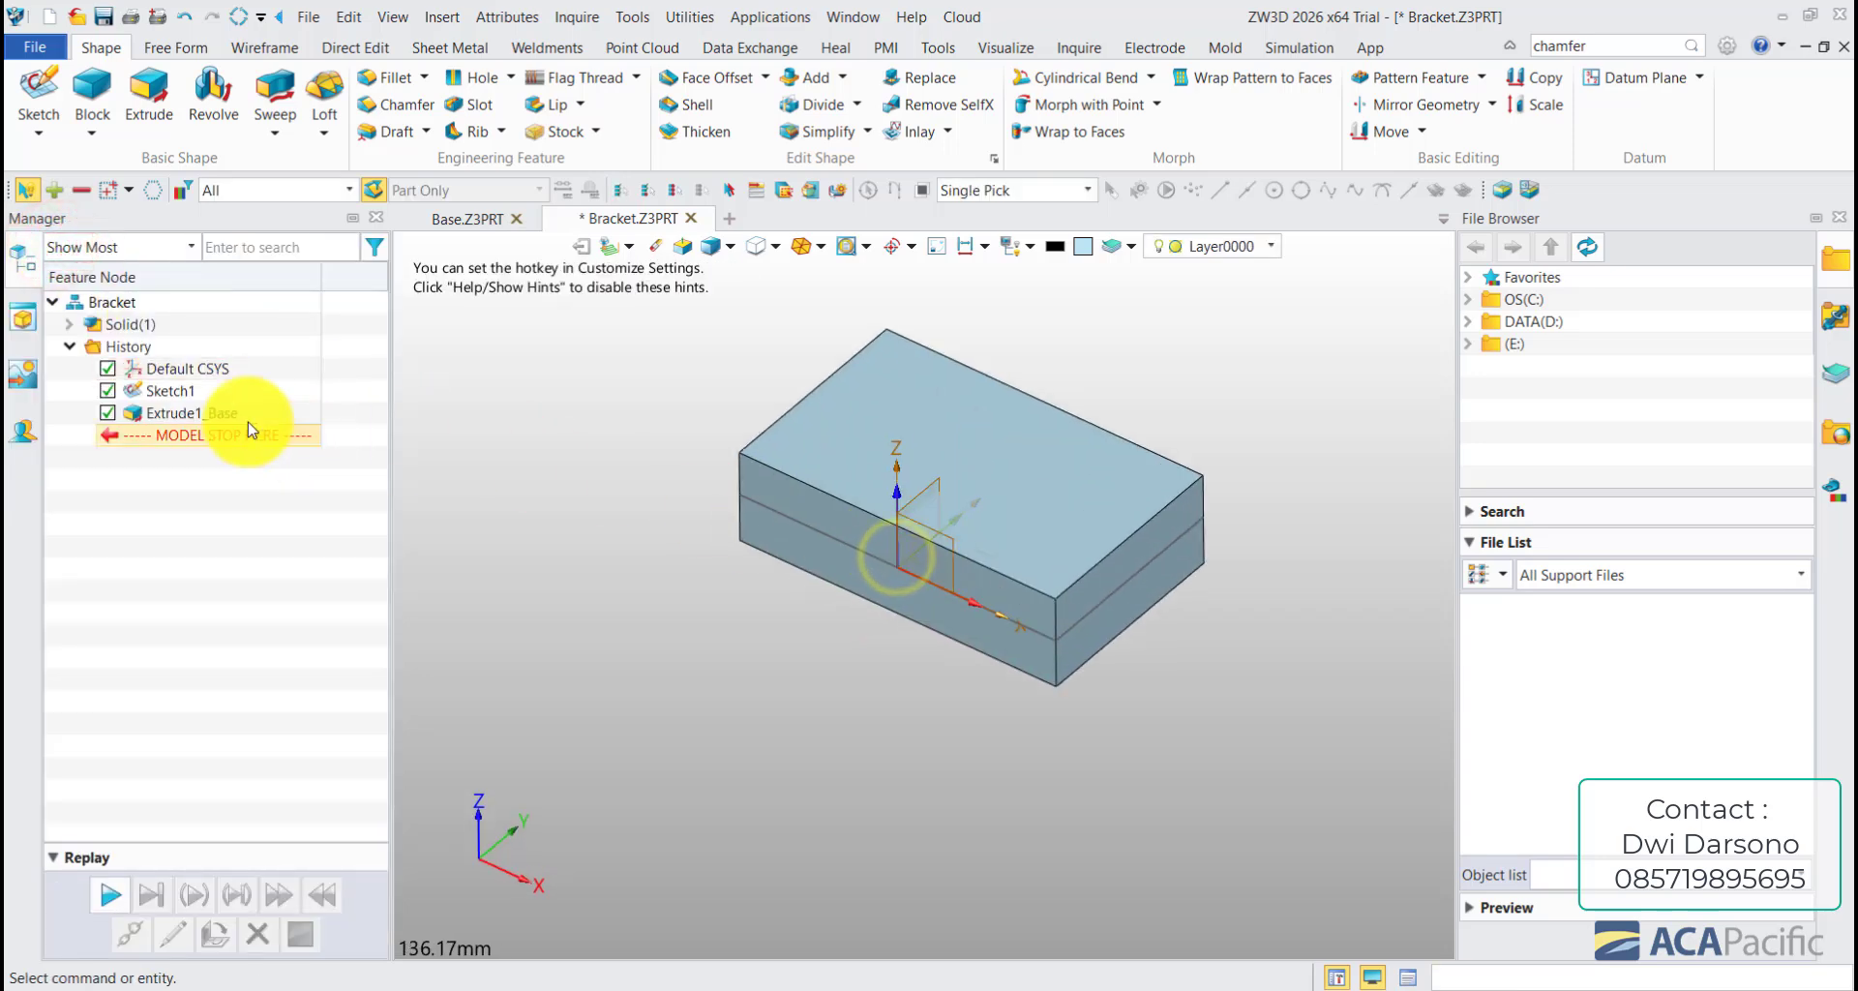
double_click(166, 411)
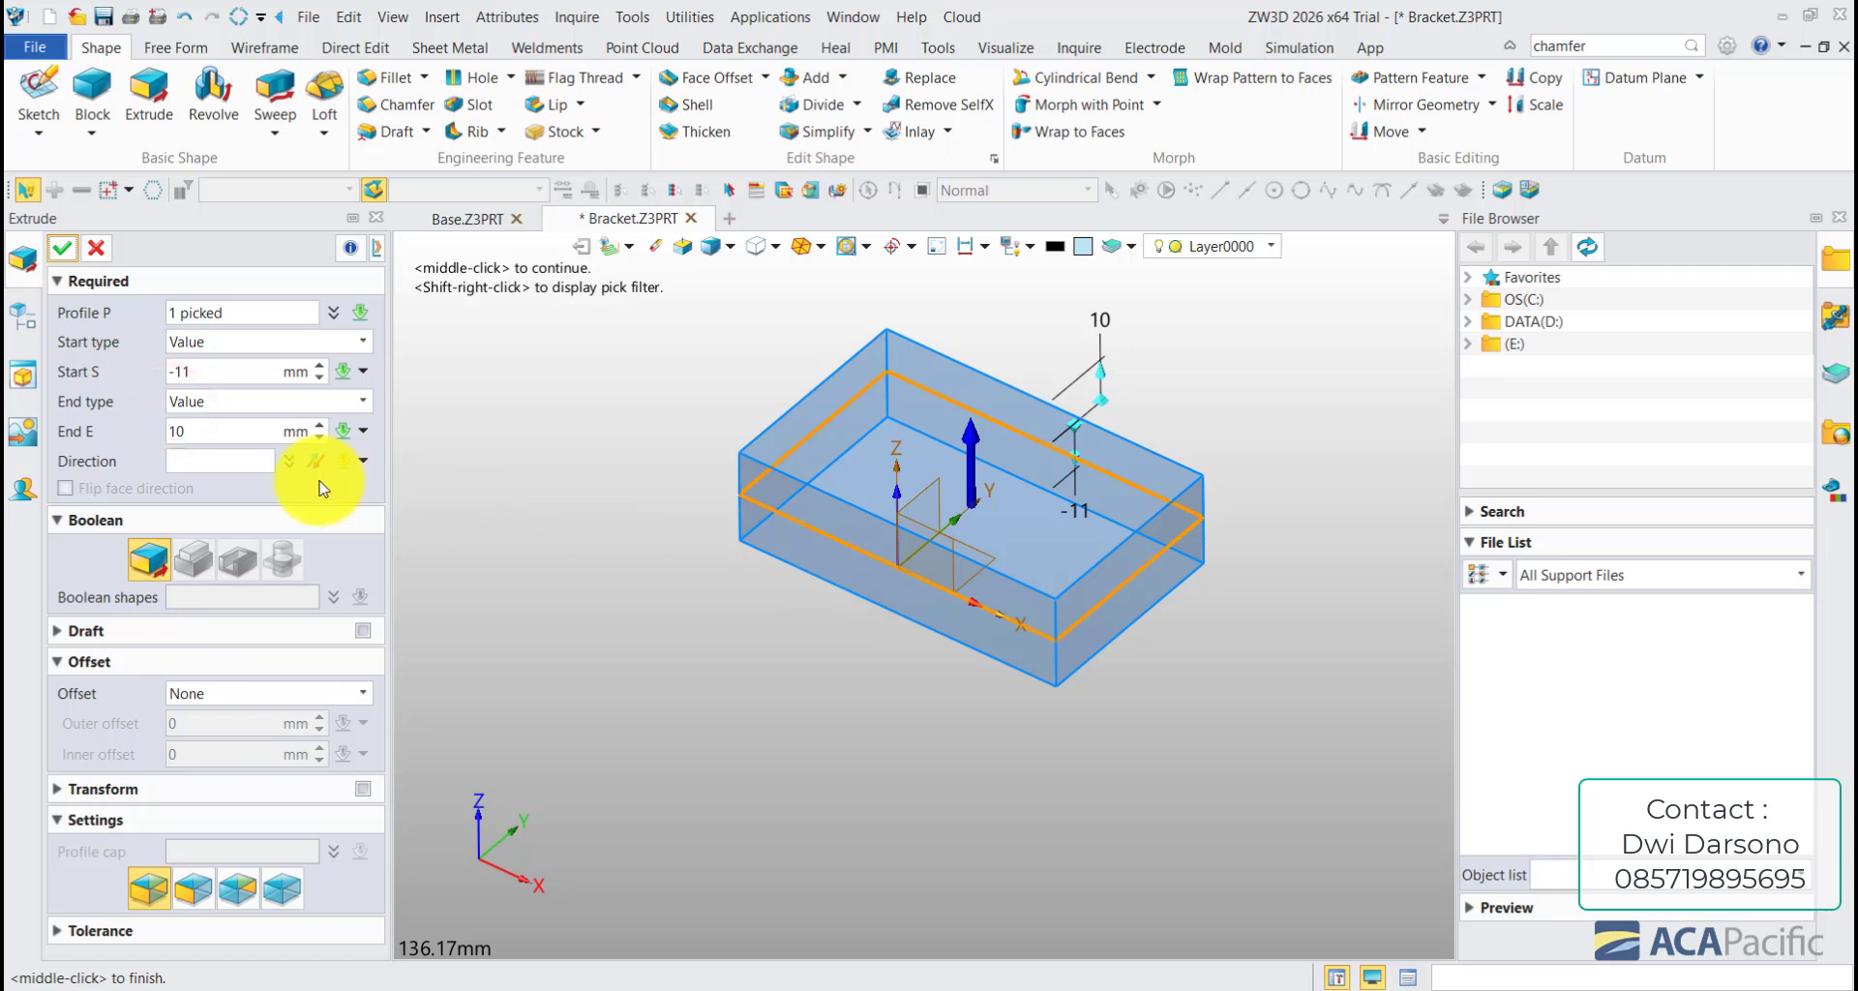
left_click(223, 368)
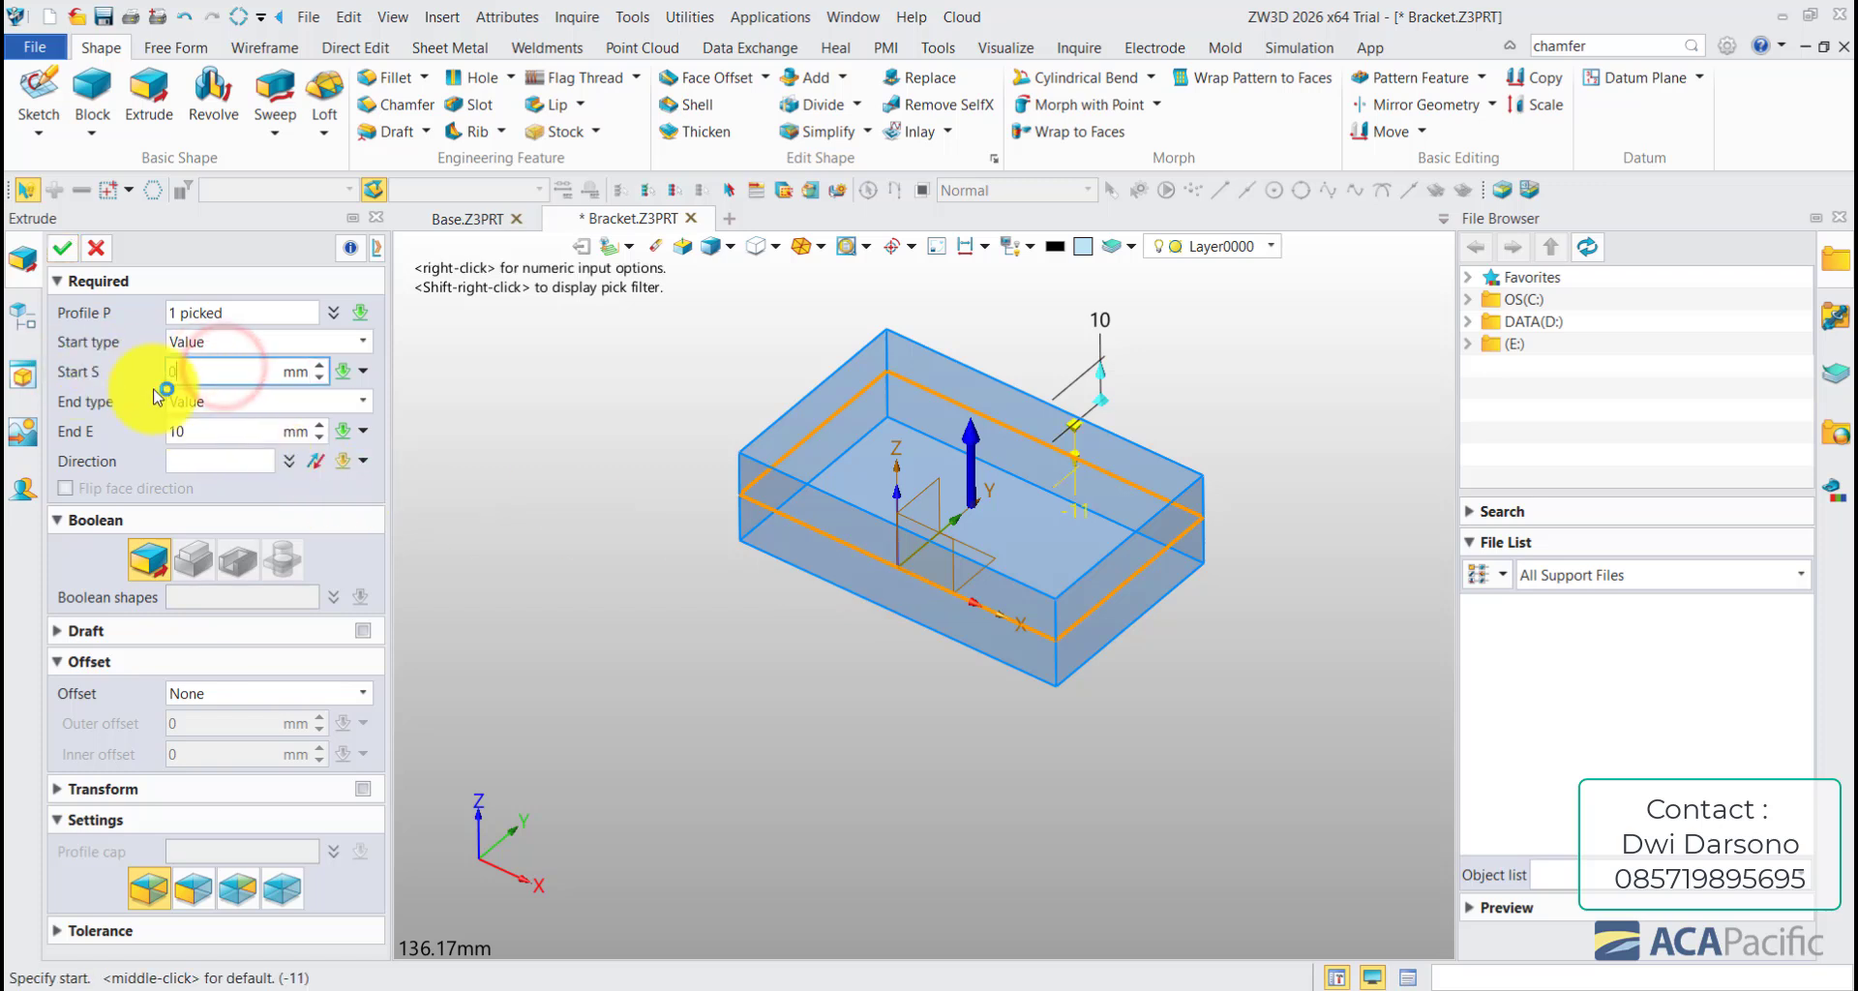
type("0")
left_click(223, 428)
left_click(73, 242)
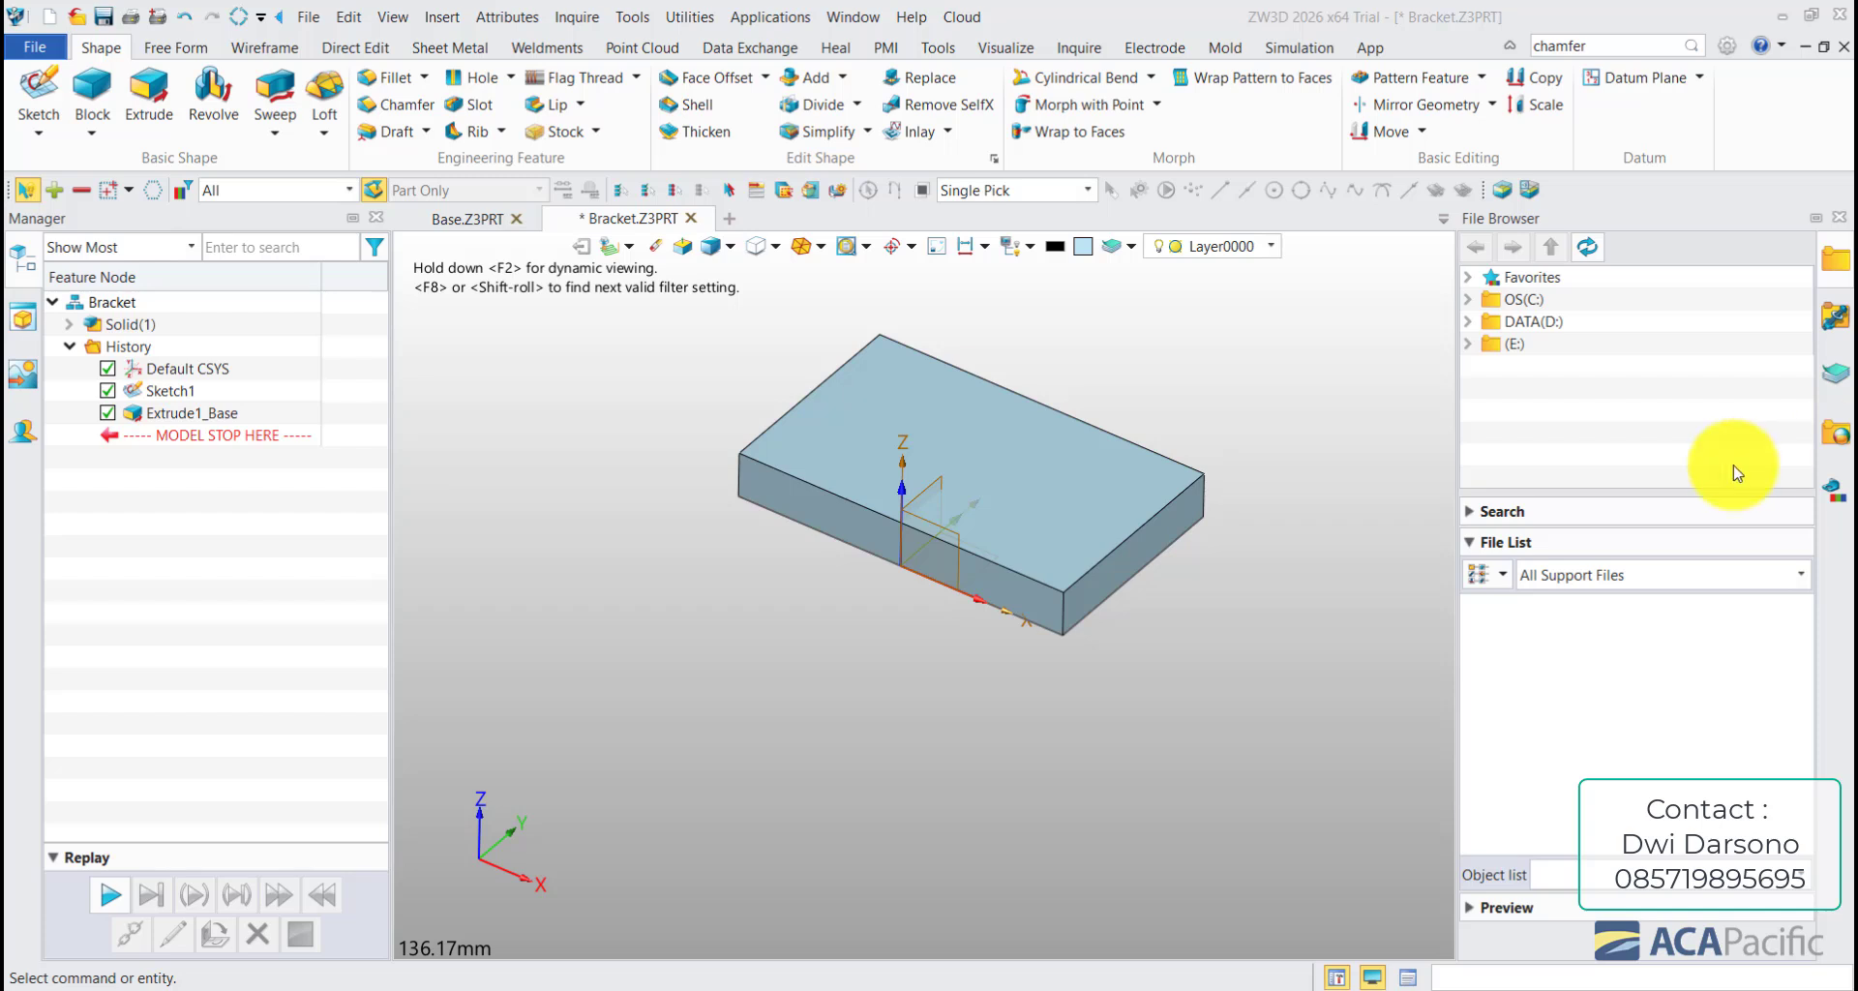
- Start a new sketch on the plate's long front side face that contains the origin
left_click(810, 585)
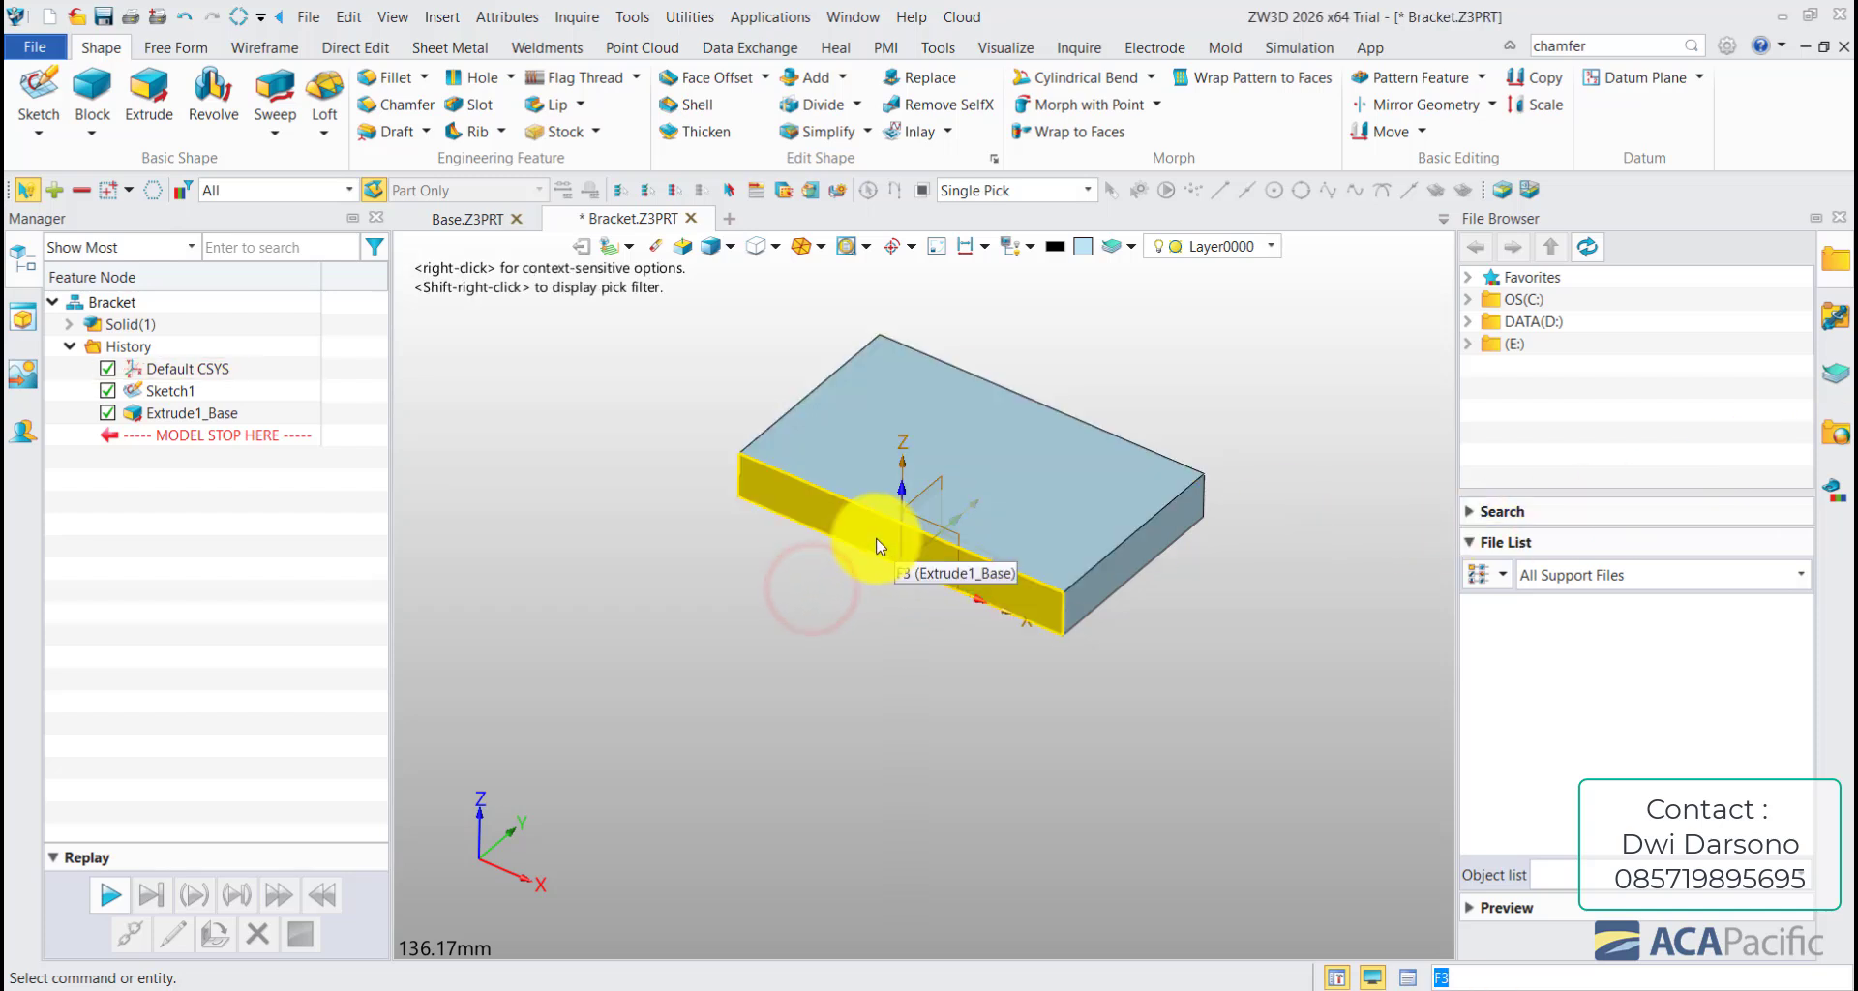
left_click(35, 90)
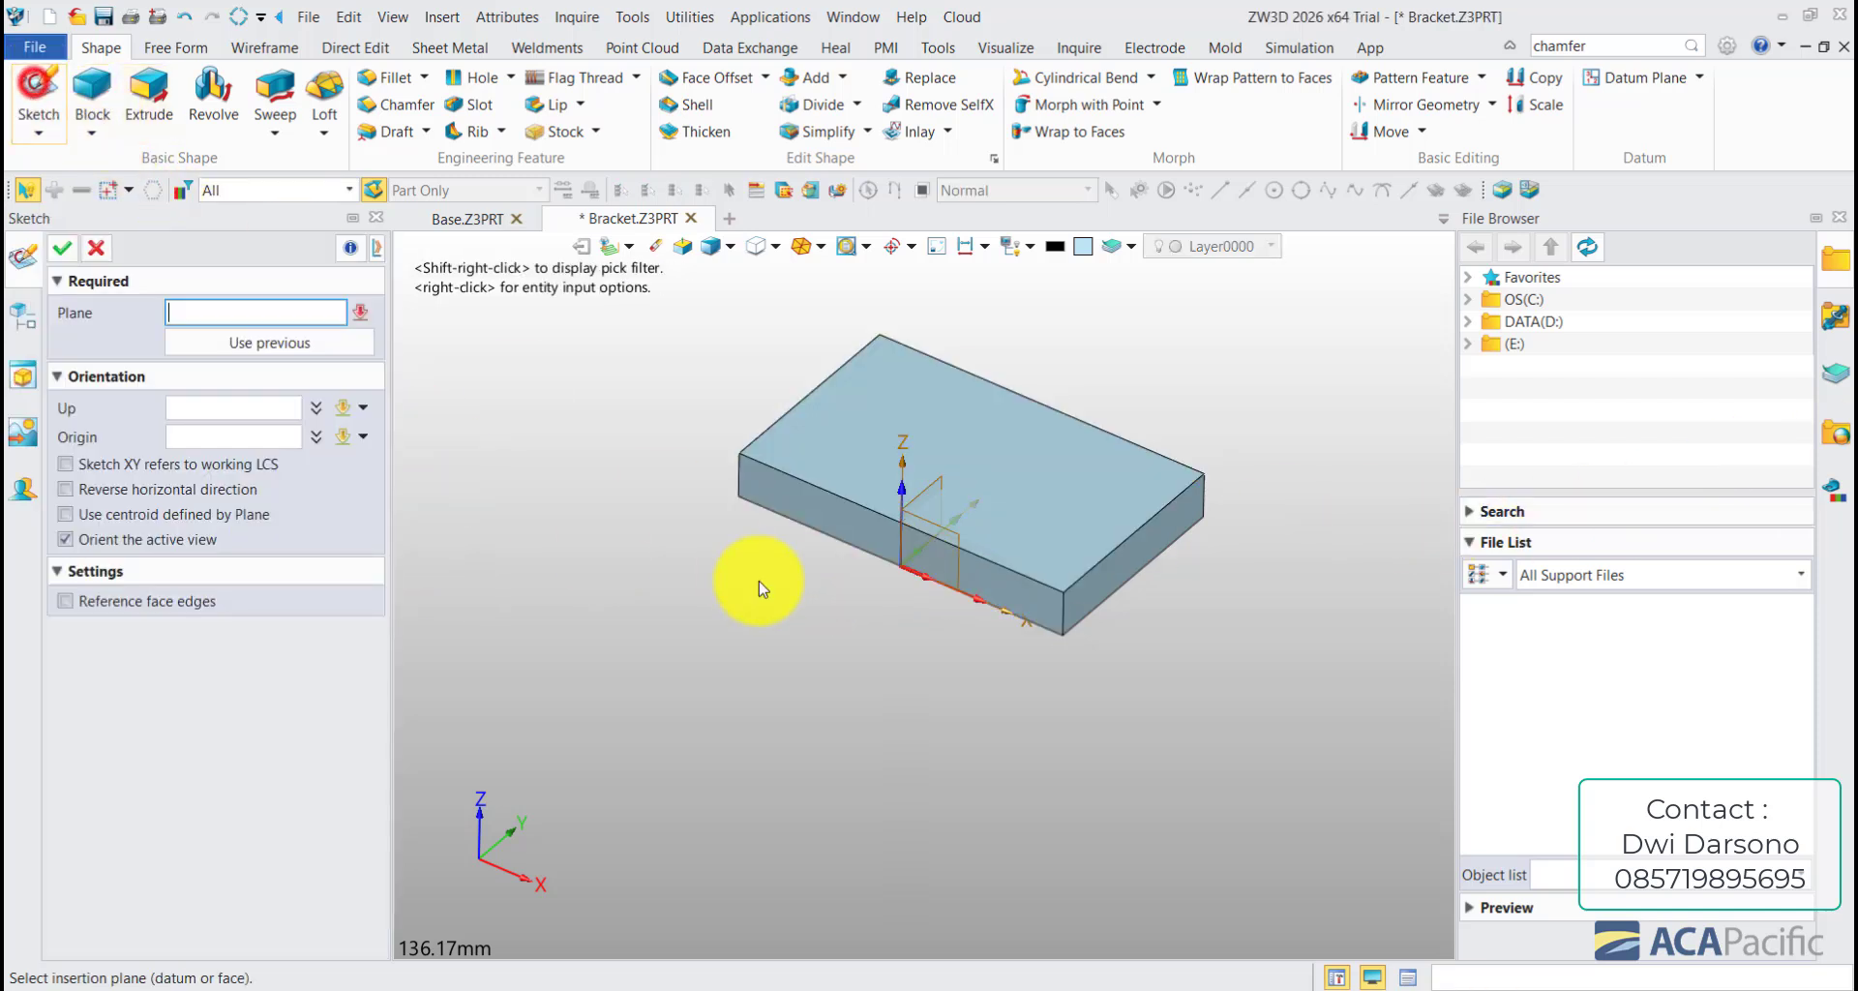
left_click(818, 508)
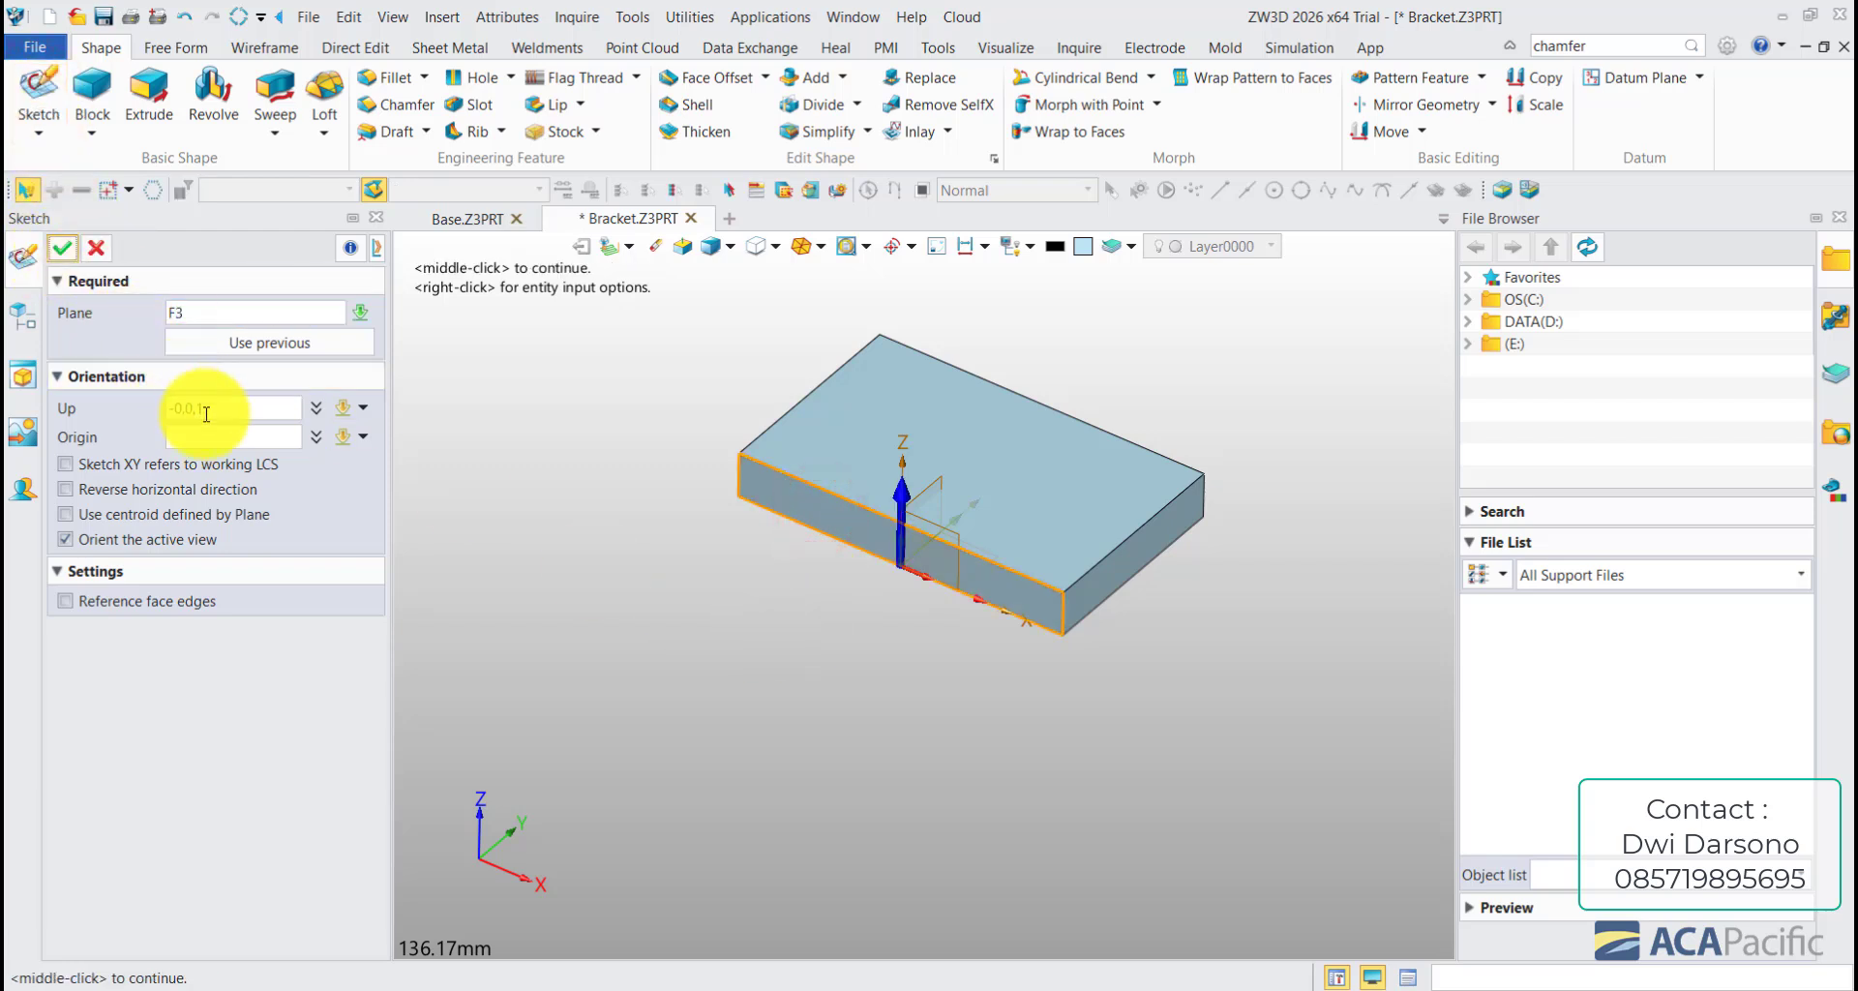
left_click(62, 248)
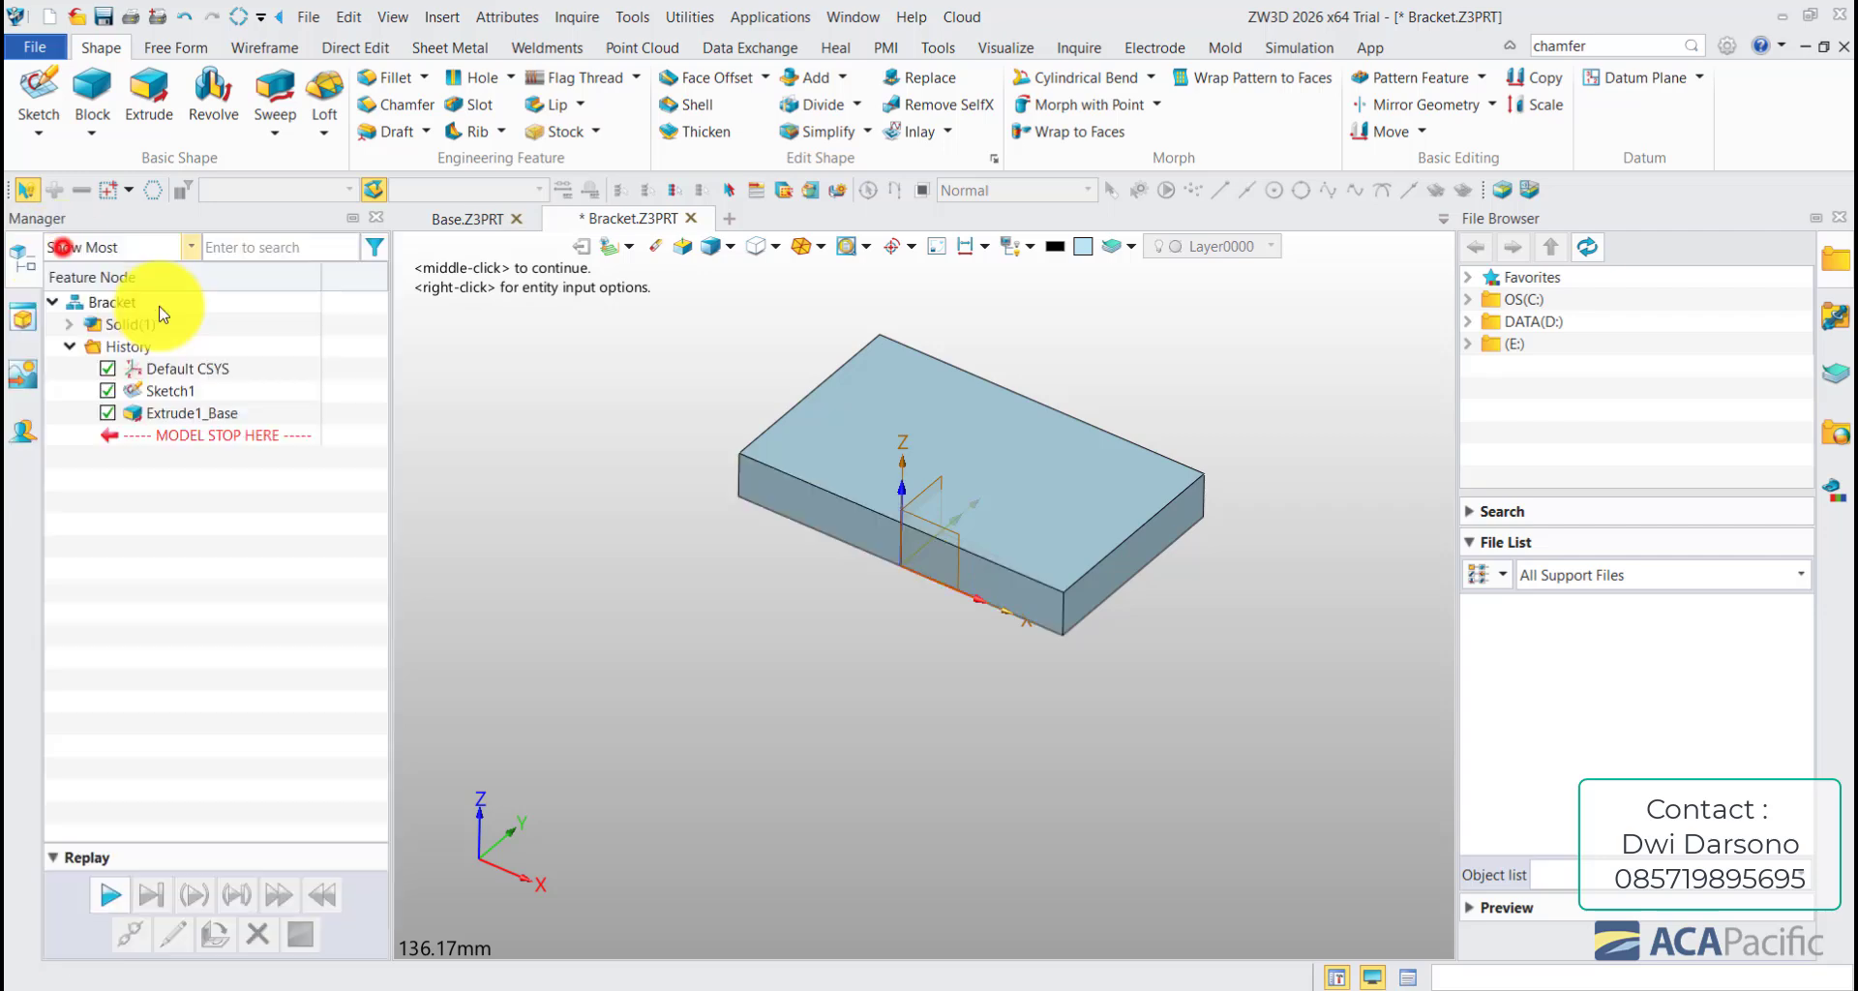
- Draw a corner-to-corner rectangle about 27.6 mm wide and 42.8 mm high above the plate, centred near the vertical axis
left_click(237, 103)
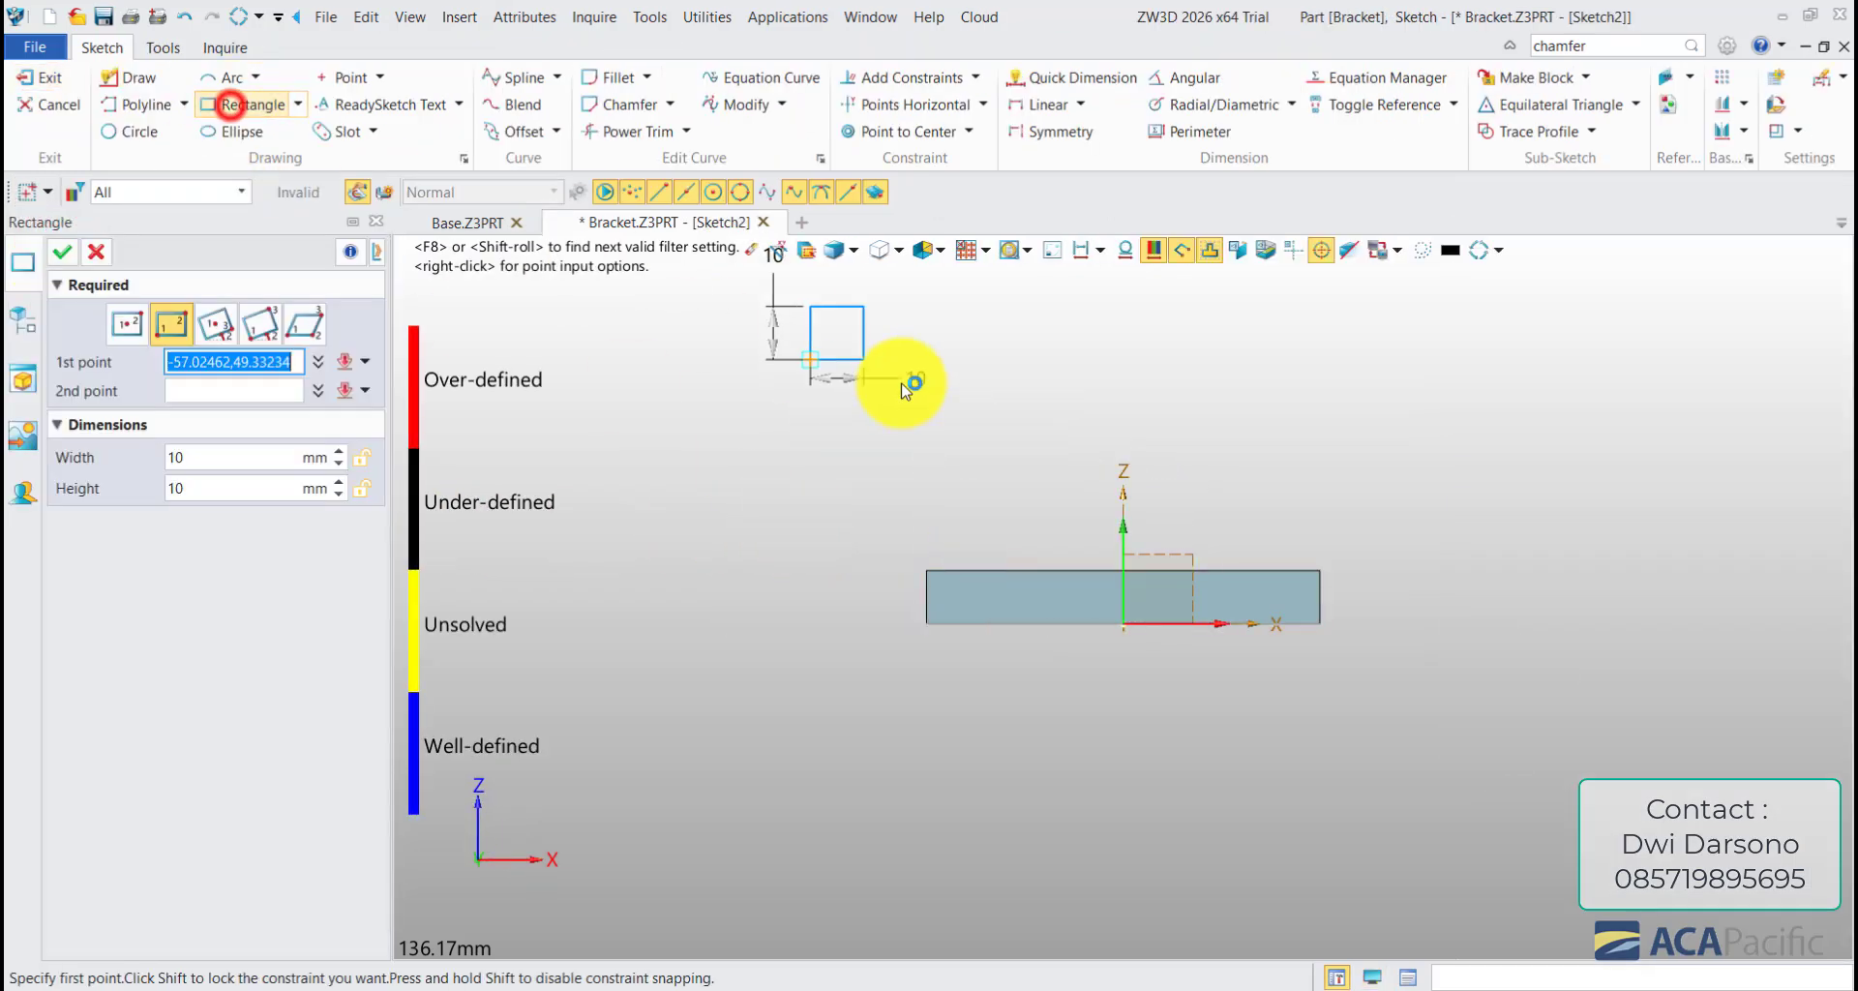
left_click(1051, 306)
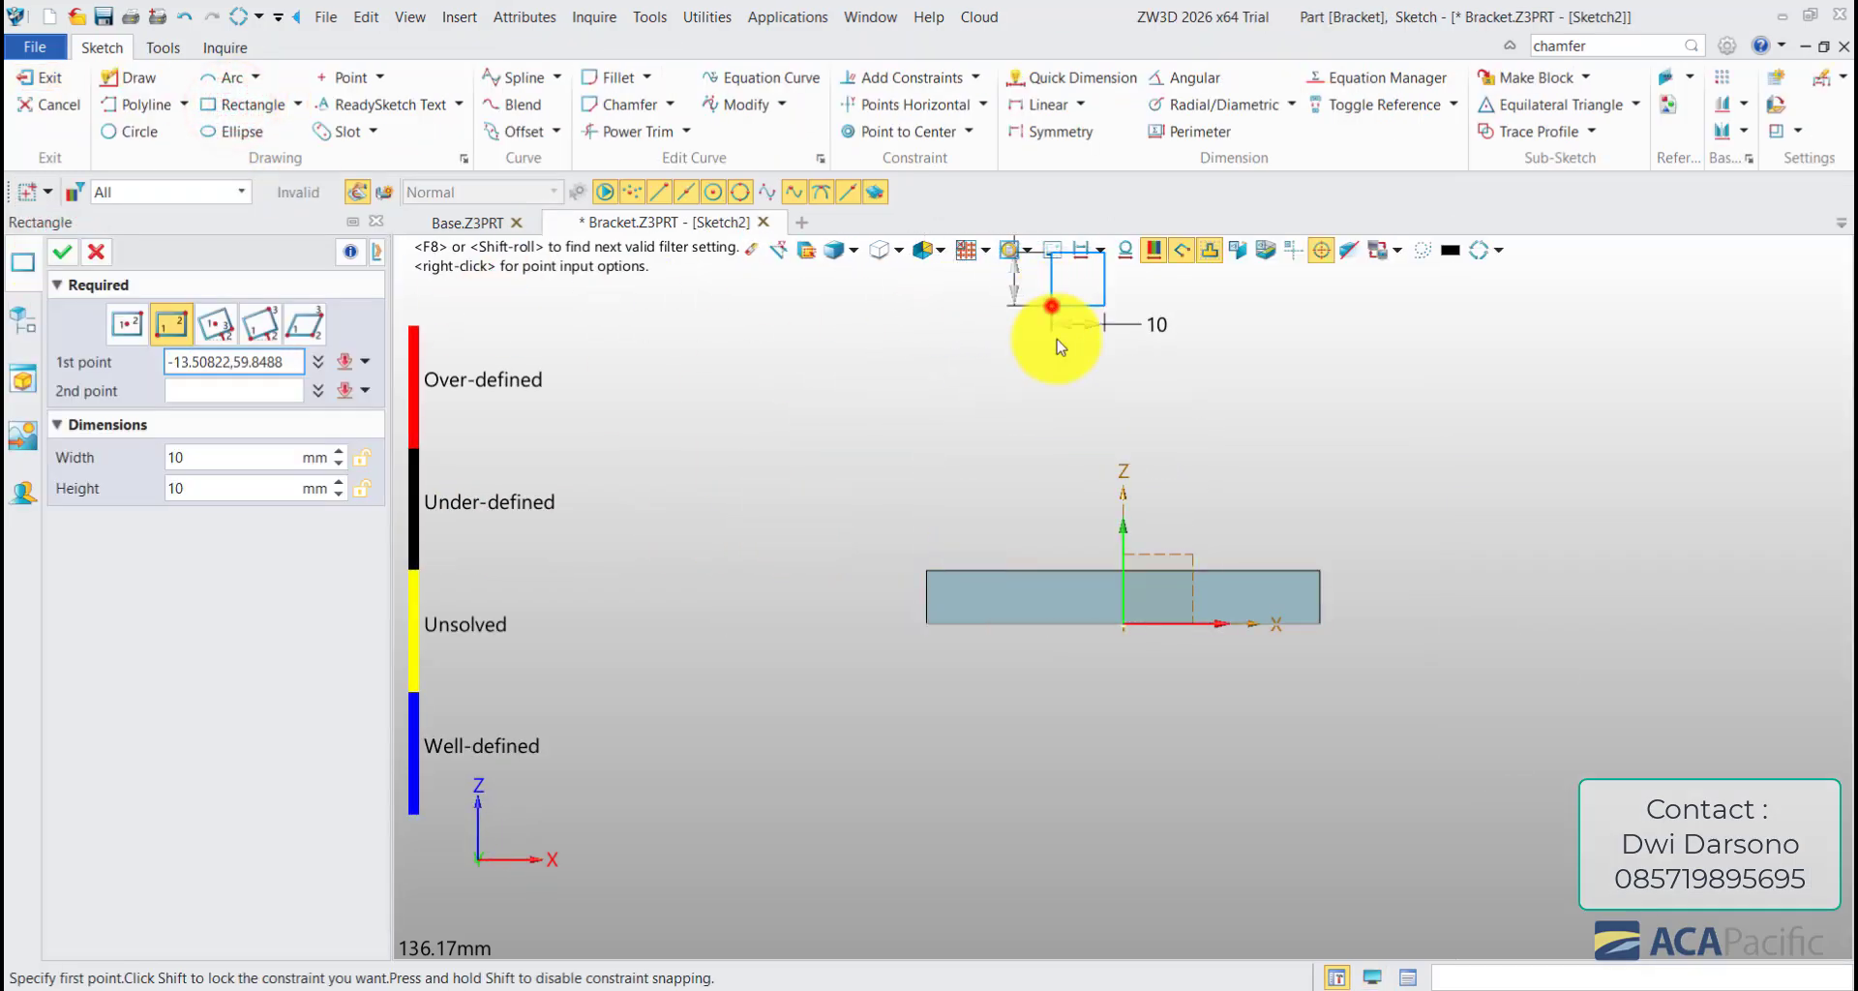
left_click(1198, 532)
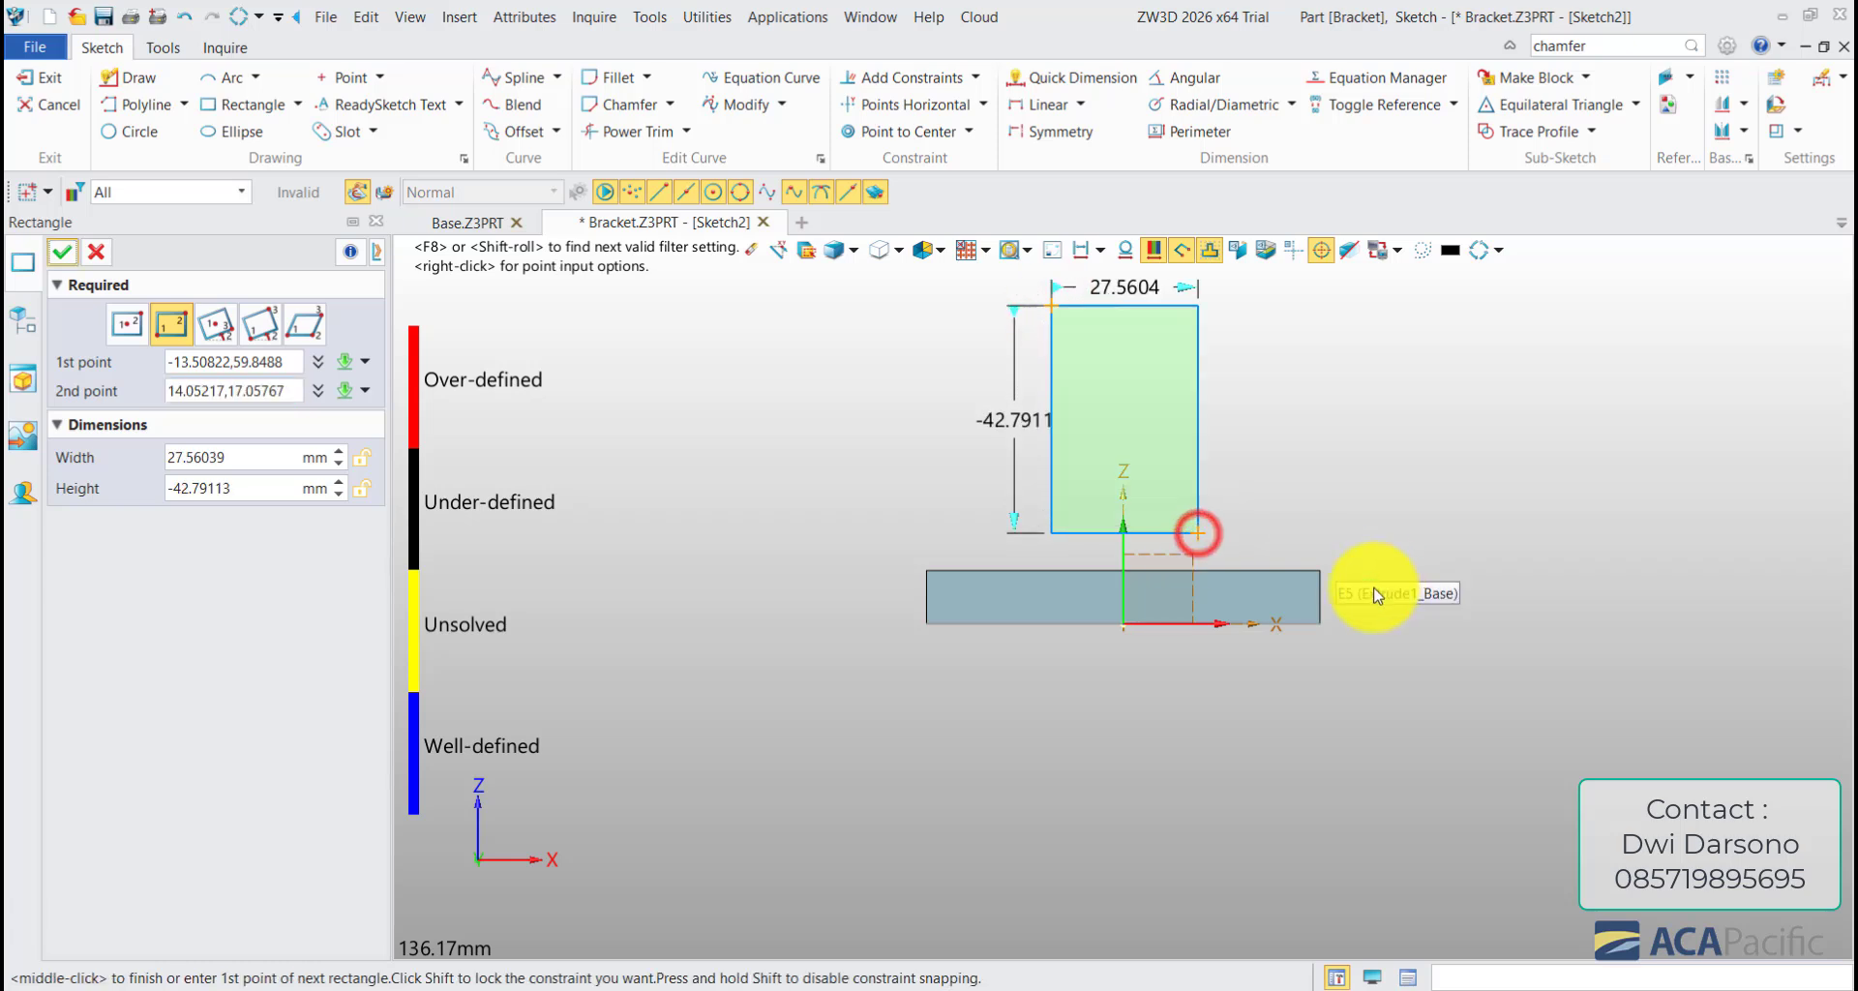
left_click(63, 254)
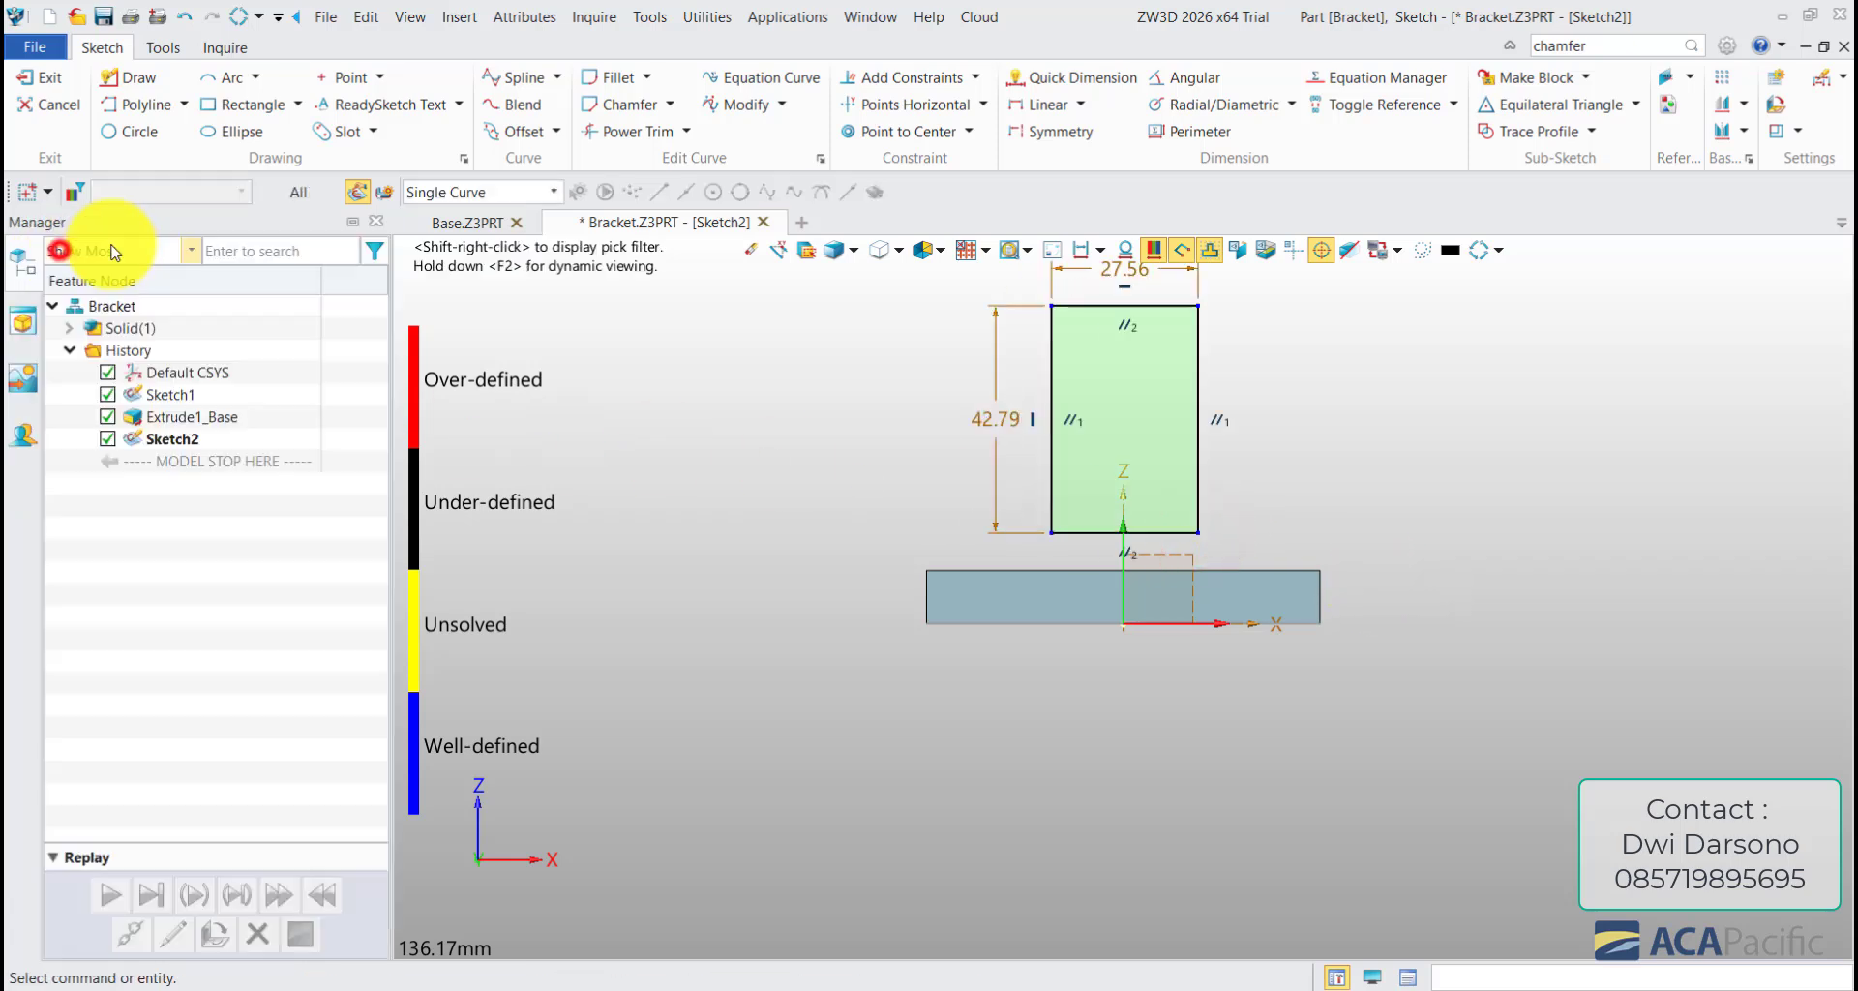
- Constrain the midpoint of the upright rectangle's lower edge to coincide with the sketch origin
left_click(1123, 532)
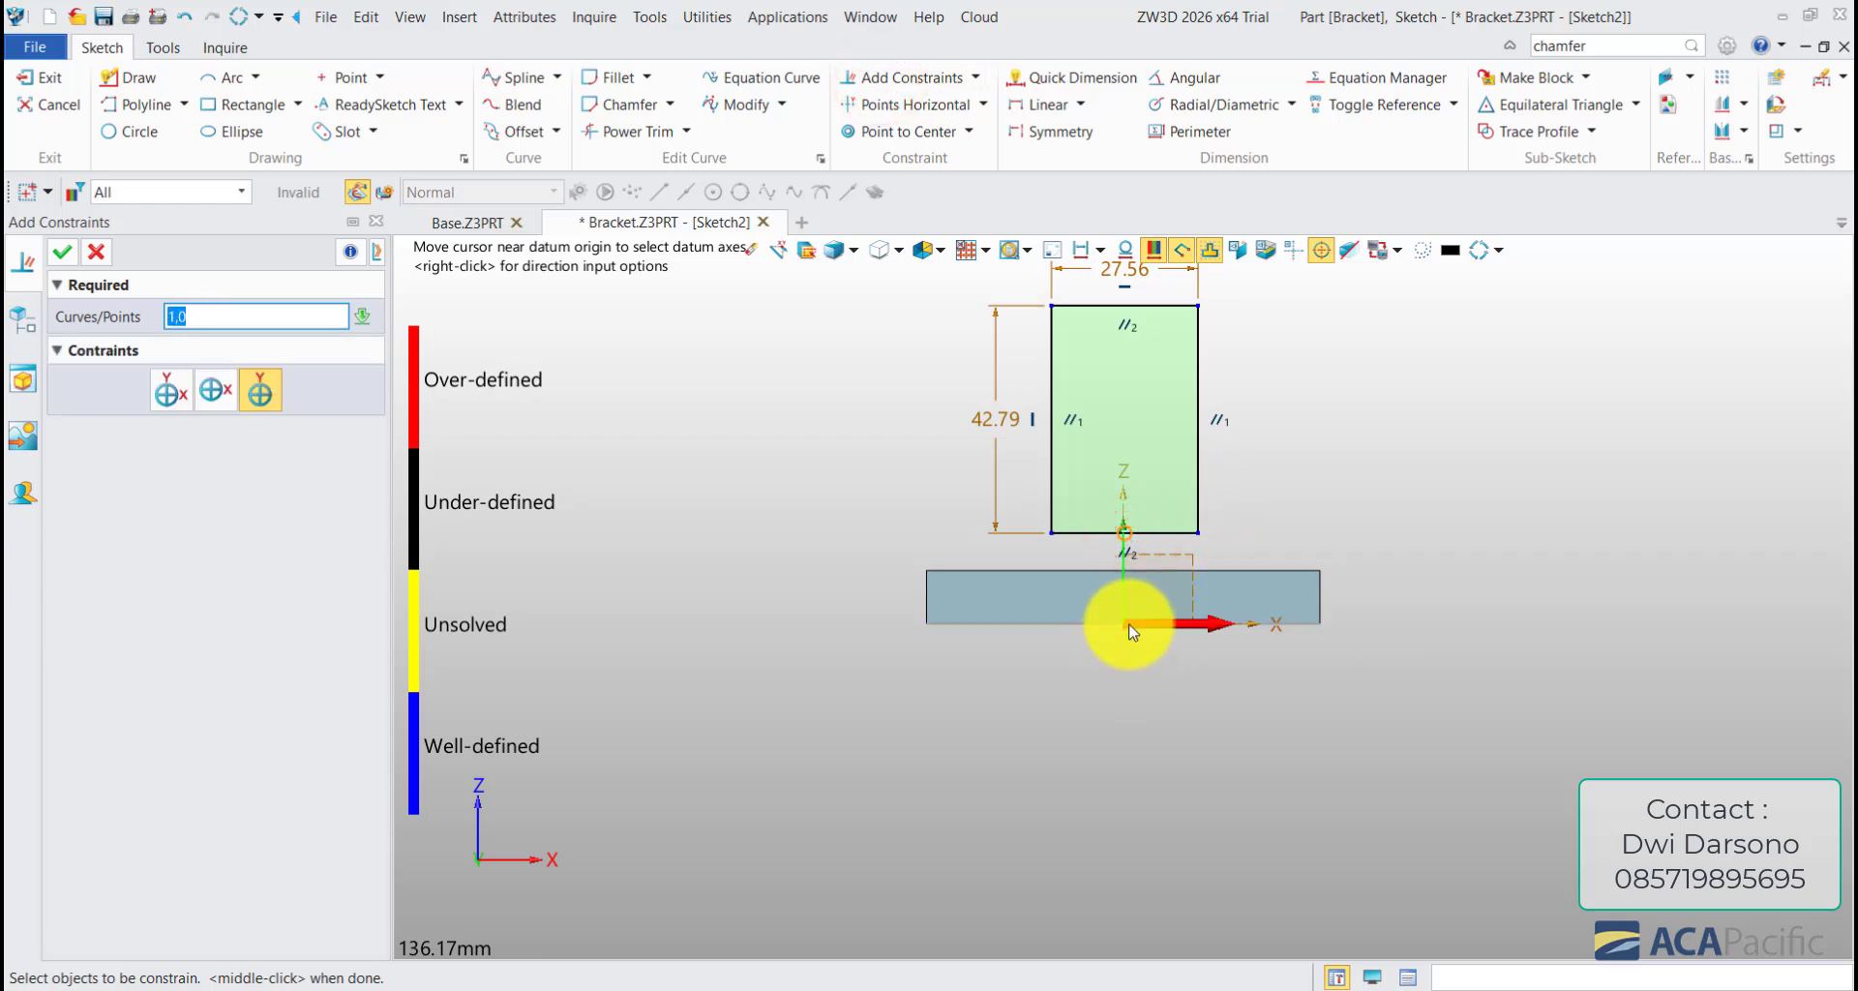
scroll(1200, 557, "up", 4)
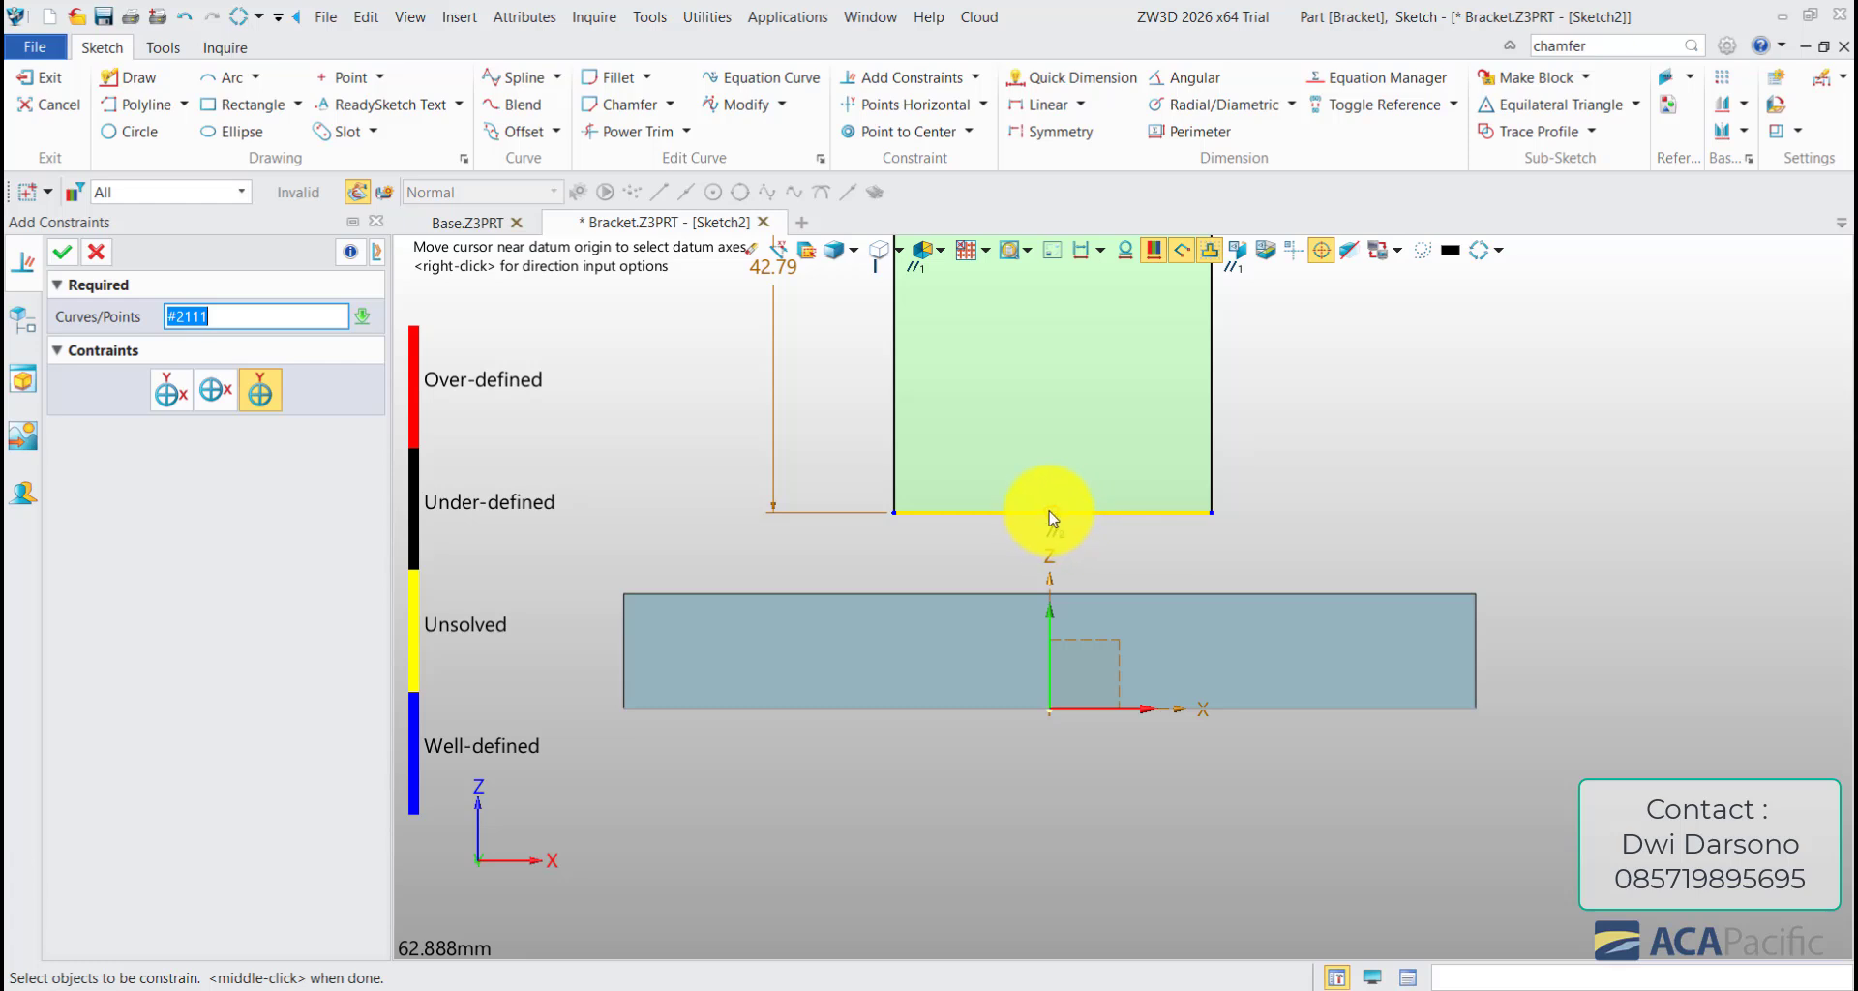
left_click(1051, 712)
left_click(62, 253)
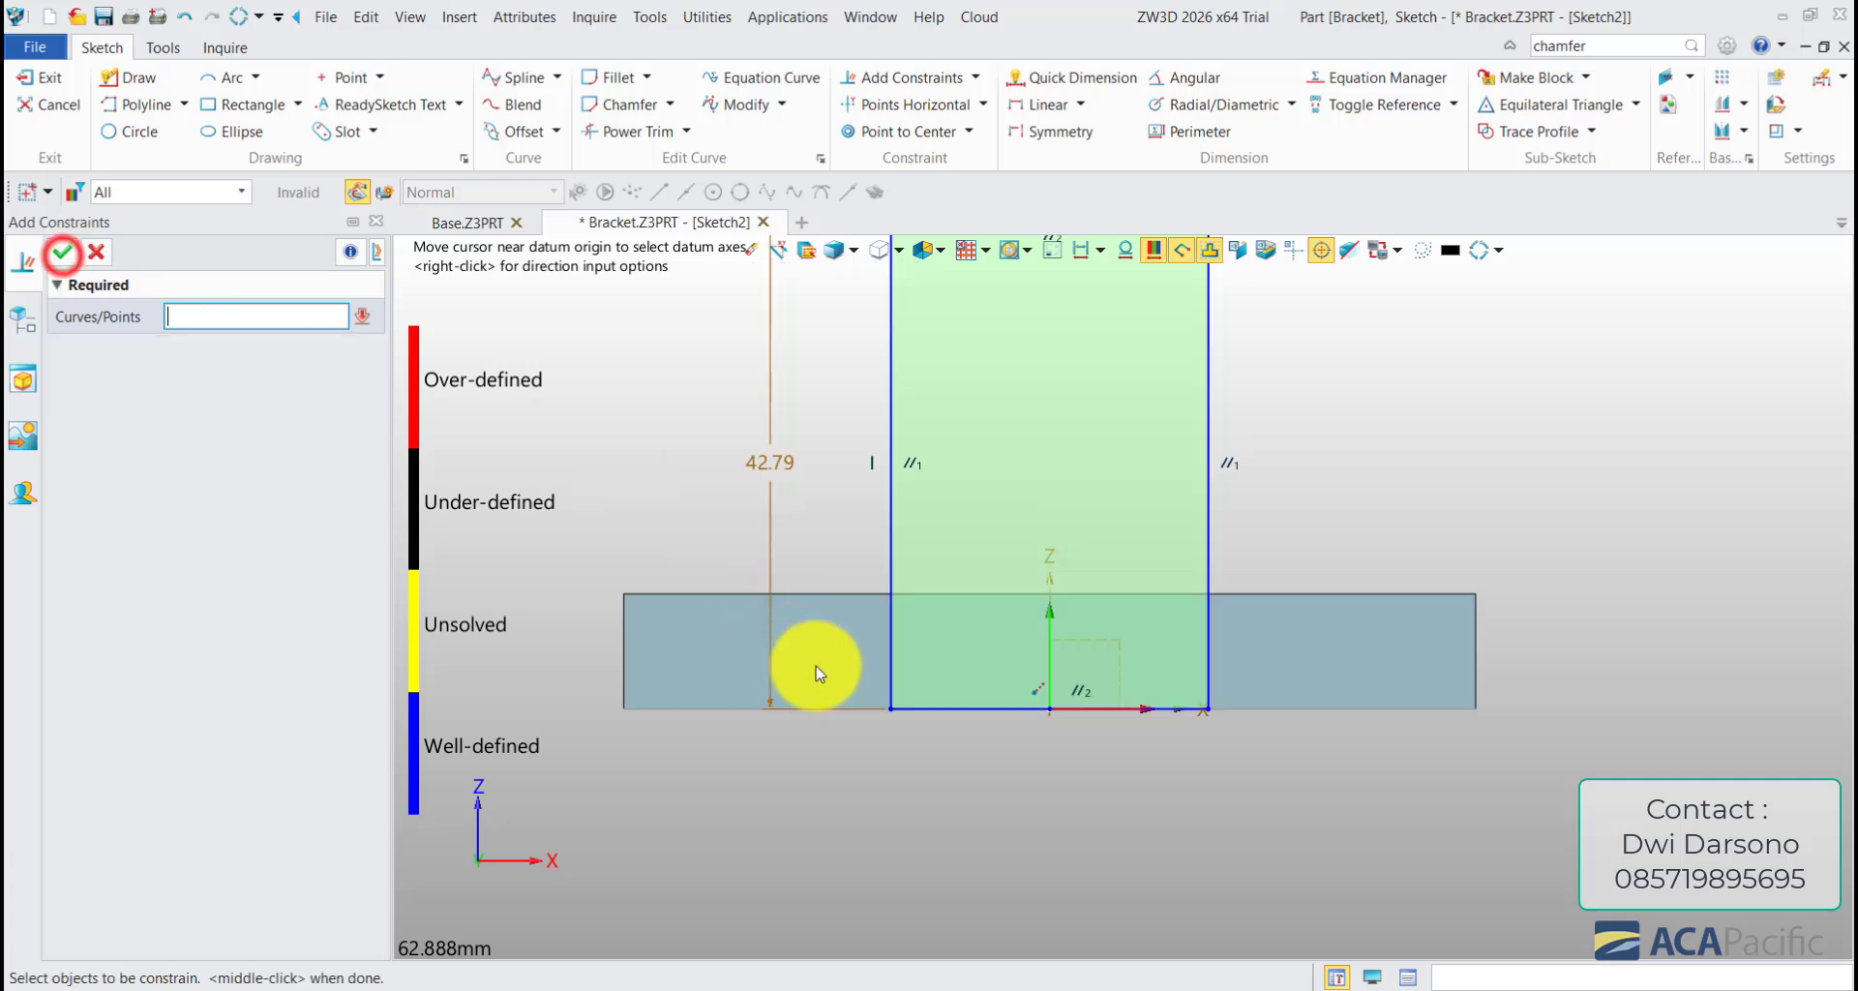
scroll(975, 786, "down", 3)
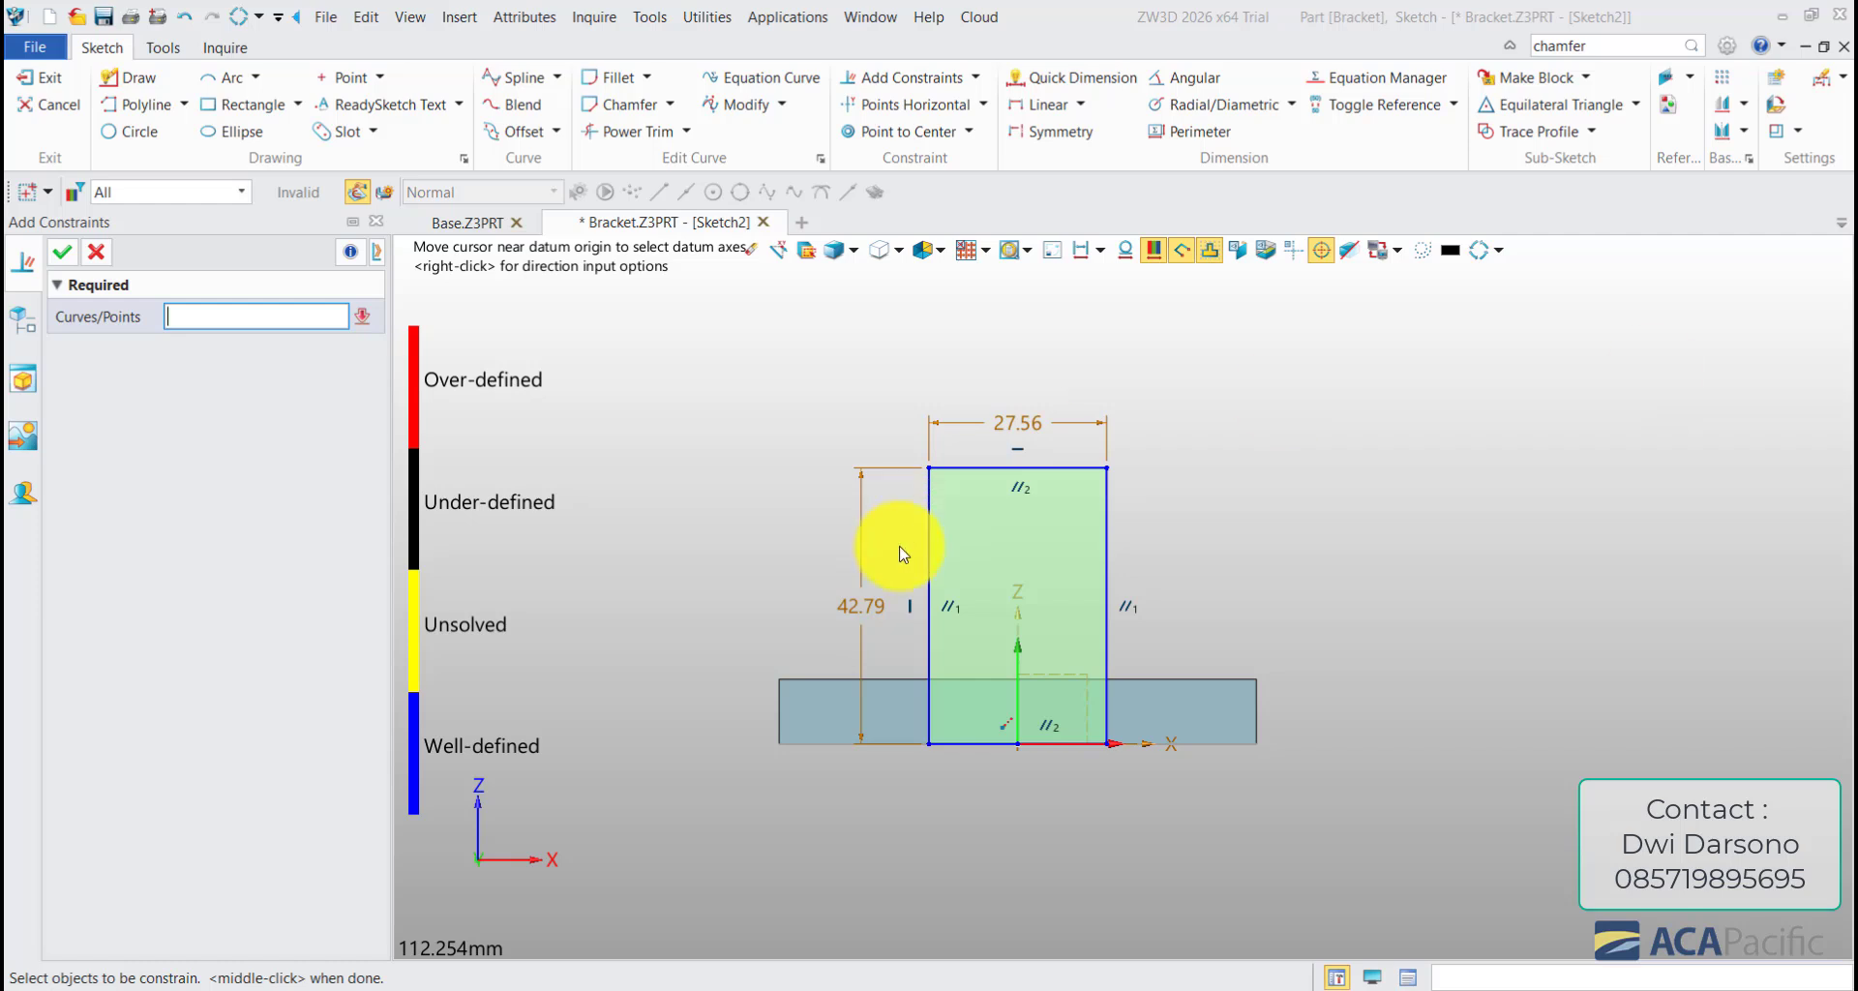
left_click(65, 253)
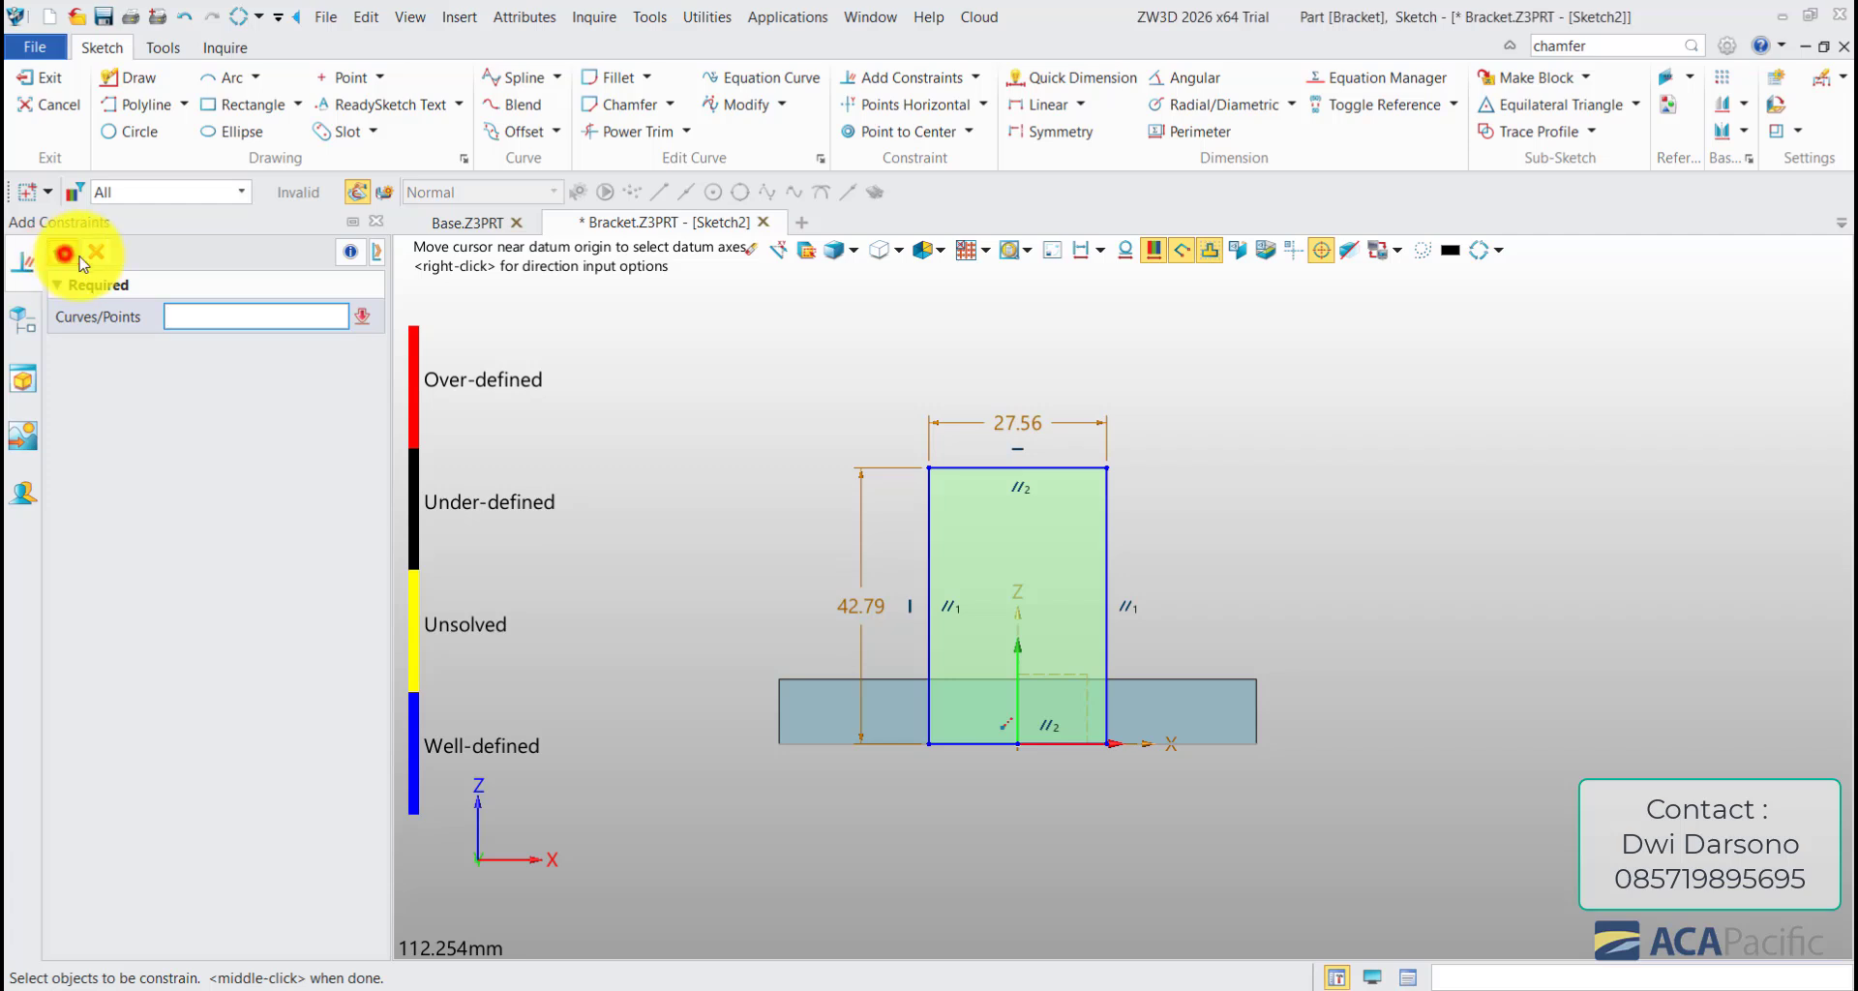
- Set the upright rectangle's height to 62+16 mm and its width to 32 mm, and finish the sketch
double_click(857, 610)
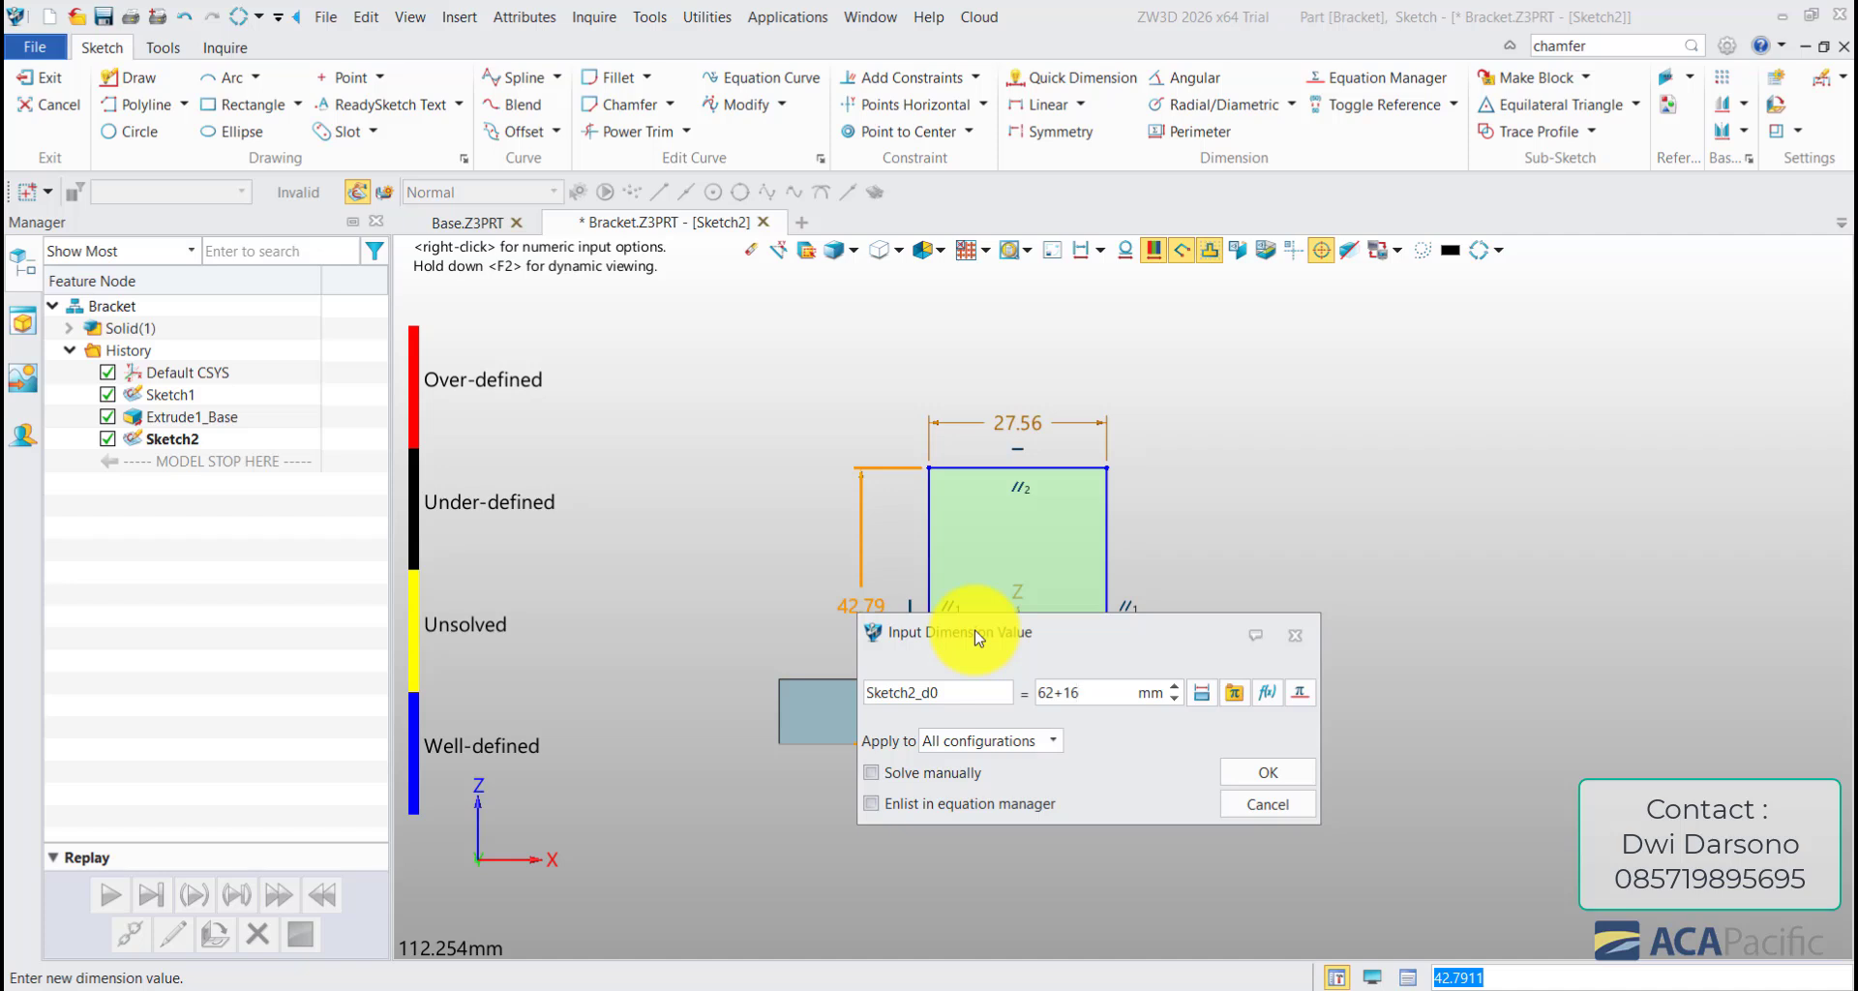
key("Return")
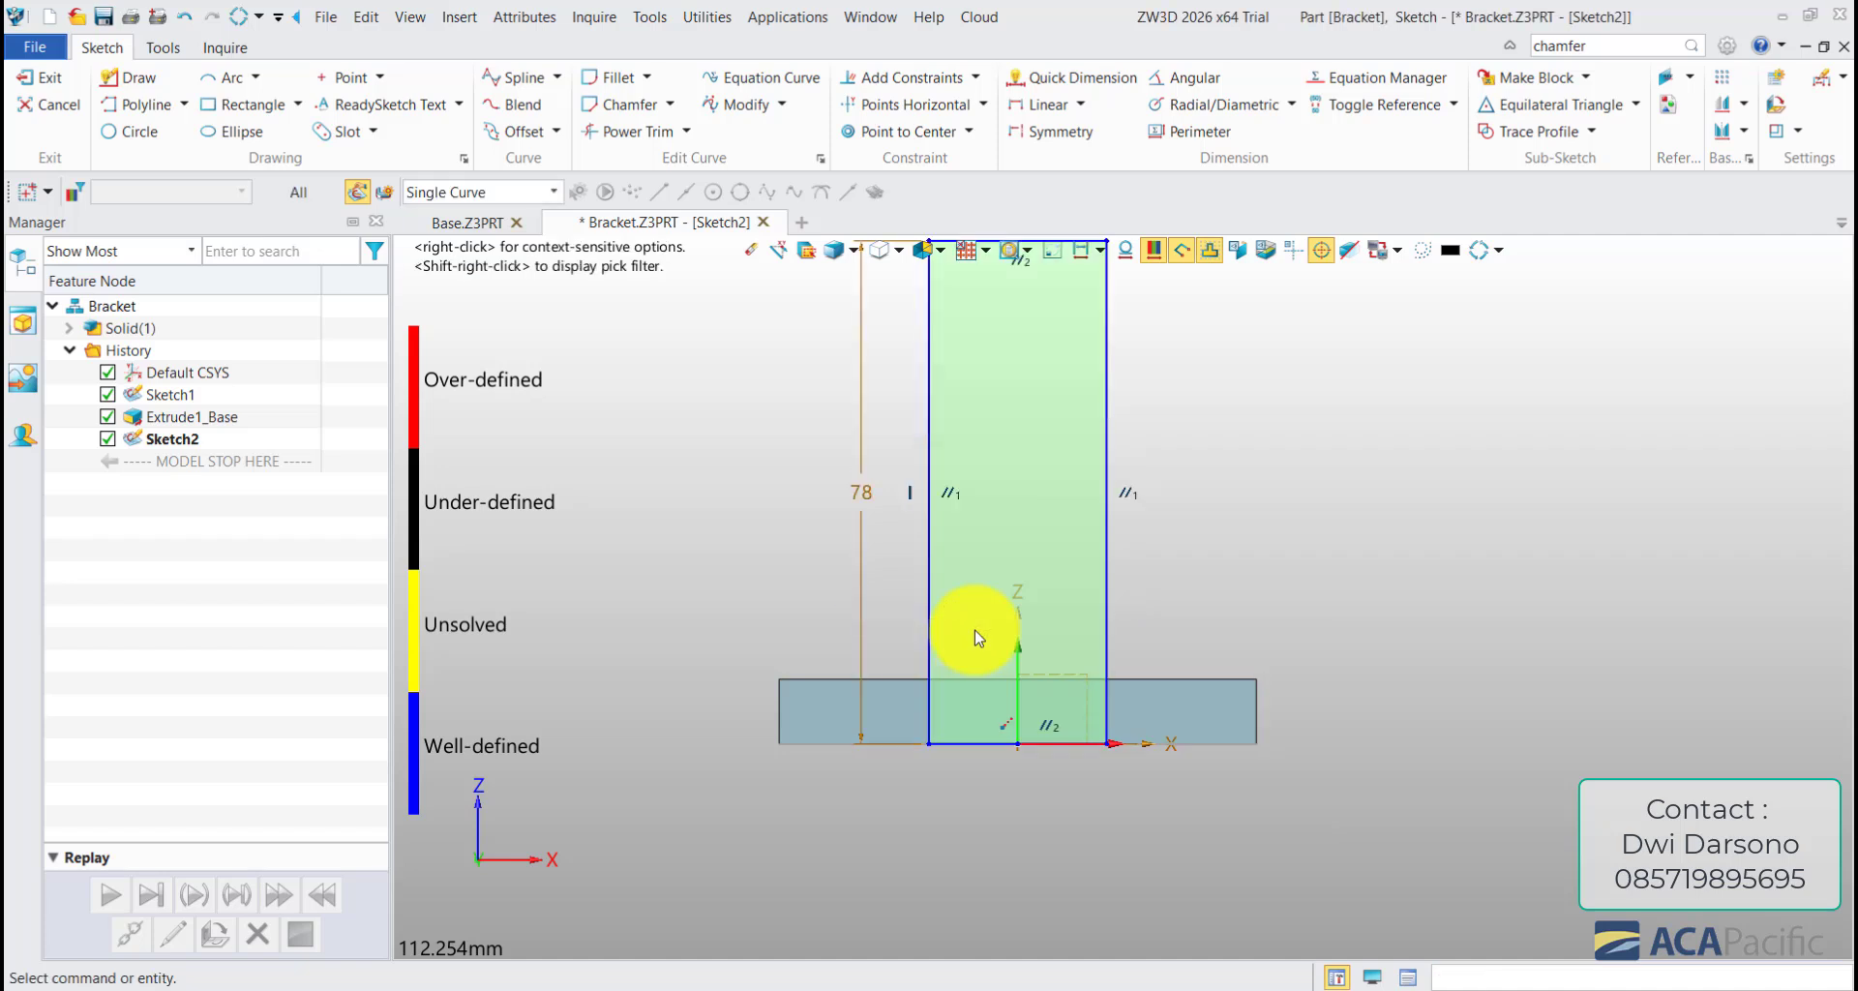
scroll(1045, 671, "down", 3)
left_click(1039, 410)
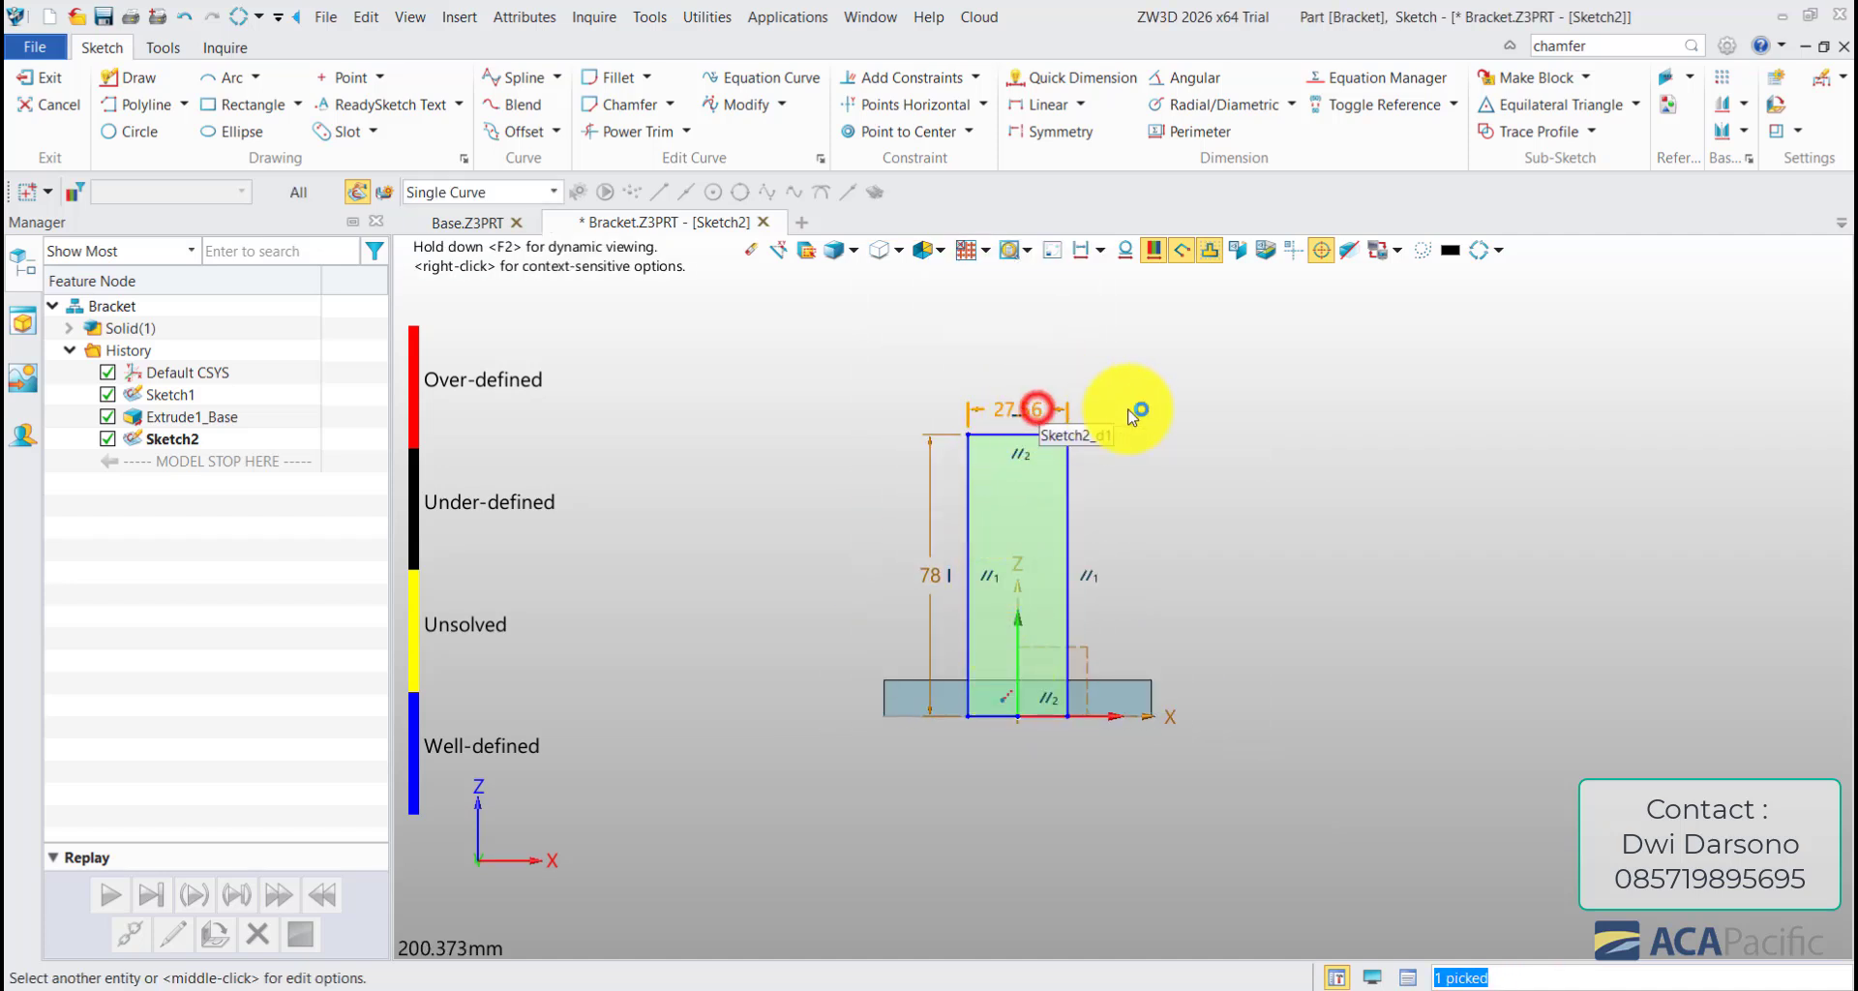
left_click(1036, 404)
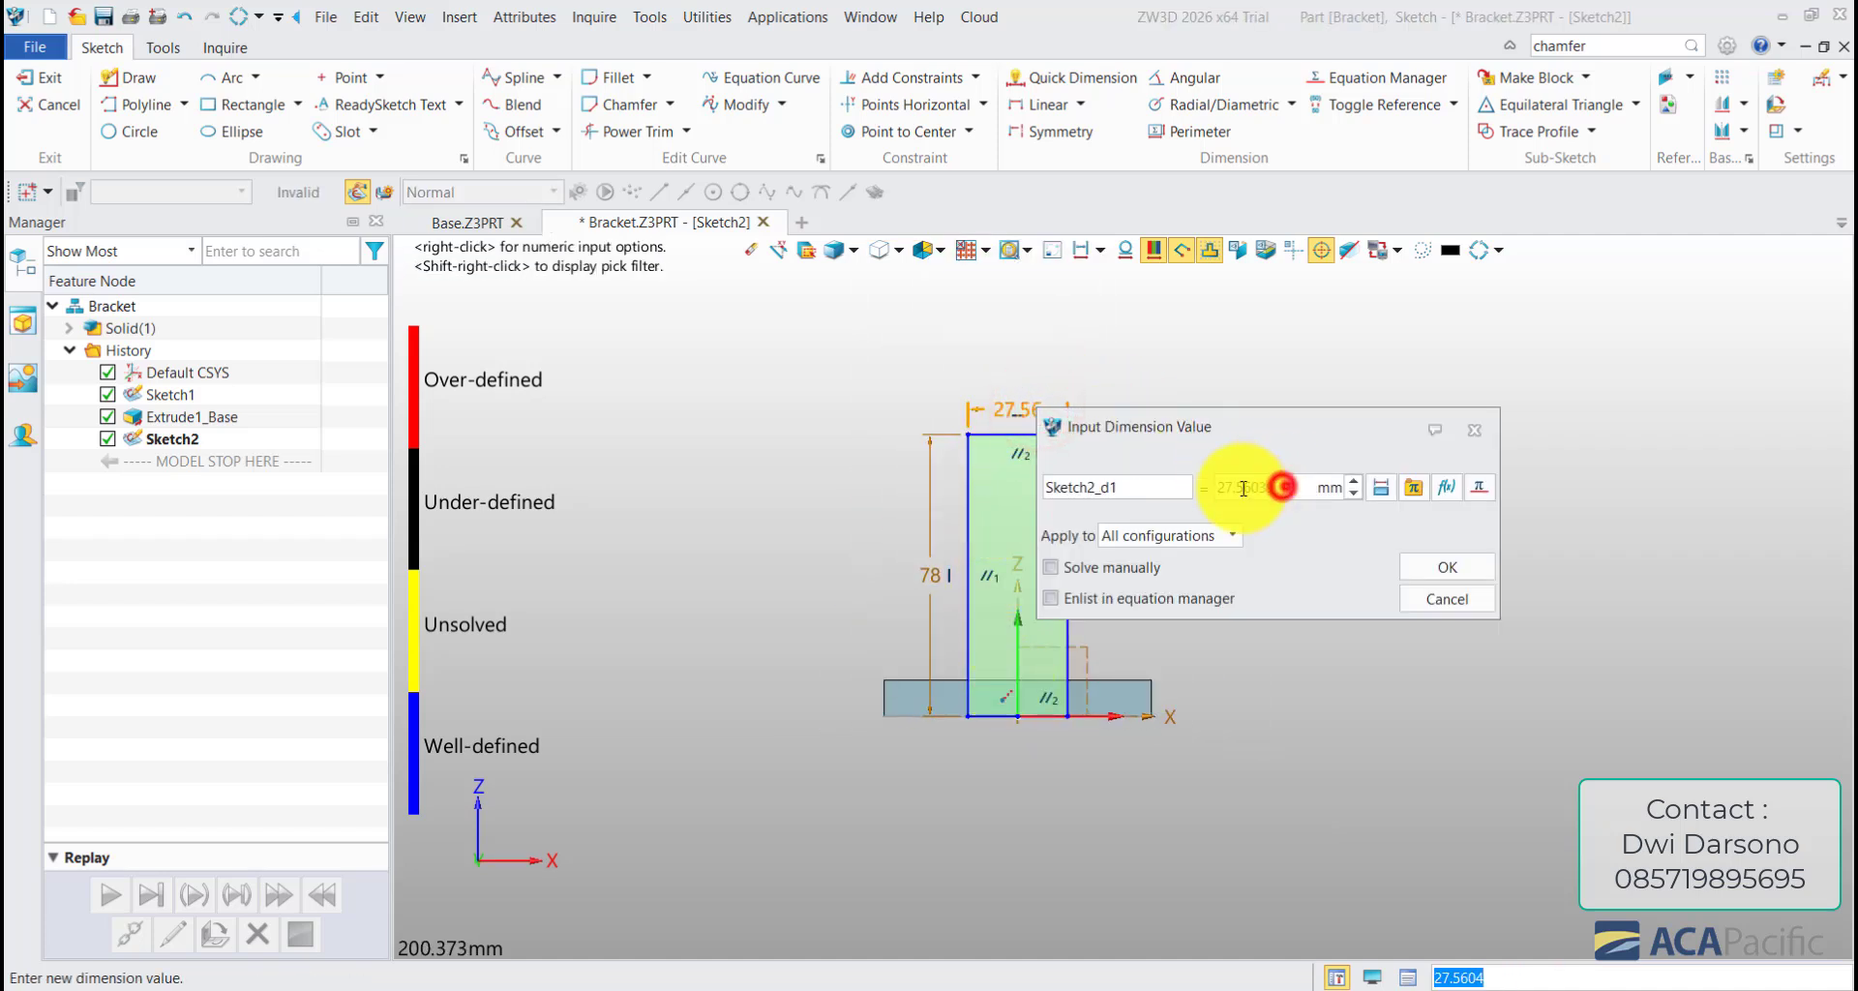
left_click_drag(1278, 483, 1197, 500)
type("1")
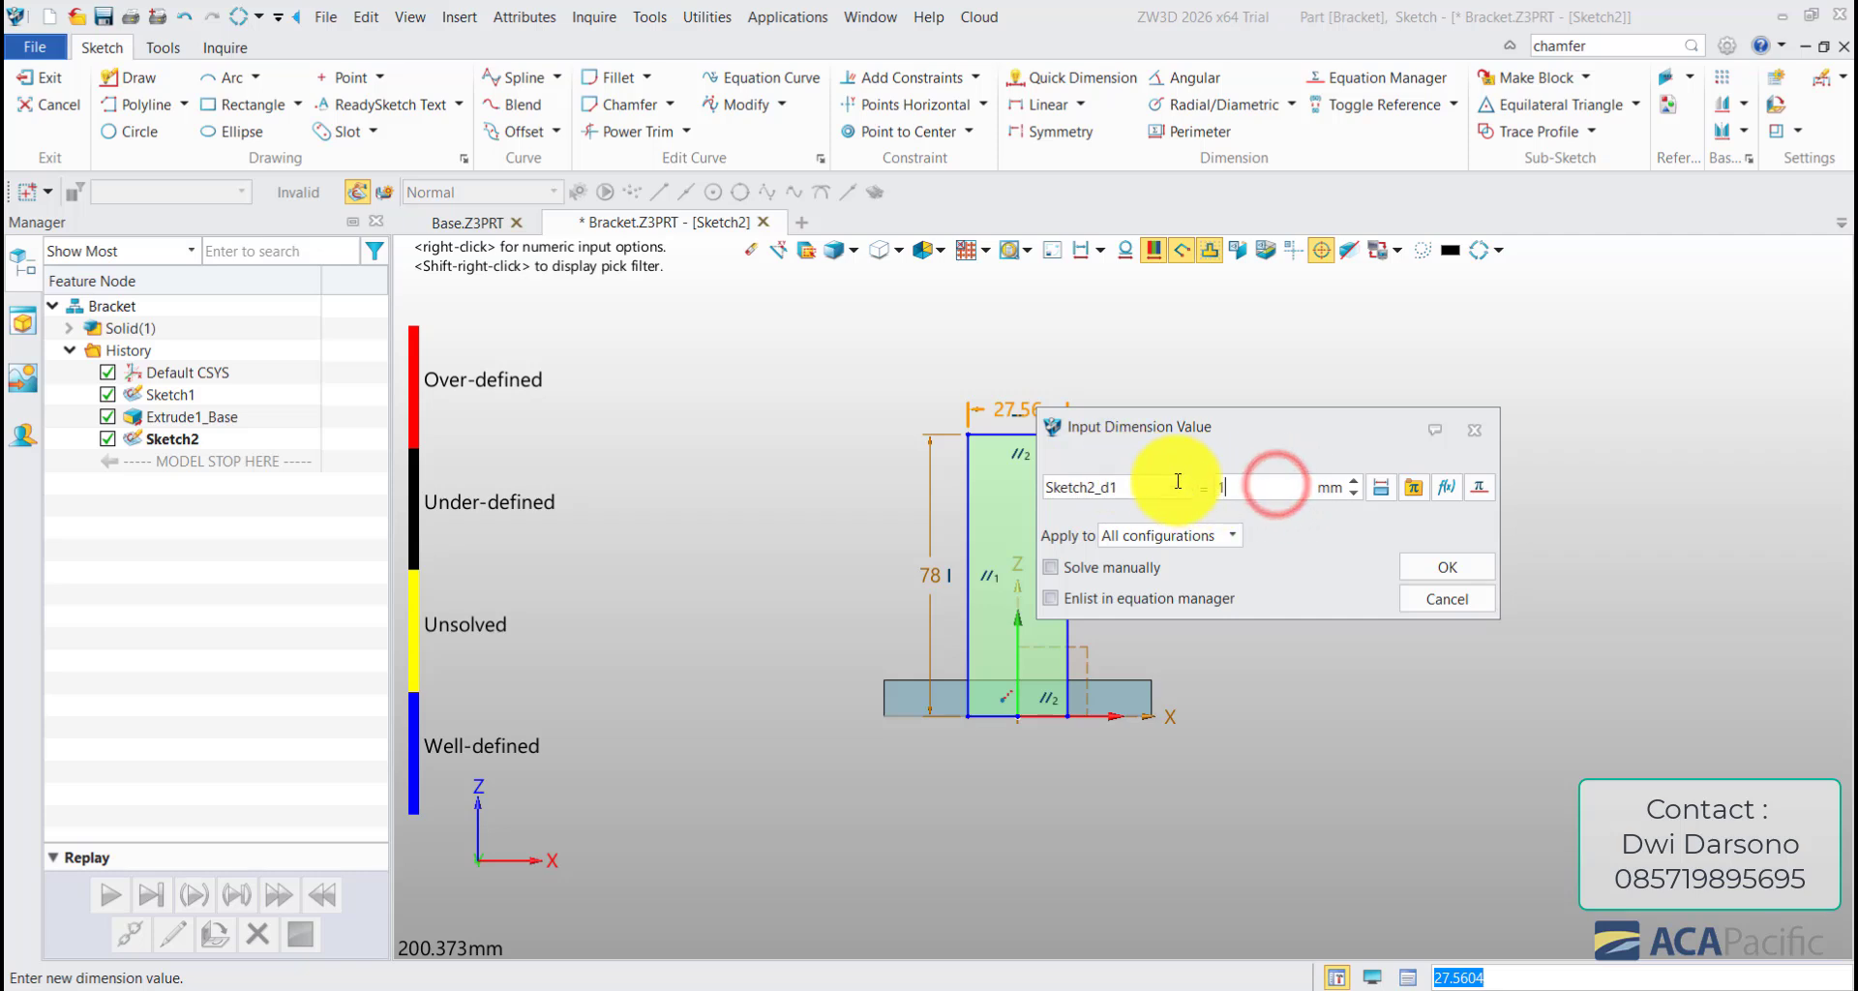
type("2")
key("Return")
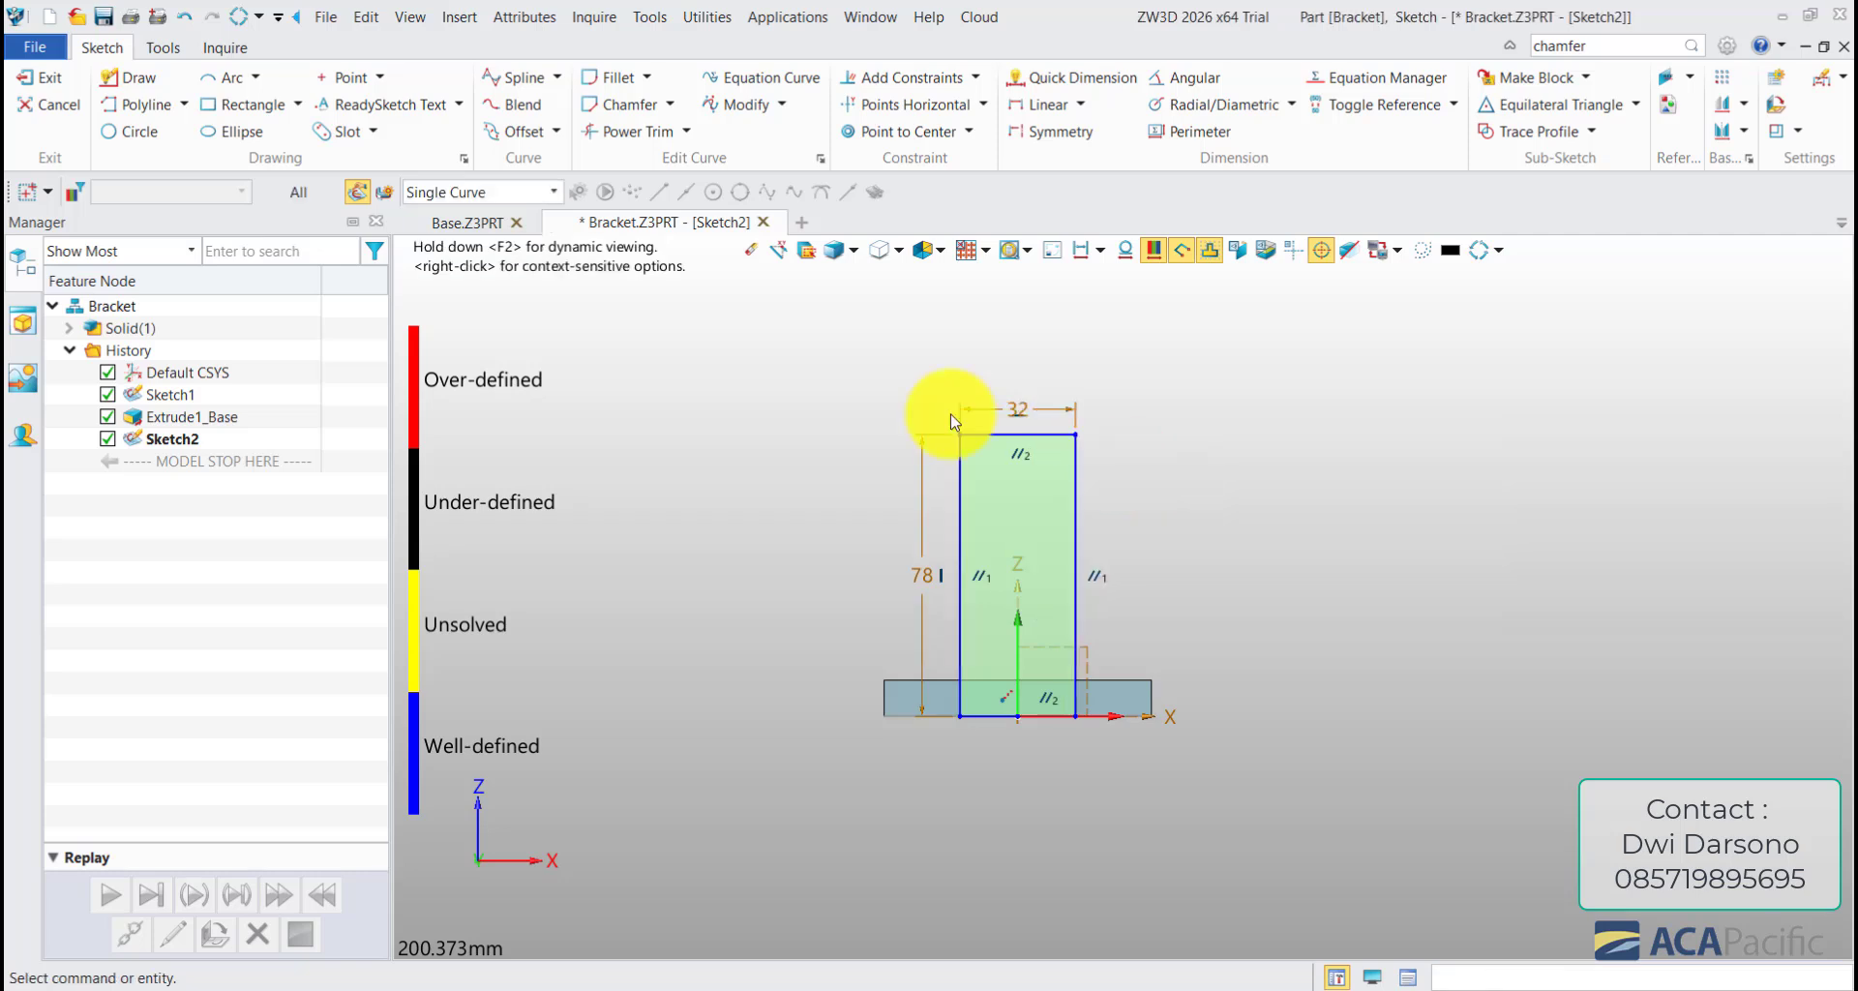
left_click(69, 79)
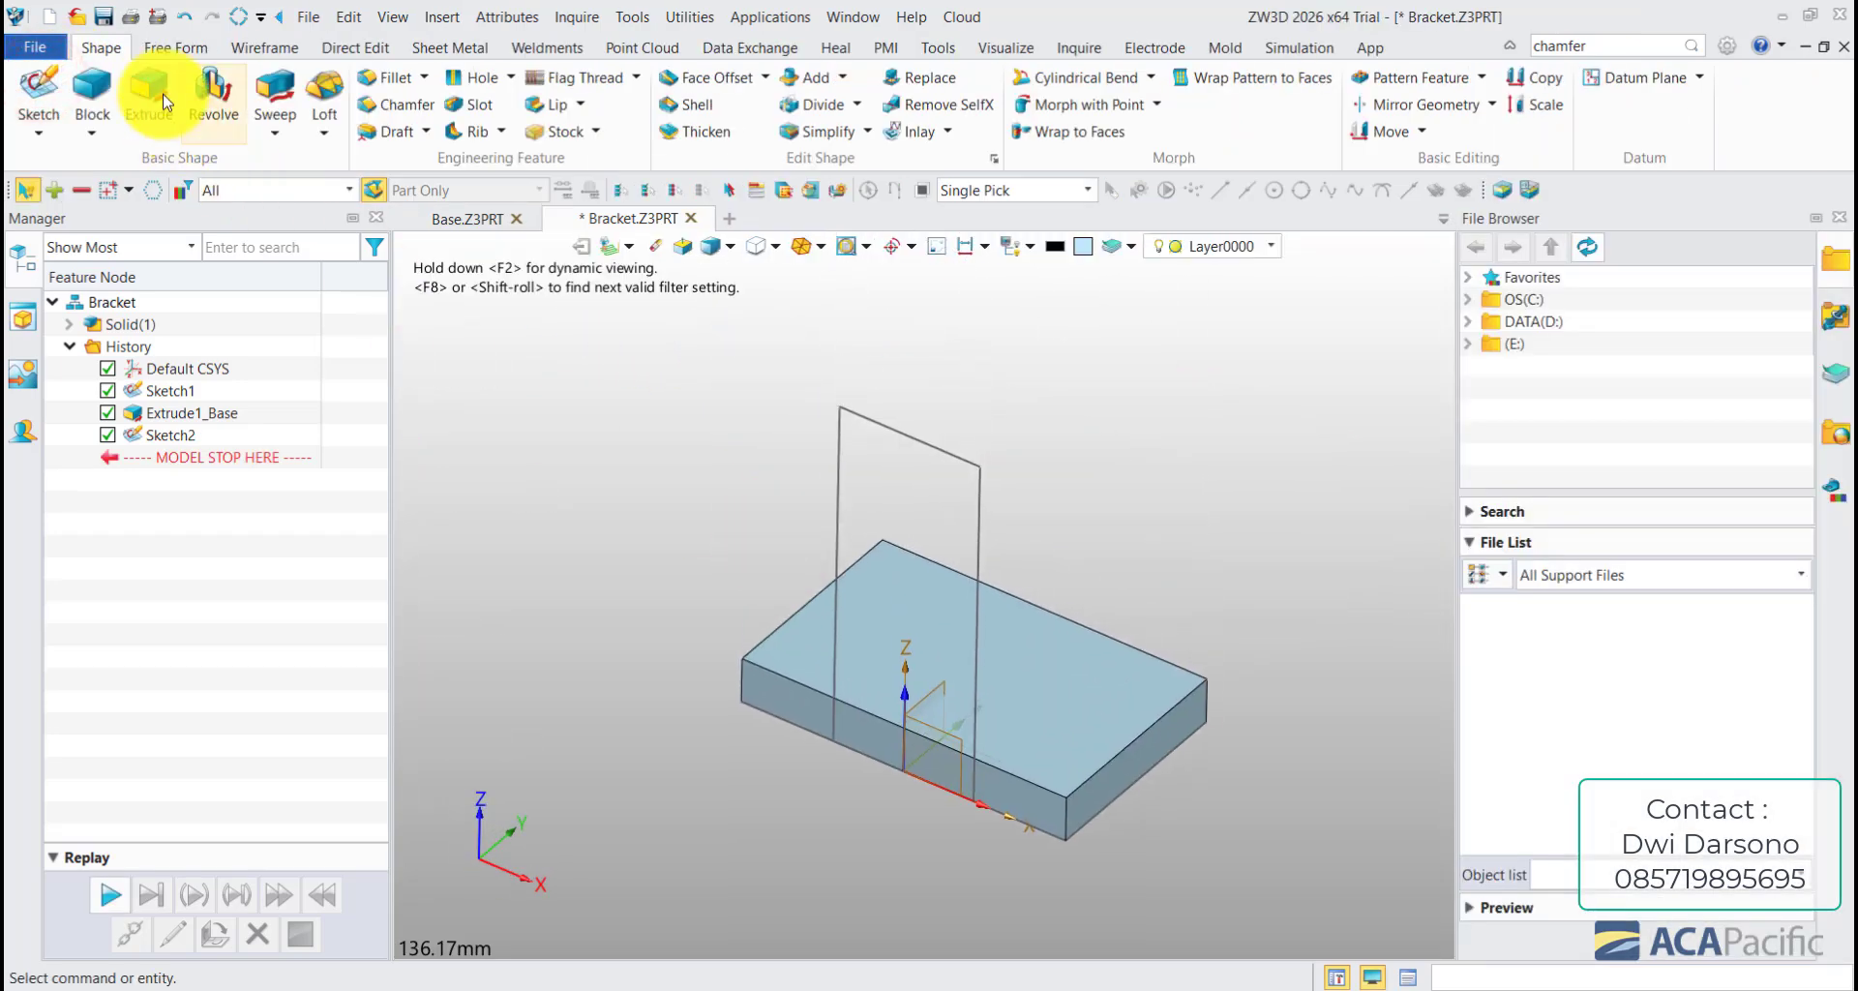
left_click(149, 94)
left_click(854, 399)
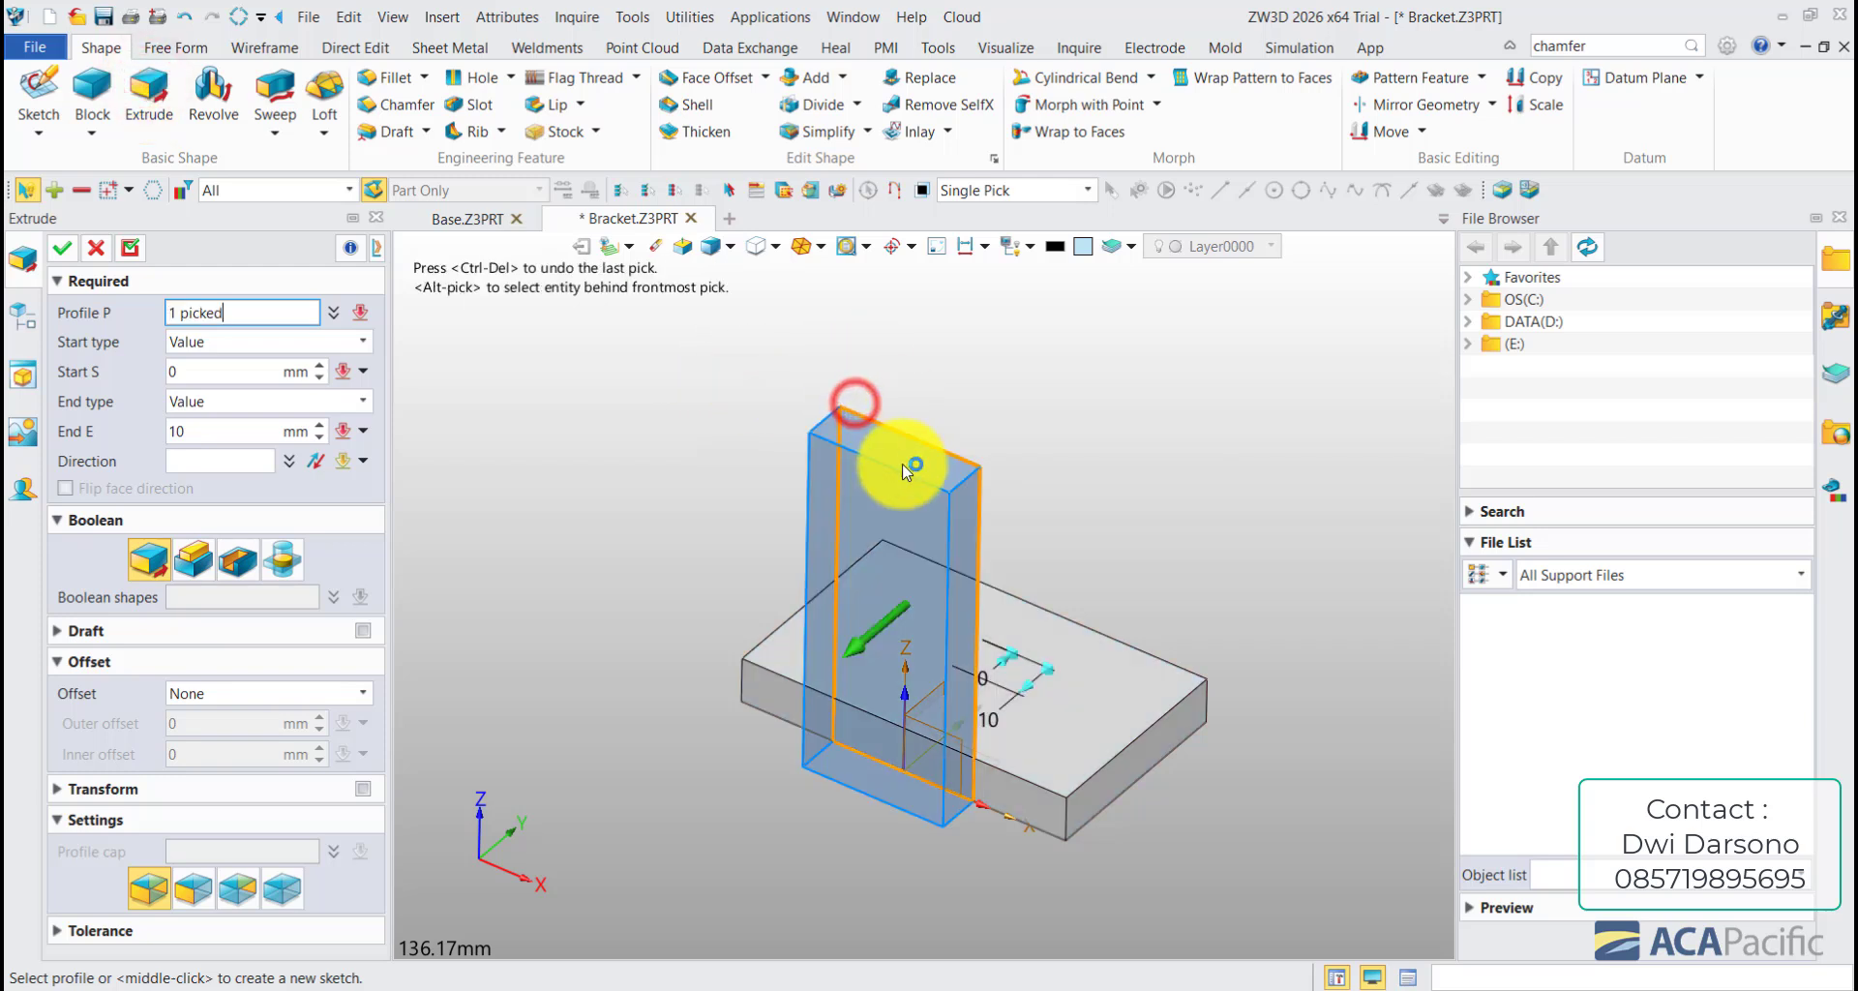
left_click(856, 650)
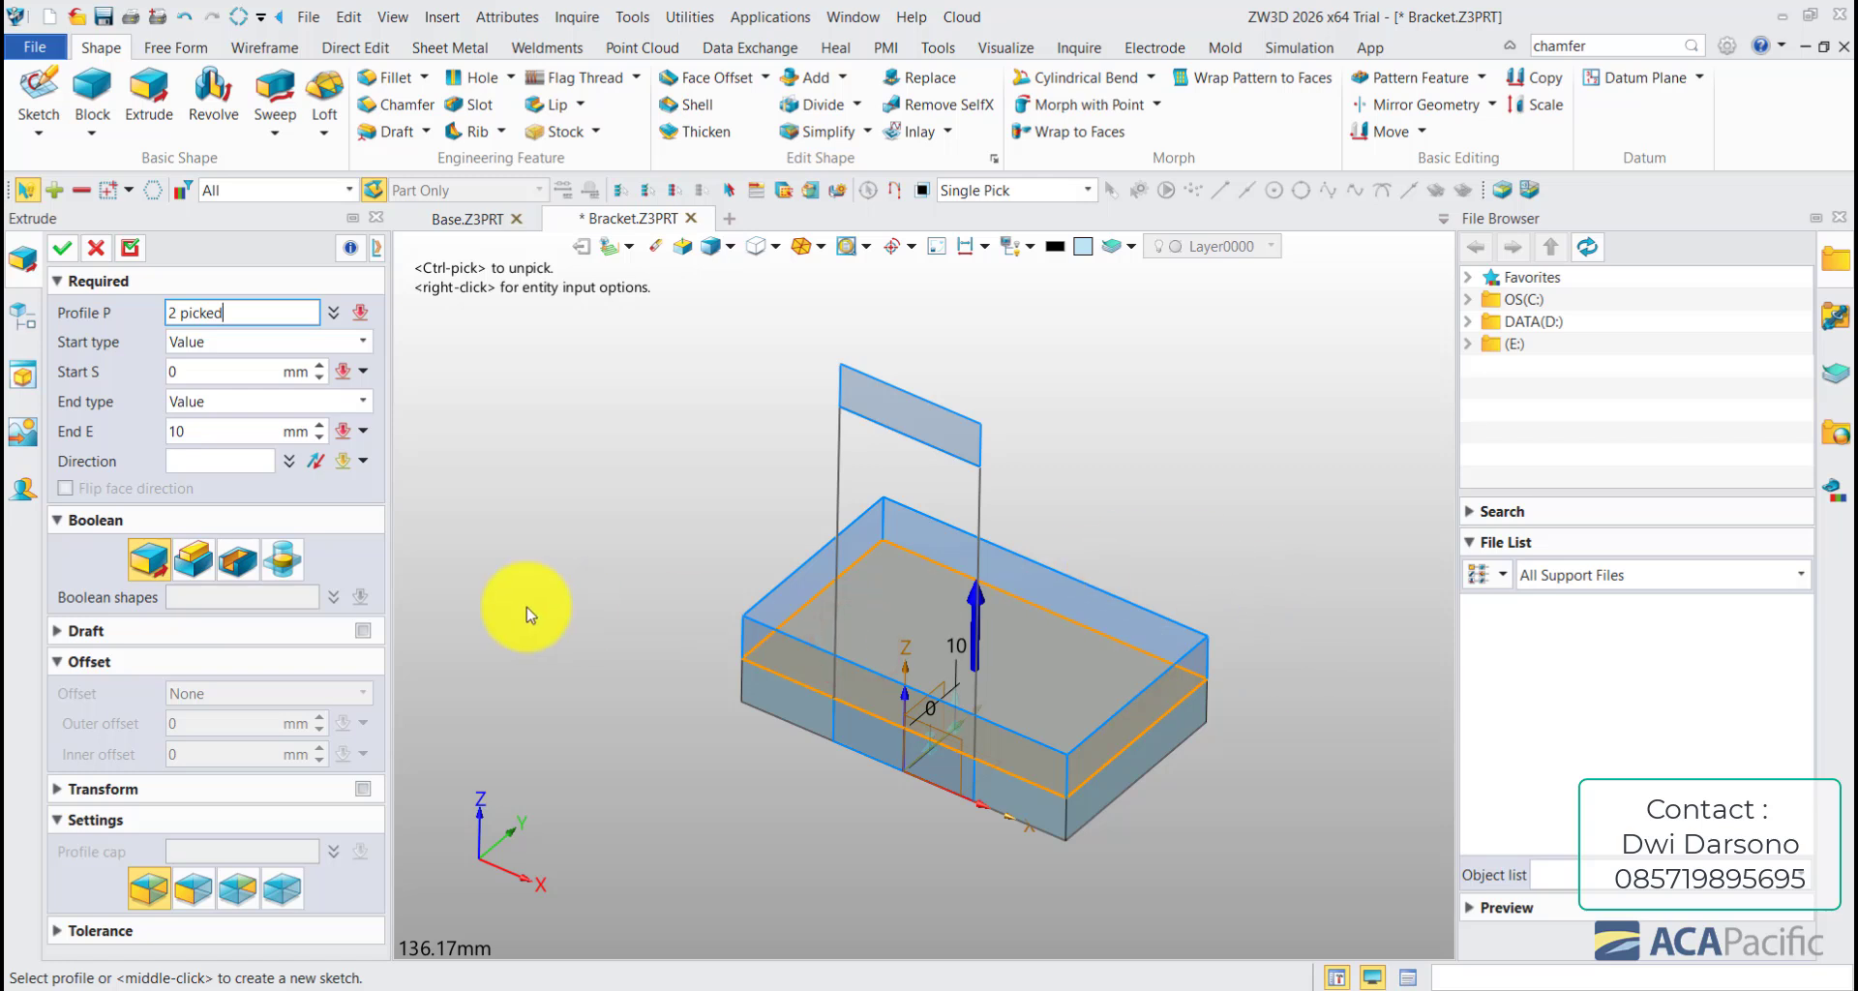
left_click(203, 565)
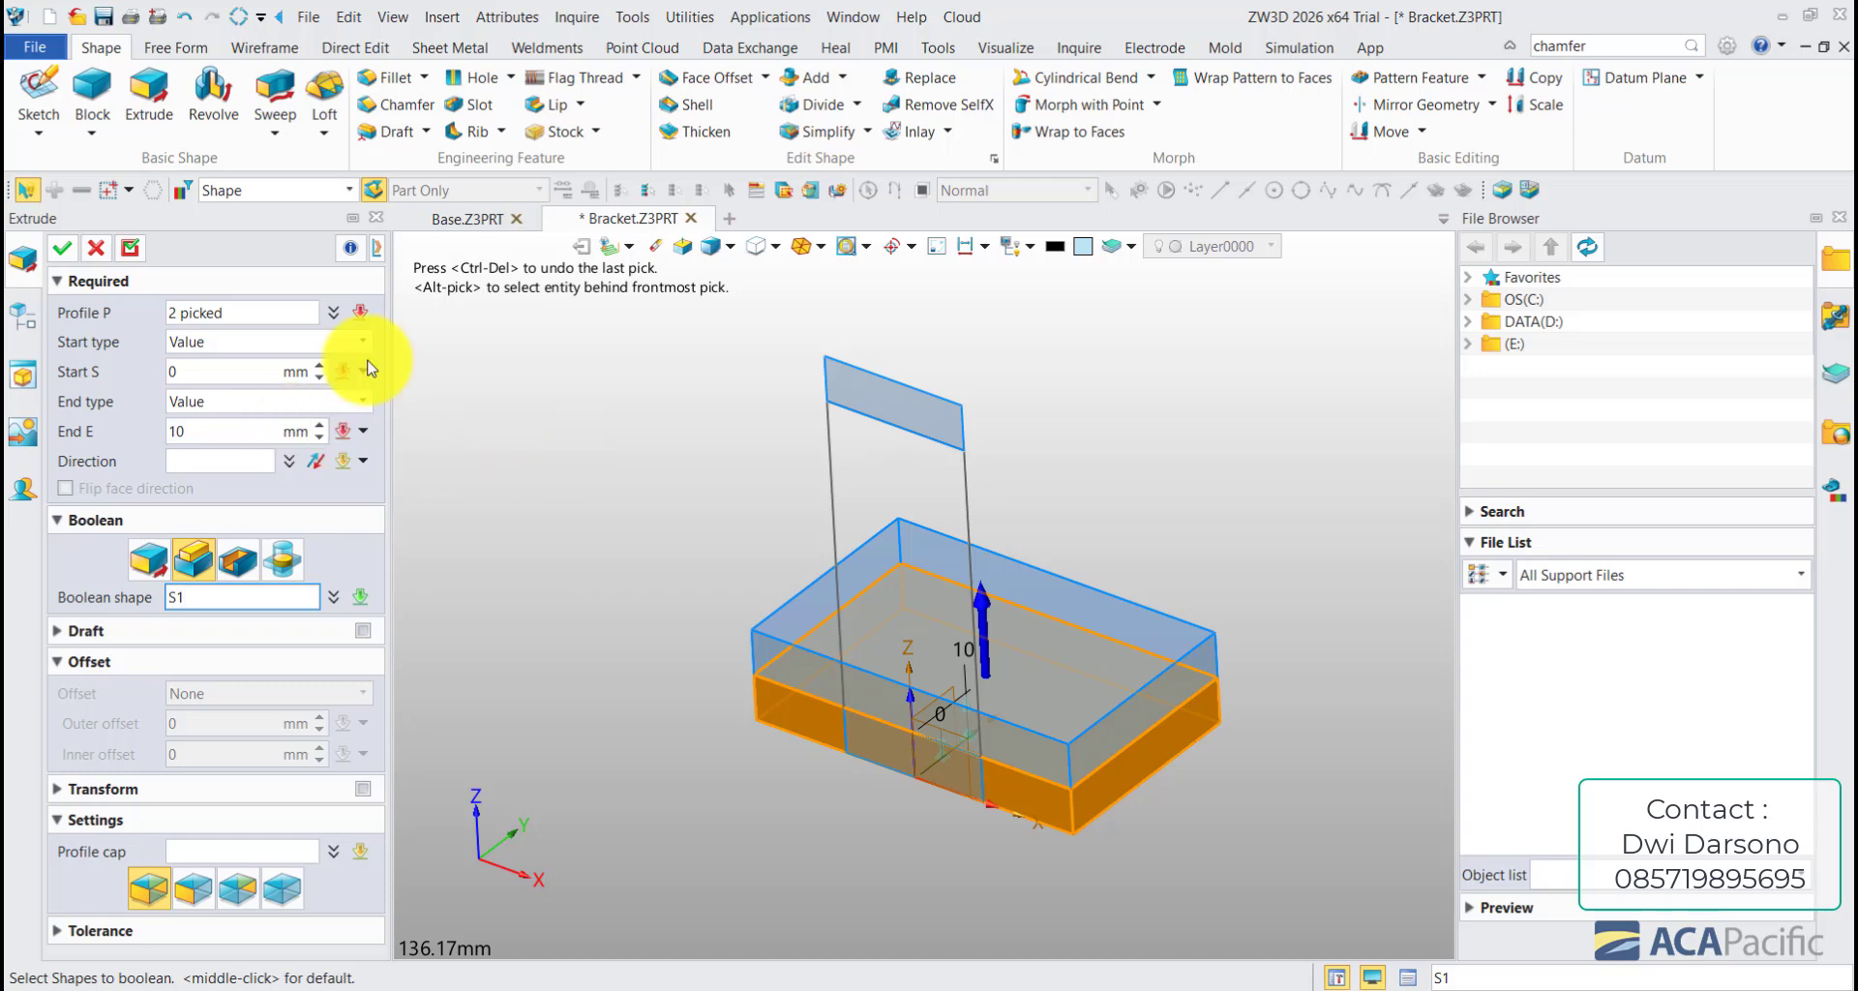
left_click(96, 247)
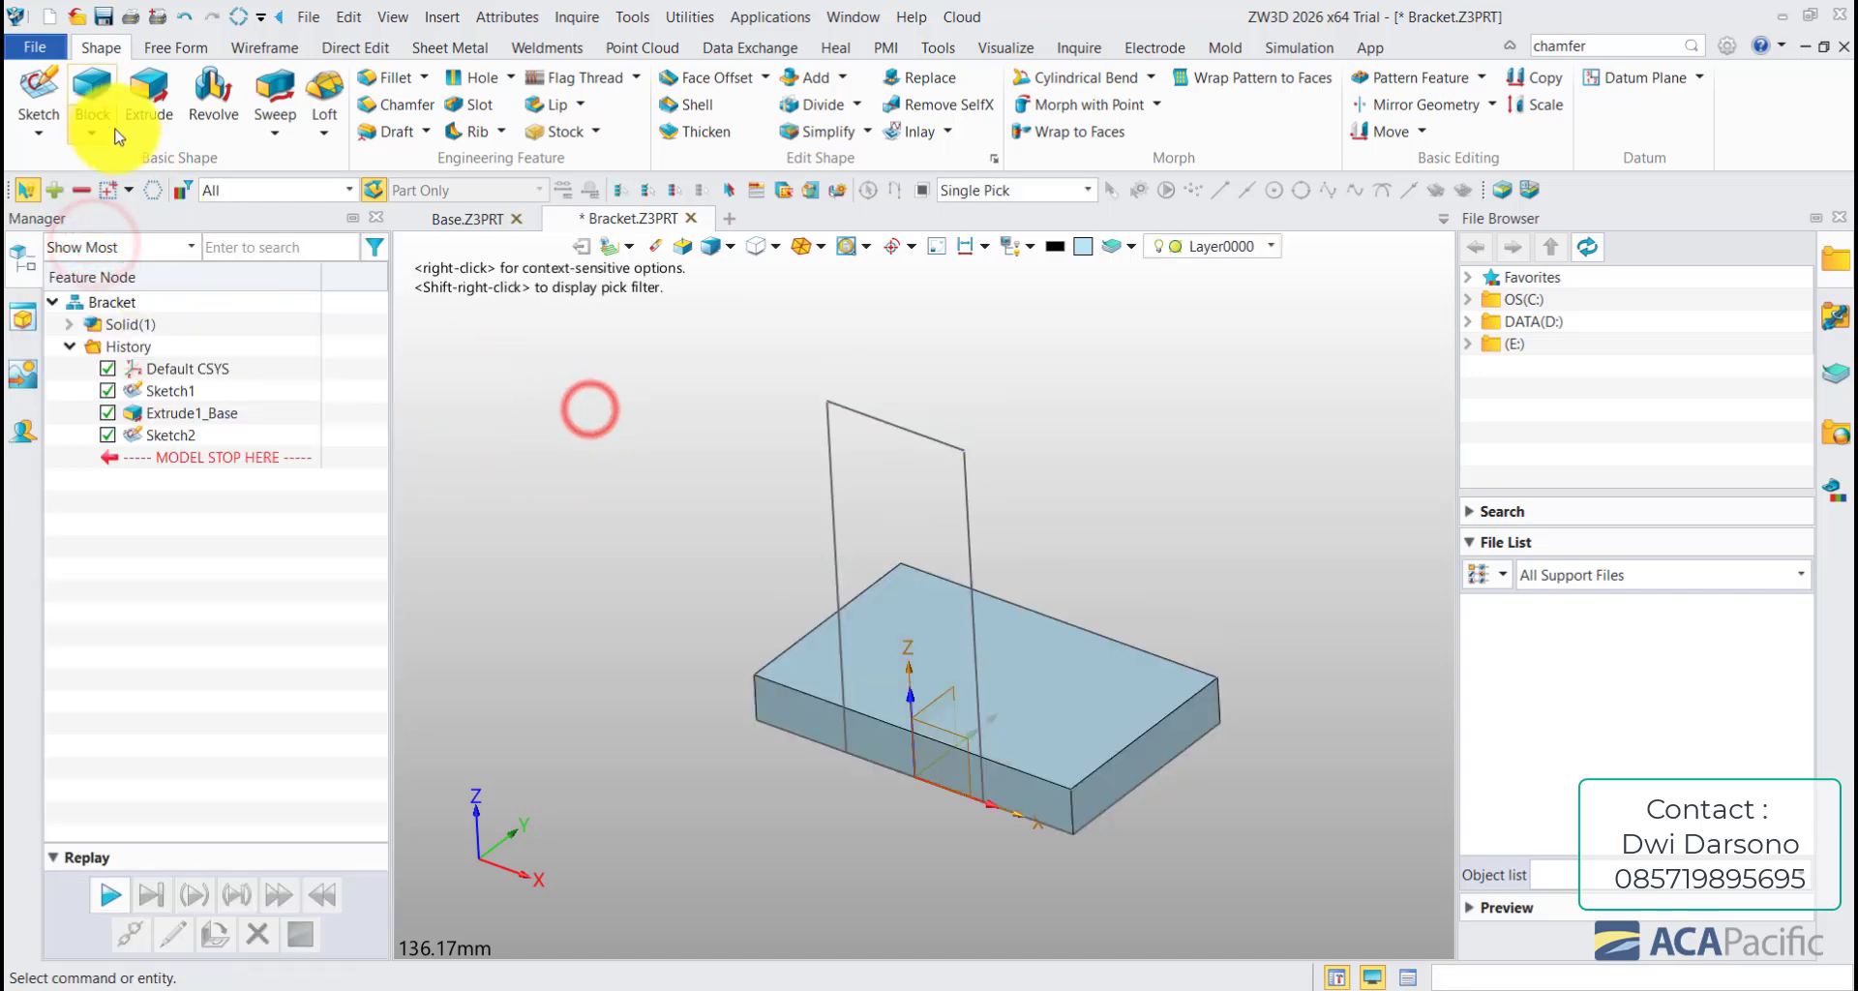
- Extrude the upright rectangle 14 mm from its sketch plane inward over the base plate, adding it to the plate body
left_click(147, 93)
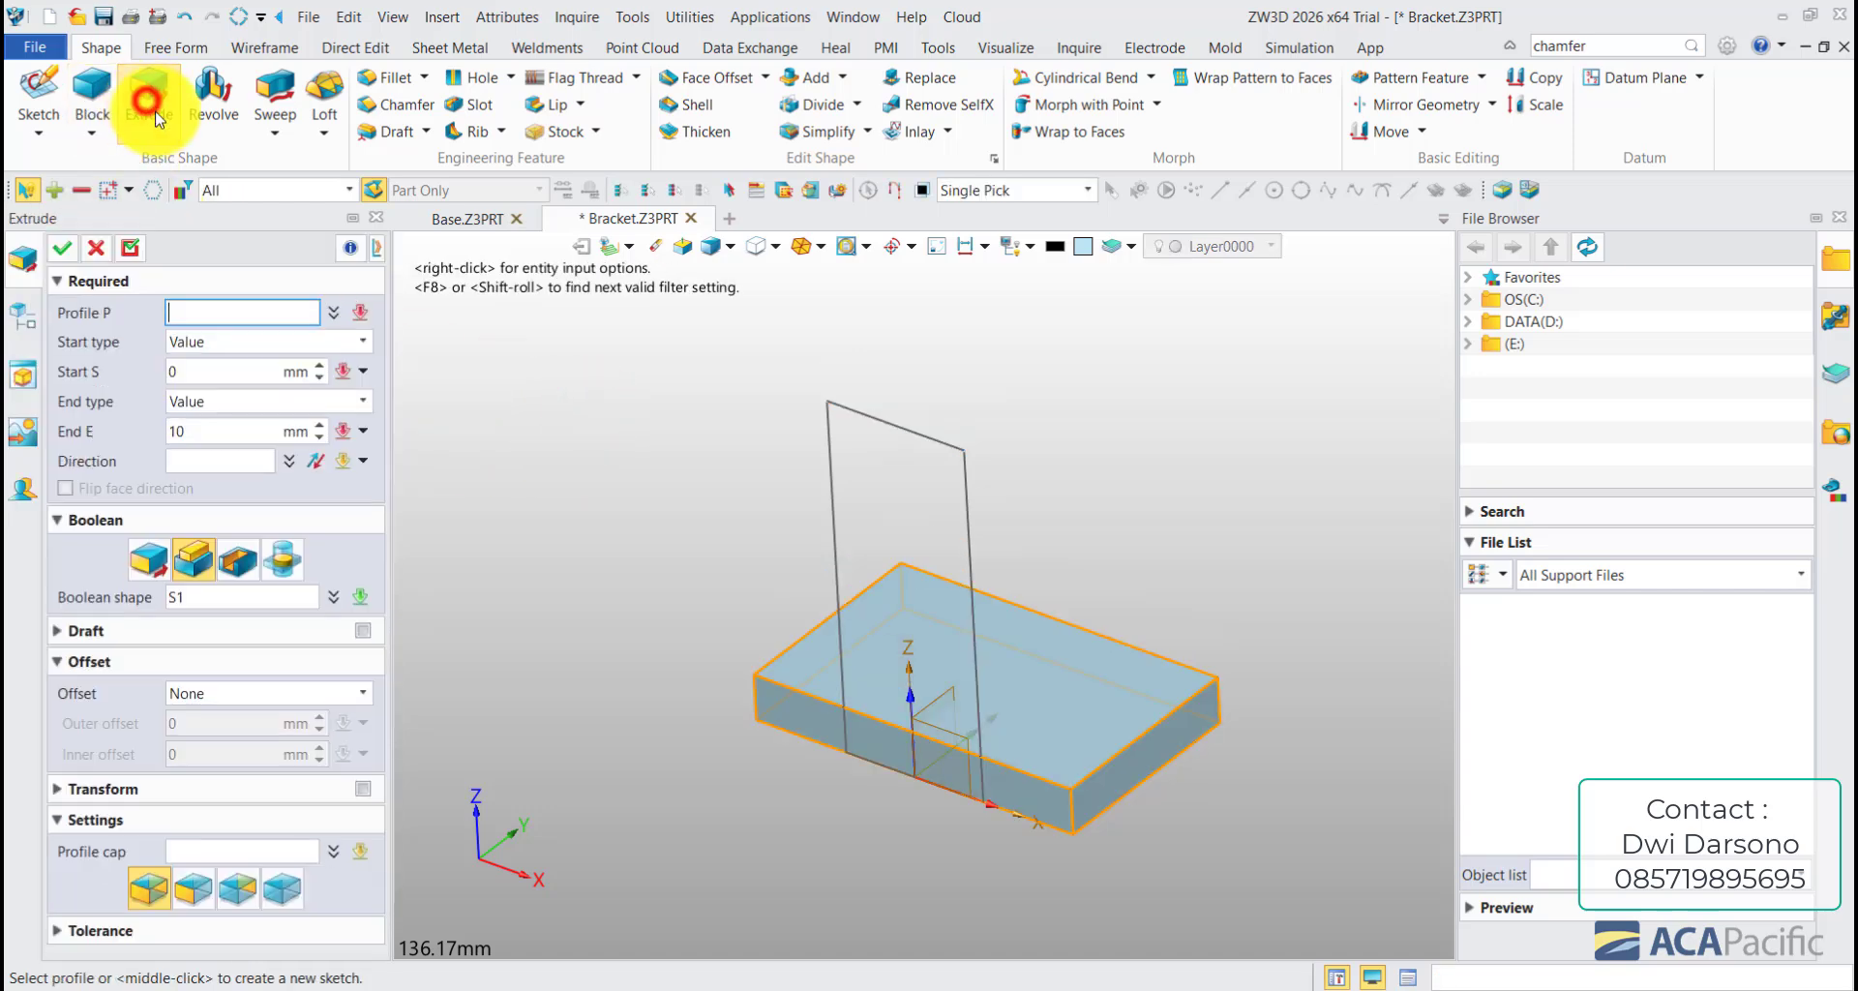
left_click(884, 415)
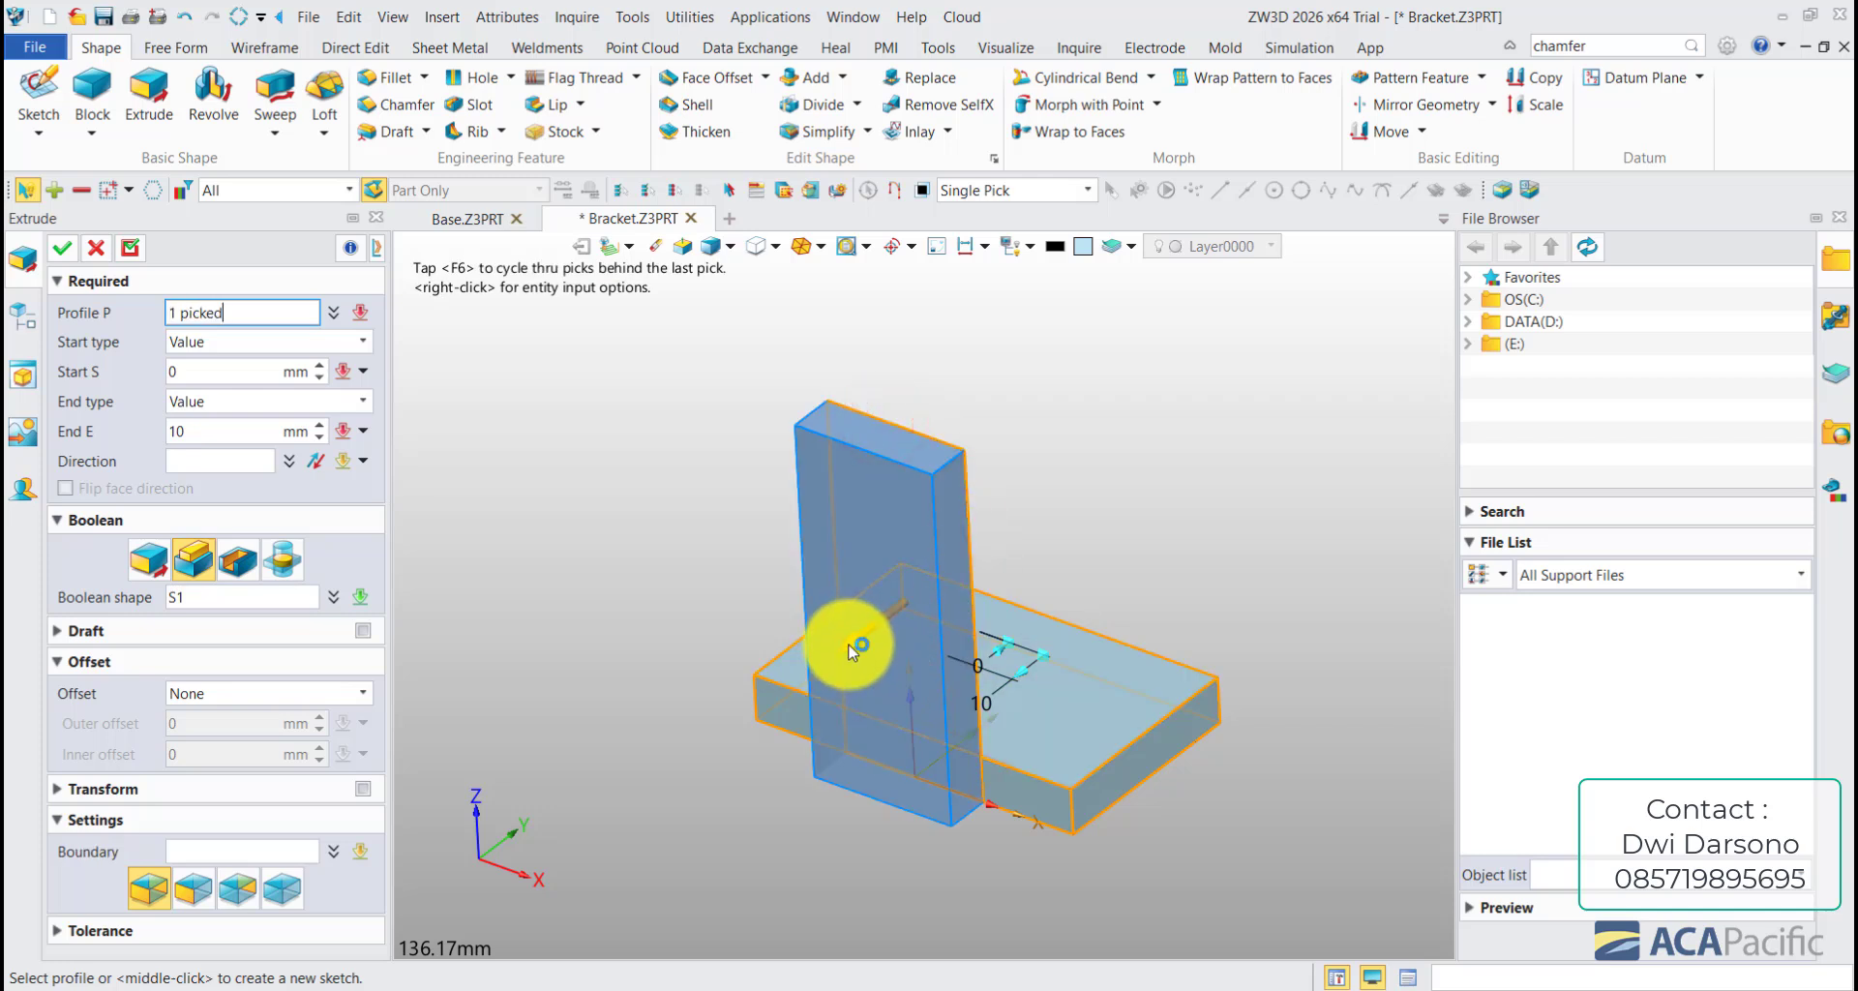
middle_click_drag(852, 651, 795, 594)
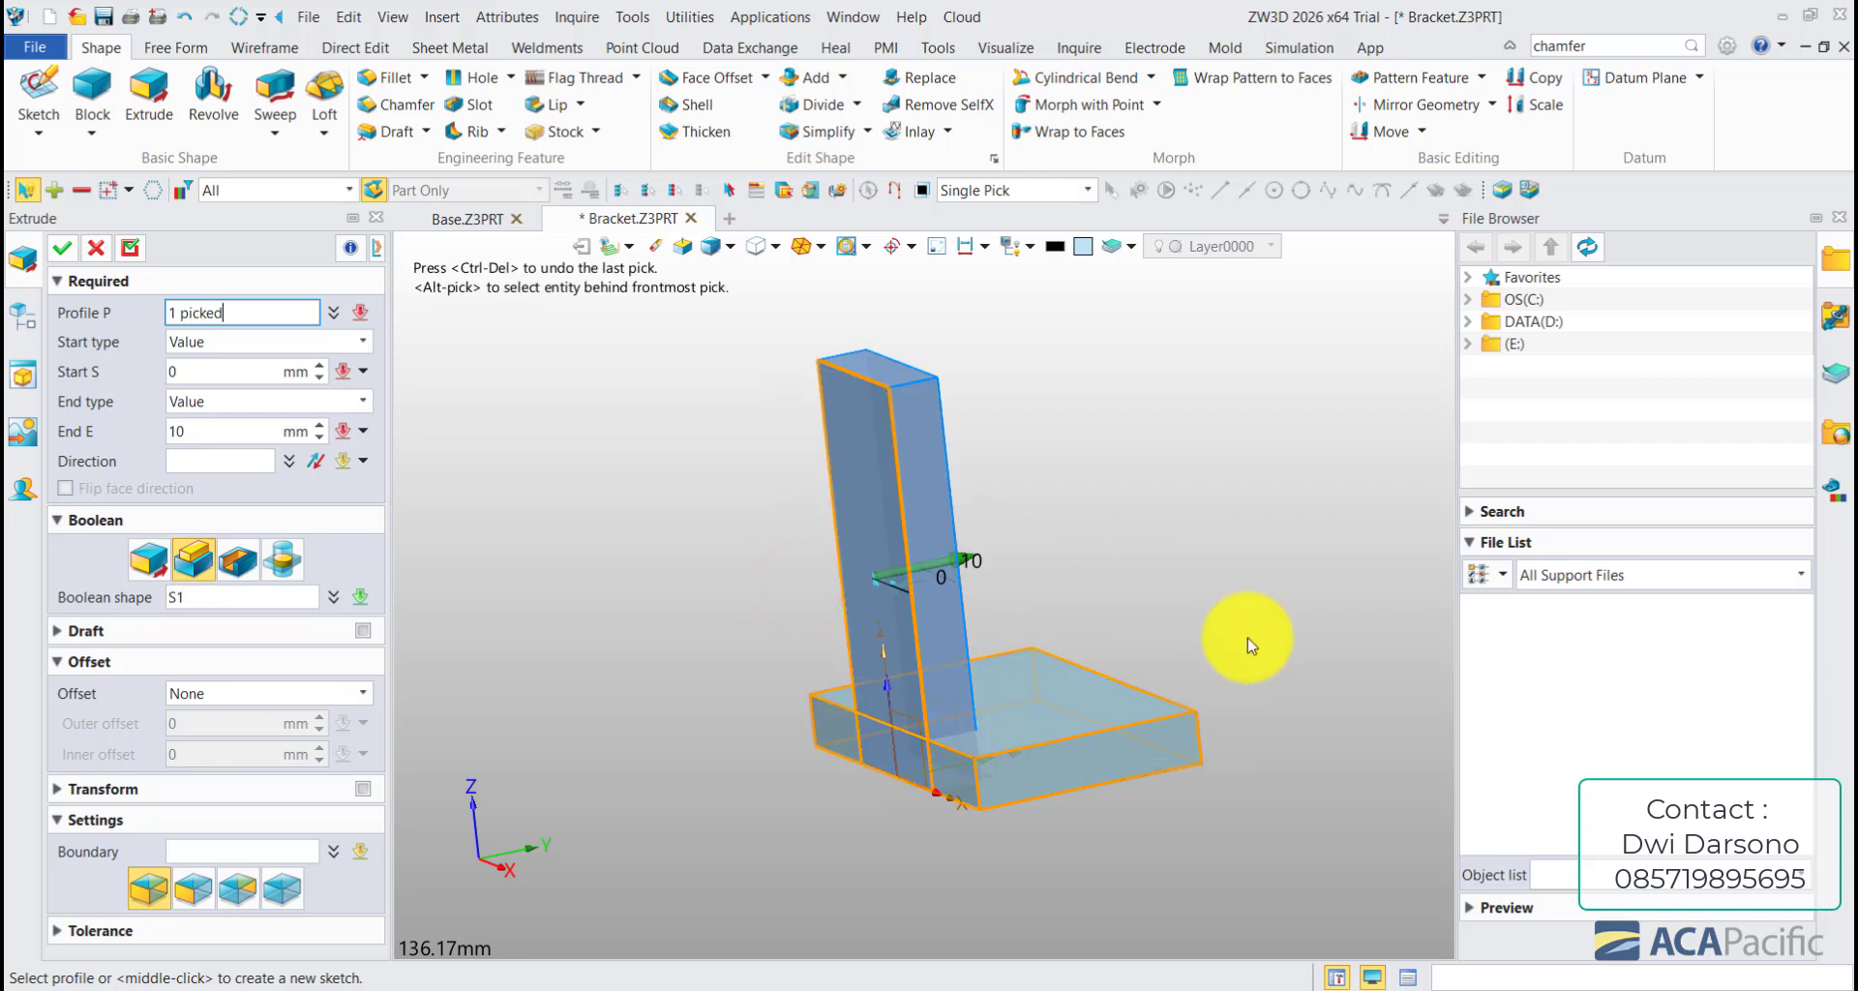
middle_click_drag(1177, 577, 1108, 597)
left_click(295, 553)
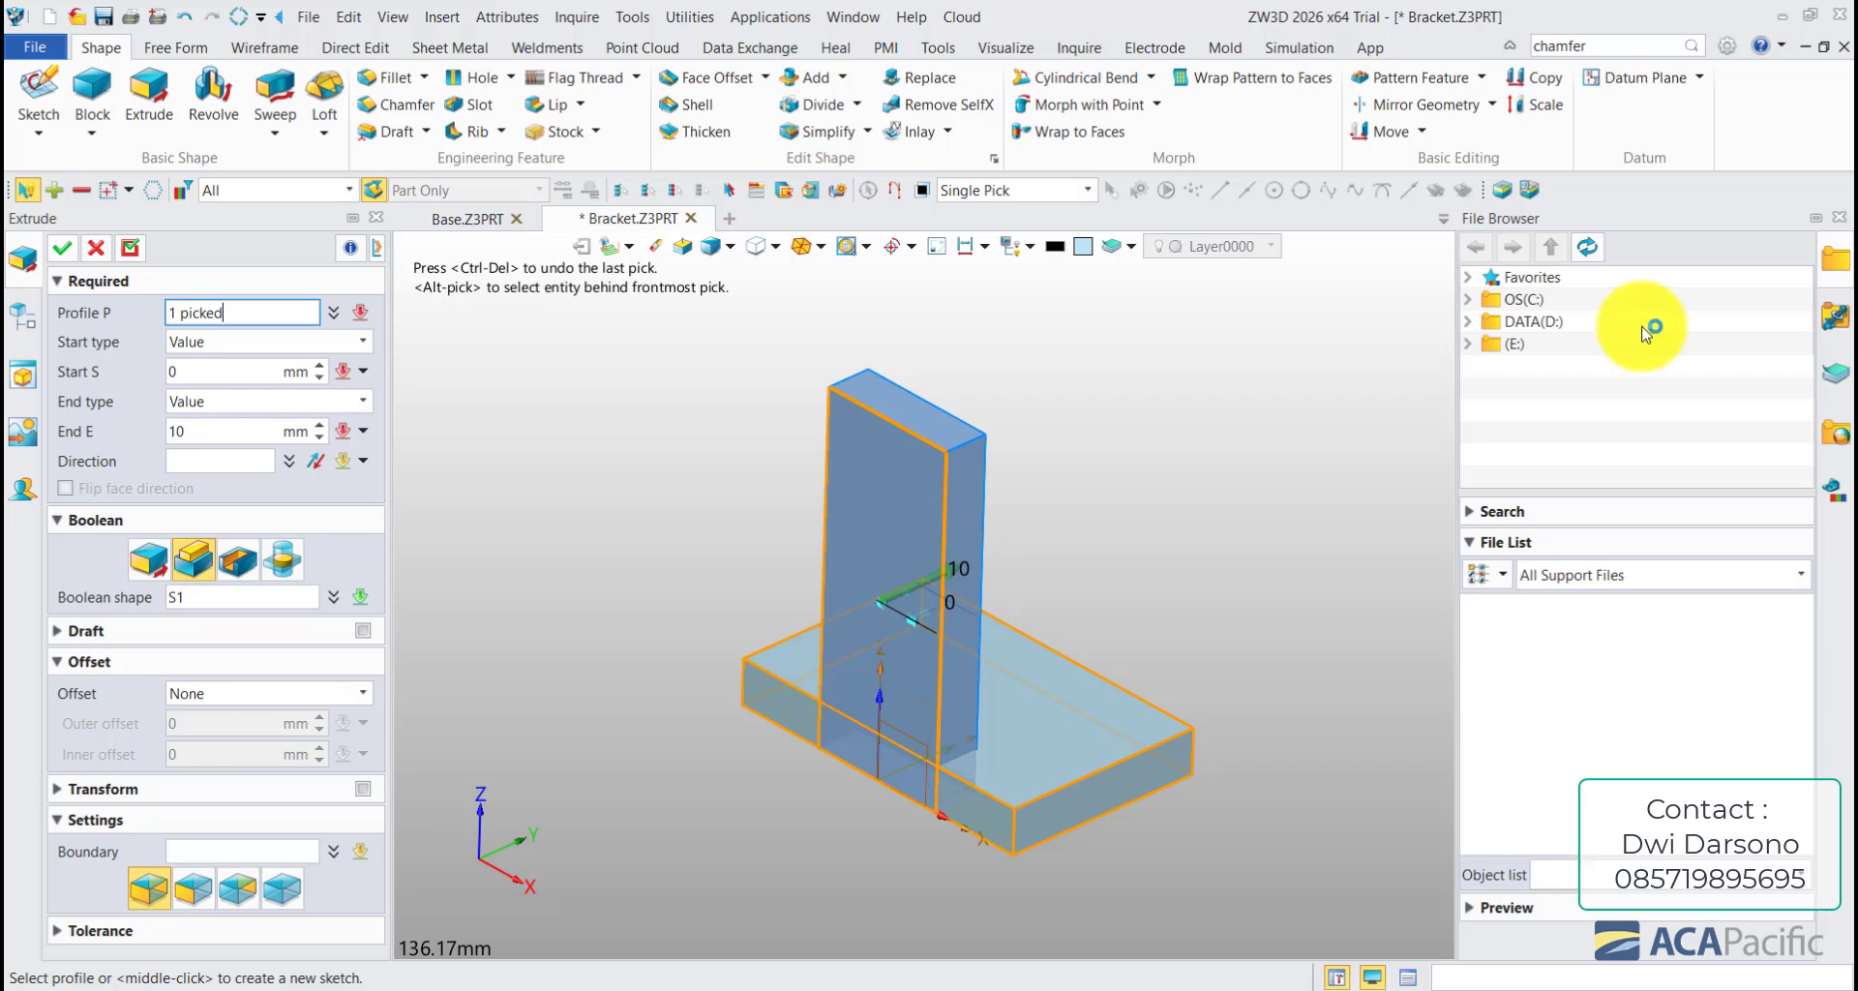
left_click(212, 430)
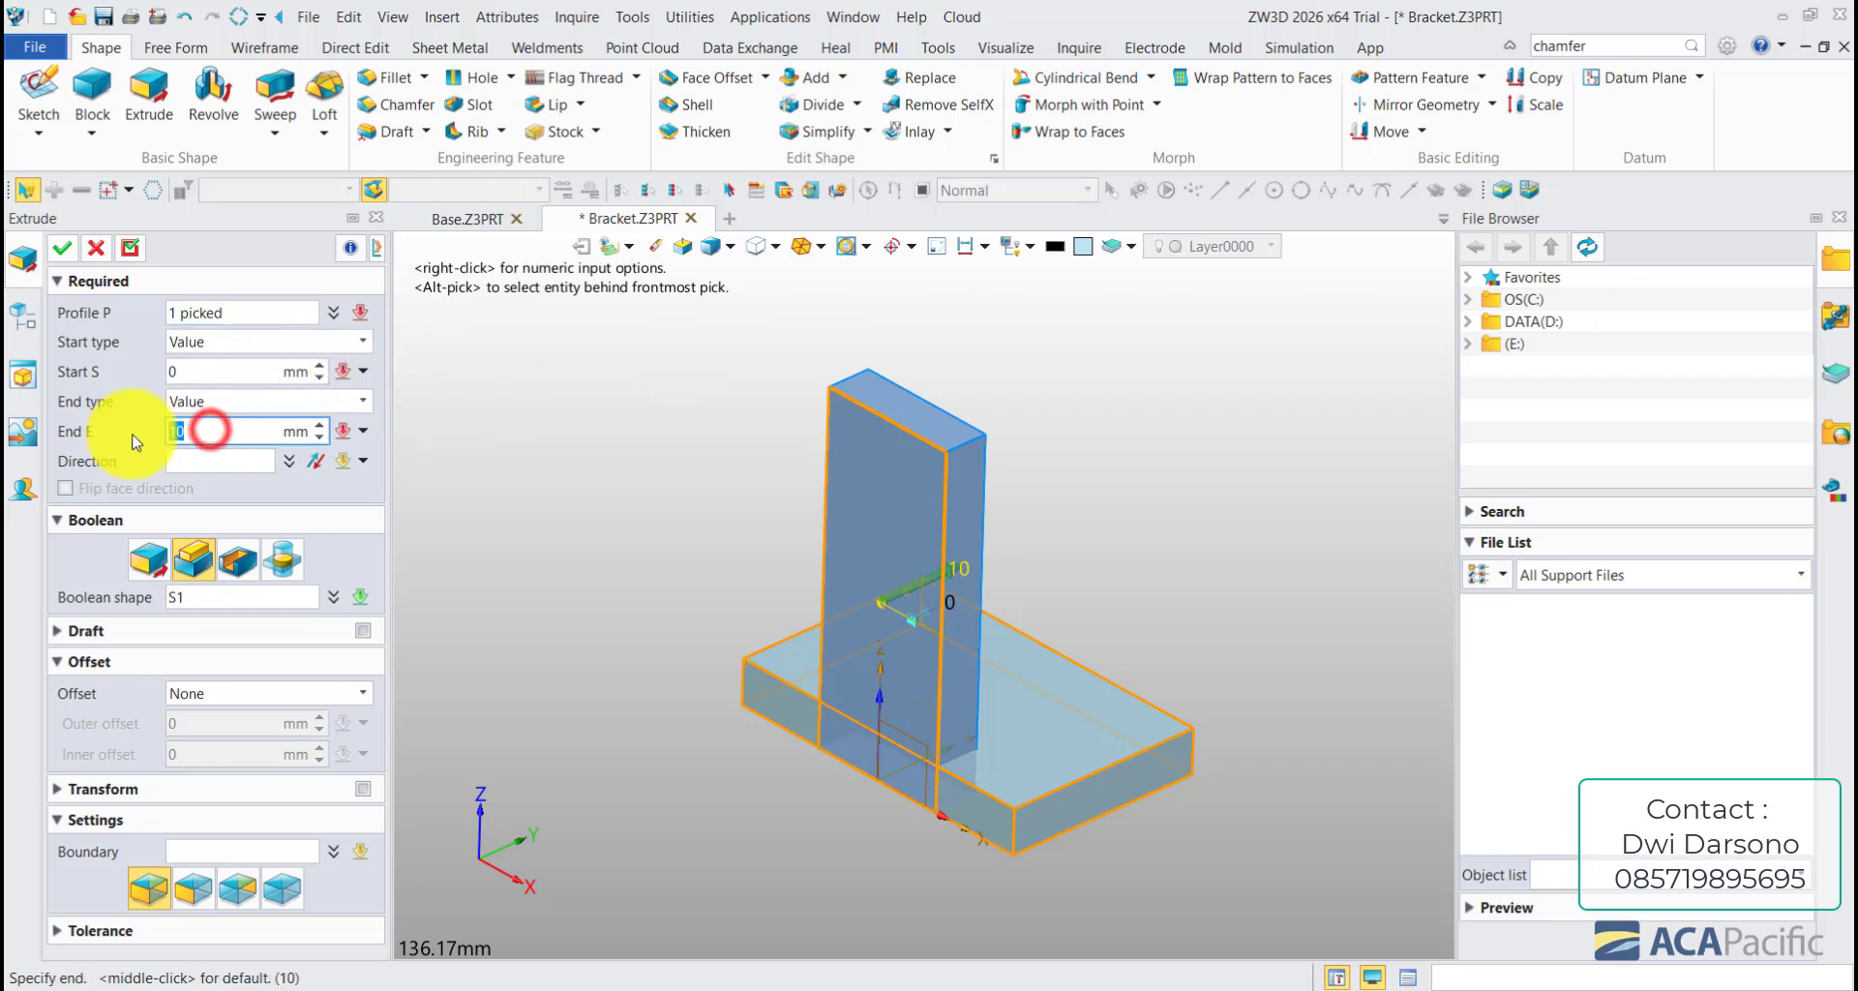
type("14")
key("Return")
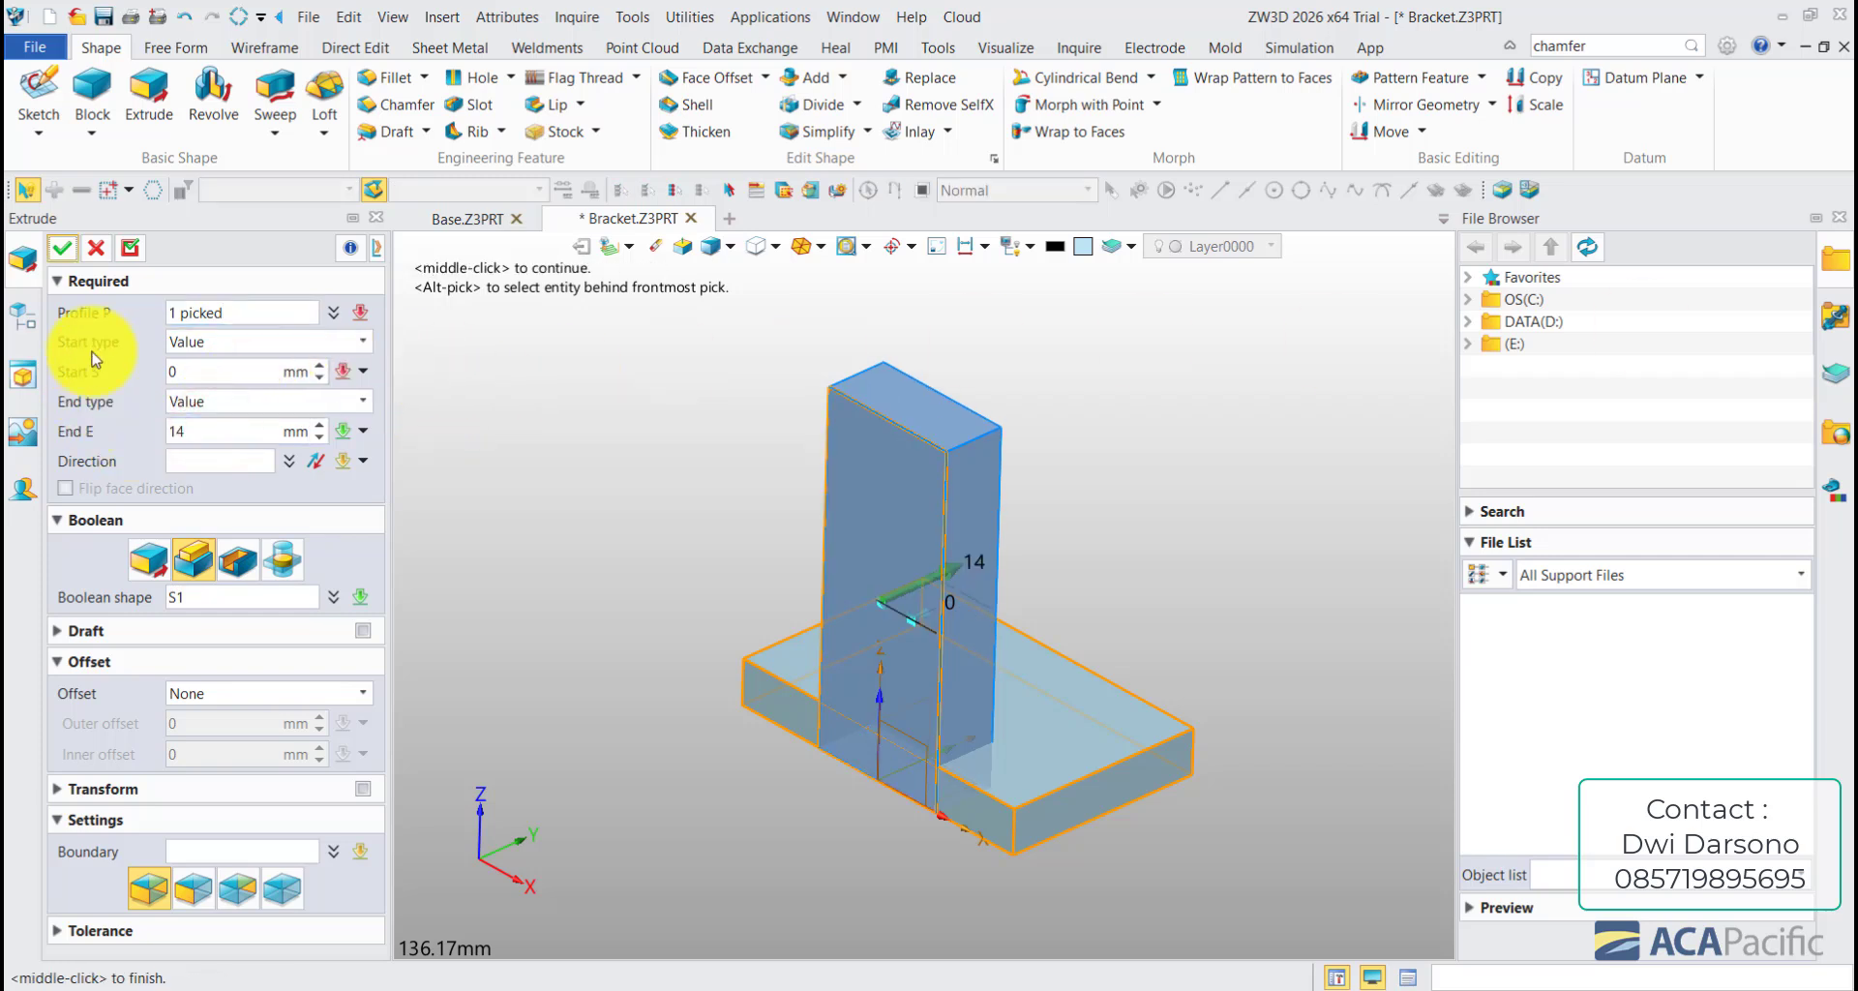
left_click(62, 248)
middle_click_drag(675, 435, 654, 447)
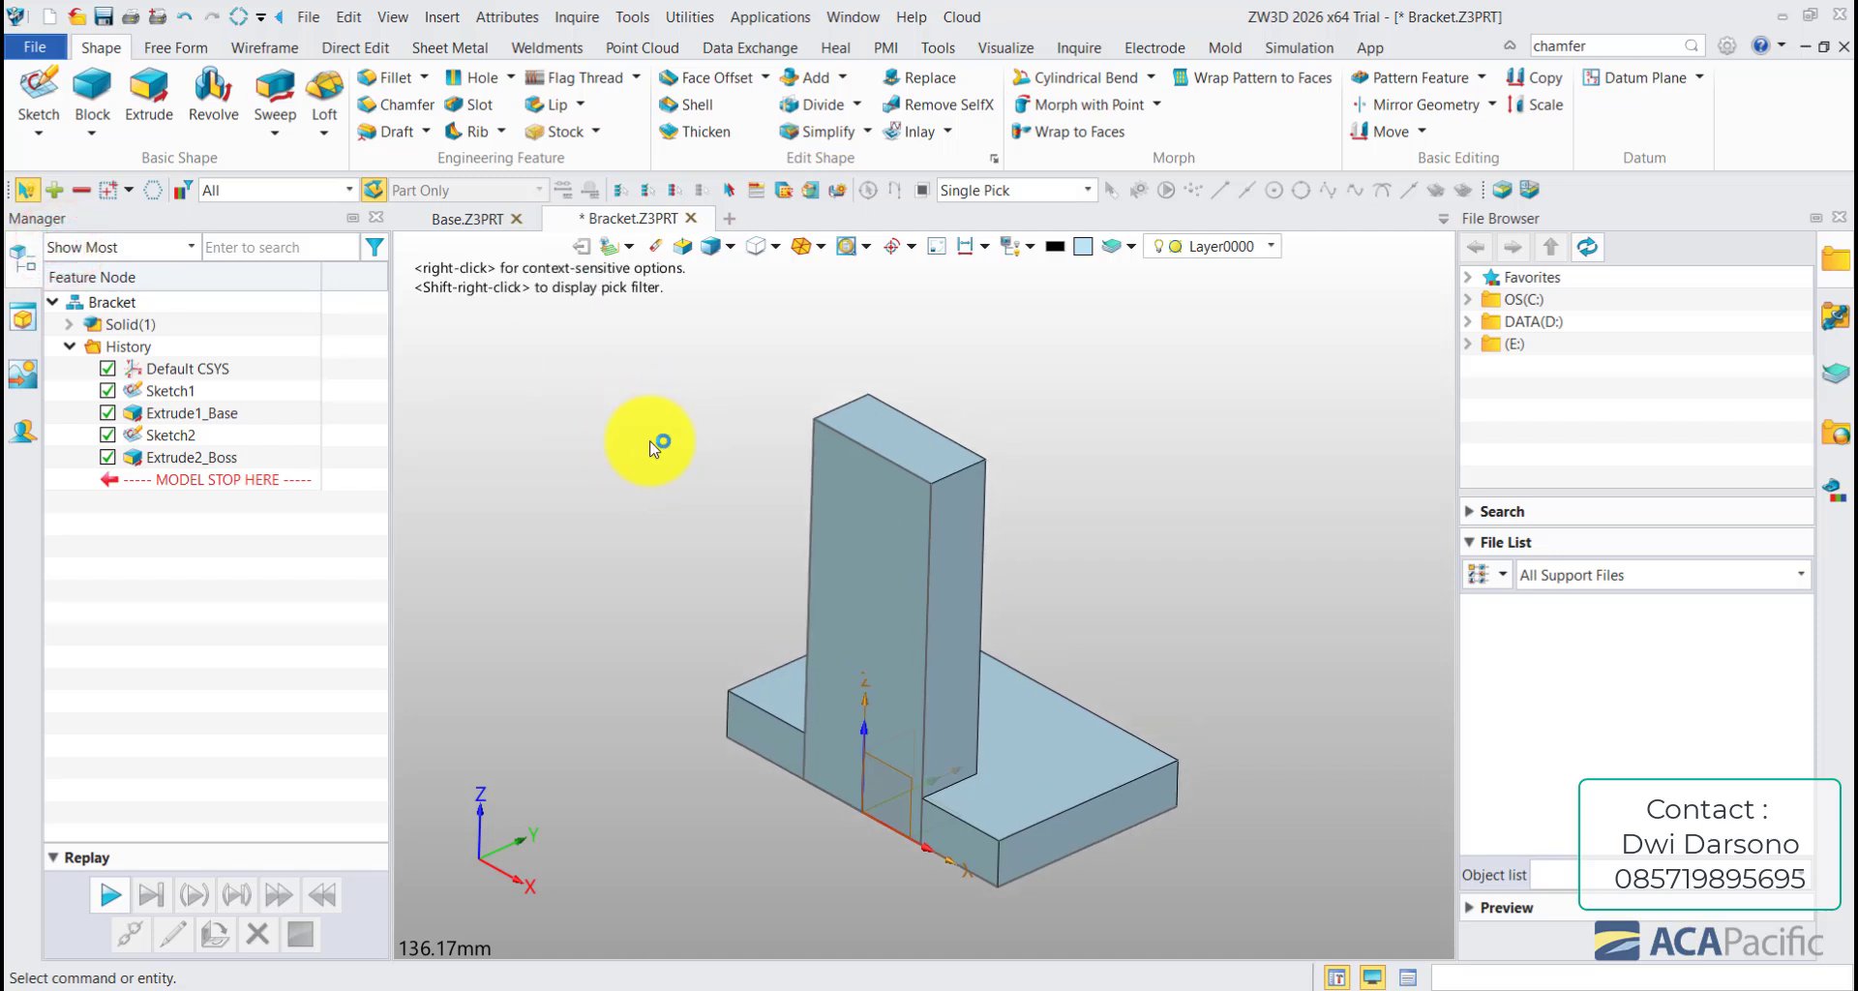
- Round the upright's top with a Face Fillet, using its two narrow side faces as supports and the top face as tangent face
left_click(424, 78)
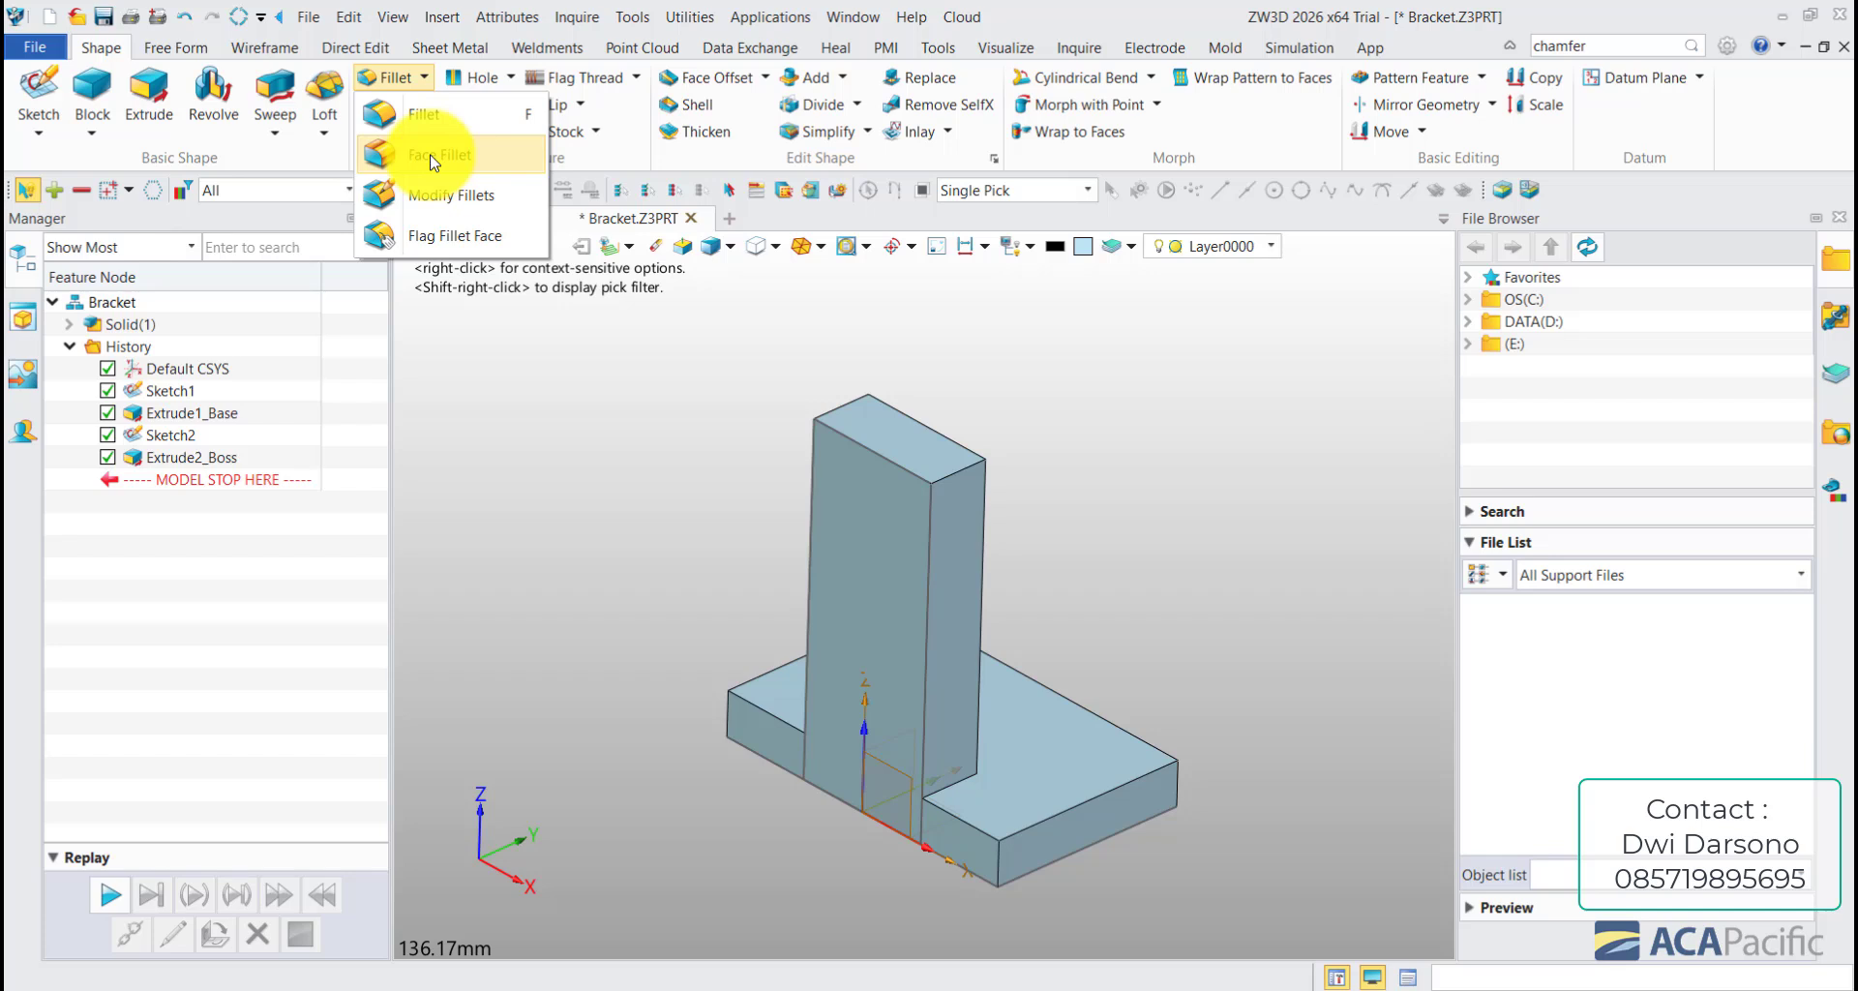
left_click(432, 163)
left_click(954, 518)
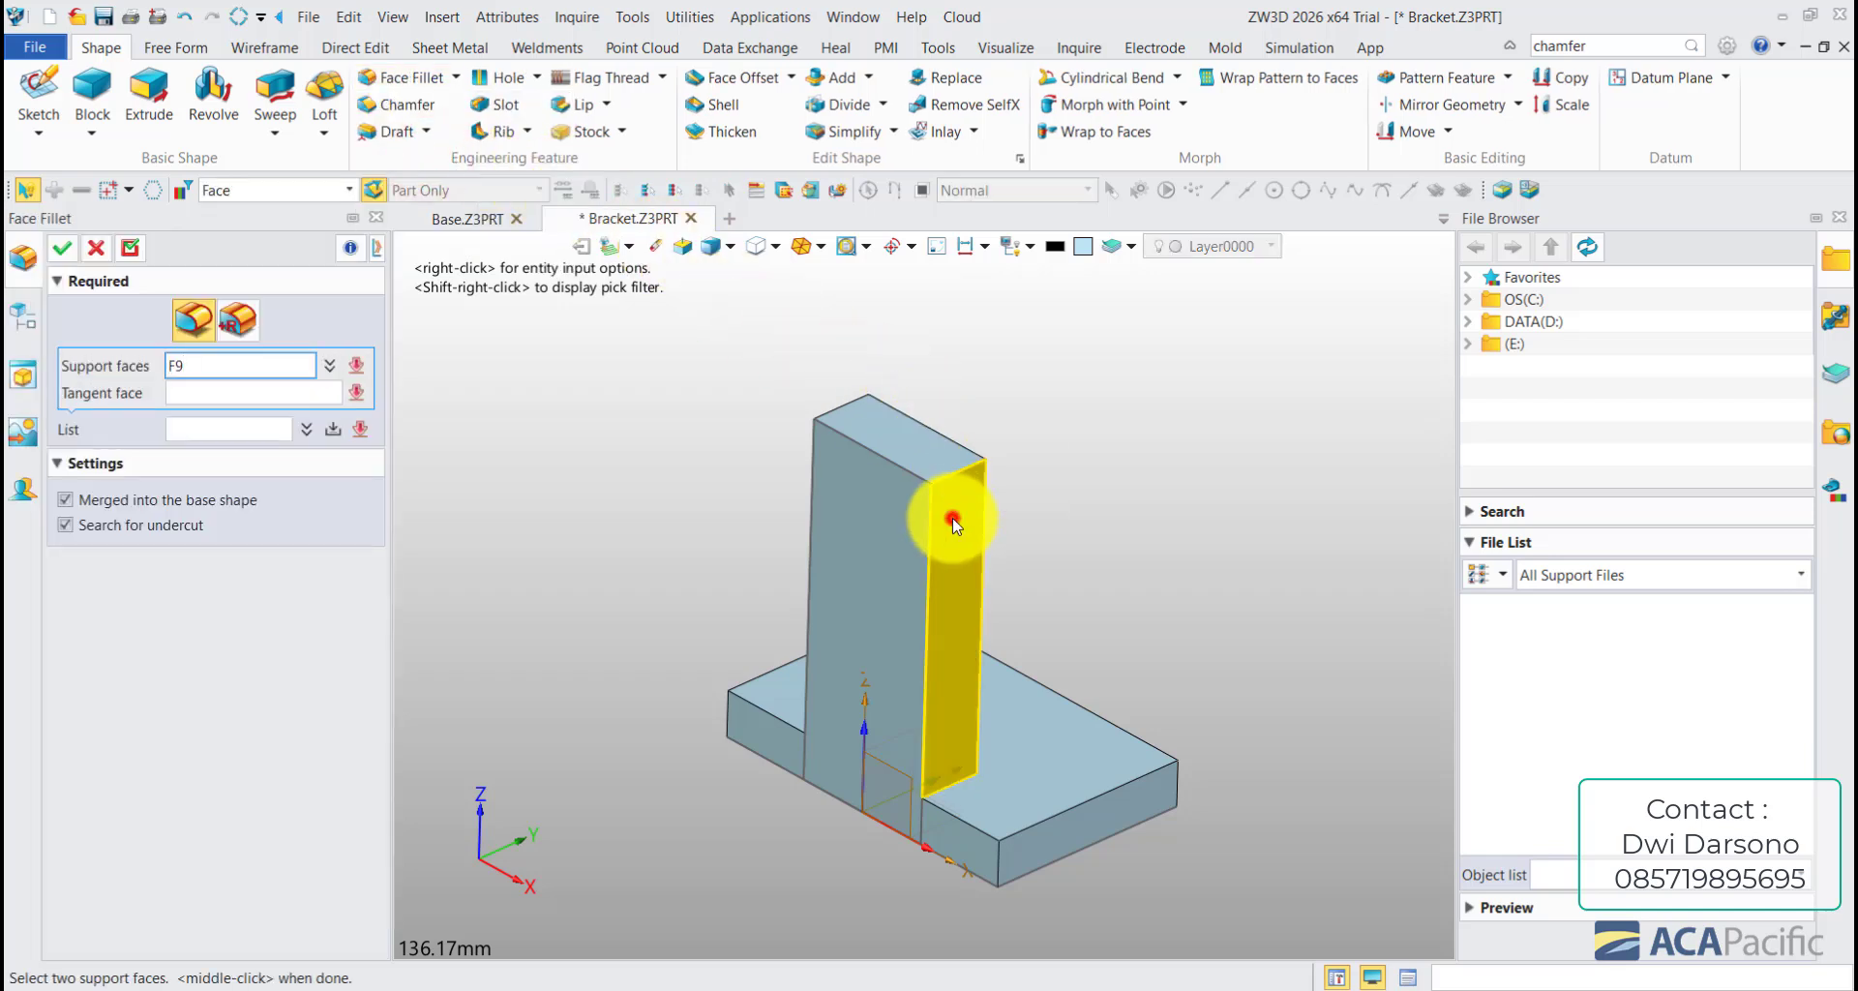
middle_click_drag(1036, 394, 1111, 531)
left_click(1088, 535)
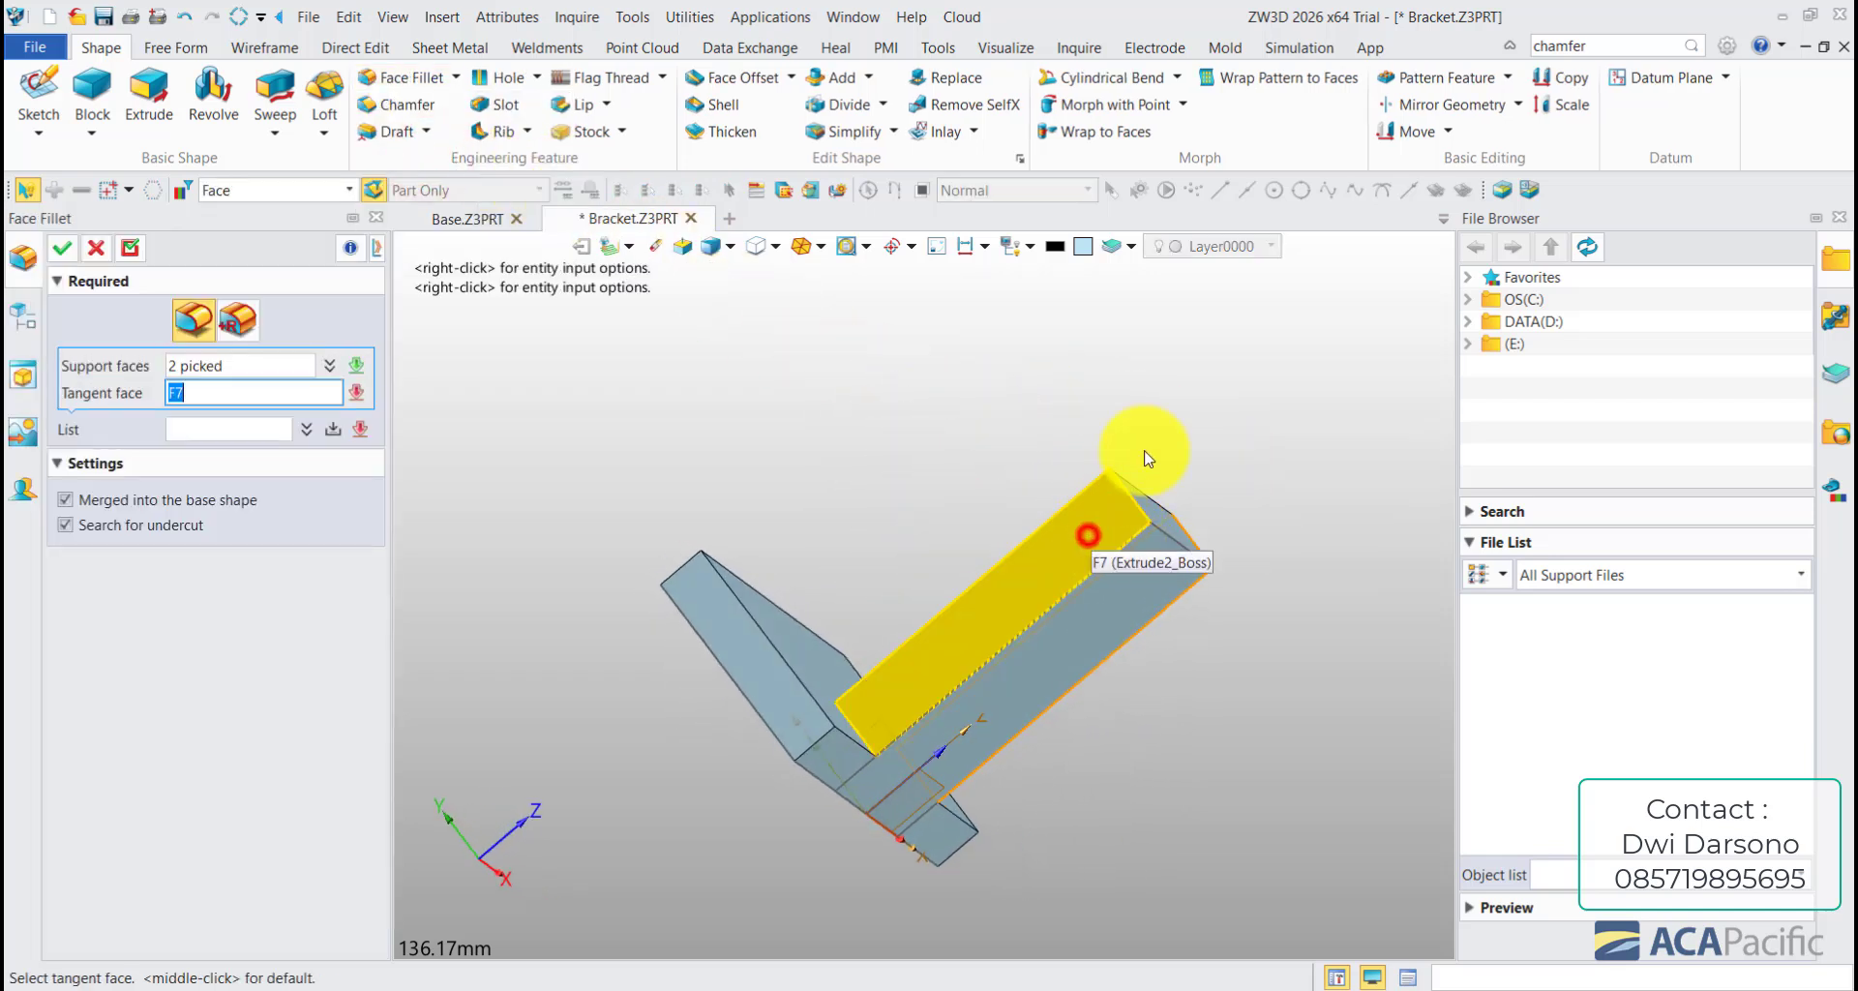
middle_click_drag(1147, 459, 983, 403)
left_click(908, 486)
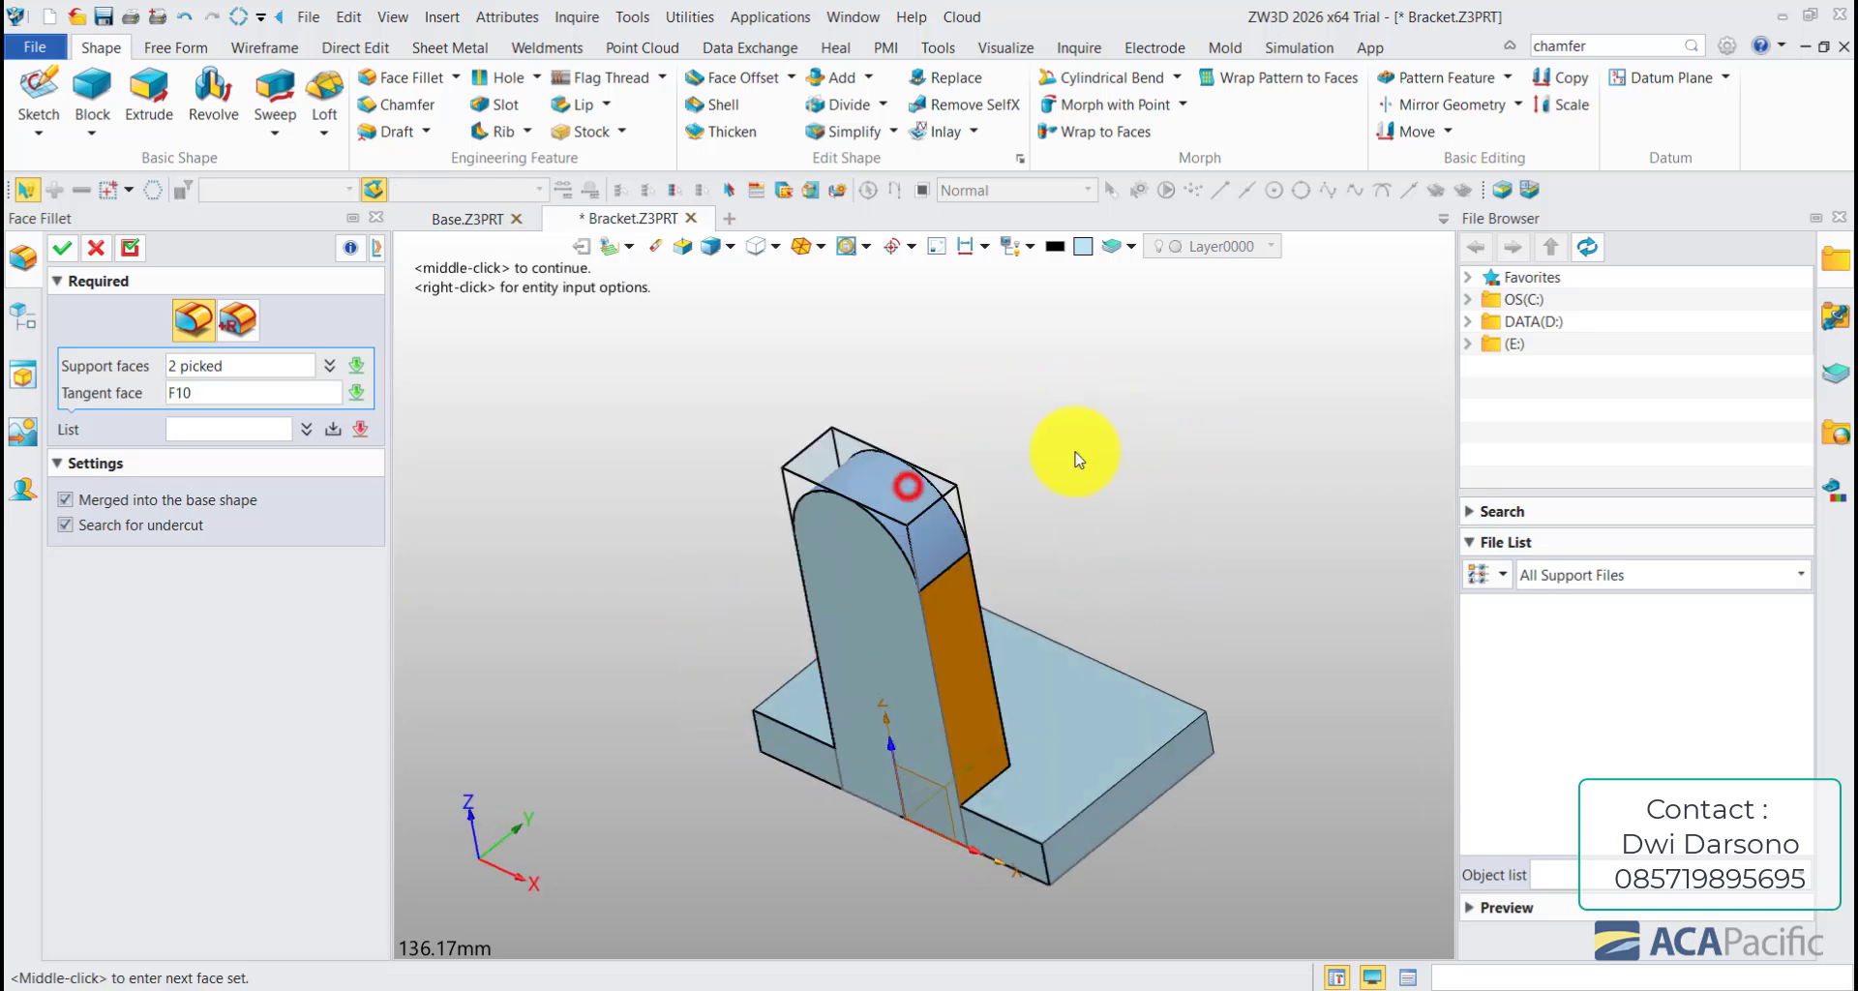
left_click(62, 248)
mouse_move(609, 441)
middle_mouse_down()
mouse_move(622, 292)
mouse_move(612, 426)
middle_mouse_up()
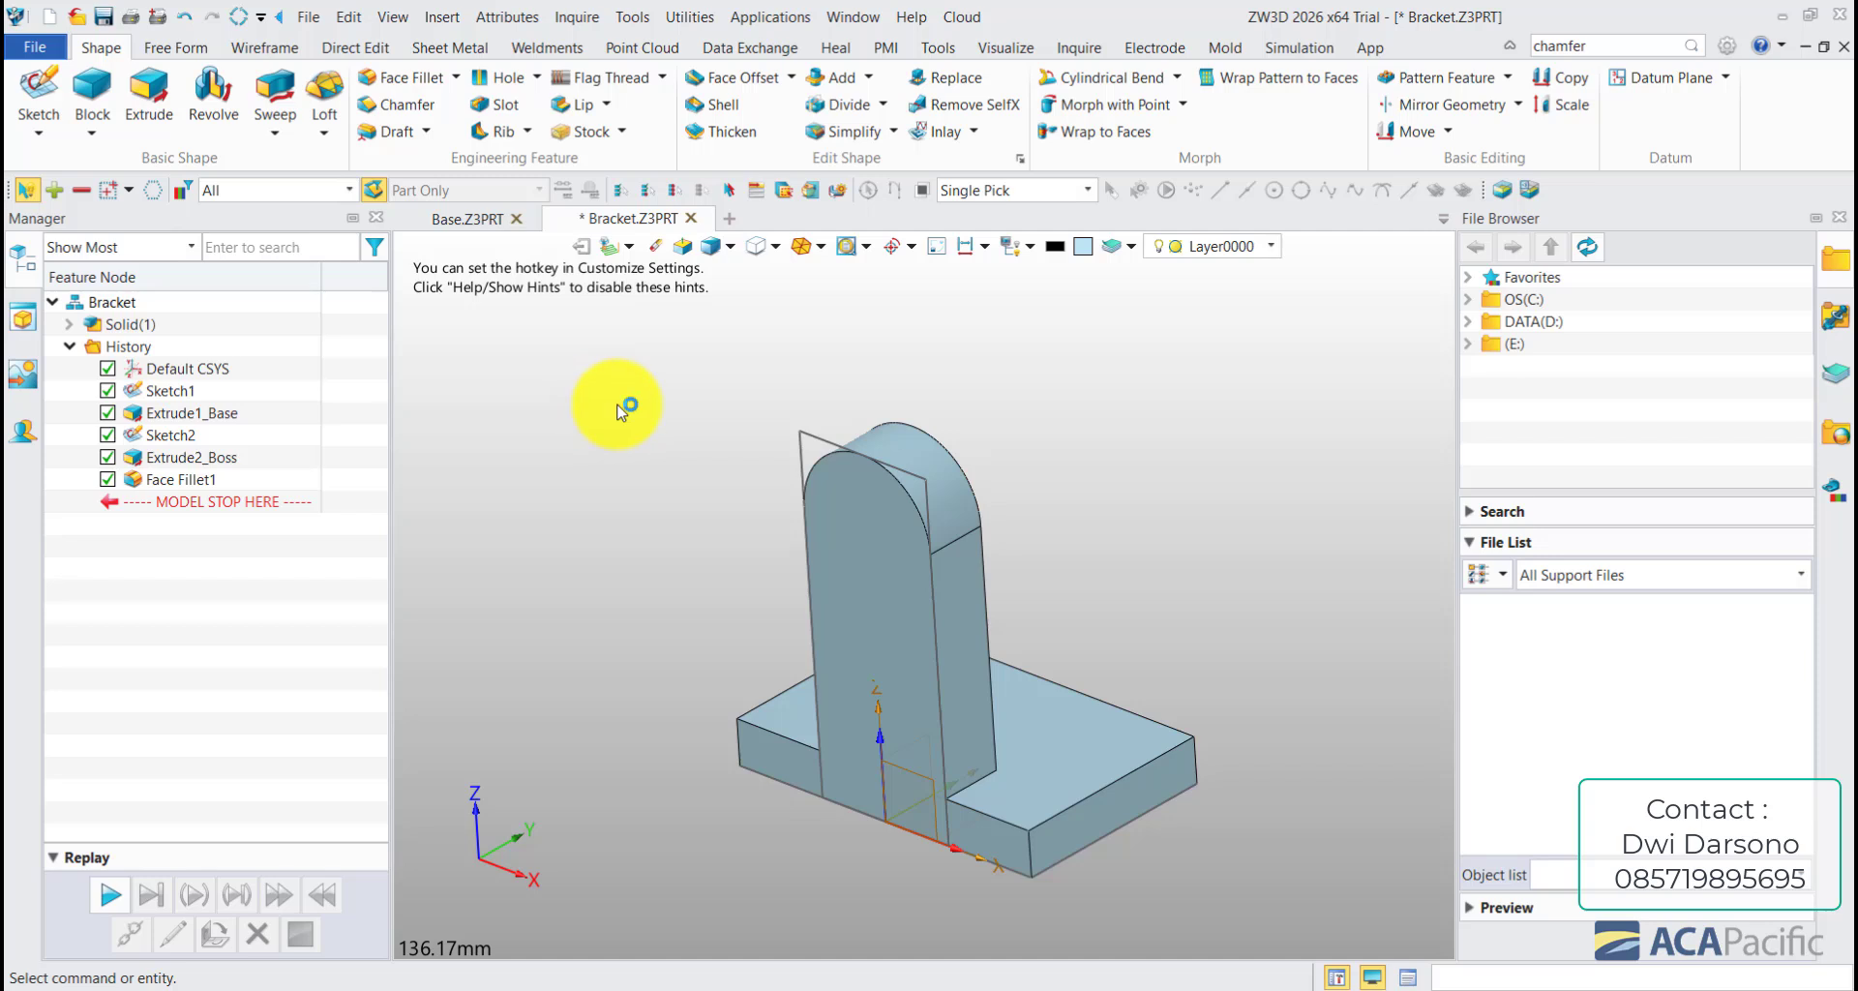
- Hide the base plate's sketch and the upright's sketch
left_click(197, 388)
left_click(197, 437)
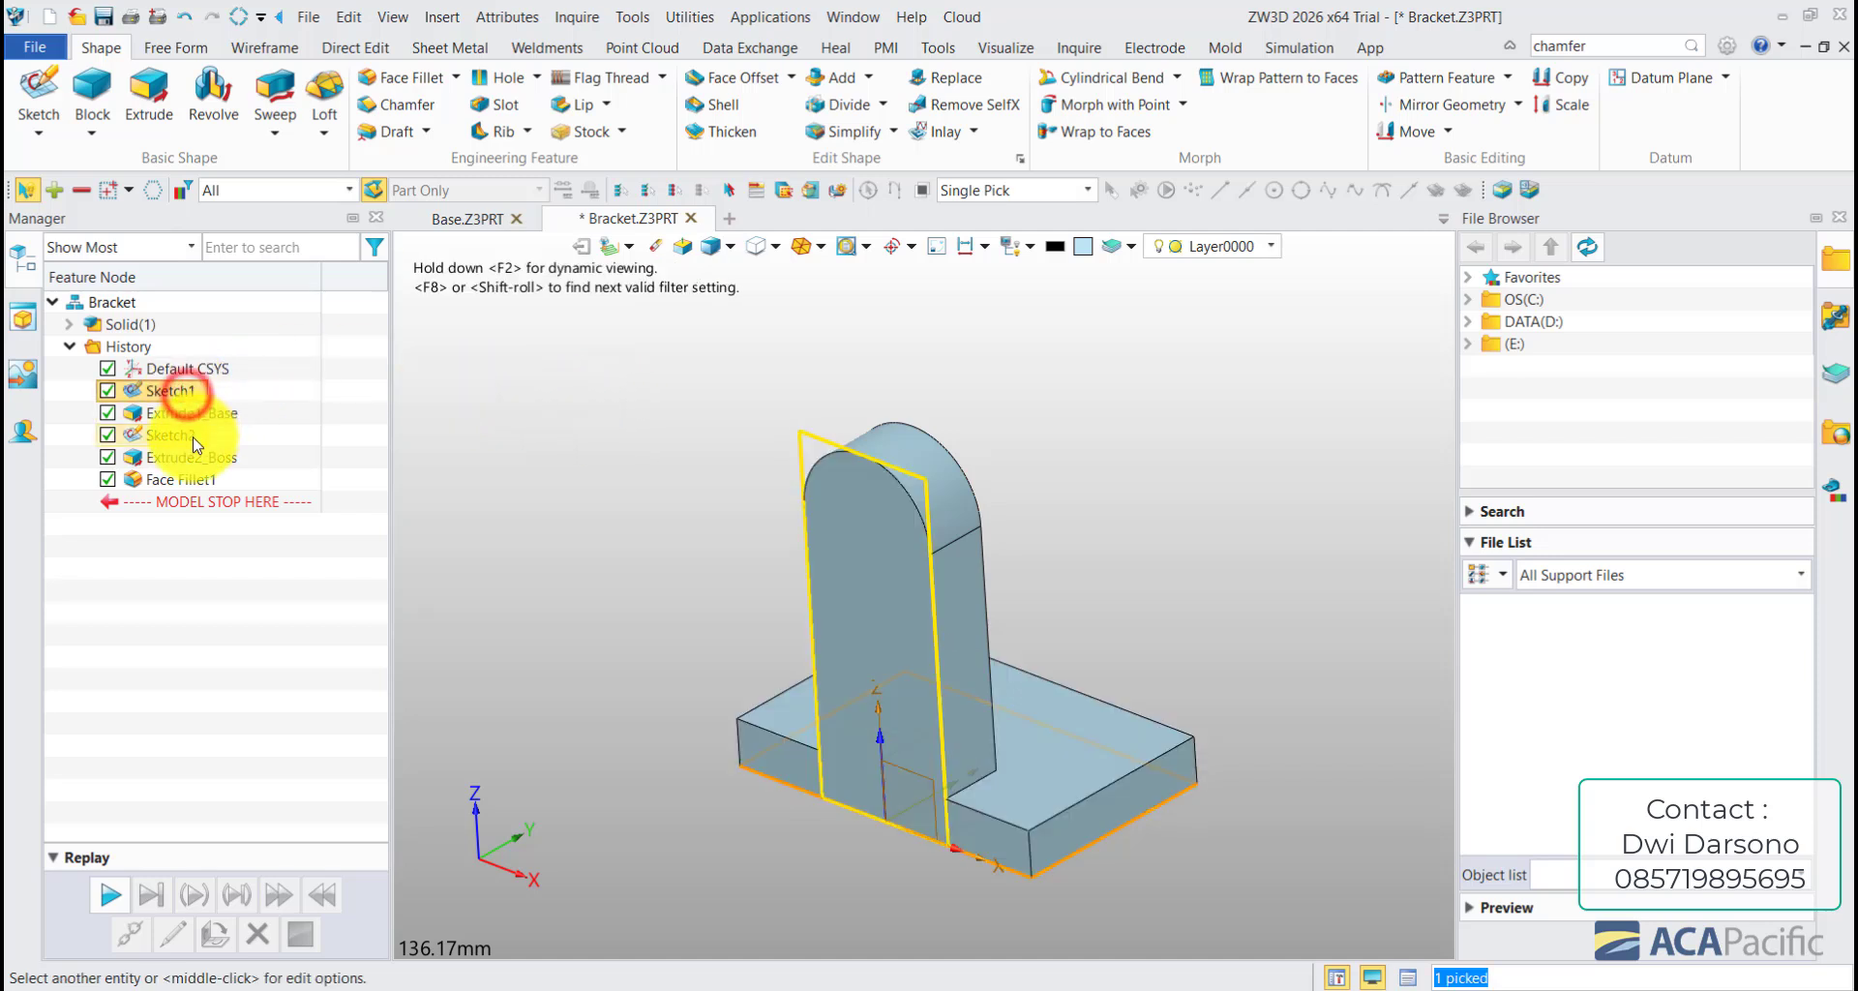
right_click(195, 441)
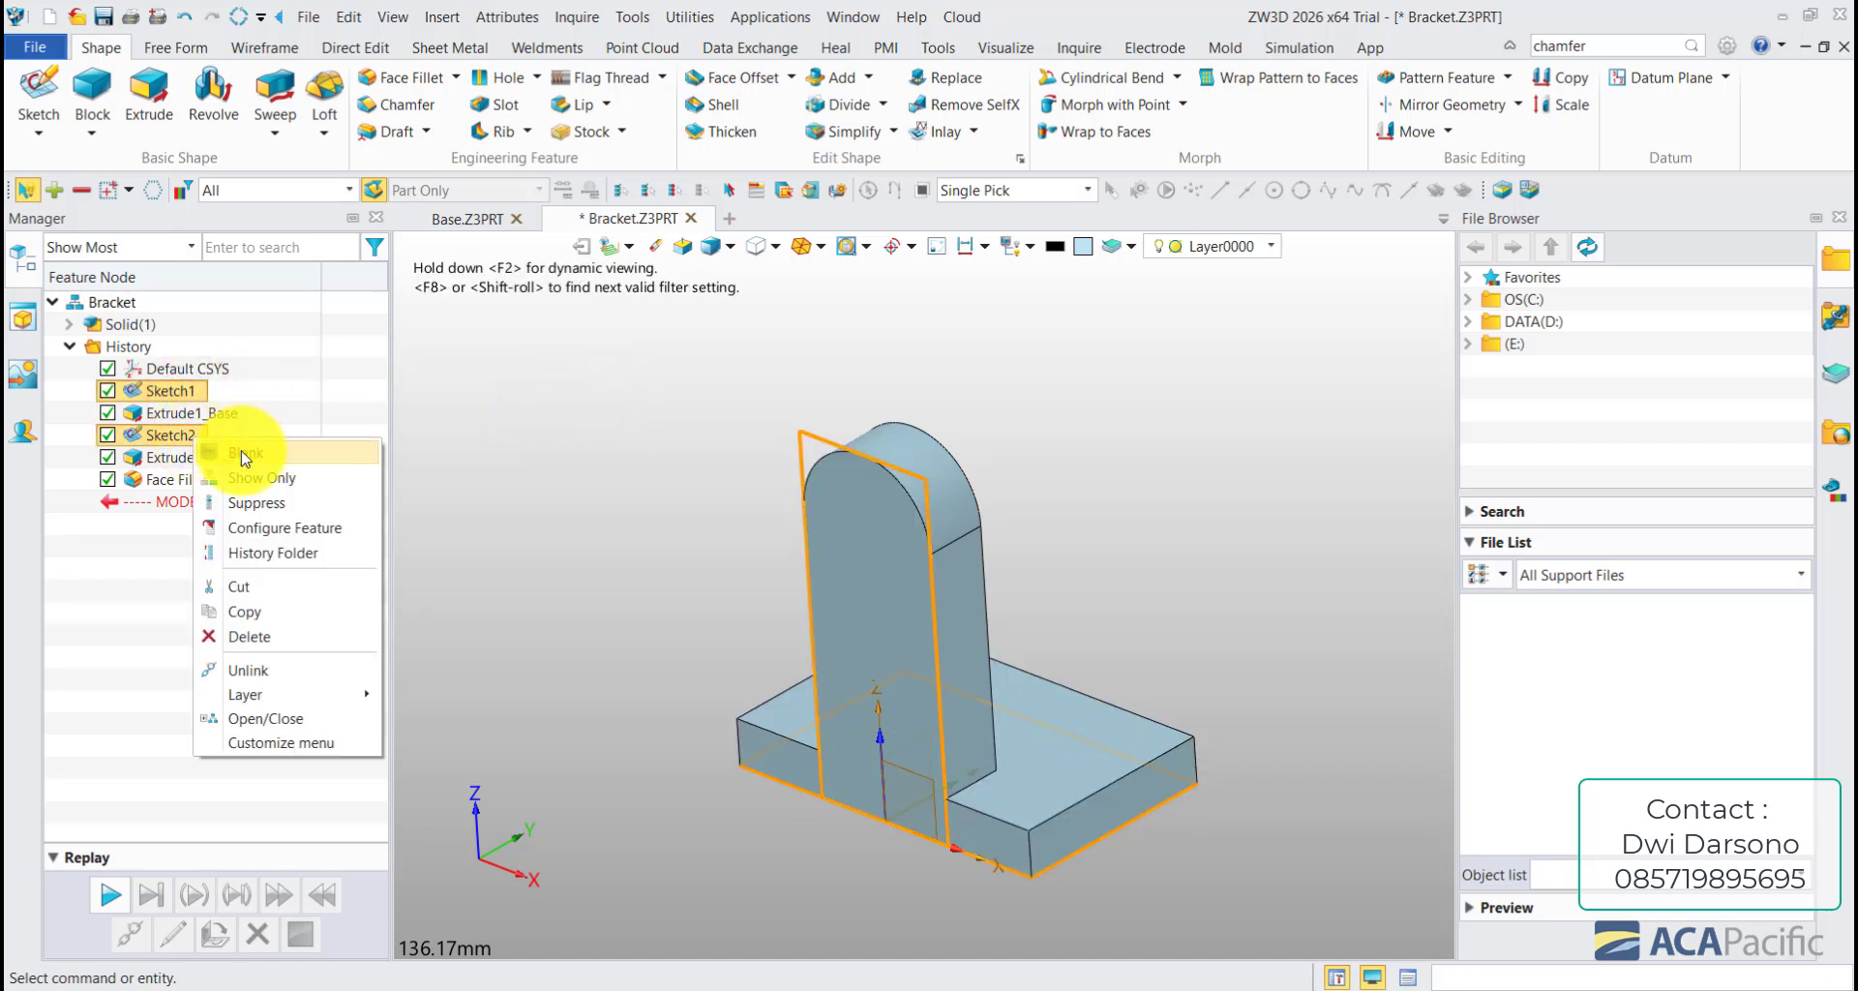
left_click(245, 454)
mouse_move(647, 510)
middle_mouse_down()
mouse_move(655, 435)
mouse_move(639, 498)
middle_mouse_up()
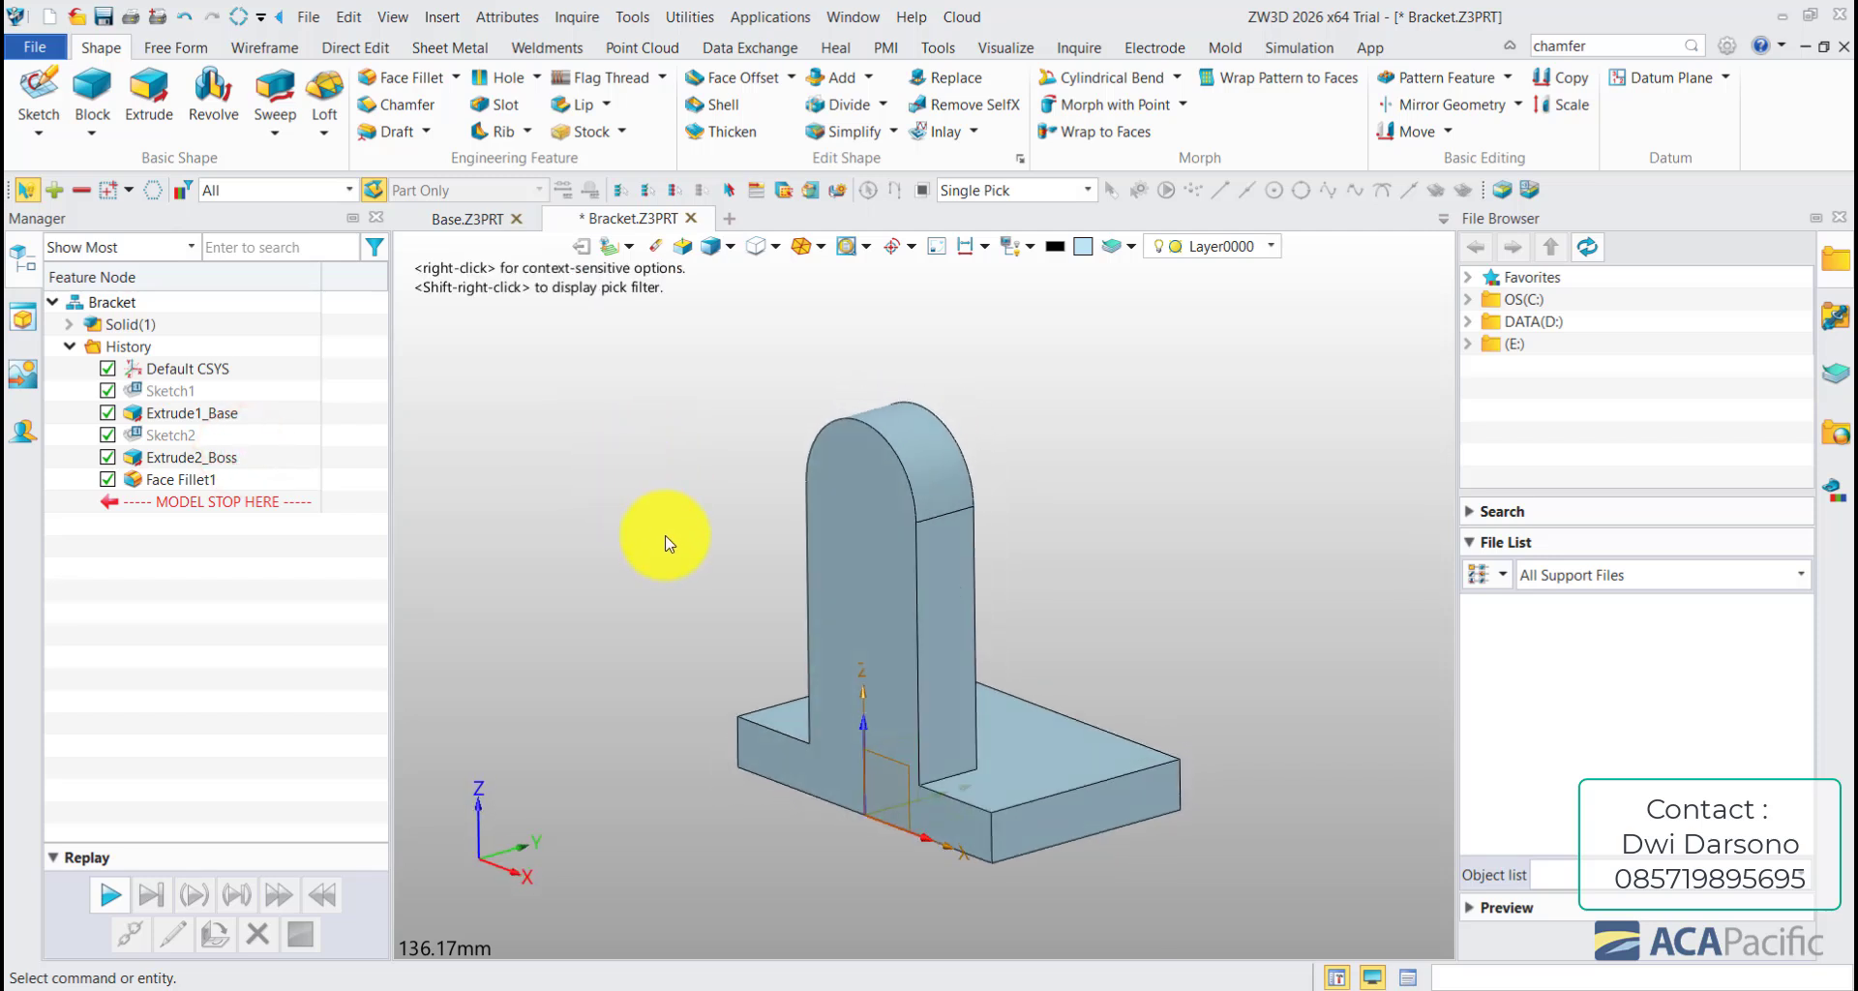
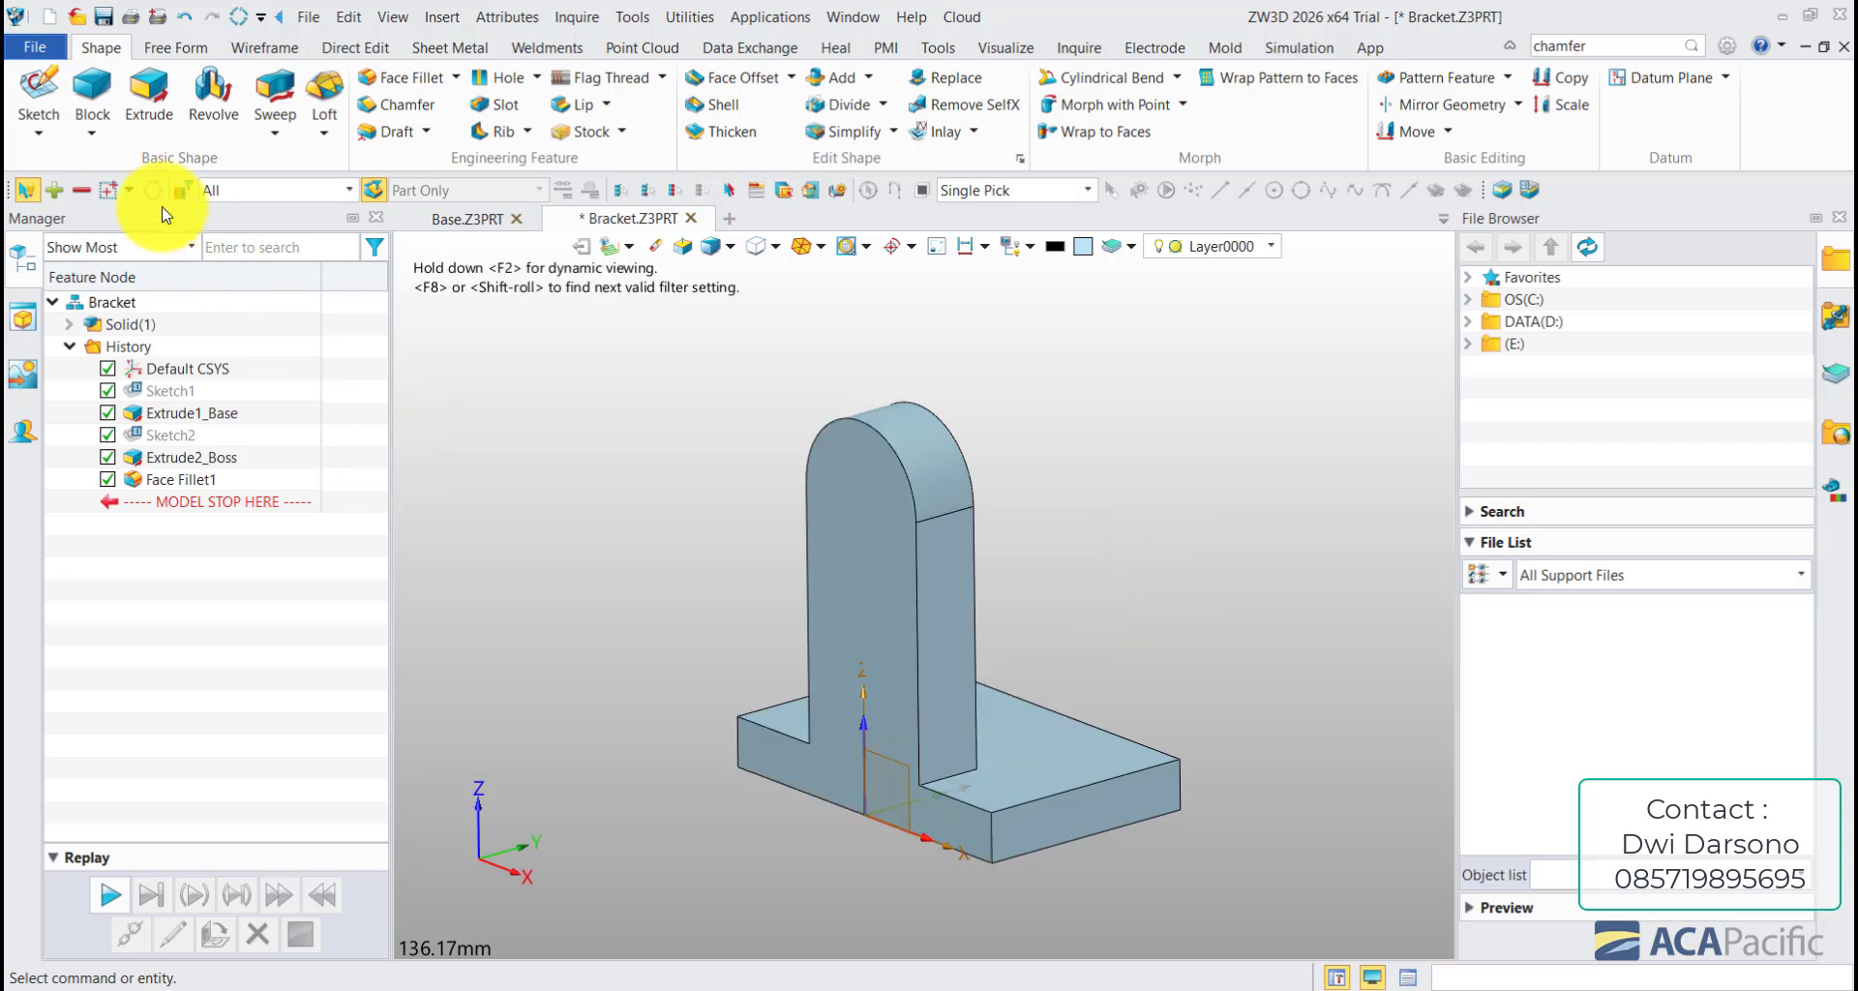
- Start a new sketch on the bracket's flat front face, shared by the upright and the base plate
left_click(37, 92)
left_click(868, 606)
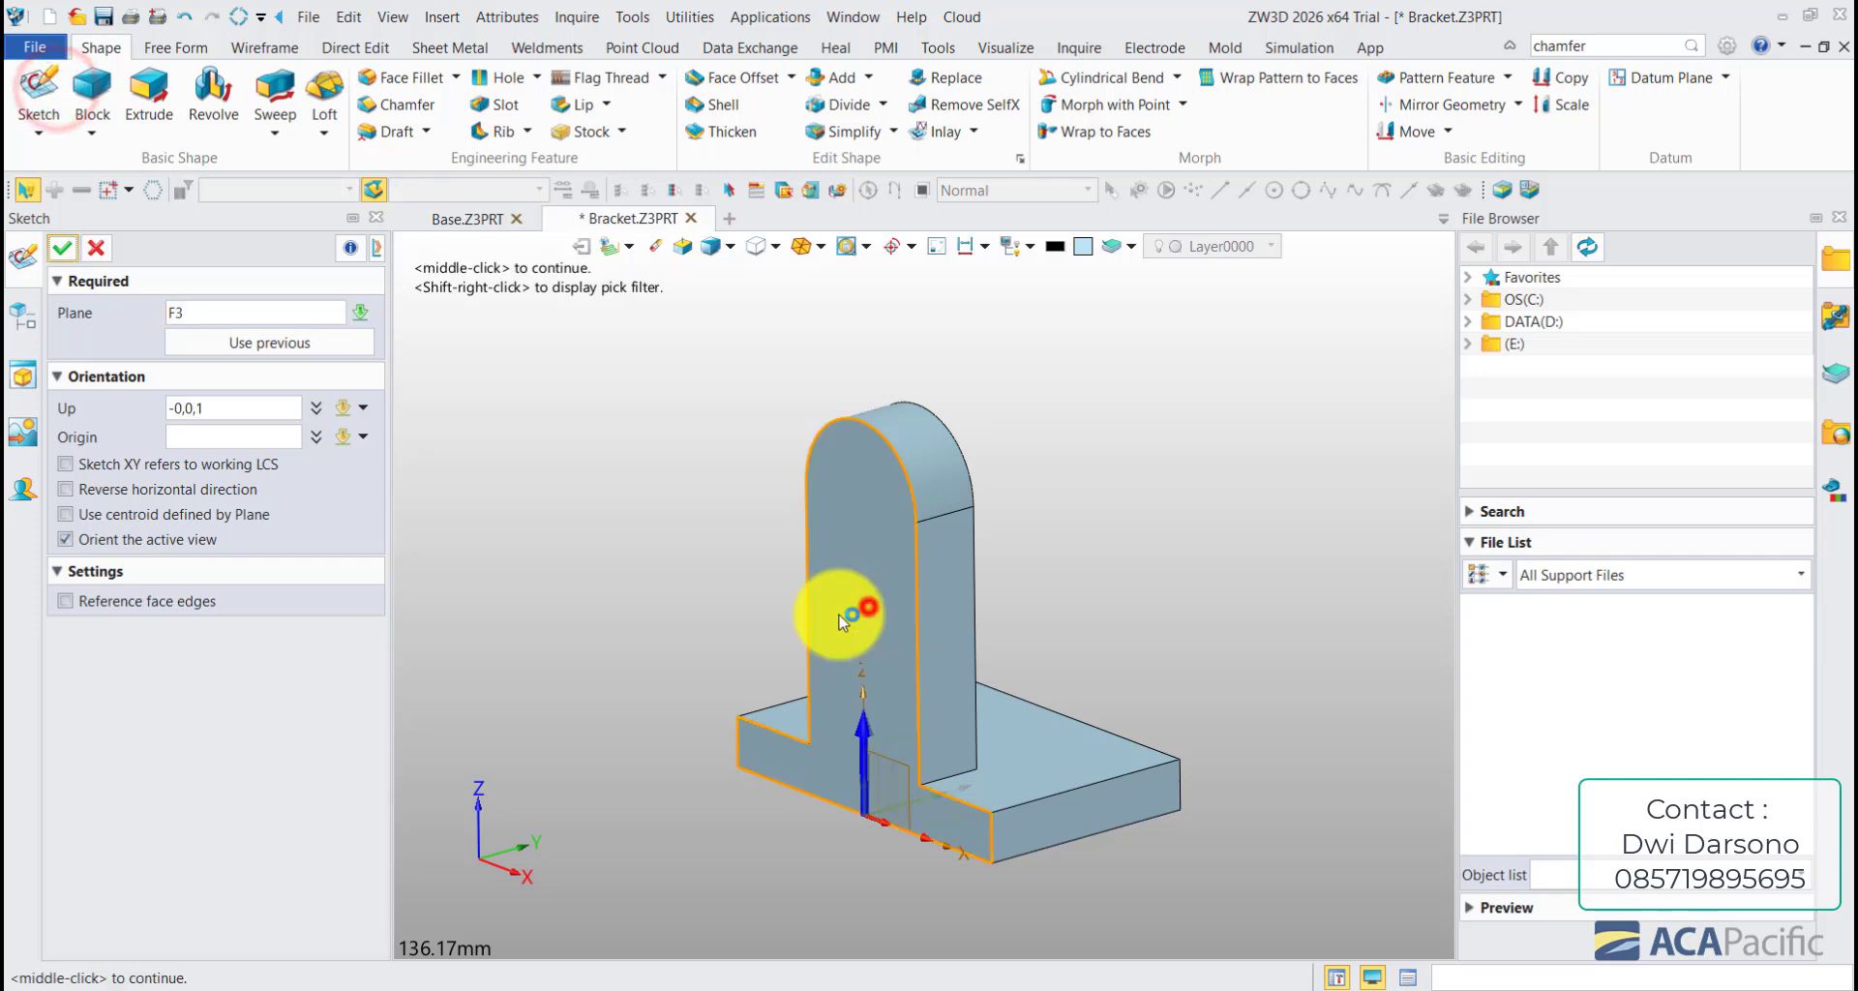
left_click(62, 248)
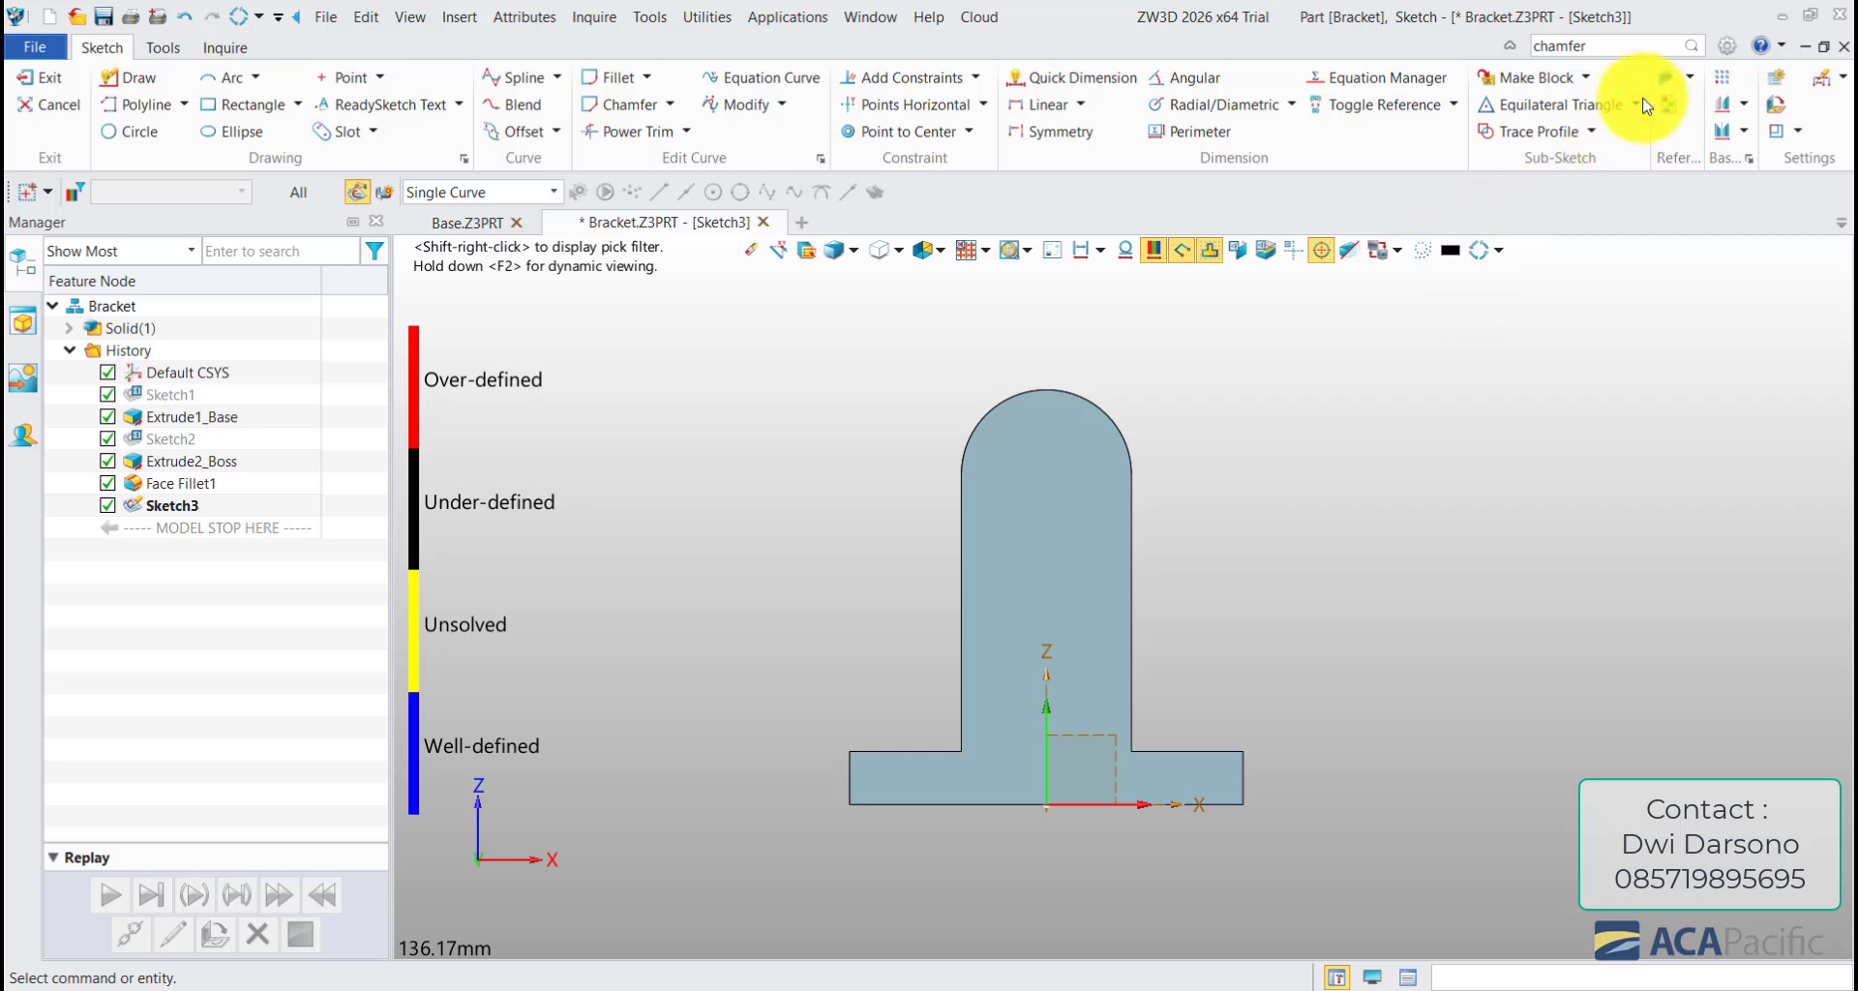
- Project the upright's two vertical edges and the plate's two upper edges beside it into the sketch as non-construction reference curves
left_click(1665, 77)
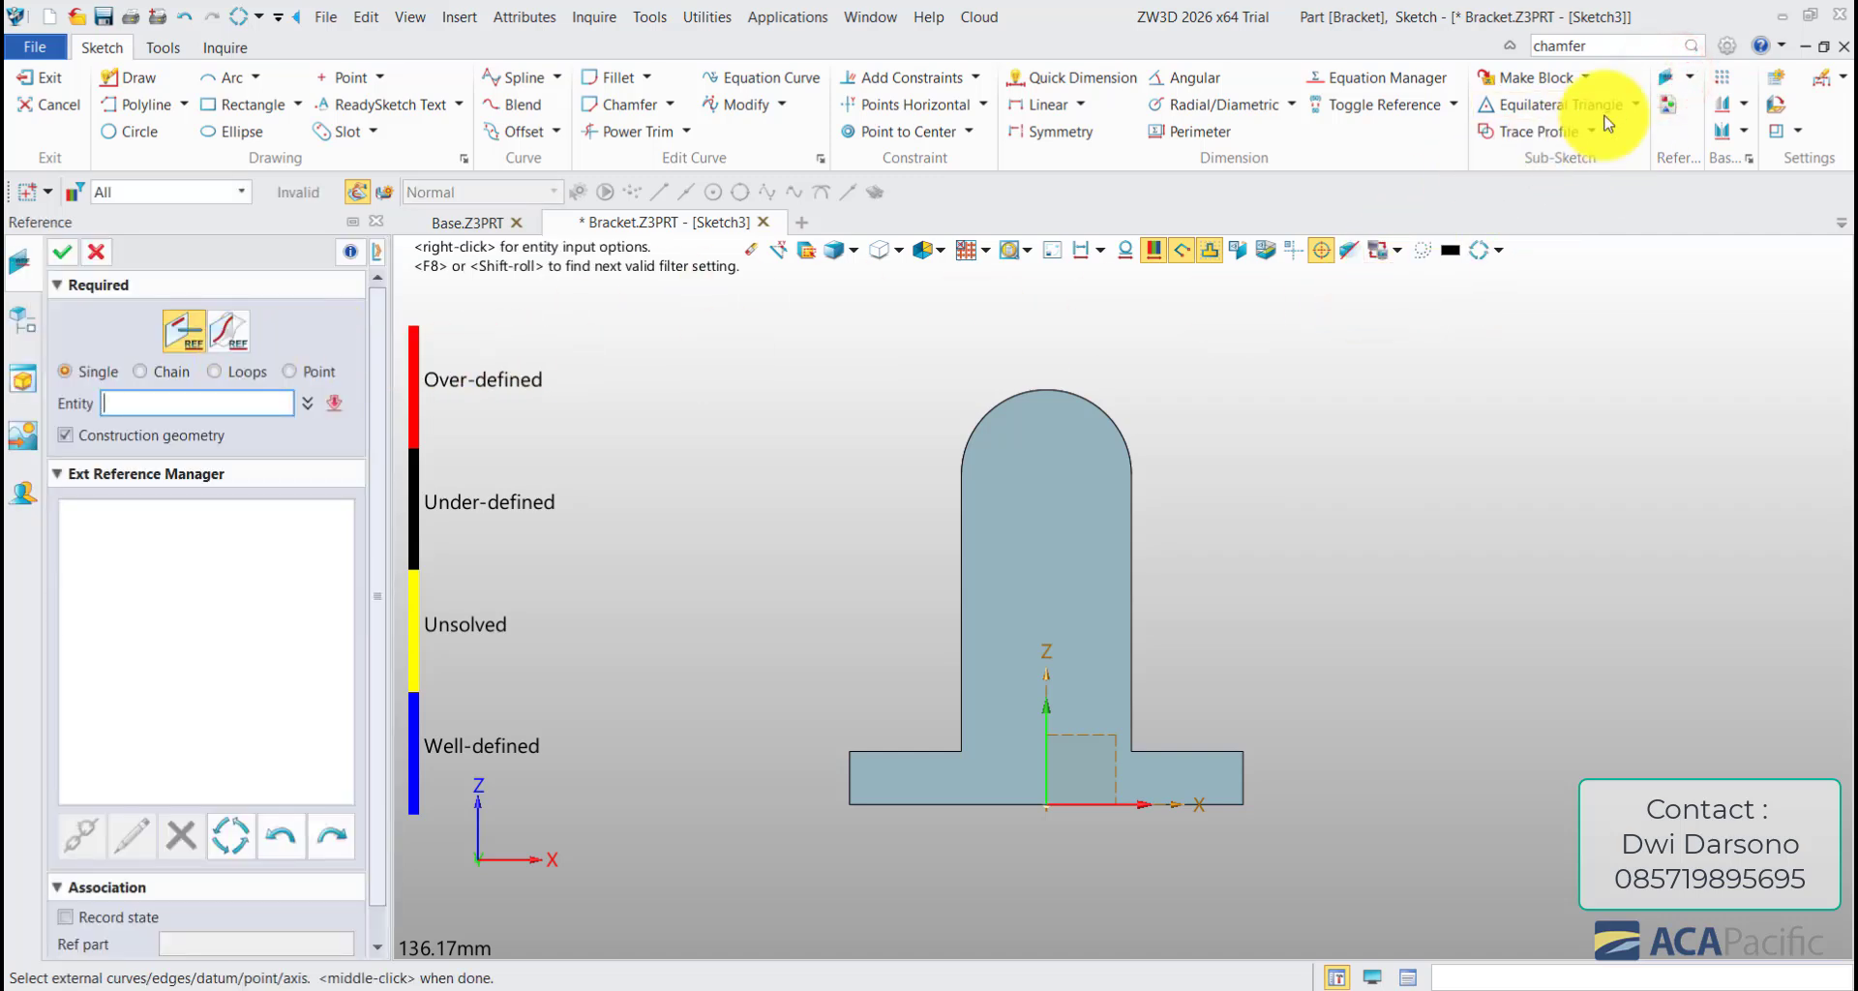
left_click(83, 436)
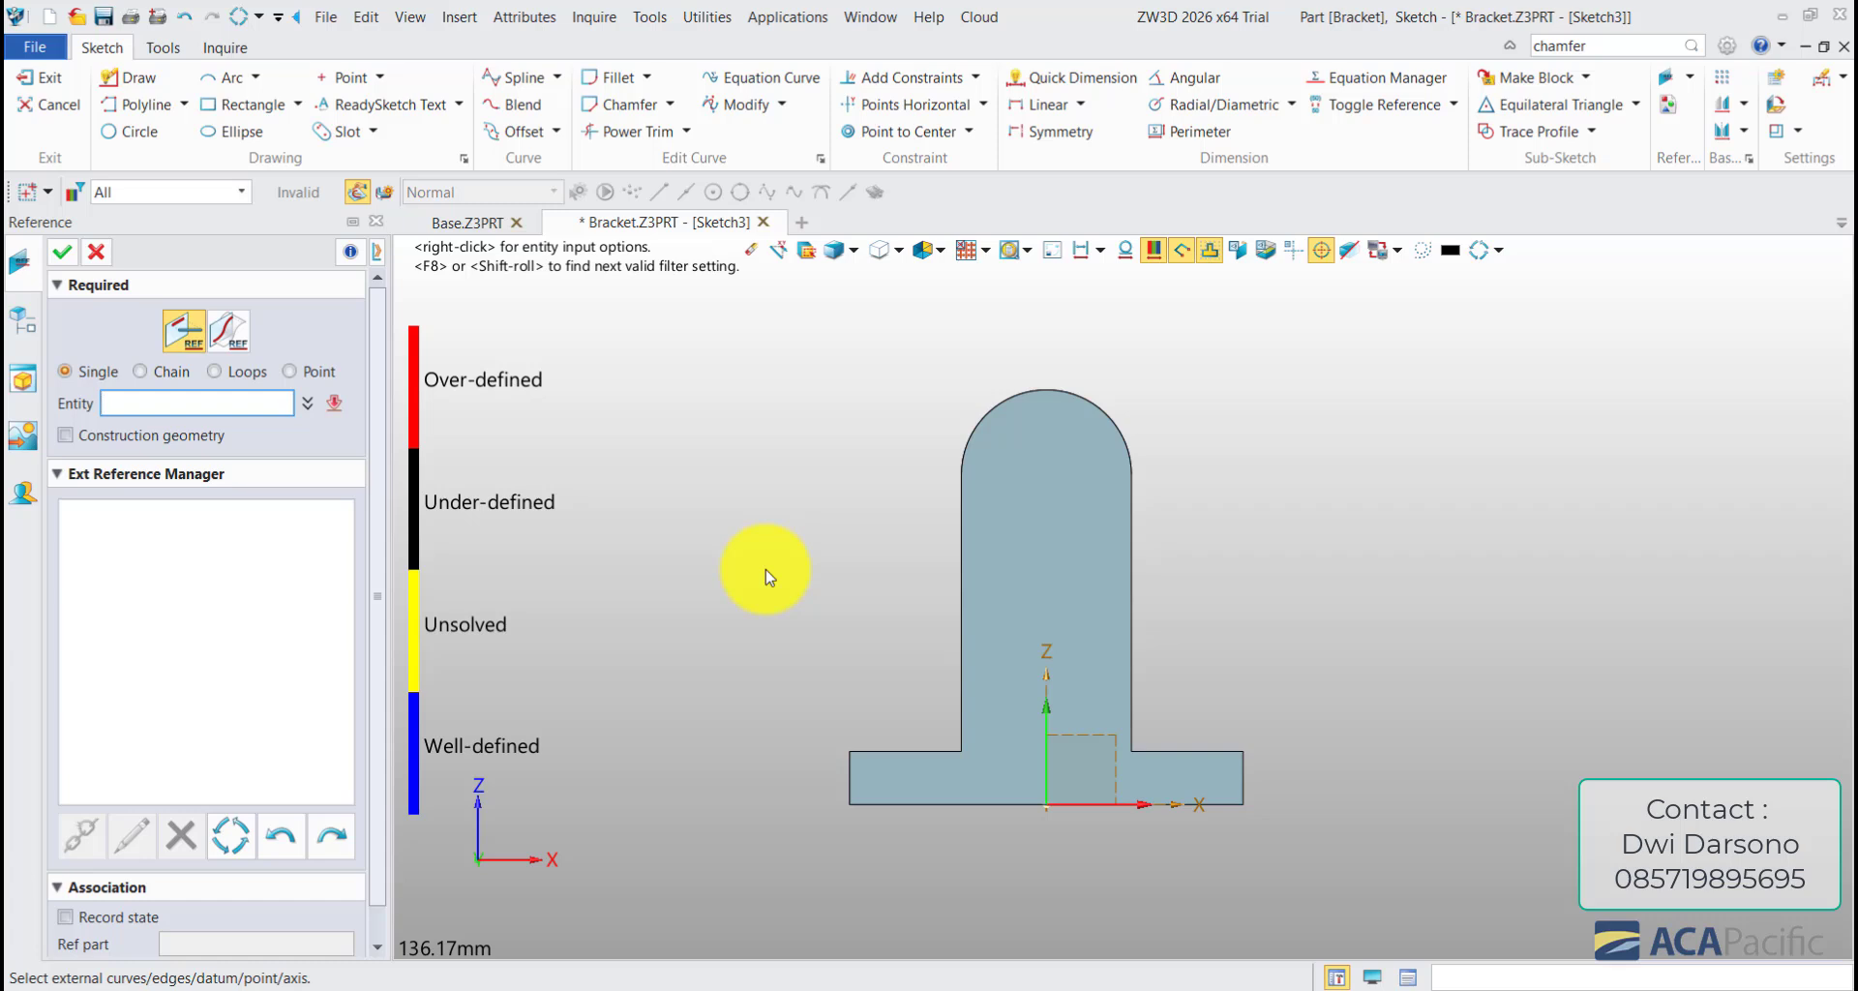
left_click(961, 546)
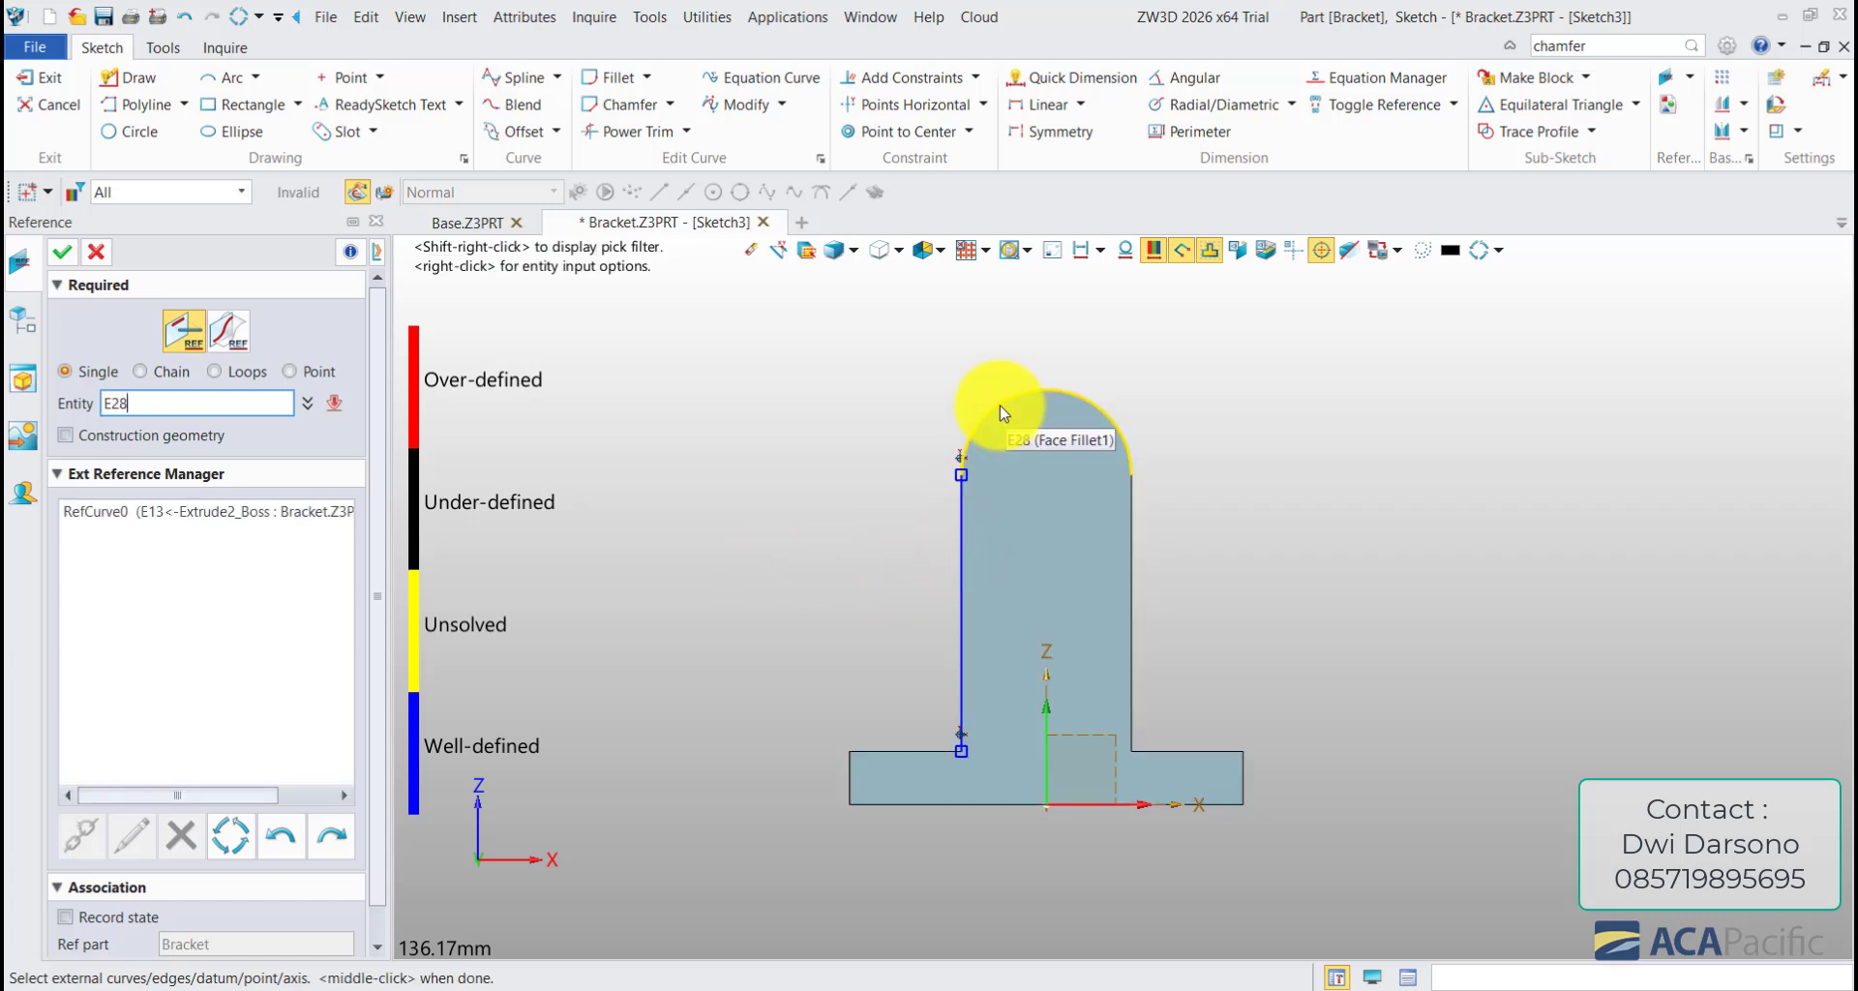
left_click(1134, 507)
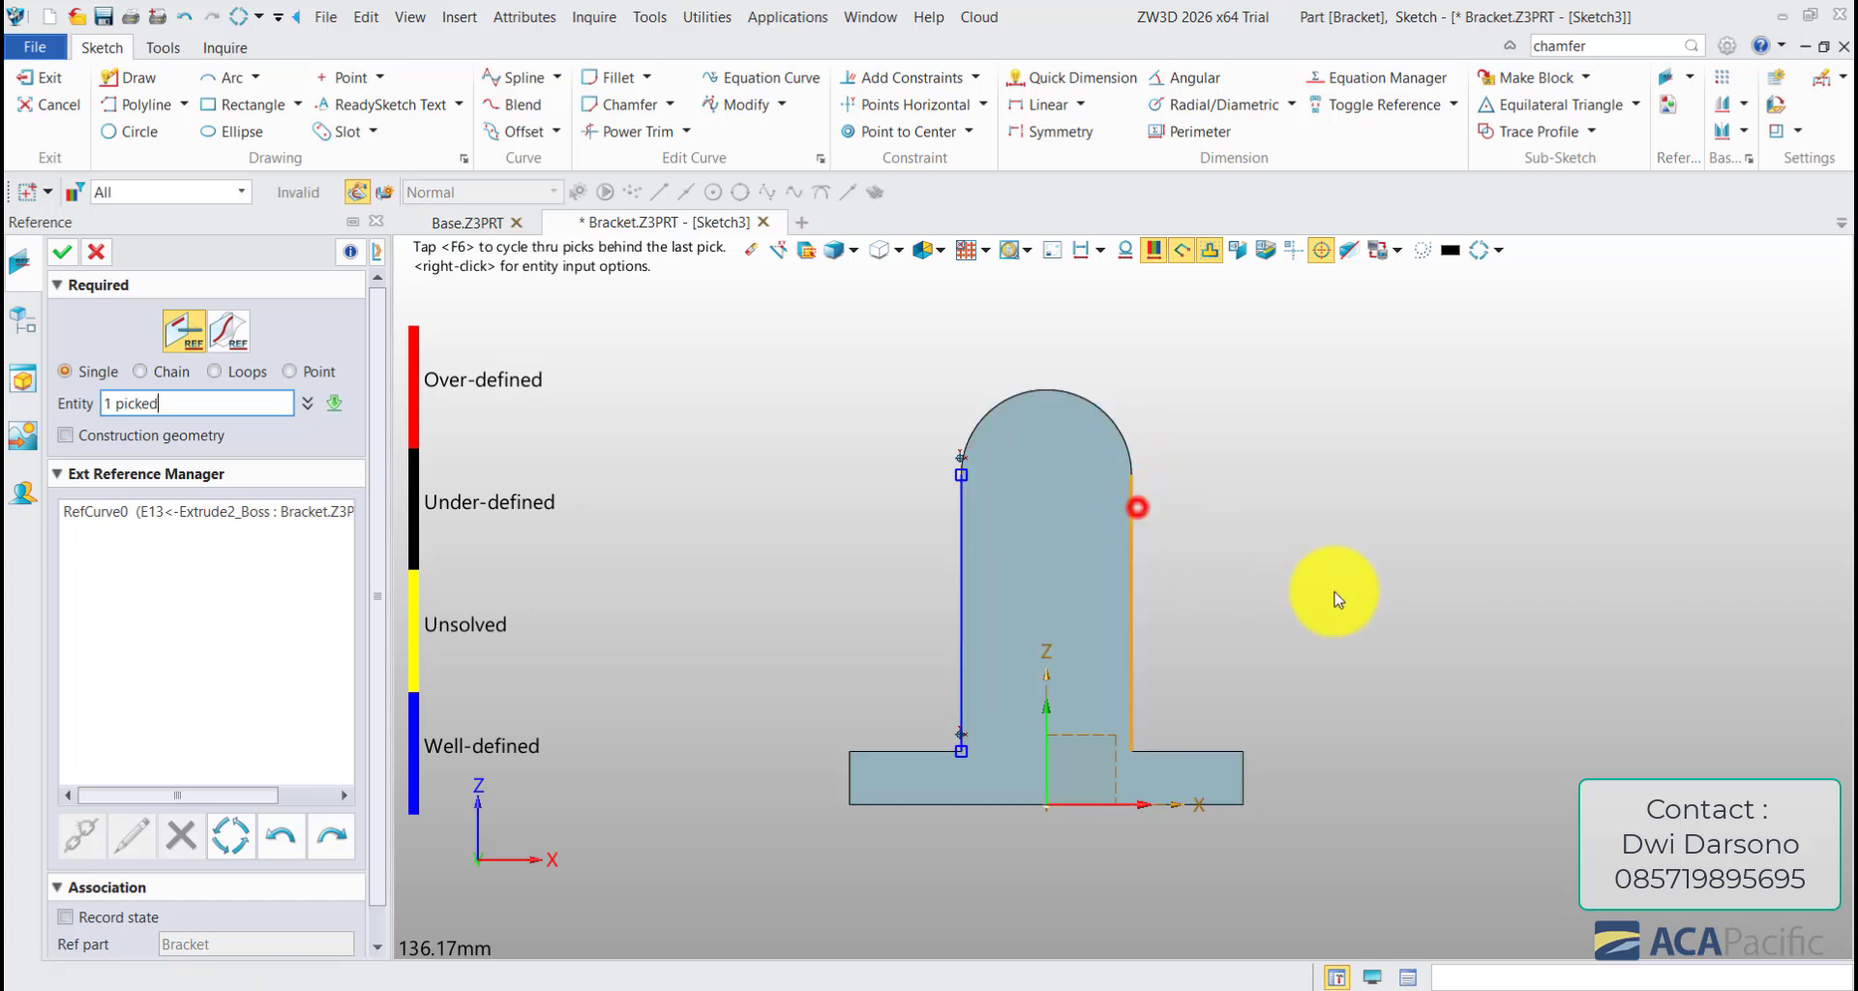
left_click(915, 751)
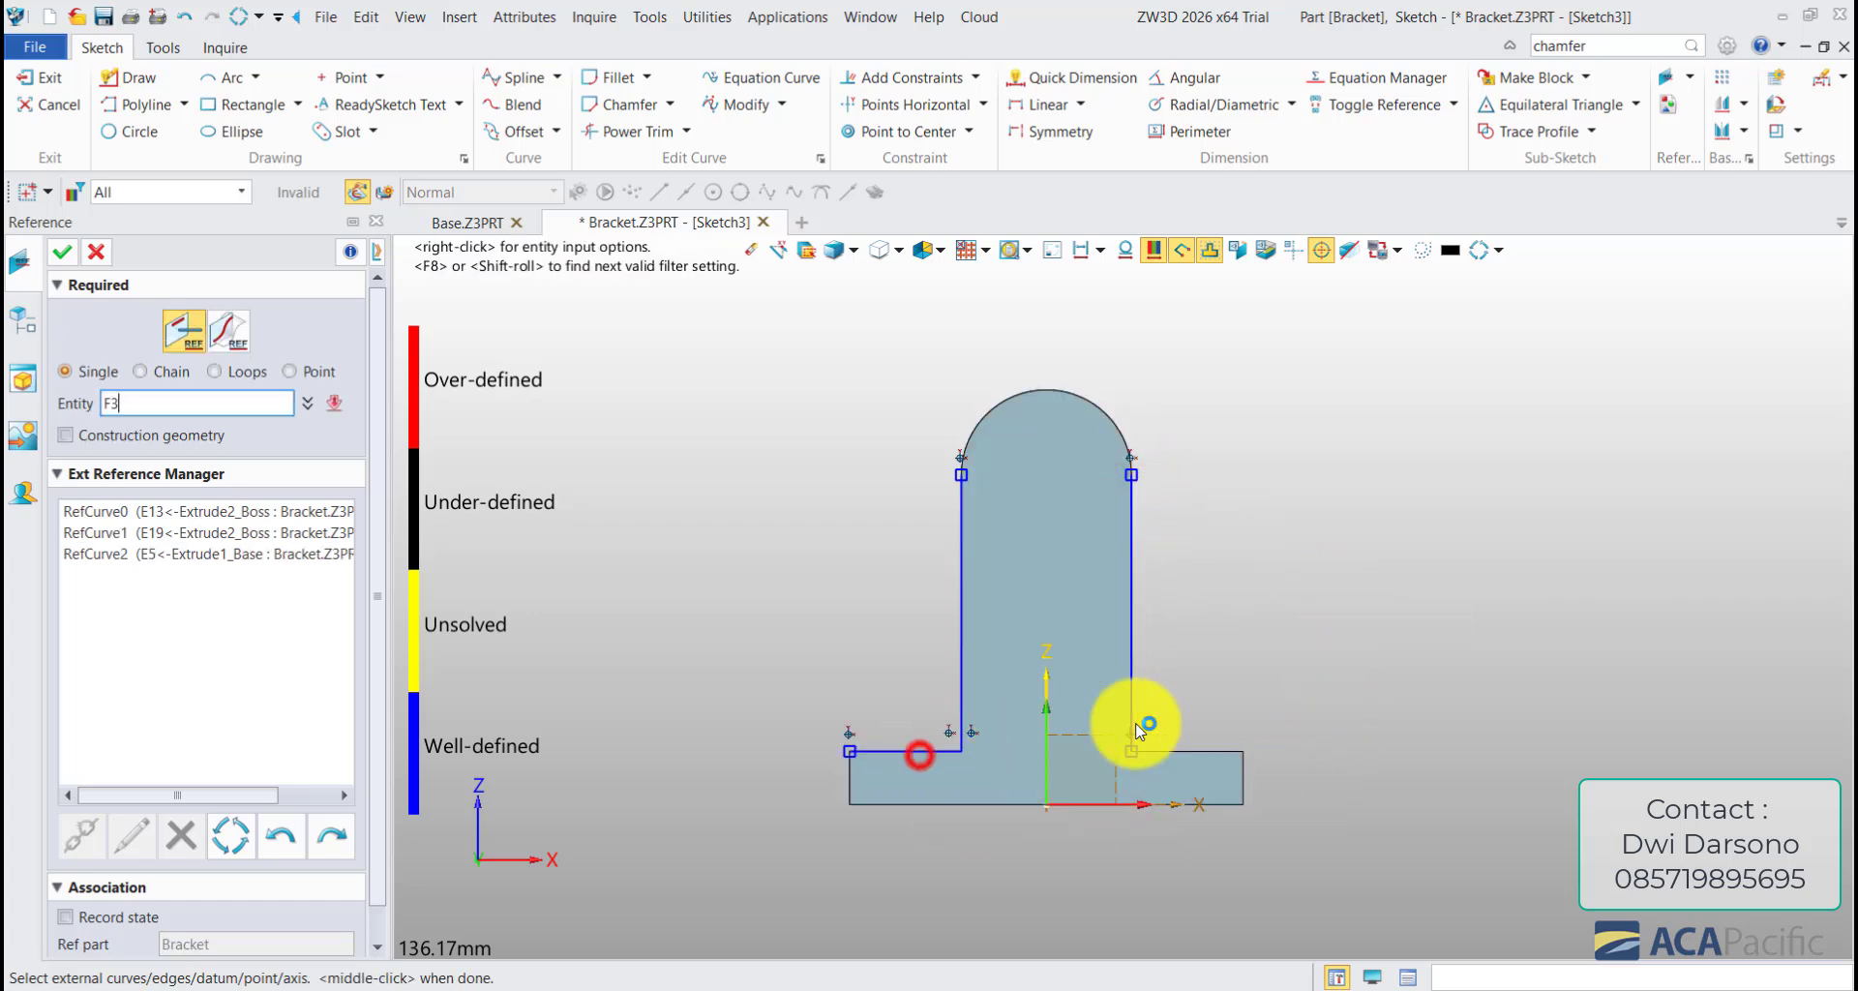
left_click(1218, 745)
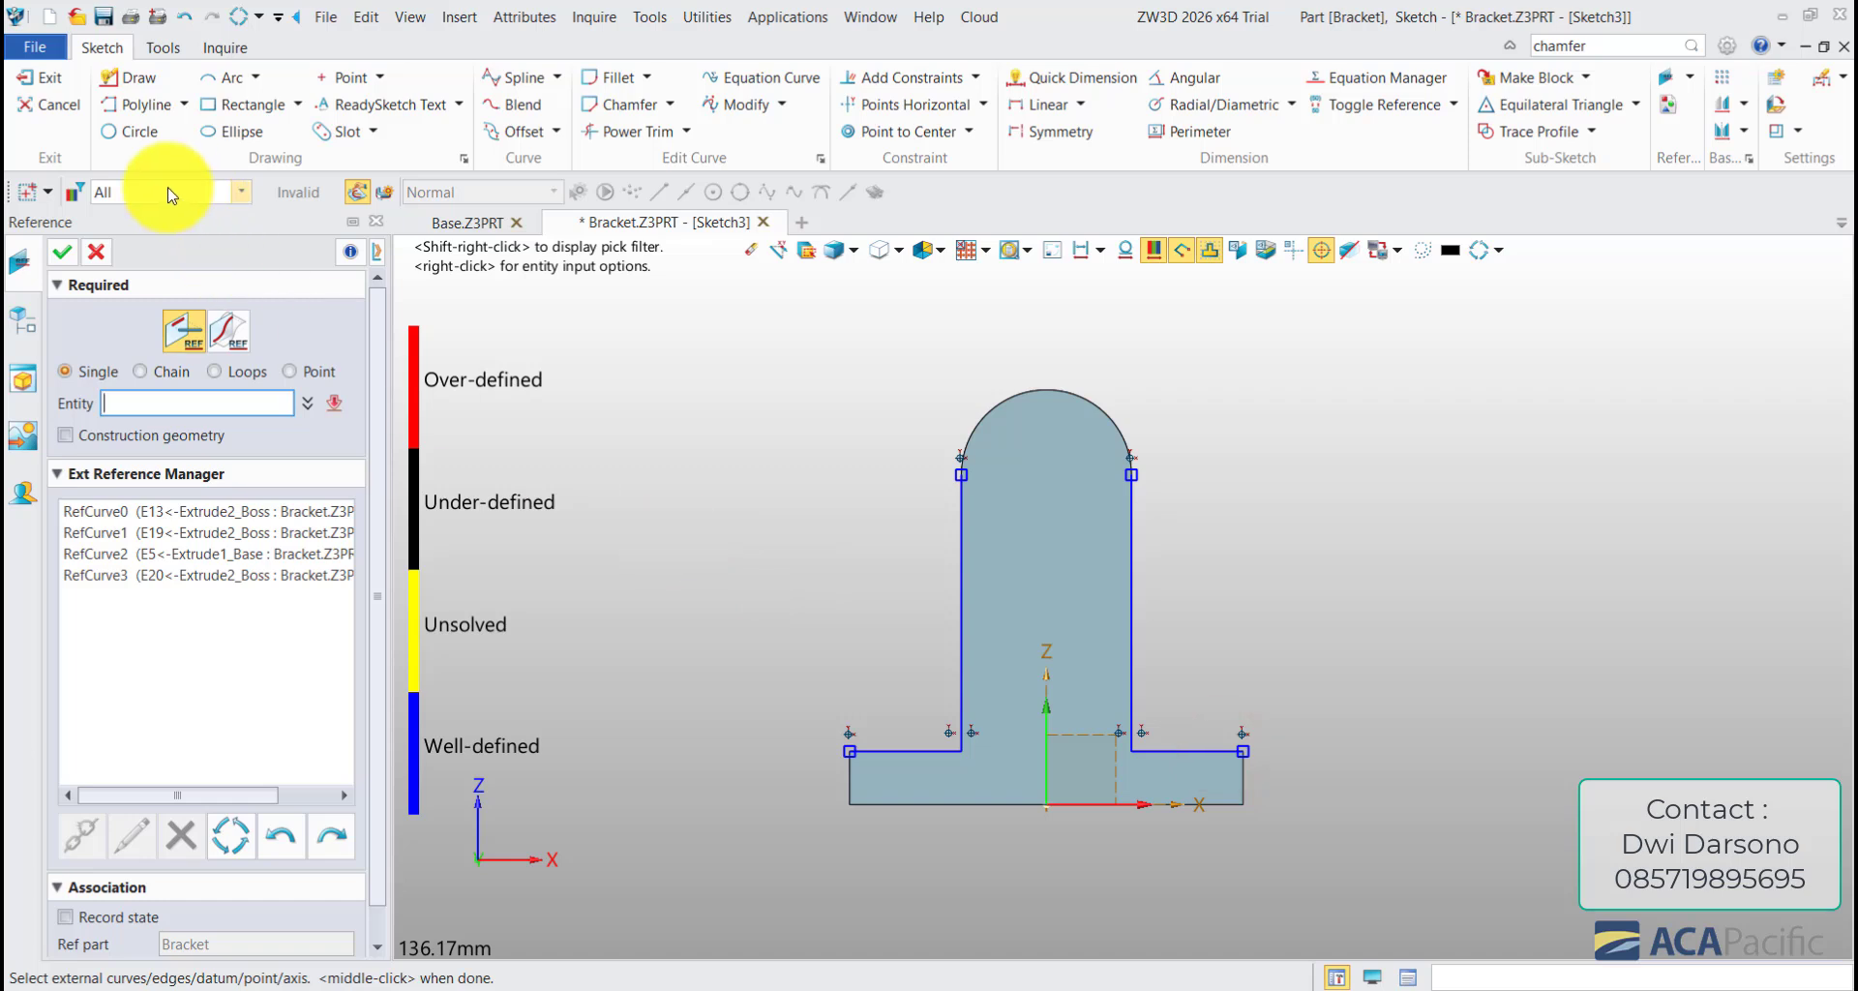
- Draw connected lines from the plate's upper-left corner partway down its side, horizontally across the plate, and up to its upper-right corner
left_click(75, 253)
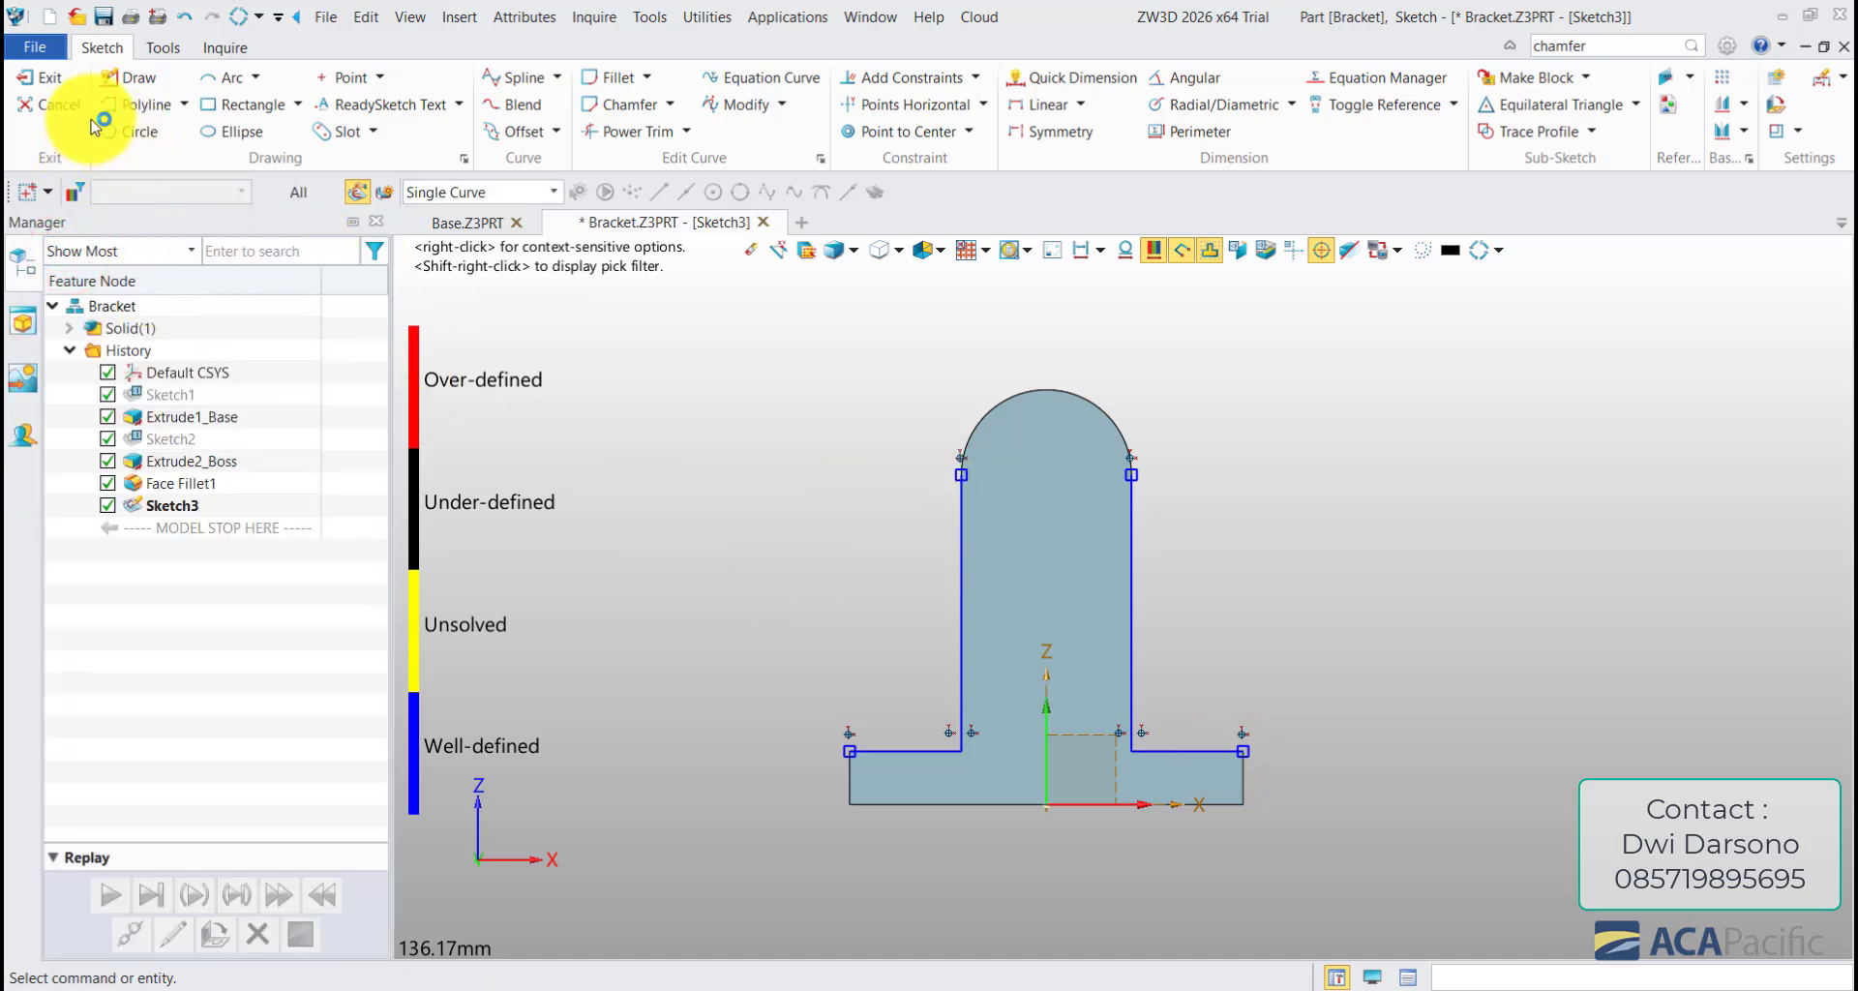
left_click(134, 82)
scroll(925, 774, "up", 3)
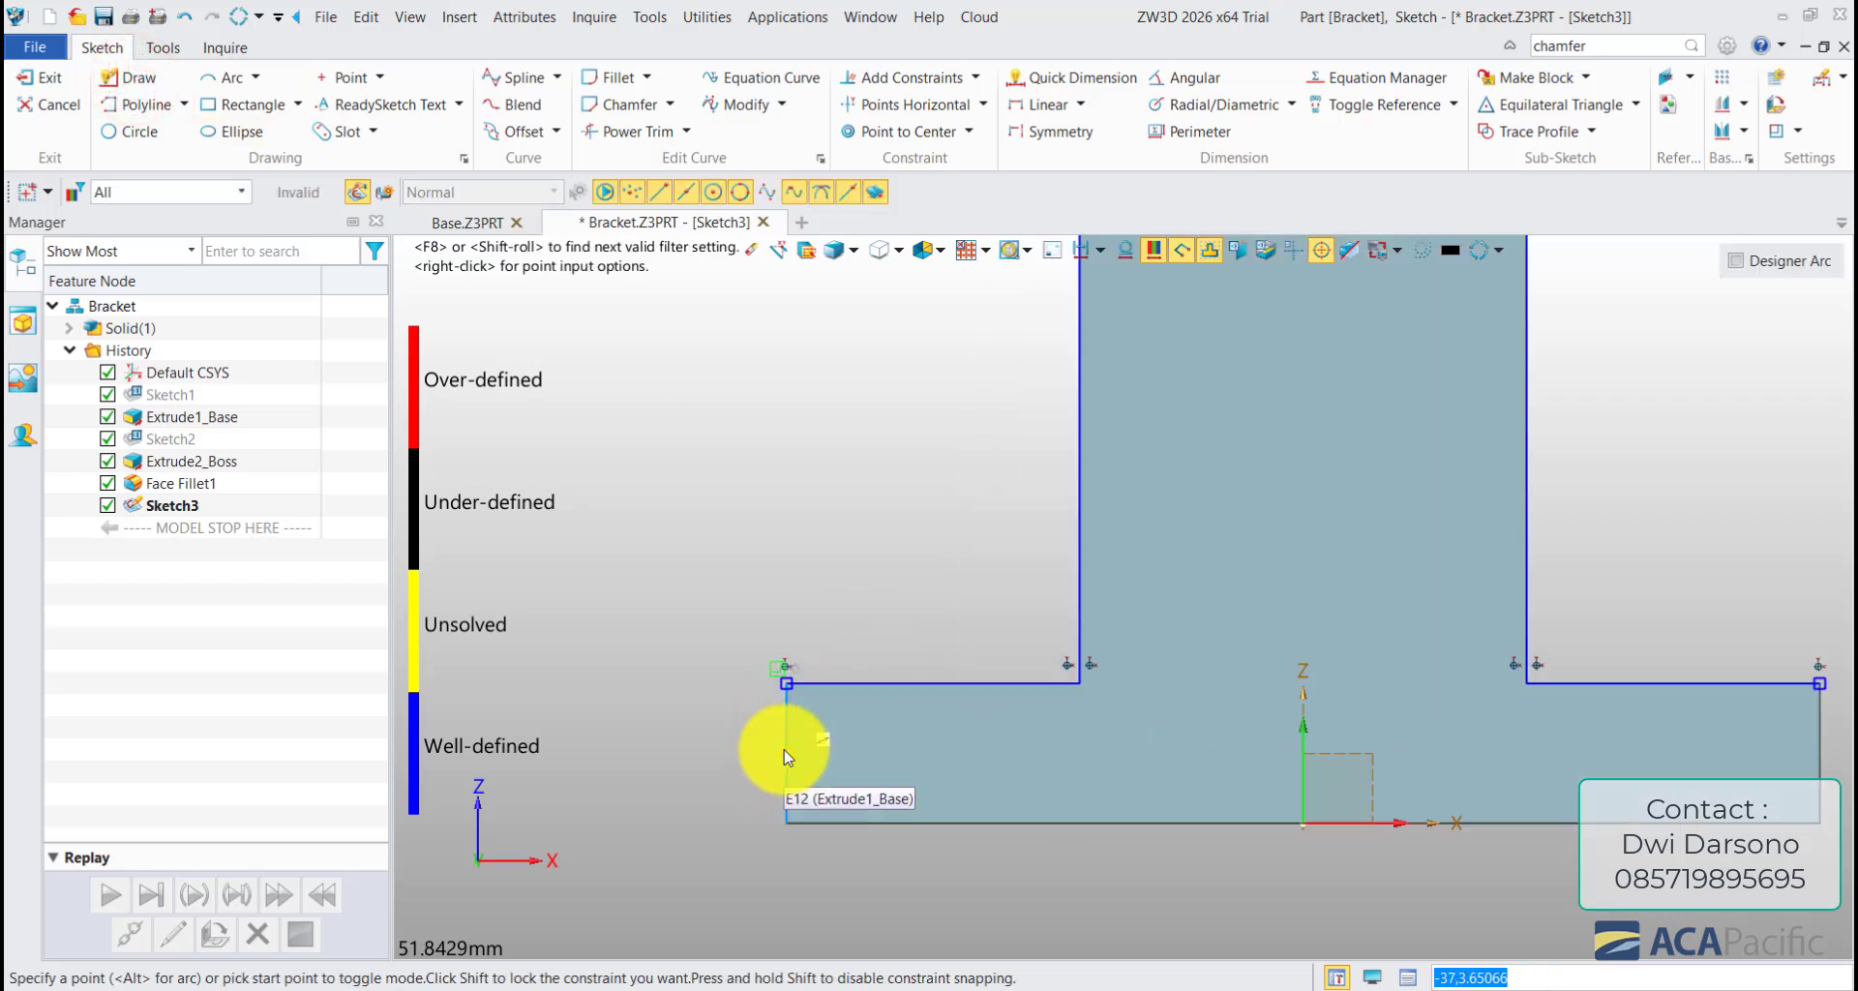
scroll(787, 757, "up", 2)
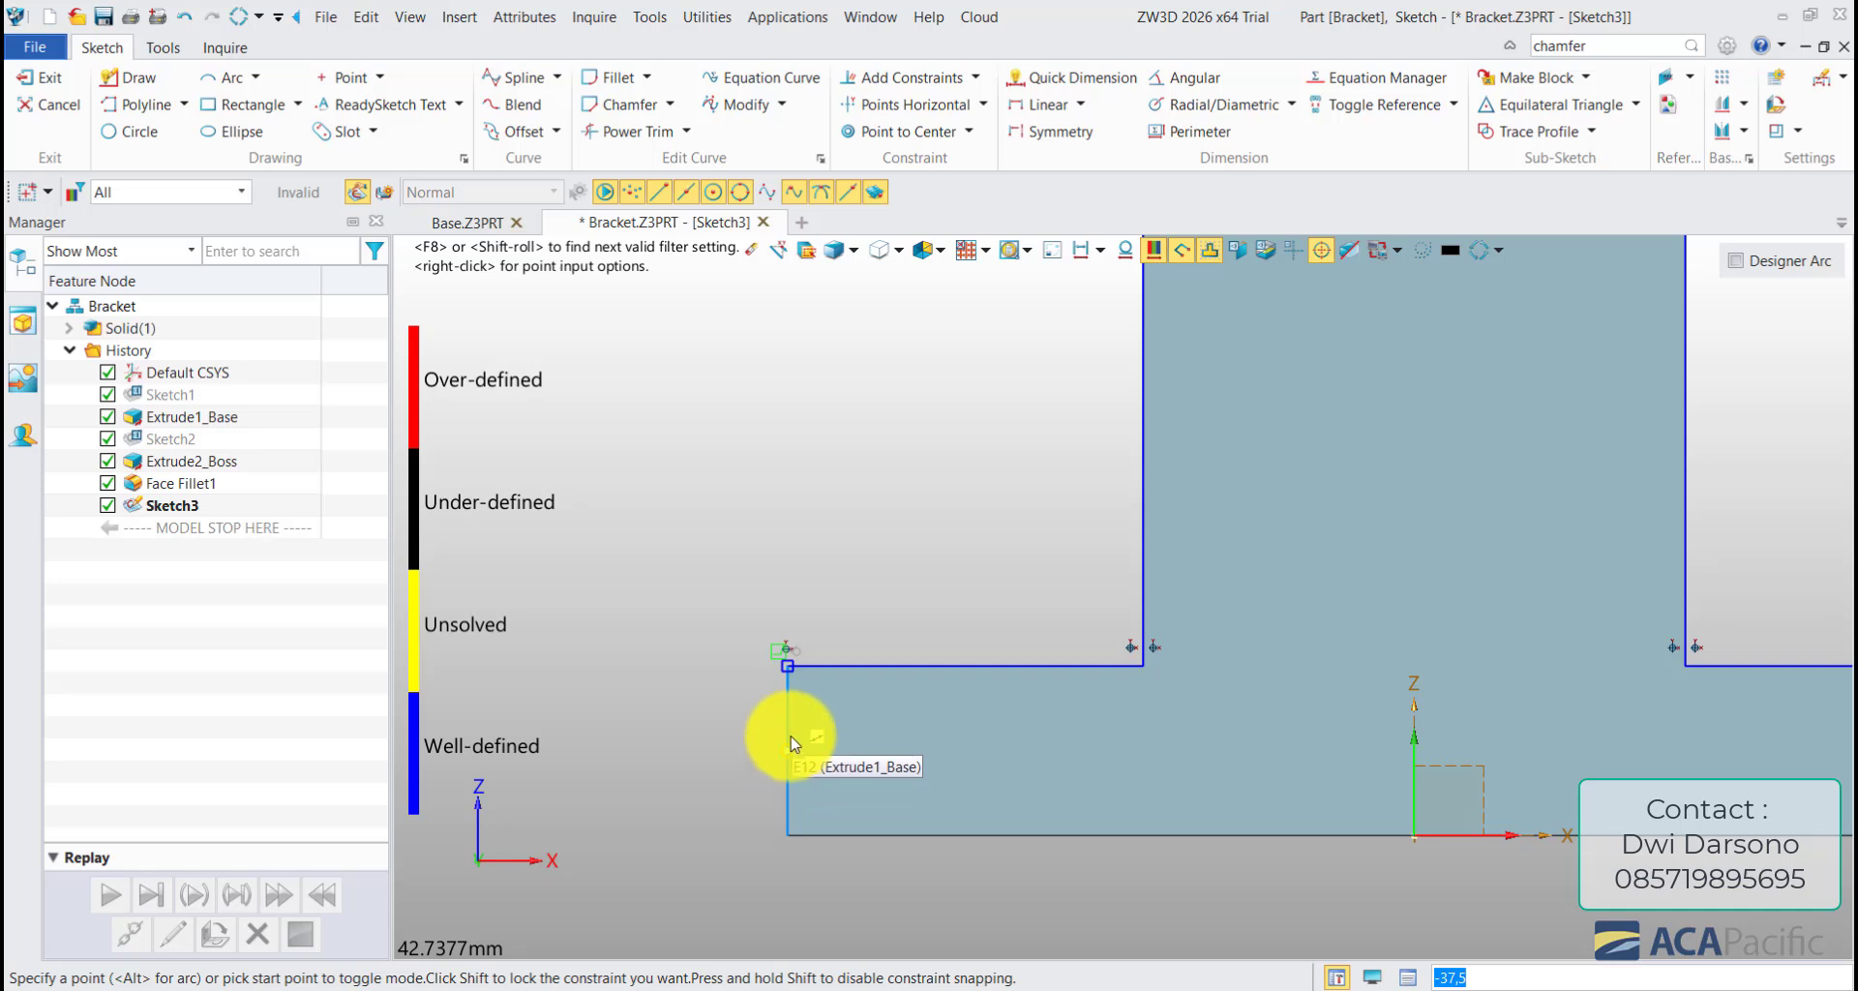
left_click(789, 716)
scroll(693, 745, "down", 3)
scroll(1135, 755, "up", 2)
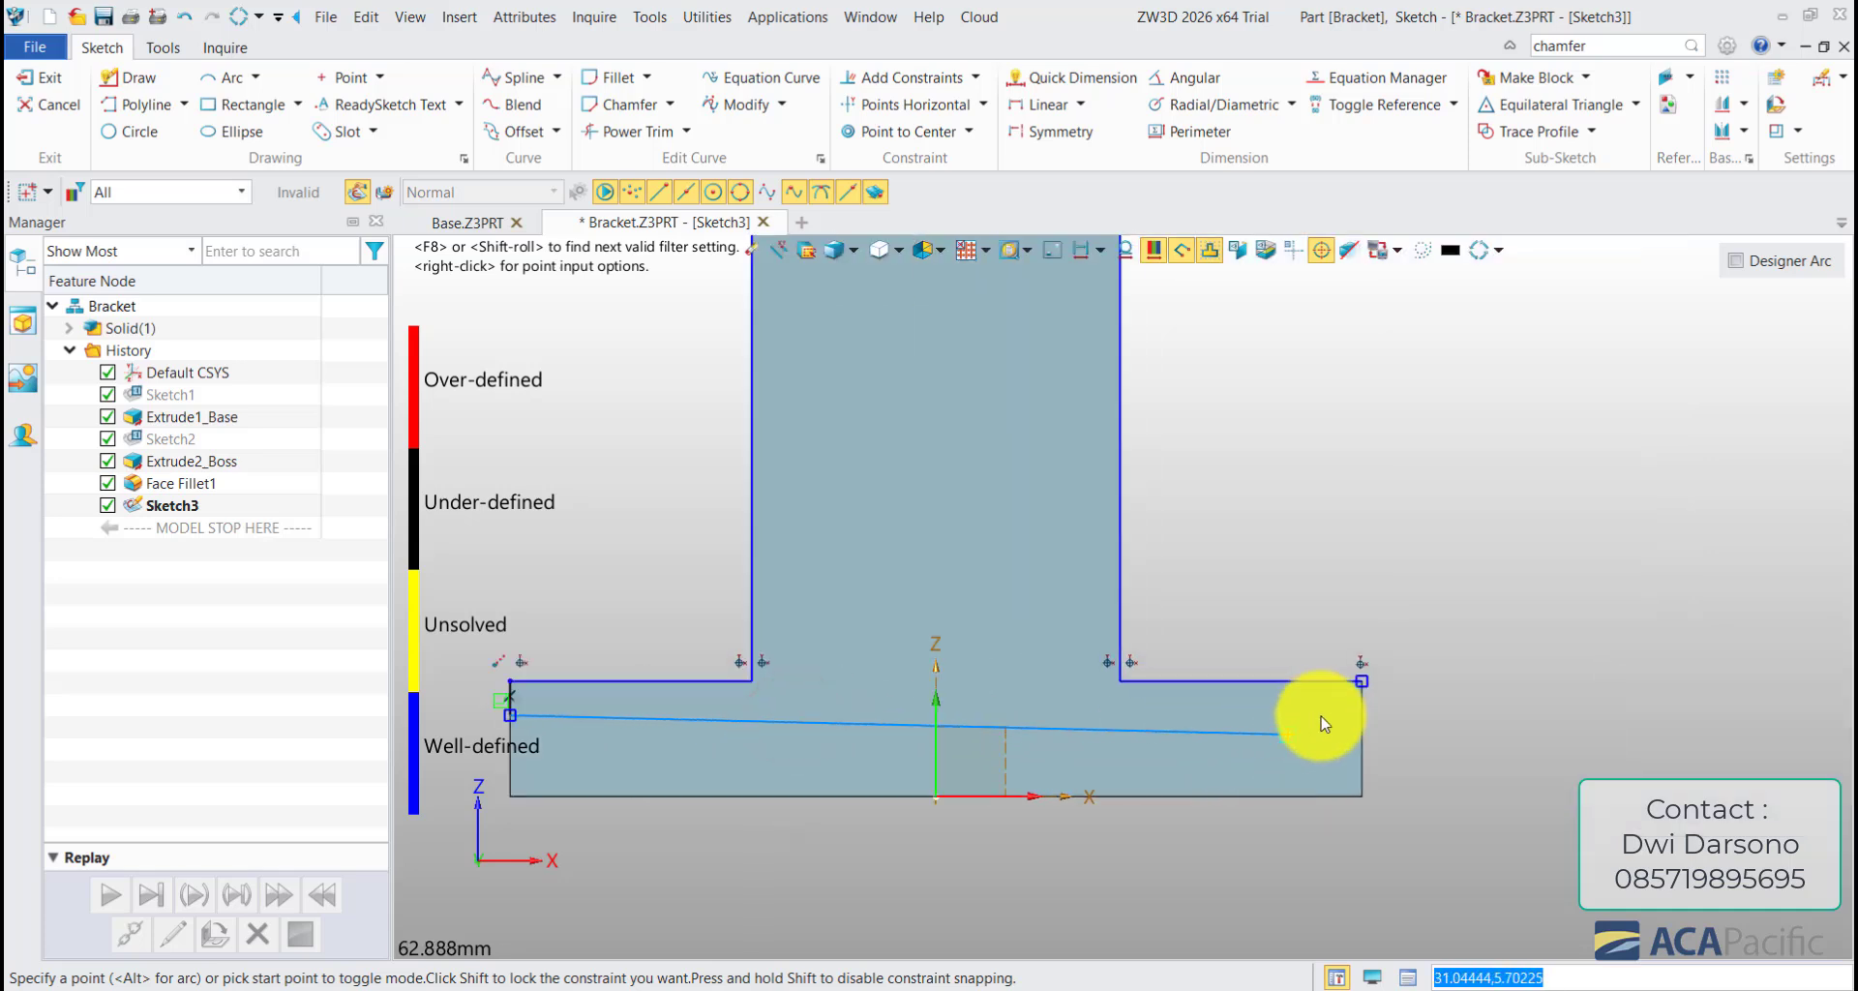
left_click(1362, 714)
left_click(1363, 682)
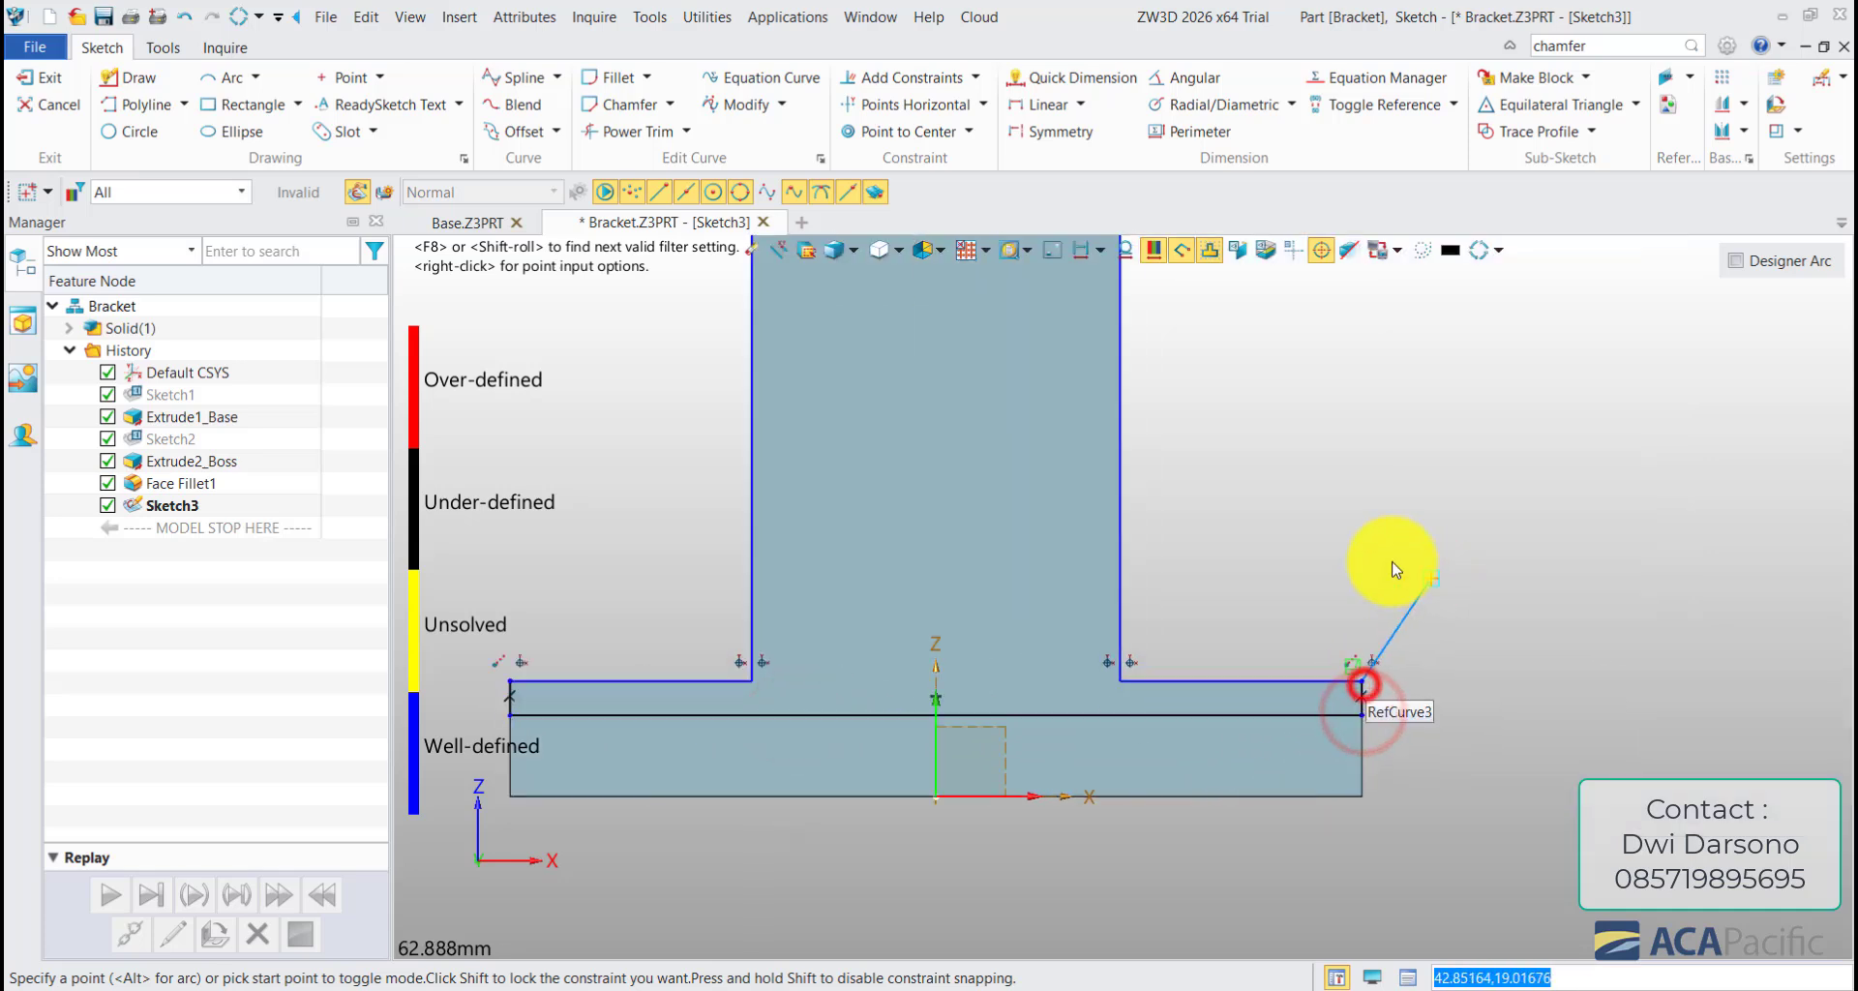
key("Escape")
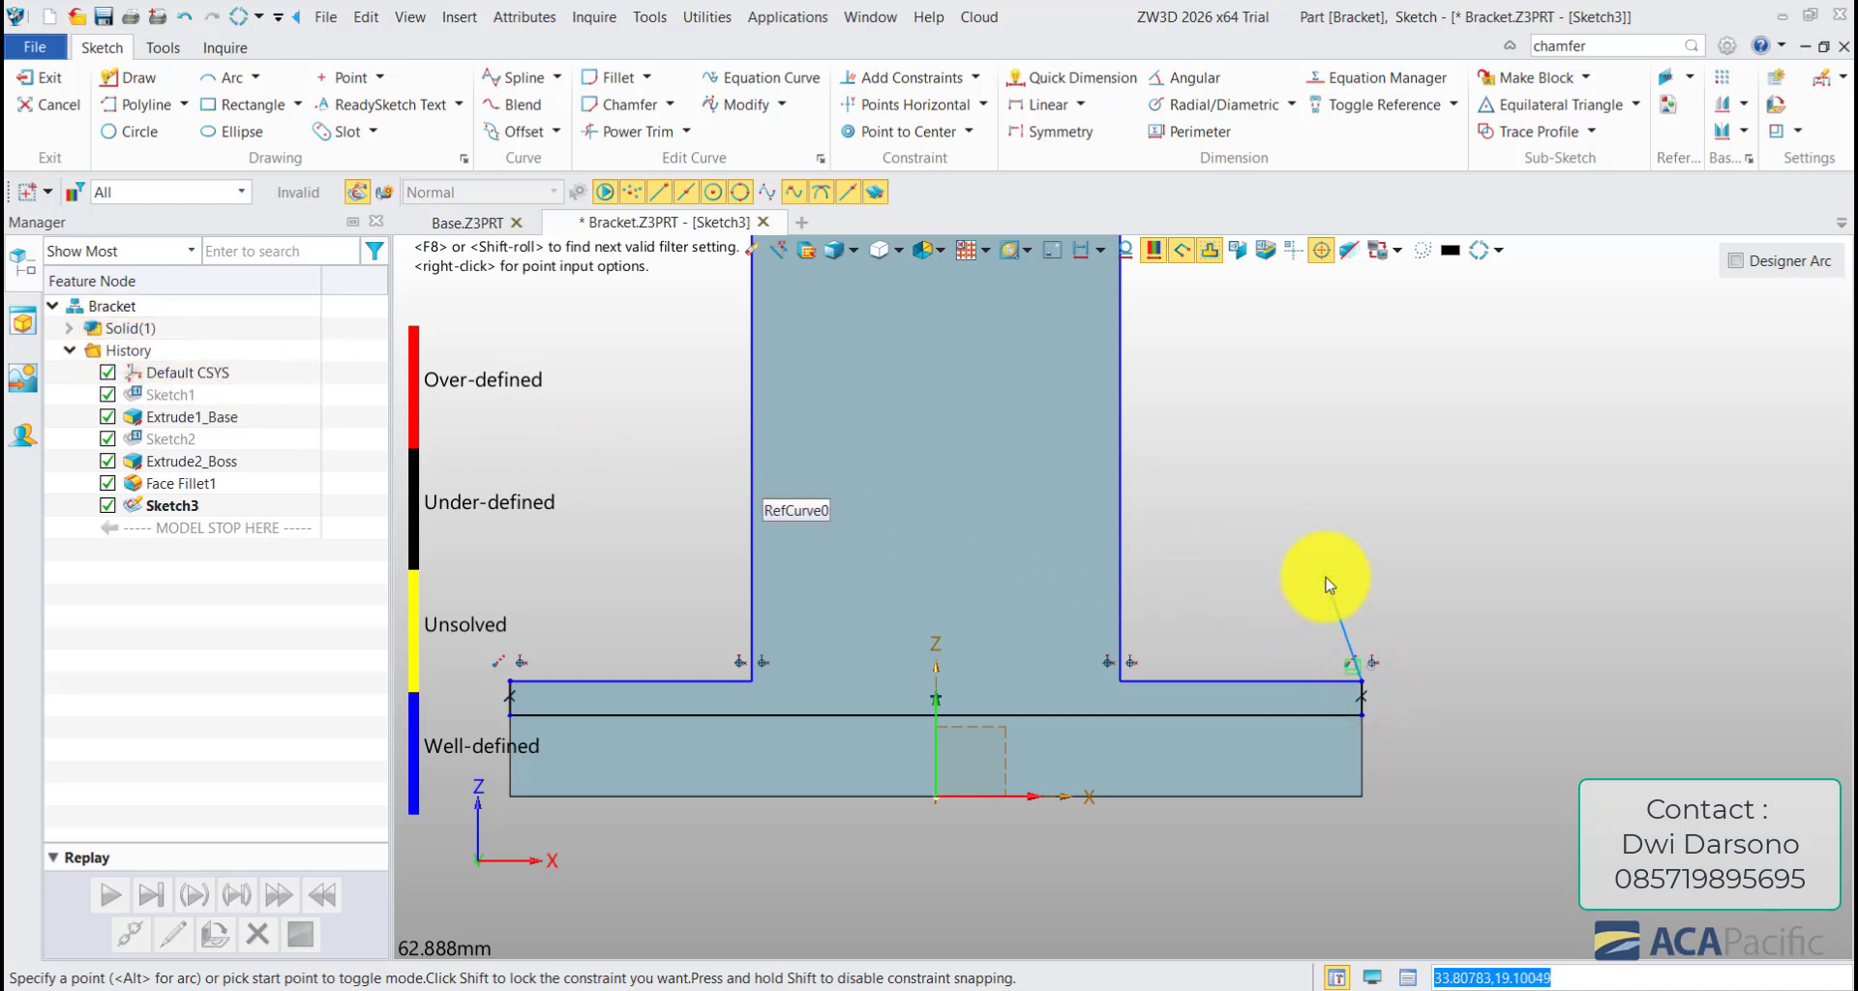
key("Escape")
middle_click_drag(1336, 598, 1298, 711)
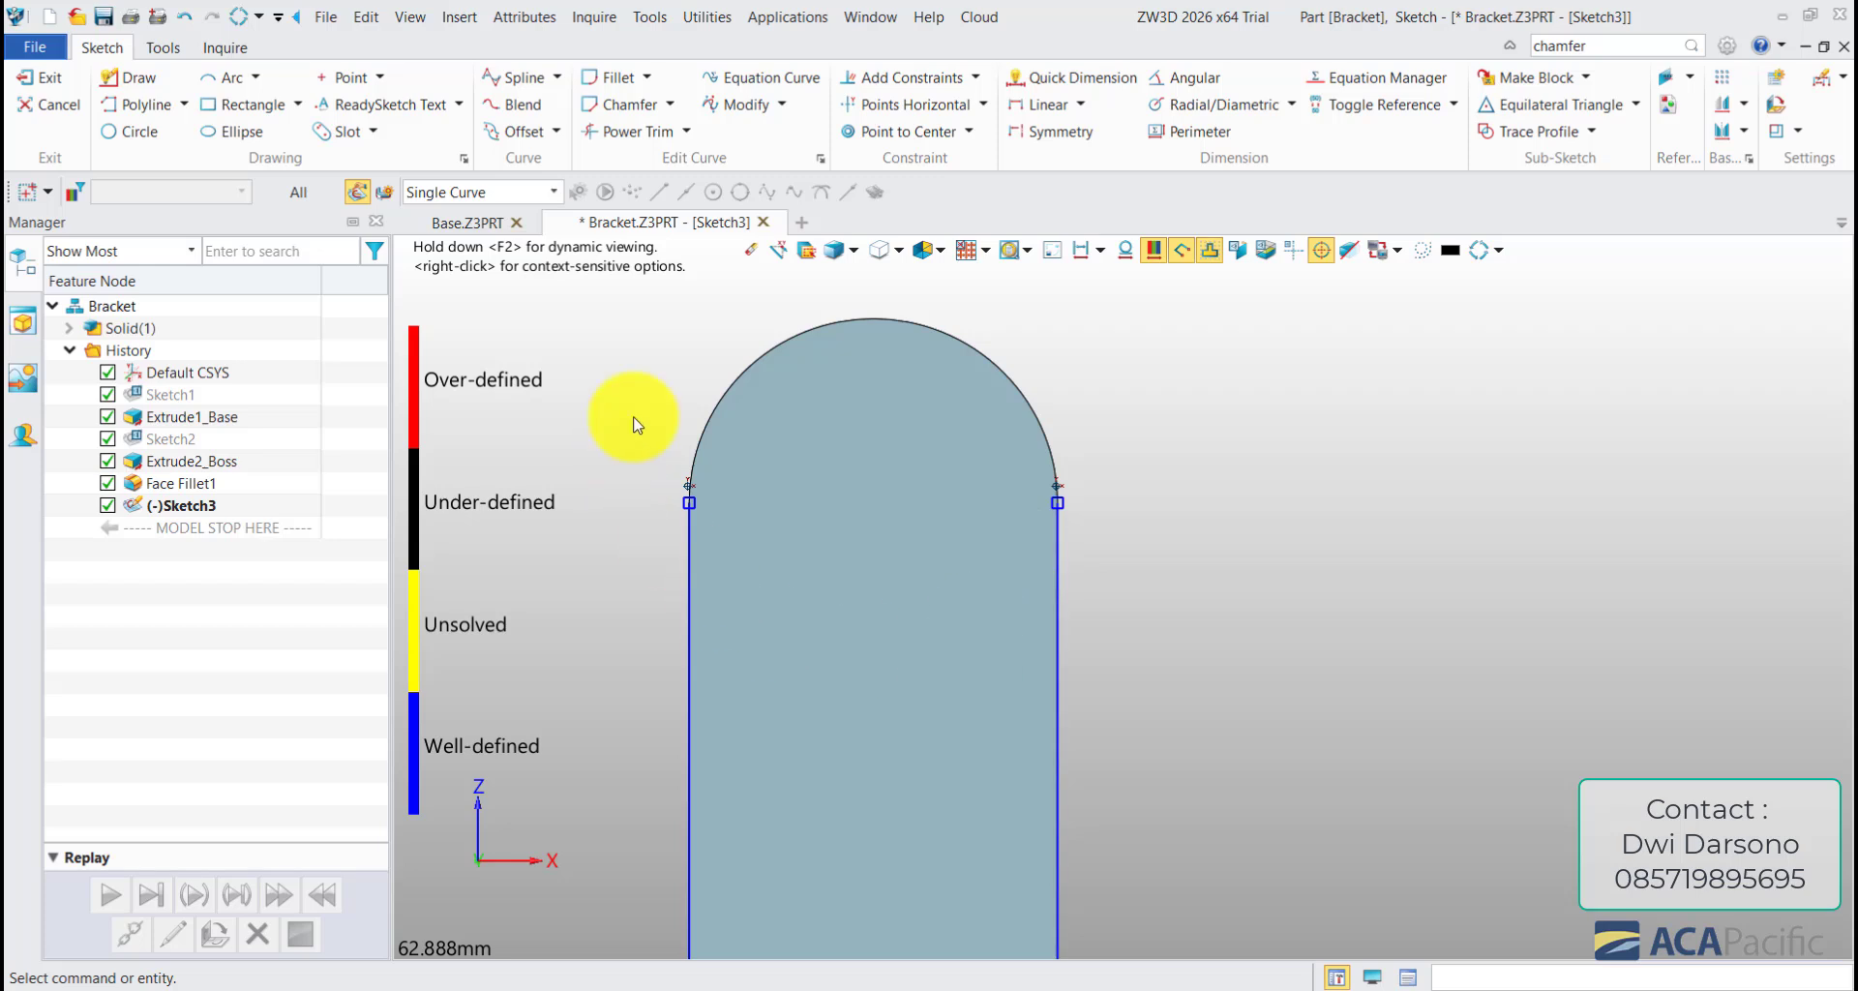
left_click(263, 82)
left_click(257, 112)
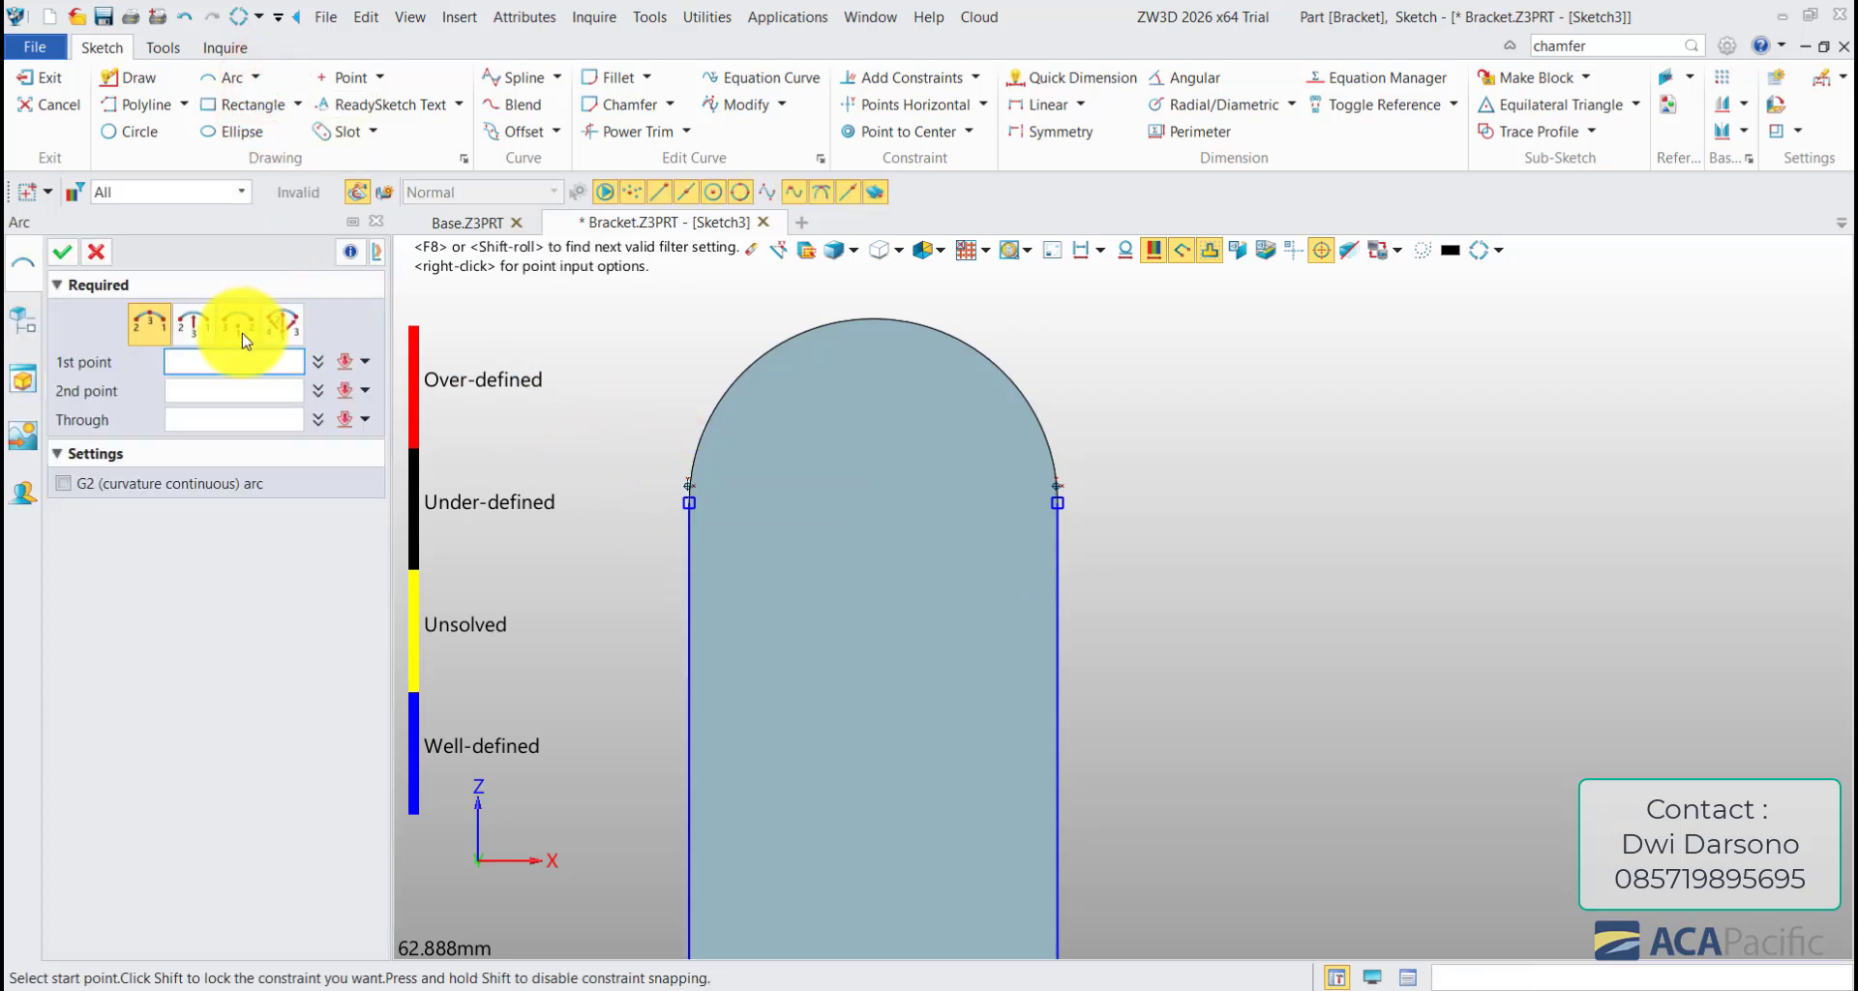
left_click(242, 335)
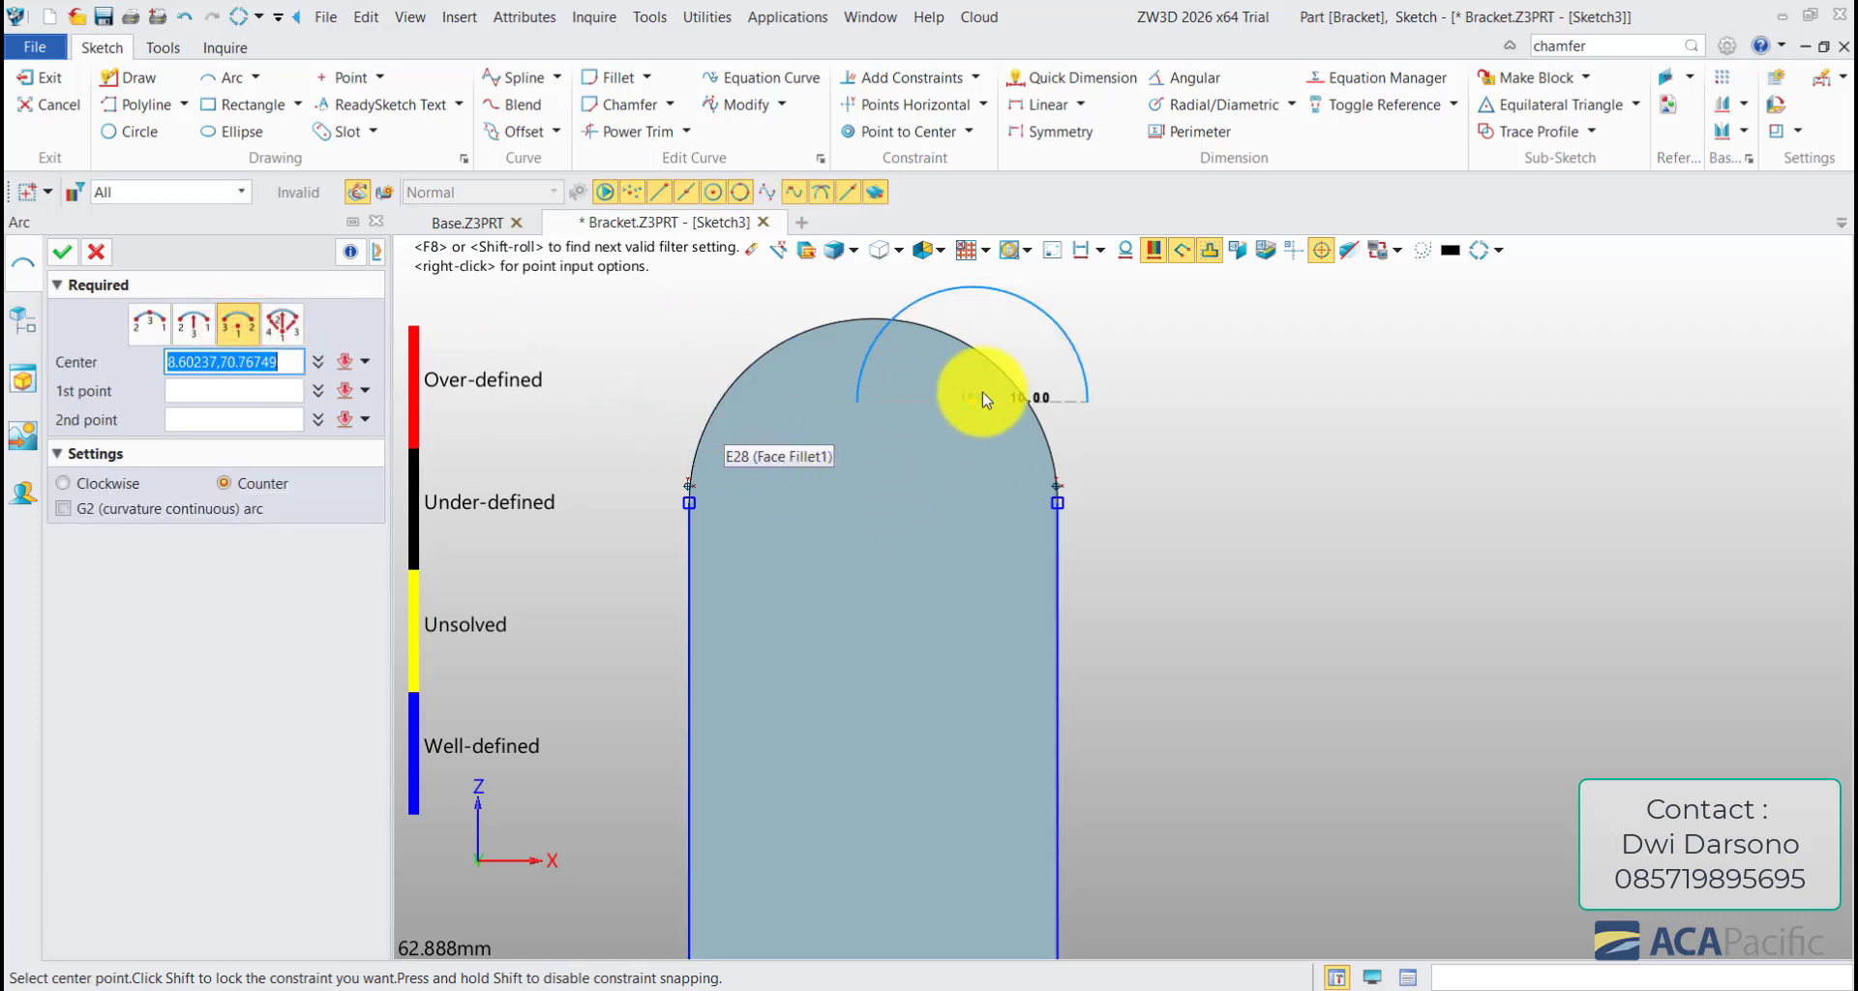
left_click(876, 511)
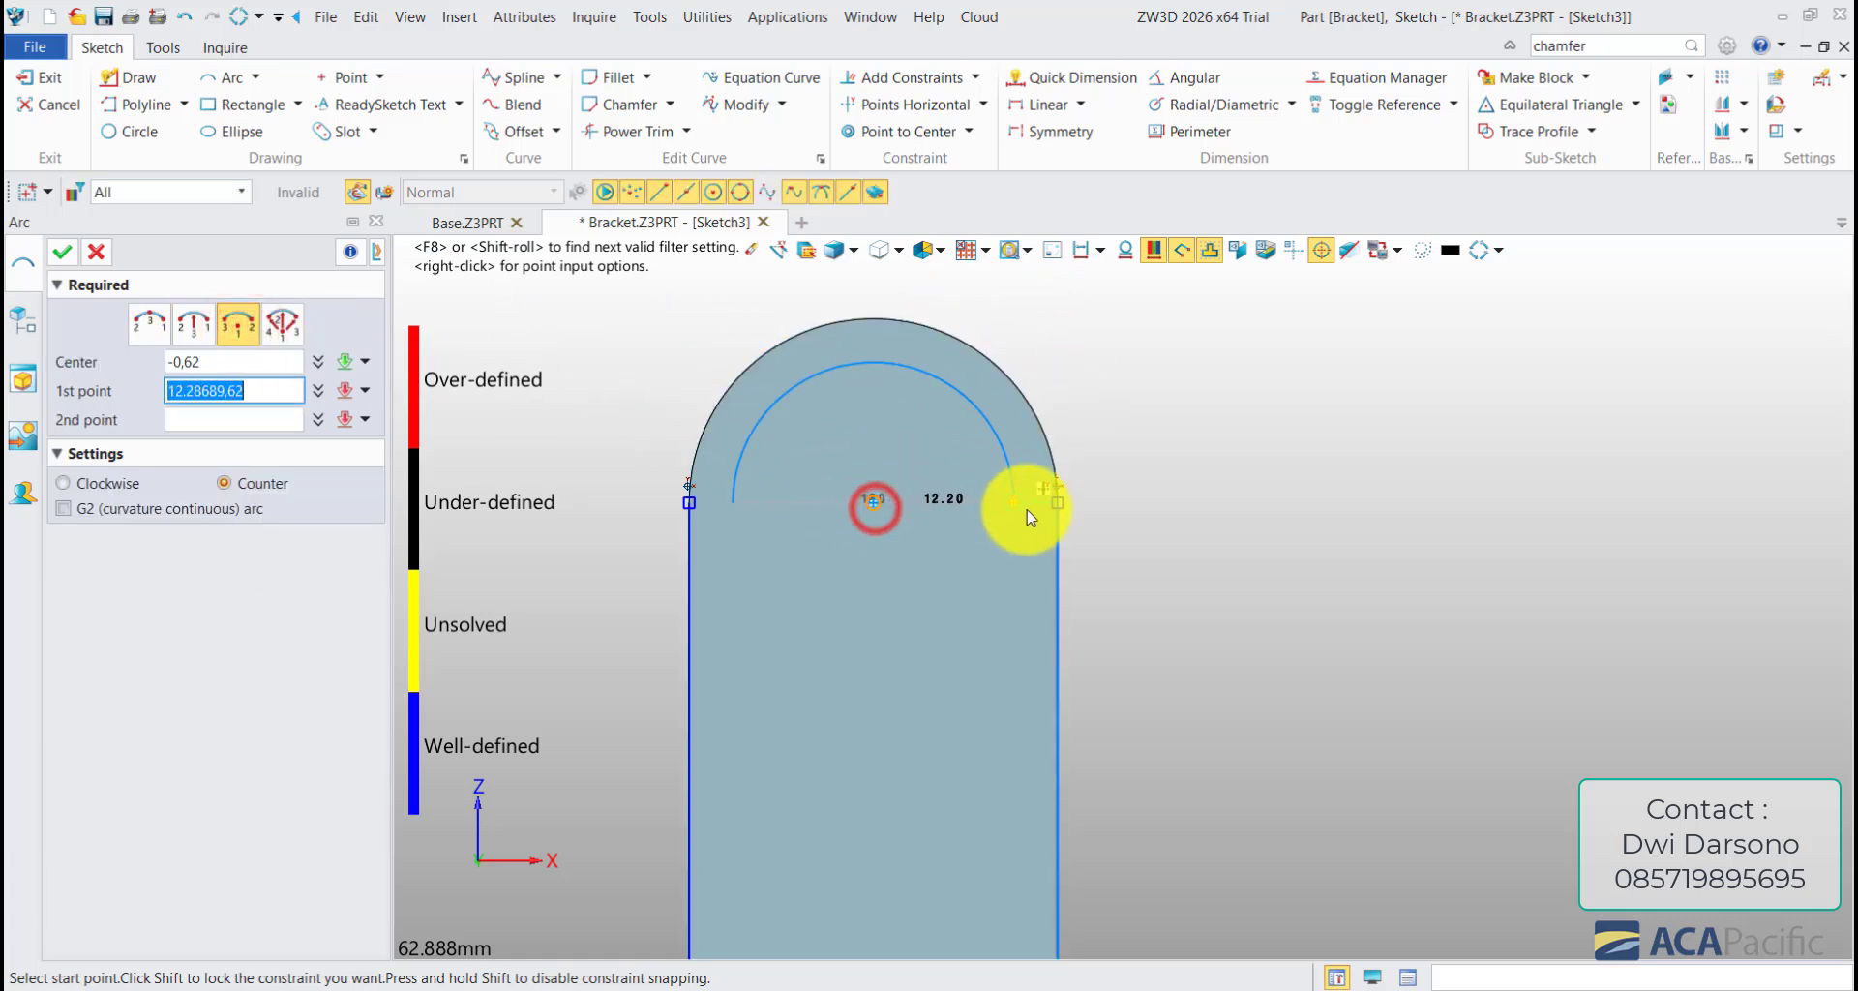
left_click(1050, 518)
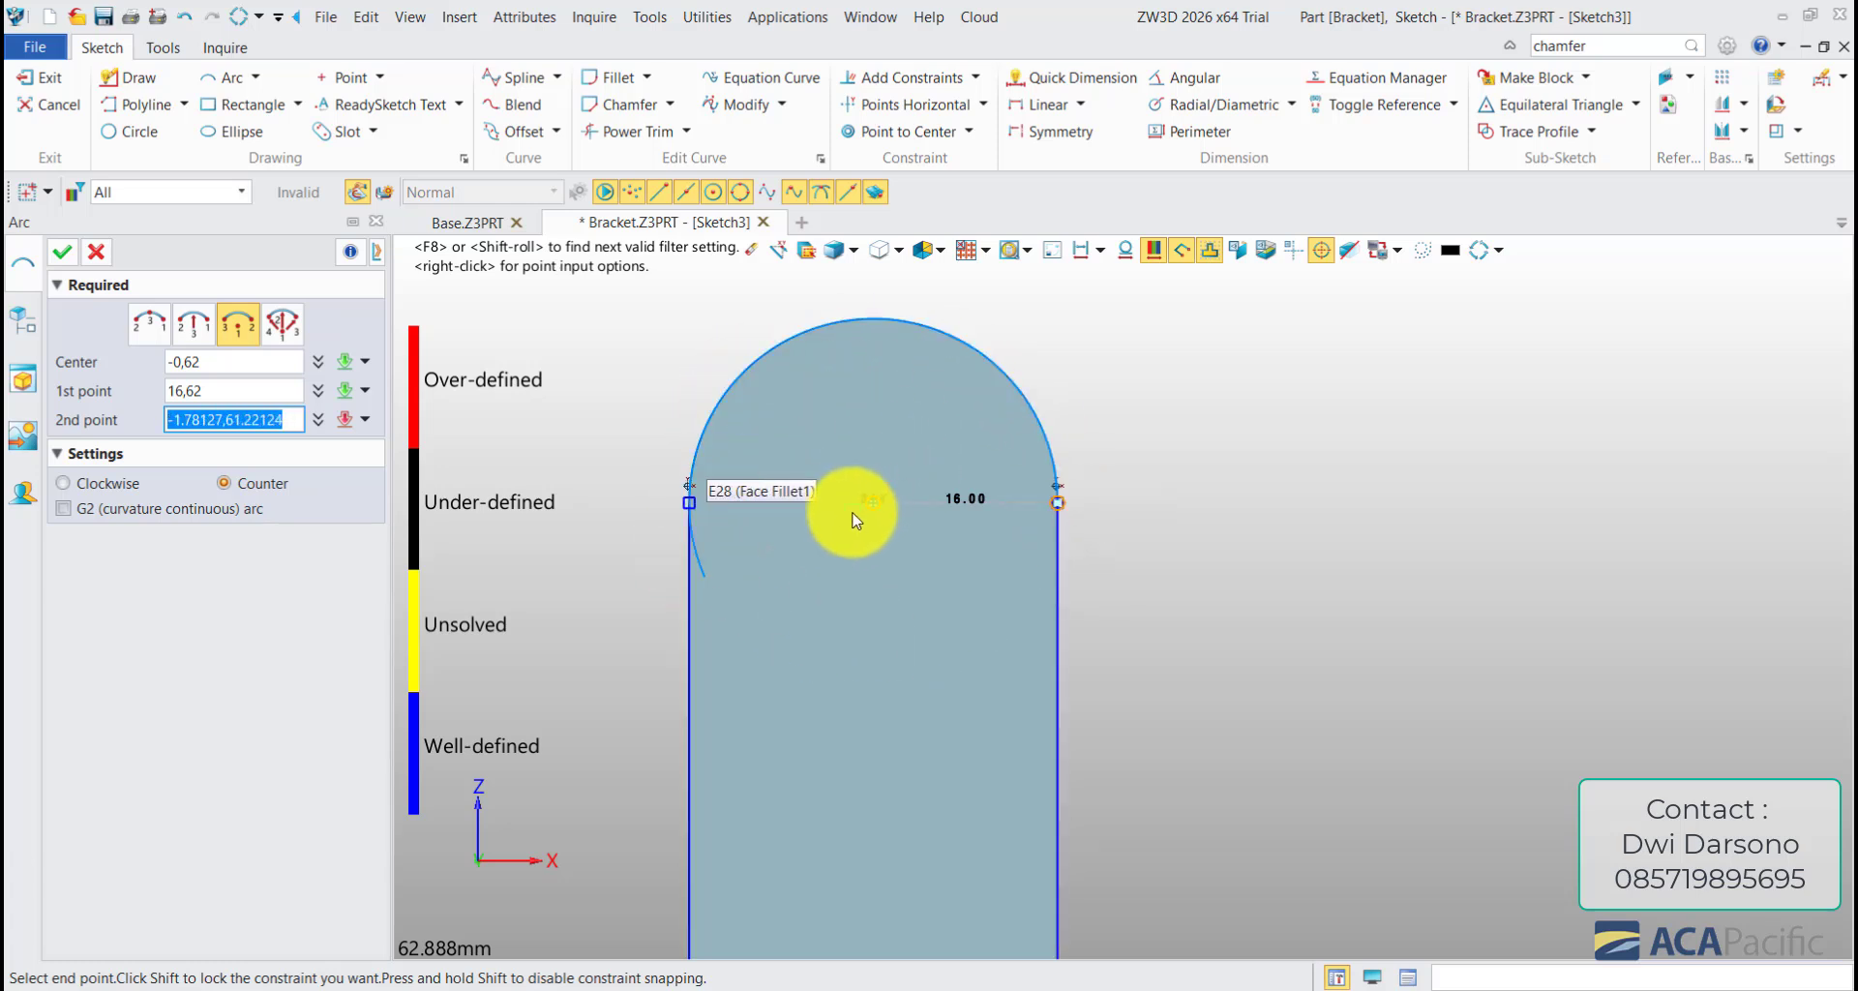
left_click(718, 490)
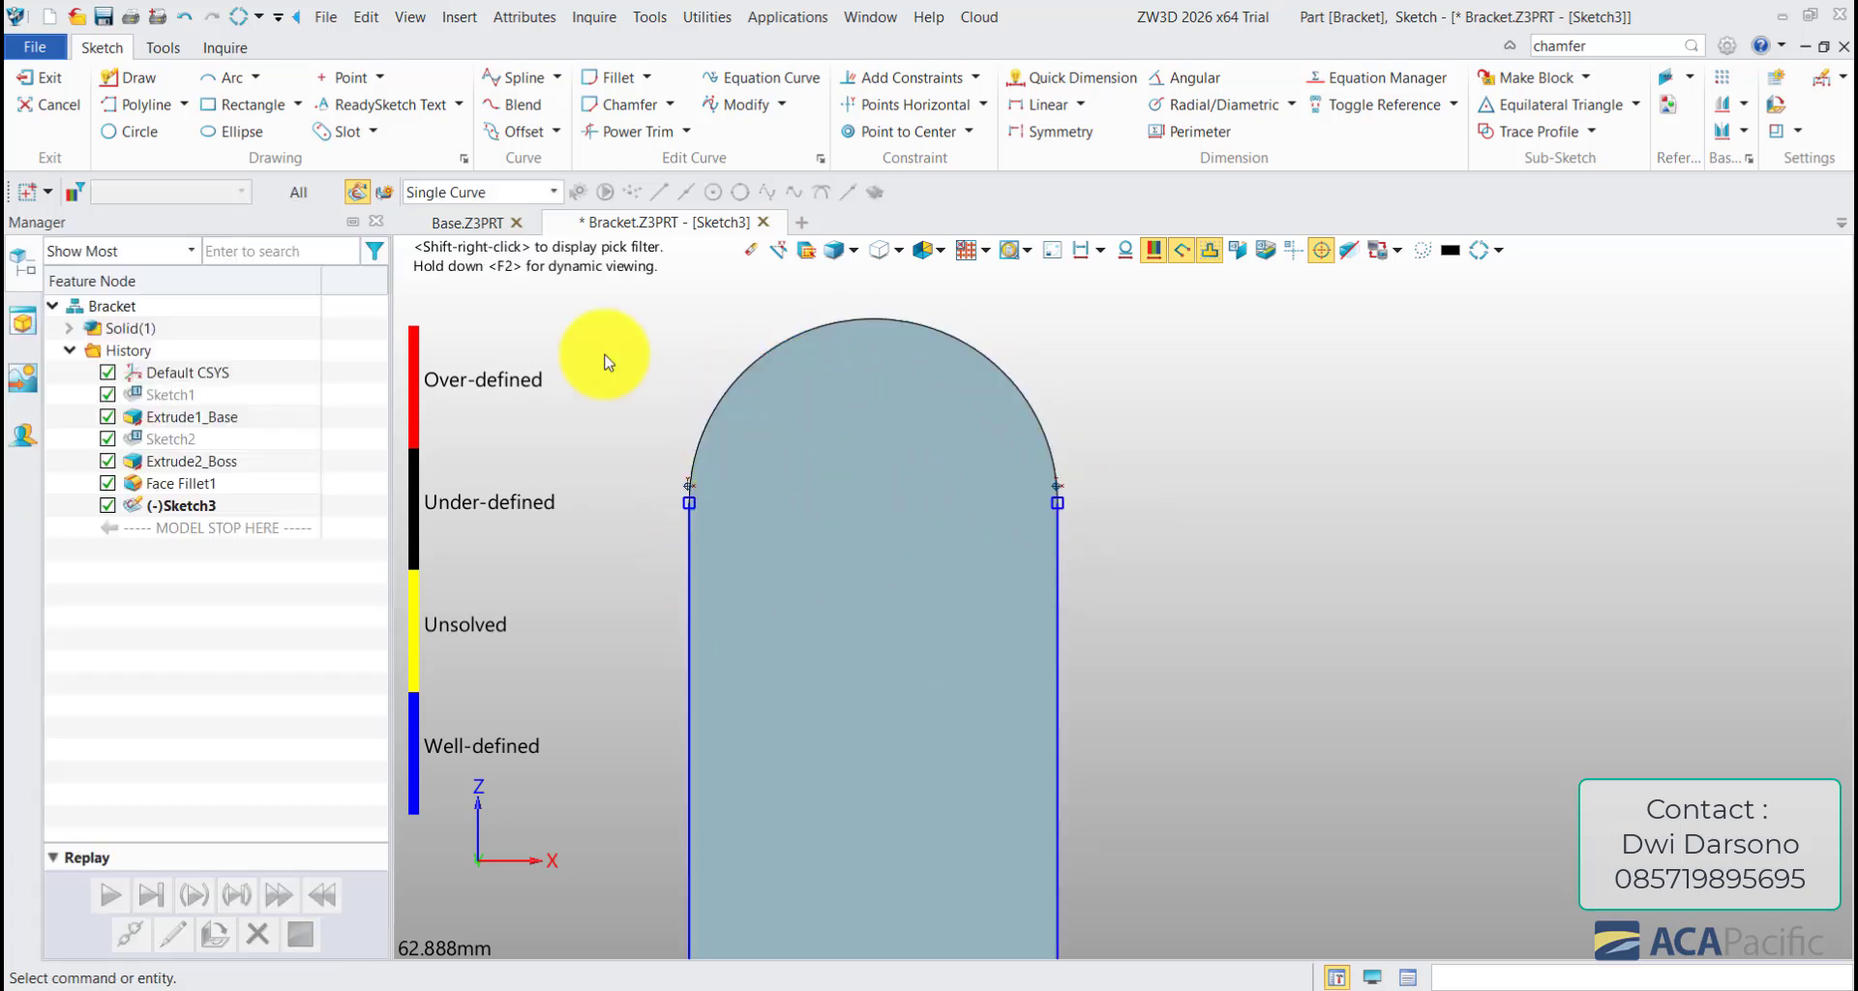
- Draw a 16 mm radius counter-clockwise arc centred at 0,62 from the upper end of the upright's left edge to that of its right edge
left_click(232, 78)
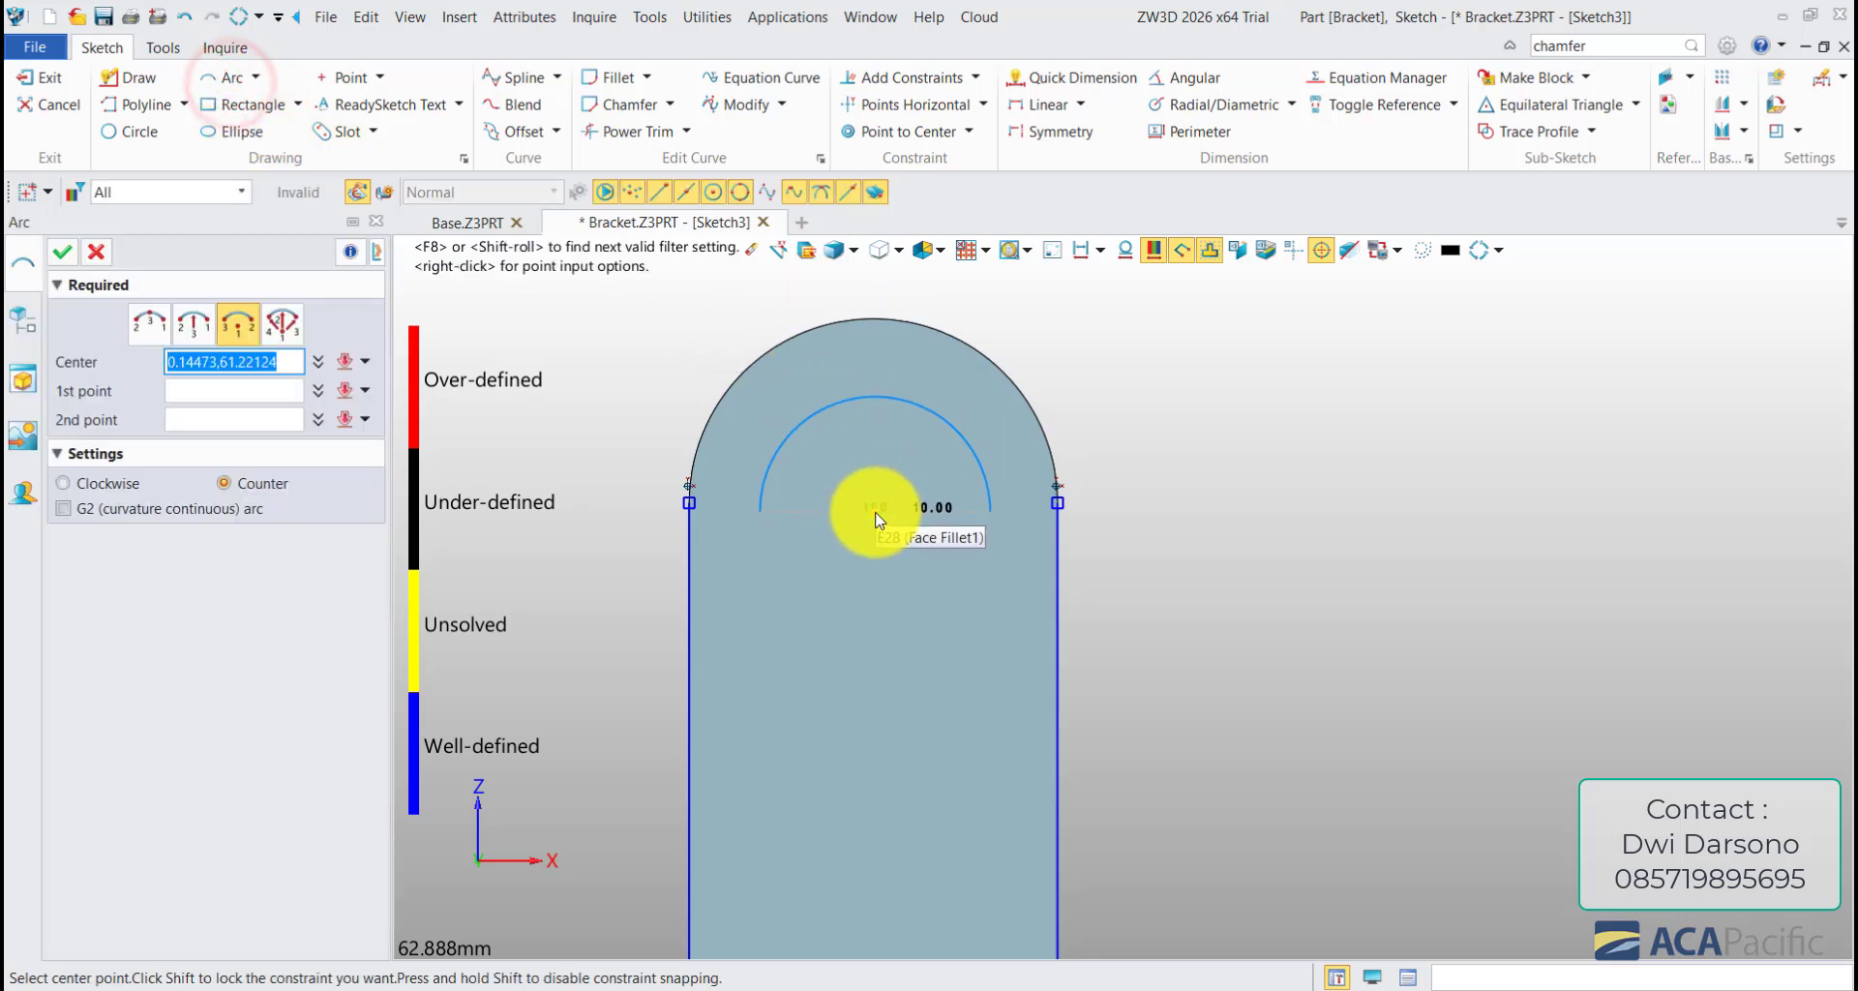
left_click(873, 501)
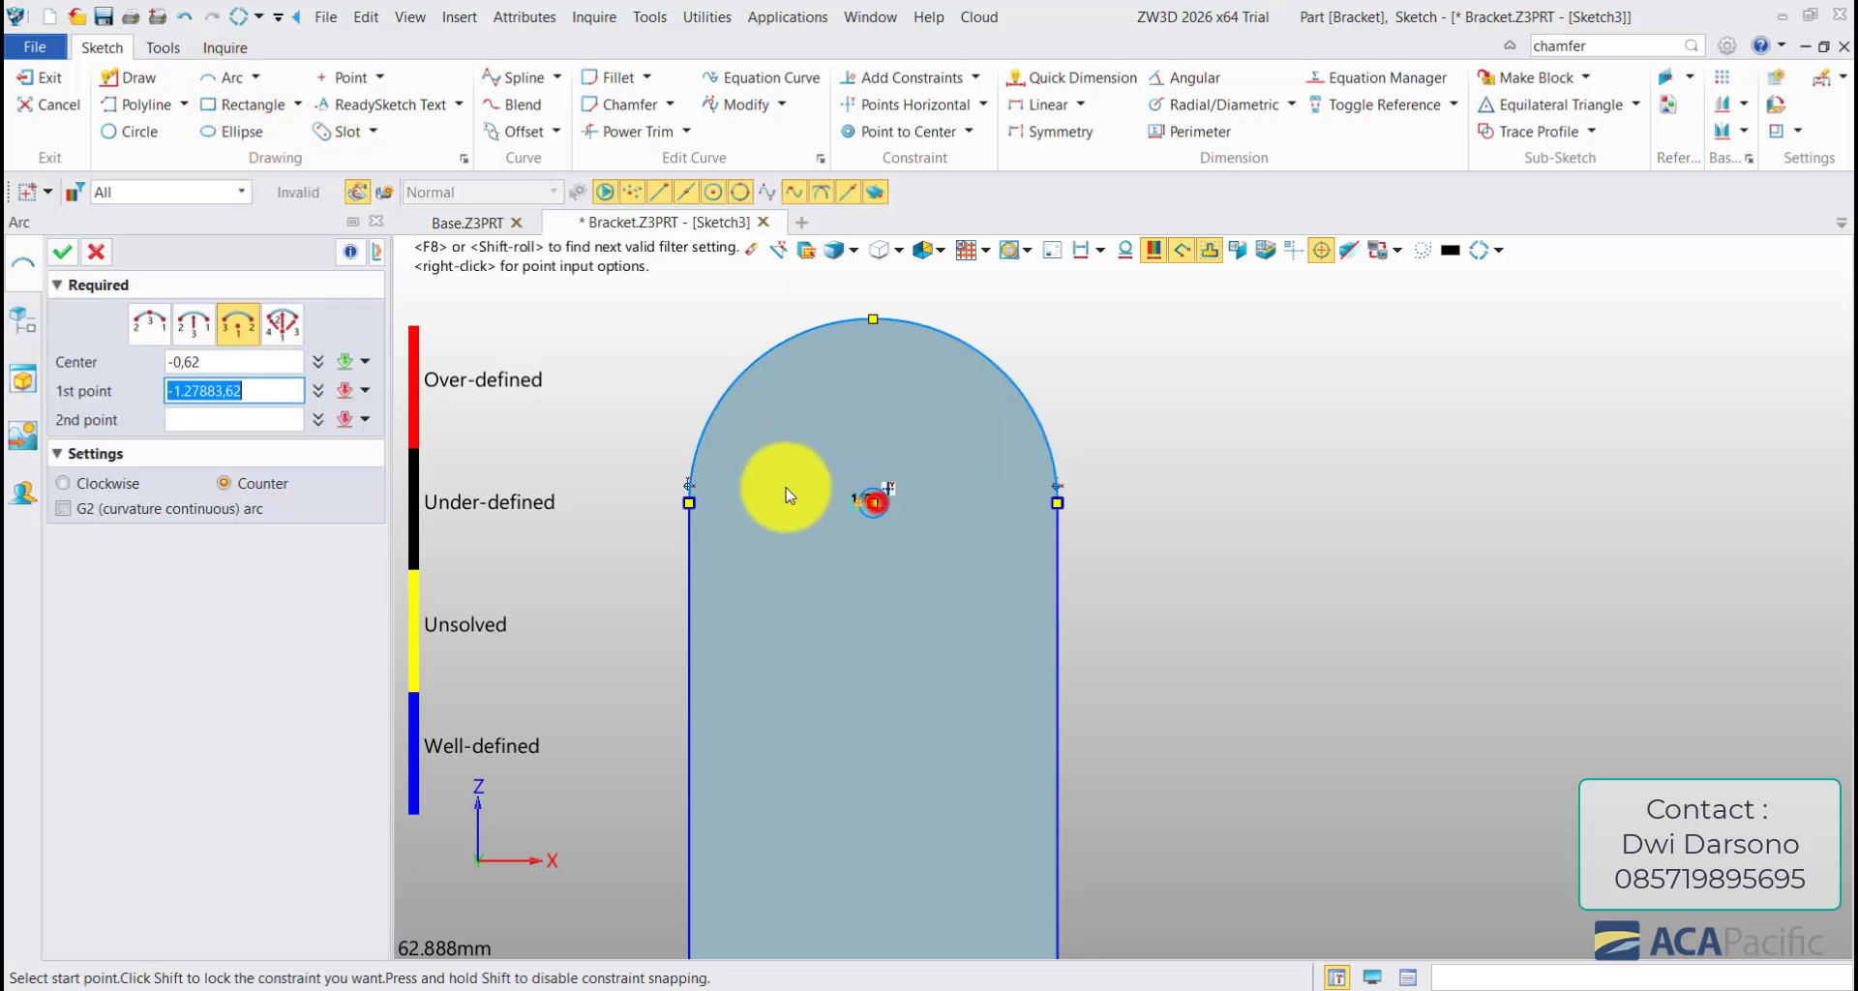
left_click(688, 503)
left_click(1058, 502)
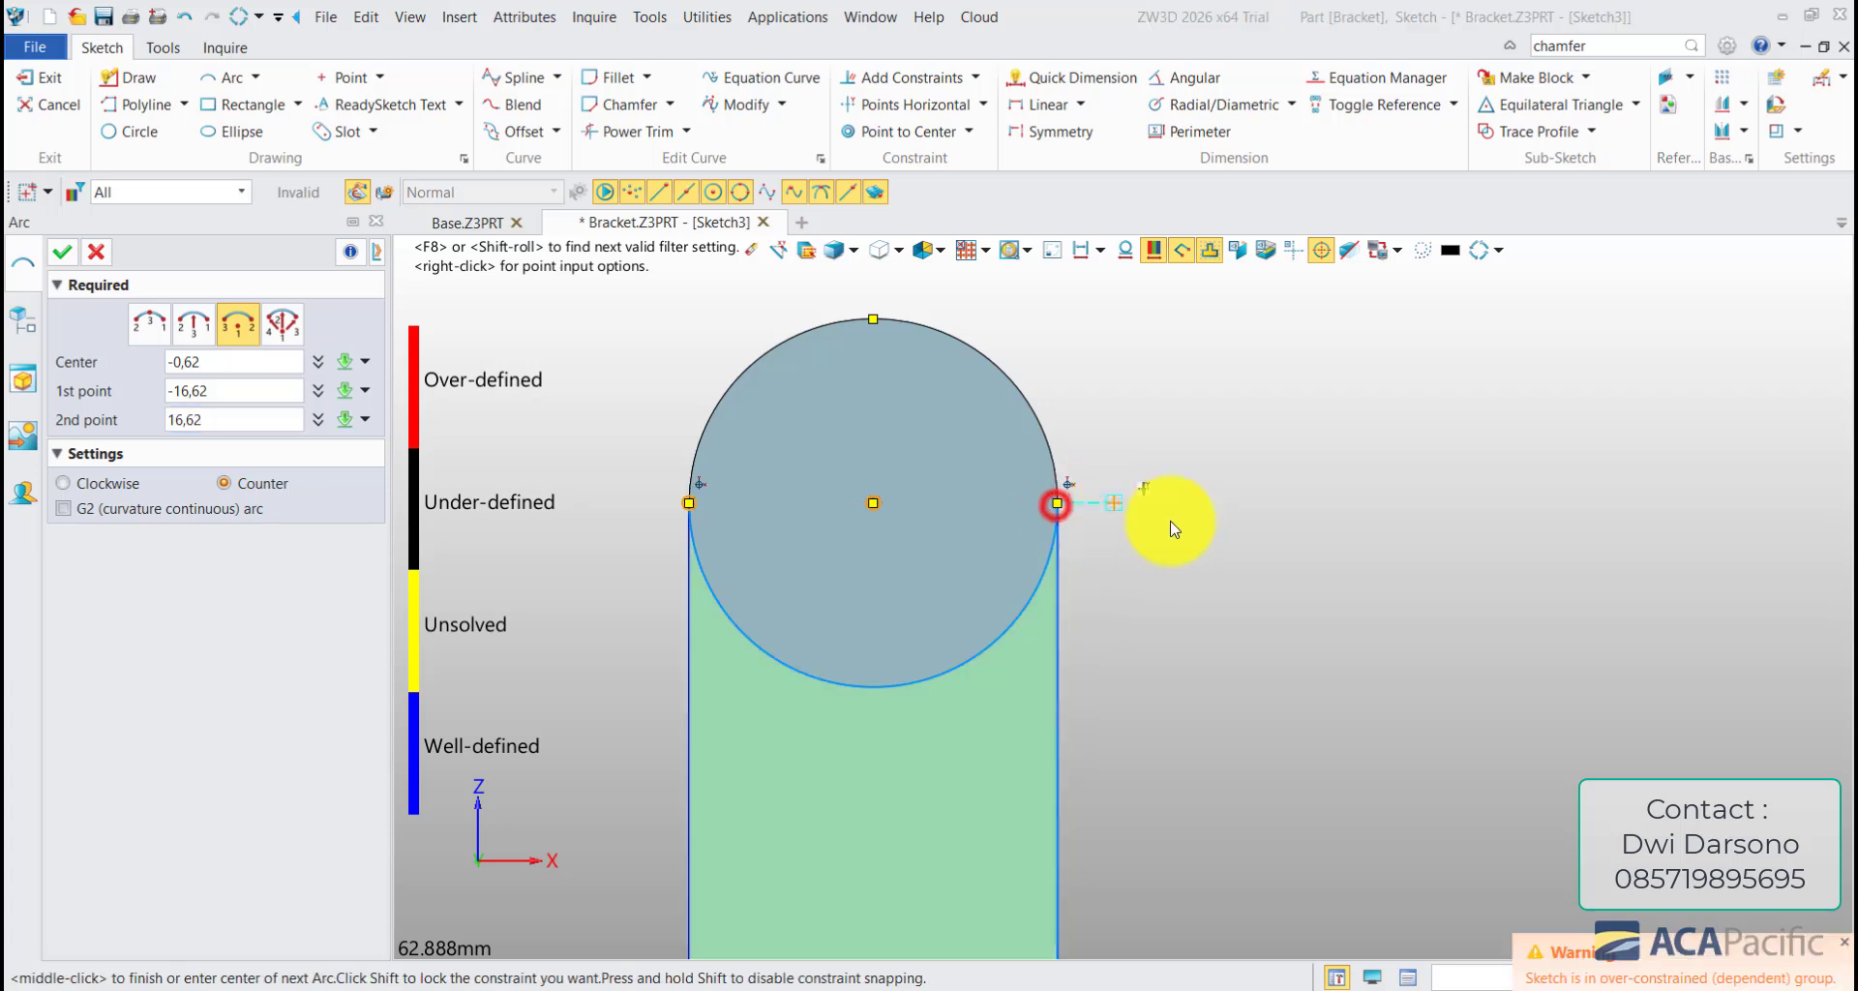
left_click(65, 252)
scroll(876, 455, "down", 3)
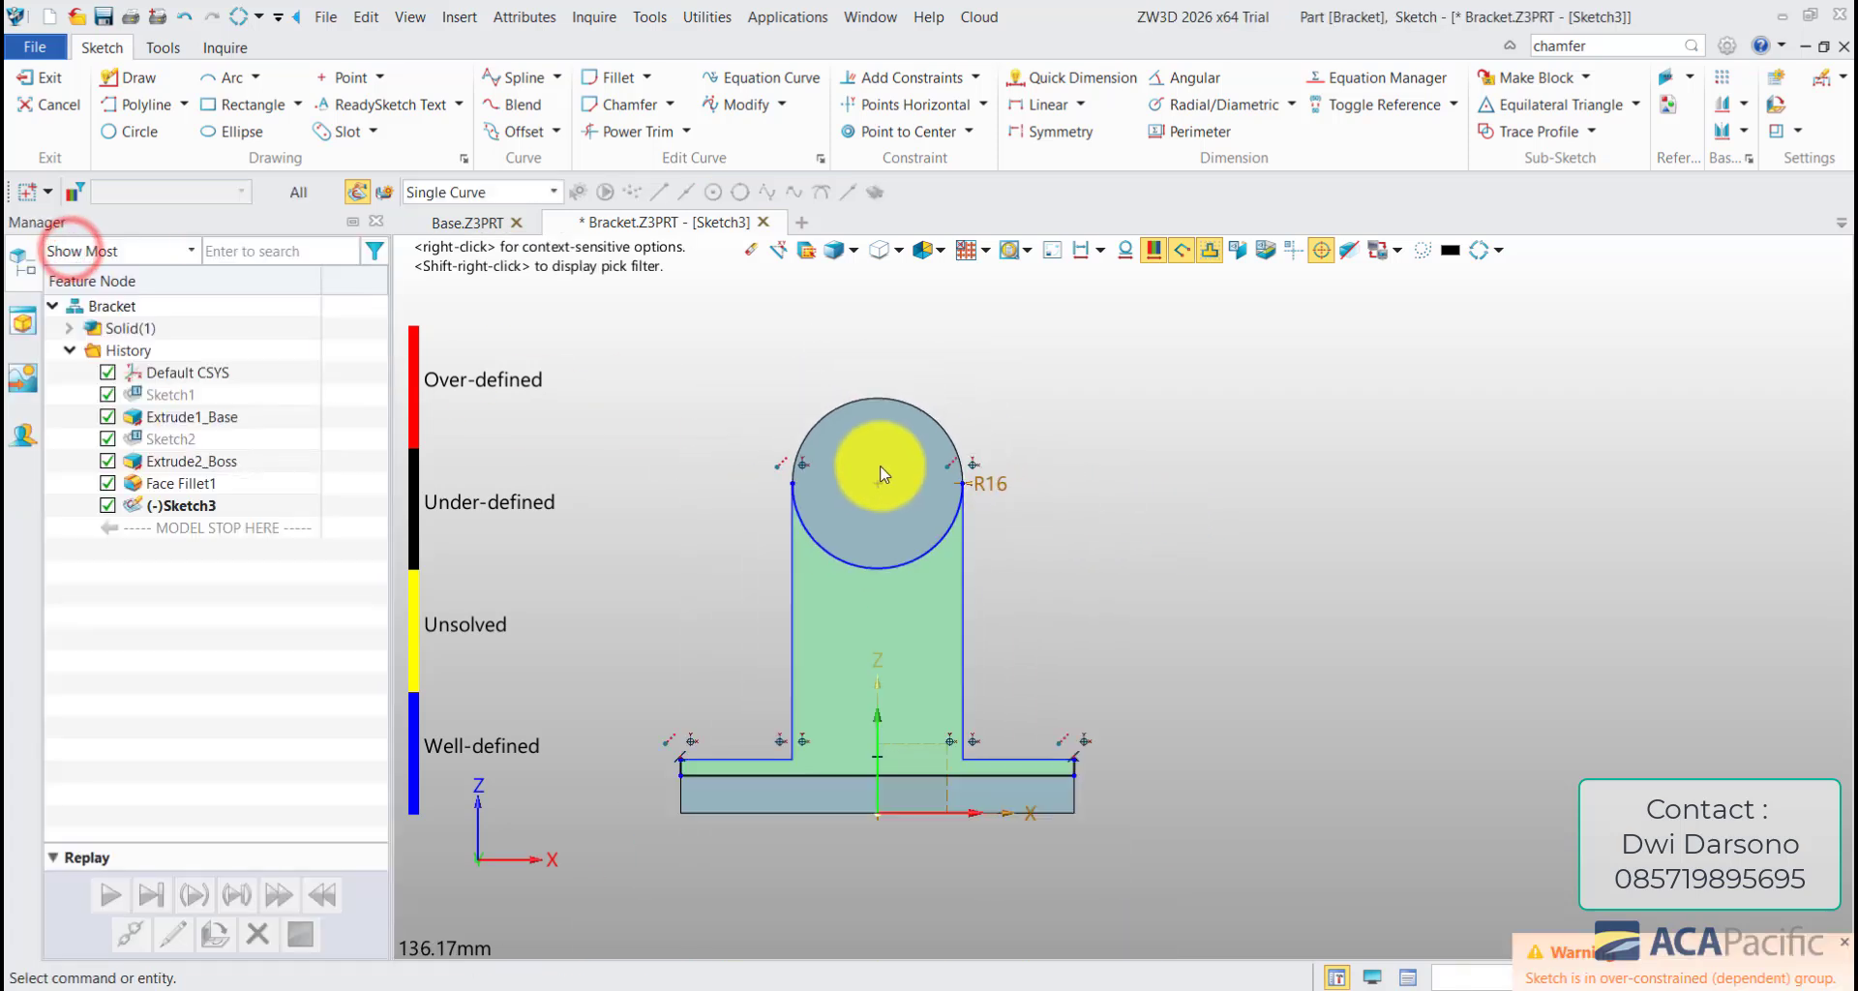
- Try a 3 mm dimension between the plate's upper-left edge and the horizontal line below it, and delete that dimension
scroll(721, 780, "up", 3)
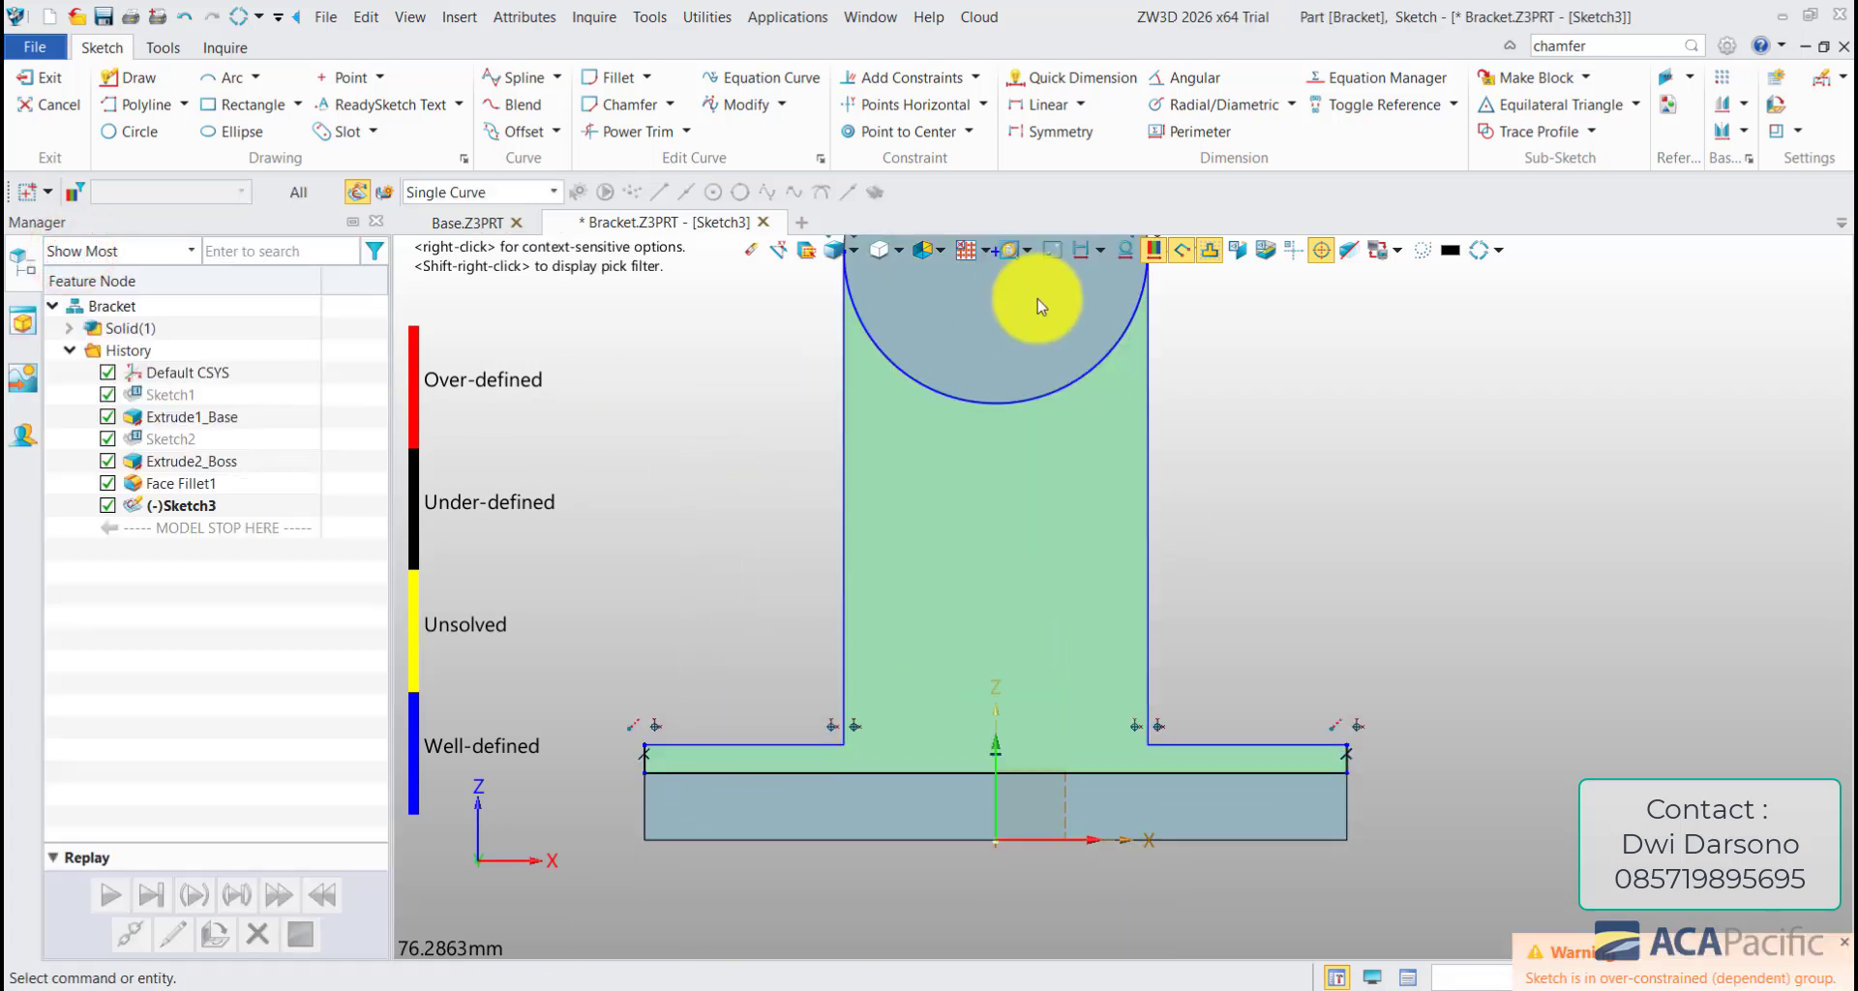
left_click(1081, 83)
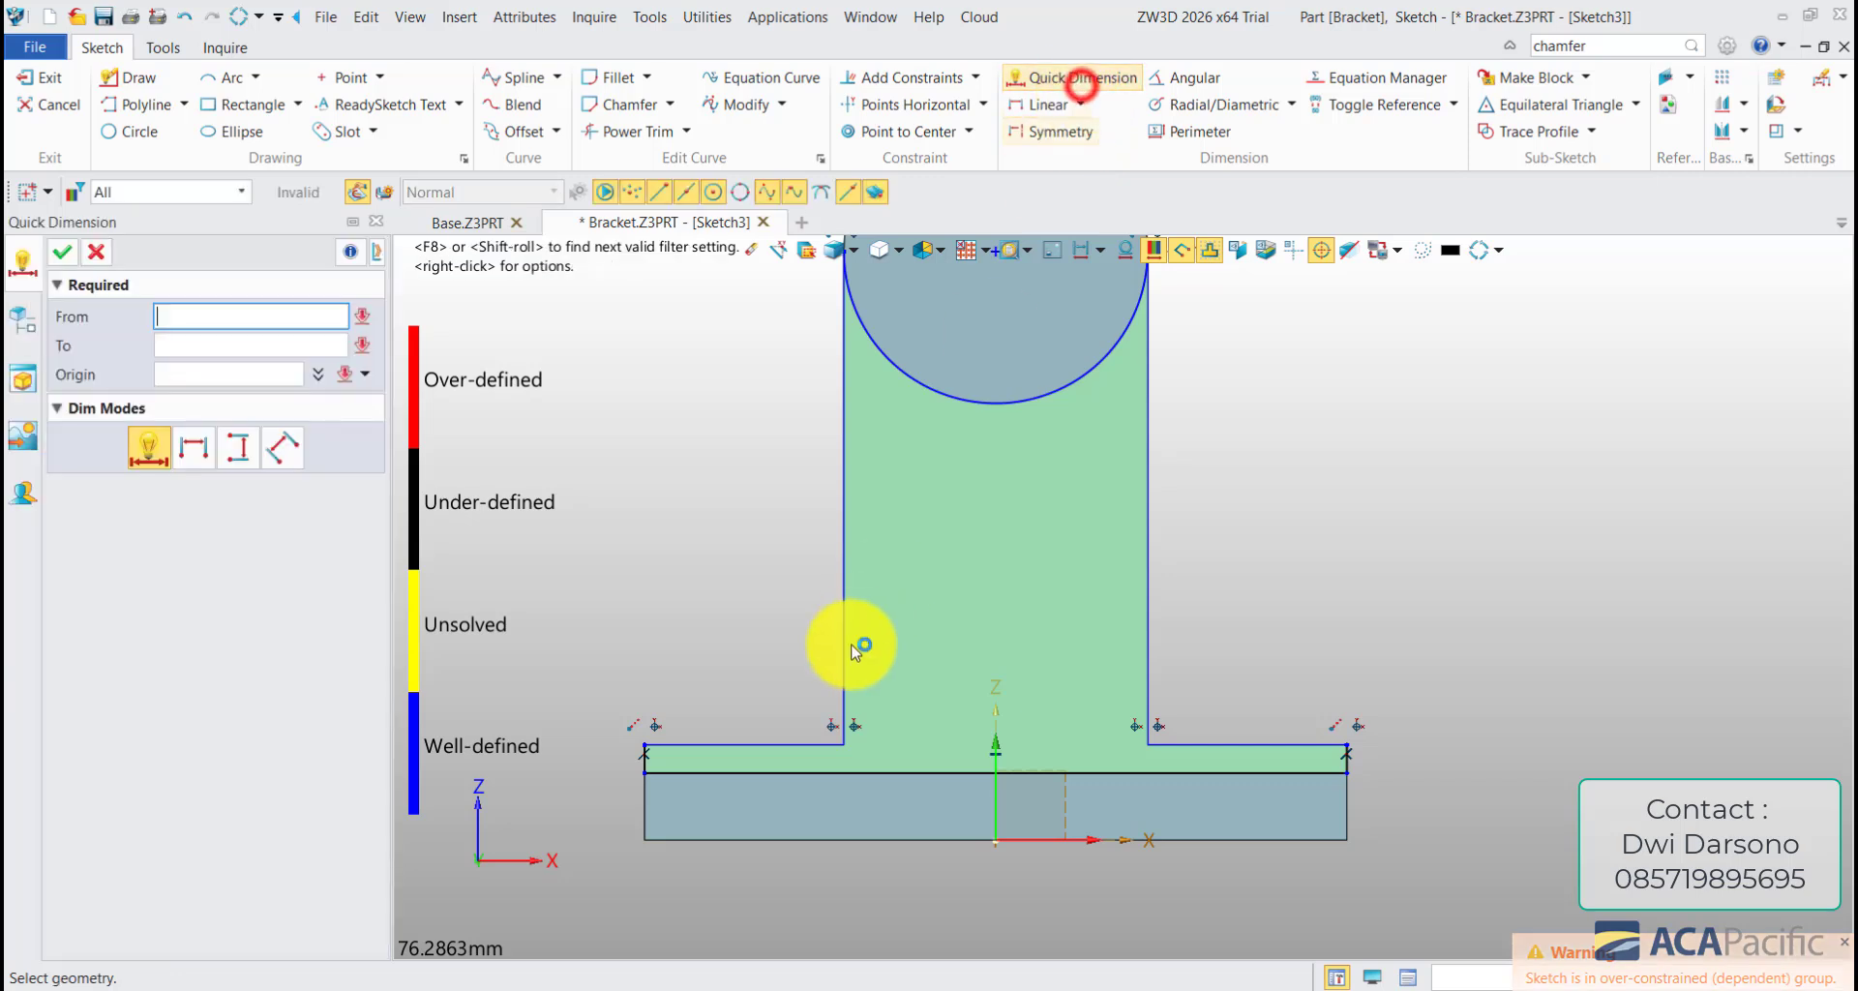
left_click(749, 746)
left_click(763, 772)
left_click(736, 597)
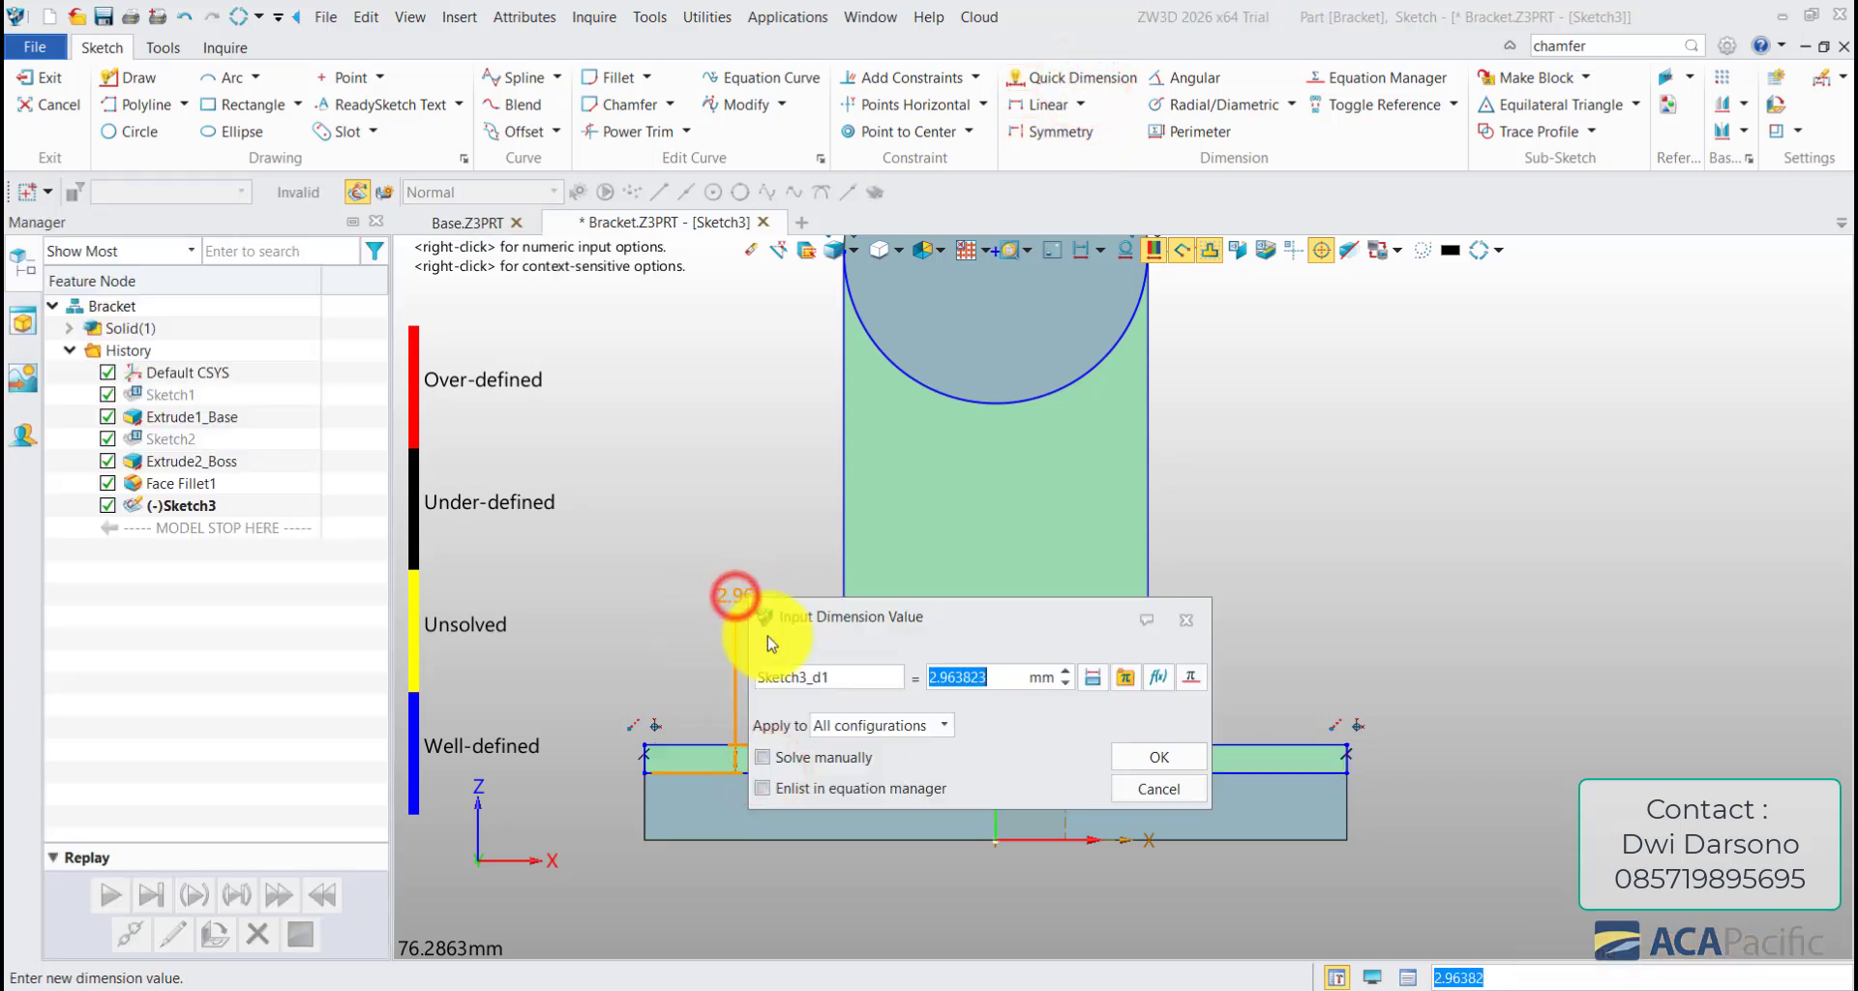
key("Return")
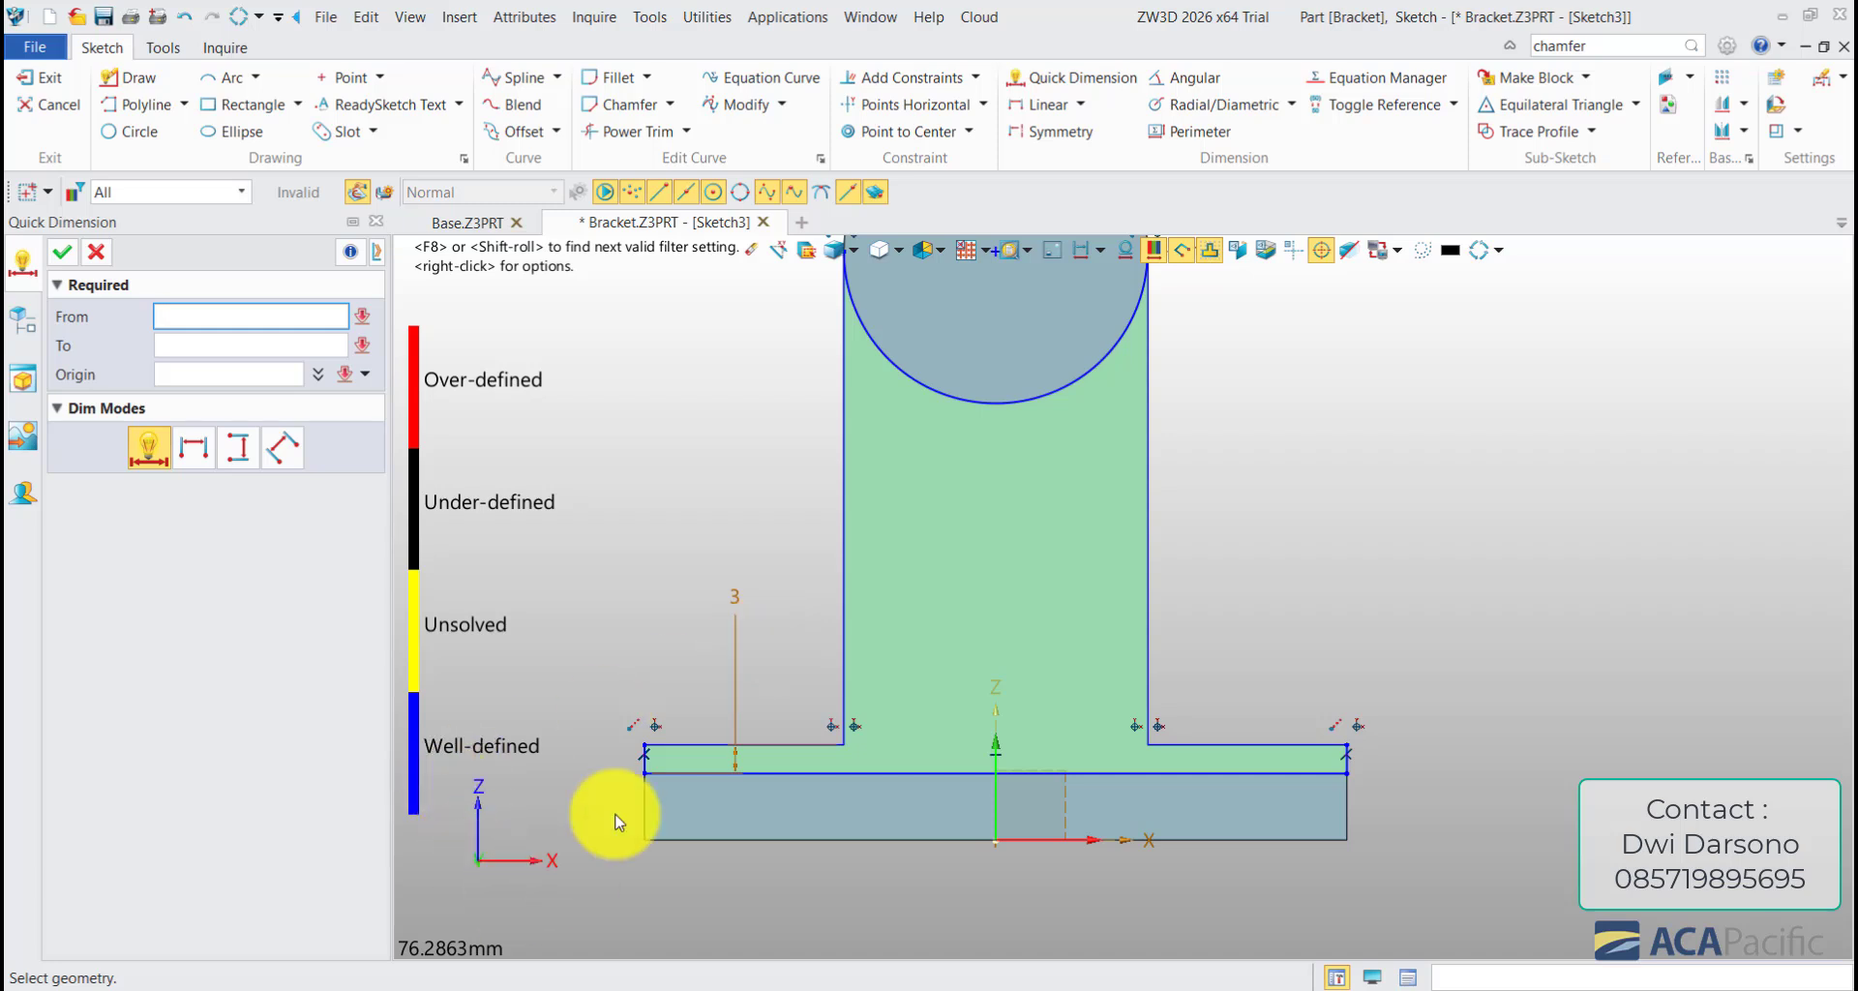
key("Escape")
left_click(729, 597)
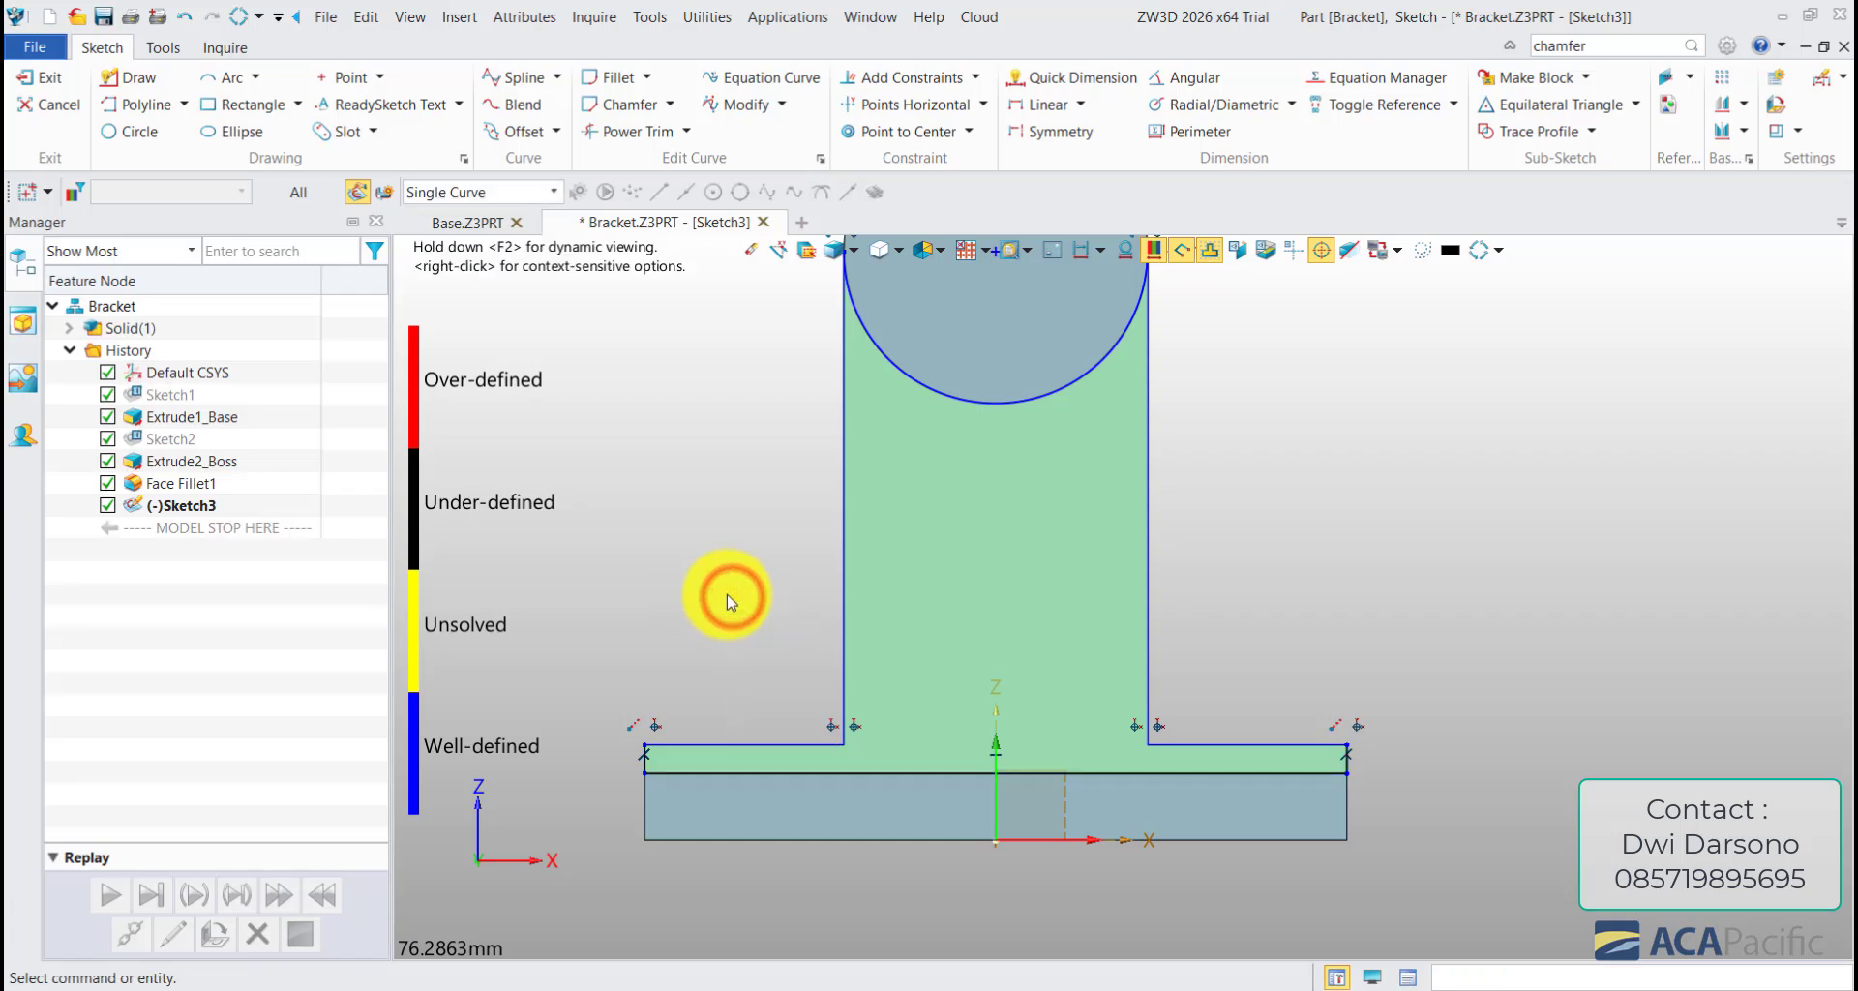
- Dimension the horizontal line 5 mm above the plate's bottom edge, reposition the dimension inside the plate's outline, and exit the sketch
left_click(1080, 77)
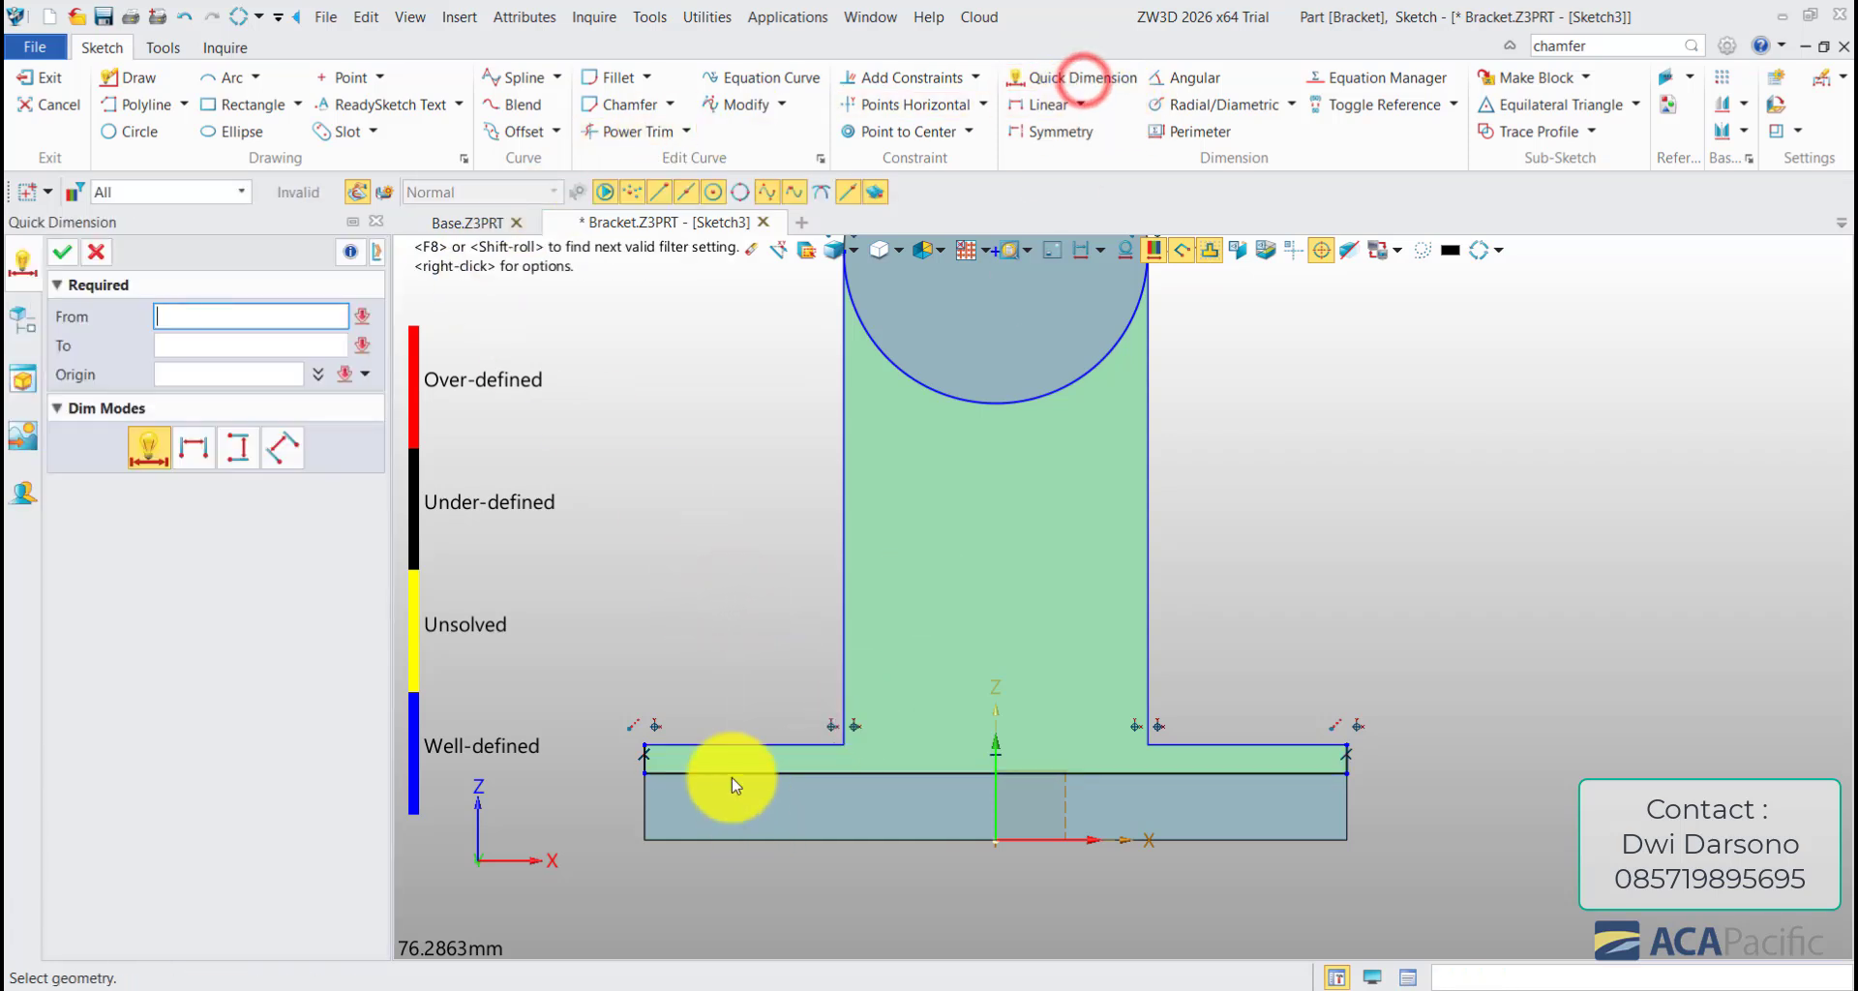
left_click(731, 774)
left_click(735, 840)
left_click(620, 878)
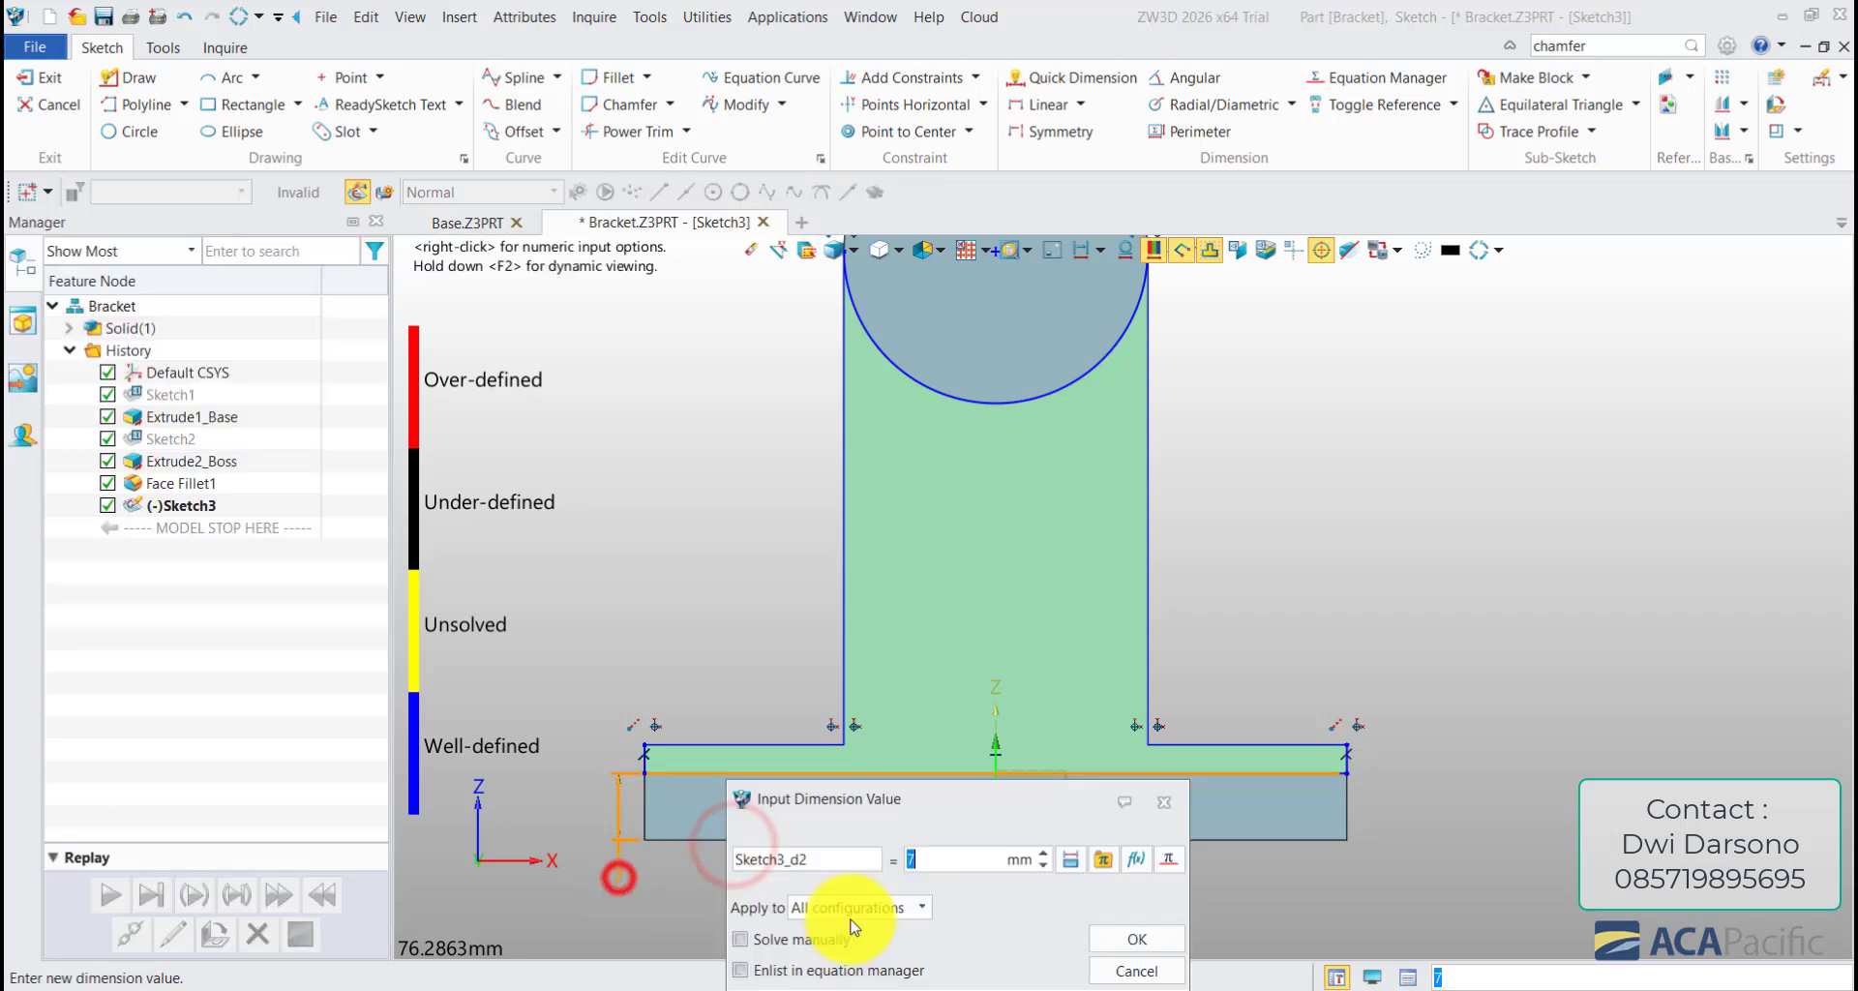
type("5")
key("Return")
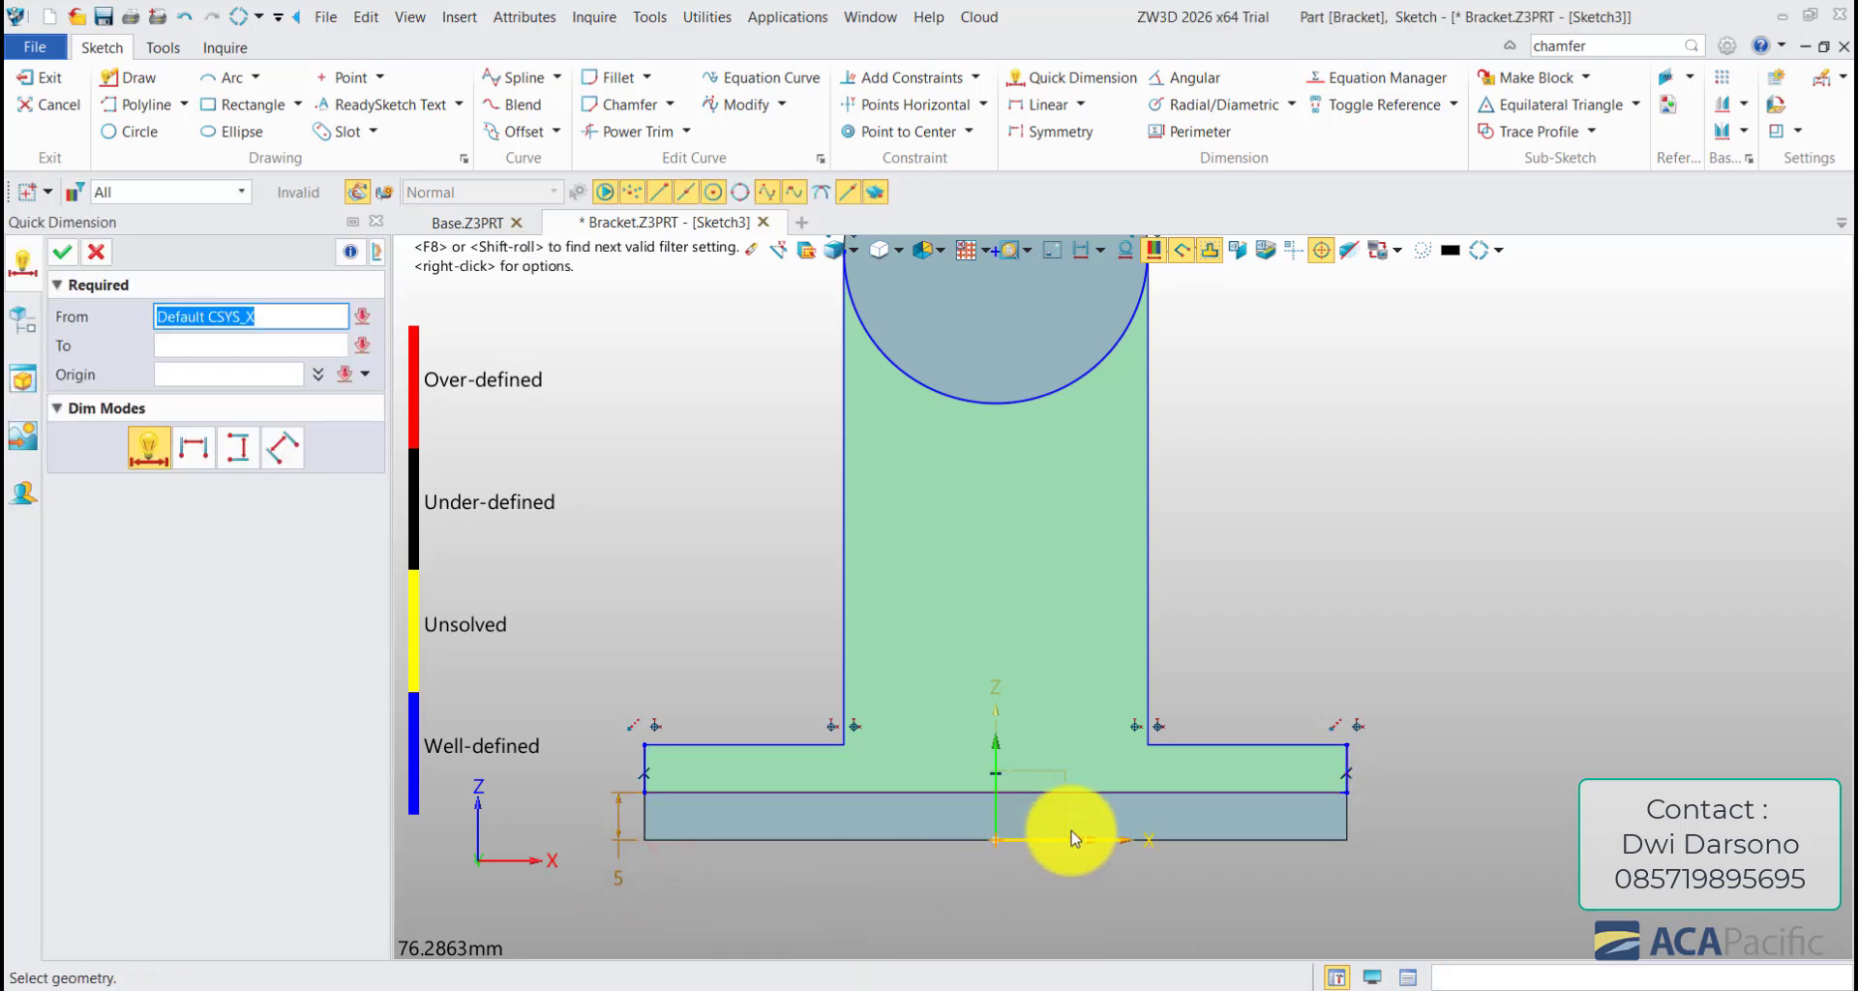
key("Escape")
left_click_drag(615, 852, 764, 887)
scroll(753, 693, "down", 2)
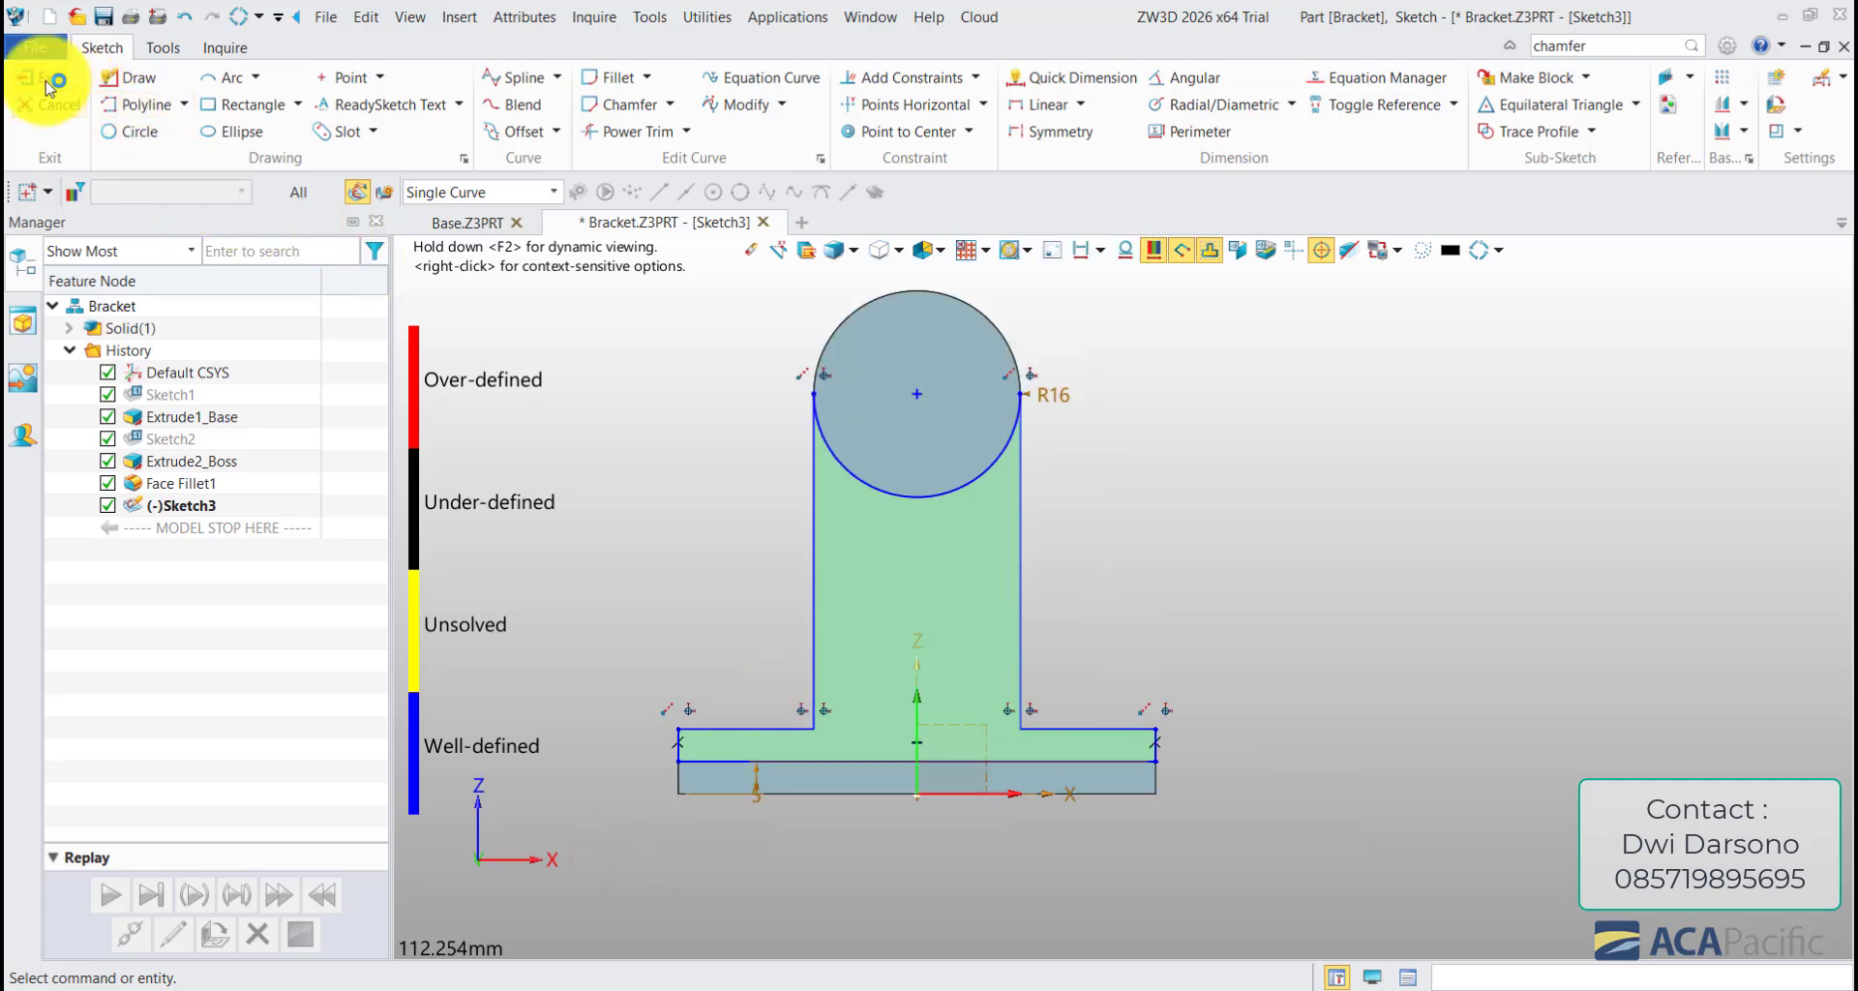
right_click(1291, 746)
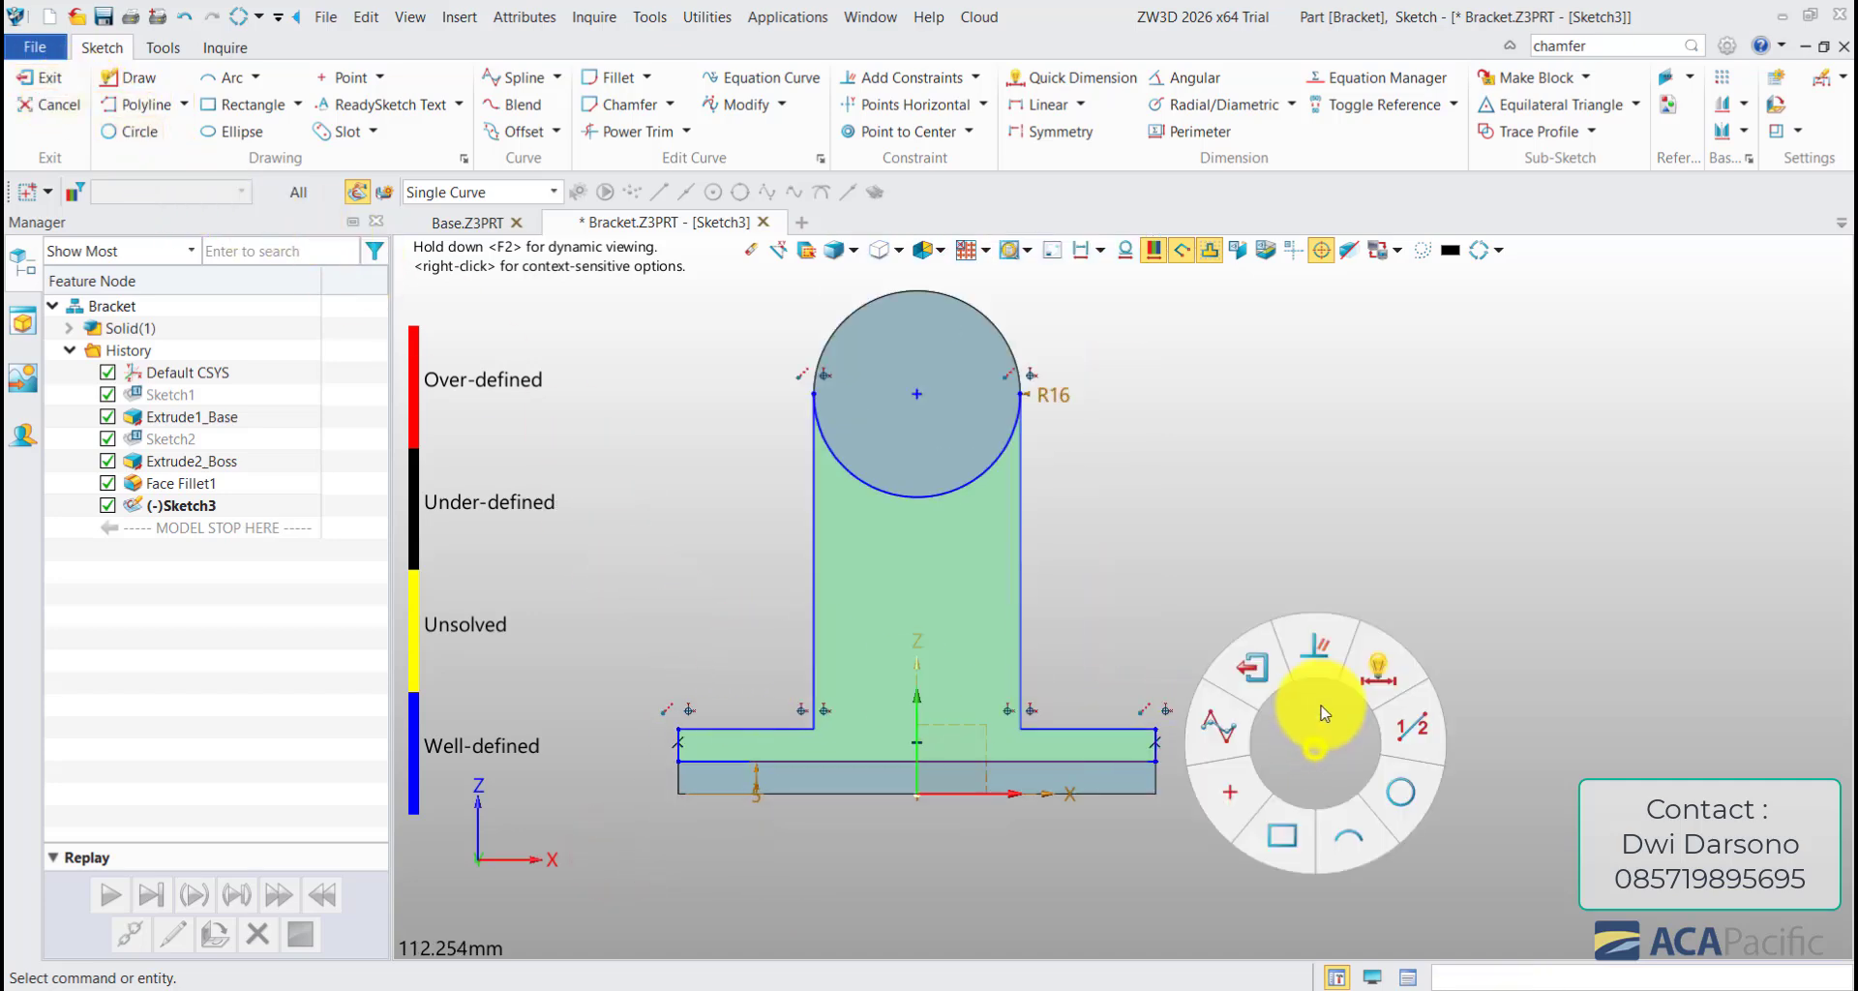
left_click(1316, 677)
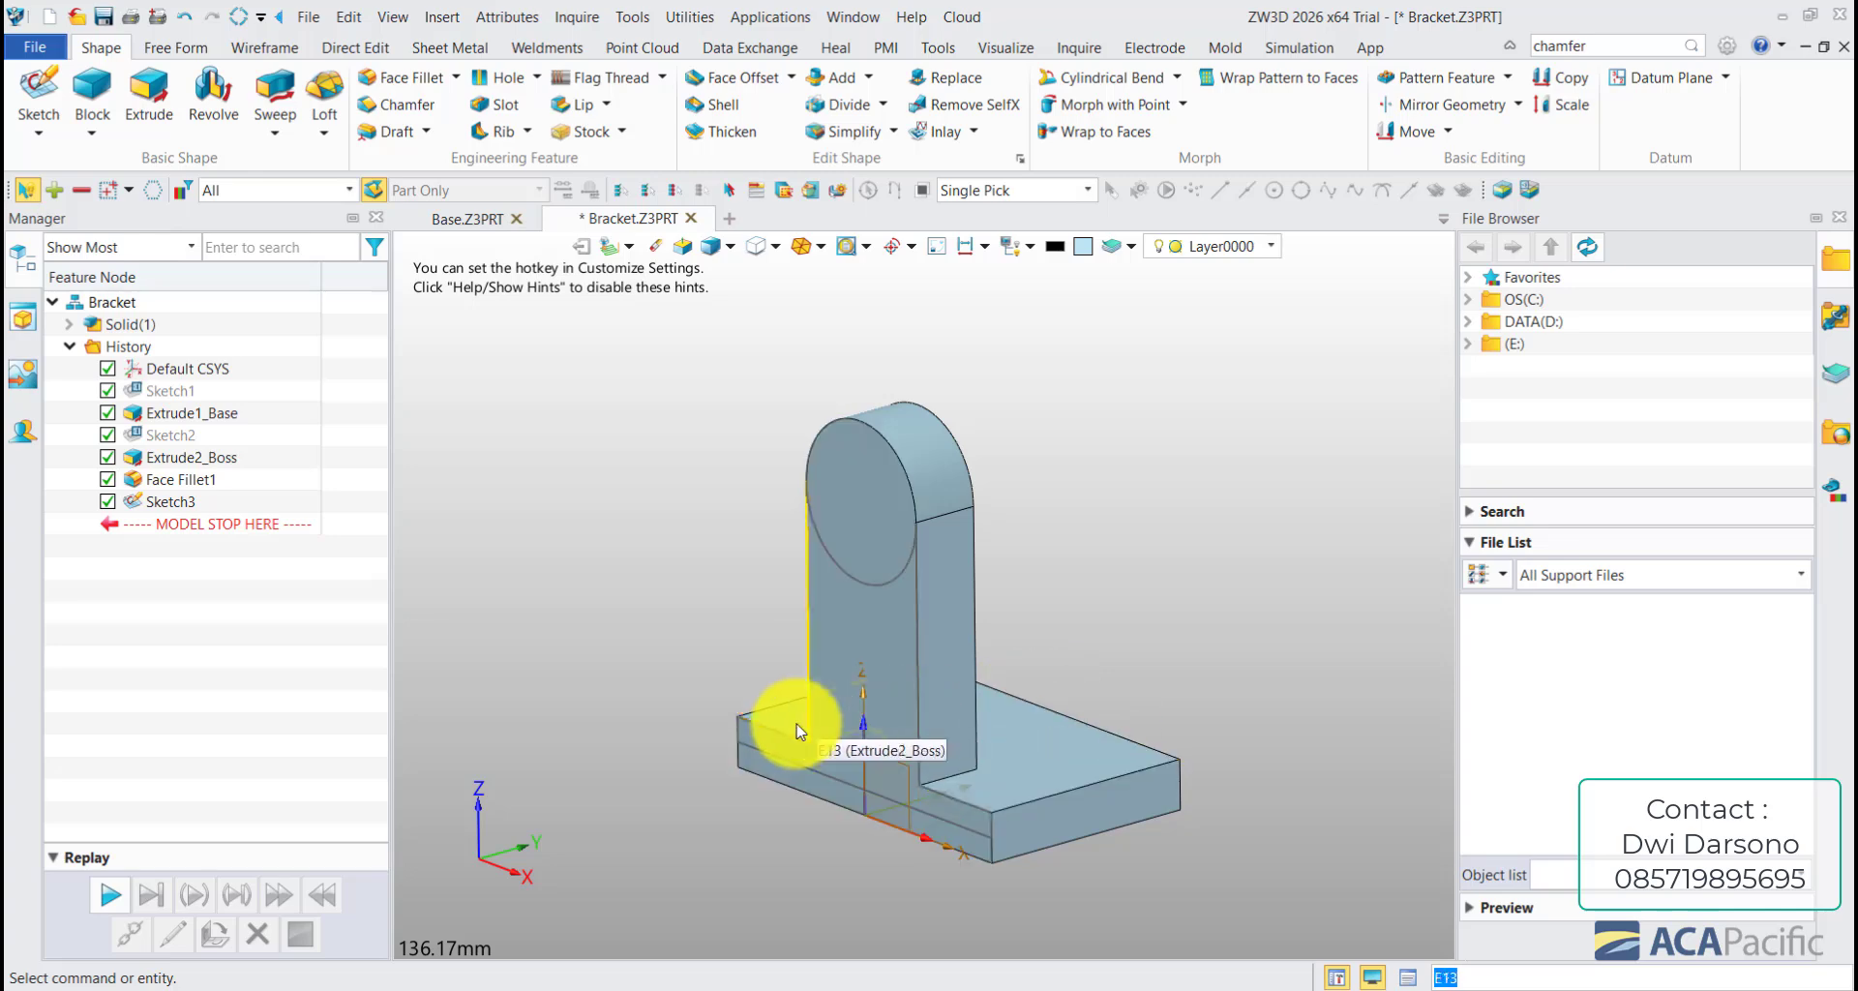
- Reopen the front-face sketch to check its closed profile and exit it again
double_click(166, 498)
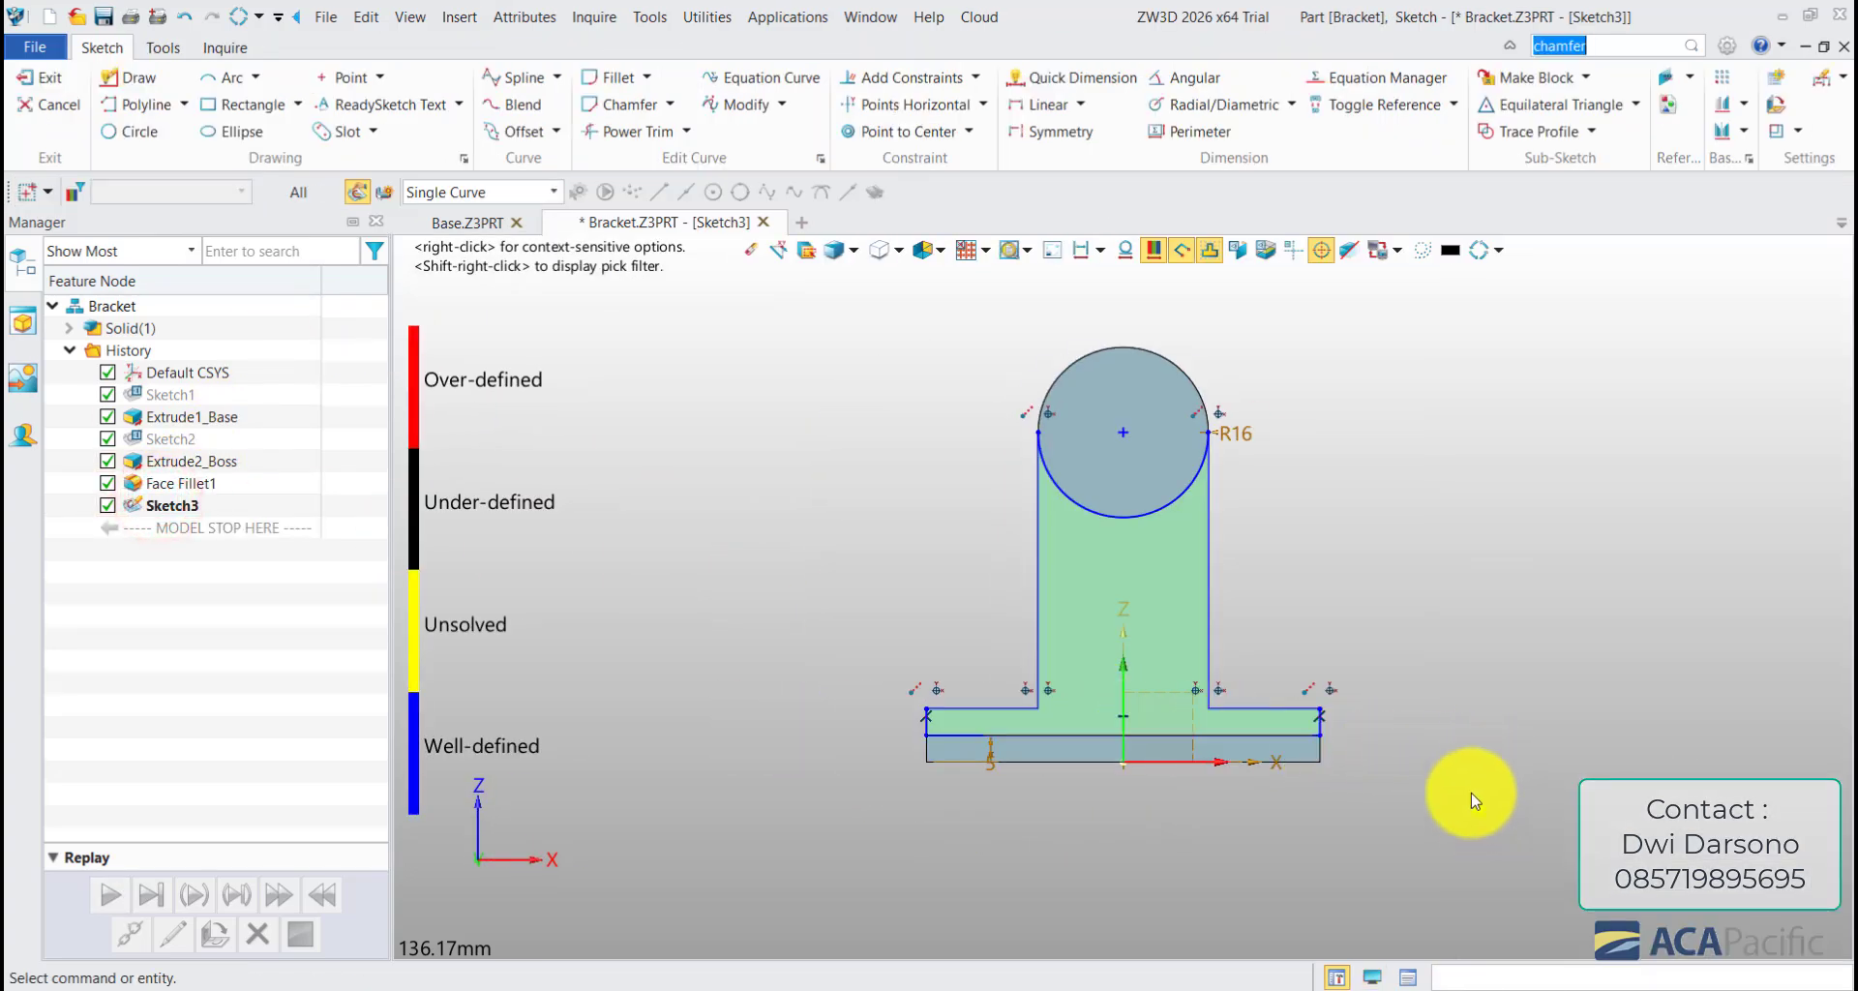
right_click(1471, 793)
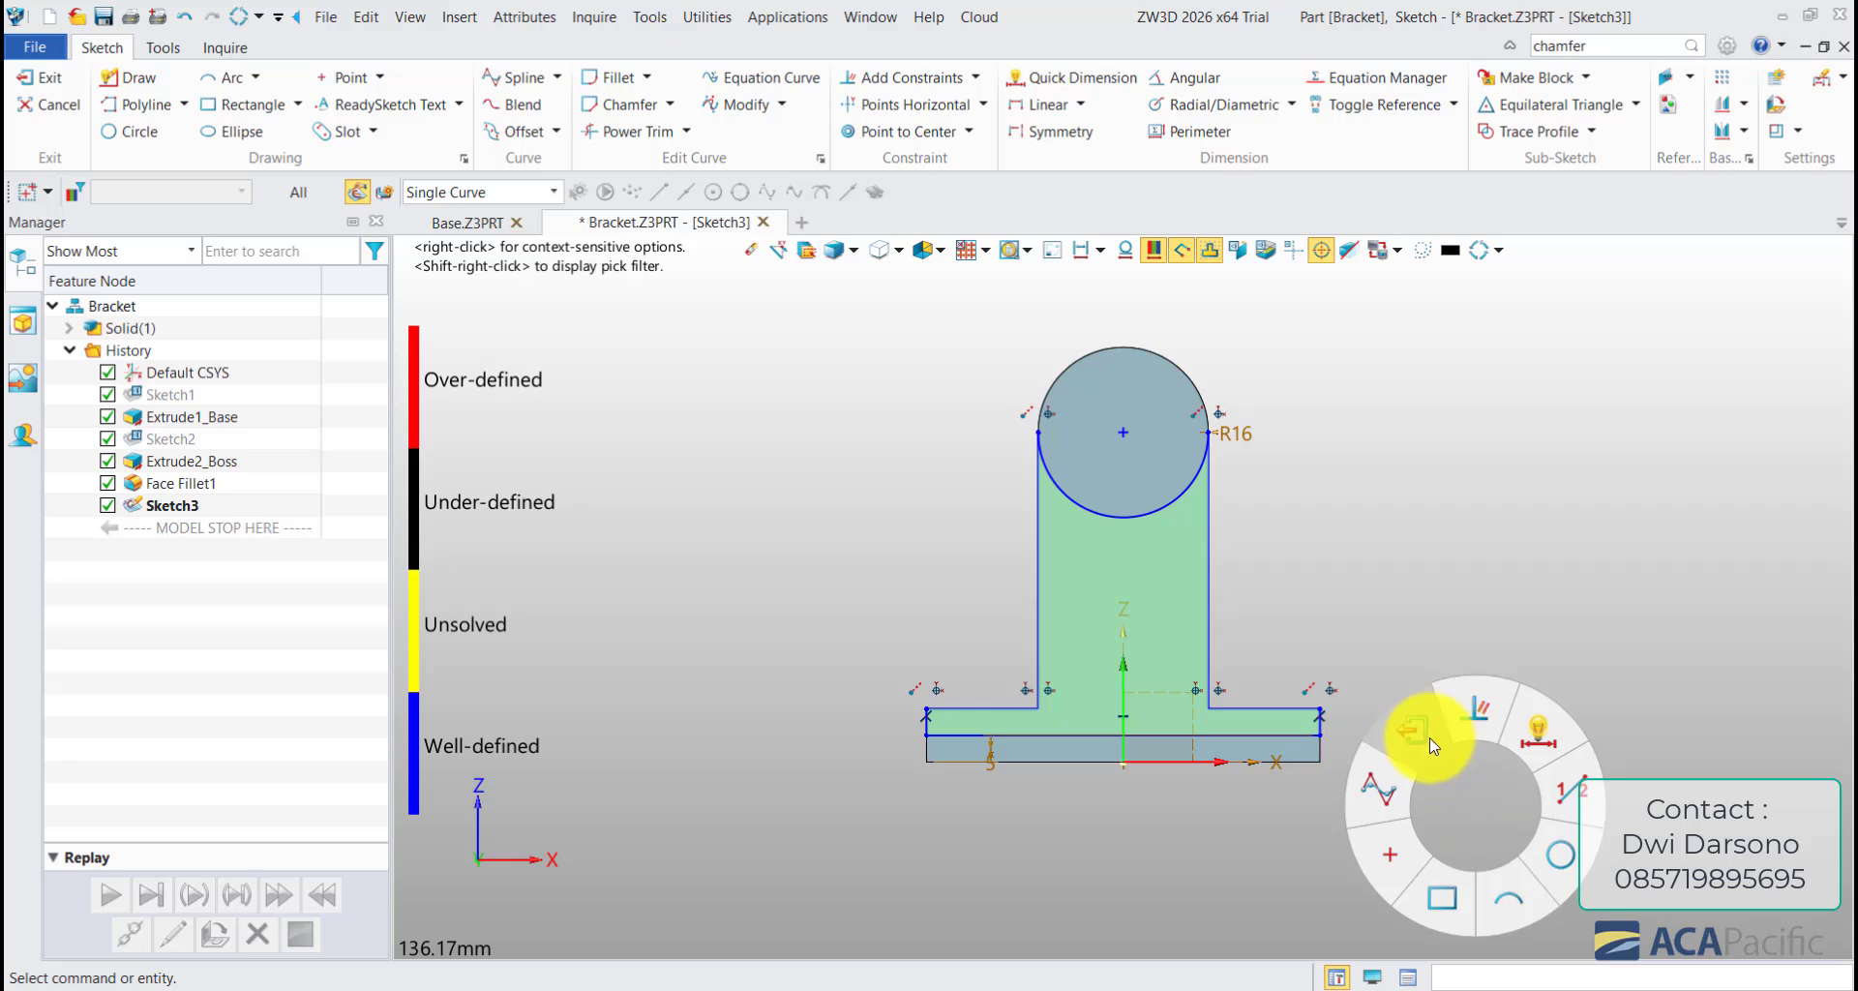
left_click(1422, 735)
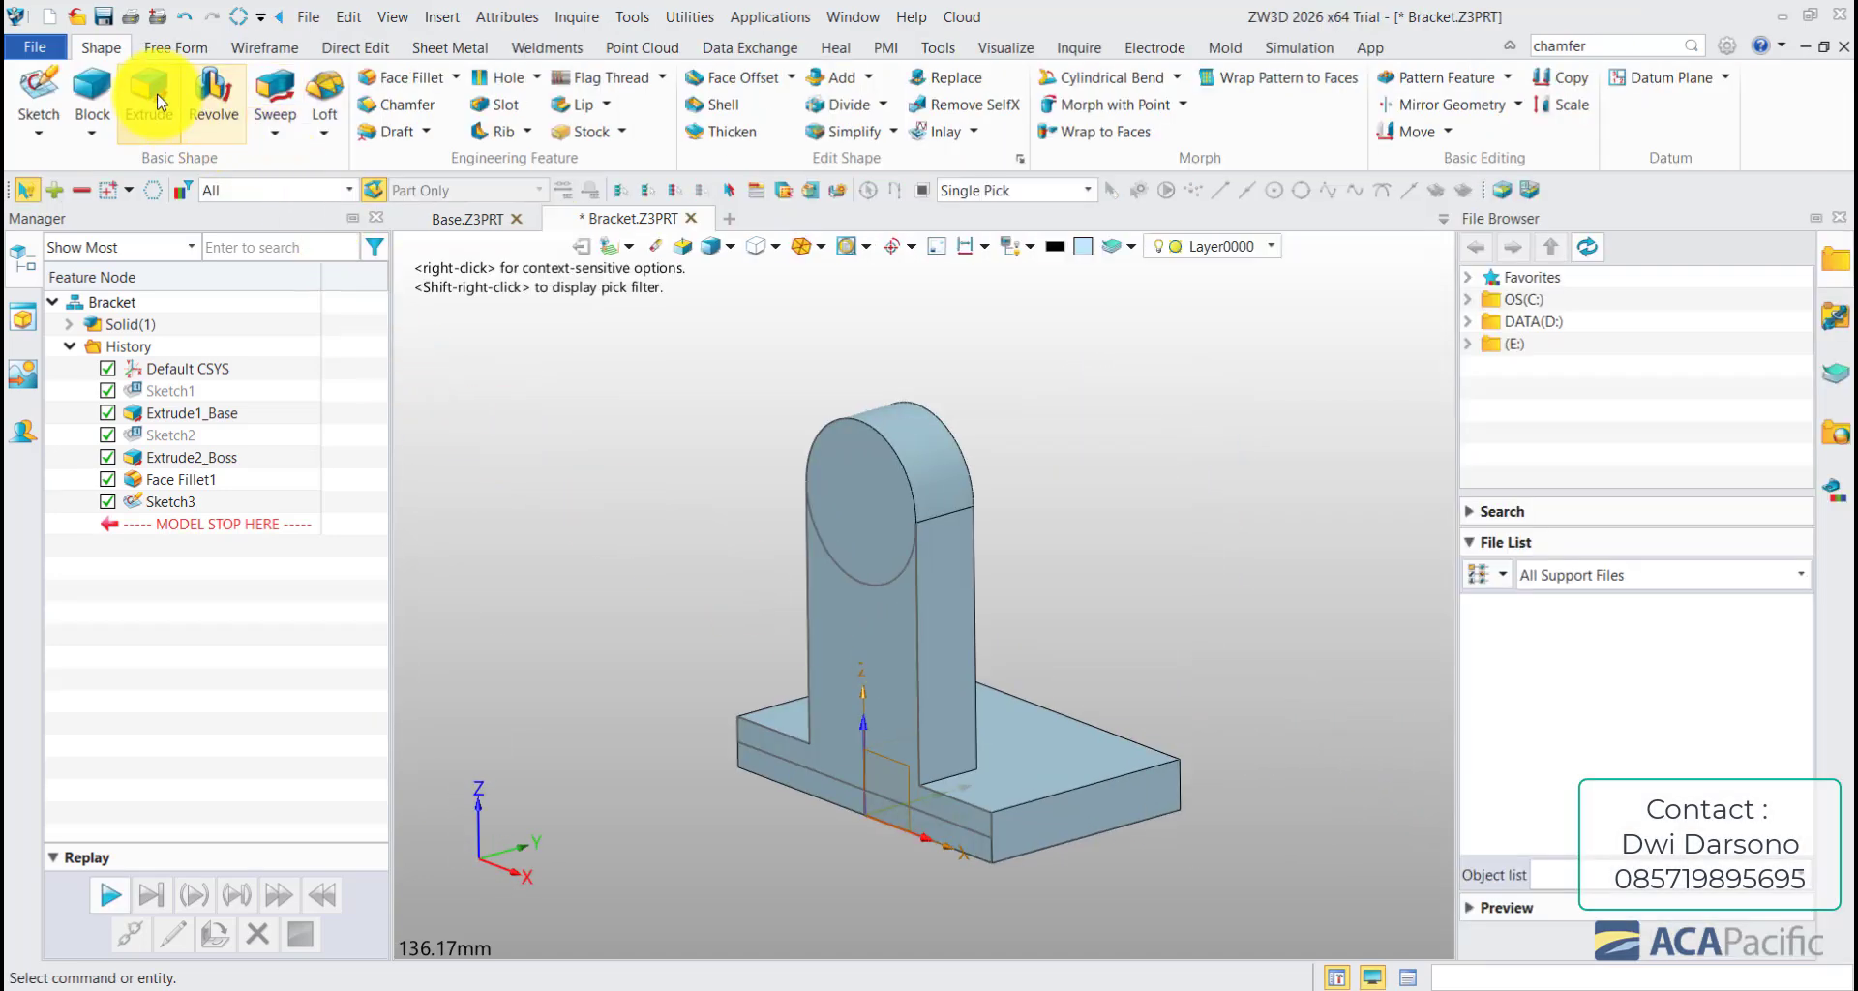
- Extrude the front-face sketch 5 mm into the bracket, with the direction reversed and the Boolean set to remove material
left_click(160, 102)
left_click(834, 558)
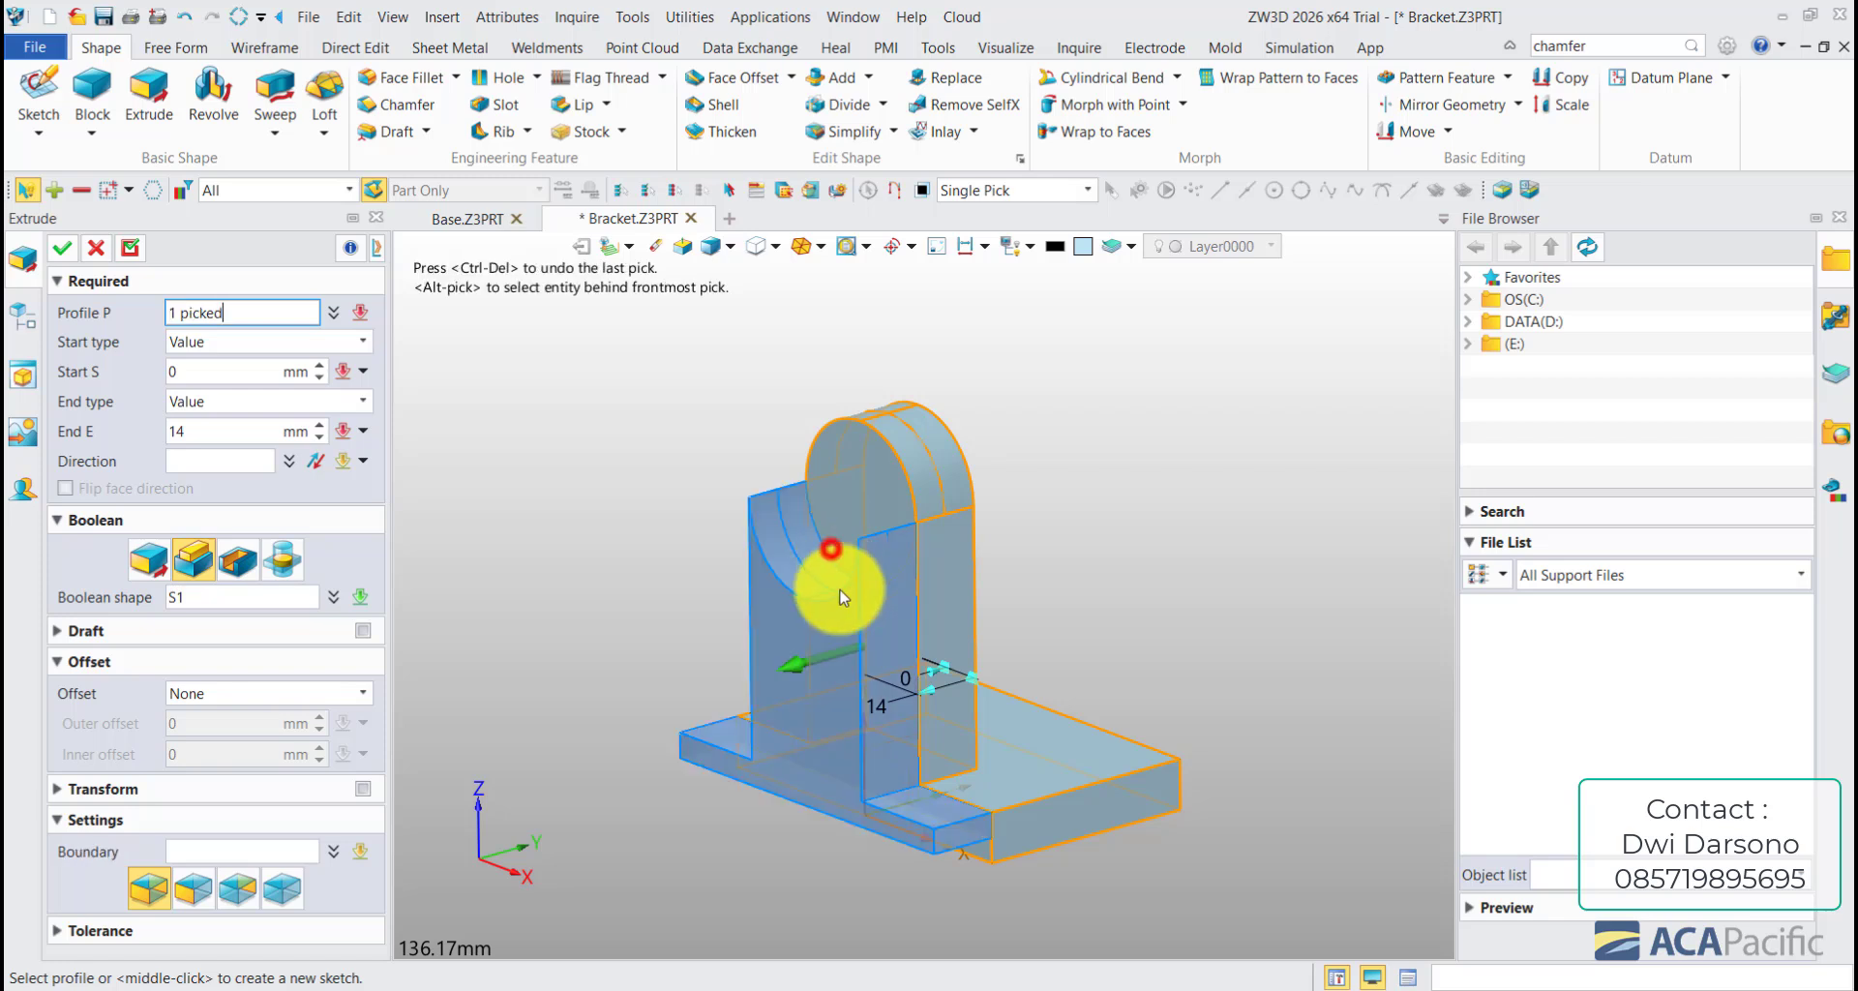
left_click(789, 669)
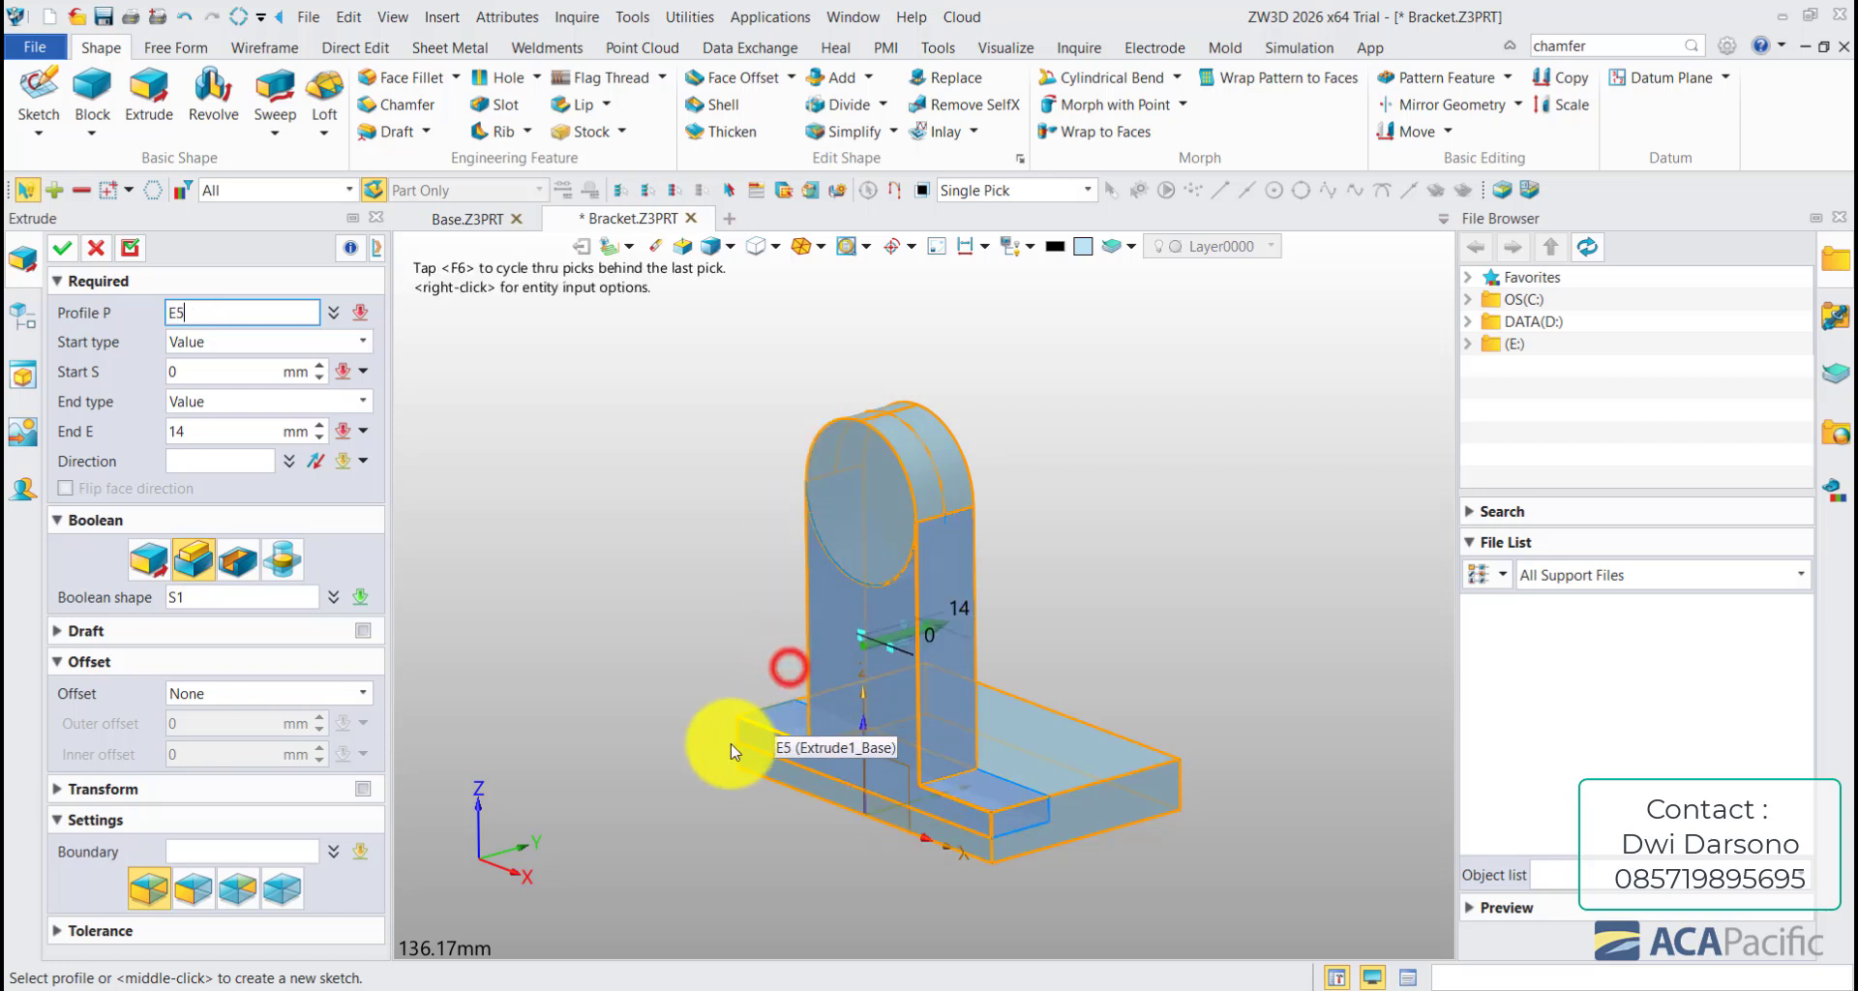
left_click(242, 563)
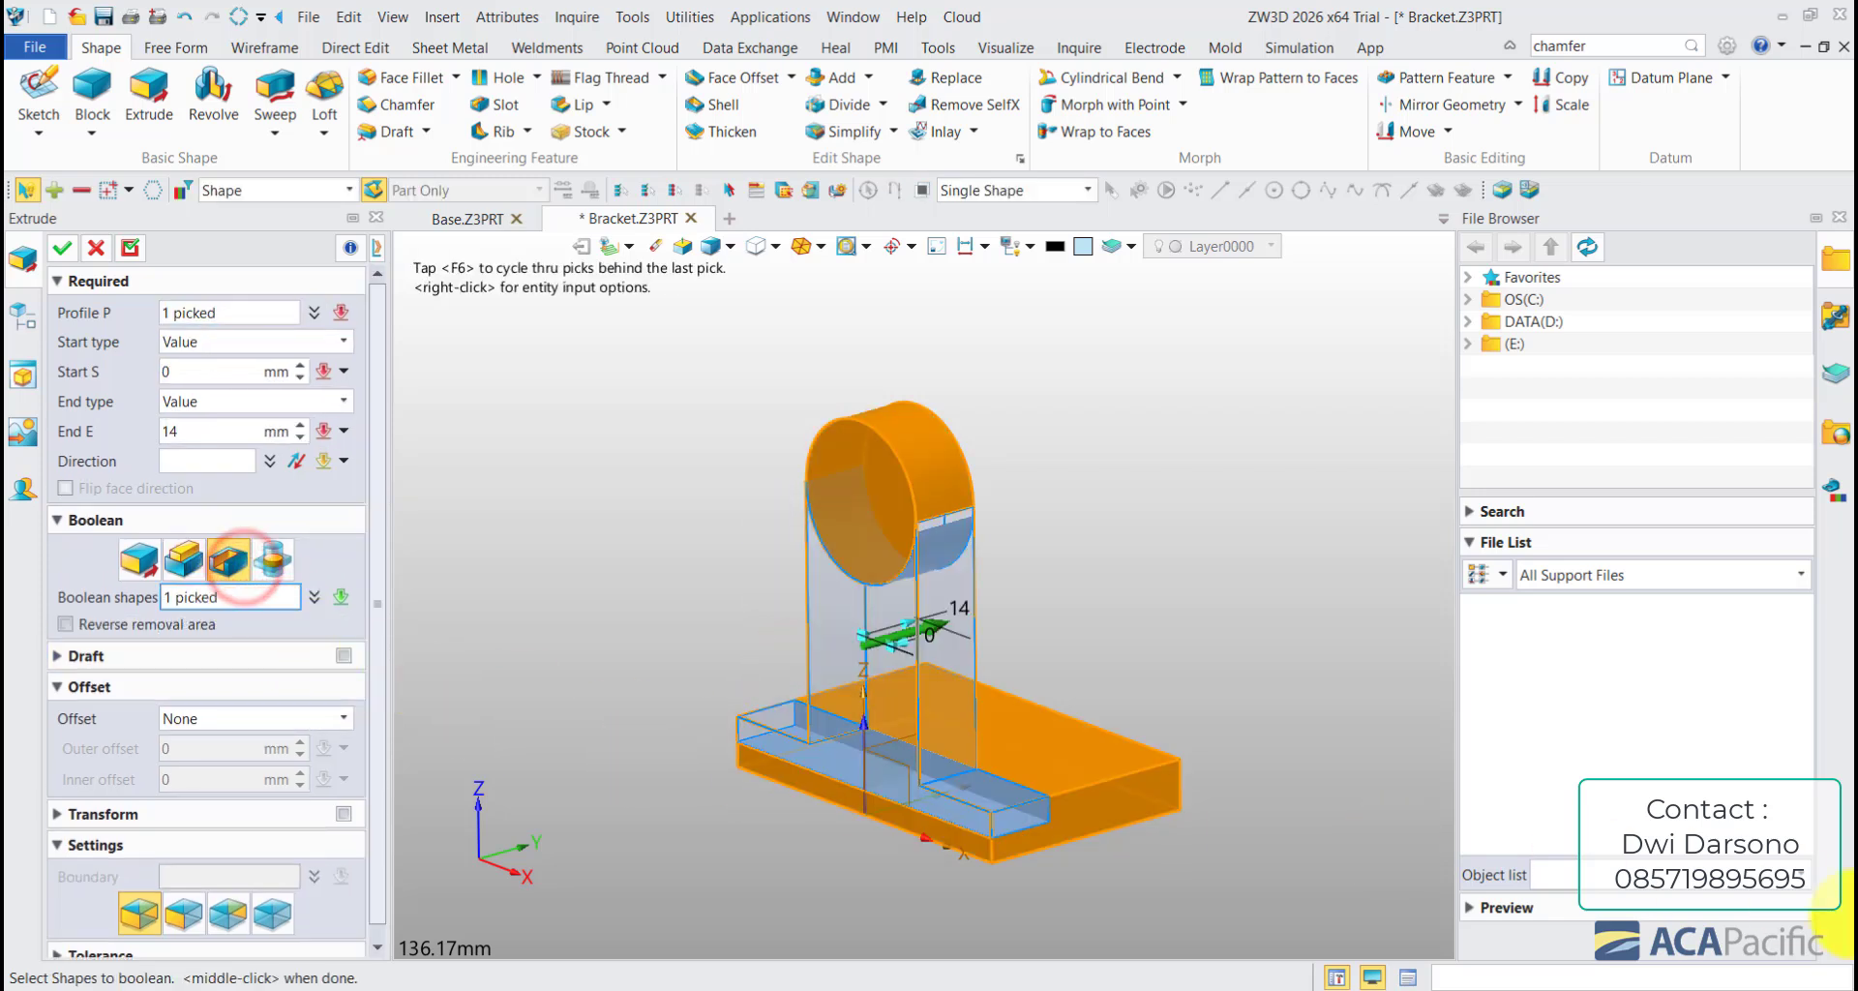
left_click(213, 433)
type("5")
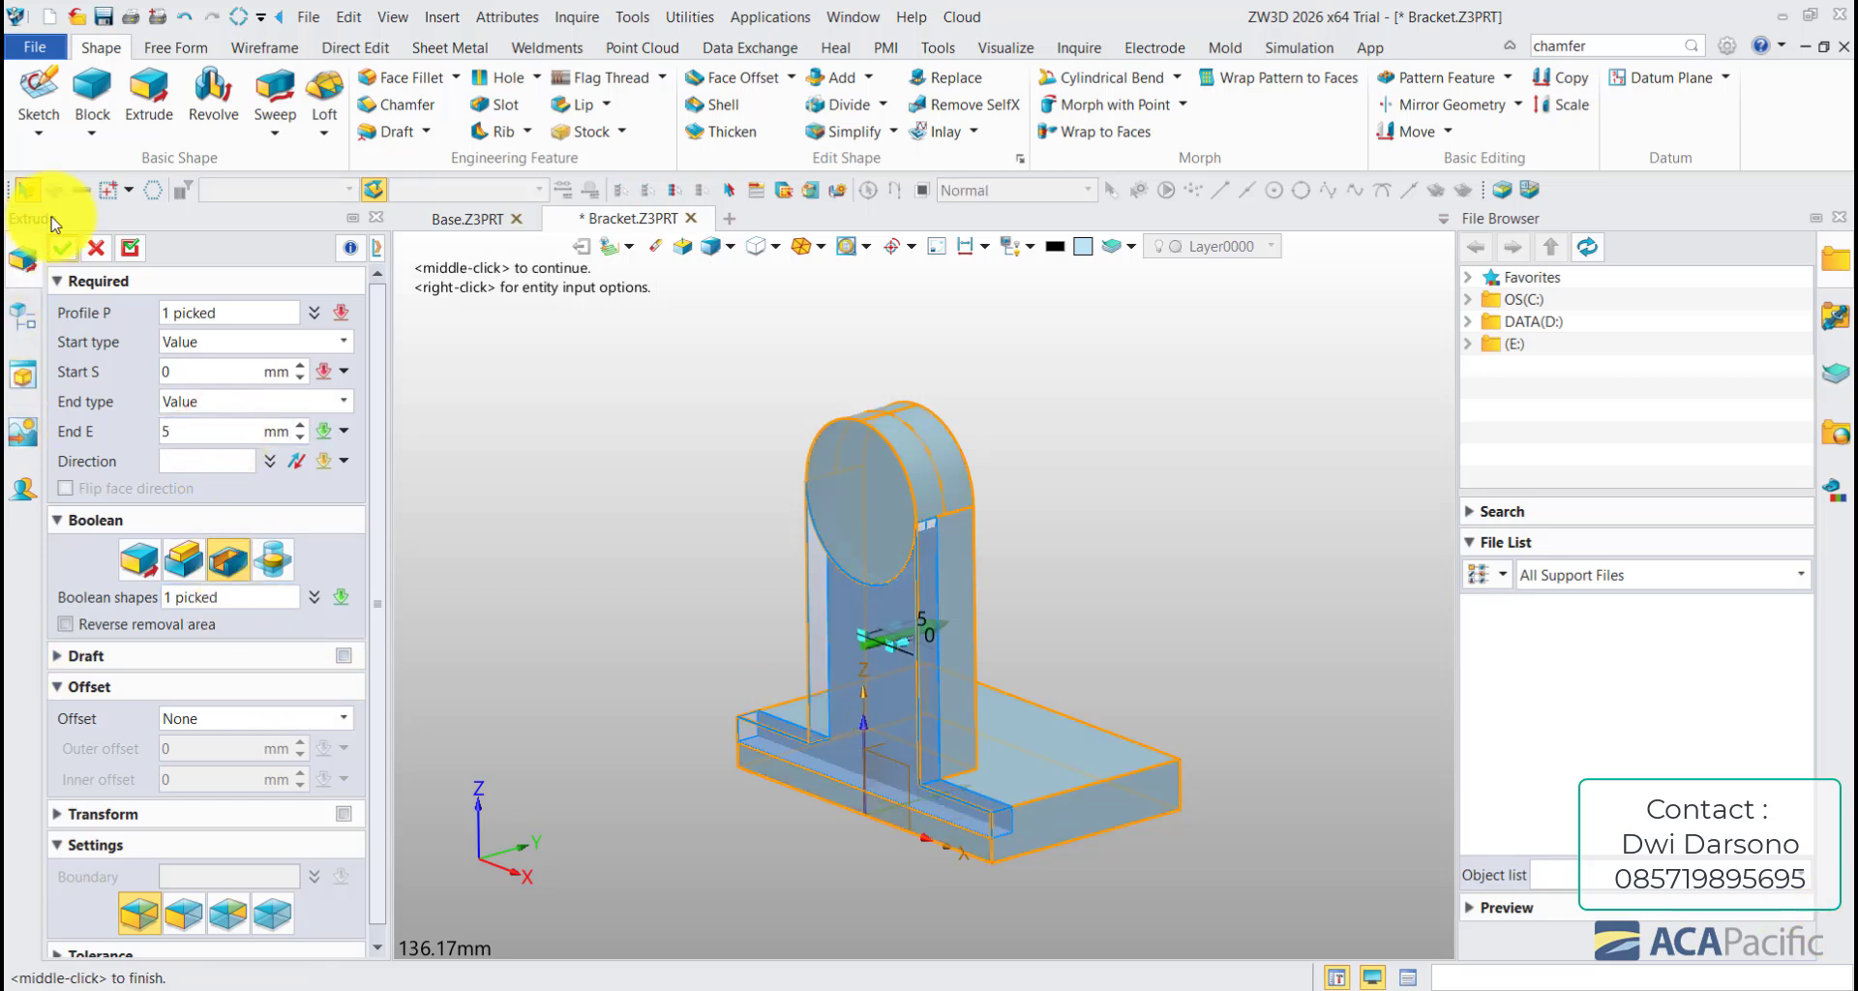
left_click(58, 250)
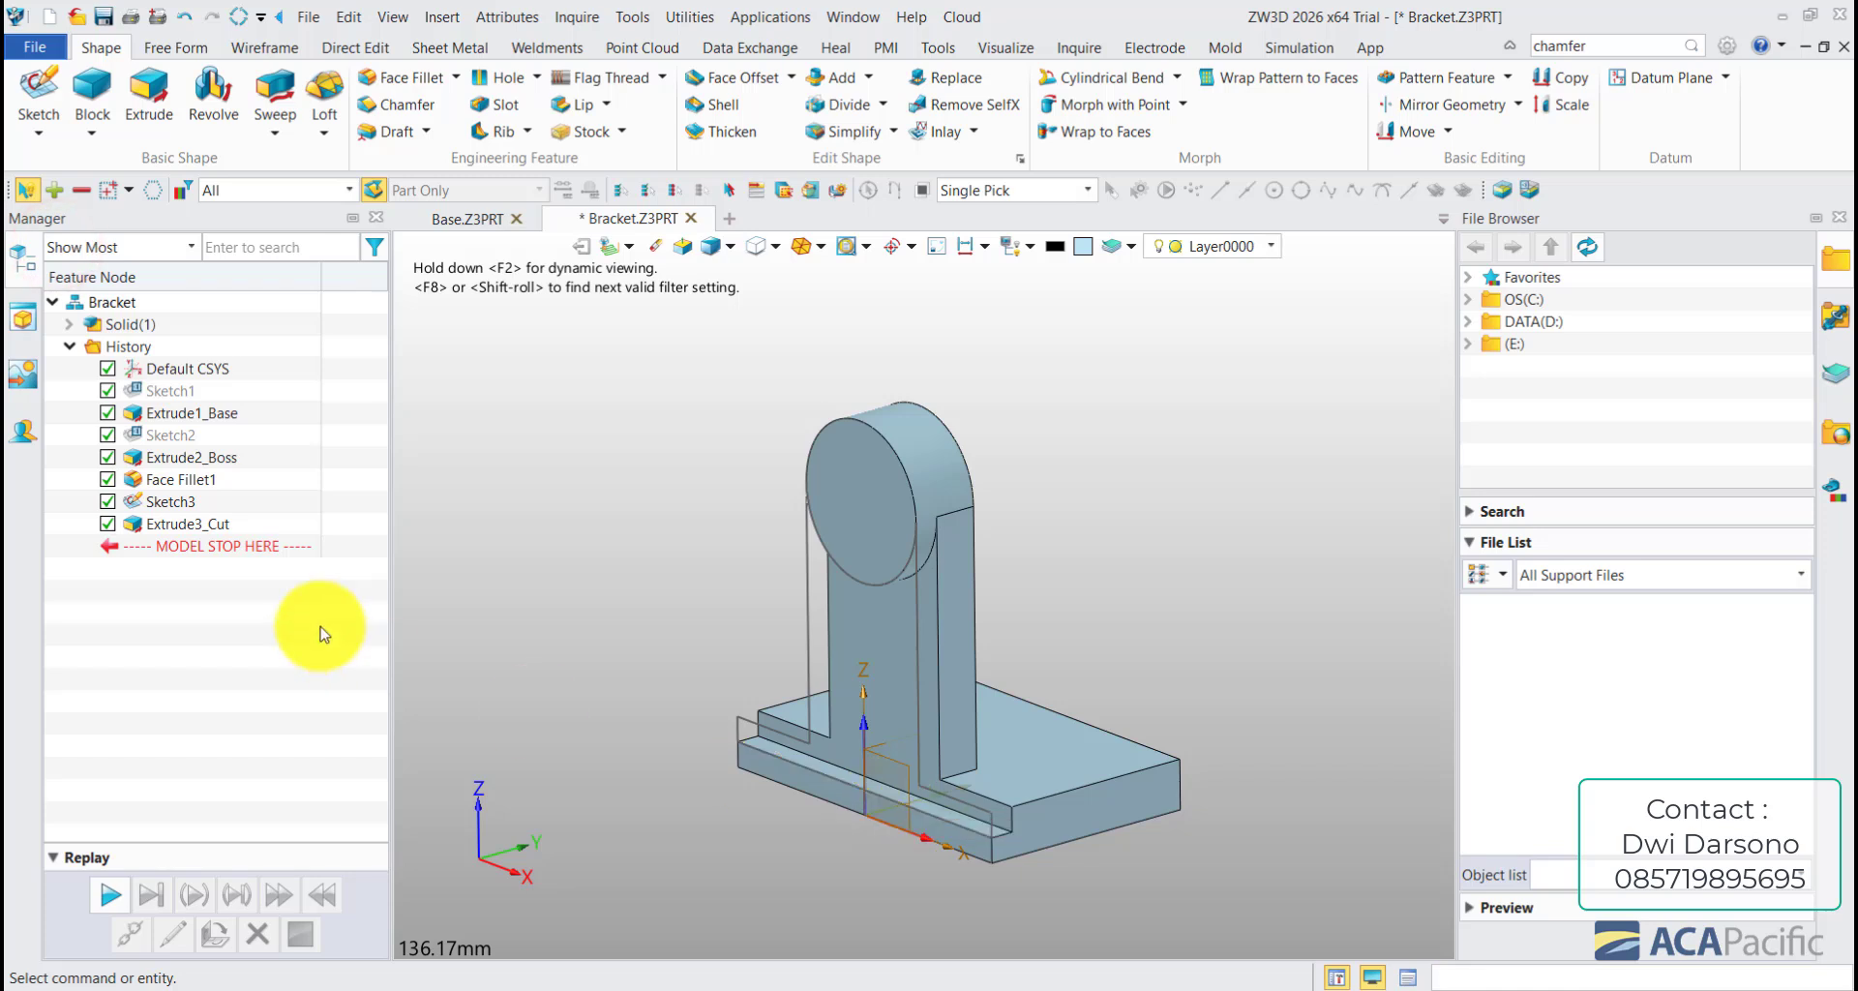
- Hide the front-face sketch and fillet the inner corner edge of the base plate's front recess with a 5 mm radius
right_click(193, 507)
left_click(235, 532)
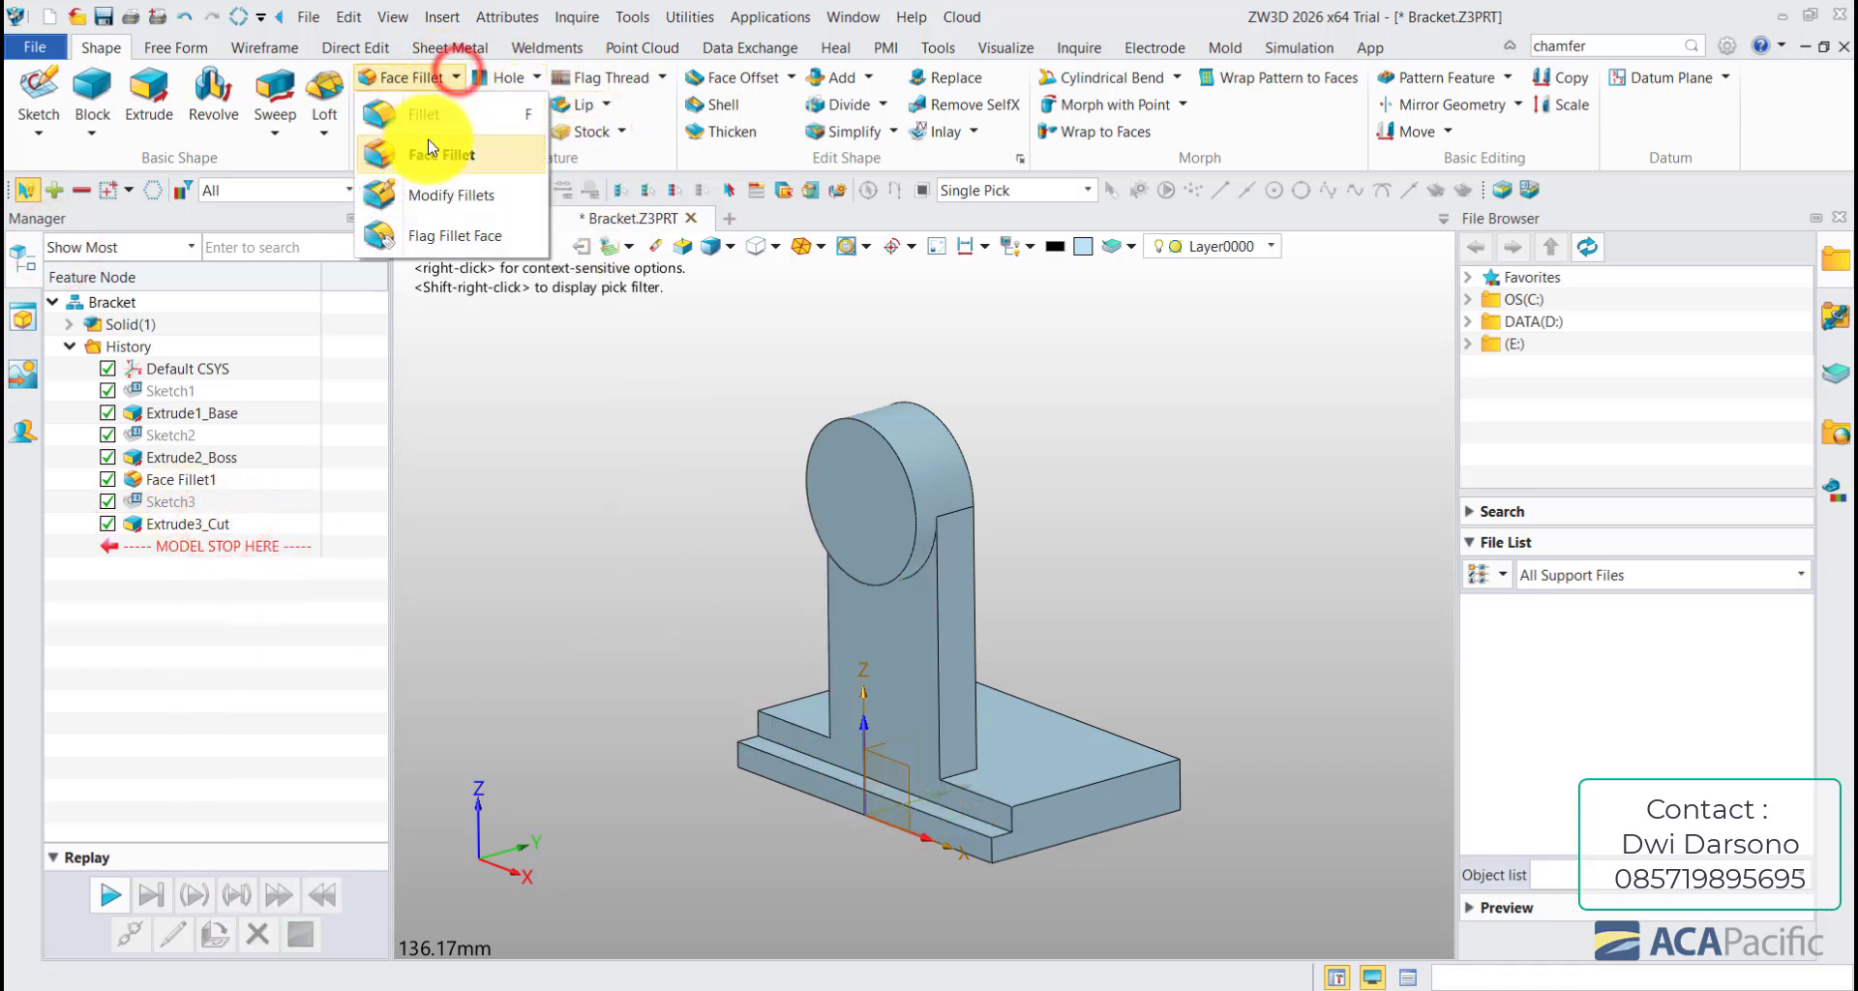
left_click(423, 113)
scroll(958, 866, "up", 3)
left_click(1003, 776)
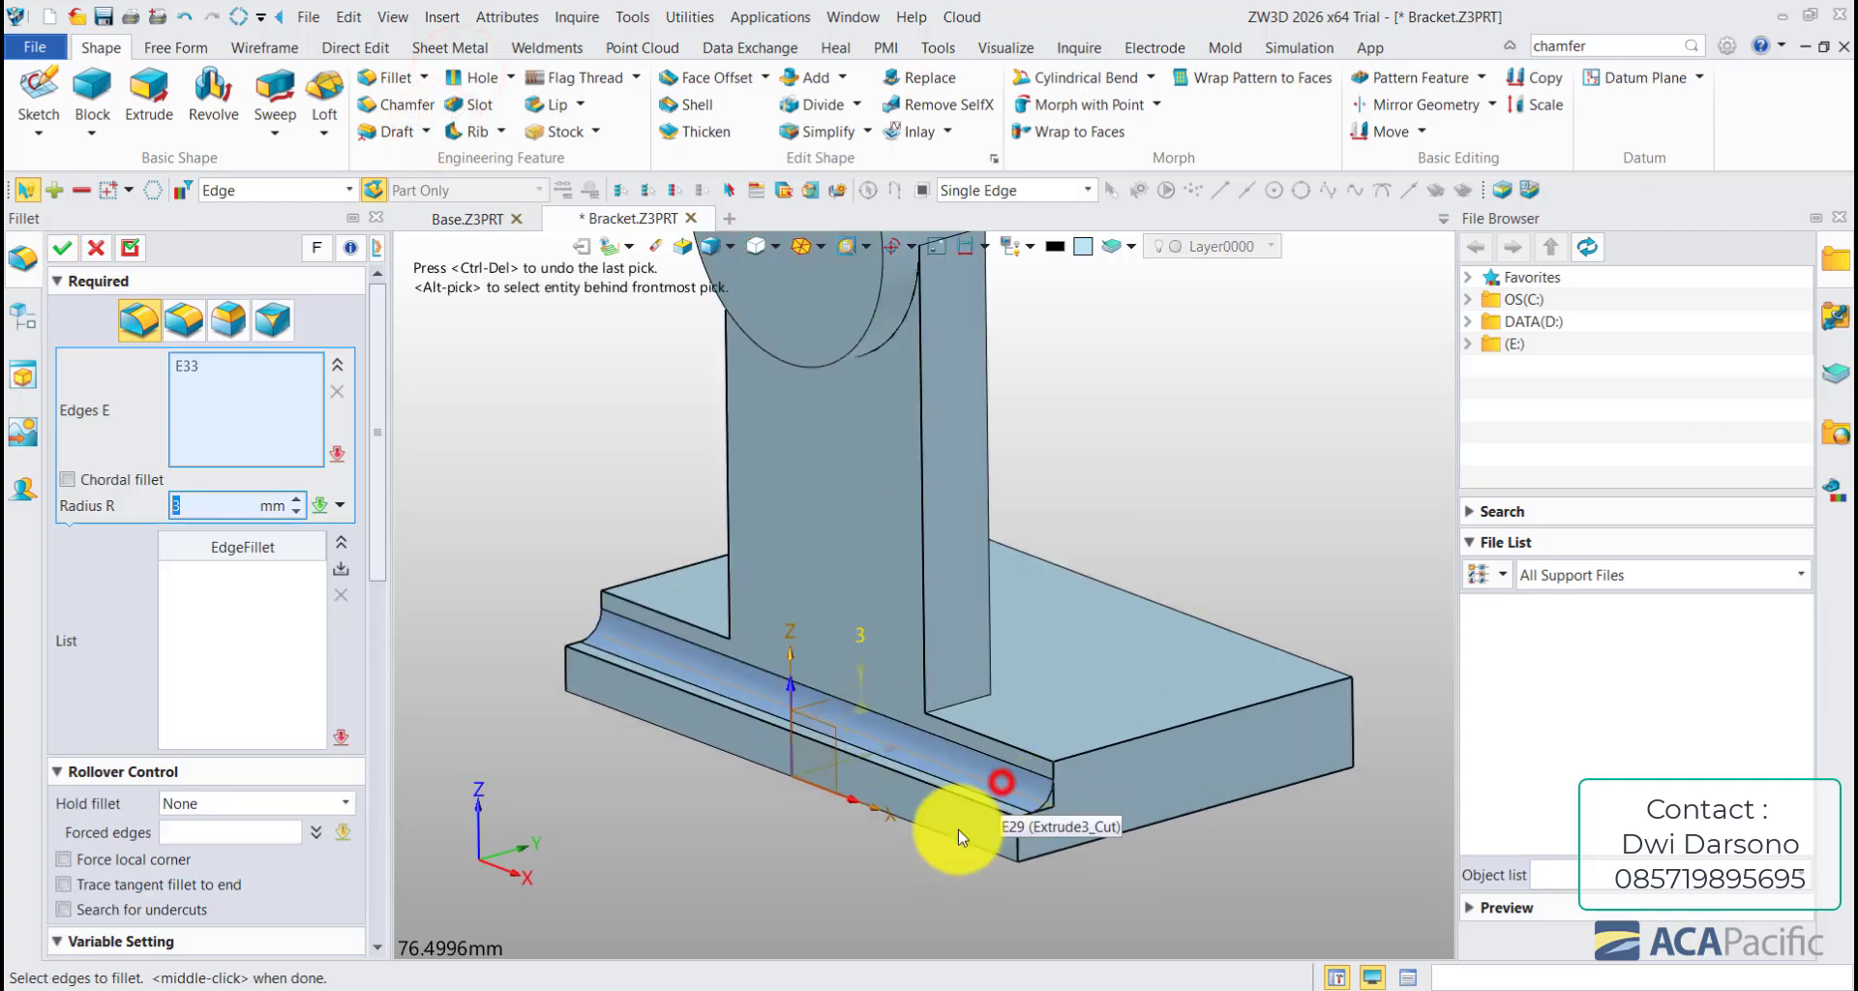
type("5")
key("Return")
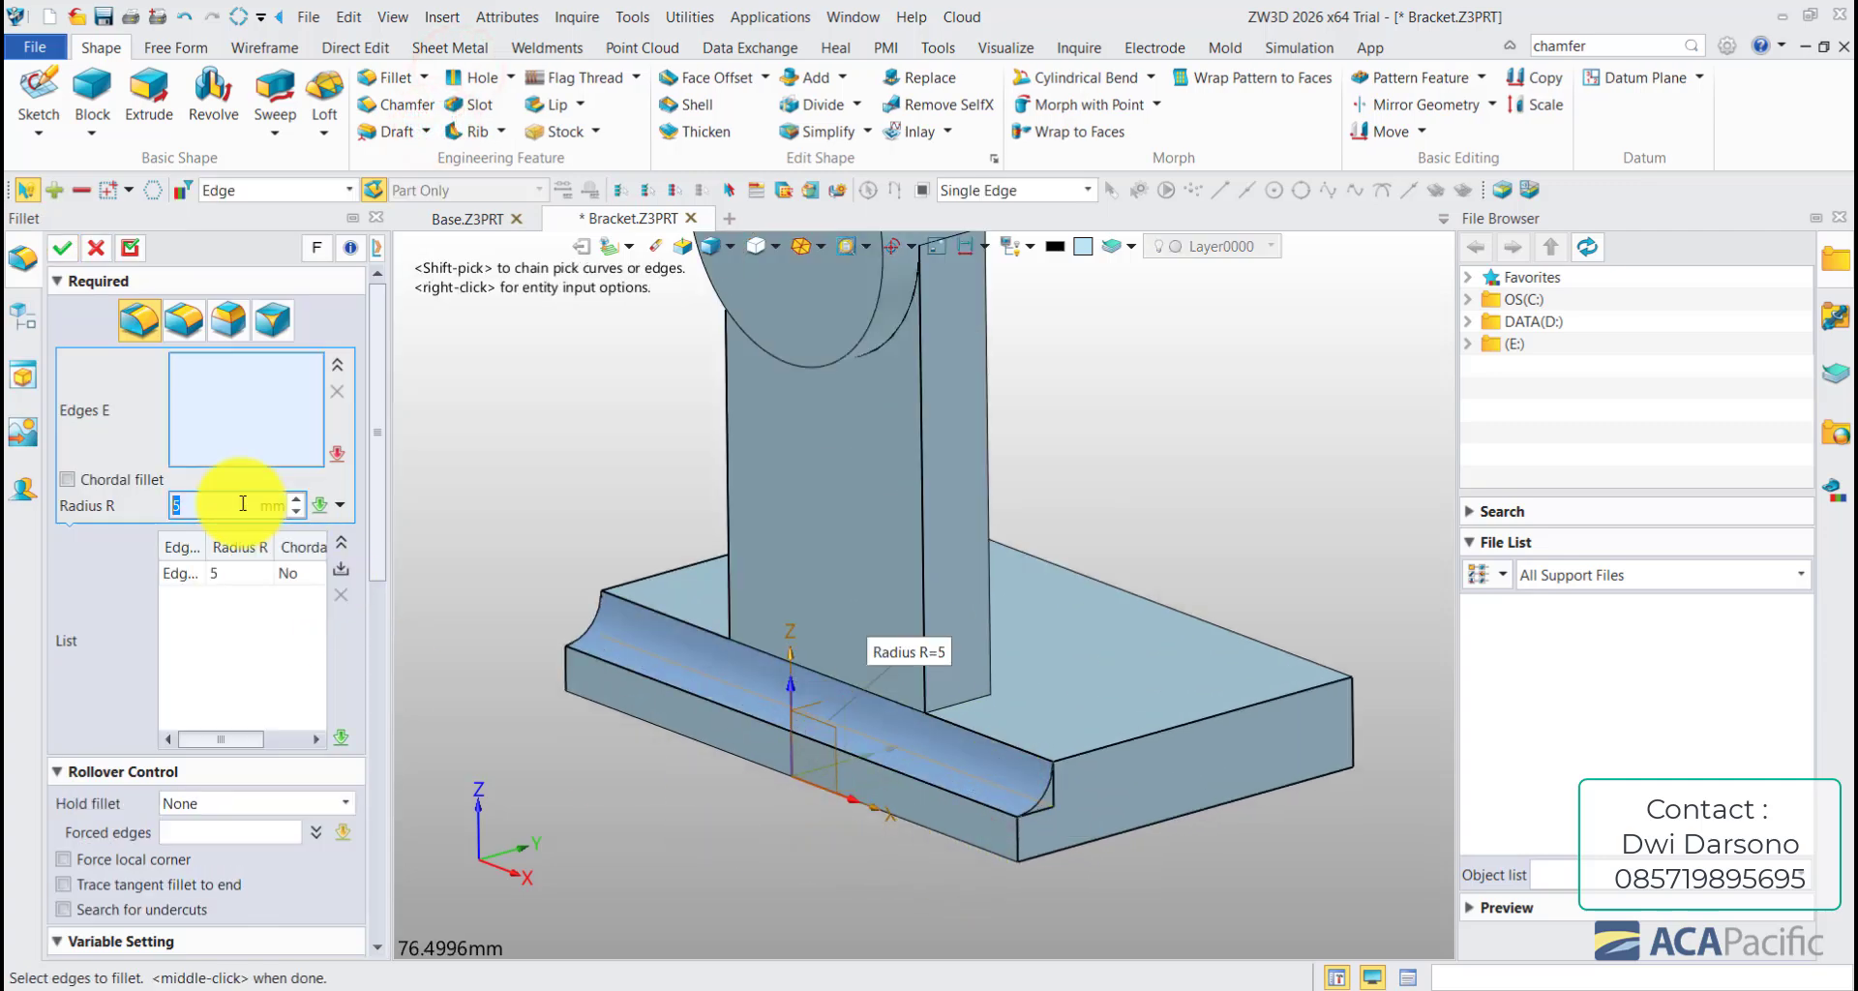
left_click(78, 252)
scroll(726, 627, "down", 3)
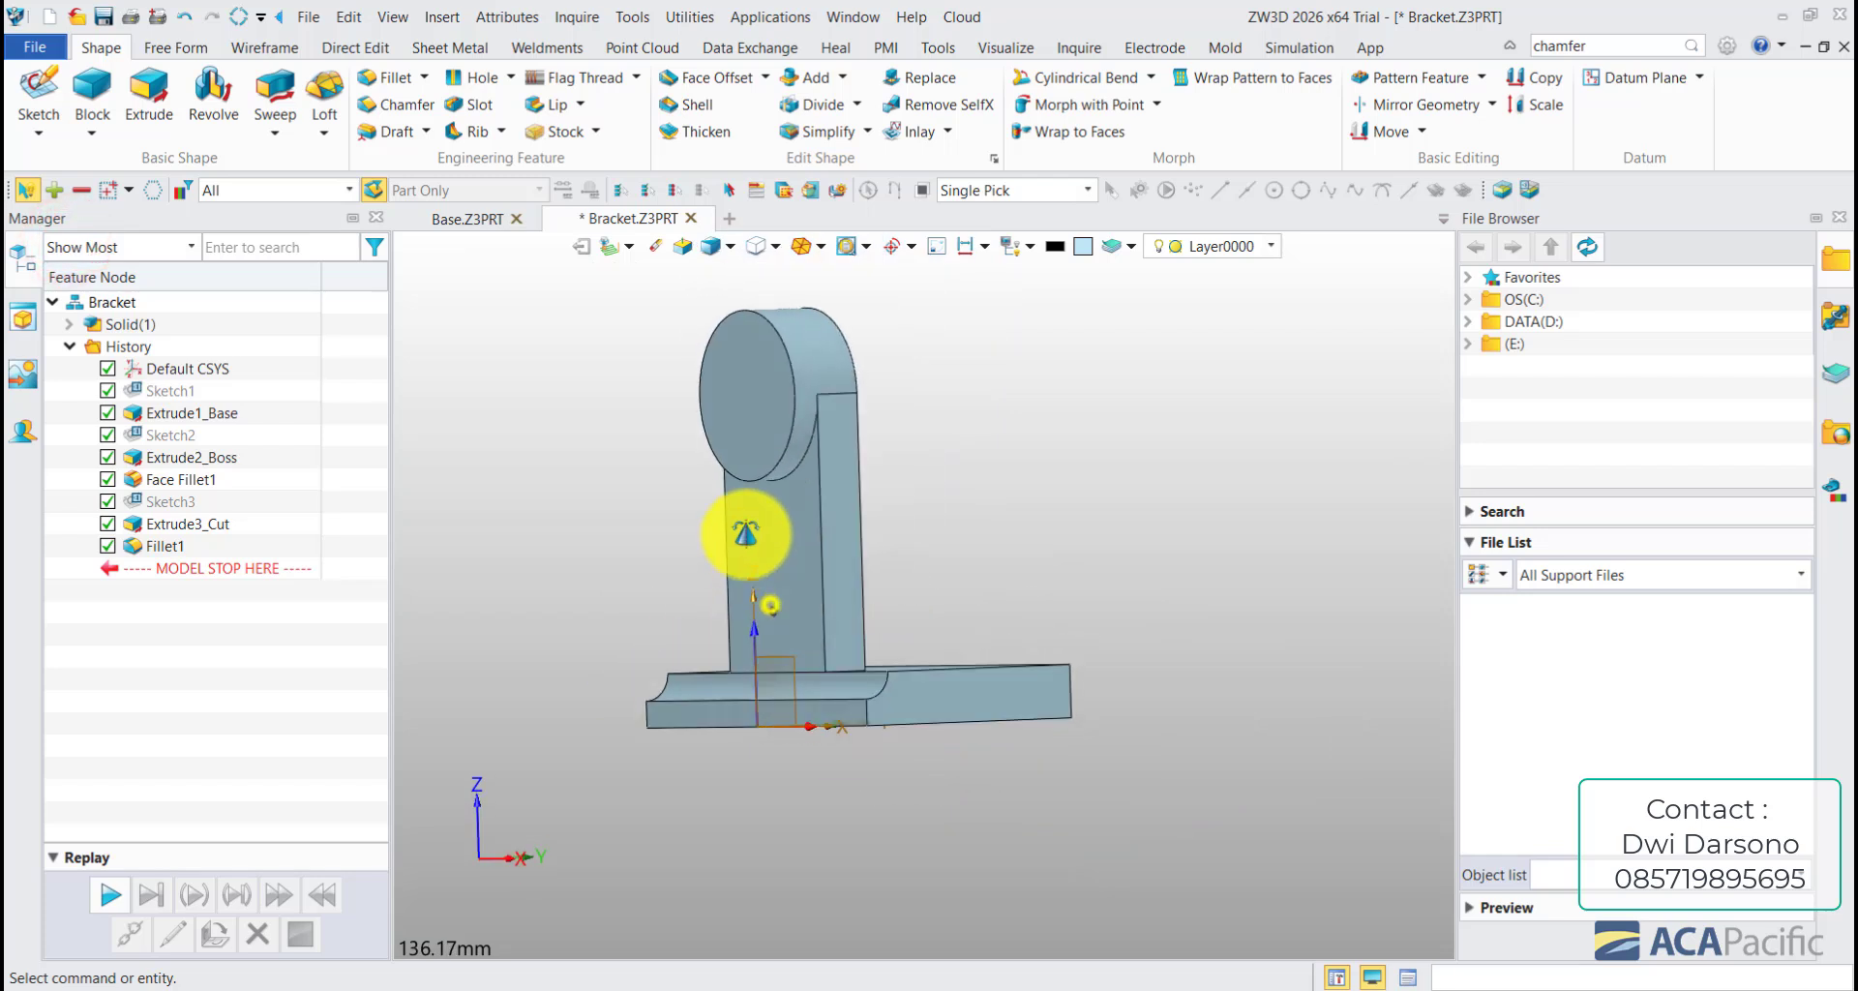
right_click_drag(738, 527, 733, 408)
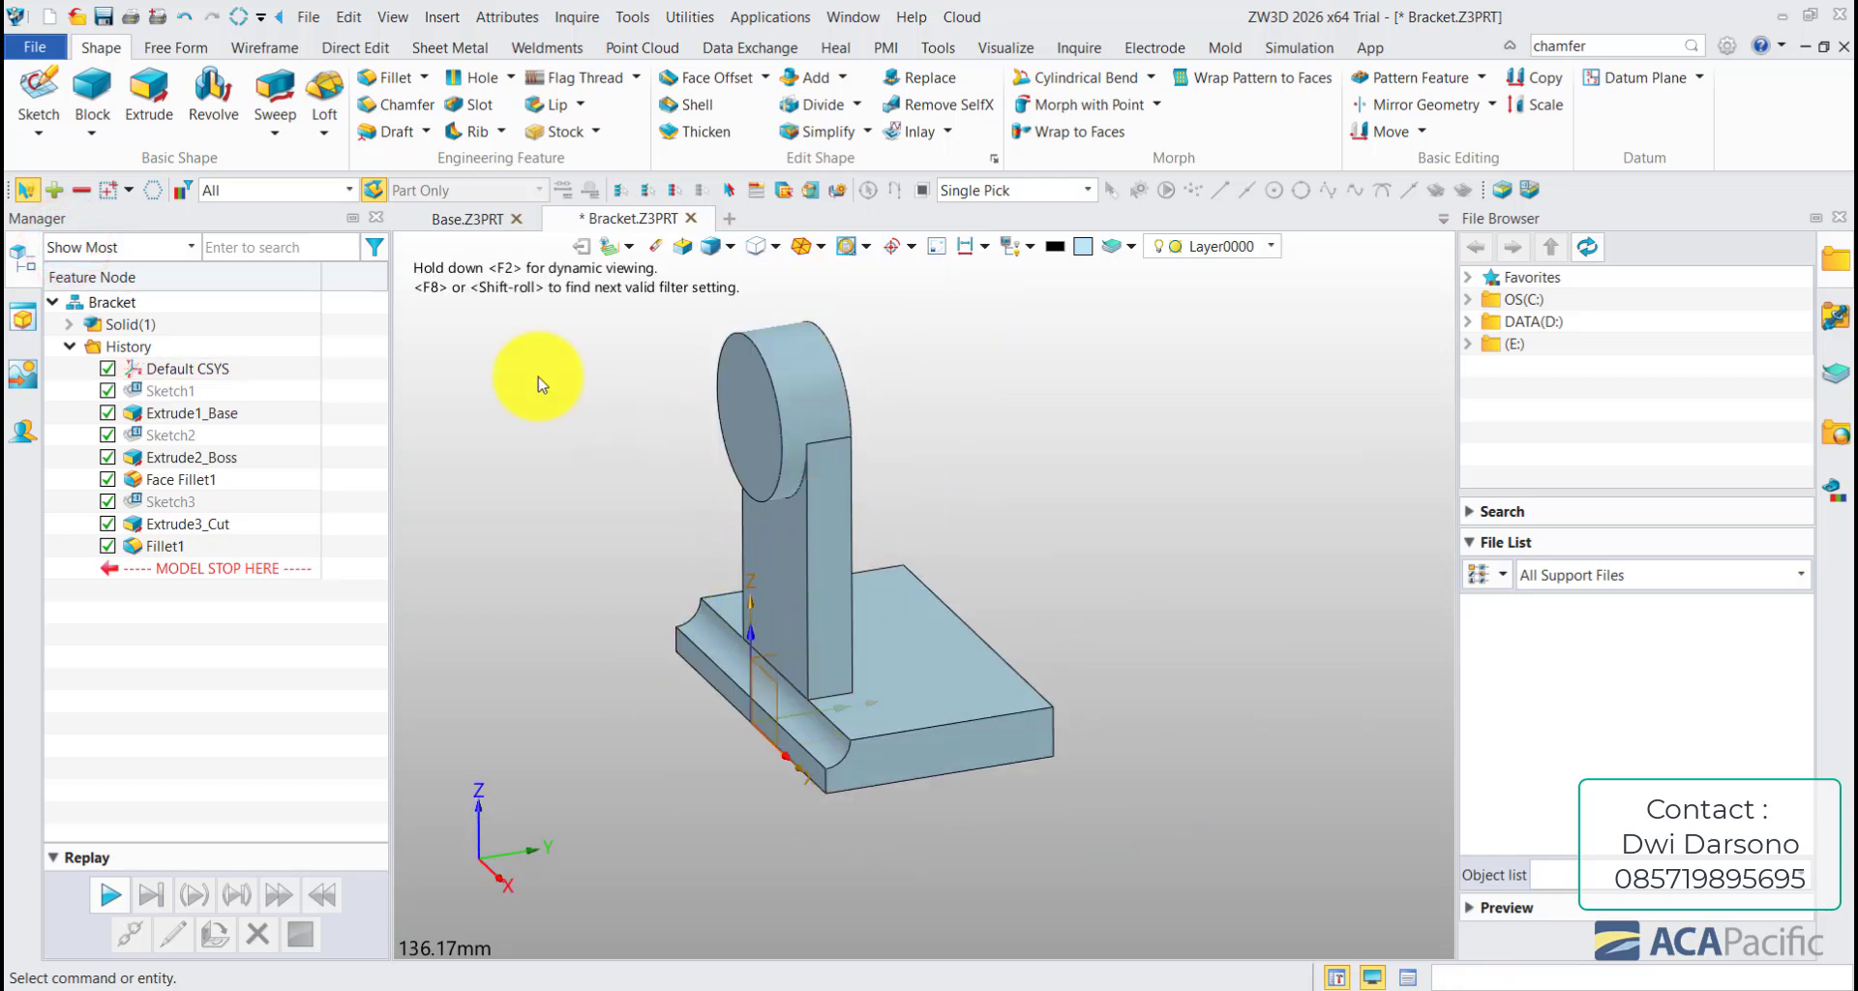
- Create a simple 12 mm diameter through-all hole at the centre of the upright's round head
left_click(482, 90)
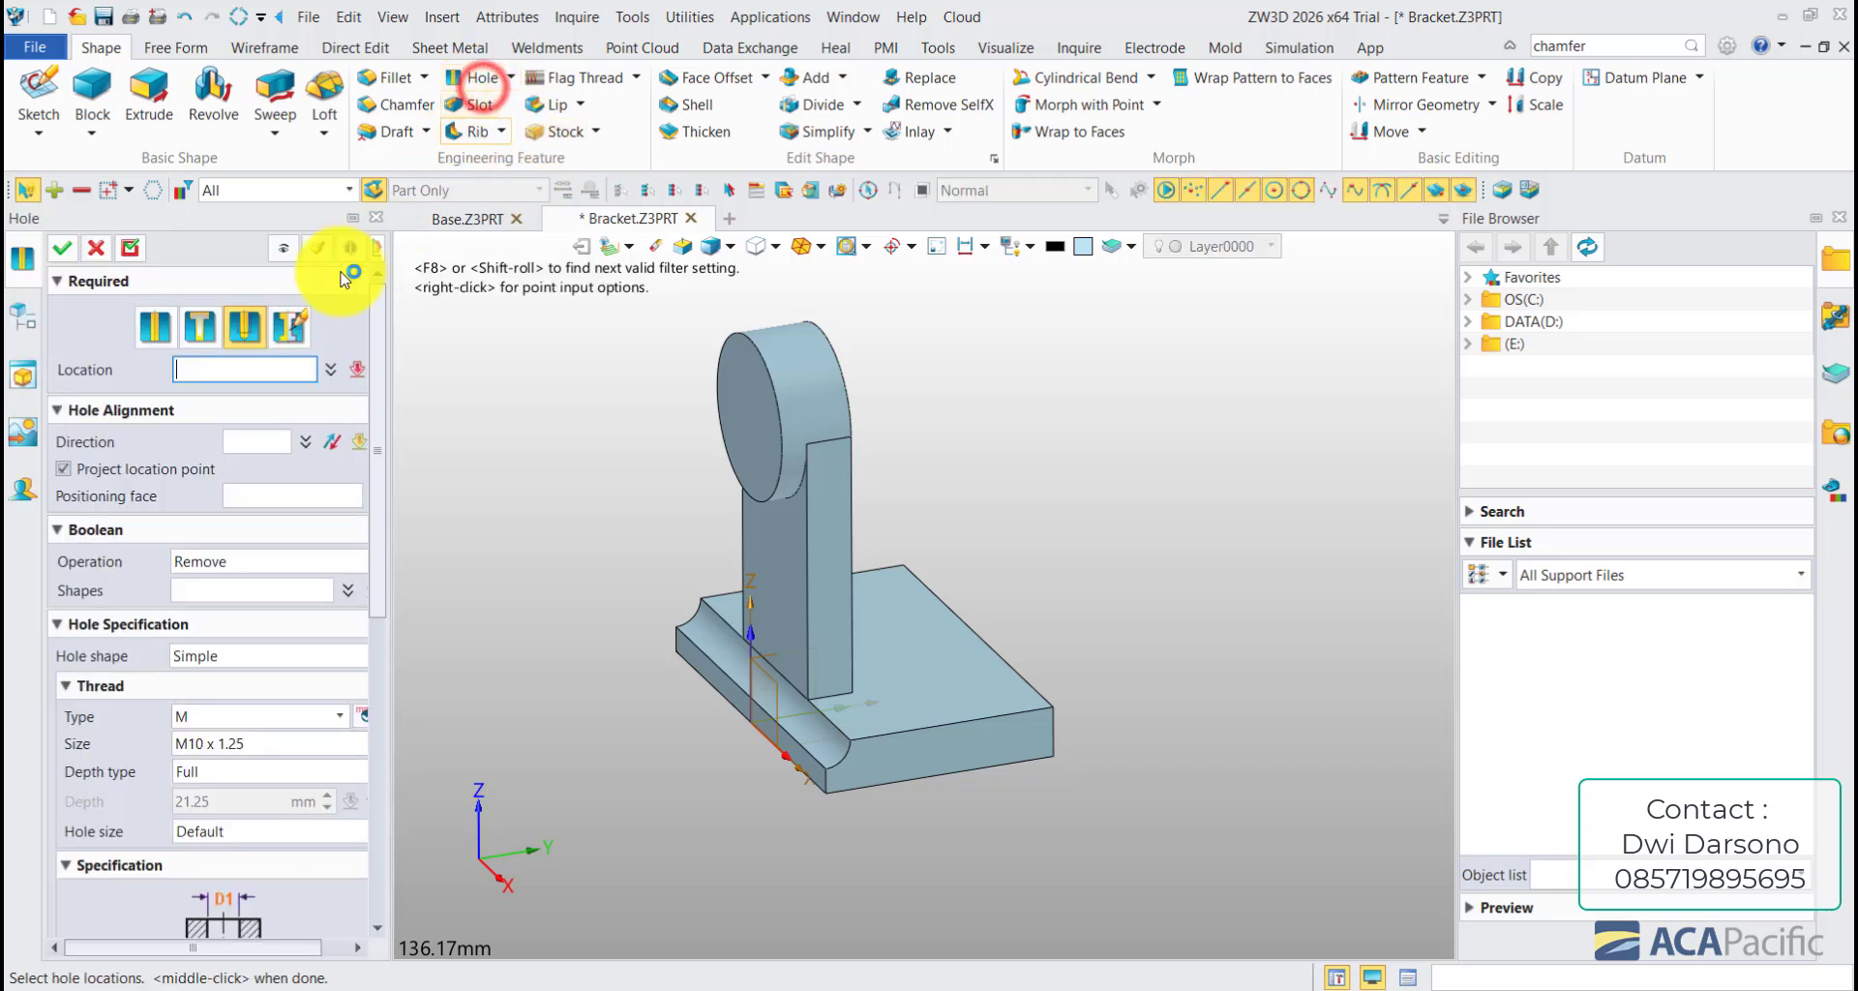
left_click(155, 326)
scroll(622, 498, "up", 3)
middle_click_drag(622, 497, 664, 580)
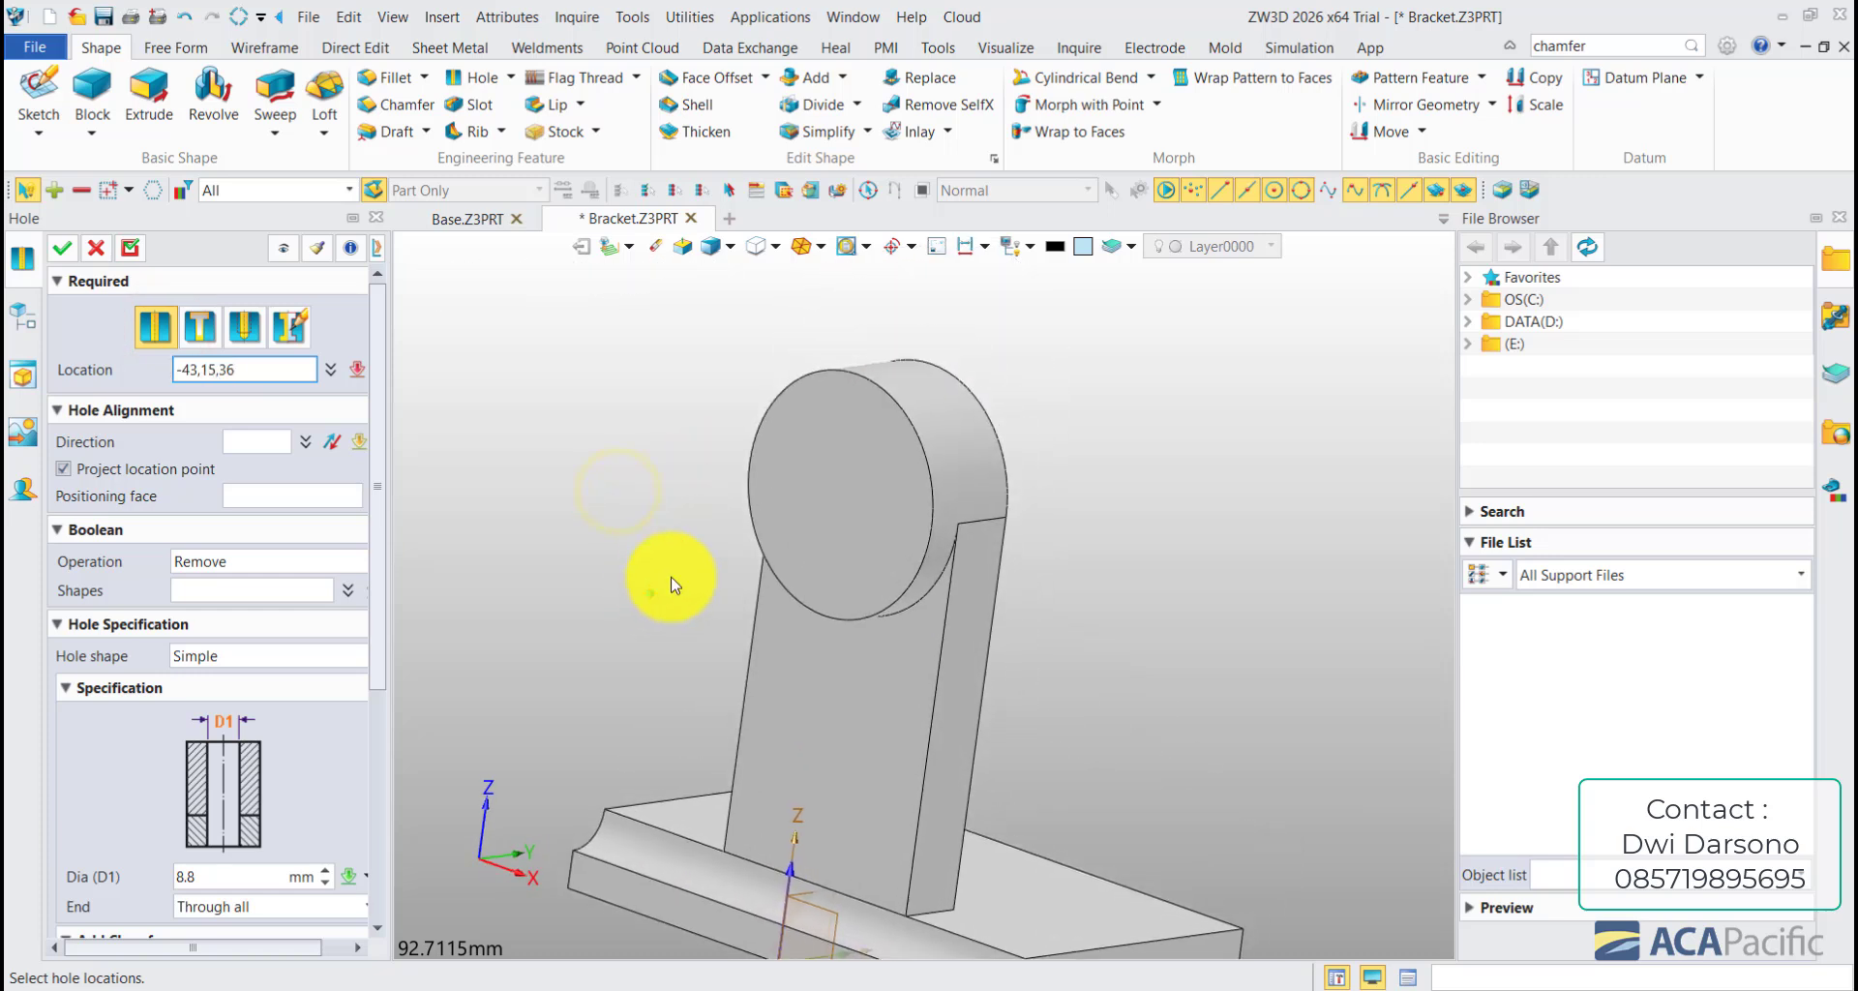
left_click(839, 504)
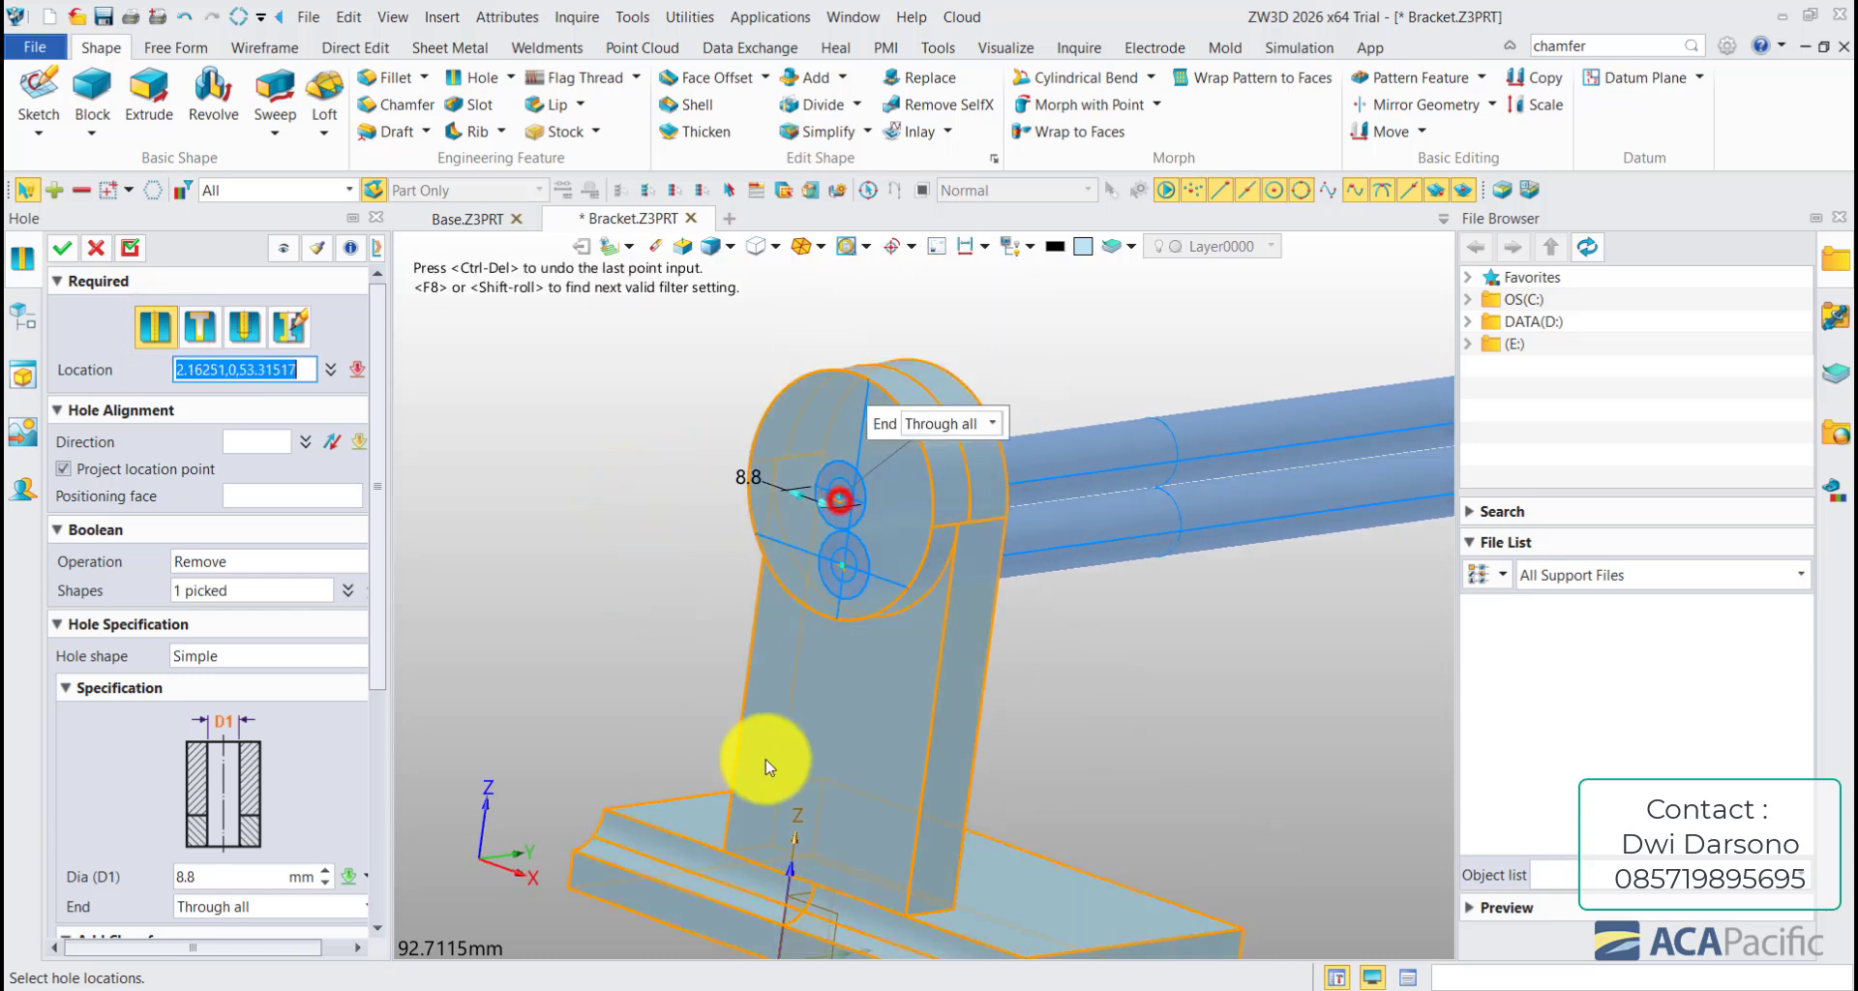
scroll(384, 613, "down", 3)
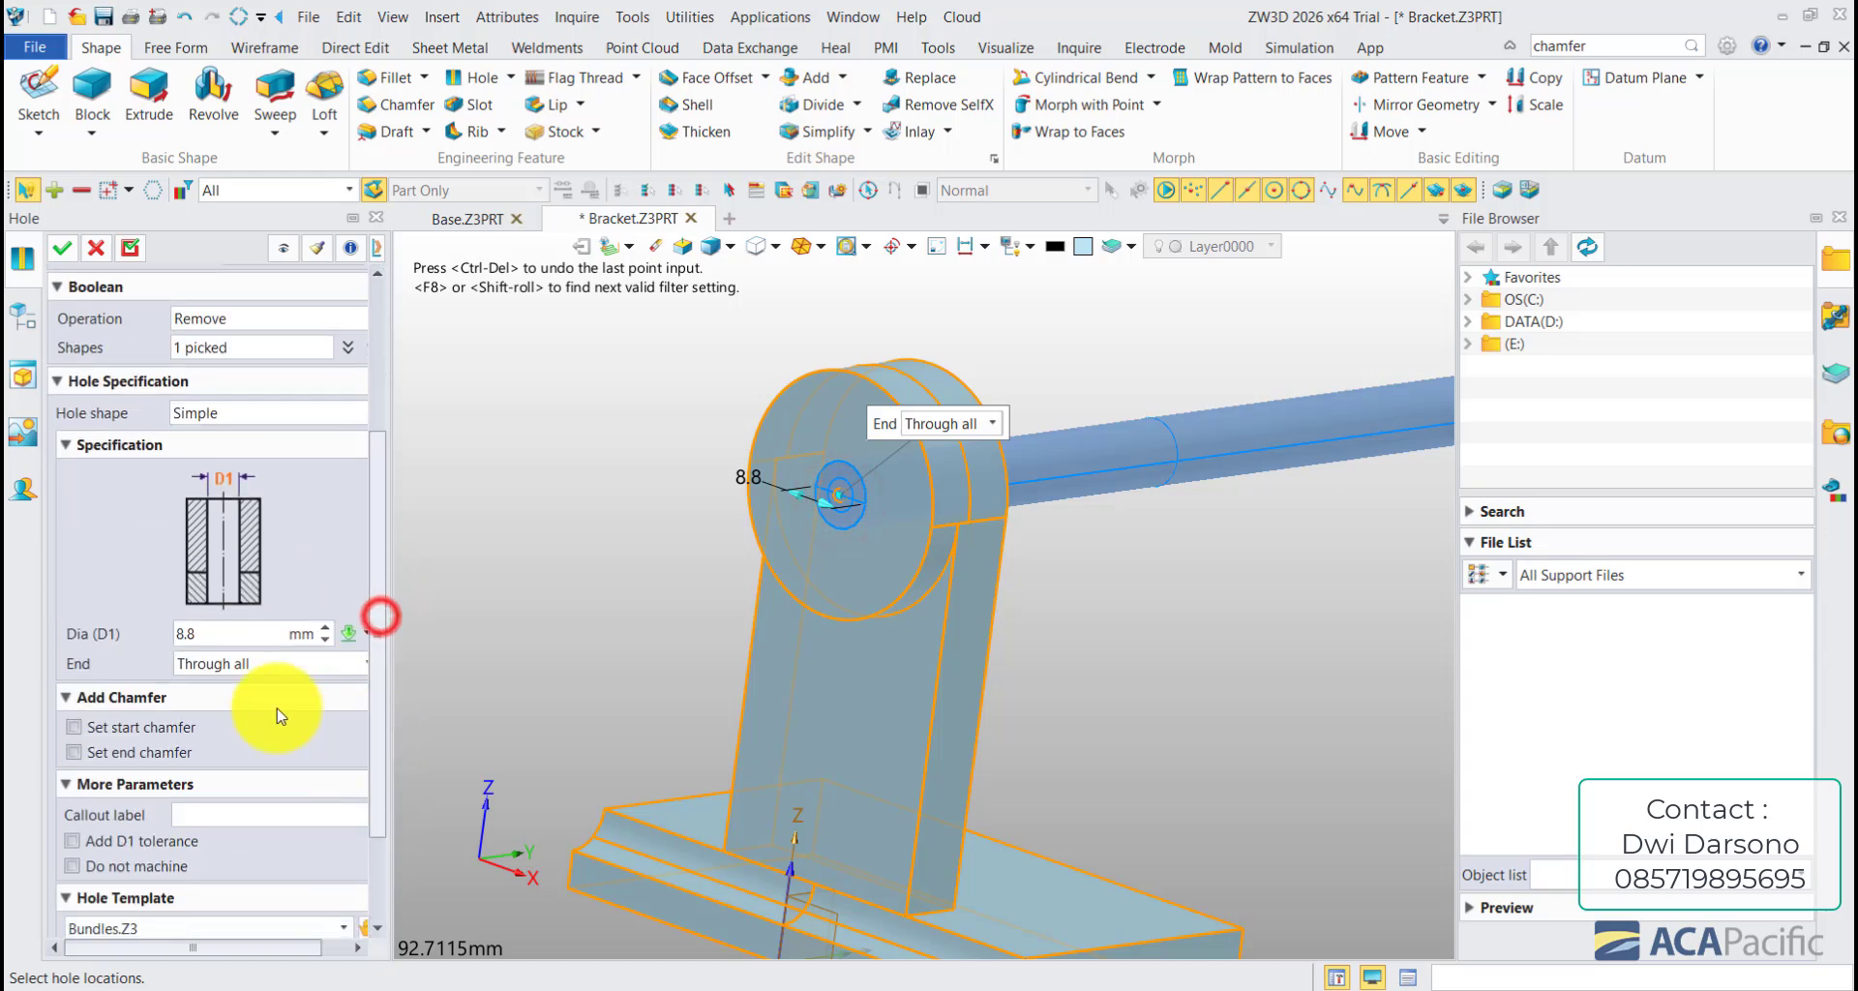
left_click(230, 633)
type("12")
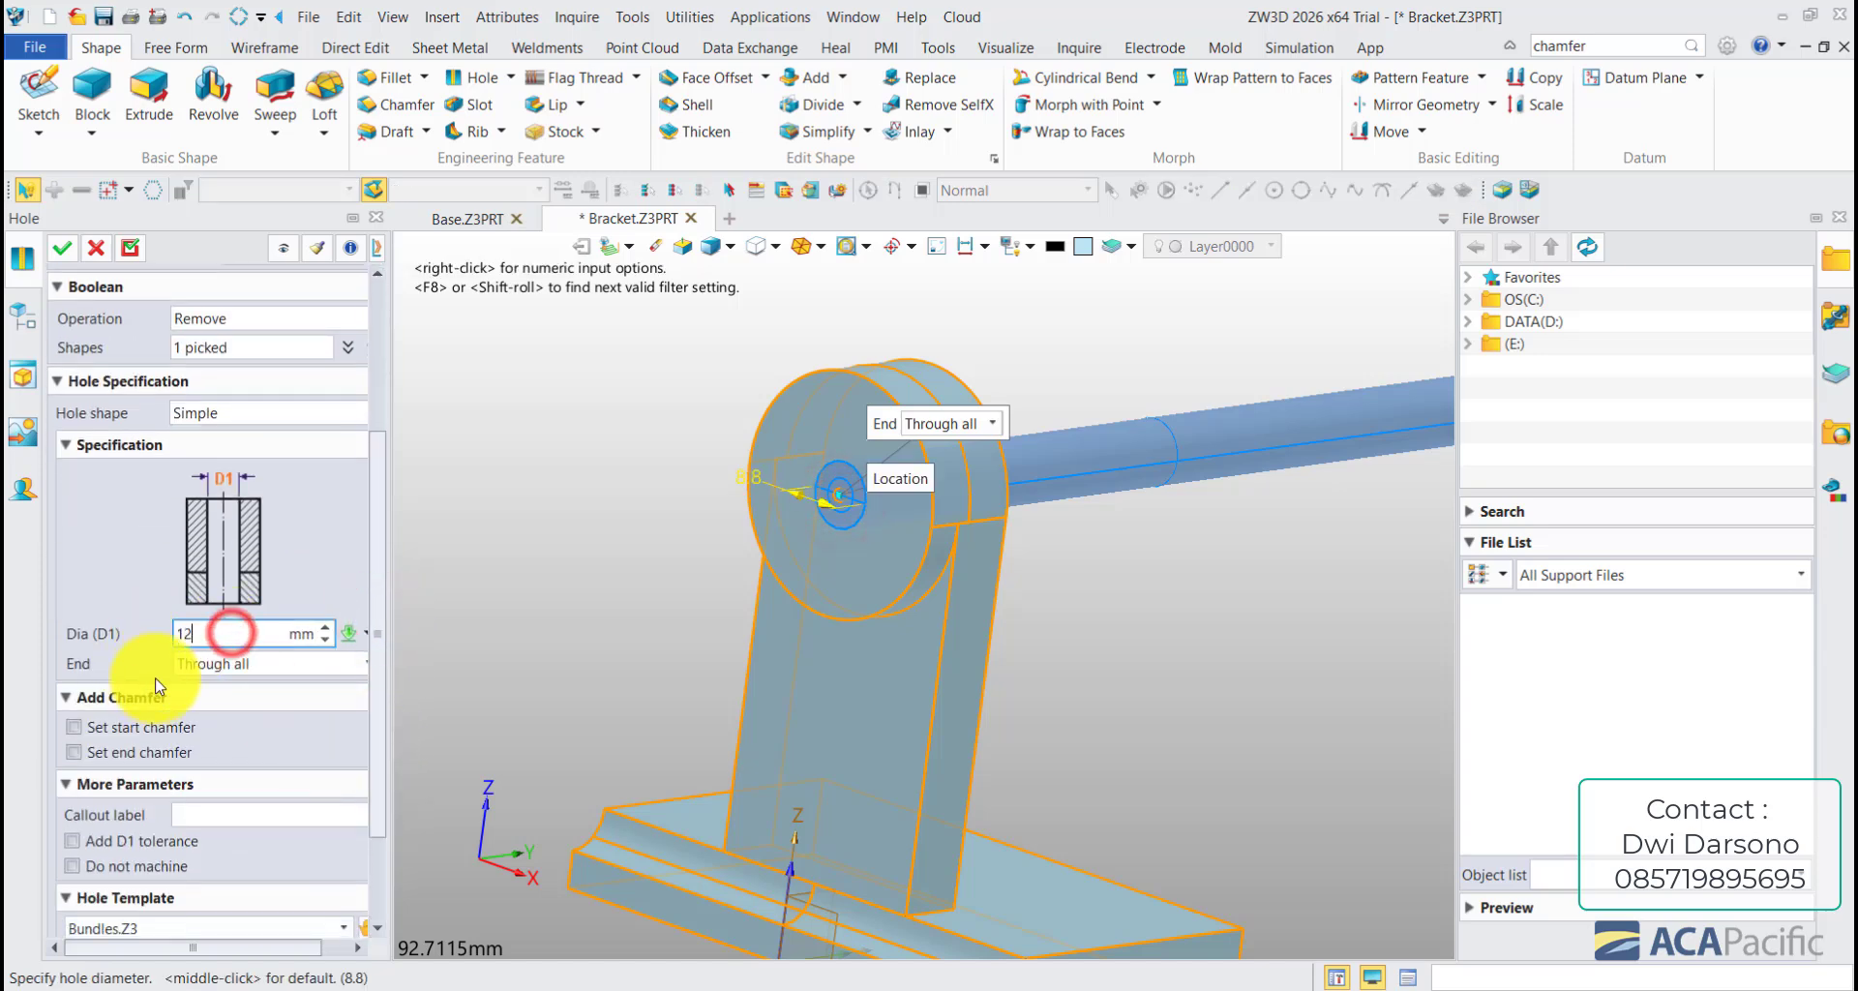
left_click(63, 255)
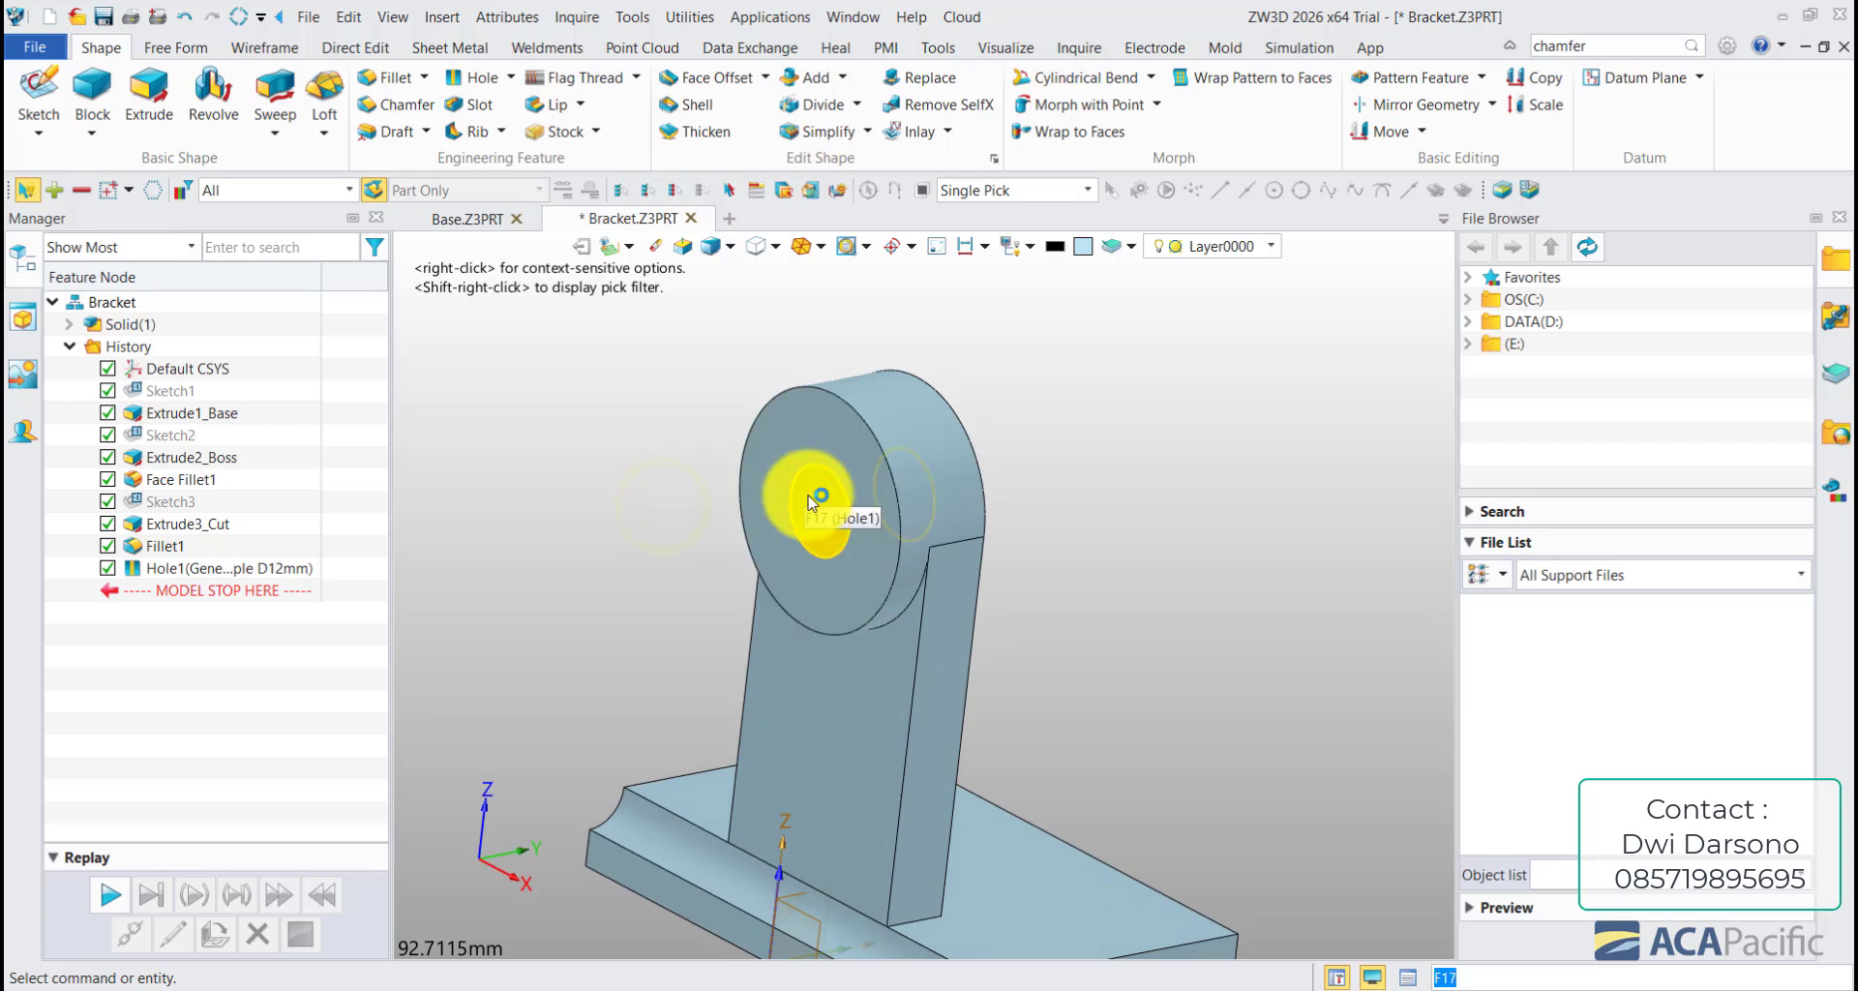
scroll(811, 501, "down", 2)
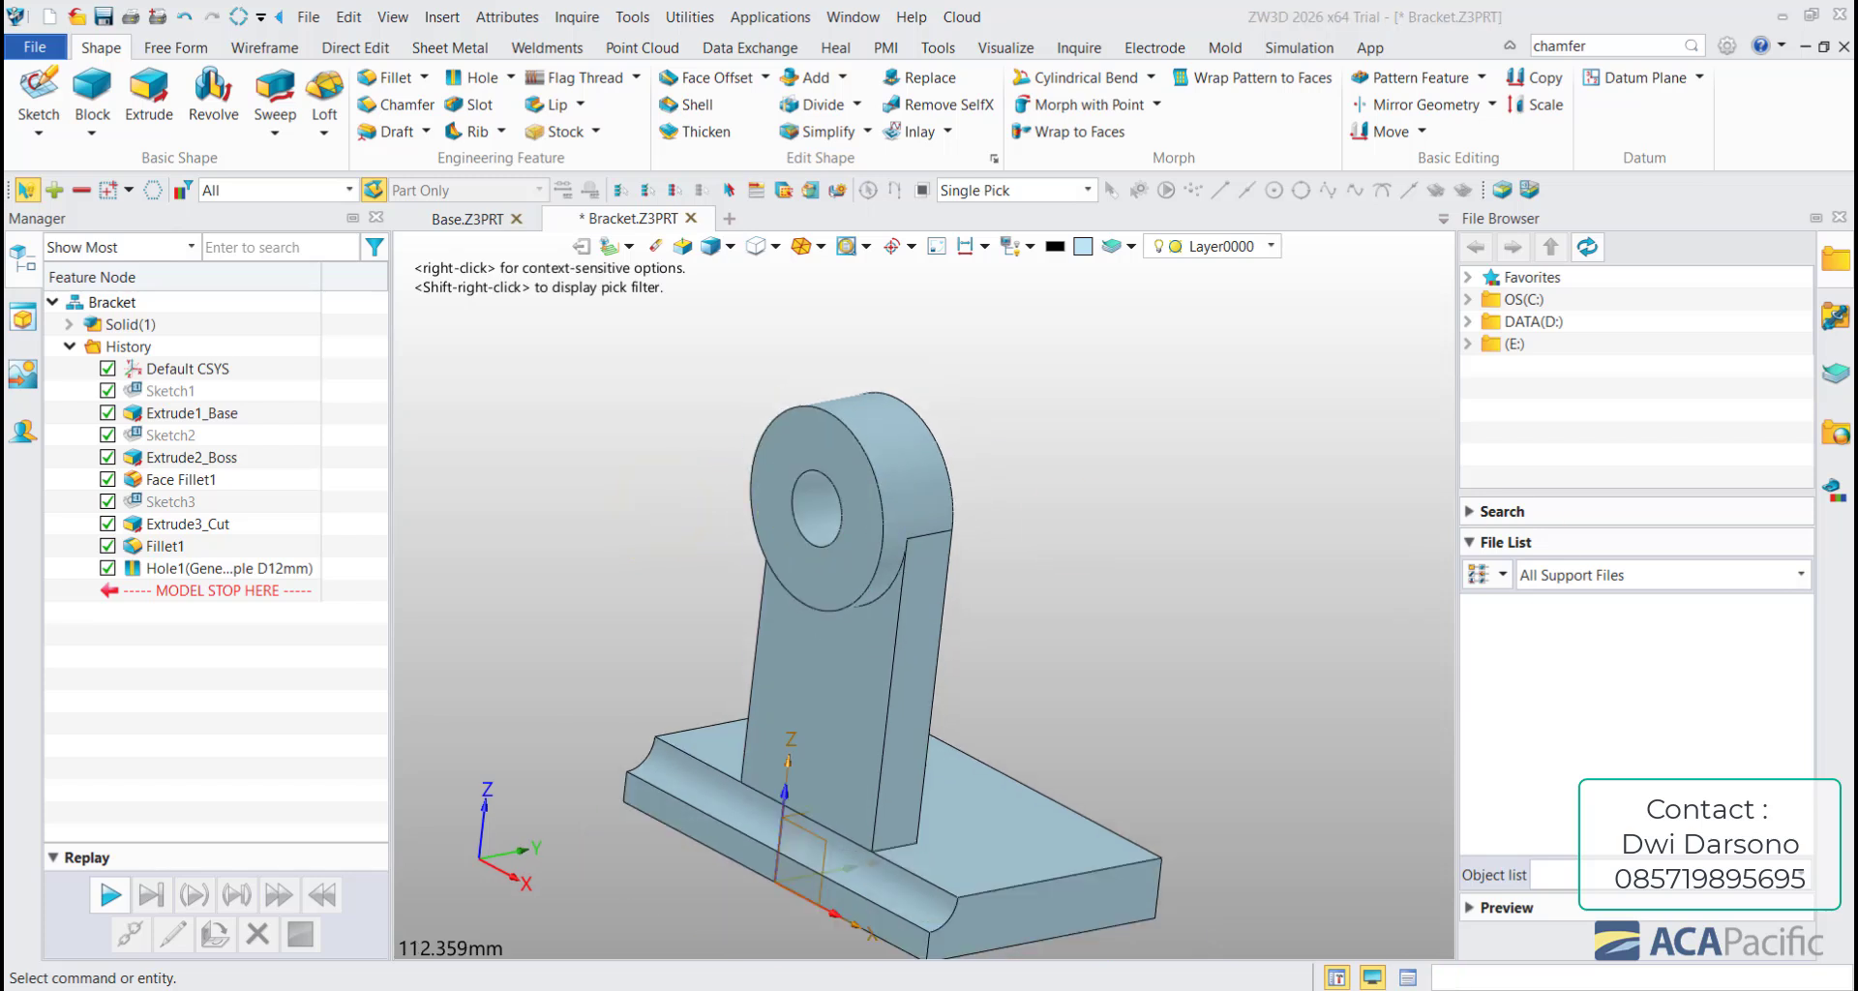
- Fillet the two rear vertical corner edges of the base plate with a 12 mm radius
middle_click_drag(1070, 532, 1006, 544)
left_click(410, 85)
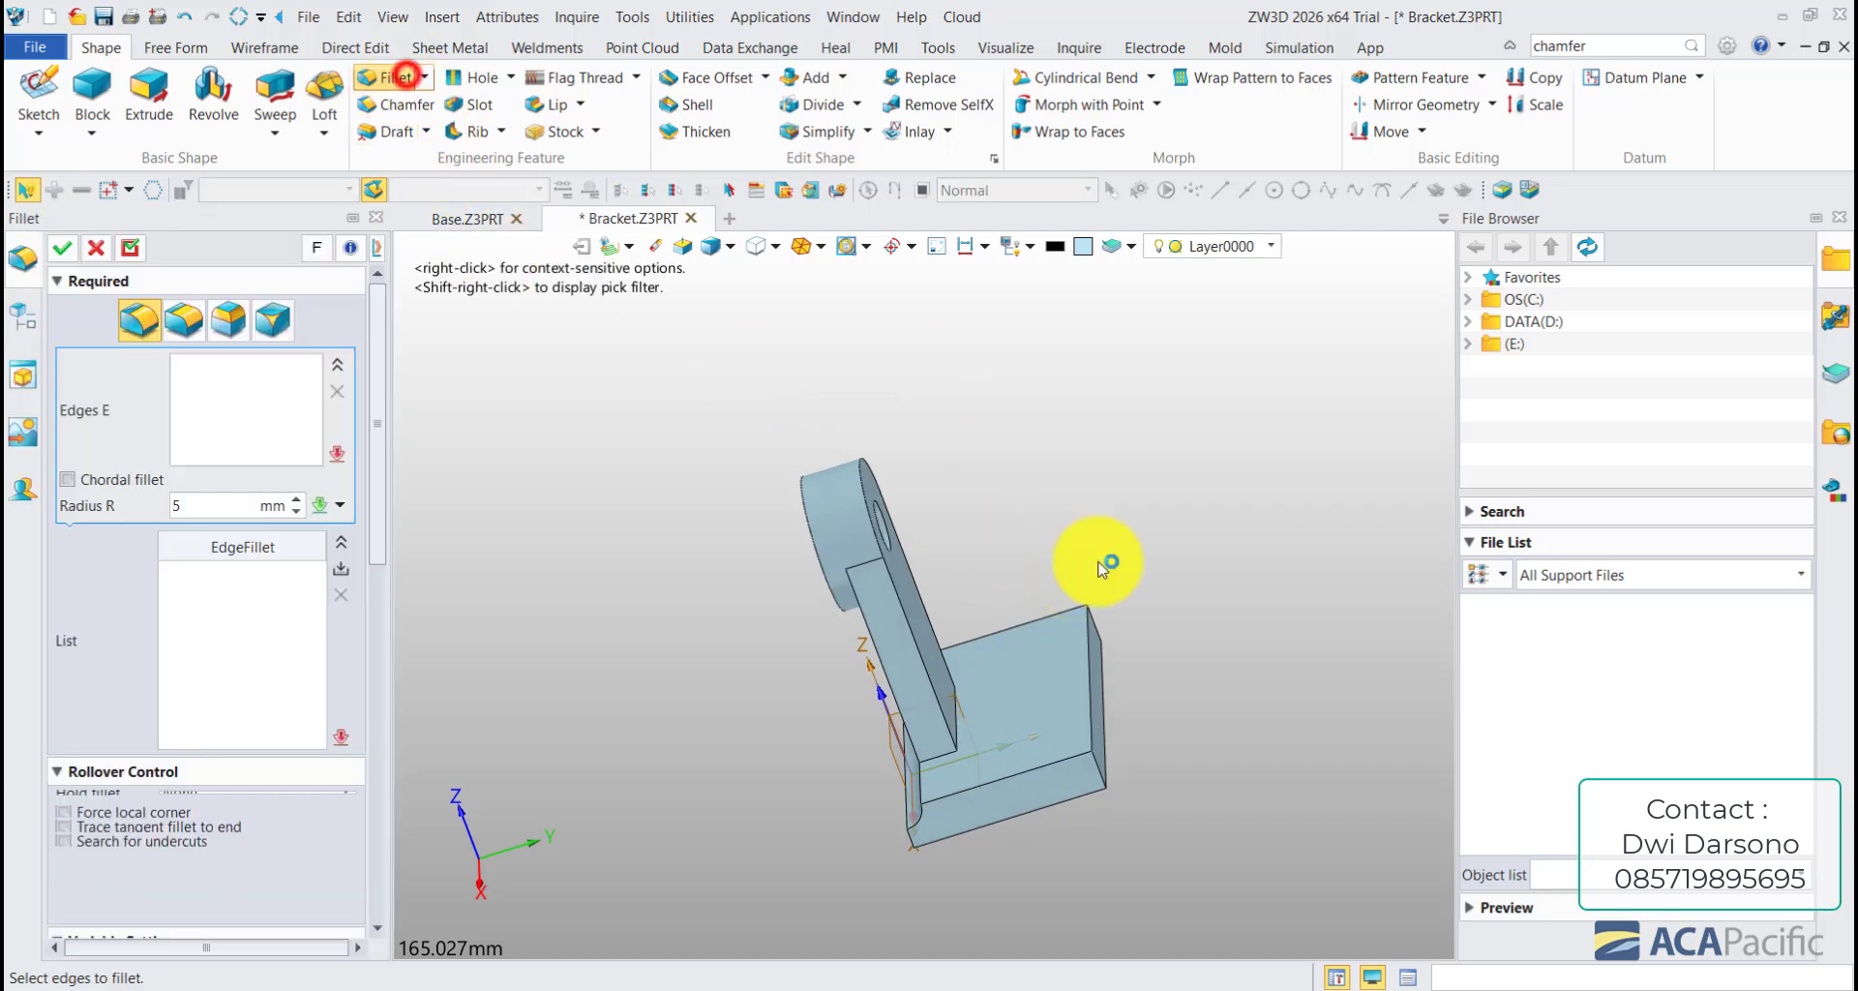
scroll(1123, 769, "up", 1)
left_click(1099, 774)
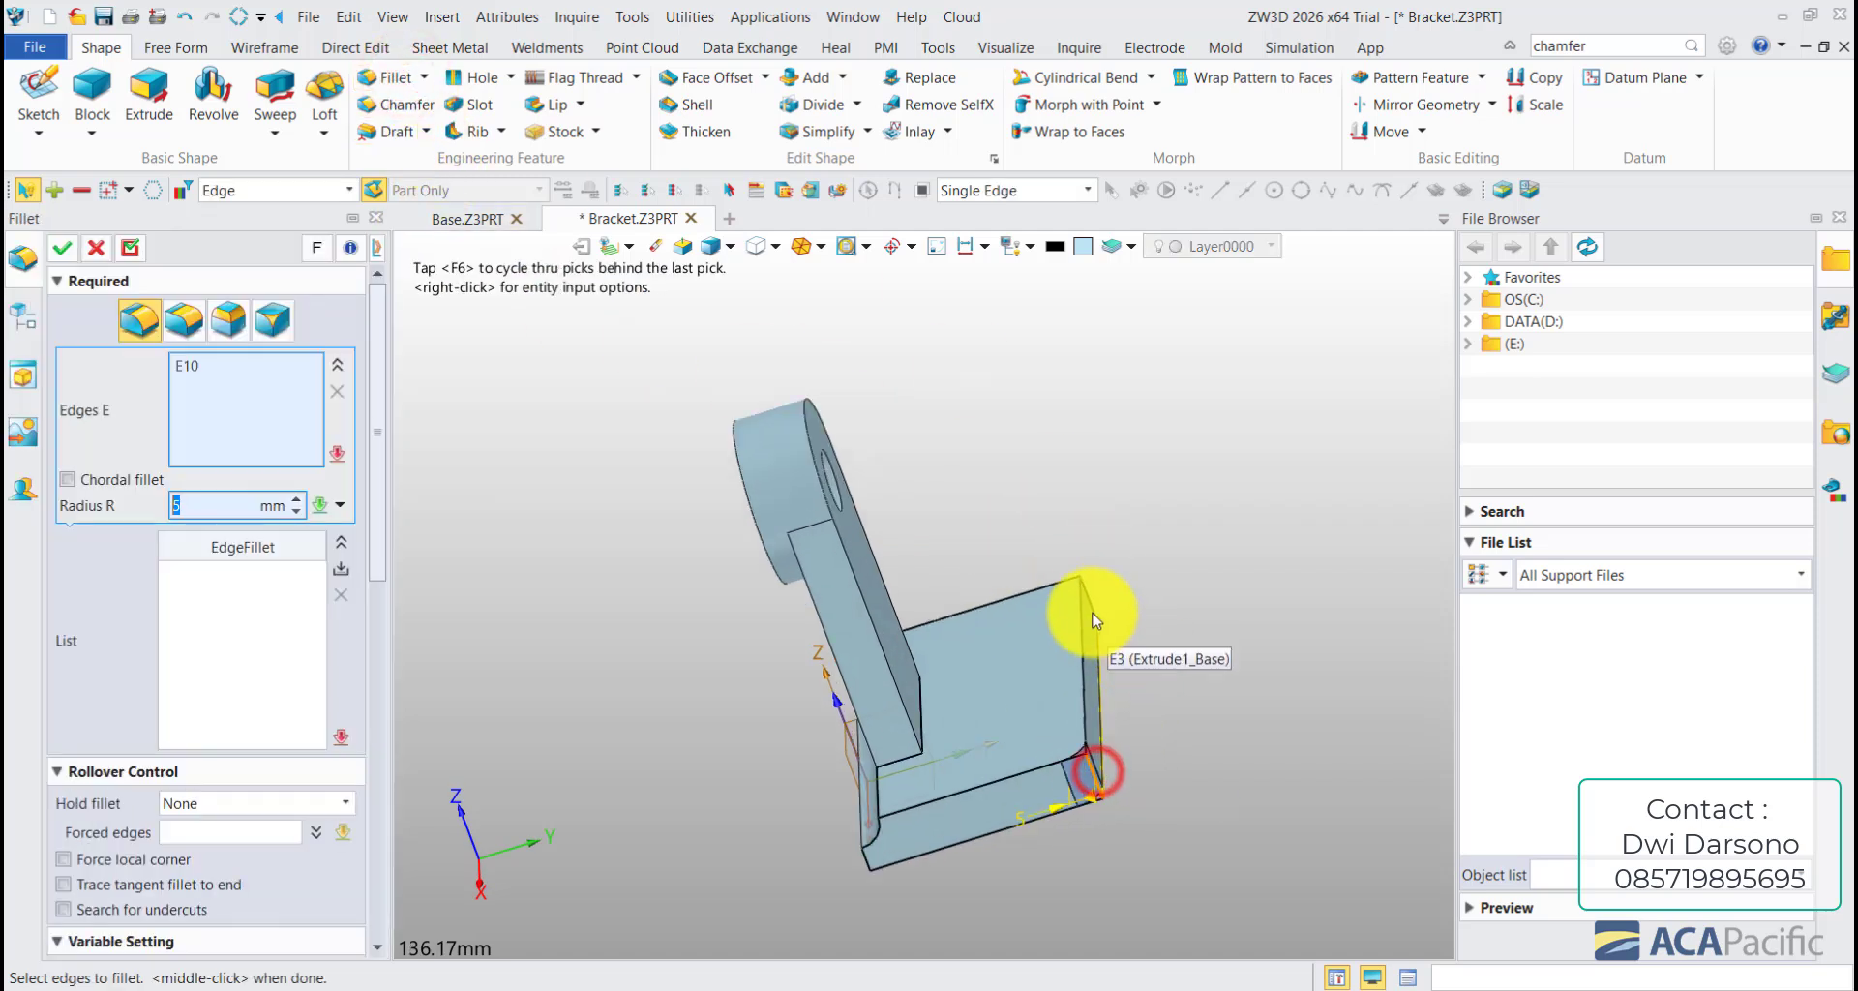
left_click(1086, 595)
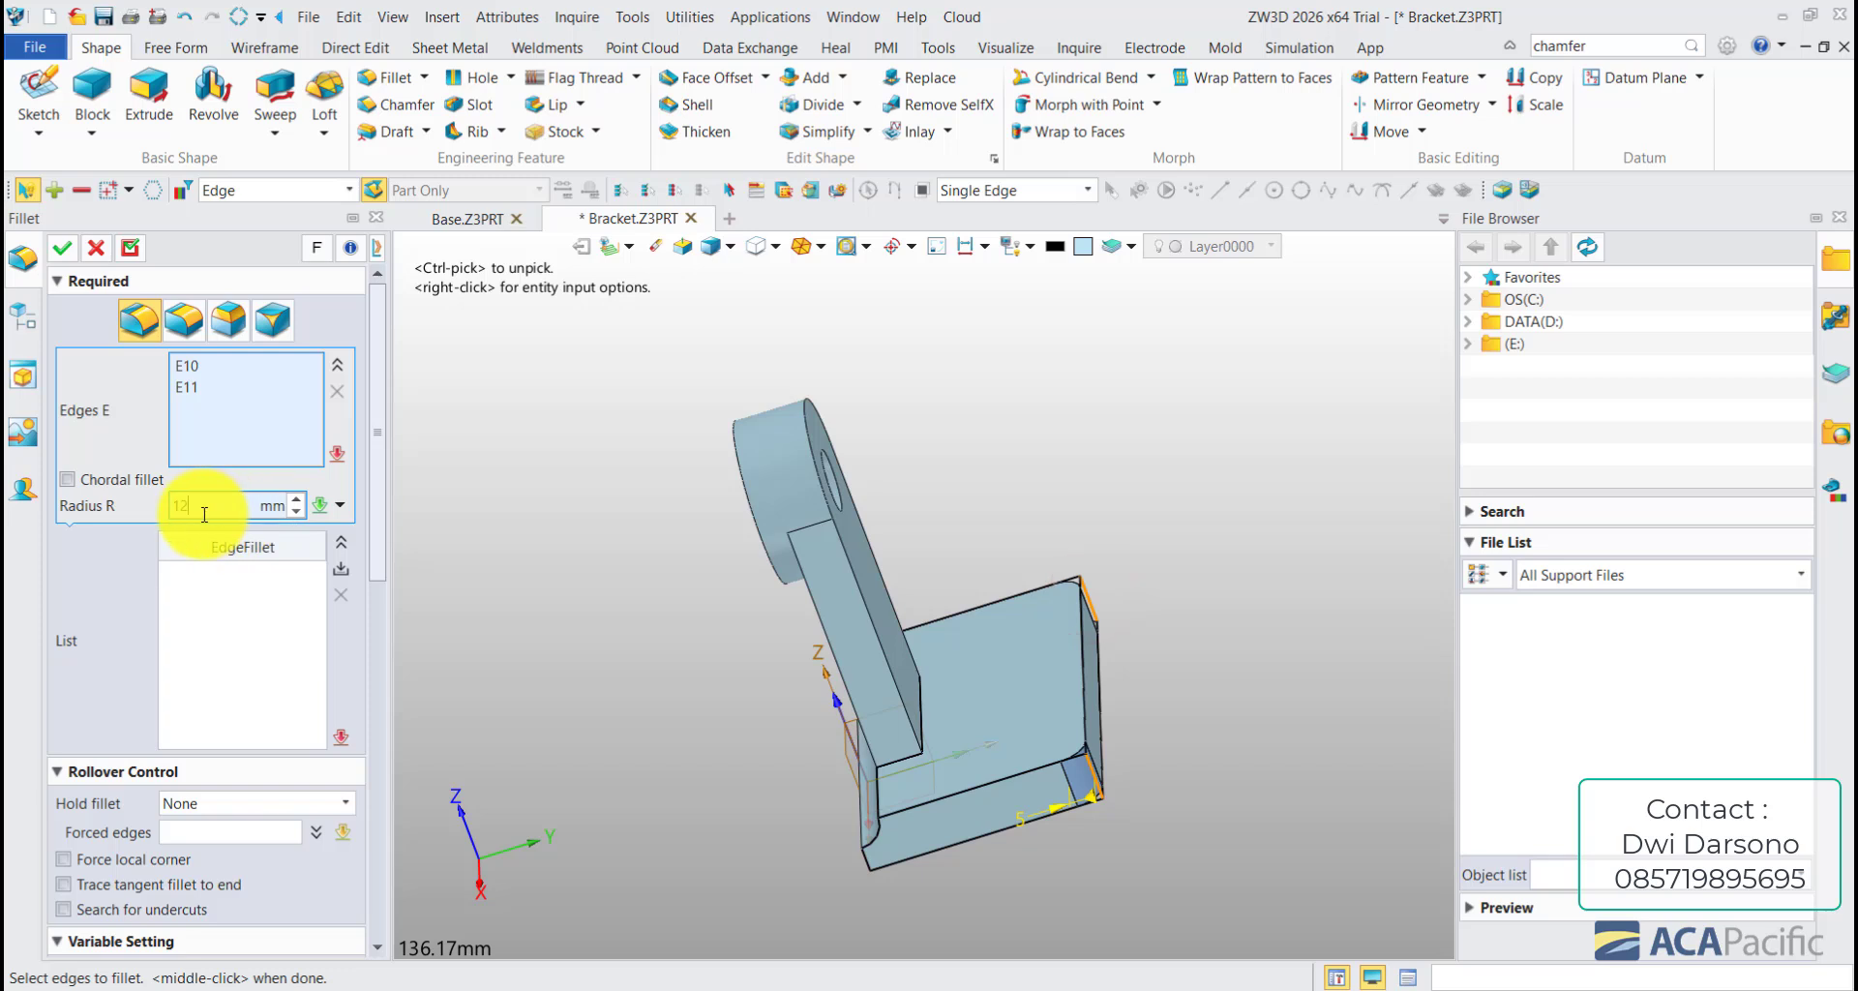
key("Return")
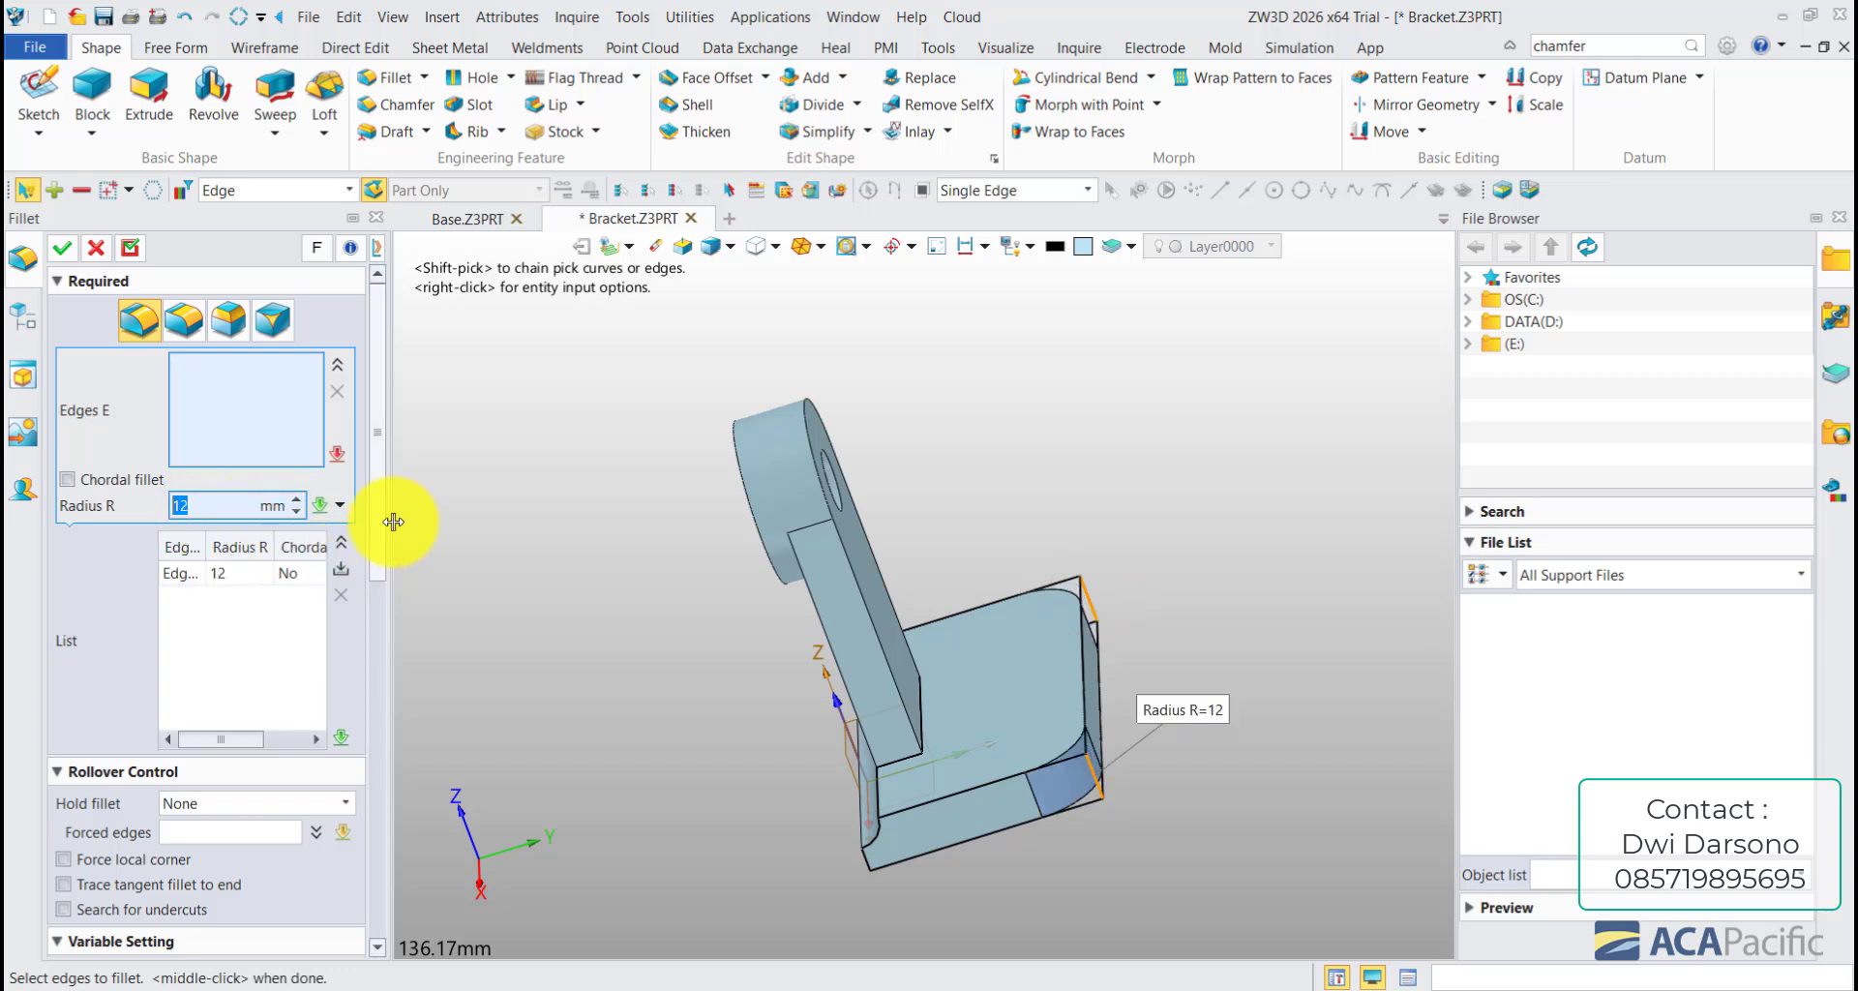
left_click(61, 249)
middle_click_drag(443, 427, 767, 560)
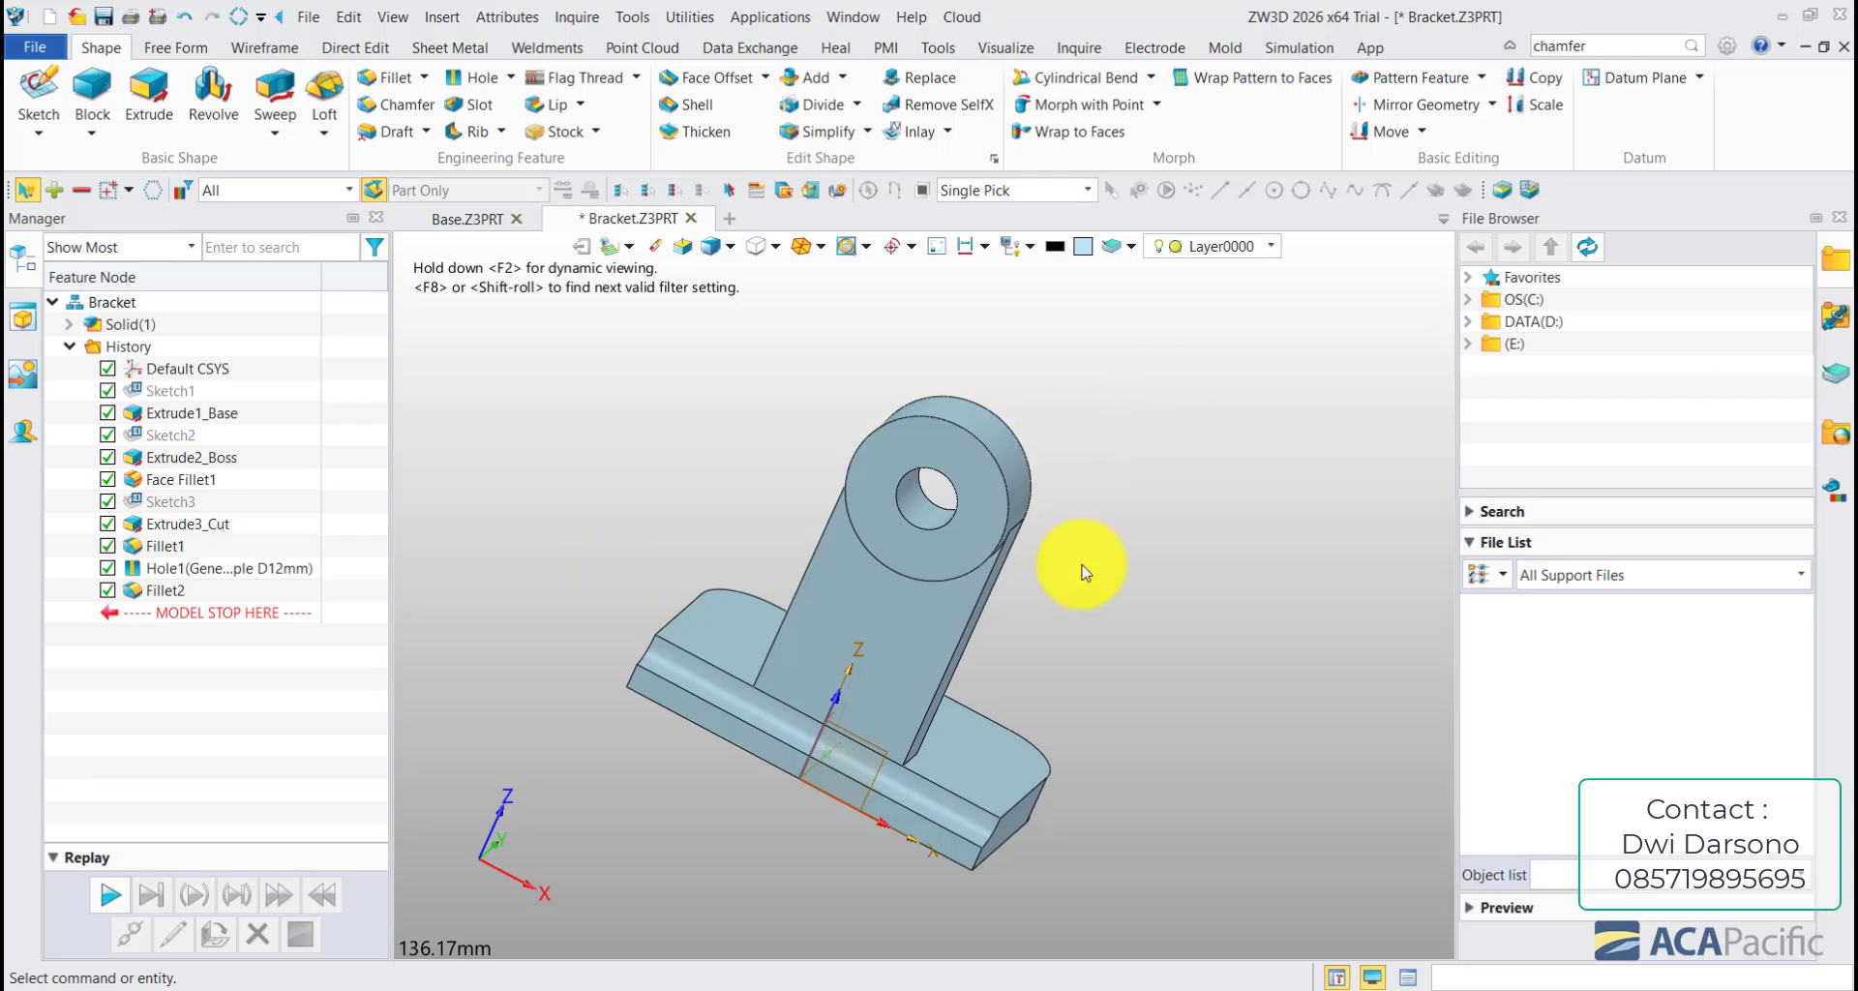
middle_click_drag(1084, 571, 1099, 614)
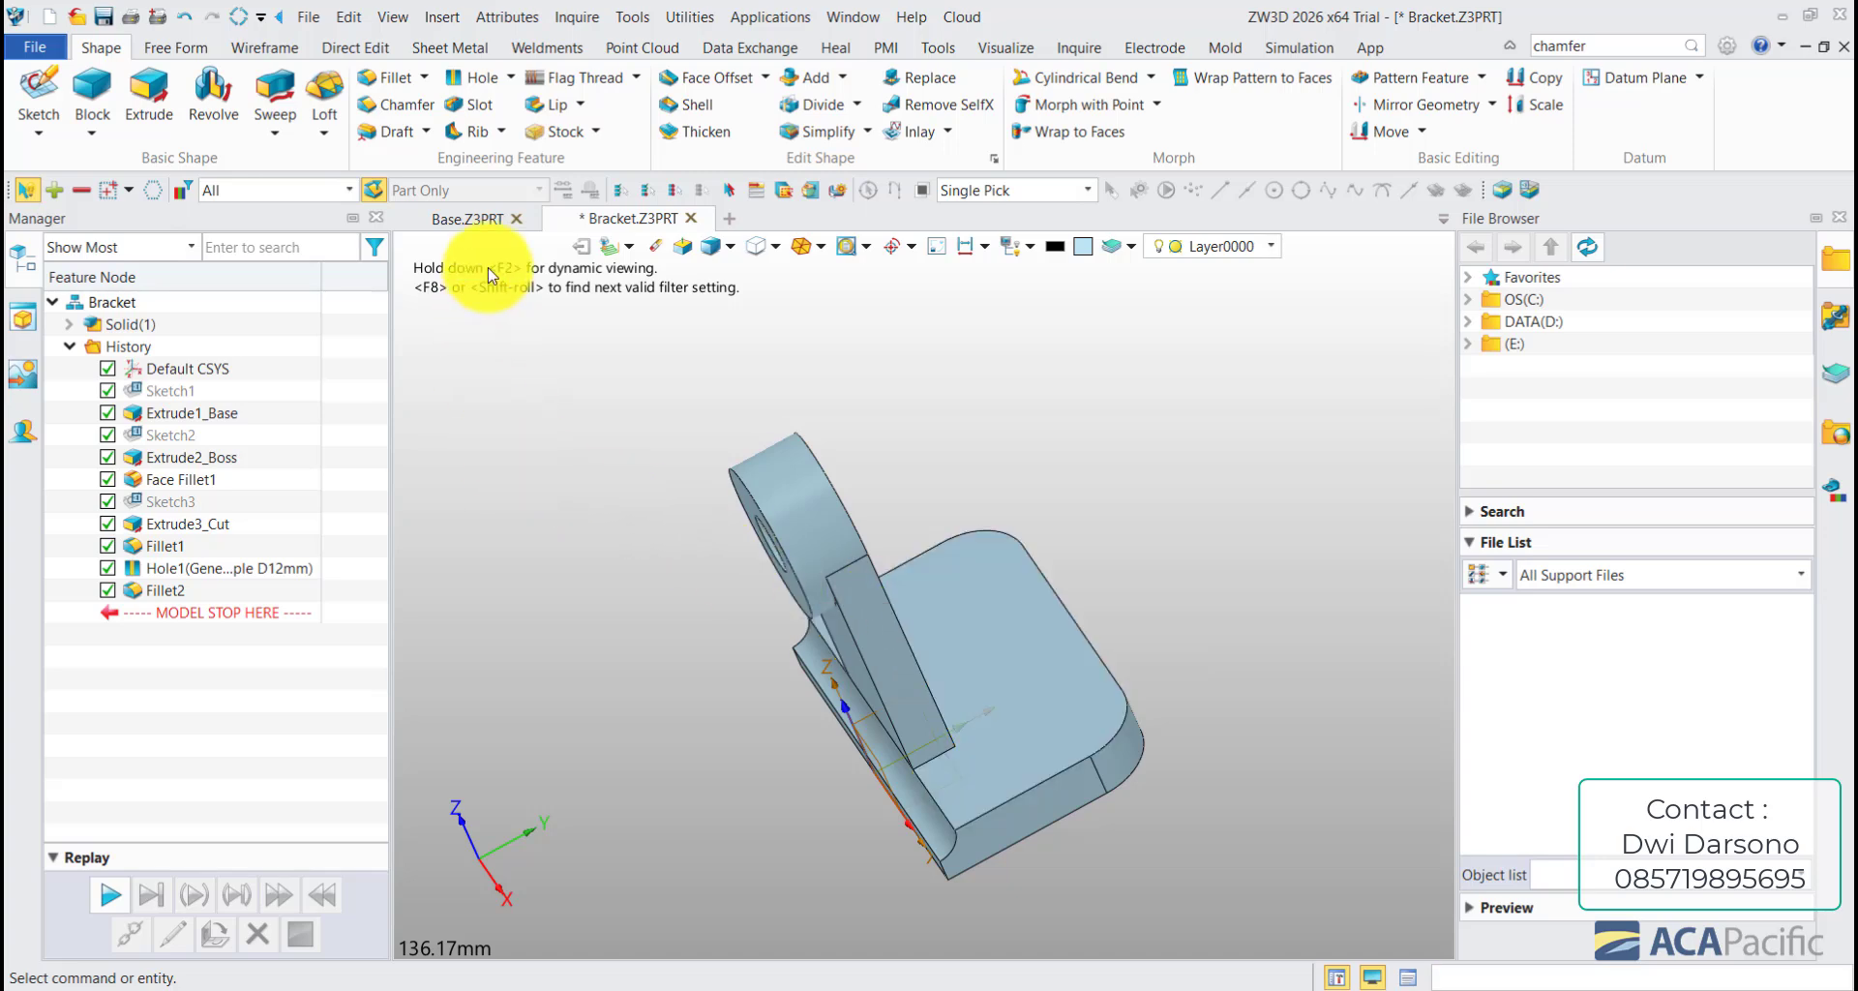
- Create two simple 12 mm through-all holes in the base plate, centred on its rounded rear corners
left_click(470, 89)
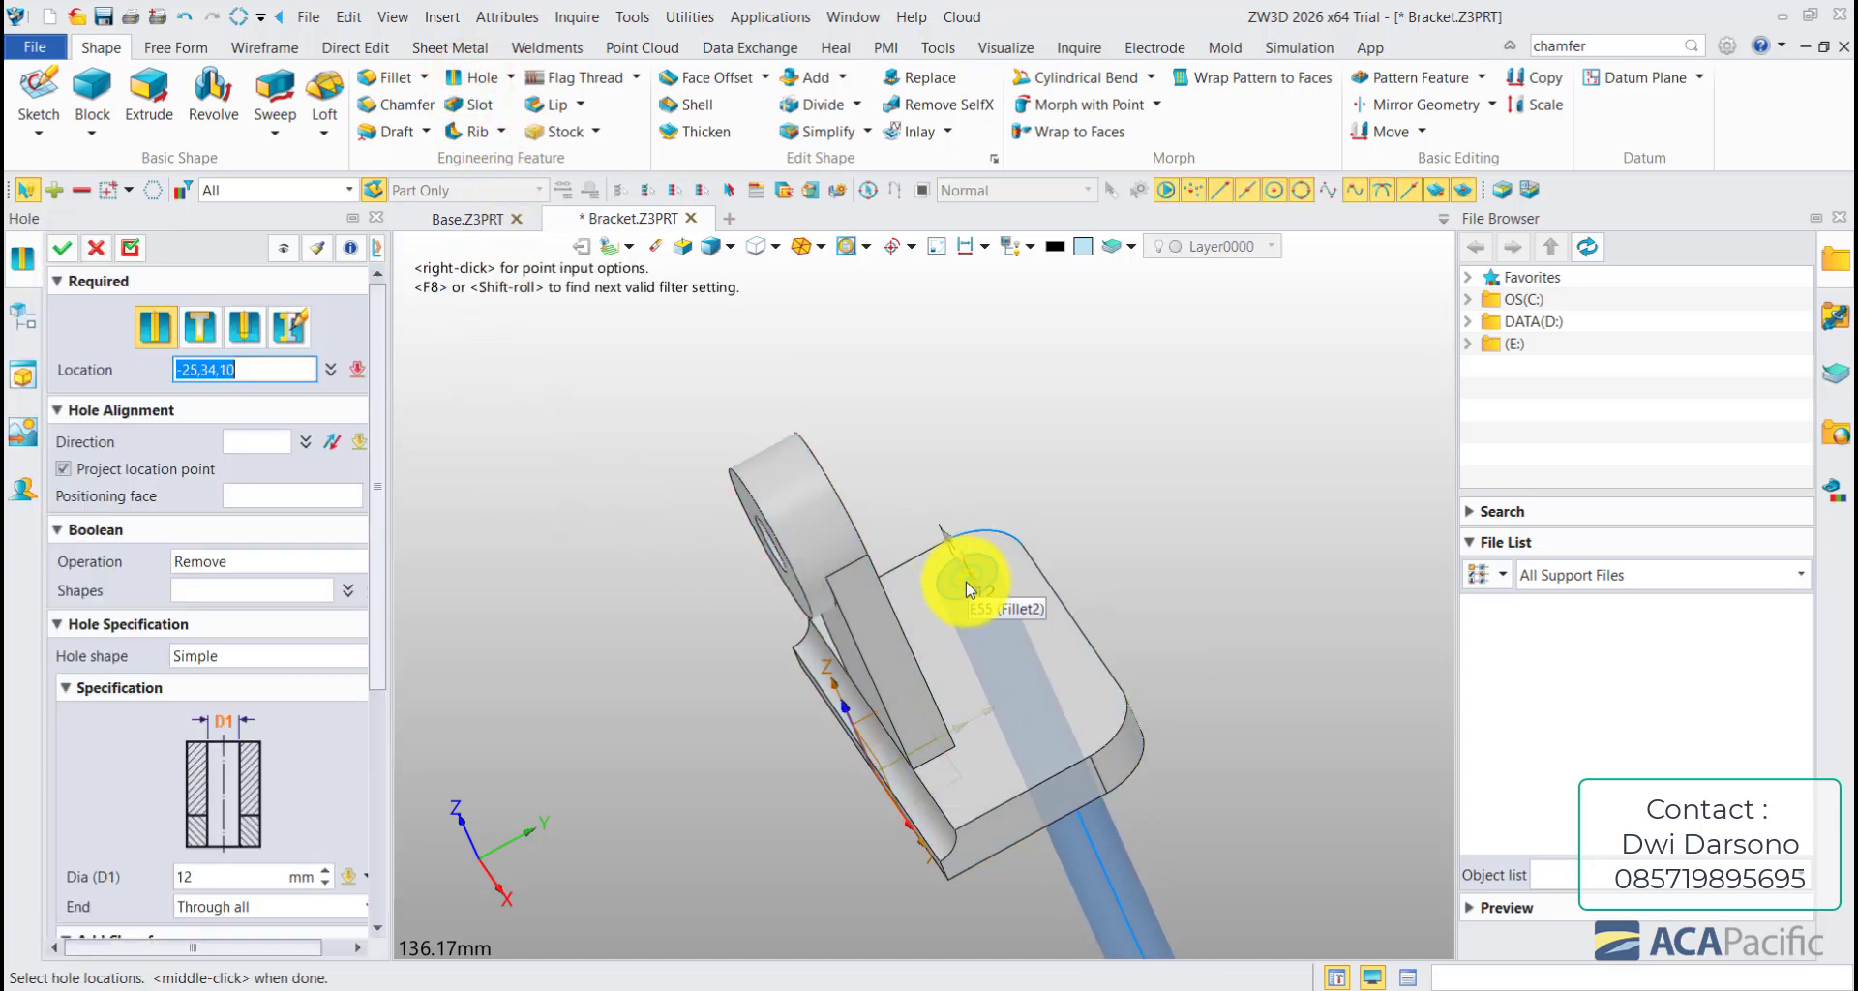
left_click(966, 582)
left_click(1066, 721)
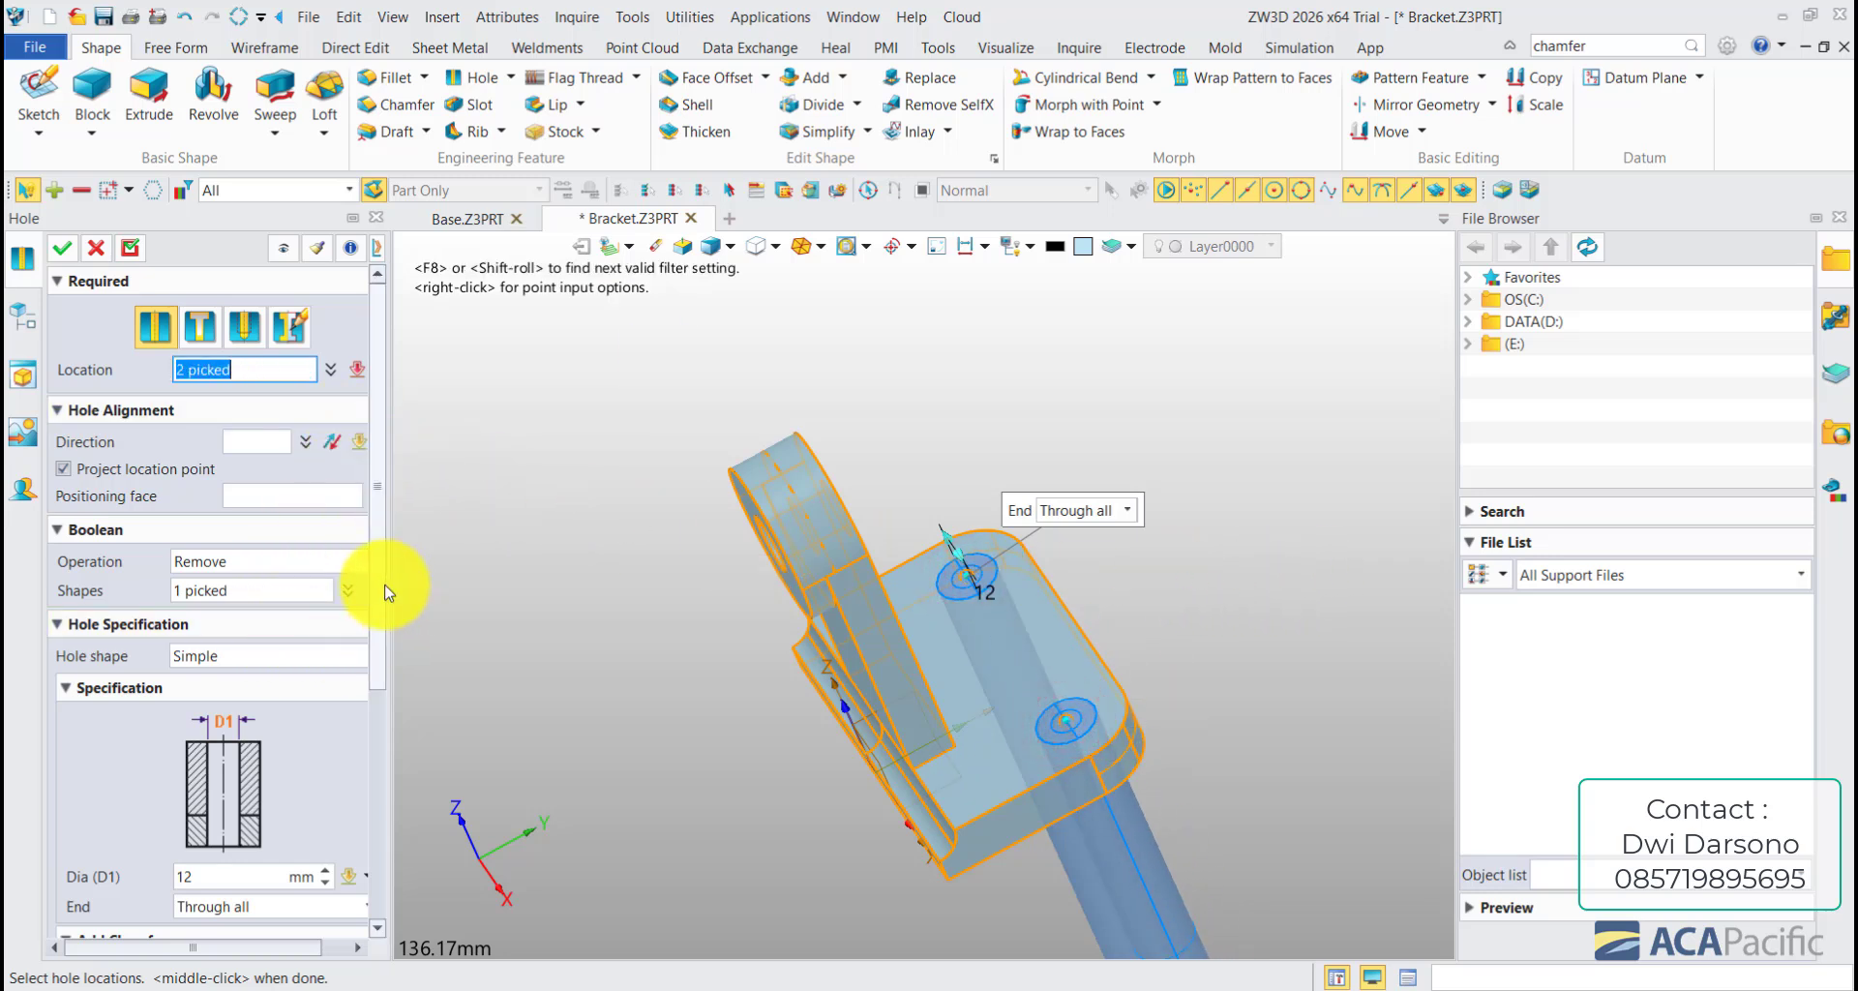
scroll(385, 593, "down", 3)
left_click(235, 584)
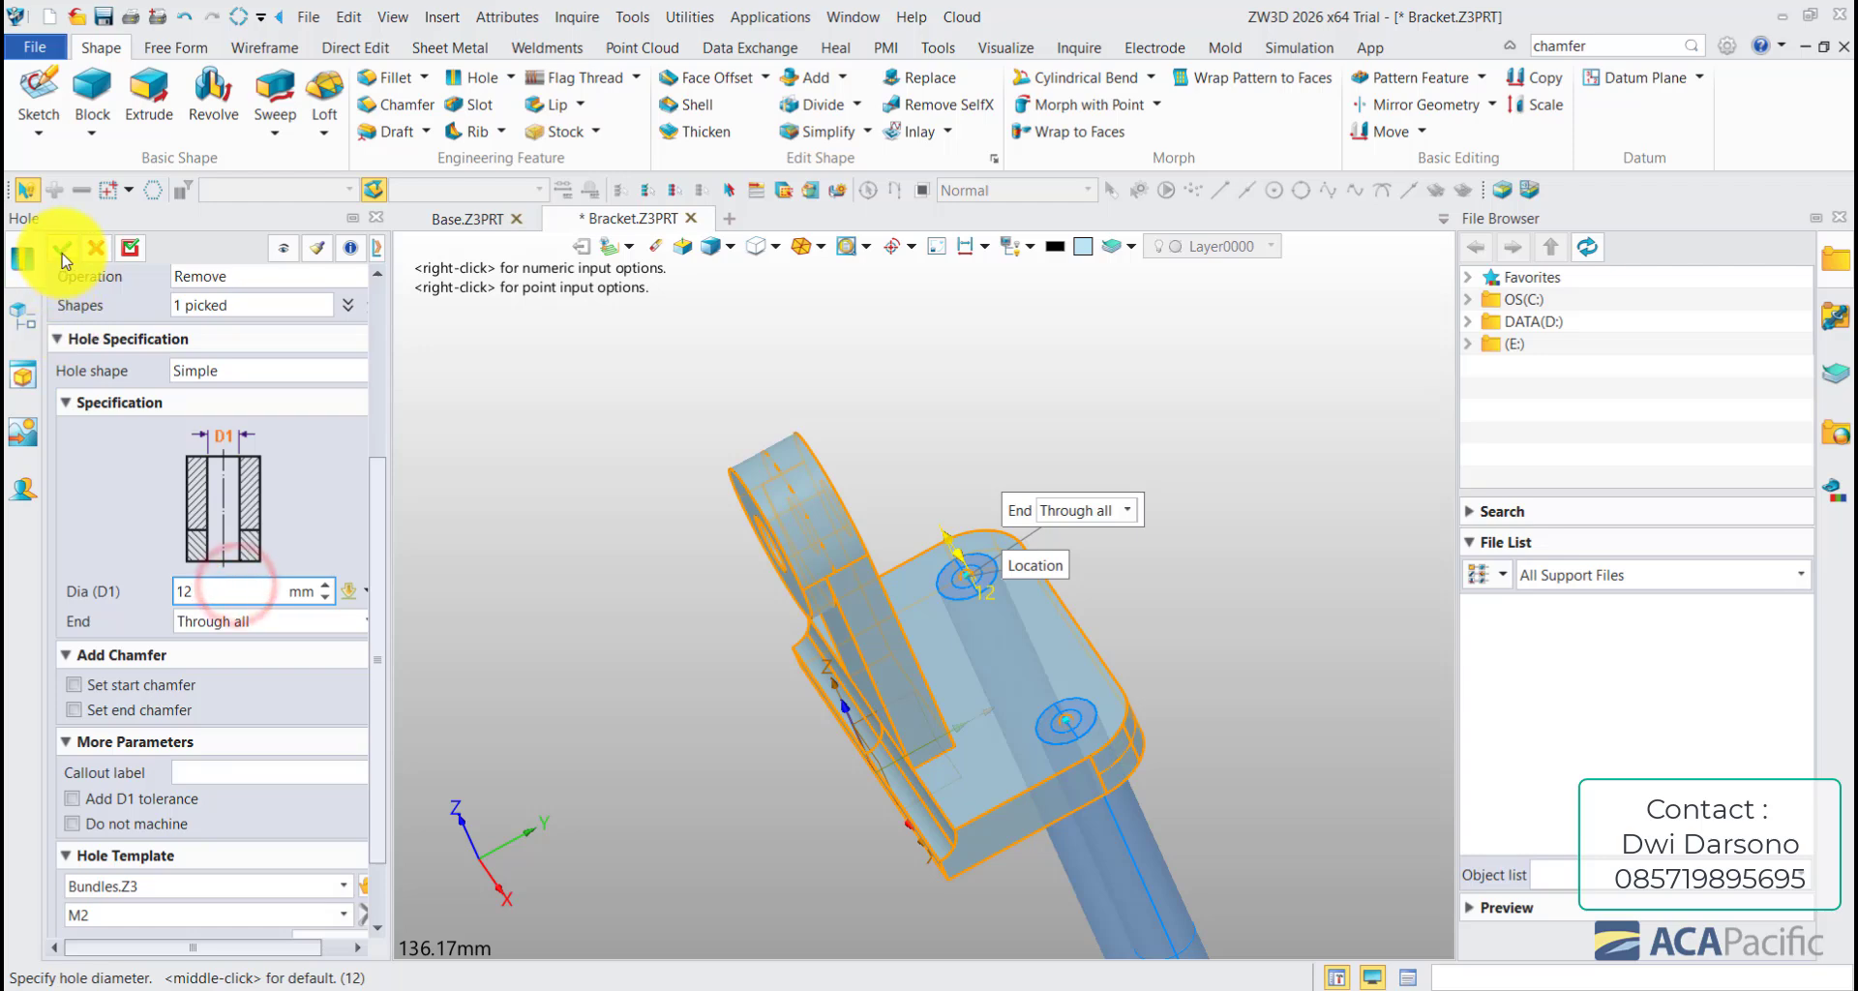
left_click(61, 249)
middle_click_drag(780, 415, 1145, 524)
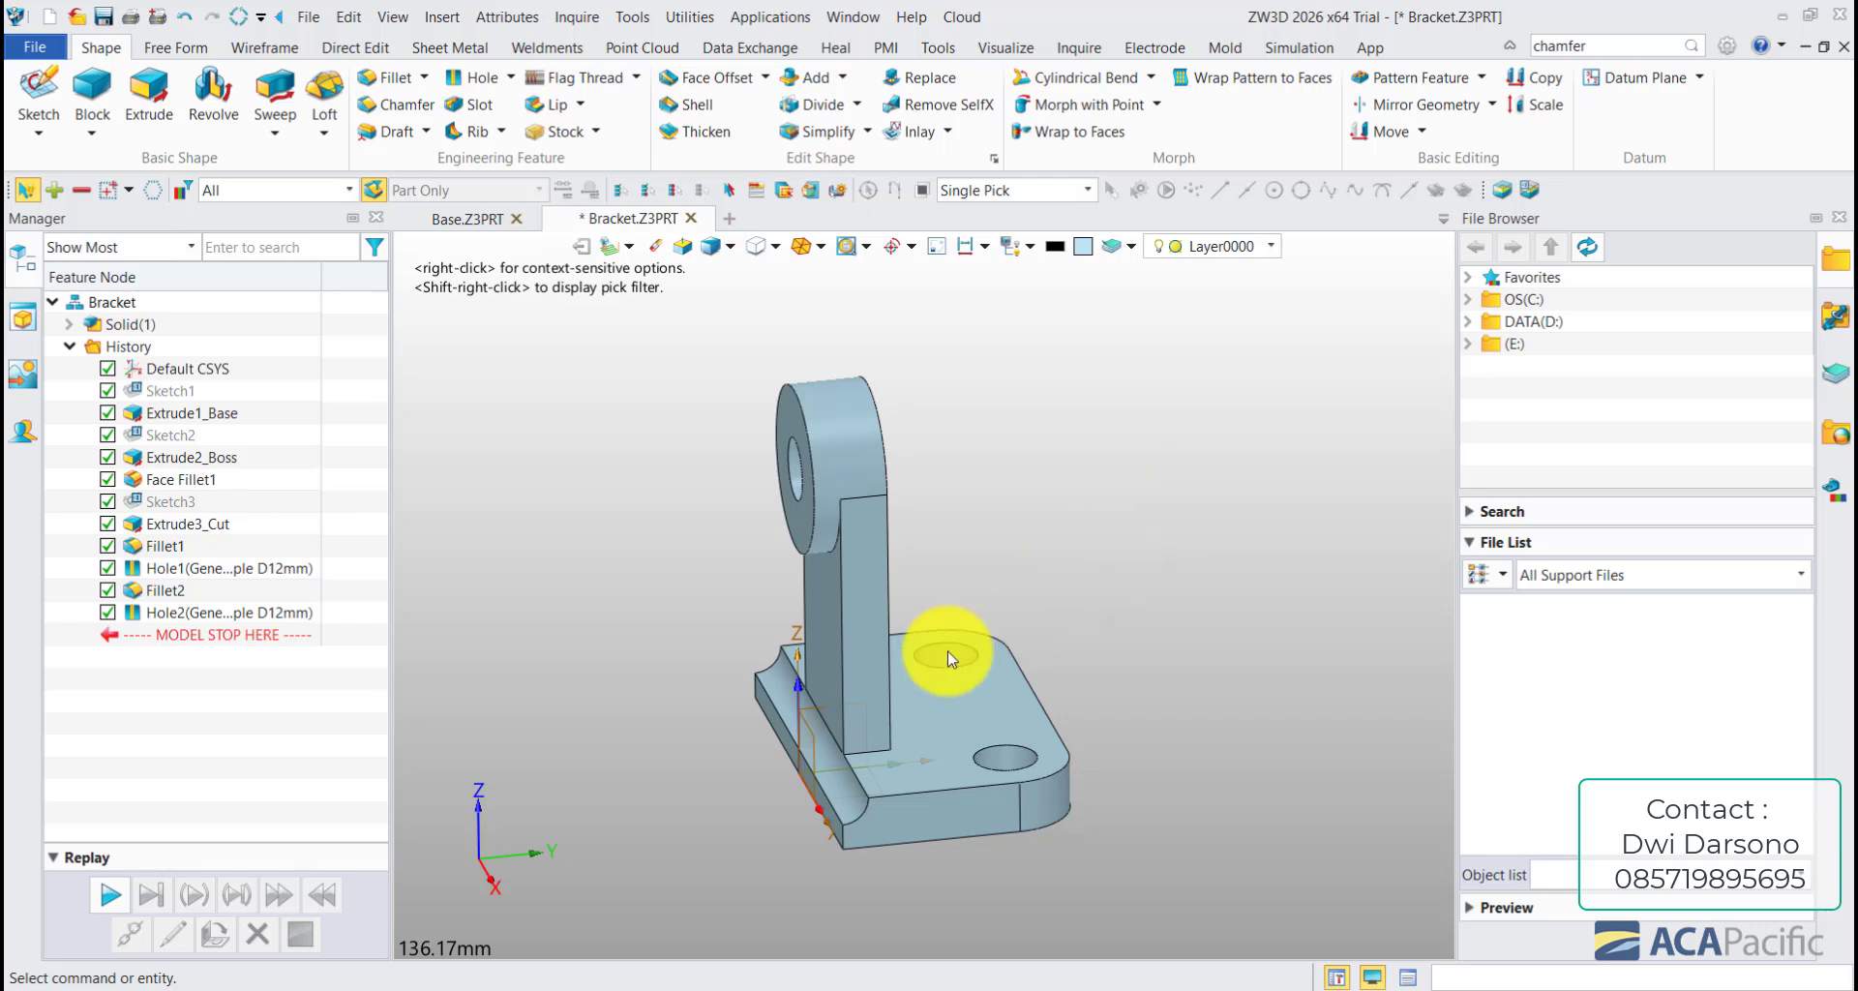
- Open the base plate's sketch to examine its rectangle and dimensions, and exit it unedited
scroll(811, 721, "up", 2)
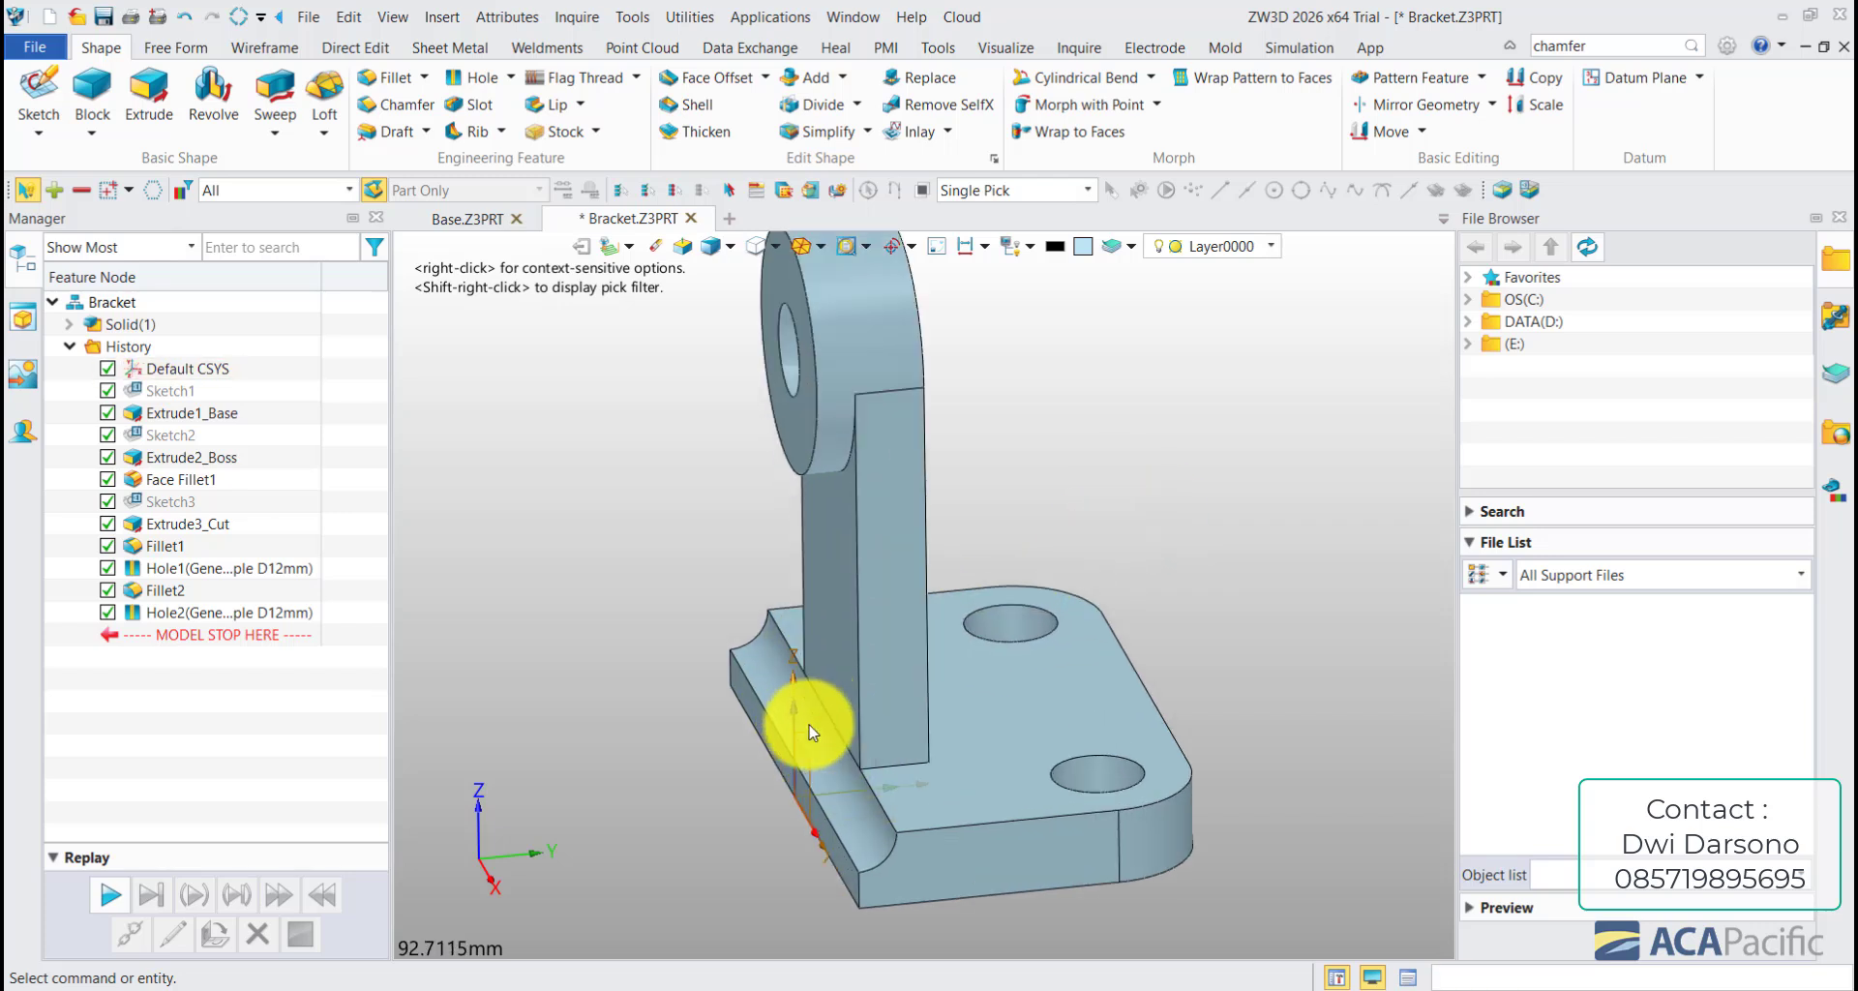
scroll(803, 718, "down", 5)
scroll(813, 718, "up", 4)
scroll(811, 714, "down", 3)
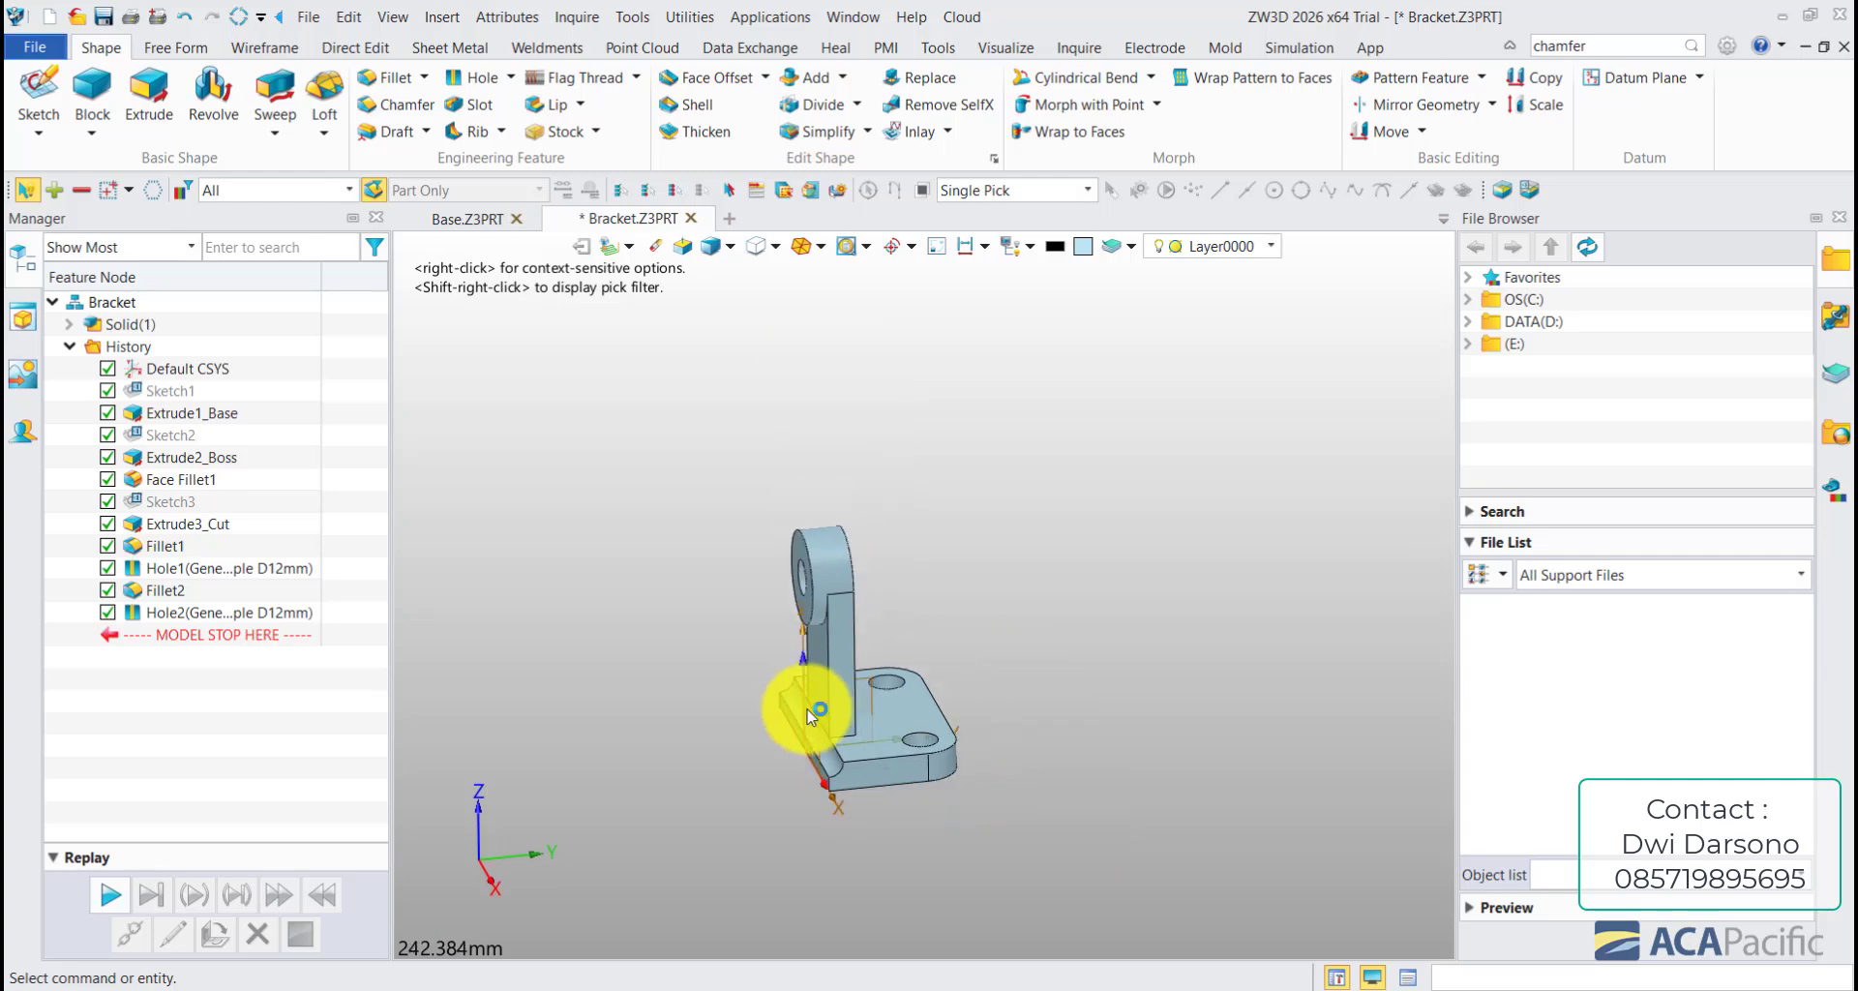
double_click(187, 390)
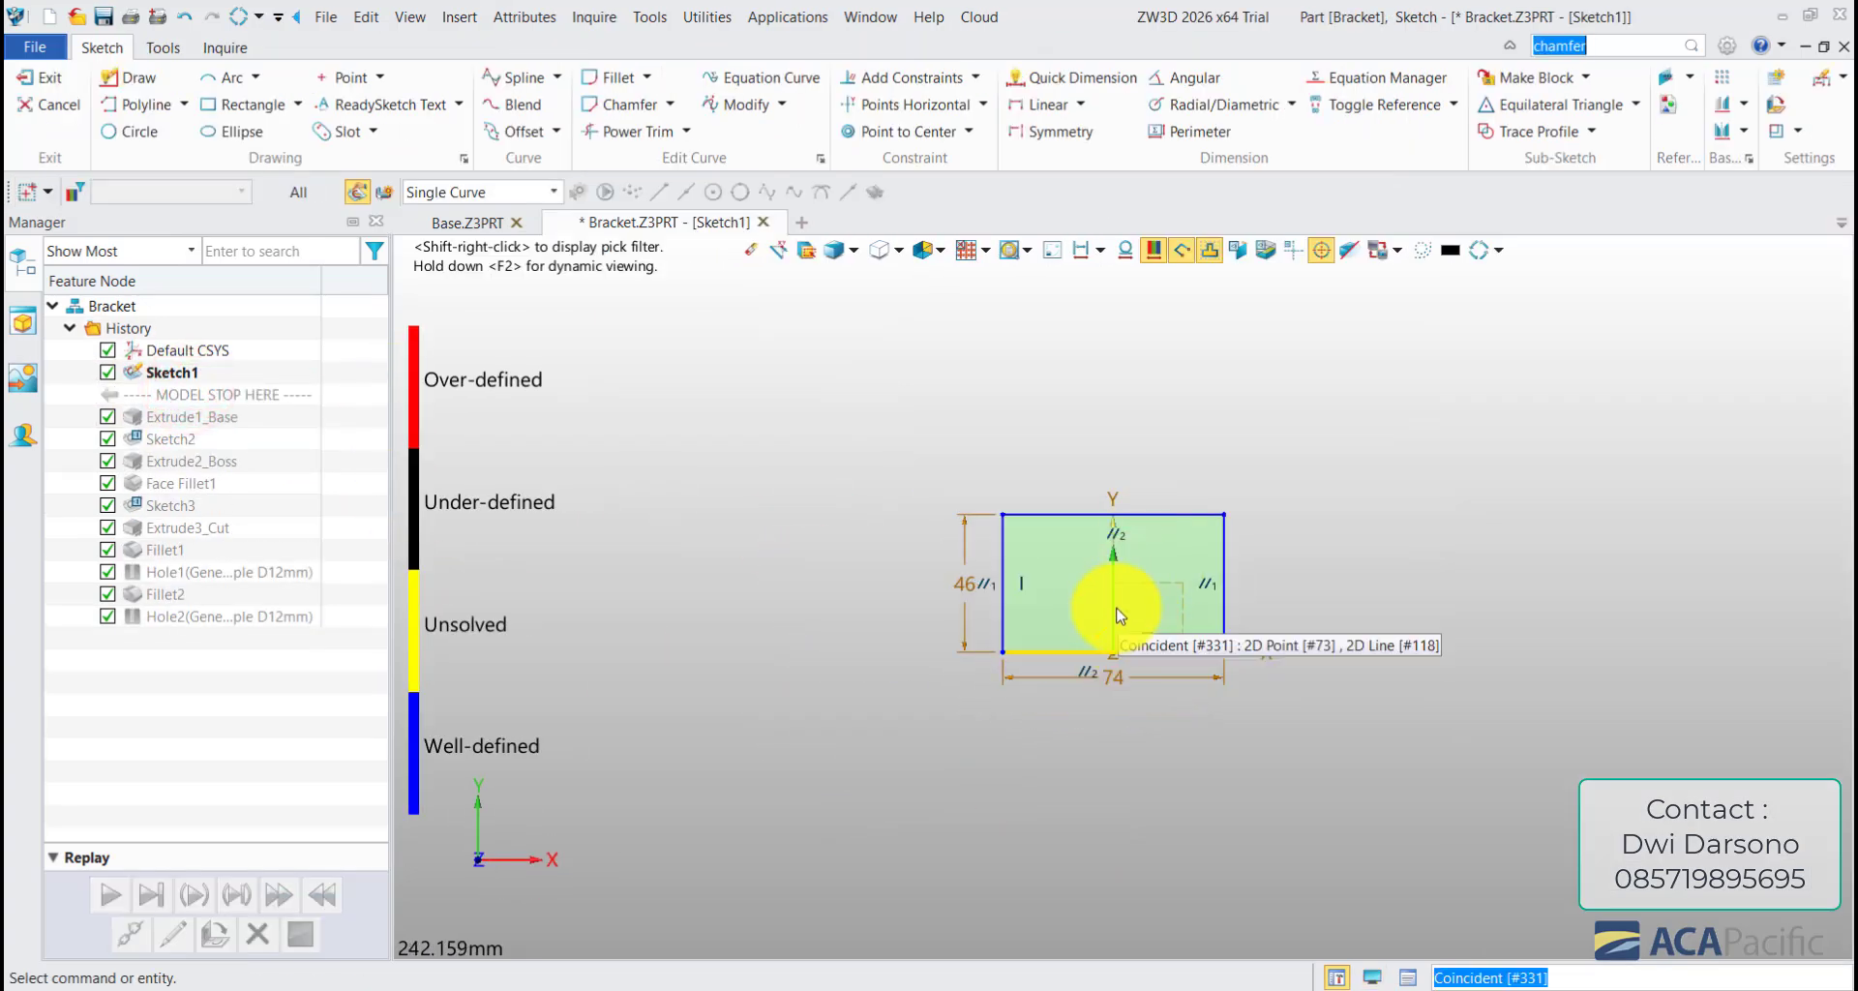
left_click(63, 91)
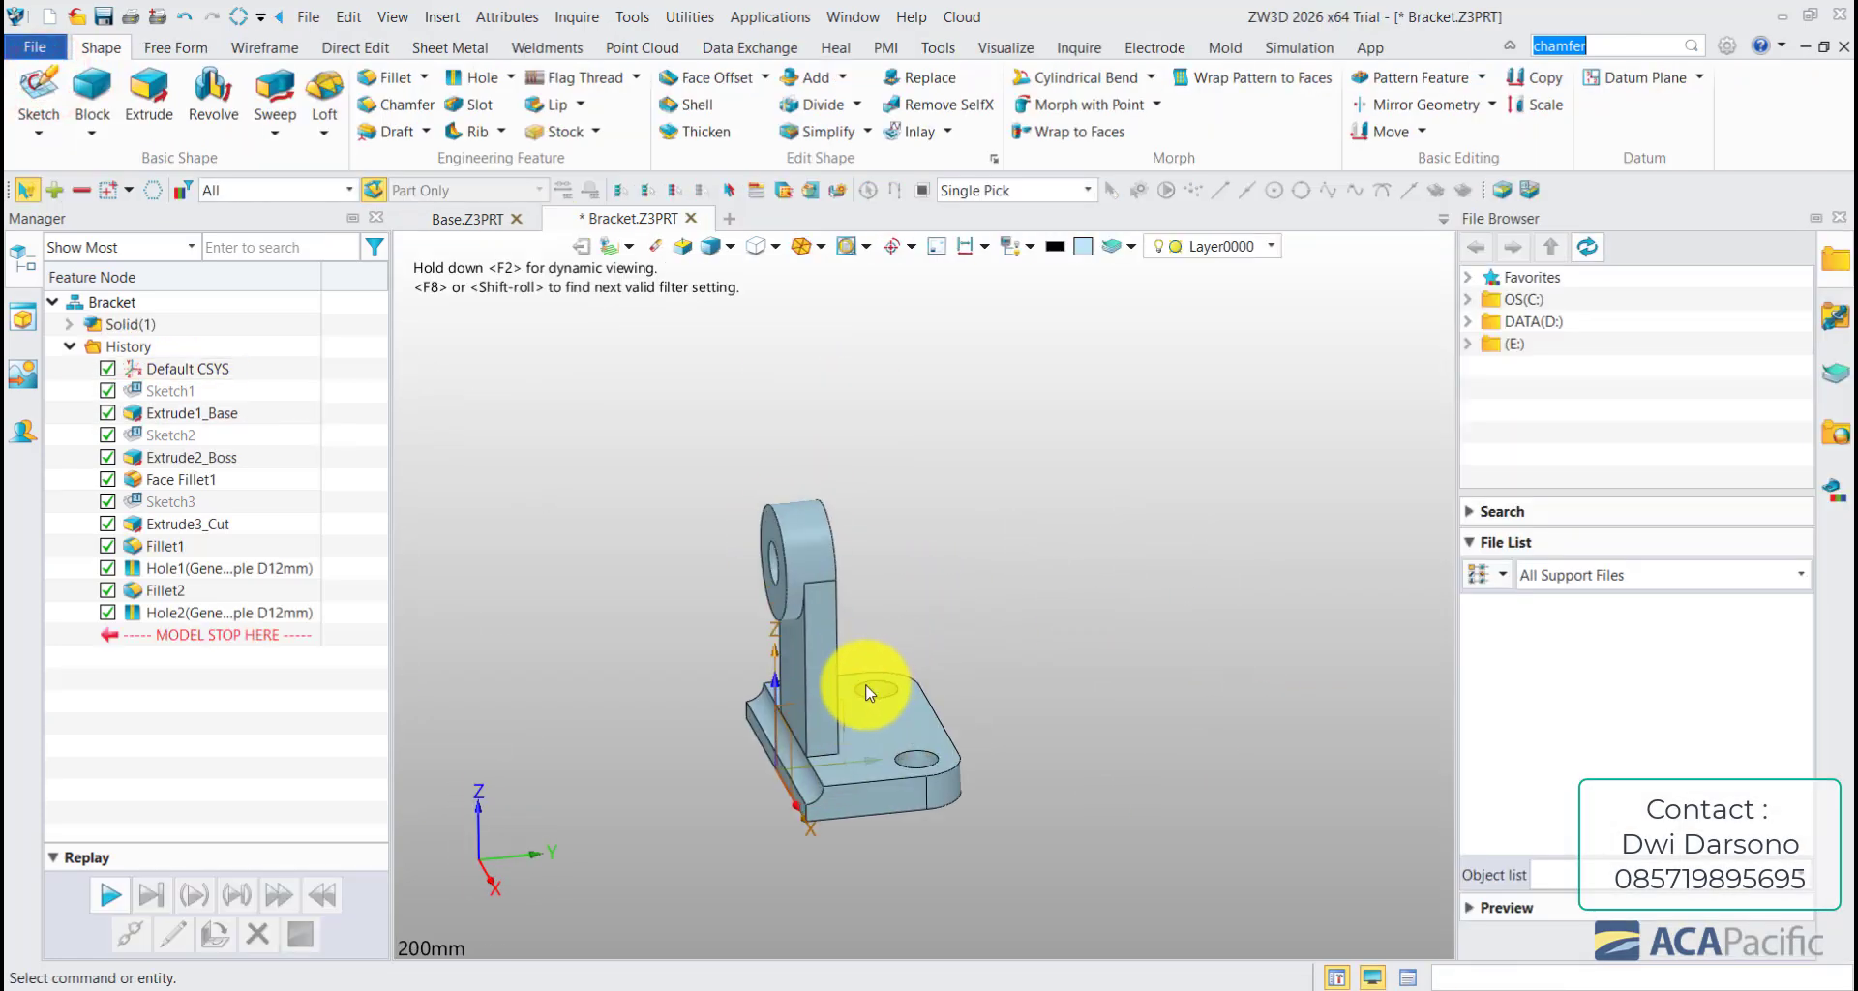
scroll(873, 682, "down", 2)
left_click(874, 678)
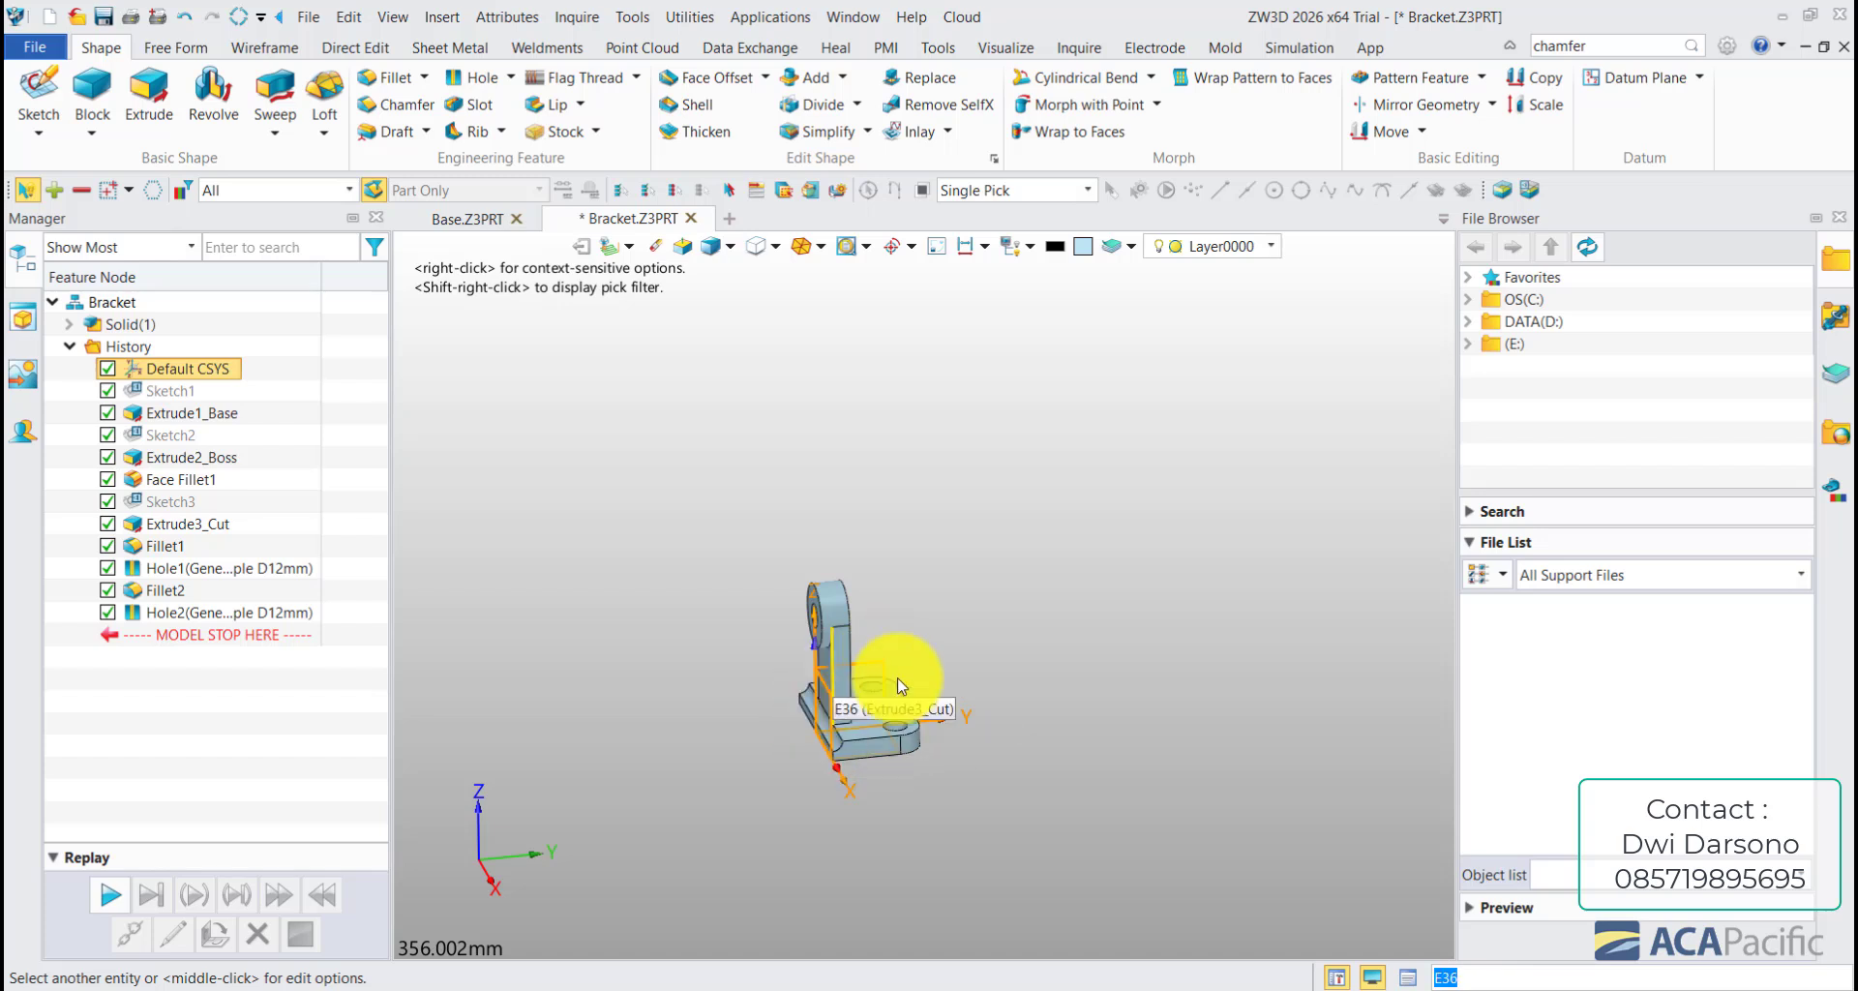
left_click(968, 565)
scroll(852, 650, "up", 8)
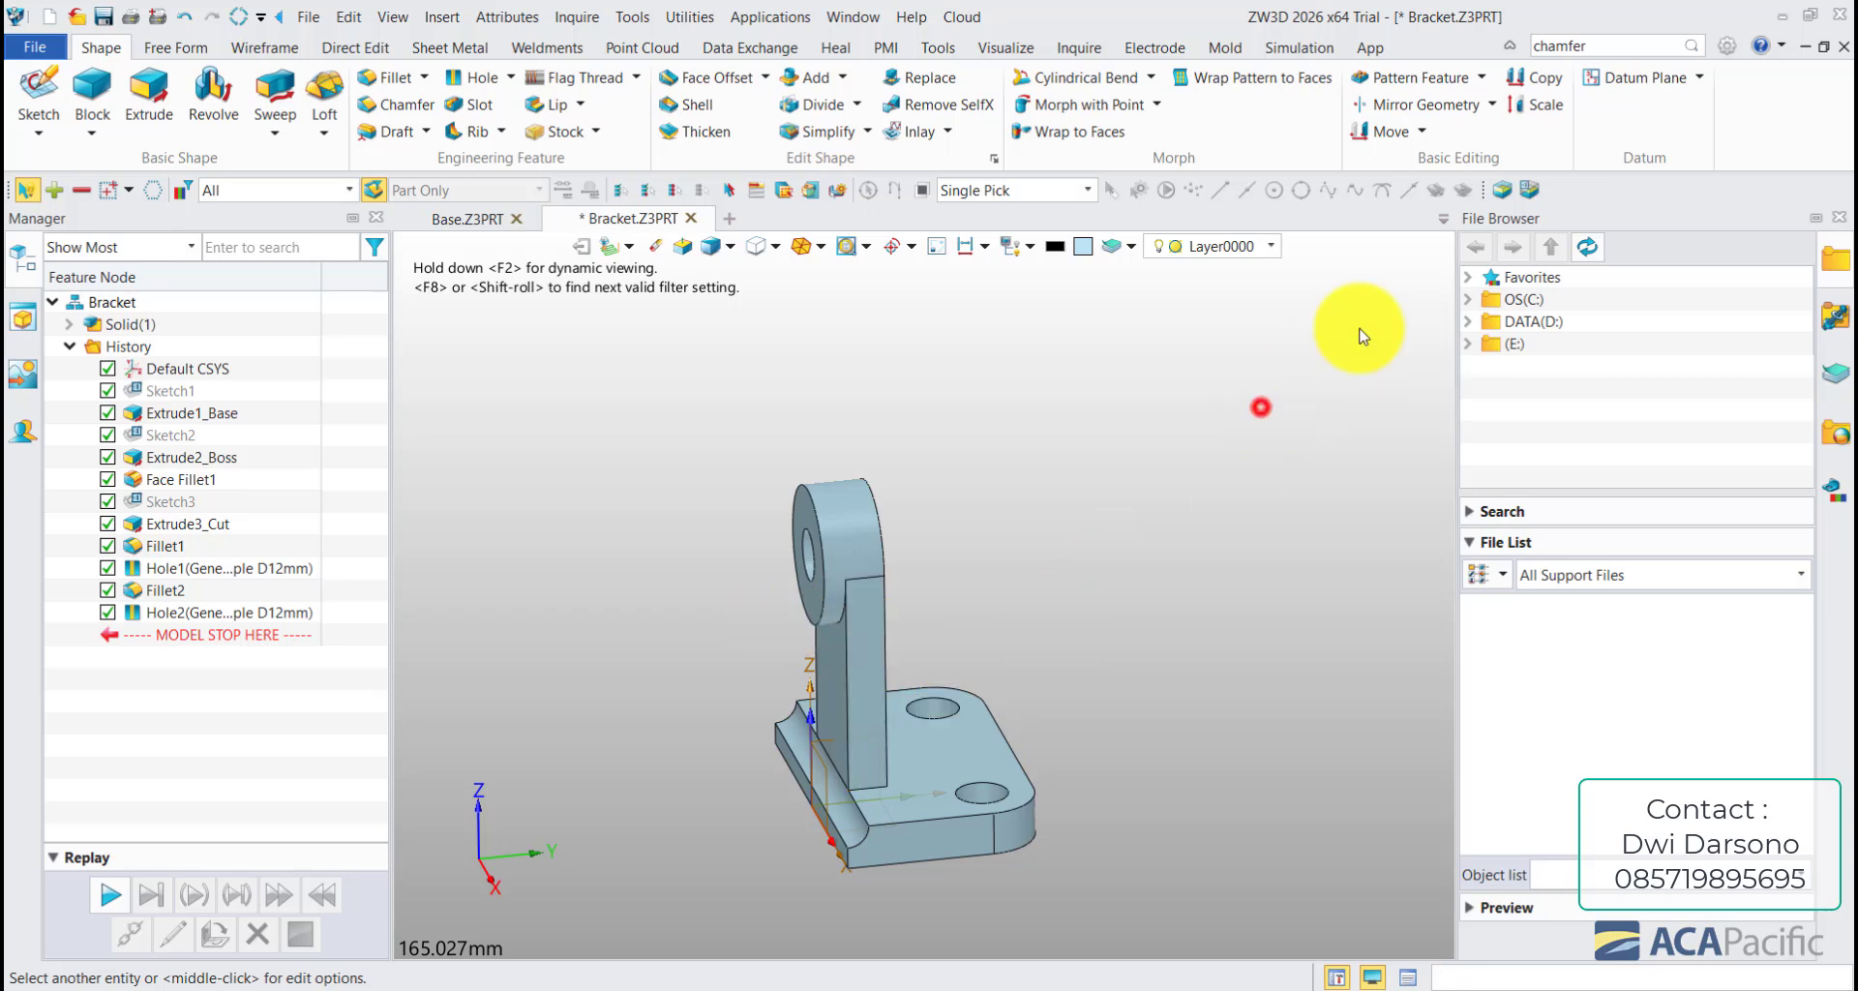
- Create a datum plane midway between the two opposite side faces of the upright
left_click(1636, 78)
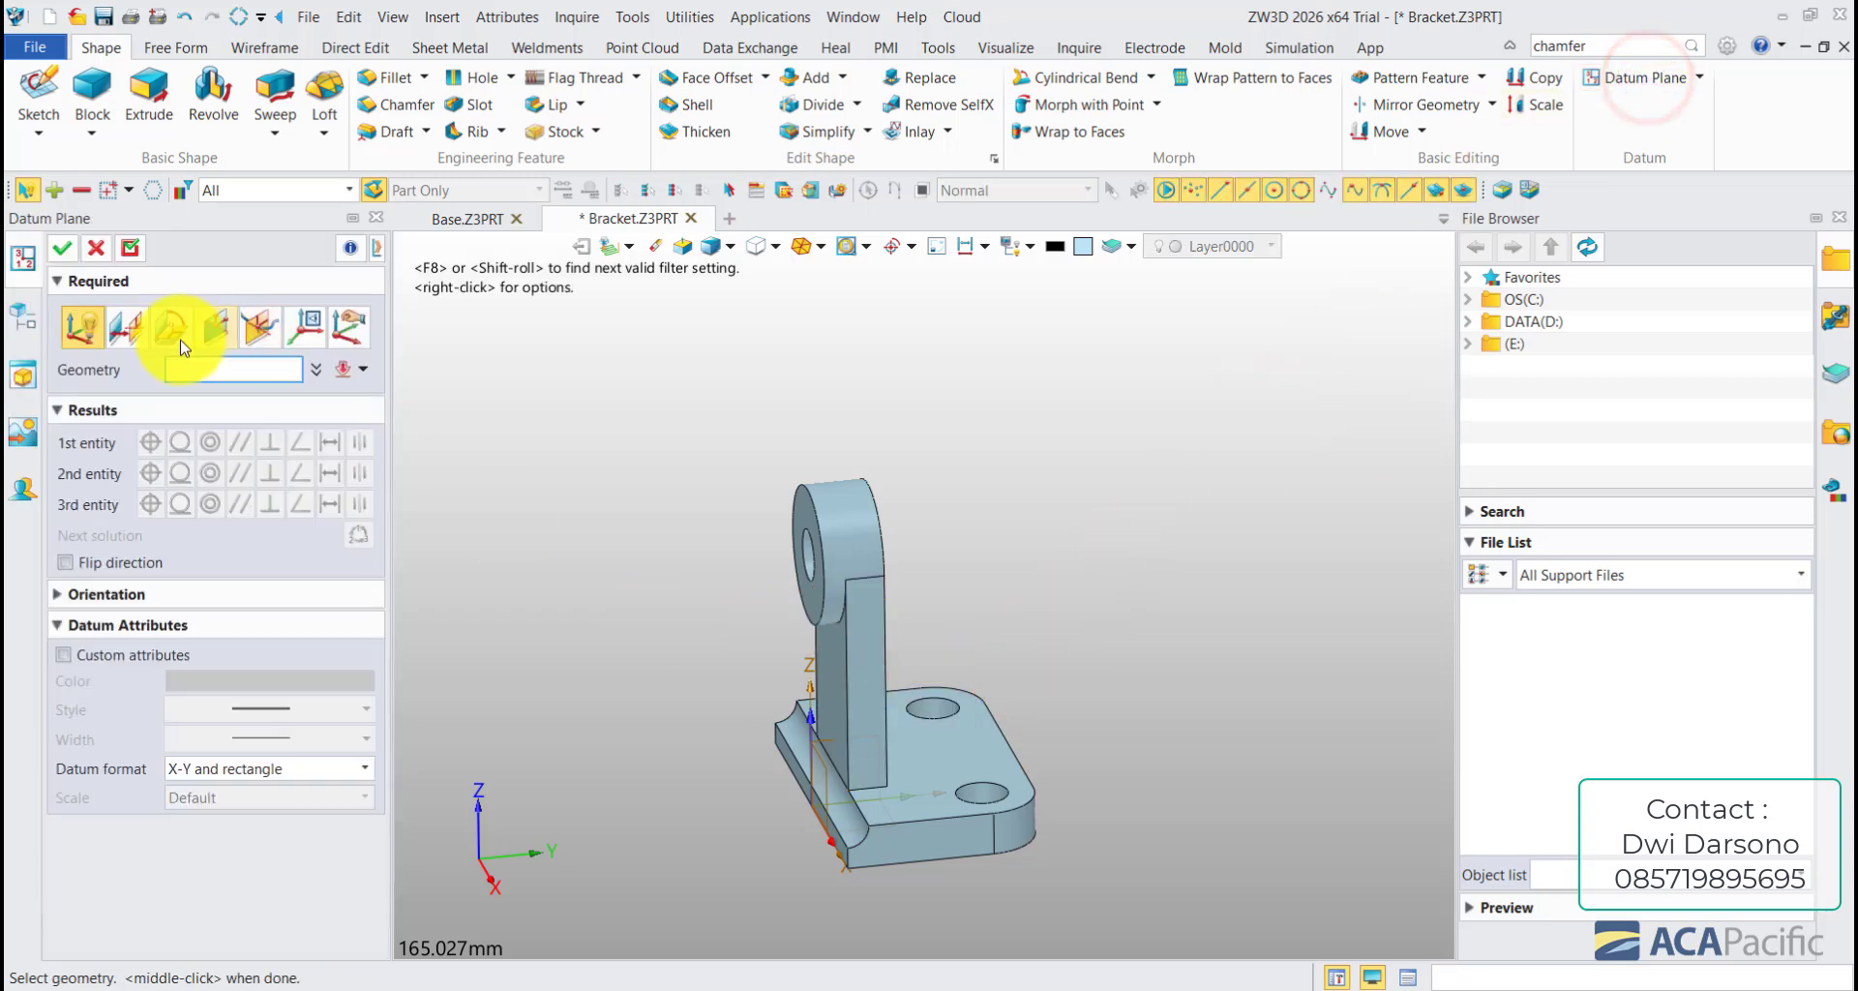
left_click(867, 637)
right_click_drag(974, 526, 967, 635)
scroll(967, 635, "up", 3)
left_click(919, 578)
left_click(901, 560)
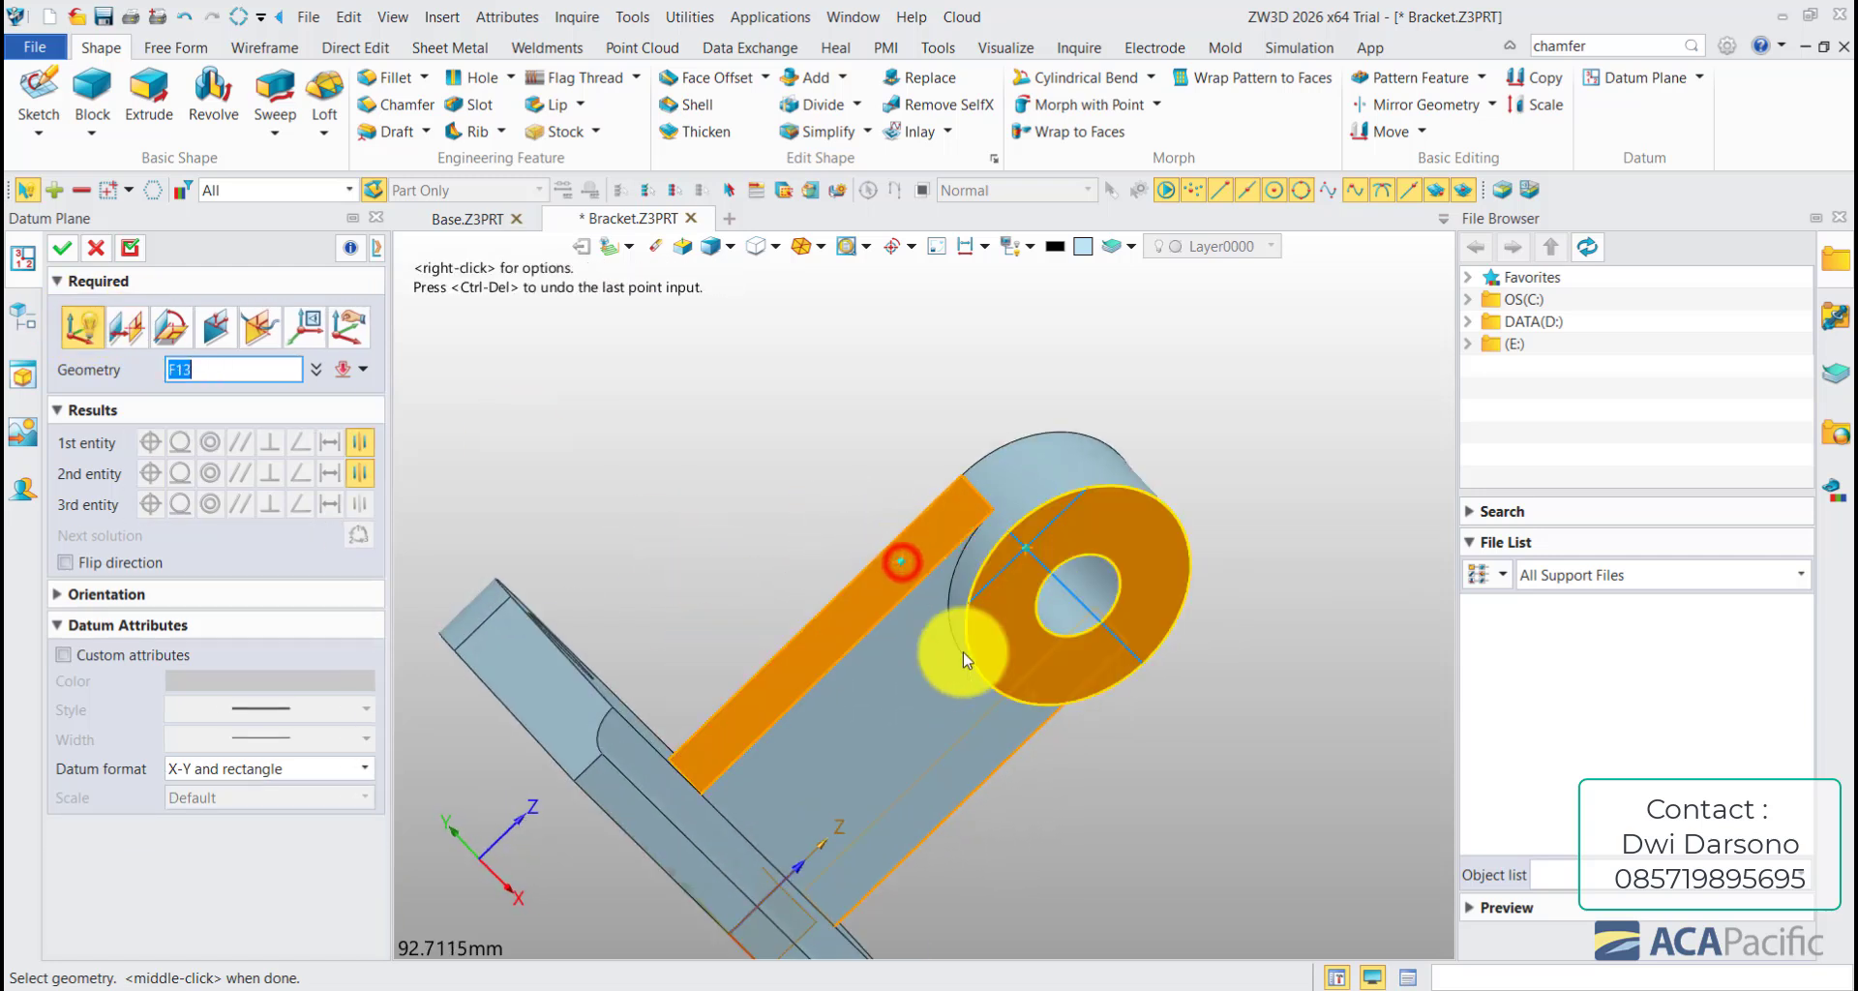
left_click(69, 254)
- Hide the datum plane in the middle of the upright
left_click(1050, 612)
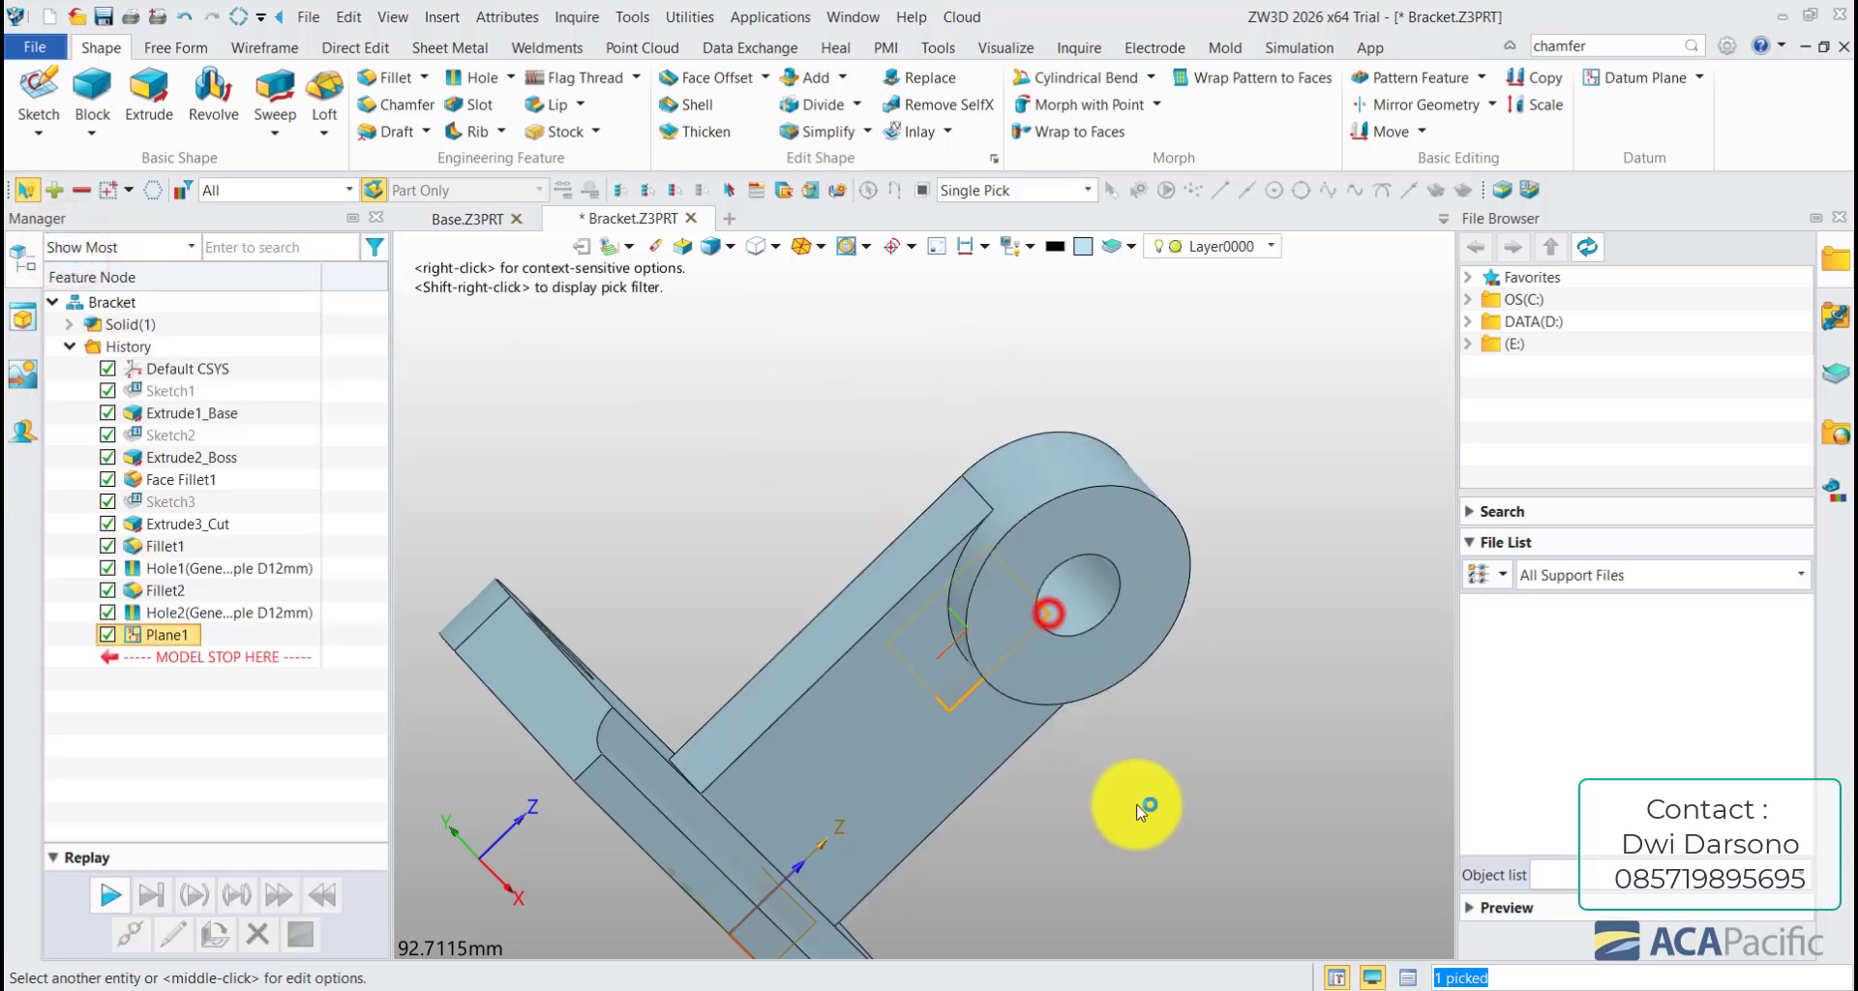
right_click(158, 634)
left_click(237, 122)
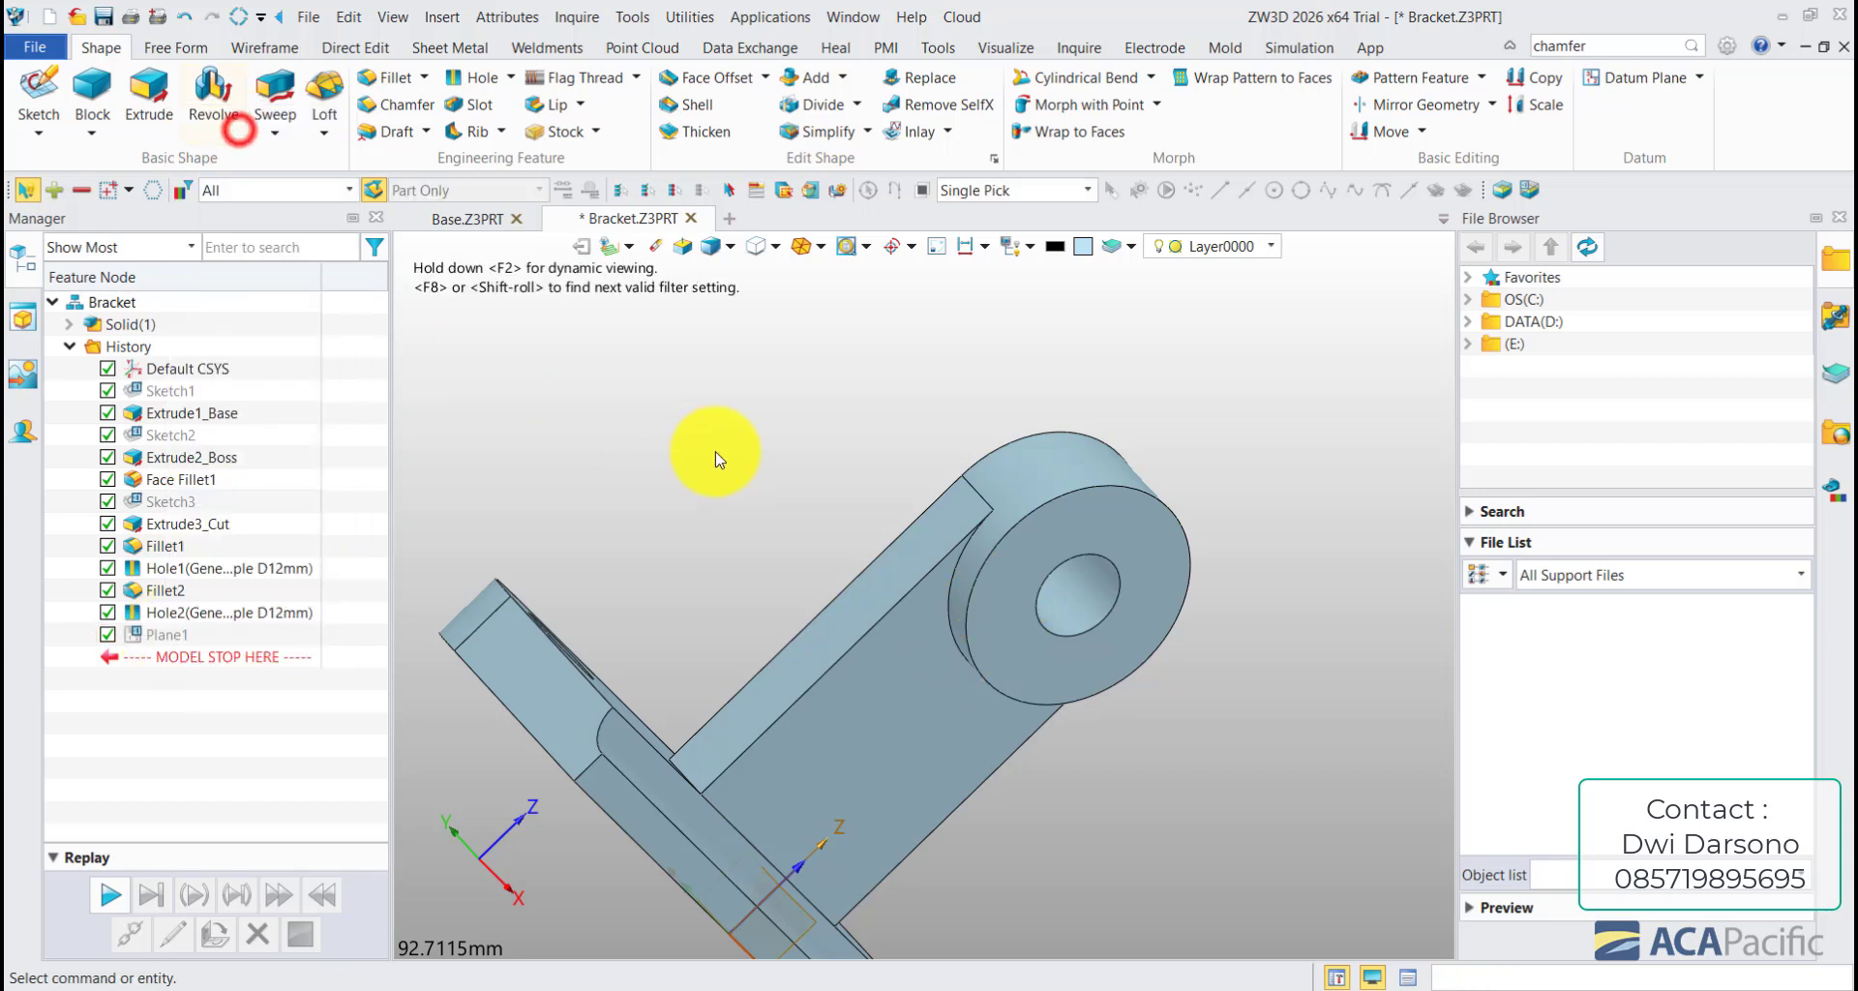
- Start a sketch on the default coordinate system's YZ plane
mouse_move(713, 443)
right_mouse_down()
mouse_move(642, 481)
mouse_move(456, 468)
mouse_move(630, 606)
mouse_move(788, 664)
mouse_move(788, 630)
mouse_move(515, 433)
right_mouse_up()
scroll(786, 677, "down", 2)
scroll(786, 677, "down", 1)
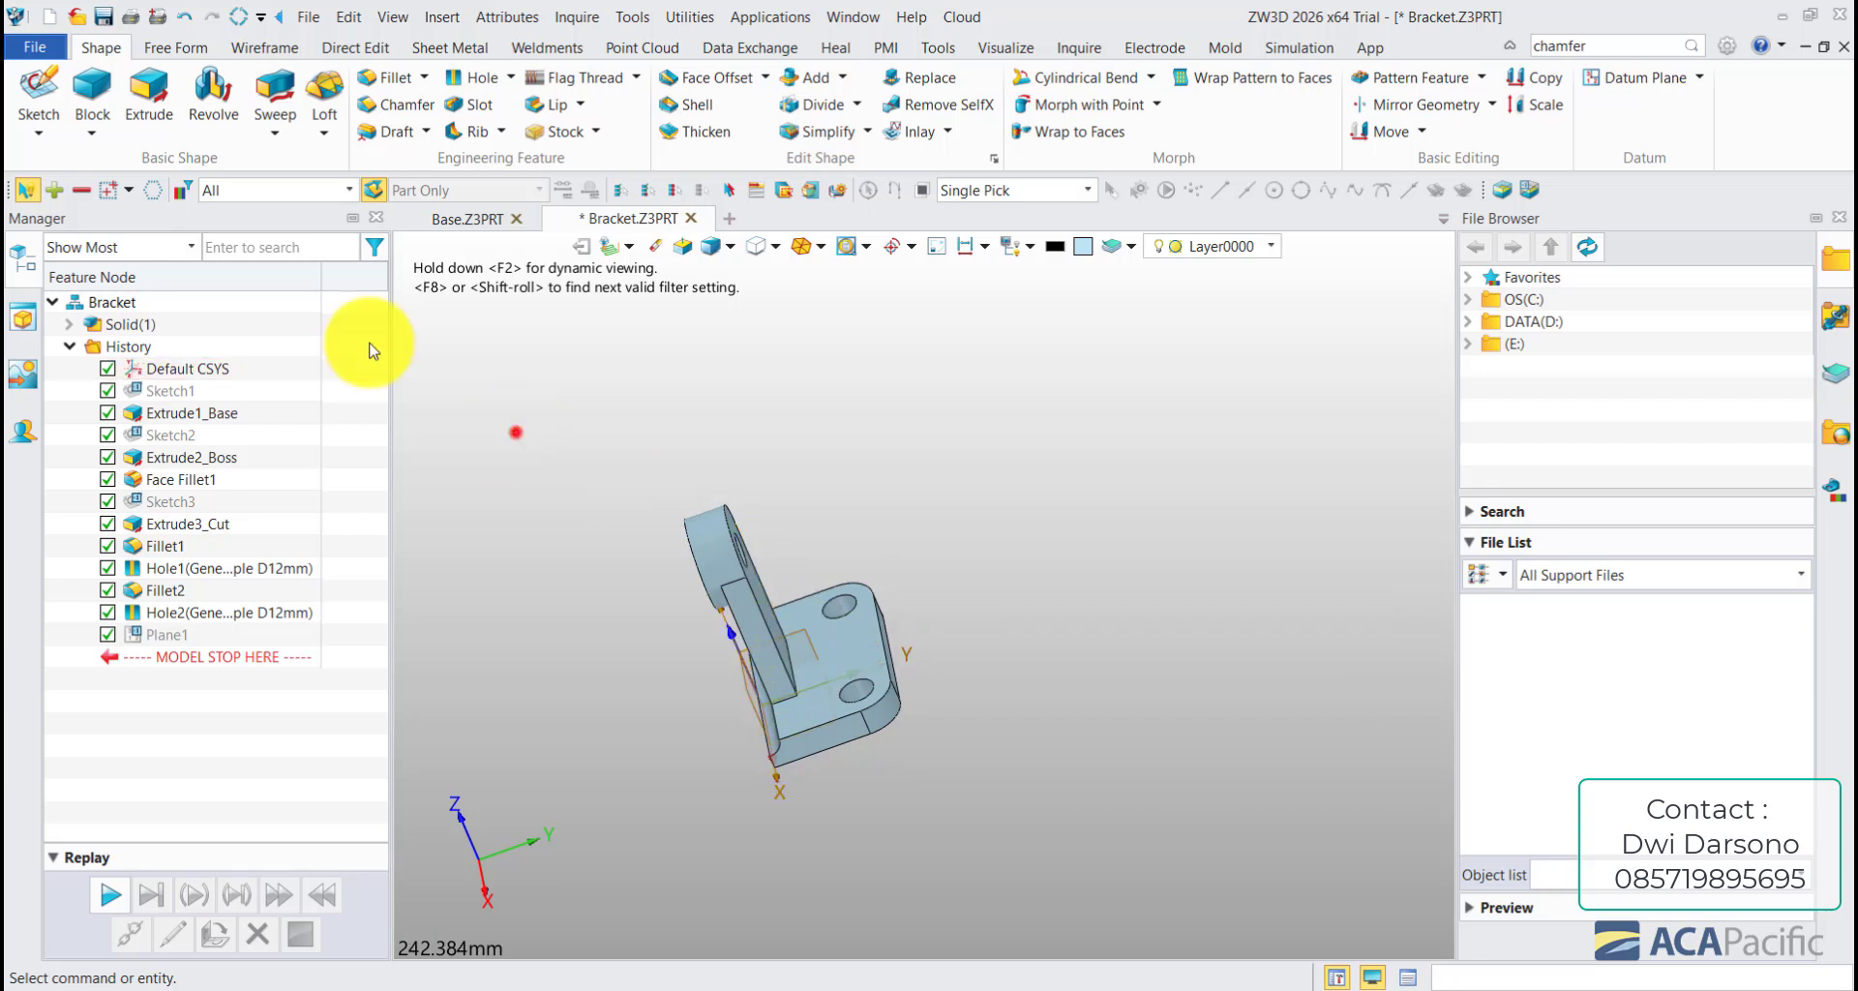
left_click(41, 86)
left_click(811, 641)
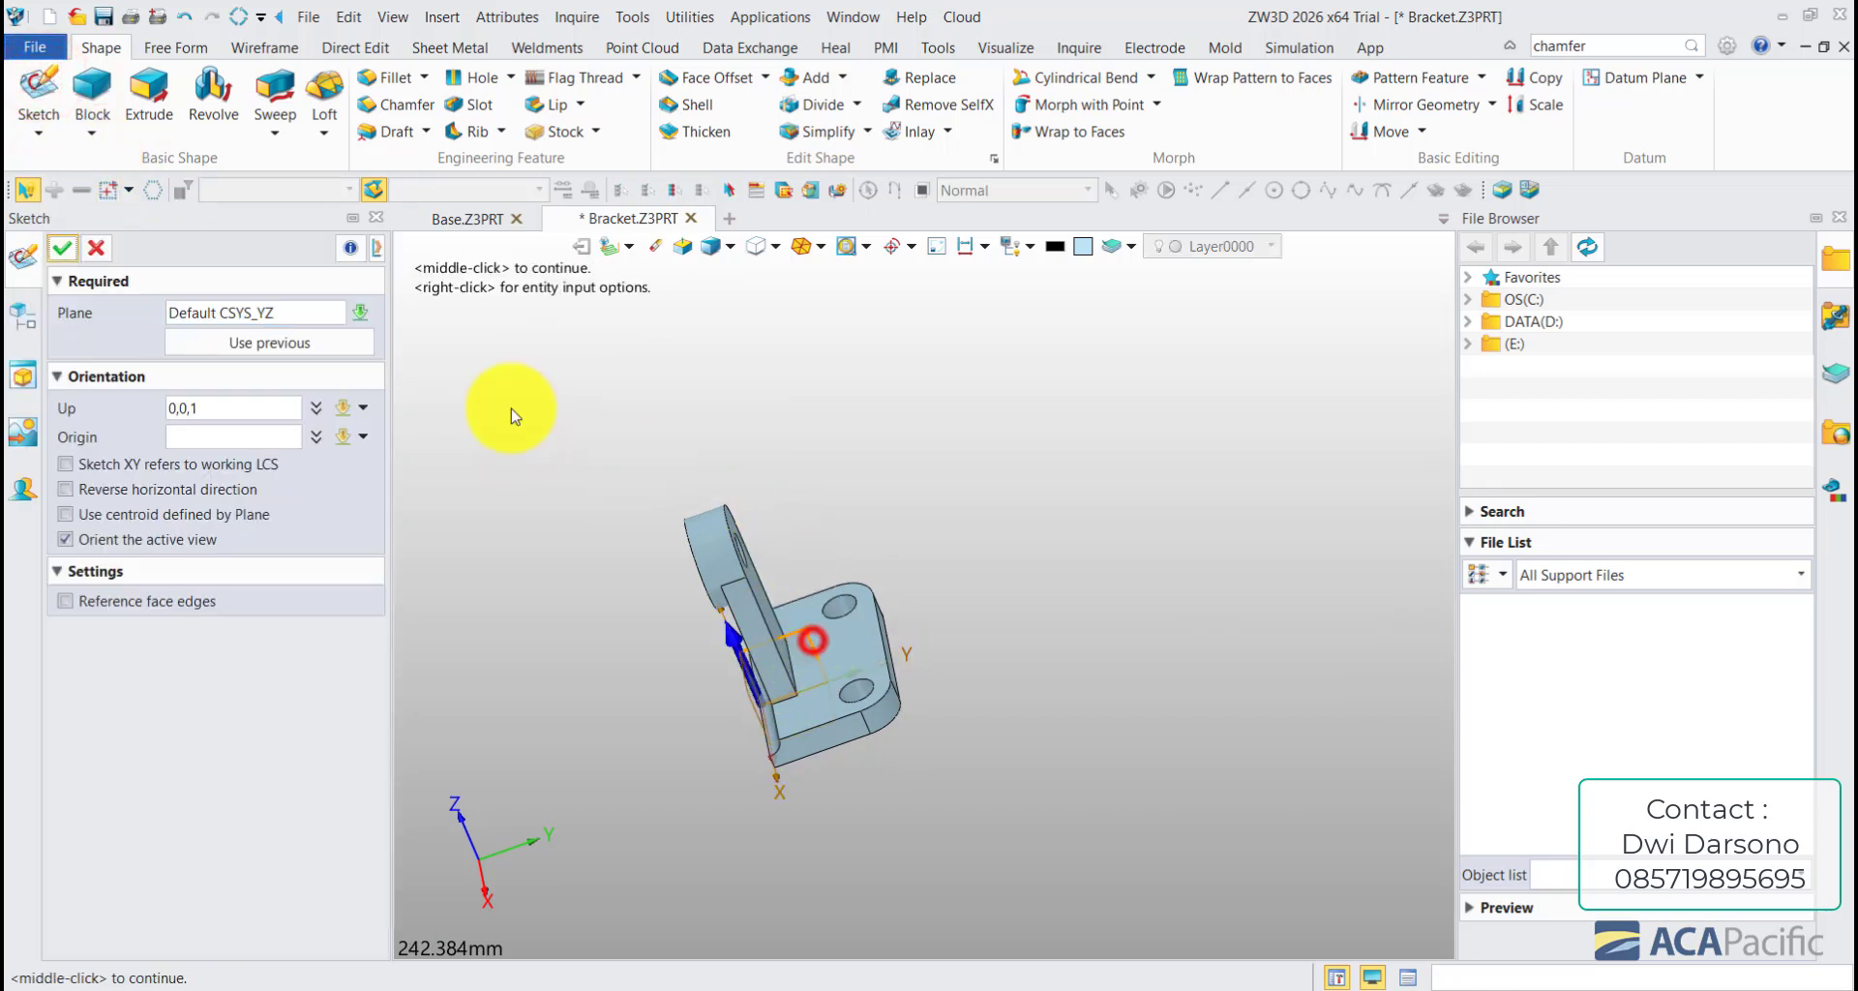
left_click(56, 250)
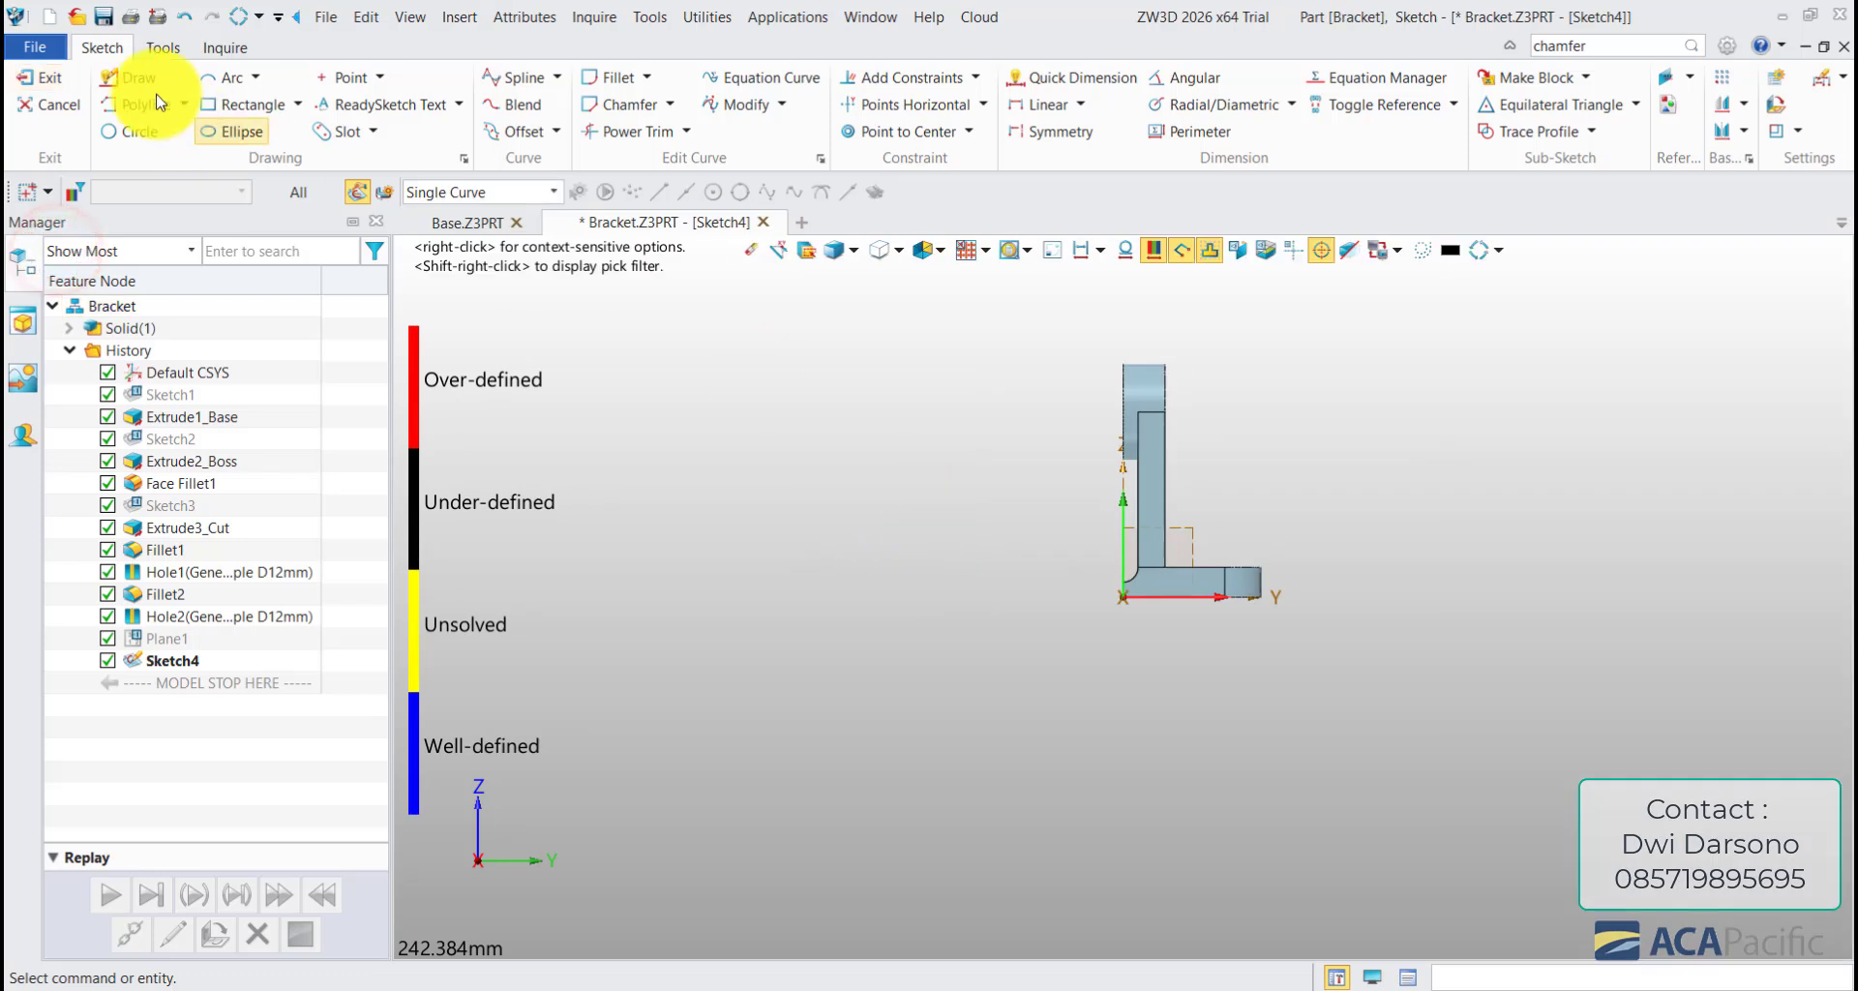
- Draw a sloping line from the base plate's outer upper corner to the upright's facing edge, rising about 37 mm
scroll(1258, 475, "up", 2)
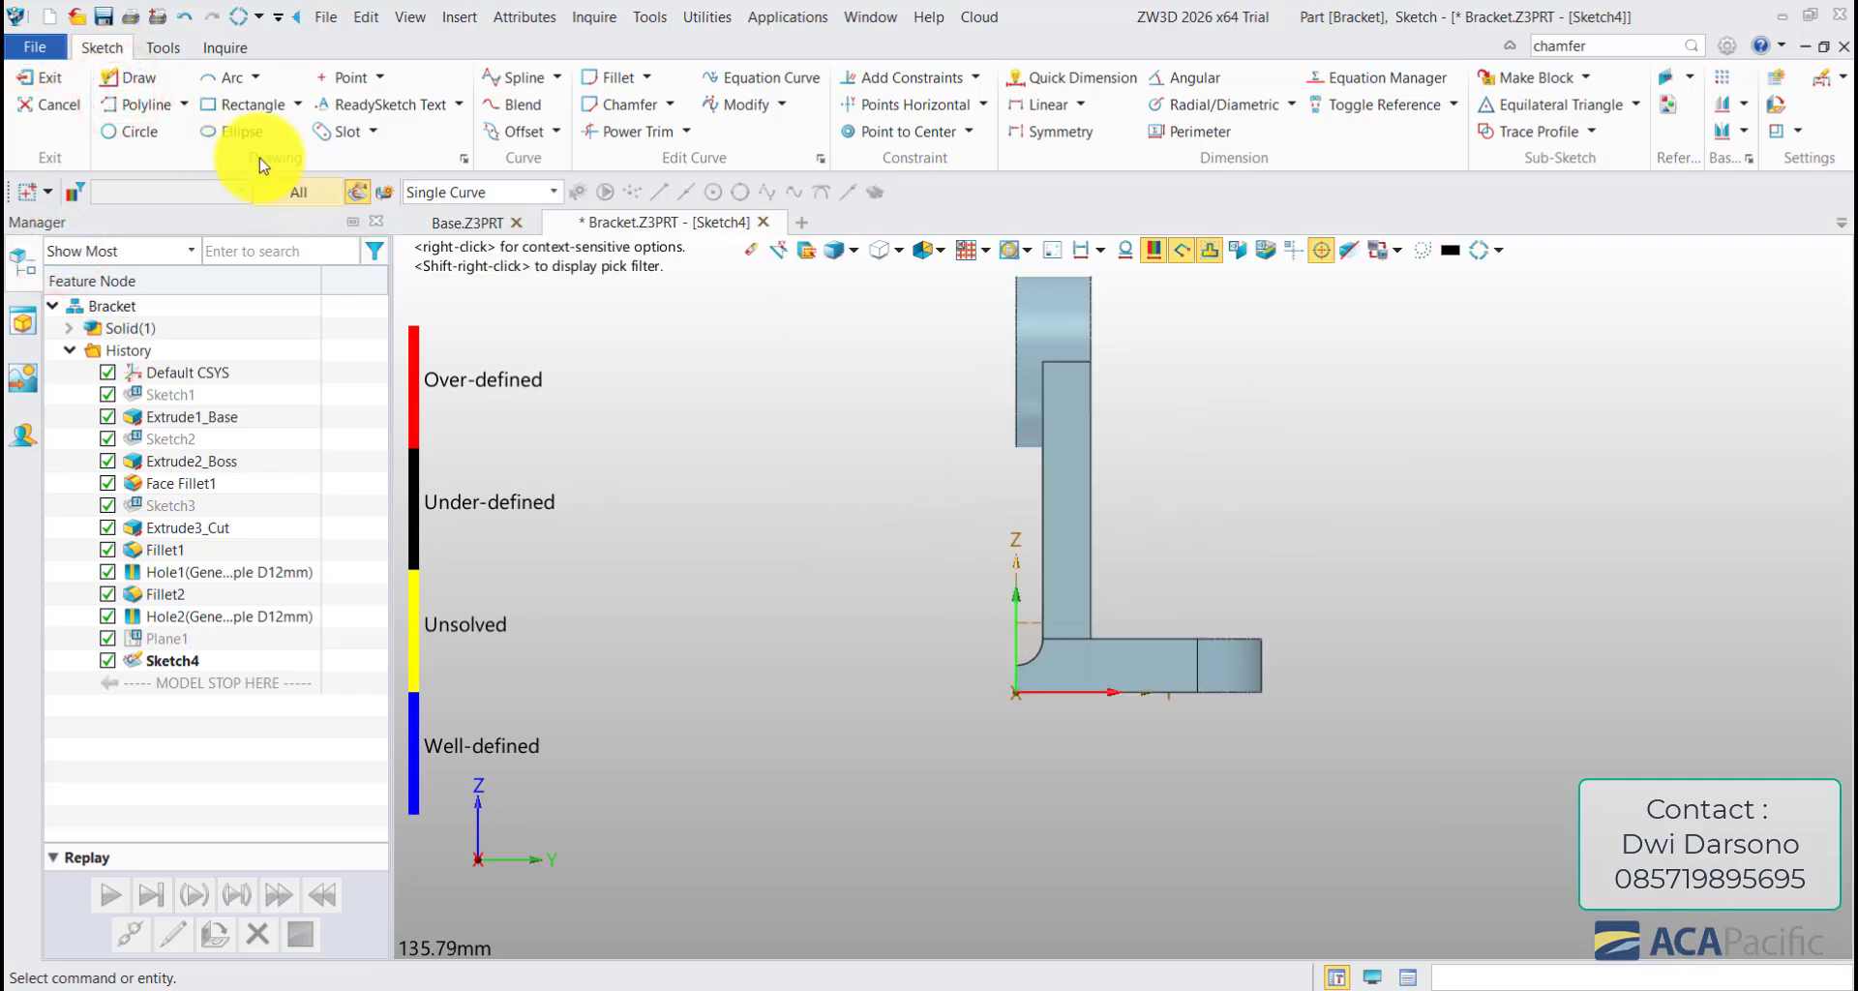
left_click(131, 79)
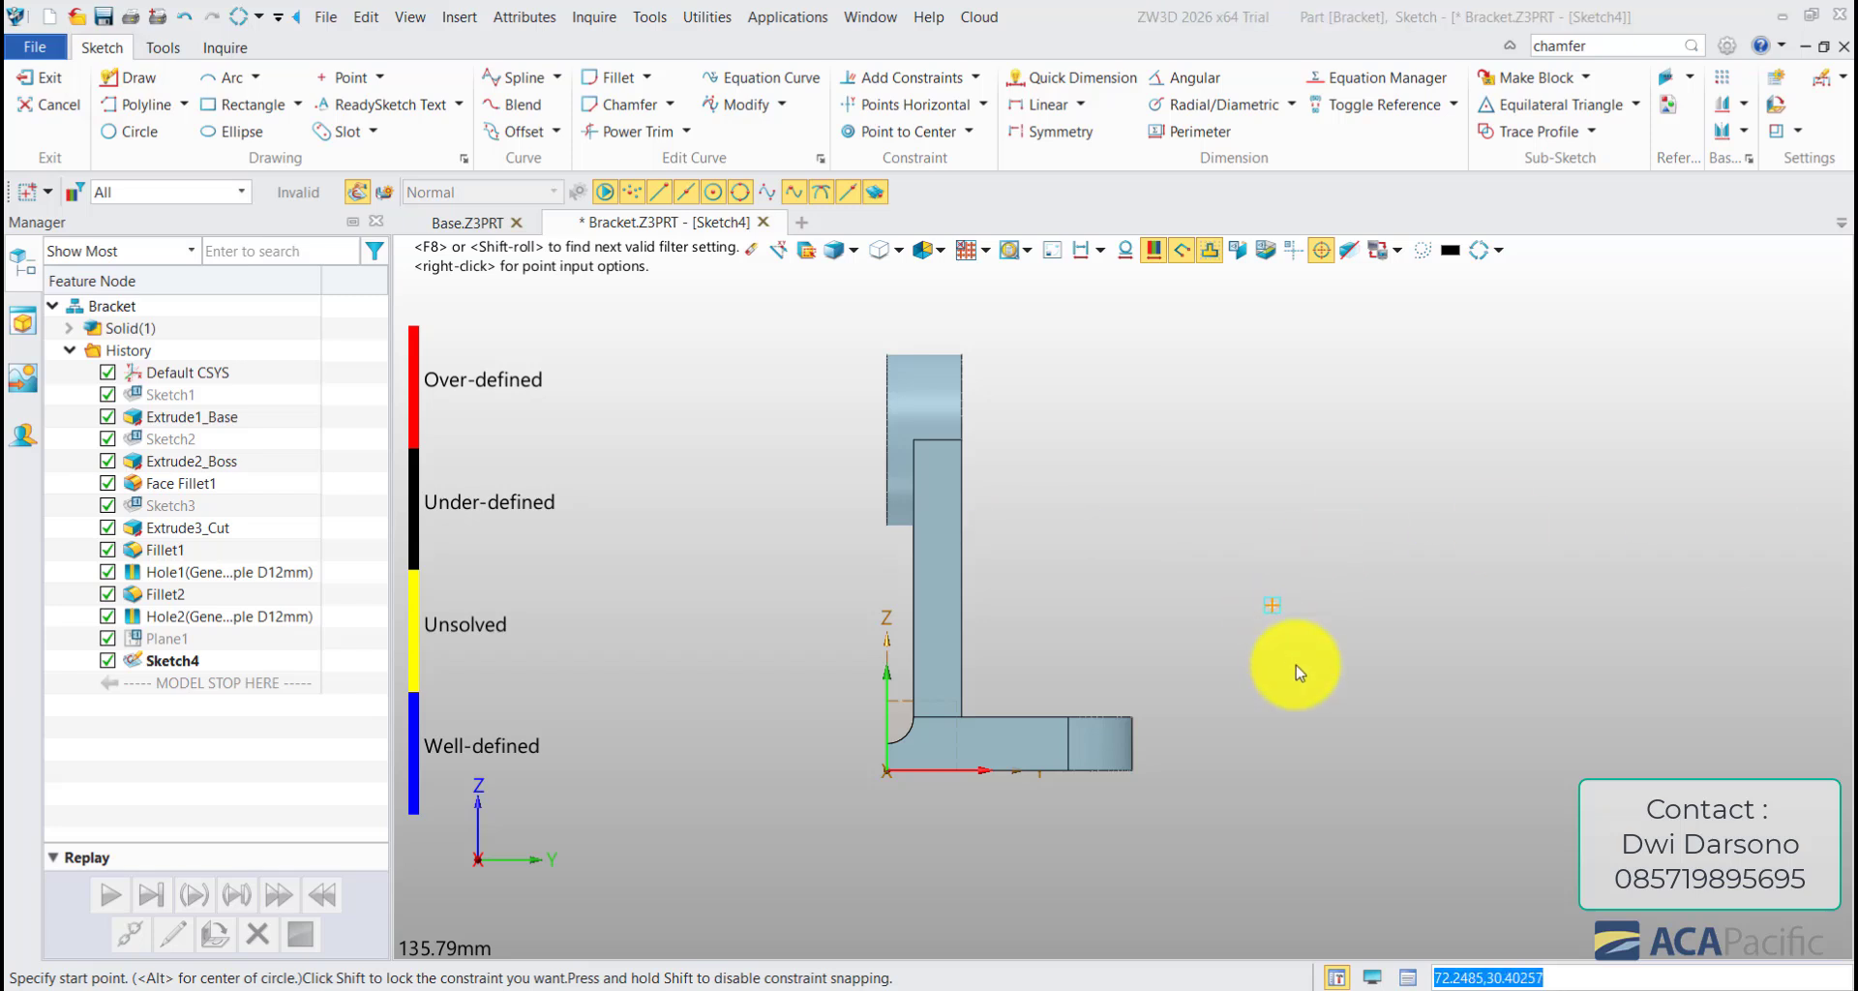
left_click(1138, 717)
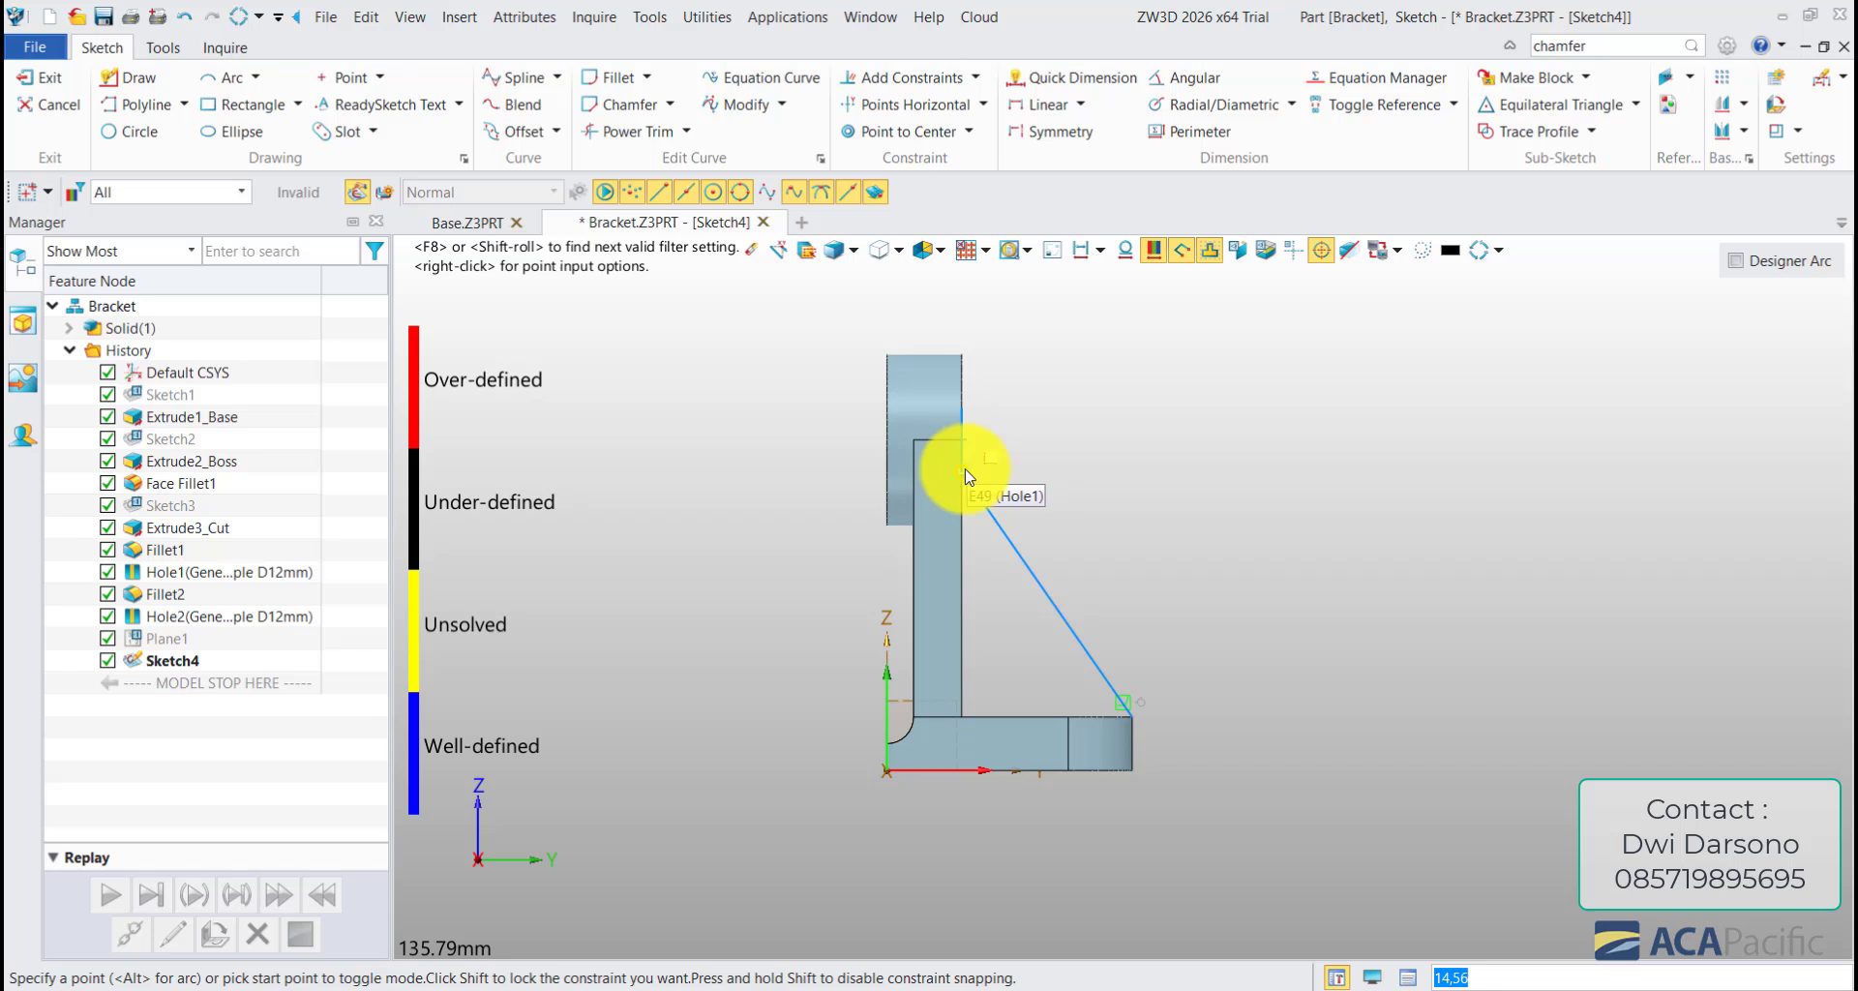
left_click(962, 519)
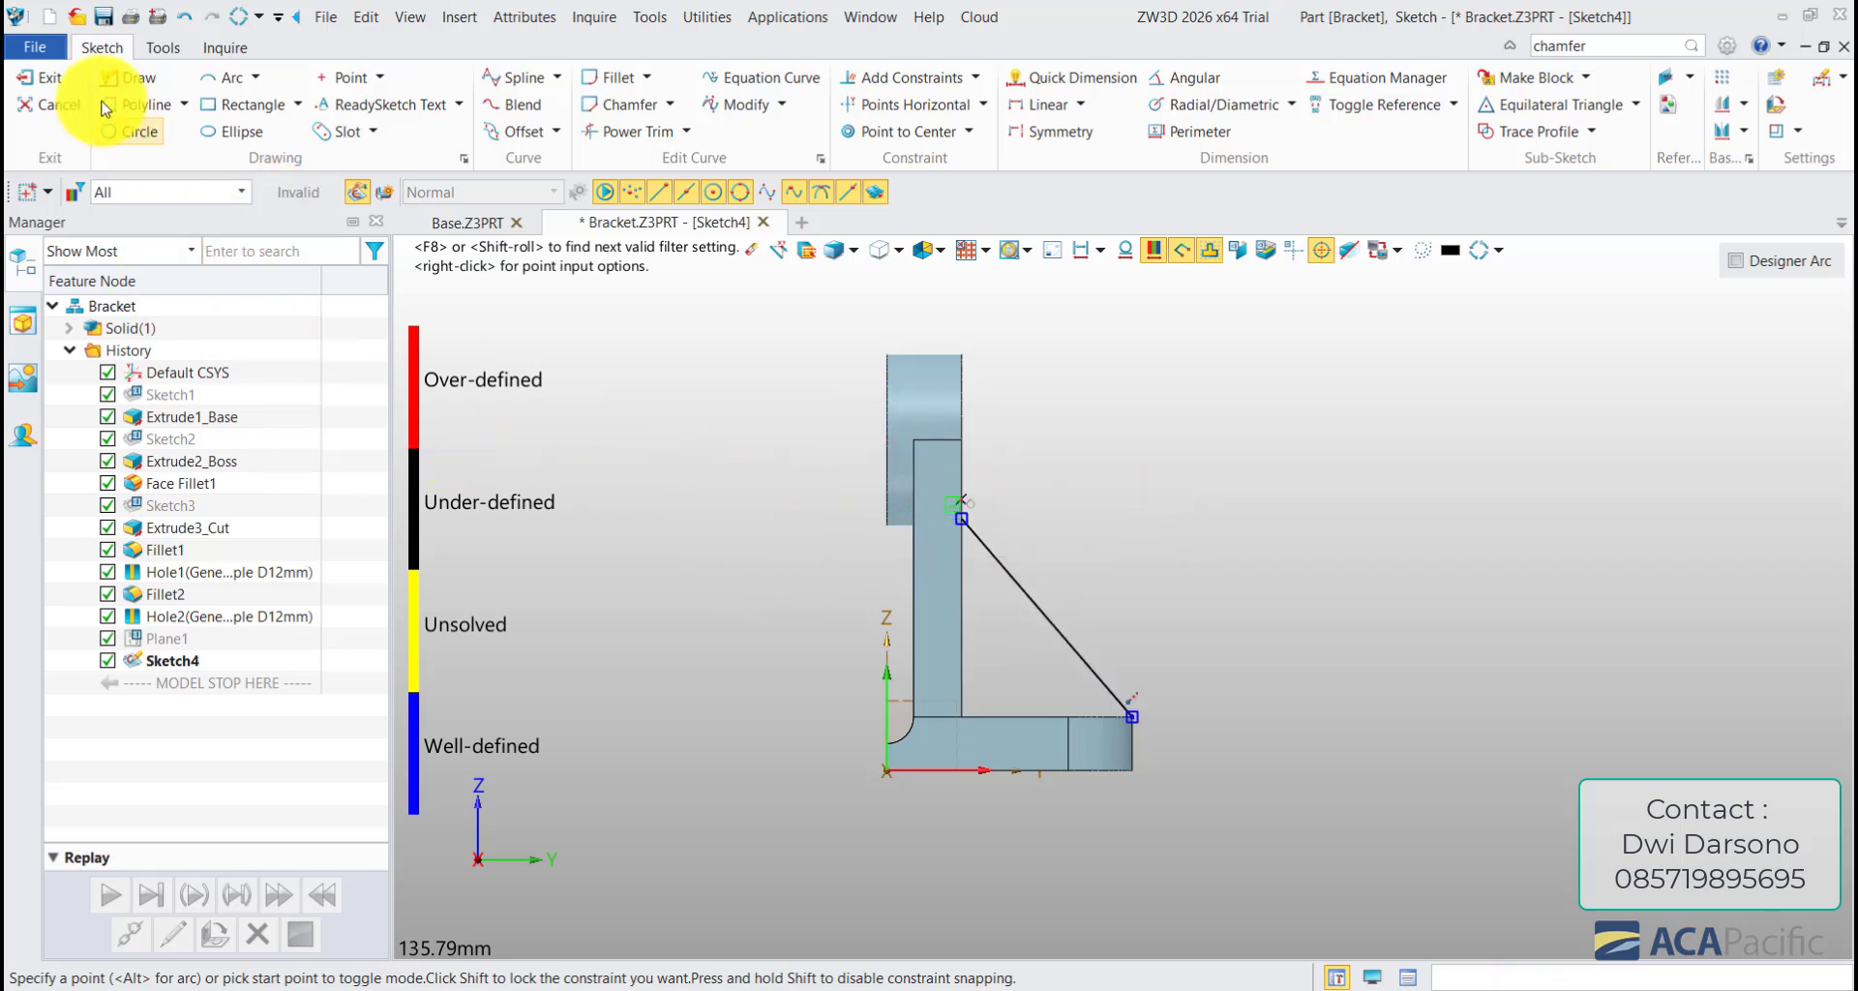
left_click(809, 161)
- Dimension the sloping line's vertical height, accept the drawn value and exit the sketch
left_click(1069, 77)
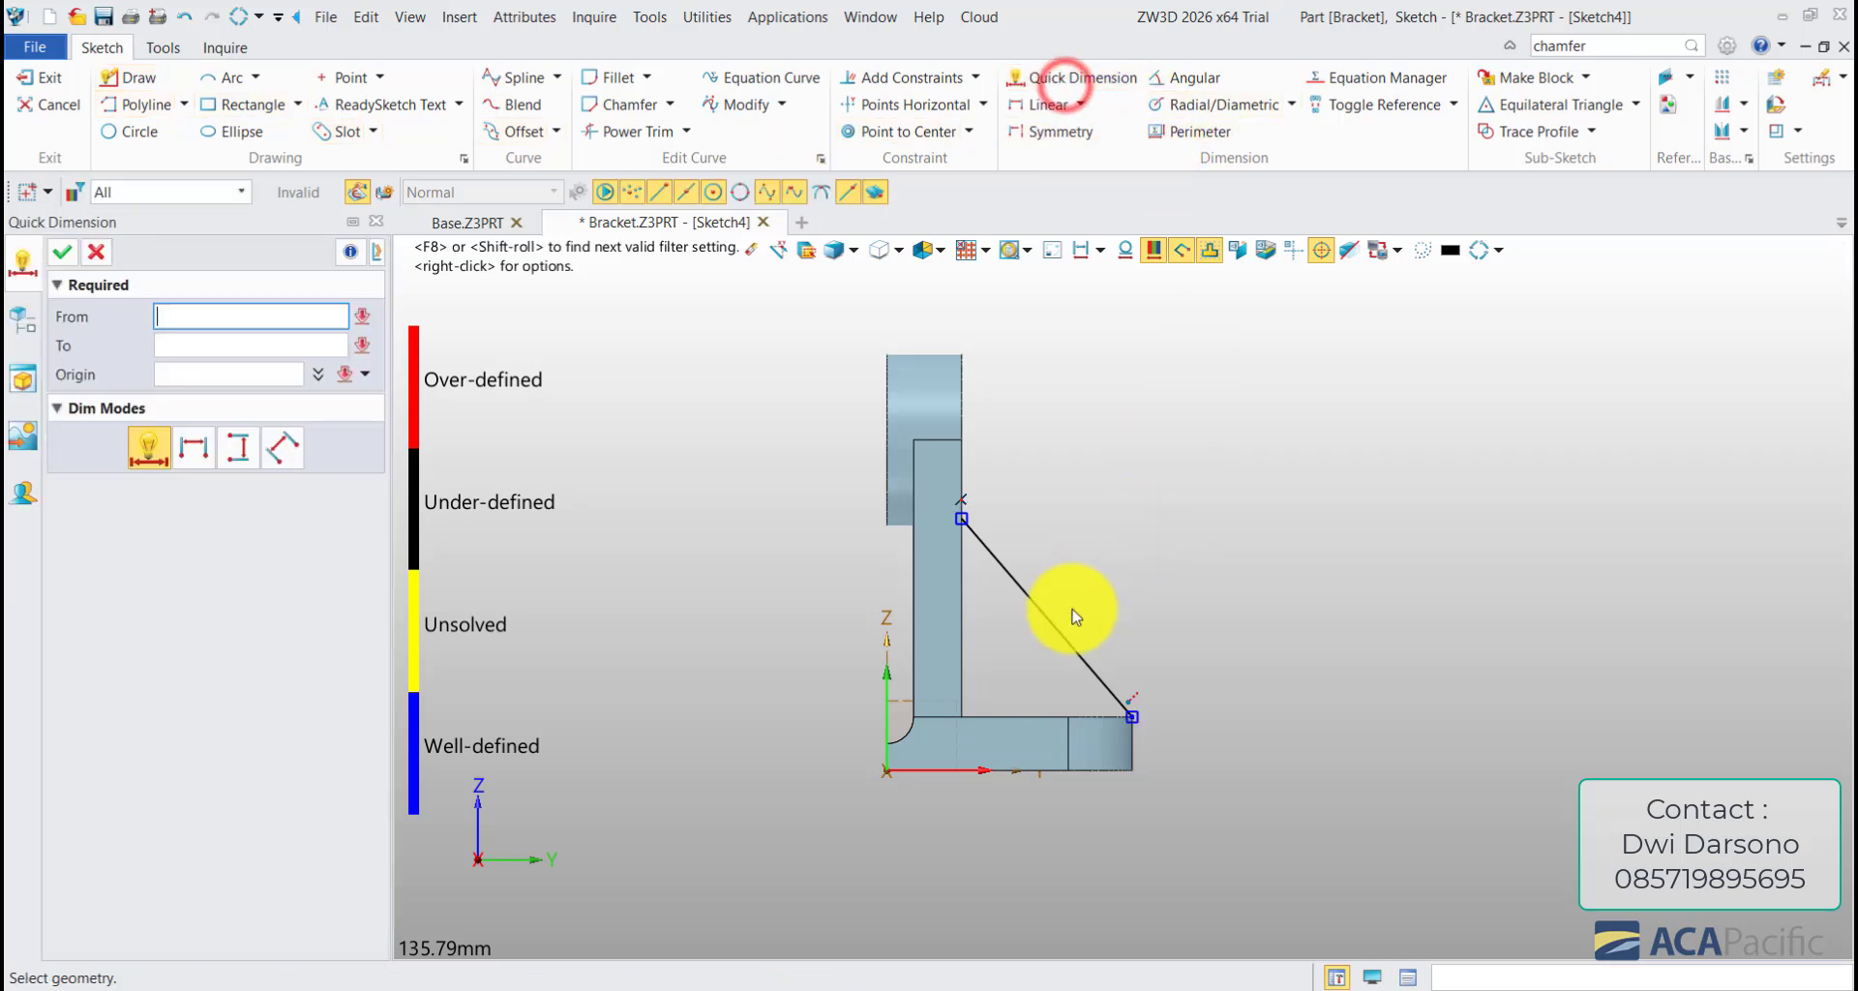
left_click(1066, 628)
left_click(1276, 668)
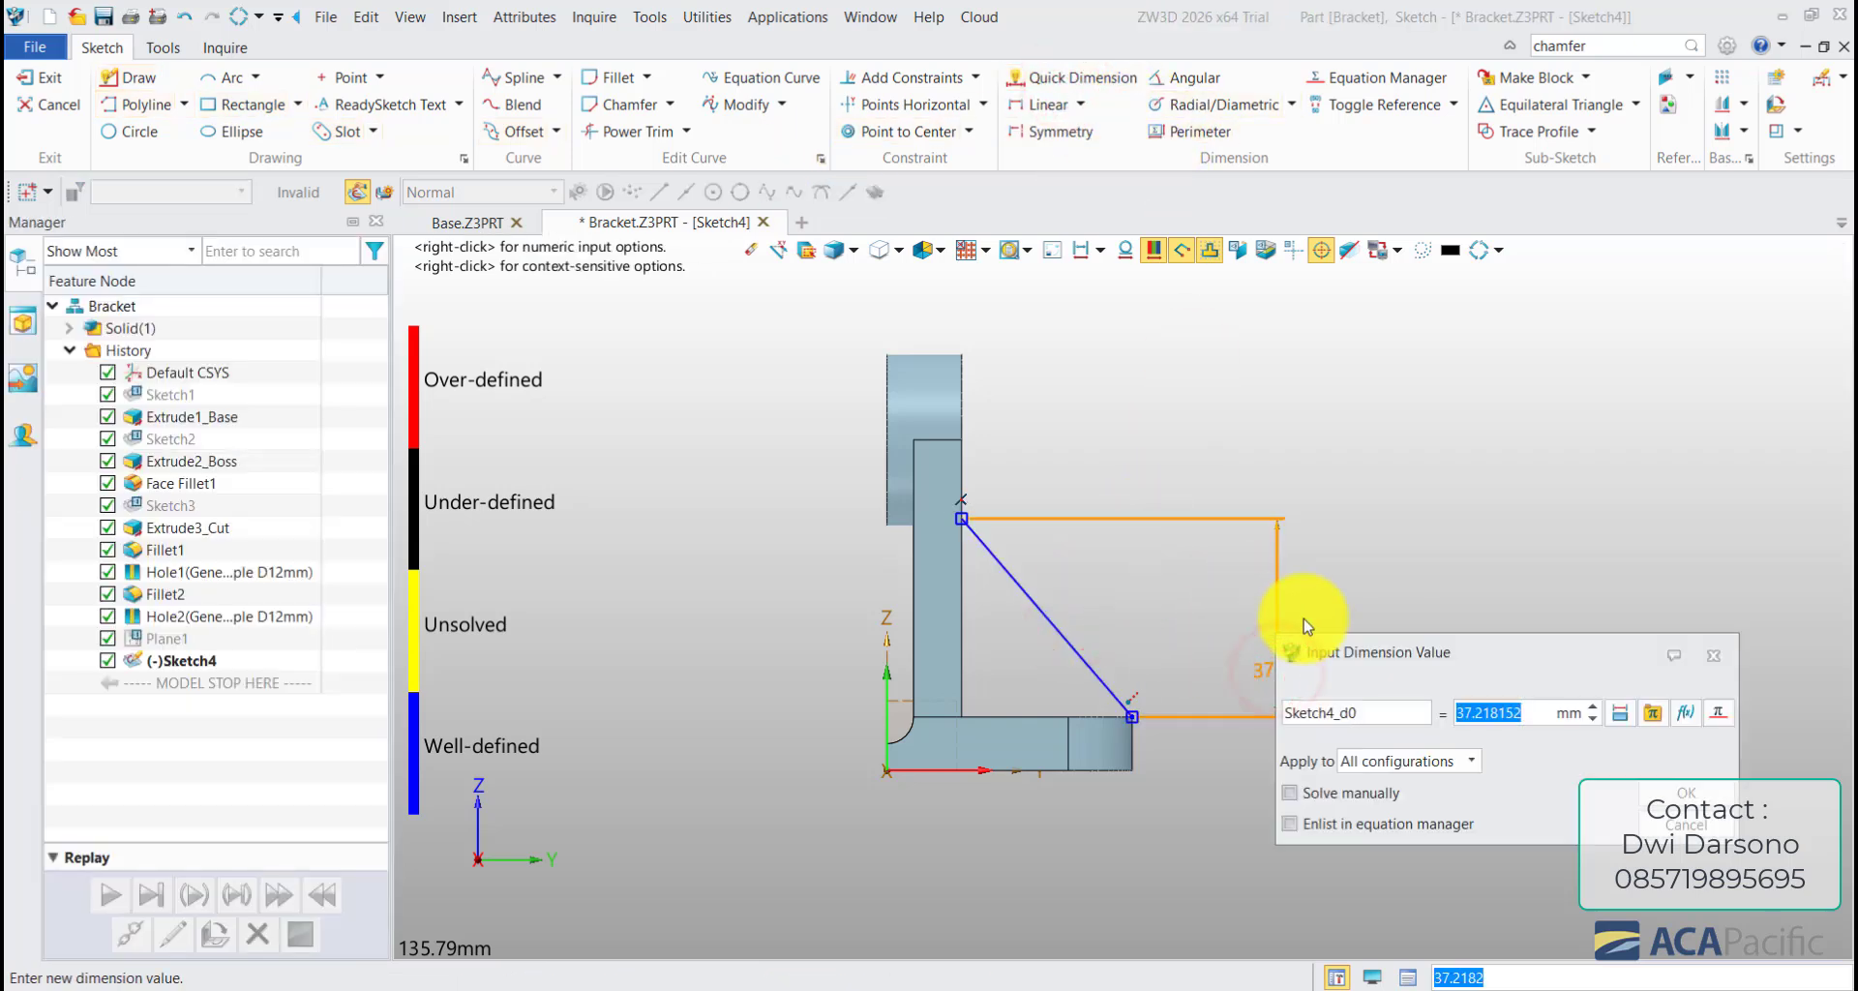
left_click(1673, 809)
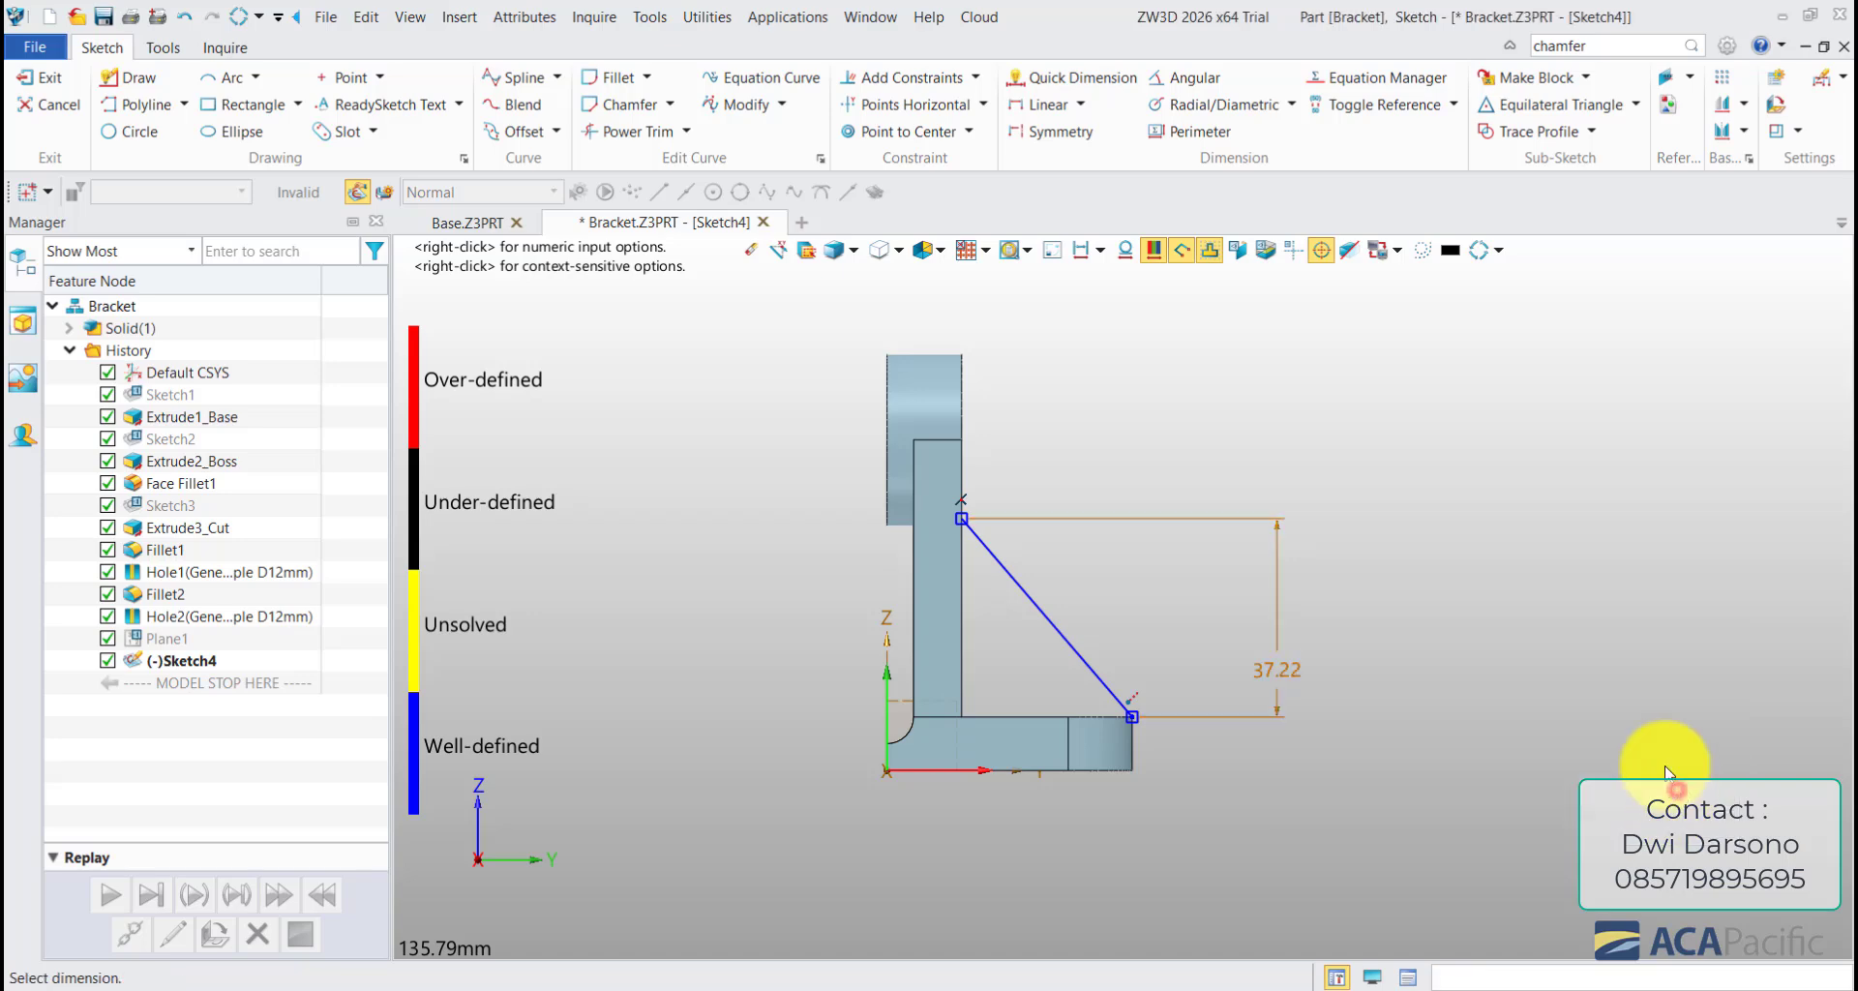
left_click(32, 75)
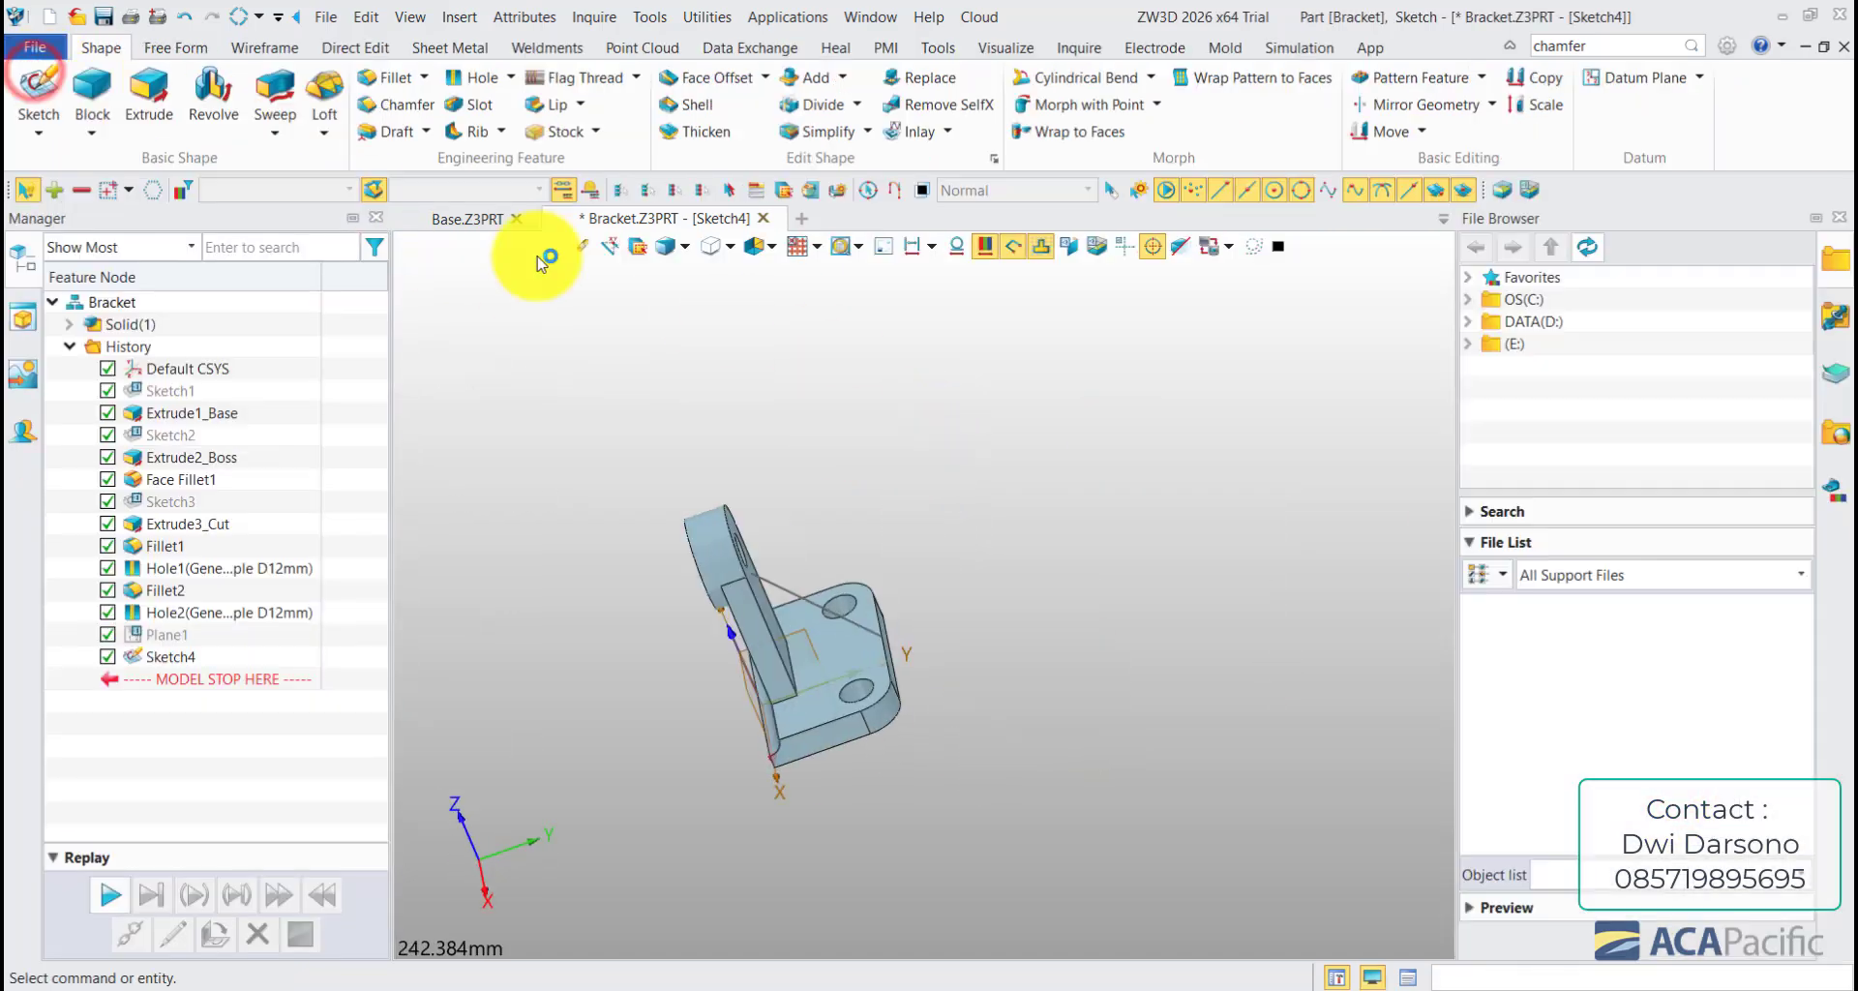
- Create a rib from the sloping line sketch, parallel, 10 mm wide on both sides, with the material direction flipped toward the bracket
left_click(469, 133)
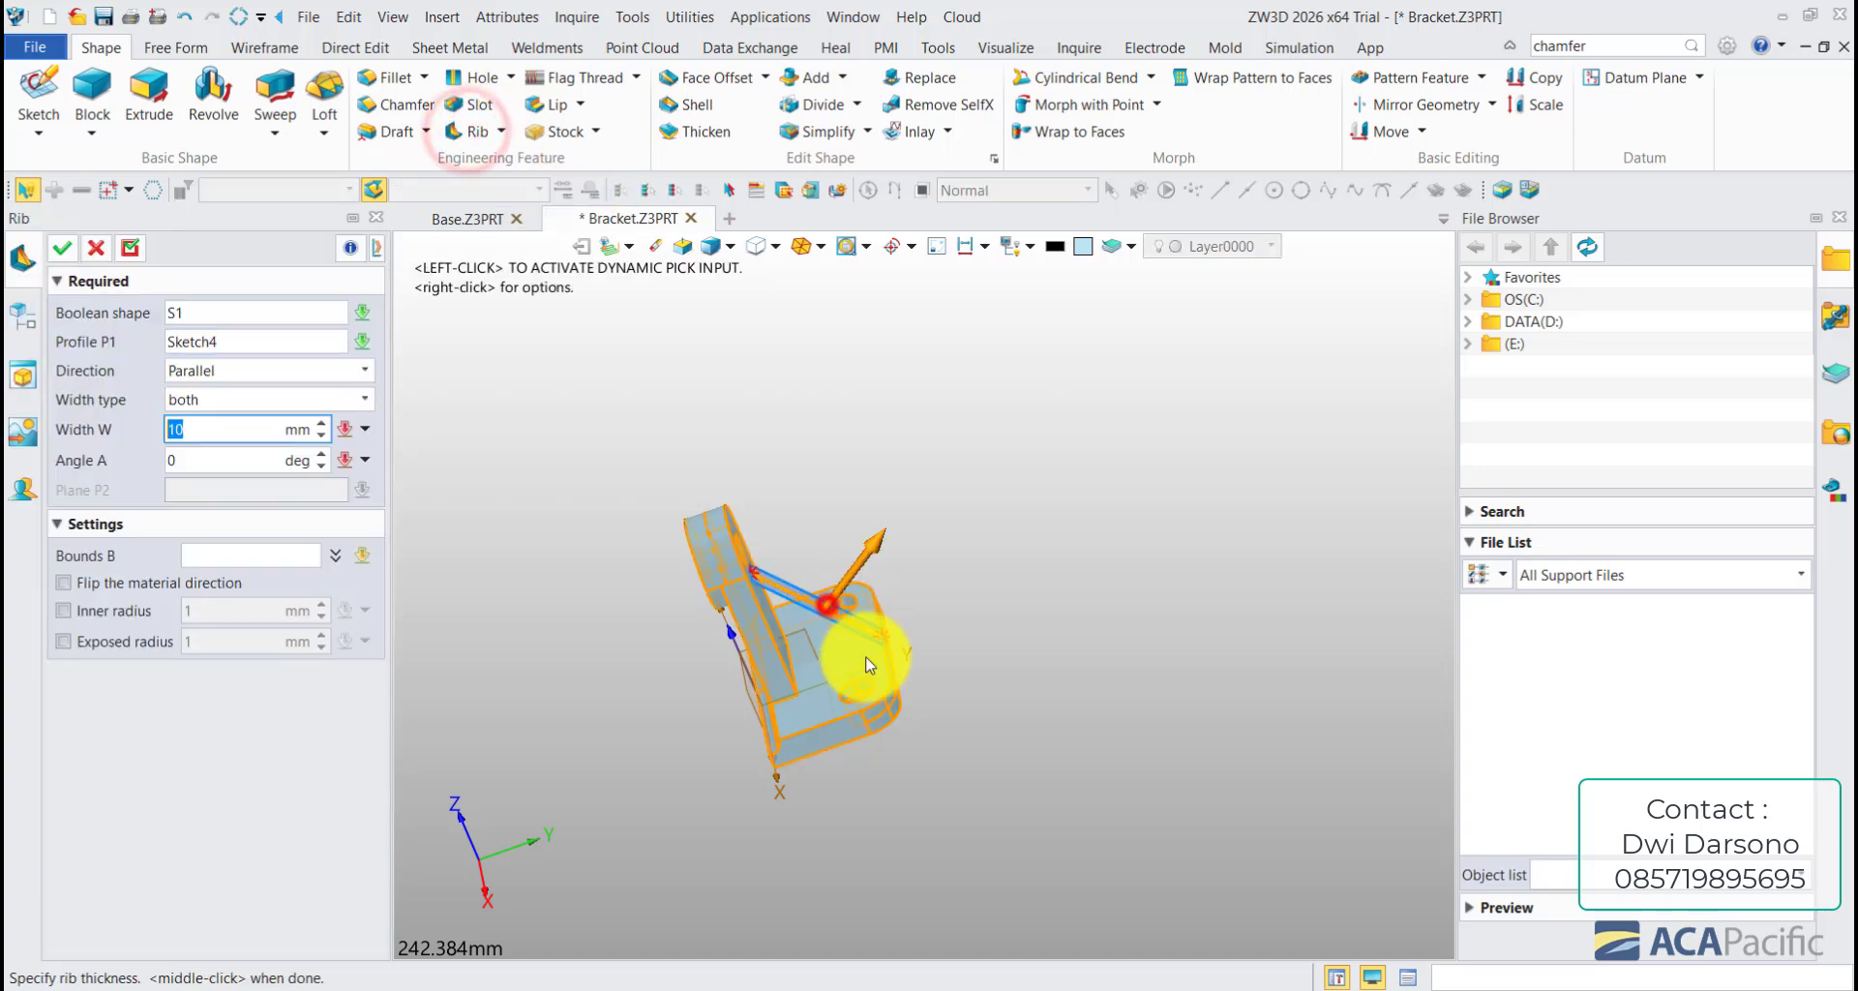
scroll(842, 600, "up", 2)
left_click(867, 523)
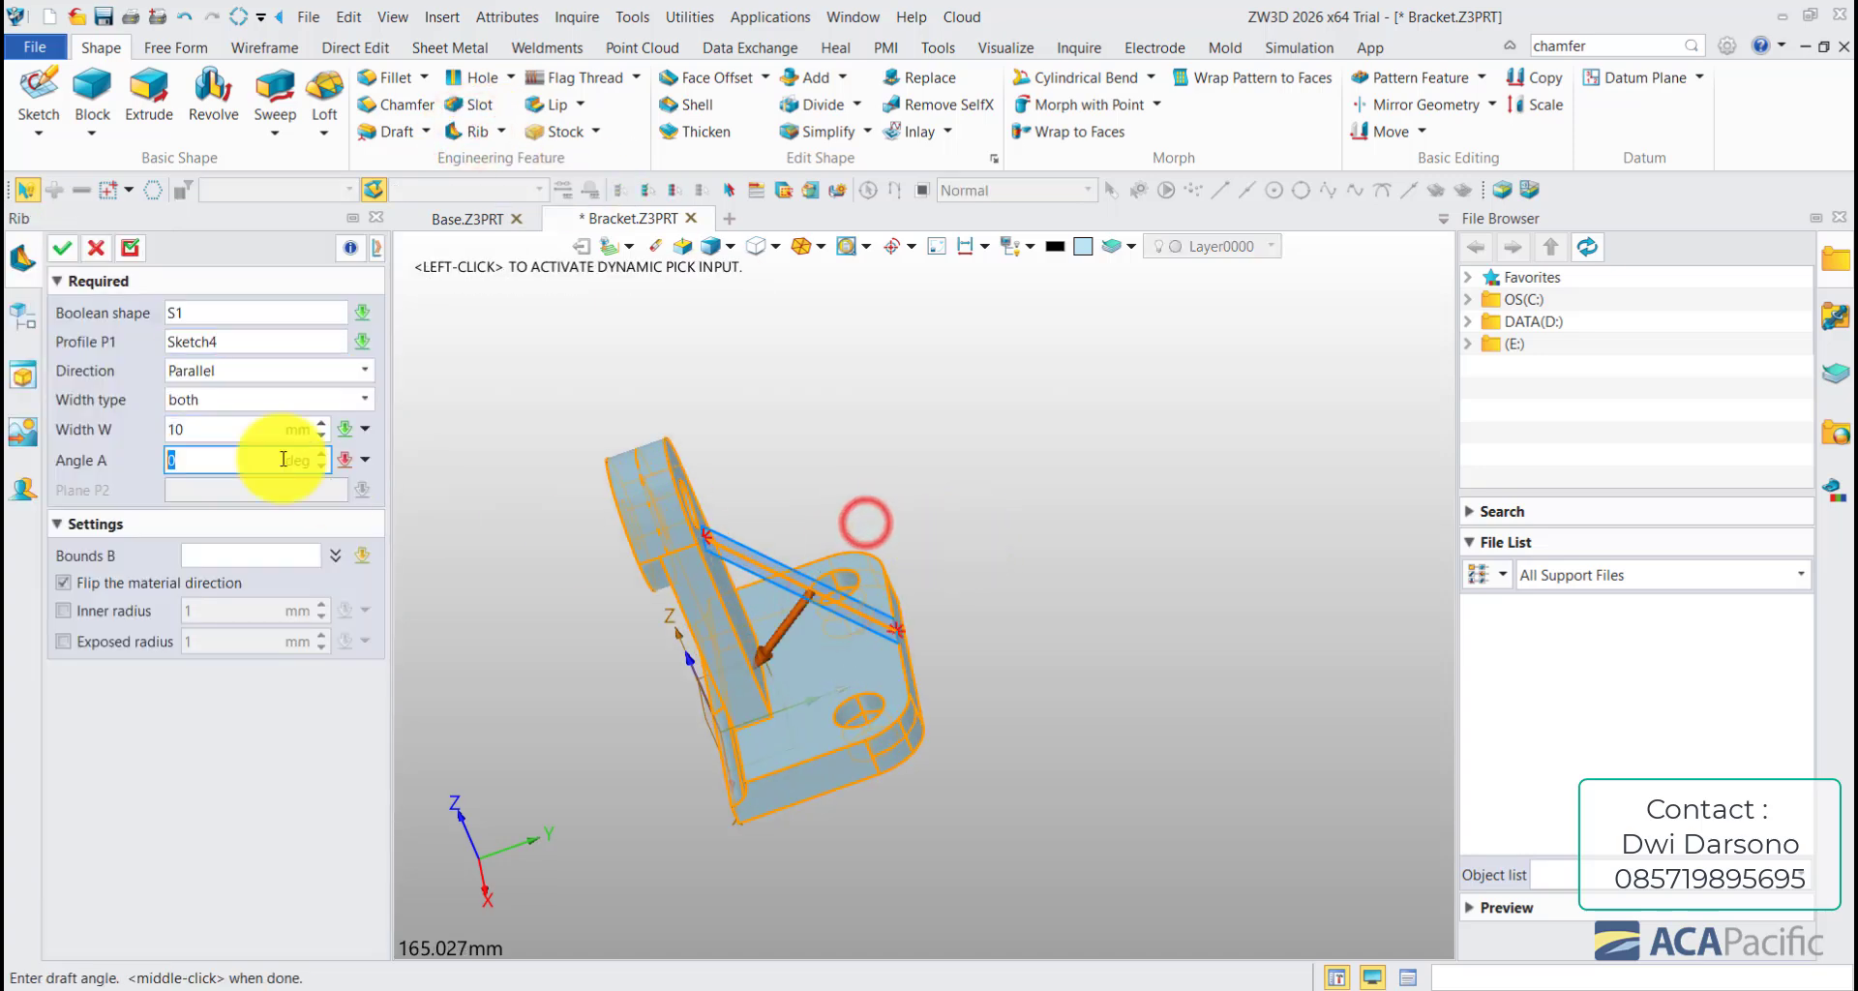
left_click(64, 248)
- Hide the rib's profile sketch, Sketch4
mouse_move(452, 380)
middle_mouse_down()
mouse_move(891, 449)
mouse_move(706, 537)
middle_mouse_up()
left_click(178, 662)
right_click(178, 666)
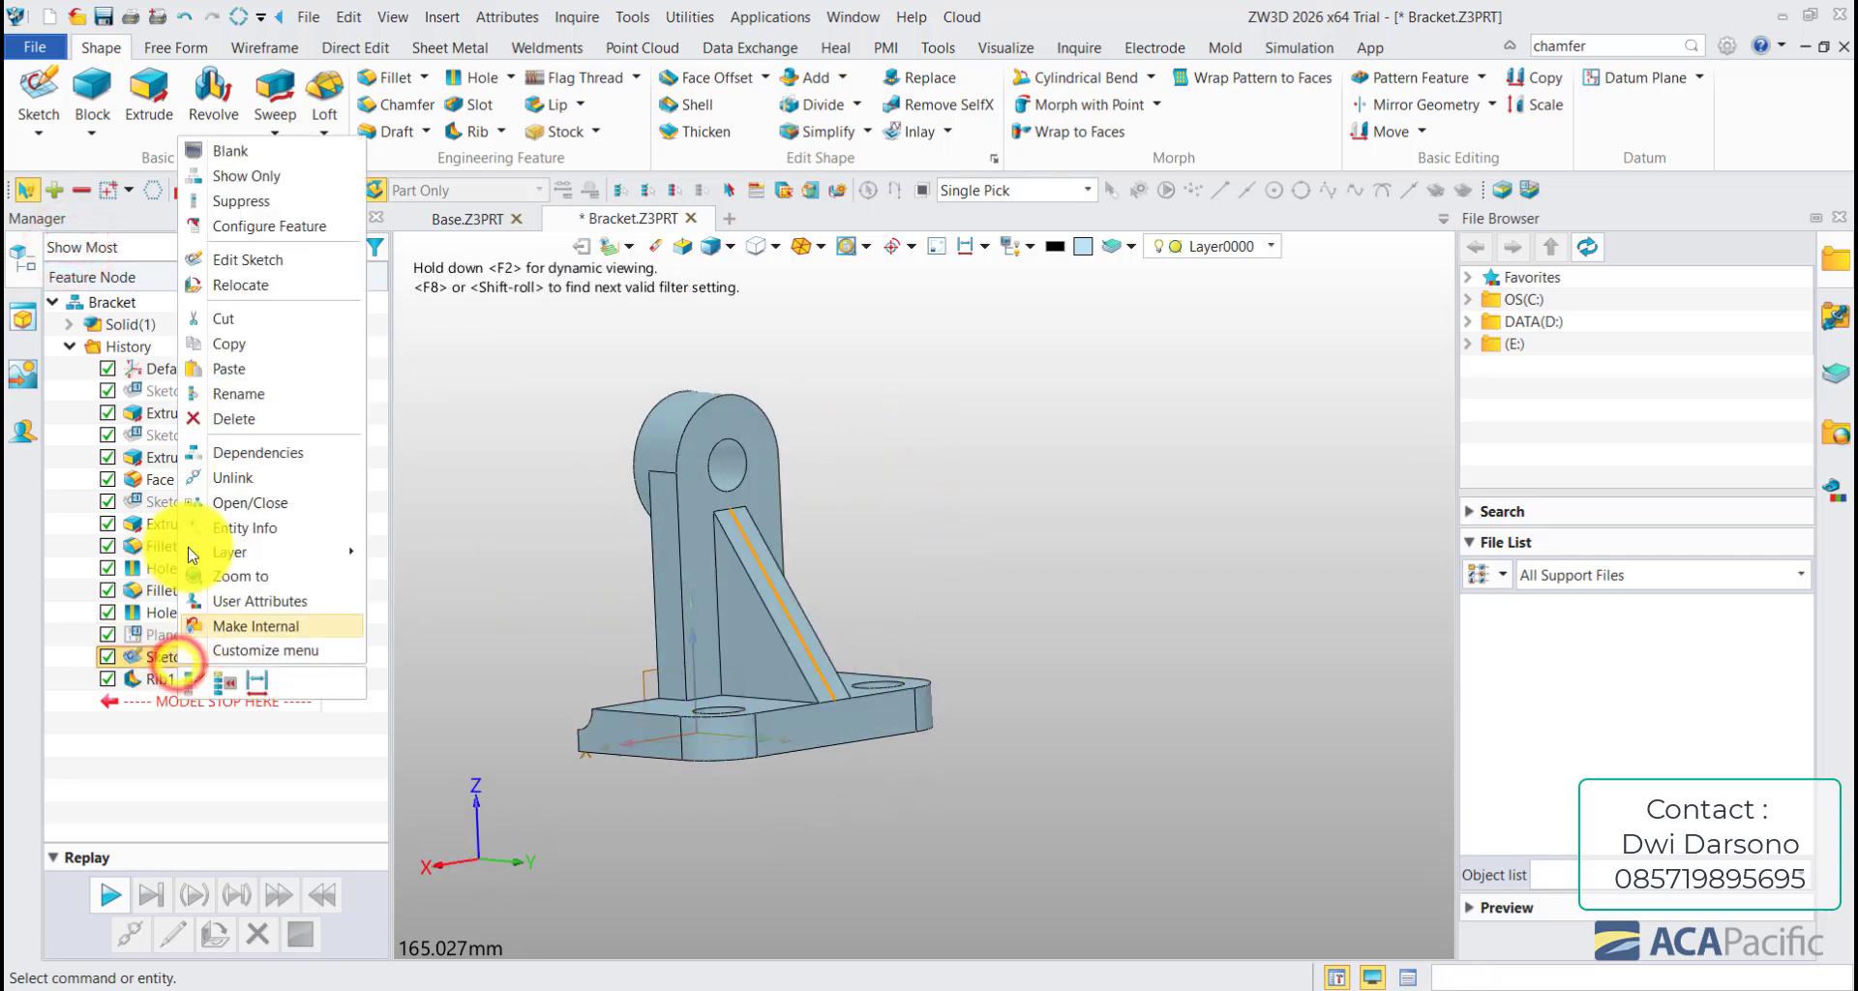
left_click(259, 153)
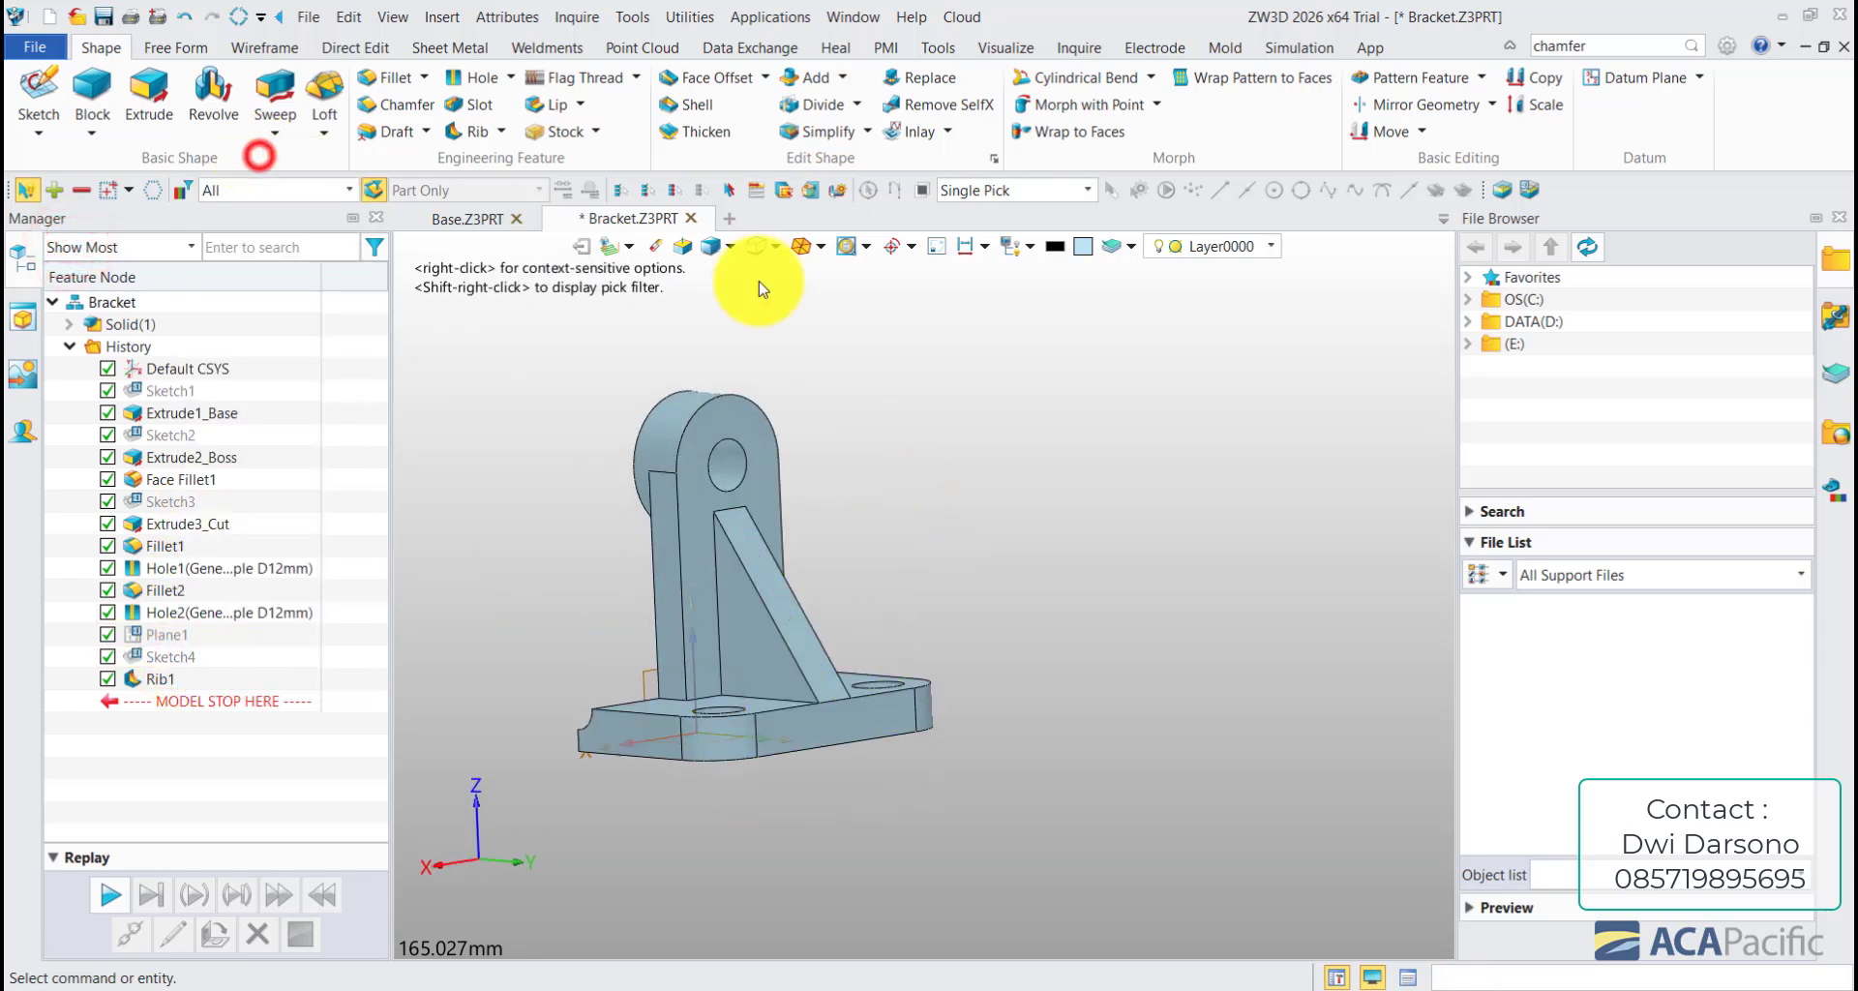
- Check the material assigned to the Bracket in the part's physical properties and close them unedited
right_click(133, 301)
left_click(167, 312)
left_click(595, 297)
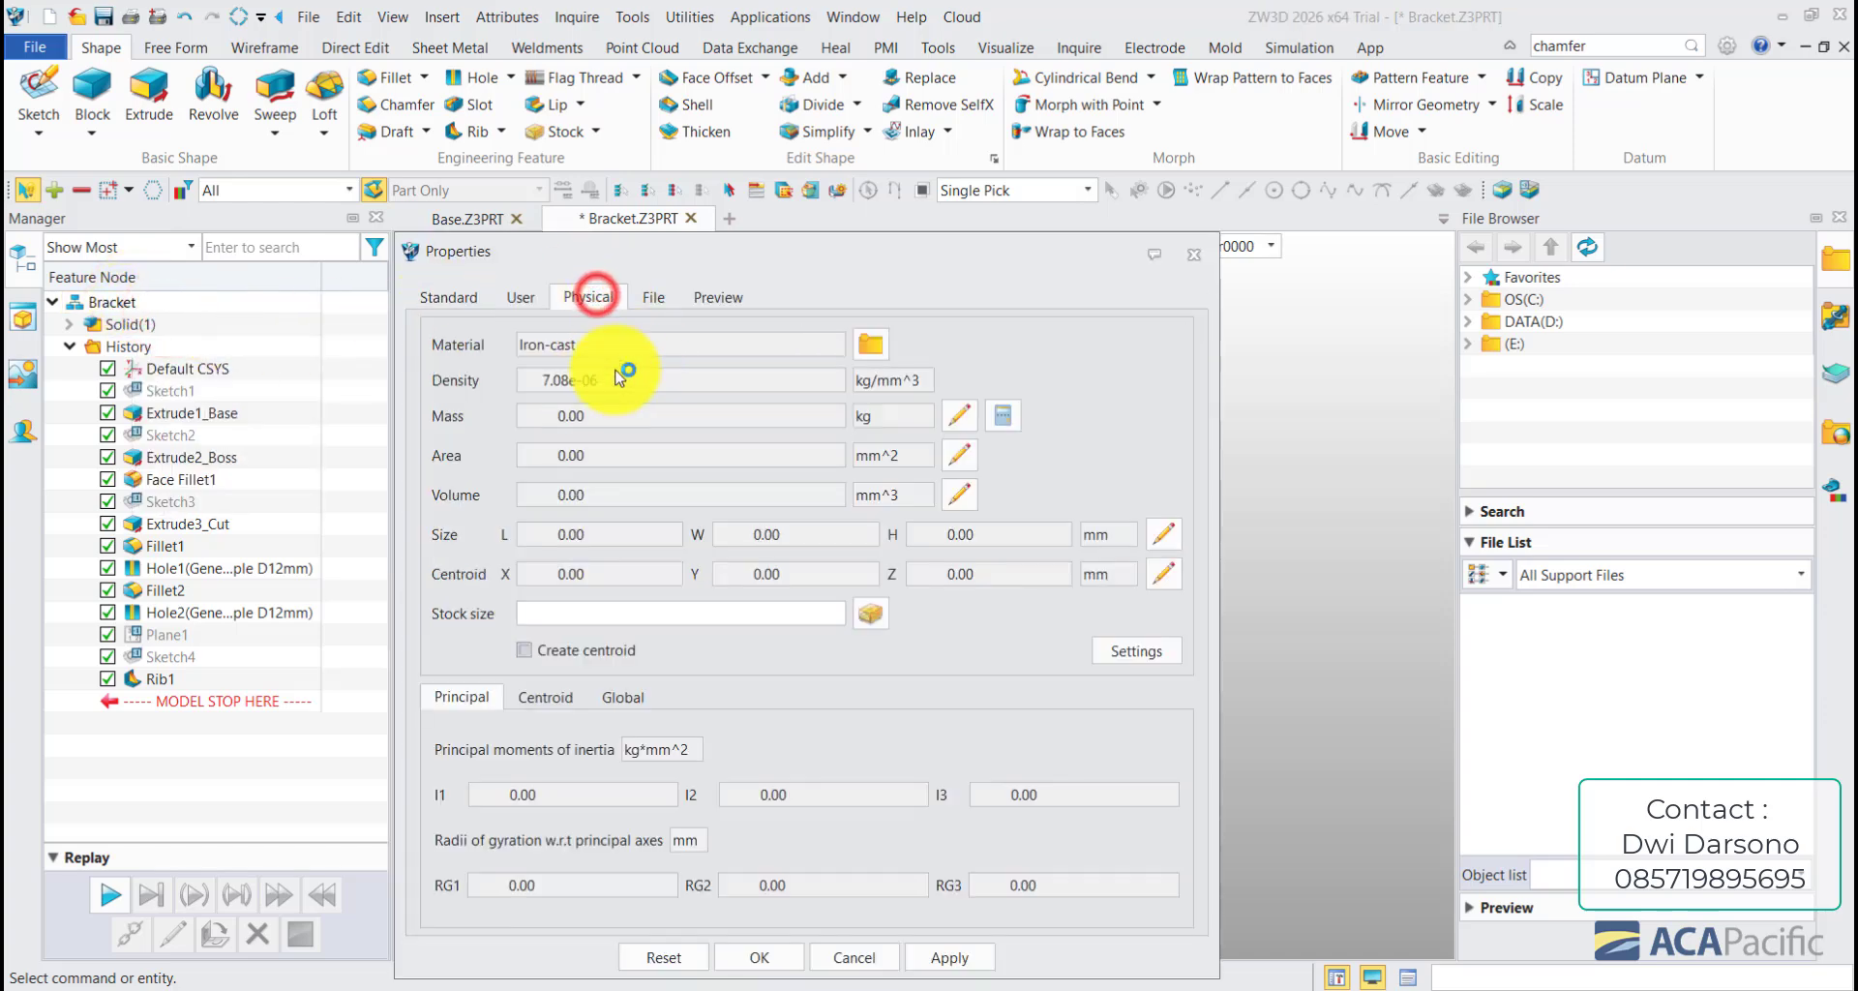
left_click(786, 958)
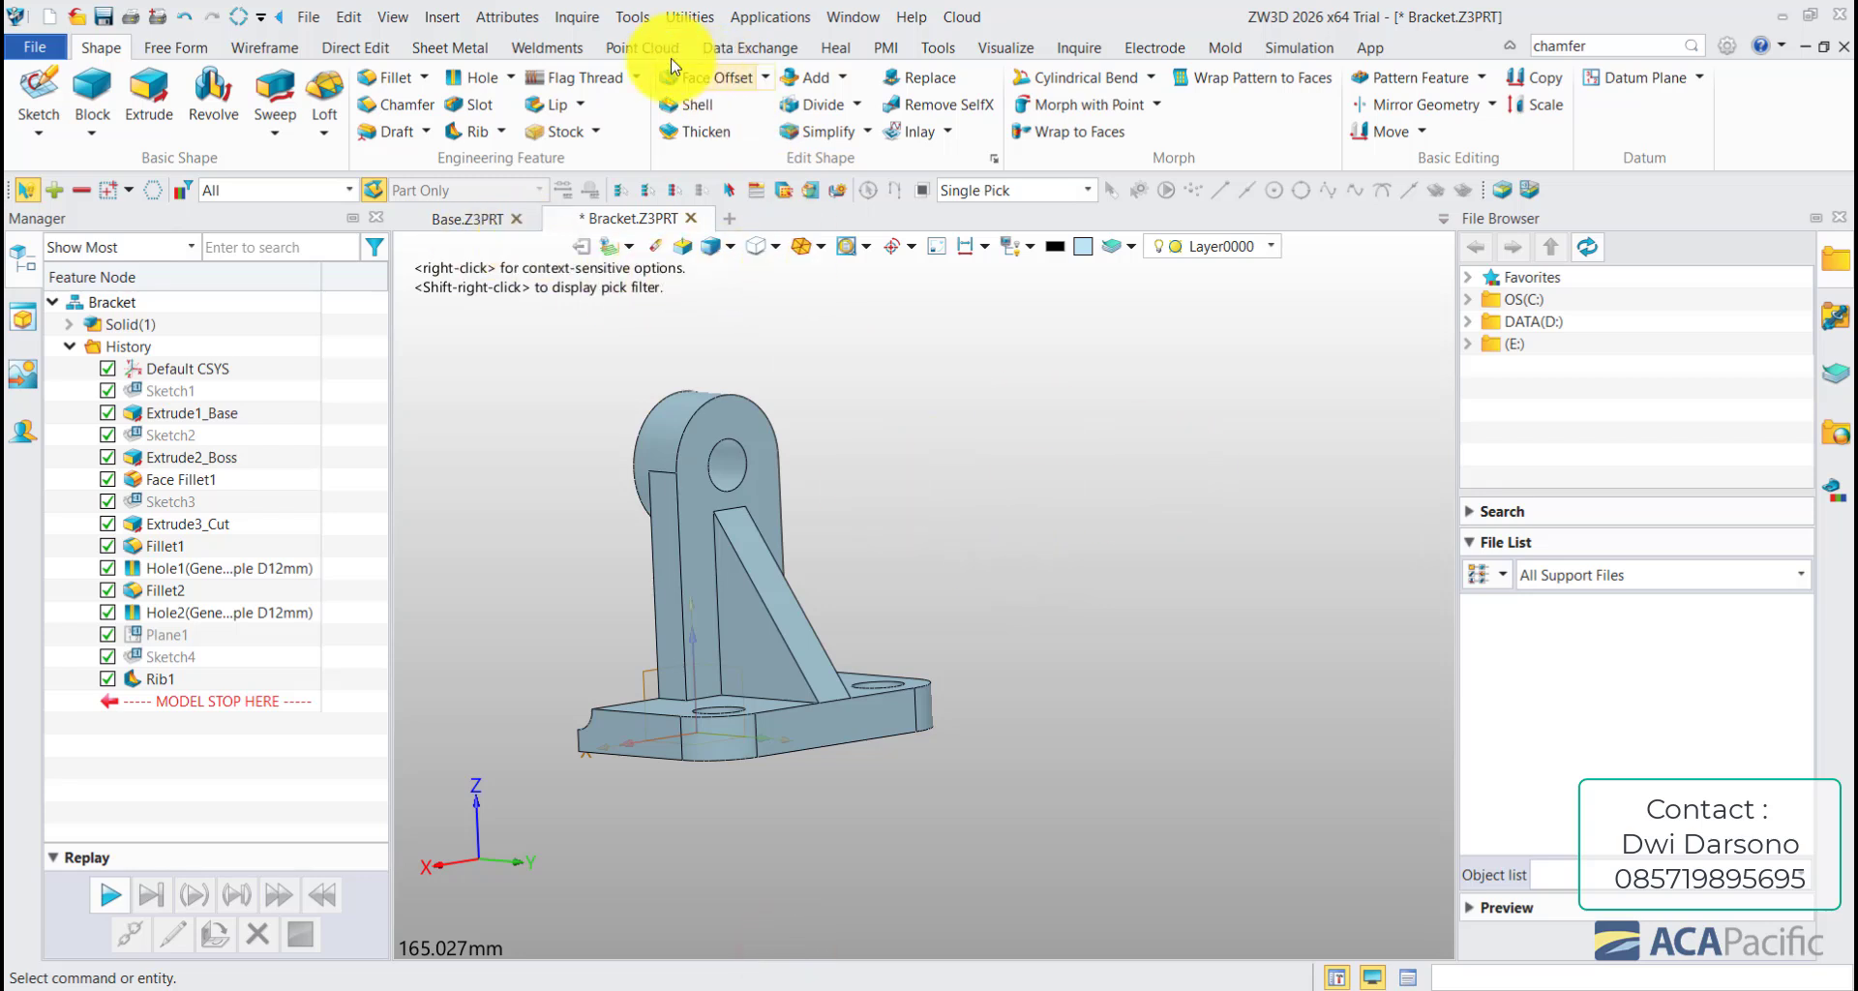
- Apply a lime-green appearance colour to the whole bracket shape
left_click(1006, 48)
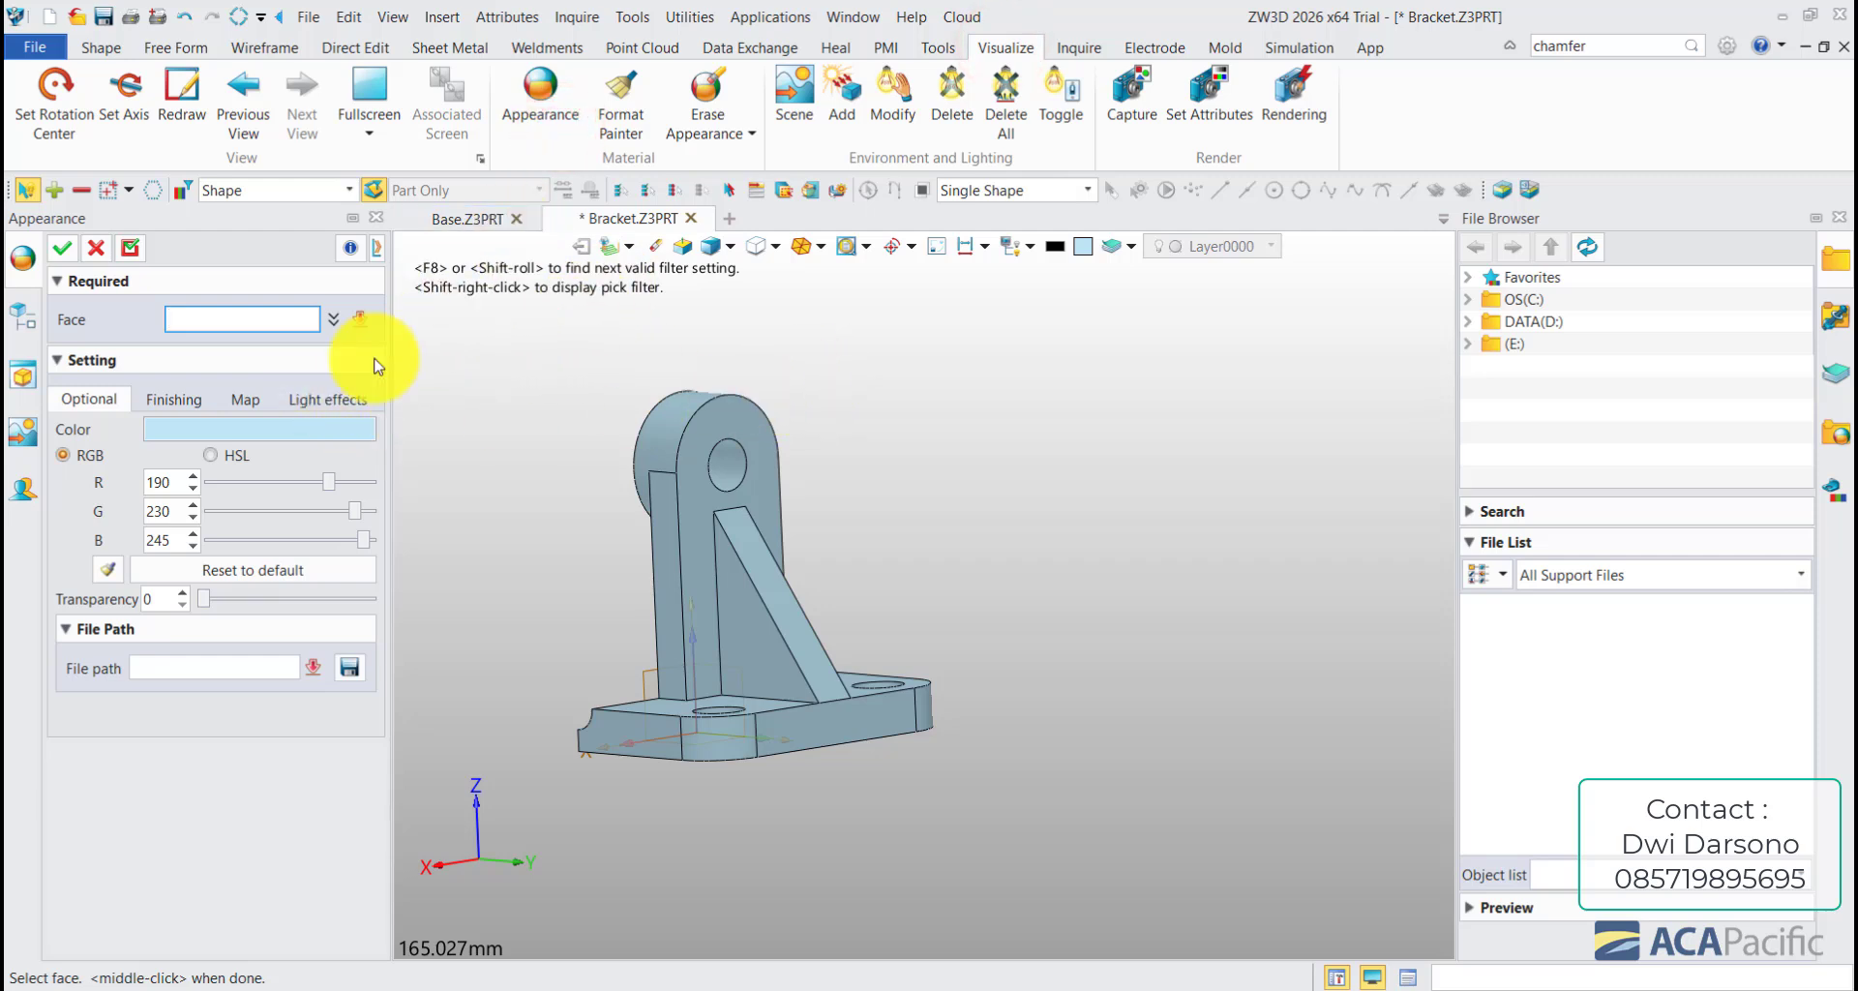
left_click(741, 499)
left_click(716, 443)
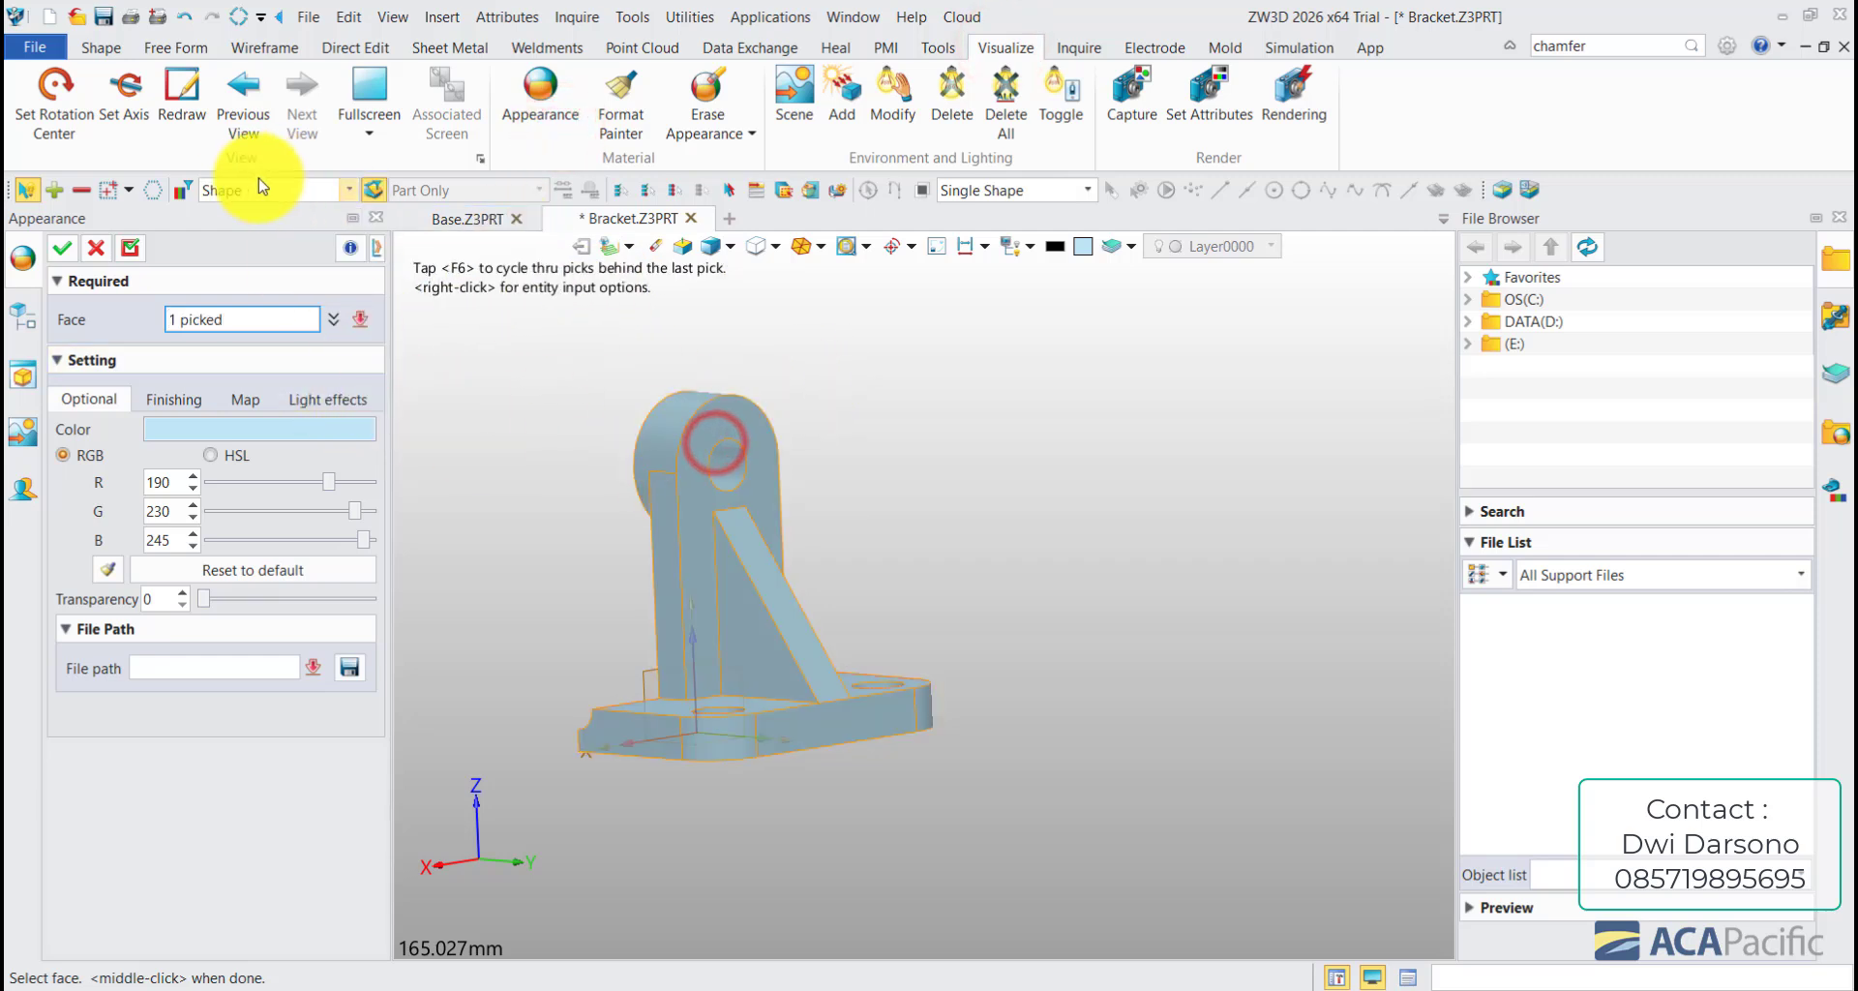
left_click(272, 429)
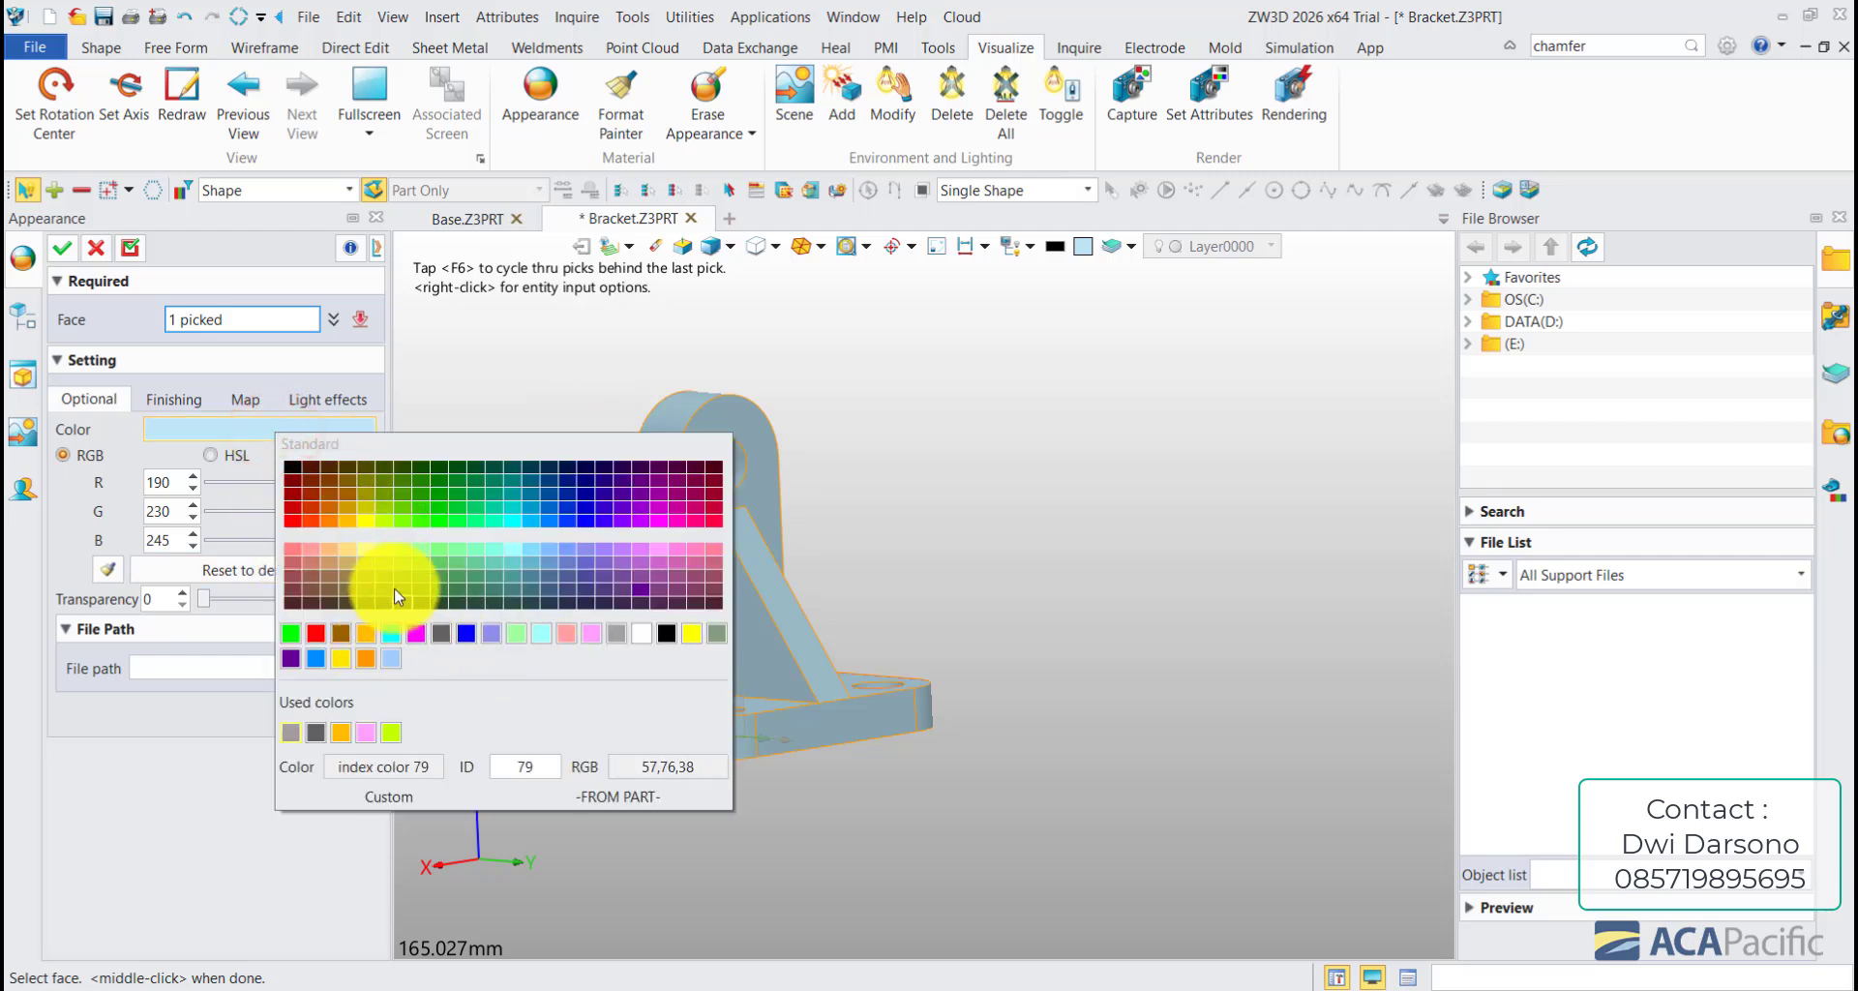
left_click(384, 536)
left_click(62, 248)
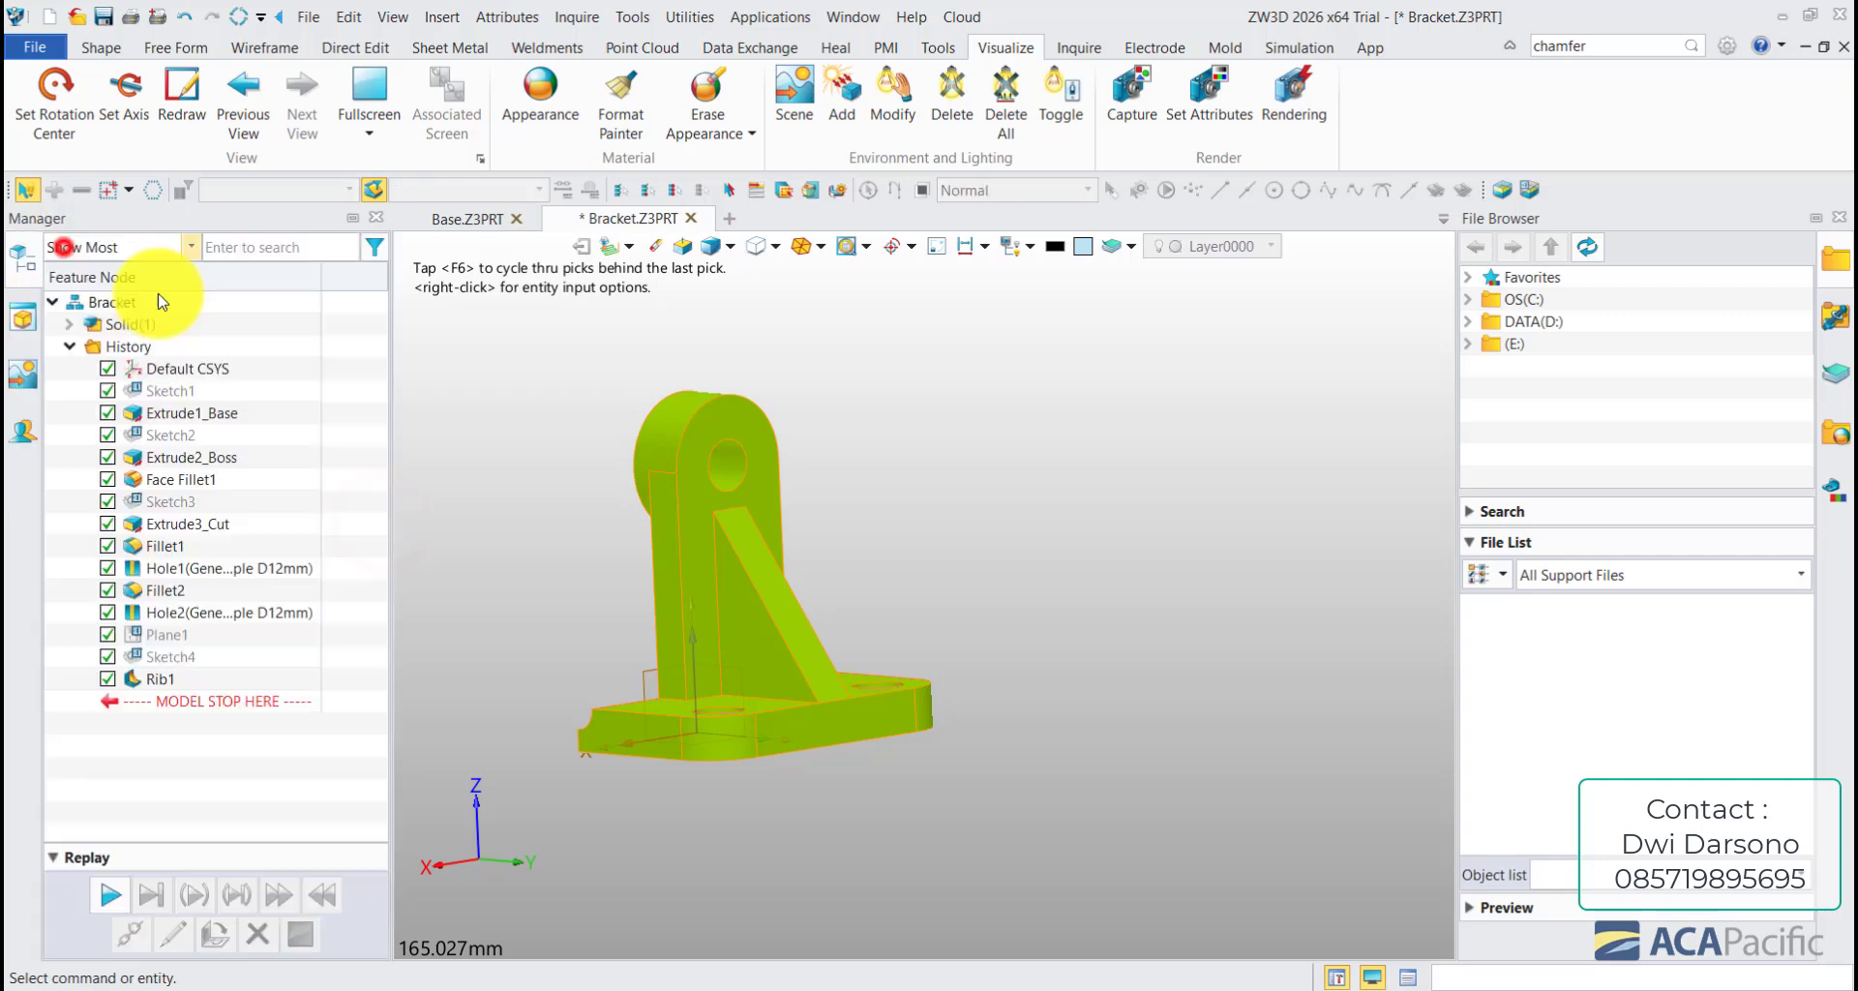
- Fillet the two edges where the upright's narrow sides meet the base plate with a 16 mm radius
middle_click_drag(543, 505, 530, 505)
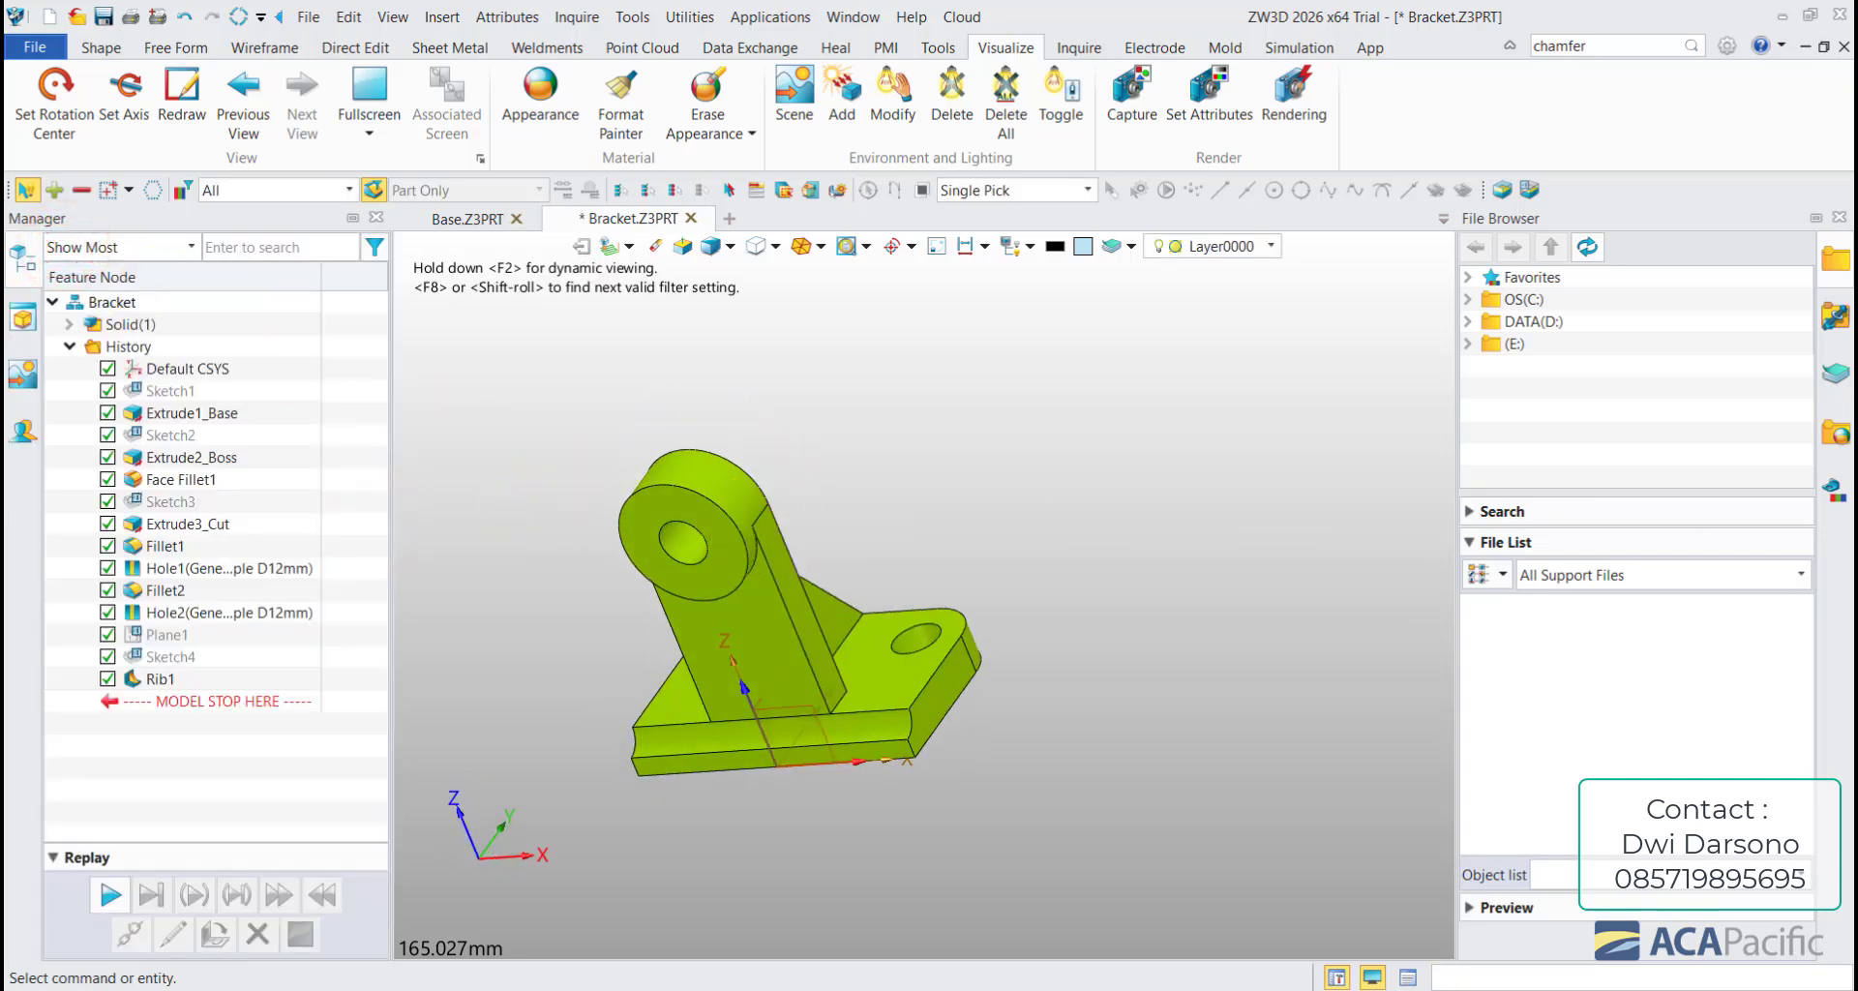
left_click(101, 48)
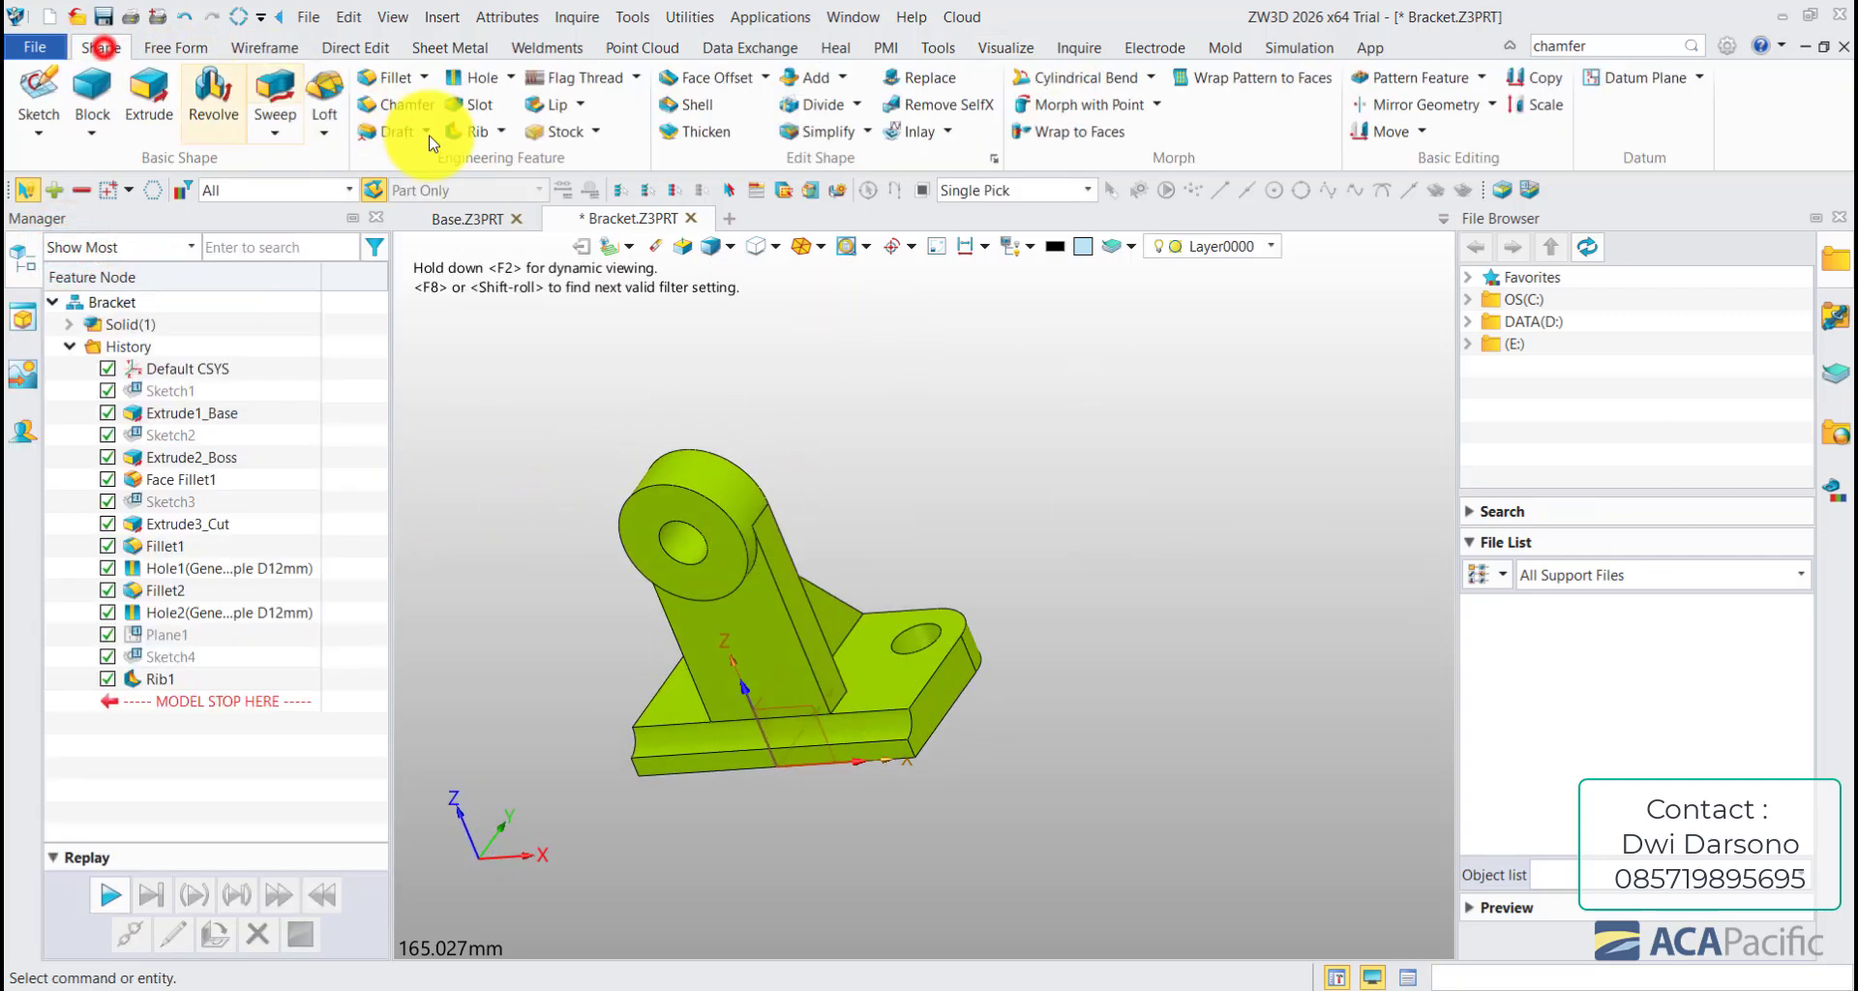
left_click(385, 77)
scroll(813, 716, "up", 5)
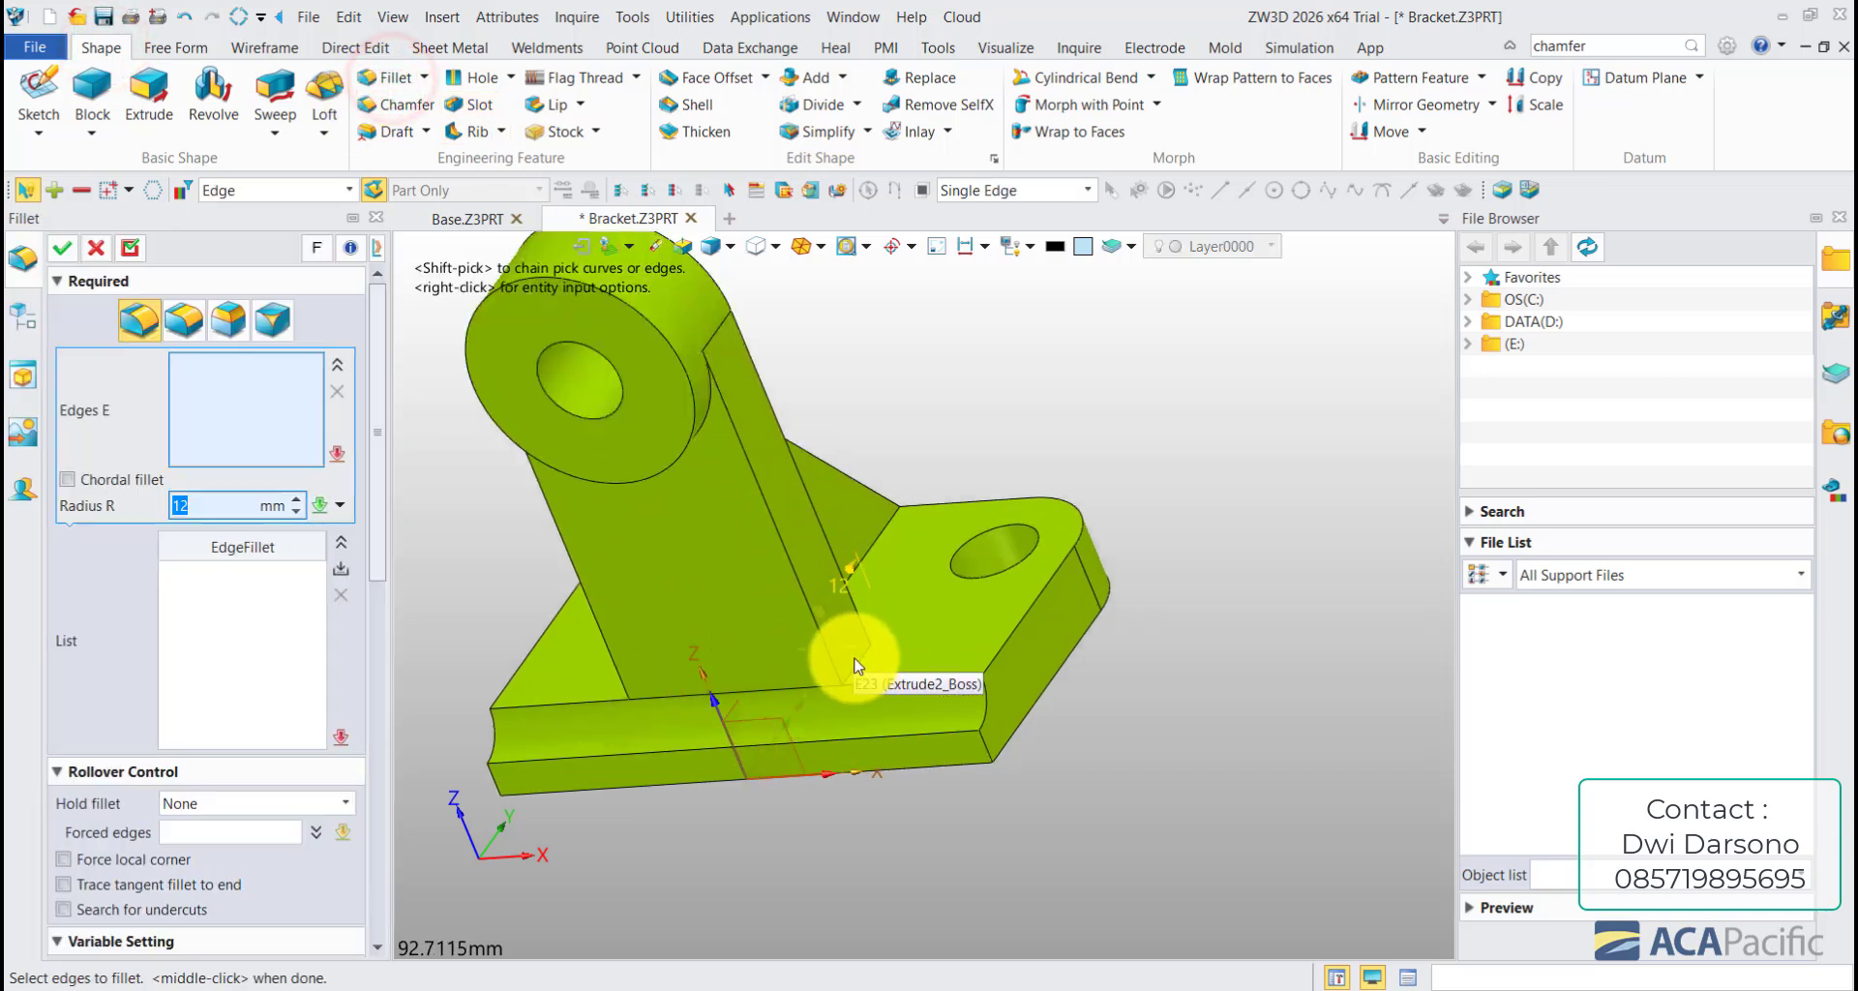
left_click(858, 658)
left_click(640, 681)
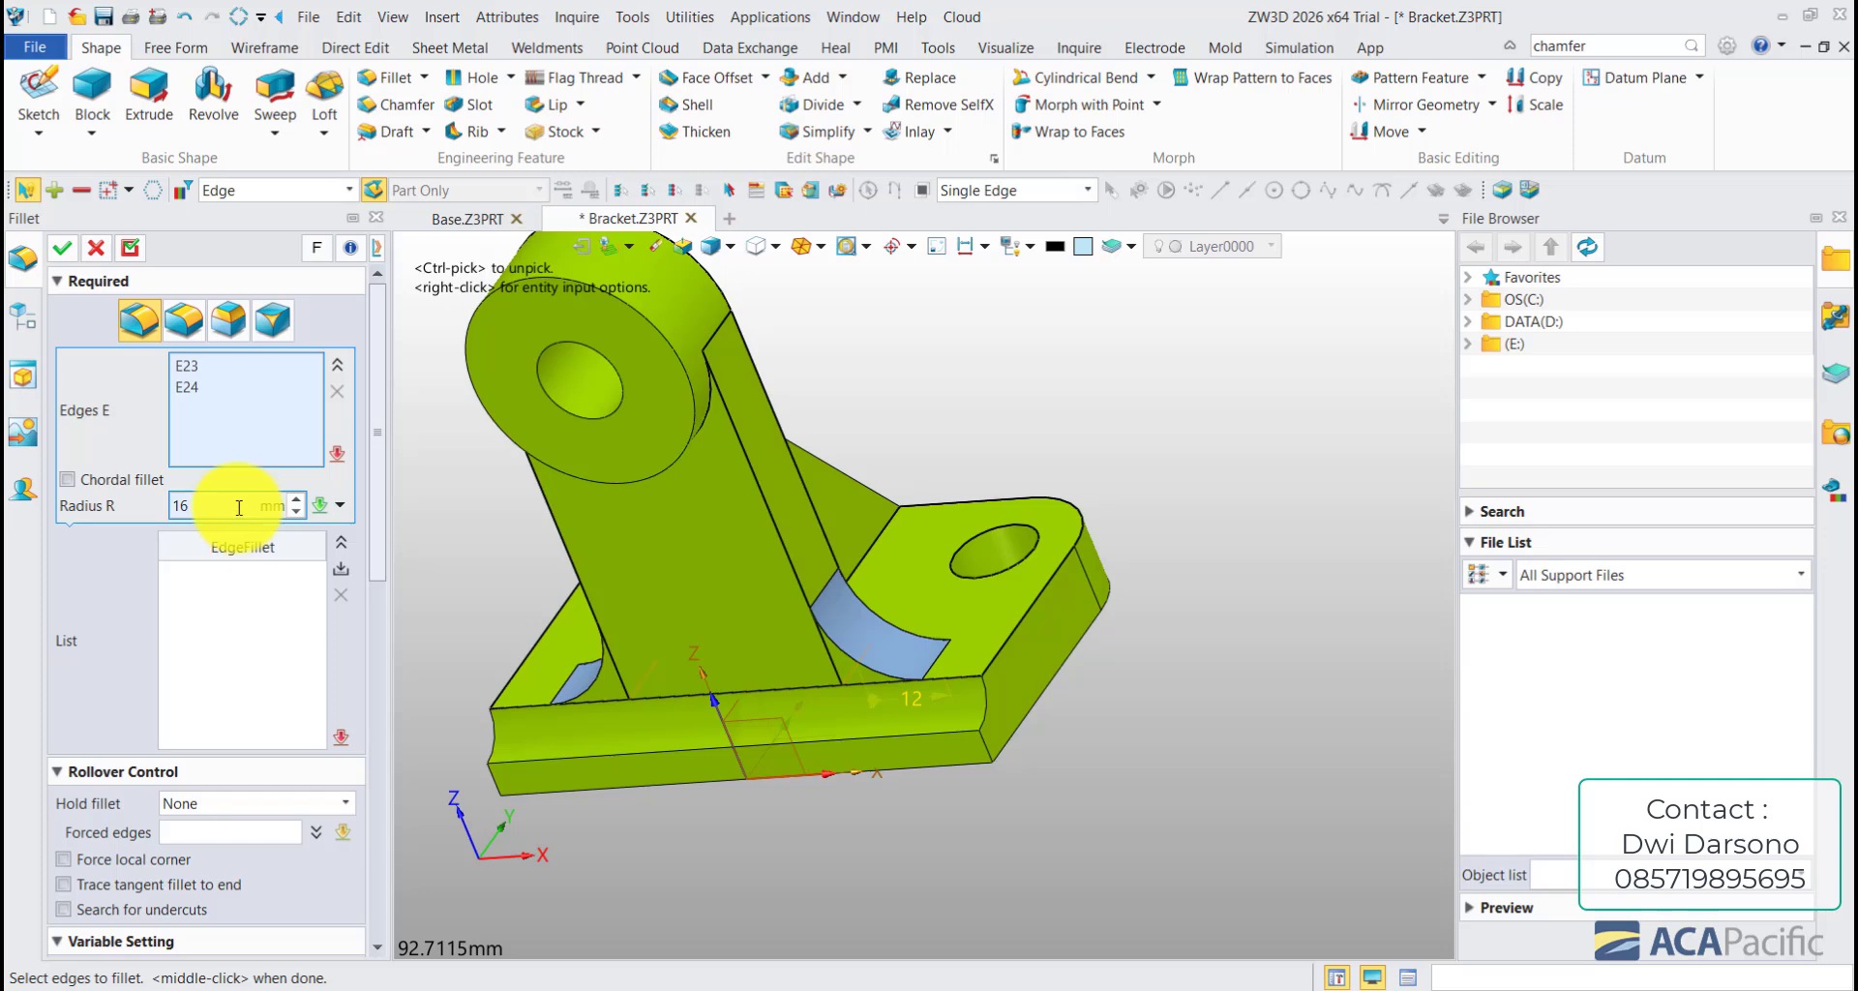
key("Return")
left_click(61, 248)
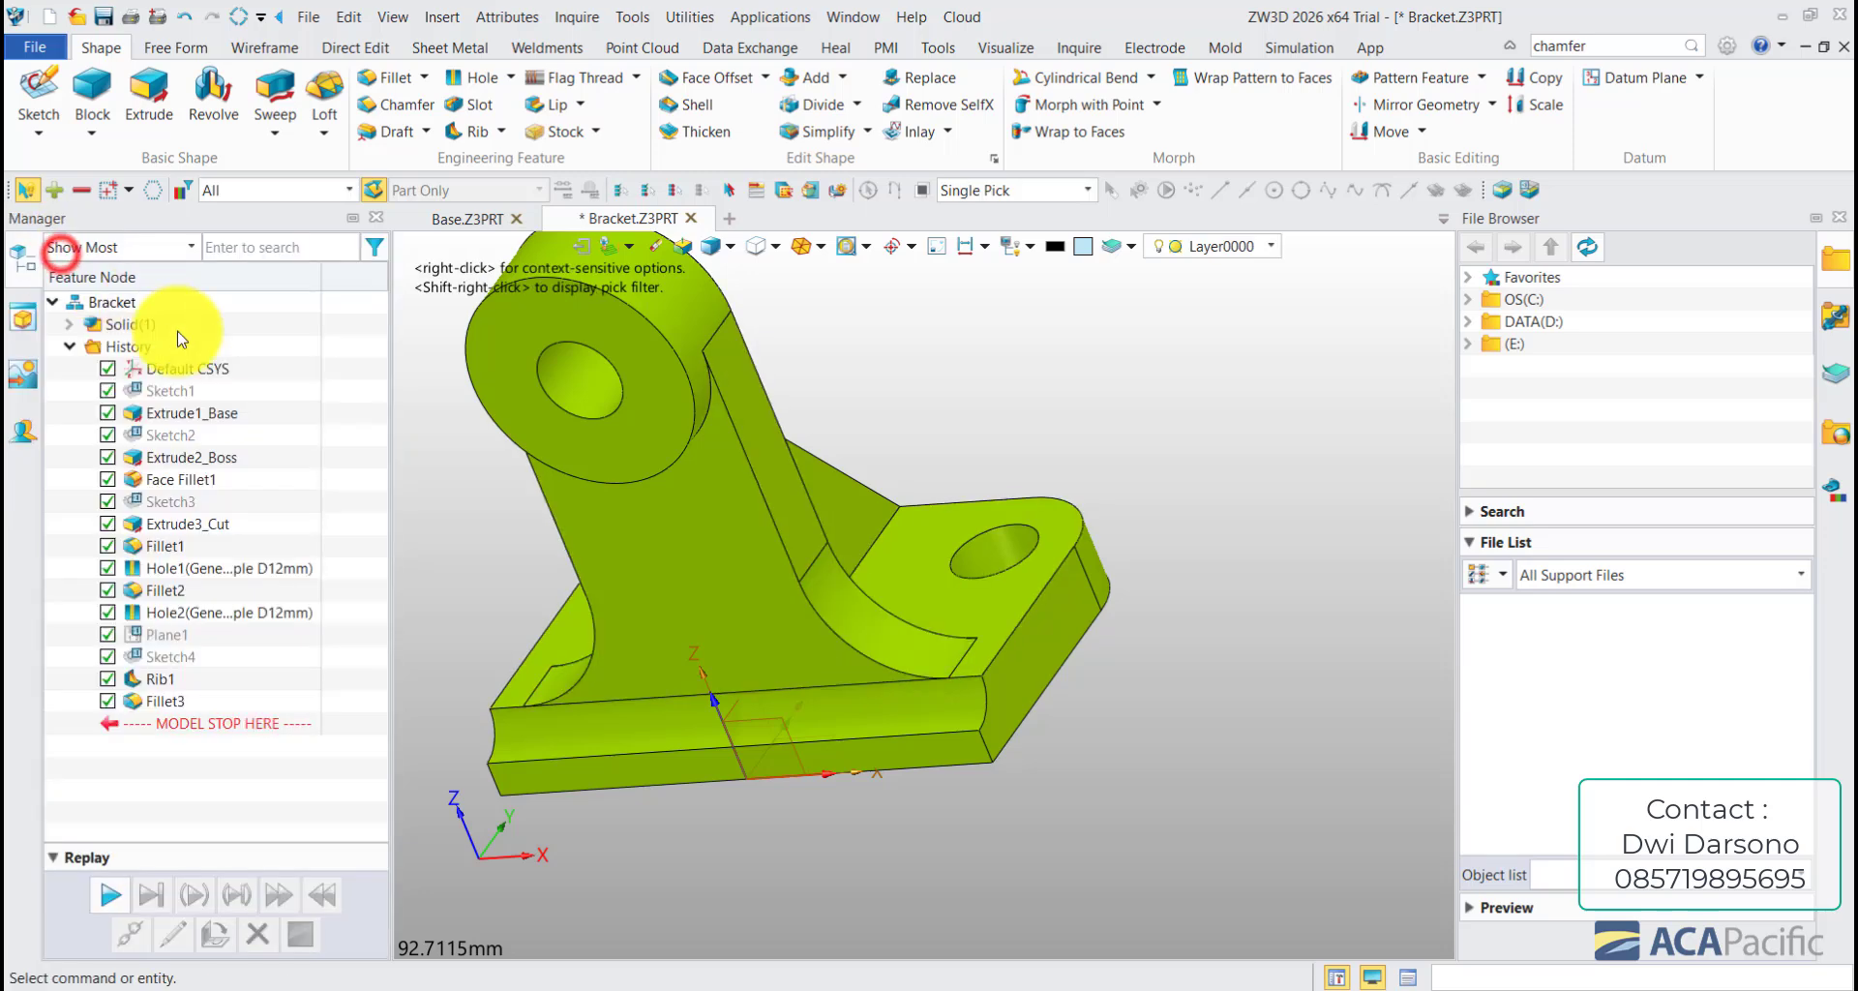
- Fillet the edges between the upright's rib-side face and the base, on both sides of the rib, with a 5 mm radius
middle_click_drag(861, 610, 642, 684)
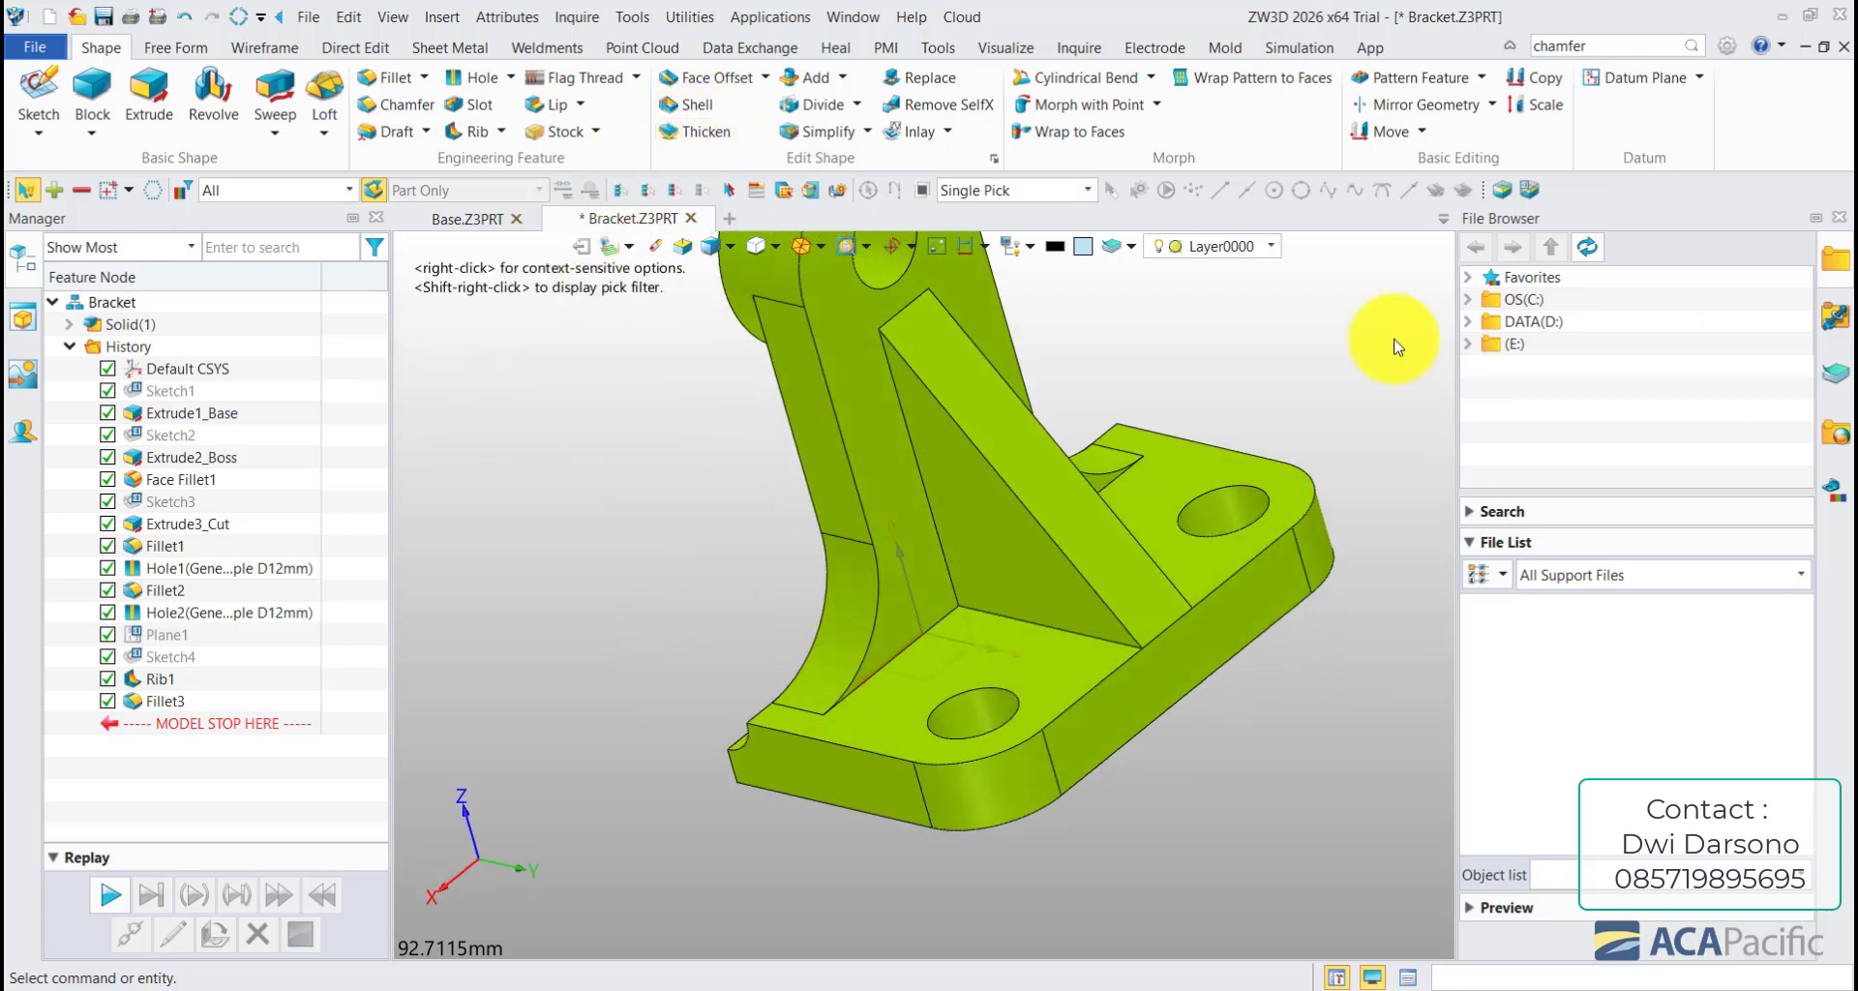
left_click(387, 84)
left_click(938, 623)
middle_click_drag(1119, 552, 1194, 443)
left_click(1194, 443)
double_click(220, 505)
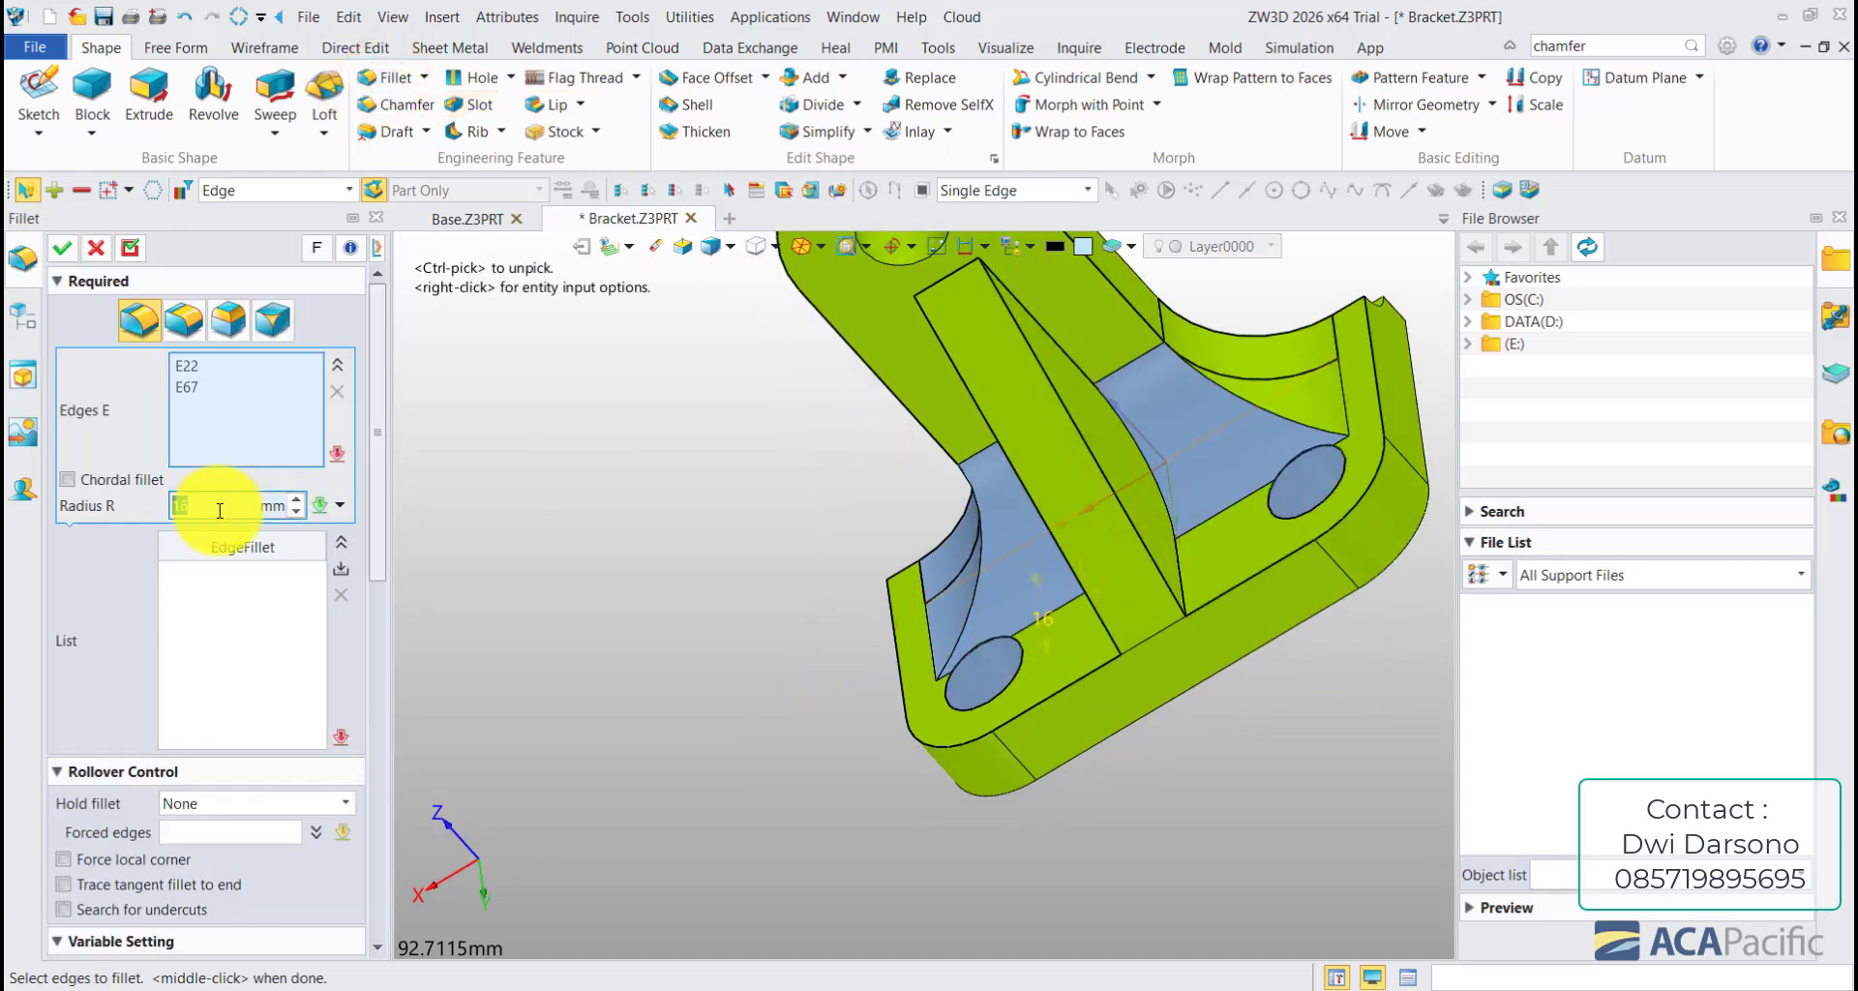
type("5")
key("Return")
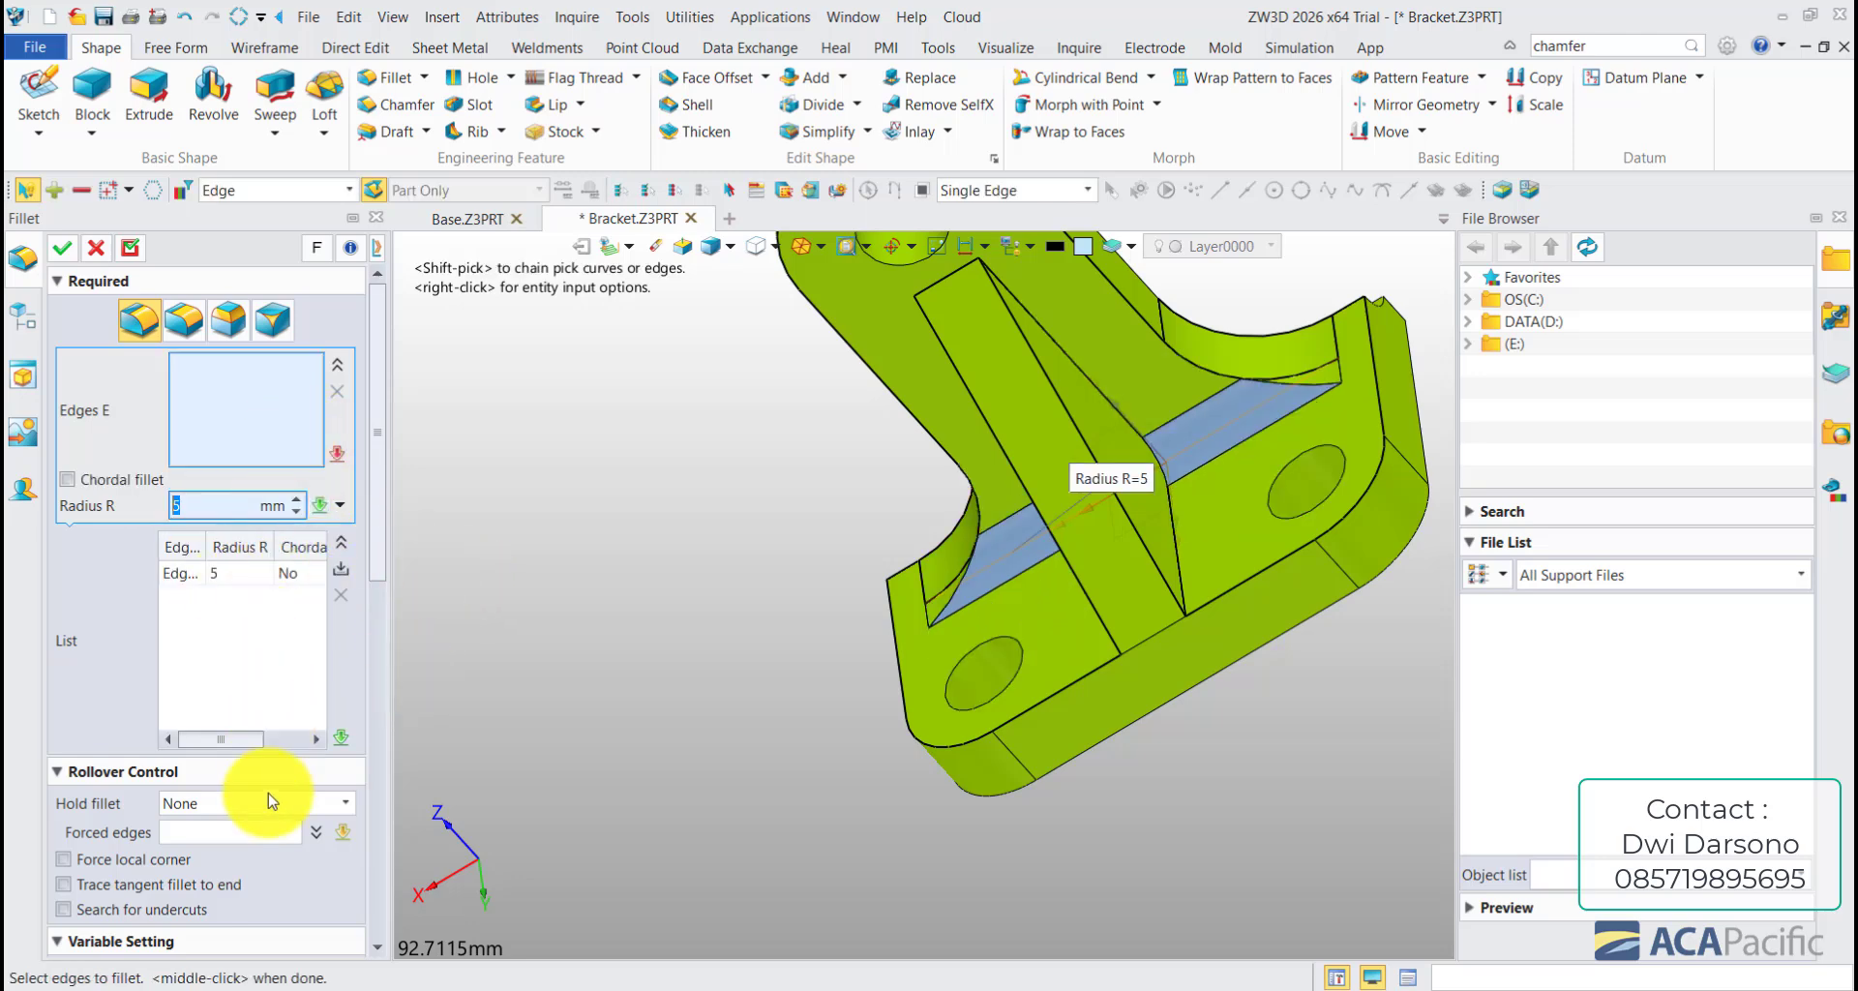
left_click(62, 247)
- Set up a 5 mm fillet on the edges joining one side of the rib to the upright and base
middle_click_drag(842, 651, 869, 619)
left_click(392, 77)
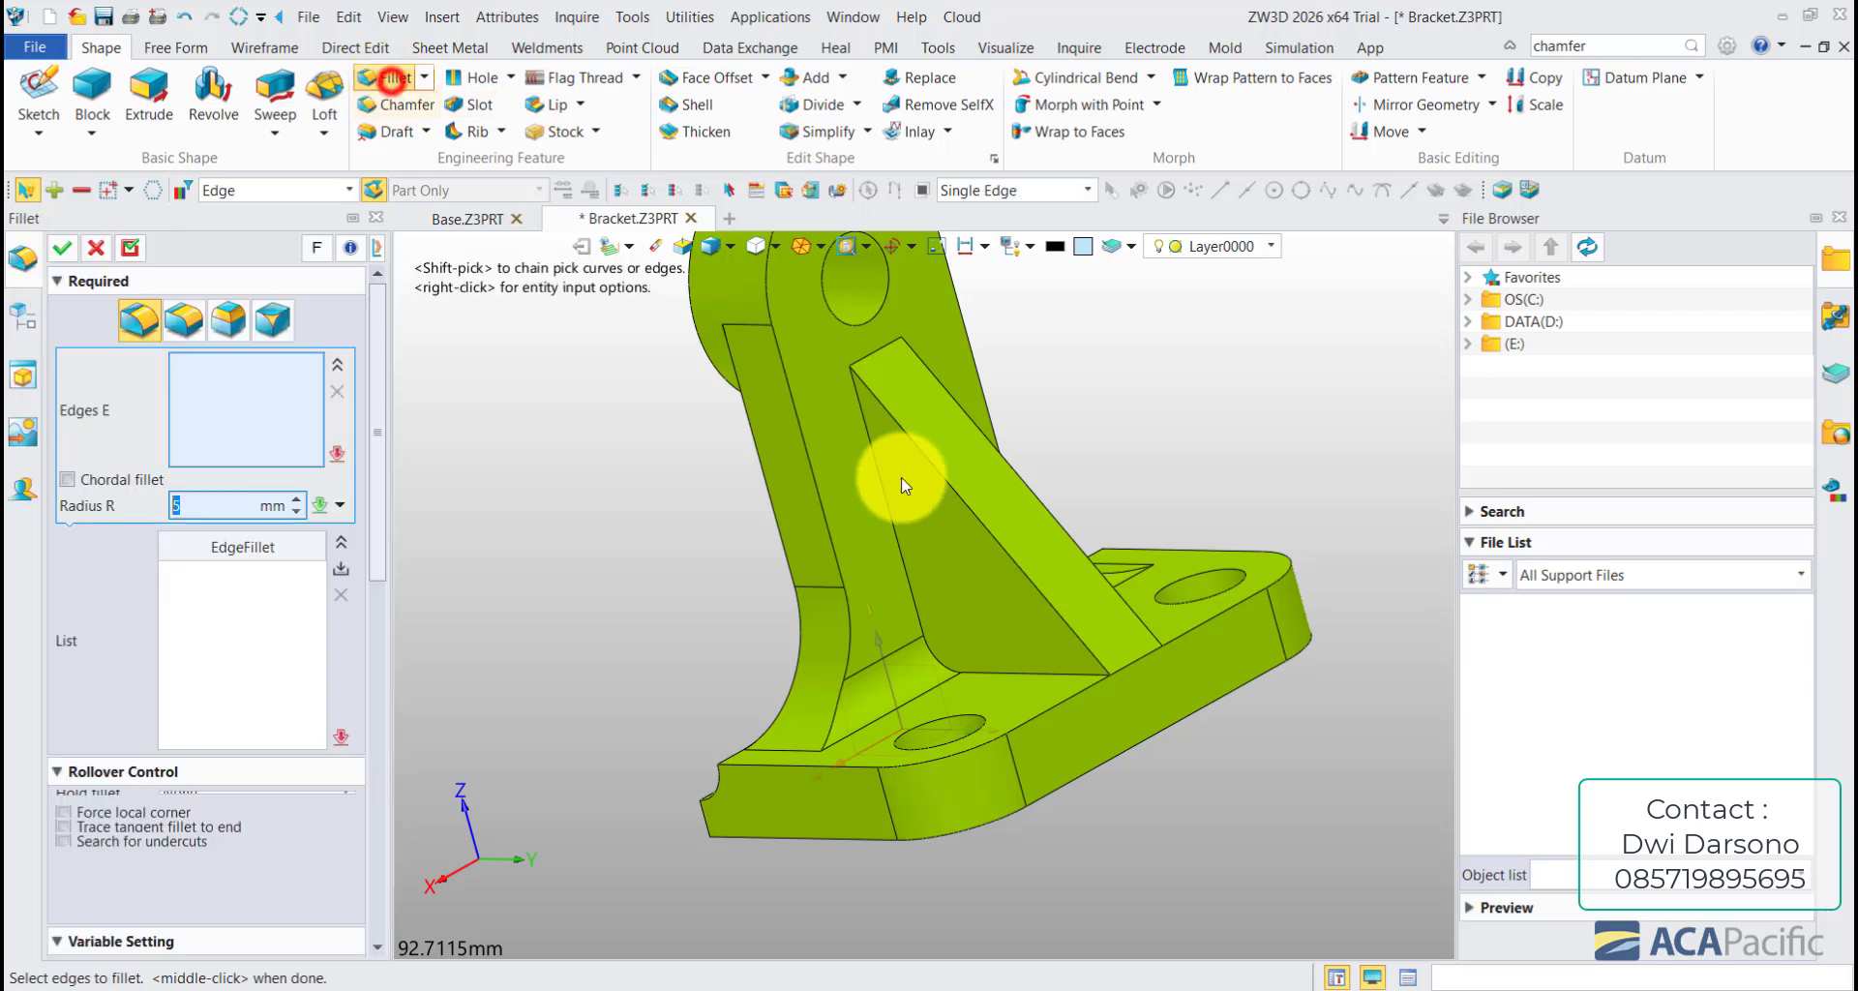
left_click(878, 489)
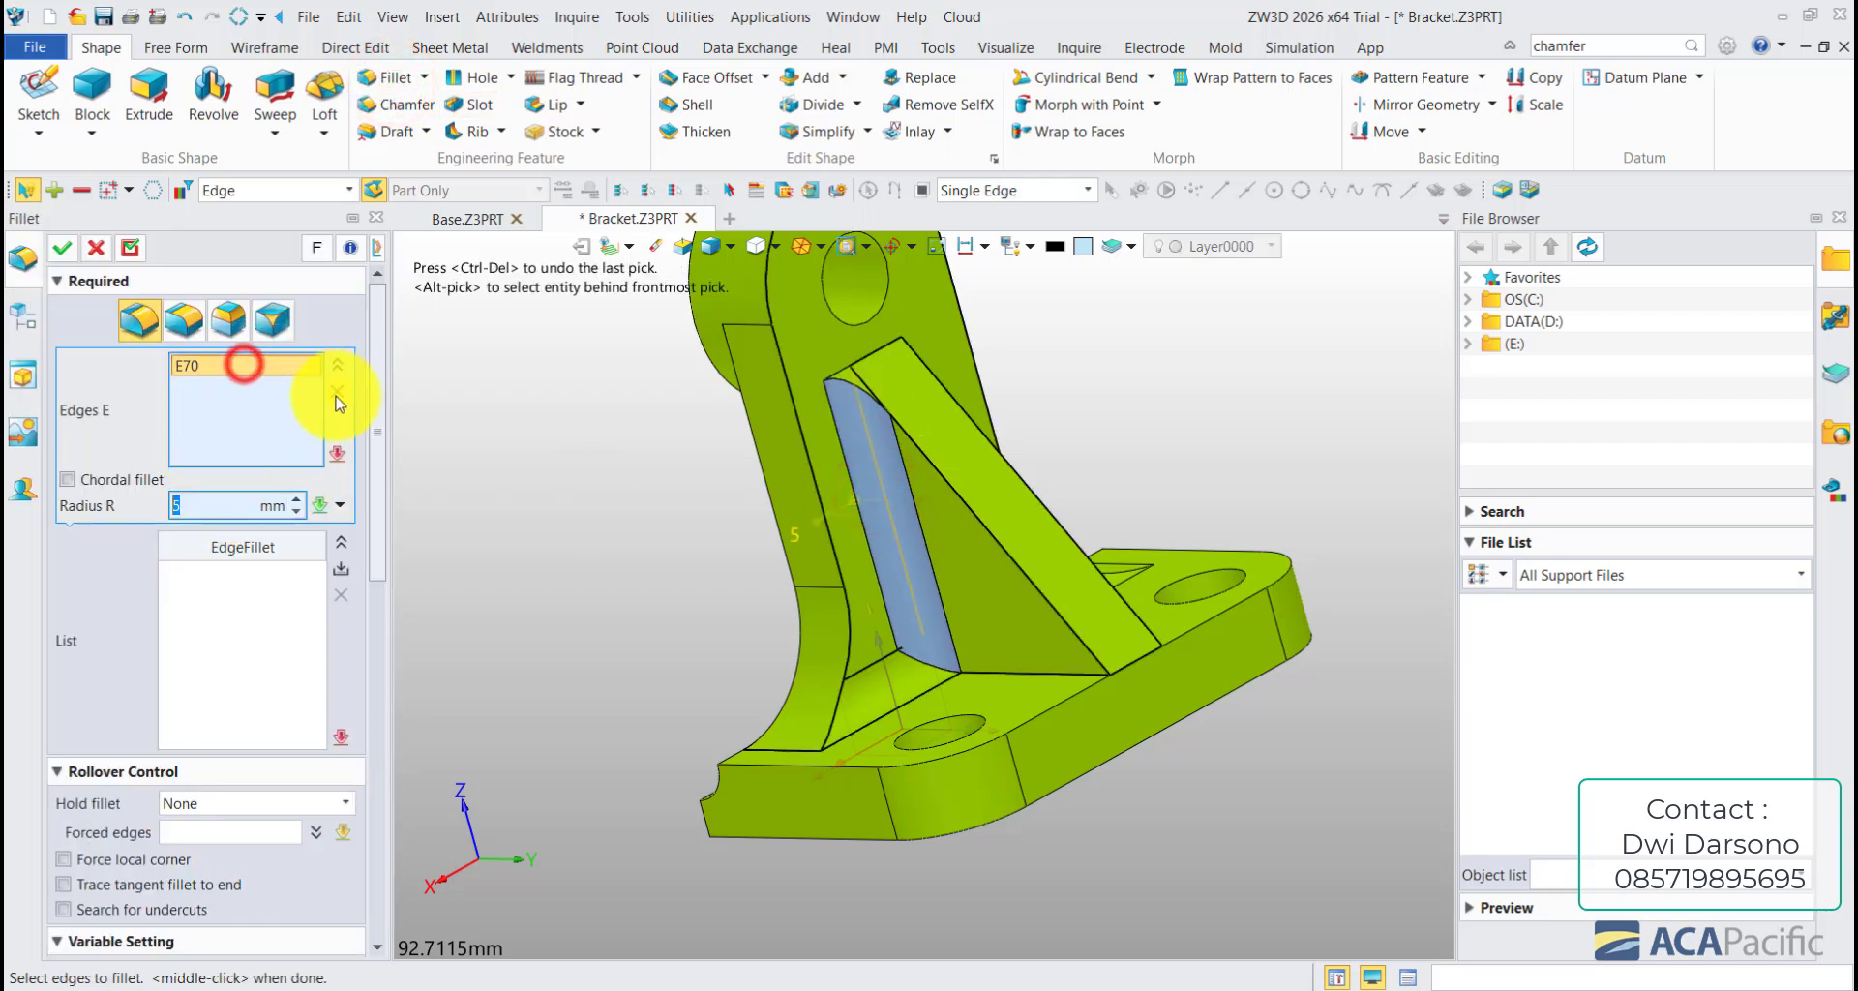
left_click(336, 394)
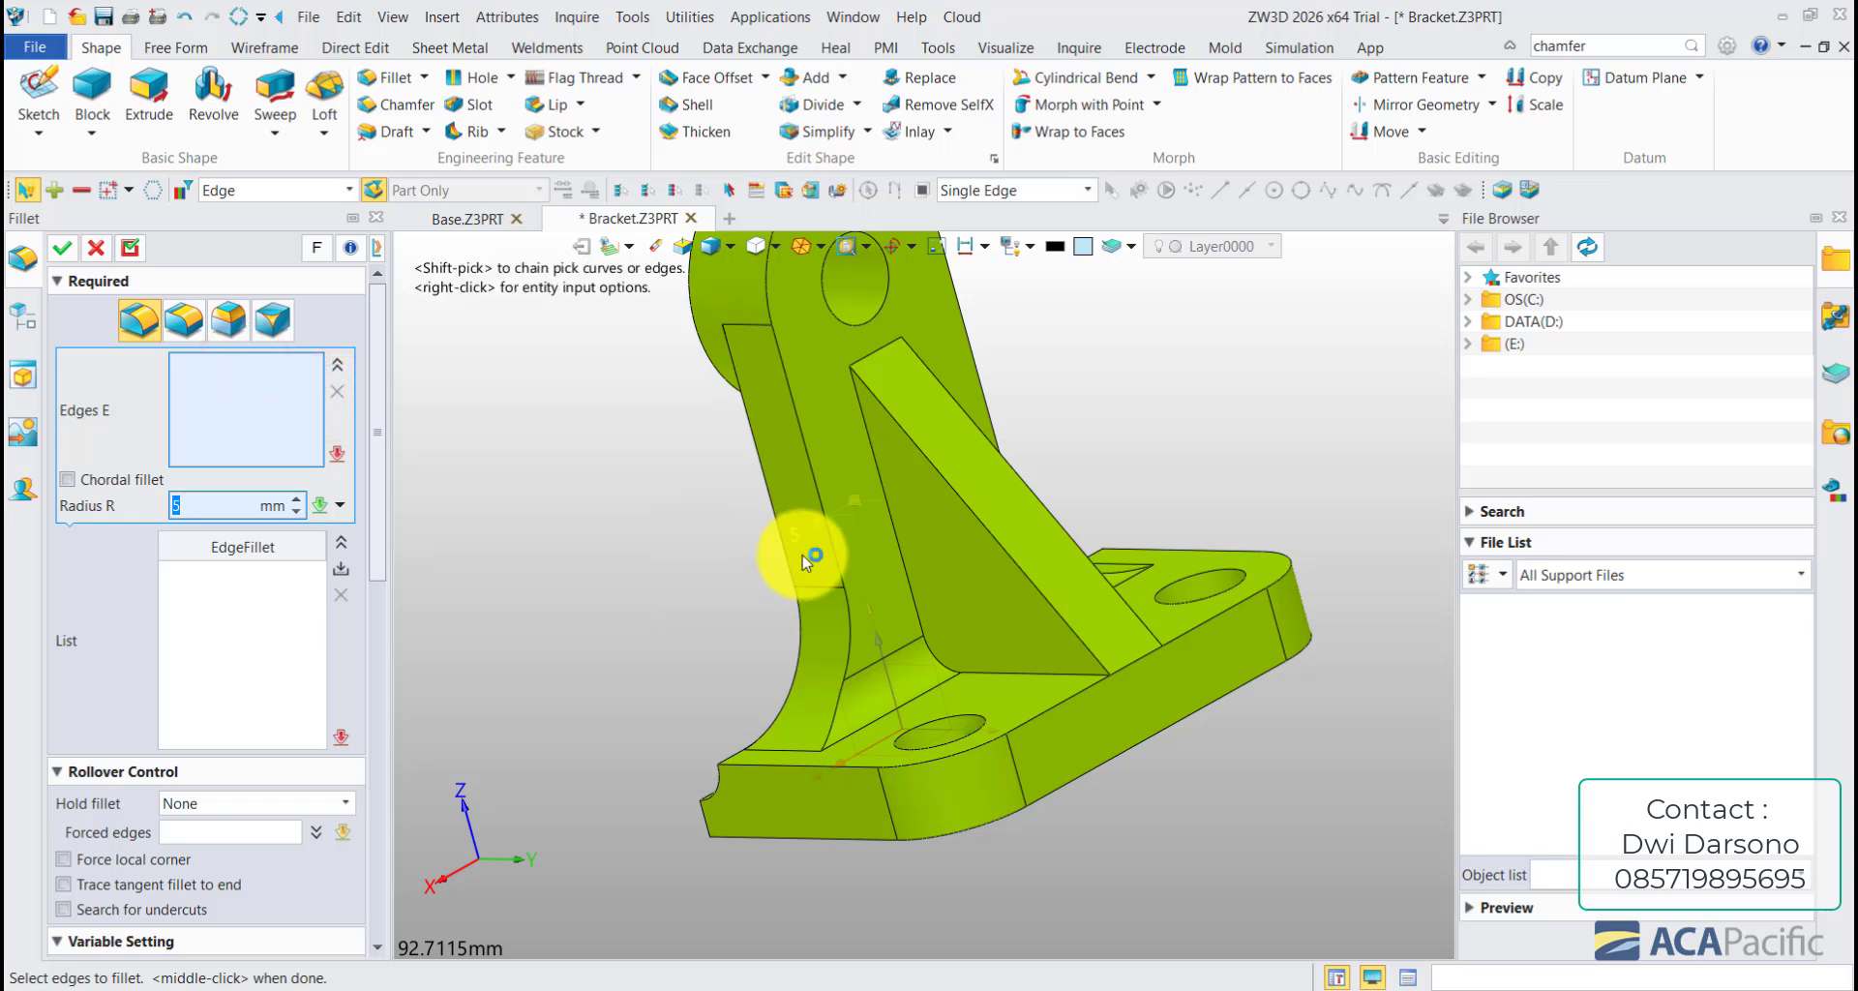
left_click(888, 507)
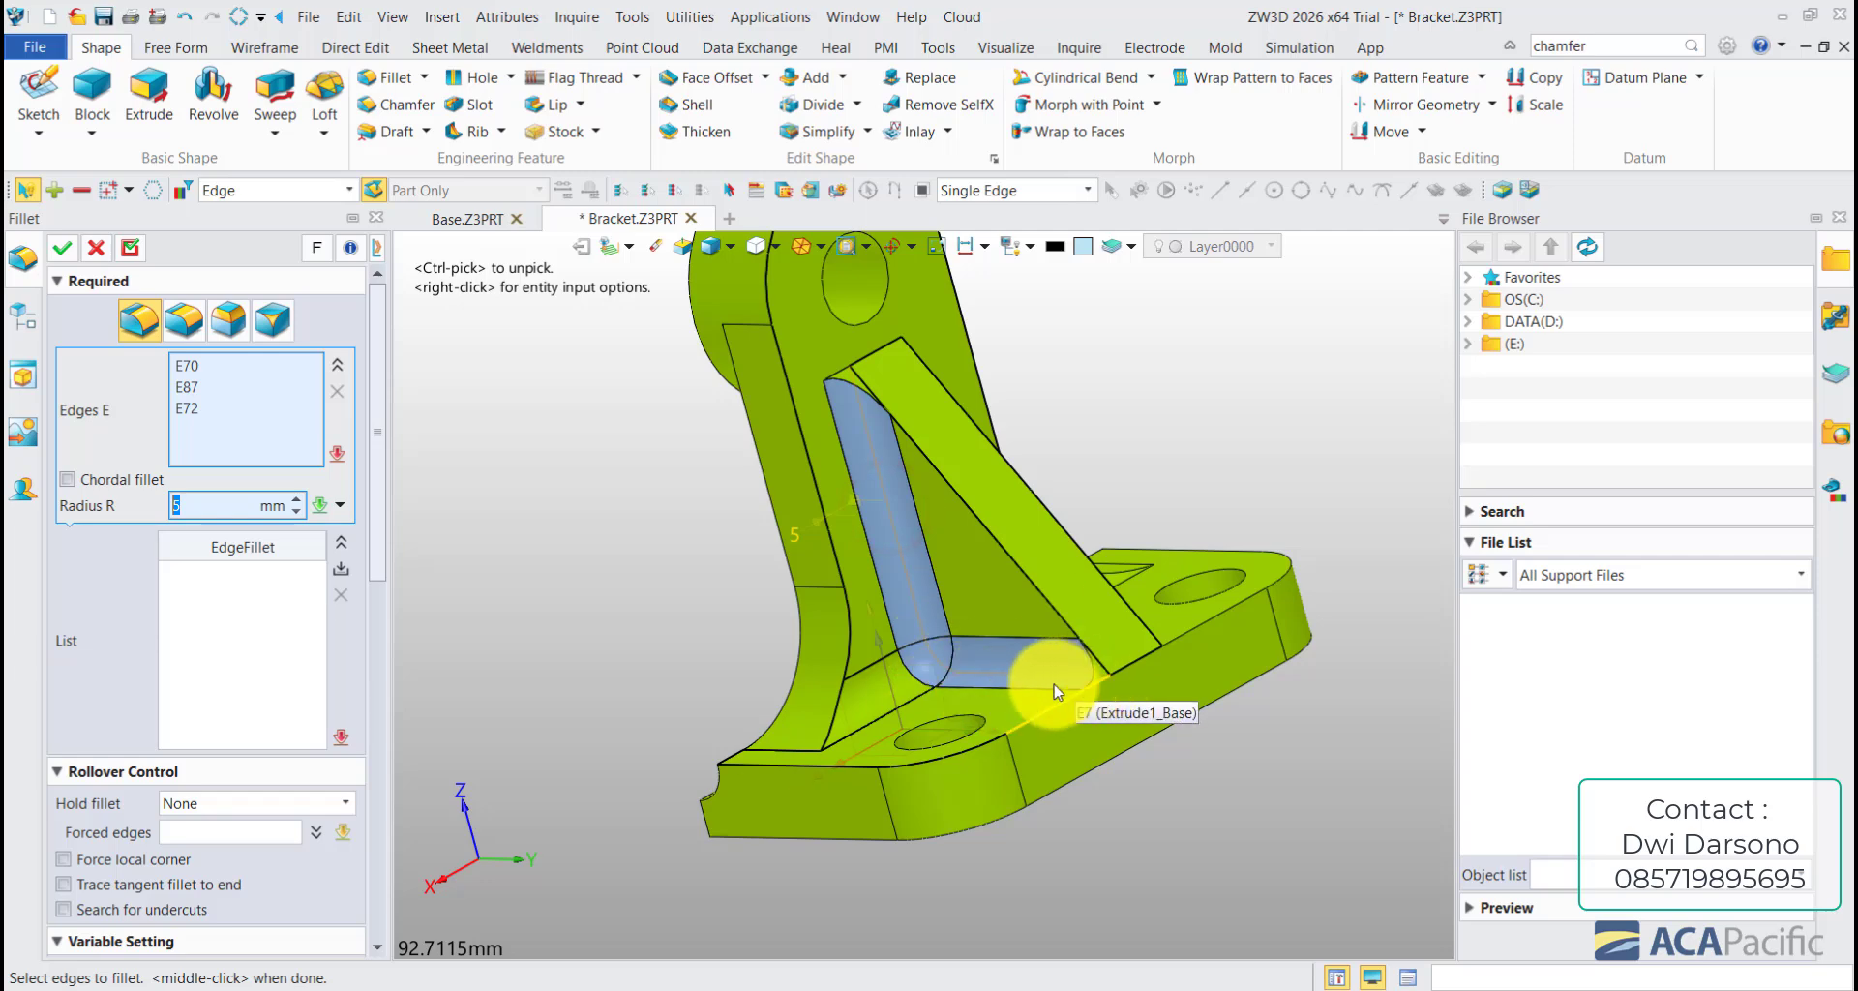
- Add the connected edge chain on the rib's opposite side with Pick Curves and complete the 5 mm fillet
middle_click_drag(1033, 707, 366, 488)
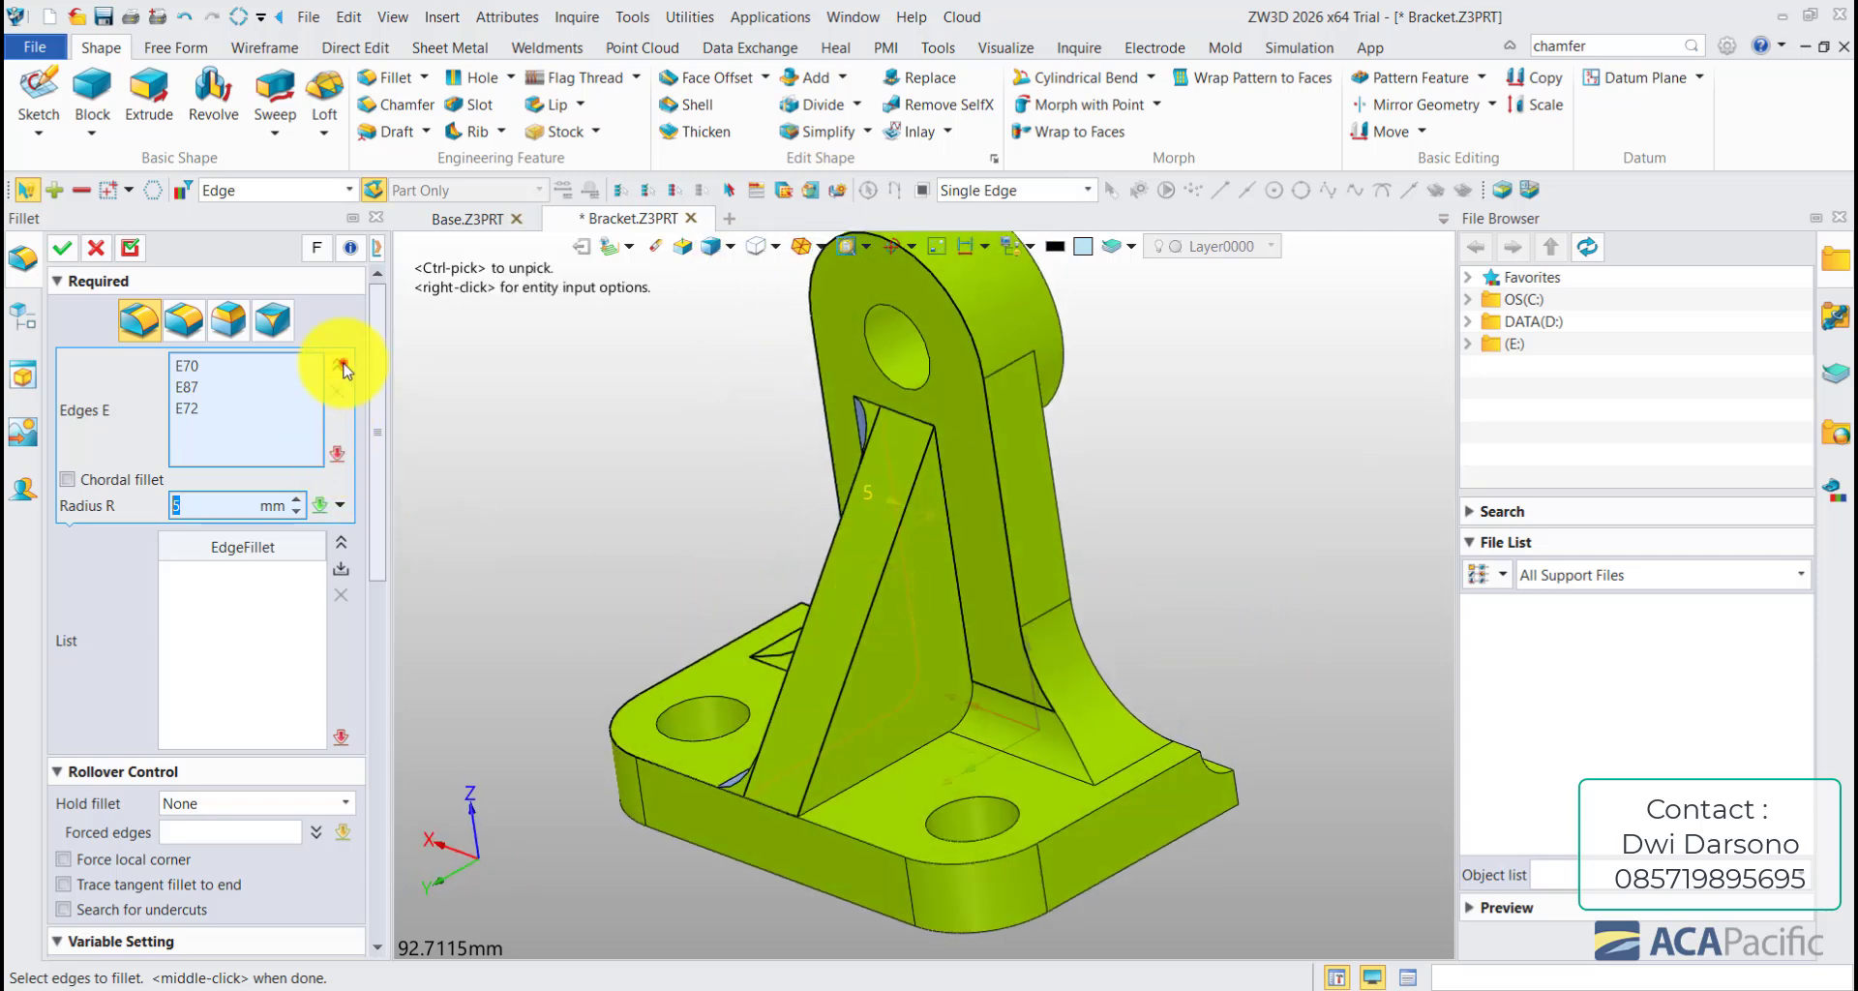
left_click(341, 367)
left_click(337, 368)
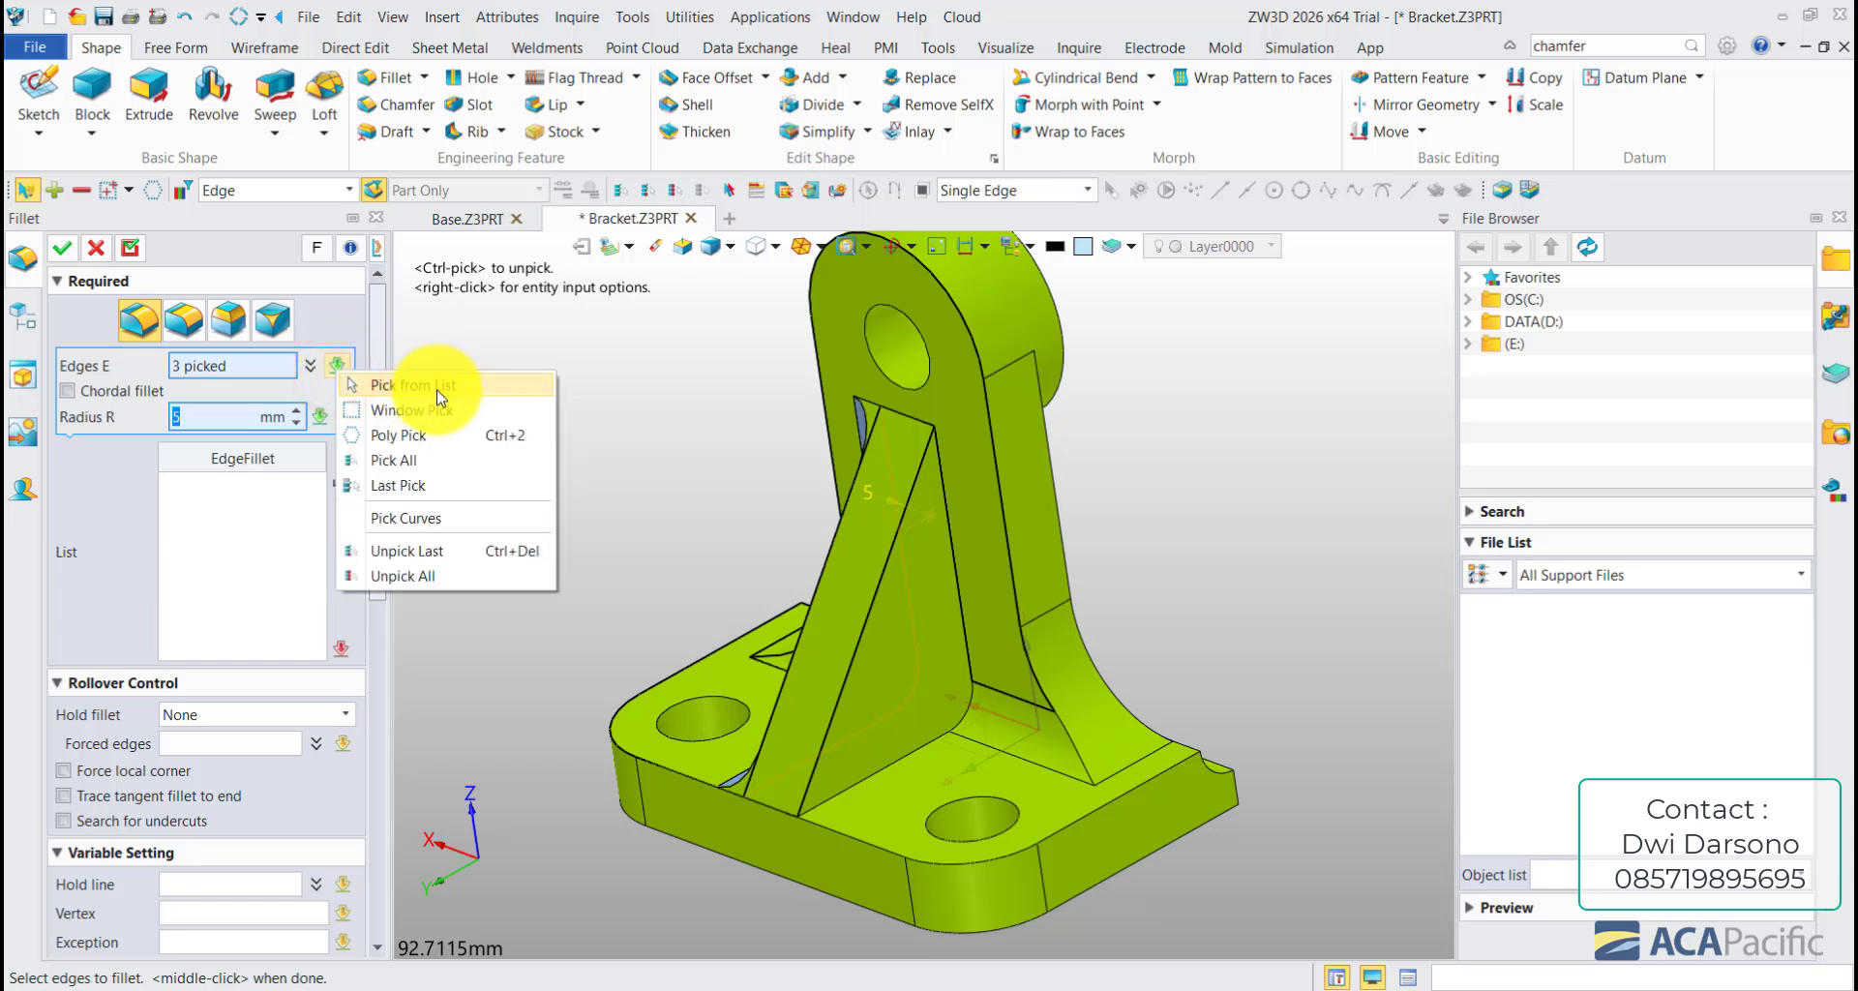
left_click(448, 519)
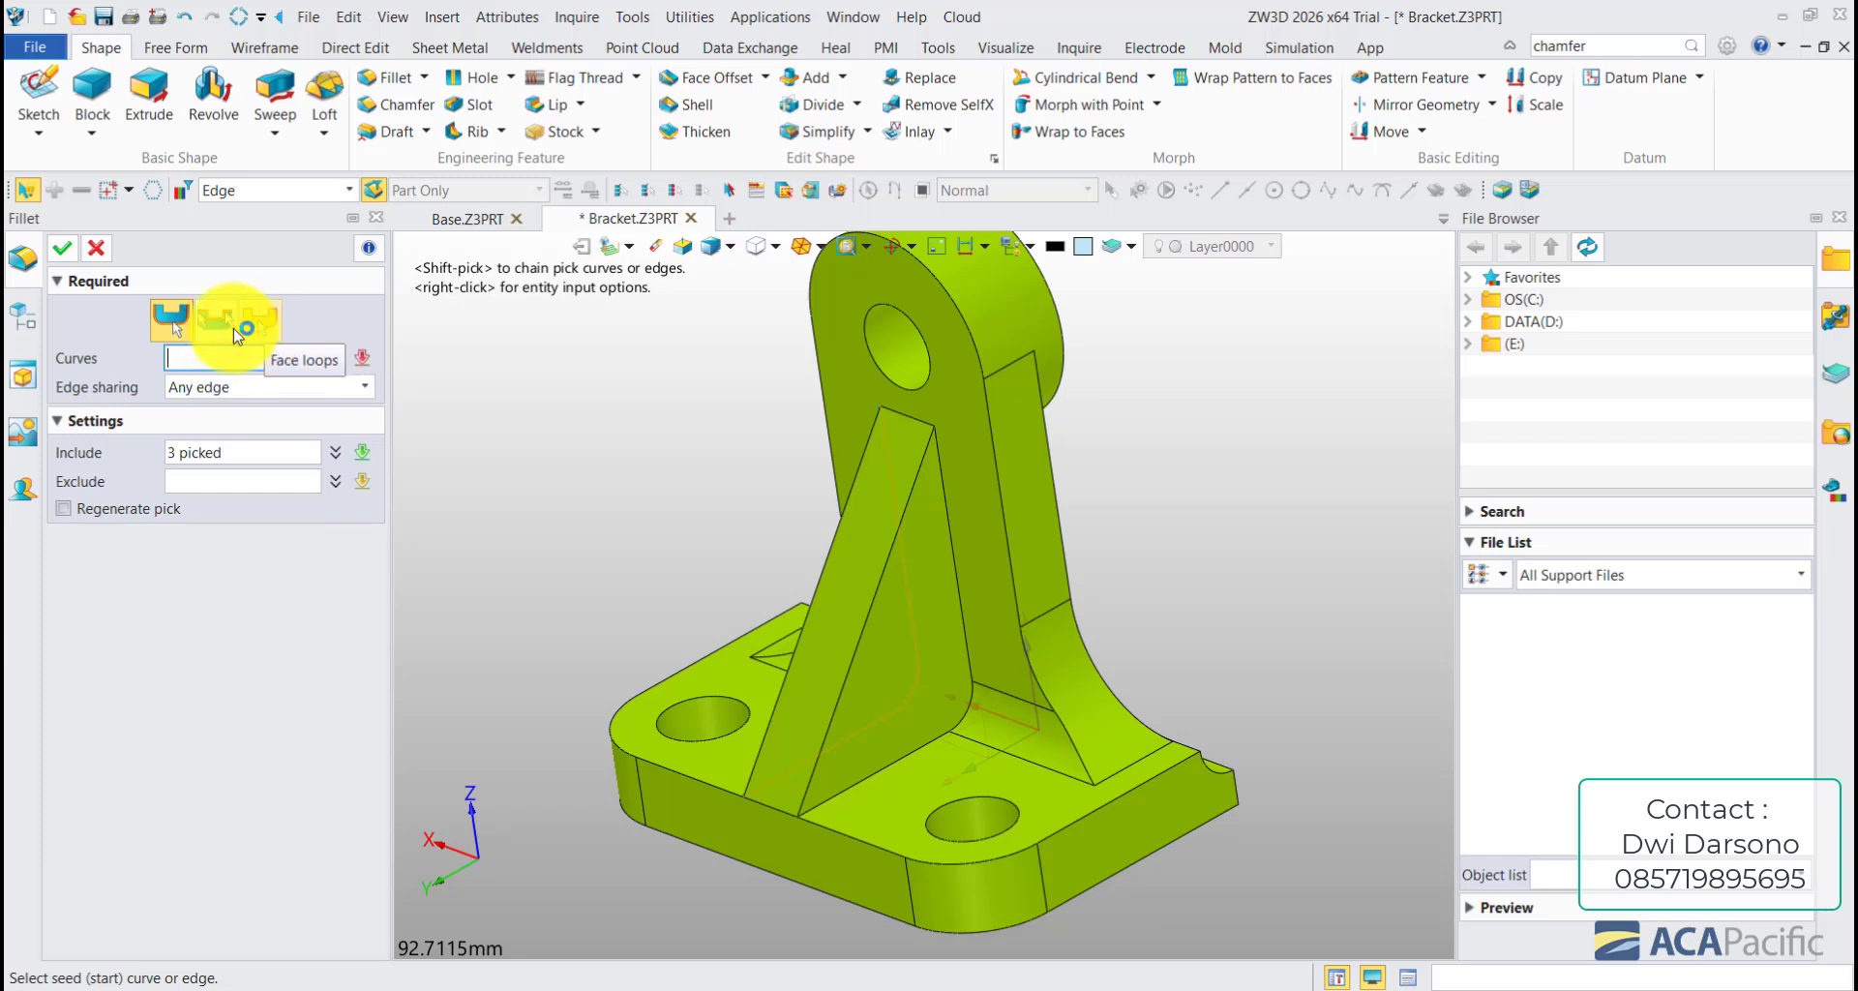
left_click(948, 544)
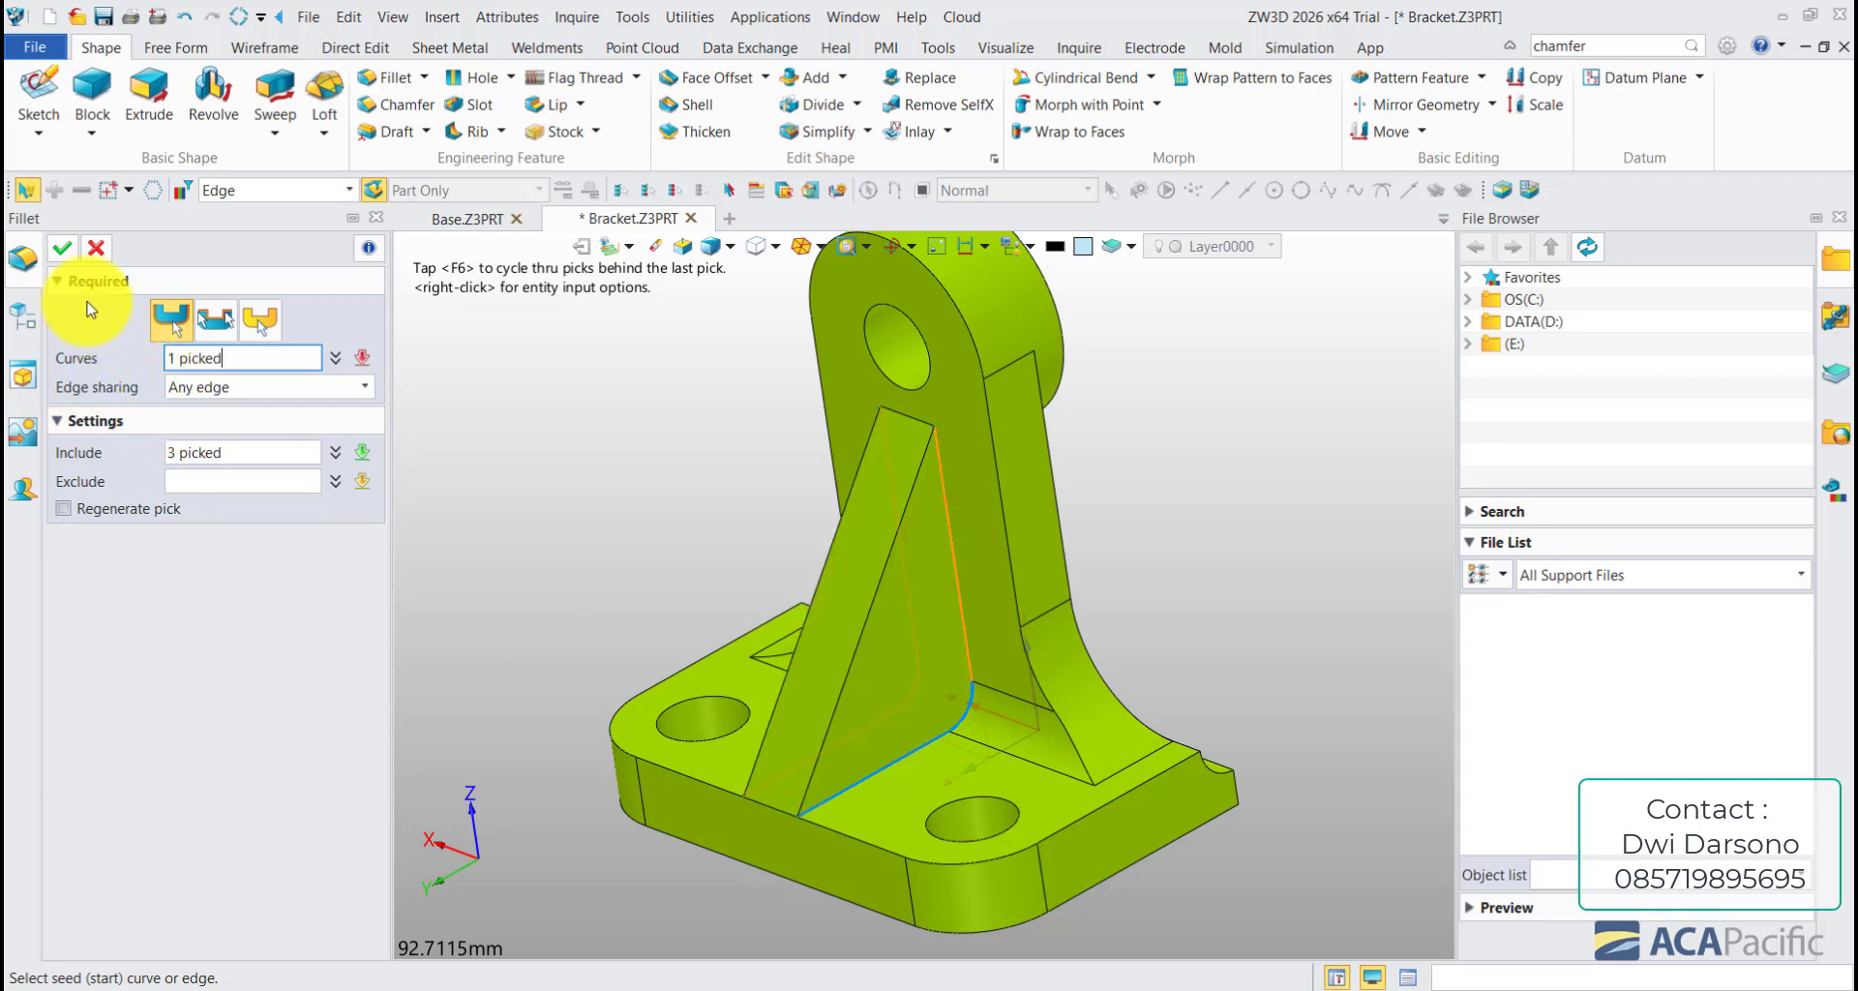
left_click(62, 248)
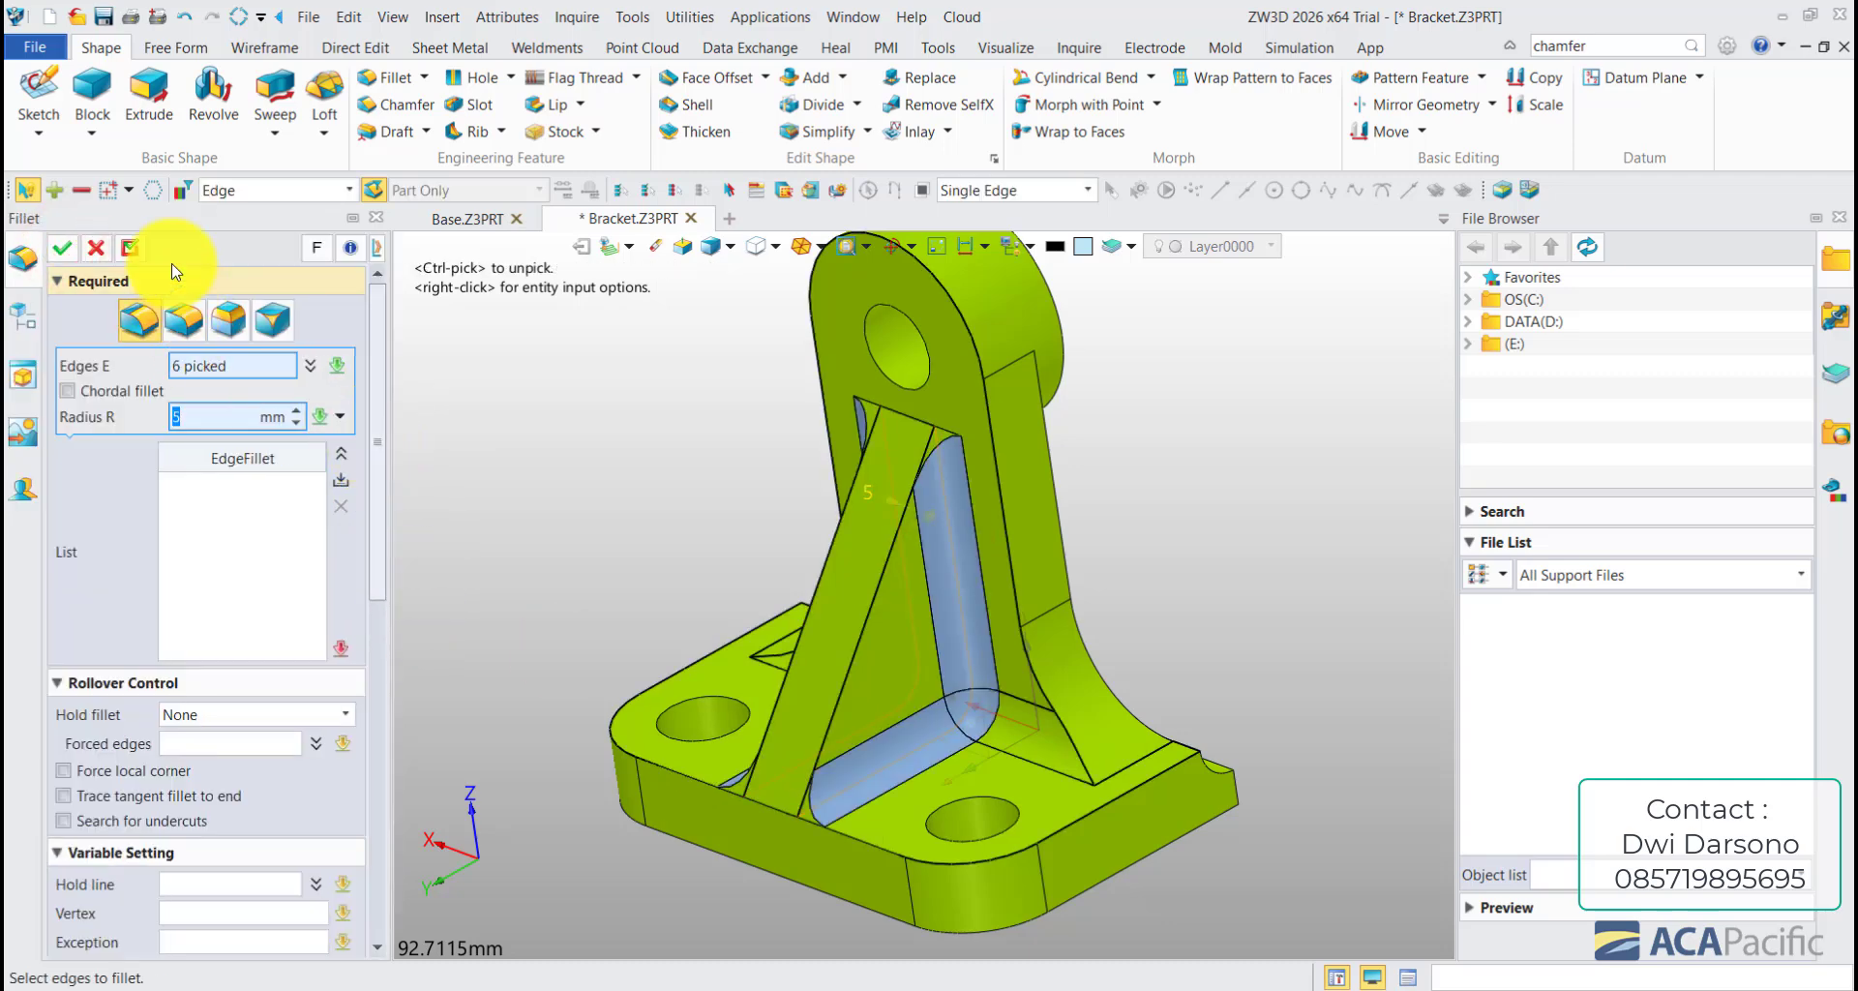
left_click(62, 248)
- Fillet the curved edge where the round boss meets the back of the upright with a 5 mm radius
right_click_drag(886, 545, 593, 310)
left_click(399, 86)
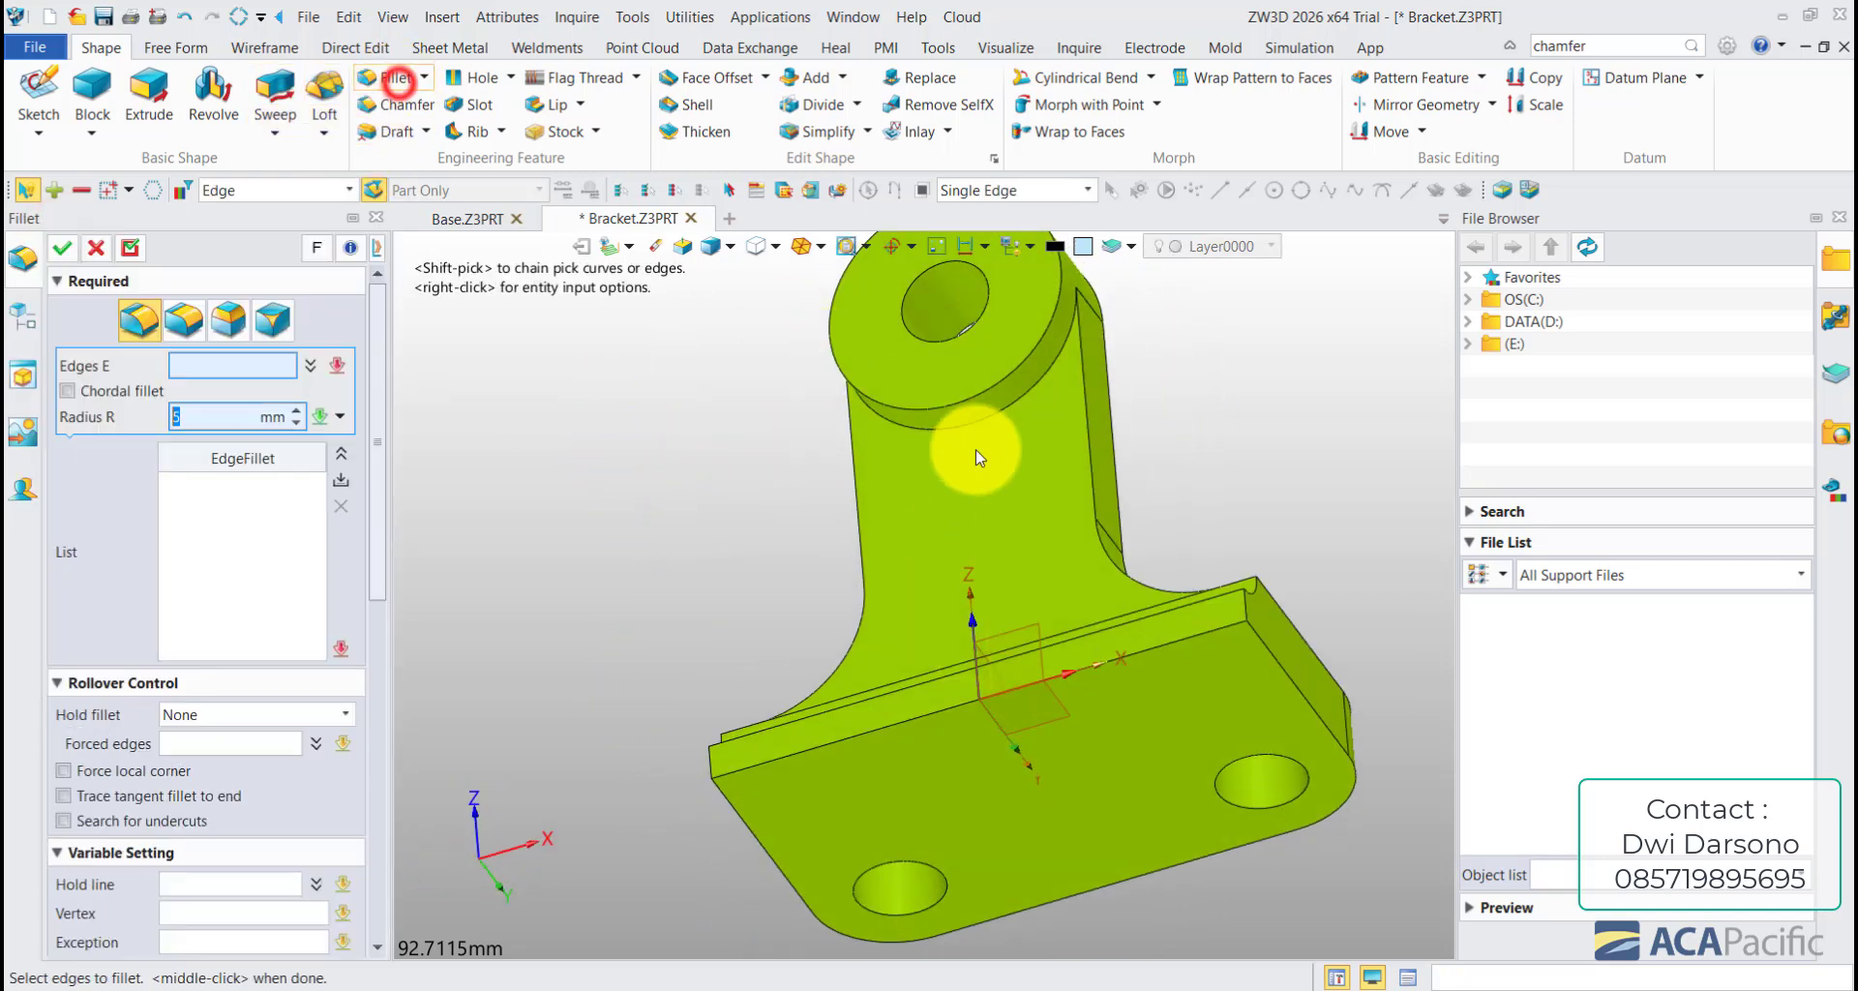
left_click(963, 418)
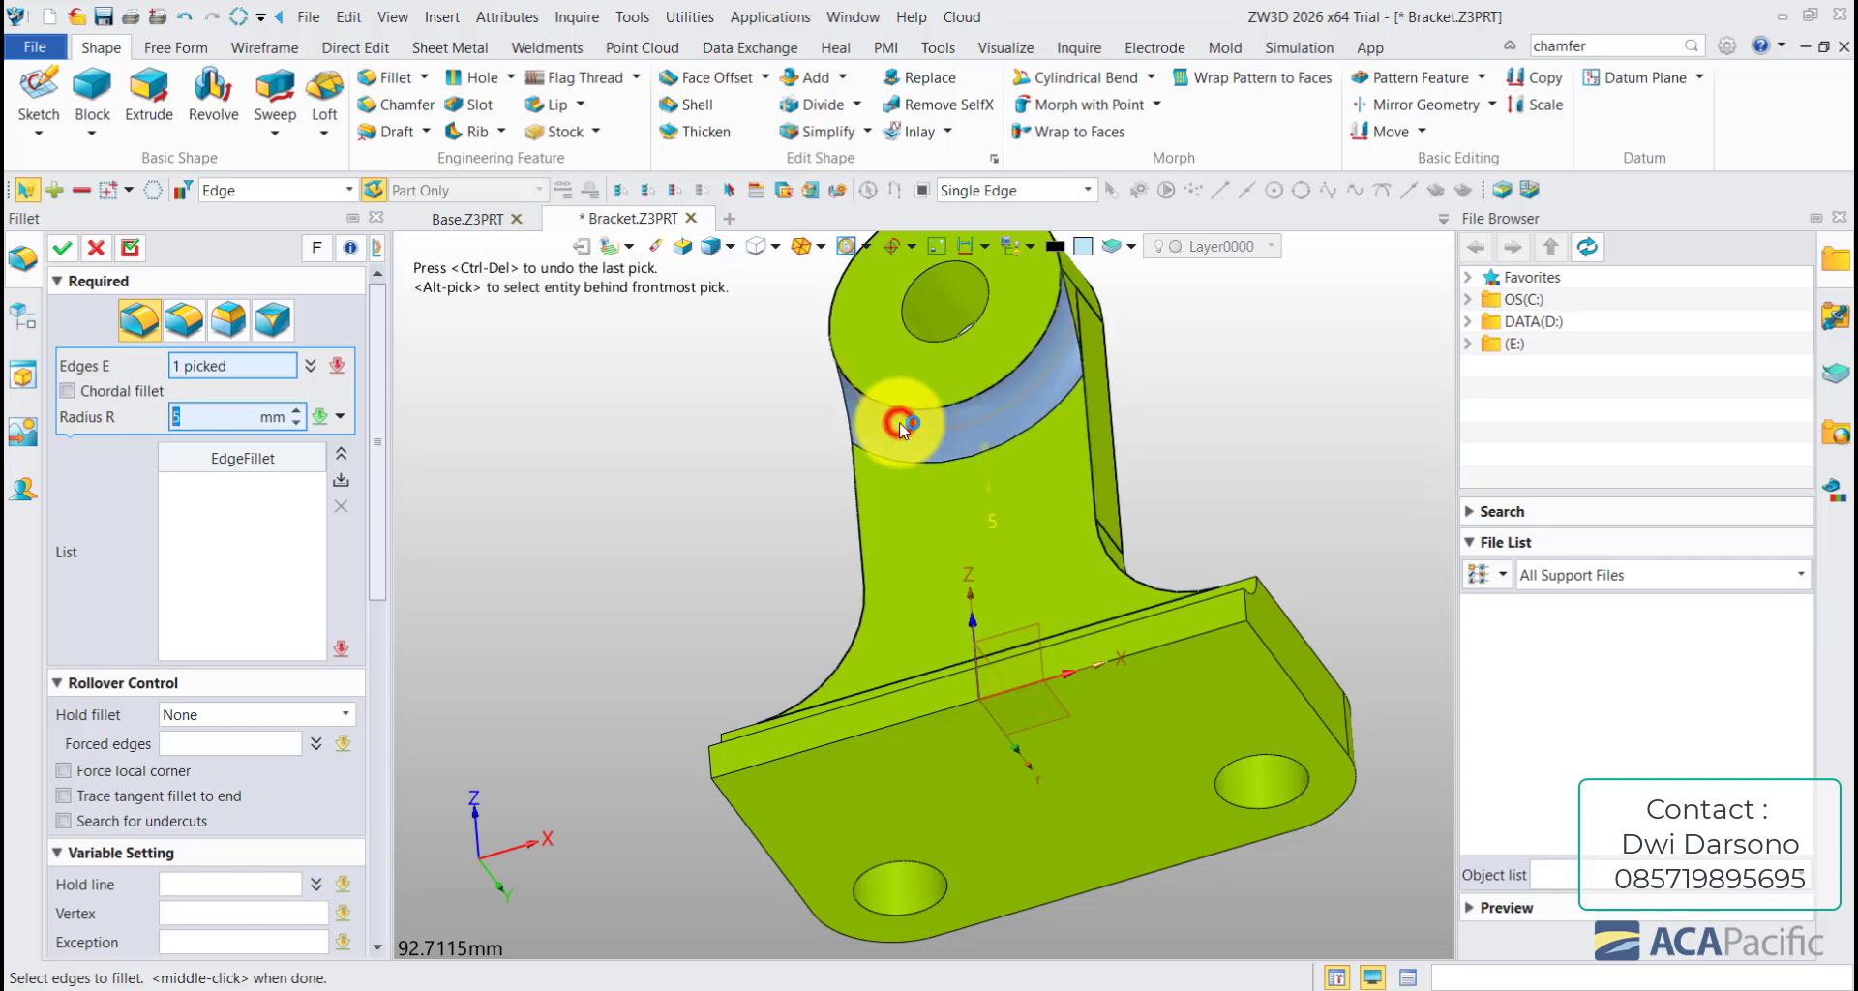
left_click(62, 248)
- Save the bracket part
right_click_drag(642, 472, 912, 689)
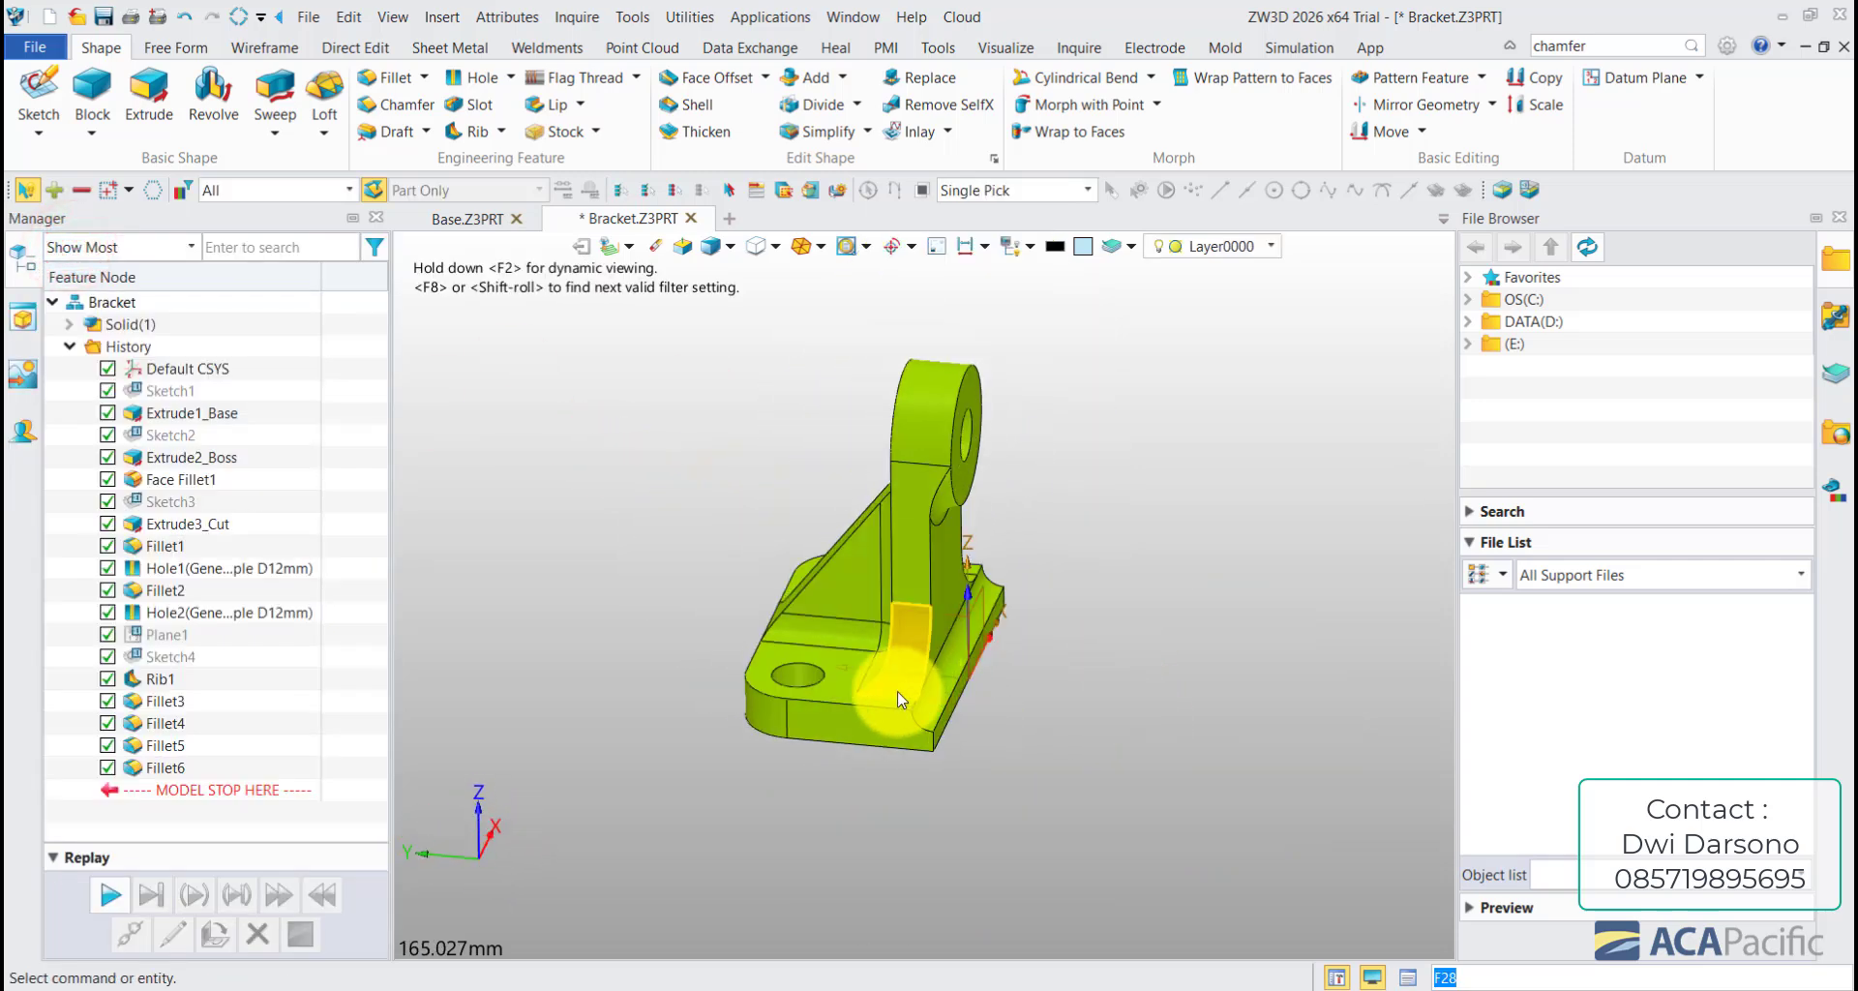
key("ctrl+s")
left_click(1171, 868)
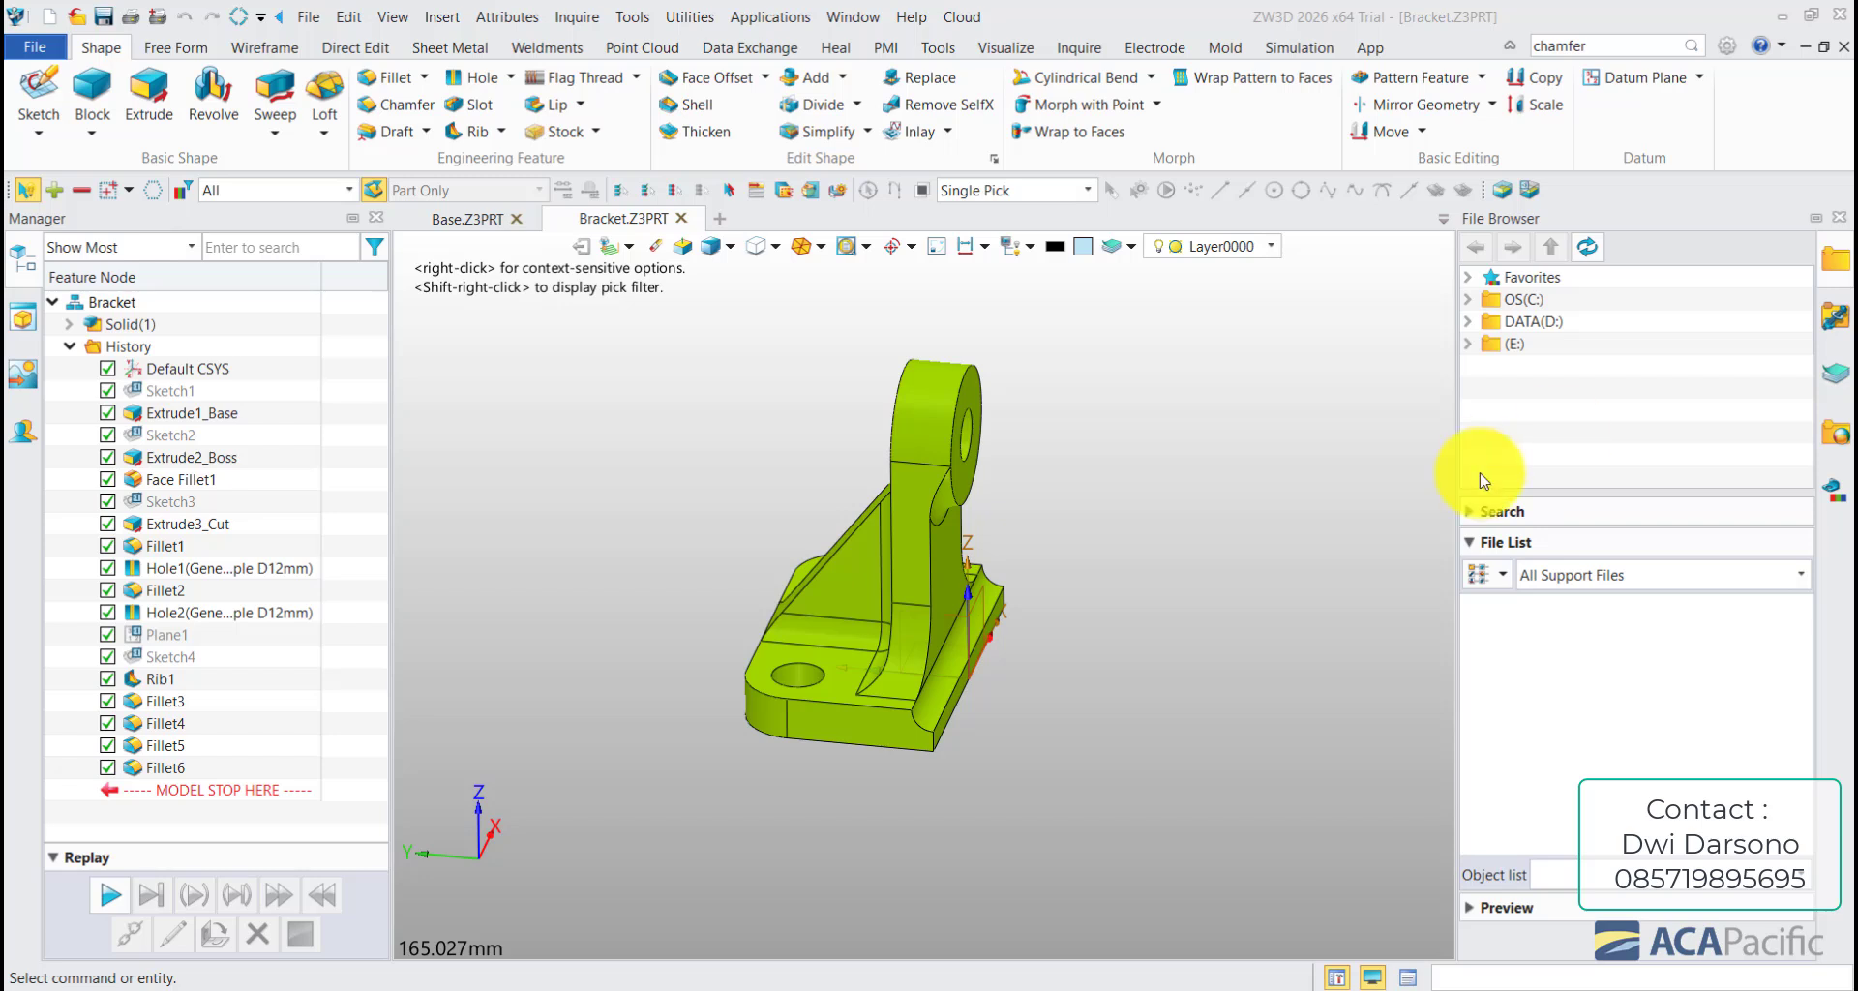
- Create a new standard part file named Bush from the blank template
key("ctrl+n")
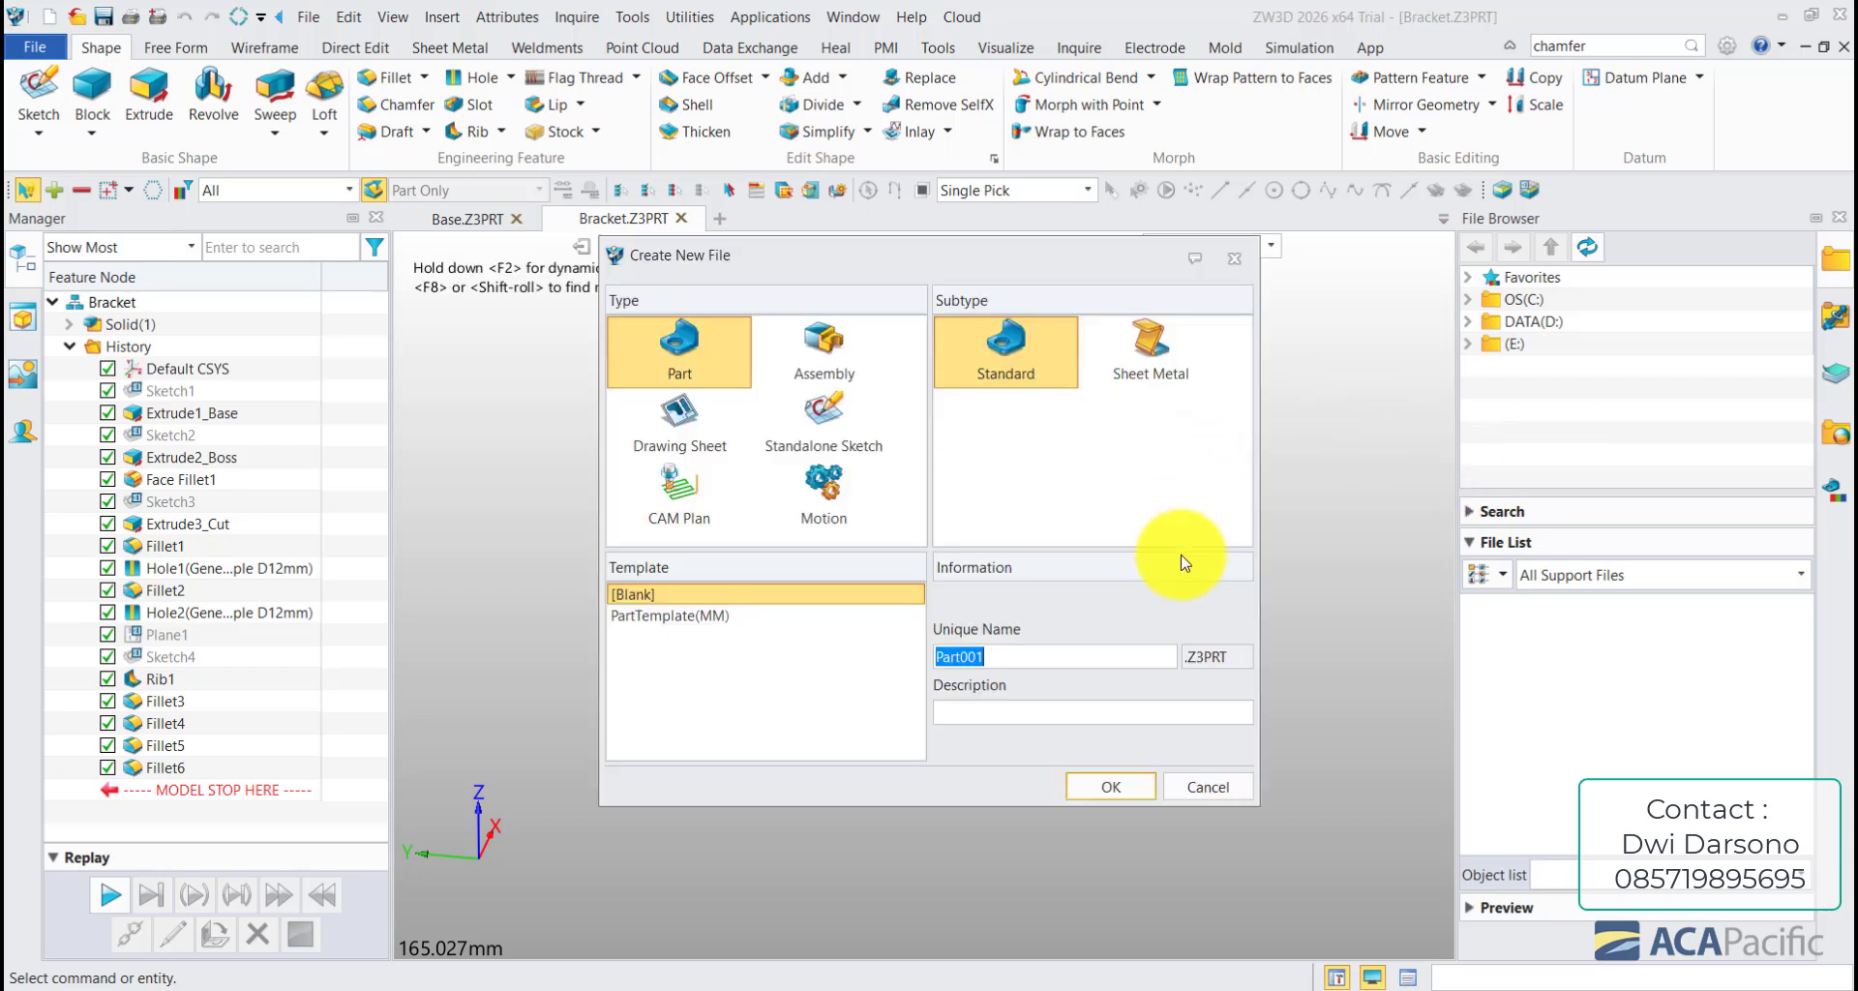
type("Bu")
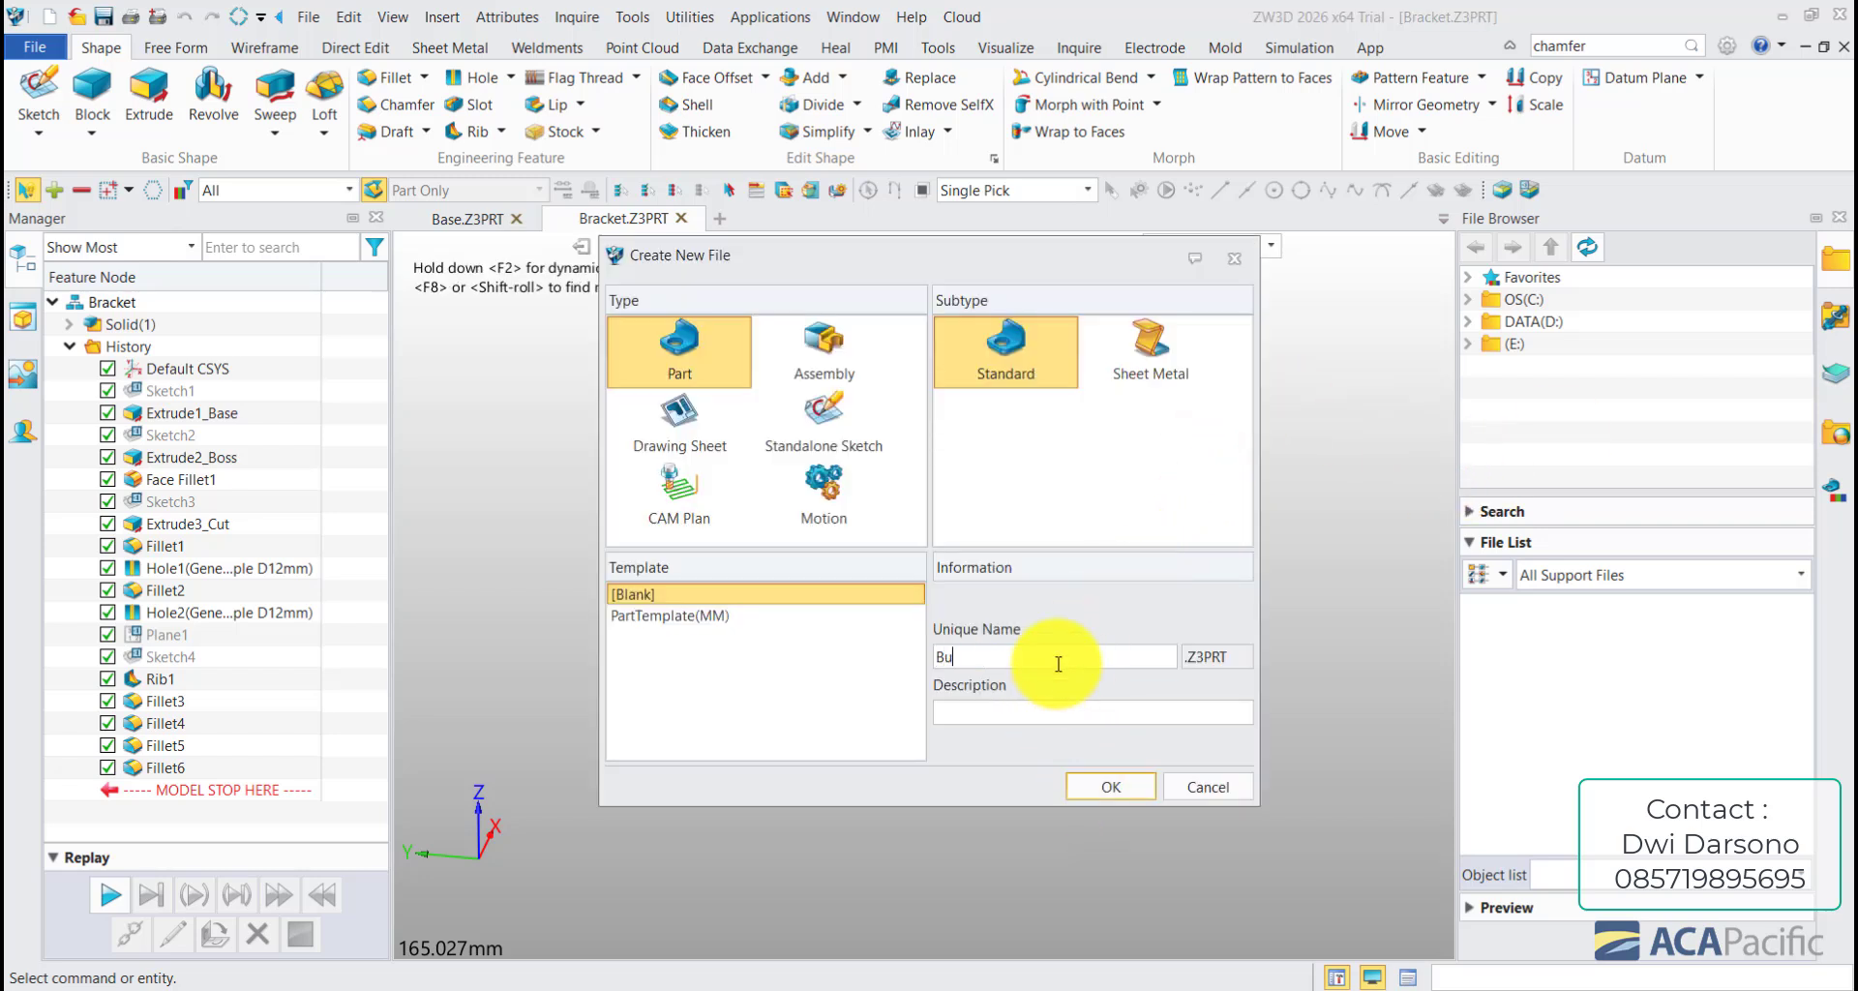
type("sh")
key("Return")
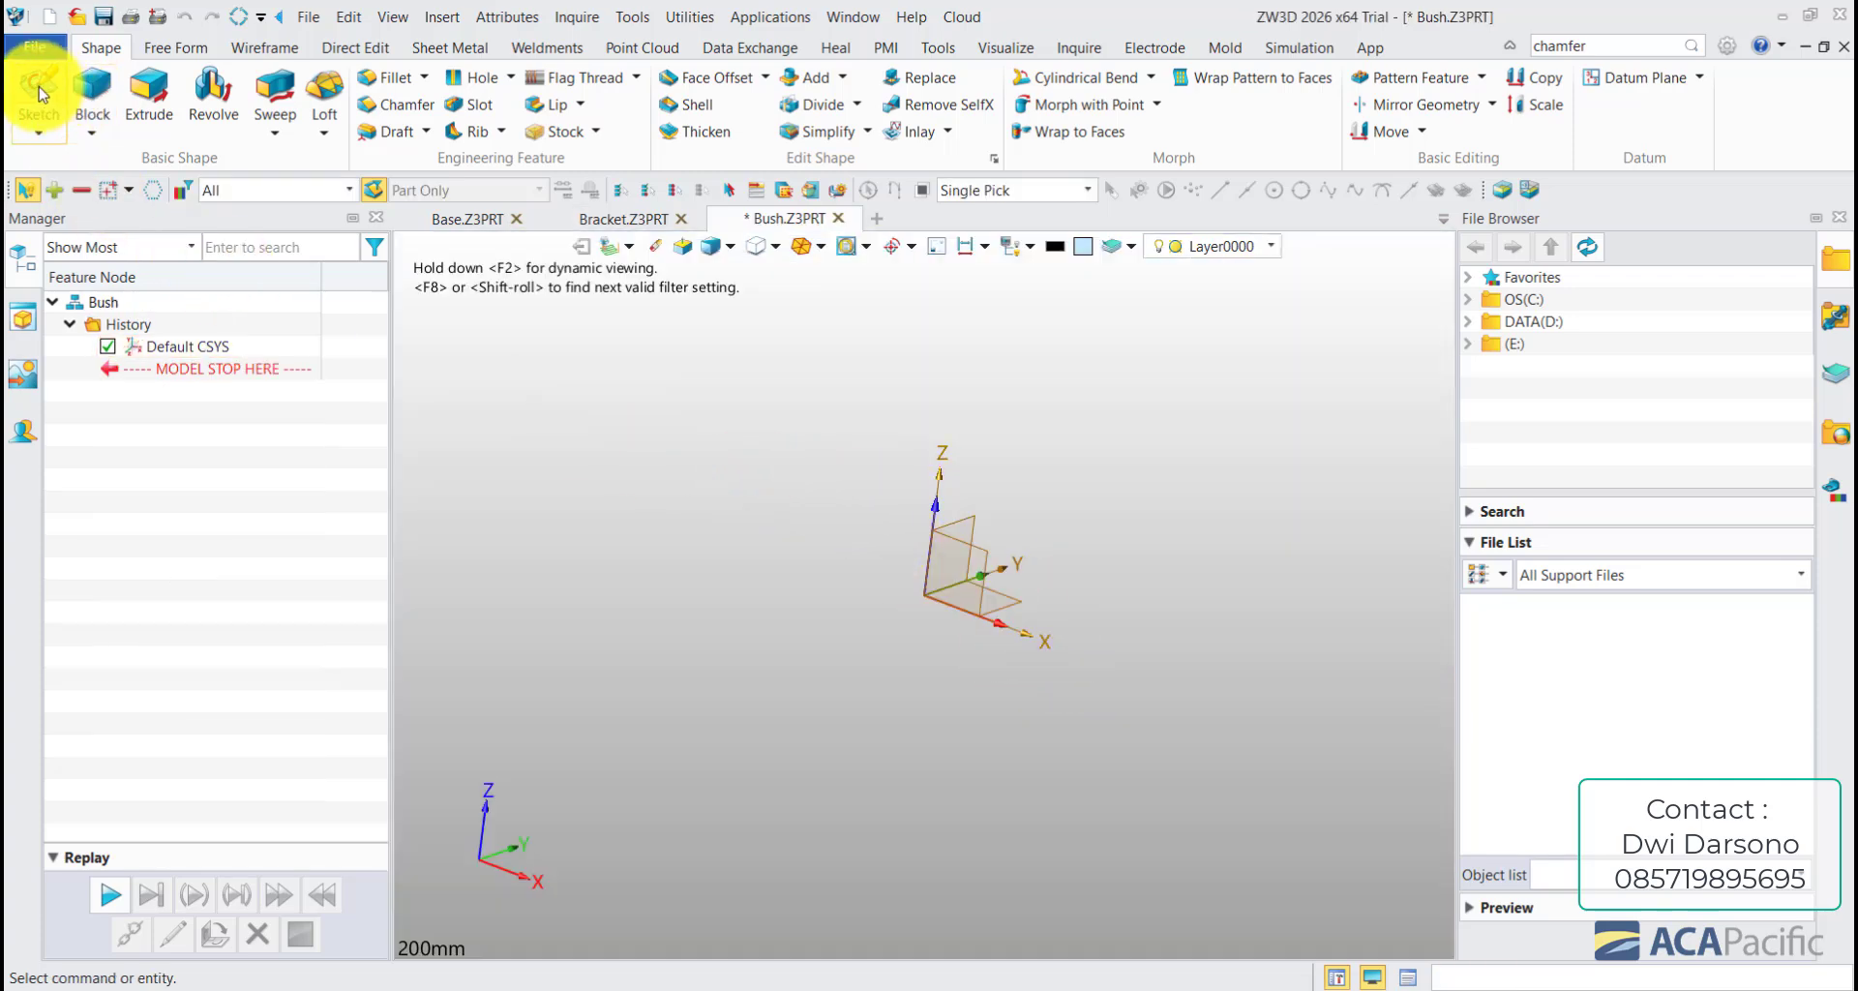
- Switch to Foxit PDF Reader, examine the bush section dimensions in Roller Bracket.pdf, and return to ZW3D
key("alt+Tab")
double_click(742, 181)
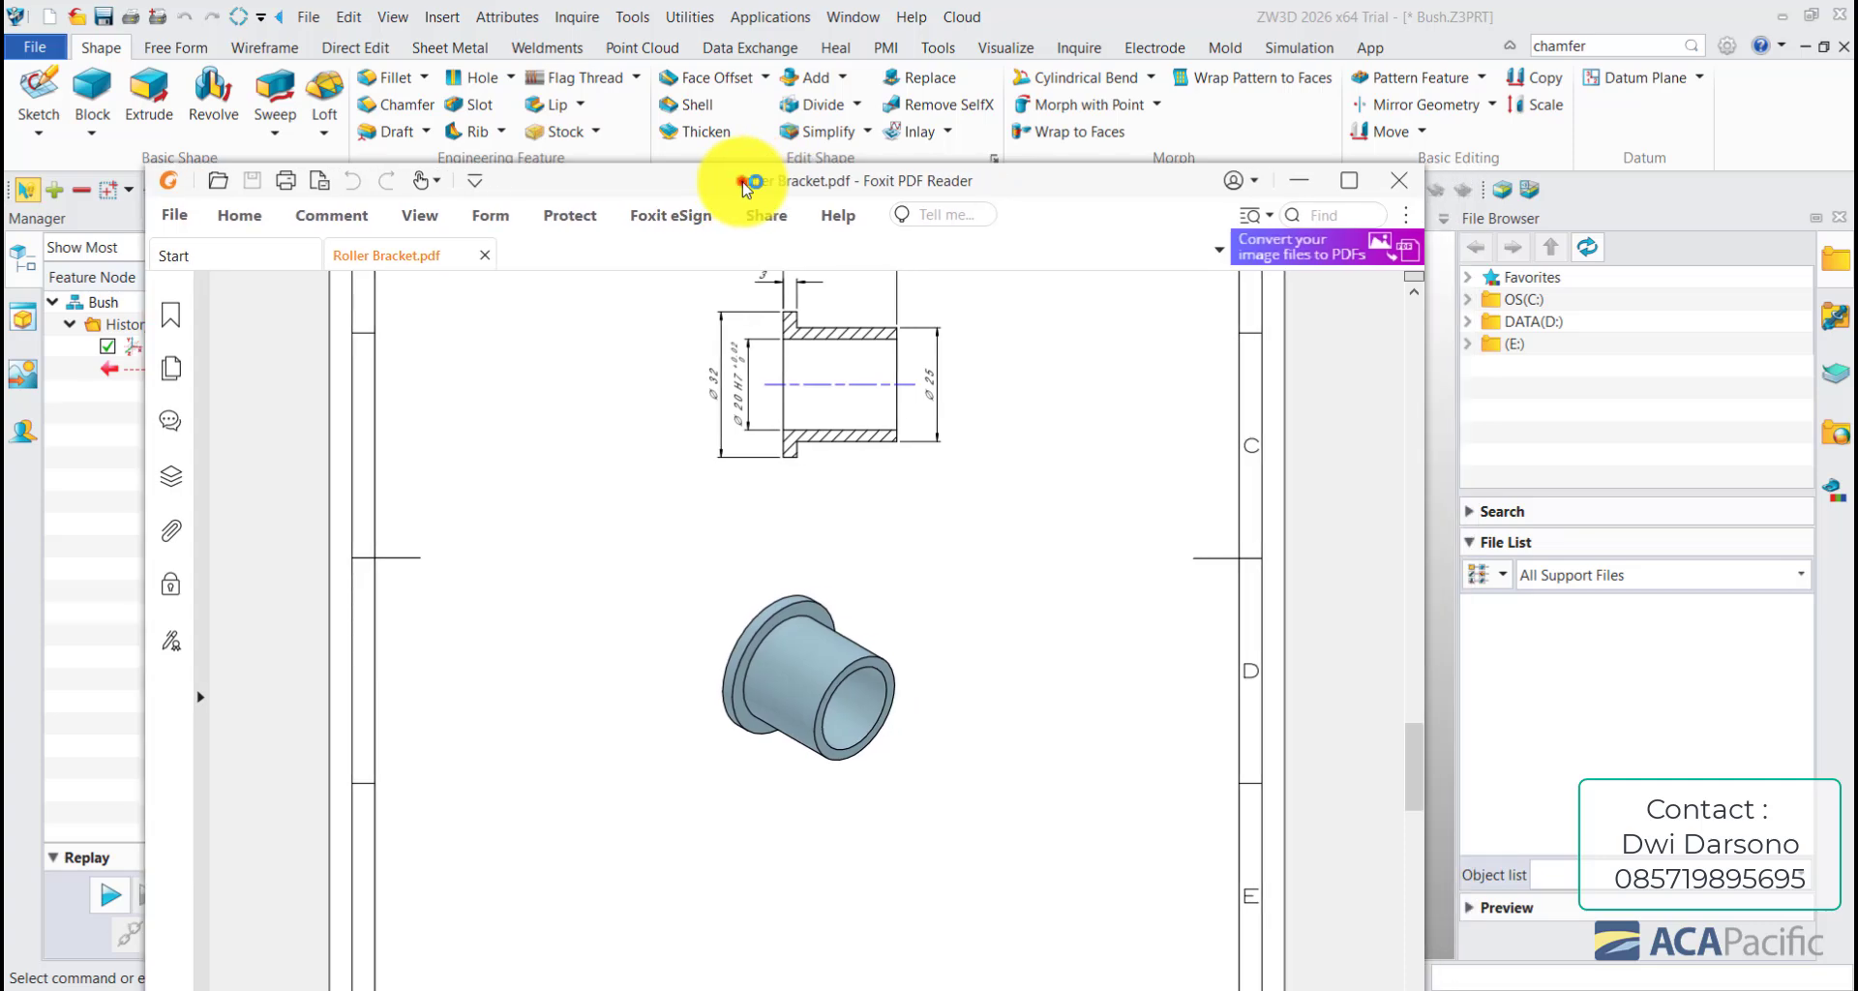
left_click_drag(964, 266, 906, 510)
scroll(967, 436, "up", 4, "ctrl")
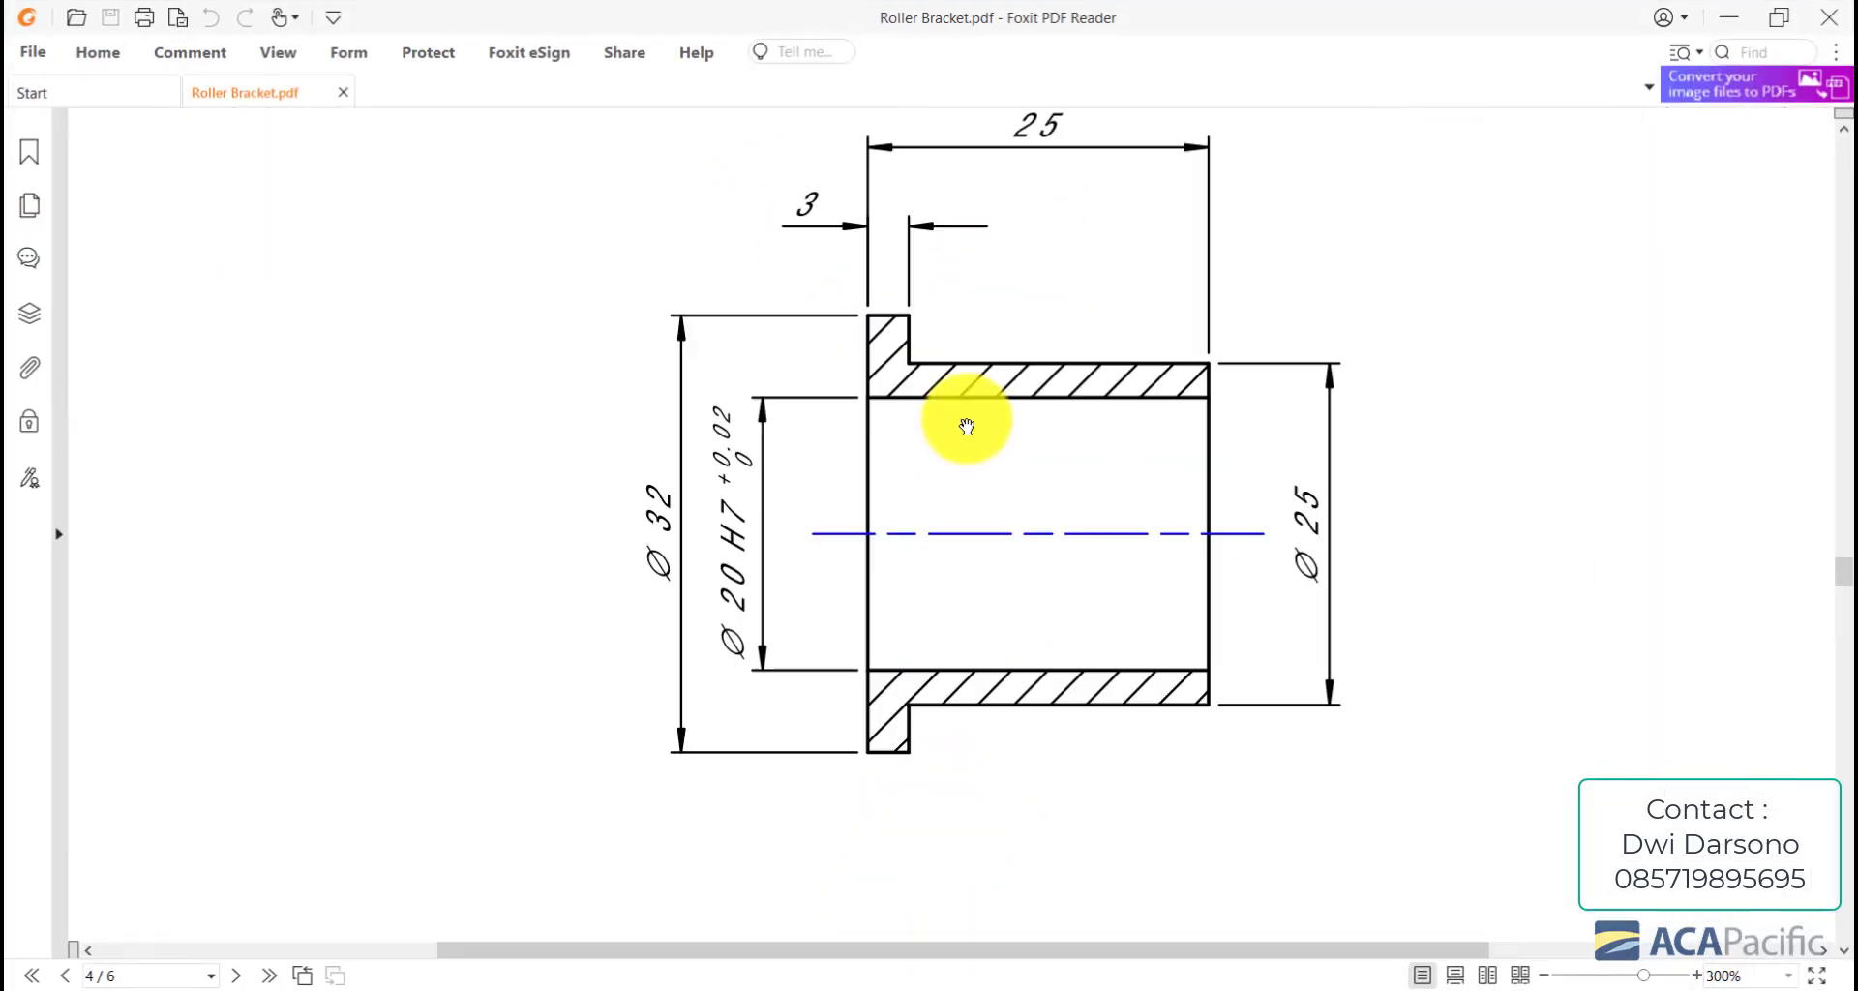
key("alt+Tab")
left_click(1075, 13)
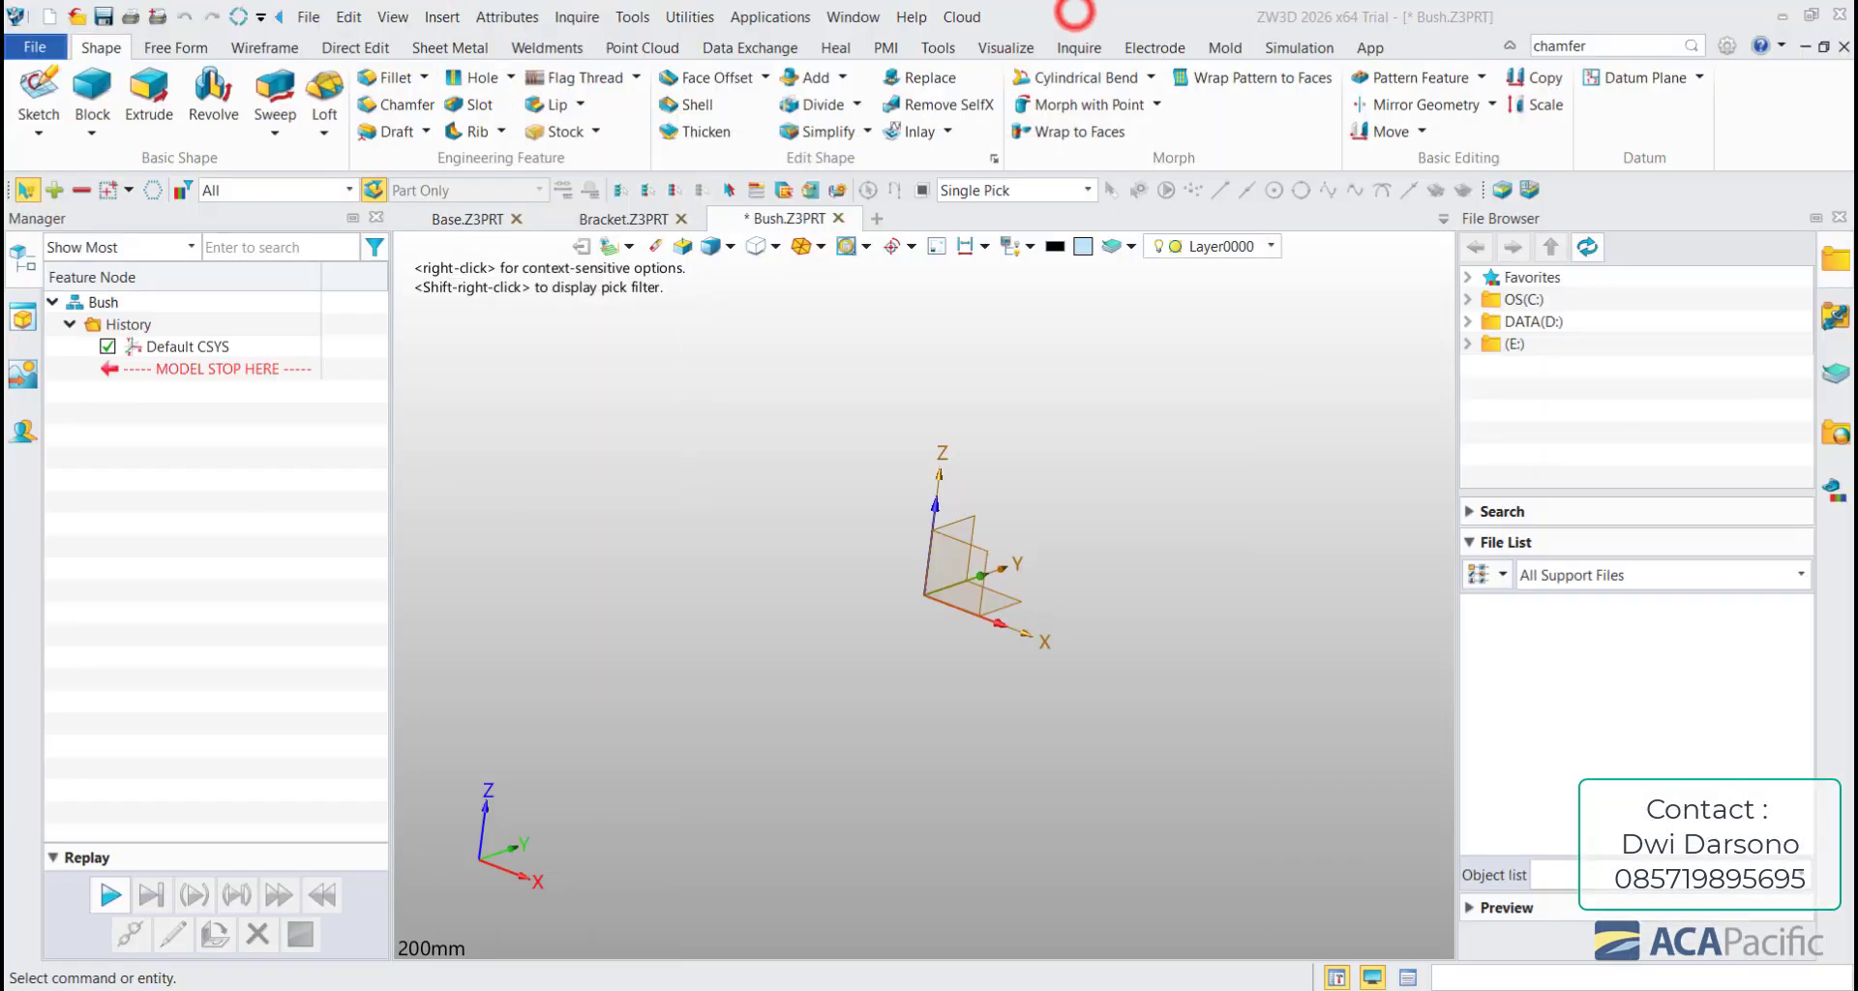
- Open a new sketch on the default XZ plane of the Bush part
left_click(796, 394)
left_click(39, 97)
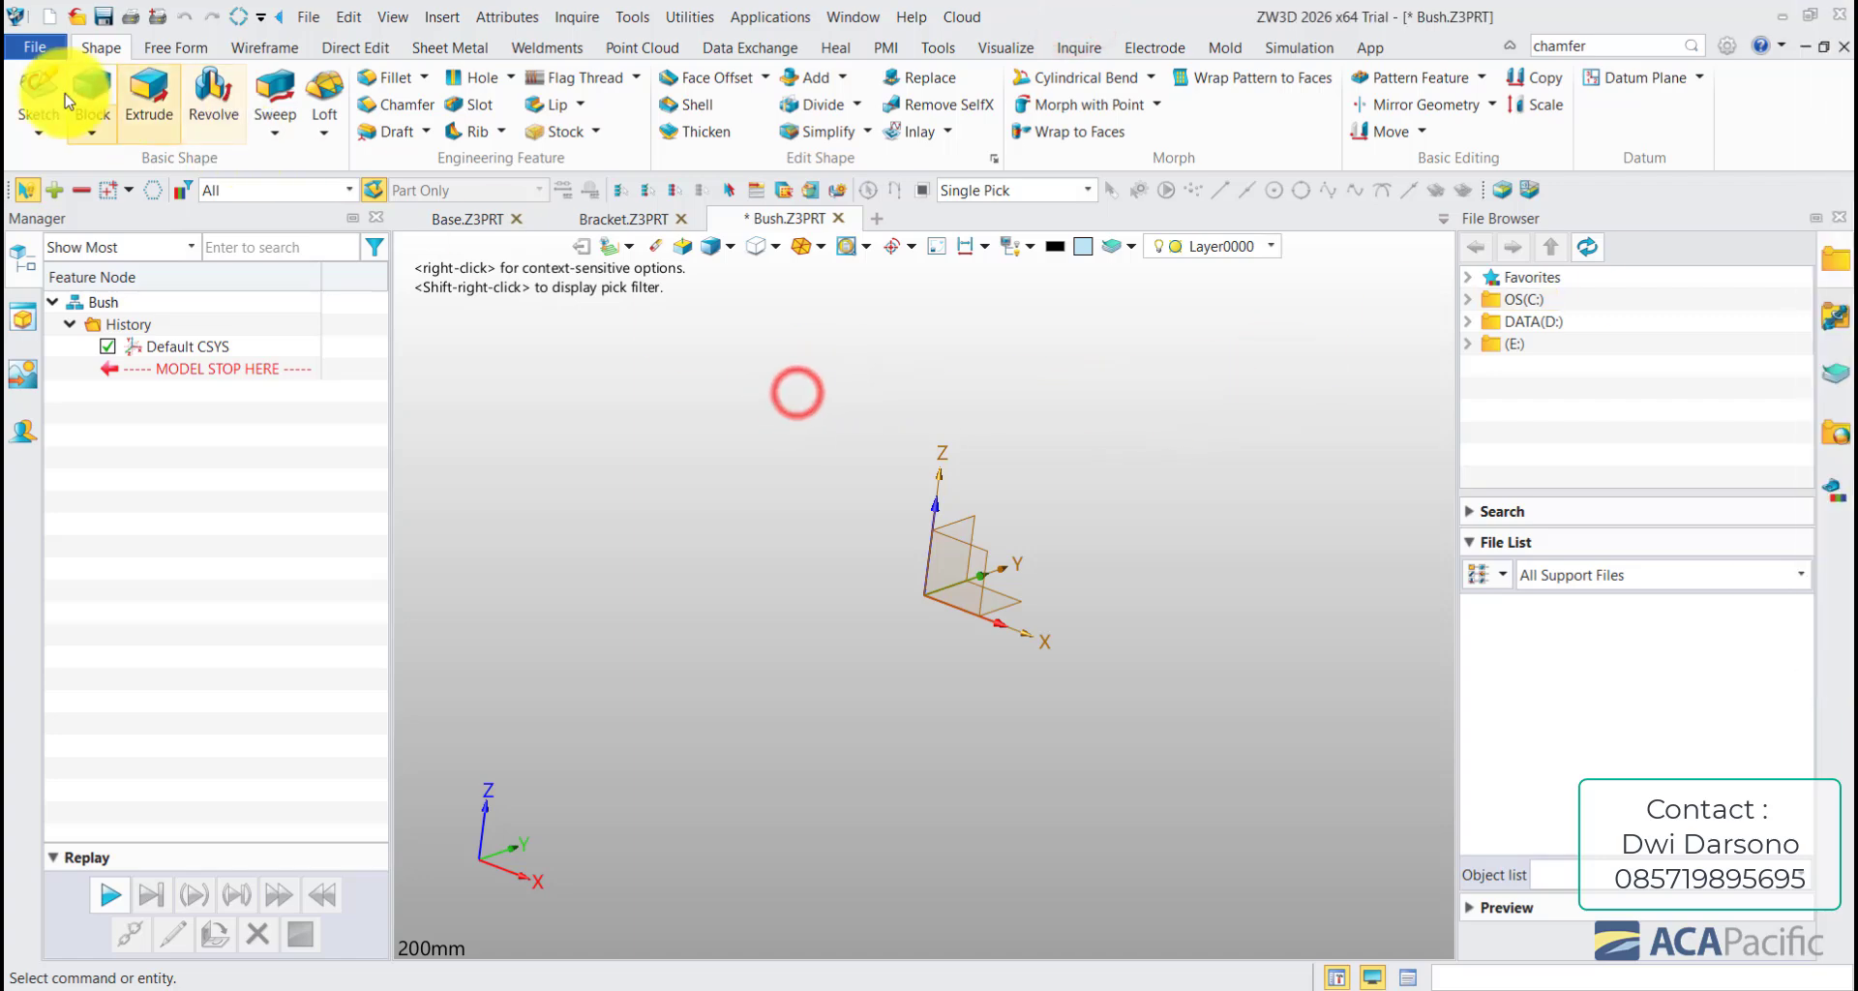
left_click(980, 561)
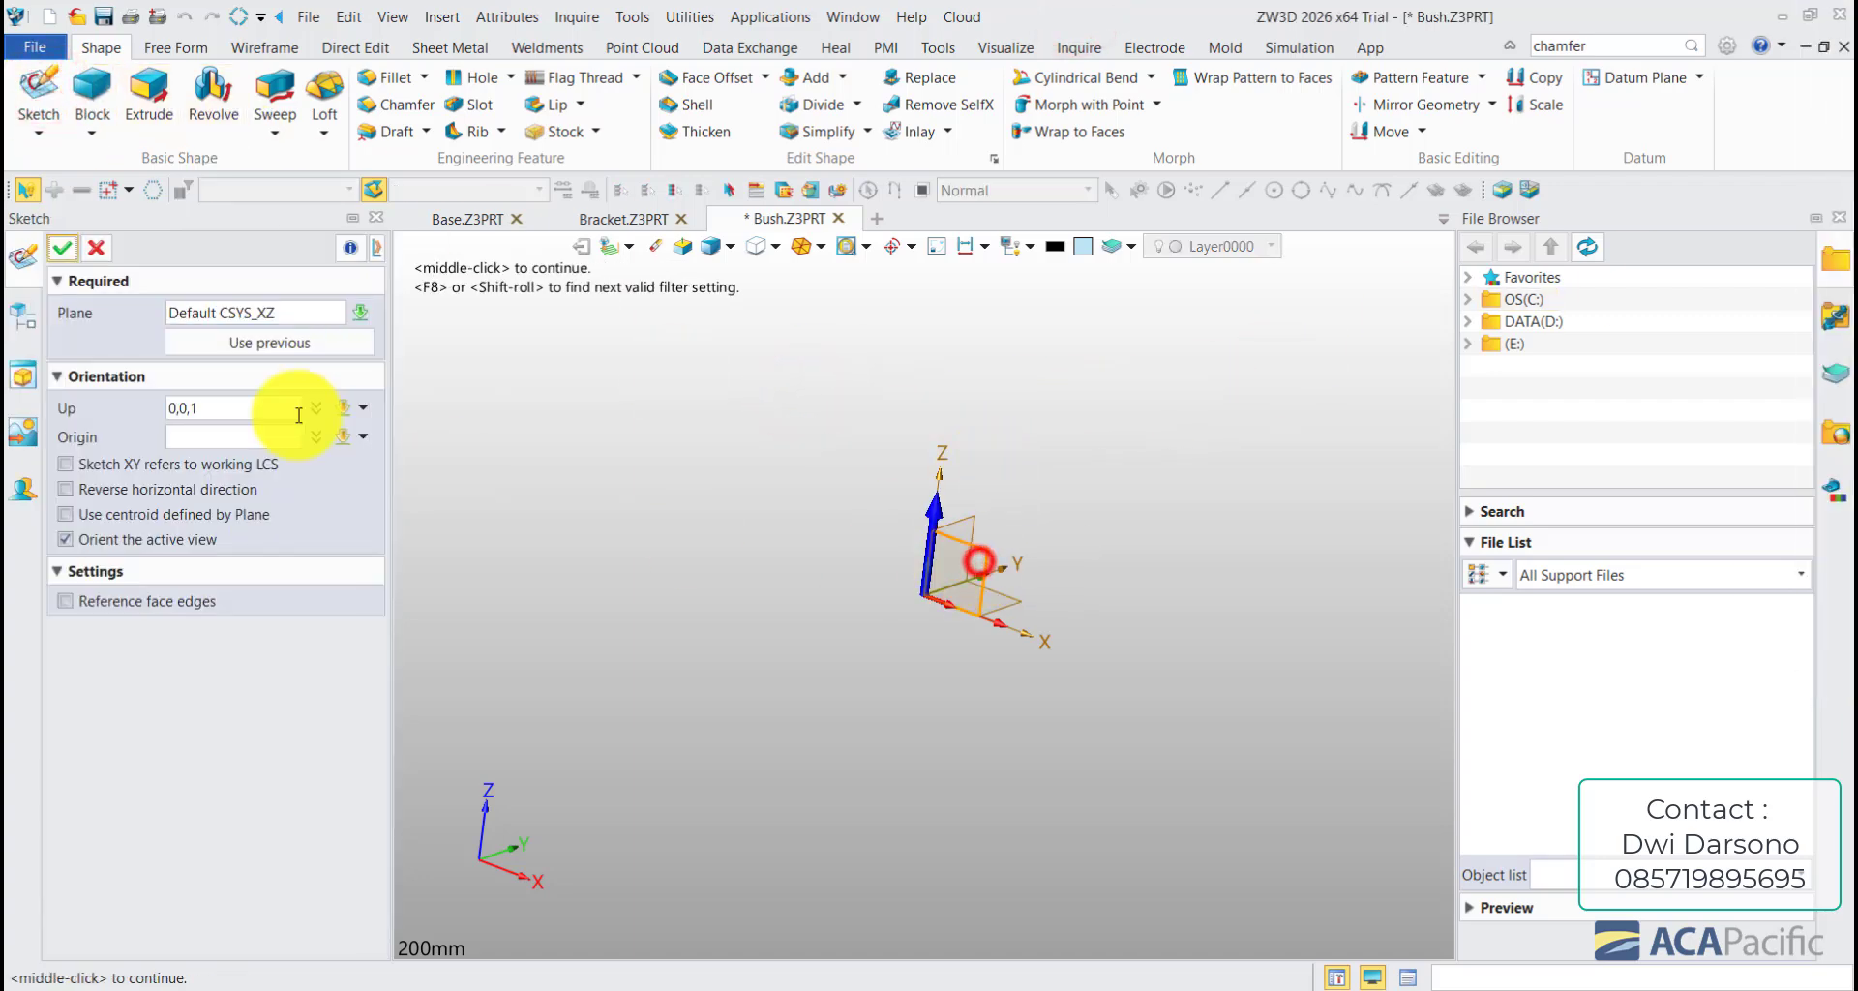
left_click(66, 249)
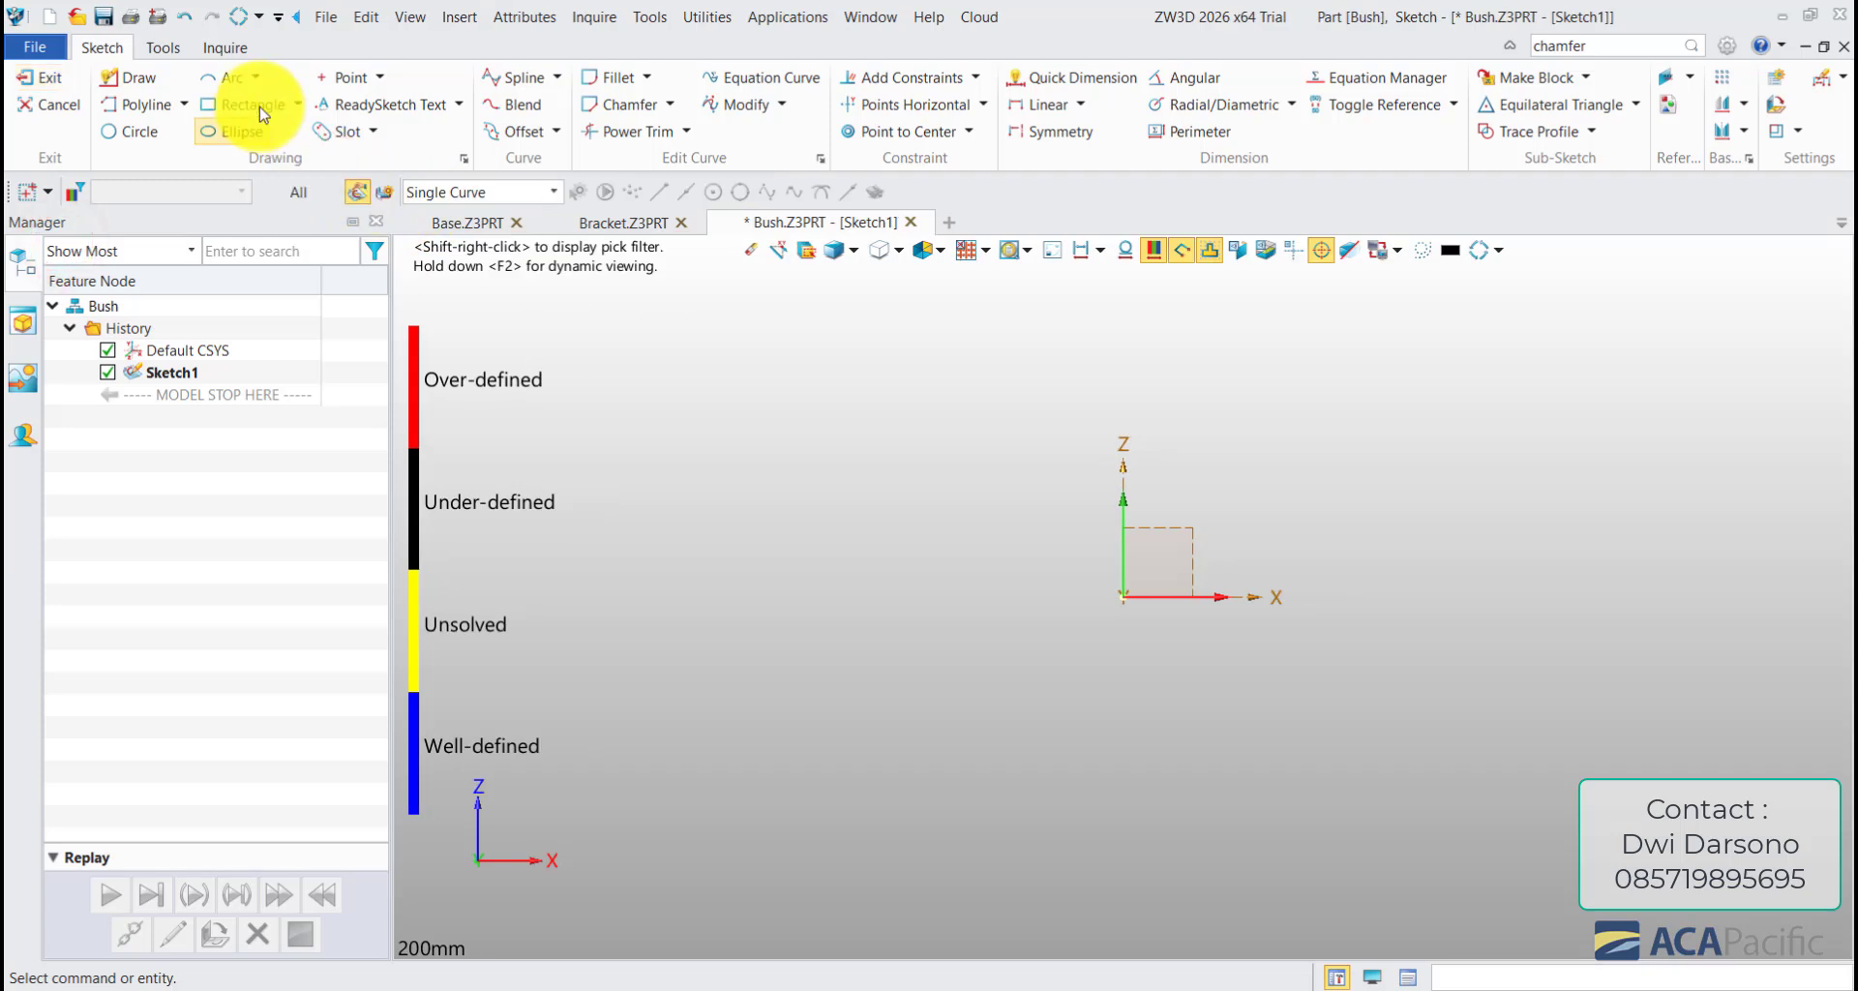
- Draw a corner rectangle about 99 mm wide and 66 mm high, starting at the sketch origin
left_click(249, 105)
left_click(1123, 595)
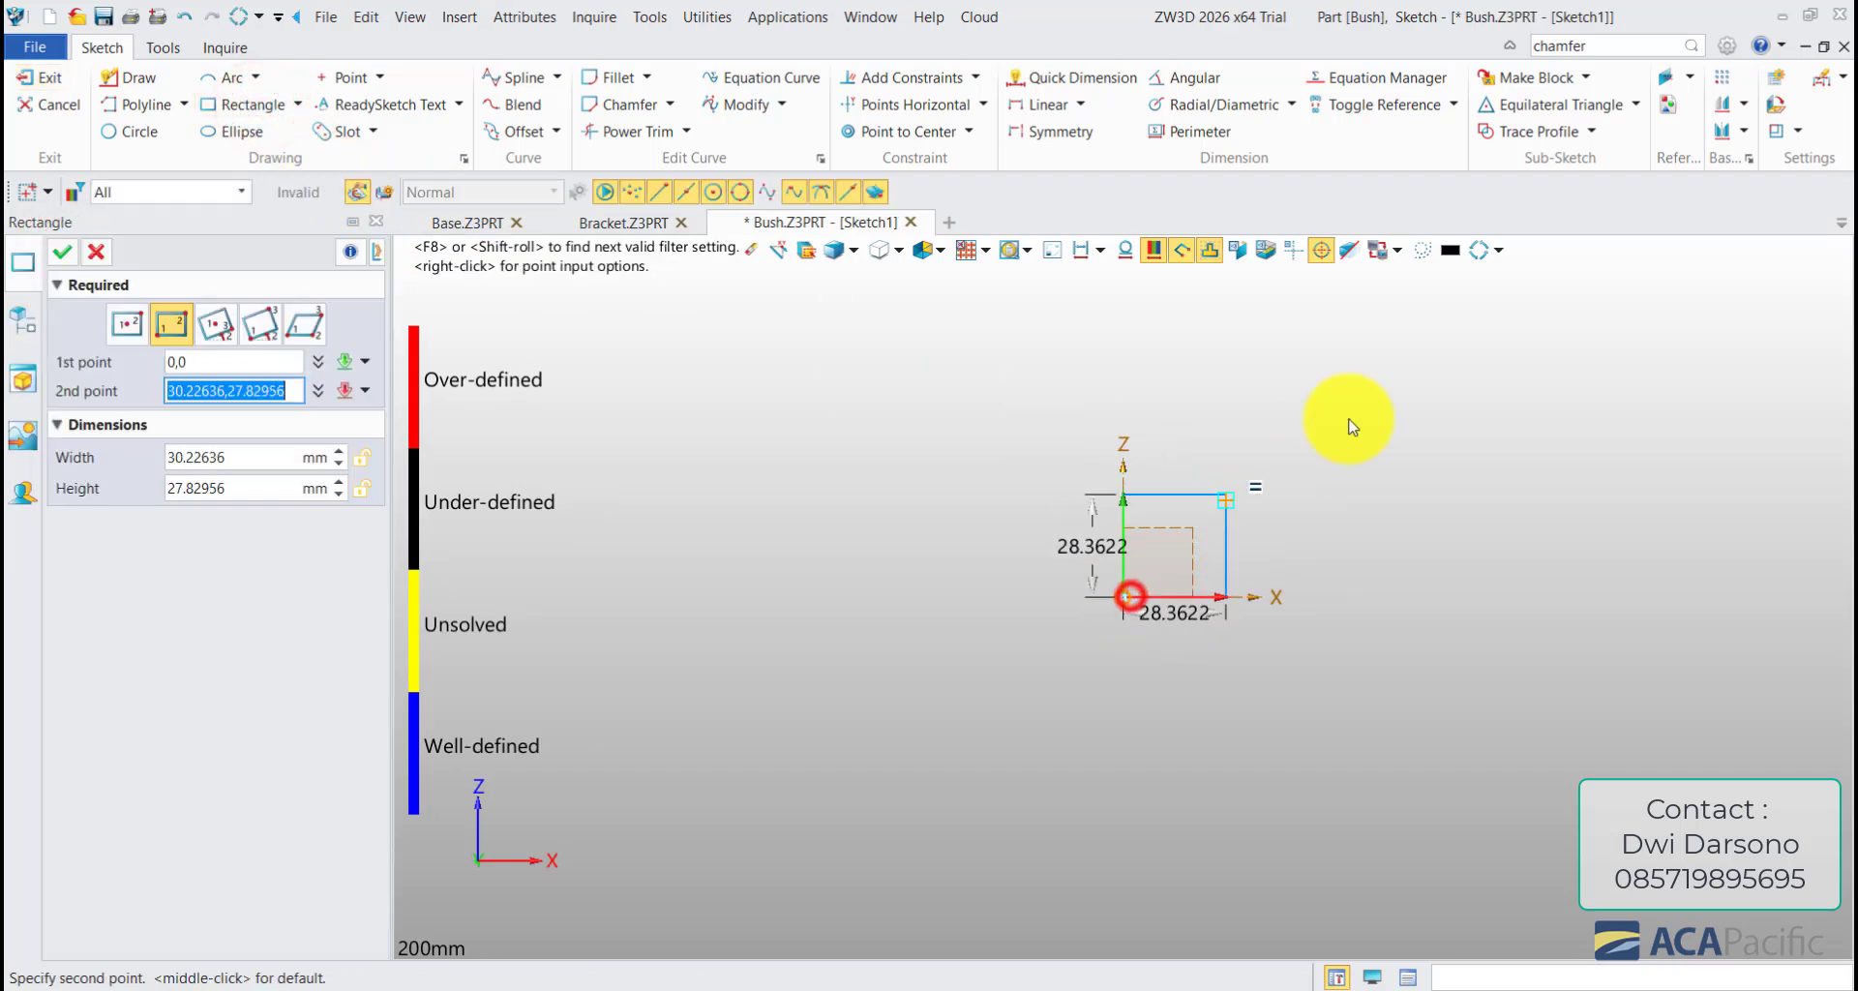
middle_click_drag(1250, 512, 1137, 587)
left_click(1203, 545)
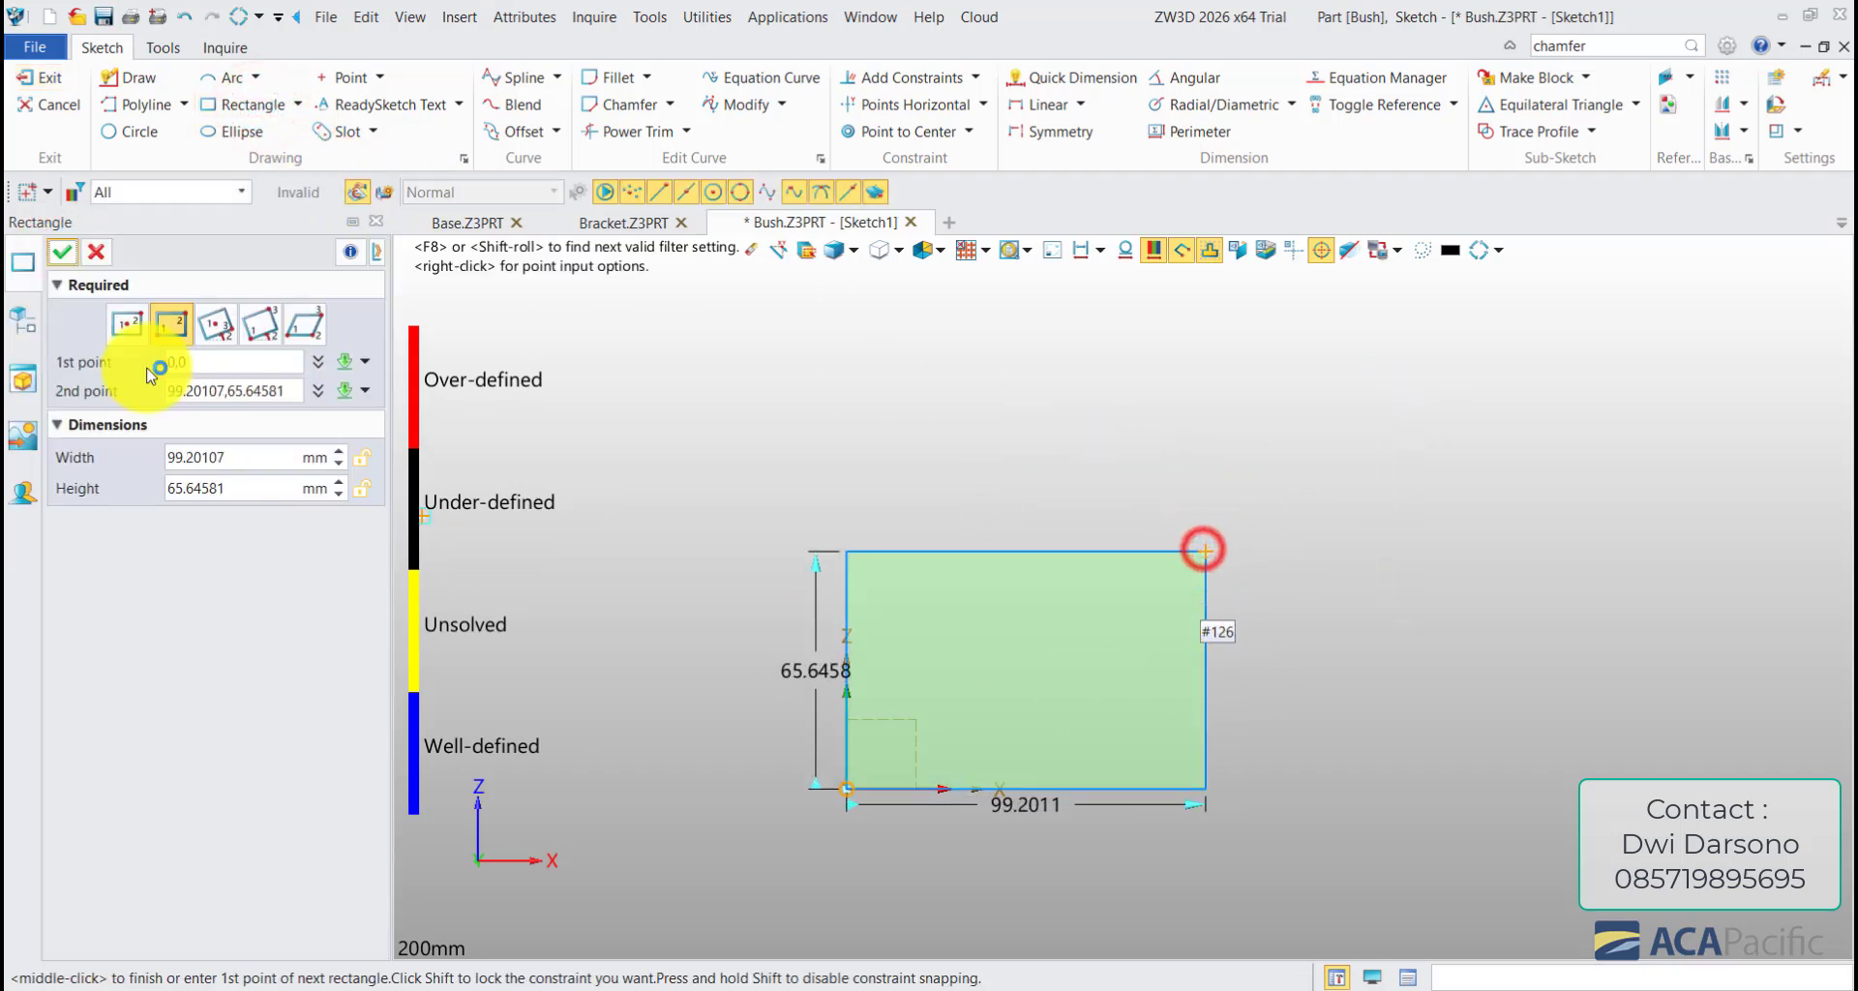
left_click(62, 252)
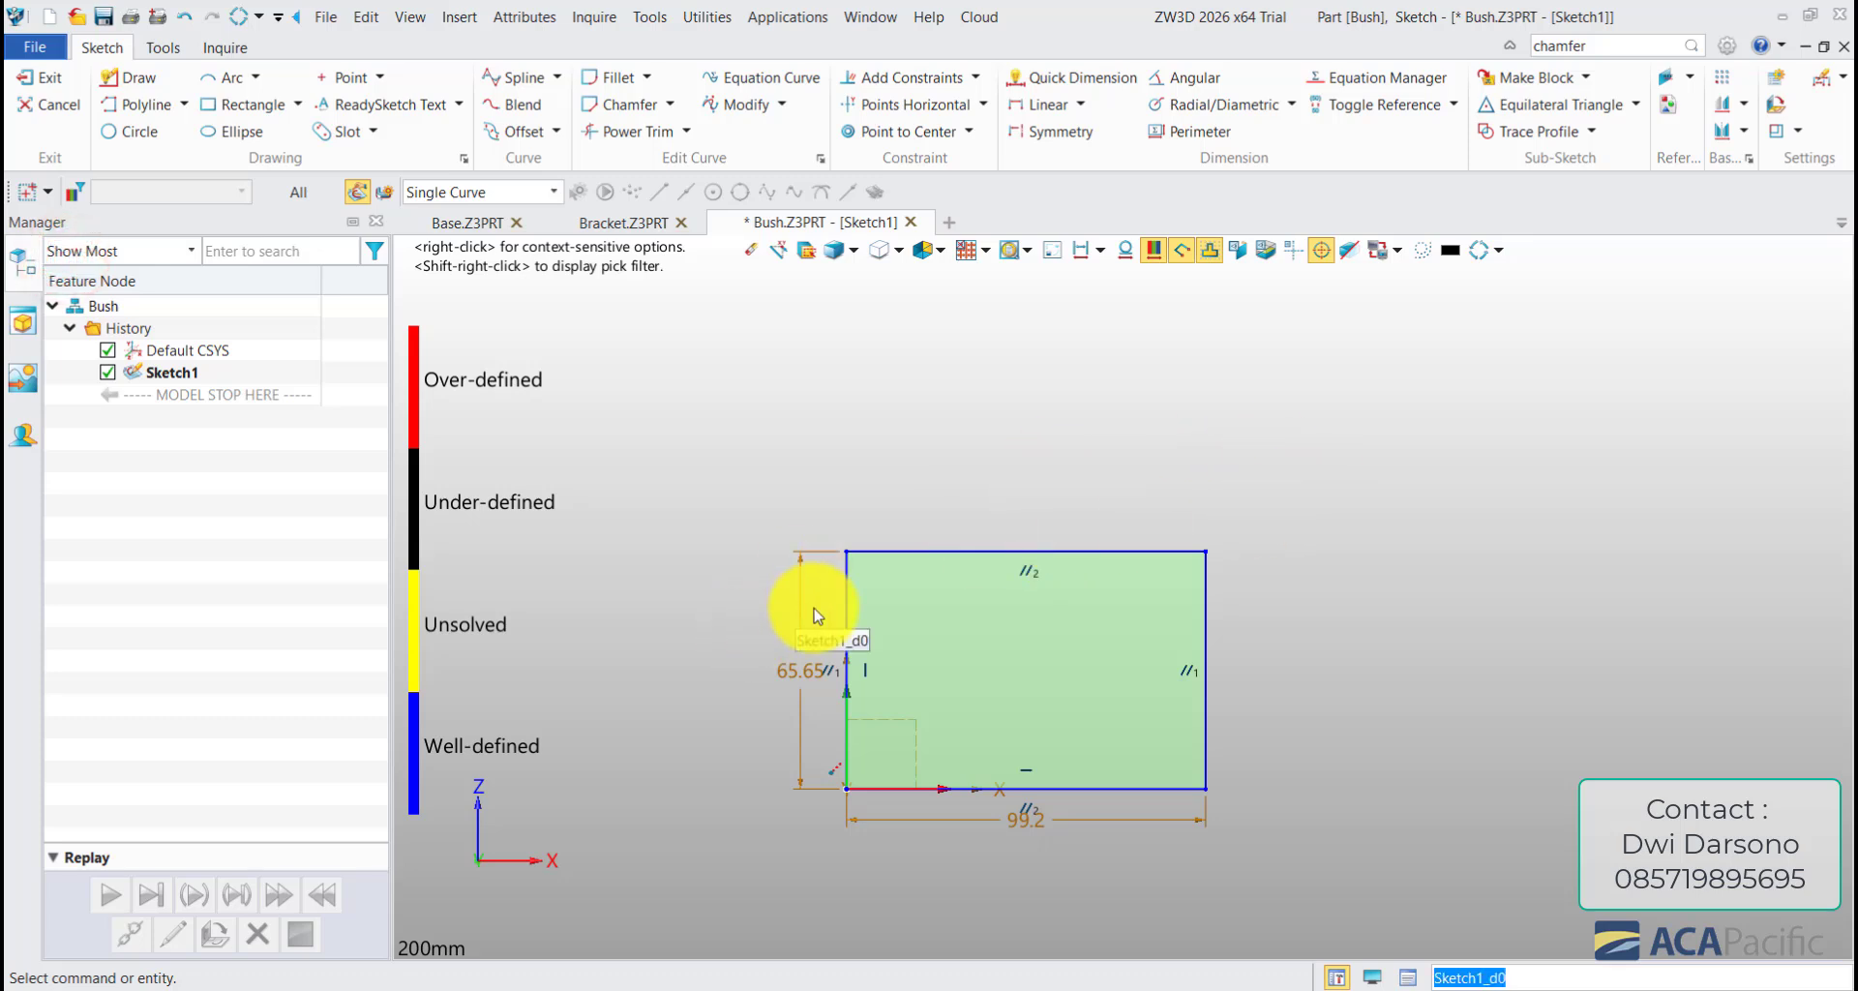
- Set the rectangle's height to 10 mm and its width to 25 mm
double_click(800, 672)
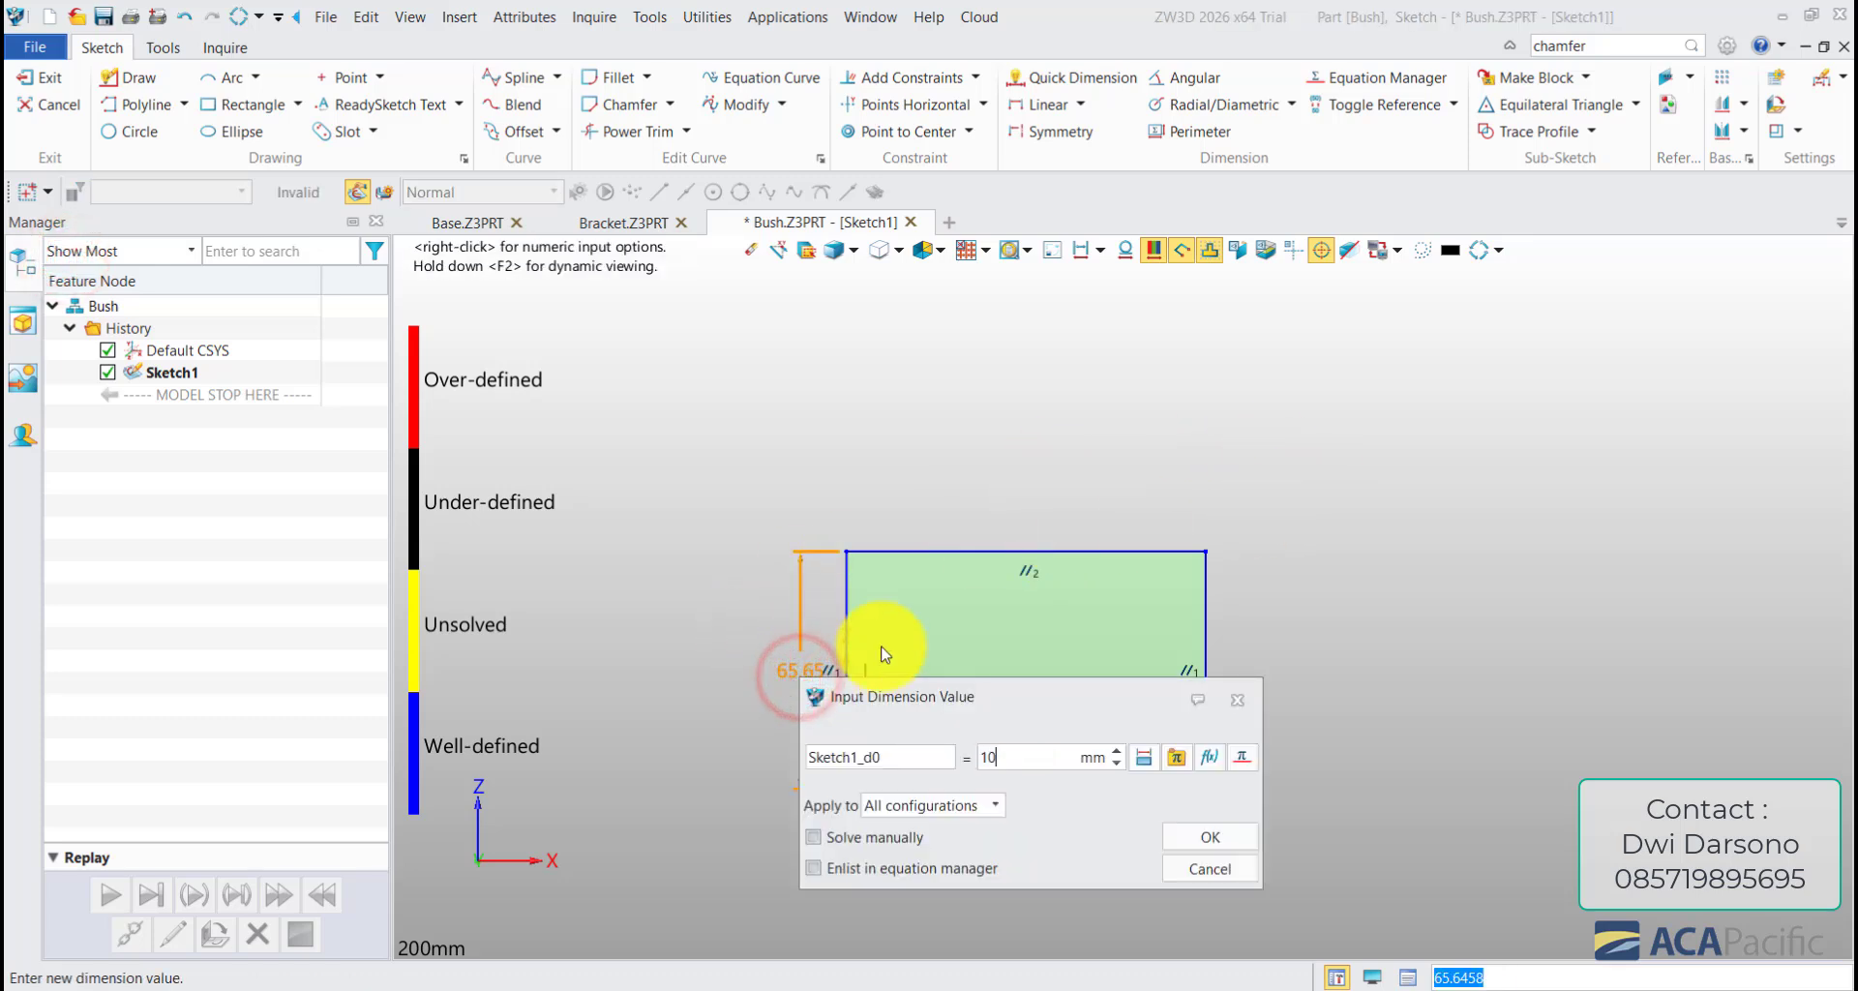
type("10")
key("Return")
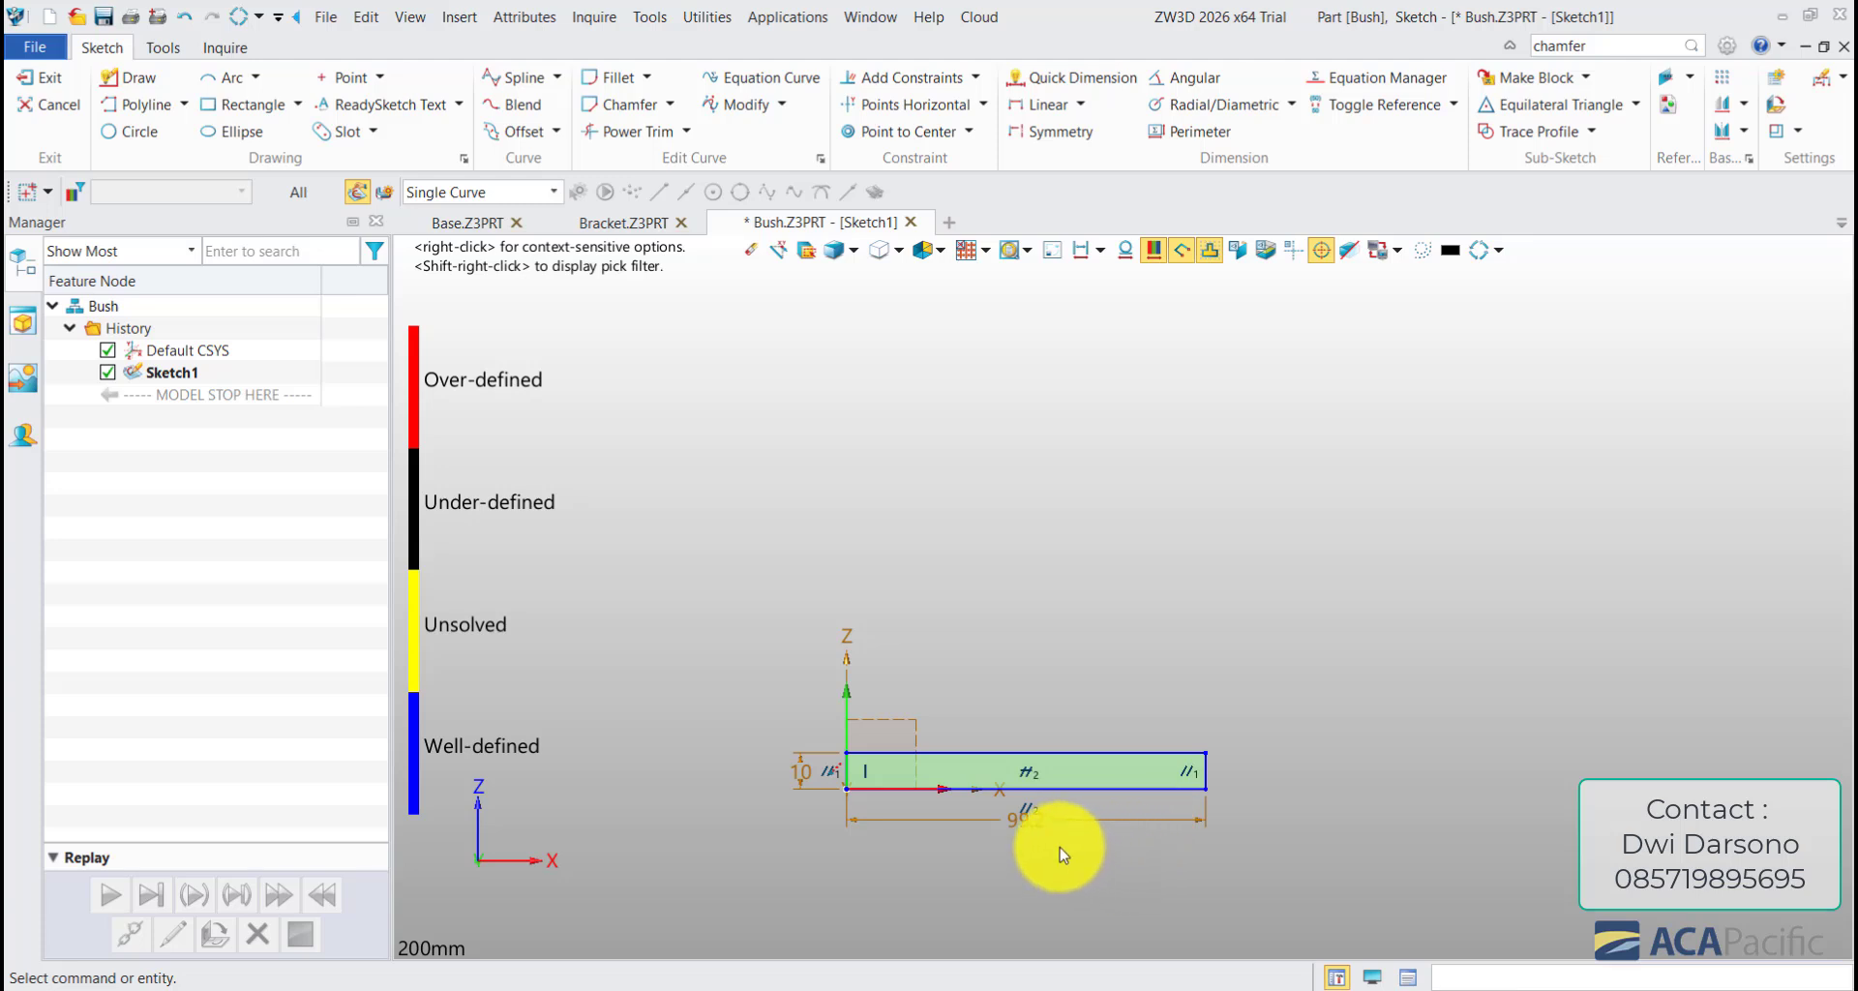
double_click(1026, 830)
type("25")
key("Return")
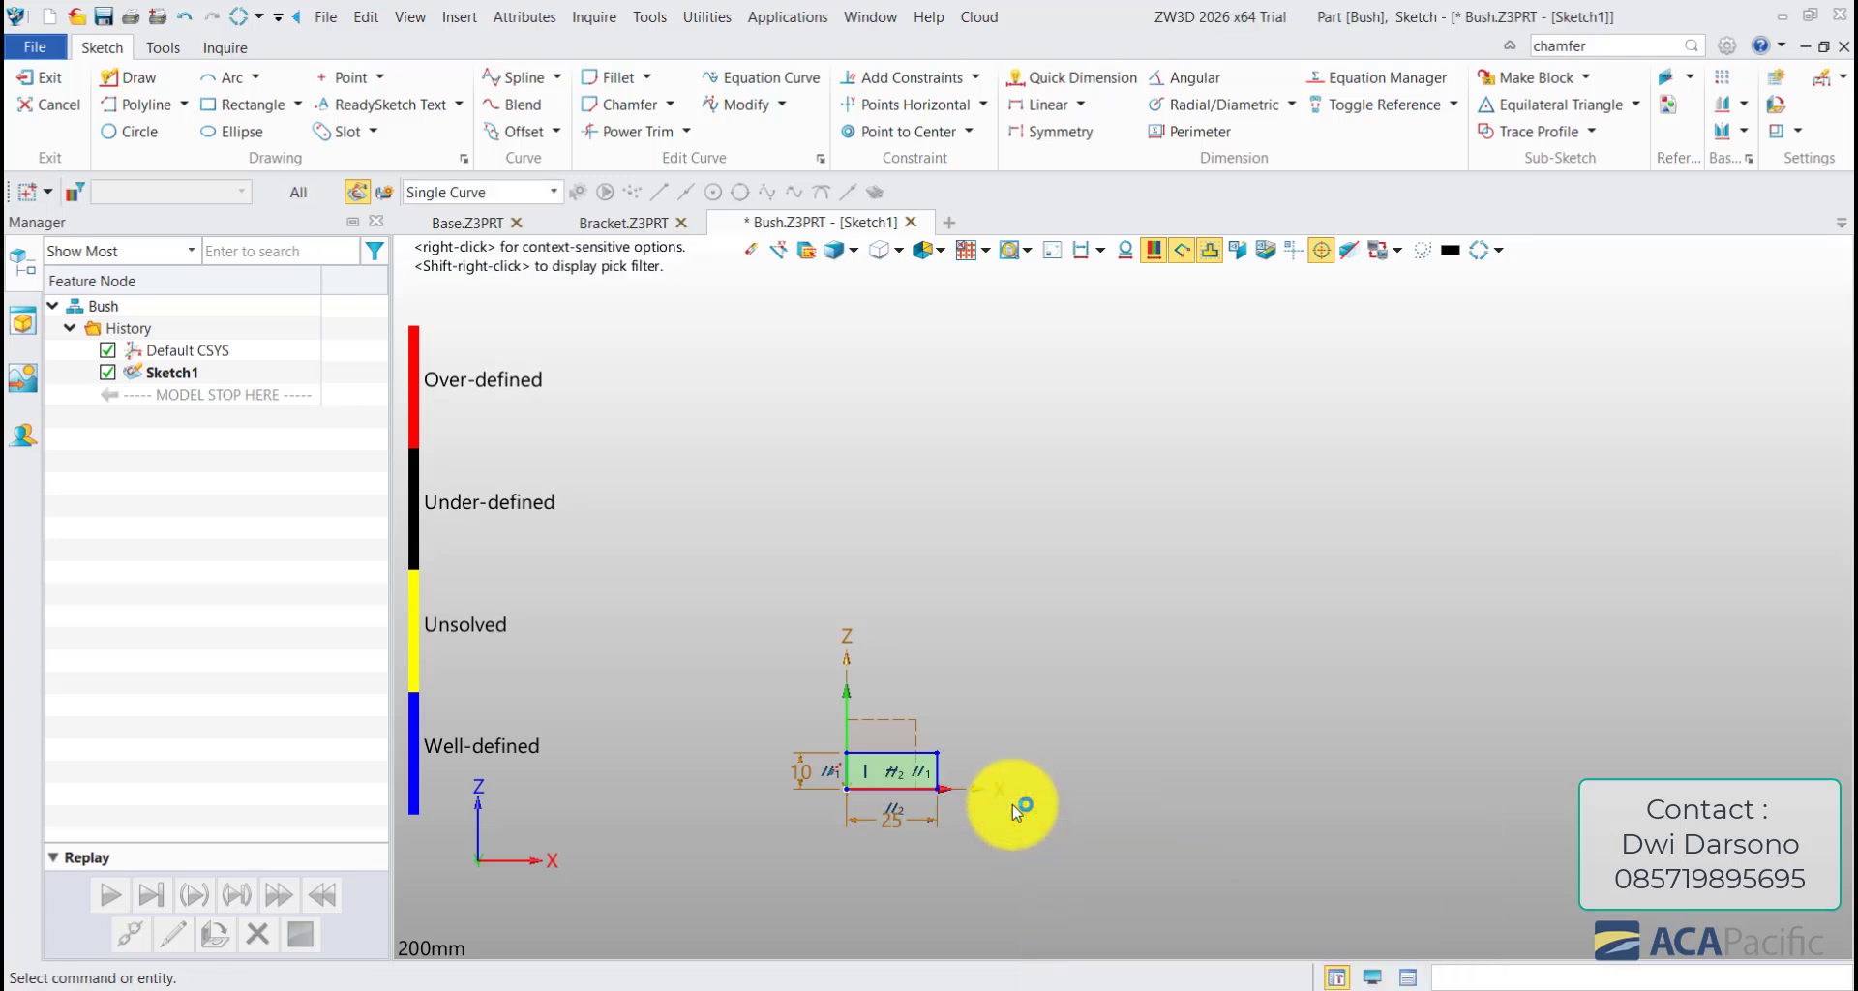
- Draw a stepped flange-and-sleeve outline between the rectangle's upper corners, with the flange about 6 mm wide and its top about 30 mm above the origin
left_click(131, 77)
left_click(755, 653)
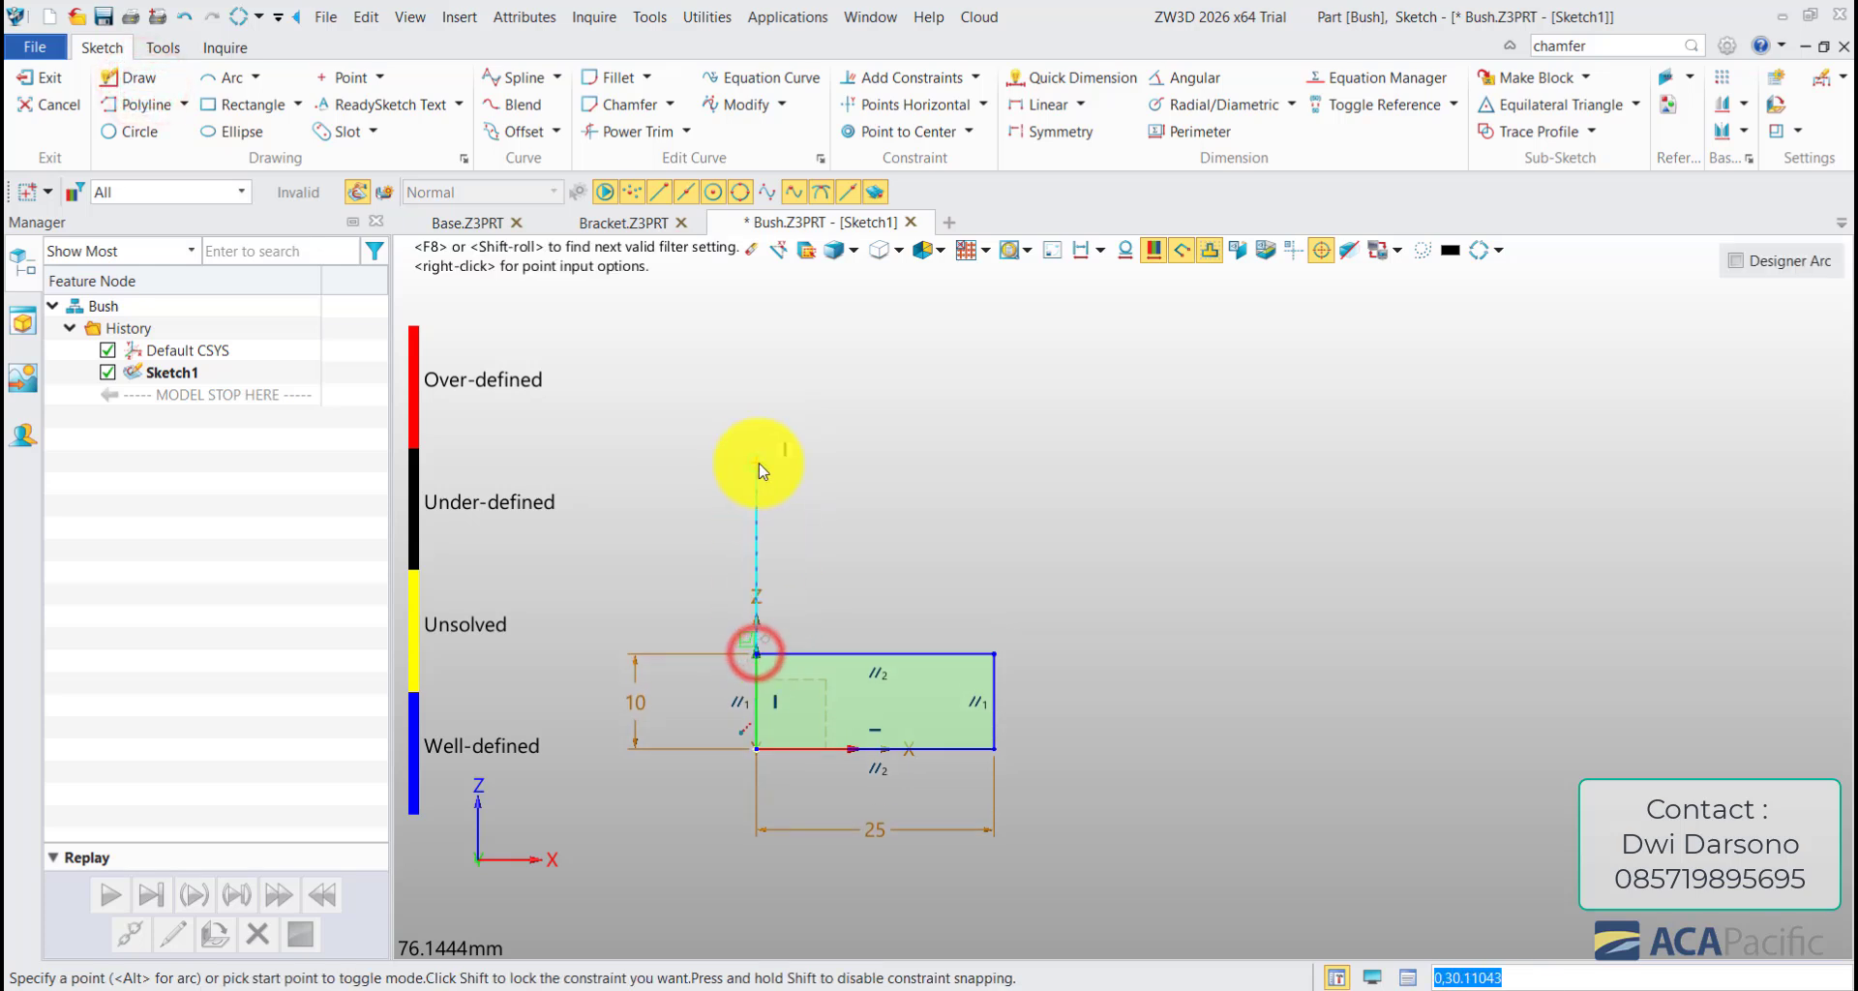
left_click(756, 463)
left_click(814, 462)
left_click(813, 581)
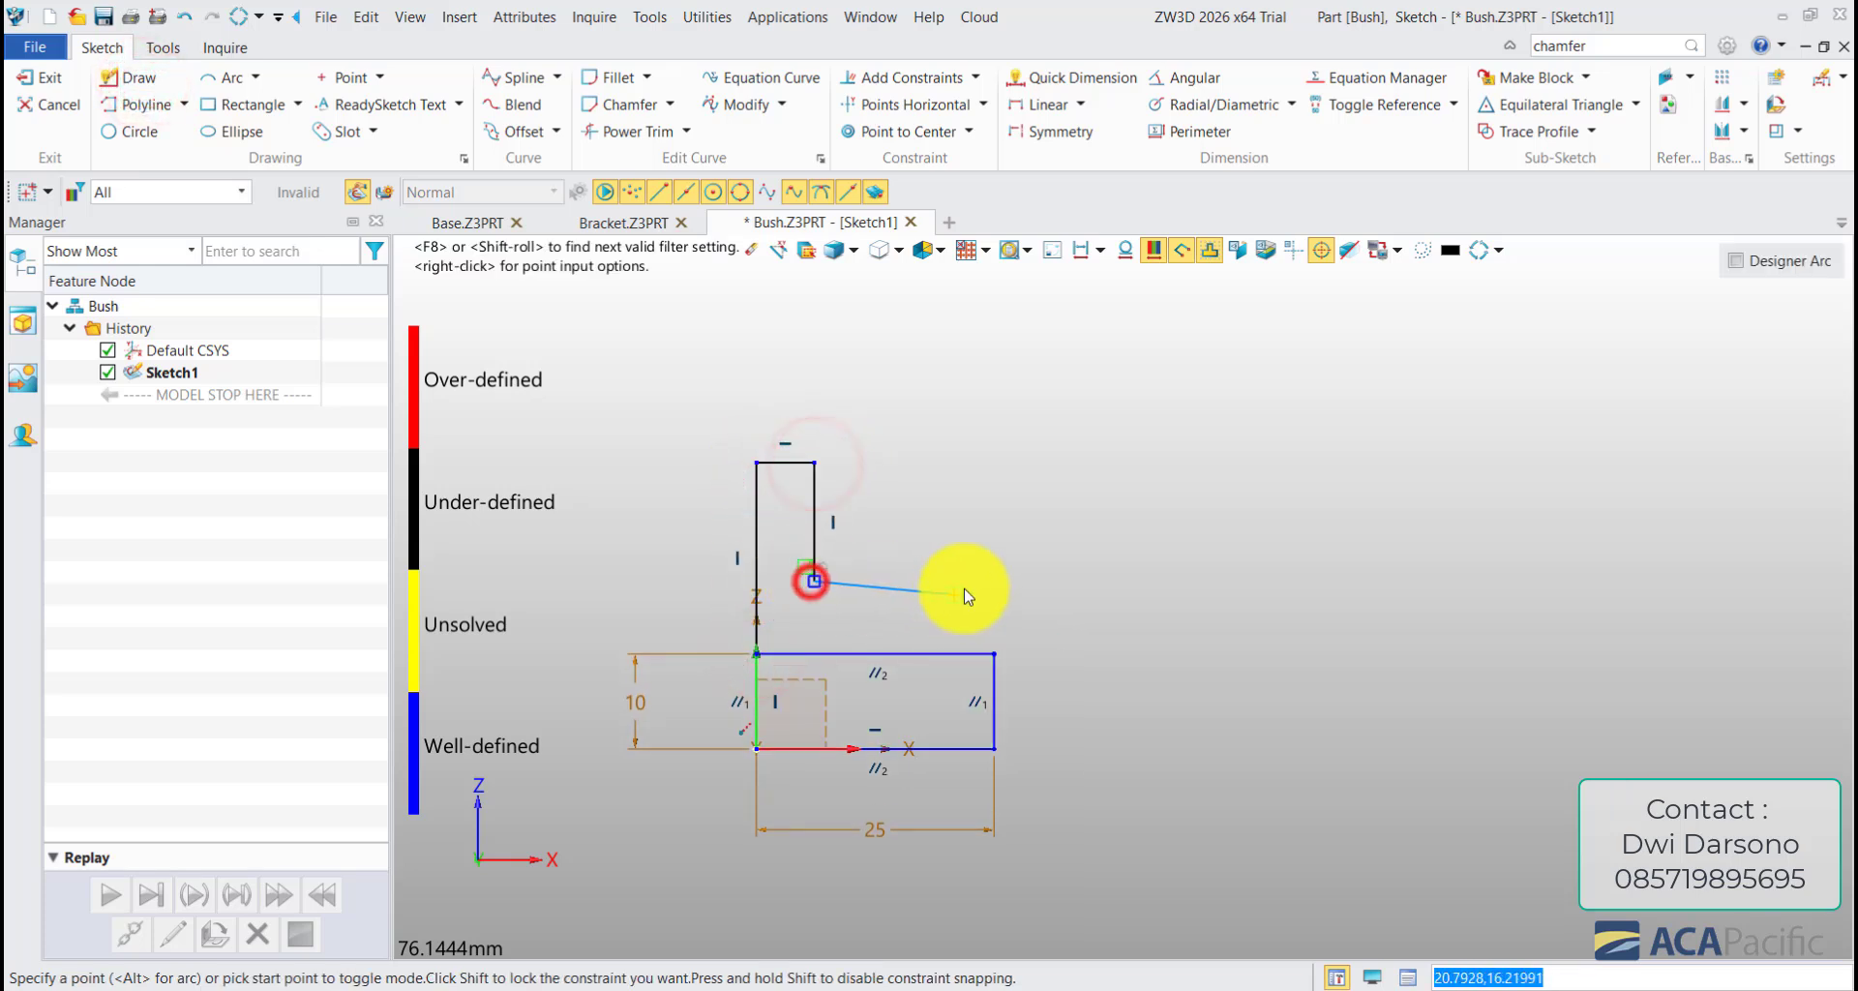
left_click(992, 579)
left_click(993, 654)
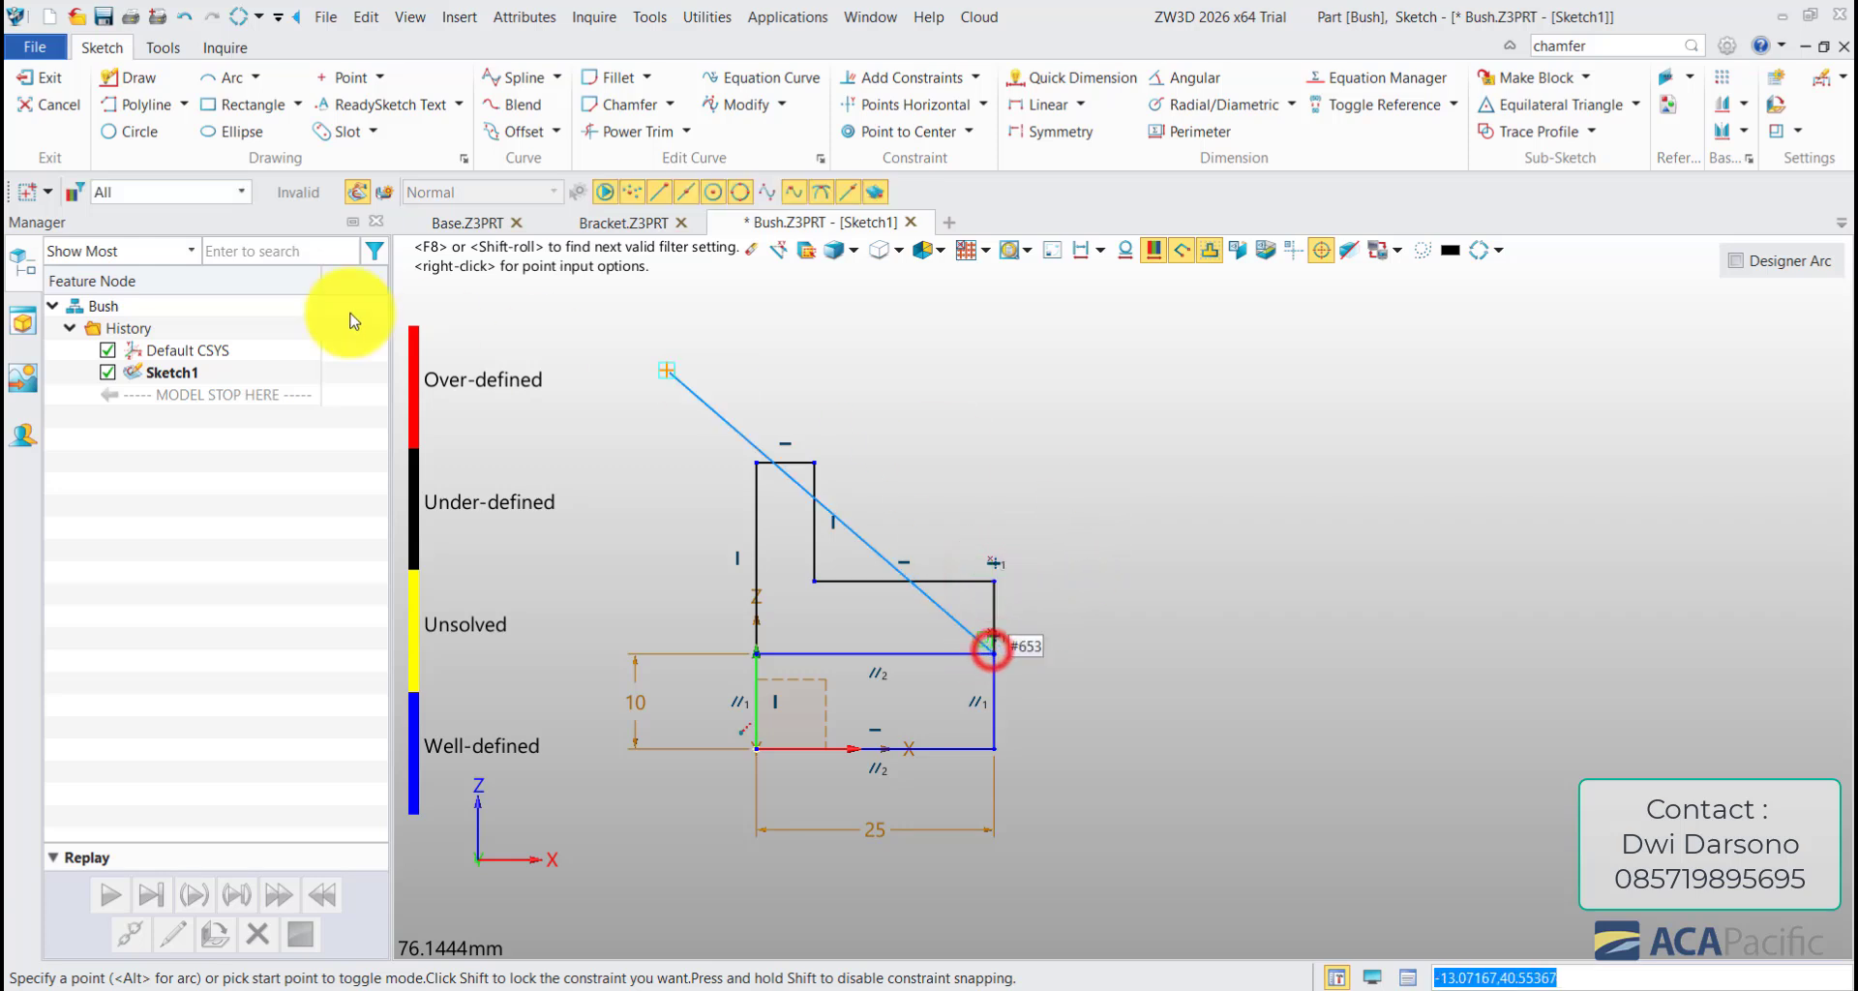
middle_click(1134, 499)
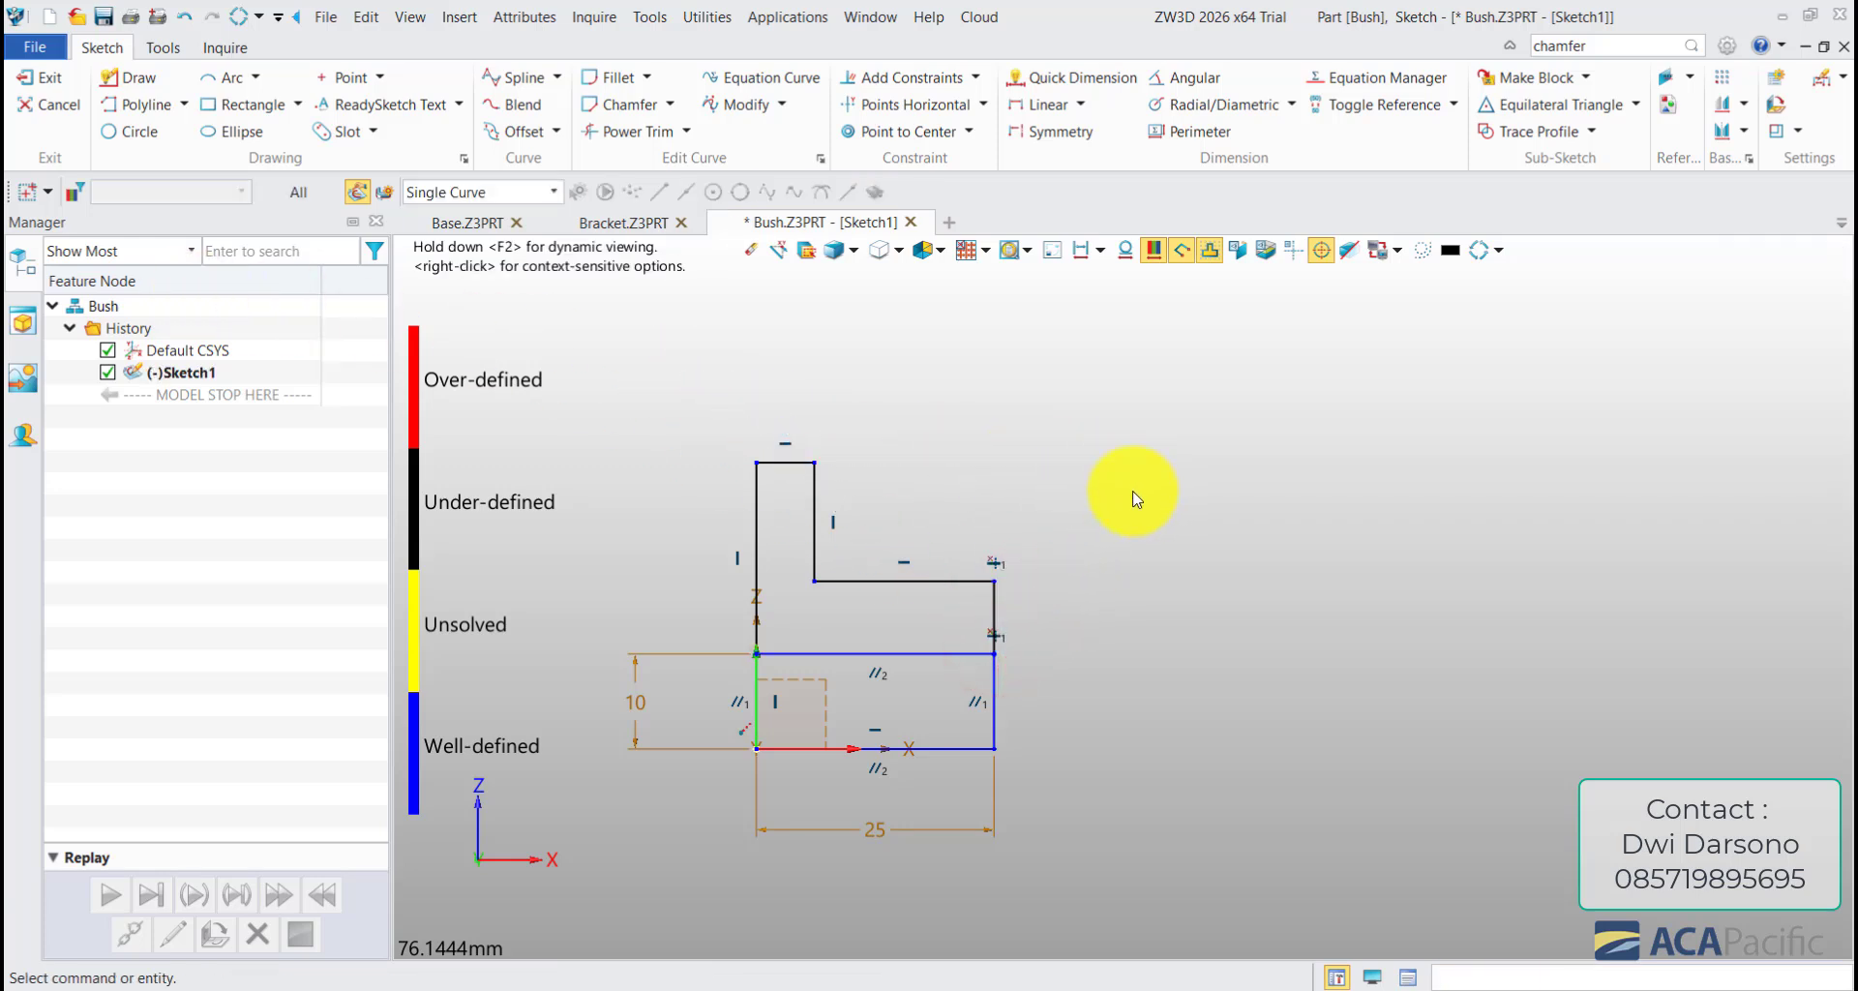
middle_click_drag(1098, 569, 1157, 516)
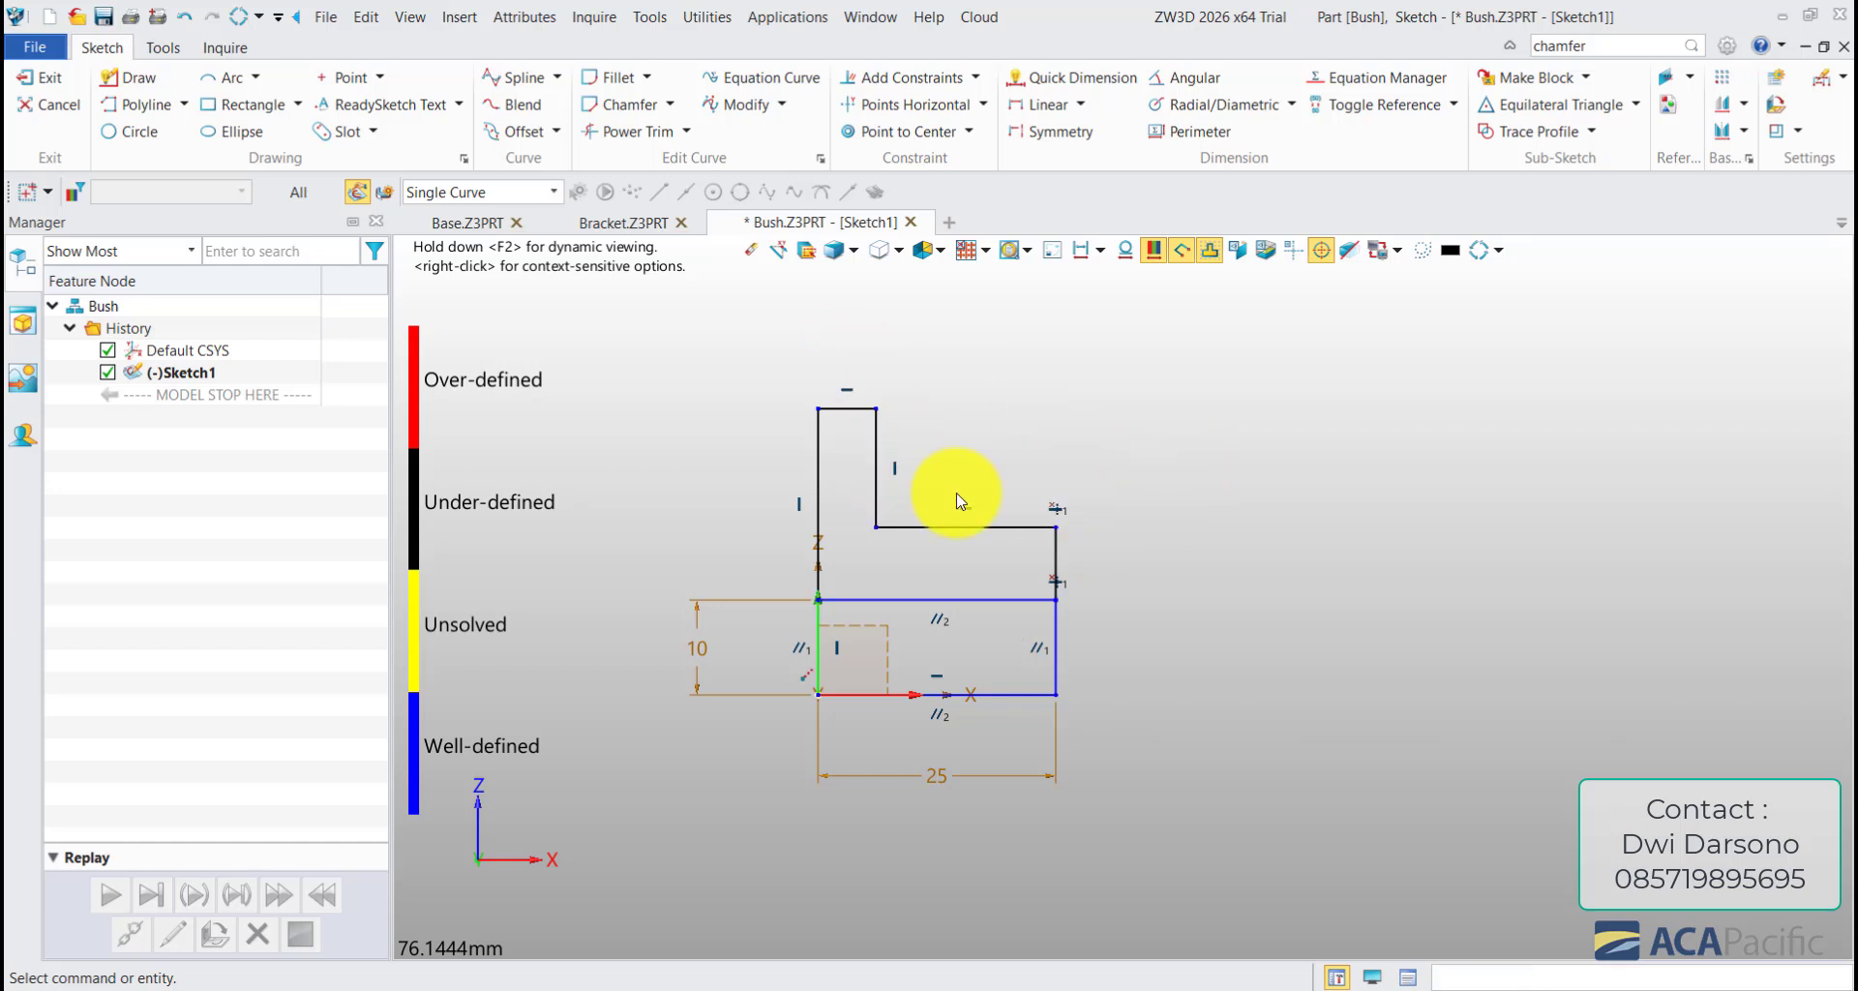
- Toggle the lower rectangle's bottom and side lines to reference geometry, keeping its upper line as profile geometry
mouse_move(1161, 637)
left_mouse_down()
mouse_move(871, 713)
mouse_move(799, 795)
left_mouse_up()
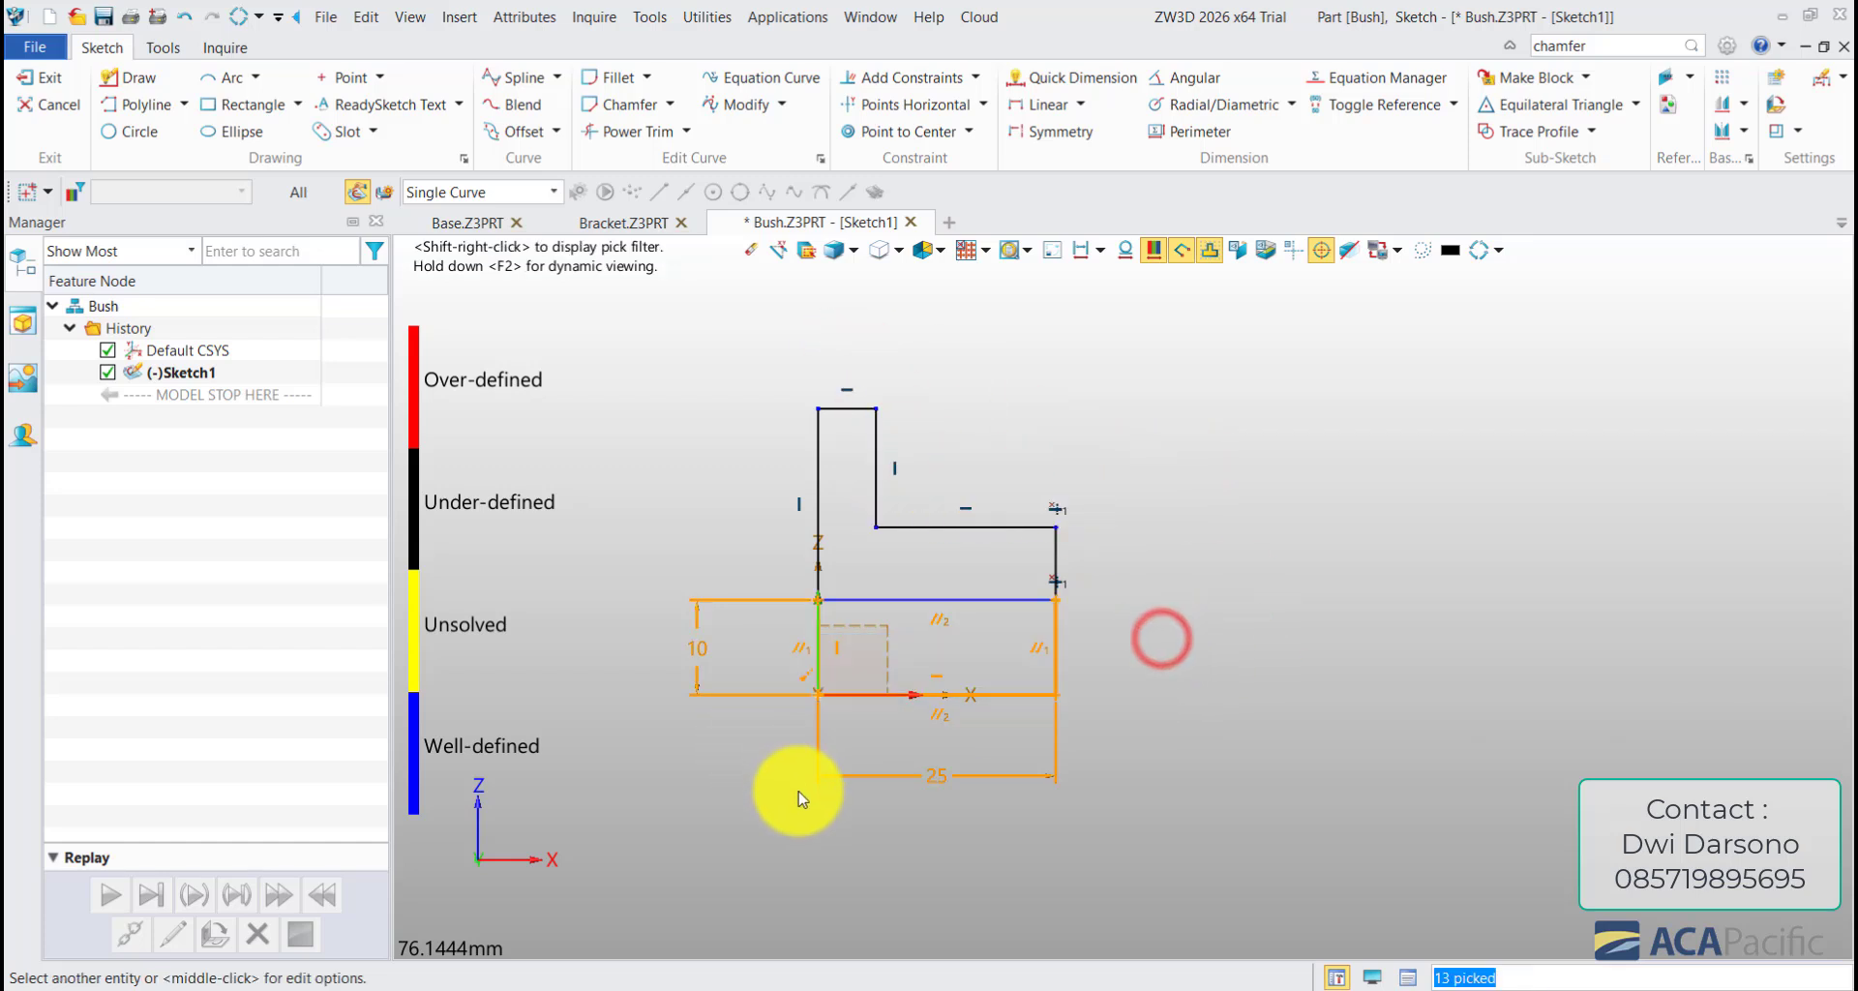
right_click(1124, 660)
left_click(1157, 683)
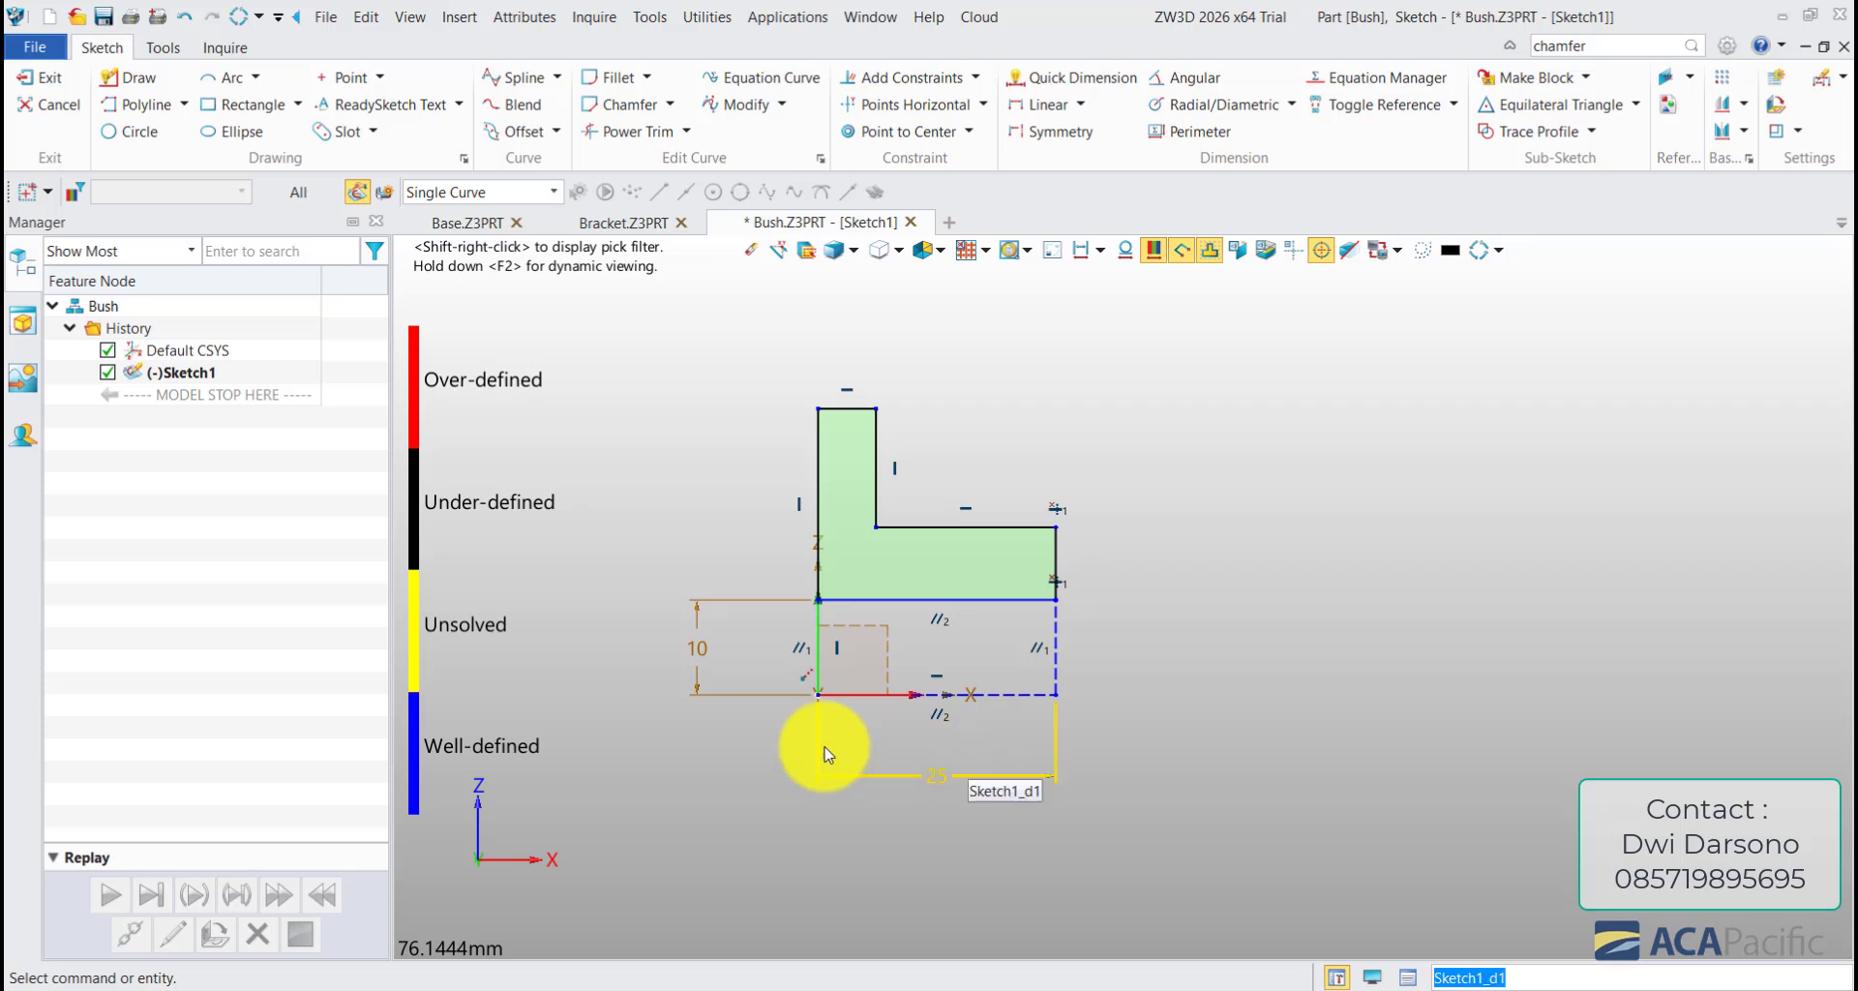
- Delete the rectangle's height and width dimensions
left_click(705, 651)
key("Delete")
left_click(921, 782)
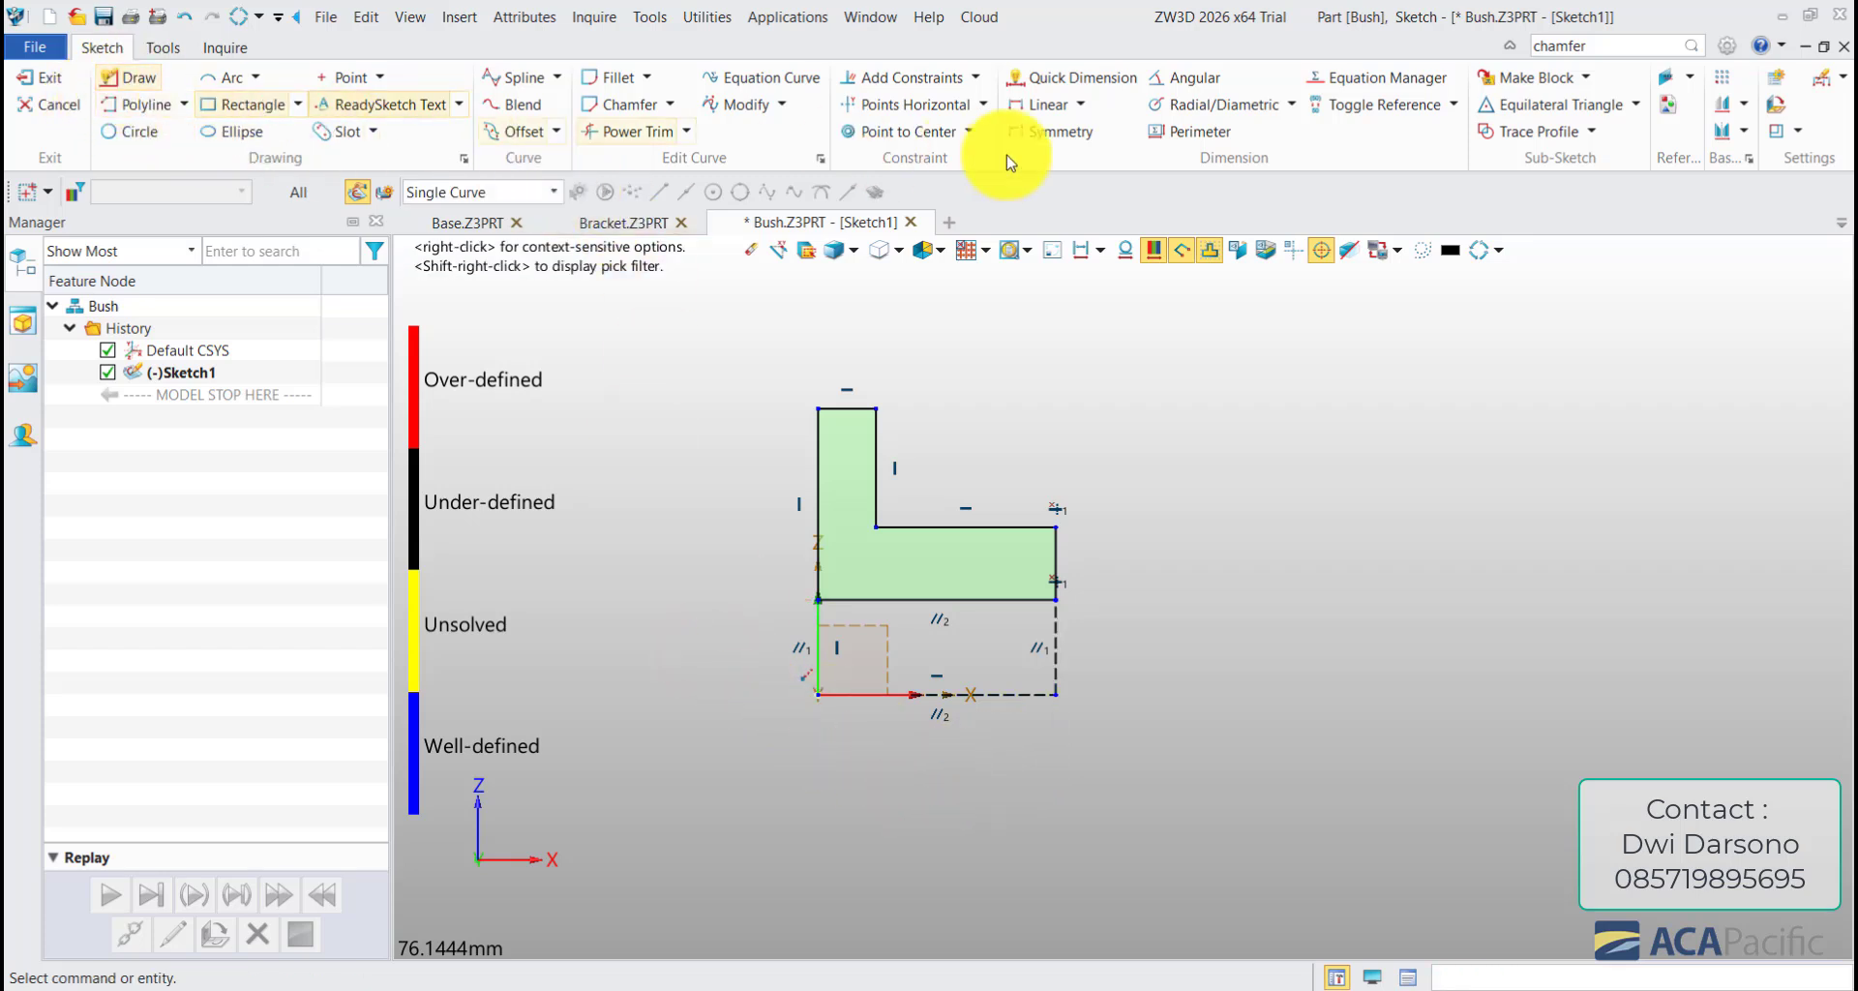
- Add a 20 mm diameter dimension between the profile's inner edge and the reference centreline
left_click(1082, 79)
left_click(971, 601)
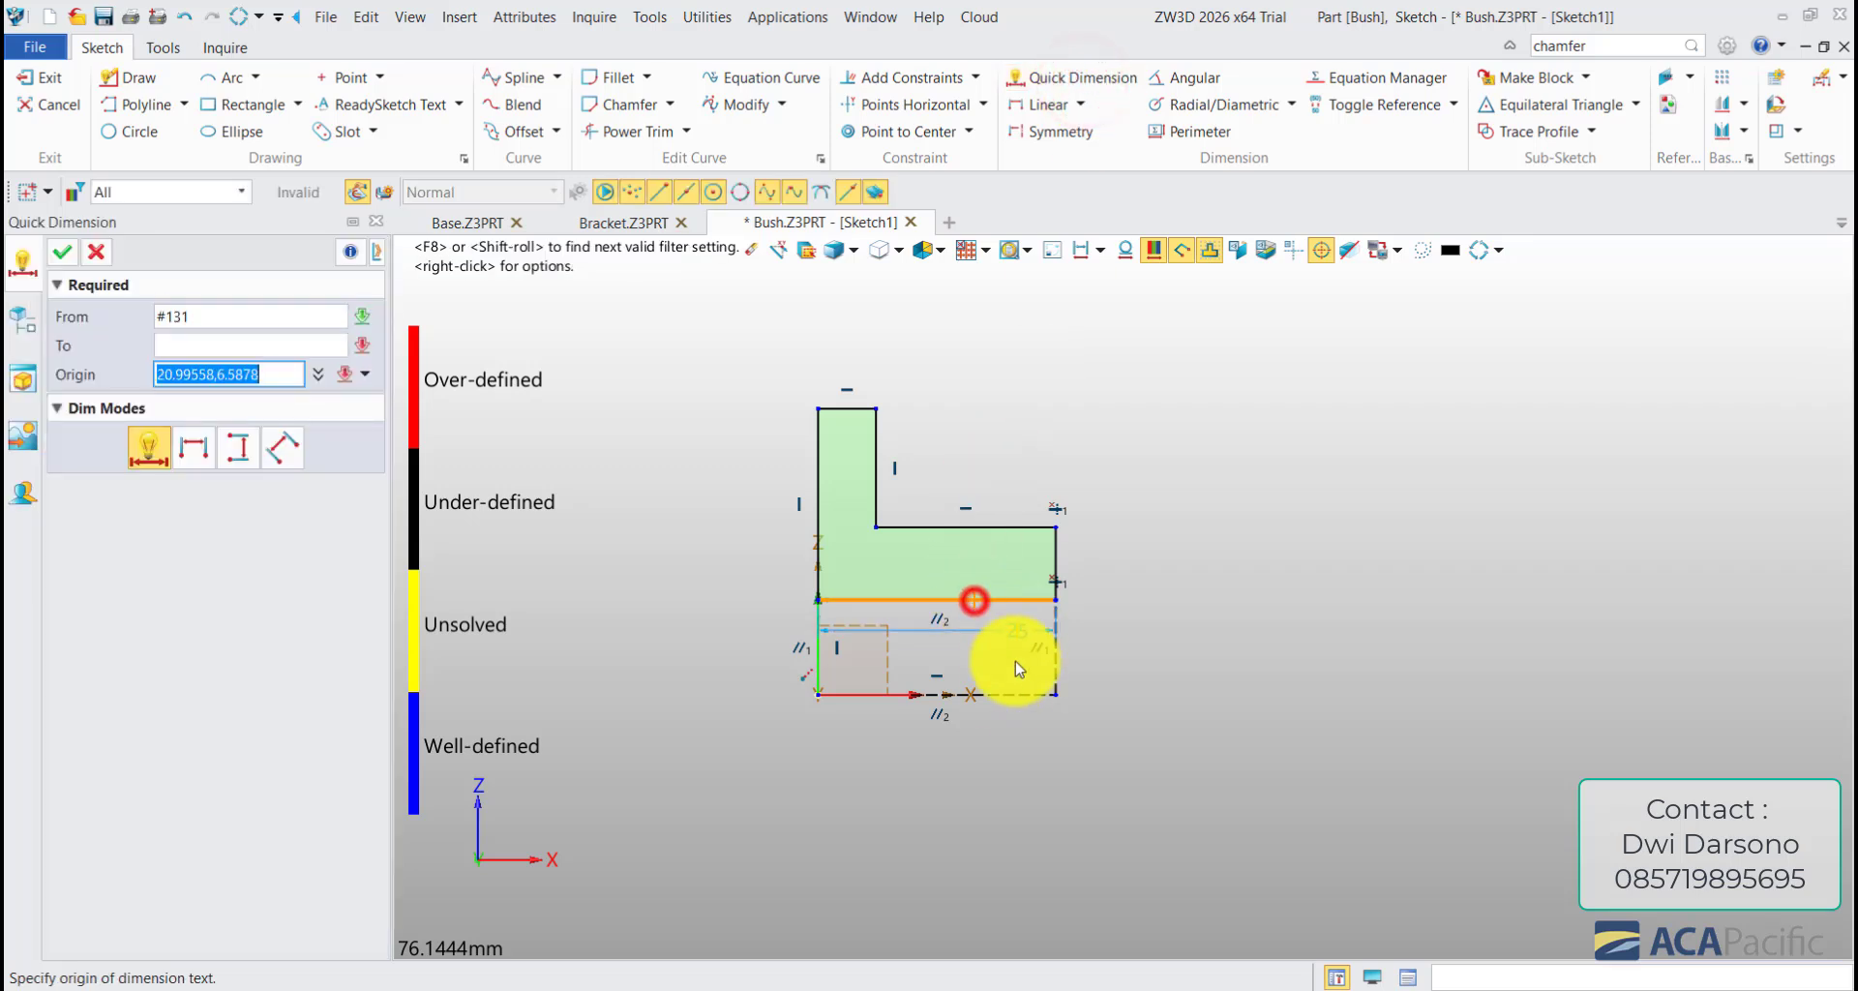
left_click(1005, 693)
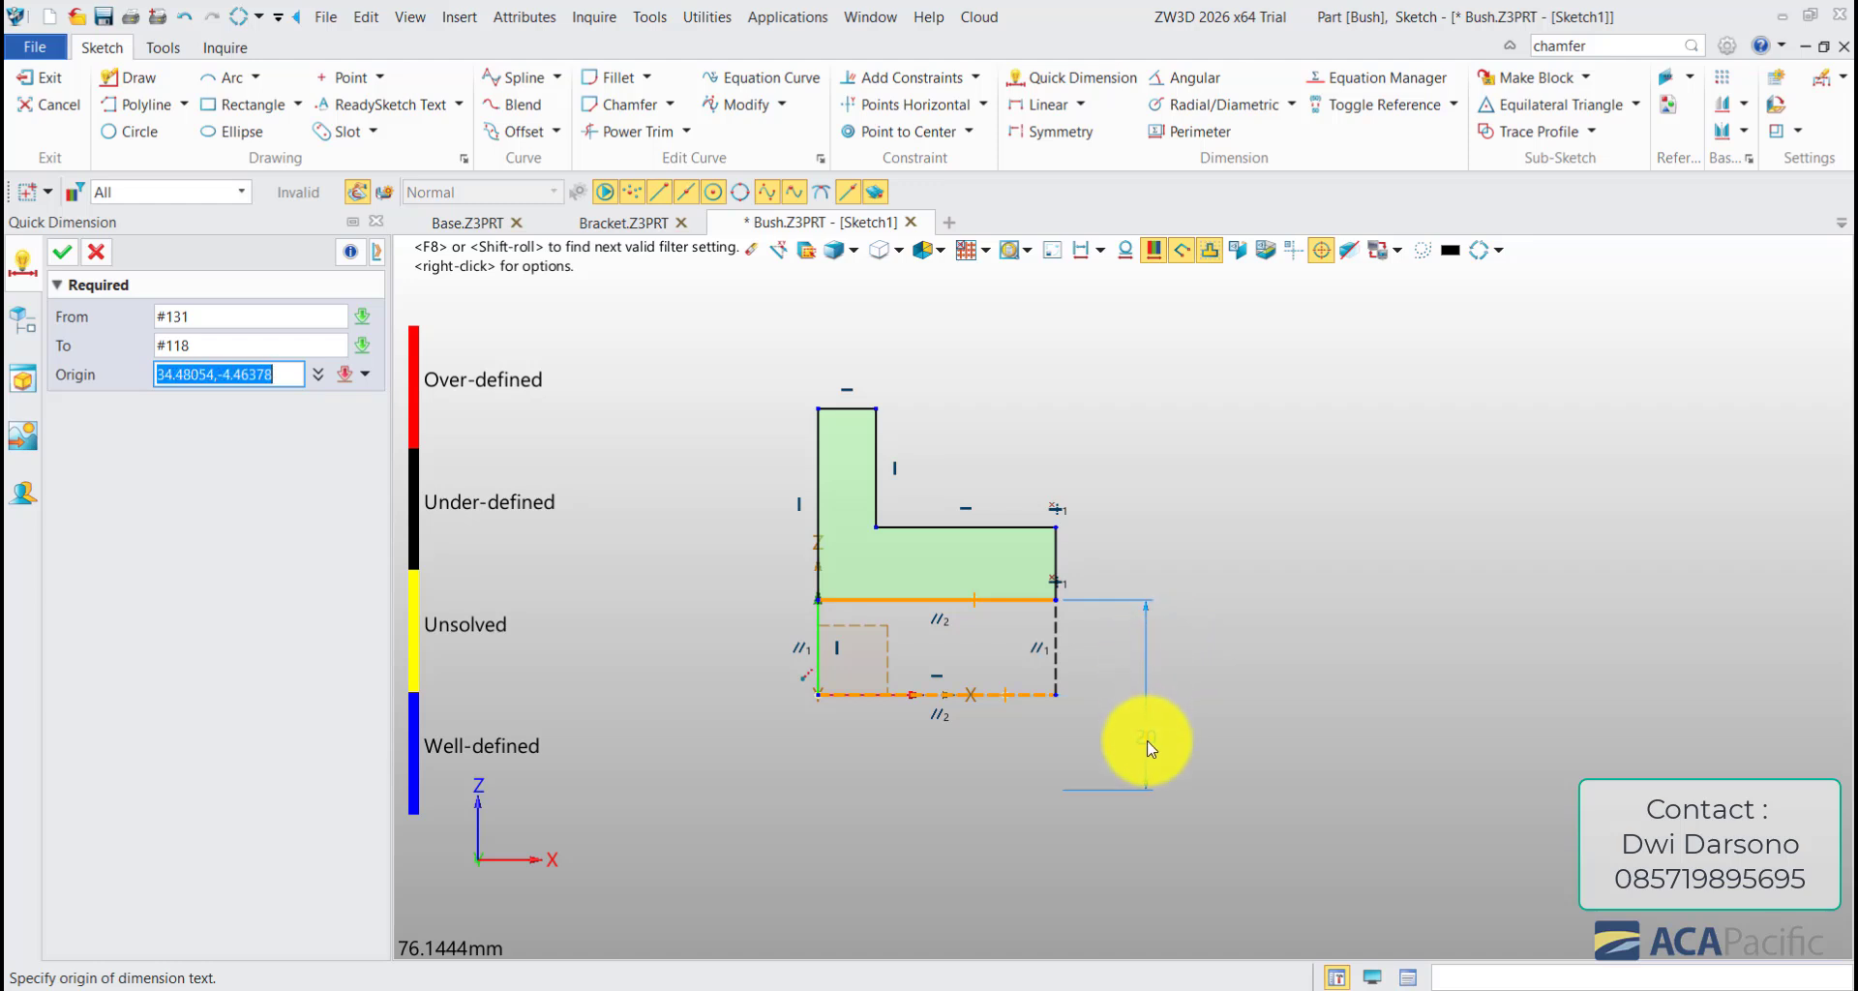
left_click(1150, 745)
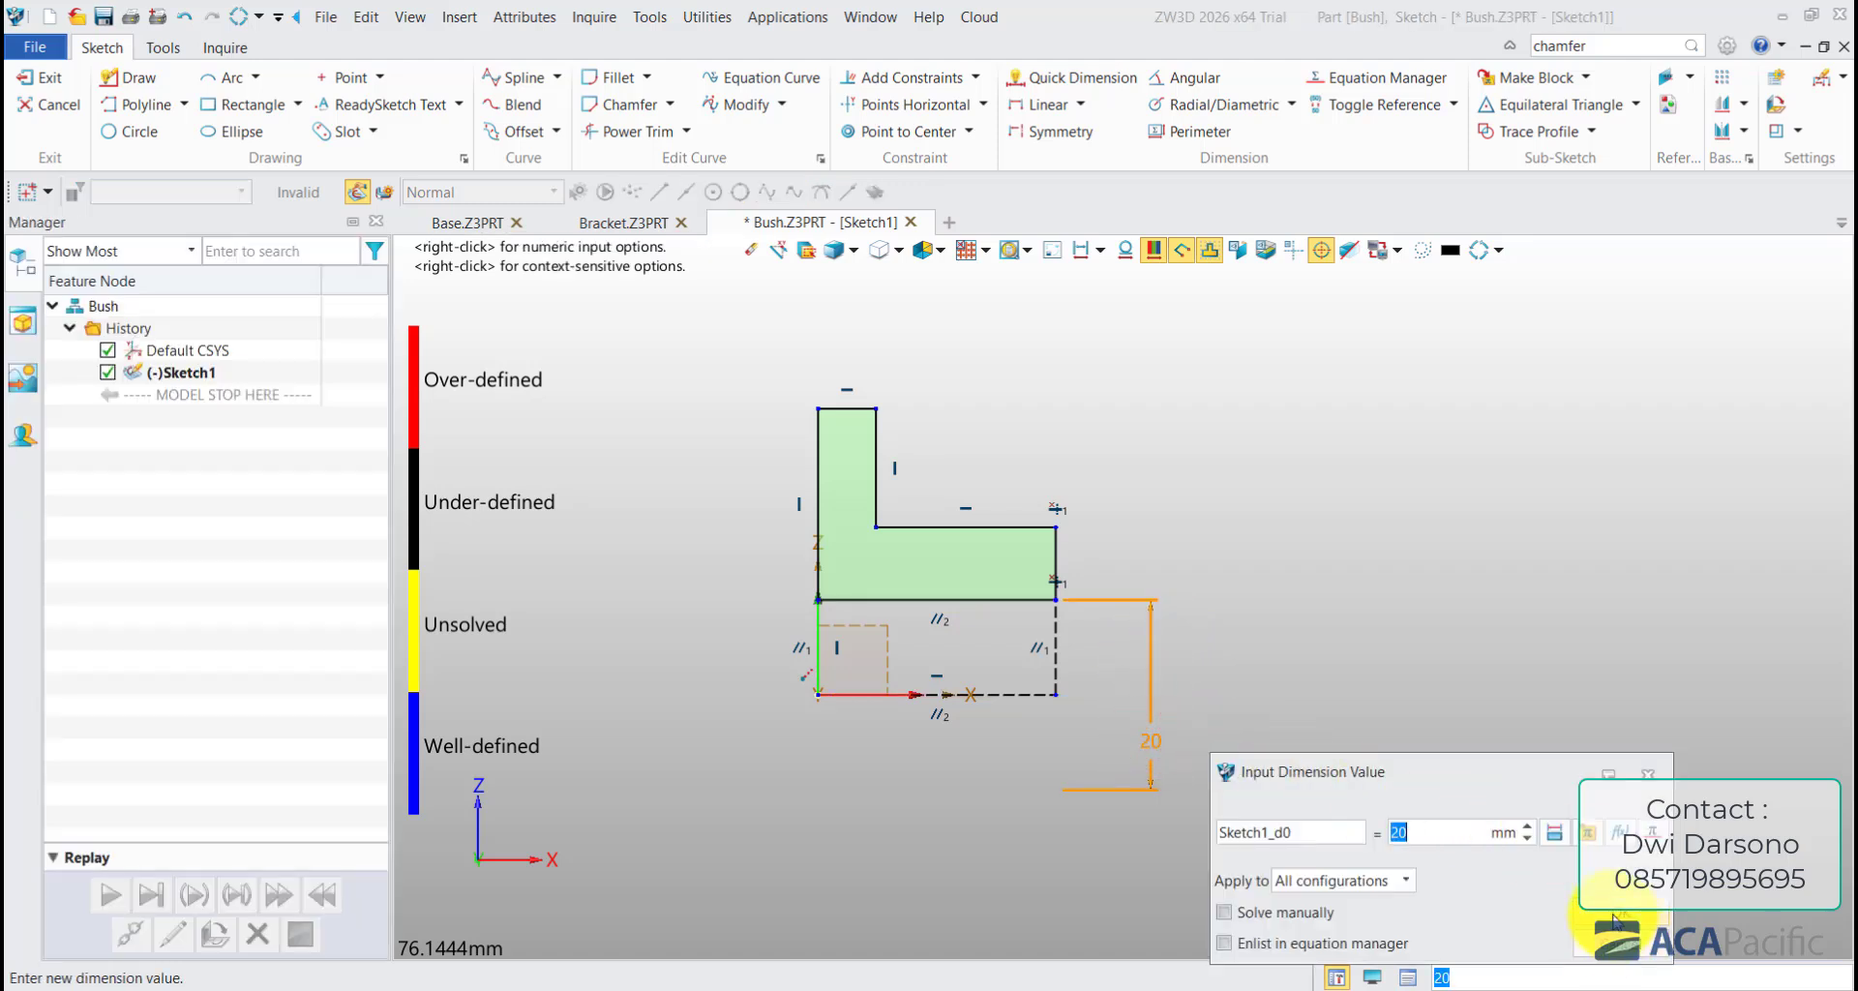
key("Return")
- Dimension the sleeve's outer edge from the reference centreline as a 25 mm diameter
left_click(1024, 530)
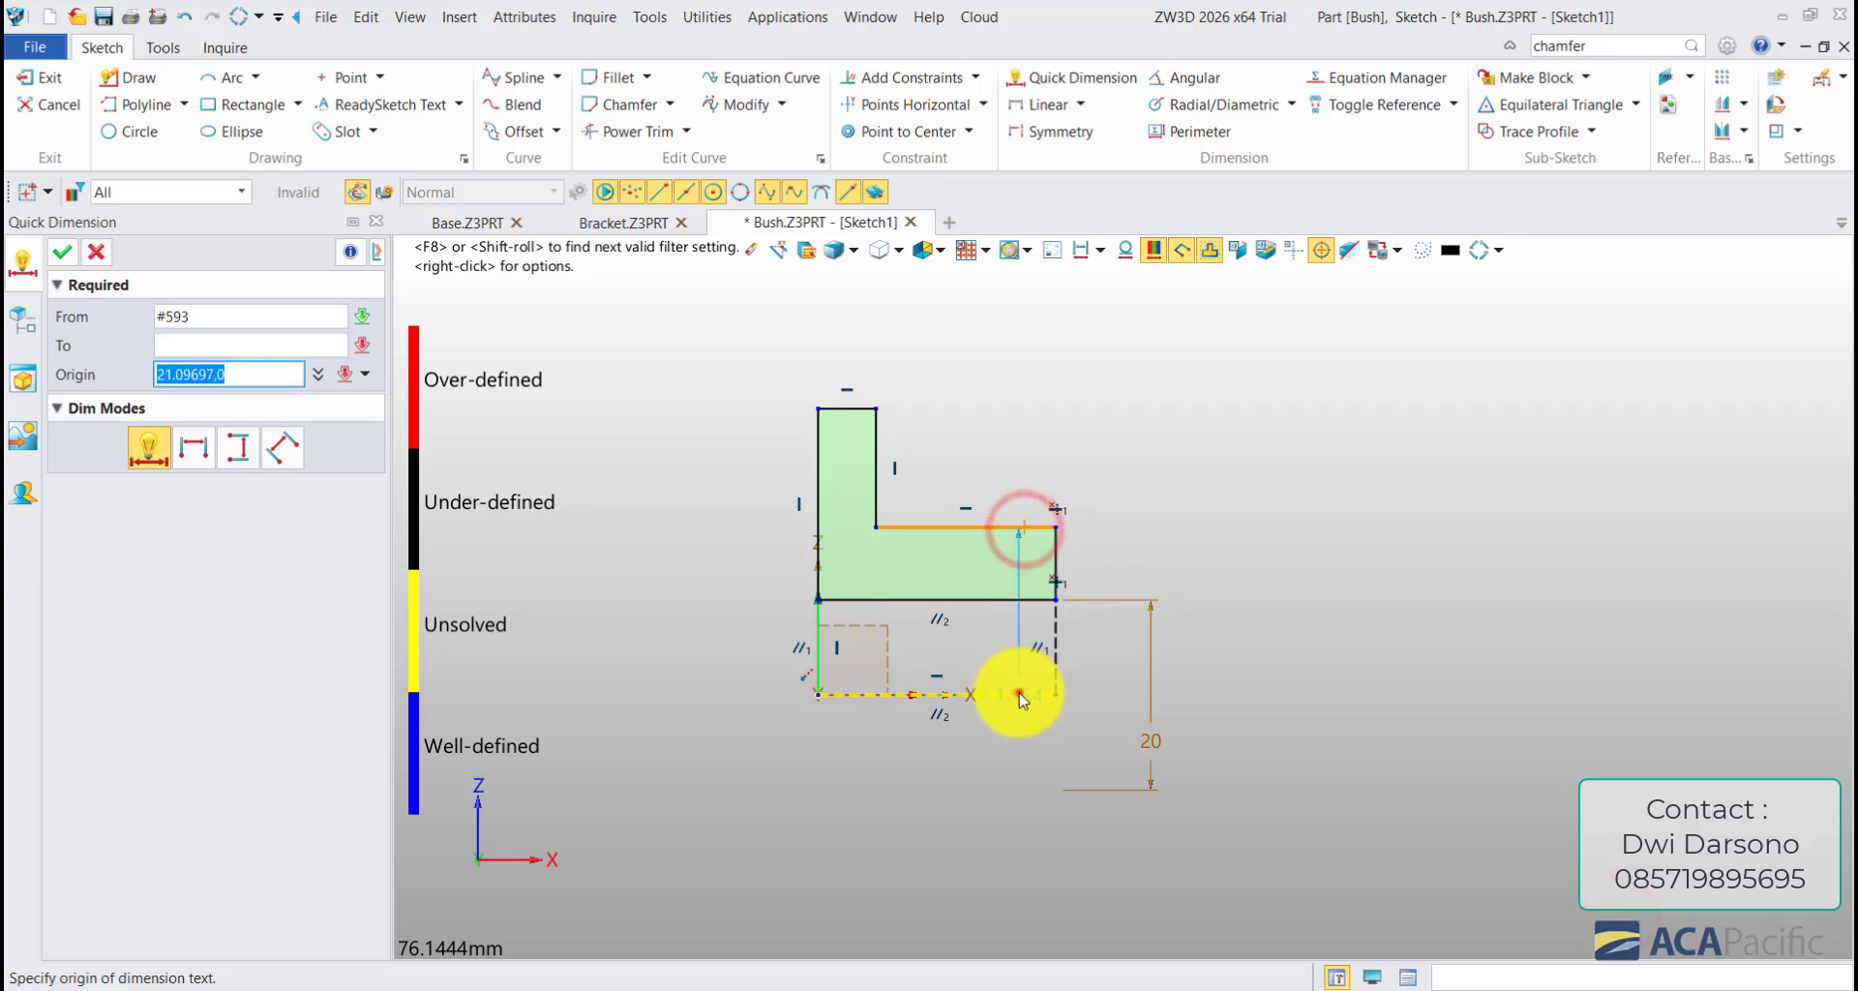
left_click(1020, 695)
left_click(1216, 746)
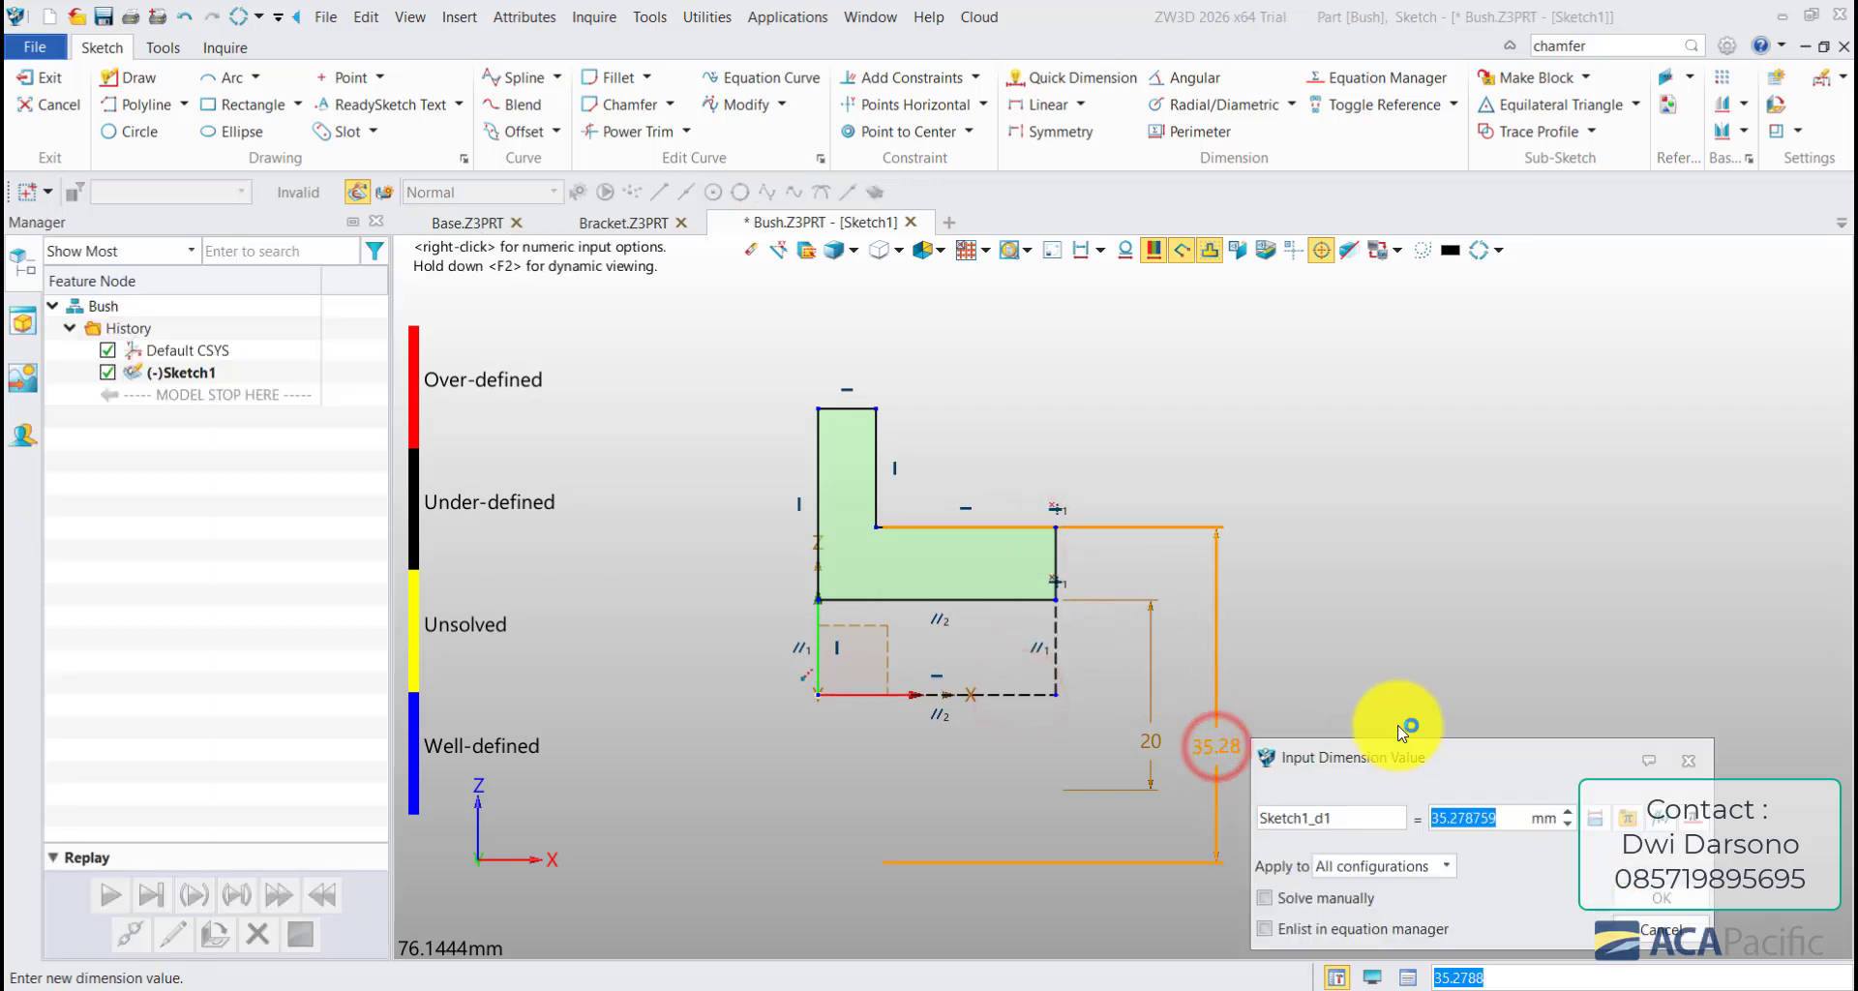
type("25")
key("Return")
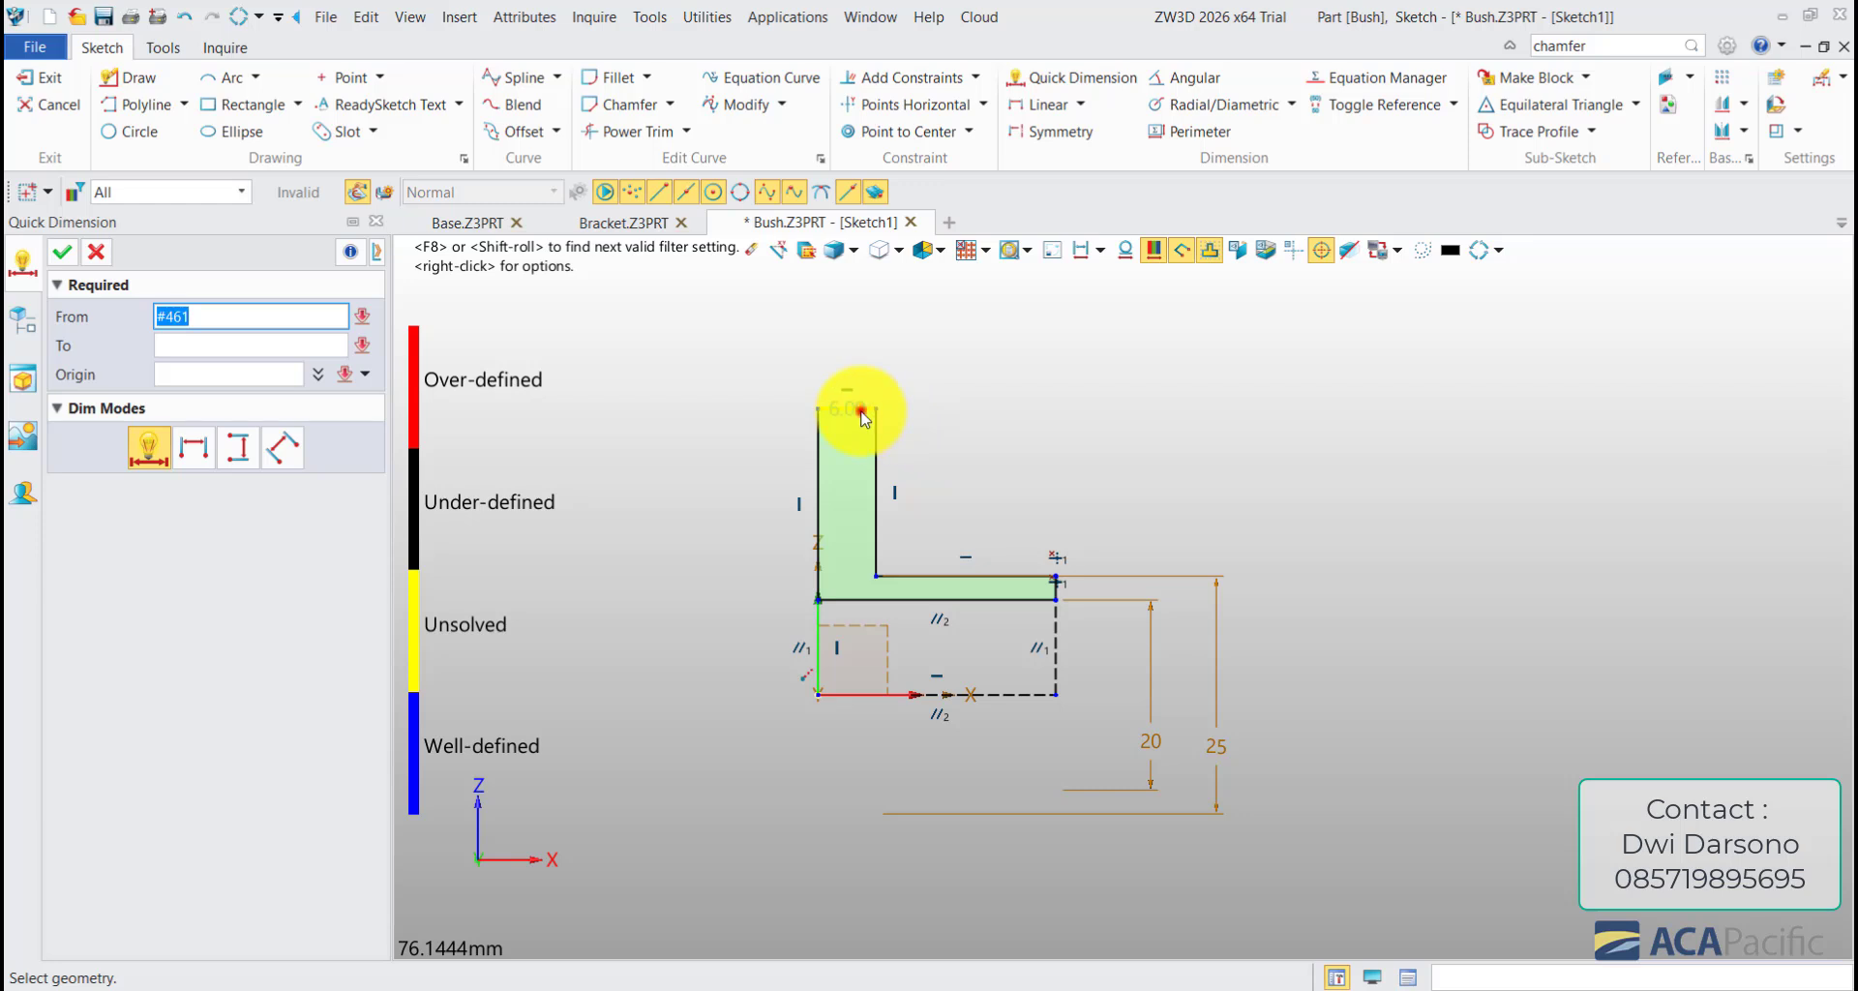
- Dimension the flange's top edge from the reference centreline as a 32 mm diameter
left_click(861, 411)
left_click(1025, 692)
left_click(1295, 741)
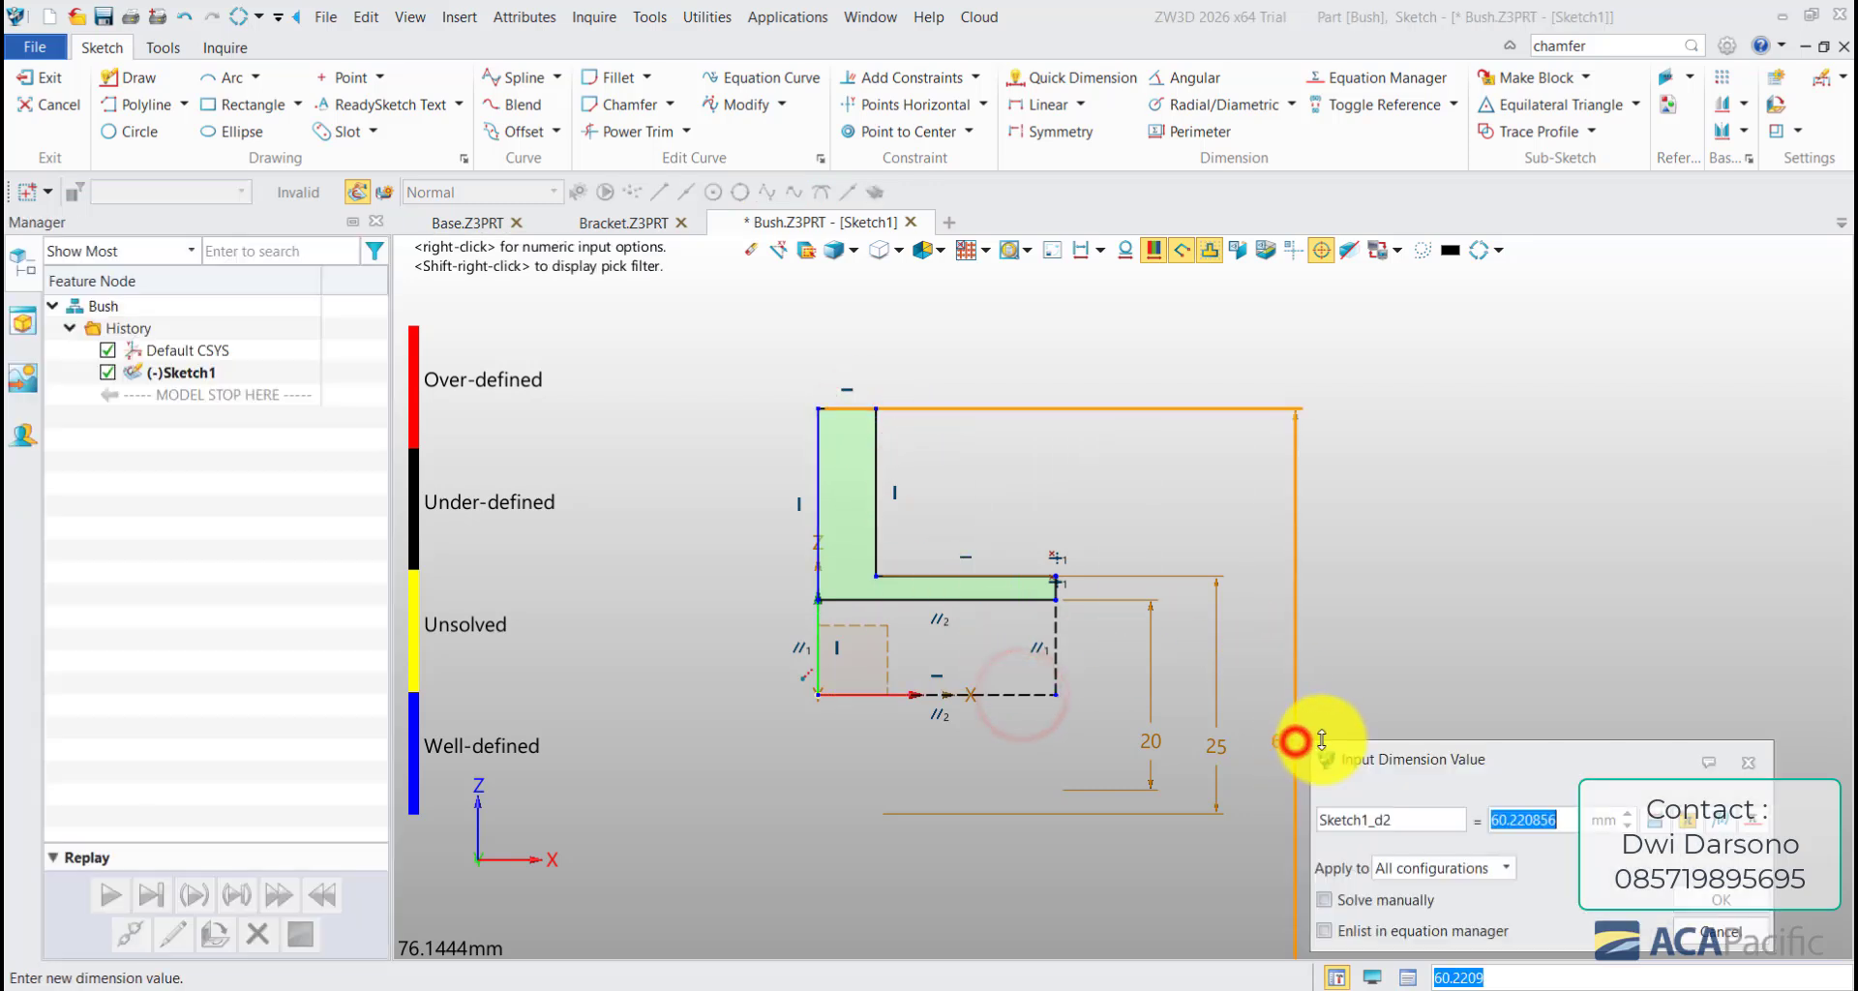
type("32")
key("Return")
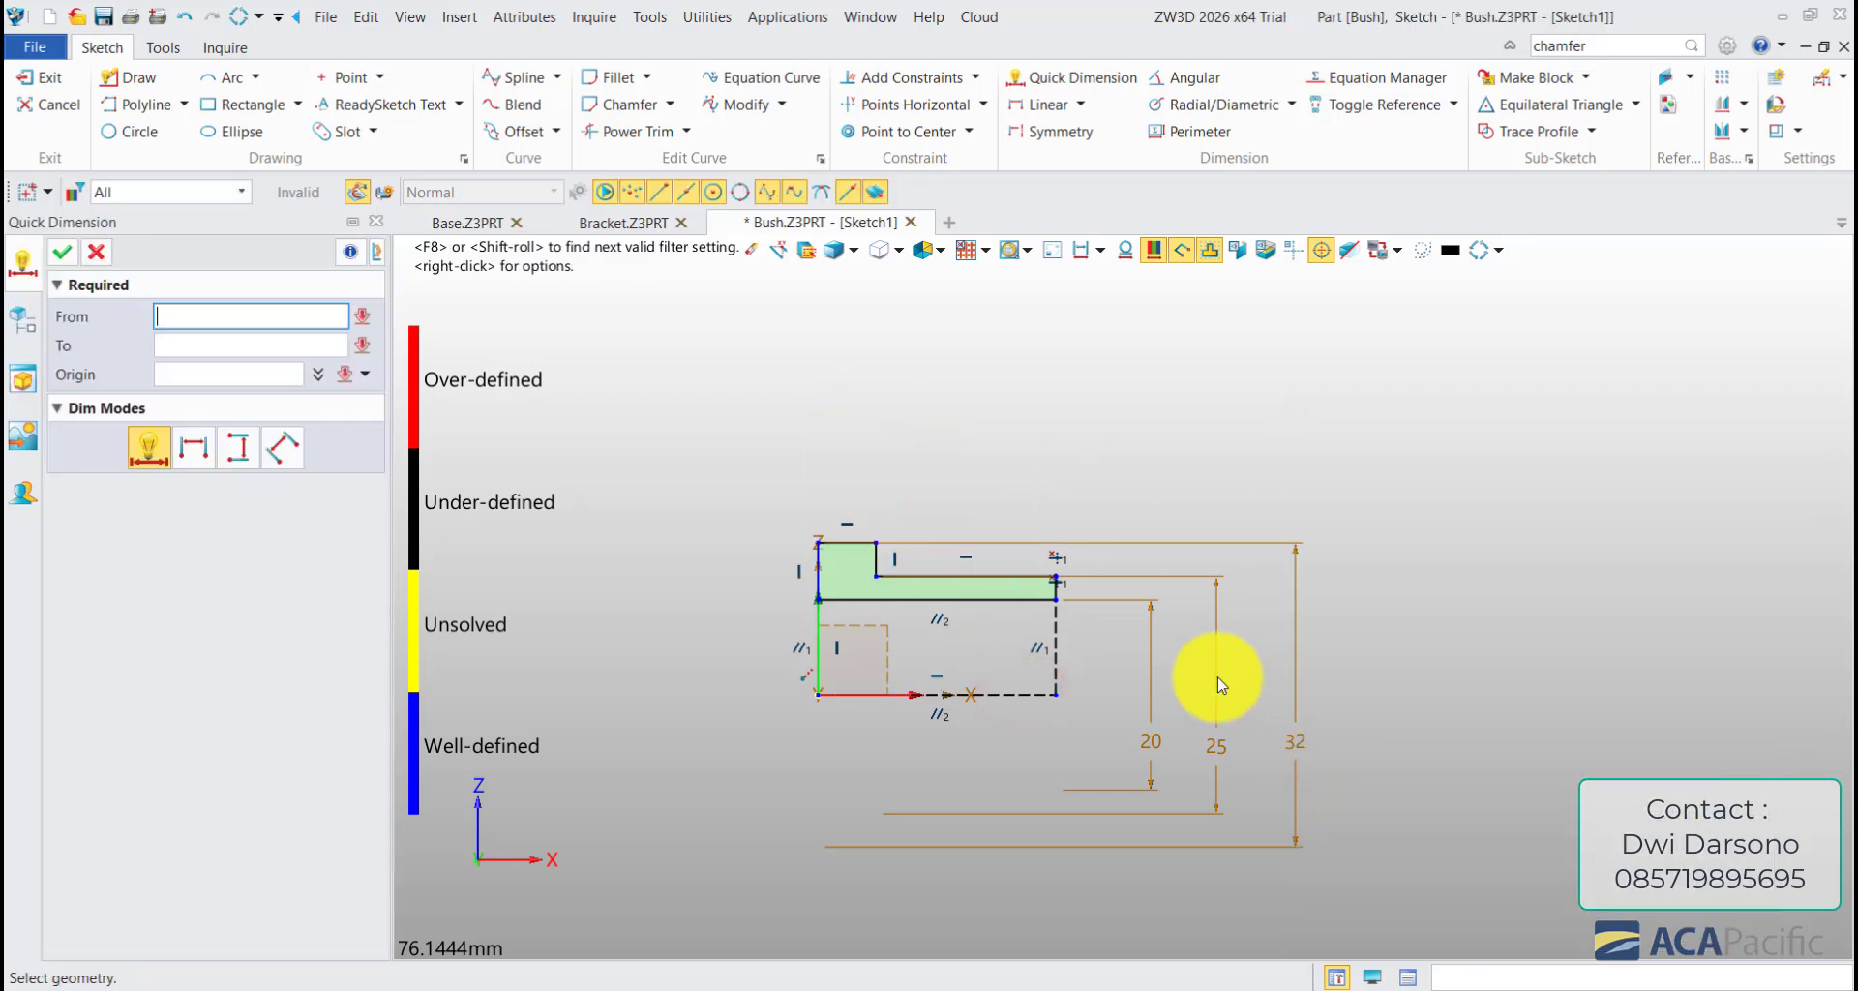
- Dimension the flange thickness as 3 mm and the overall length along the centreline as 25 mm
left_click(868, 548)
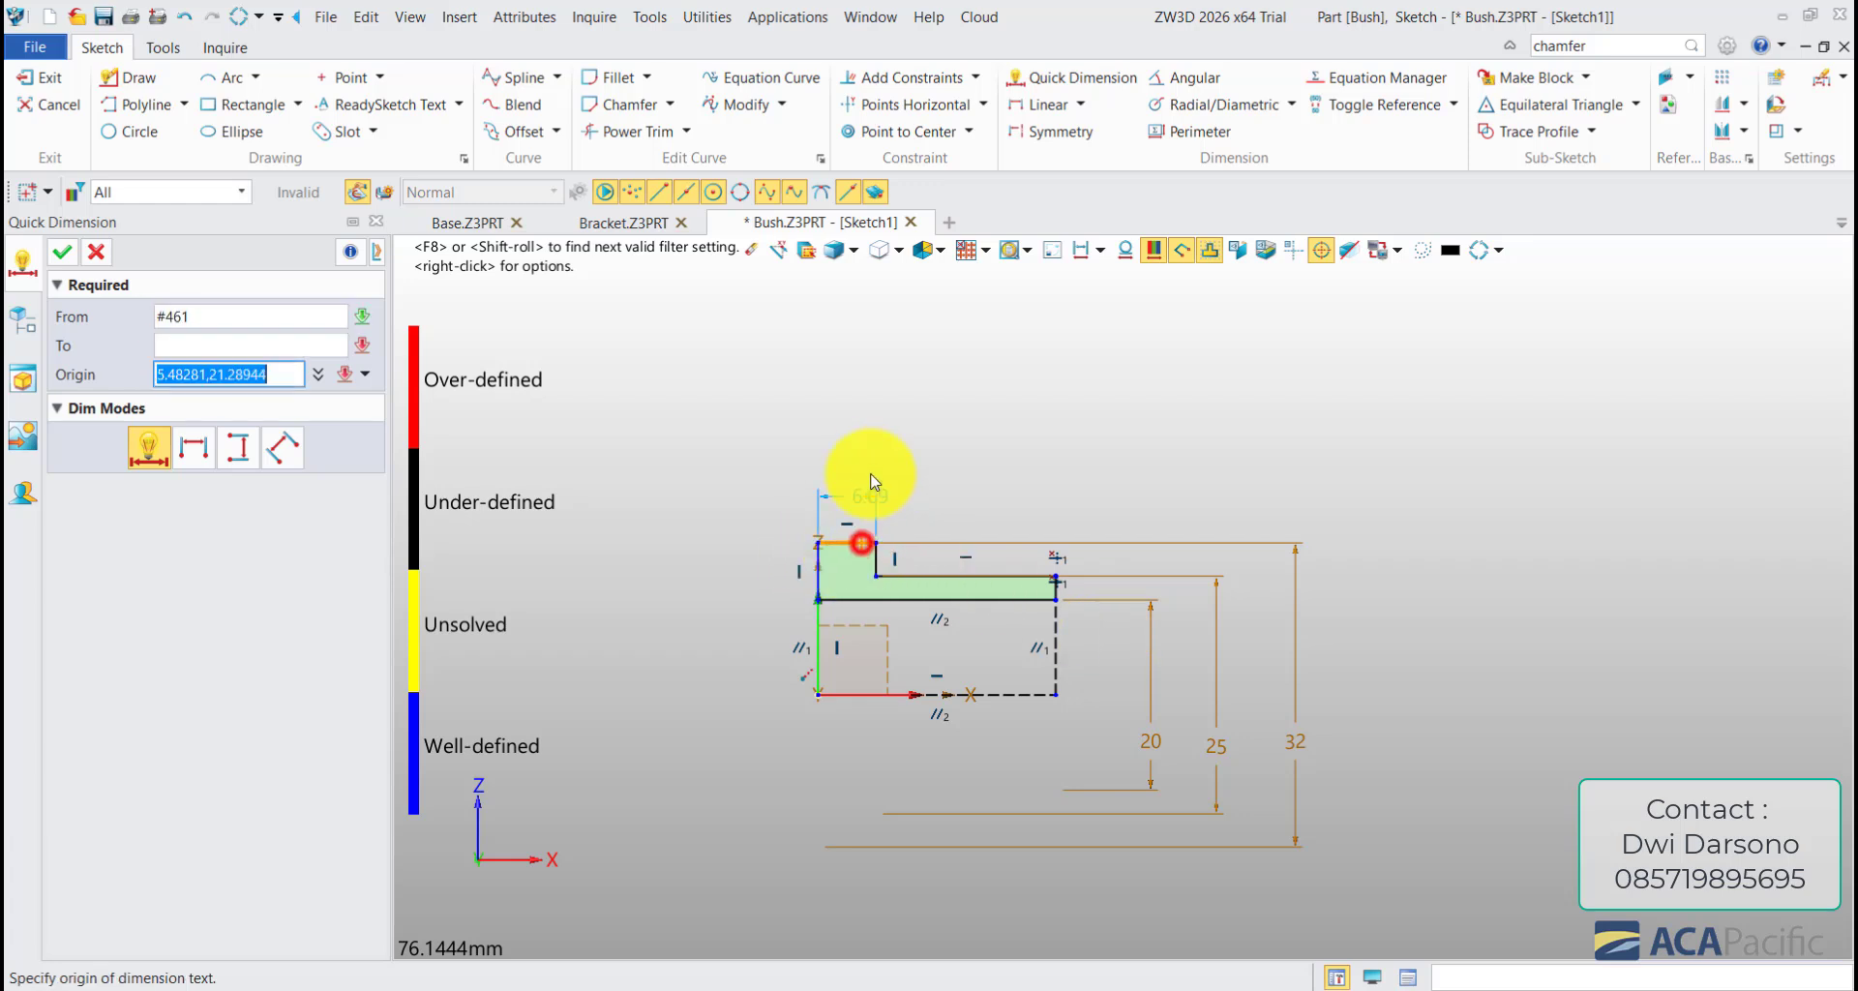
left_click(867, 468)
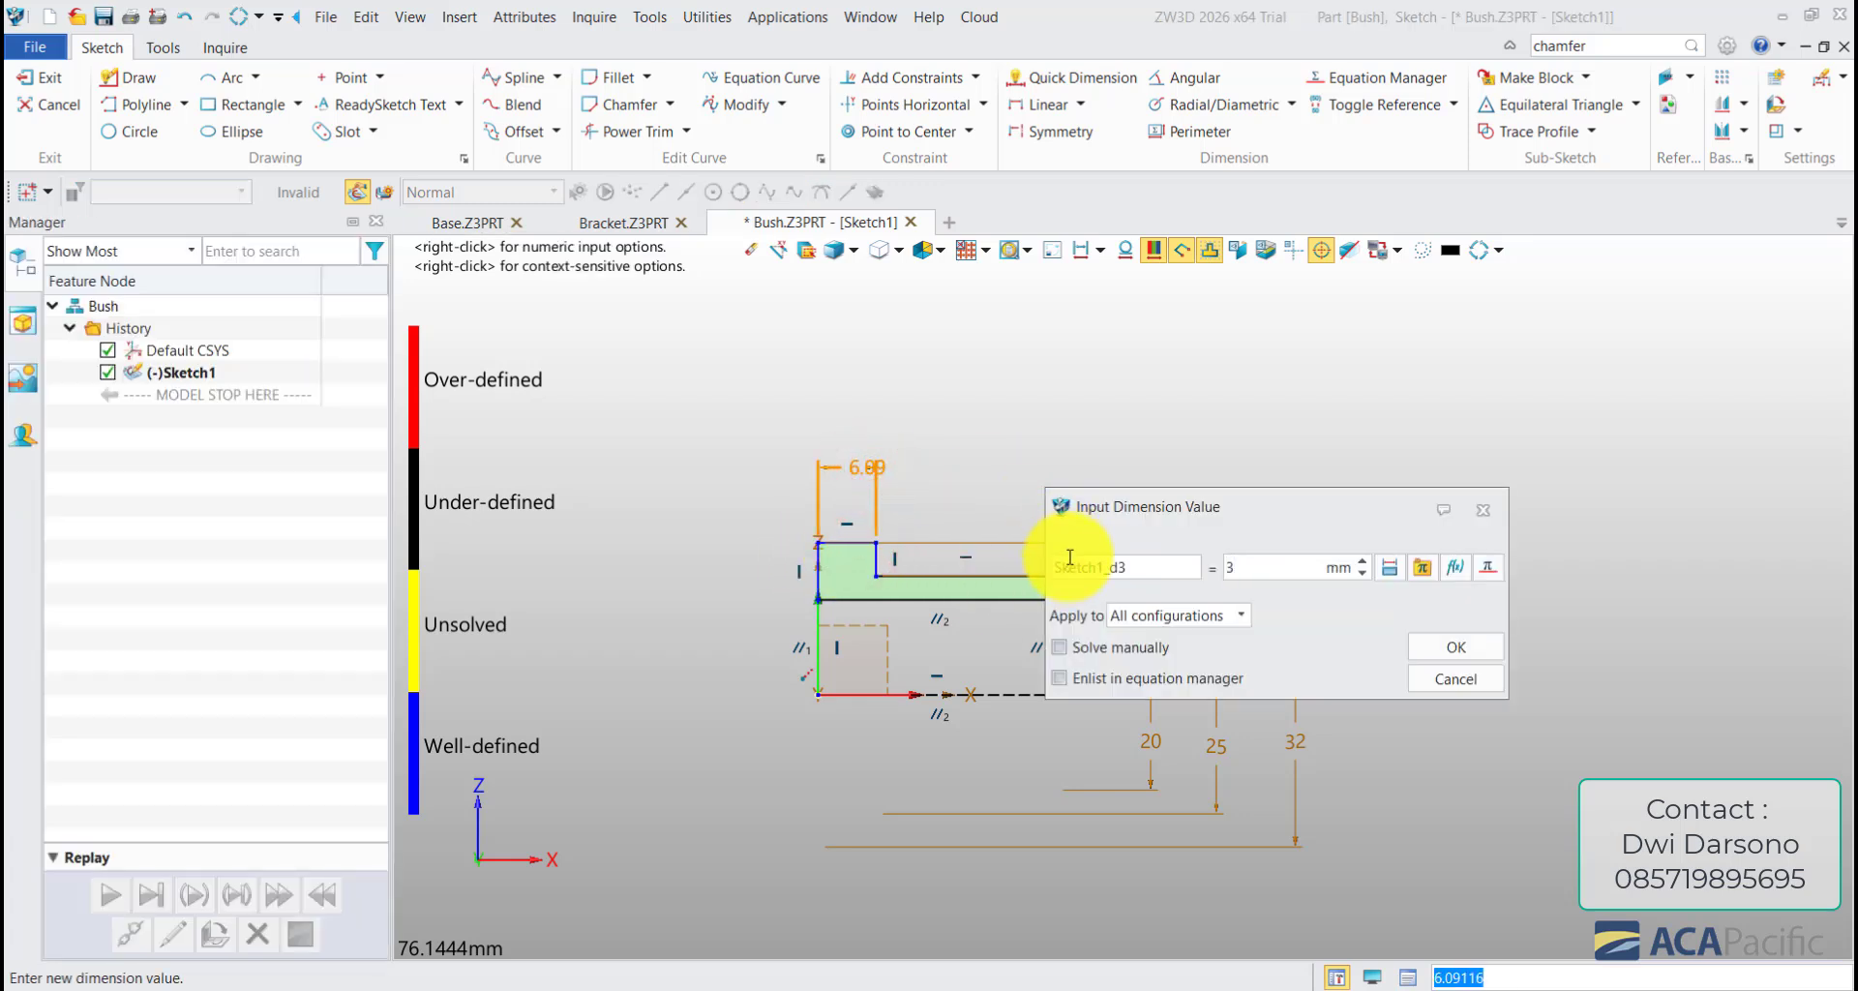
type("3")
key("Return")
left_click(1010, 694)
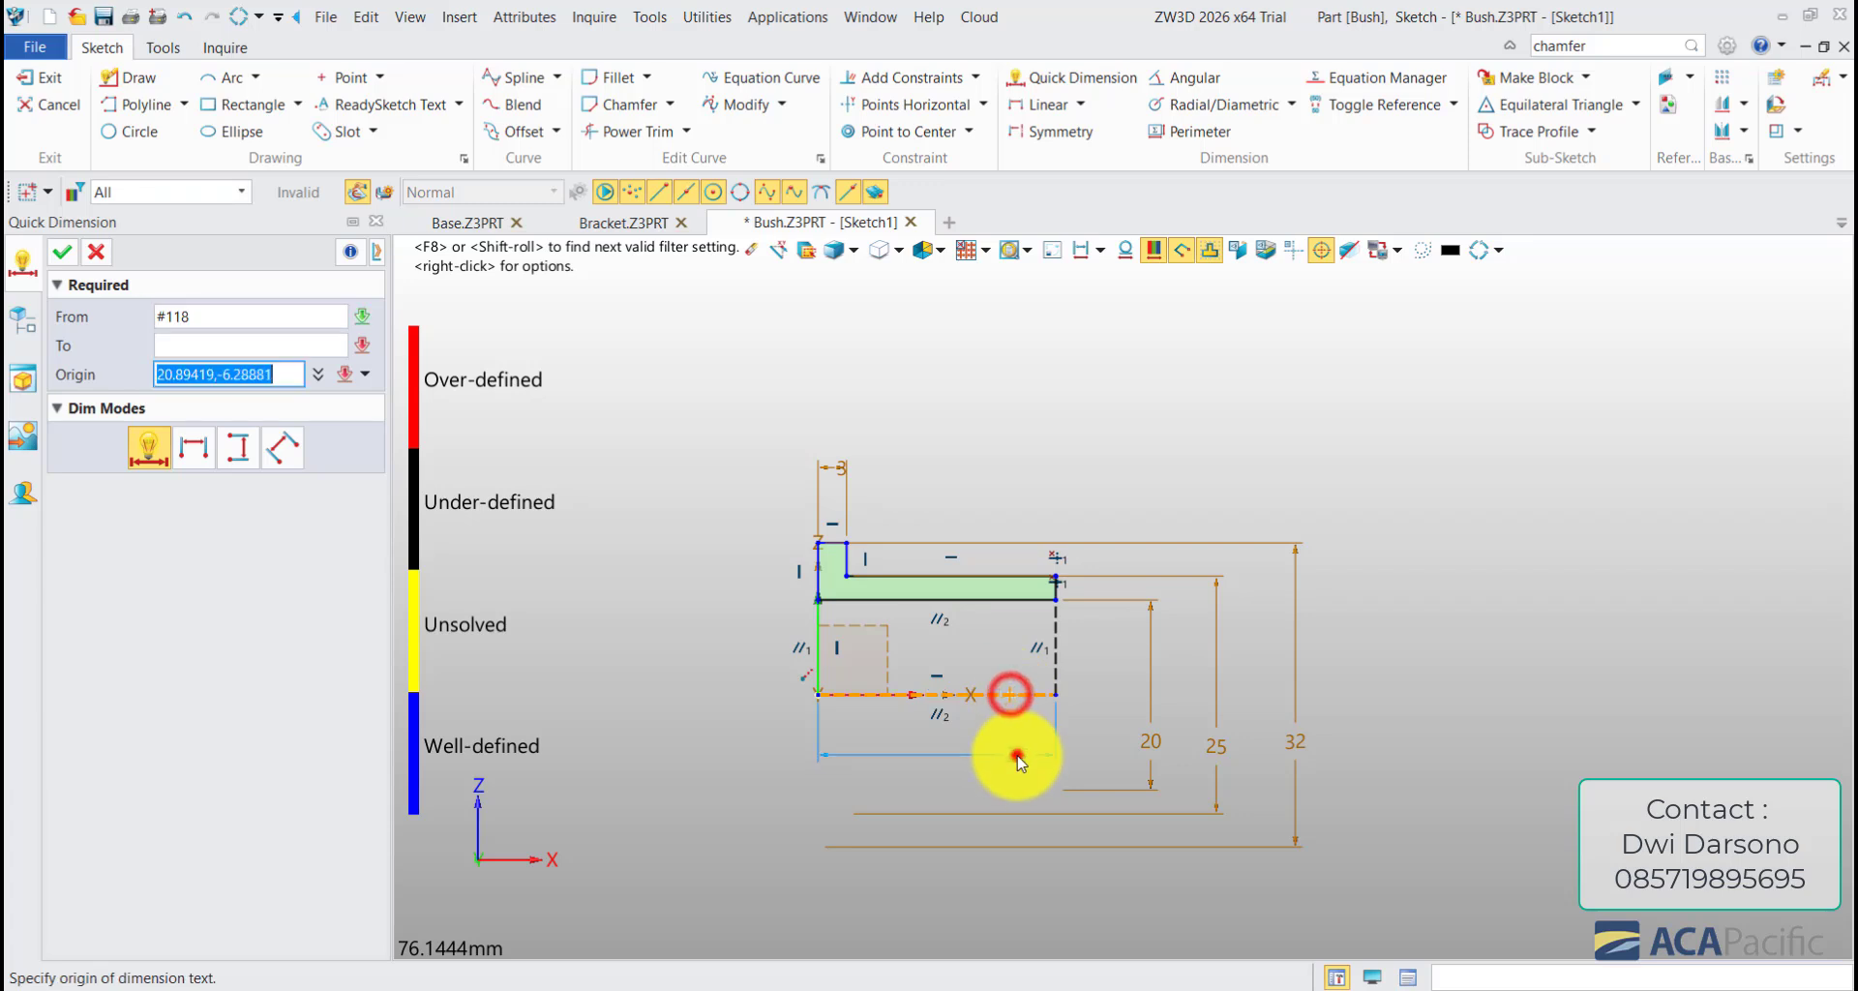
left_click(1017, 756)
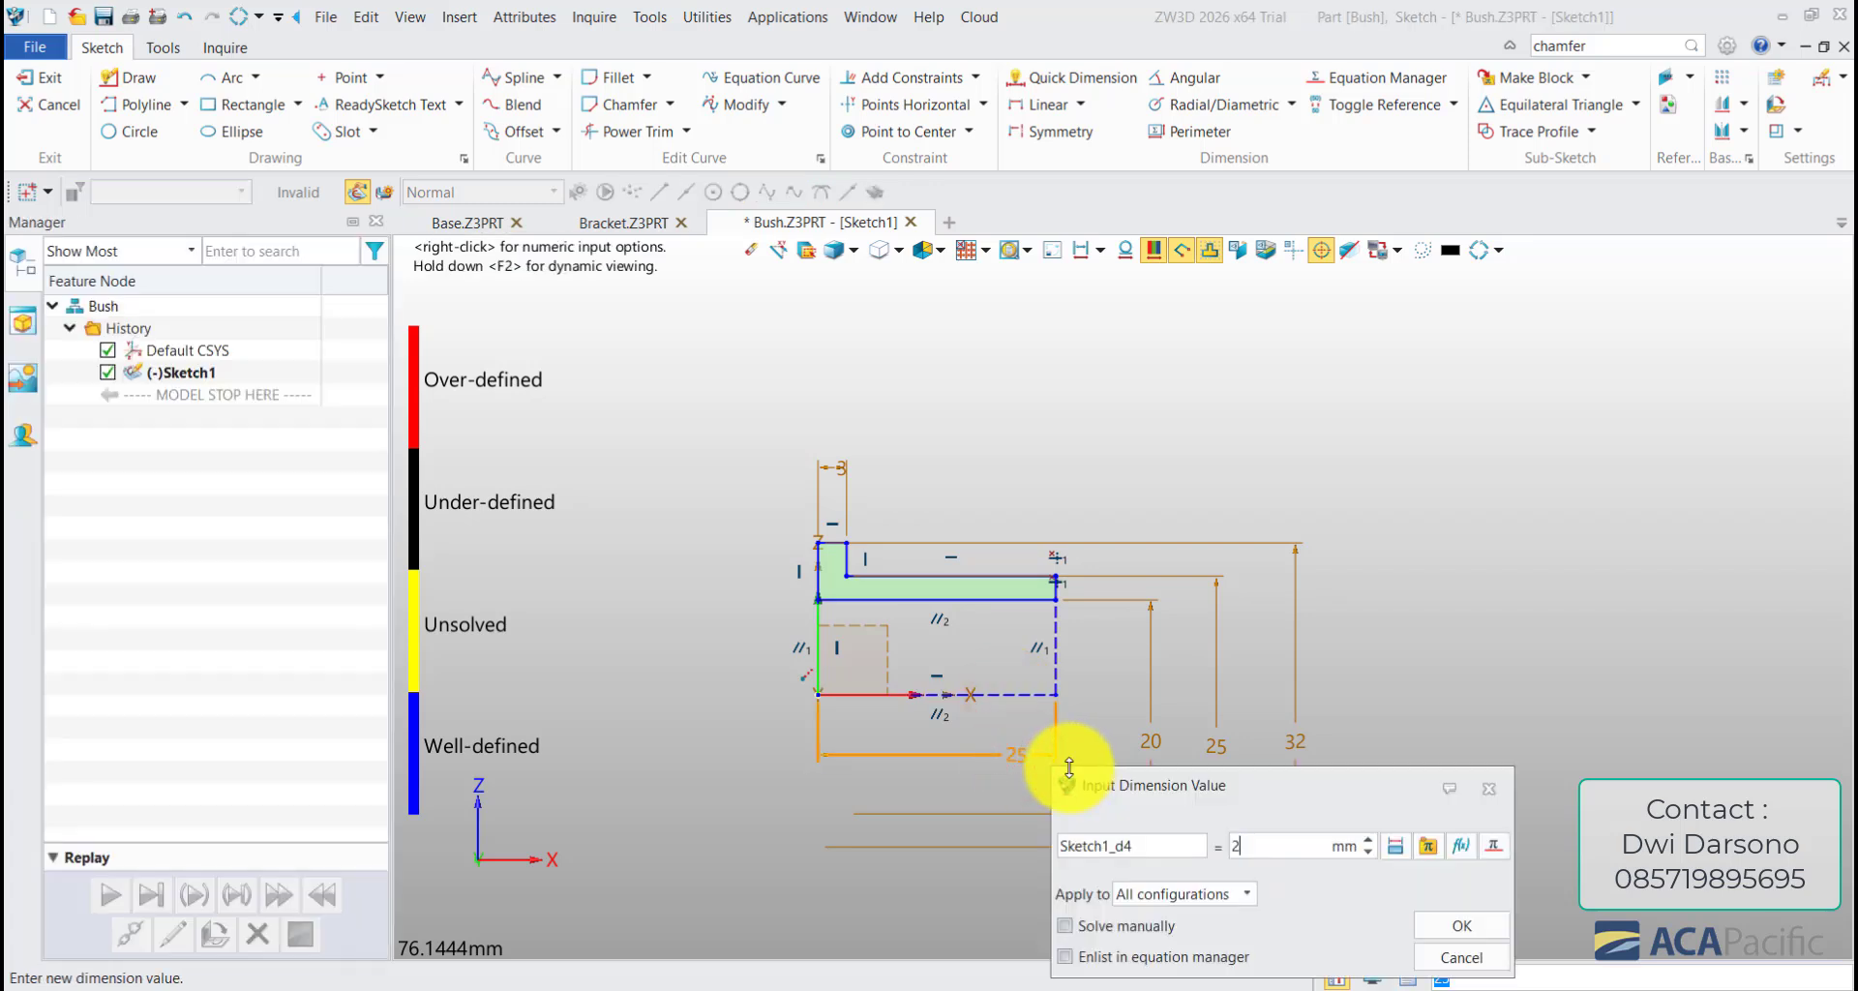
key("Return")
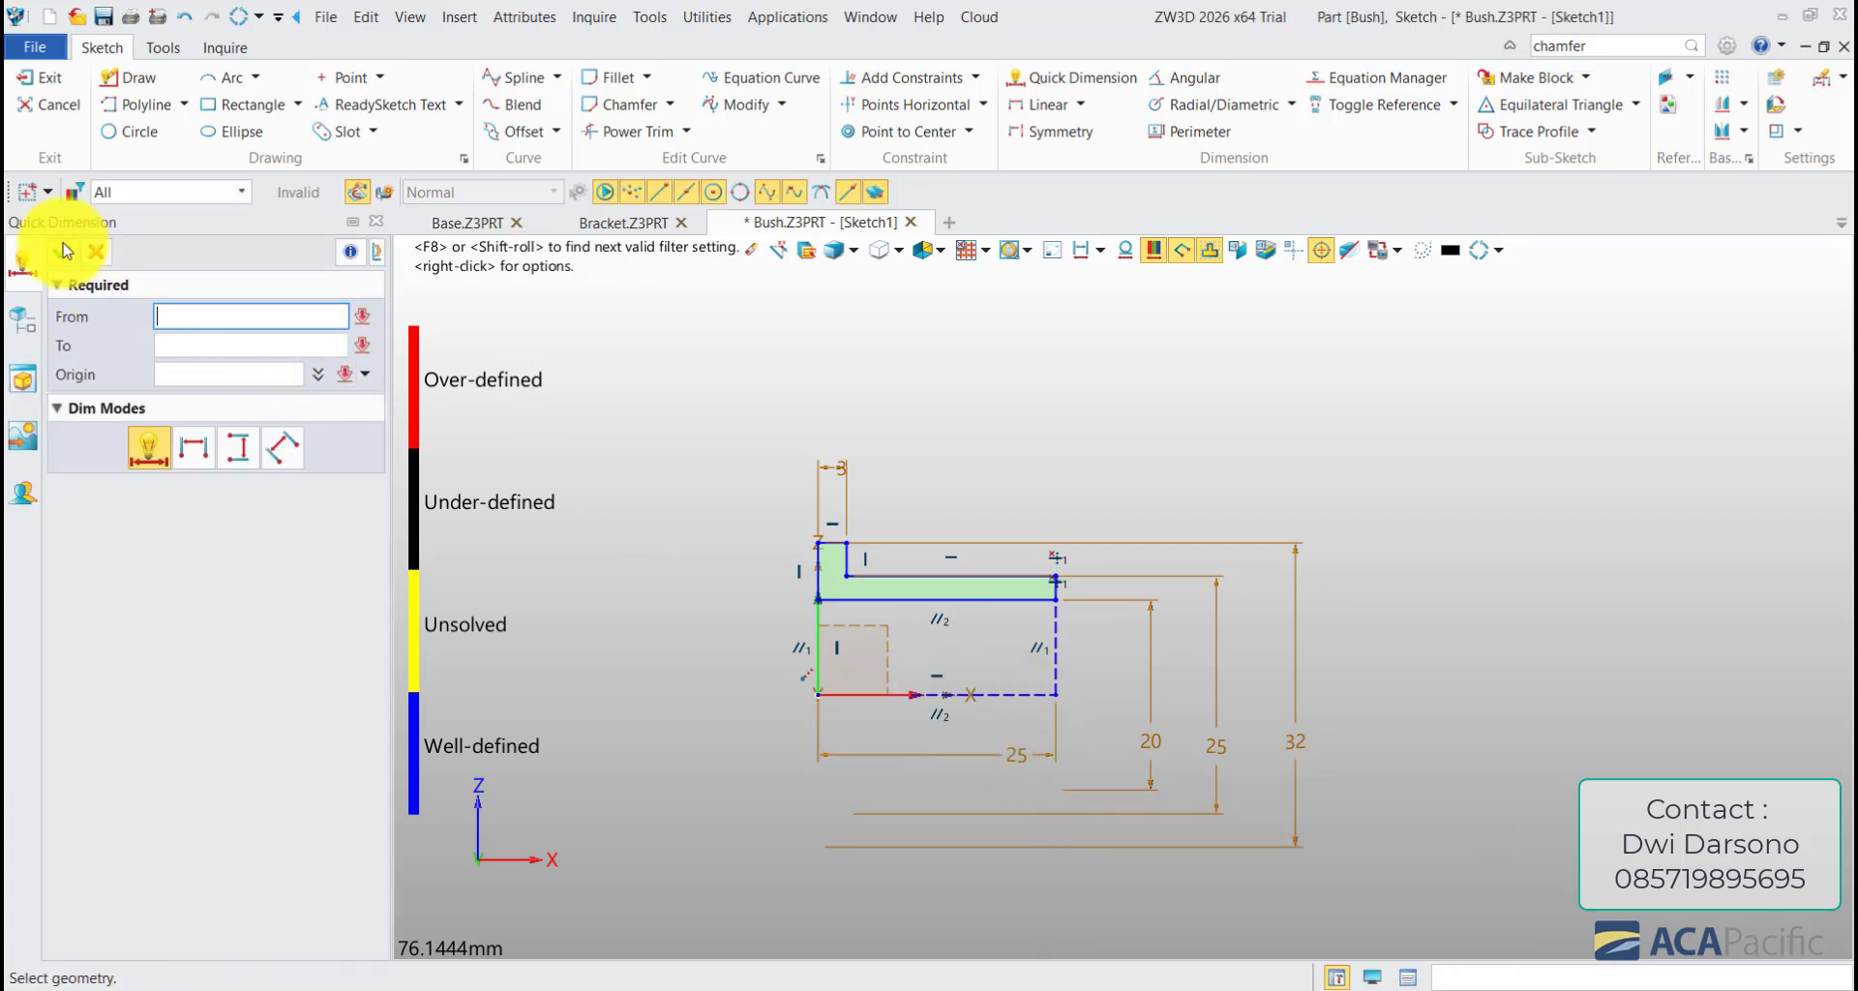
left_click(66, 250)
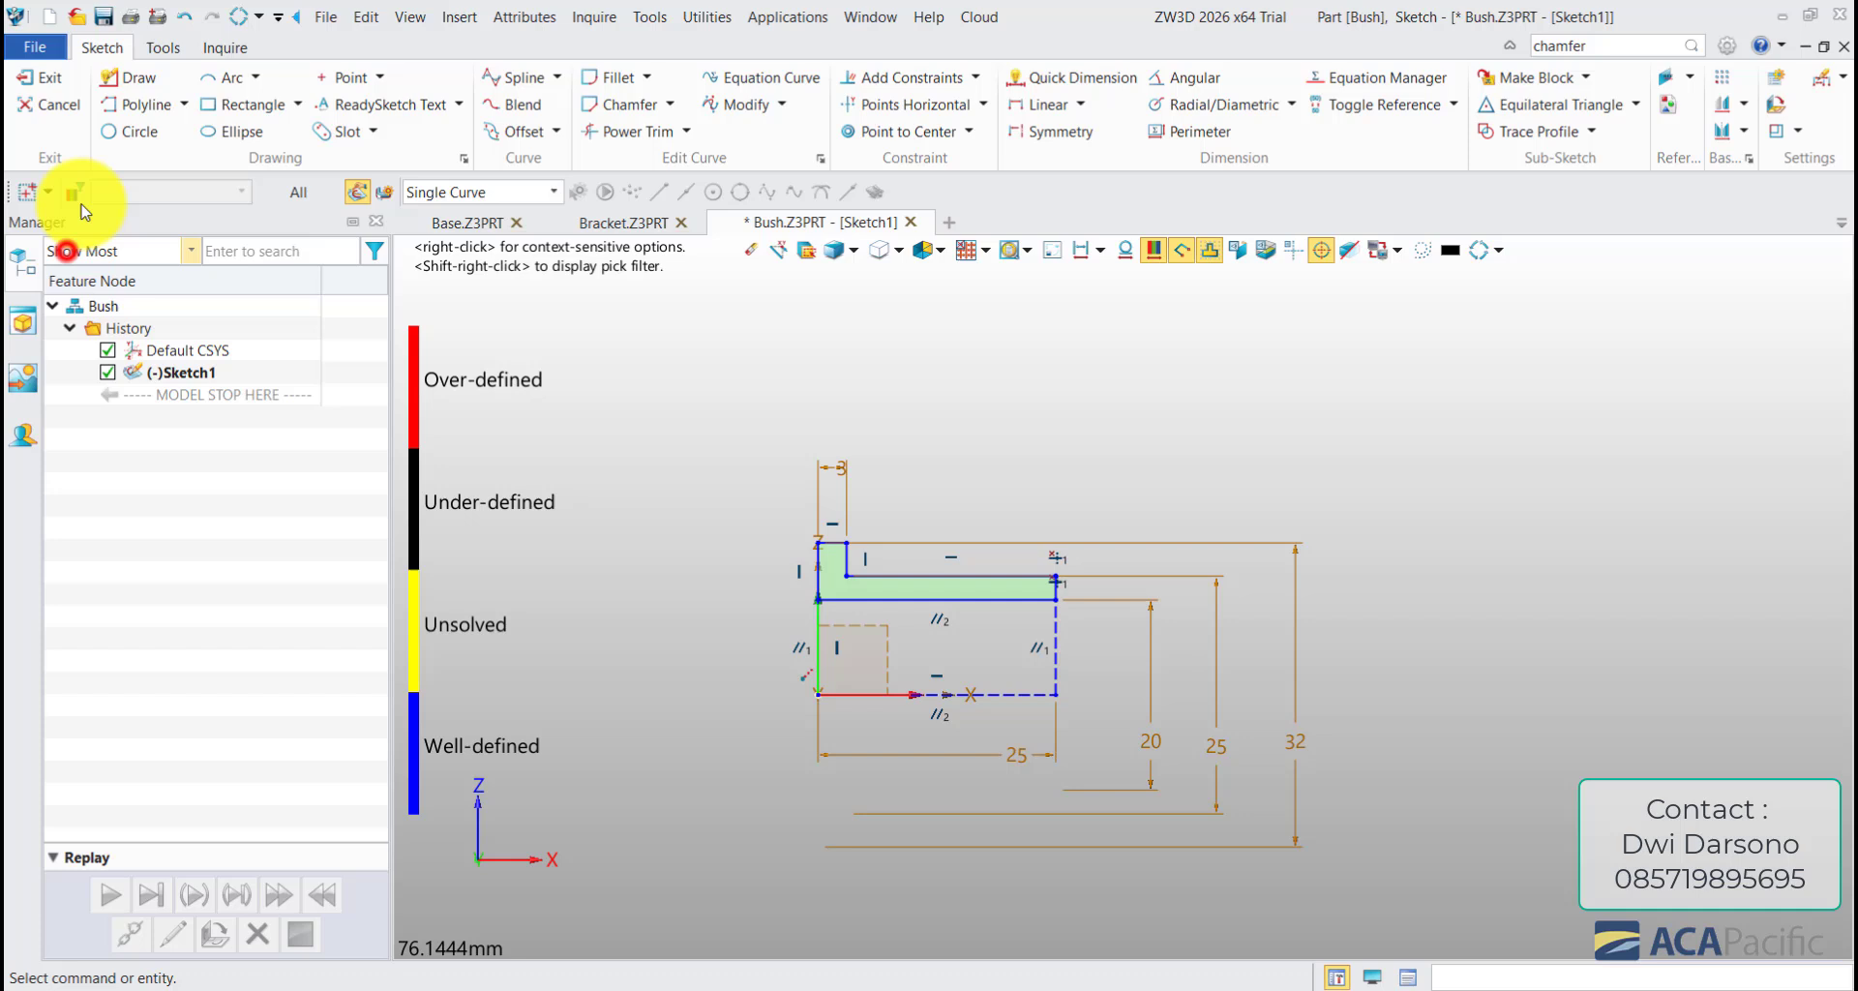
- Exit the sketch and revolve the bush profile from 0 to 360 degrees about the X axis as a base solid
right_click(711, 642)
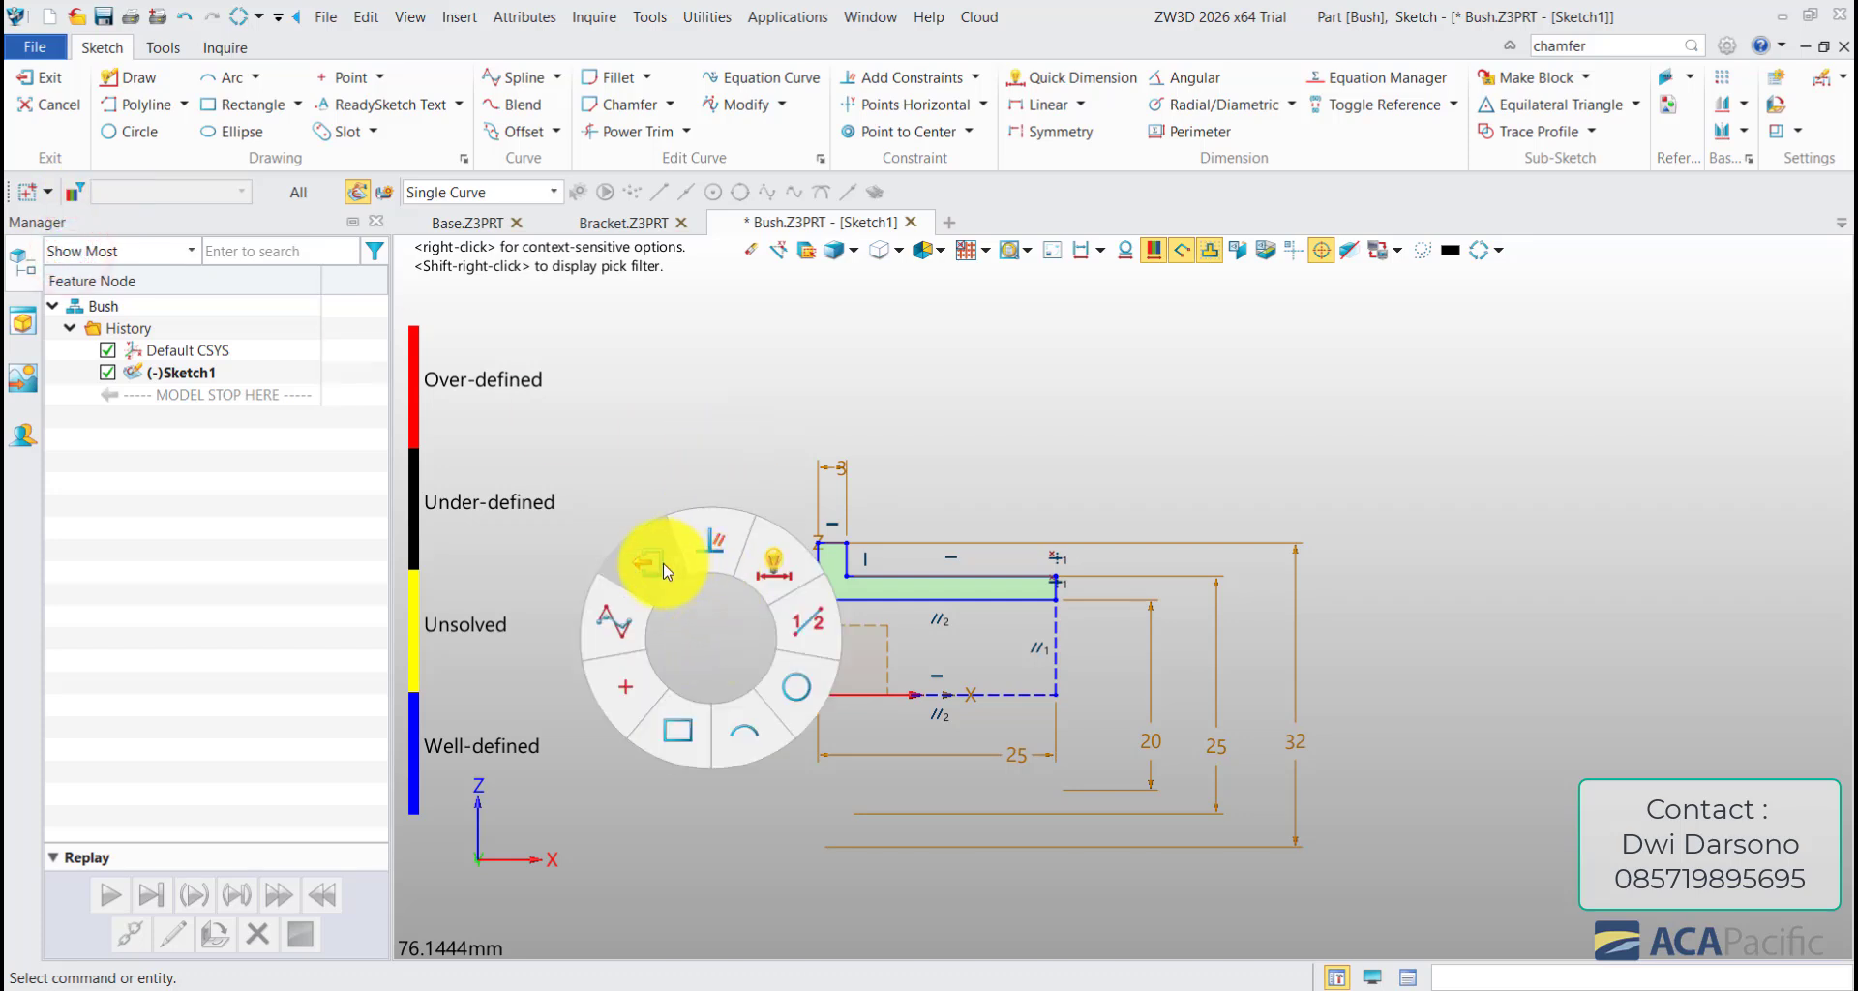
left_click(664, 571)
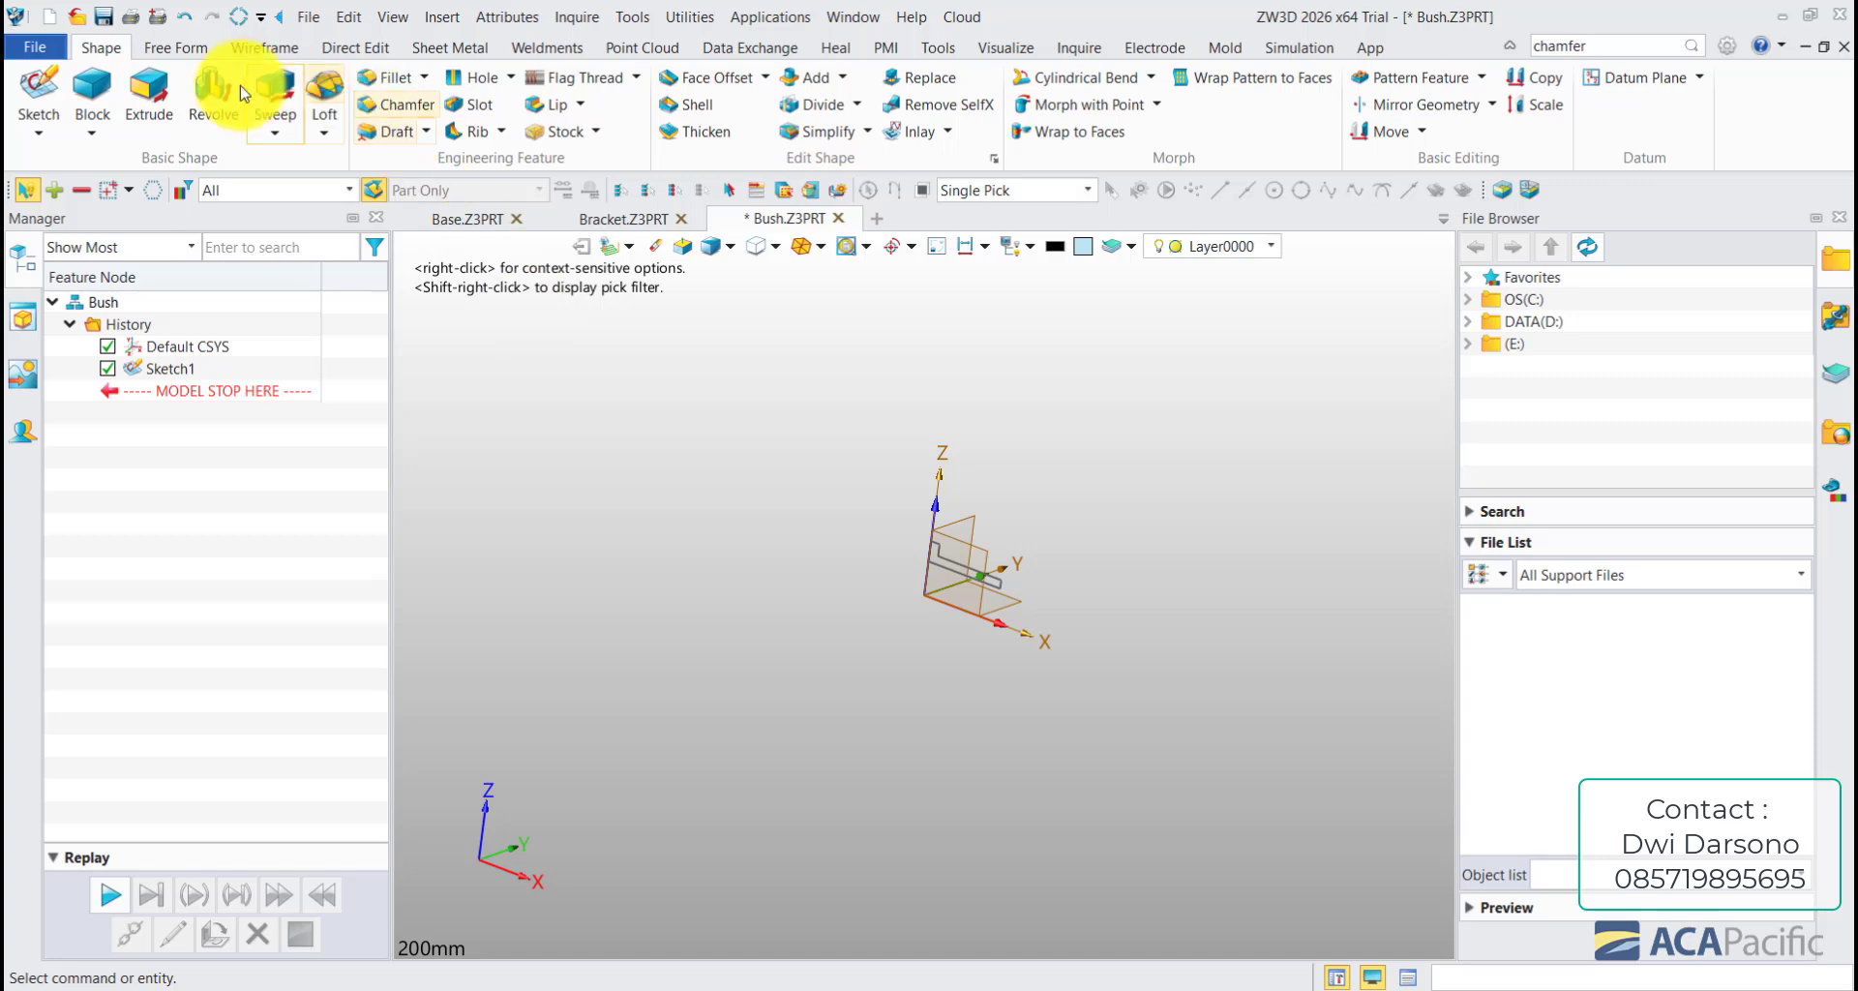
left_click(240, 93)
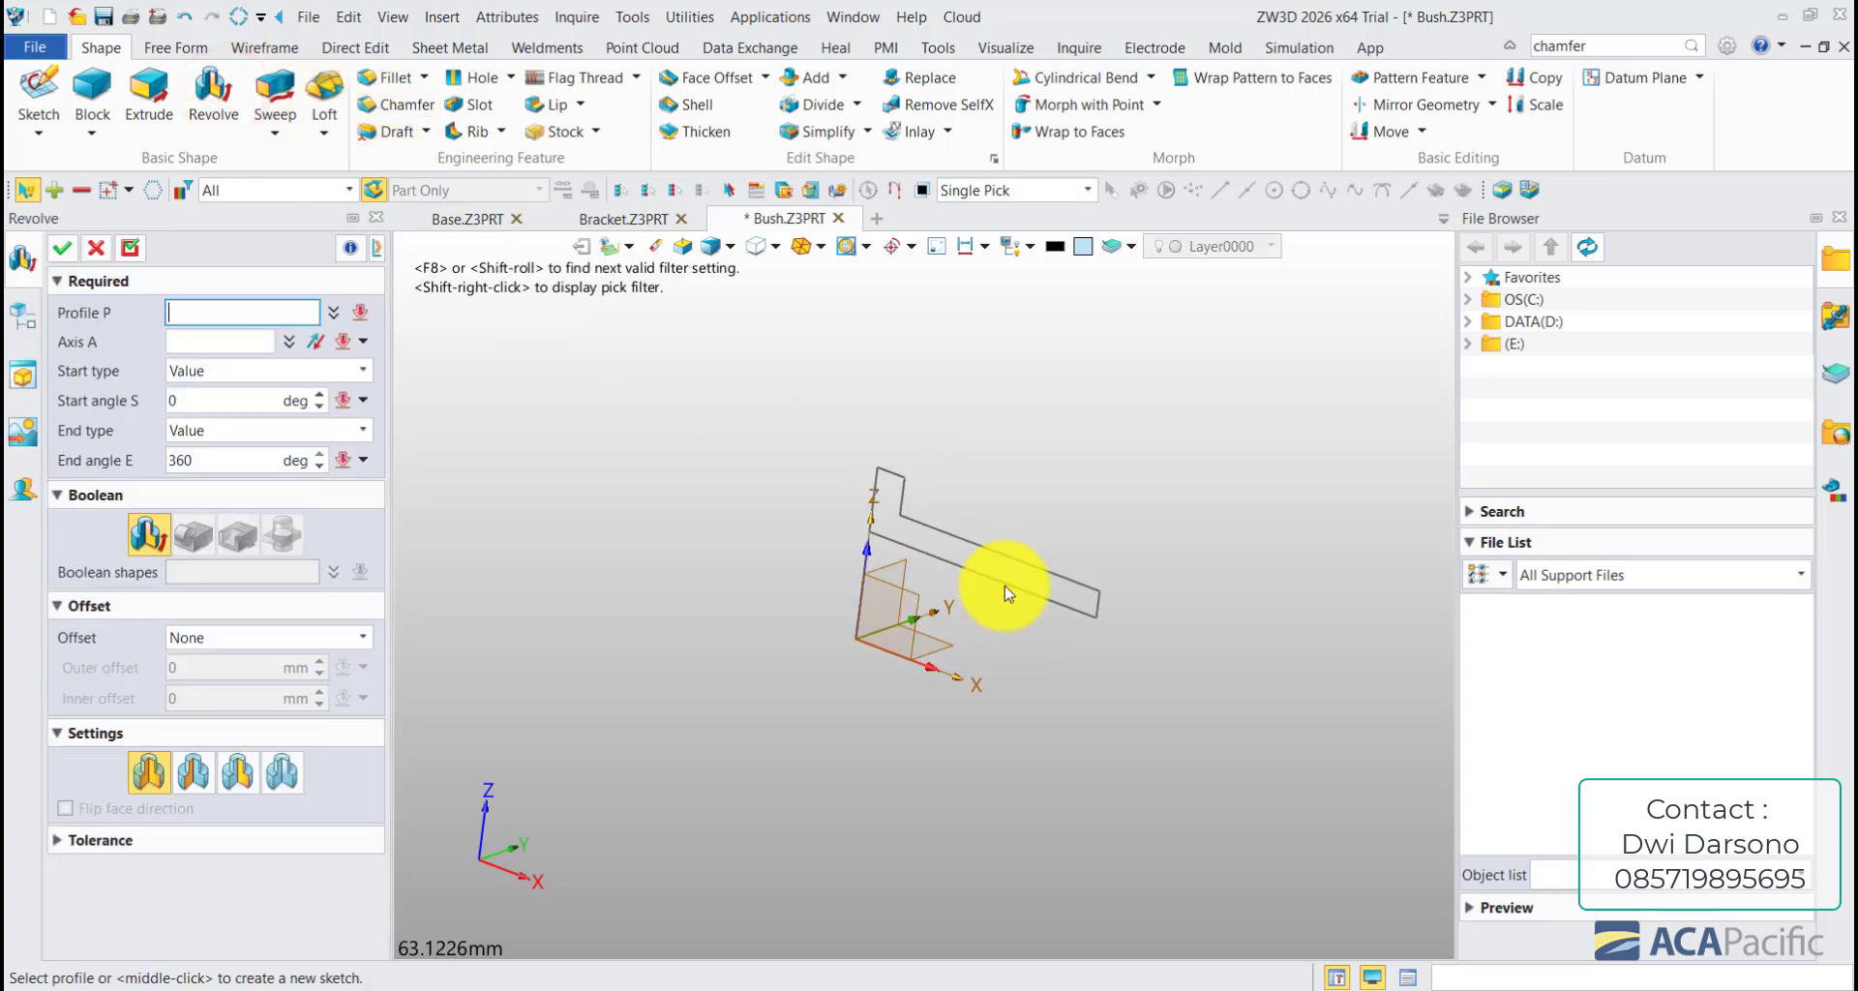
left_click(1004, 585)
left_click(220, 341)
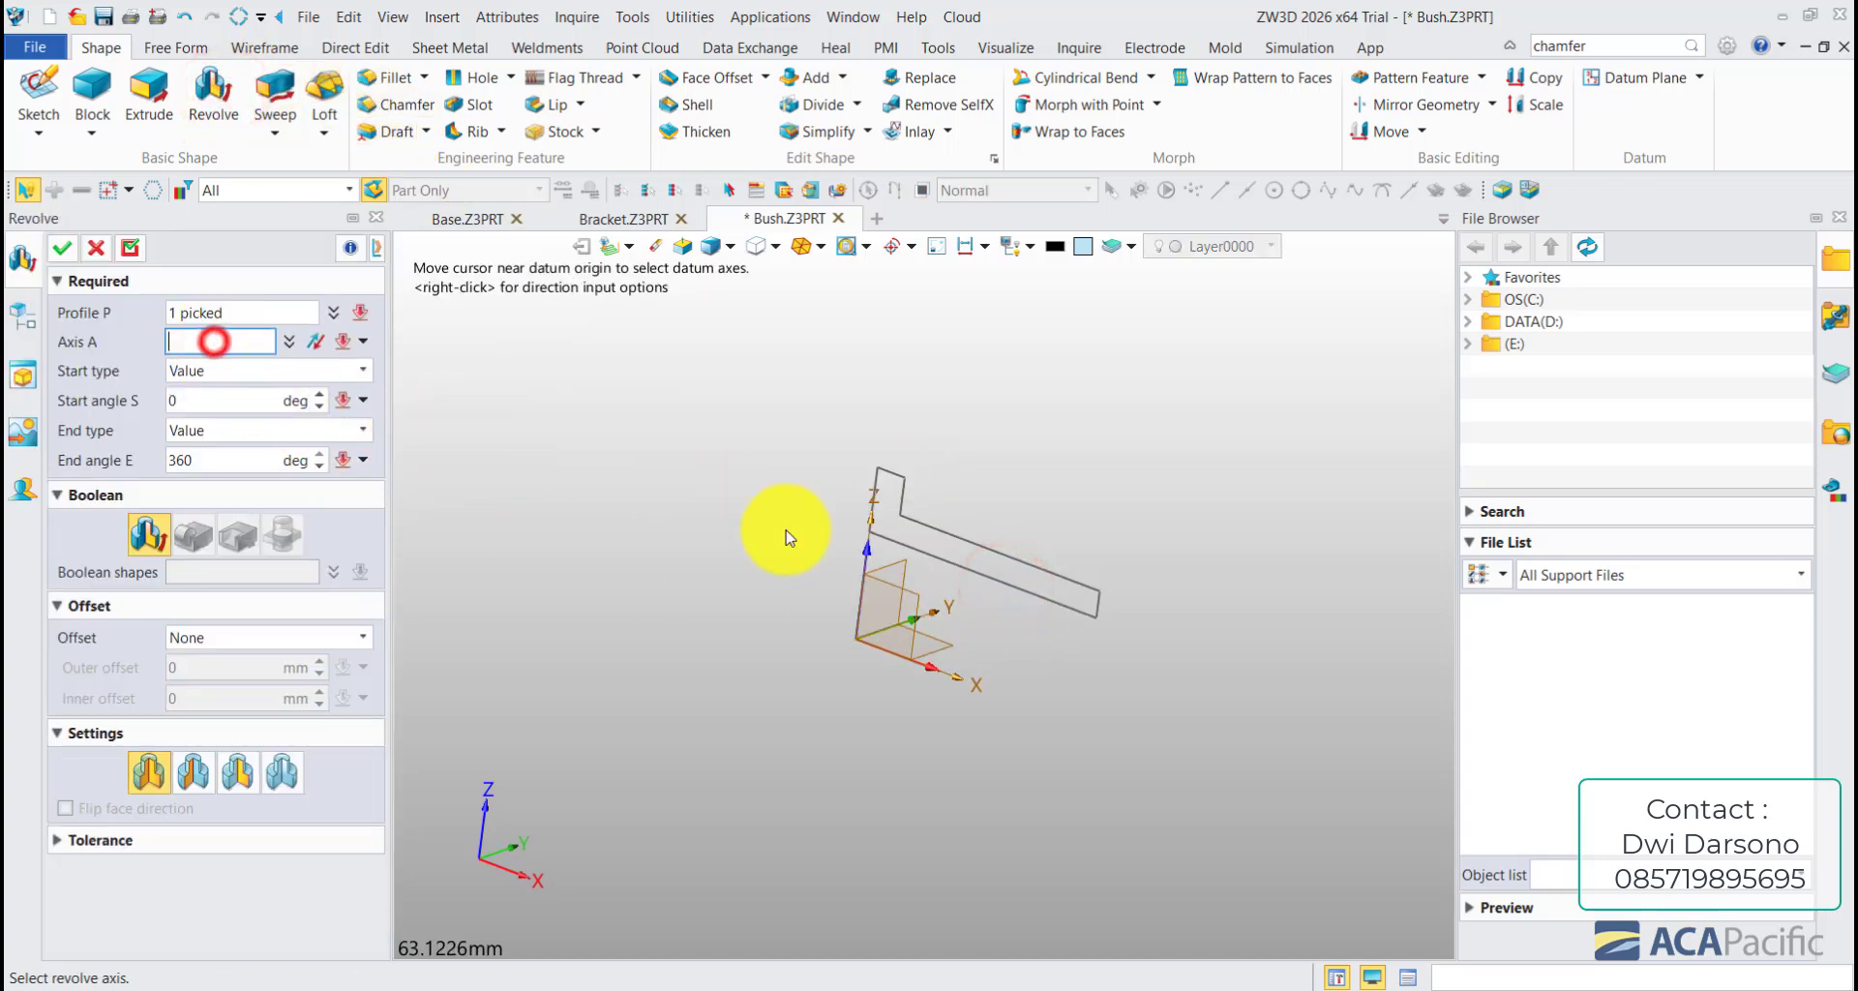
left_click(910, 655)
left_click(62, 248)
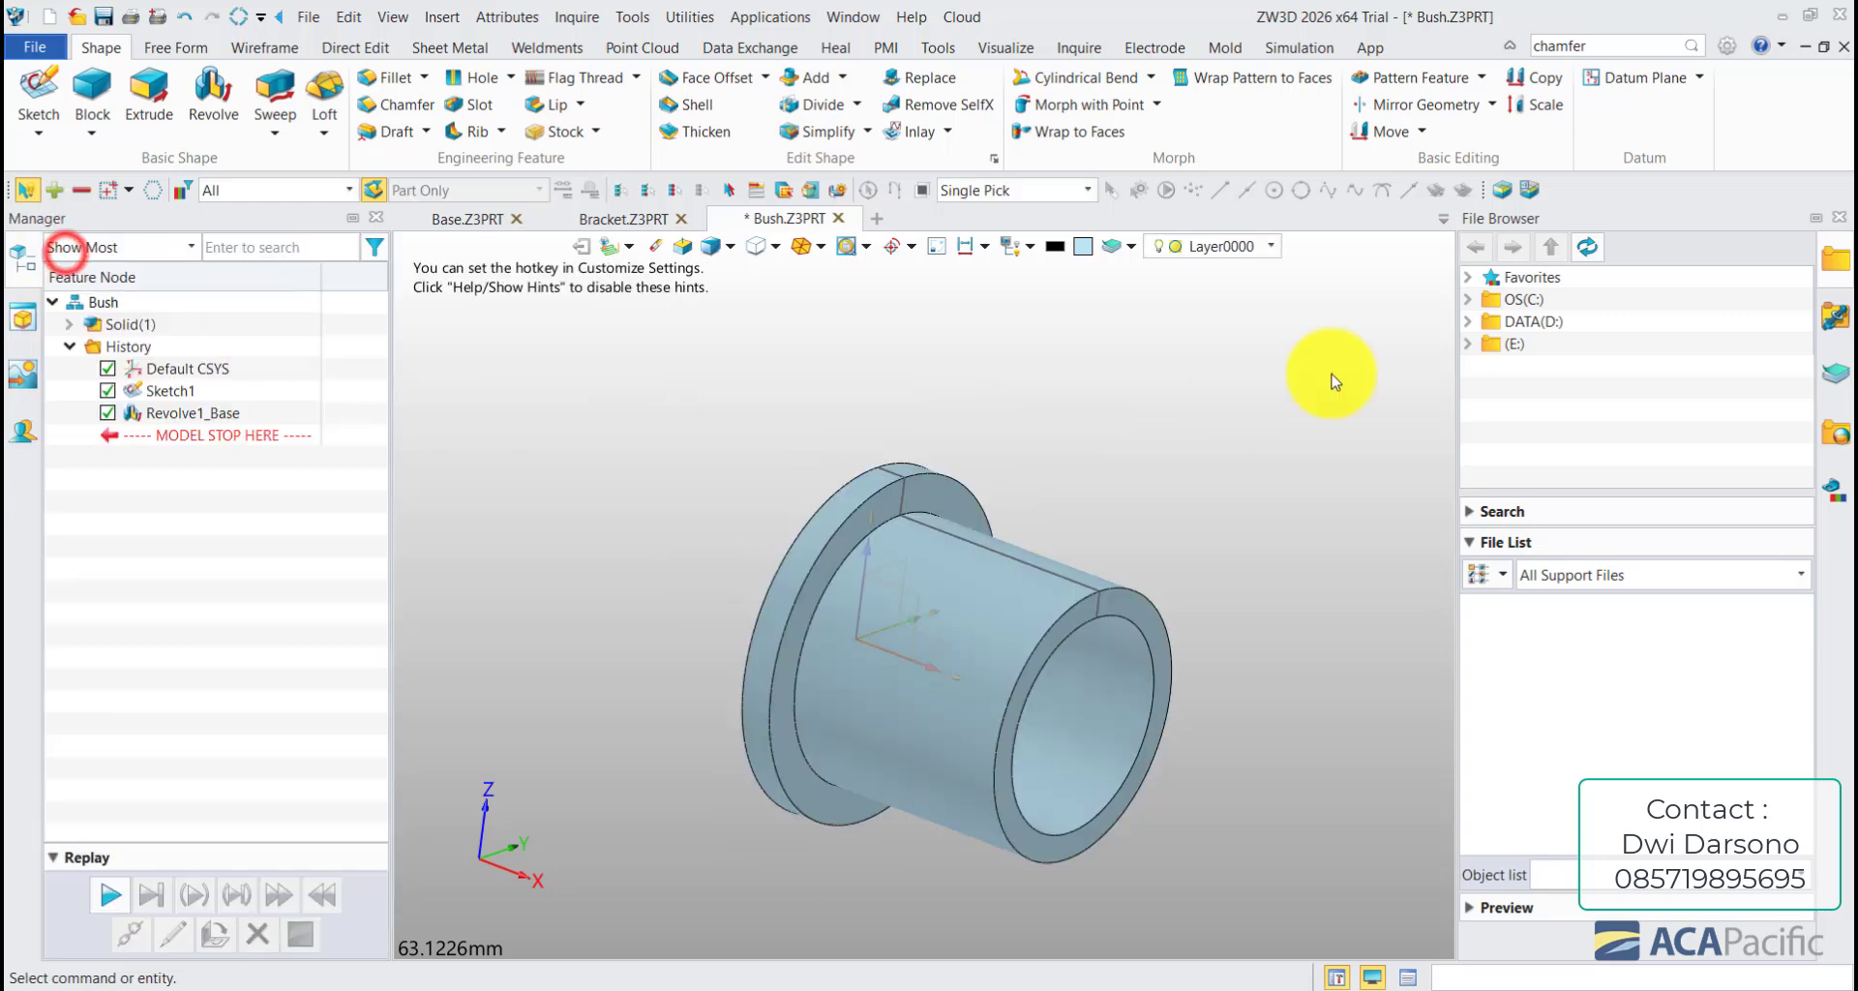
- Look up the shortcut assigned to the Revolve command in the hotkey customization settings
right_click(1766, 106)
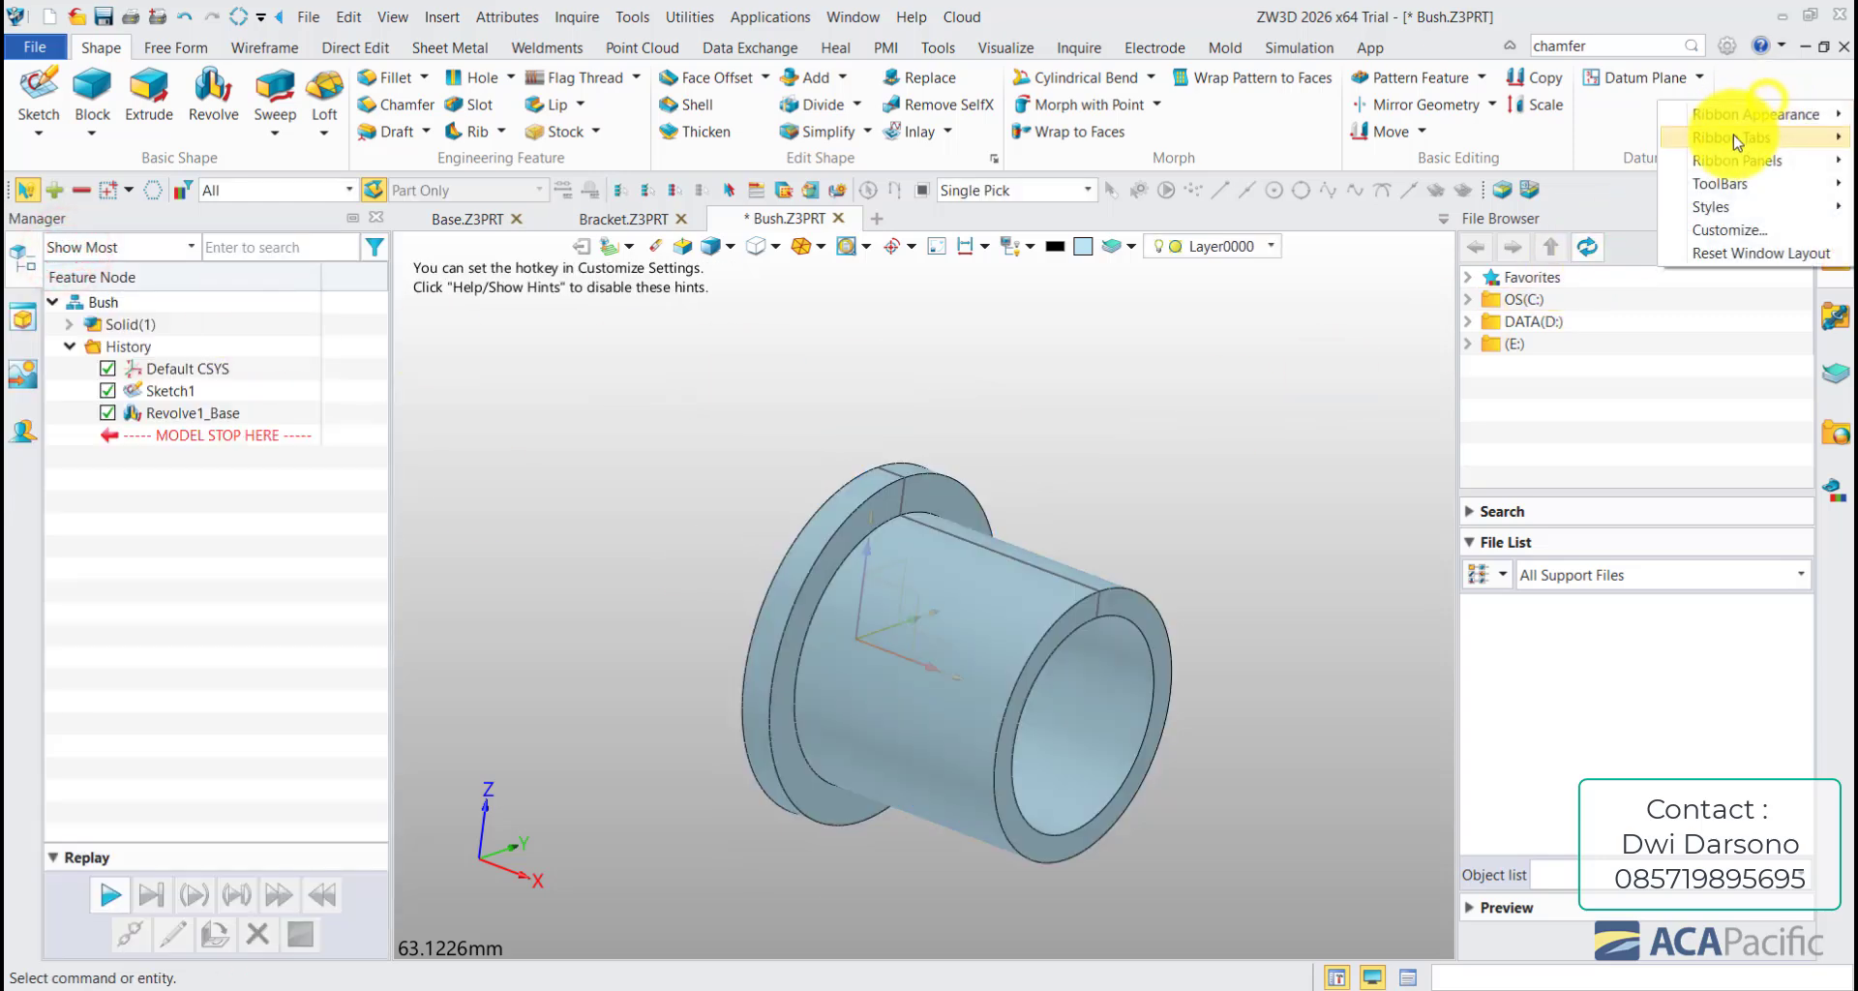
left_click(1721, 249)
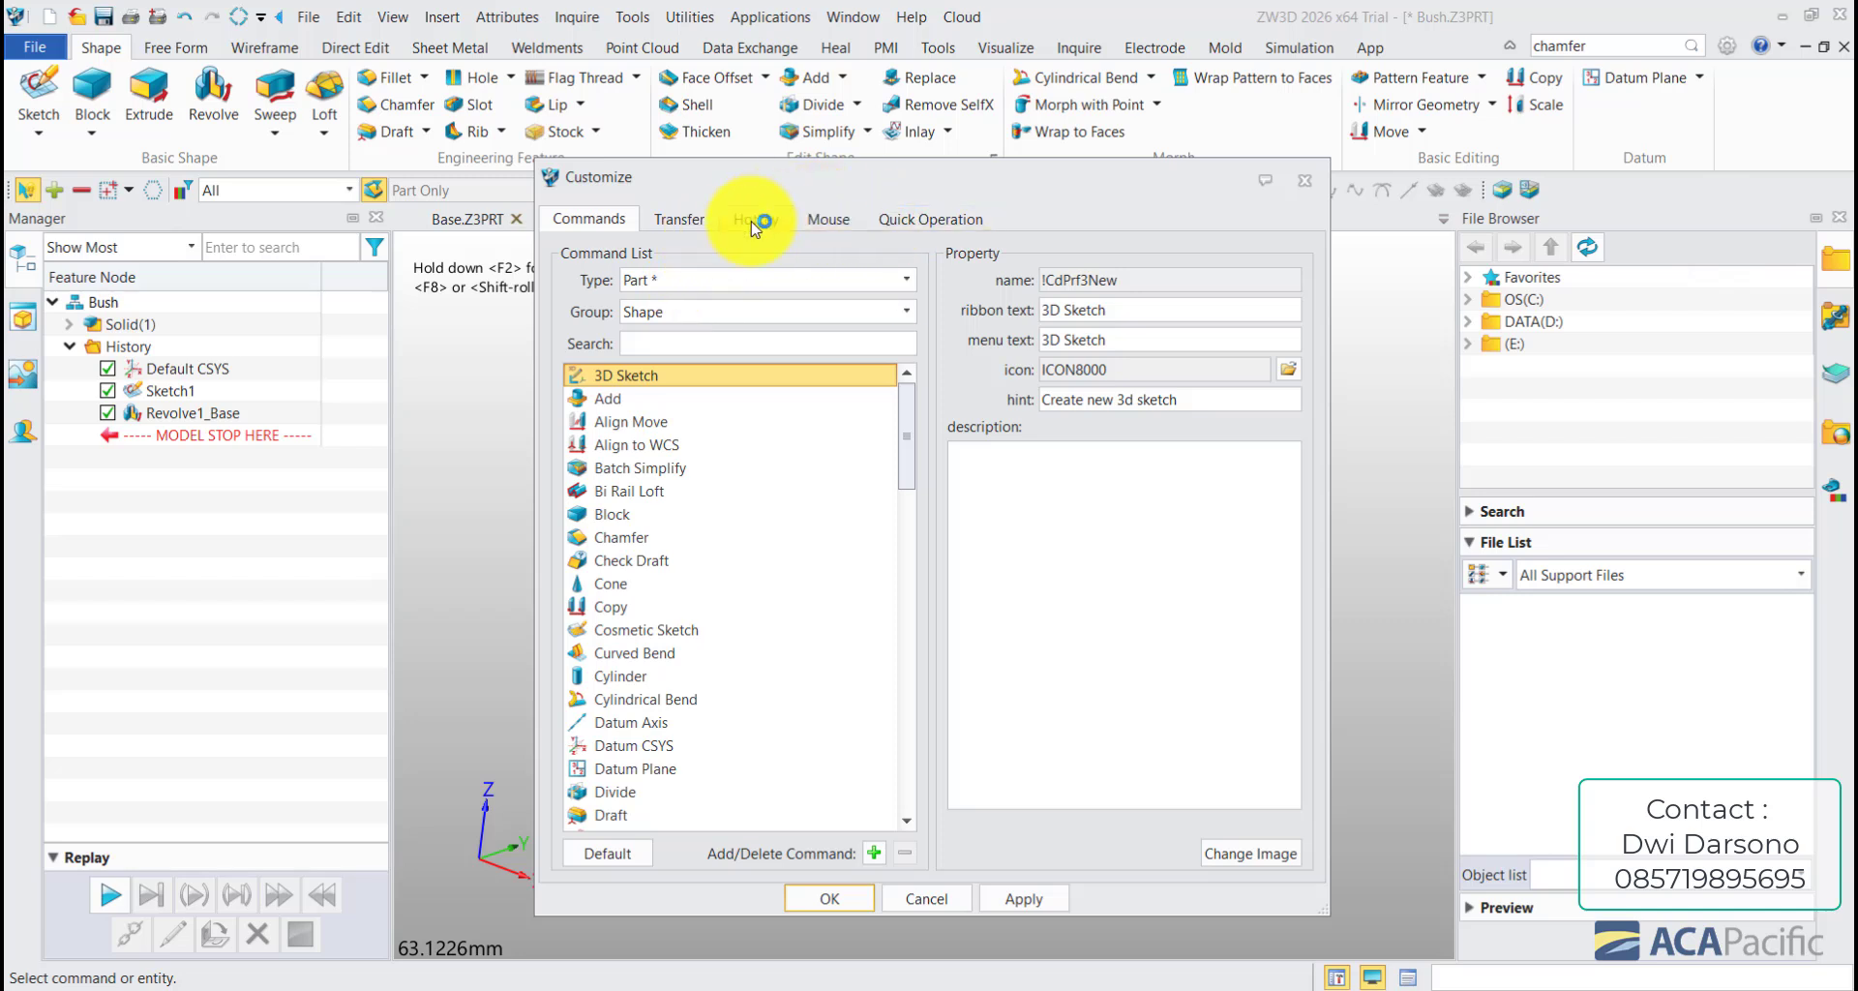
left_click(754, 220)
left_click(727, 290)
type("rev")
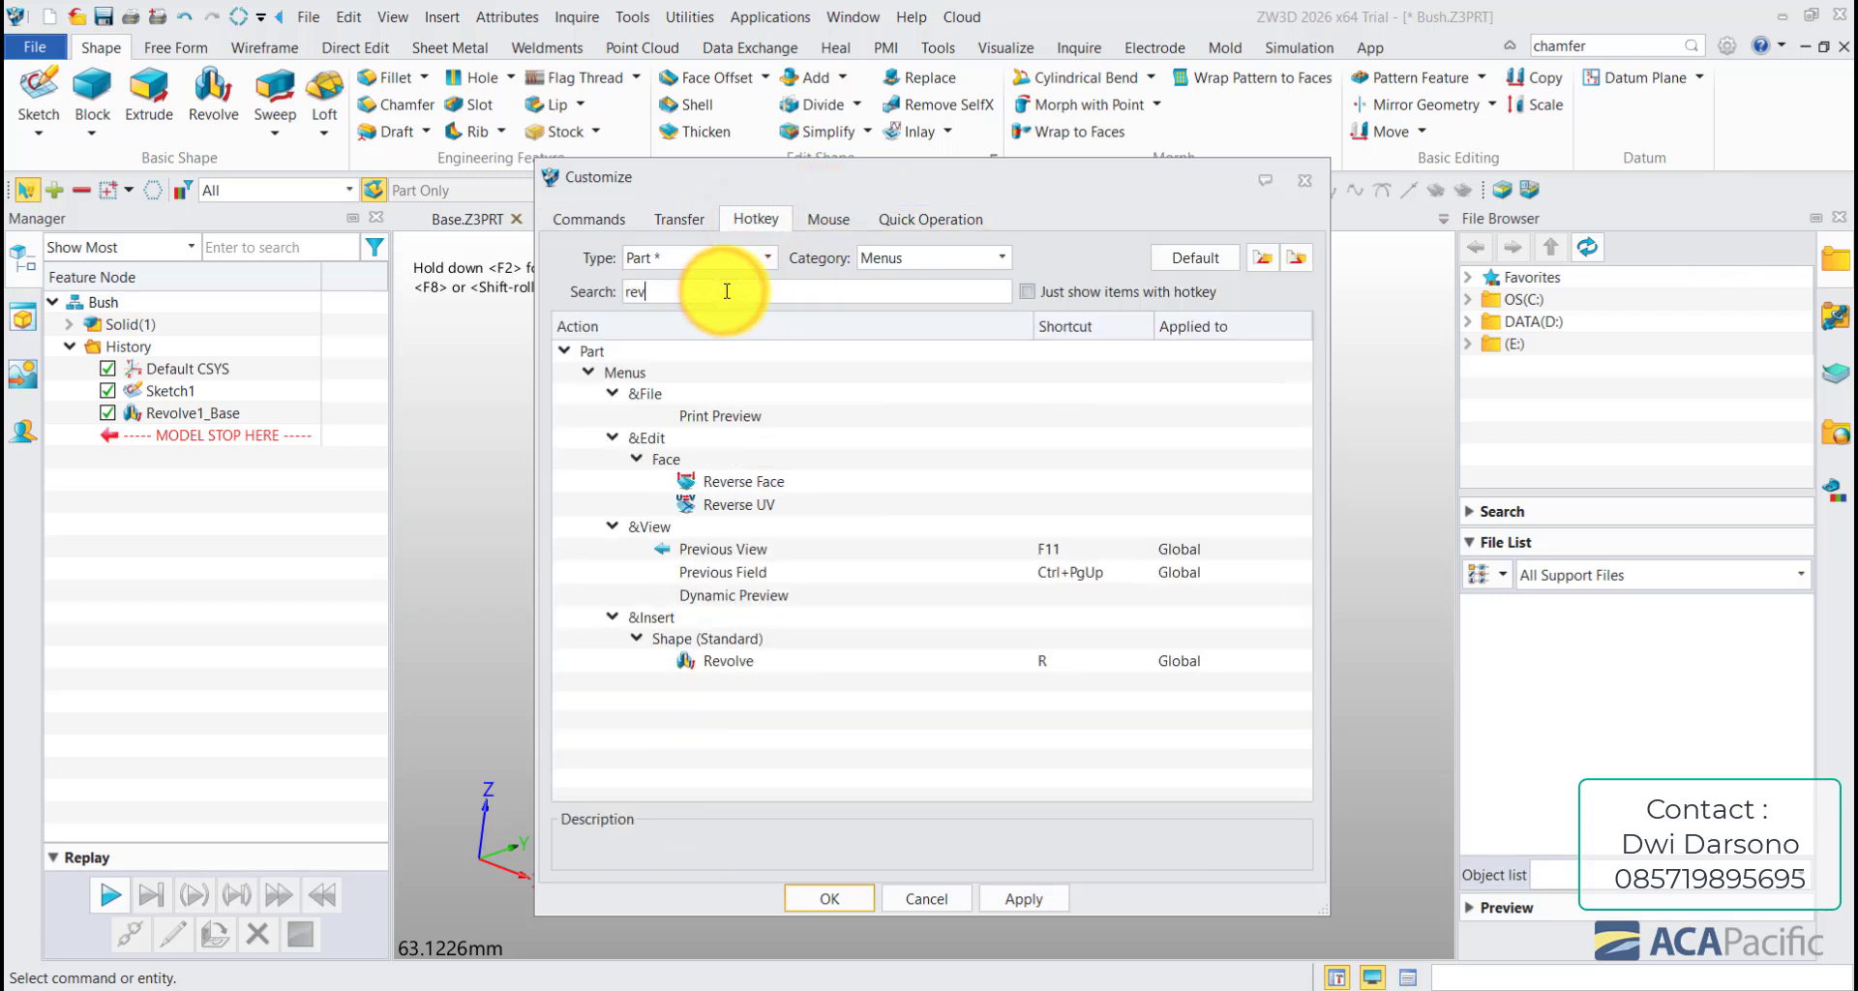
type("ol")
left_click(1058, 436)
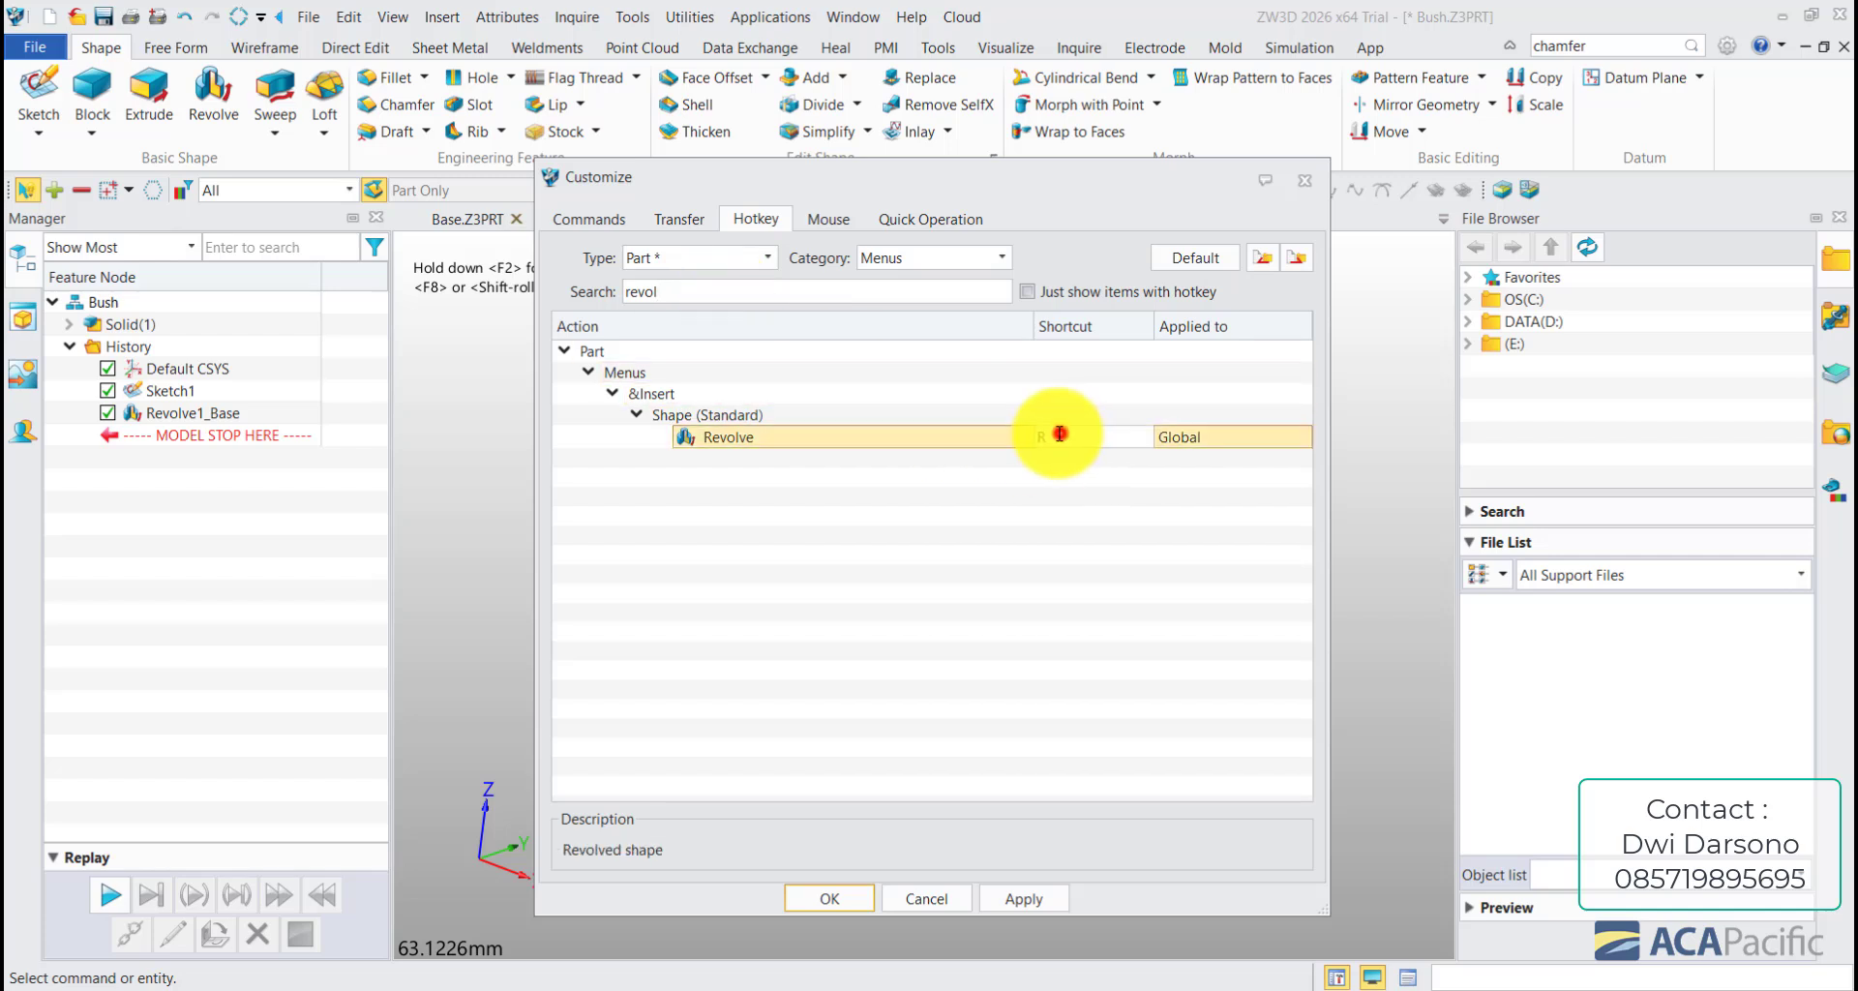
- Assign E as the hotkey for the standard shape Extrude command and accept the customization
left_click(733, 297)
double_click(697, 291)
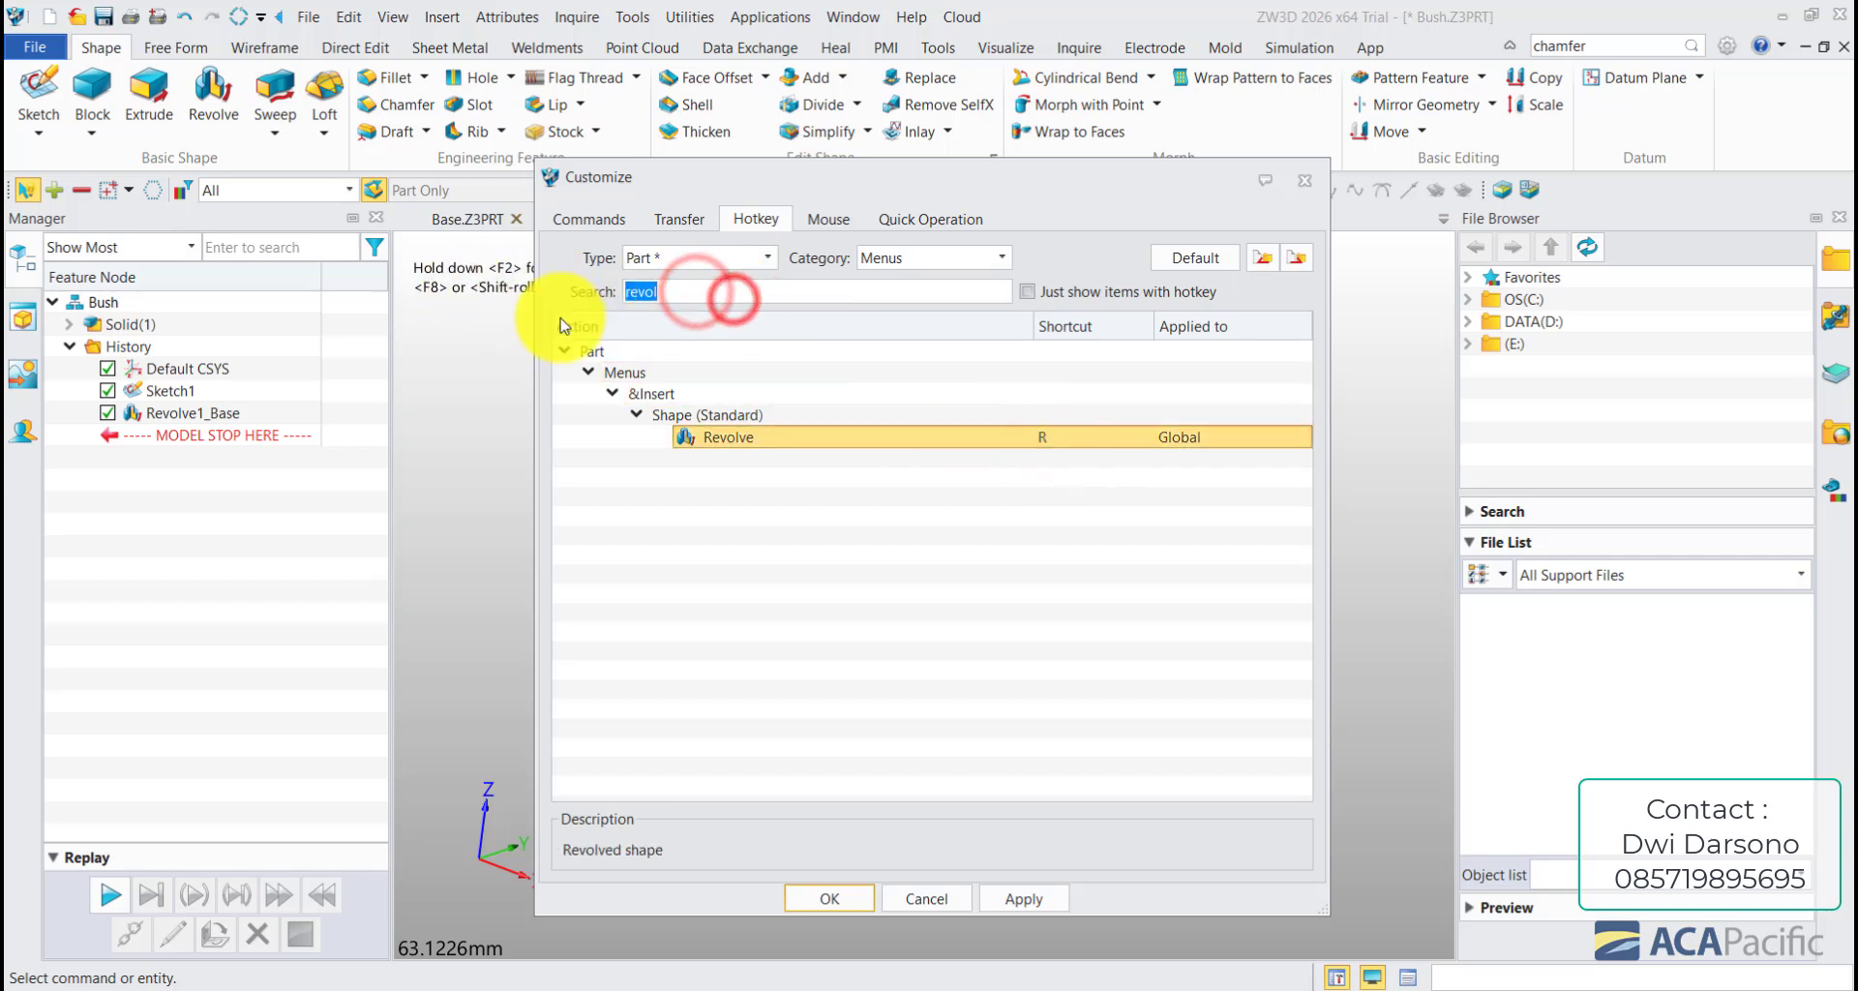
type("extr")
left_click(1112, 502)
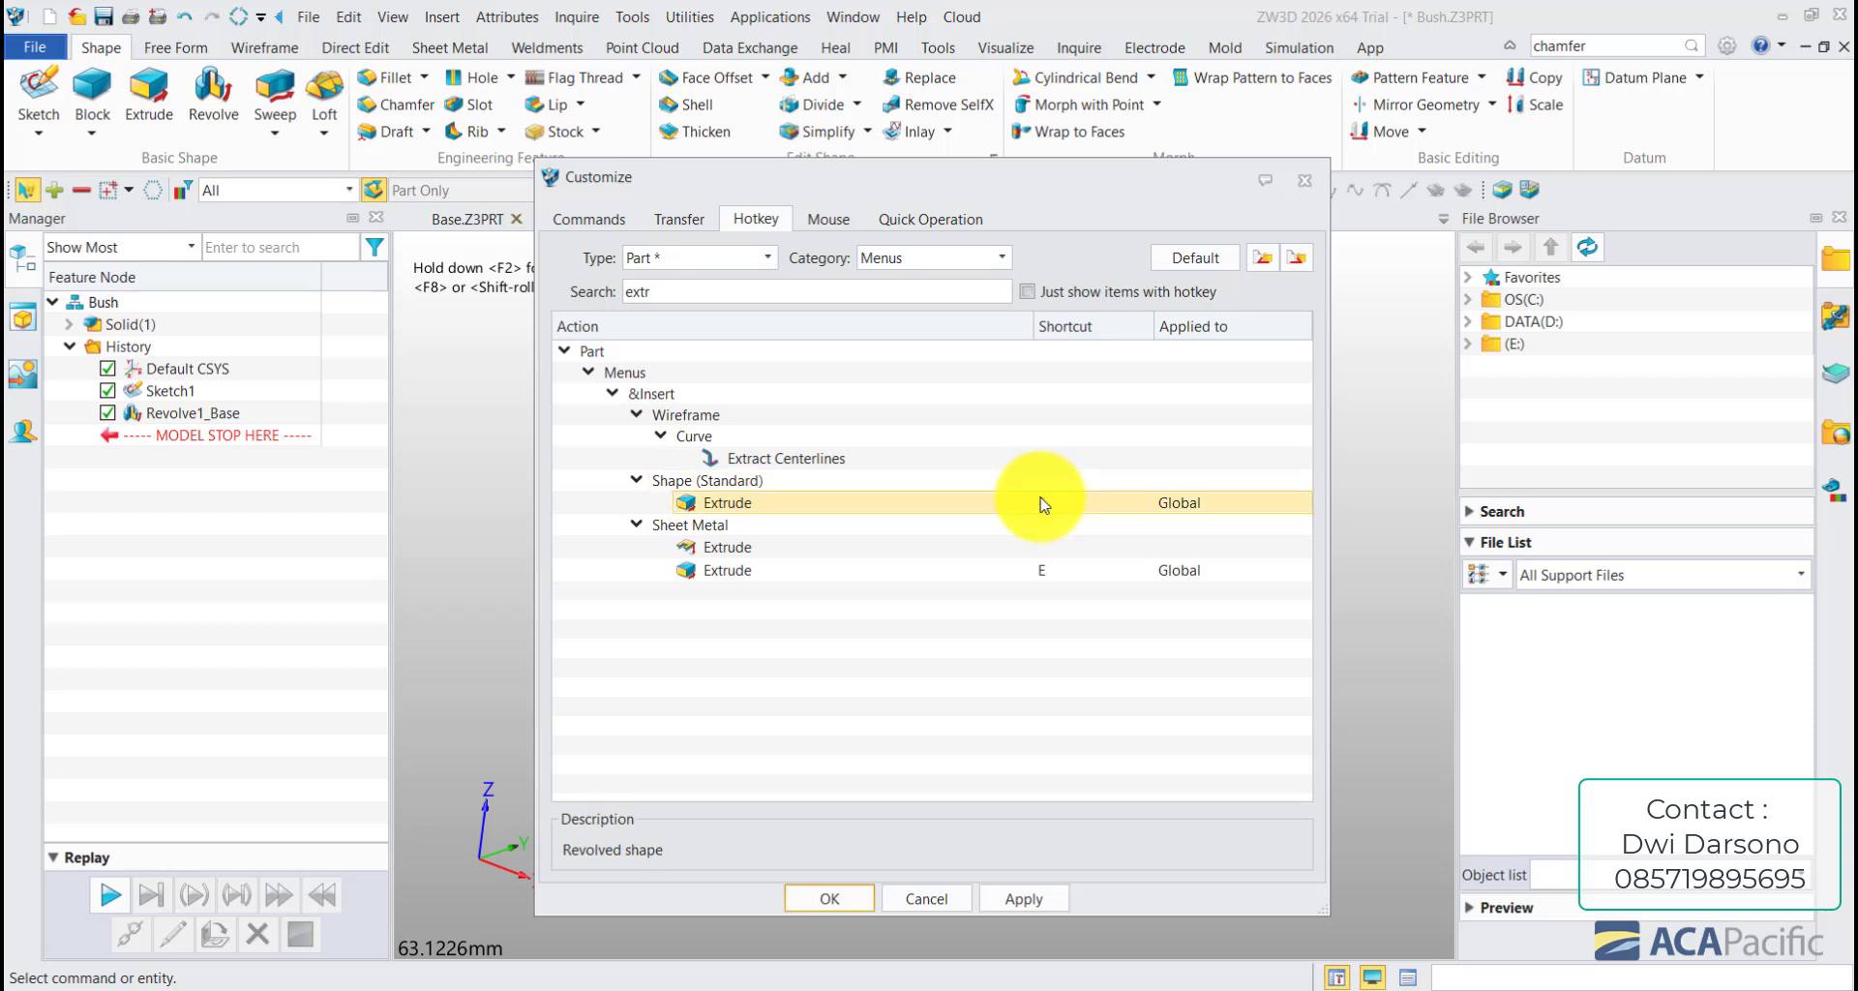
left_click(1038, 498)
key("e")
left_click(868, 896)
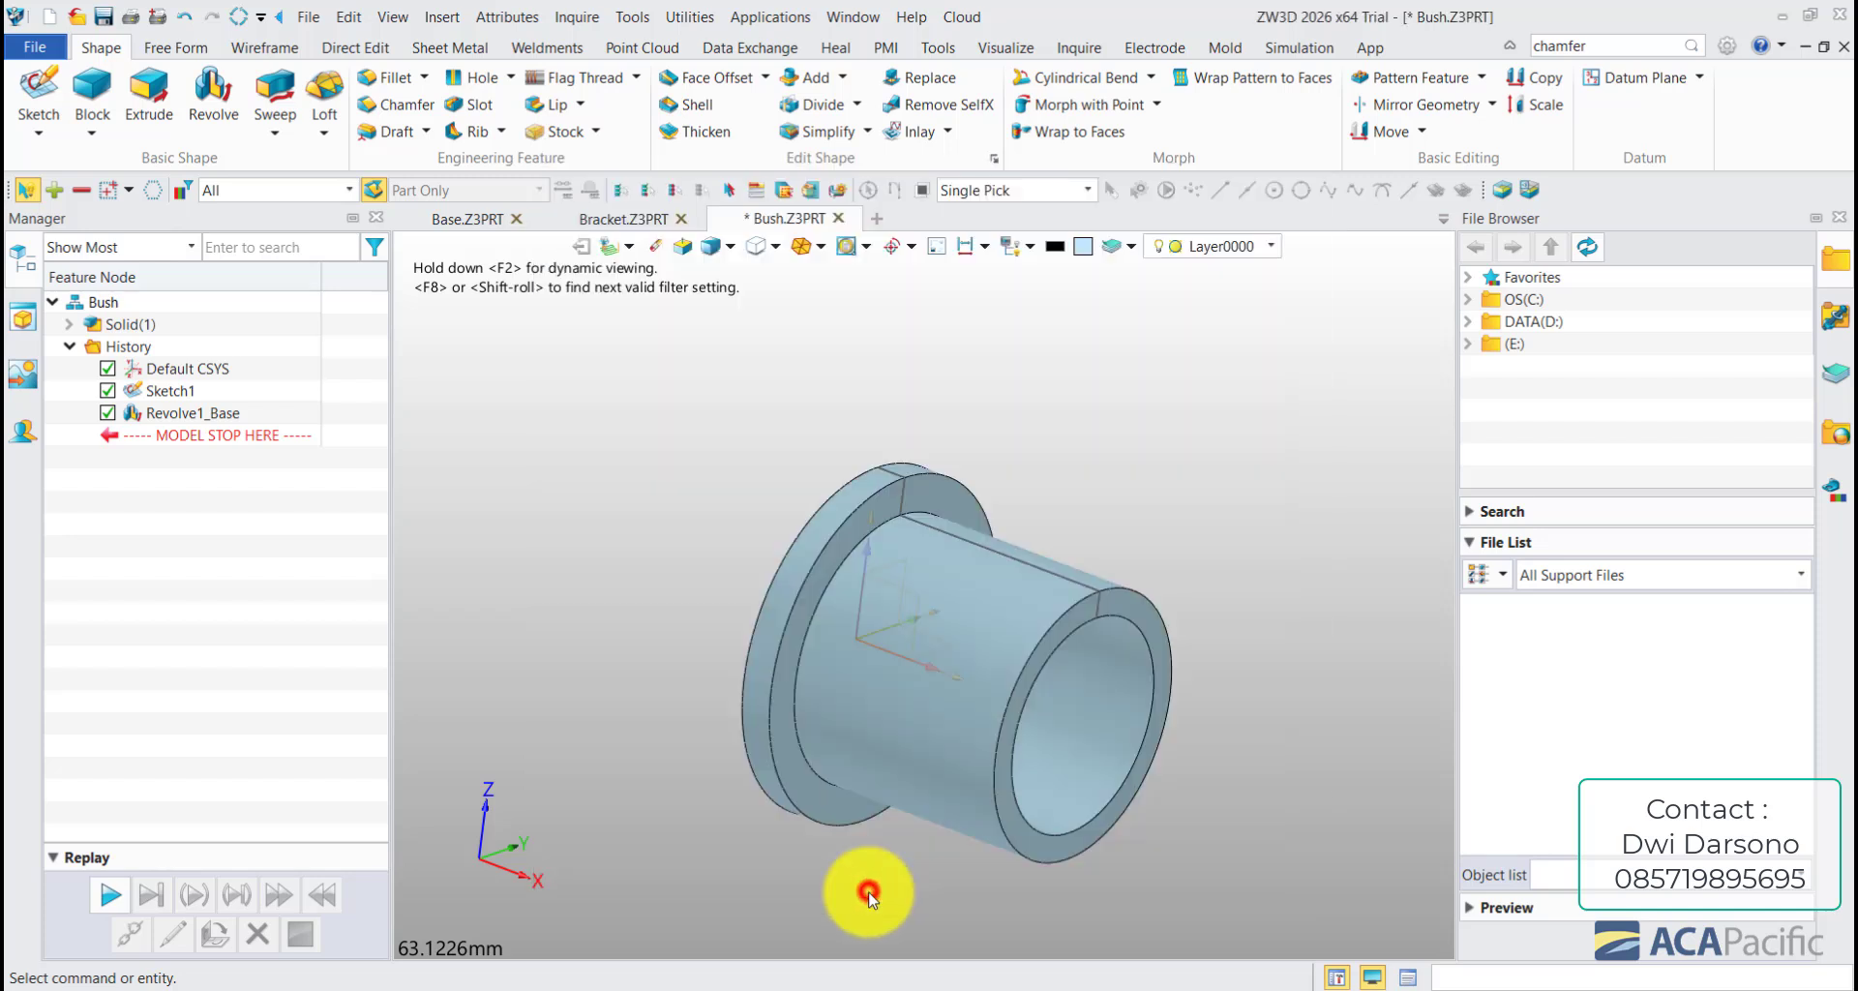
- Hide the bush's revolve profile sketch, Sketch1
left_click(166, 386)
right_click(172, 391)
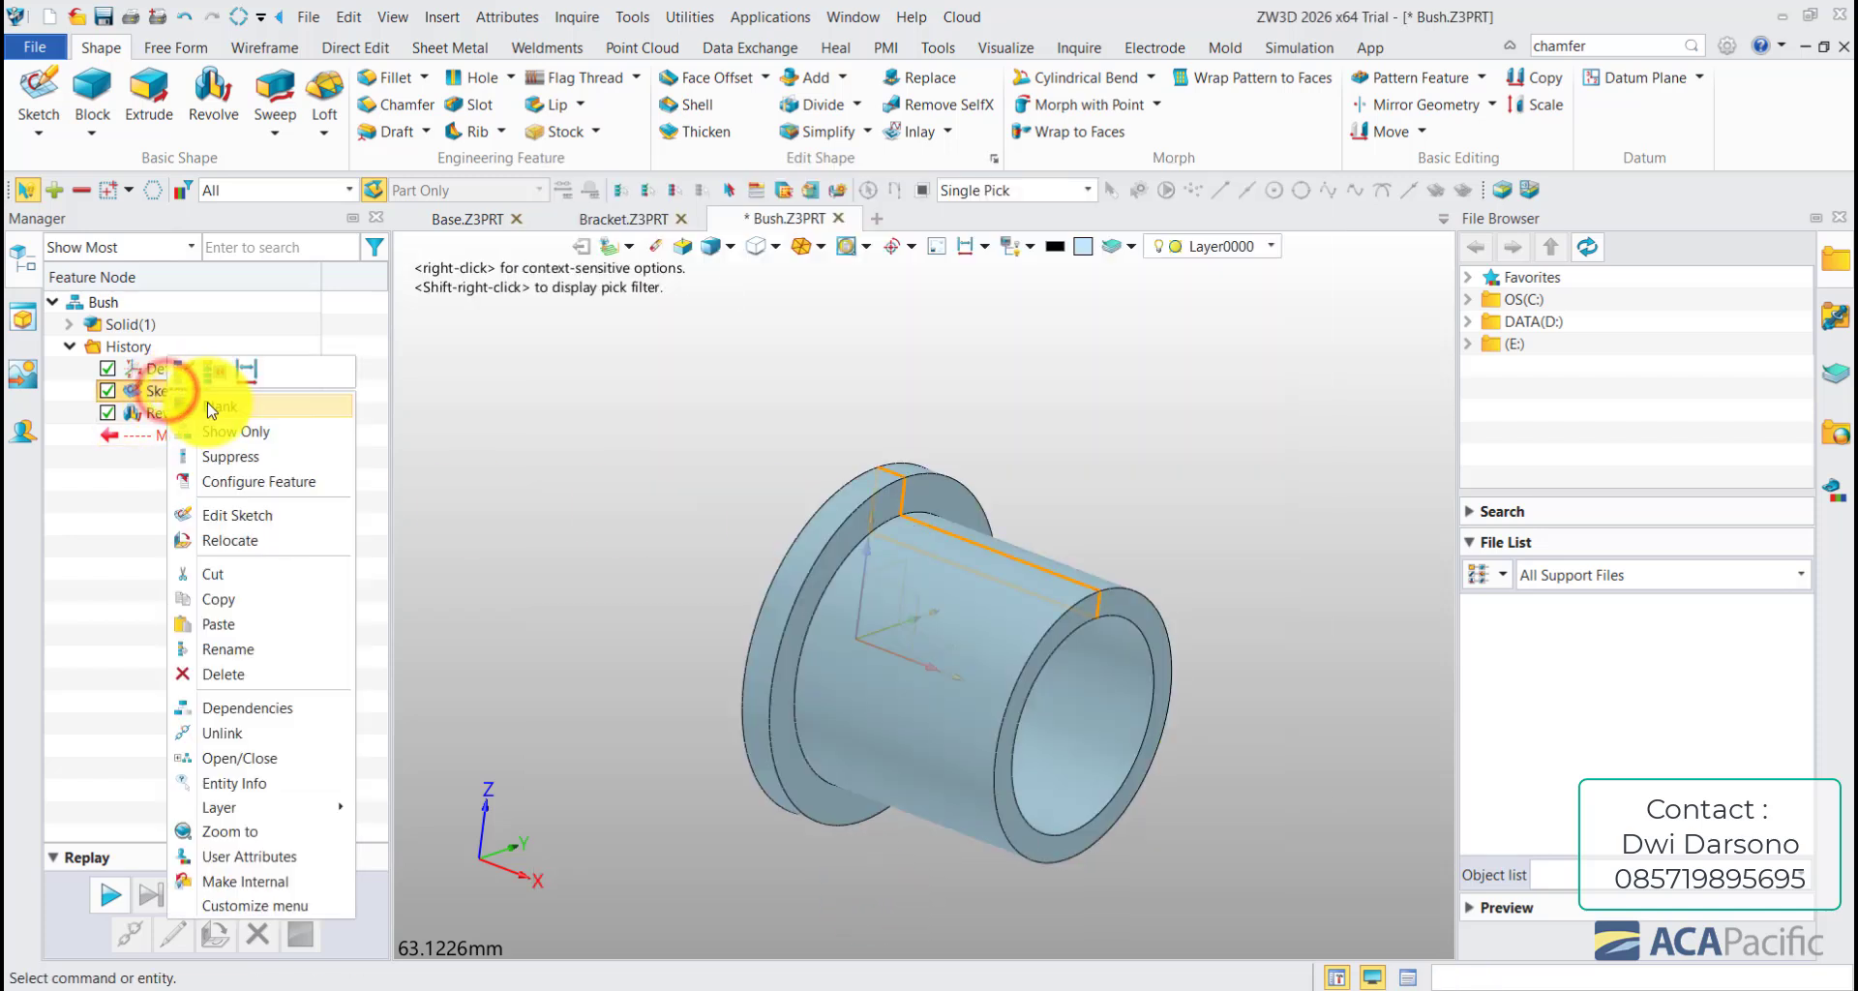
left_click(211, 408)
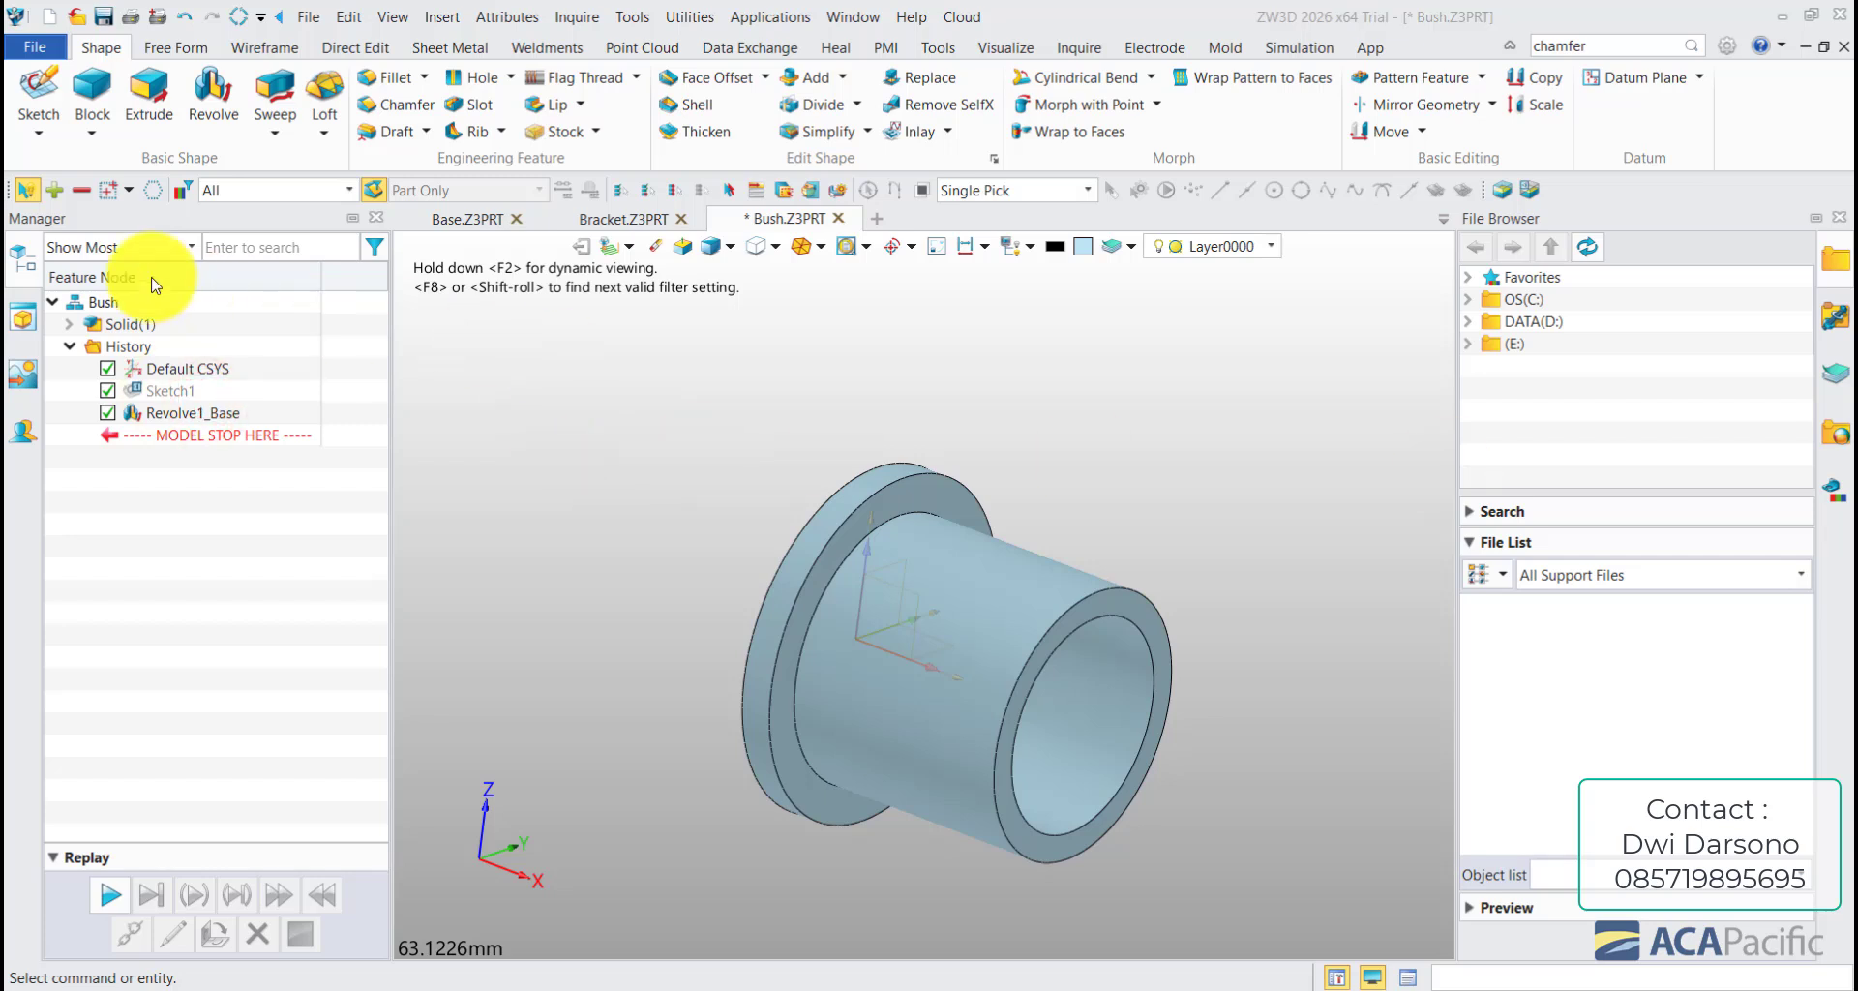
- Set the bush part's physical material to Steel-grey from the standard steel library
right_click(109, 300)
left_click(150, 306)
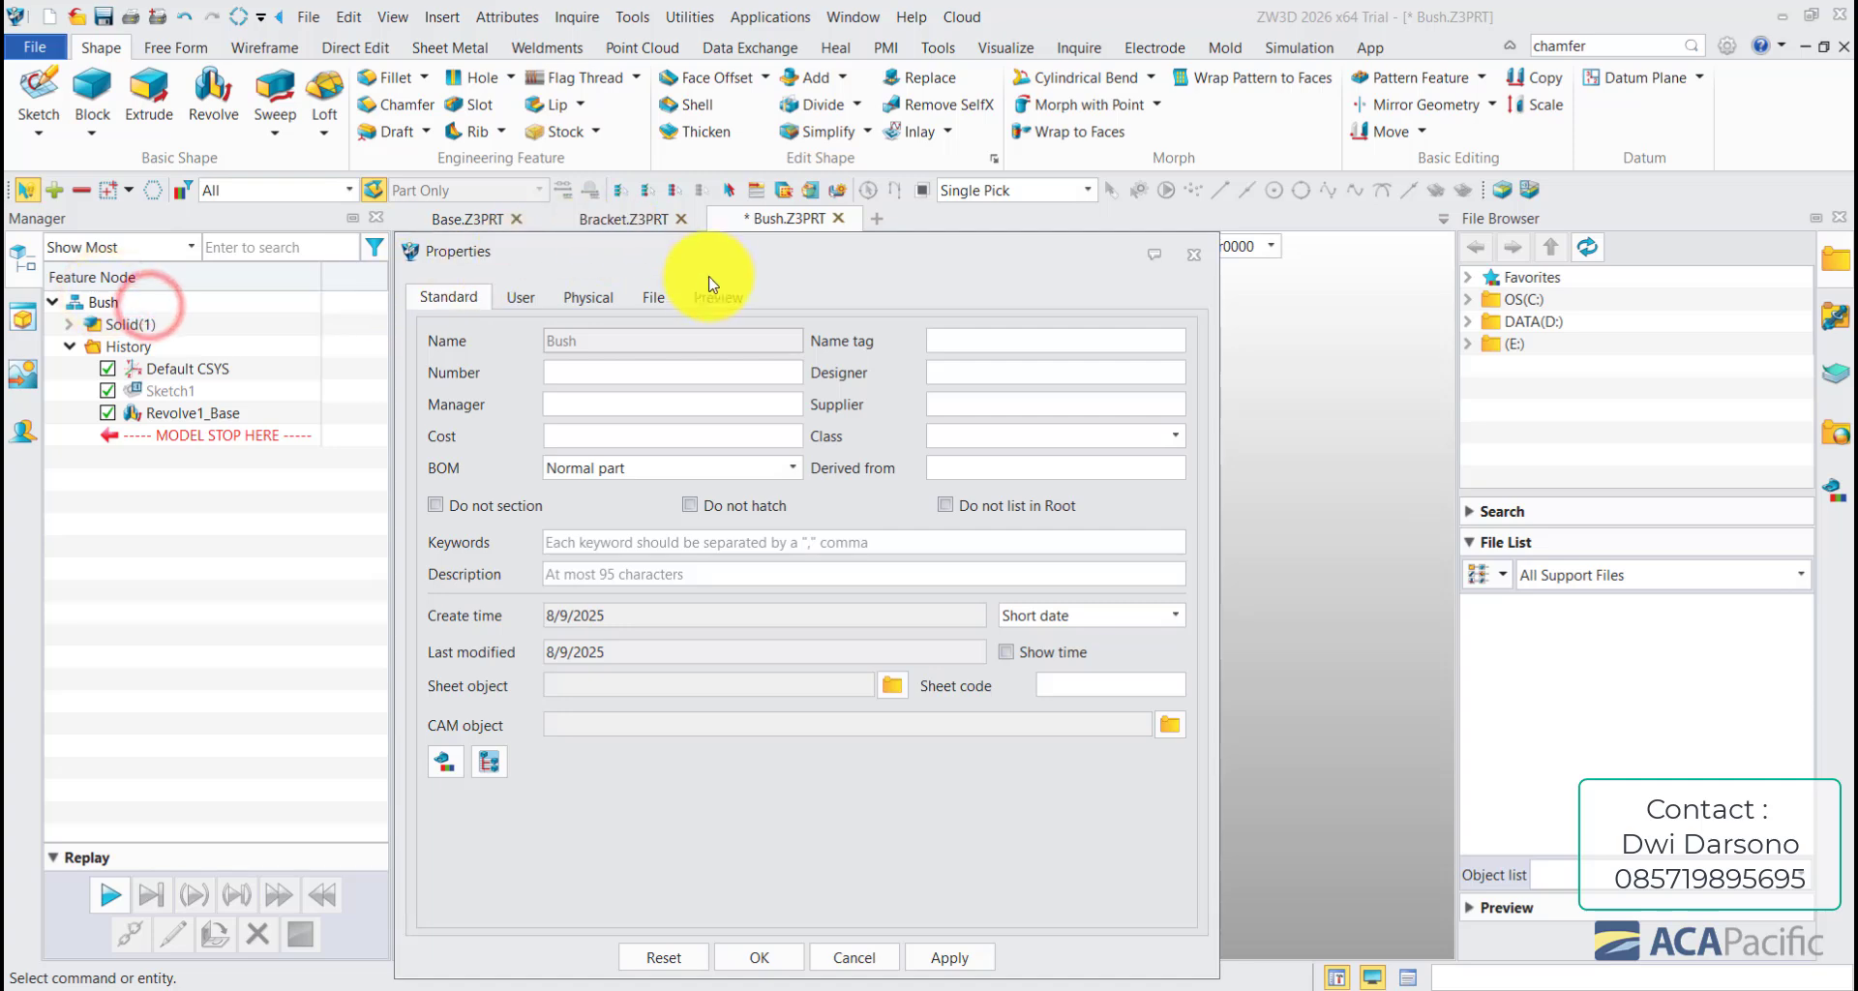
left_click(588, 297)
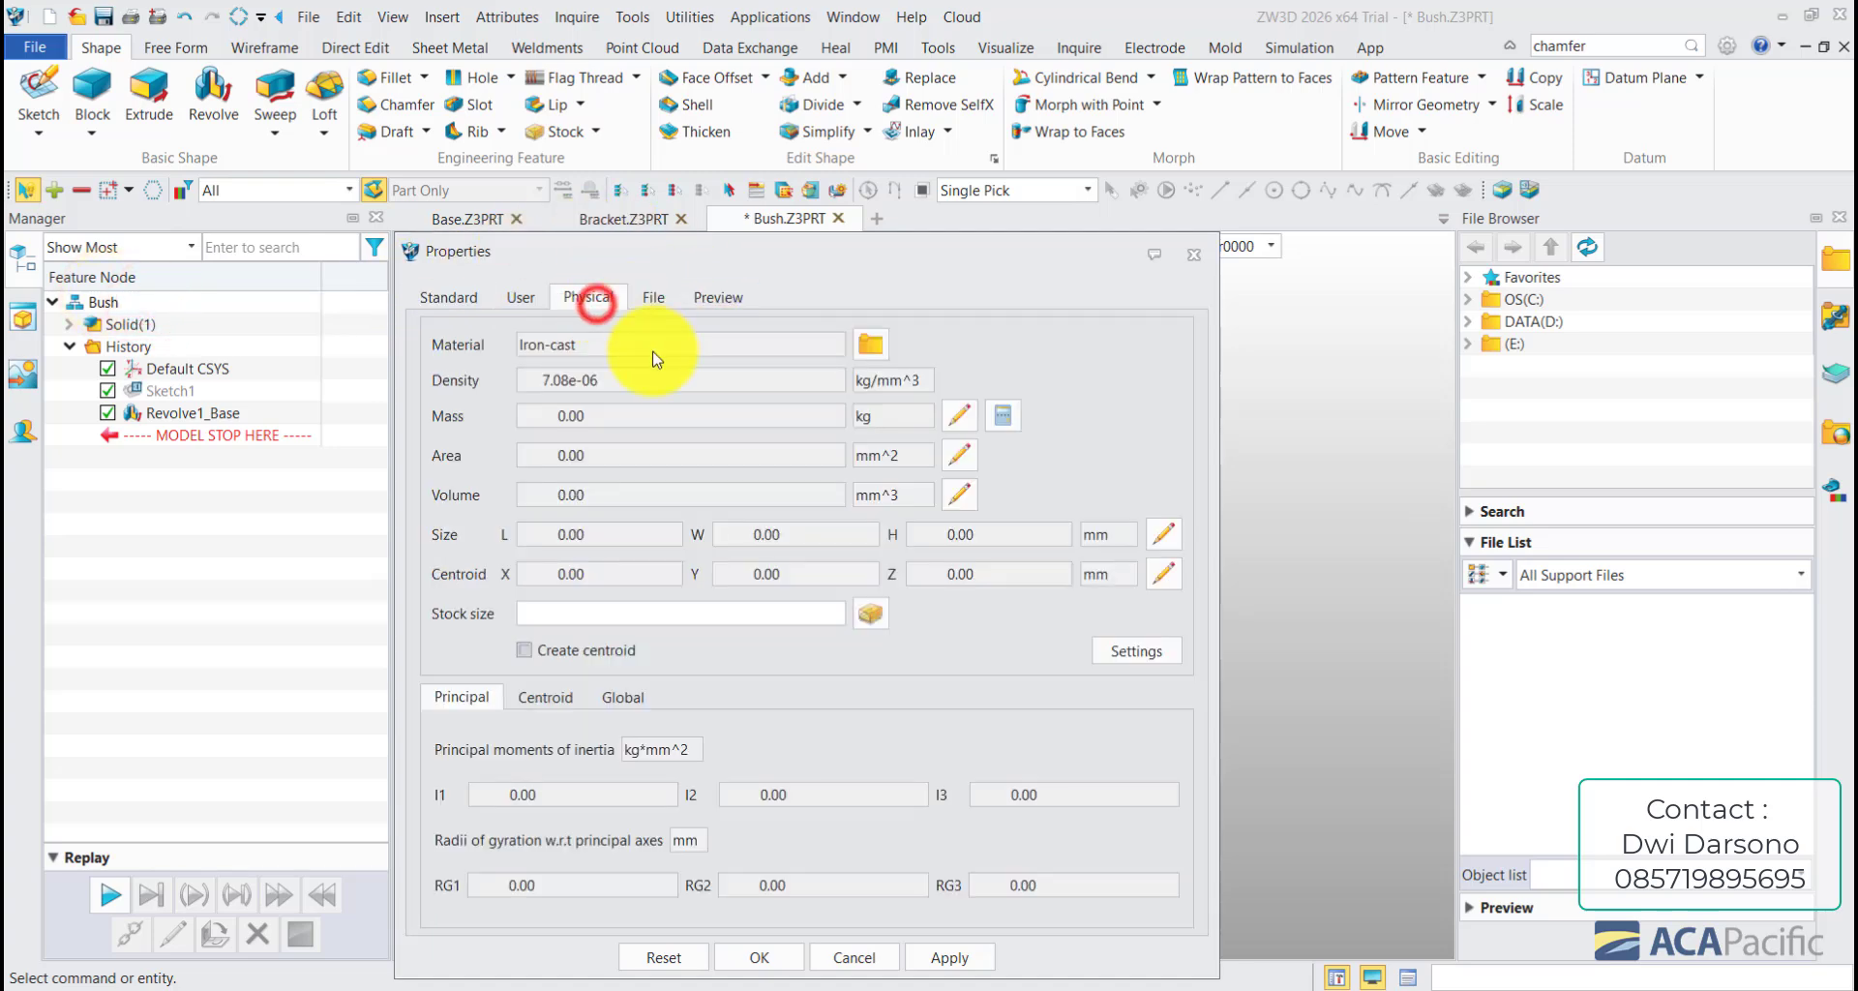
left_click(870, 340)
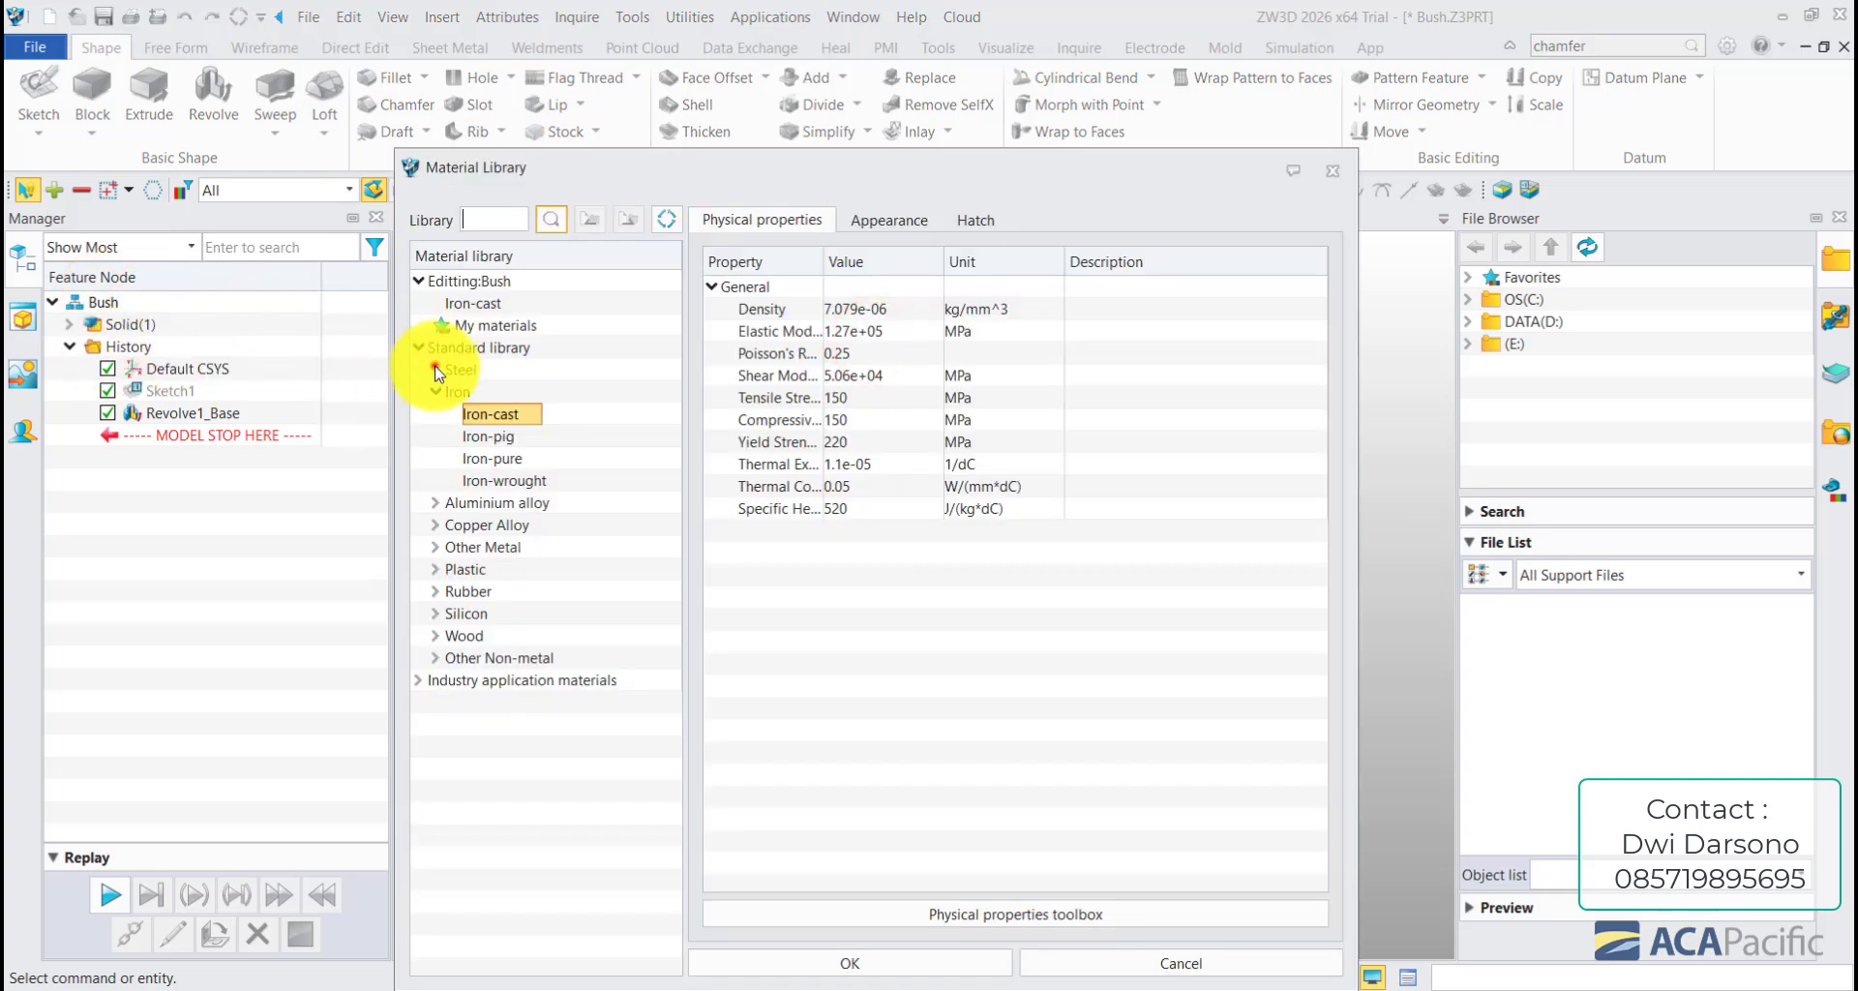
left_click(435, 369)
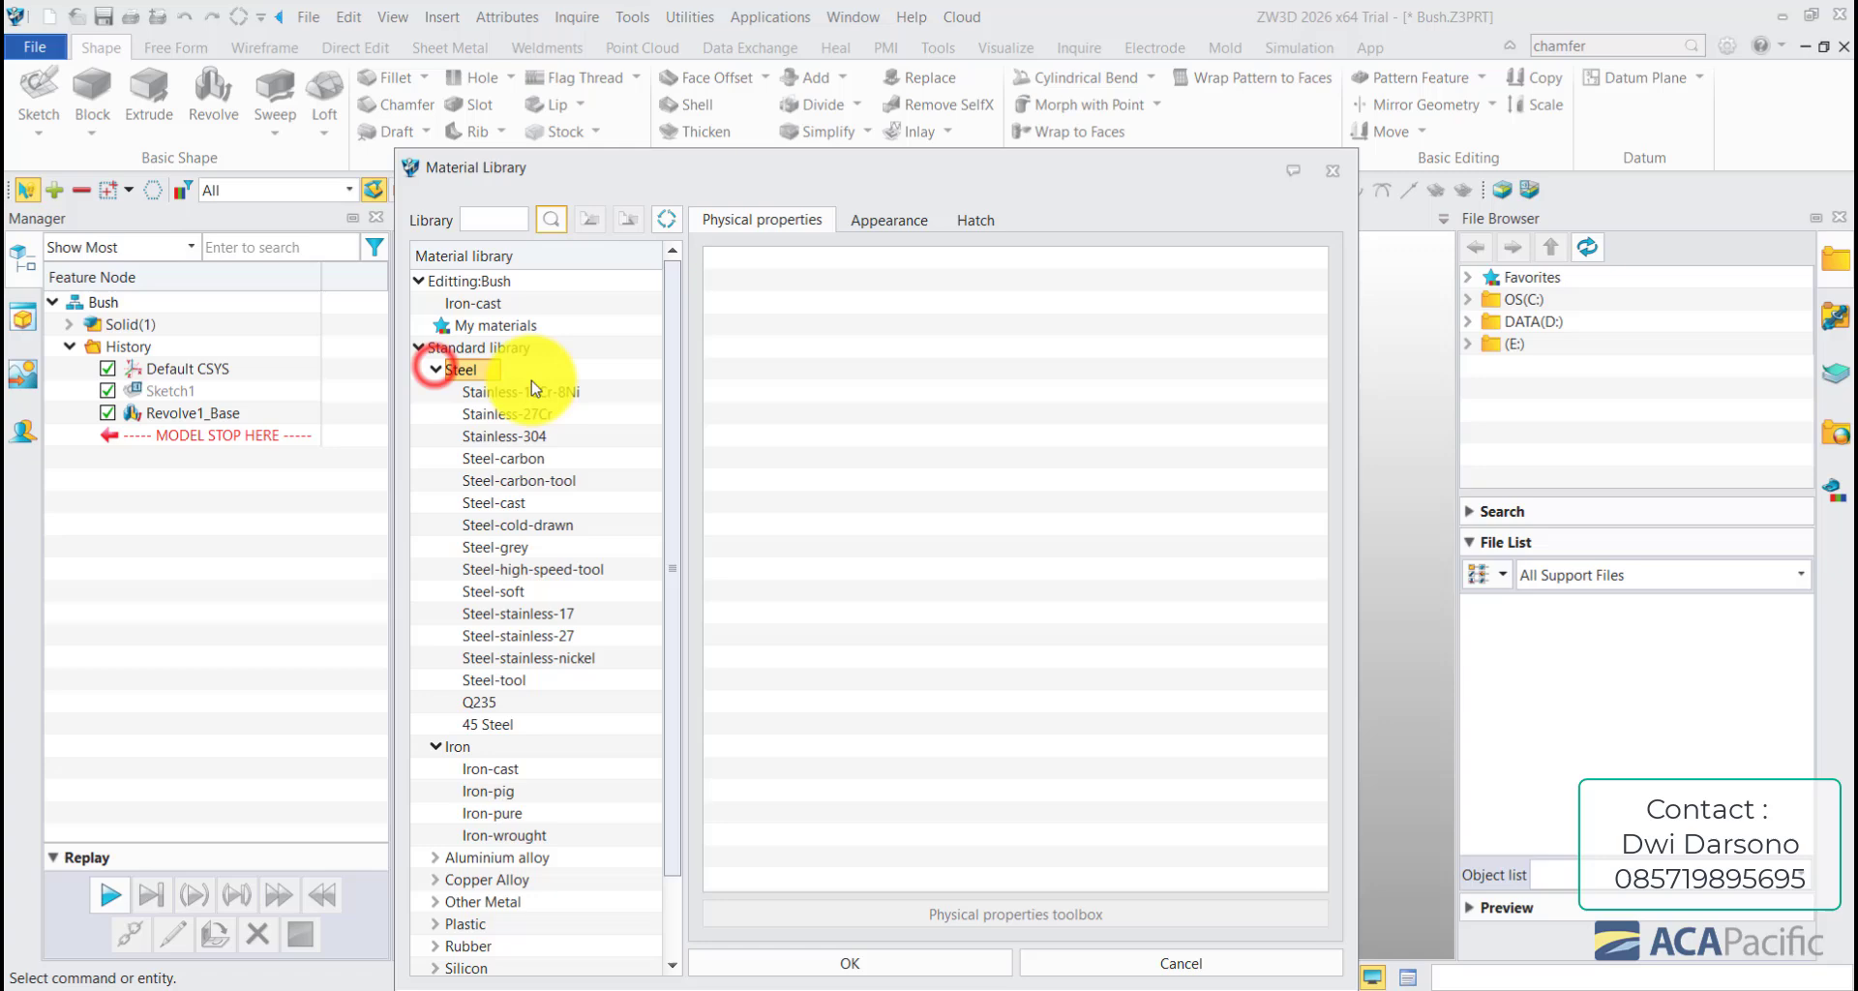
left_click(521, 549)
left_click(965, 959)
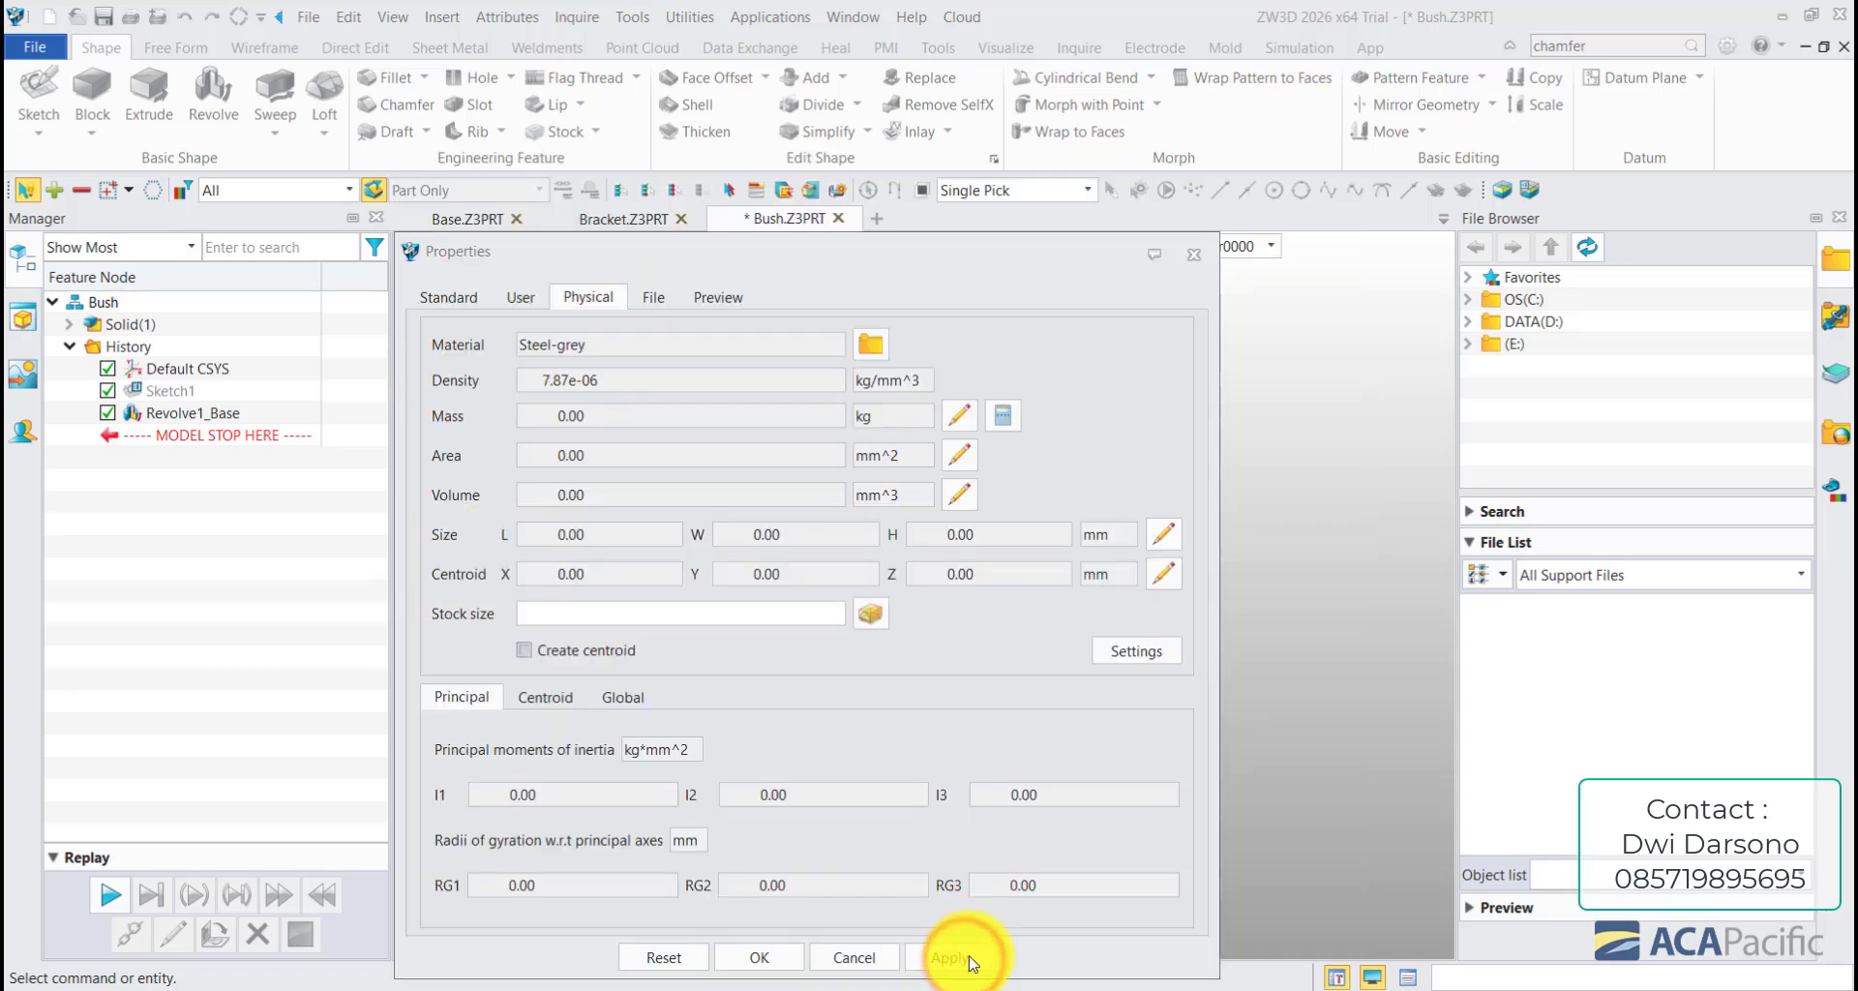
left_click(755, 958)
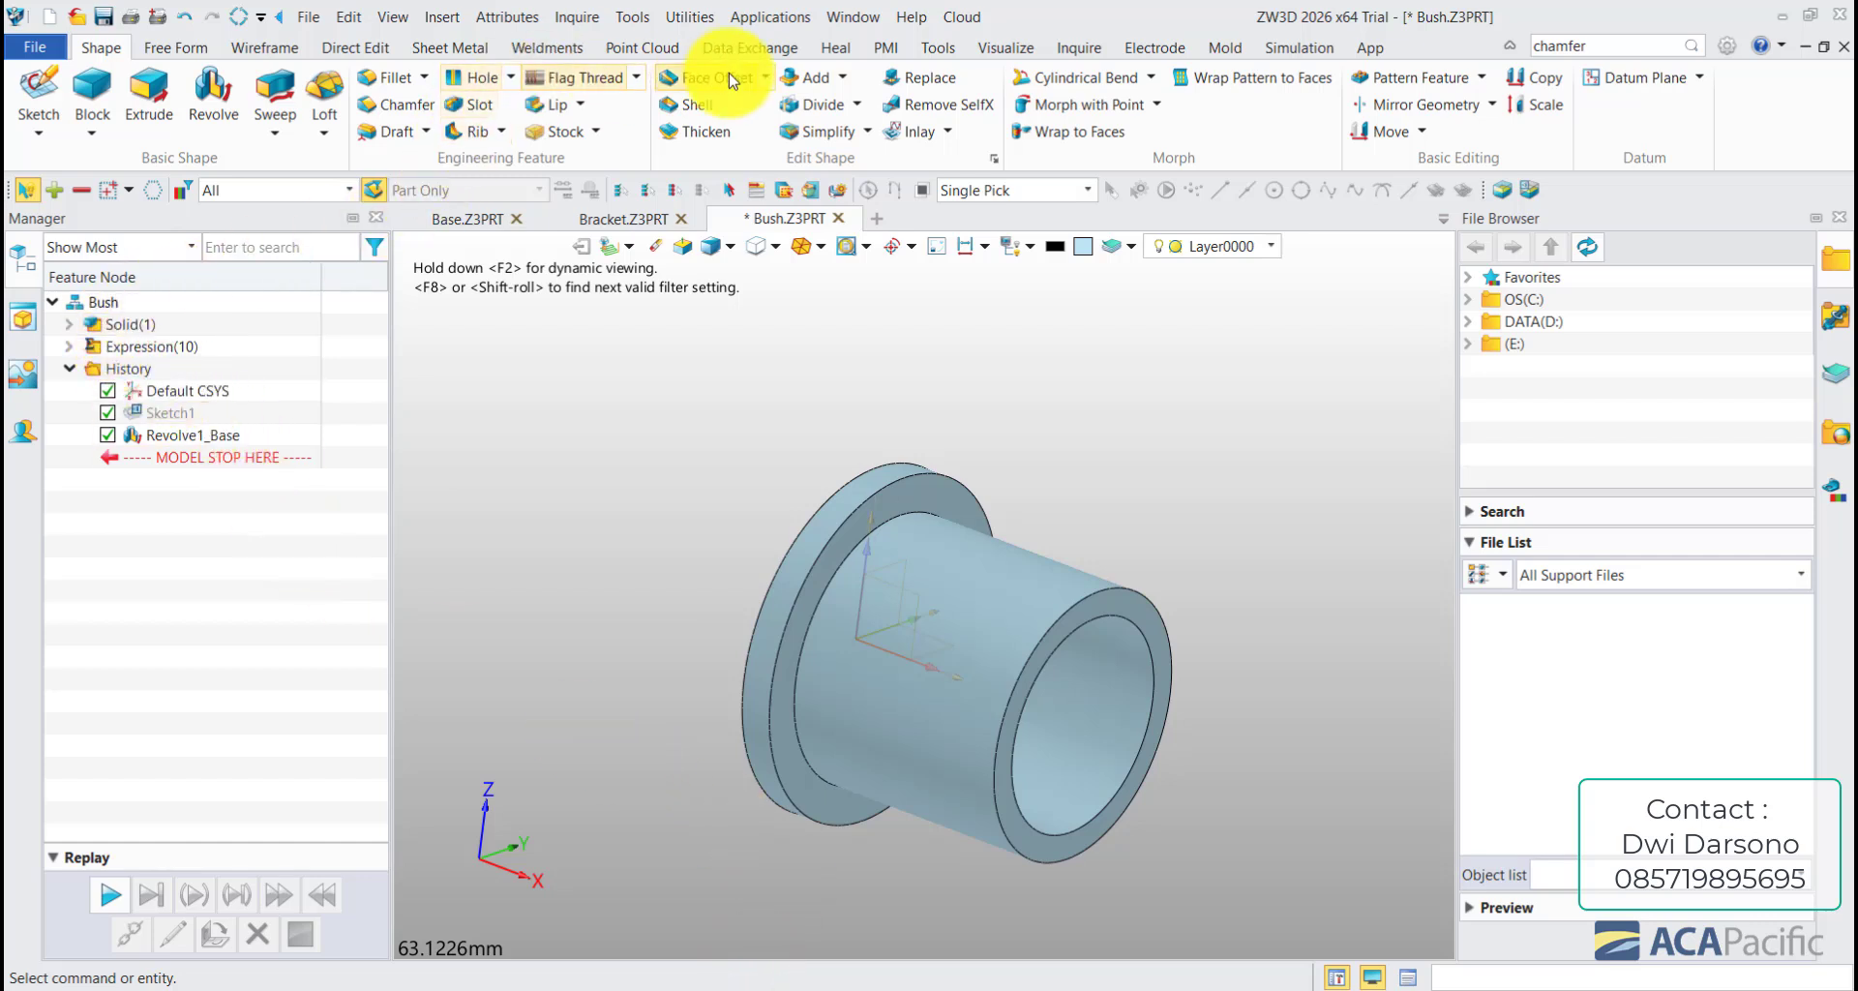
- Change the appearance color of the whole bush shape to light cyan and save the part
left_click(1006, 49)
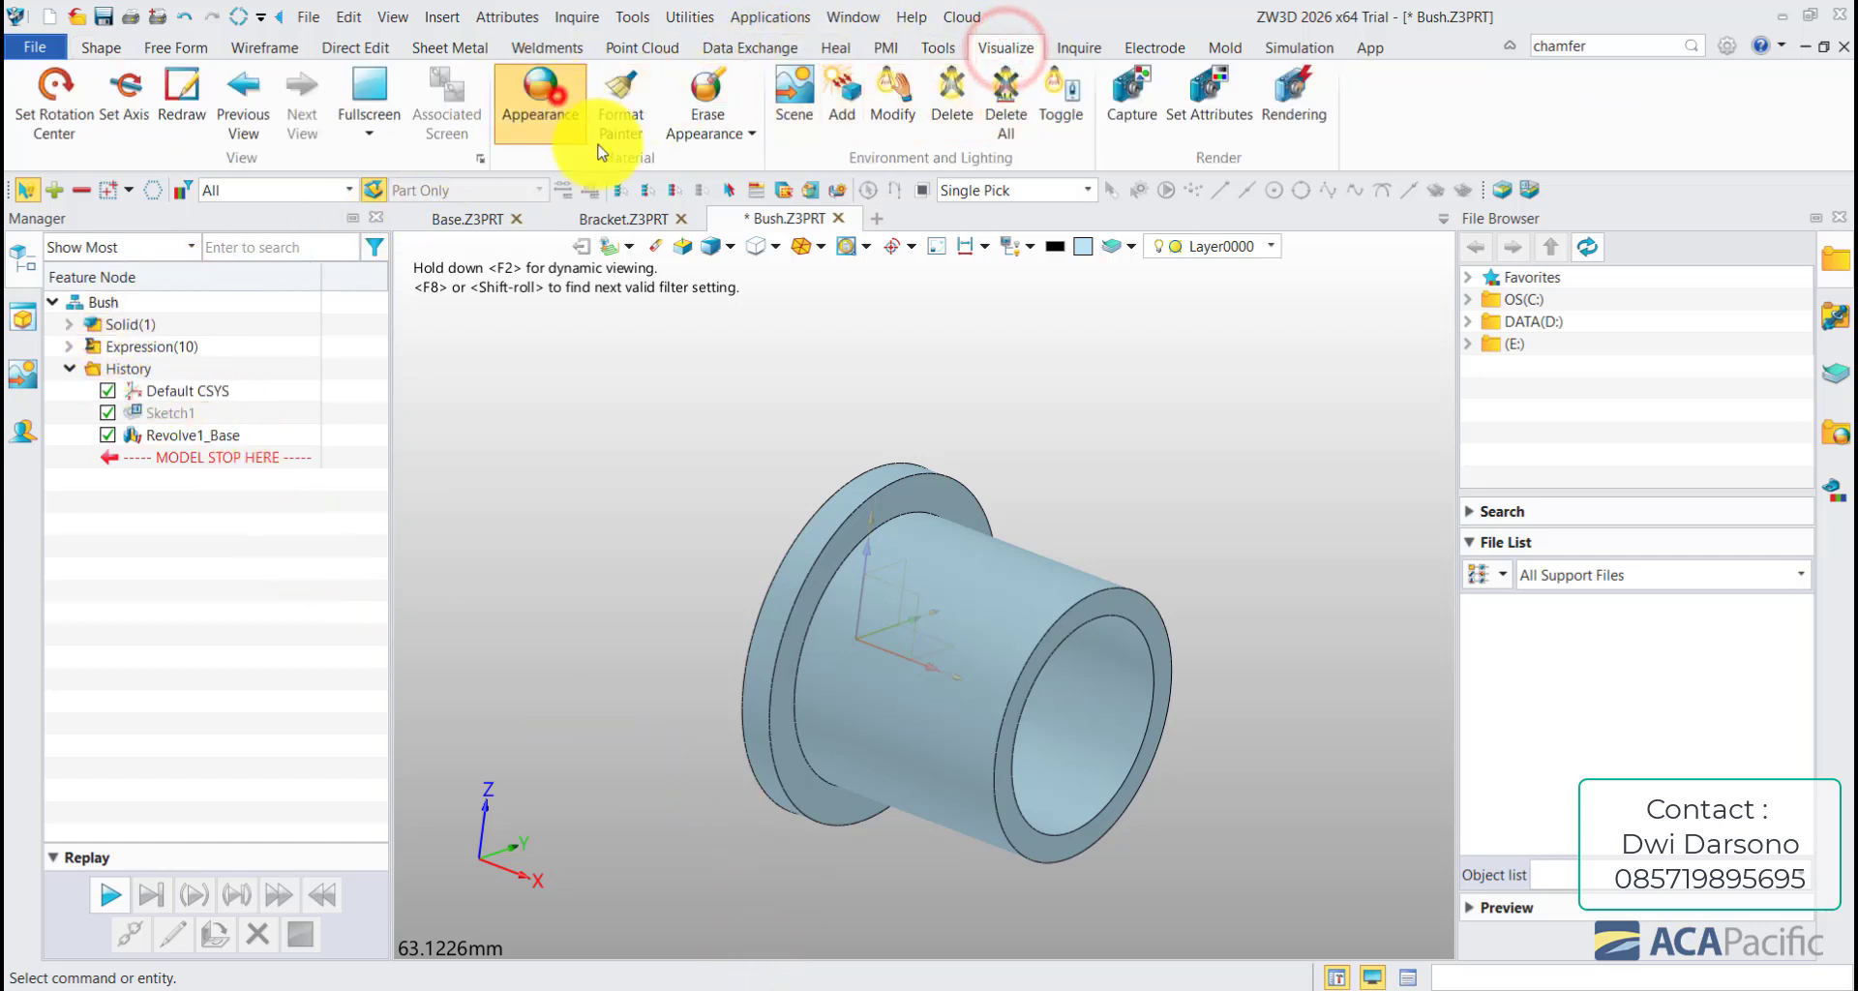
left_click(540, 89)
left_click(861, 634)
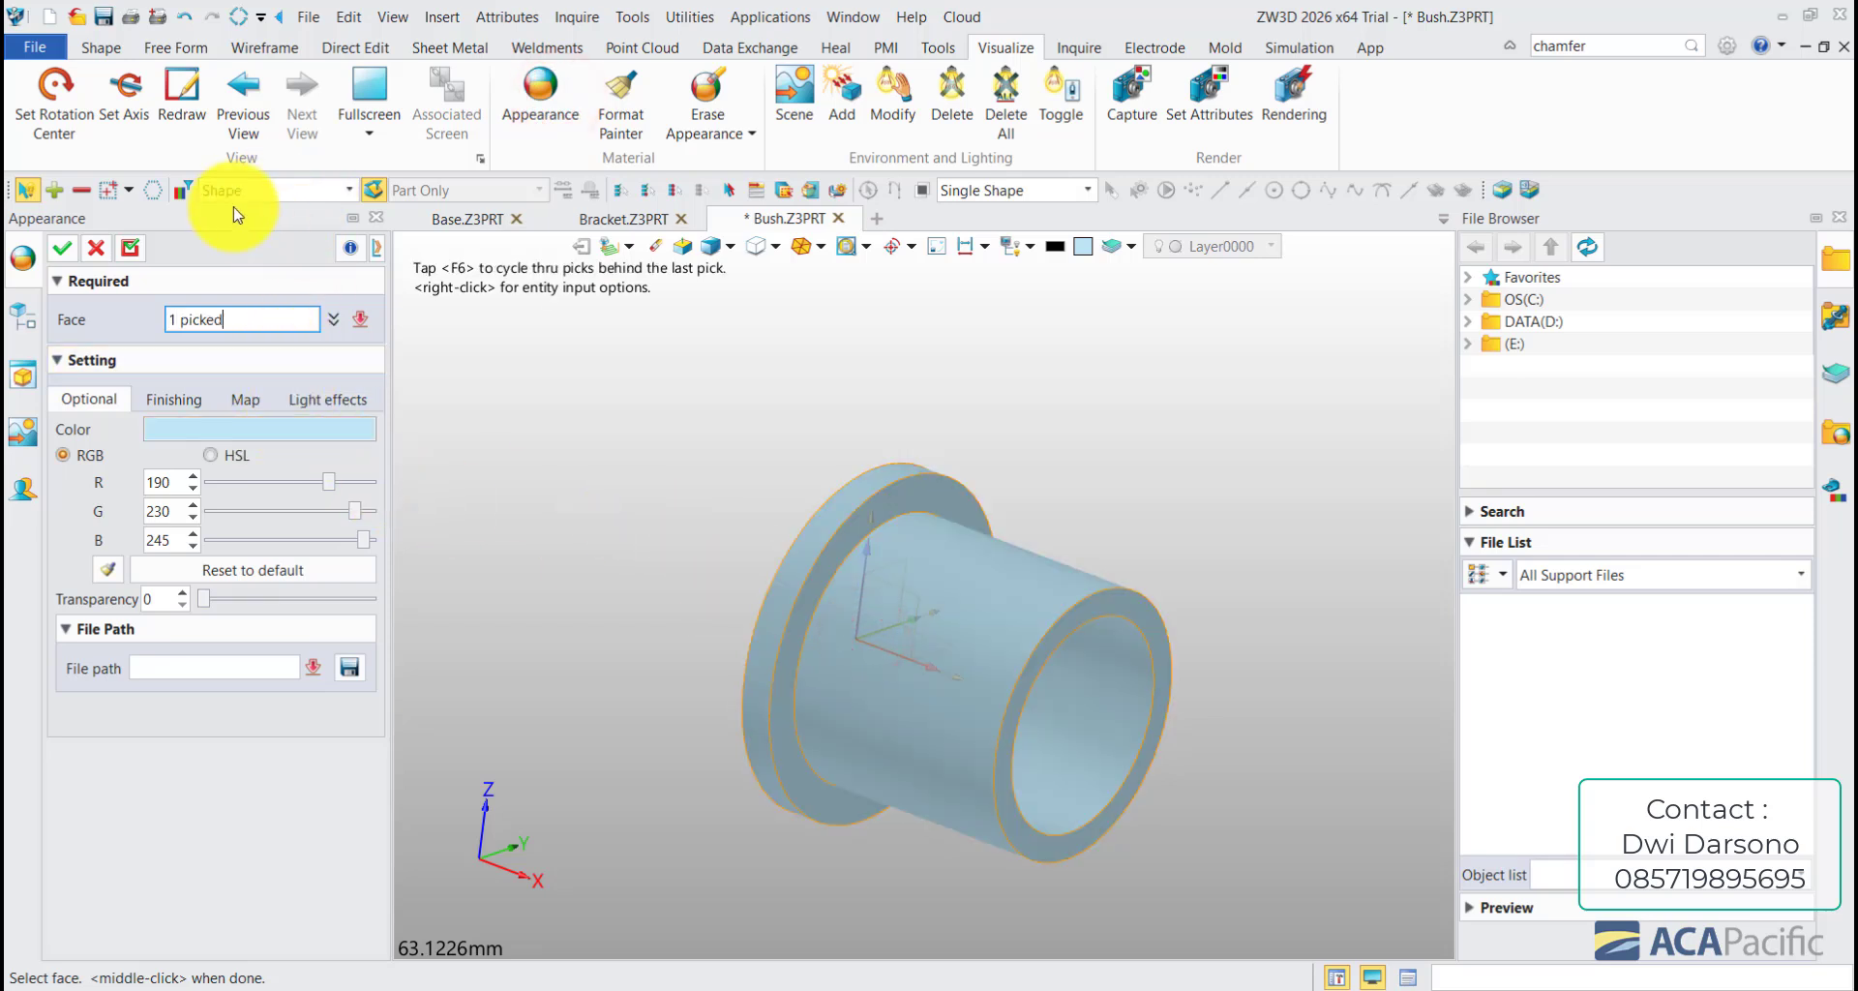
left_click(308, 425)
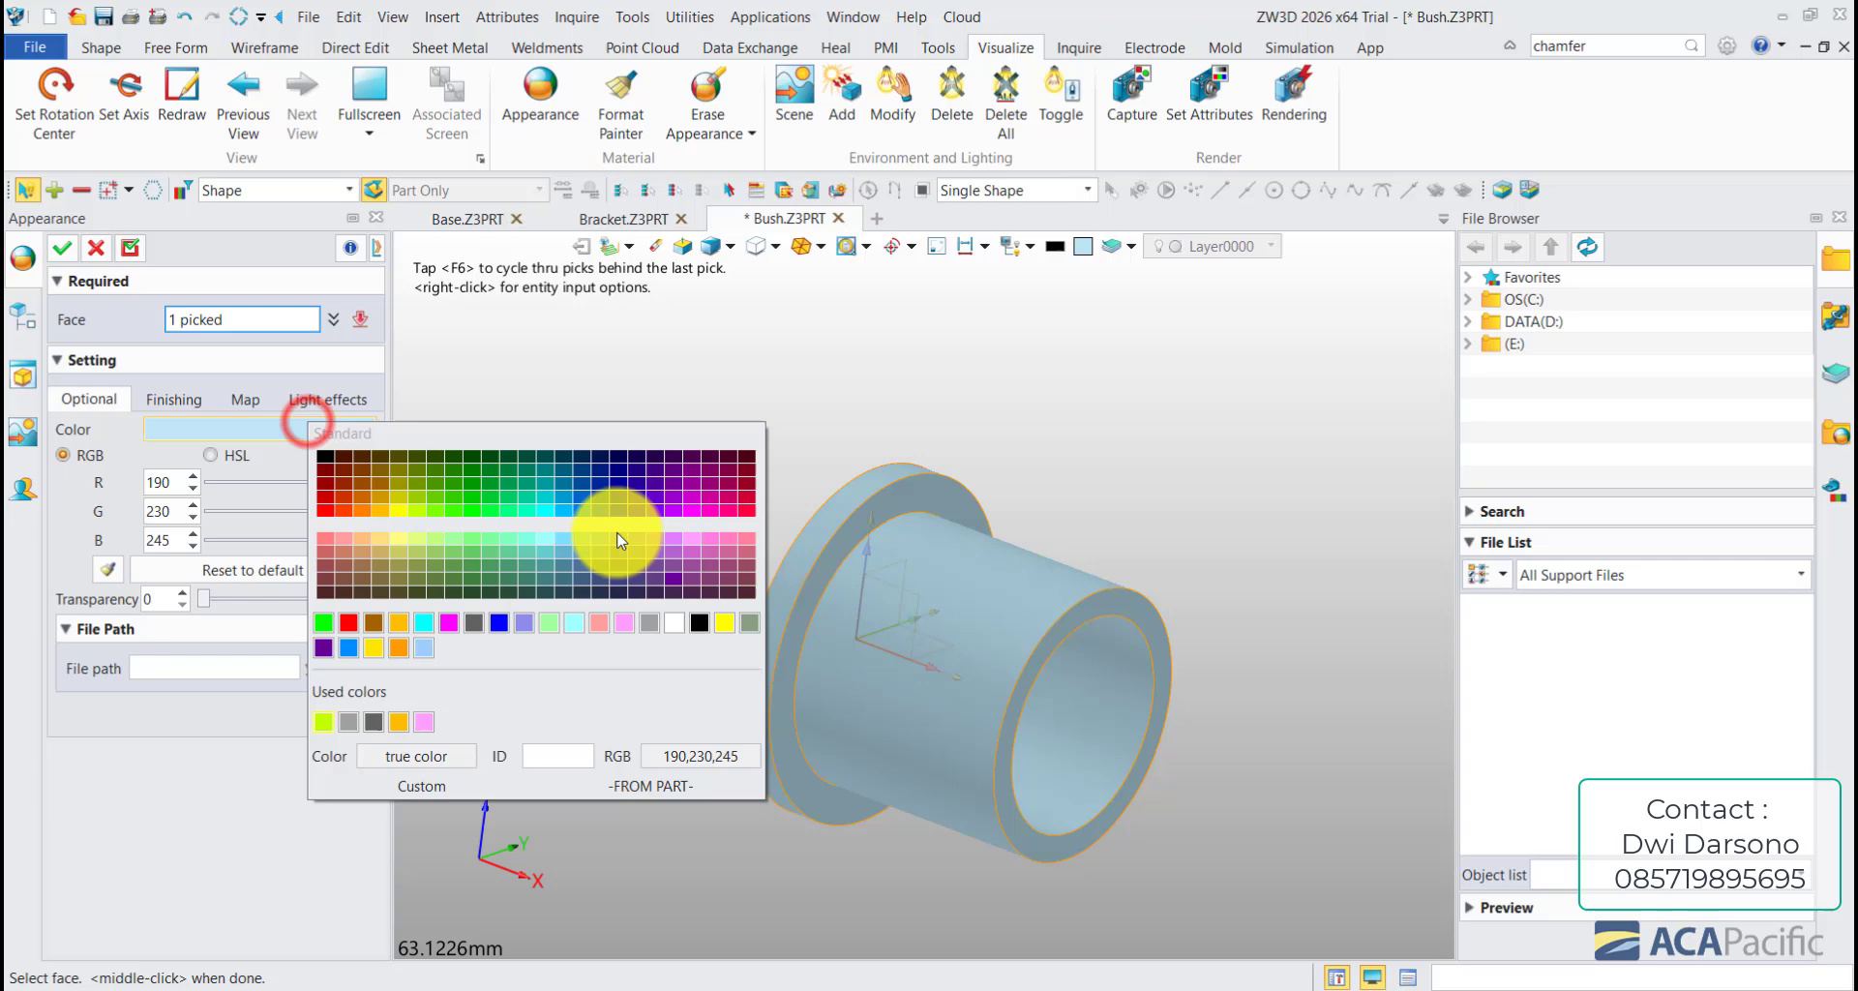
left_click(572, 629)
left_click(62, 248)
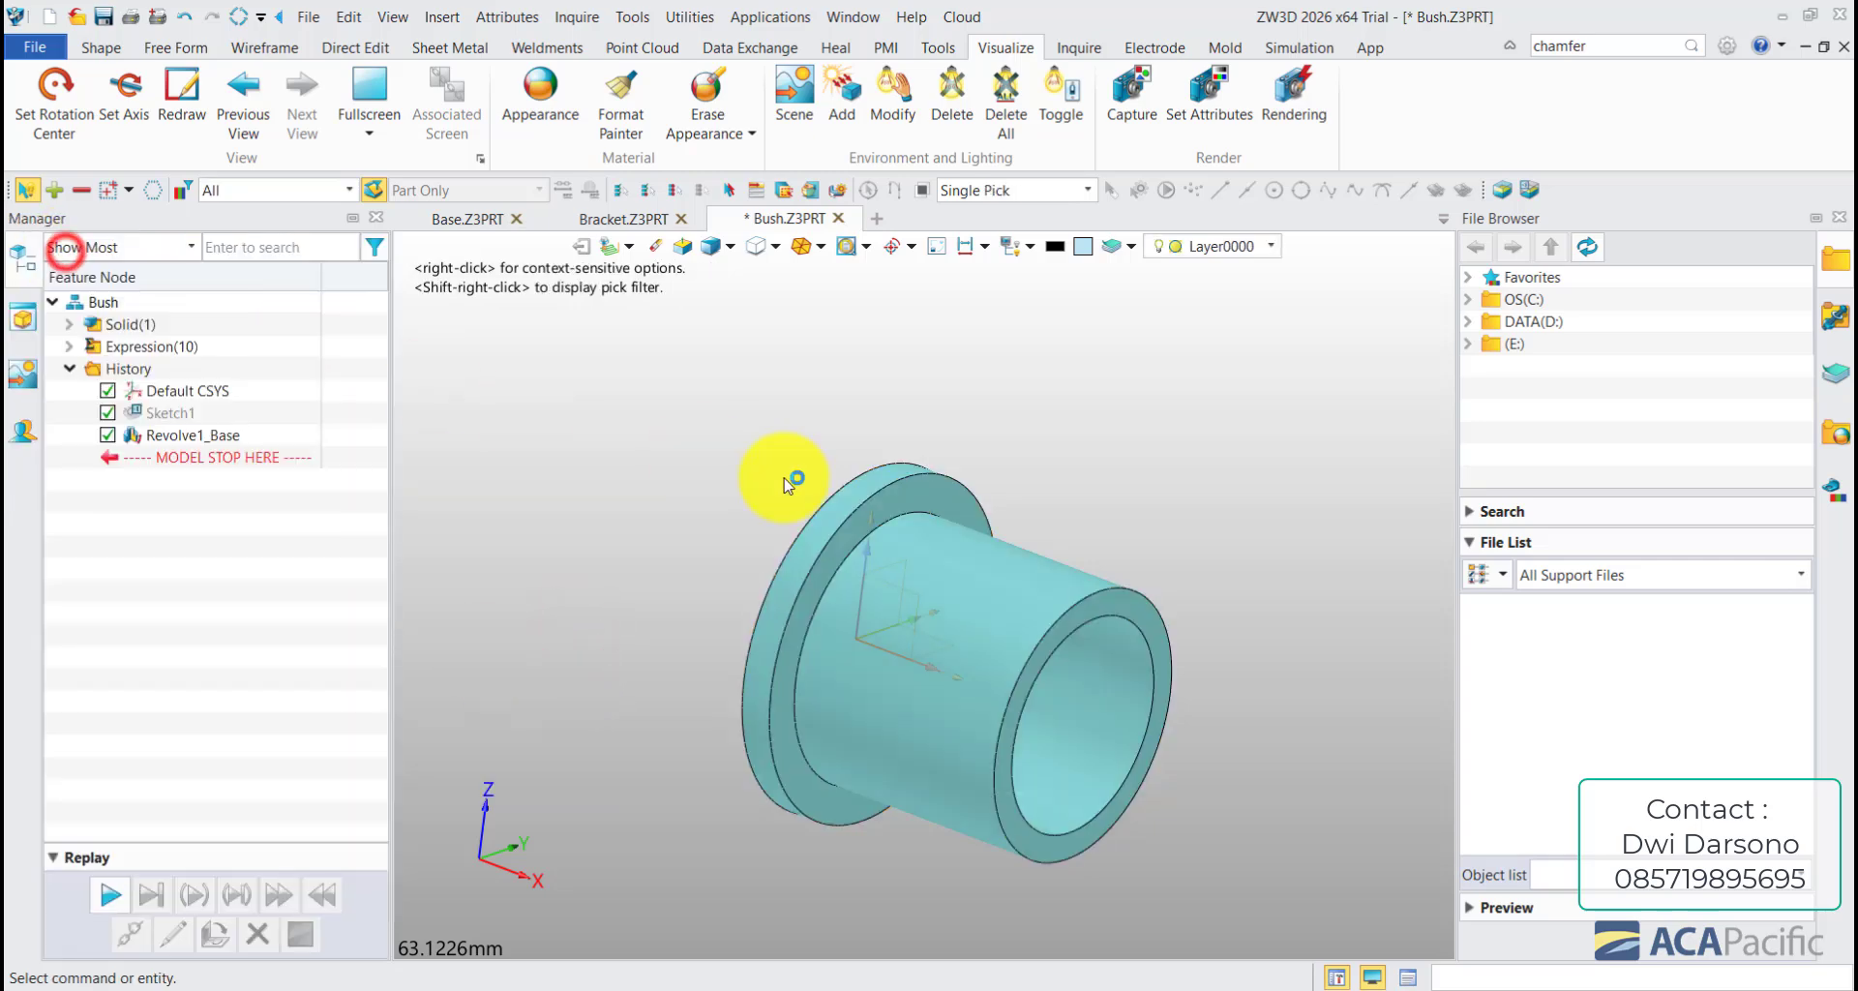
key("ctrl+s")
left_click(1211, 871)
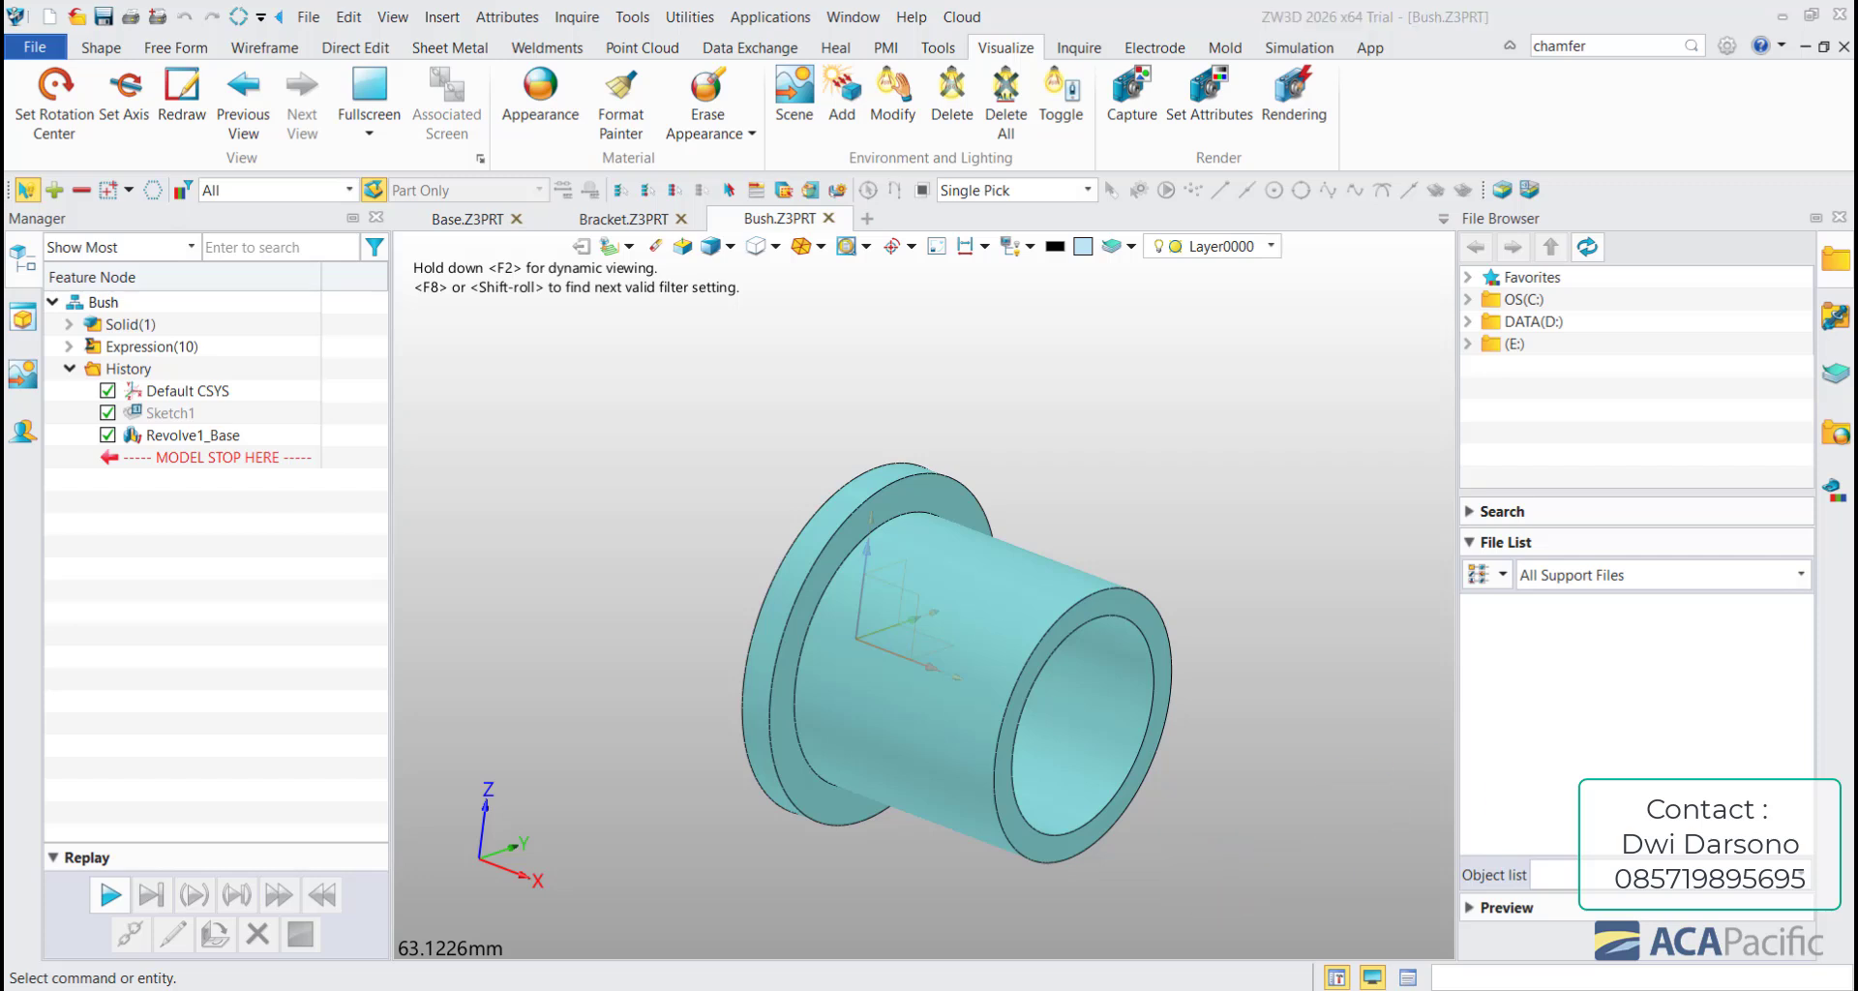
- Switch to the Roller Bracket PDF in Foxit PDF Reader and examine the roller drawing's section dimensions and material, then return to ZW3D
key("alt+Tab")
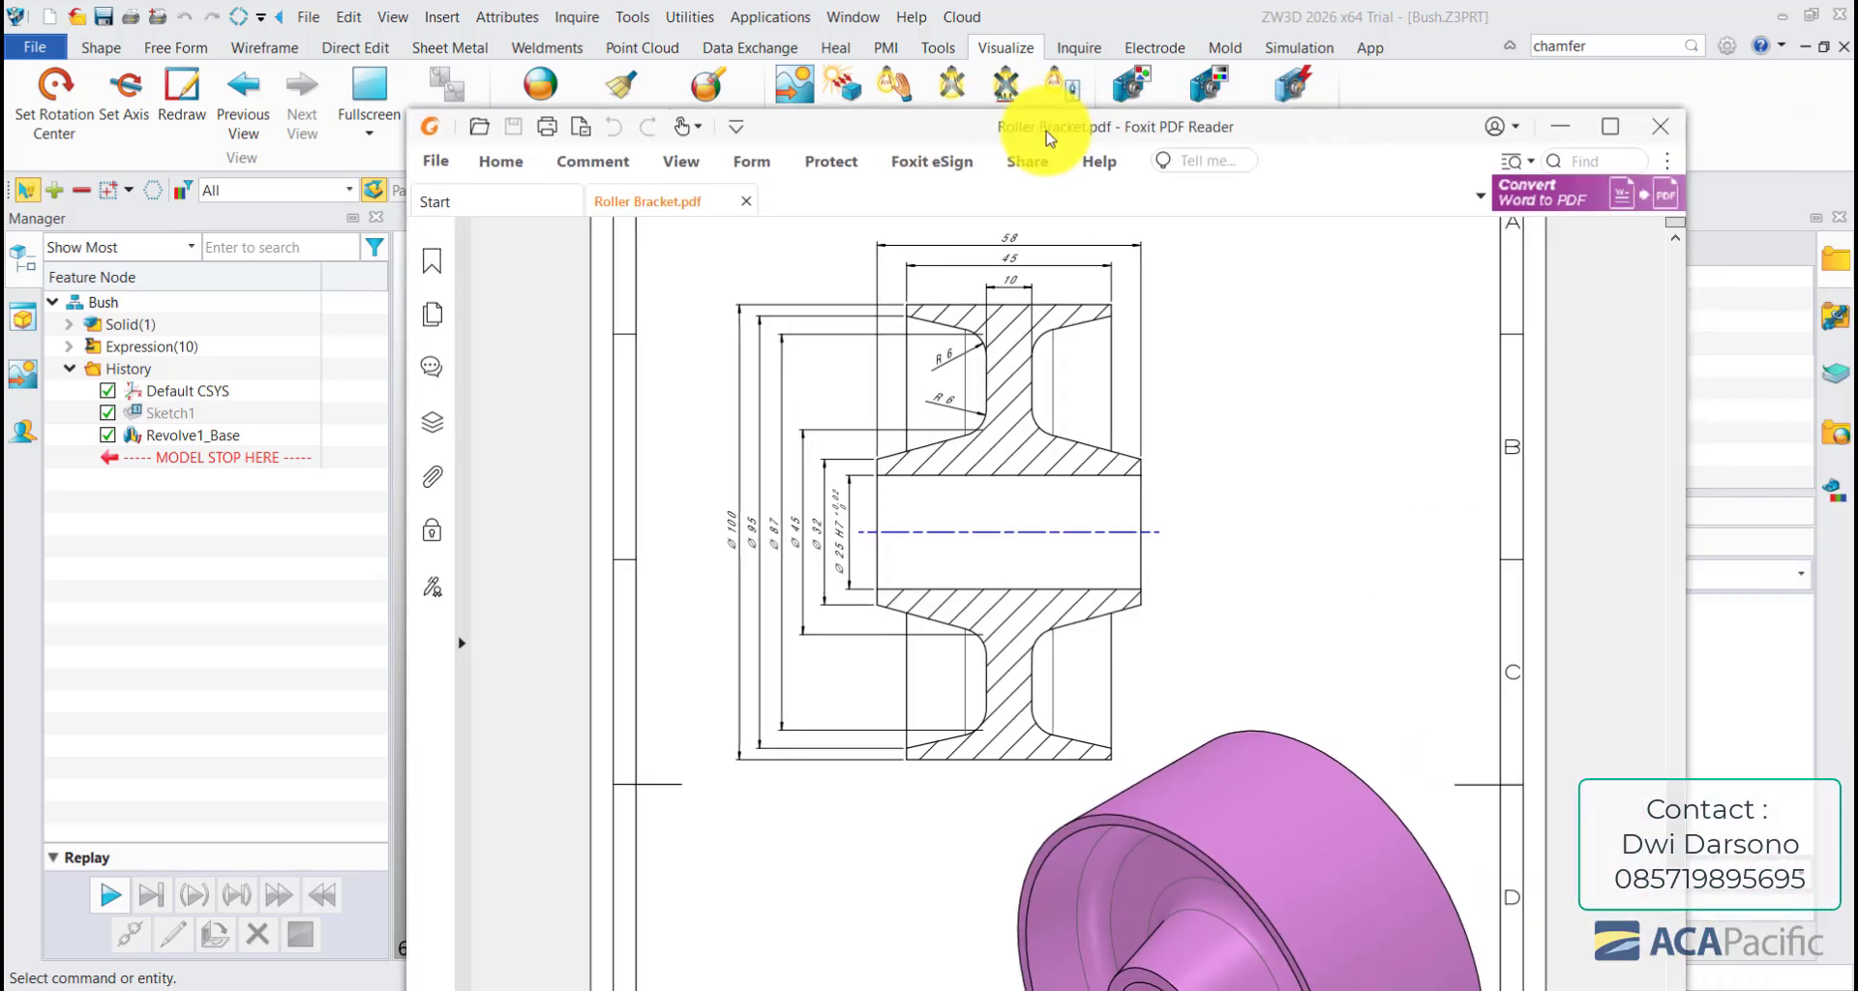
double_click(1050, 143)
scroll(945, 291, "down", 1, "ctrl")
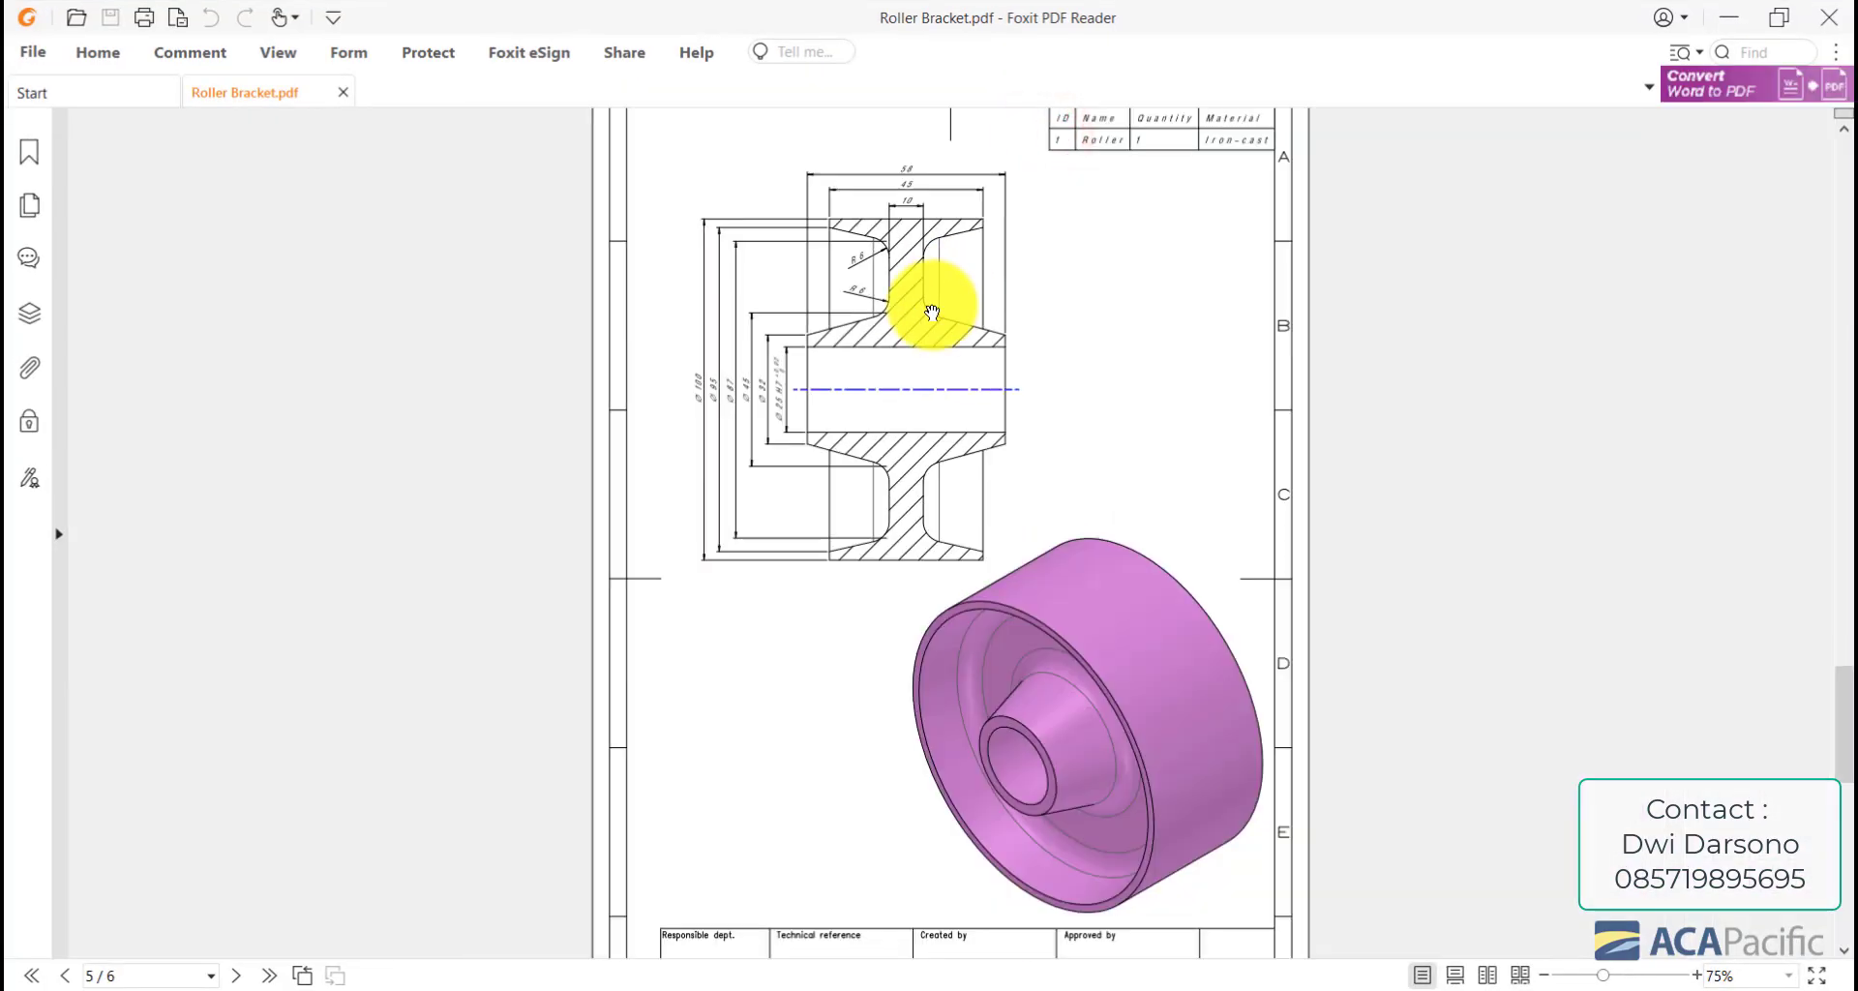
scroll(940, 315, "down", 6)
scroll(966, 385, "up", 12)
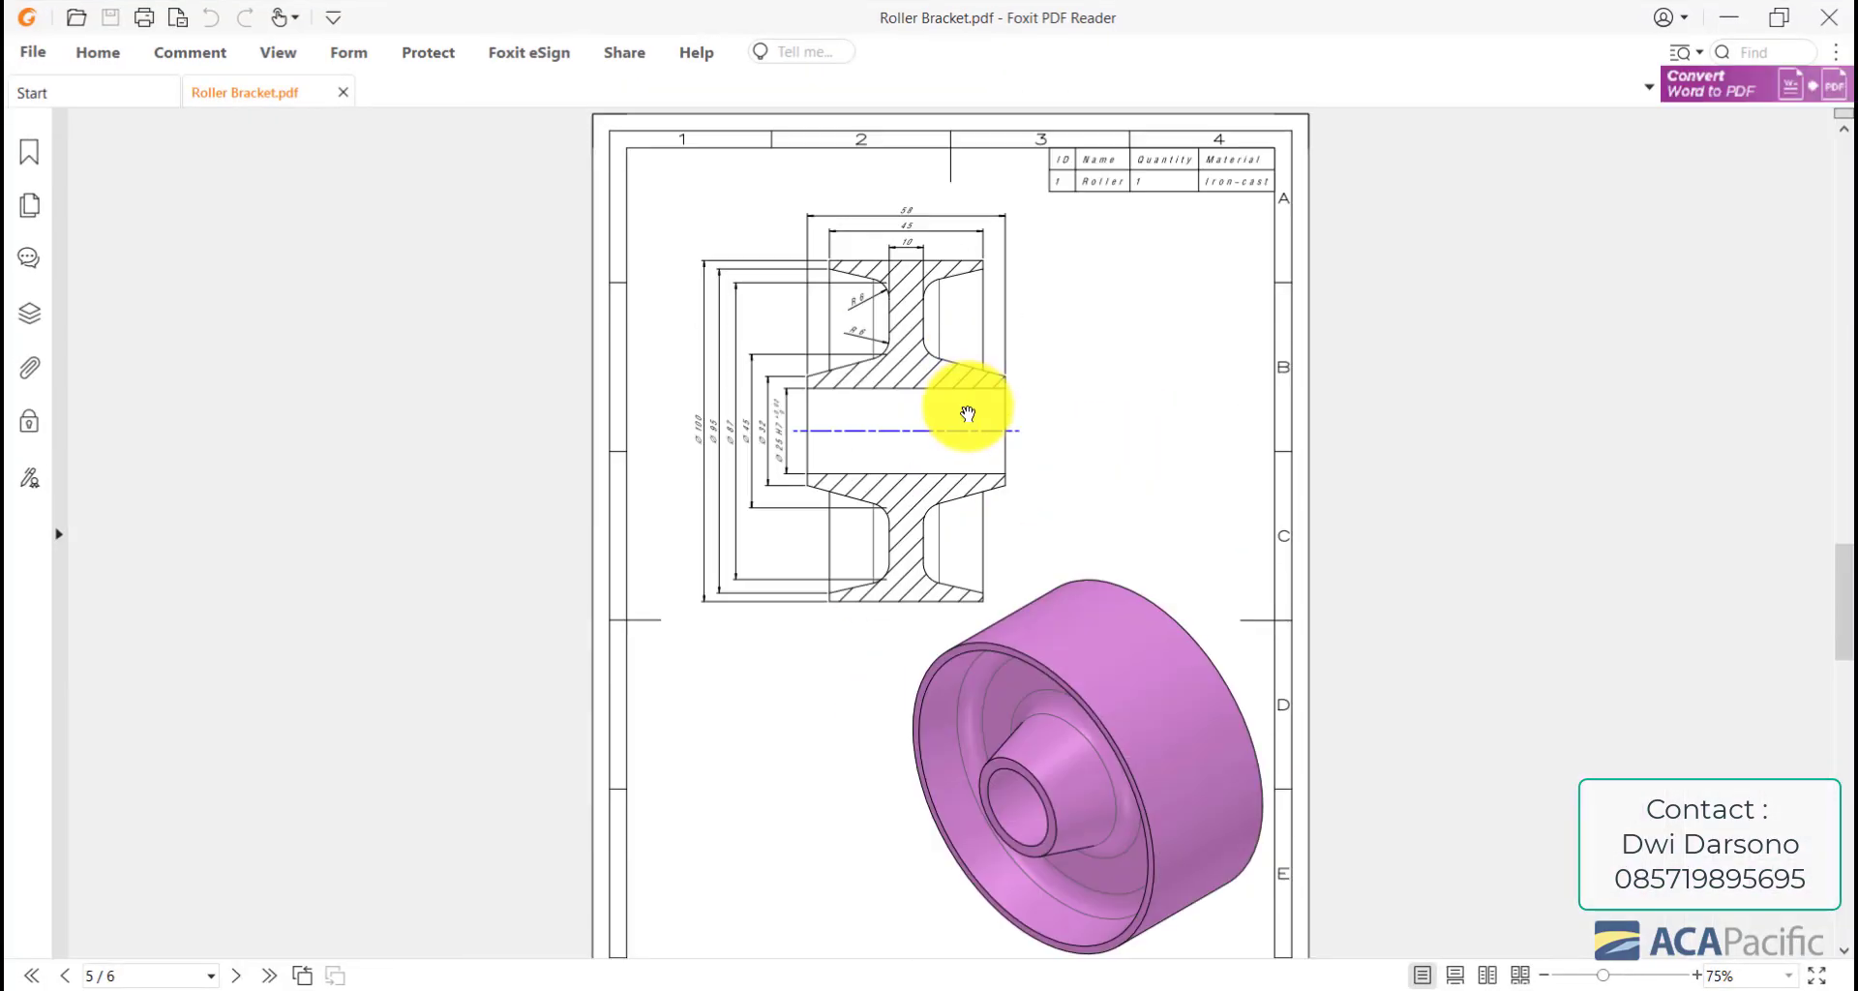
scroll(965, 429, "down", 5)
scroll(967, 249, "up", 3, "ctrl")
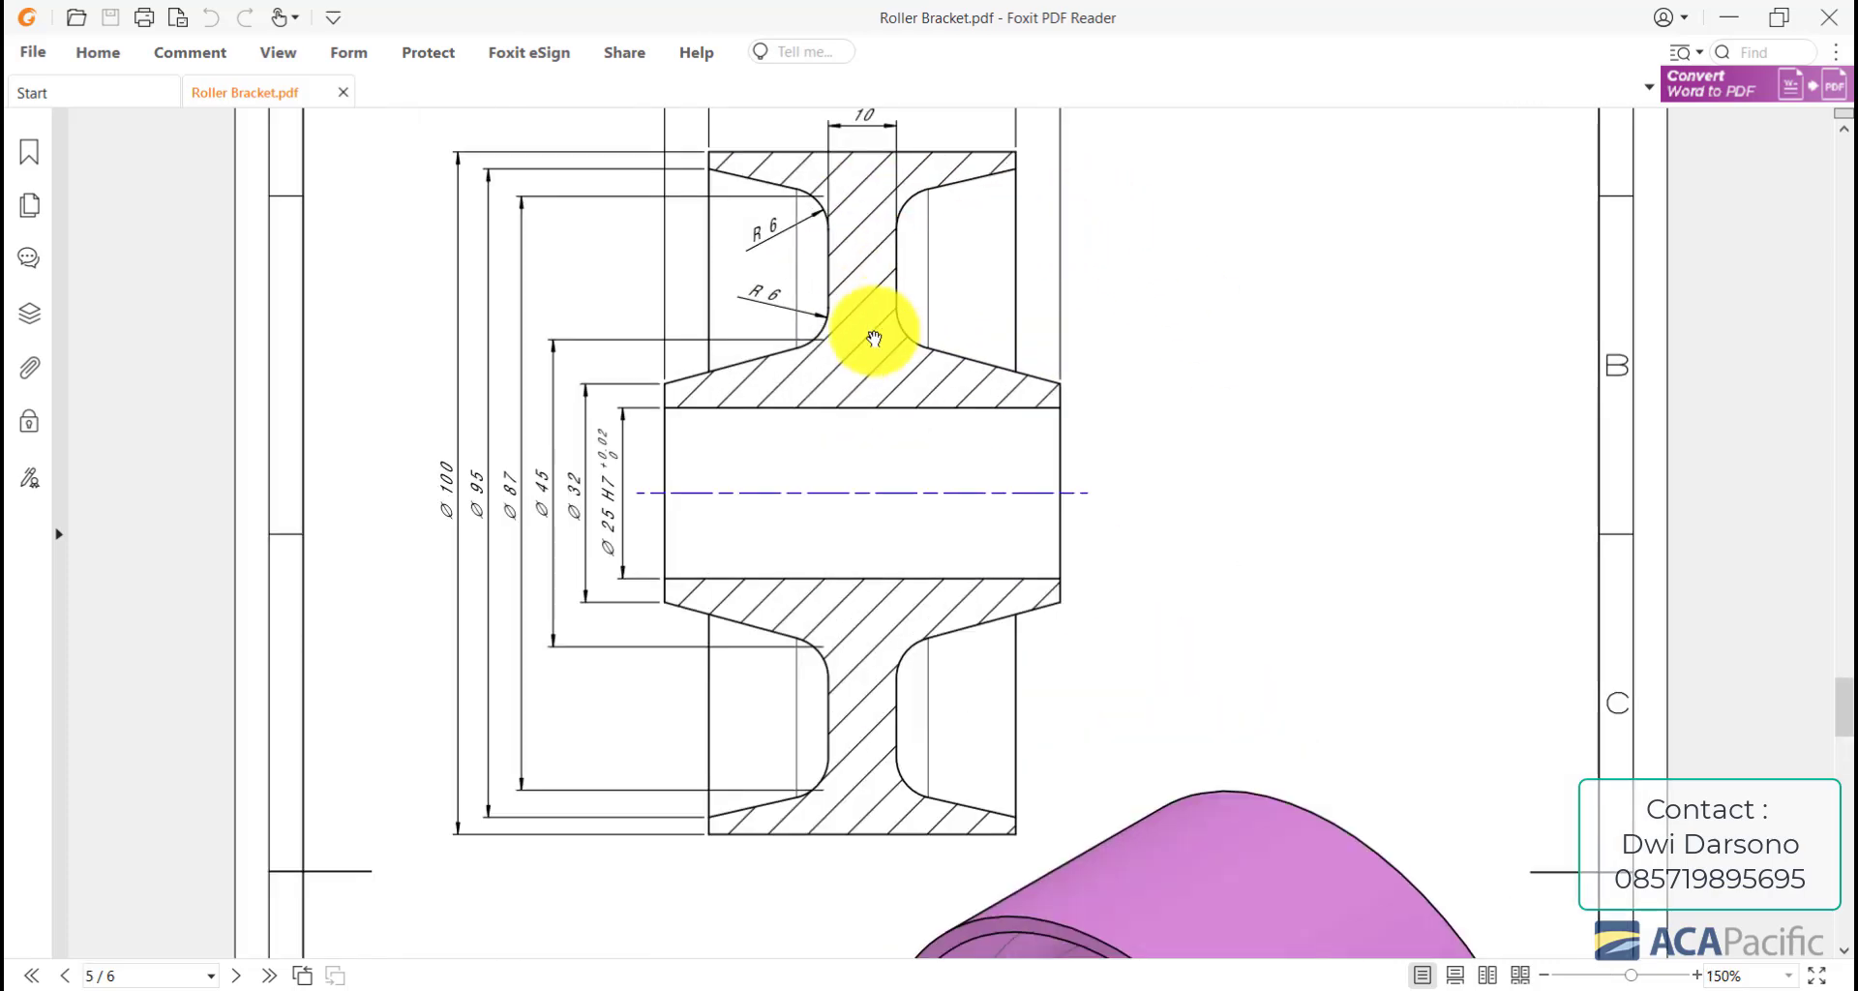
left_click_drag(903, 287, 898, 460)
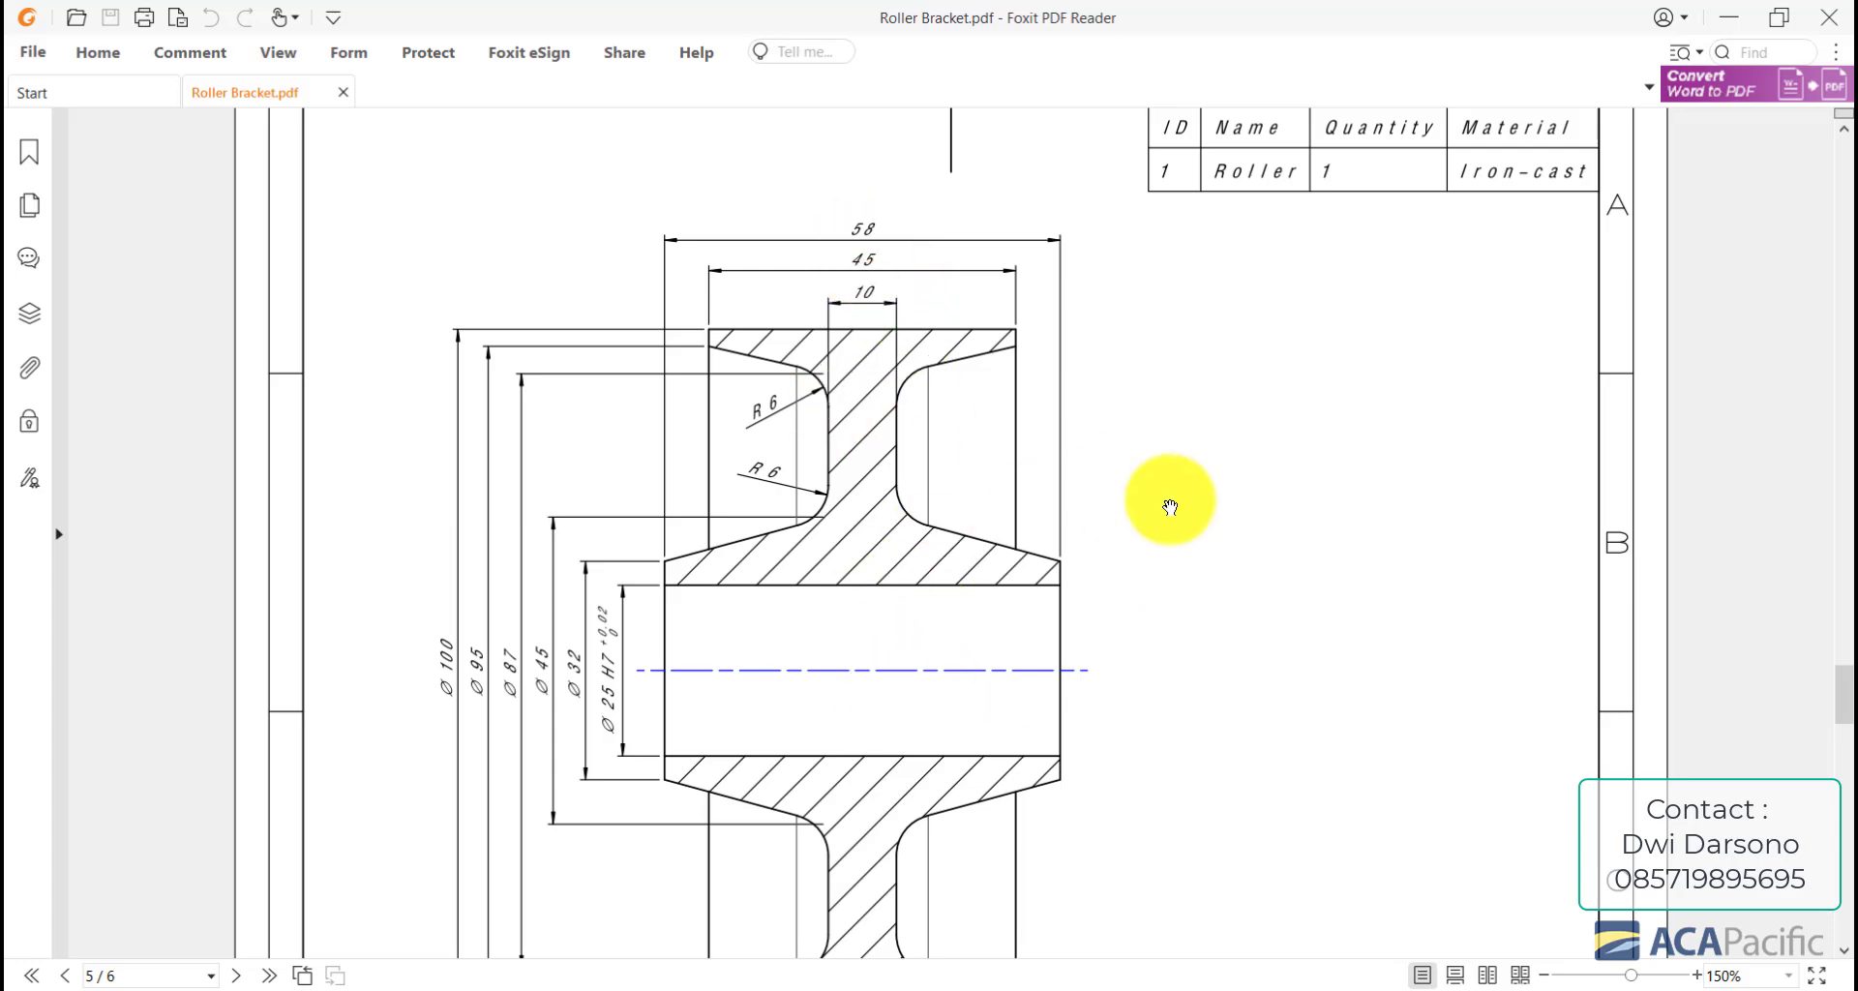
left_click(760, 13)
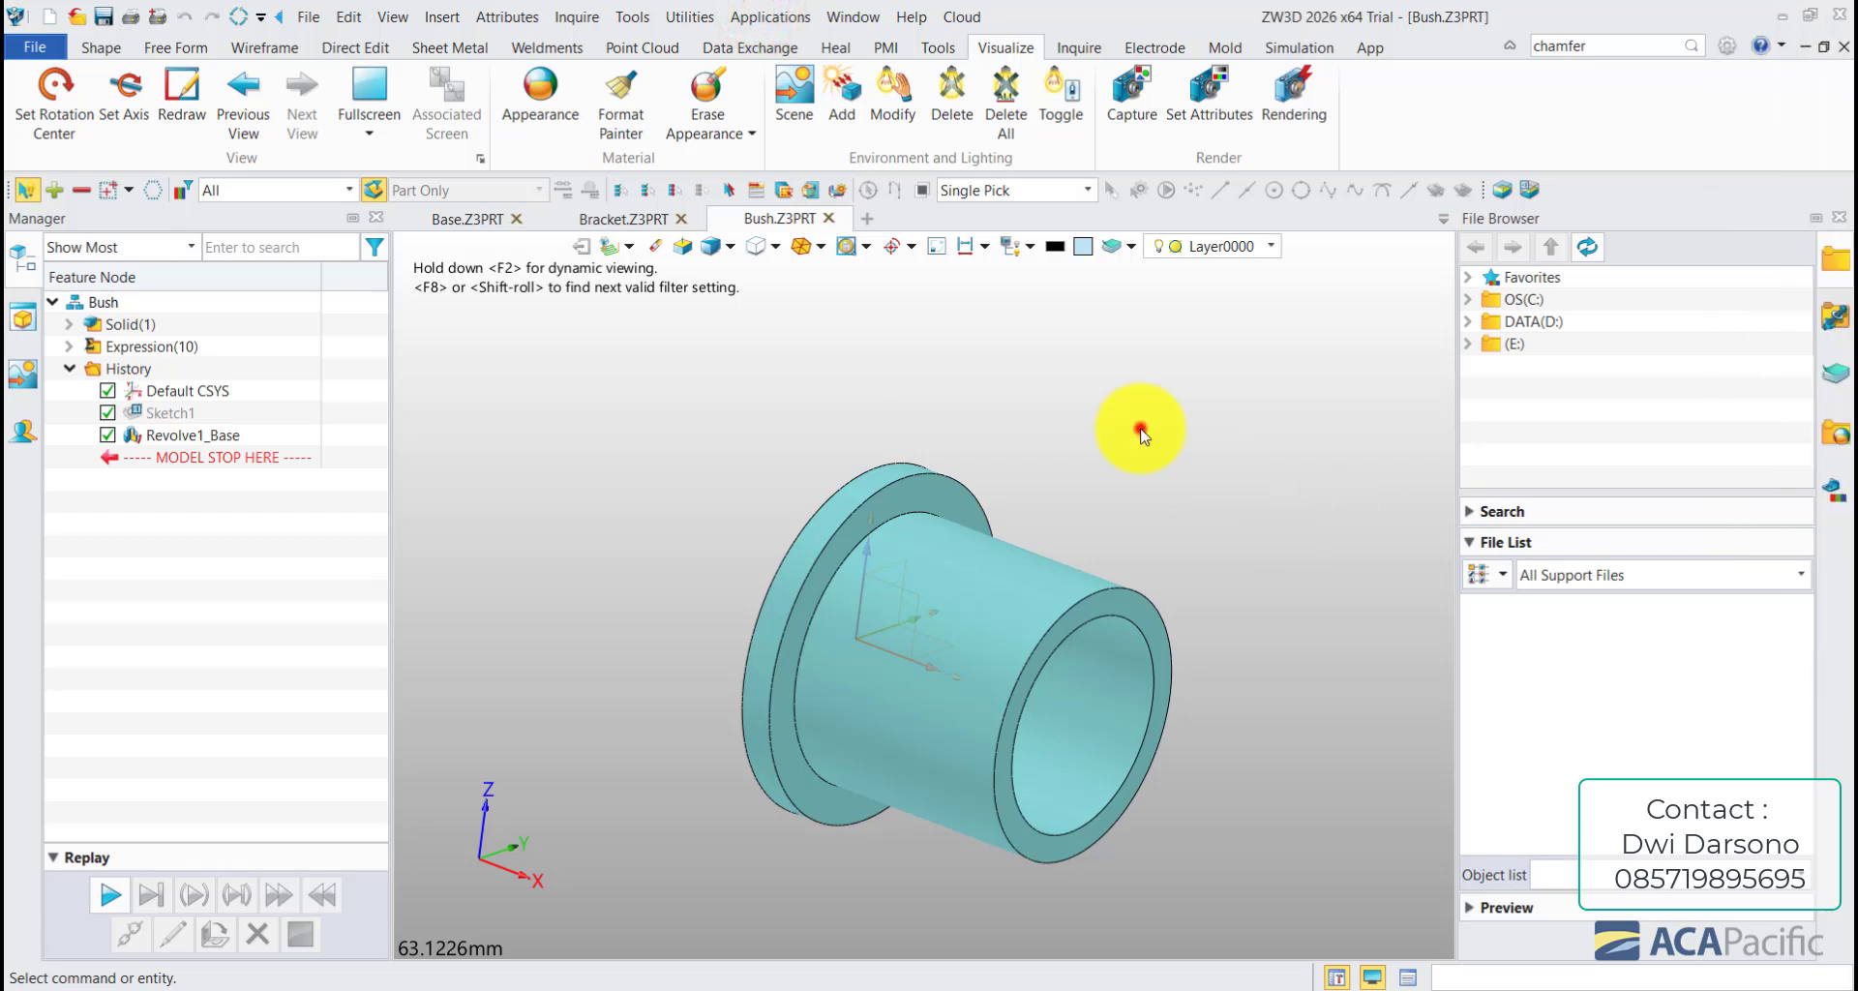
- Create a blank standard part file named Roller and leave the sketch command
key("ctrl+n")
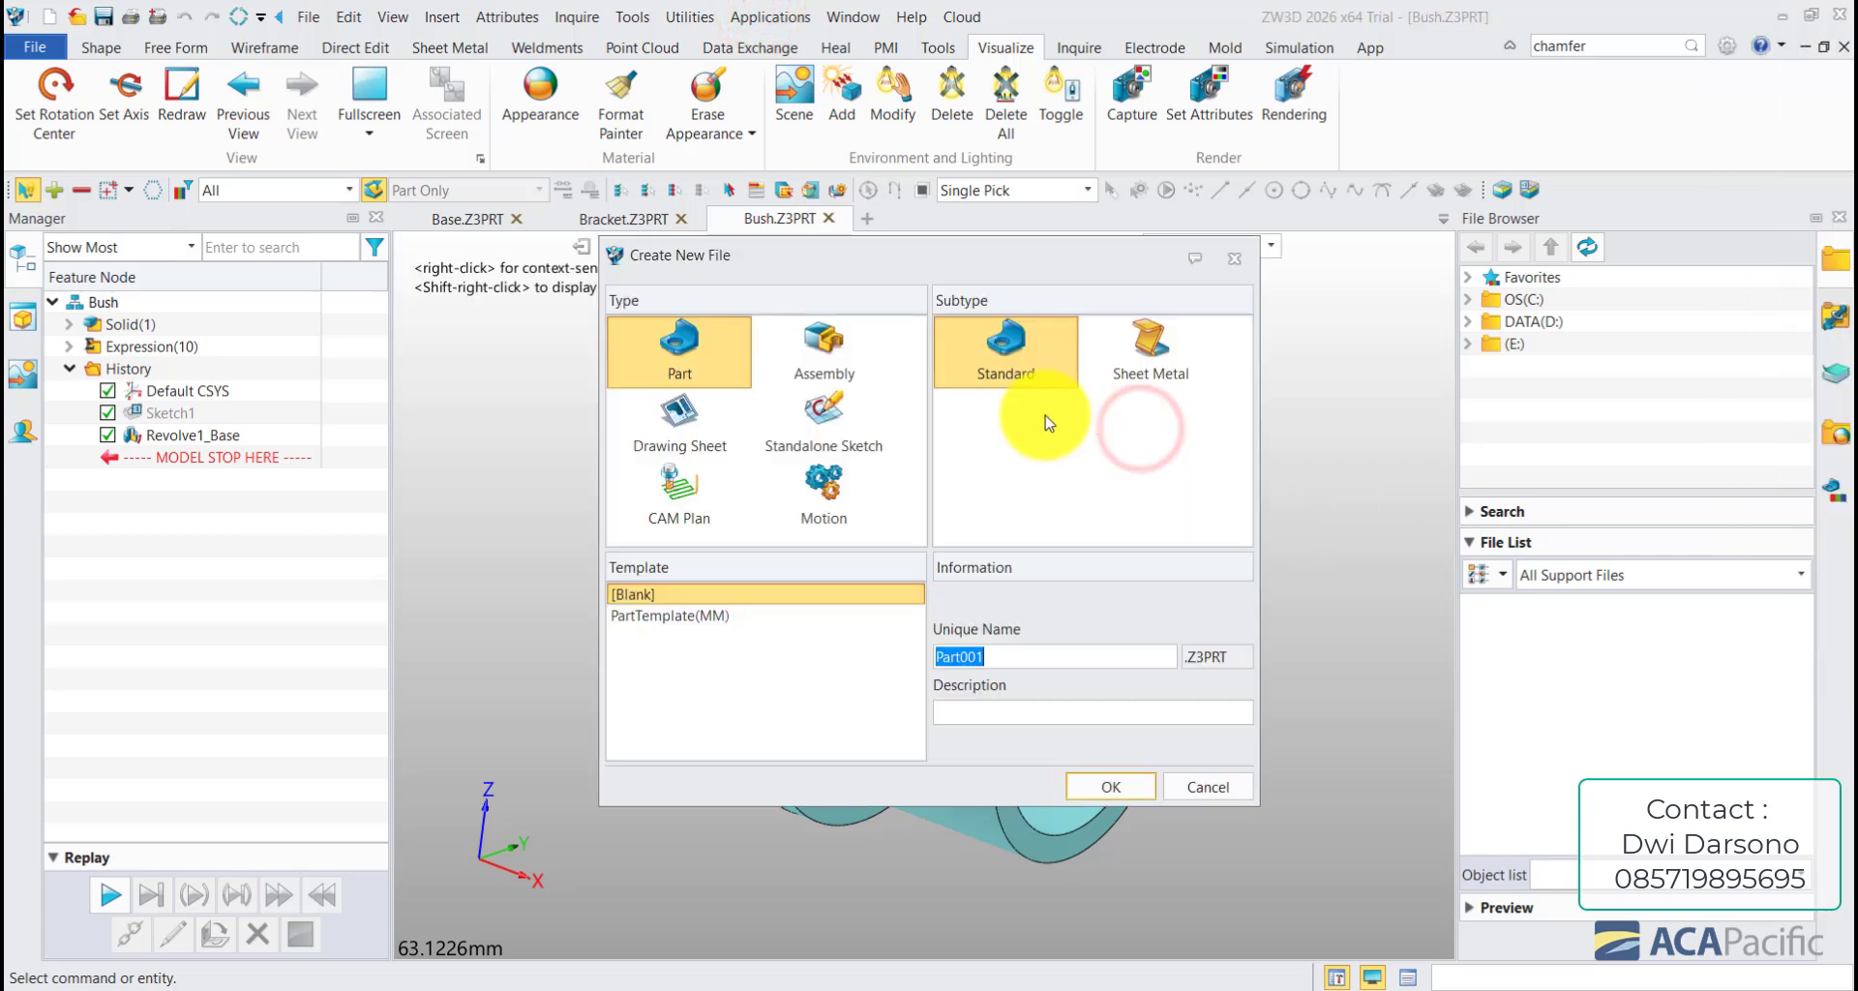
left_click(1113, 787)
left_click(1039, 655)
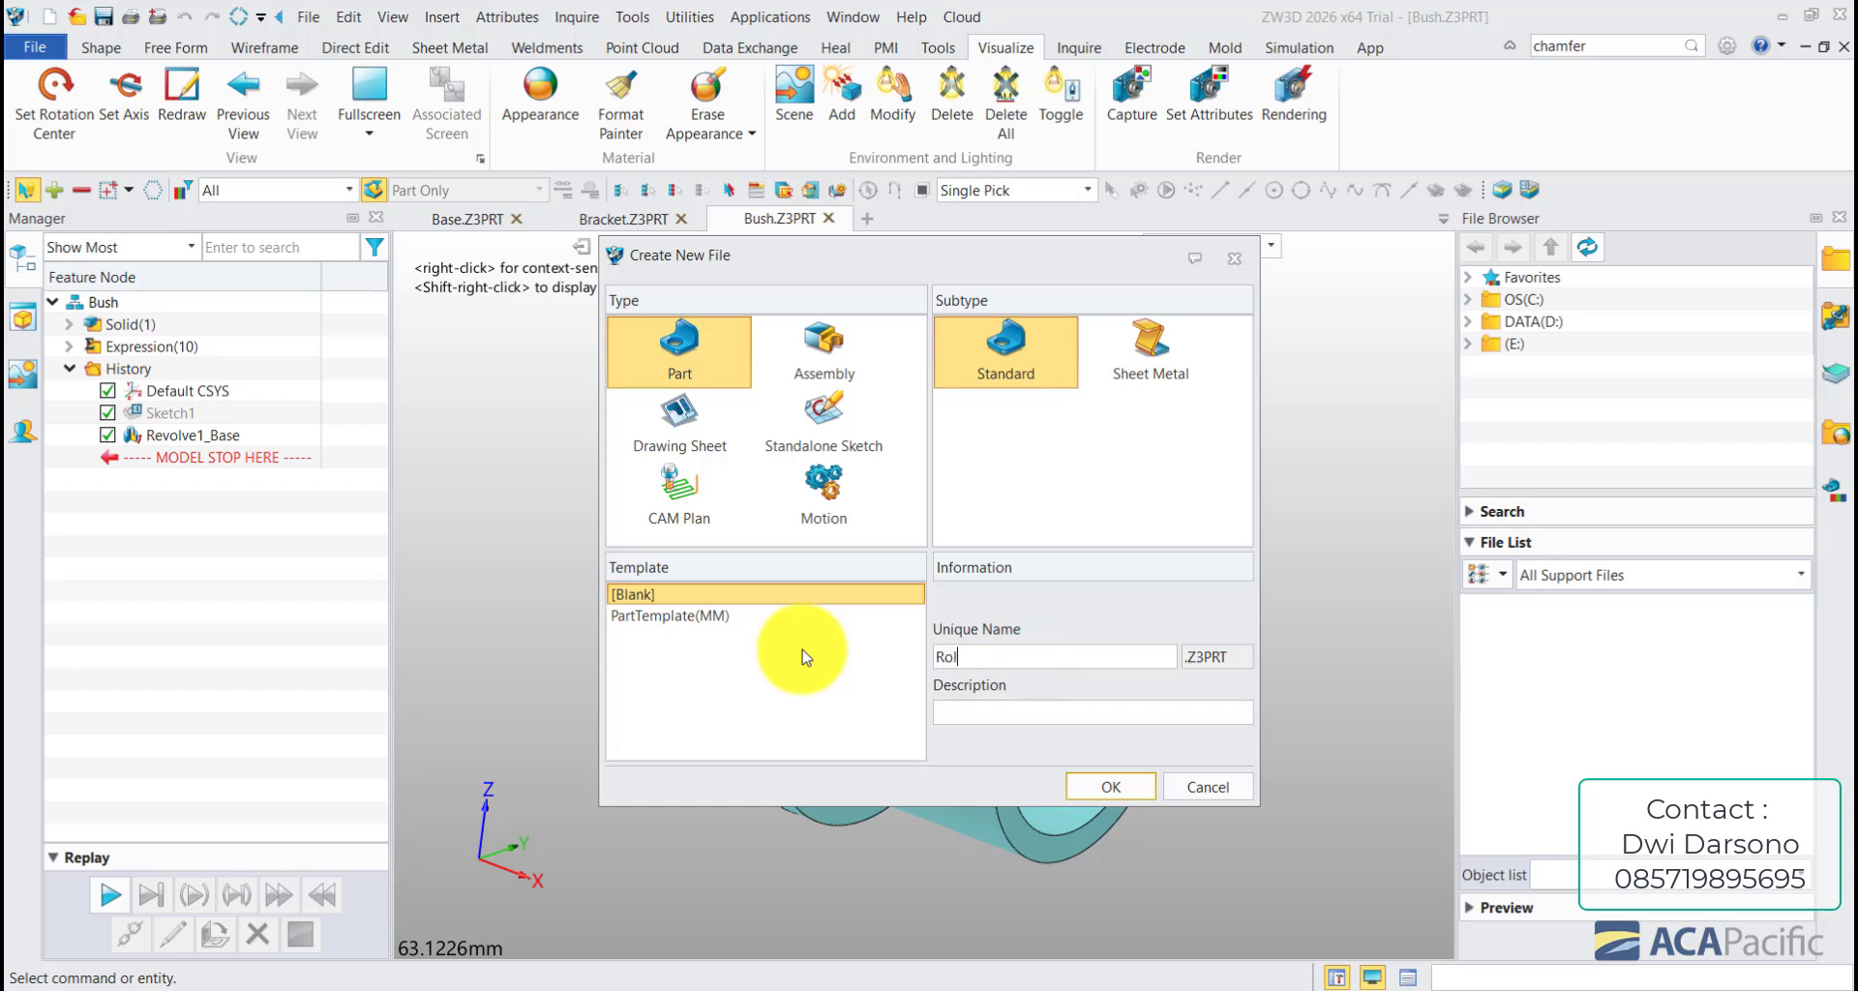
key("Return")
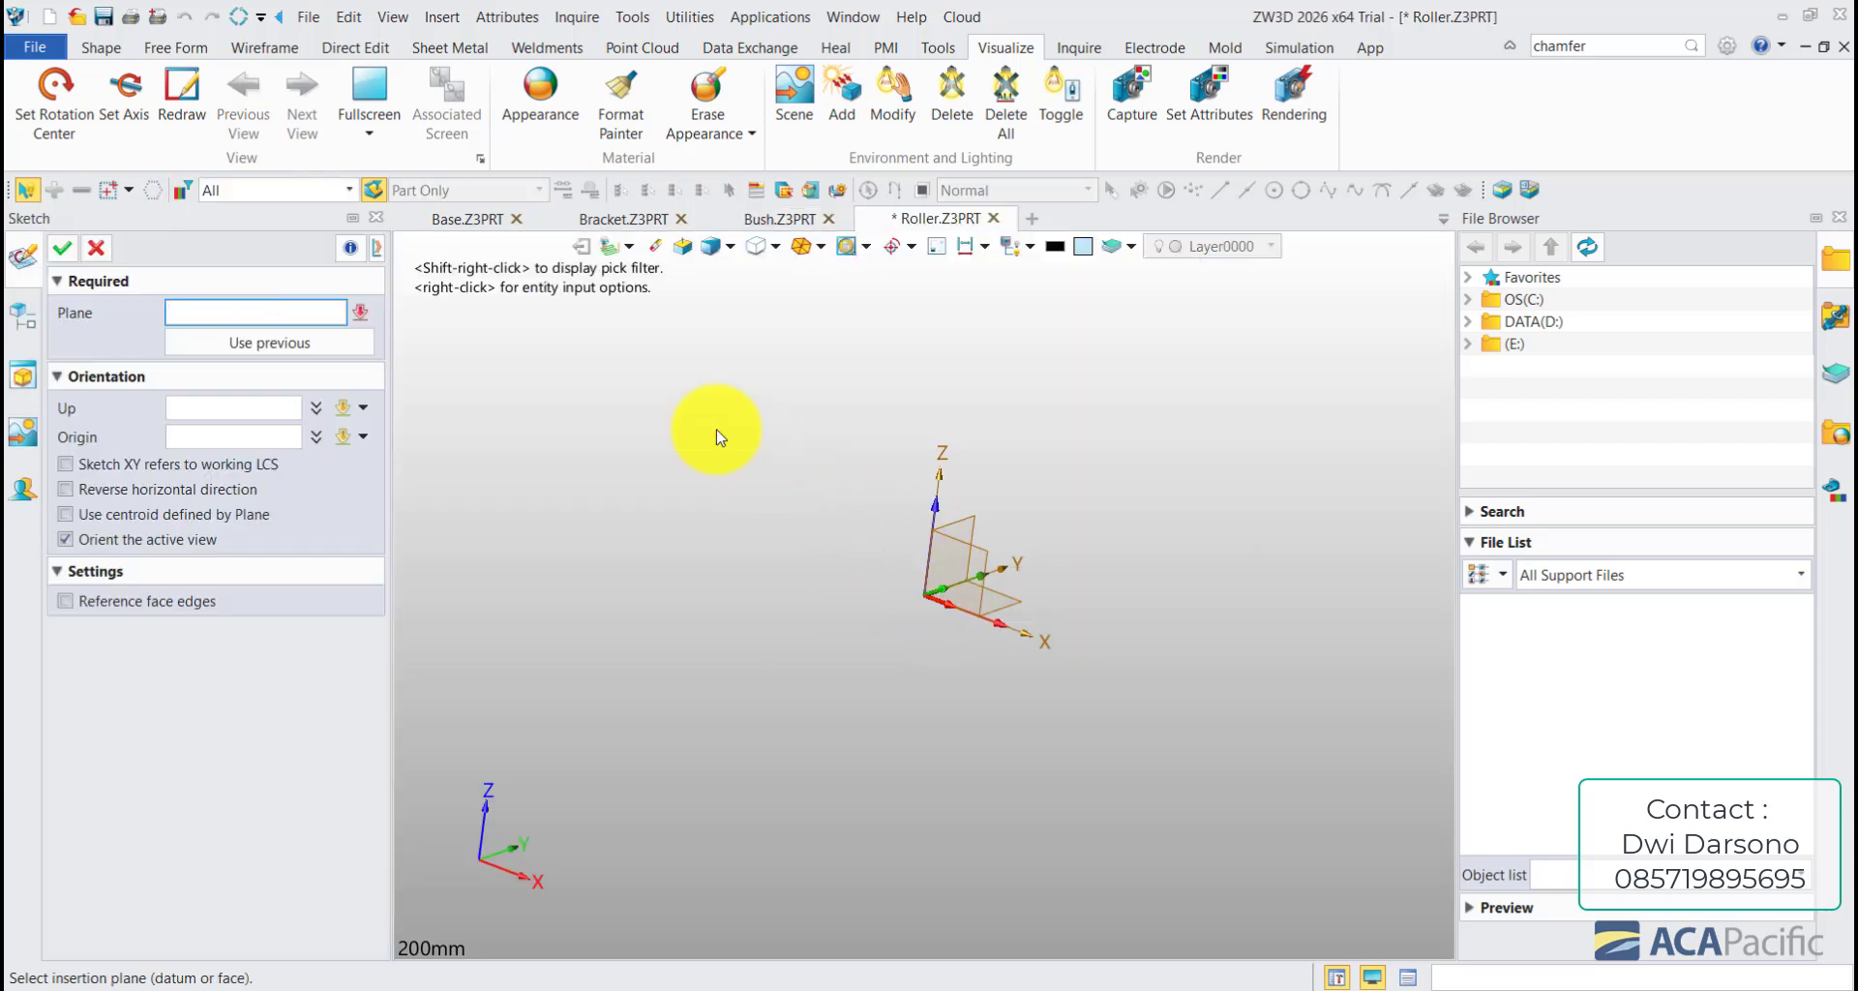
key("Escape")
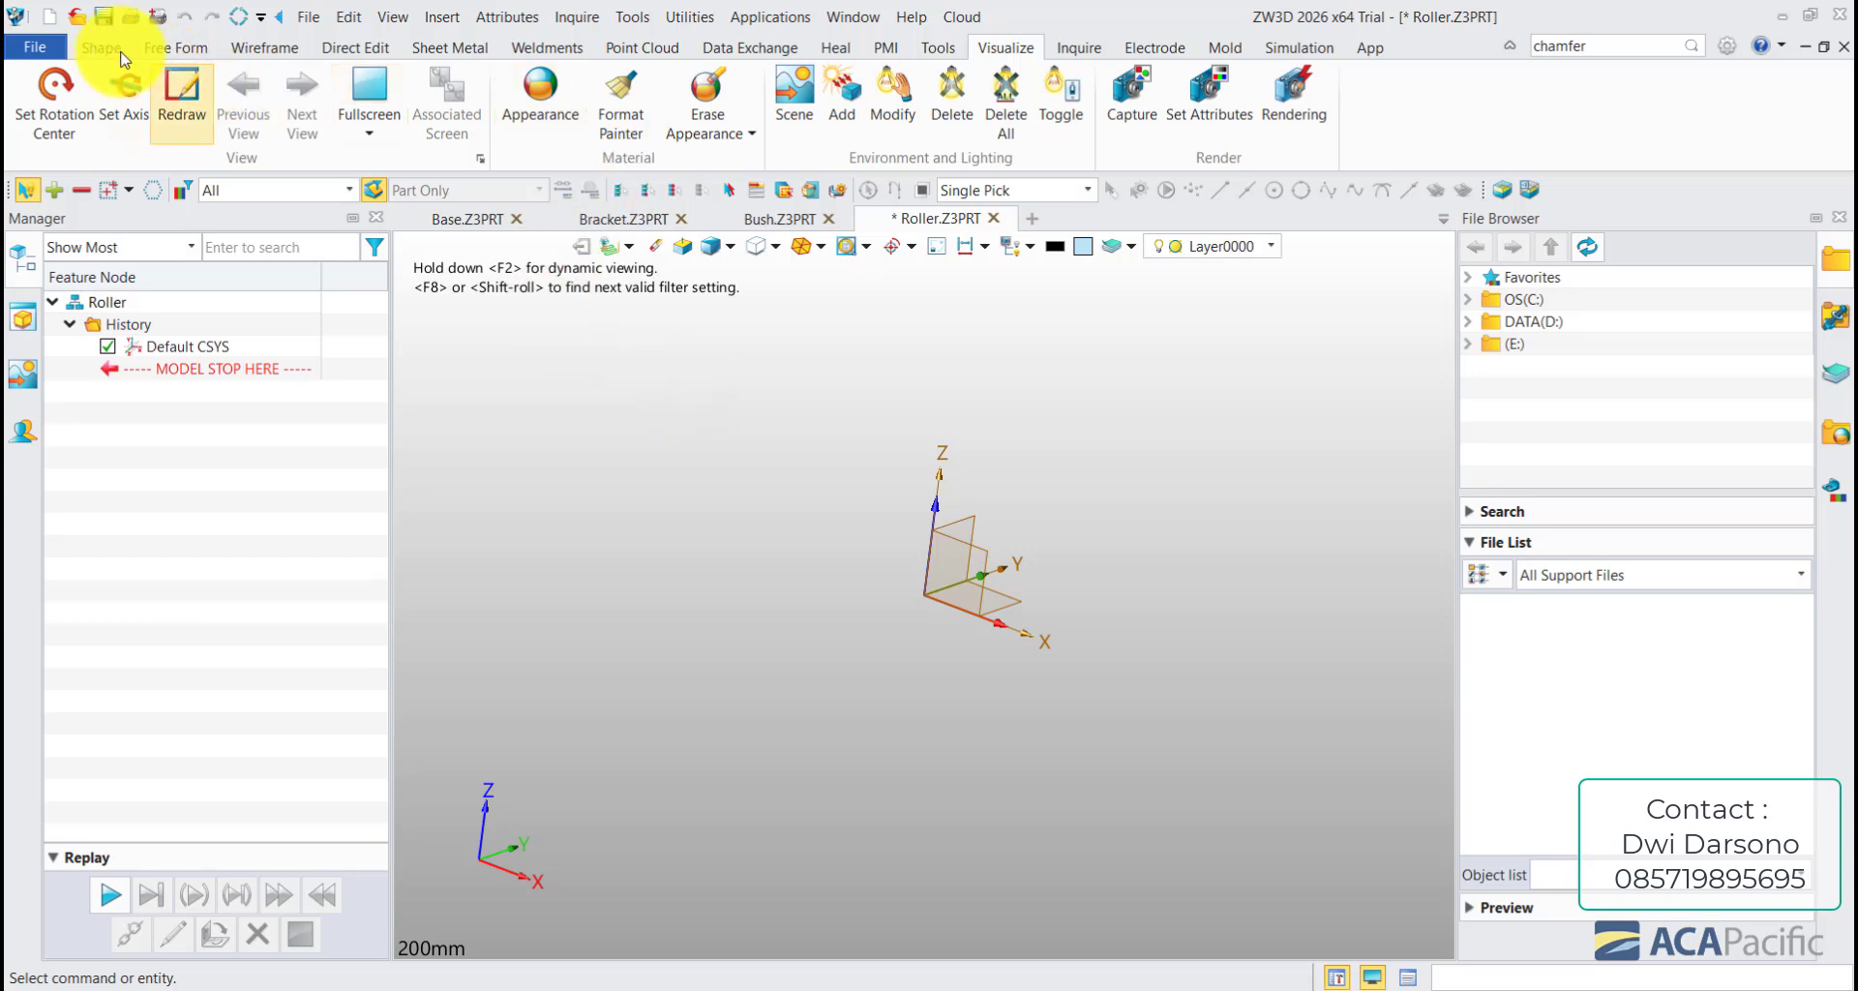
- Look up the hotkey assigned to the part Sketch command in the customization settings
left_click(107, 51)
right_click(1767, 108)
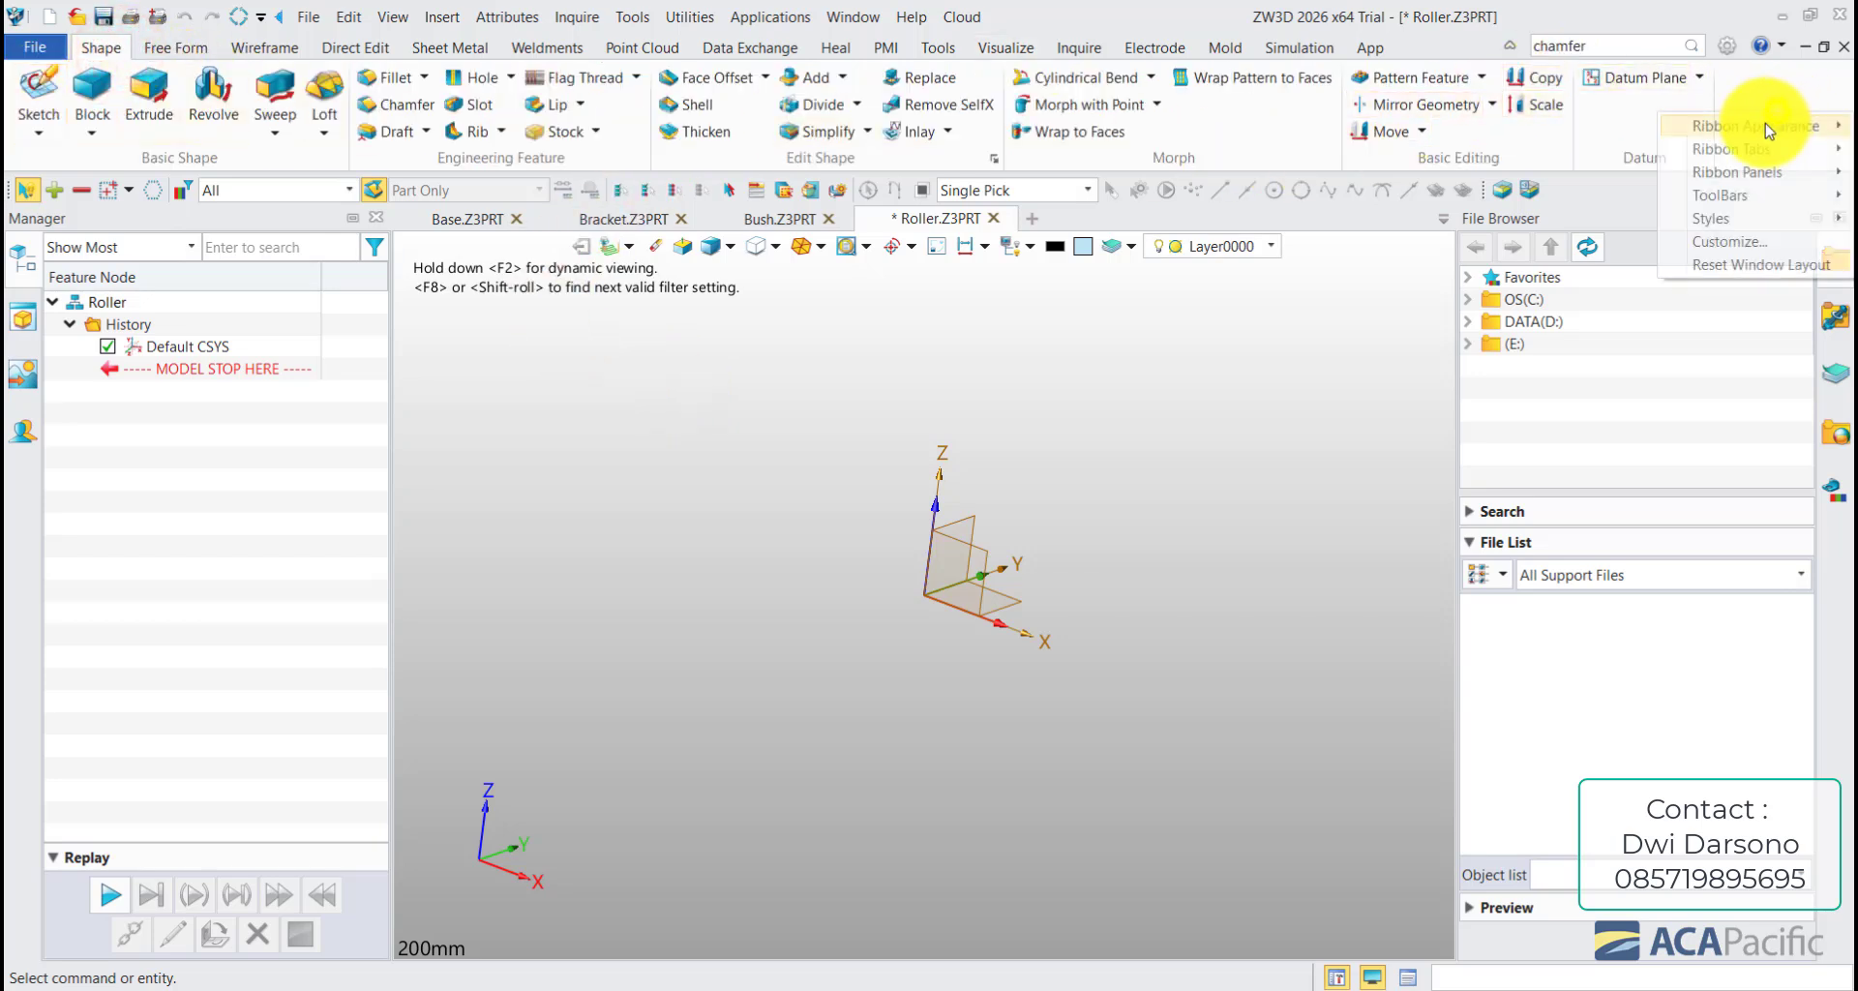
left_click(1729, 241)
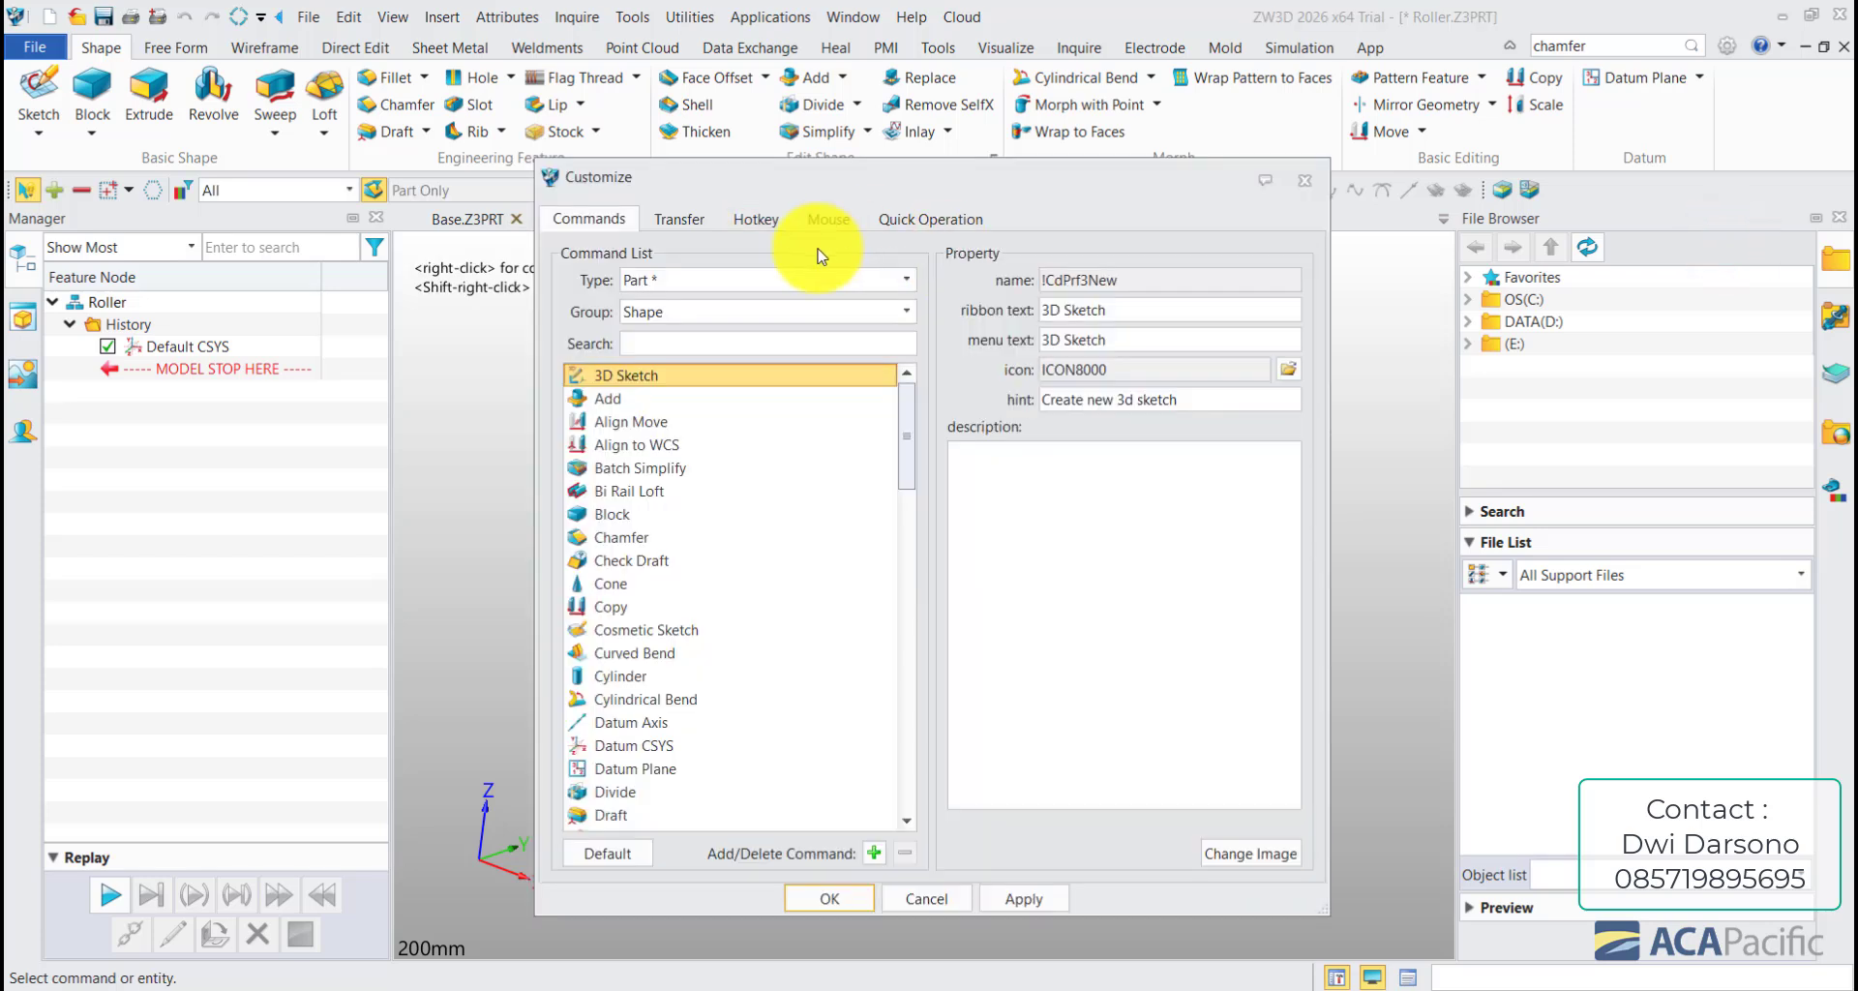
left_click(733, 220)
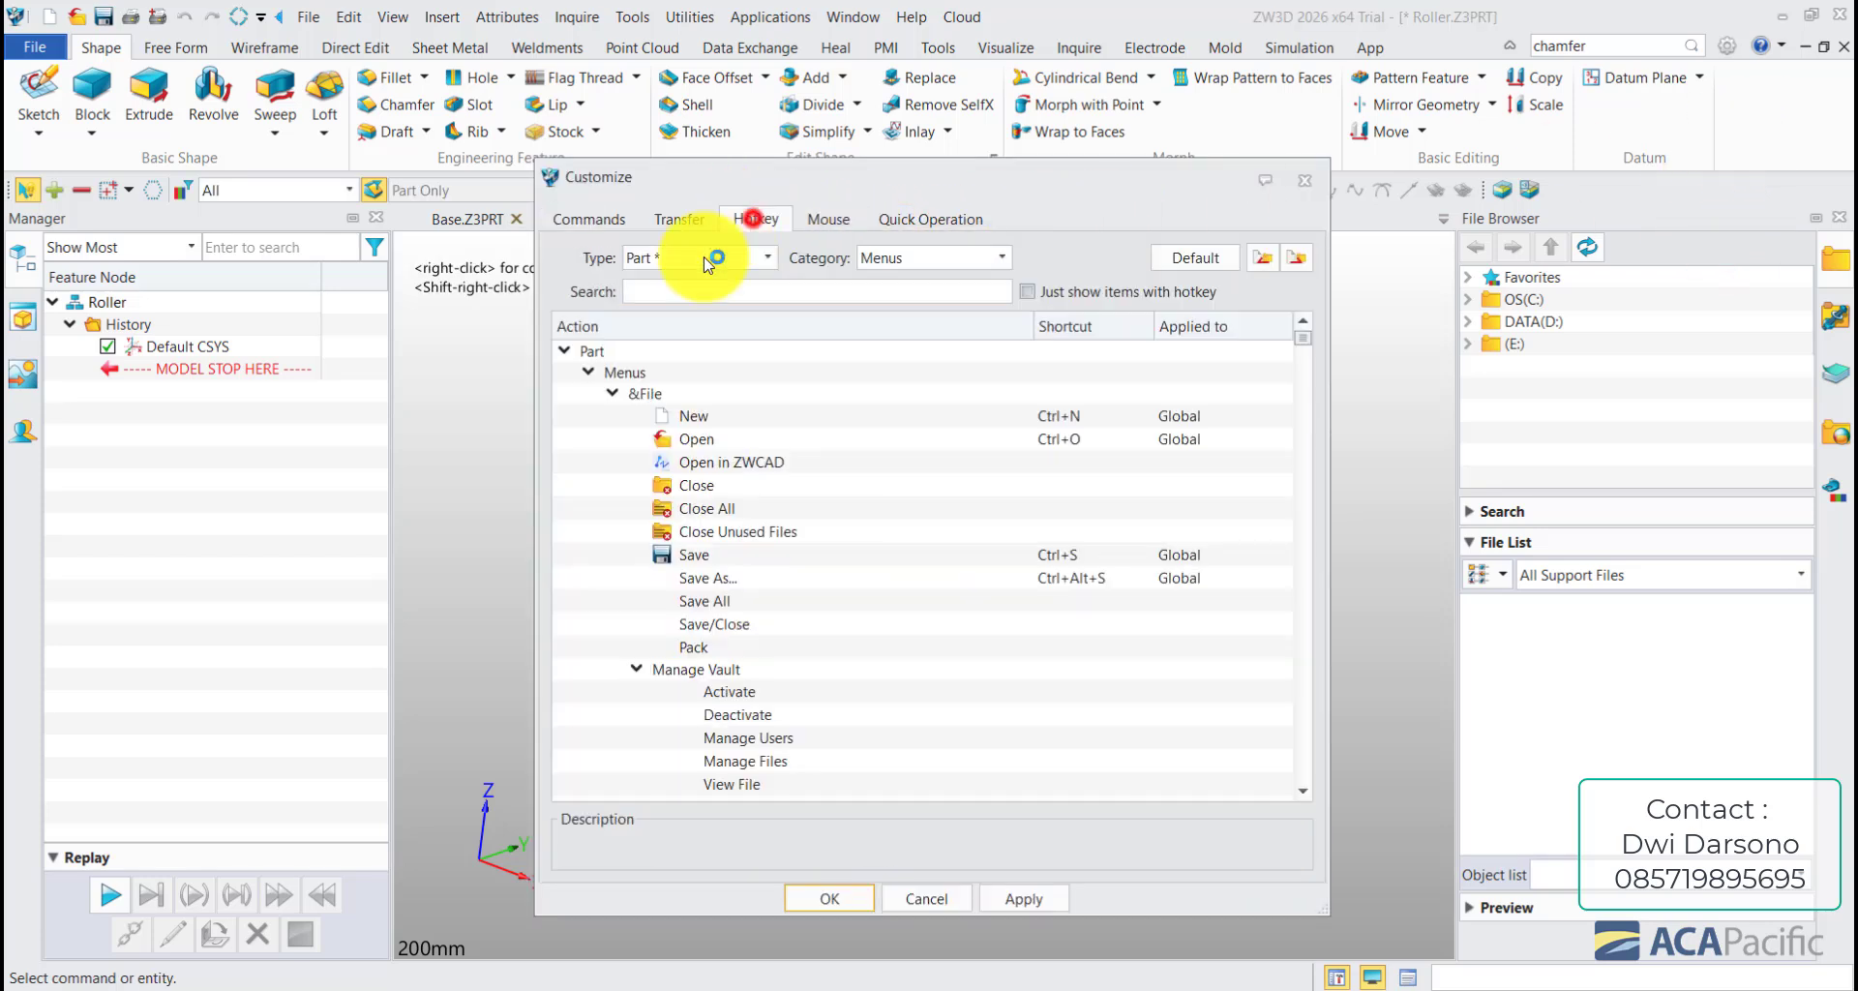
left_click(676, 291)
type("sket")
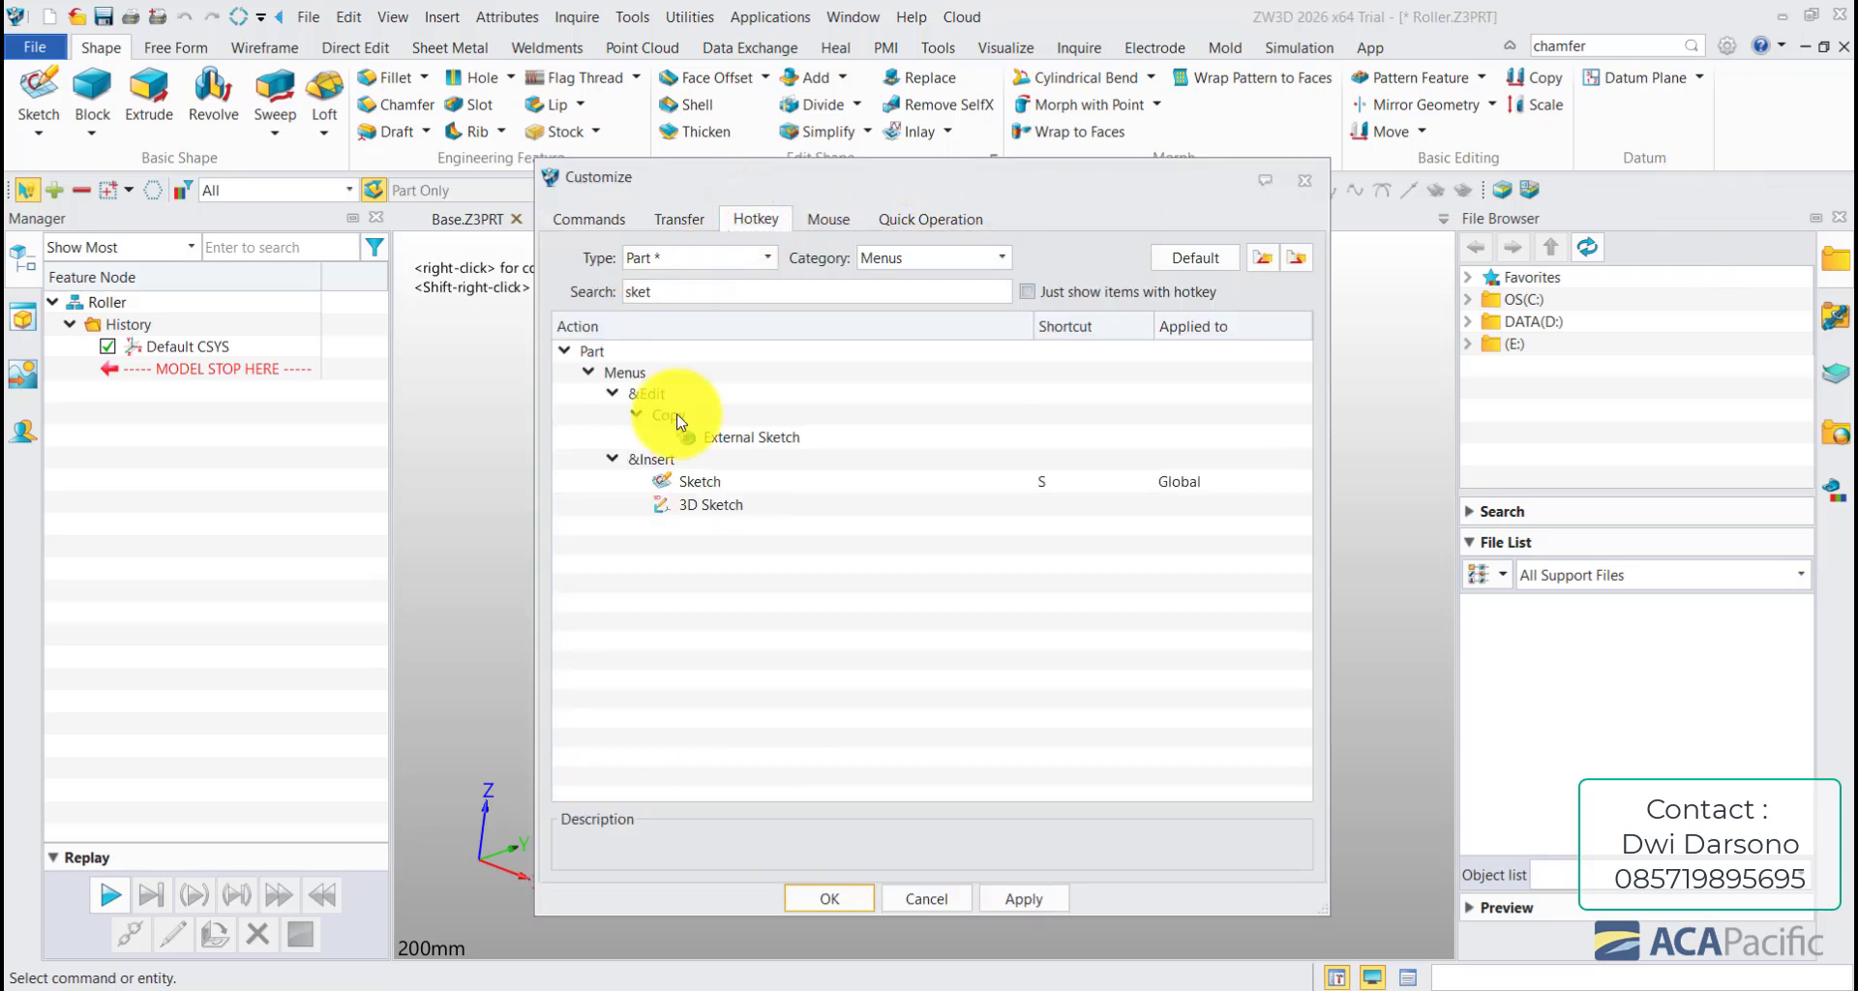
left_click(996, 481)
left_click(1053, 479)
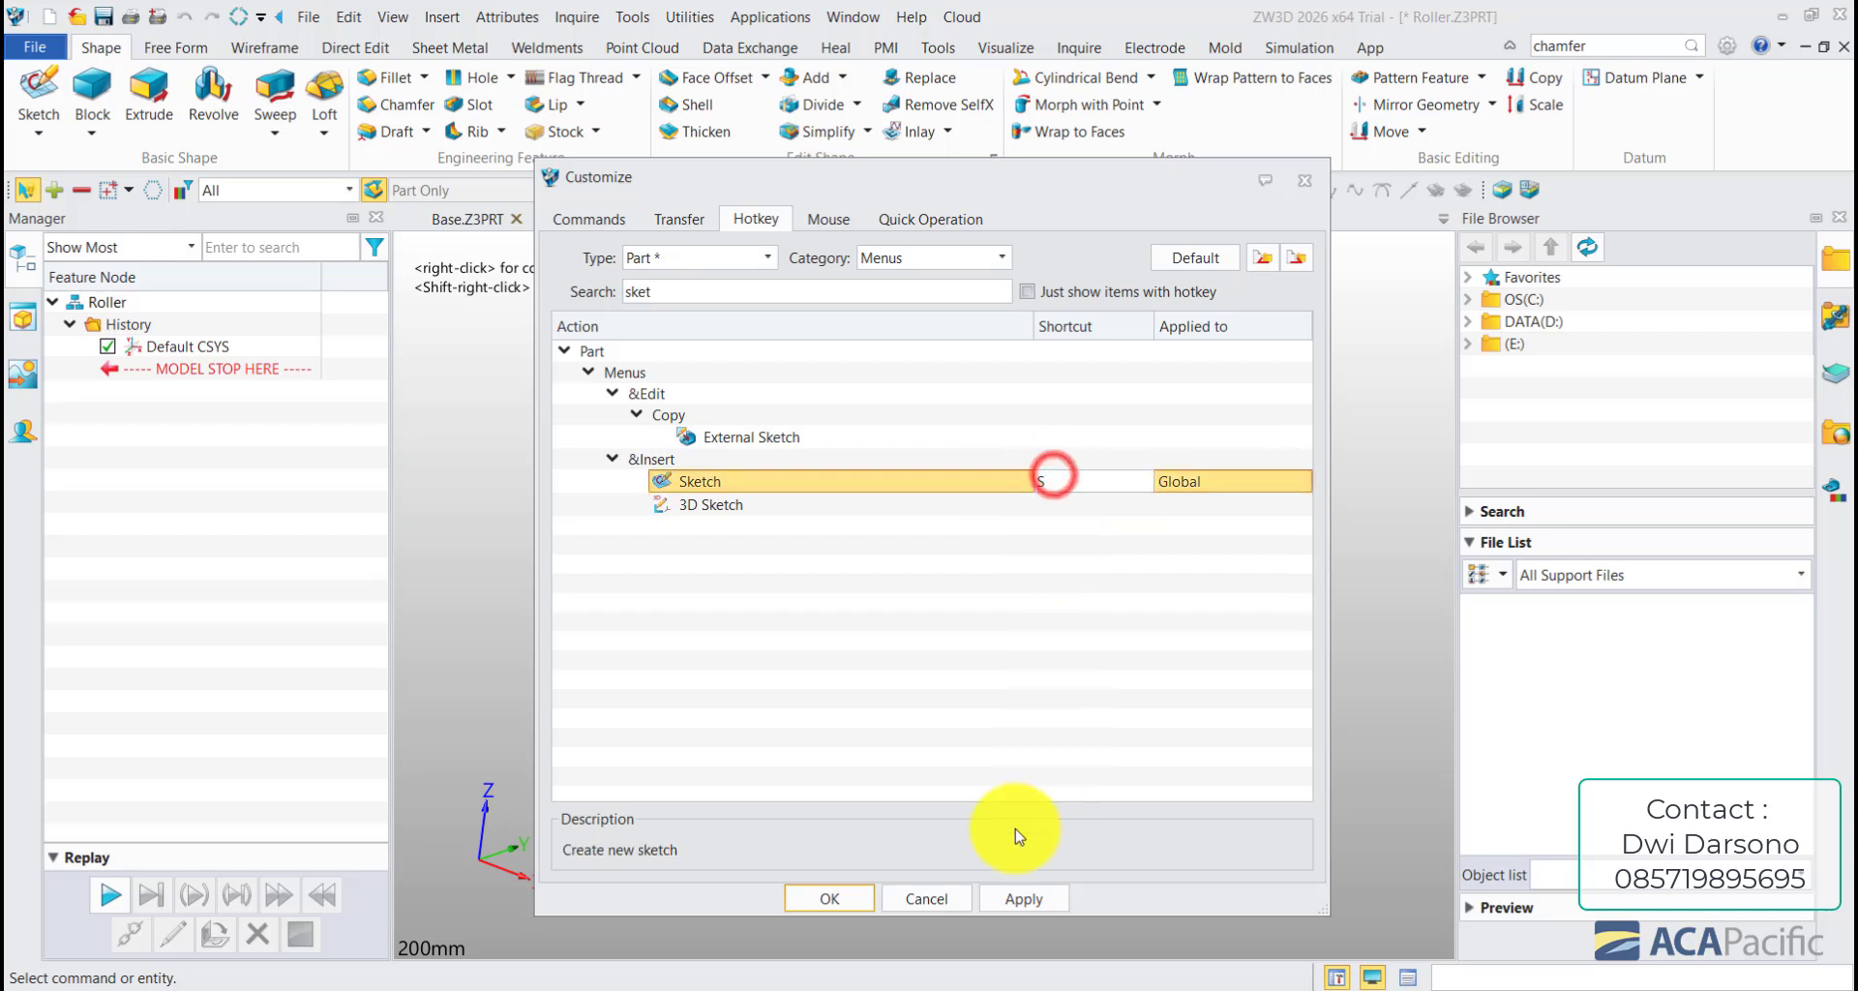
left_click(945, 887)
- Create a sketch on the XZ plane of the default coordinate system
key("s")
left_click(991, 566)
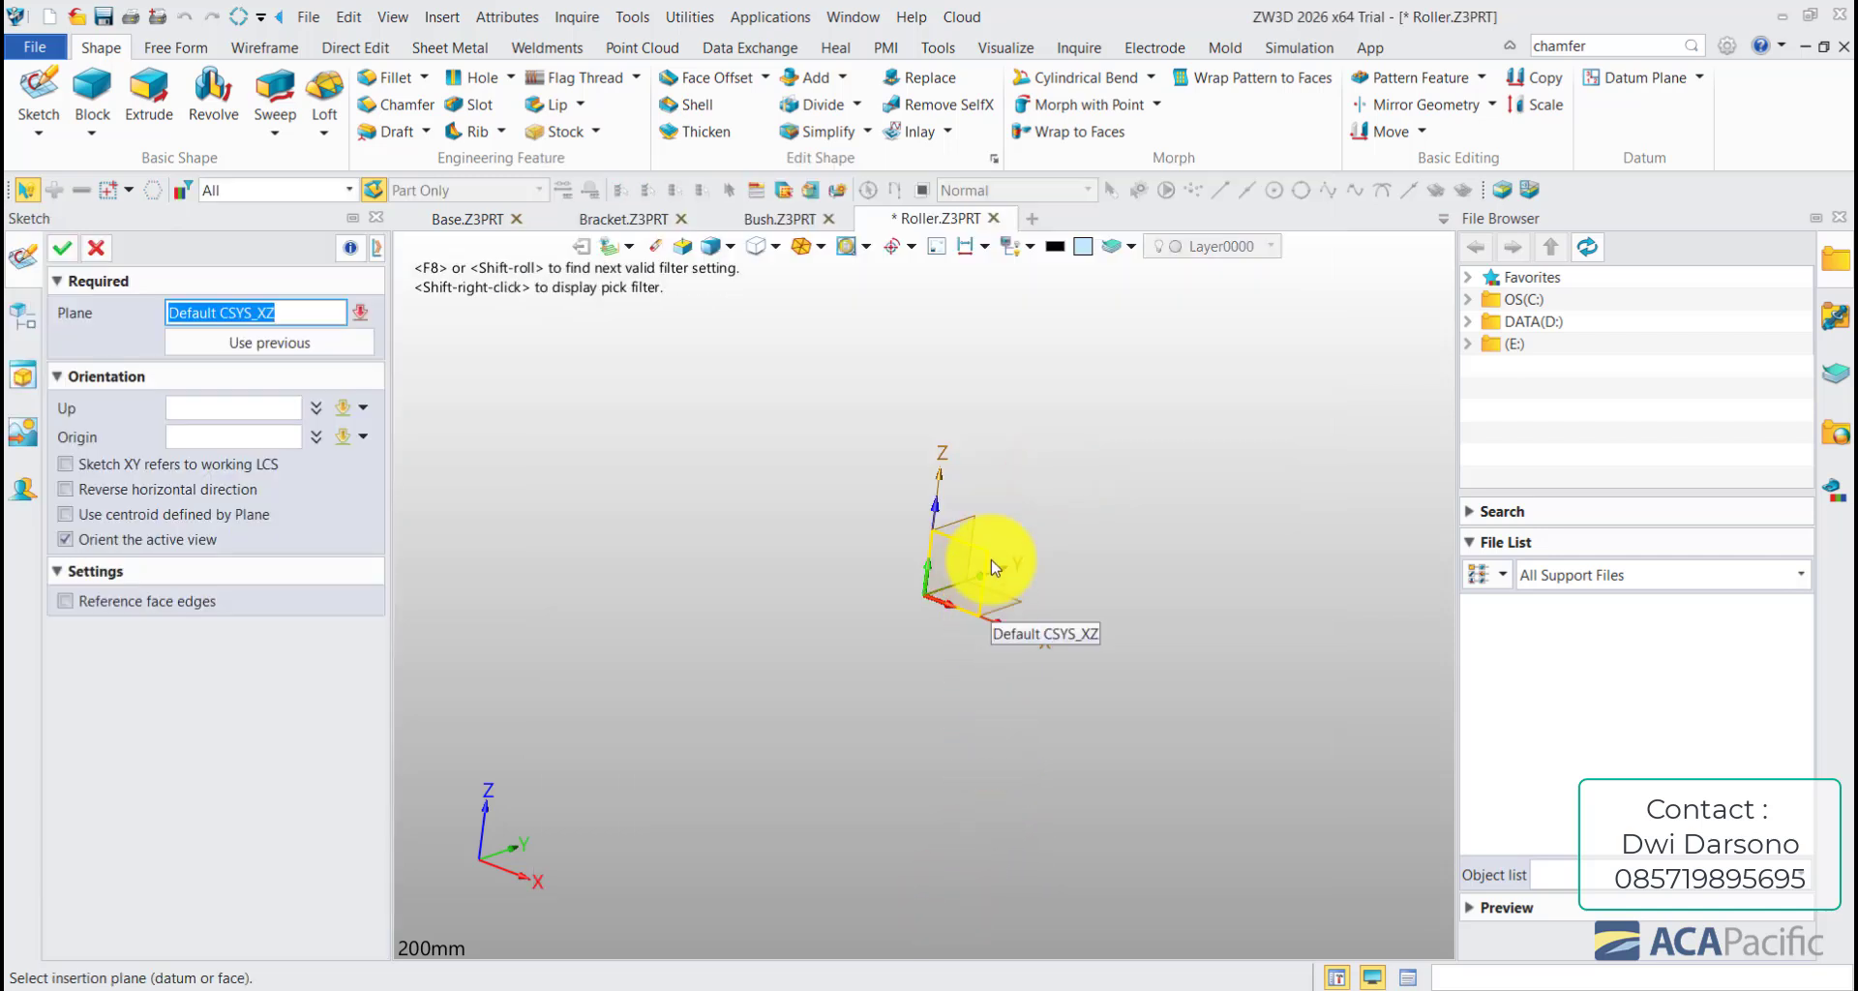
left_click(991, 566)
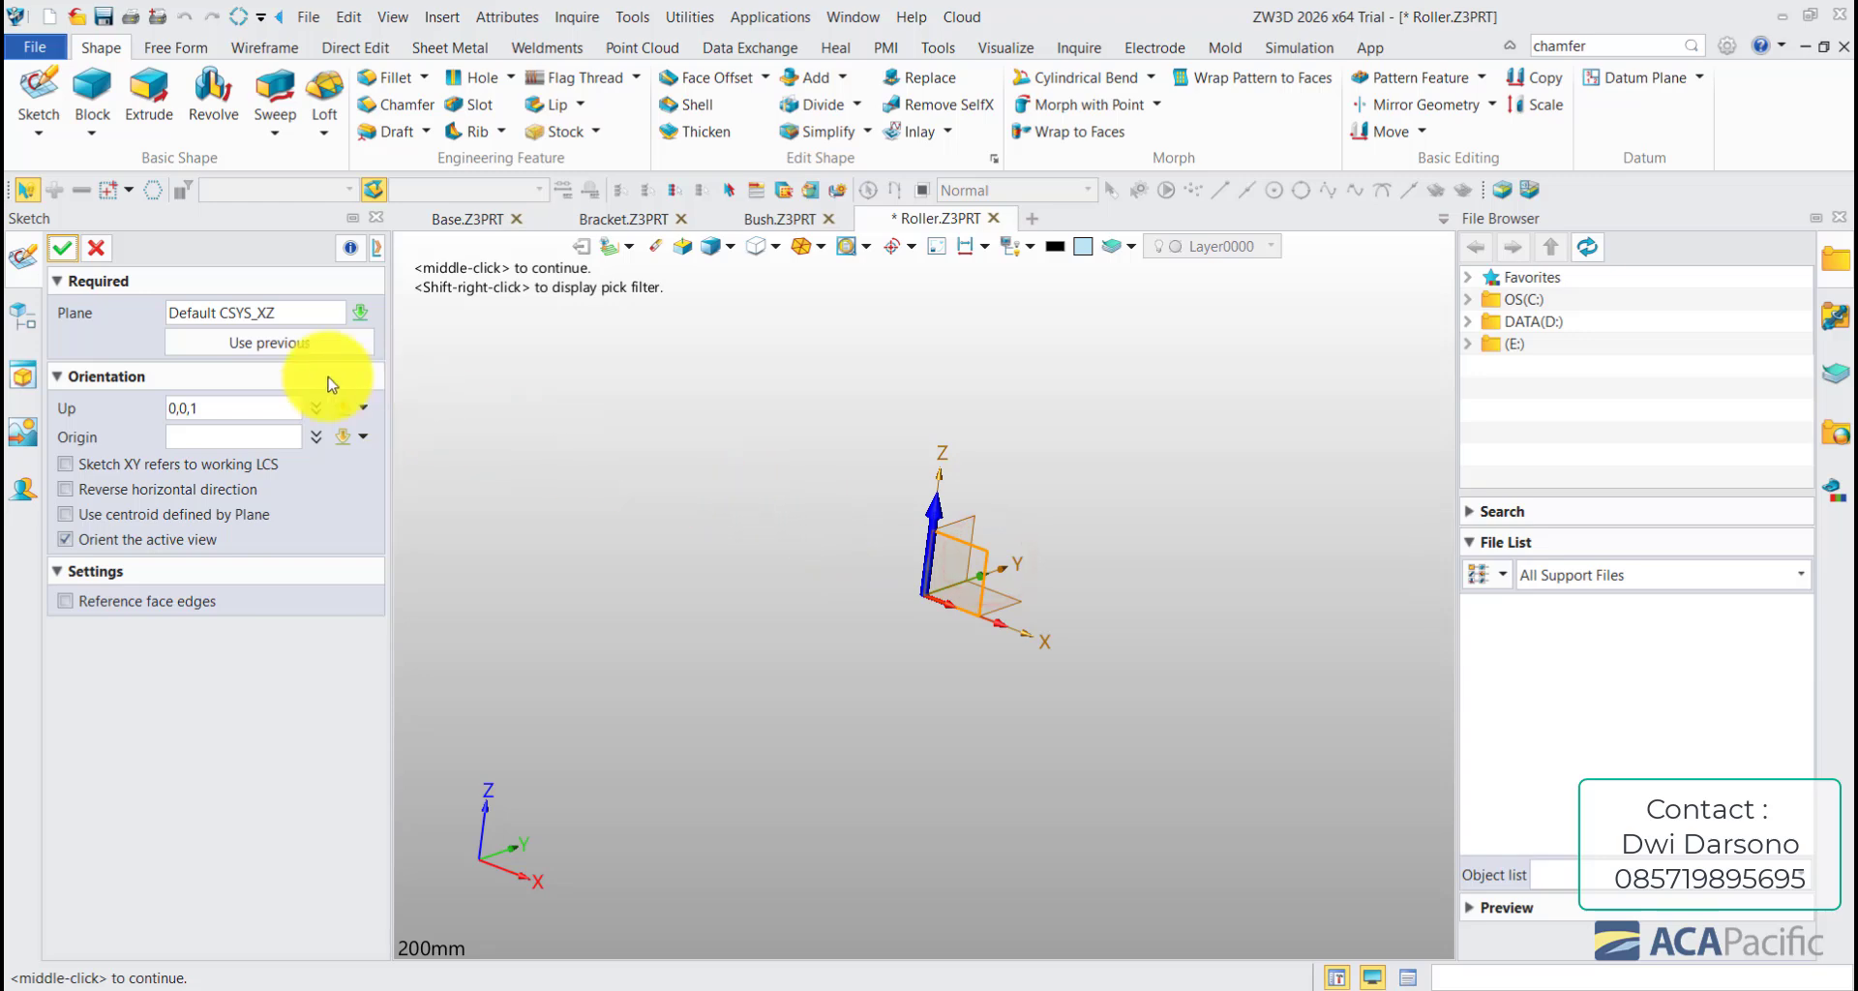
left_click(62, 248)
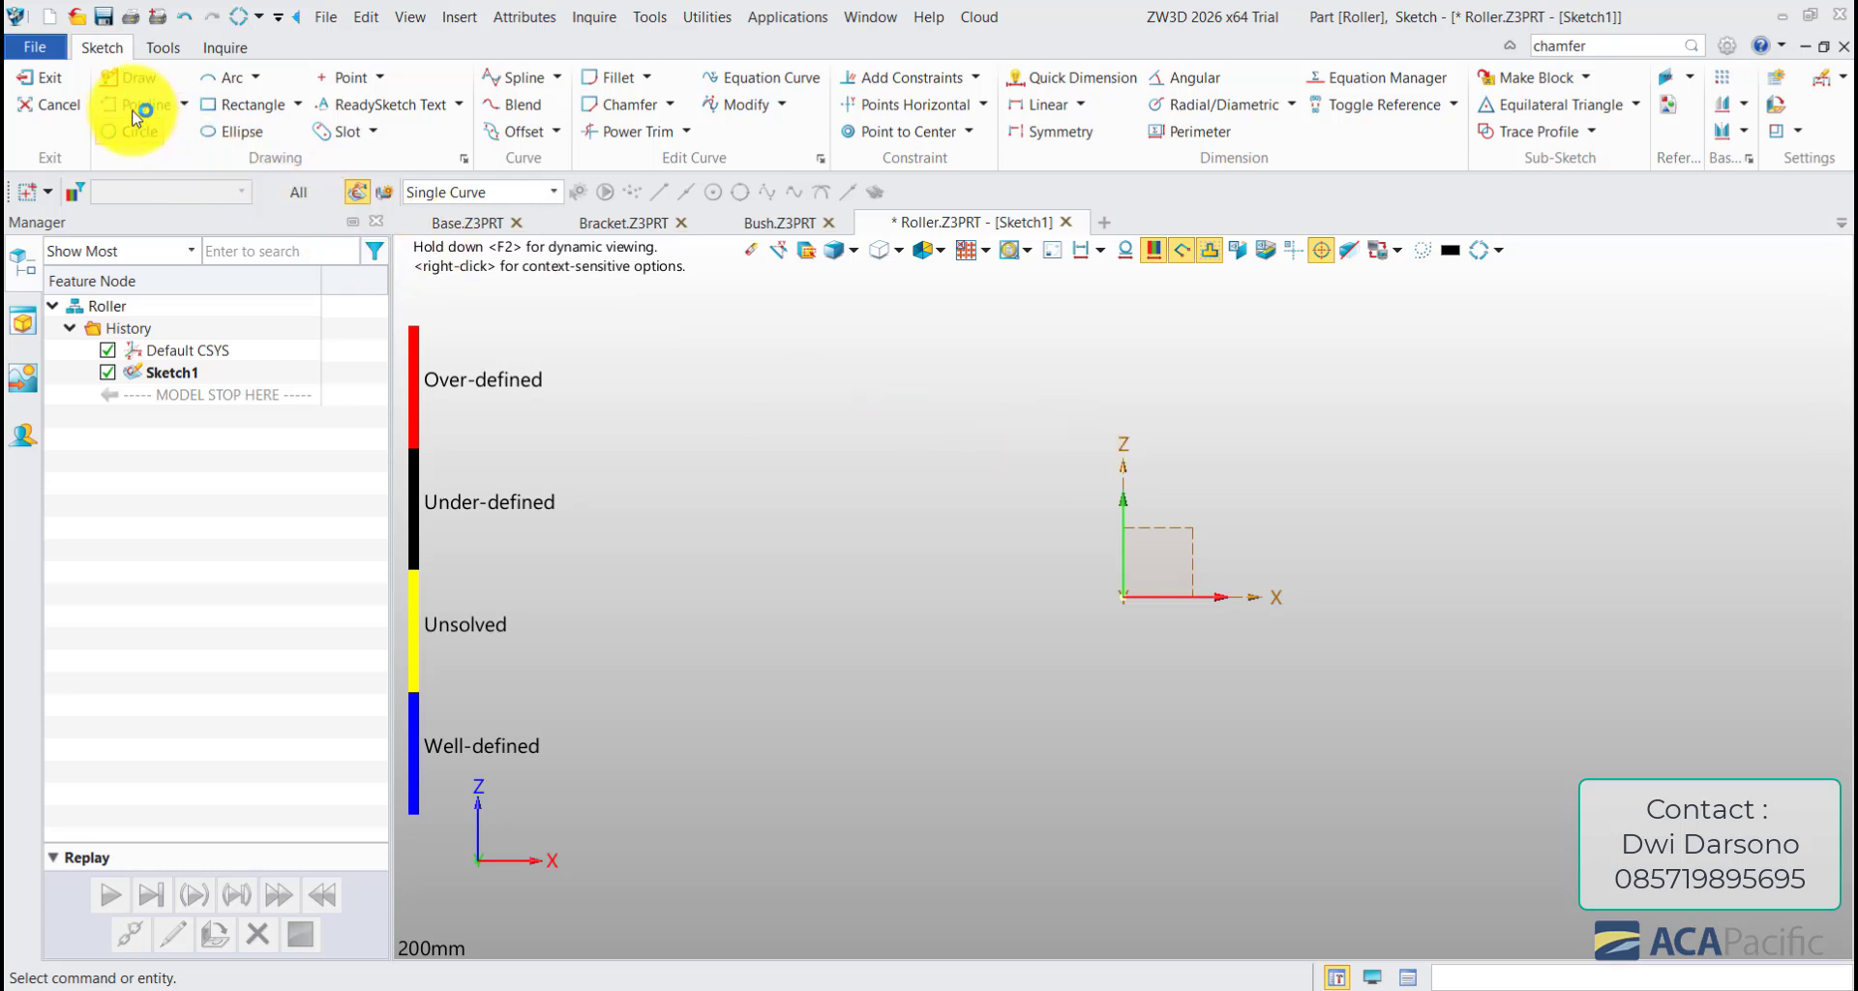
- Draw a corner rectangle about 44.6 by 64.8 mm from the origin and delete its automatic width and height dimensions
left_click(233, 103)
left_click(1122, 597)
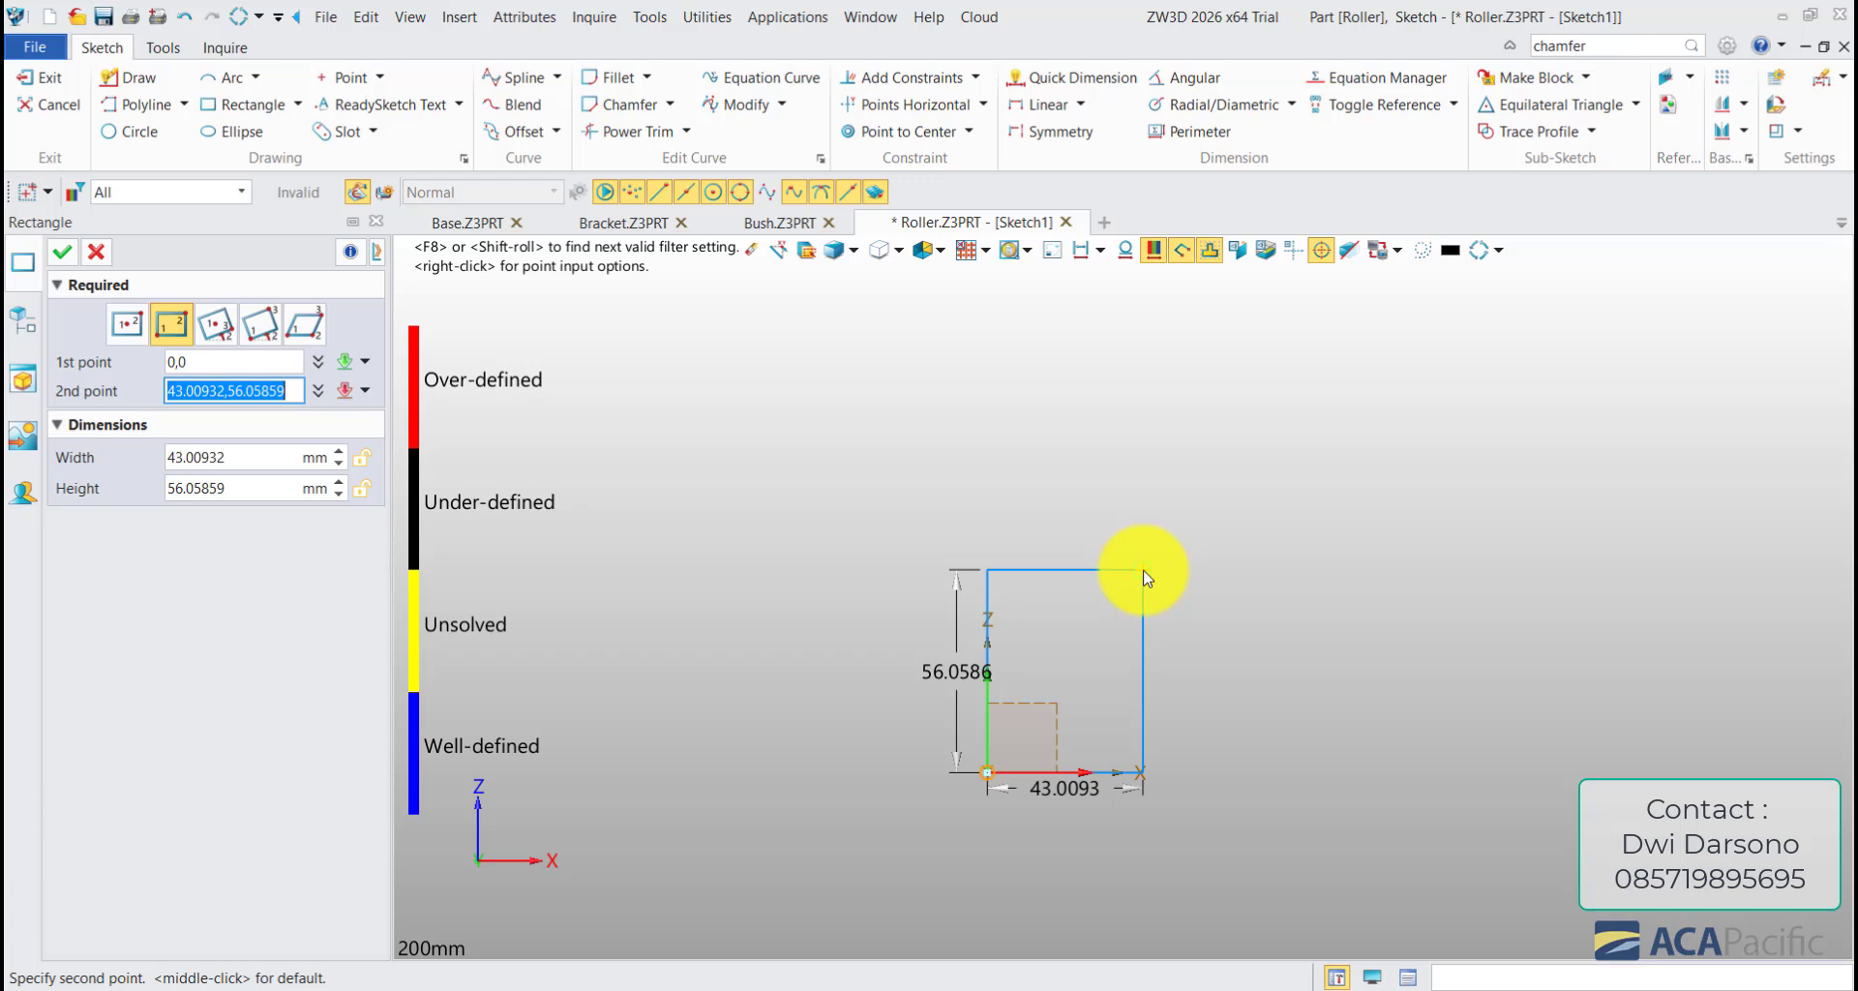
left_click(1149, 538)
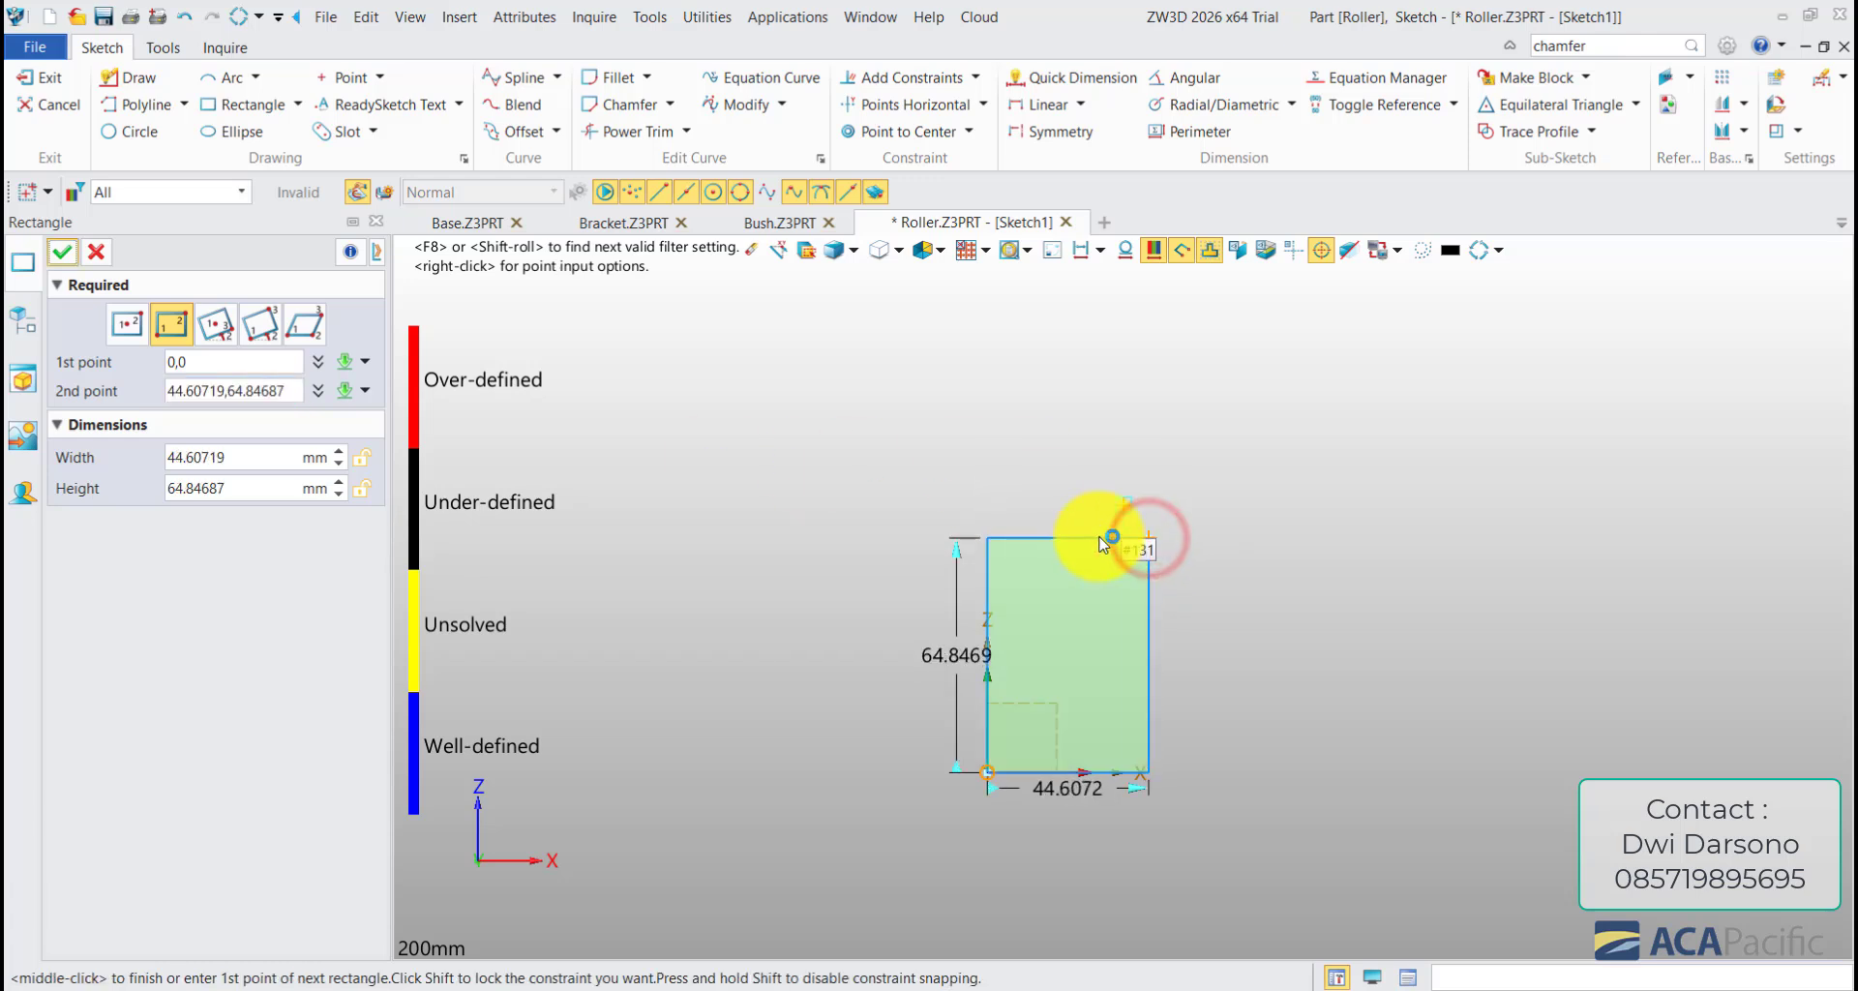
middle_click(910, 693)
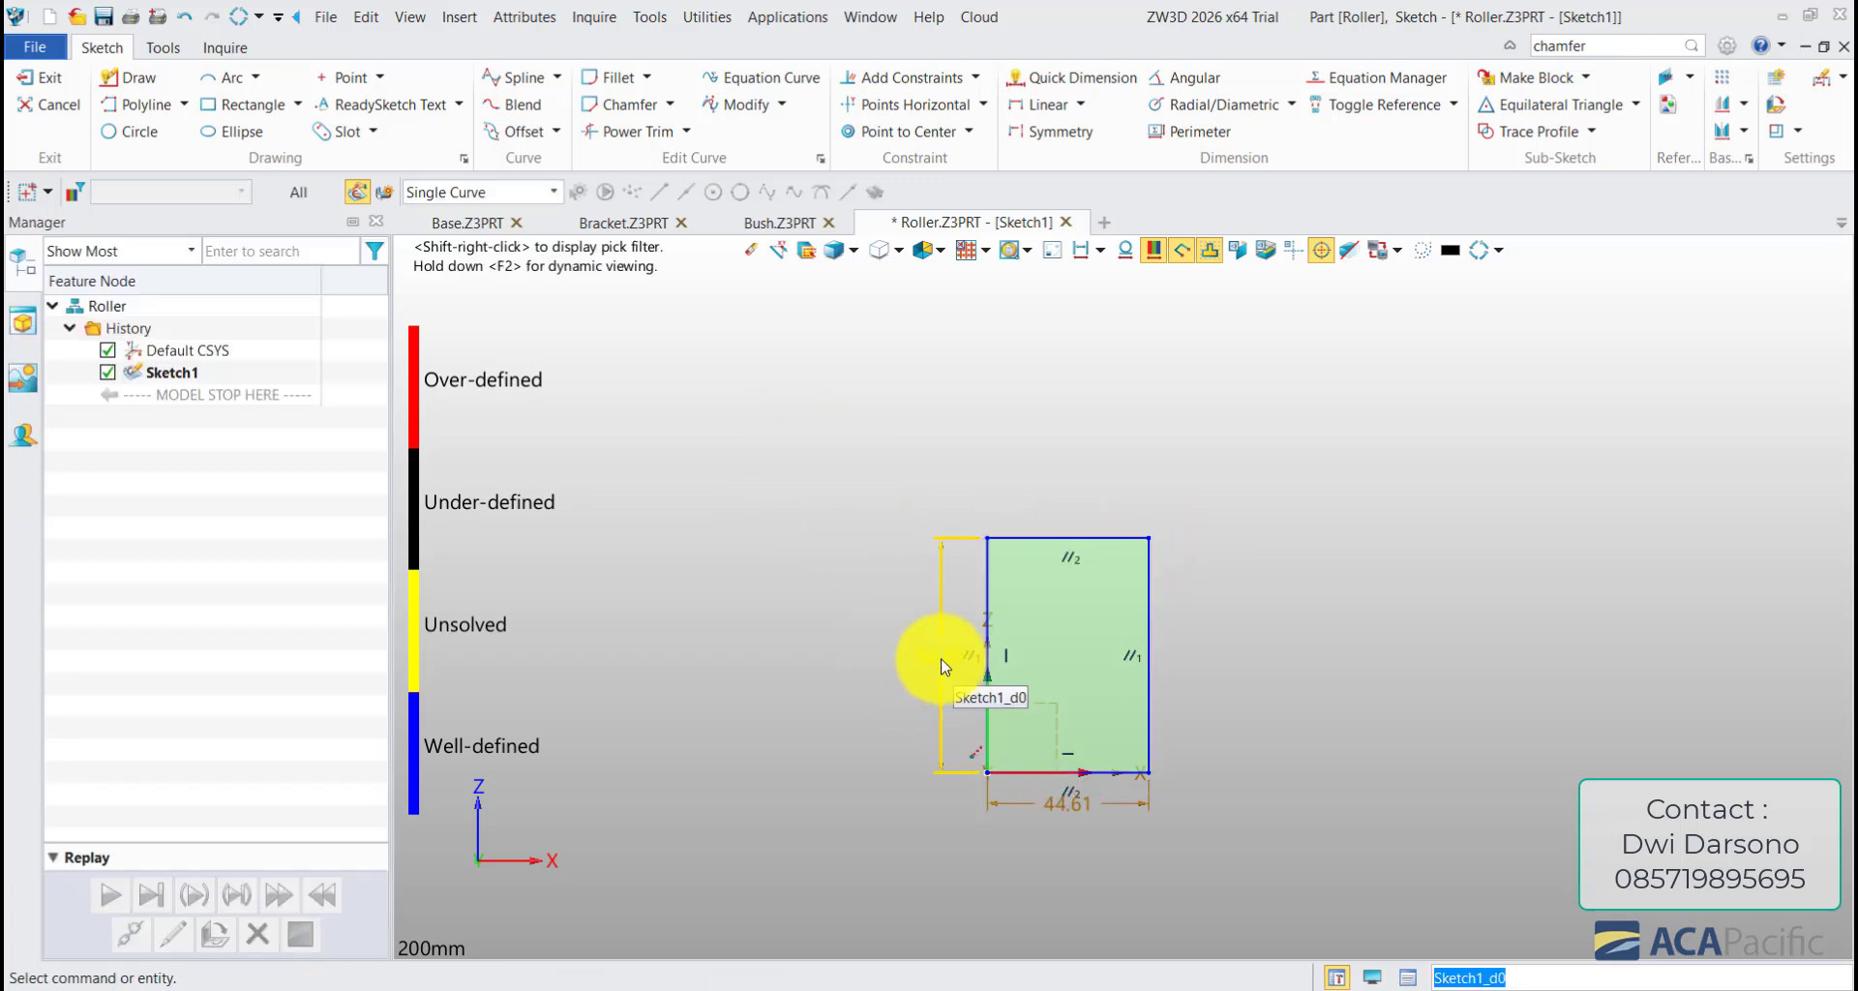
left_click(940, 660)
key("Delete")
left_click(1050, 802)
key("Delete")
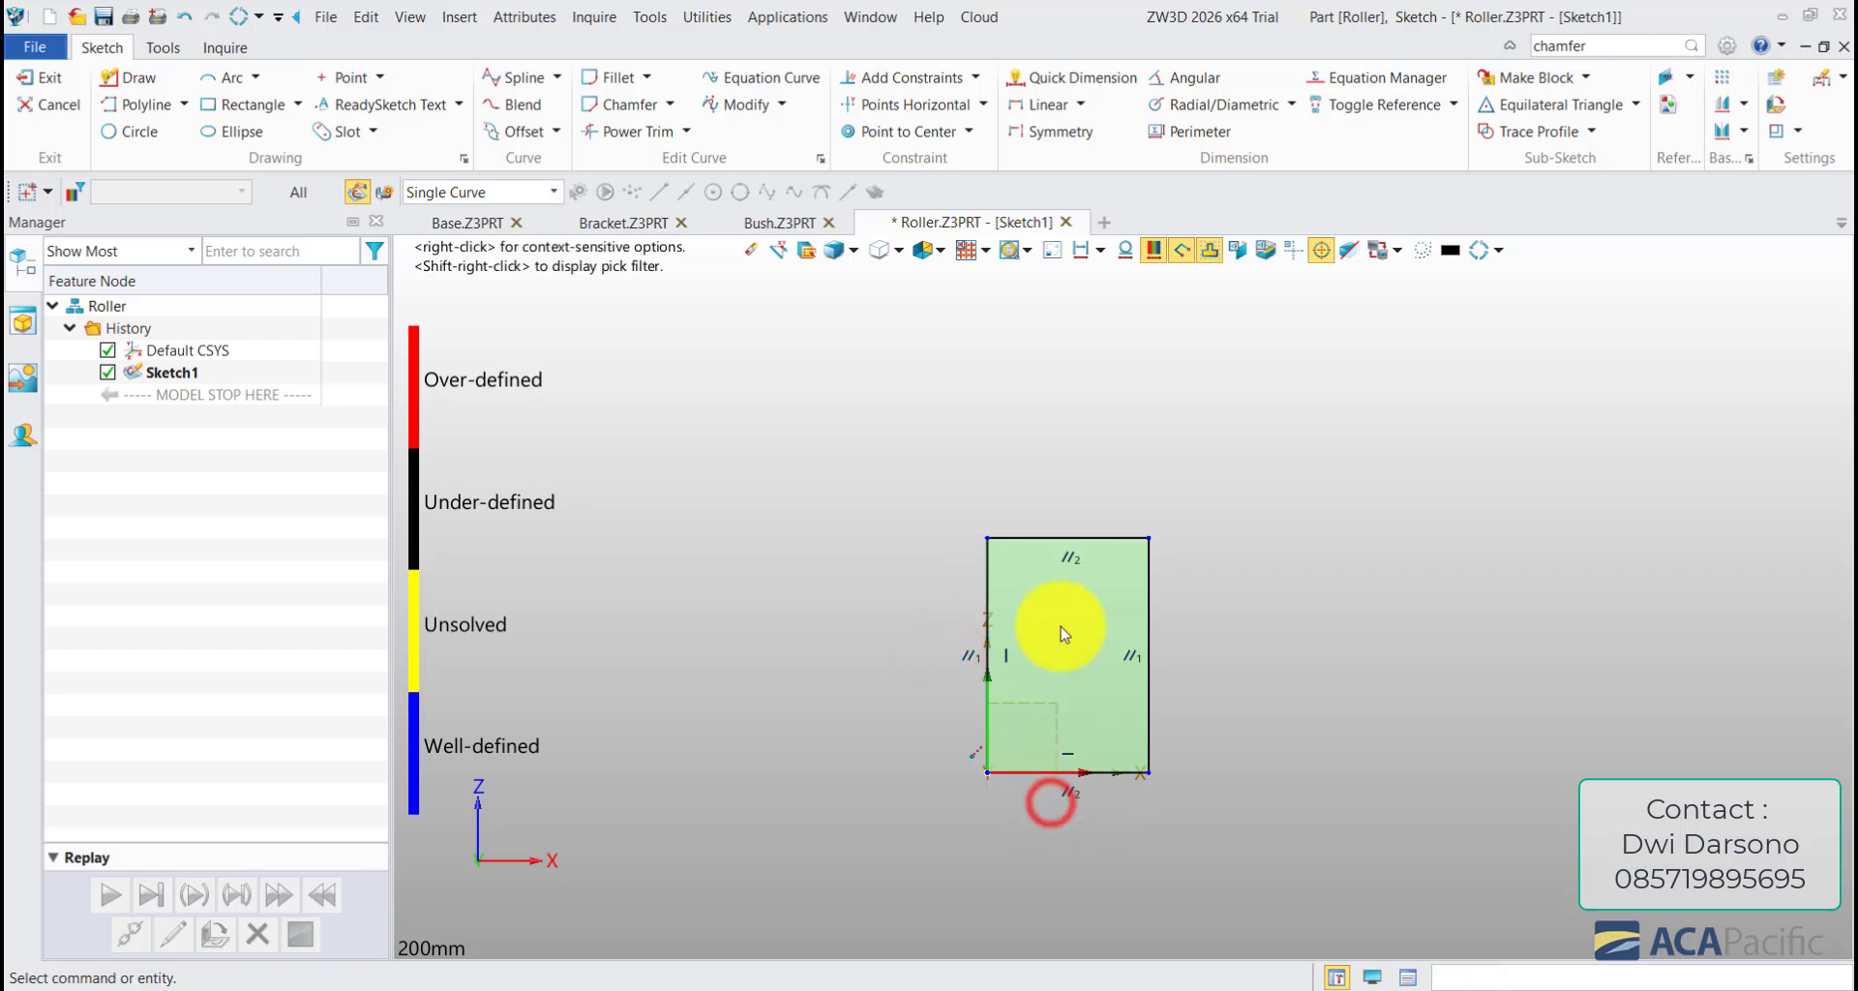
- Draw the closed roller profile with two sloped edges on the rectangle's upper edge, about 73 mm high with a 30 mm wide top
left_click(117, 77)
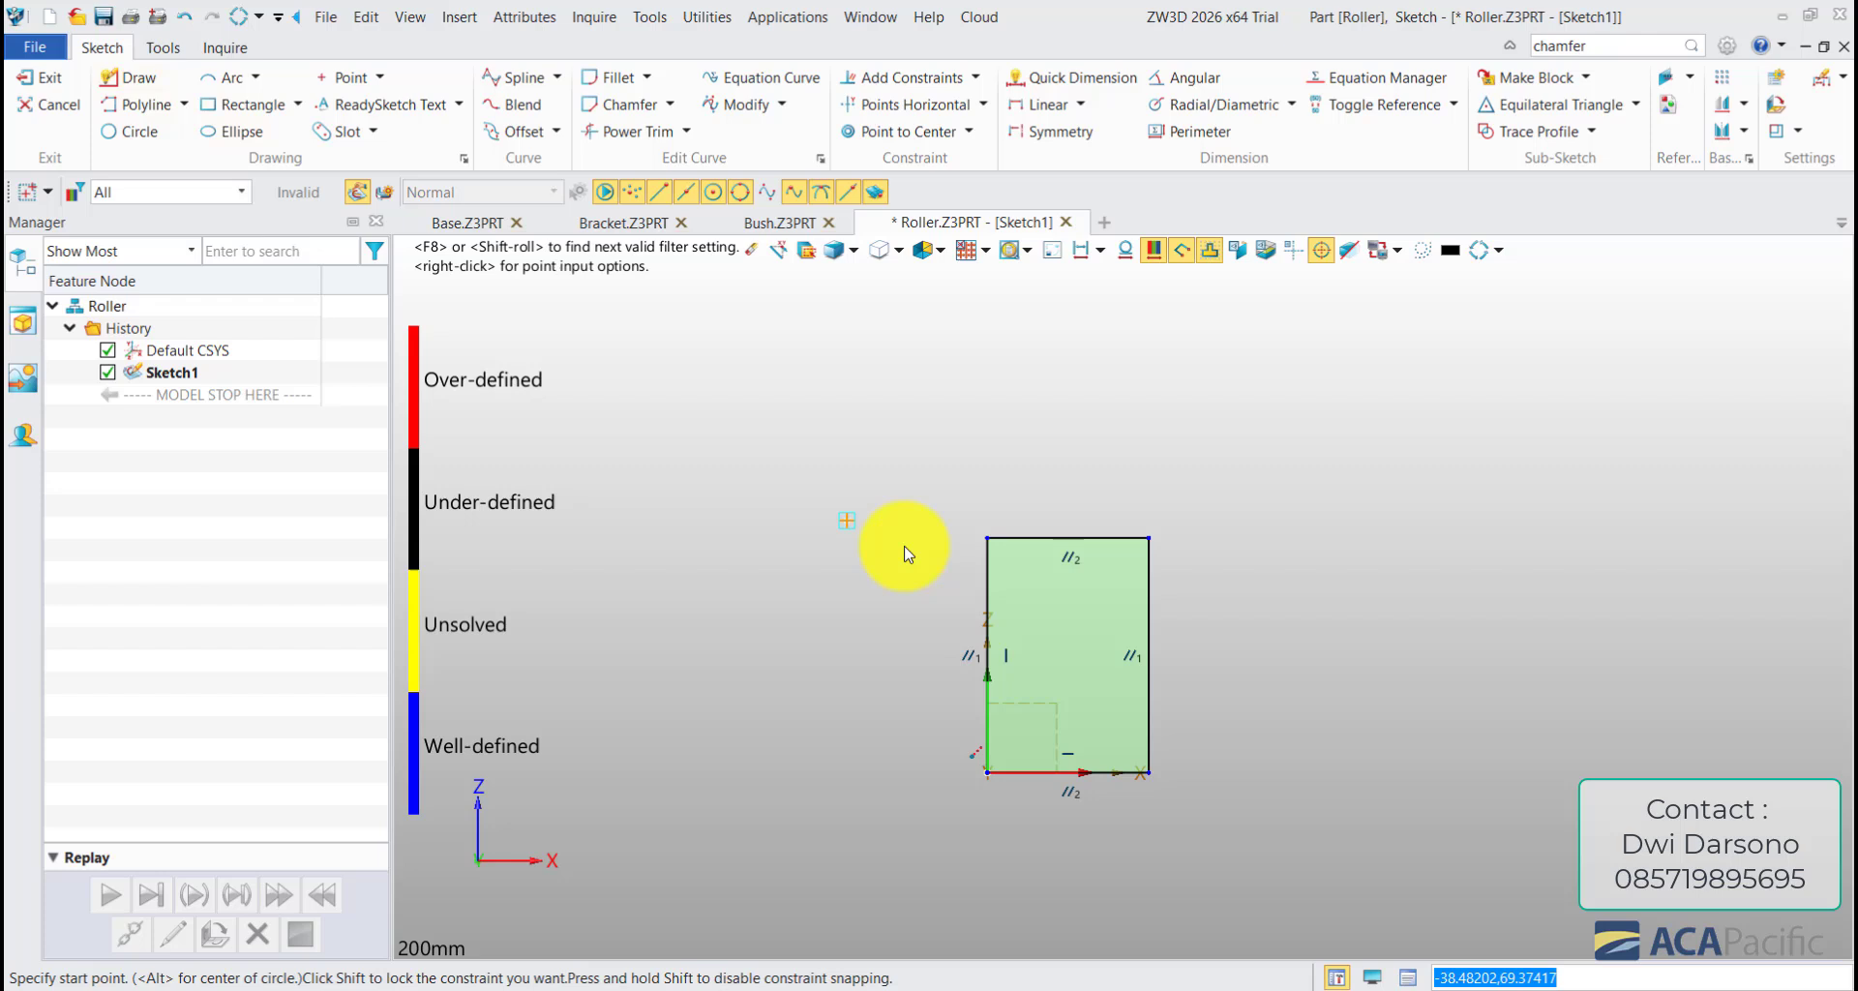
left_click(989, 538)
middle_click_drag(1044, 479, 981, 498)
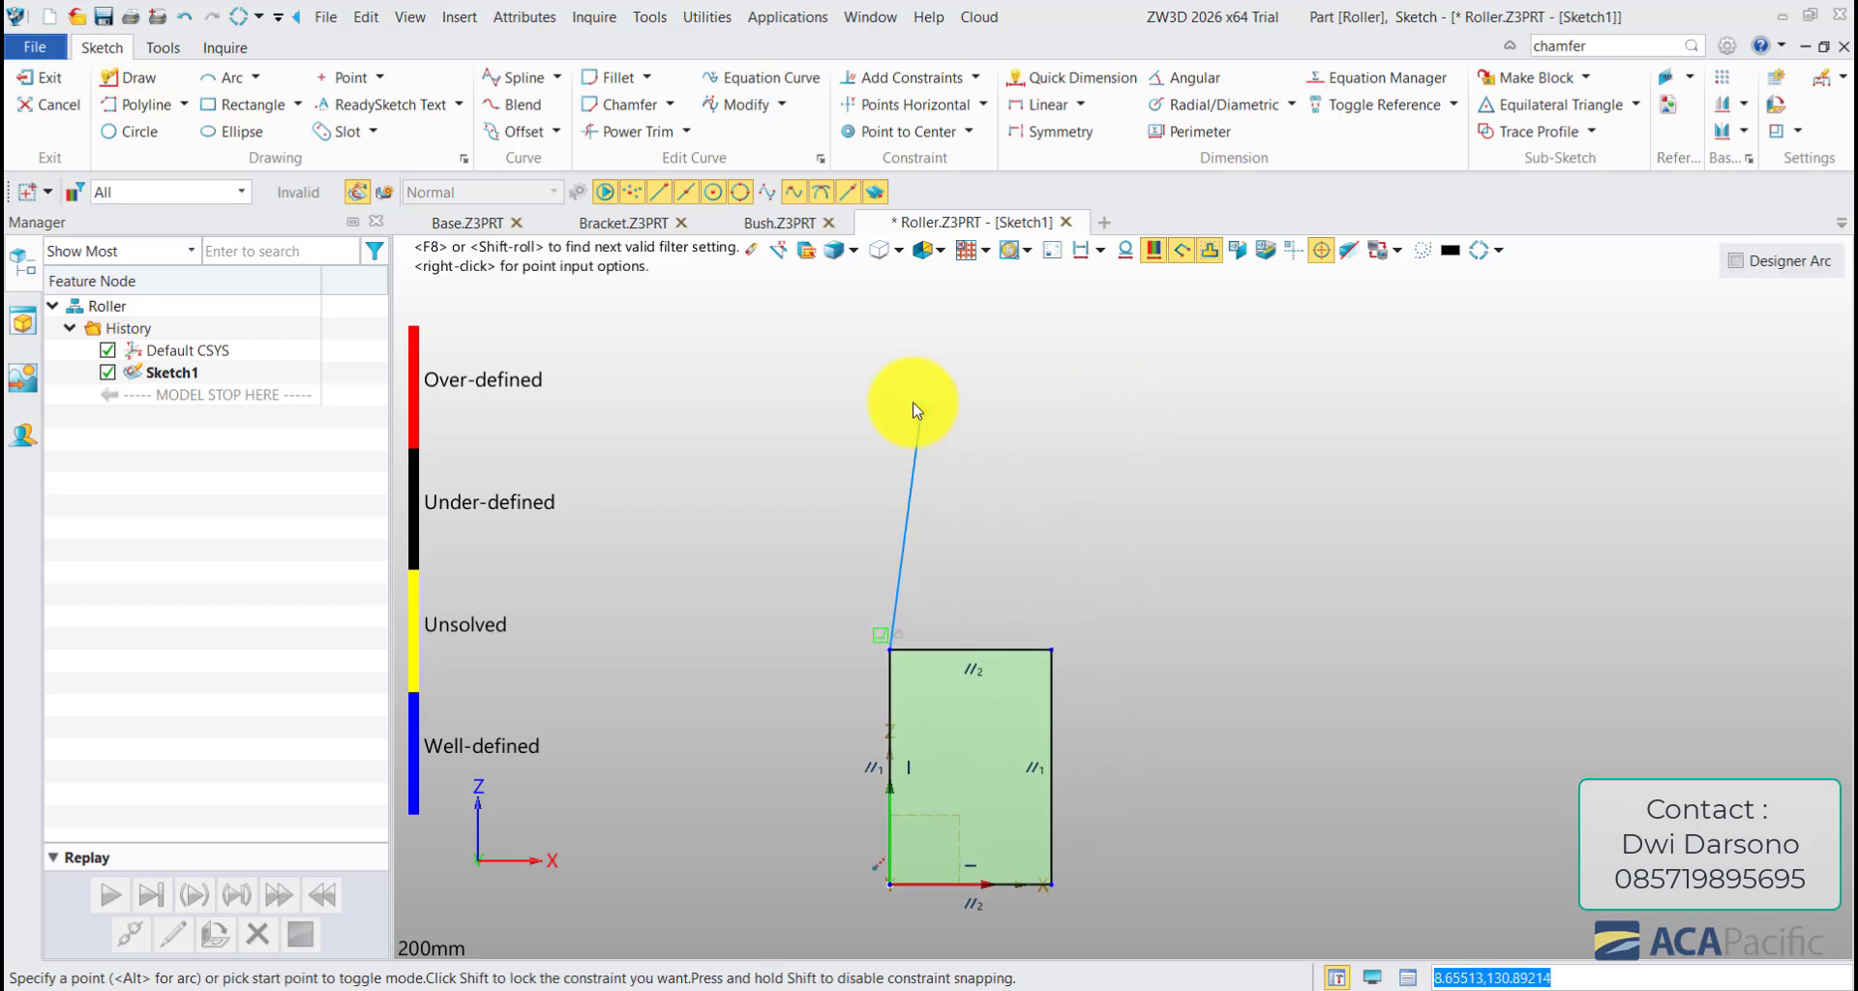
left_click(892, 388)
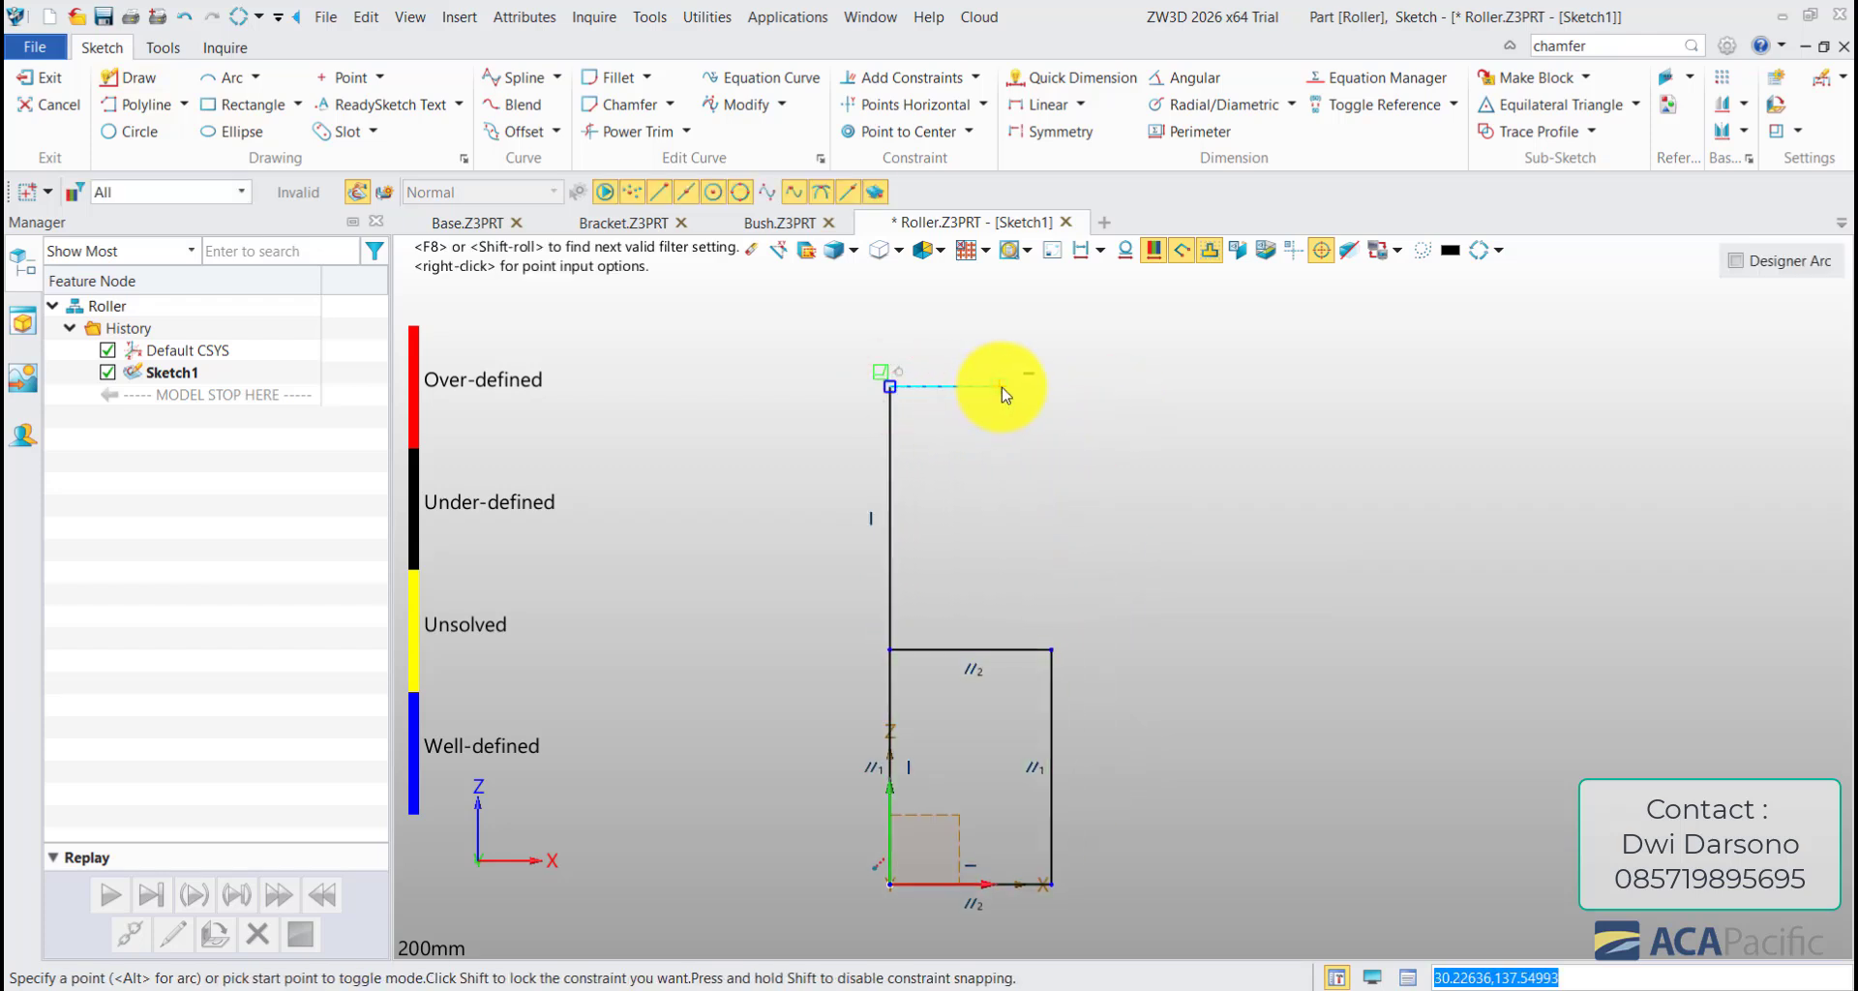
left_click(1002, 387)
left_click(1002, 428)
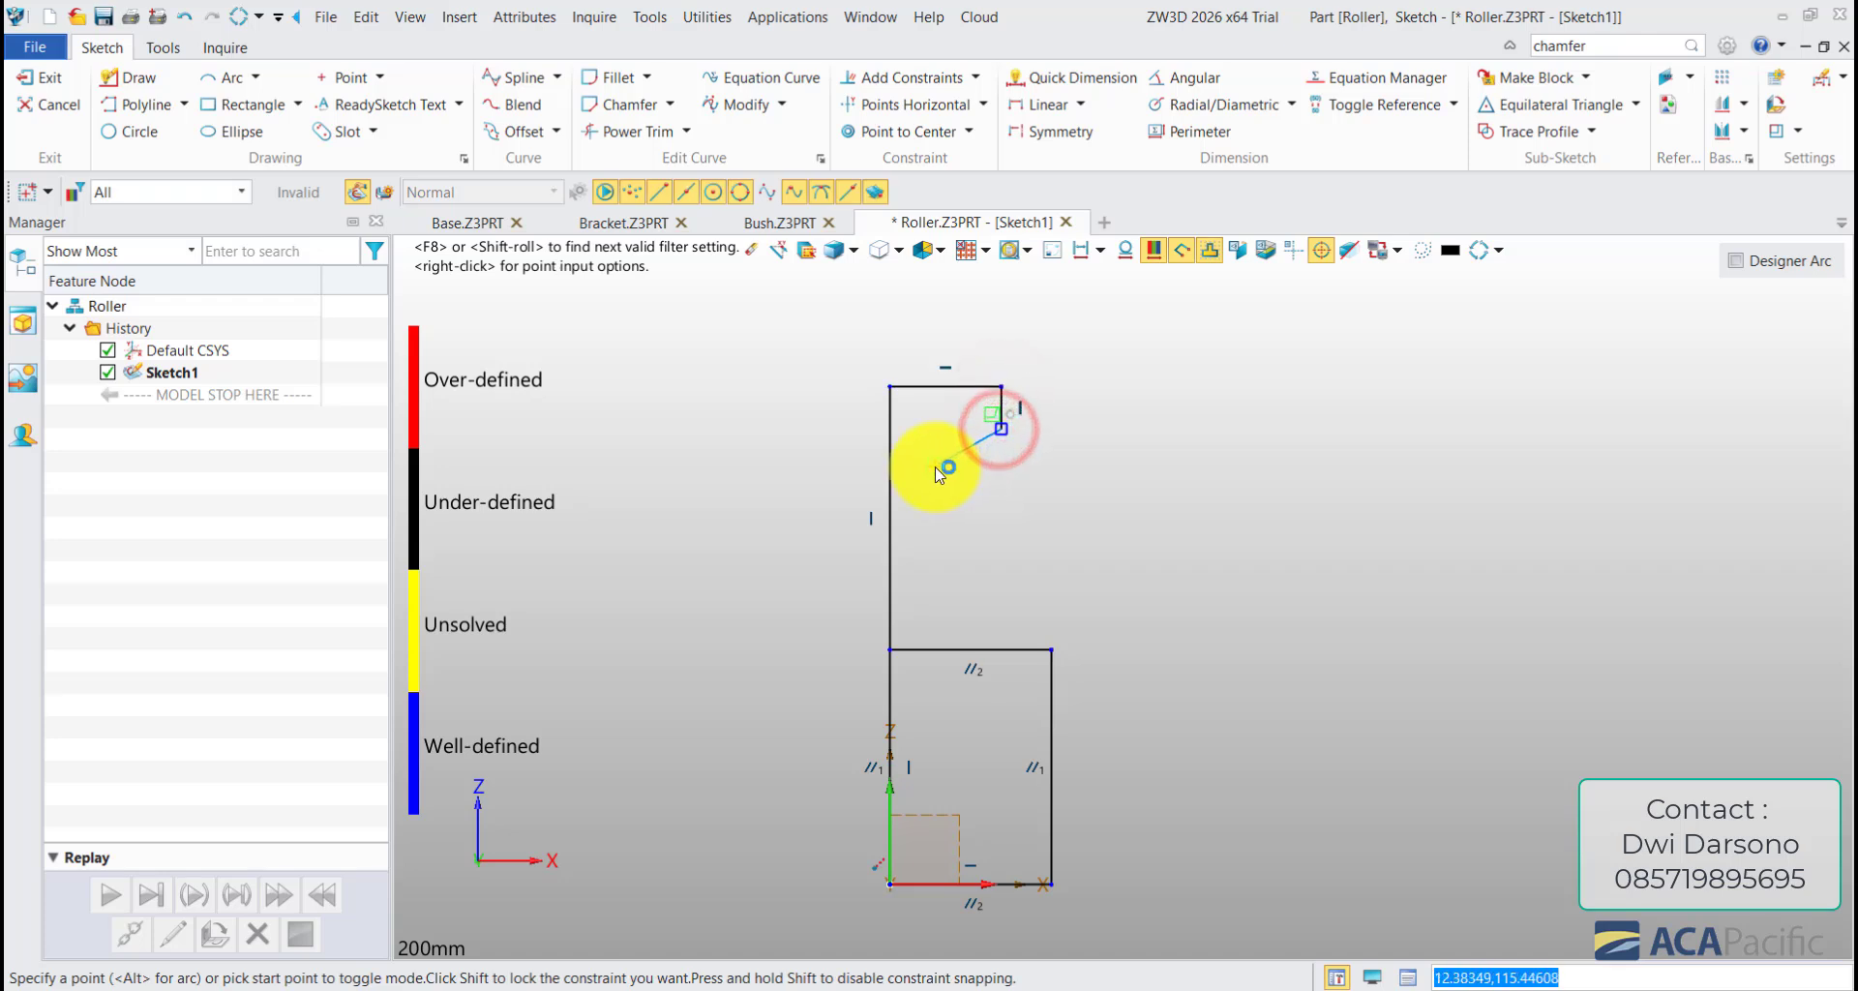
left_click(935, 467)
left_click(935, 576)
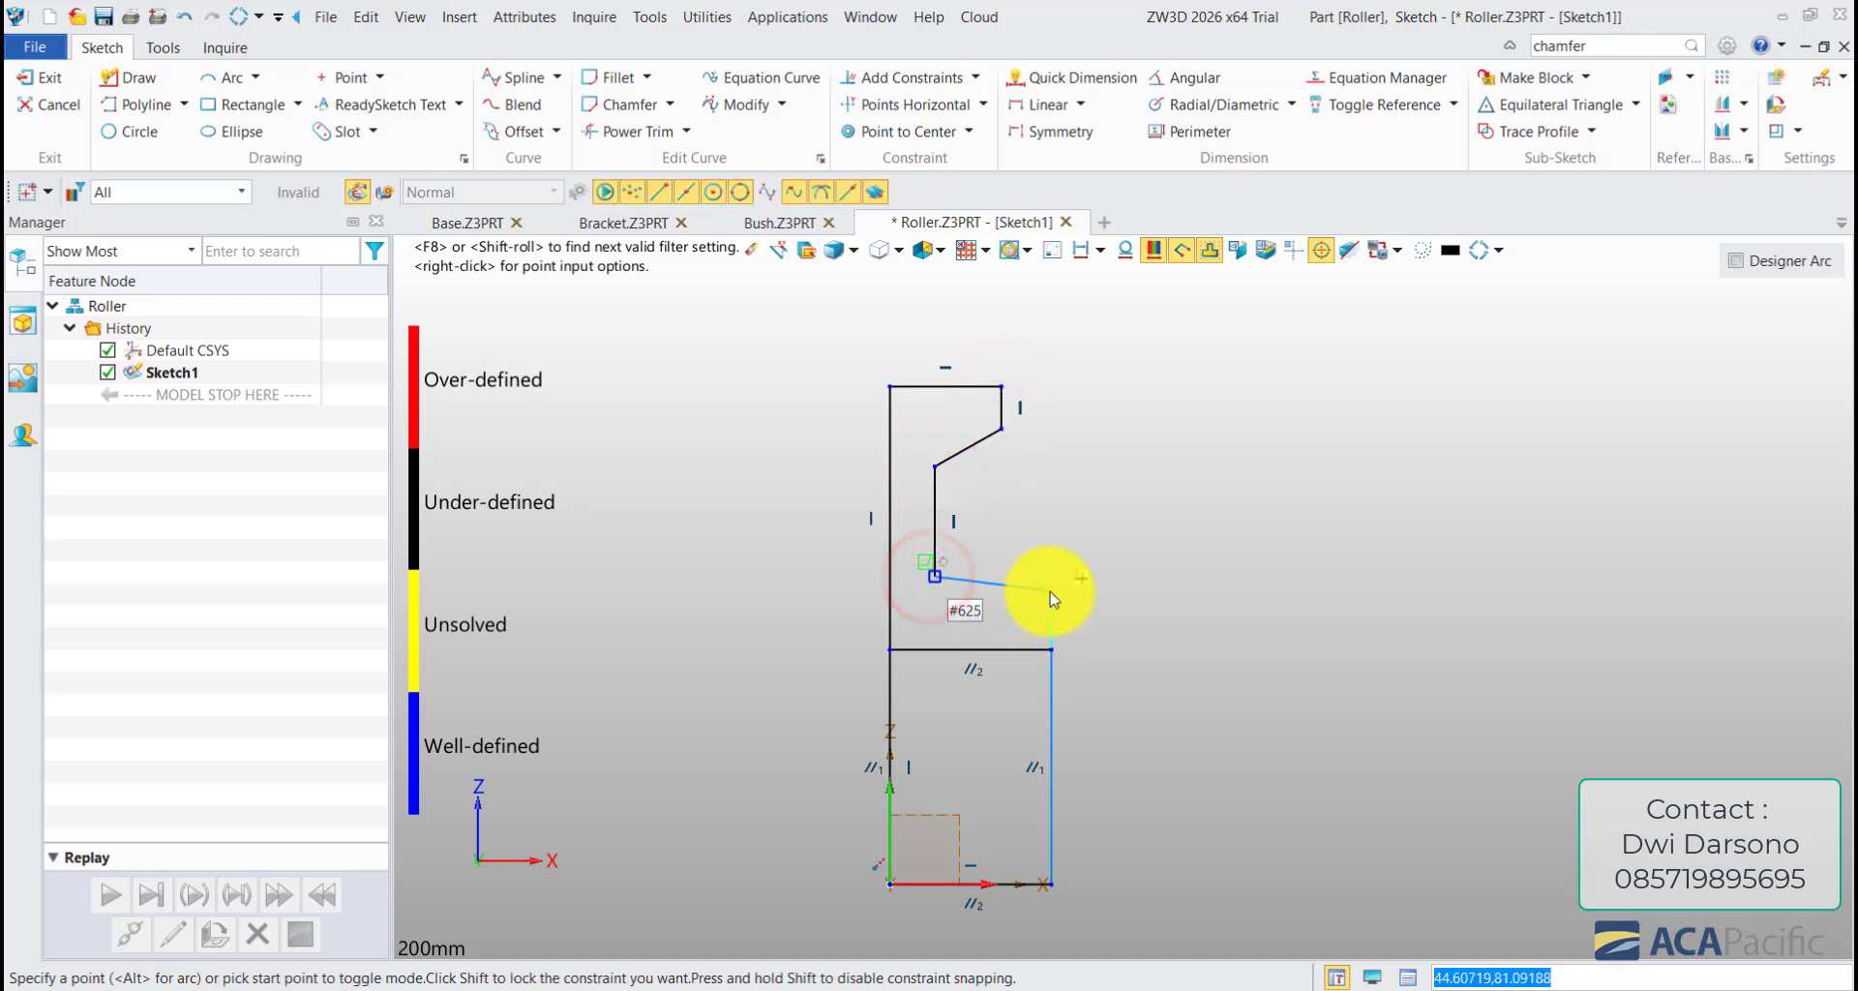
left_click(1052, 595)
left_click(1053, 650)
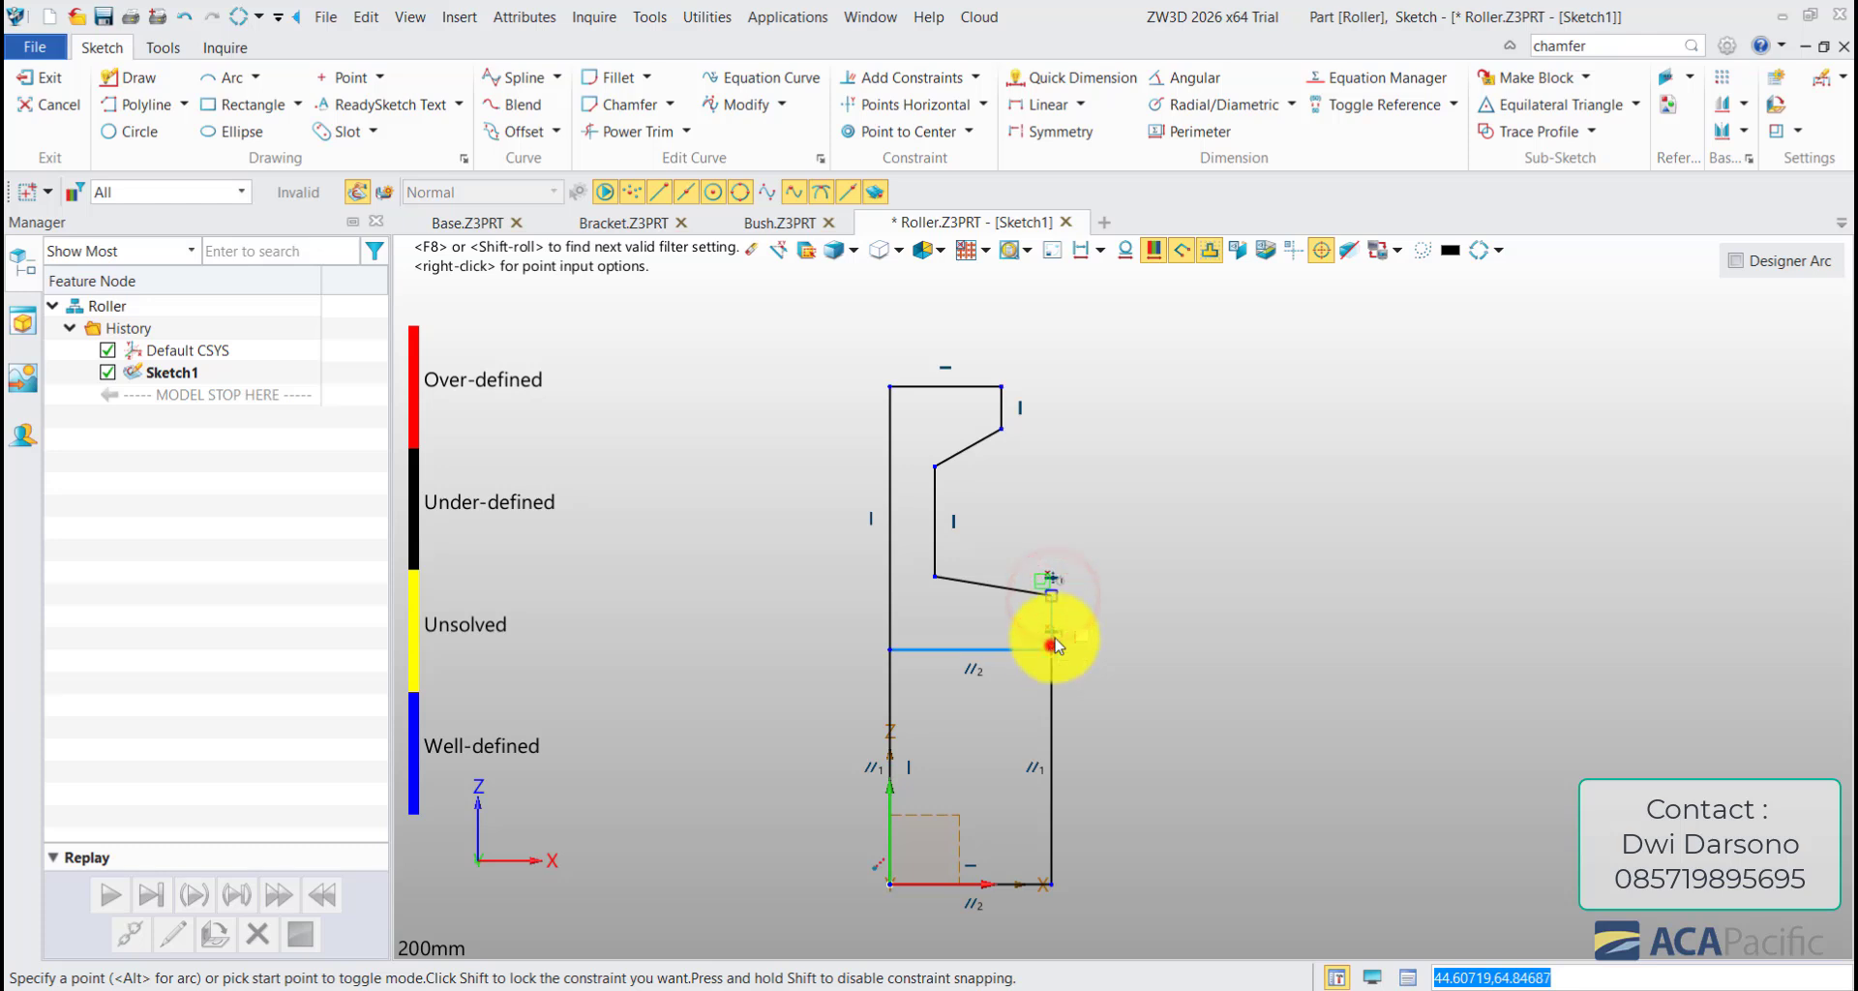
middle_click(1181, 640)
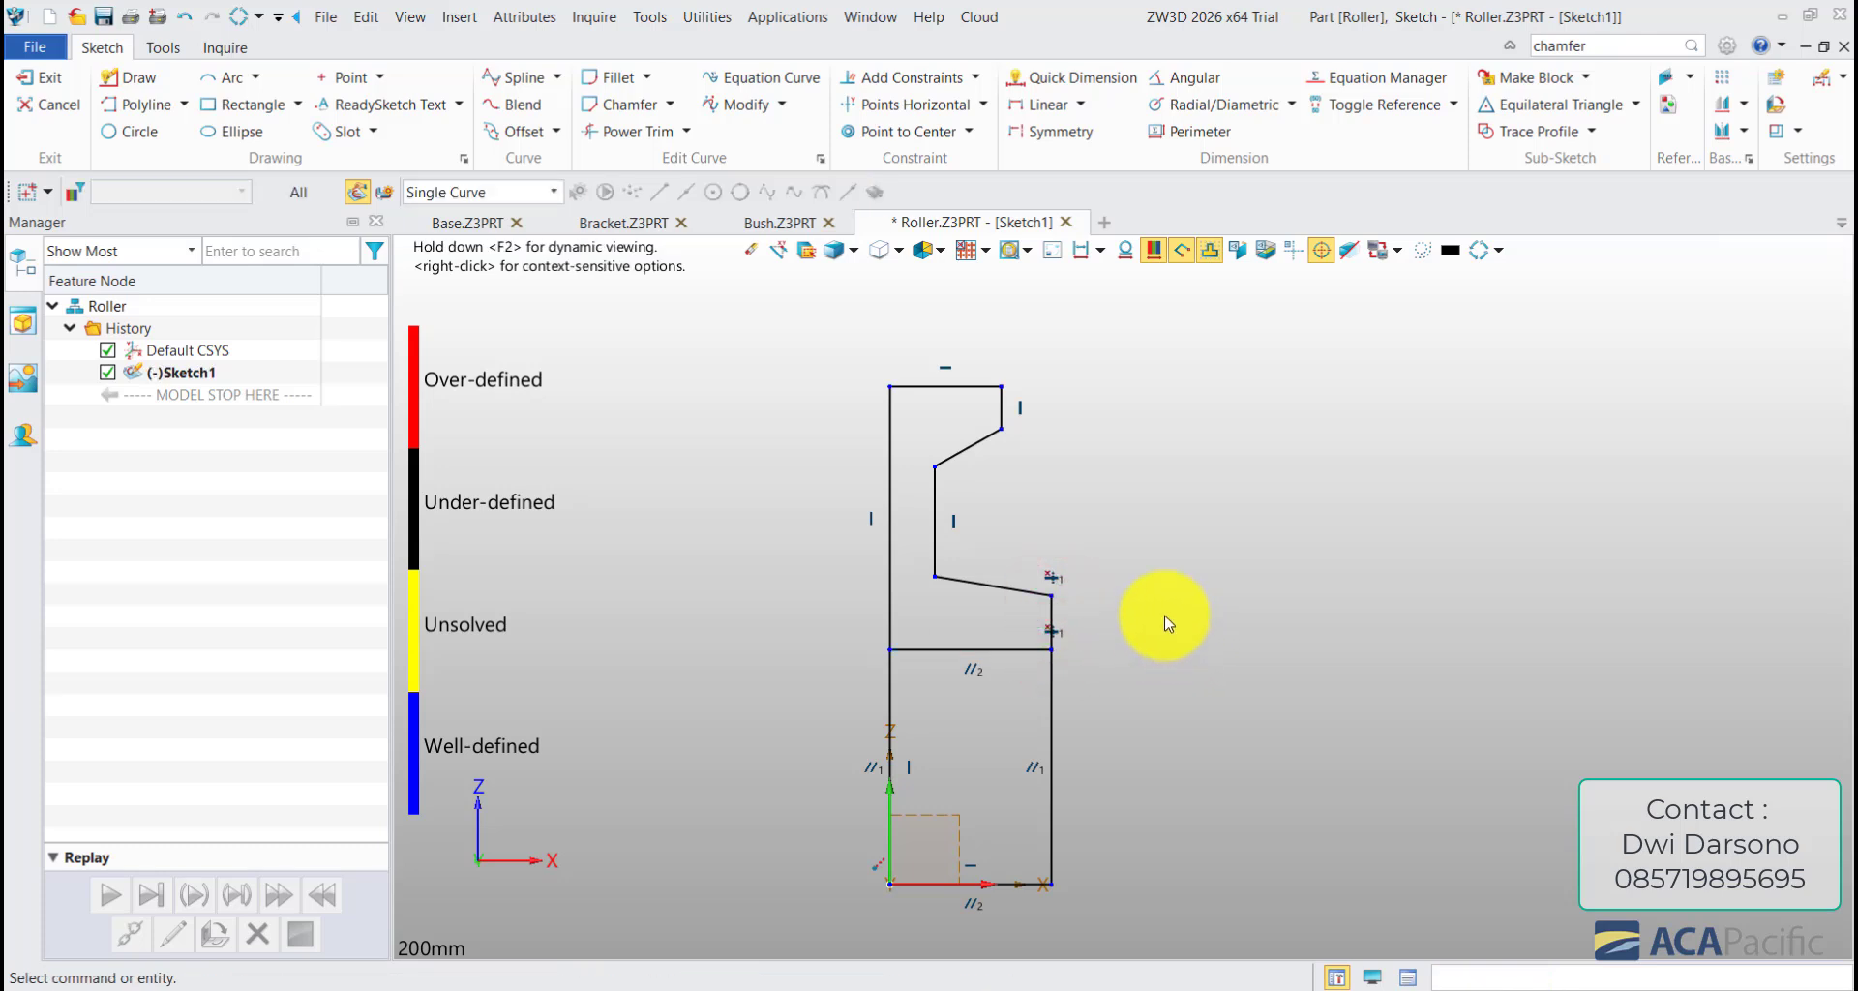
- Convert the rectangle's two side lines and its base line below the profile to construction lines
middle_click_drag(955, 807, 916, 613)
mouse_move(1106, 751)
left_mouse_down()
mouse_move(1041, 739)
mouse_move(755, 557)
left_mouse_up()
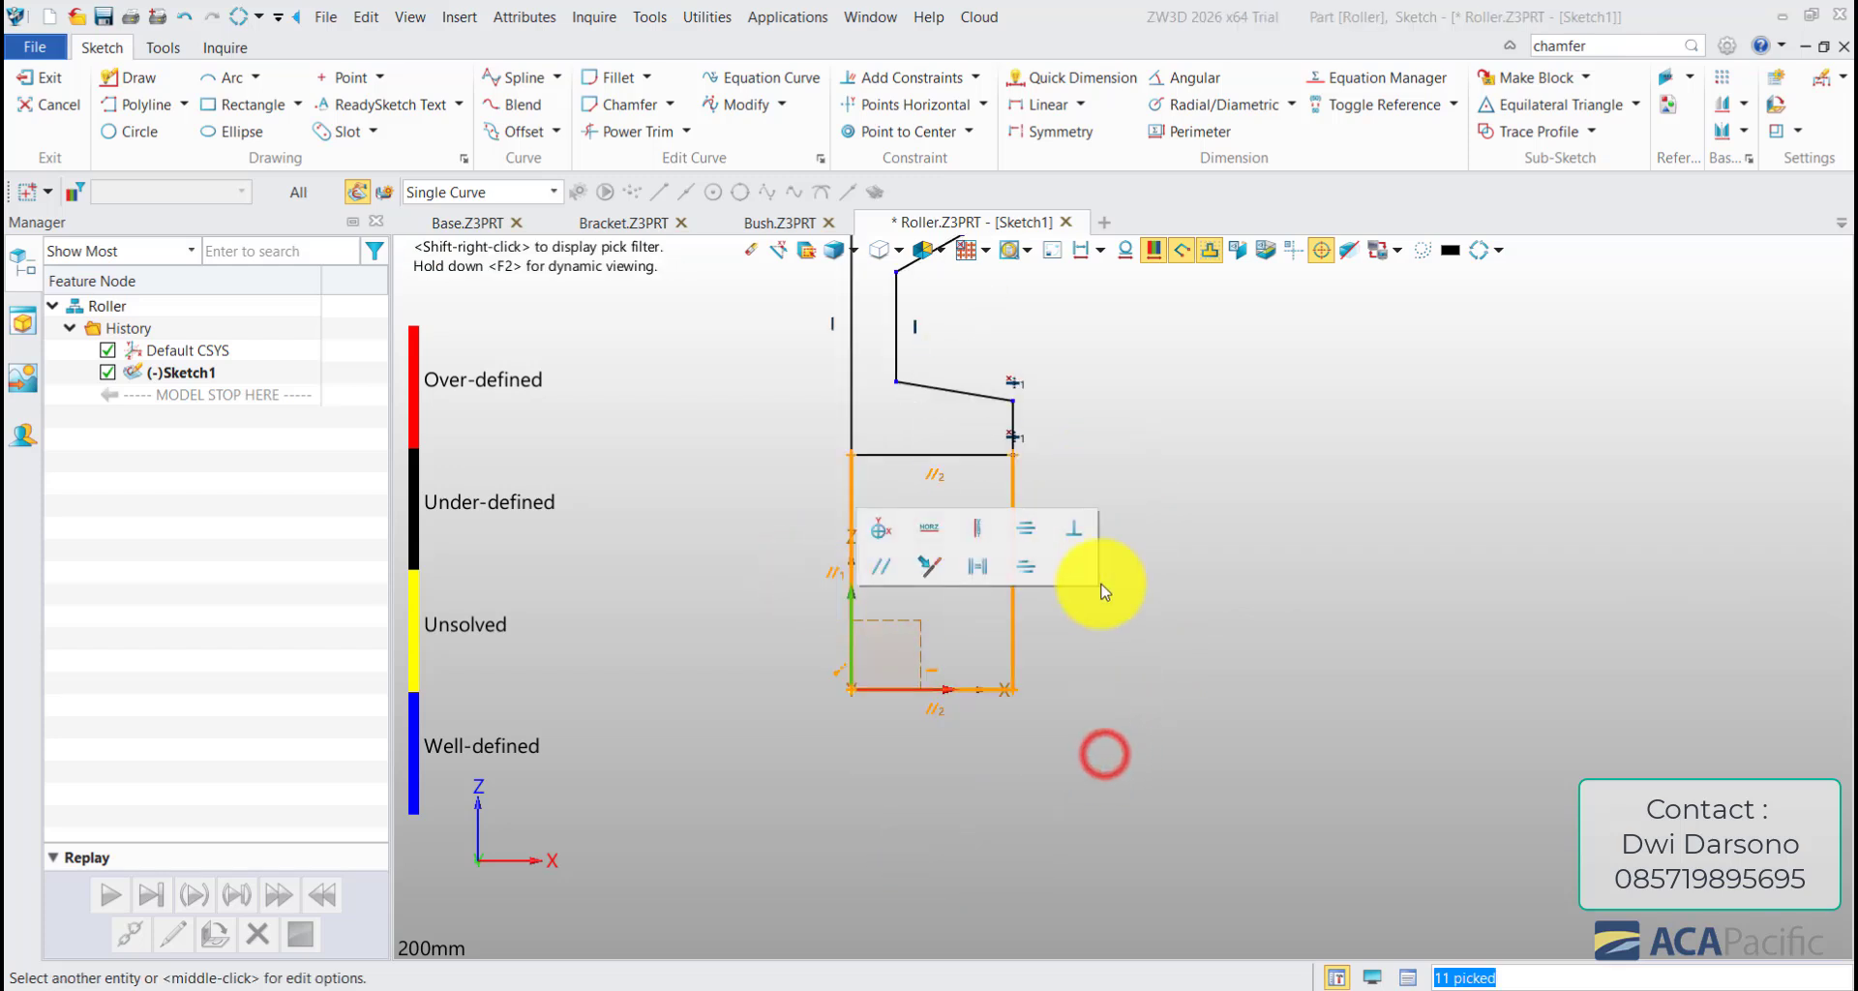
right_click(1183, 552)
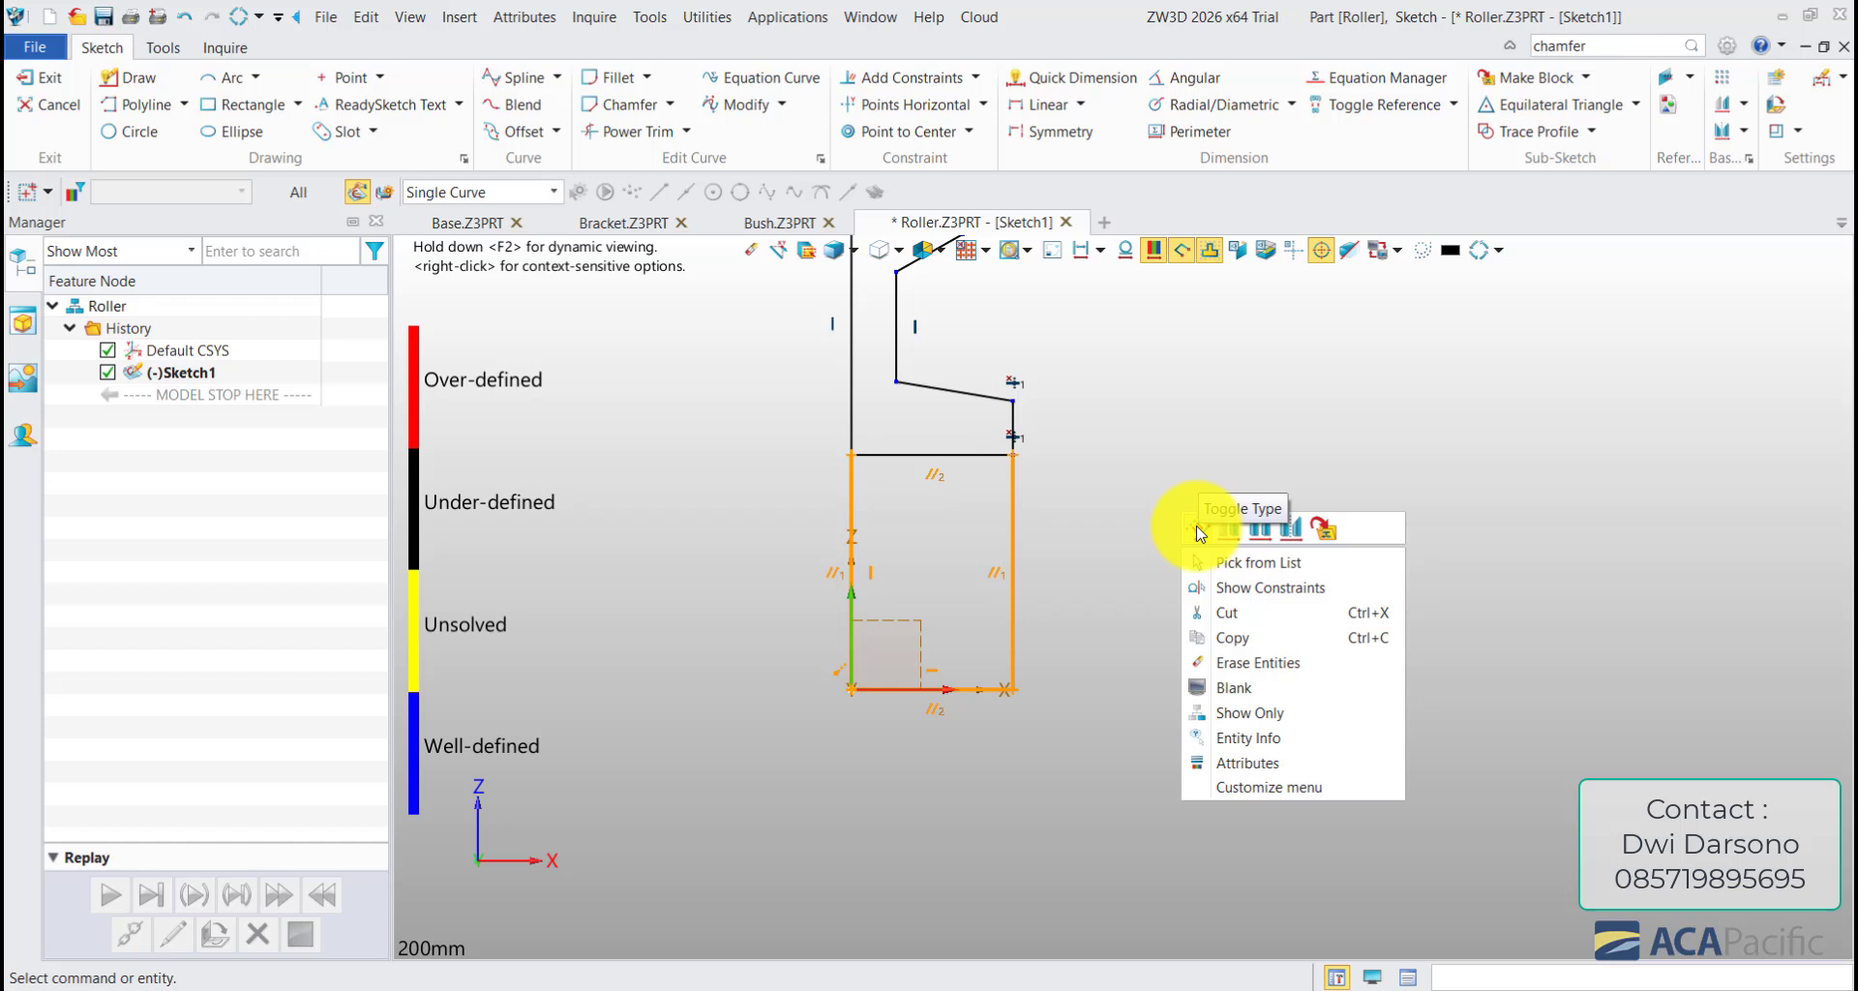
left_click(1196, 525)
- Look up the hotkey assigned to the Quick Dimension command in the sketch customization settings
key("d")
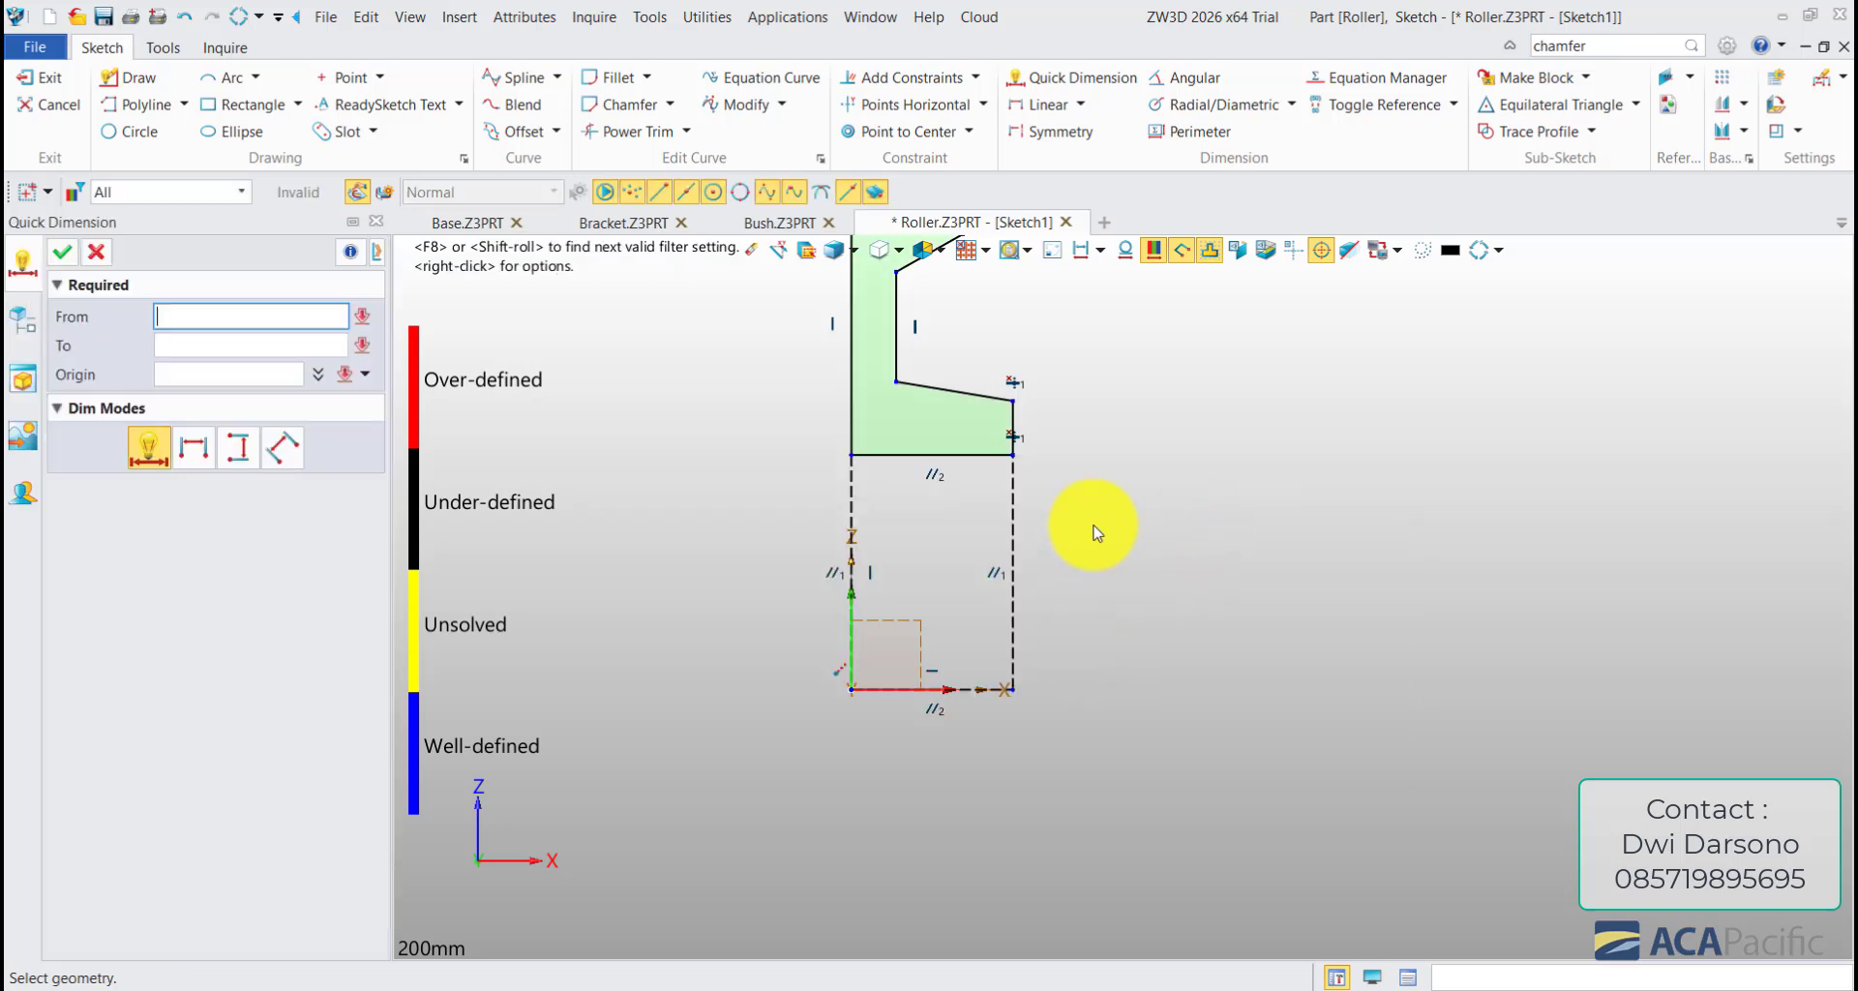
key("Escape")
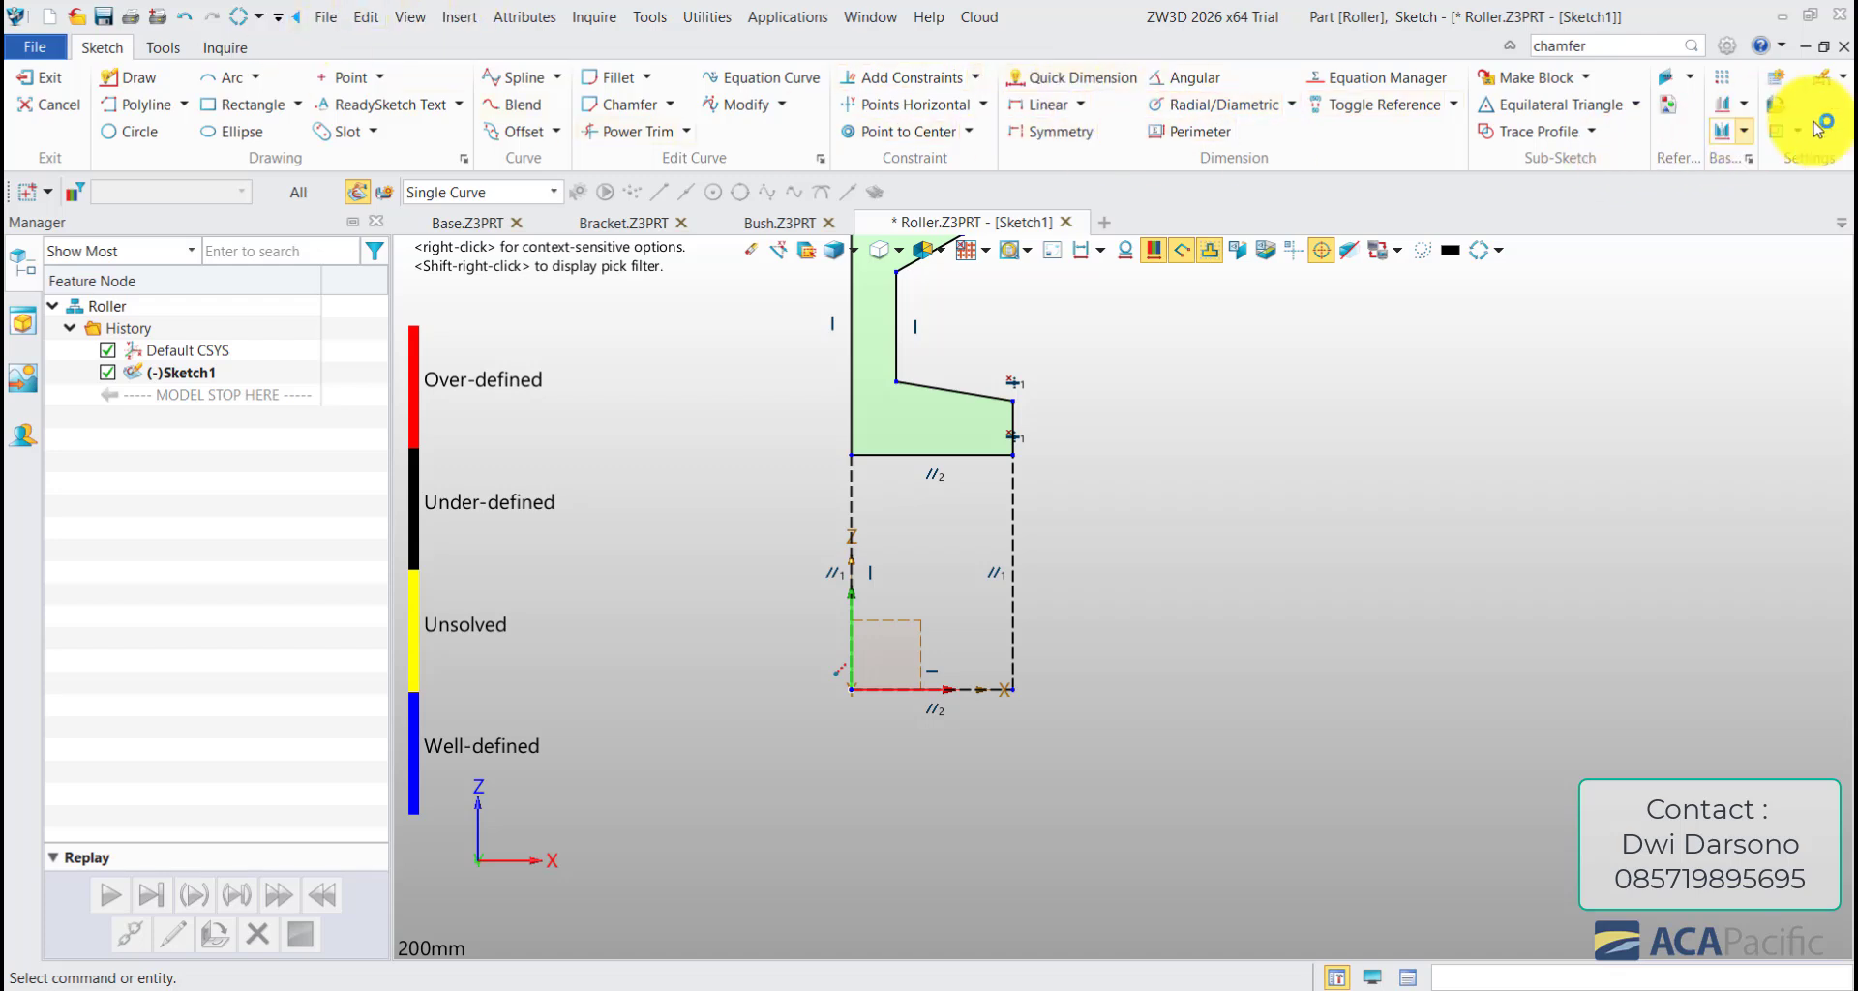
left_click(162, 47)
right_click(1847, 126)
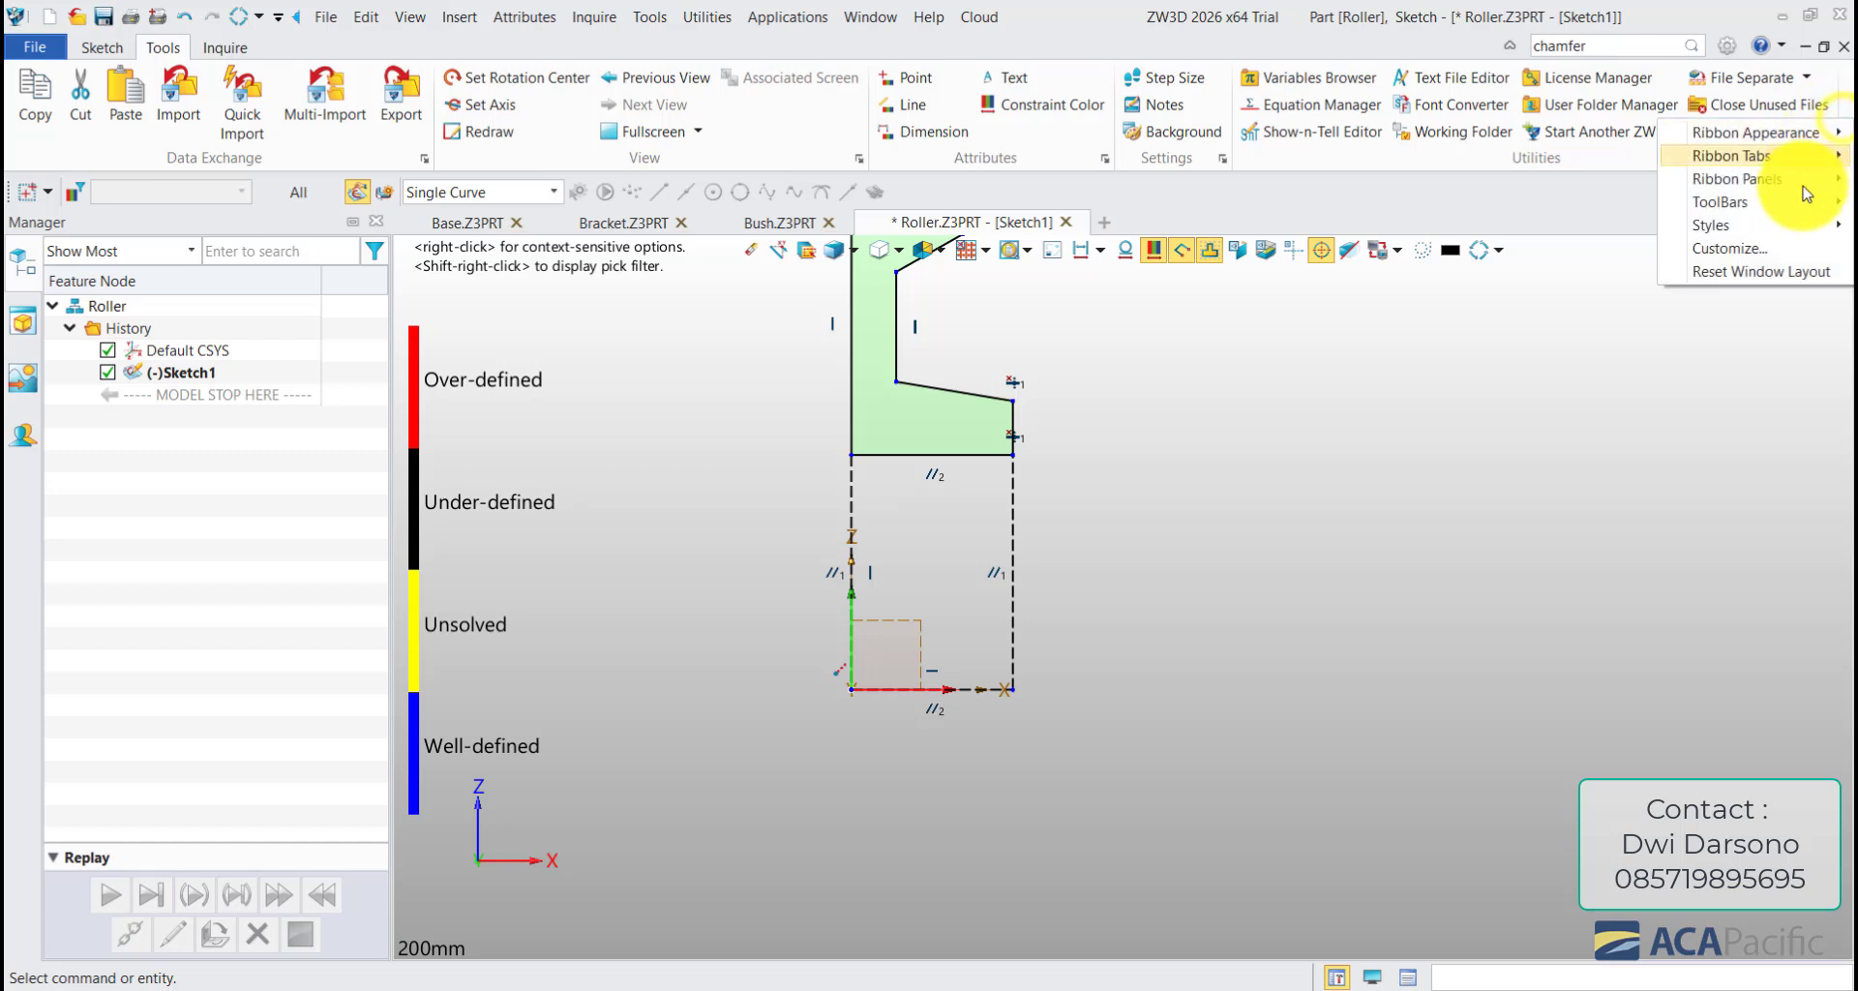
left_click(1757, 243)
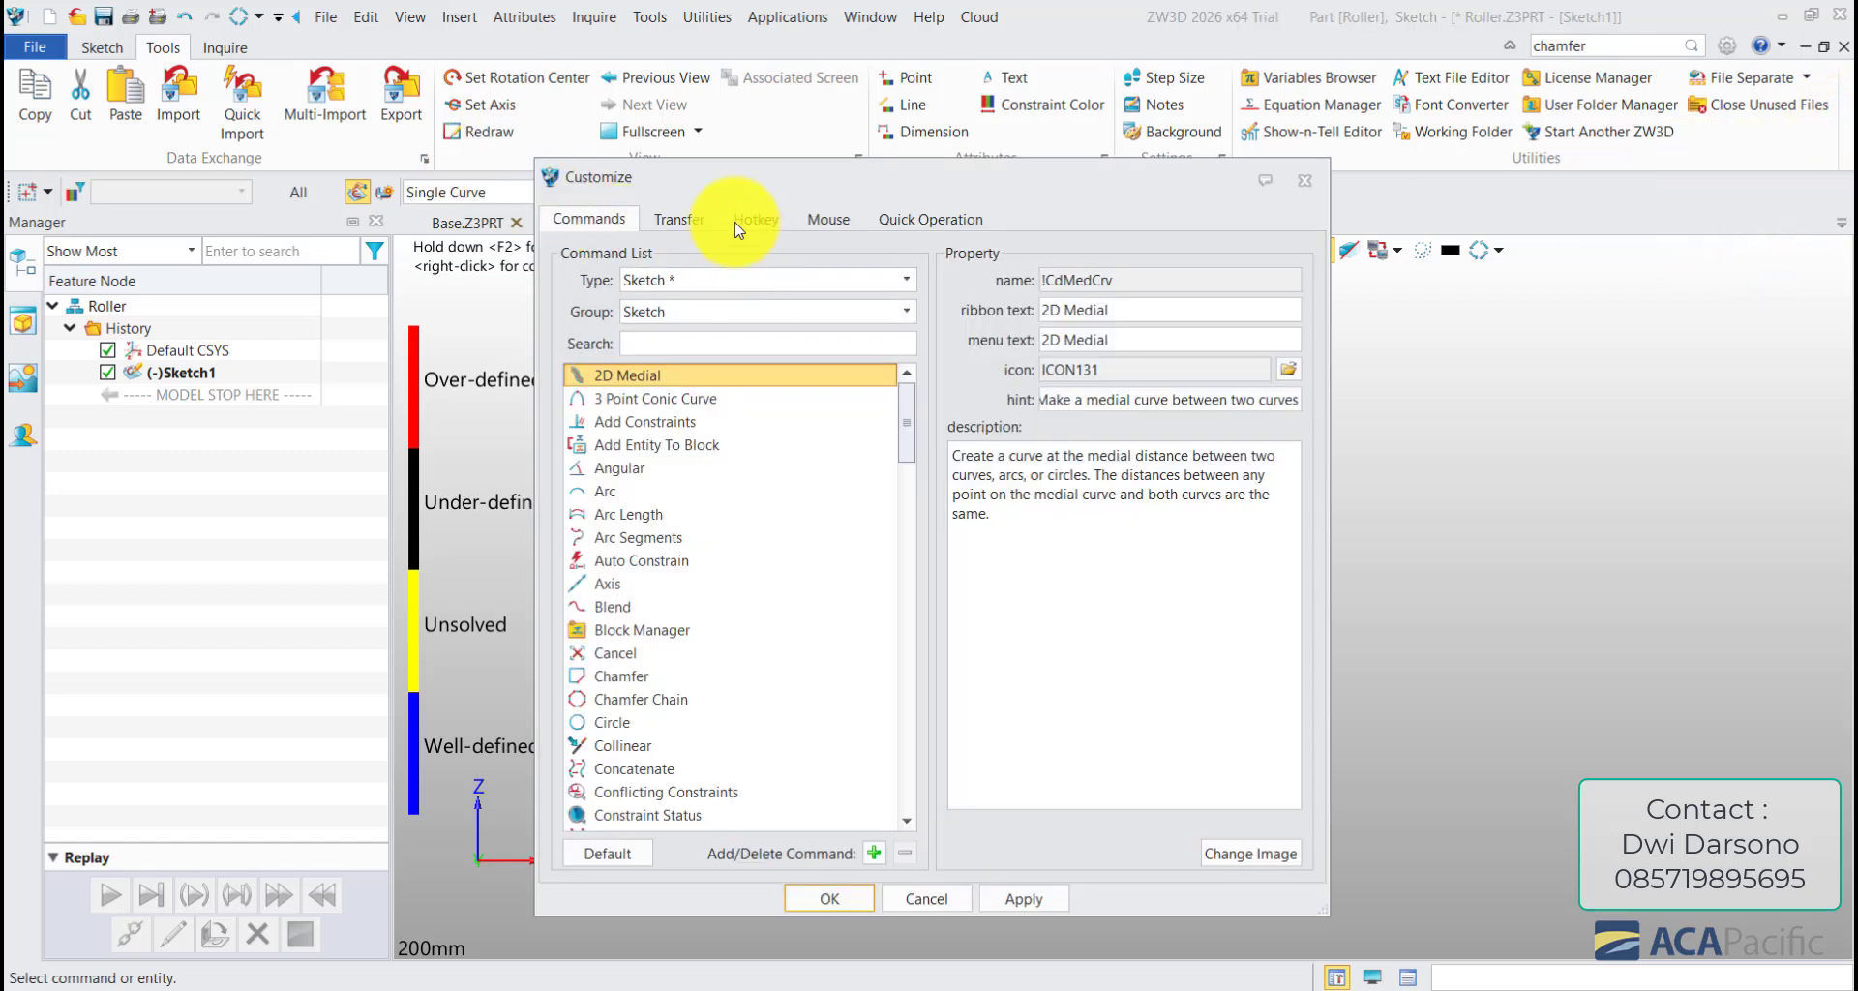
left_click(759, 220)
left_click(726, 290)
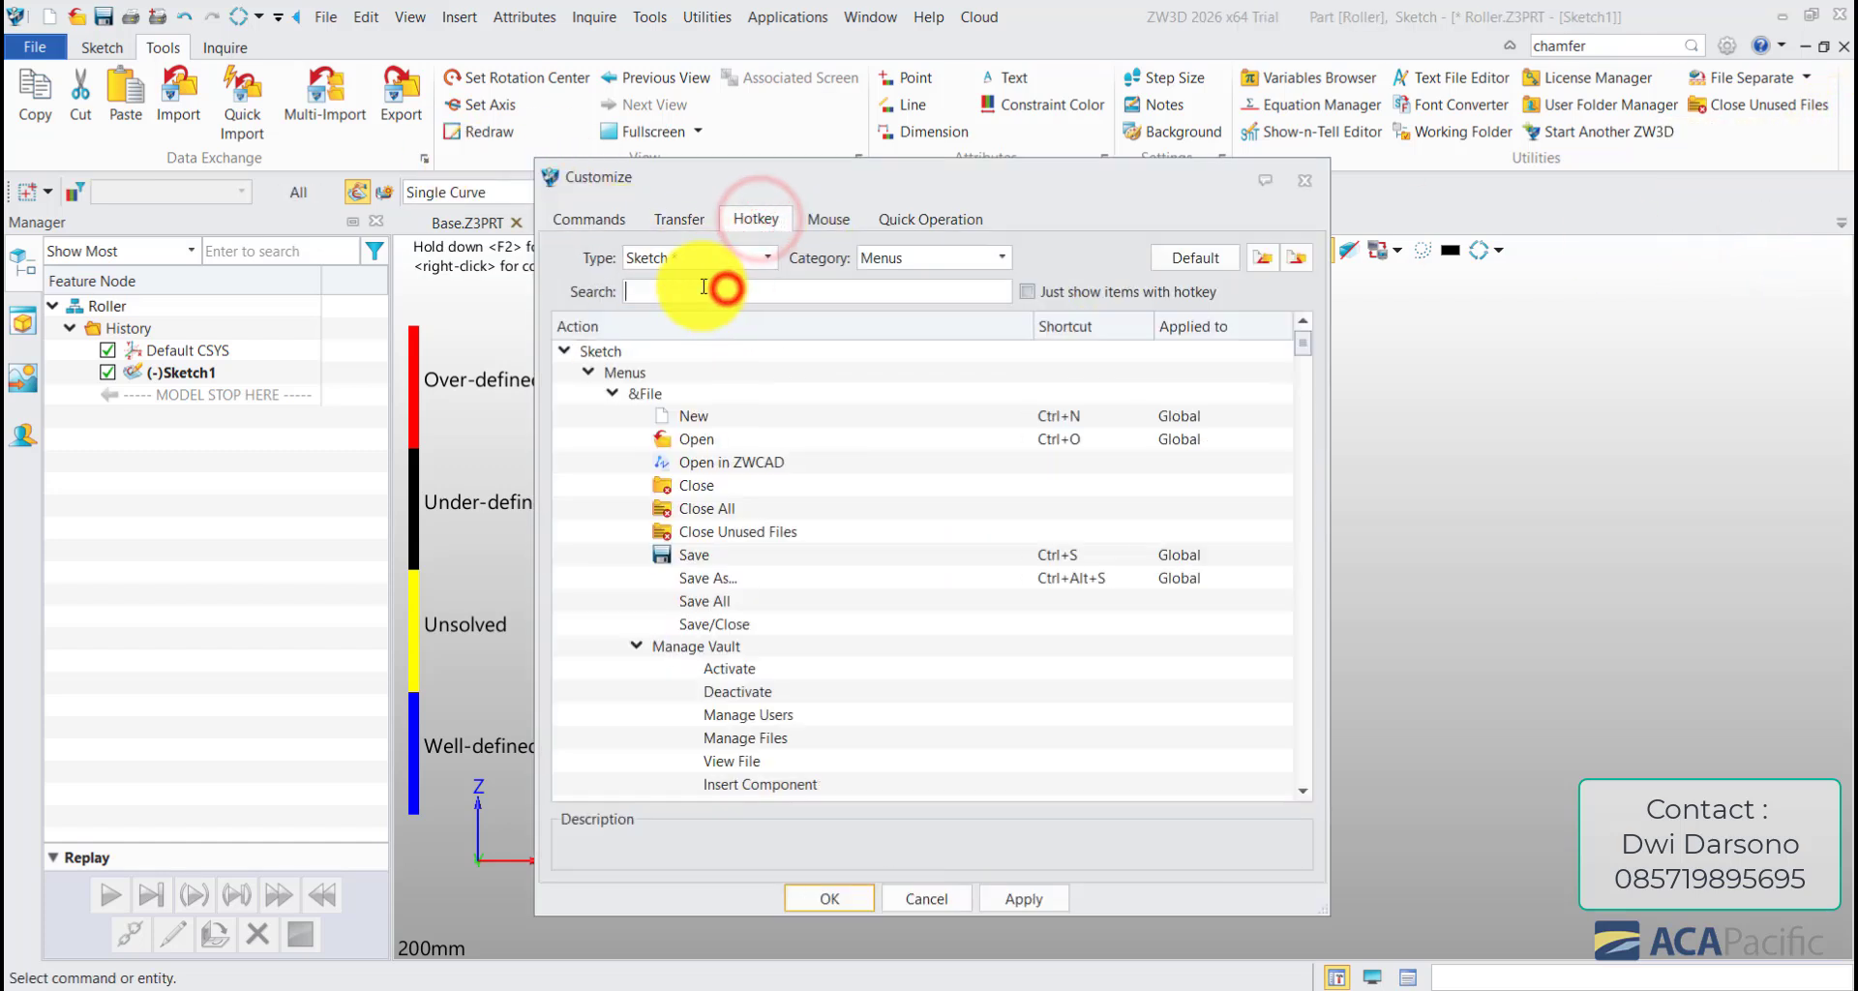
type("quick")
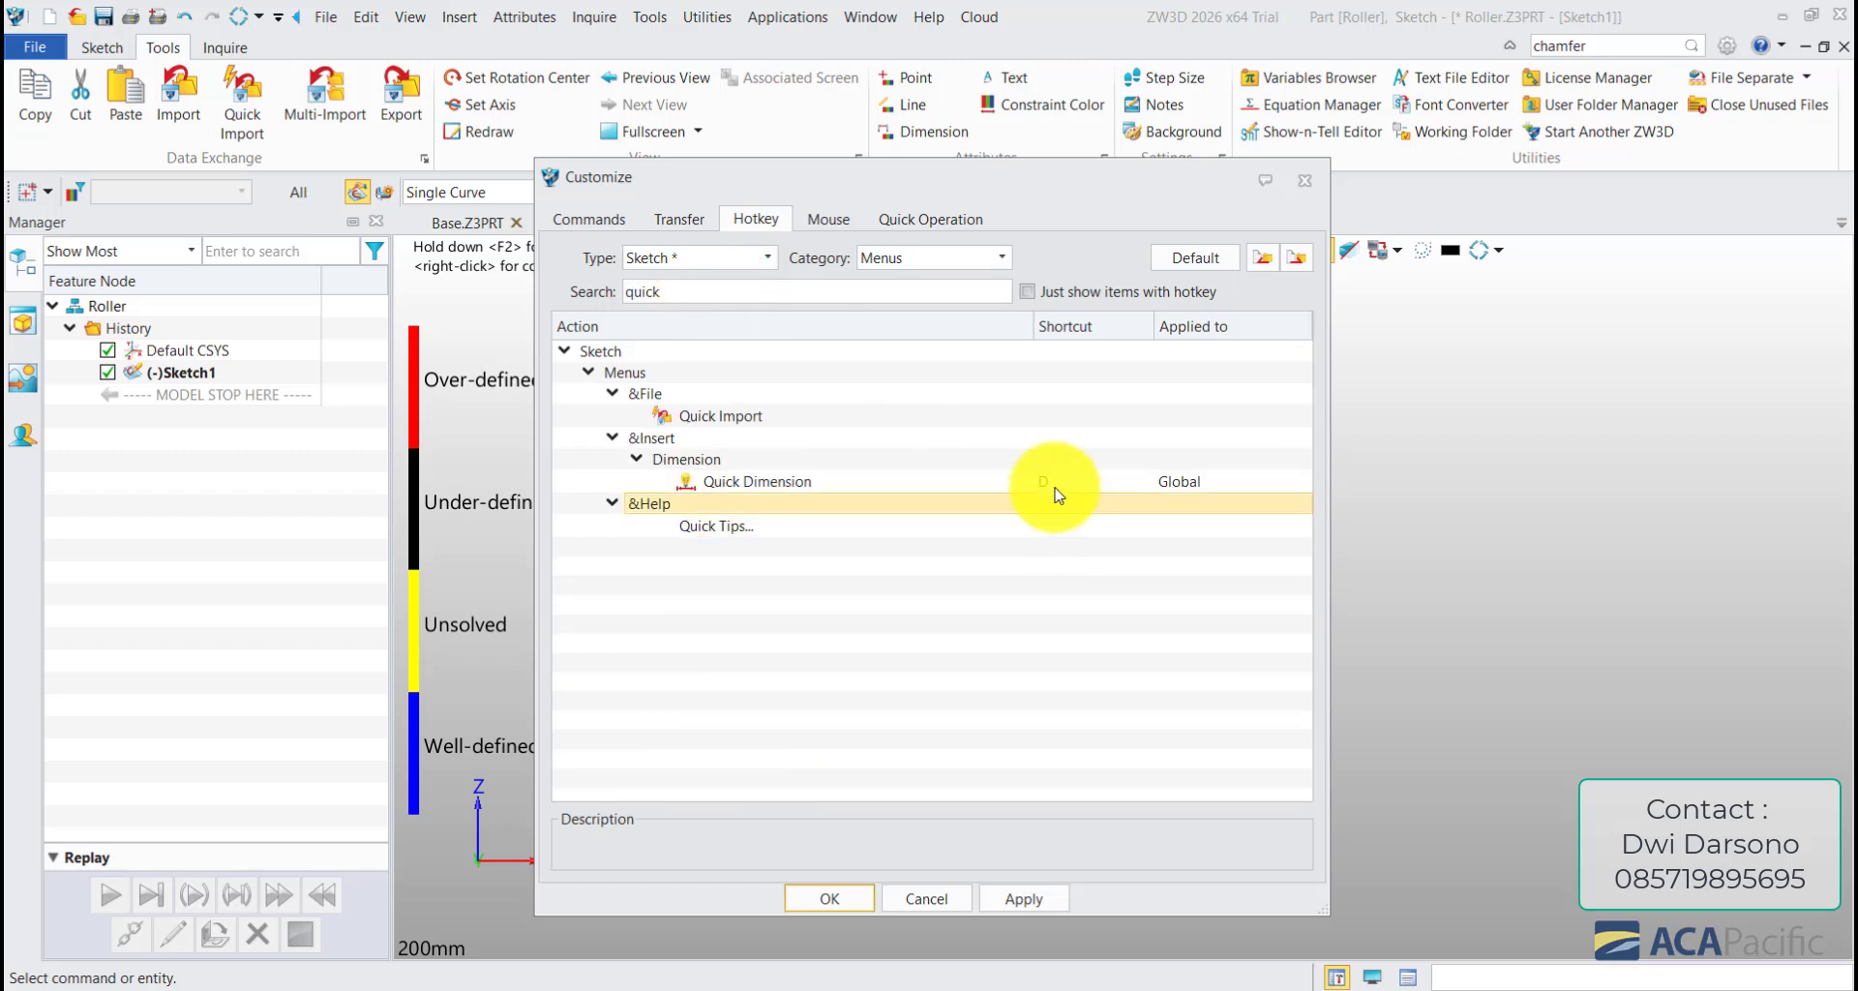
key("Escape")
left_click(132, 50)
left_click(1154, 513)
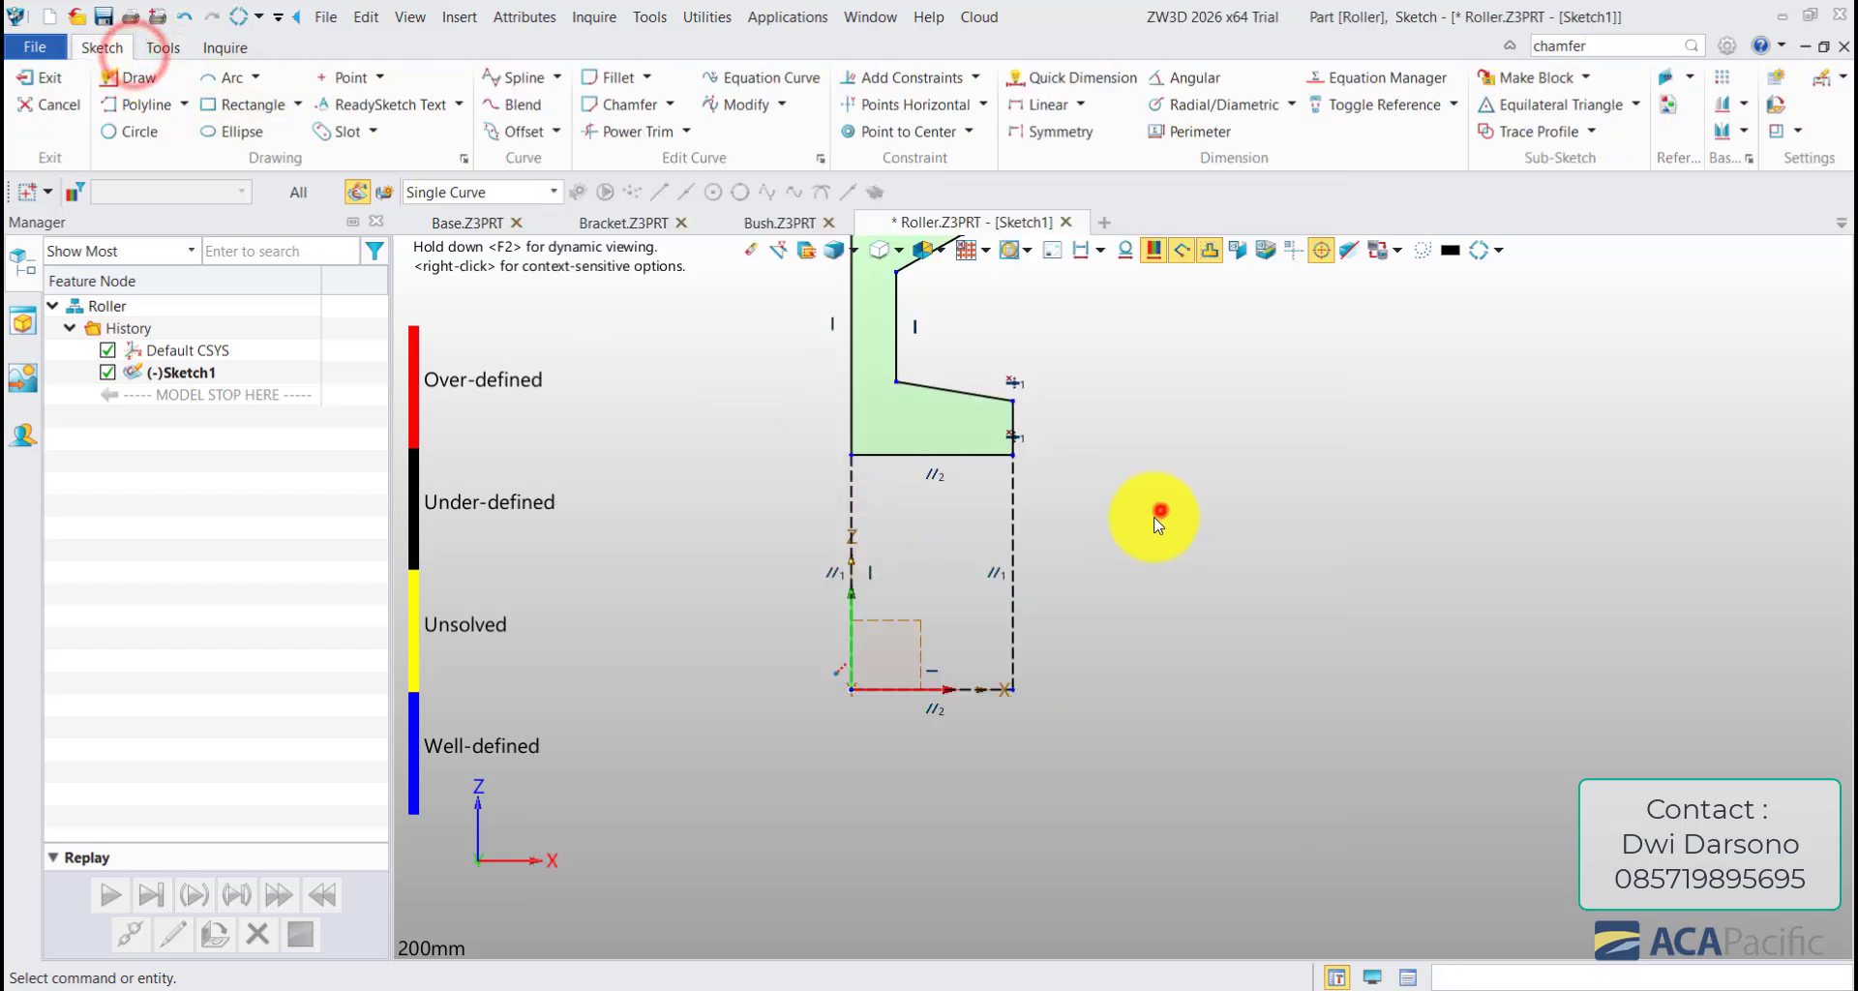
- Dimension the profile's lower edge as a diameter of 25 mm about the construction line on the X axis
middle_click(1106, 504)
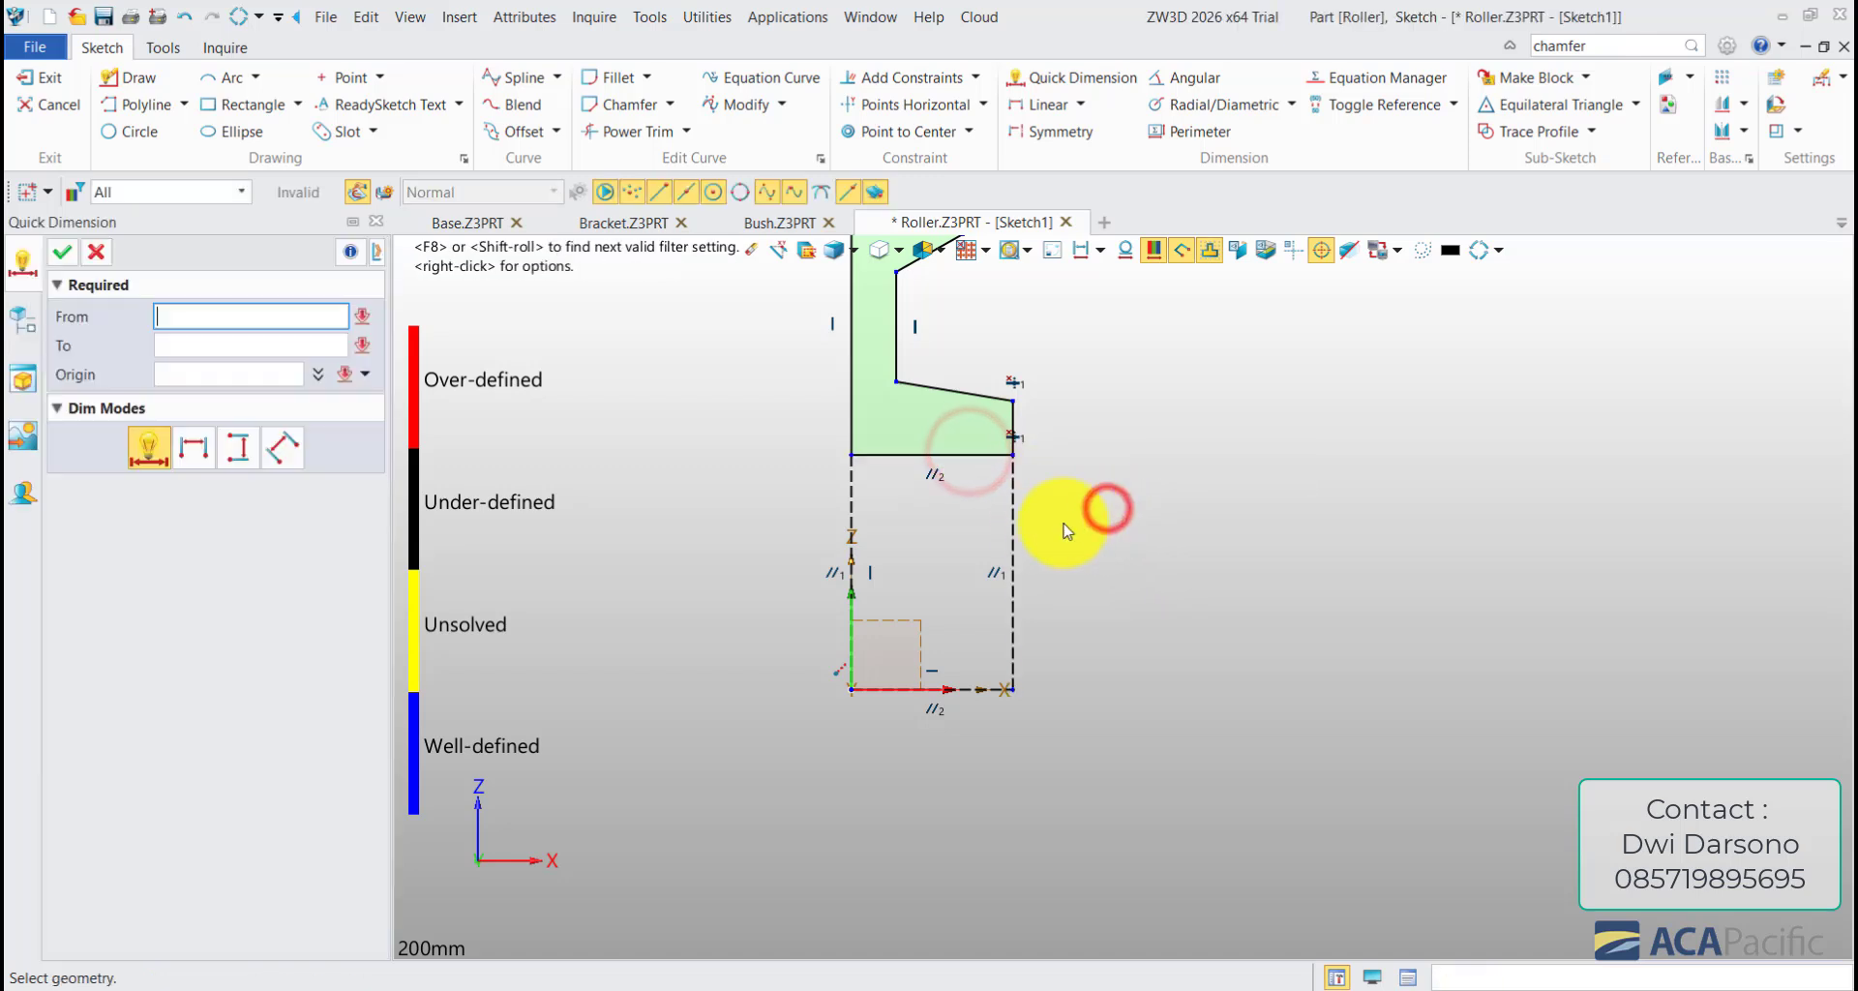
left_click(975, 457)
left_click(983, 689)
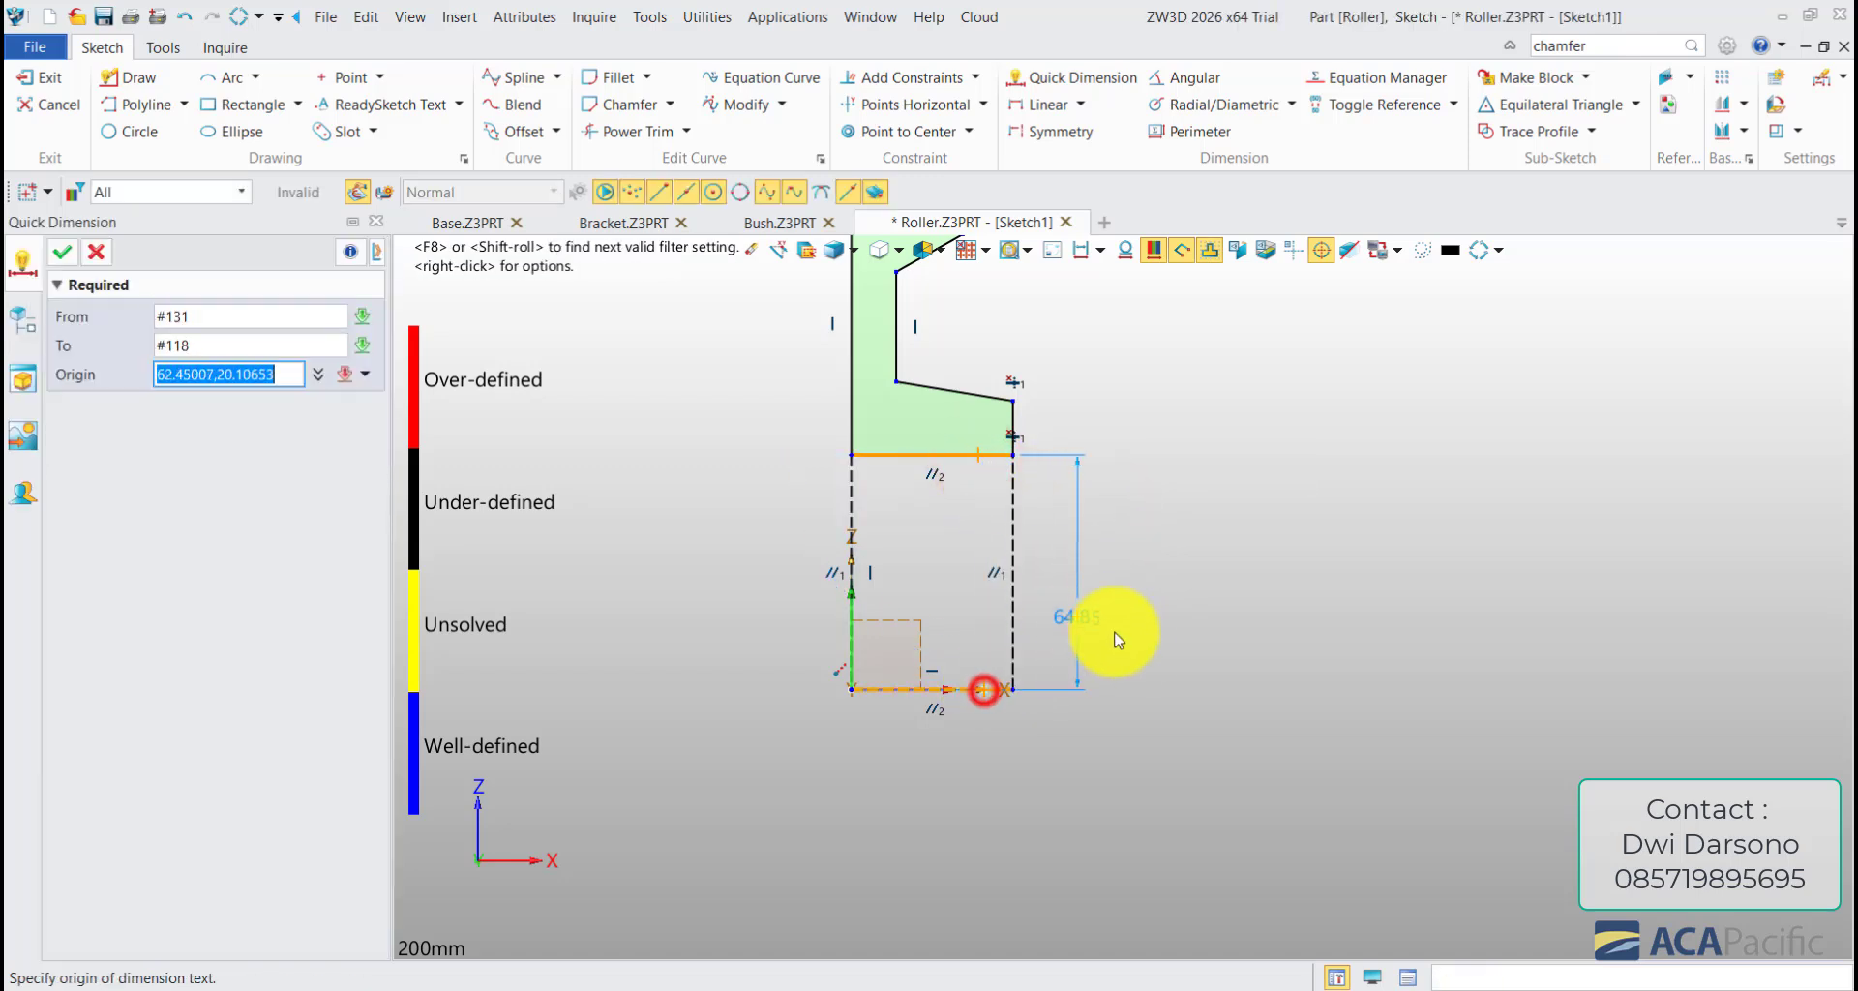
left_click(1112, 738)
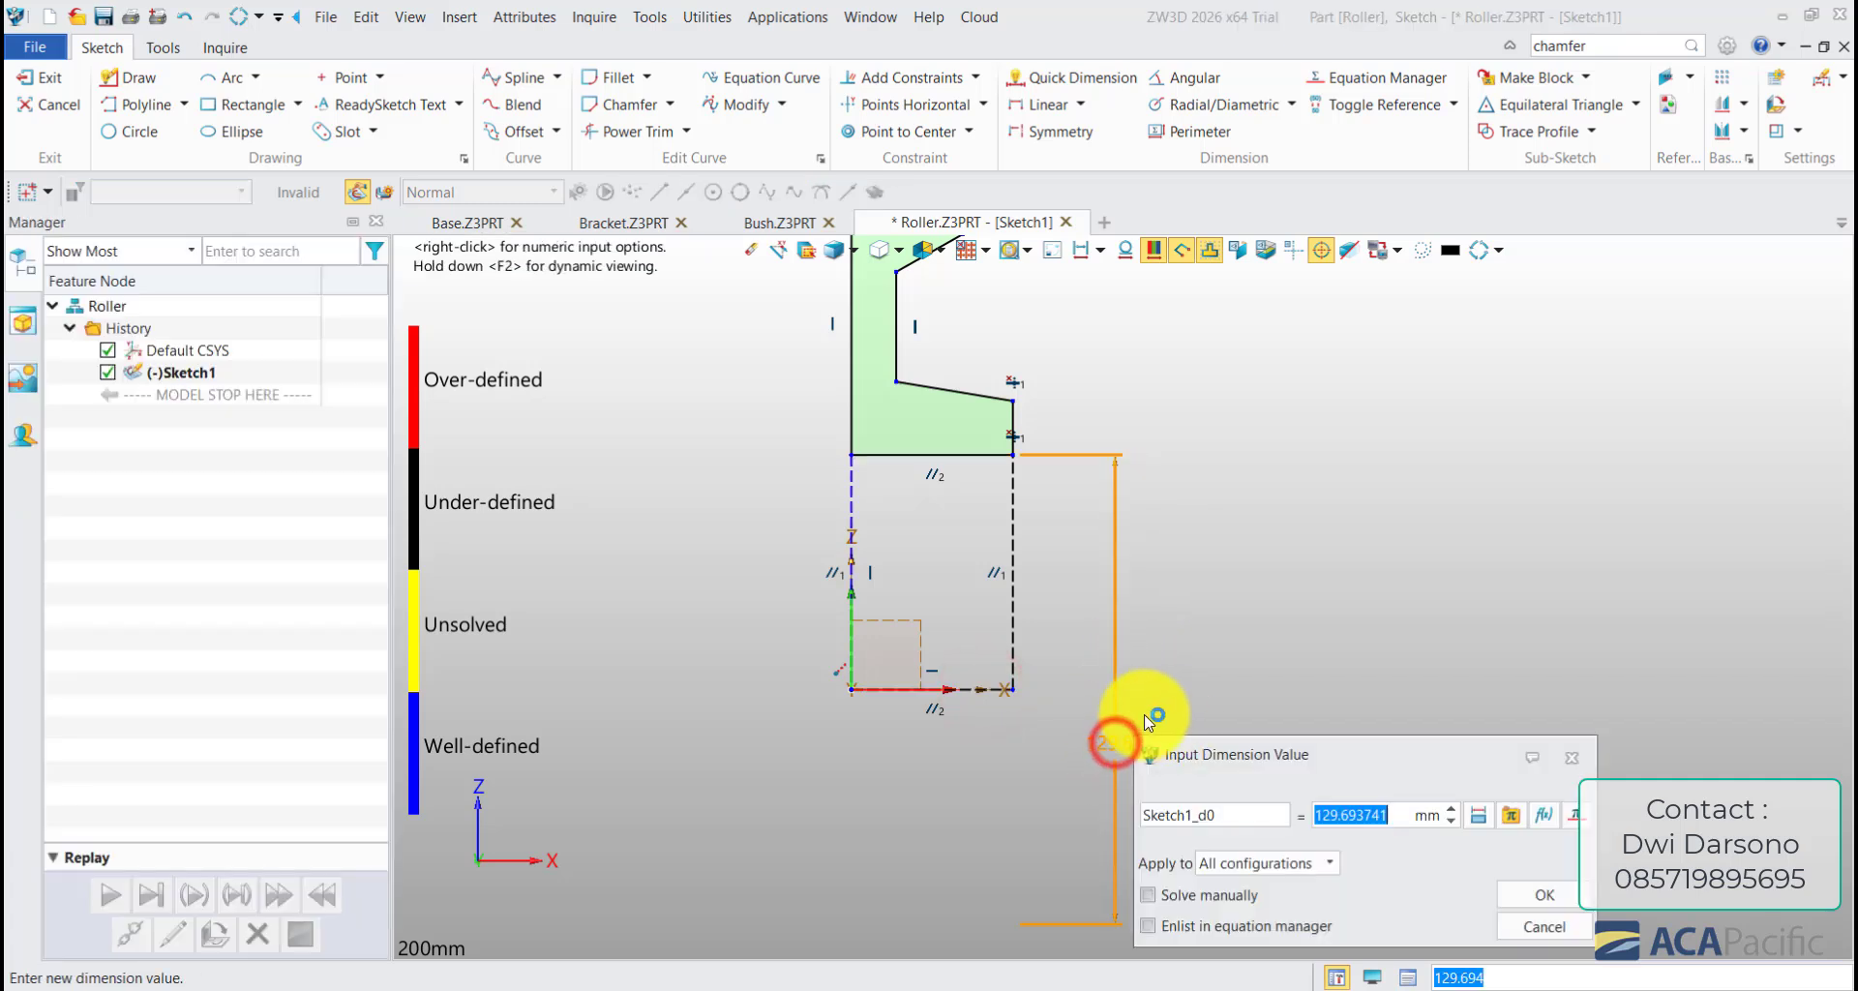
middle_click(1143, 714)
scroll(1132, 643, "up", 5)
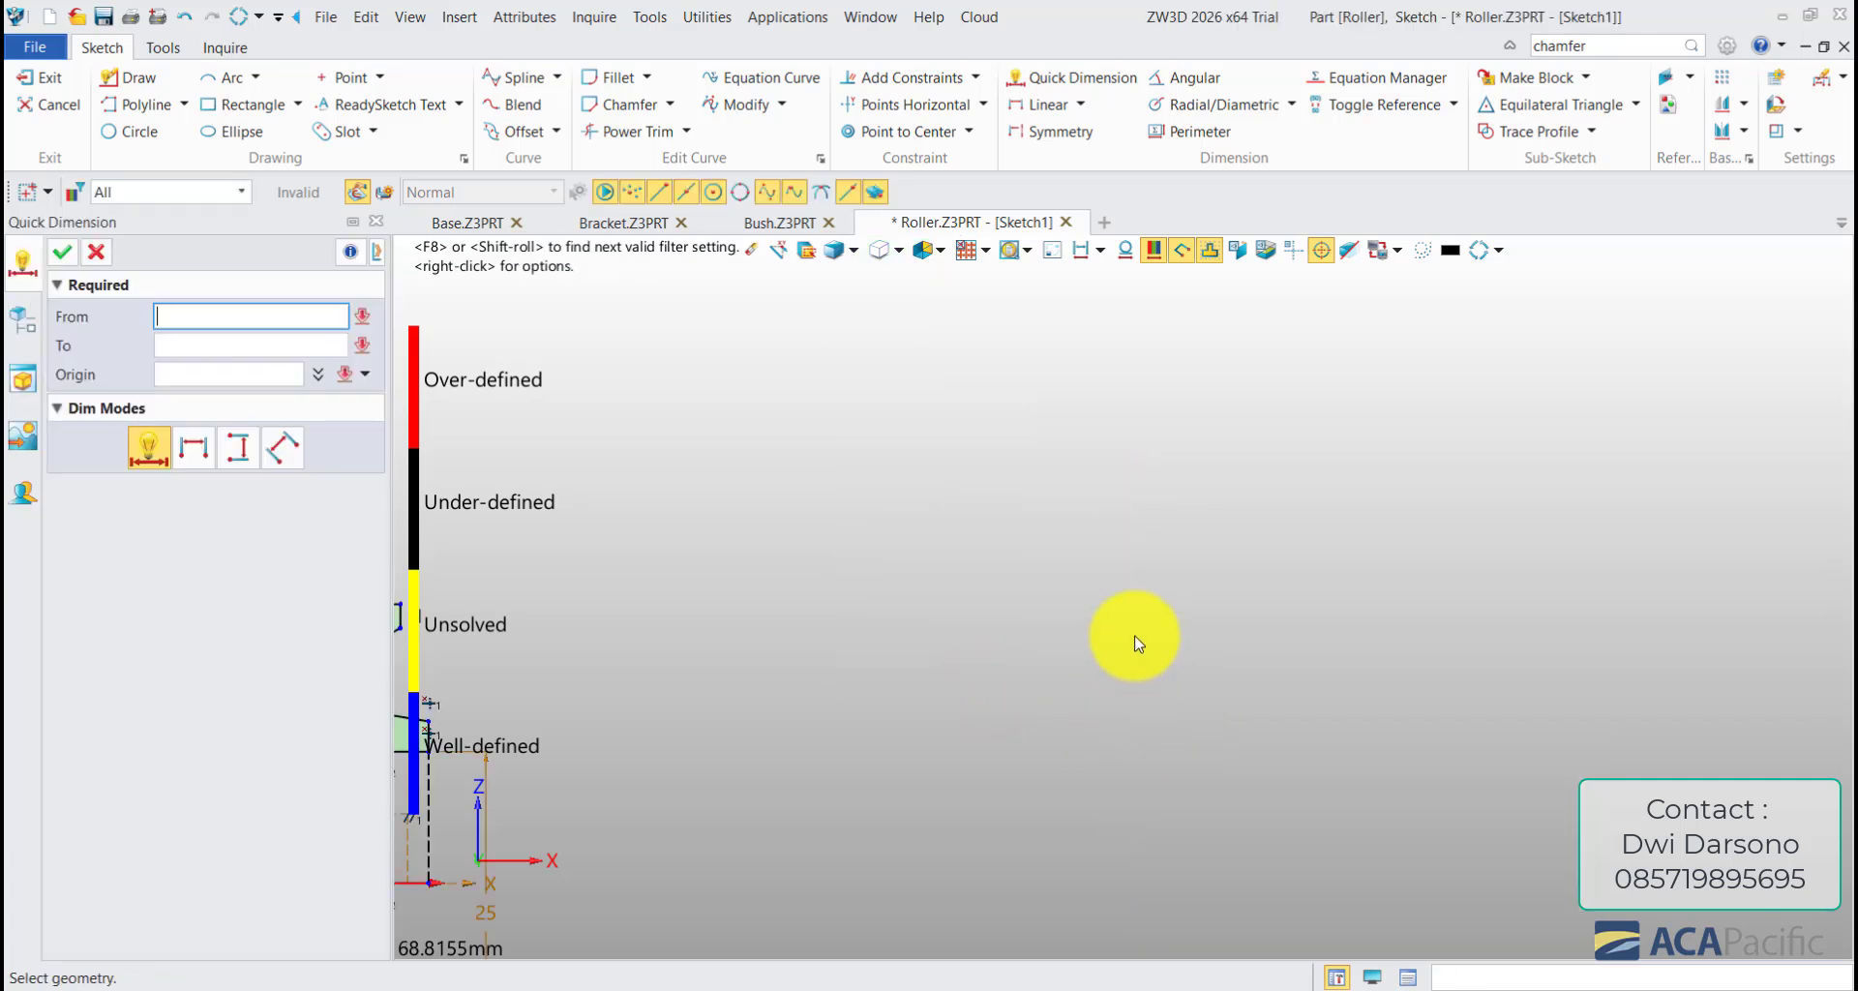
left_click(800, 718)
scroll(800, 718, "up", 2)
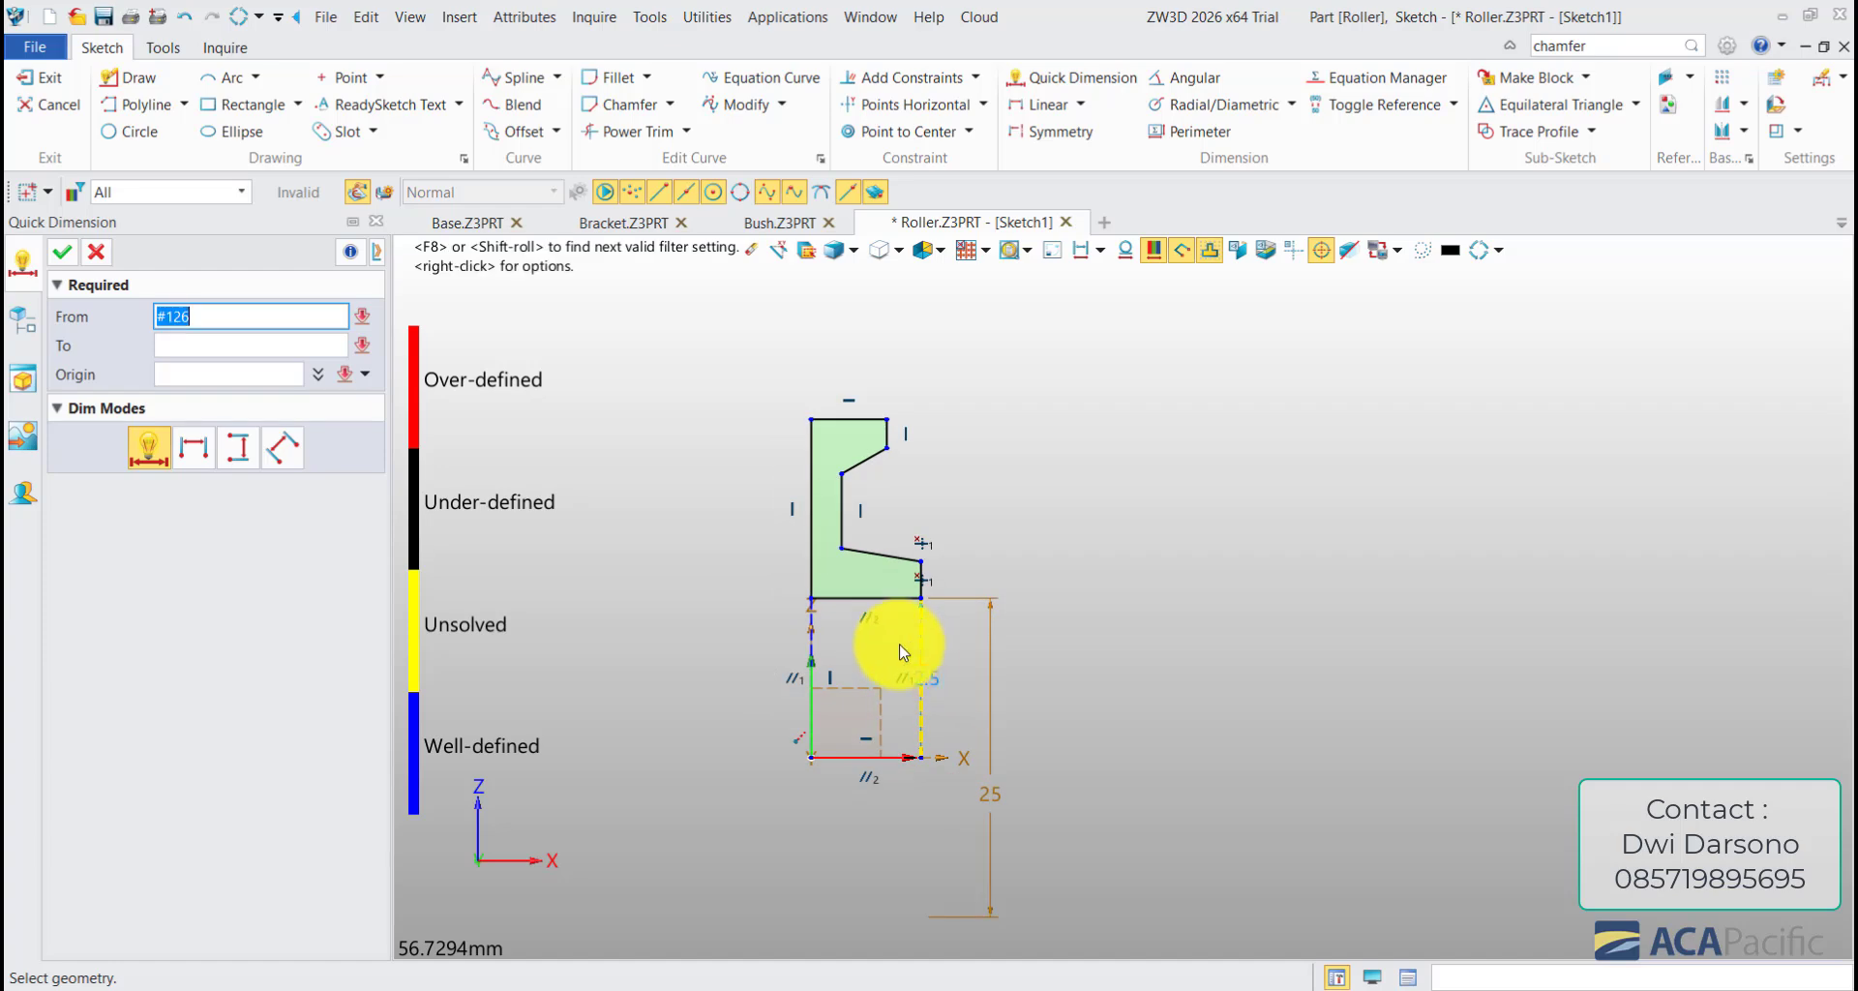
middle_click(900, 651)
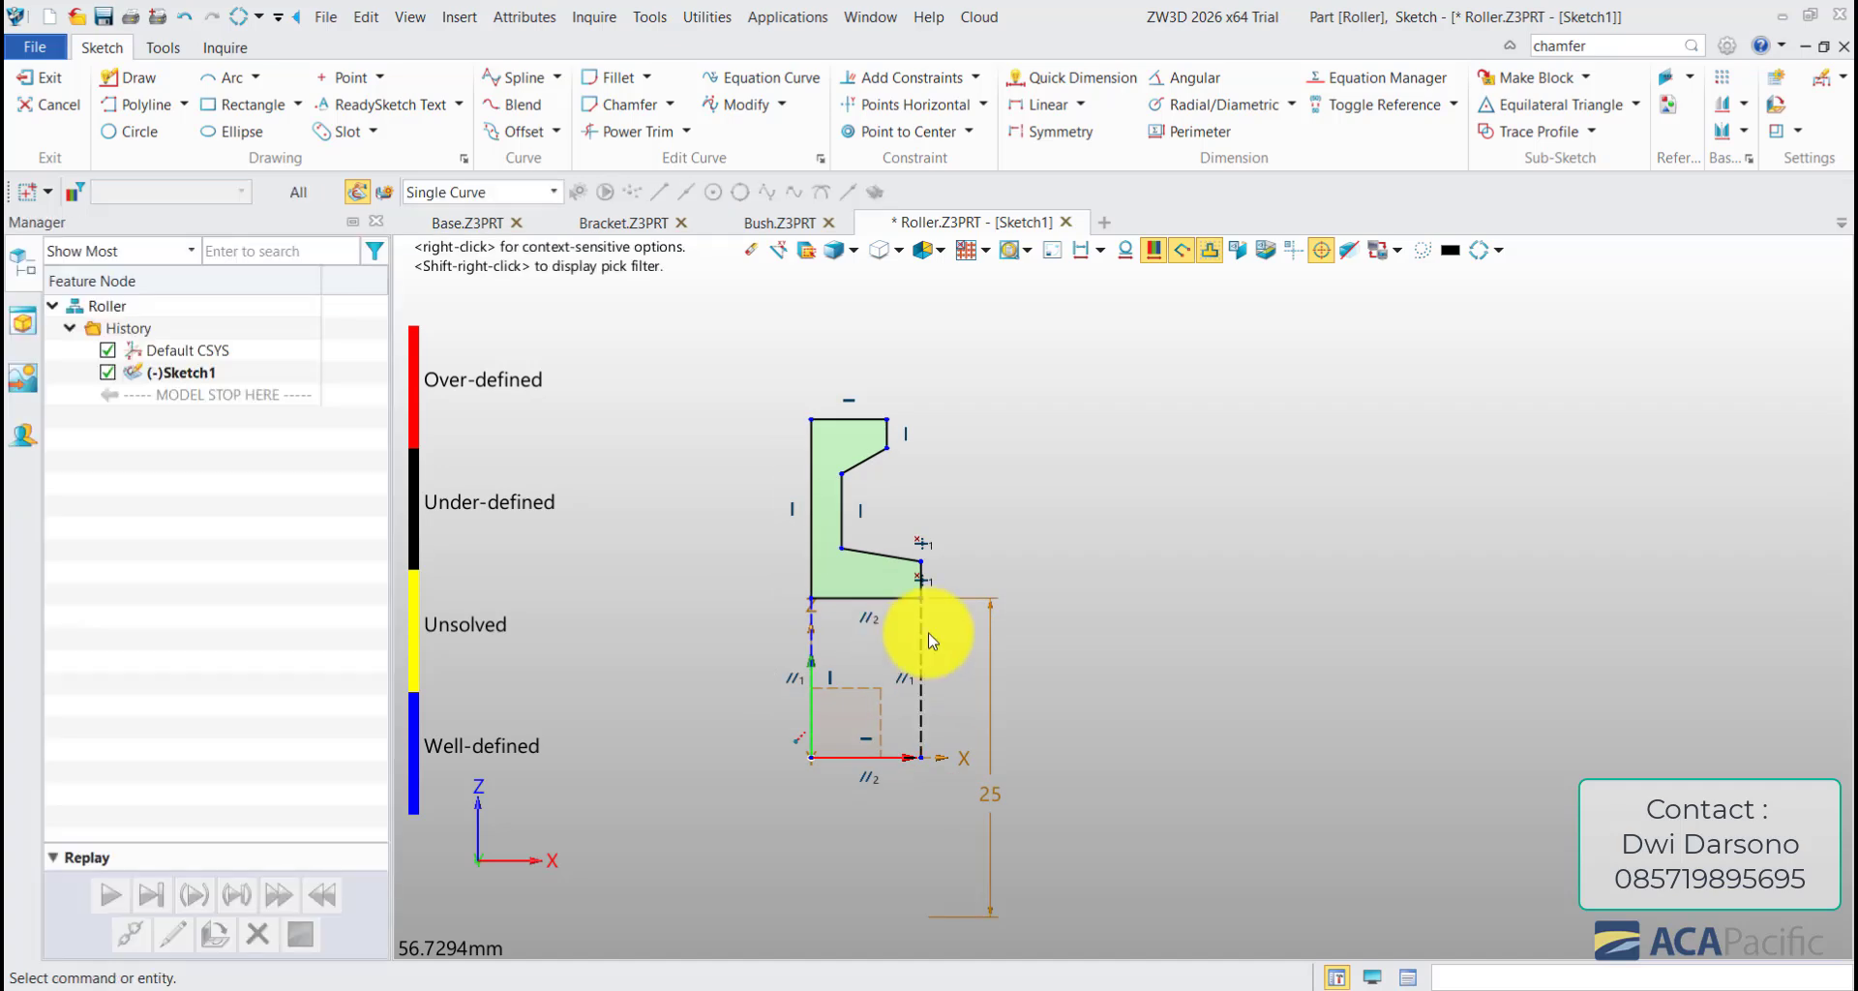
- Review the sketch options in the 2D configuration settings, including scaling of entities with a sole dimension
left_click(1724, 46)
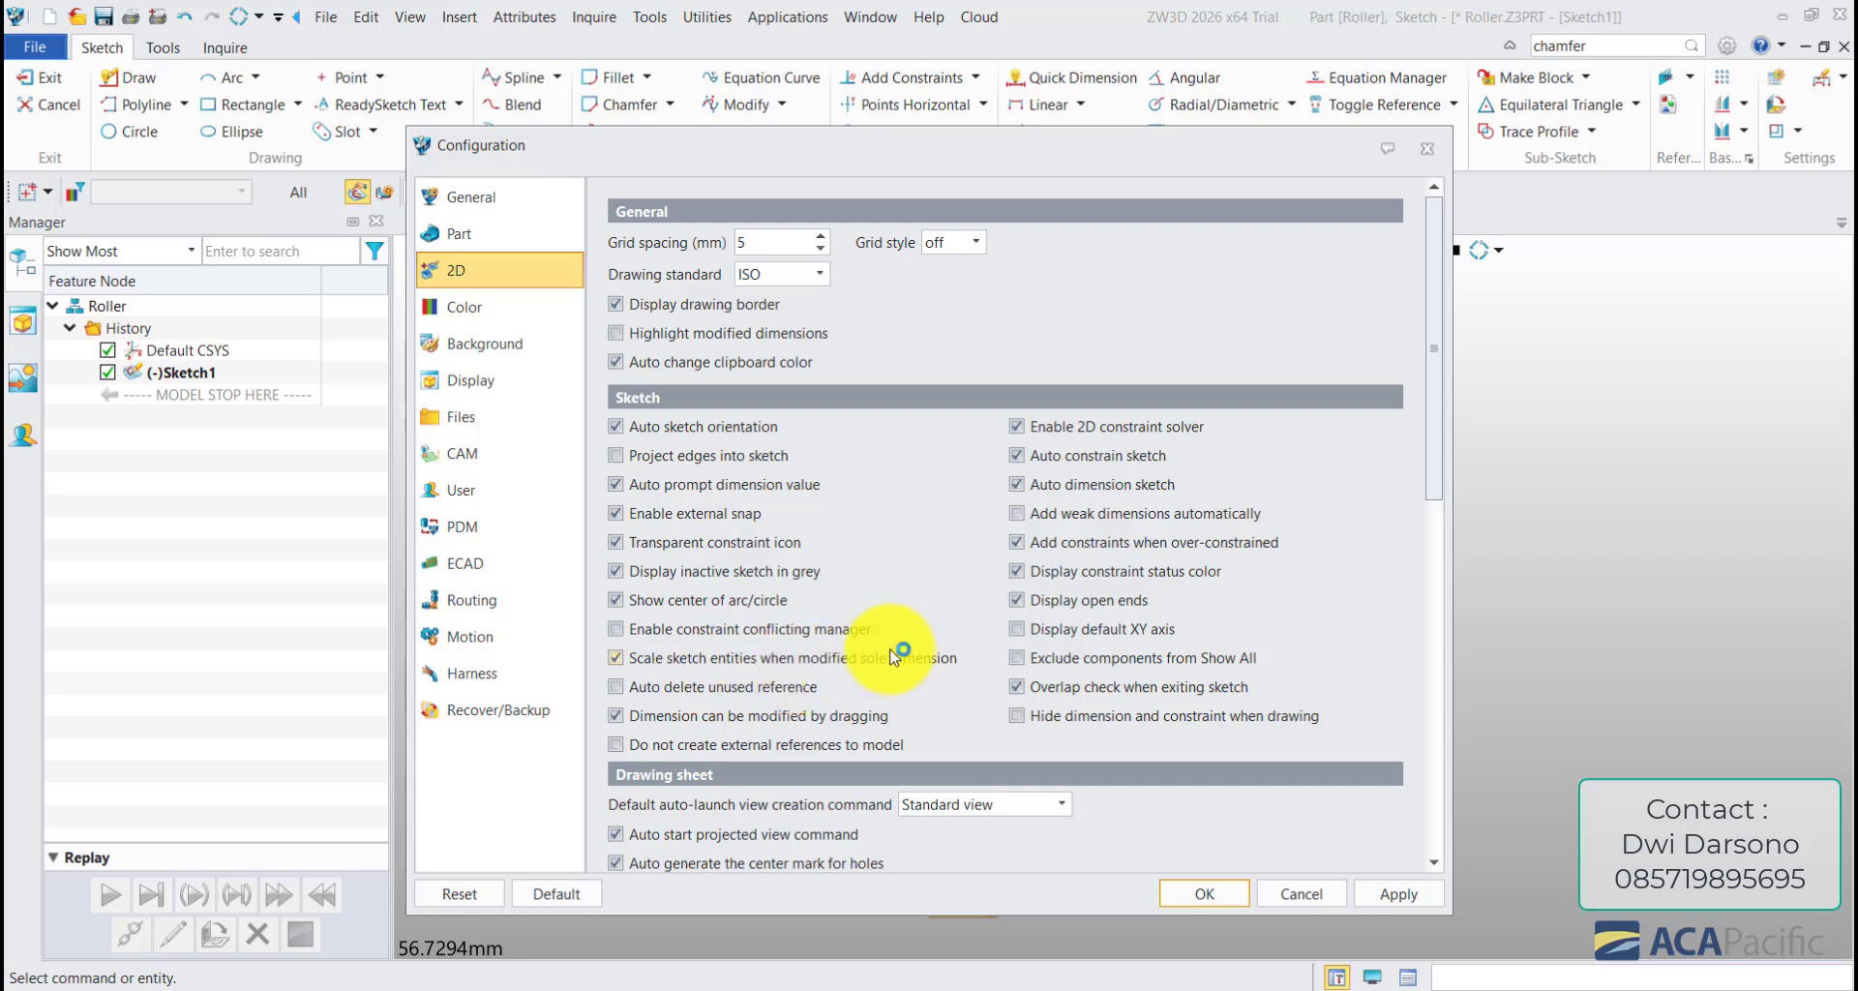
left_click(1190, 886)
- Dimension the outer end of the lower sloped edge as a diameter of 32 mm about the construction line on the X axis
middle_click_drag(968, 568, 978, 528)
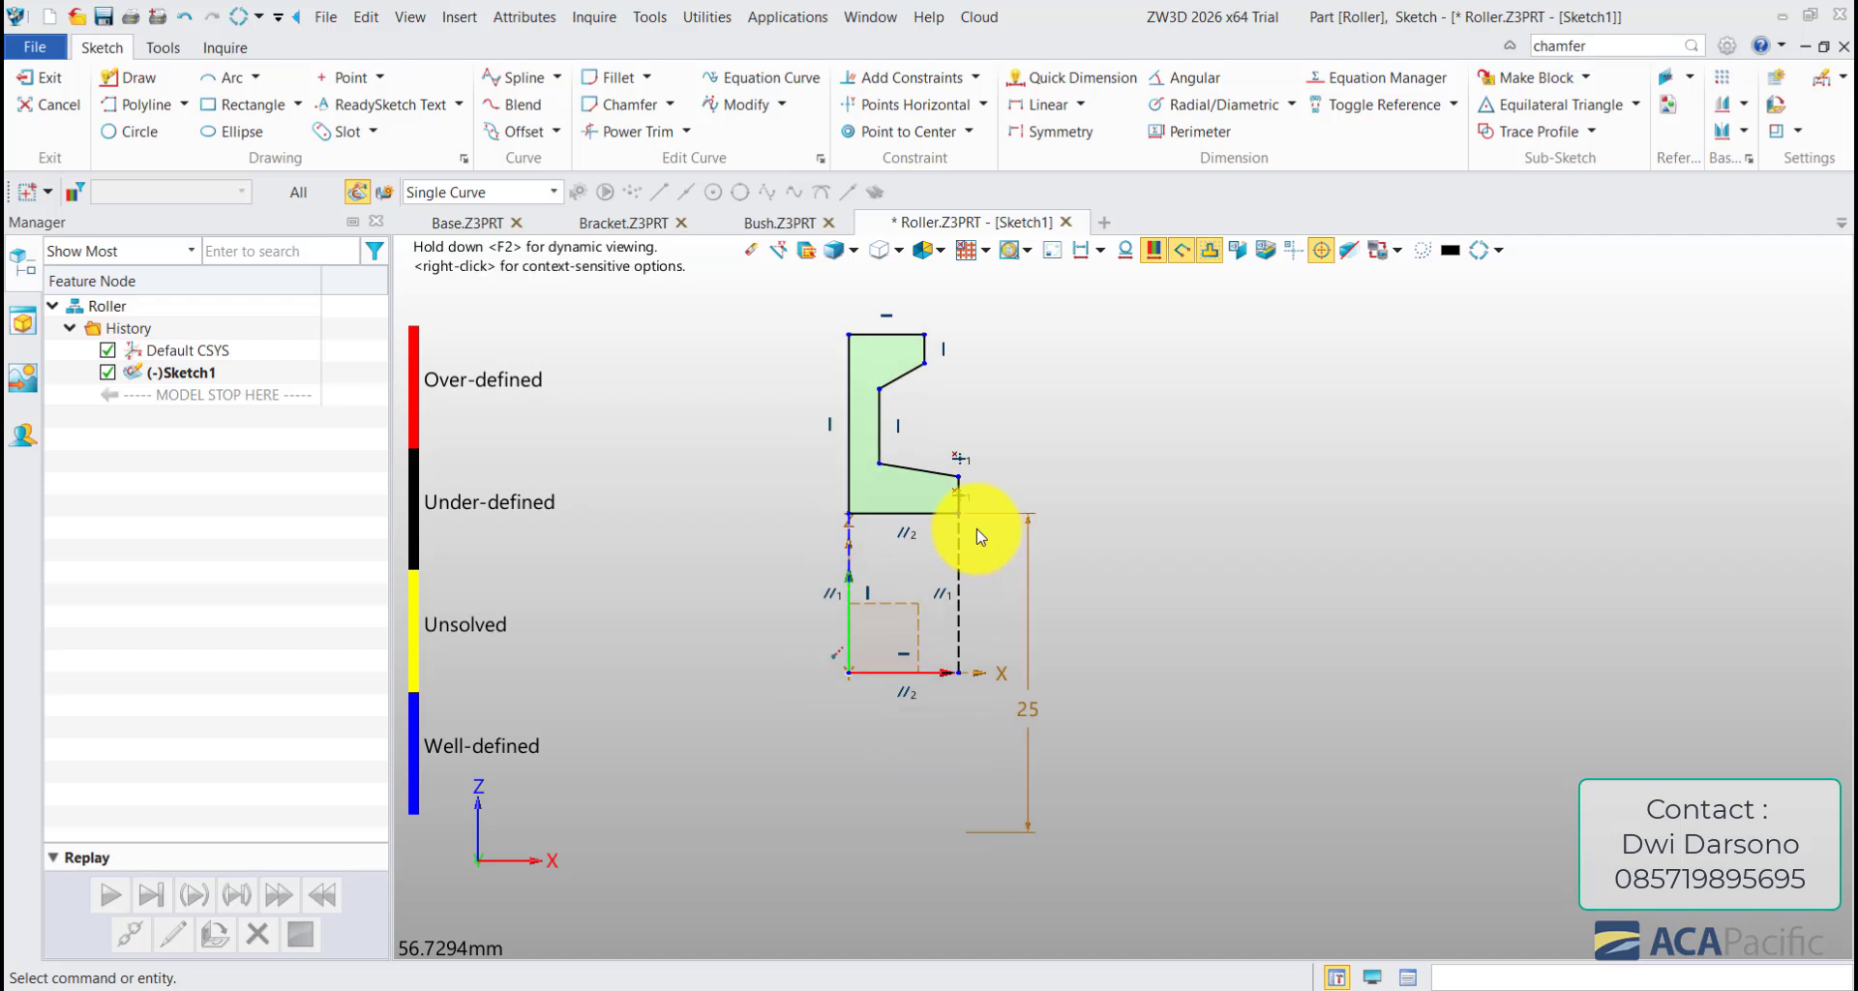
key("d")
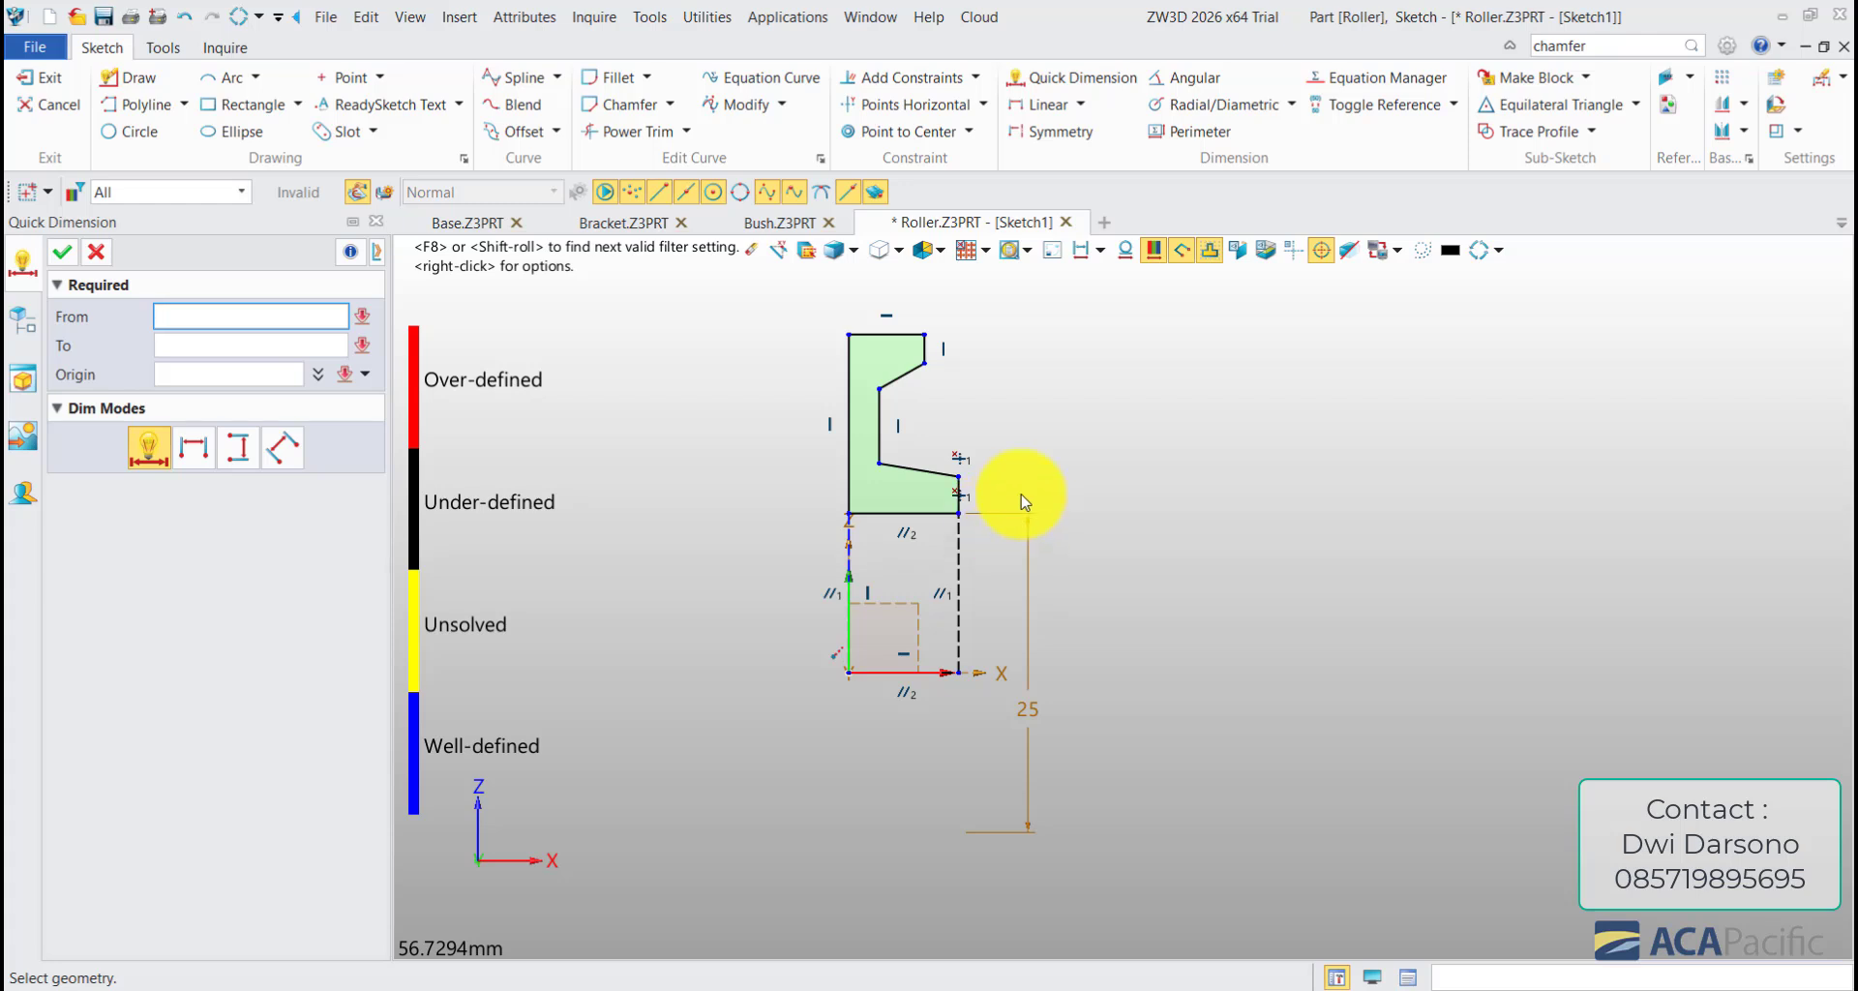
left_click(958, 476)
left_click(943, 670)
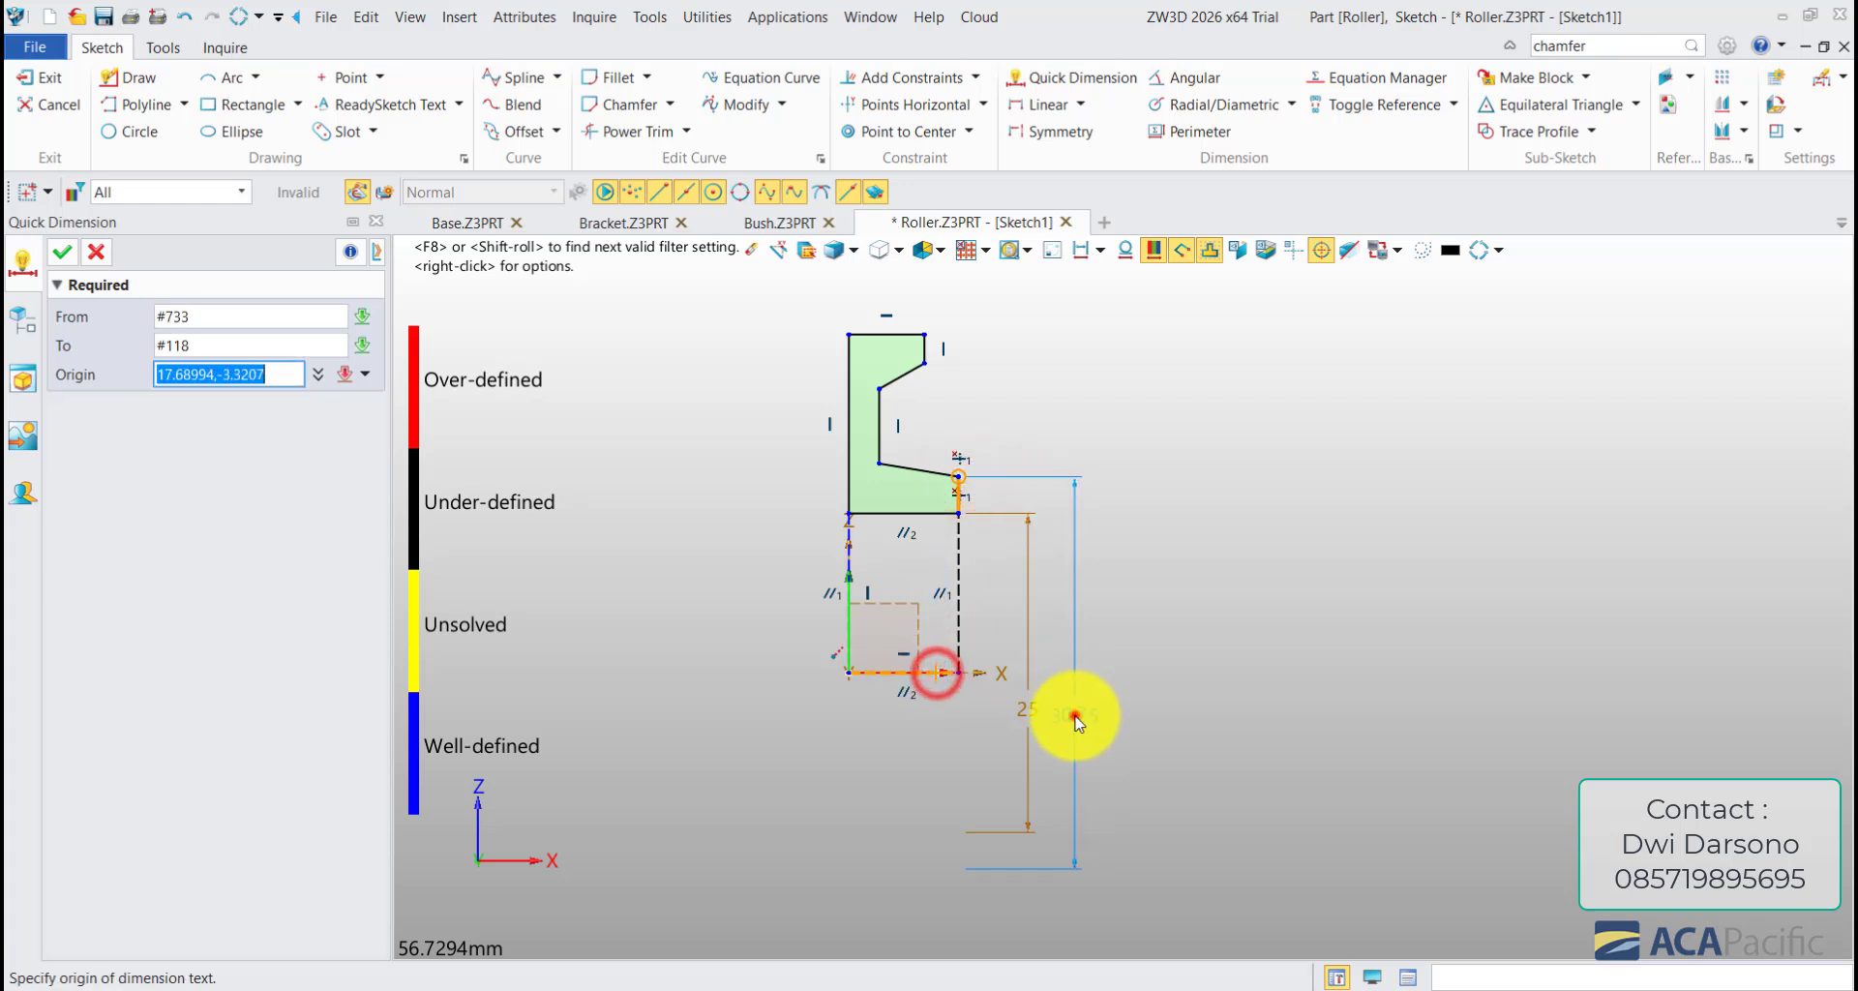
left_click(1070, 716)
type("32")
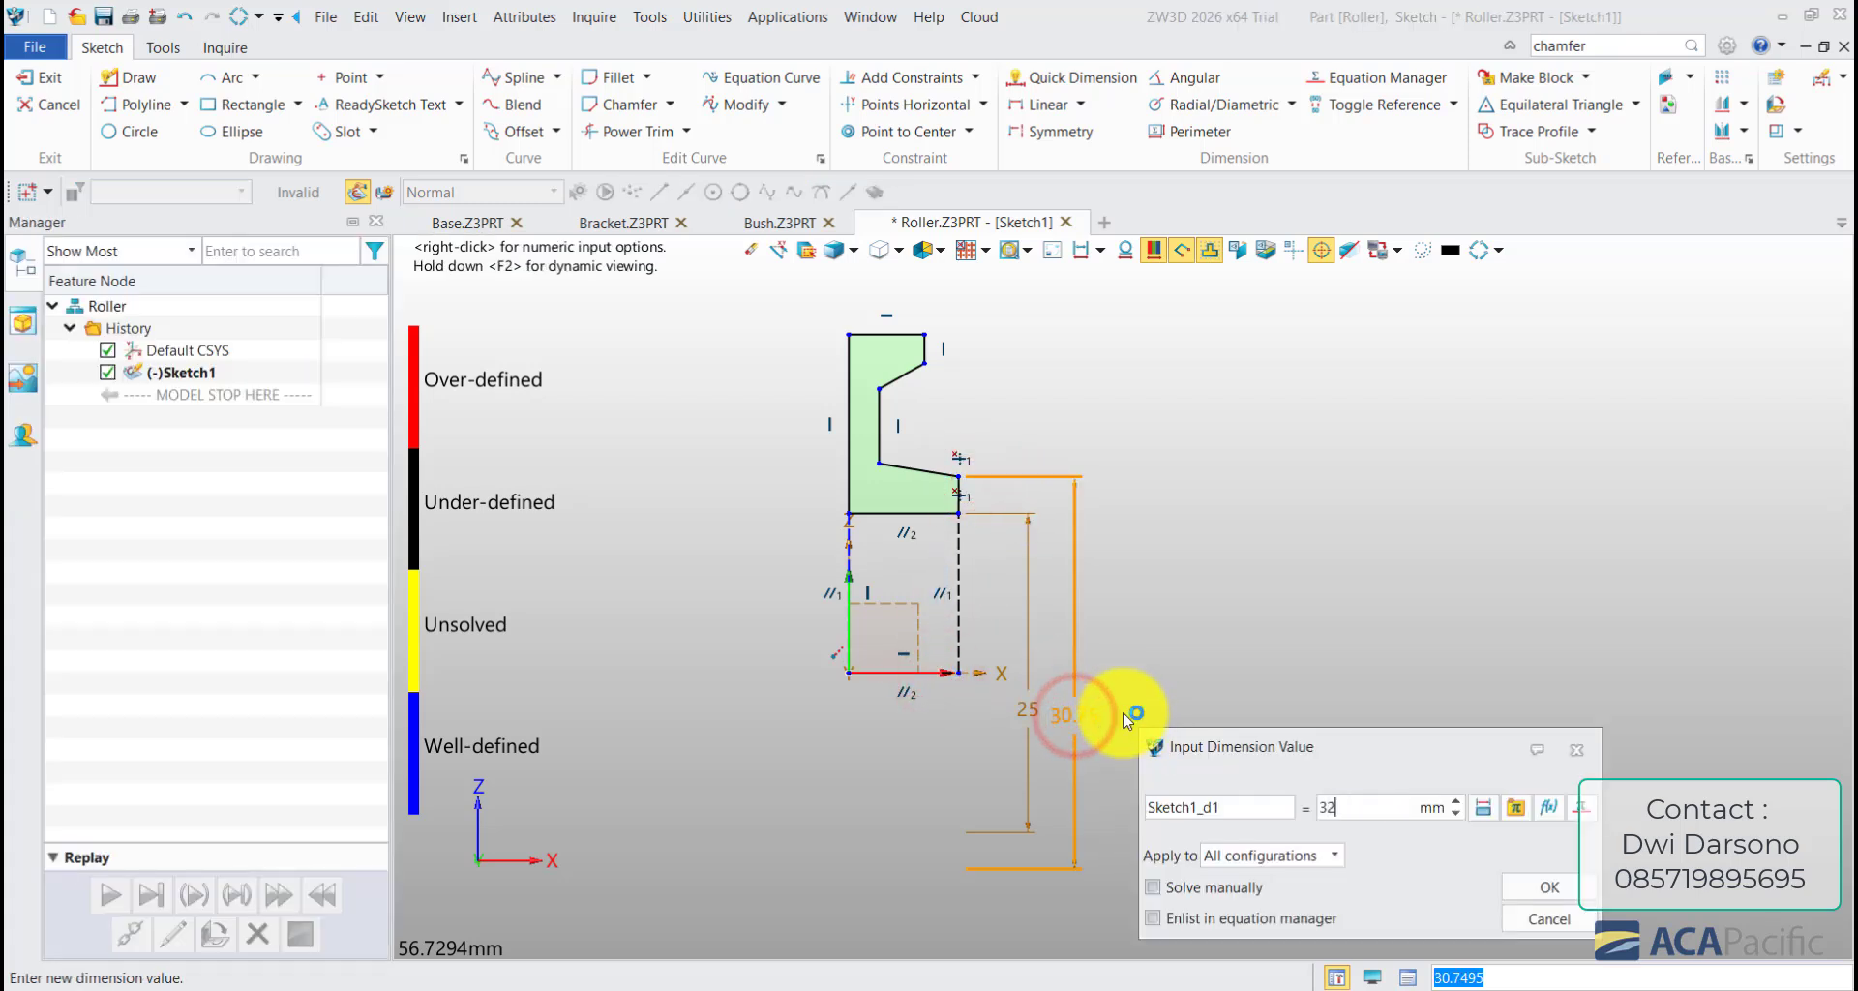
left_click(1534, 900)
- Dimension the inner end of the lower sloped edge as a diameter of 45 mm about the X-axis construction line
left_click(878, 455)
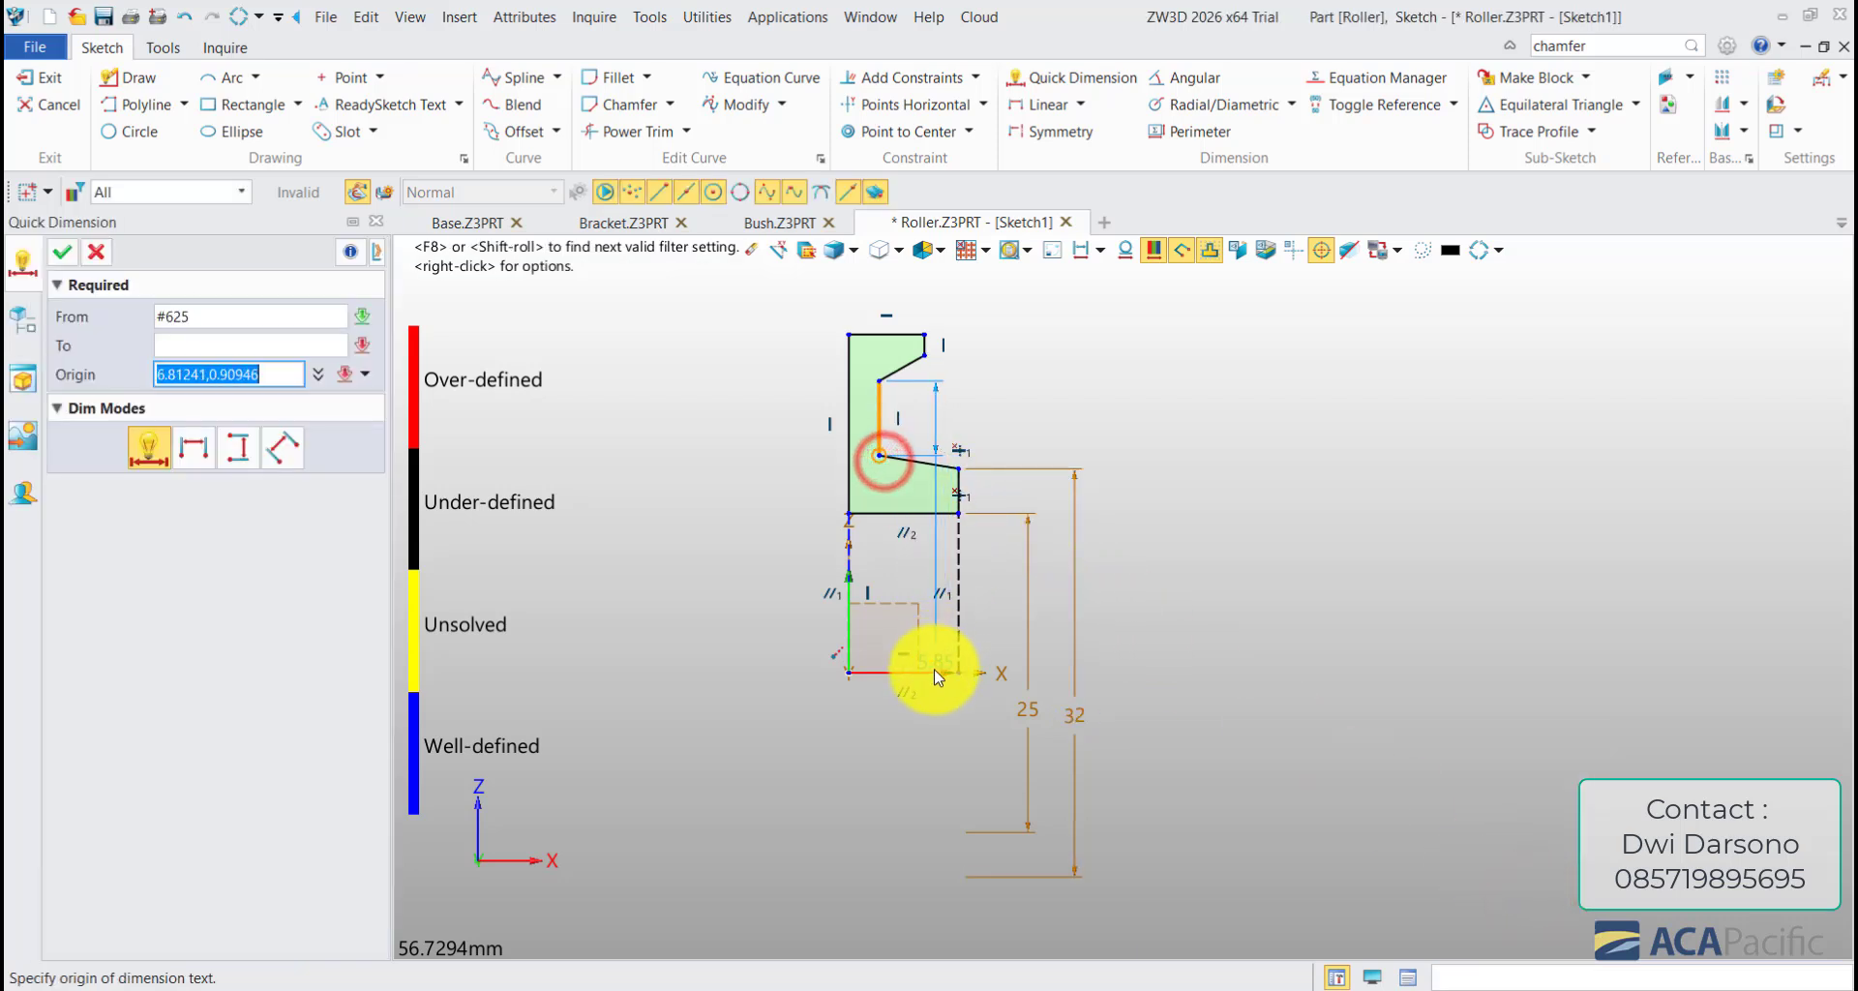
left_click(933, 670)
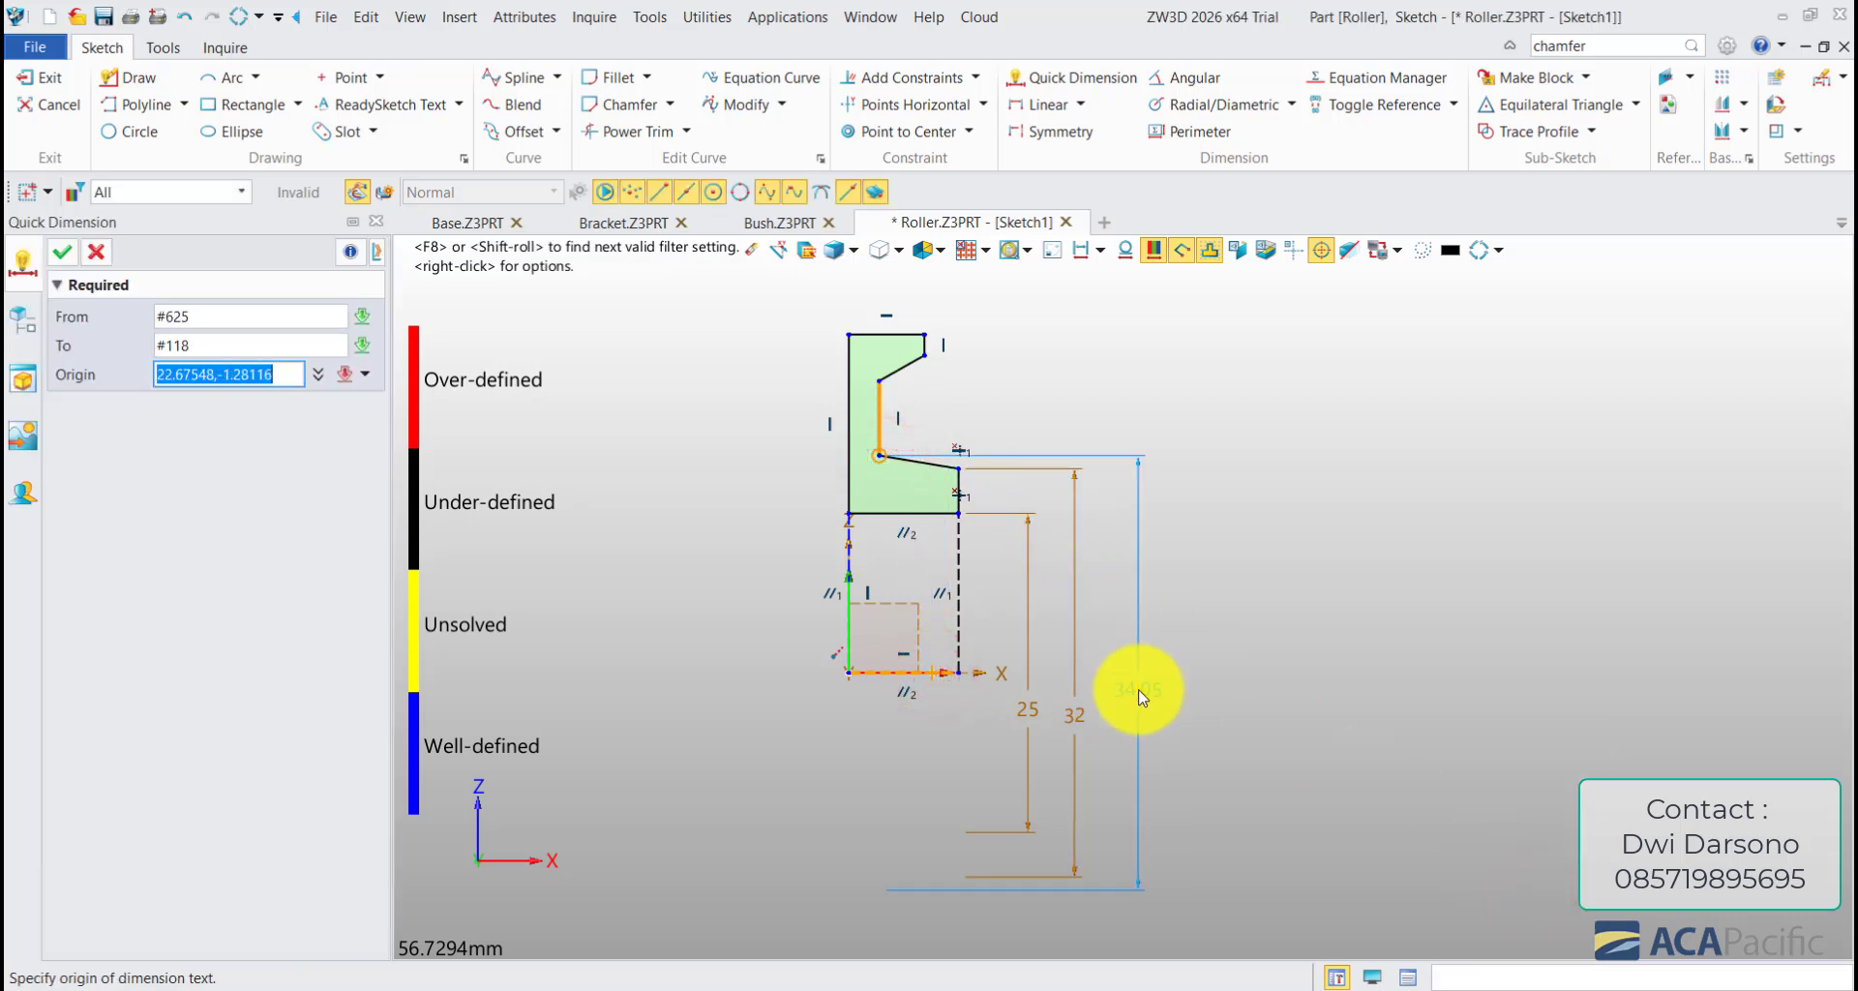
left_click(1140, 692)
type("45")
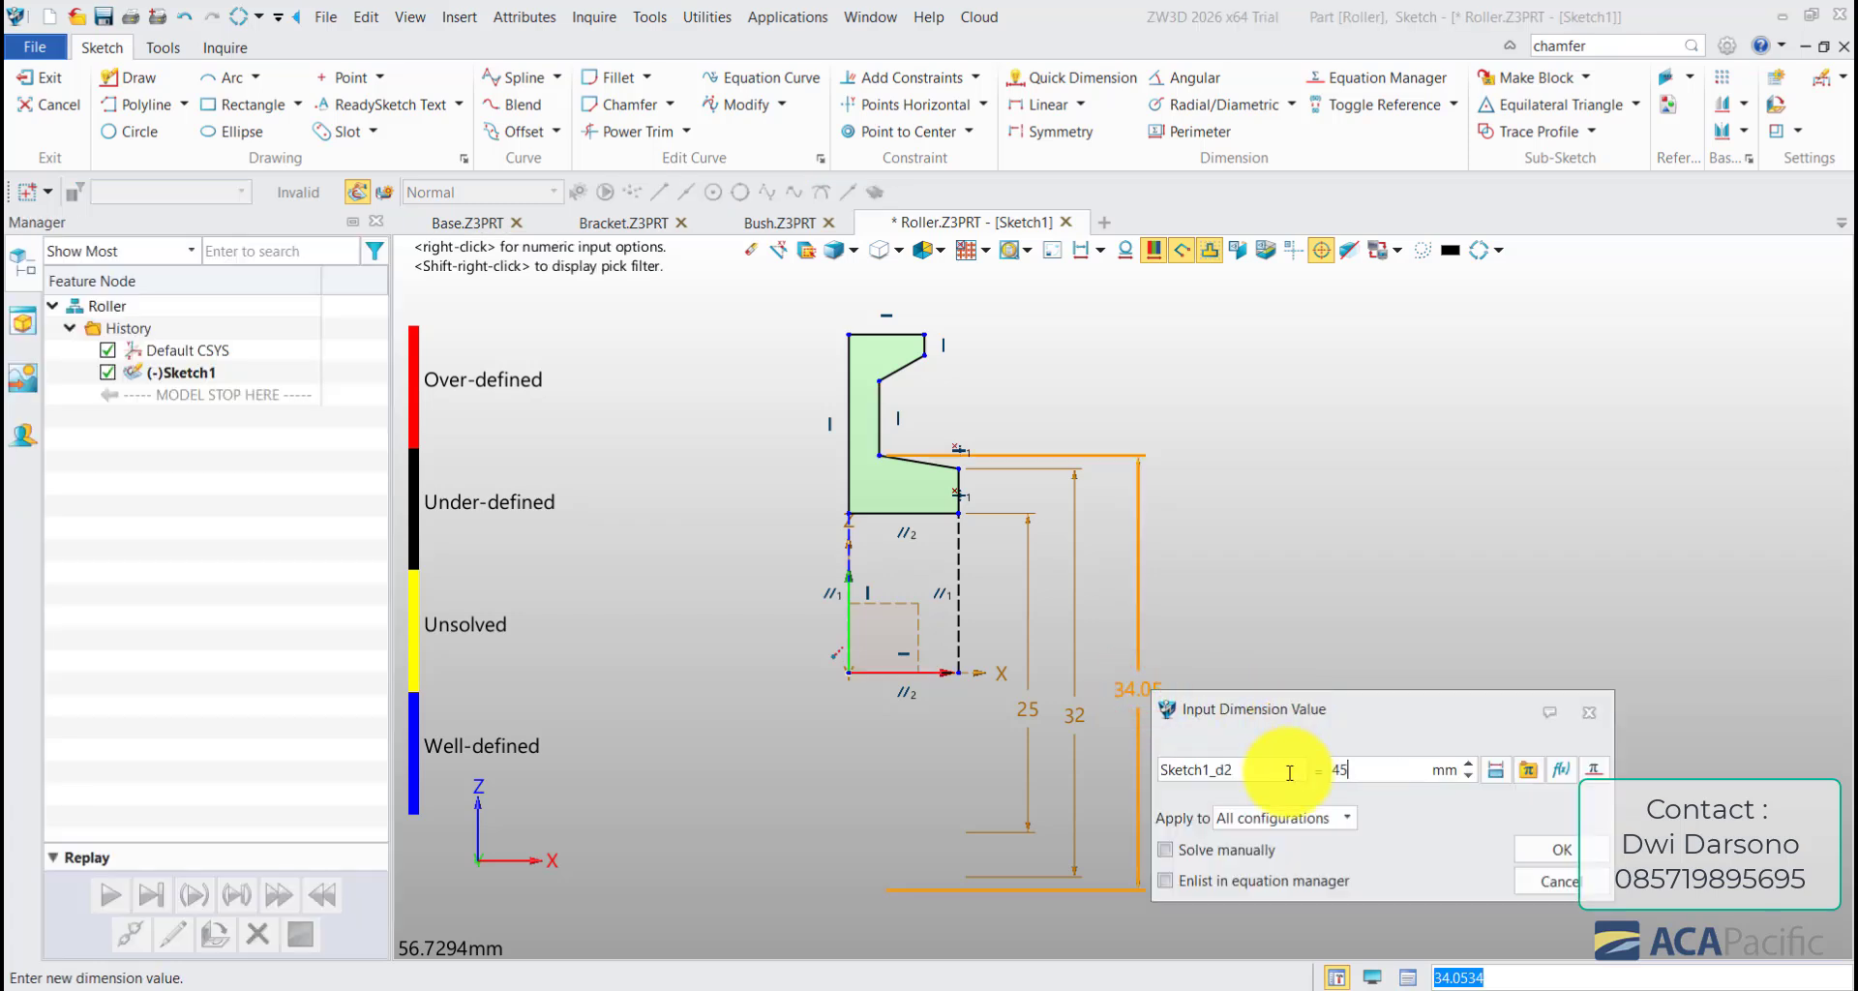
key("Return")
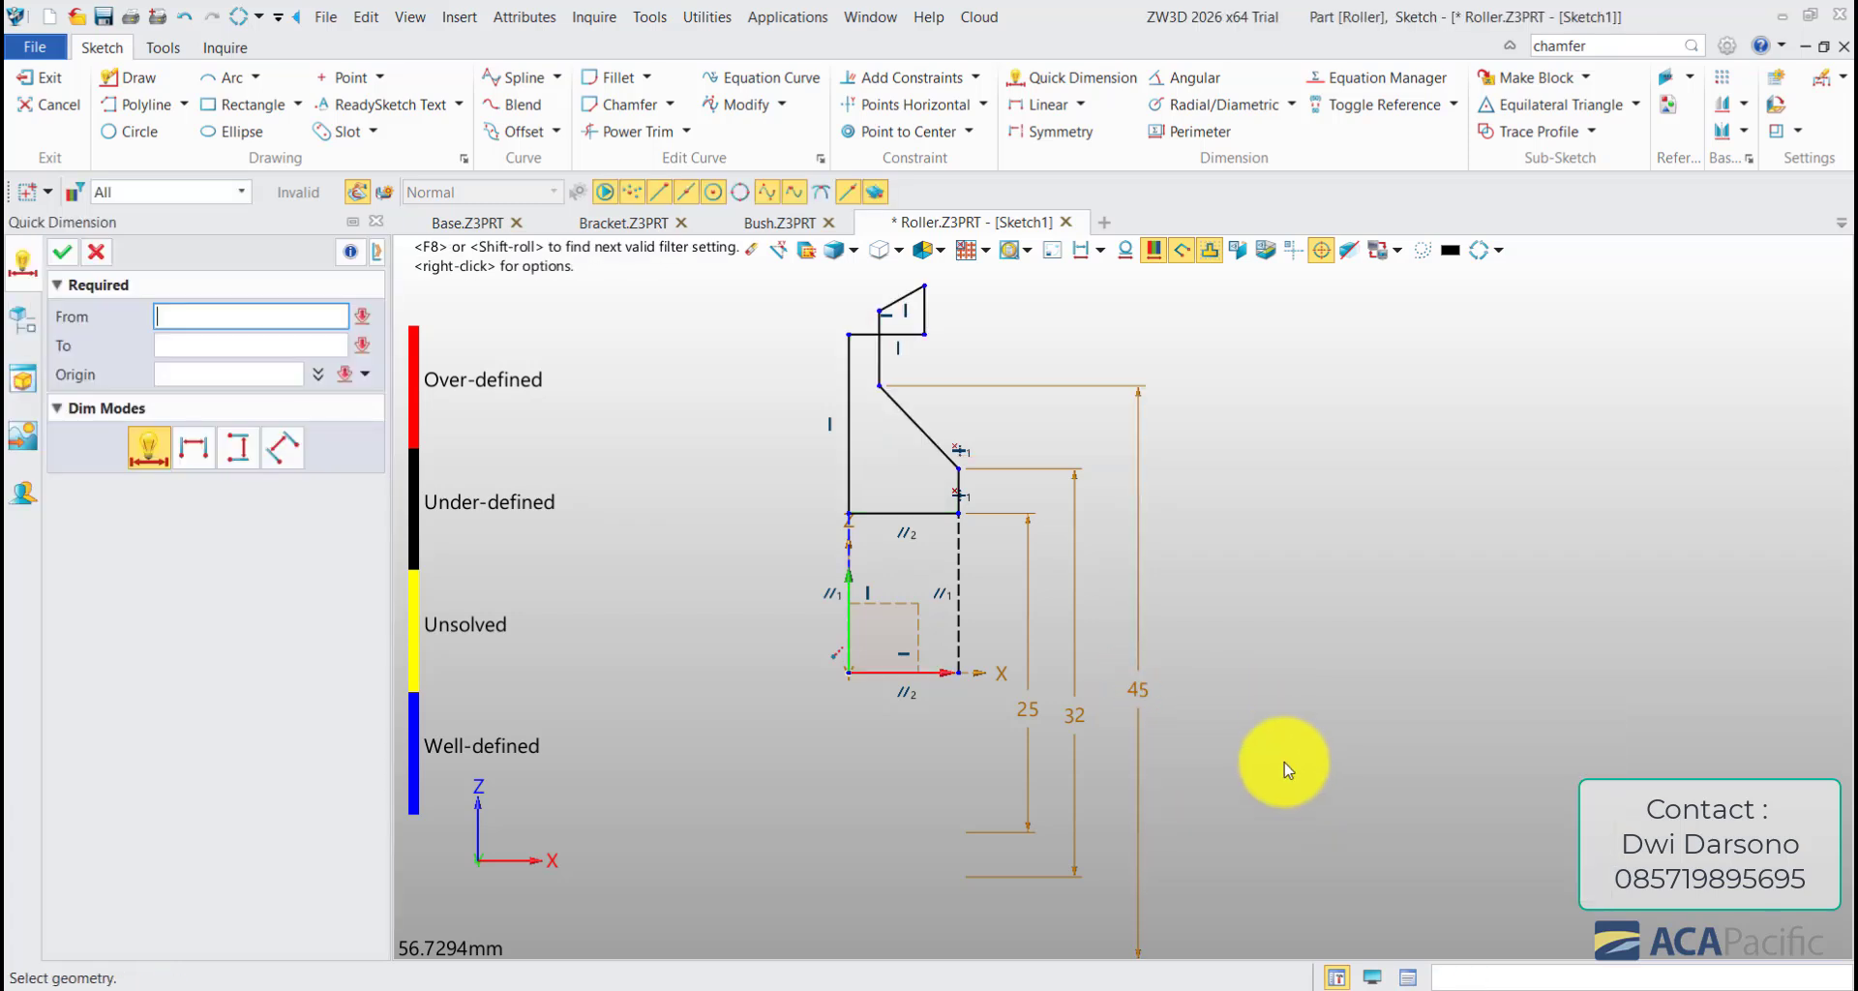
- Move the profile's top edge up above the upper sloped edge to restore a closed, non-crossing outline
left_click(912, 337)
key("Escape")
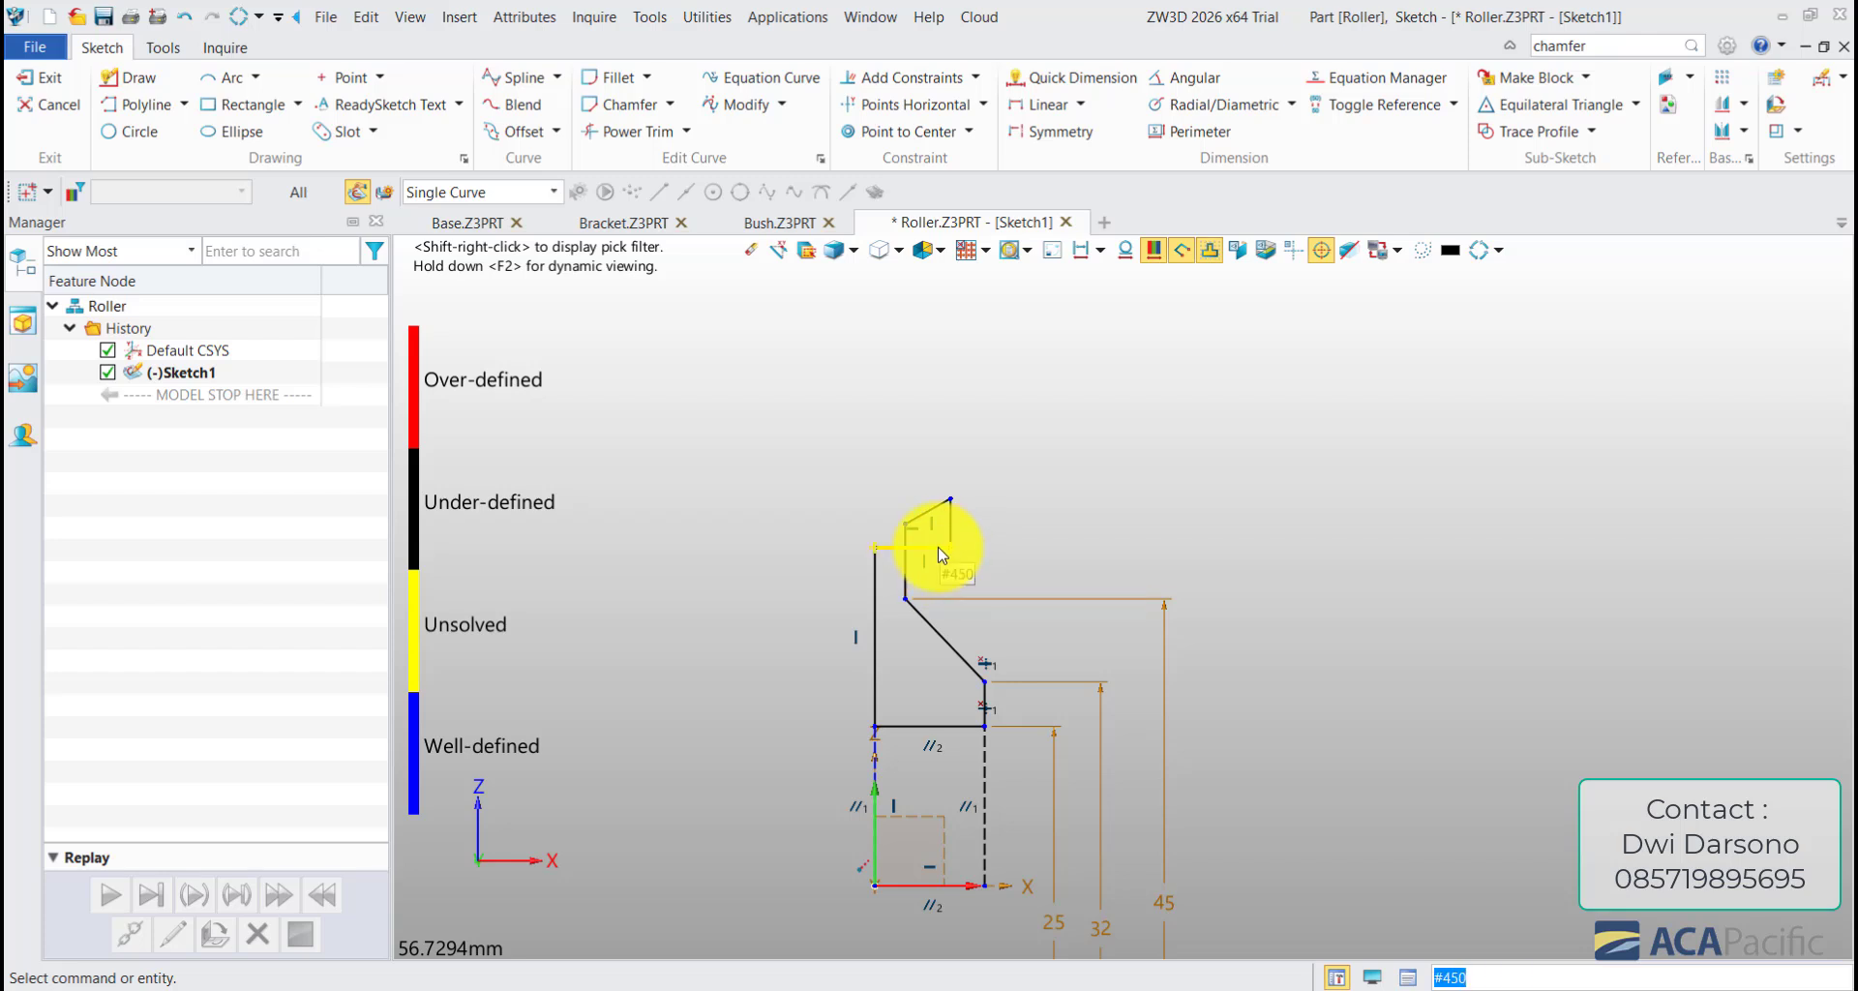
mouse_move(939, 544)
left_mouse_down()
mouse_move(916, 403)
mouse_move(1012, 376)
left_mouse_up()
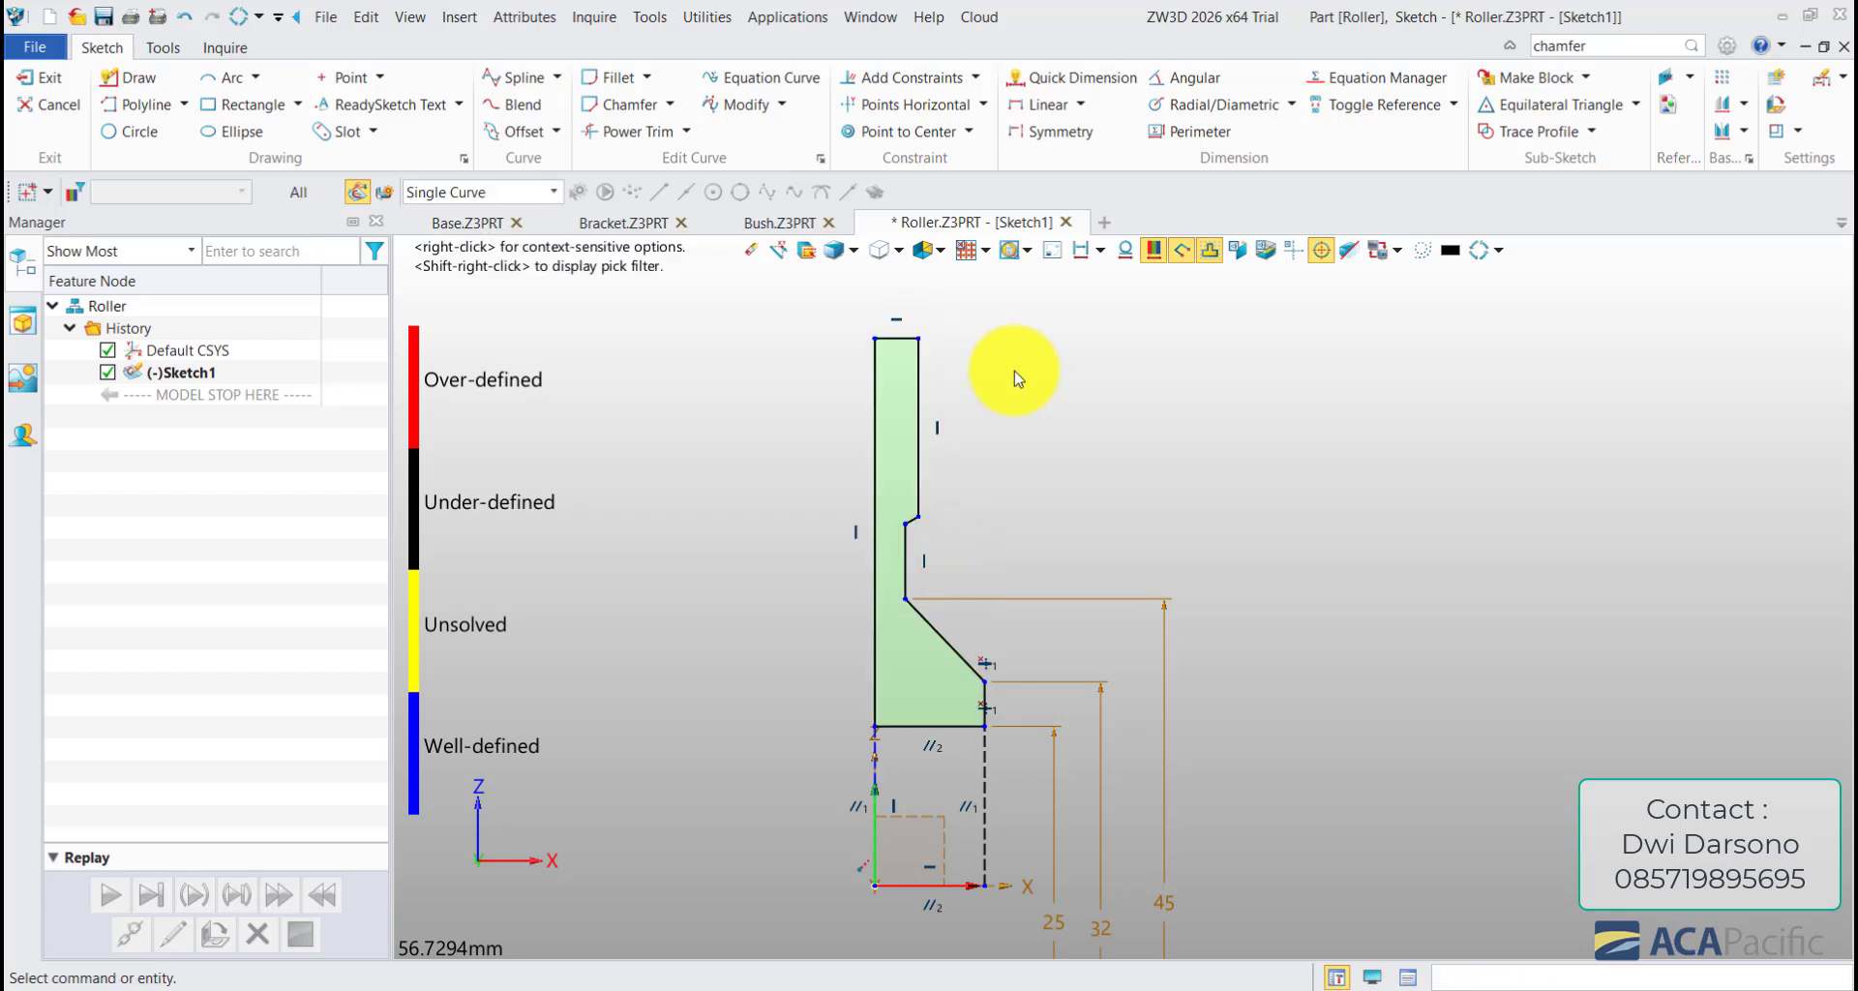
- Dimension the profile's top edge as a diameter of 100 mm about the X-axis construction line
middle_click(1014, 375)
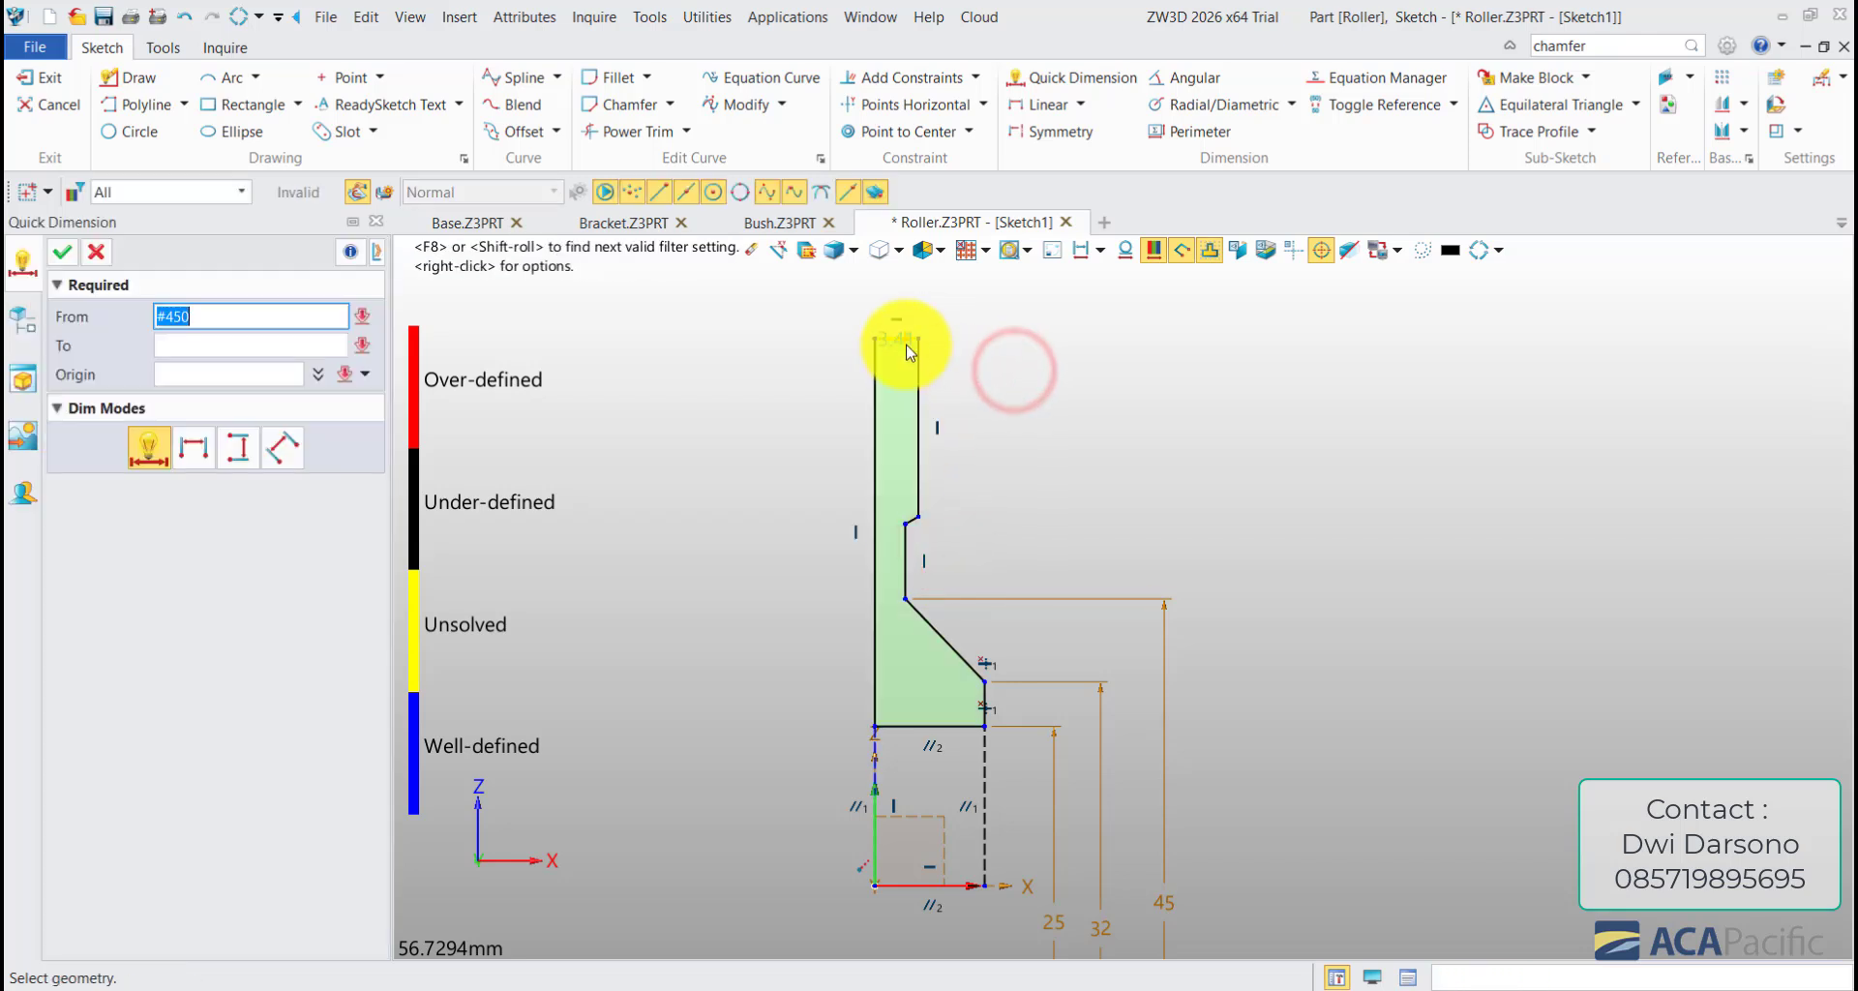
left_click(905, 338)
left_click(941, 886)
left_click(1249, 921)
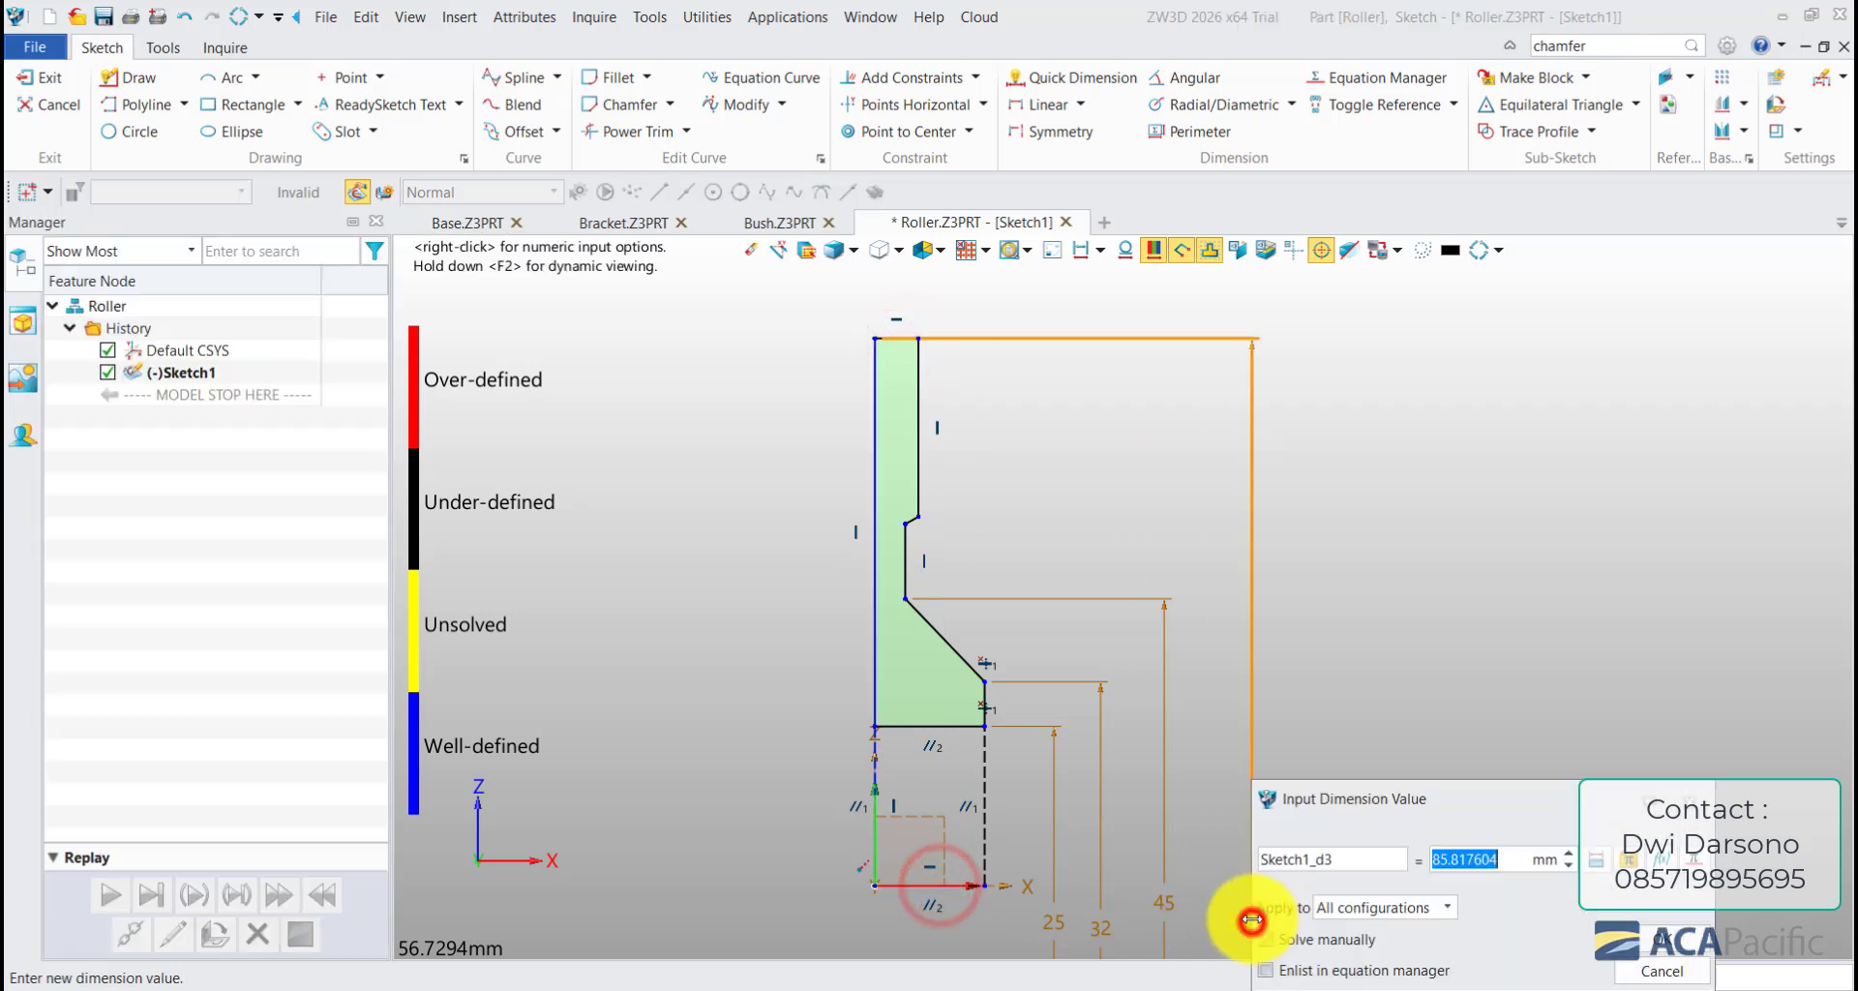
key("Return")
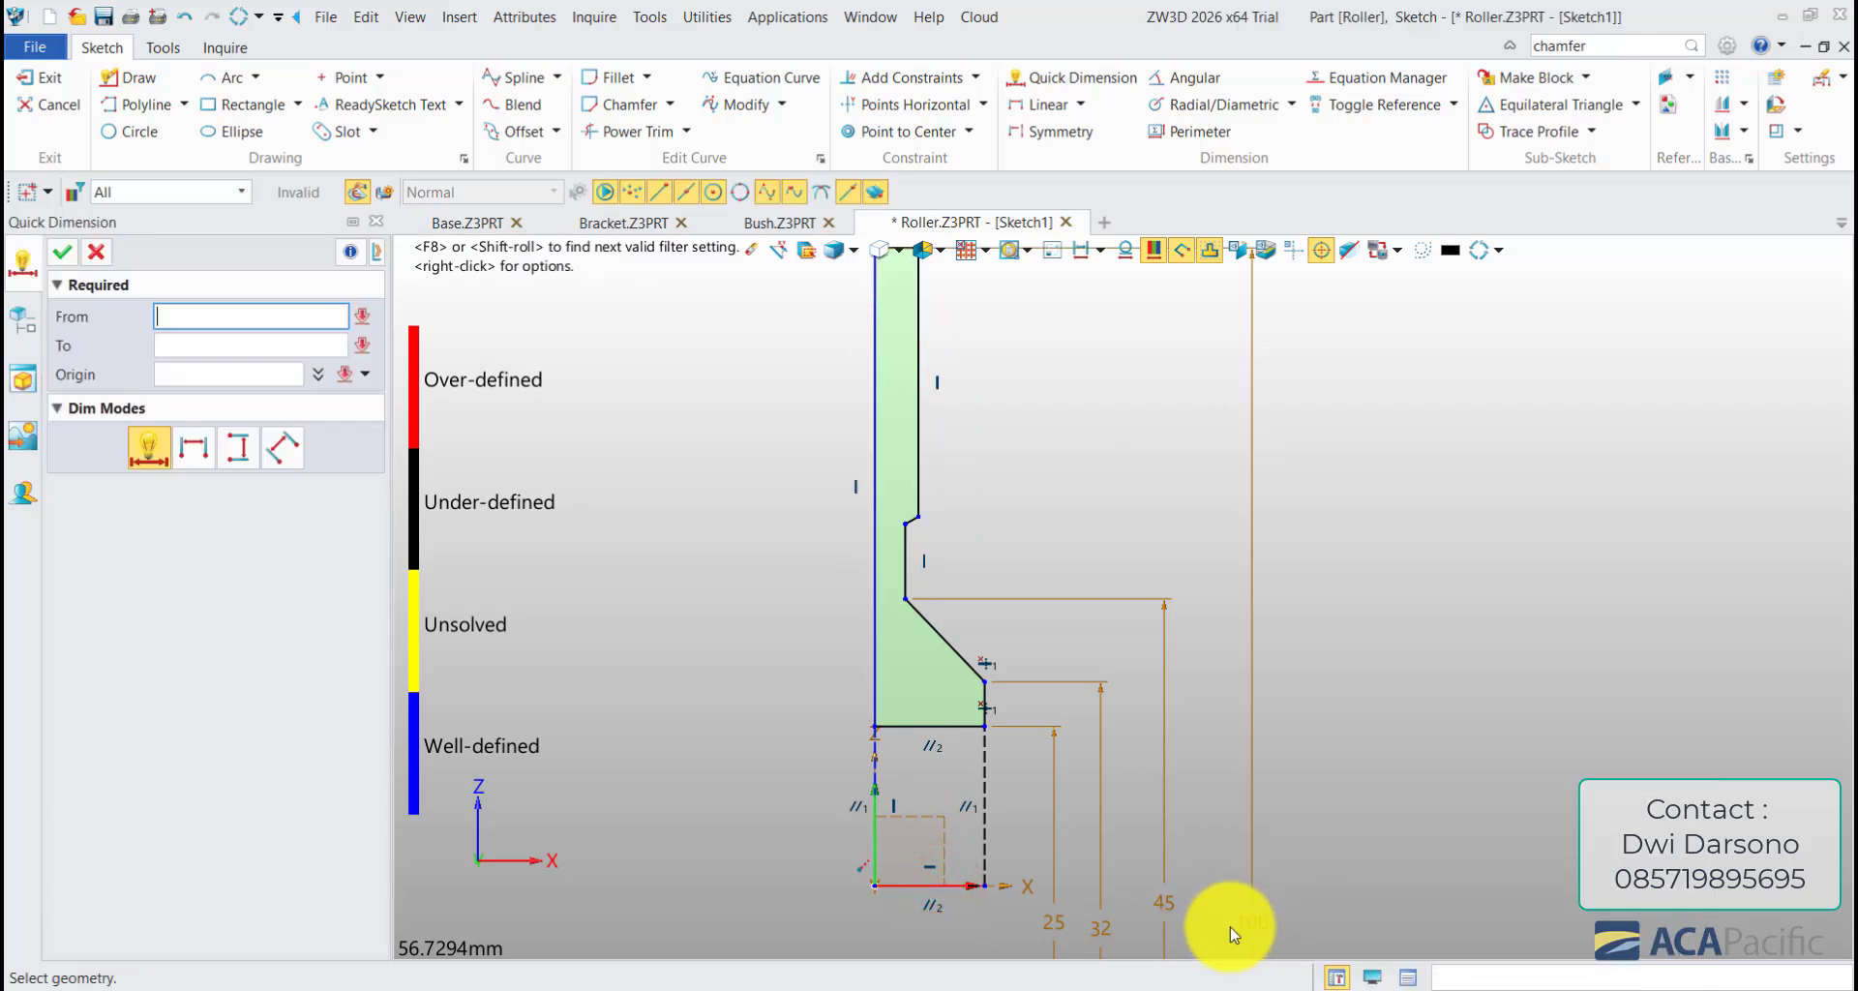
- Dimension the outer end of the upper sloped edge as a diameter of 95 mm about the X-axis construction line
left_click(924, 605)
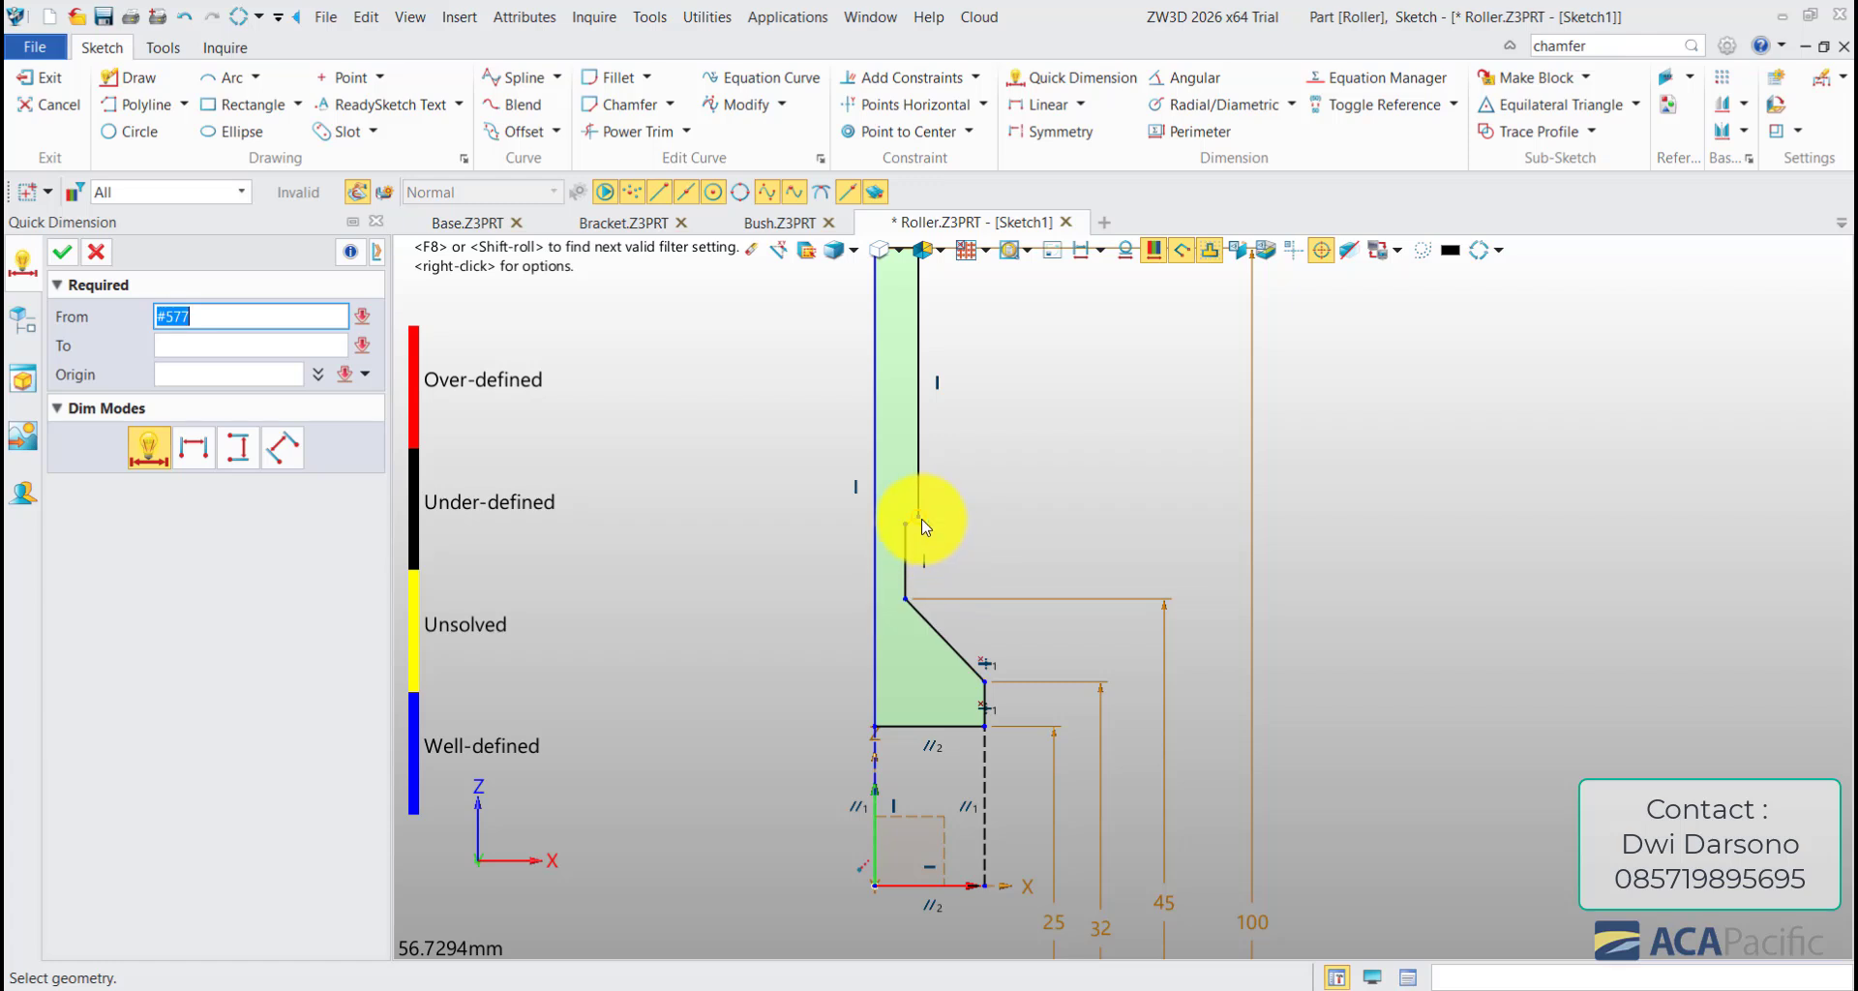
left_click(920, 519)
left_click(960, 884)
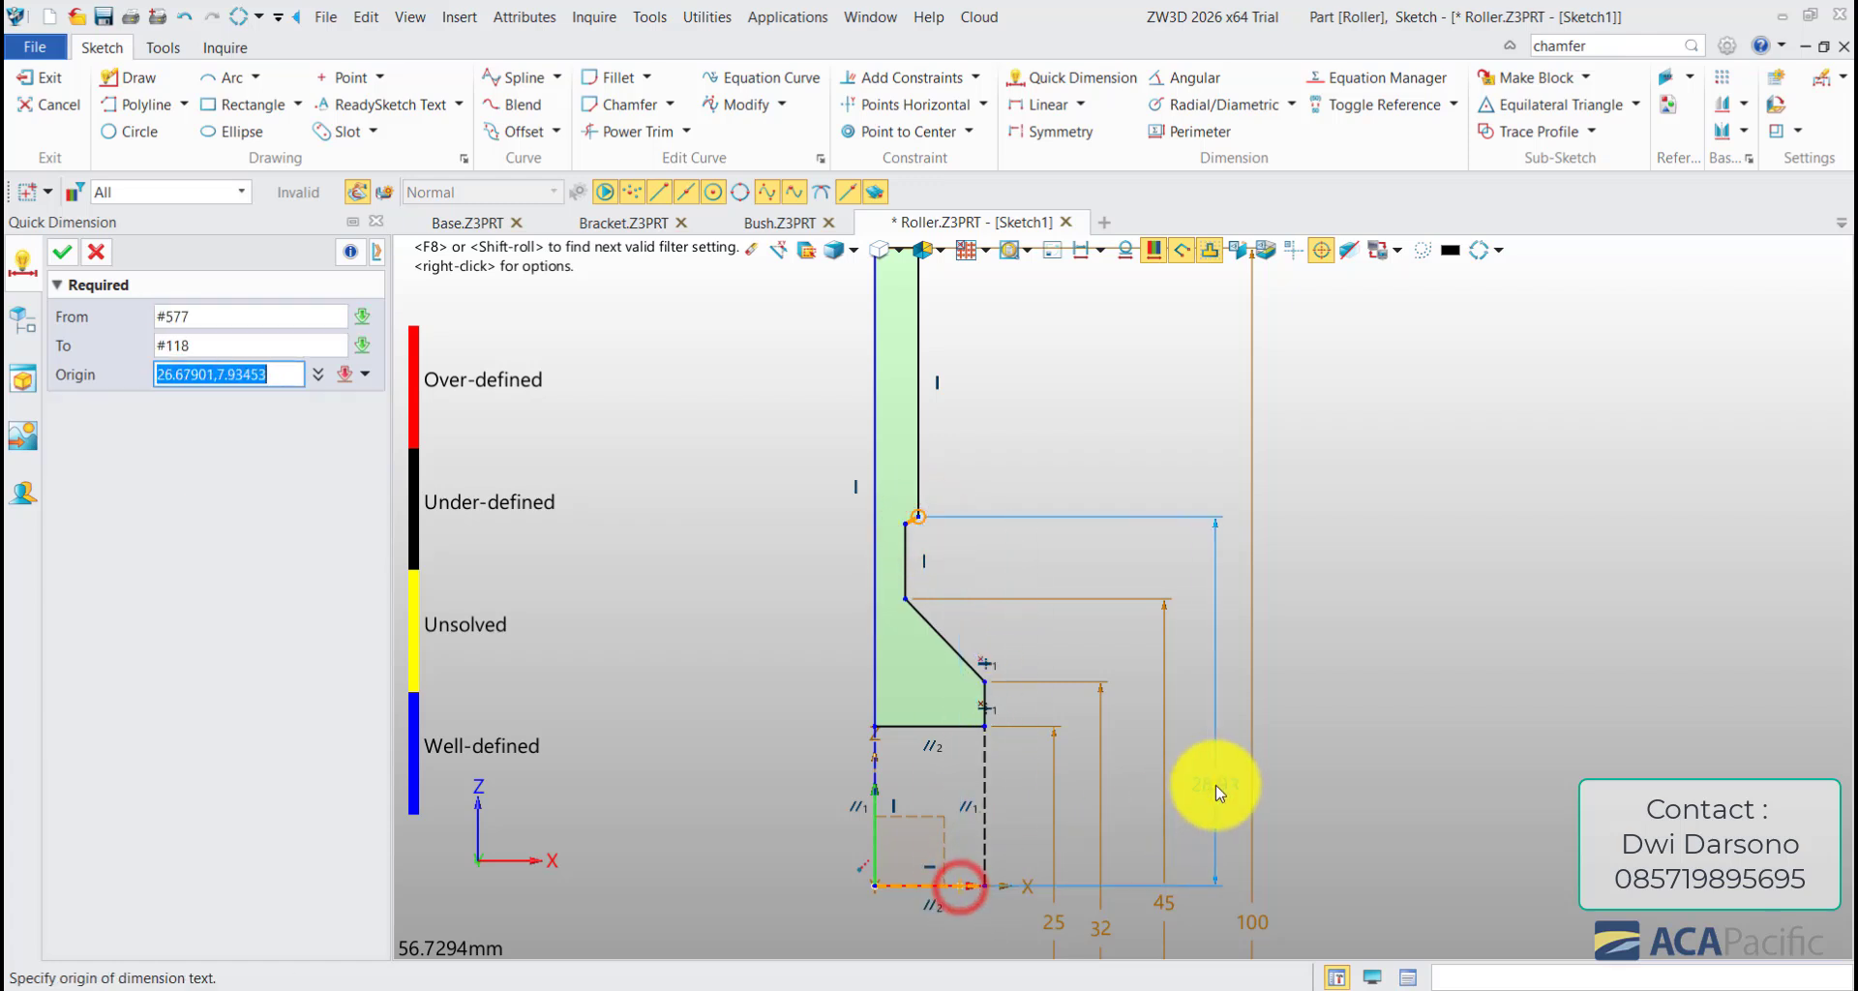
left_click(1222, 931)
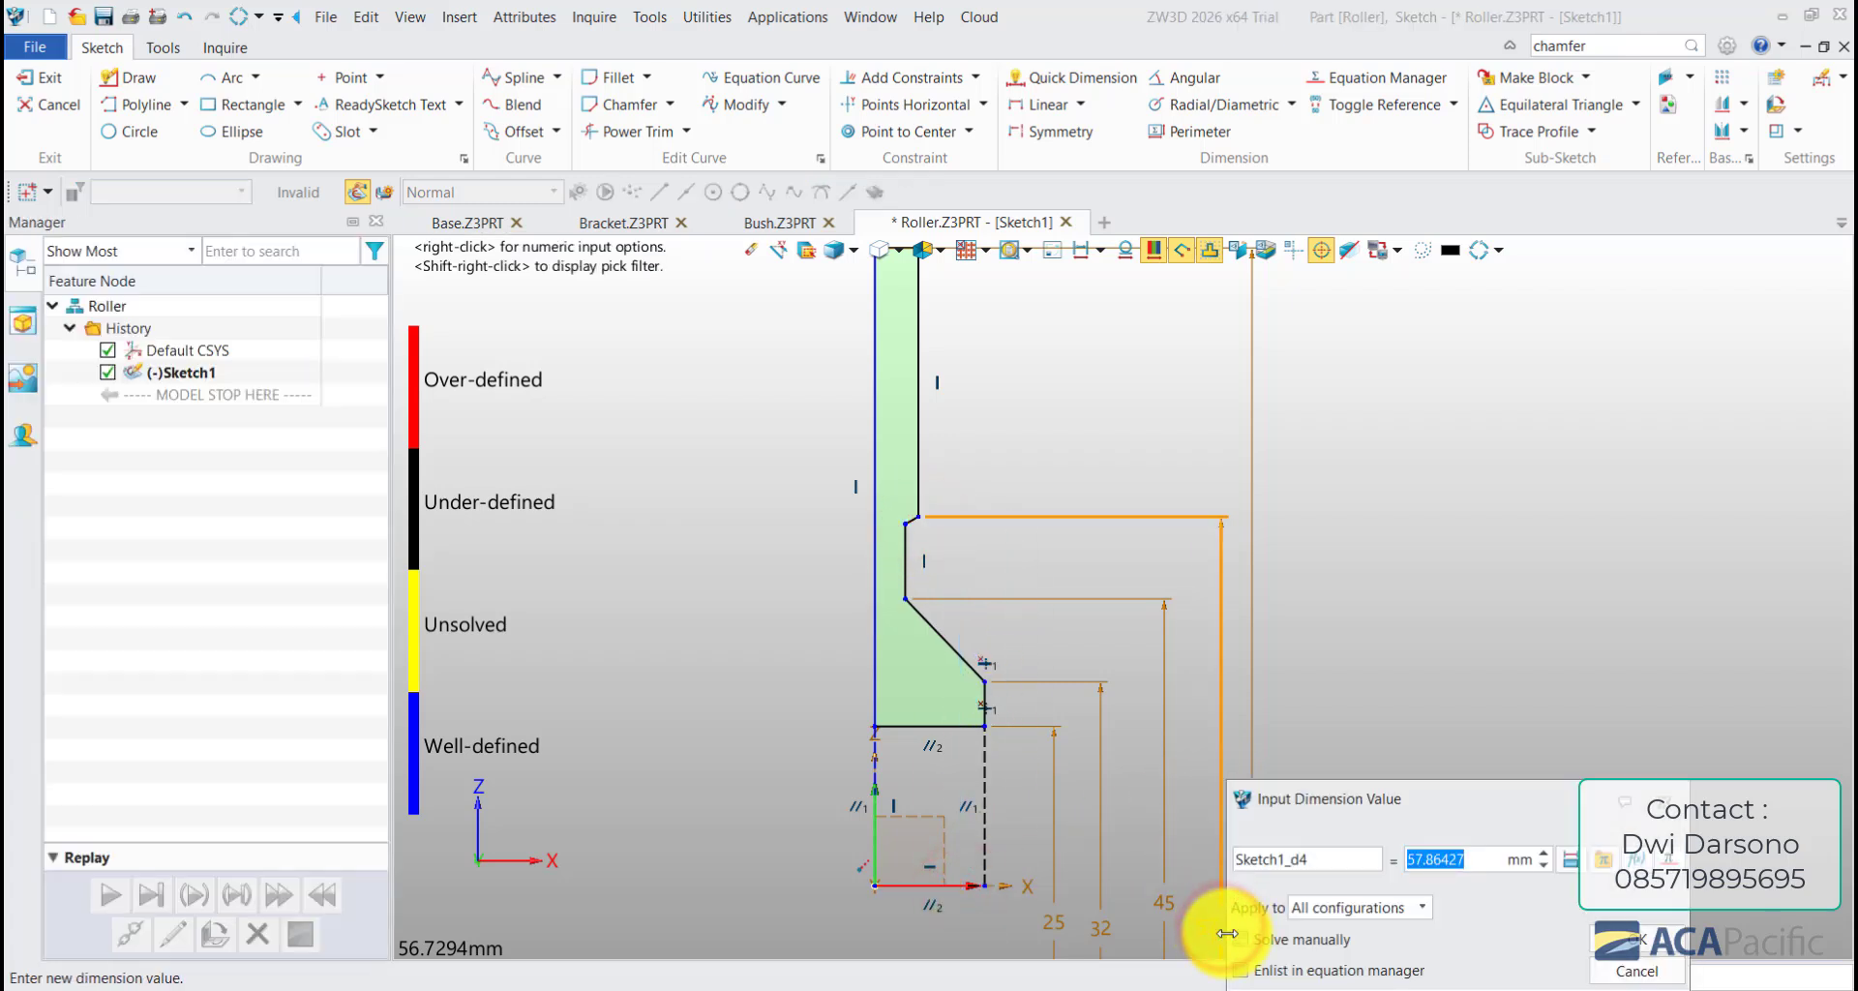
key("Return")
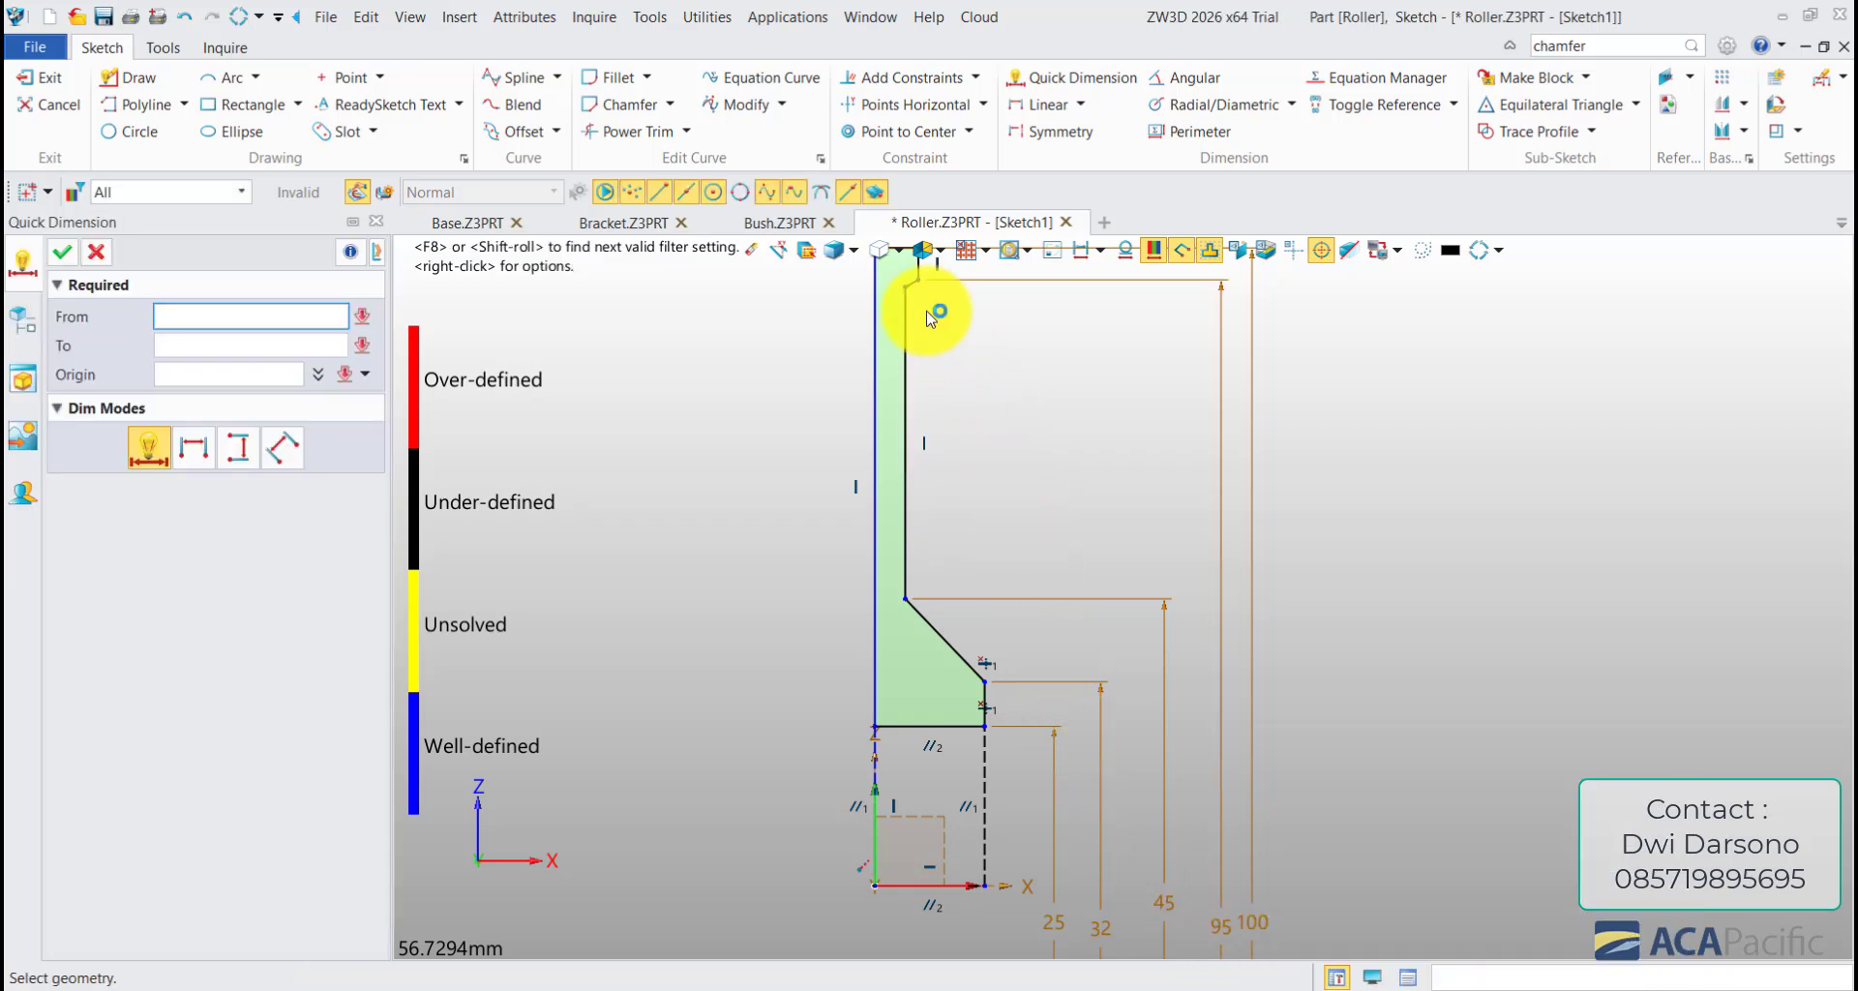
- Dimension the height of the upper sloped edge's inner end from the X-axis construction line as 87 mm
left_click(908, 291)
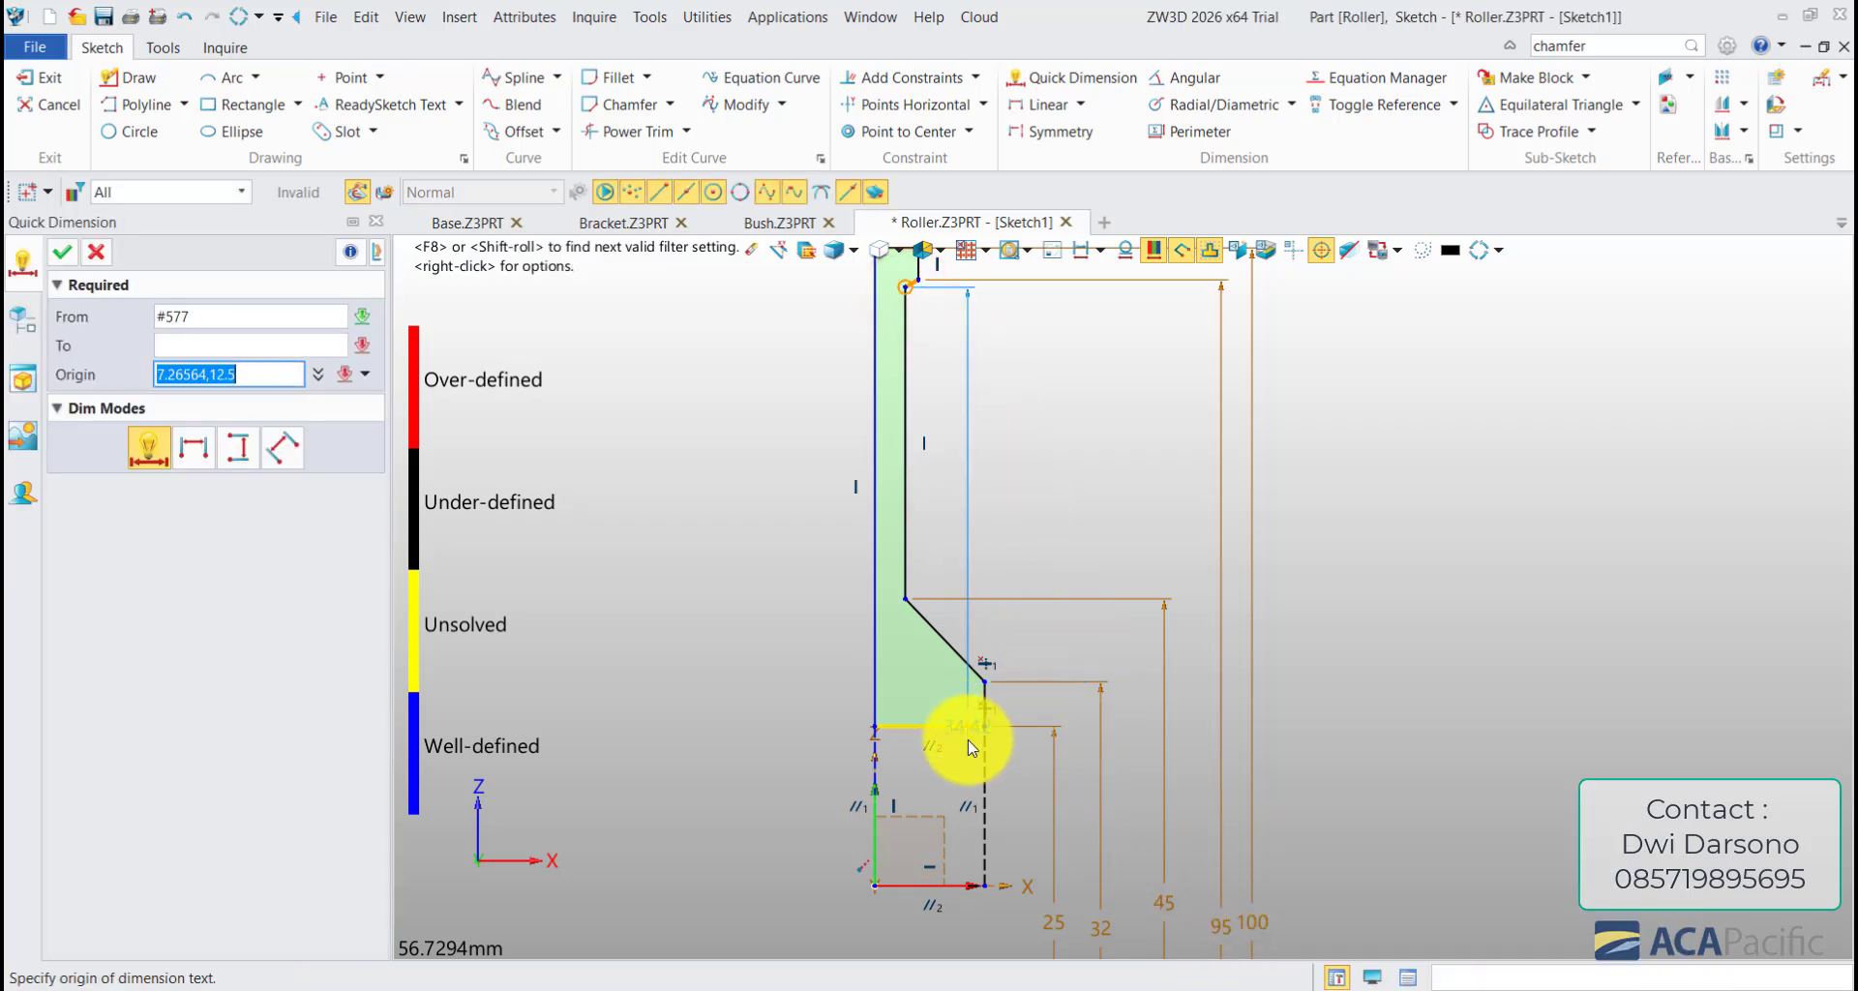
left_click(963, 884)
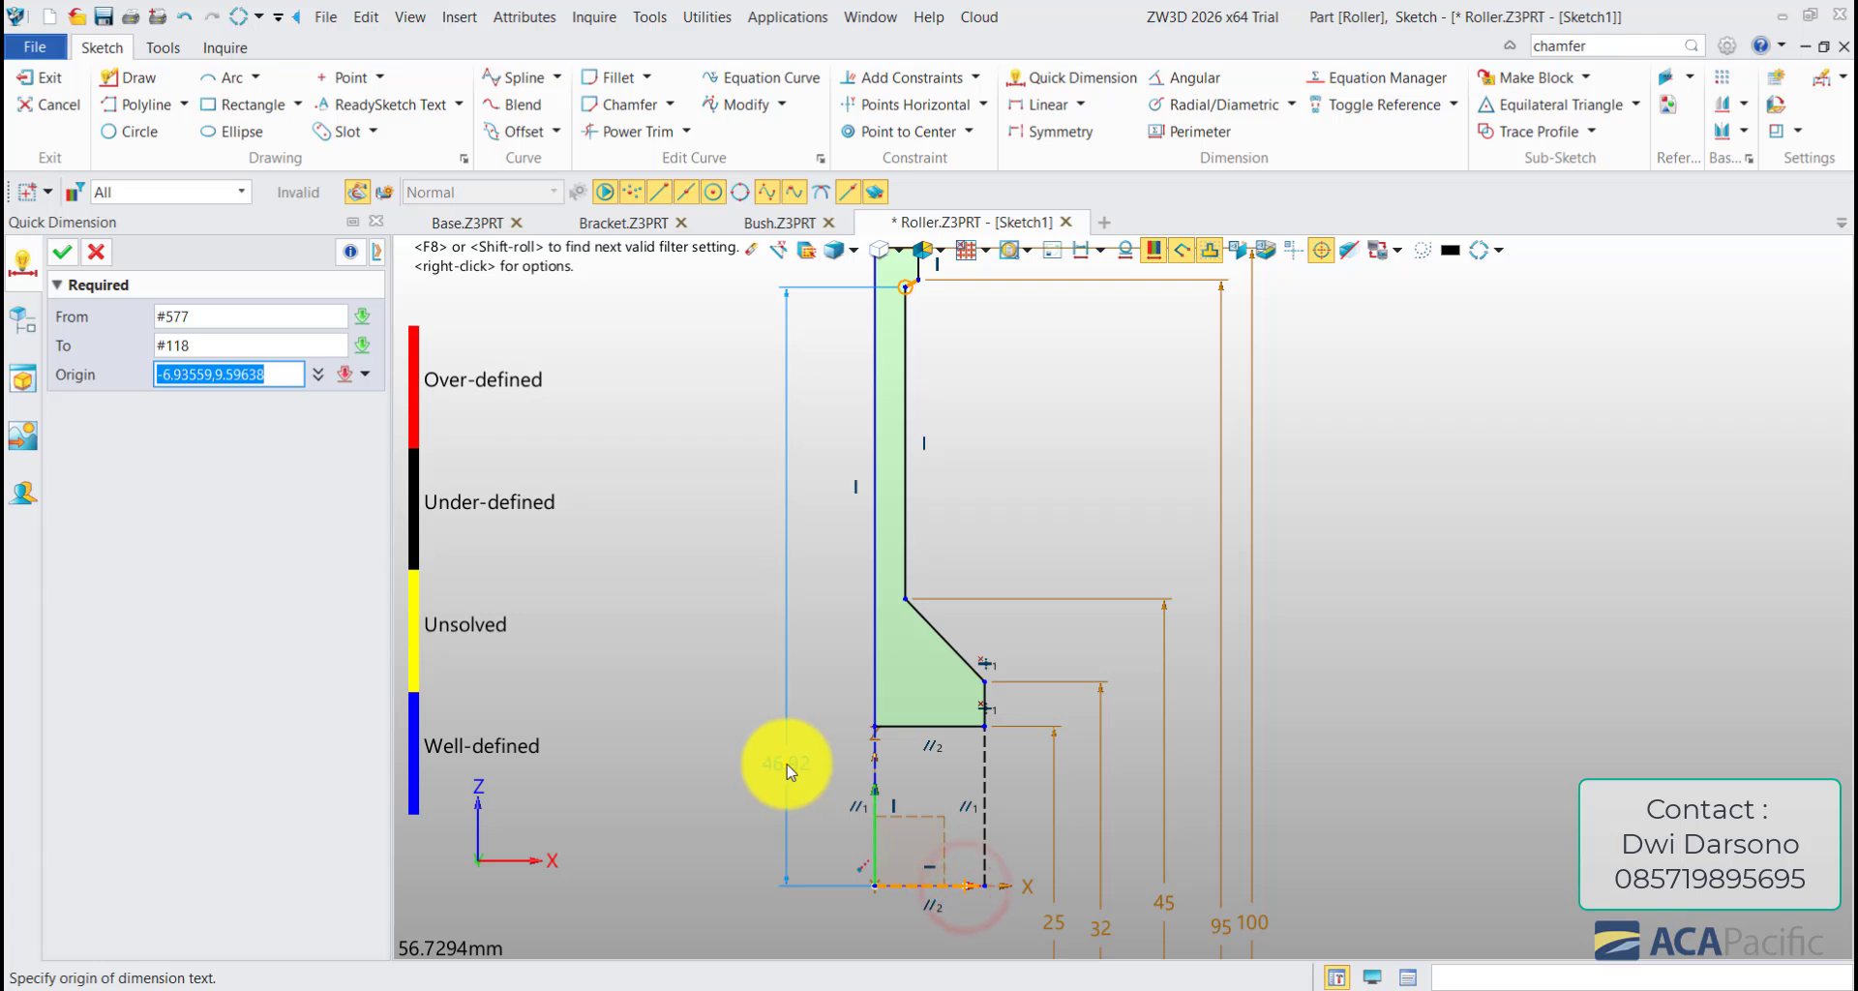
left_click(791, 763)
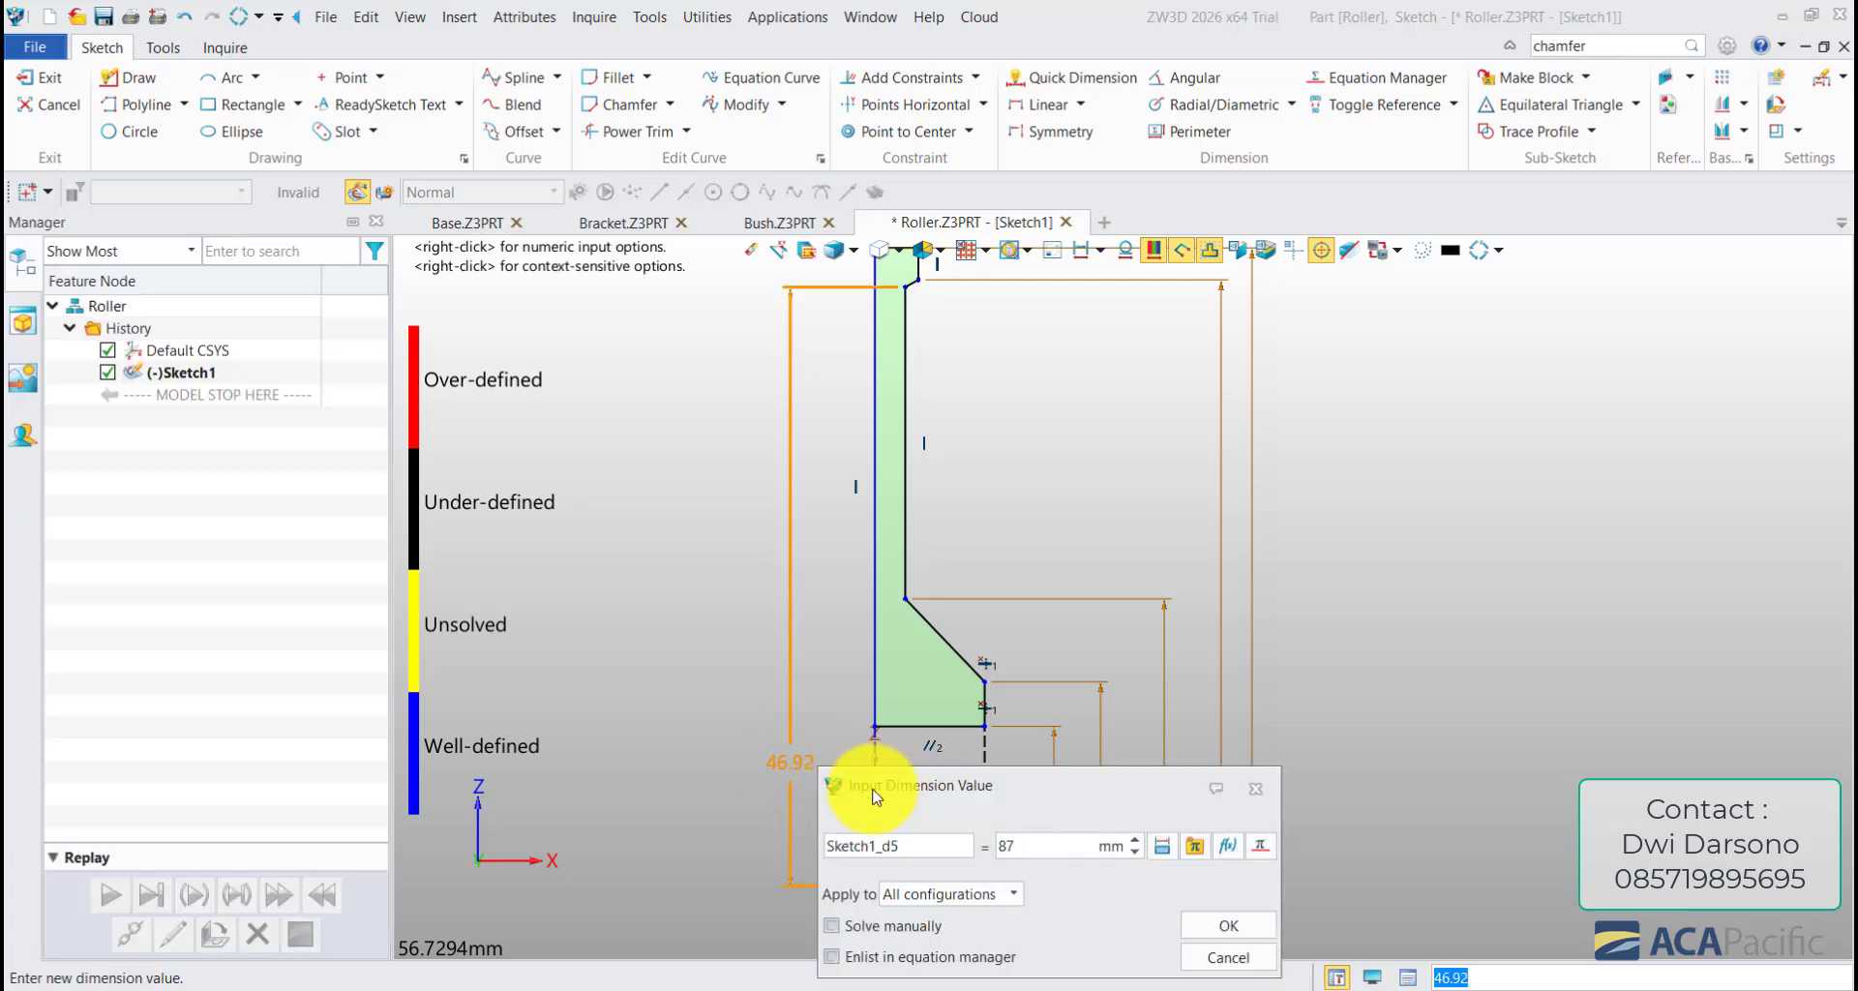
key("Return")
key("Escape")
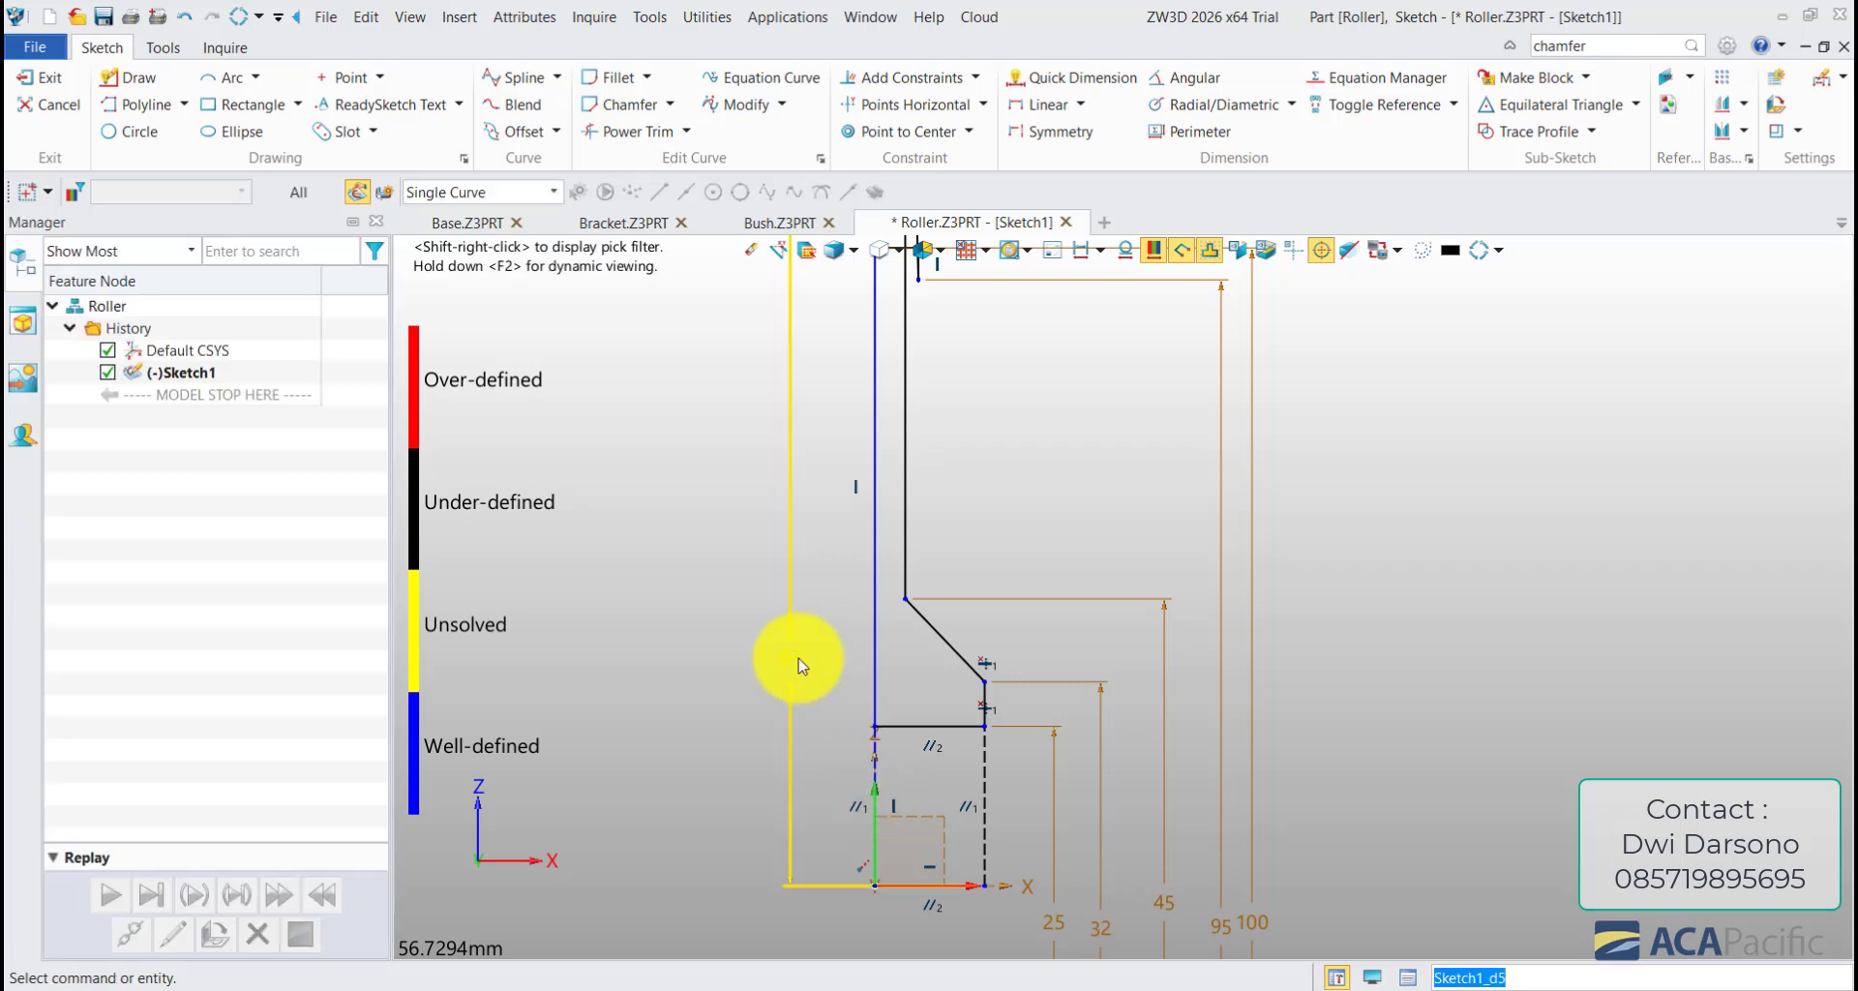
- Change the height dimension of the upper sloped edge's inner end to 87/2 mm
left_click(794, 659)
double_click(792, 668)
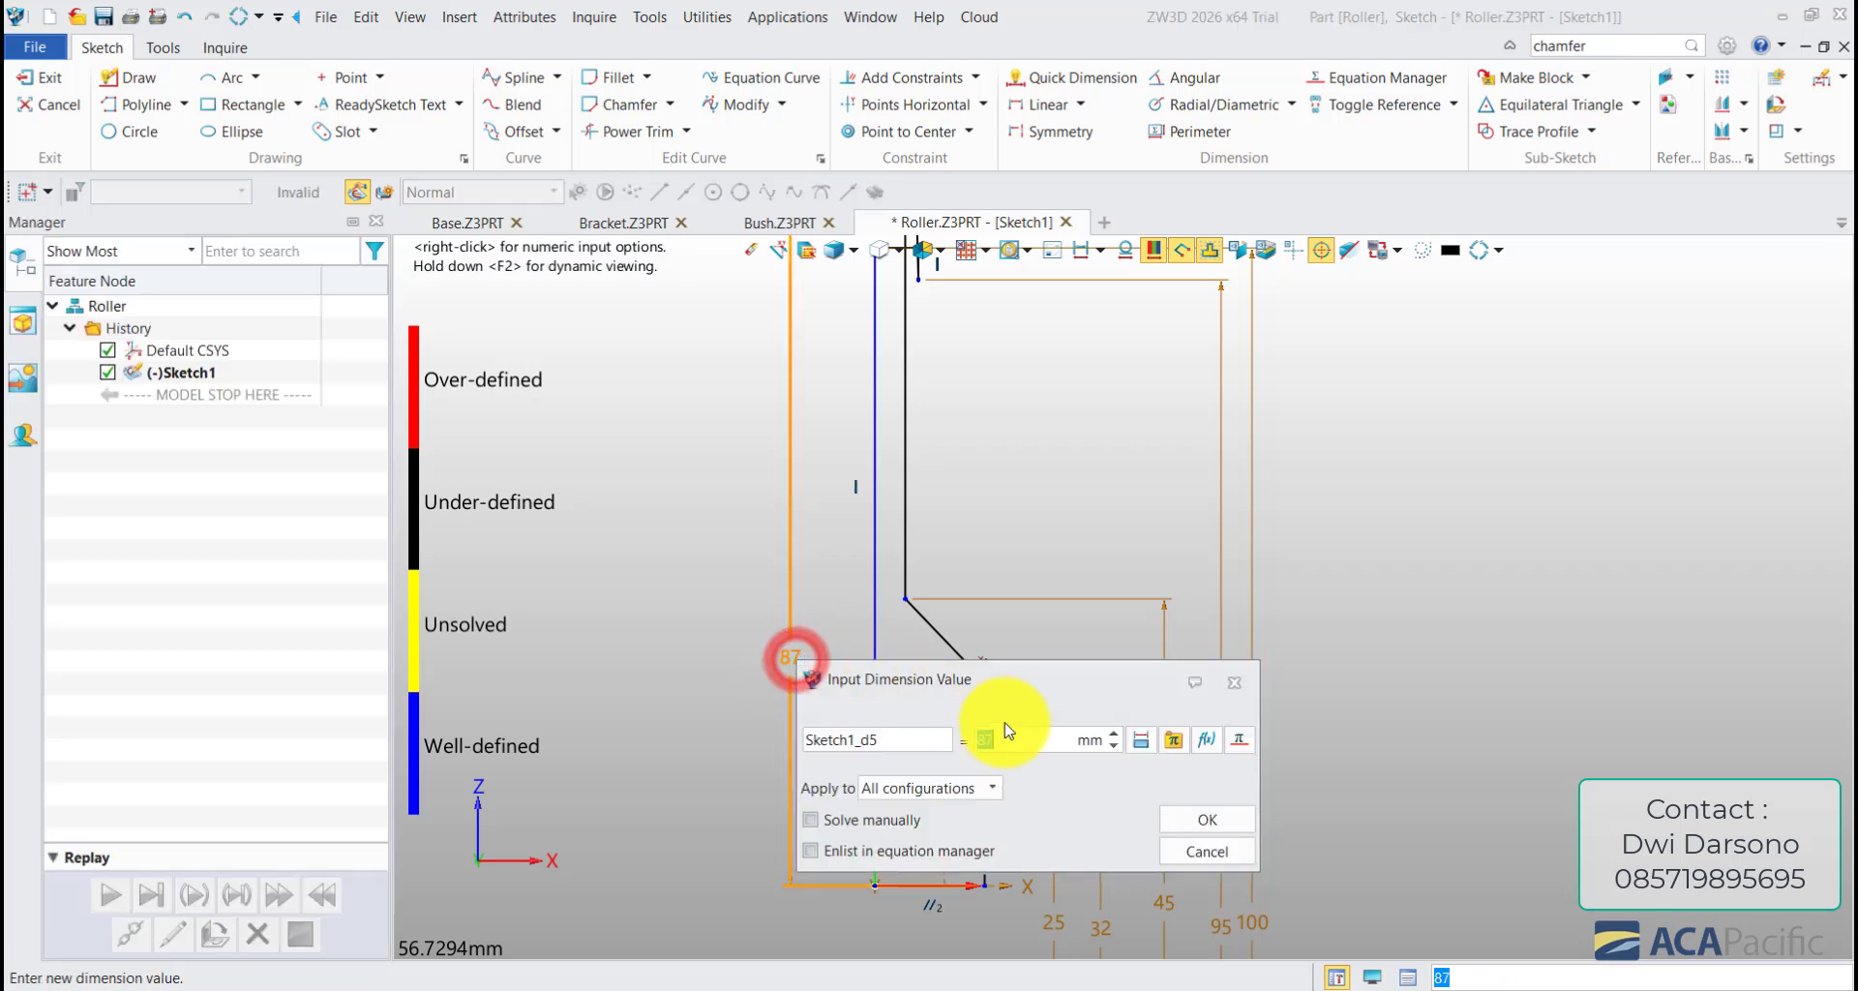
left_click(1013, 740)
type("/2")
key("Return")
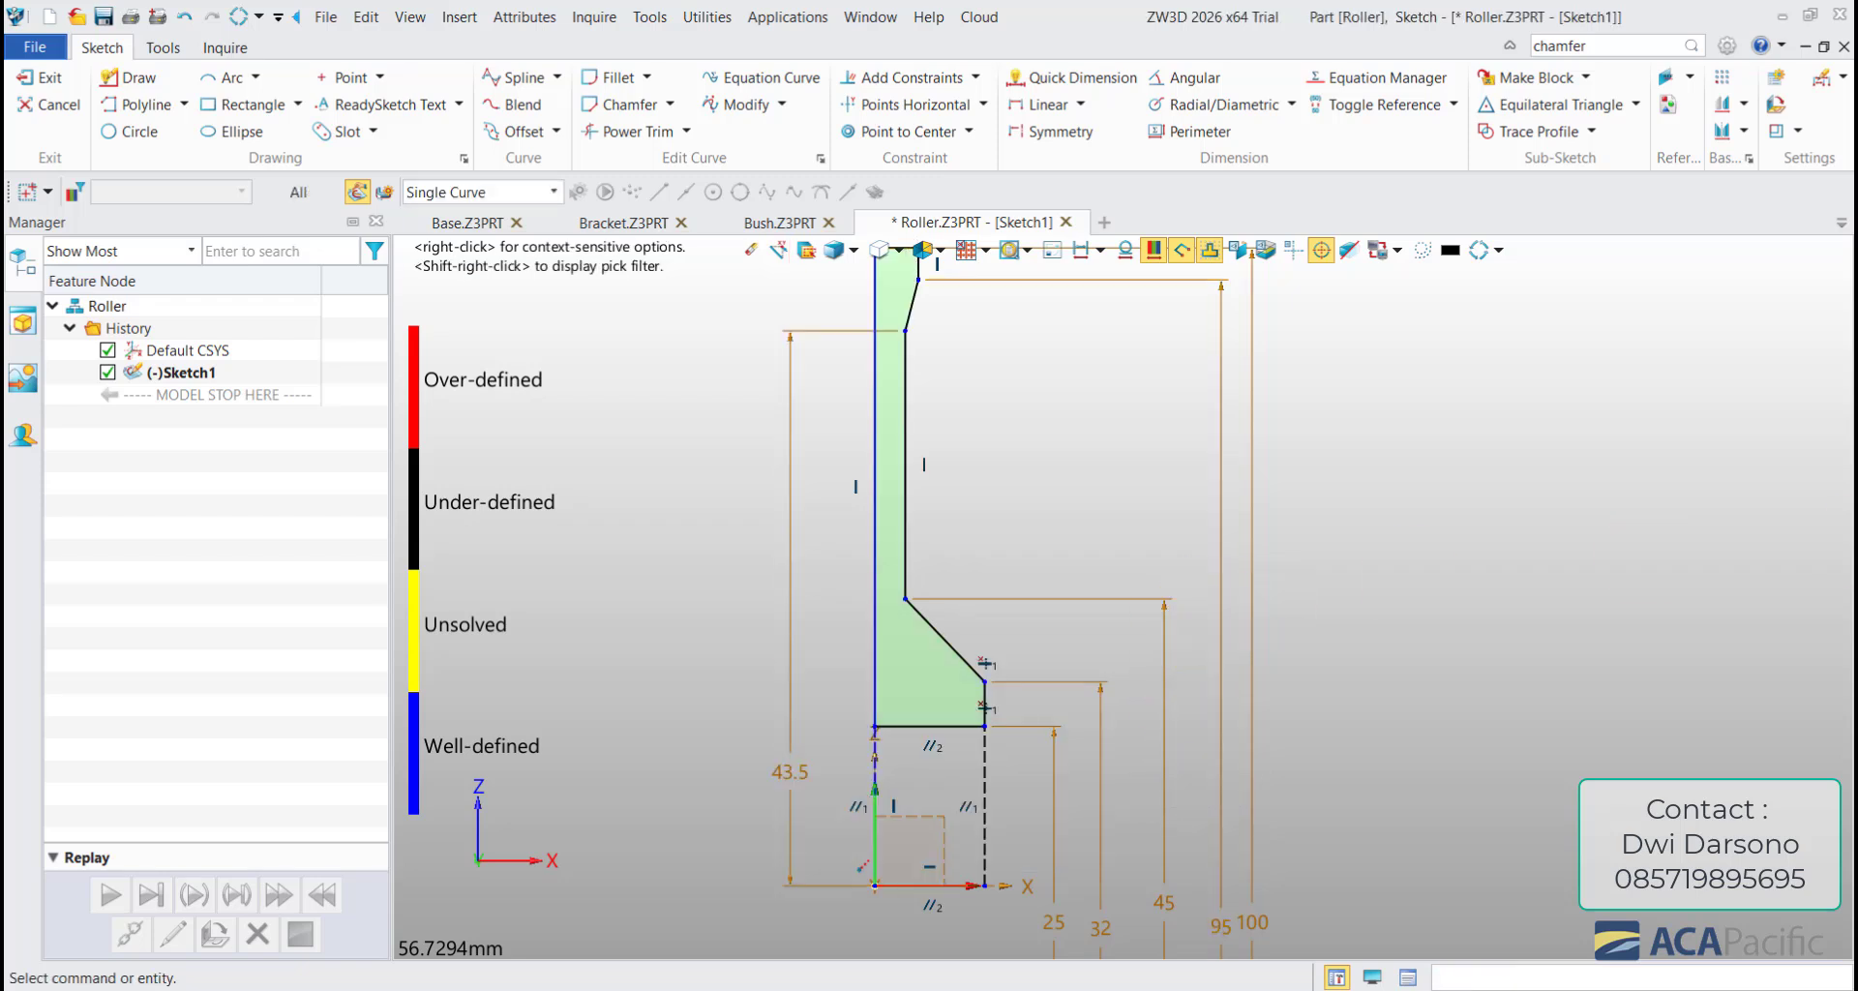
- Dimension the horizontal construction line on the X axis with a length of 22.5 mm
scroll(1177, 584, "down", 2)
scroll(920, 588, "up", 2)
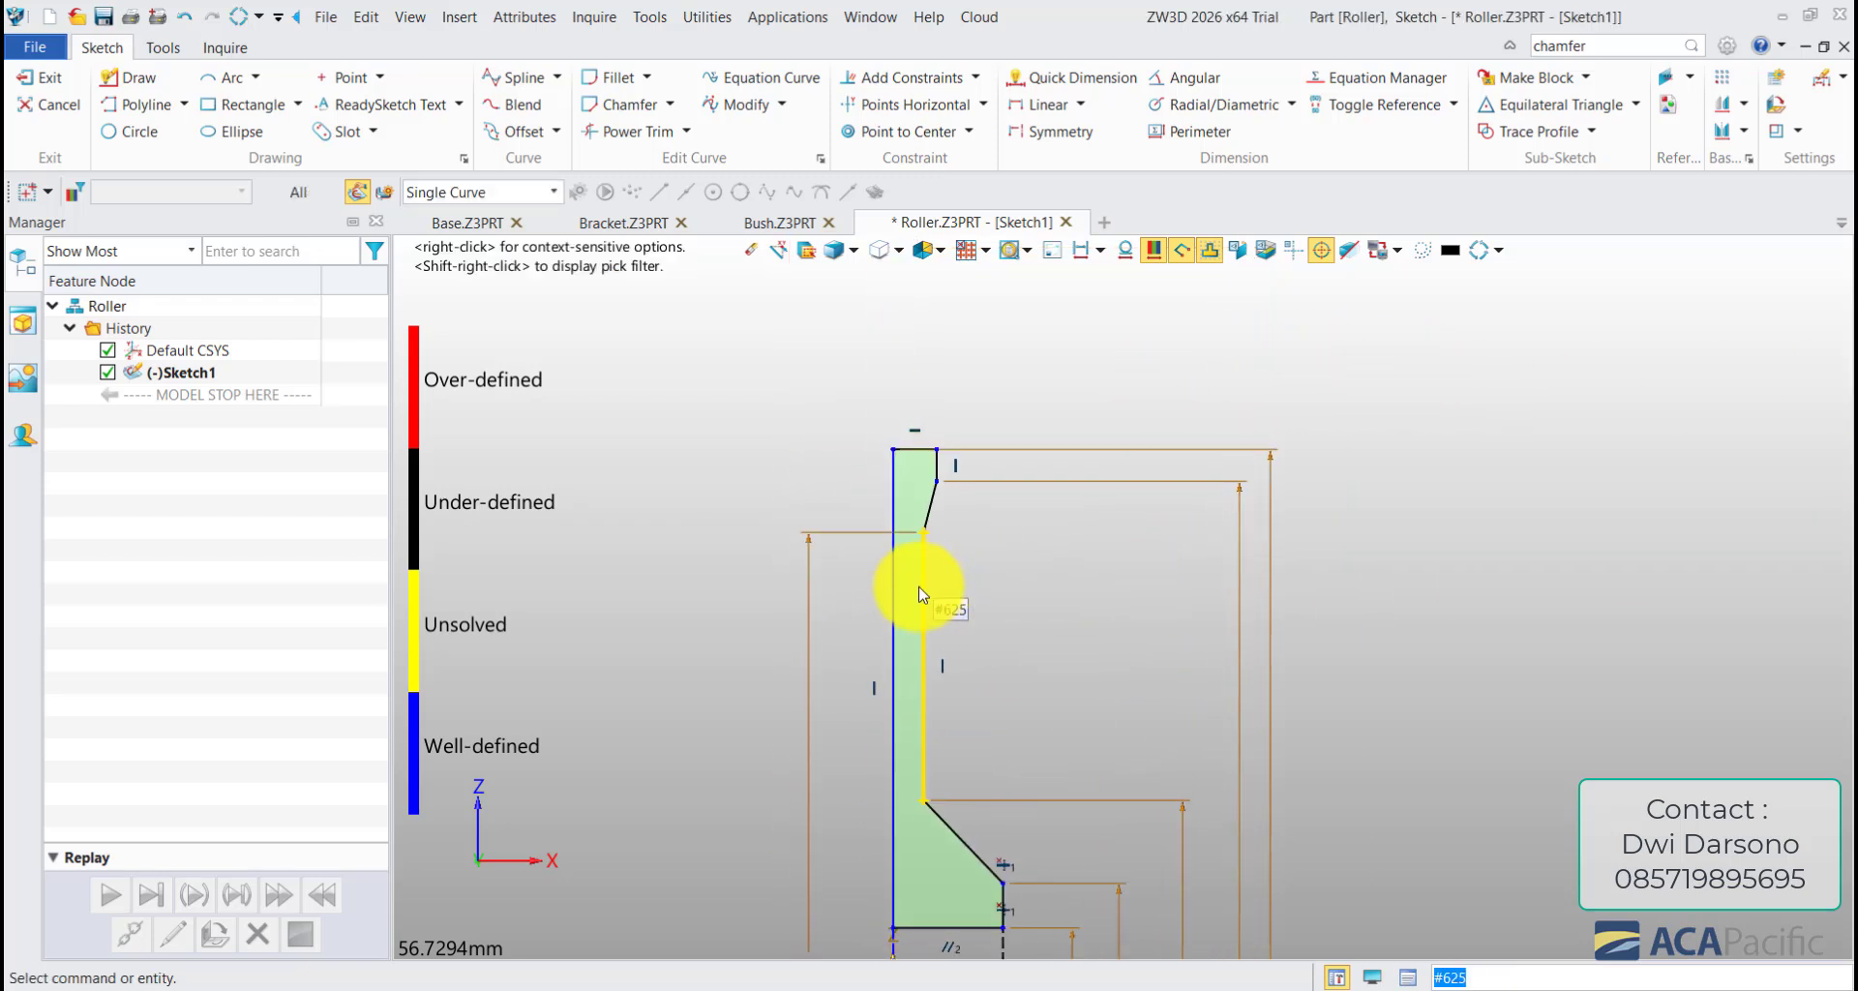
middle_click(980, 547)
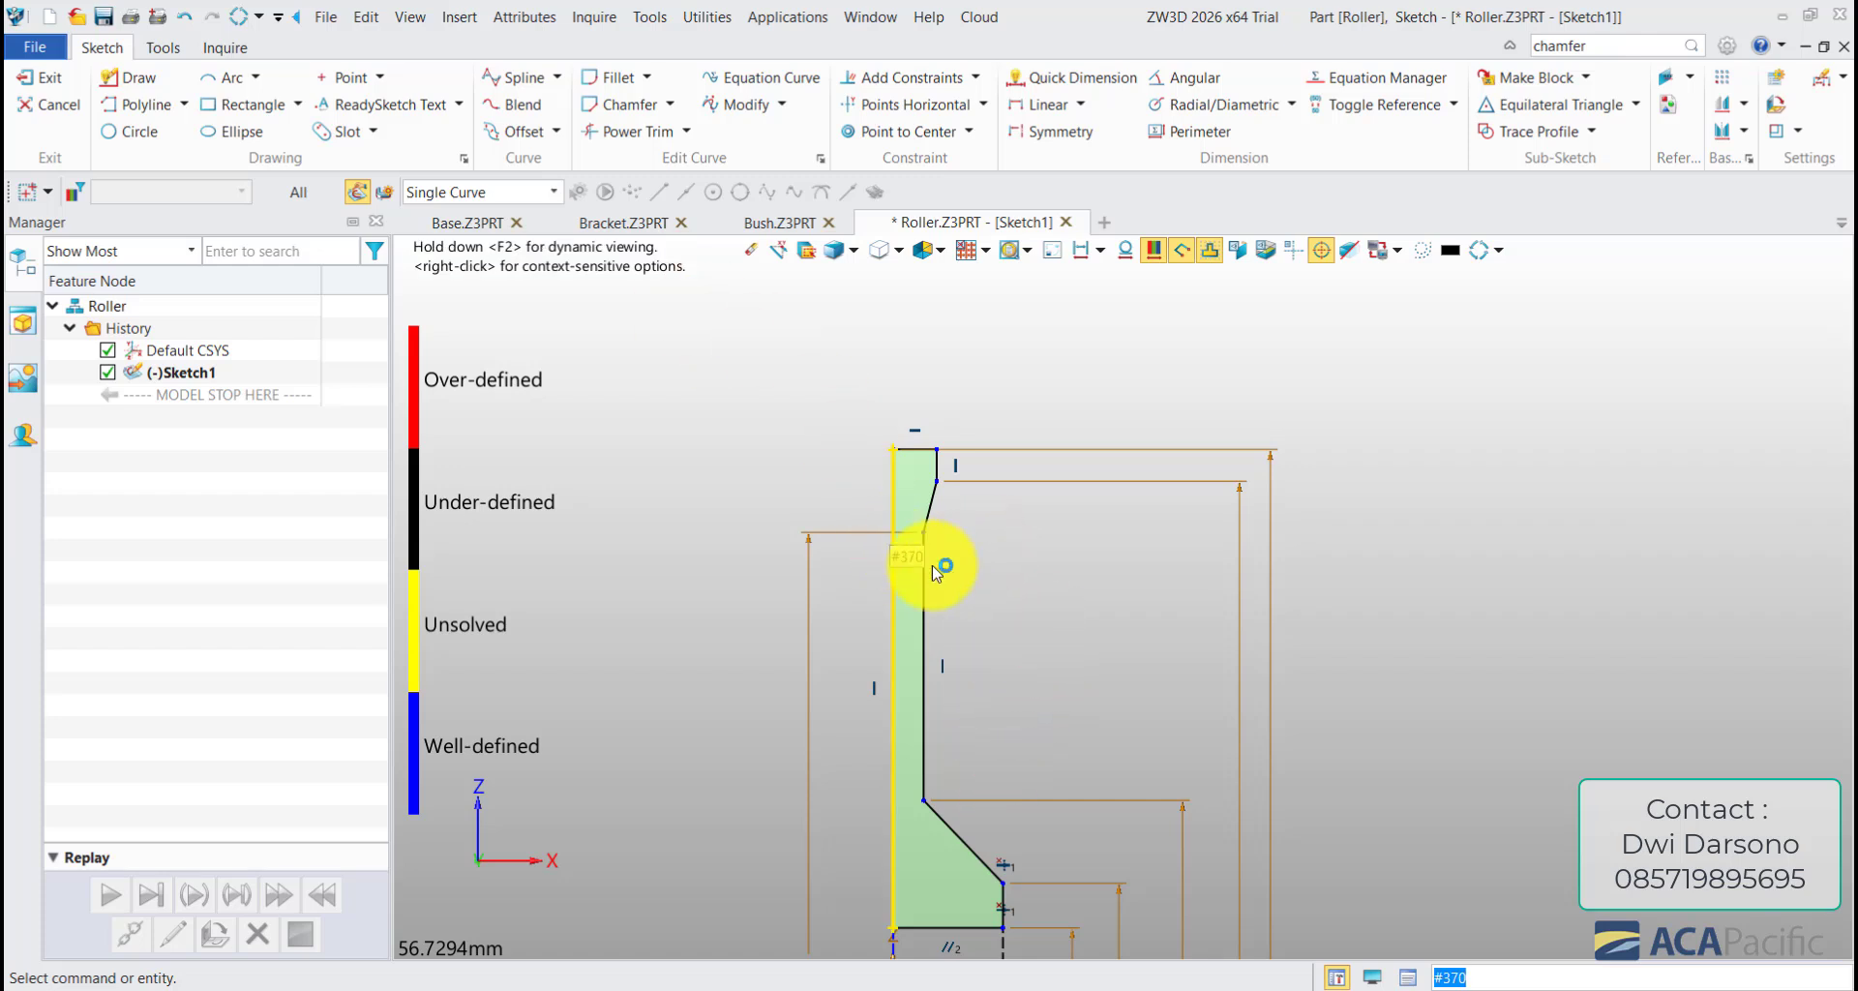
left_click(929, 650)
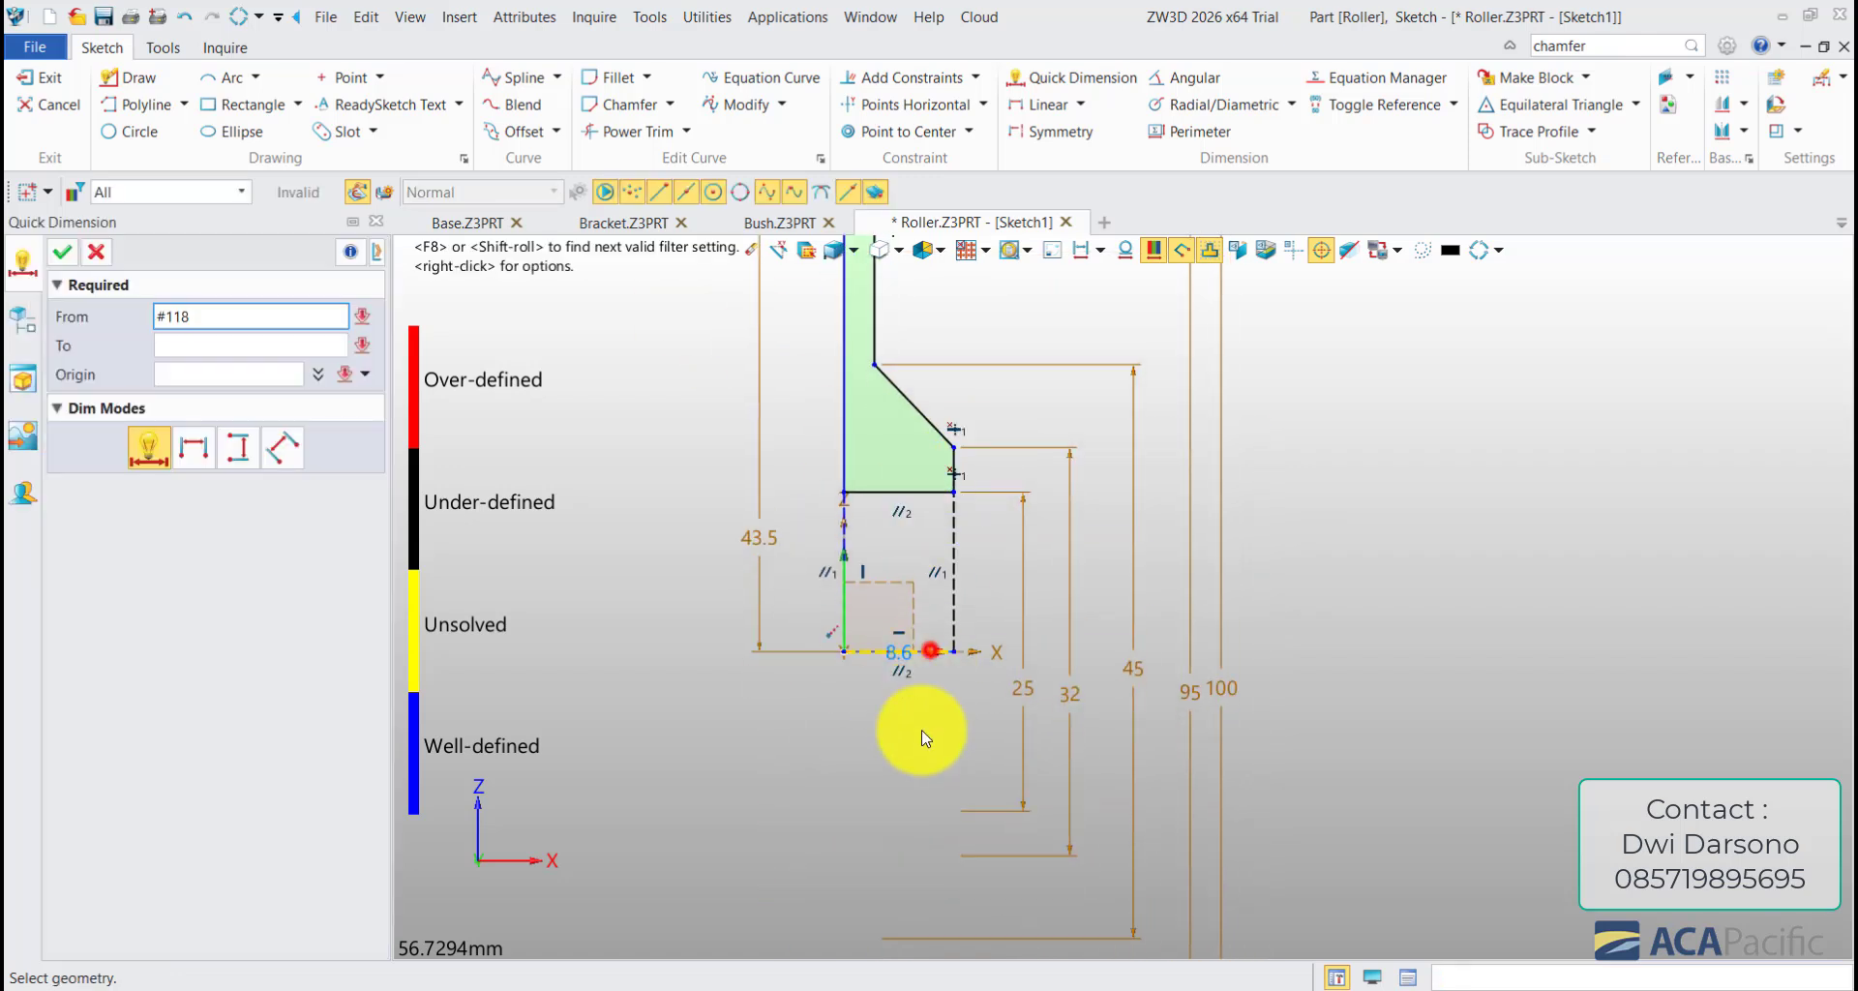
left_click(920, 765)
key("Return")
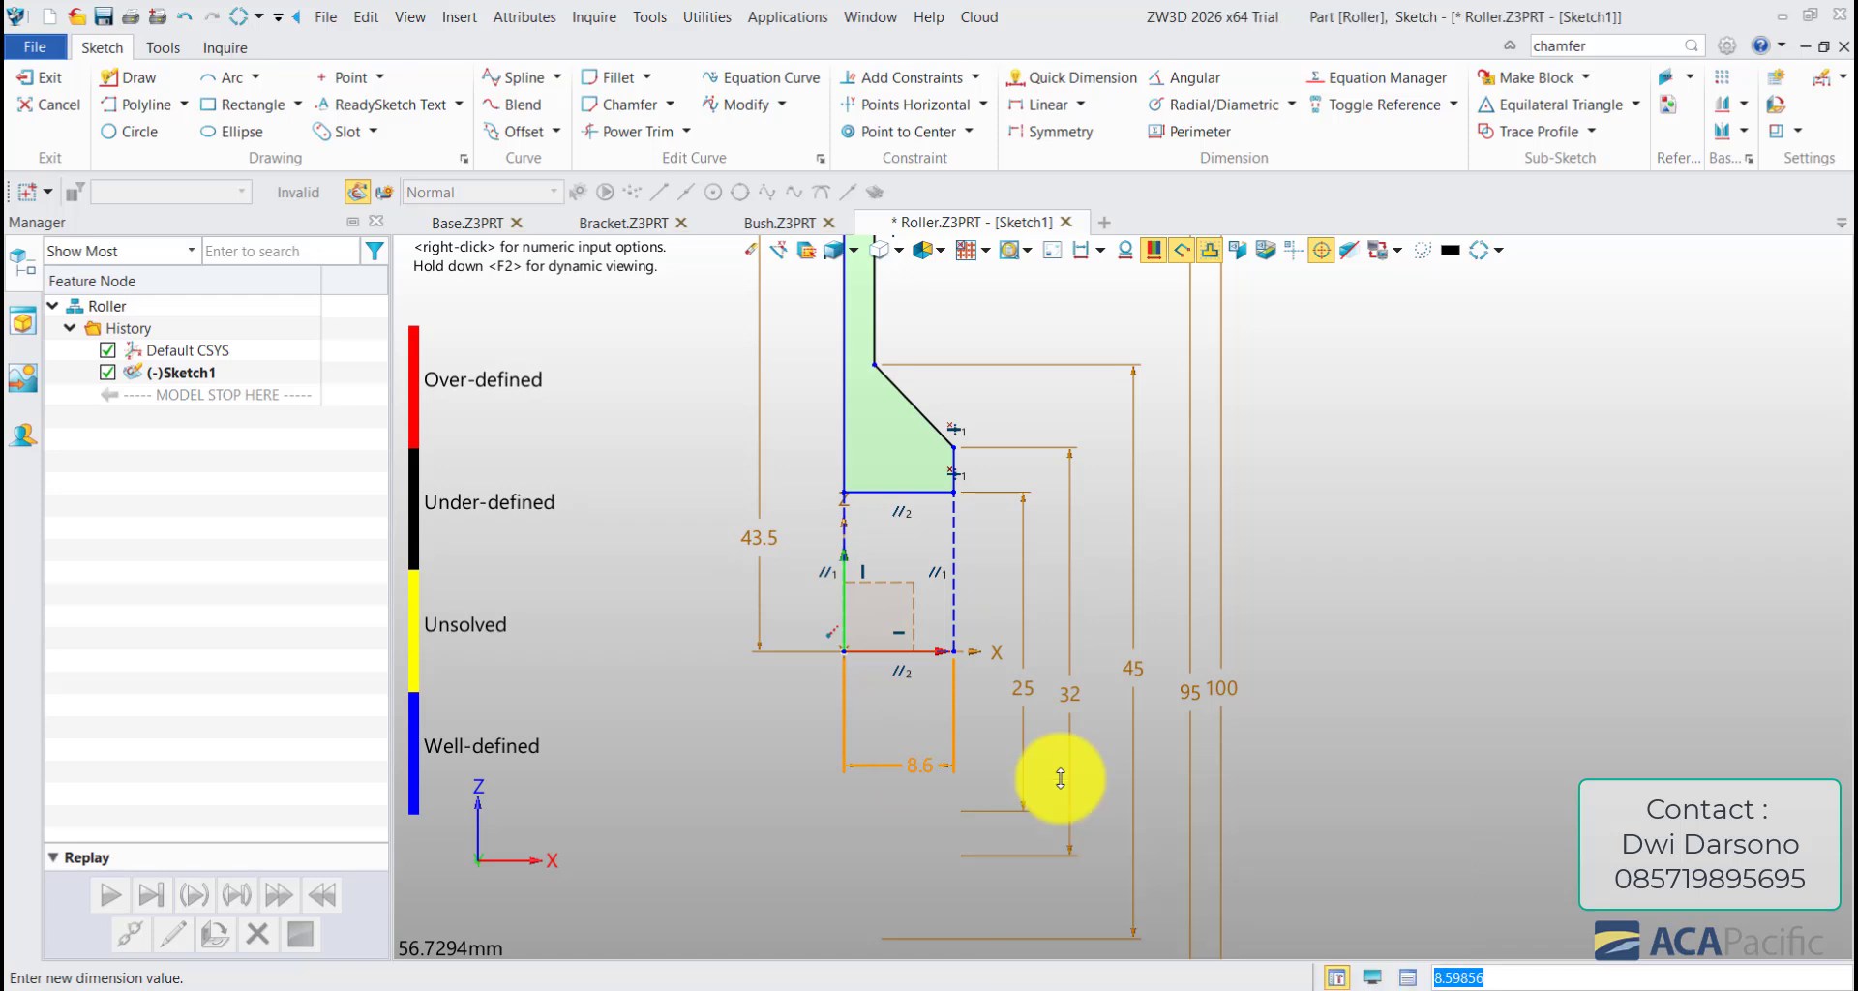
- Dimension the thickness between the profile's inner vertical edge and its long vertical side as 5 mm
middle_click_drag(1195, 457, 1192, 880)
left_click(877, 571)
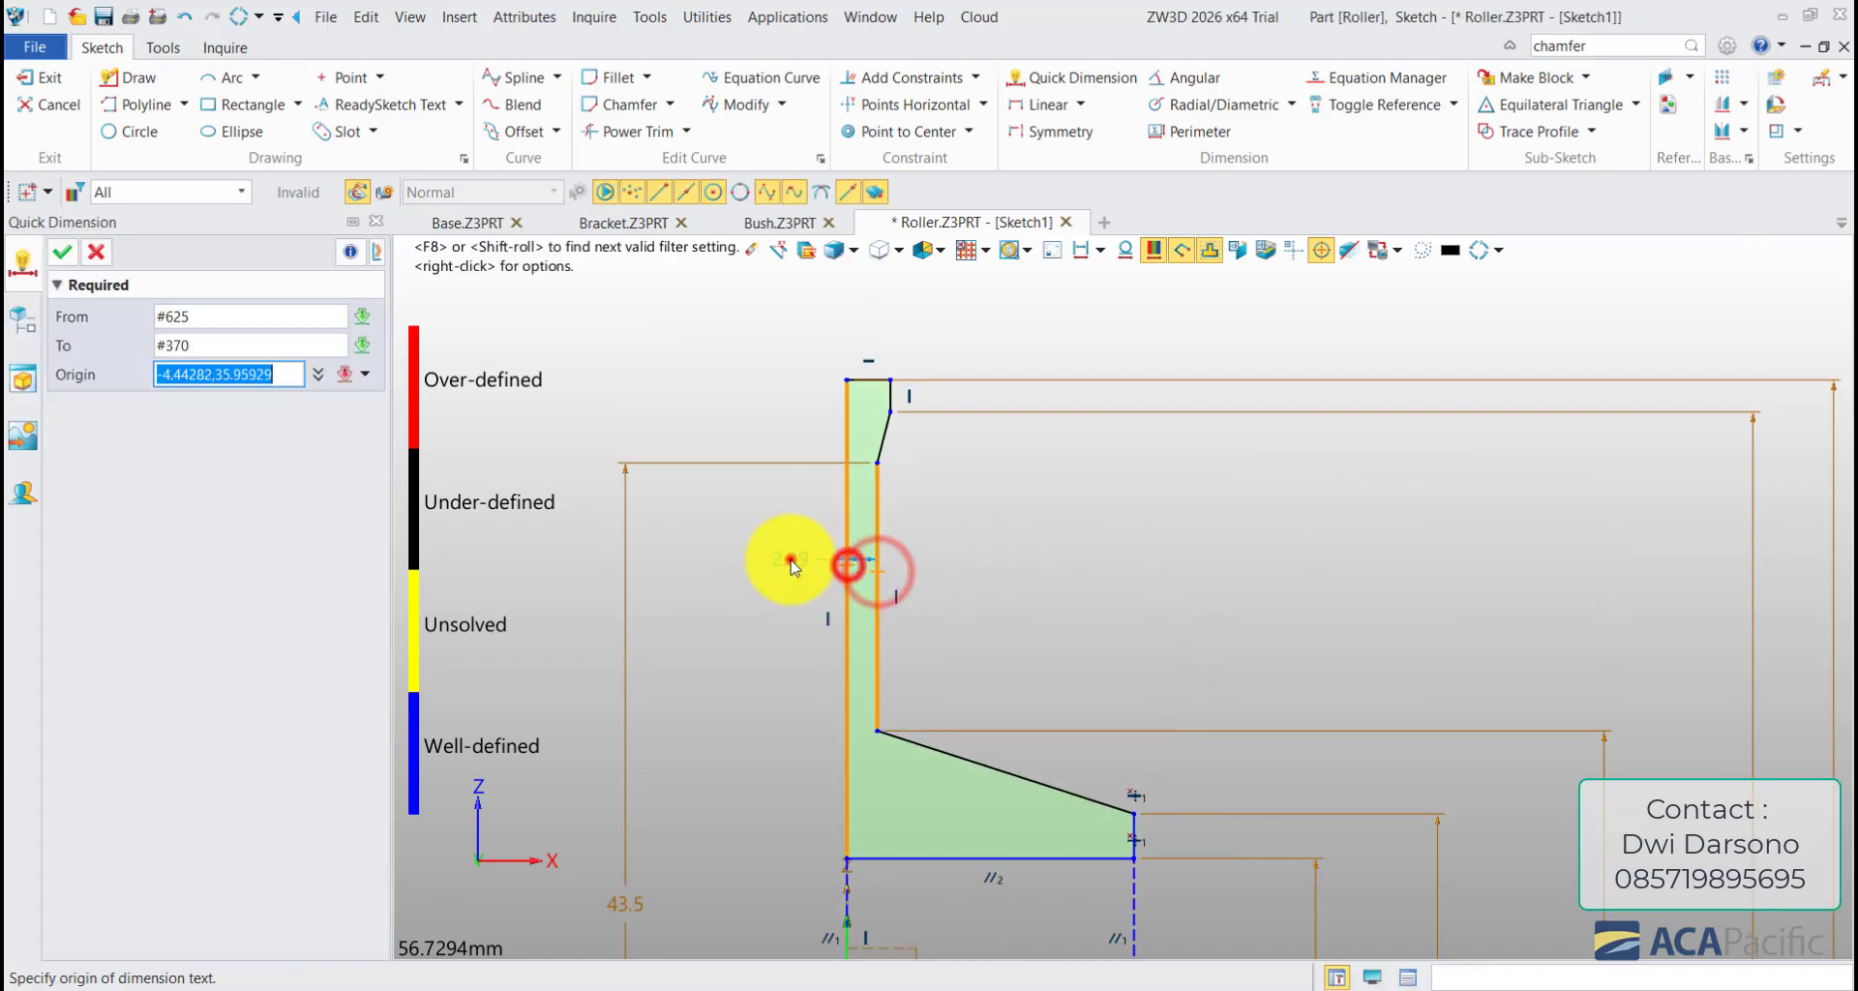
left_click(792, 560)
key("Return")
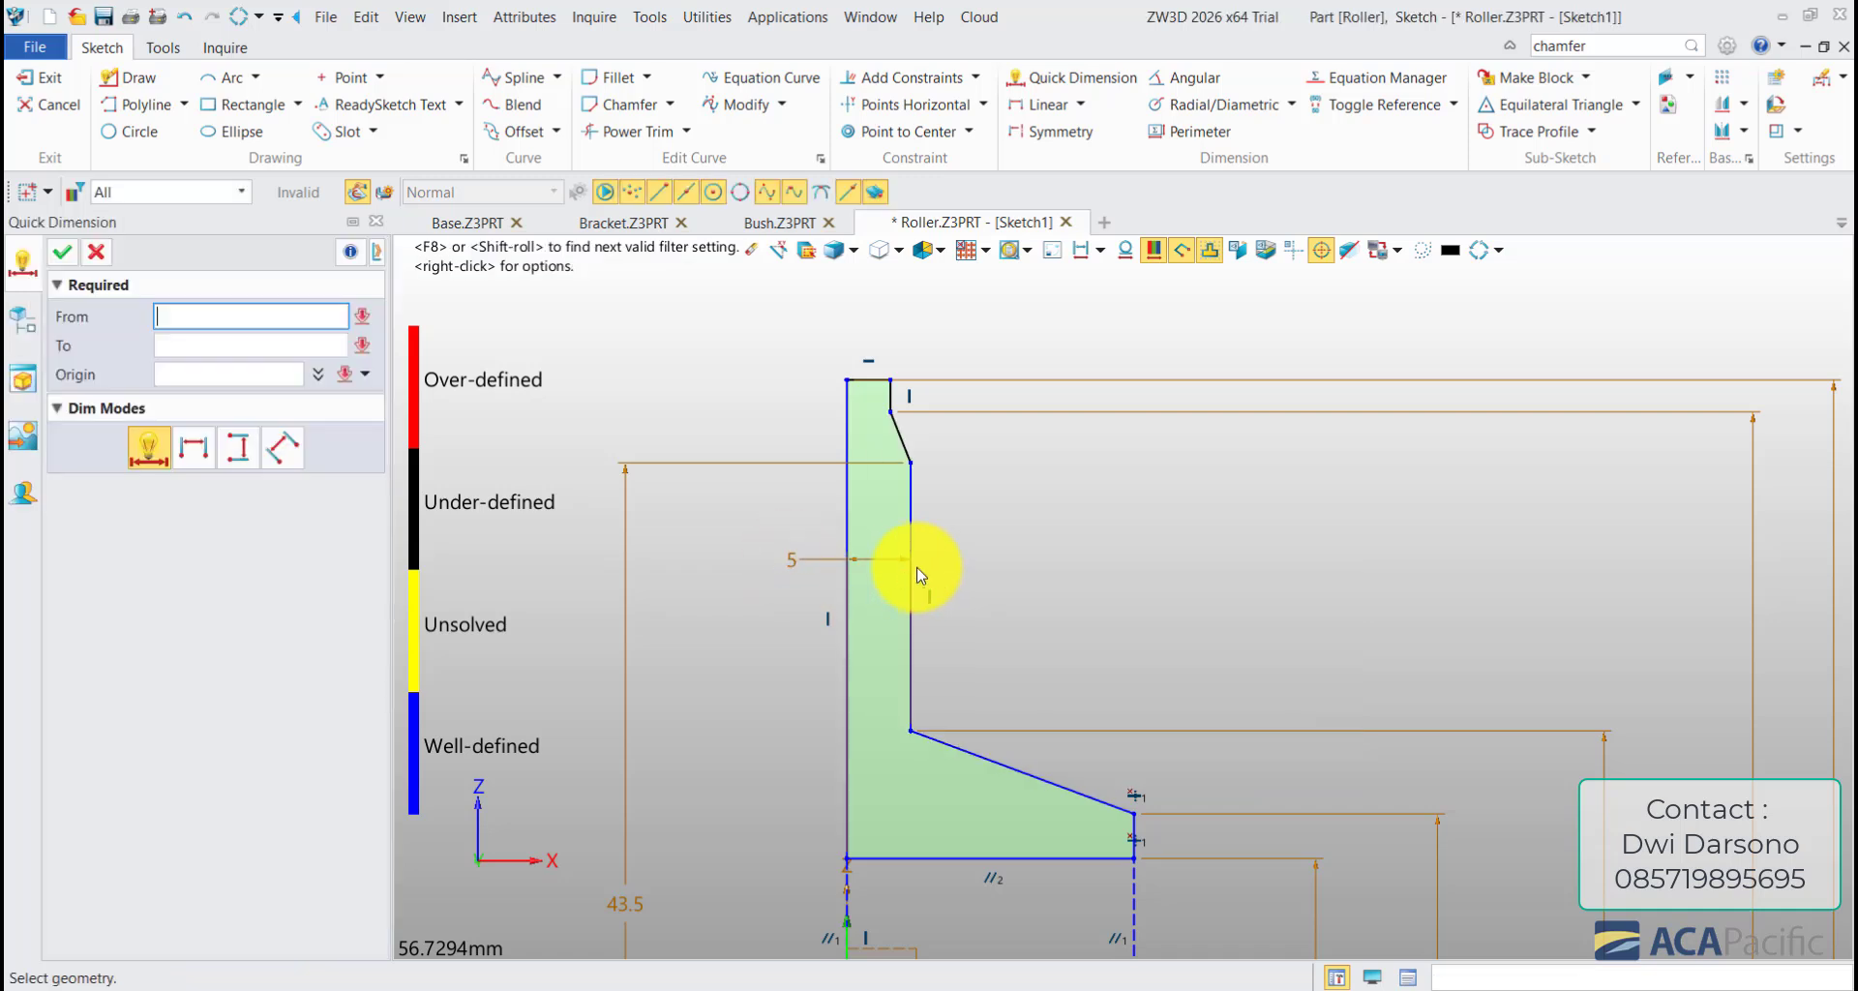
- Dimension the width of the profile's top edge as 45/2 mm and end the dimension command
scroll(963, 300, "up", 2)
left_click(836, 418)
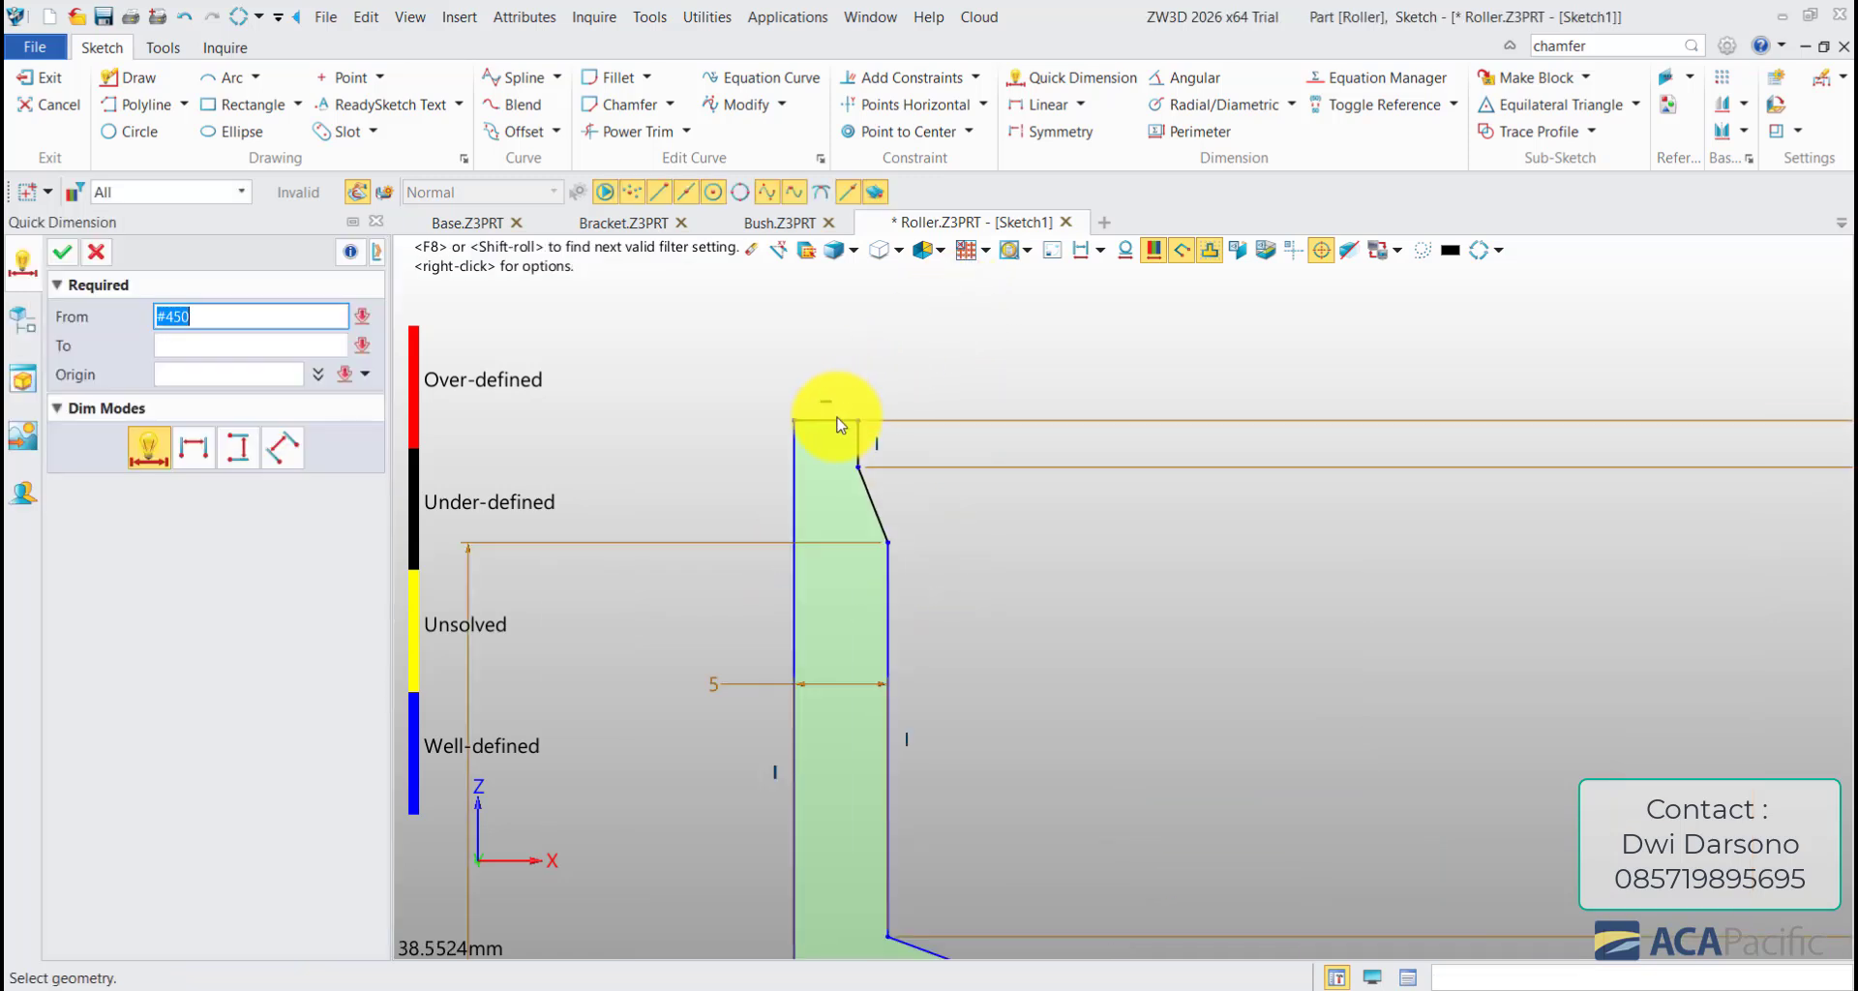
left_click(984, 329)
type("22.5")
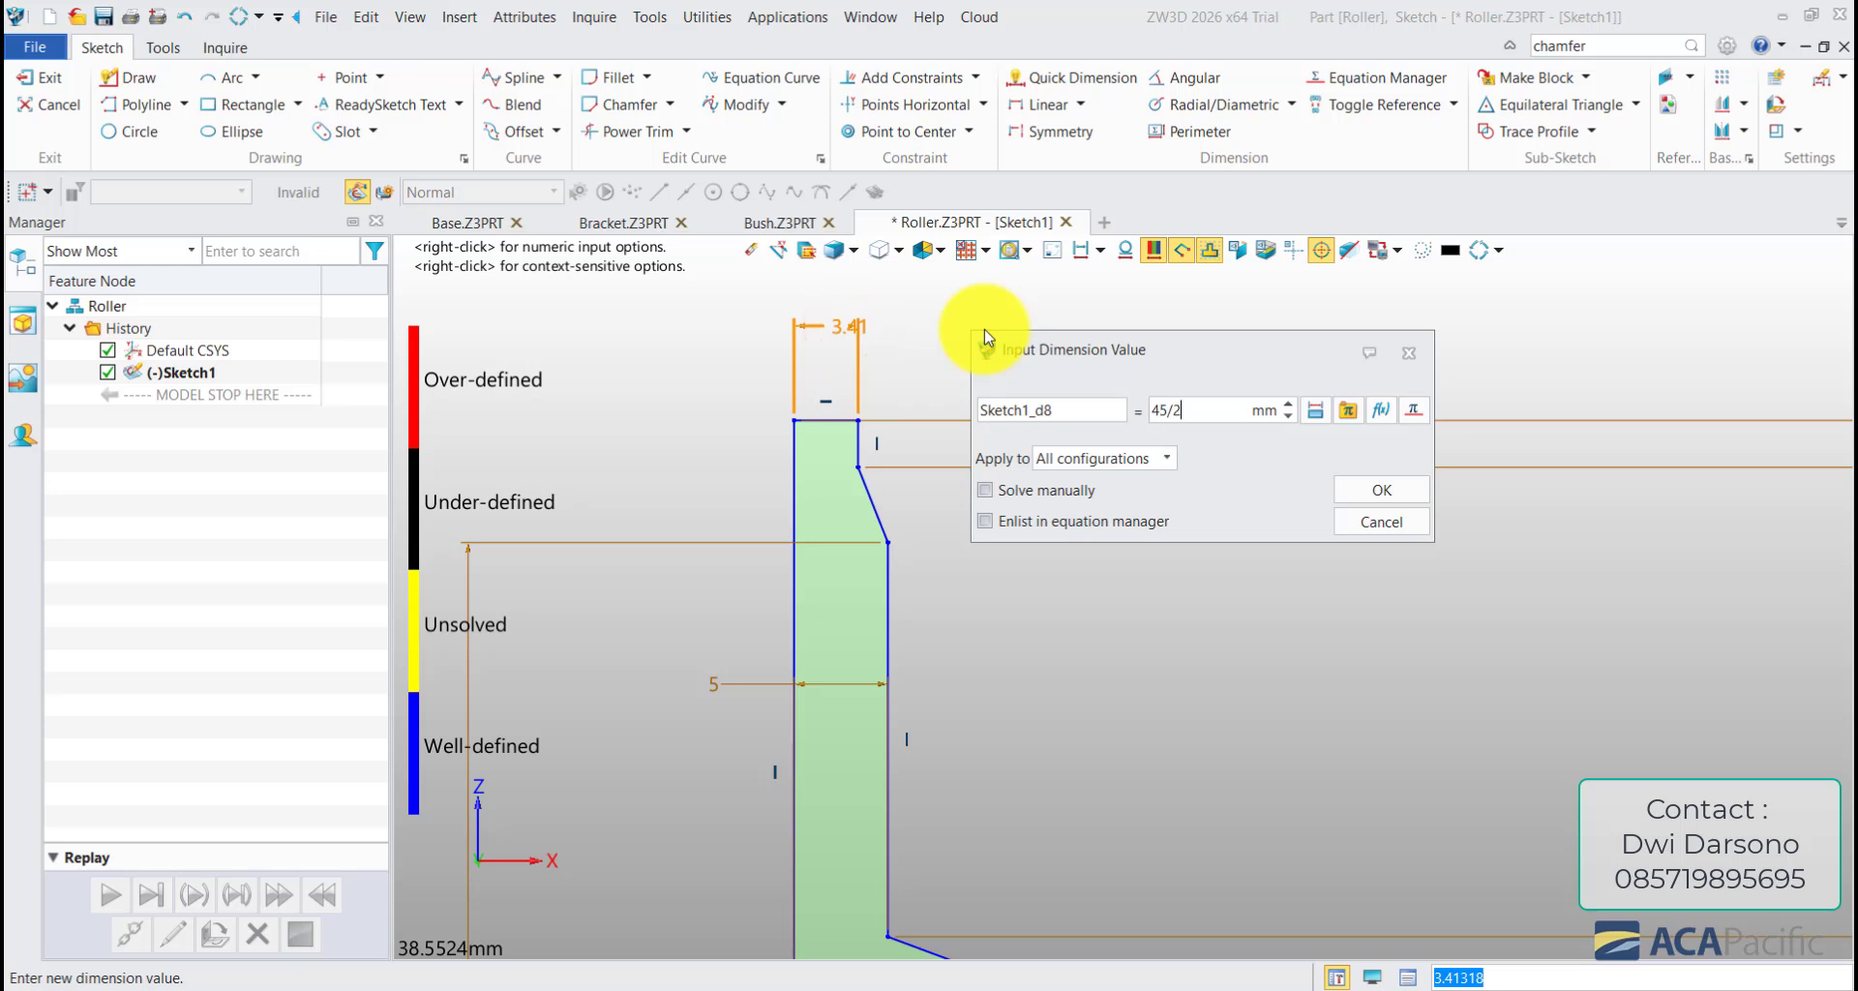
key("Return")
scroll(929, 399, "down", 5)
scroll(958, 396, "up", 3)
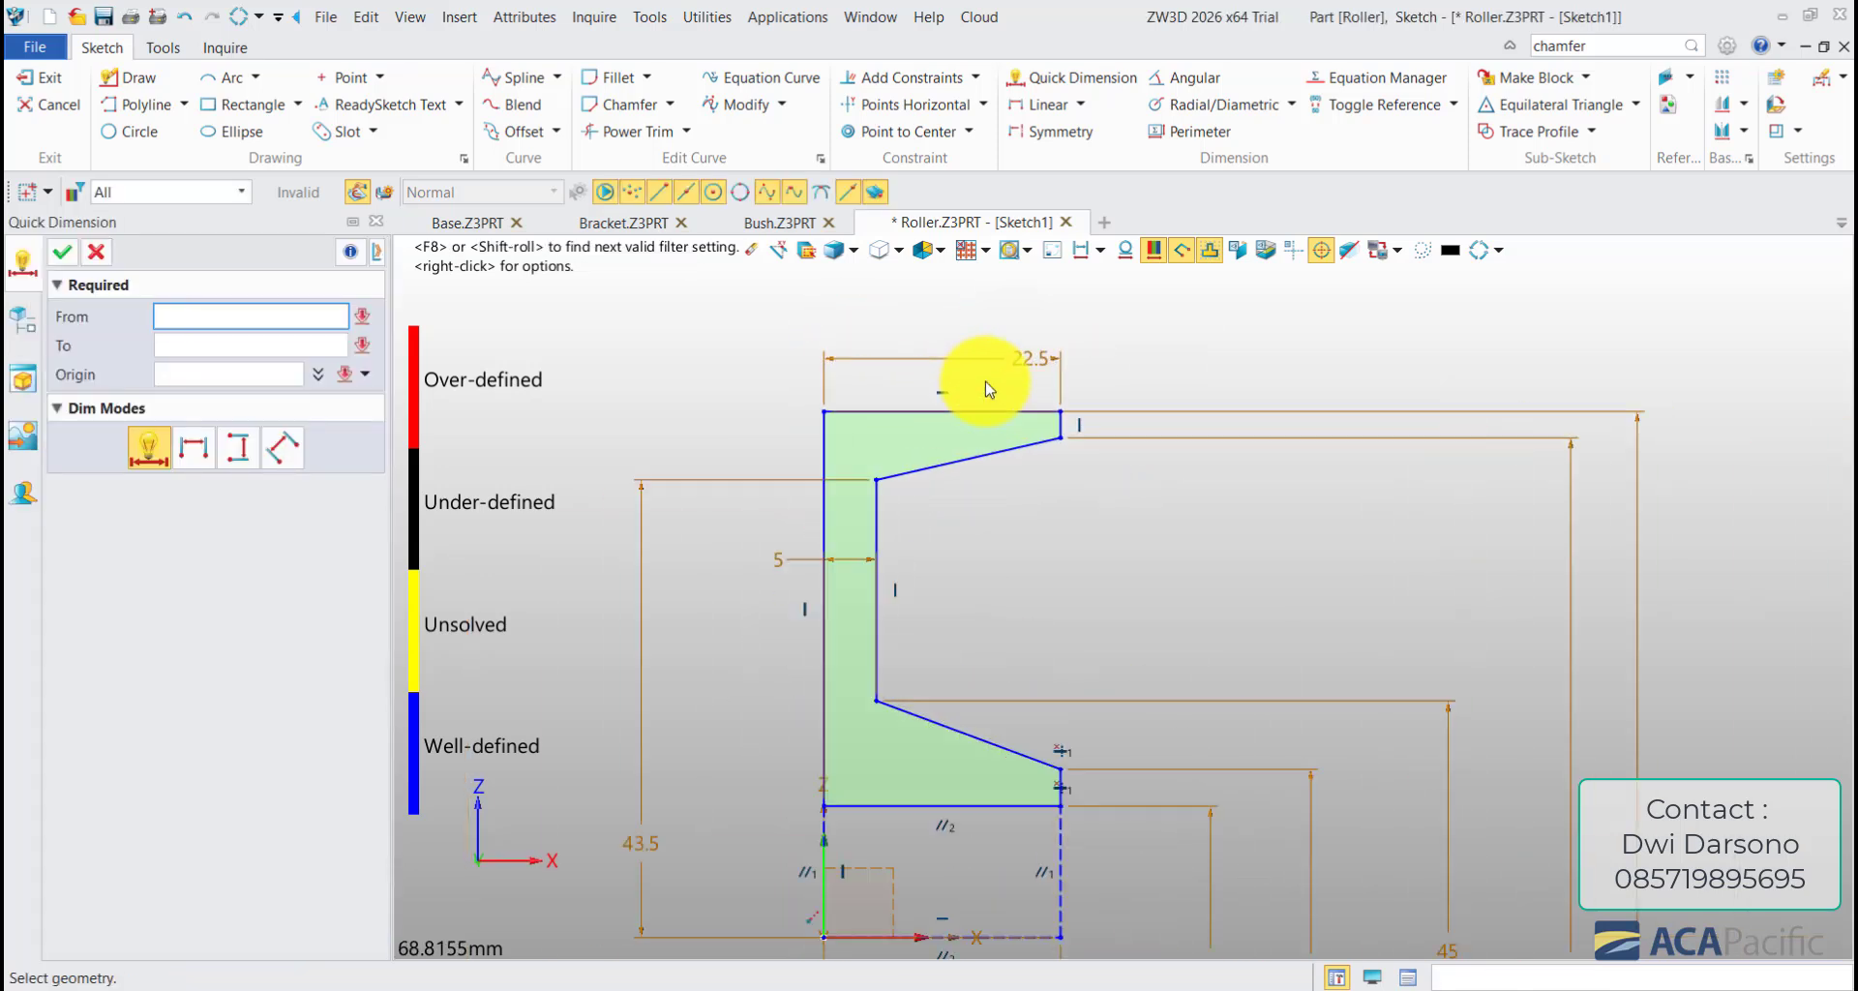
key("Escape")
- Finish the fully dimensioned roller profile sketch and return to the part
scroll(954, 382, "down", 2)
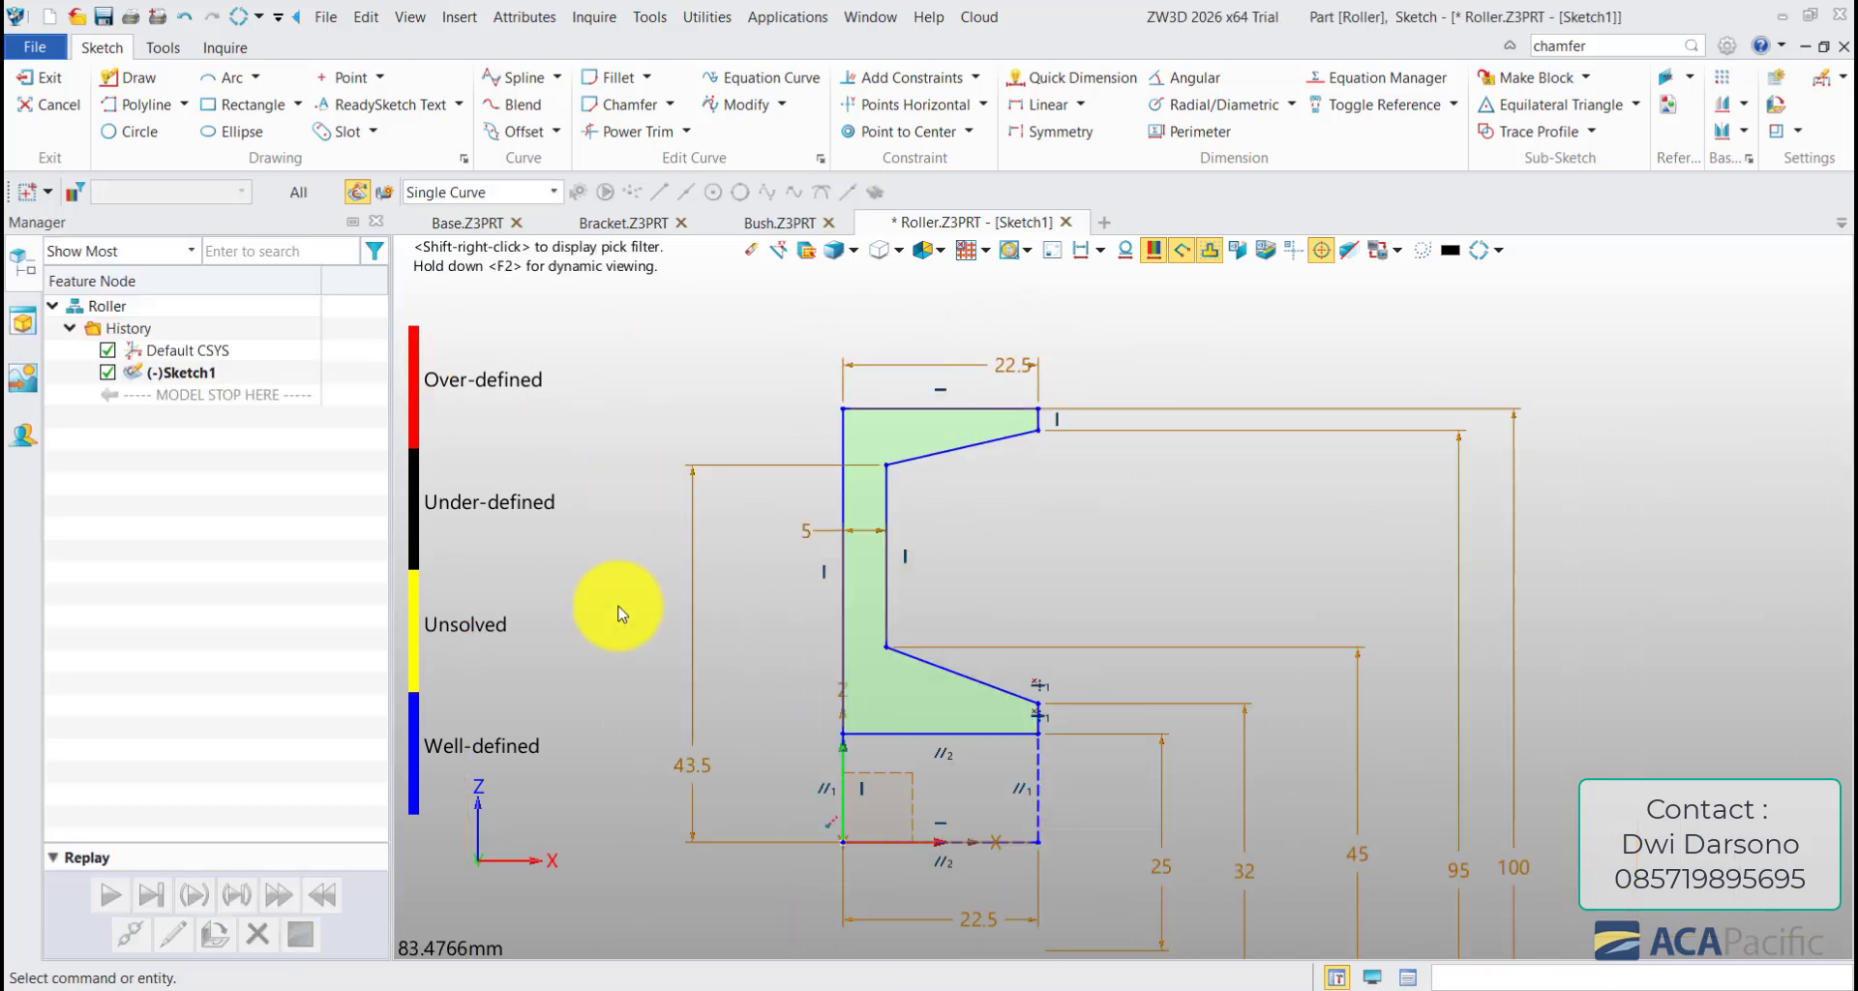
left_click(25, 76)
scroll(953, 489, "up", 3)
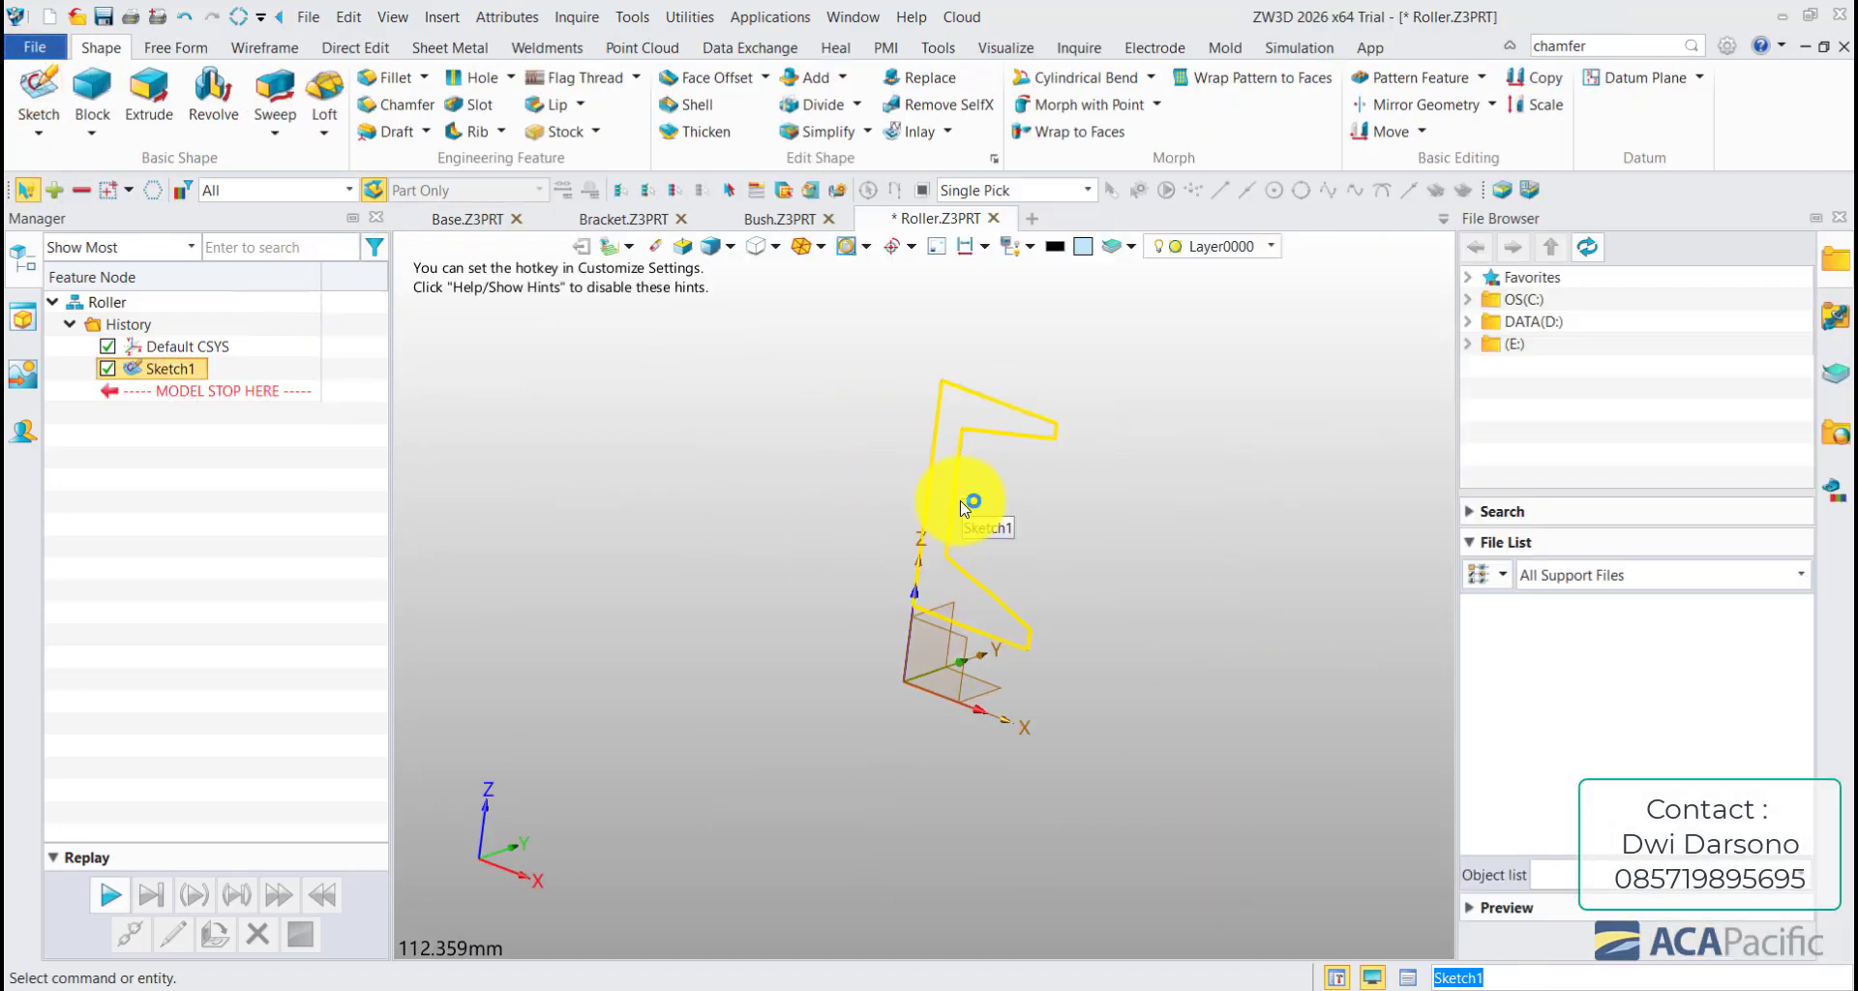
- Revolve the roller profile sketch a full 360 degrees about the X axis as a base solid
key("r")
left_click(949, 529)
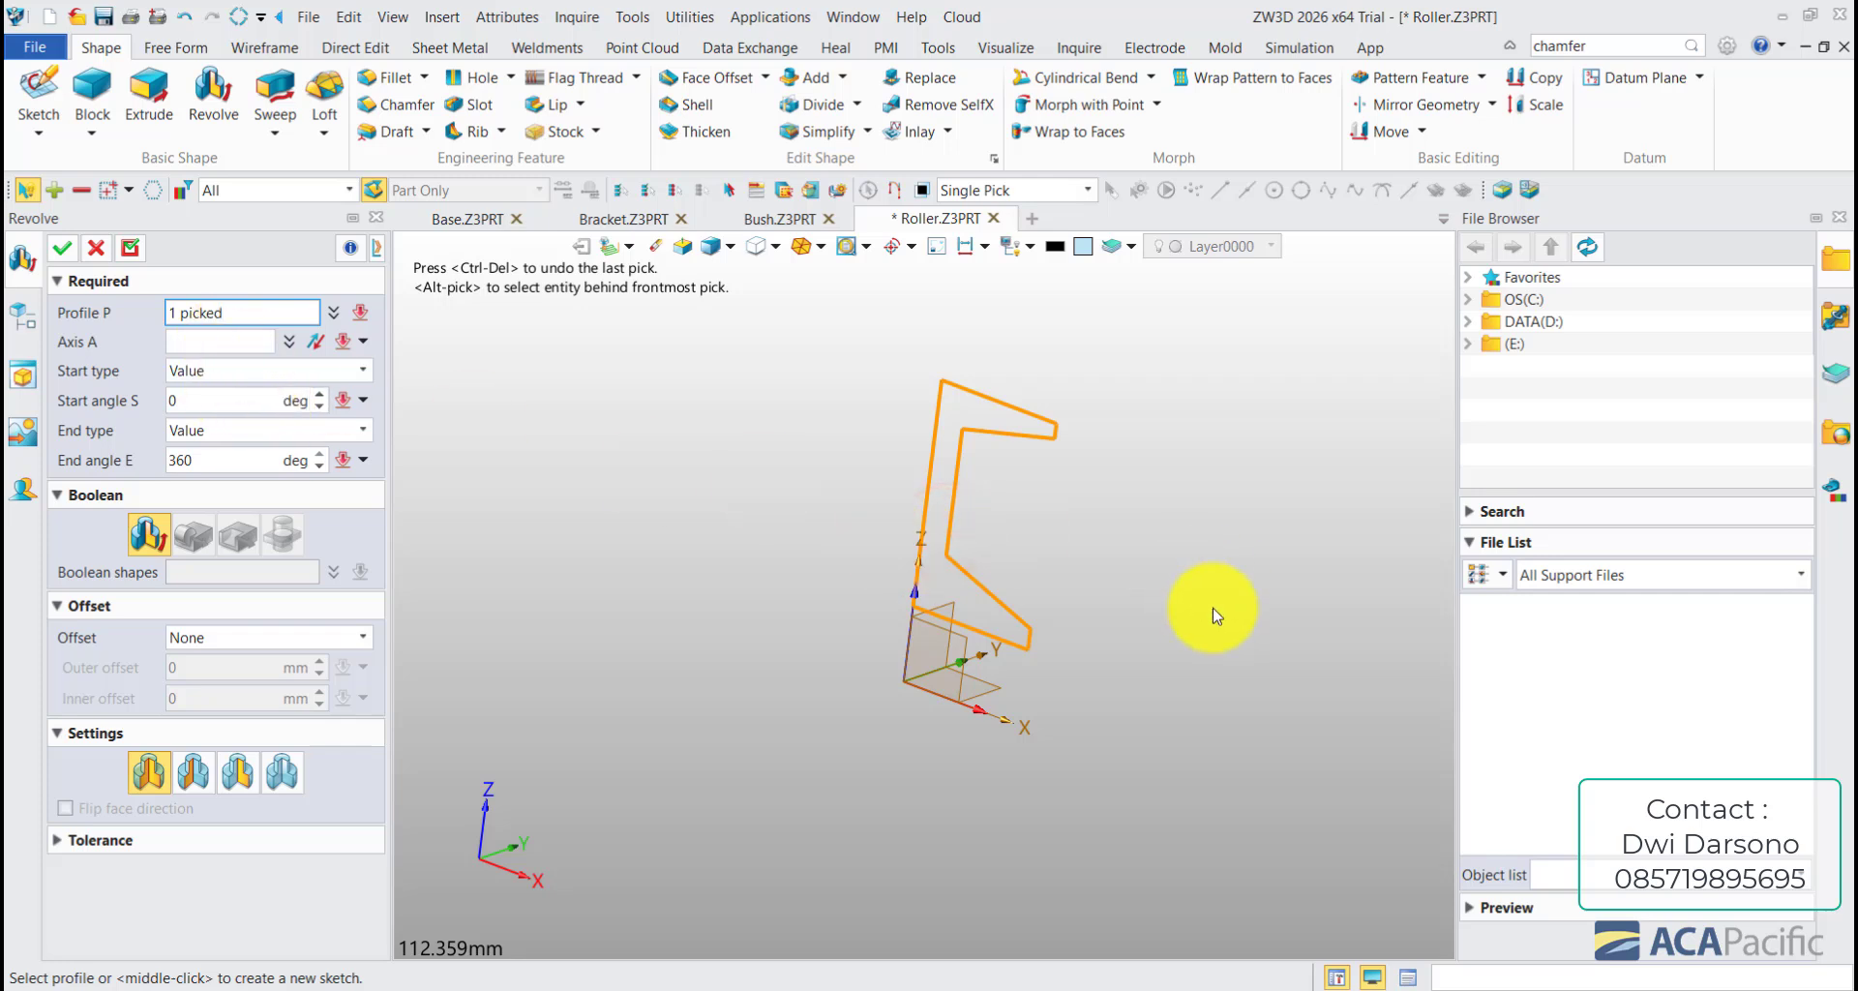
middle_click(1216, 615)
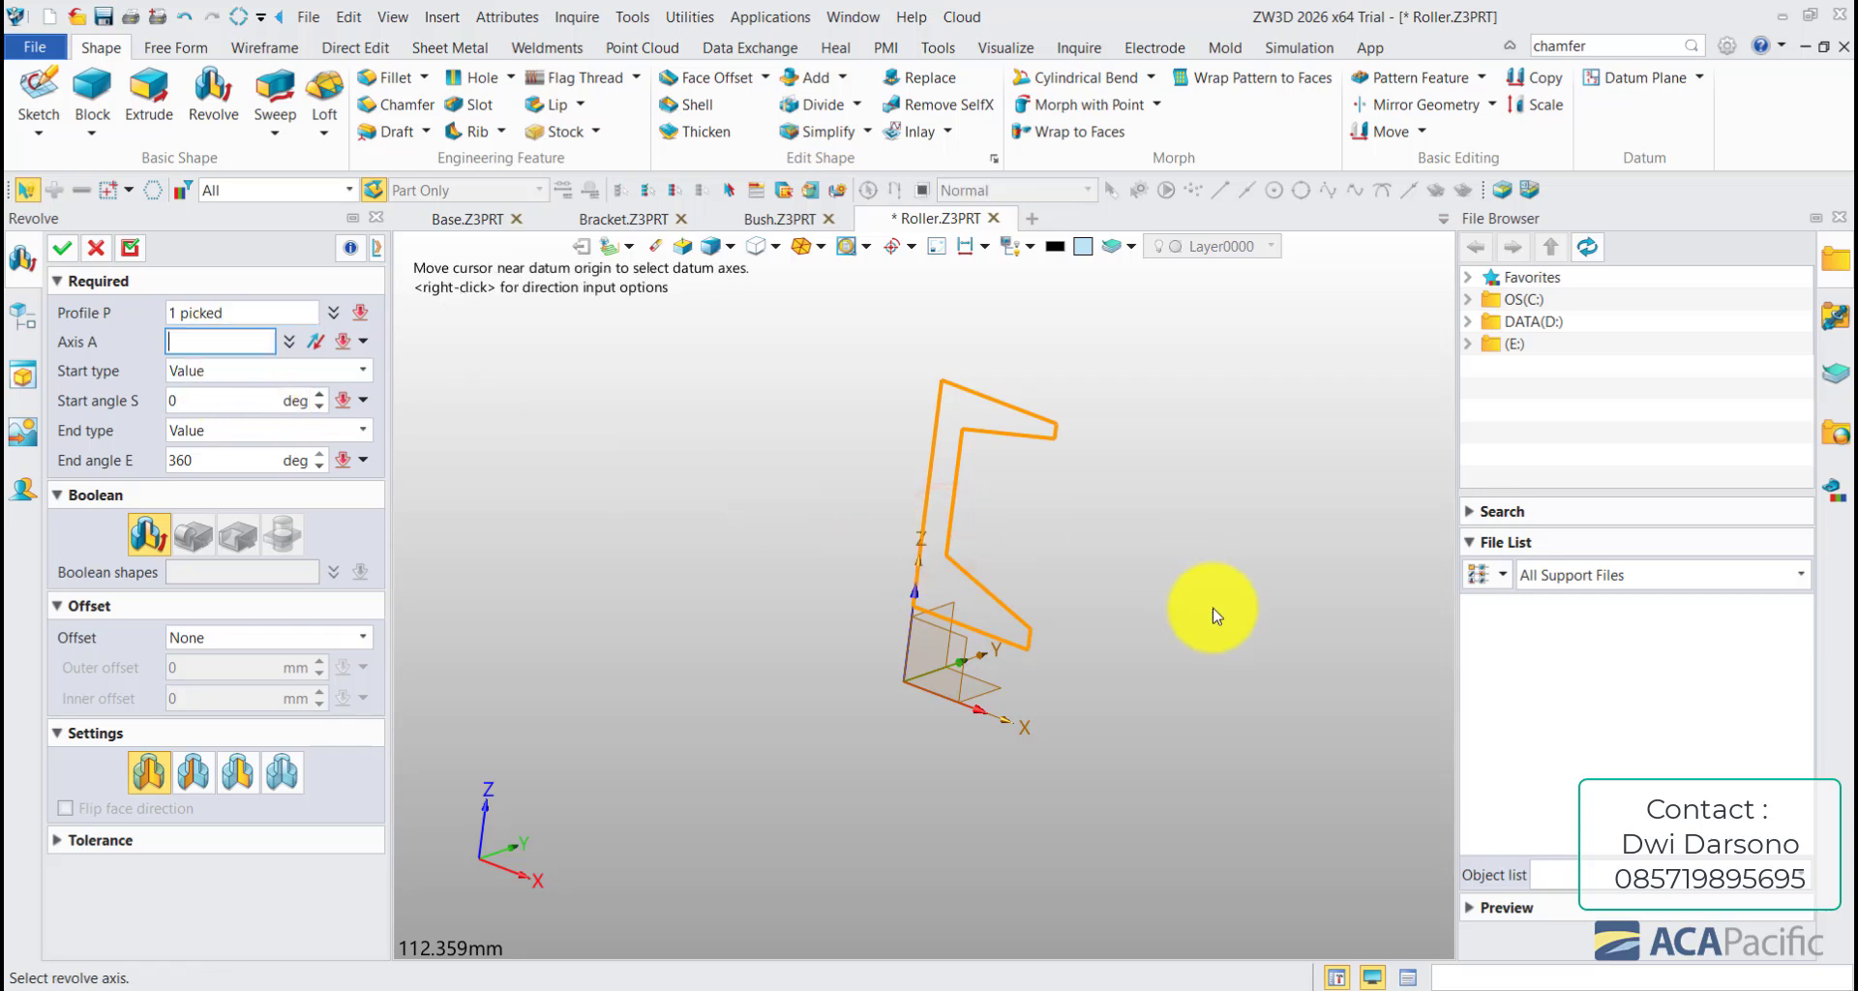
left_click(980, 711)
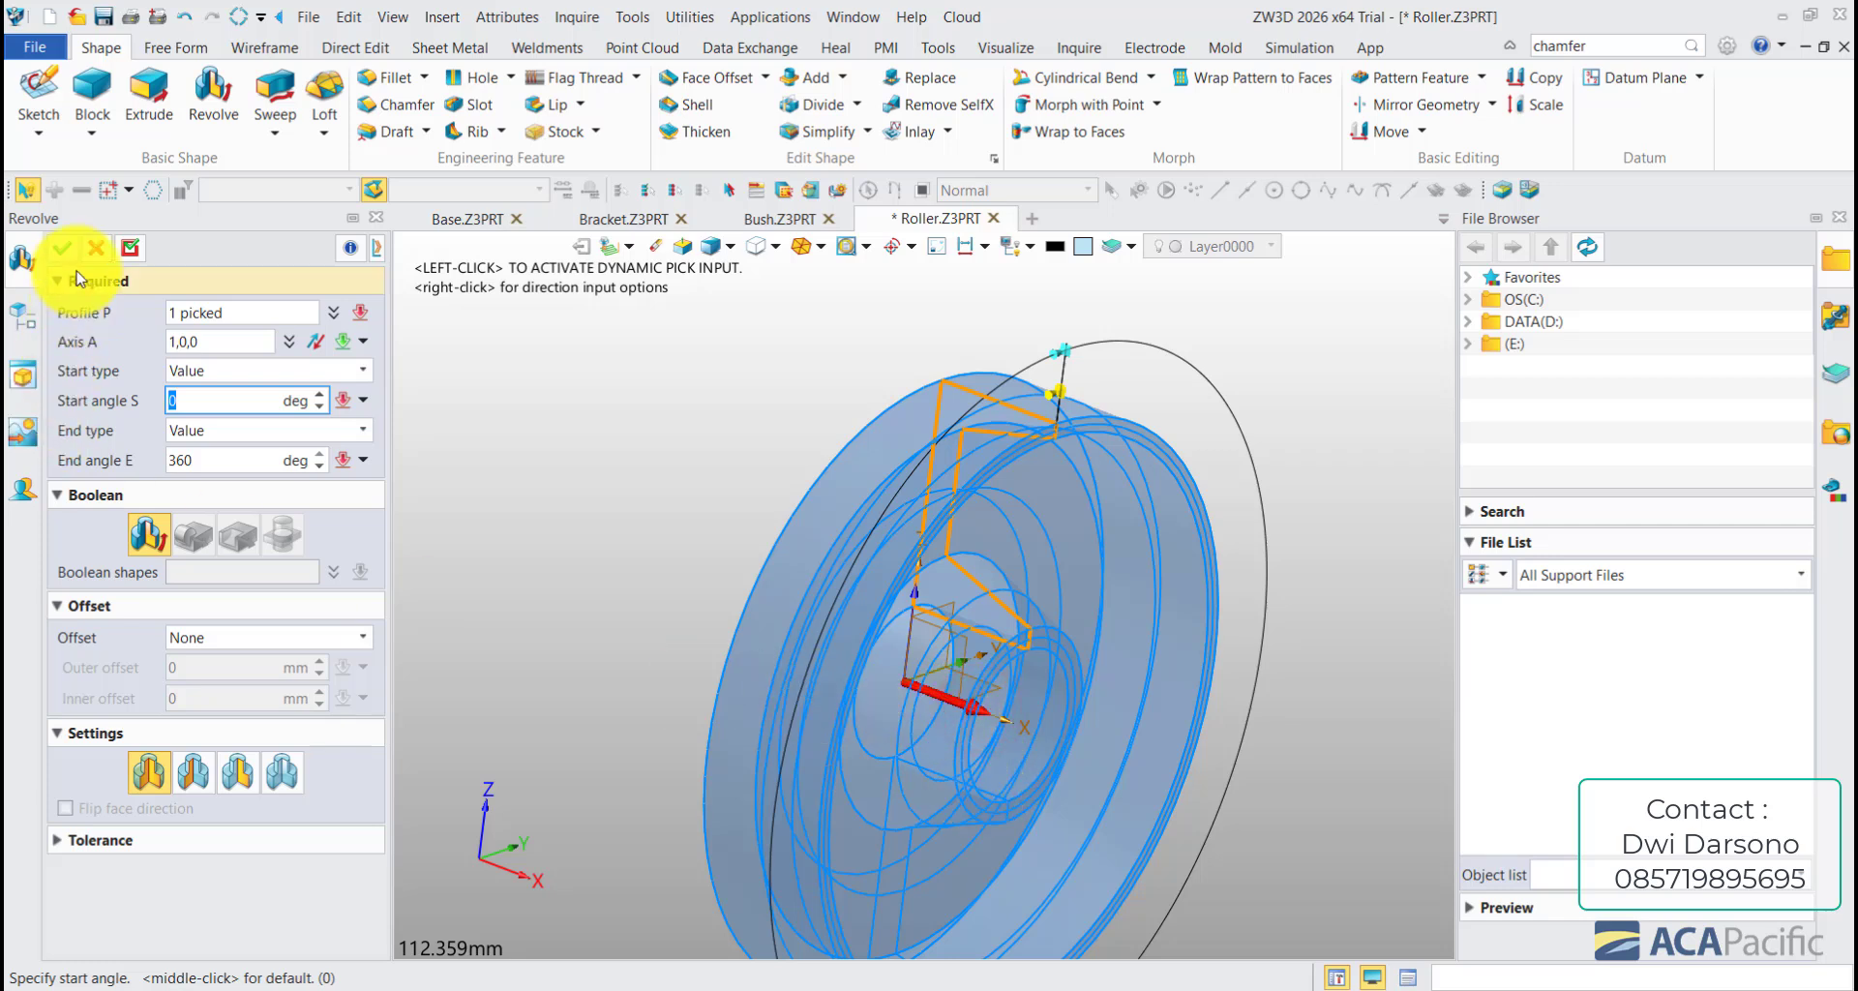
middle_click(707, 459)
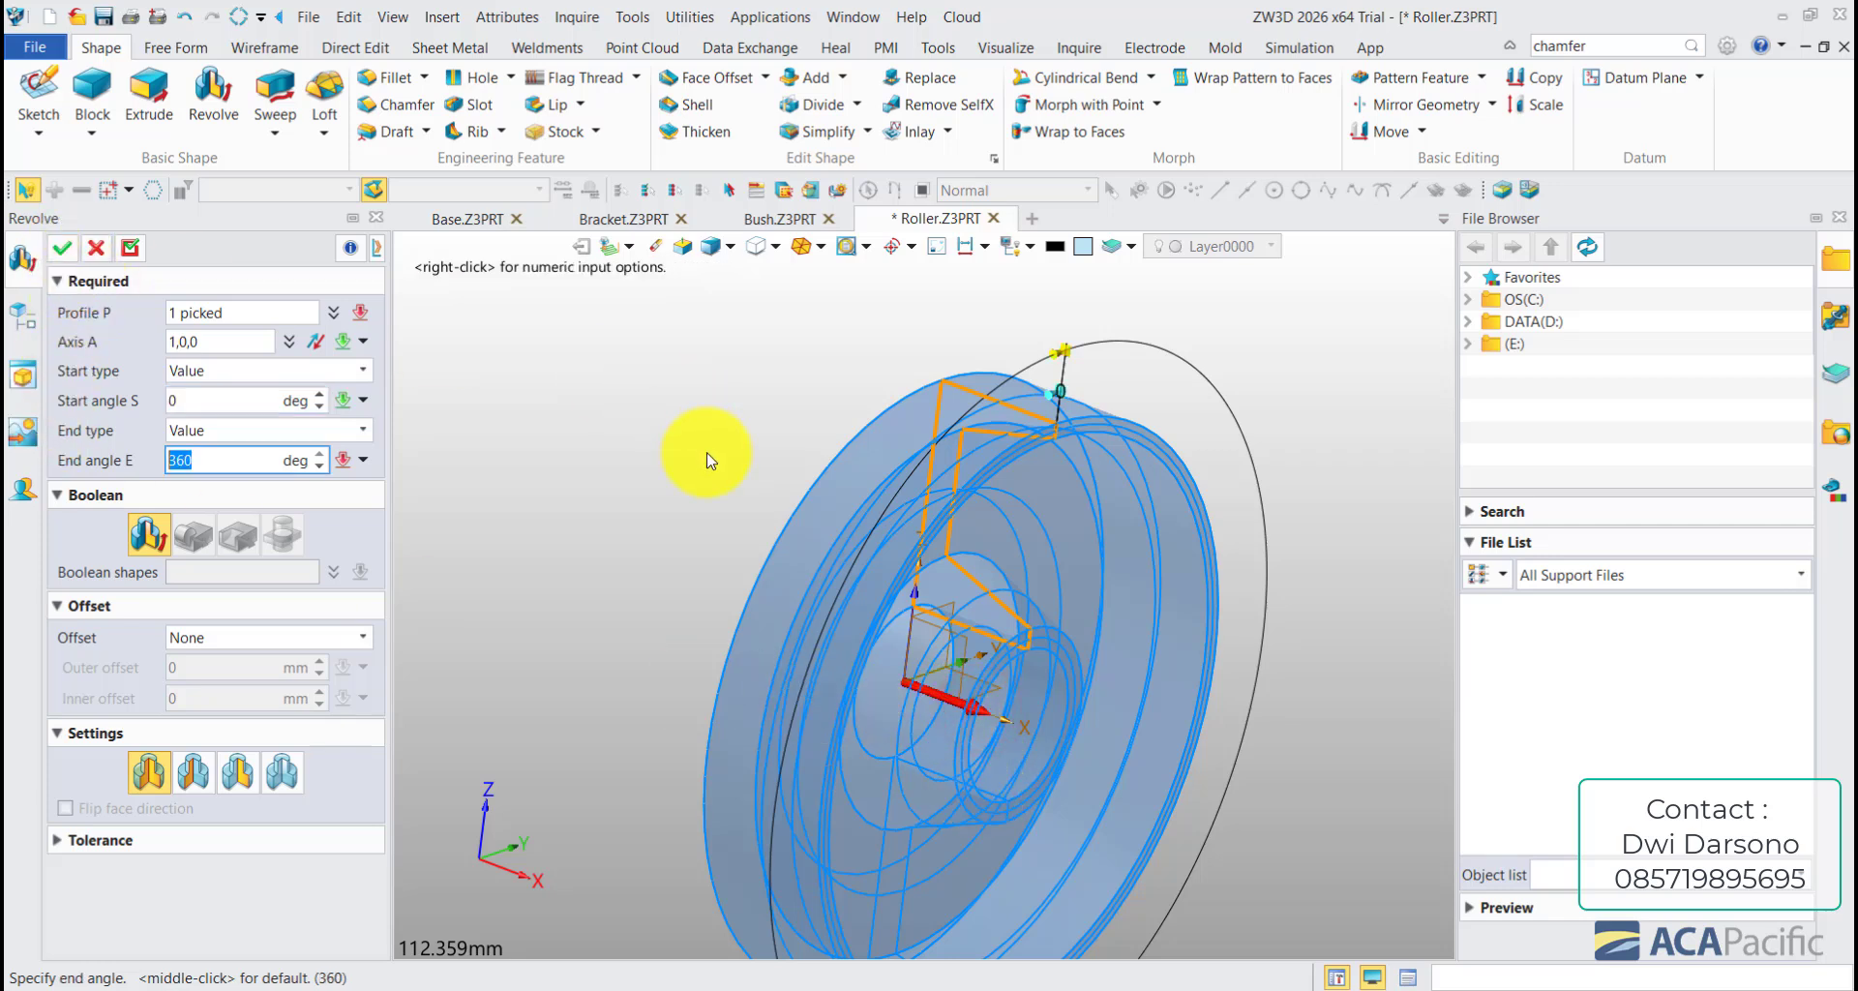
middle_click(707, 458)
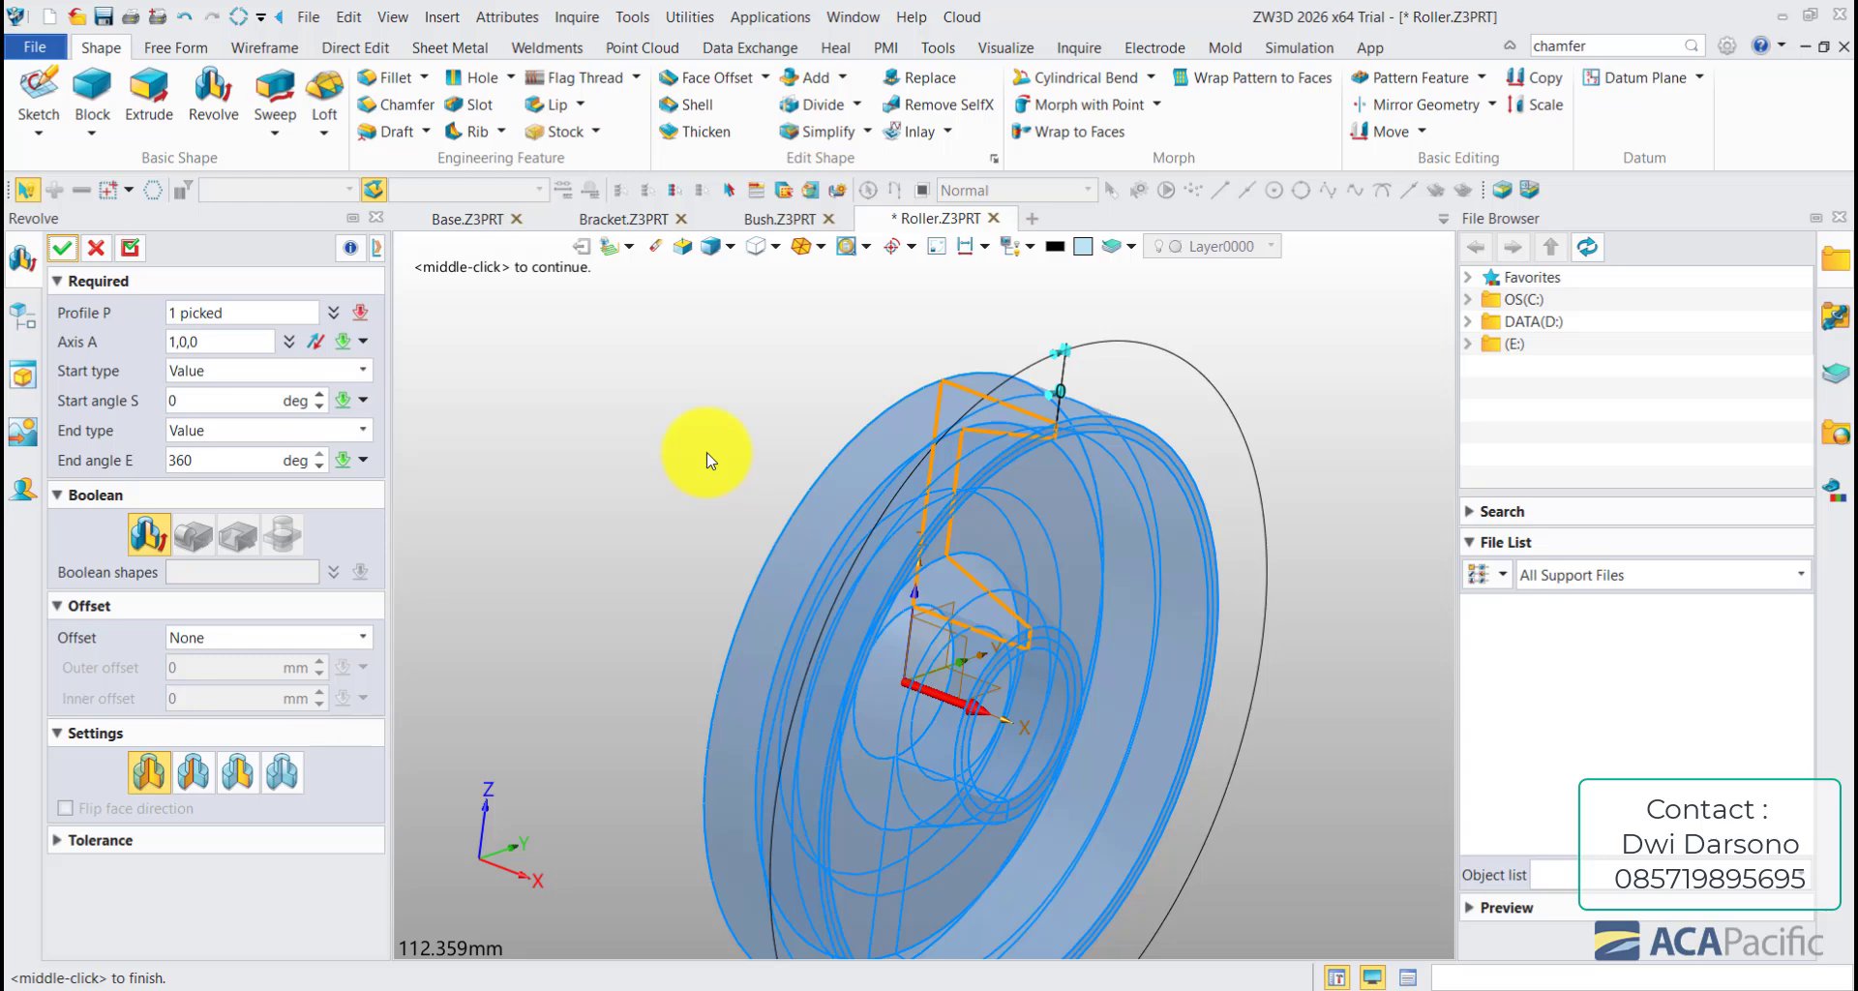
middle_click(706, 452)
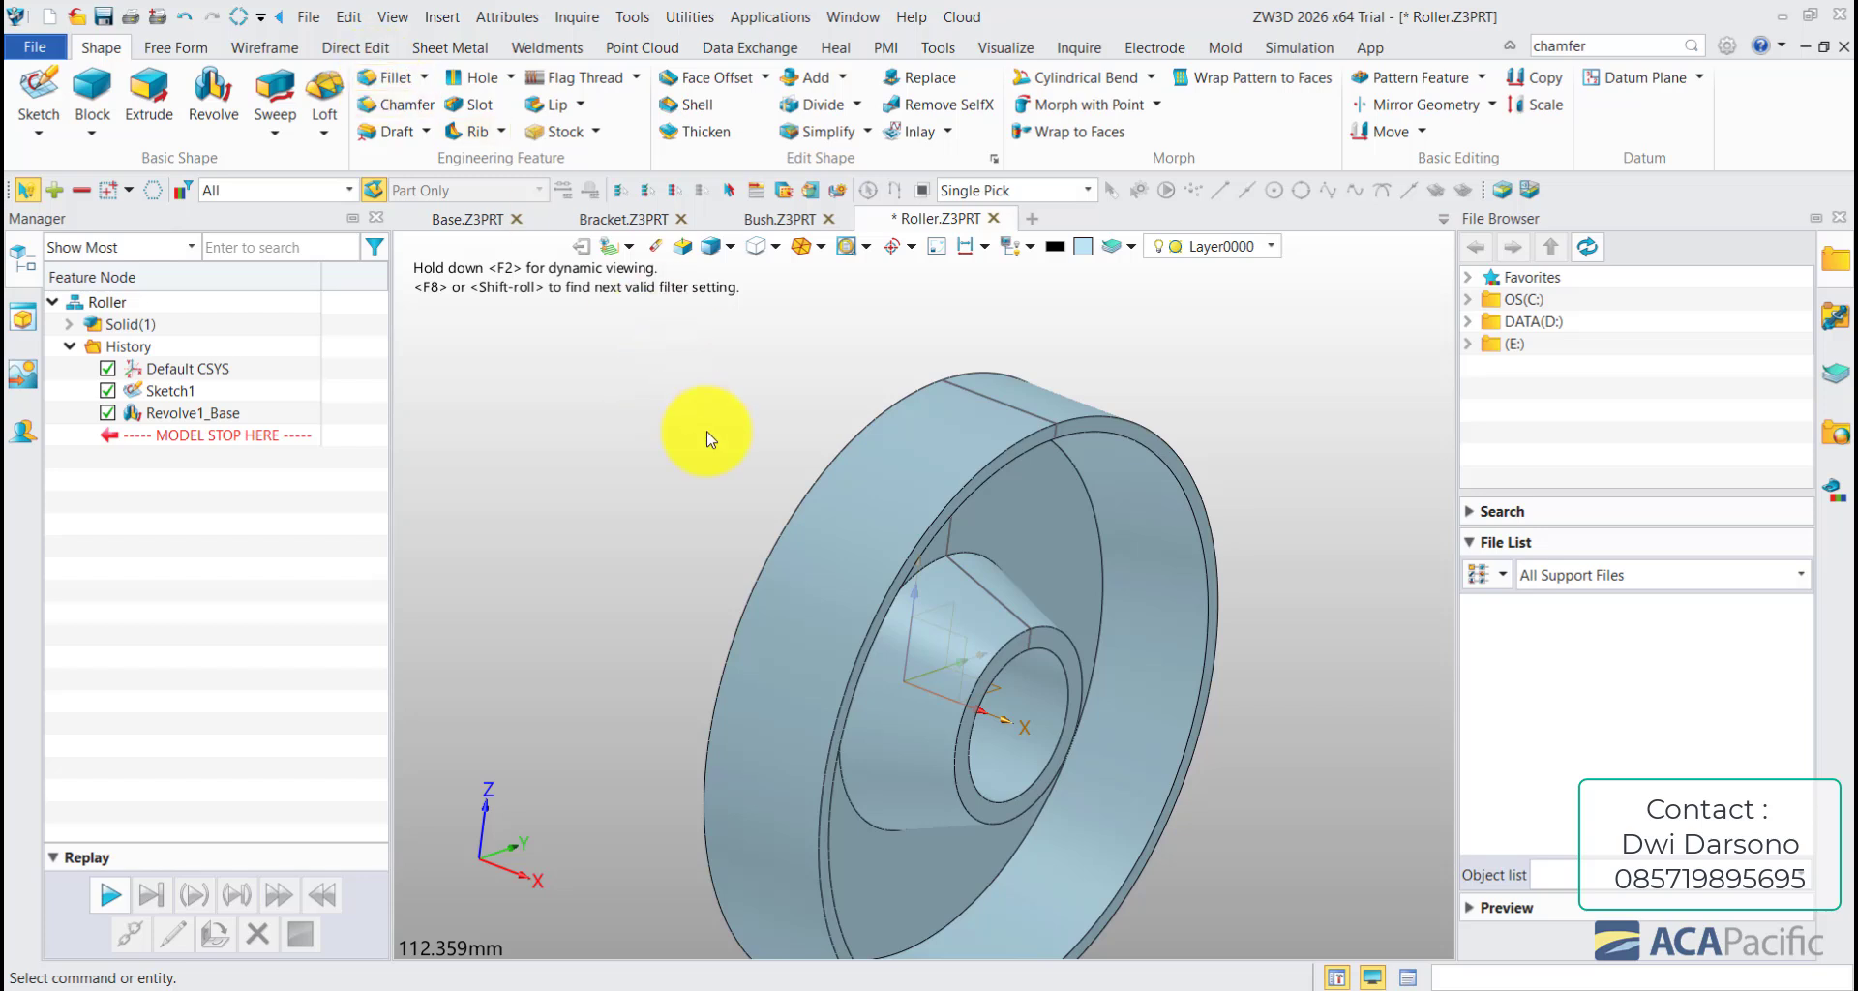
- Fillet the two circular edges of the roller's inner web, at the hub and at the rim, with a 6 mm radius
left_click(1001, 567)
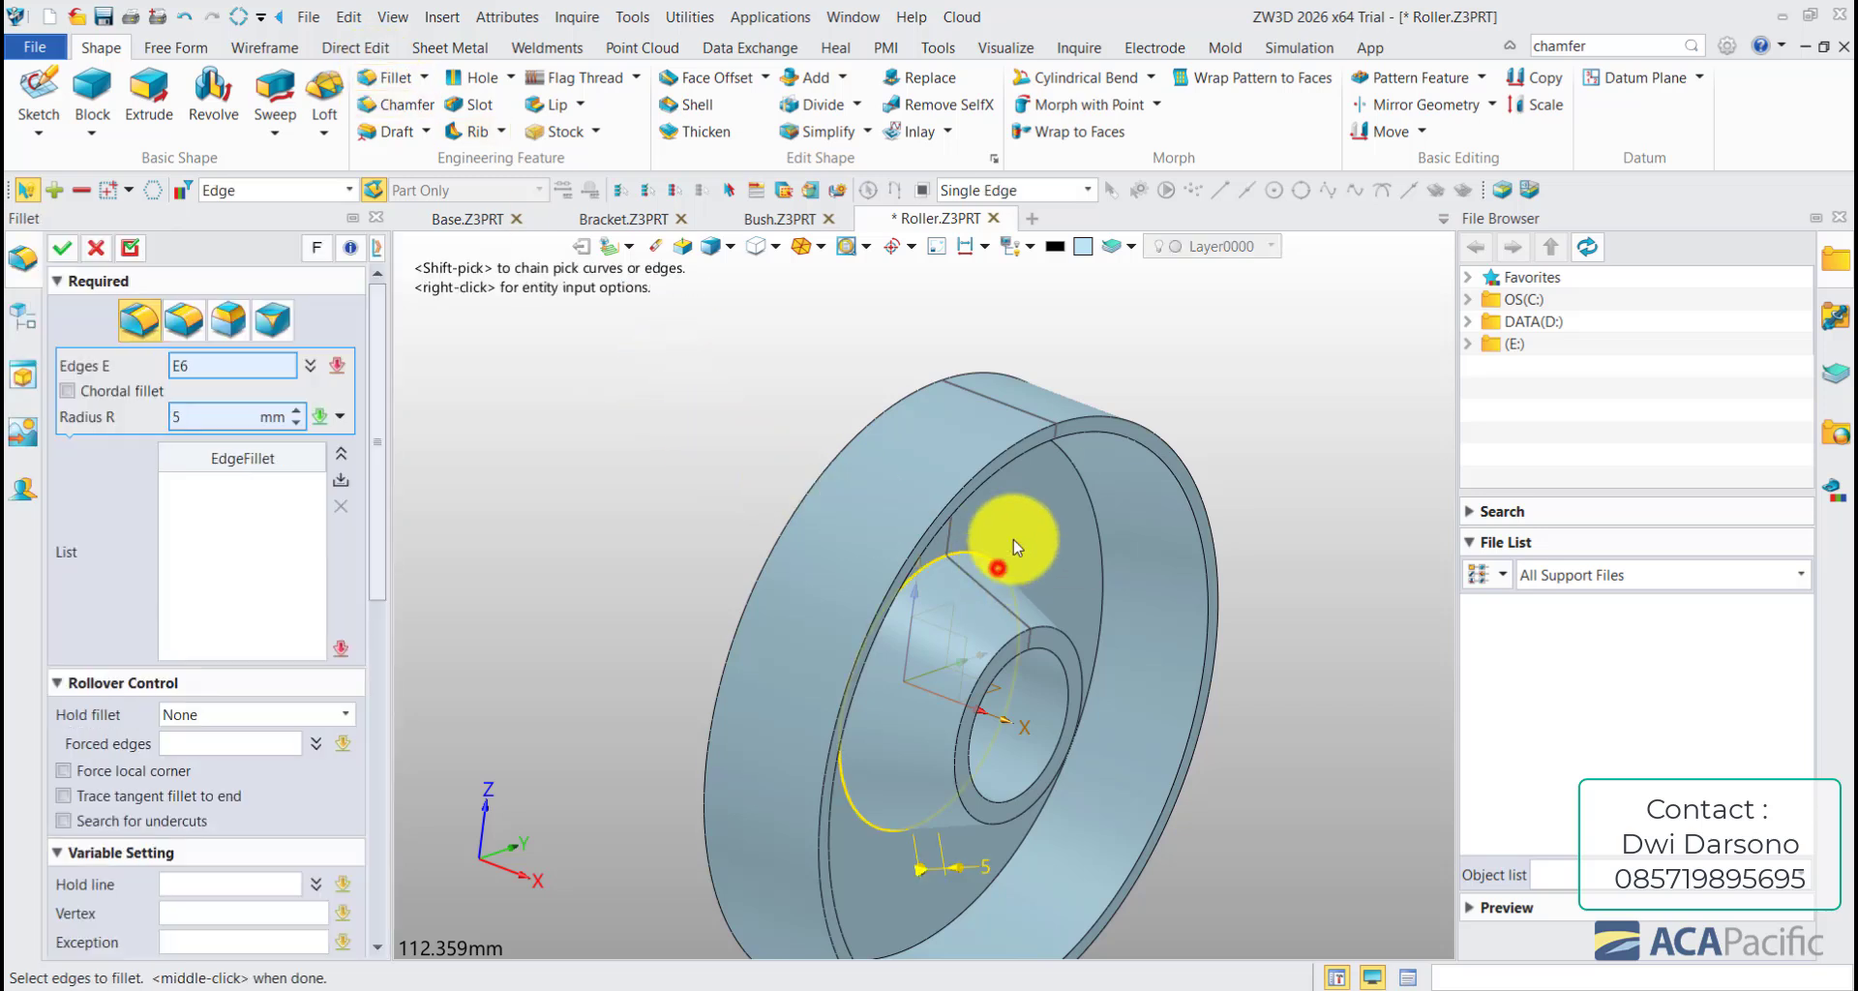
left_click(1086, 479)
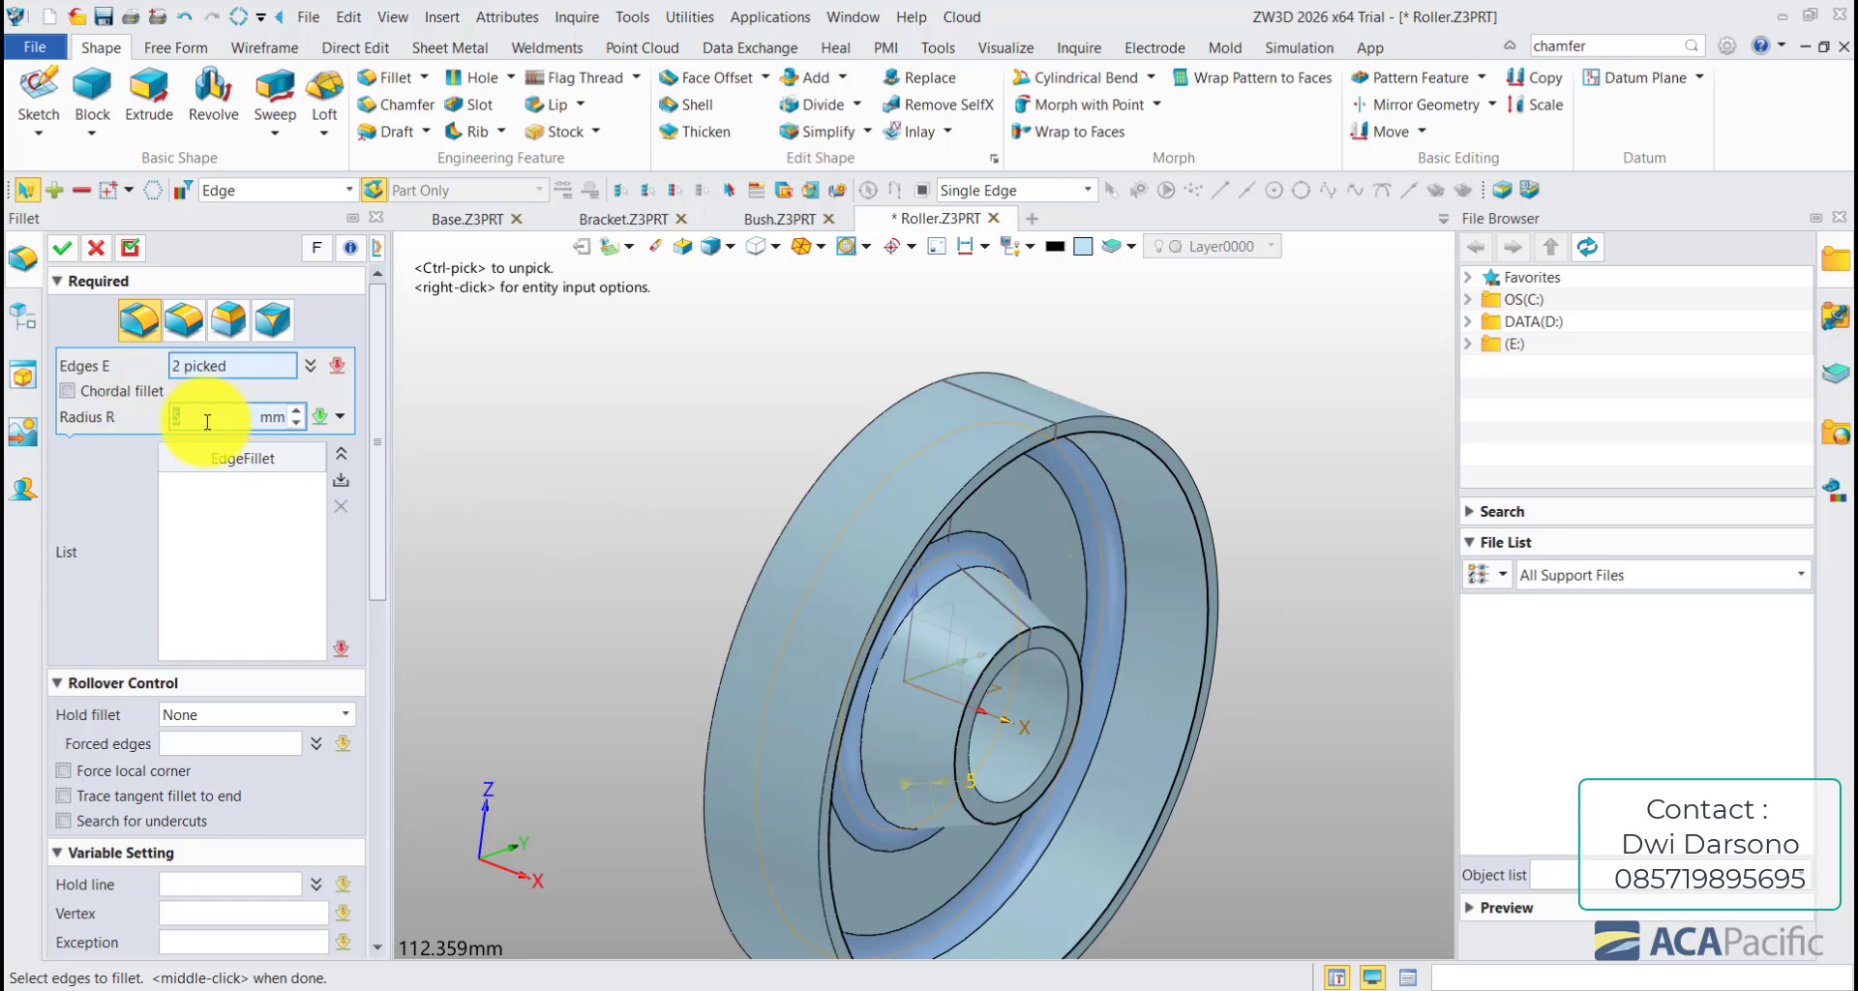
middle_click(762, 558)
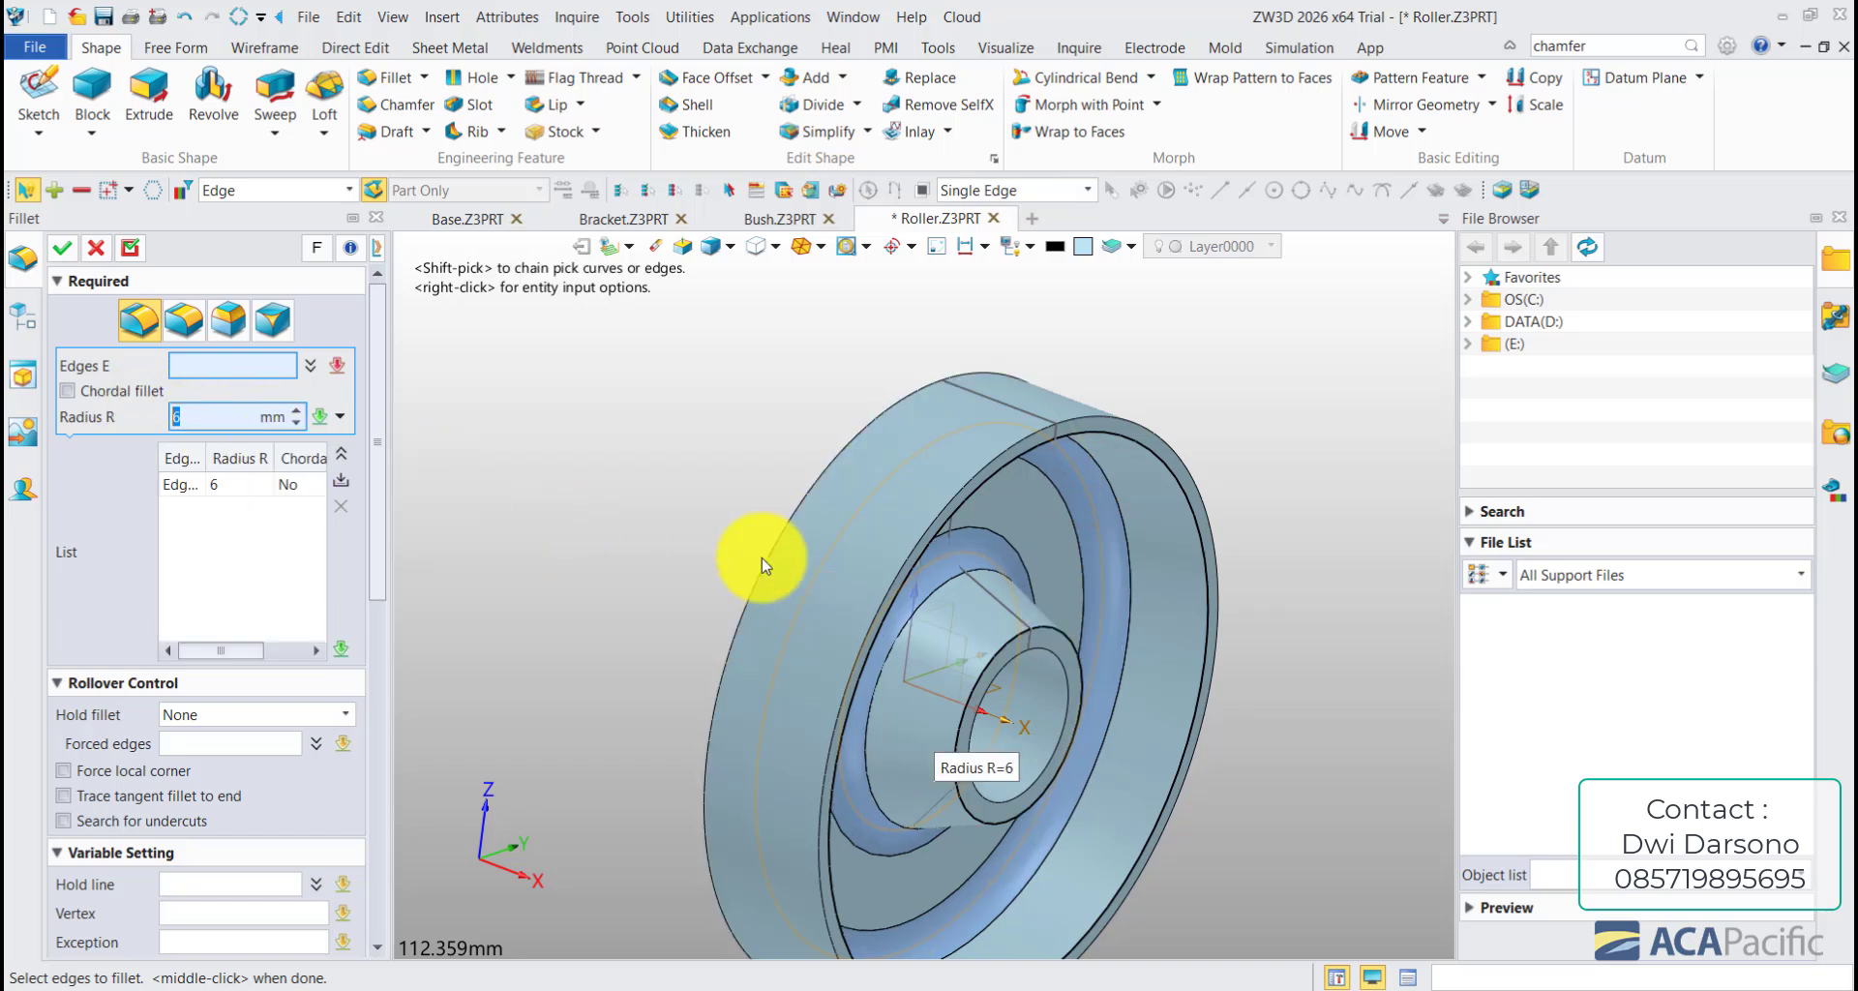
middle_click(710, 497)
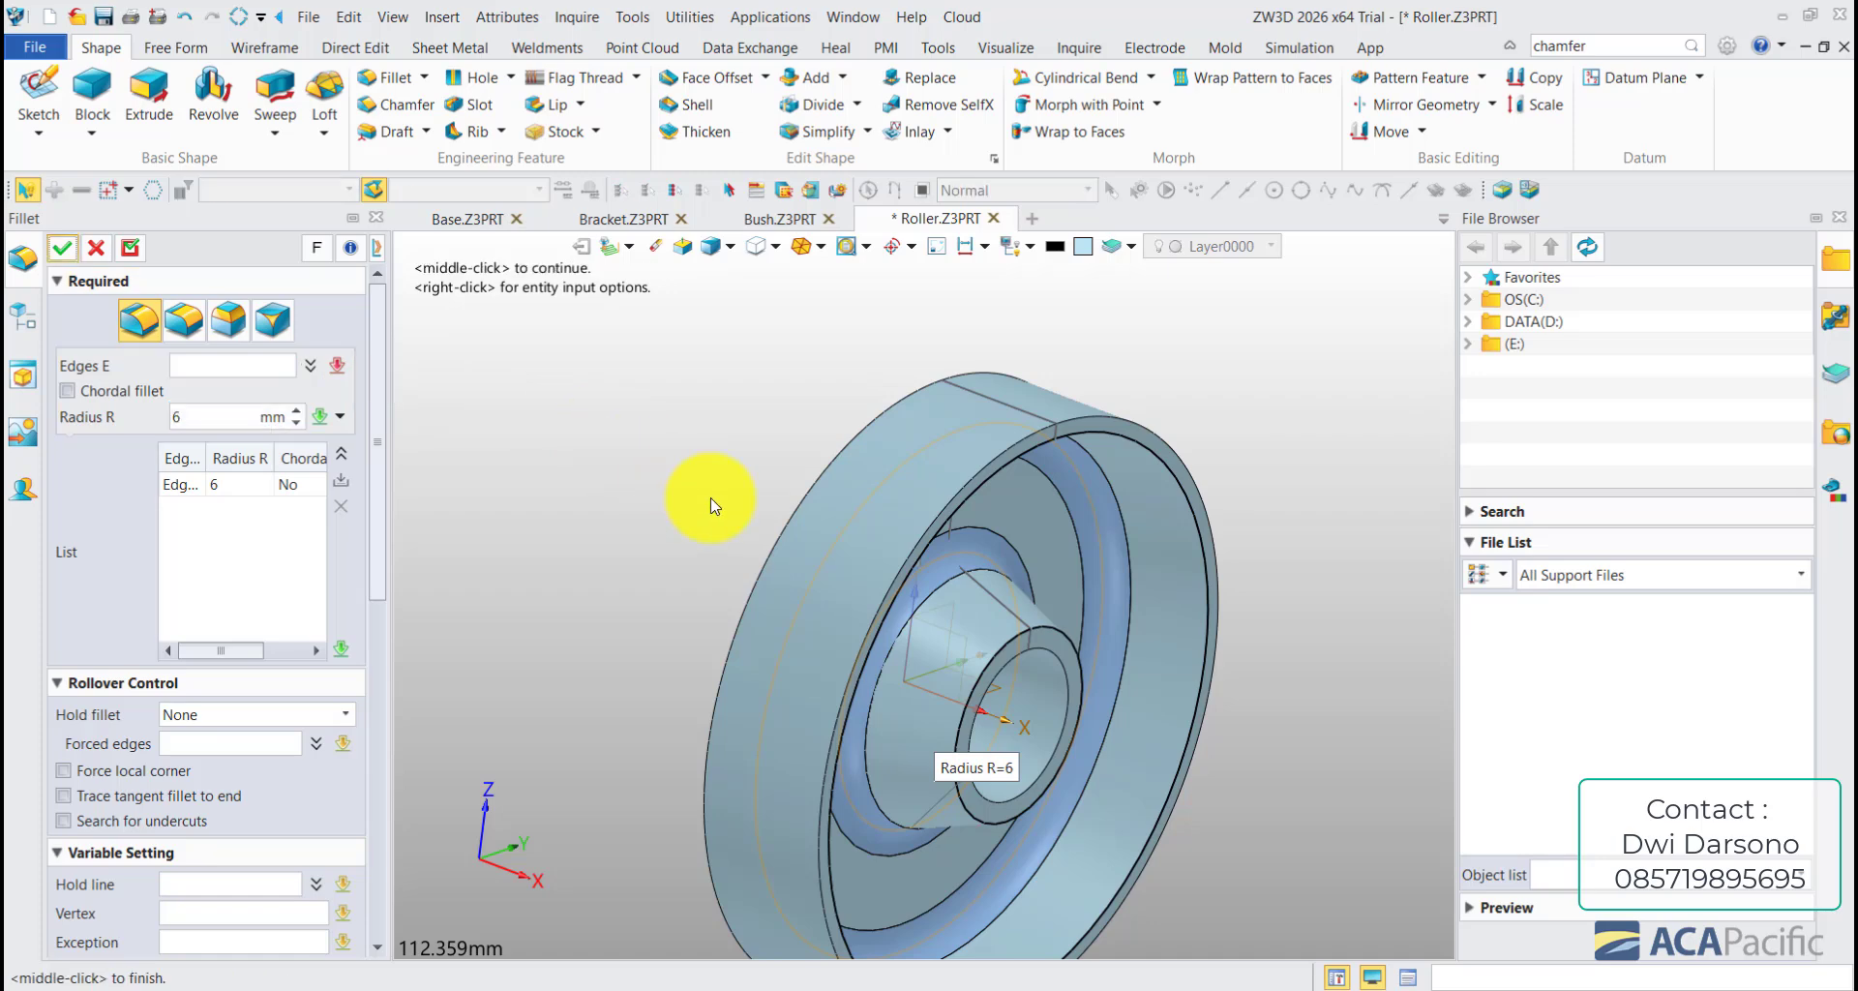
middle_click(710, 498)
scroll(710, 497, "down", 3)
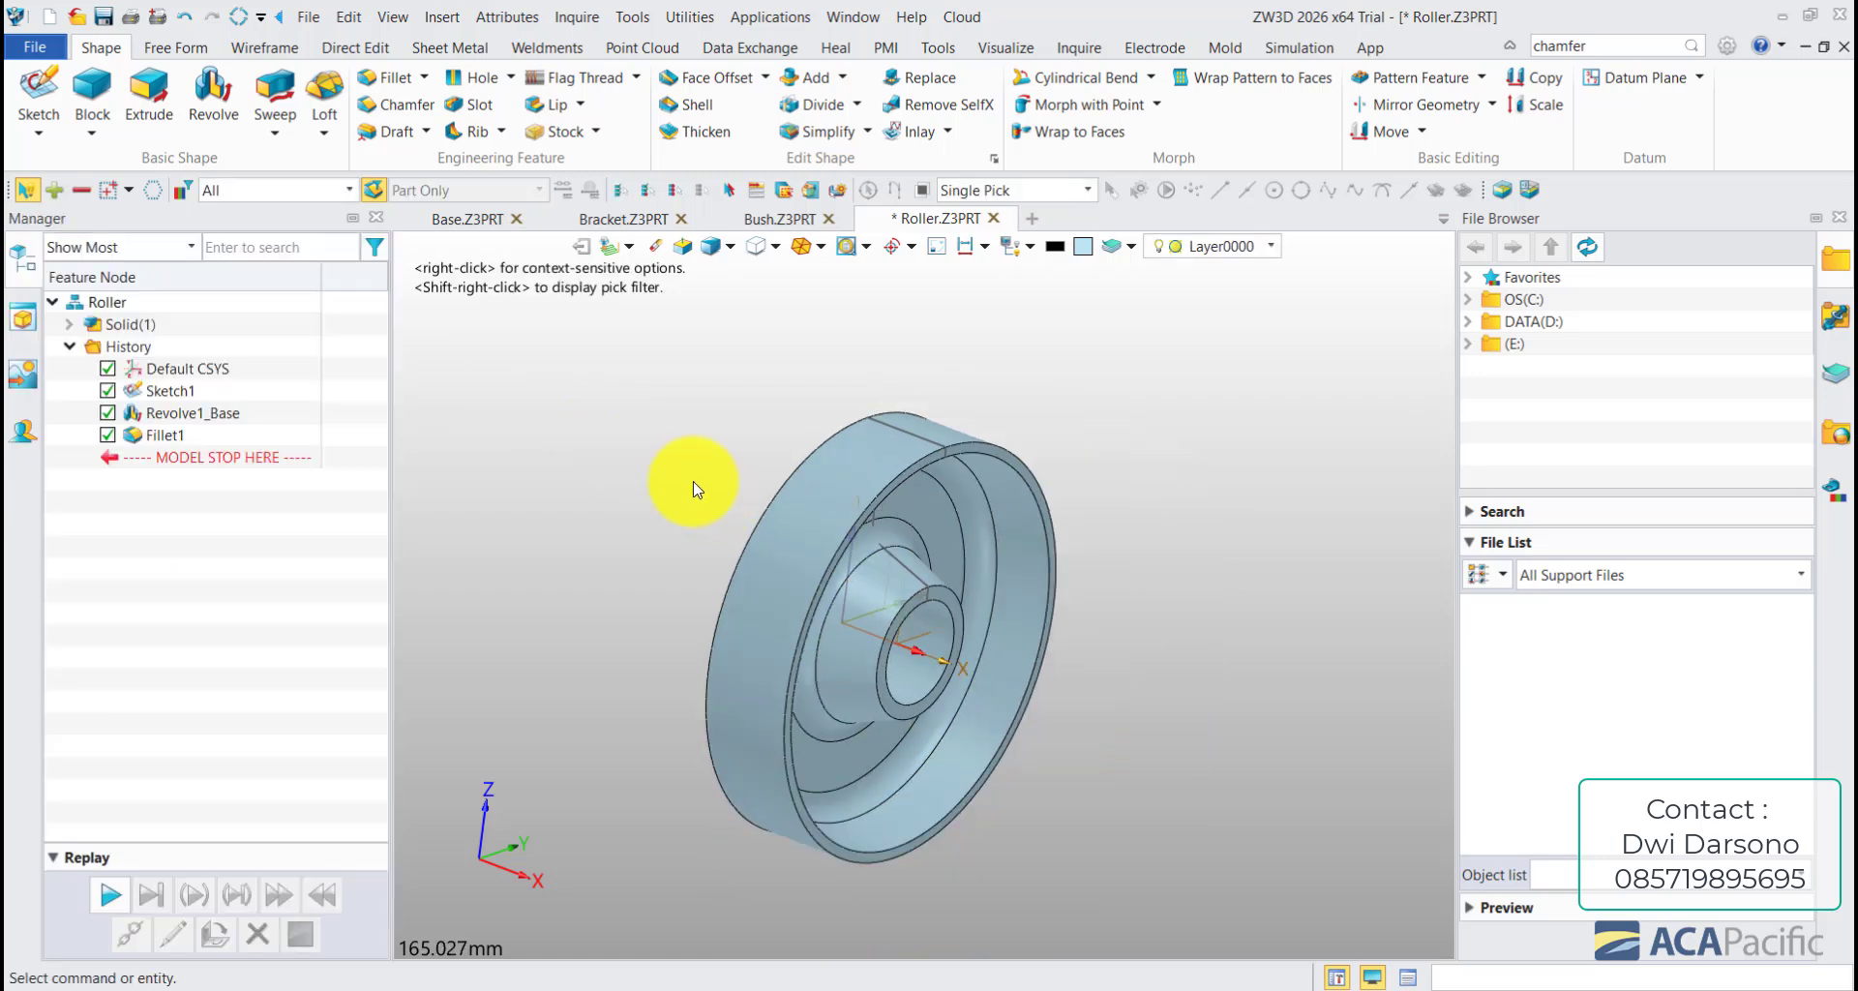
- Mirror the roller half as an associative copy across its flat outer face, using a shape pick and Boolean add to join both halves
middle_click_drag(692, 480, 775, 435)
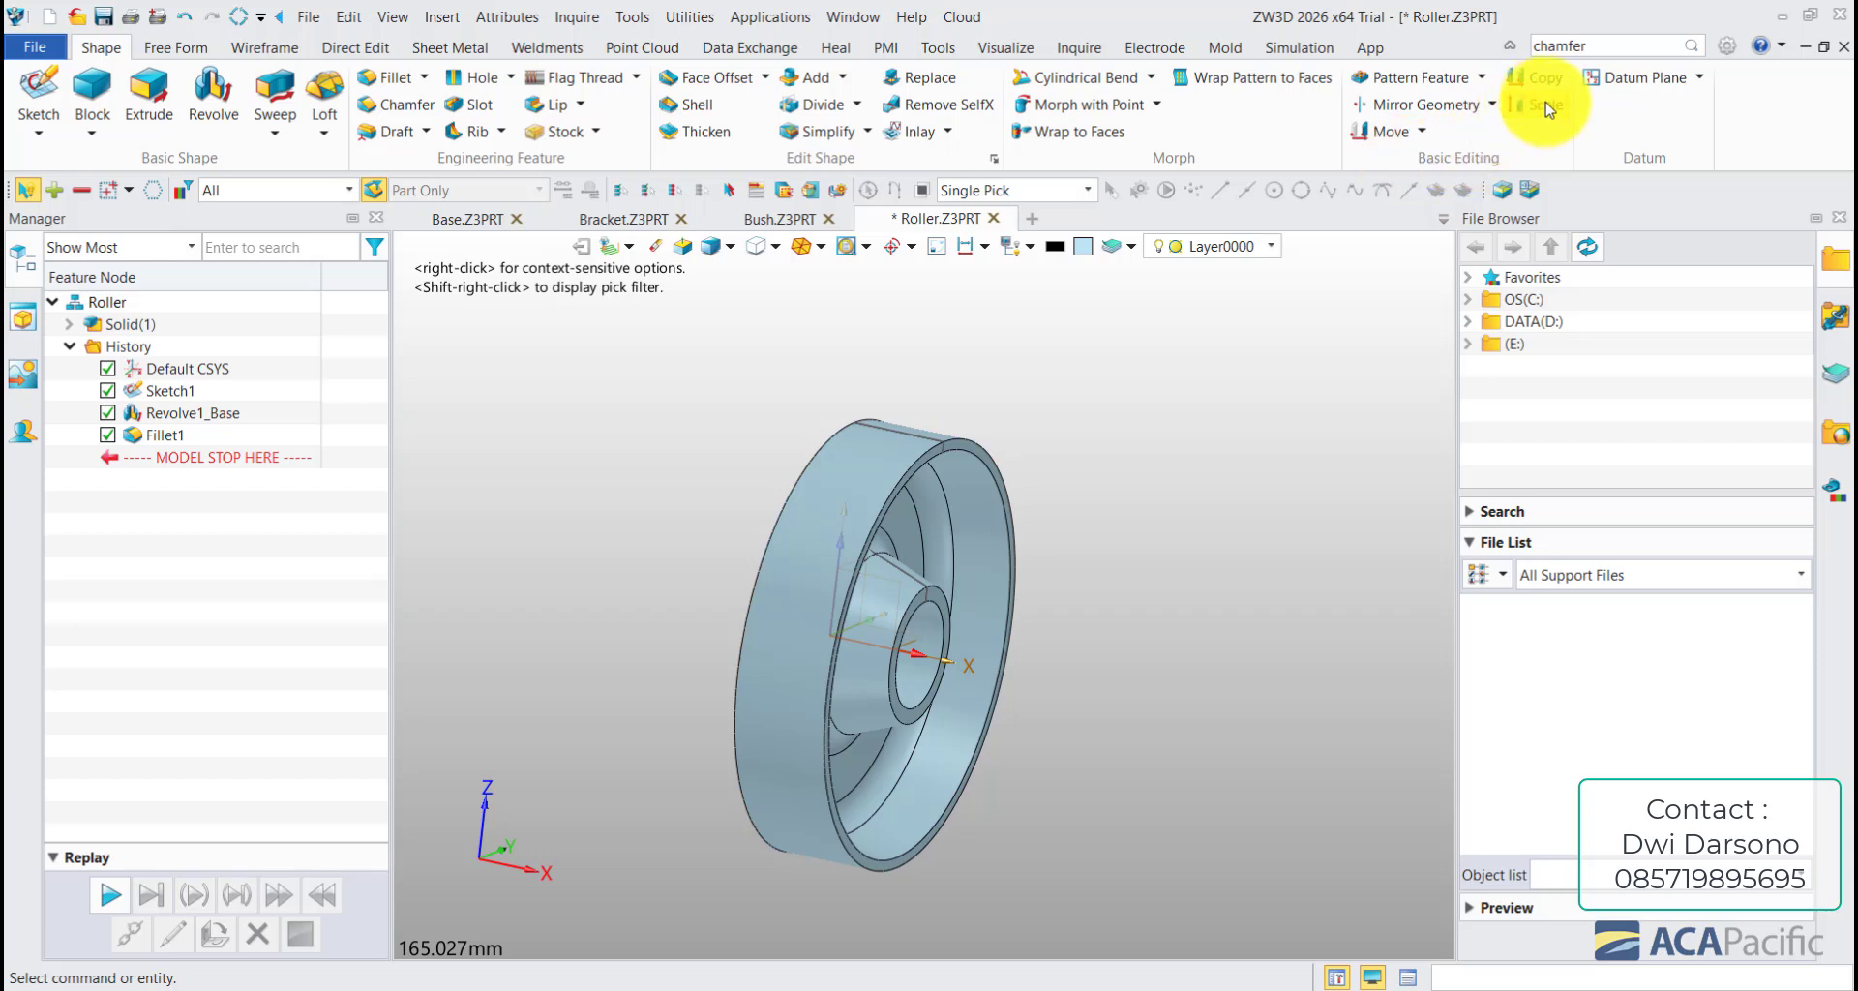
left_click(1428, 107)
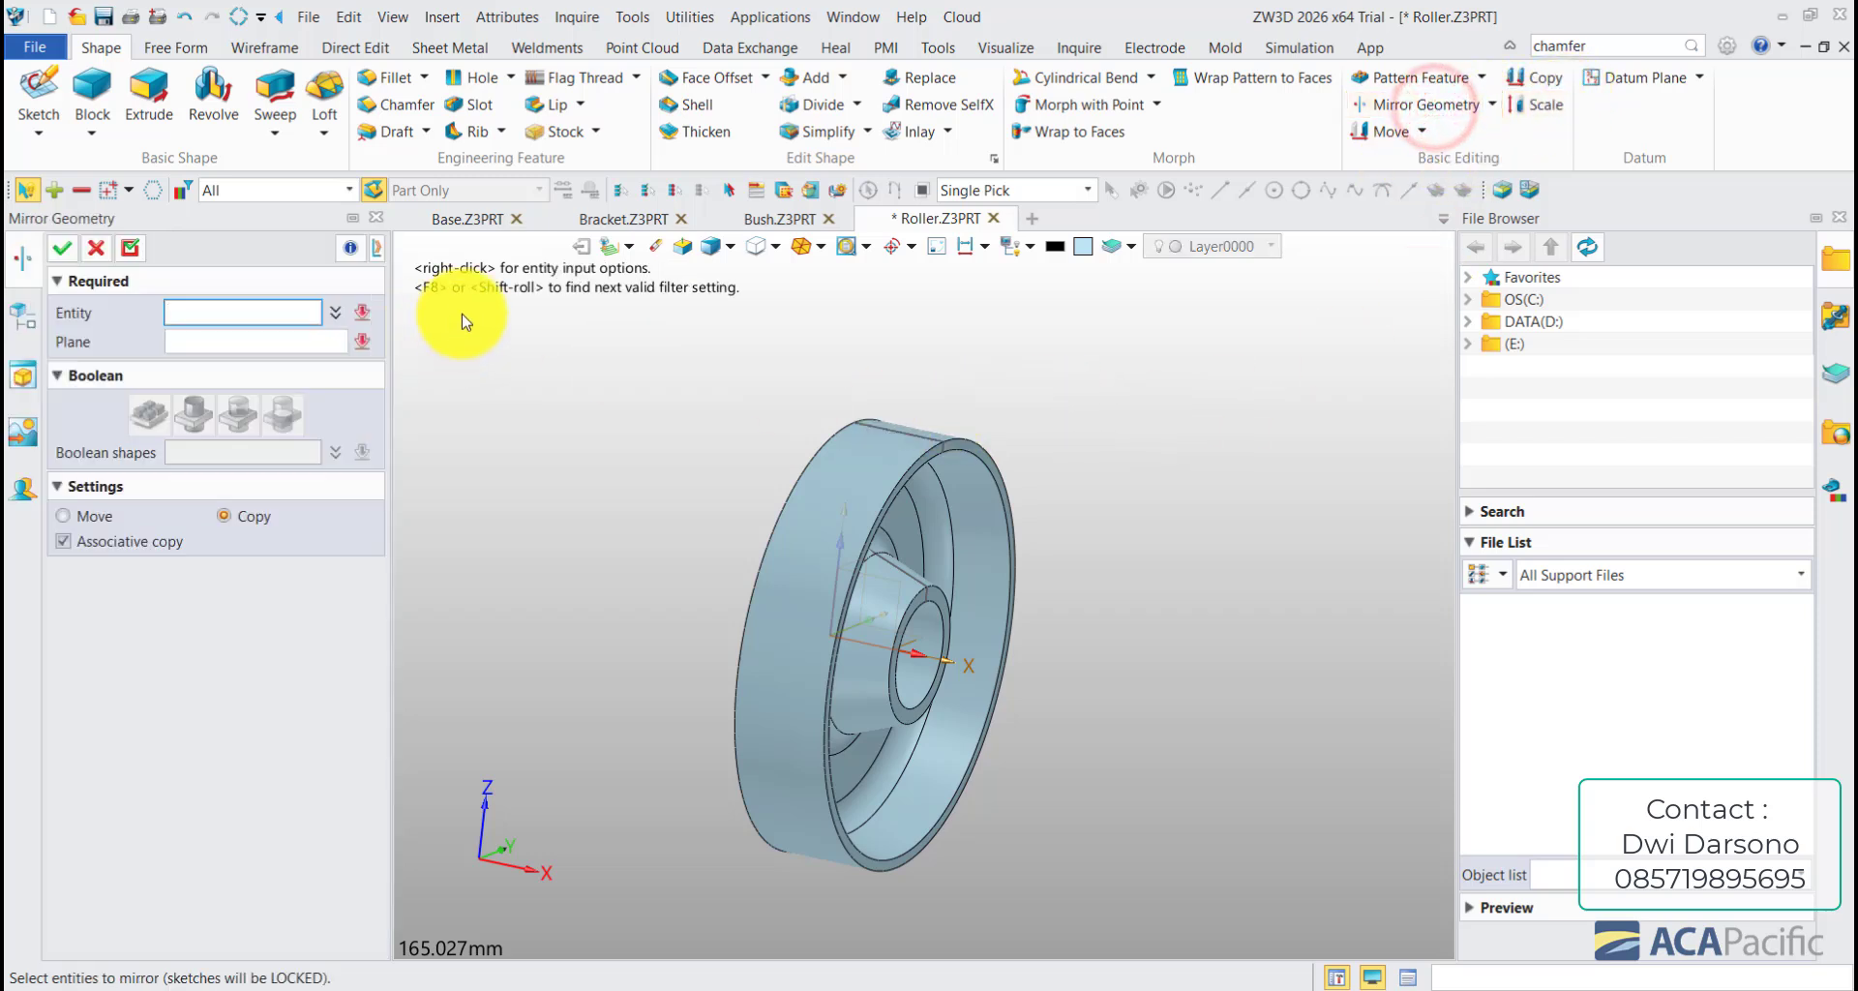
left_click(1496, 105)
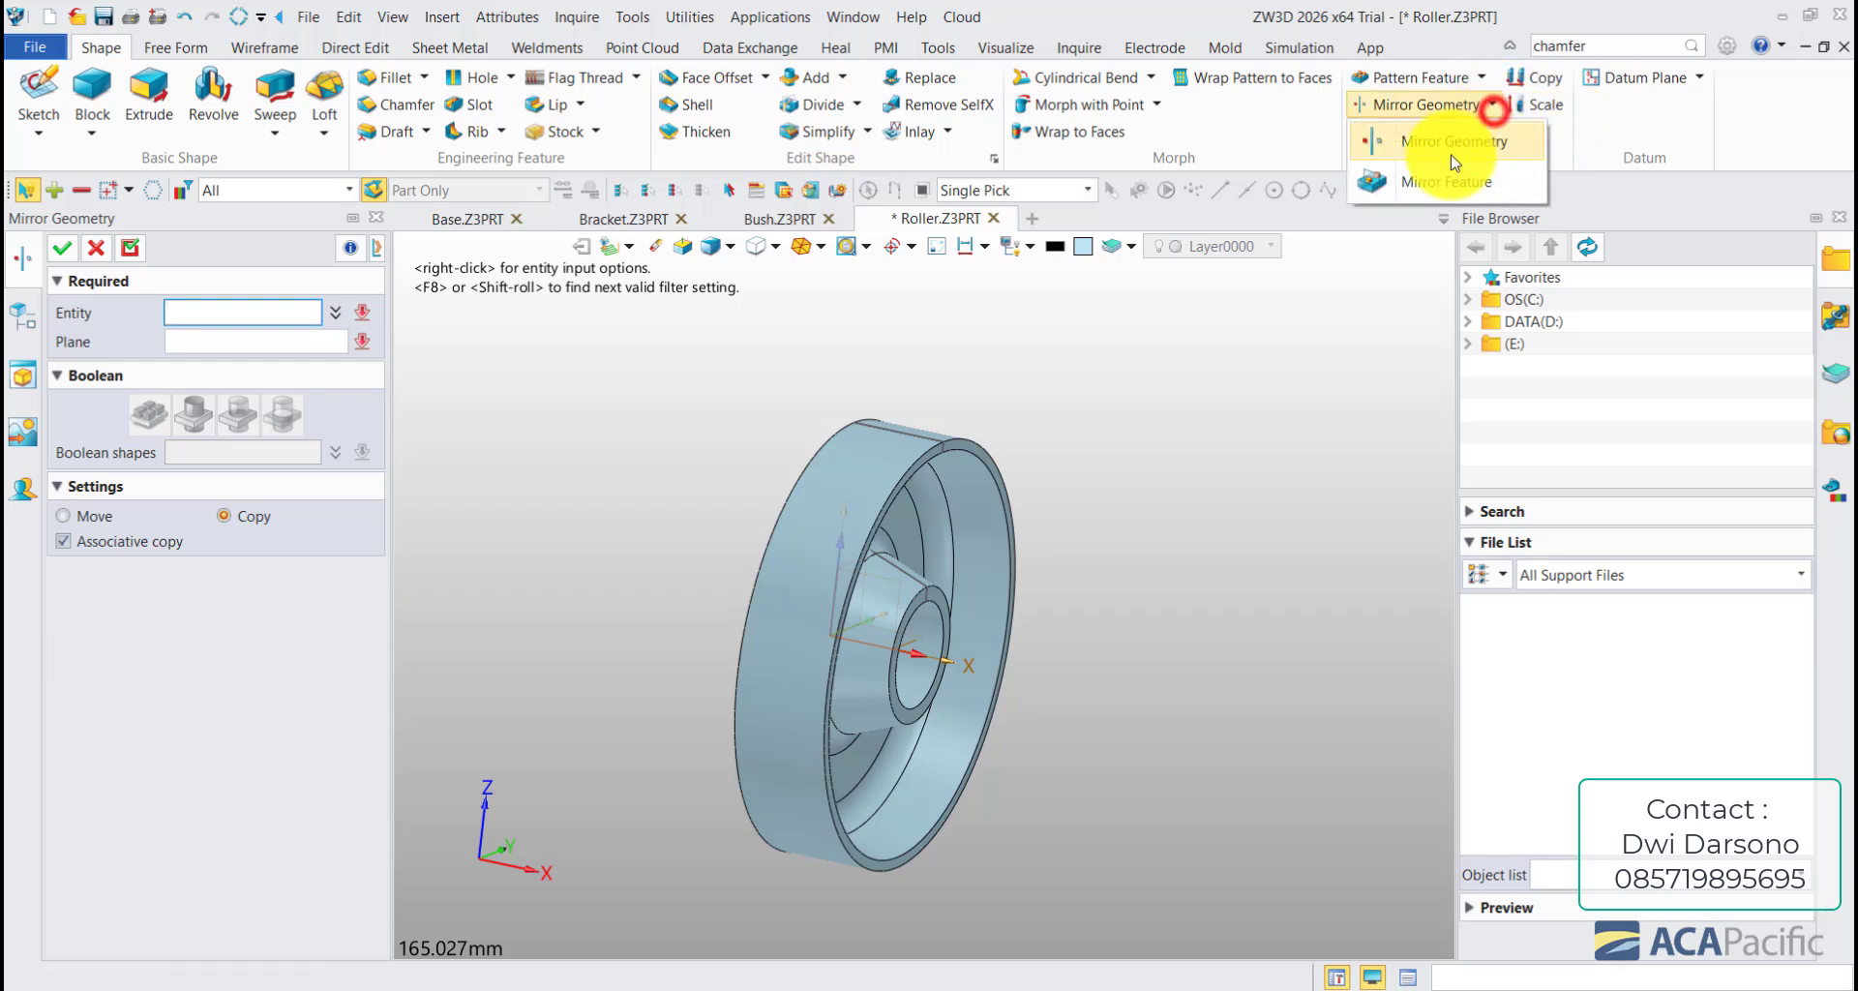
left_click(622, 386)
left_click(290, 189)
left_click(291, 230)
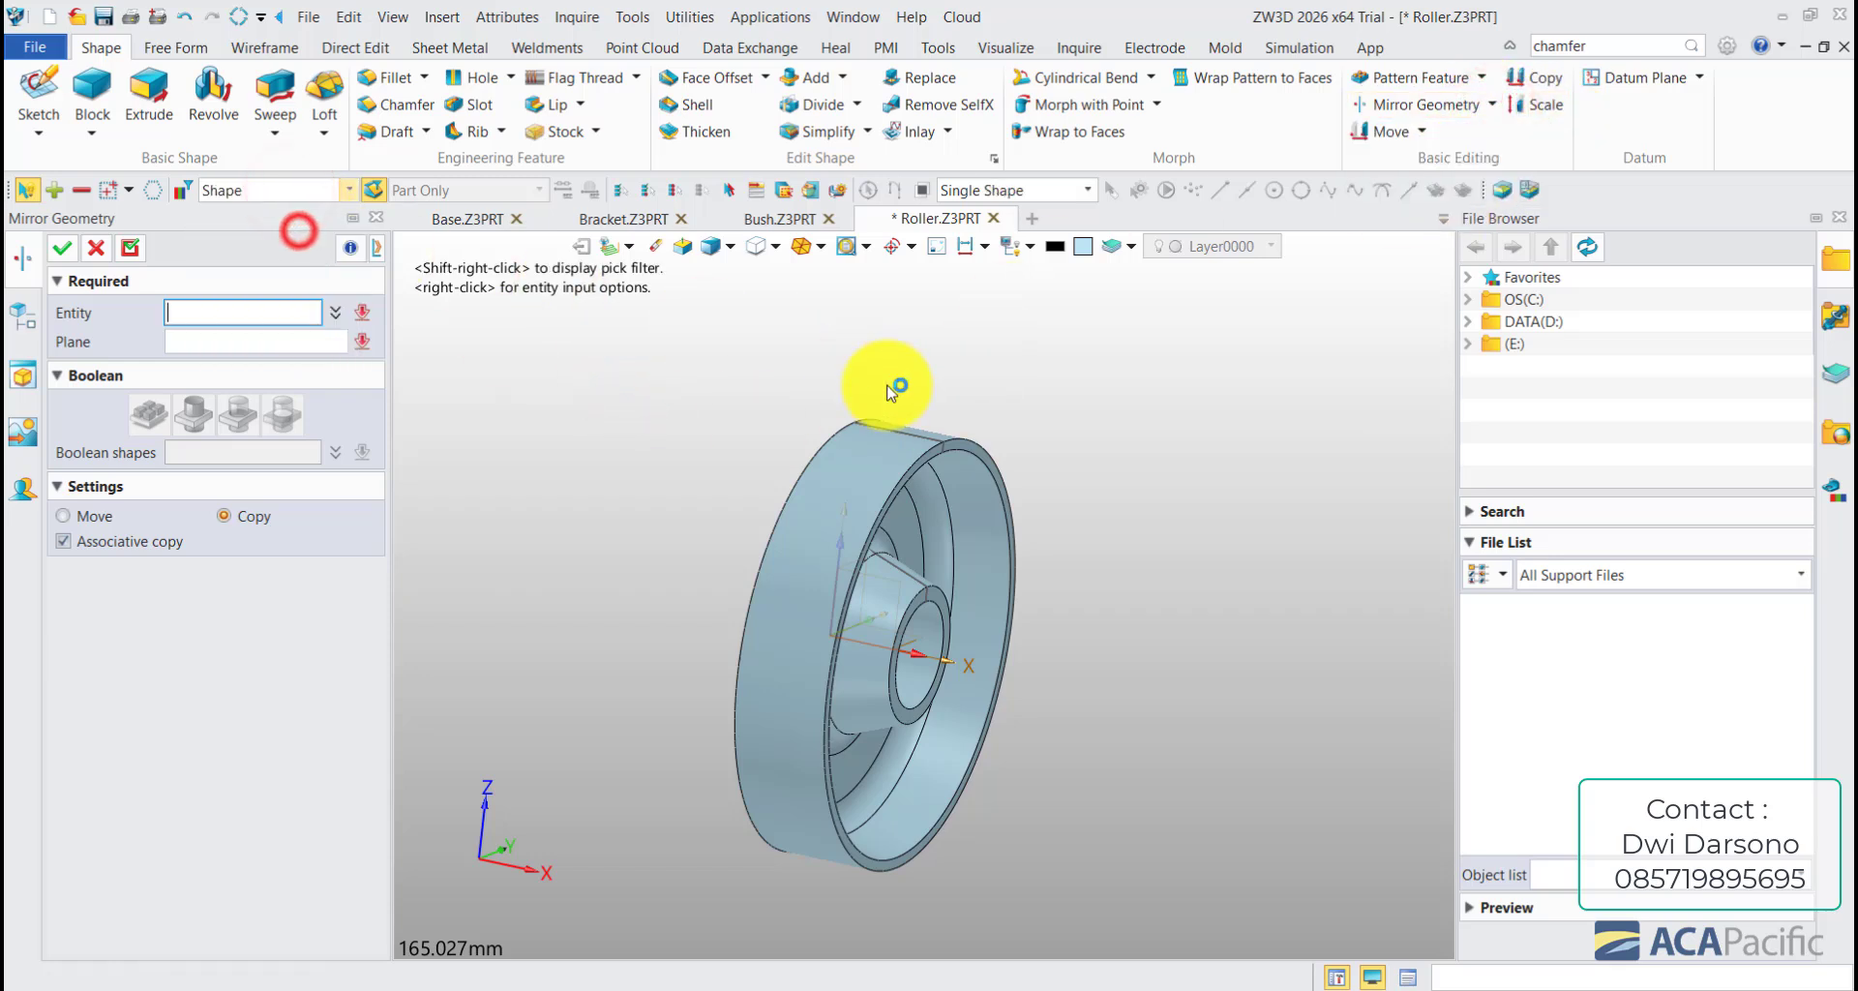
left_click(836, 466)
left_click(204, 342)
right_click_drag(454, 466, 793, 484)
left_click(811, 495)
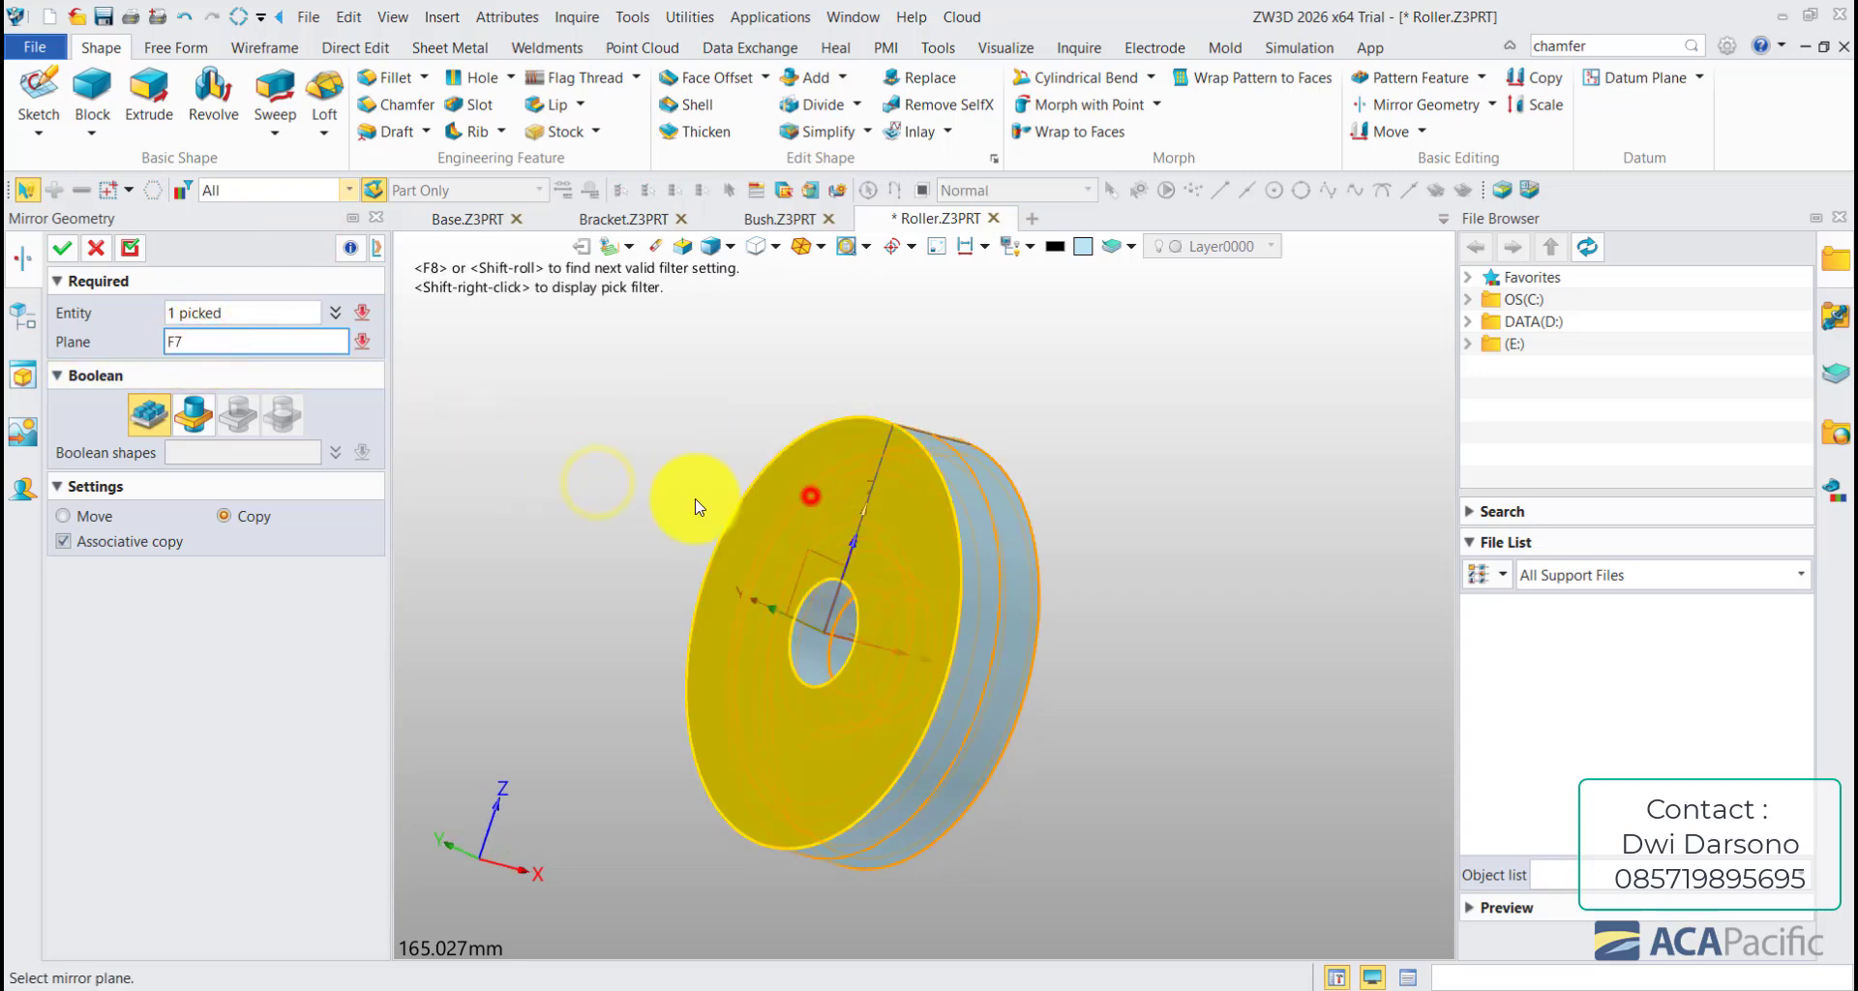
left_click(198, 414)
left_click(61, 248)
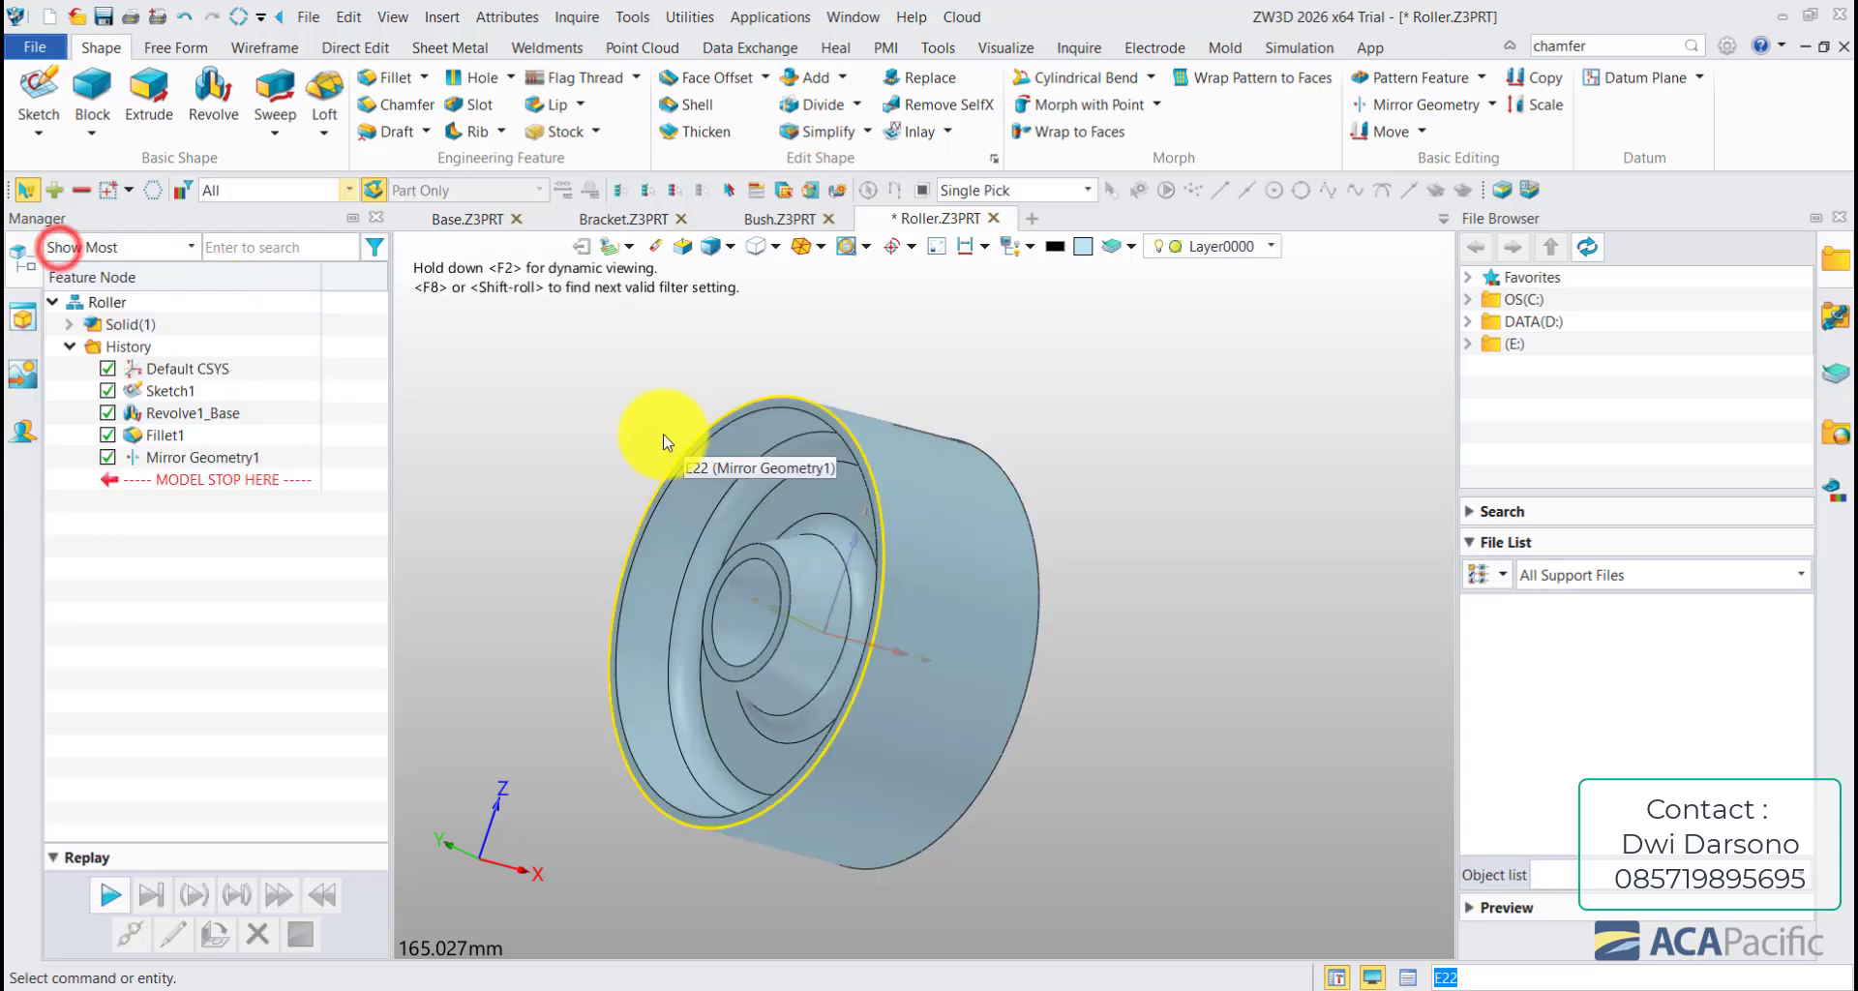
- Redefine the mirror with the base Boolean option so that the mirrored half is a separate solid
right_click_drag(666, 442, 581, 414)
left_click(70, 324)
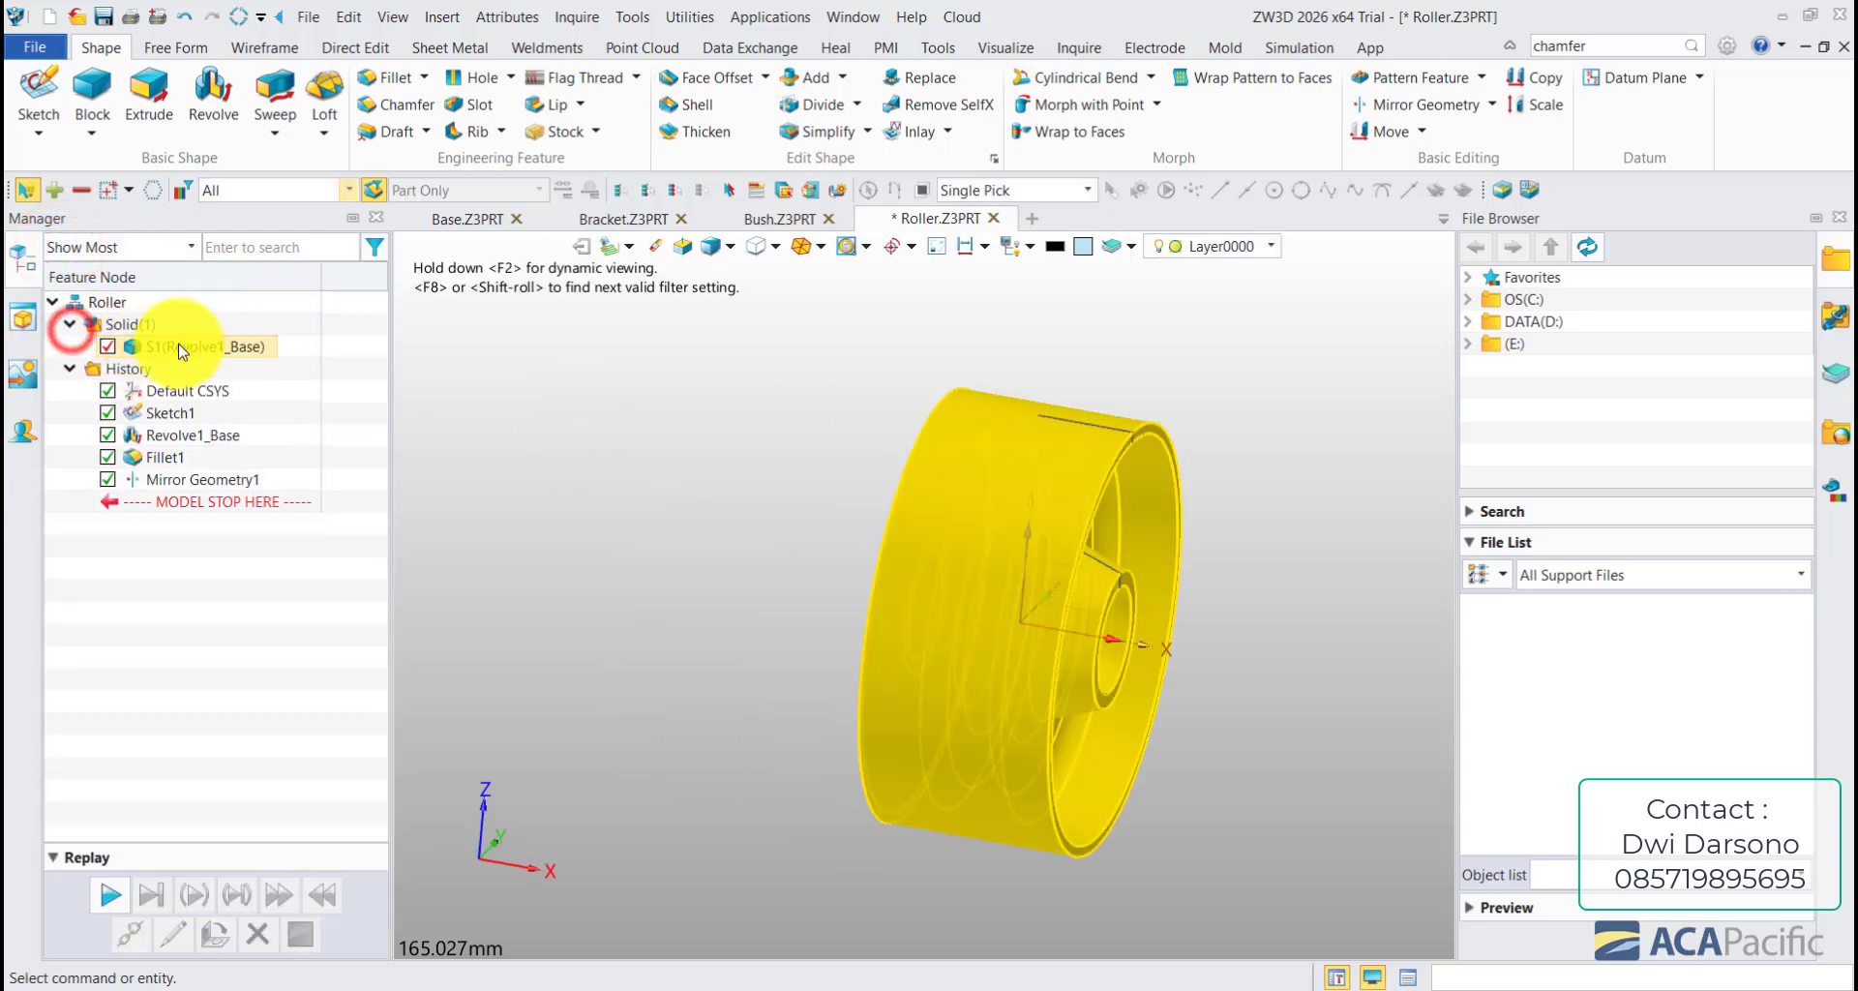
double_click(202, 479)
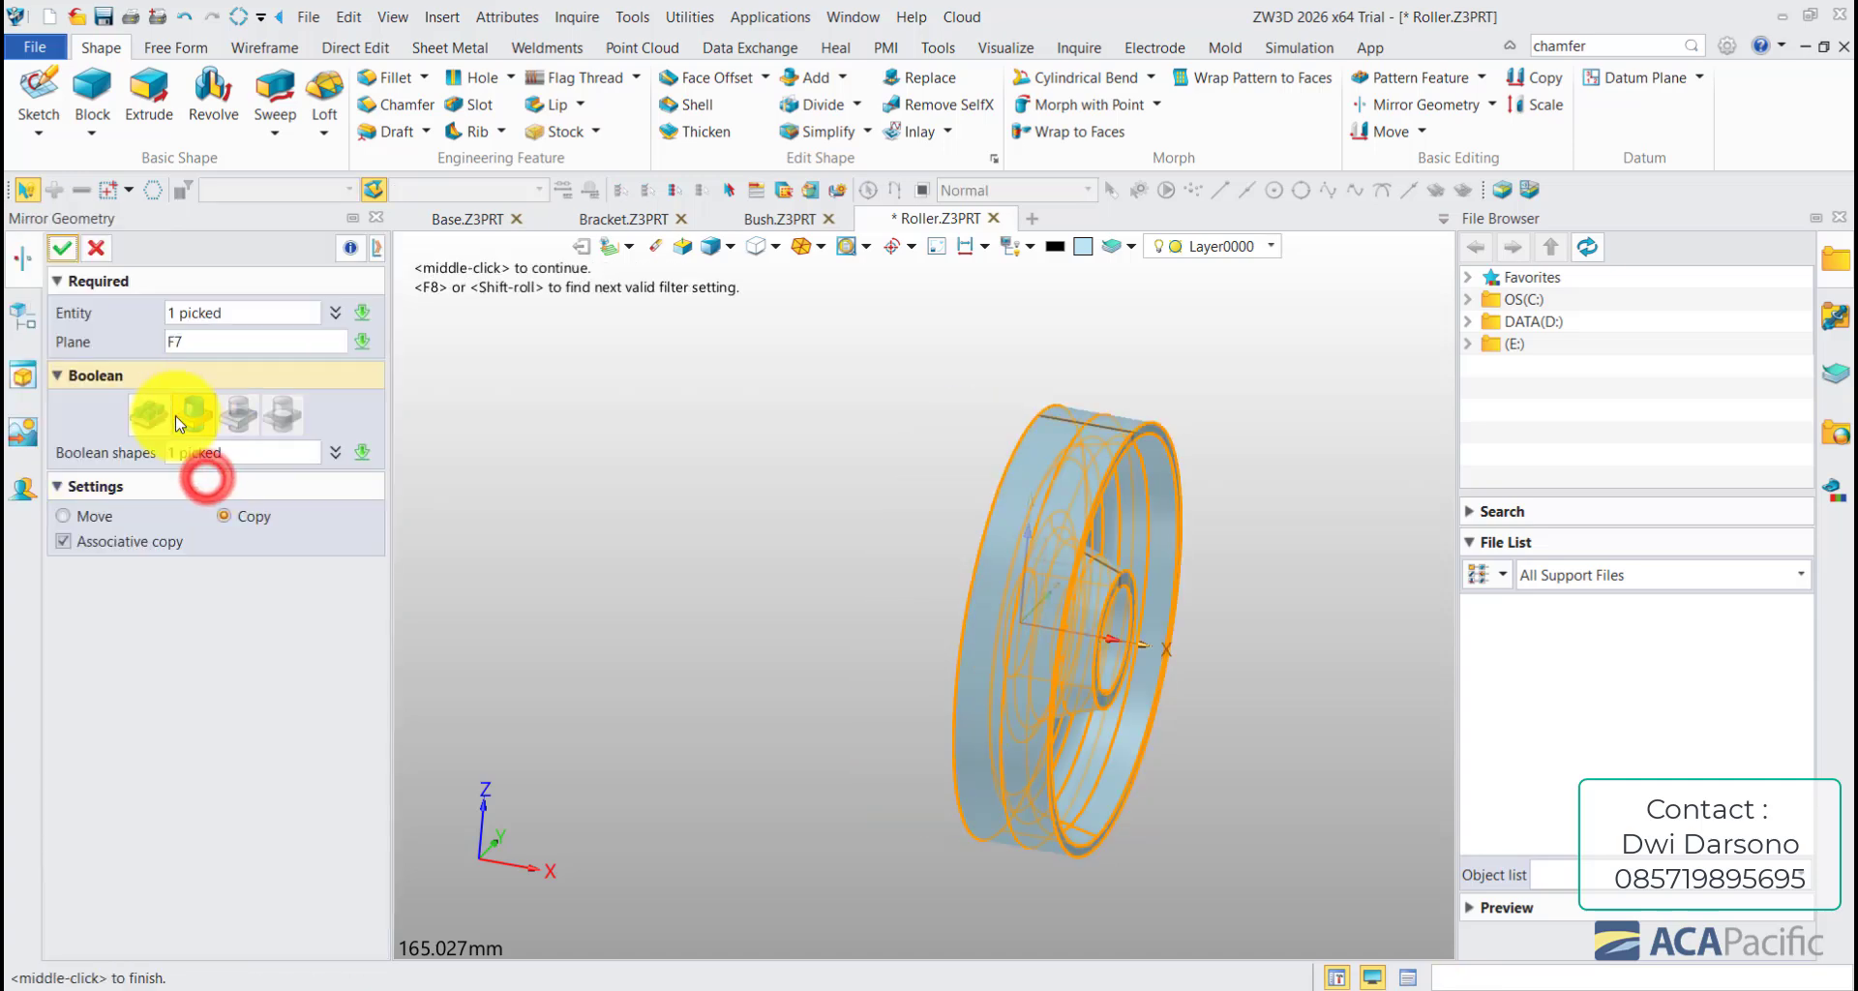
left_click(148, 414)
left_click(61, 248)
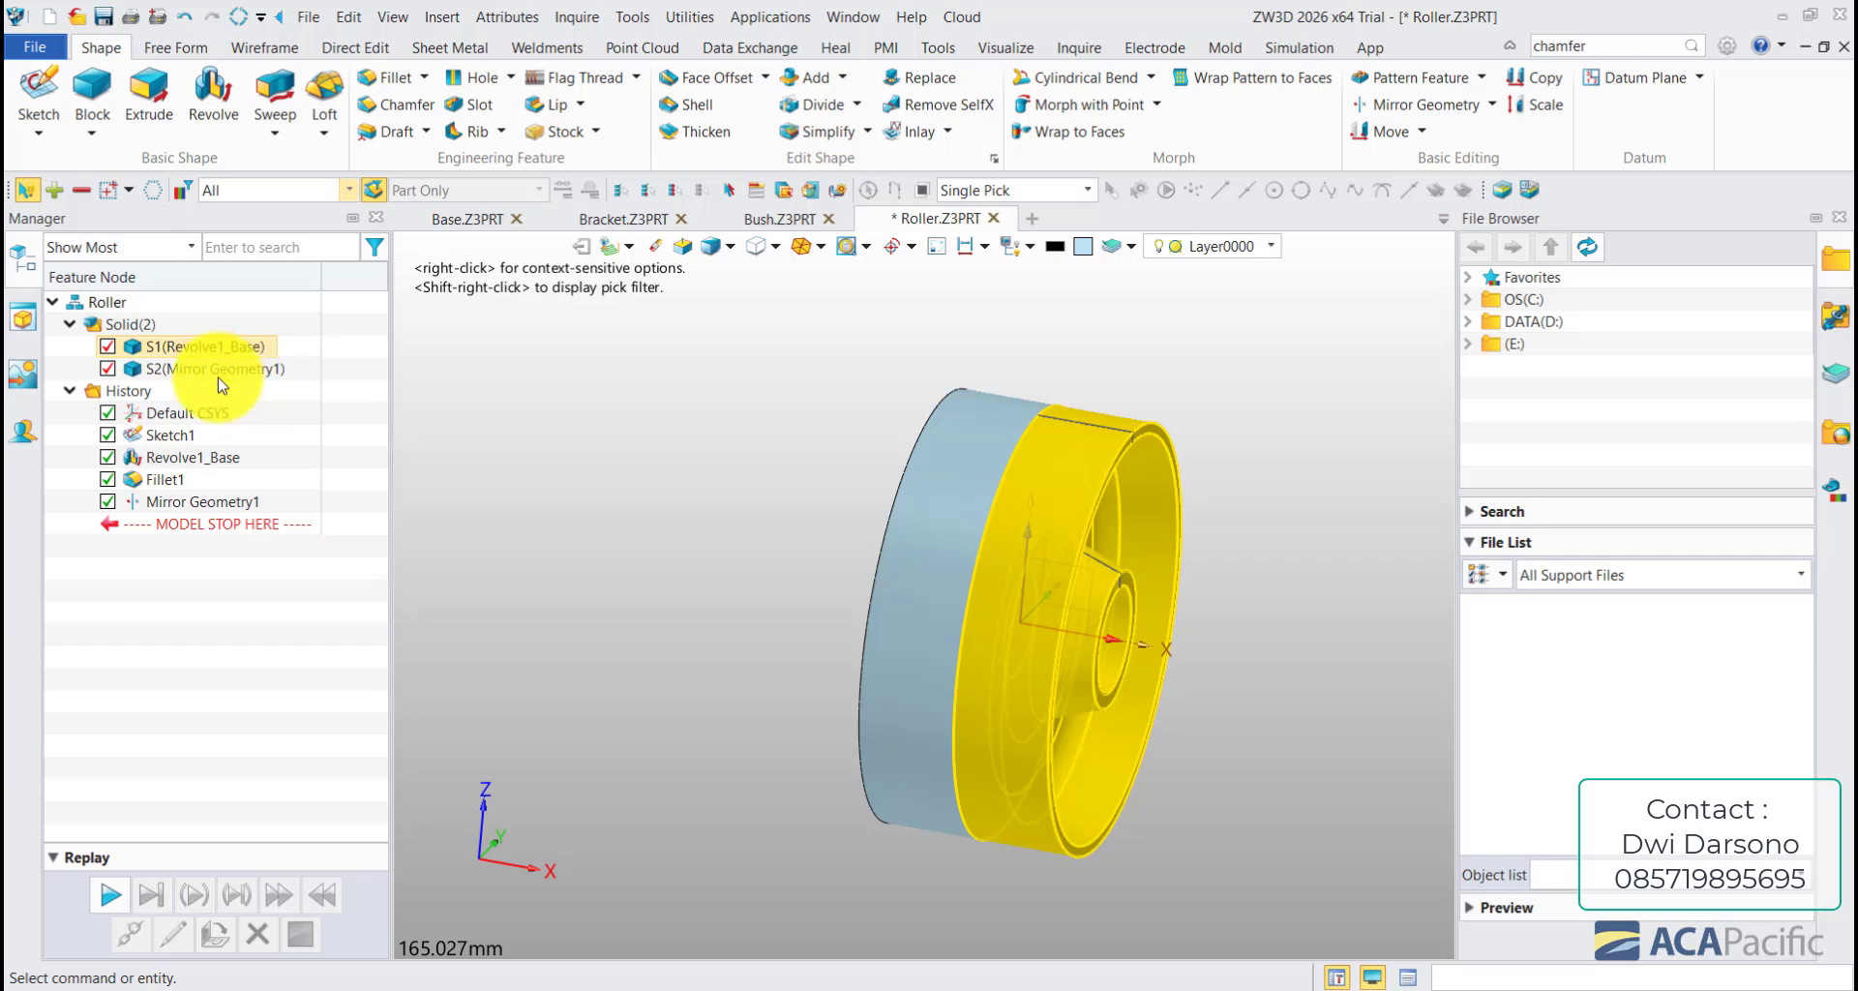
- Redefine the mirror with the Boolean add option so that both roller halves form one solid
double_click(197, 494)
left_click(195, 414)
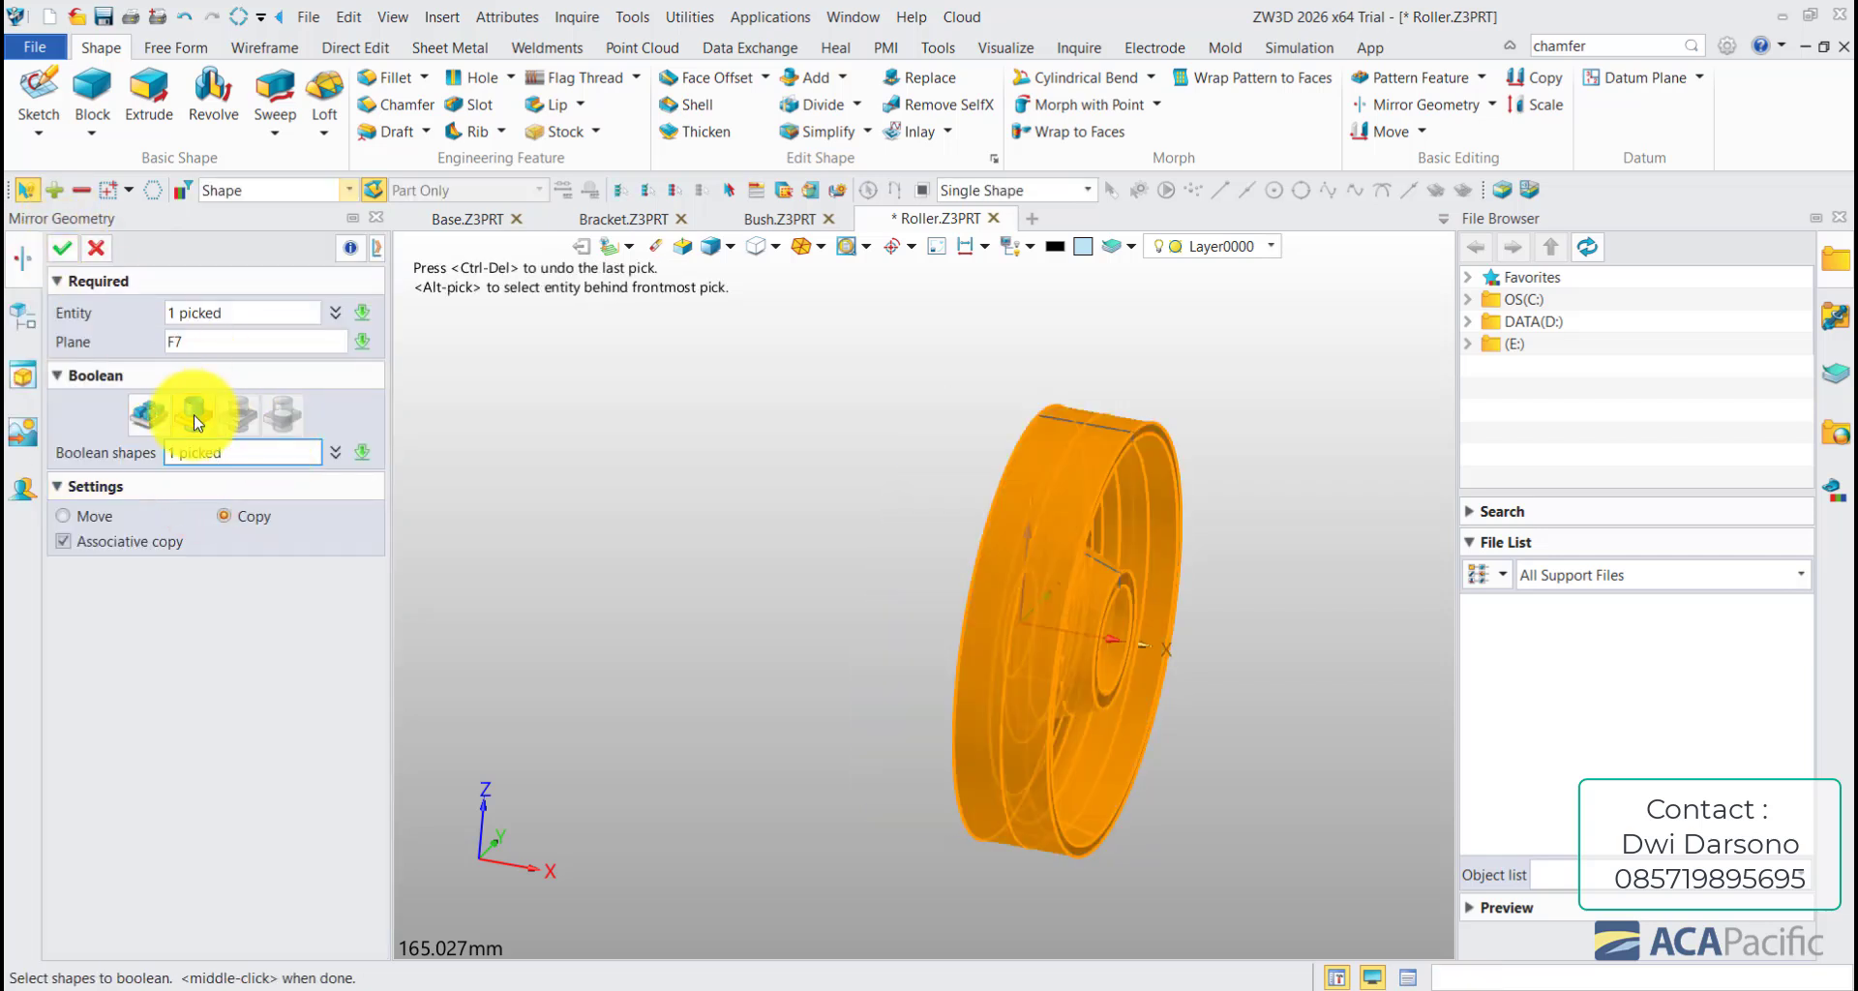
left_click(62, 248)
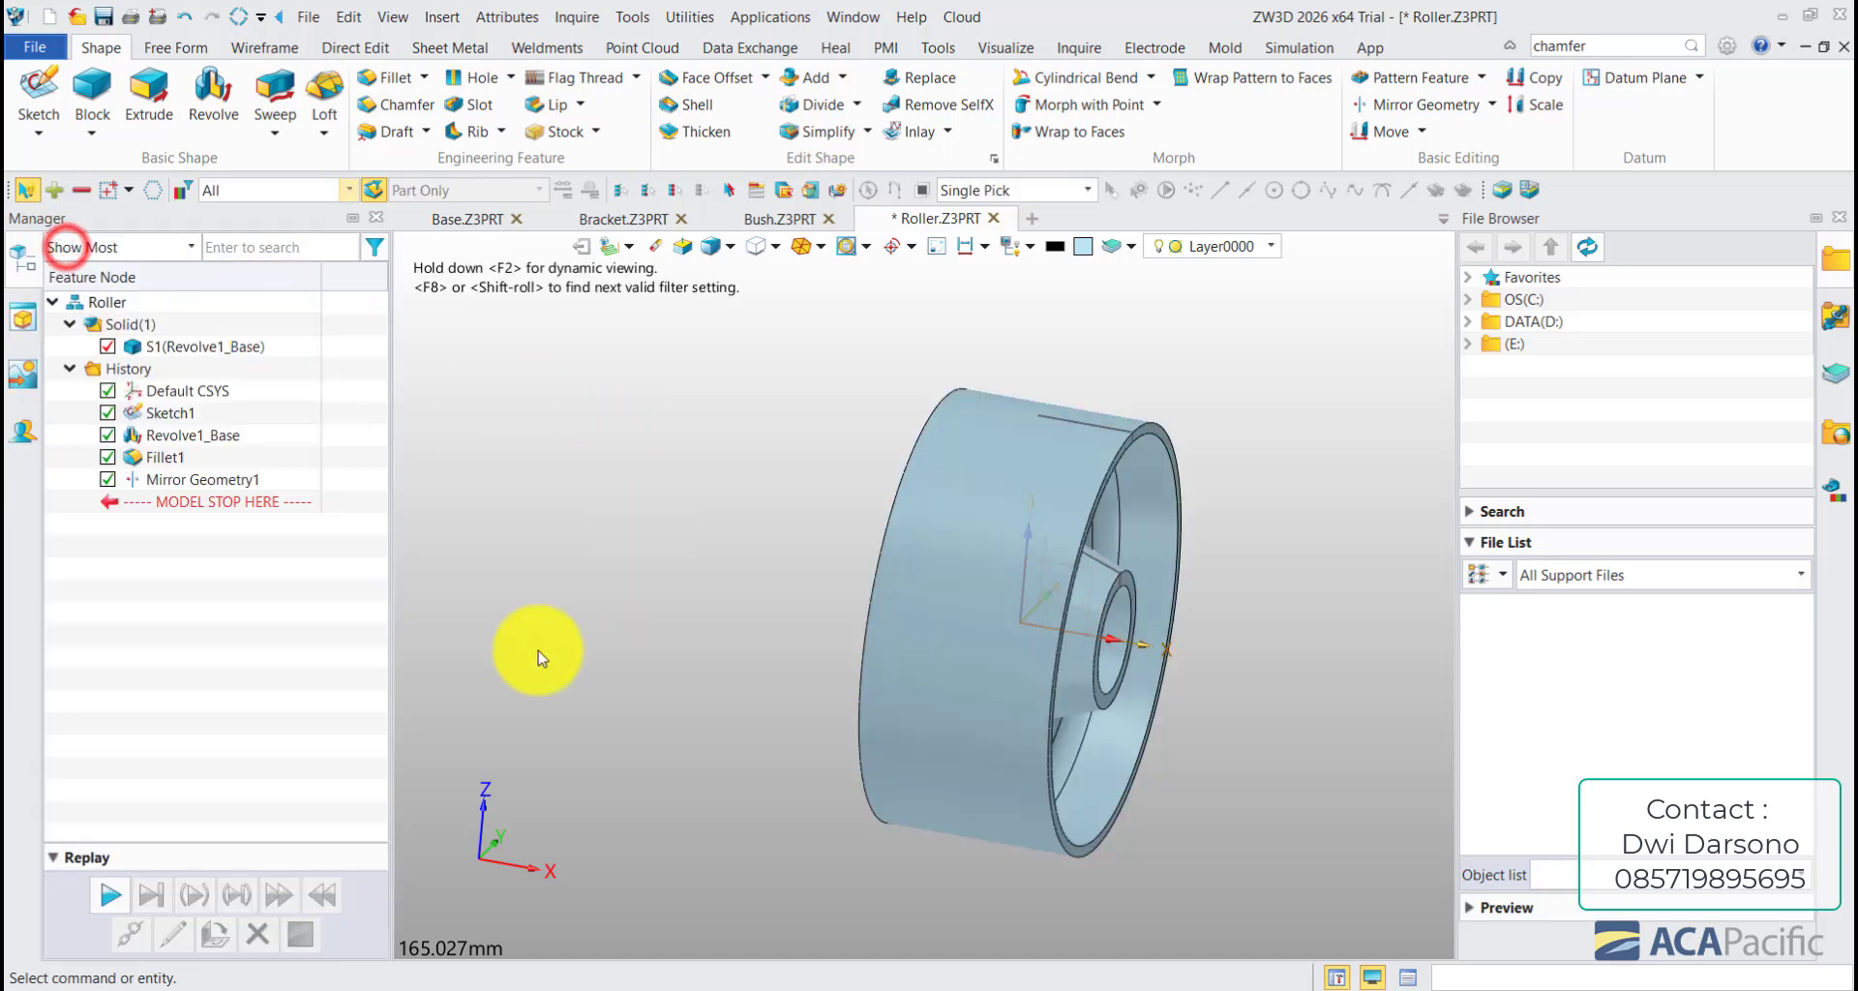
- Hide the roller profile sketch, Sketch1
right_click(162, 412)
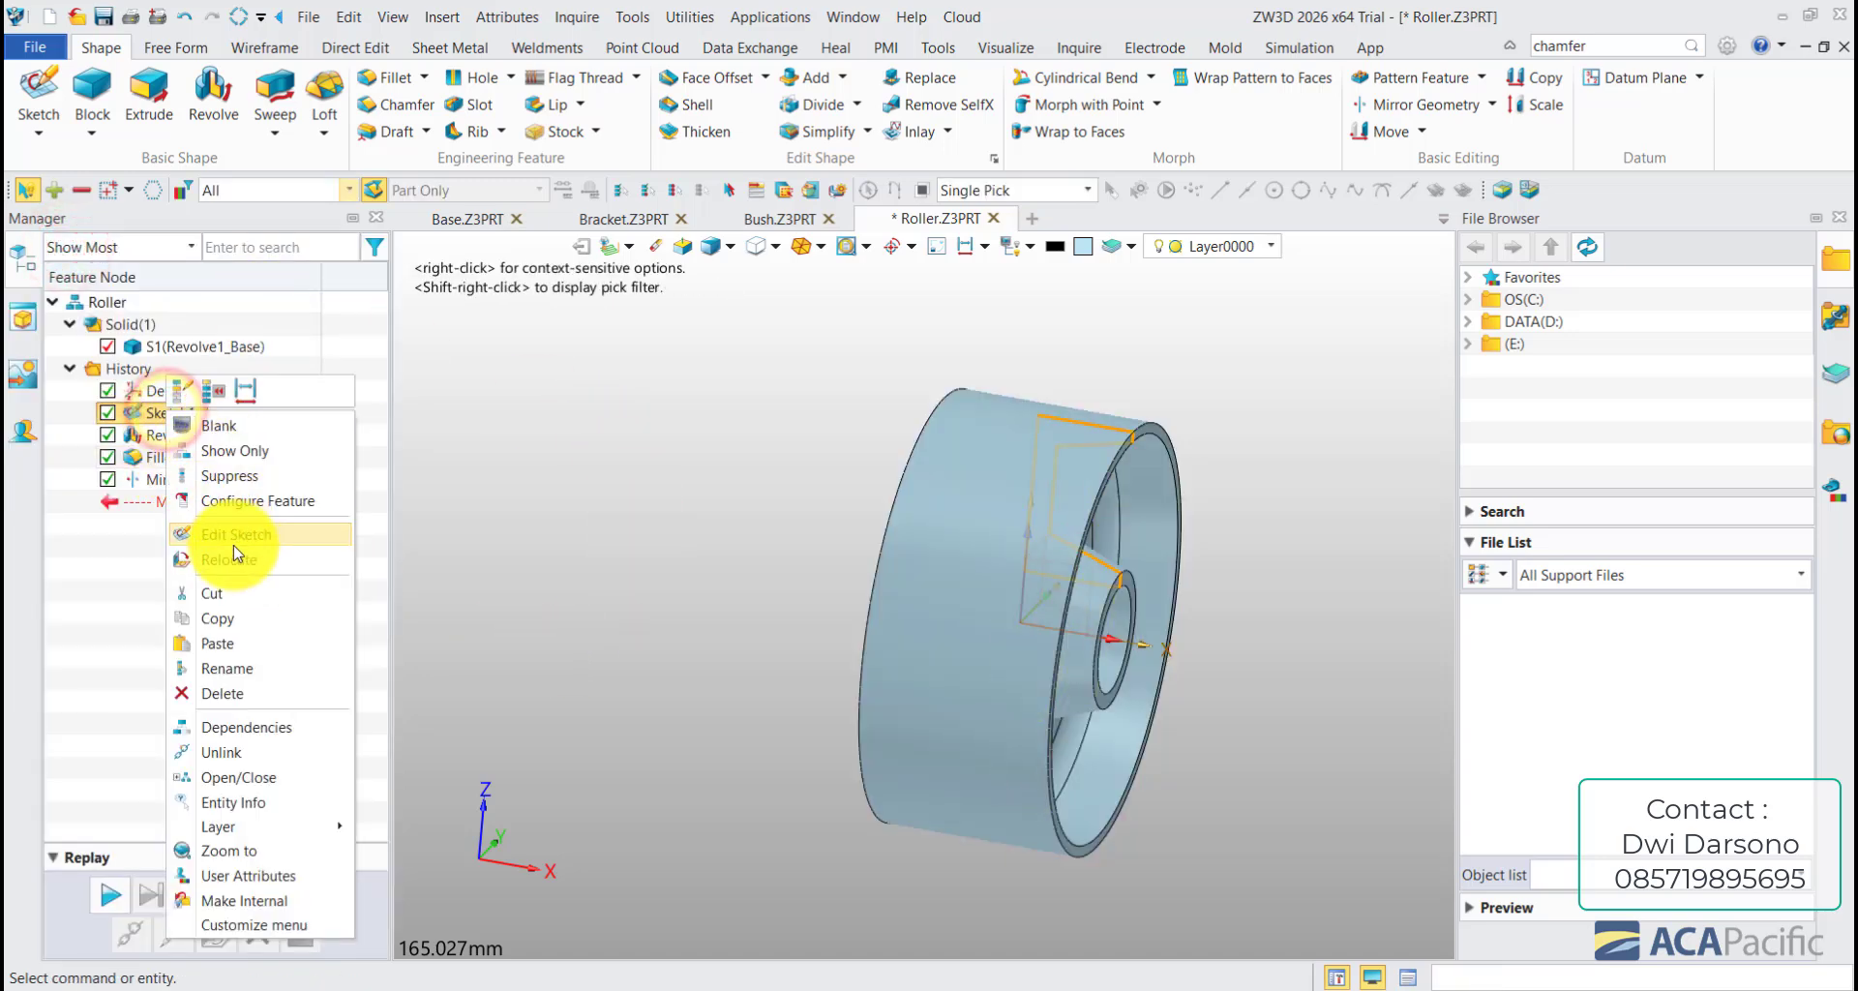
left_click(217, 425)
mouse_move(830, 572)
middle_mouse_down()
mouse_move(652, 303)
mouse_move(655, 258)
mouse_move(818, 532)
mouse_move(1016, 518)
middle_mouse_up()
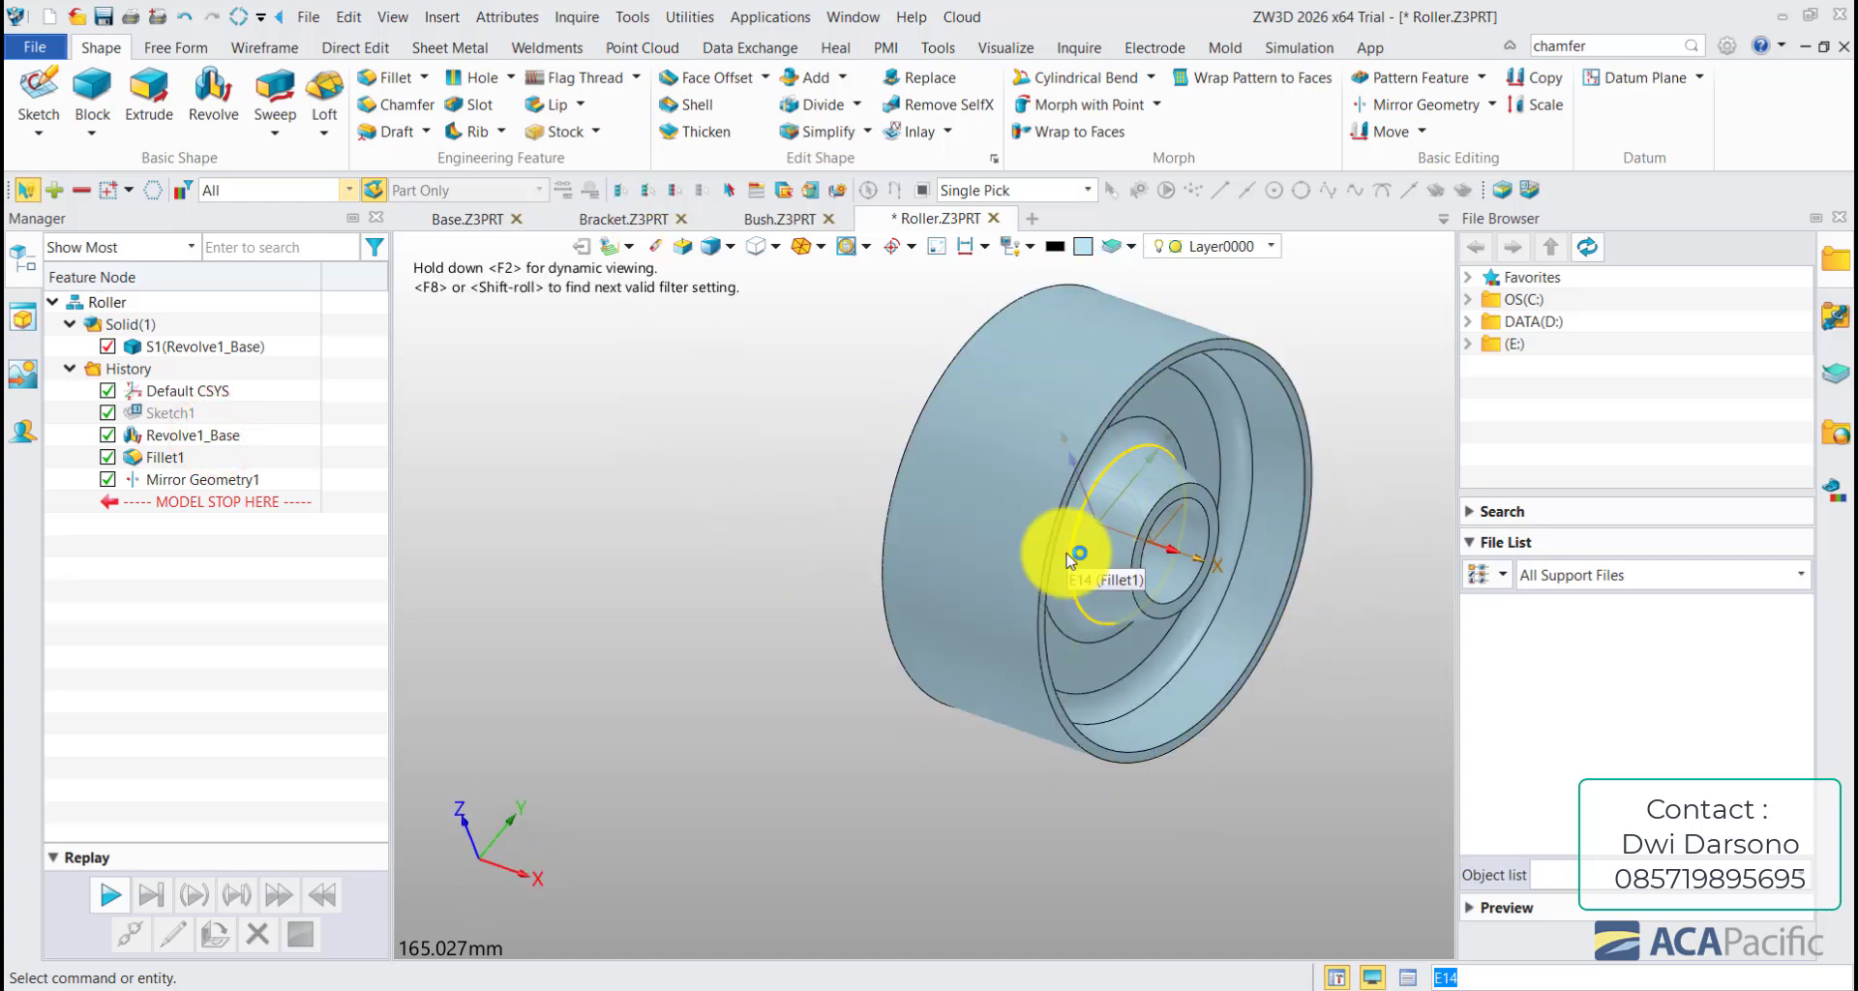
middle_click_drag(1091, 620, 842, 560, "shift")
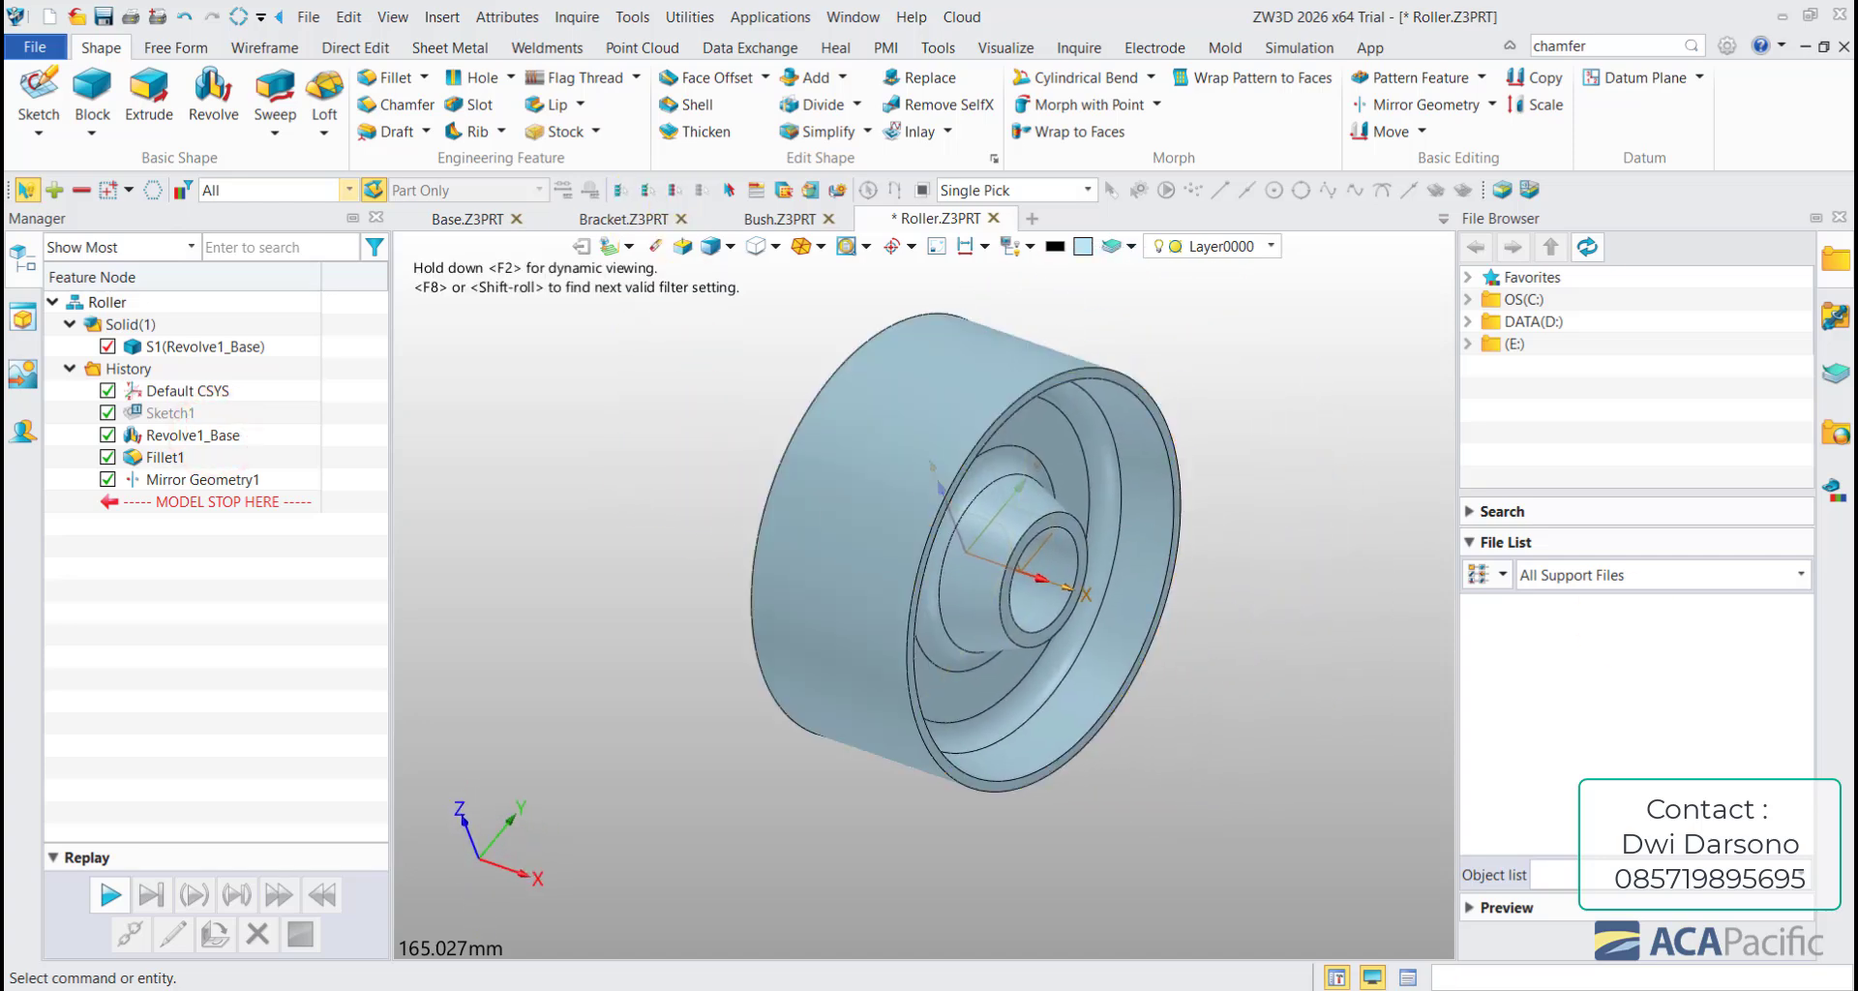
- Assign the Iron-cast material from the standard library to the roller in its physical properties
right_click(117, 310)
left_click(150, 321)
left_click(650, 301)
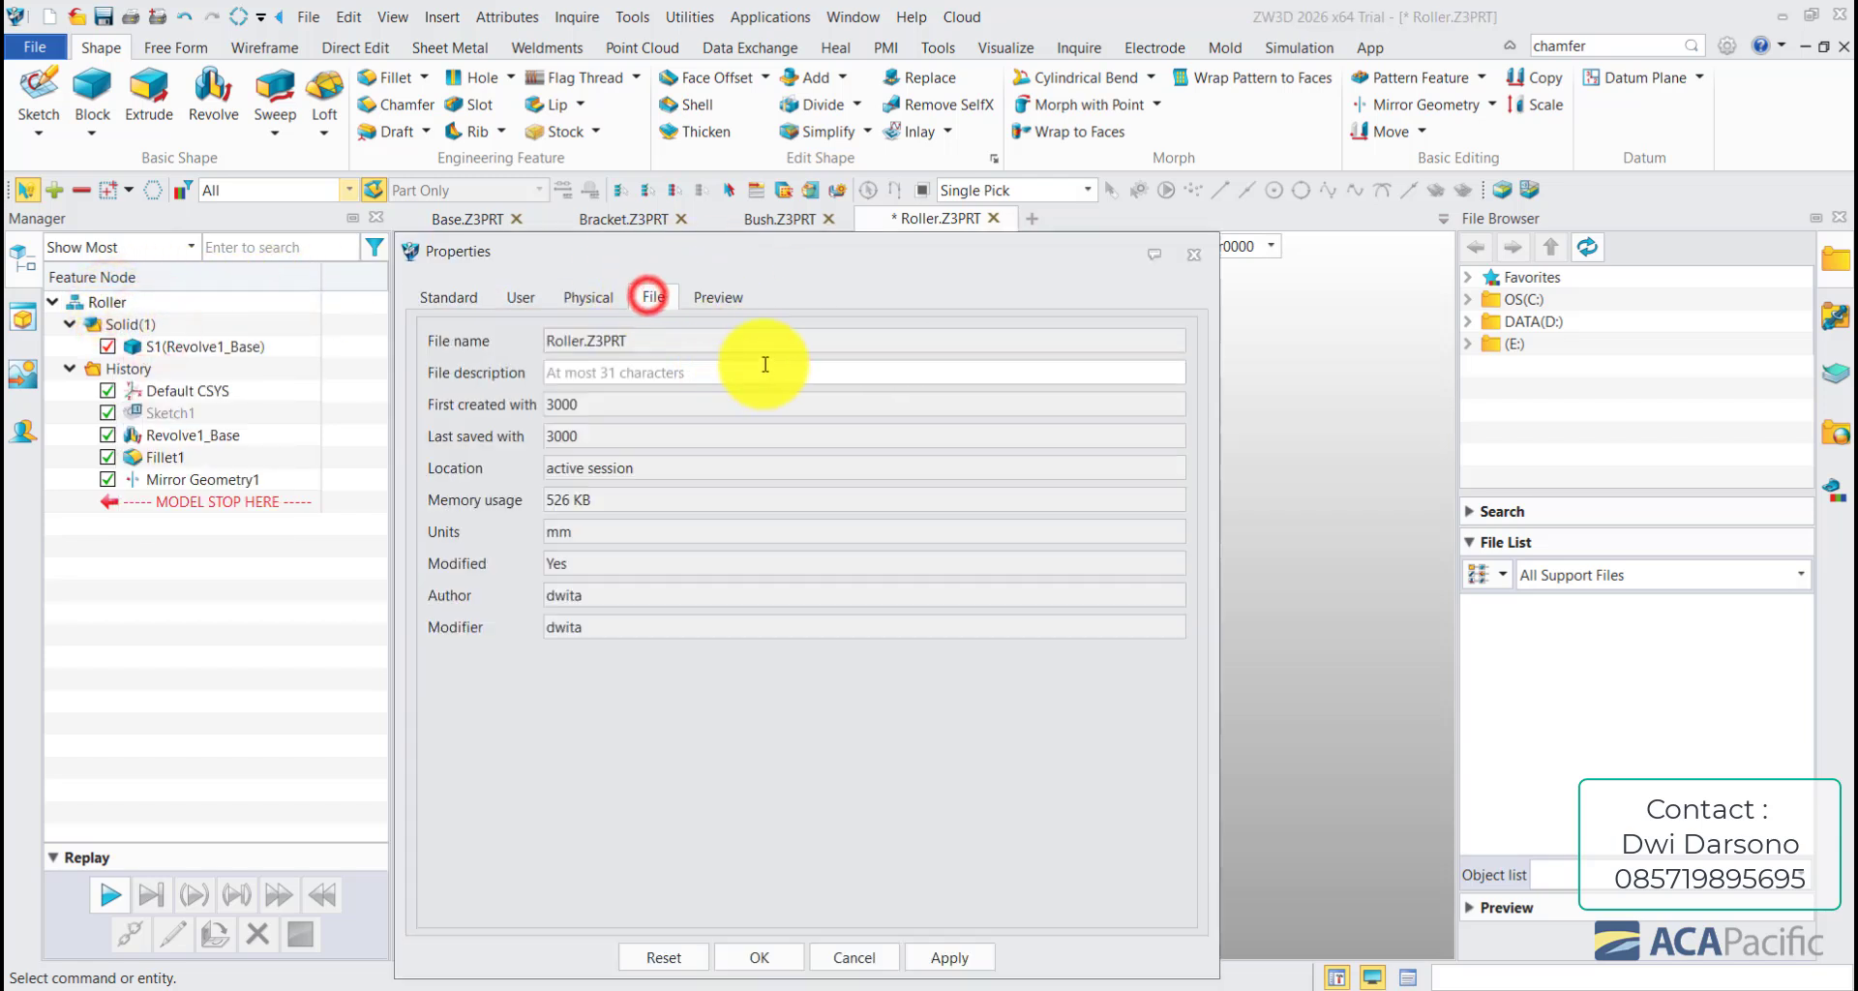
left_click(589, 297)
left_click(869, 346)
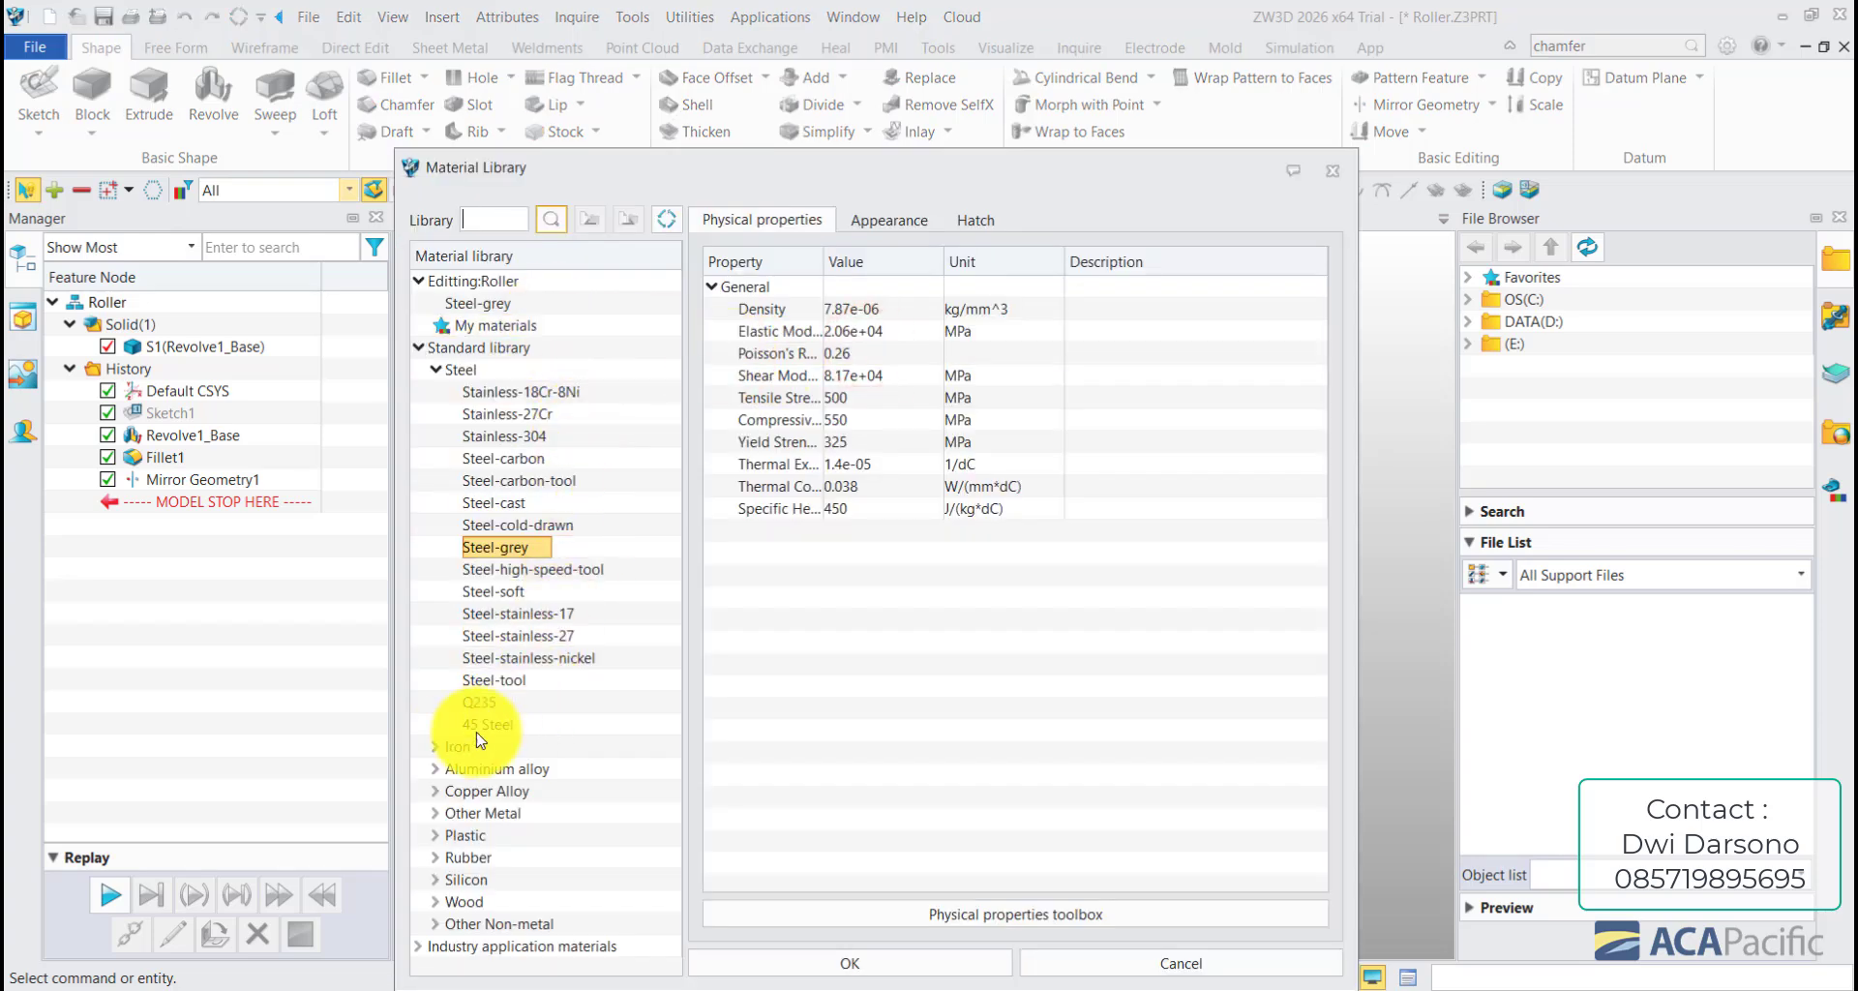
left_click(433, 747)
left_click(495, 769)
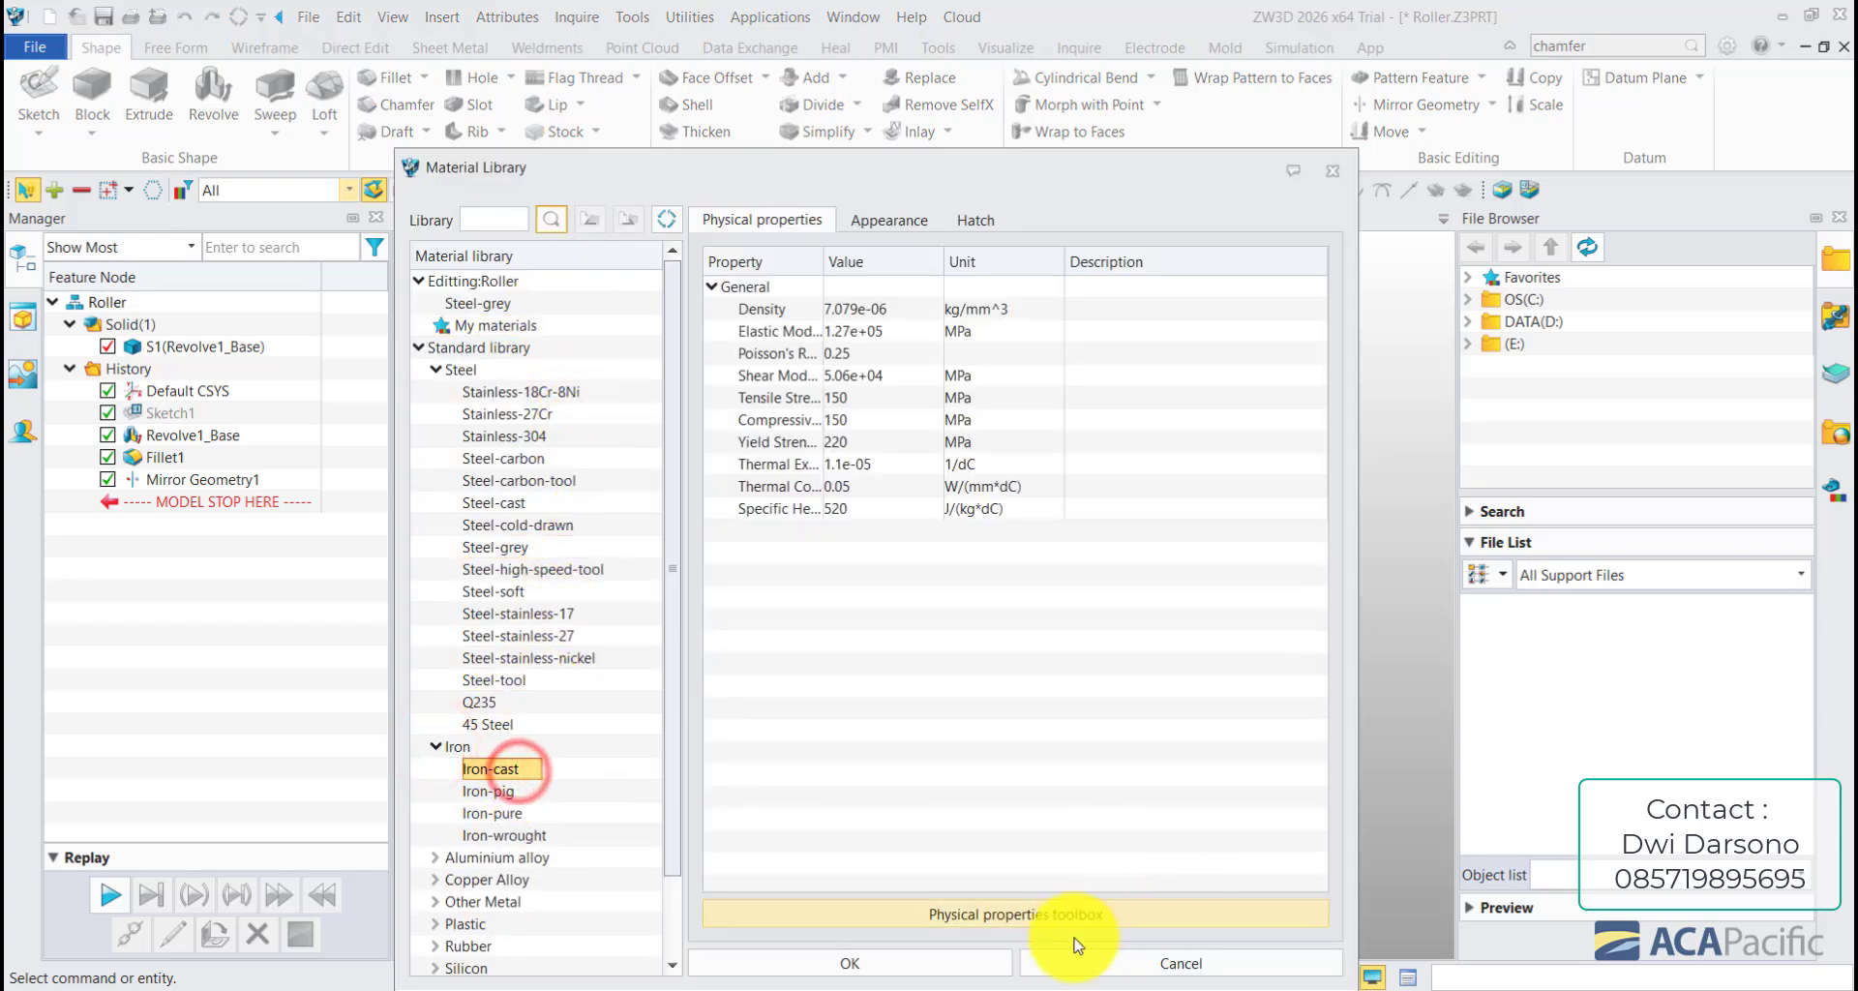
left_click(948, 965)
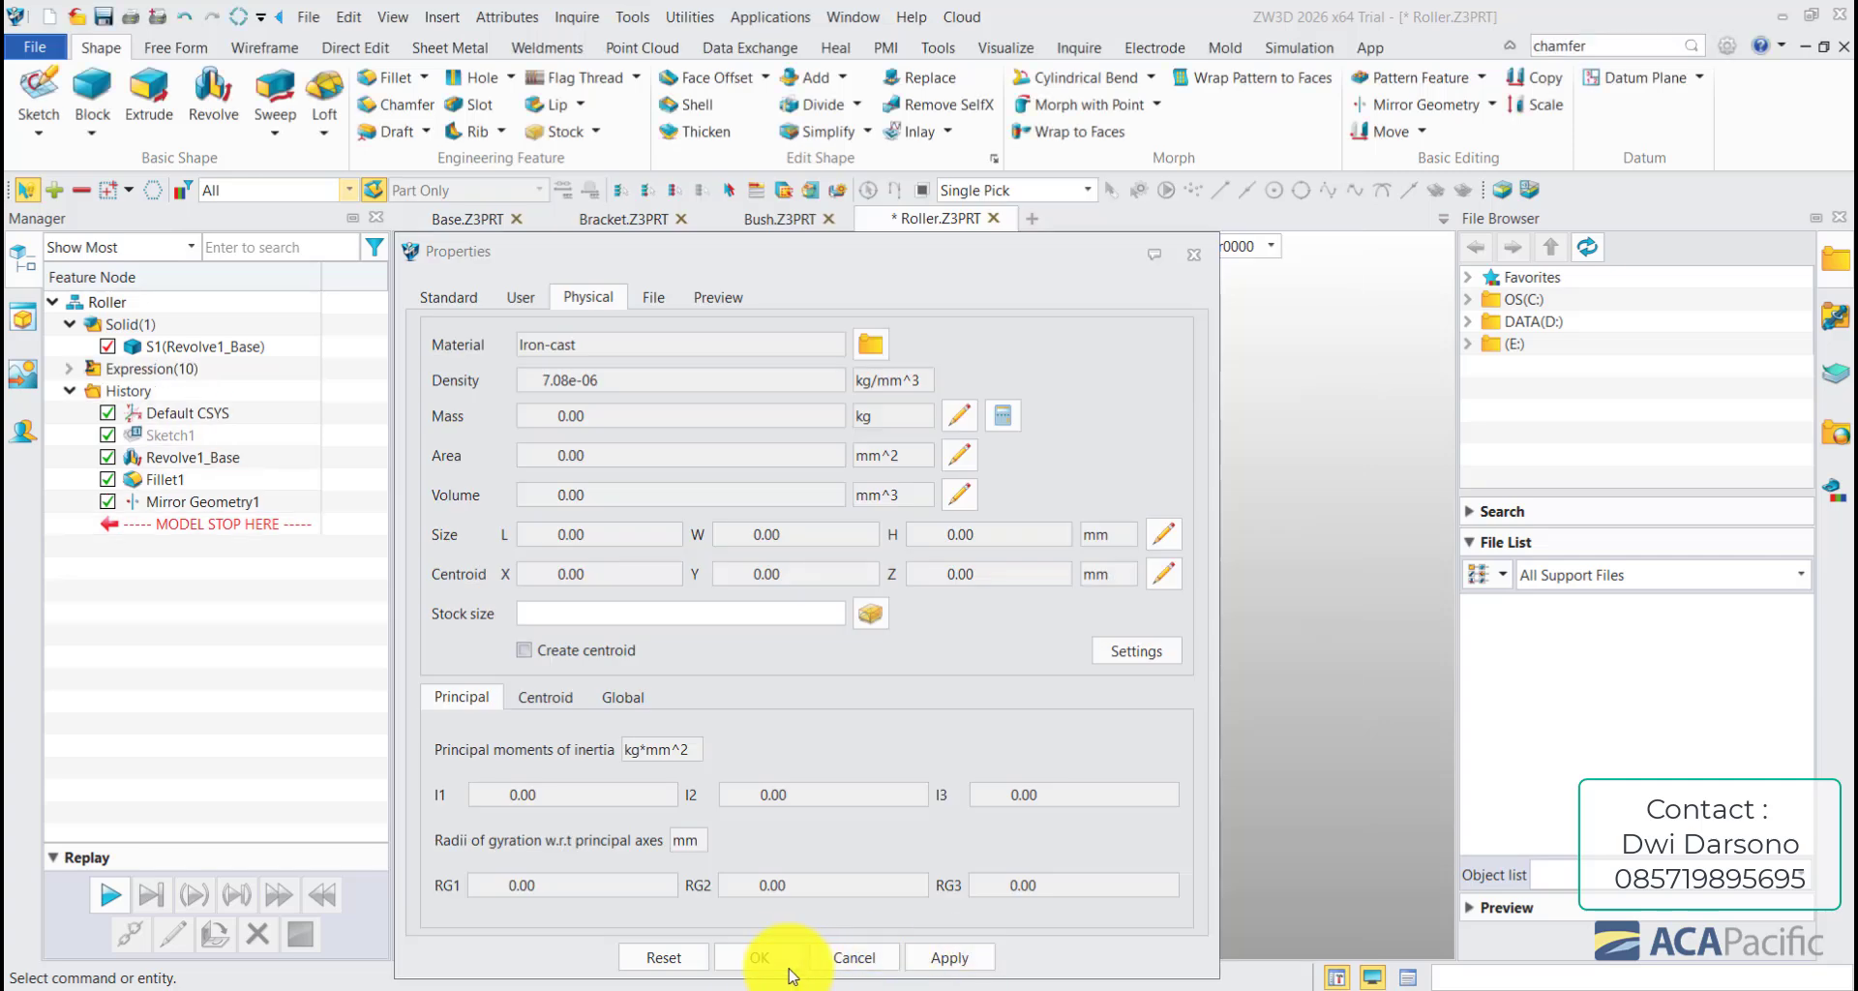
left_click(770, 958)
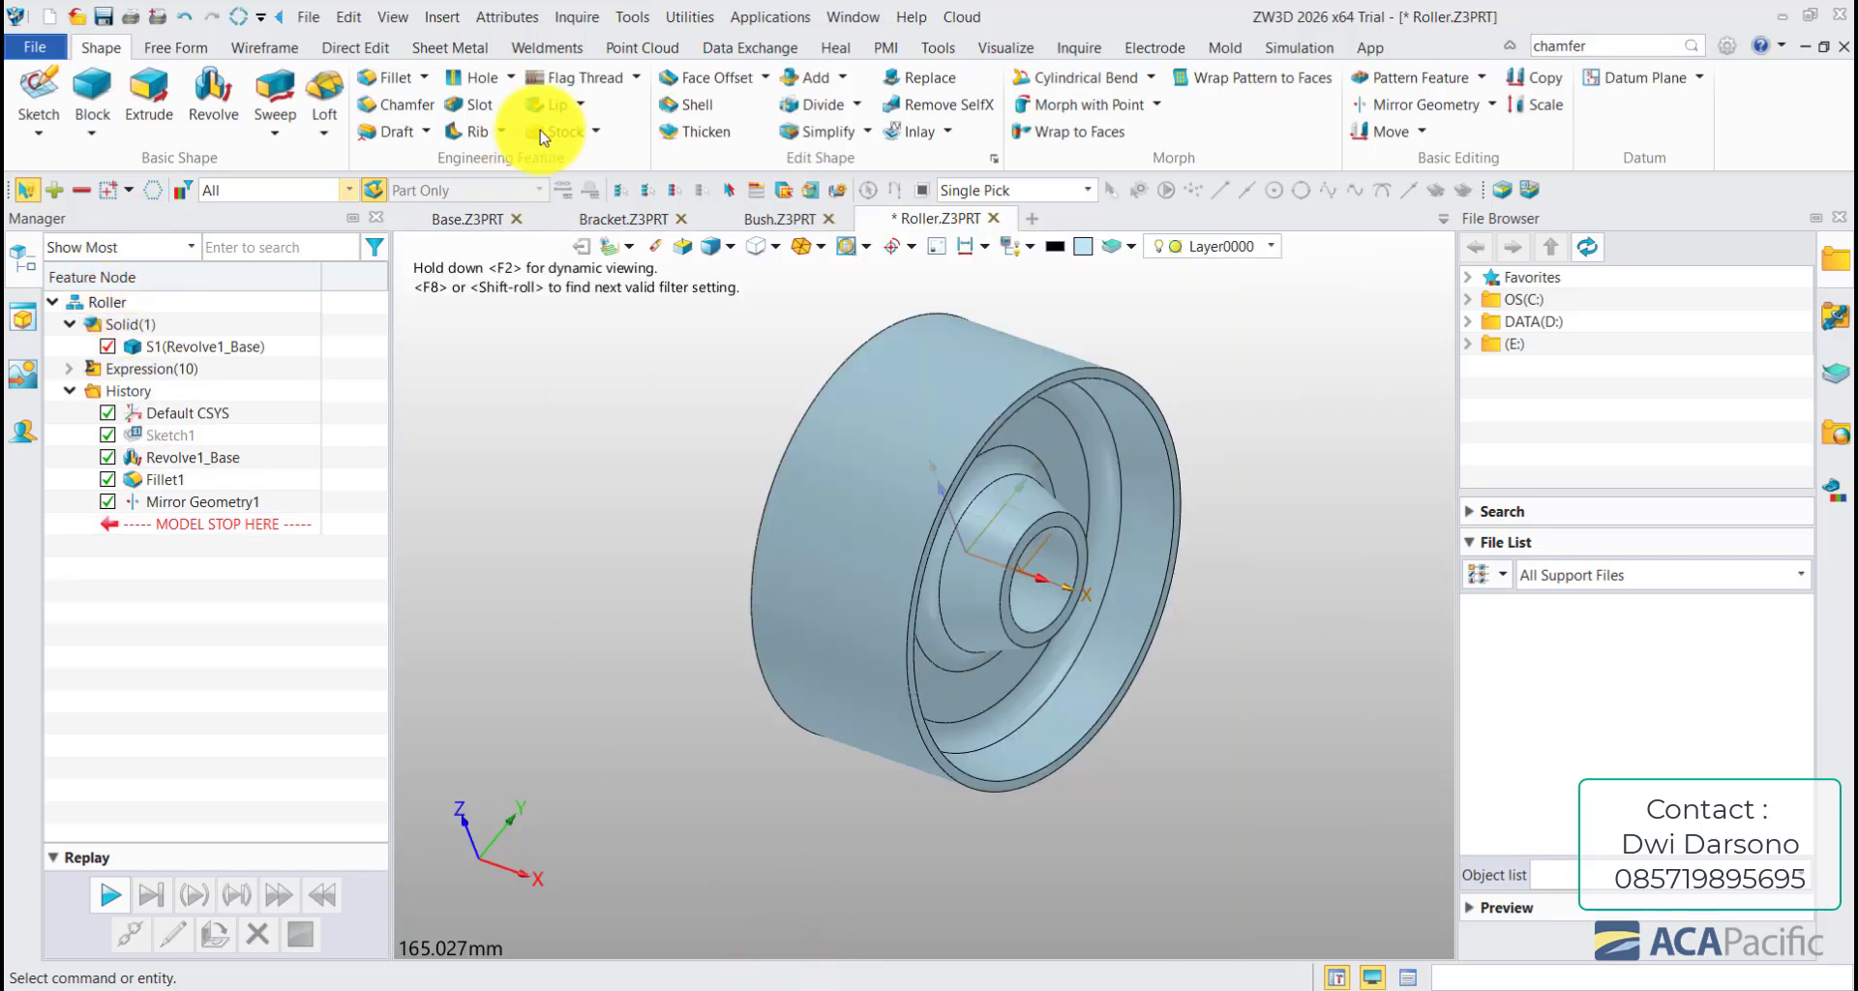
- Change the whole roller's appearance to pink, RGB 255, 160, 255
left_click(985, 50)
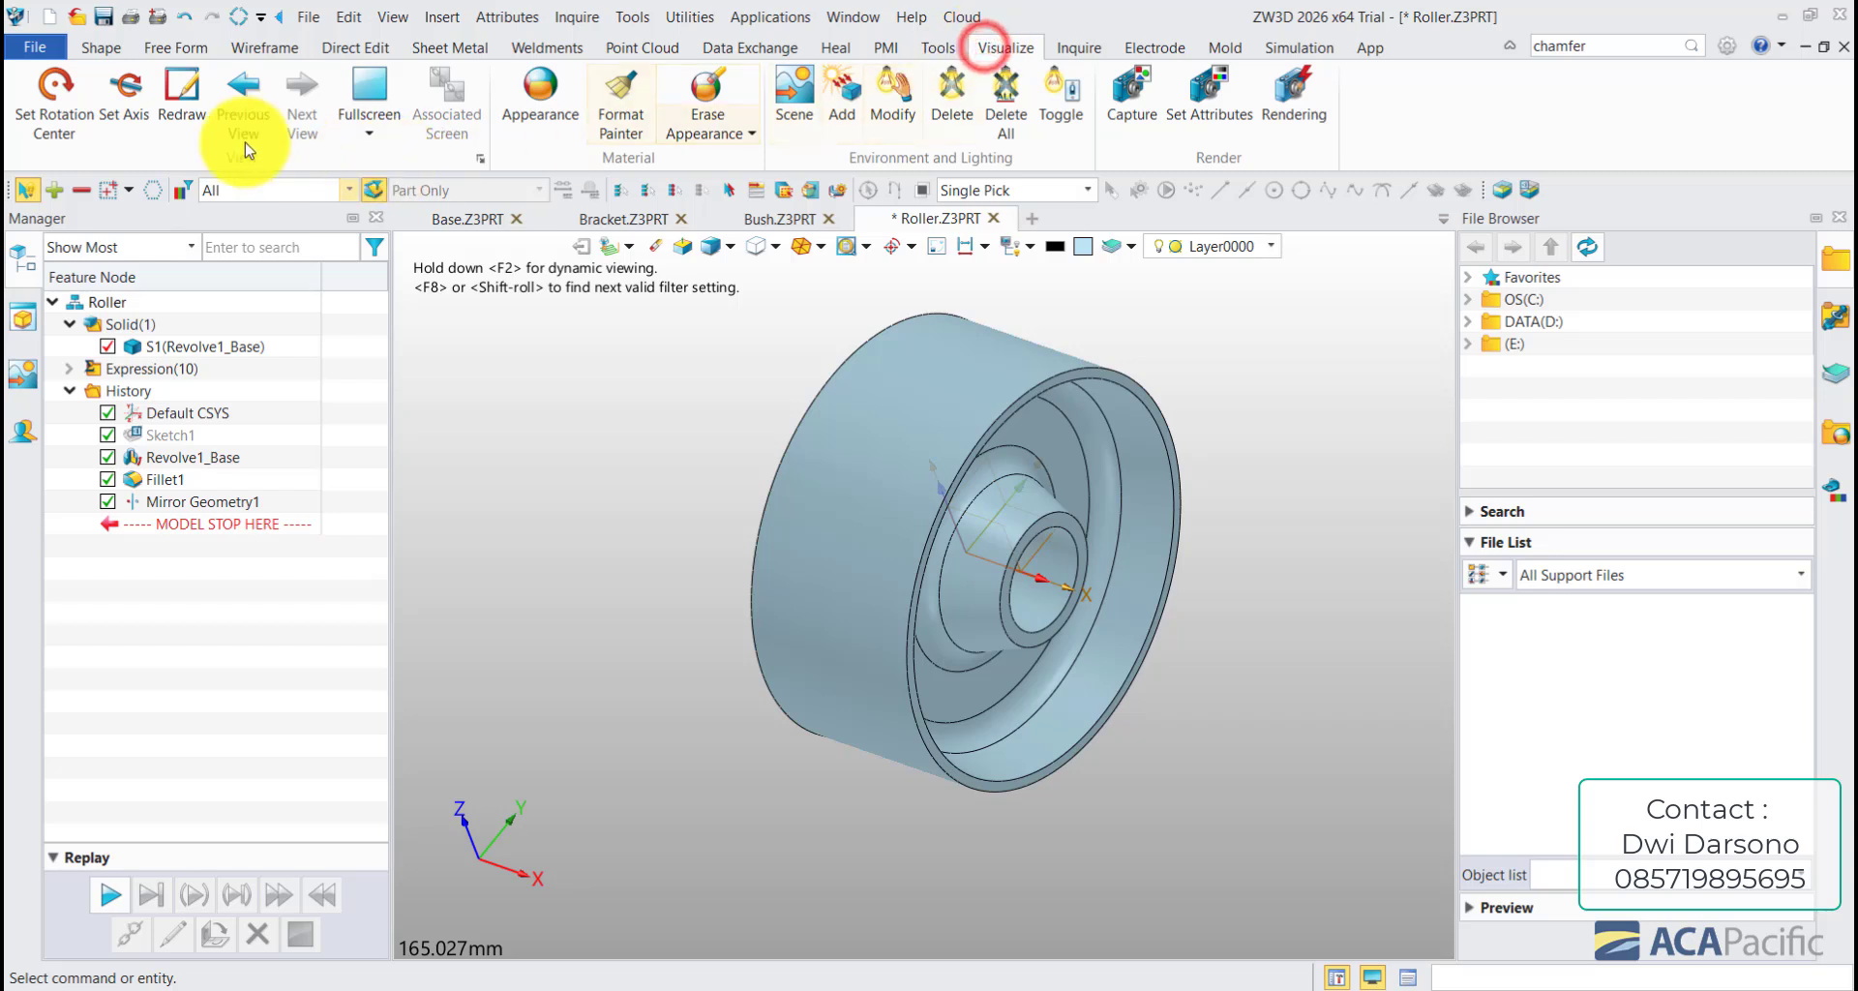
left_click(550, 89)
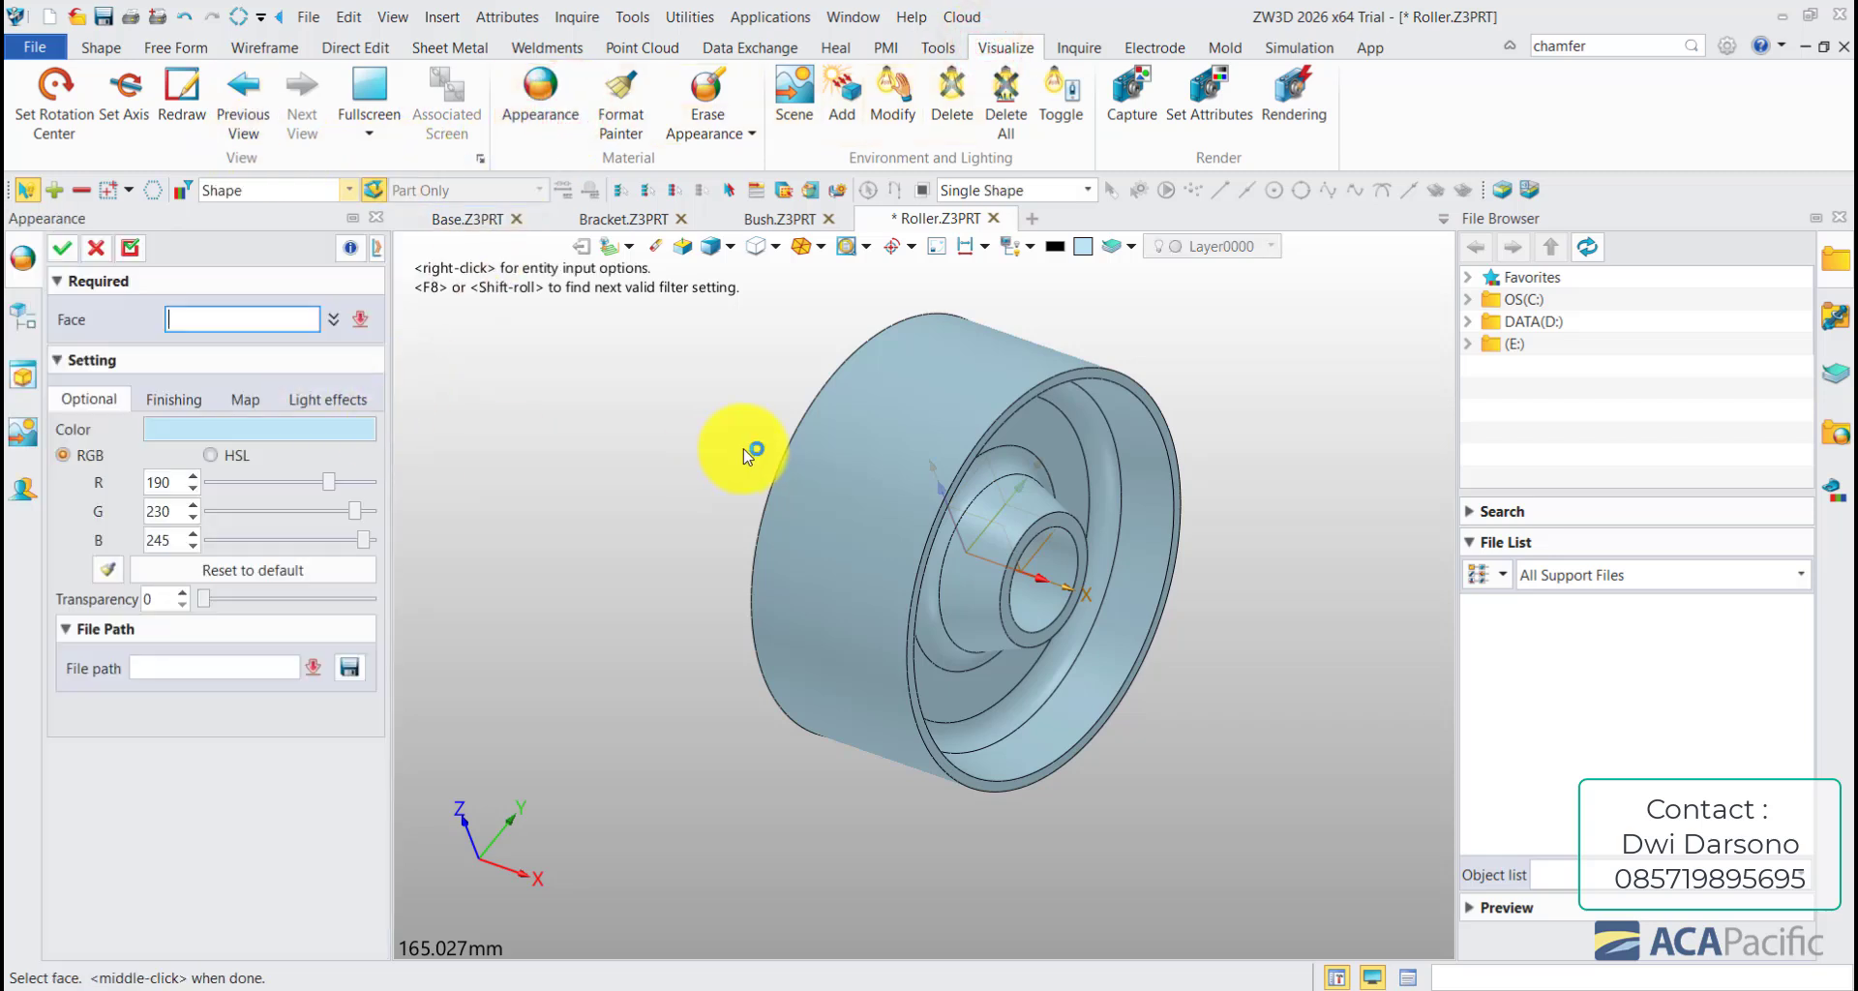
left_click(855, 458)
left_click(300, 426)
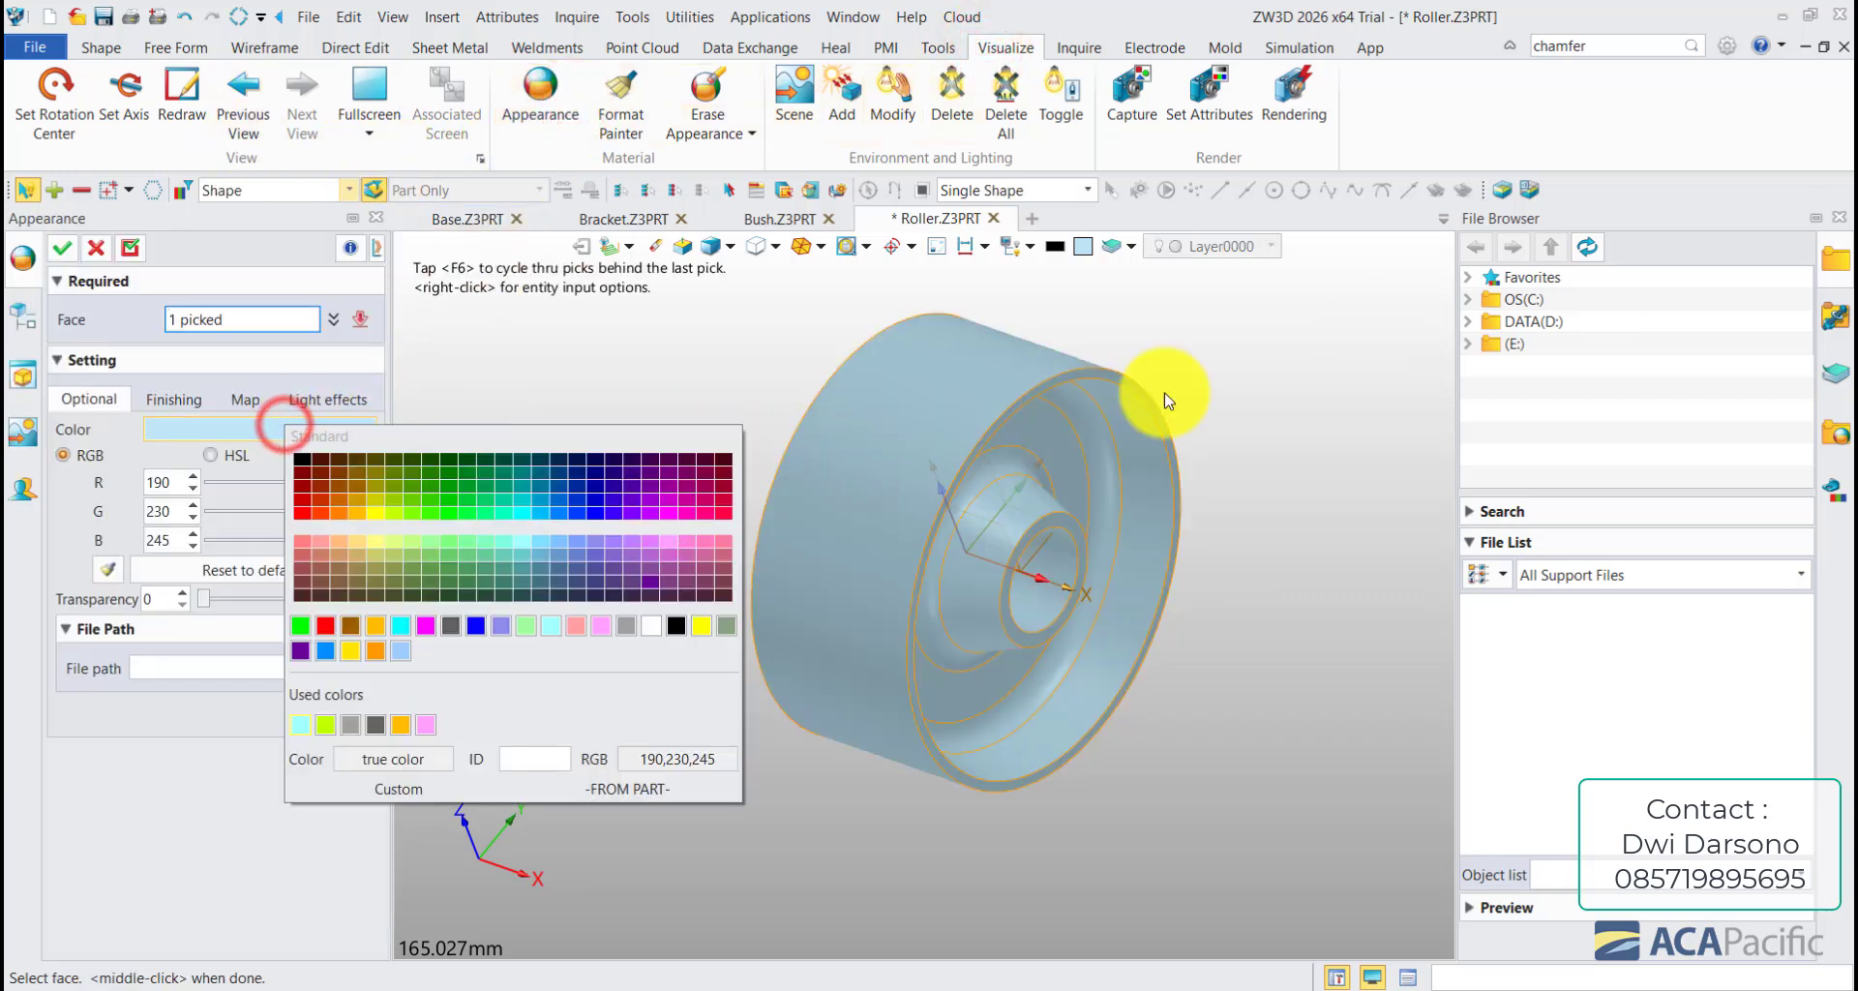
left_click(597, 629)
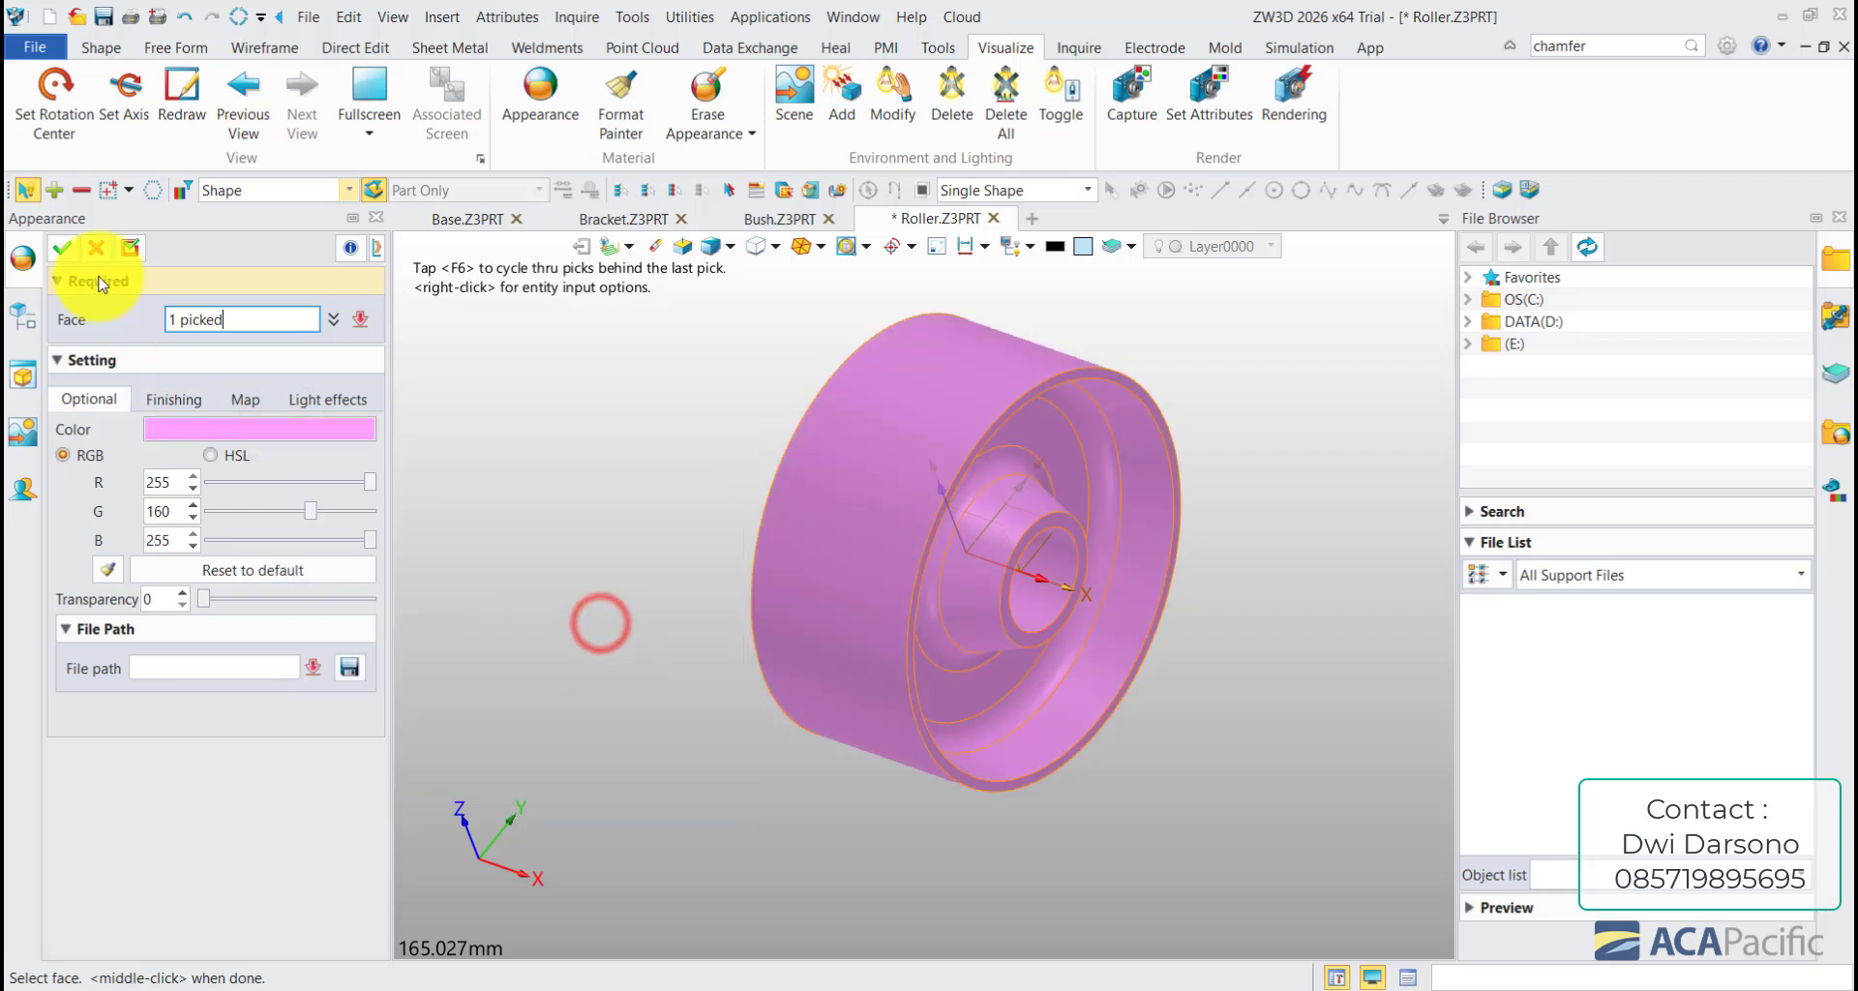
left_click(62, 248)
scroll(652, 450, "down", 1)
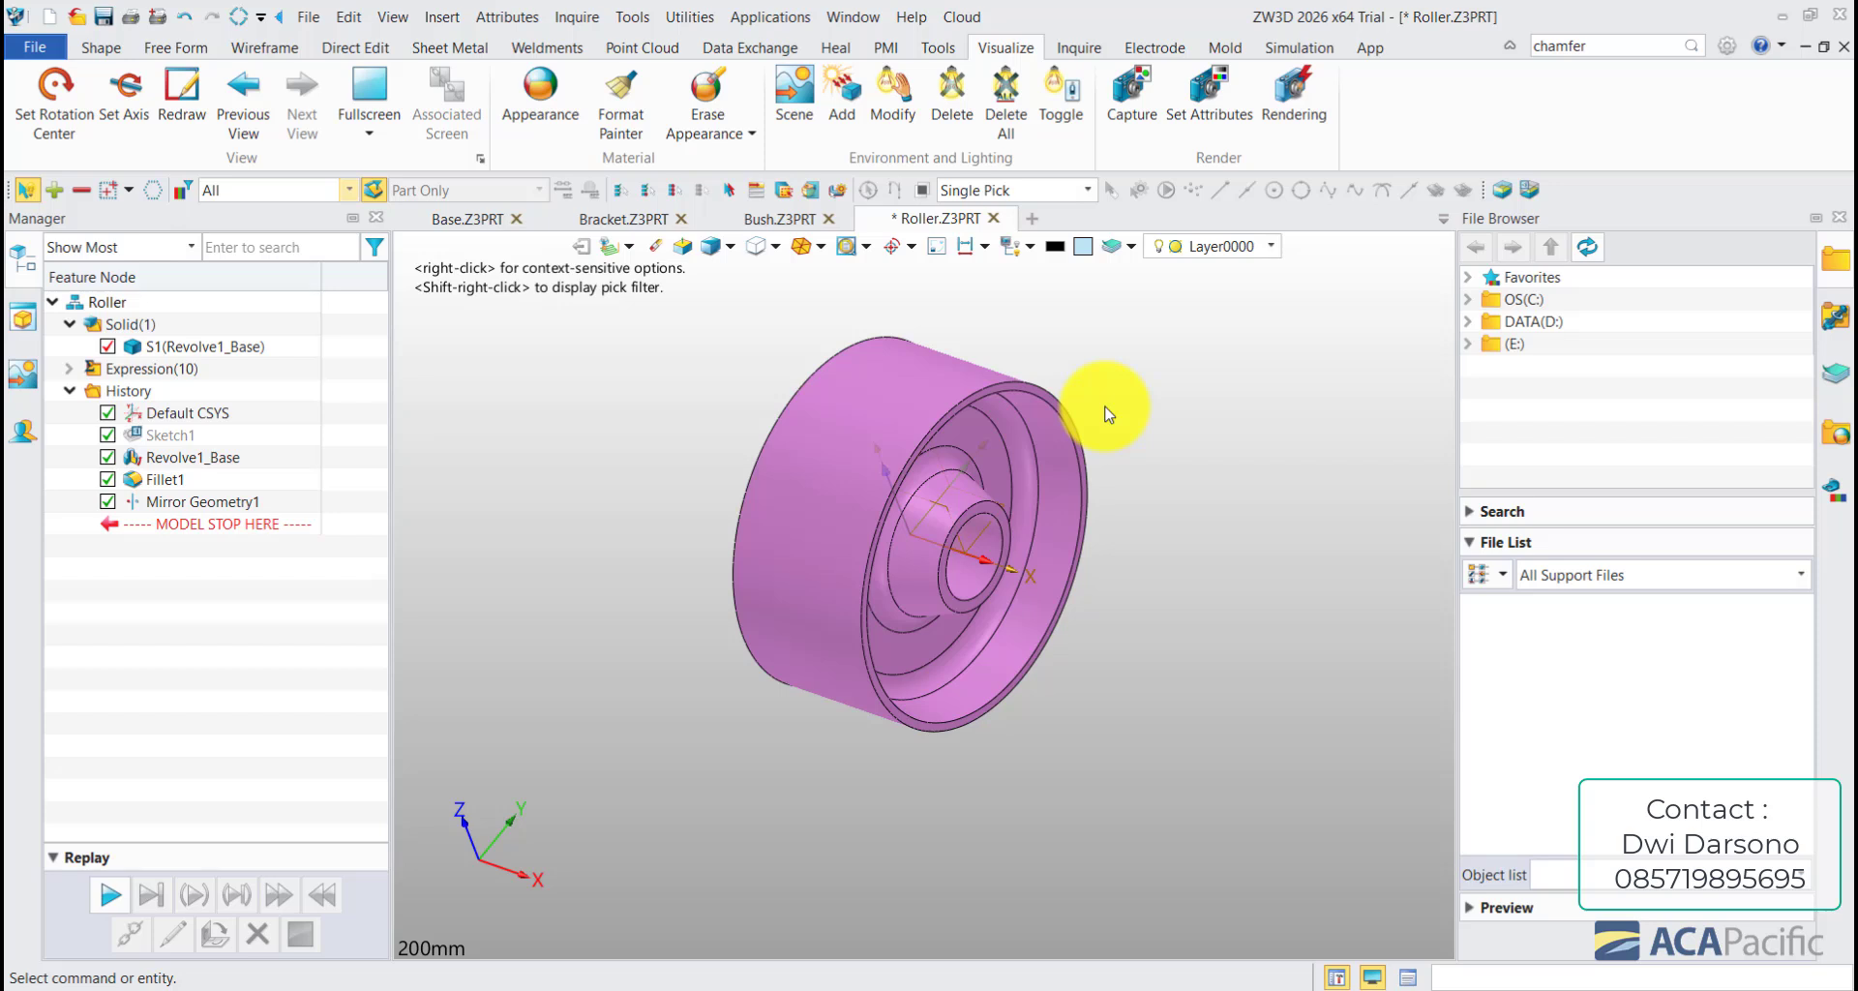
- Save the roller part file
key("ctrl+s")
left_click(1208, 877)
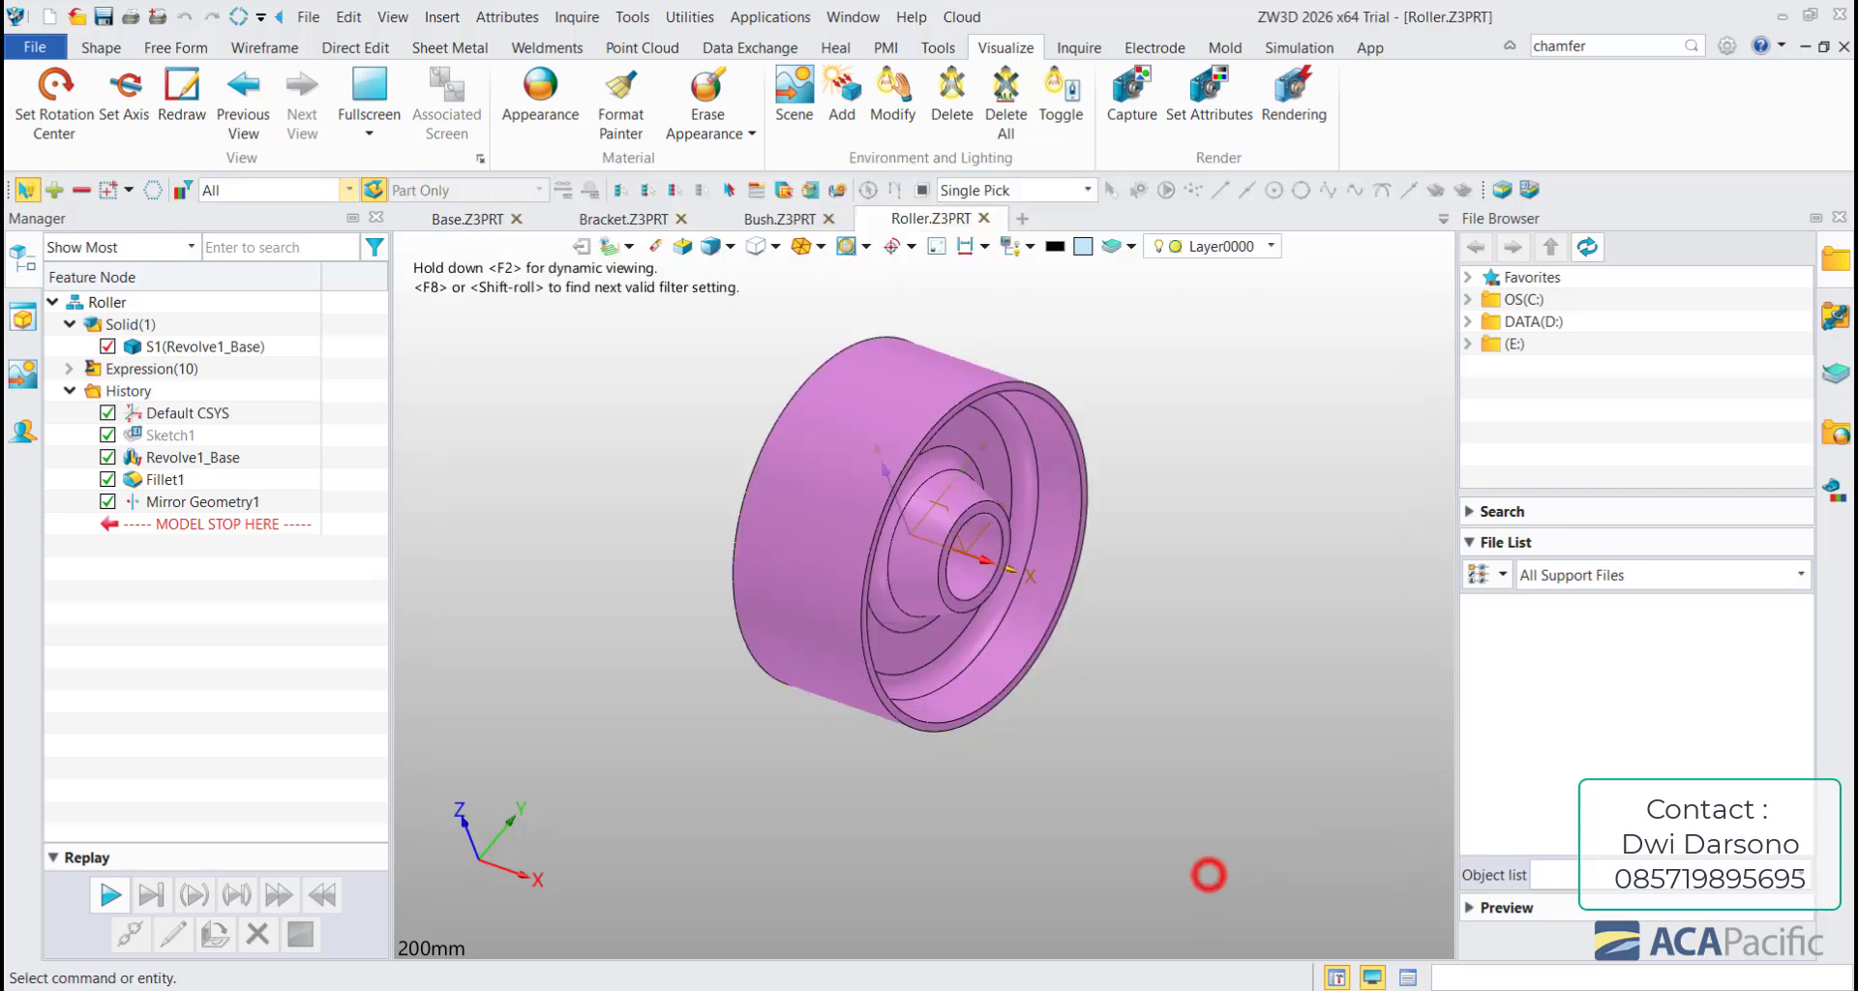
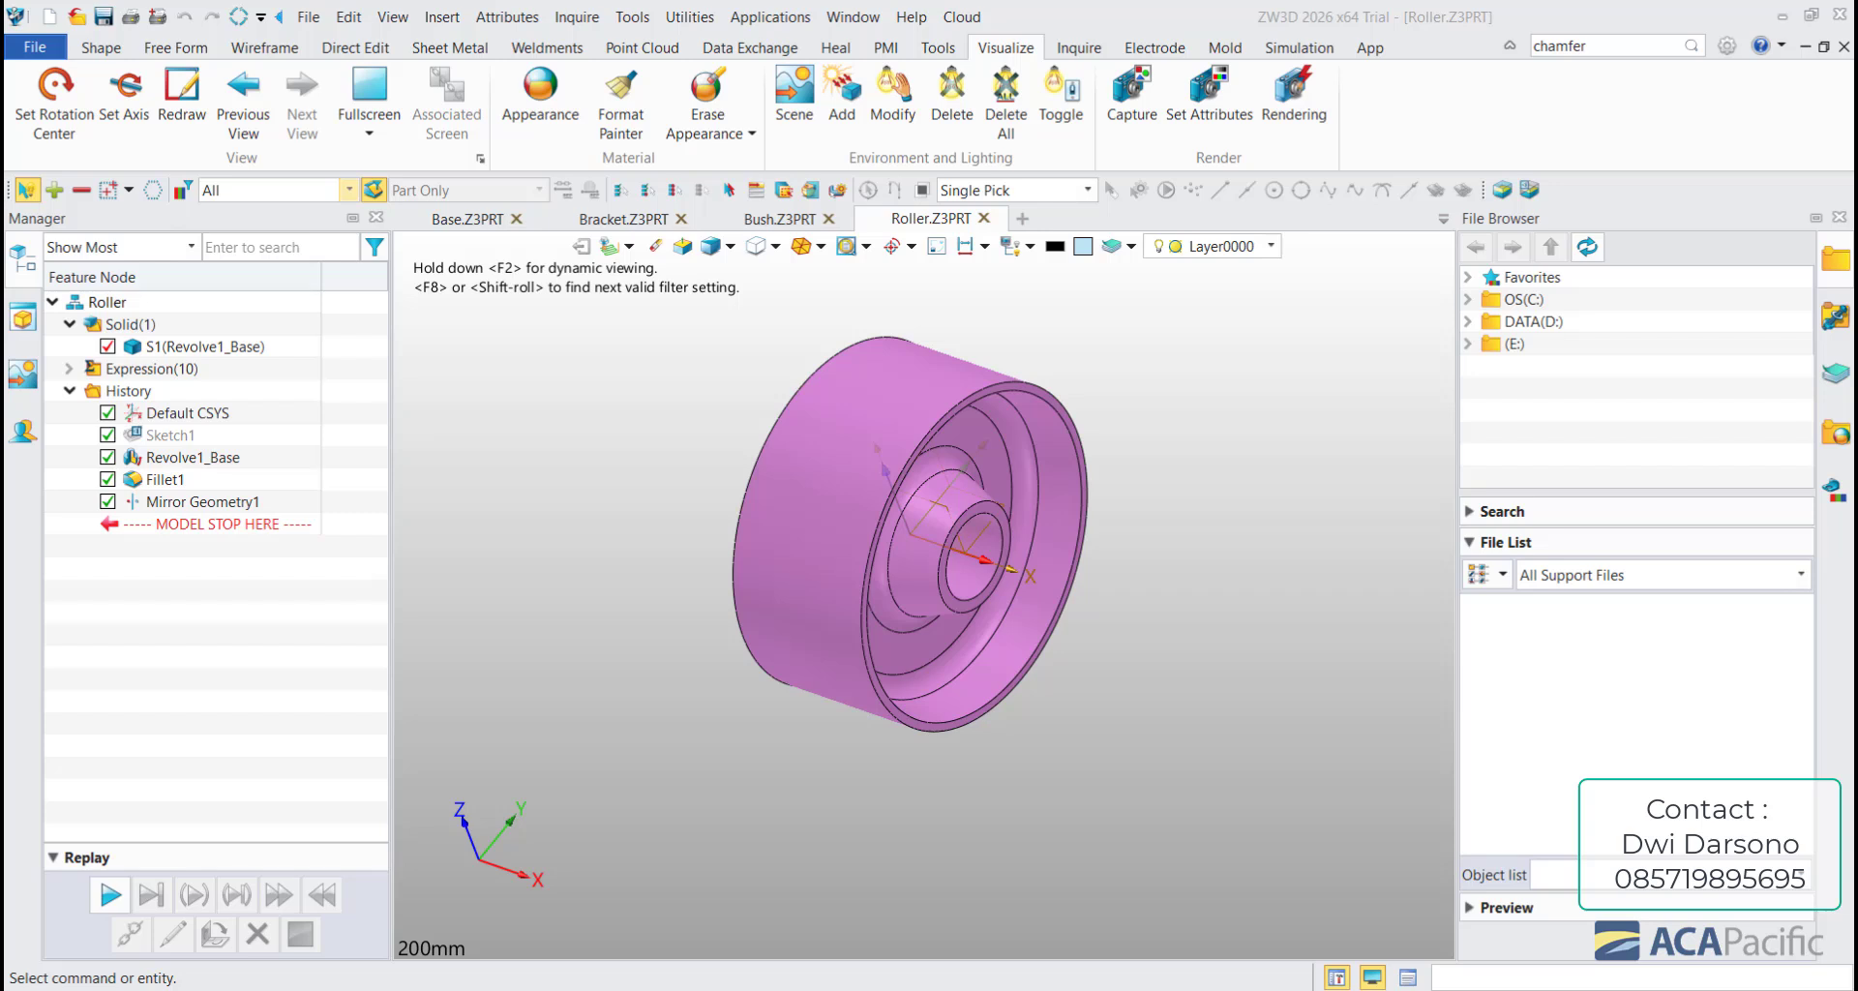
left_click(622, 426)
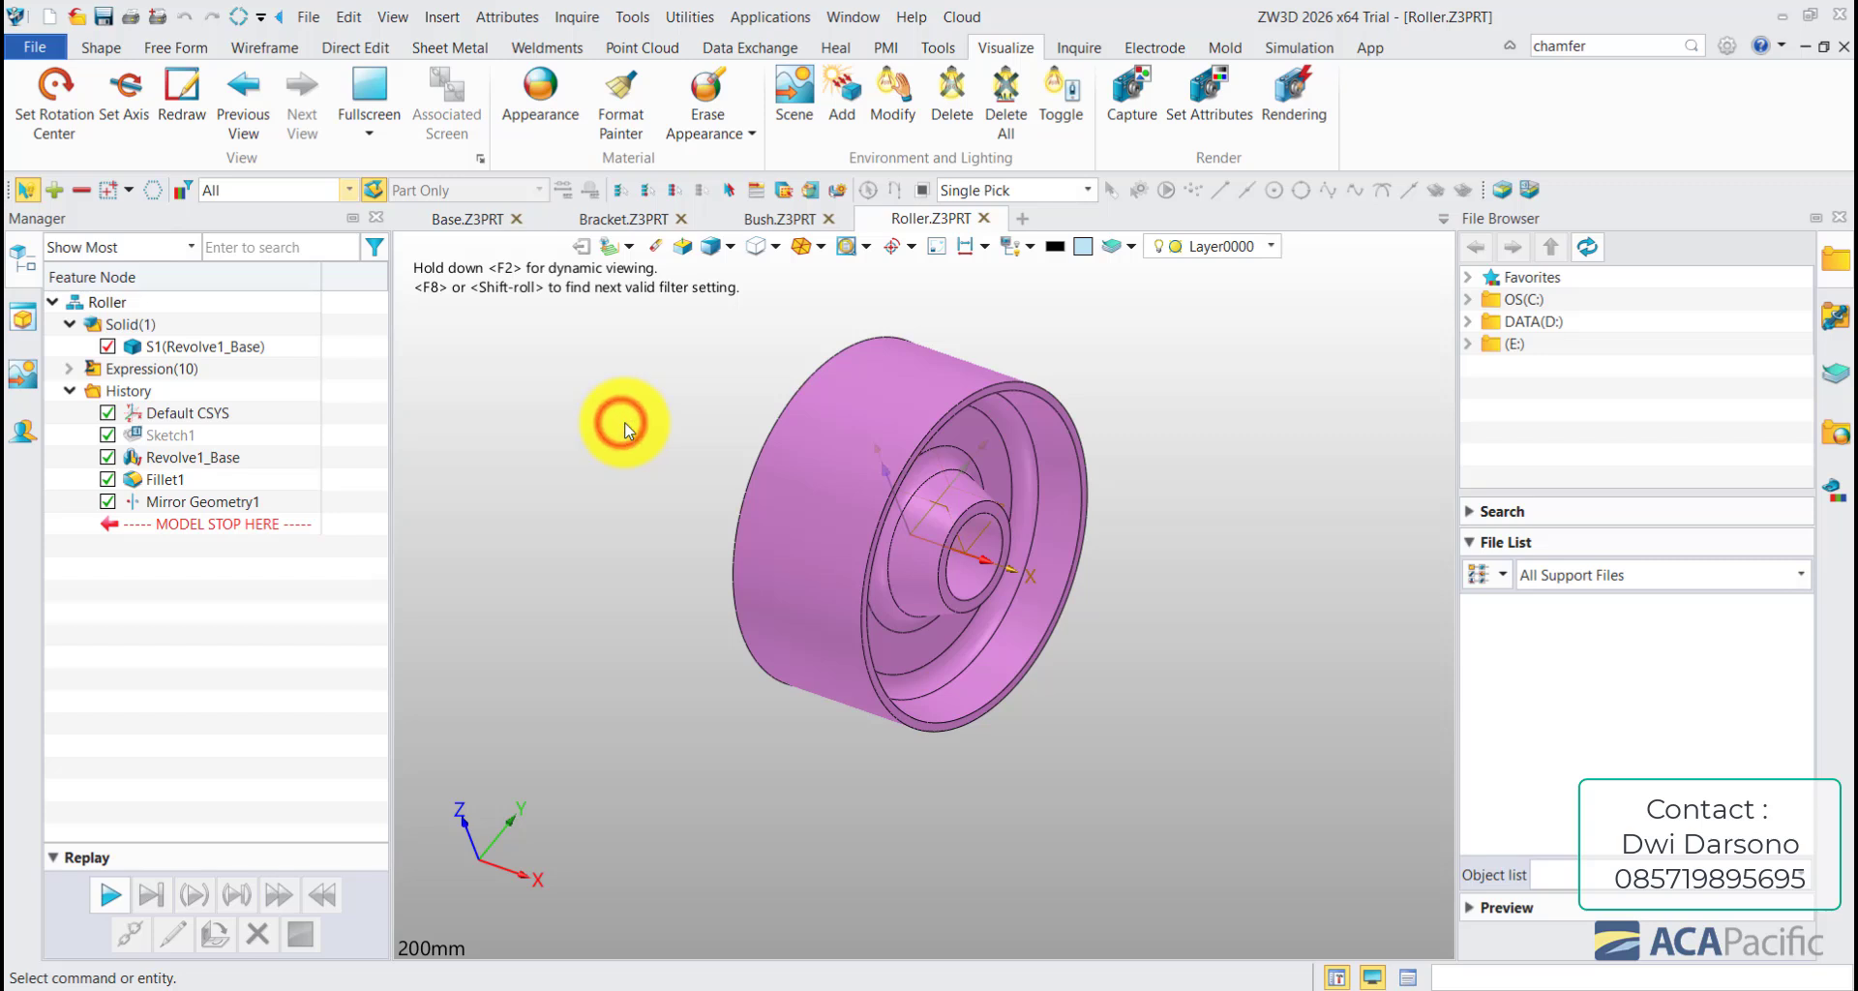
- Create a blank standard part file named Spindle and start a sketch on its XZ plane
key("ctrl+n")
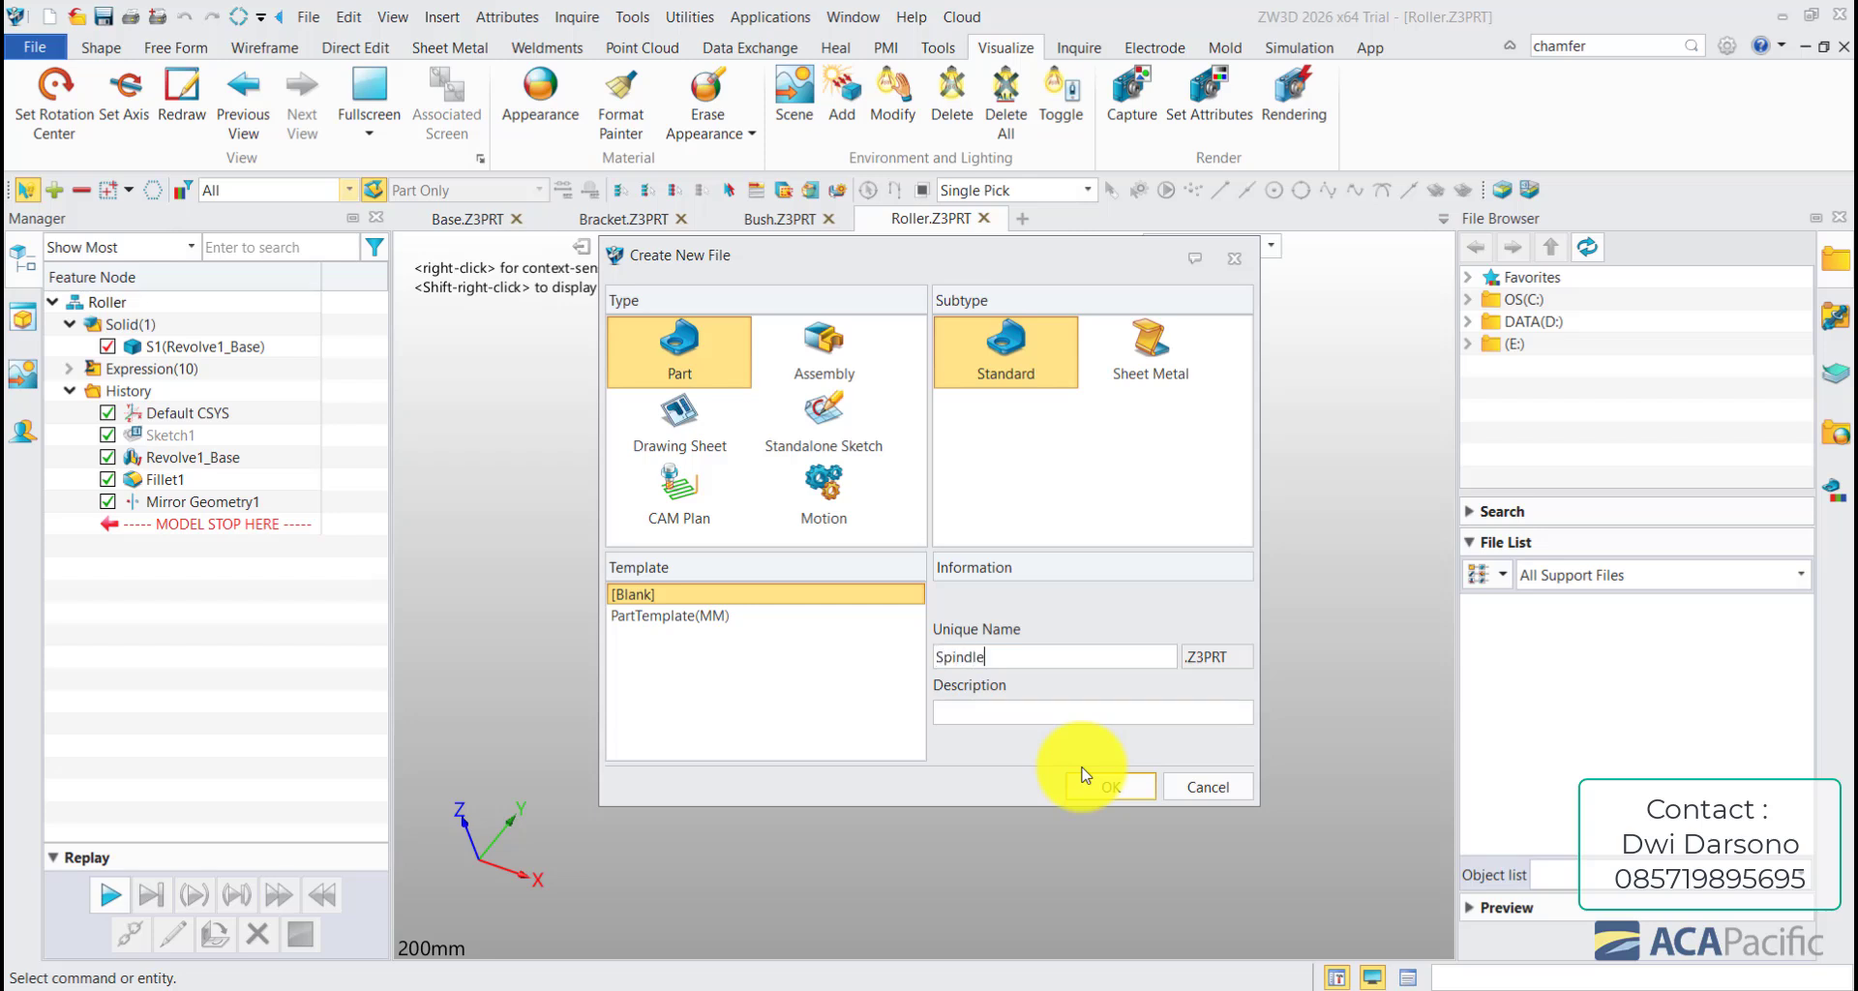
left_click(1084, 774)
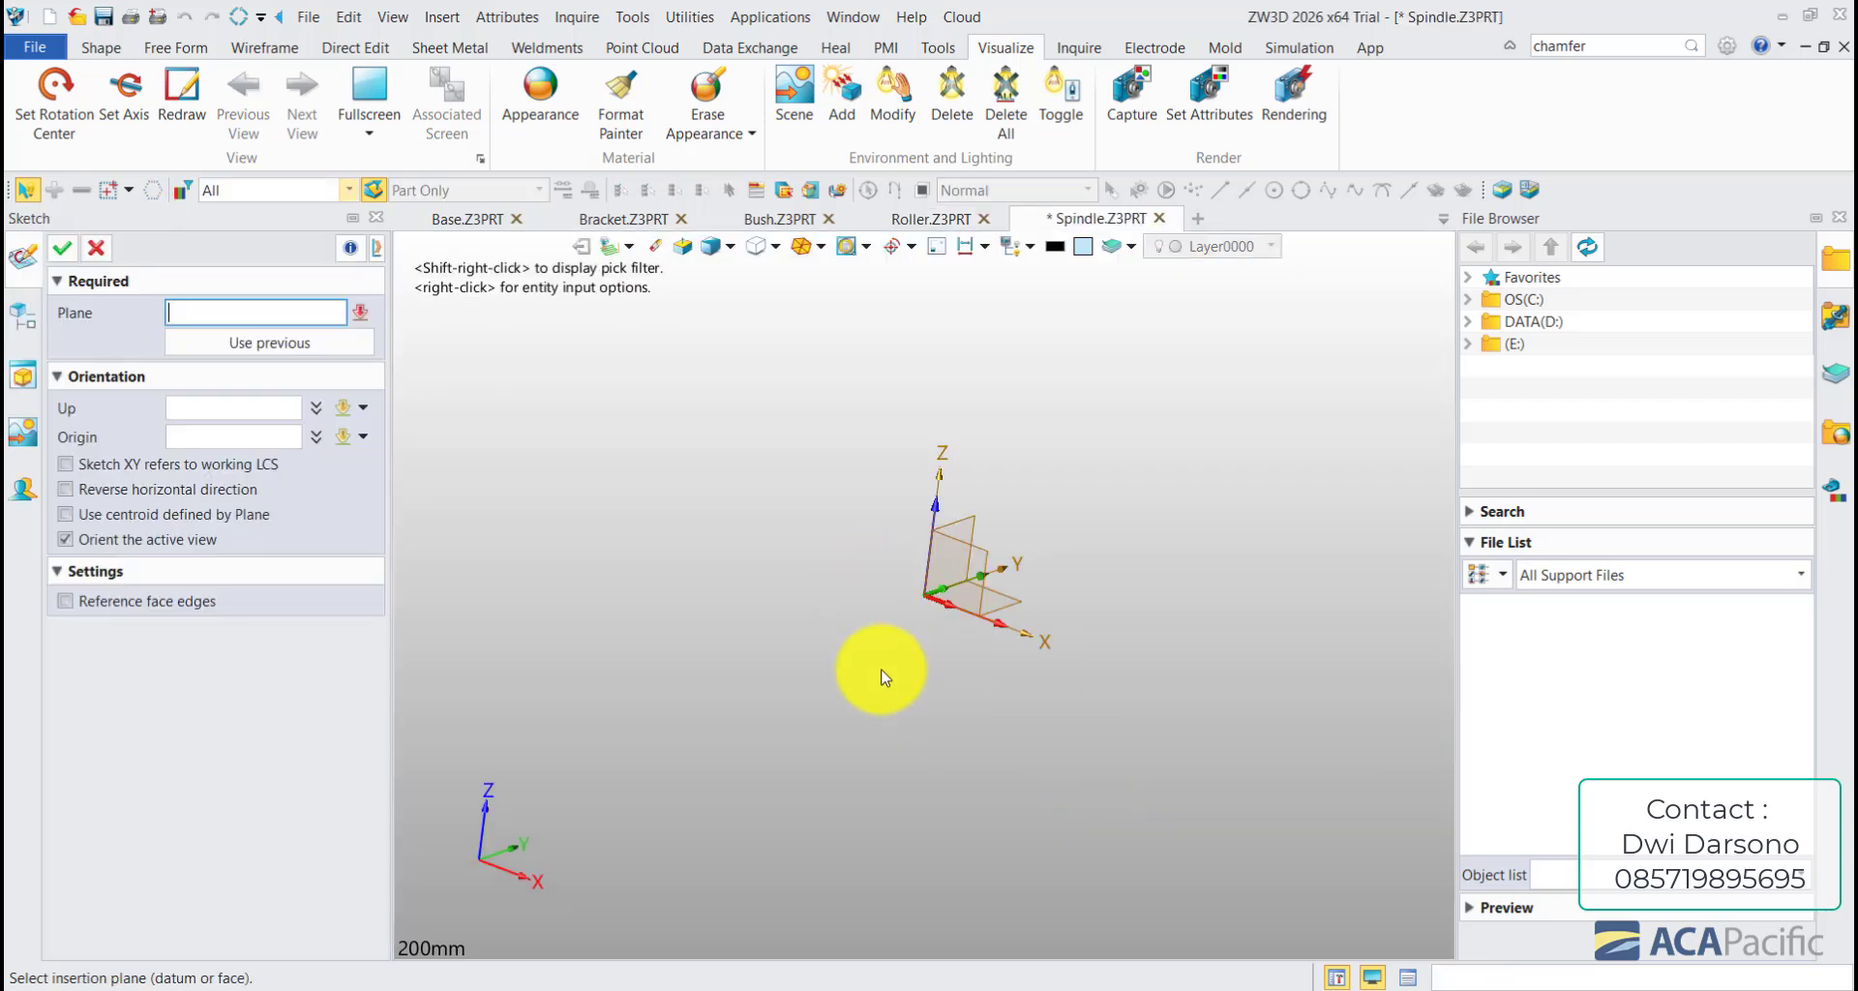
left_click(981, 560)
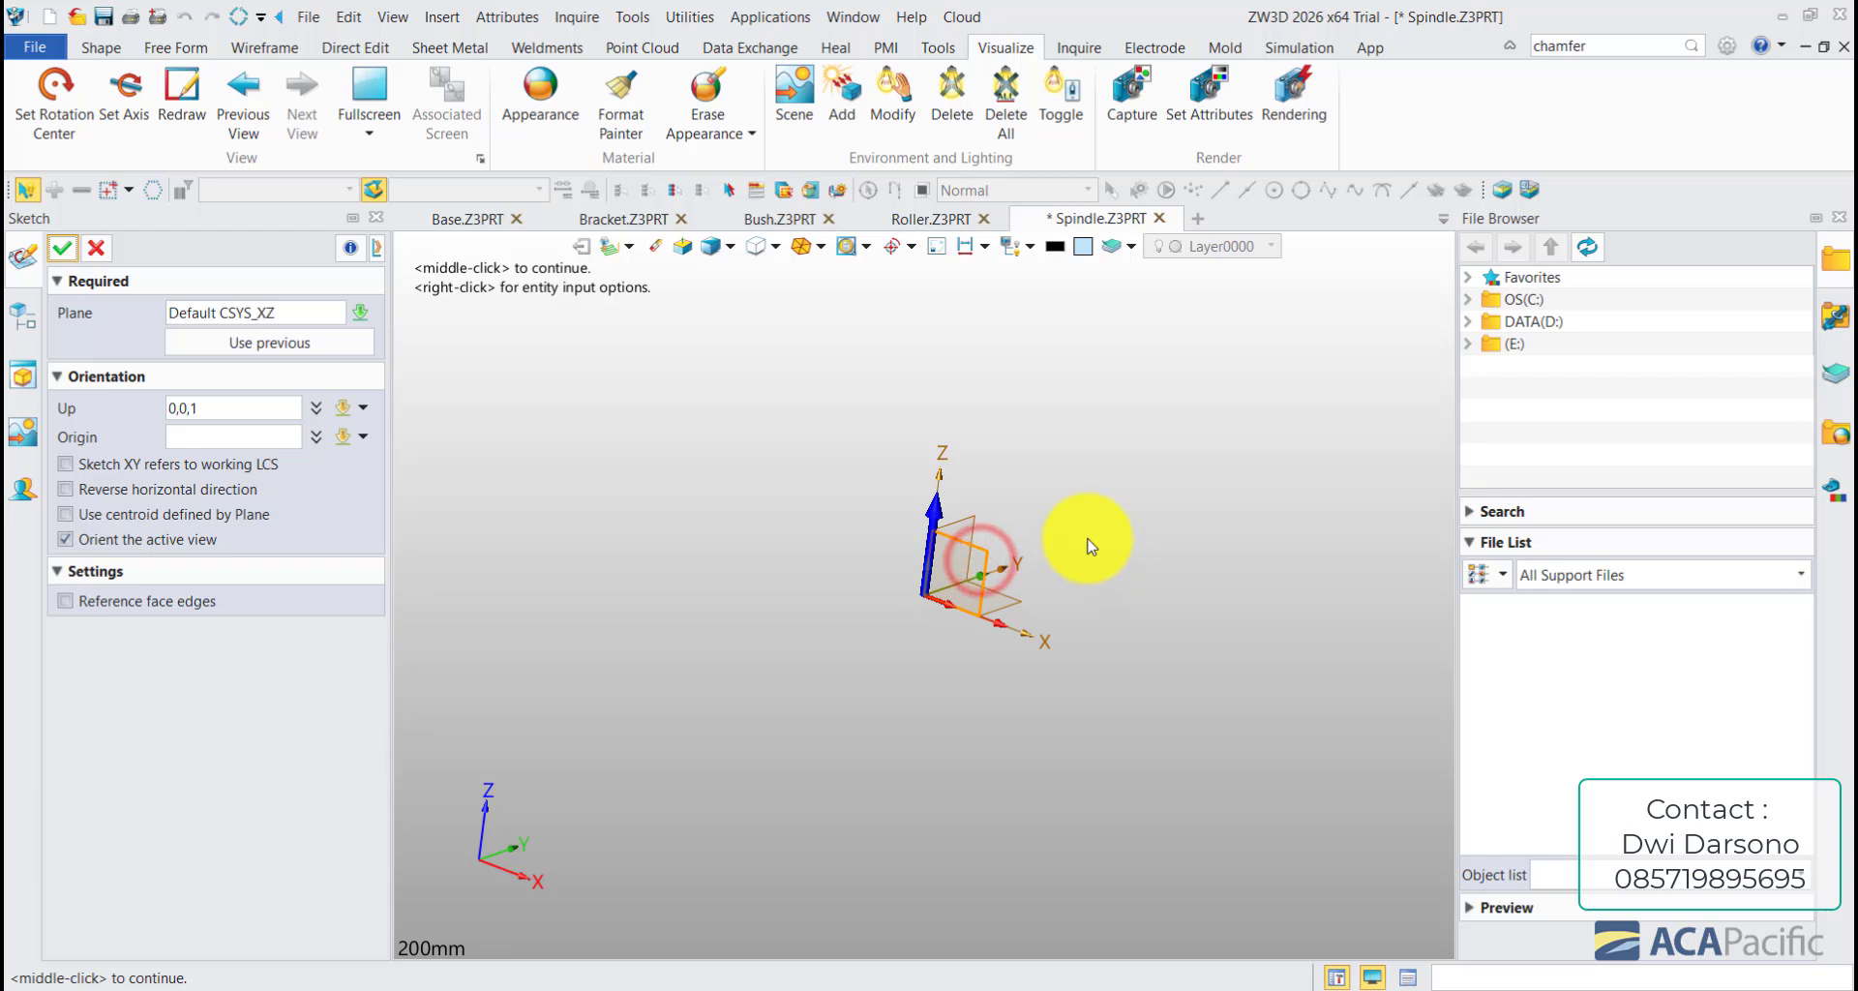
middle_click(799, 457)
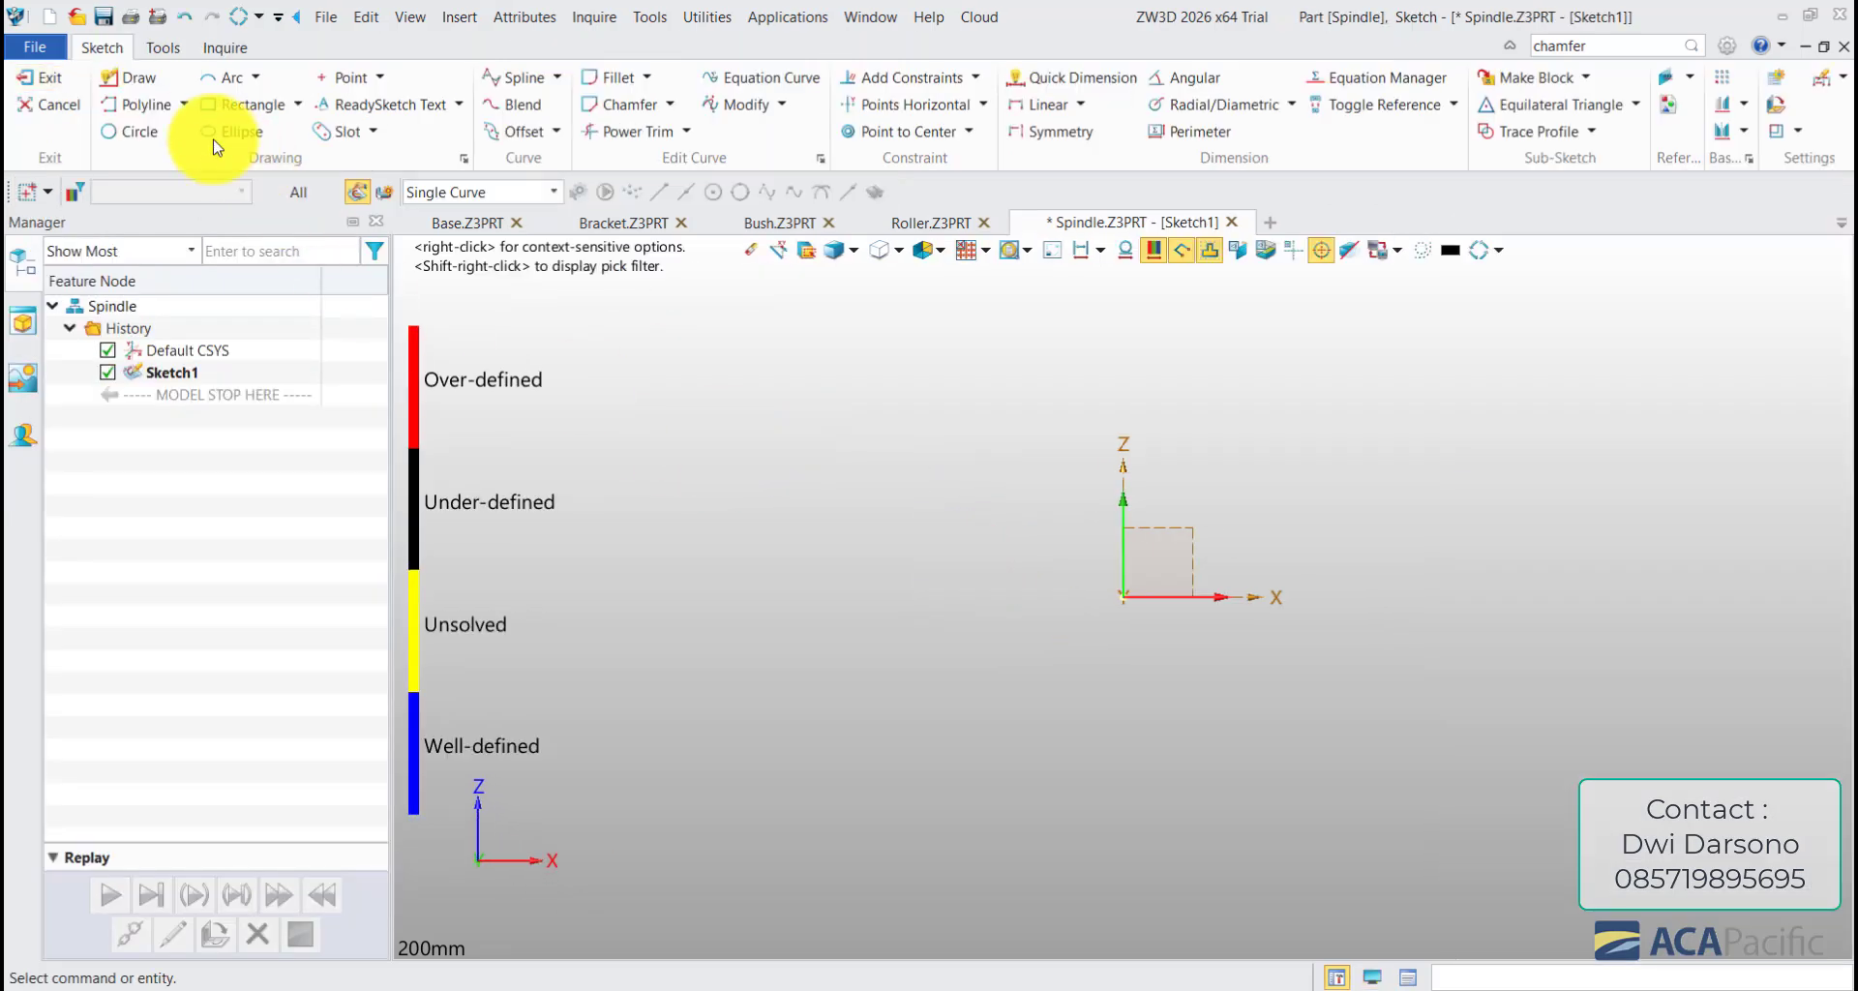
- Draw a closed two-step half profile from the origin along negative X, about 116 mm long and 41 mm high at the origin end
left_click(141, 82)
left_click(1121, 598)
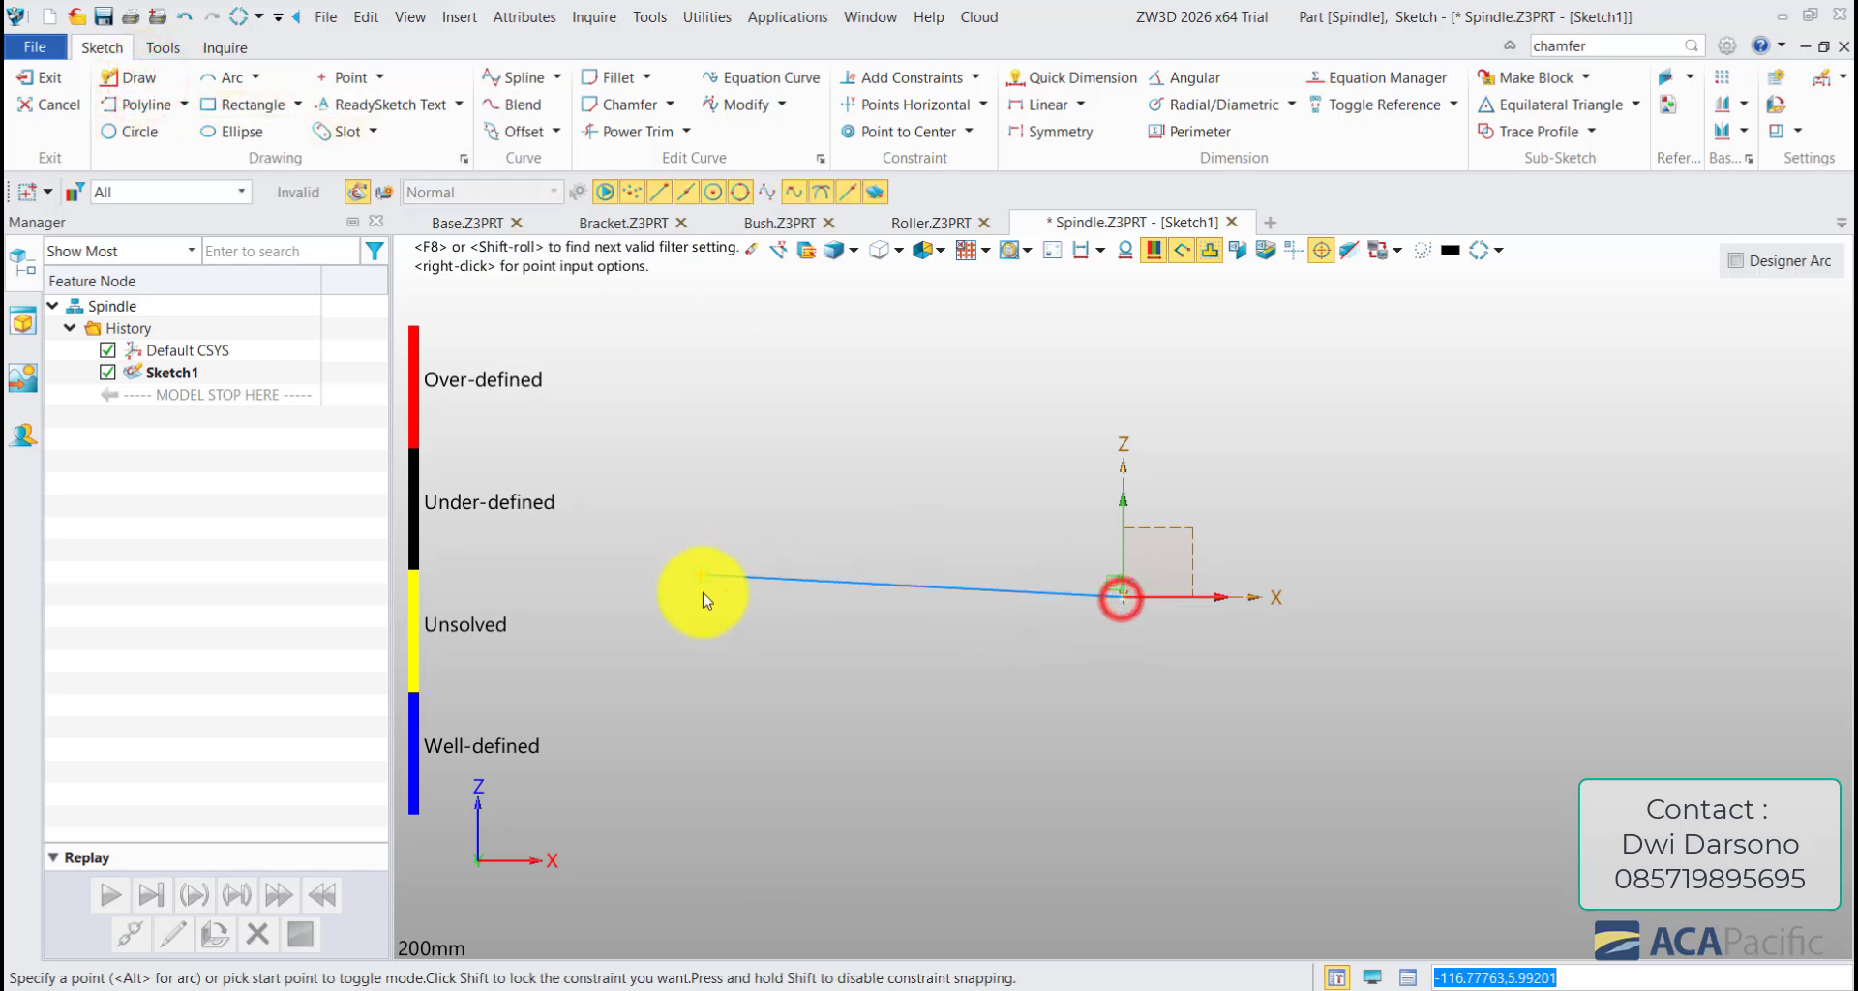
left_click(704, 597)
left_click(703, 517)
left_click(879, 517)
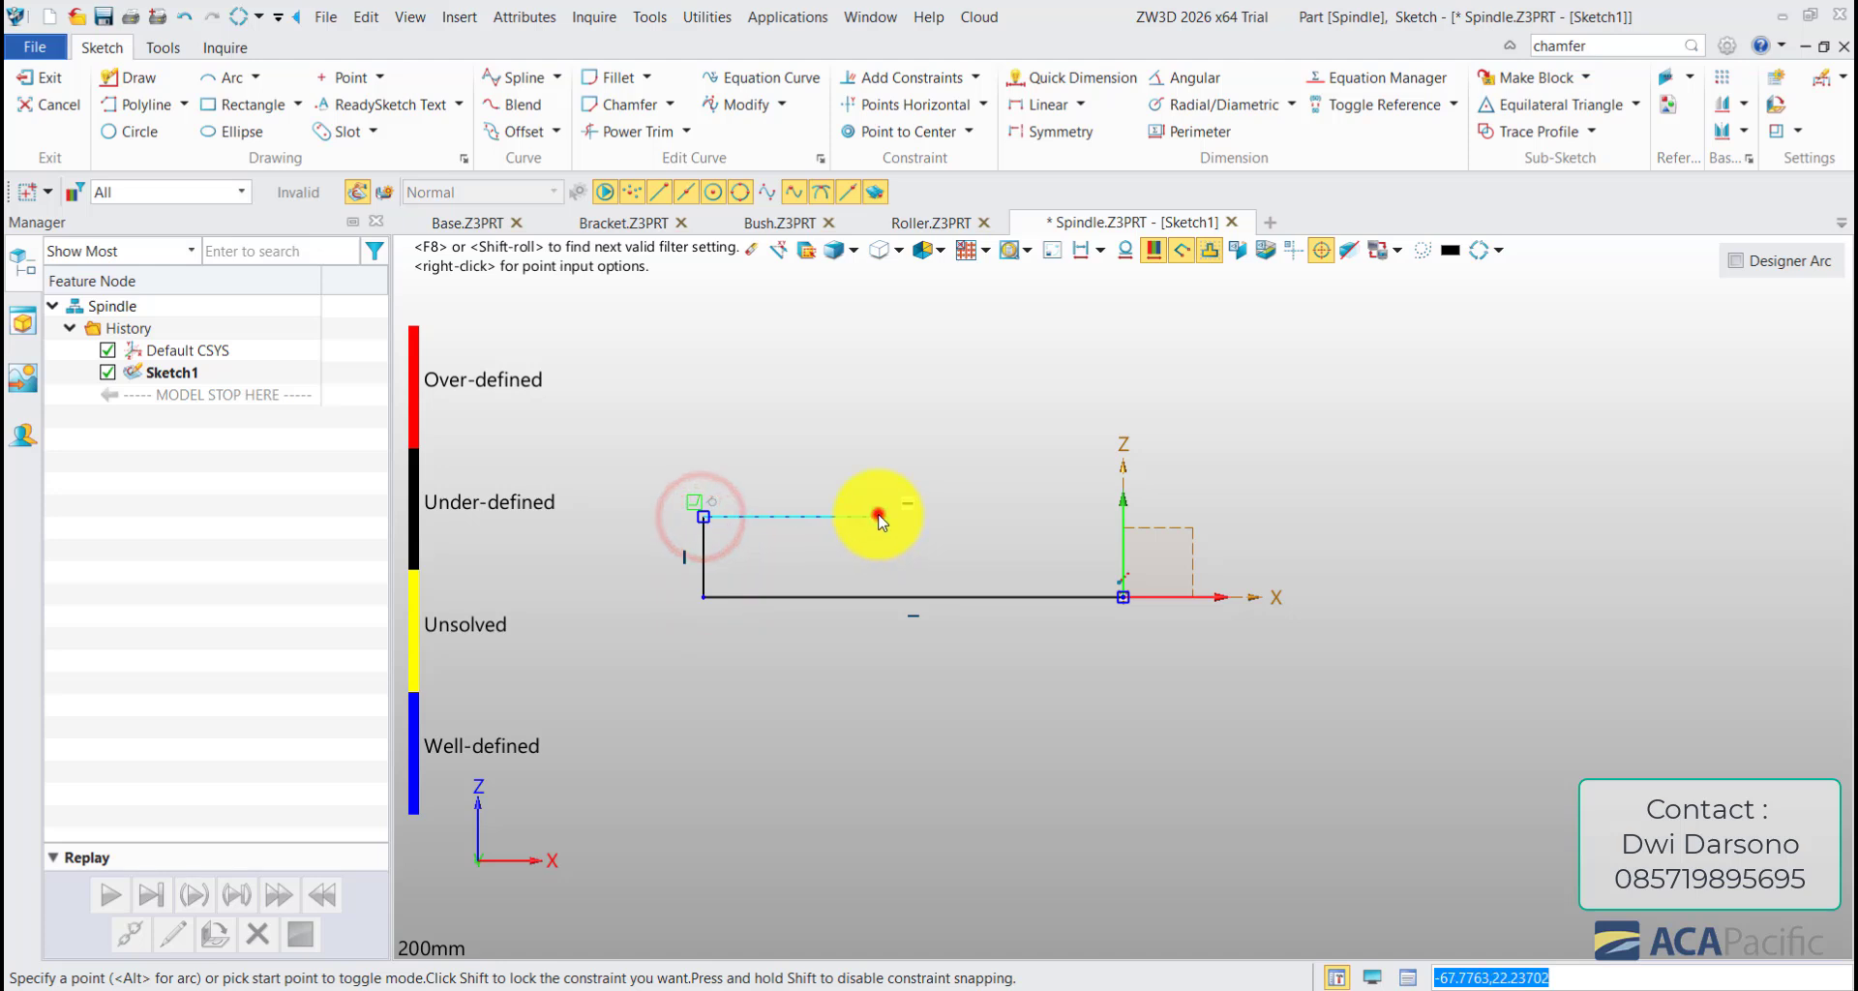
left_click(1123, 450)
left_click(1123, 597)
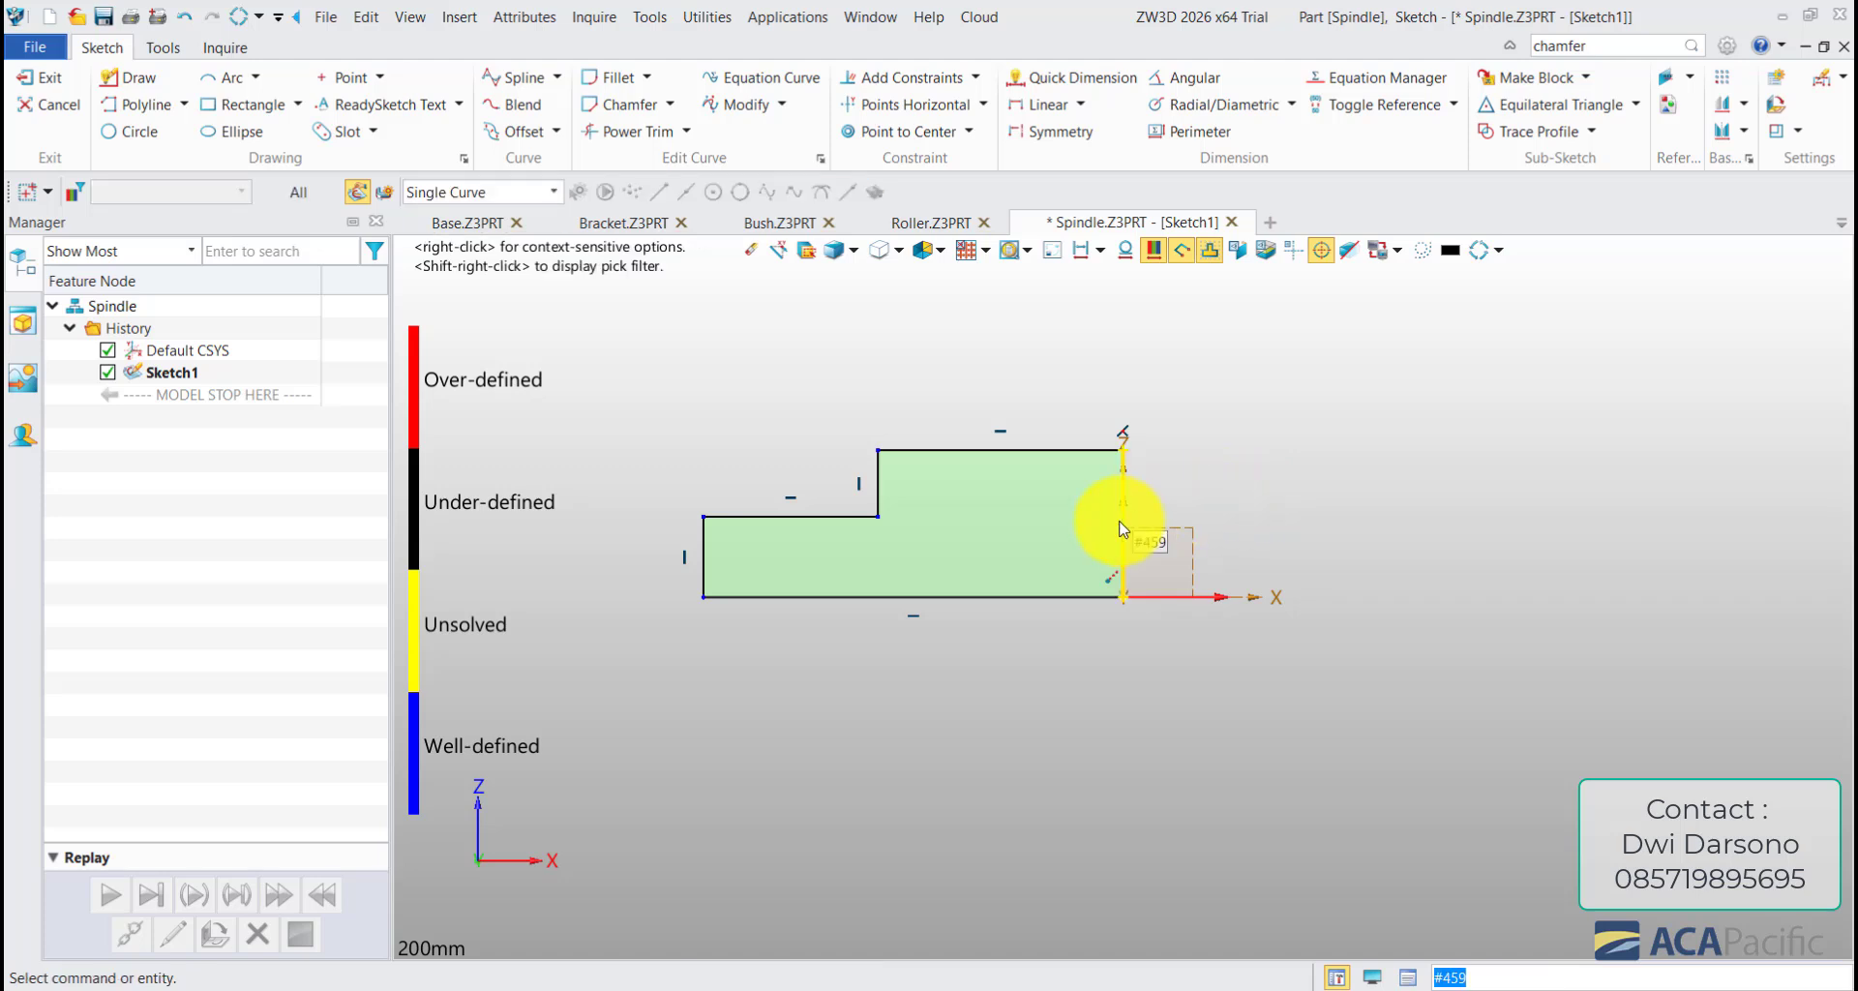
- Dimension the profile's height as 10 mm at the origin end and 6 mm at the far end
key("d")
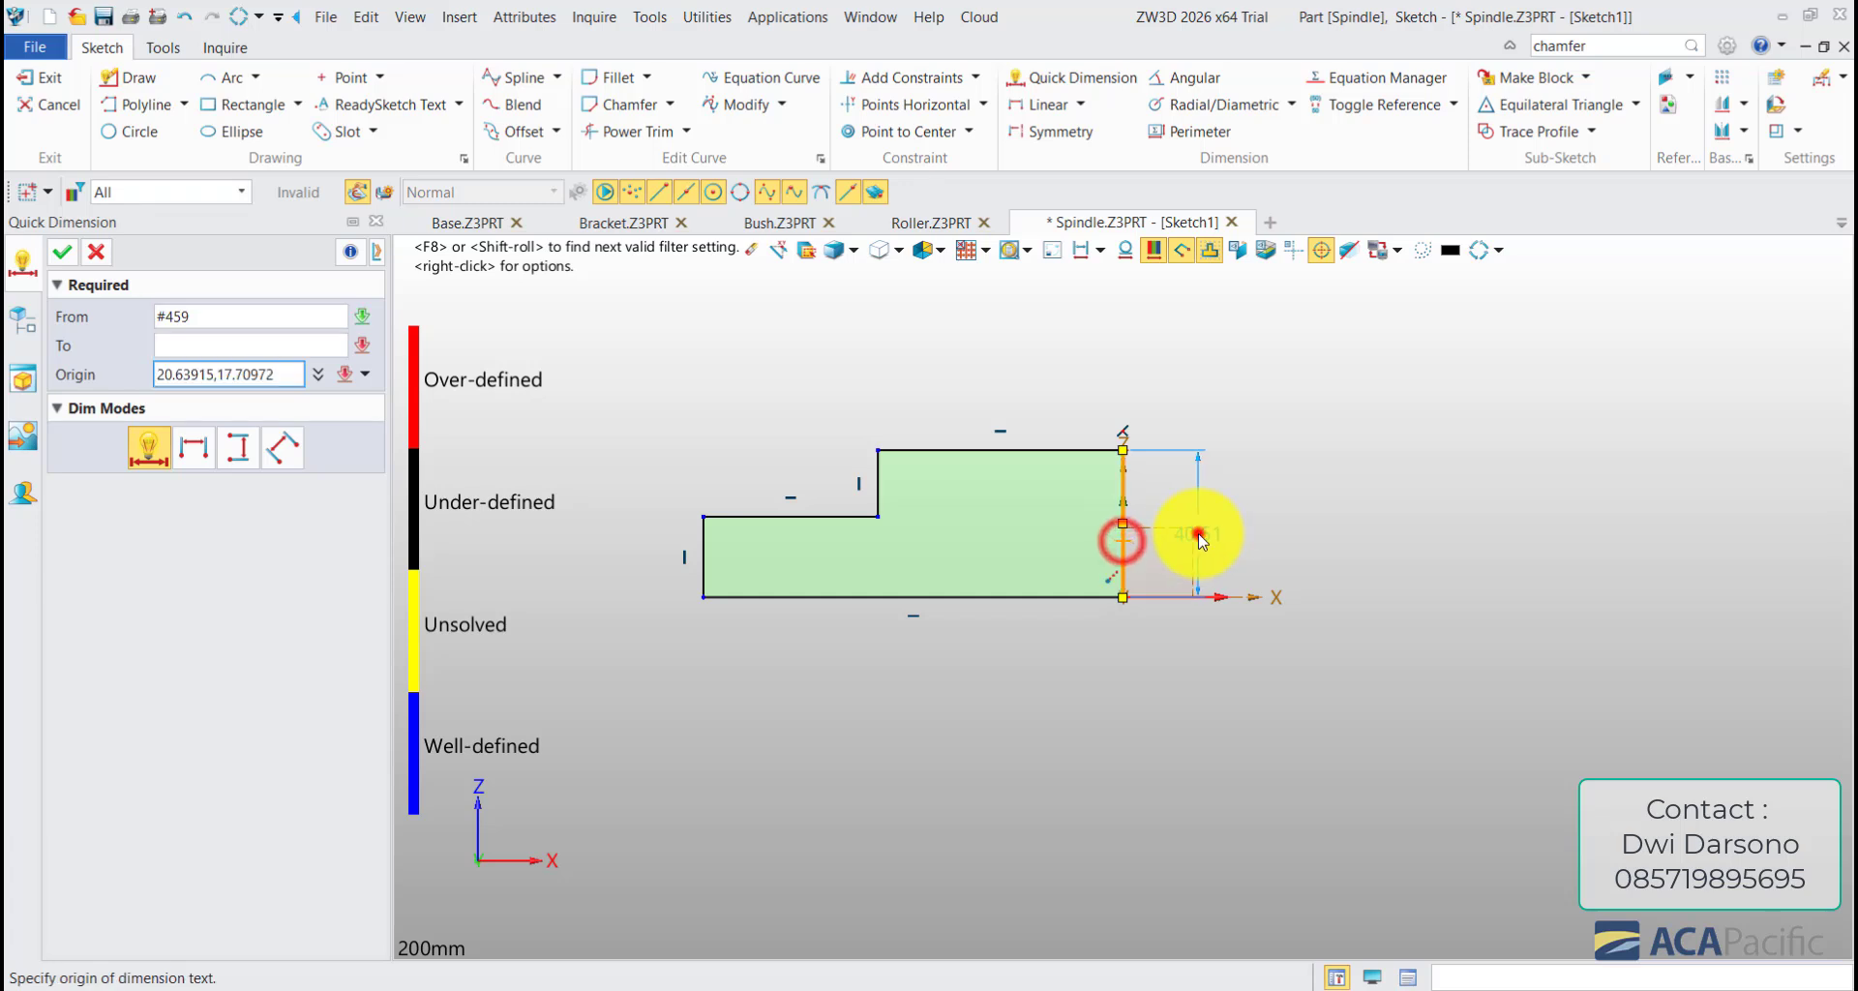
left_click(1198, 534)
key("Return")
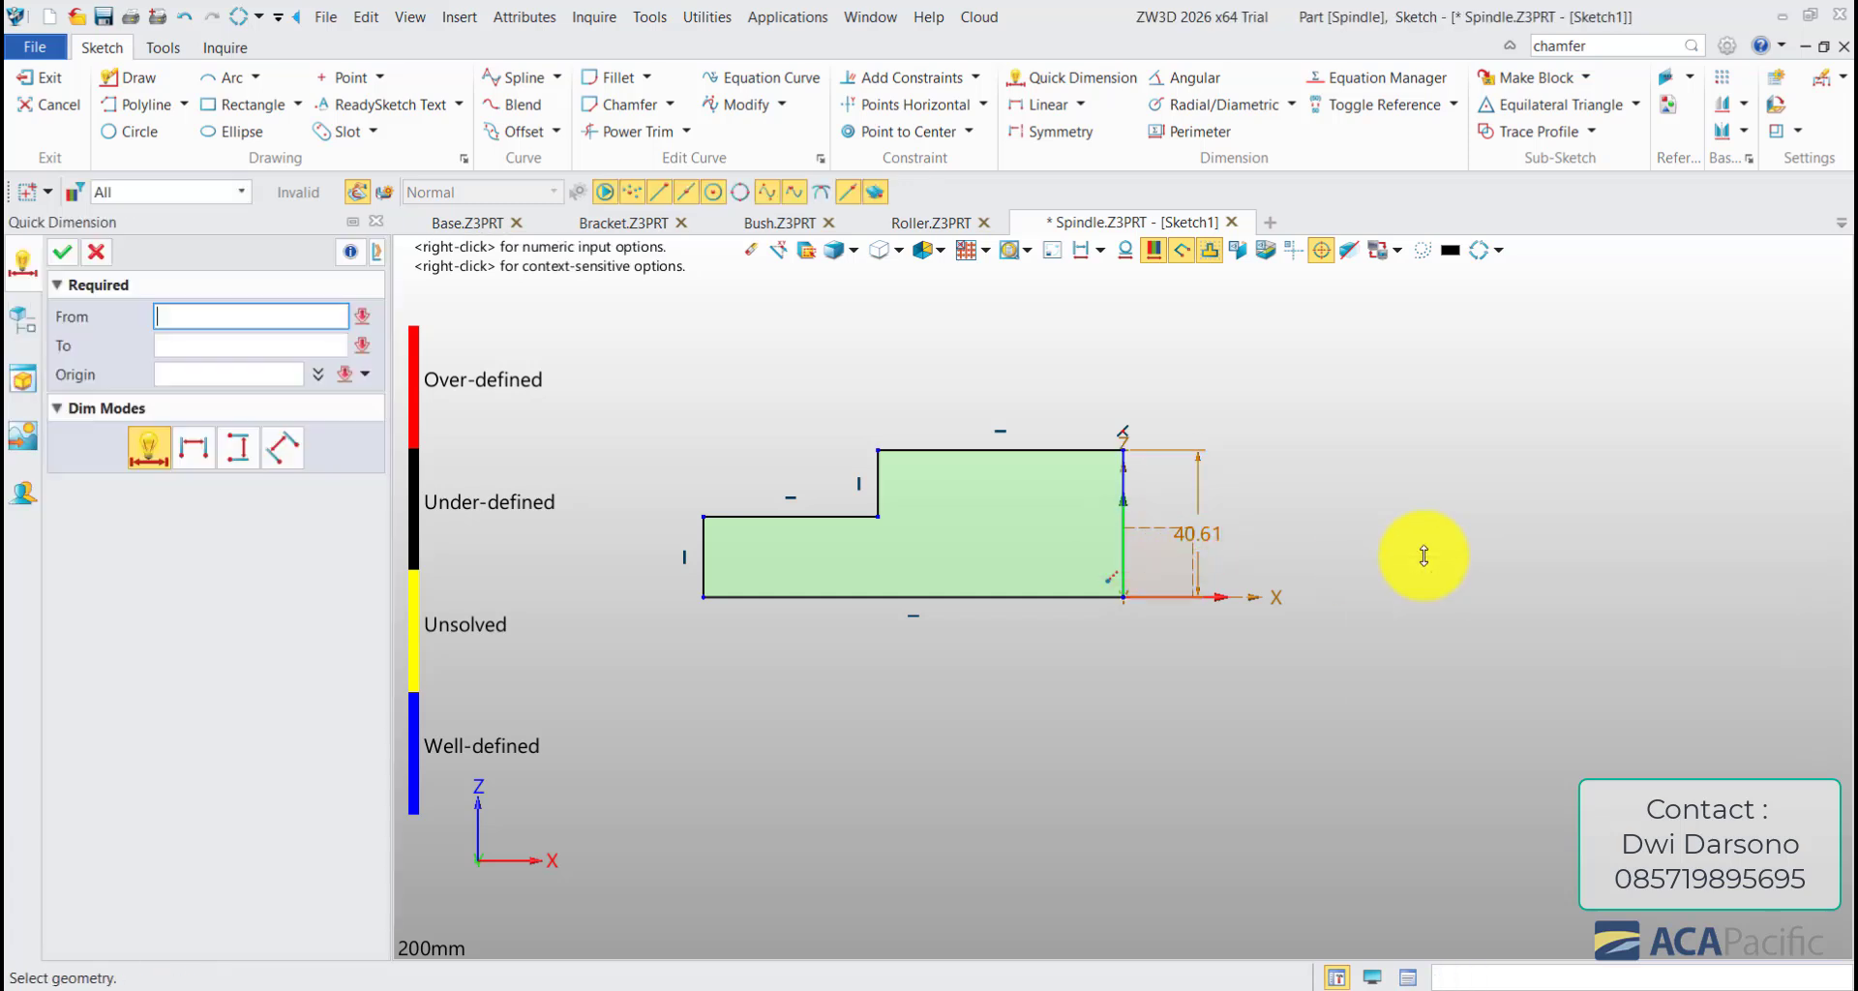
left_click(705, 548)
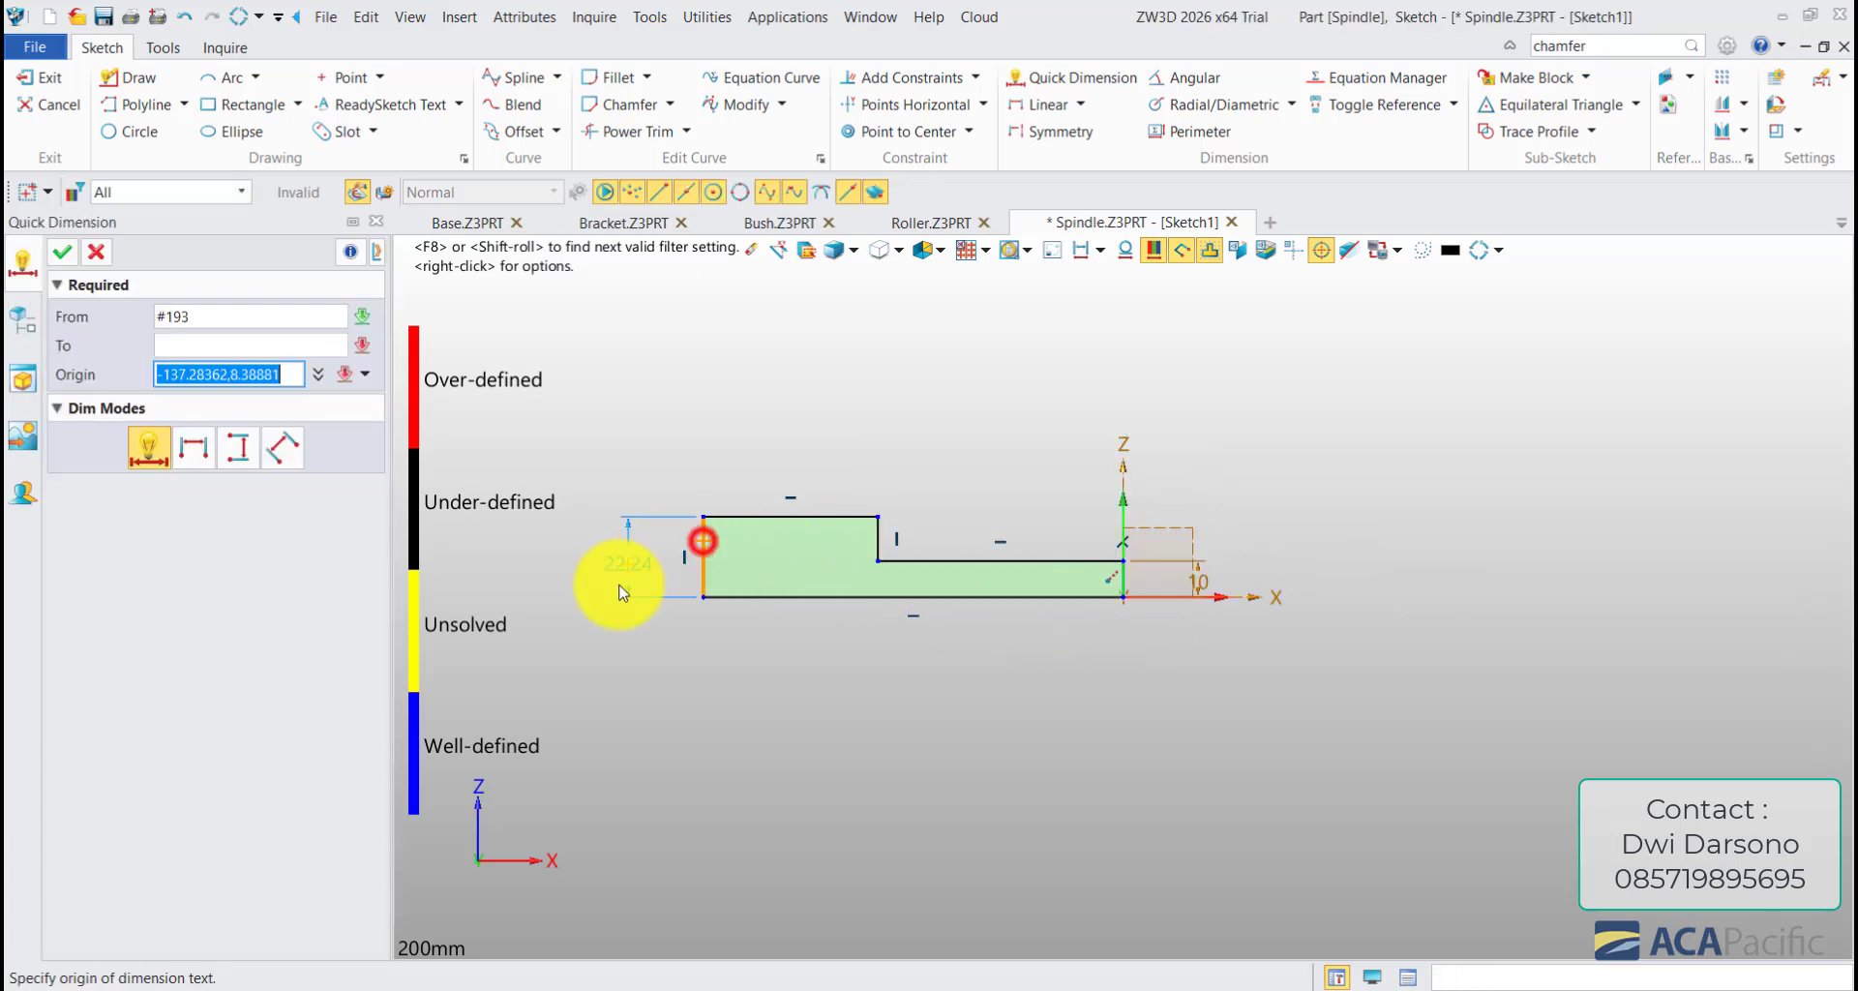
left_click(616, 560)
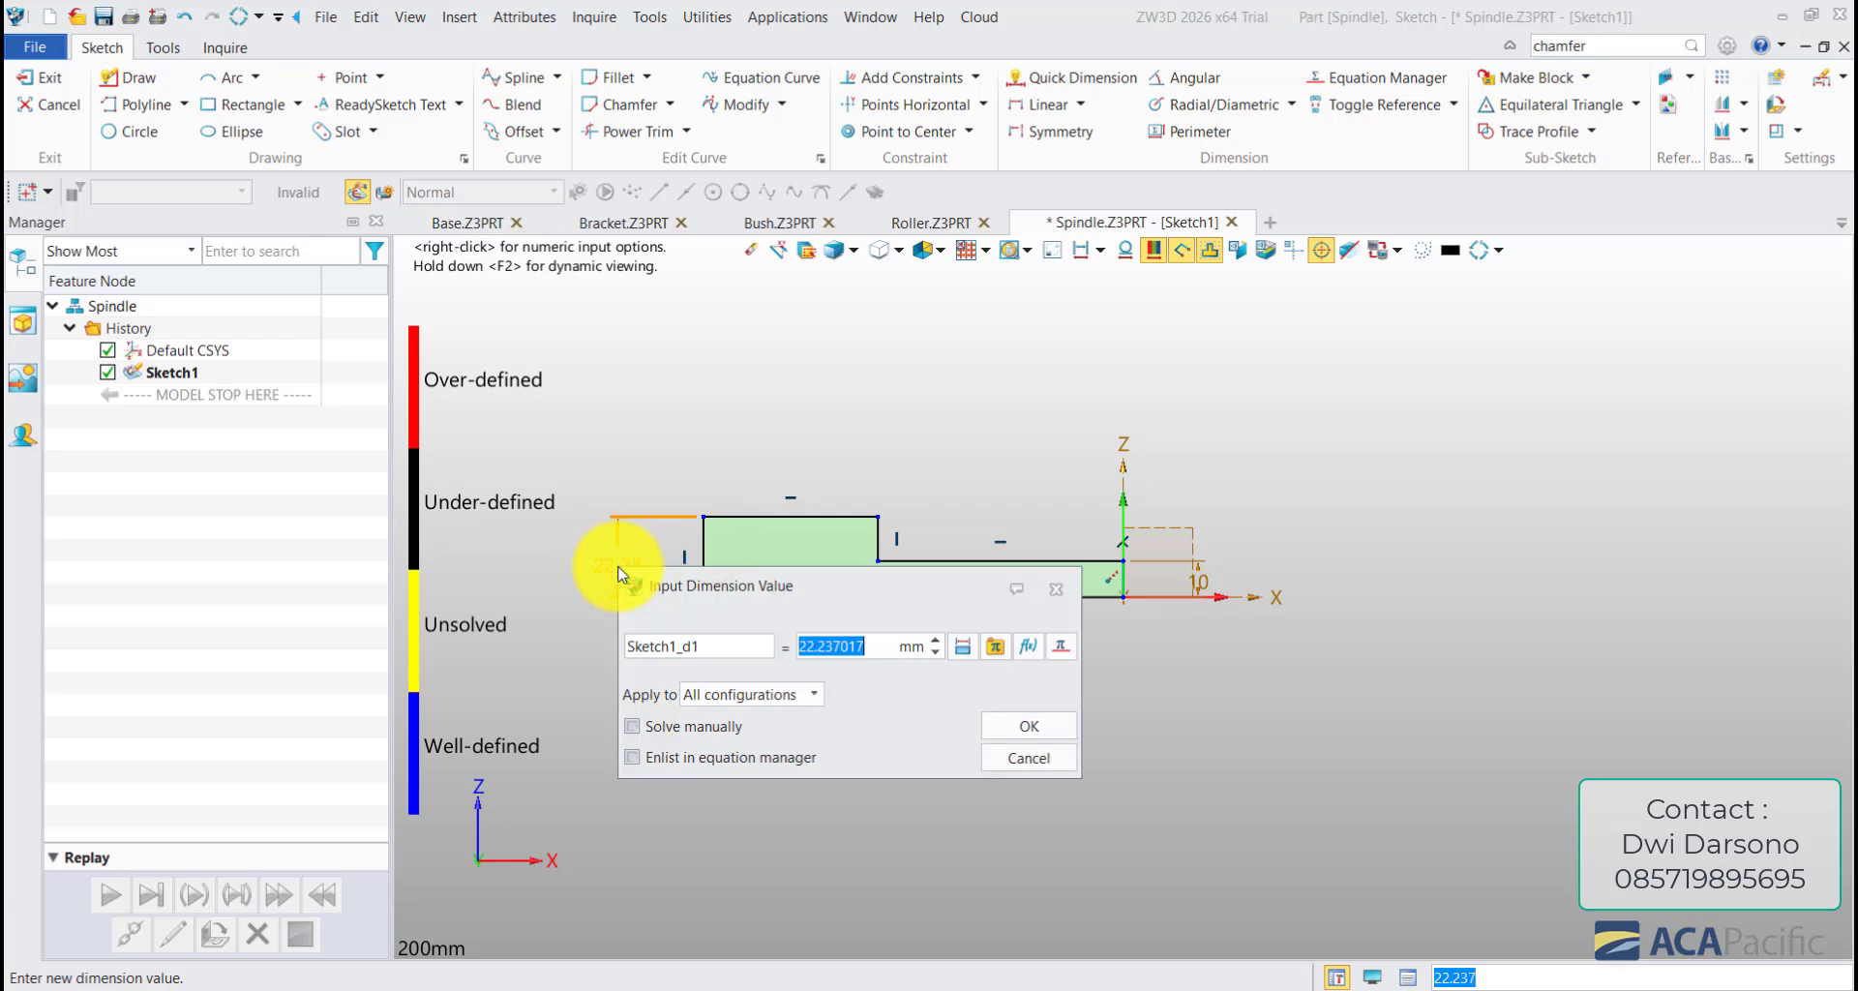
type("12")
key("Return")
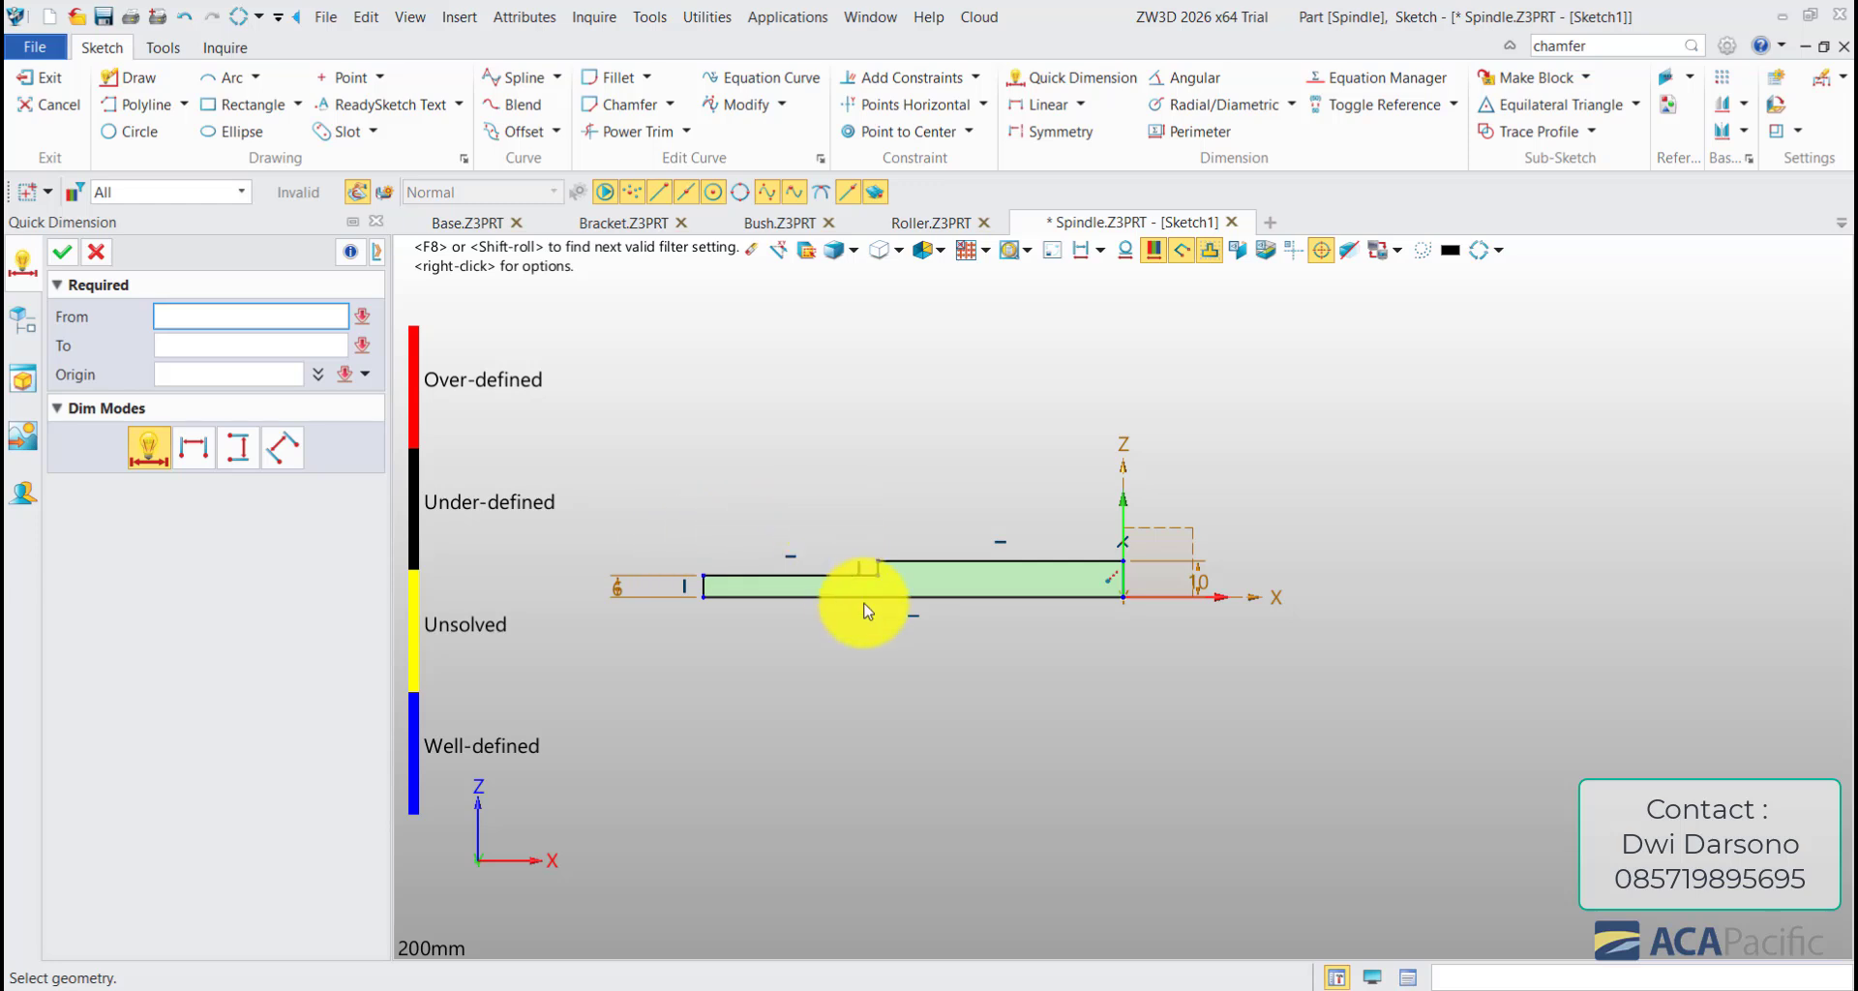
- Dimension the profile's long base line as 50 mm
left_click(976, 597)
left_click(989, 706)
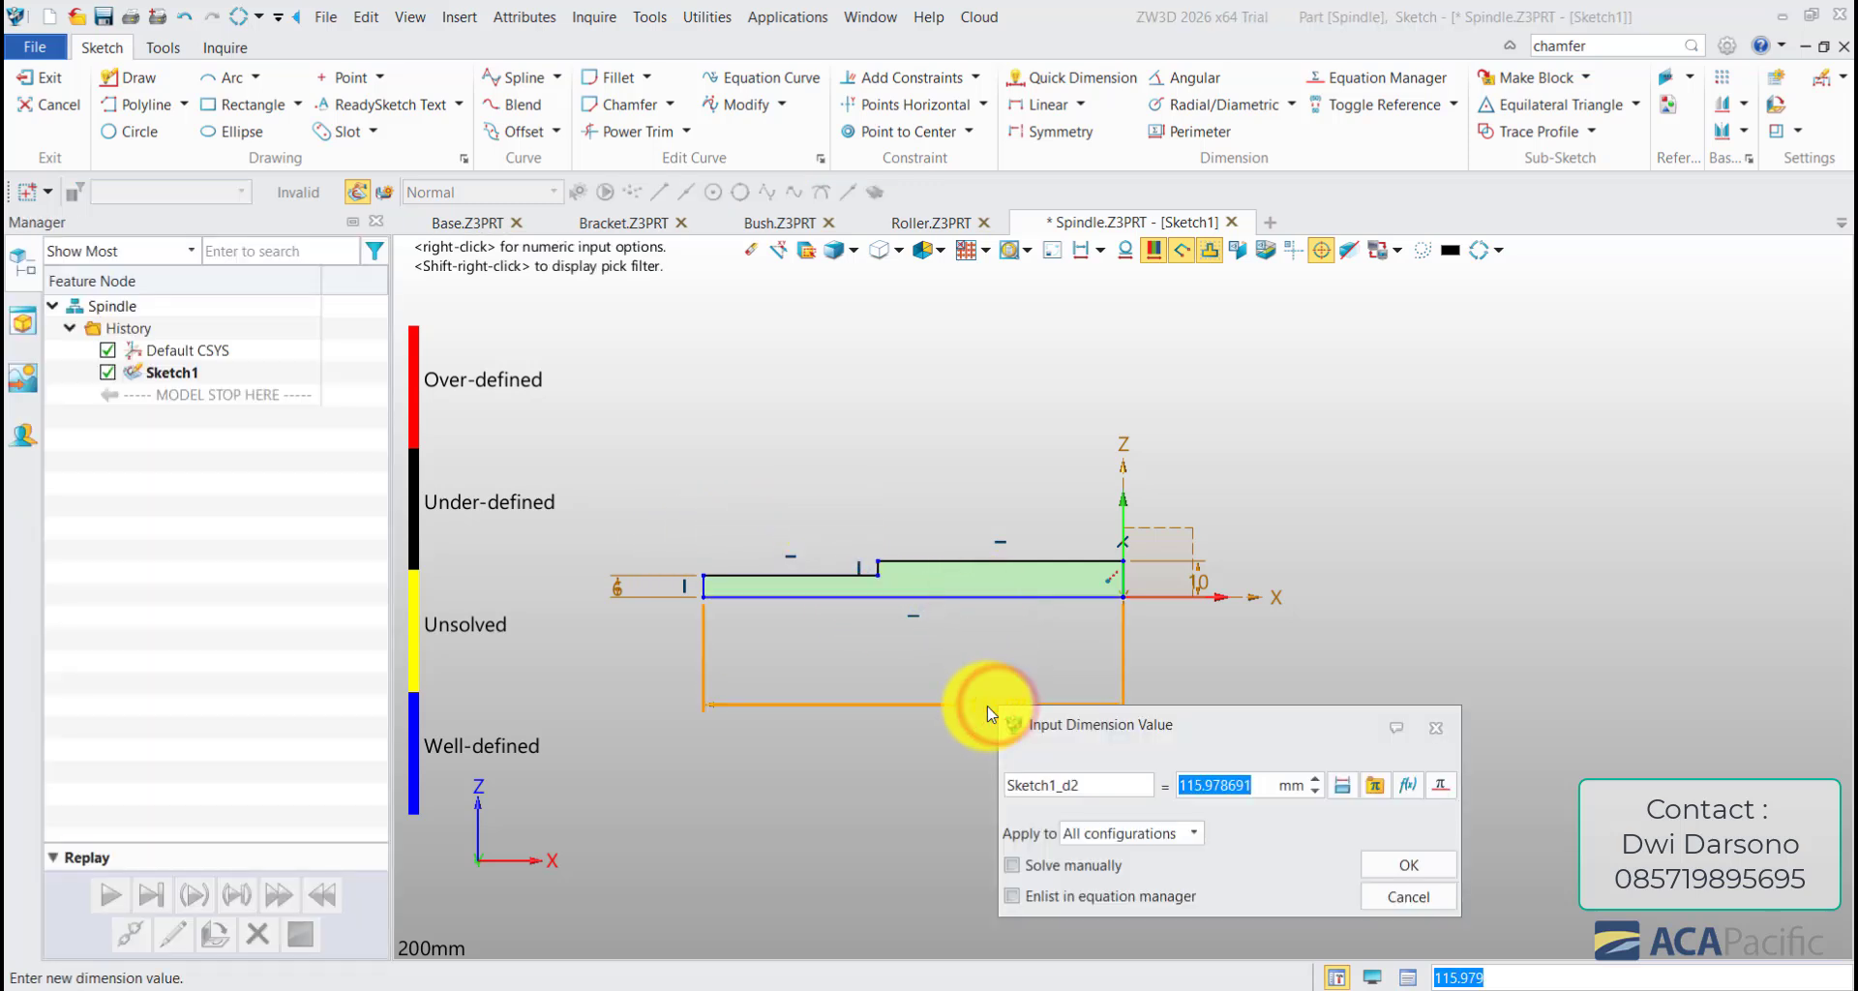
type("50")
key("Return")
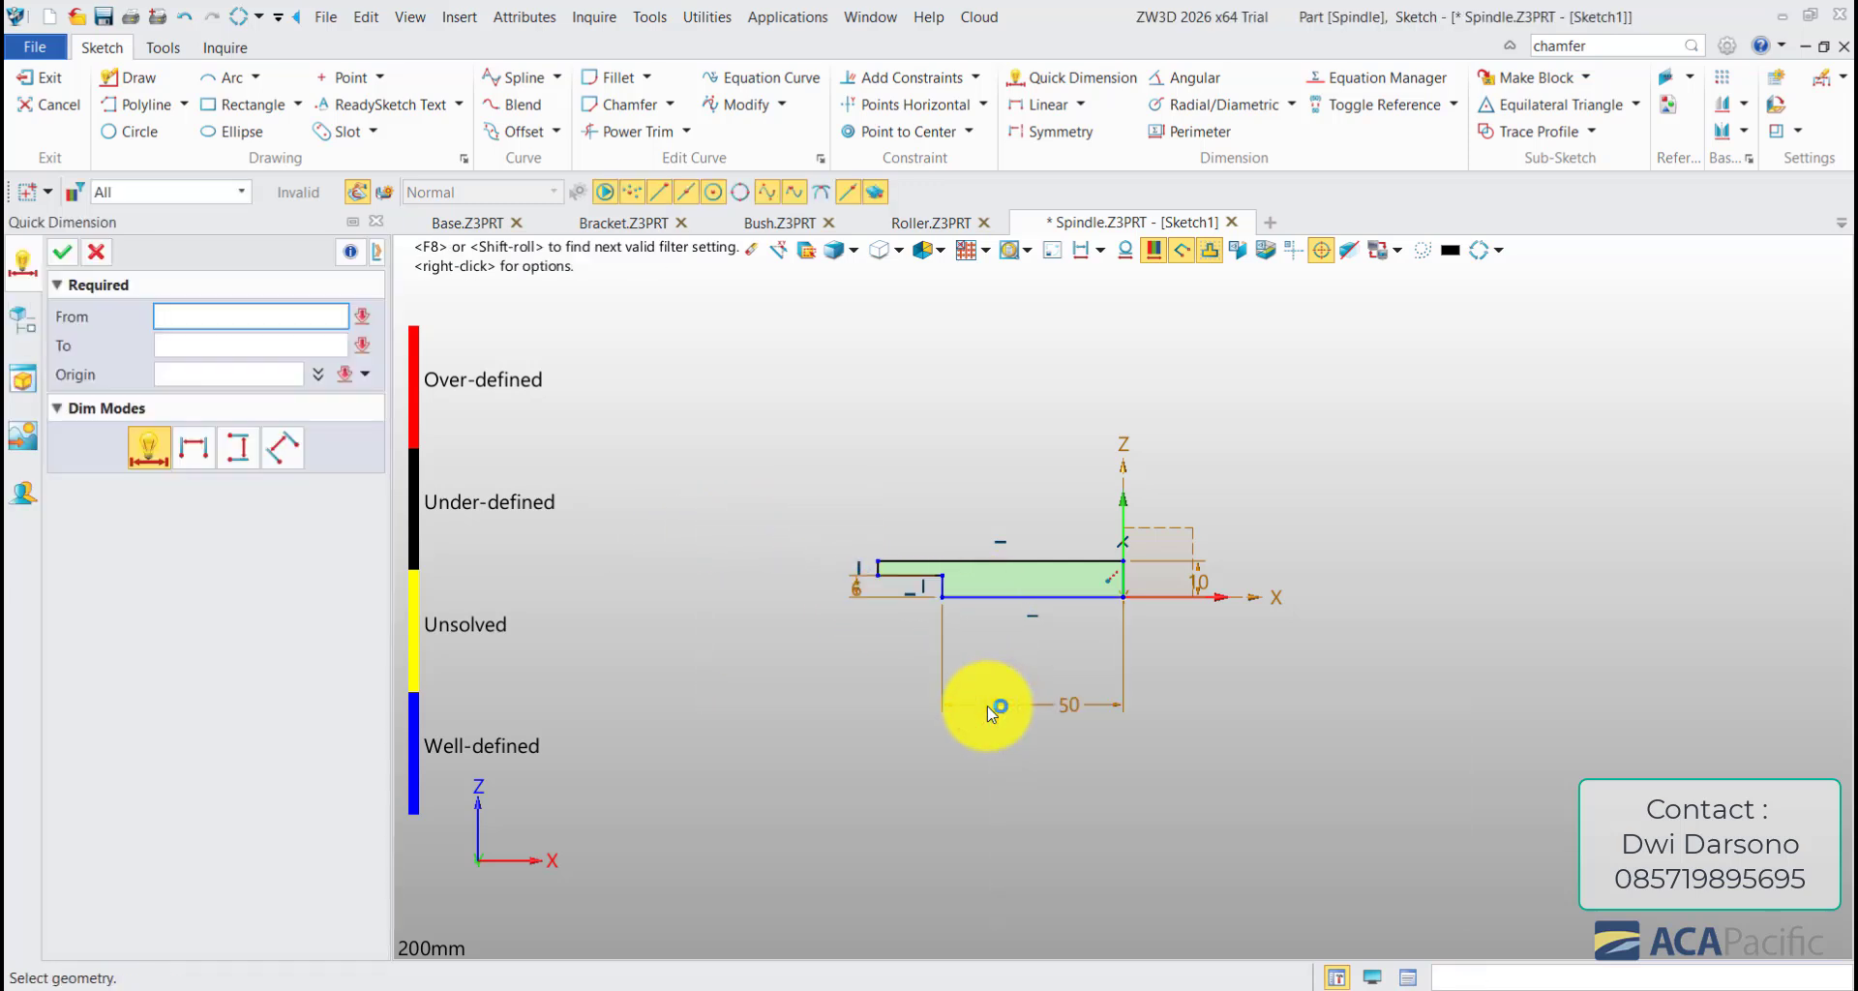
- Move the vertical step edge inside the 50 mm base so the lower section is about 20 mm long
scroll(990, 590, "up", 2)
middle_click(1006, 571)
scroll(866, 587, "up", 3)
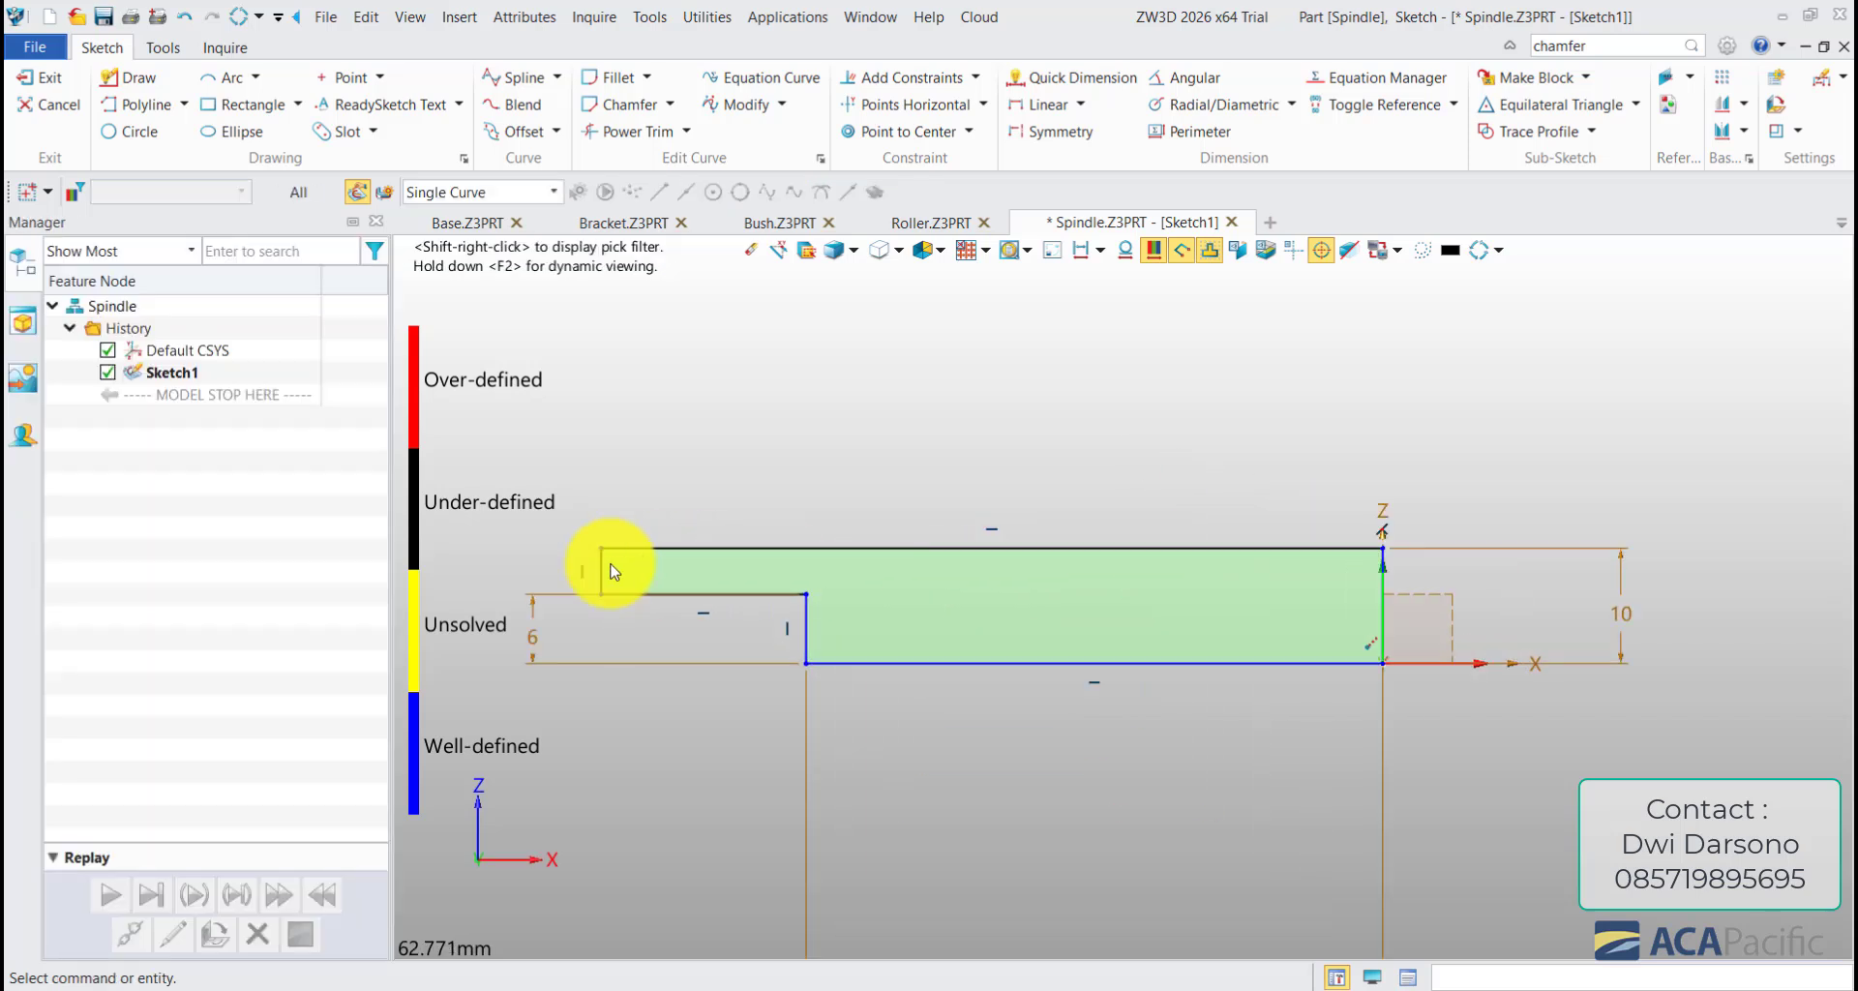
left_click_drag(620, 571, 1036, 601)
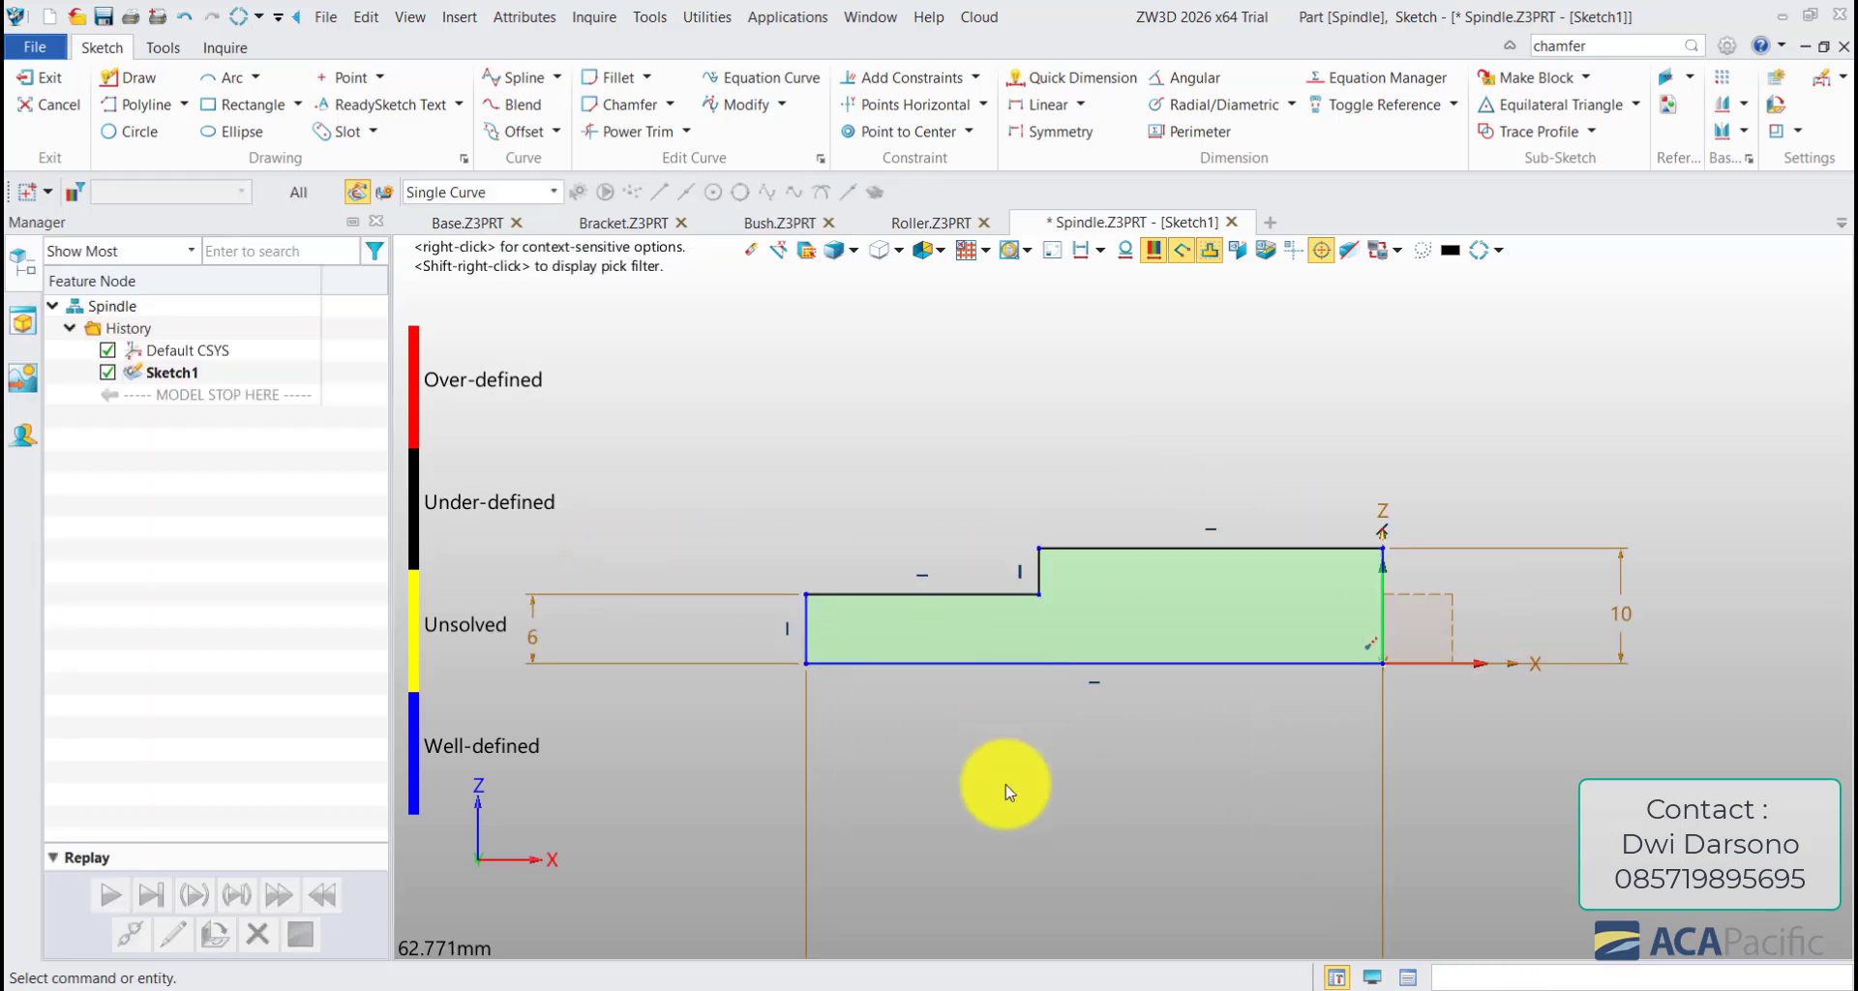
- Dimension the lower section's top line as 17 mm and exit the sketch
middle_click(1018, 705)
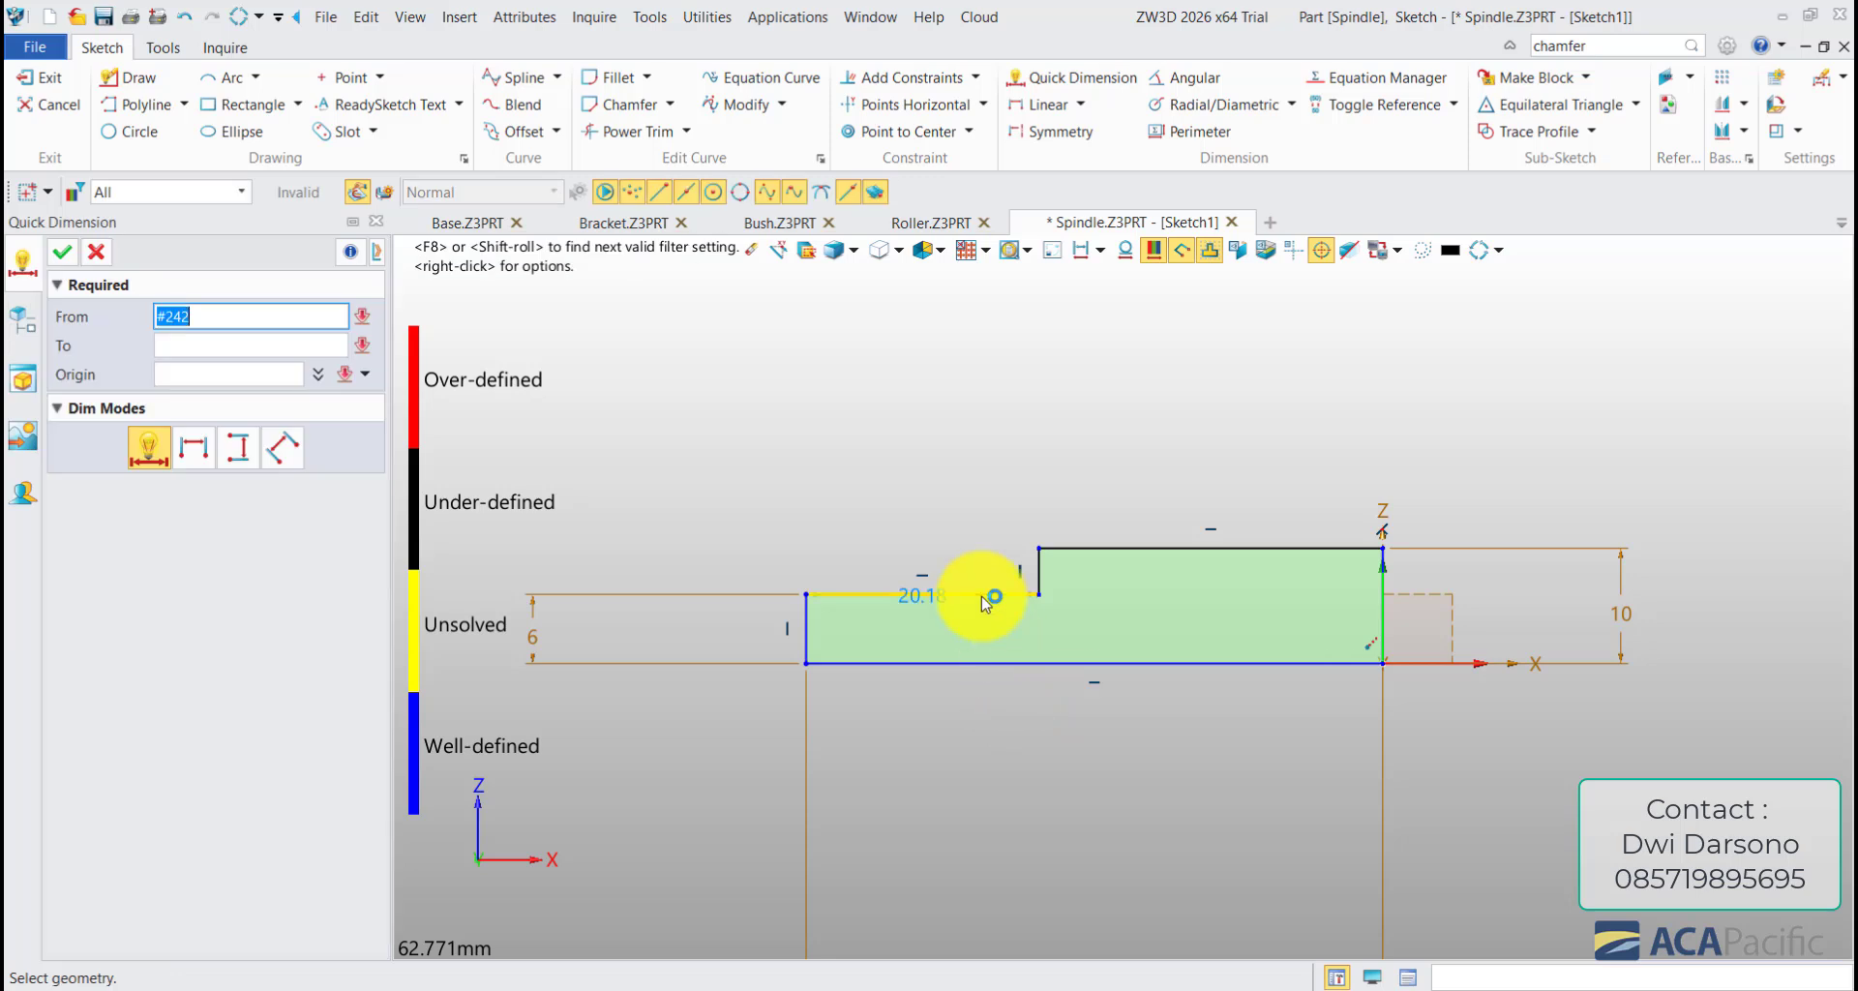
left_click(983, 594)
left_click(973, 484)
type("17")
key("Return")
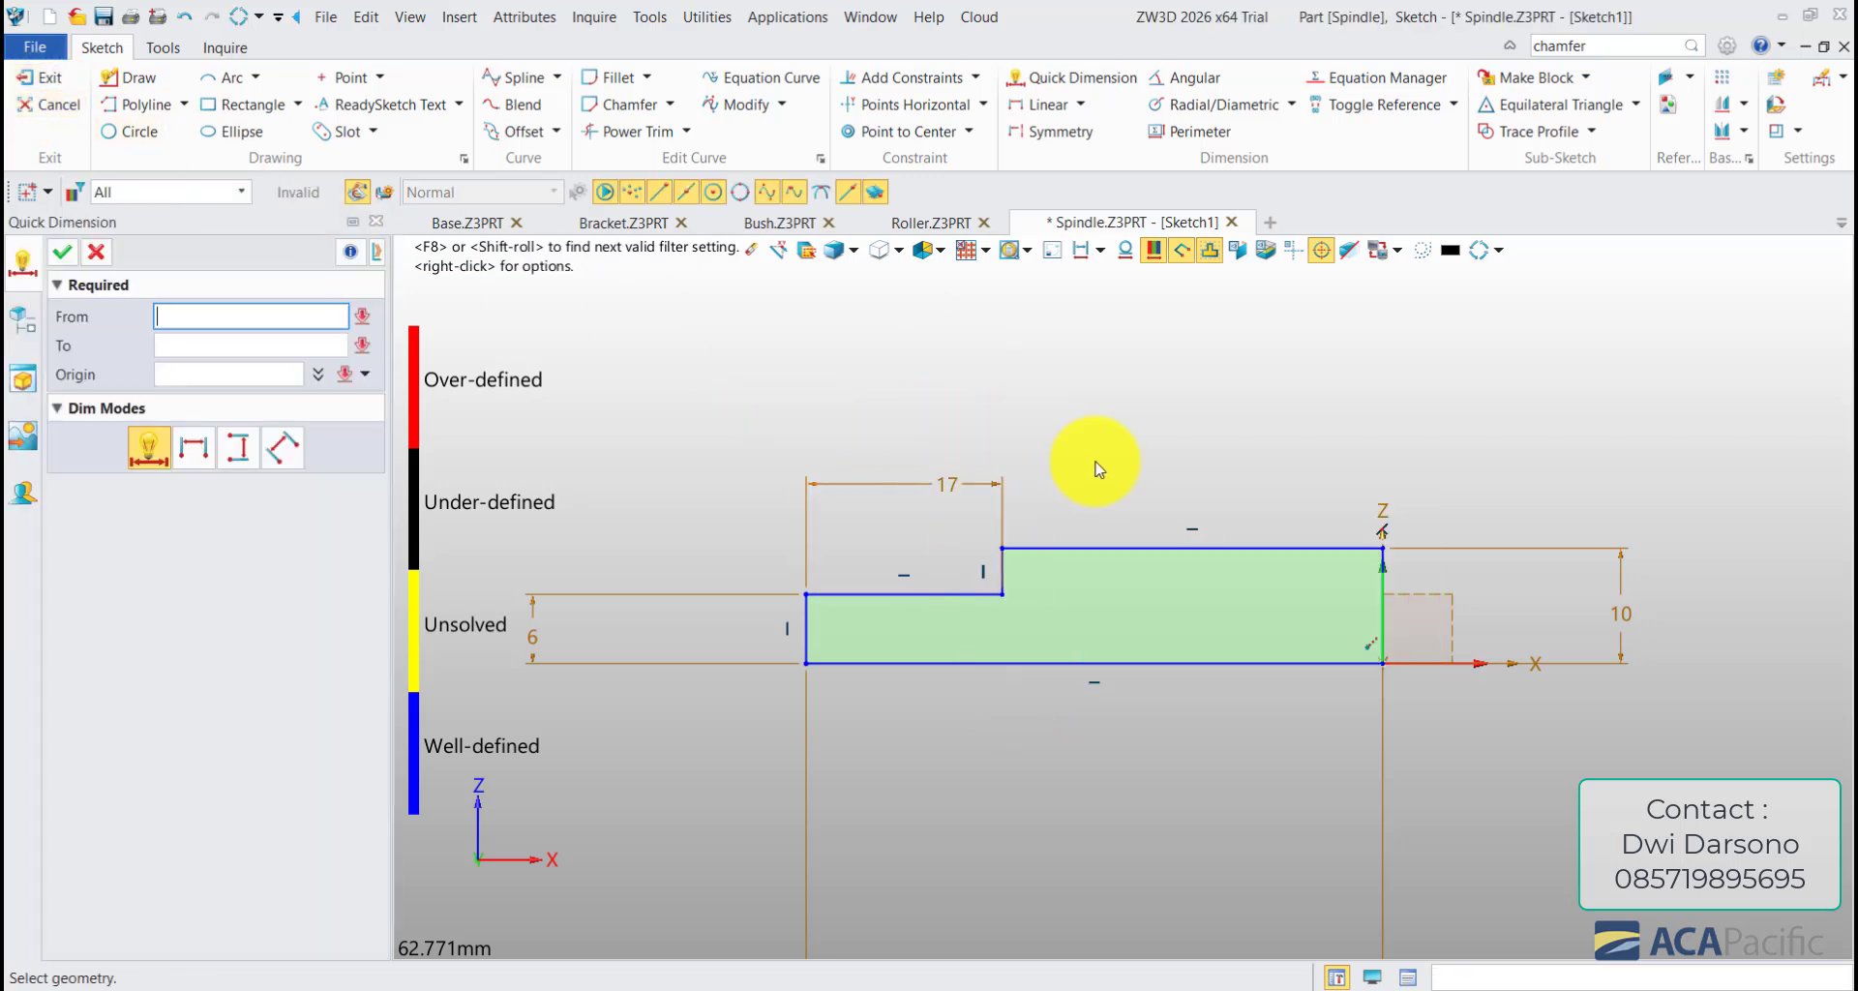
right_click(1093, 510)
left_click(1058, 421)
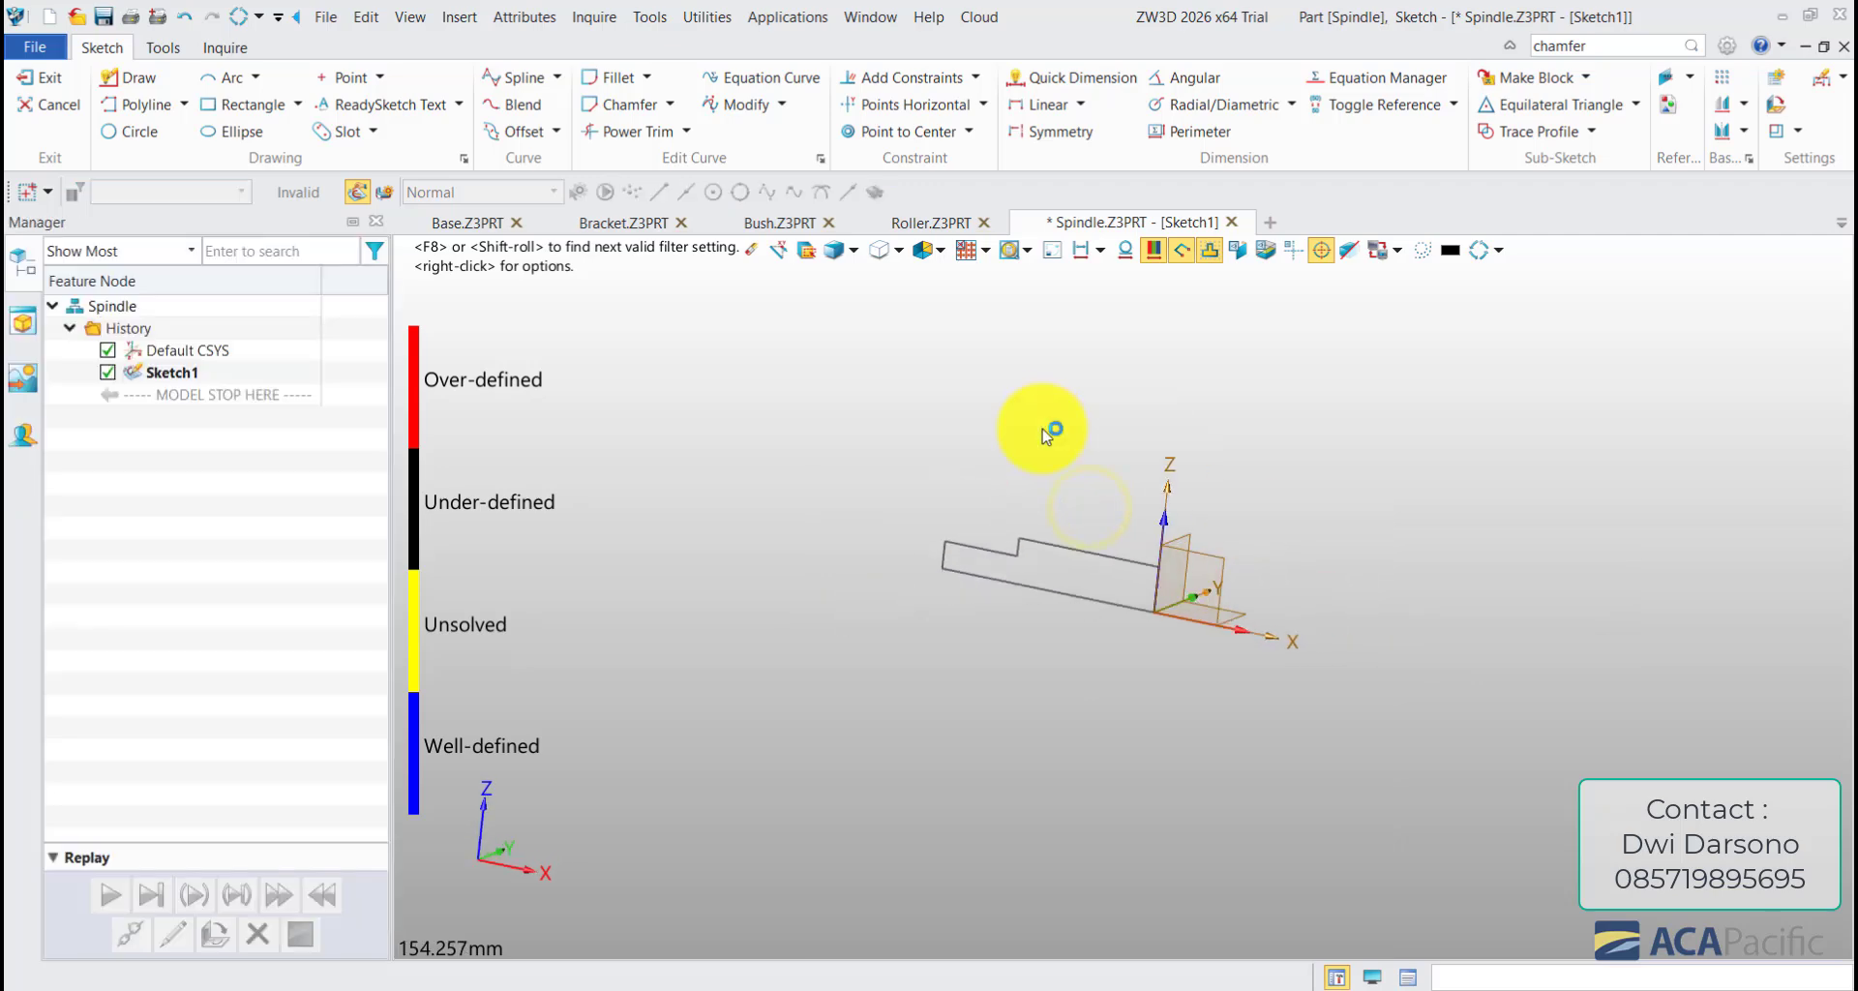
- Revolve the spindle profile from 0 to 360 degrees about its long base line to form a base solid
left_click(880, 575)
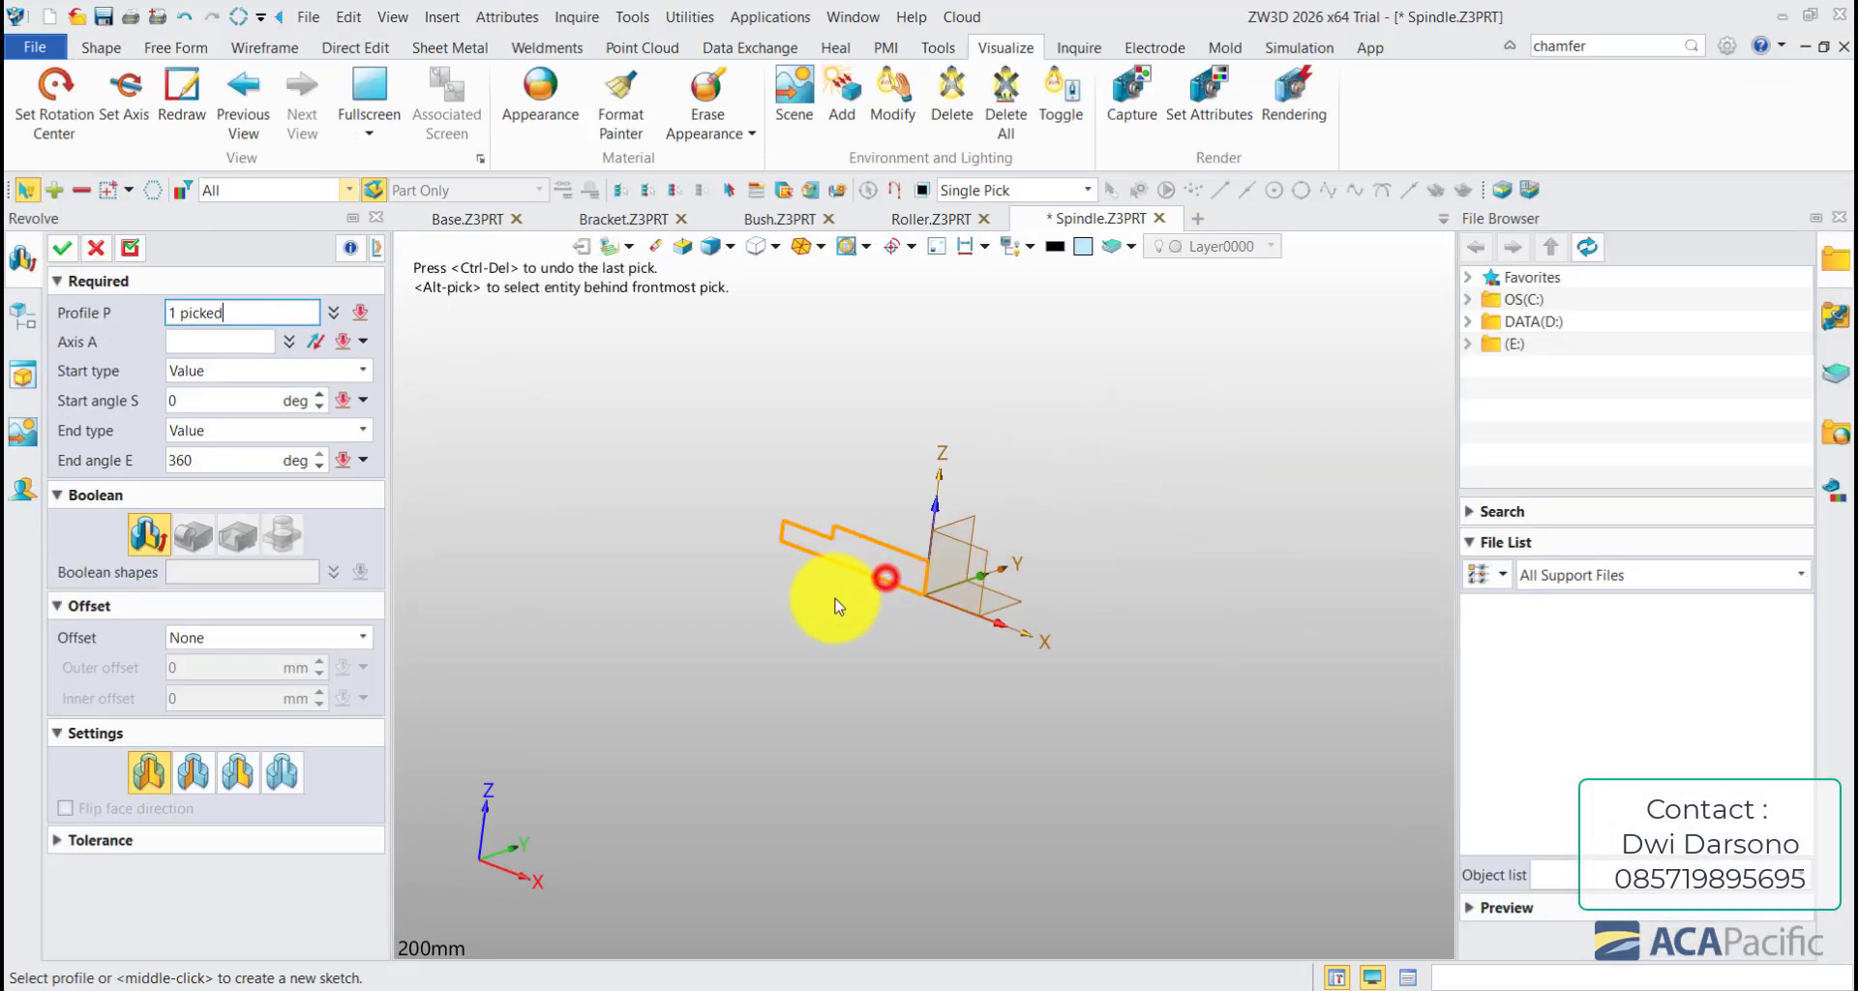
left_click(849, 571)
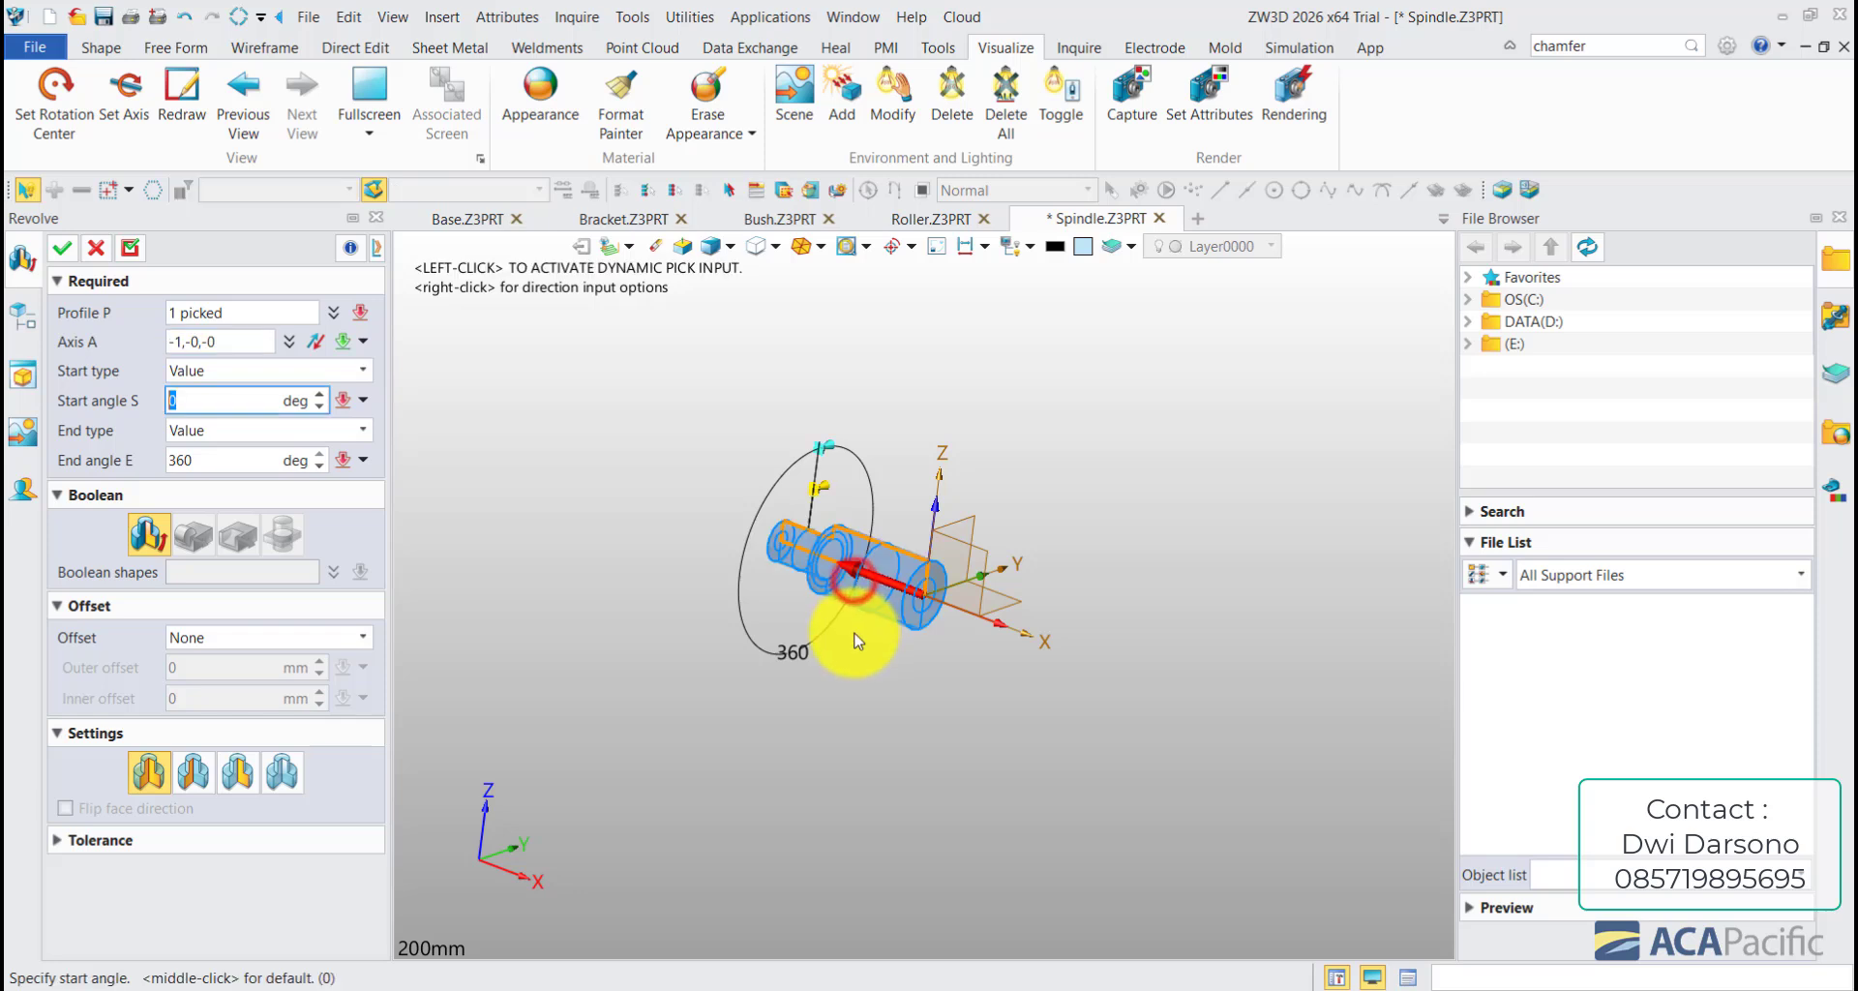
middle_click(864, 407)
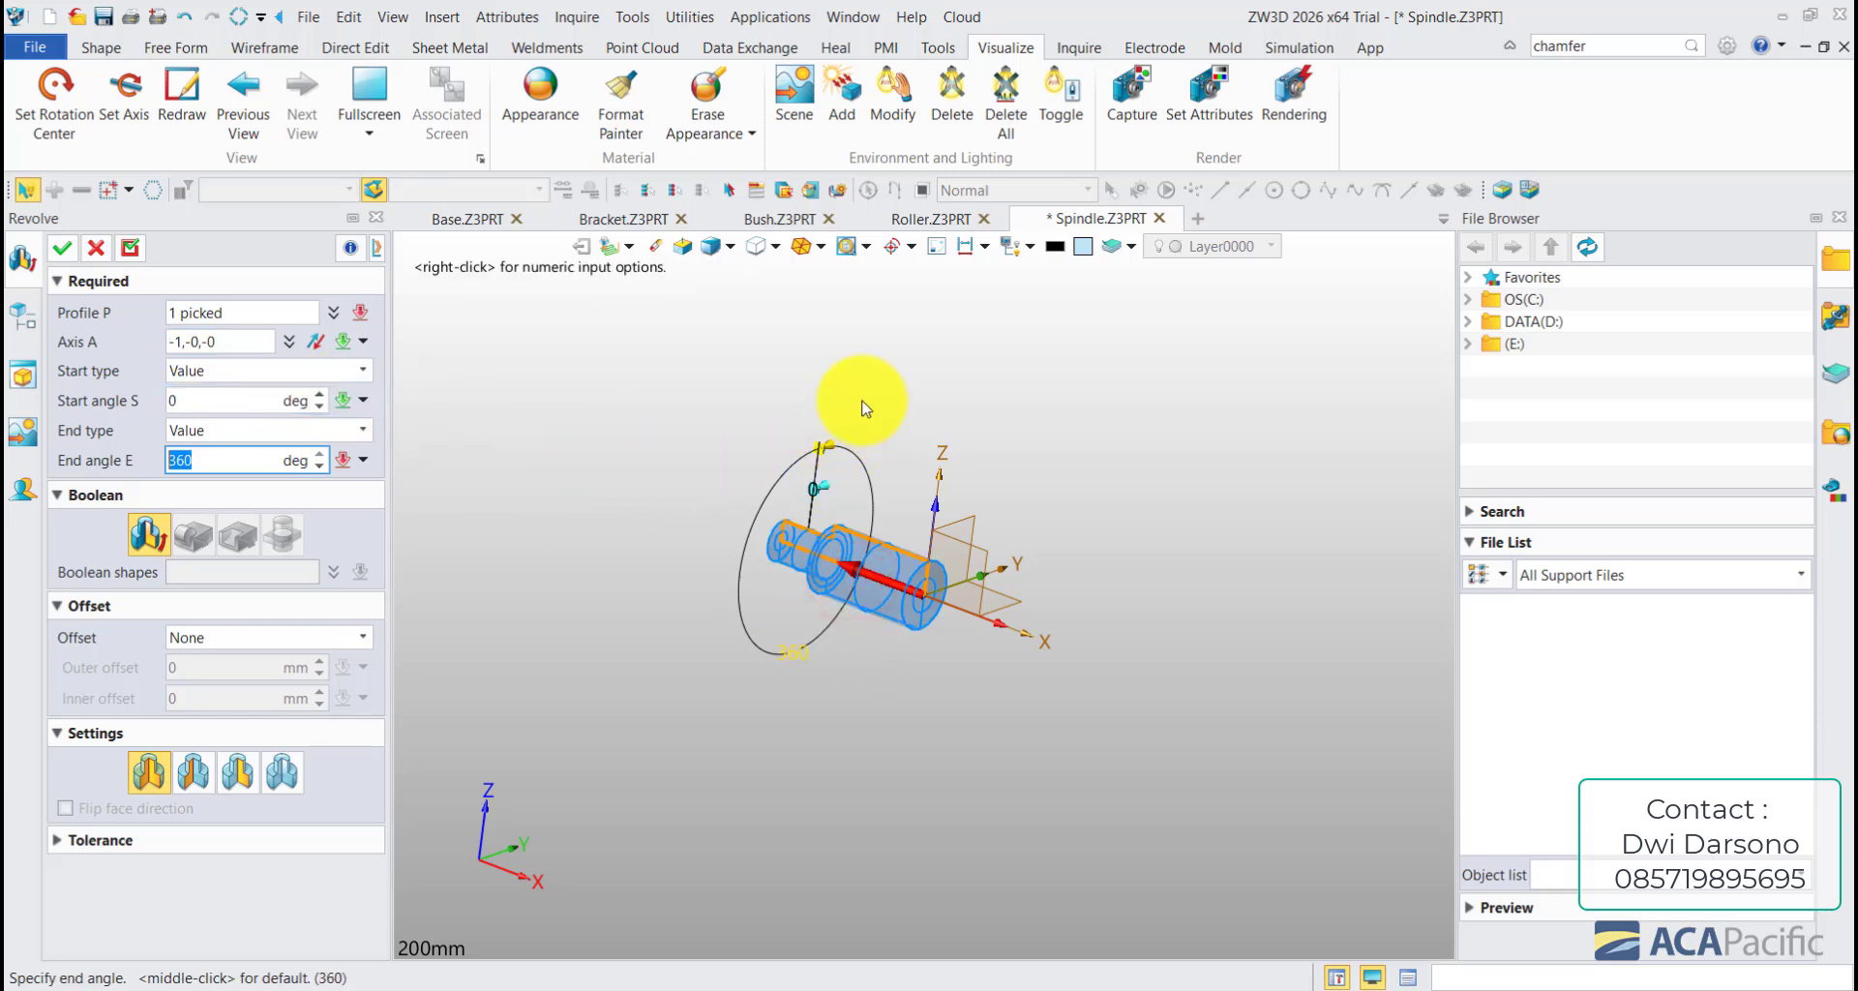
middle_click(871, 407)
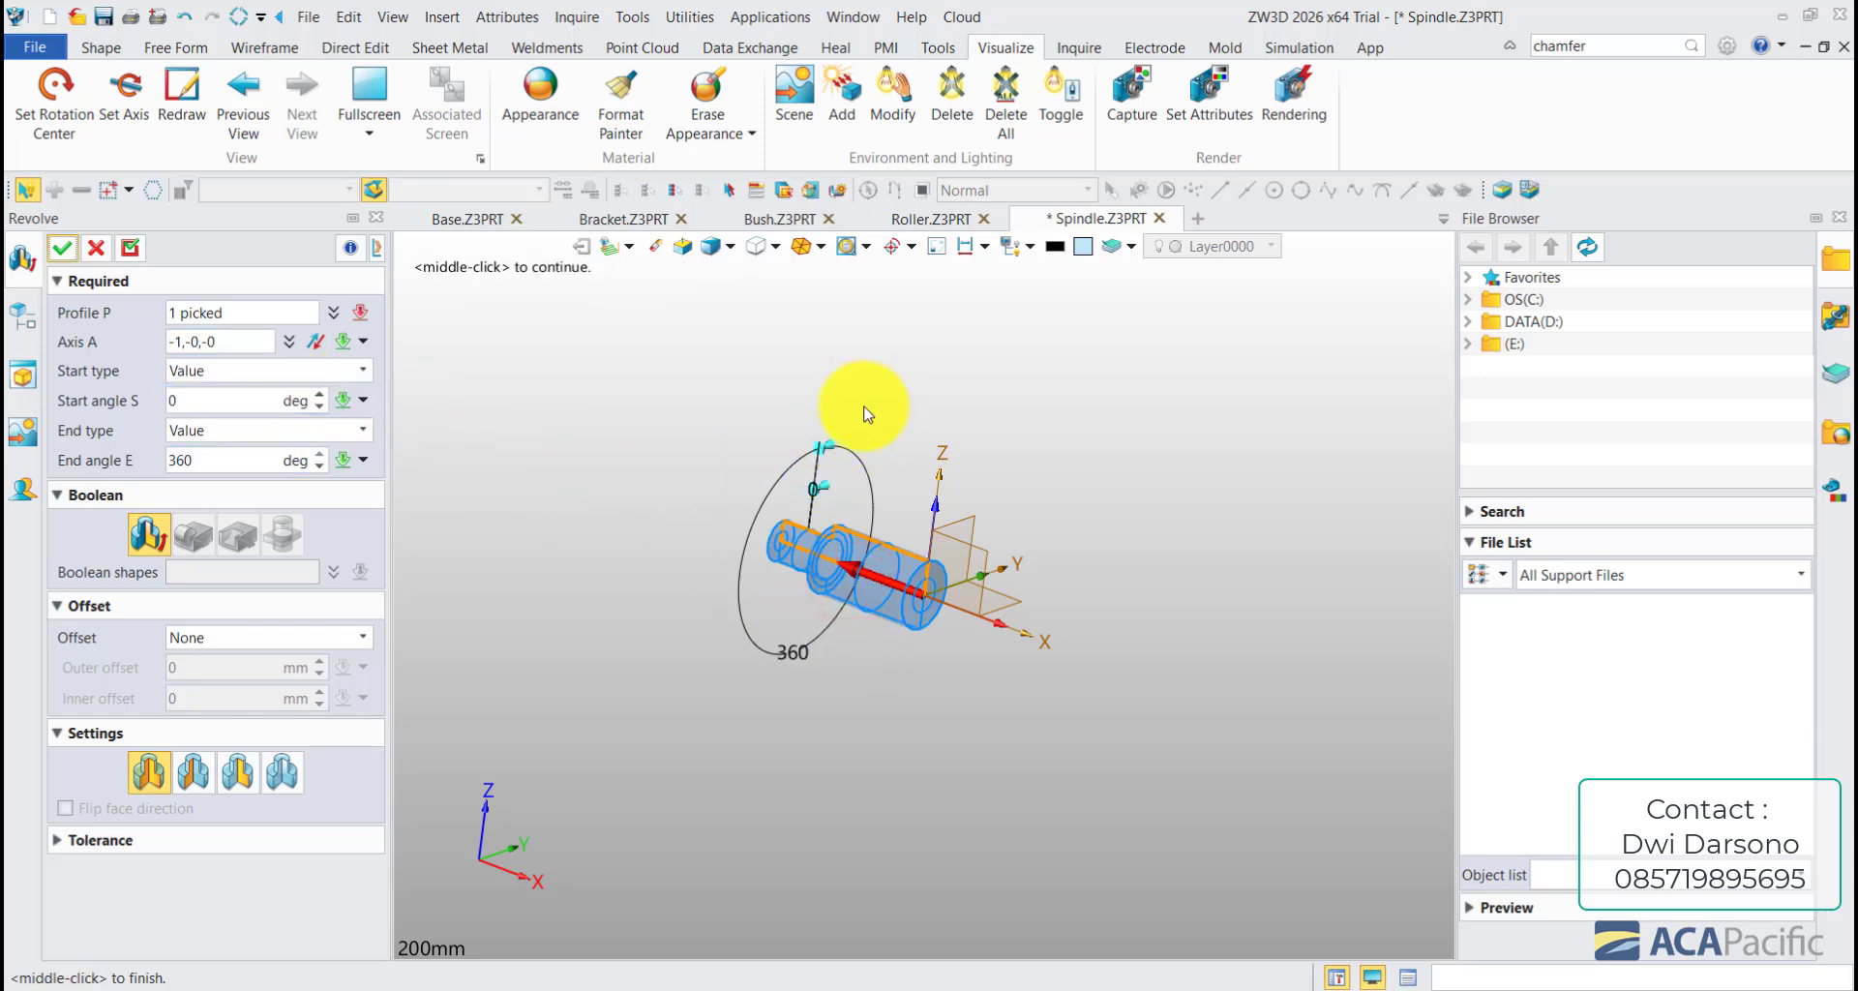
middle_click(864, 414)
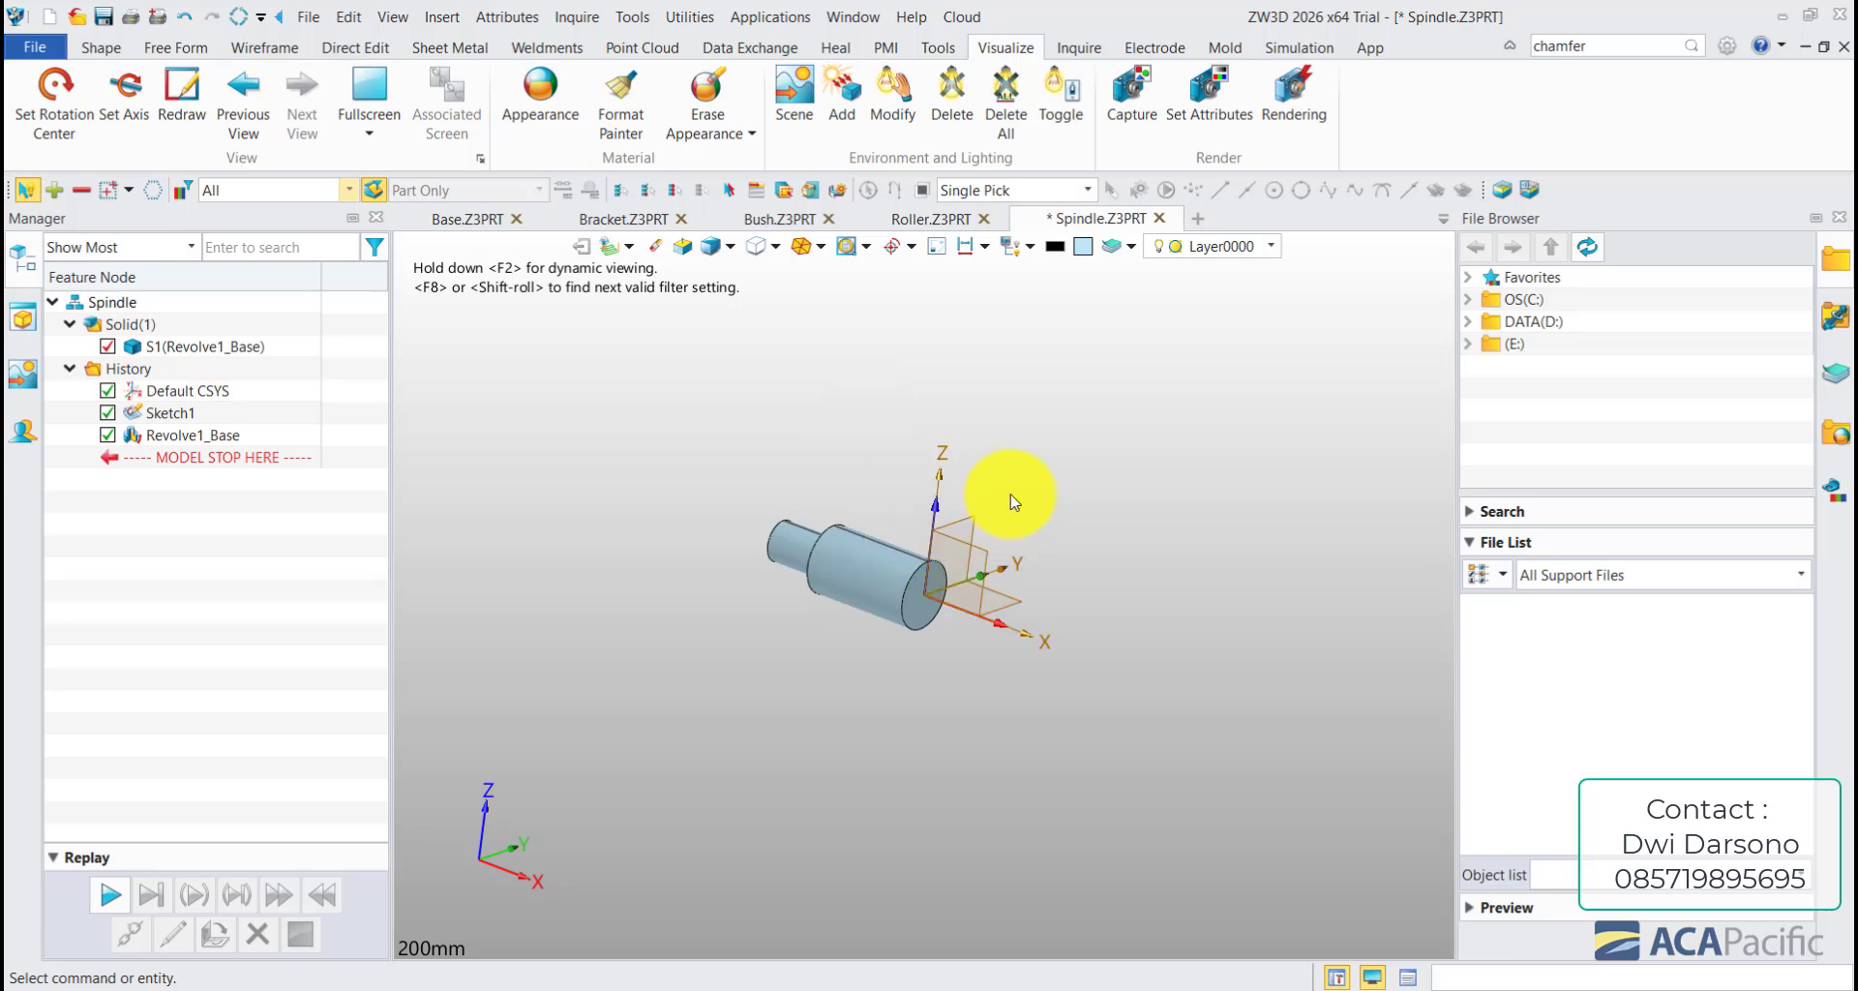
- Chamfer the circular end edge of the spindle's smaller-diameter section
scroll(901, 561, "up", 2)
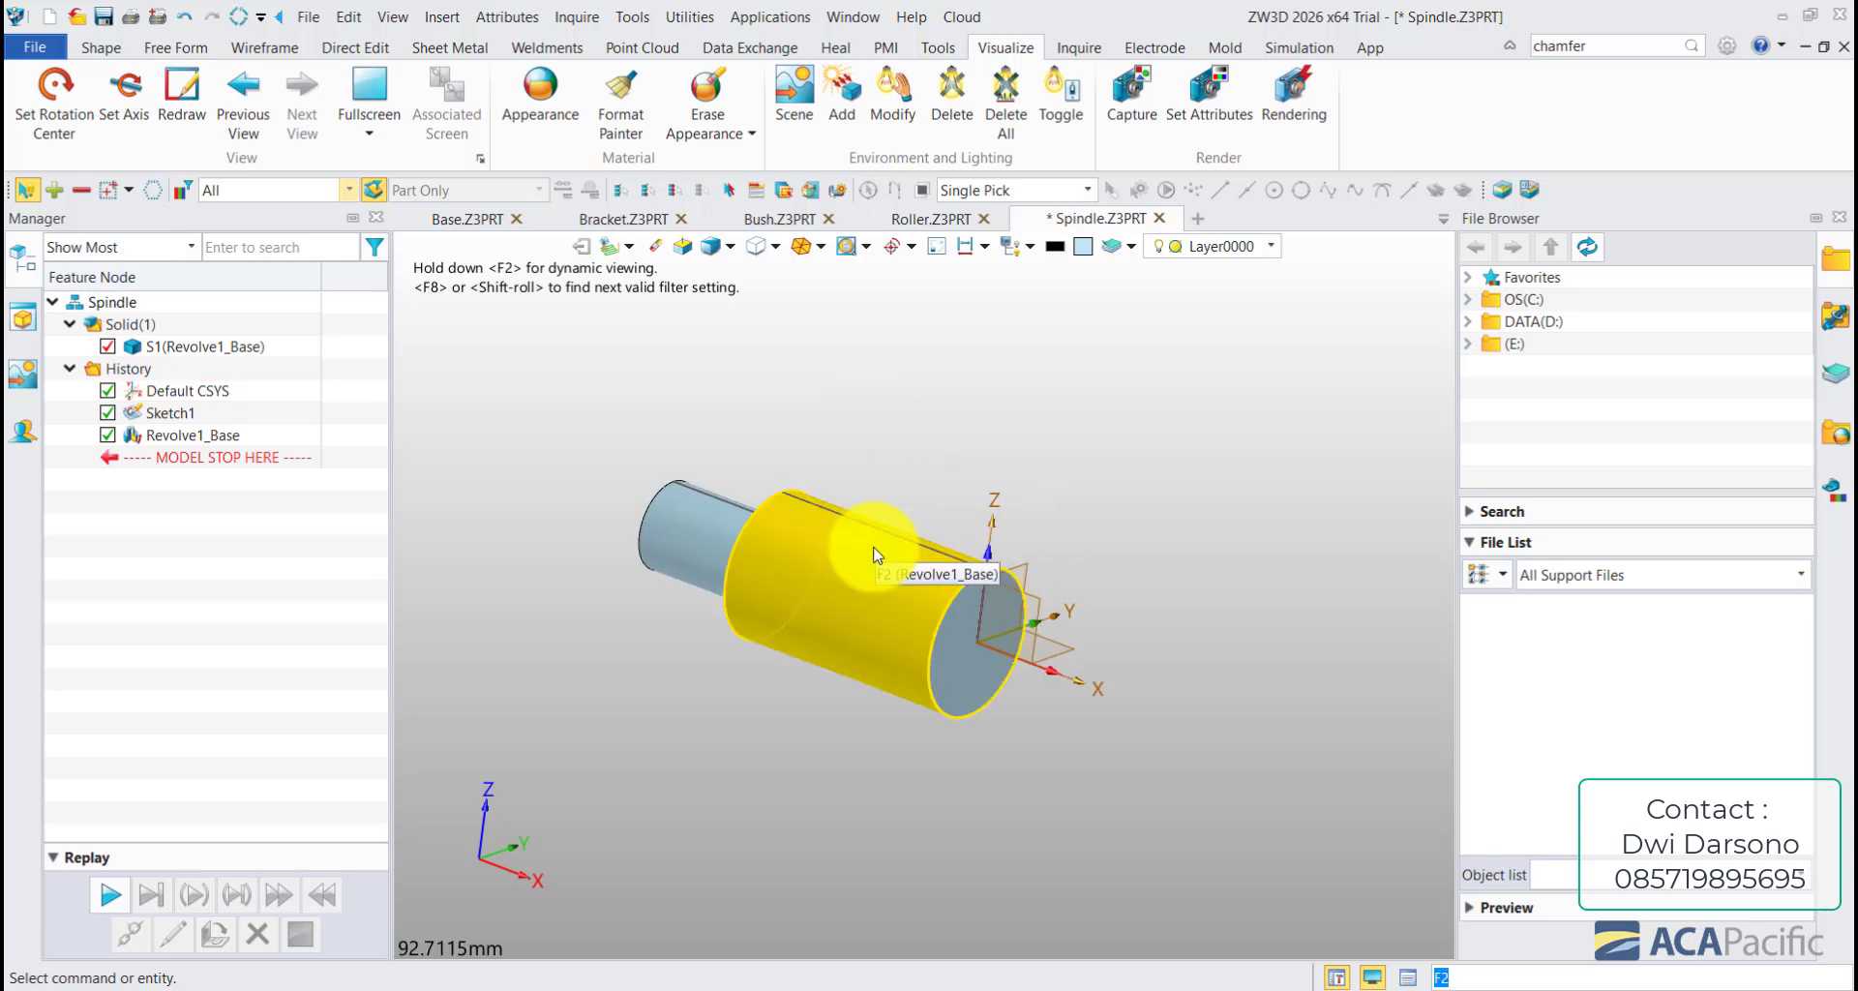
left_click(102, 47)
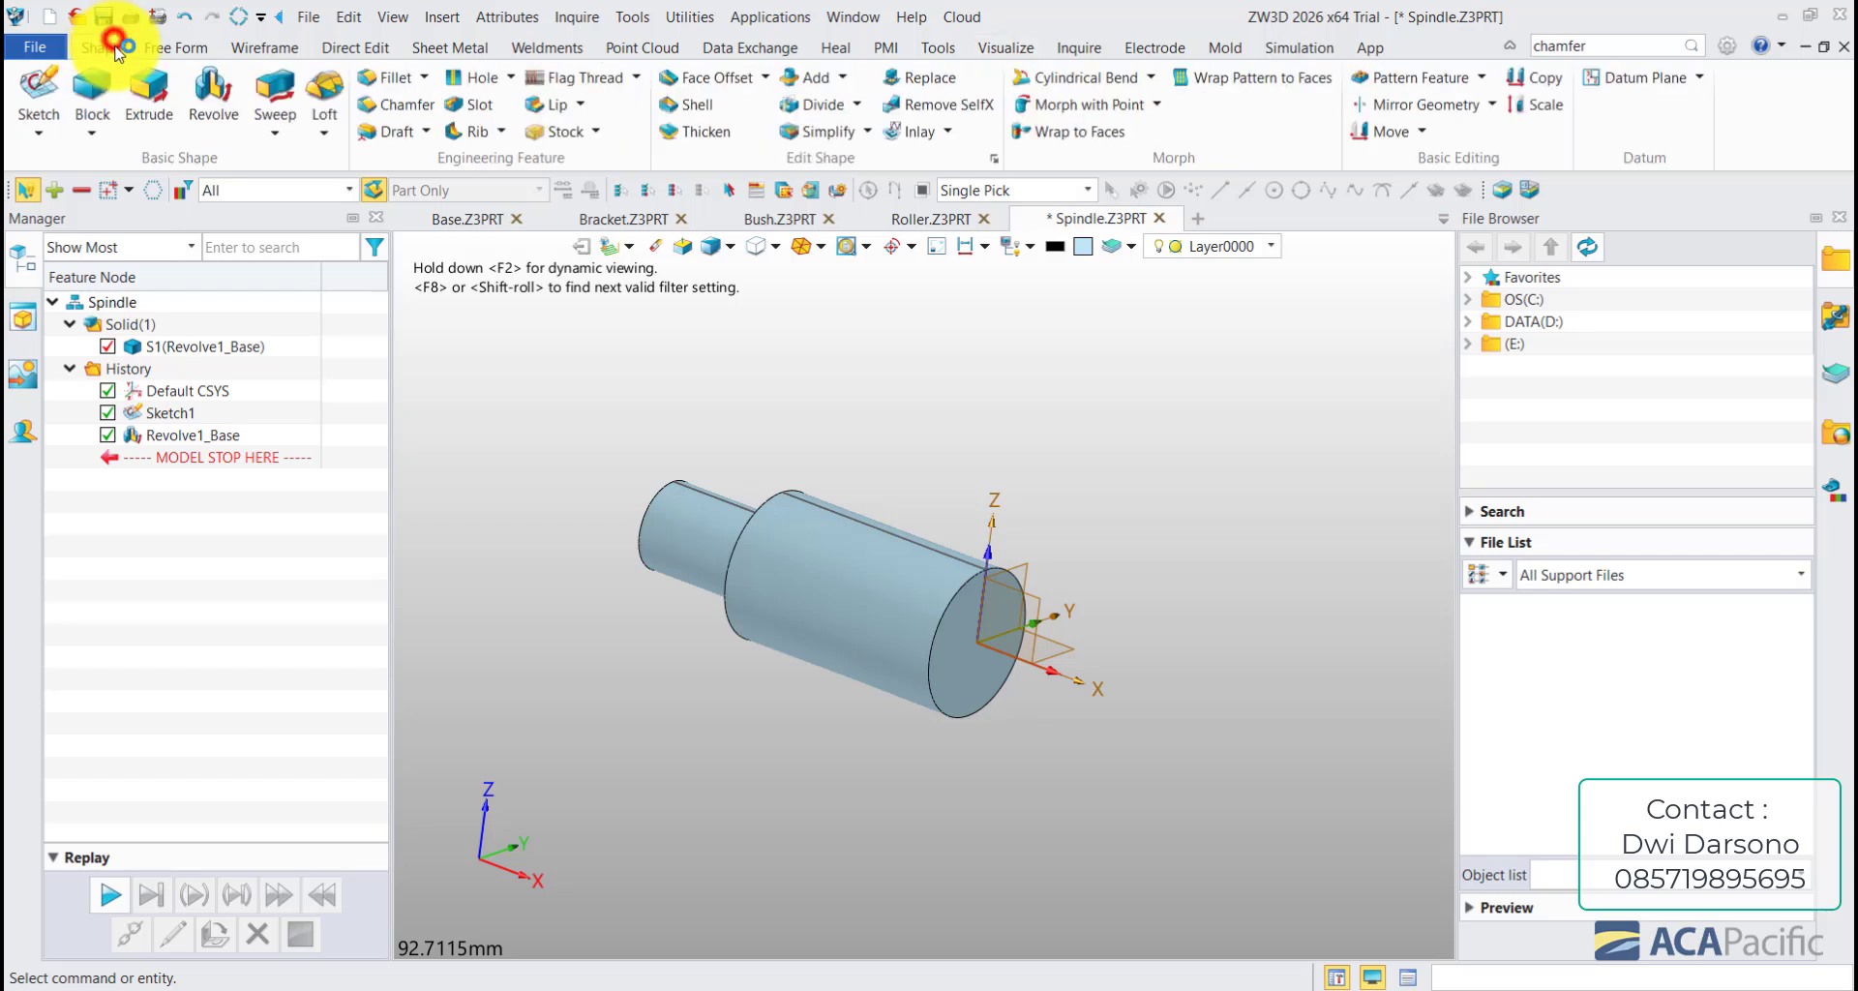
left_click(401, 107)
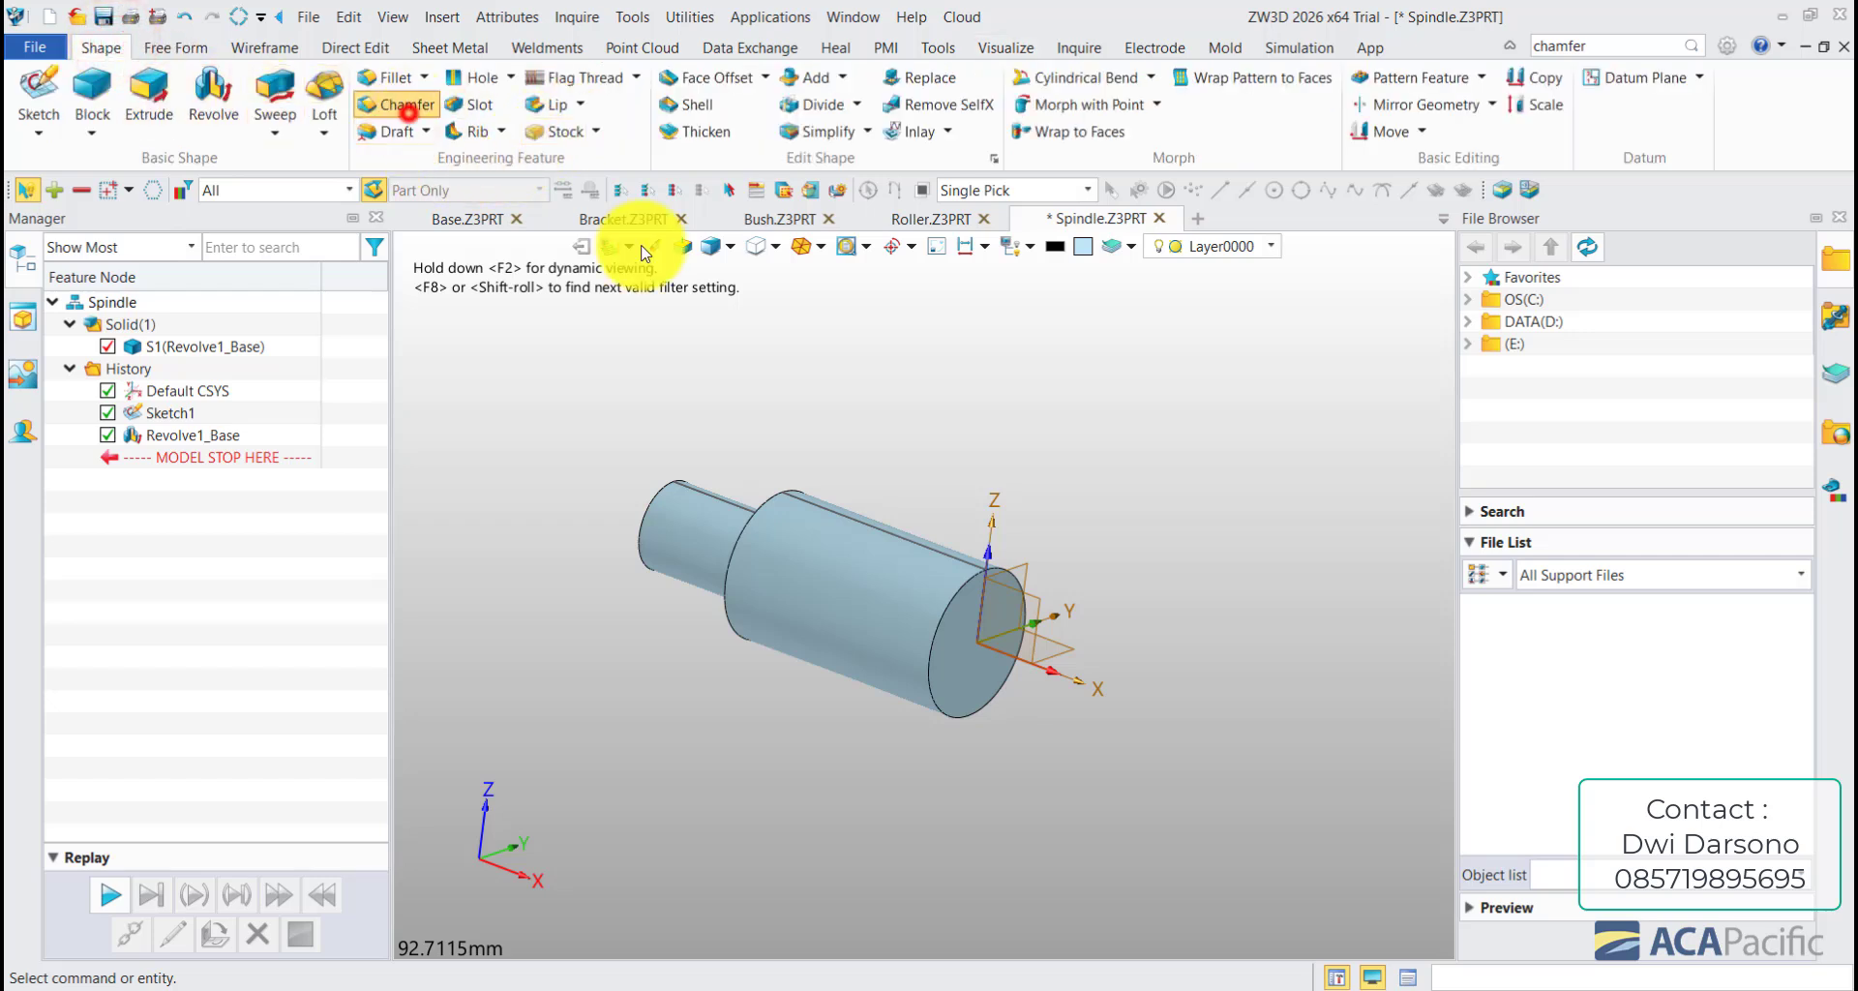
left_click(653, 489)
left_click(62, 248)
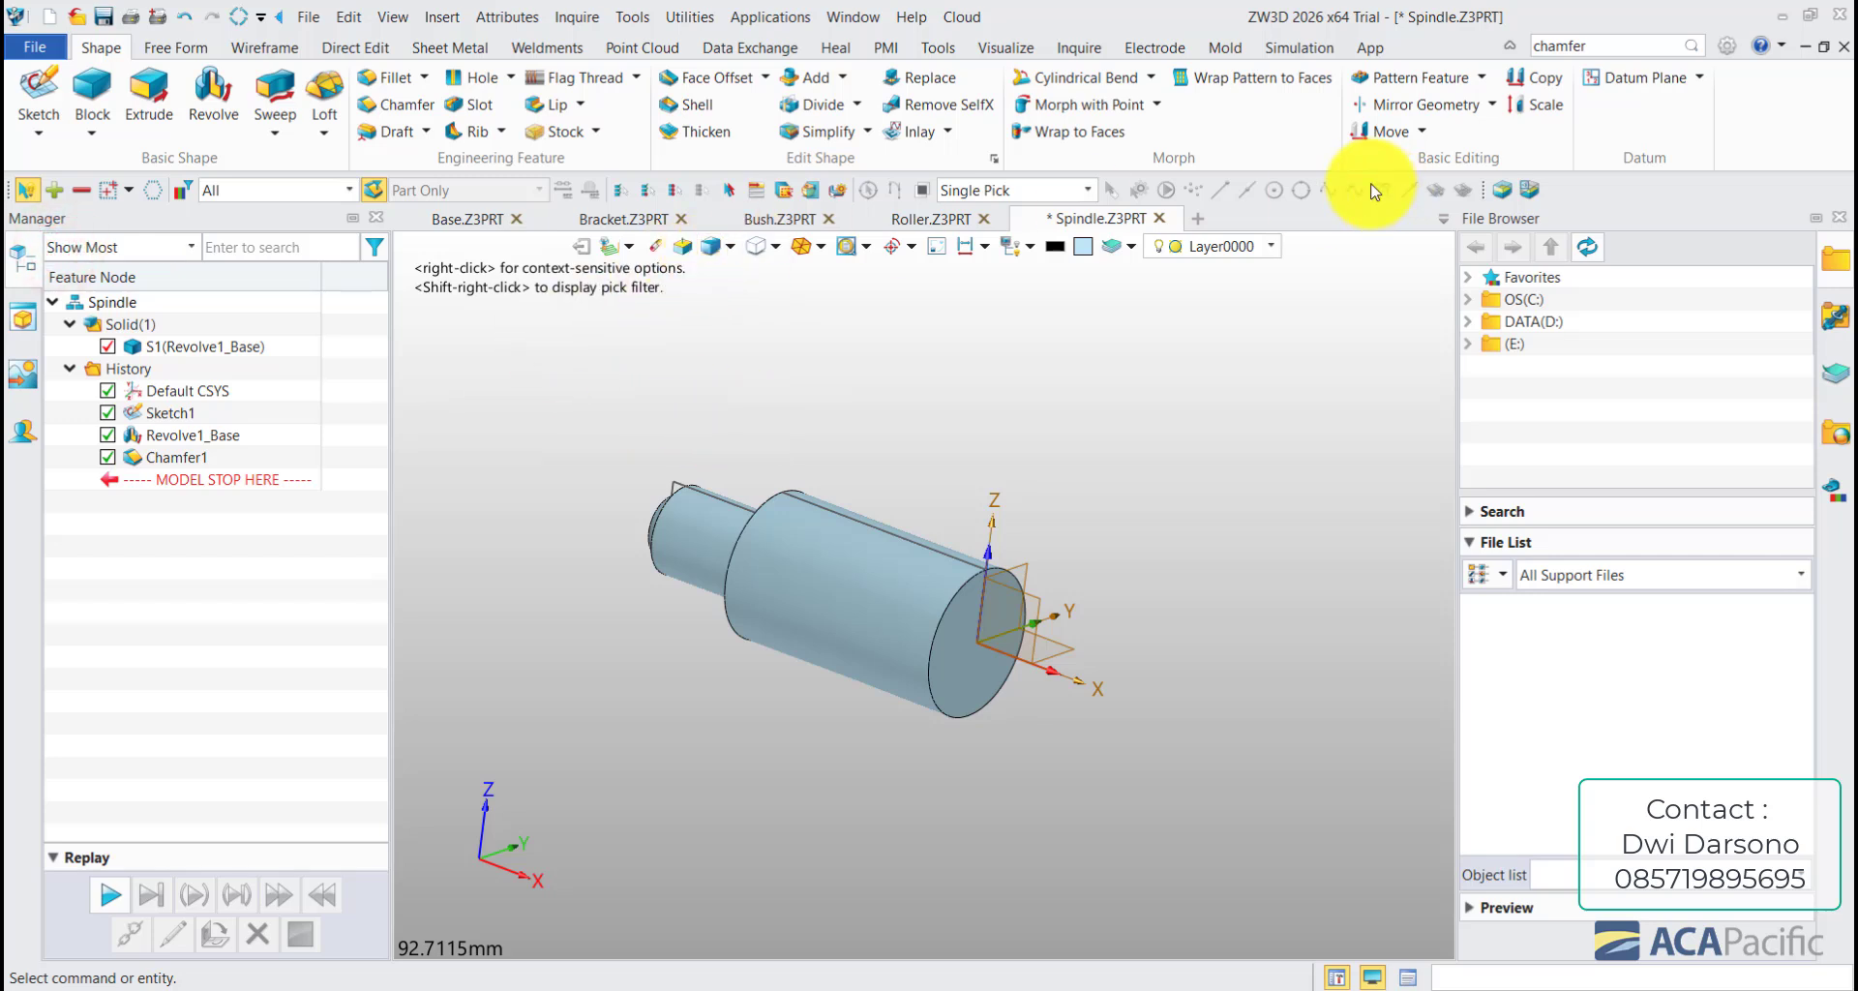
- Mirror the spindle solid as a copy about the flat end face of its larger-diameter section
left_click(1428, 105)
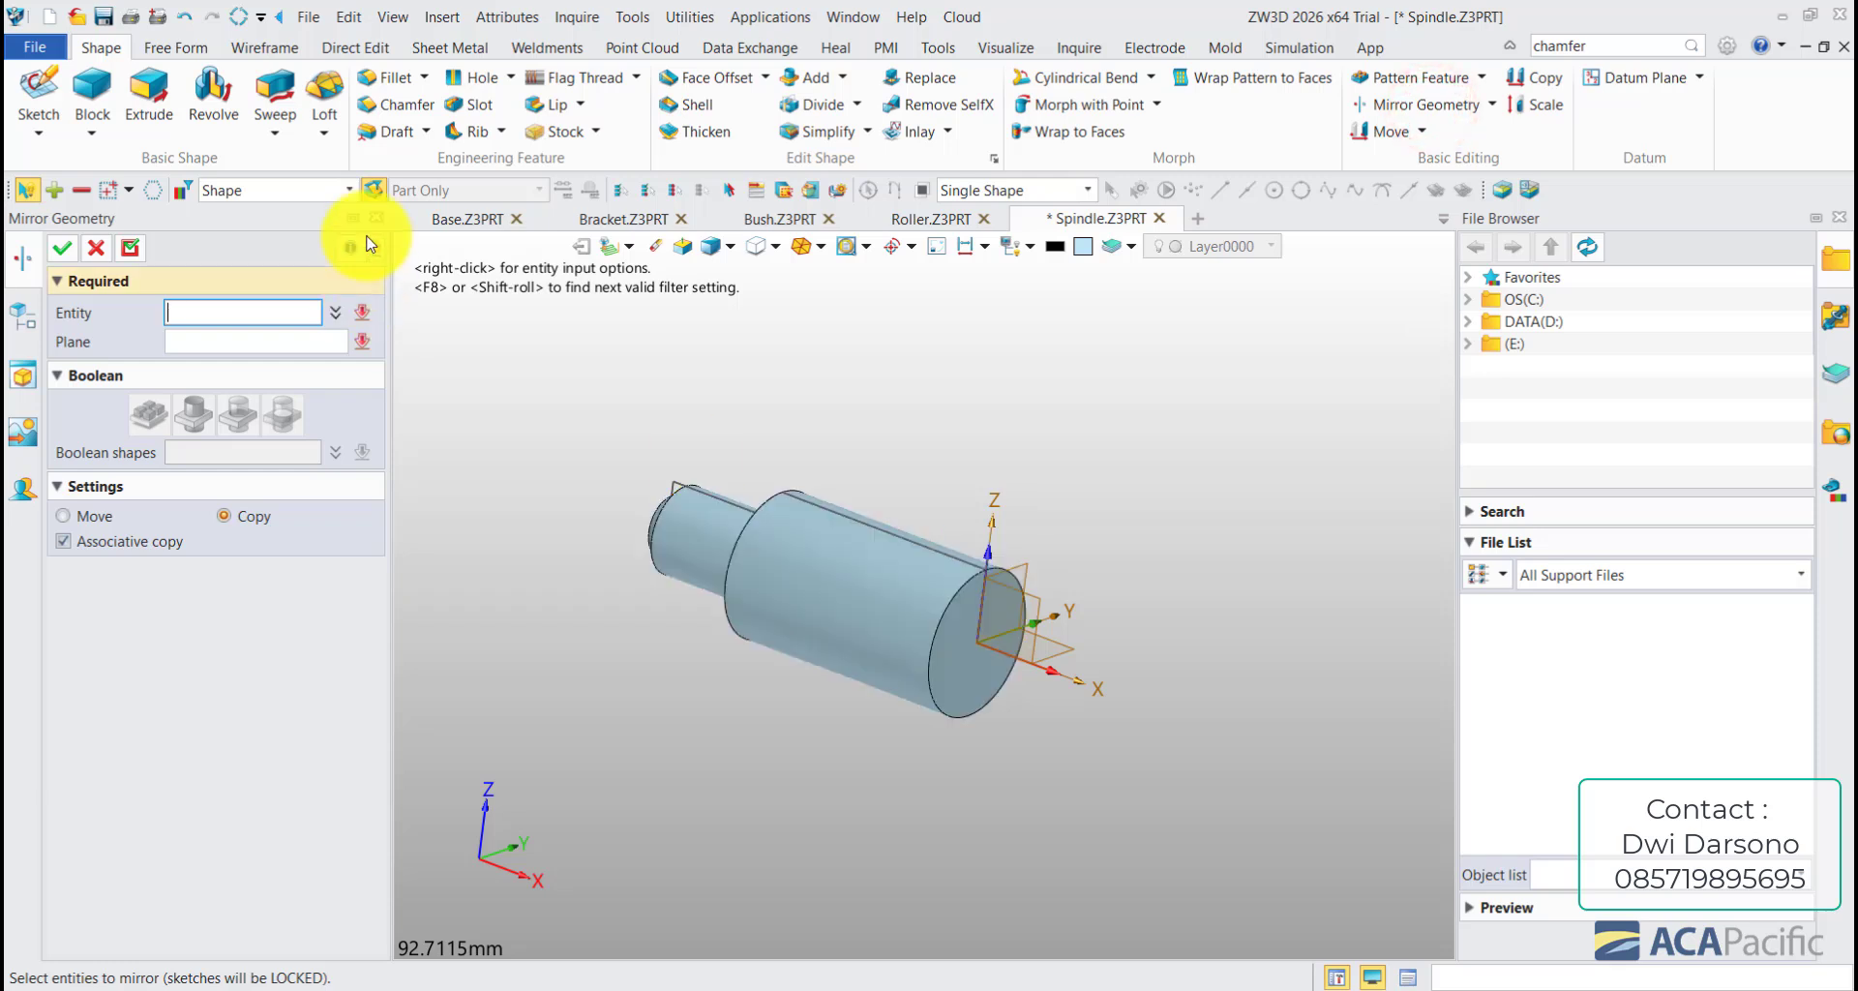
left_click(751, 548)
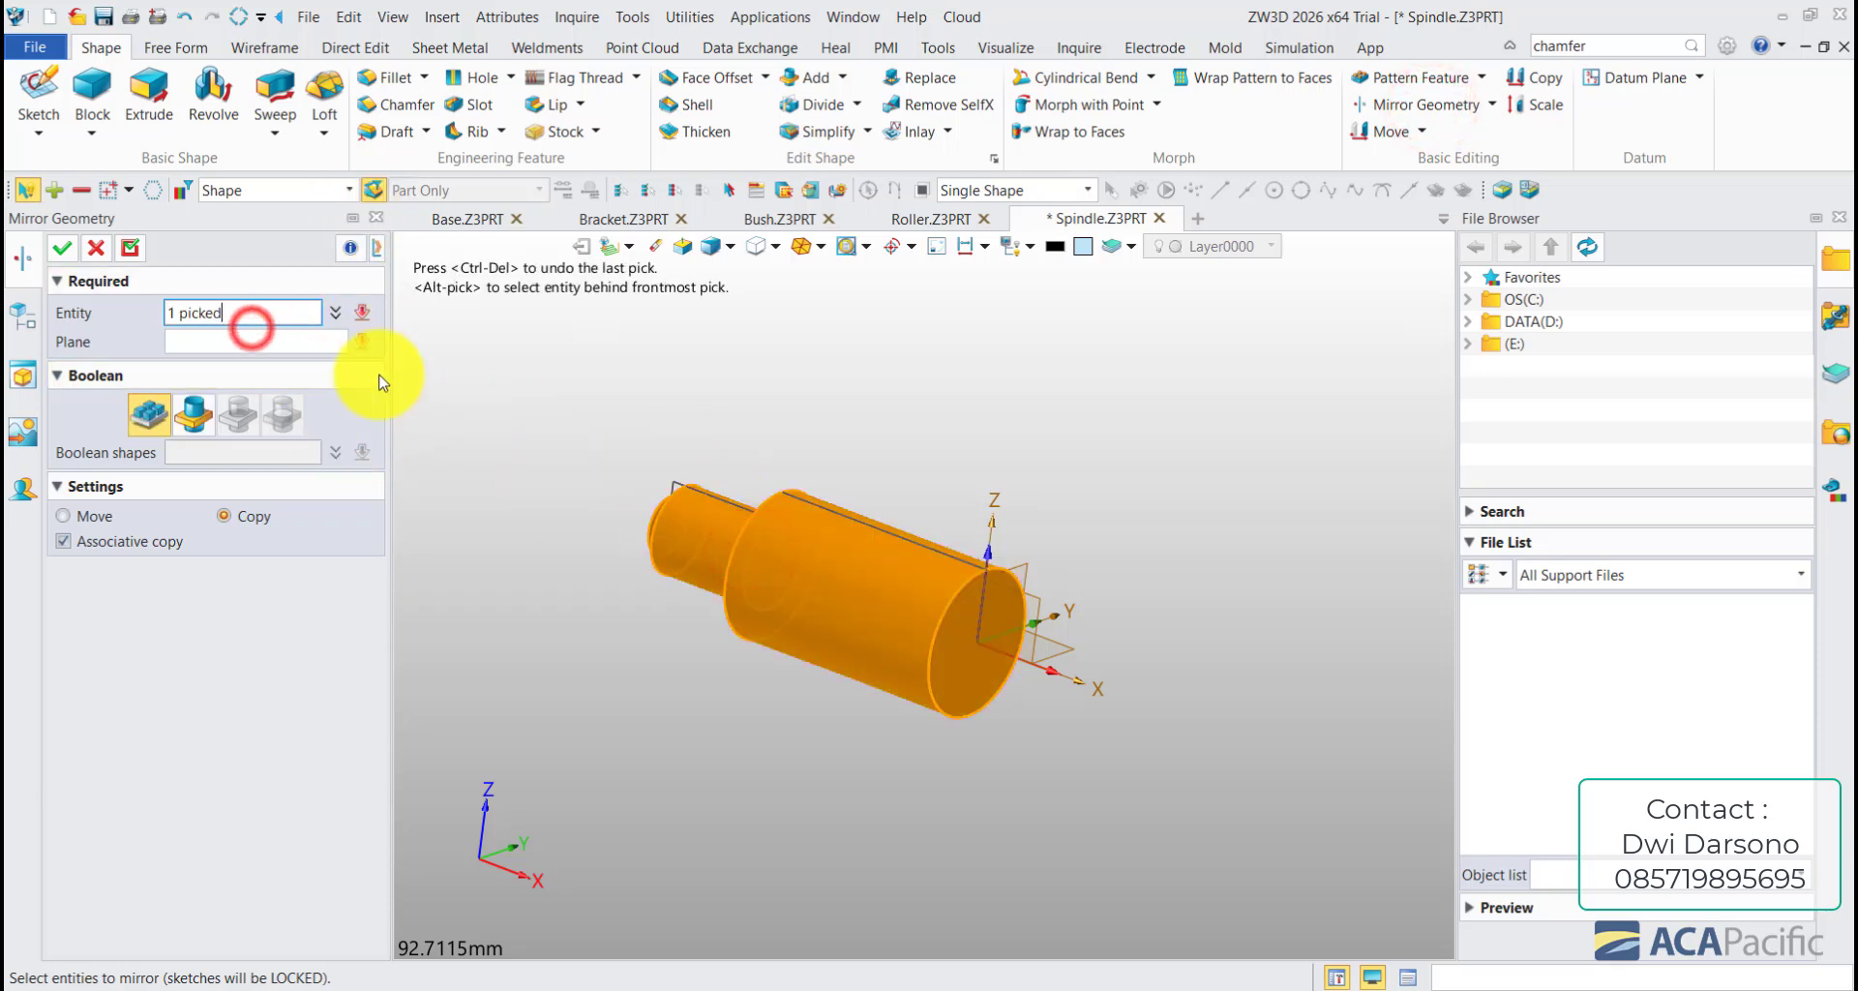
left_click(301, 341)
left_click(1493, 106)
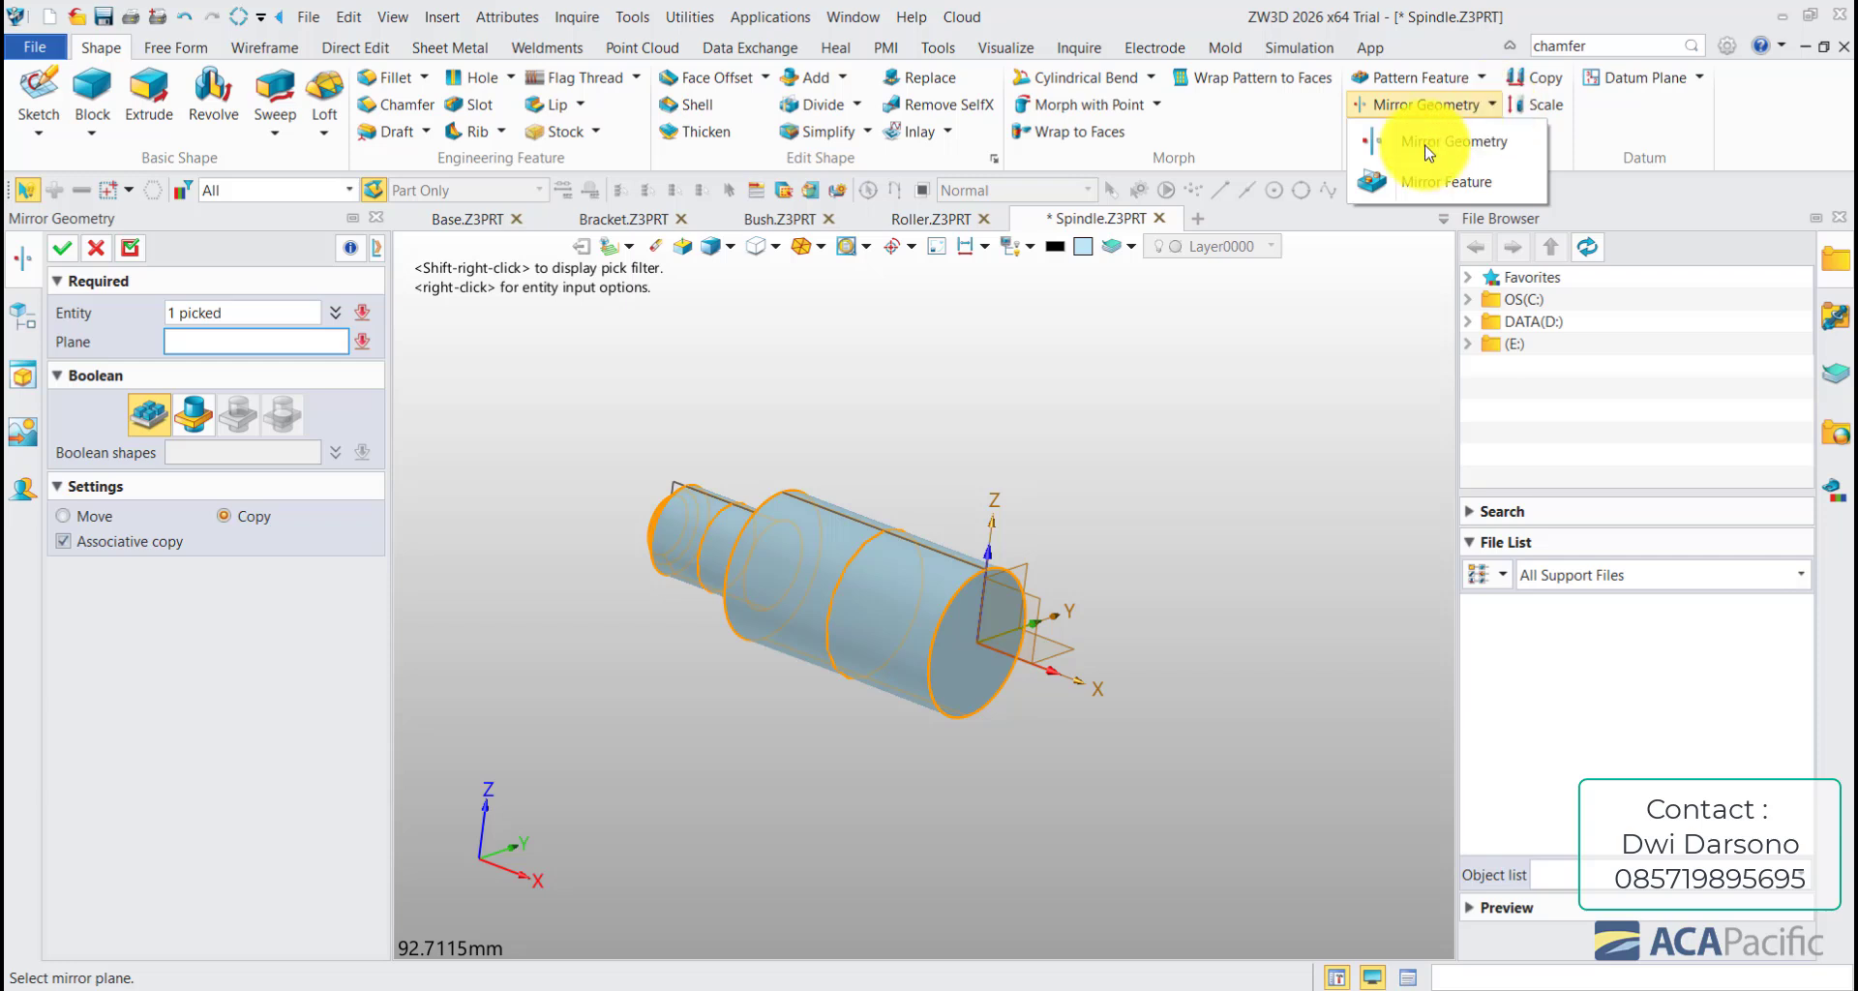
left_click(1074, 471)
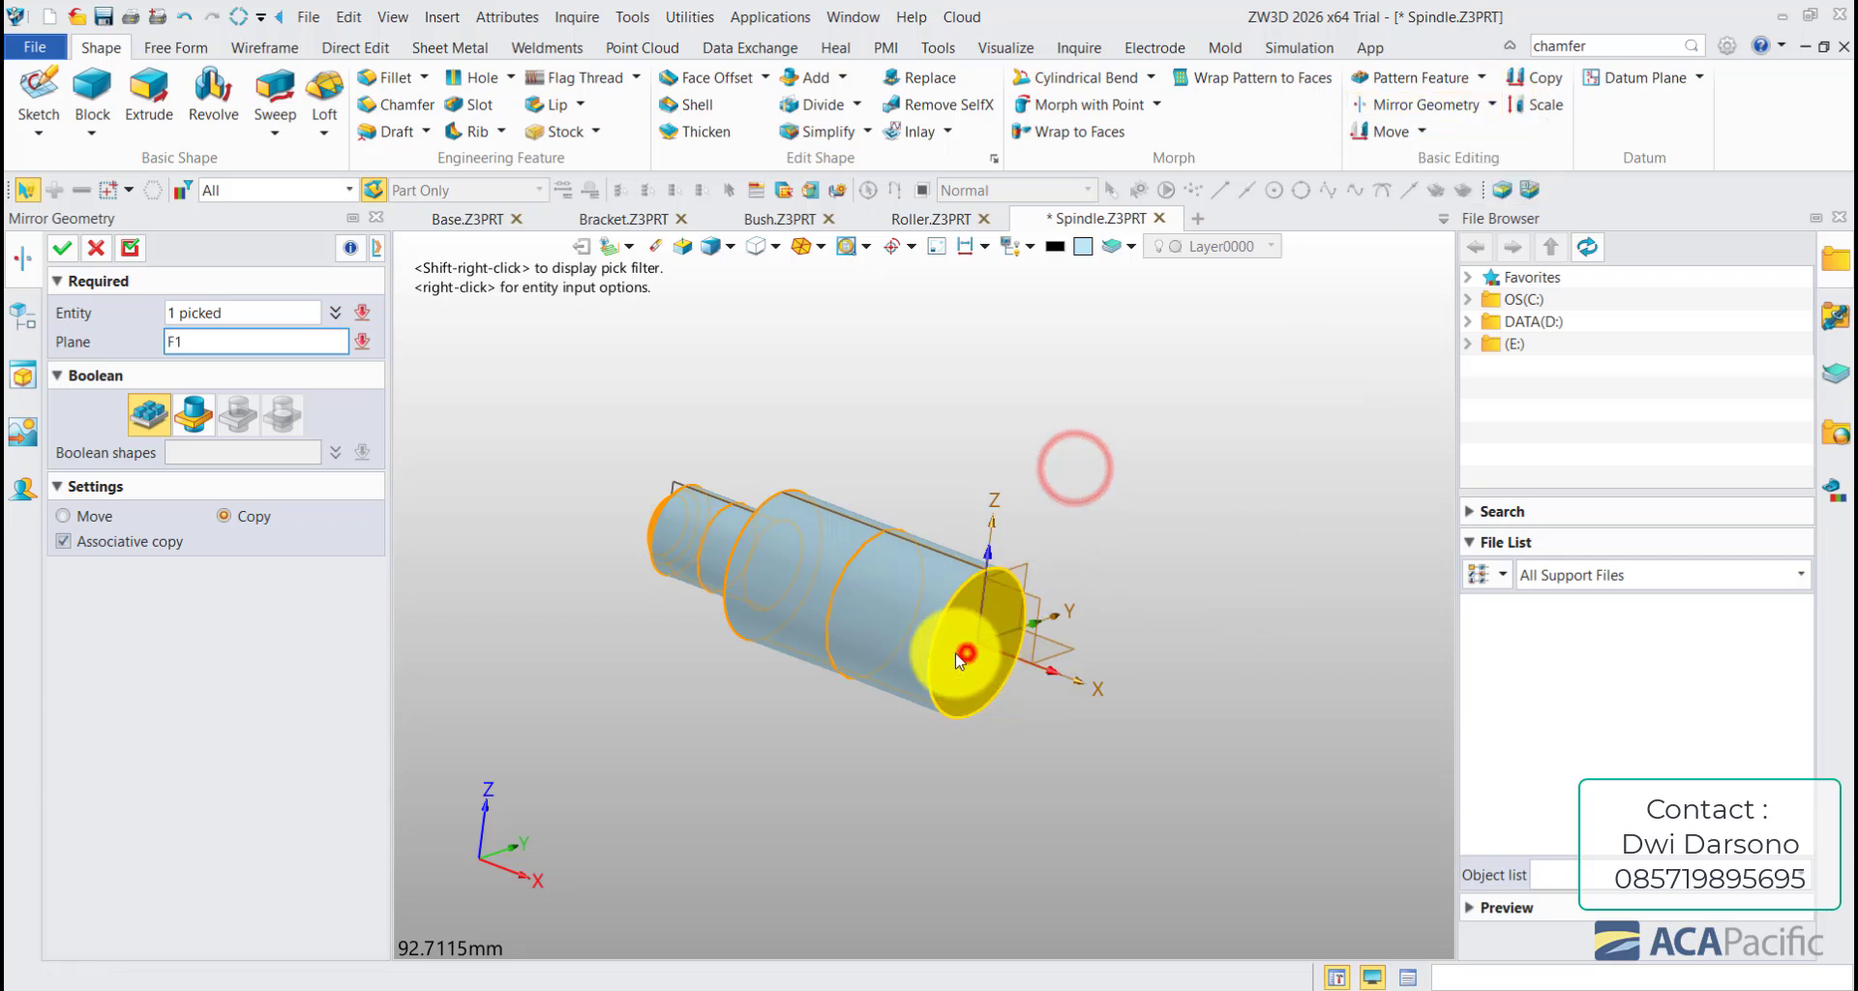
left_click(966, 651)
left_click(62, 247)
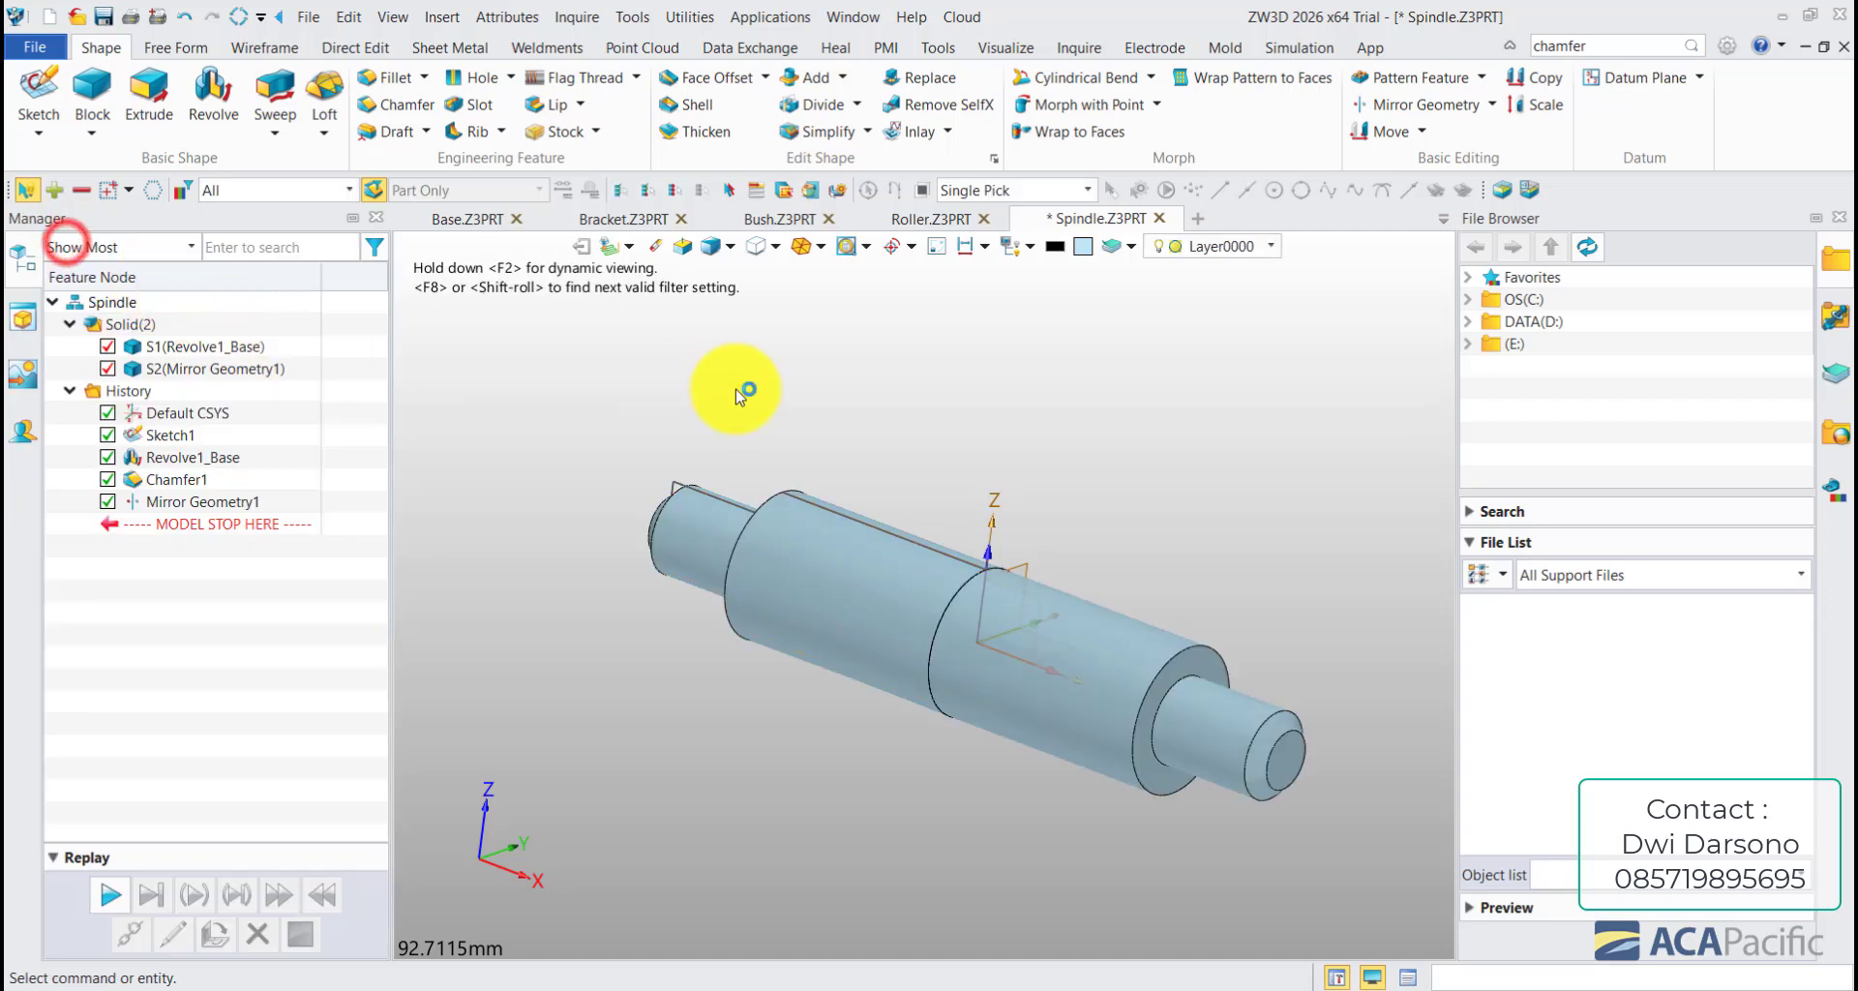
- Change the mirror's Boolean option so the copy is added to the original solid, and hide the profile sketch Sketch1
double_click(191, 499)
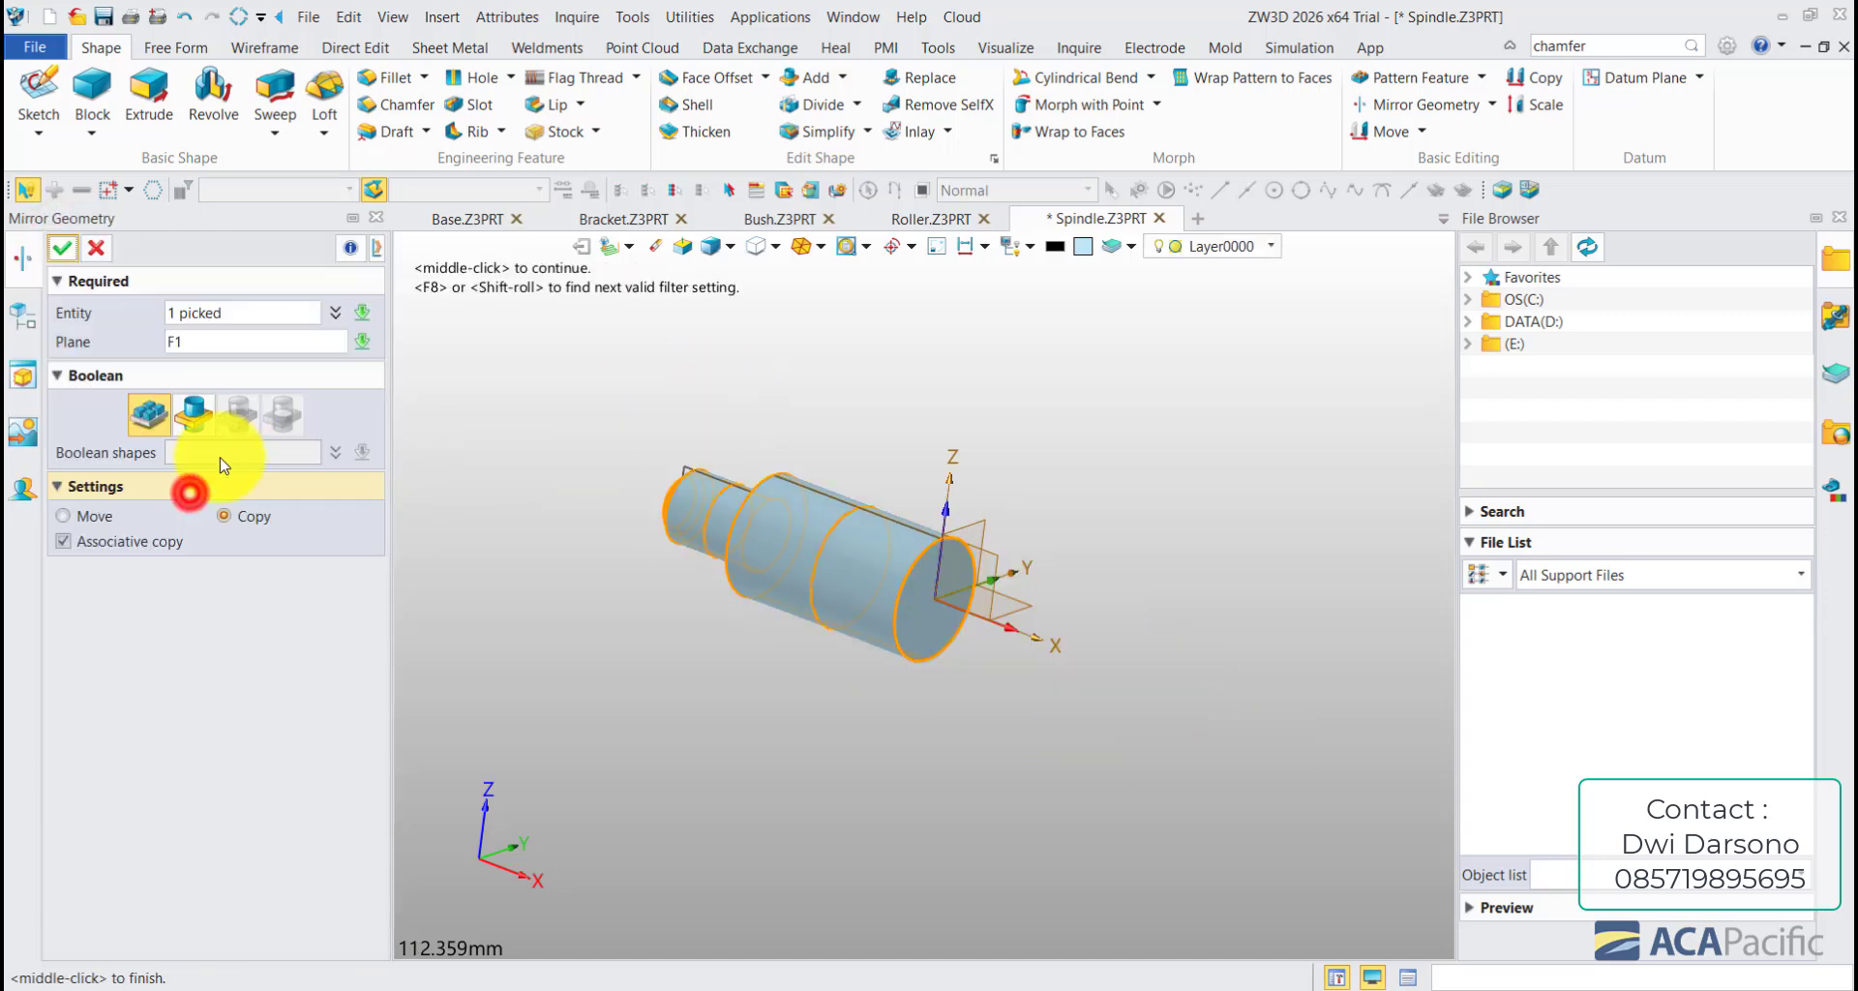
left_click(194, 414)
left_click(62, 247)
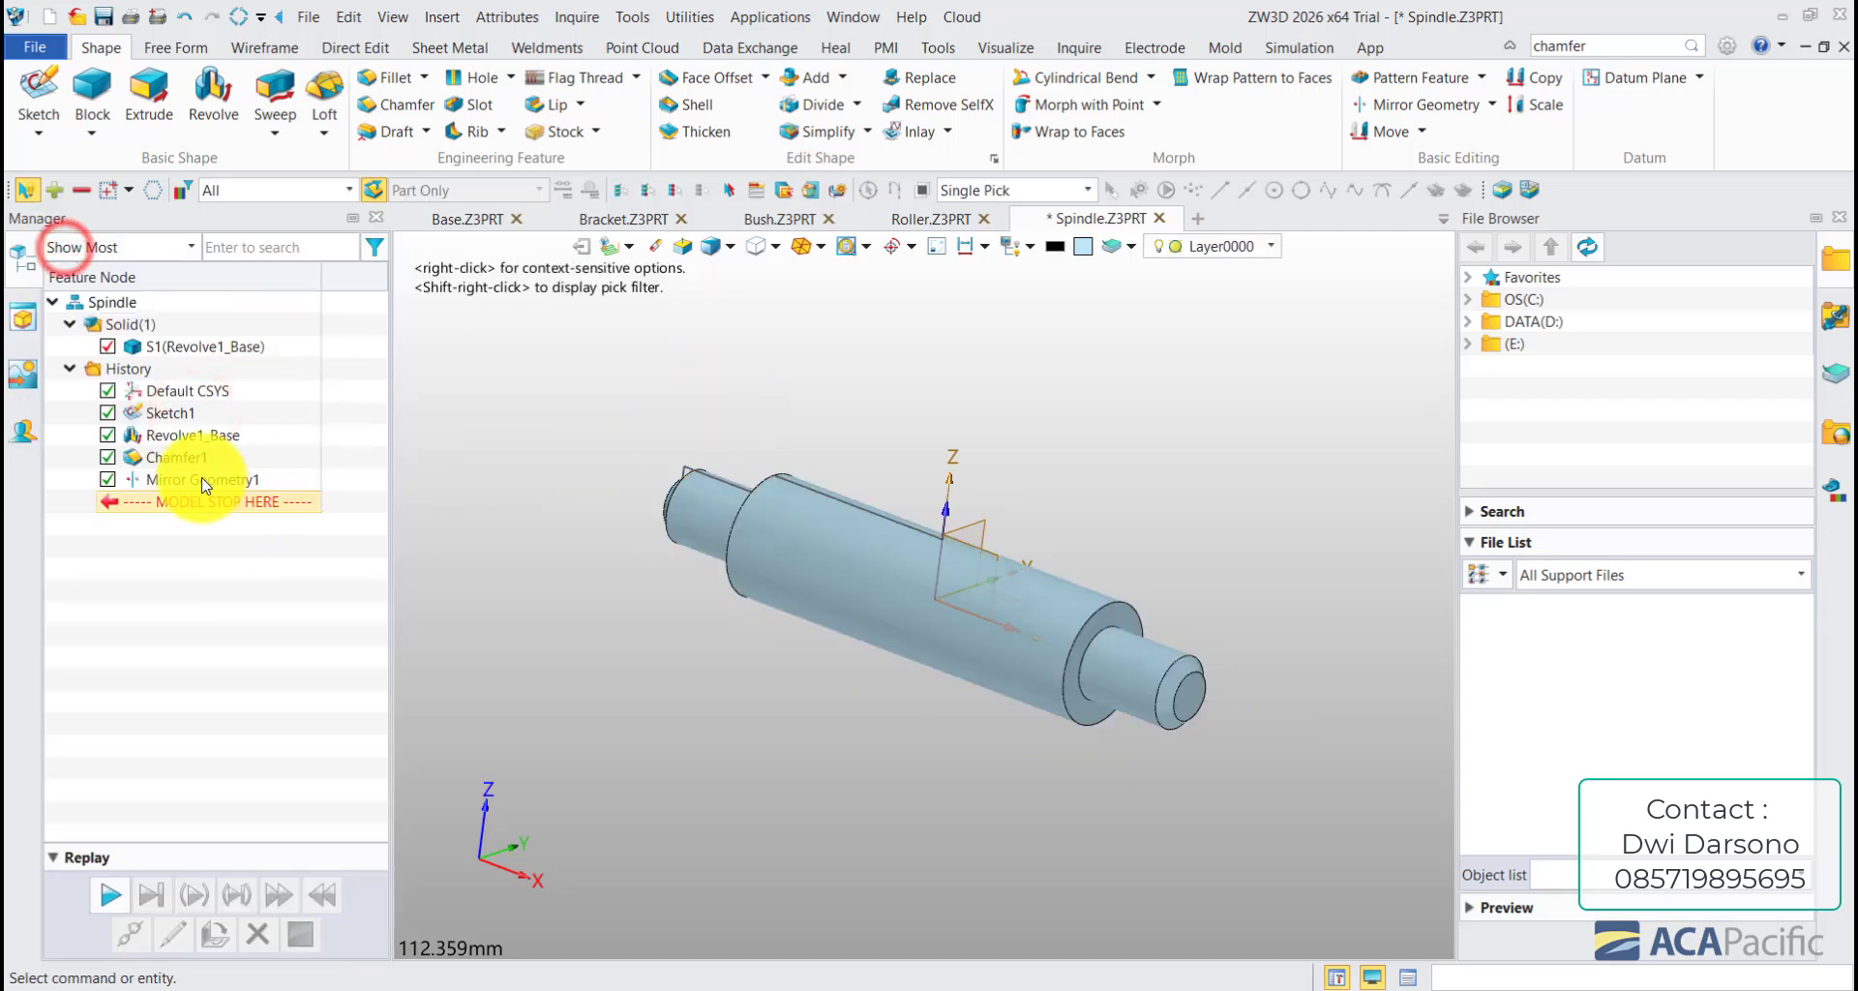
right_click(153, 404)
left_click(198, 424)
mouse_move(652, 456)
middle_mouse_down()
mouse_move(933, 344)
mouse_move(949, 435)
mouse_move(880, 516)
middle_mouse_up()
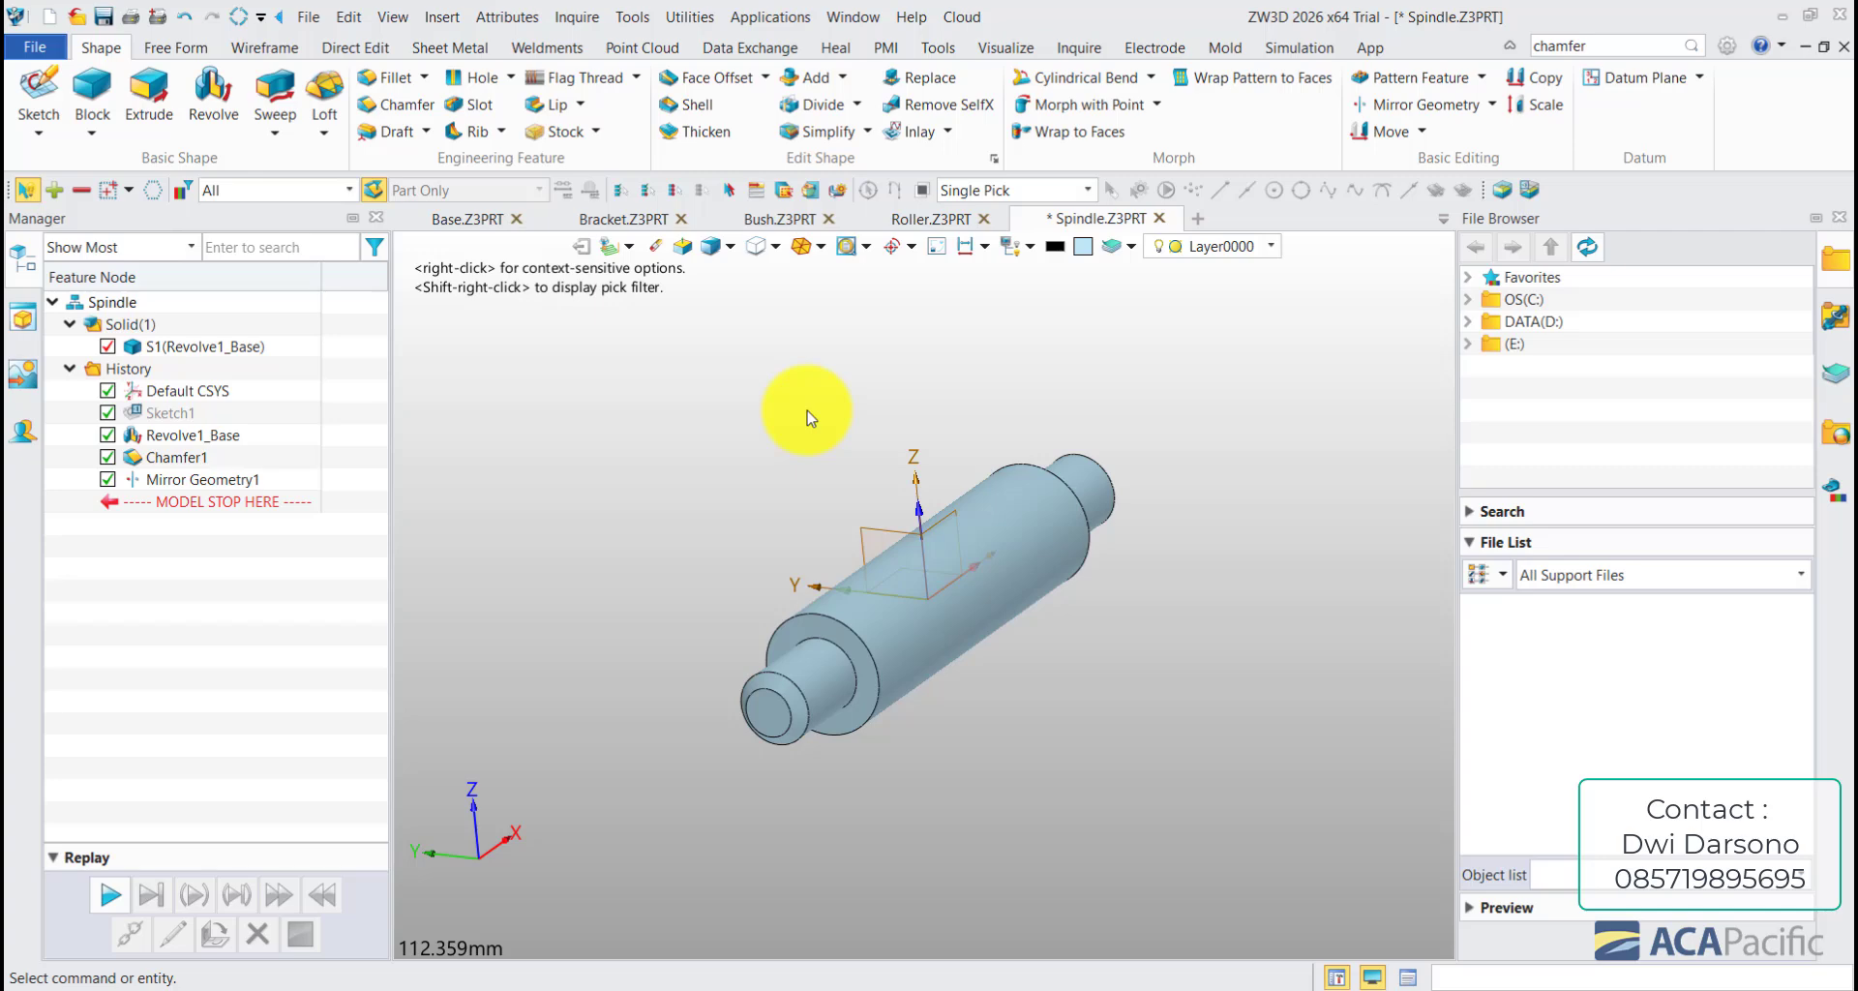
scroll(755, 726, "up", 5)
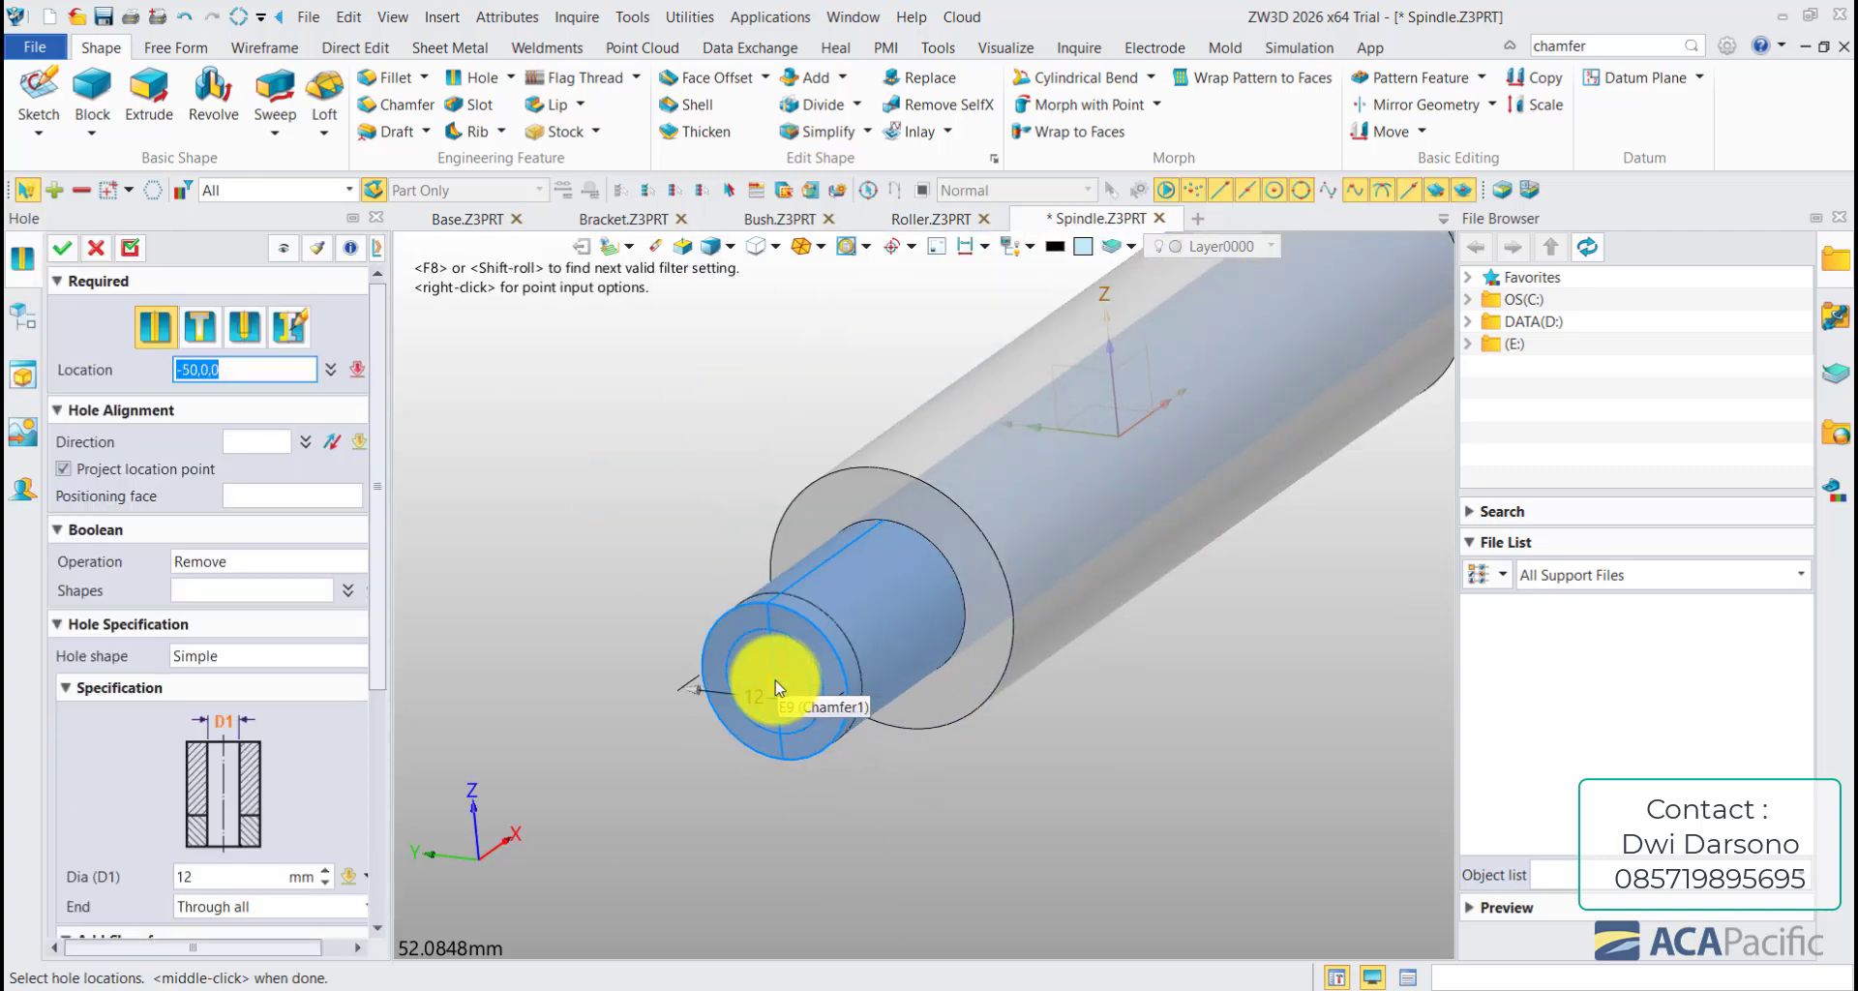
left_click(777, 689)
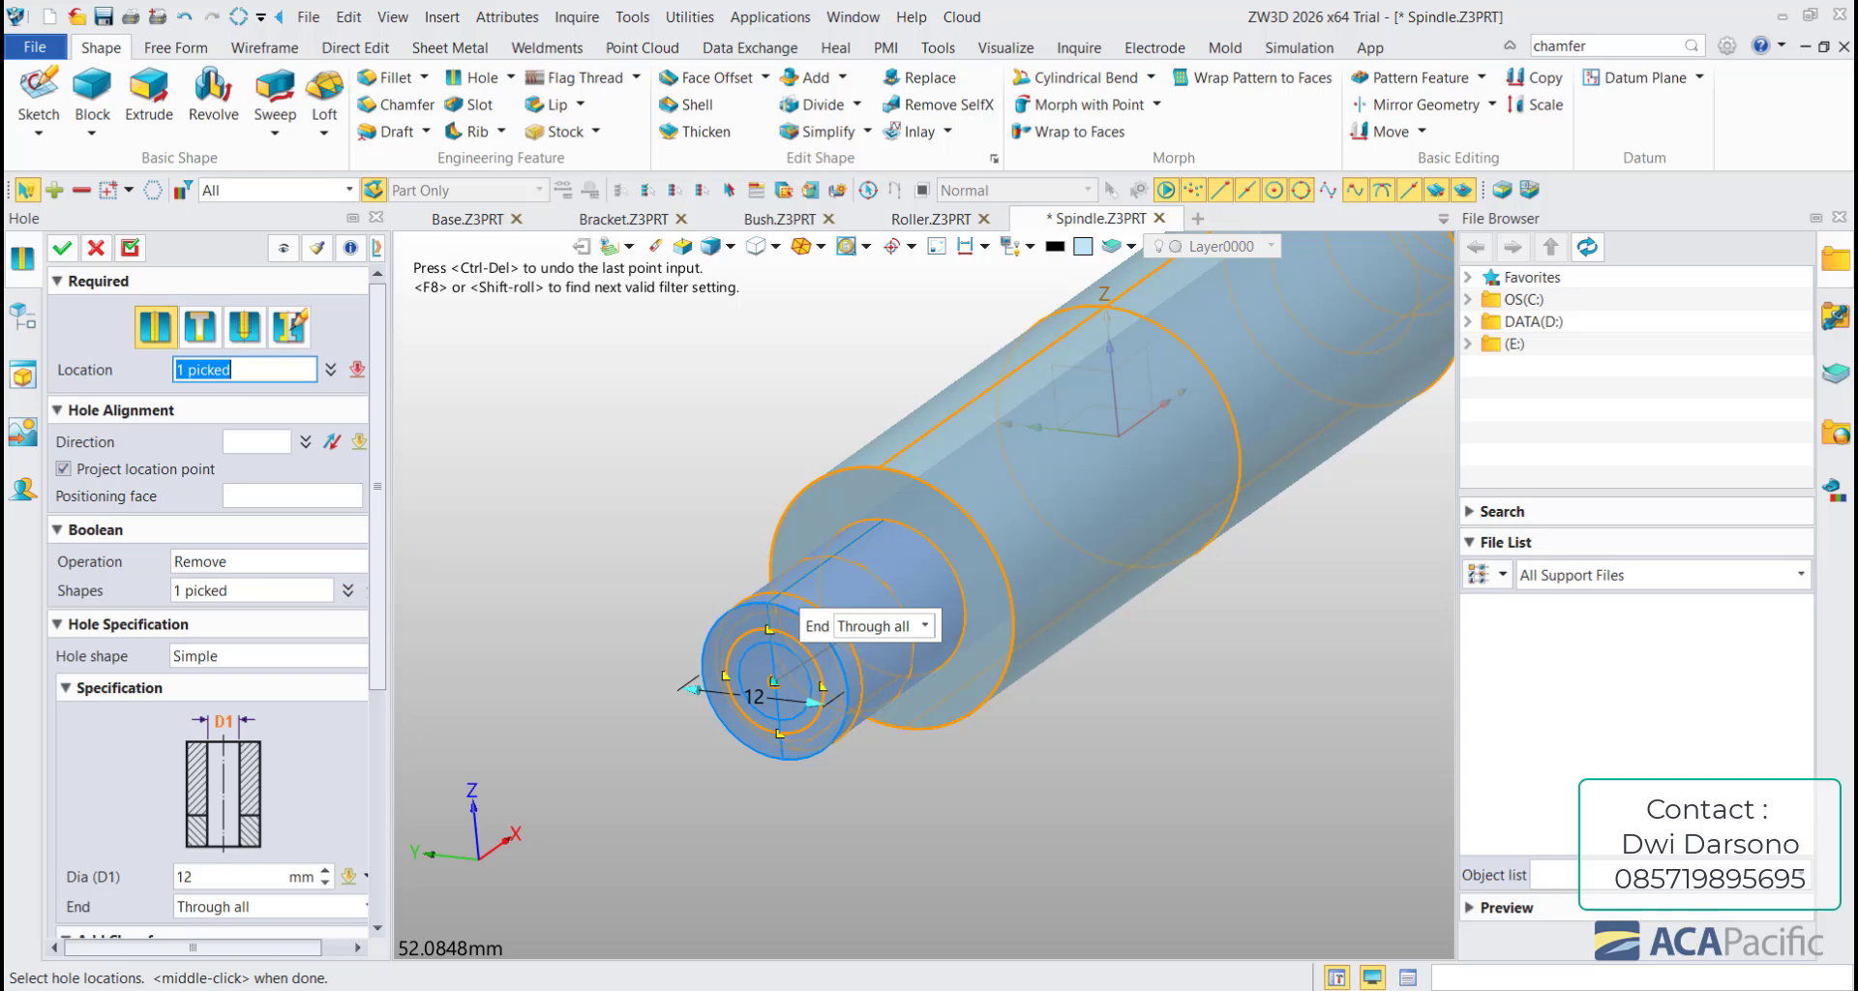
- Check the hole diameters and depth in the spindle's sectional view in Foxit PDF Reader, and return to ZW3D to cancel the started hole
key("alt+Tab")
double_click(1007, 83)
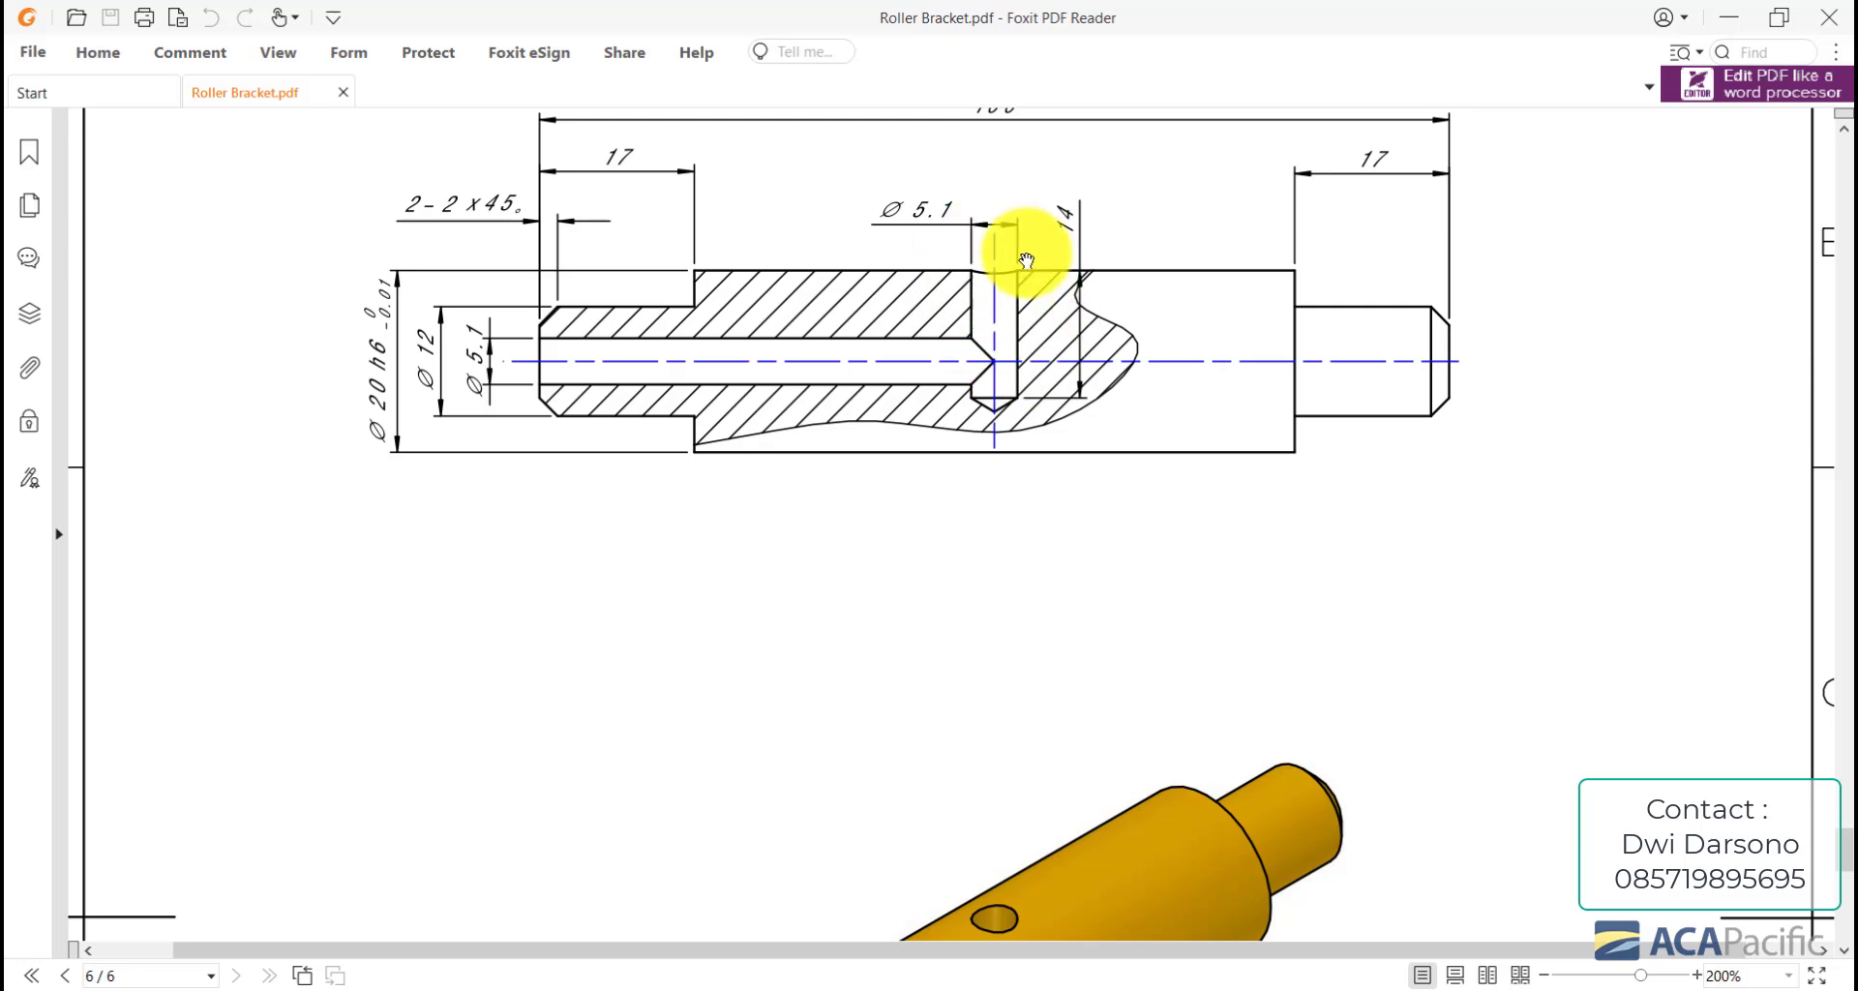
left_click(1016, 16)
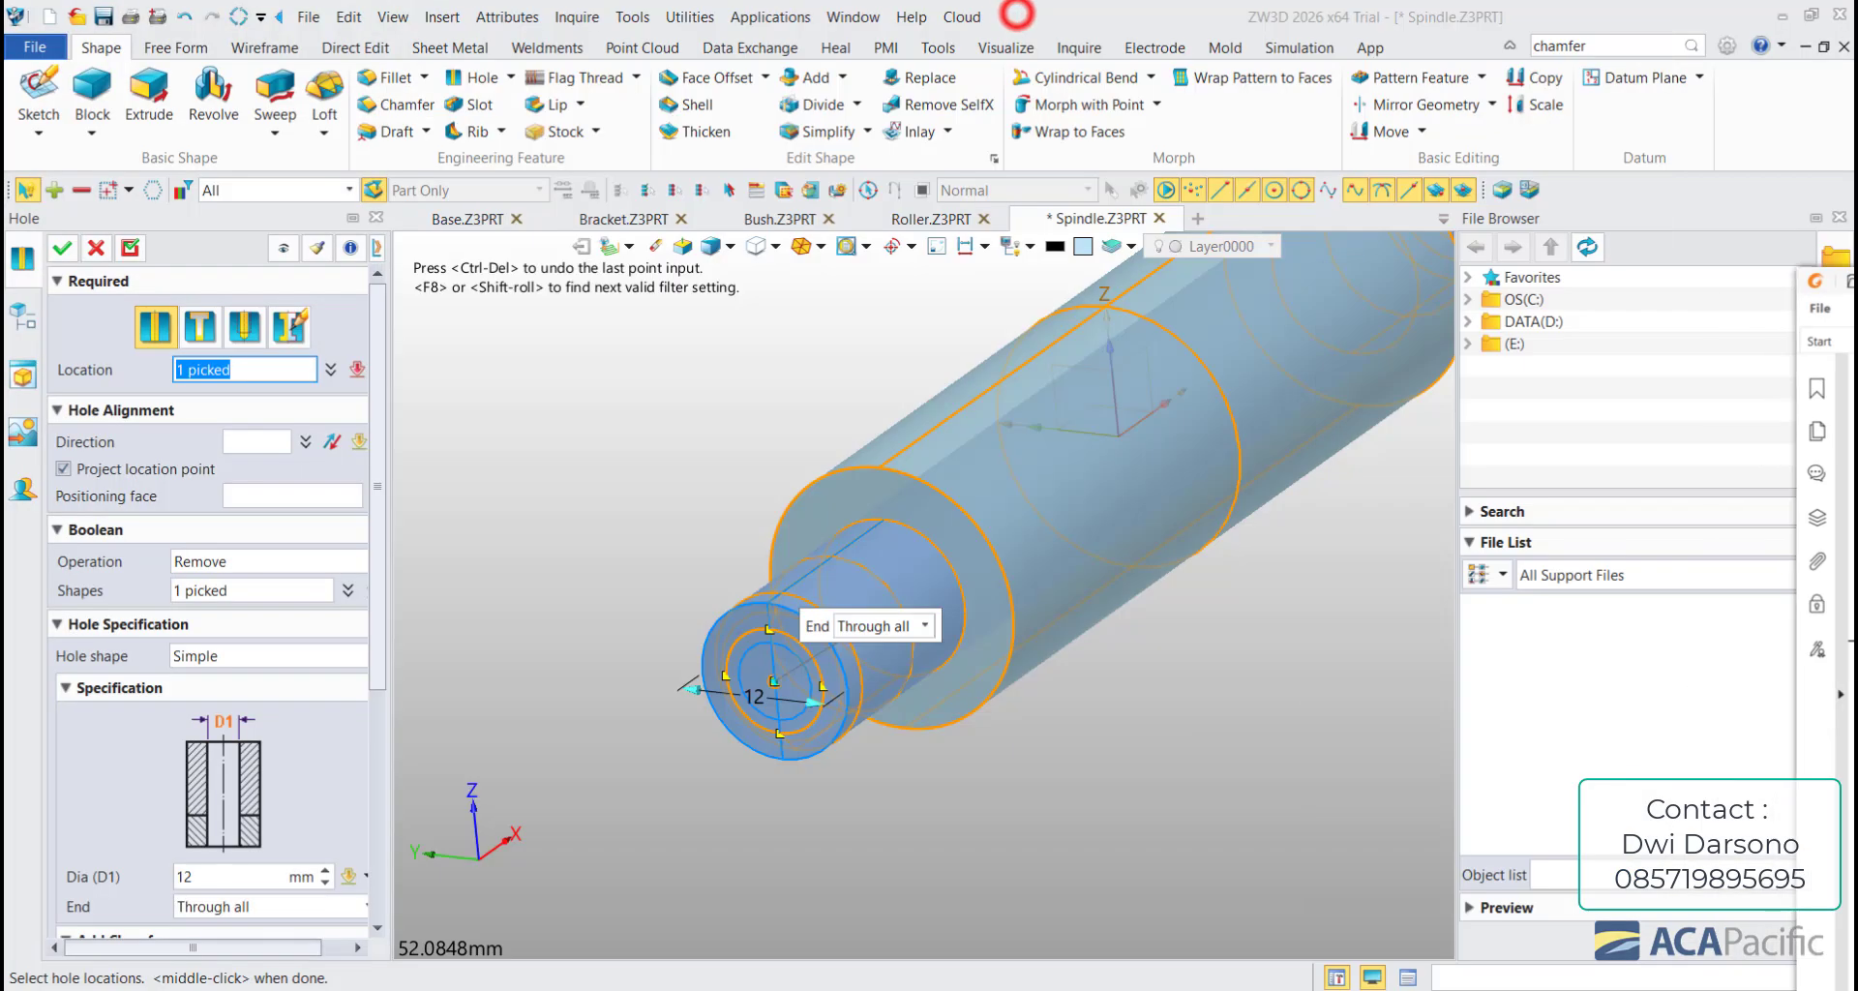
left_click(95, 254)
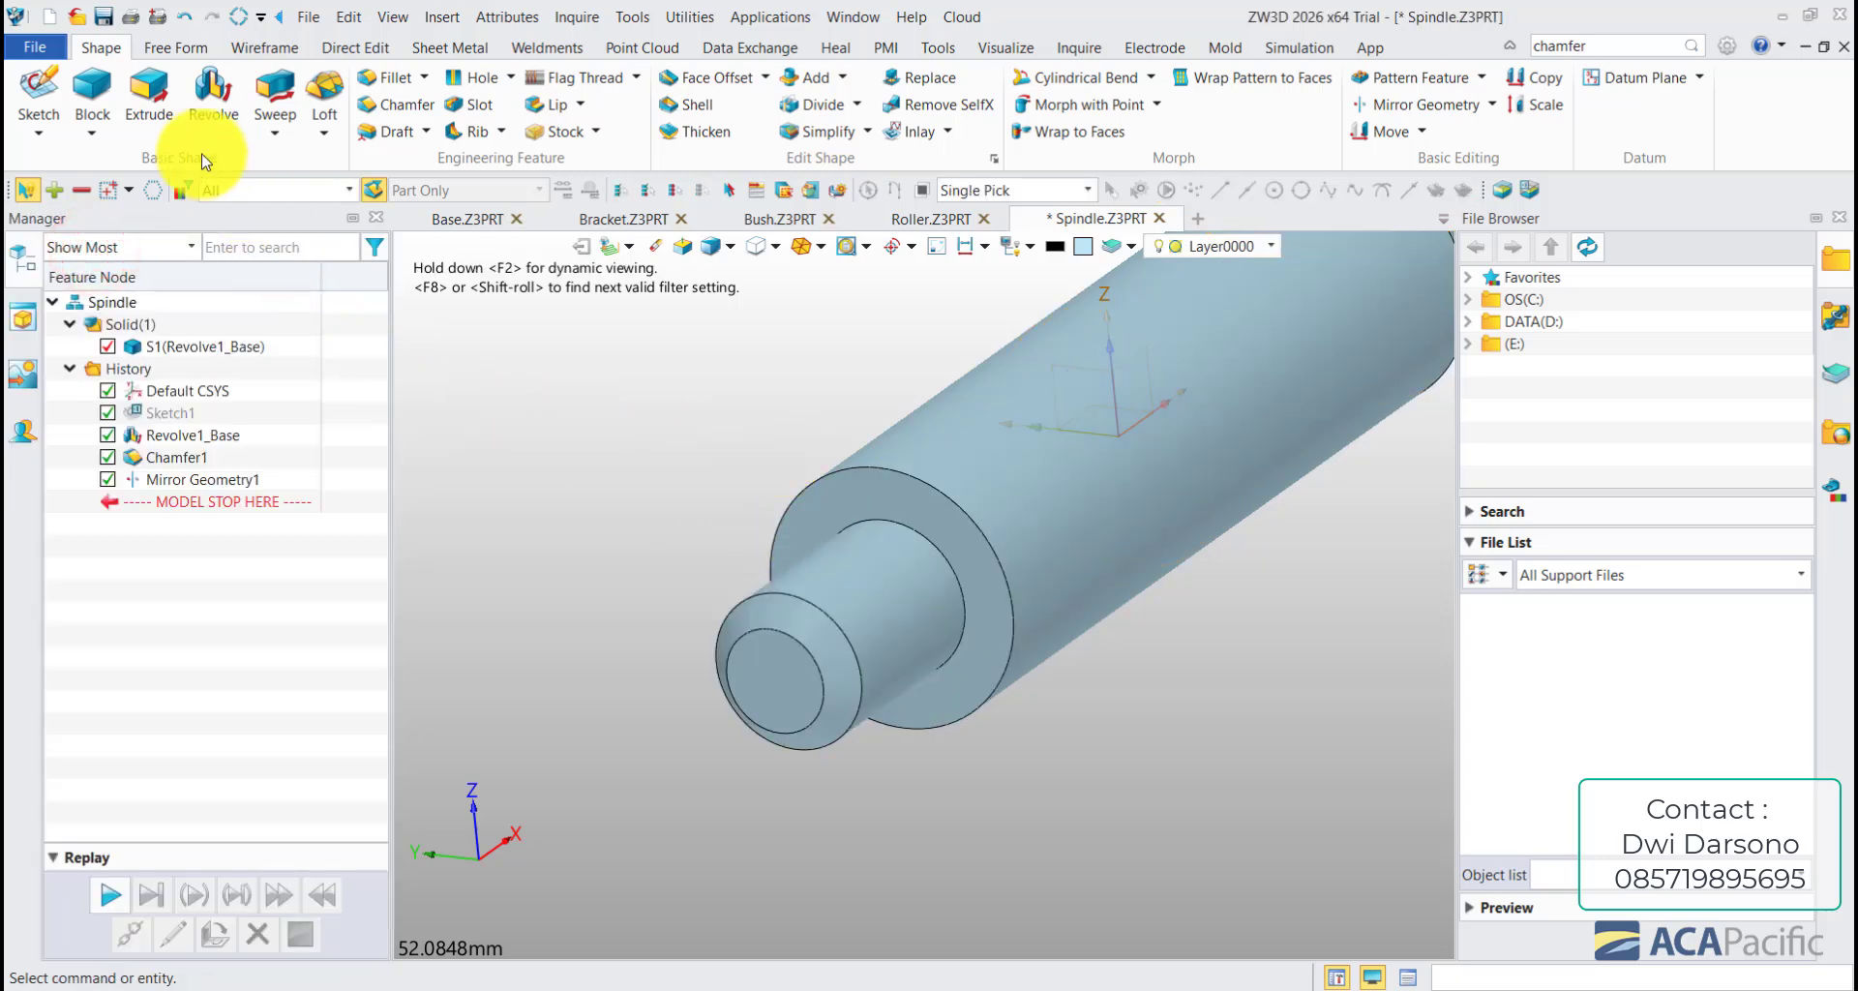
- Start a new hole on top of the spindle at mid-length, locating it by an X-direction offset distance from the larger section's end edge
middle_click(730, 411)
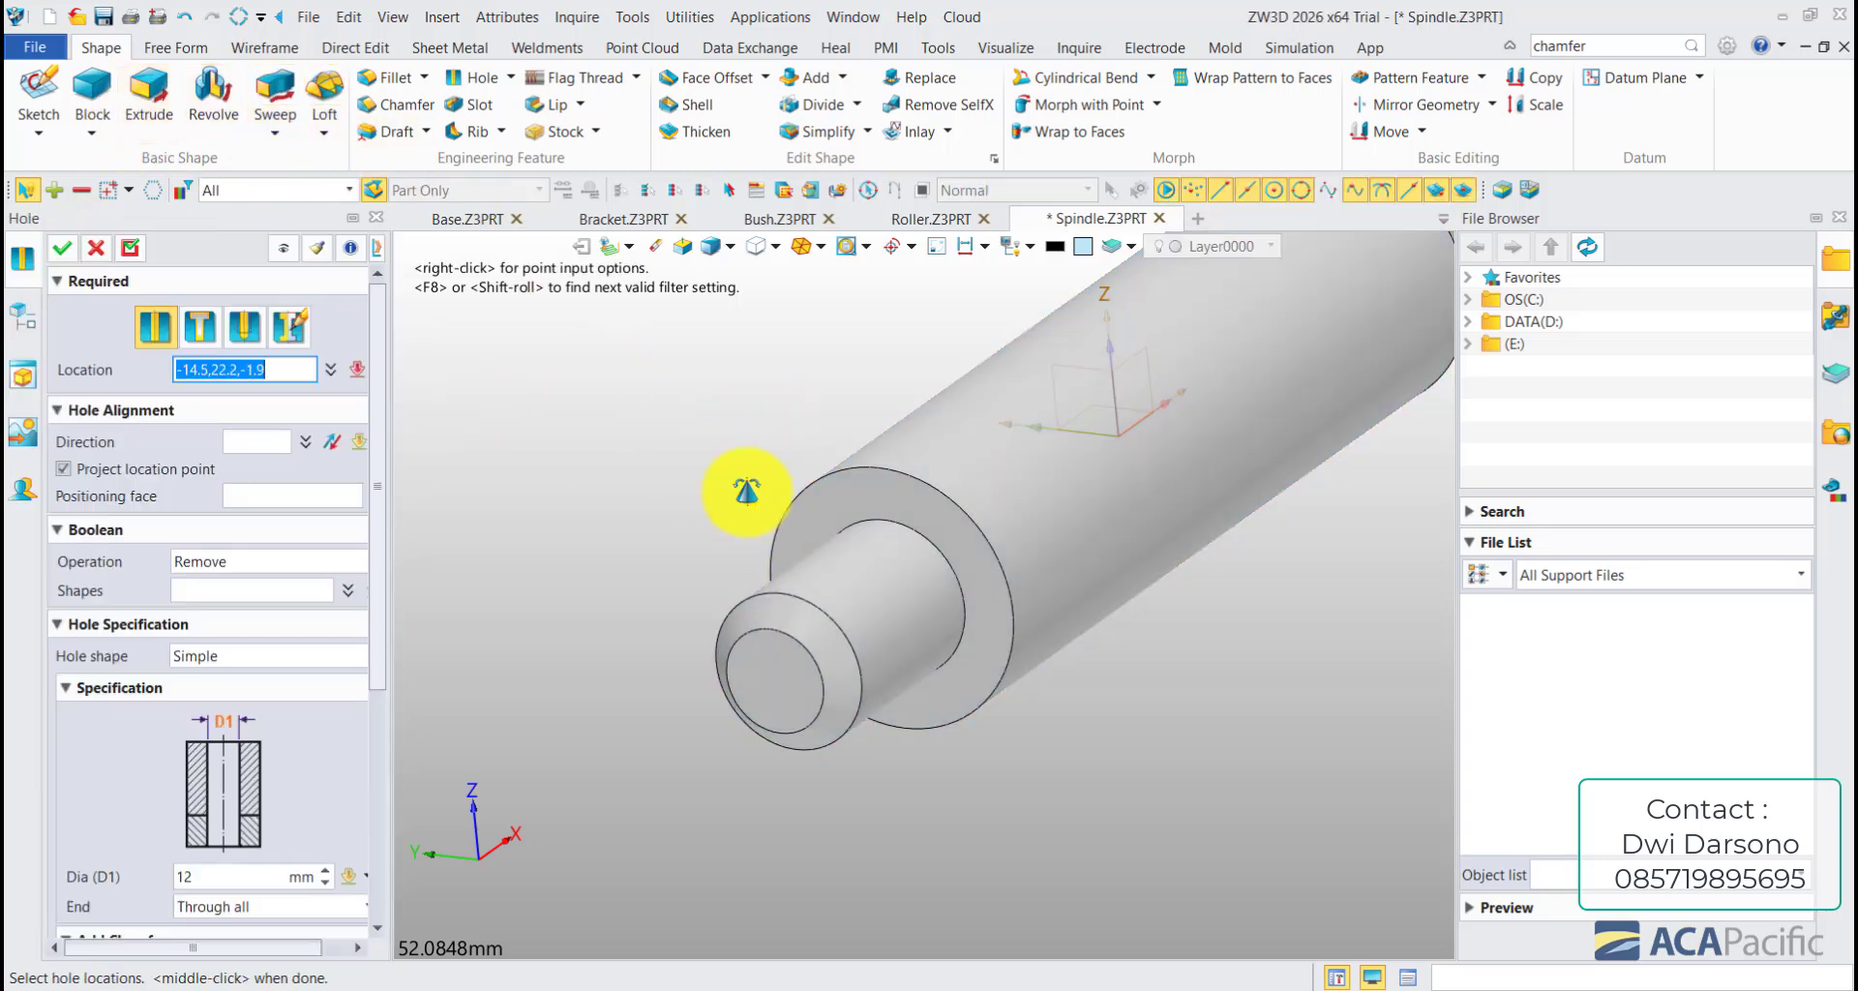
right_click_drag(716, 492, 404, 402)
key("BackSpace")
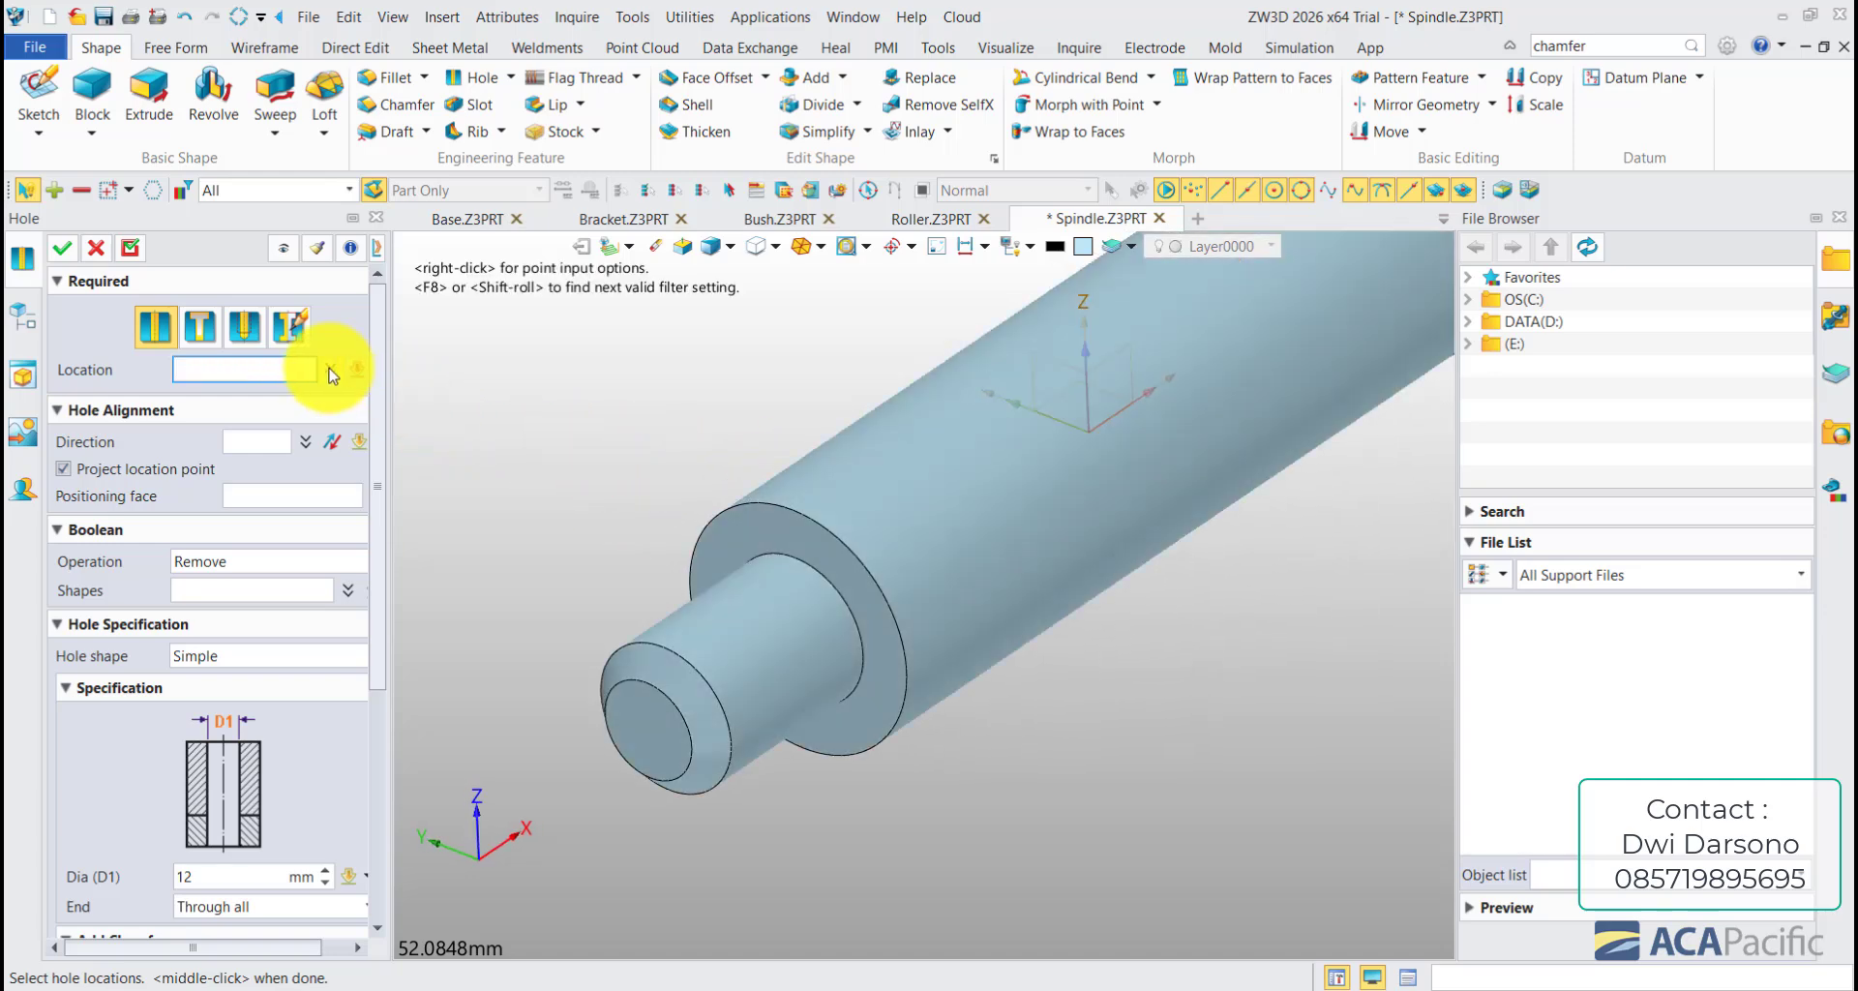
left_click(357, 372)
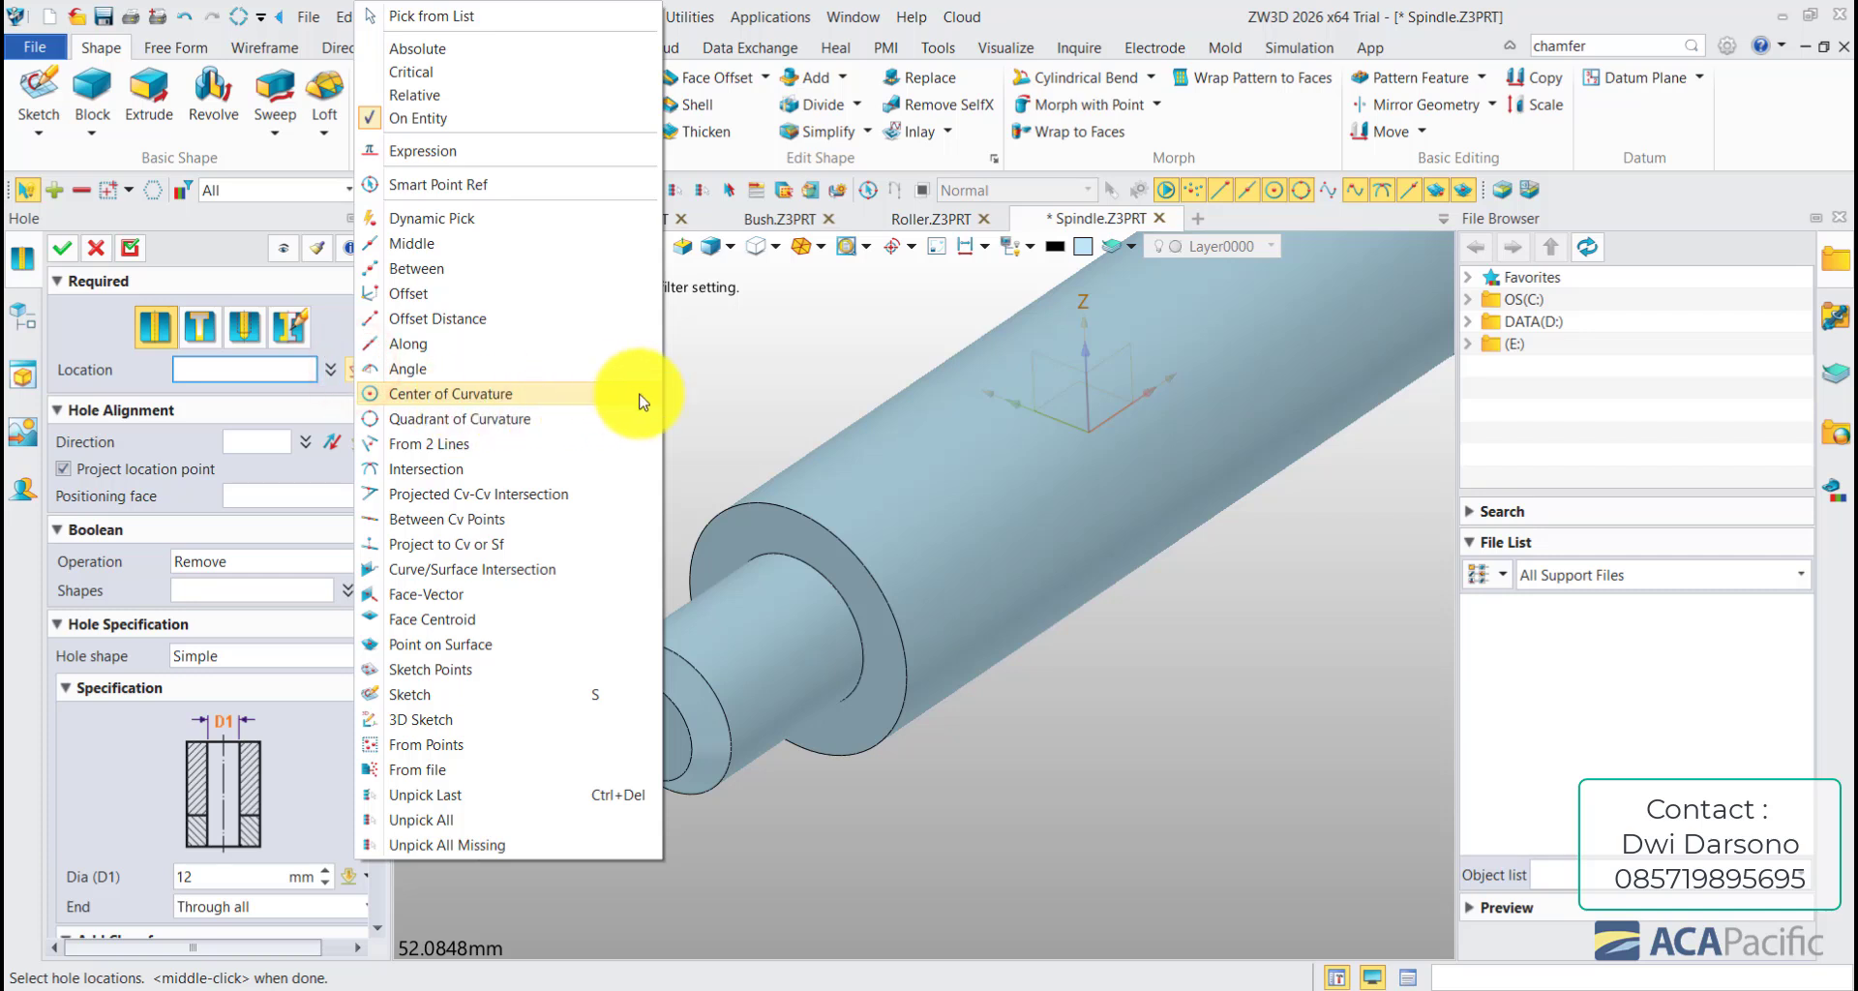
left_click(518, 321)
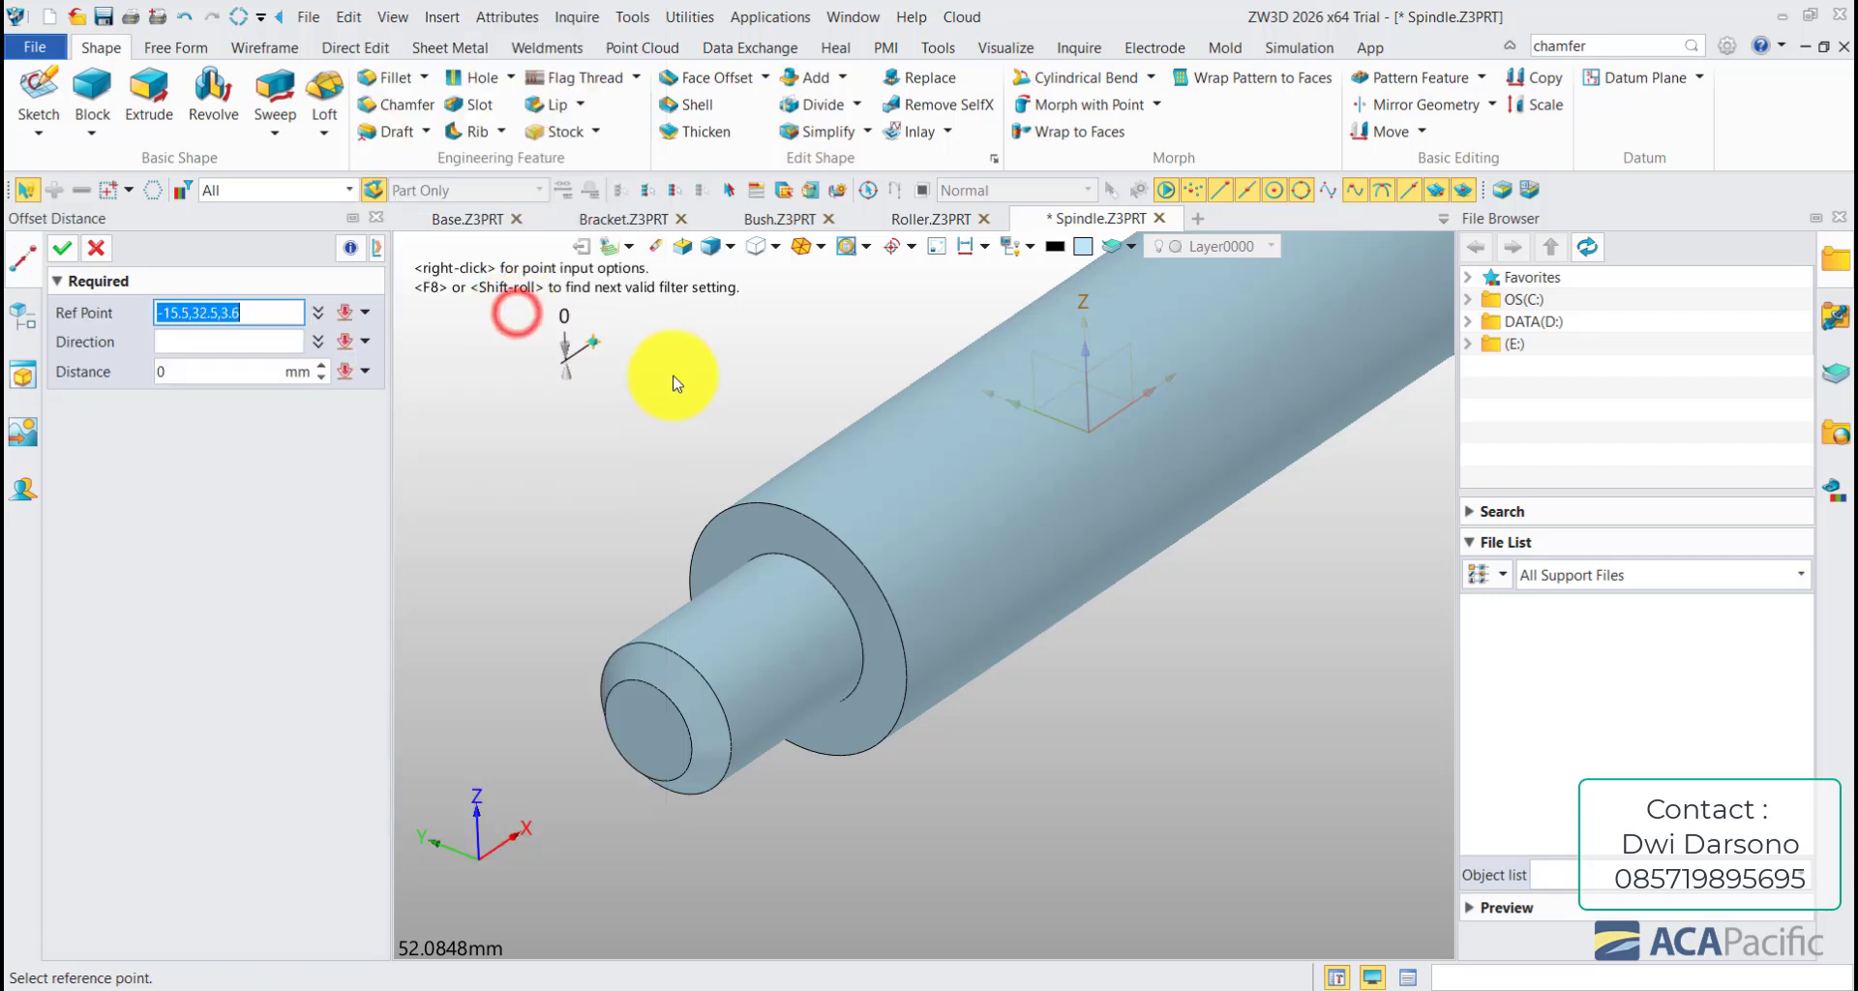
left_click(795, 514)
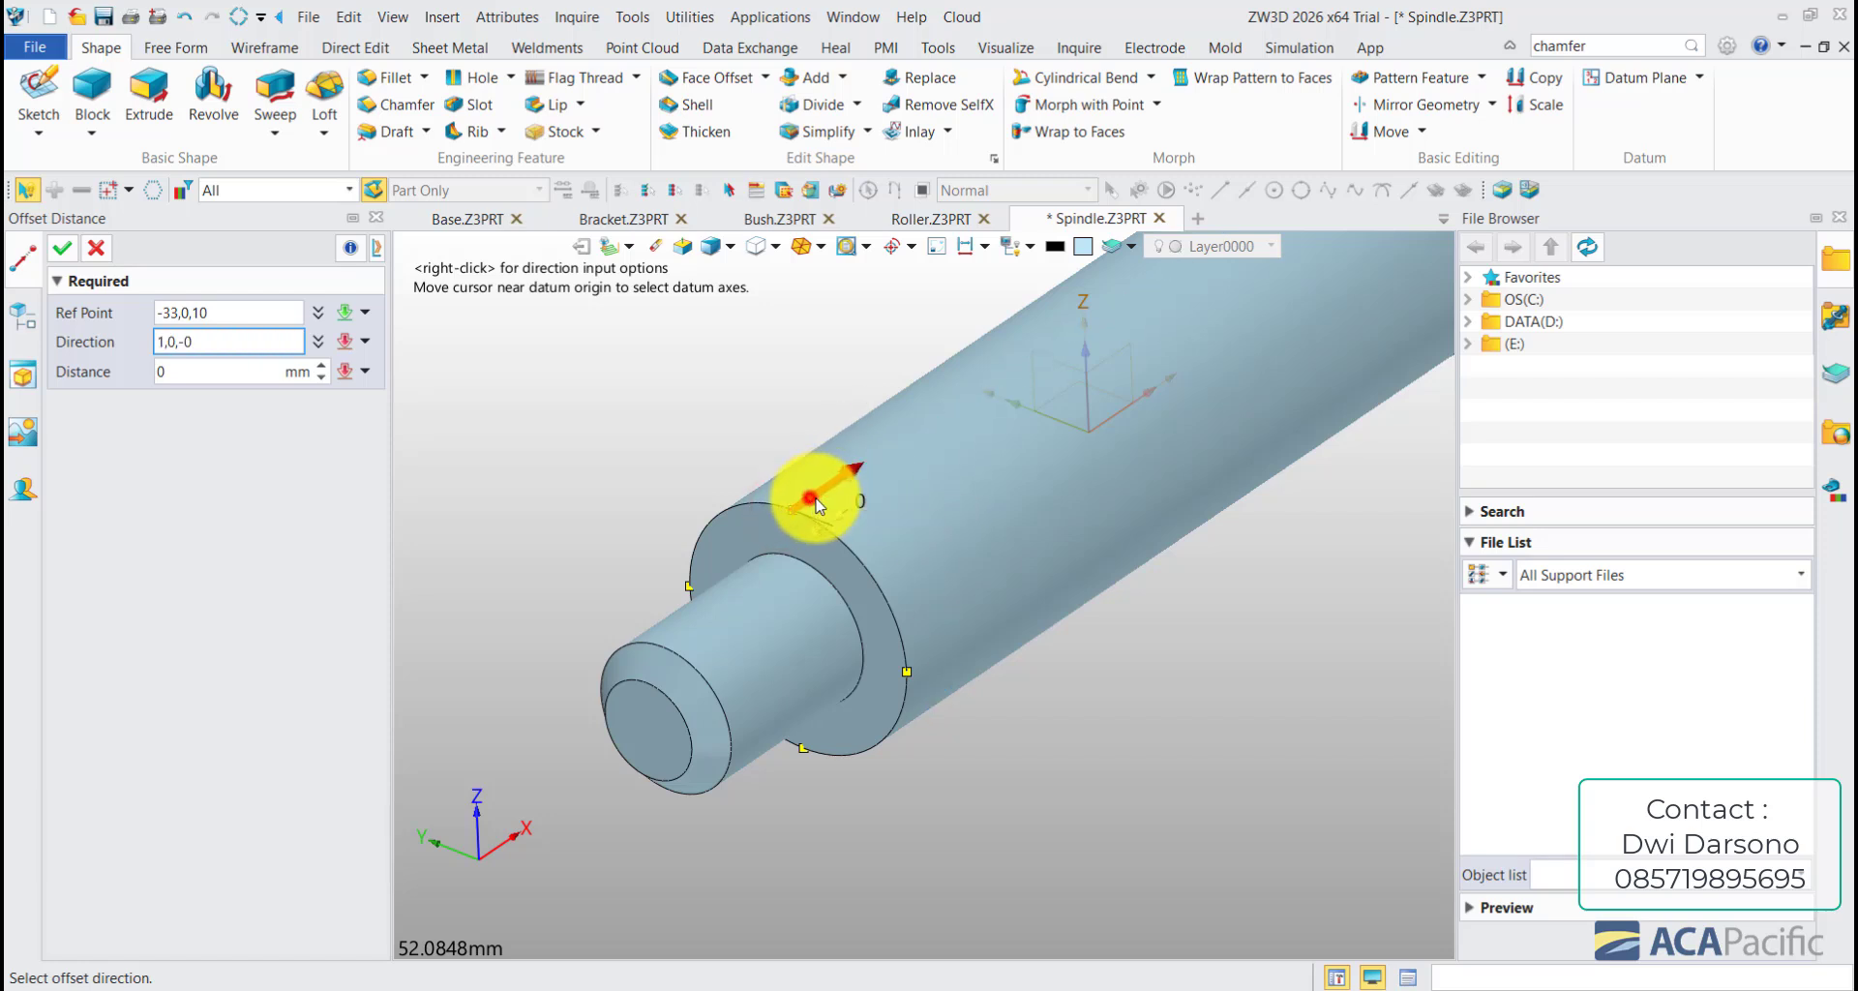
left_click(816, 504)
left_click(221, 378)
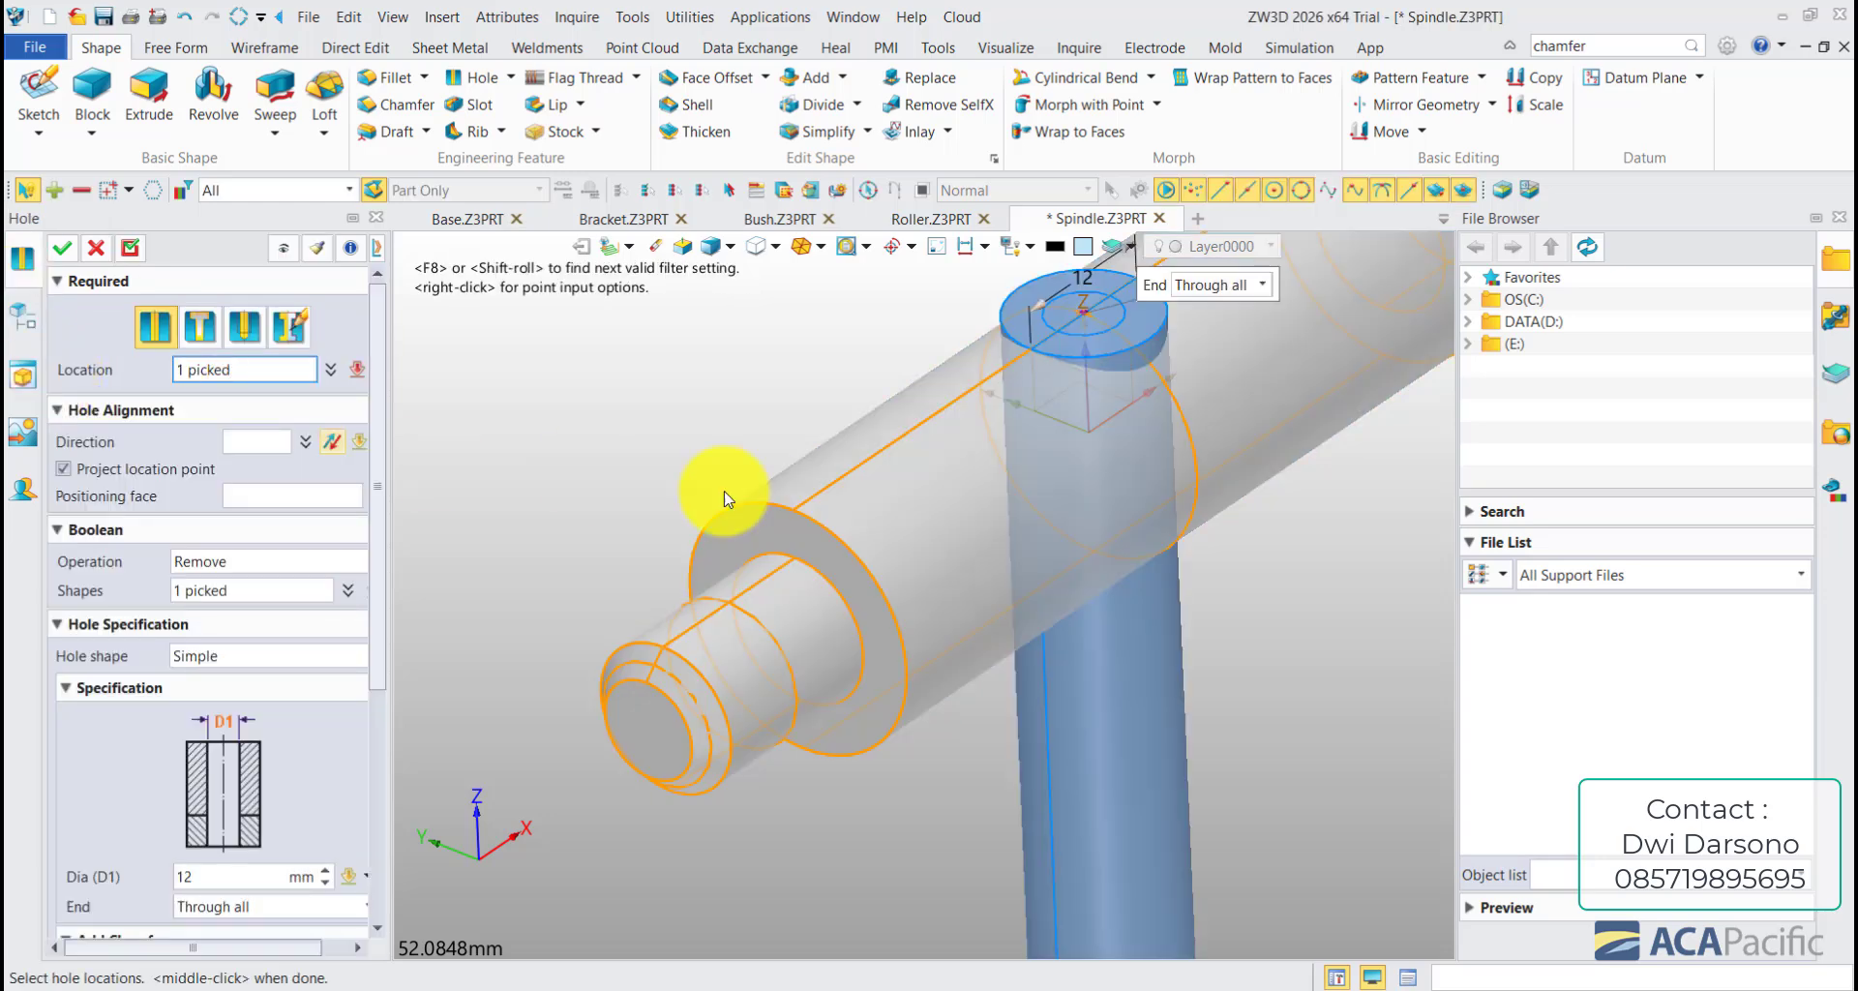
- Make the cross hole blind with a 5.1 mm diameter and 14 mm depth, and create it
scroll(580, 541, "down", 2)
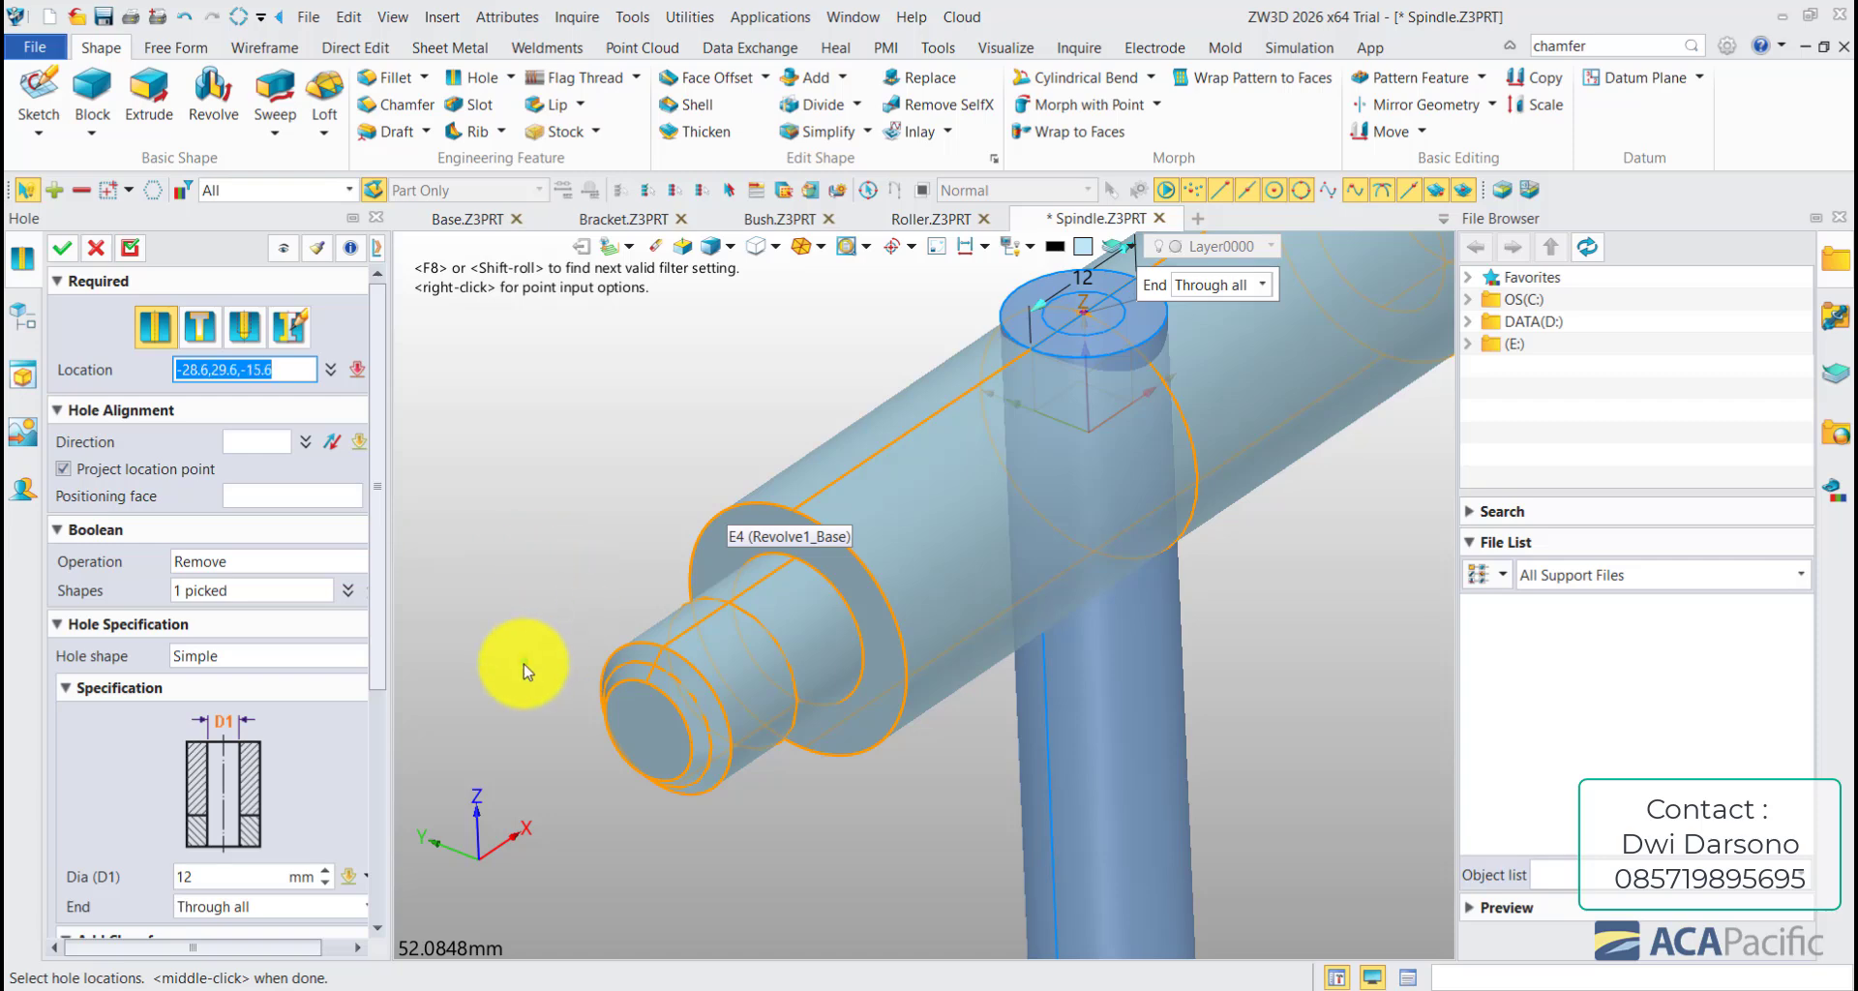
scroll(455, 619, "down", 3)
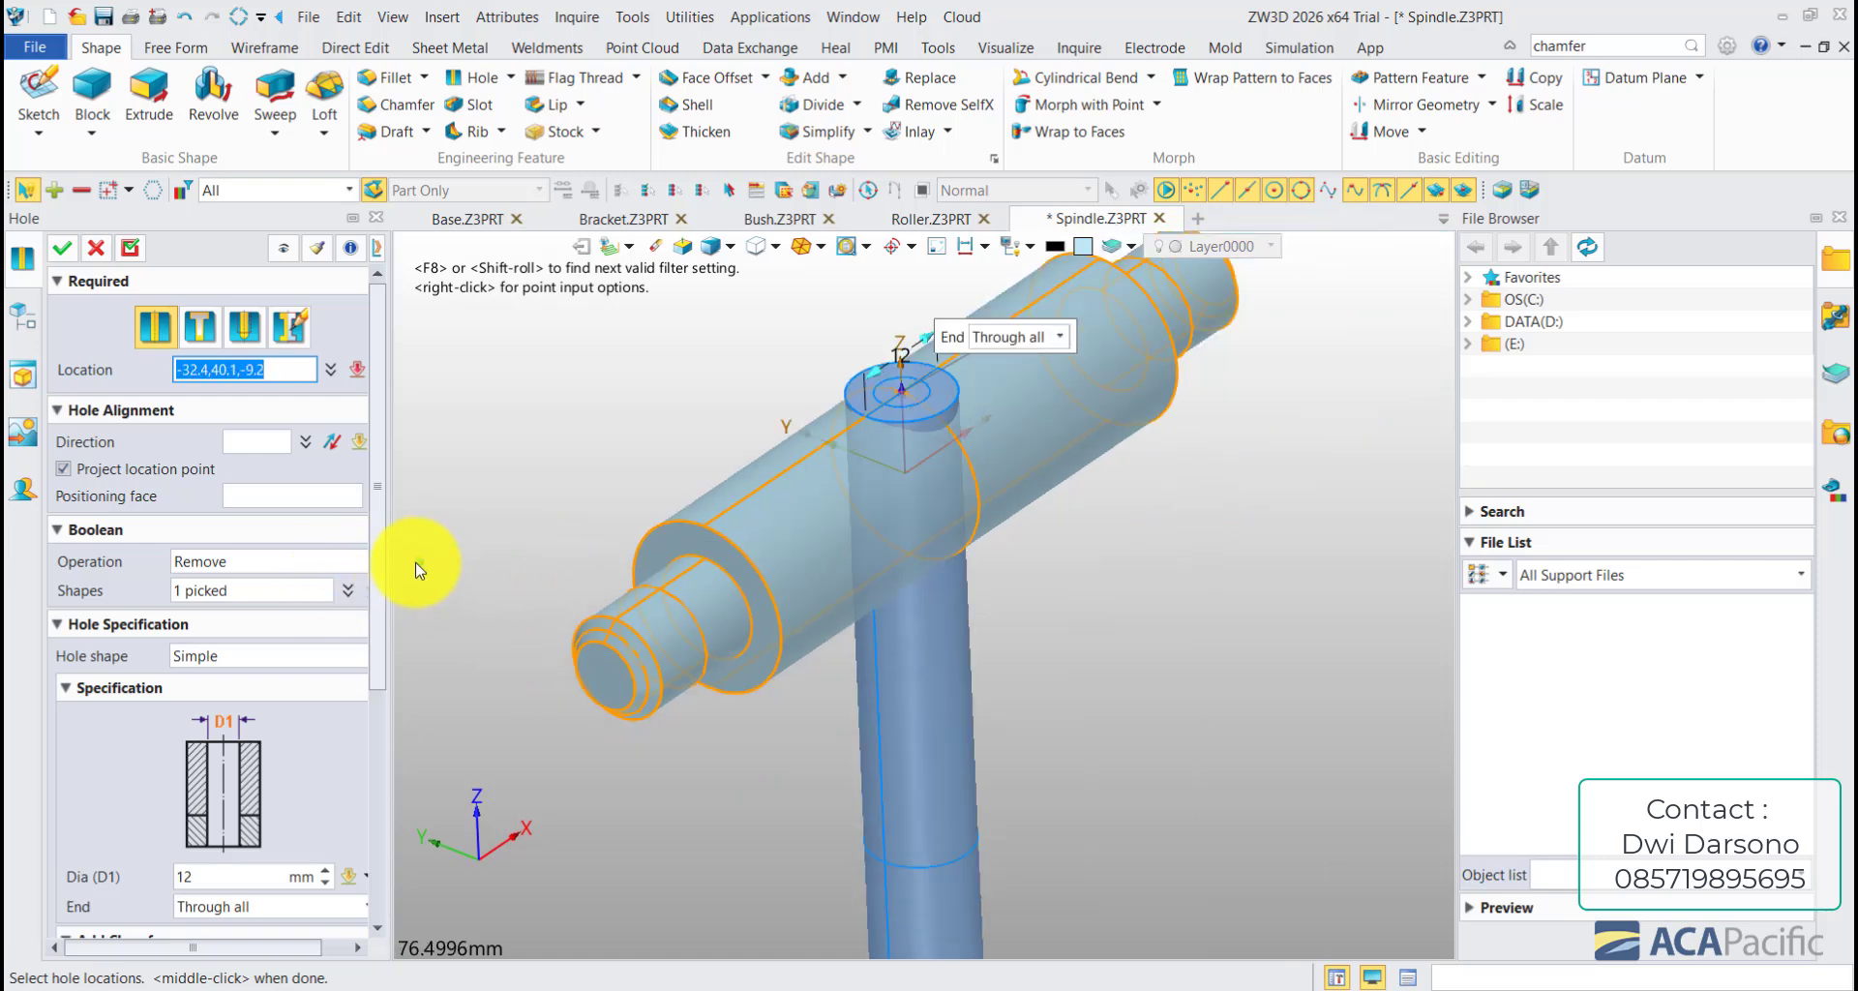
left_click_drag(378, 542, 376, 658)
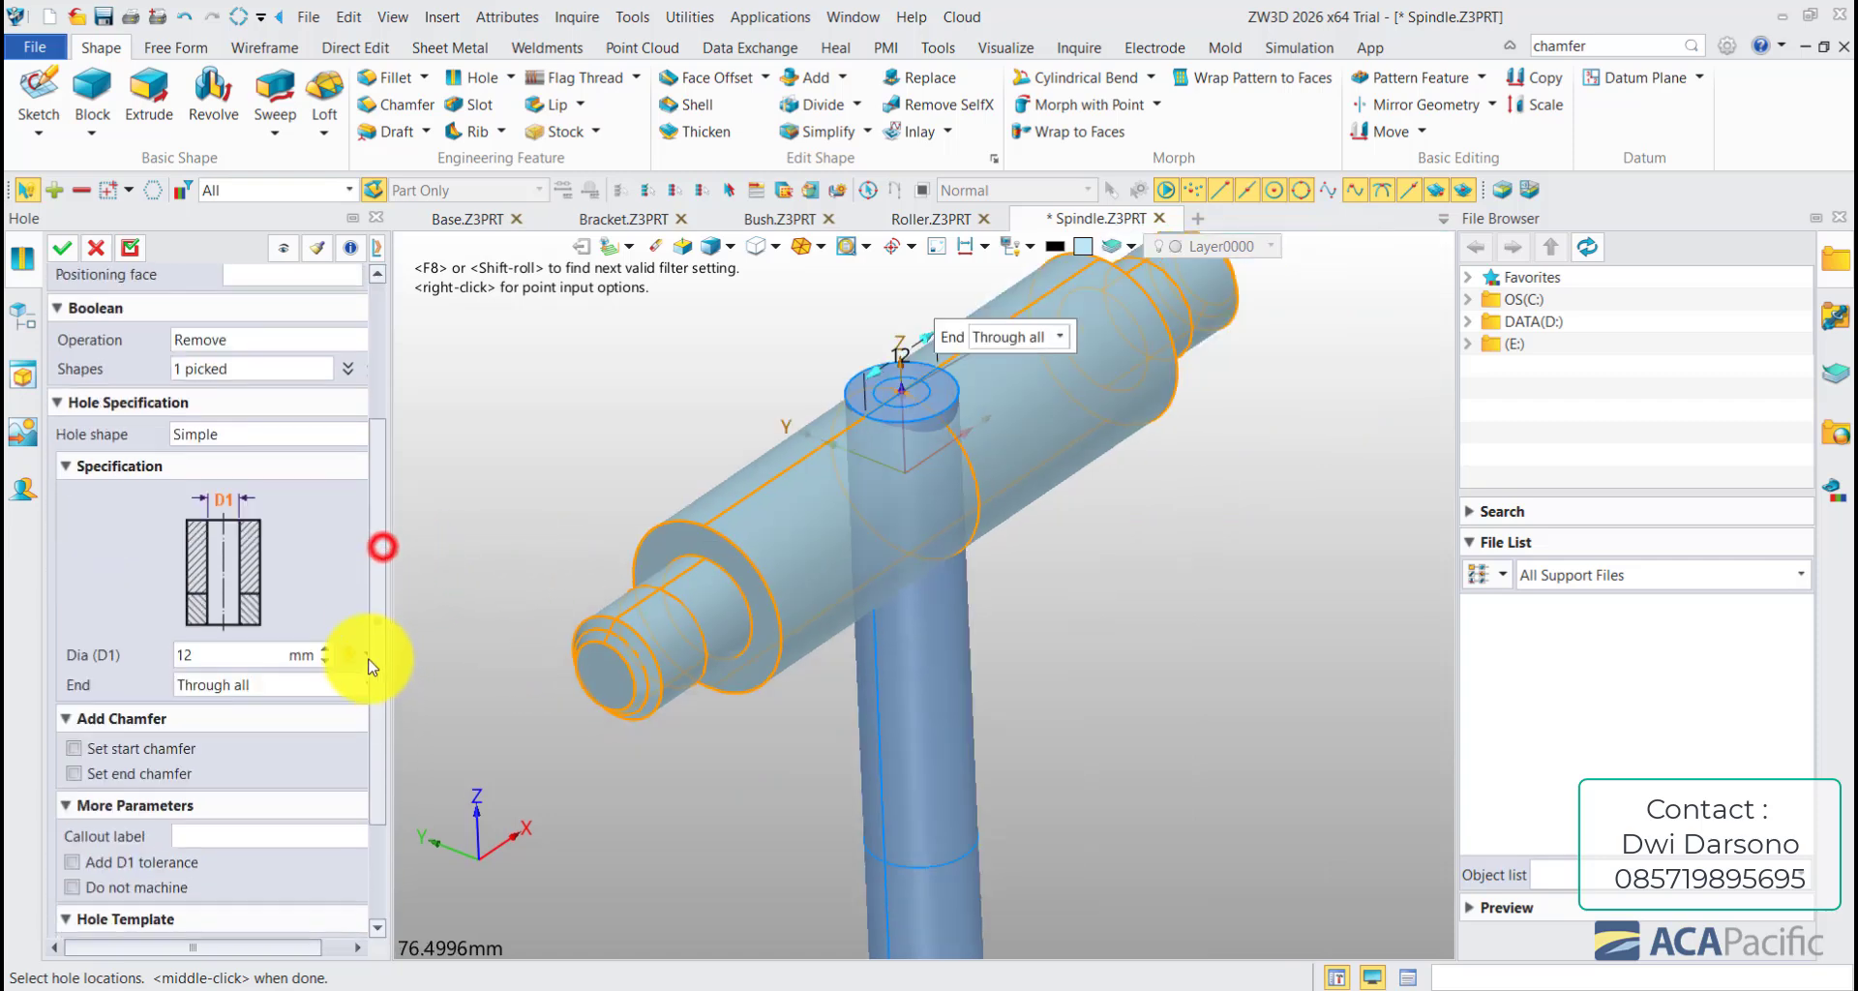
left_click(253, 684)
left_click(229, 708)
left_click(225, 656)
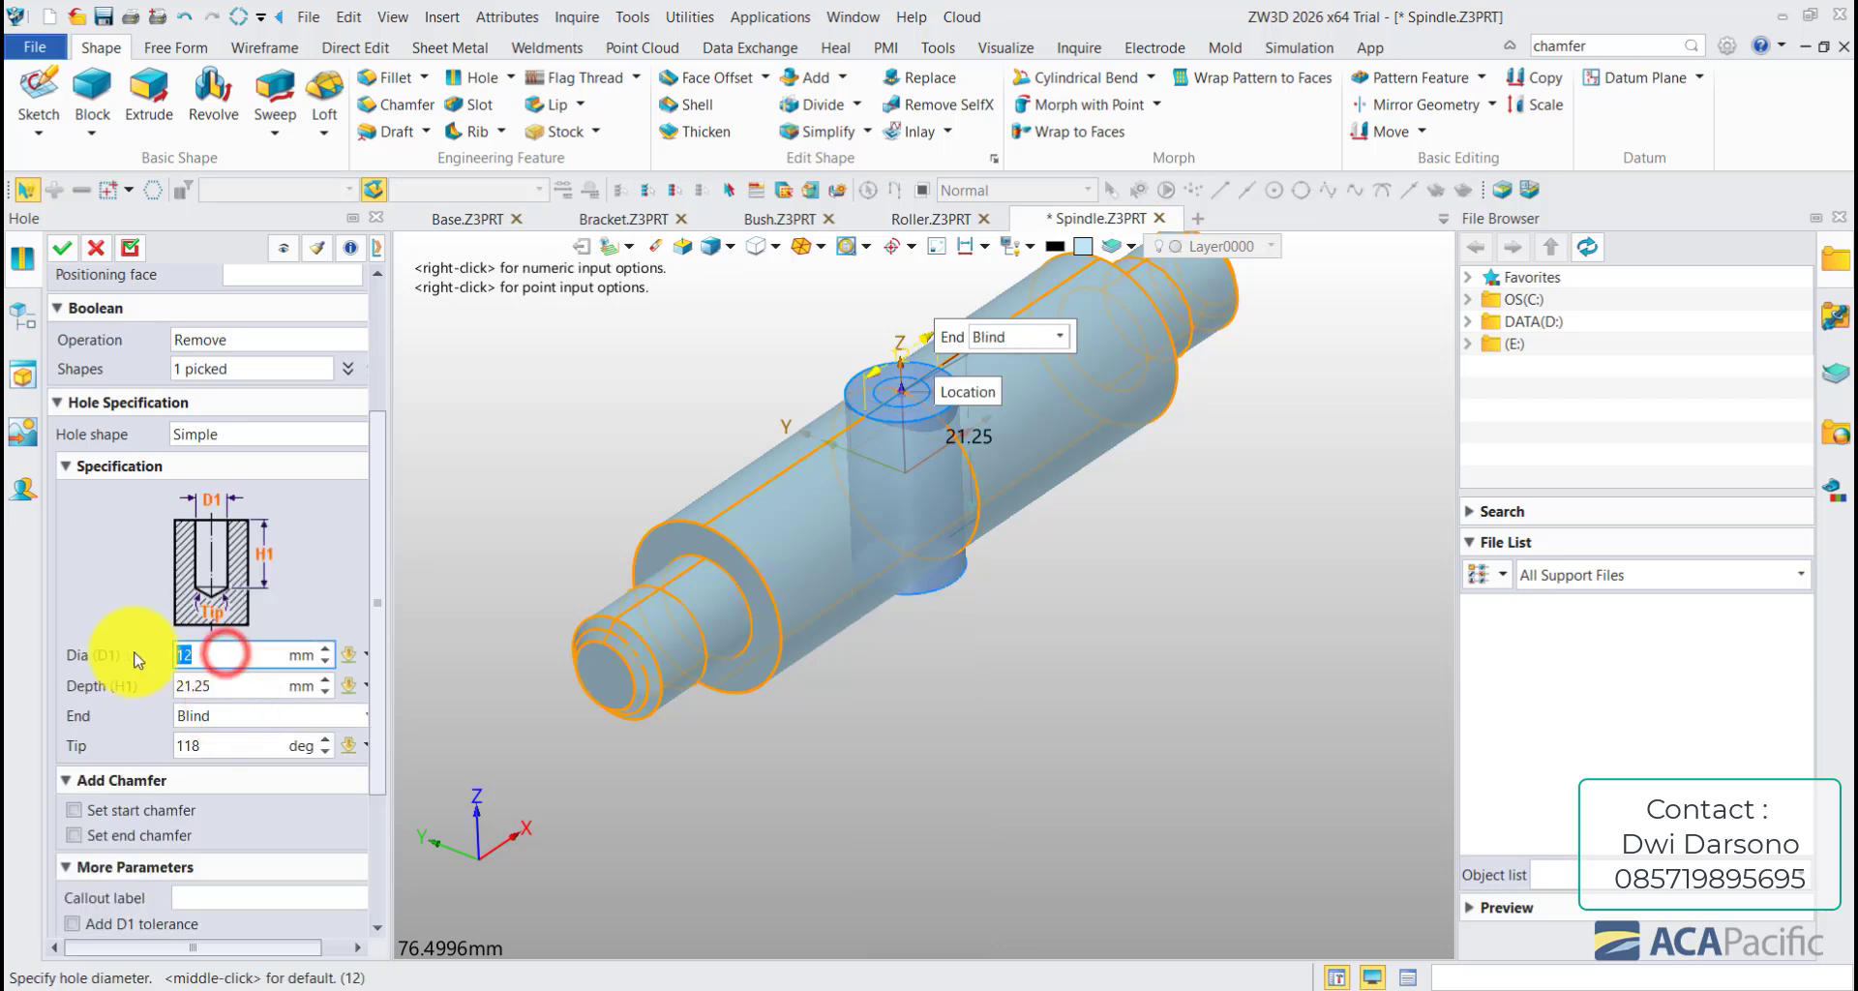
type("14")
left_click(236, 685)
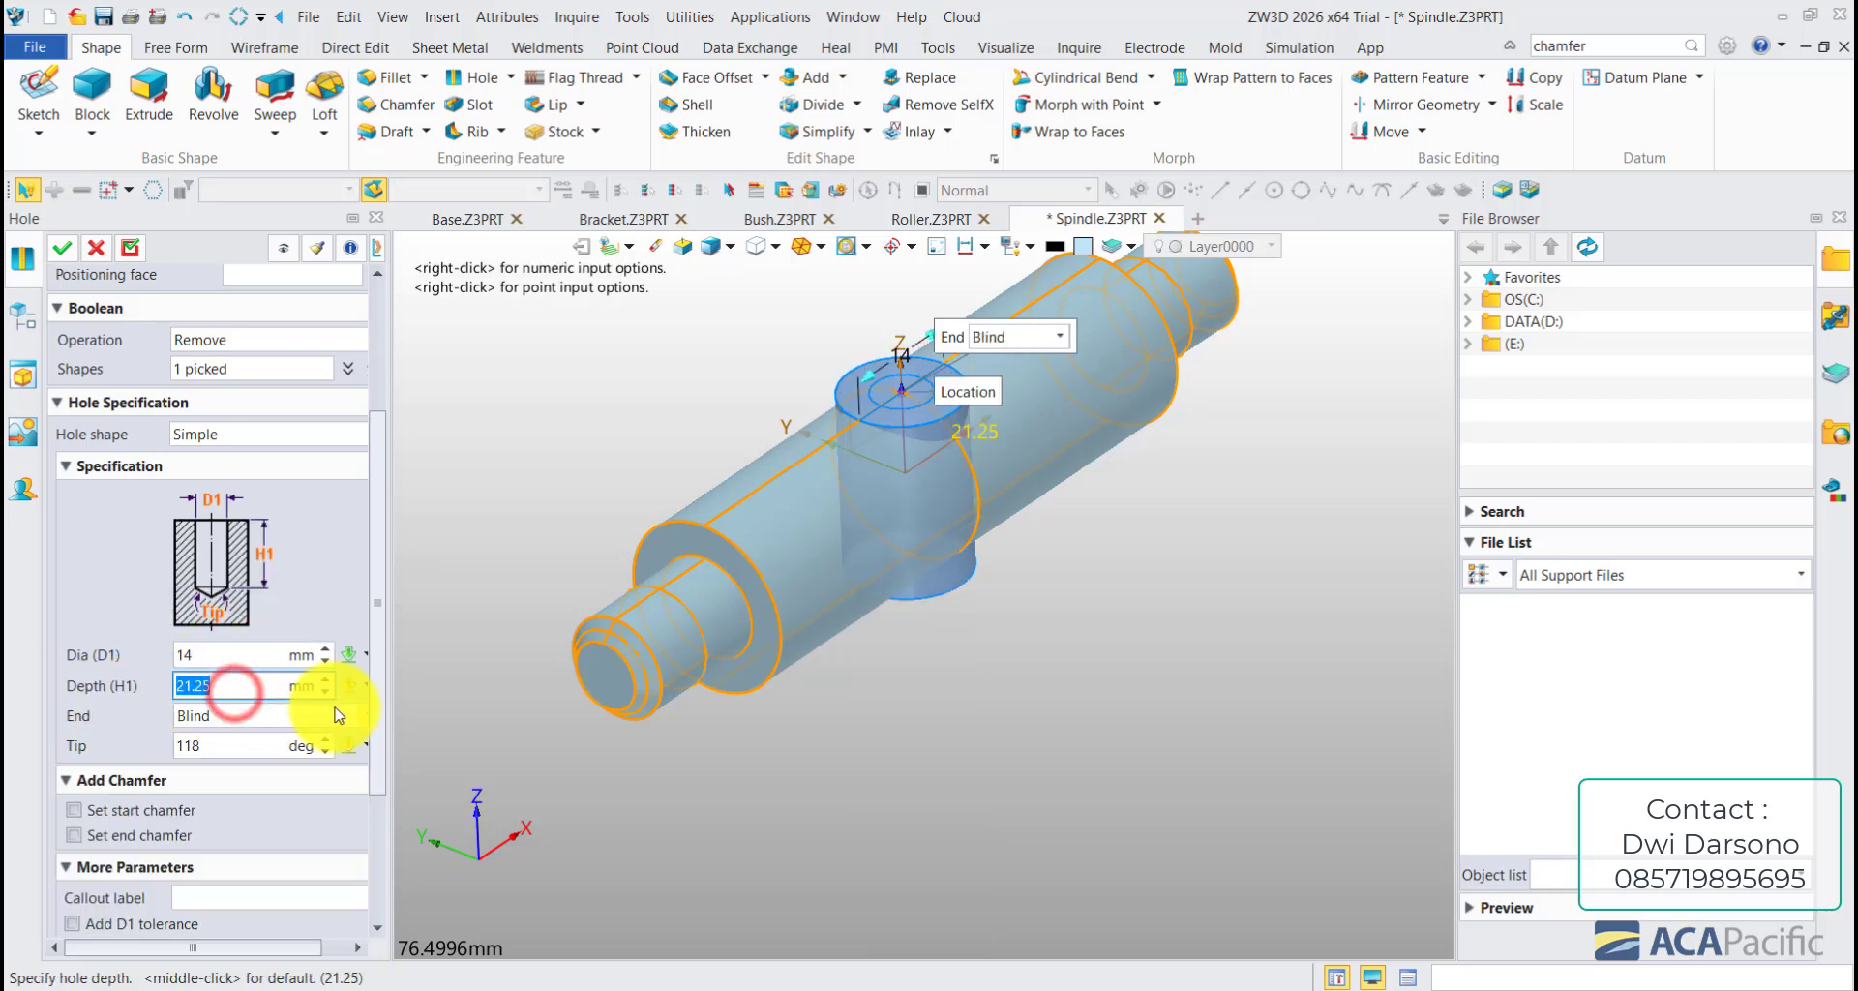
type("14")
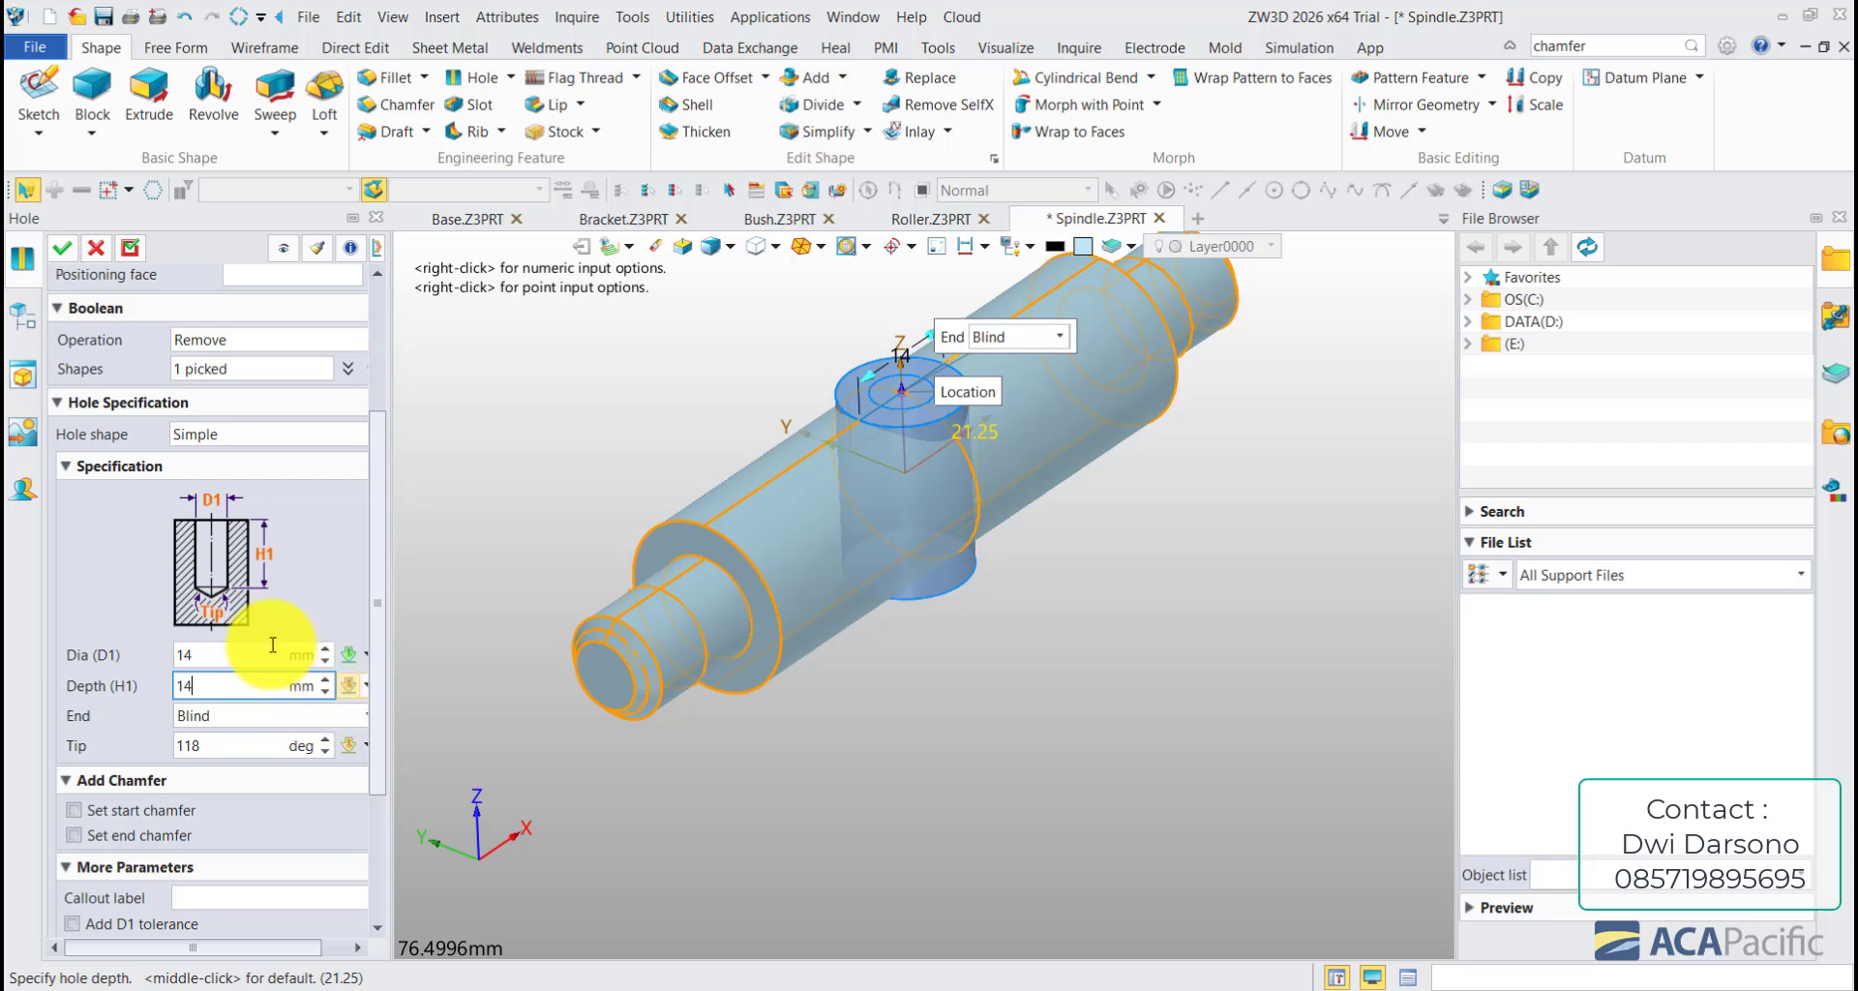
left_click(249, 653)
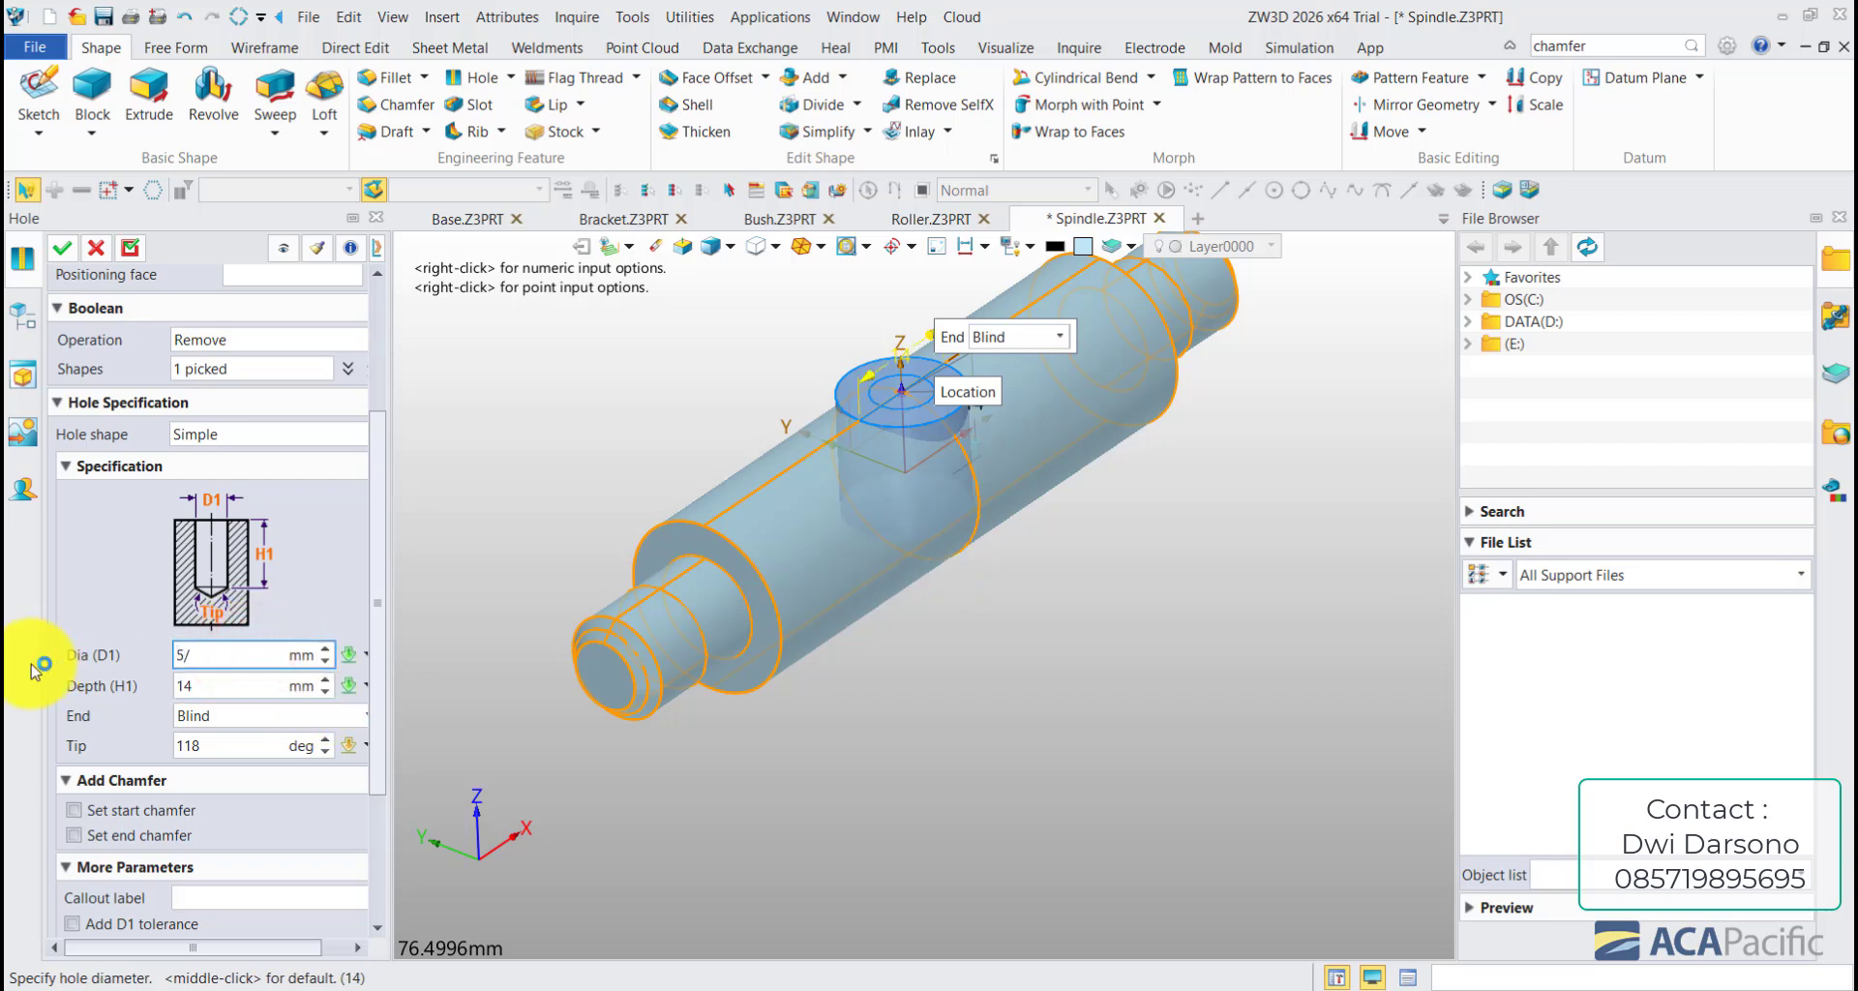
type("5.1")
key("Return")
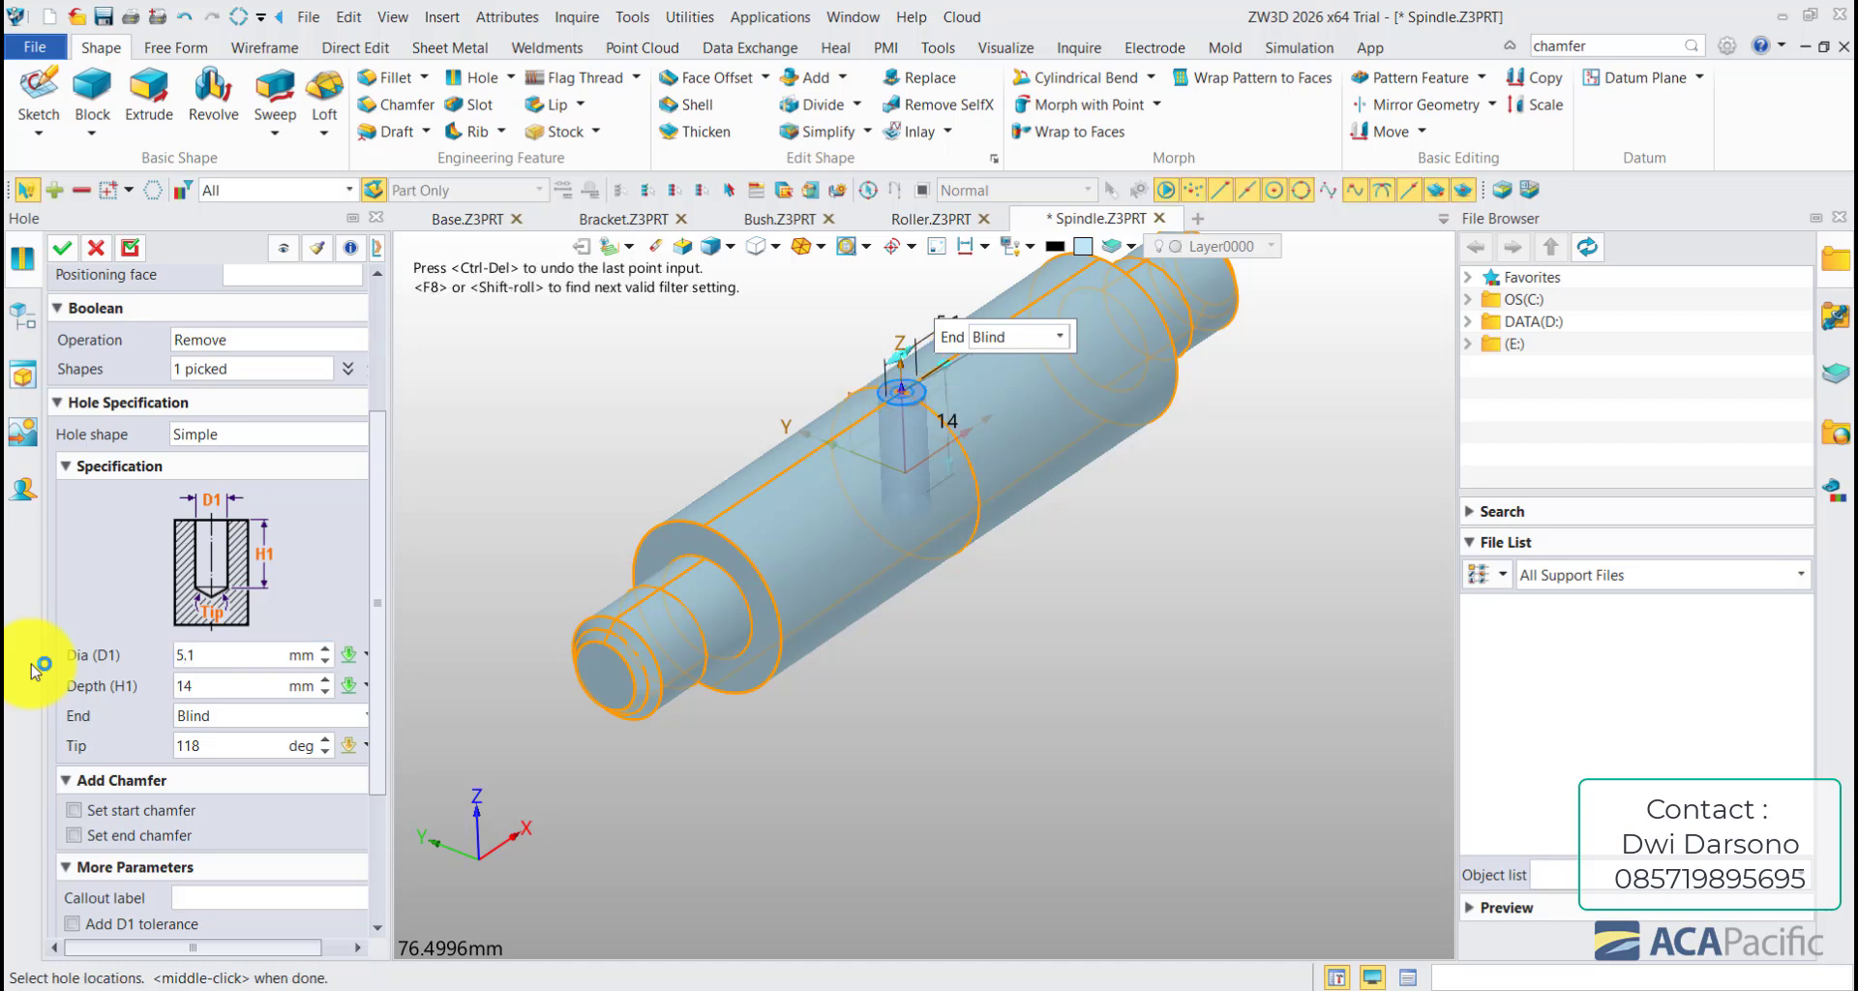
left_click(58, 249)
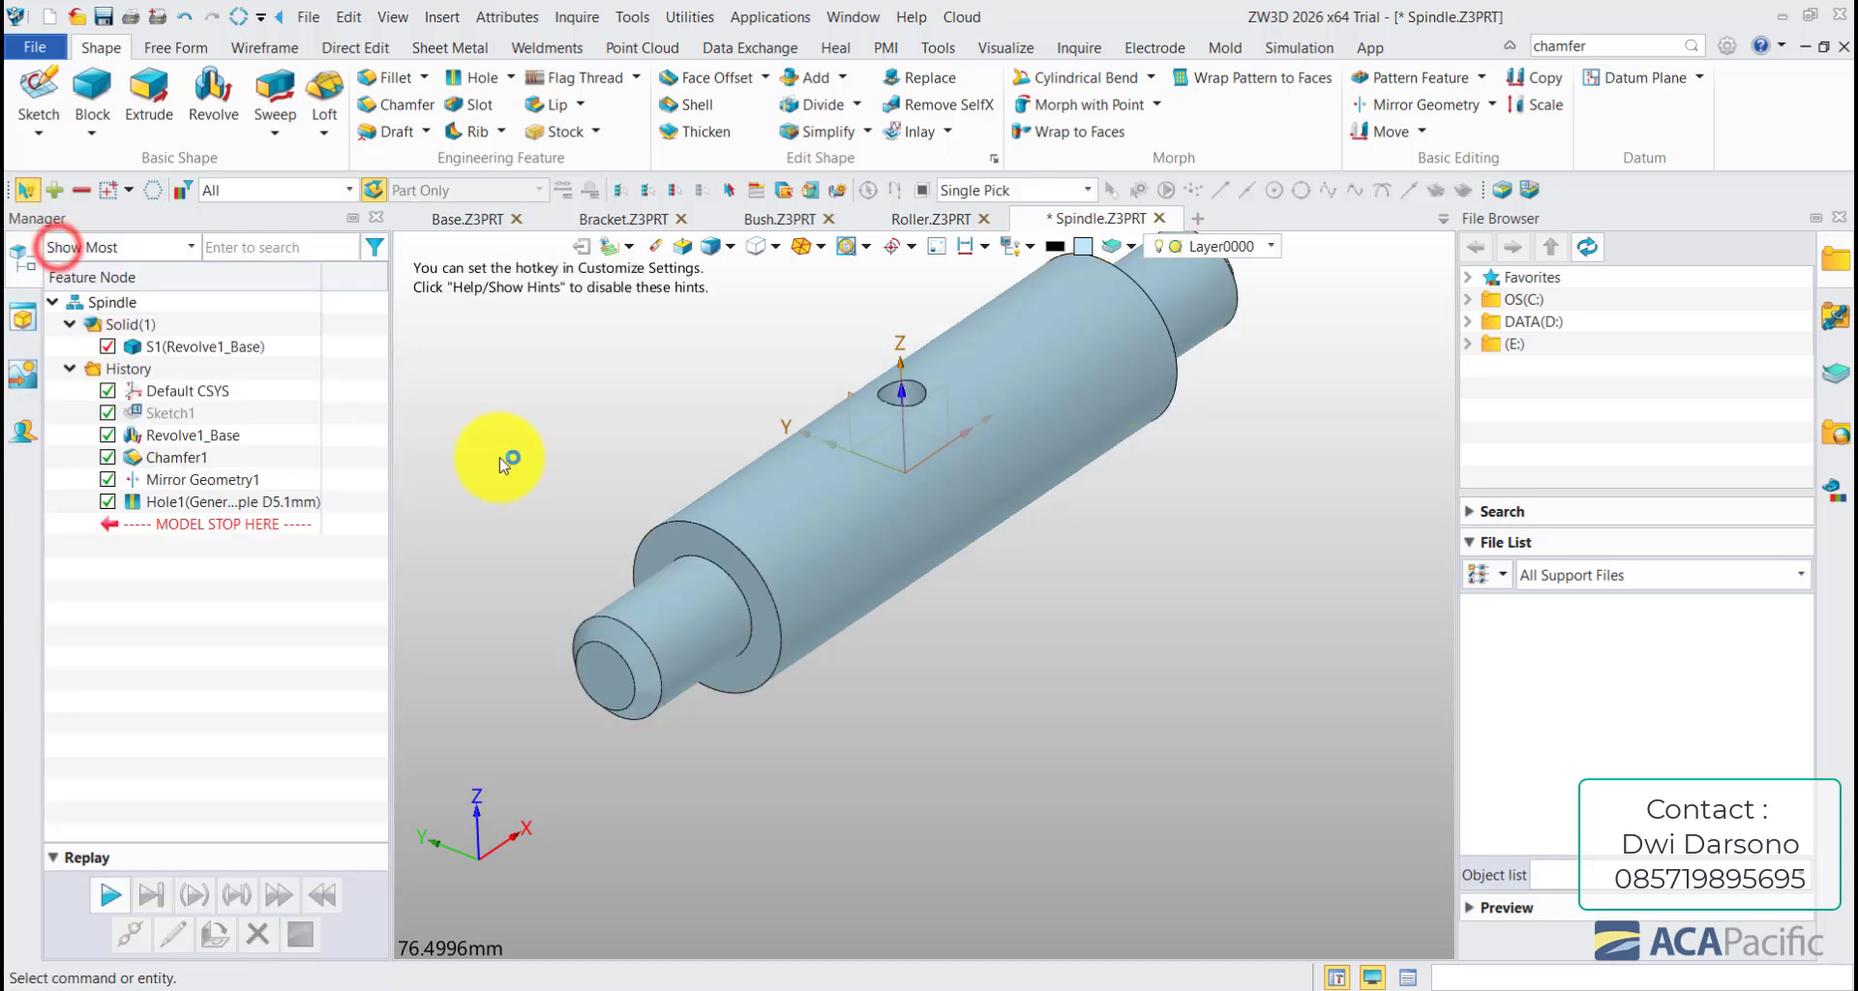
- Create a 5.1 mm axial hole at the centre of the spindle's small end face, ending at the cross hole's face
middle_click(522, 339)
left_click(608, 678)
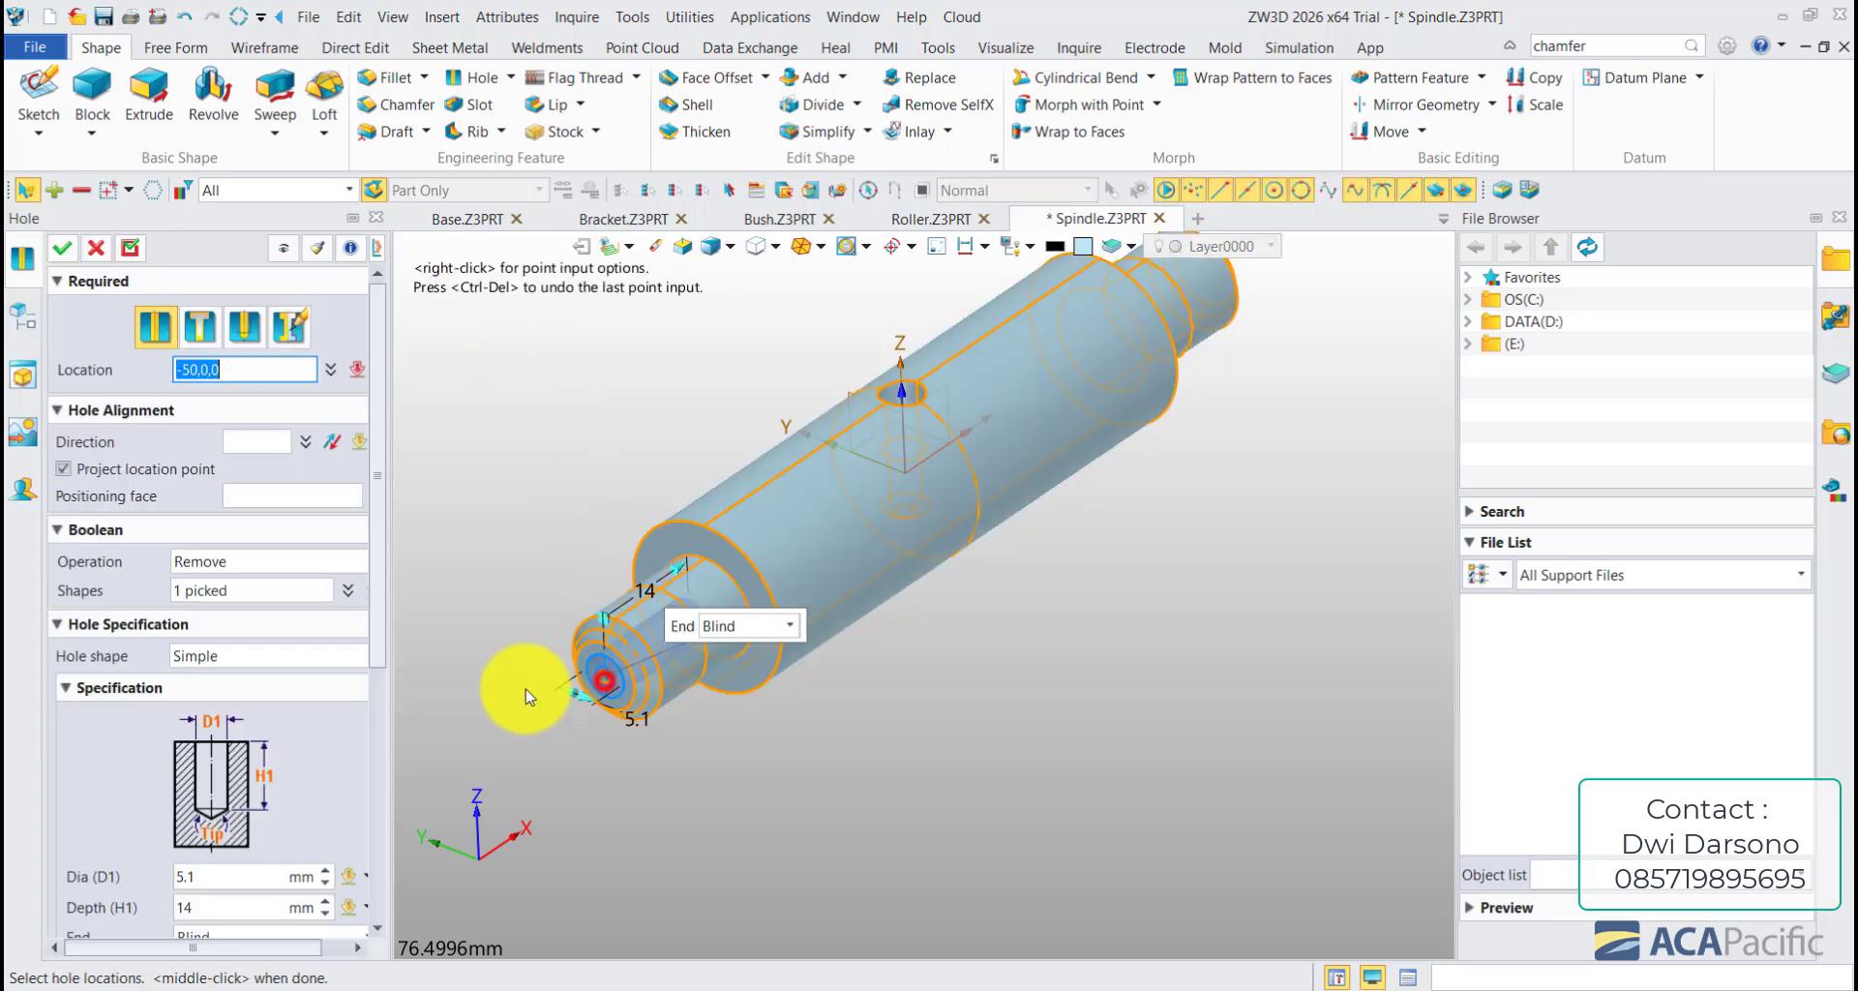
left_click_drag(378, 616, 378, 725)
scroll(377, 726, "down", 3)
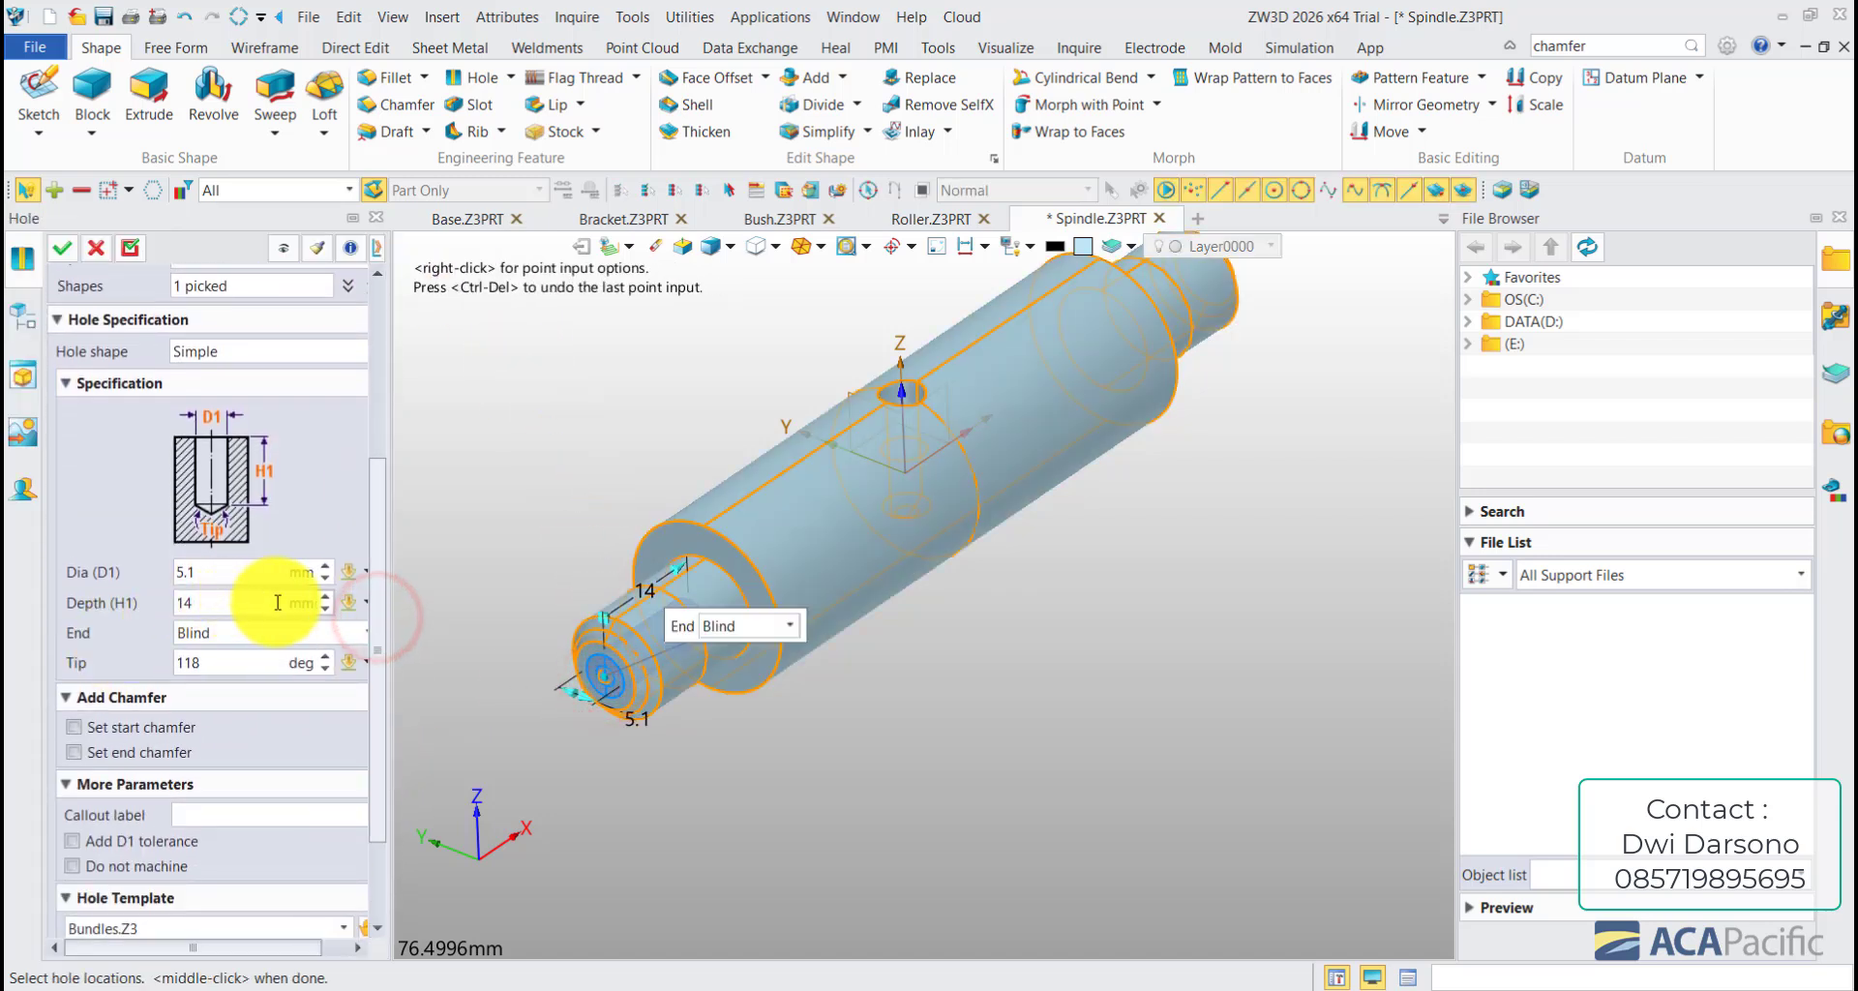
left_click(341, 641)
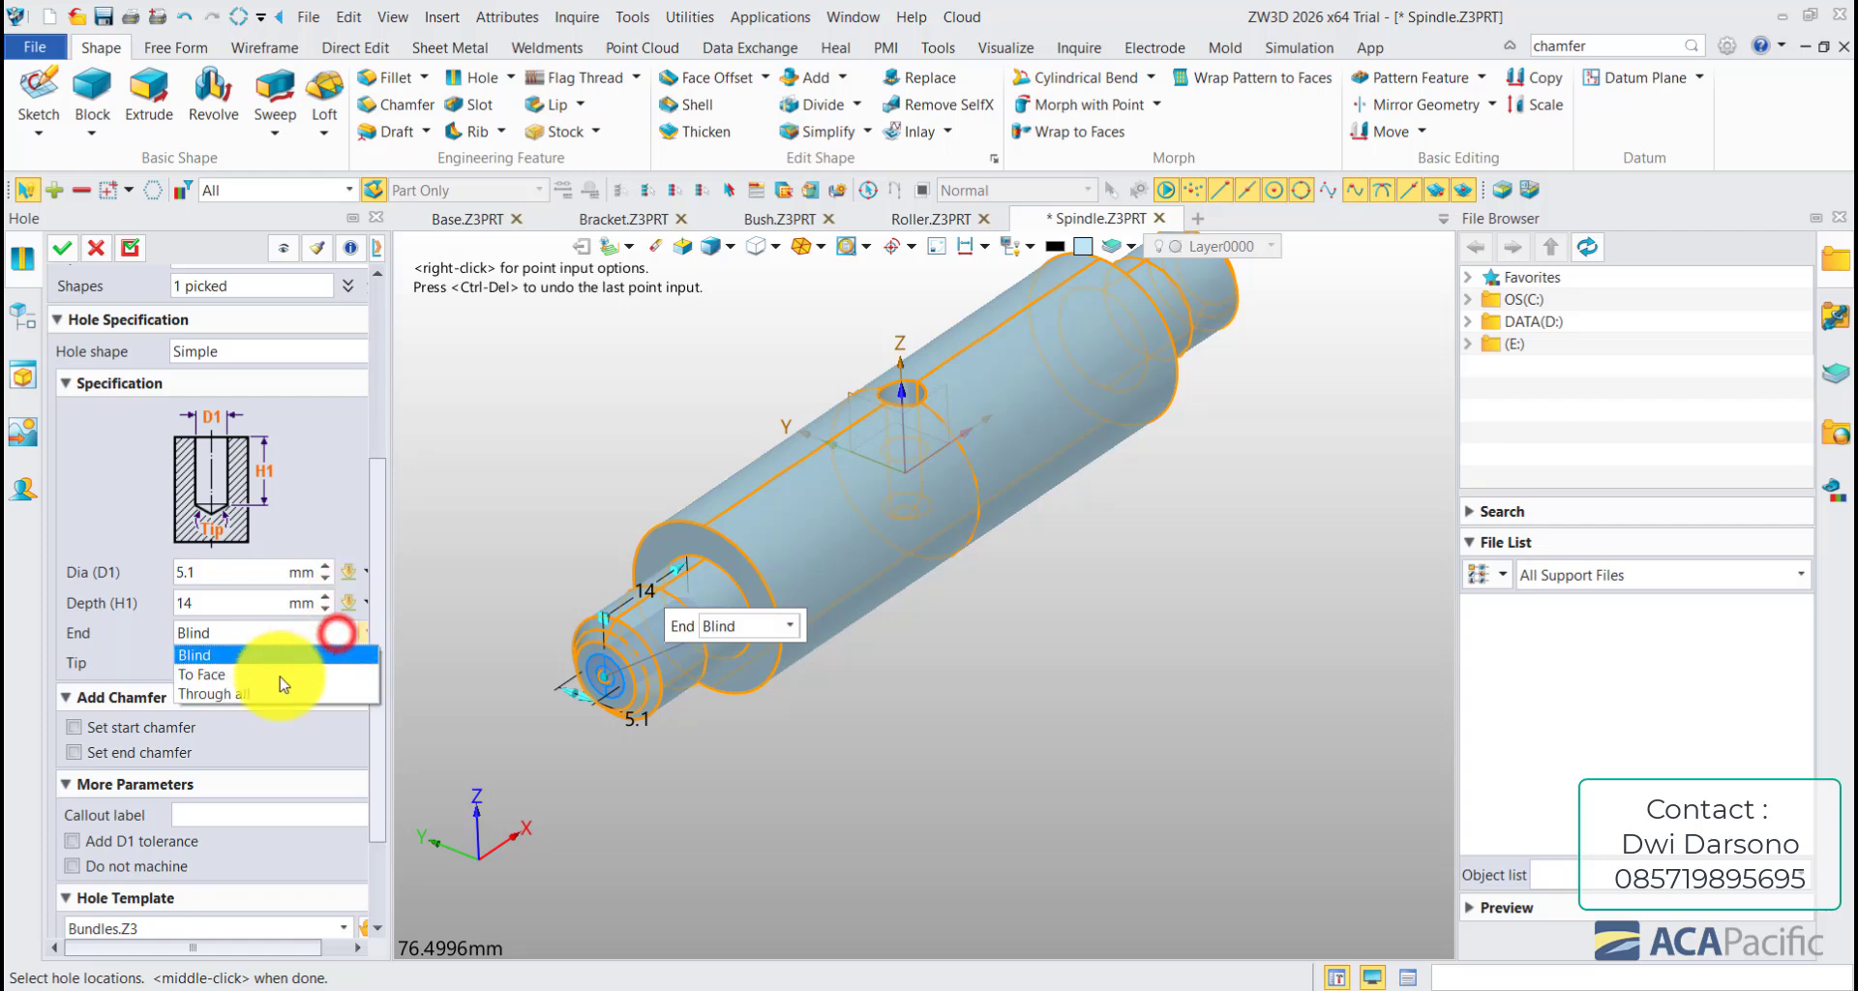
left_click(279, 672)
scroll(898, 380, "up", 3)
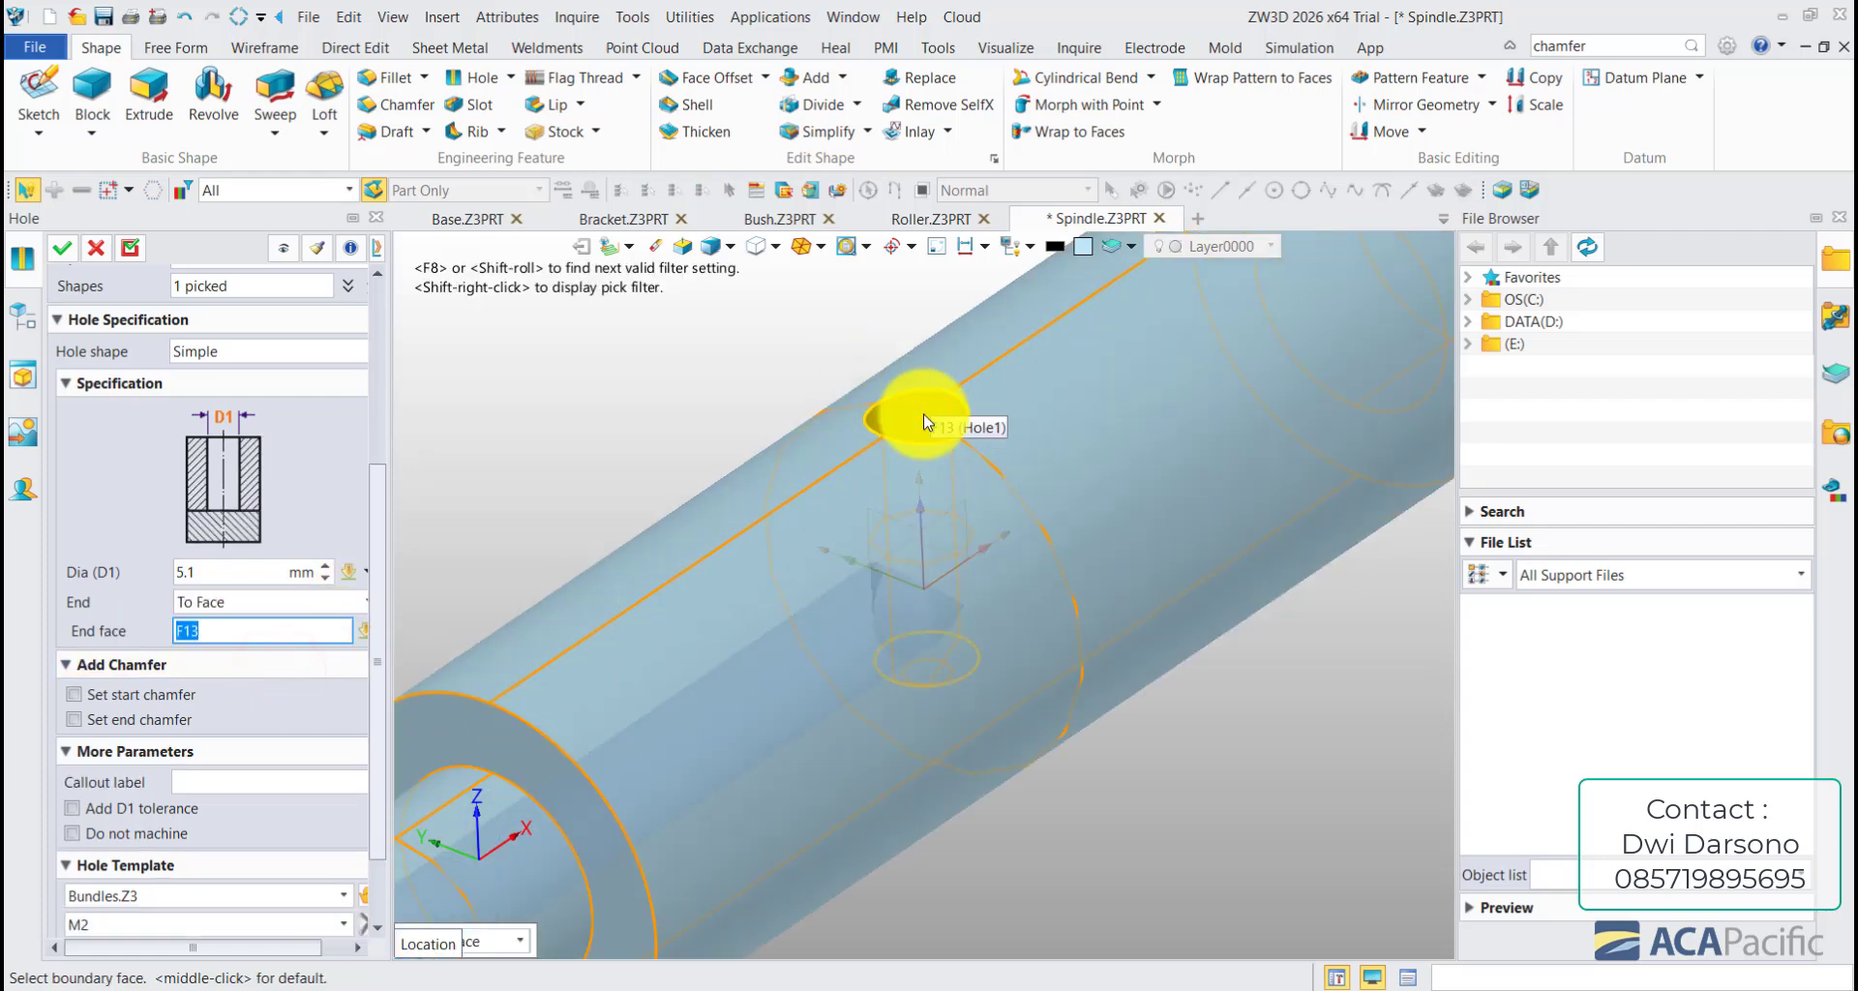
left_click(914, 414)
scroll(920, 580, "down", 2)
left_click(62, 250)
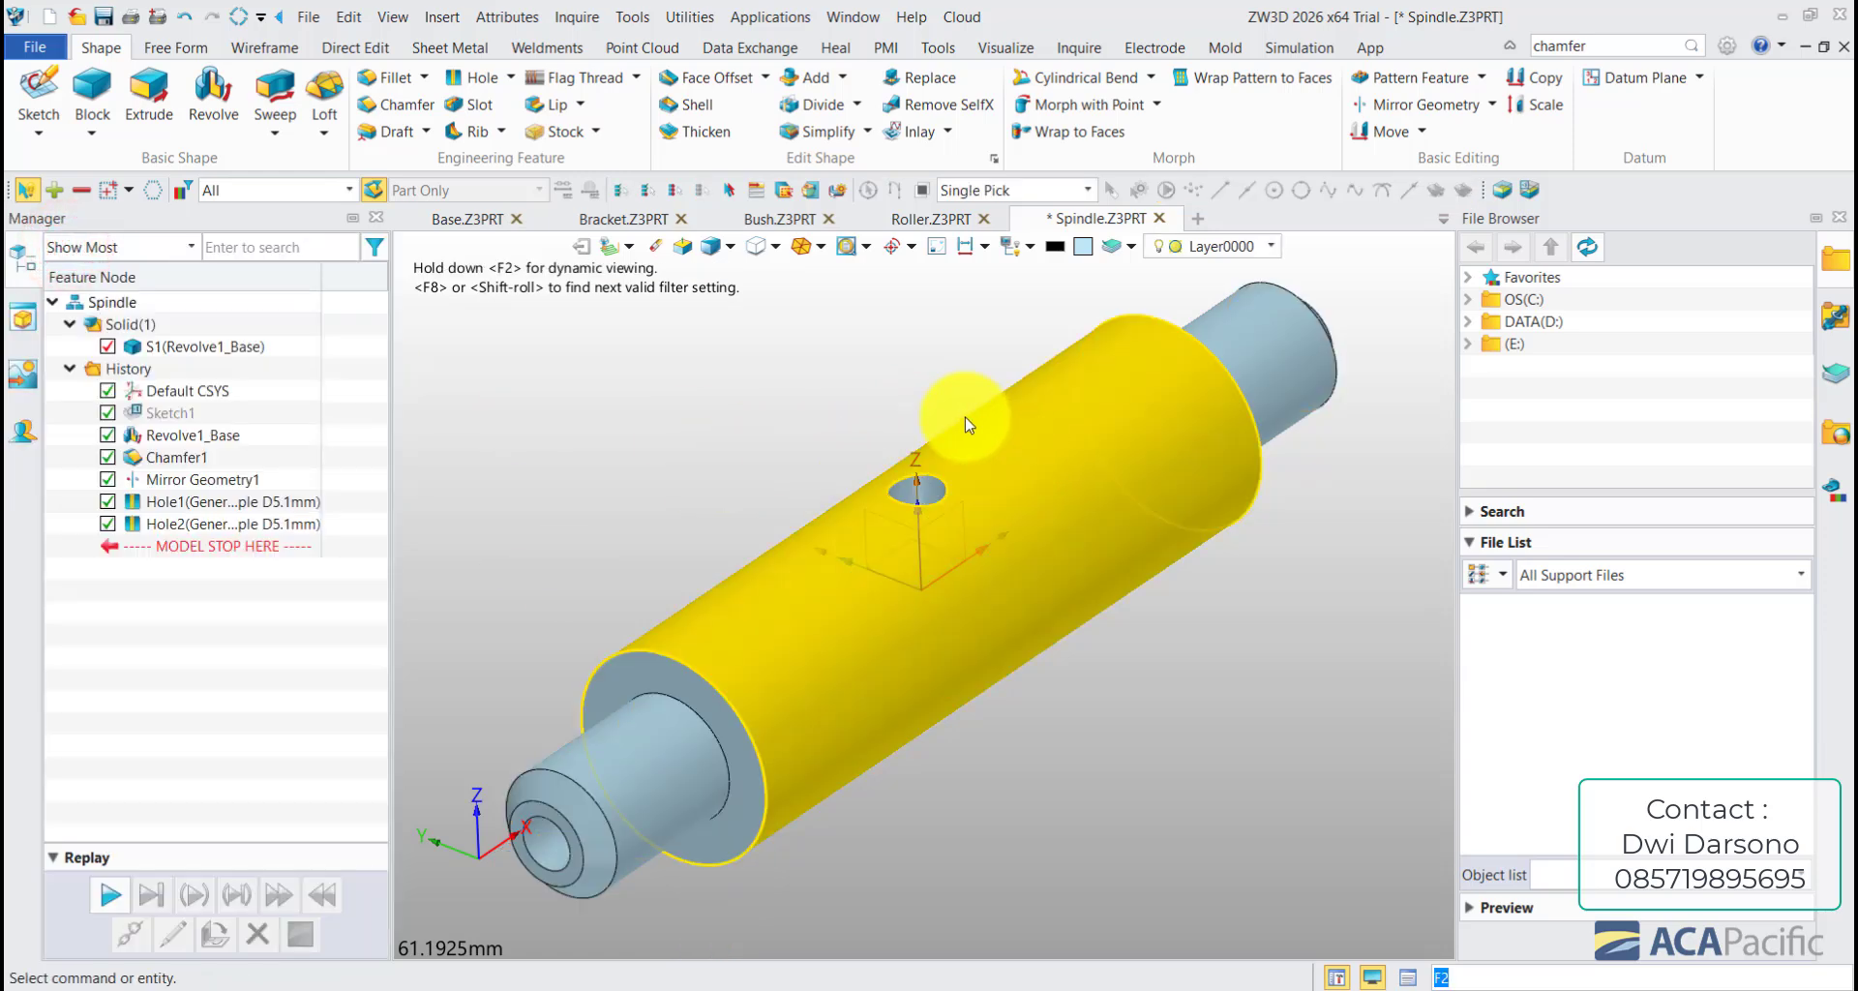
- Start a section view of the spindle with its cutting plane aligned to the Default CSYS XZ plane
left_click(1080, 49)
left_click(1568, 106)
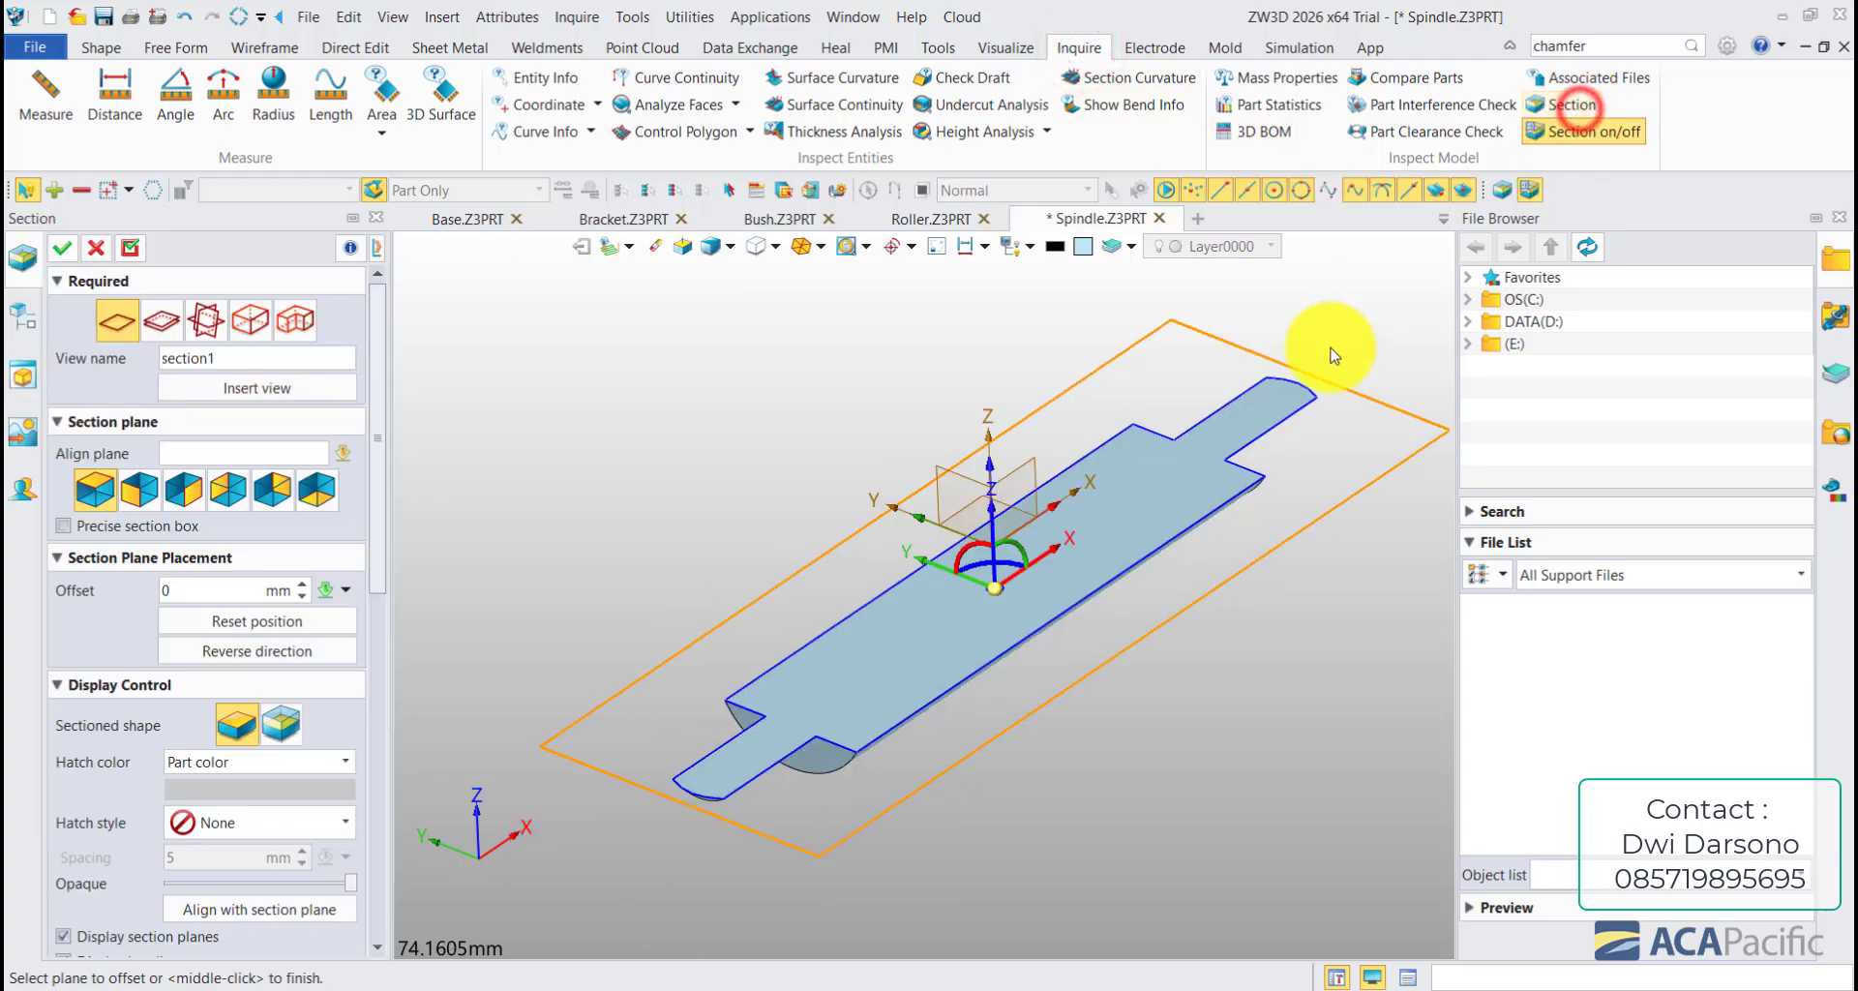
left_click(214, 452)
left_click(1039, 469)
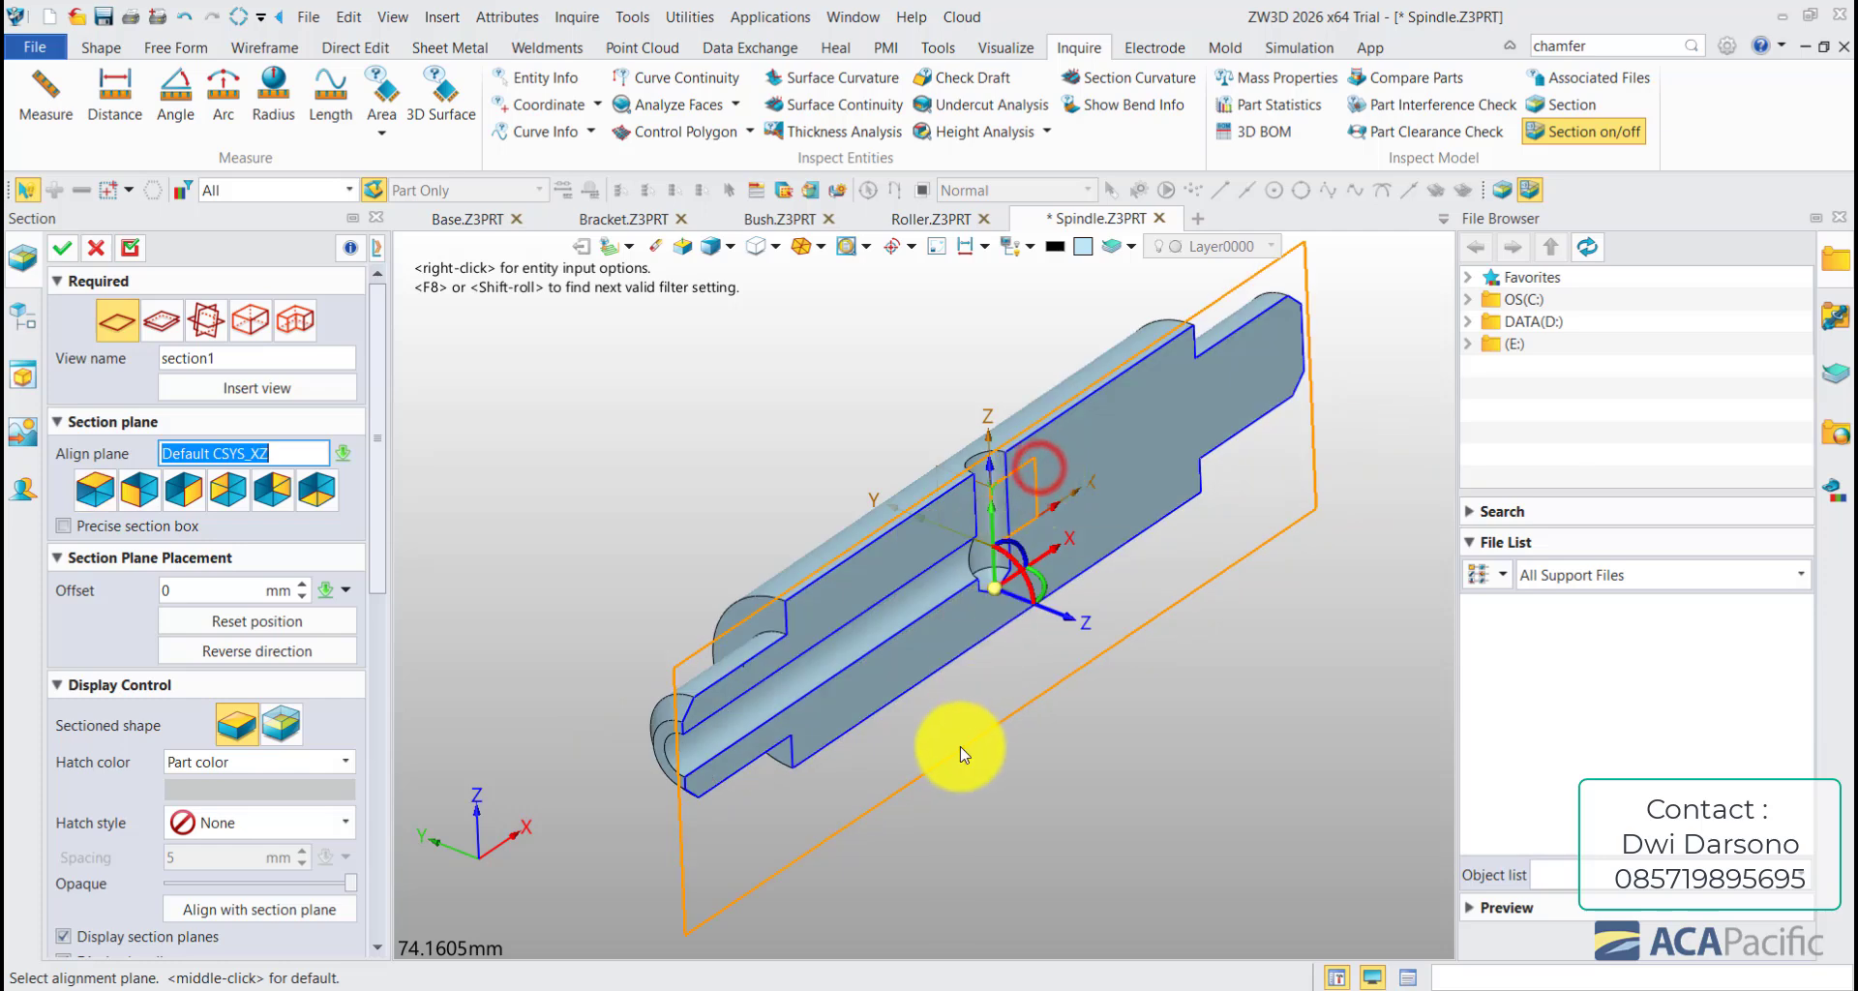
- Set the section's hatch style to Twill with 4 mm spacing and create the view
left_click_drag(377, 523, 401, 619)
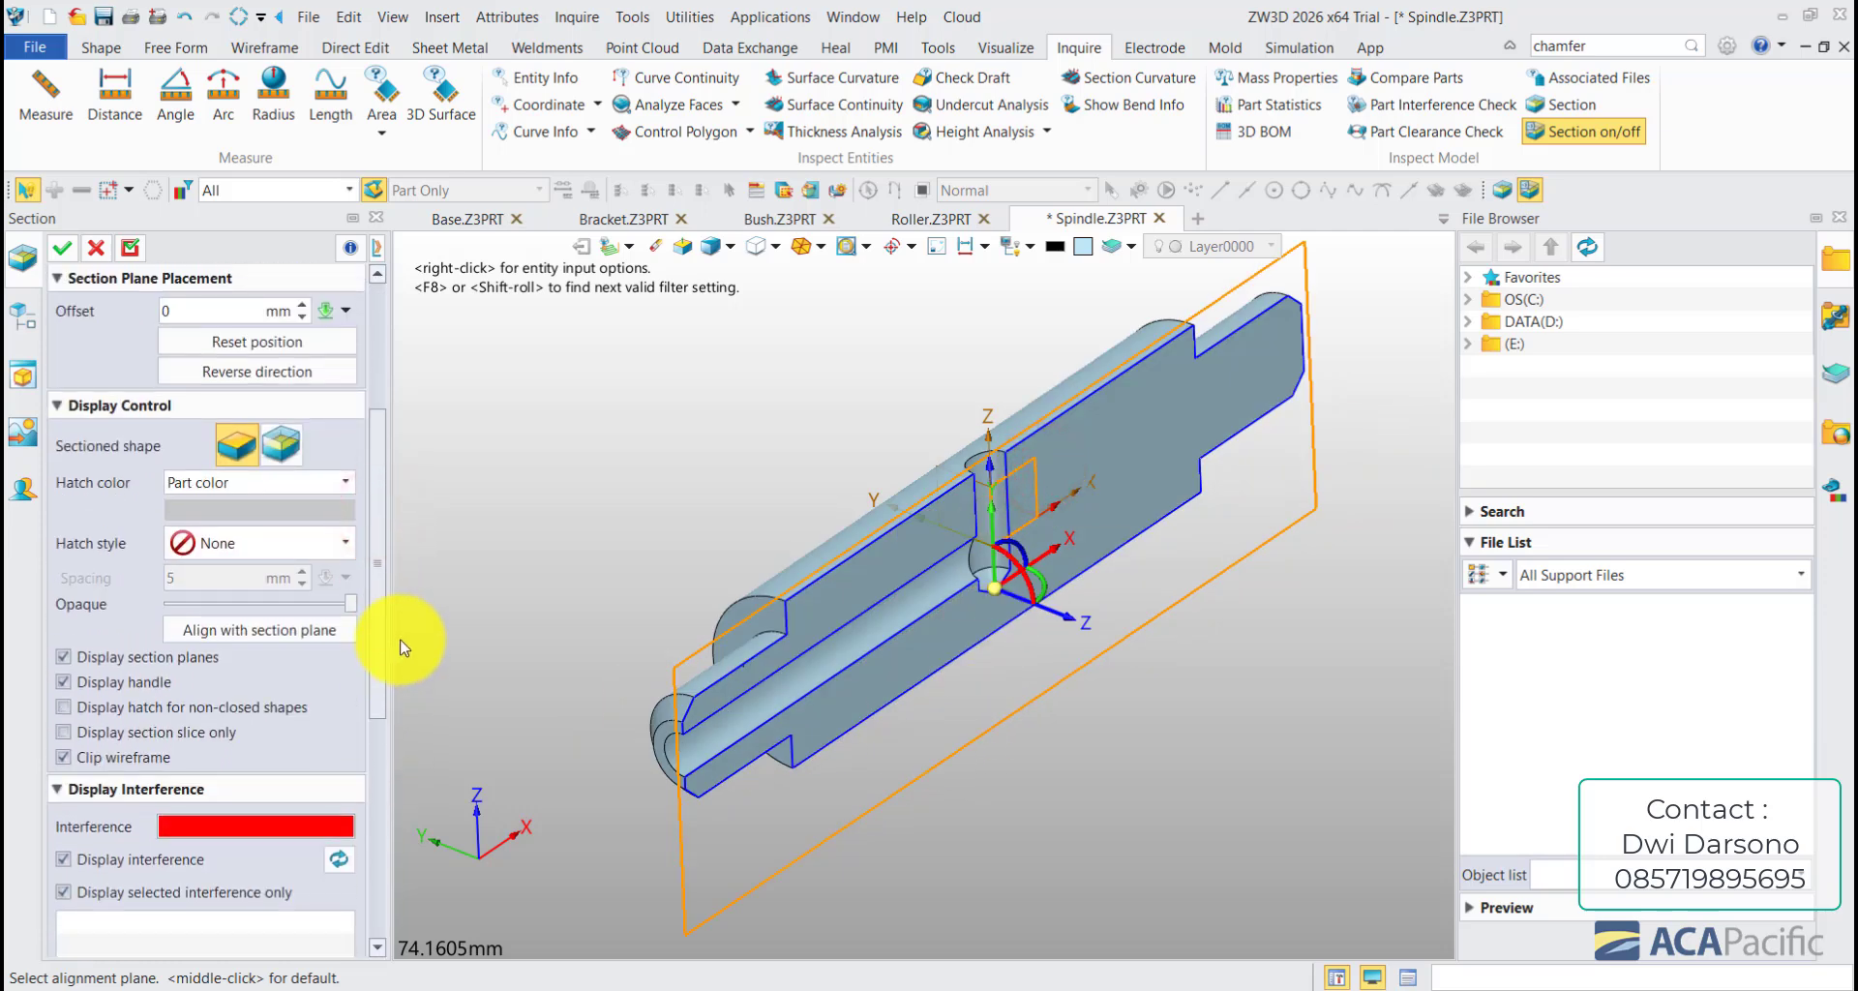
left_click(276, 481)
left_click(272, 510)
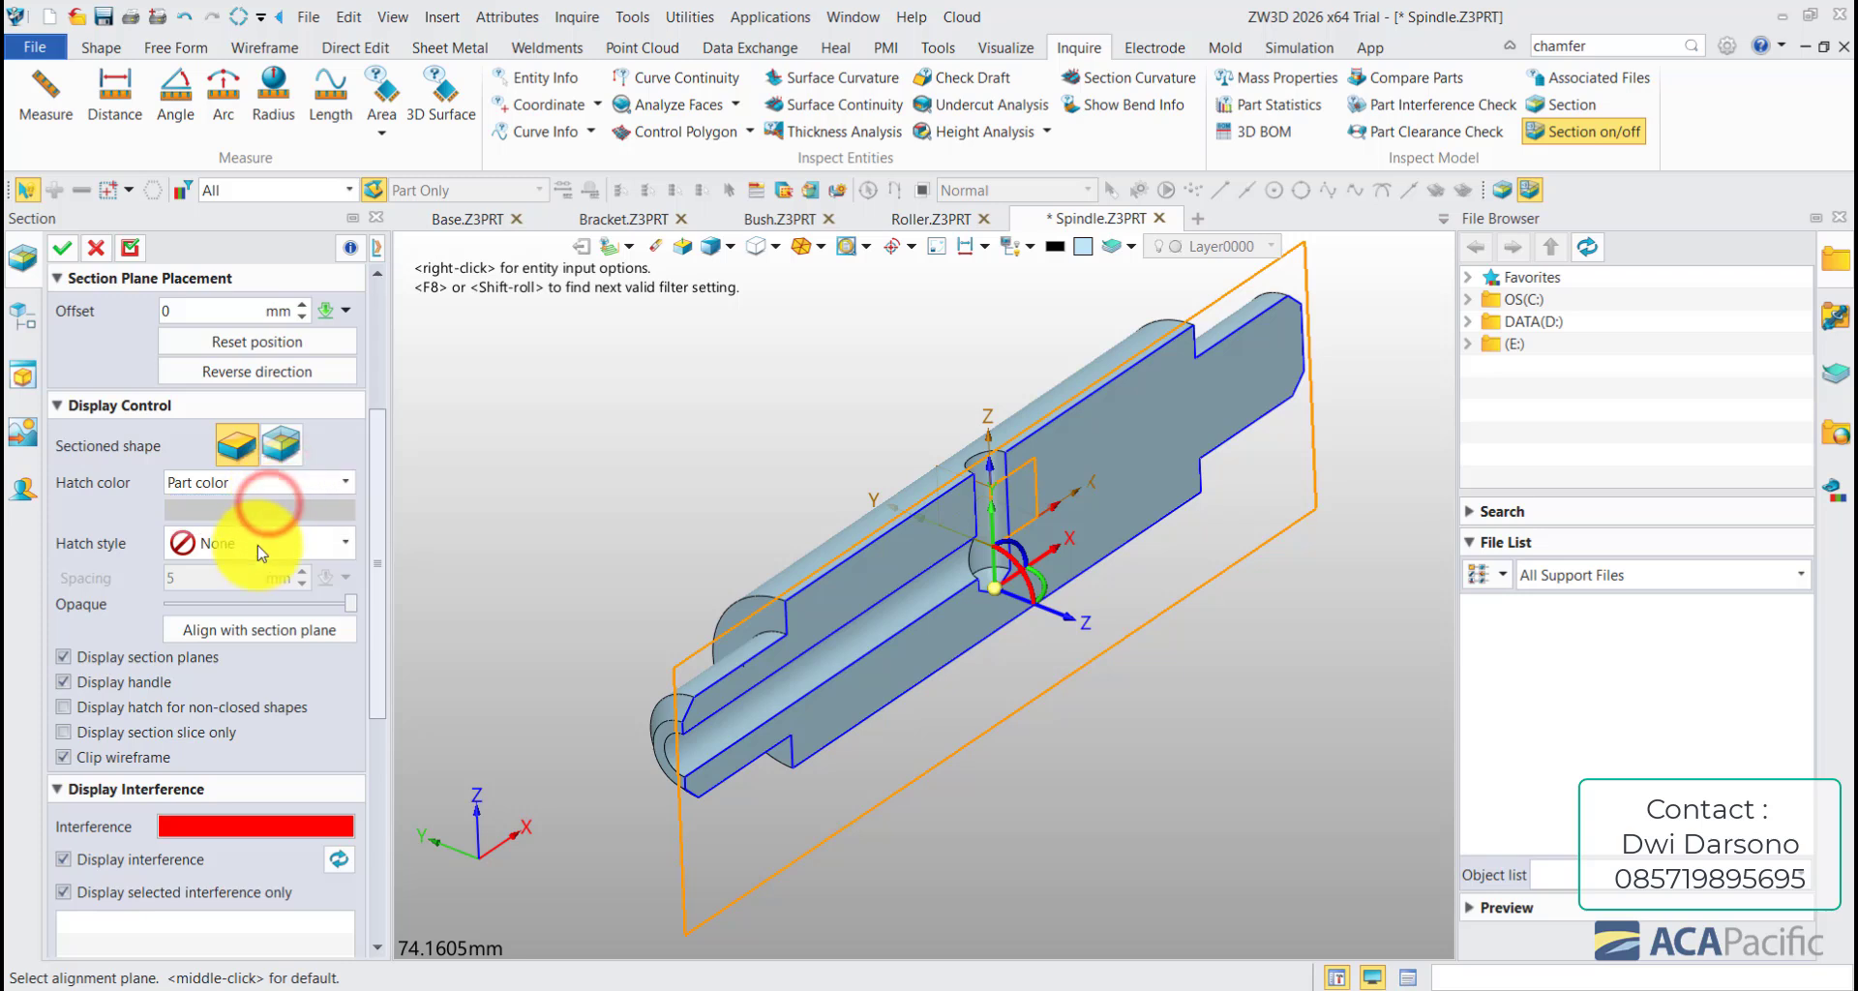
left_click(267, 542)
left_click(255, 603)
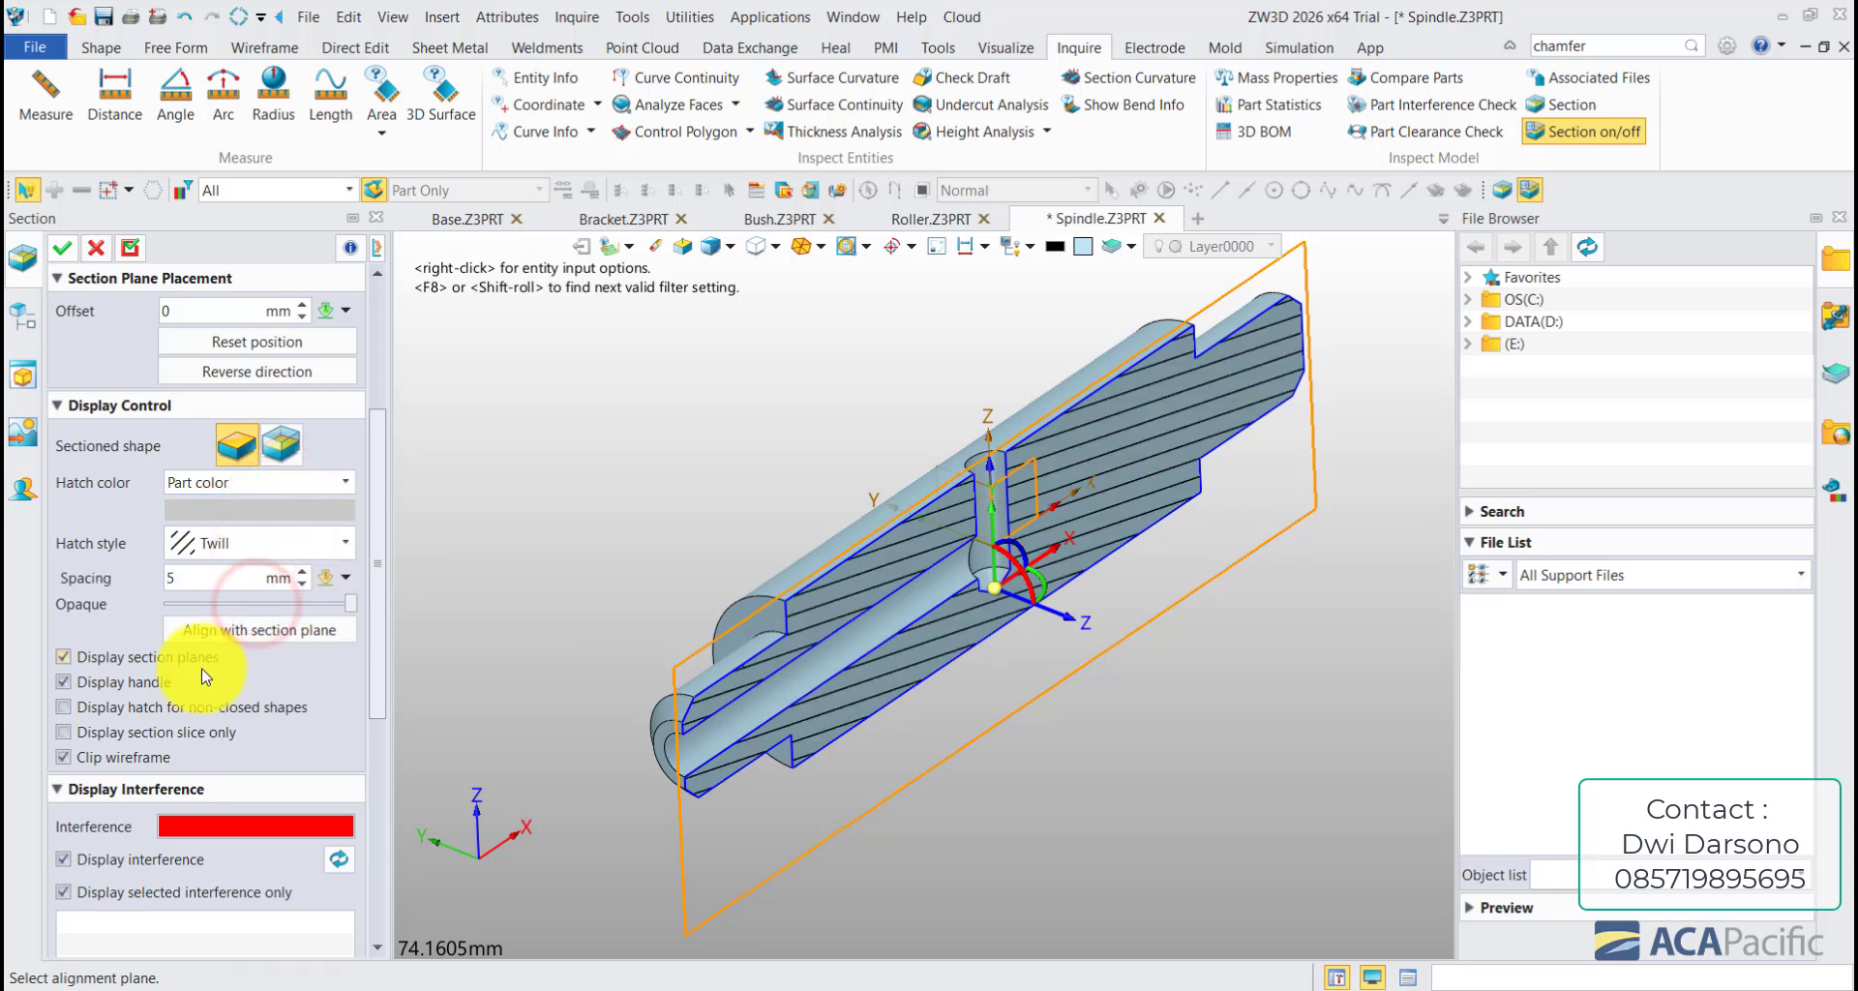
left_click(301, 583)
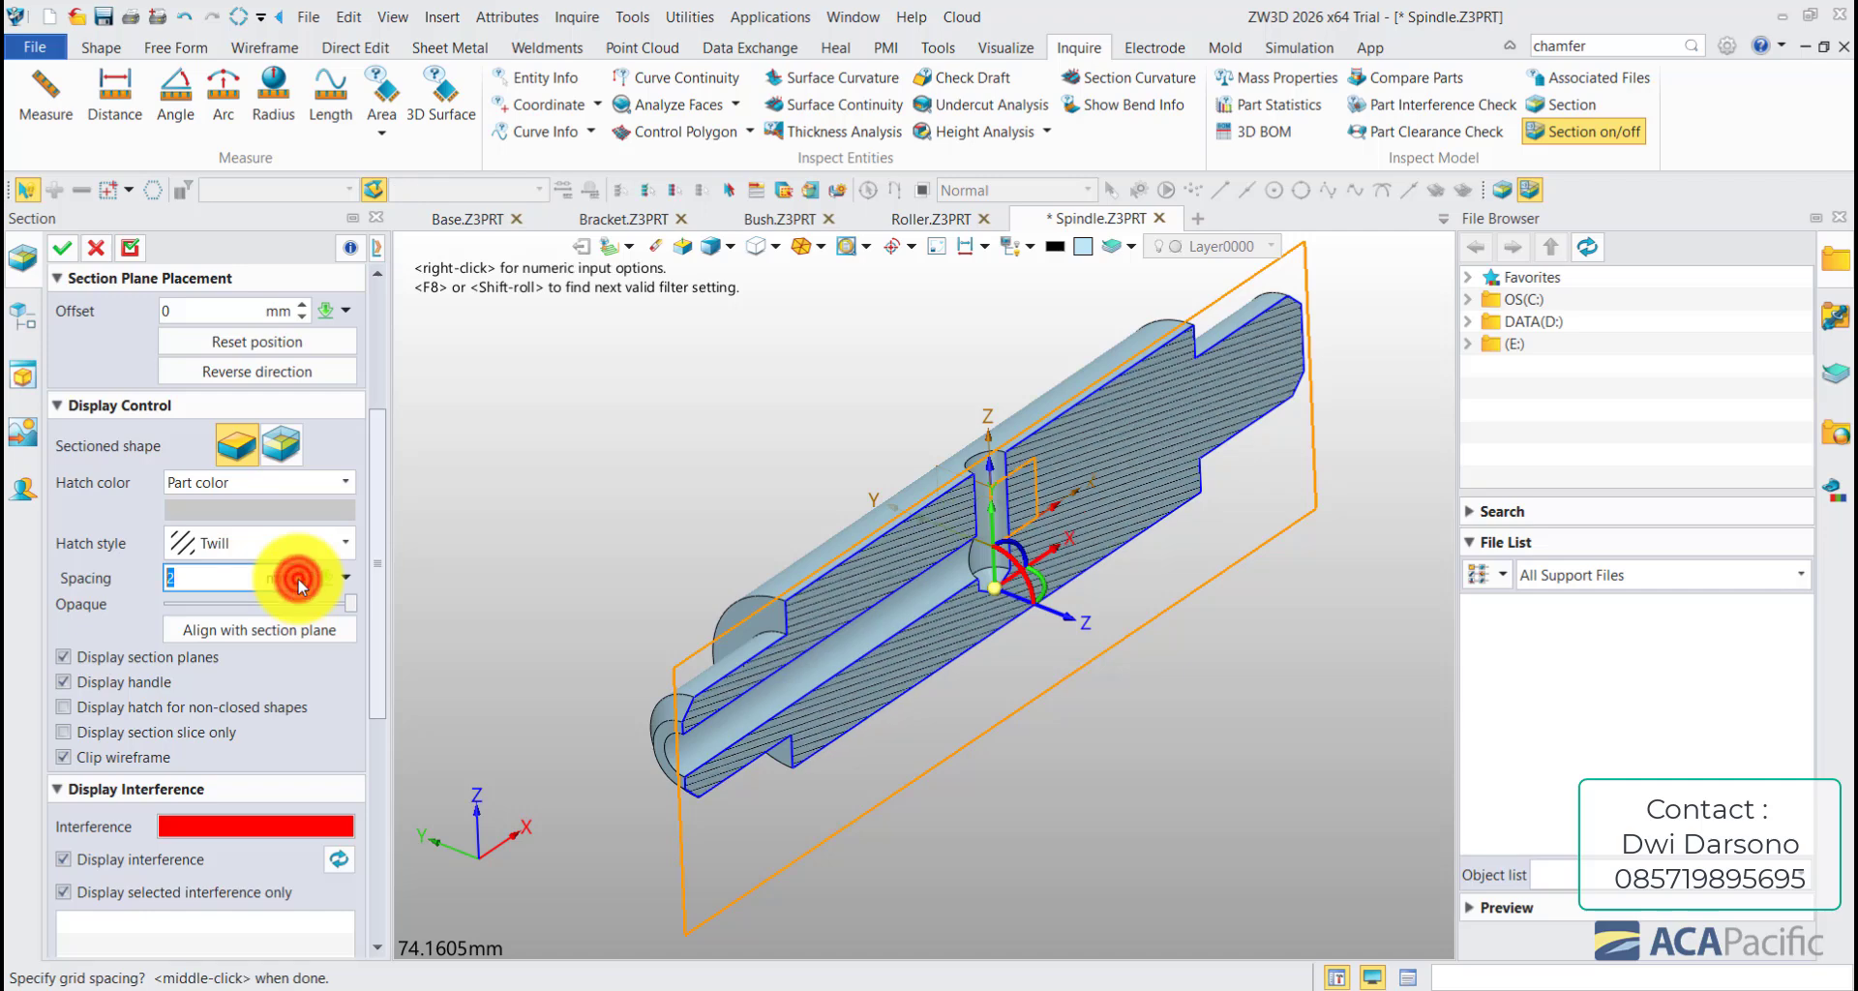
left_click(302, 572)
left_click(302, 572)
left_click(302, 572)
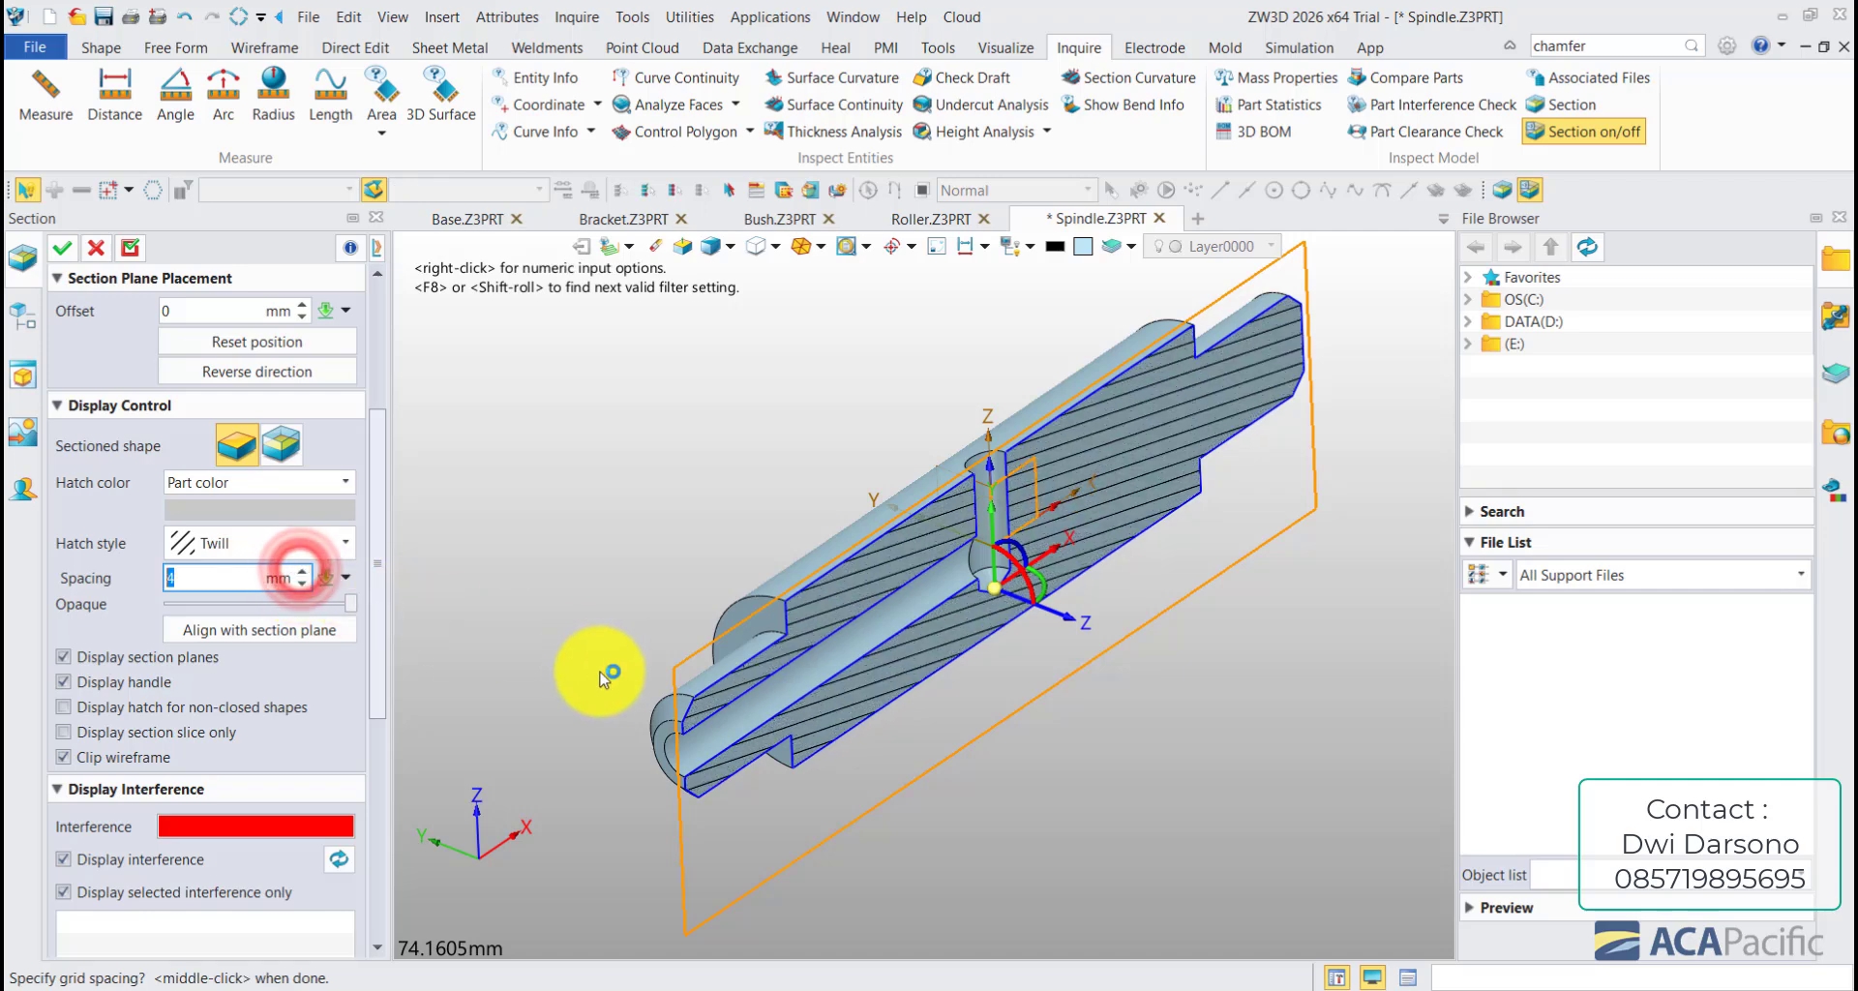
left_click_drag(380, 626, 365, 714)
middle_click_drag(677, 469, 693, 516)
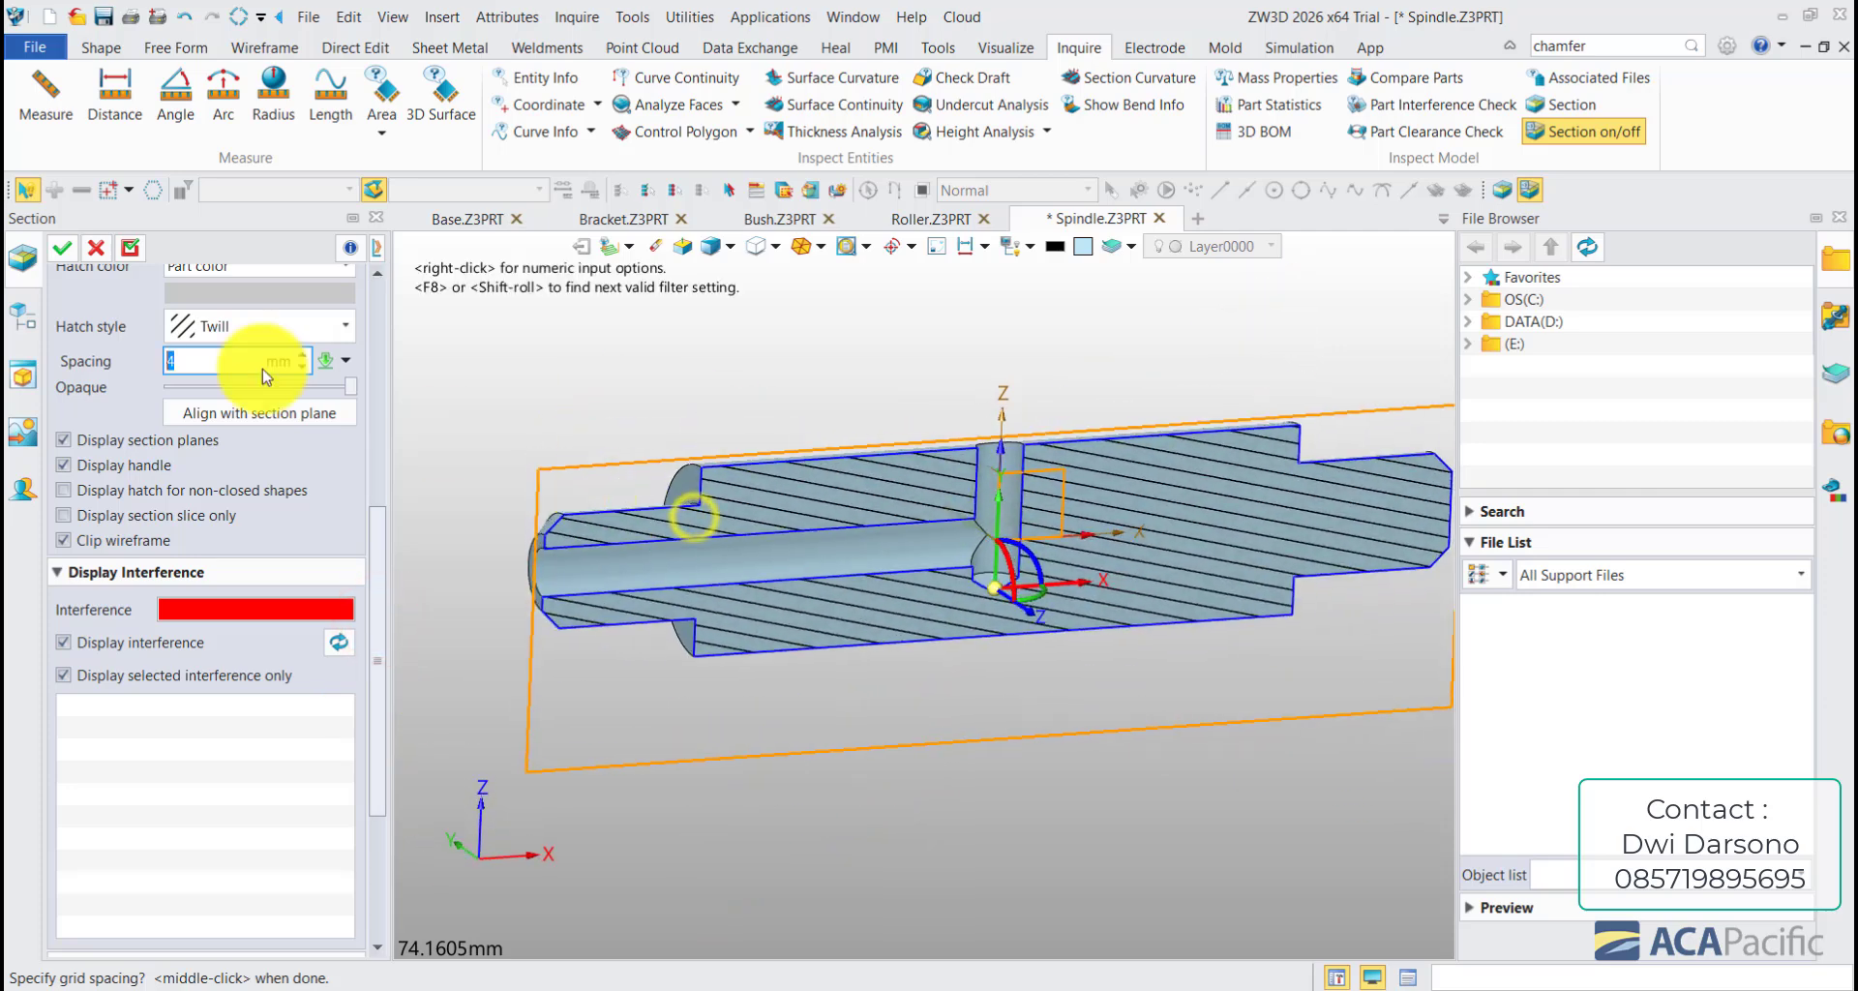
left_click(62, 248)
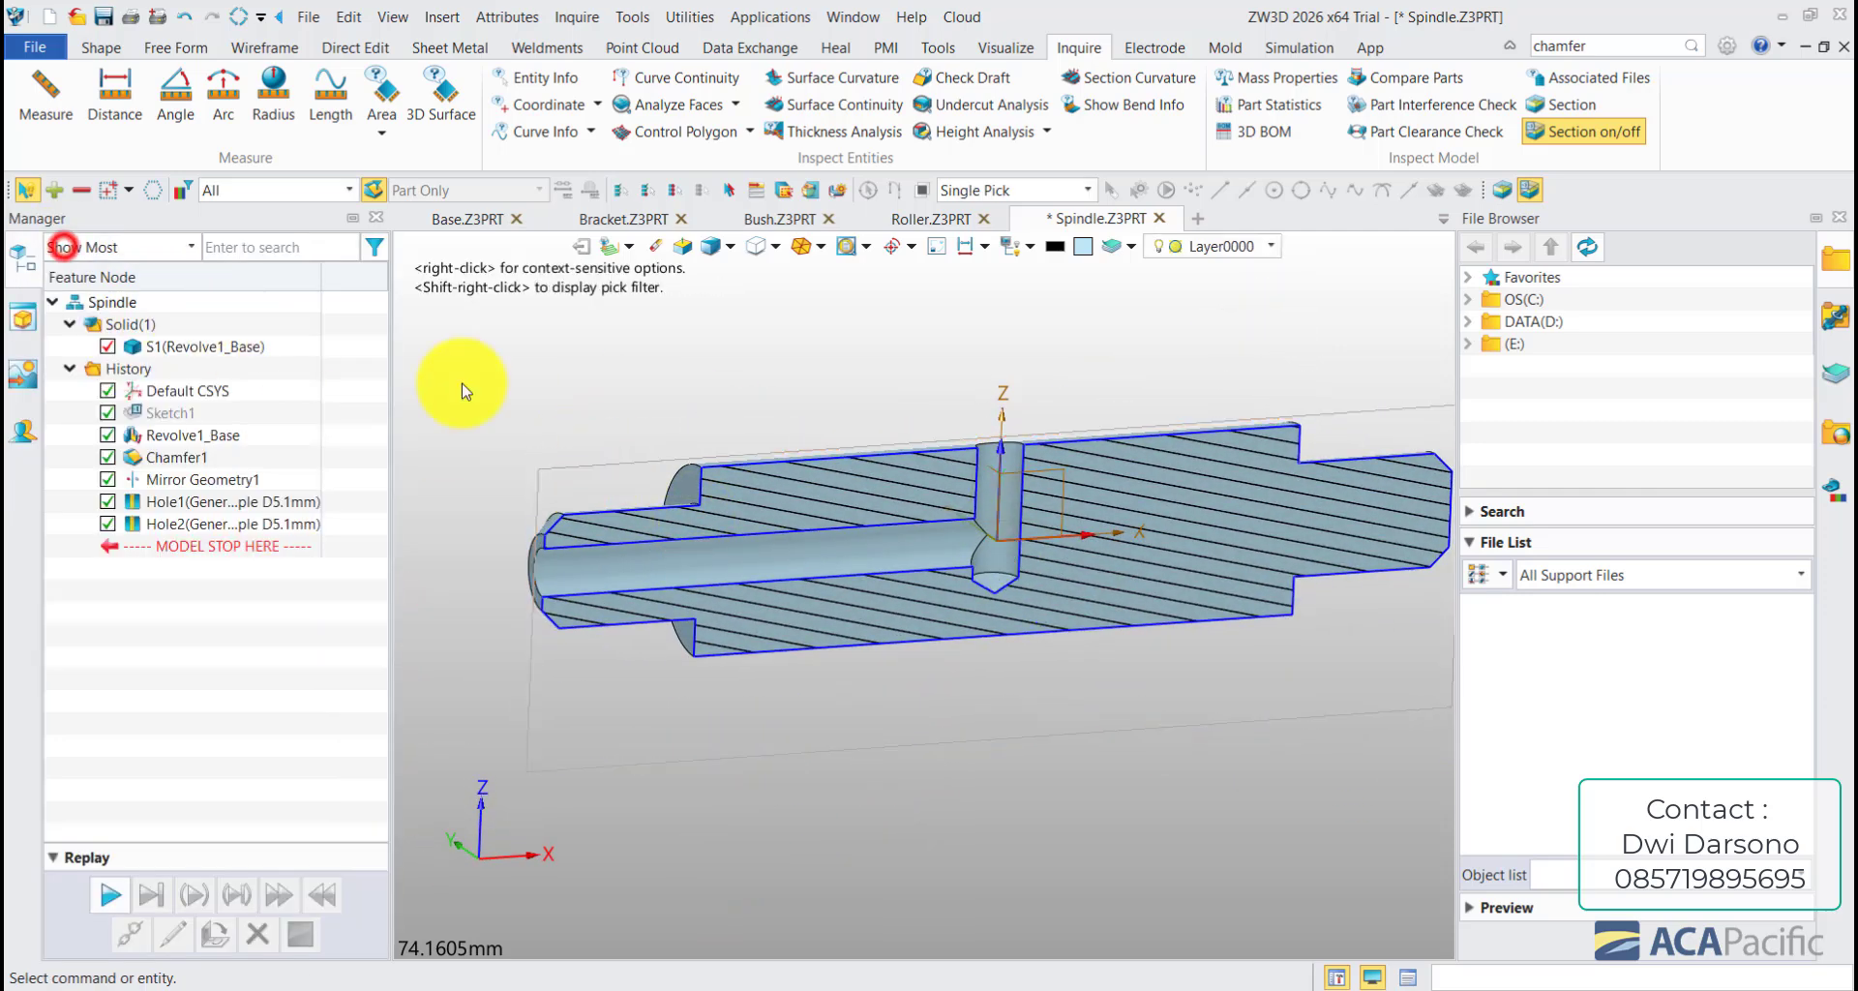
- Turn off the section display, reactivate the saved section1 view to view the holes, and turn it off again
left_click(1602, 138)
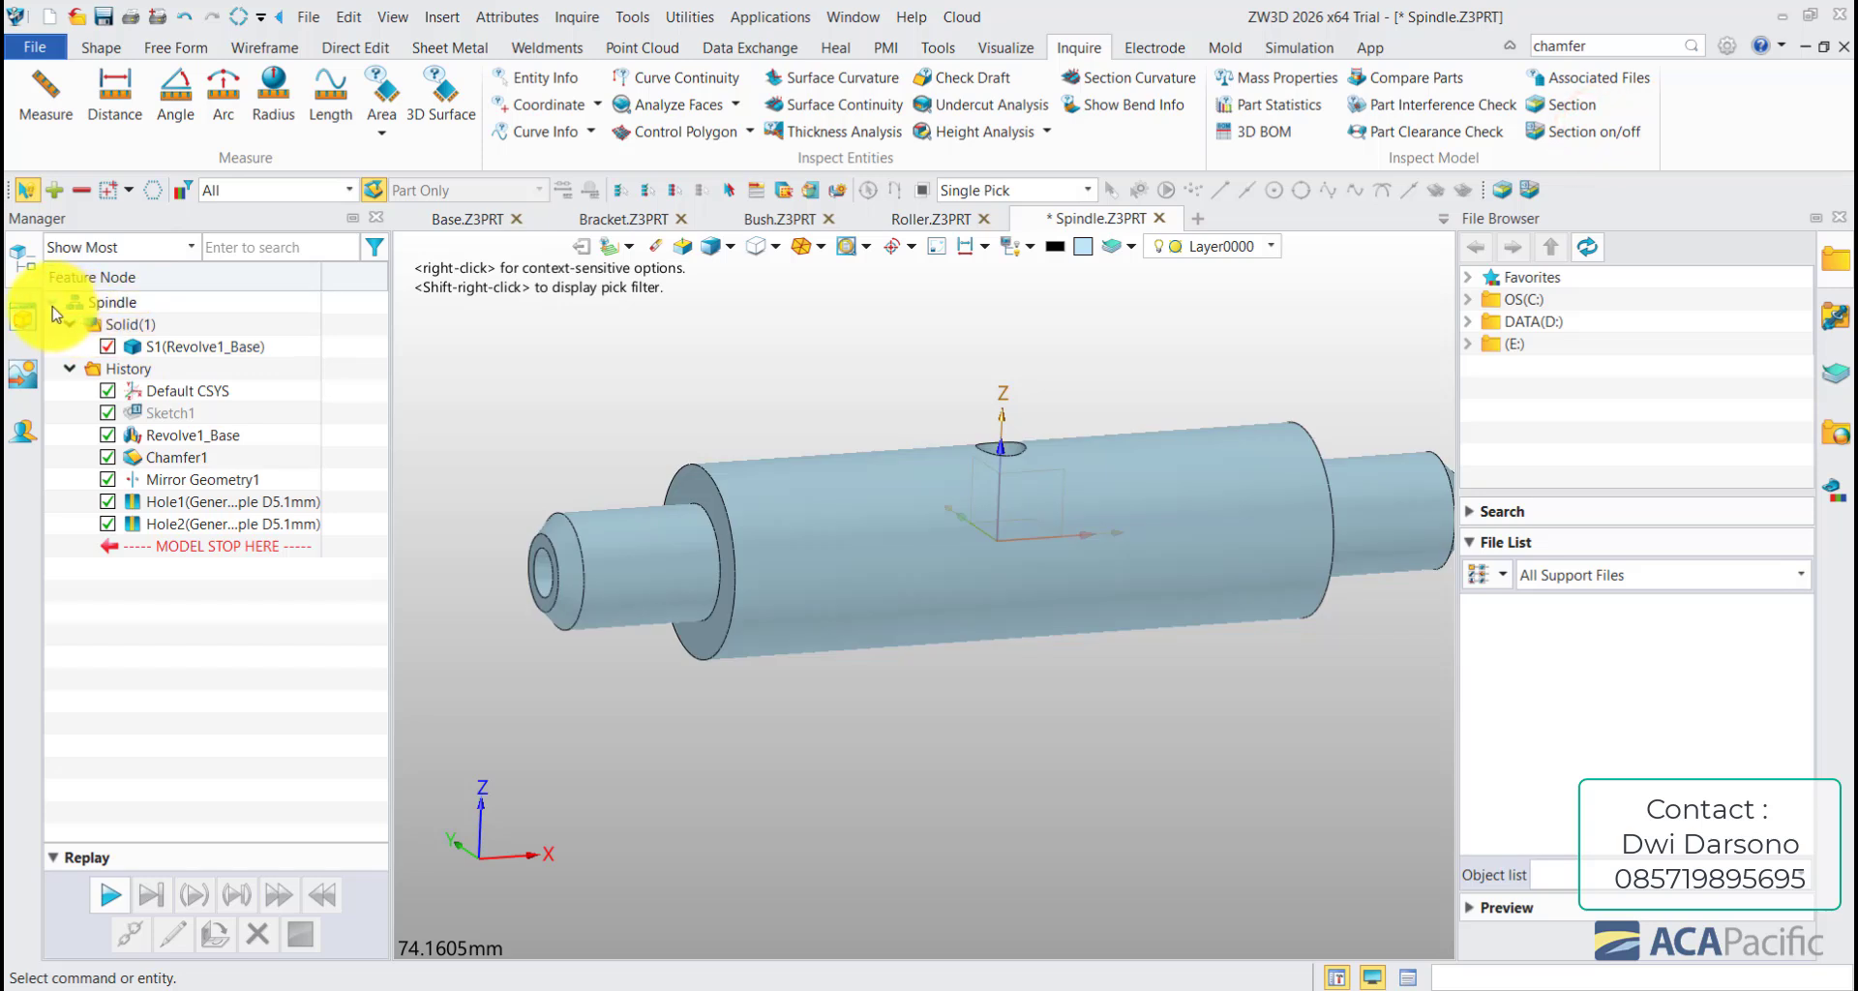
left_click(29, 329)
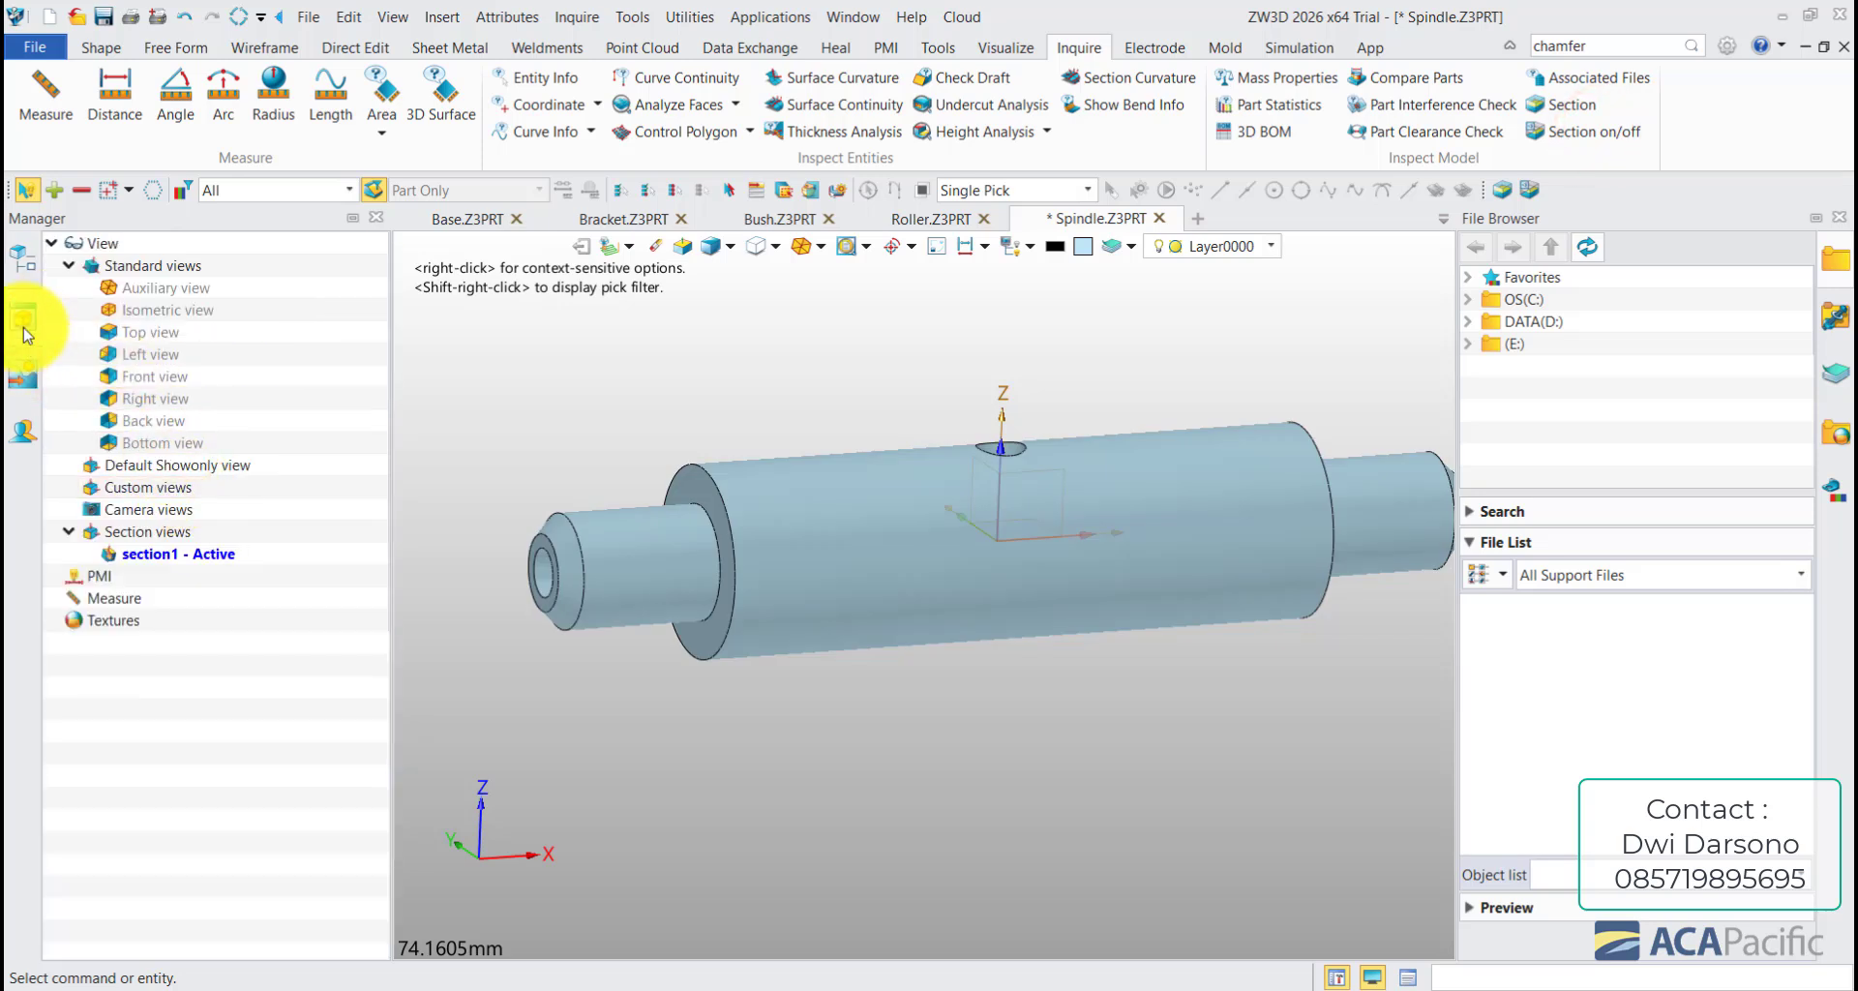
double_click(177, 556)
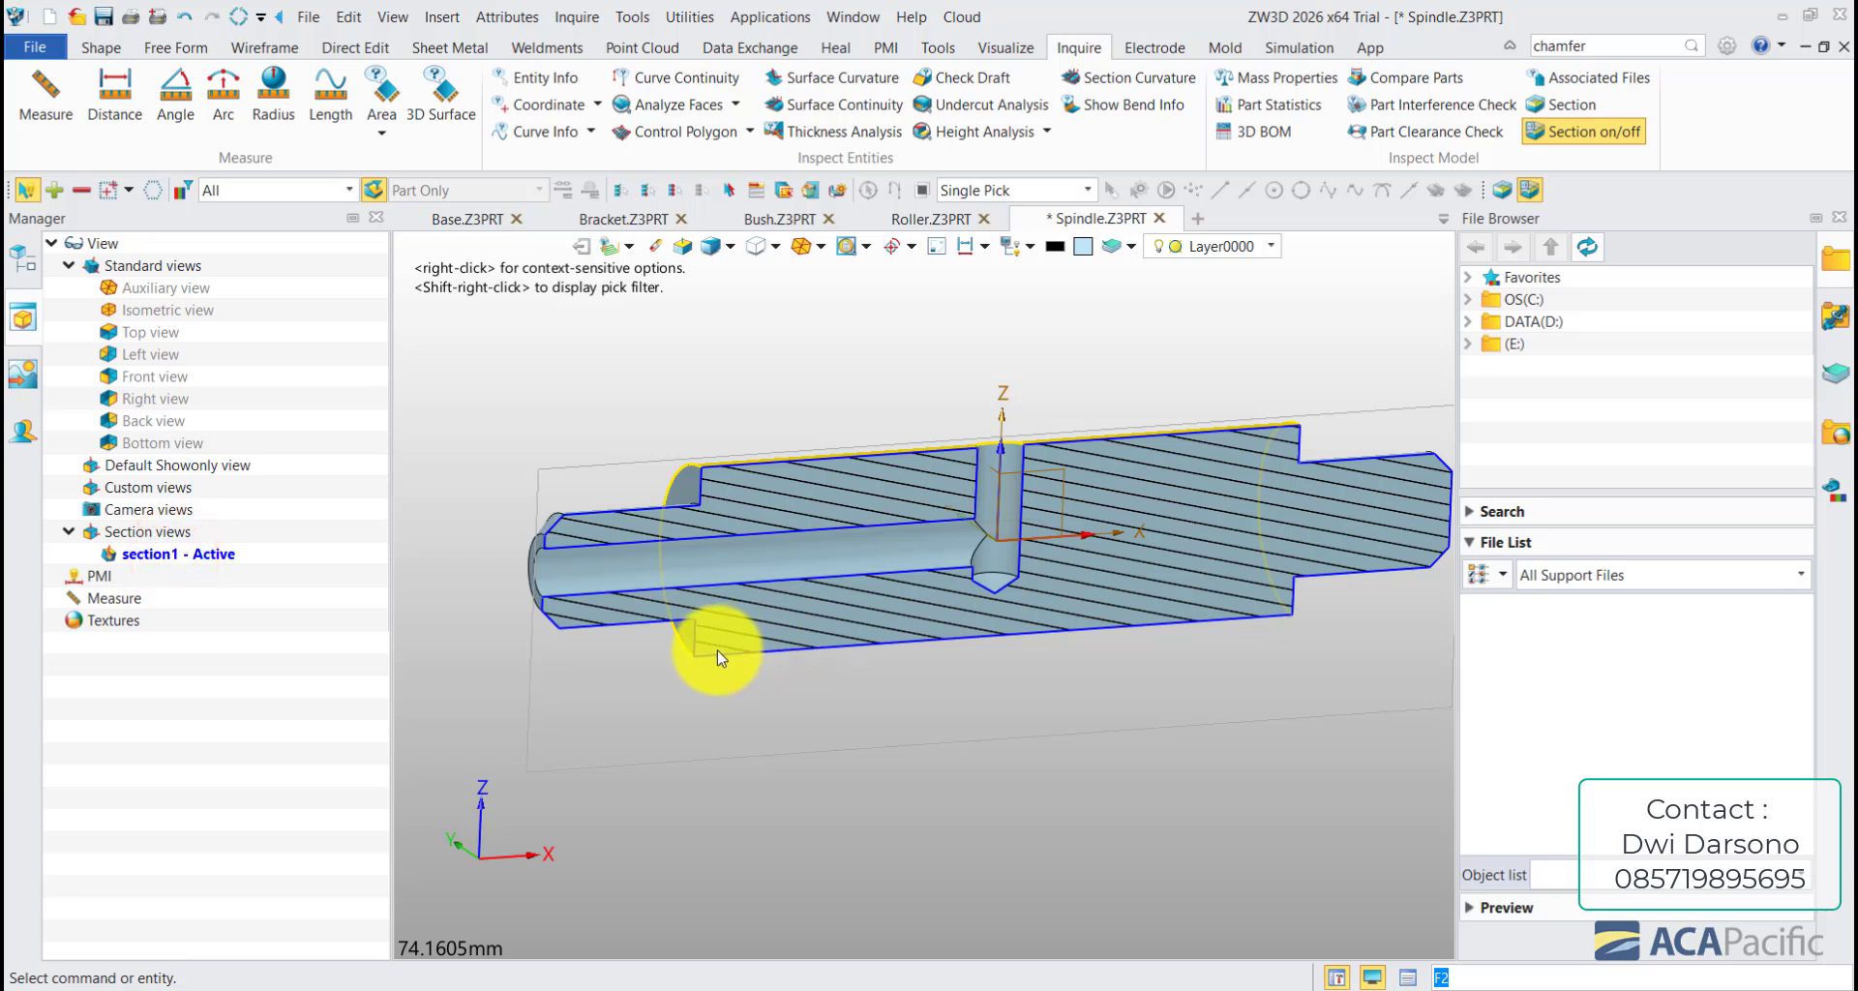
left_click(1576, 137)
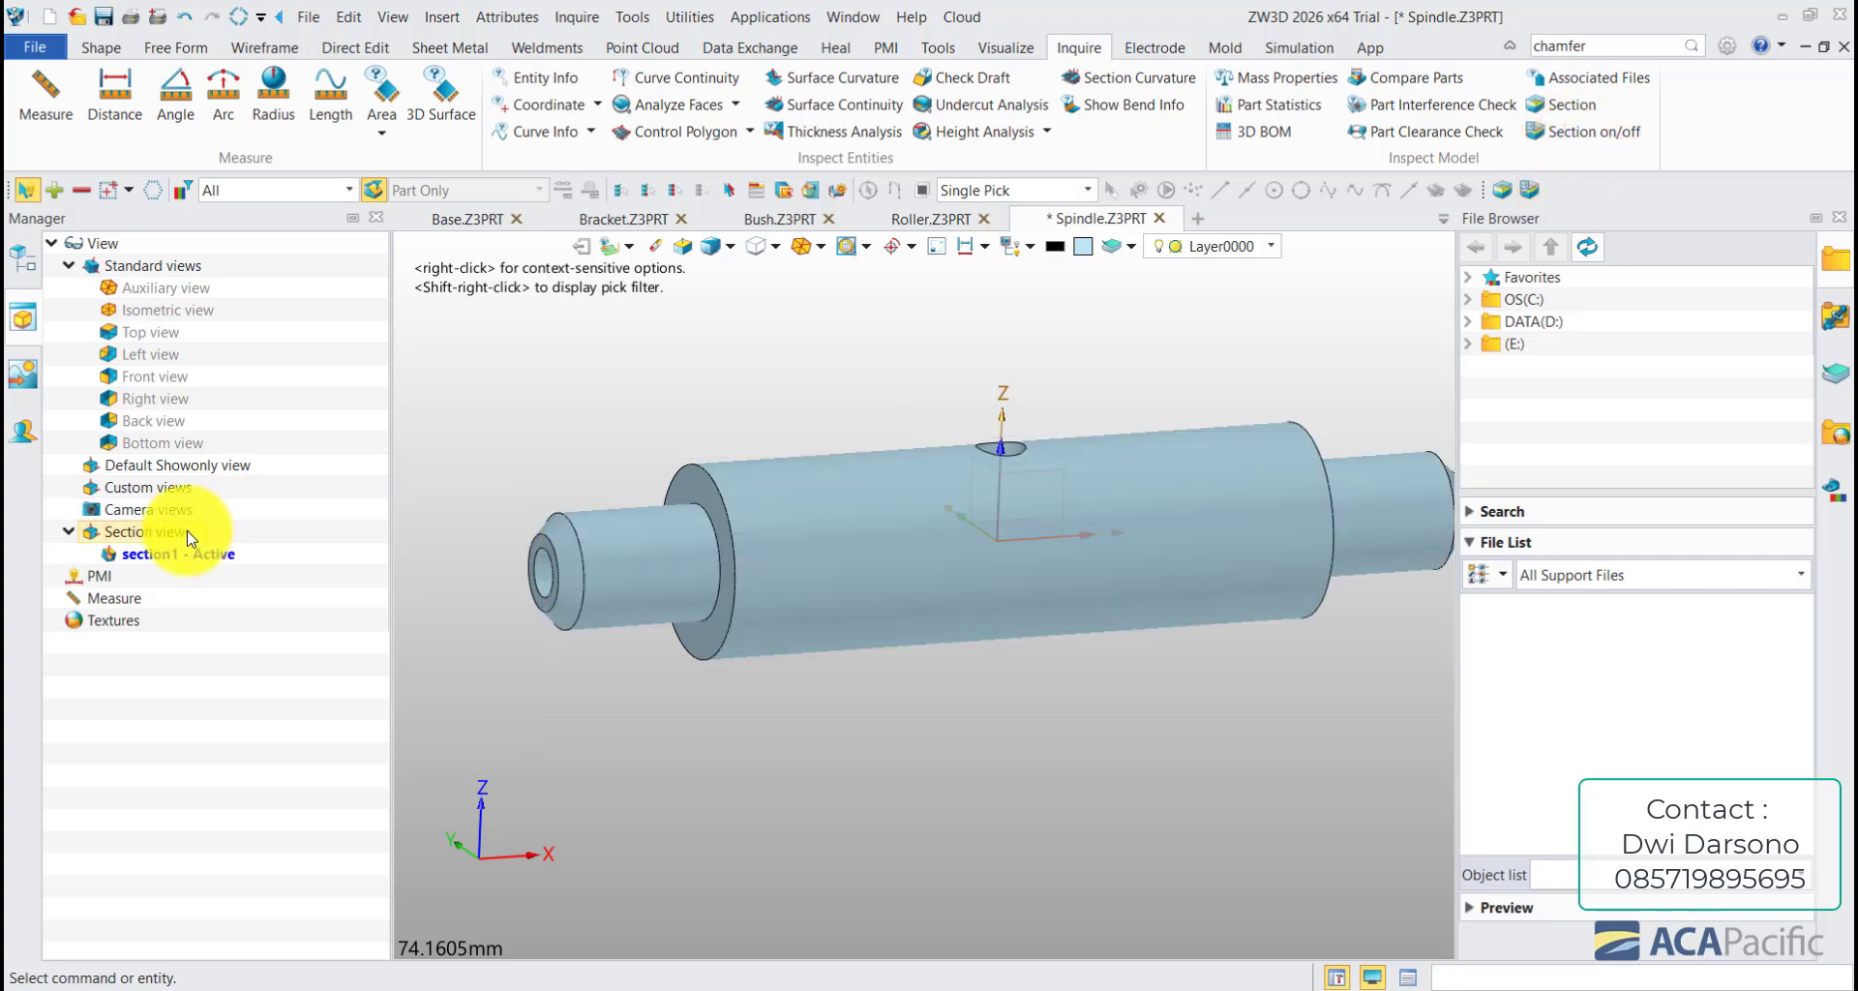
- Create a second section view, section2, aligned to the Default CSYS YZ plane, keeping the spindle half with the axial hole
left_click(256, 546)
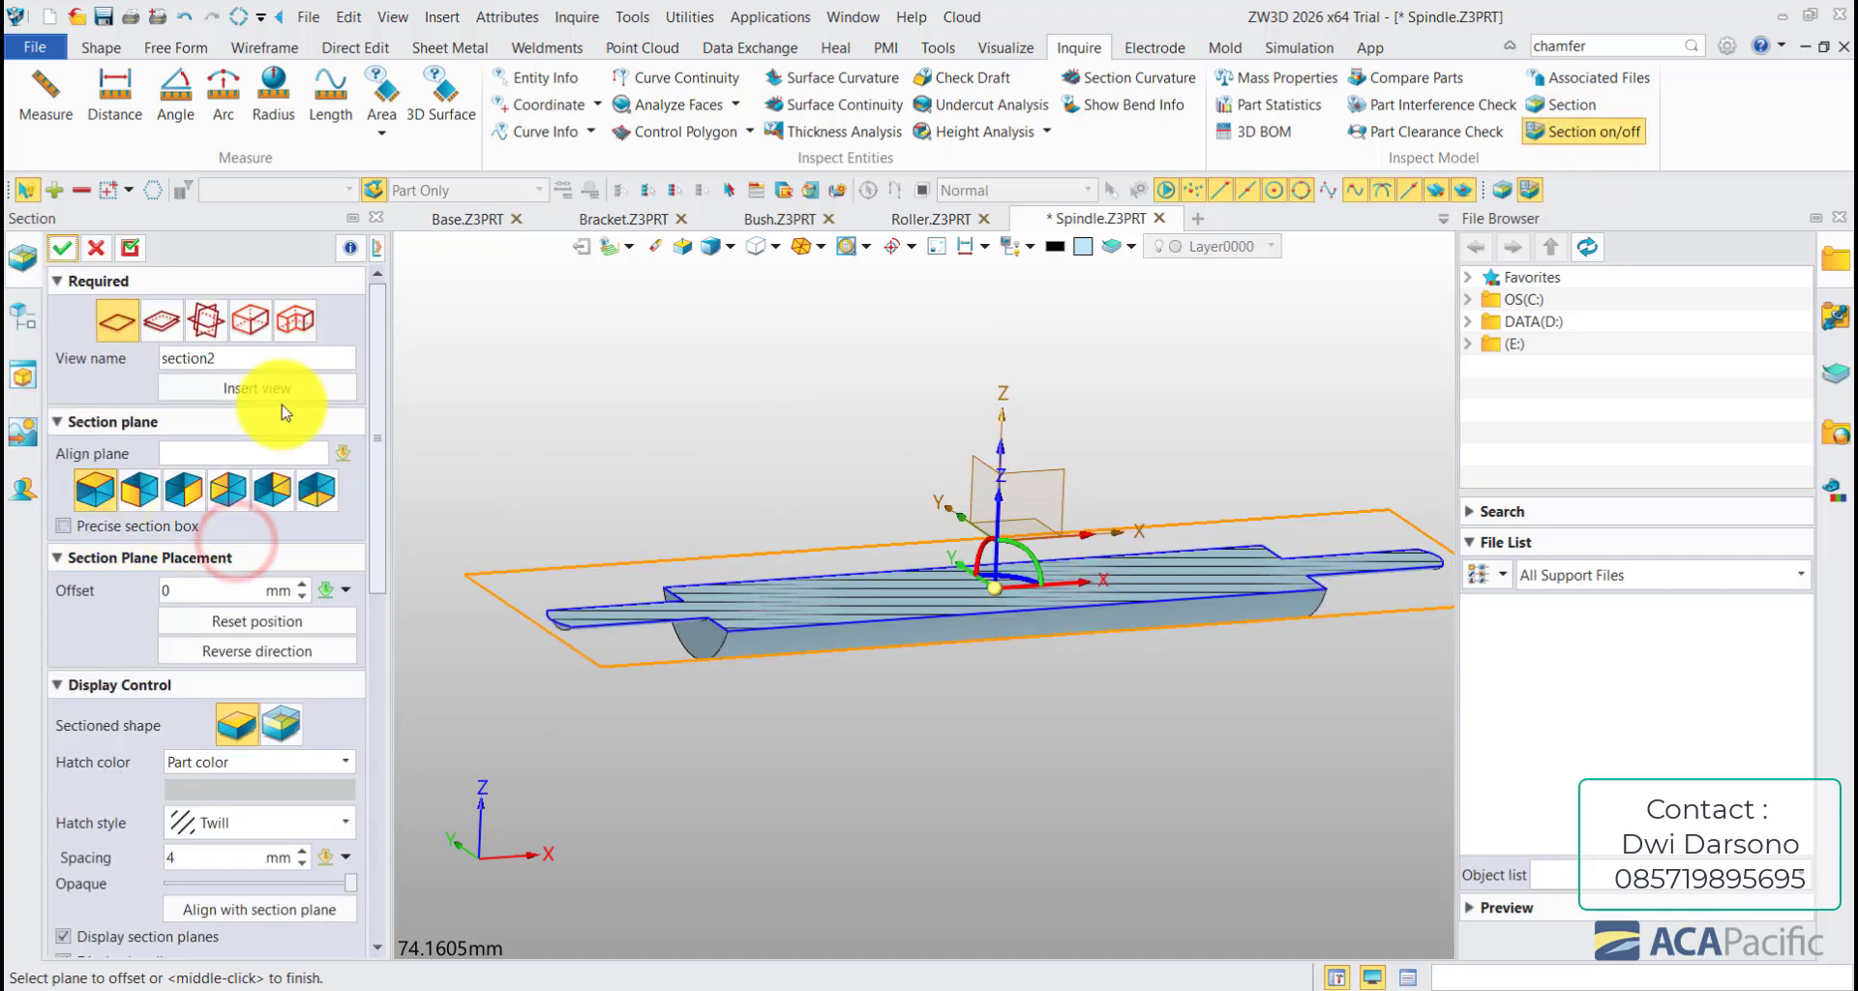
left_click(178, 454)
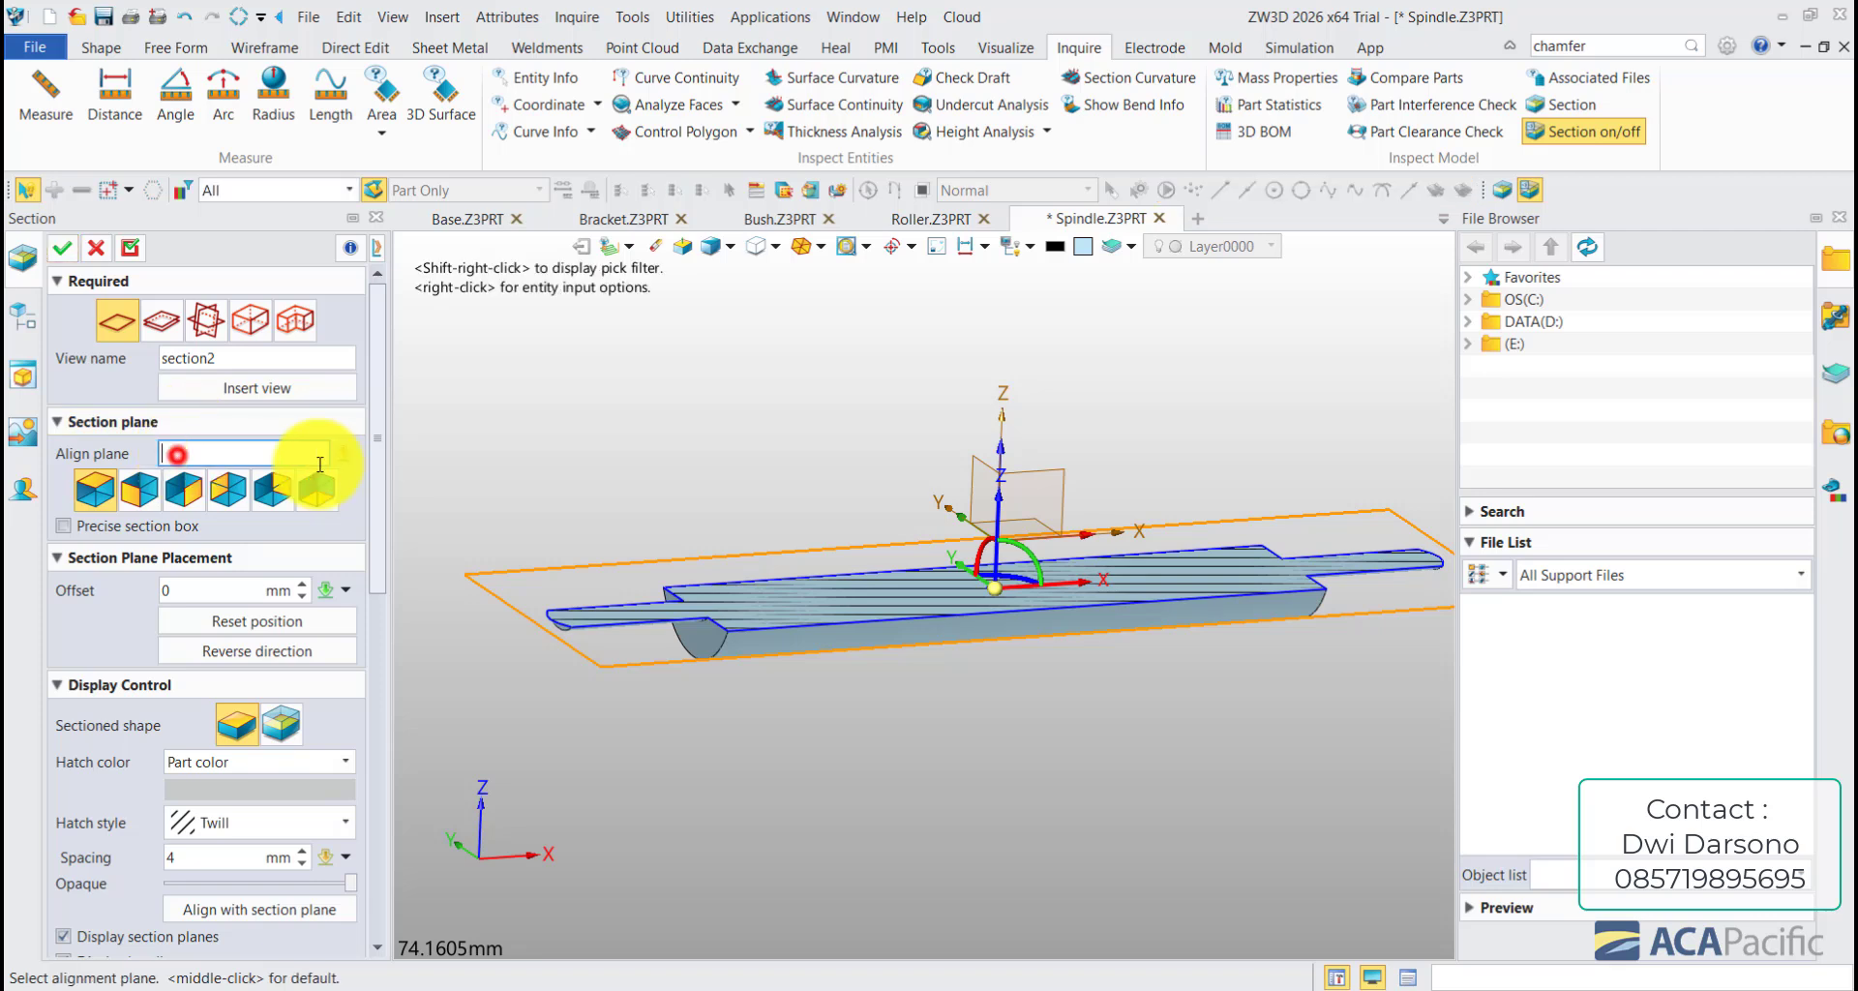
left_click(962, 456)
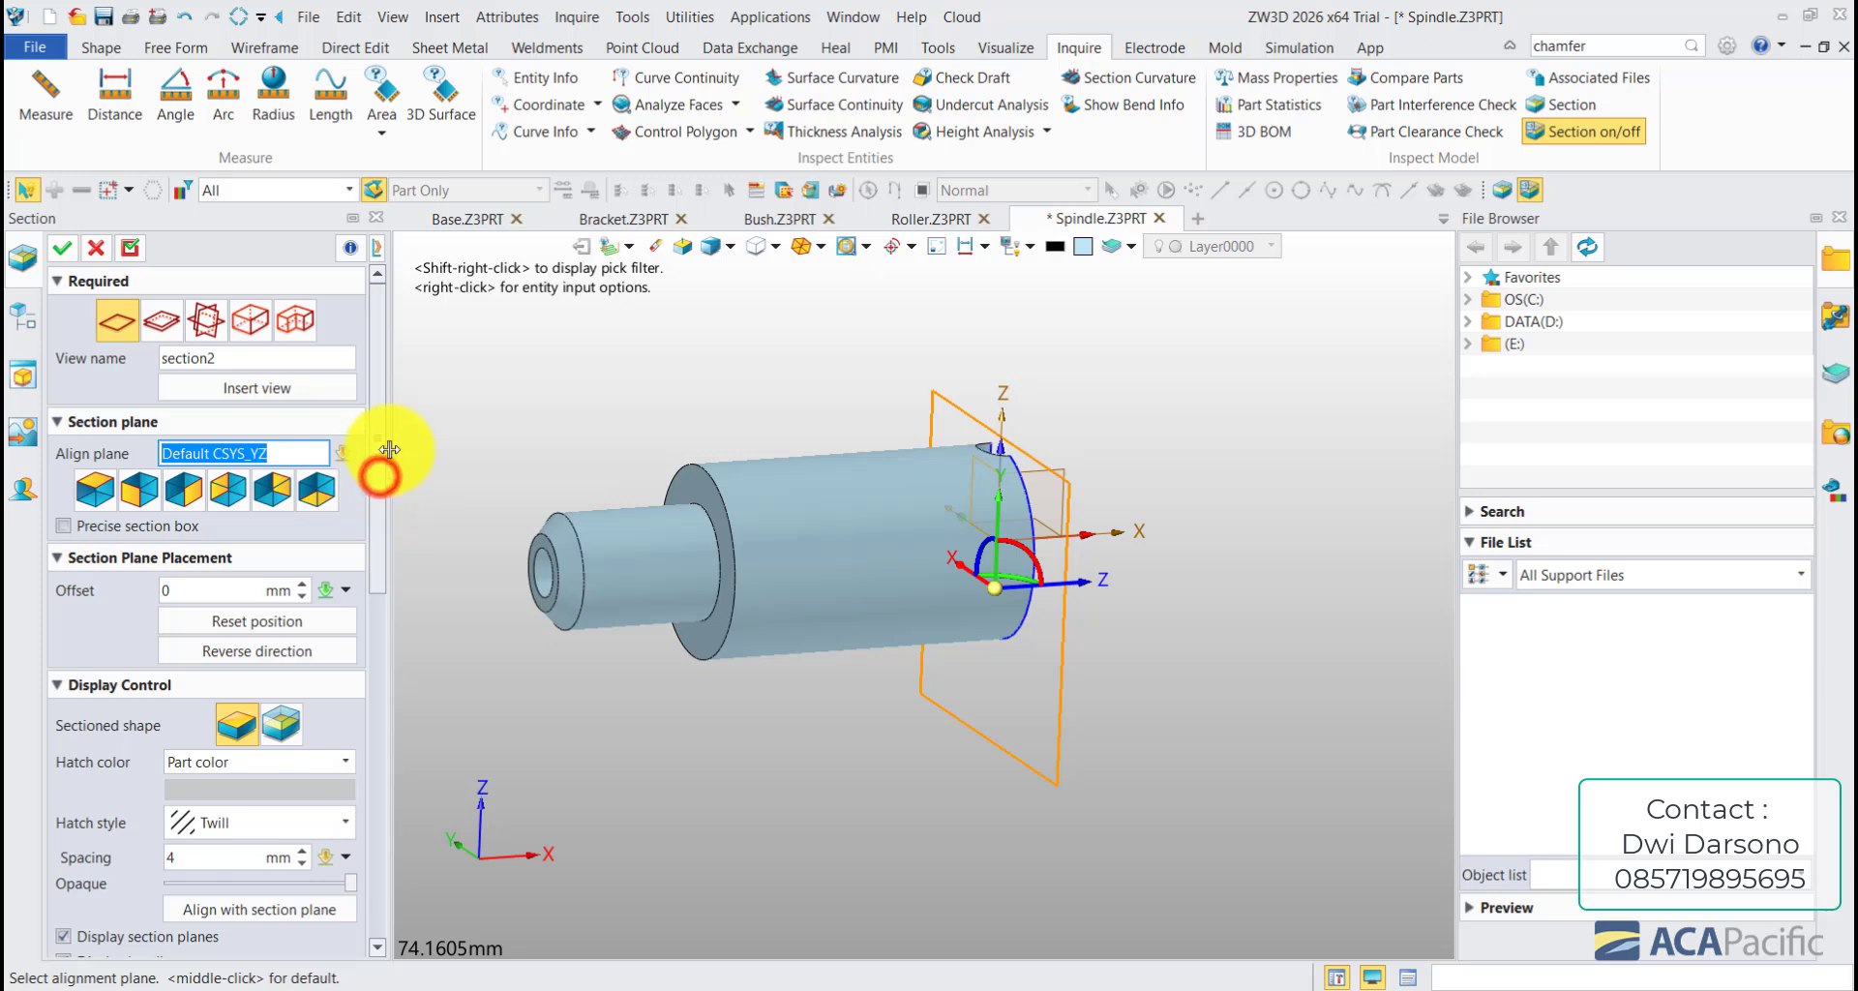
scroll(387, 484, "down", 2)
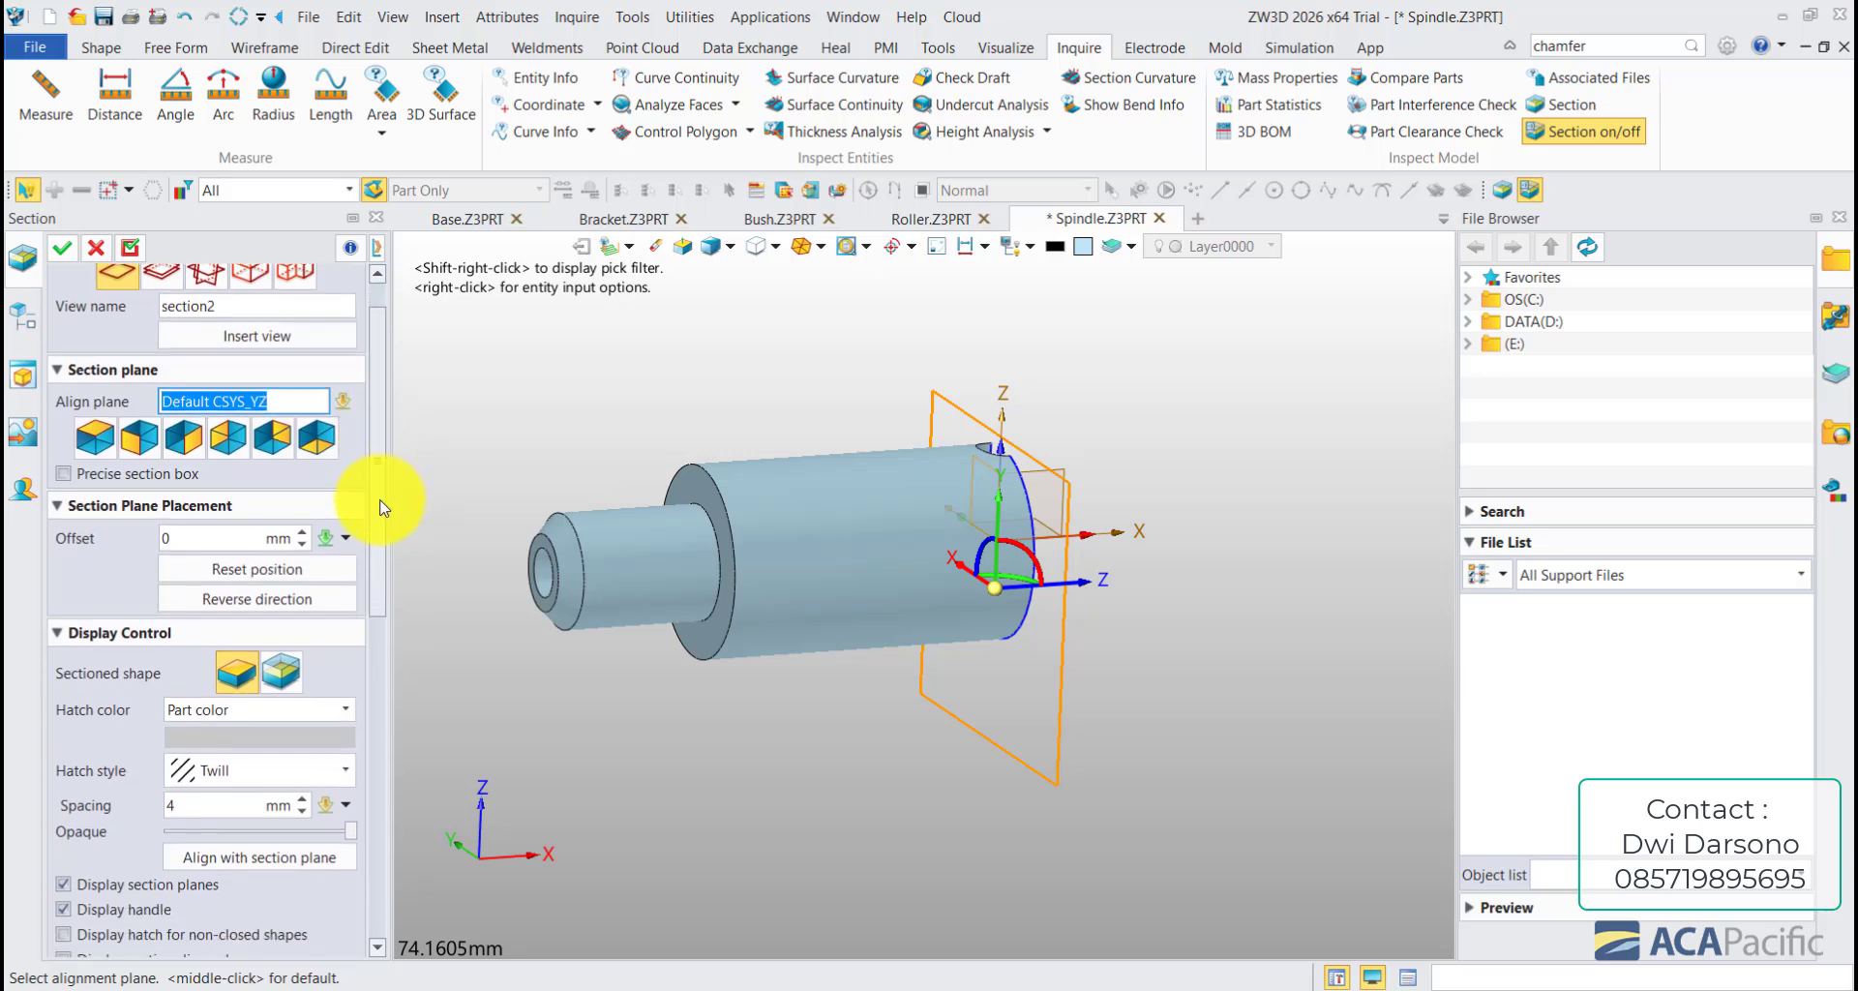
scroll(369, 526, "down", 1)
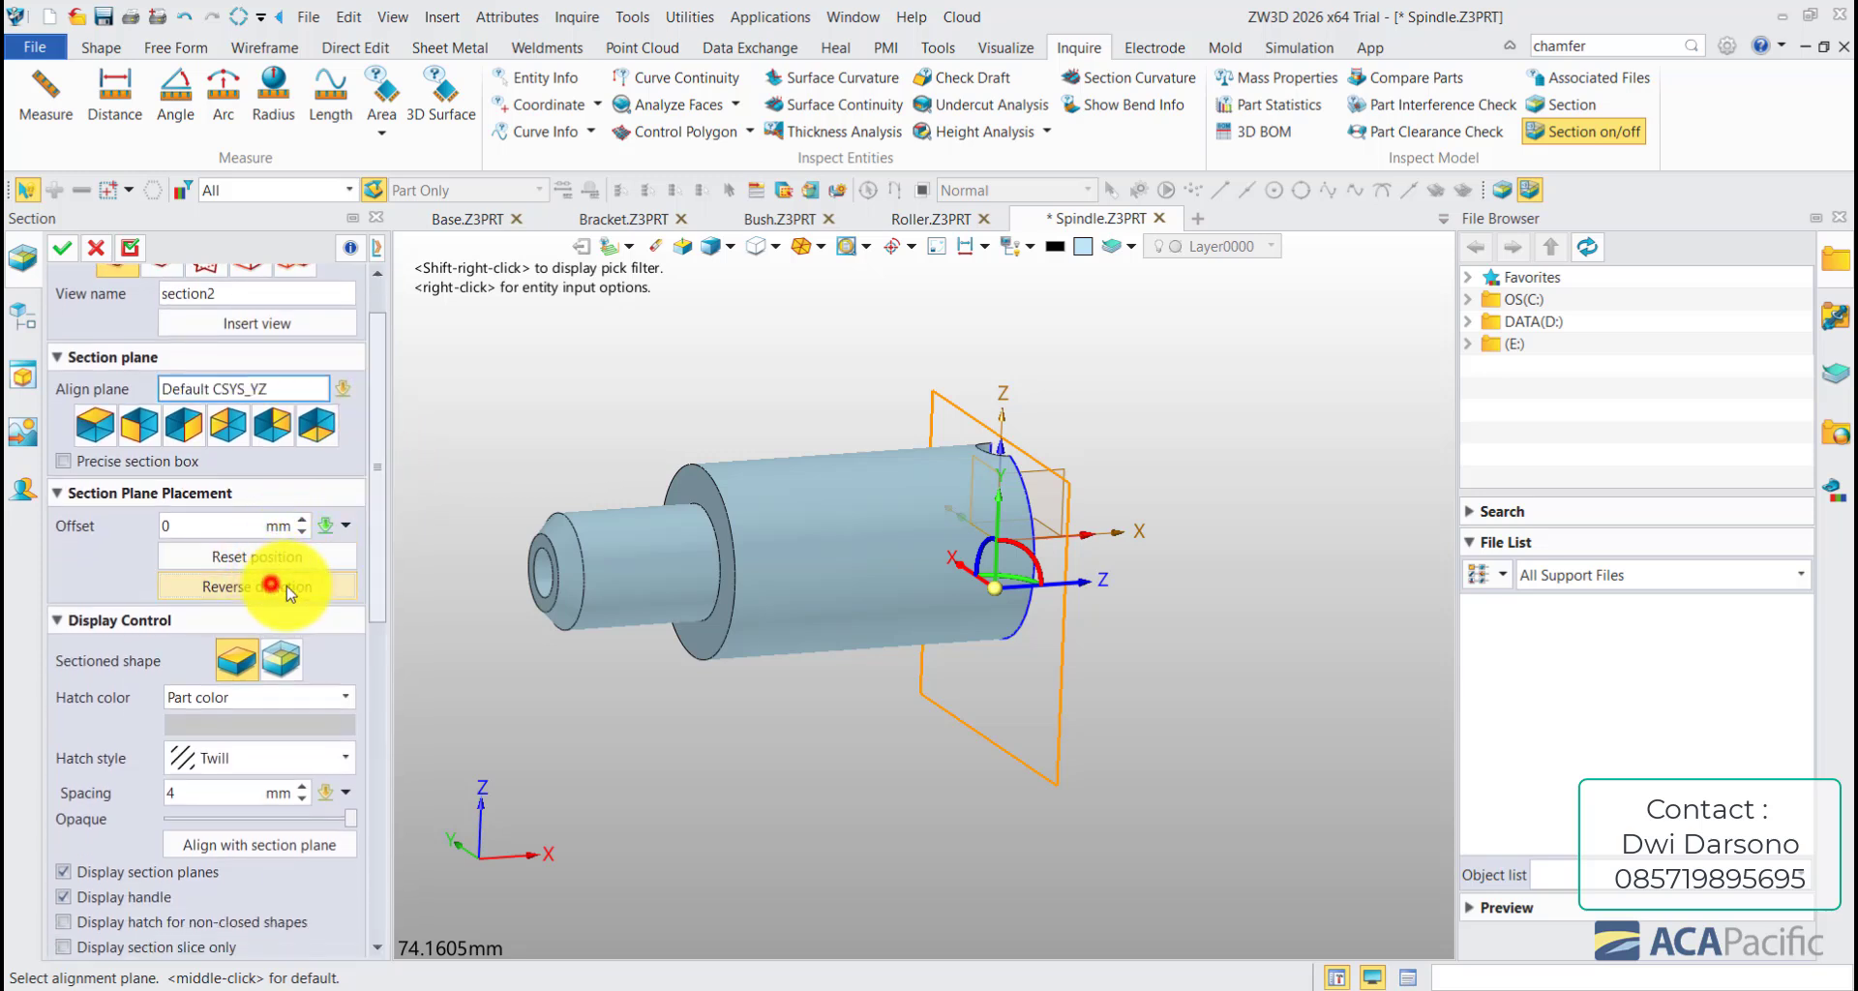
left_click(270, 585)
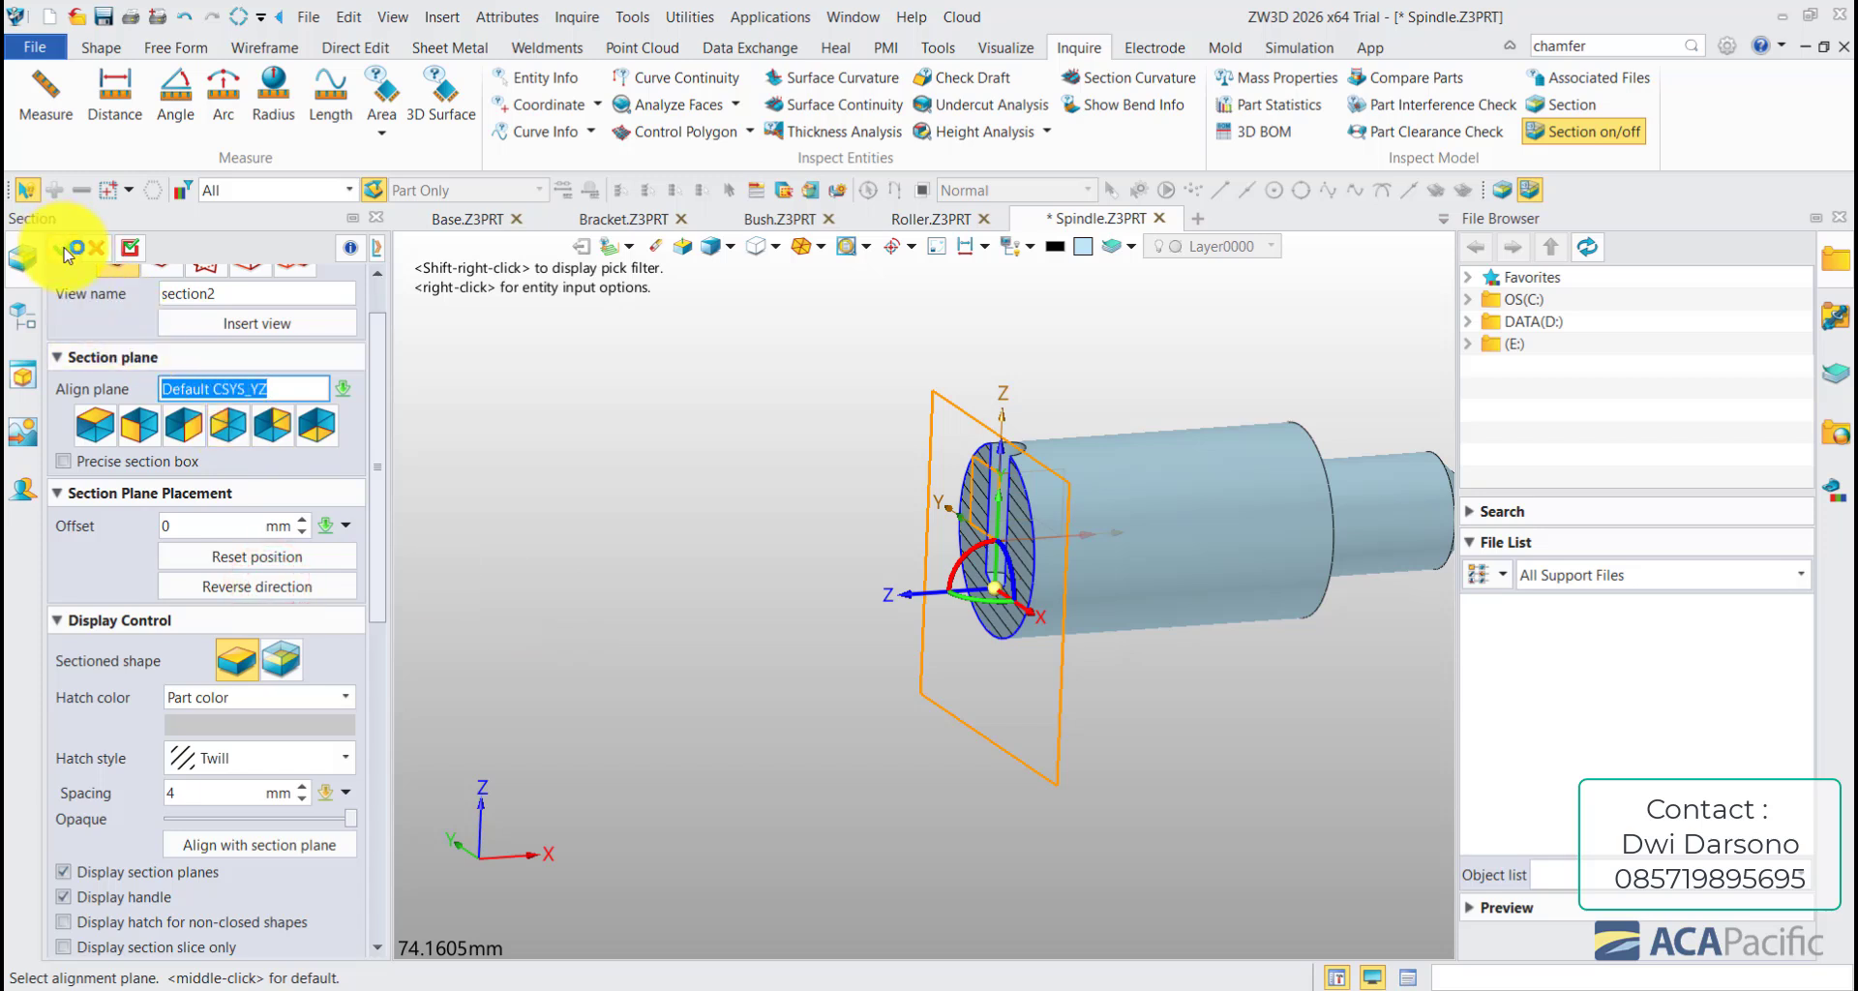
left_click(220, 587)
middle_click_drag(642, 614, 510, 623)
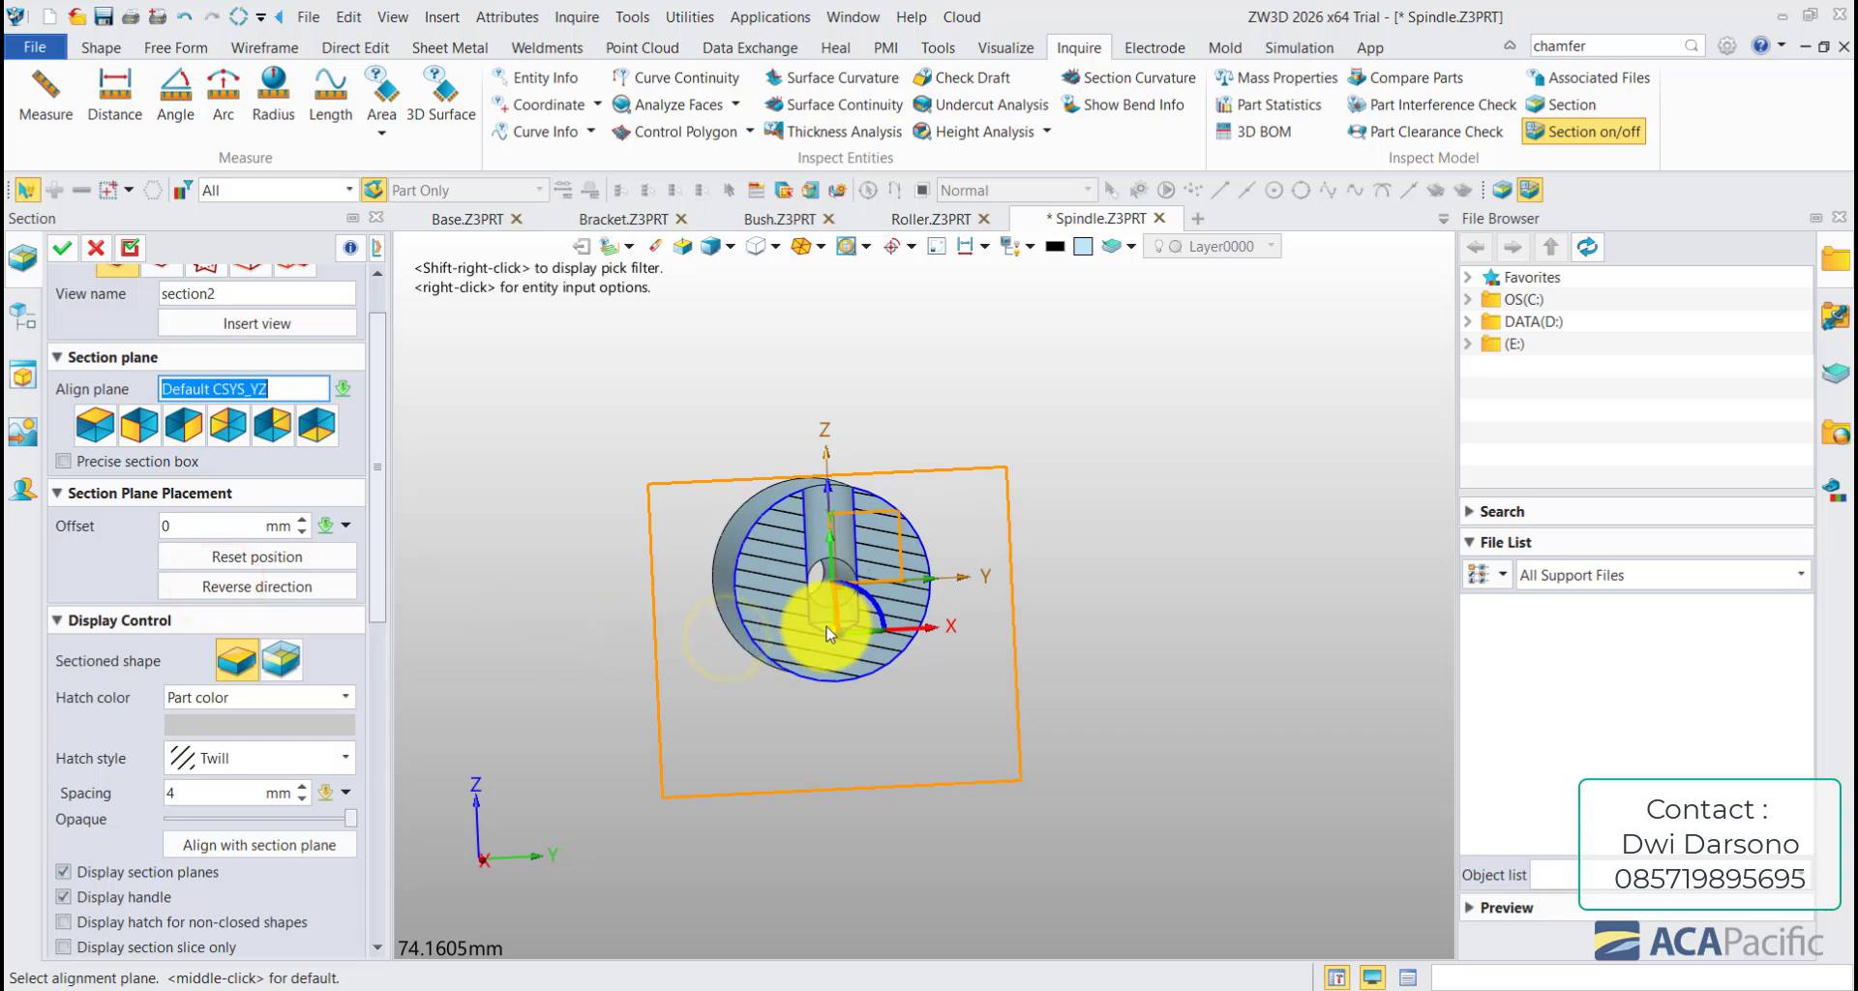
left_click(71, 248)
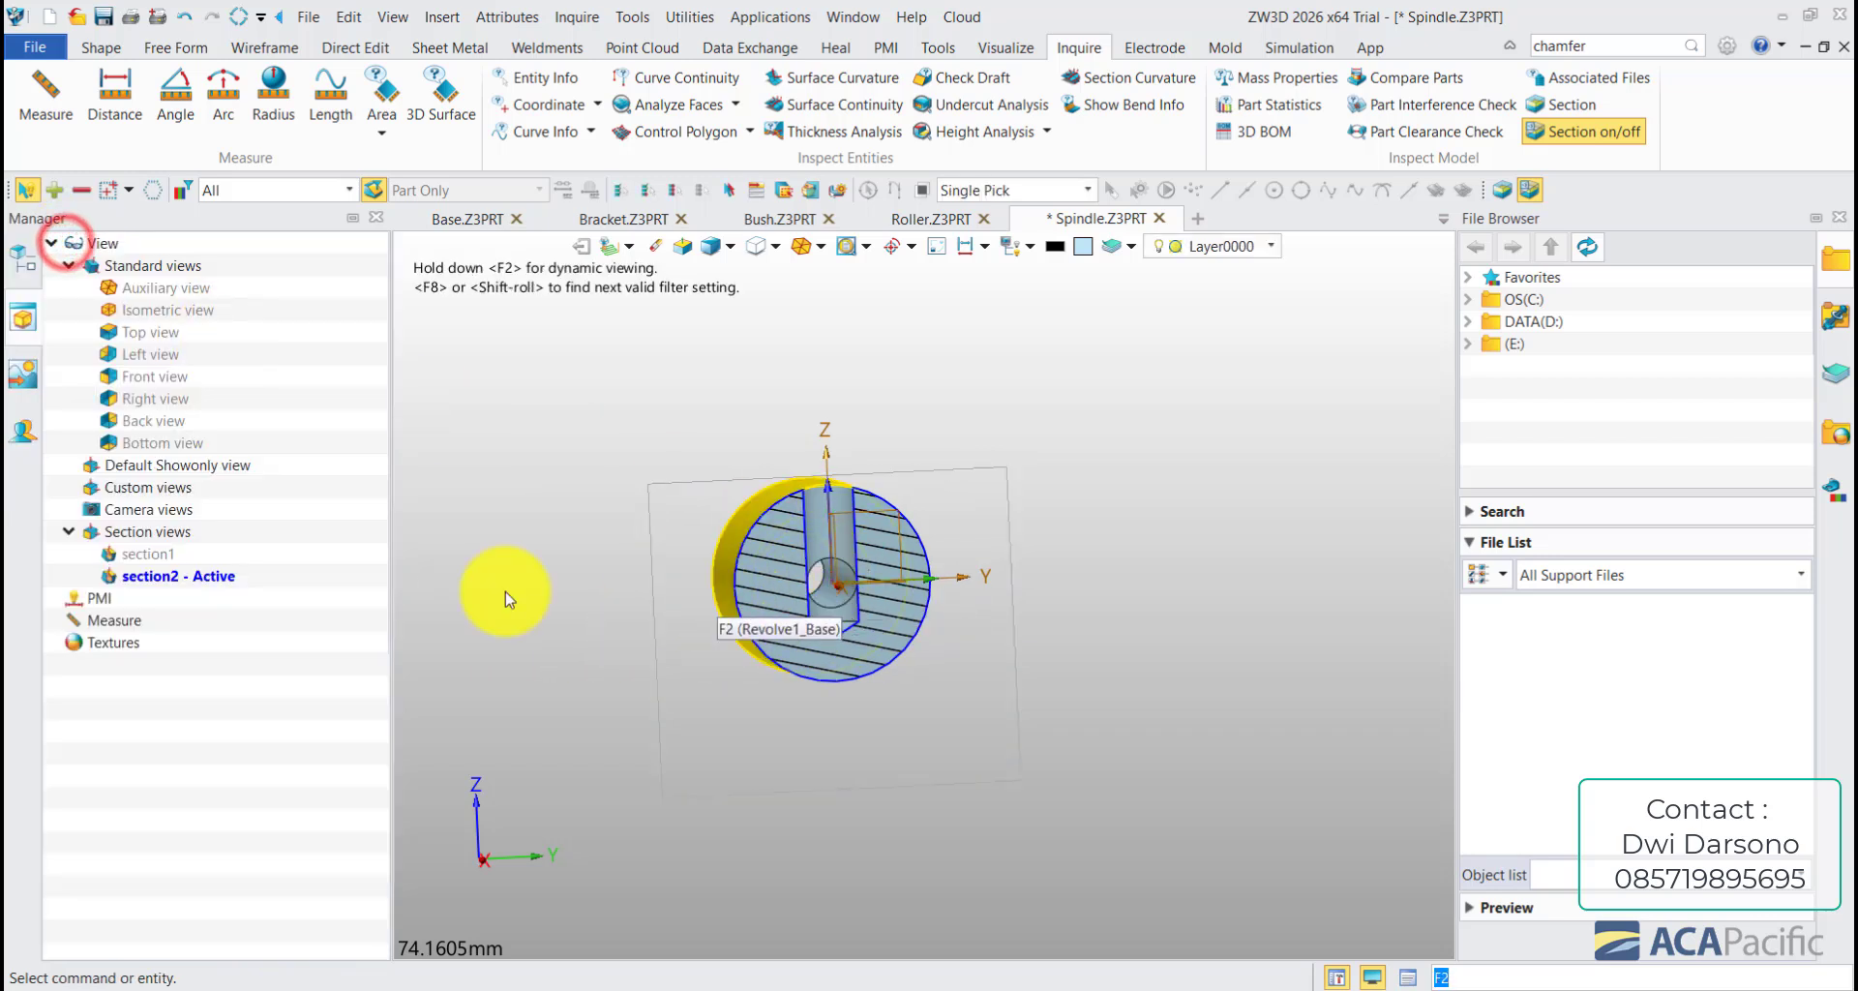
- Switch between the saved section1 and section2 views, and turn the section display off
left_click(162, 560)
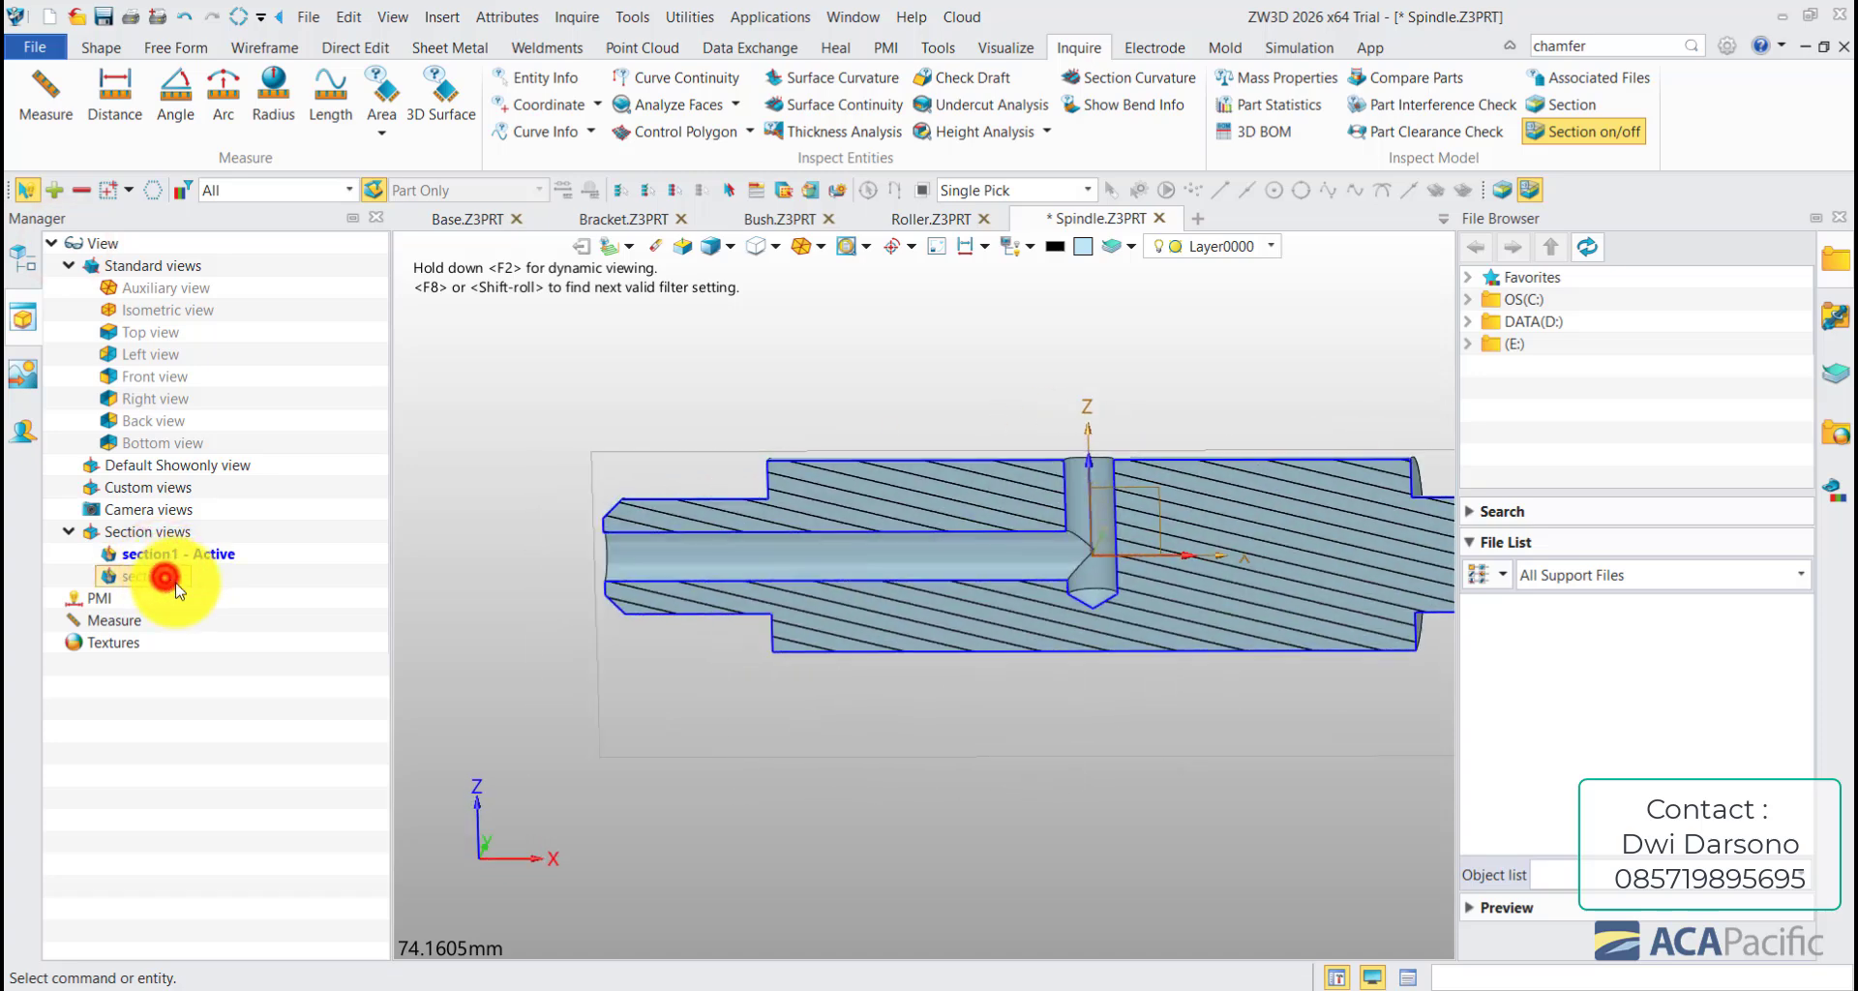
left_click(1607, 136)
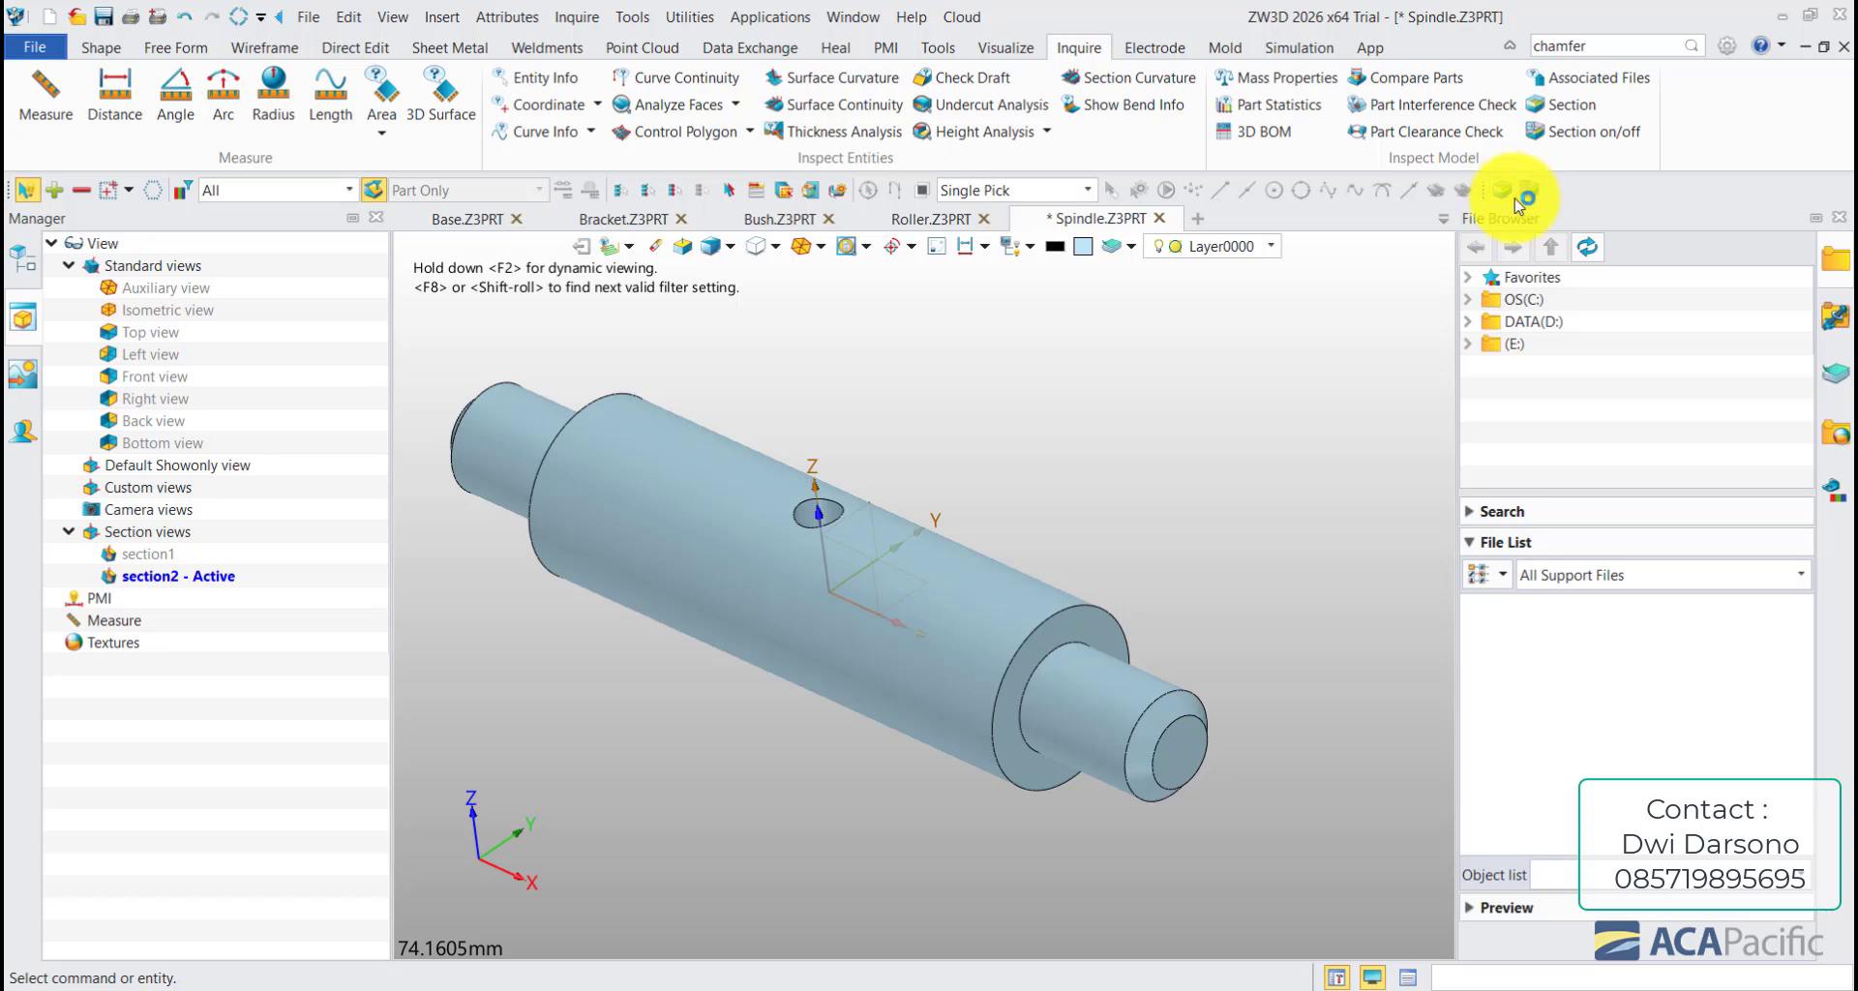
- Open the interface customization's Transfer settings and expand the Inquire toolbar's command list for the part environment
right_click(1756, 101)
left_click(1749, 227)
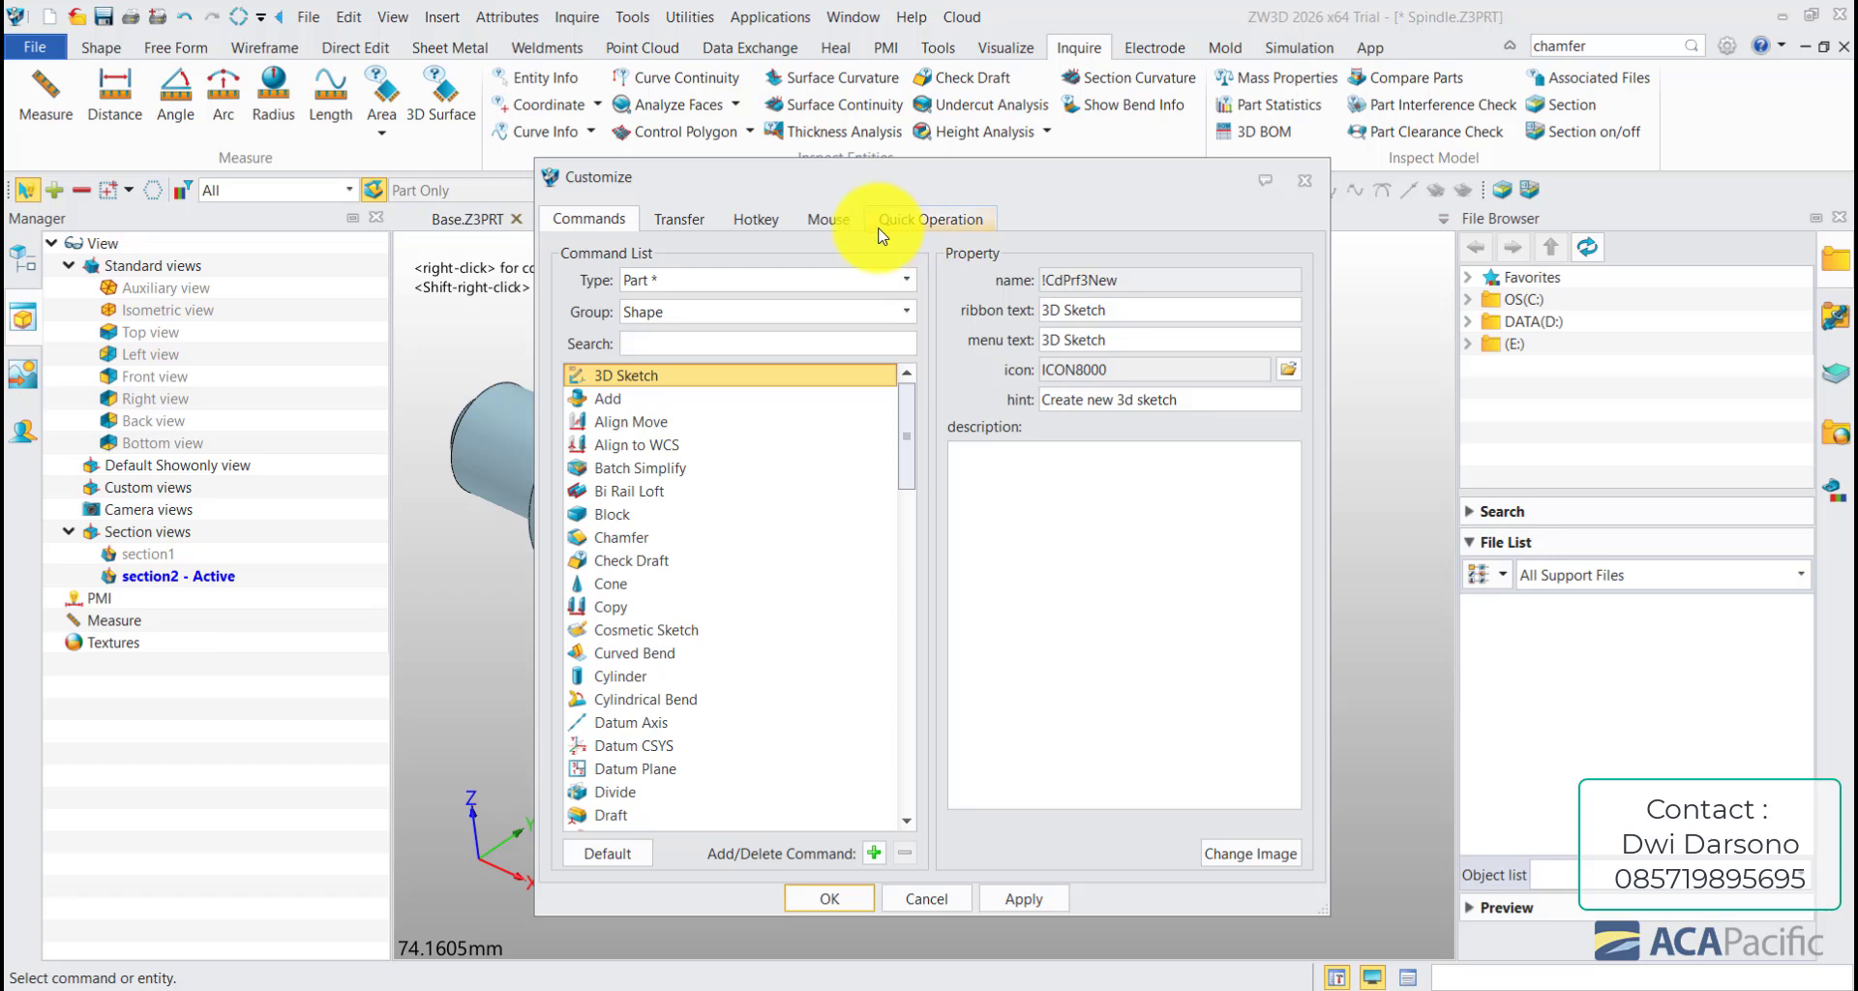
left_click(883, 227)
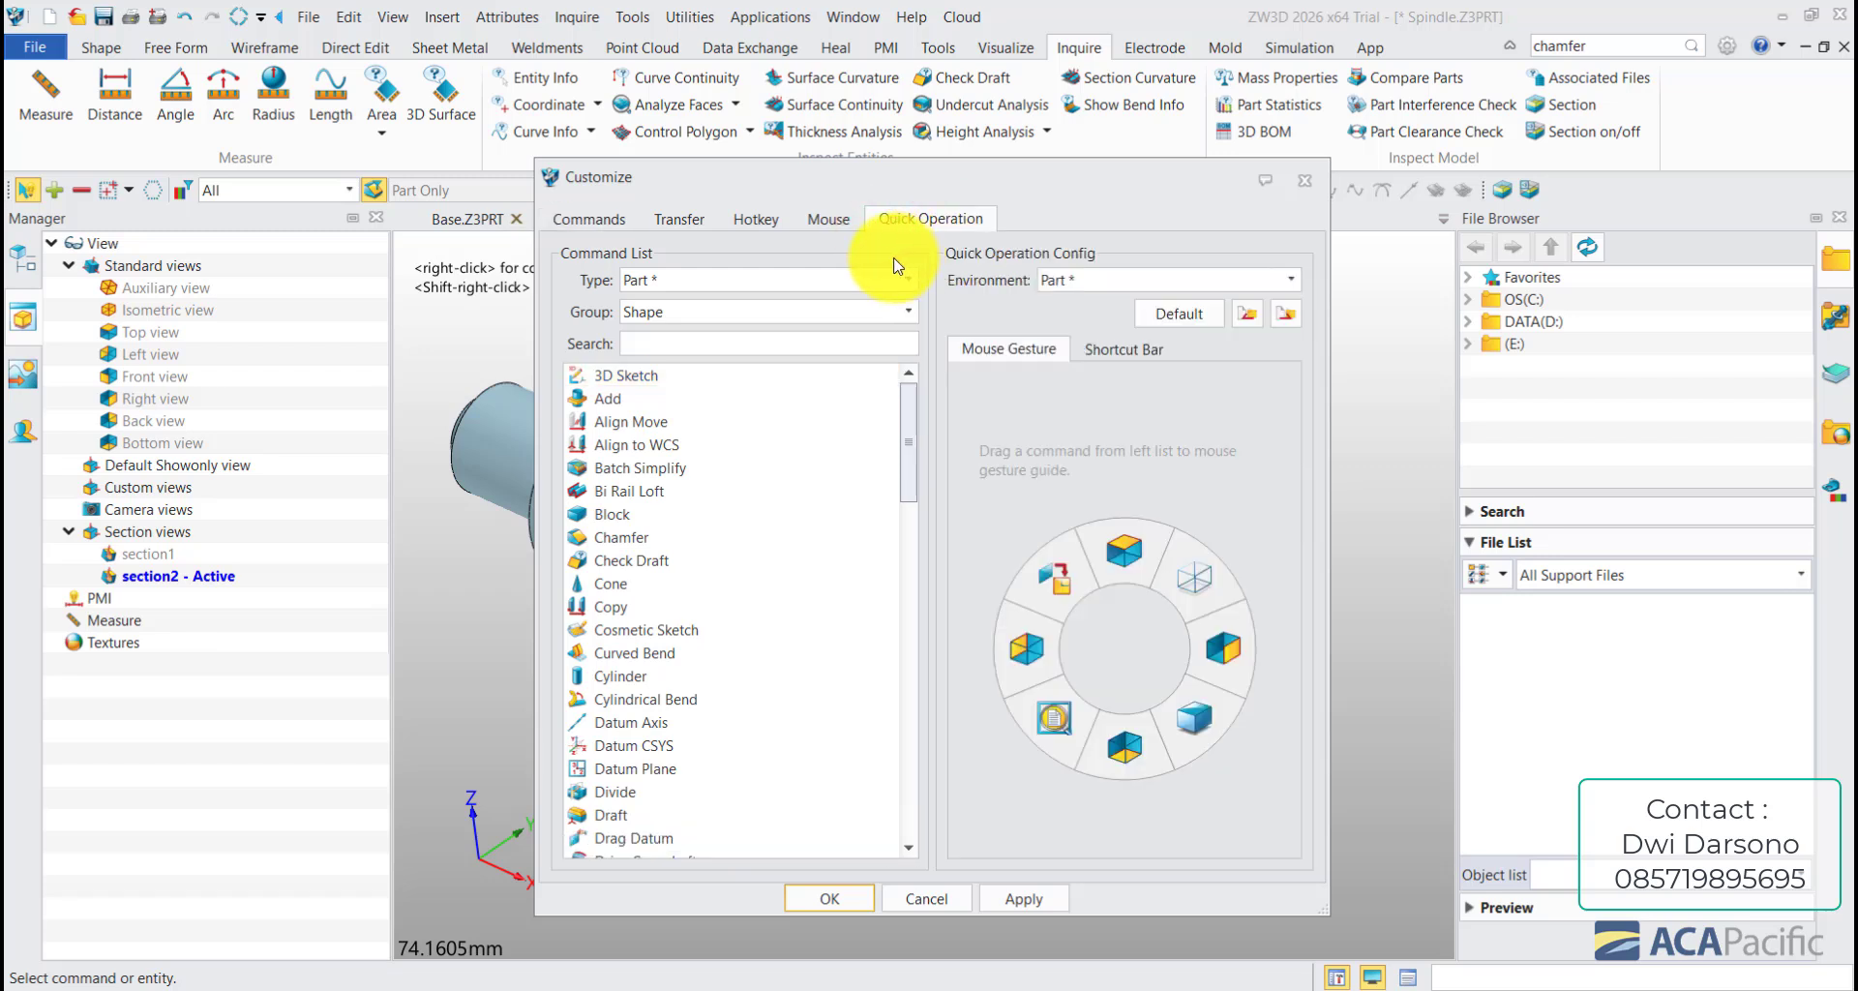
left_click(679, 218)
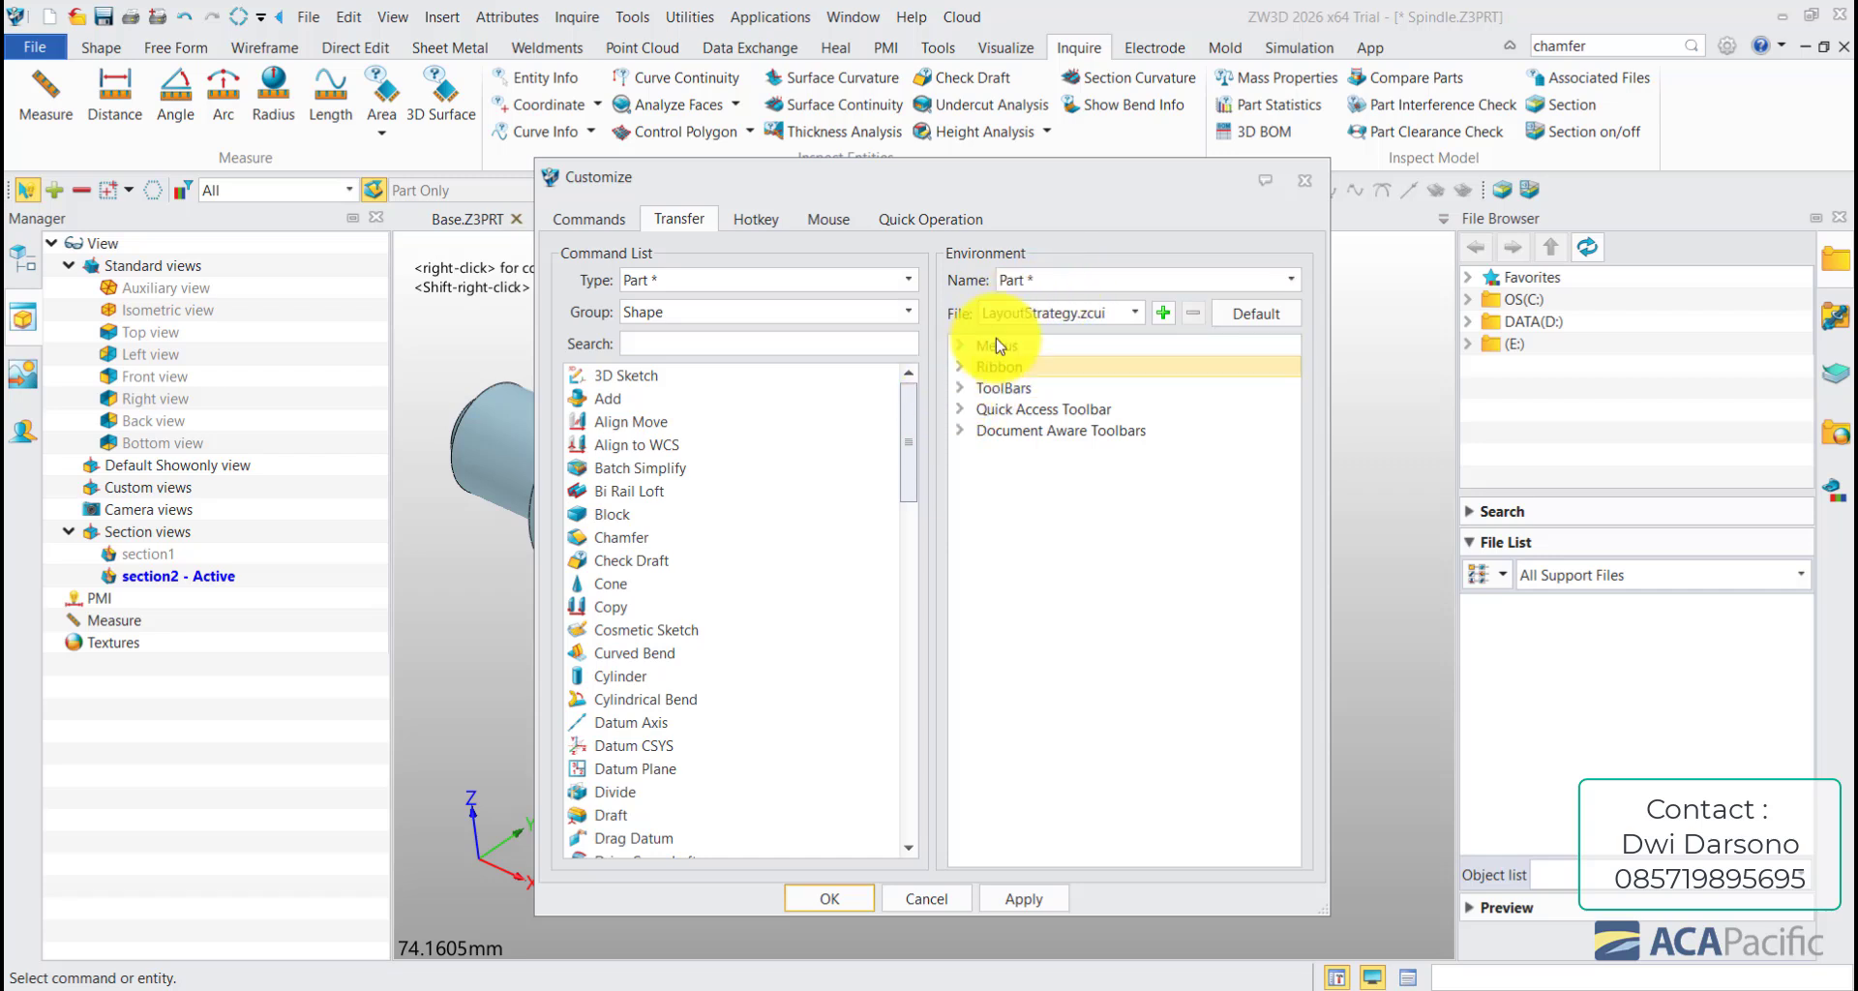
left_click(963, 387)
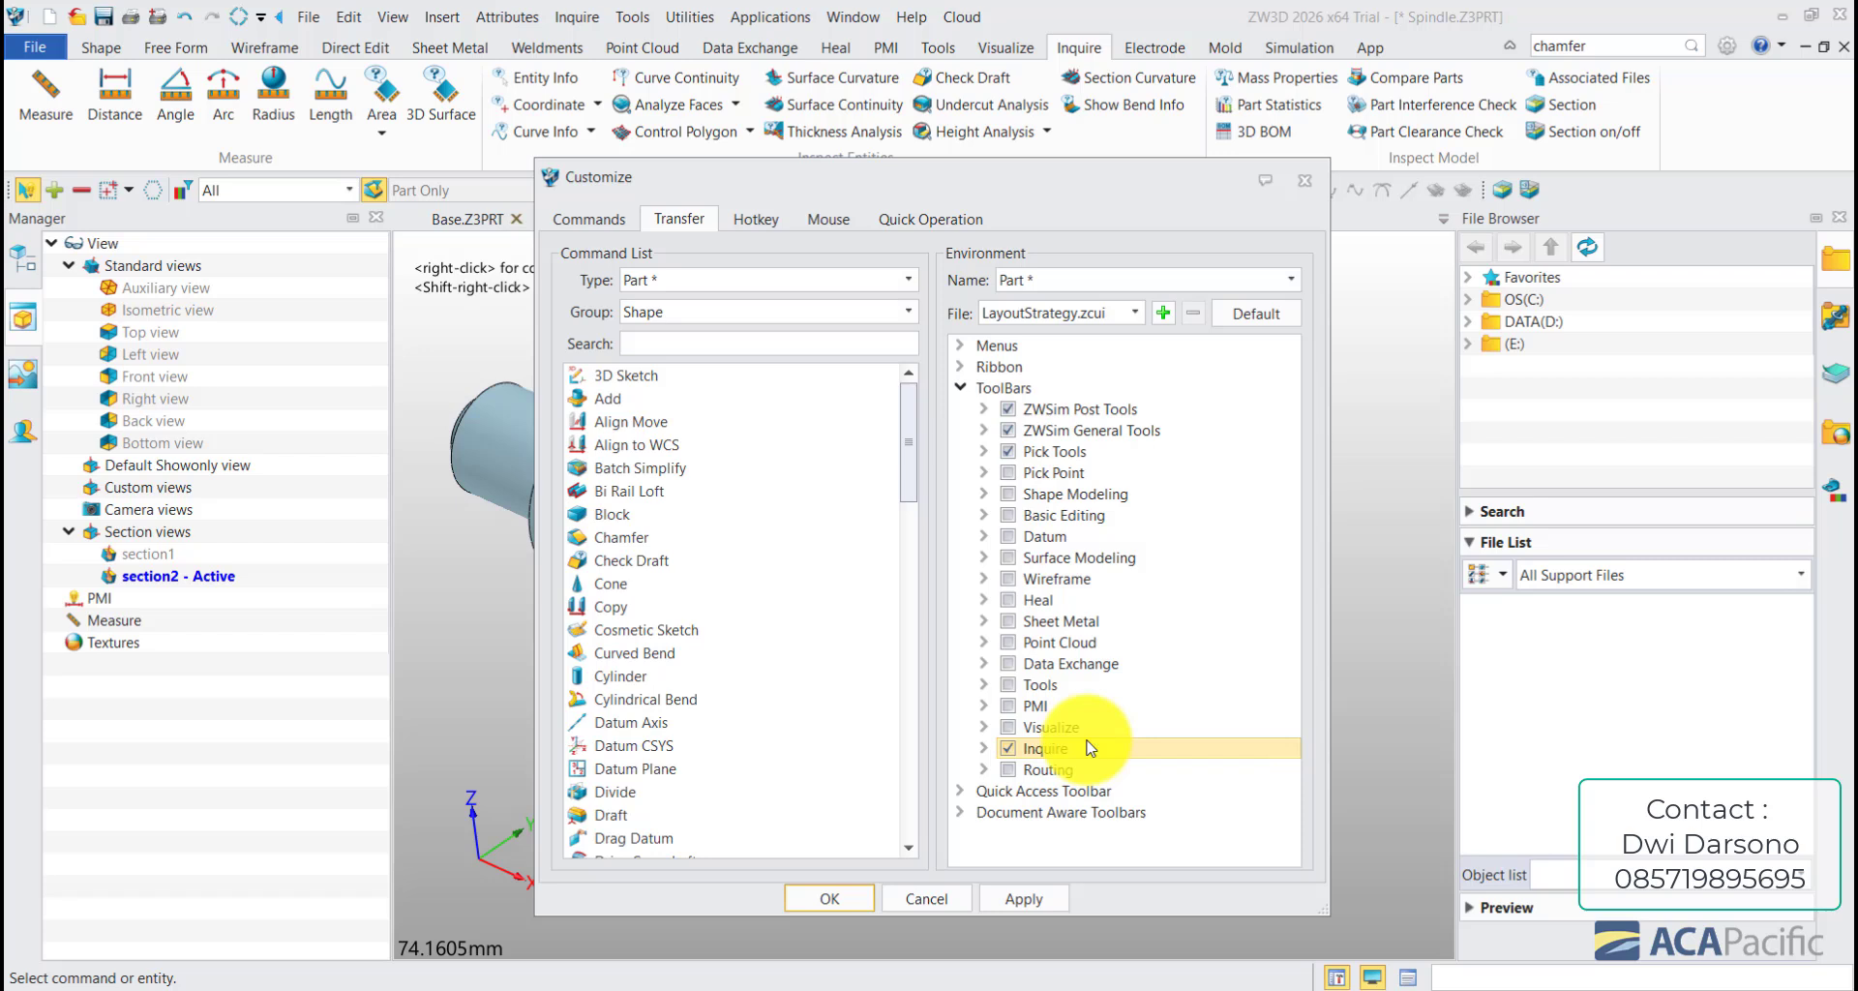
left_click(984, 747)
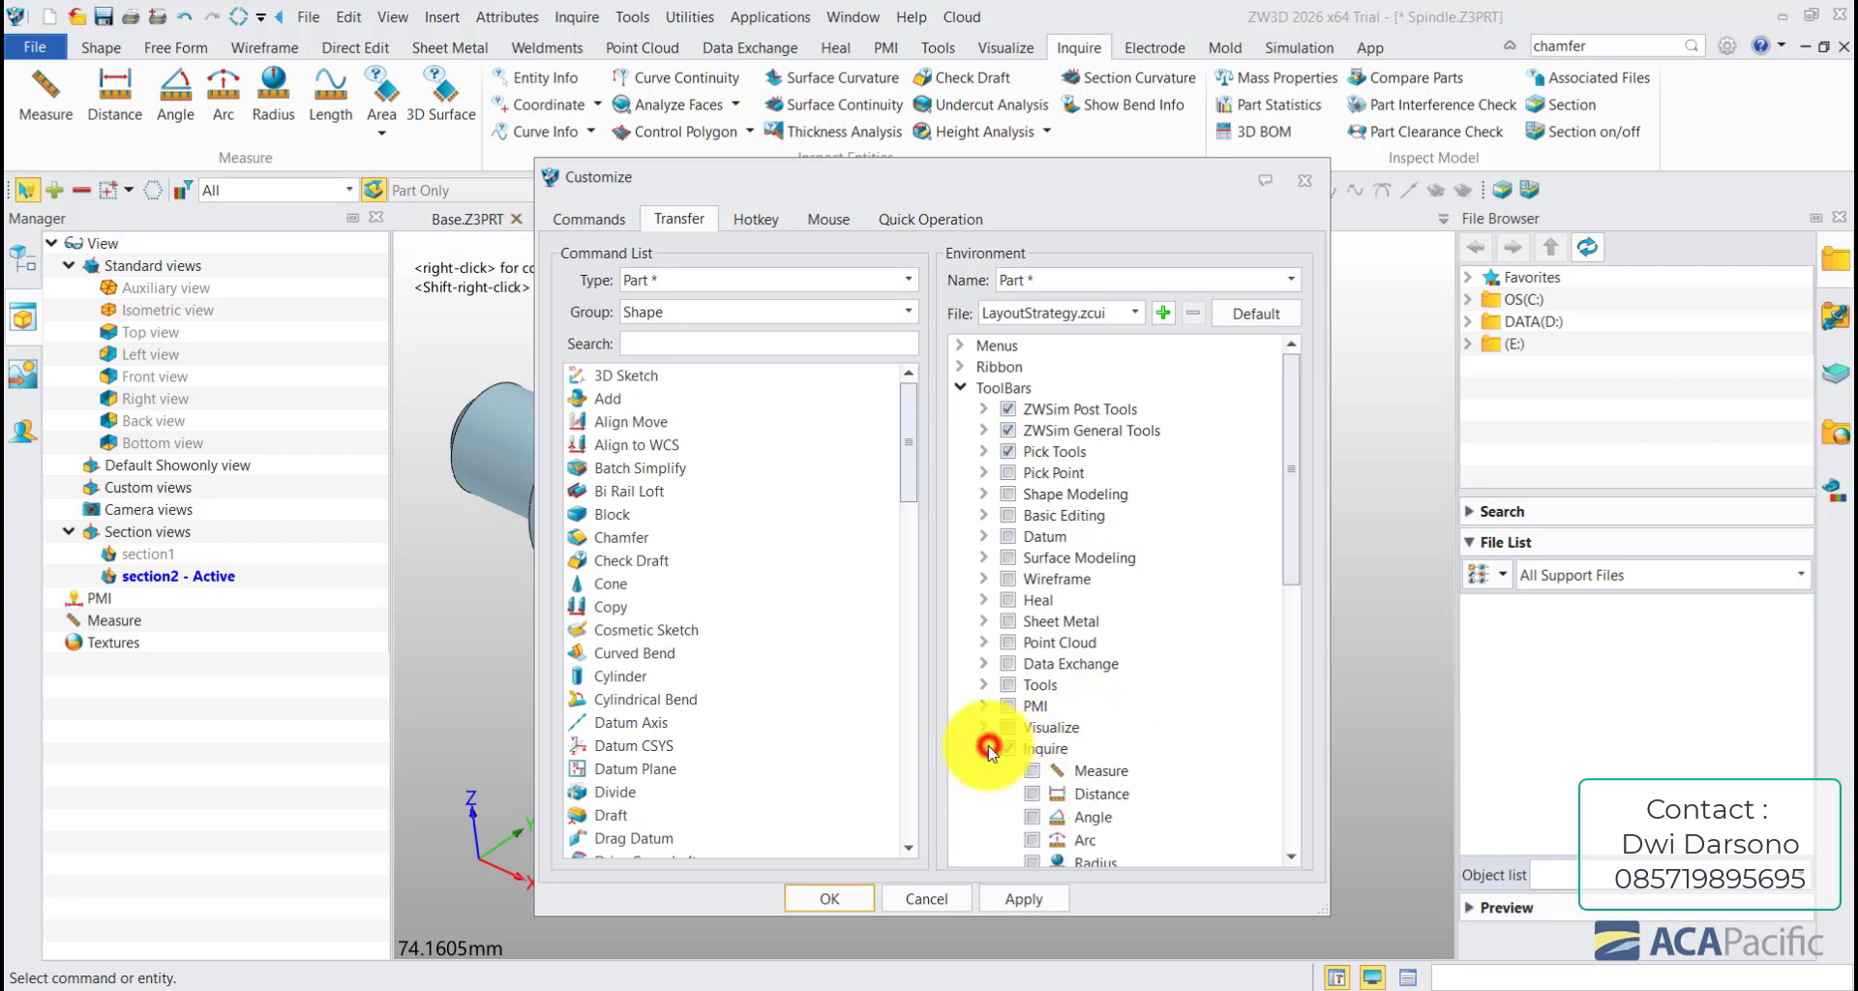
- Look through the commands of the Pick Tools, ZWSim General Tools and ZWSim Post Tools toolbars
left_click(1294, 489)
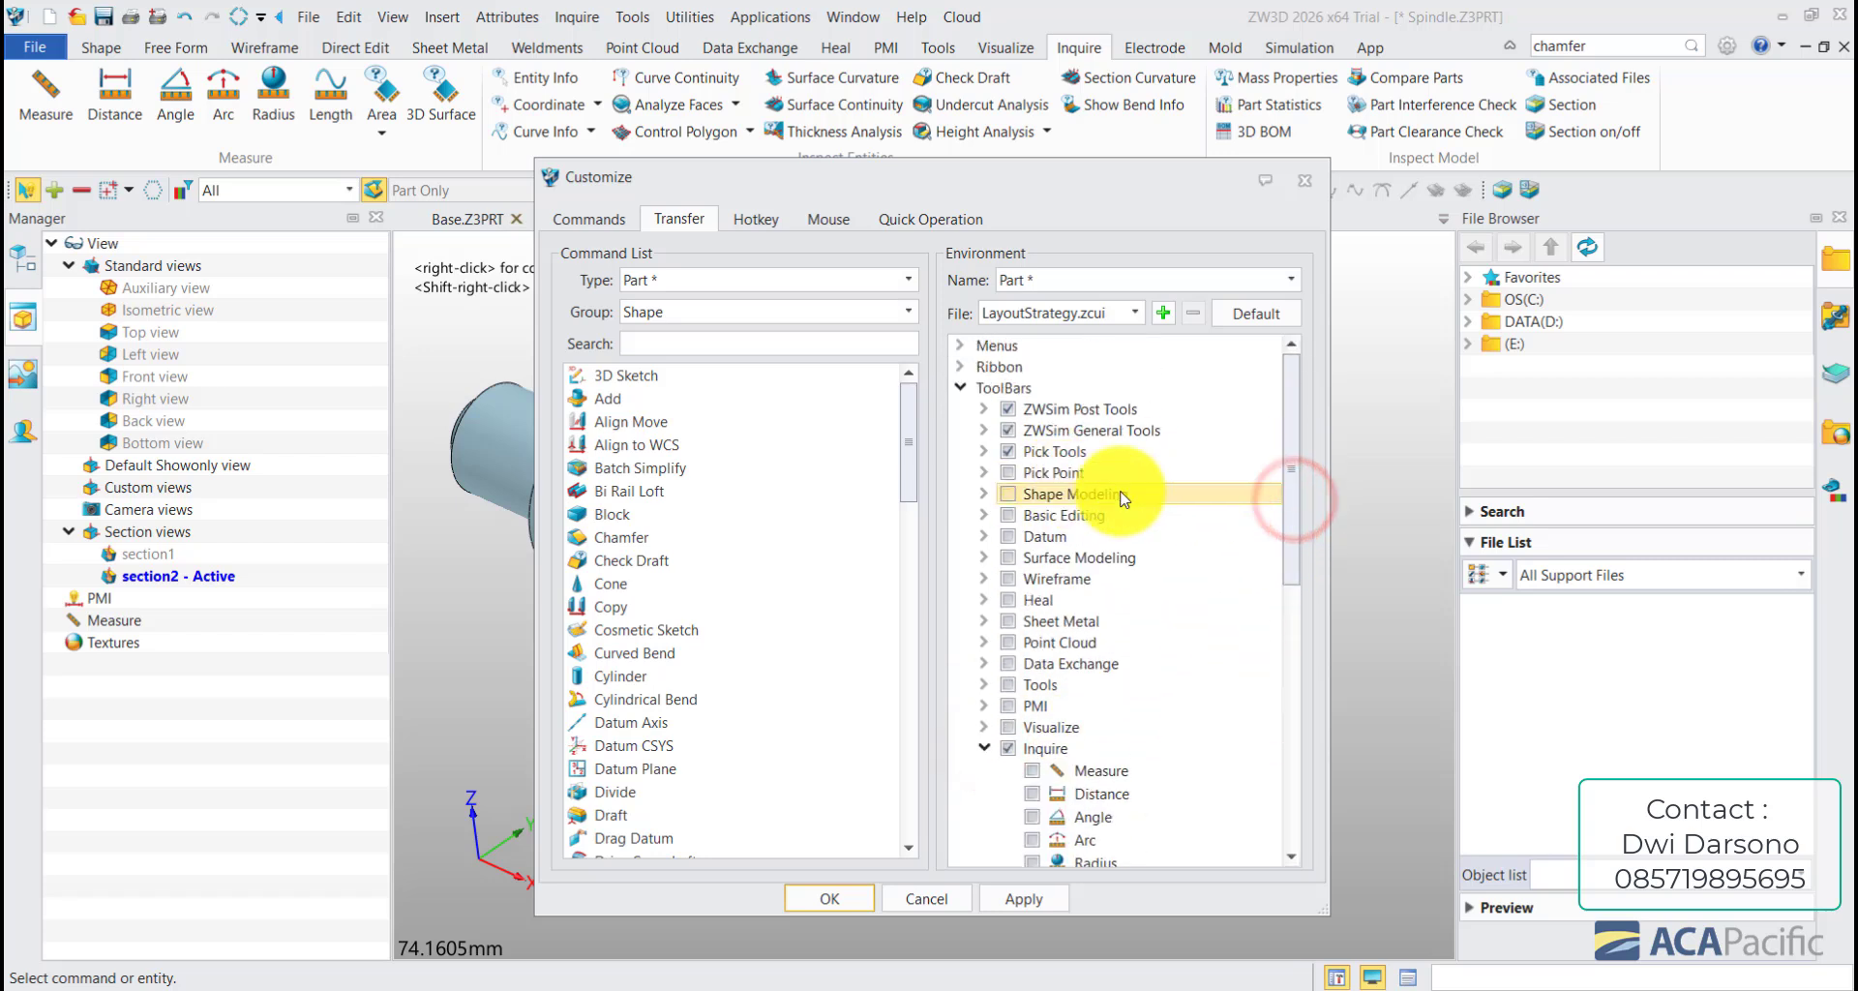
left_click(984, 451)
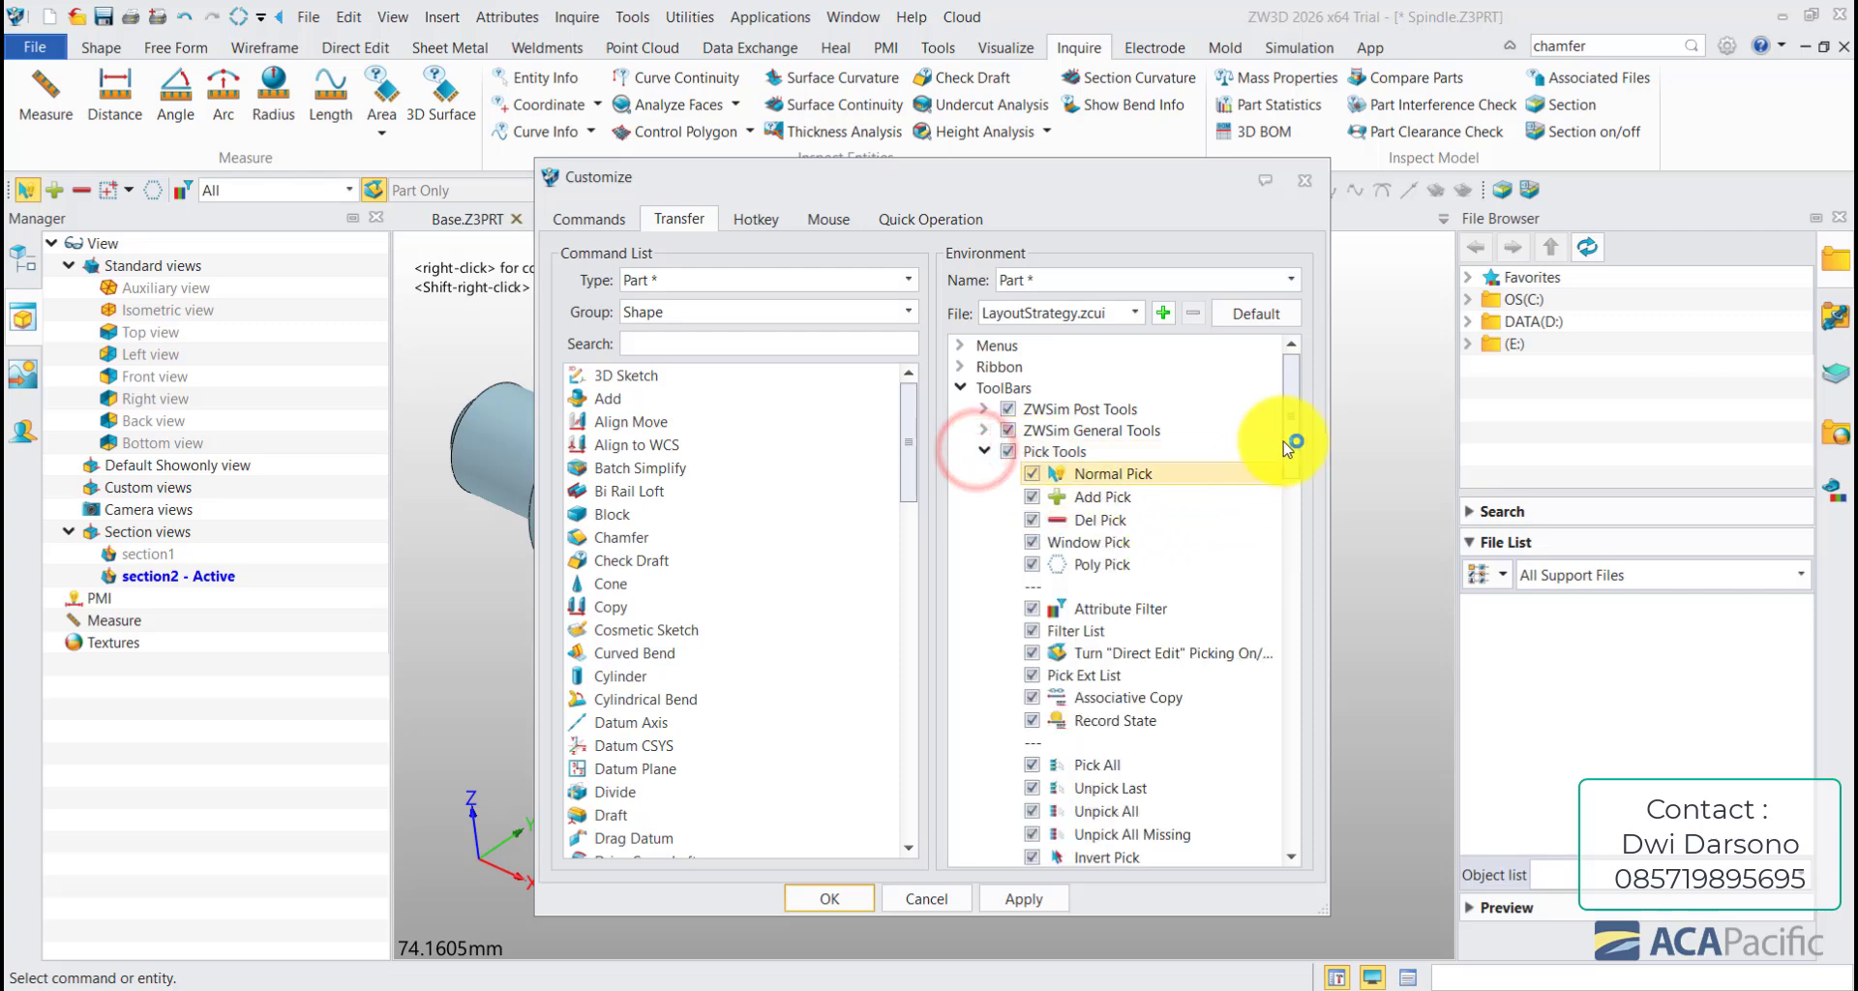
mouse_move(1293, 426)
left_mouse_down()
mouse_move(1294, 643)
mouse_move(1297, 406)
left_mouse_up()
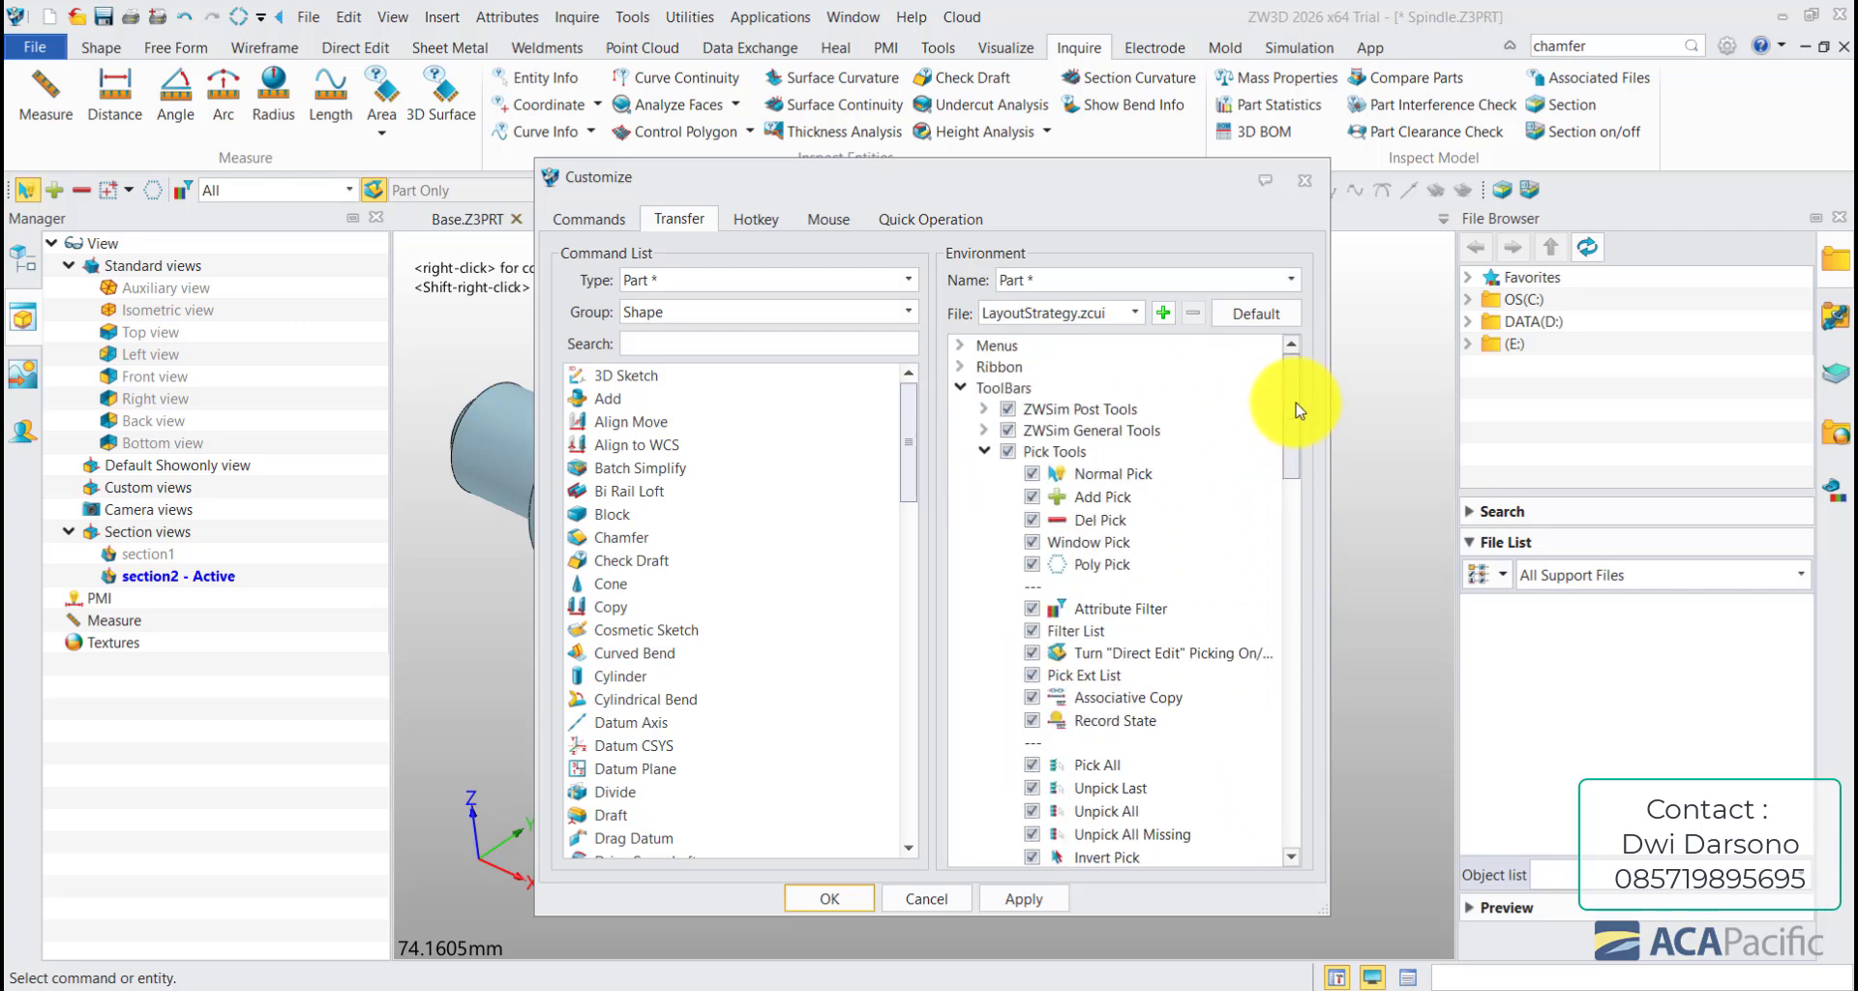
left_click(984, 429)
left_click(984, 408)
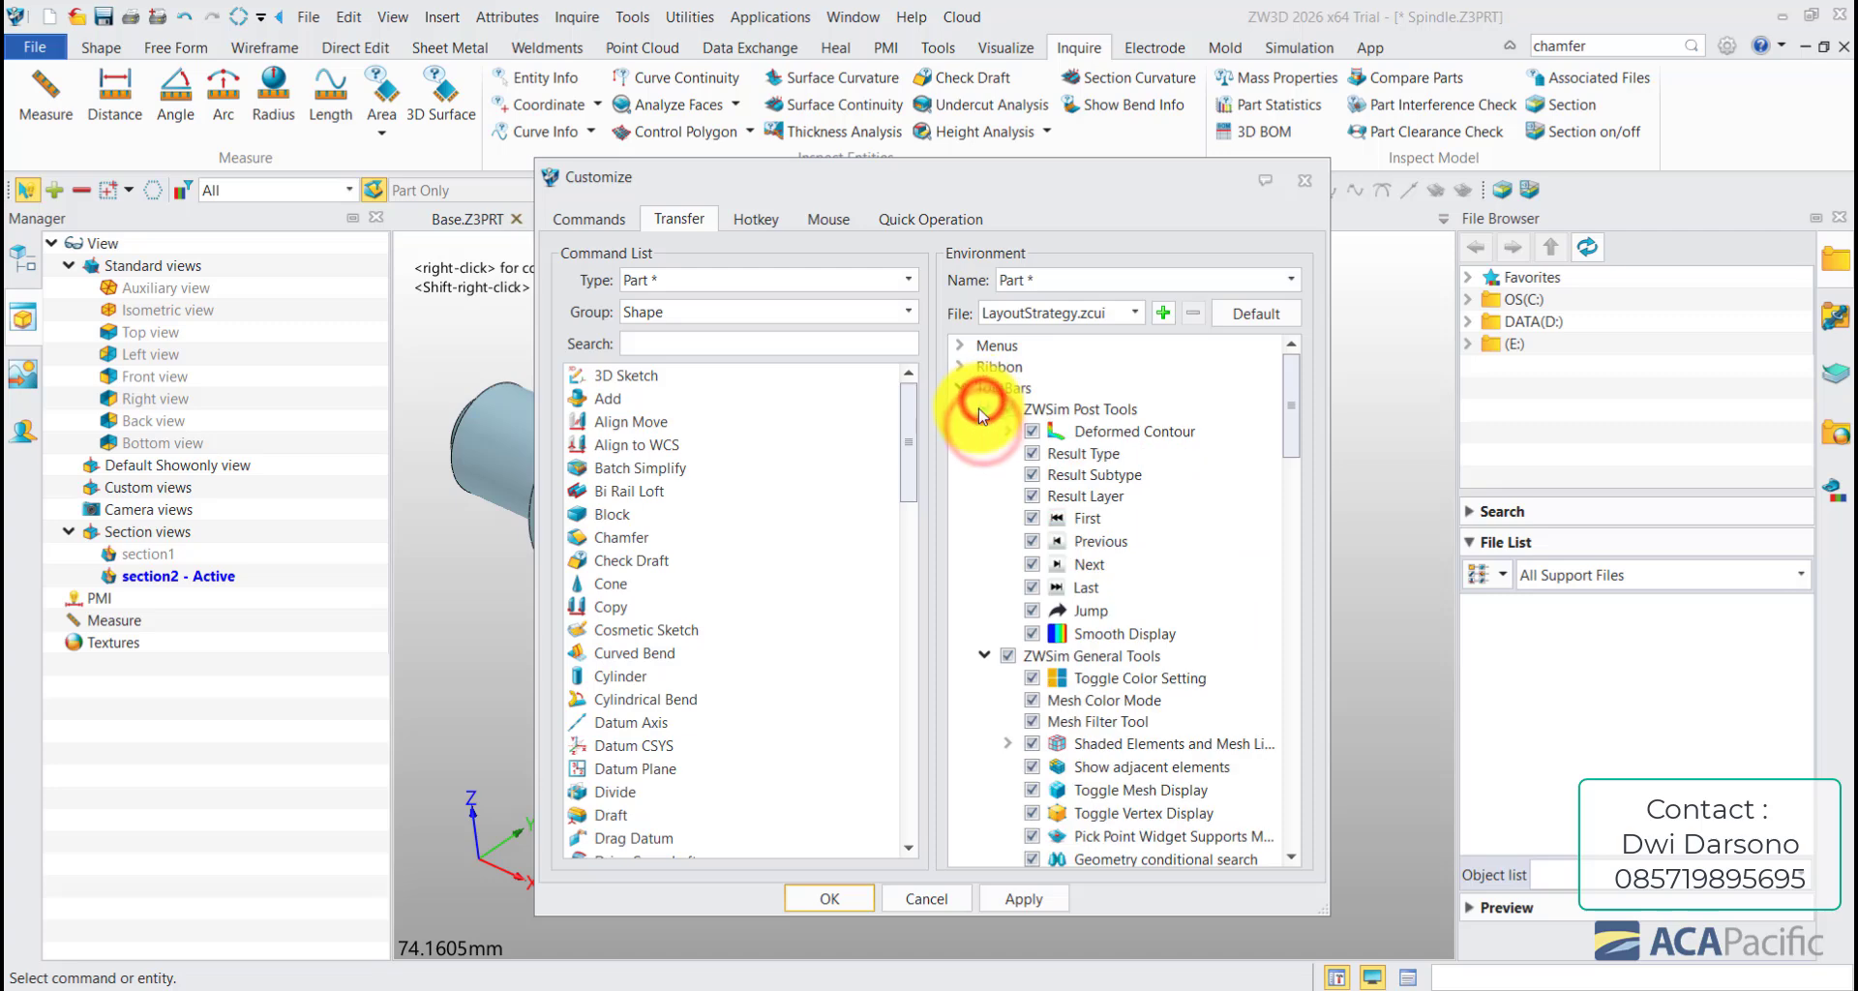
left_click(984, 408)
left_click(984, 429)
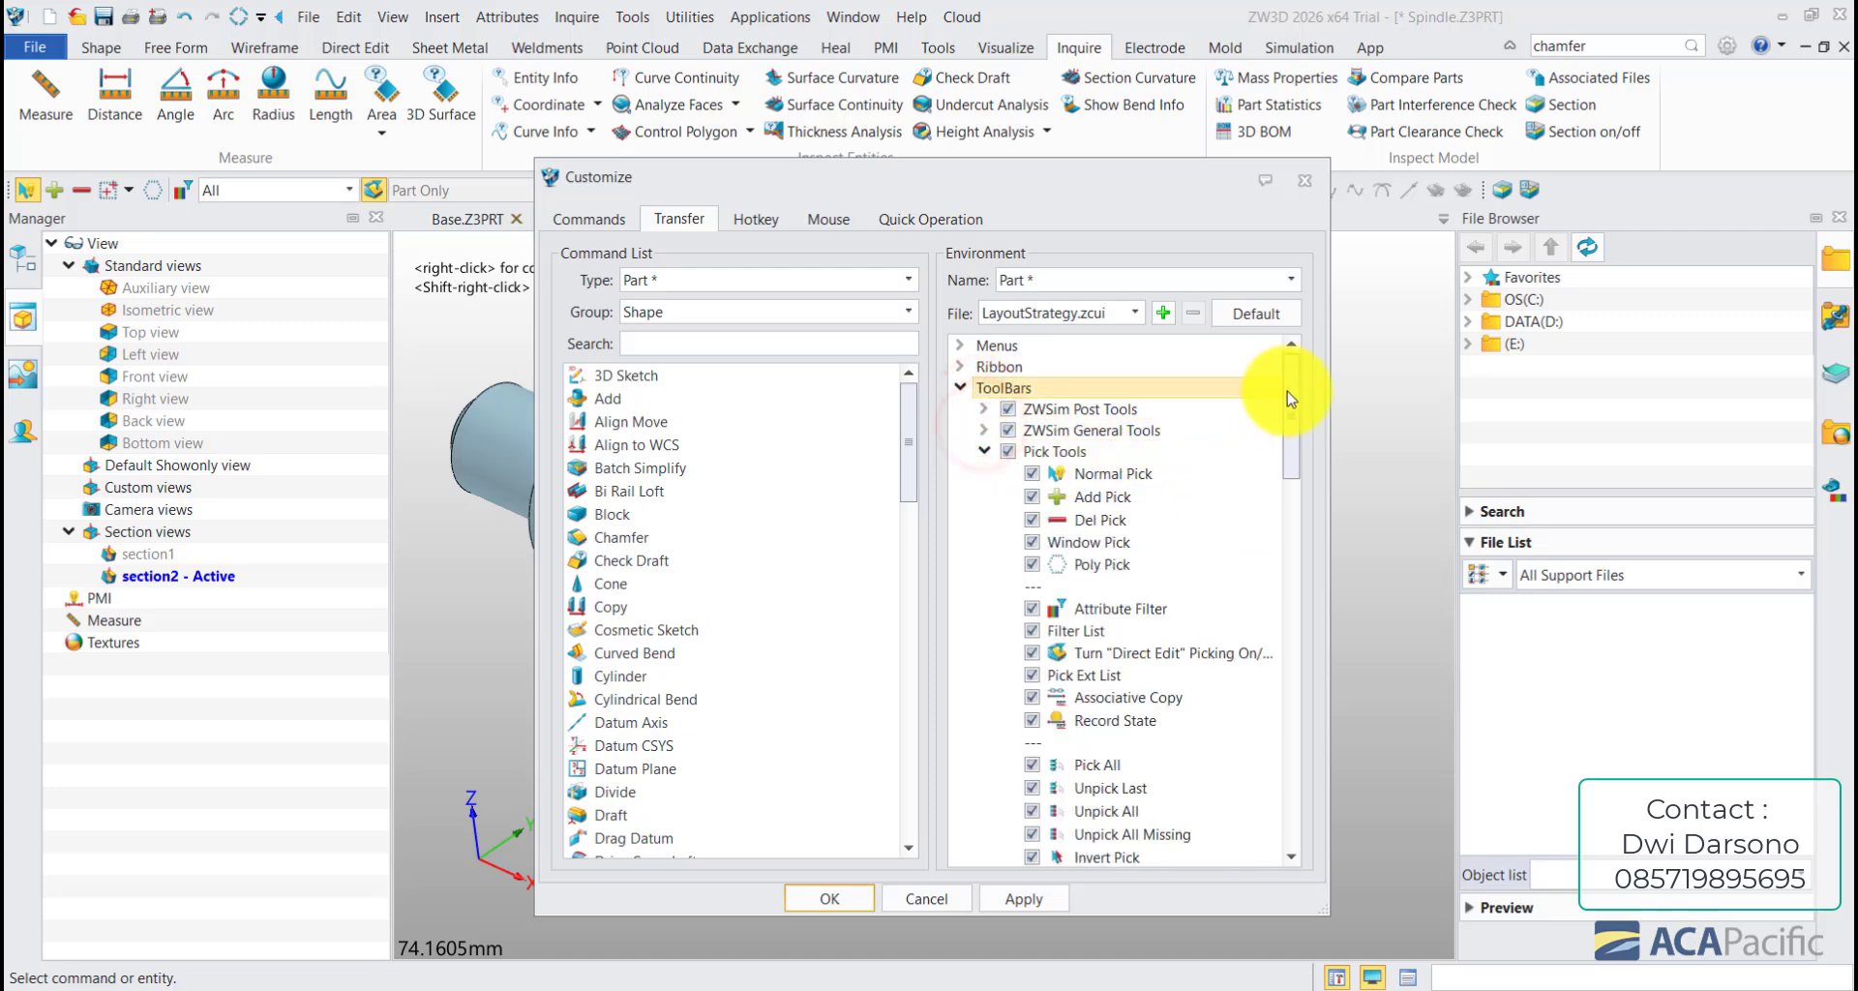
- Disable the Section on/off command in the Inquire toolbar's command list
left_click_drag(1291, 395, 1264, 765)
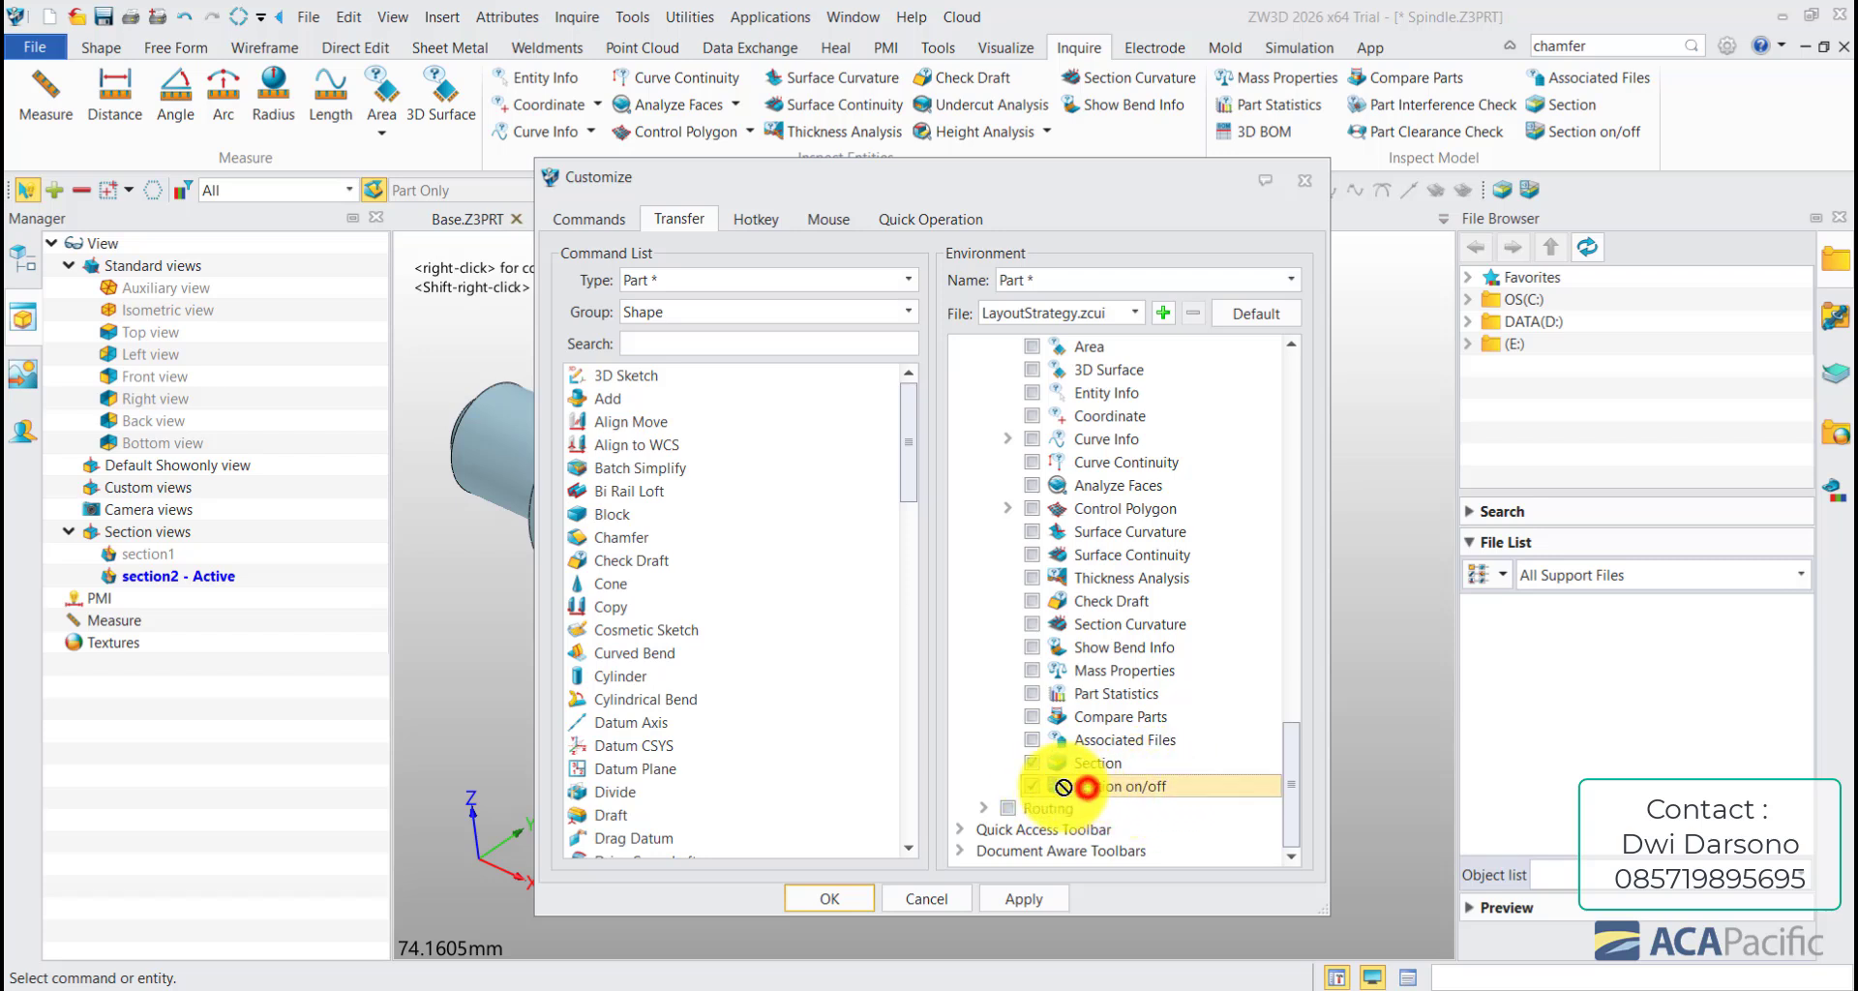
mouse_move(1063, 787)
left_mouse_down()
mouse_move(664, 705)
mouse_move(1055, 799)
mouse_move(859, 733)
mouse_move(1072, 808)
left_mouse_up()
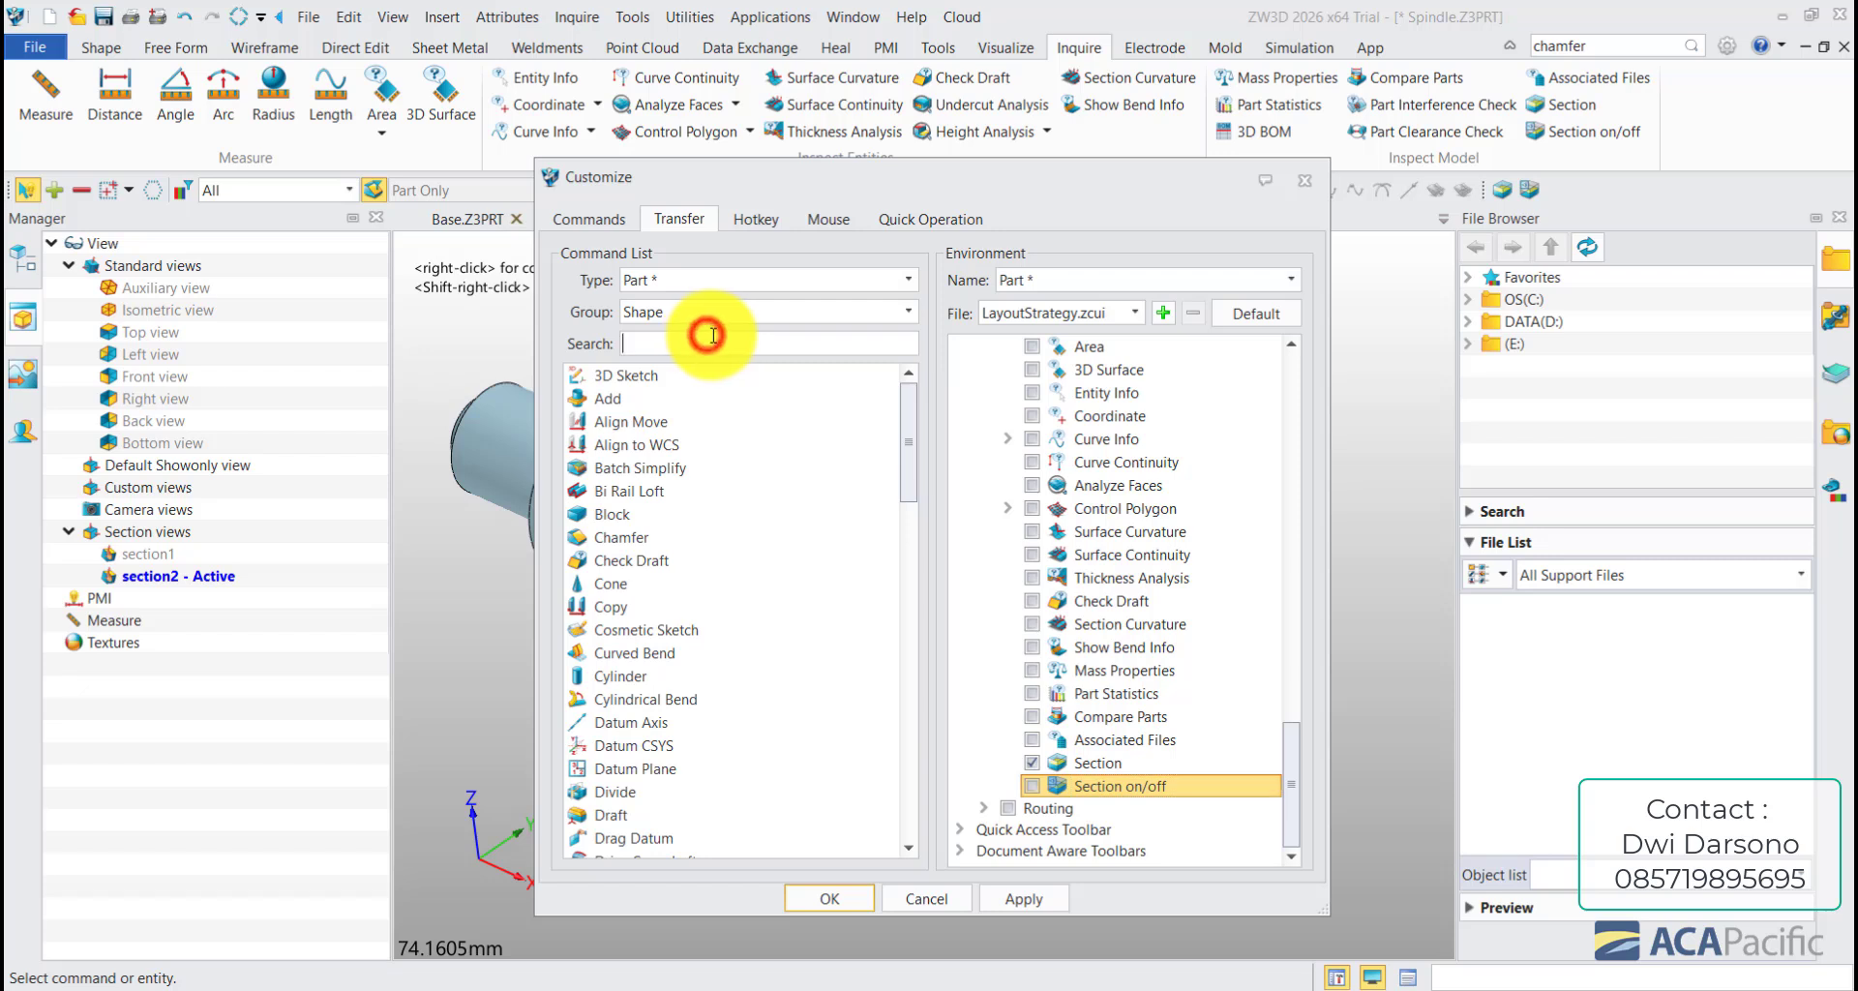
- Try nesting the Add command as a child of Section on/off in the Inquire toolbar's list, and enable the Section on/off group
left_click_drag(644, 398, 1111, 785)
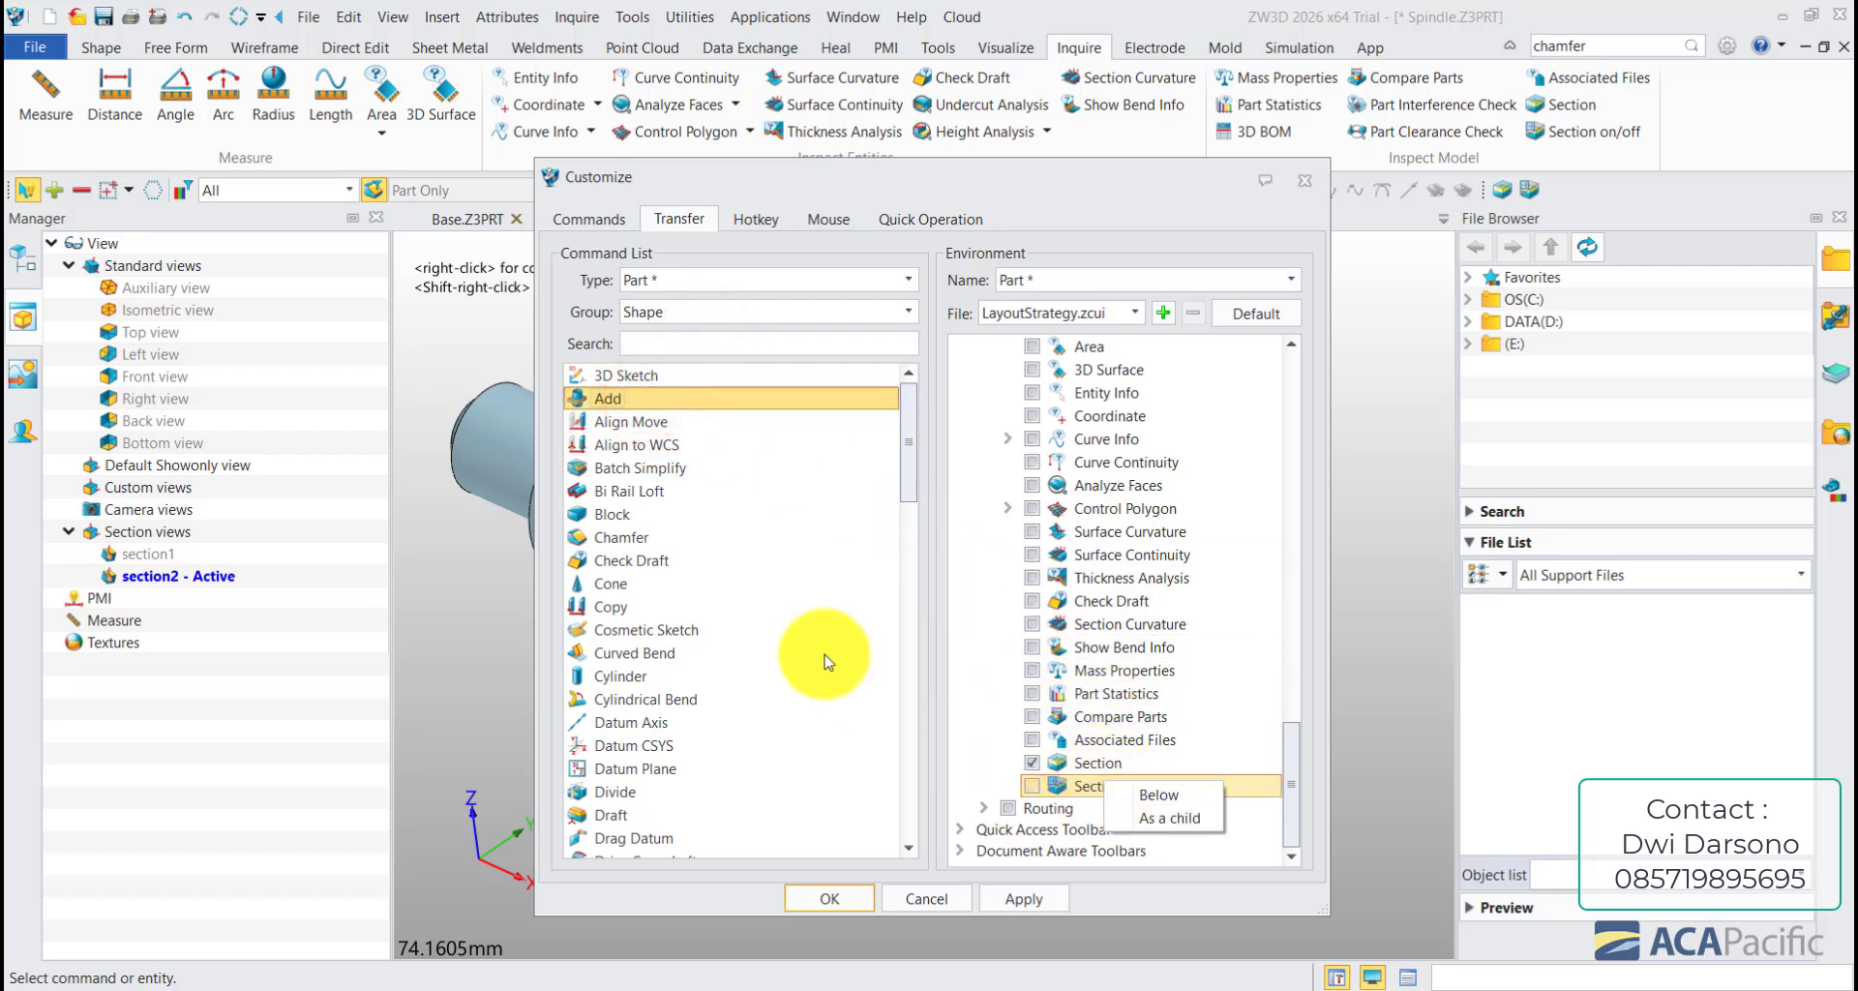
left_click(671, 406)
left_click_drag(631, 406, 1077, 786)
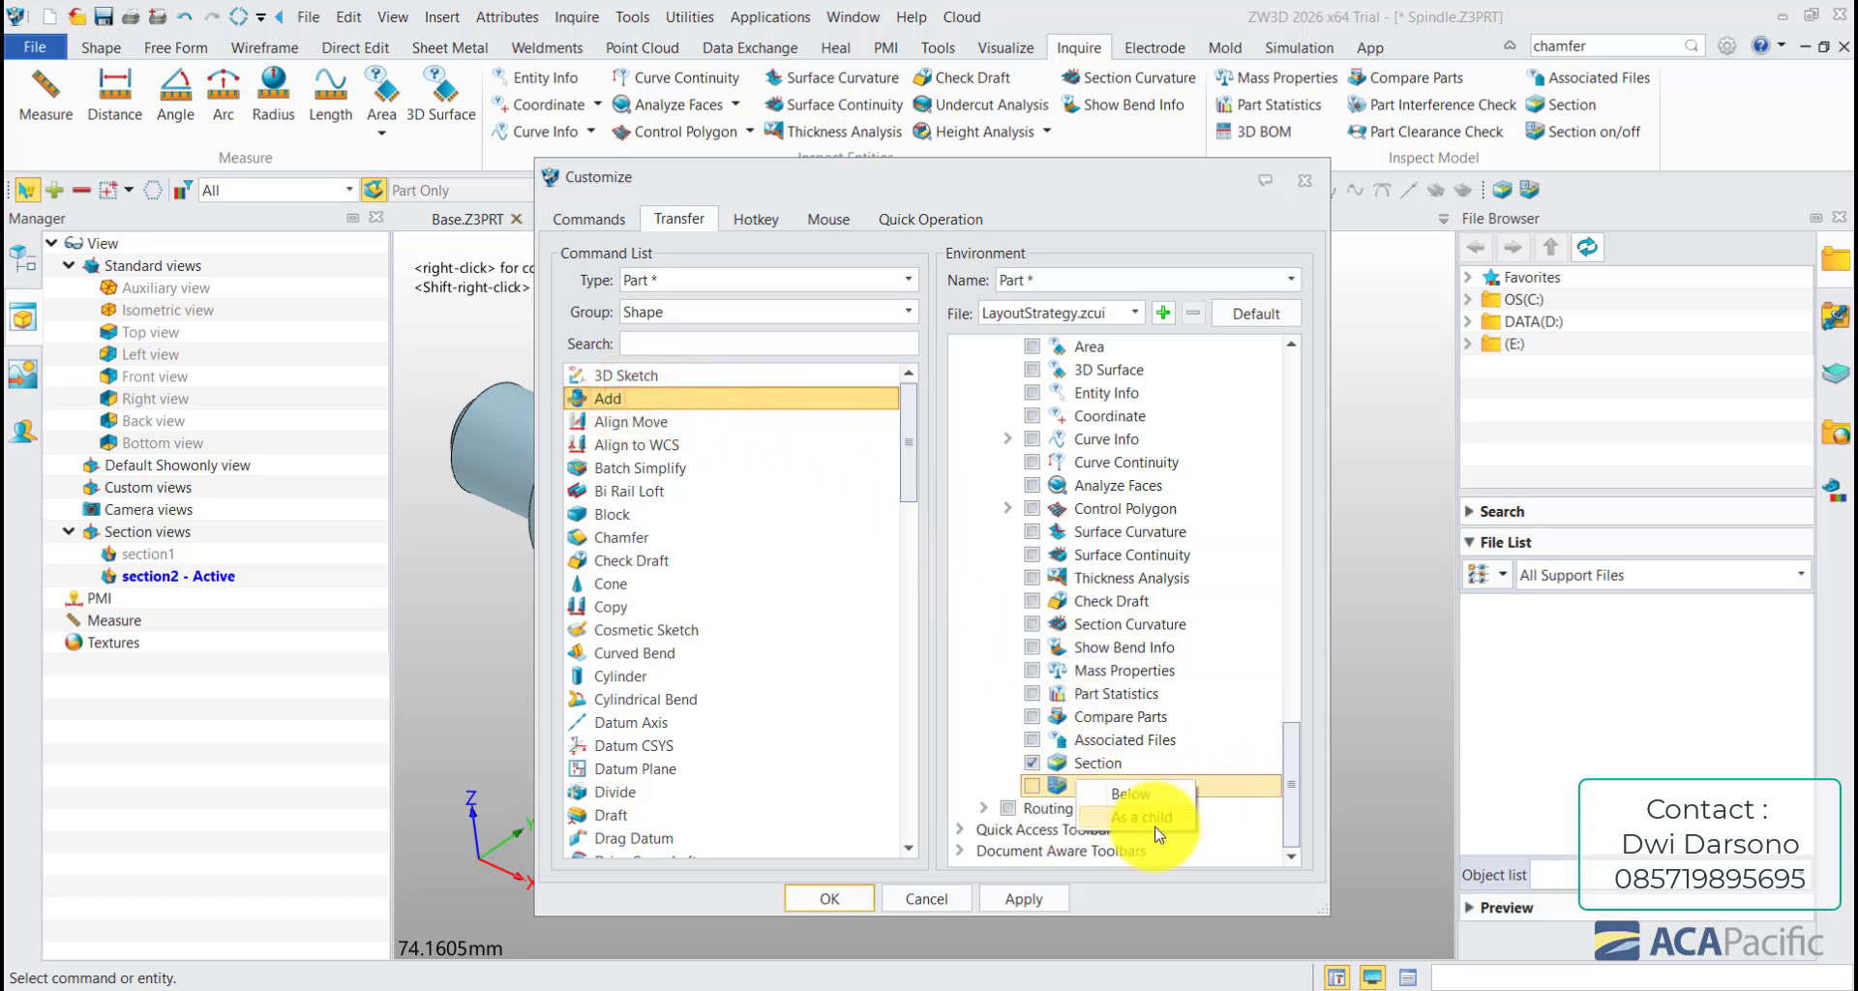
left_click(1151, 819)
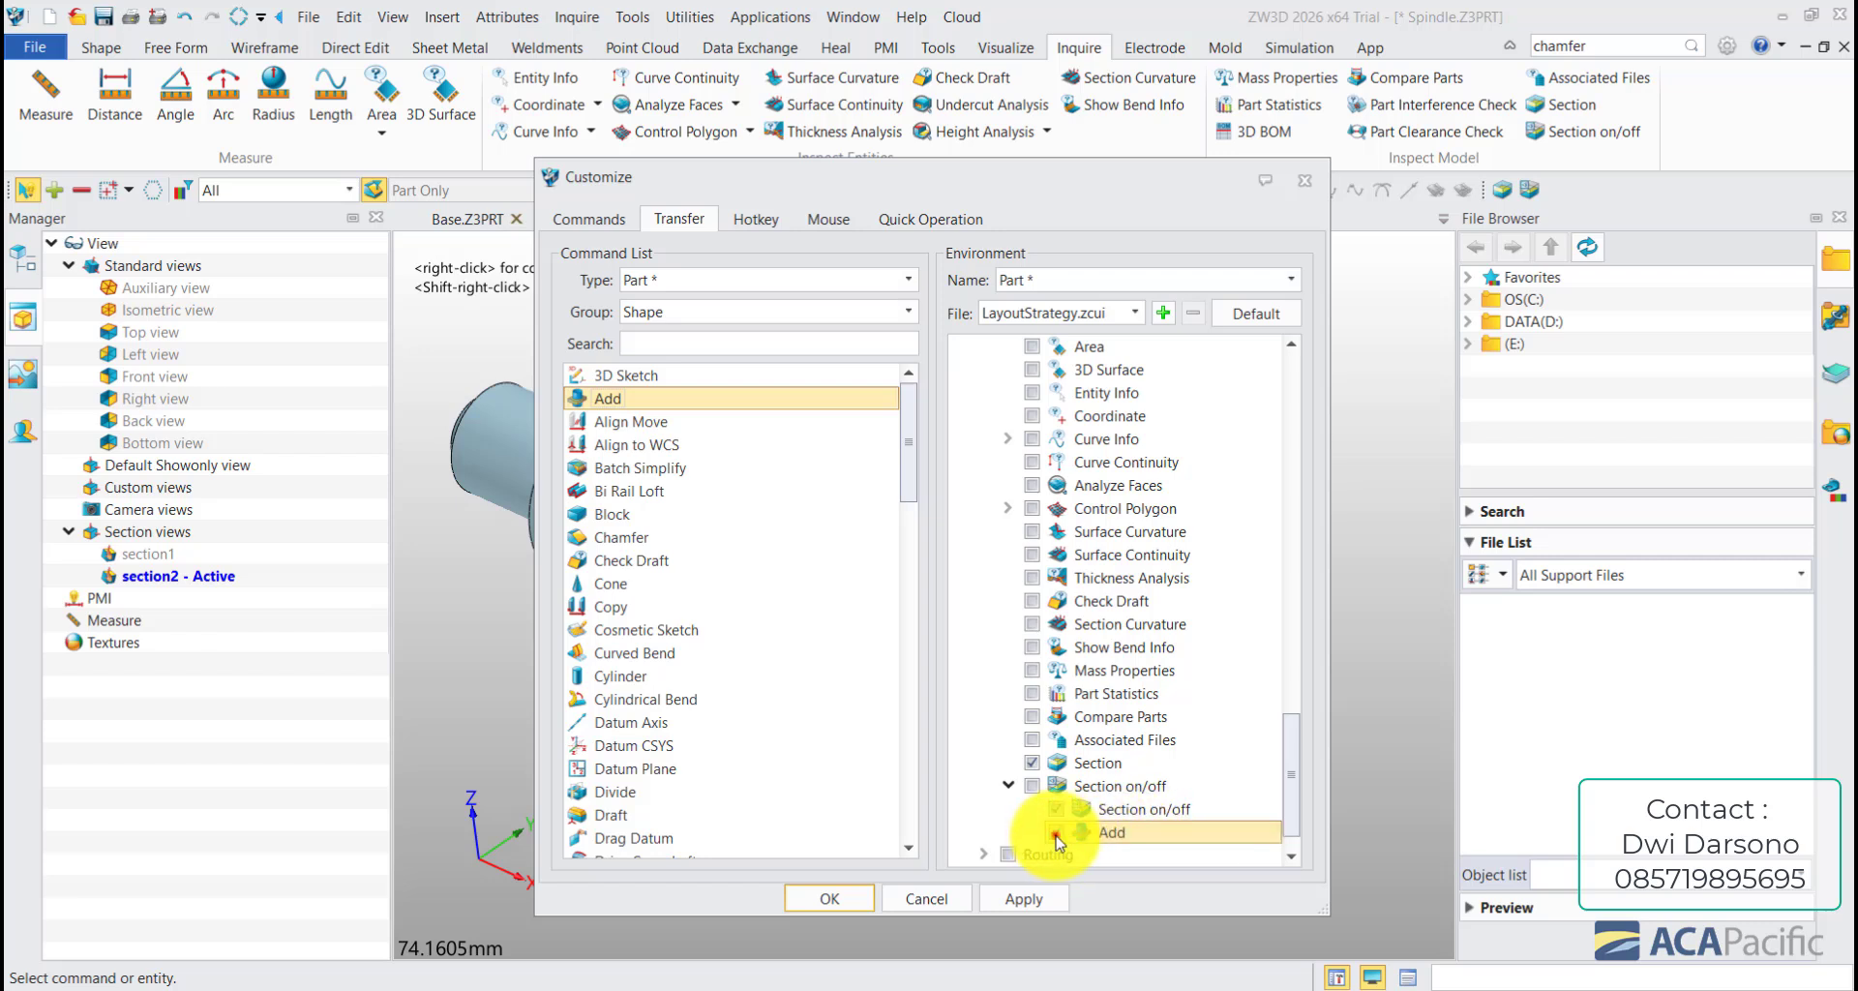
left_click(1033, 785)
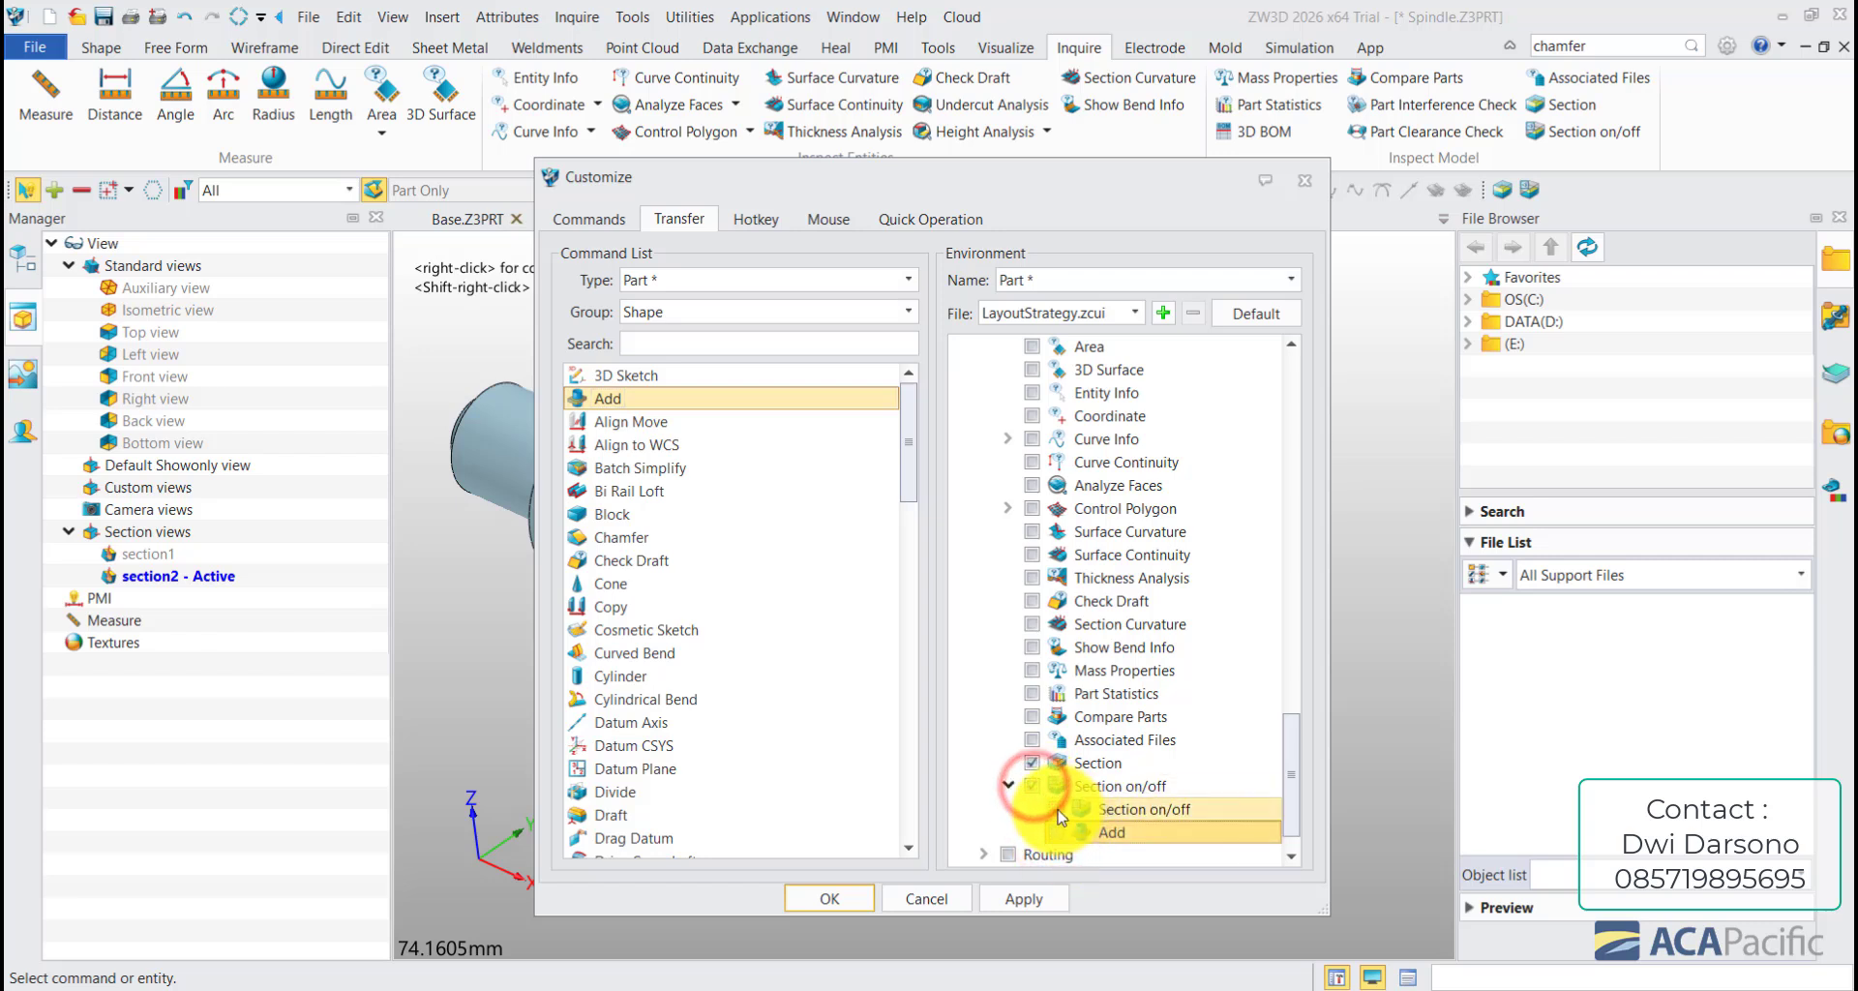
- Remove the nested Add and Section on/off entries from the Section on/off group
left_click(1132, 834)
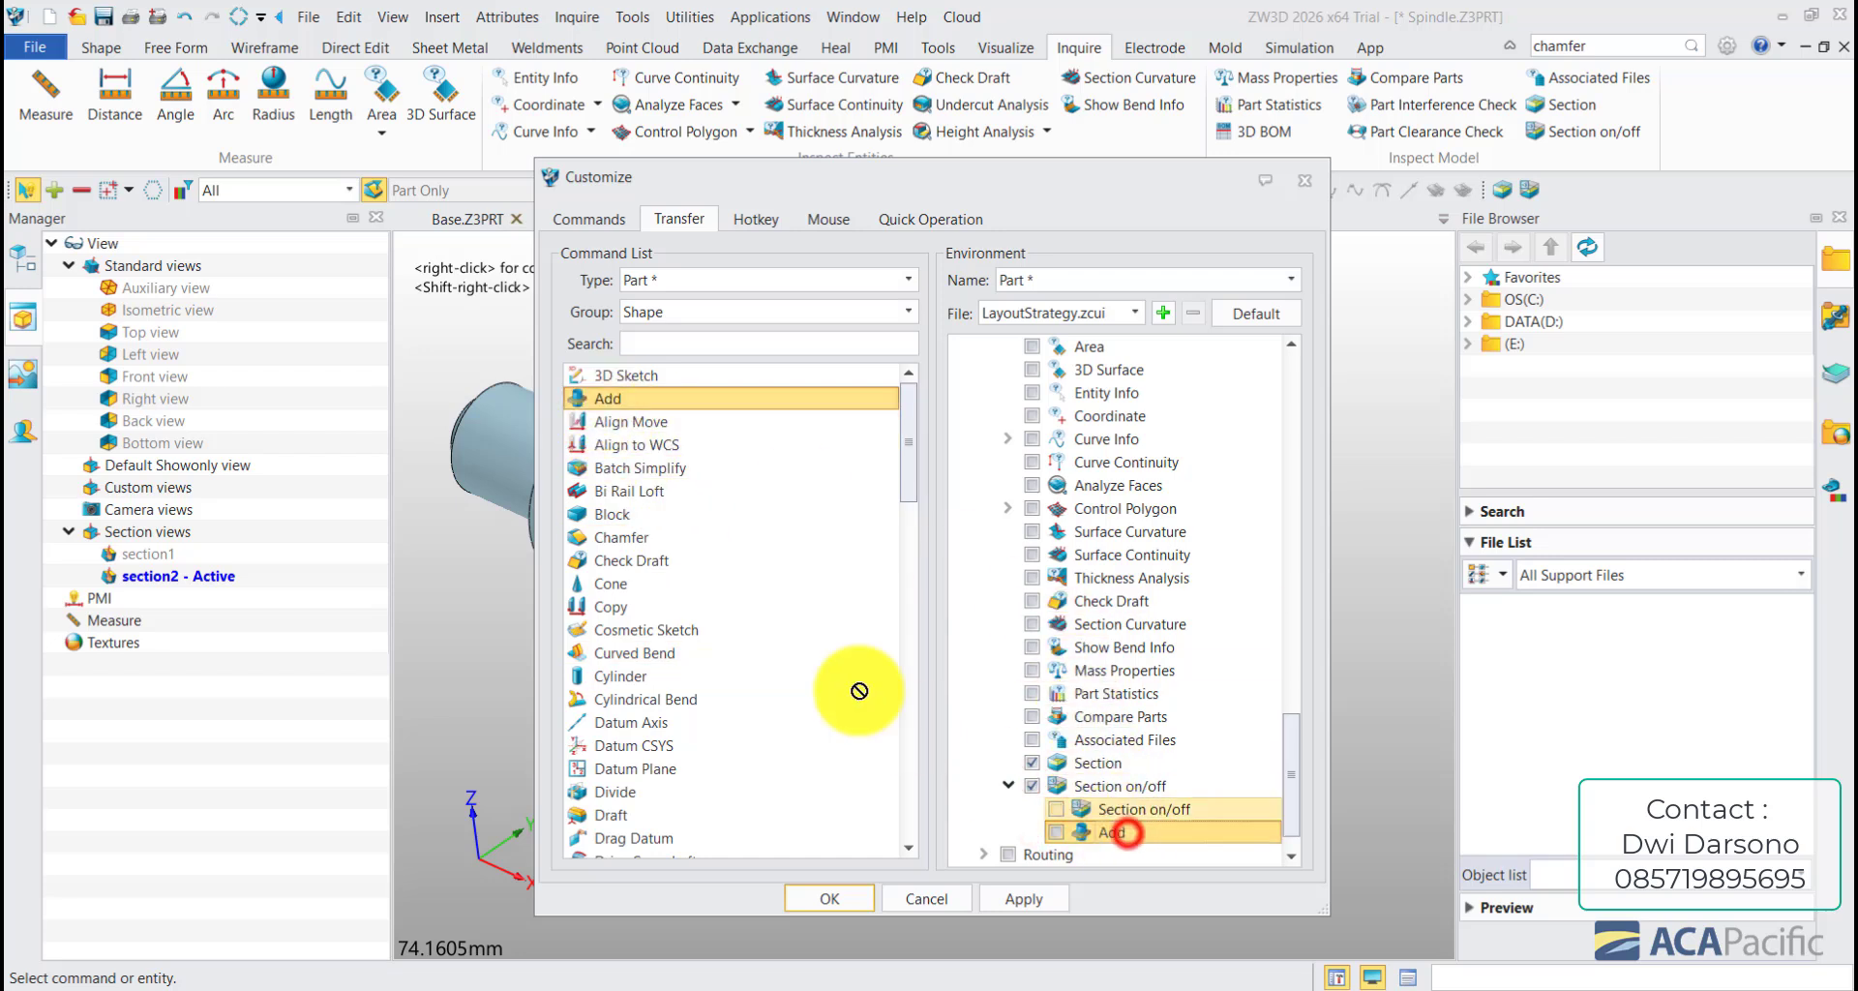
right_click(1158, 834)
left_click(1181, 844)
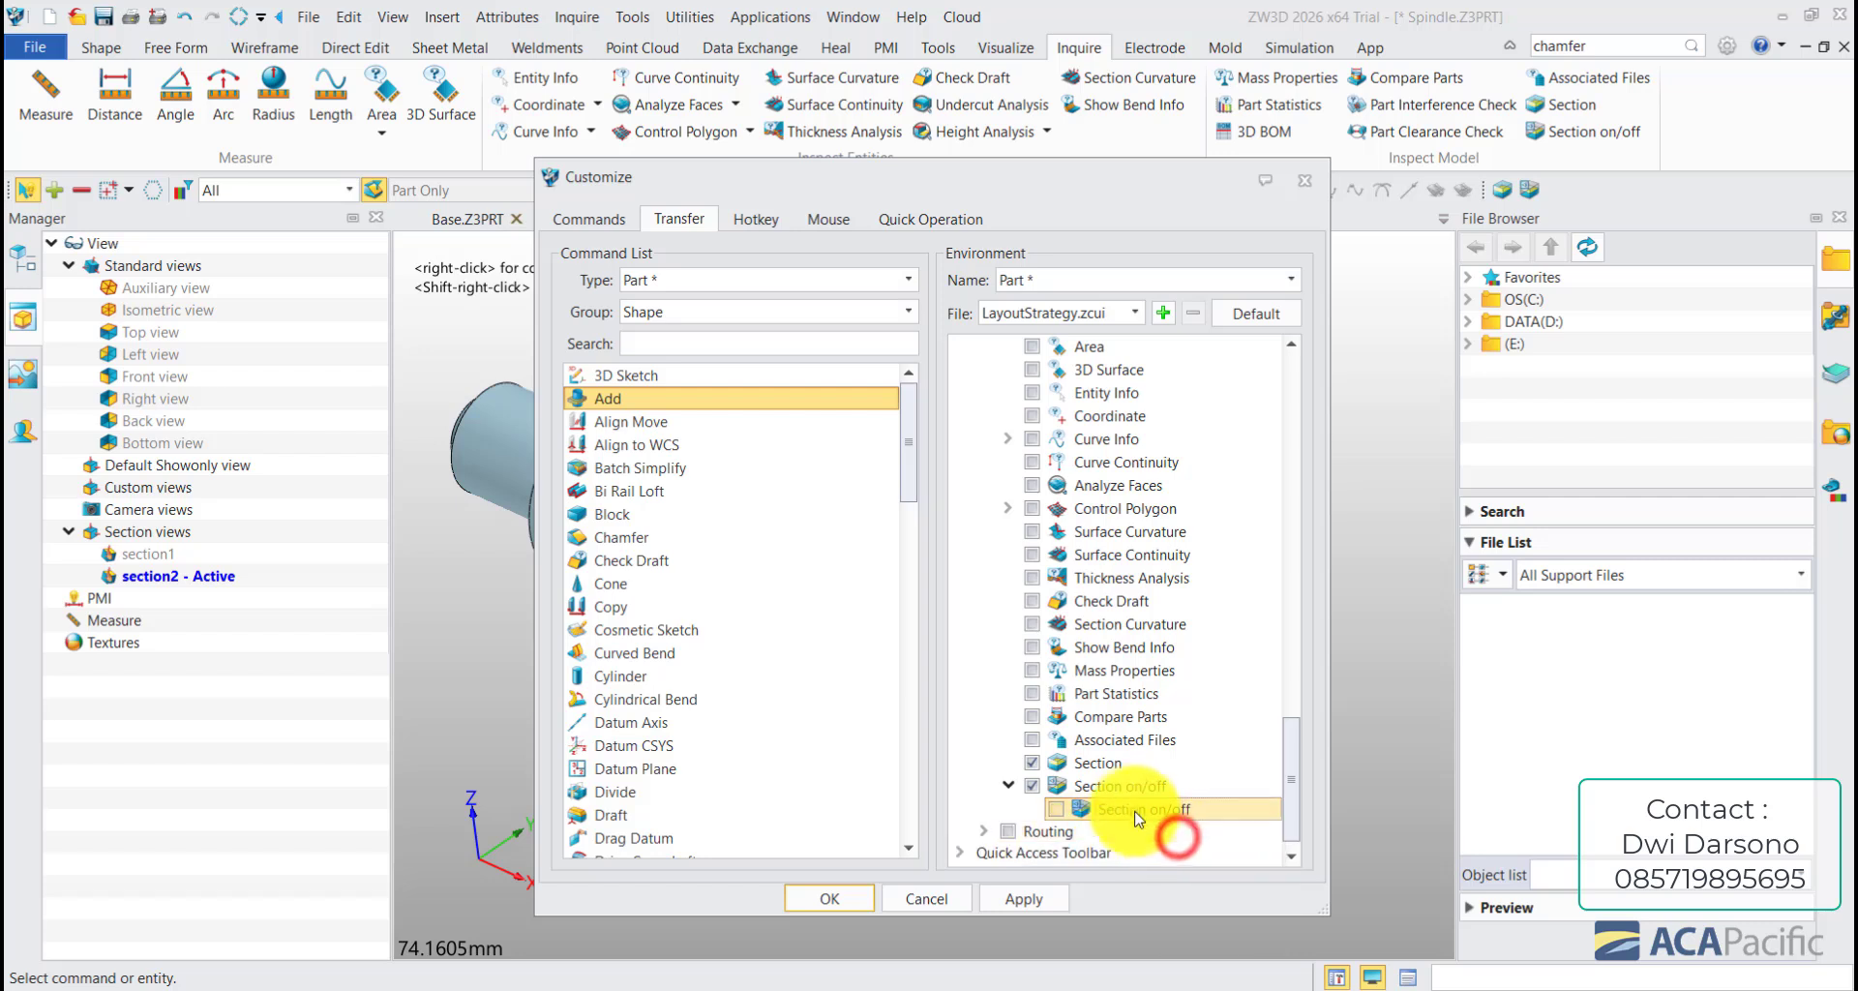
right_click(1135, 811)
left_click(1166, 823)
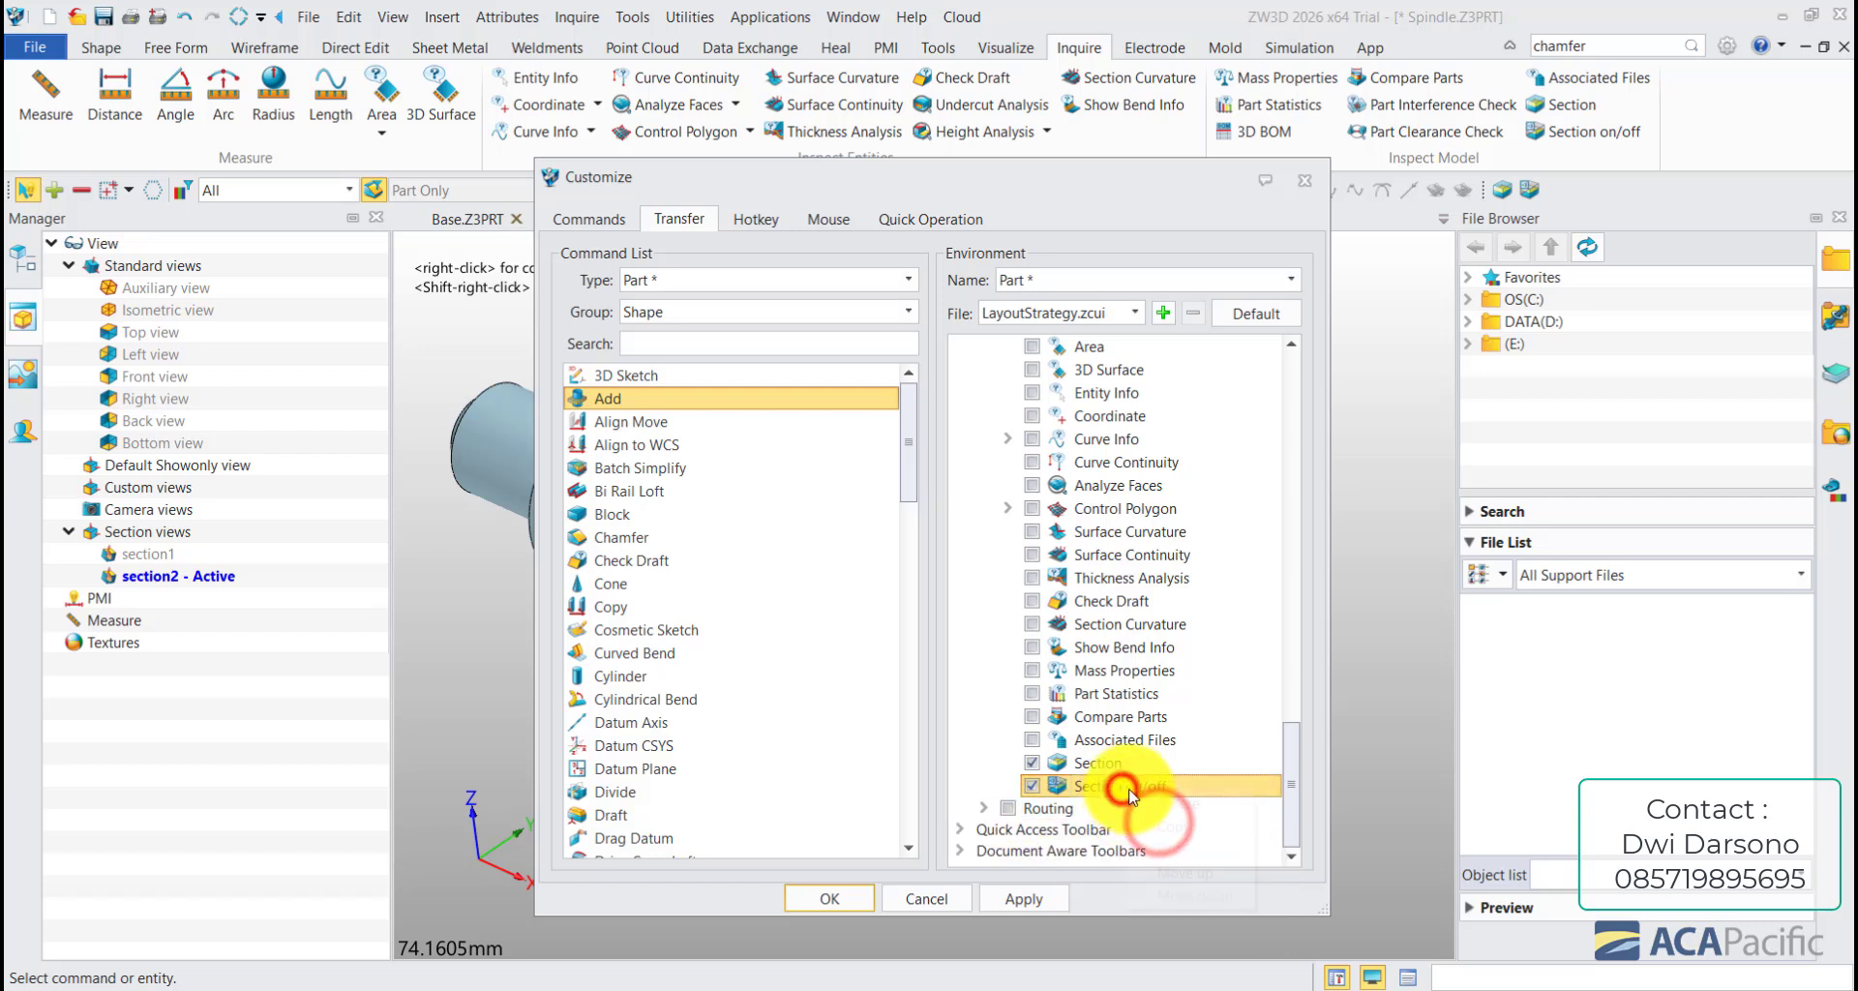
- Delete the Section on/off command from the Inquire toolbar's list and search the available commands for "section"
right_click(1127, 789)
left_click(1034, 786)
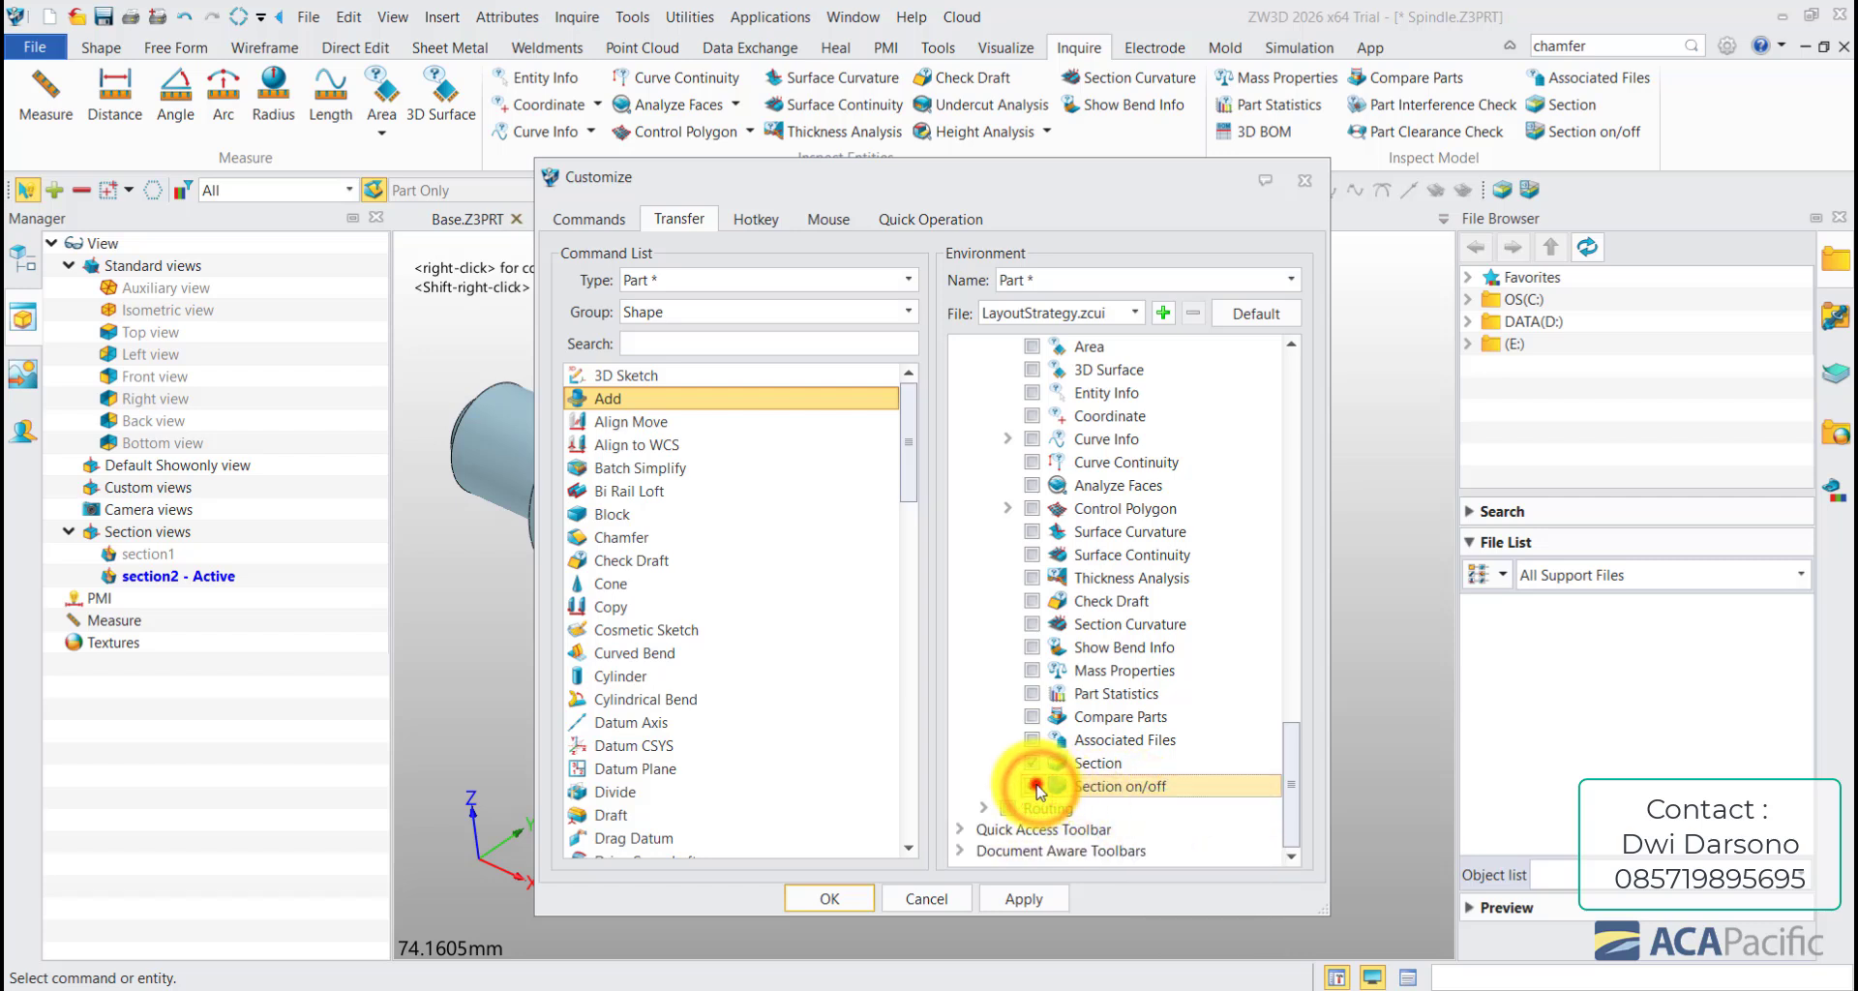
right_click(1084, 789)
left_click(1123, 802)
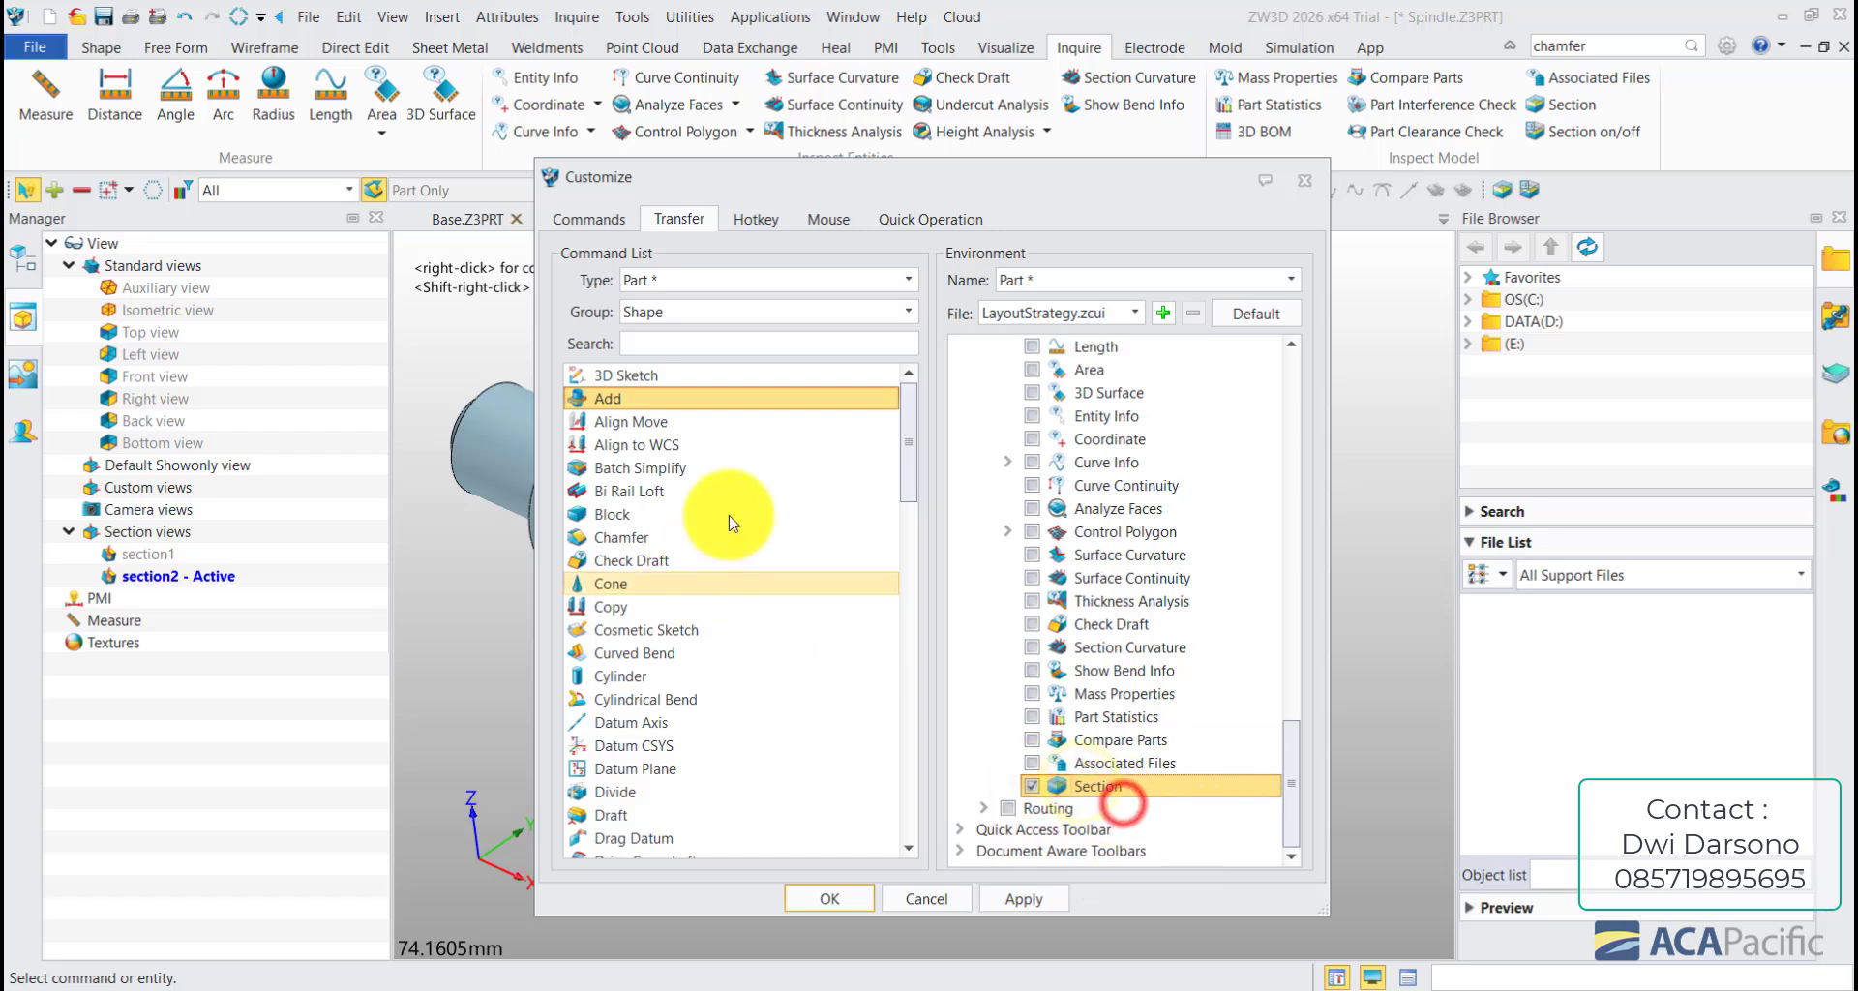
left_click(696, 346)
type("section")
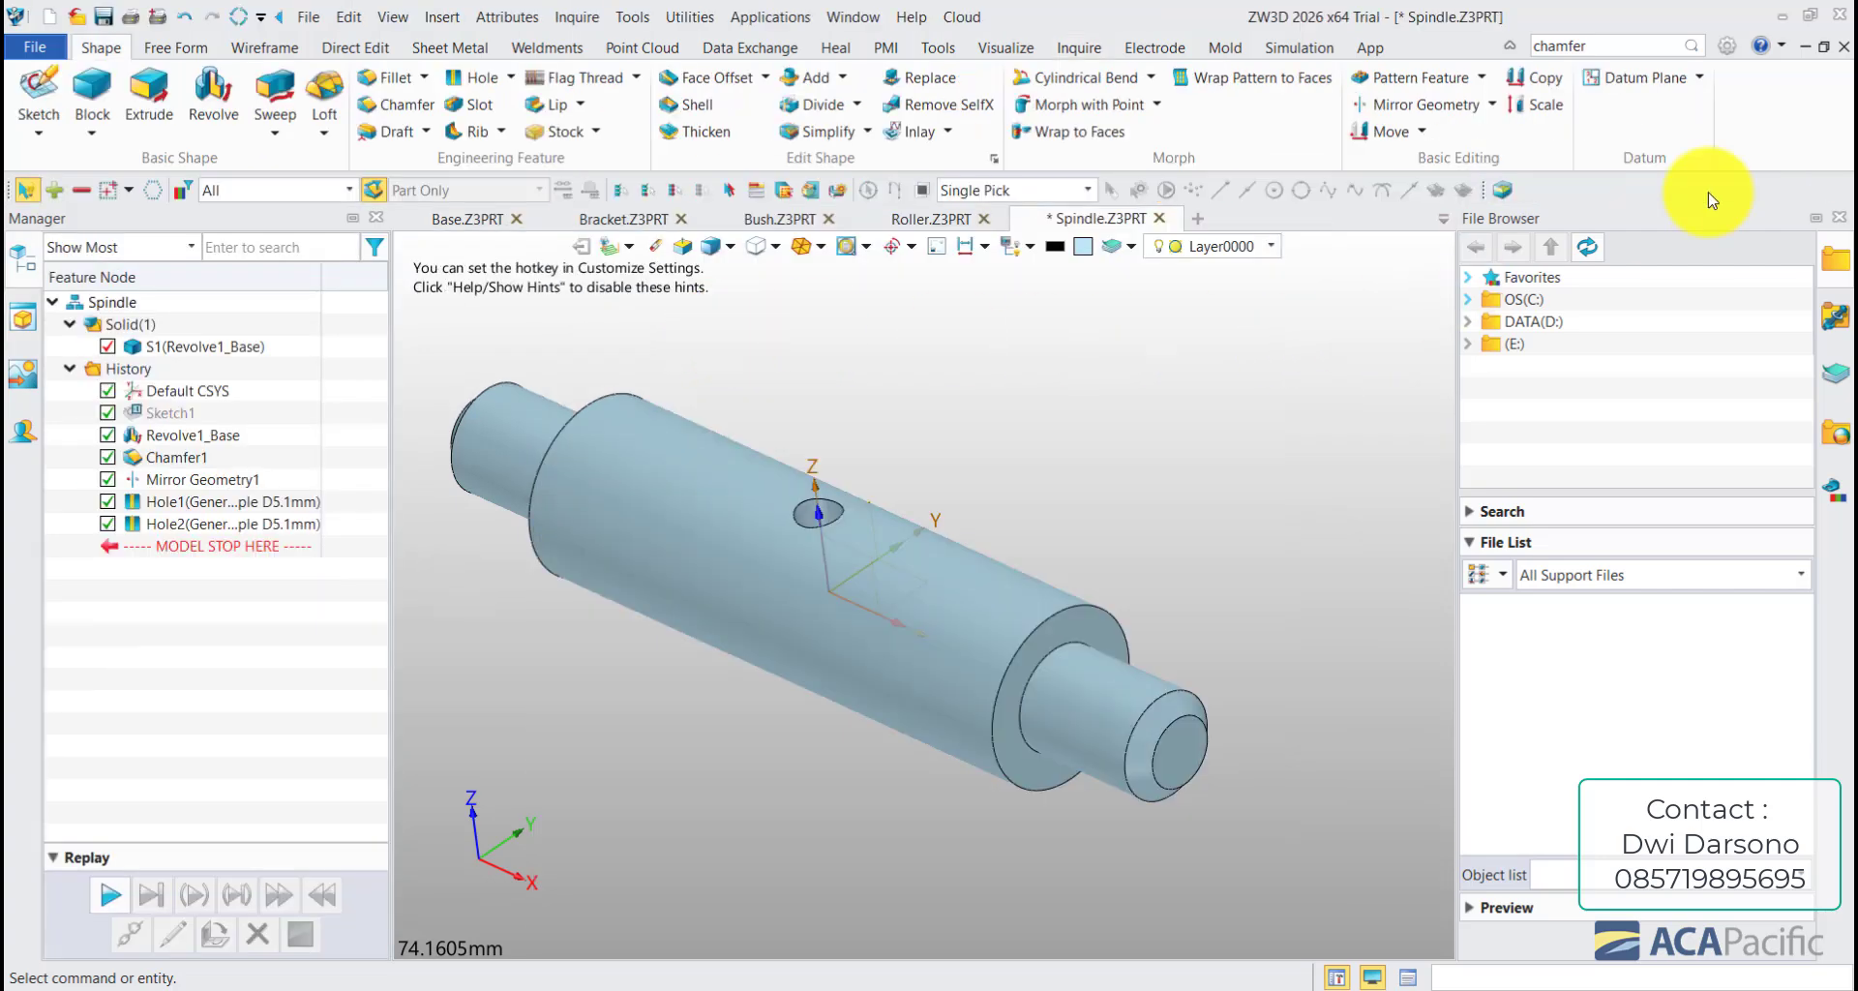
- Reopen the interface customization's Transfer settings and expand the Inquire toolbar's command list down to Section
right_click(1756, 126)
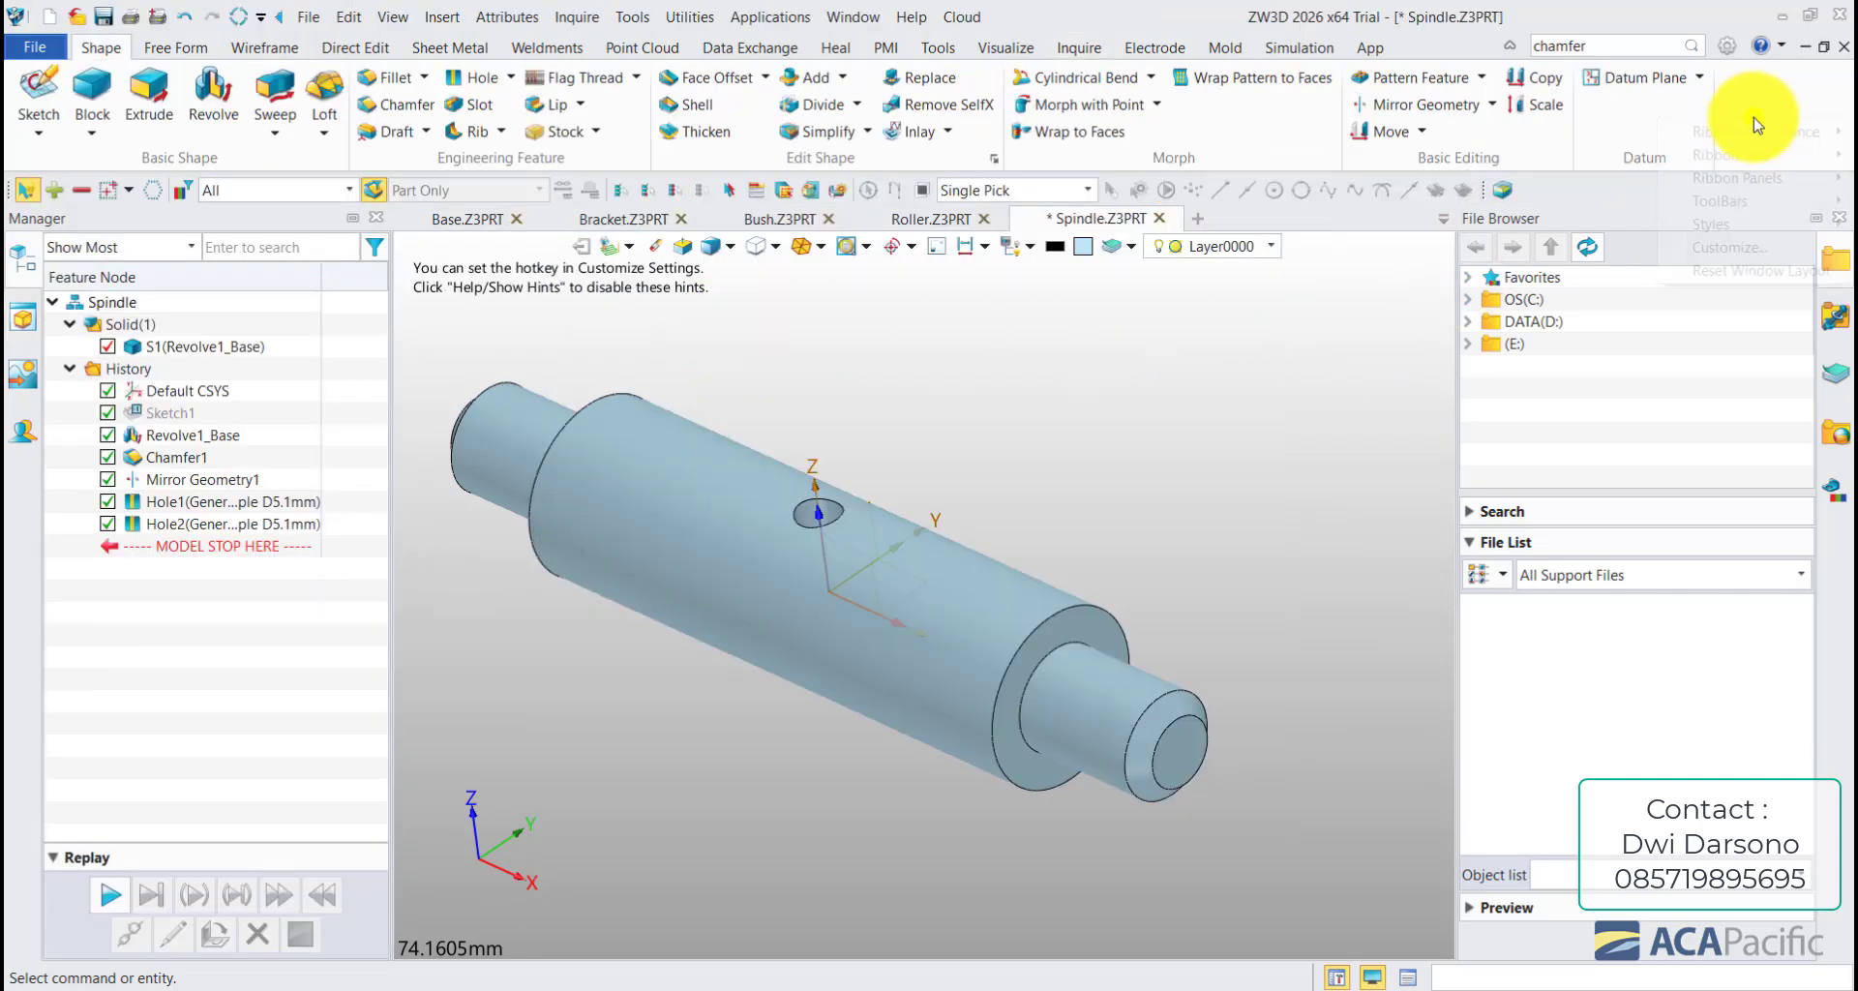
left_click(1733, 247)
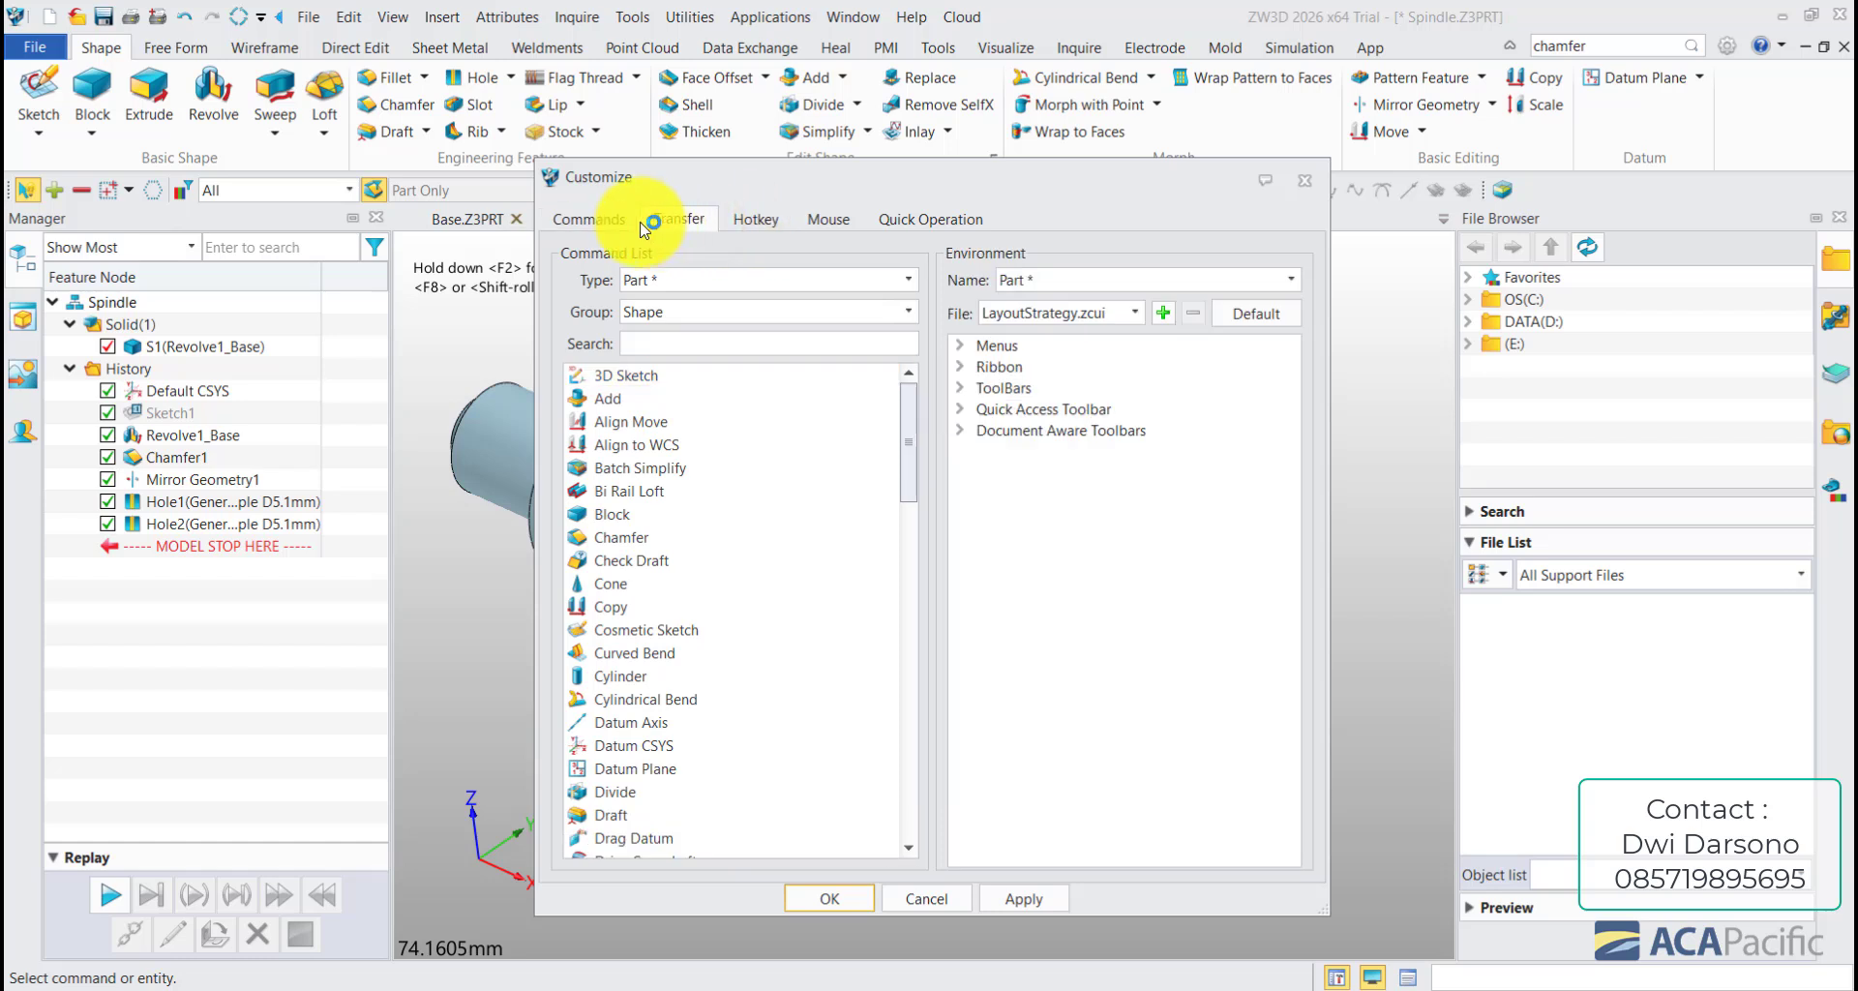
left_click(959, 387)
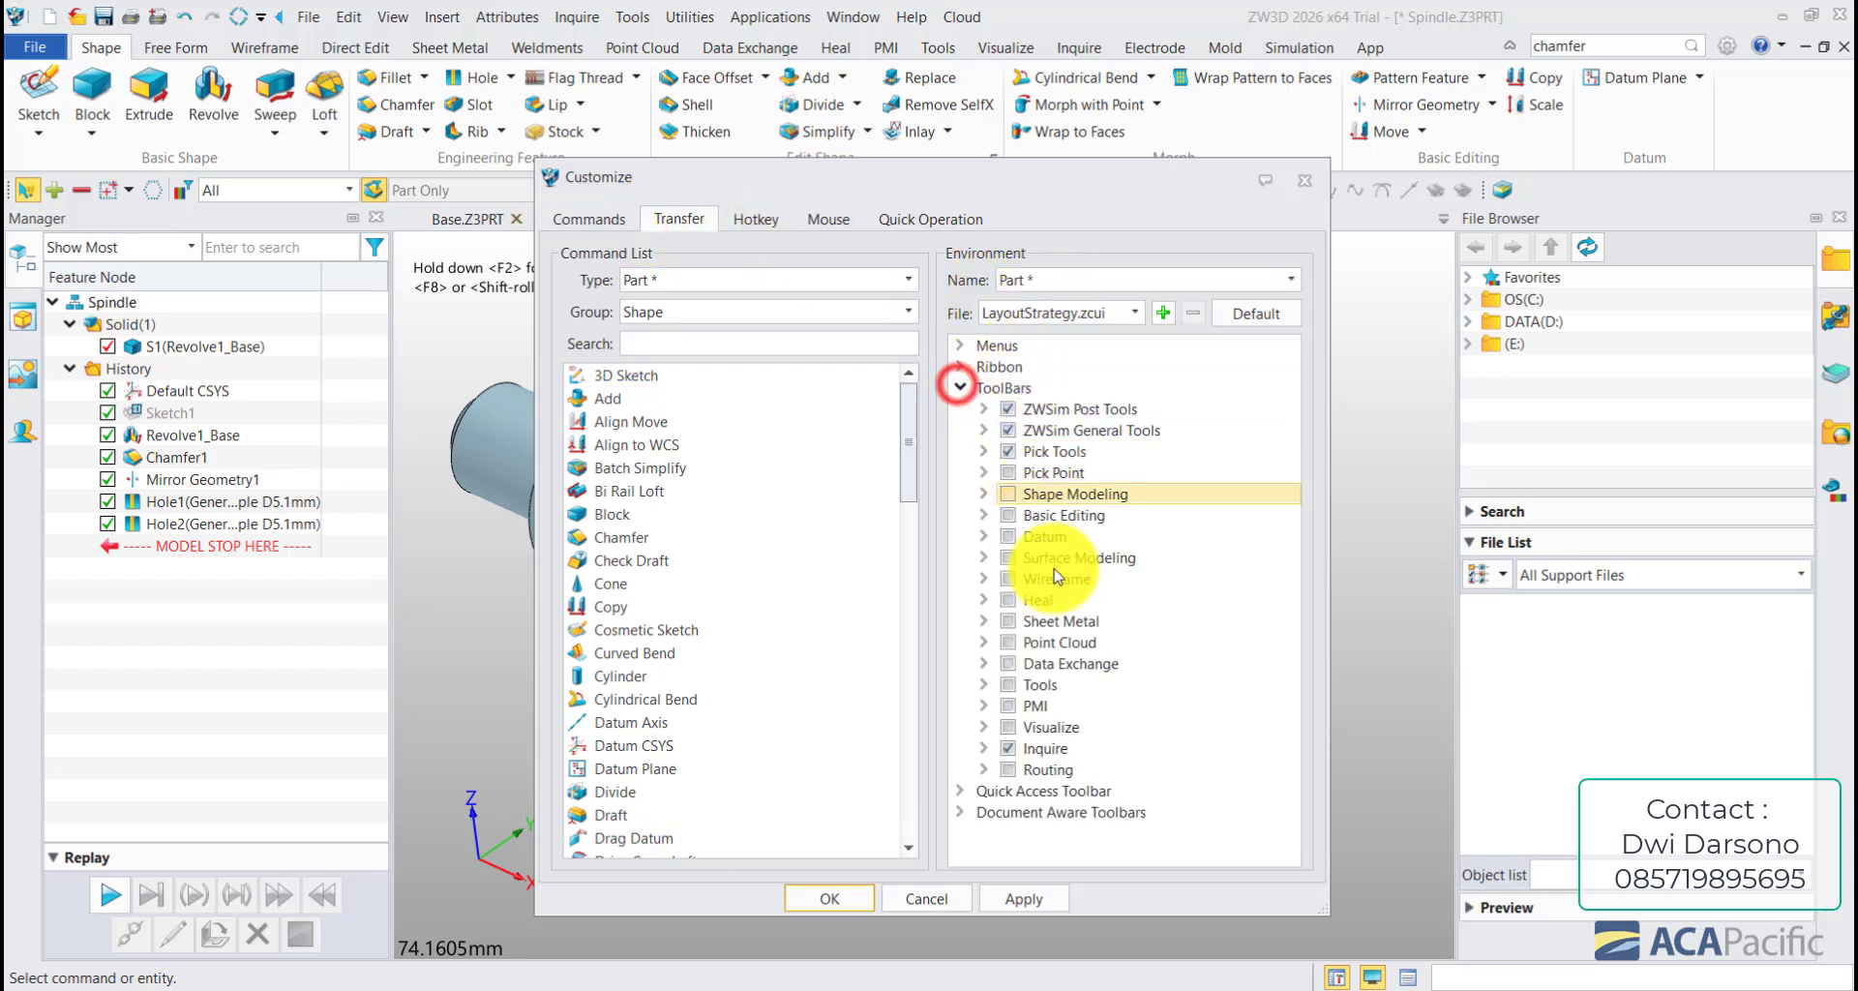
left_click(987, 750)
left_click_drag(1288, 522, 1297, 779)
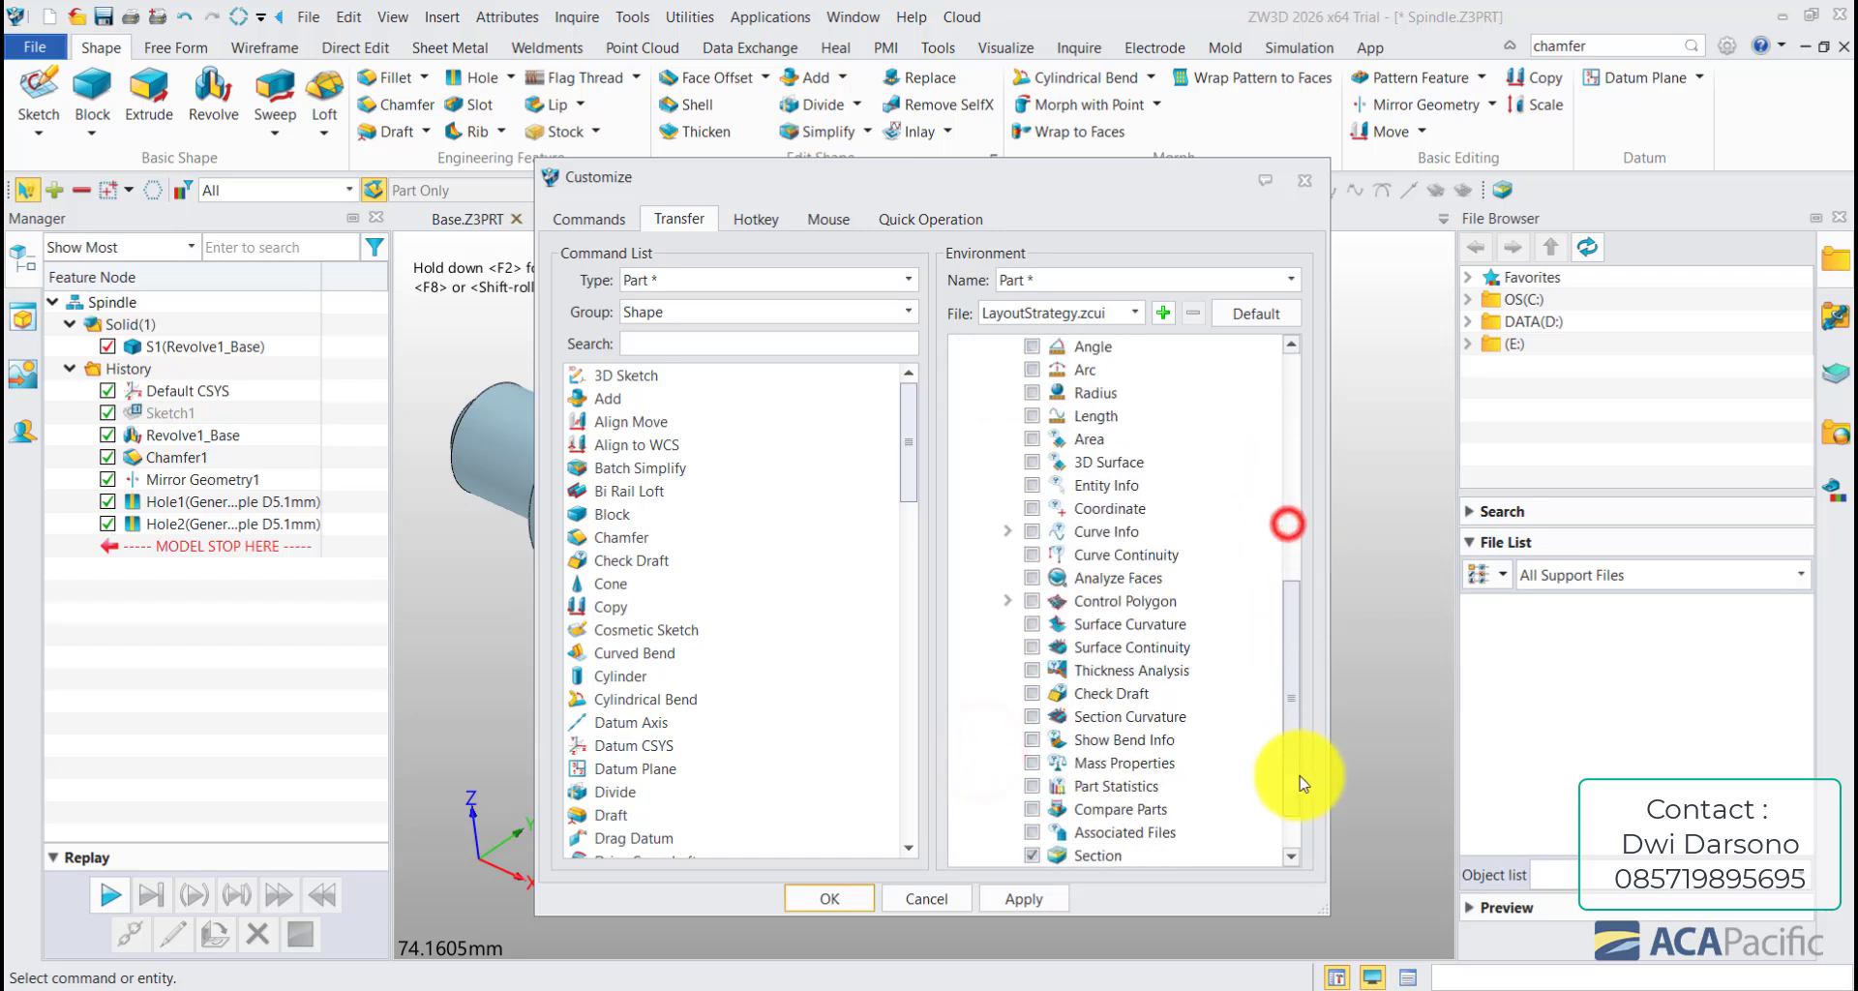
- Limit the available part commands to the Inquire group and search them for "section"
left_click(701, 283)
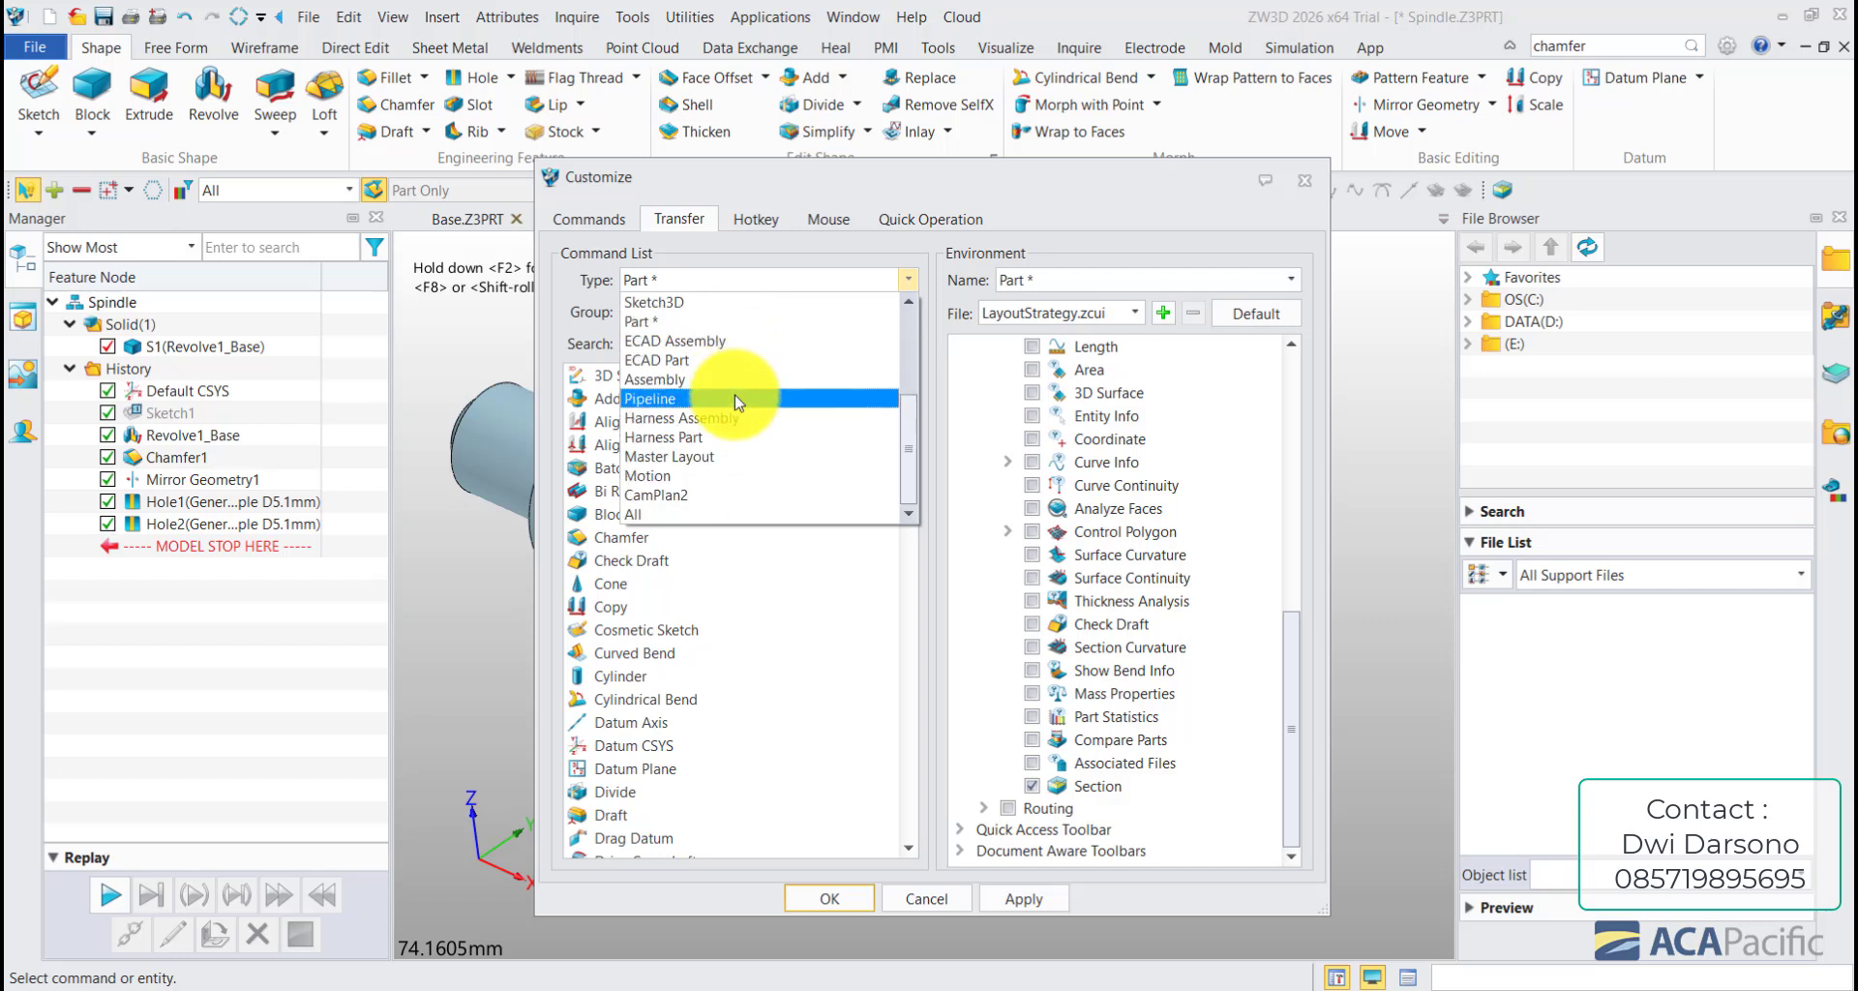
left_click(859, 256)
left_click(769, 310)
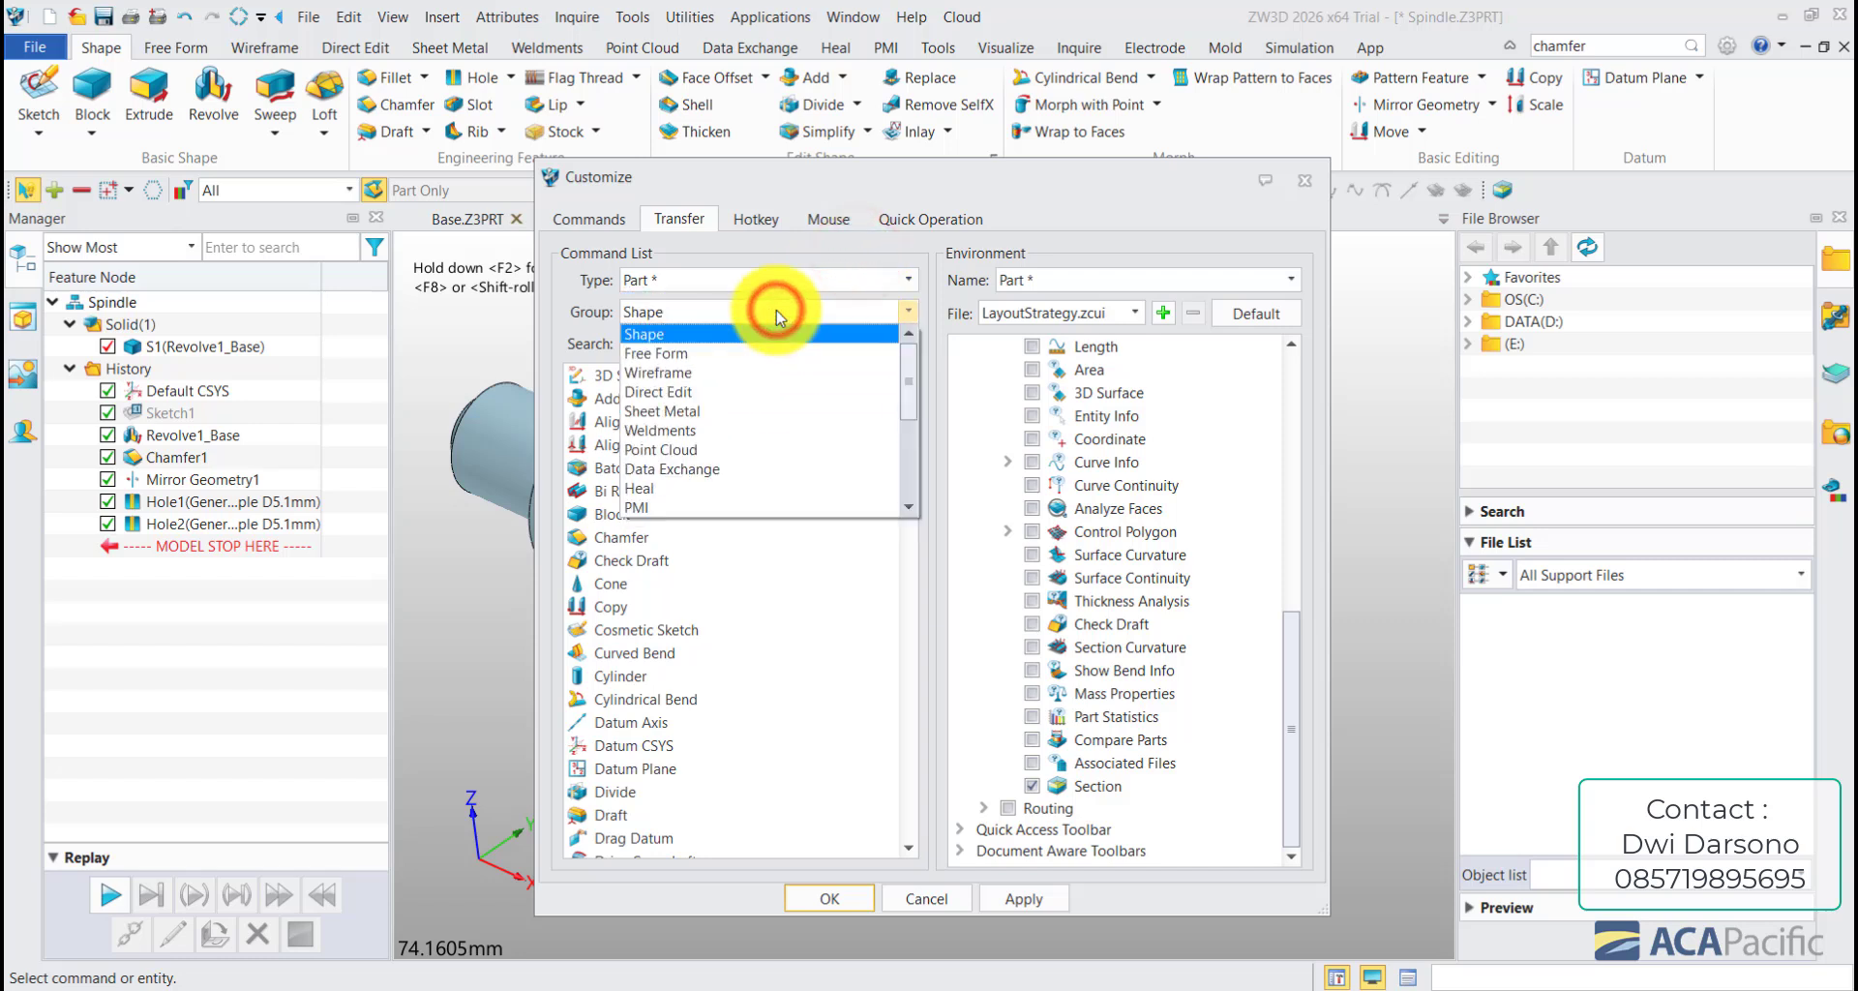
scroll(730, 407, "down", 3)
left_click(709, 468)
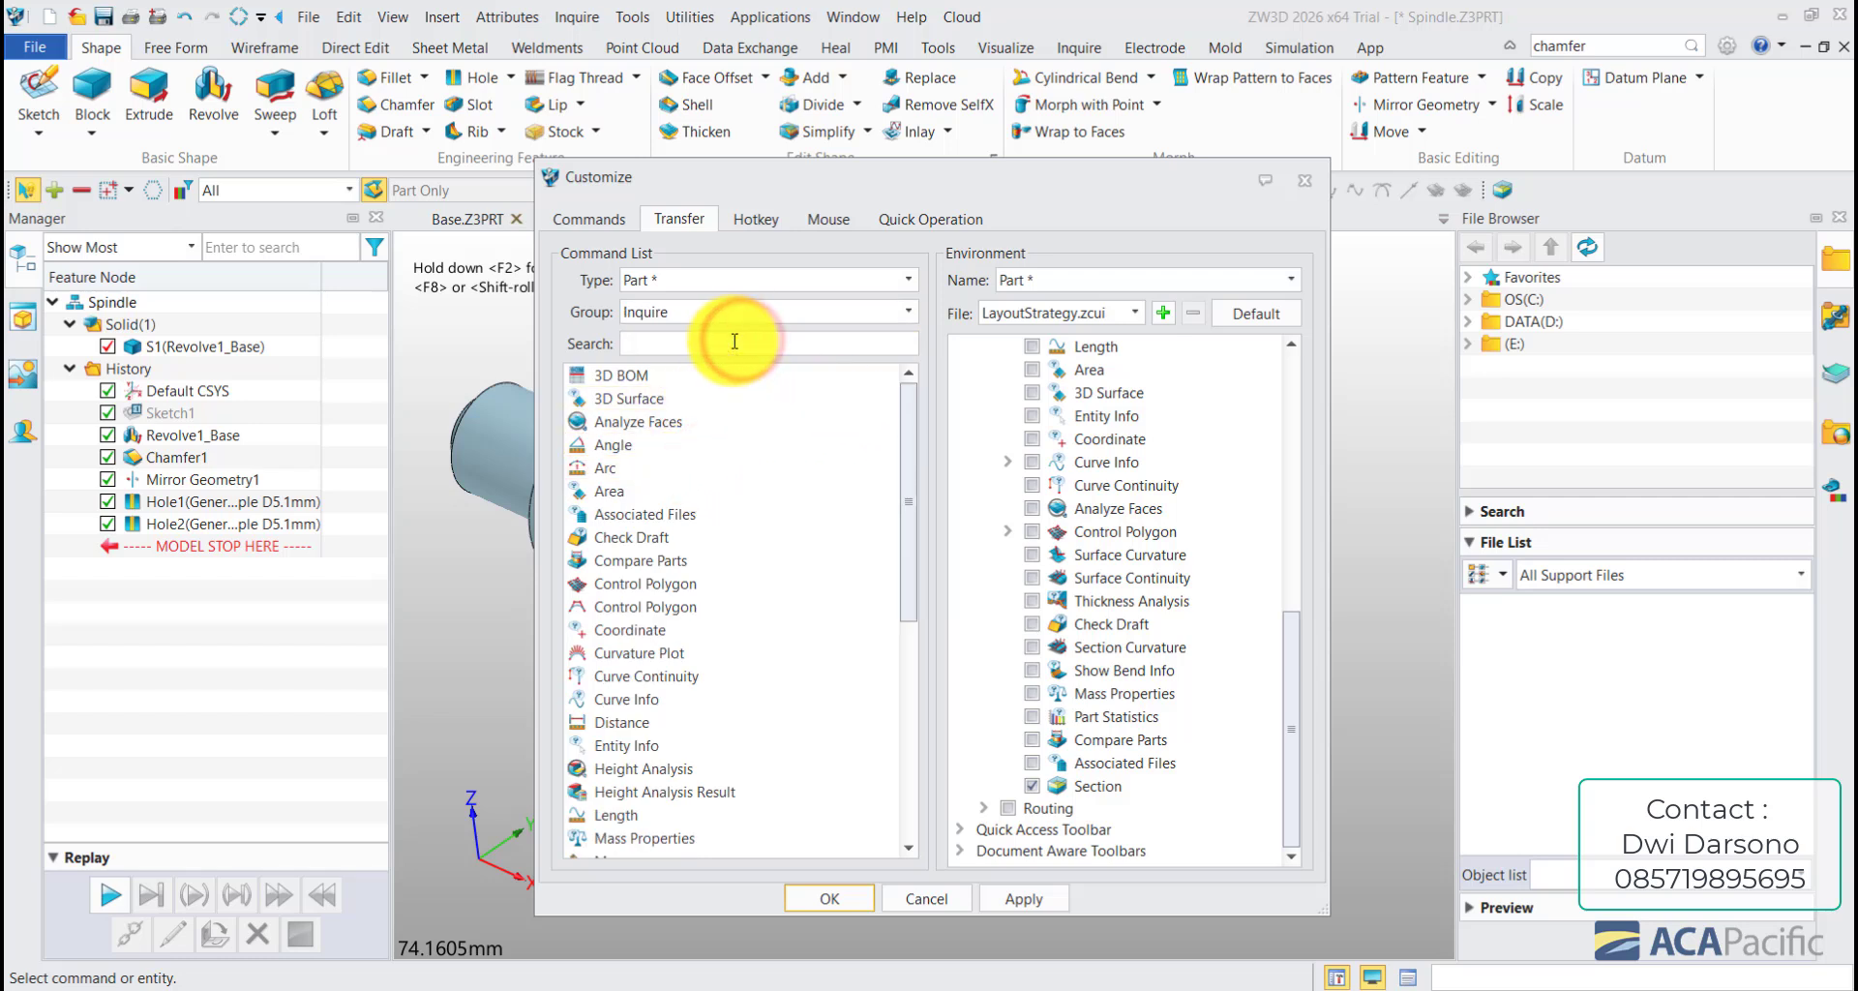
type("section")
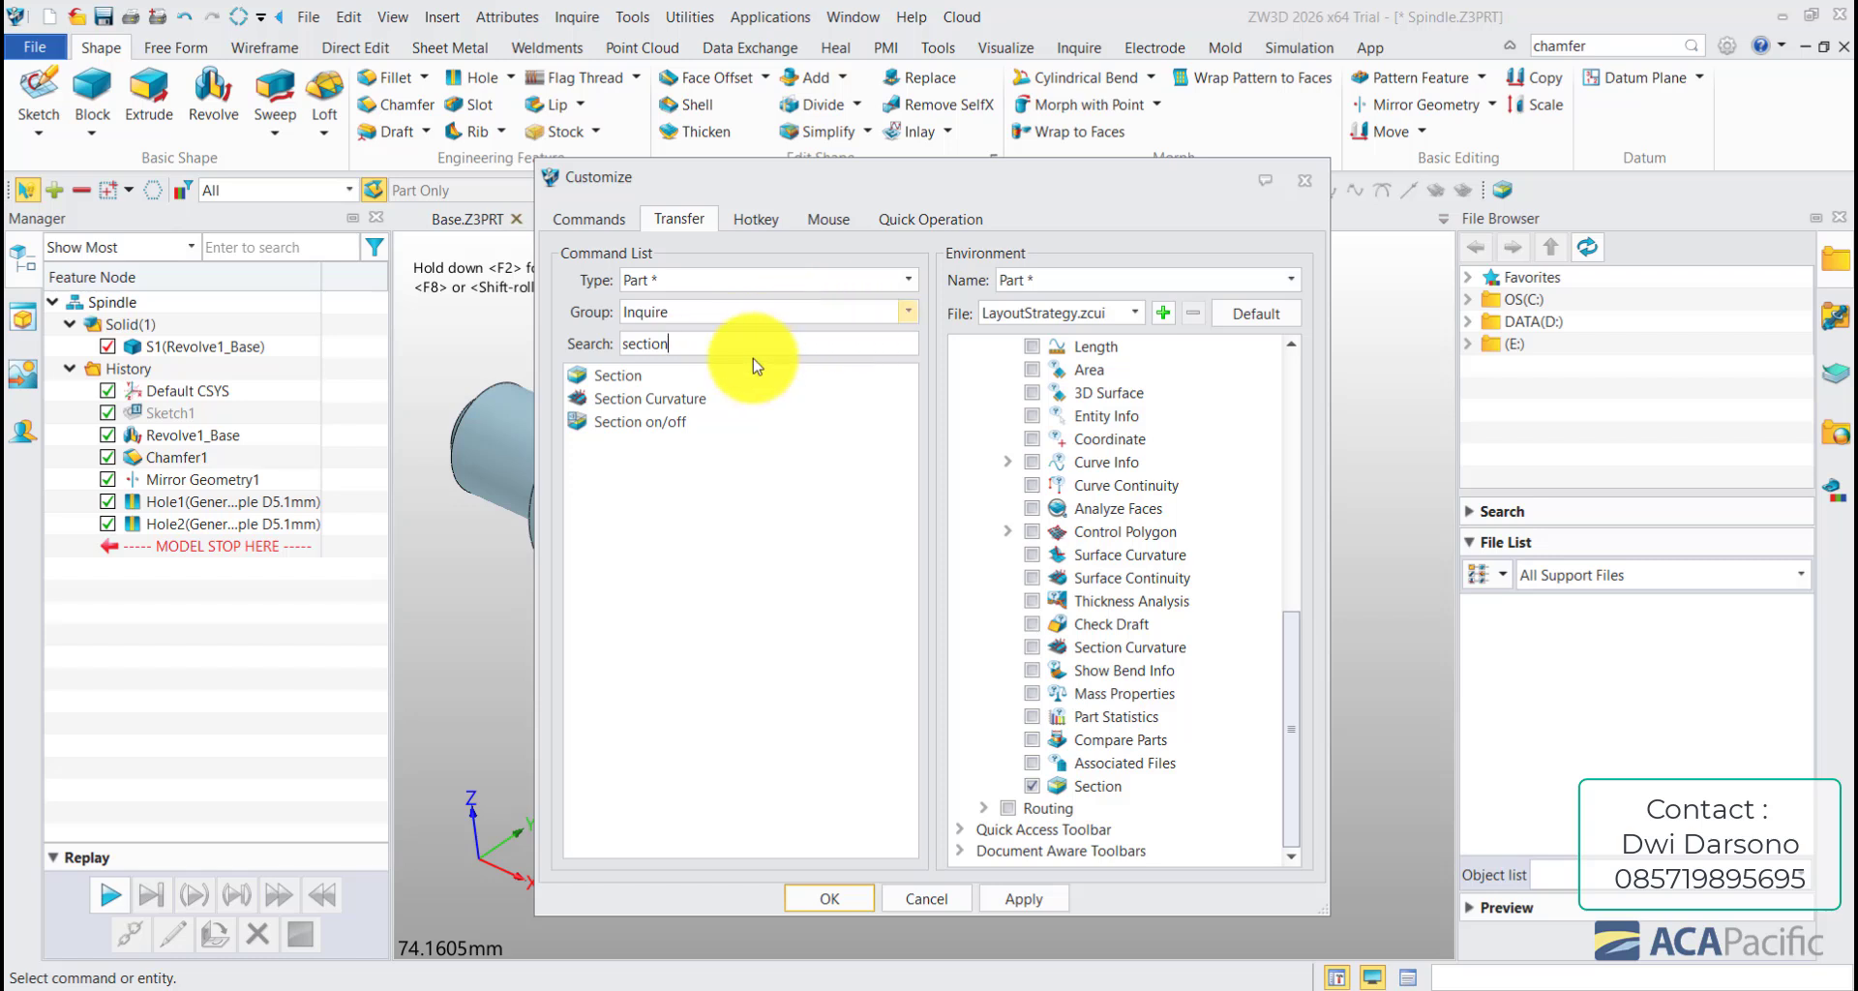
- Add the Section on/off command below Section in the Inquire toolbar and confirm the customization
left_click(634, 423)
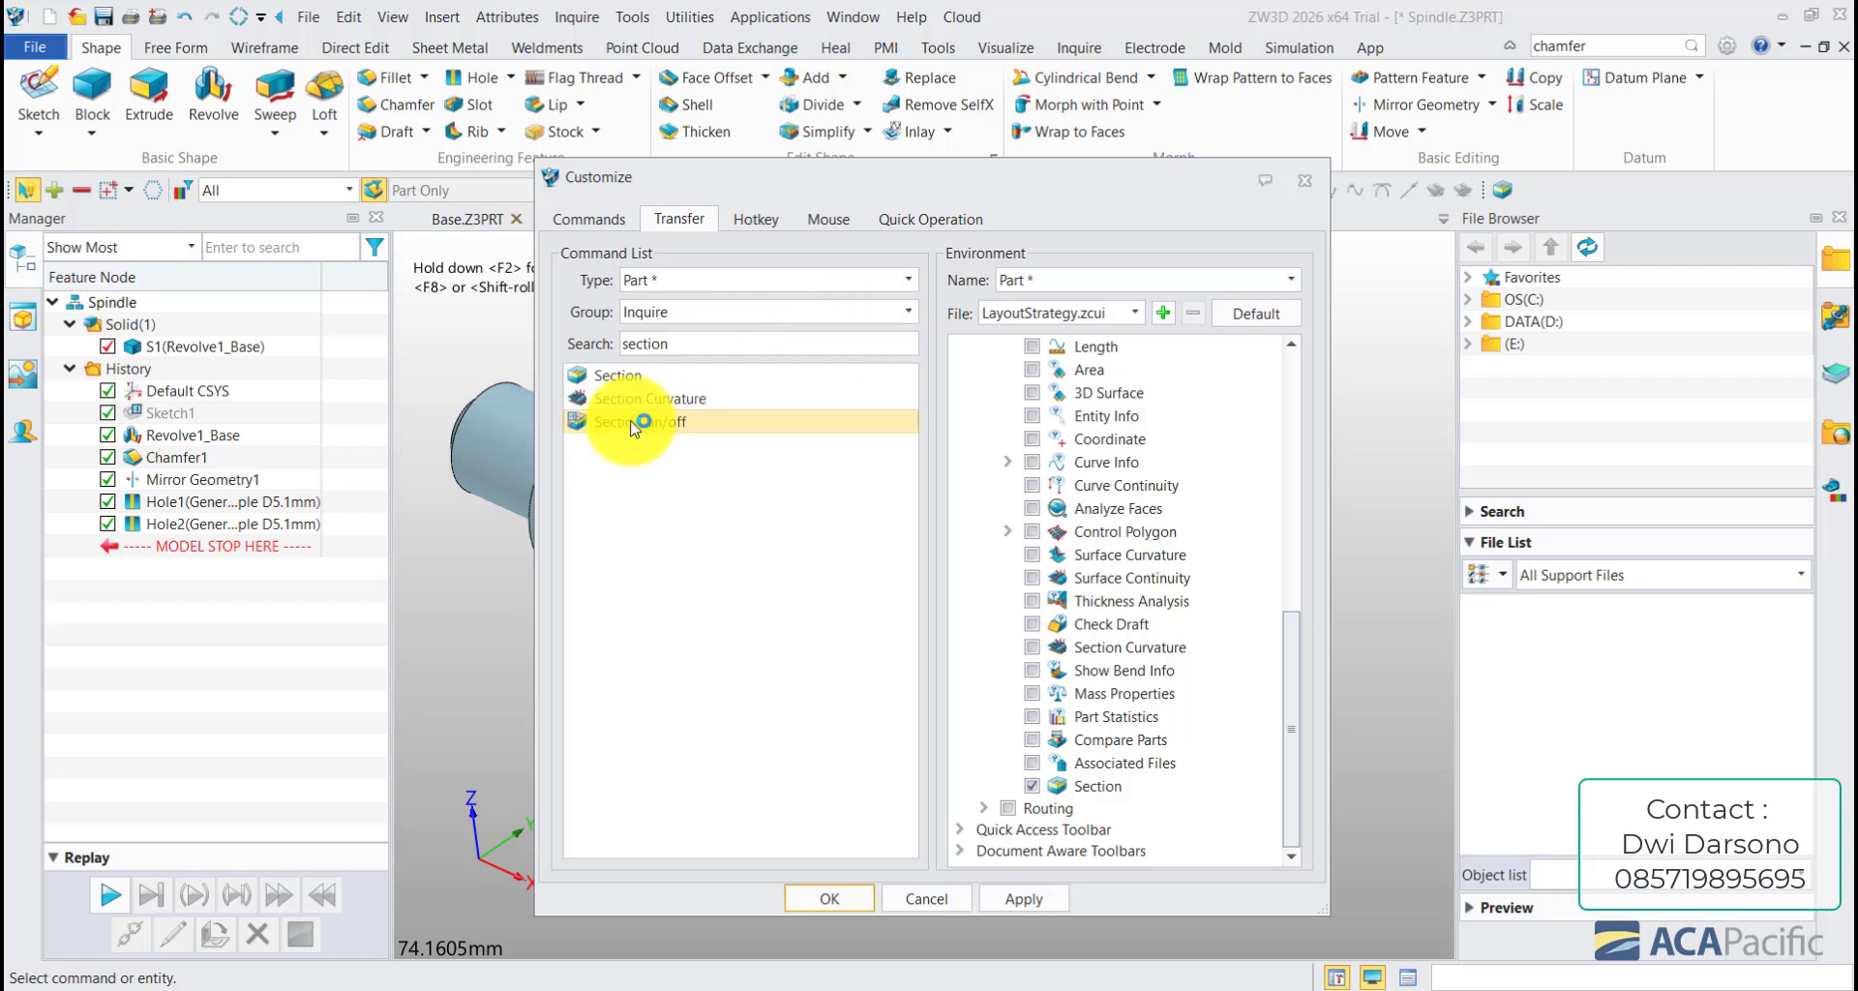
left_click_drag(603, 427, 1060, 804)
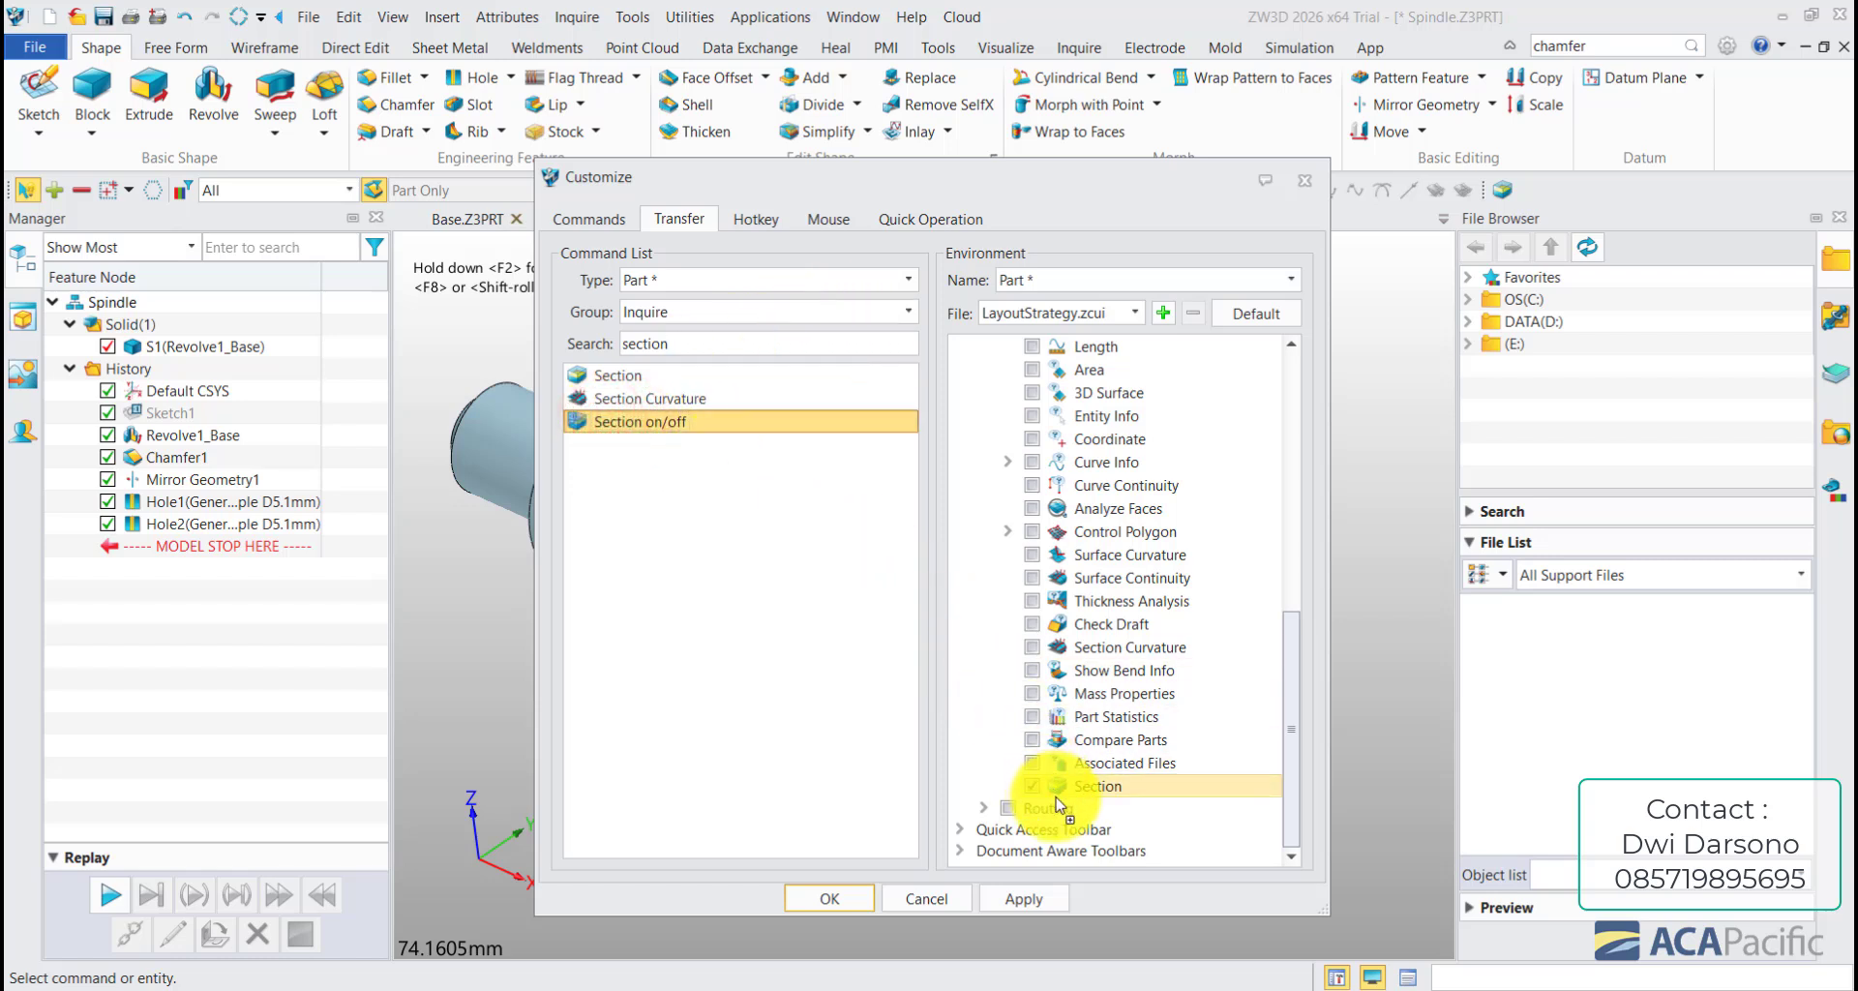
left_click(1103, 811)
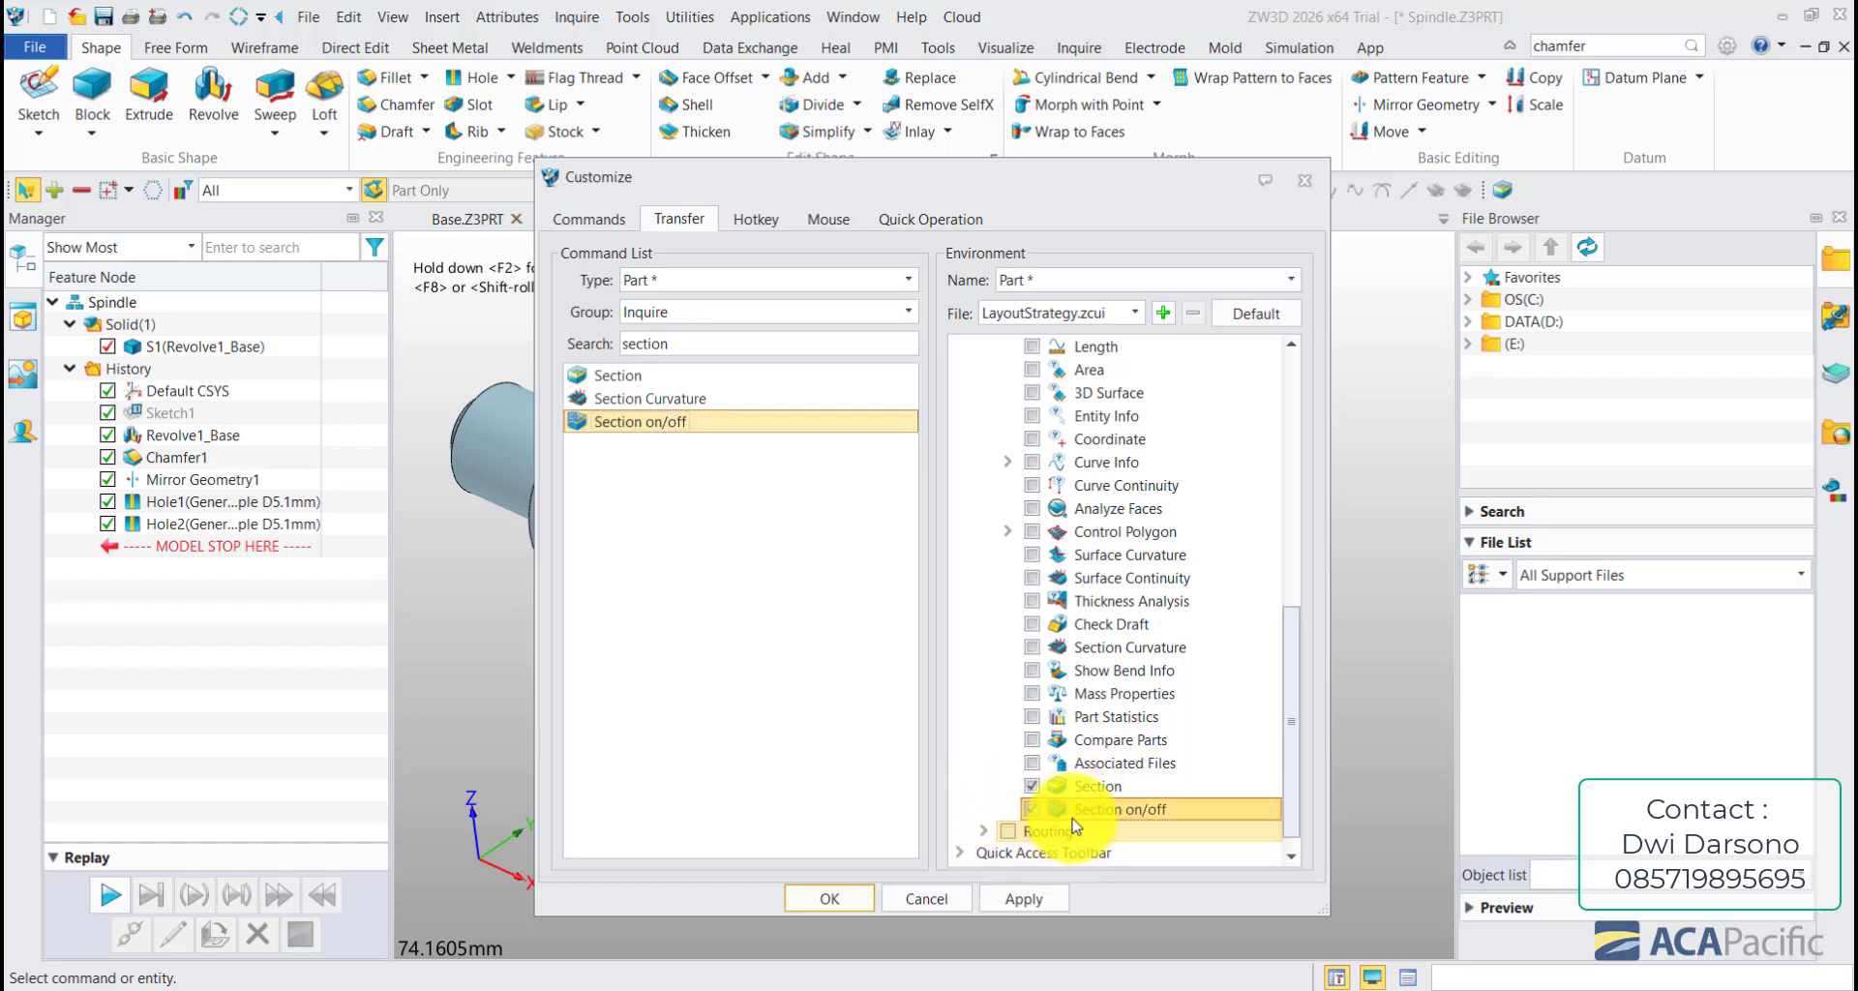
left_click(1038, 789, "shift")
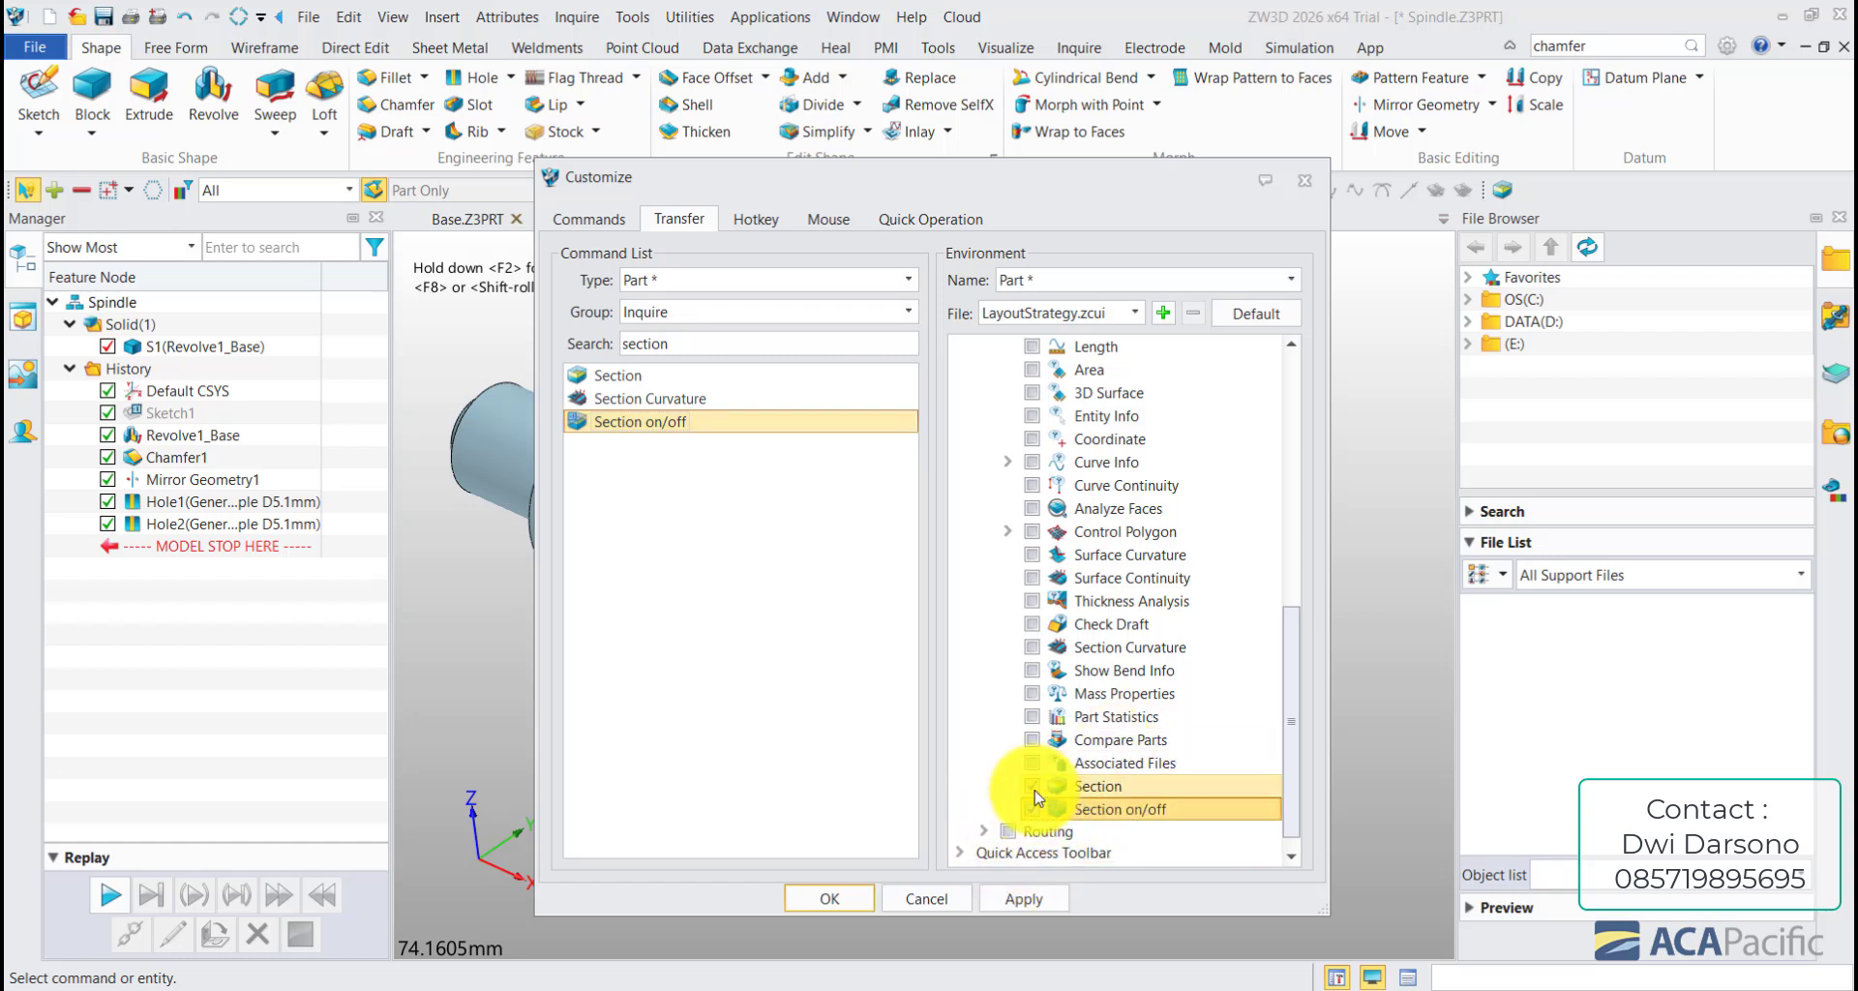
left_click(838, 900)
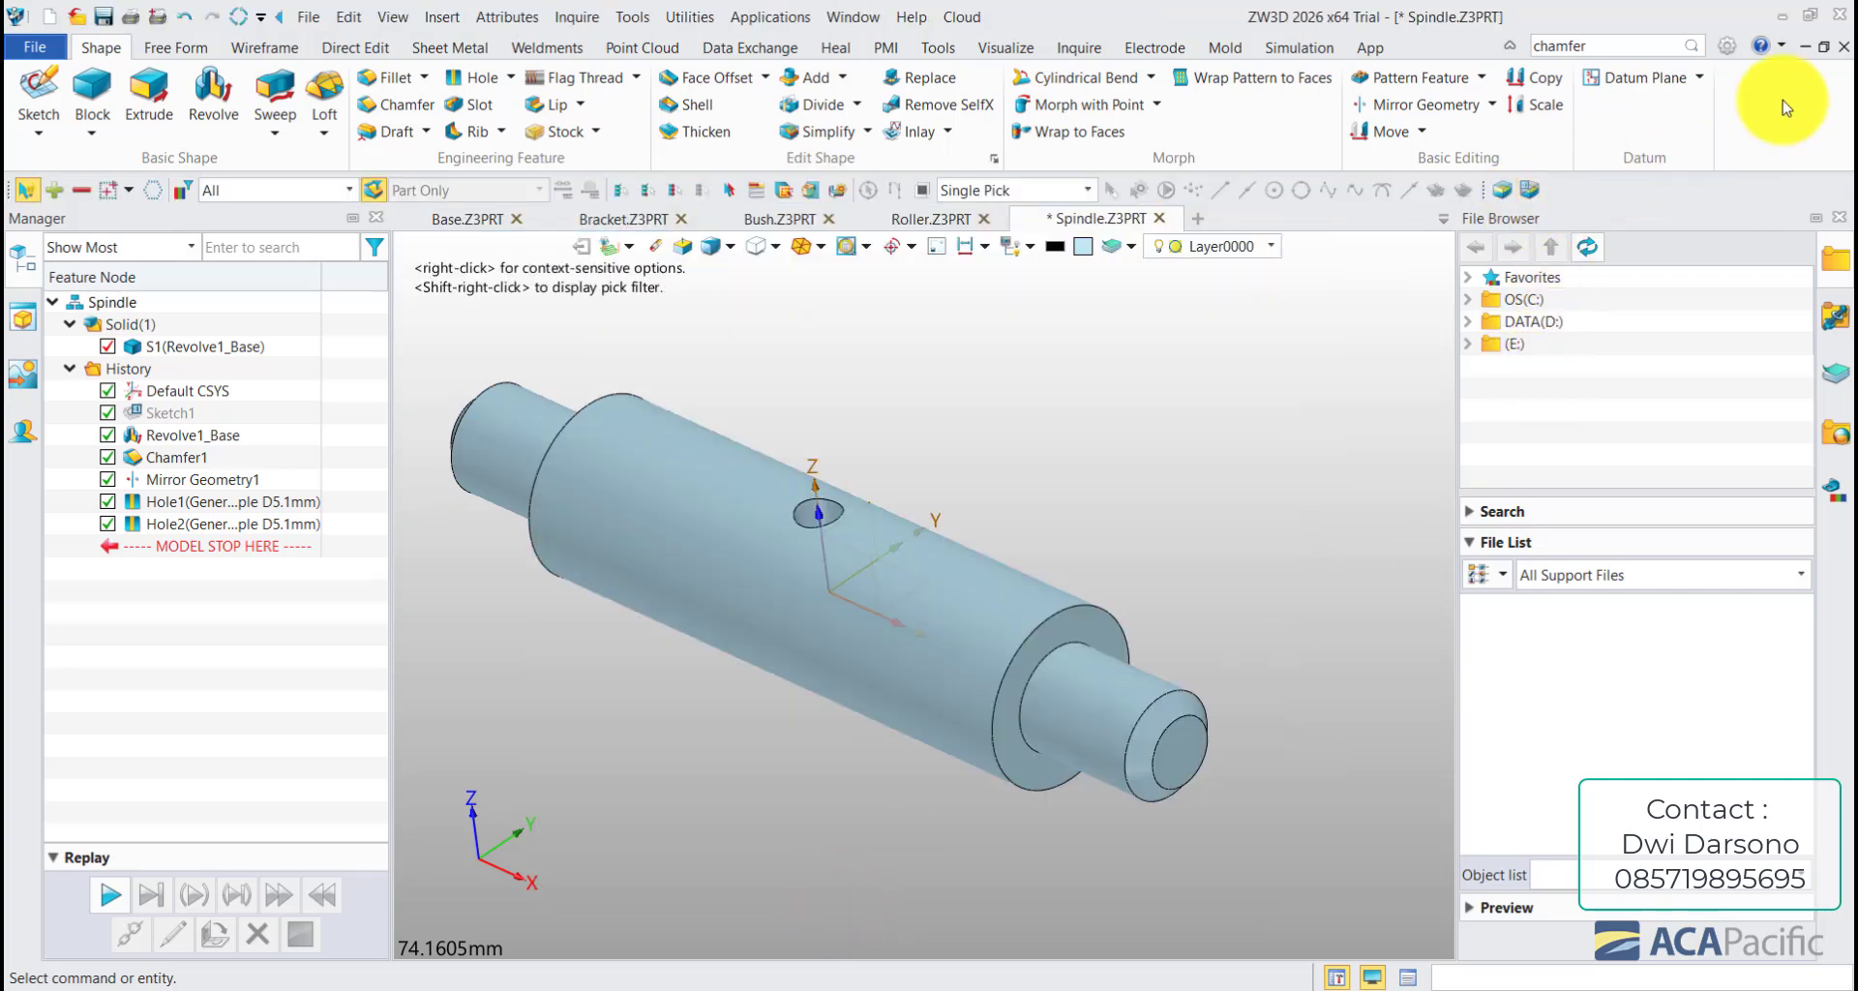
- Reopen the Transfer settings and disable both Section and Section on/off in the Inquire toolbar, then confirm
right_click(1786, 108)
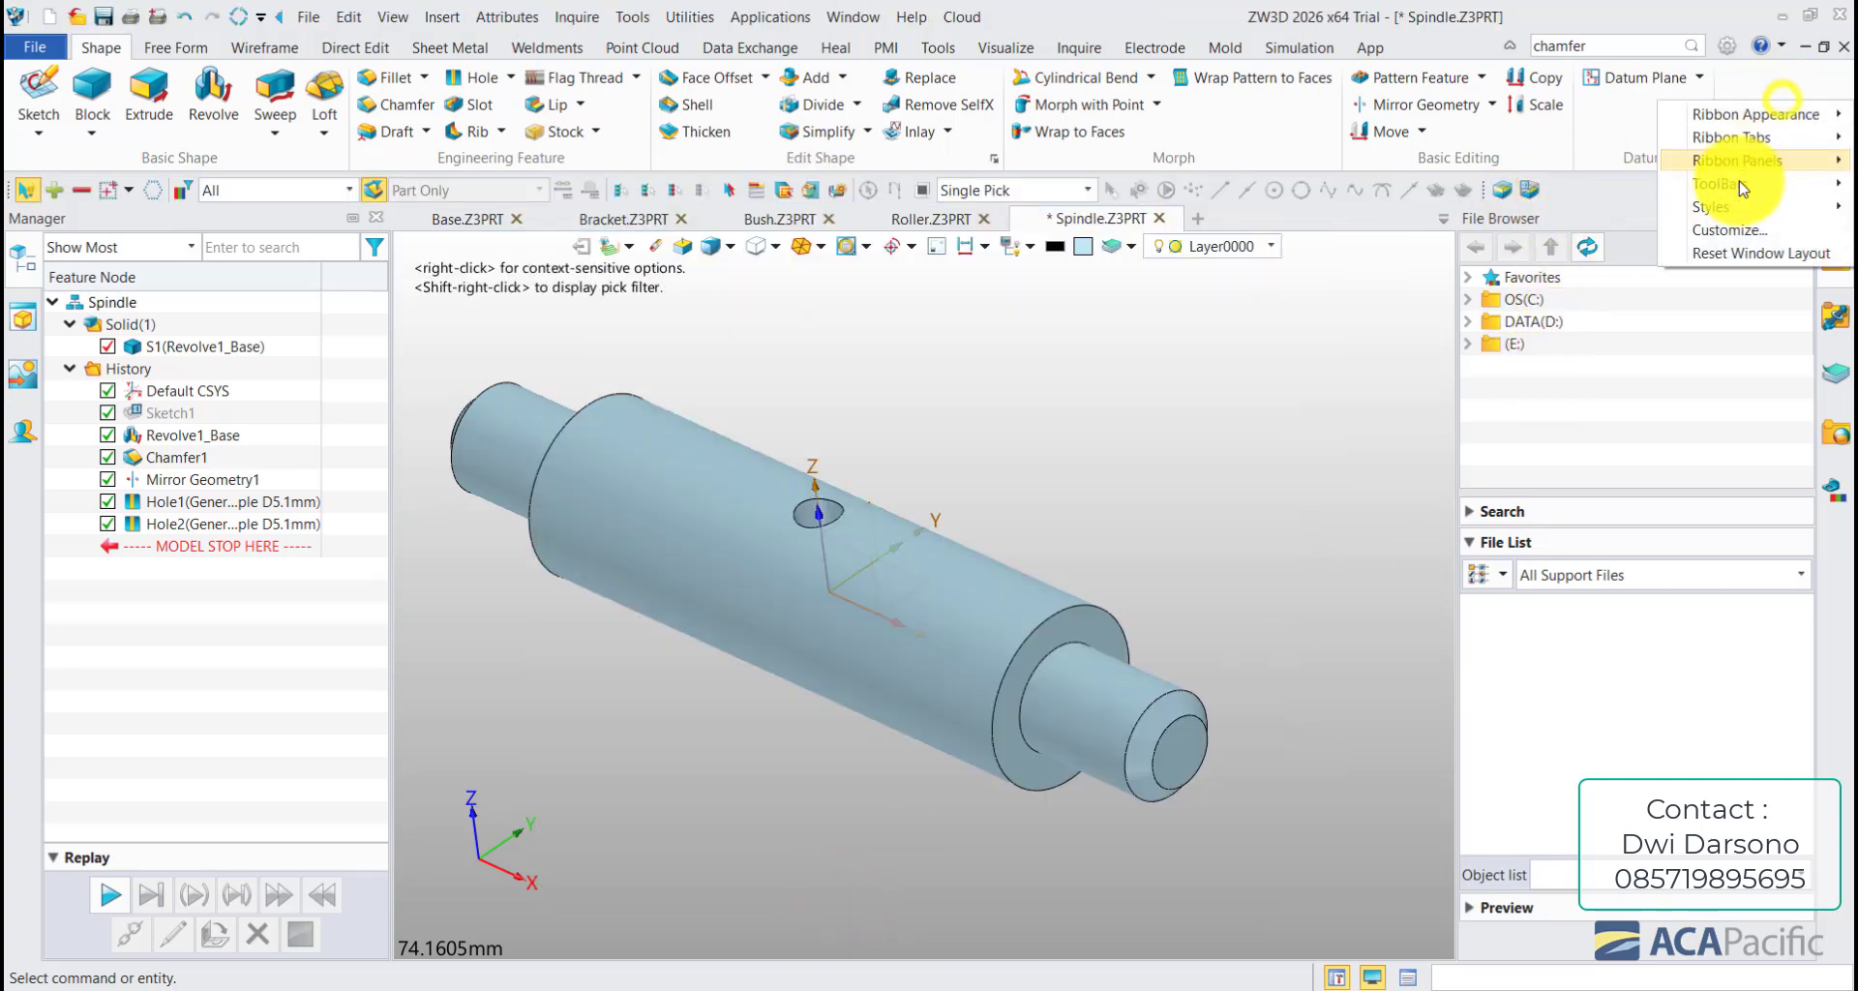
left_click(1720, 230)
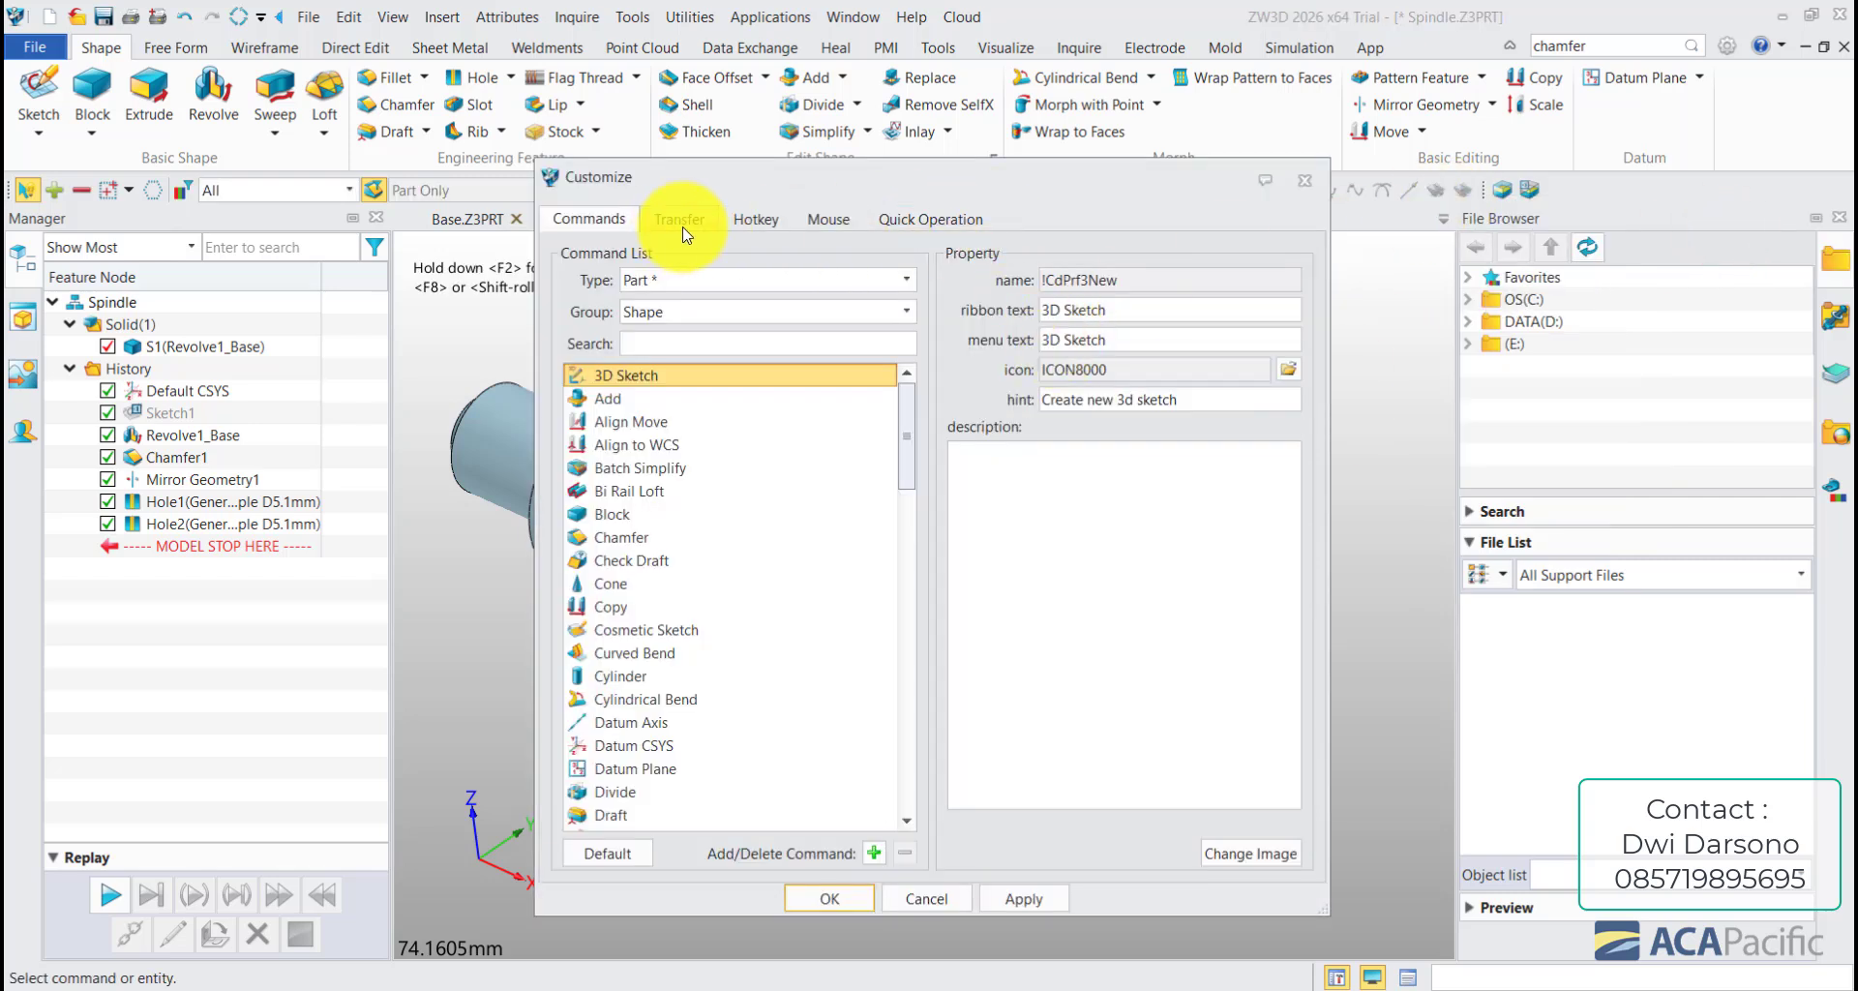
left_click(701, 228)
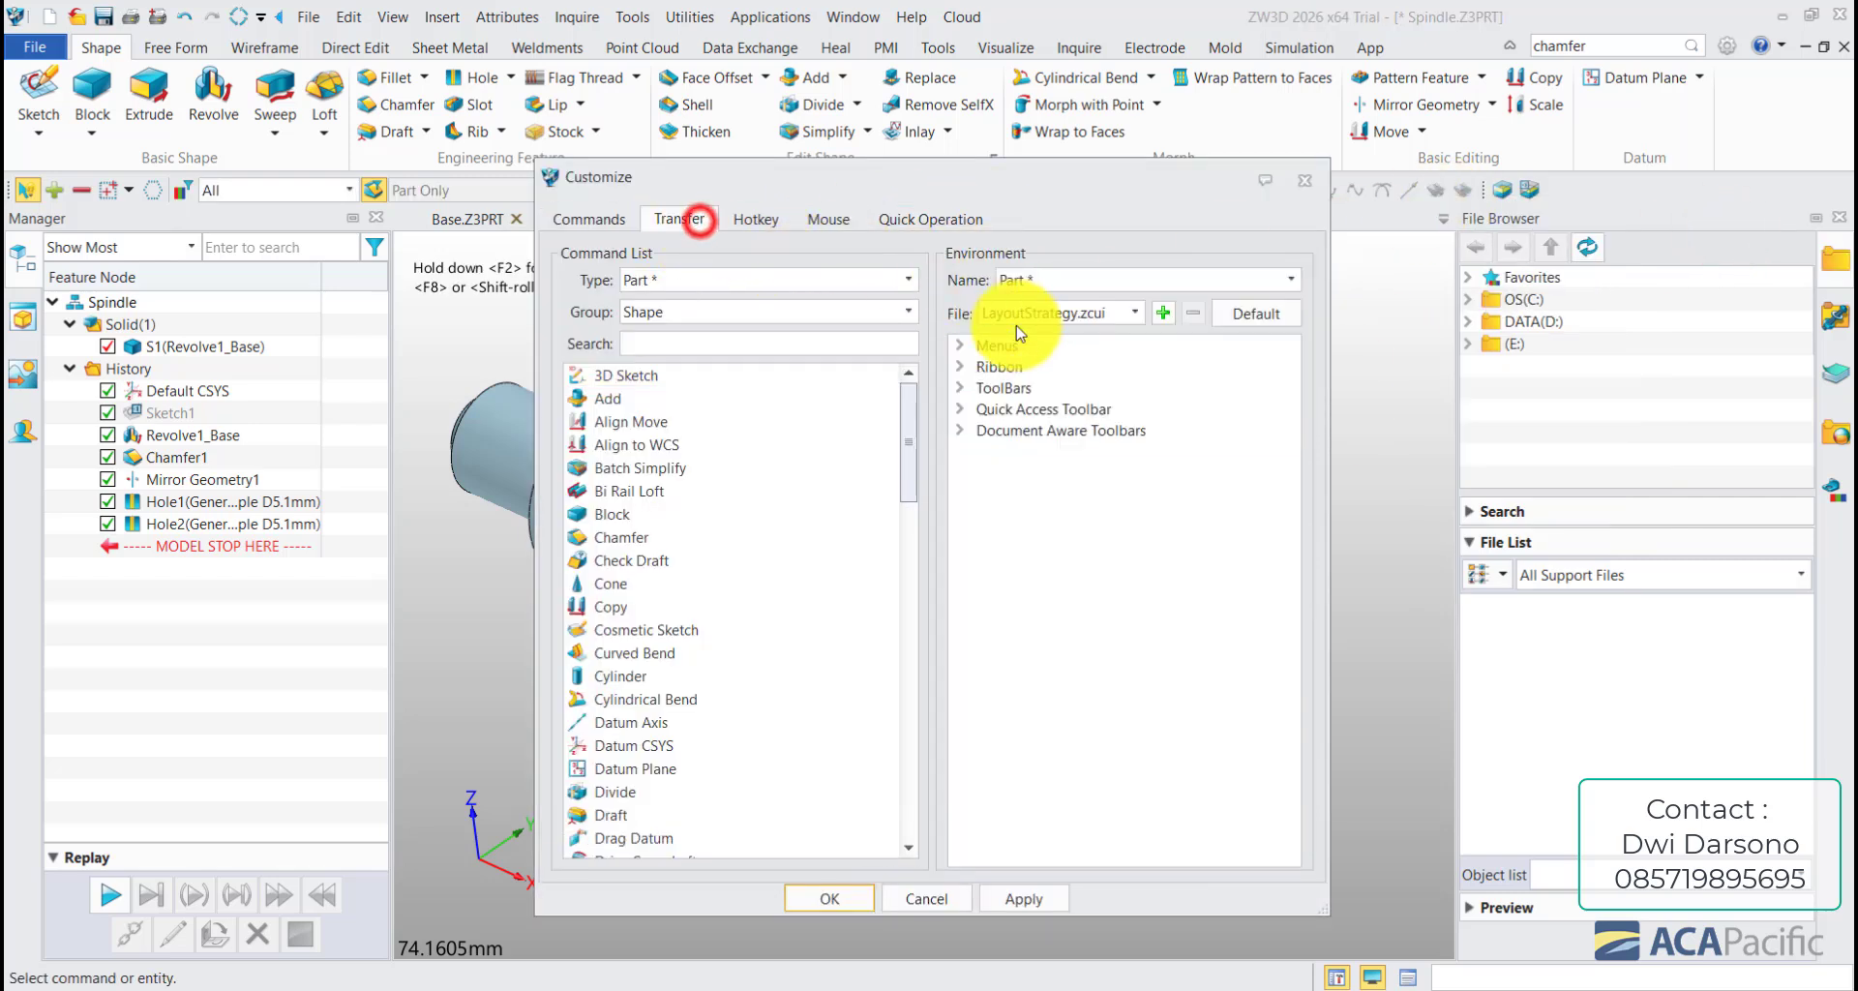
left_click(961, 390)
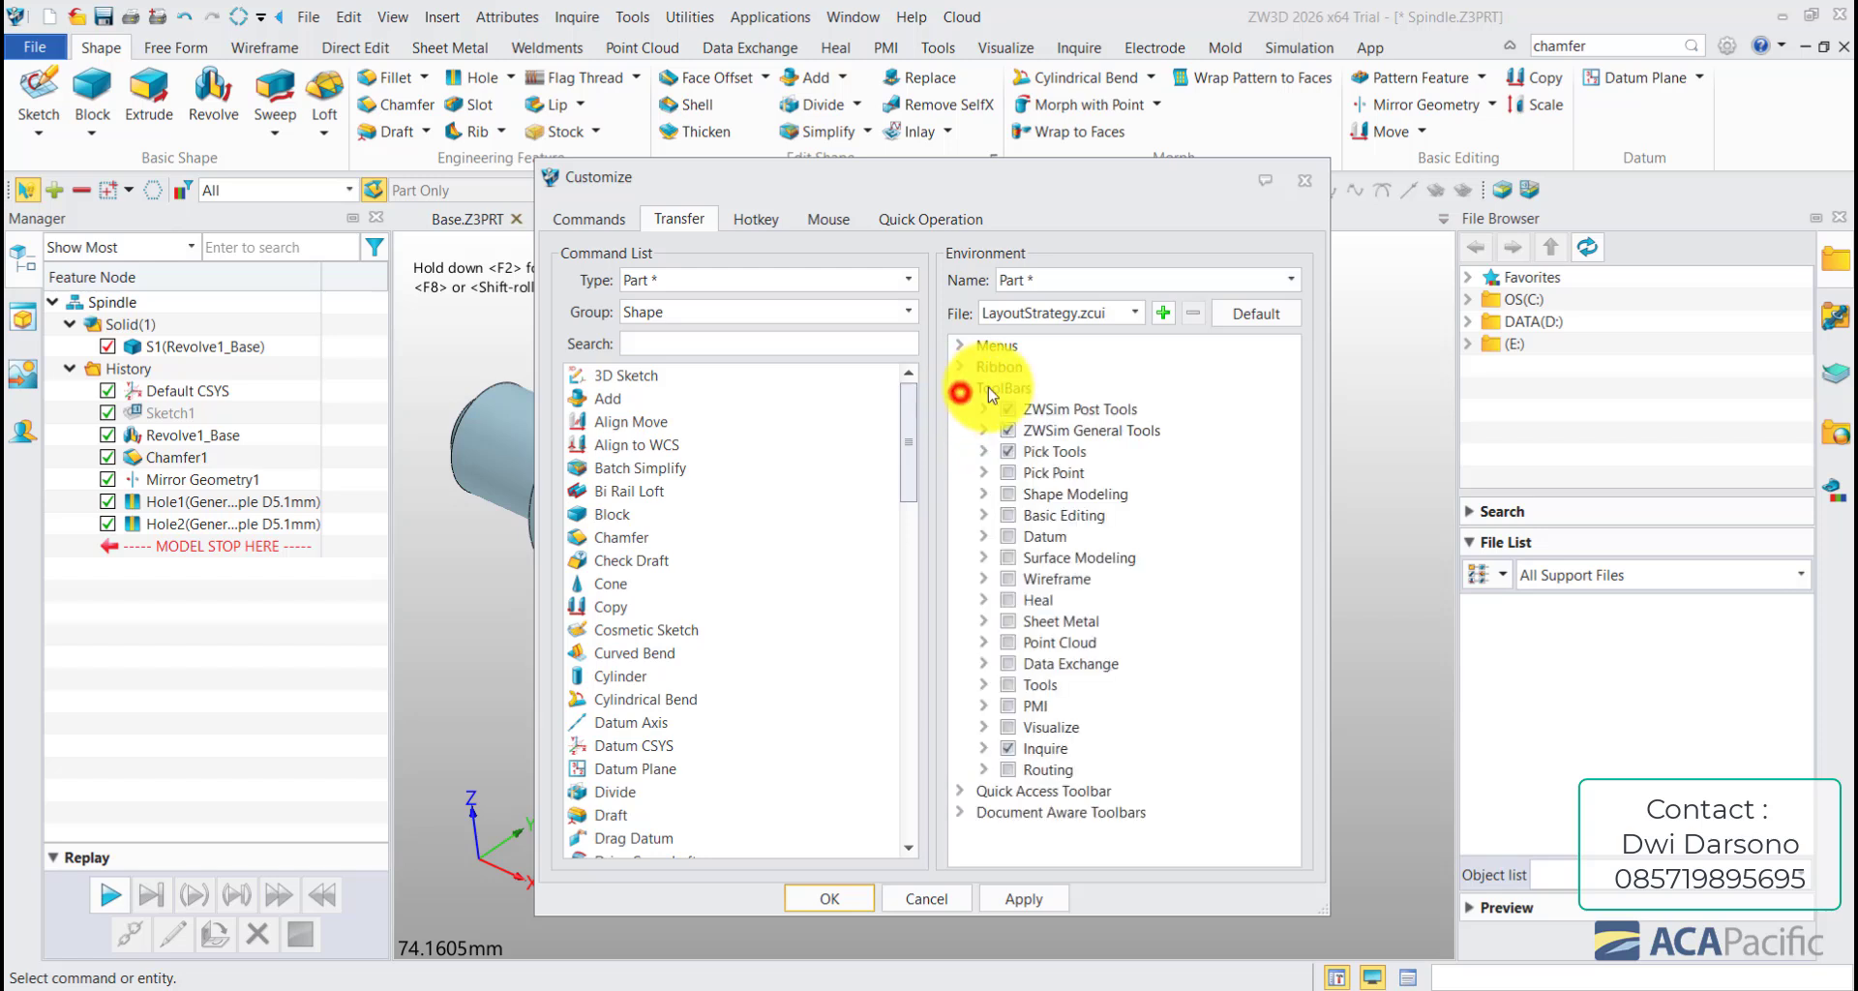
left_click(983, 747)
left_click_drag(1287, 543, 1087, 775)
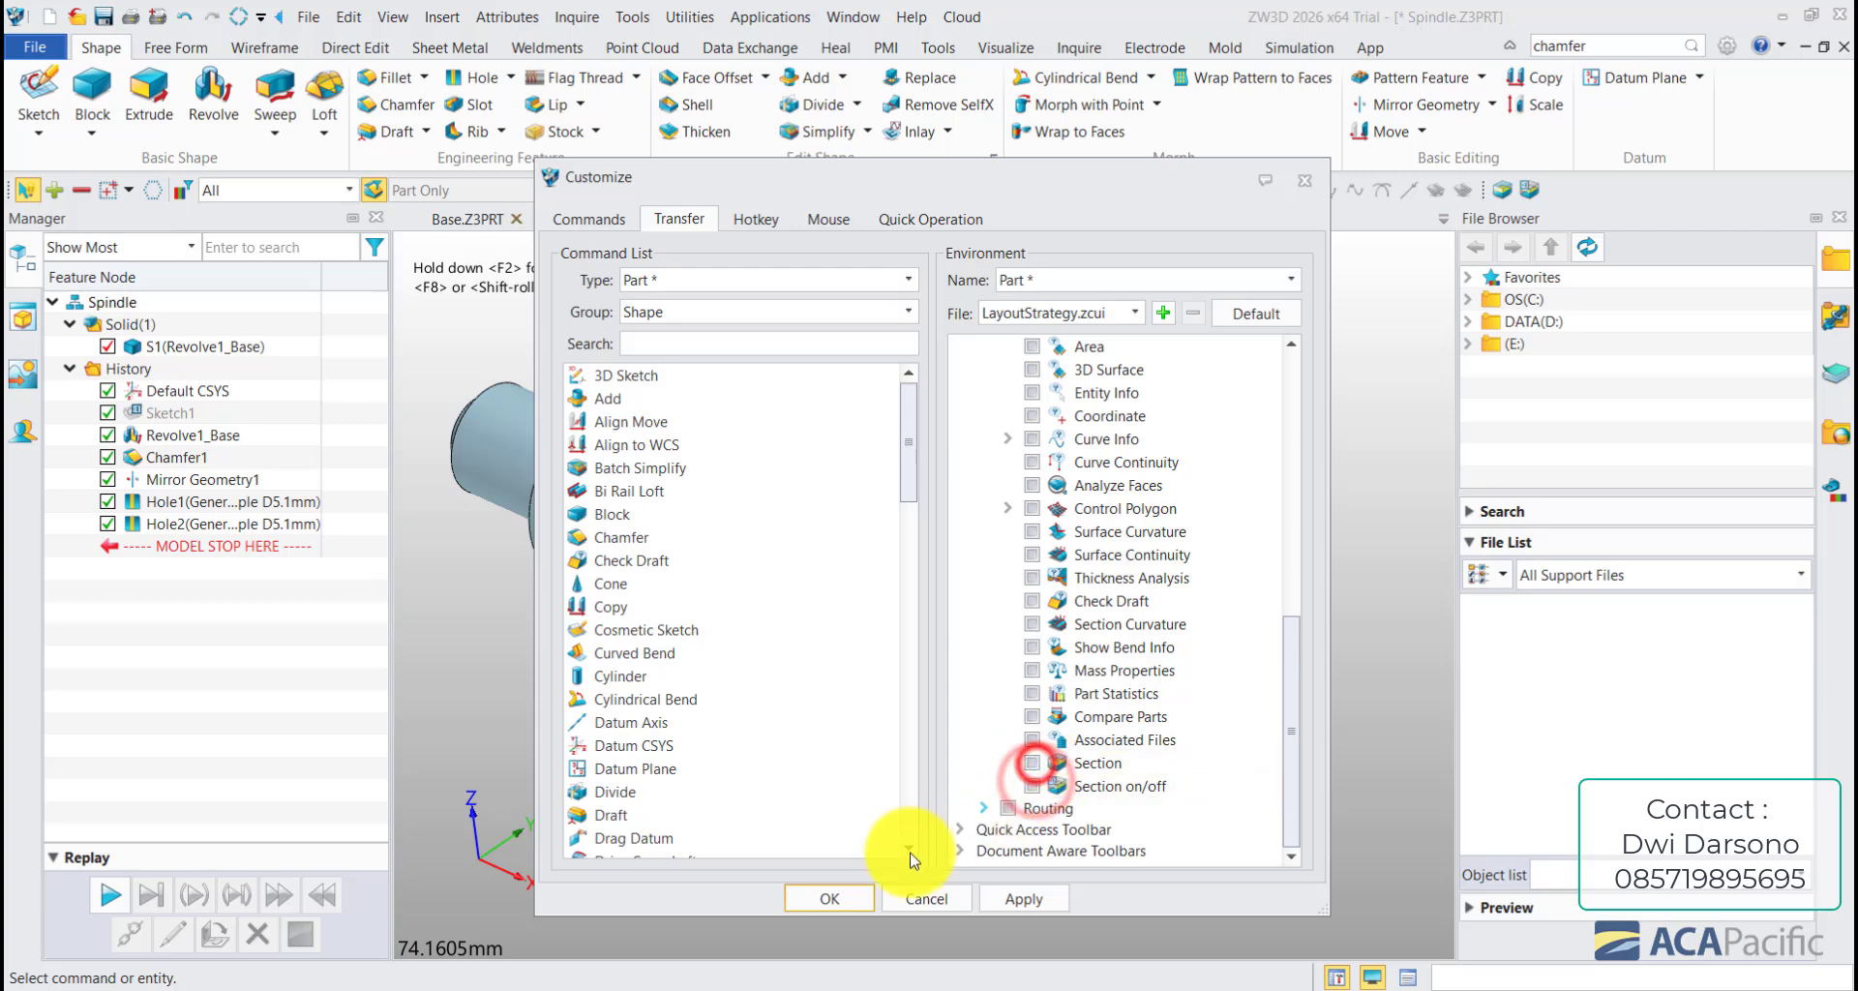
left_click(829, 898)
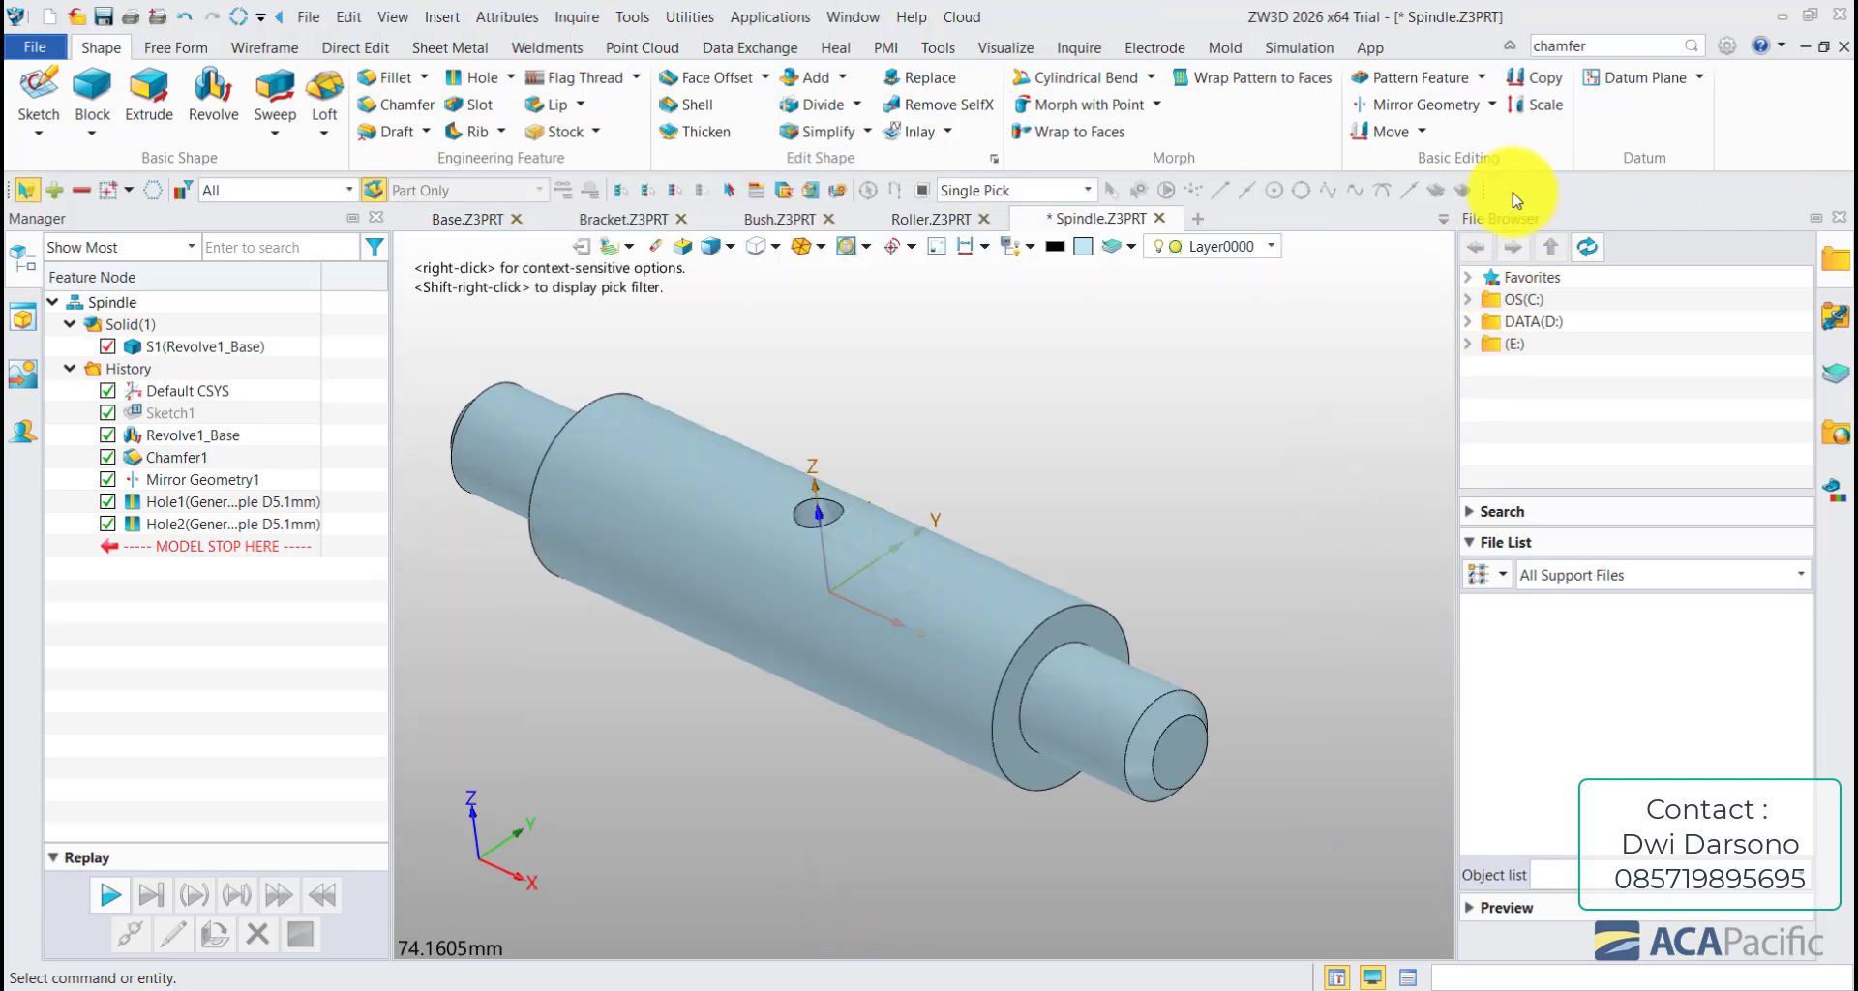
- Reopen the interface customization's Transfer settings and expand the part environment's toolbar list down to Inquire
right_click(1779, 113)
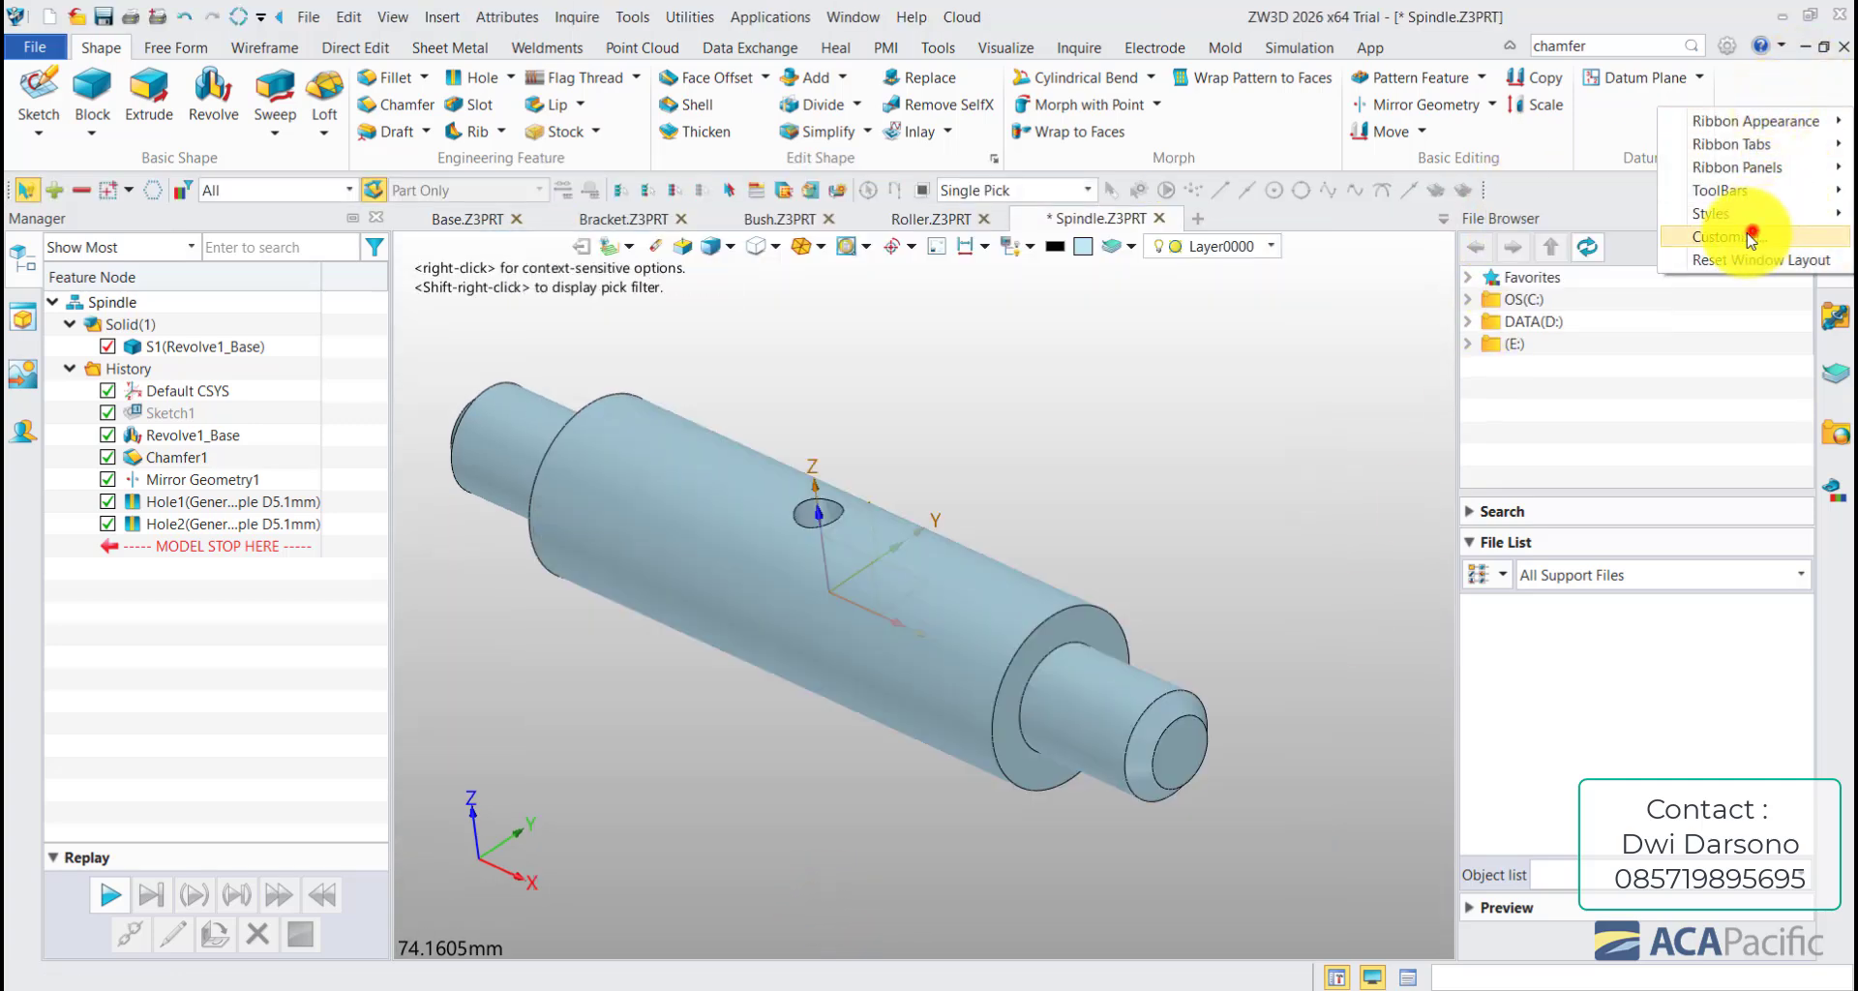
left_click(1750, 237)
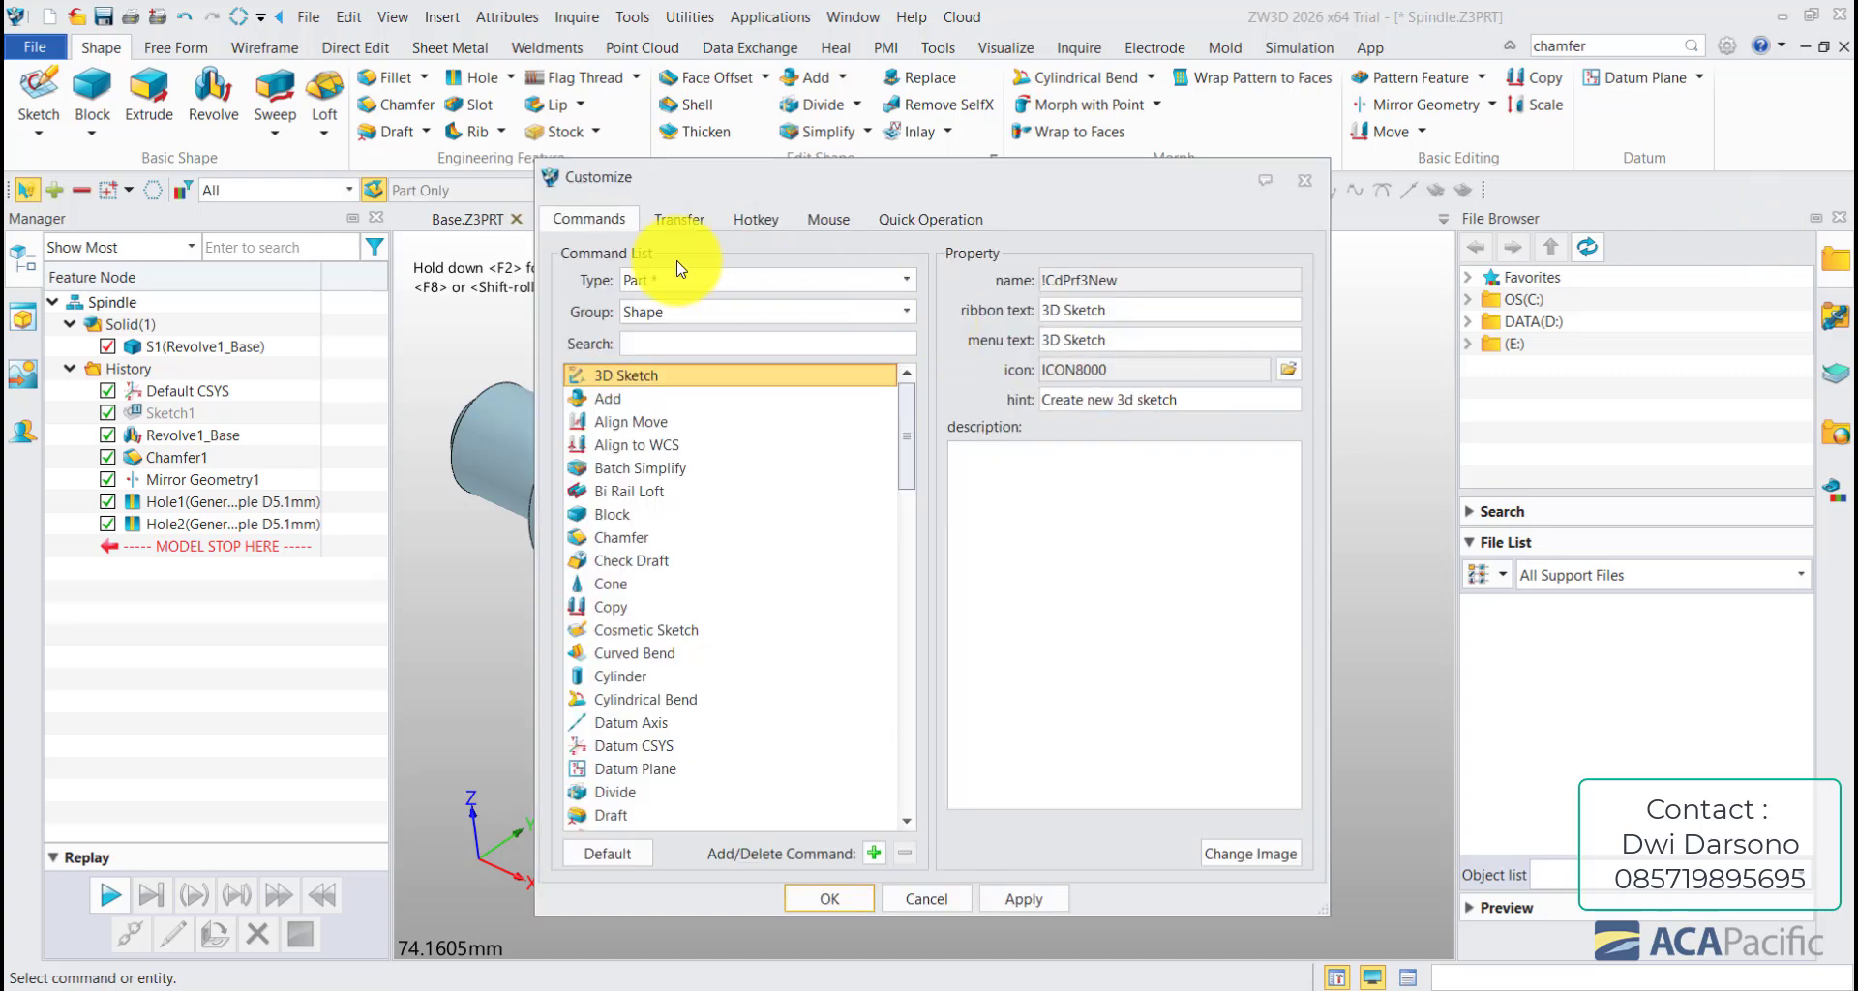
left_click(689, 215)
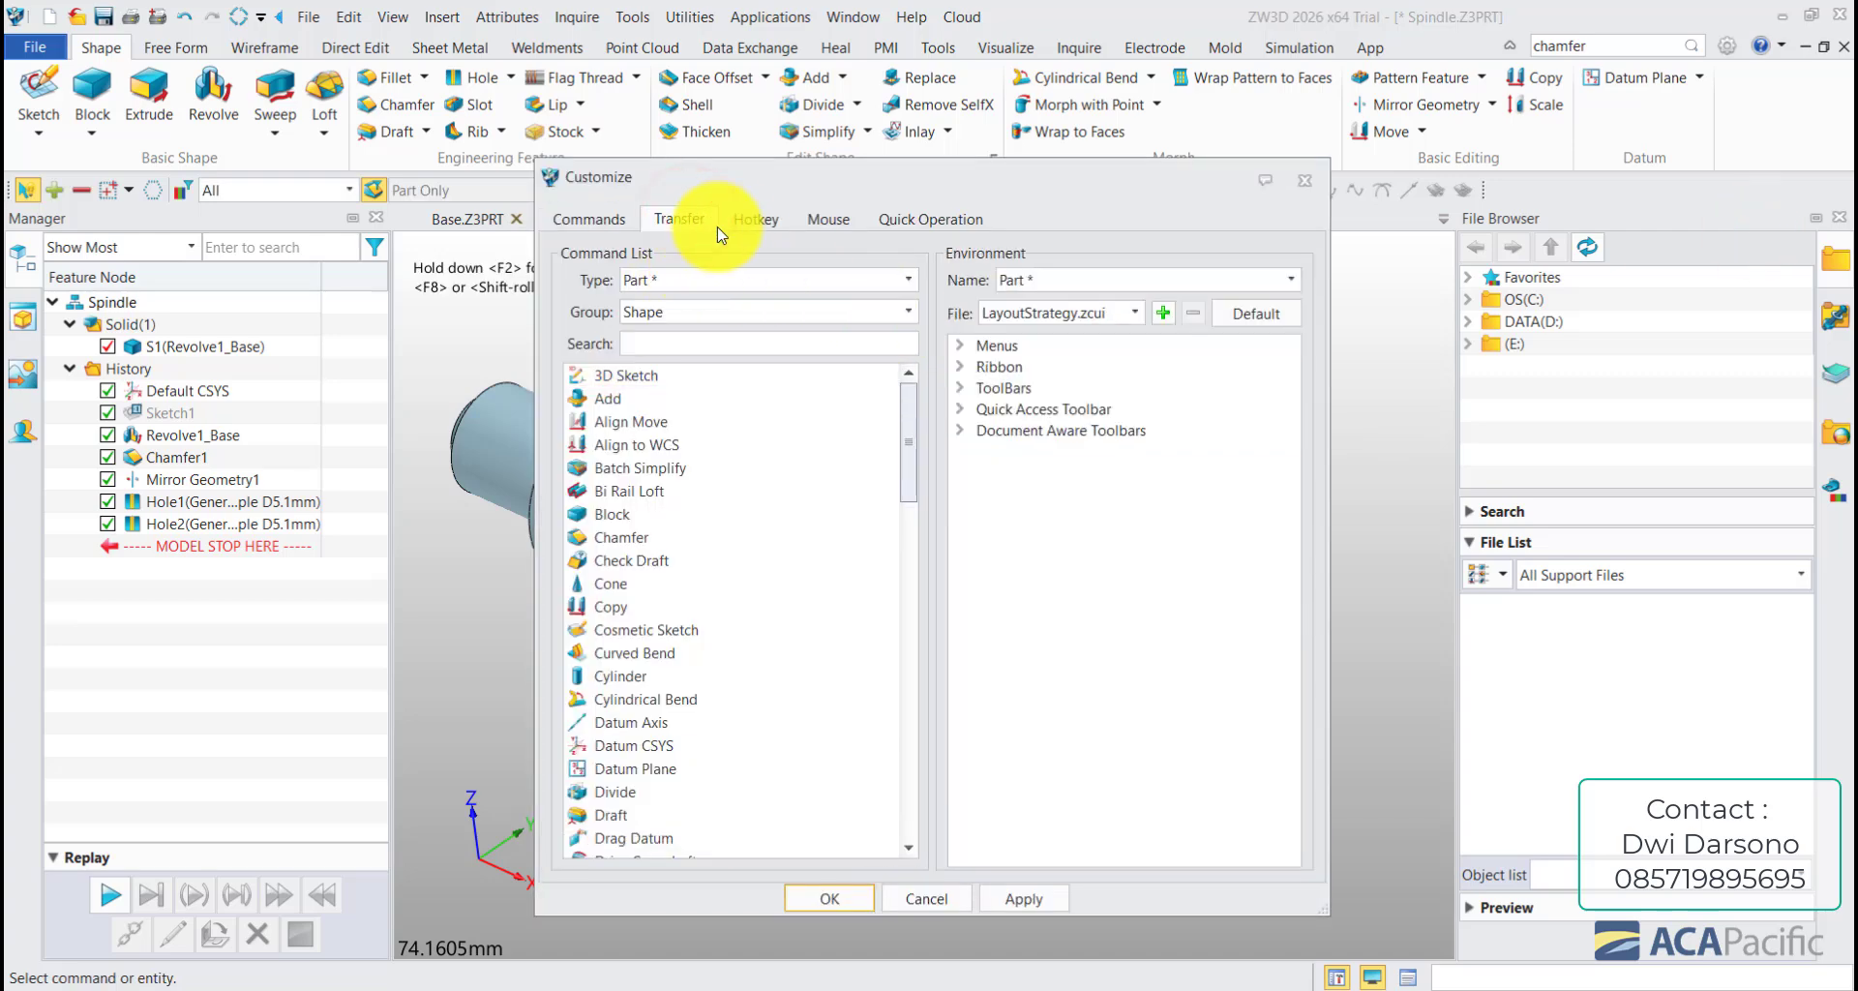
left_click(753, 221)
left_click(687, 223)
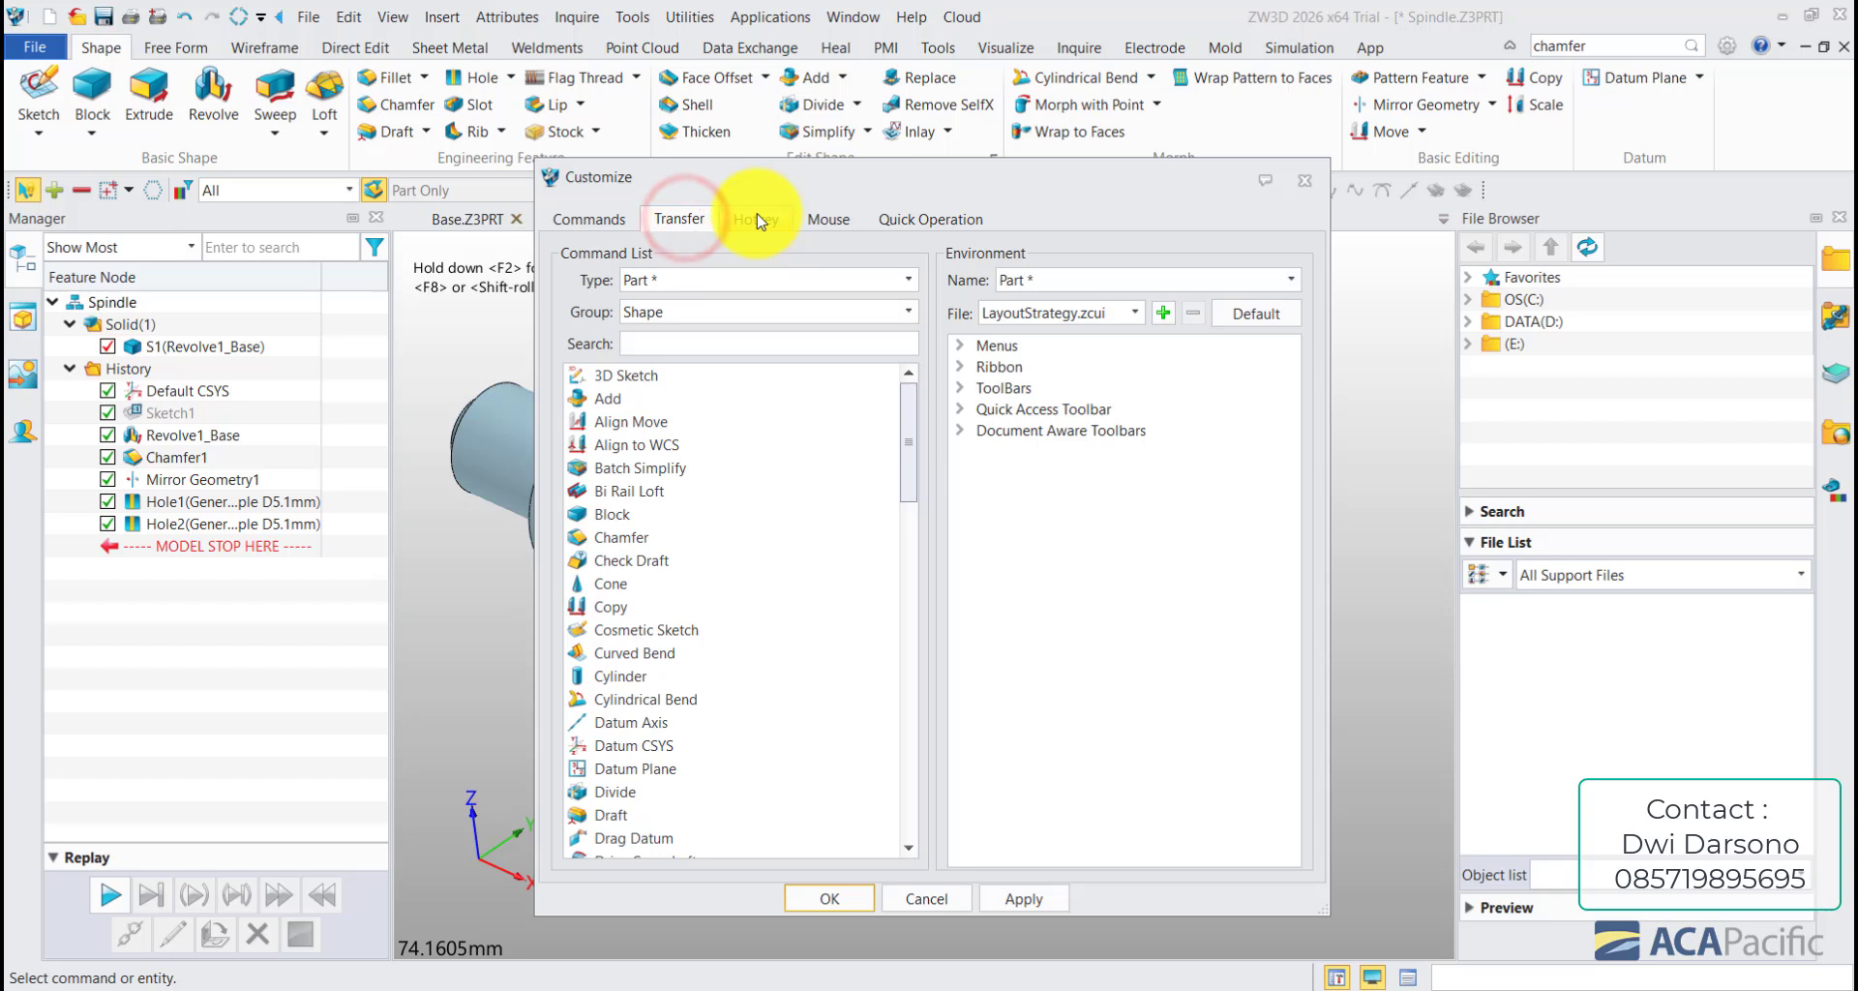
left_click(960, 410)
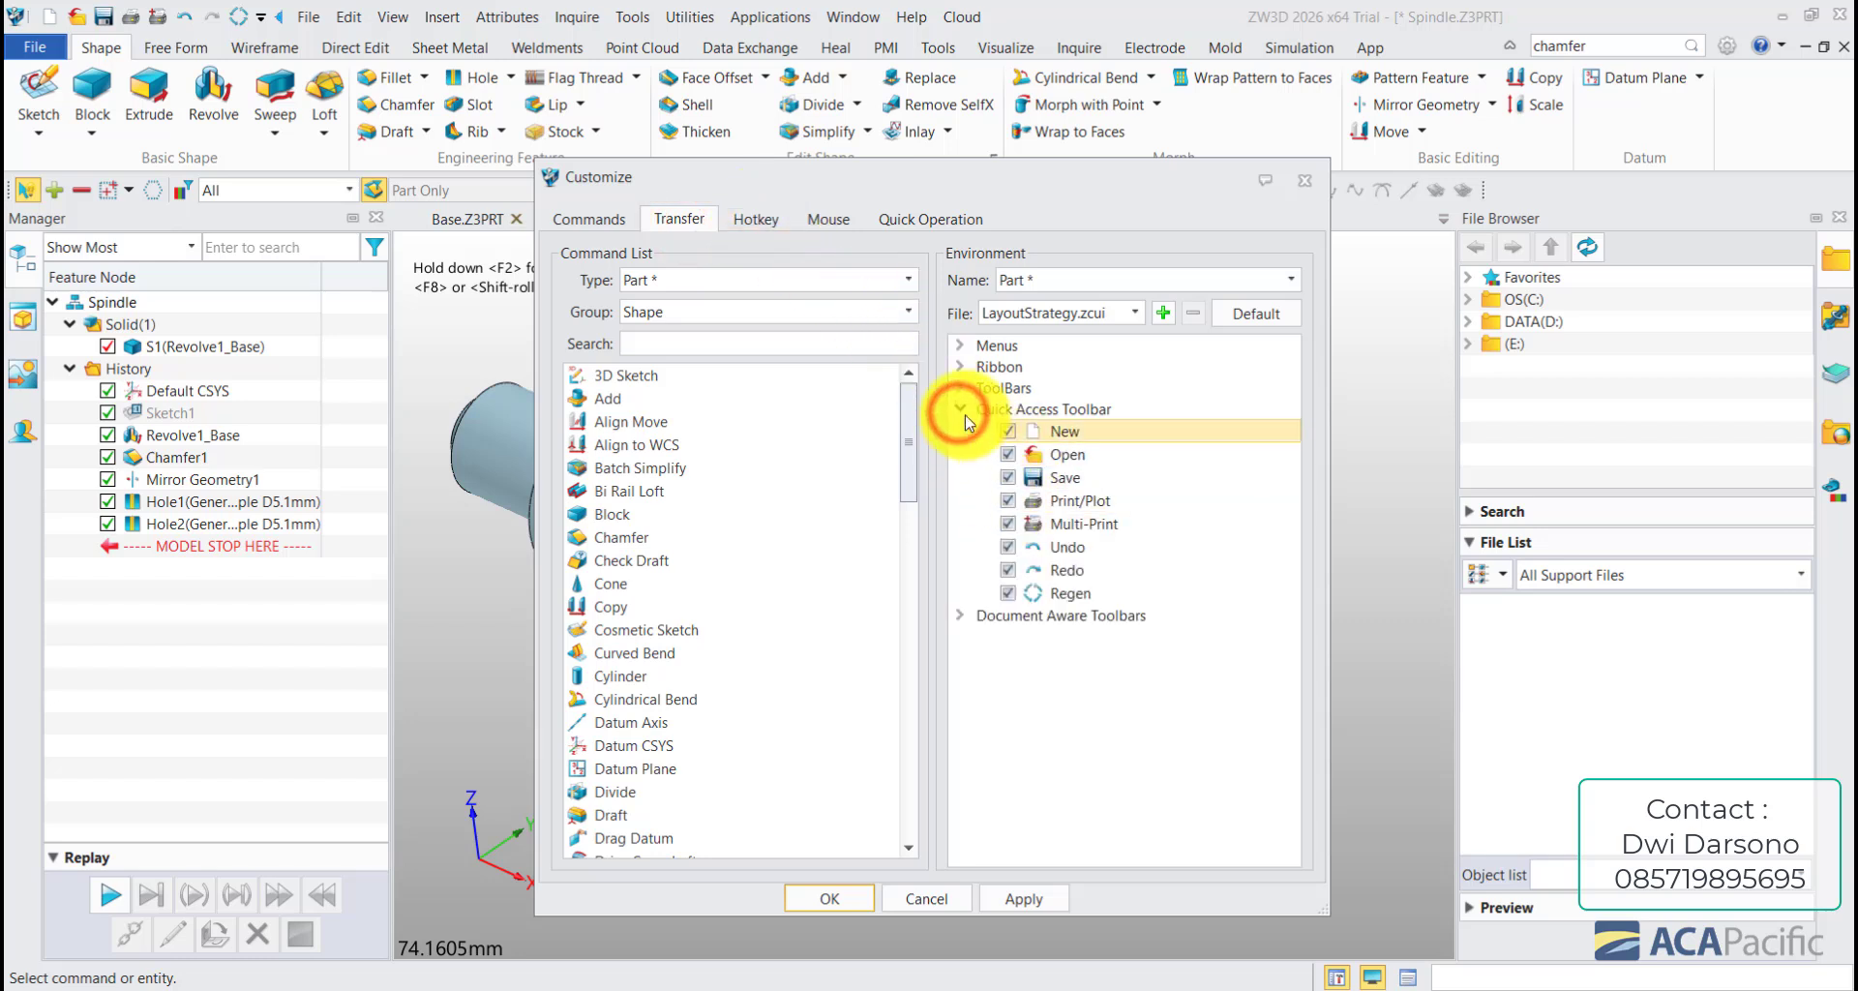
left_click(960, 387)
left_click_drag(1295, 409, 1297, 684)
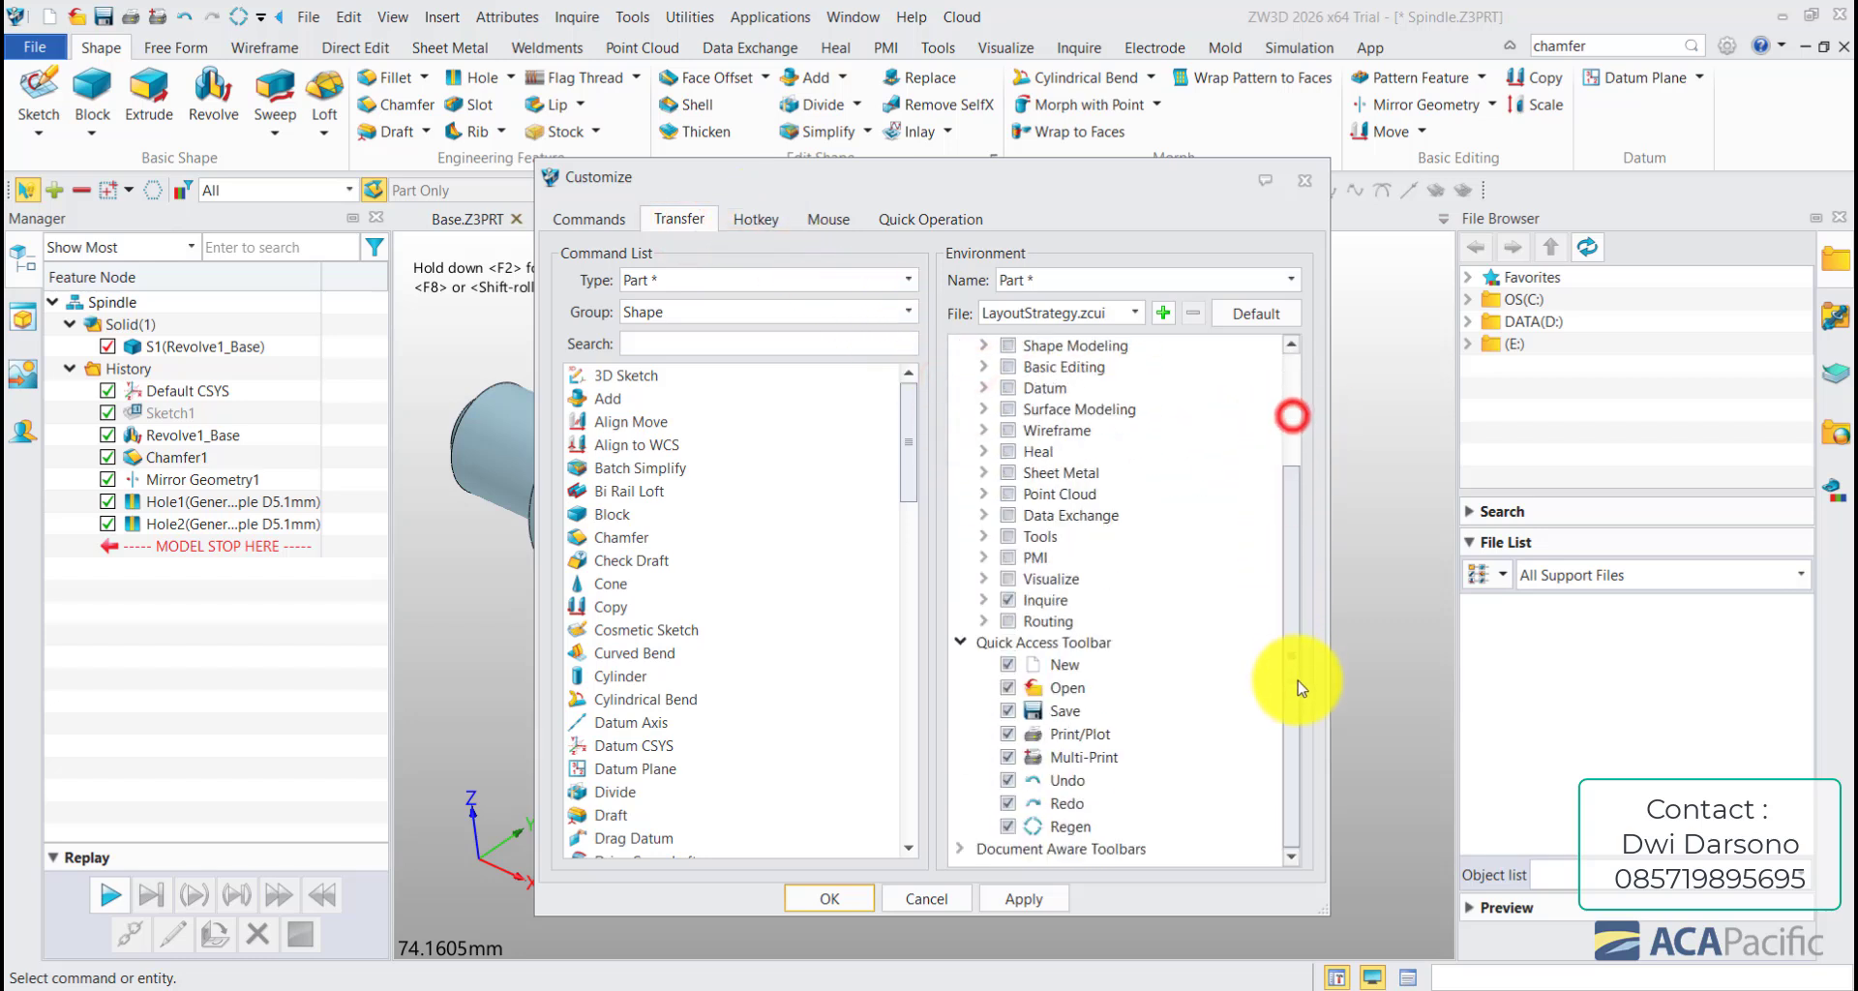
- Enable both Section and Section on/off in the Inquire toolbar and confirm the customization
left_click(983, 600)
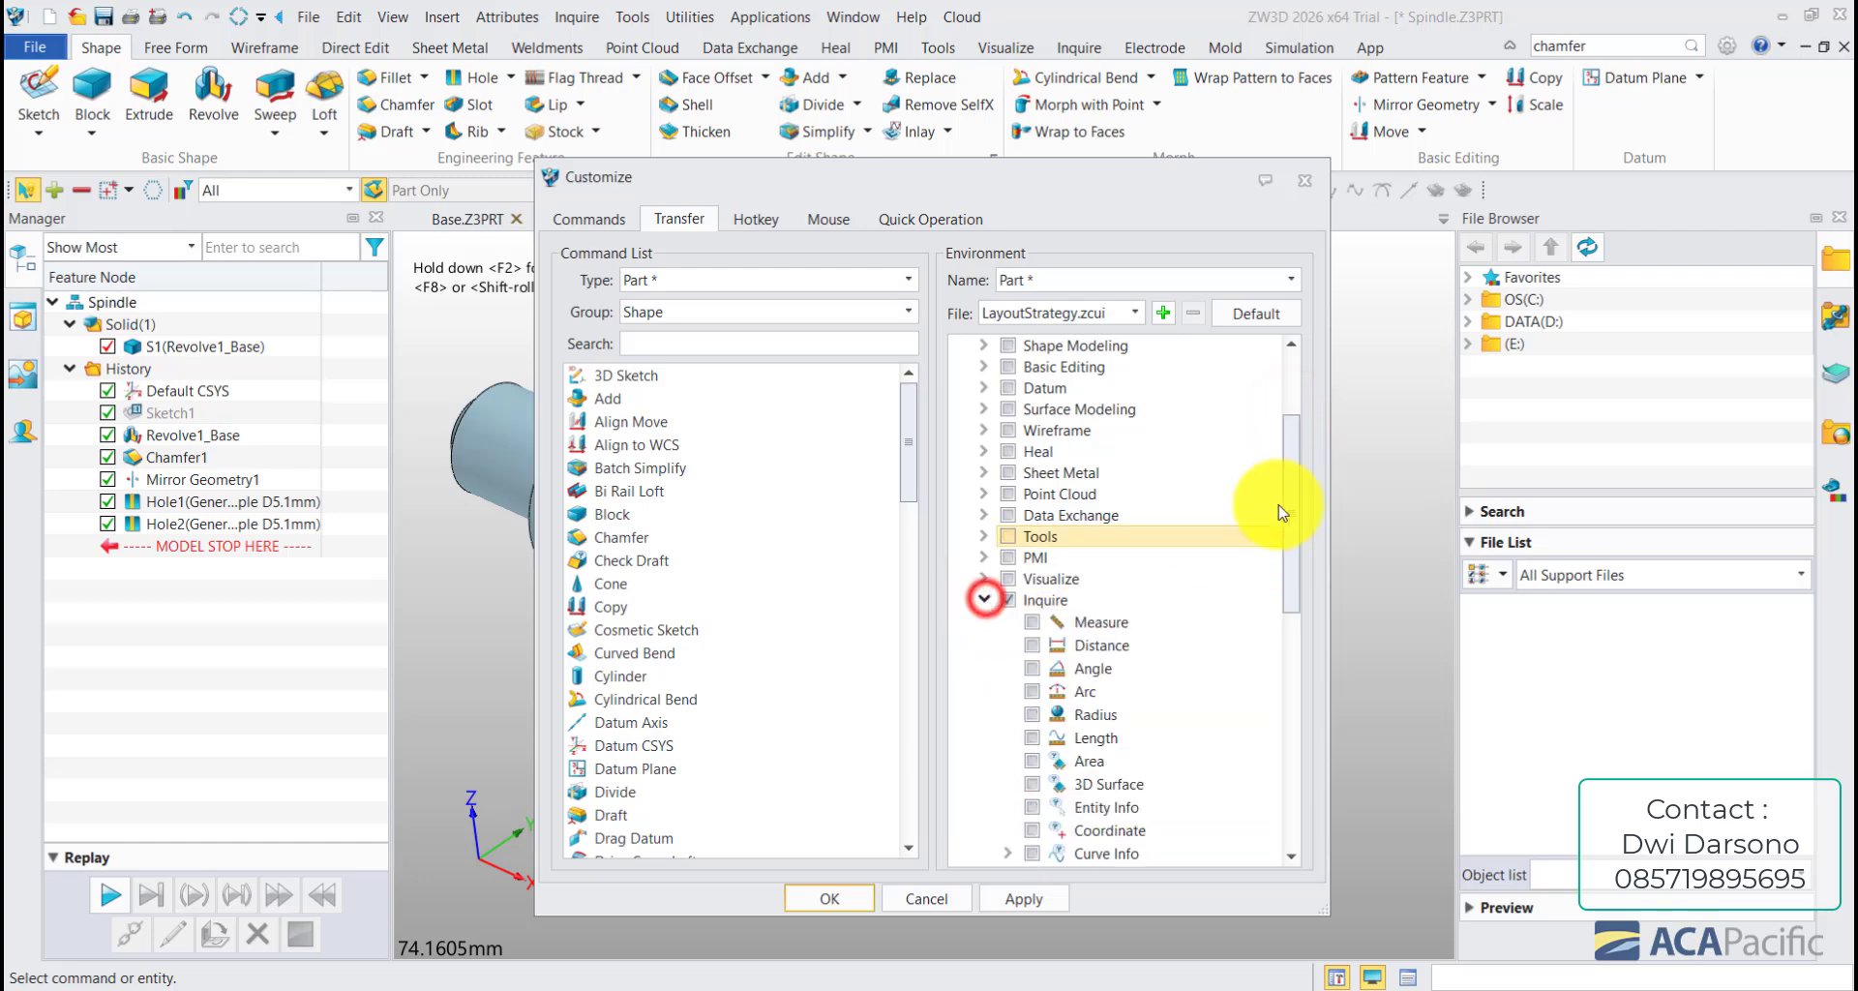
left_click_drag(1290, 488, 1292, 619)
left_click(1032, 624)
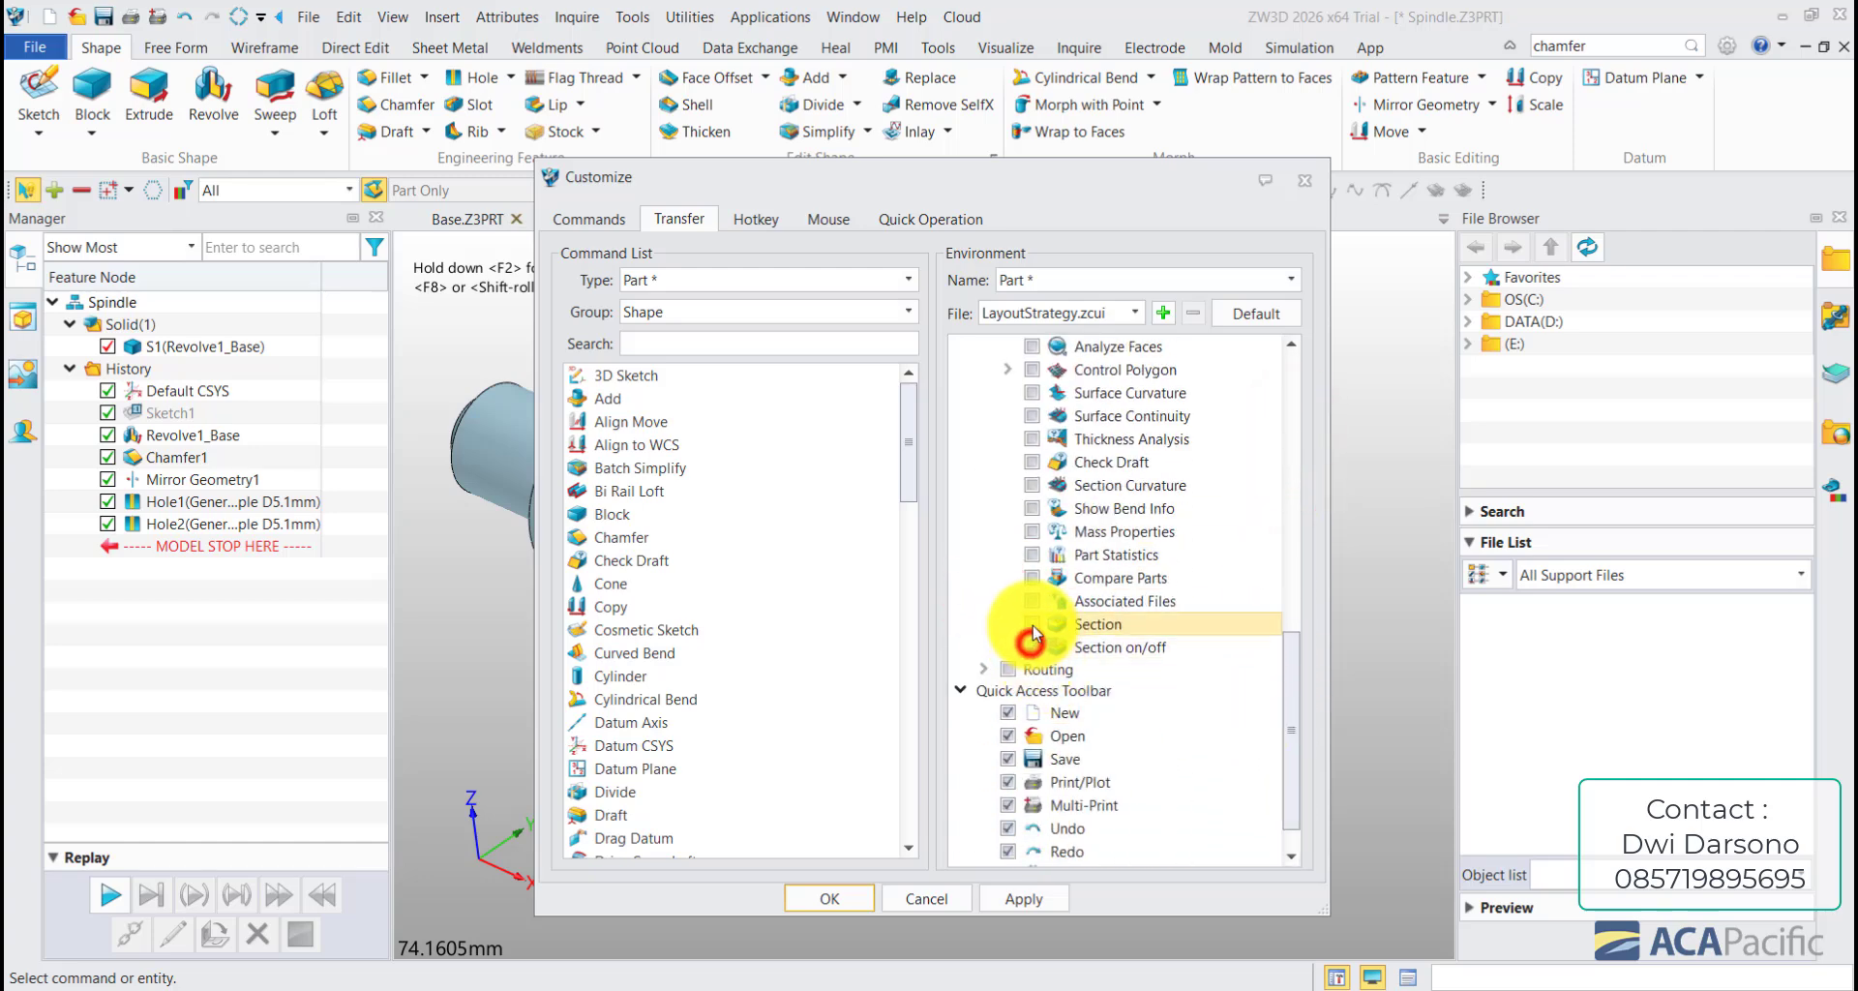
left_click(857, 899)
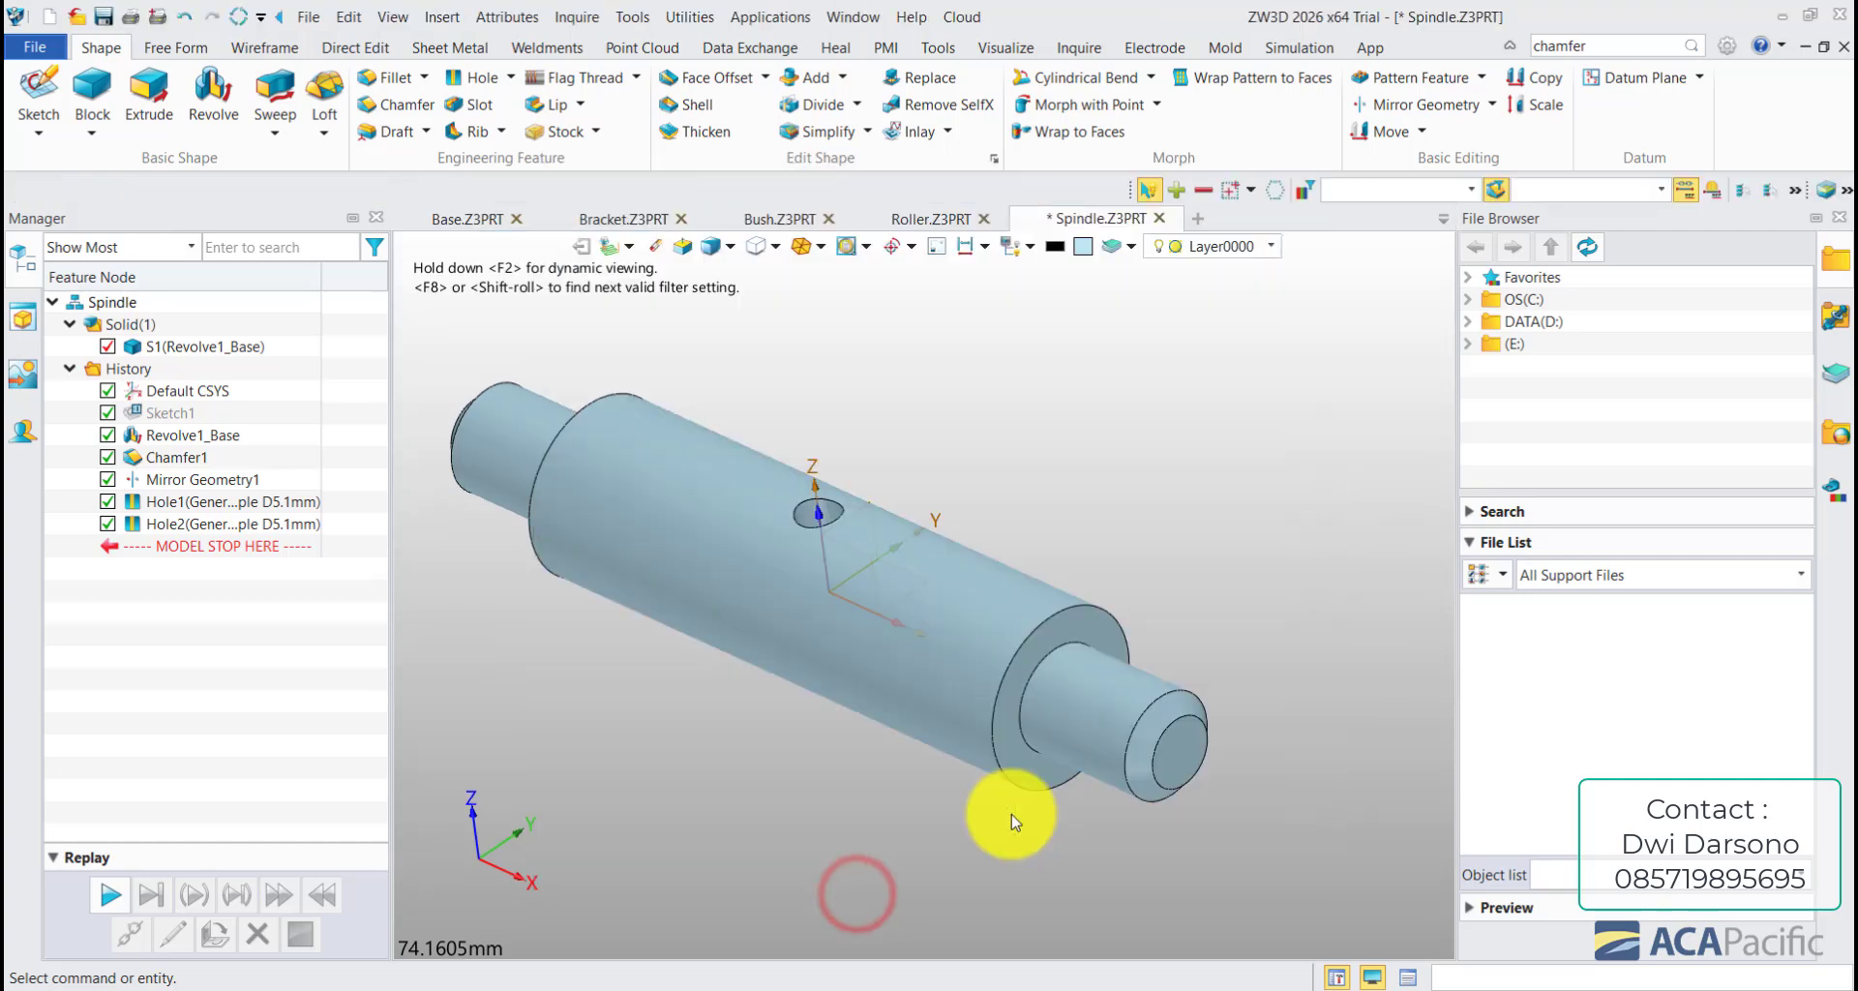
- Assign Steel-soft from the standard material library as the Spindle part's physical material
middle_click_drag(1110, 575, 1132, 401)
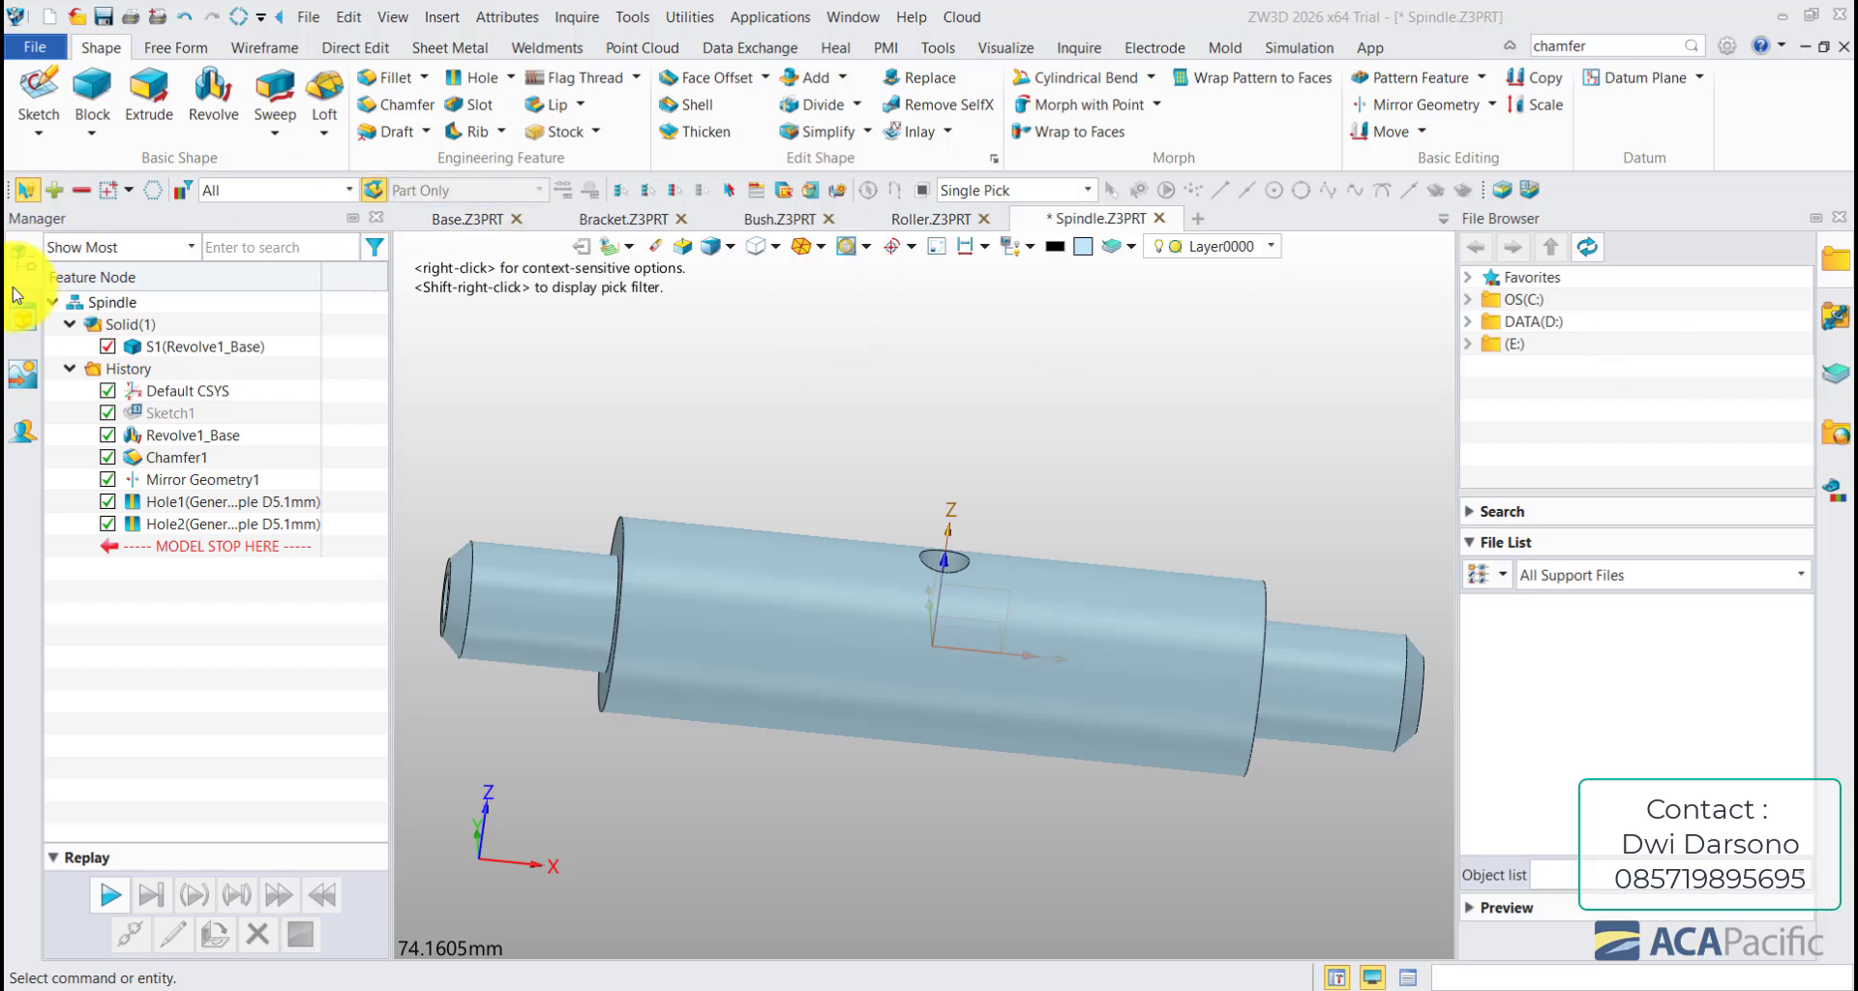
right_click(92, 305)
left_click(112, 321)
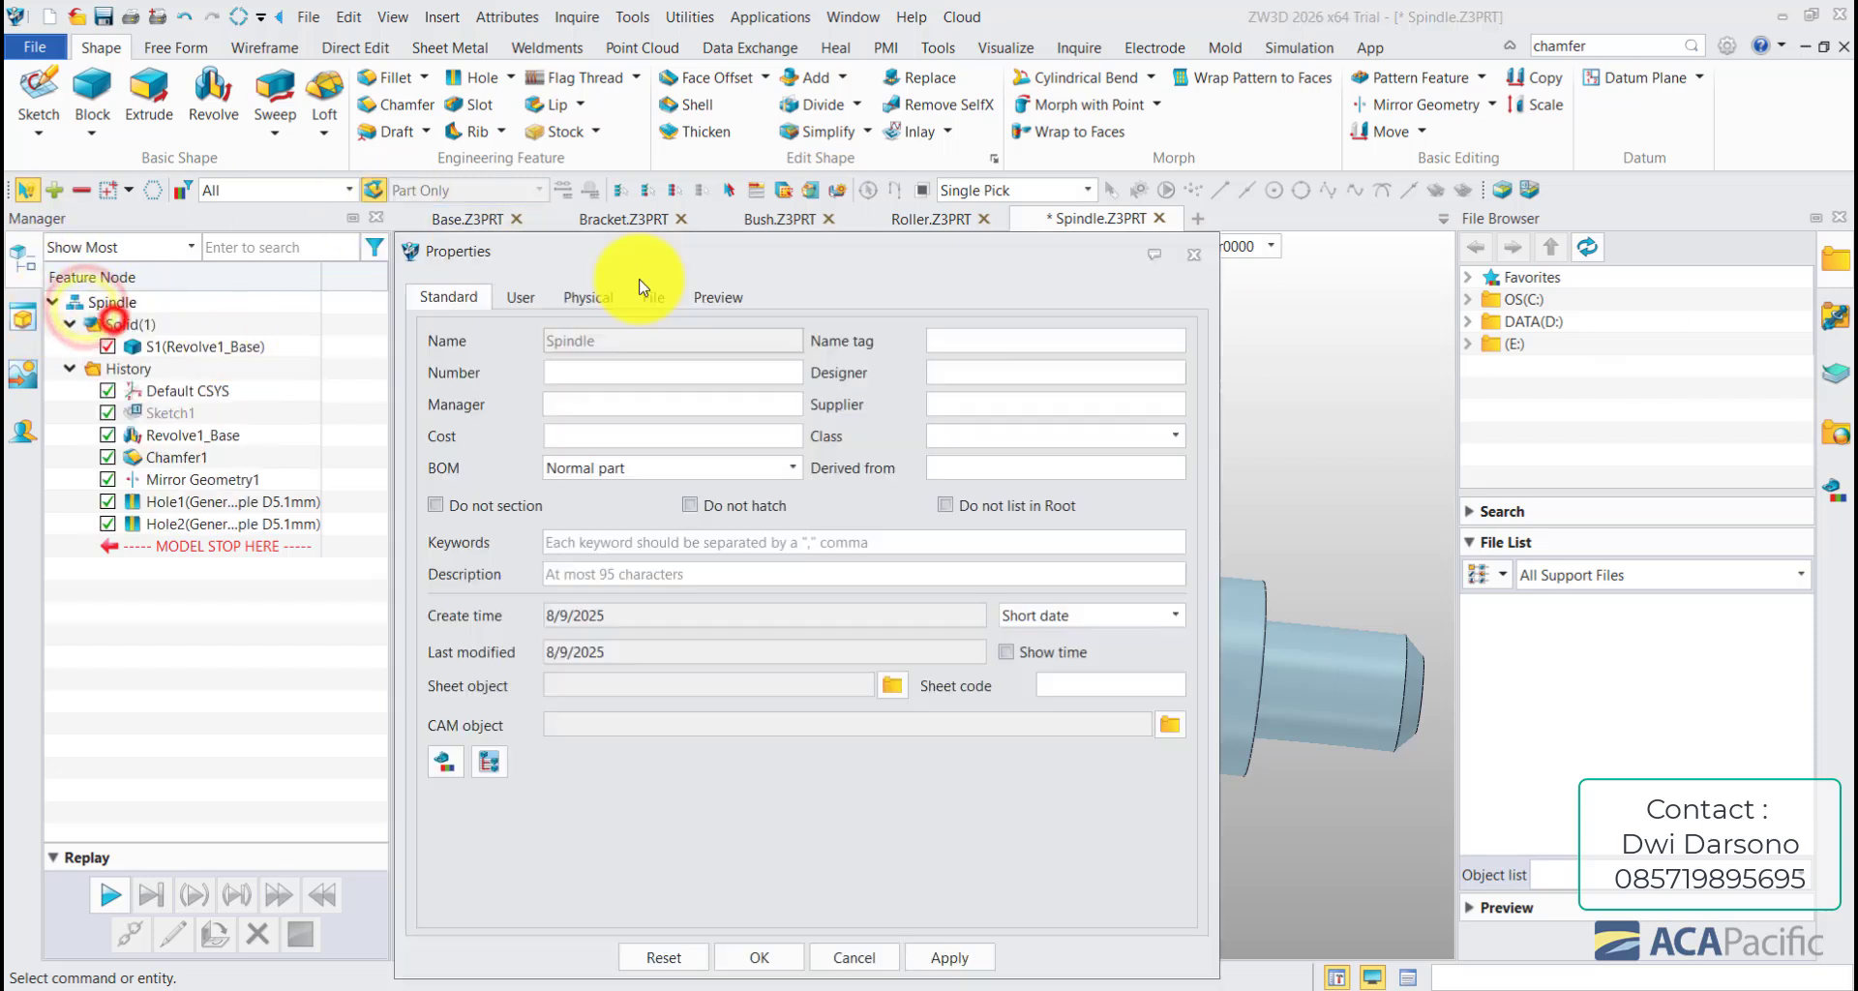
left_click(594, 298)
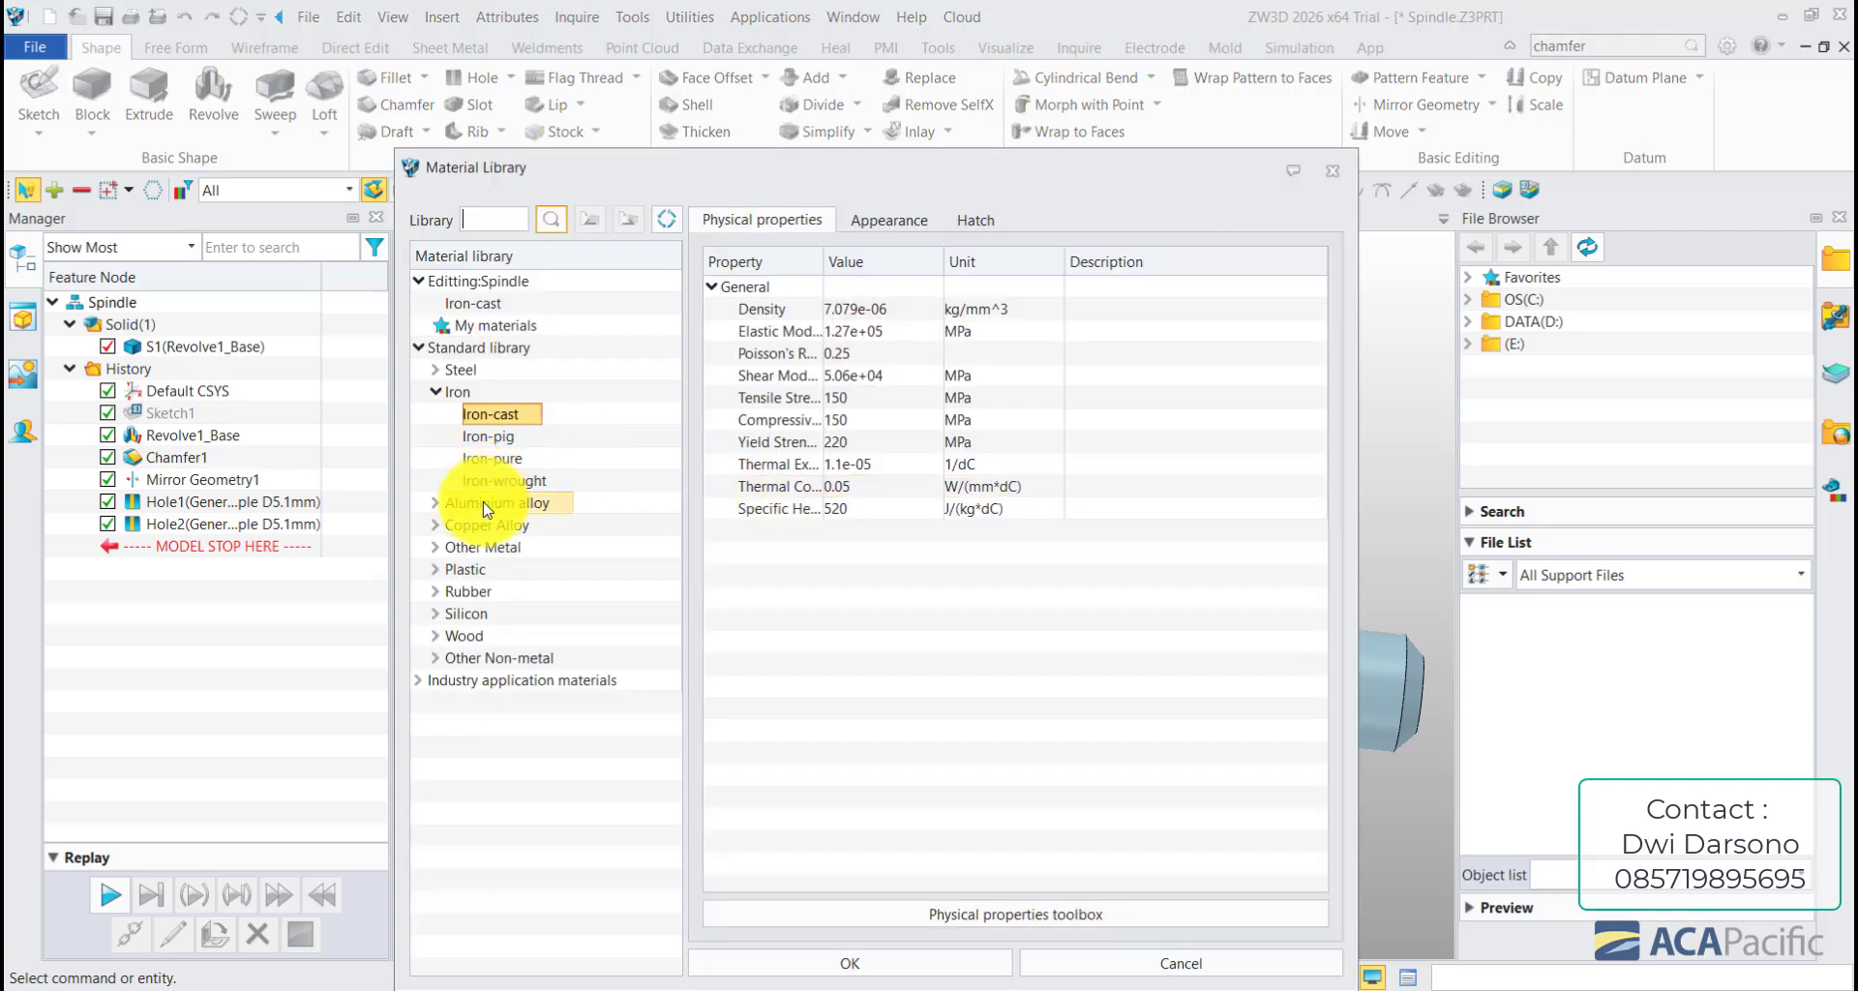
left_click(435, 369)
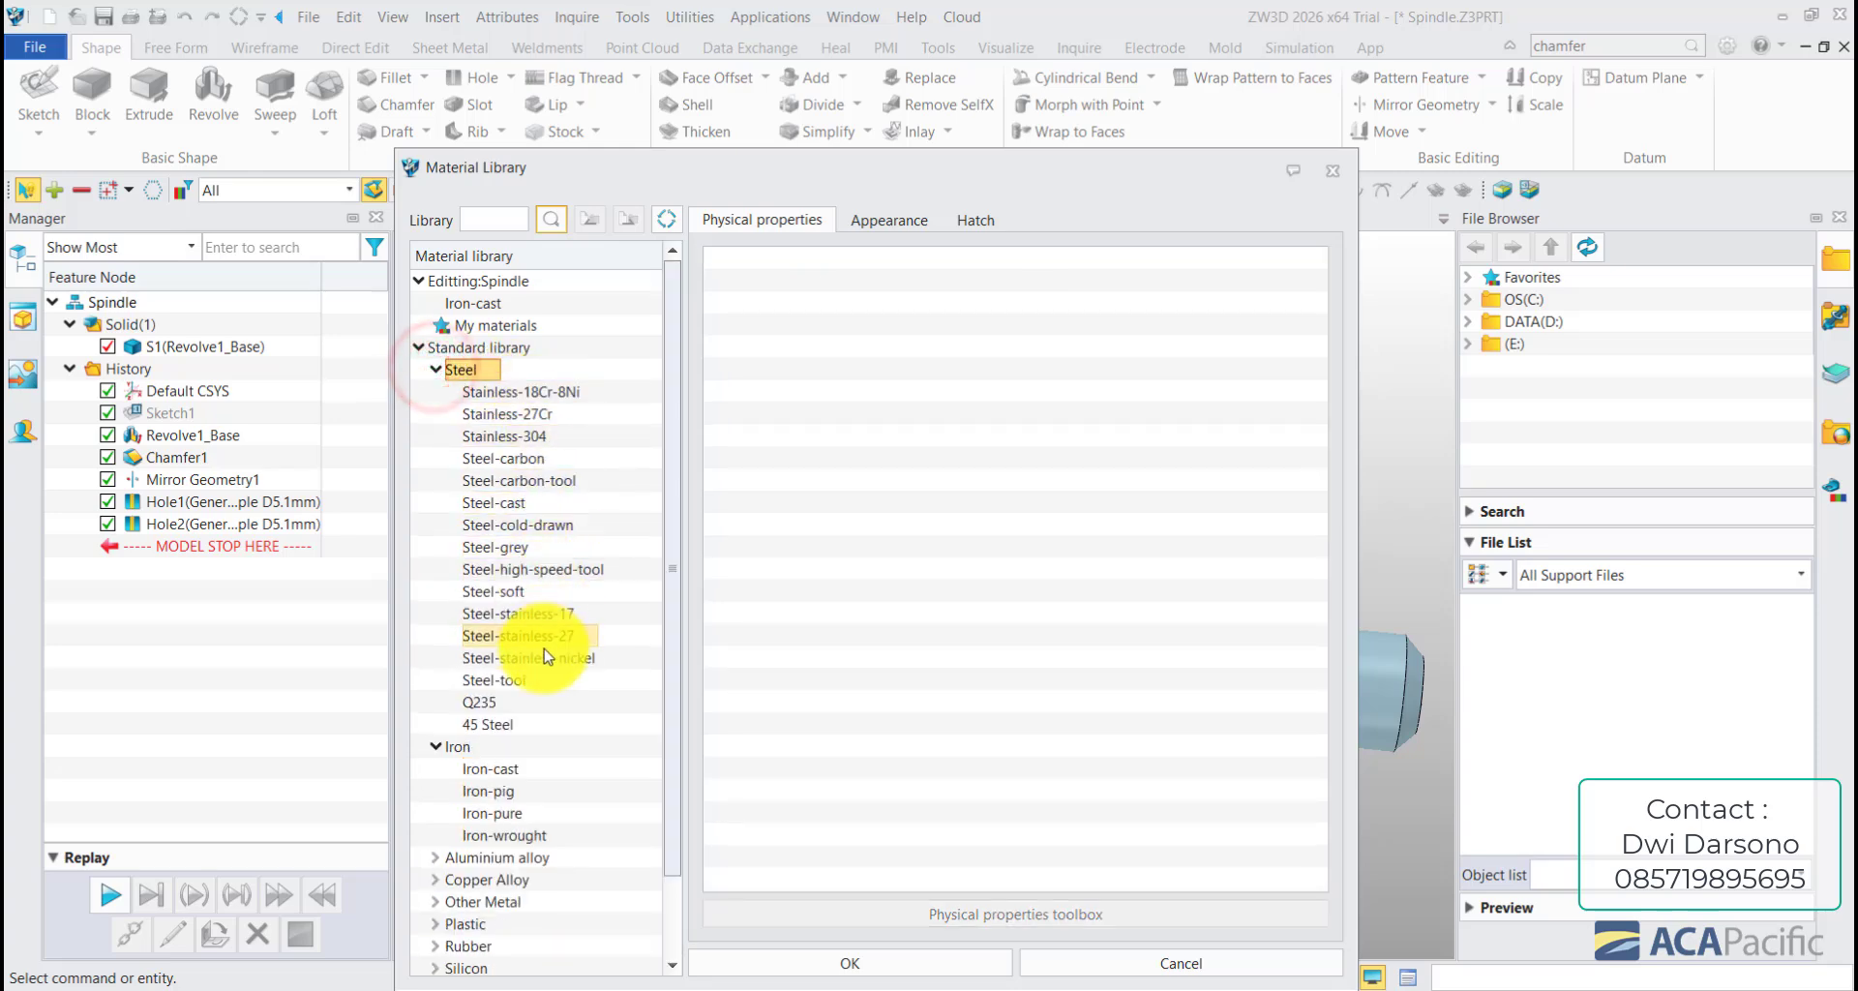
left_click(542, 594)
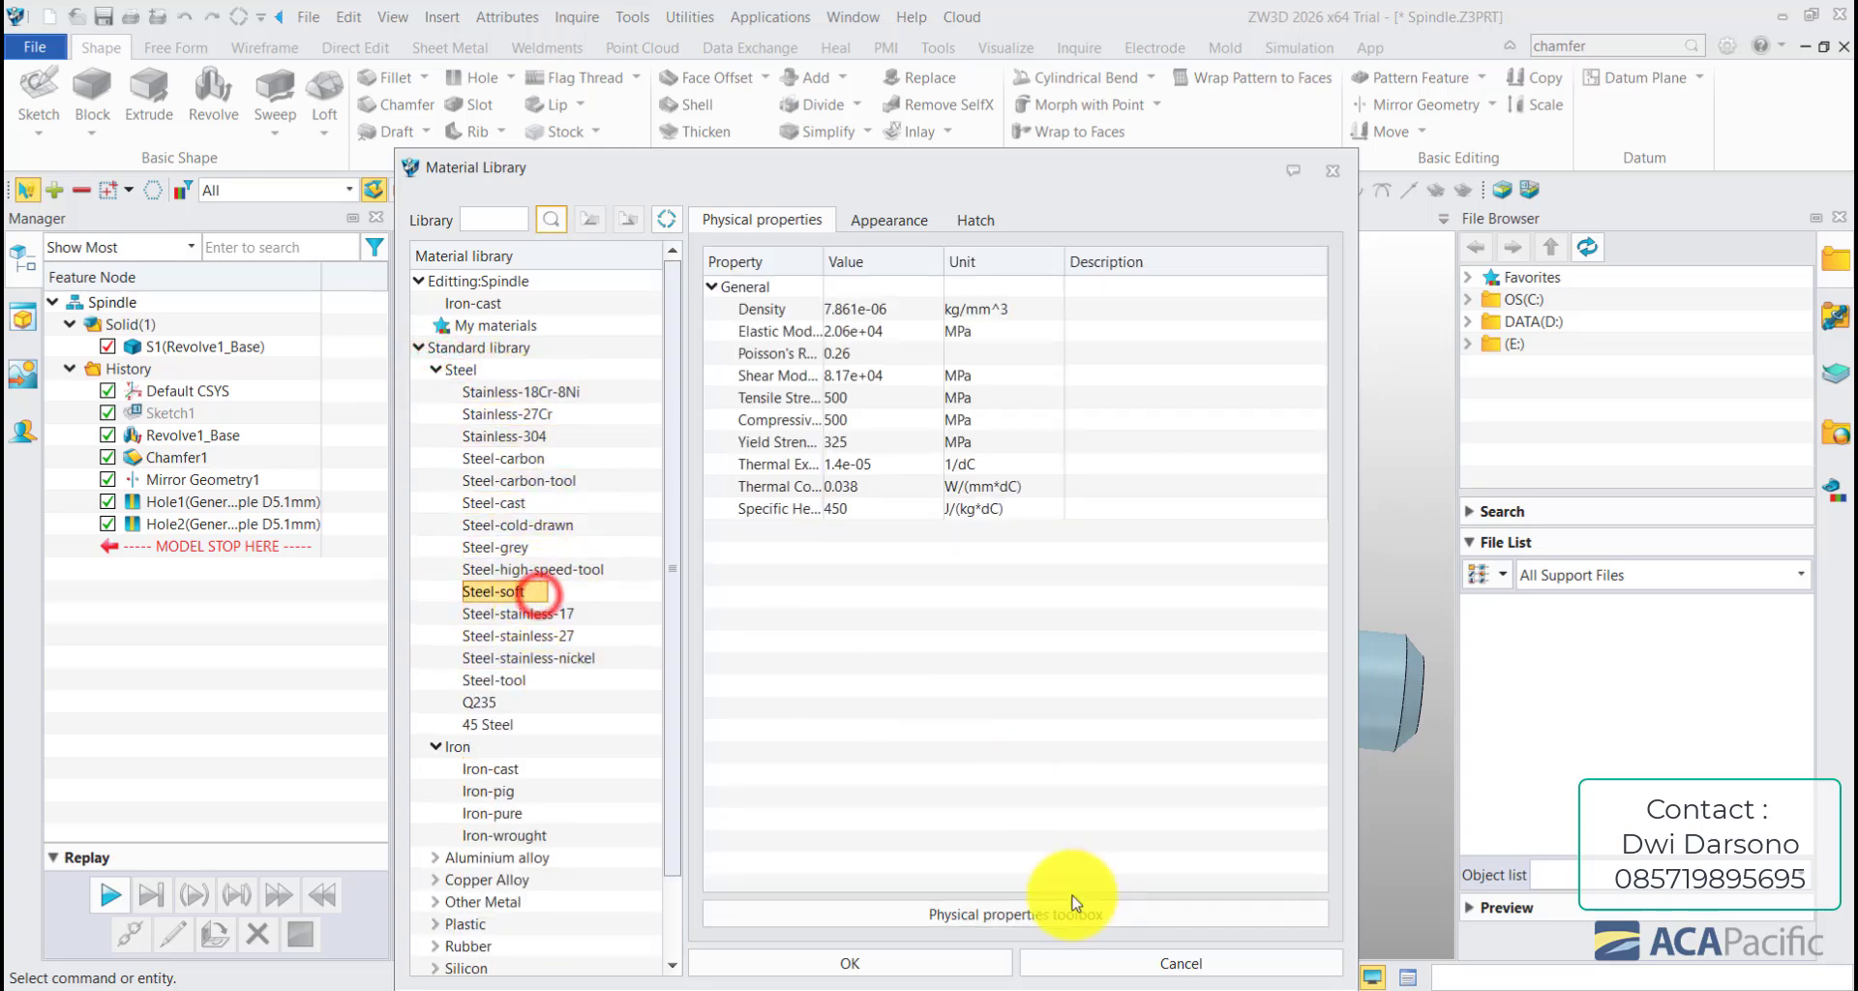
left_click(925, 958)
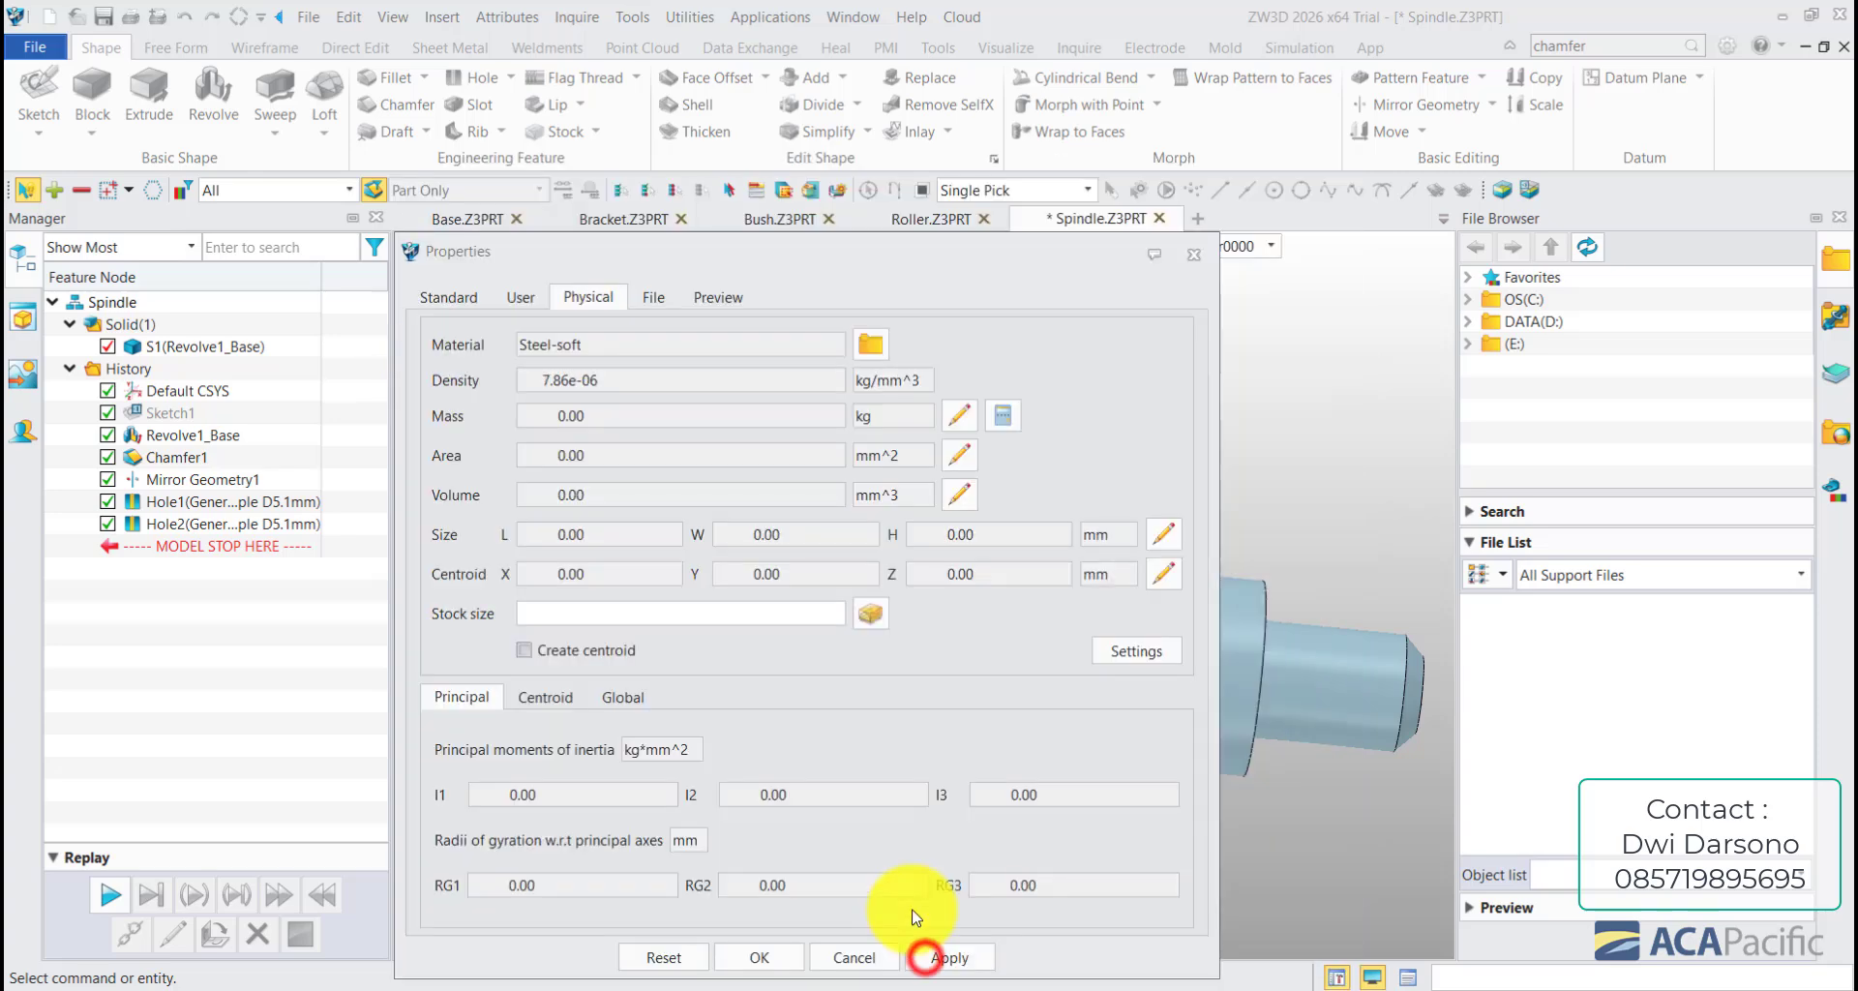
left_click(757, 956)
middle_click_drag(914, 491, 945, 560)
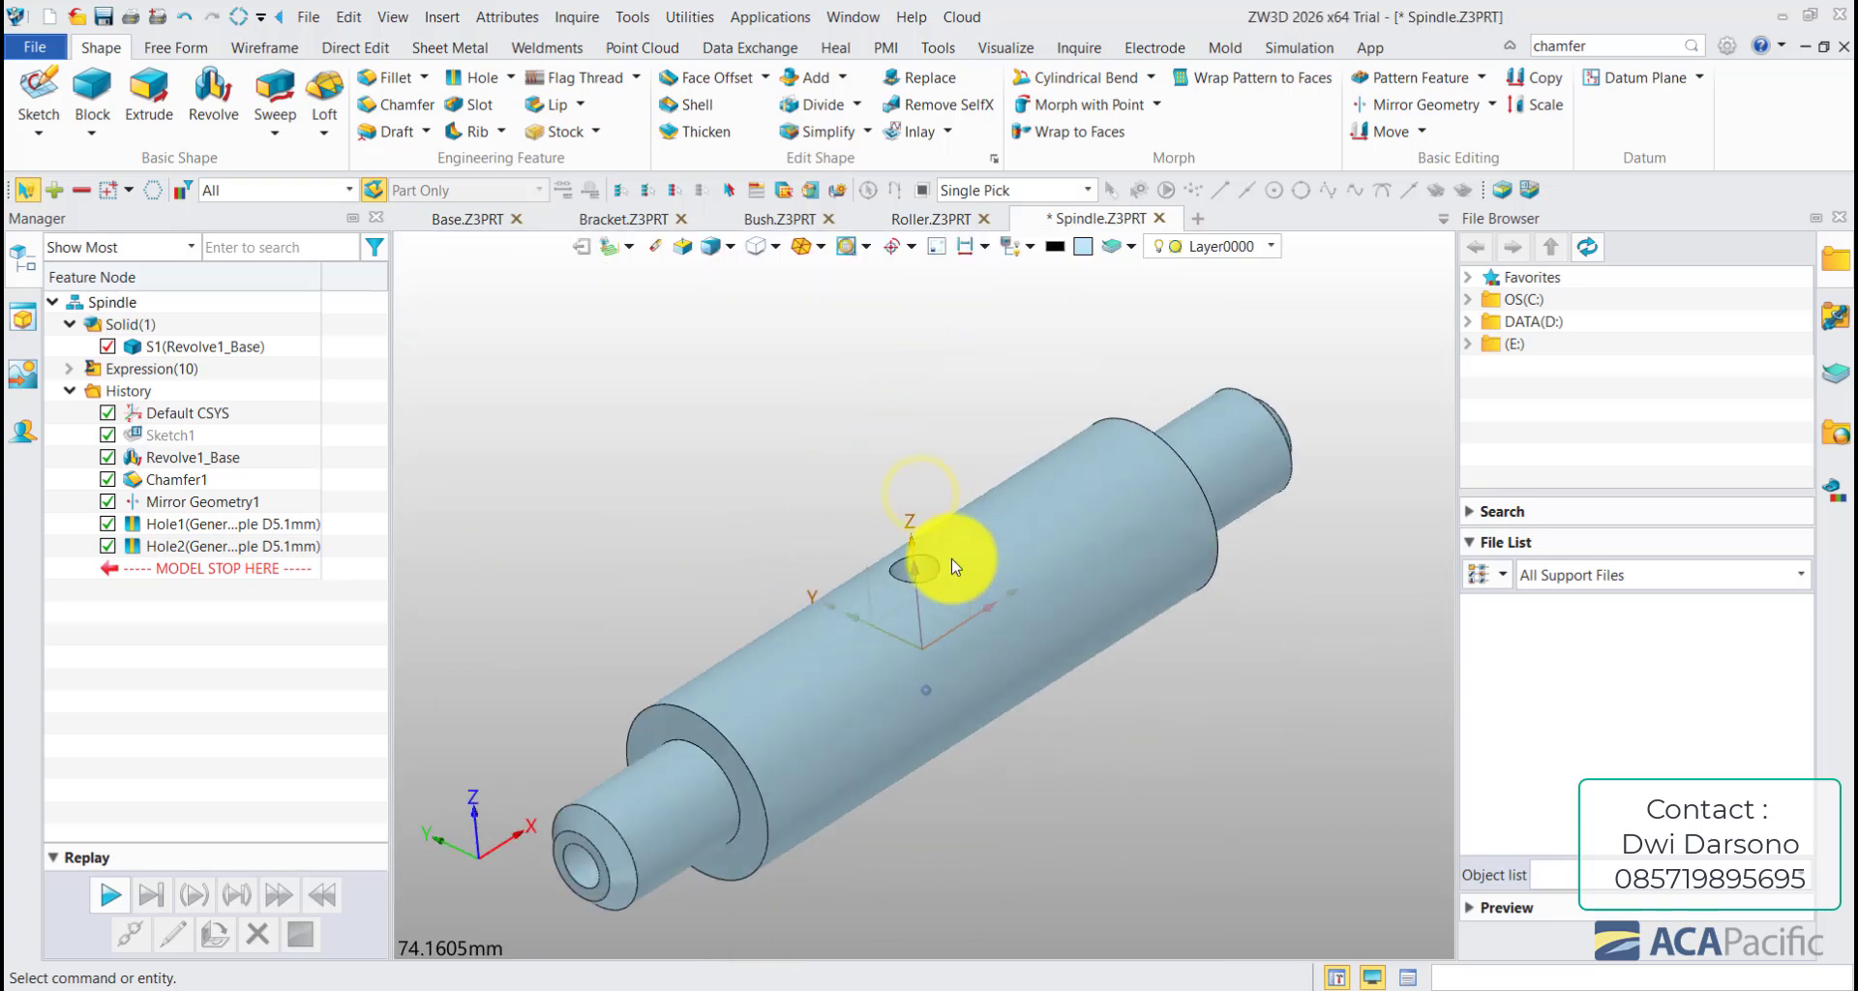
- Change the appearance of the whole spindle body to a golden orange color
right_click(112, 302)
left_click(623, 397)
left_click(1001, 47)
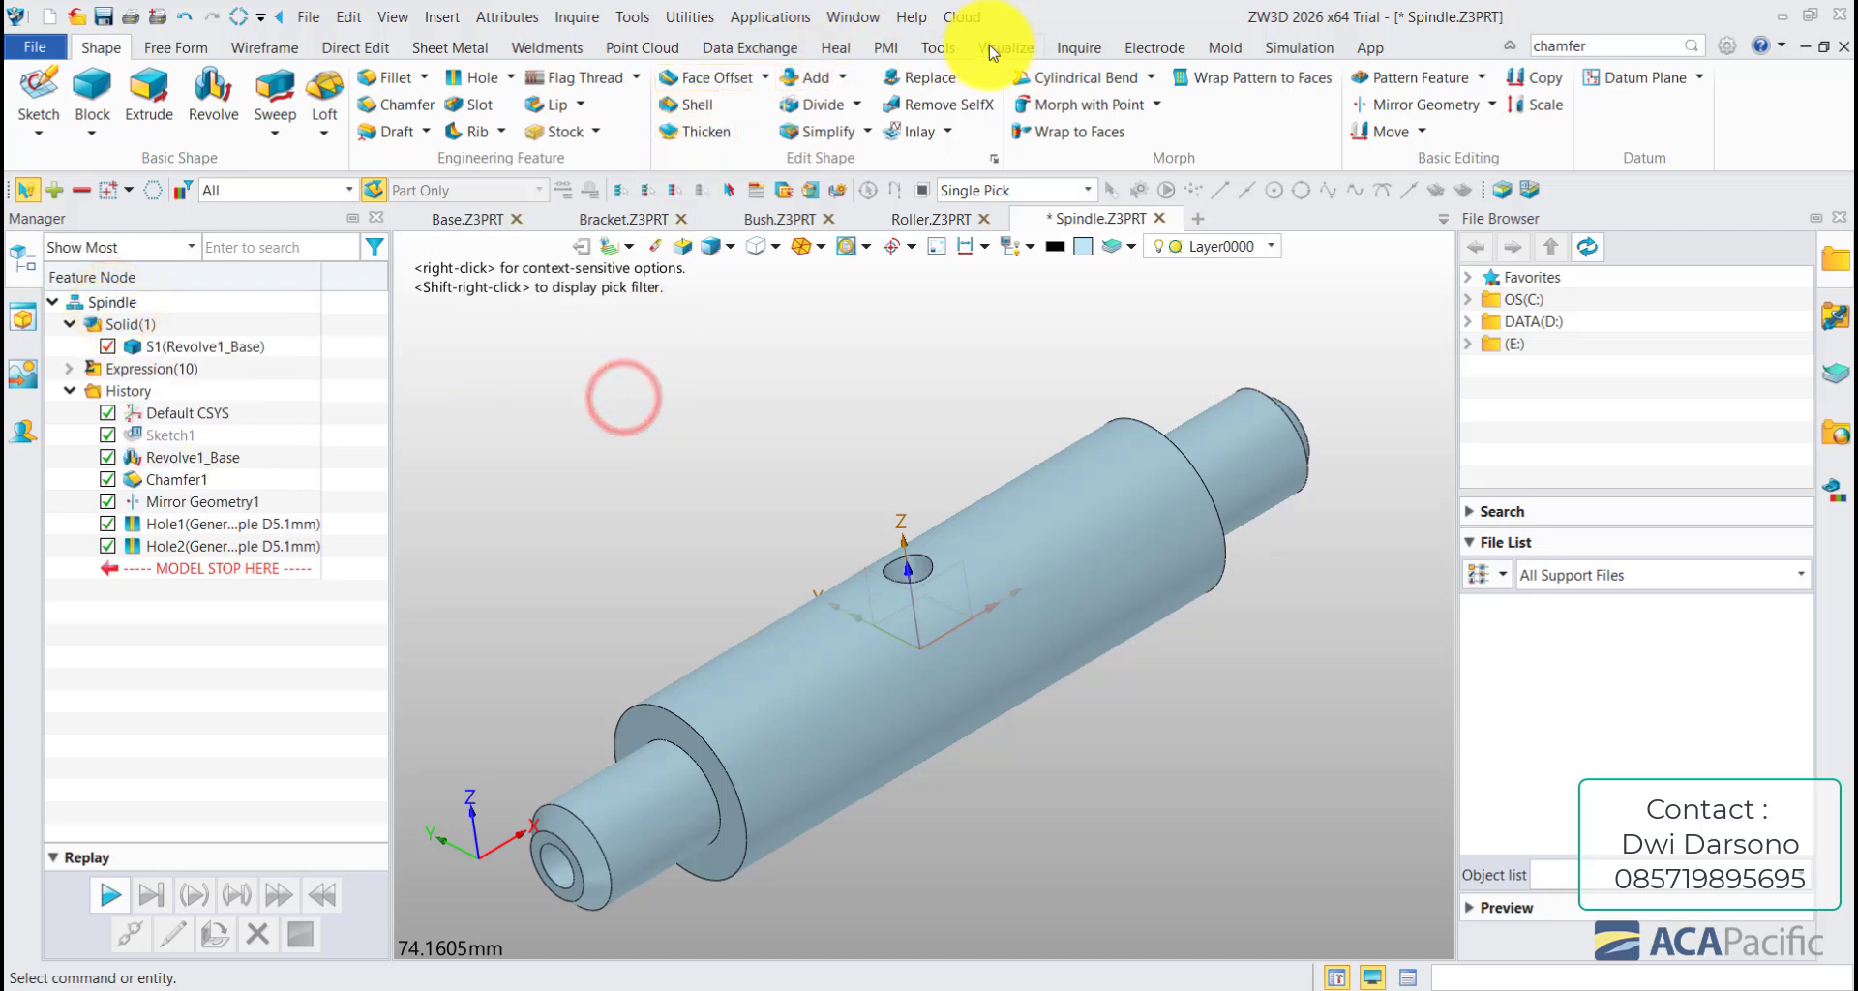
left_click(540, 97)
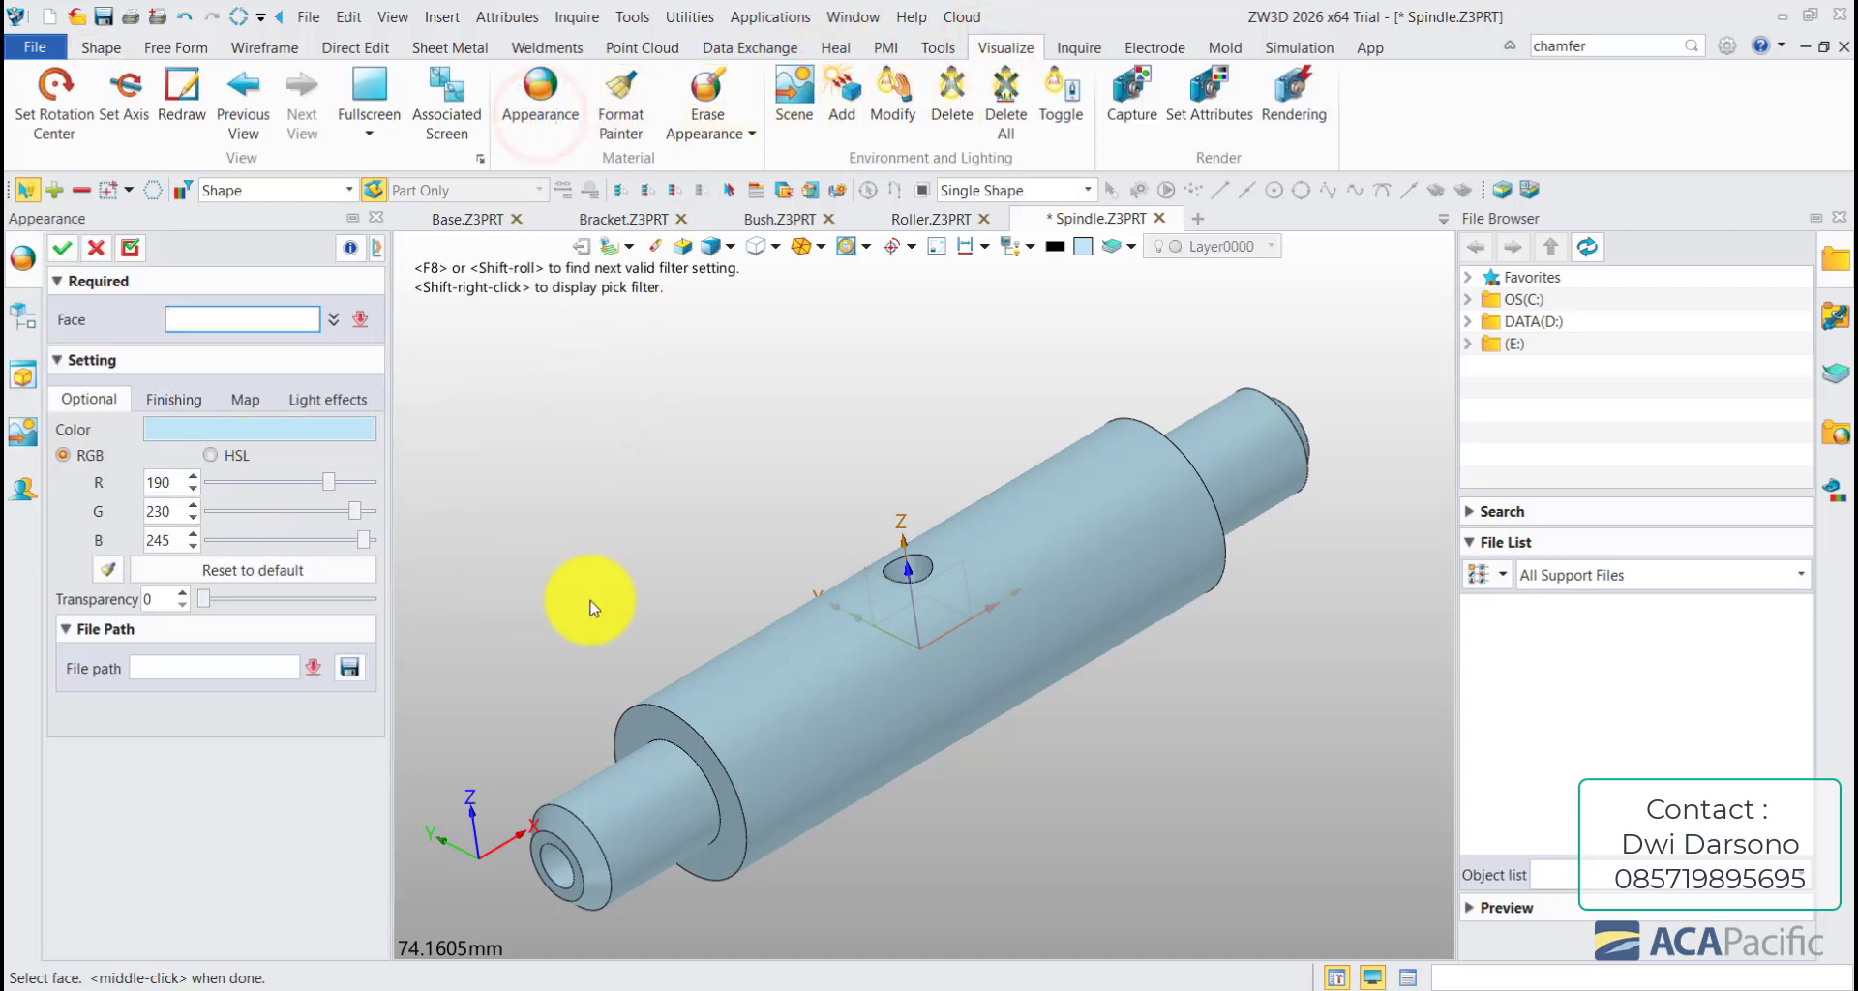
left_click(792, 693)
left_click(341, 428)
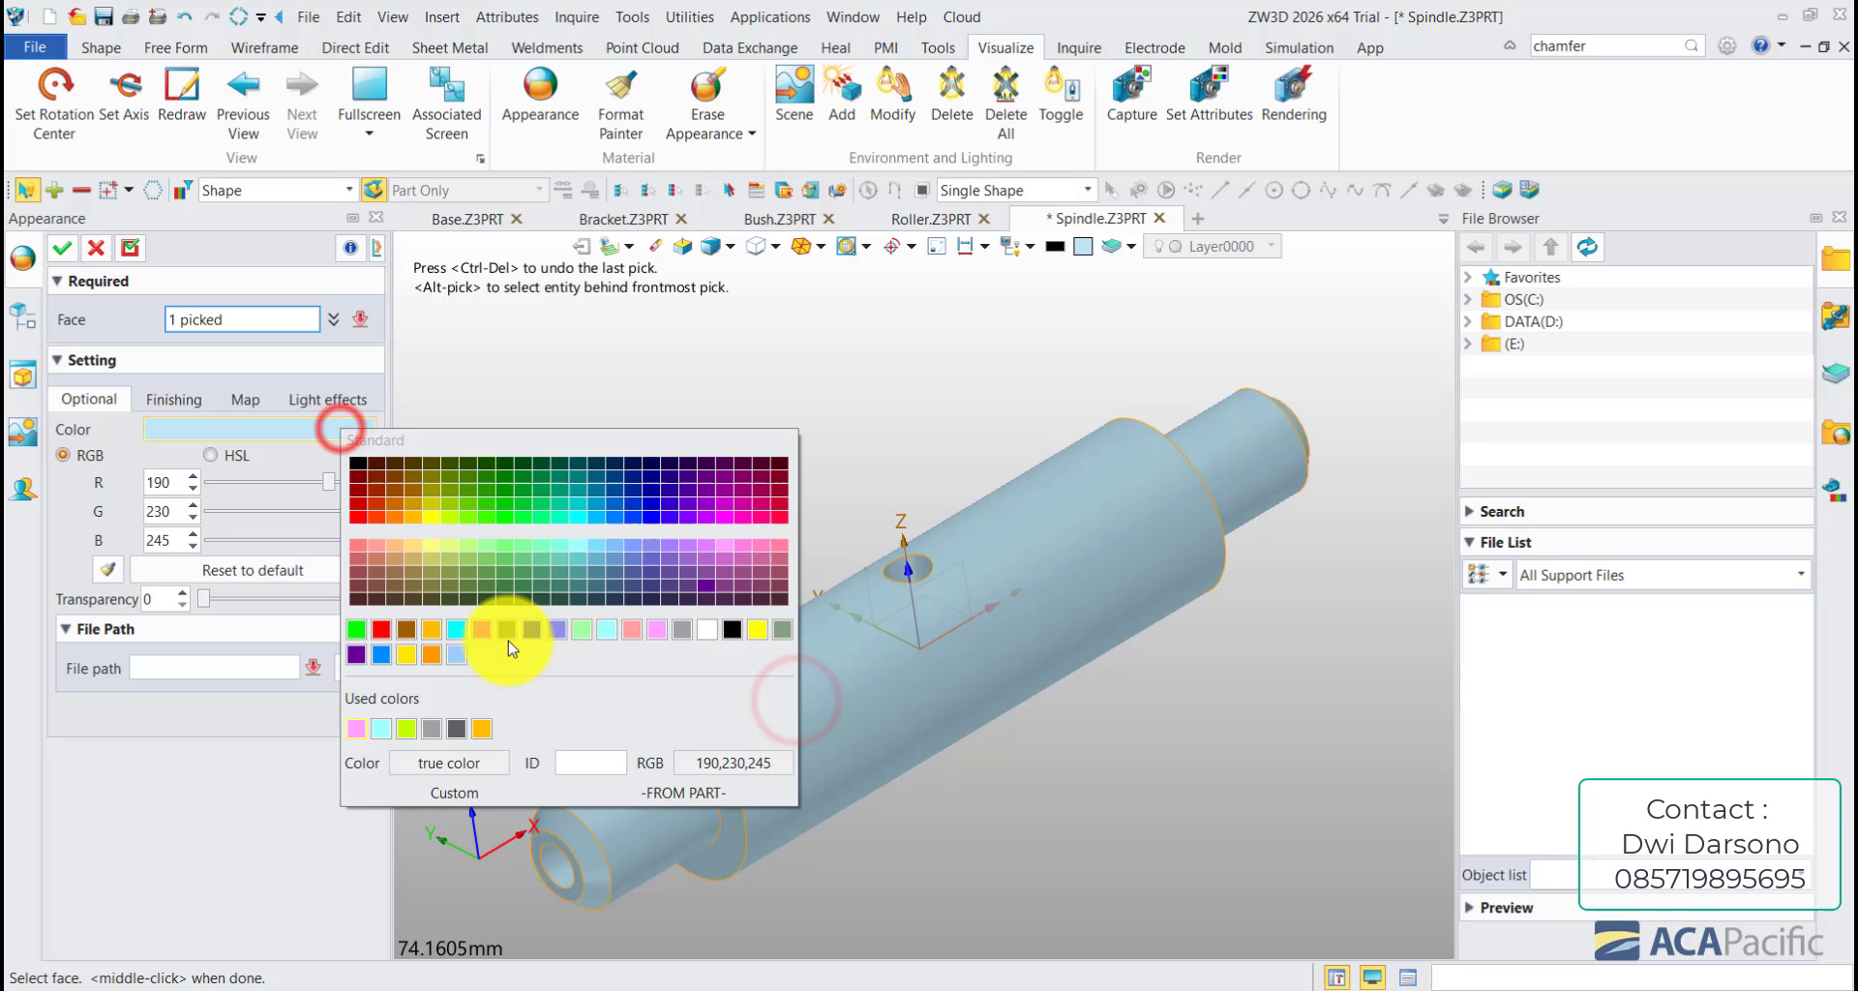
left_click(432, 629)
left_click(62, 248)
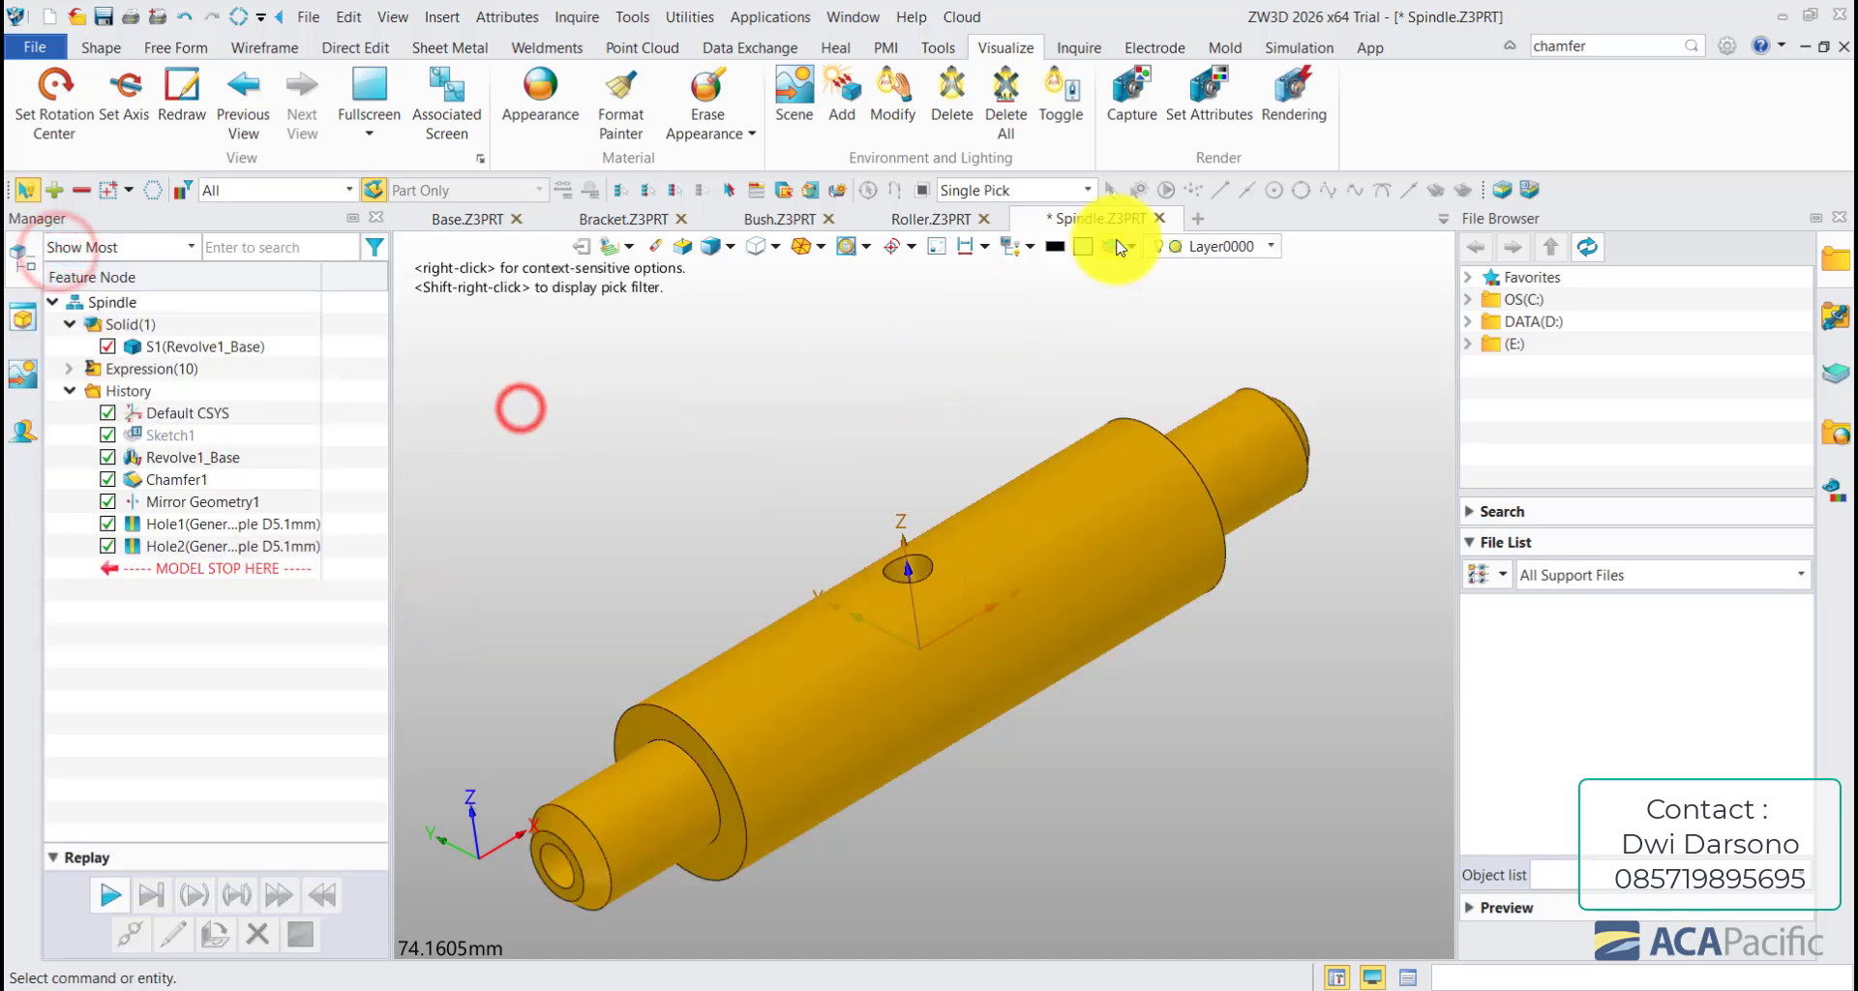
- Save the part as Spindle.Z3PRT in the Roller Bracket 2 folder
key("ctrl+s")
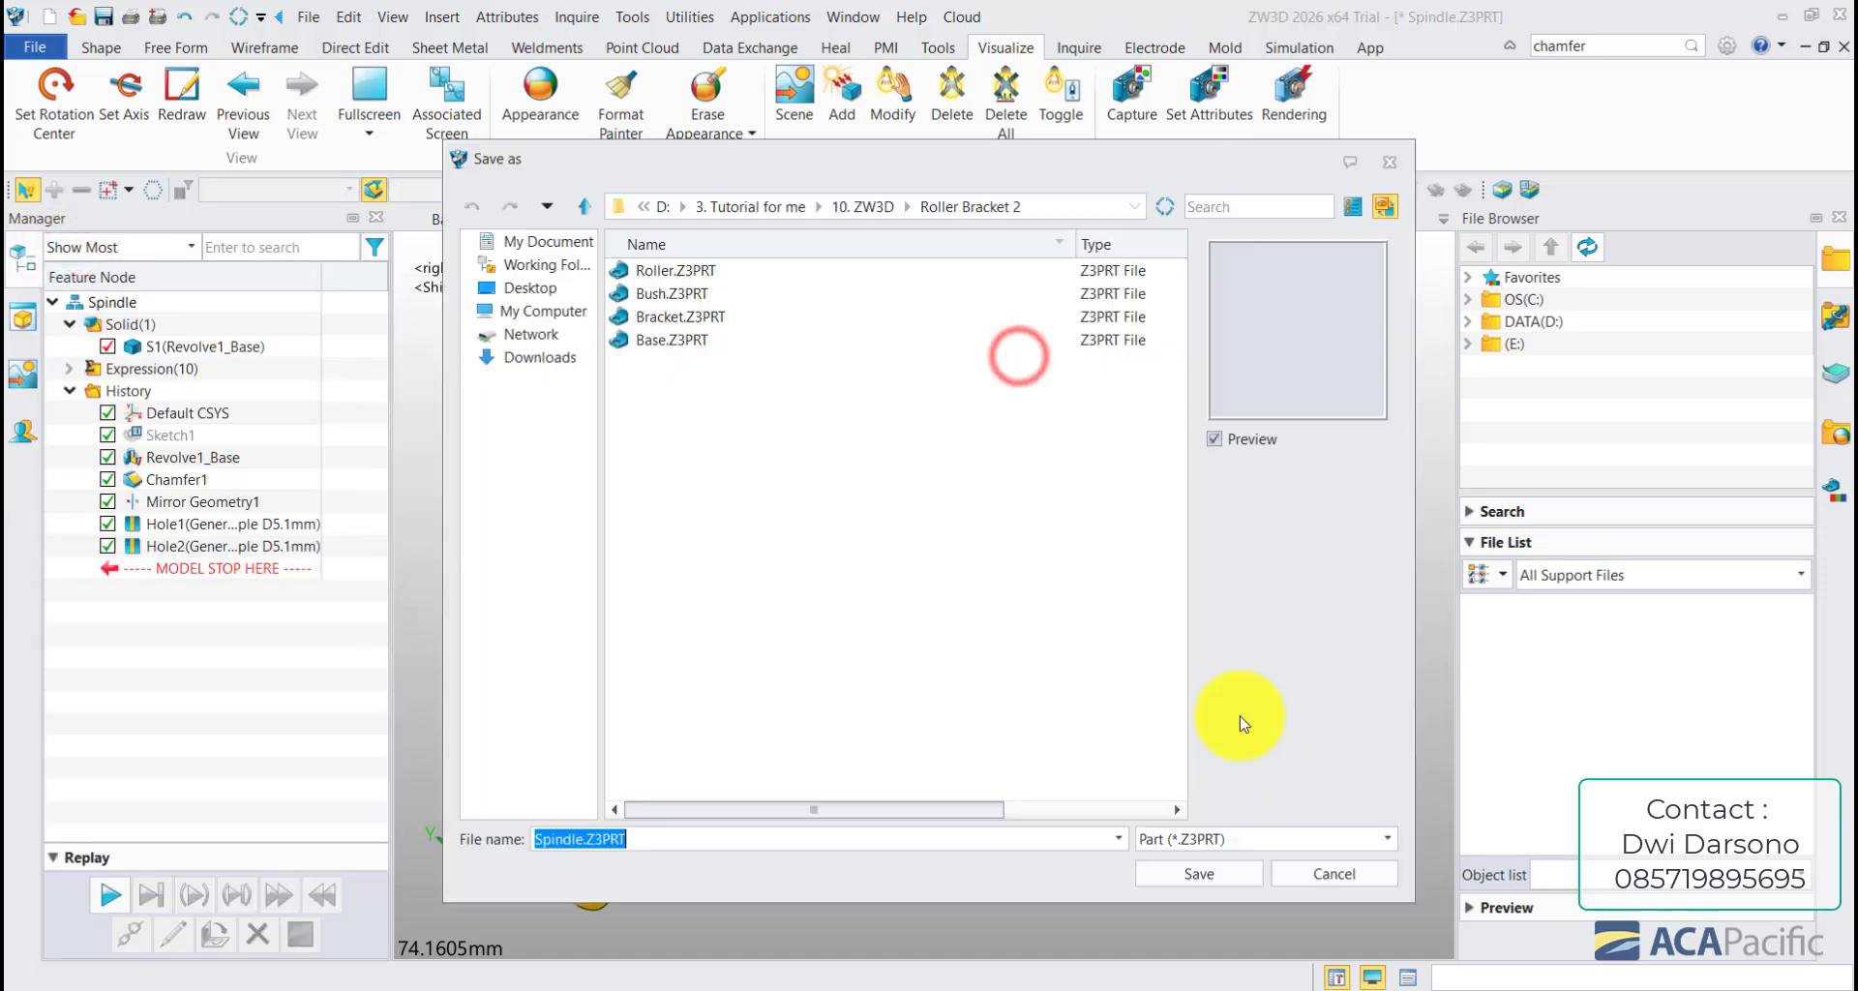
left_click(1236, 879)
left_click(785, 445)
- Review the open Base, Bracket, Bush and Roller parts, then return to the Spindle and inspect it
left_click(507, 217)
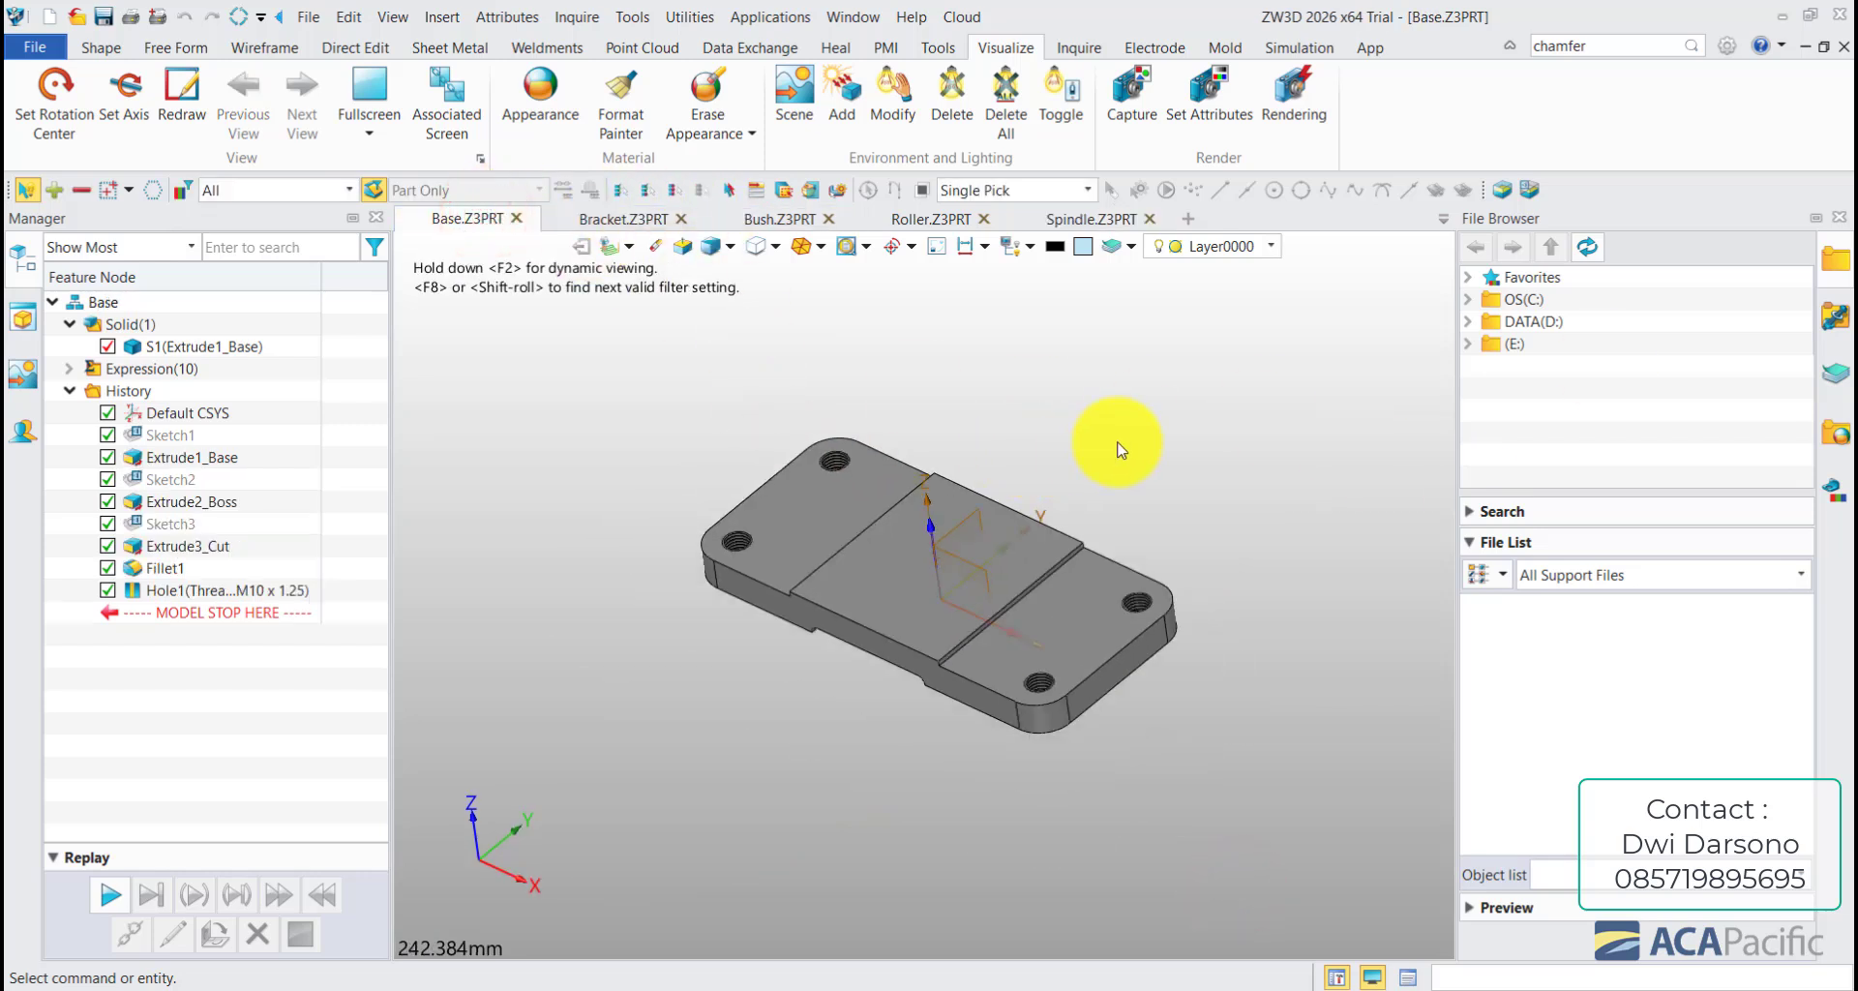
left_click(629, 219)
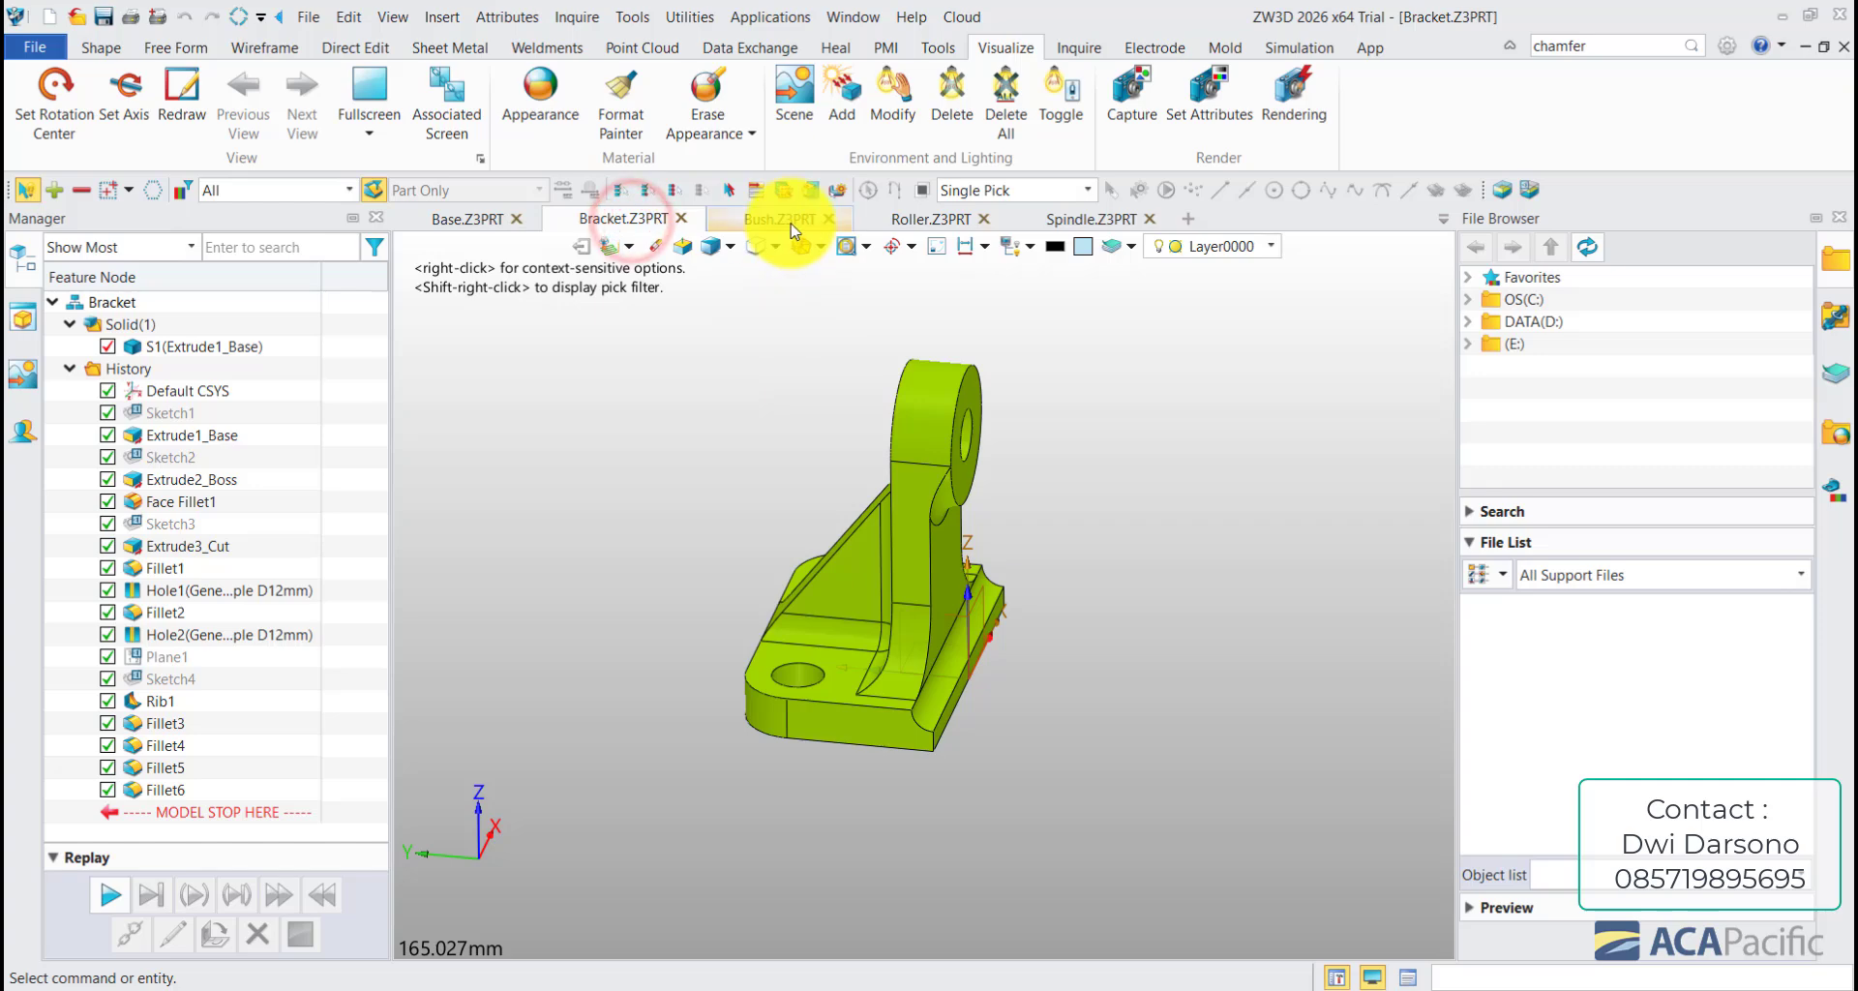
left_click(785, 219)
left_click(933, 219)
left_click(1092, 219)
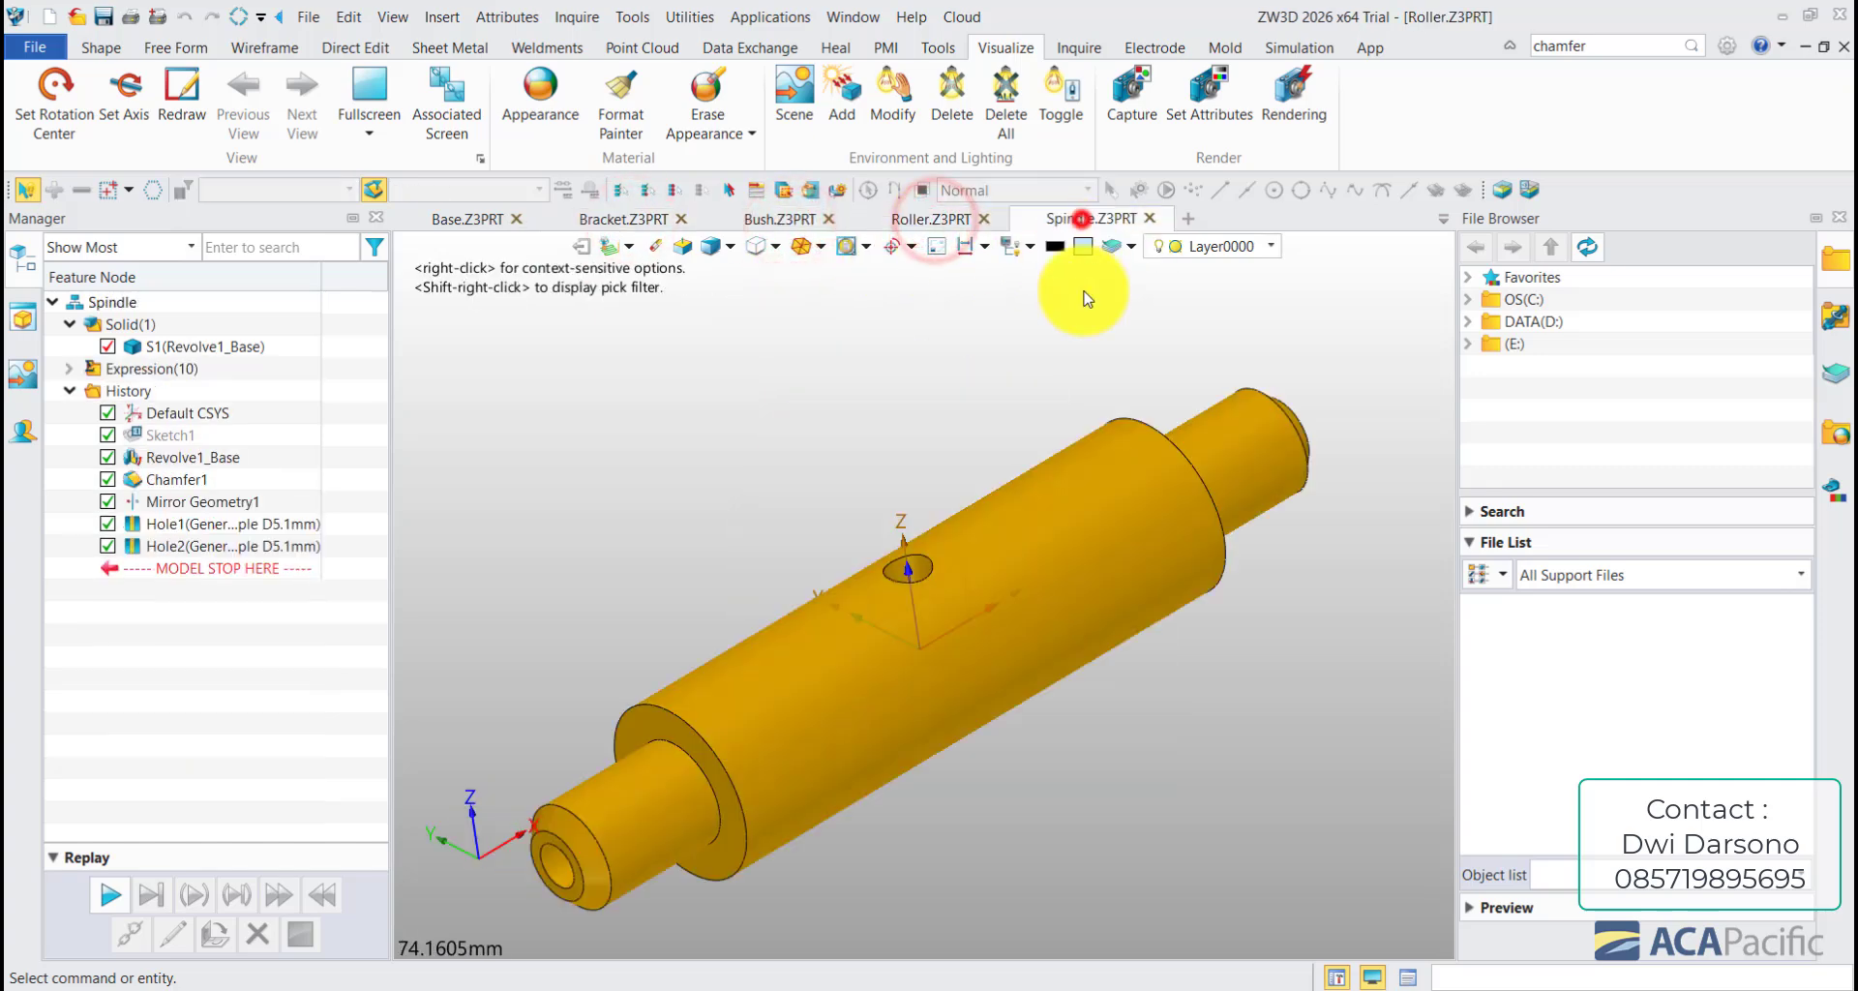
middle_click_drag(849, 352, 904, 464)
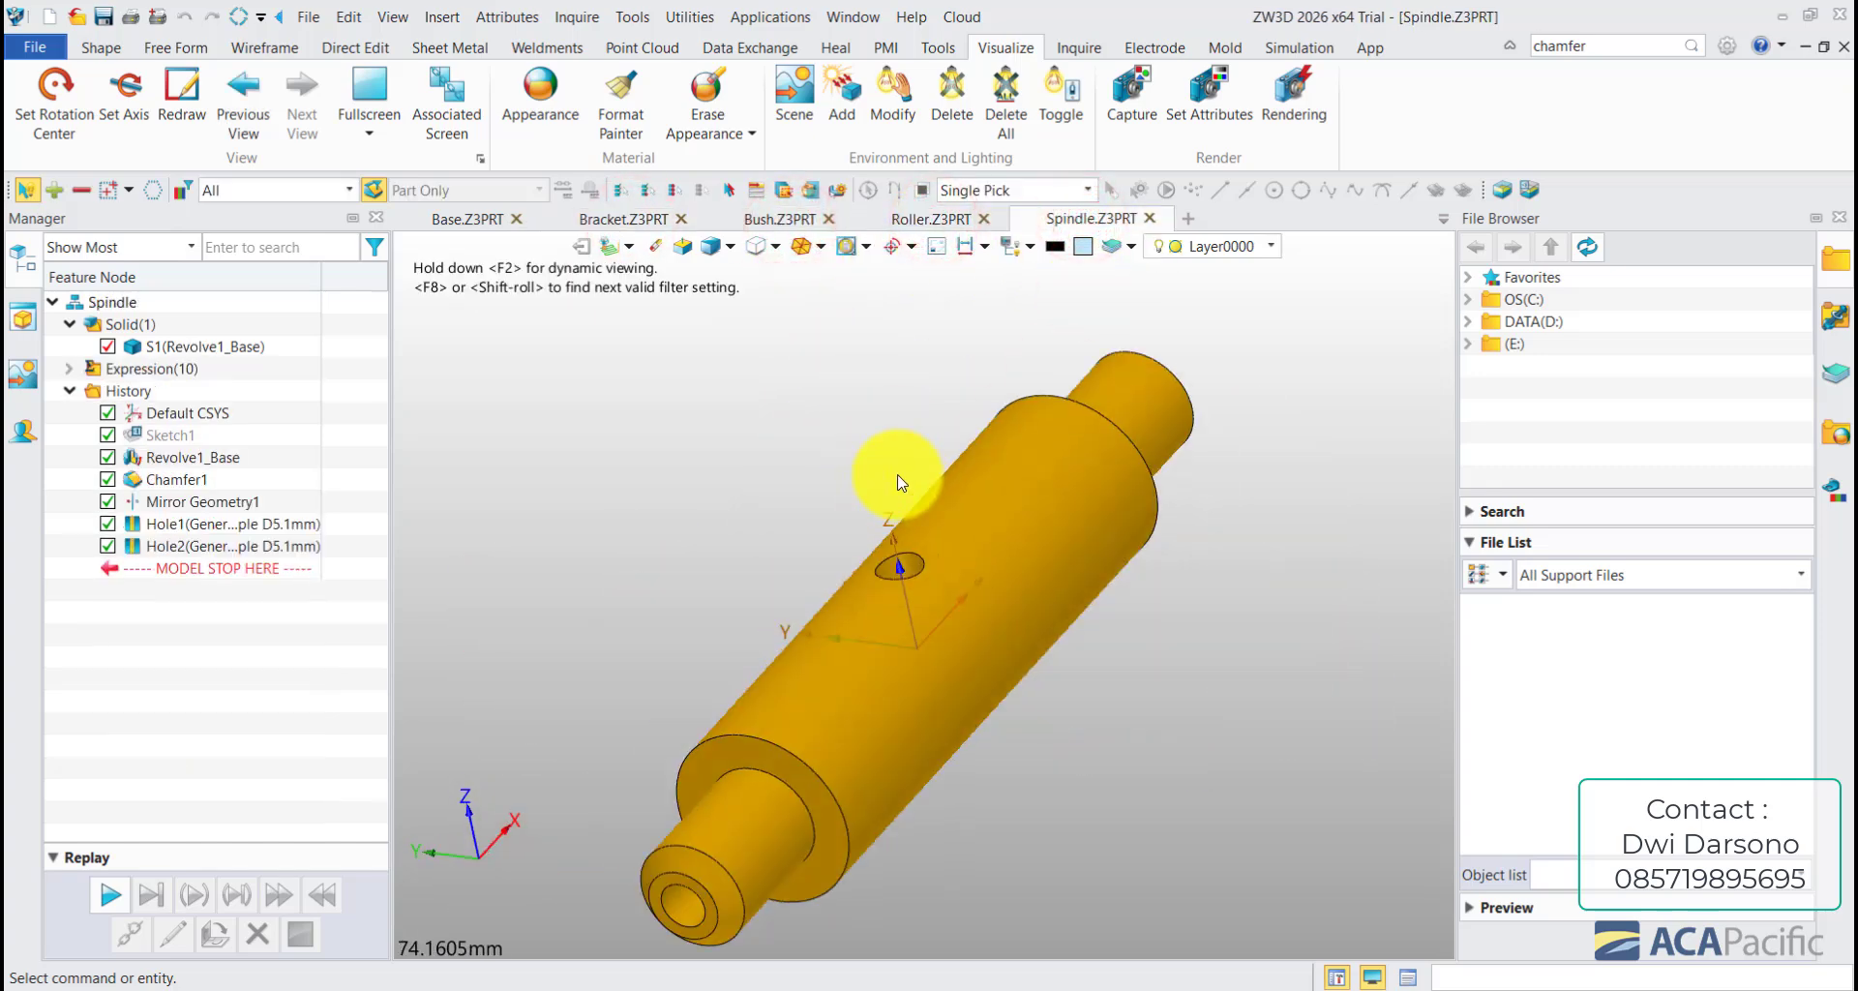